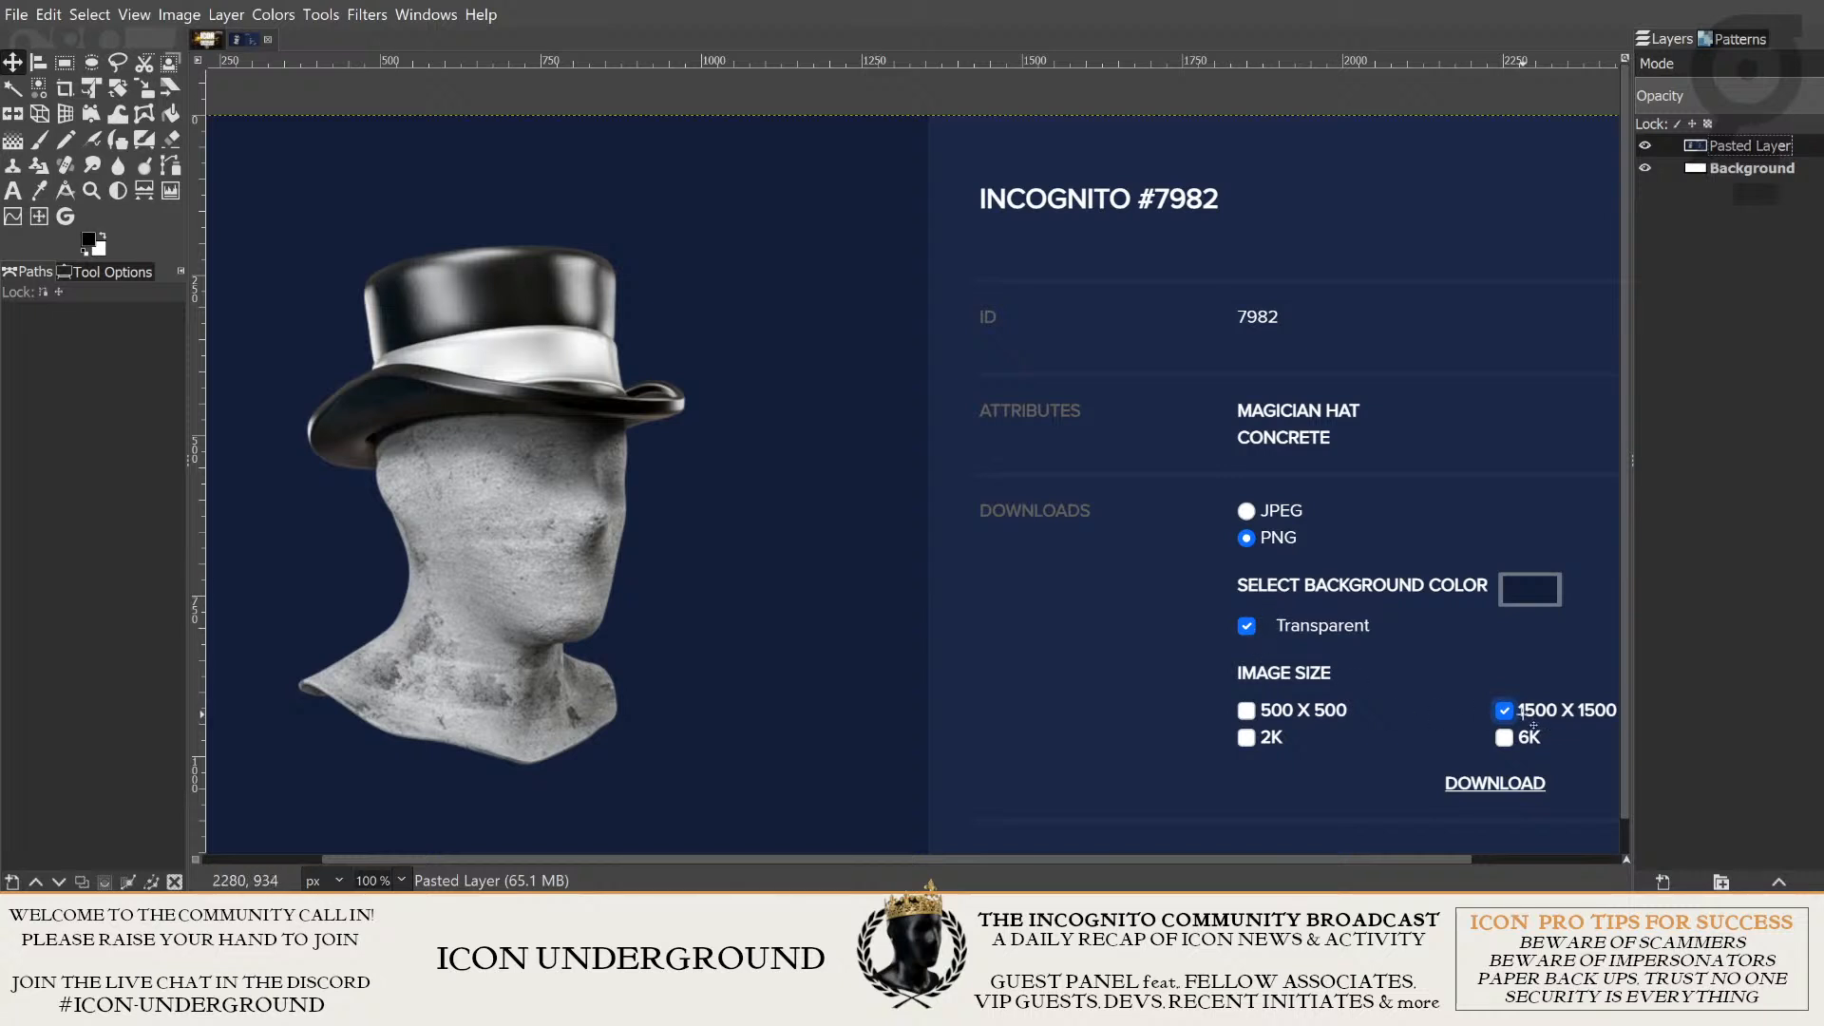
key("alt+Tab")
key("alt+Tab")
key("alt+Tab")
key("alt+Tab")
key("alt+Tab")
key("alt+Tab")
key("alt+Tab")
left_click(1750, 146)
left_click(746, 142)
scroll(1069, 443, "down", 1)
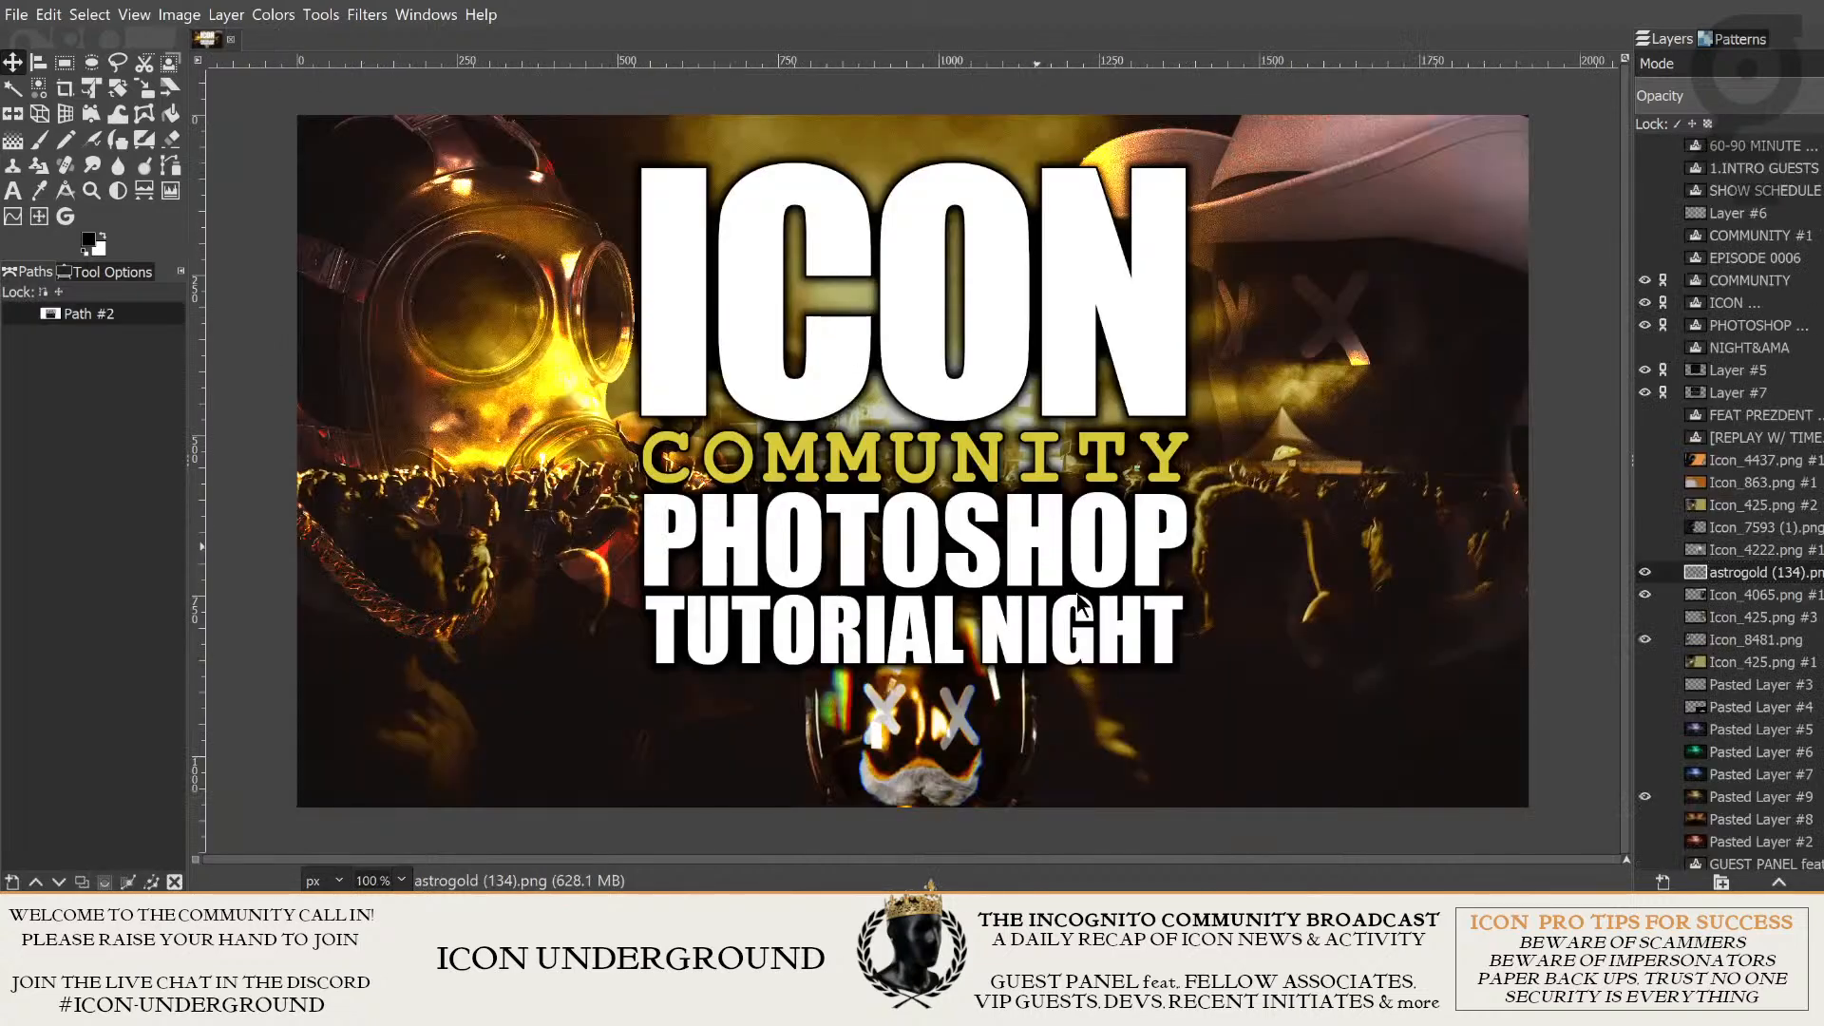
- Open the Dark Knight street photo as an image and add Icon_7982.png as a layer above it
left_click(1079, 591)
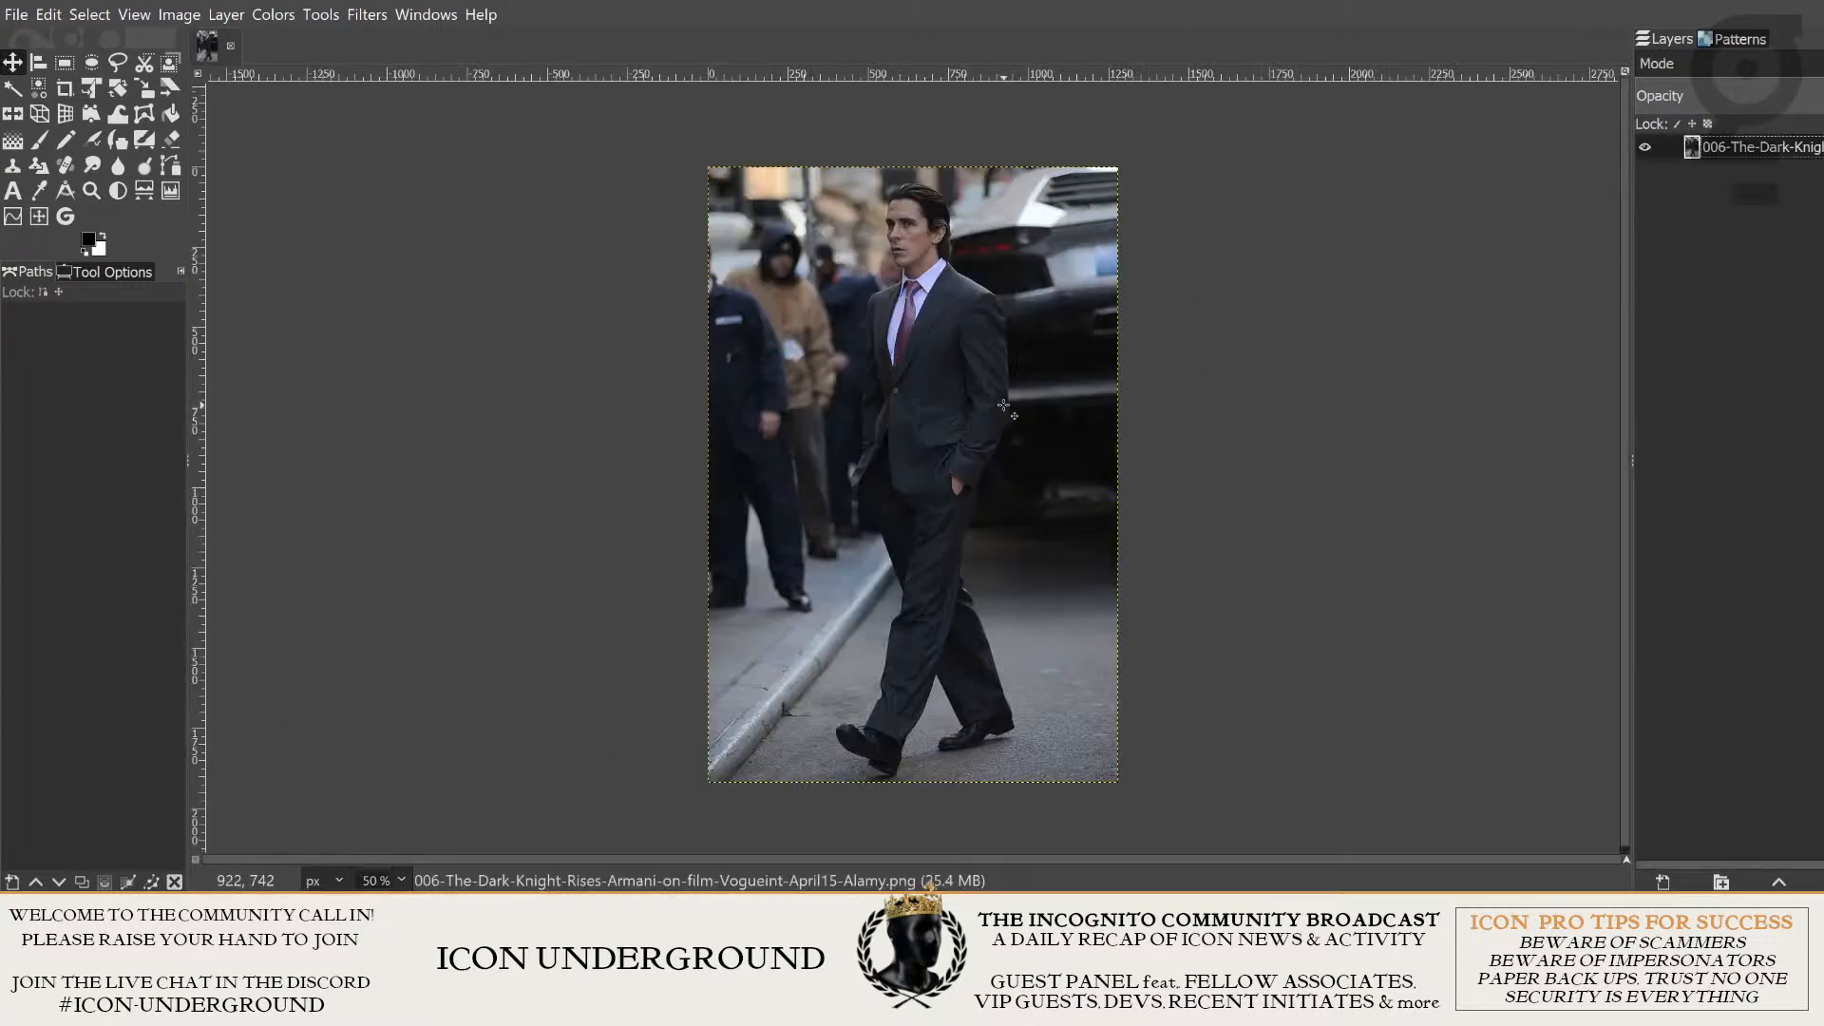
scroll(1260, 403, "up", 1)
left_click_drag(1174, 406, 1348, 399)
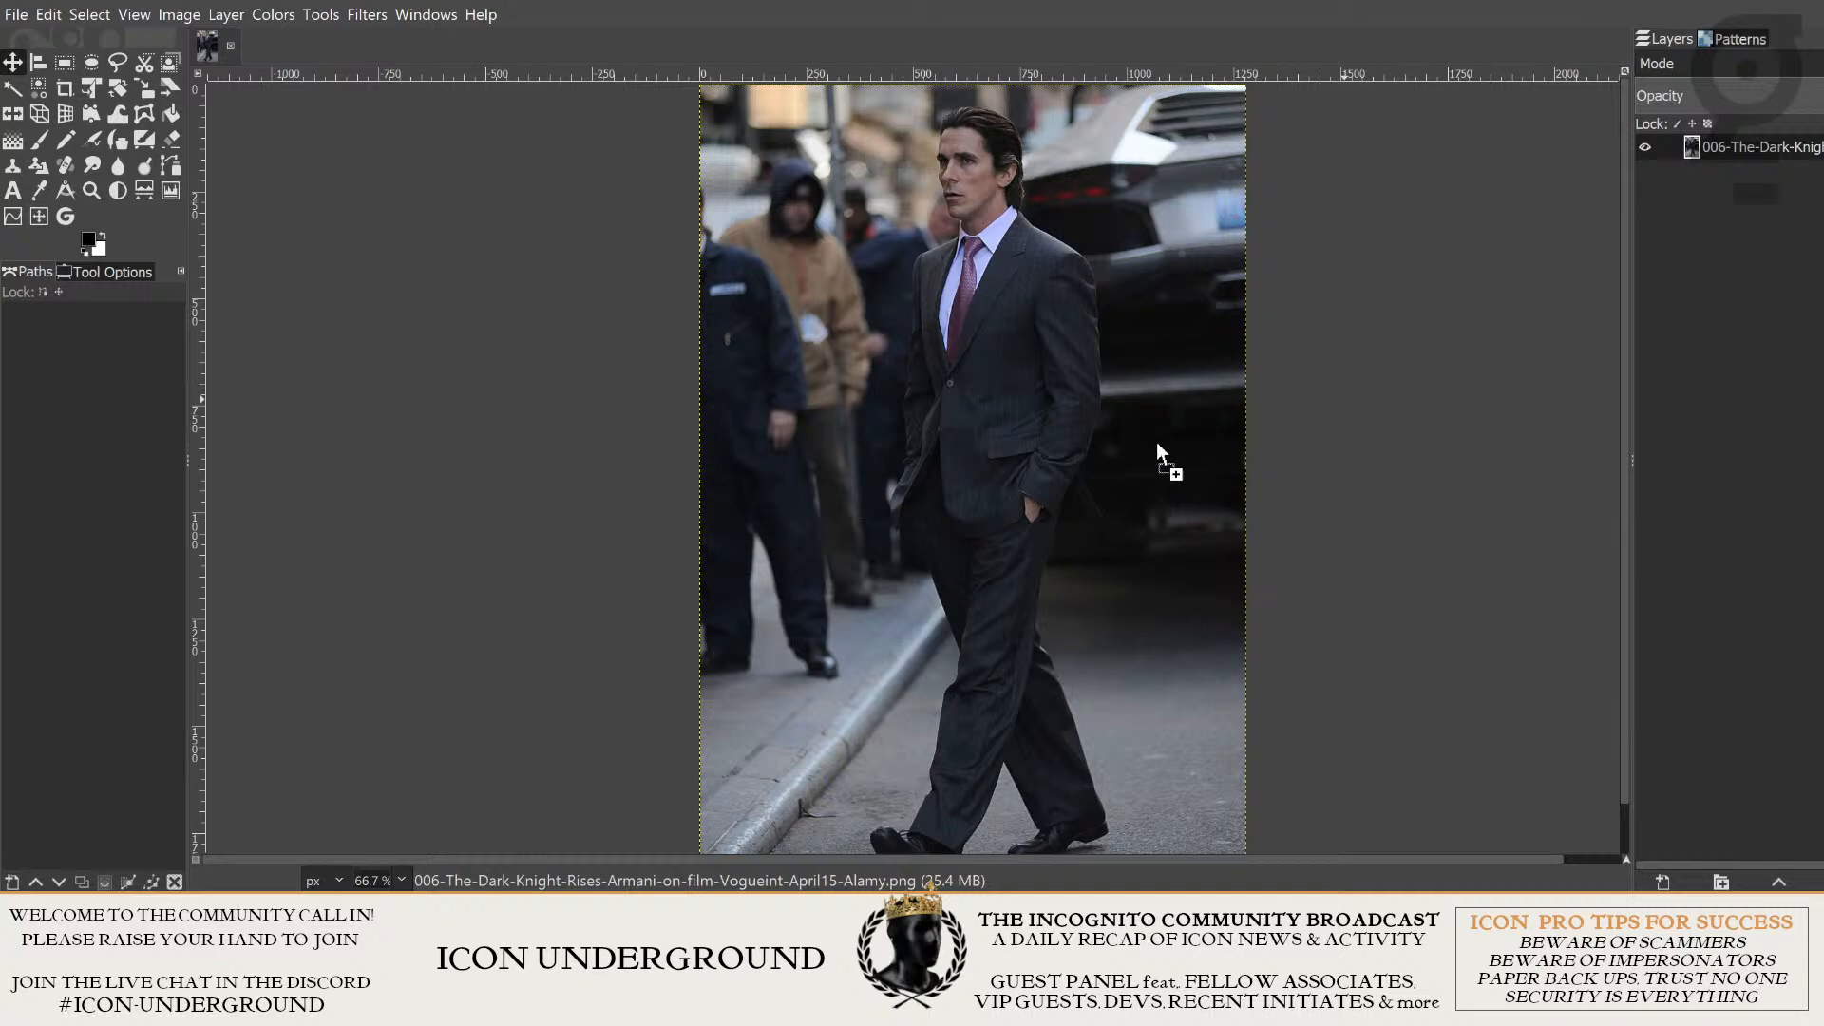
left_click_drag(1029, 352, 1393, 378)
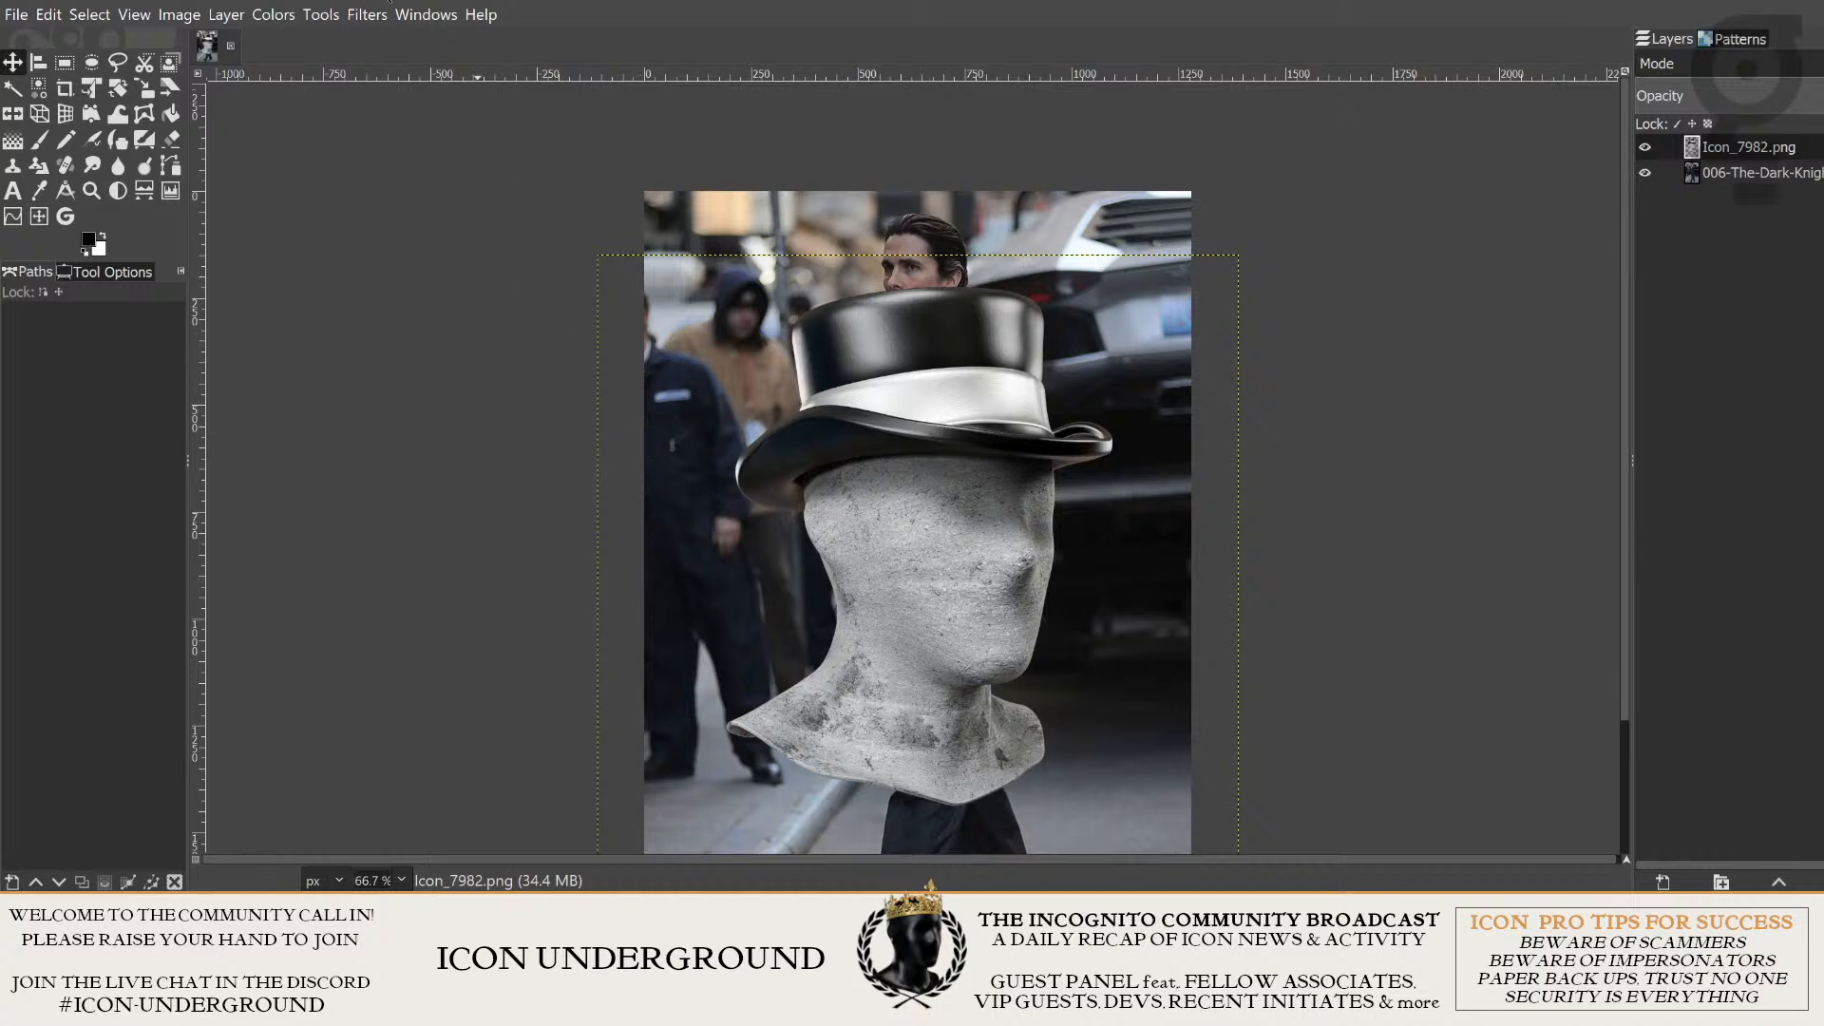
- Hide the side docks to view the full canvas, and restore them
left_click(428, 29)
key("Tab")
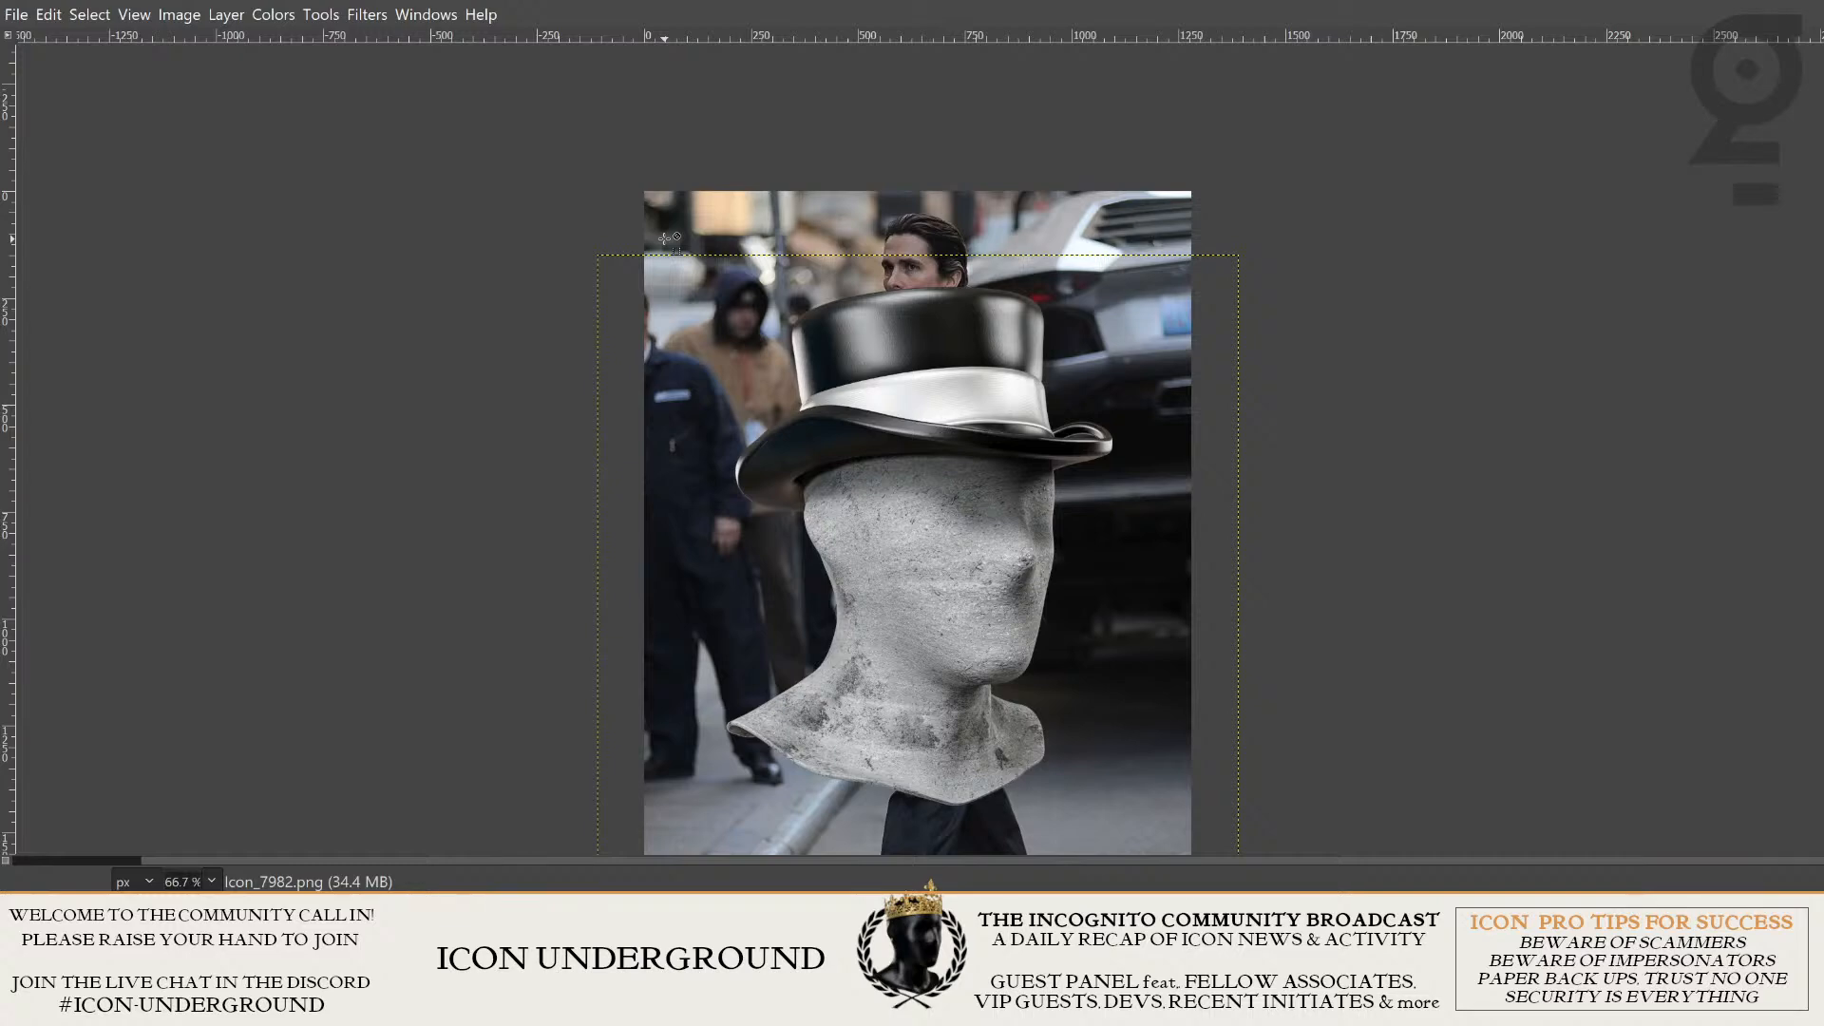
key("Tab")
key("Tab")
key("Tab")
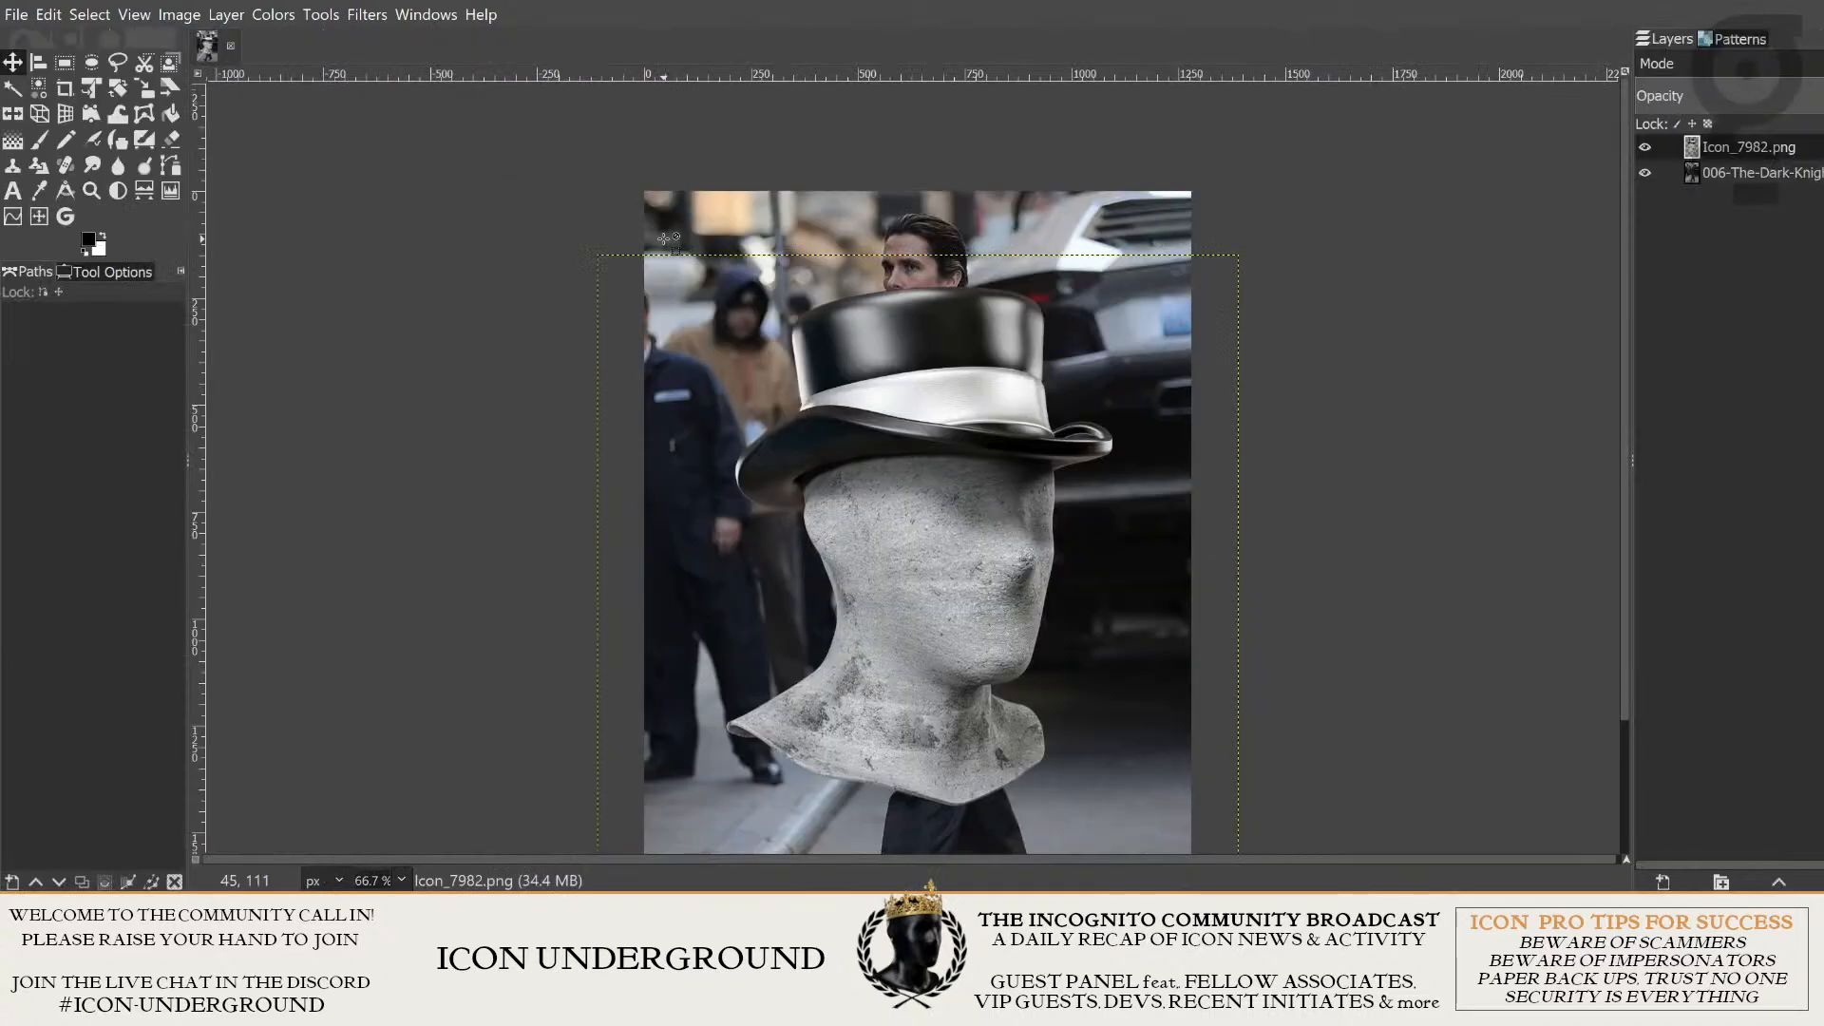
key("Tab")
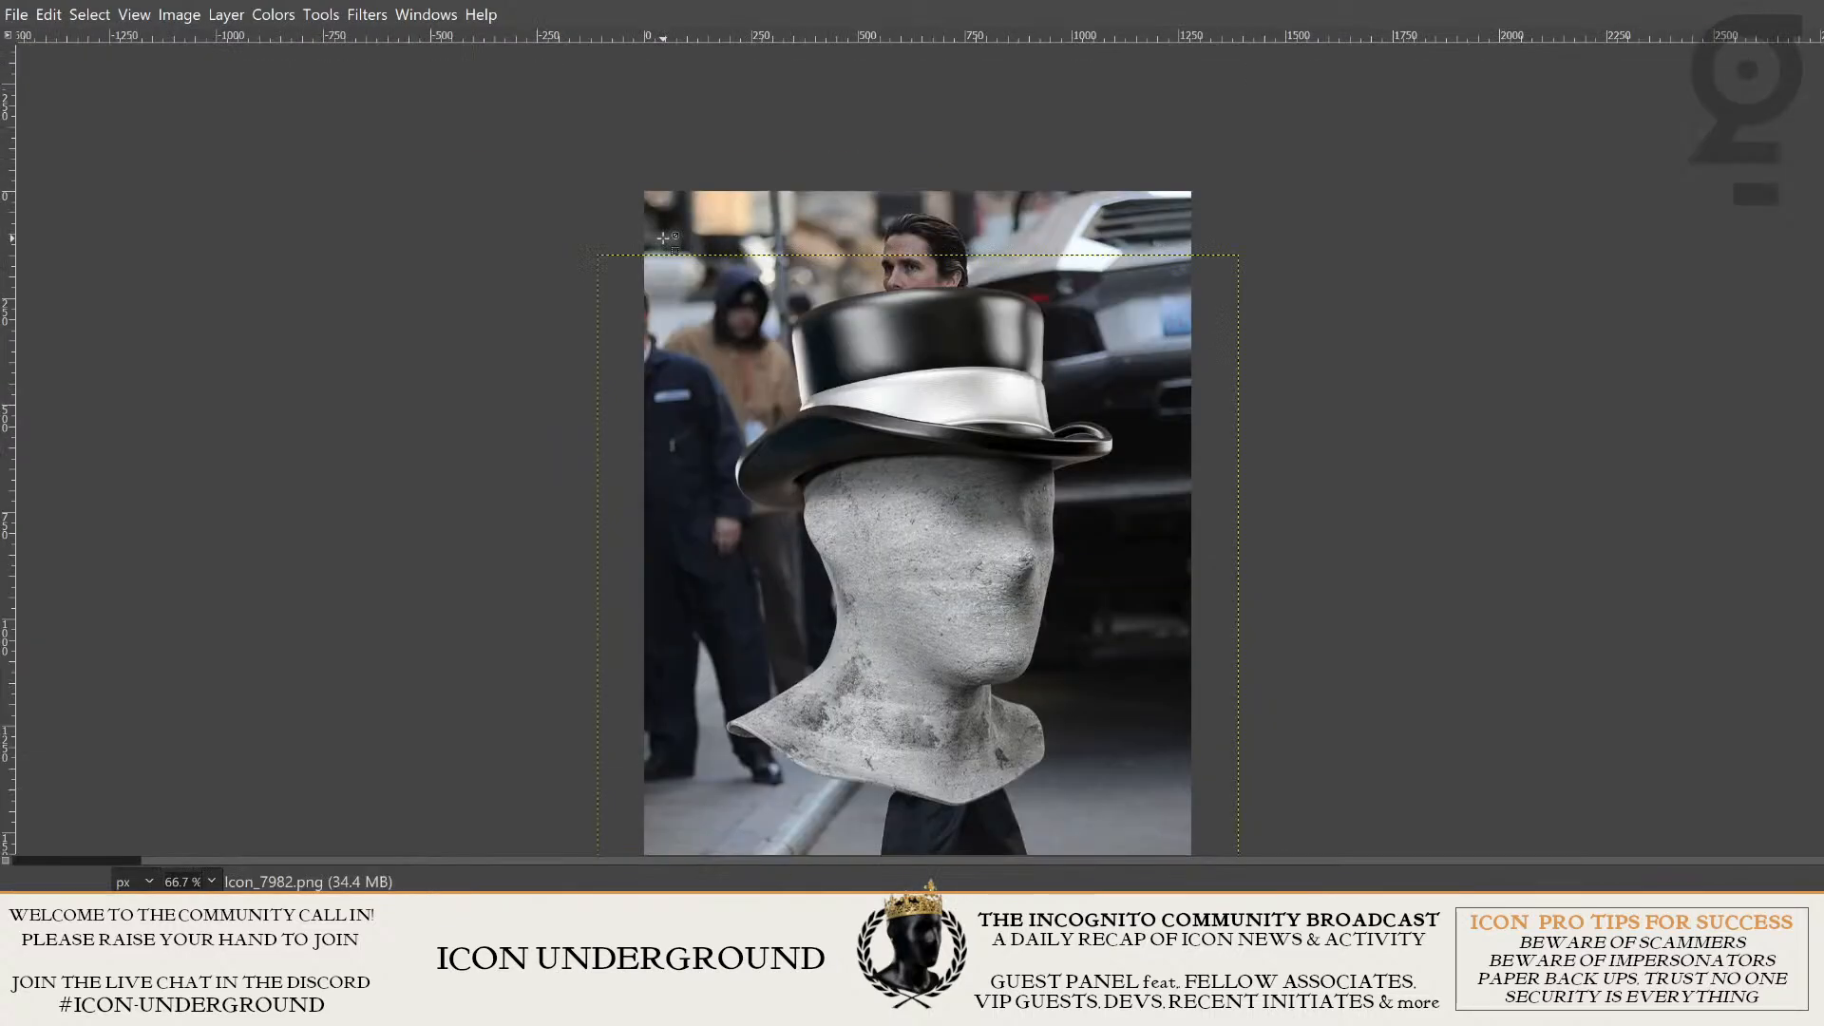
key("Tab")
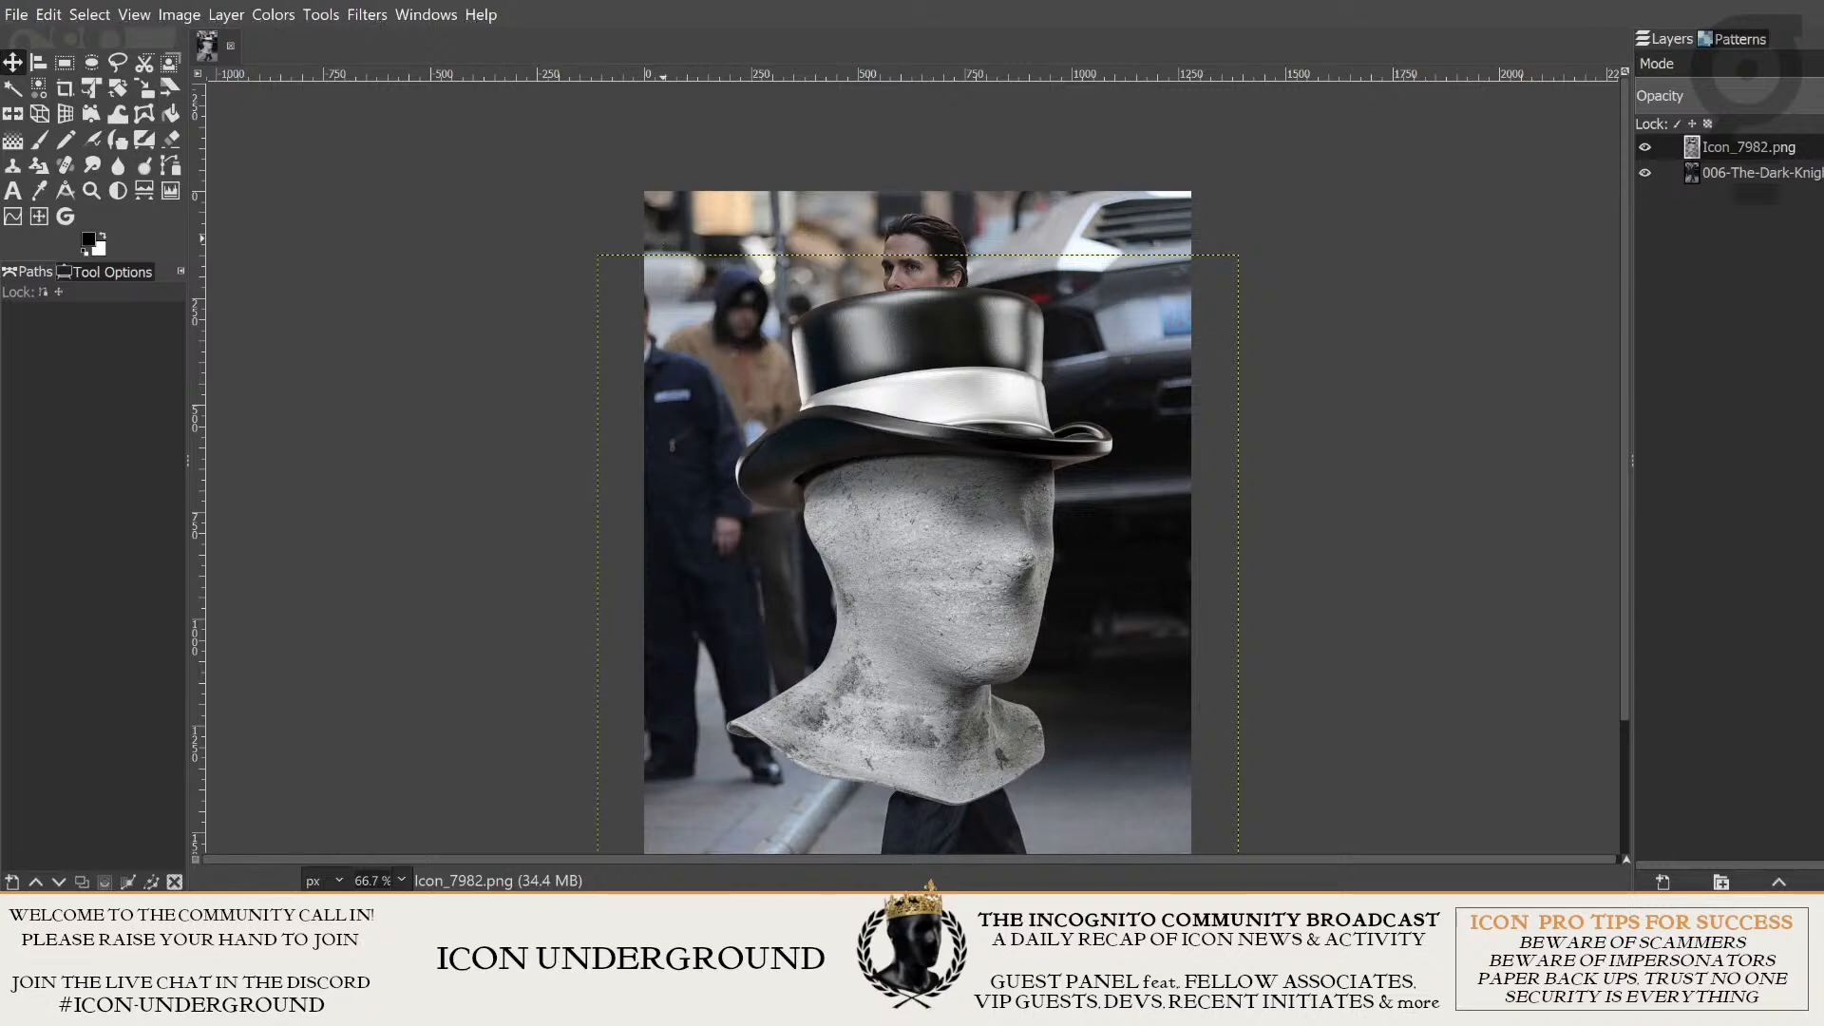
key("Tab")
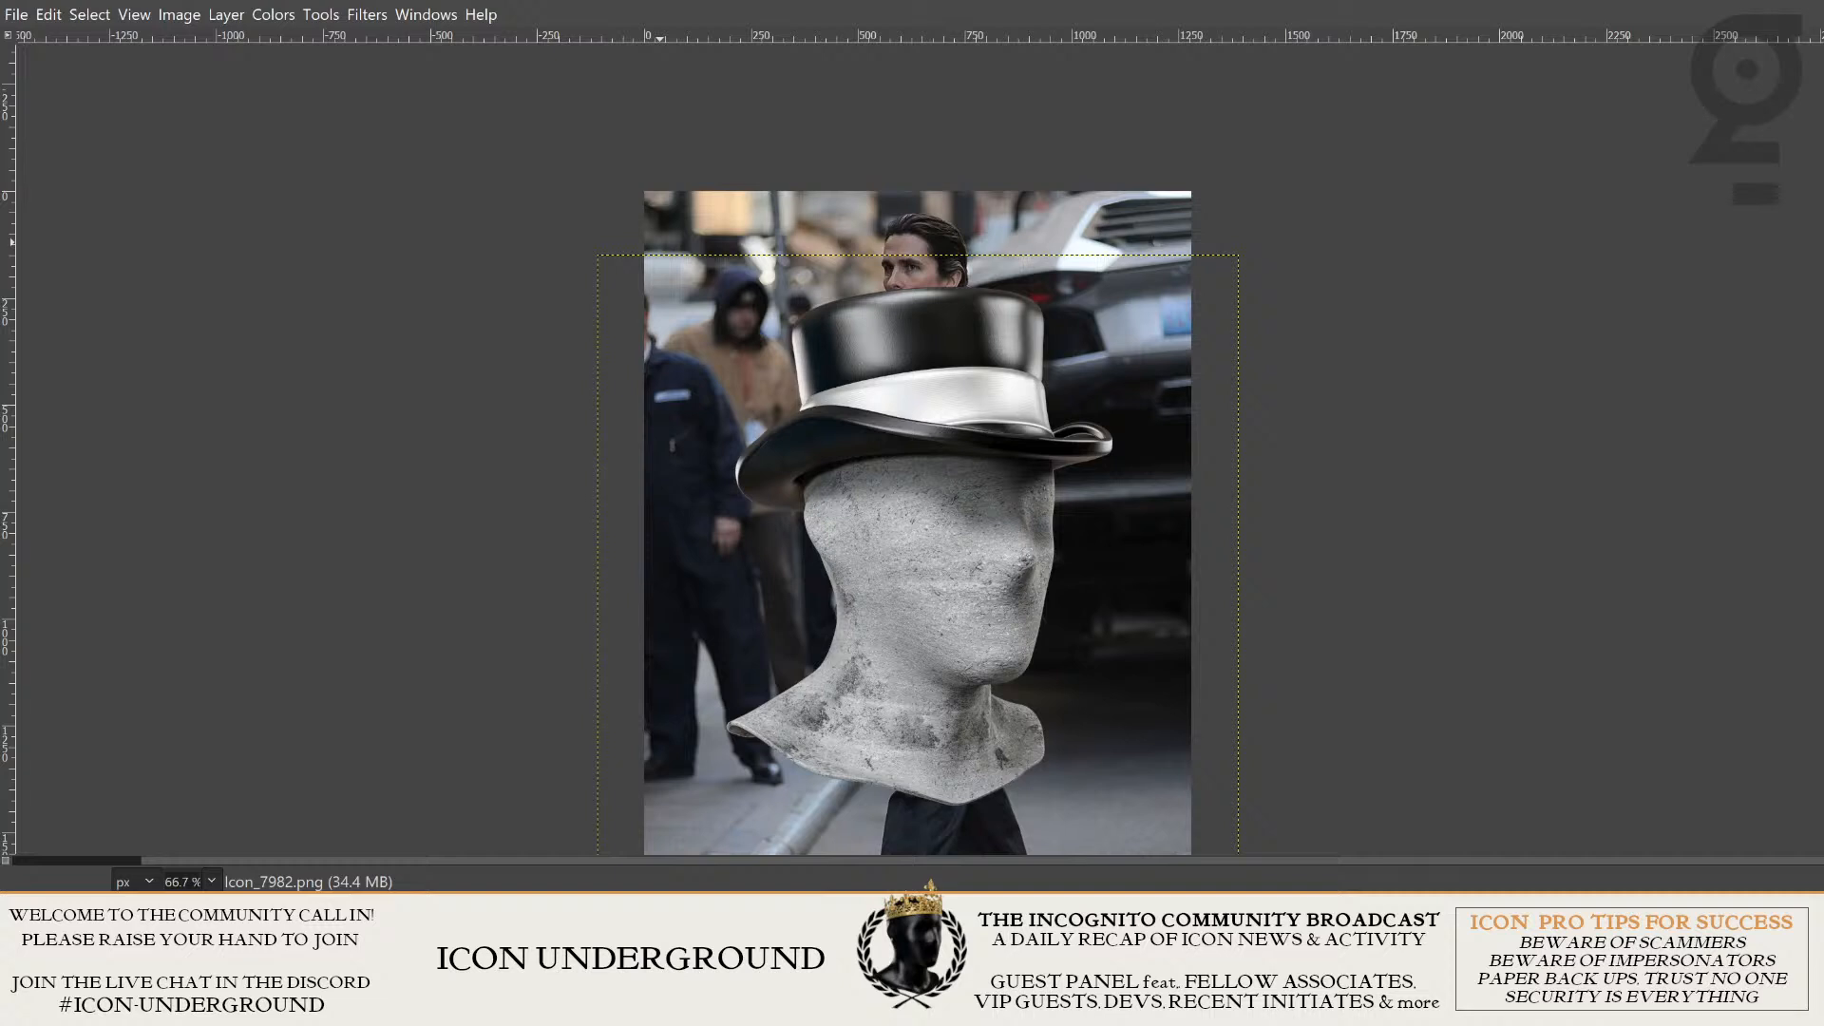
key("Tab")
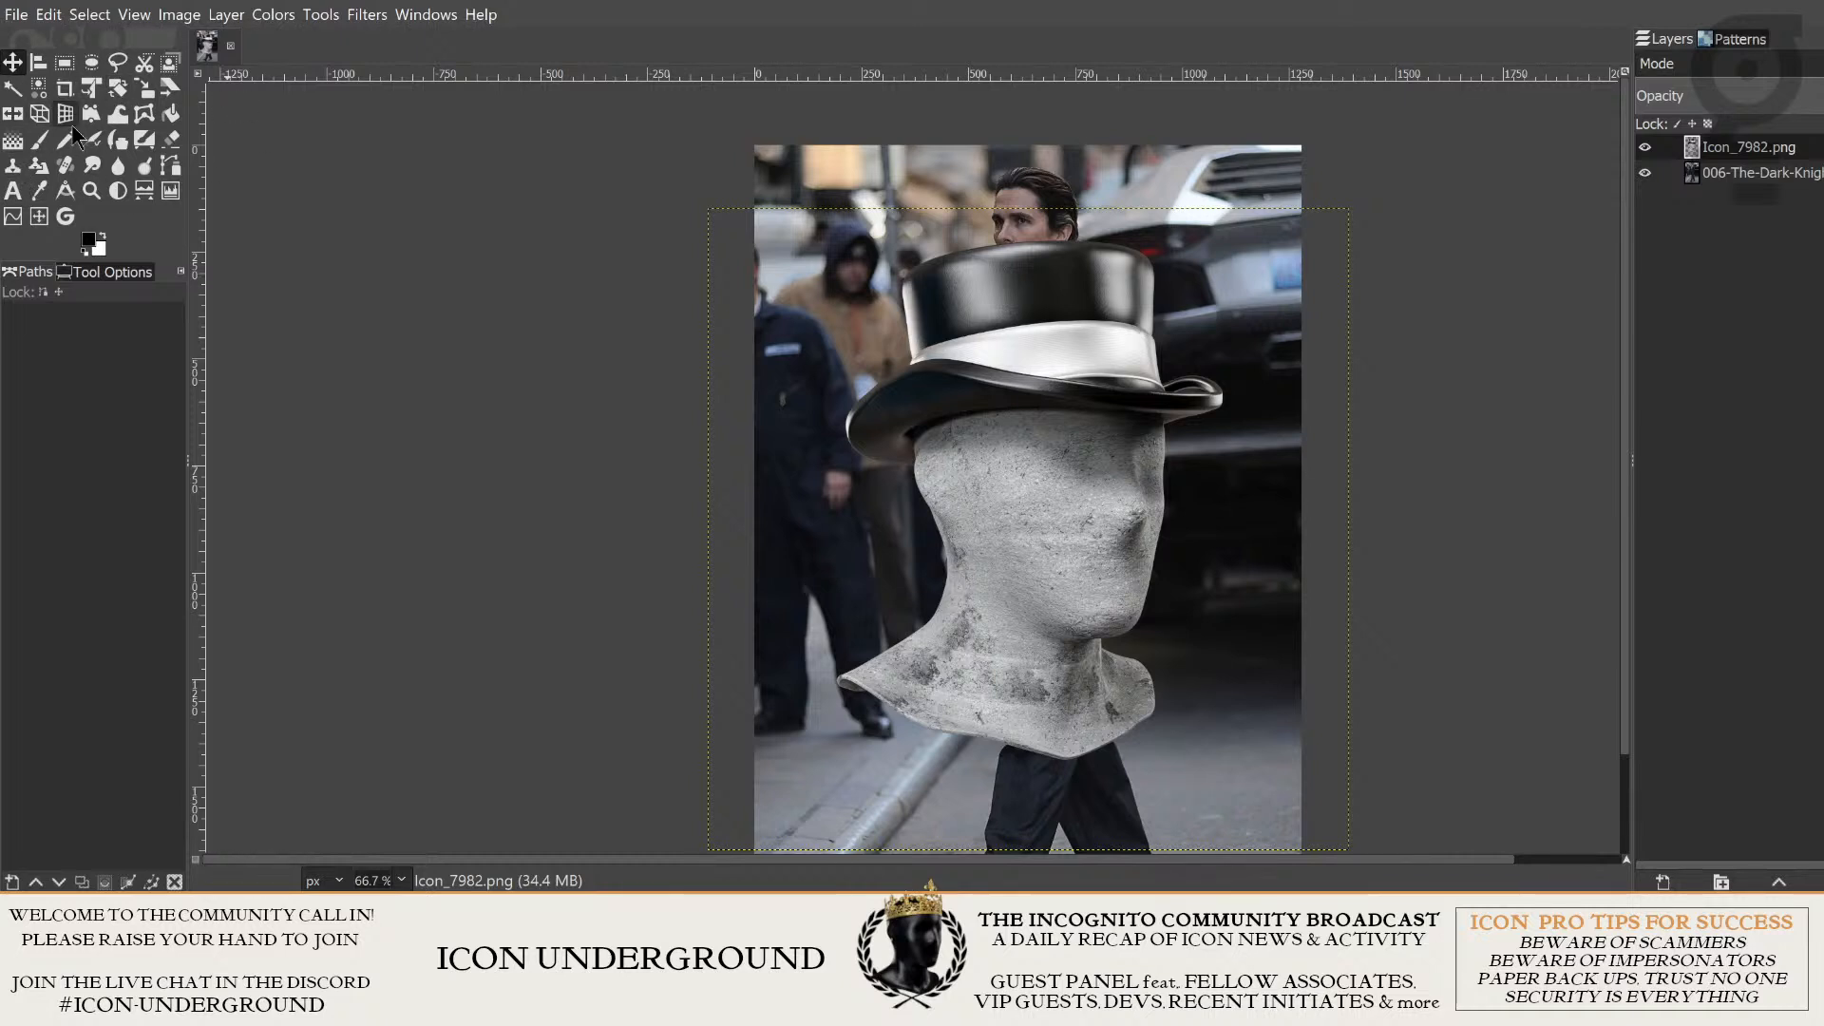
- Flip the Icon_7982.png head horizontally and reposition it over the man in the photo
left_click(15, 61)
left_click_drag(972, 509, 928, 393)
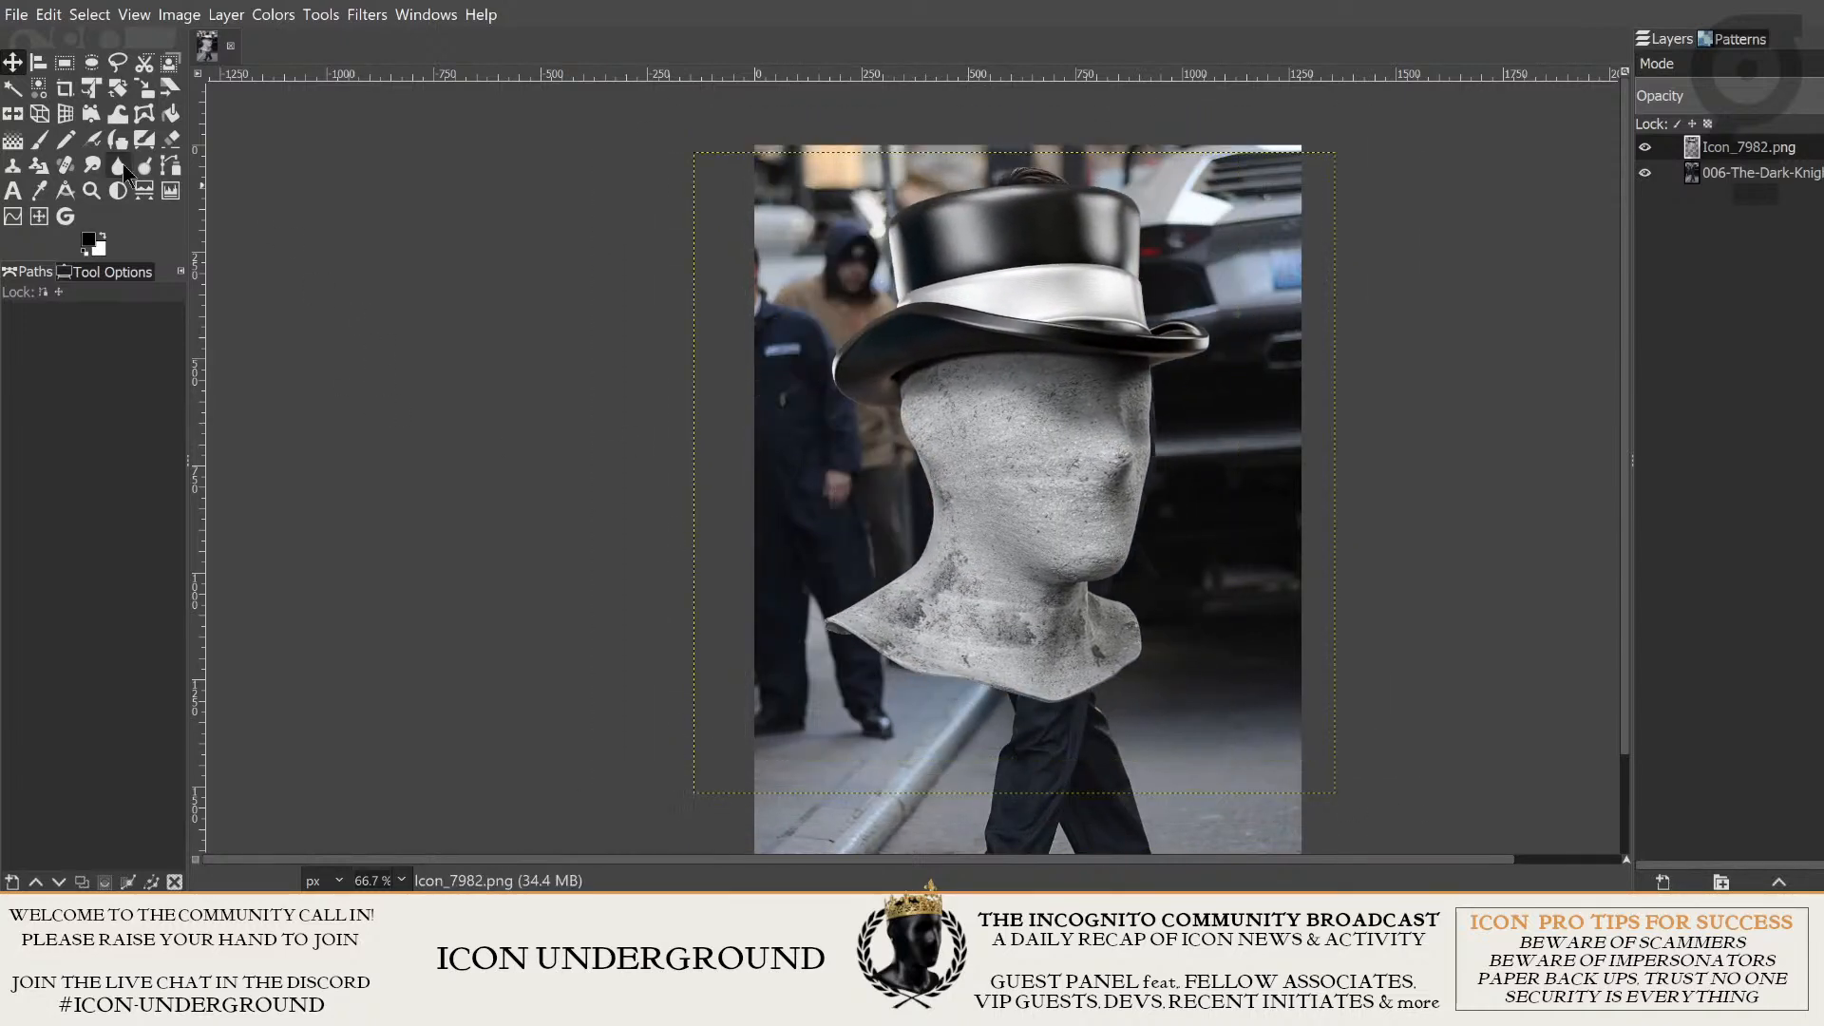
left_click(12, 115)
left_click(1073, 485)
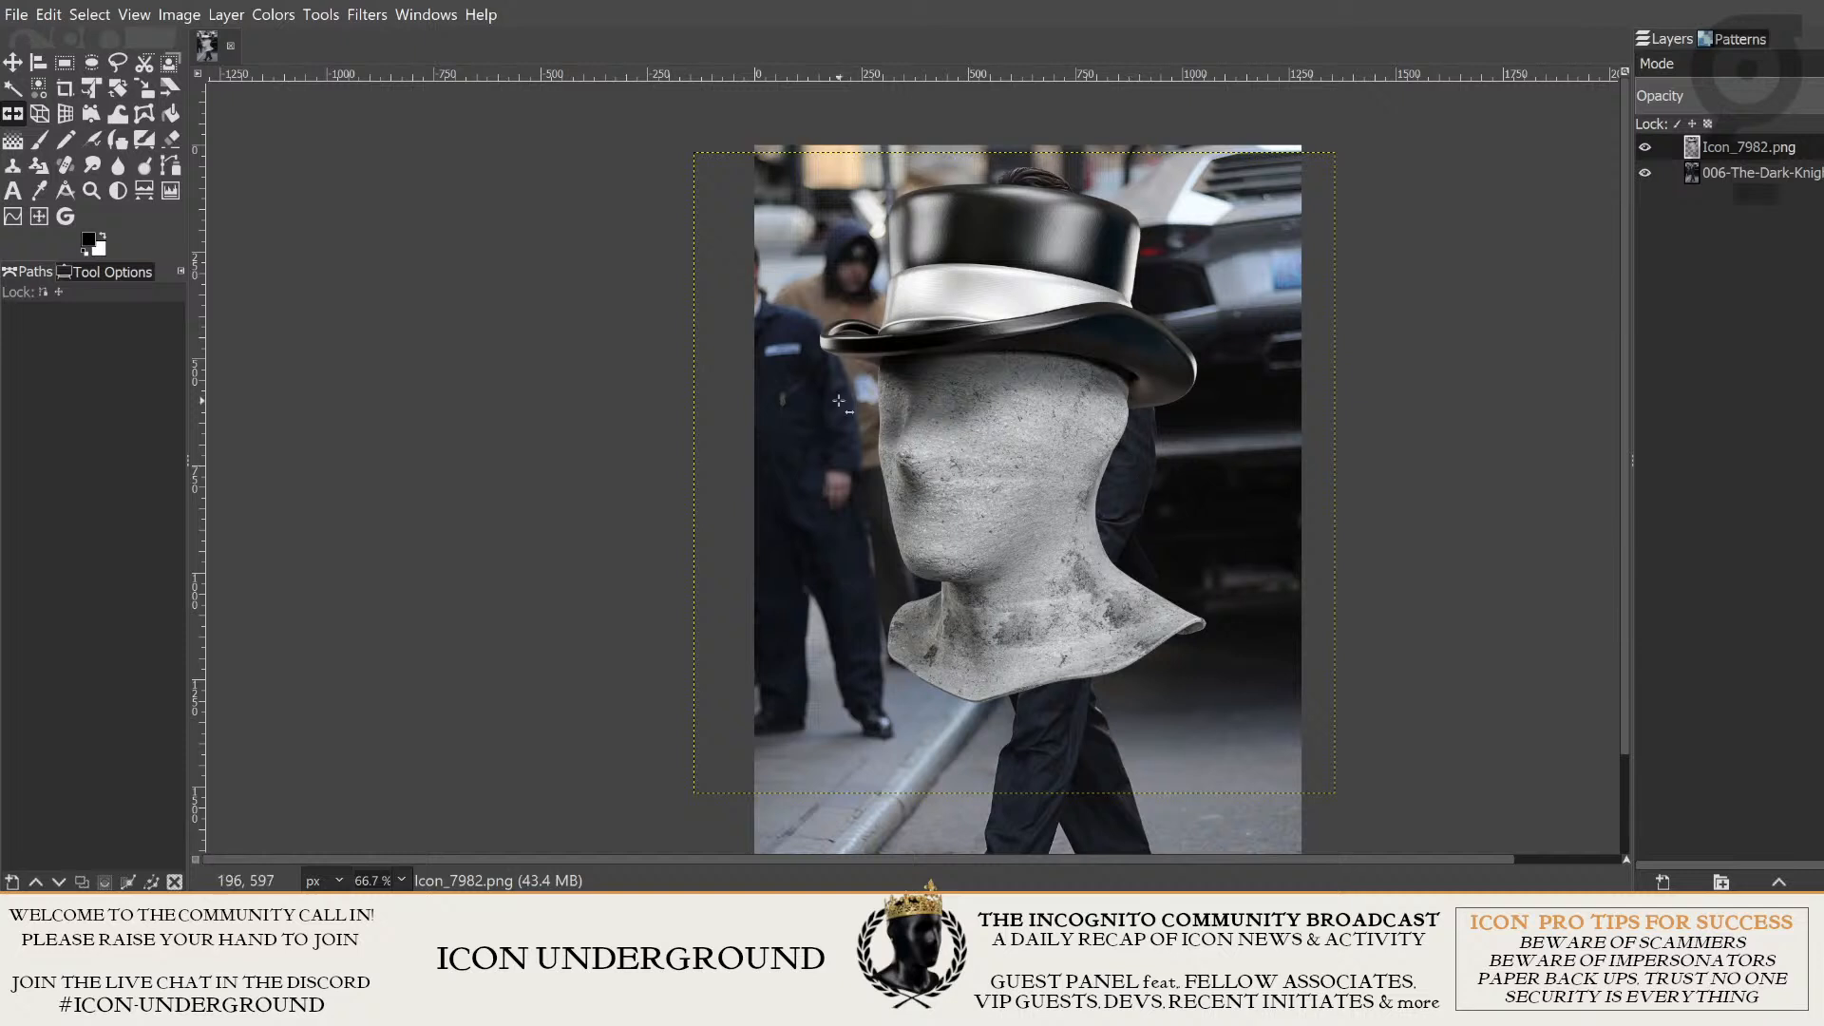
key("m")
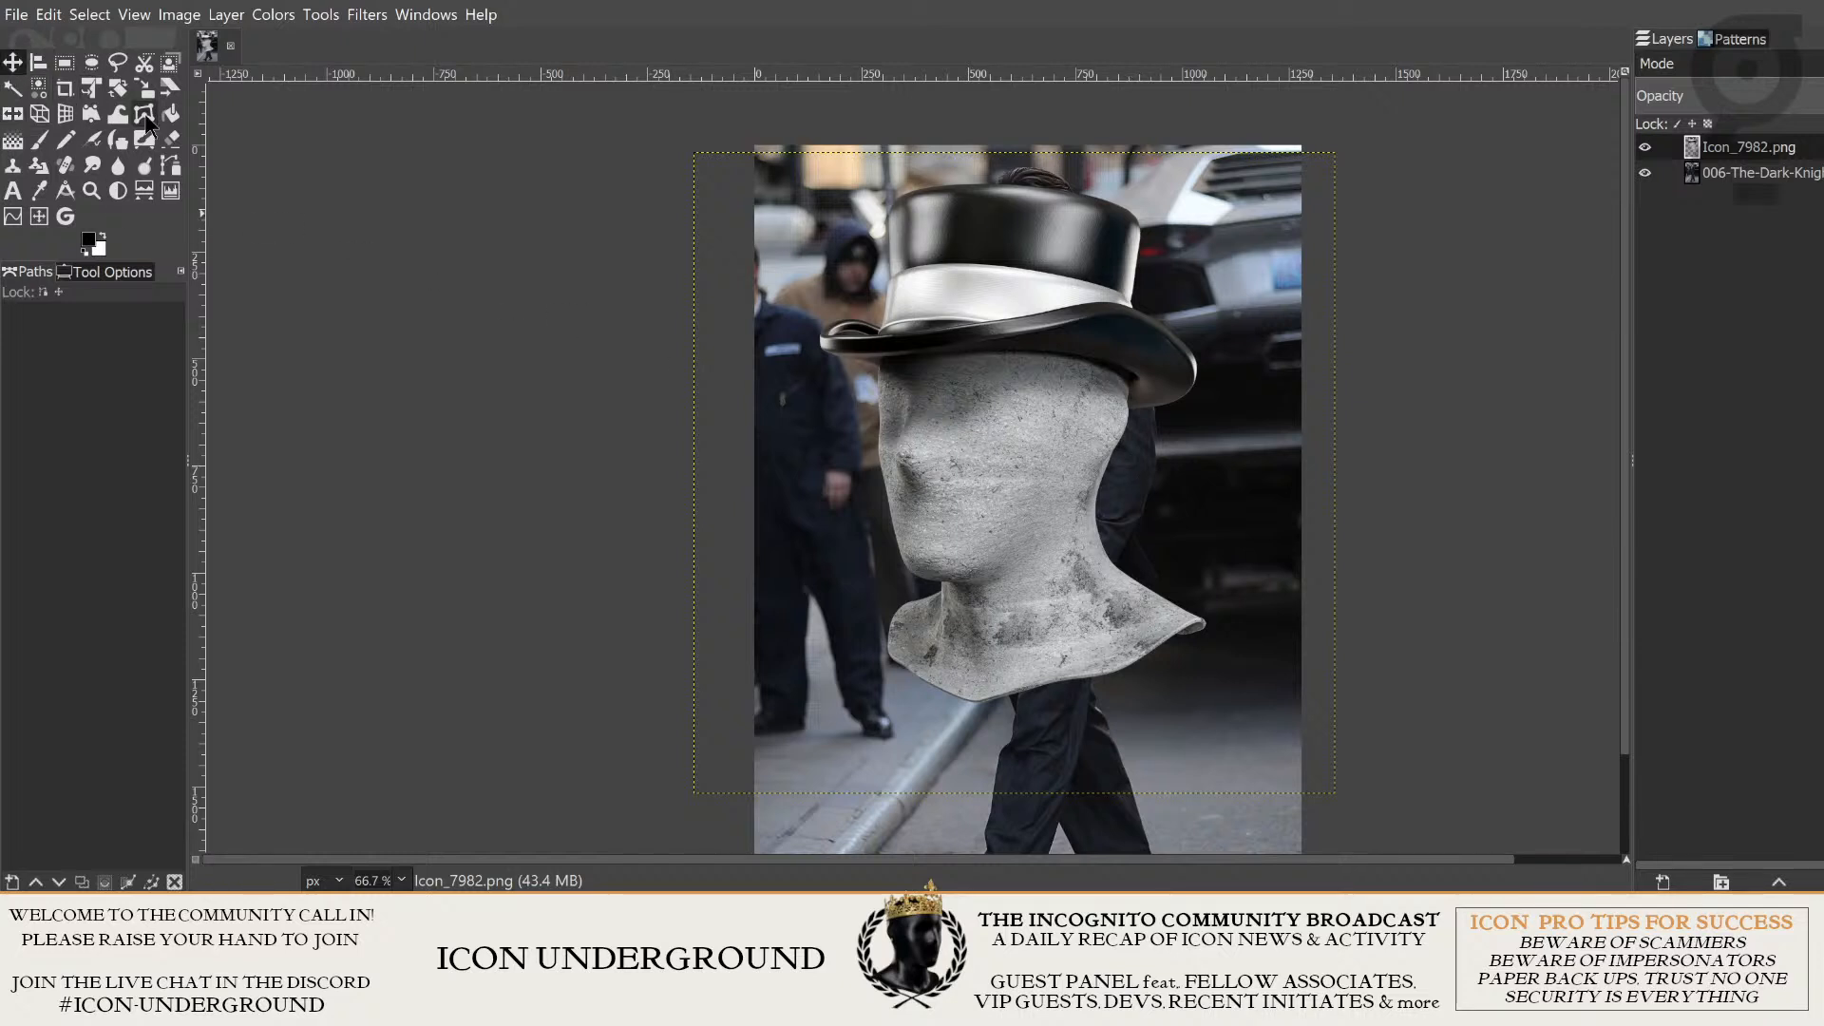
left_click_drag(1350, 308, 1387, 363)
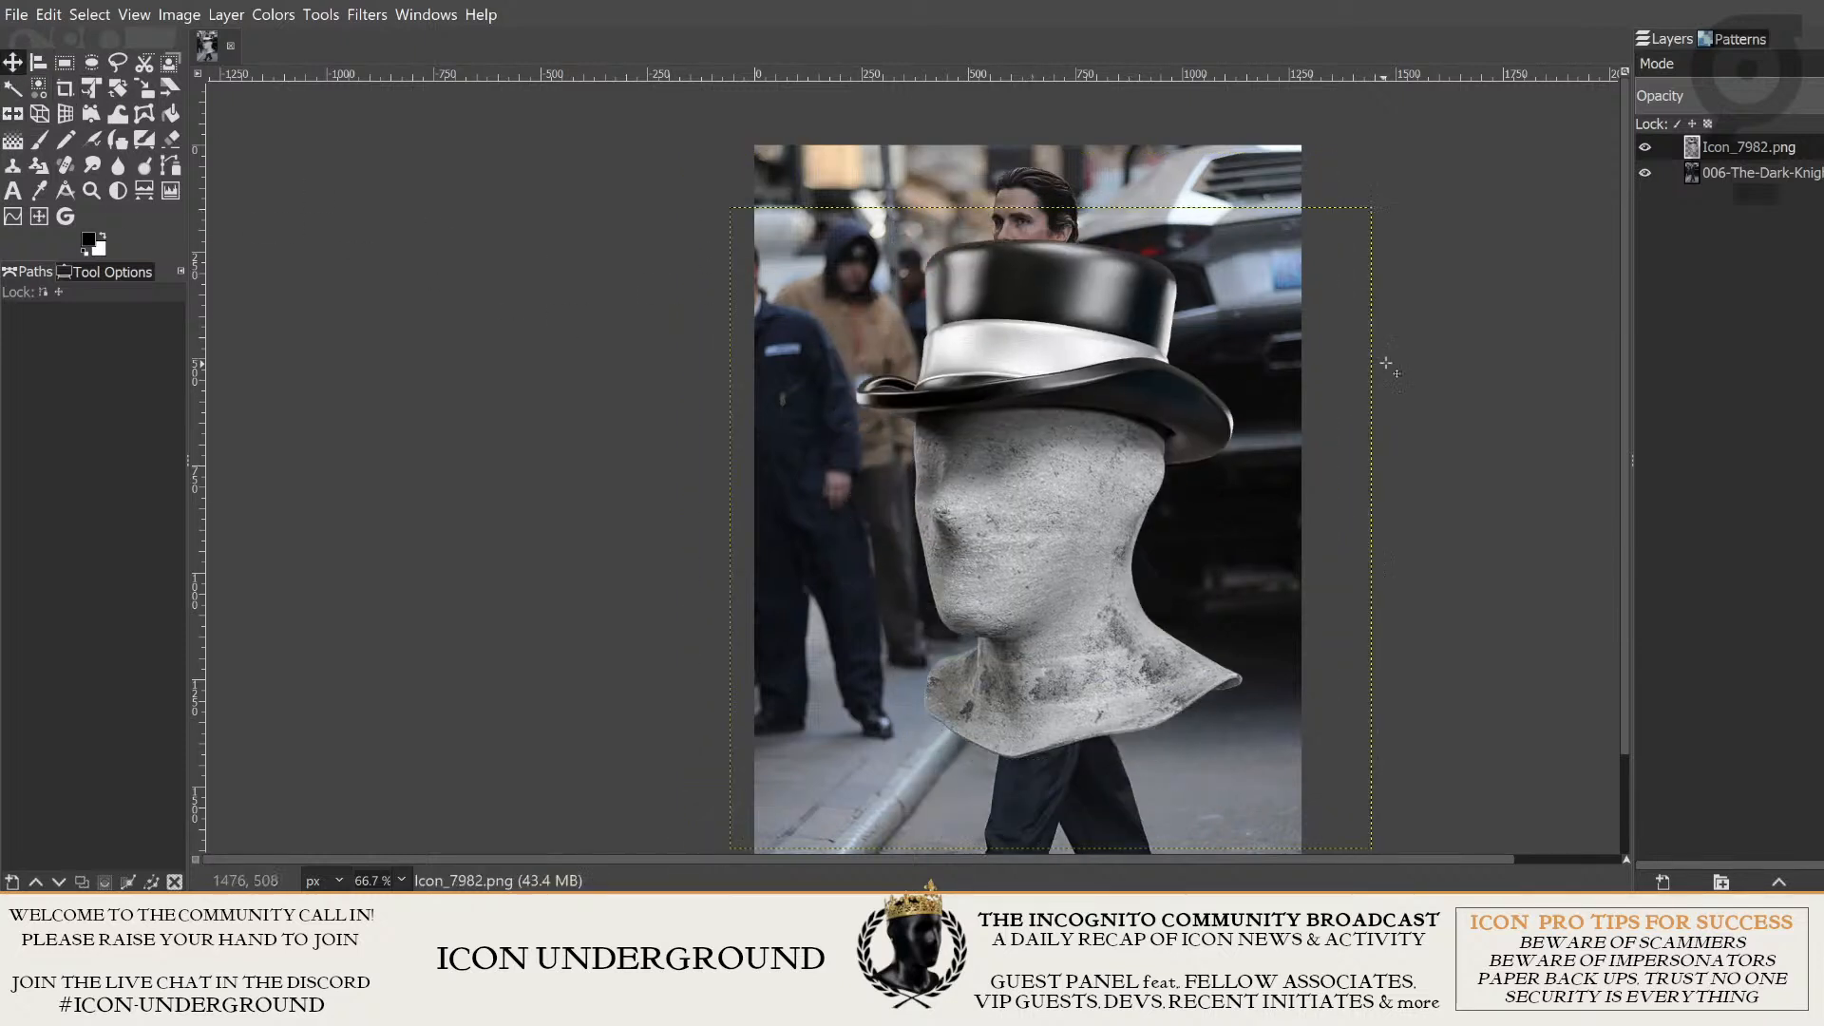
- Flip the street photo horizontally, and turn the Icon_7982.png head back to face right, shifted up over the man
left_click(1796, 176)
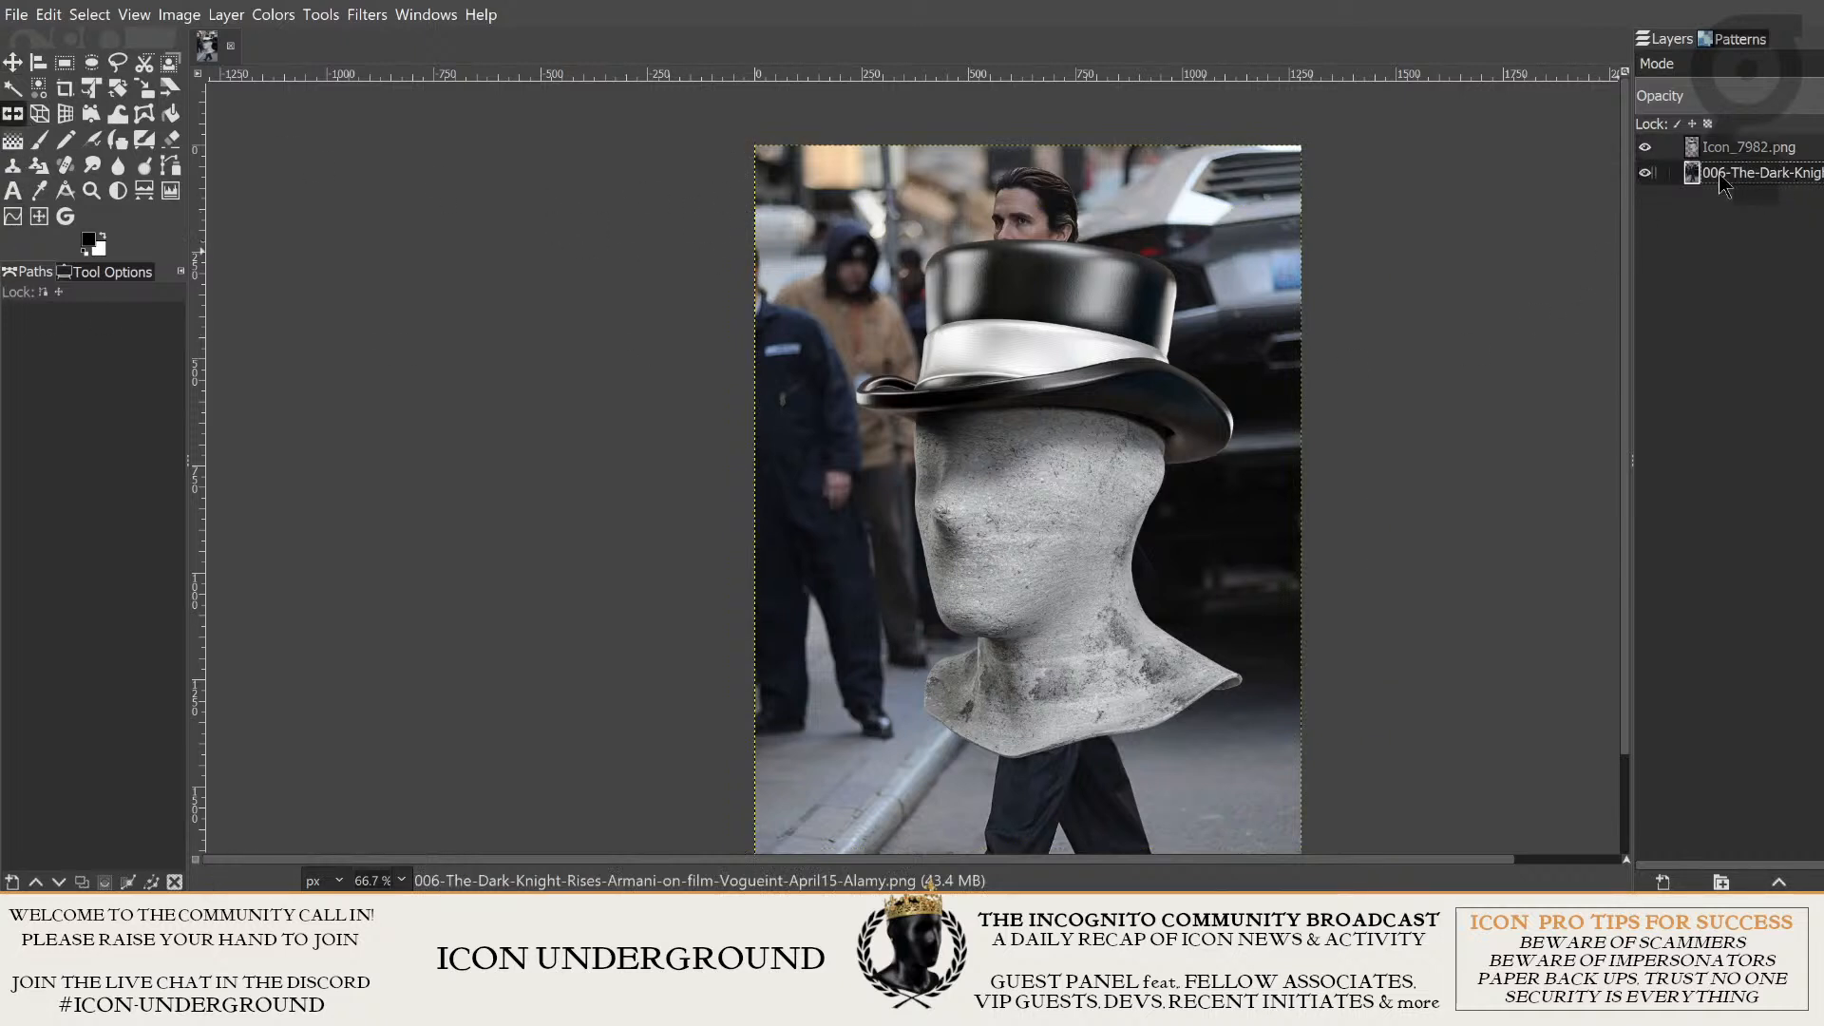
left_click(868, 216)
left_click(1753, 148)
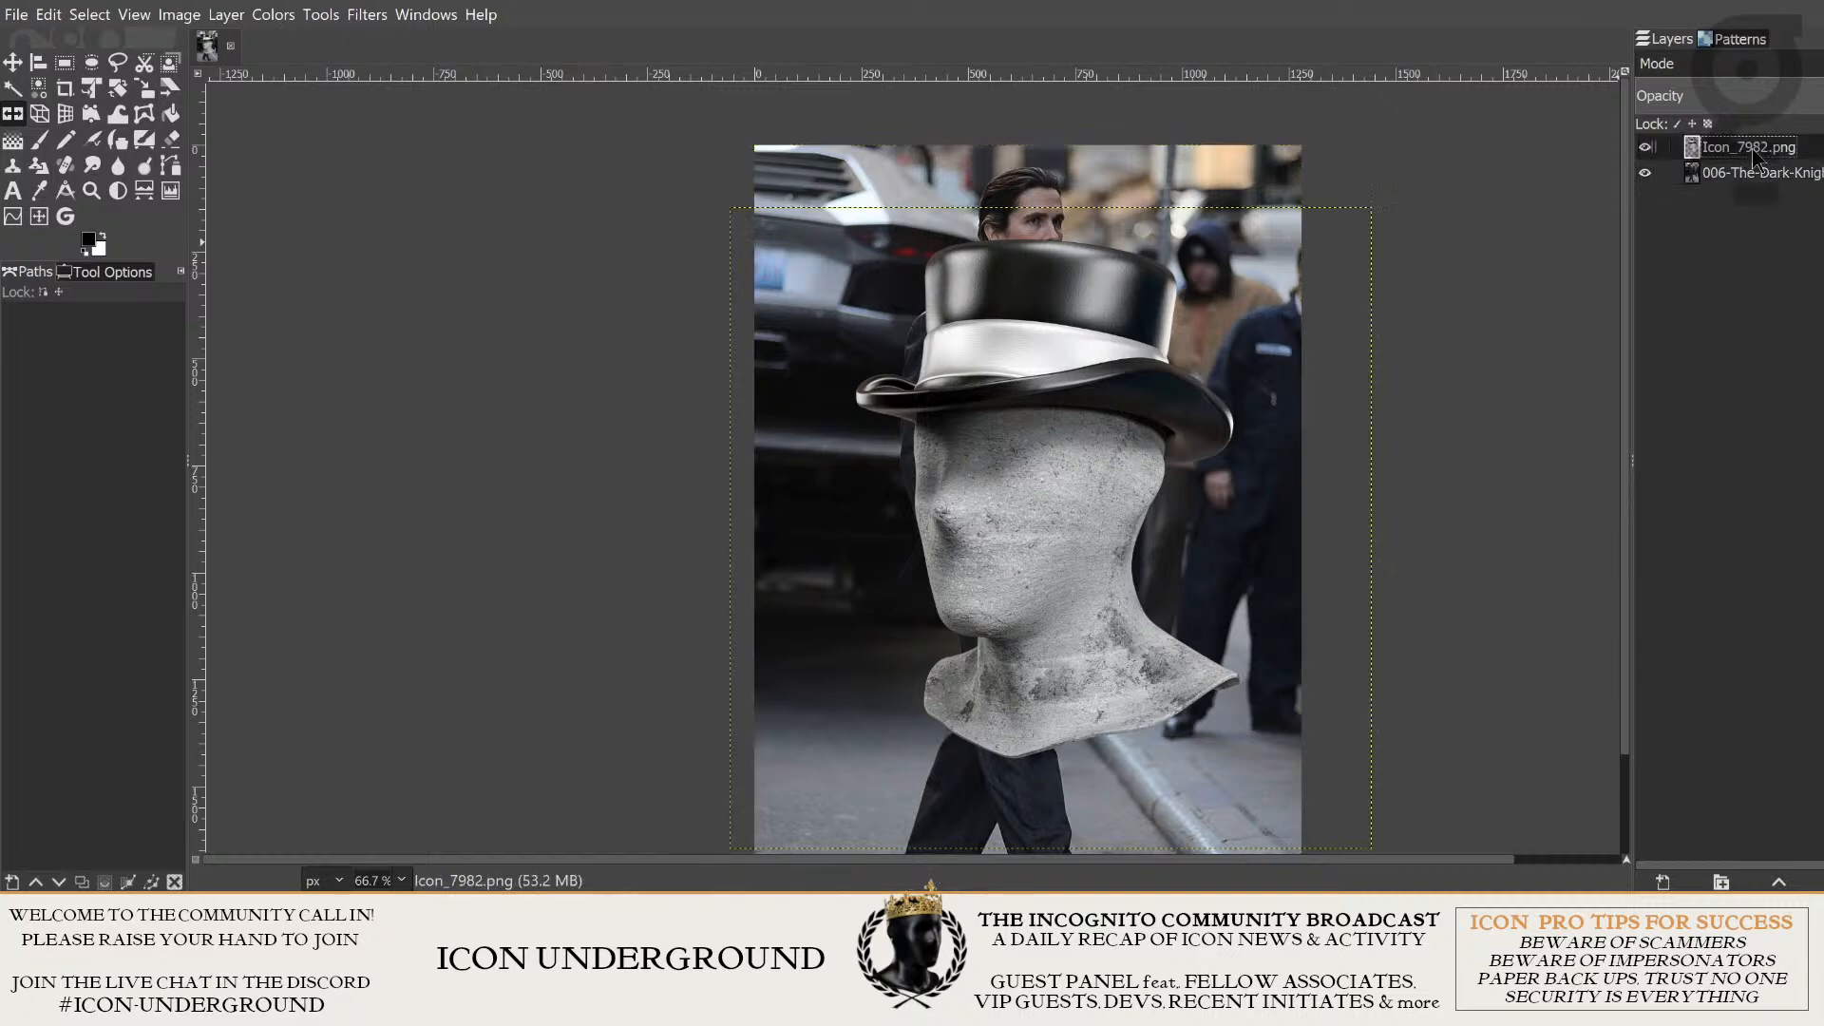
left_click(1167, 384)
left_click_drag(1105, 523, 1055, 548)
key("shift+s")
left_click_drag(848, 176, 1050, 378)
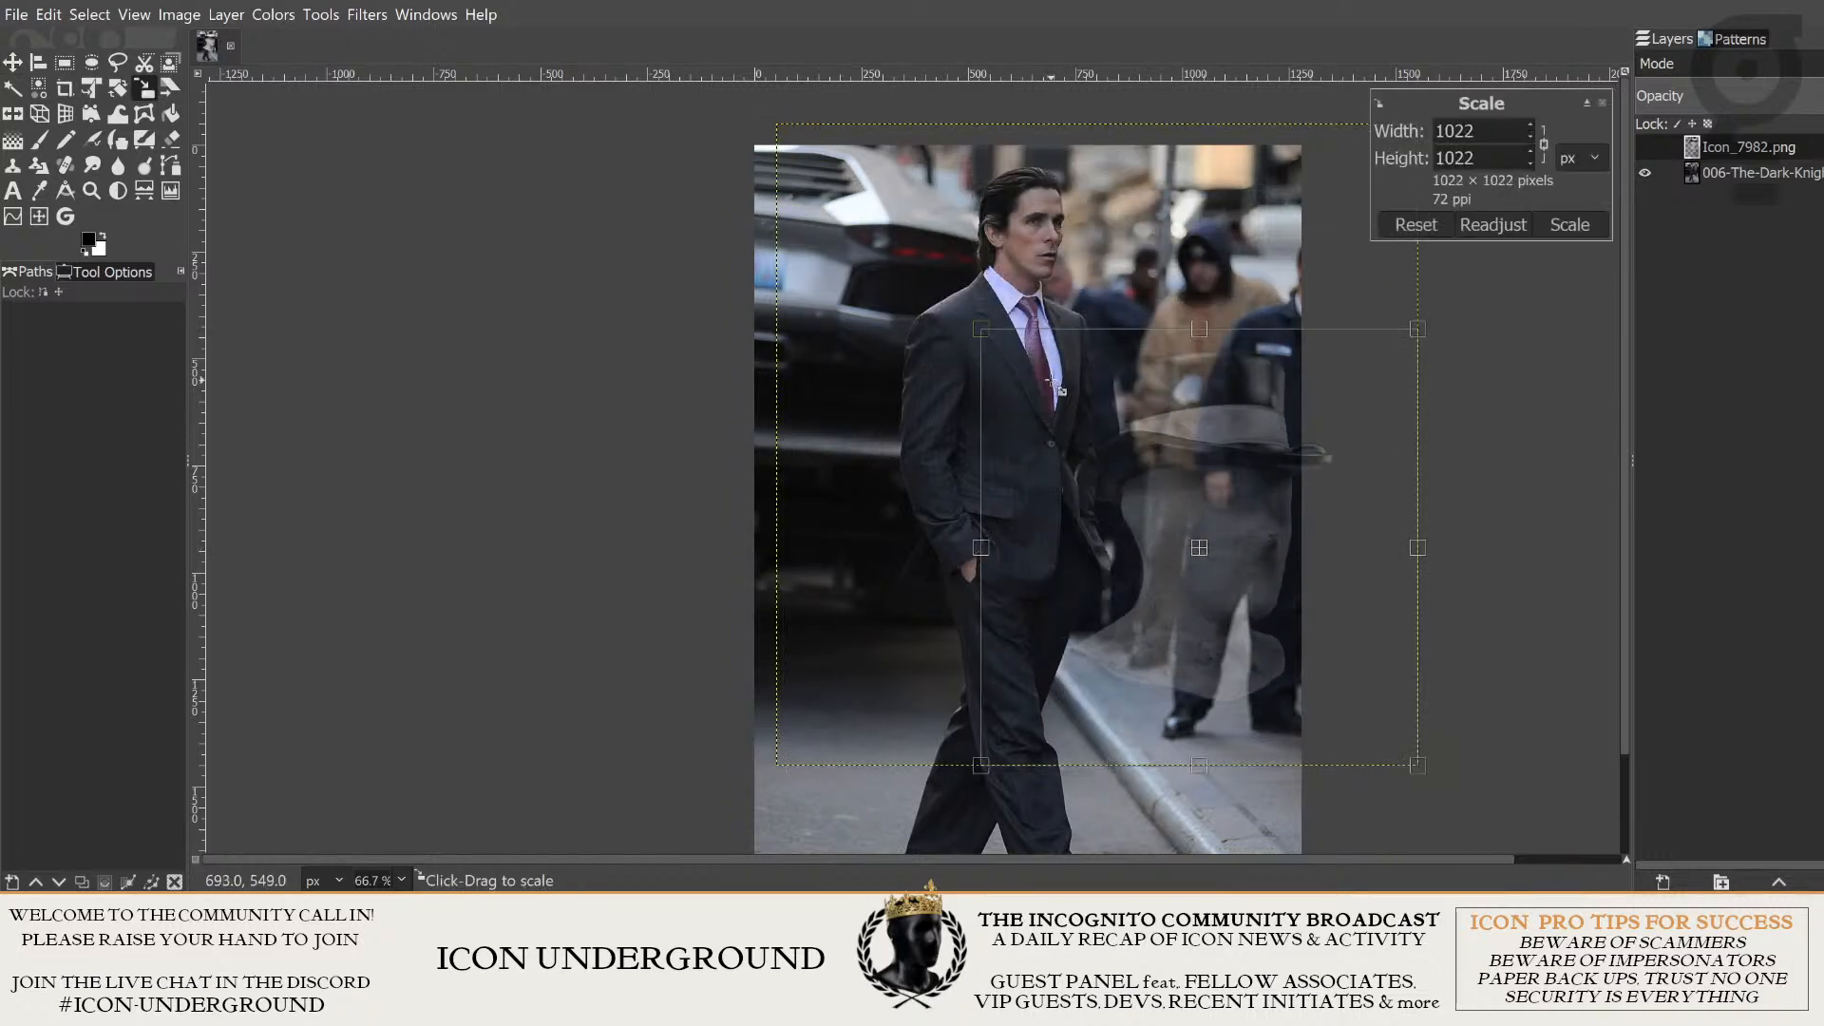
key("Escape")
- Move the Icon_7982.png layer below the street photo in the layer stack
left_click(1758, 173)
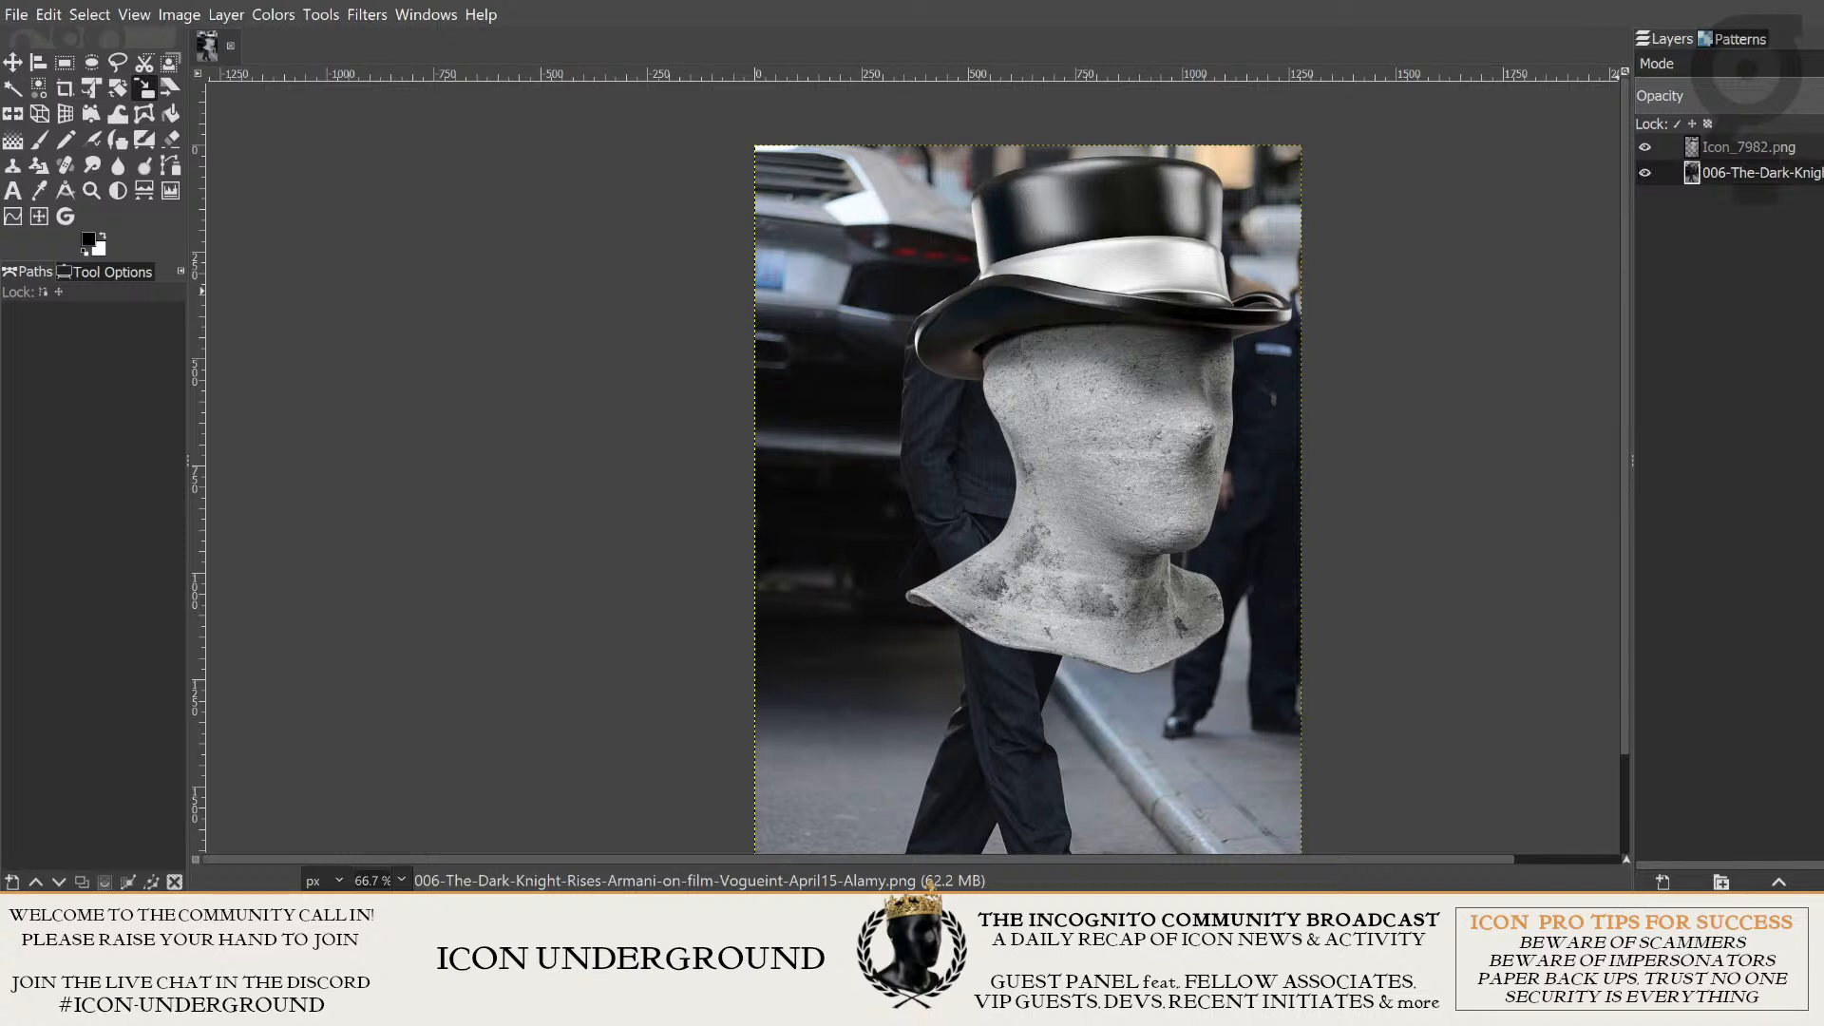
left_click(1763, 178)
left_click(1767, 149)
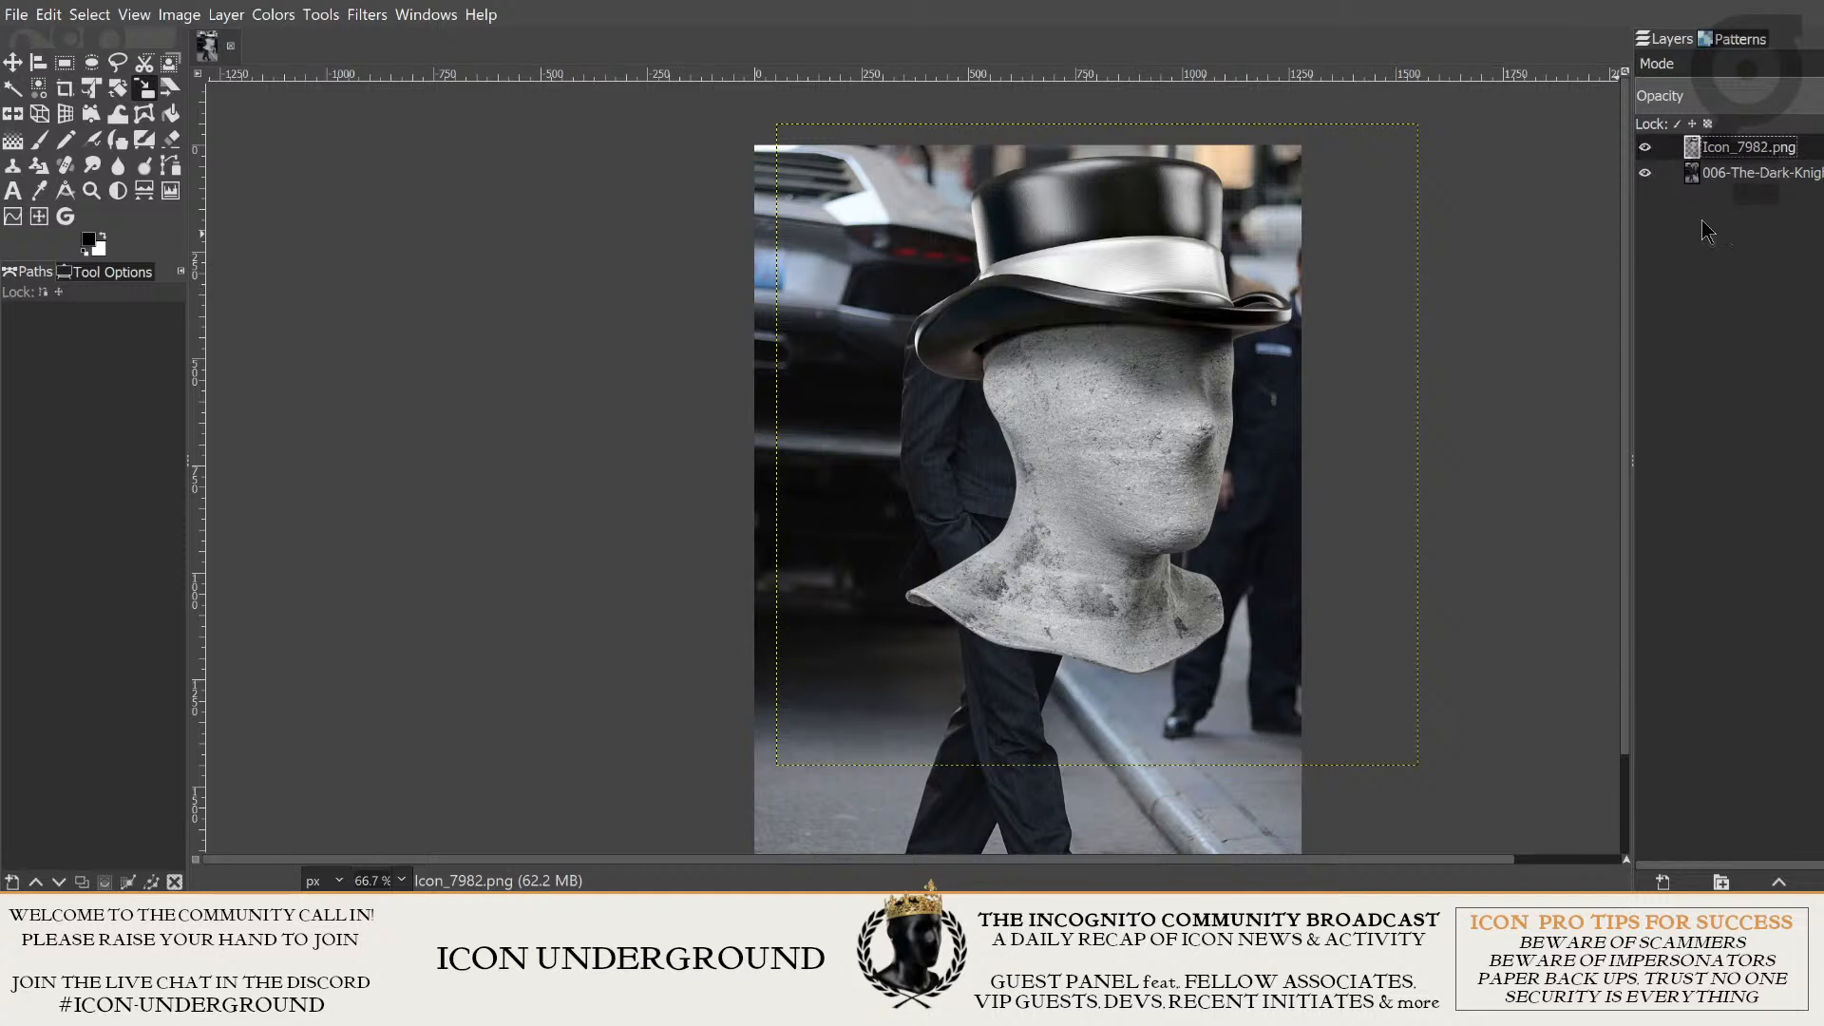
double_click(1753, 149)
left_click(1806, 169)
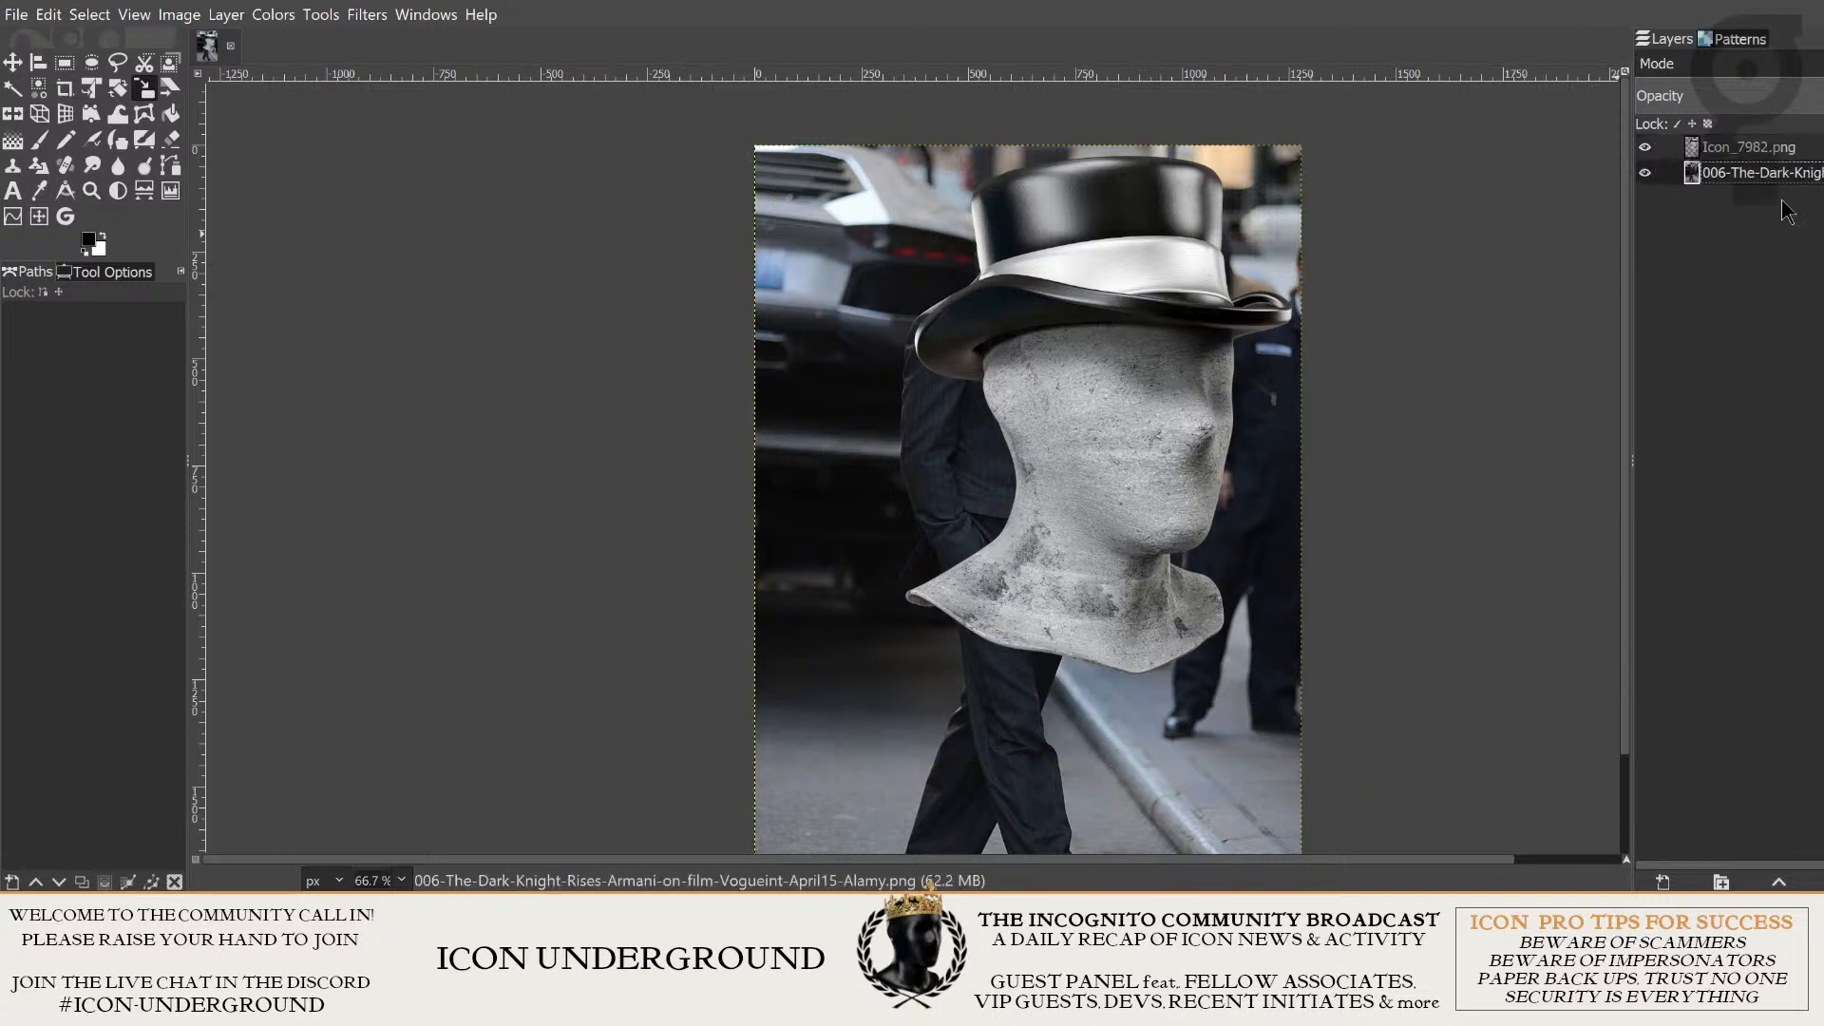
left_click(1766, 159)
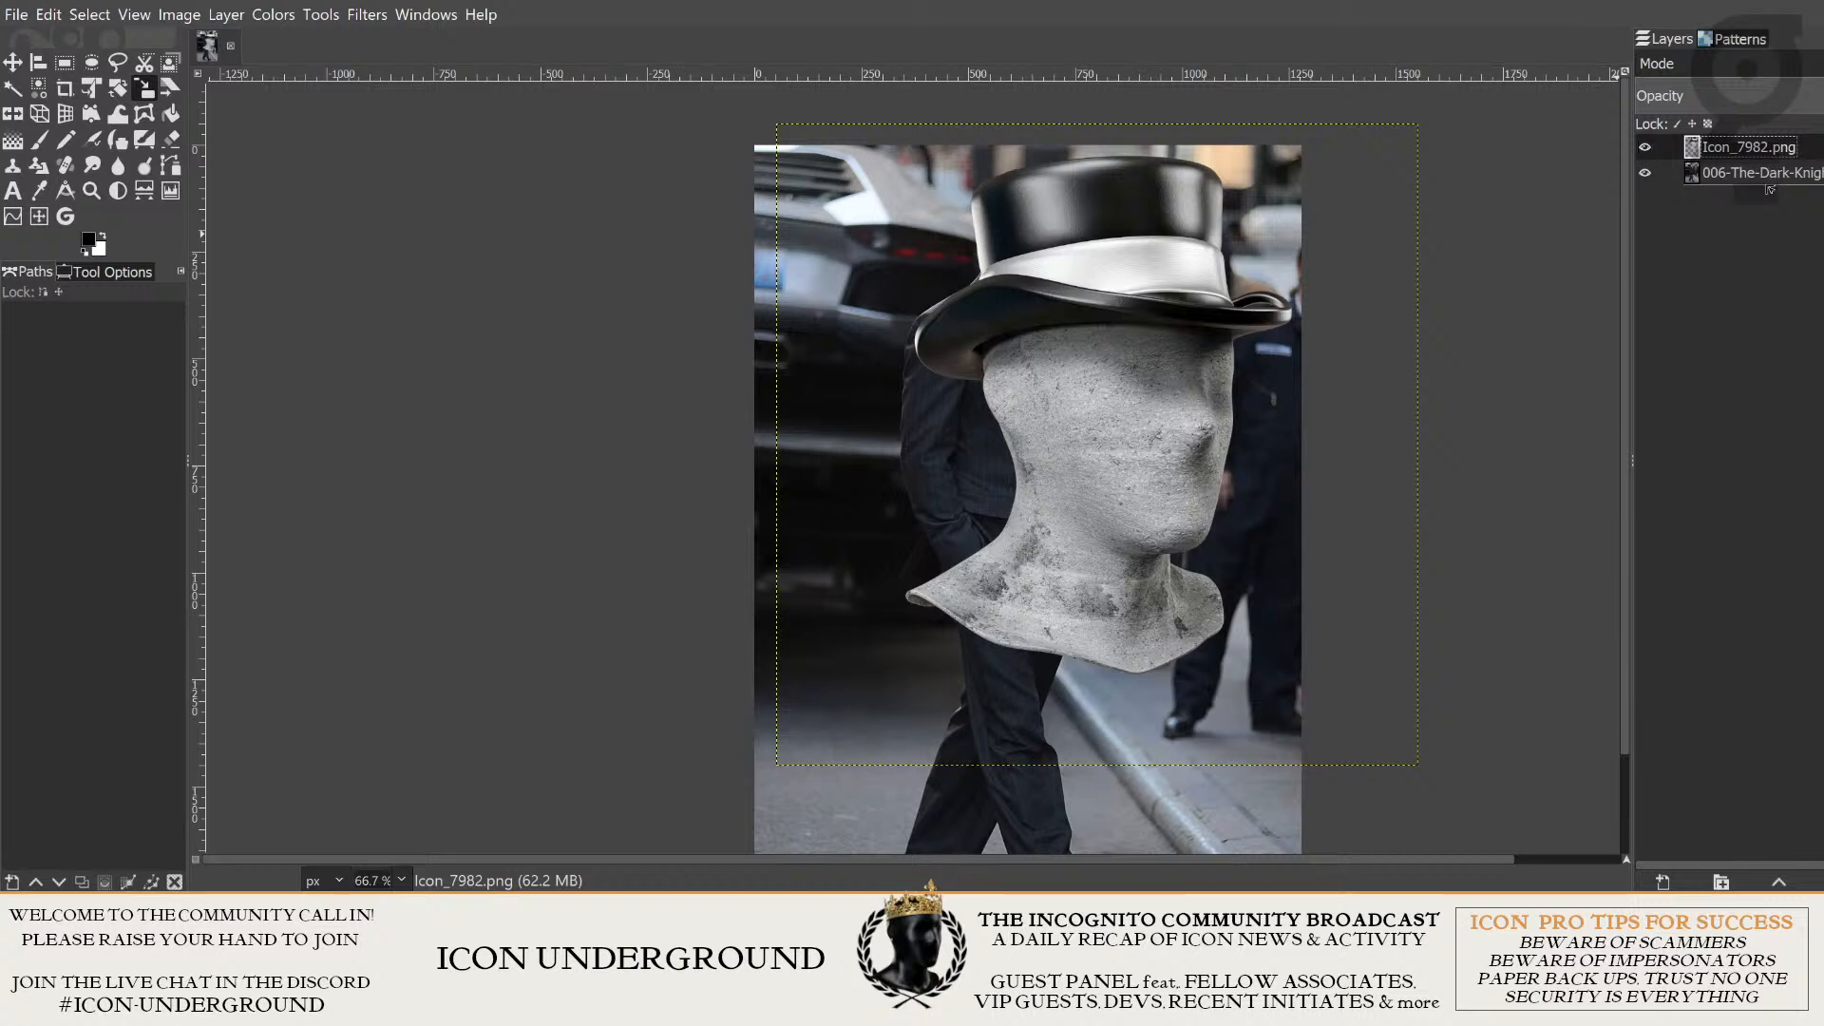
left_click_drag(1769, 189, 1767, 191)
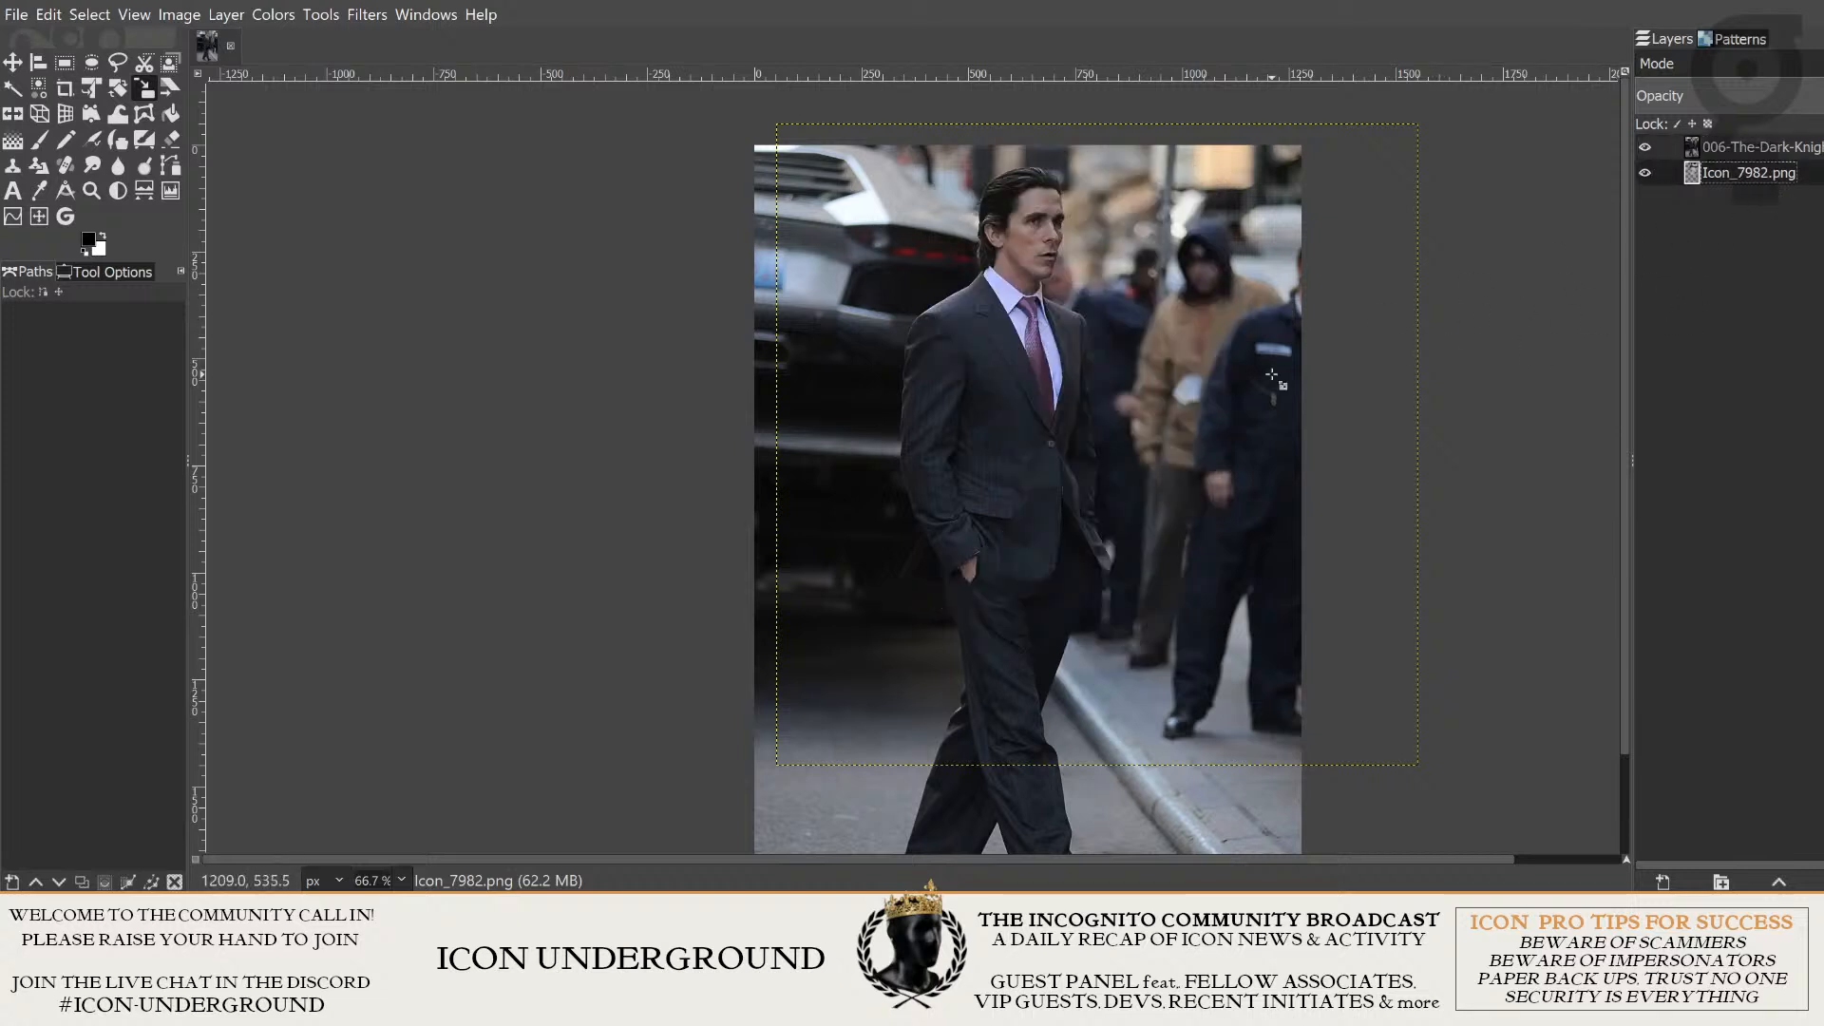
- Examine the street photo at high magnification around the car's bodywork and at normal size around the man
left_click(1714, 155)
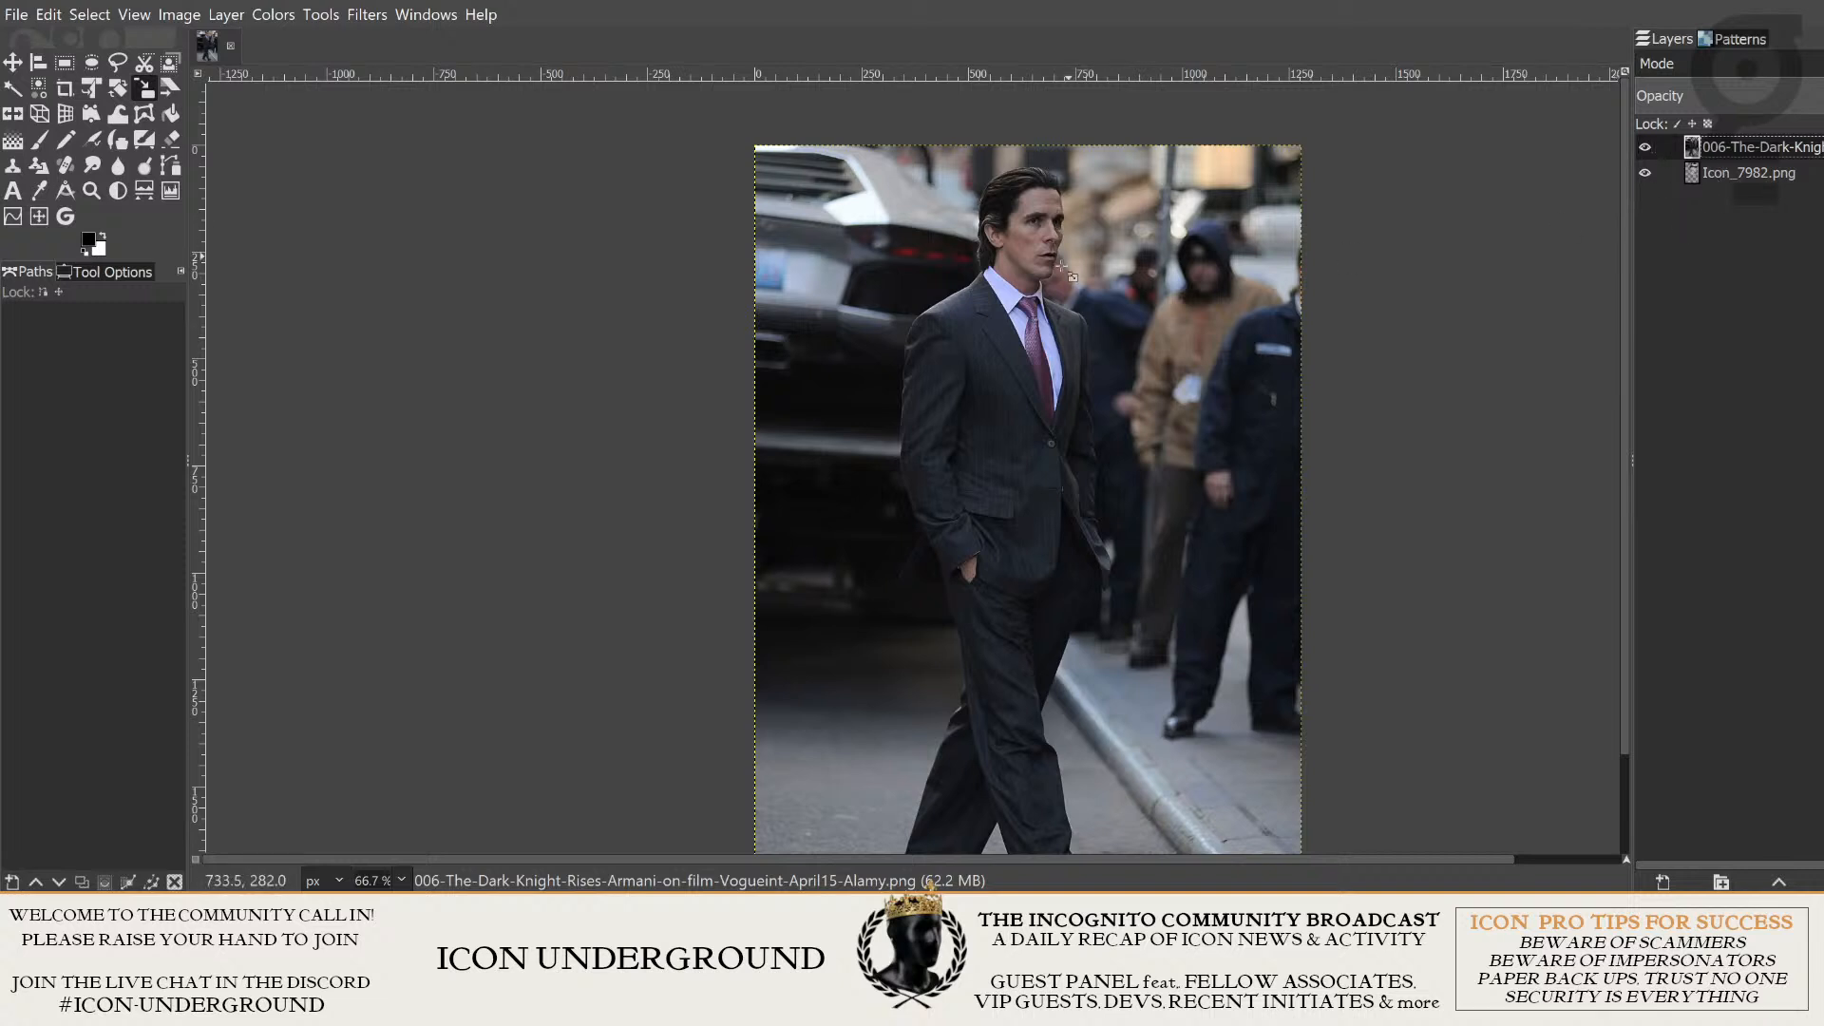
left_click(14, 64)
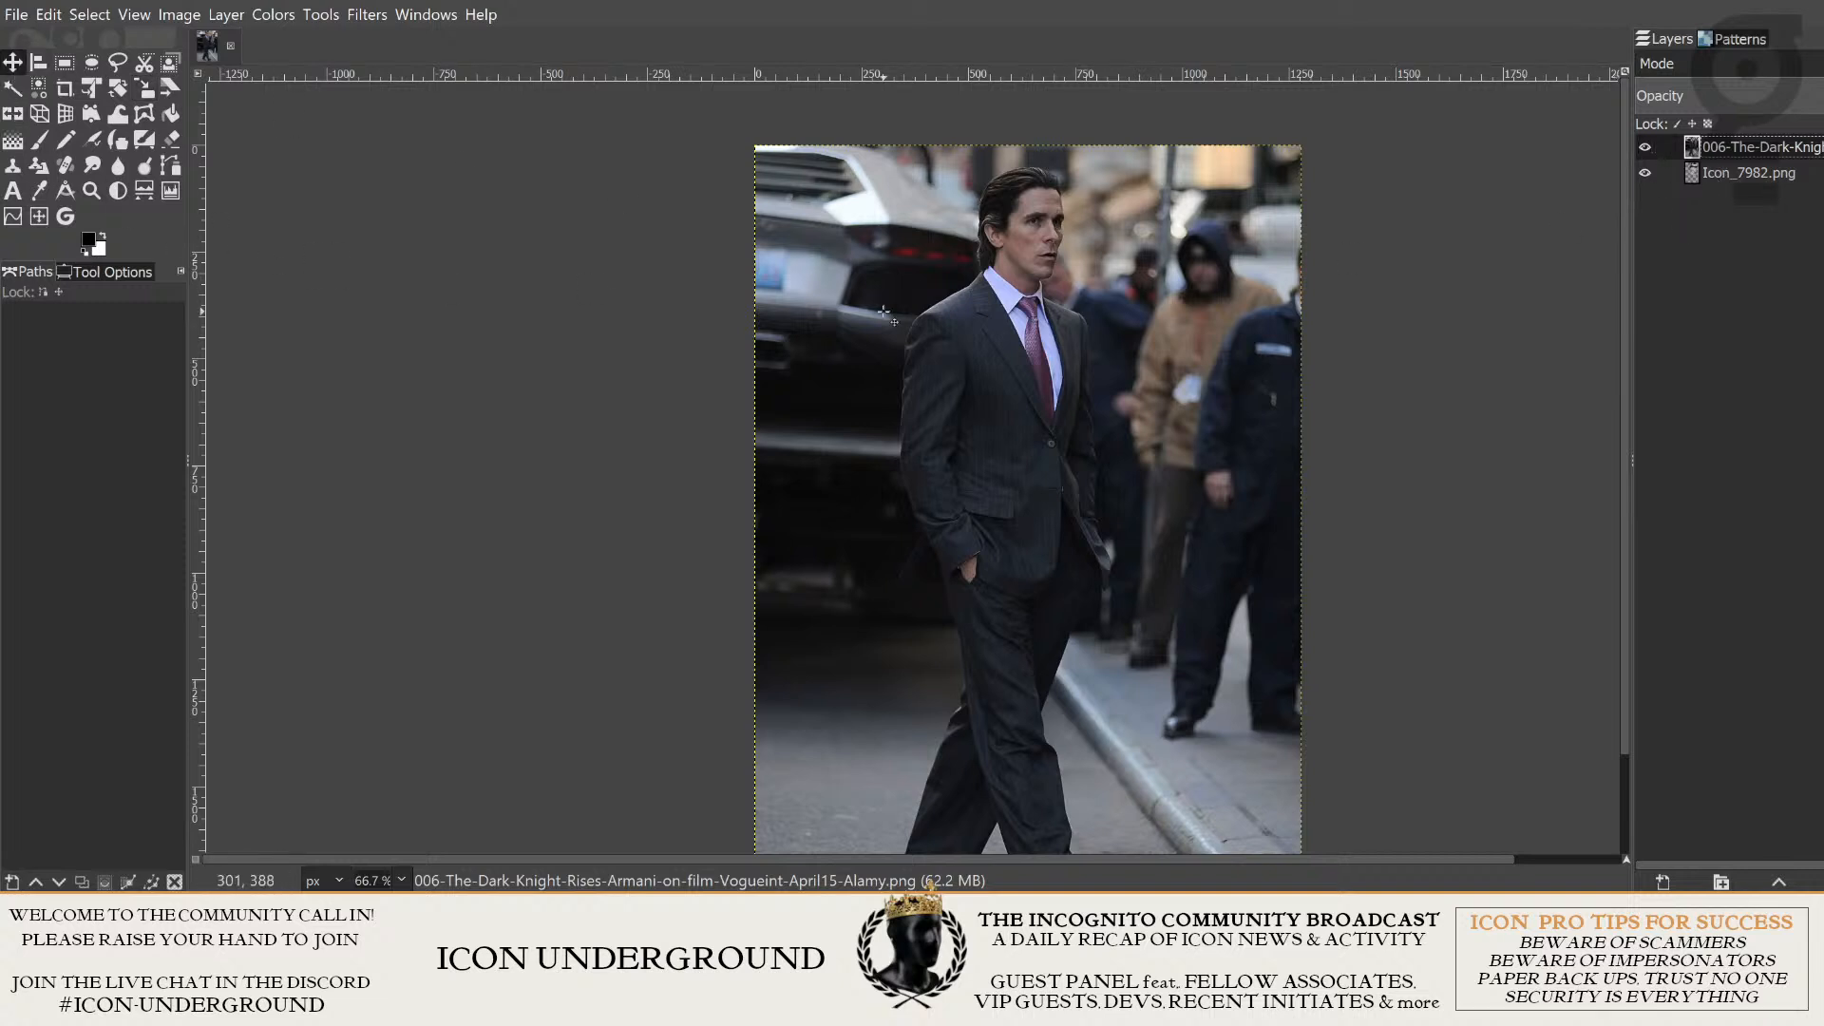
left_click_drag(884, 311, 1206, 296)
scroll(854, 250, "up", 6)
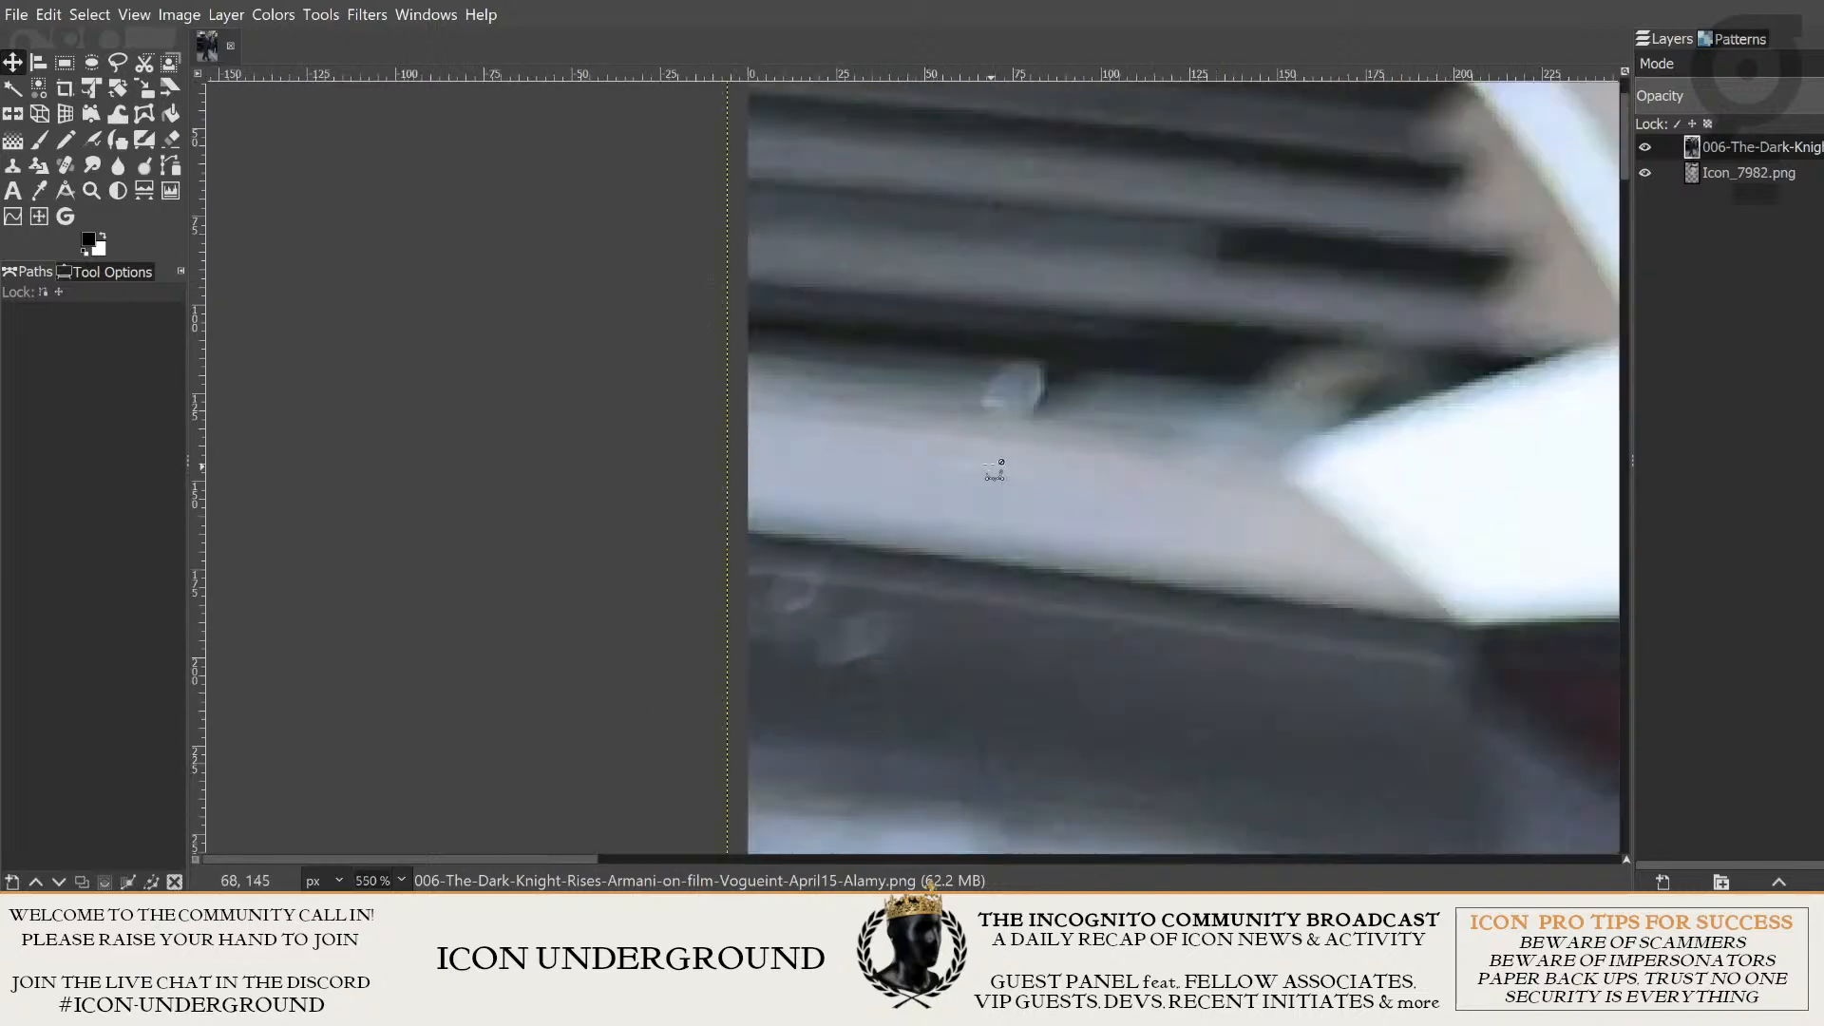
scroll(993, 467, "up", 1)
left_click_drag(896, 310, 1033, 741)
left_click_drag(941, 413, 997, 652)
left_click_drag(909, 518, 949, 512)
scroll(1275, 487, "down", 8)
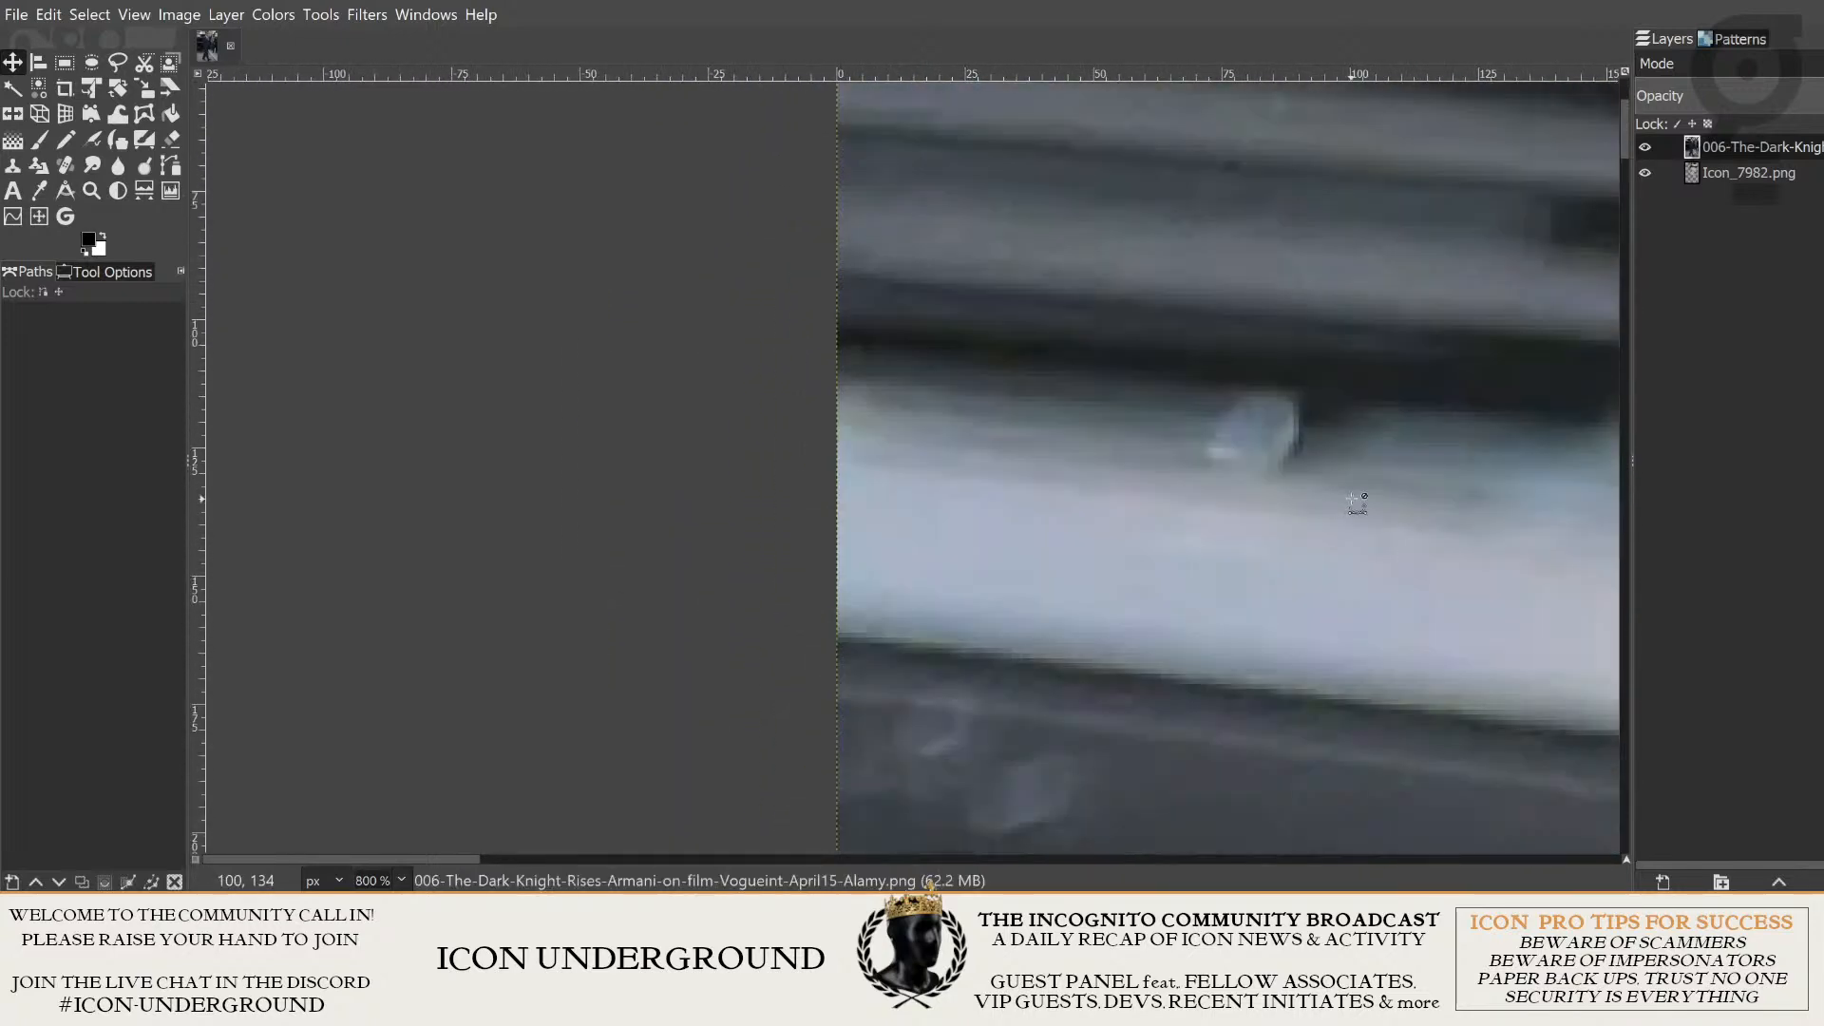
scroll(1357, 521, "up", 2)
left_click_drag(1357, 521, 1287, 335)
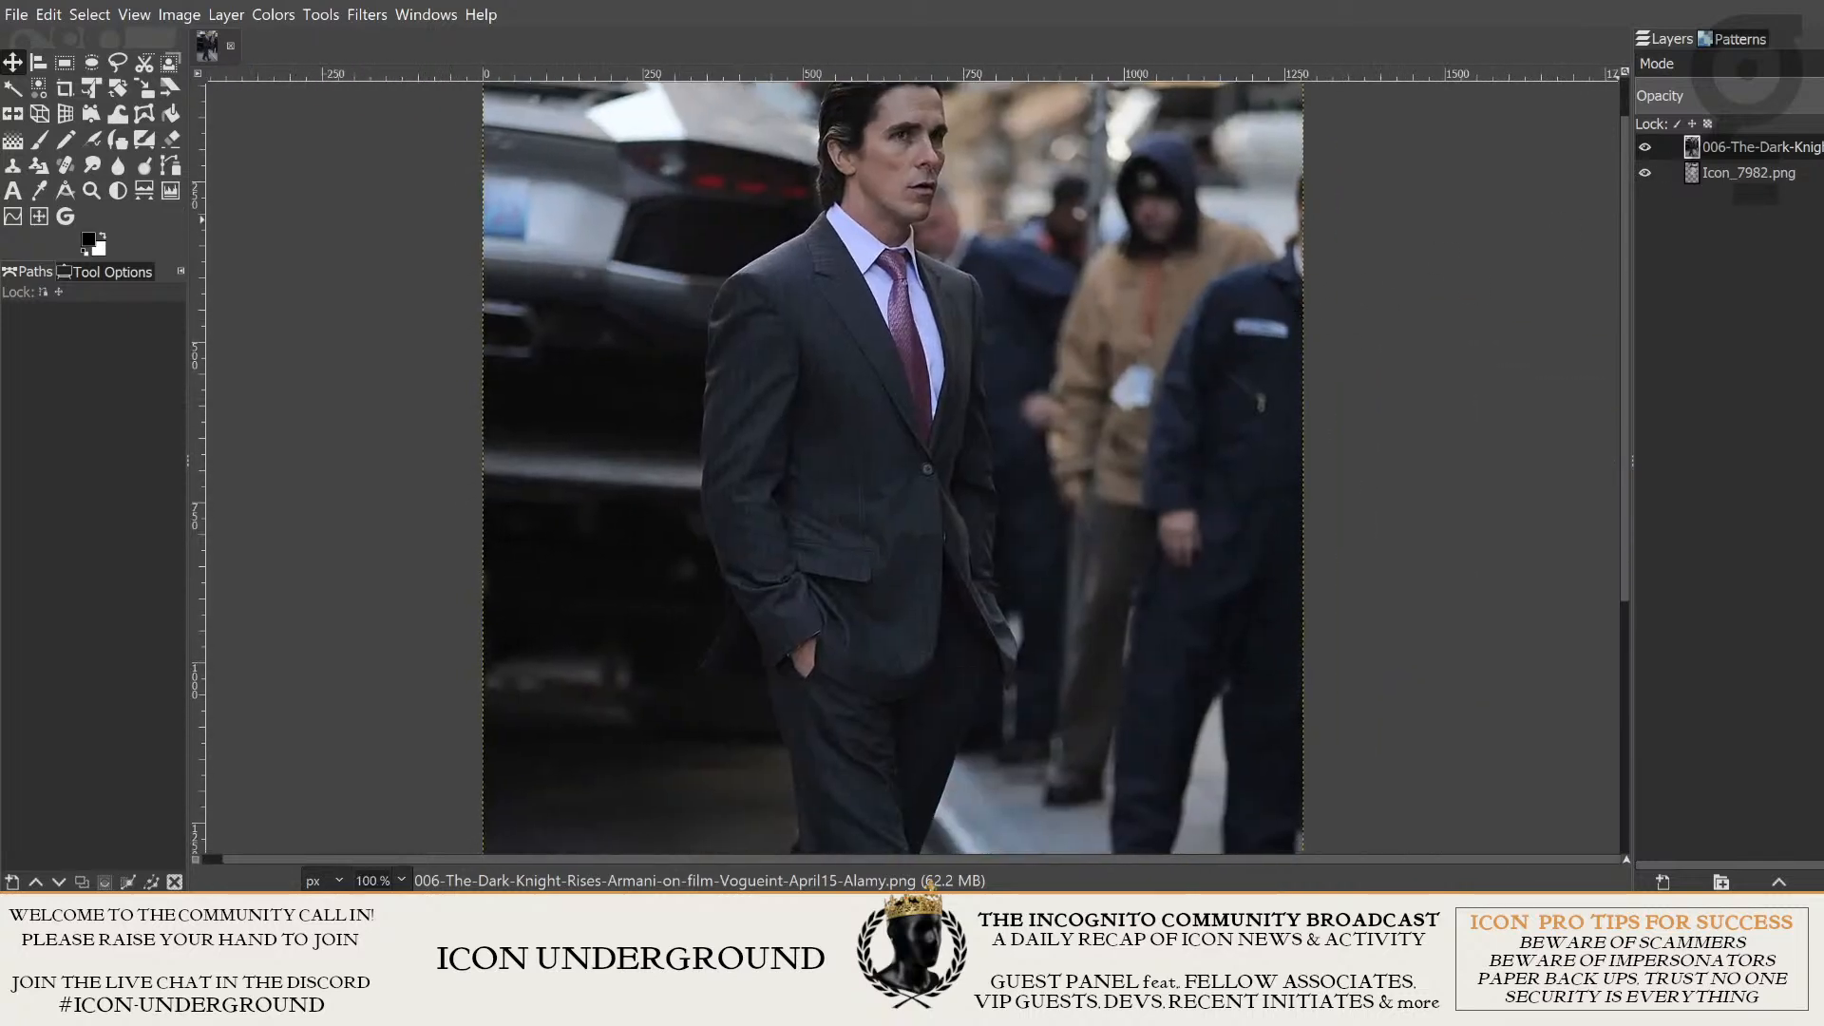
- Raise the Icon_7982.png layer above the street photo and shift the head up and left over the man
left_click(1644, 151)
left_click(1644, 151)
left_click_drag(1756, 172, 1748, 143)
scroll(1432, 313, "down", 1)
left_click_drag(1420, 288, 1441, 351)
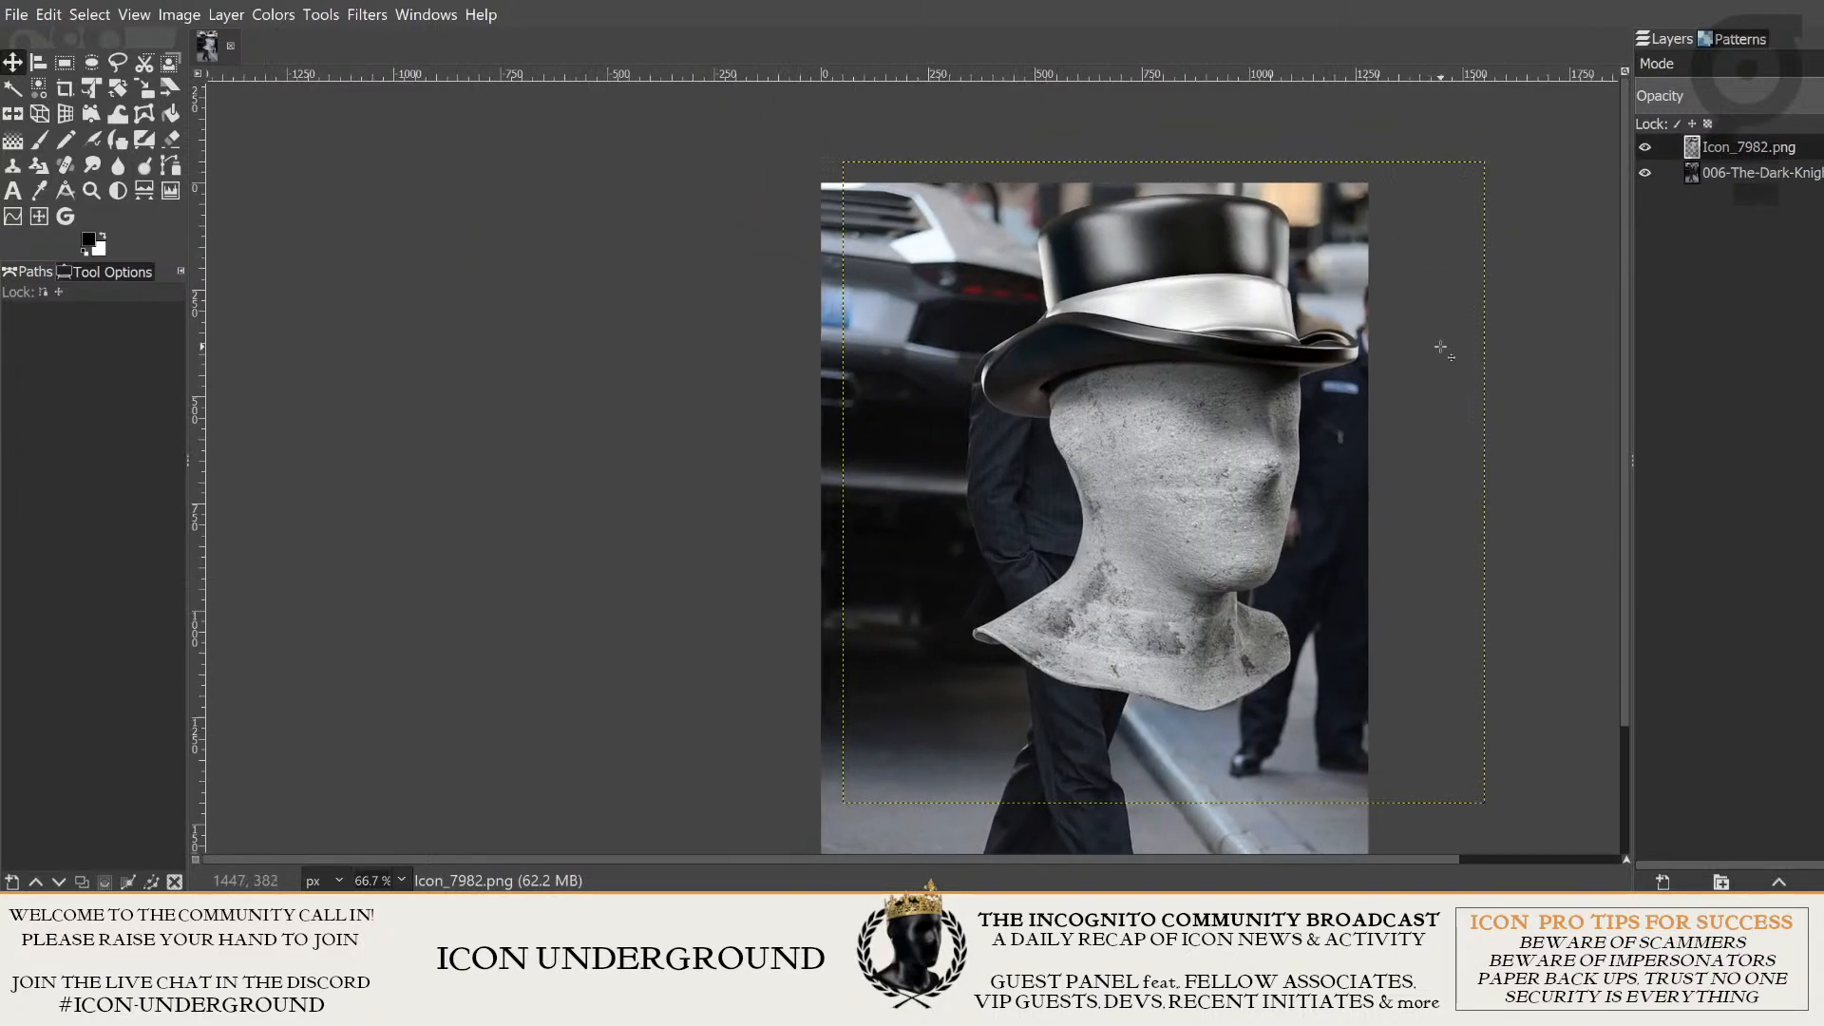
left_click_drag(1600, 328, 1528, 308)
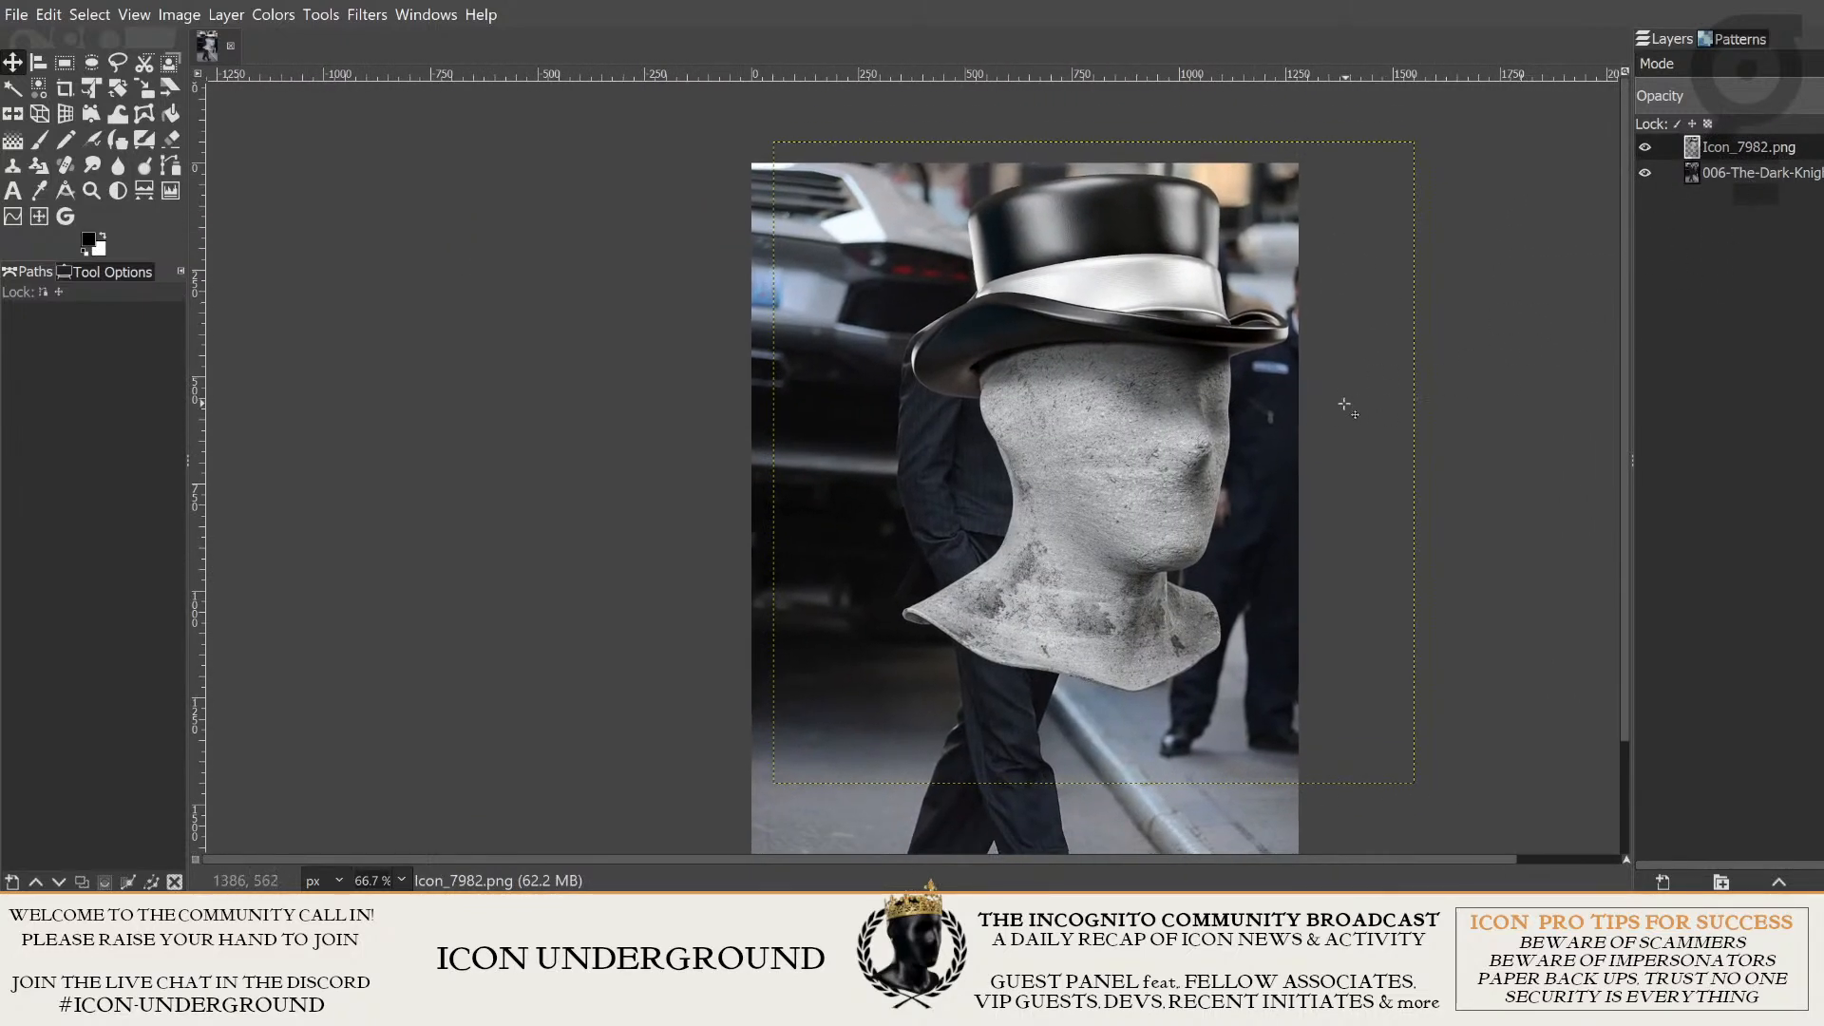
left_click_drag(1129, 476, 1080, 456)
left_click_drag(994, 289, 1000, 314)
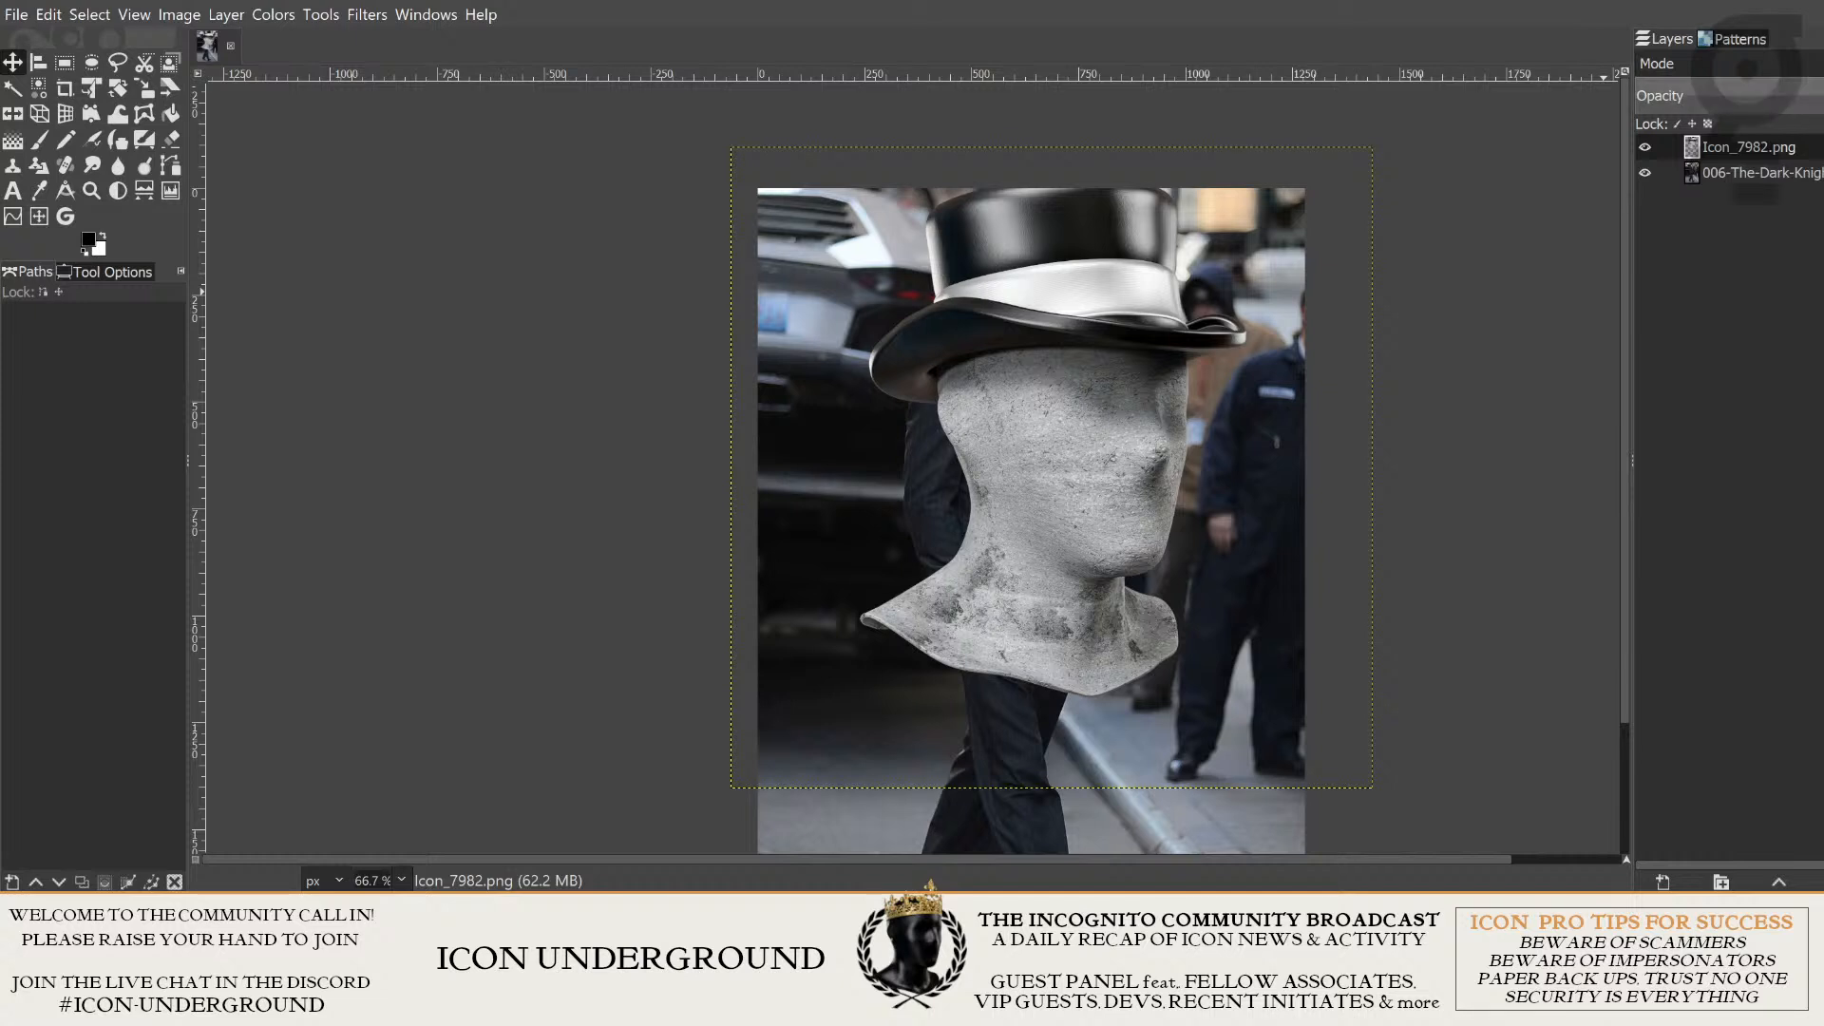
- Lower the Icon_7982.png layer's opacity until the man's face and suit show clearly through it
left_click(1820, 96)
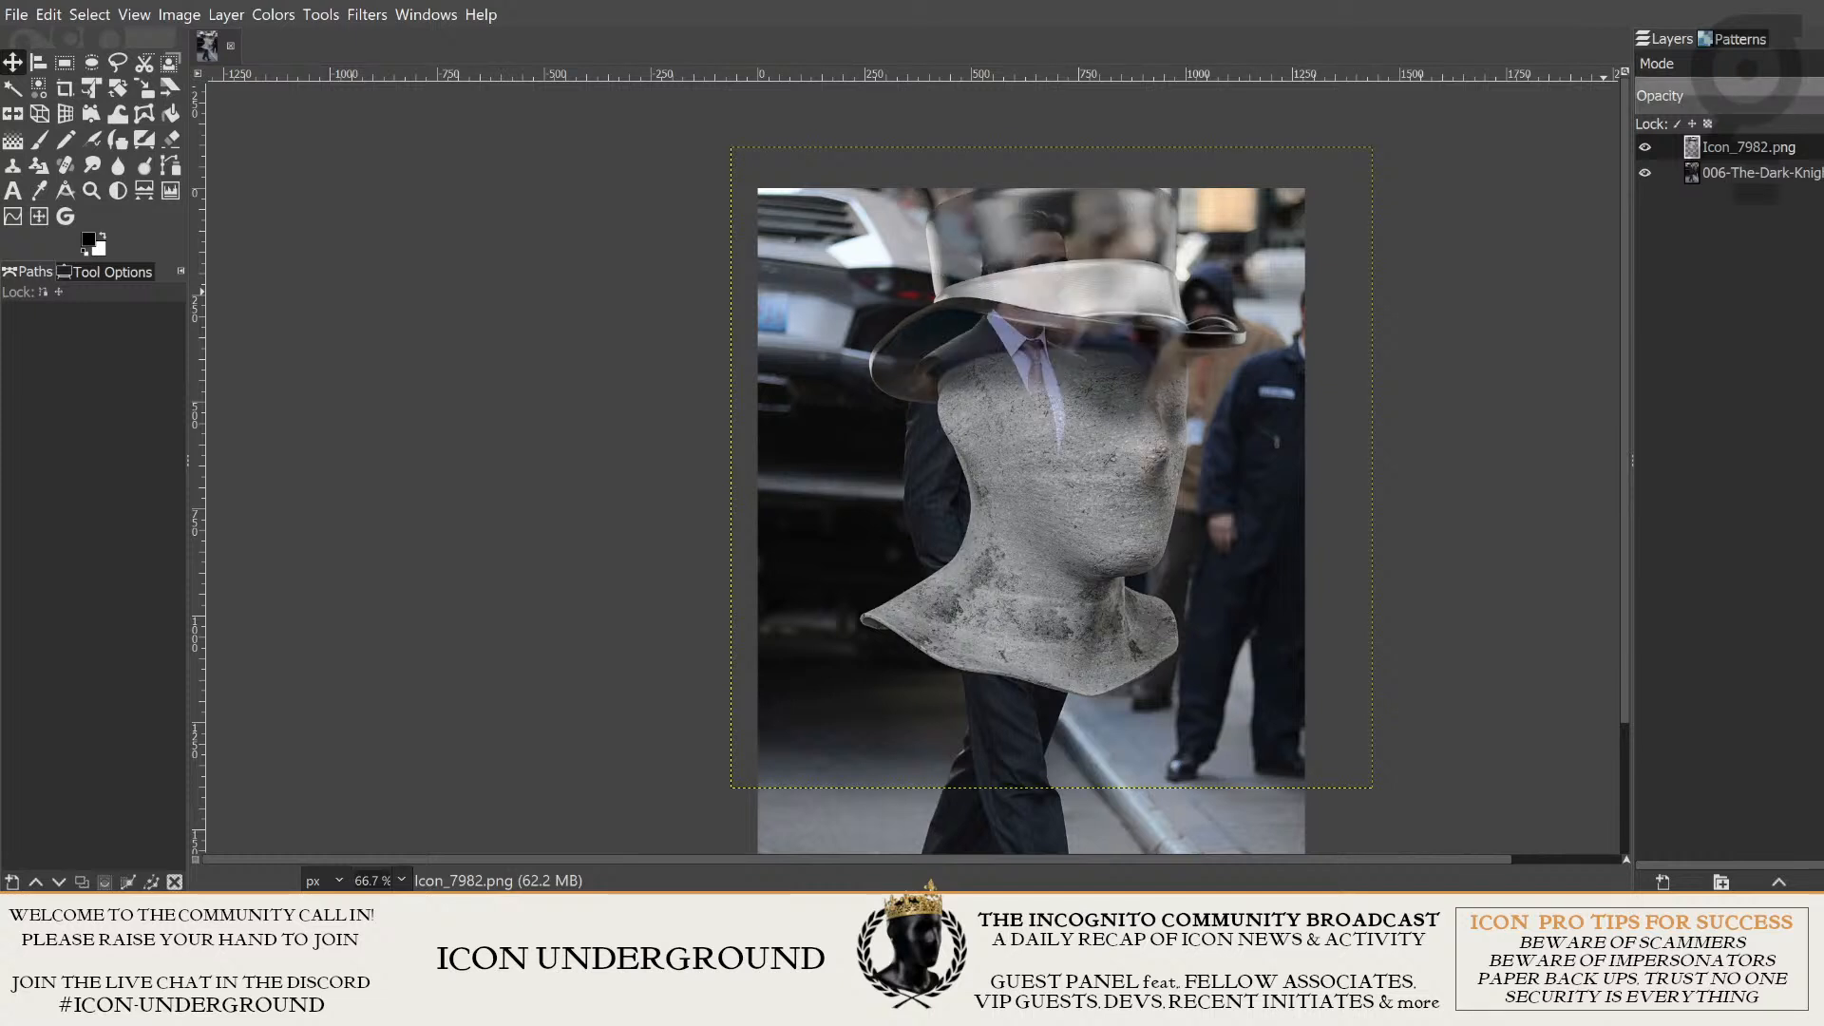
left_click(1803, 152)
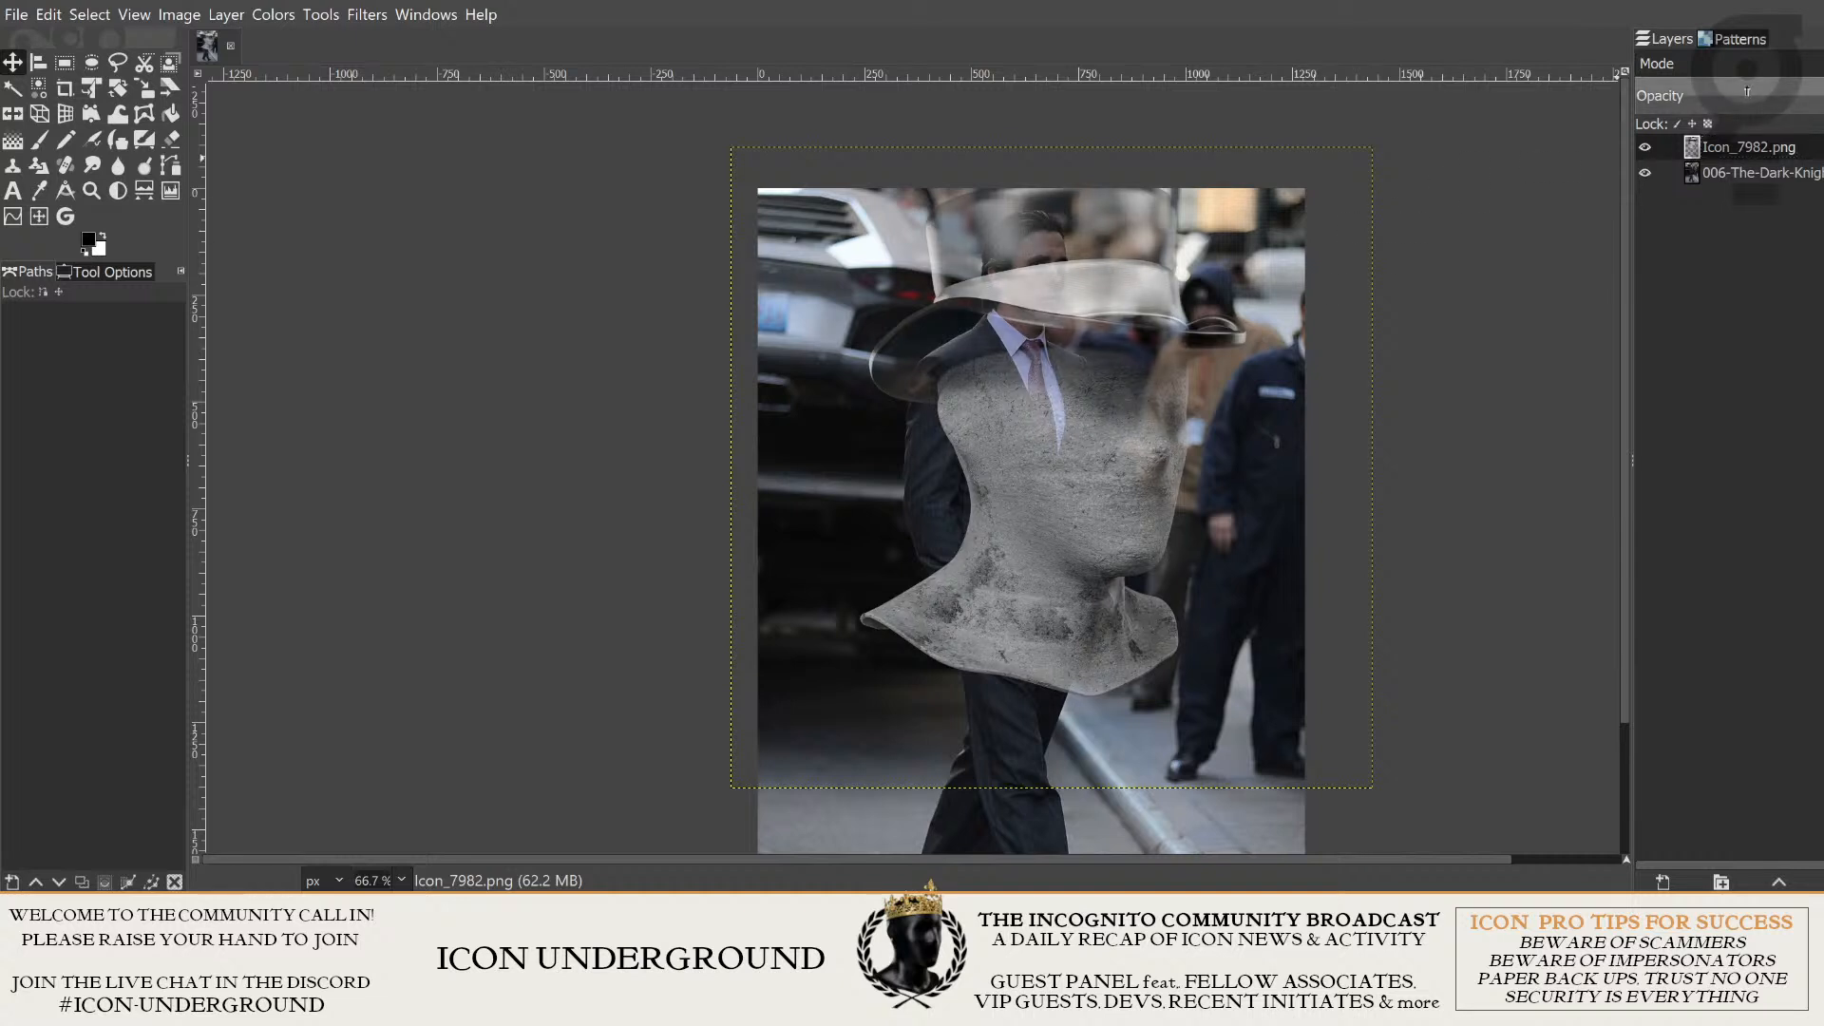
left_click_drag(1747, 91, 1688, 103)
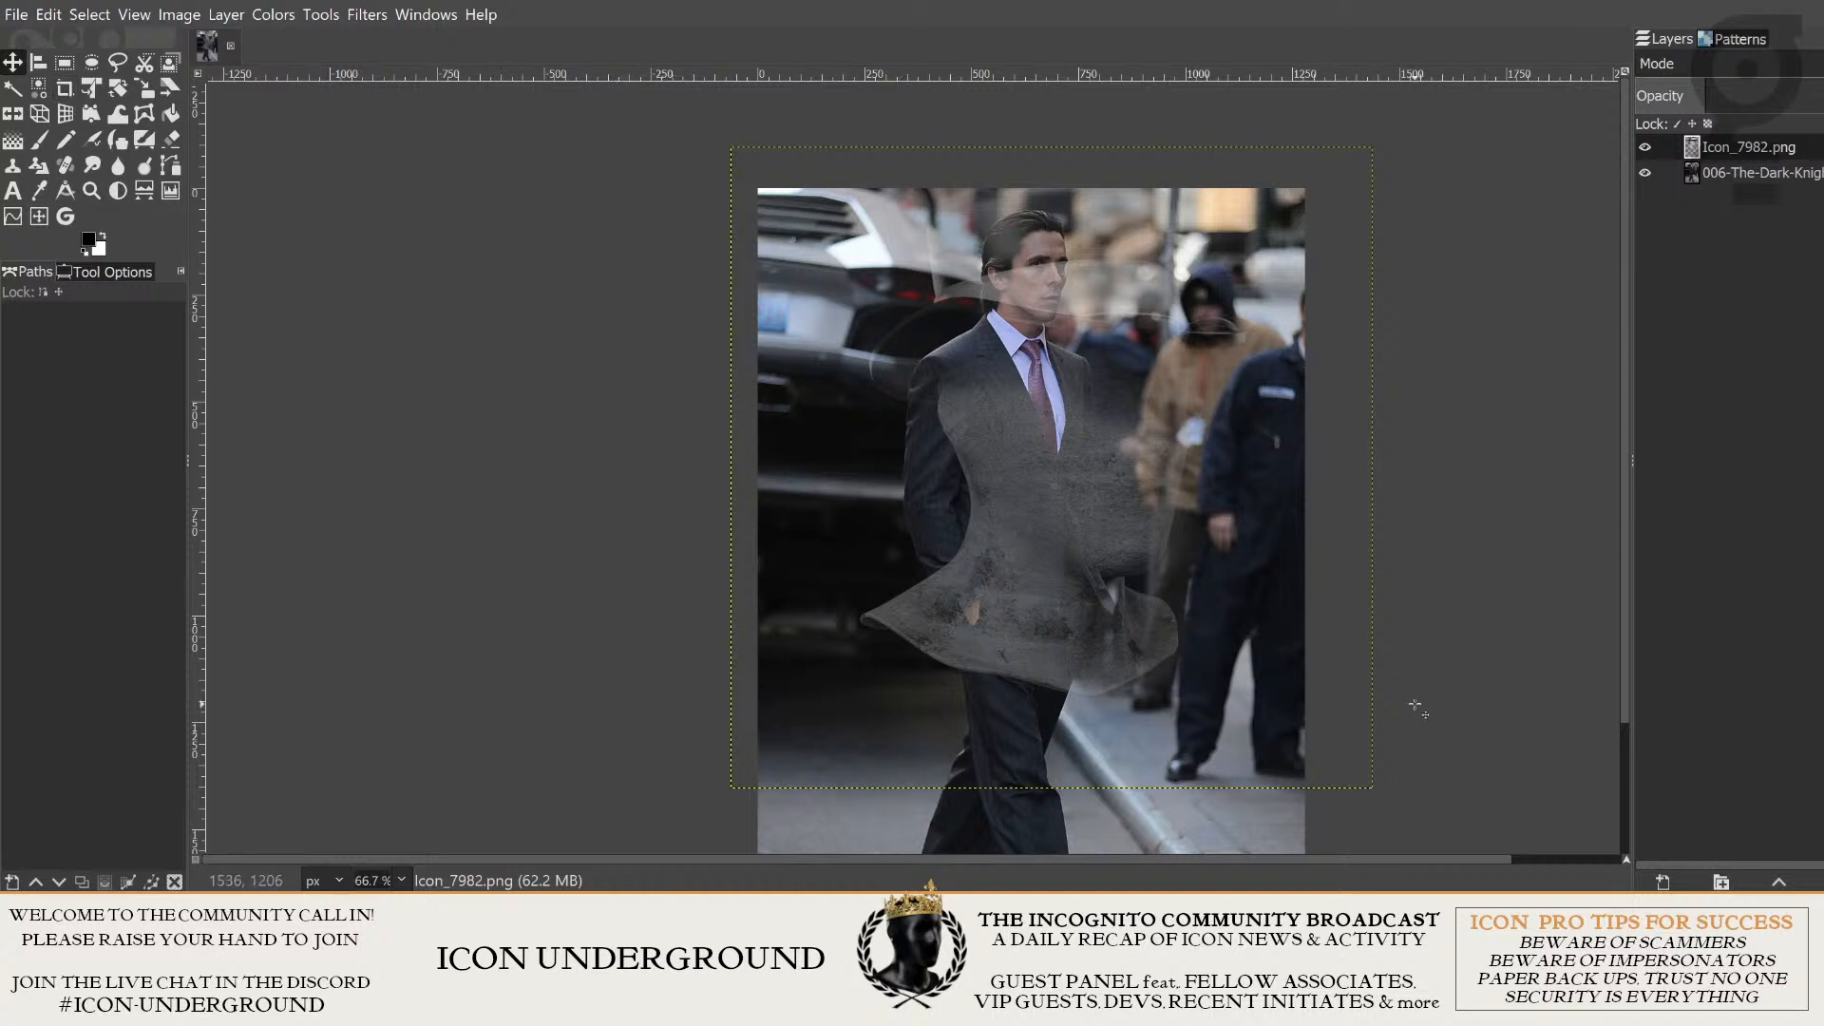
- Scale the Icon_7982.png layer down to 547 × 547 px
left_click(1148, 365)
key("shift+s")
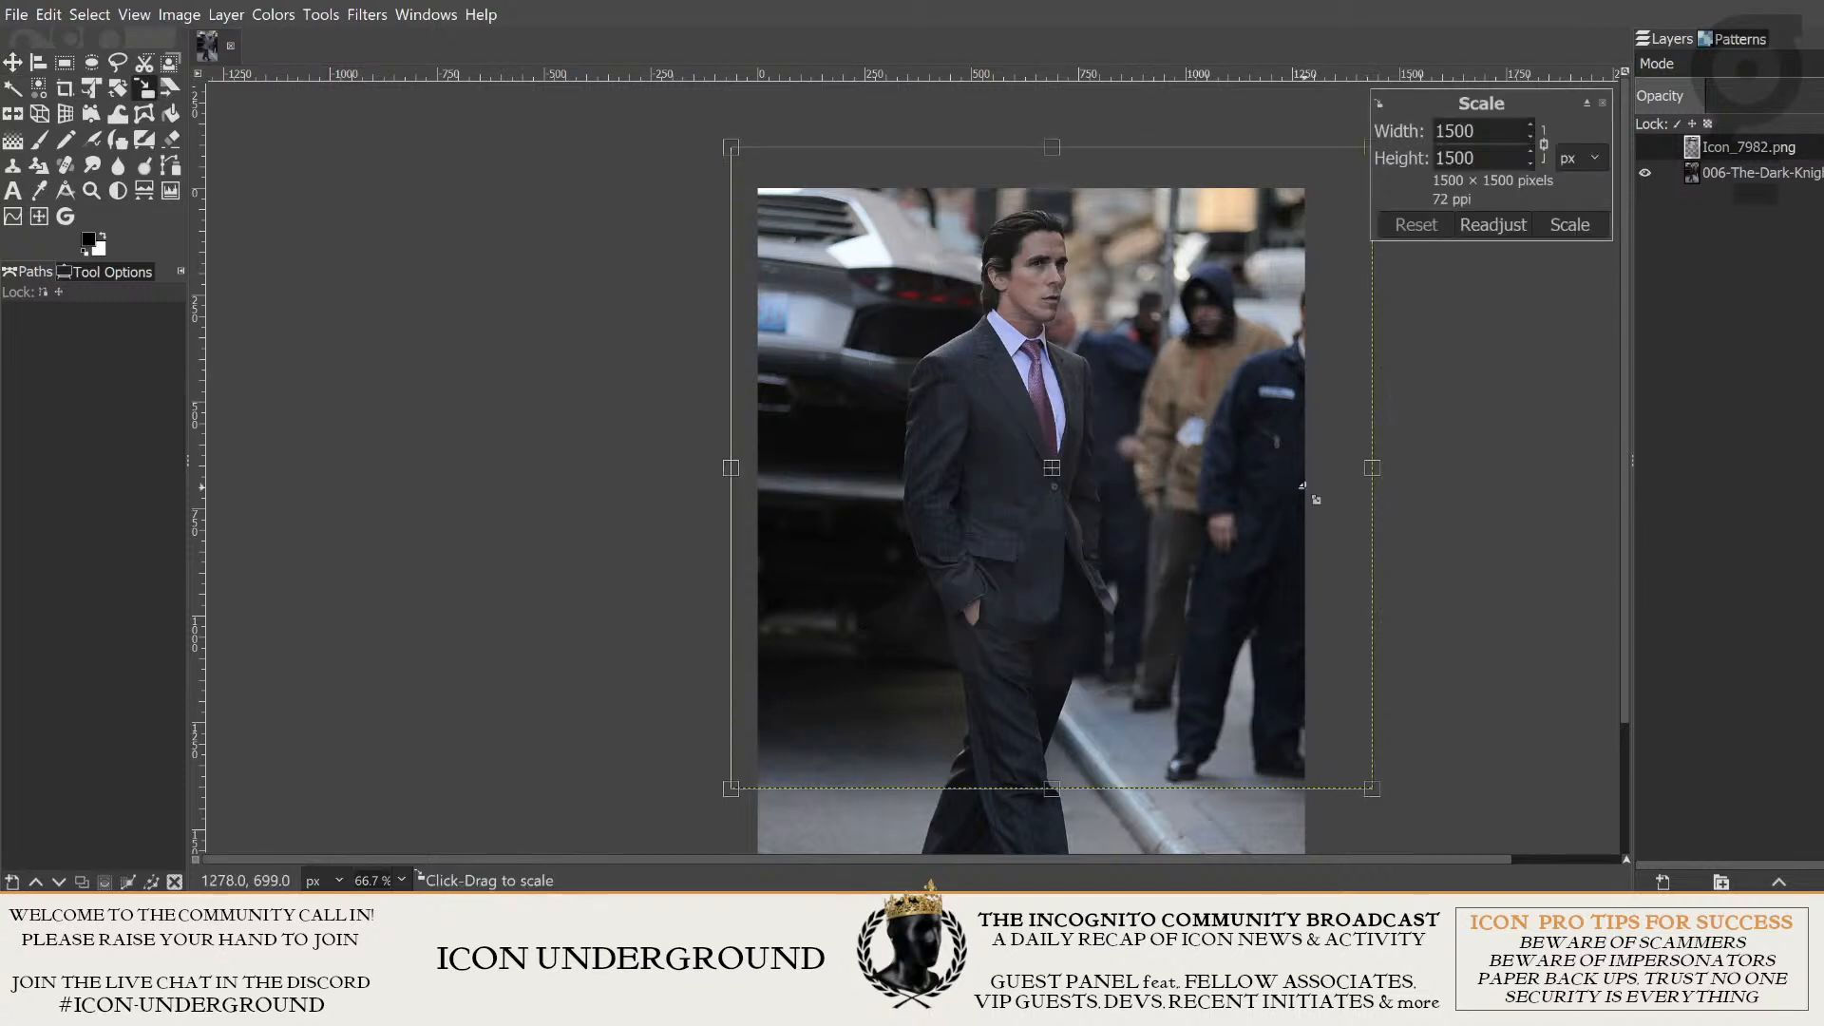
key("m")
key("shift+s")
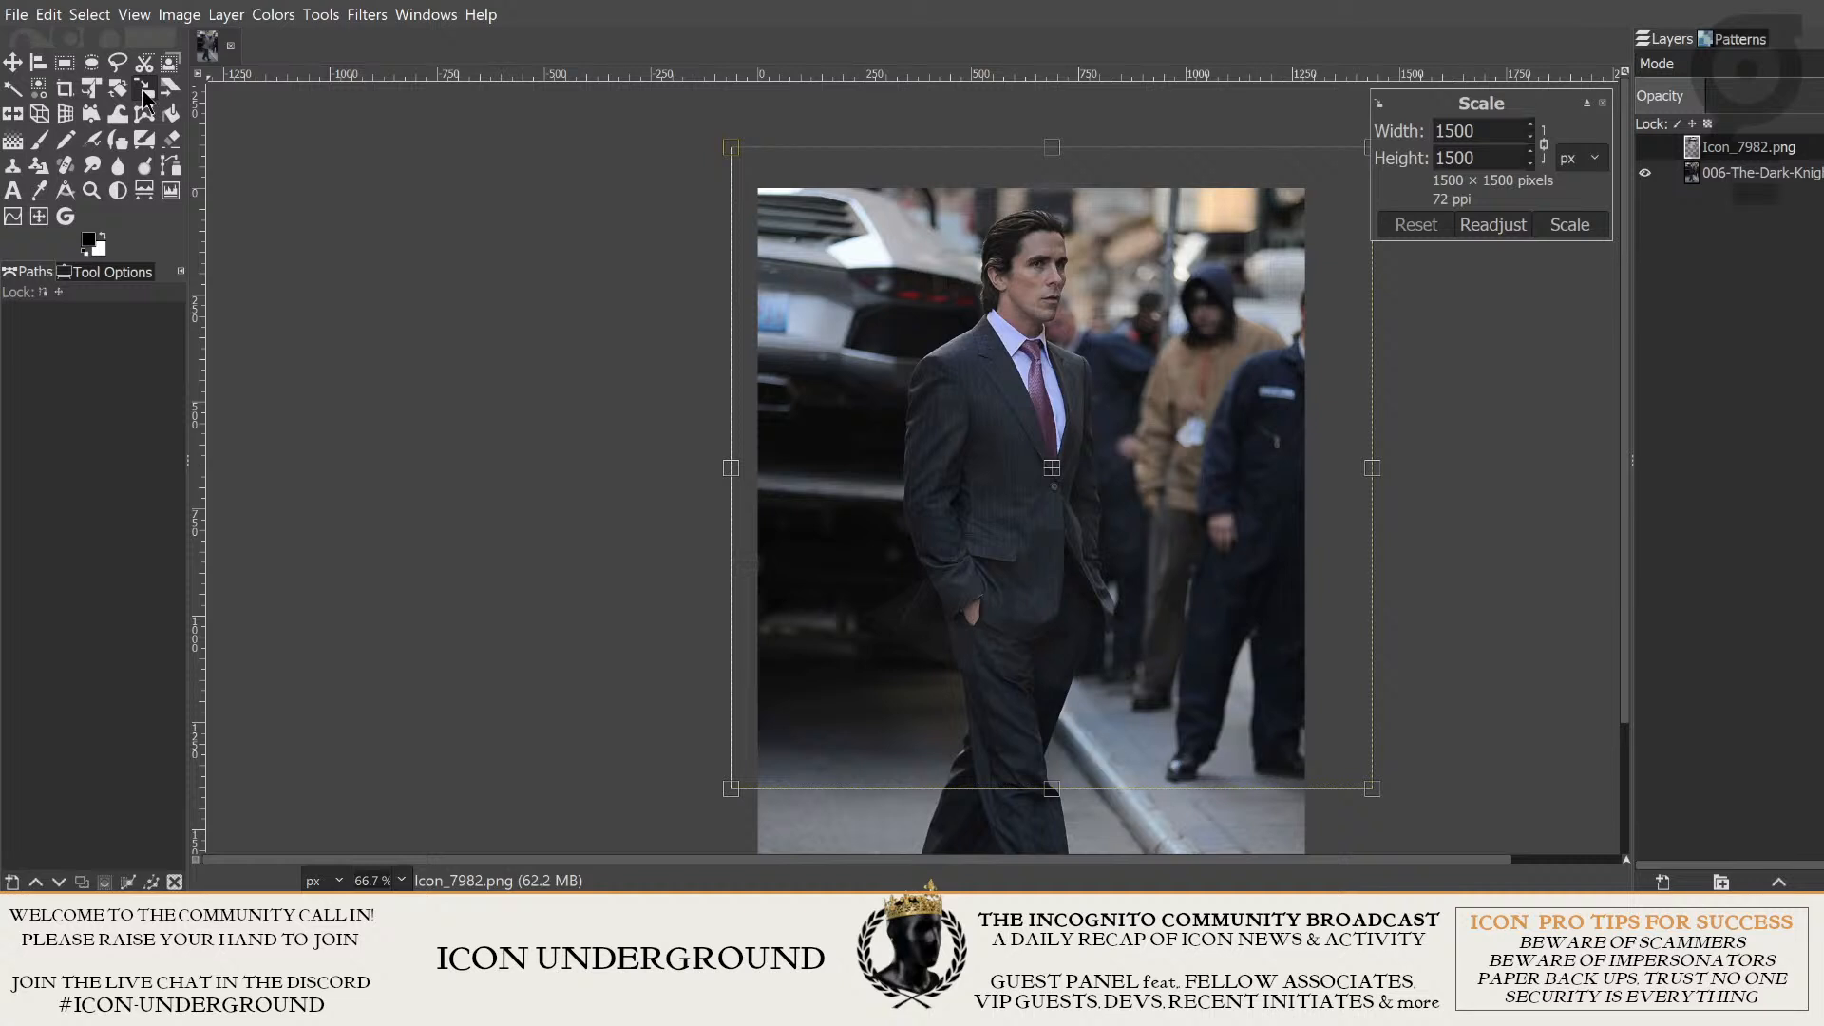
left_click(144, 88)
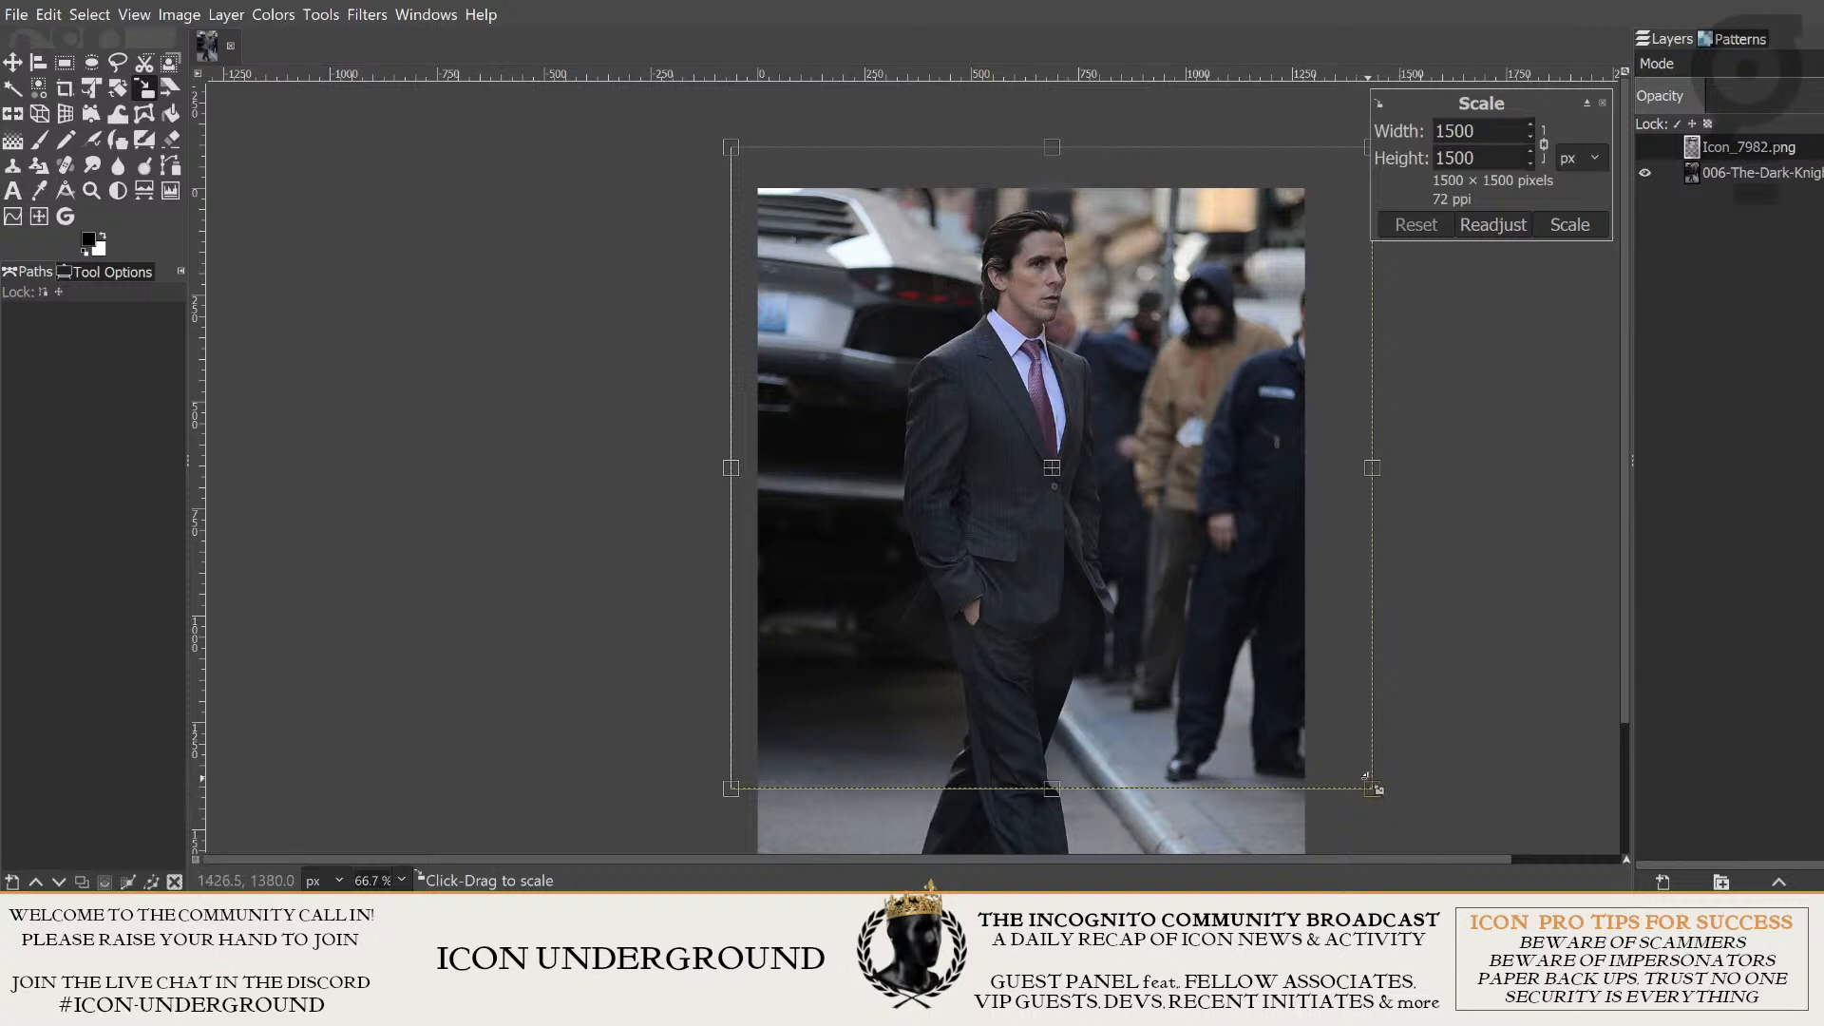
left_click_drag(1371, 781, 1044, 464)
left_click_drag(1155, 546, 1107, 530)
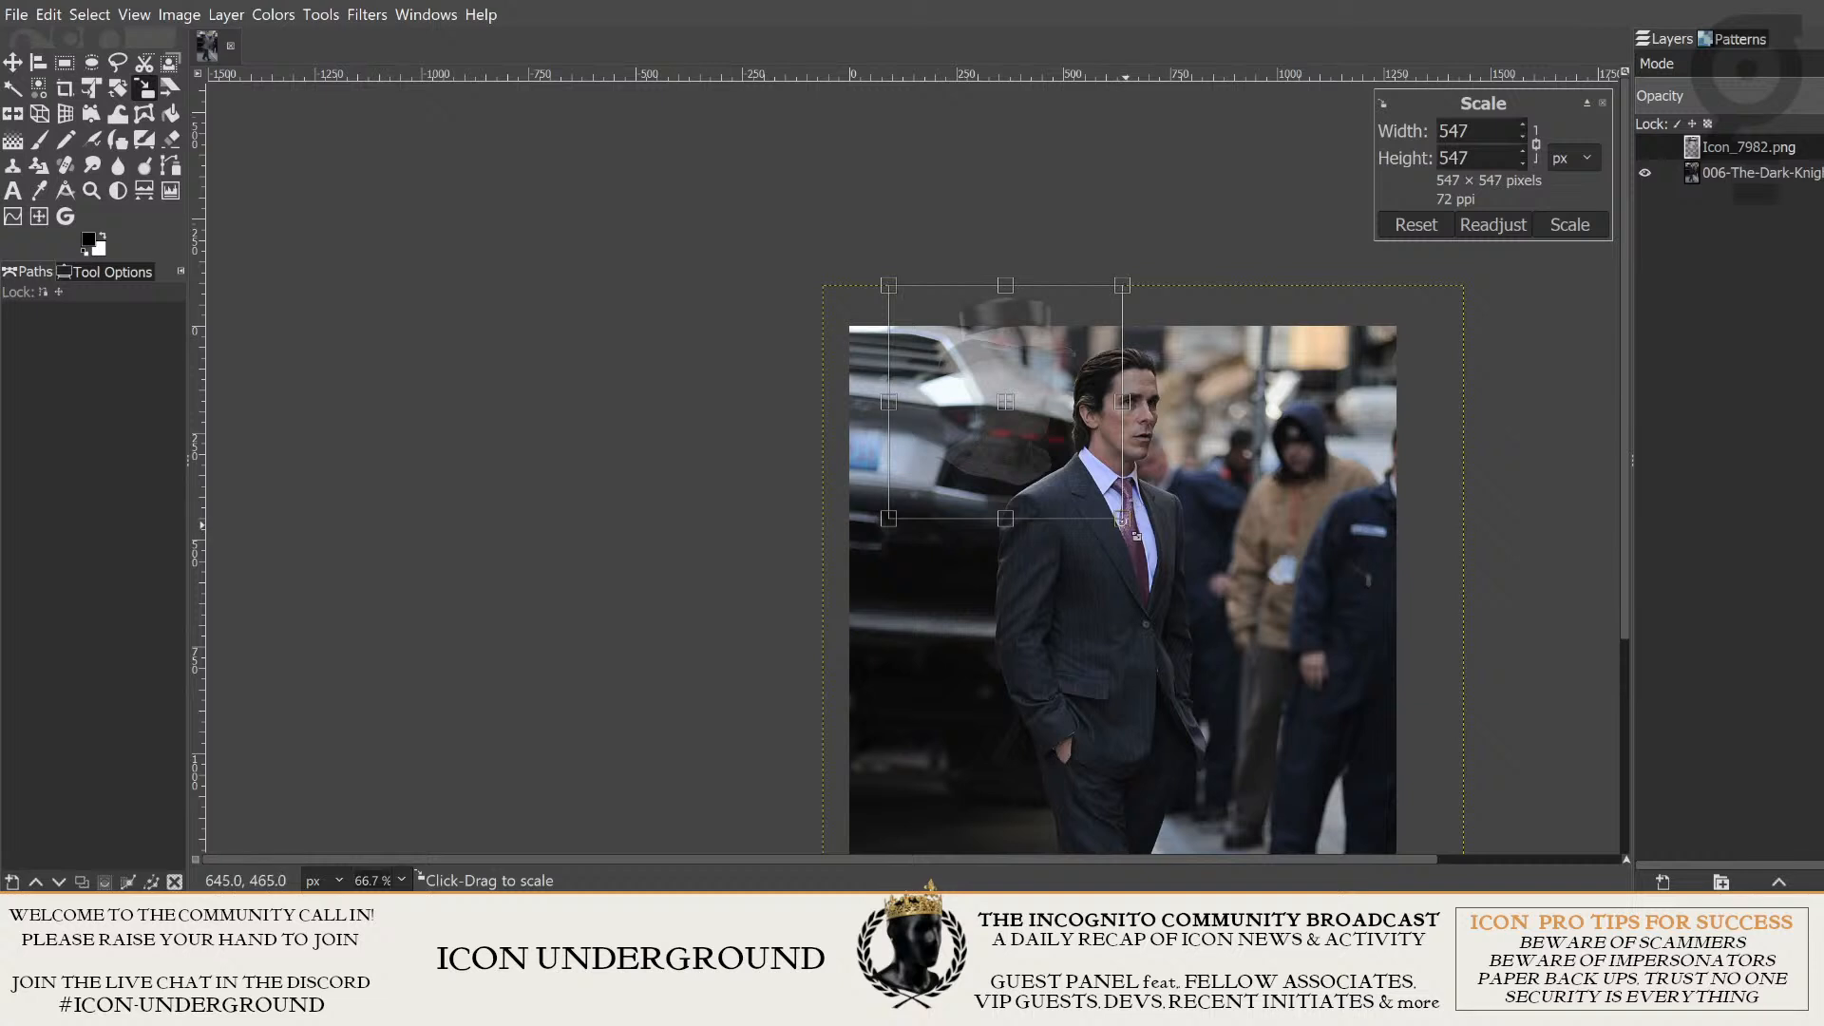
key("Return")
- Move the scaled head over the man's head so the hat brim crosses his forehead and the neck meets his collar
key("m")
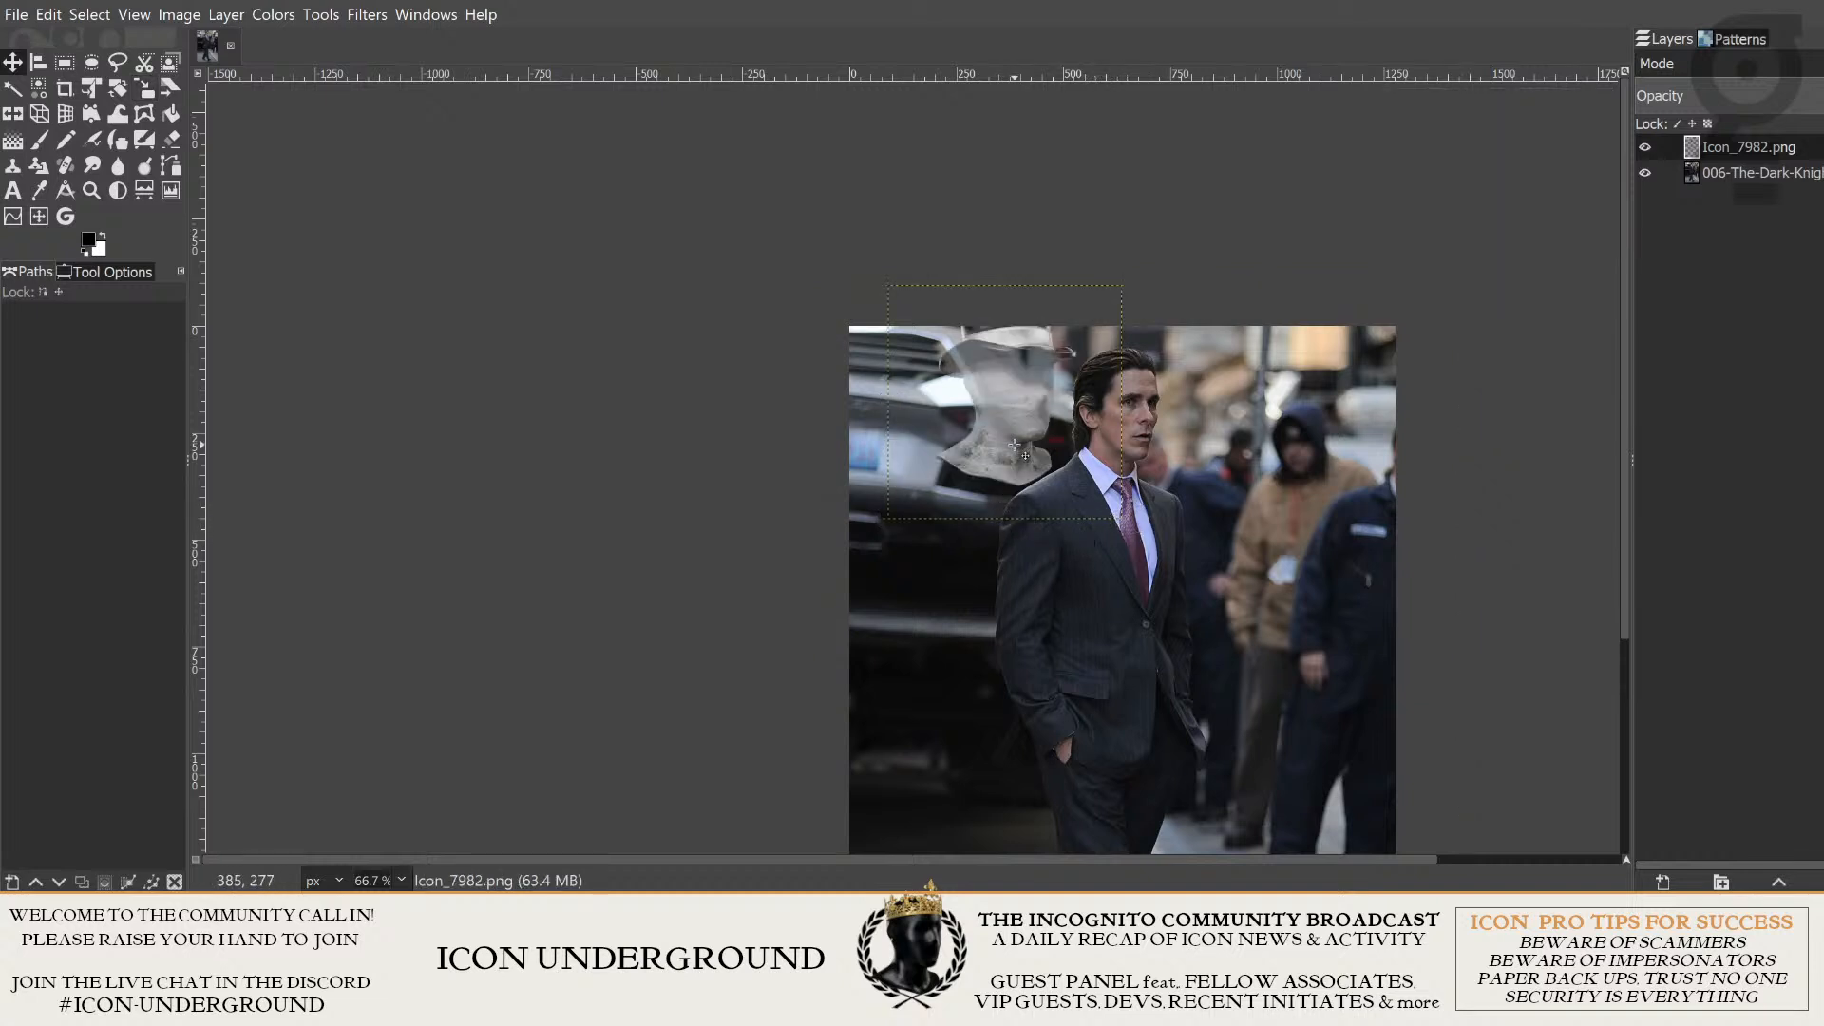
left_click_drag(1015, 444, 1110, 469)
scroll(1218, 493, "up", 3)
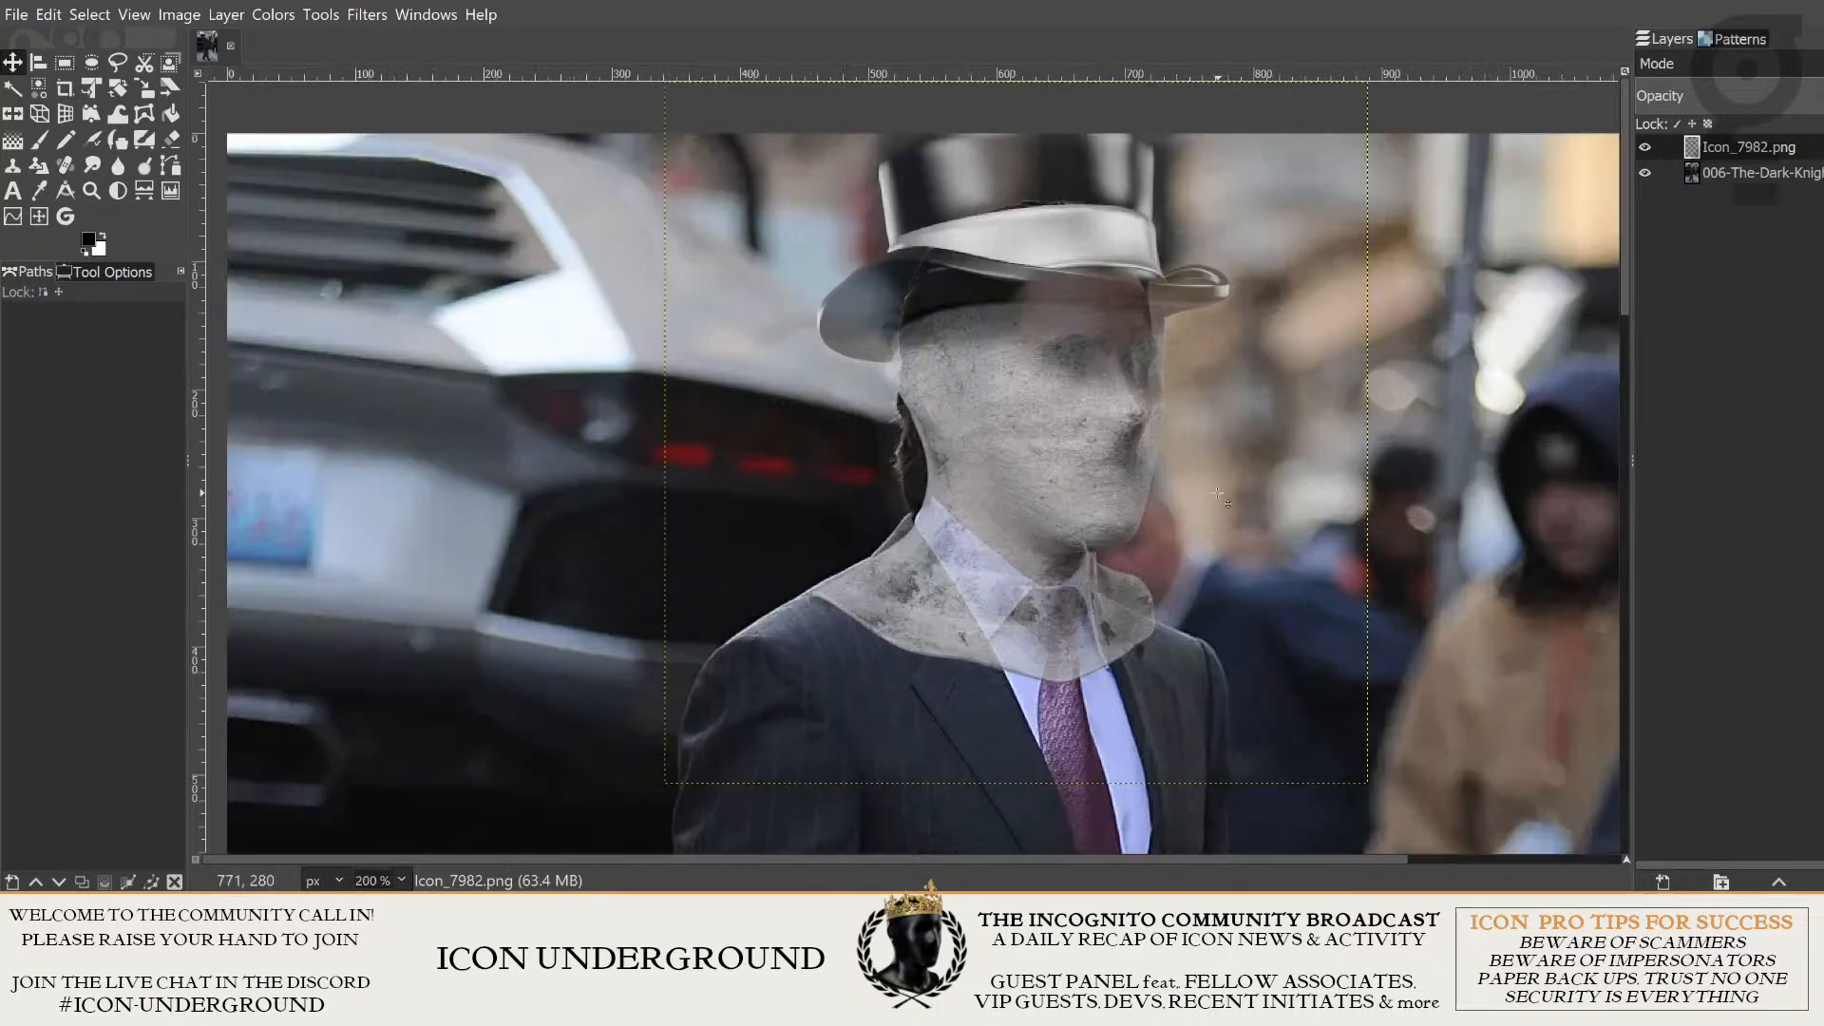
left_click_drag(1218, 493, 1204, 492)
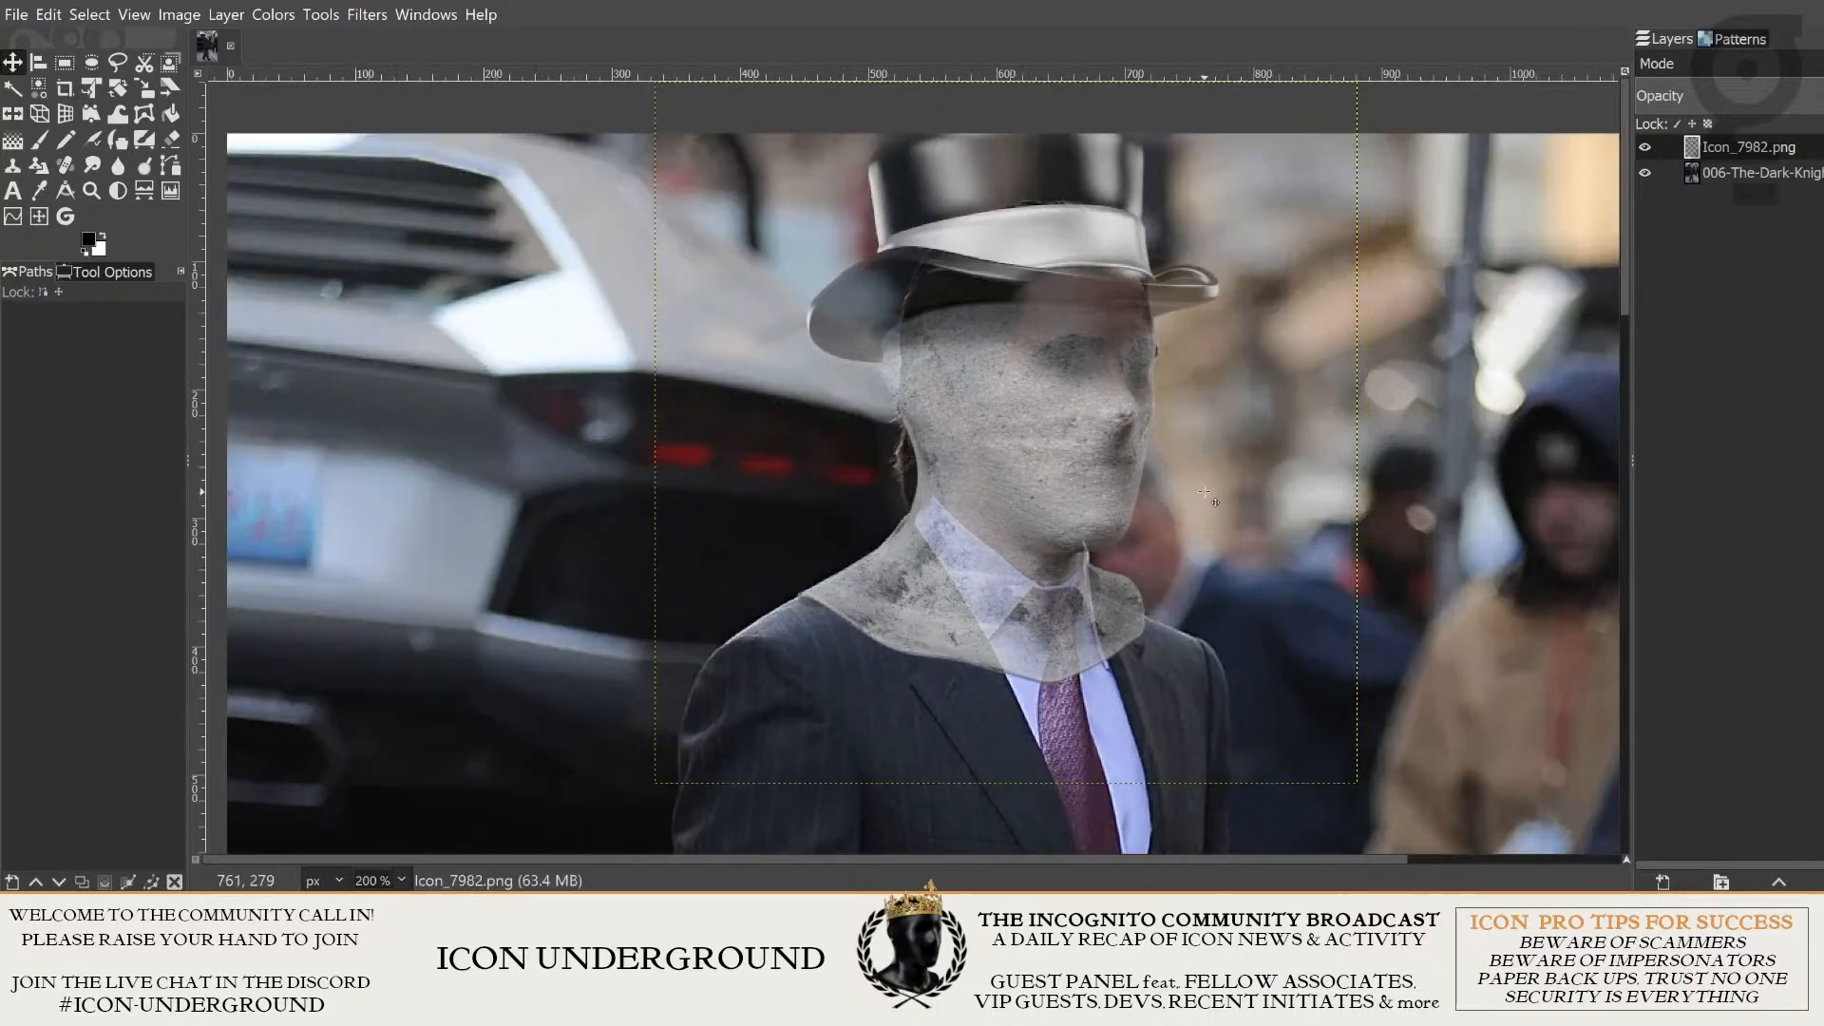
left_click_drag(1205, 404, 1122, 429)
scroll(1203, 411, "up", 1)
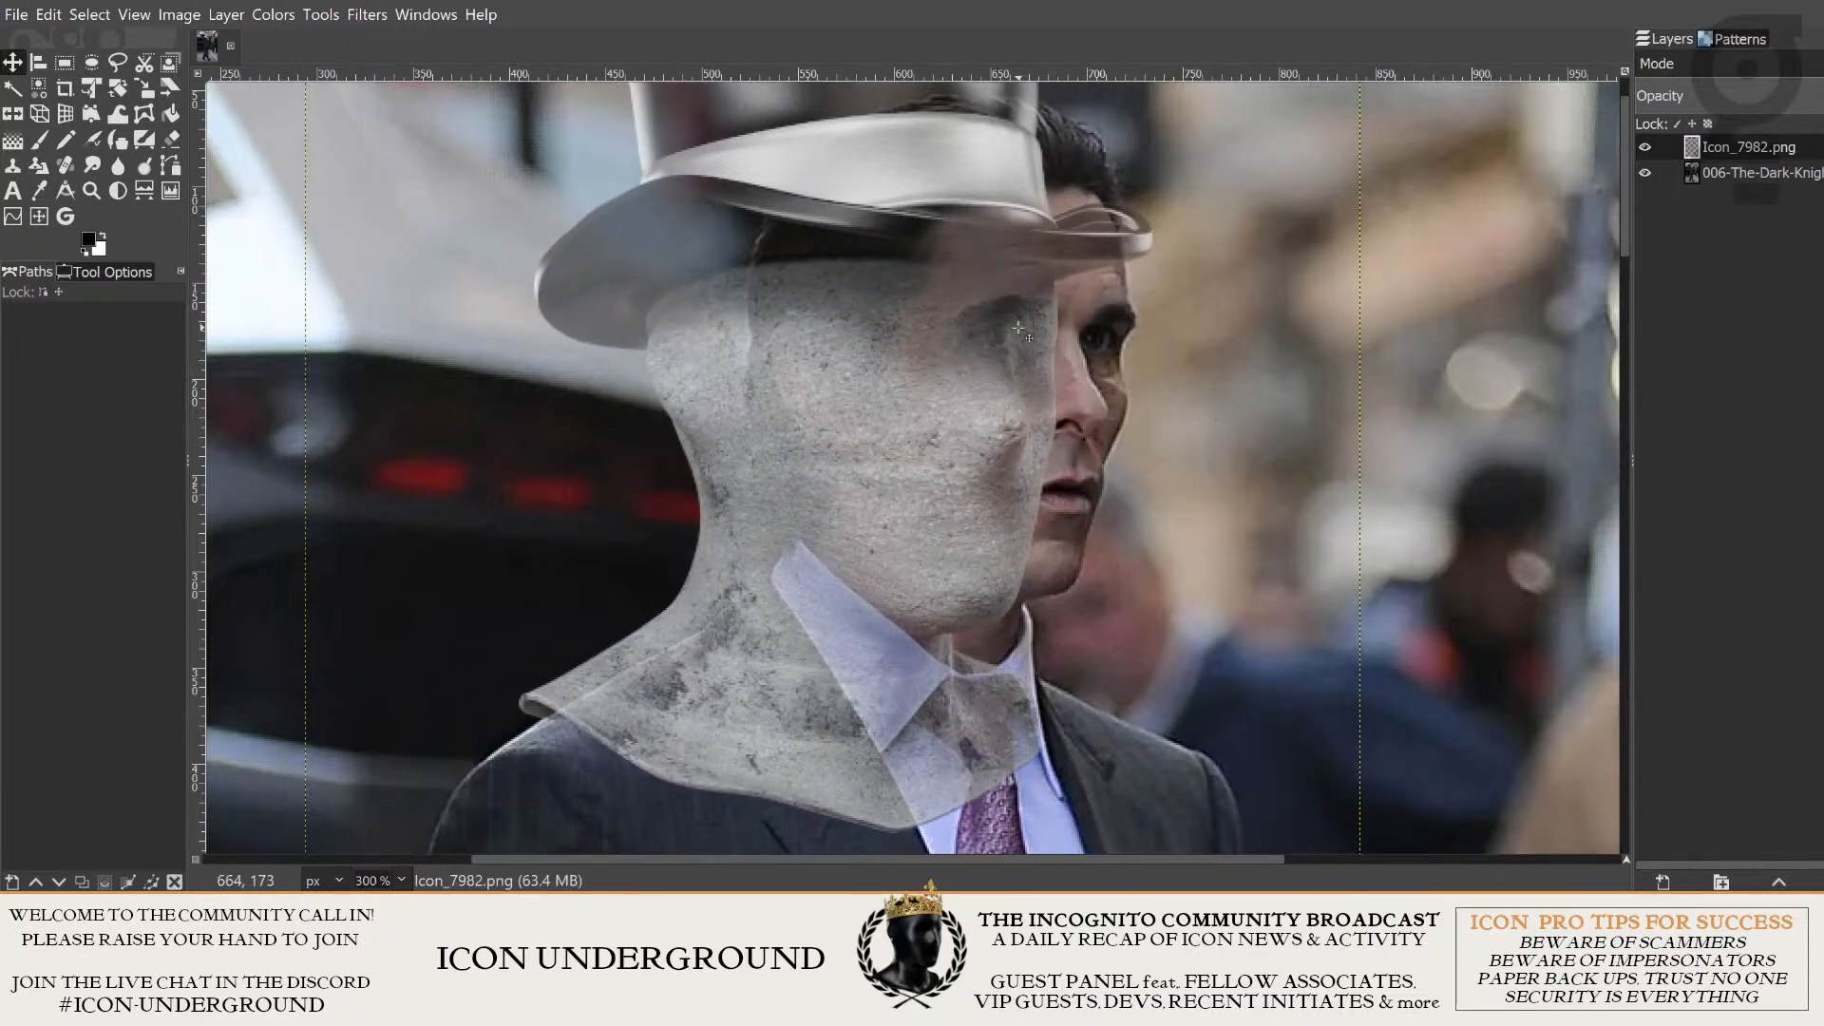
left_click_drag(954, 514, 1011, 462)
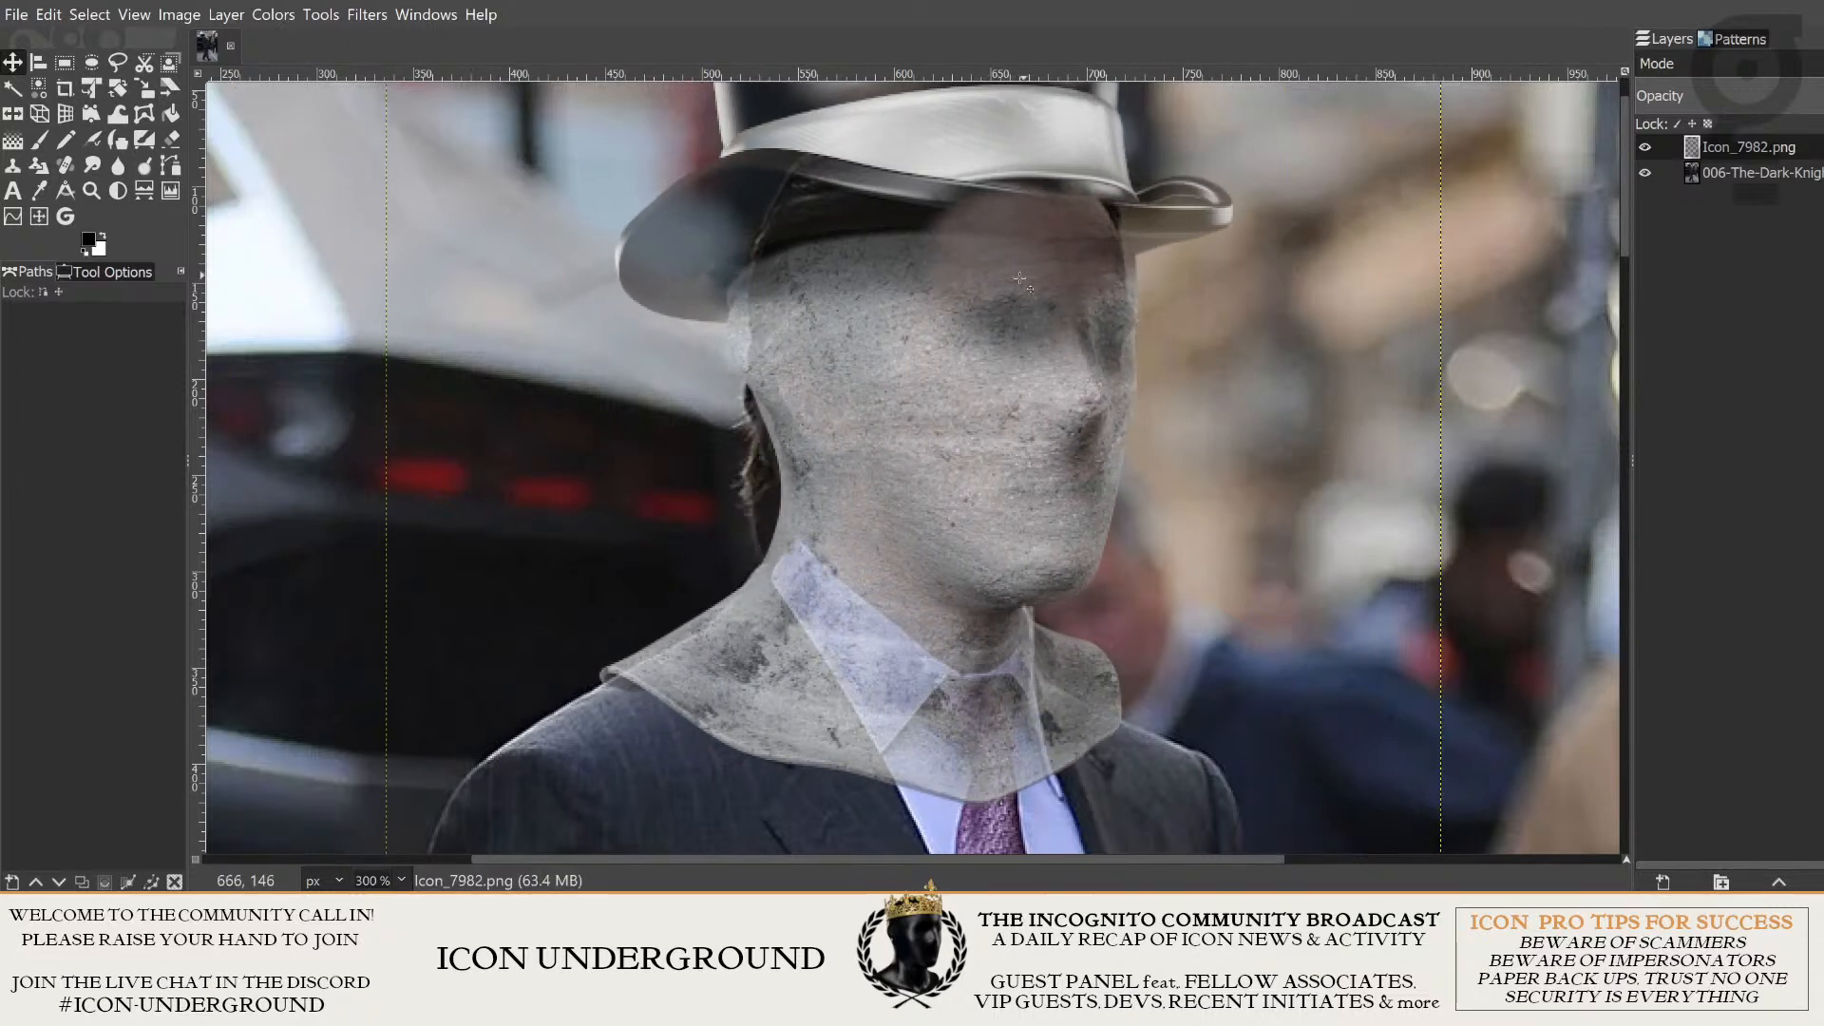
- Nudge the concrete head slightly left and down to line up its jaw and neck with the man's
left_click_drag(1239, 697, 1294, 661)
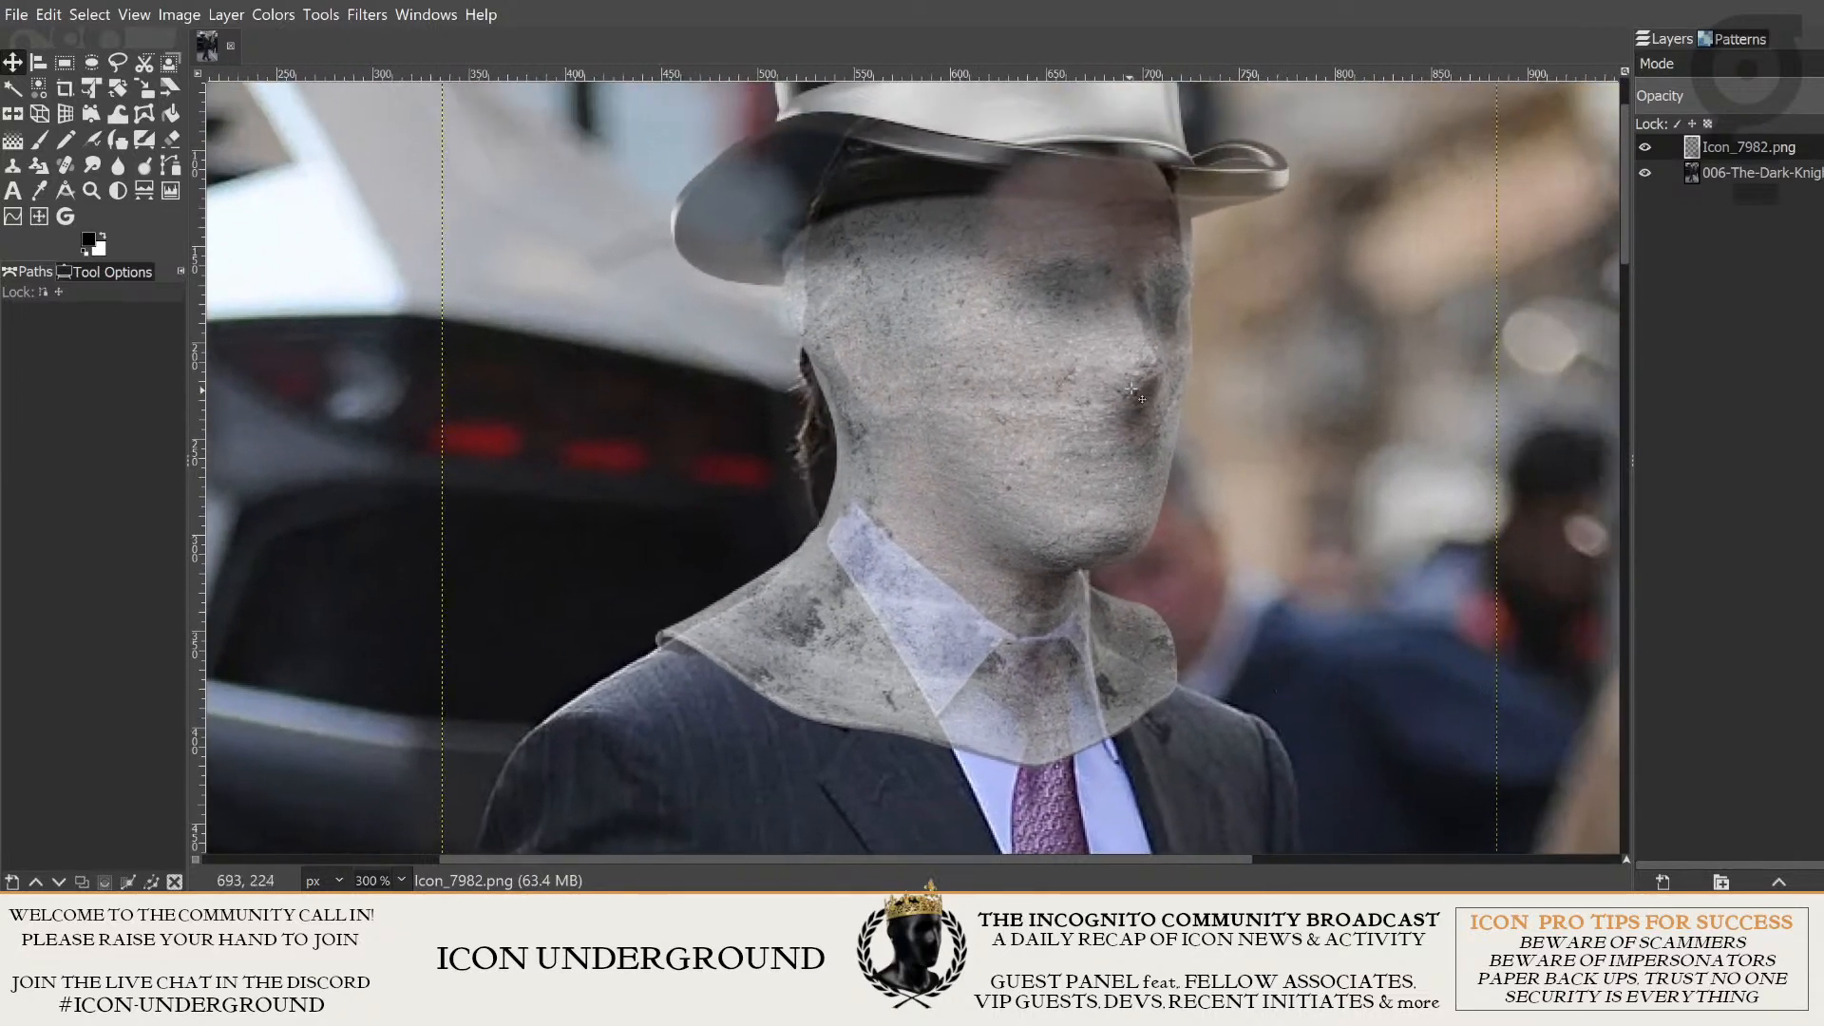
mouse_move(1113, 393)
left_mouse_down()
mouse_move(1056, 389)
mouse_move(1113, 390)
left_mouse_up()
left_click_drag(1275, 472, 1410, 603)
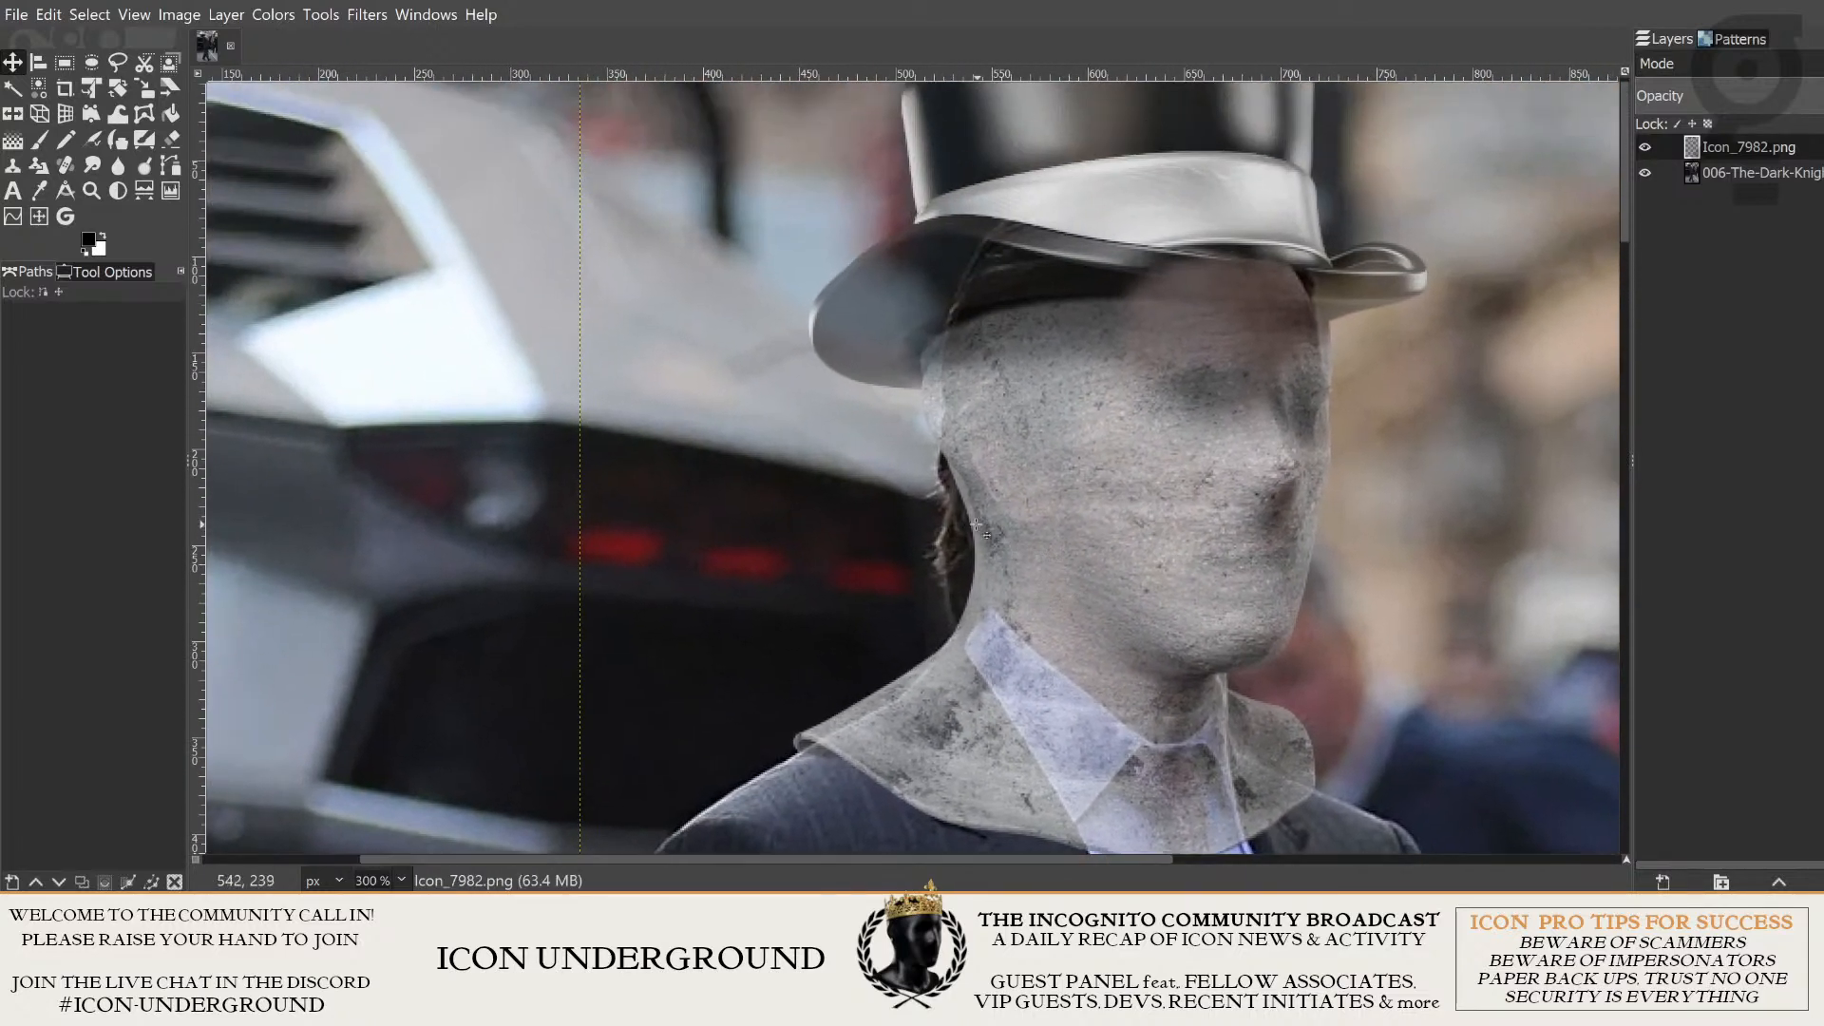
mouse_move(1116, 511)
left_mouse_down()
mouse_move(1517, 497)
mouse_move(1145, 518)
mouse_move(1114, 542)
mouse_move(1305, 537)
mouse_move(1155, 551)
mouse_move(1322, 611)
mouse_move(1038, 543)
mouse_move(1098, 528)
left_mouse_up()
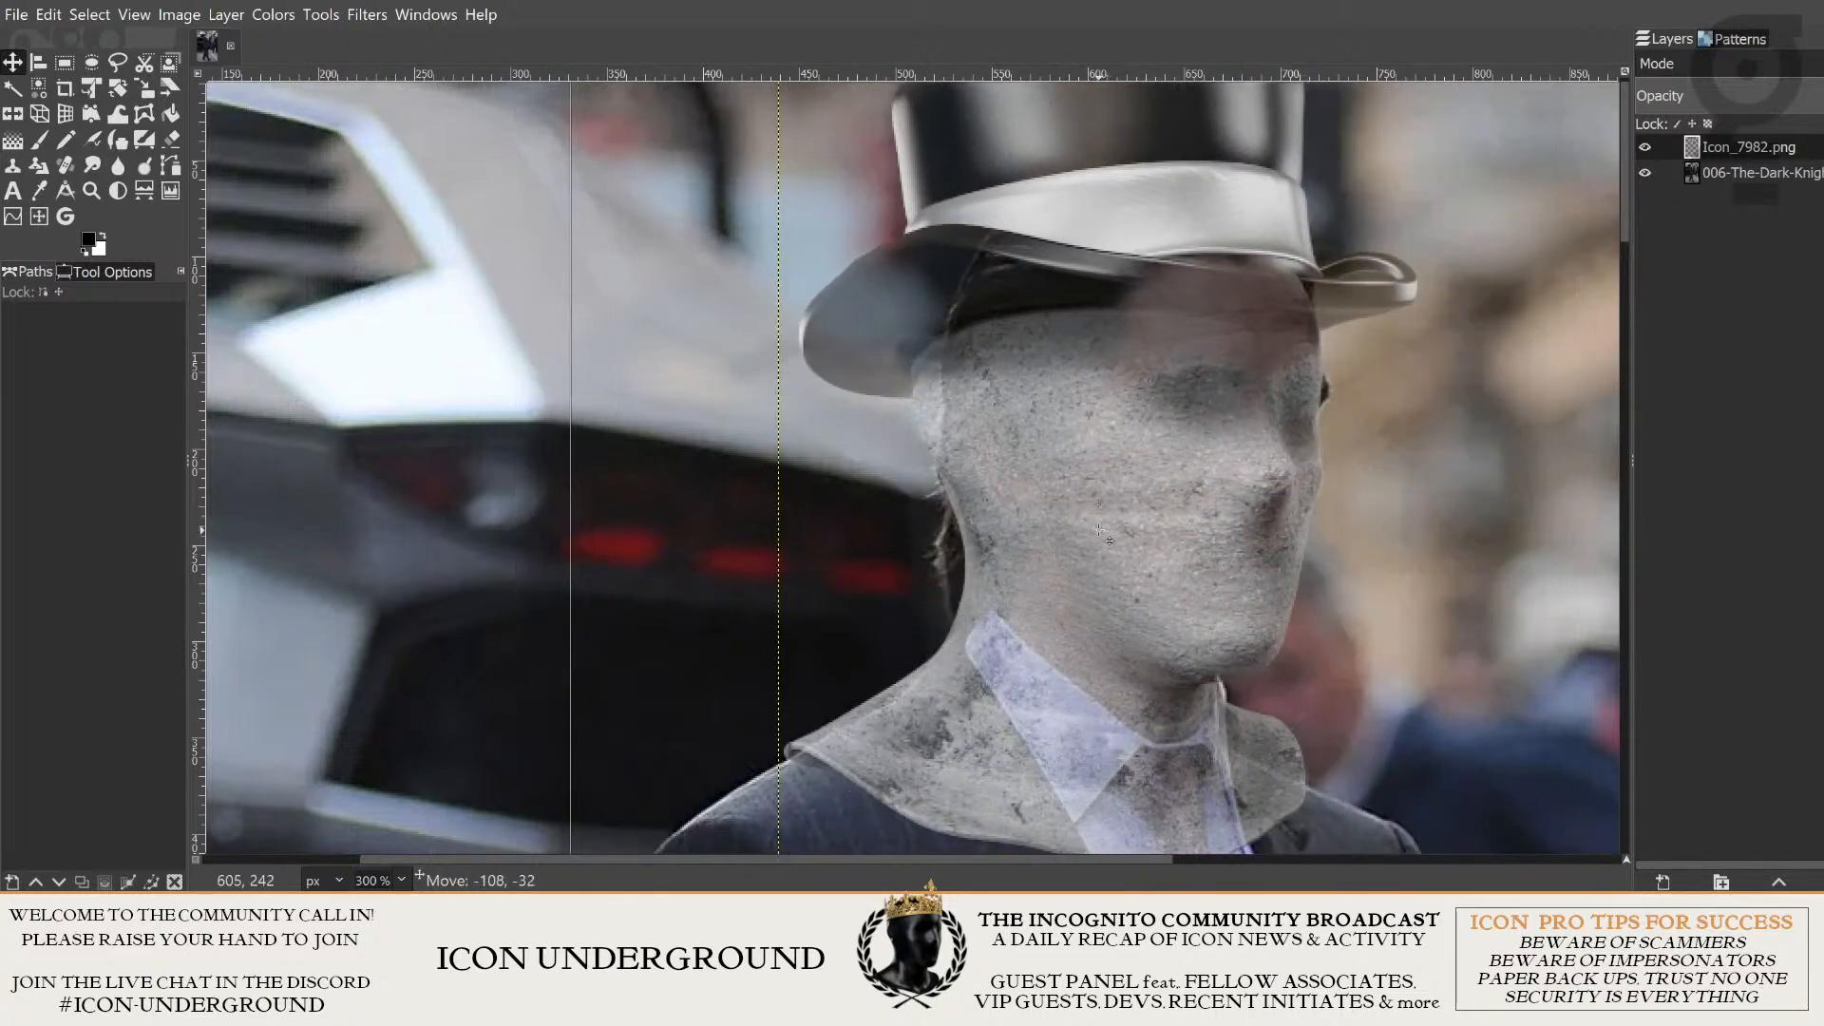
left_click_drag(1362, 646, 1360, 433)
left_click_drag(1194, 362, 1190, 416)
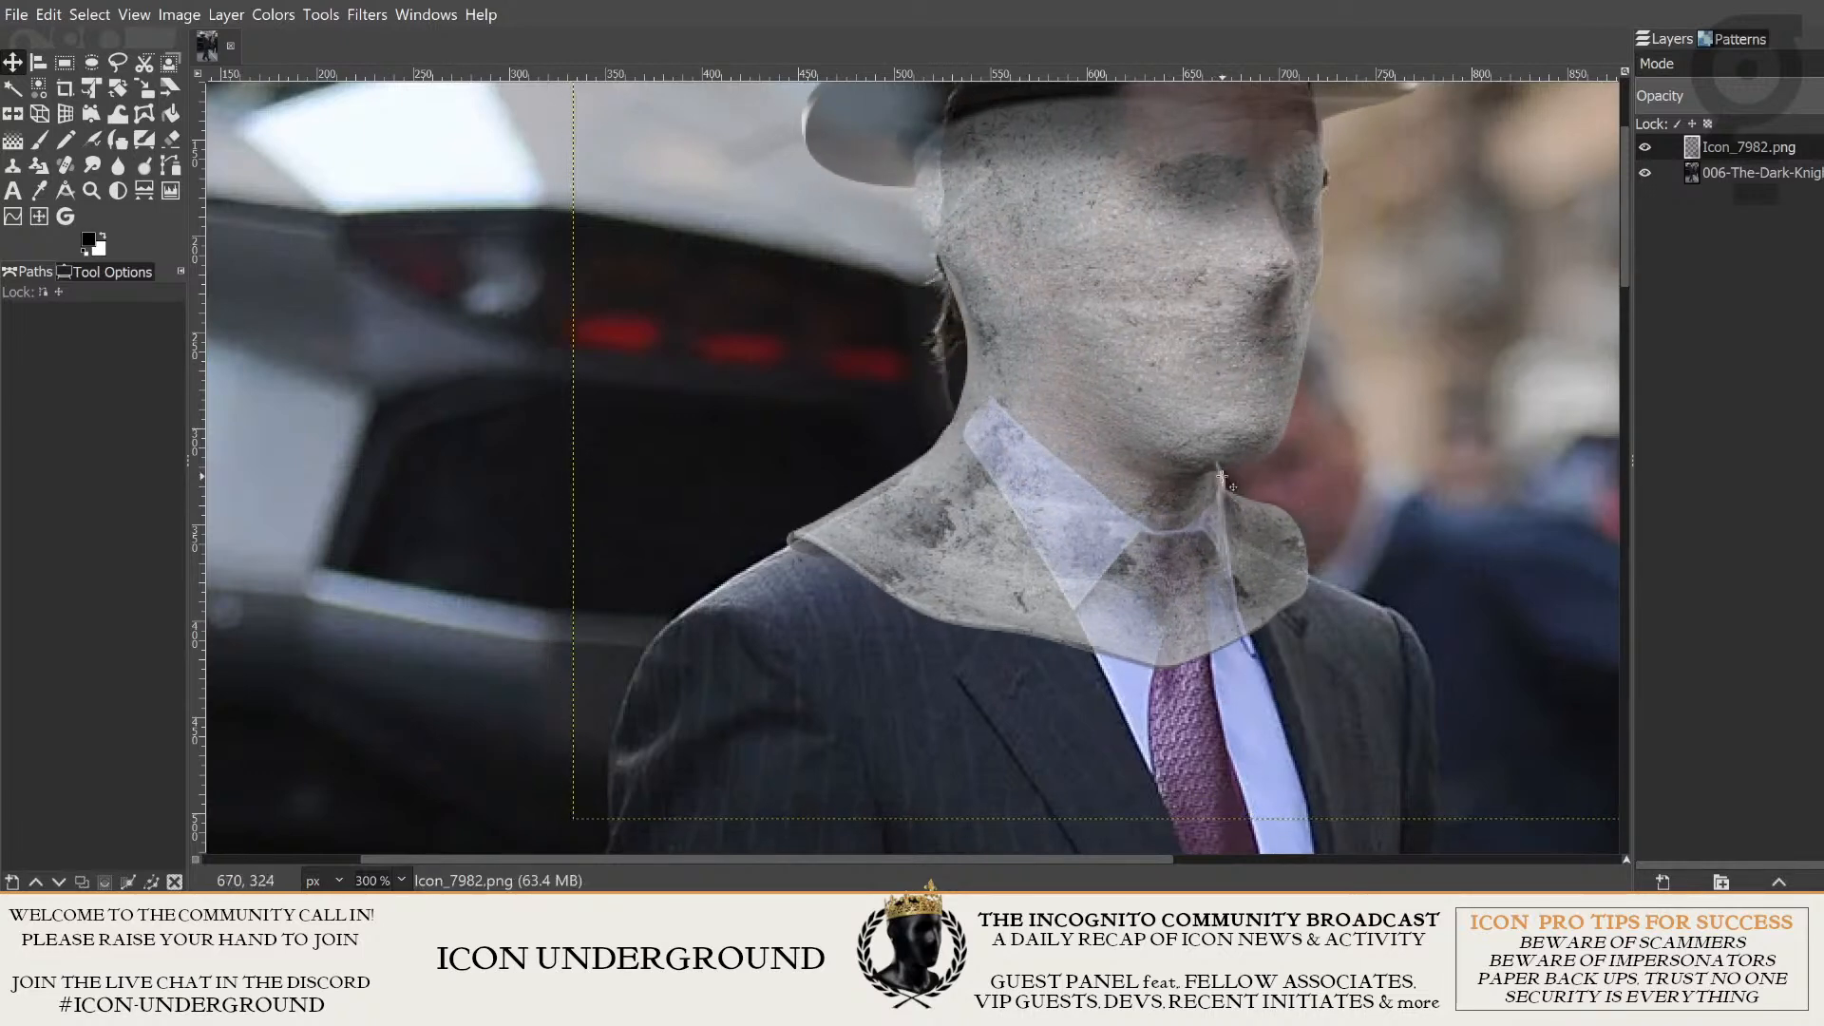
left_click_drag(1238, 512, 1236, 507)
- Fine-tune the concrete head's alignment with a small shift right and down over the man's face
left_click_drag(1440, 380, 1435, 529)
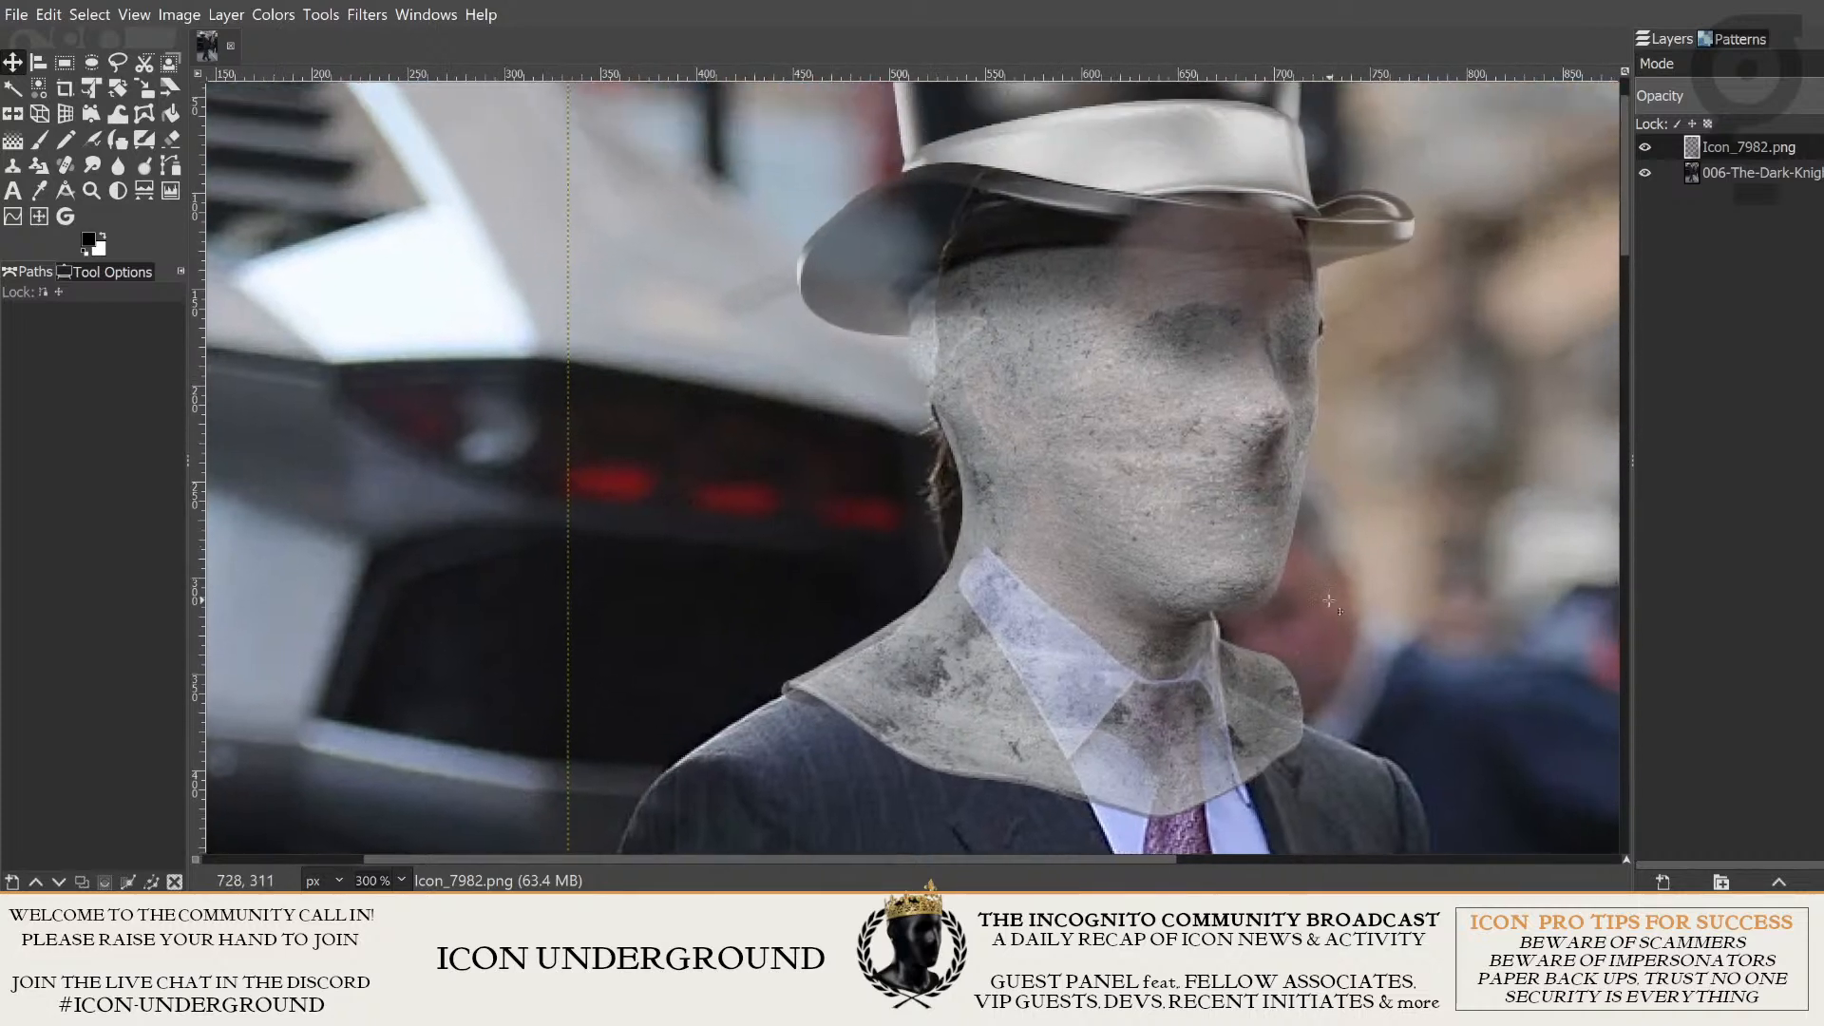
left_click_drag(1334, 600, 1365, 474)
left_click_drag(982, 404, 1144, 534)
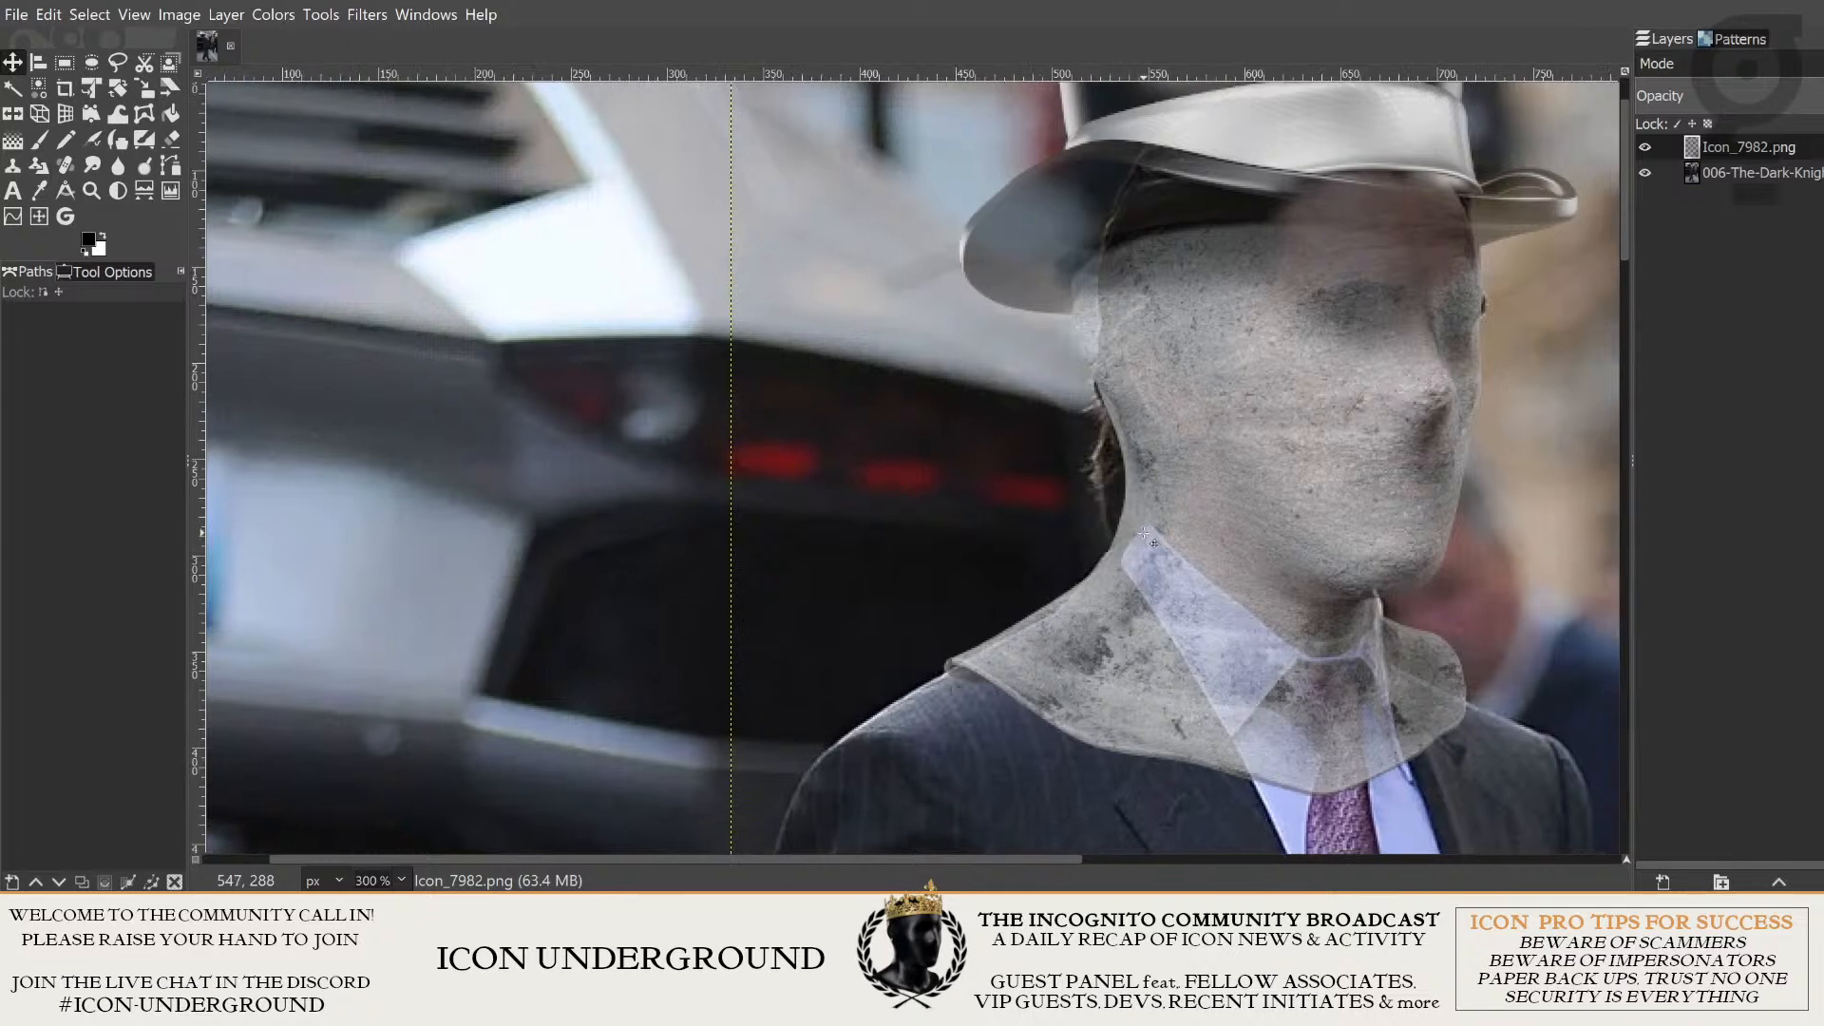
scroll(1193, 550, "right", 6)
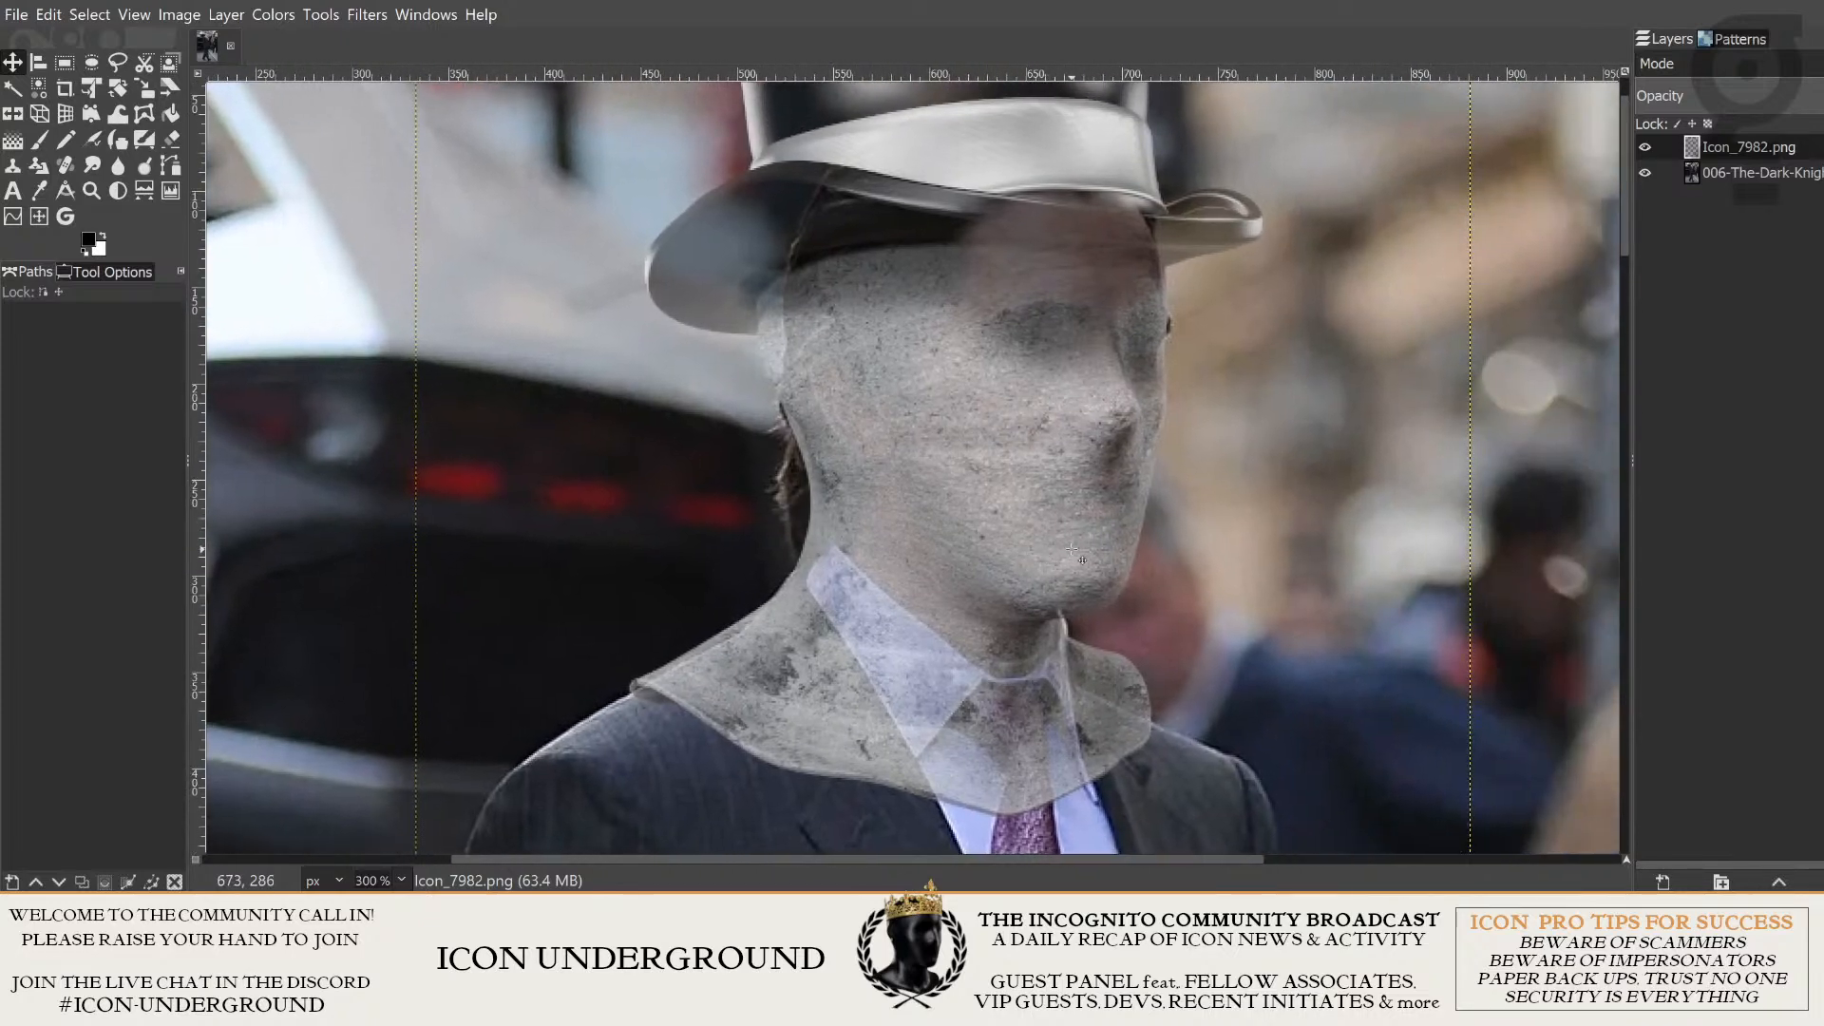
mouse_move(1034, 395)
left_mouse_down()
mouse_move(950, 381)
mouse_move(1055, 408)
left_mouse_up()
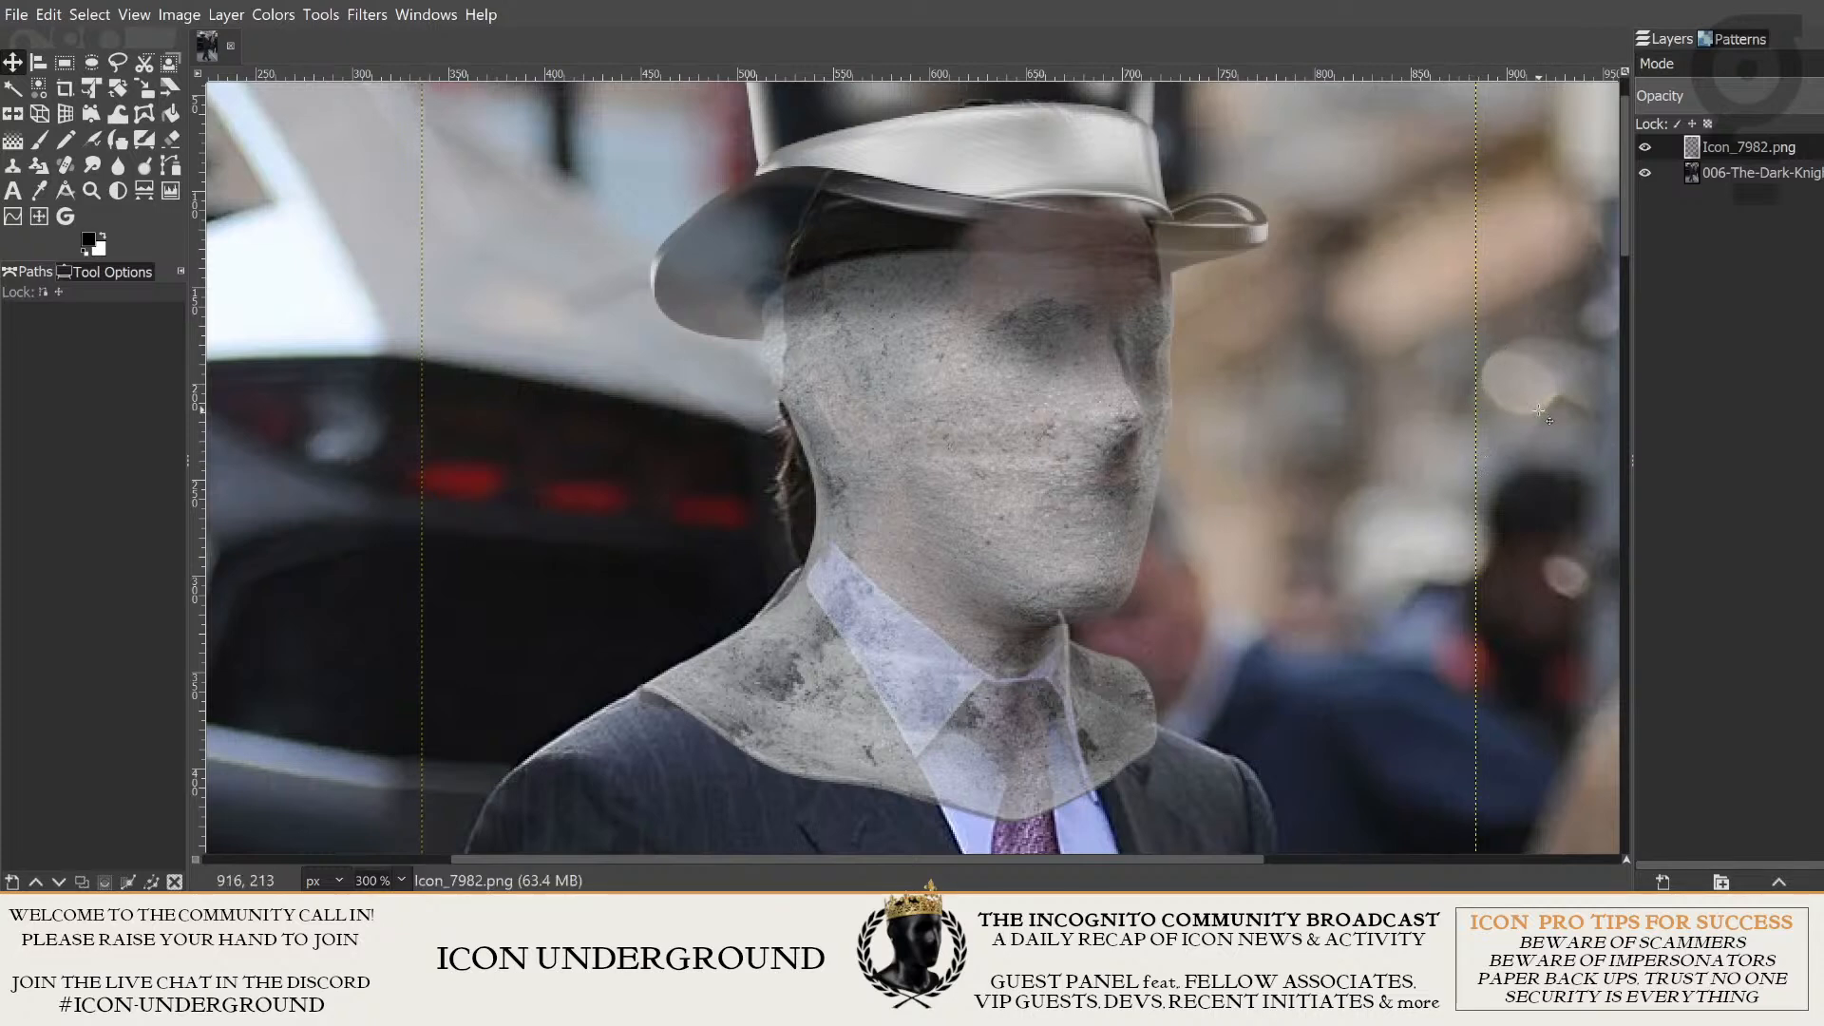
scroll(1539, 411, "down", 3)
scroll(1513, 423, "up", 5)
scroll(1510, 426, "down", 3)
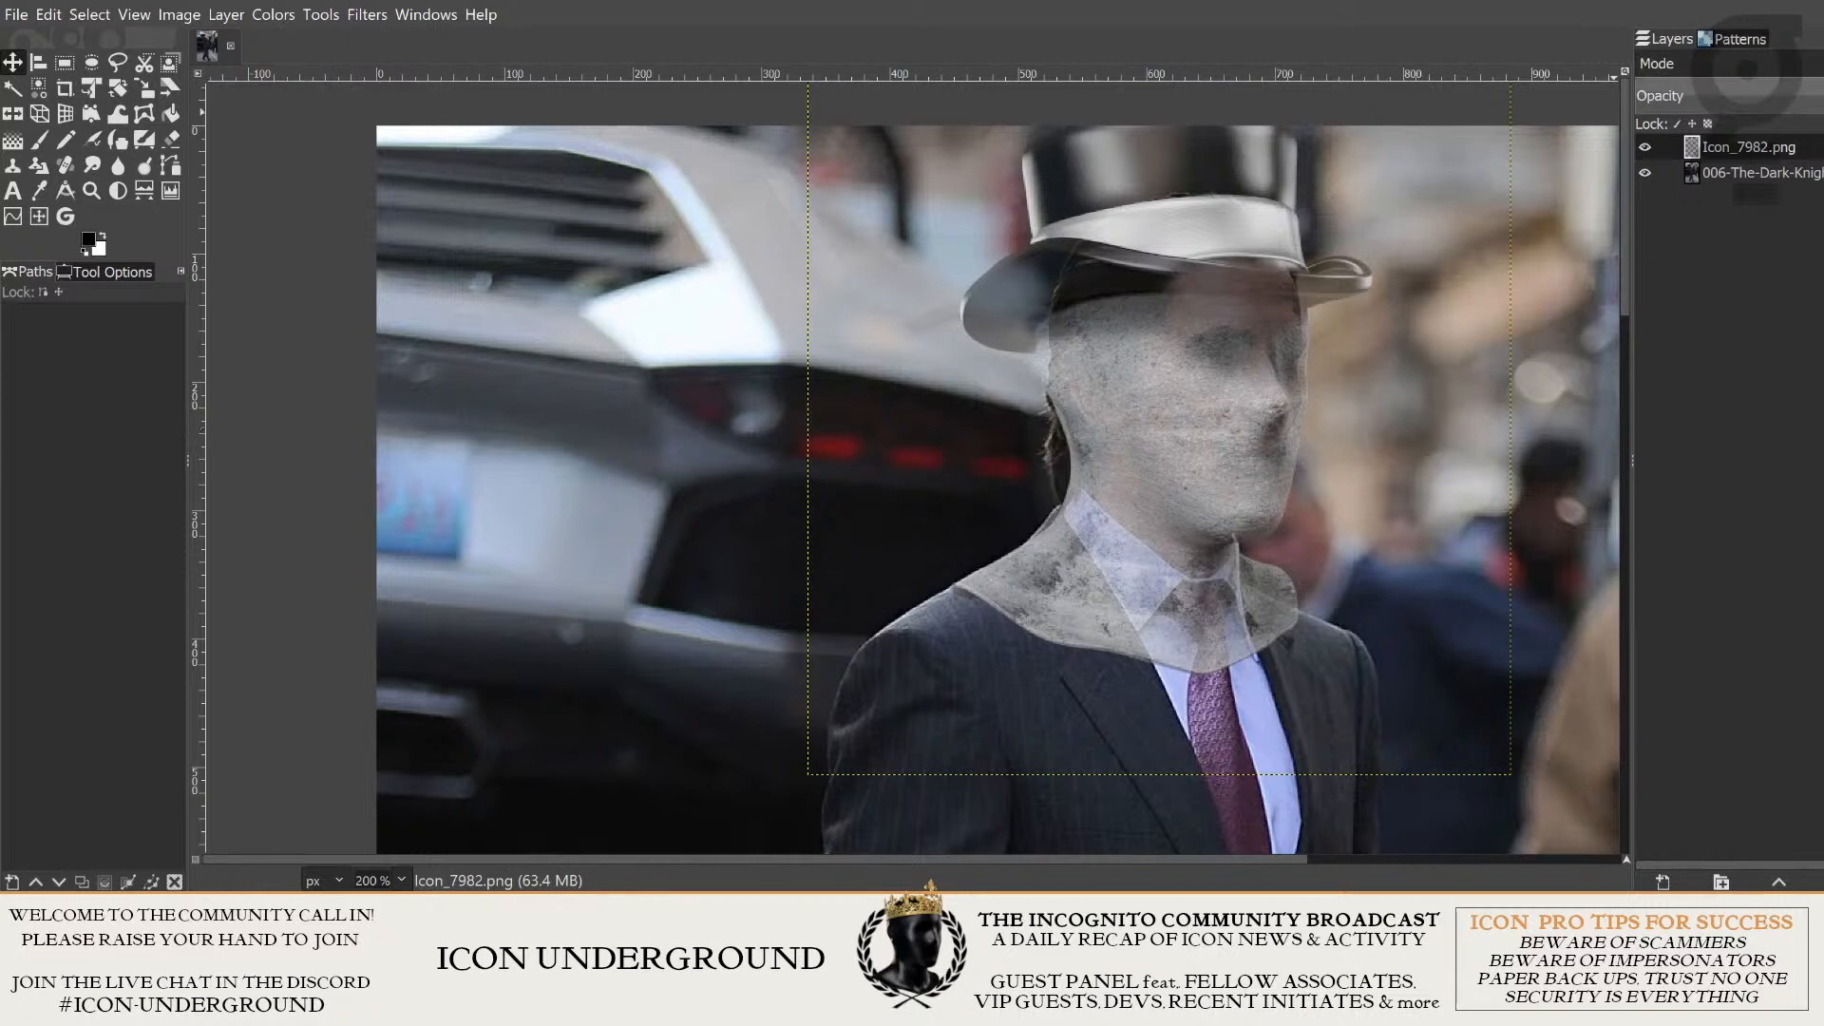
- Set up the Eraser with a brush size of 95 for trimming the concrete neck
left_click(173, 142)
scroll(1319, 649, "up", 2)
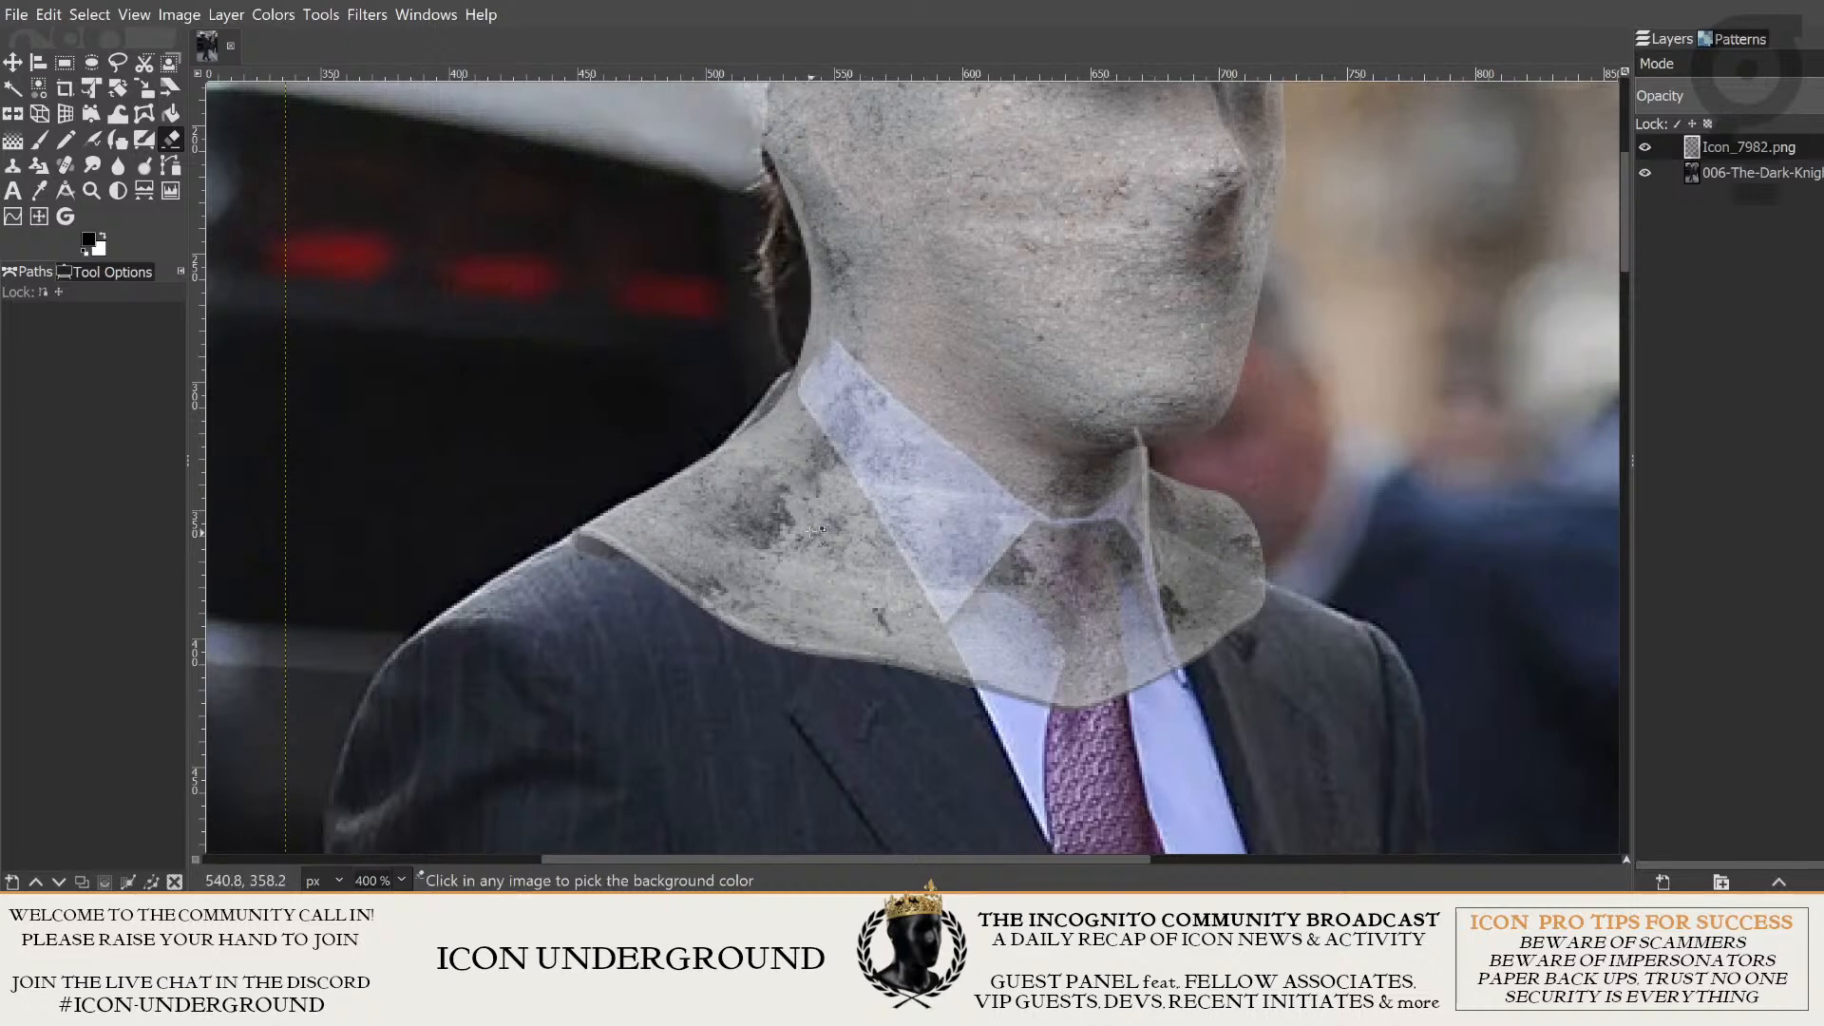
scroll(781, 504, "down", 1)
left_click_drag(571, 443, 721, 529)
left_click_drag(1236, 634, 1155, 623)
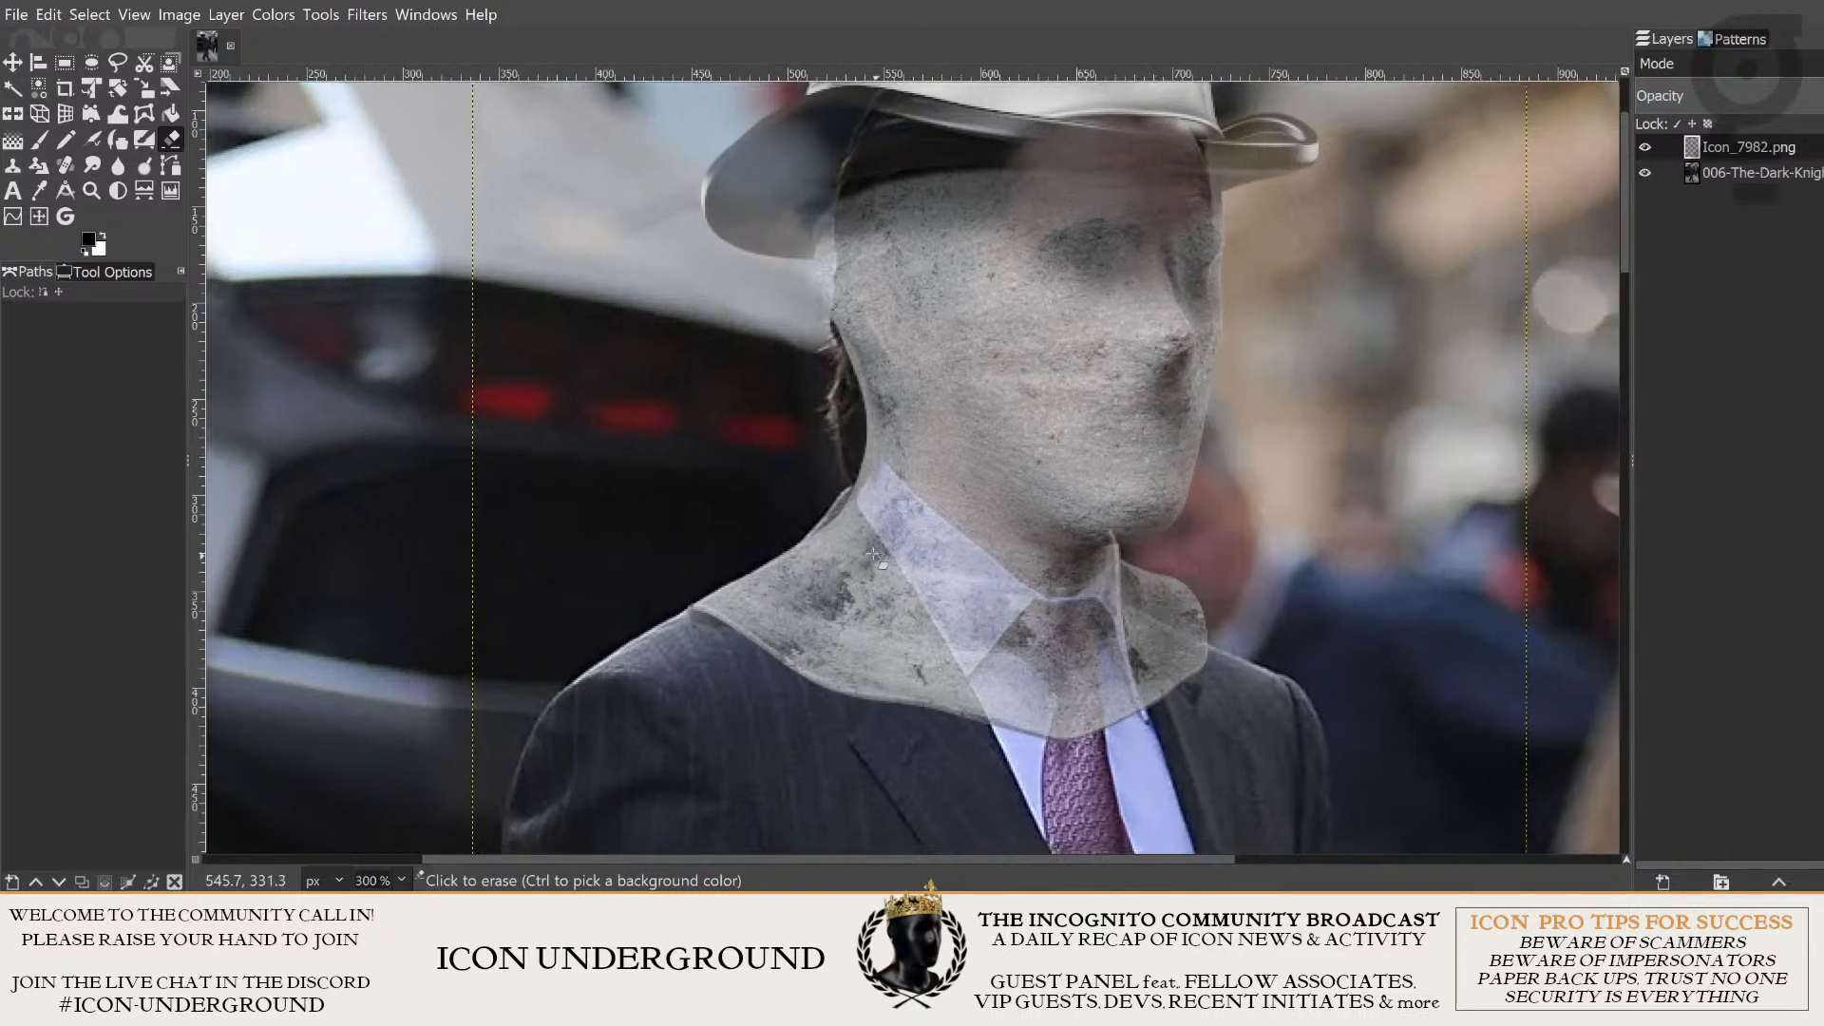
left_click(140, 274)
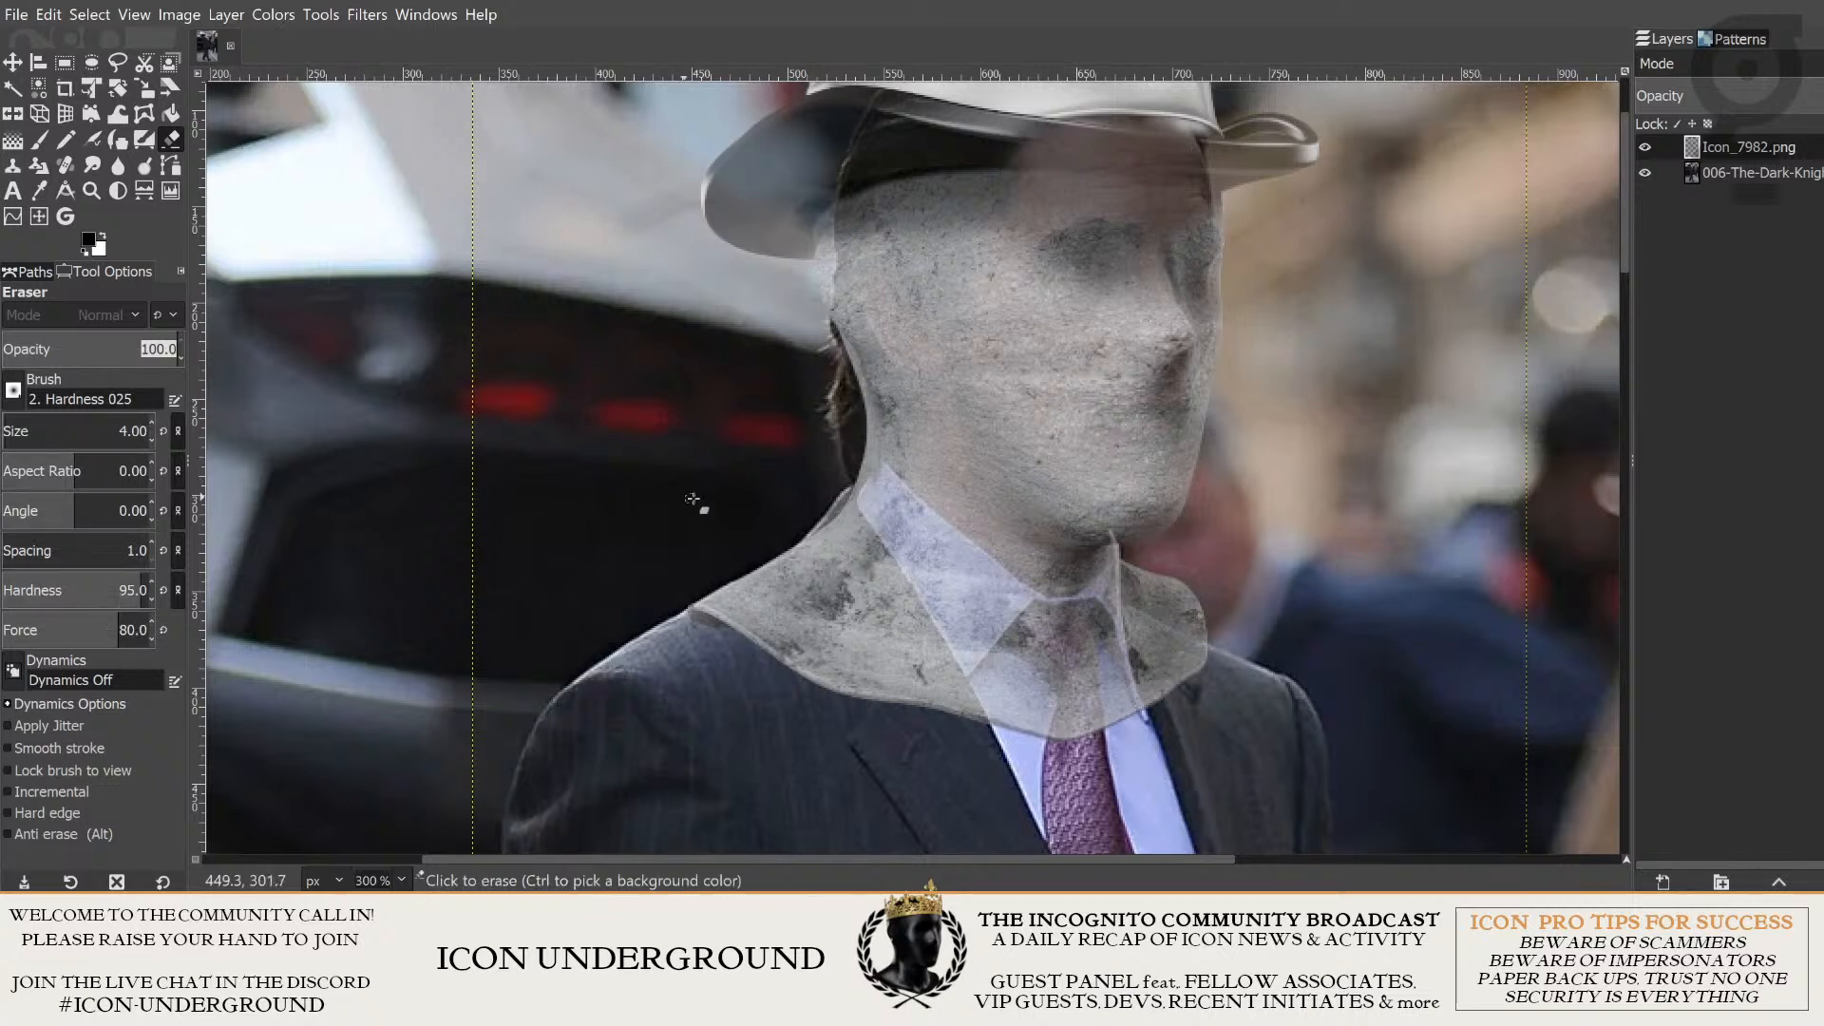
left_click_drag(41, 432, 112, 431)
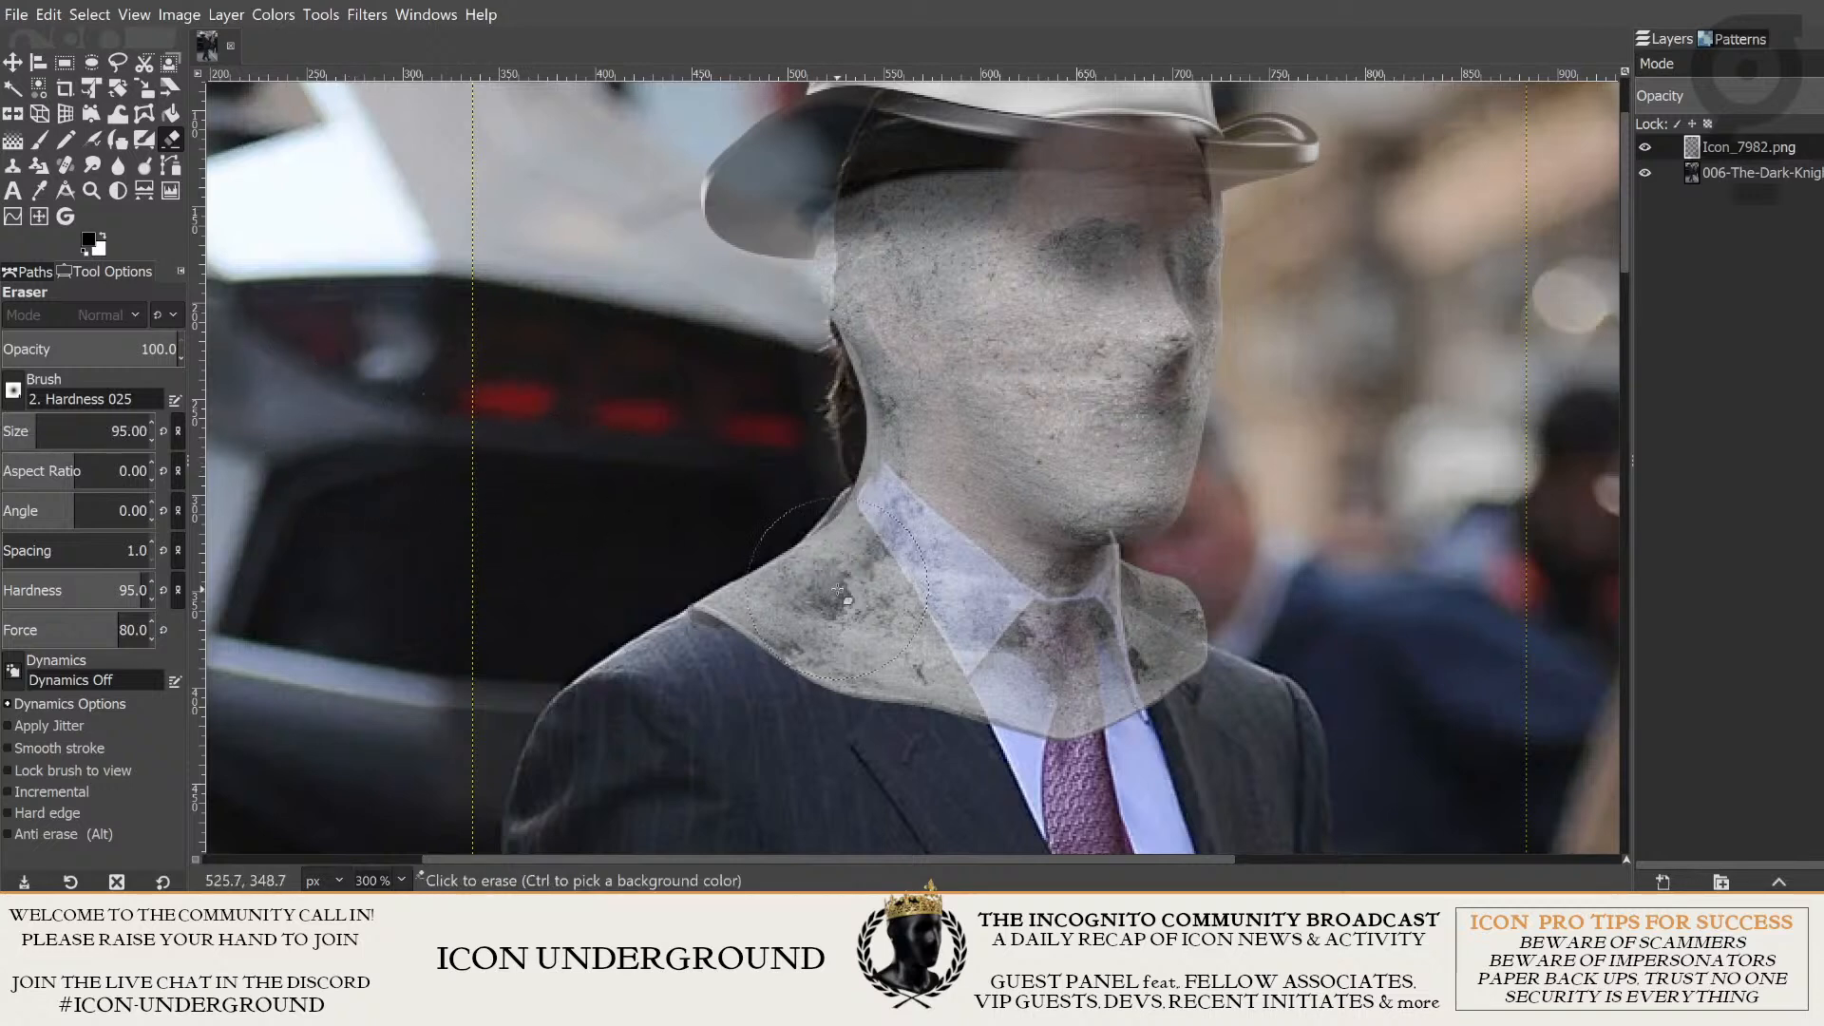
- Erase the concrete neck base over the suit and tie, preview the head at full opacity, and lower the layer's opacity further
left_click_drag(870, 642, 789, 564)
mouse_move(657, 536)
left_mouse_down()
mouse_move(717, 590)
mouse_move(689, 558)
mouse_move(936, 654)
mouse_move(1065, 640)
mouse_move(1159, 574)
mouse_move(1159, 559)
mouse_move(1134, 581)
mouse_move(1137, 554)
mouse_move(1082, 604)
mouse_move(997, 630)
mouse_move(837, 625)
mouse_move(704, 497)
left_mouse_up()
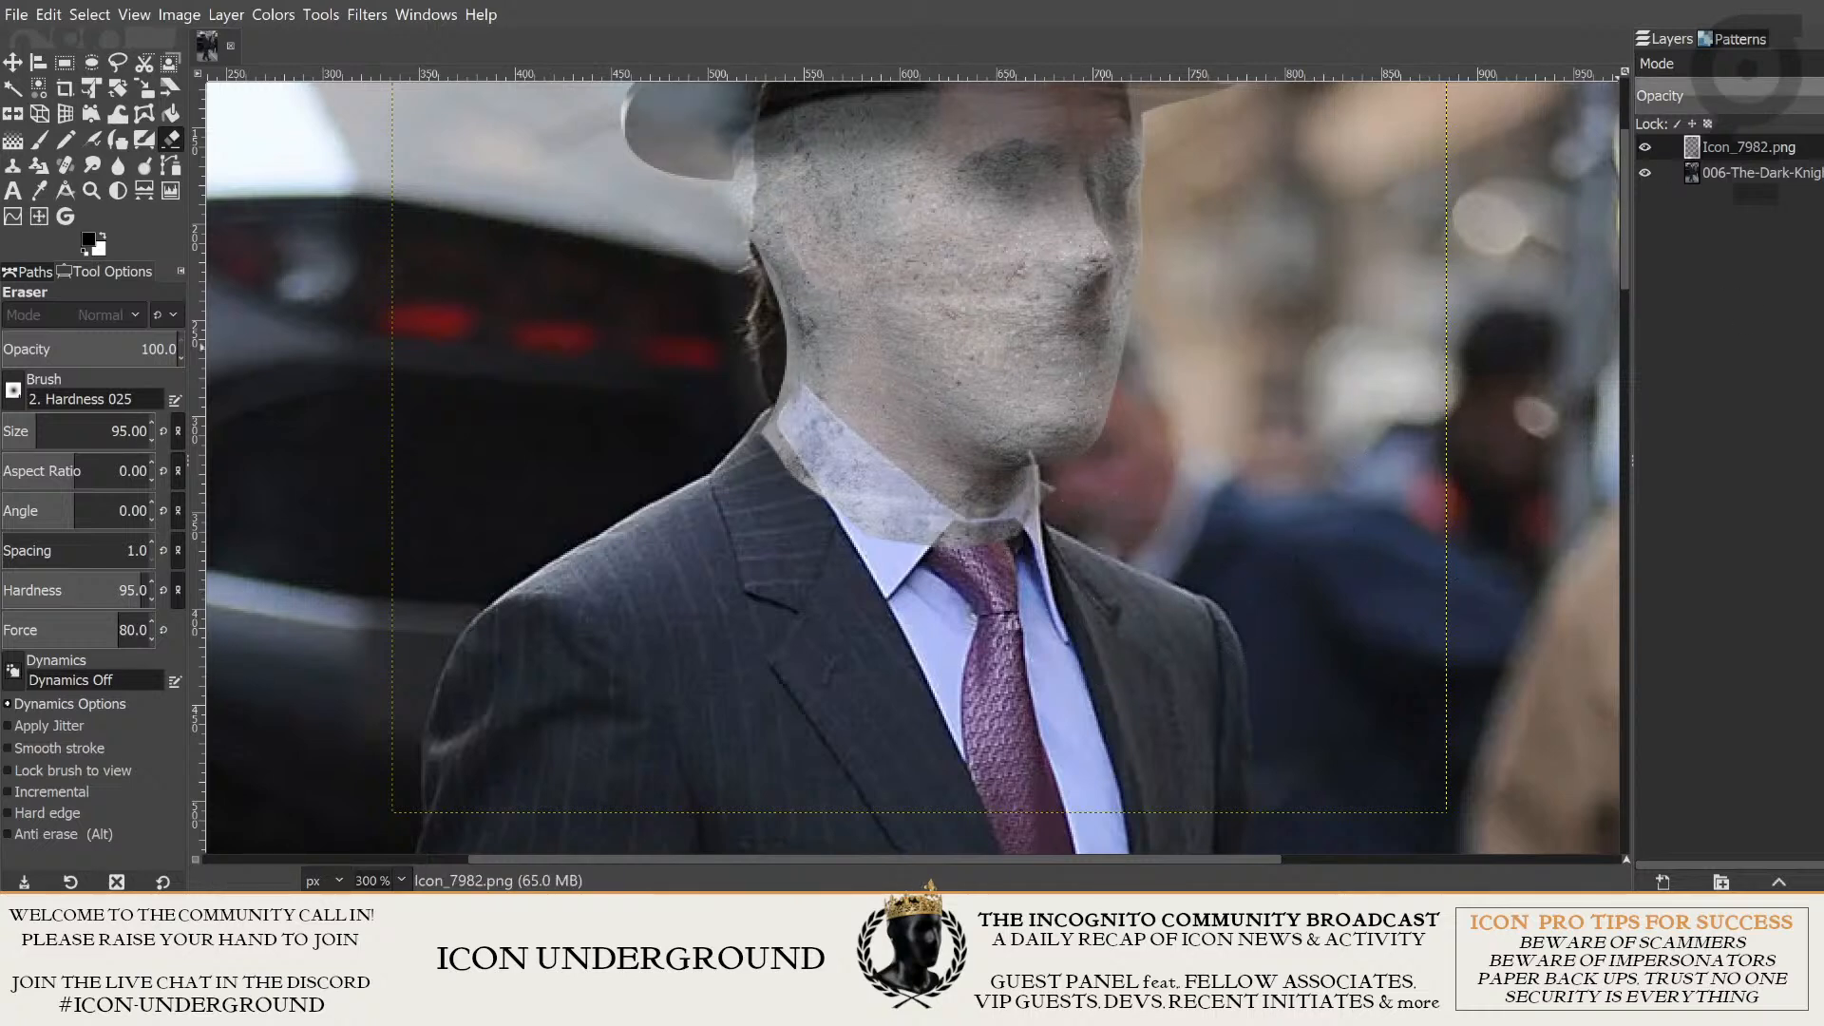
mouse_move(1823, 102)
left_mouse_down()
mouse_move(1730, 102)
mouse_move(1823, 102)
left_mouse_up()
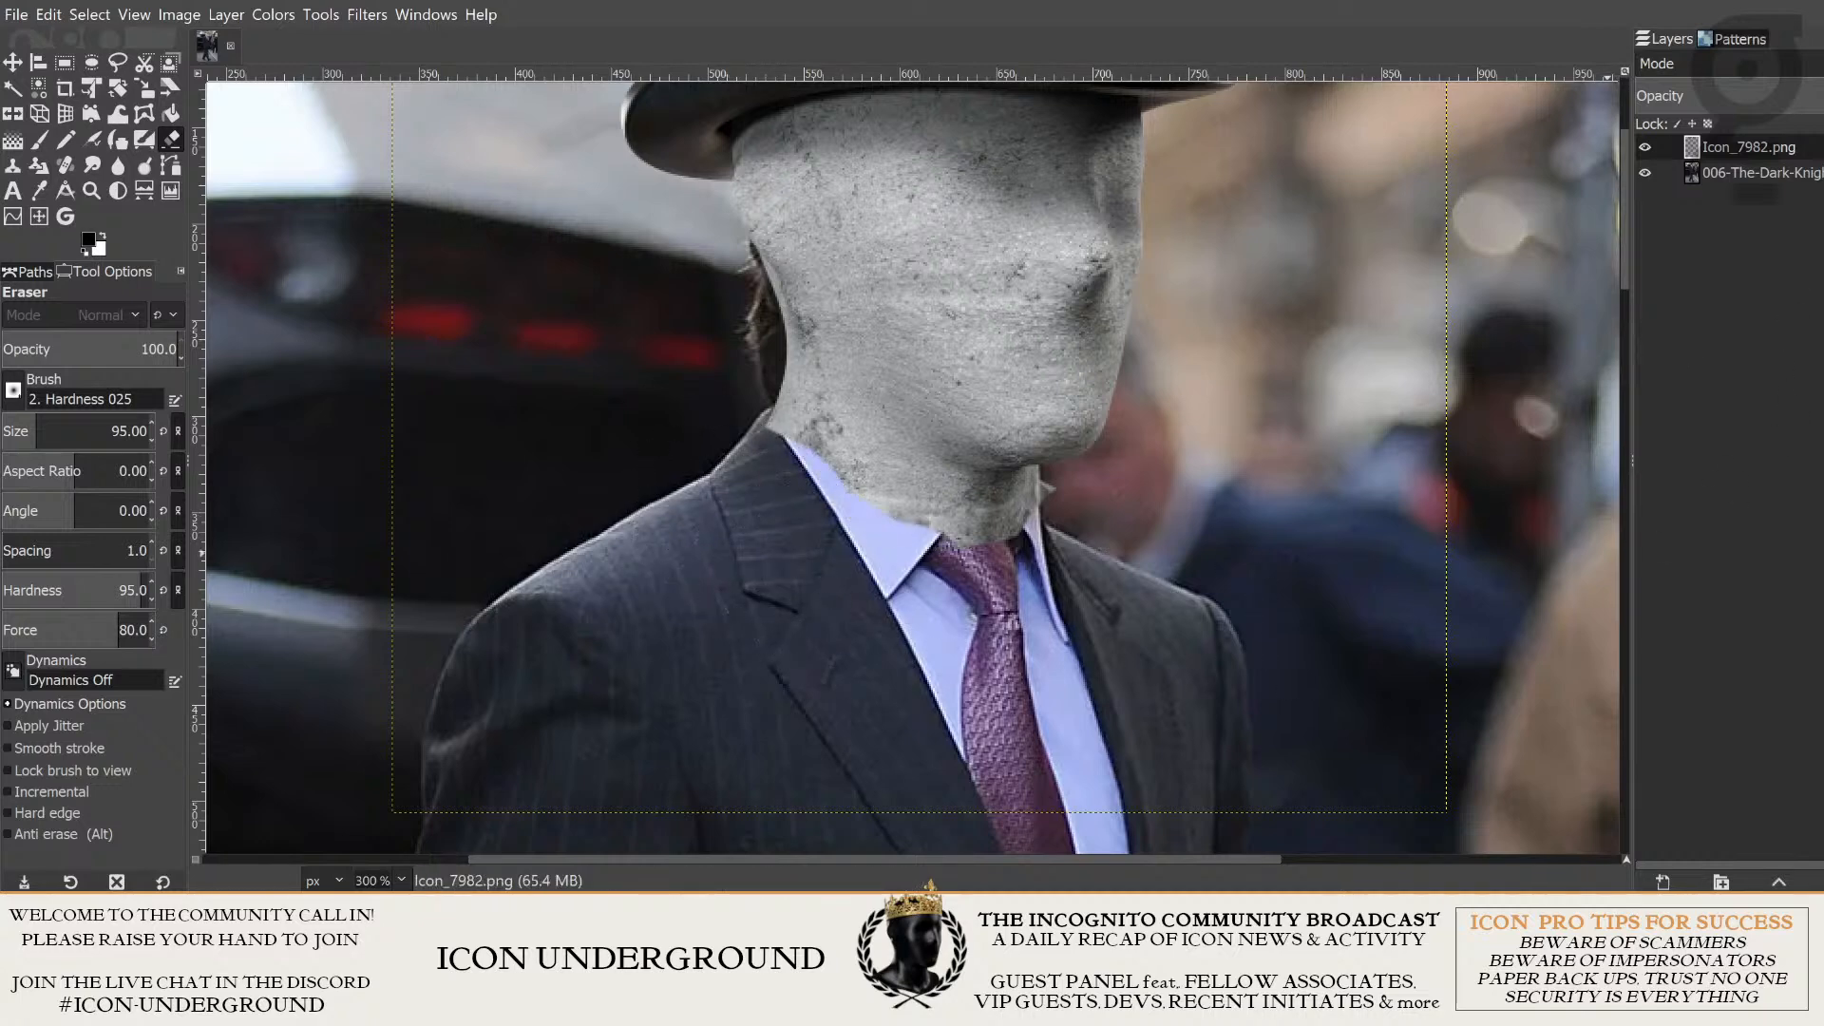
left_click_drag(1823, 99, 1811, 99)
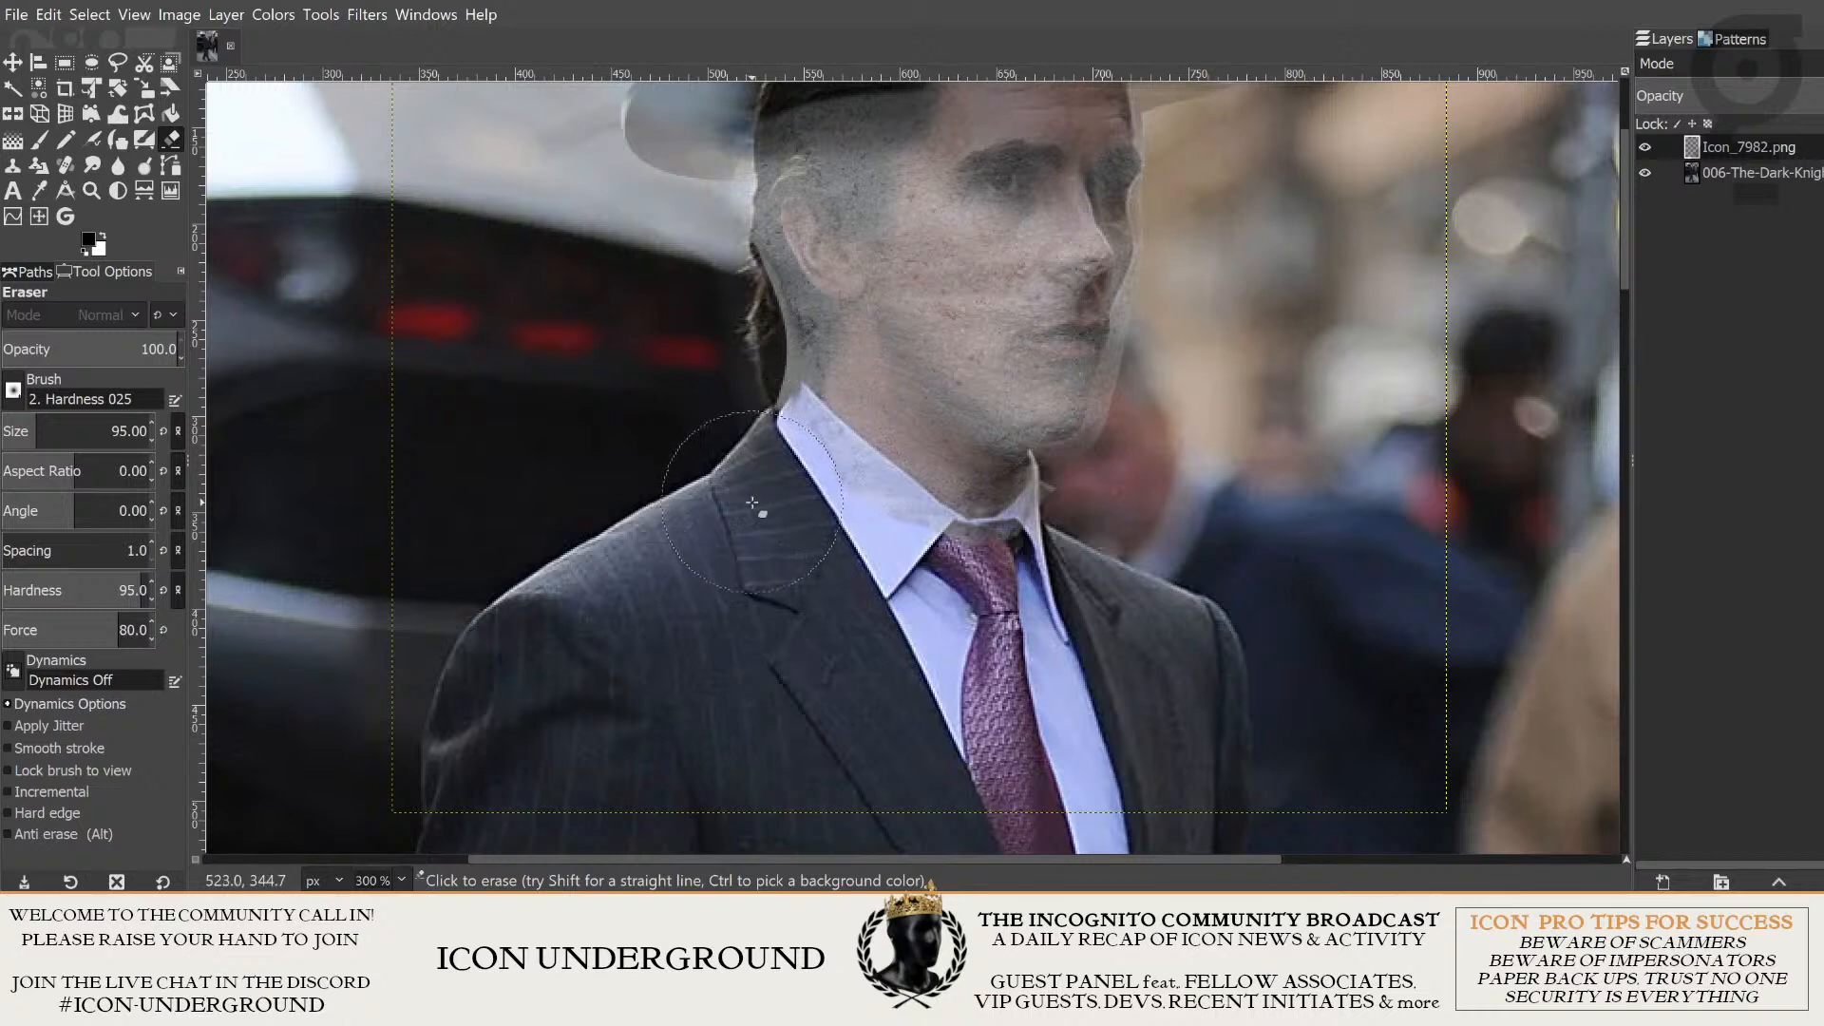
- Erase the leftover concrete along the jacket lapel and the lower part of the shirt collar
mouse_move(749, 493)
left_mouse_down()
mouse_move(878, 599)
mouse_move(968, 627)
mouse_move(1065, 608)
left_mouse_up()
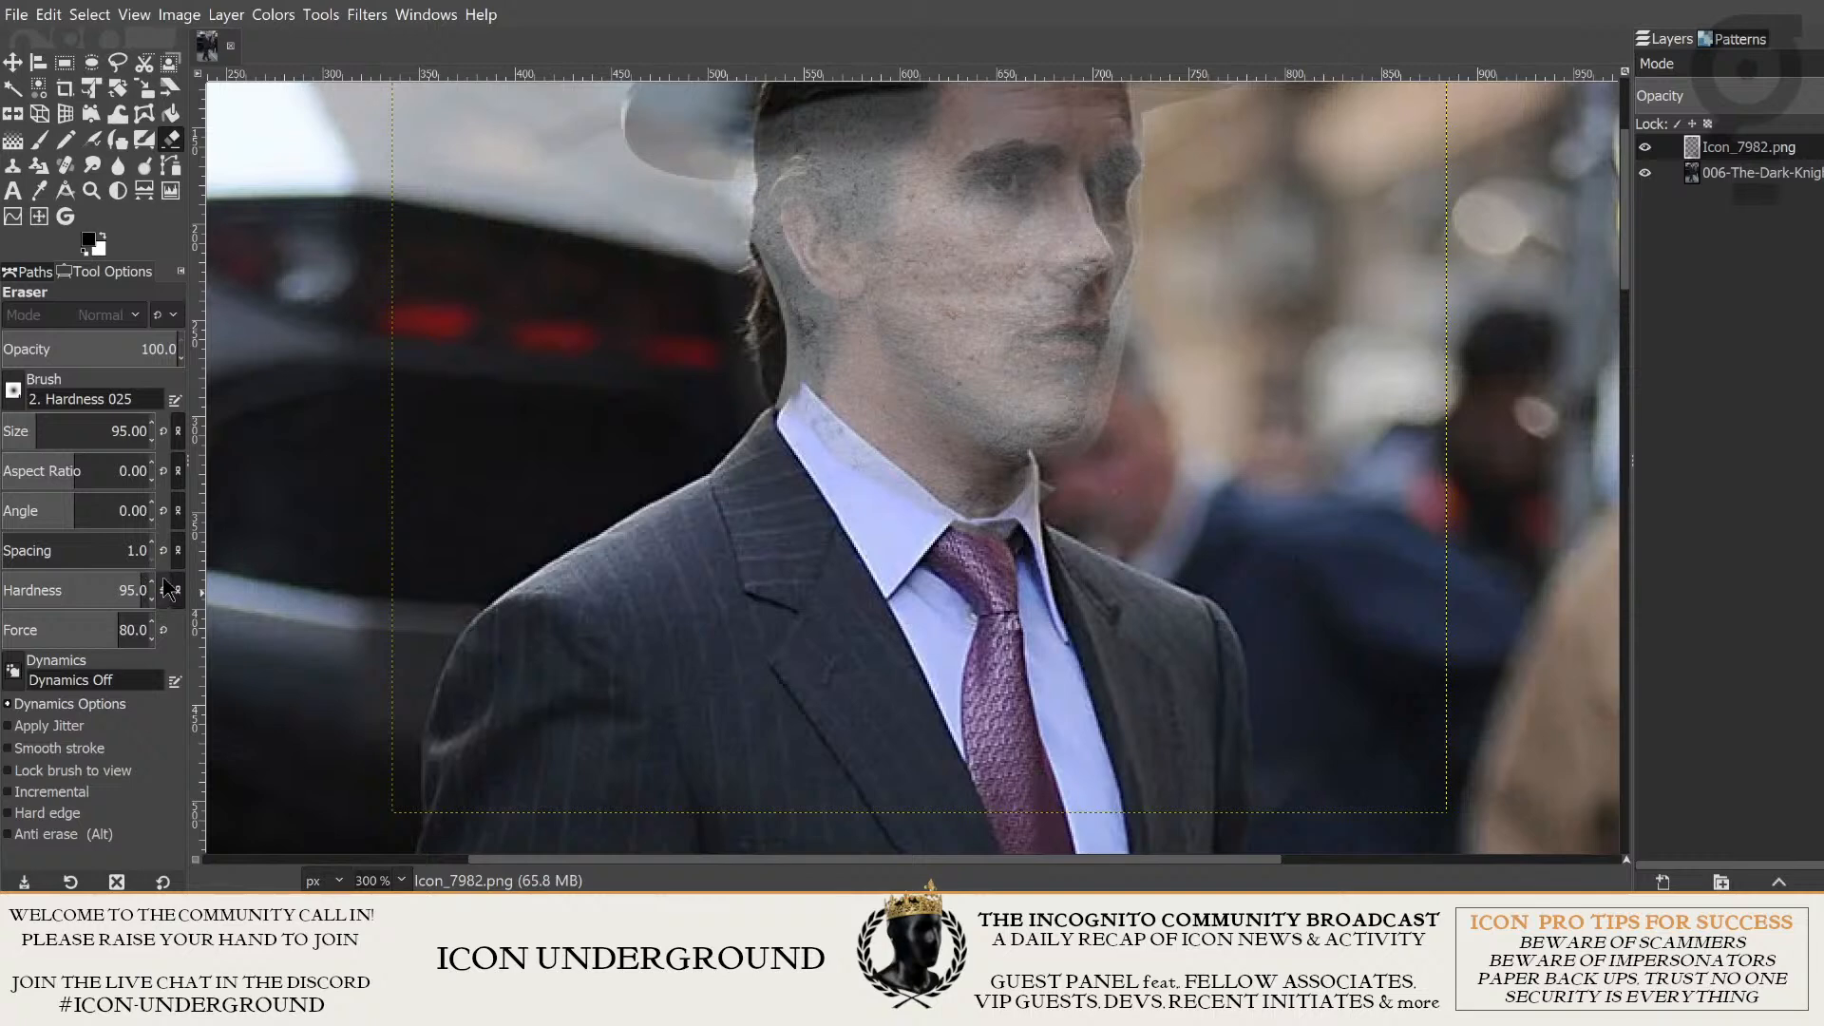
left_click_drag(828, 488, 761, 583)
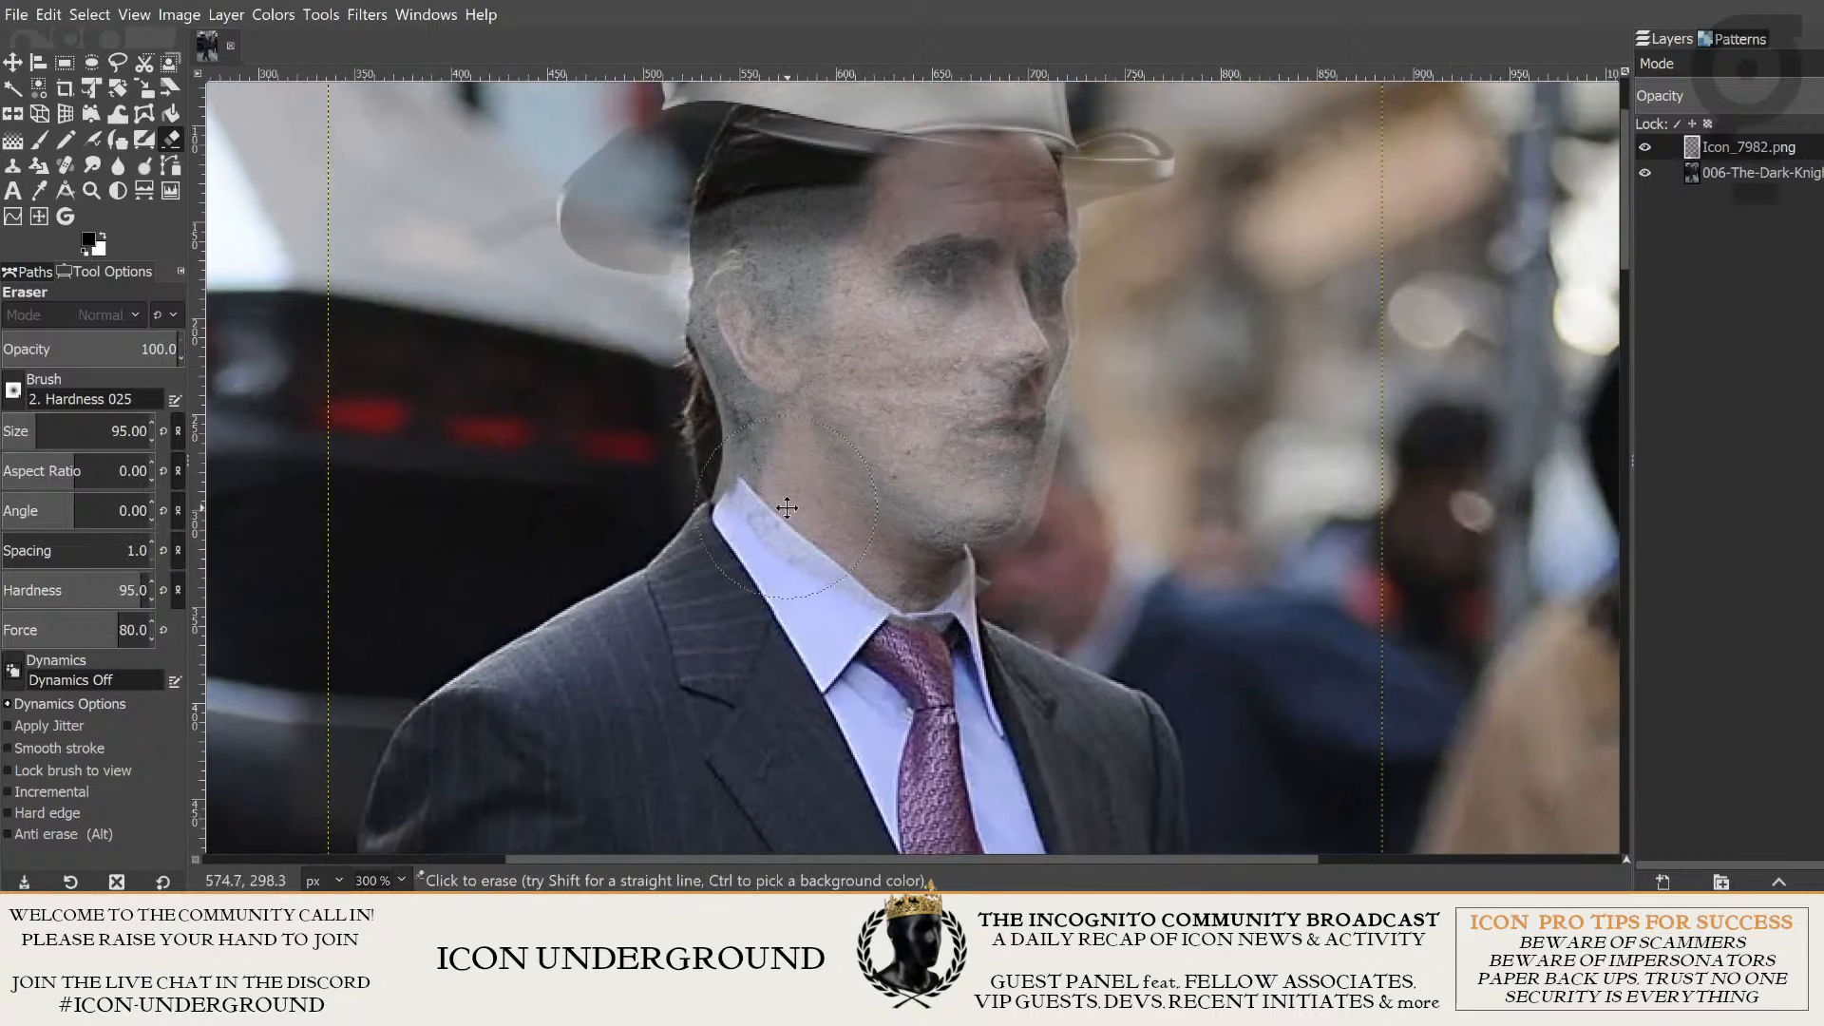
left_click_drag(785, 505, 800, 508)
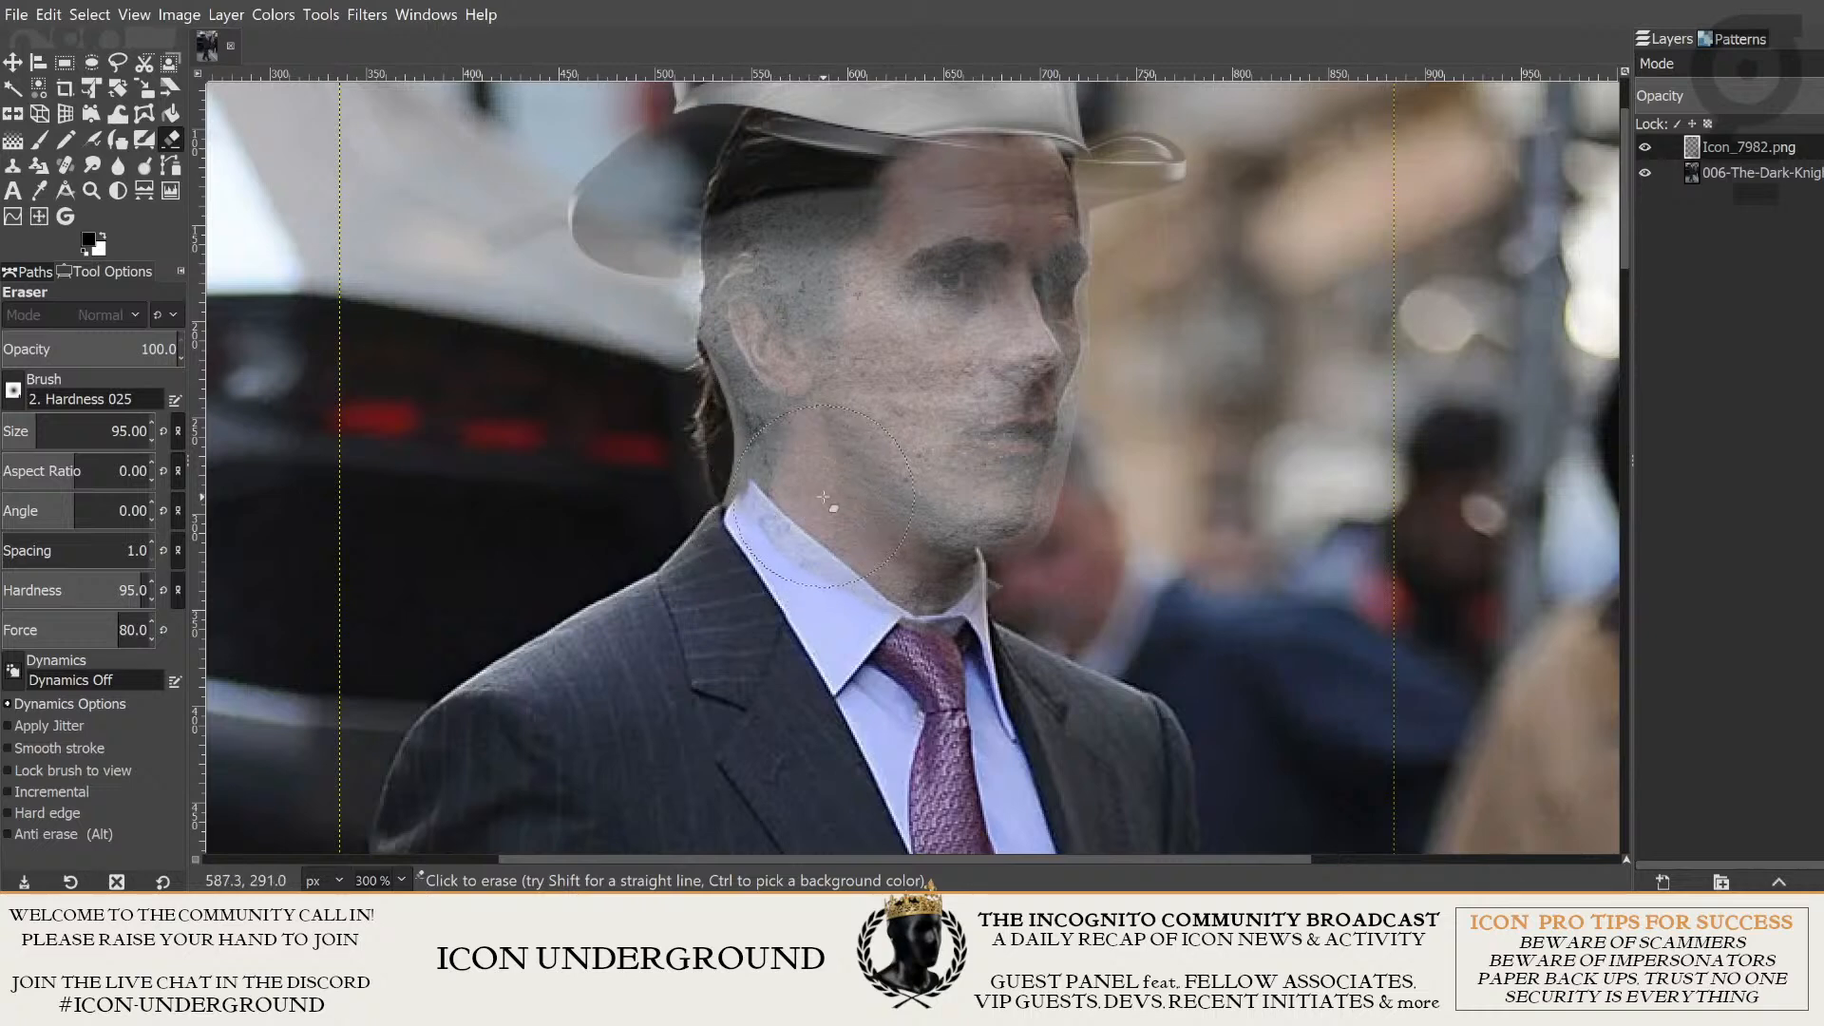
- Examine the shirt collar and neck edge at several magnifications for concrete remnants still to erase
scroll(931, 589, "up", 1, "ctrl")
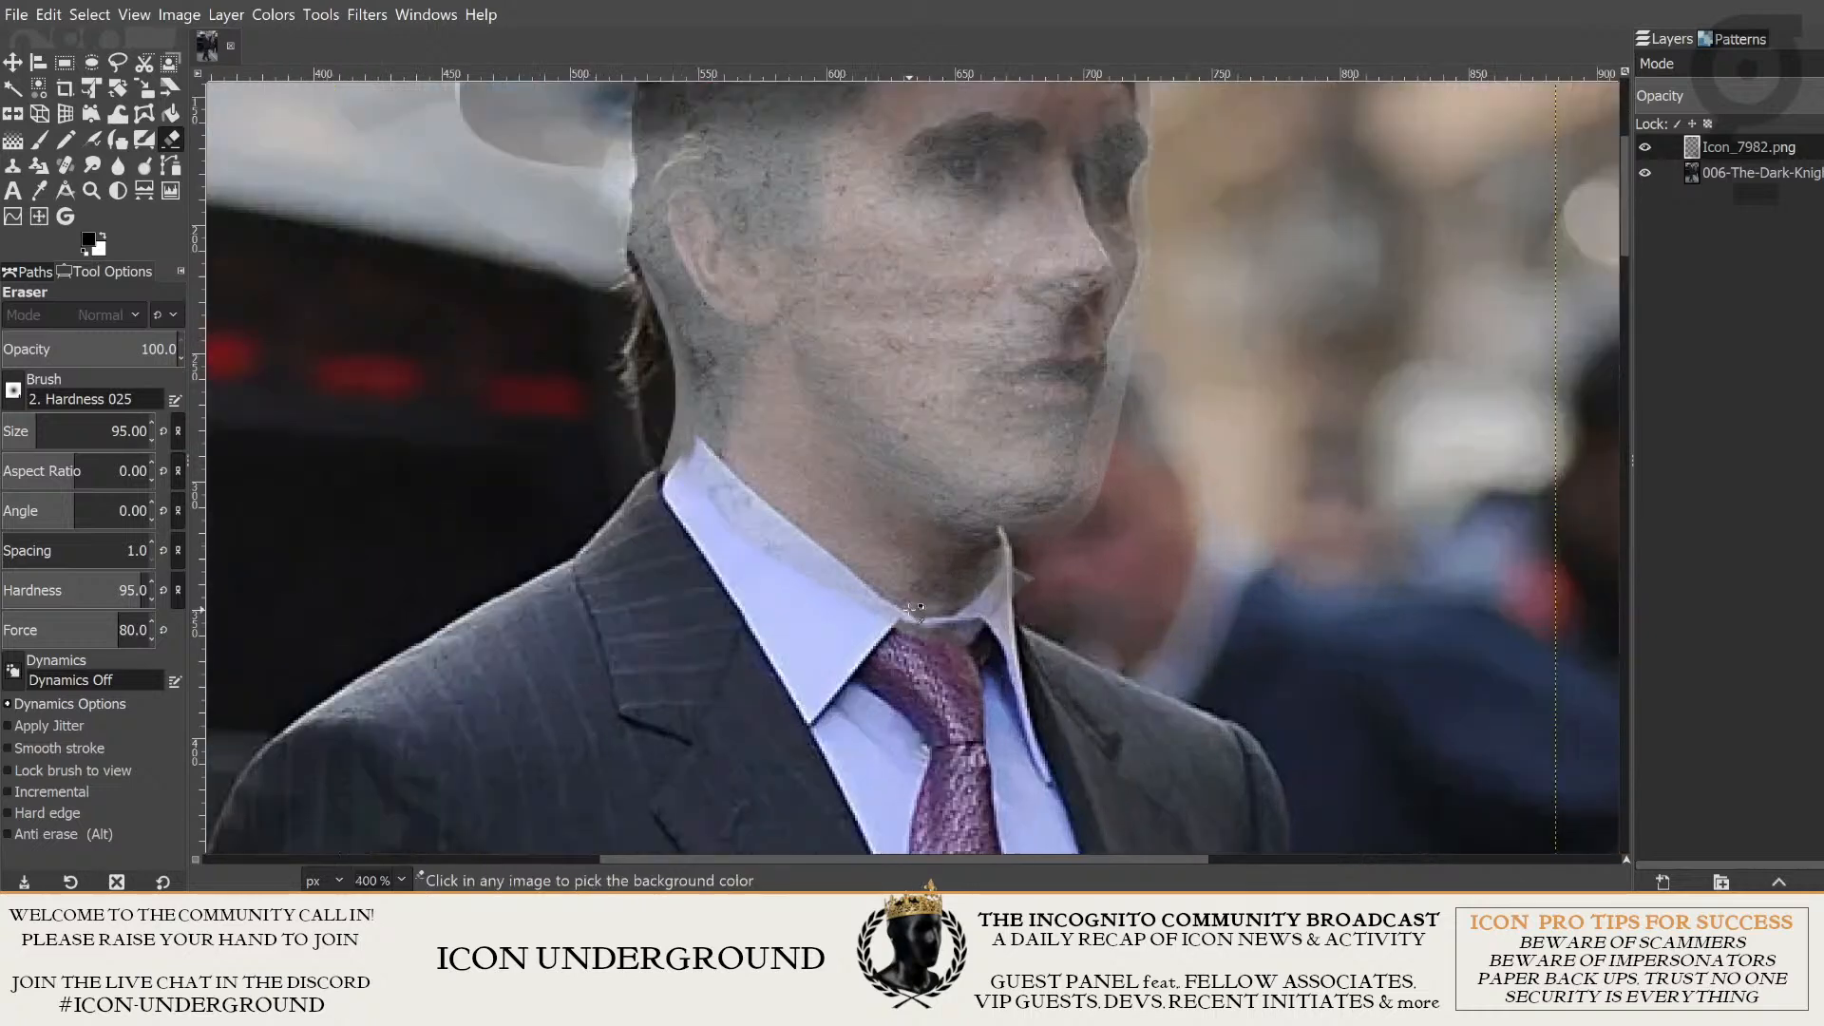
scroll(904, 593, "up", 3, "ctrl")
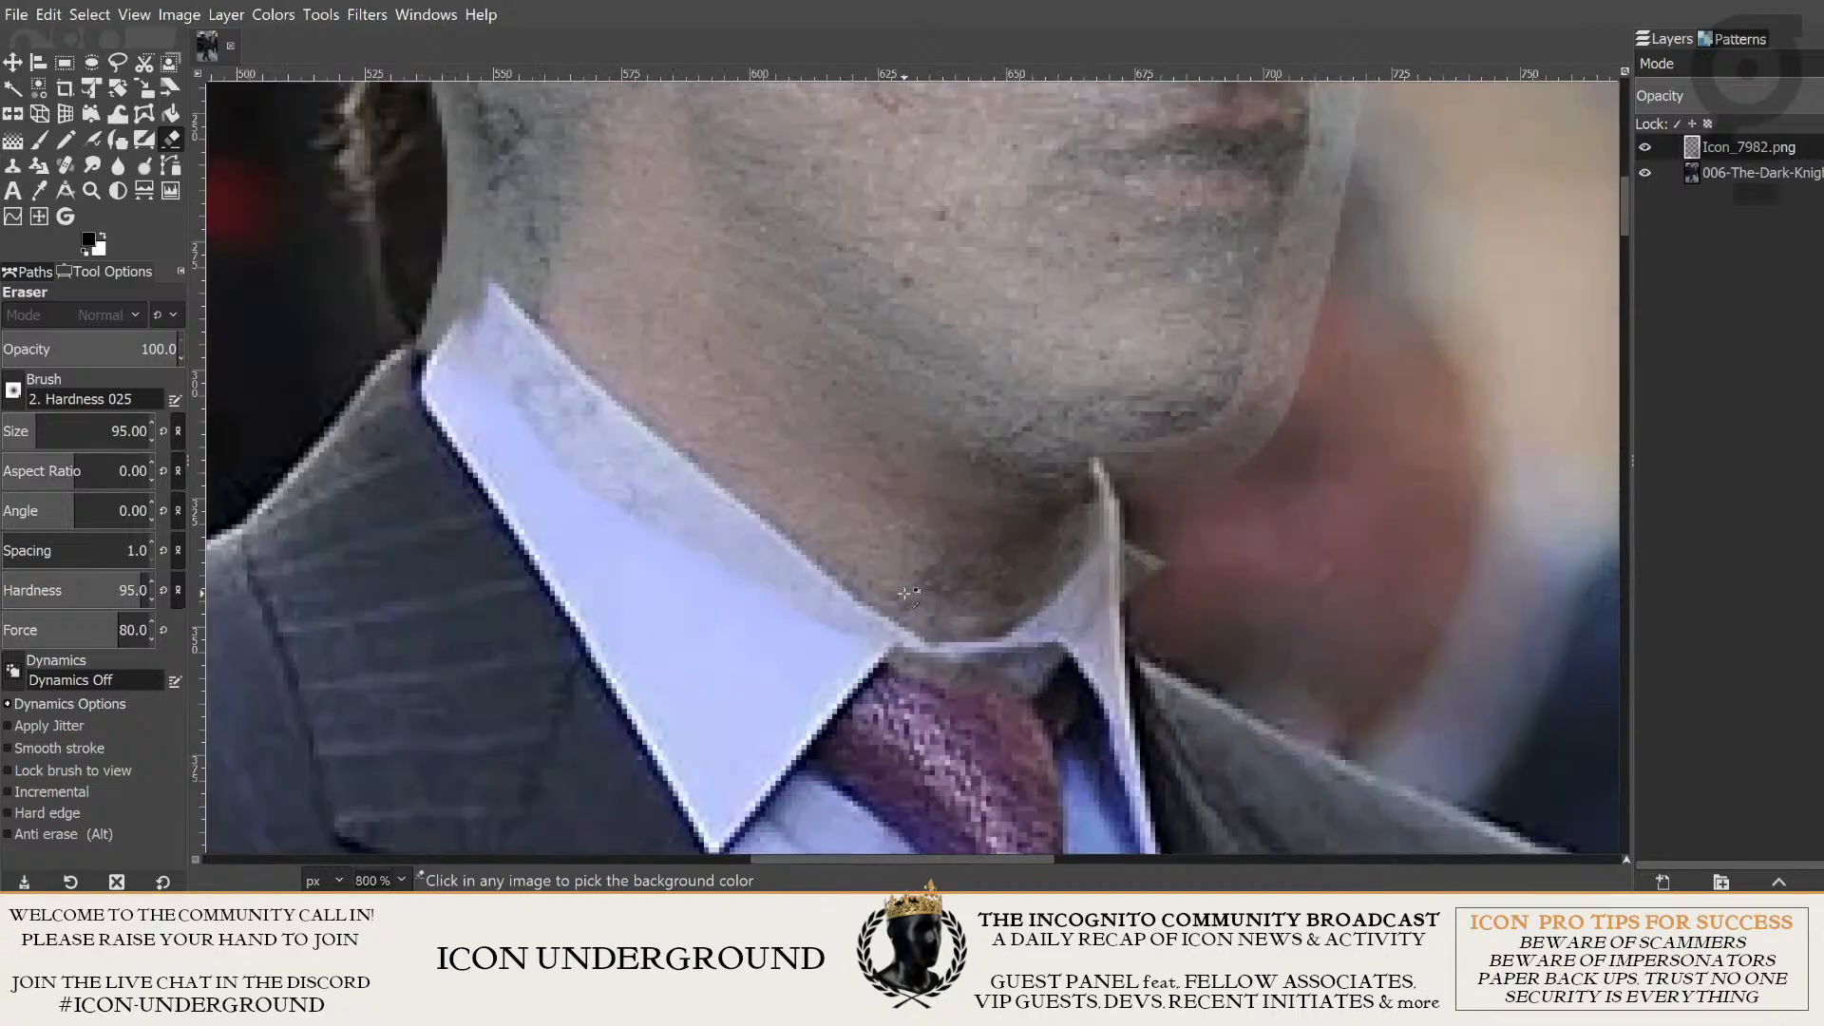
scroll(903, 593, "down", 7, "ctrl")
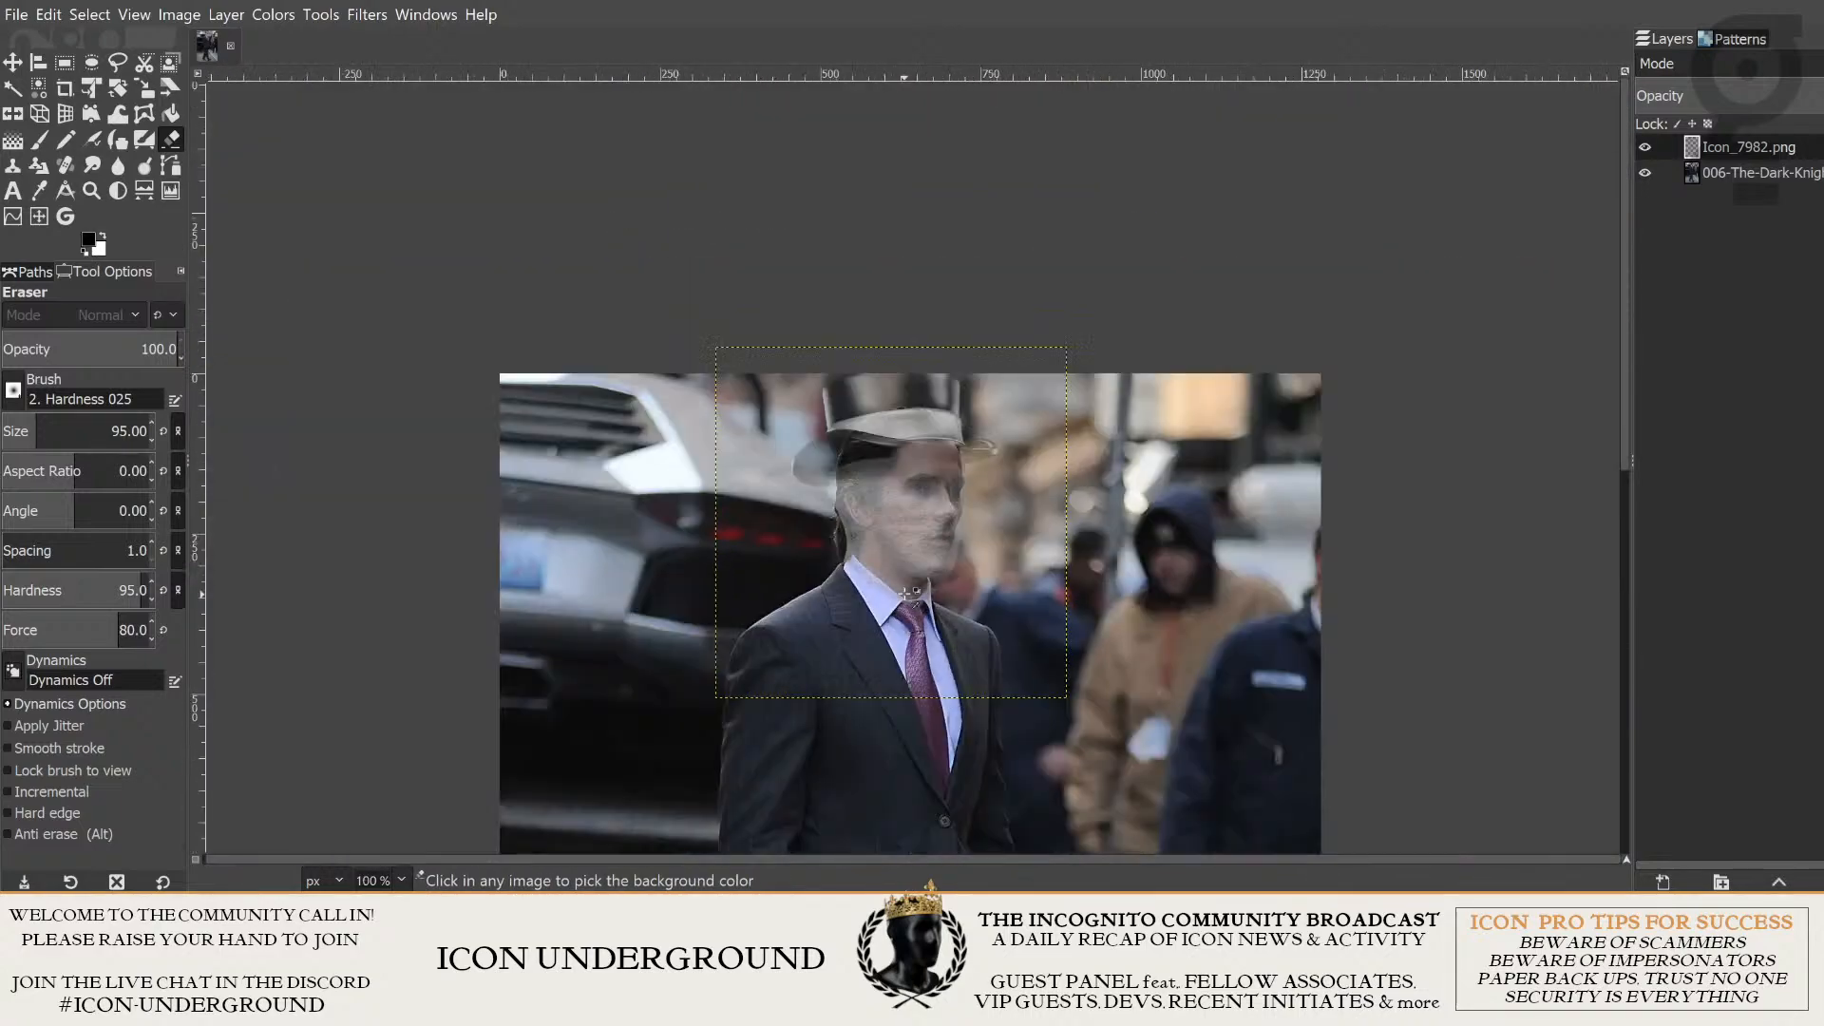
scroll(904, 593, "up", 5, "ctrl")
scroll(904, 593, "up", 1, "ctrl")
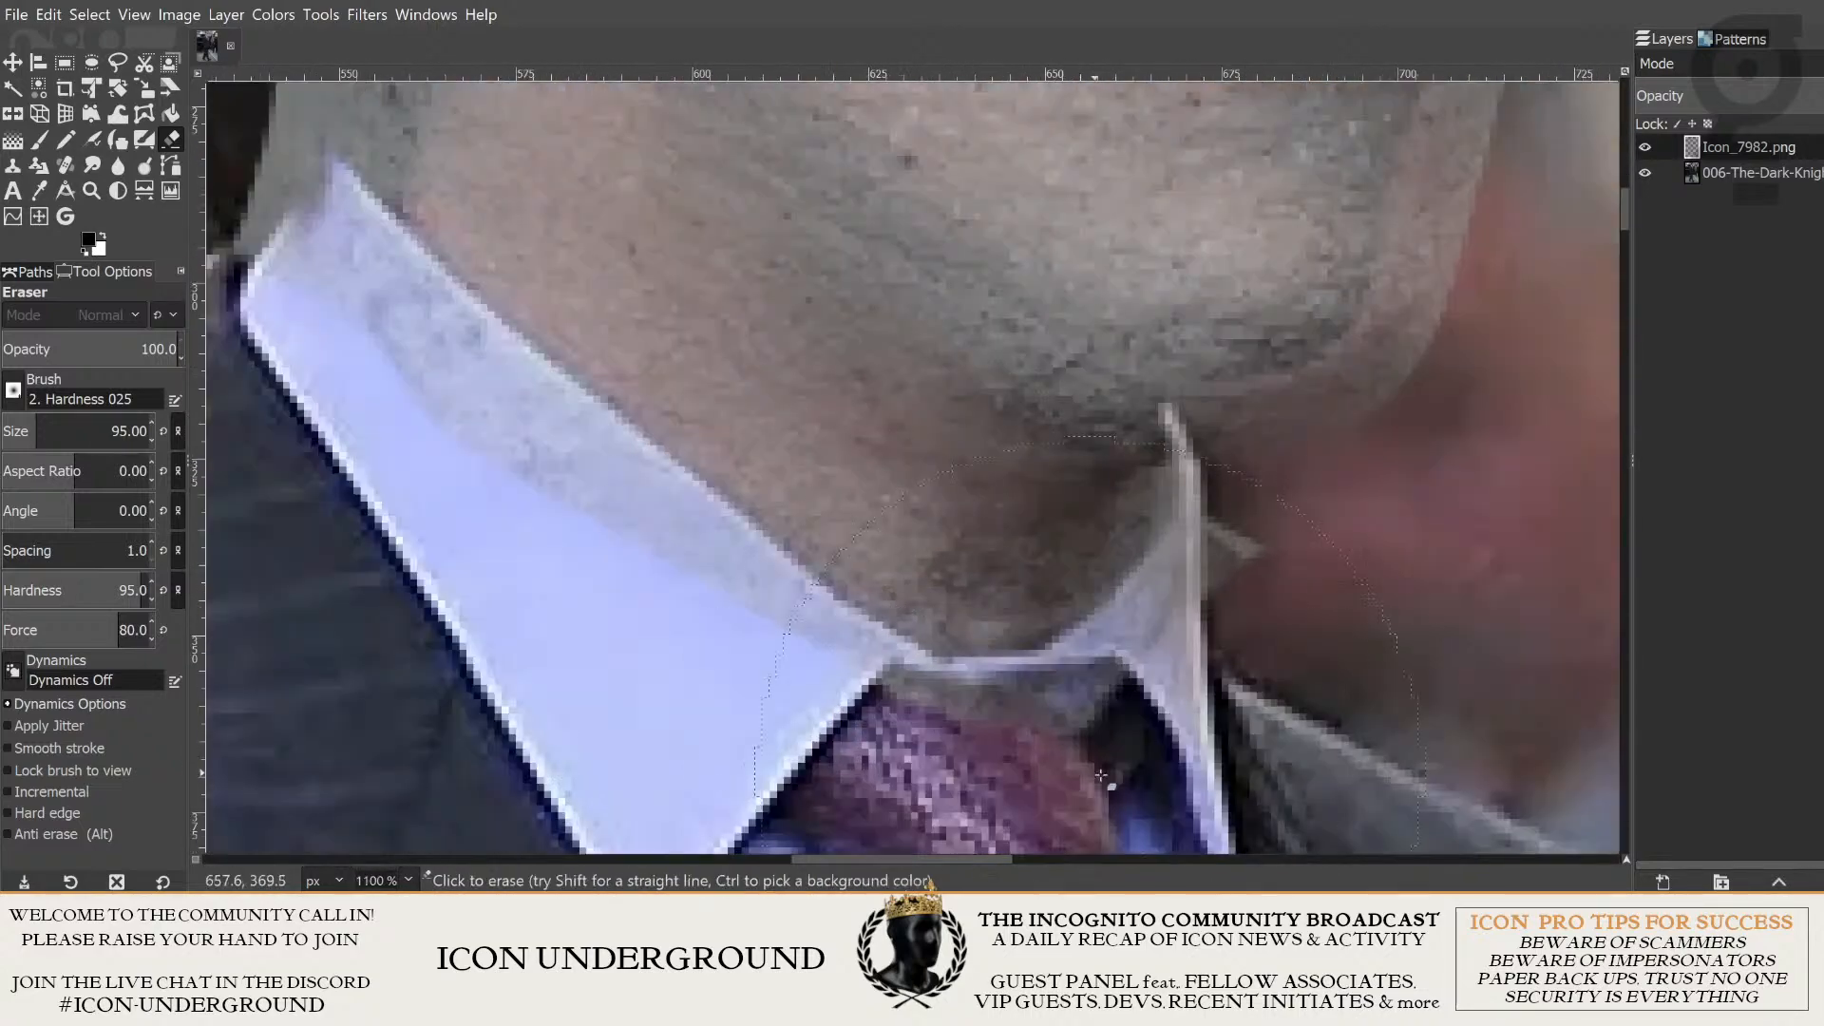
scroll(908, 659, "down", 3, "ctrl")
key("ctrl")
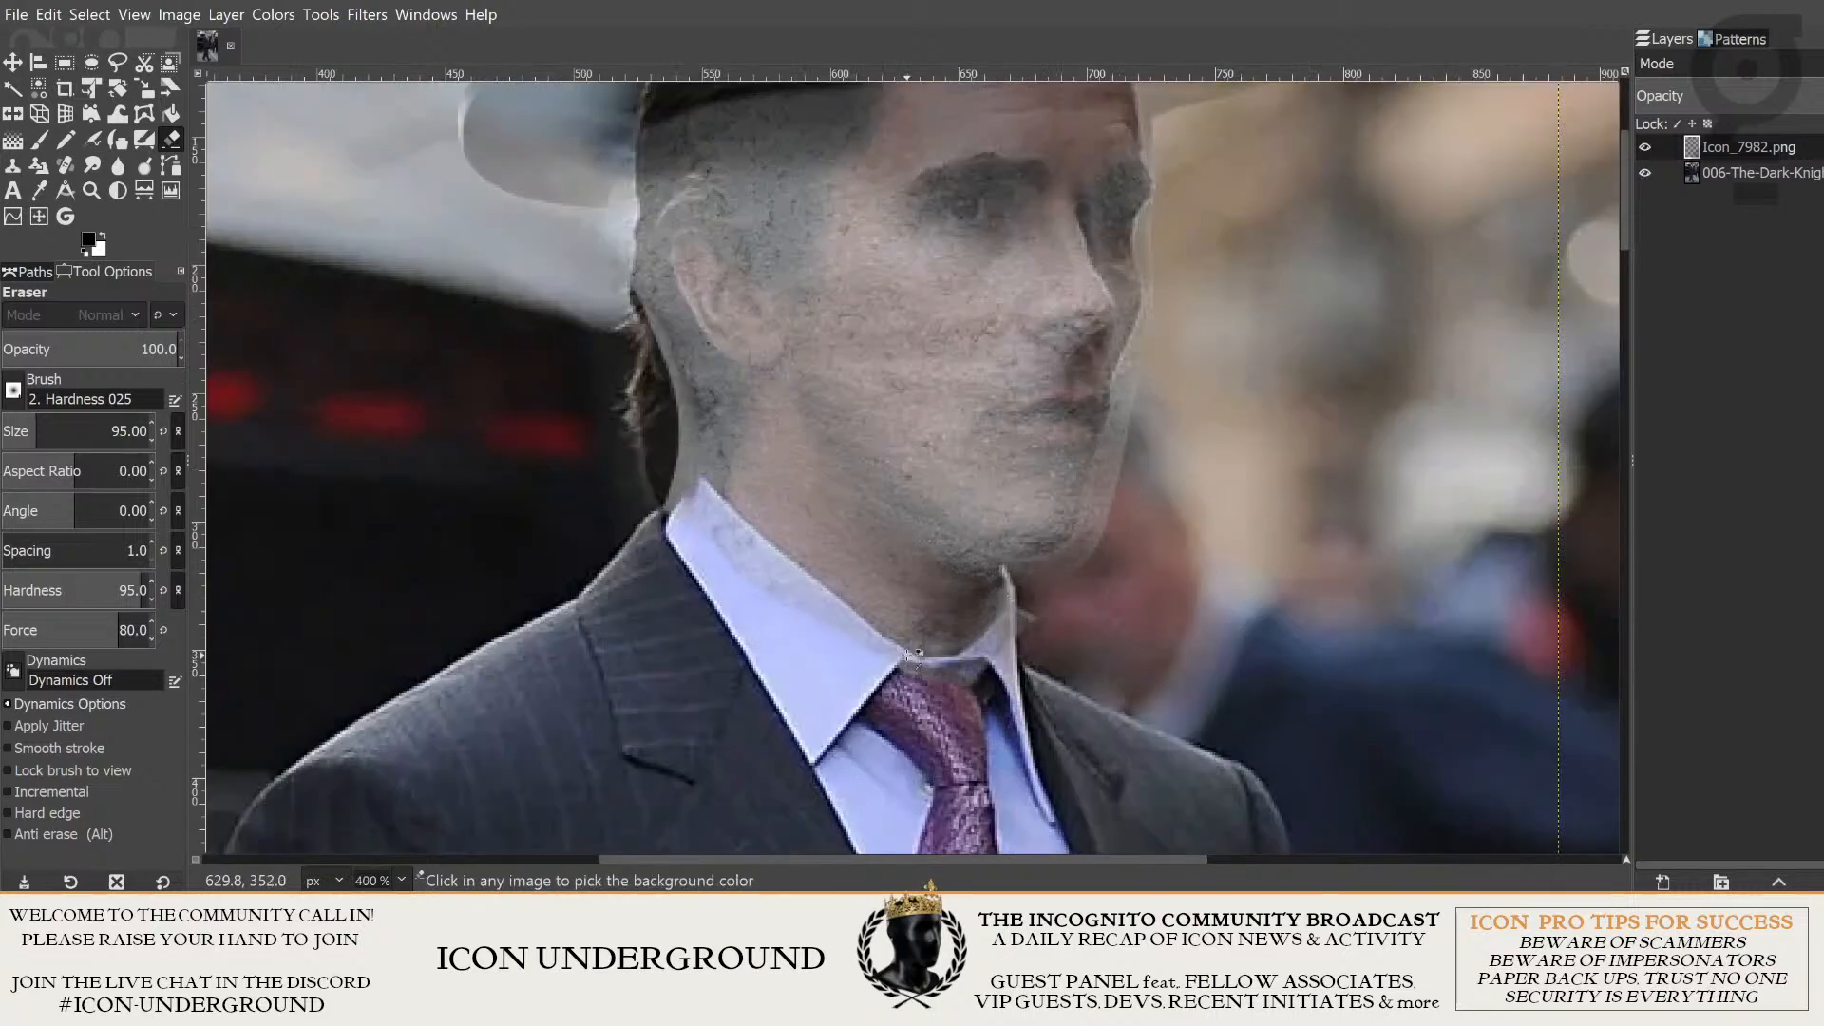
scroll(909, 653, "up", 4, "ctrl")
scroll(909, 654, "down", 6, "ctrl")
scroll(910, 654, "up", 2, "ctrl")
scroll(909, 655, "down", 1, "ctrl")
scroll(919, 655, "up", 1)
scroll(919, 655, "down", 10)
scroll(918, 654, "up", 8)
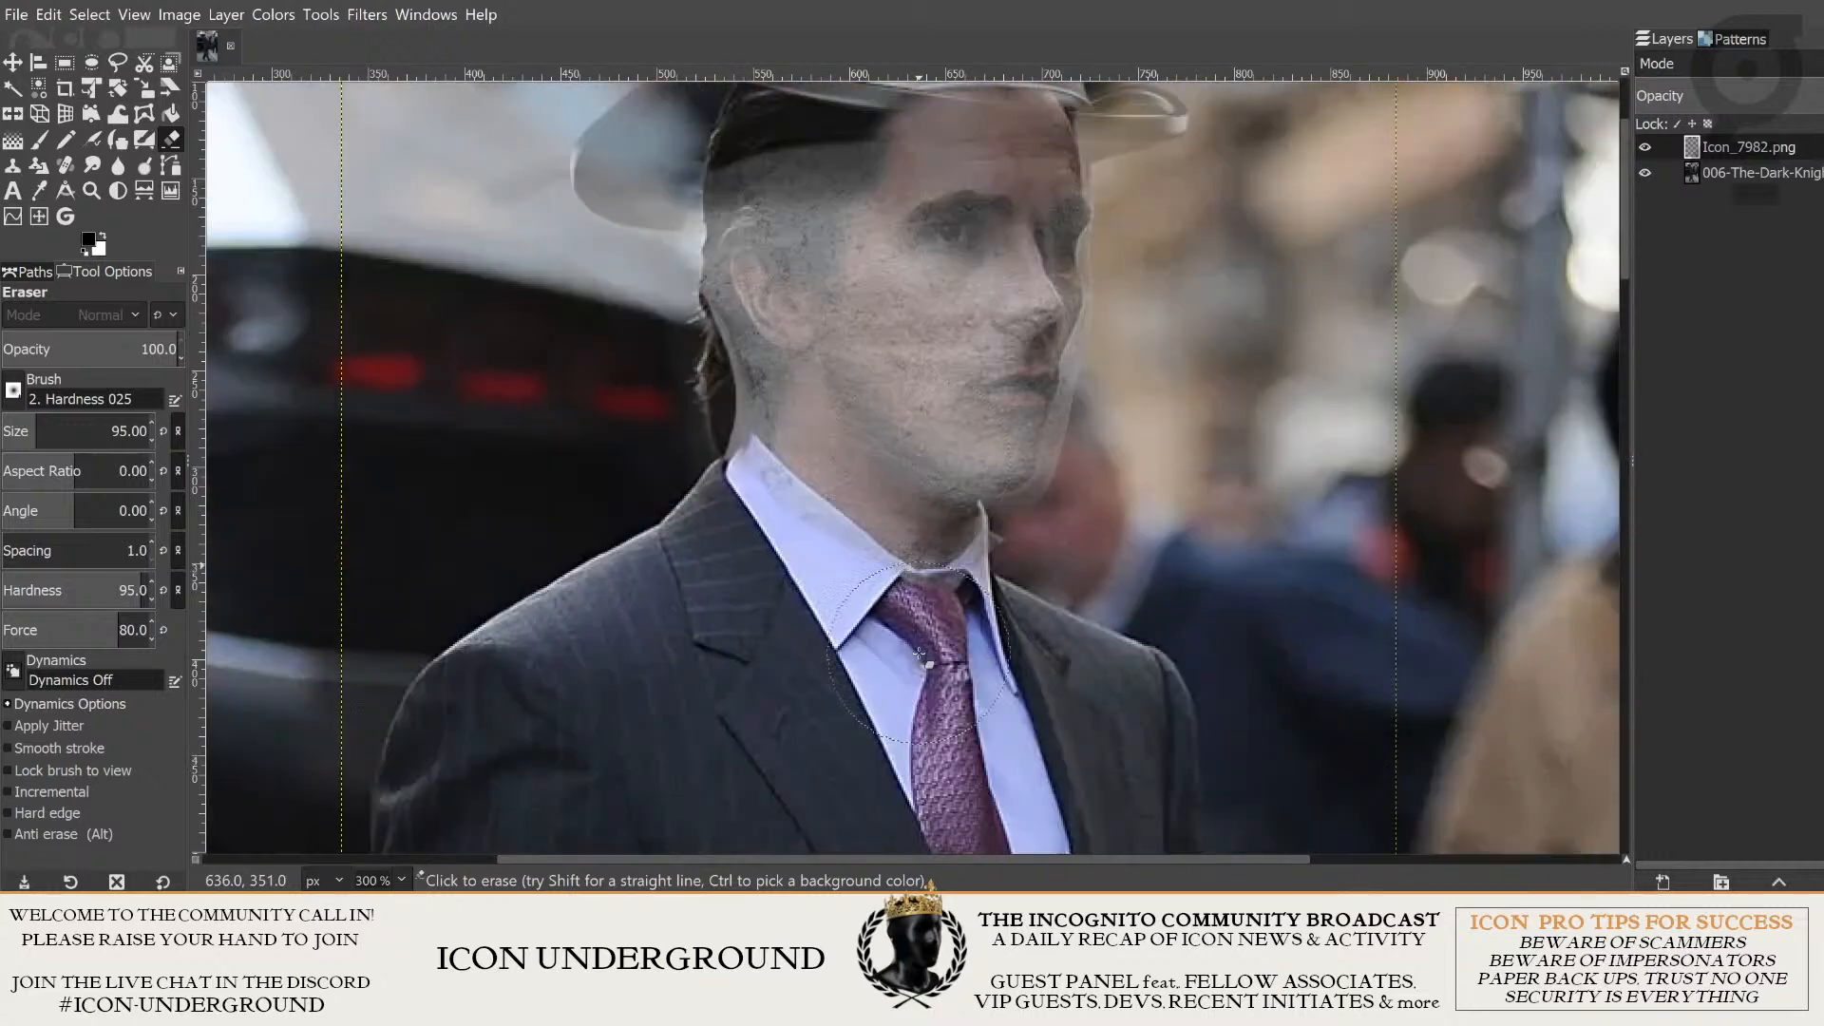
scroll(919, 654, "up", 2, "ctrl")
scroll(919, 654, "down", 4, "ctrl")
scroll(921, 651, "up", 6, "ctrl")
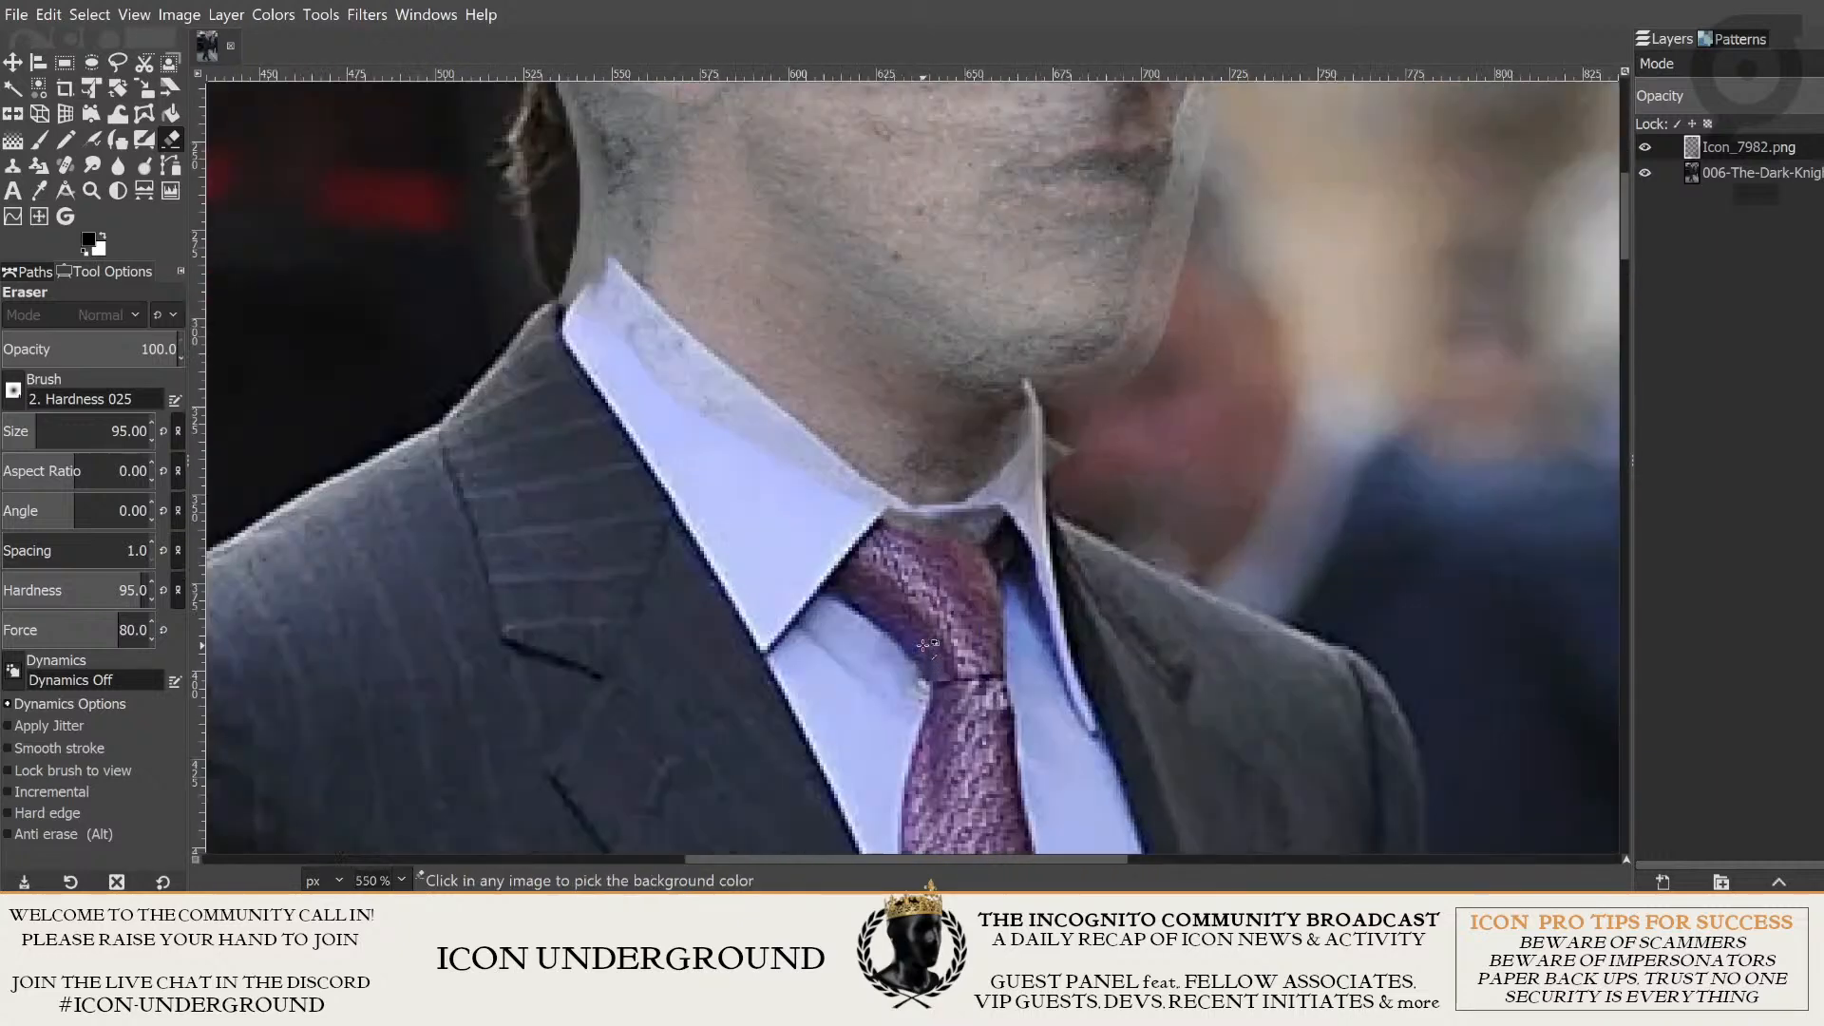
- Reduce the Eraser's brush size to 24 for fine trimming around the shirt collar
scroll(929, 646, "down", 1, "ctrl")
scroll(950, 618, "up", 4)
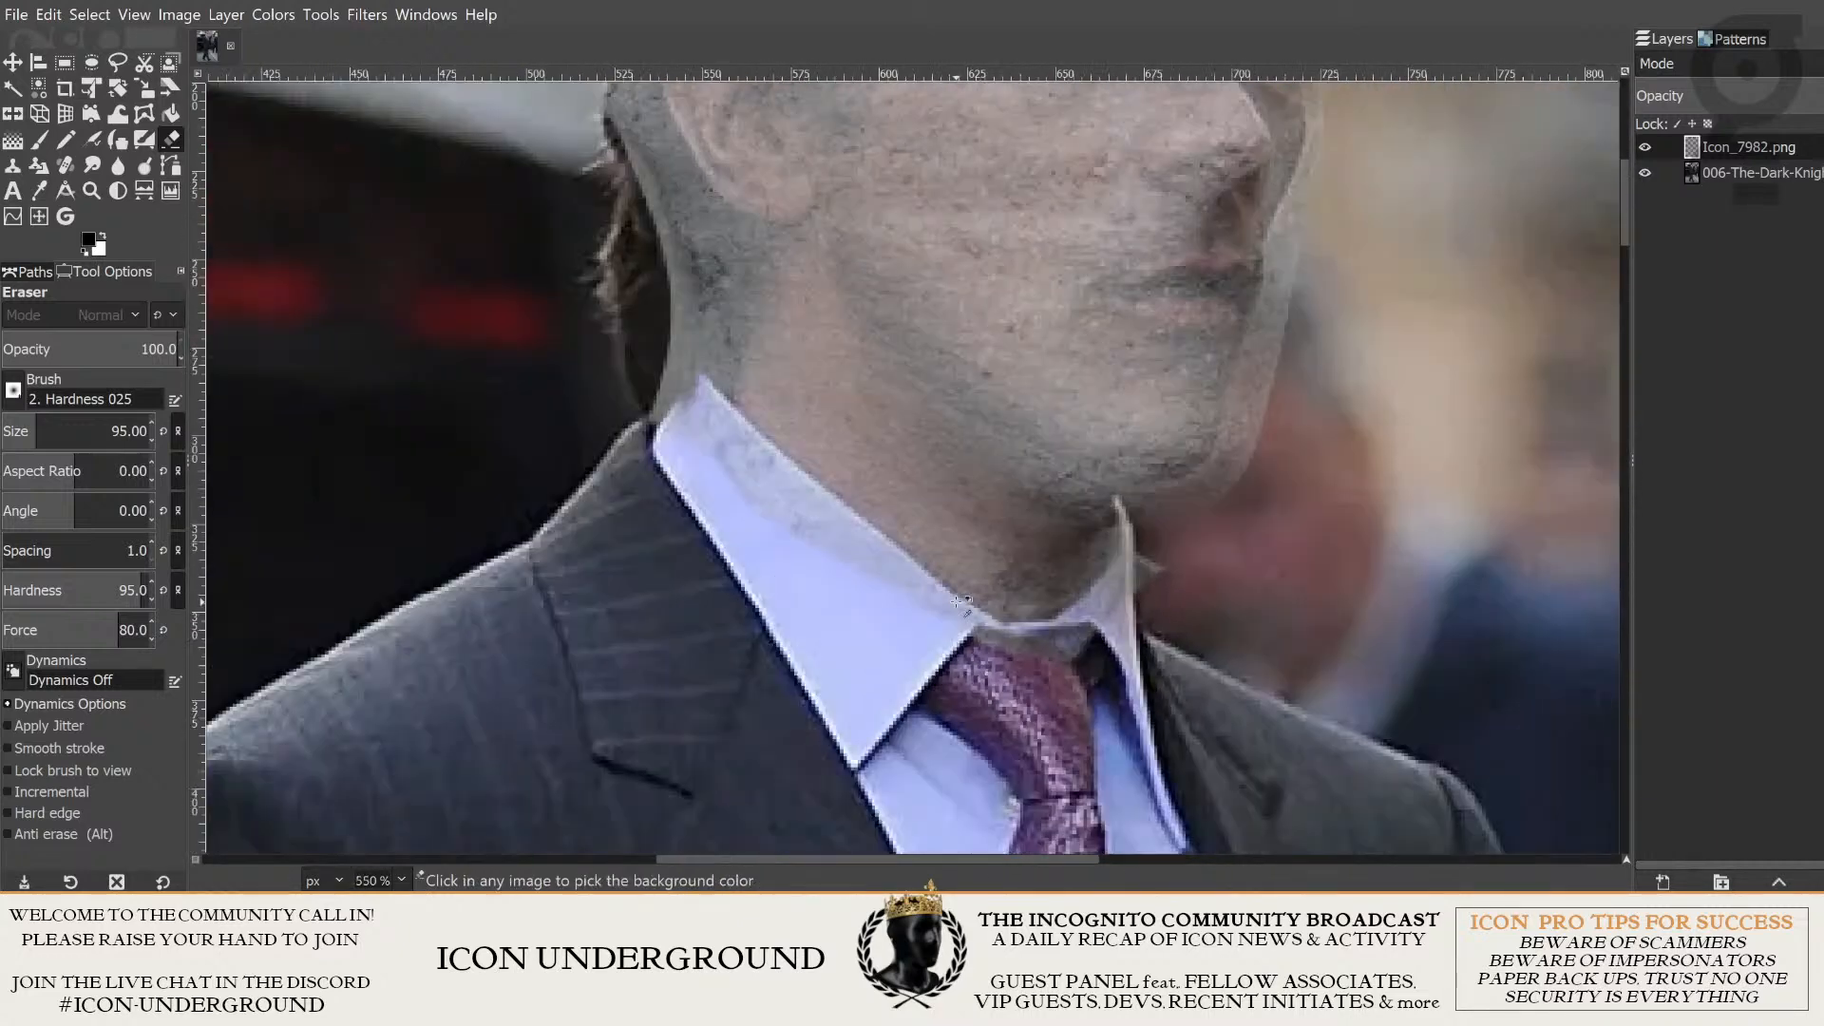
scroll(941, 623, "down", 1, "ctrl")
scroll(922, 631, "up", 3, "ctrl")
scroll(921, 619, "down", 3, "ctrl")
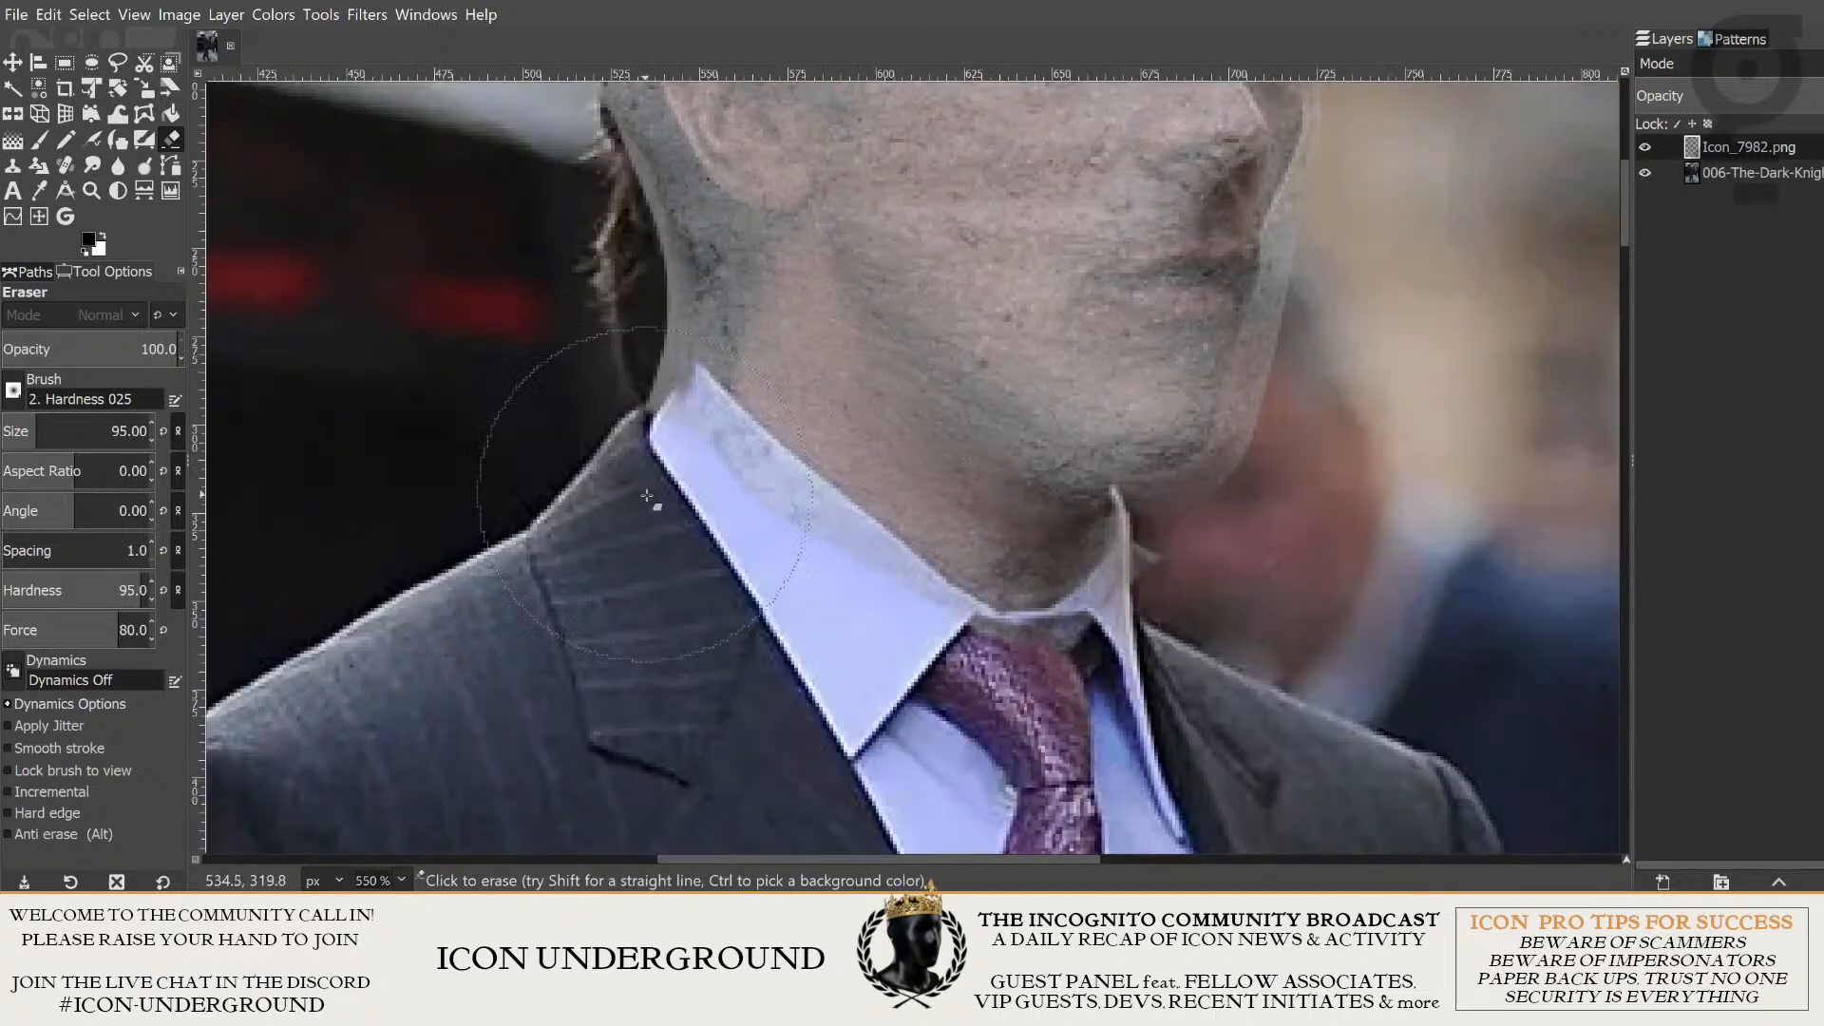
scroll(793, 573, "up", 1, "ctrl")
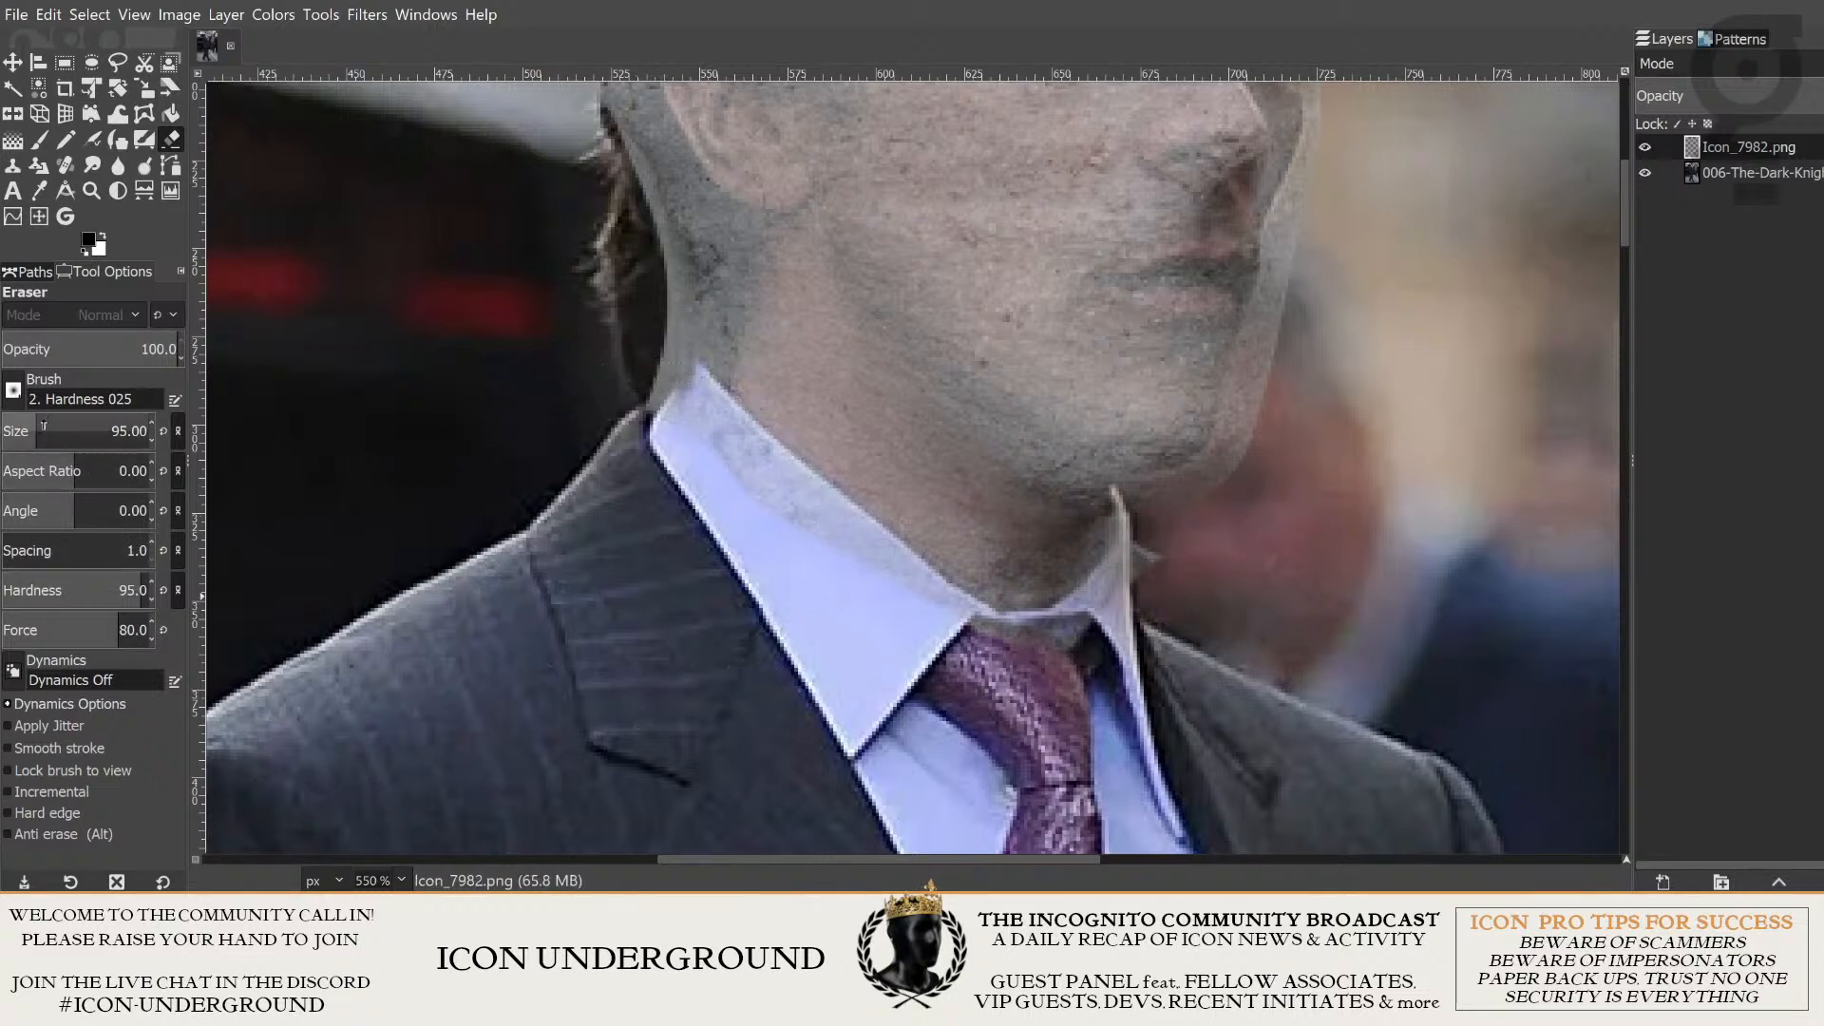
left_click_drag(29, 421, 22, 425)
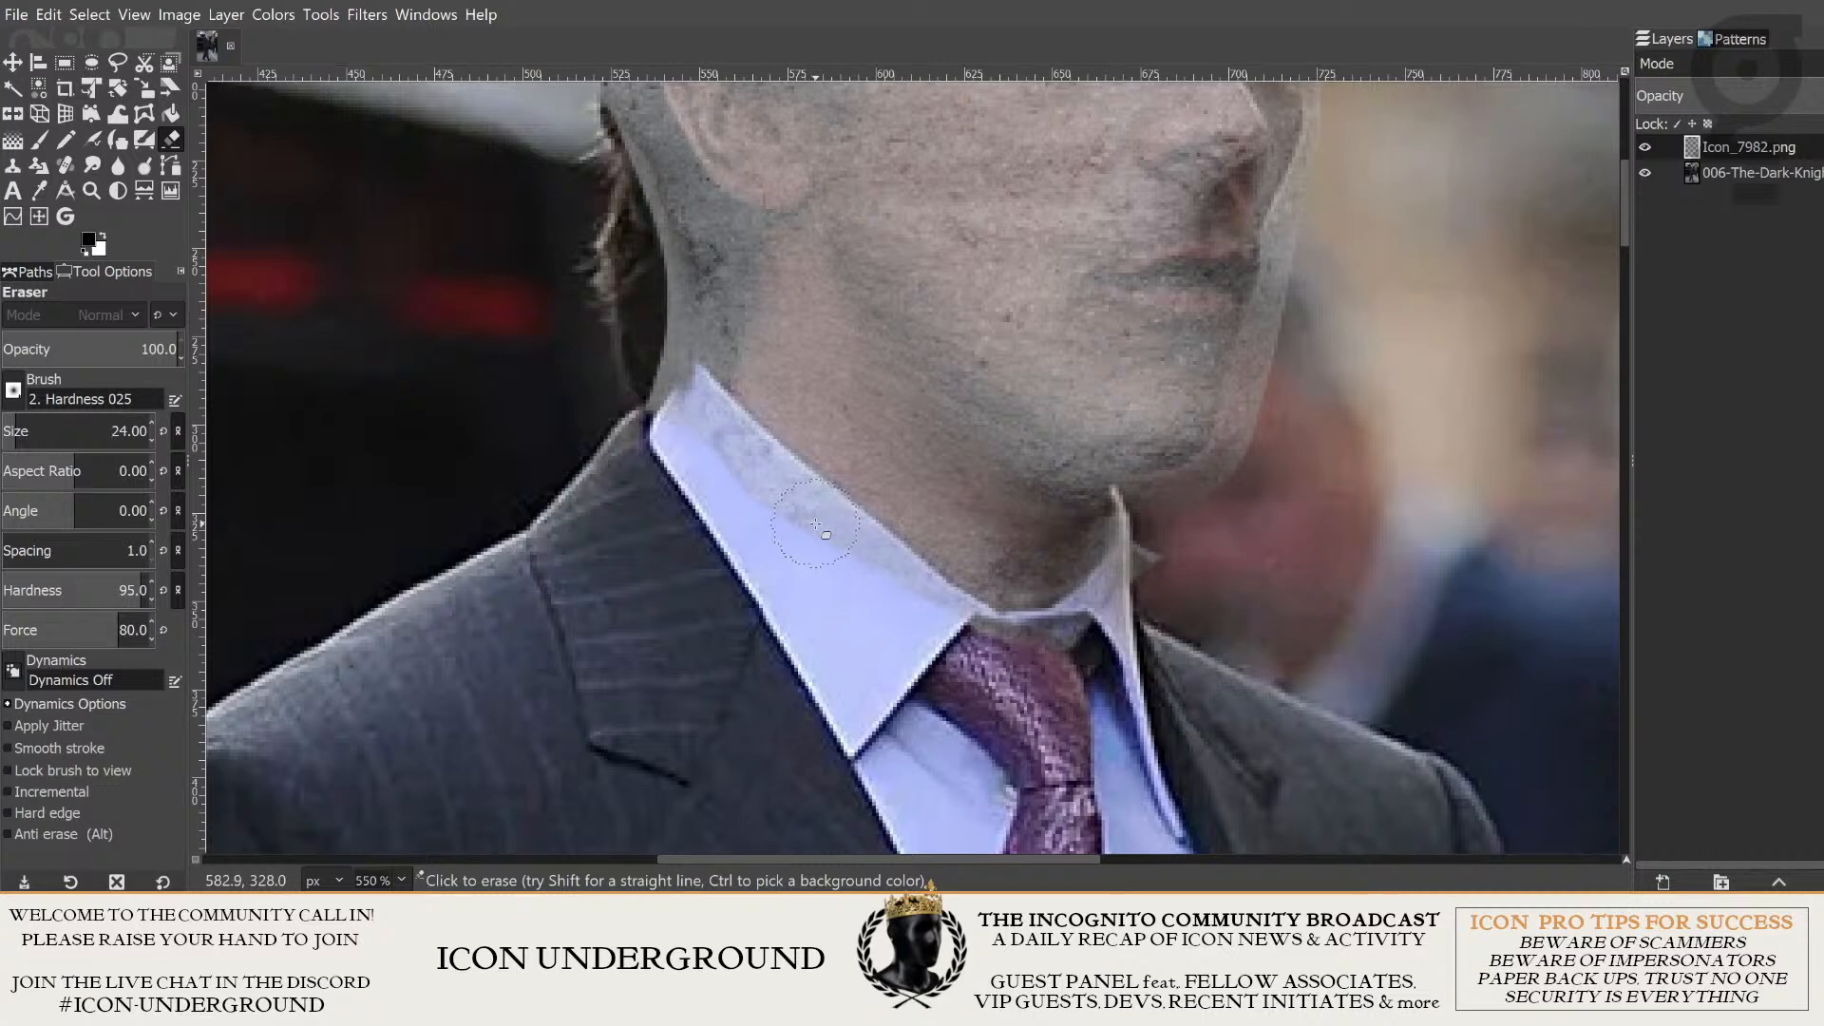
left_click_drag(754, 466, 733, 493)
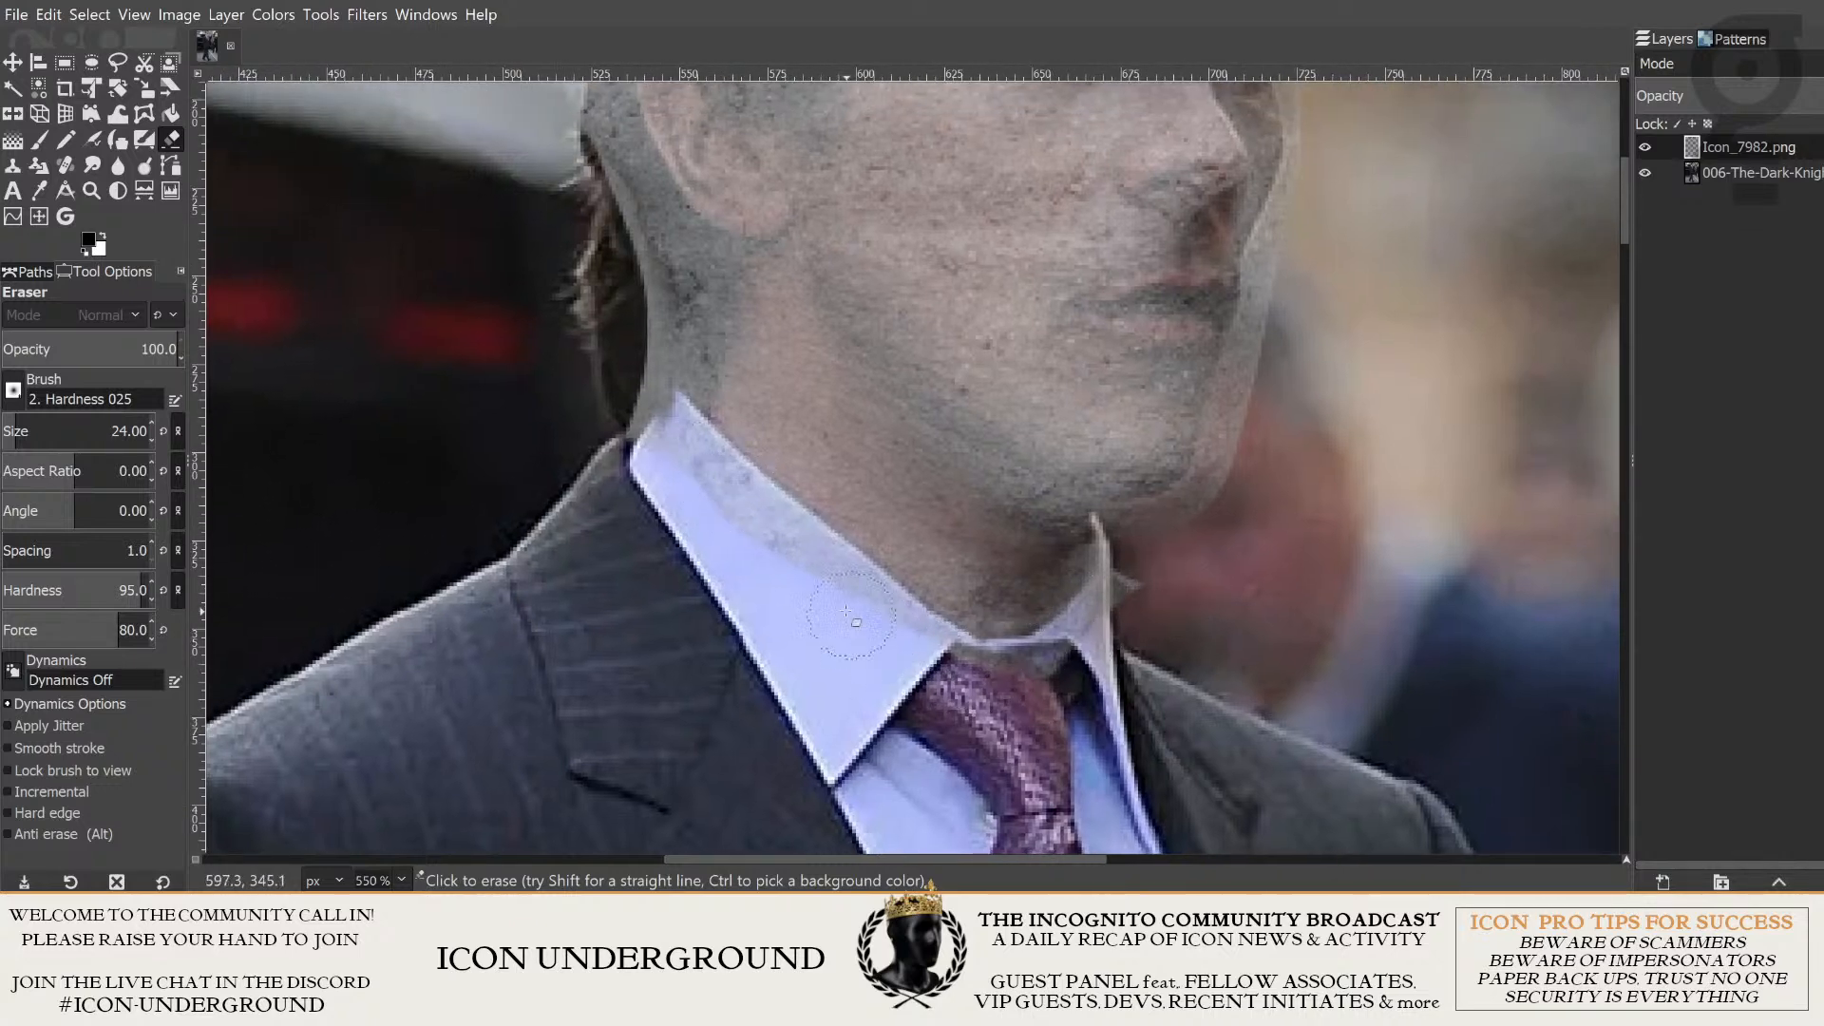
left_click_drag(849, 616, 862, 680)
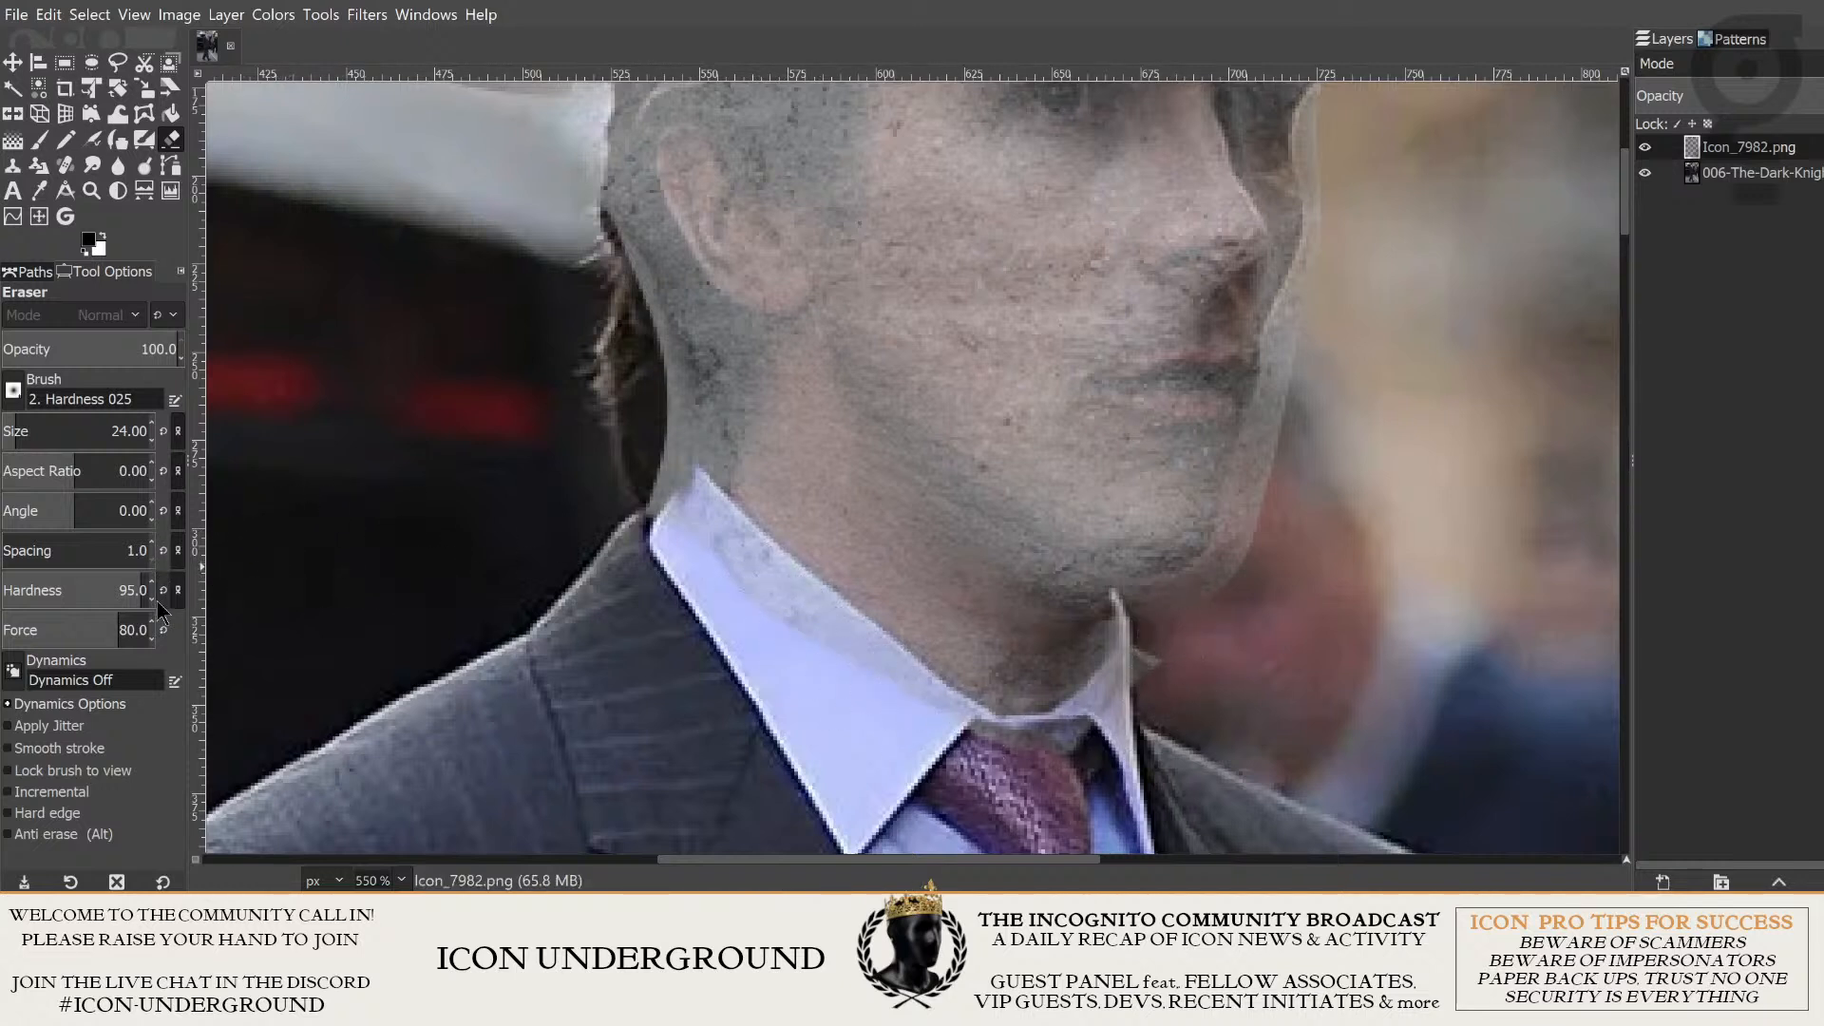
- Set the Eraser's hardness to 90.2 and its force to 82
mouse_move(141, 591)
left_mouse_down()
mouse_move(73, 584)
mouse_move(76, 620)
left_mouse_up()
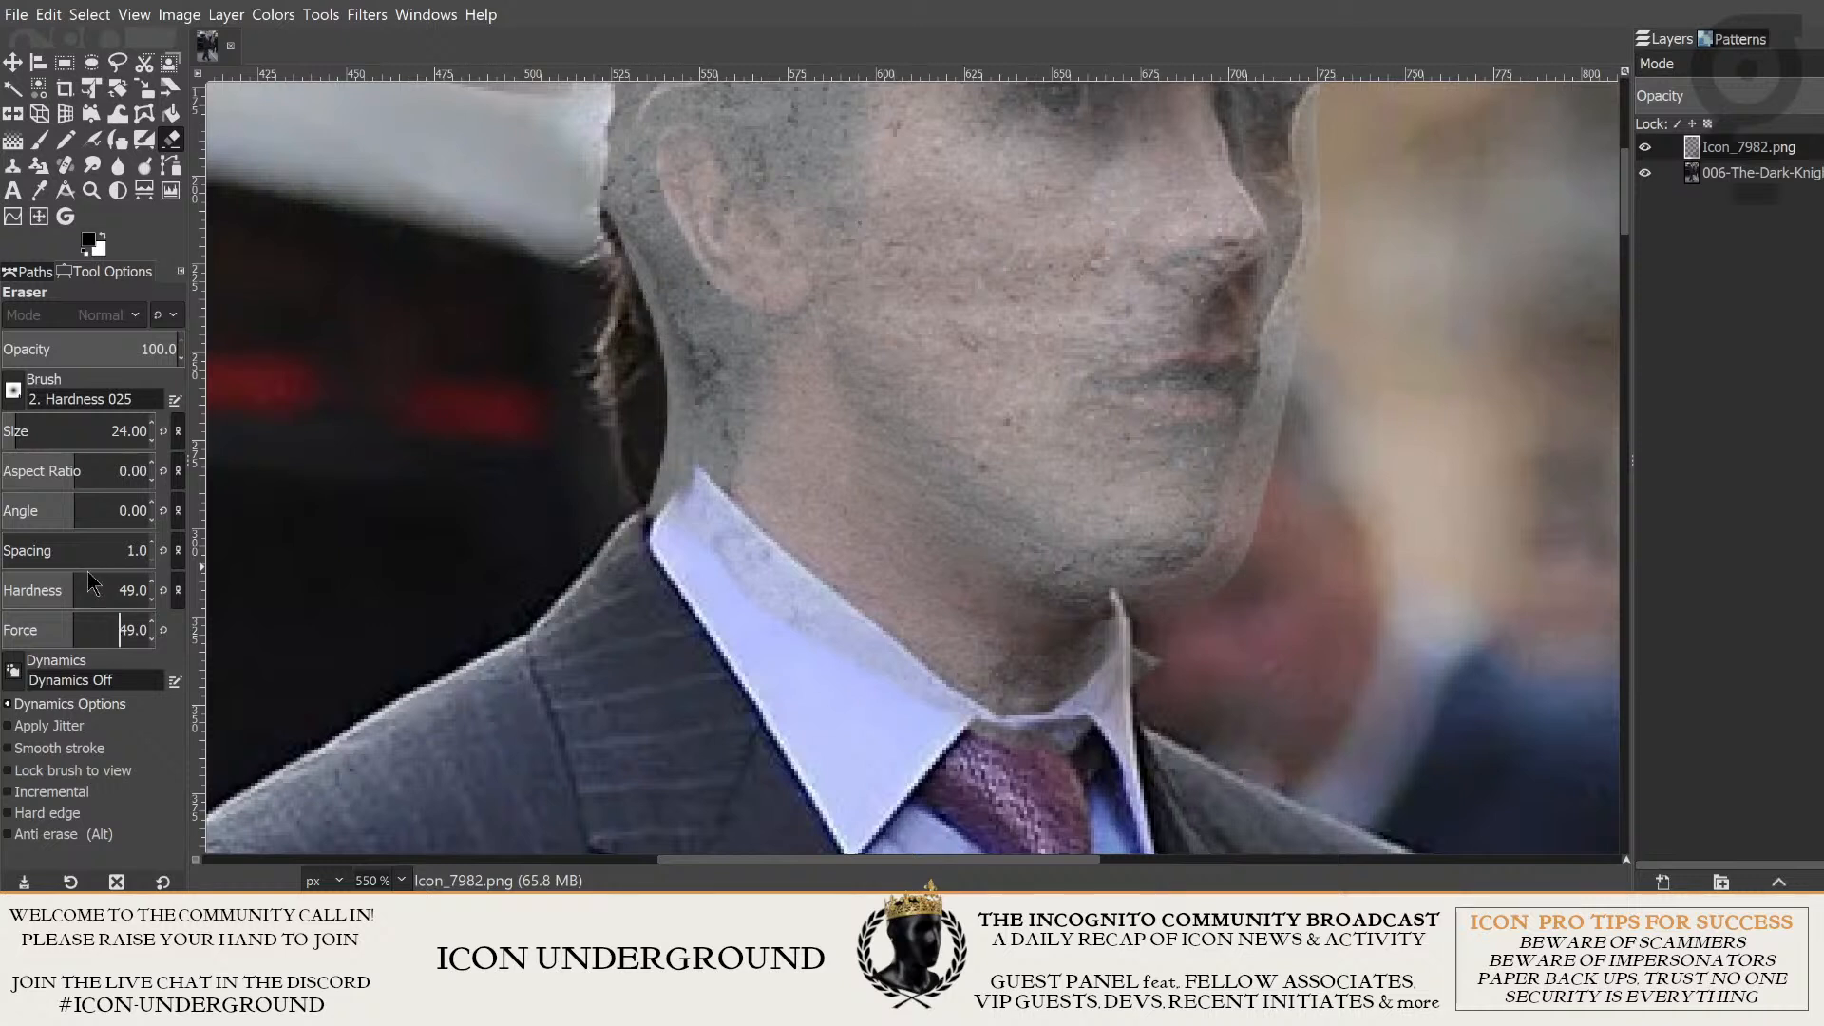
left_click_drag(83, 587, 129, 590)
left_click(89, 625)
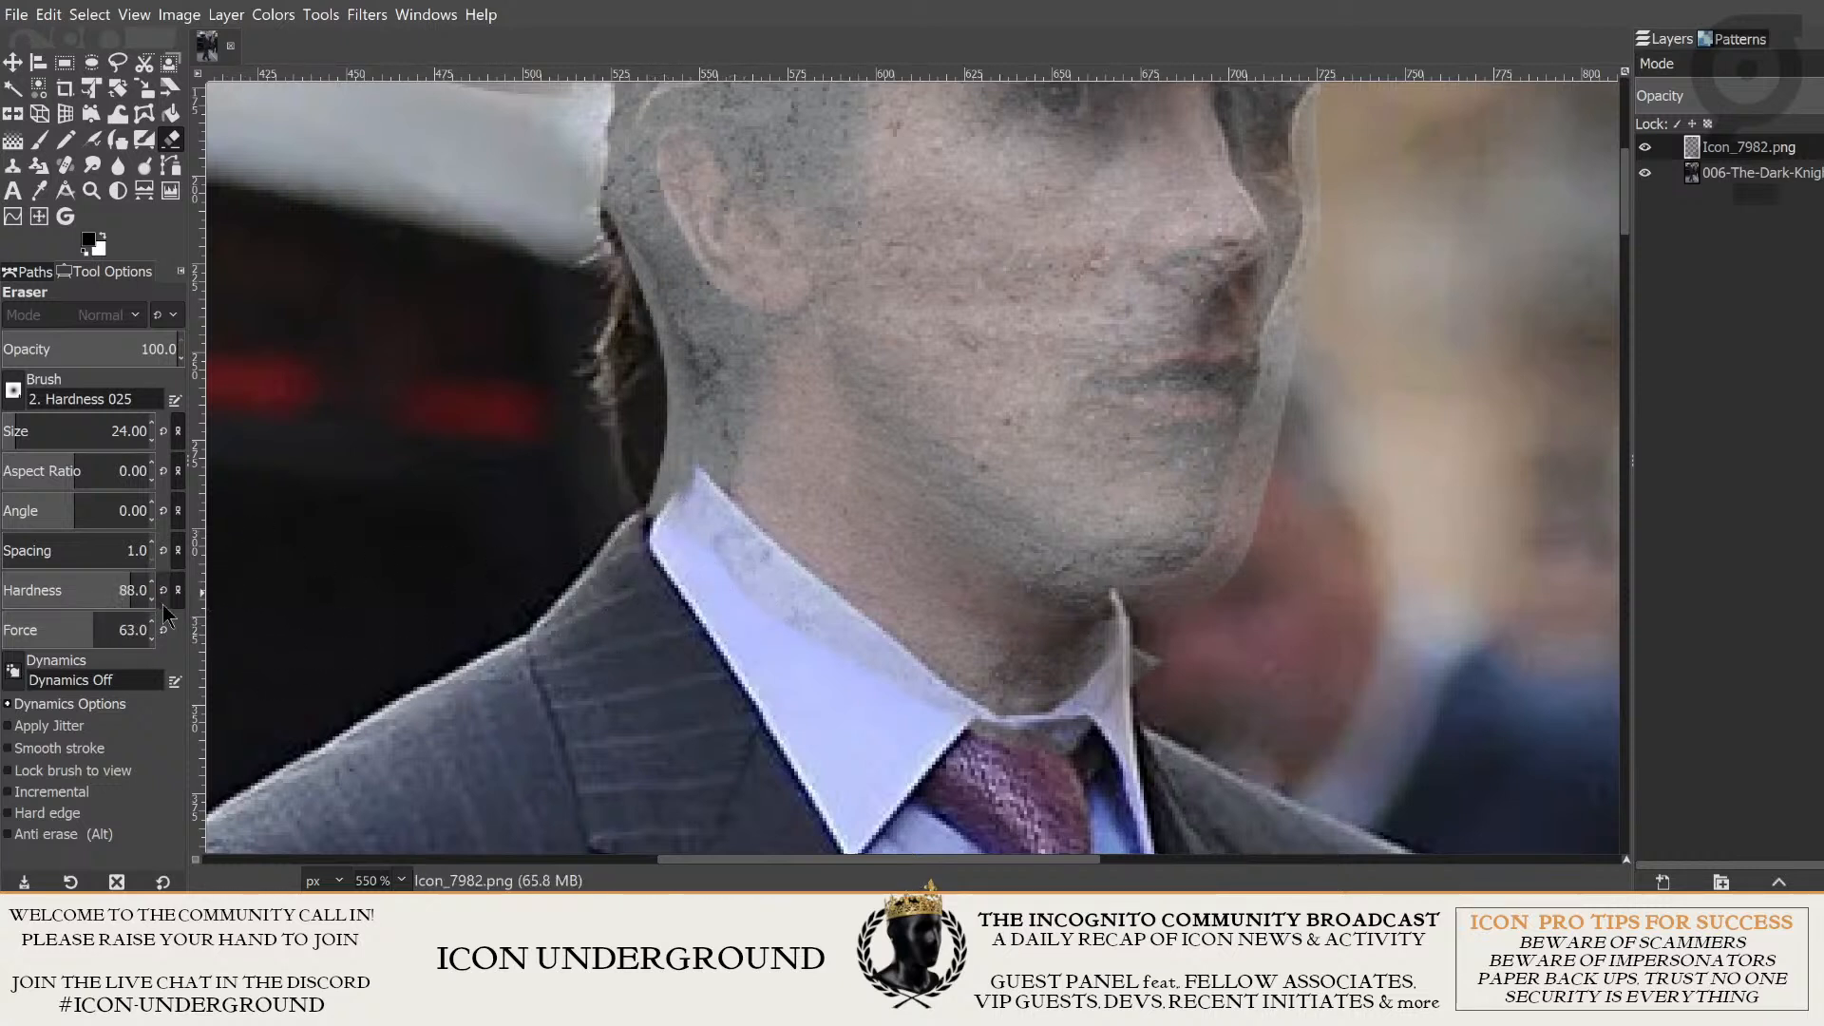
left_click(132, 590)
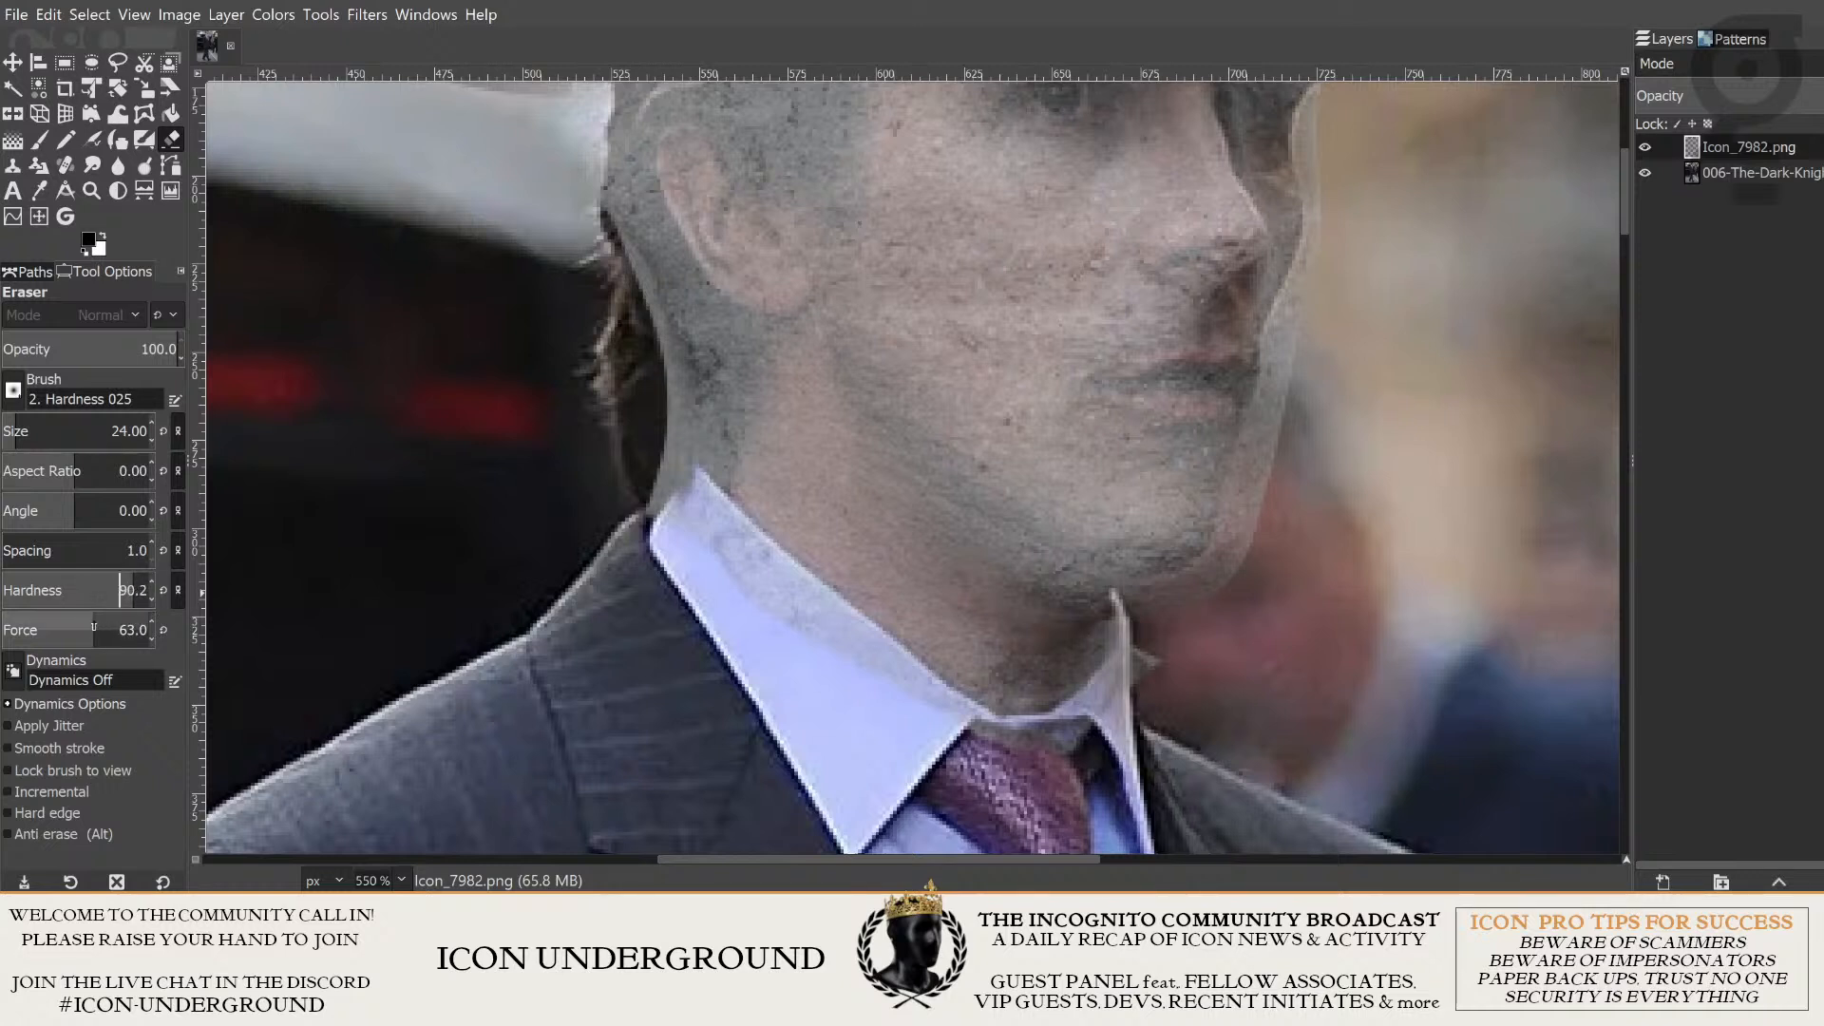
left_click_drag(104, 624, 121, 624)
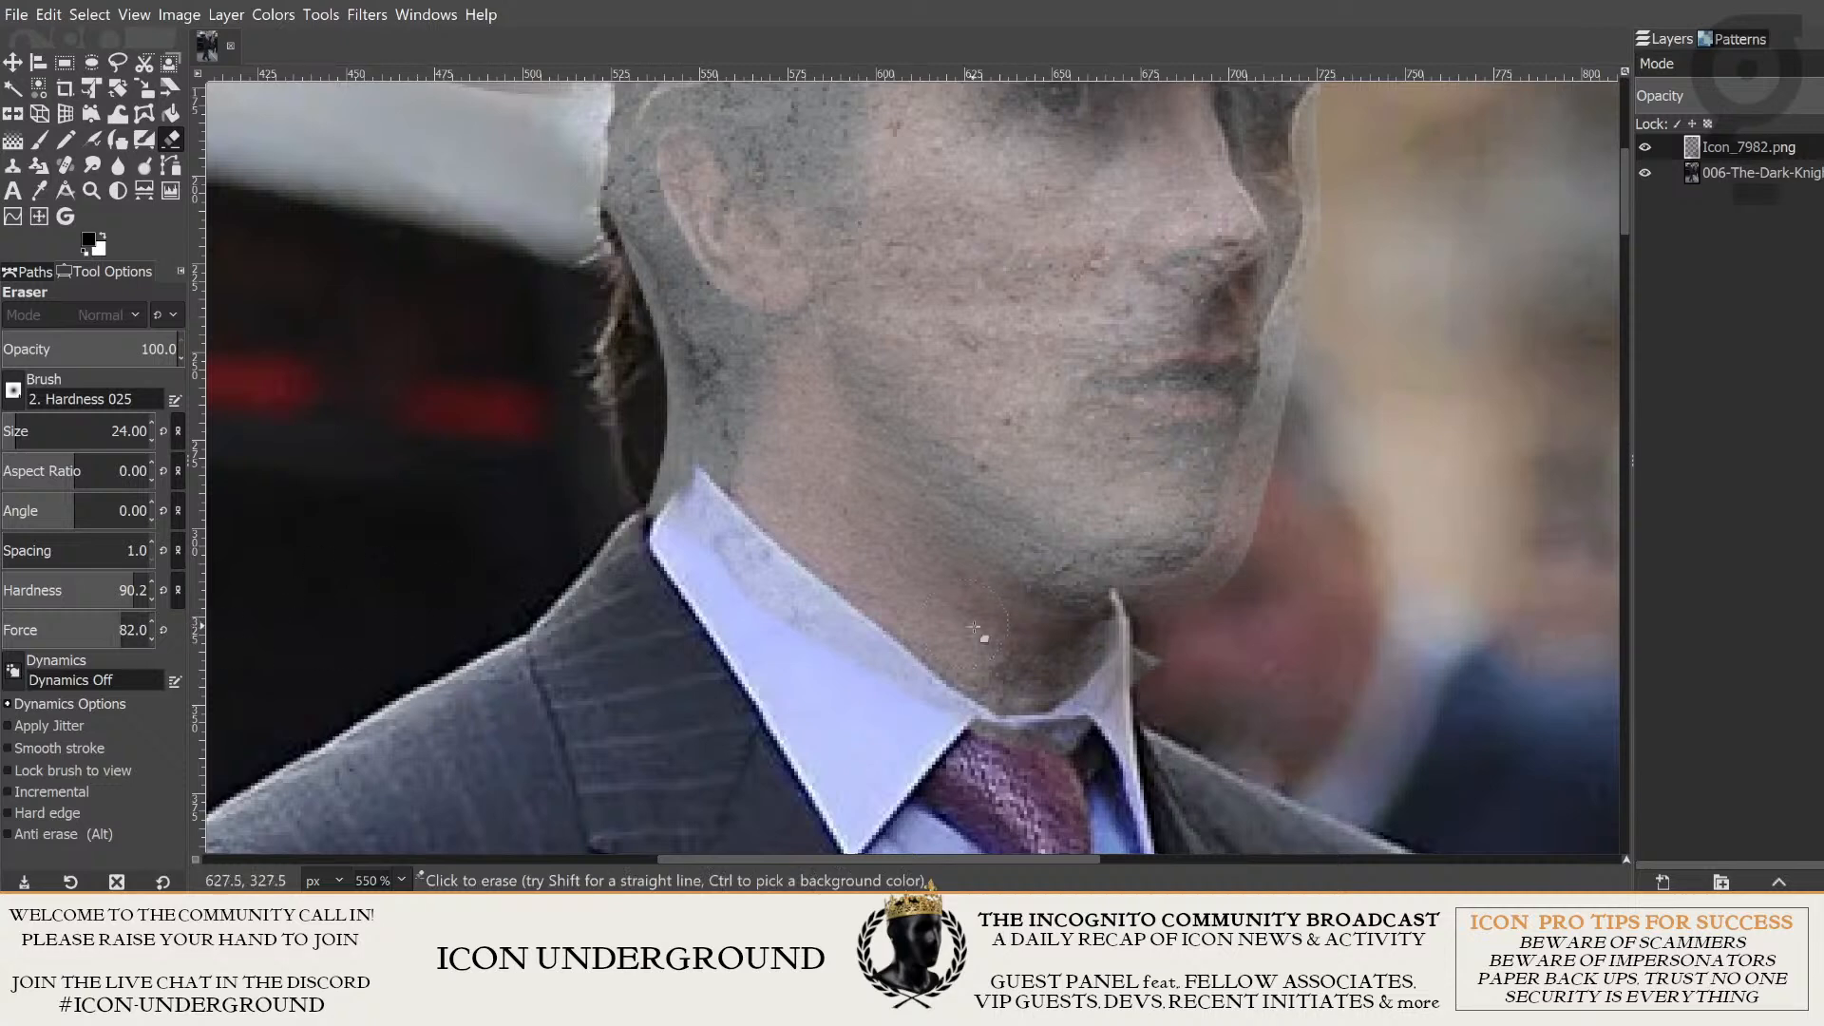
- Raise the head layer to full opacity and erase the concrete overlapping the far collar wing and the gap beside the tie knot
scroll(836, 553, "up", 1)
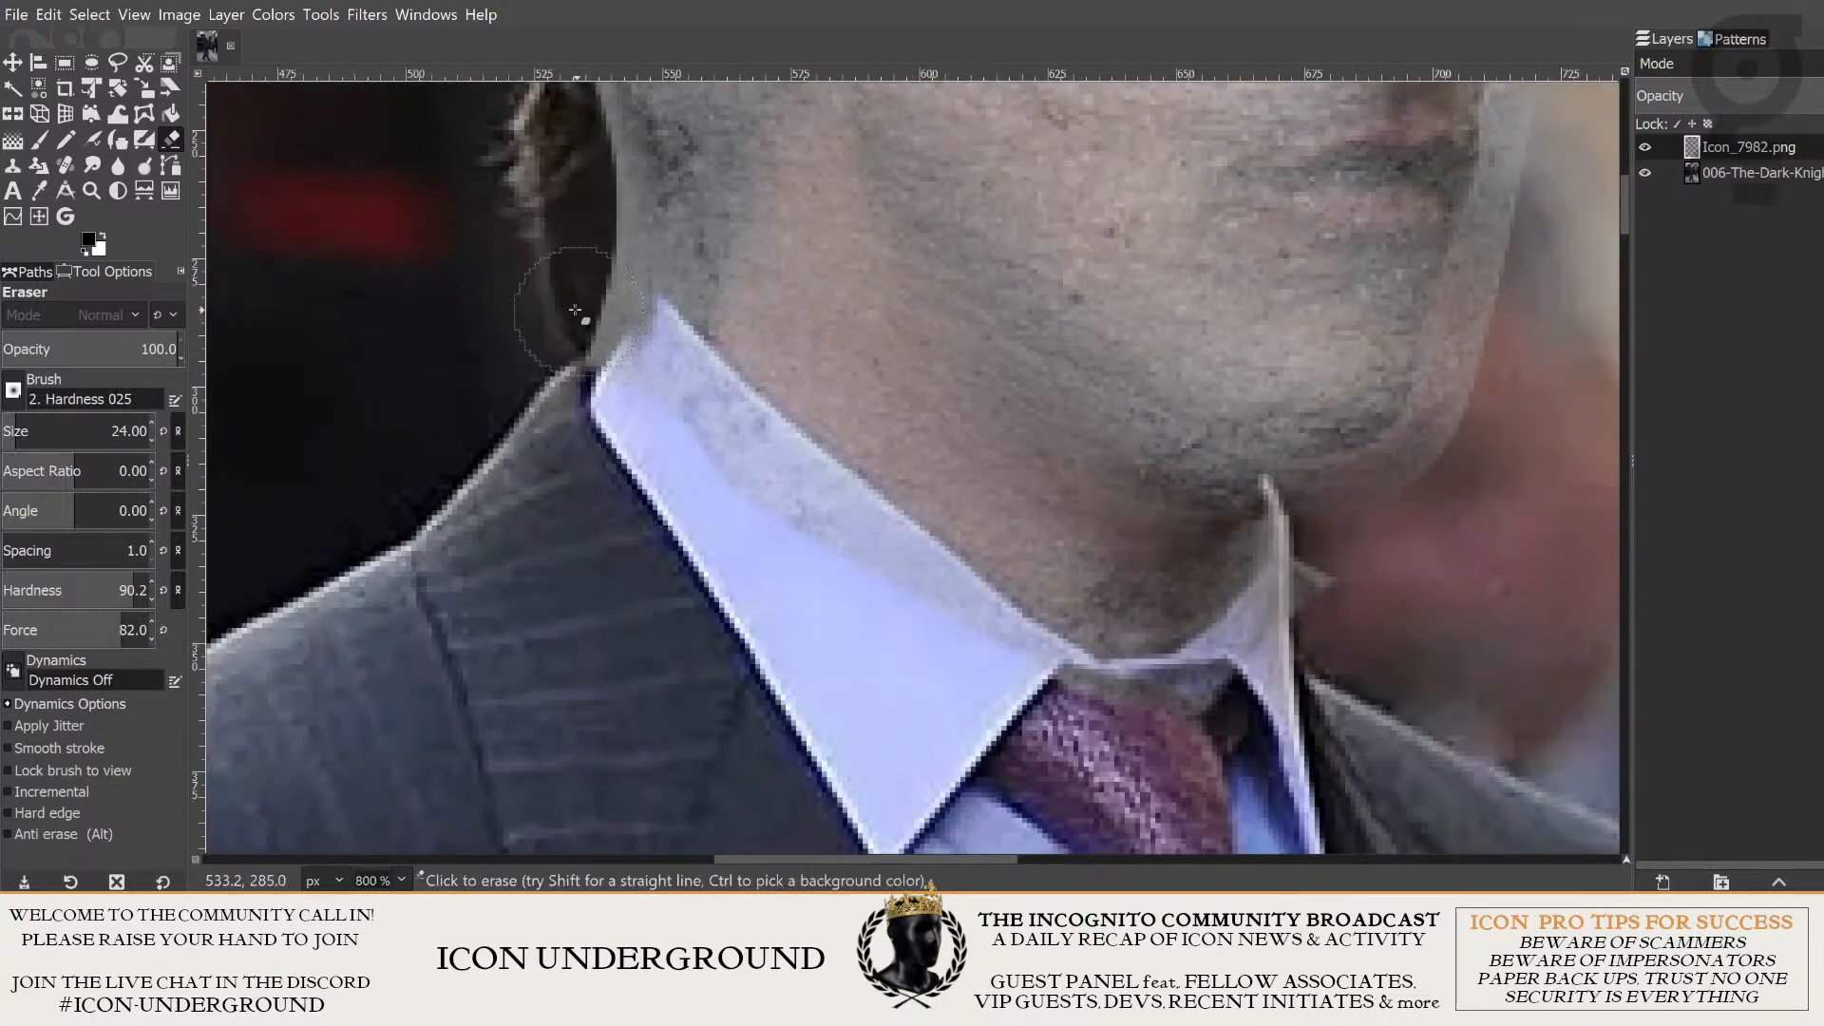
left_click_drag(849, 567, 832, 595)
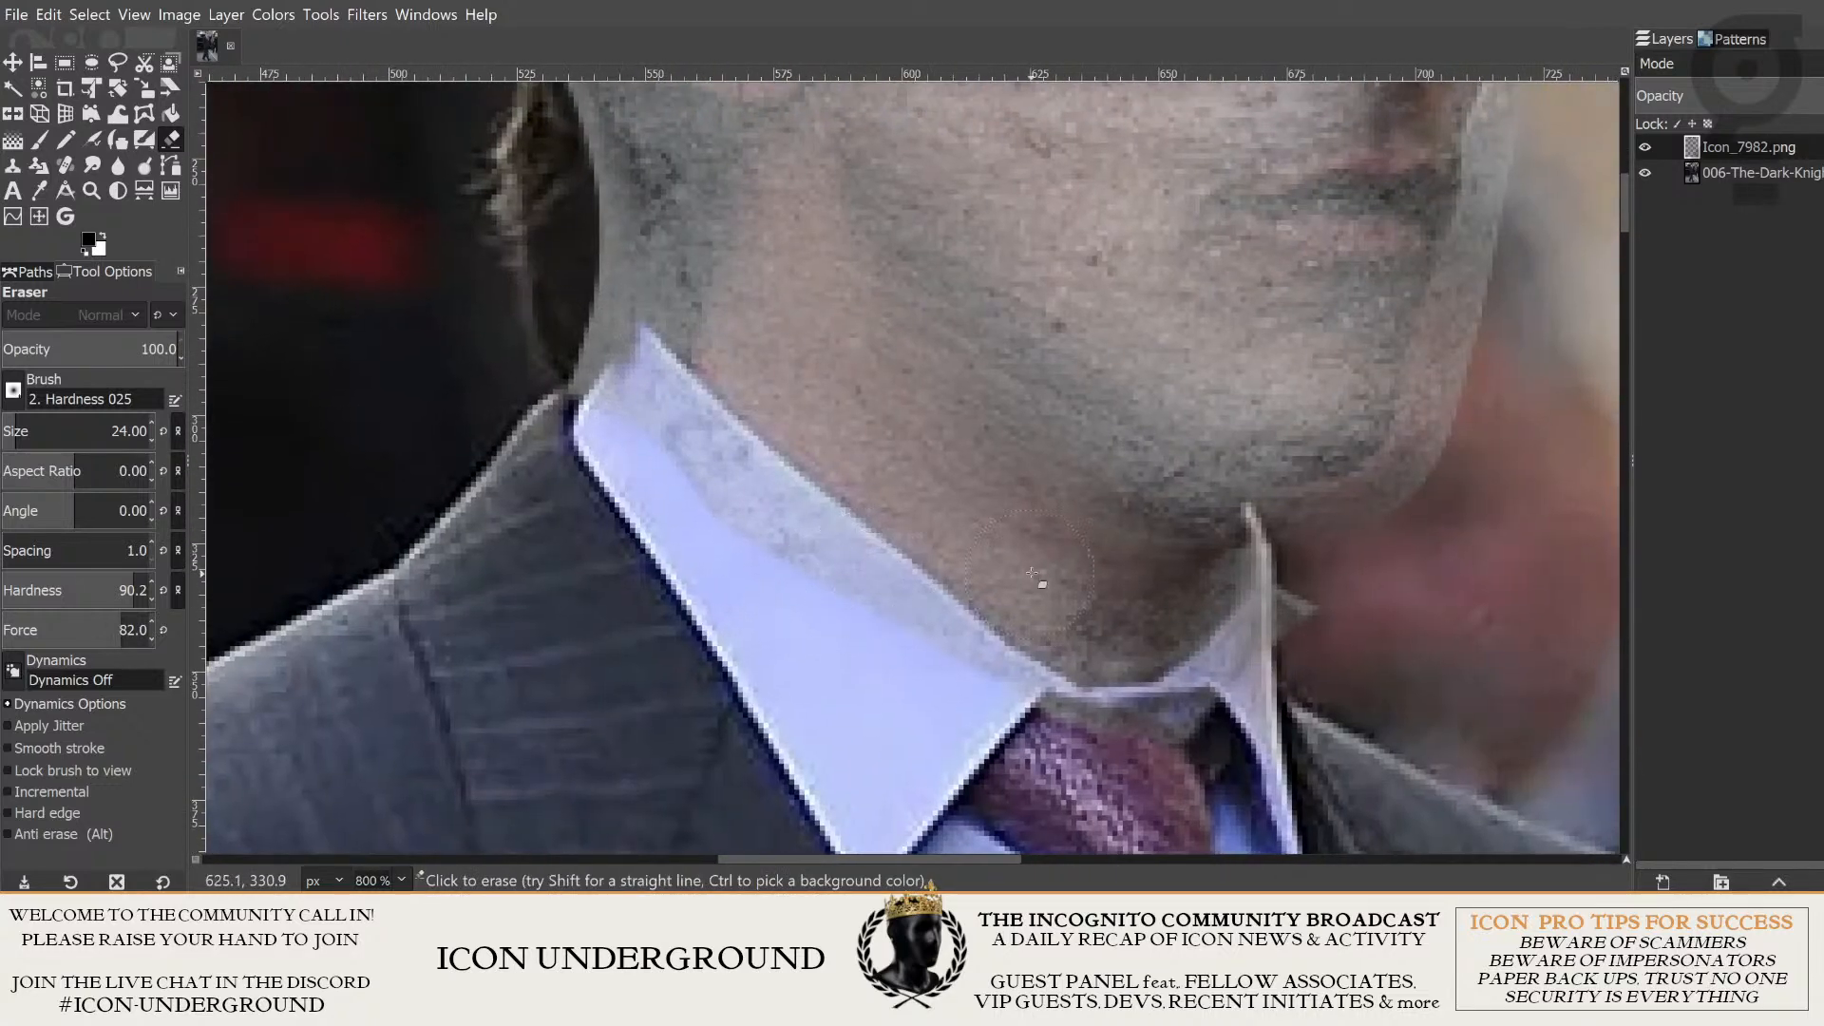
left_click_drag(1032, 573, 1016, 567)
left_click_drag(1313, 624, 1319, 593)
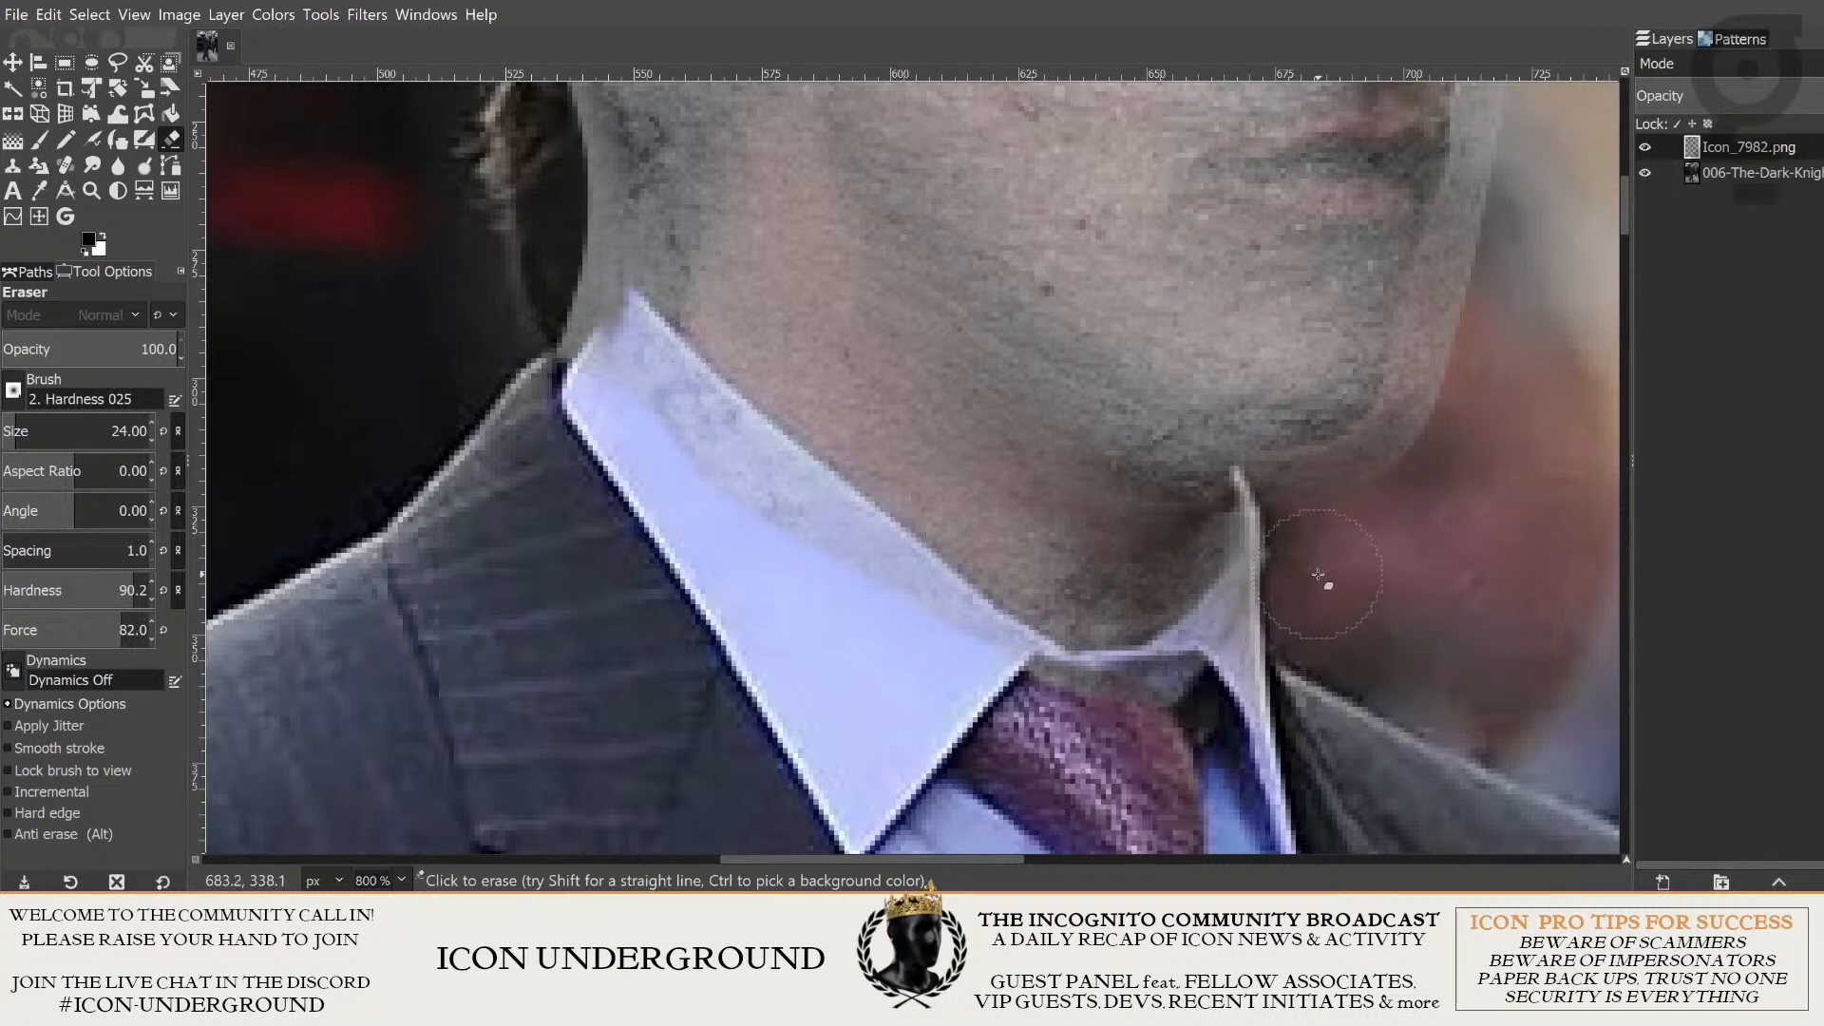
scroll(1321, 608, "up", 1)
left_click(1813, 96)
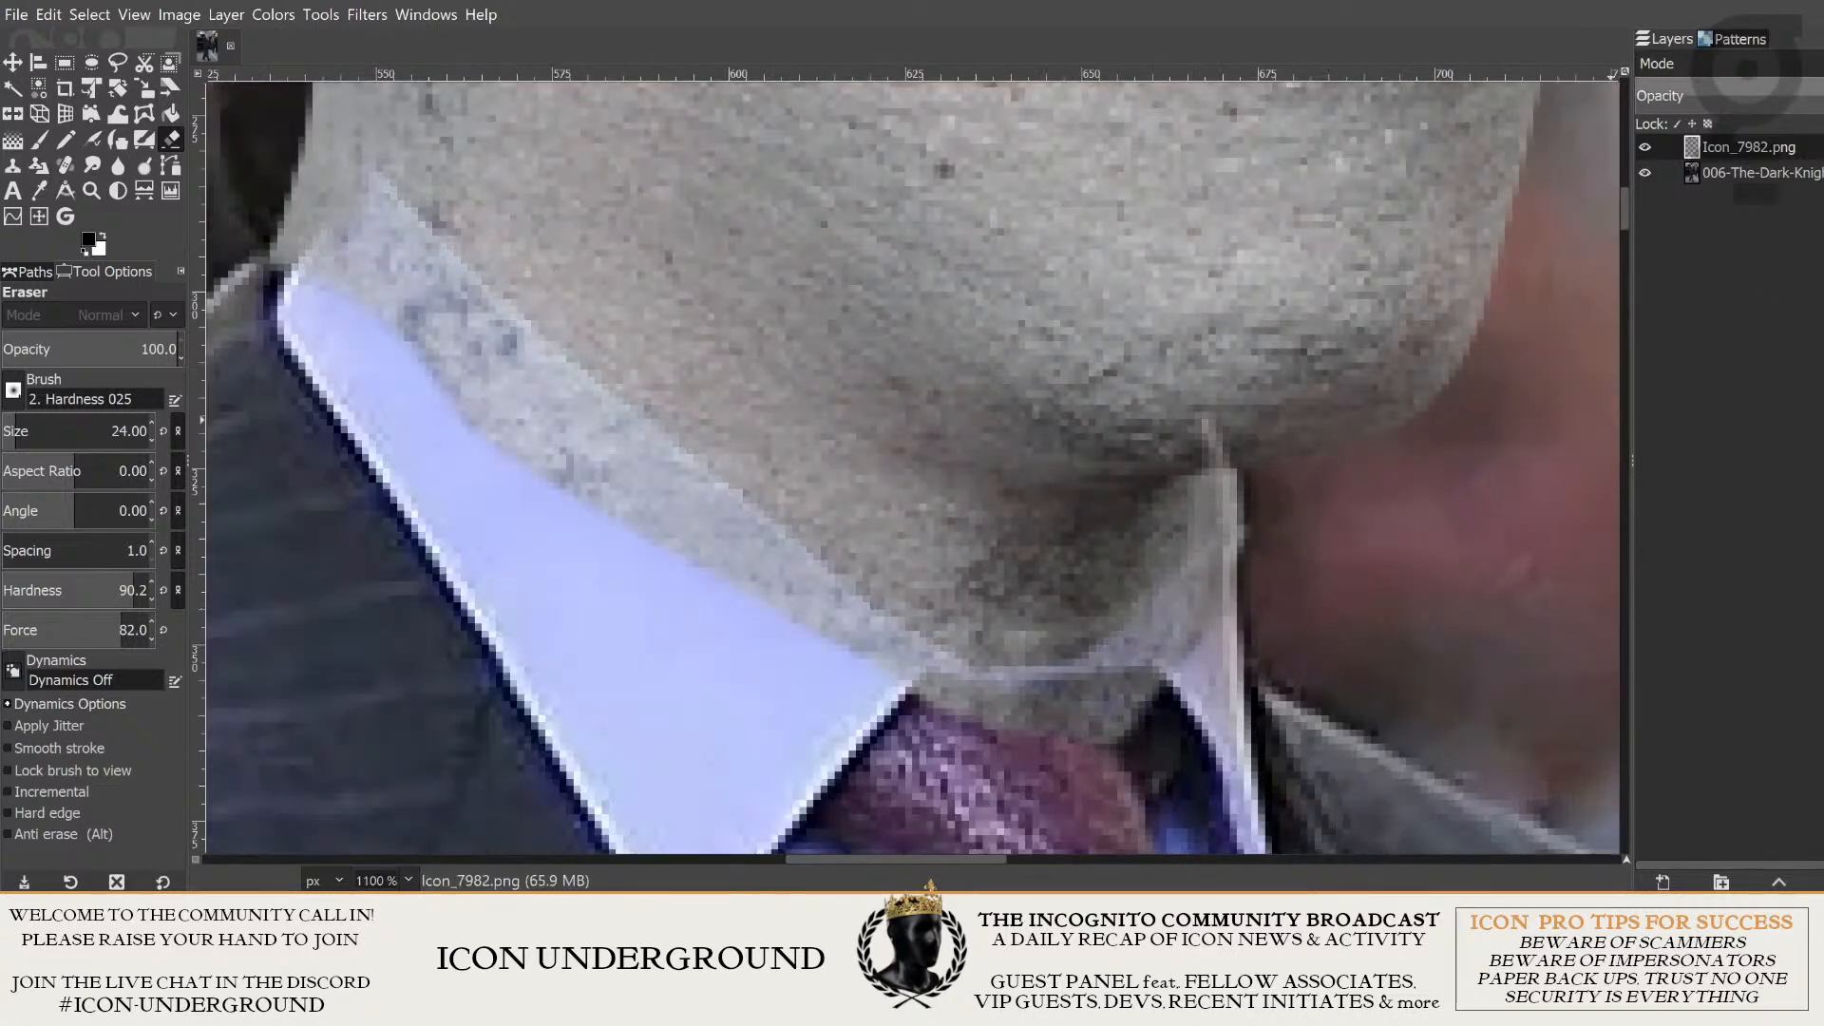
left_click_drag(1813, 96, 1823, 96)
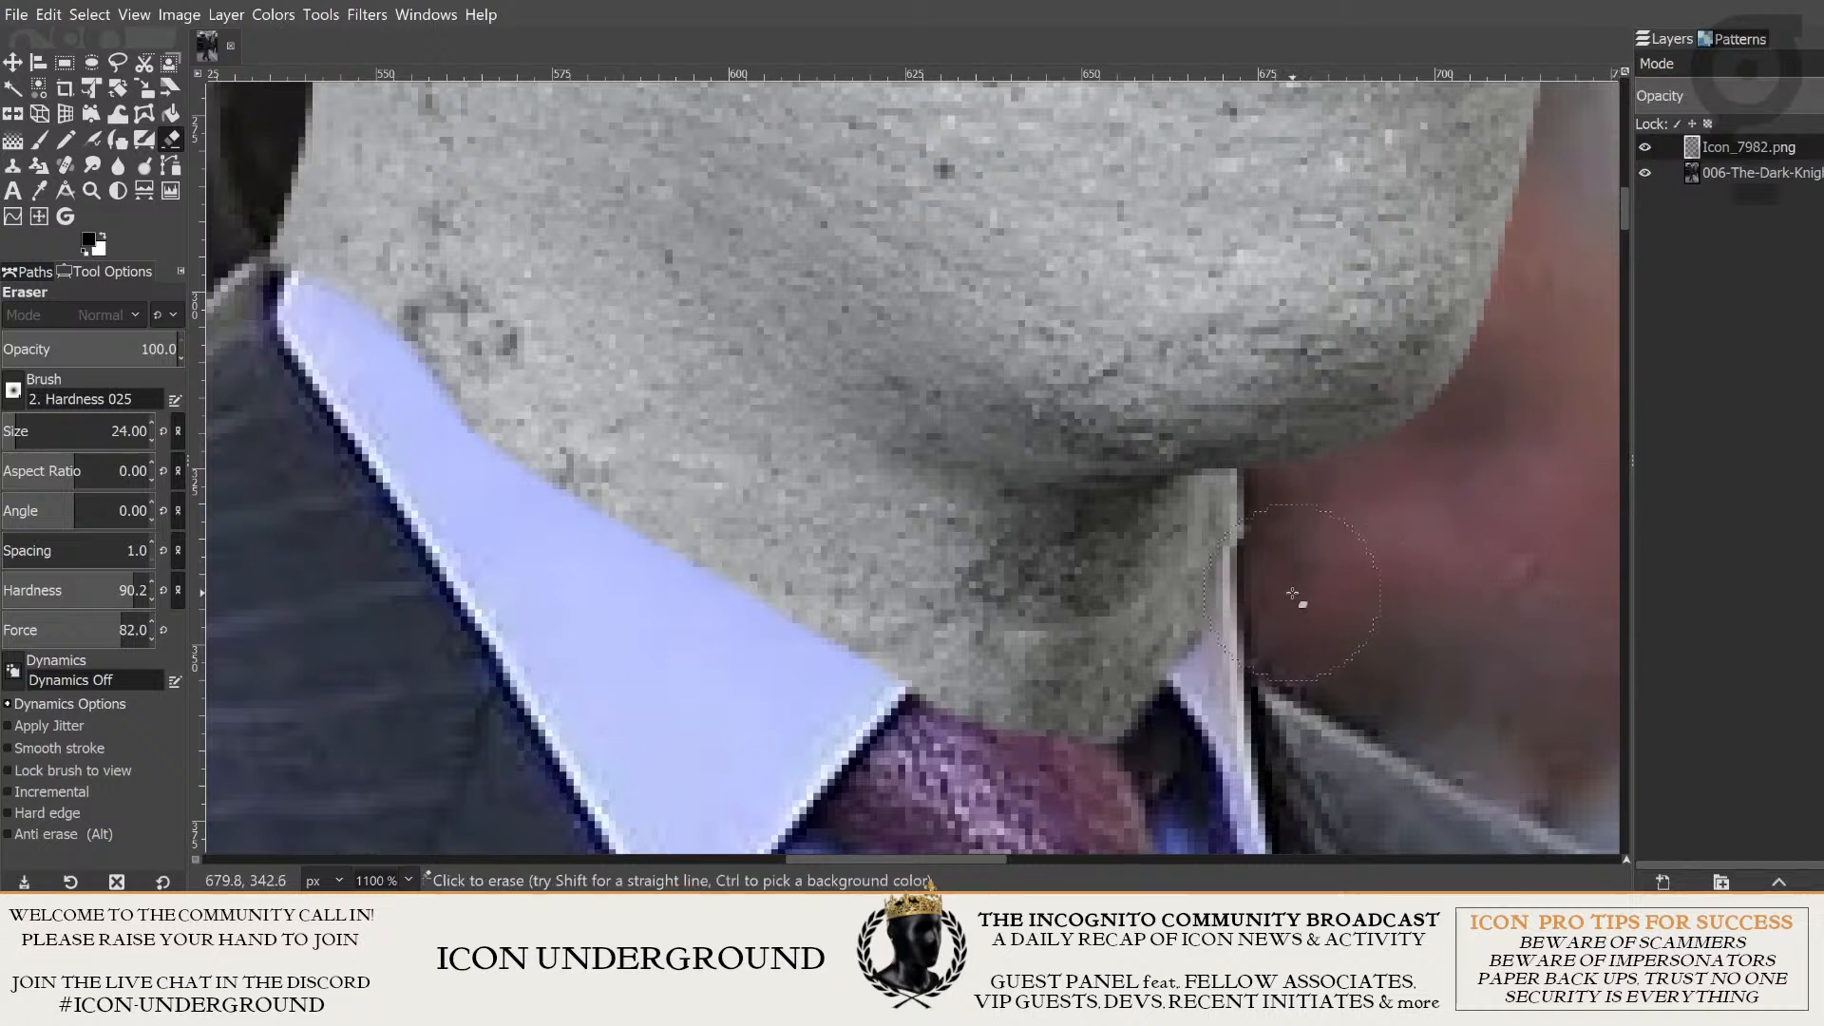
mouse_move(1276, 620)
left_mouse_down()
mouse_move(1209, 701)
mouse_move(1220, 732)
mouse_move(1242, 715)
mouse_move(1178, 752)
mouse_move(1226, 685)
left_mouse_up()
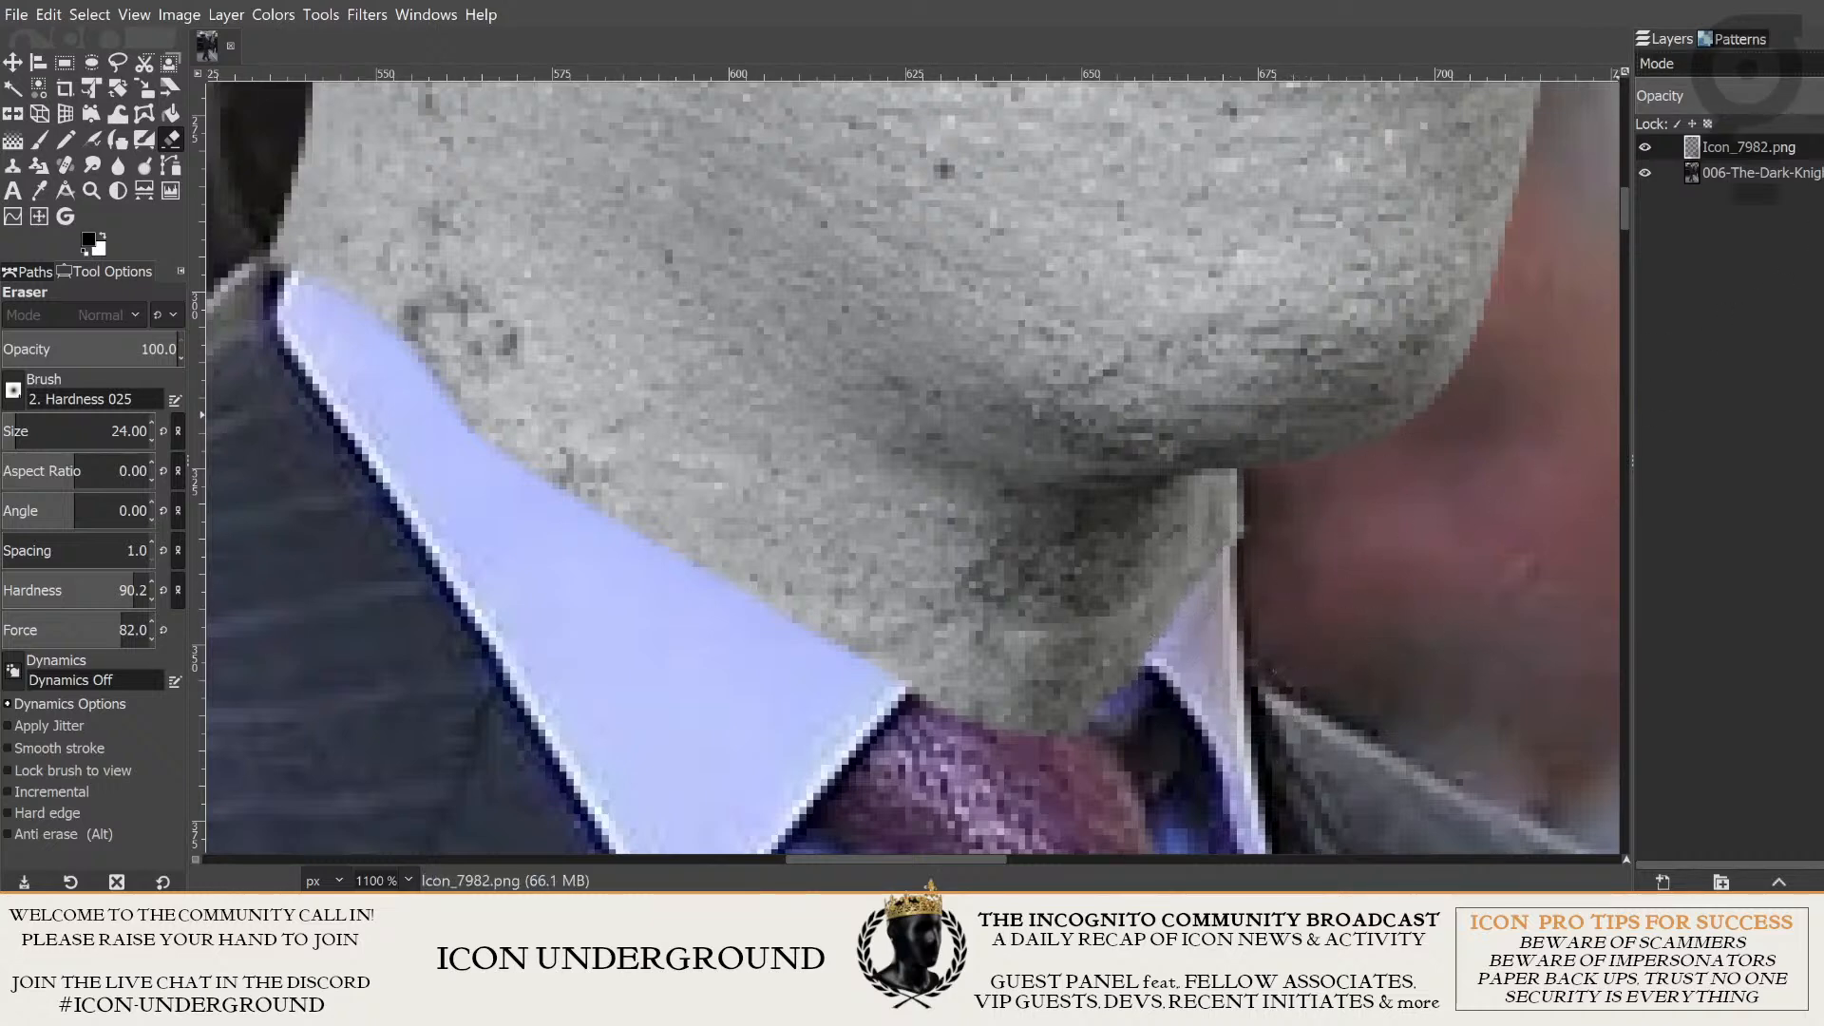
- Lower the head layer's opacity and erase the leftover concrete from the near collar wing up to its edge against the neck
left_click_drag(1806, 99, 1745, 116)
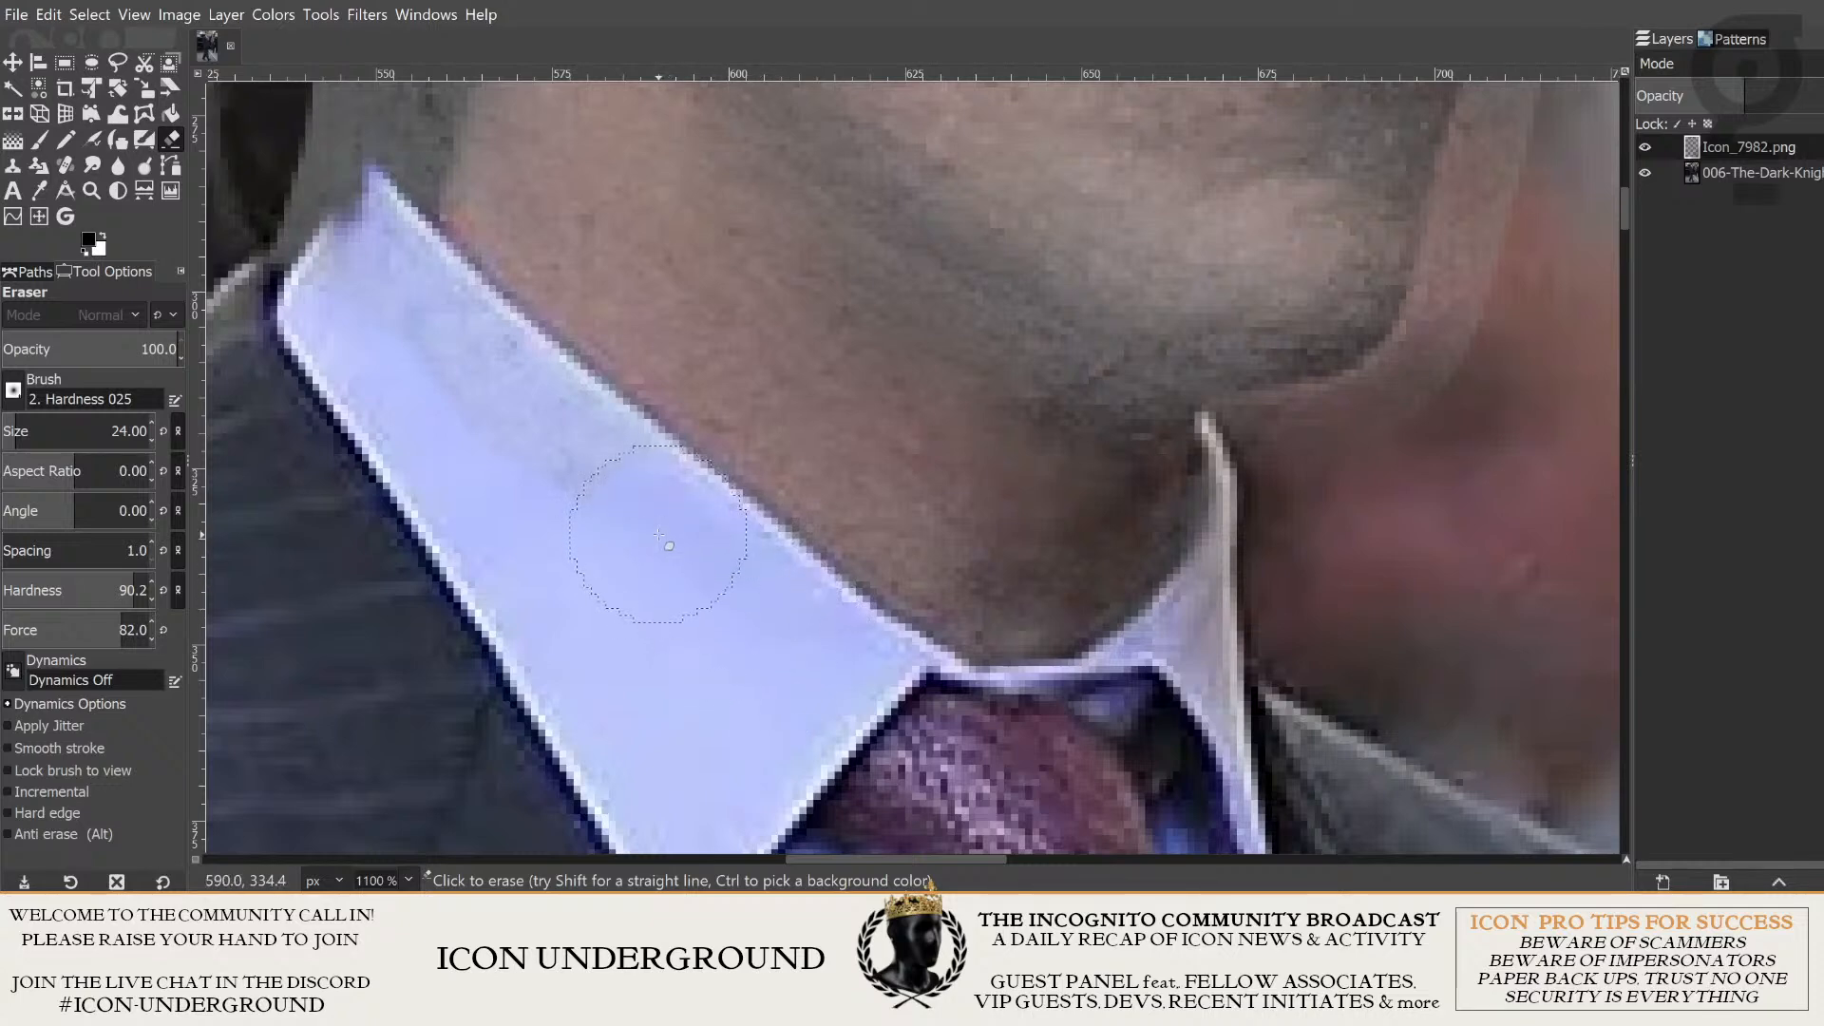
left_click_drag(641, 515, 785, 611)
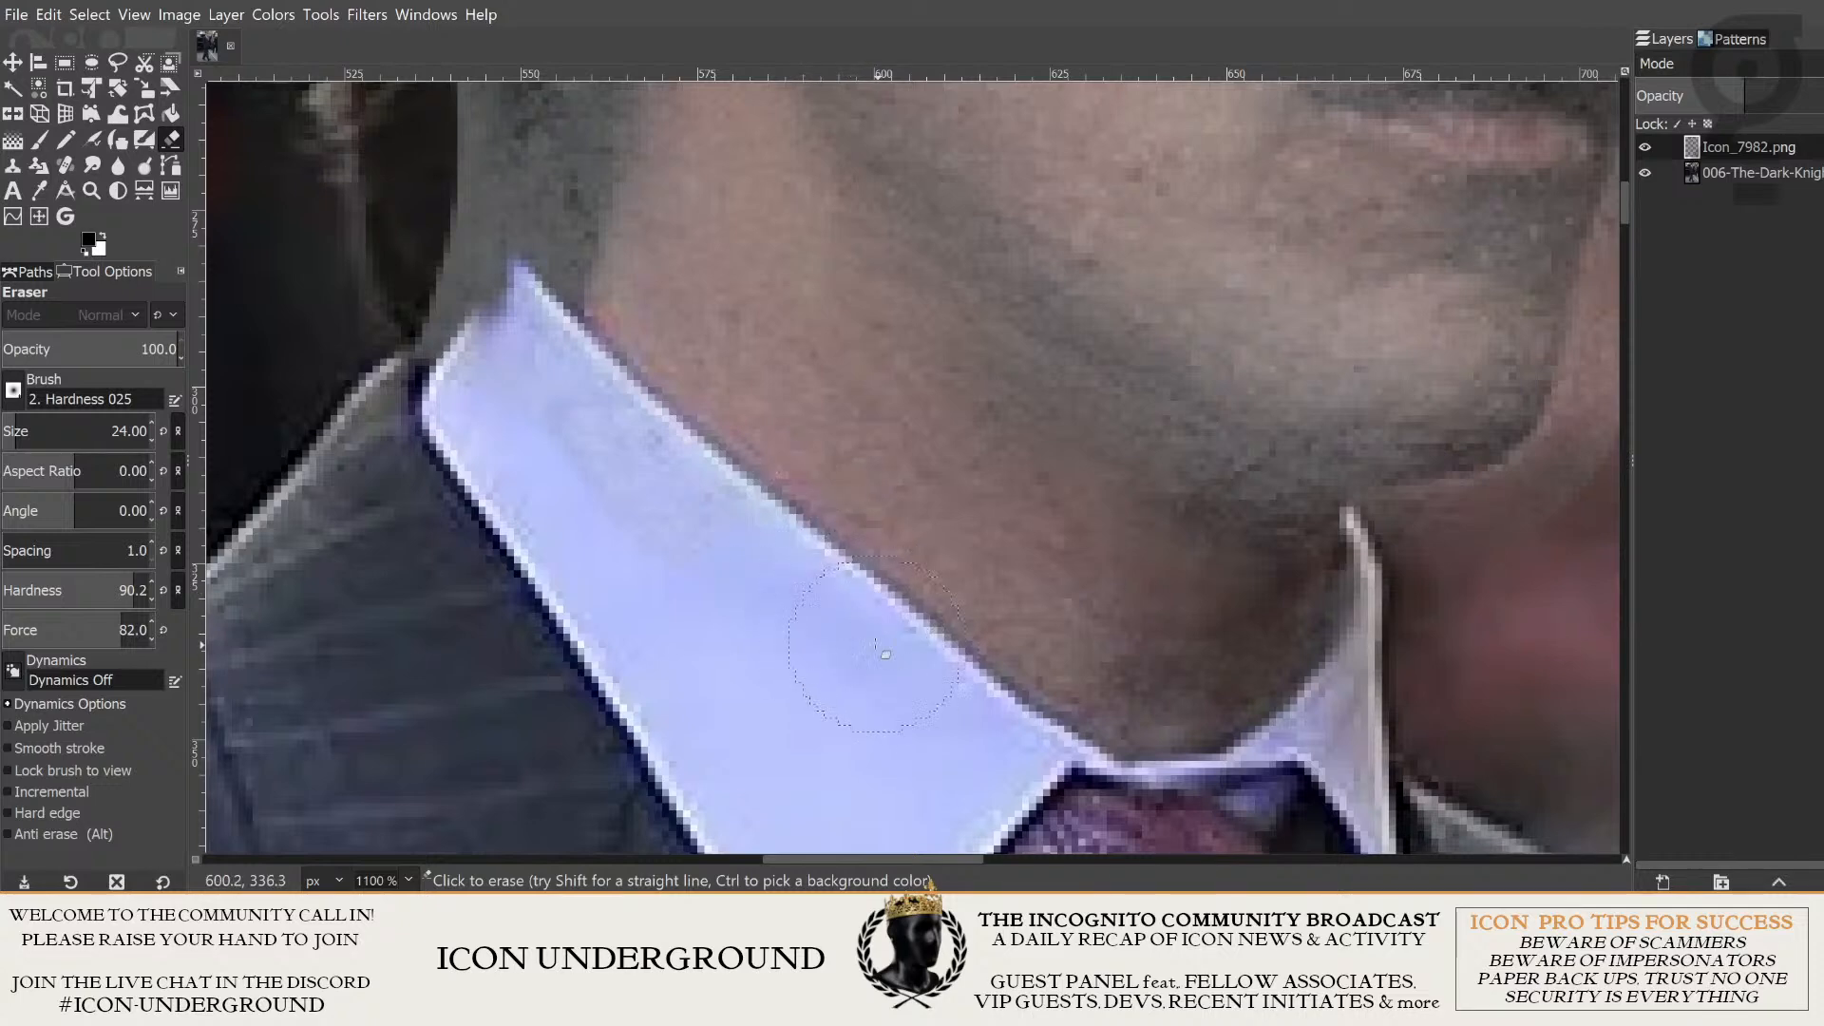
left_click_drag(815, 582, 903, 677)
mouse_move(772, 531)
left_mouse_down()
mouse_move(823, 599)
mouse_move(672, 432)
mouse_move(750, 538)
left_mouse_up()
scroll(739, 492, "up", 2)
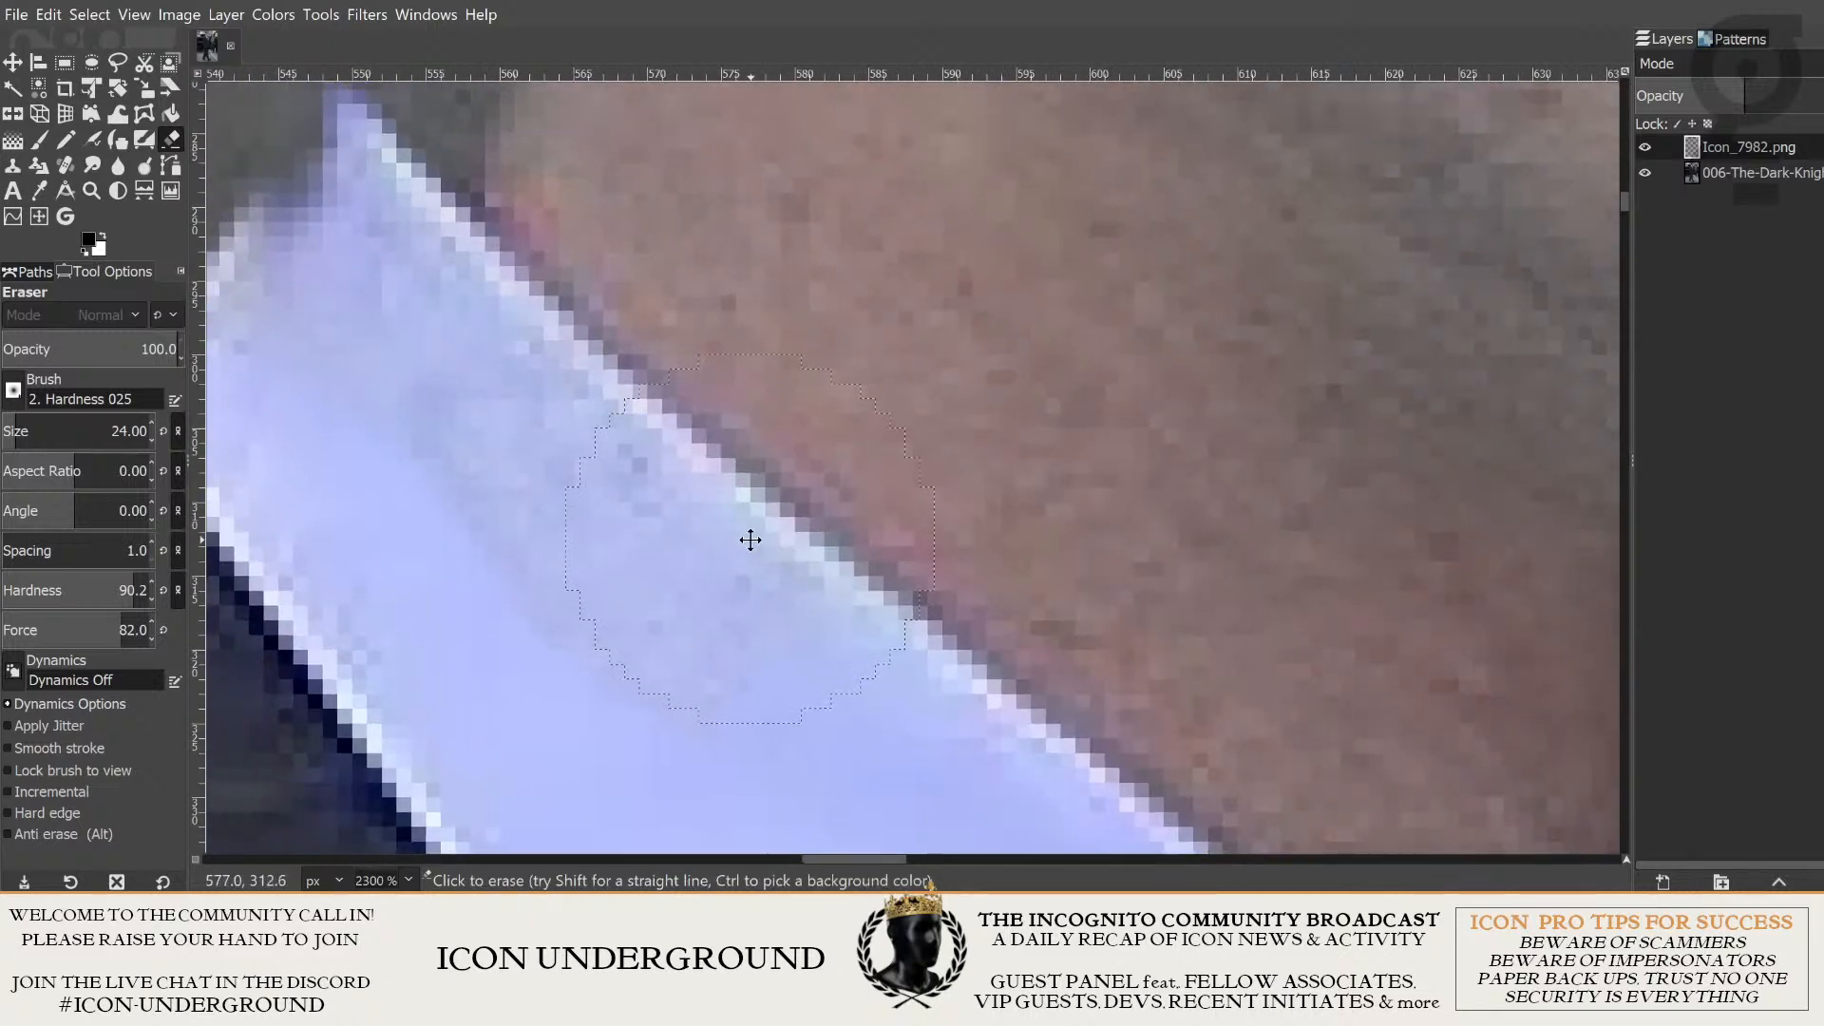
left_click_drag(615, 439, 647, 472)
mouse_move(579, 412)
left_mouse_down()
mouse_move(626, 462)
mouse_move(589, 448)
left_mouse_up()
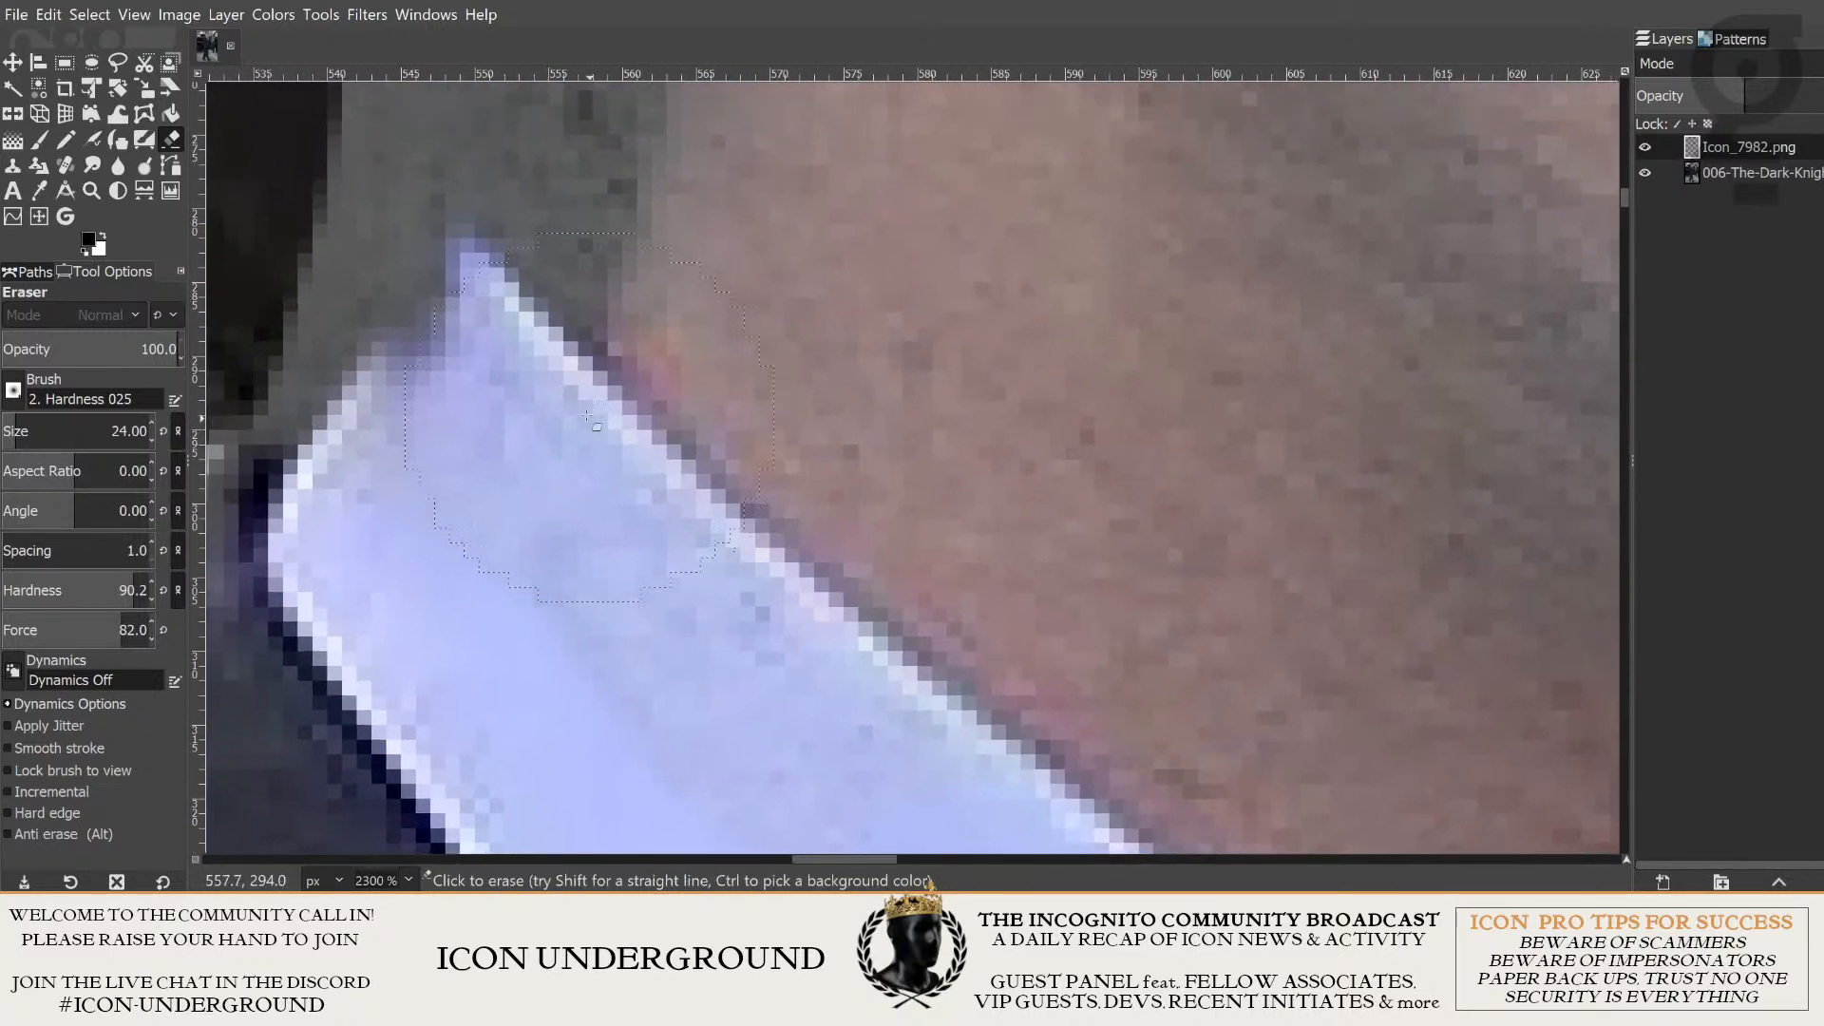
mouse_move(528, 373)
left_mouse_down()
mouse_move(574, 447)
mouse_move(469, 243)
left_mouse_up()
left_click_drag(795, 636, 733, 460)
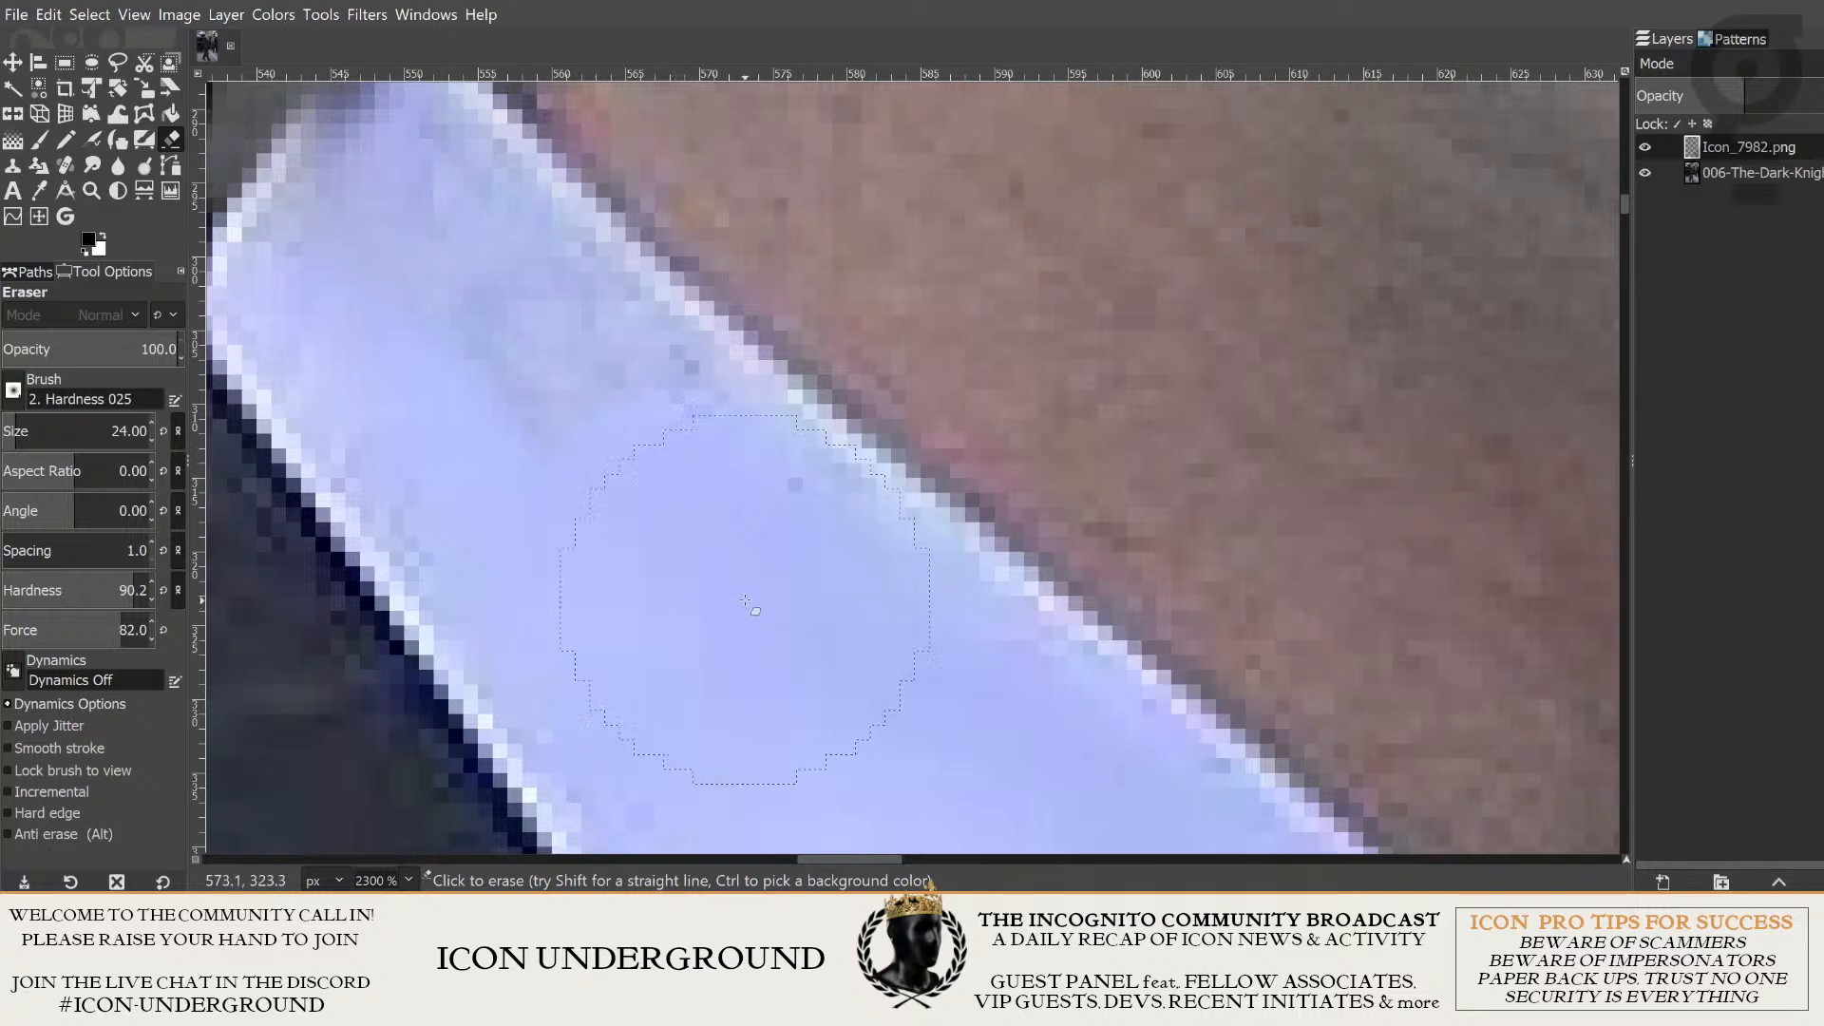
left_click_drag(746, 587, 817, 694)
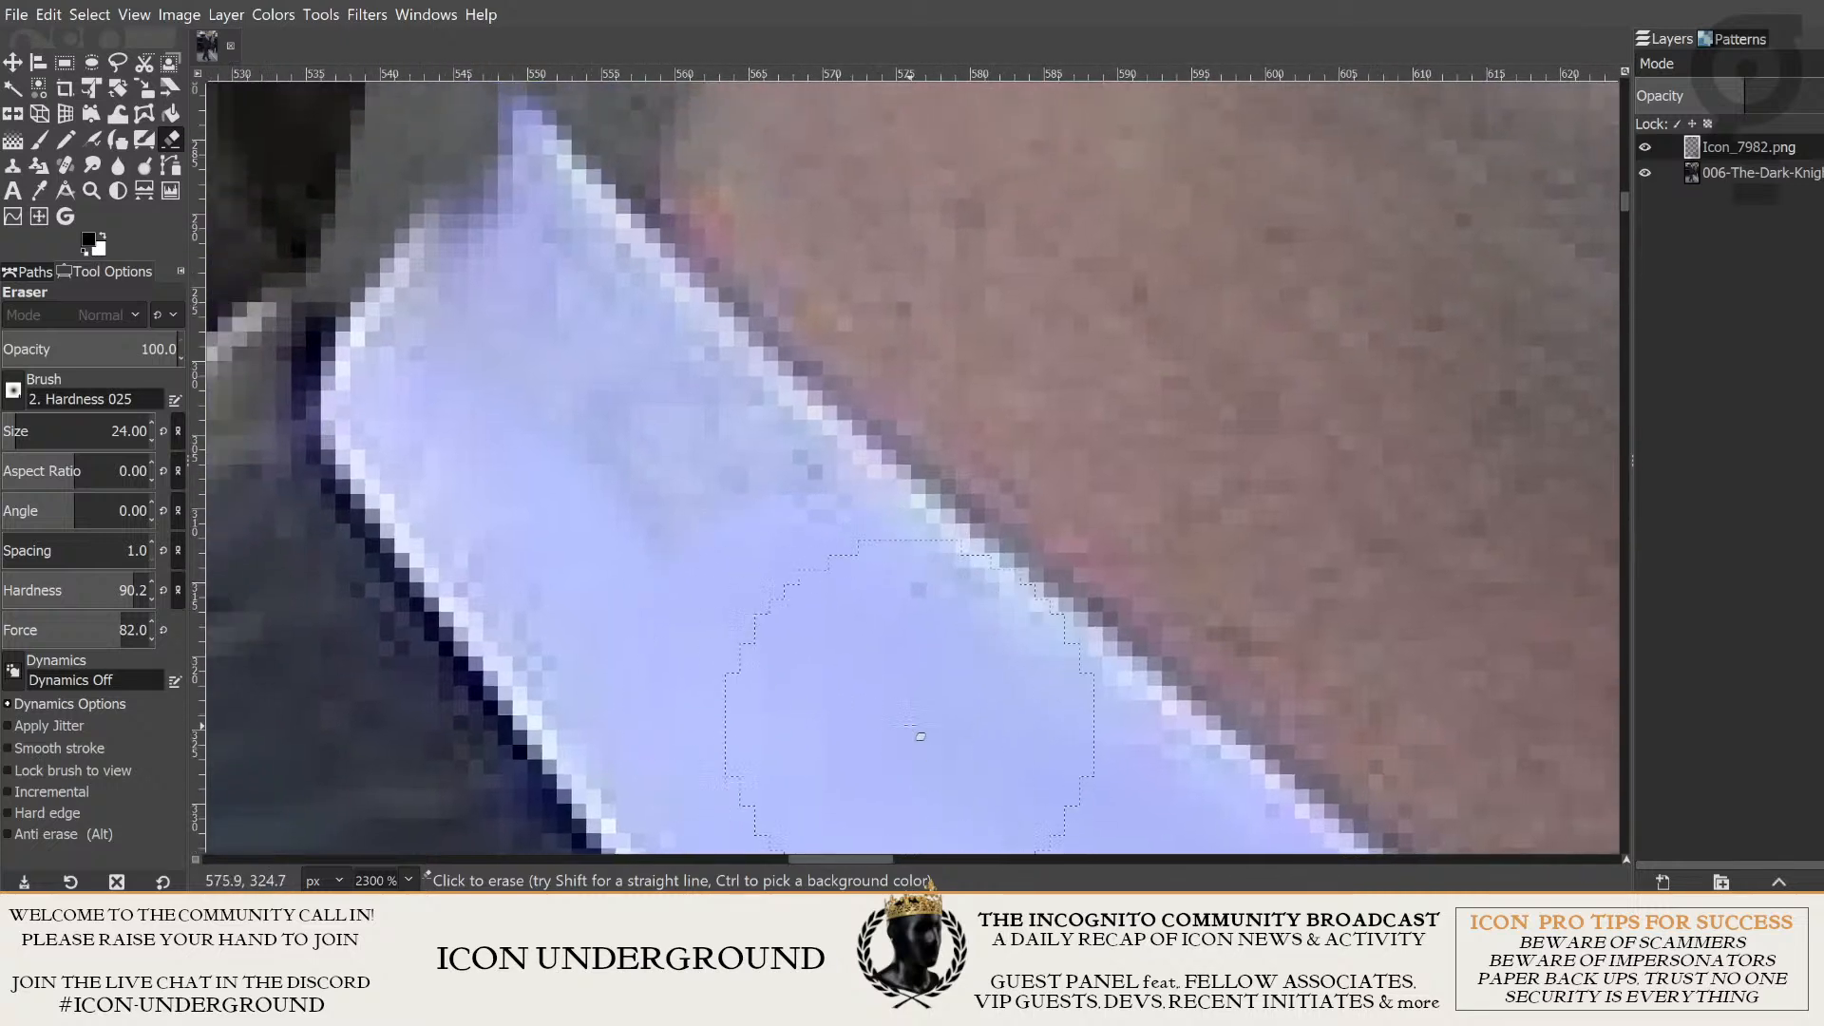
mouse_move(728, 581)
left_mouse_down()
mouse_move(808, 705)
mouse_move(782, 737)
mouse_move(801, 744)
left_mouse_up()
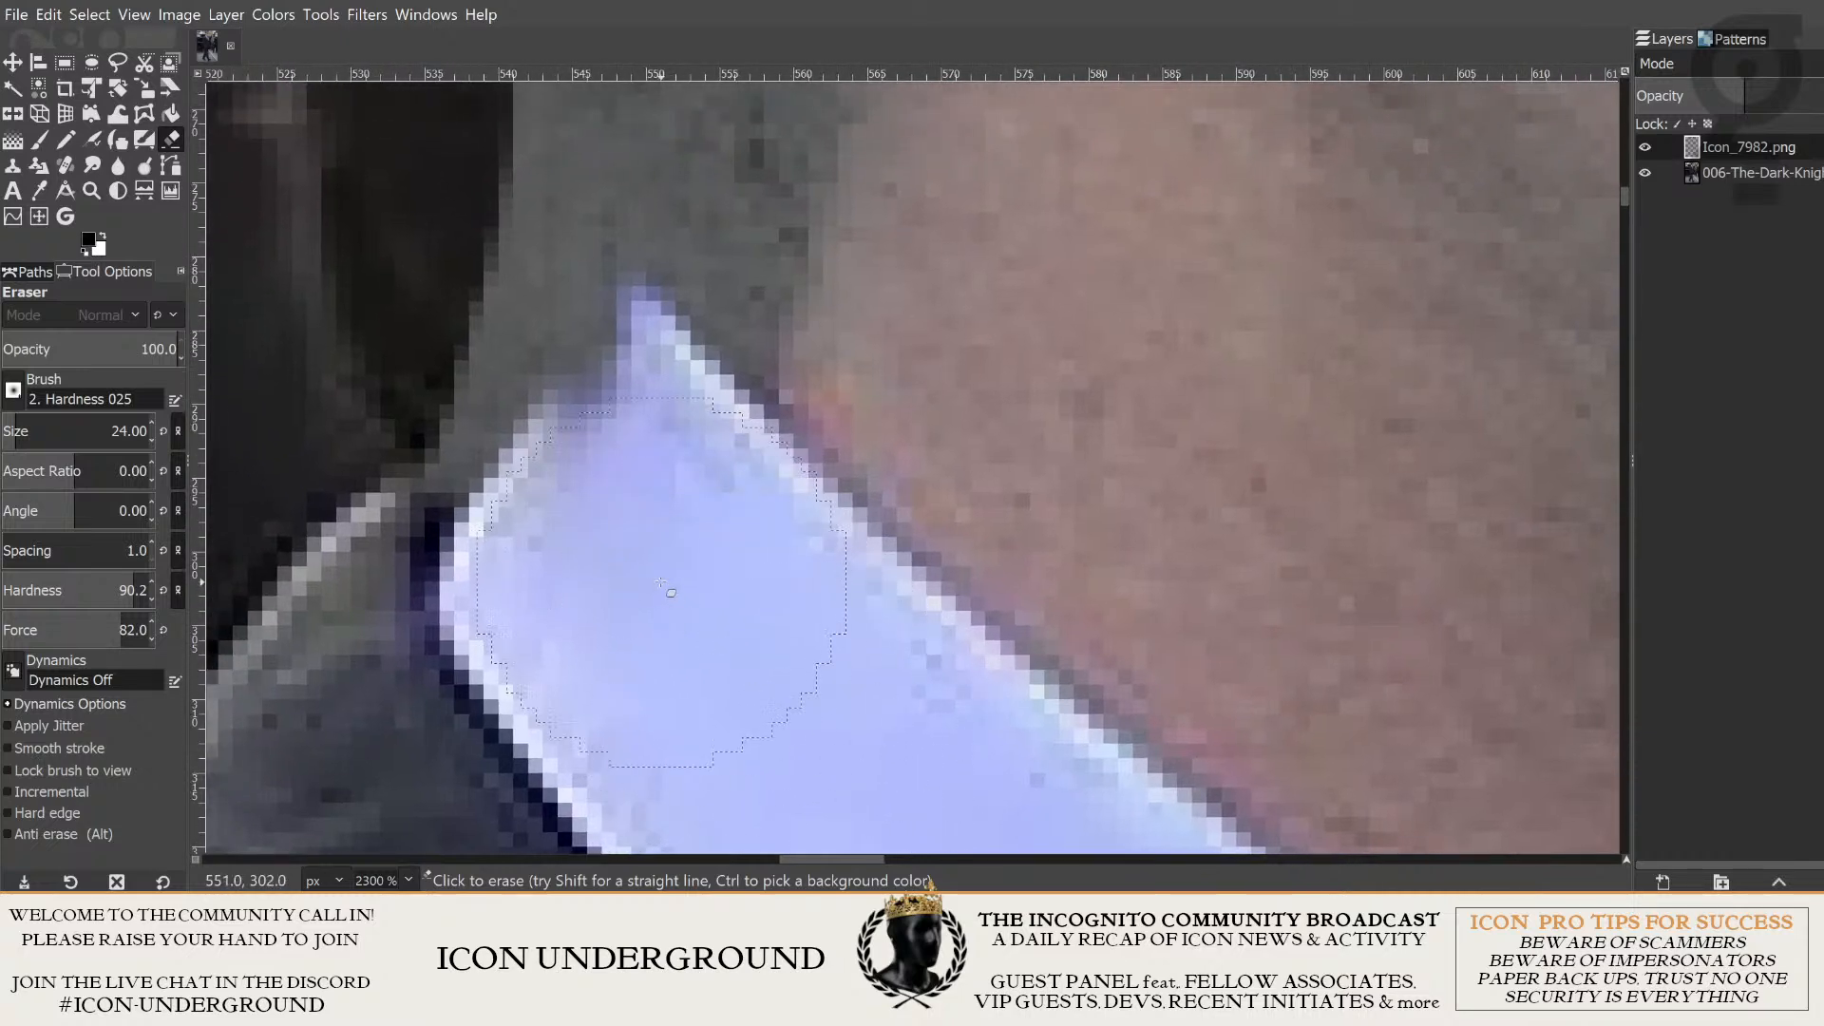
- Erase the concrete spilling over the dark hair at the nape, down to the back tip of the collar
scroll(632, 543, "down", 2)
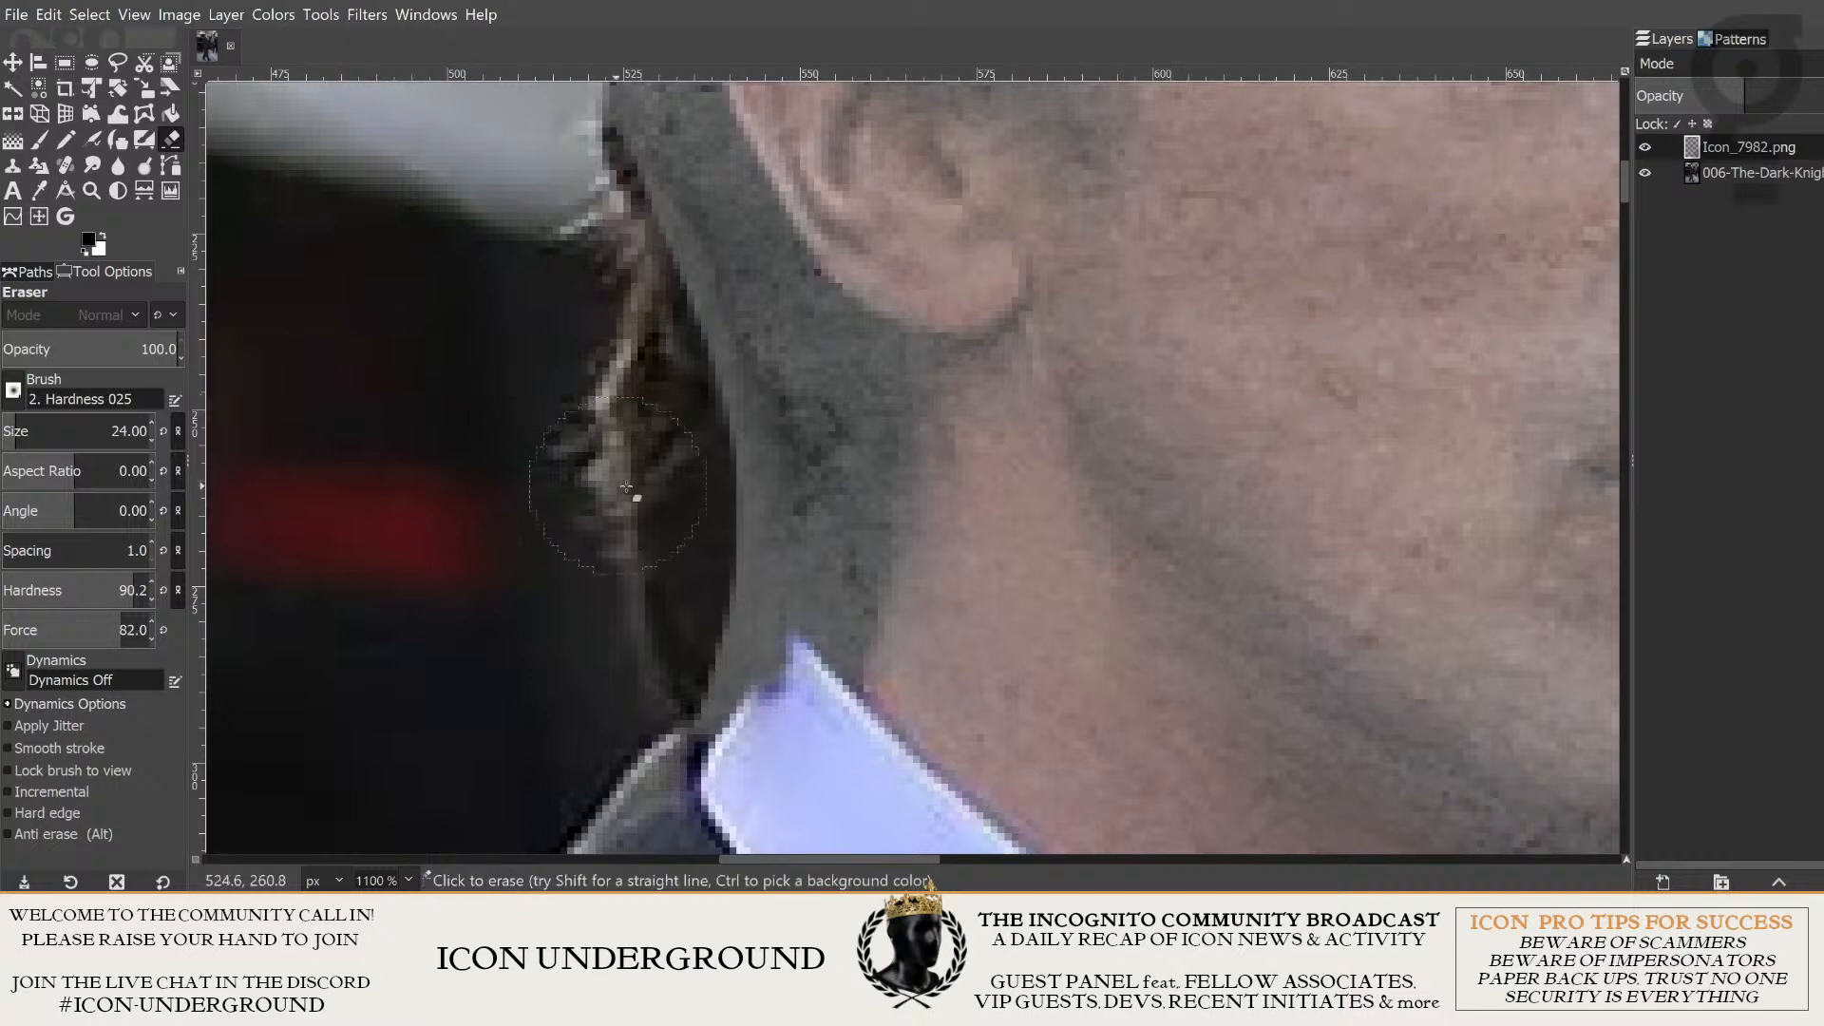
mouse_move(686, 378)
left_mouse_down()
mouse_move(694, 576)
mouse_move(722, 418)
mouse_move(701, 355)
left_mouse_up()
scroll(694, 576, "down", 1)
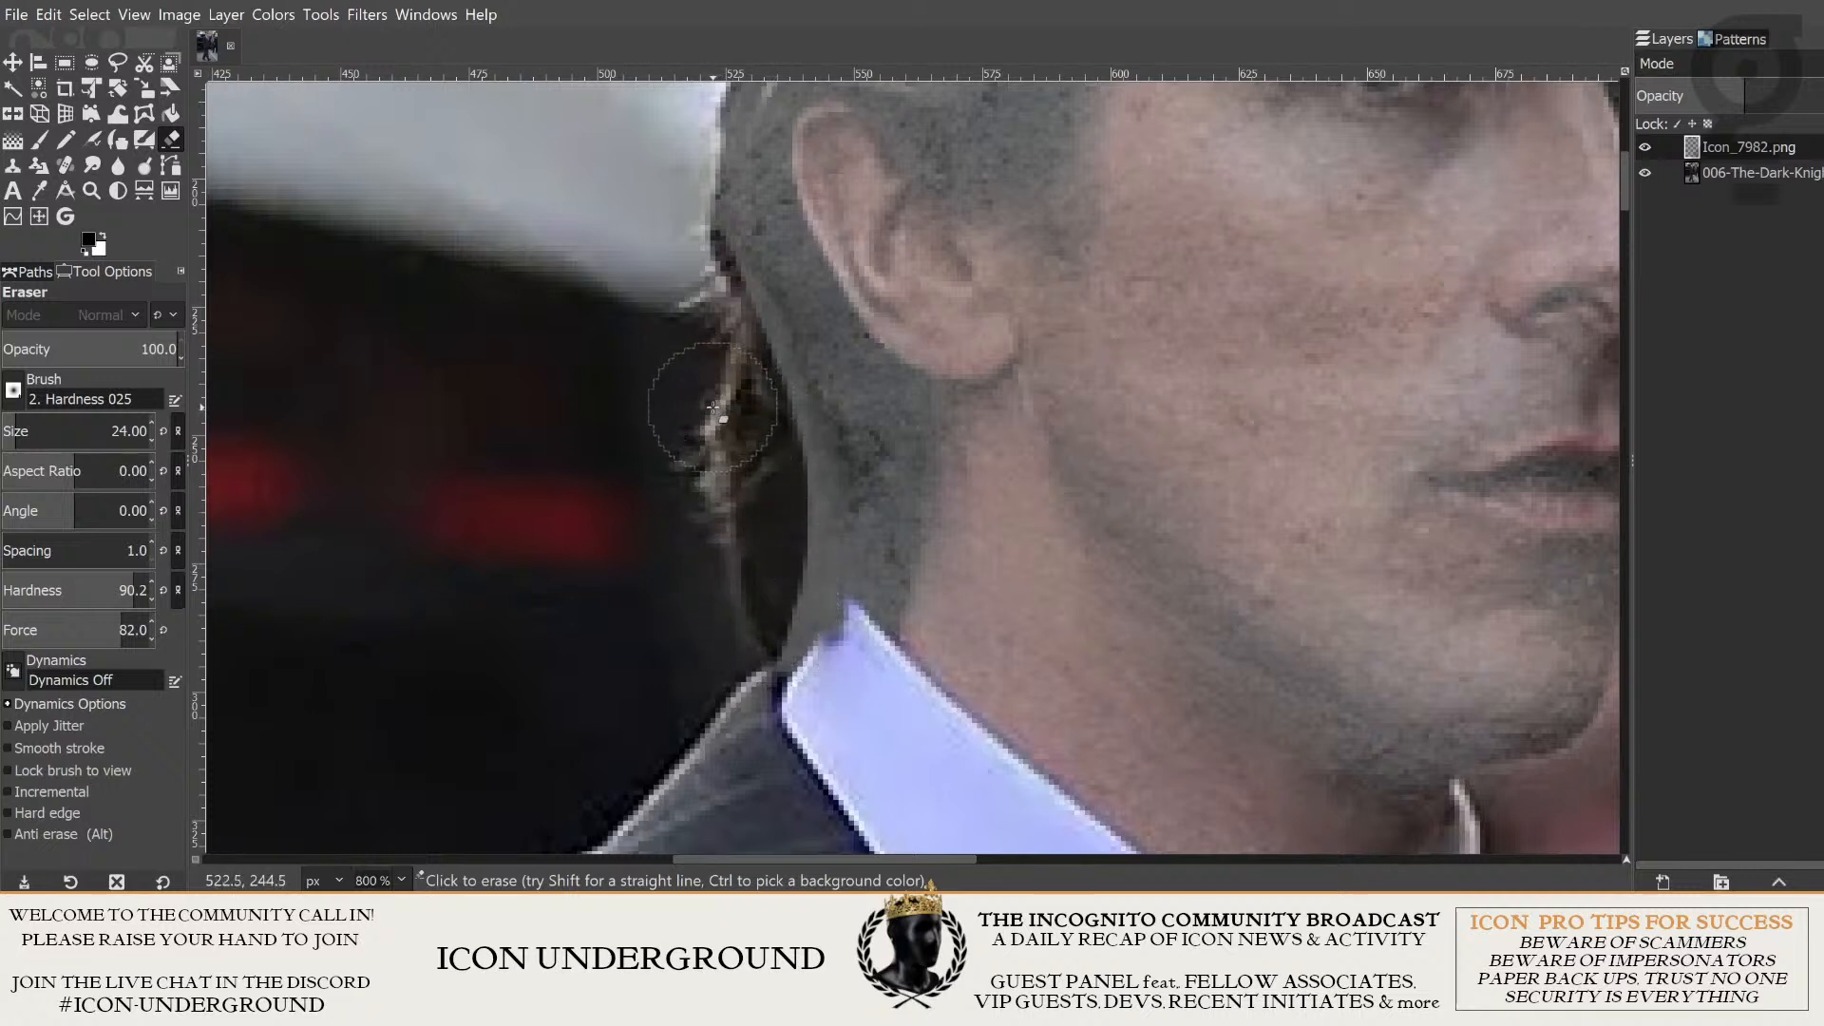
mouse_move(713, 406)
left_mouse_down()
mouse_move(776, 502)
mouse_move(786, 616)
mouse_move(736, 830)
mouse_move(704, 582)
mouse_move(807, 680)
left_mouse_up()
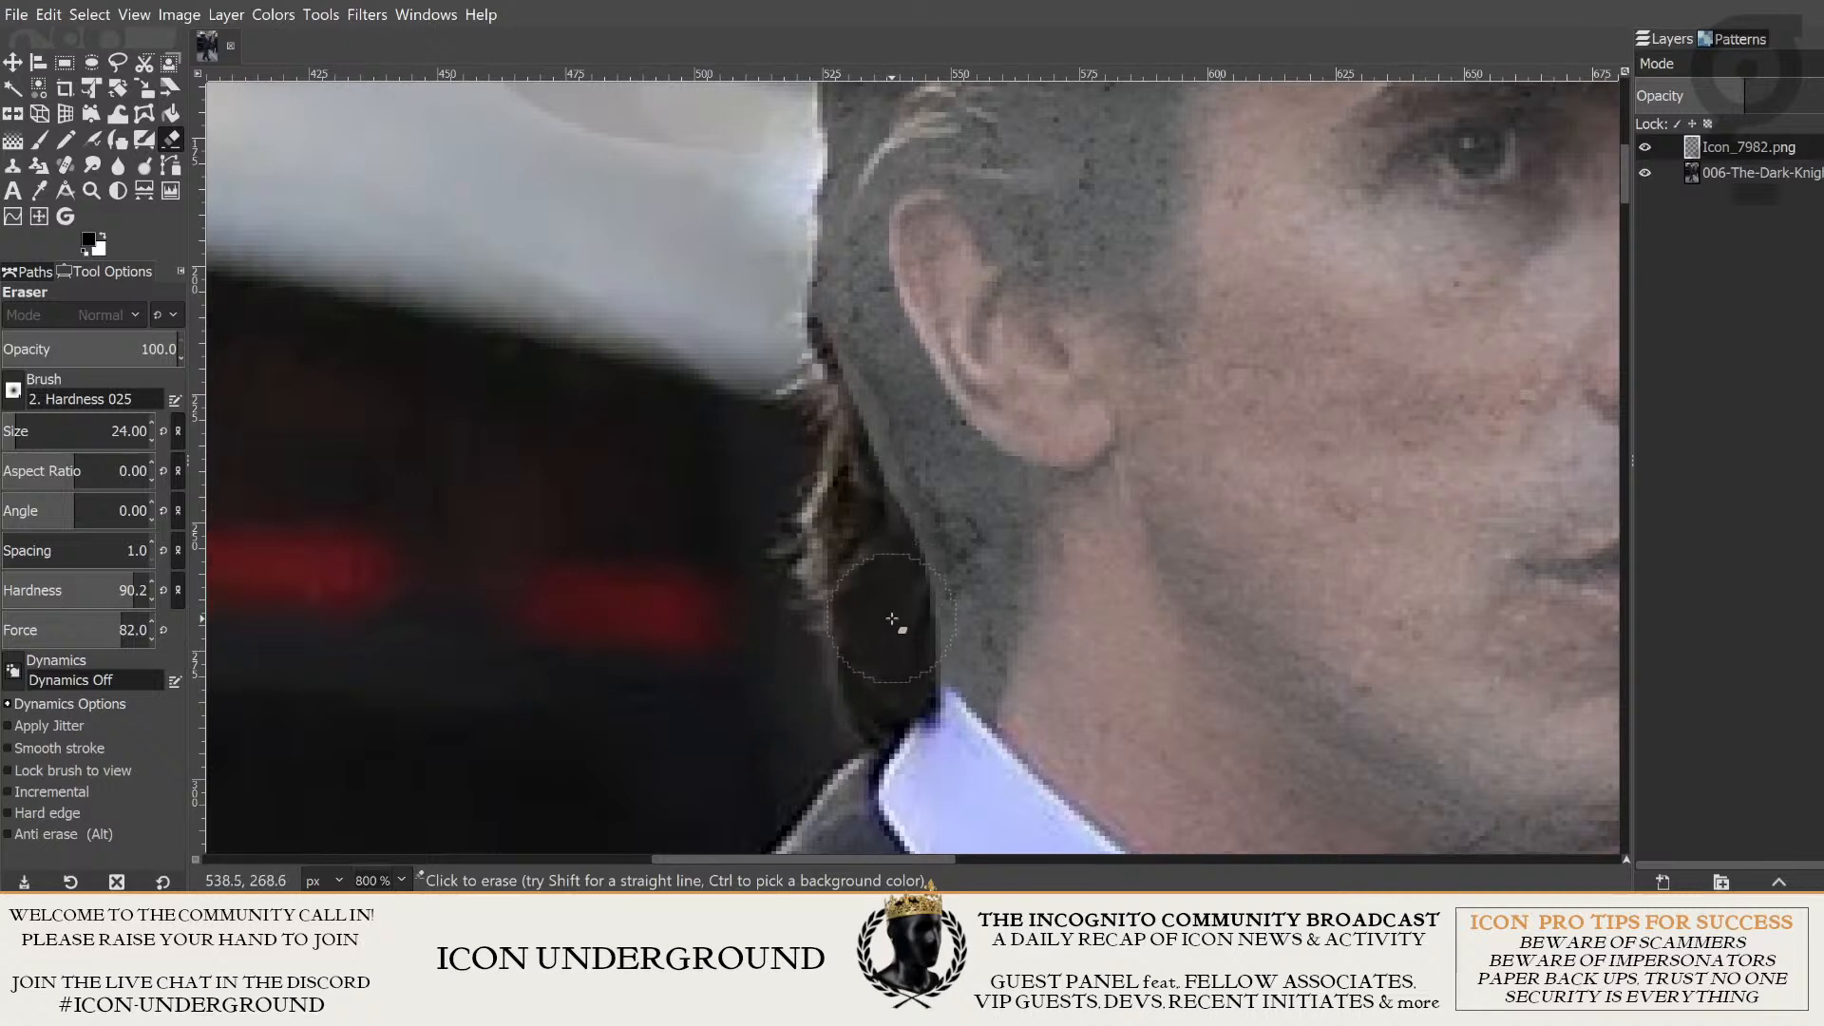
- Check the trimmed neck against the man's whole head and return the concrete layer to full opacity
scroll(1161, 700, "down", 1, "ctrl")
left_click_drag(1194, 591, 1079, 456)
scroll(1213, 408, "down", 2, "ctrl")
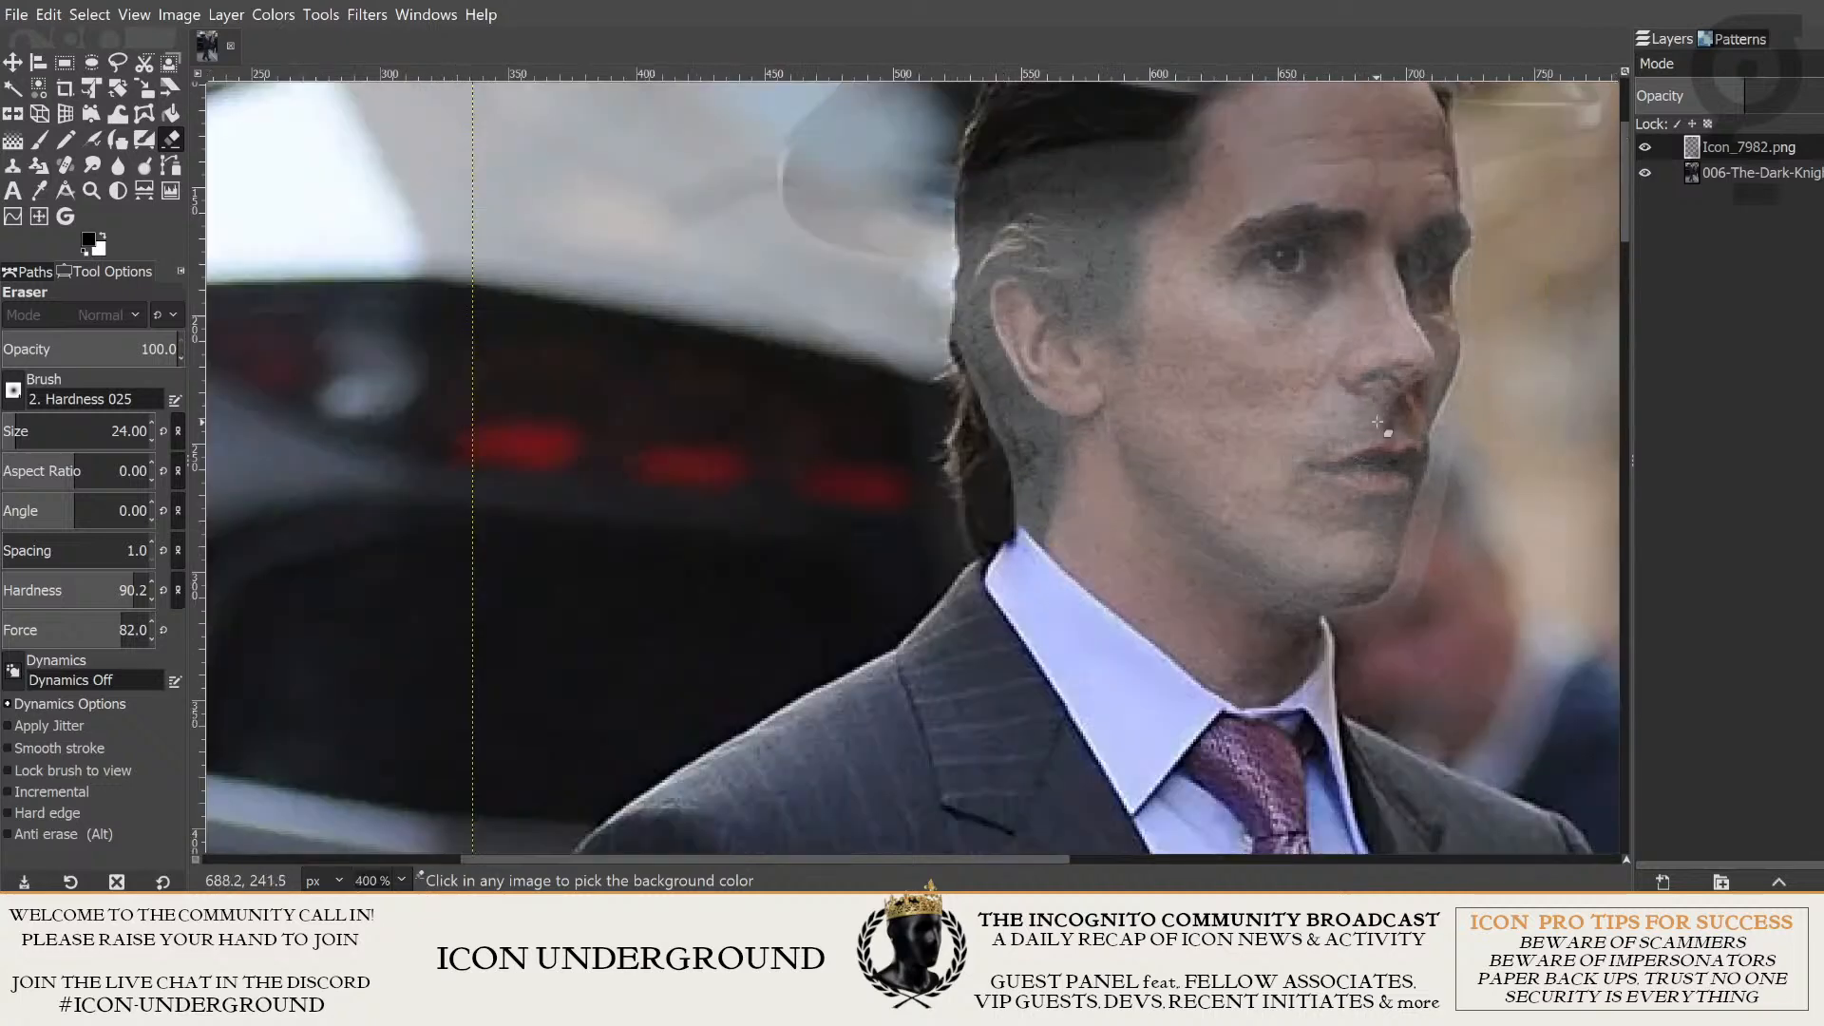
scroll(1290, 443, "down", 5)
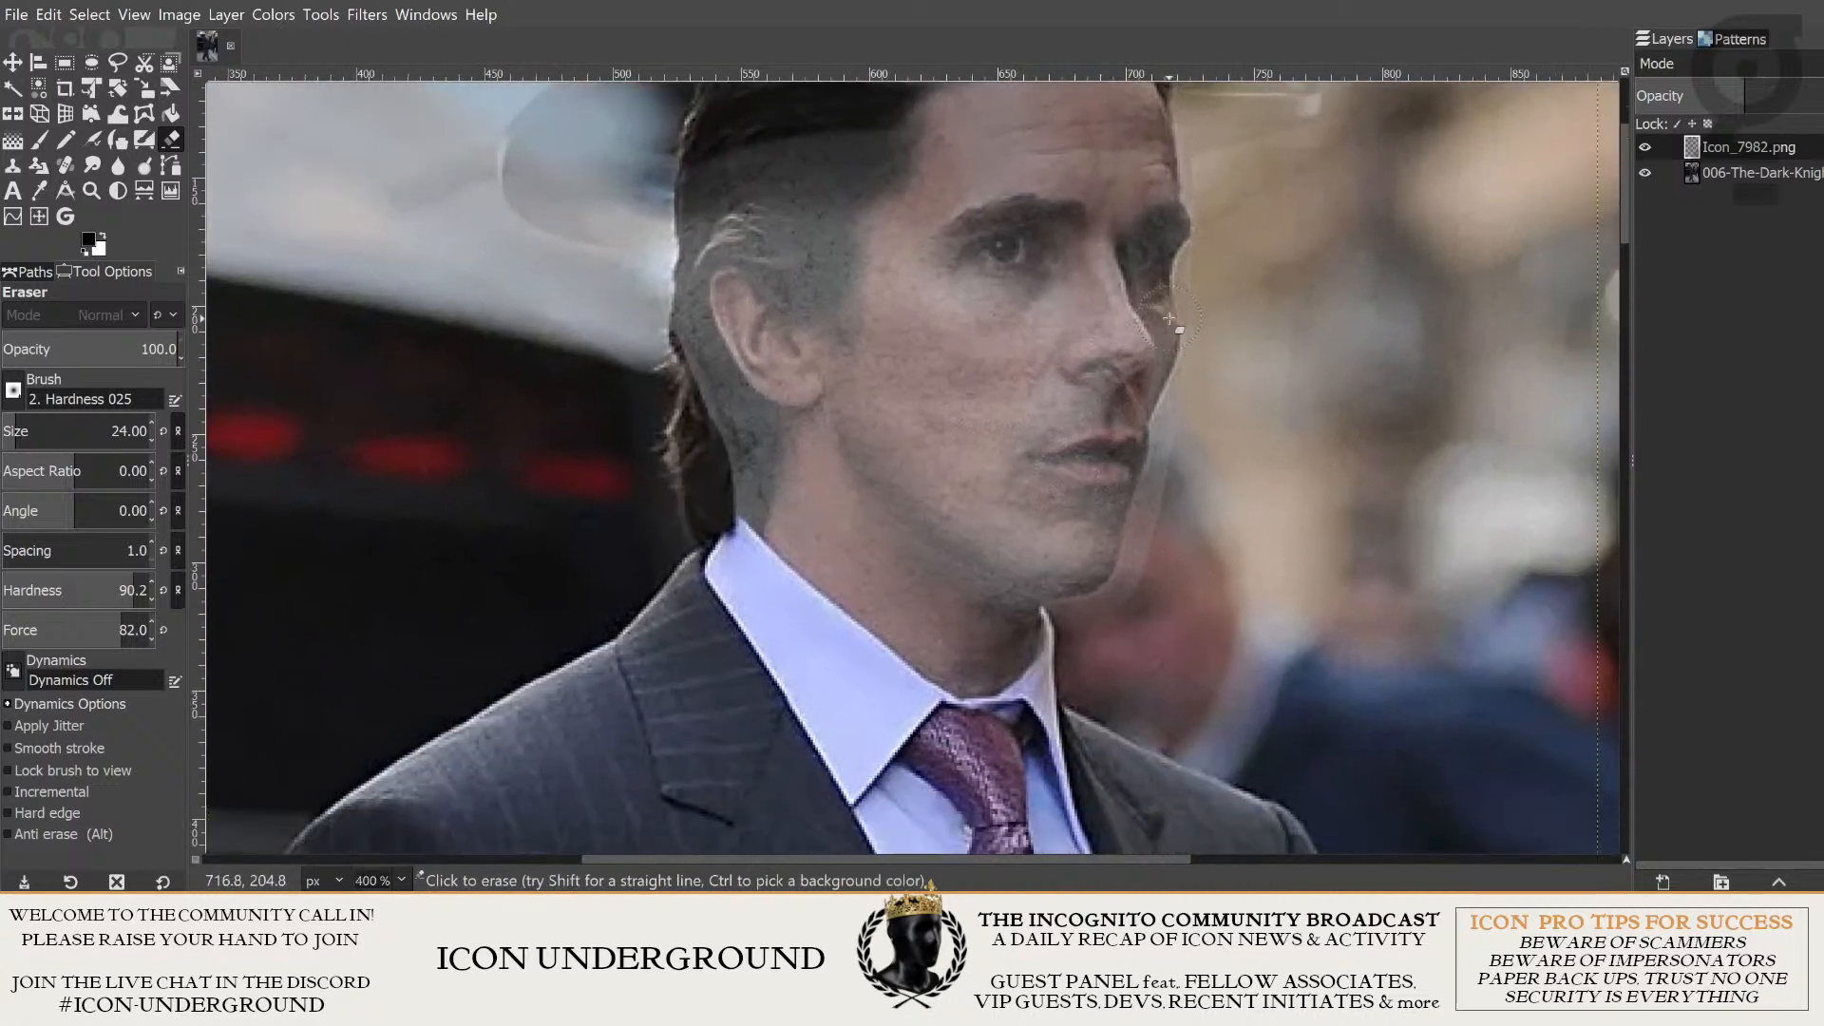
scroll(1268, 412, "up", 1, "ctrl")
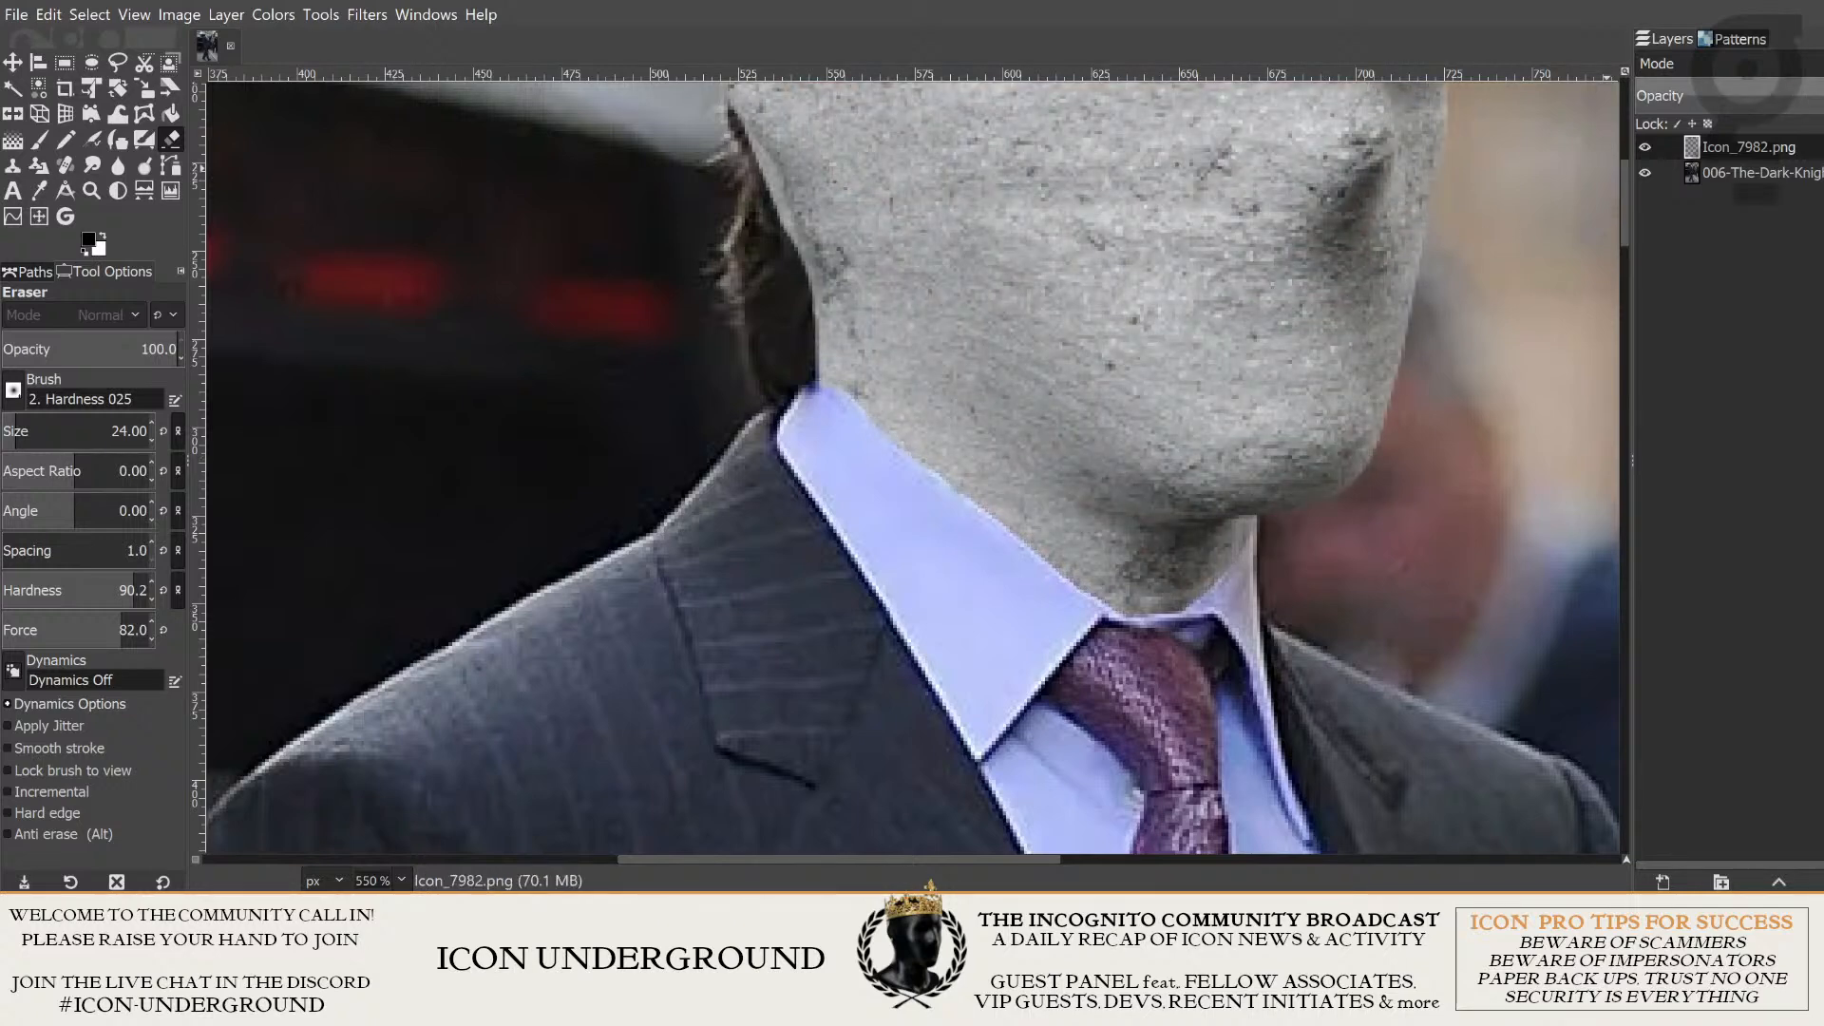
- Examine the concrete neck's edge along the collar from the nape to the far collar wing for places still needing trimming
scroll(1164, 596, "up", 2)
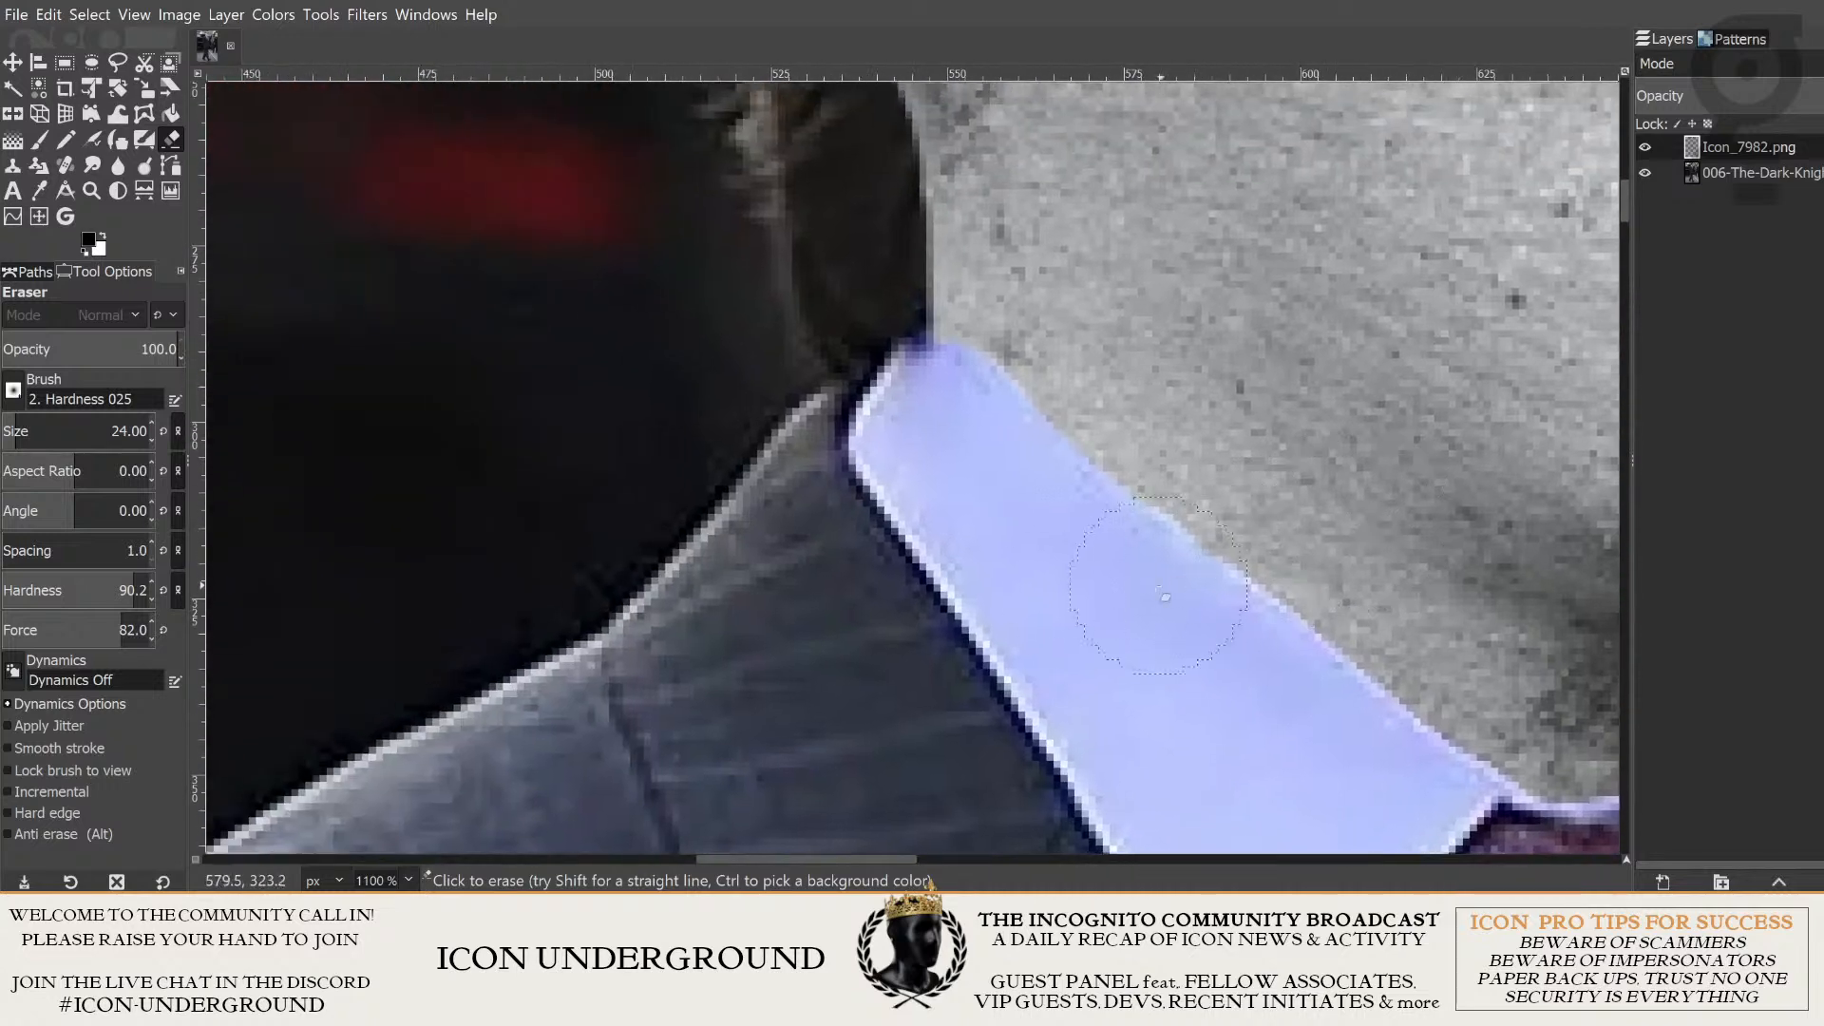
scroll(993, 503, "up", 1)
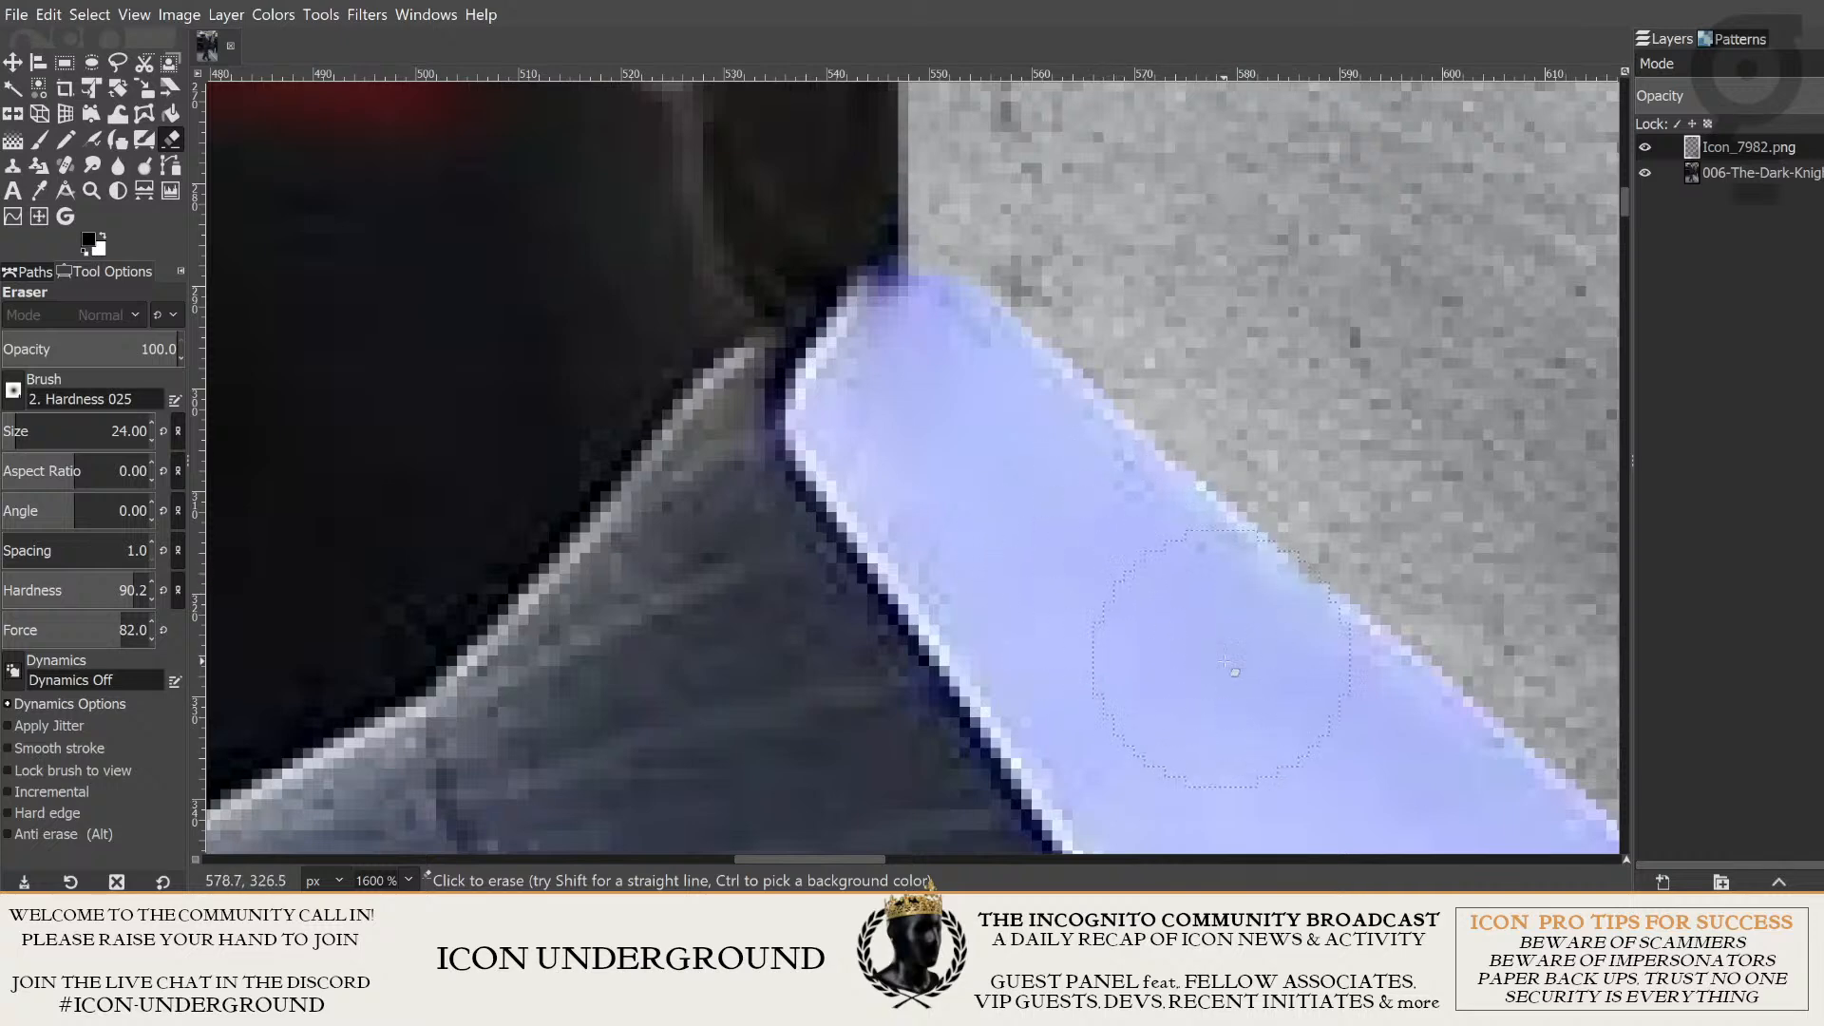
left_click_drag(1273, 727, 998, 513)
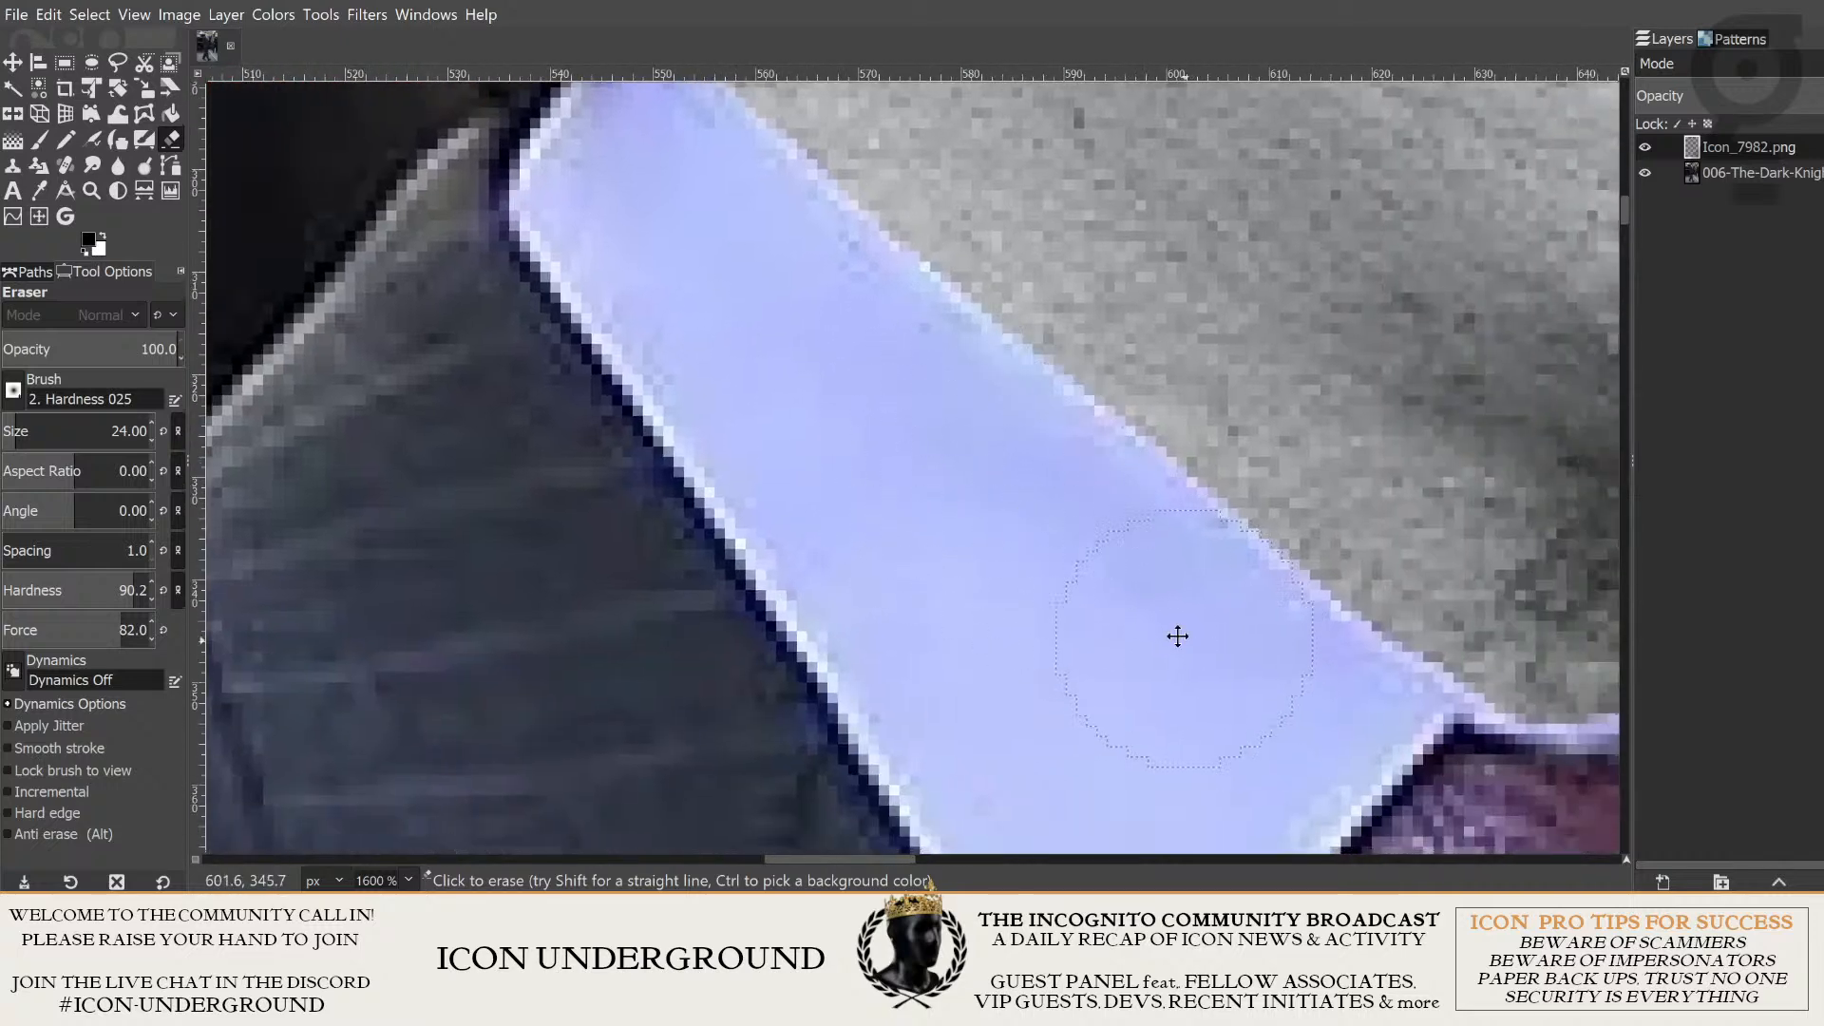
left_click_drag(1178, 636, 991, 530)
left_click_drag(1131, 617, 959, 519)
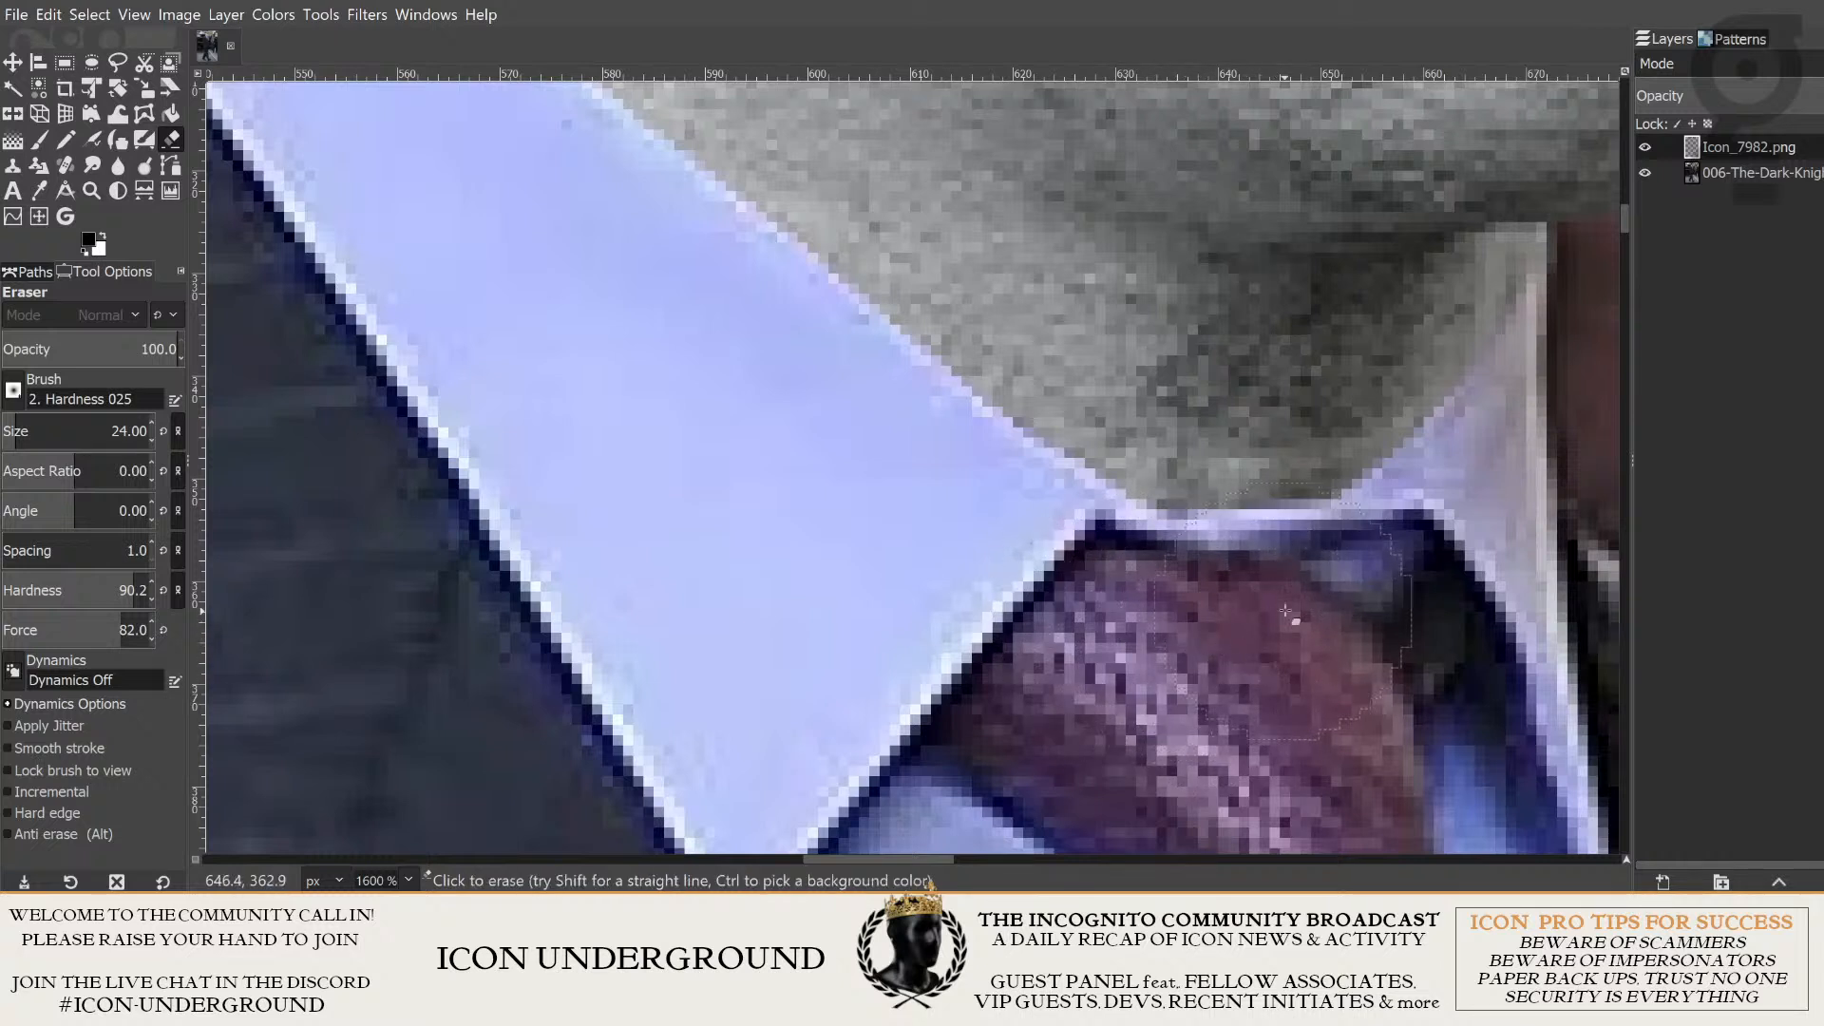
left_click_drag(1406, 626, 1110, 701)
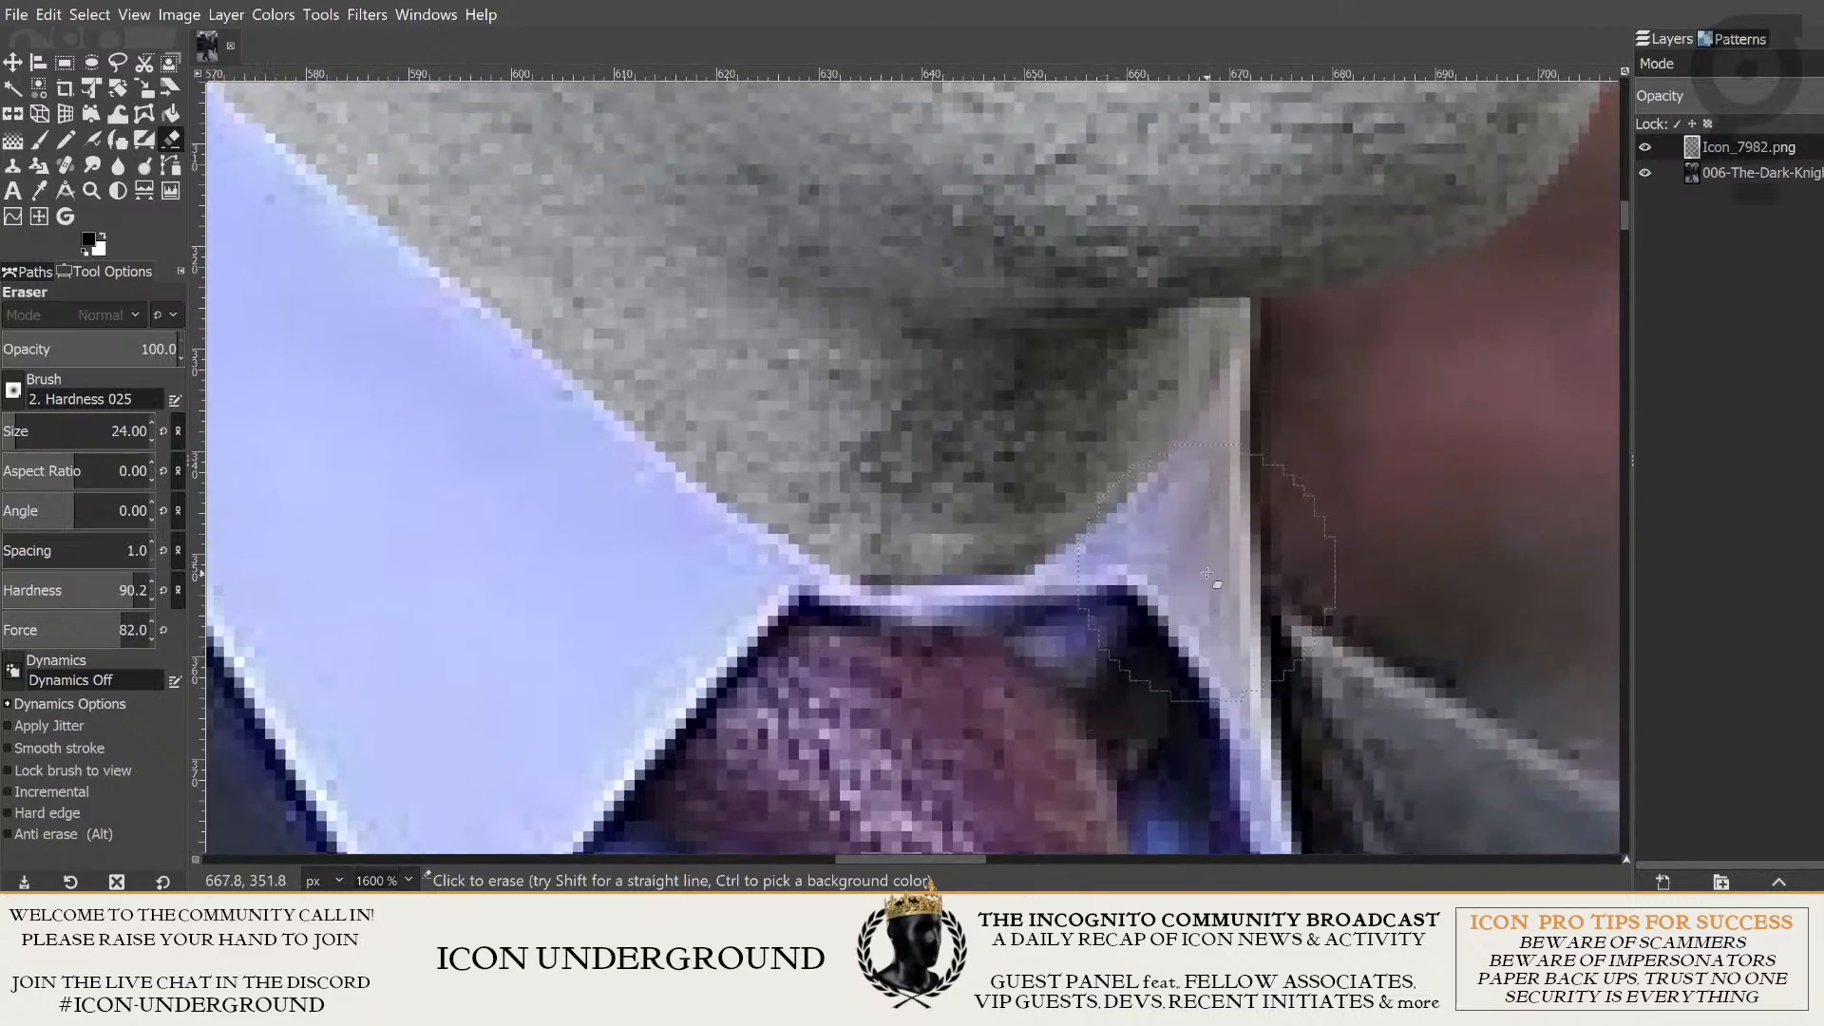
scroll(1330, 427, "down", 4, "ctrl")
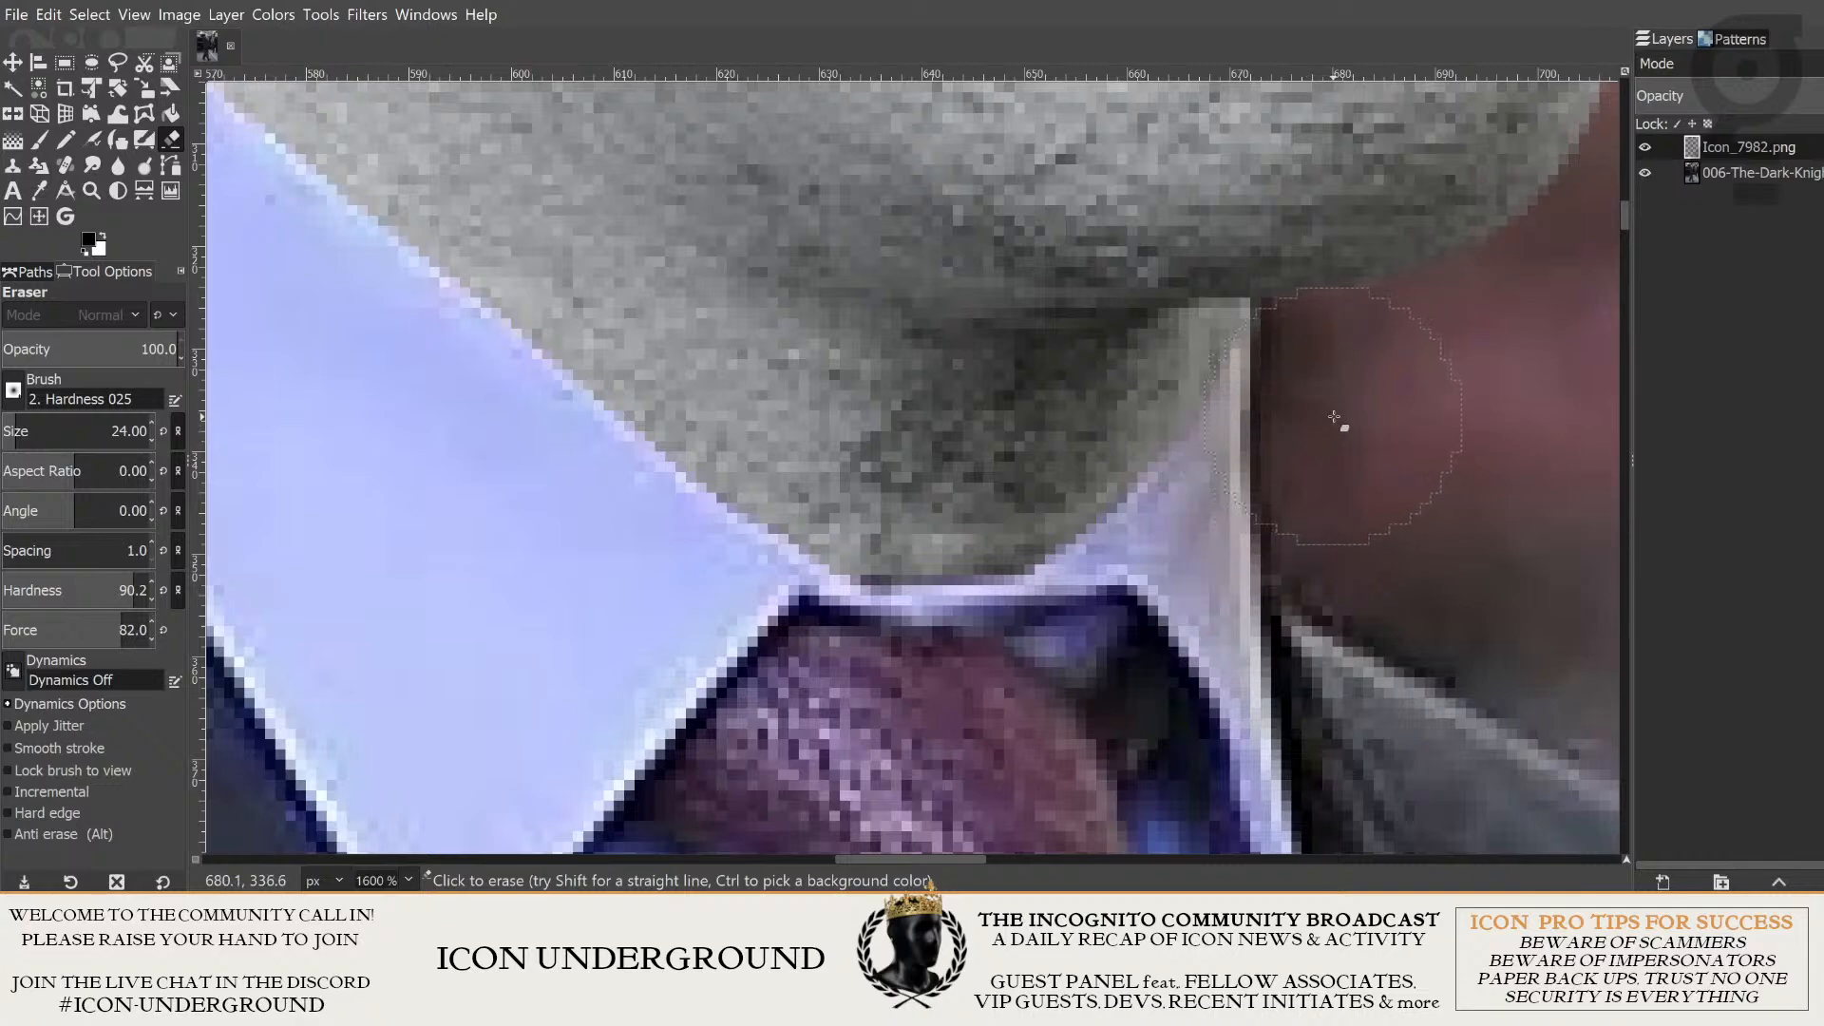
- Examine the concrete neck's edge at the far collar wing and the composited head against the whole suited figure
scroll(1416, 534, "up", 3, "ctrl")
scroll(1375, 500, "down", 3, "ctrl")
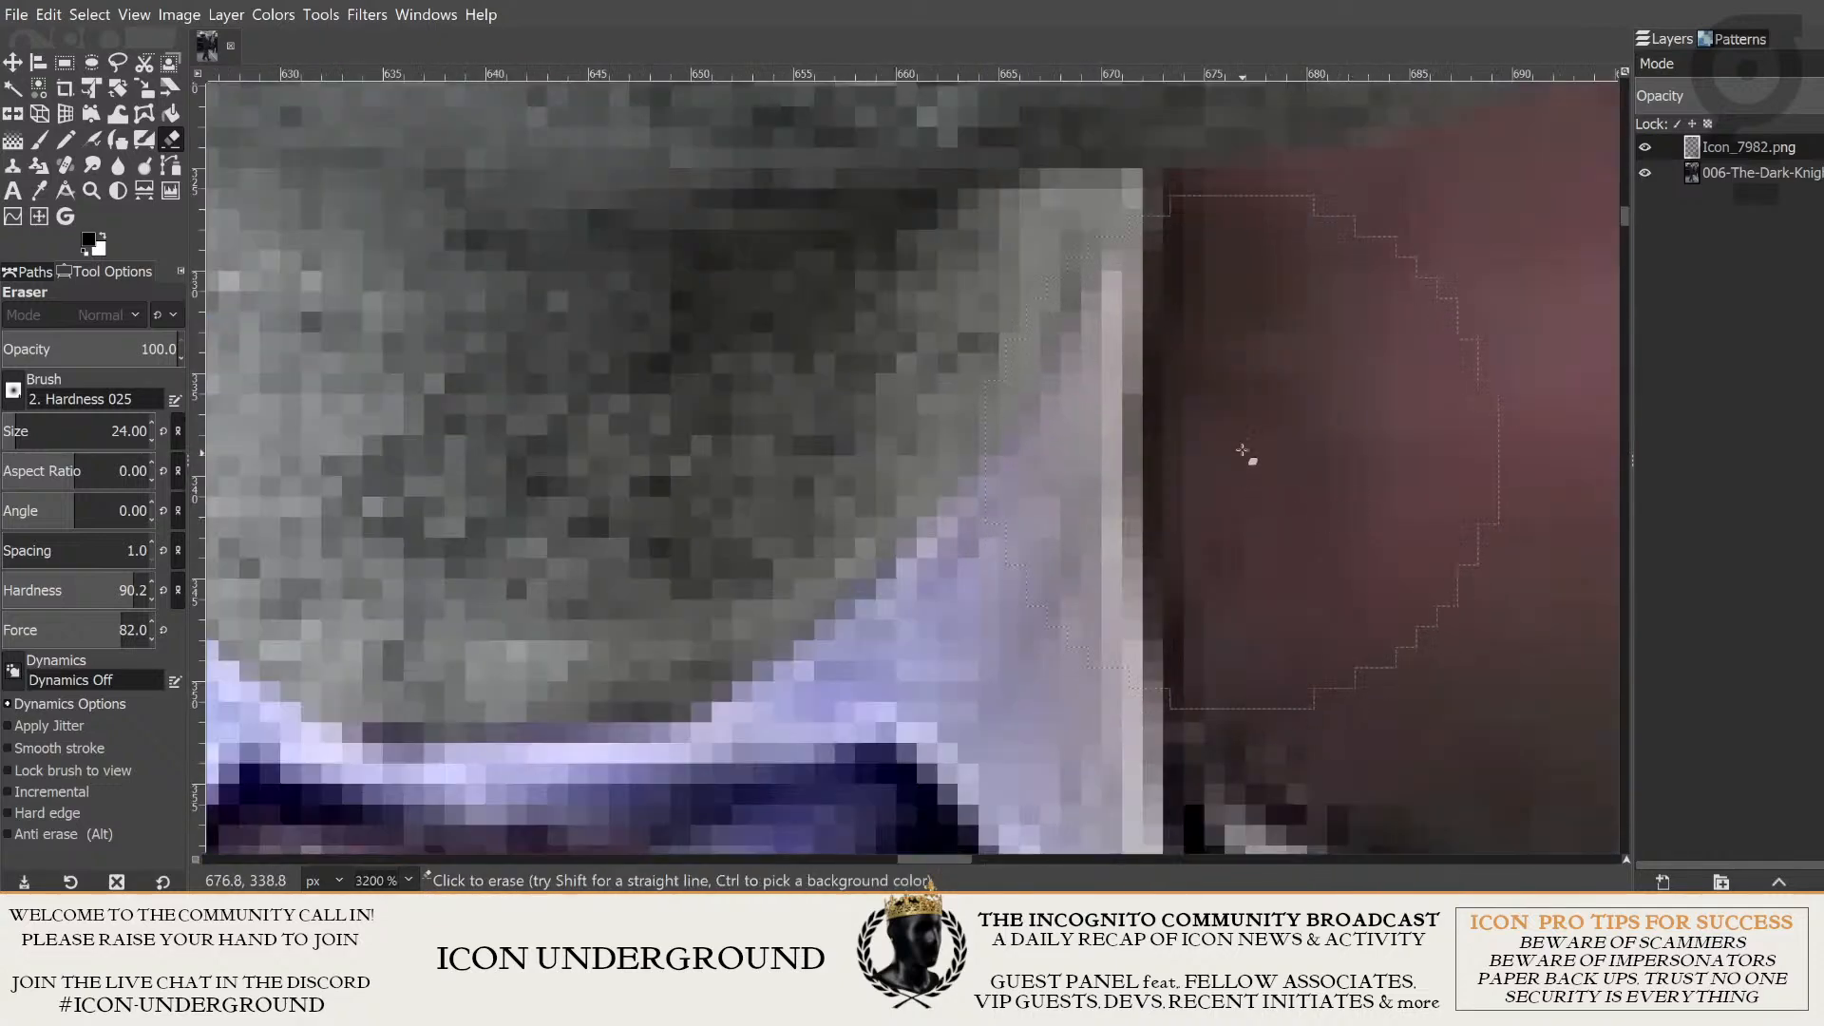
scroll(1269, 551, "down", 3, "ctrl")
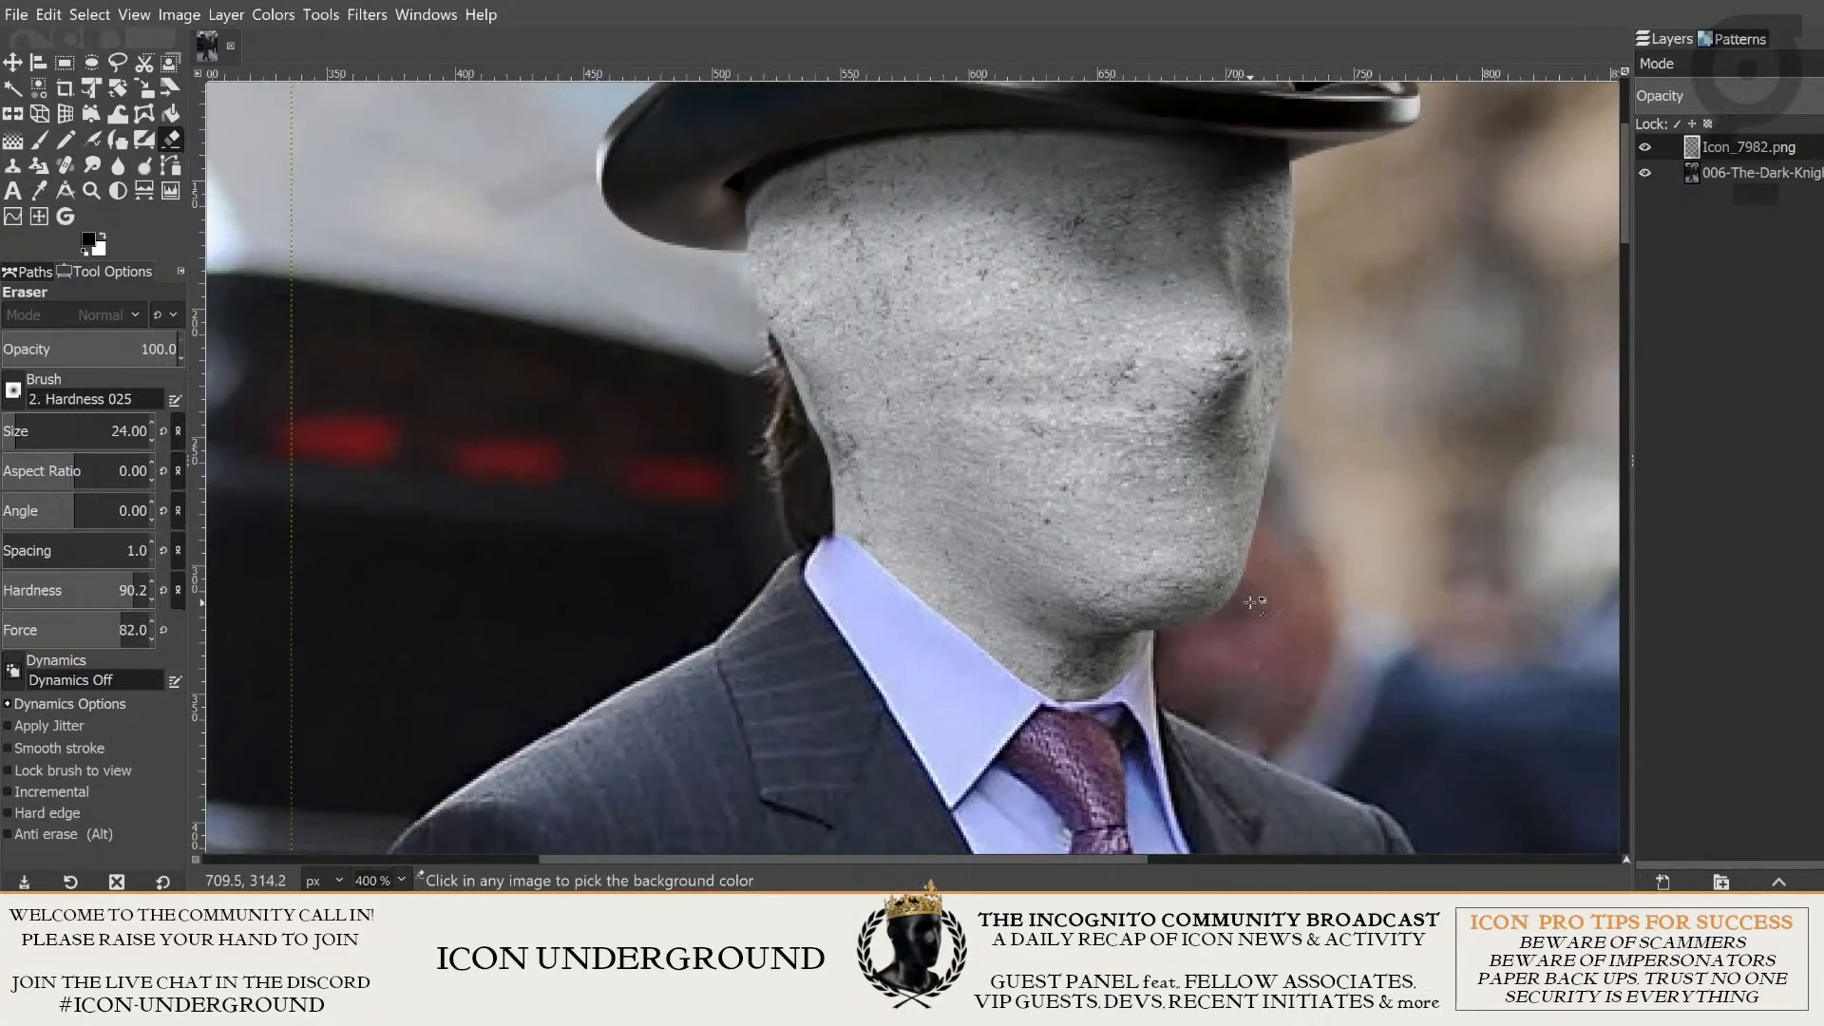
scroll(1351, 568, "up", 3, "ctrl")
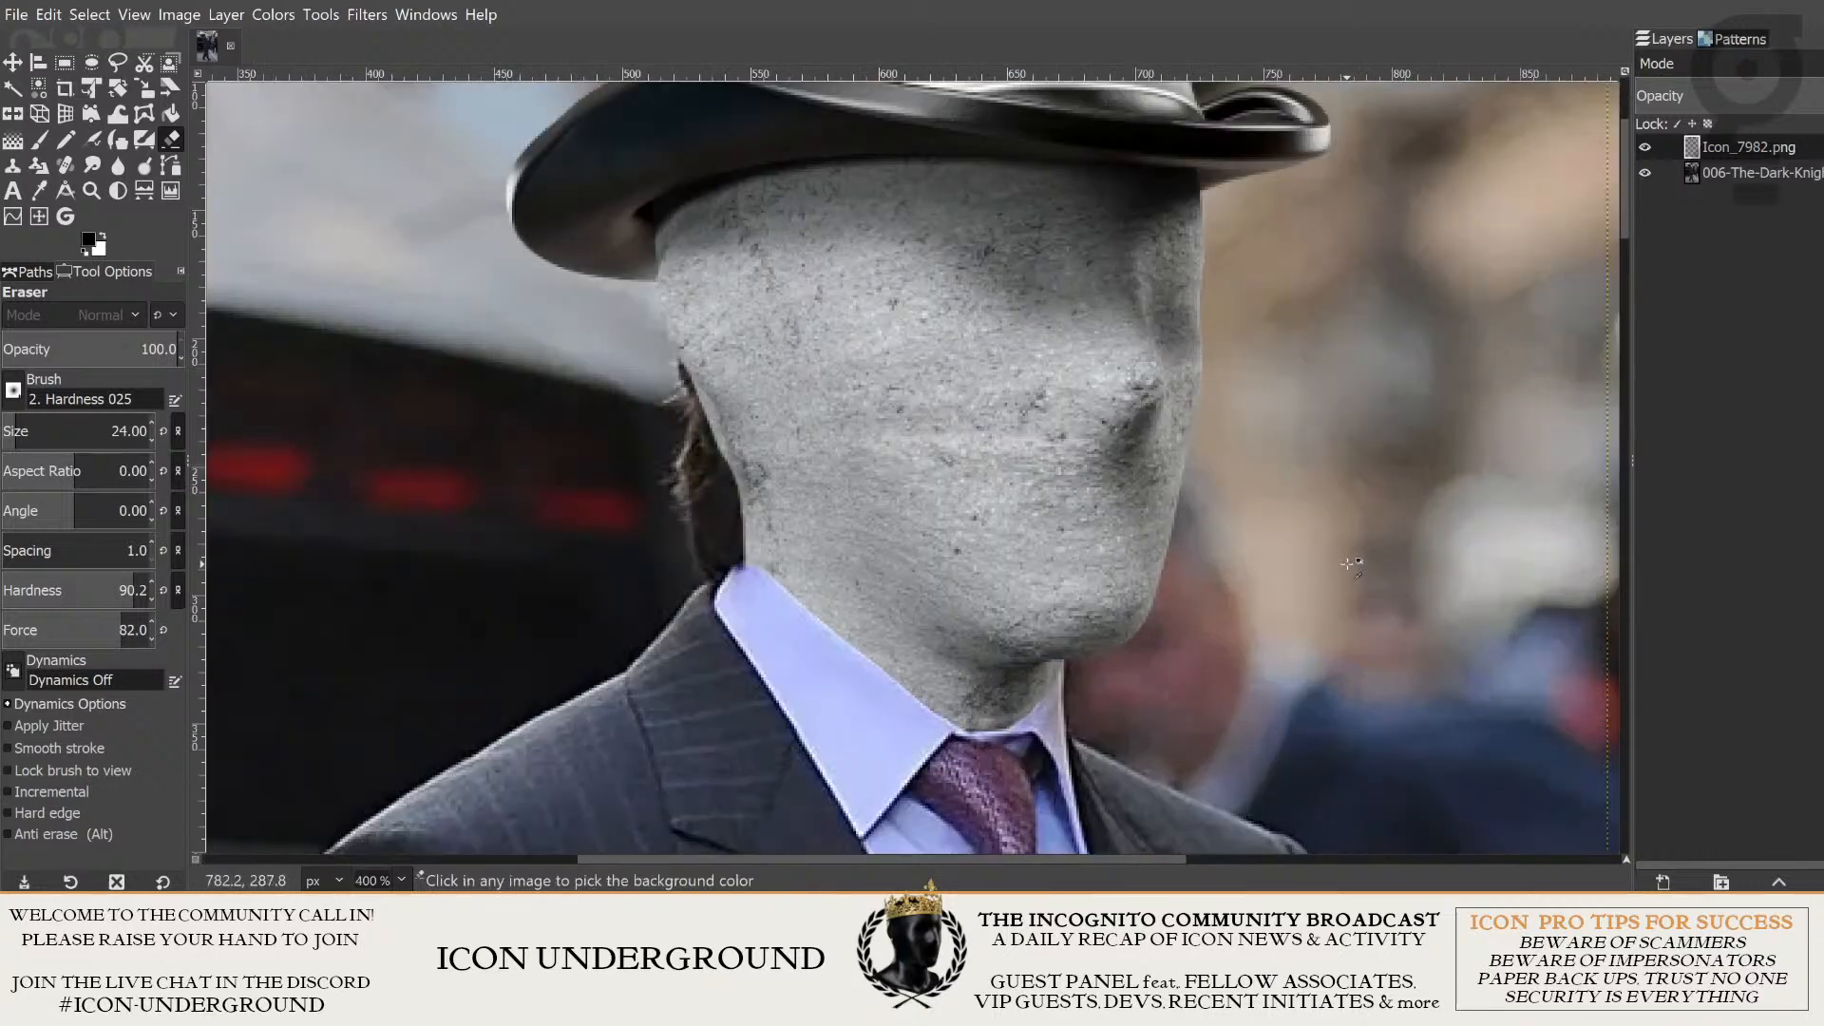
scroll(1351, 565, "down", 5, "ctrl")
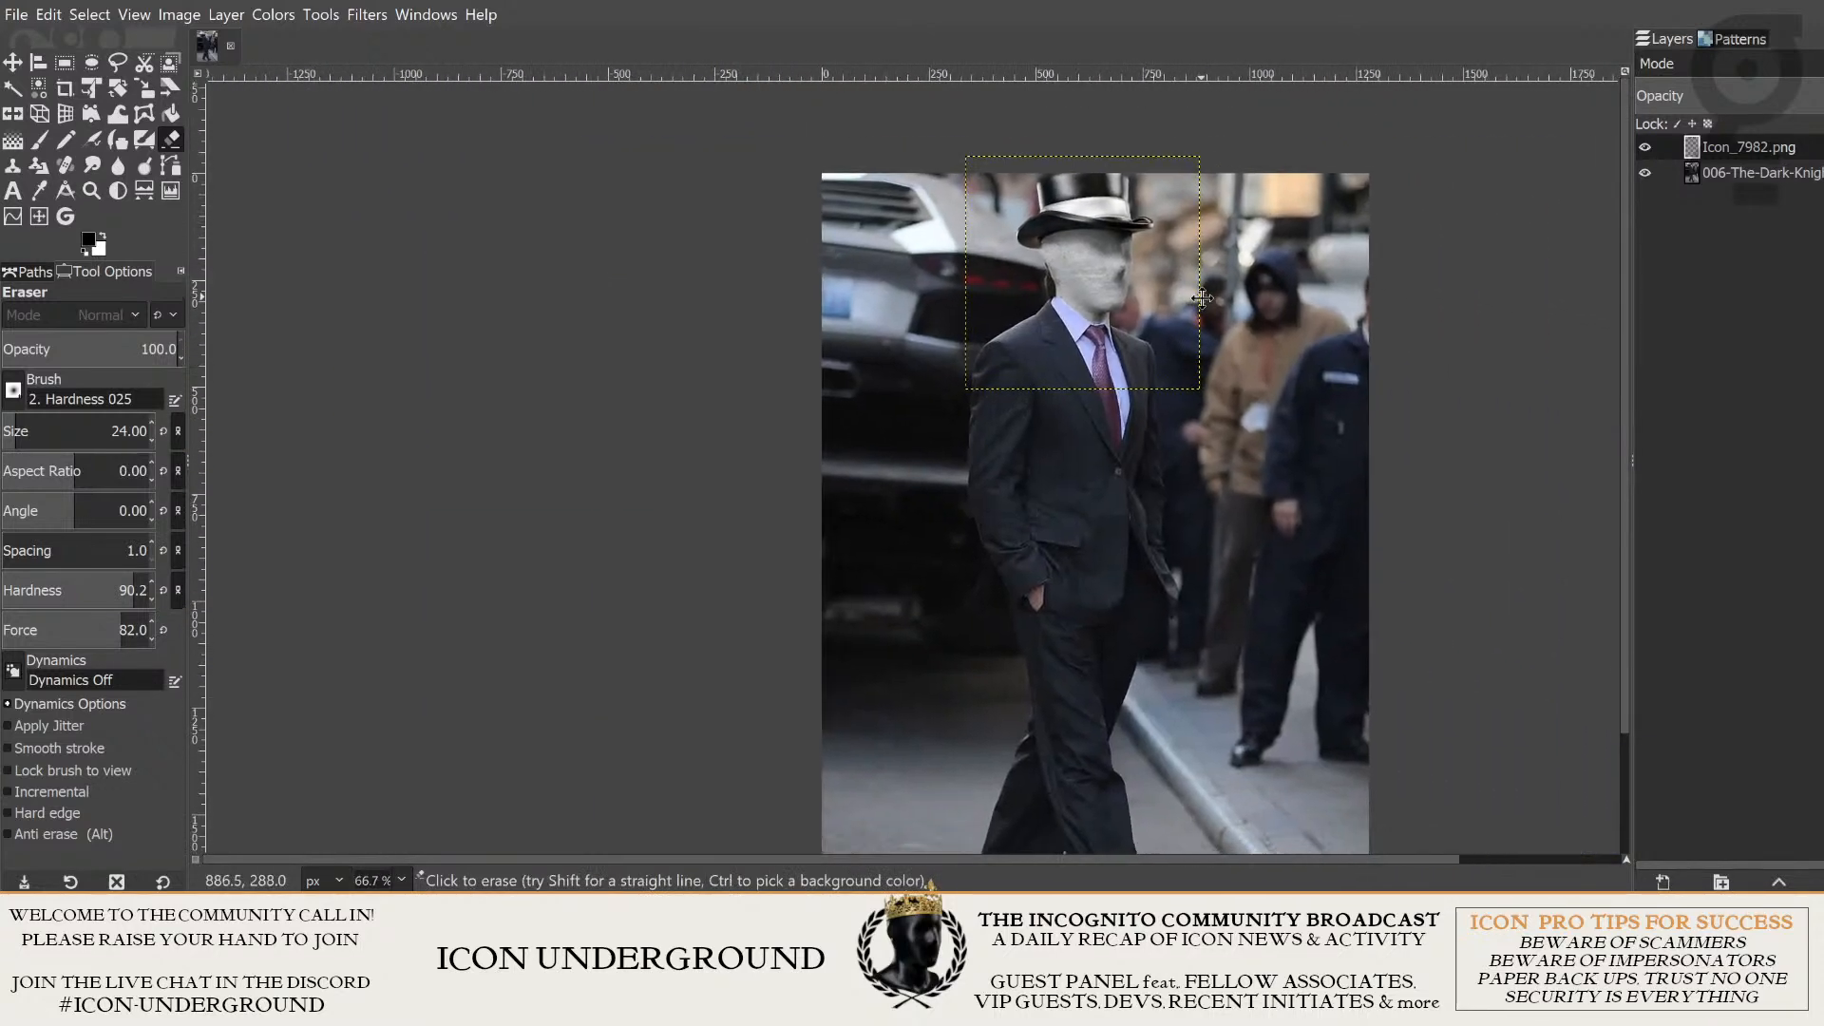
scroll(1202, 298, "down", 1, "ctrl")
scroll(1178, 318, "up", 4, "ctrl")
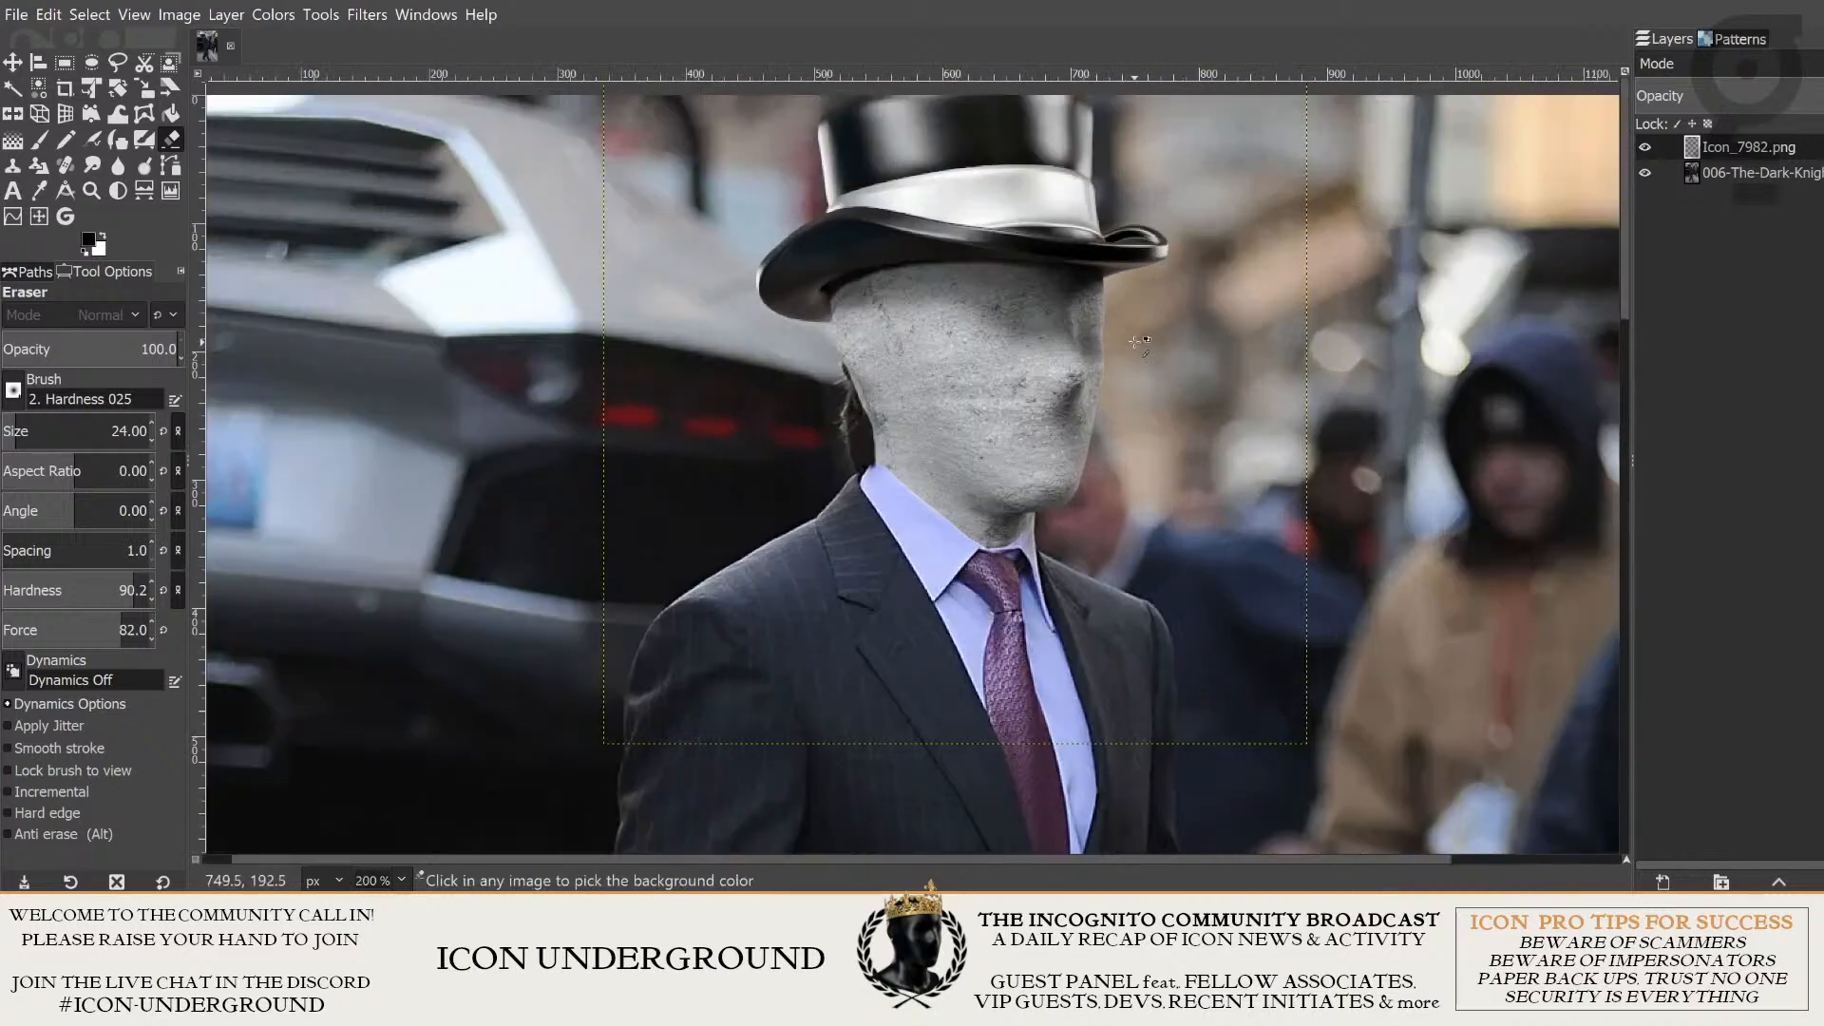
scroll(1137, 342, "up", 3, "ctrl")
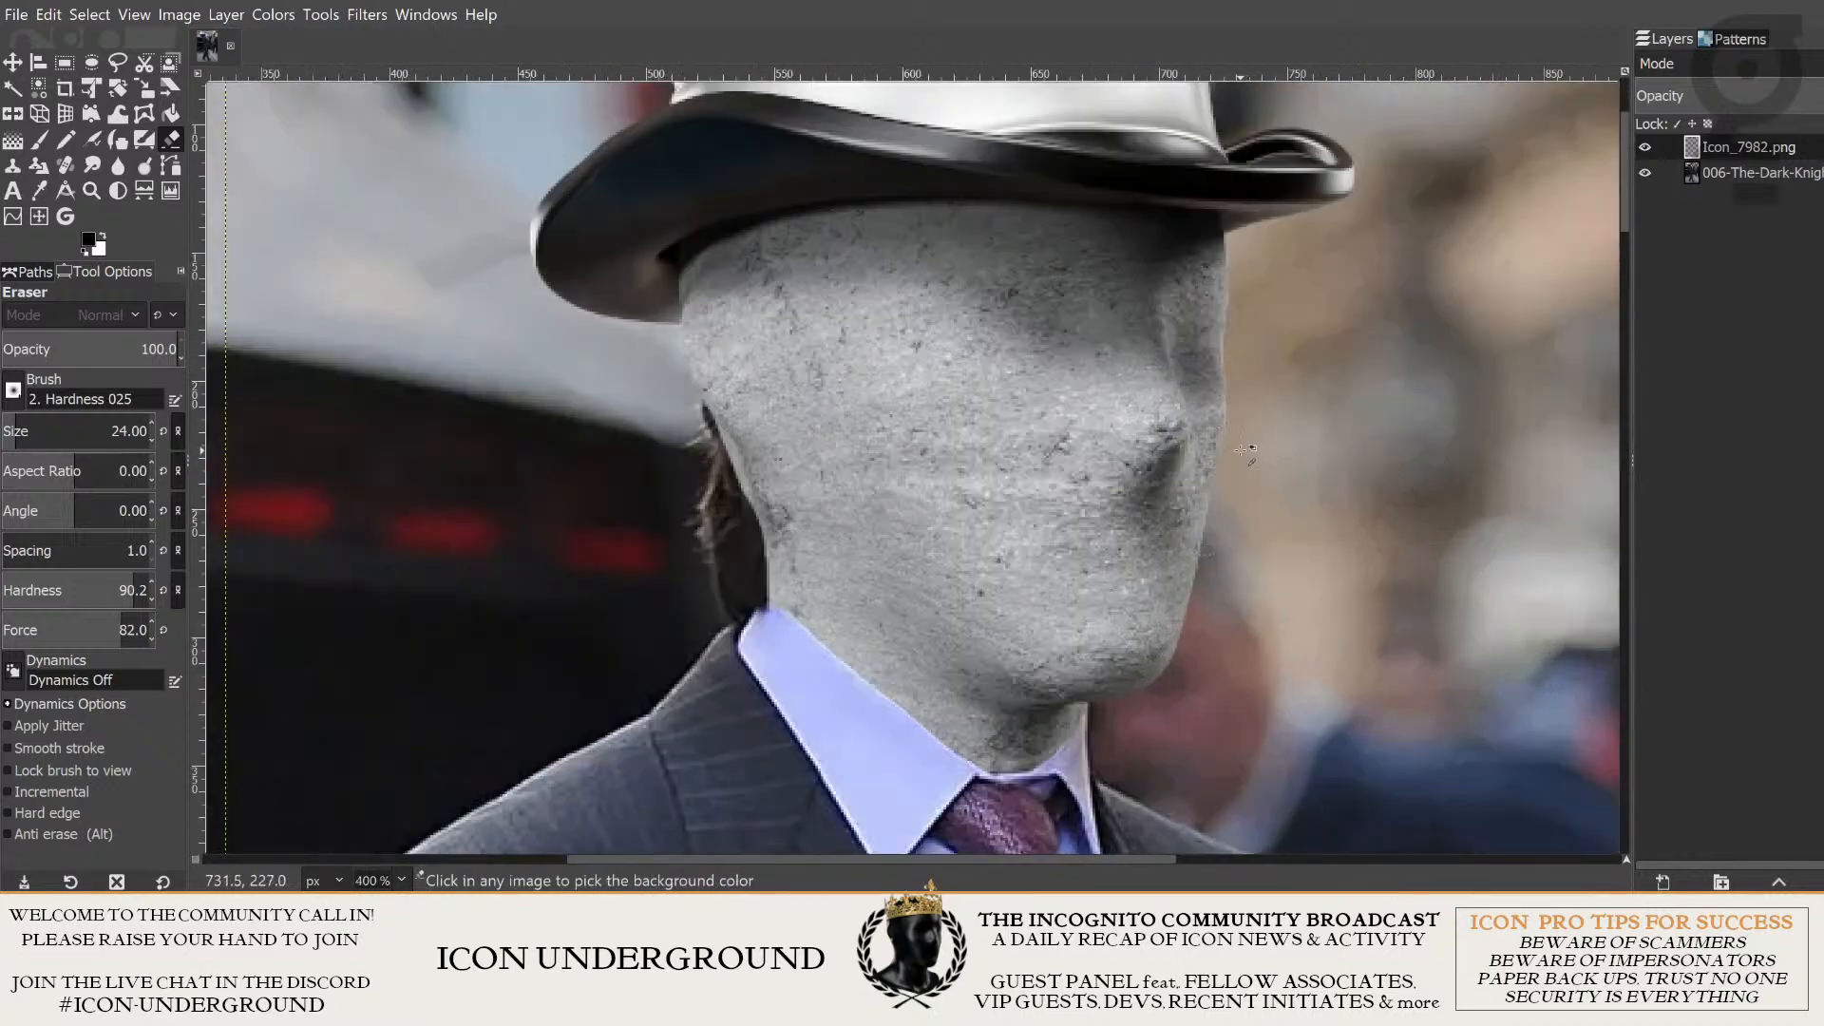
scroll(1244, 449, "down", 1, "ctrl")
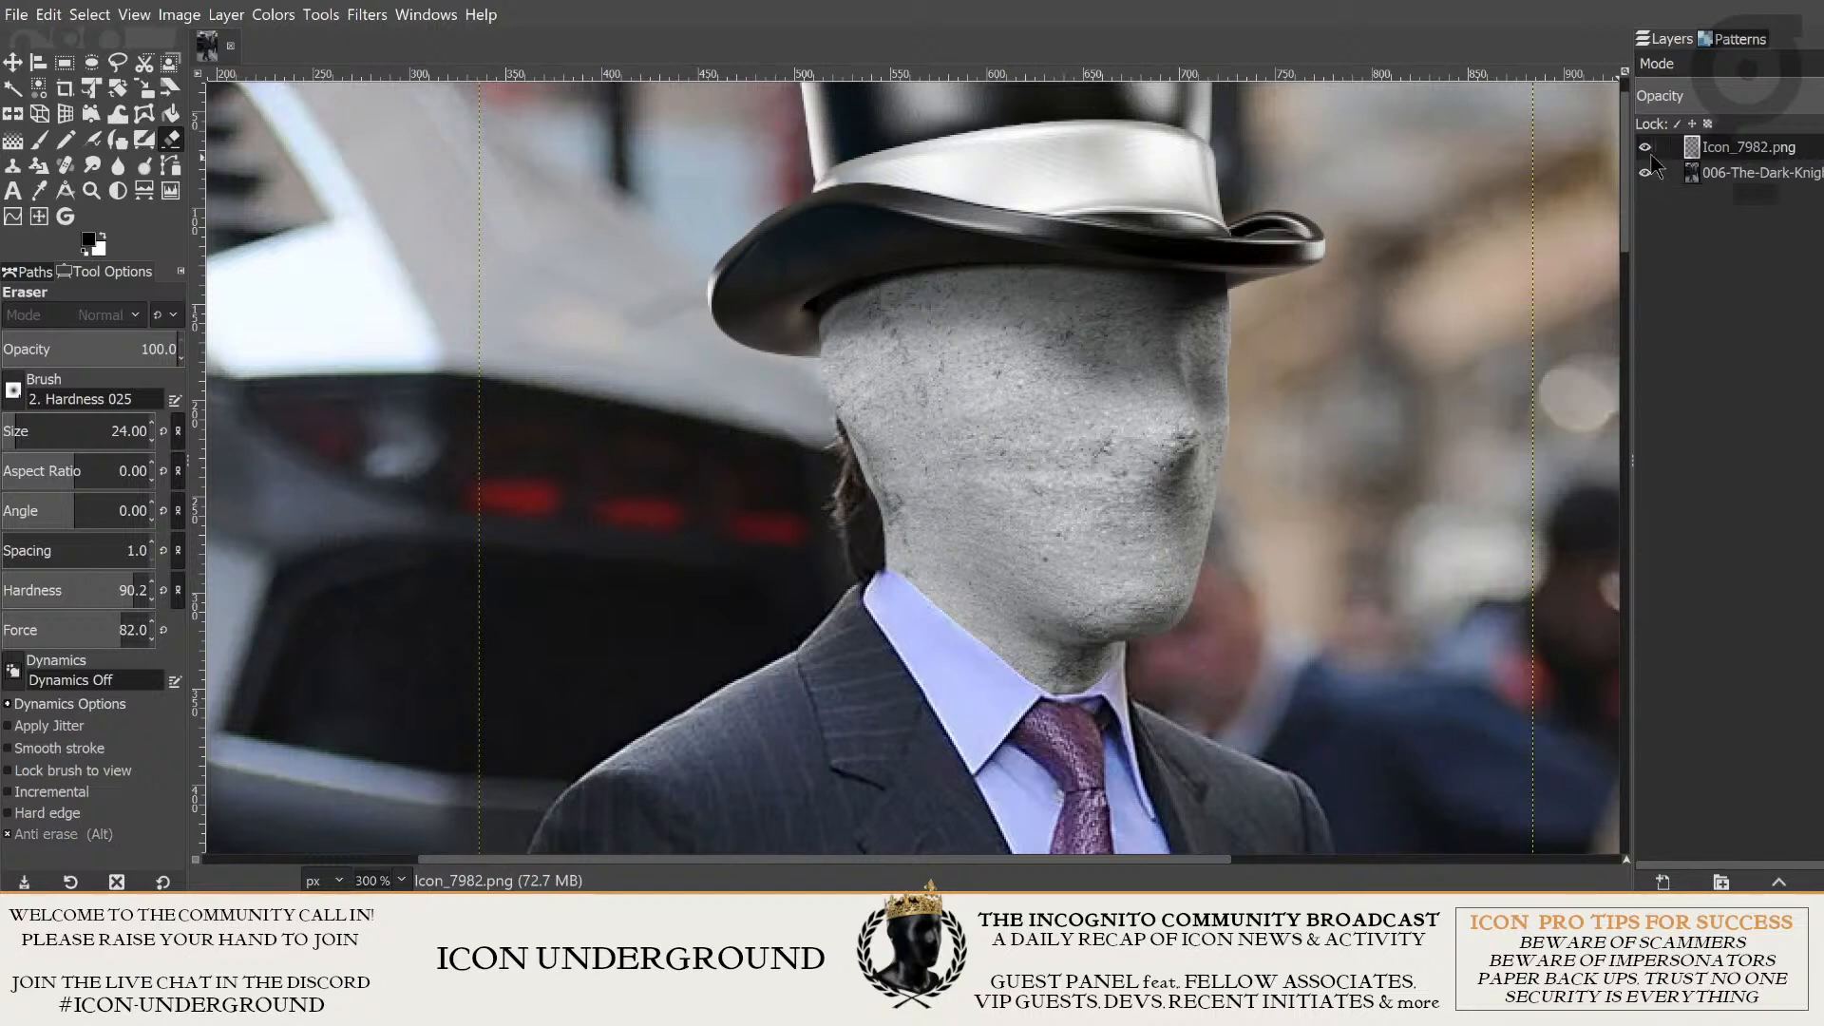
- Toggle the Icon_7982 layer's visibility repeatedly to compare the concrete head with the man's original head, leaving the layer hidden
left_click(1710, 152)
left_click(1645, 150)
left_click(1645, 150)
left_click(1646, 151)
left_click(1646, 150)
left_click(1645, 150)
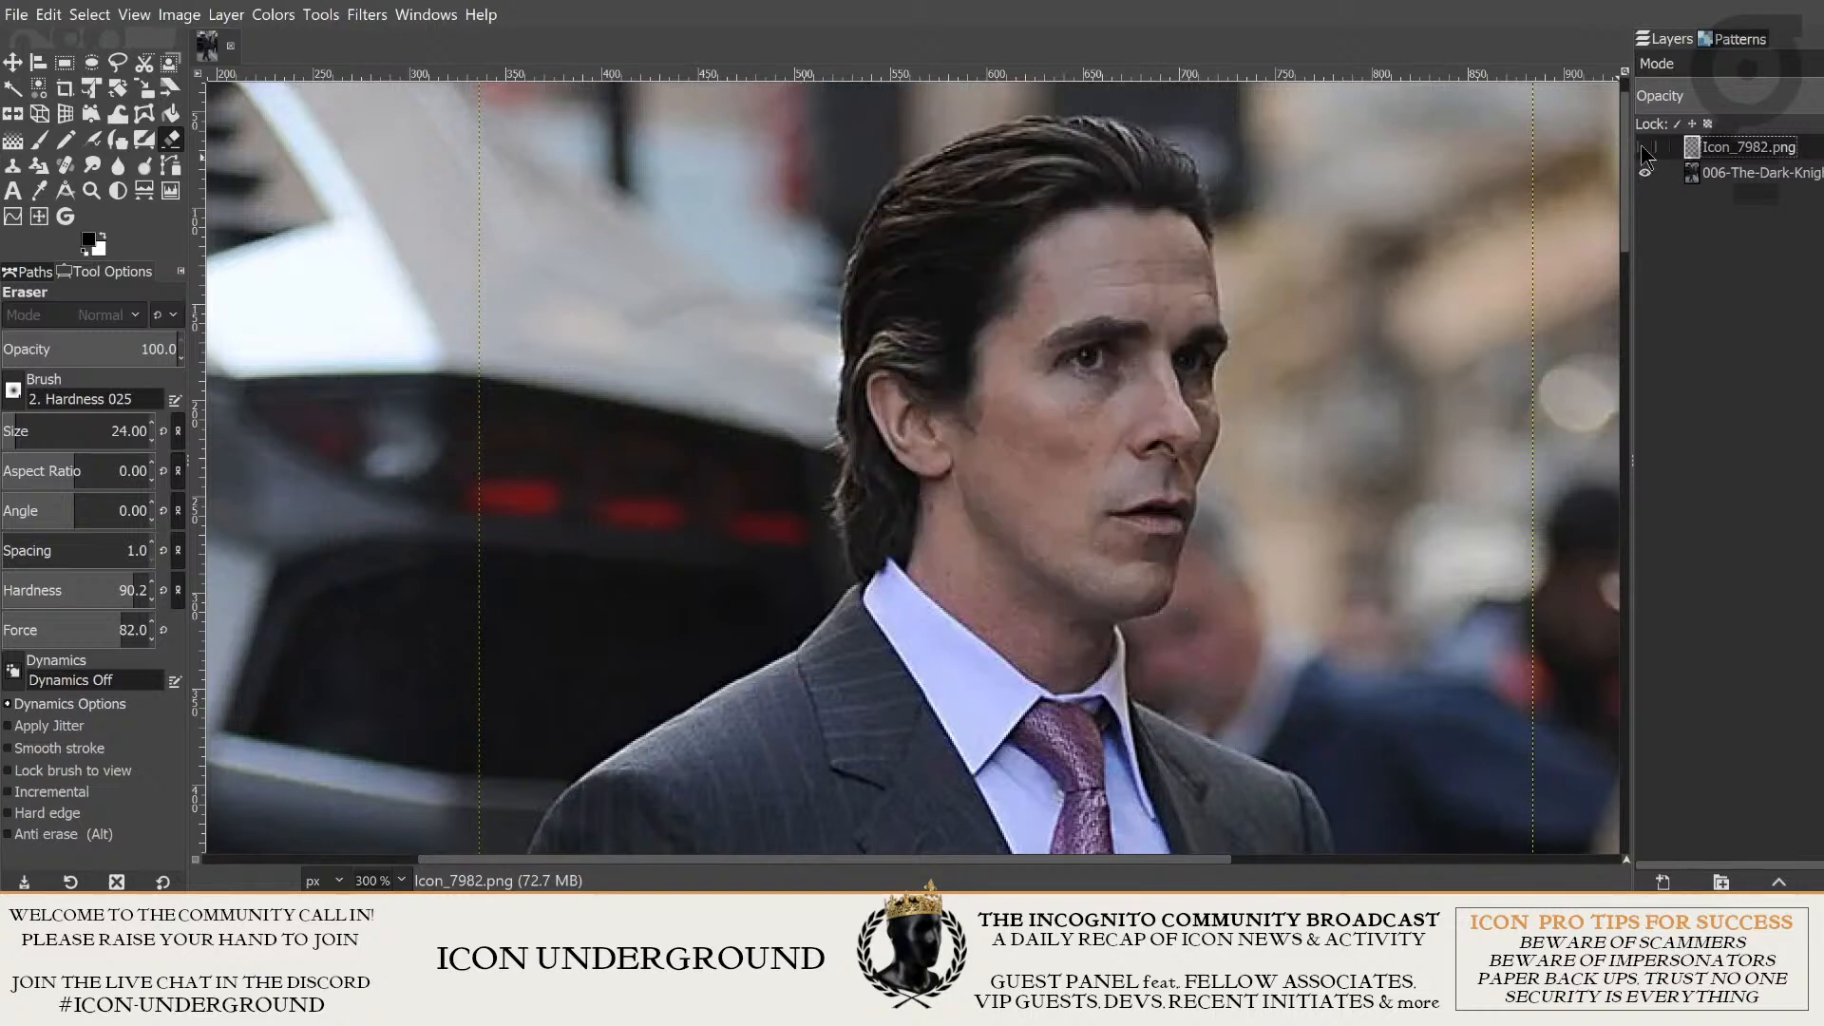
left_click(1646, 150)
left_click(1646, 150)
left_click(1645, 150)
left_click(1645, 150)
left_click(1646, 150)
left_click(1645, 150)
left_click(1645, 150)
left_click(1645, 150)
left_click(1646, 150)
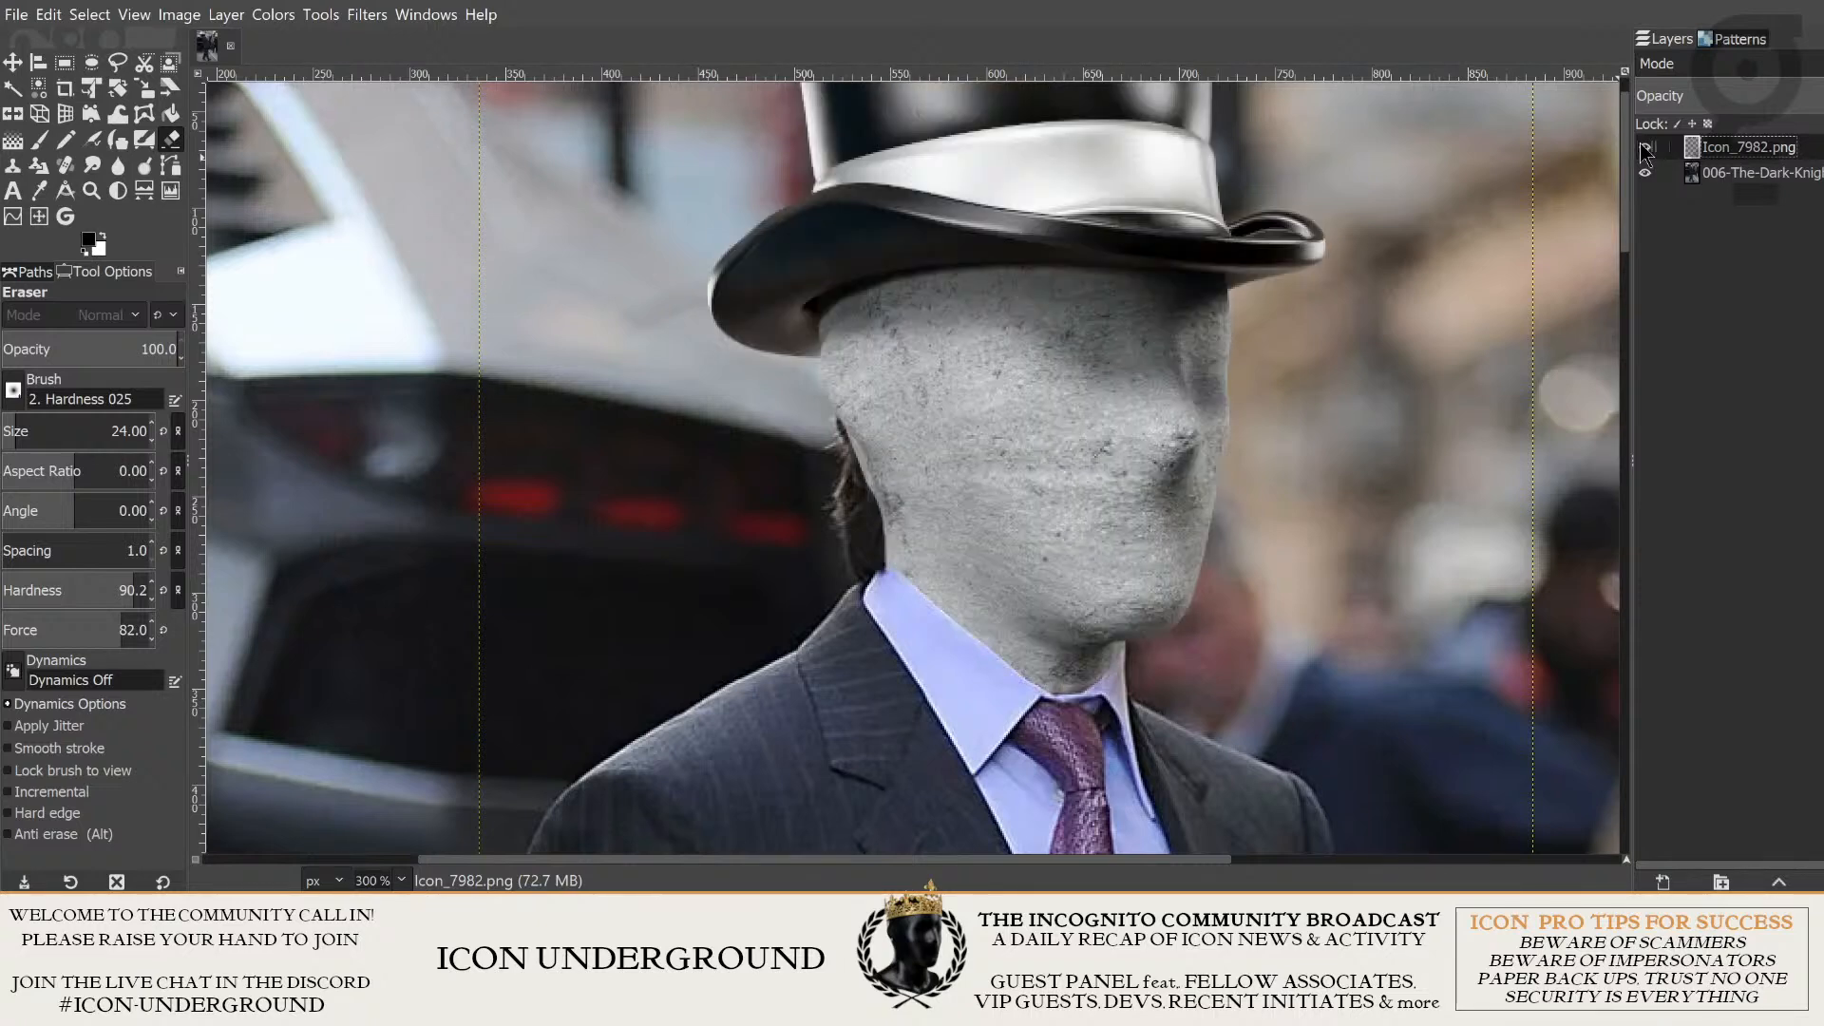
left_click(1645, 150)
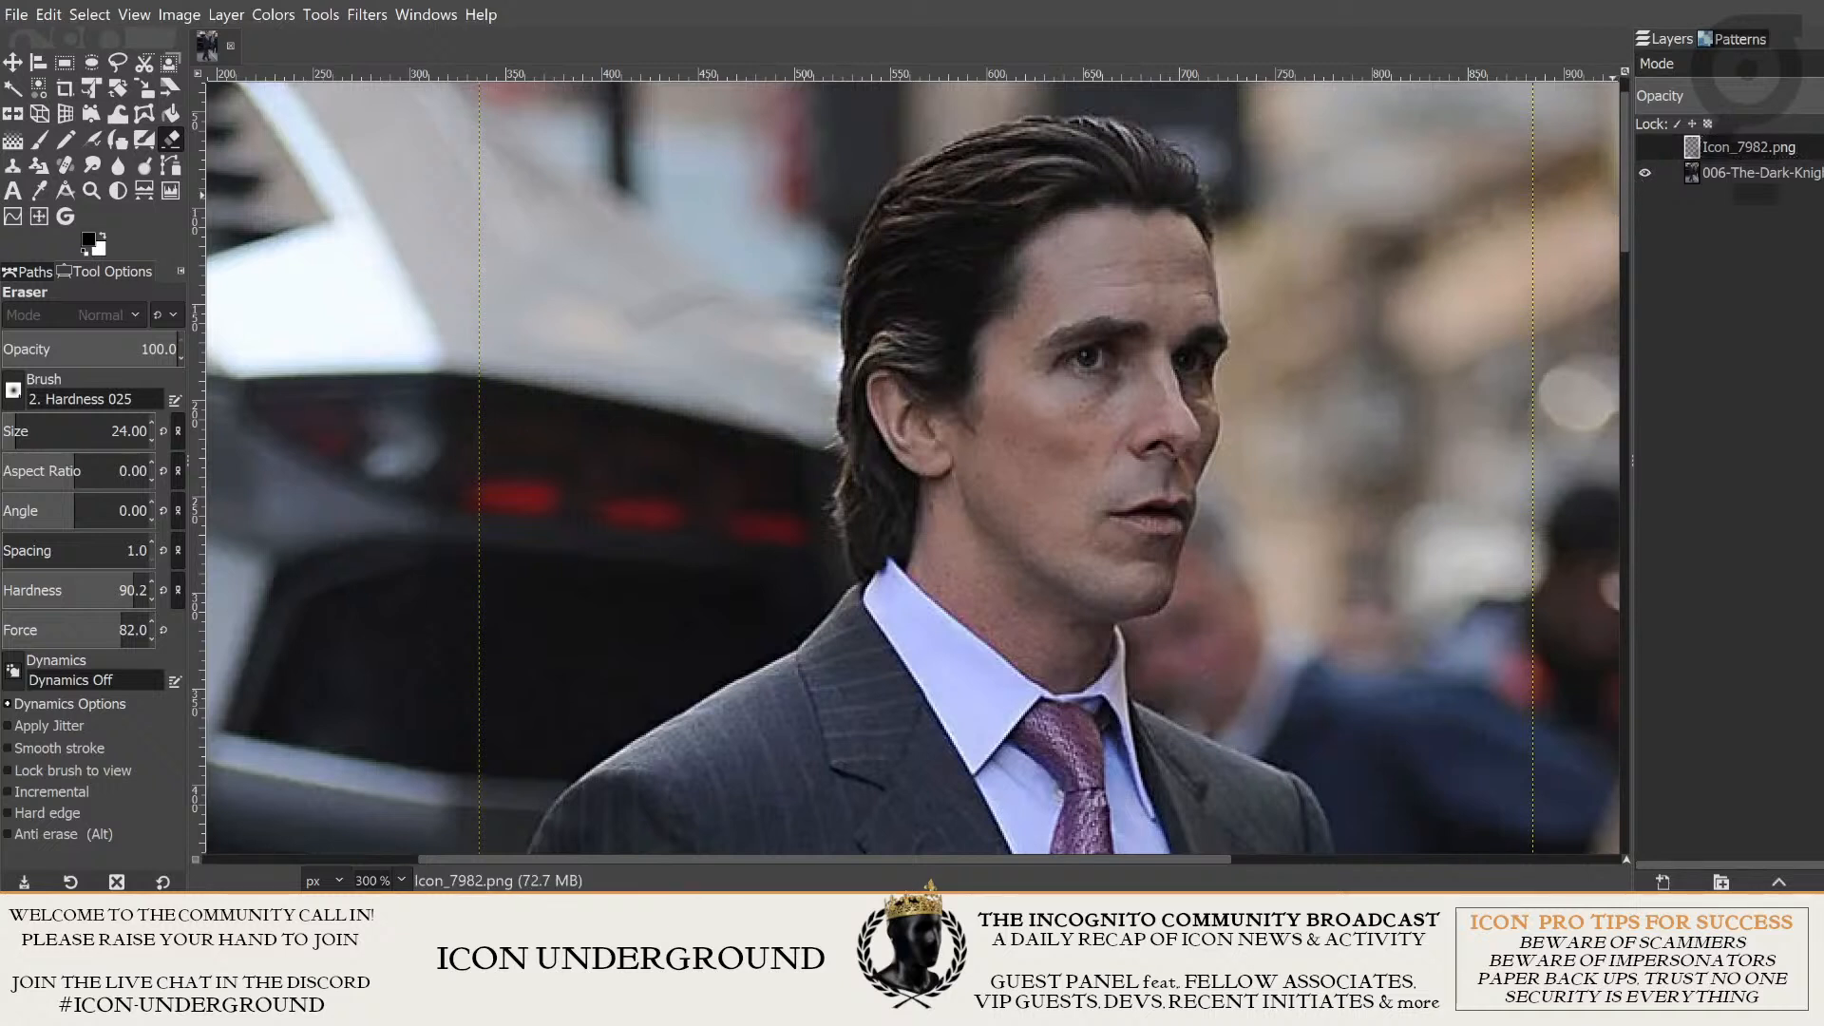
- Make the 006-The-Dark-Knight photo layer active and switch to Free Select
left_click(1749, 148)
left_click(1763, 173)
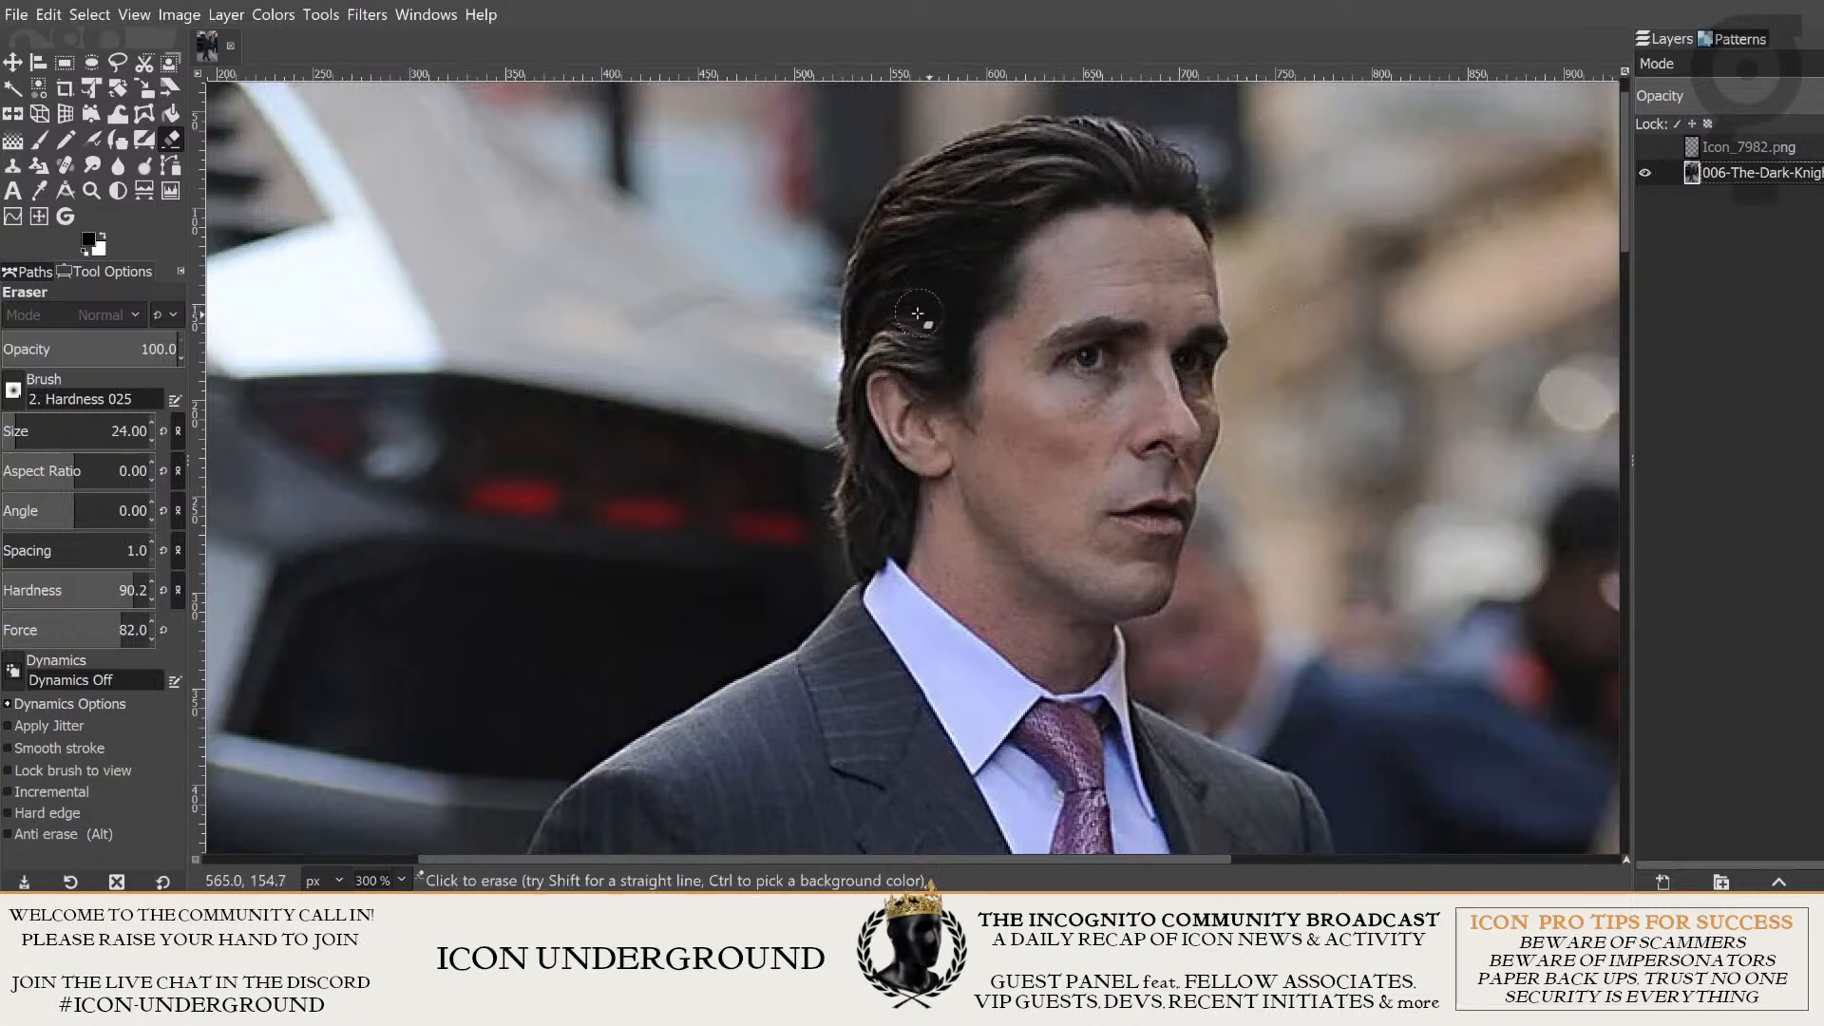
left_click(118, 63)
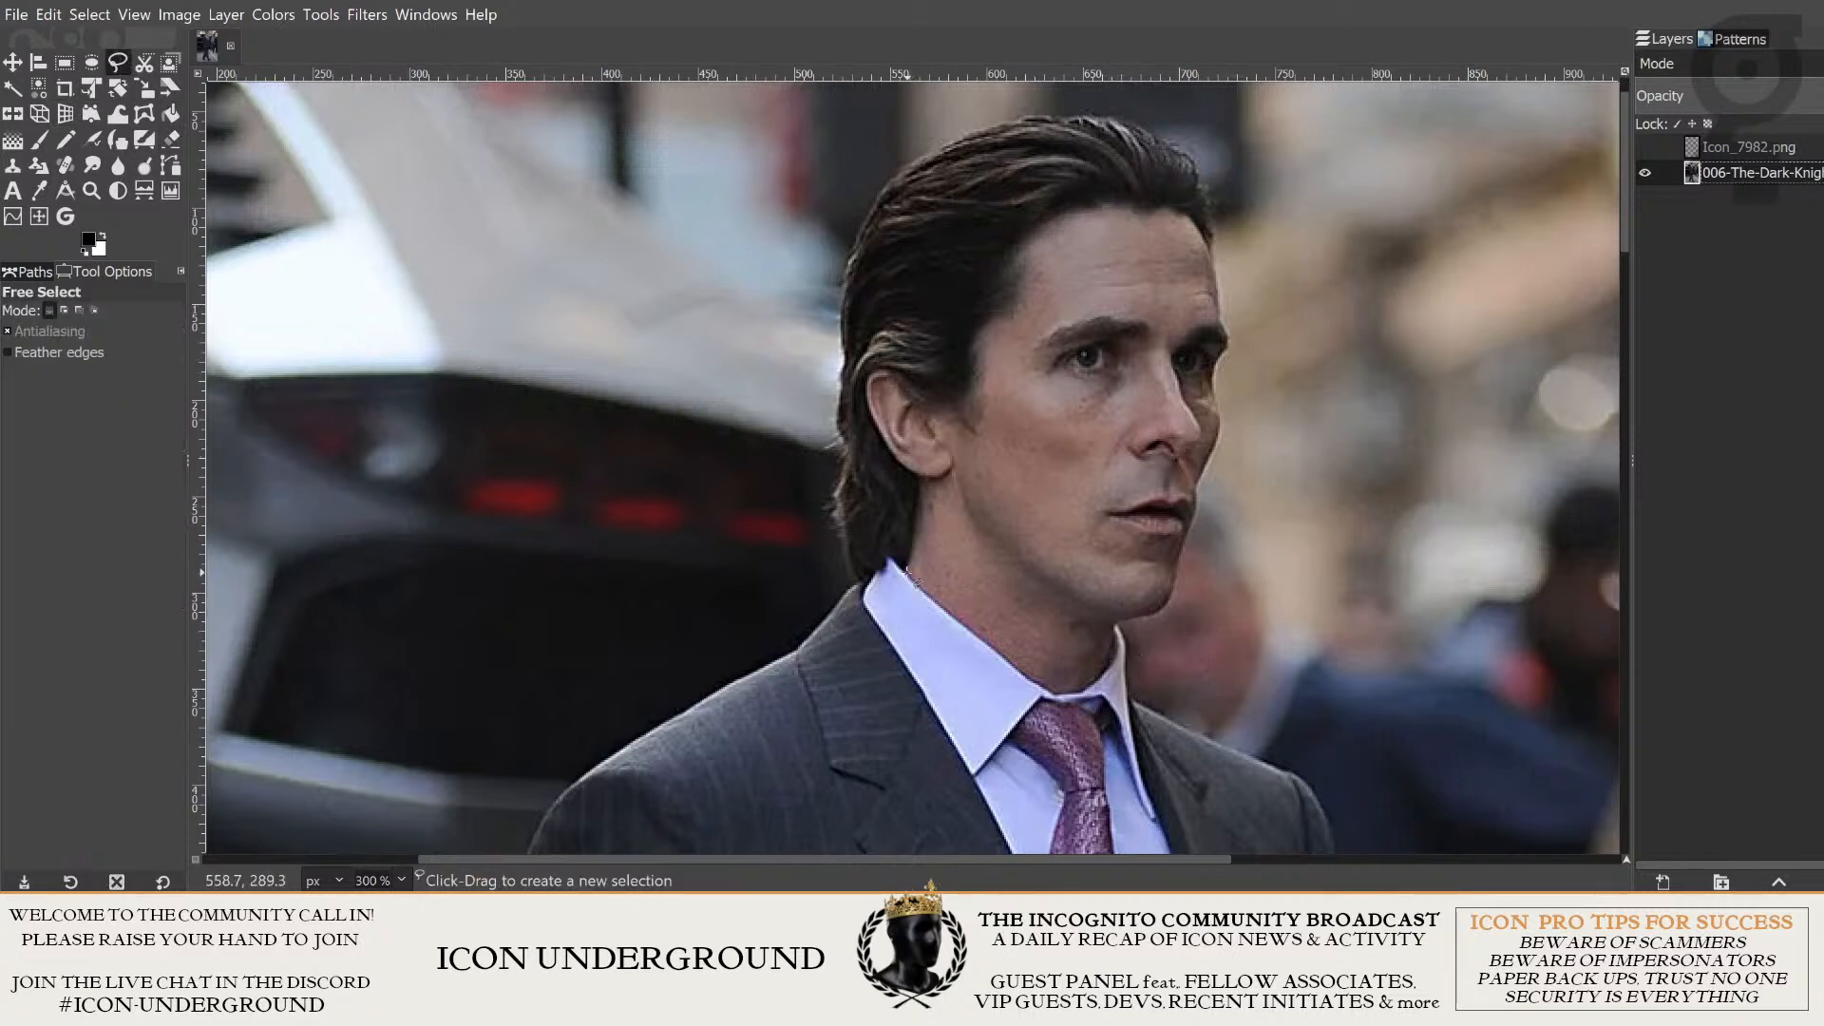
left_click(1238, 322)
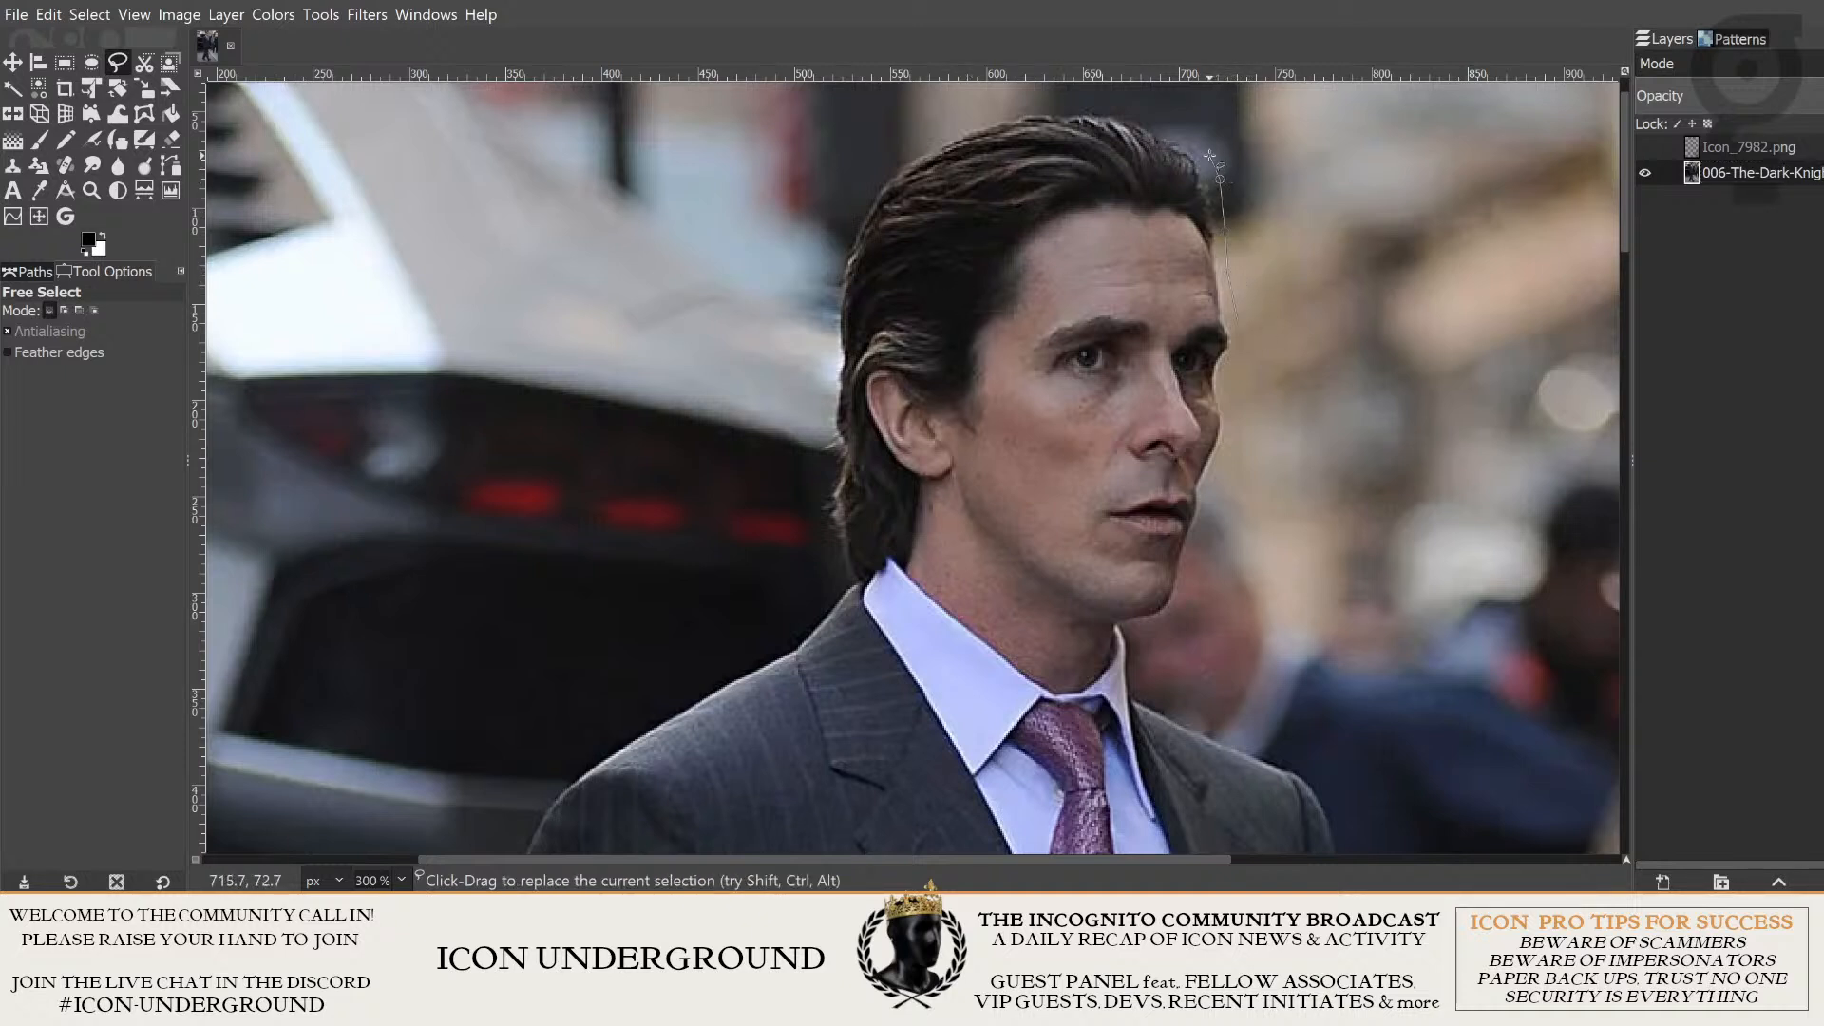
mouse_move(1210, 155)
left_mouse_down()
mouse_move(1135, 102)
mouse_move(995, 101)
left_mouse_up()
key("Escape")
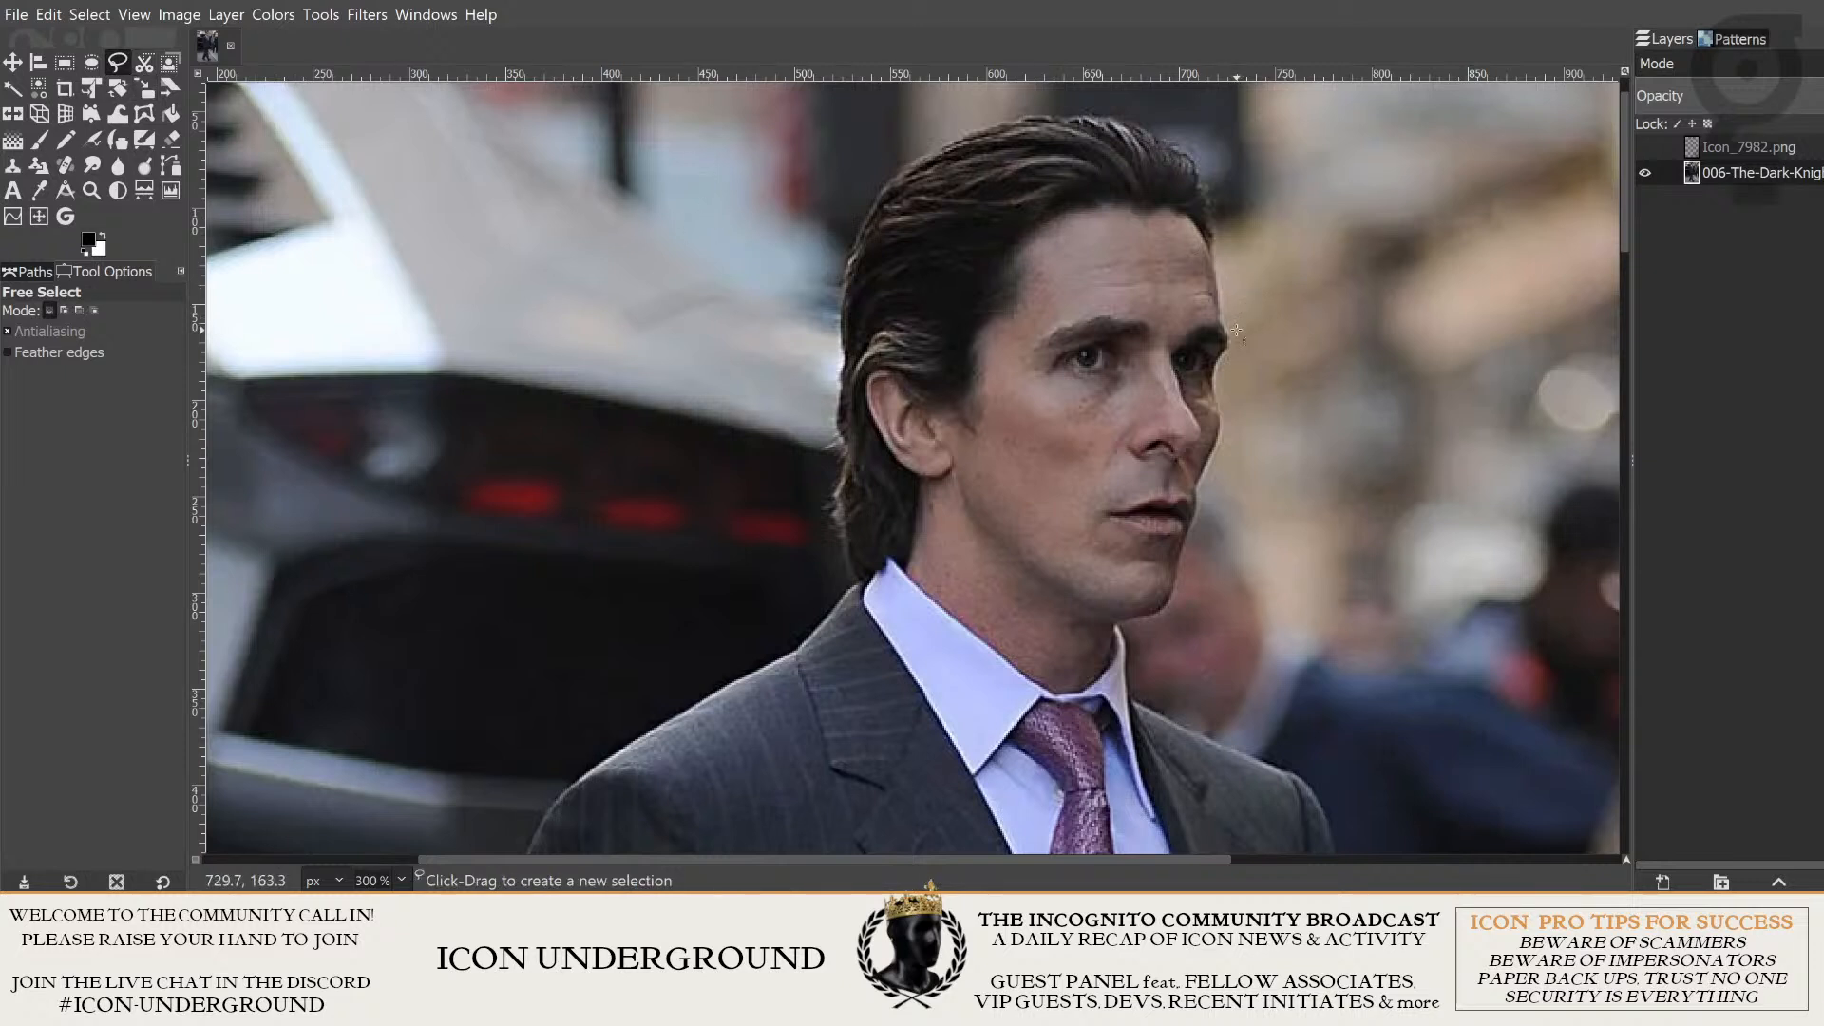
- Select the man's head with a loose freehand outline around the hair and face, following the shirt collar across the neck
mouse_move(1221, 258)
left_mouse_down()
mouse_move(1207, 154)
mouse_move(1125, 101)
left_mouse_up()
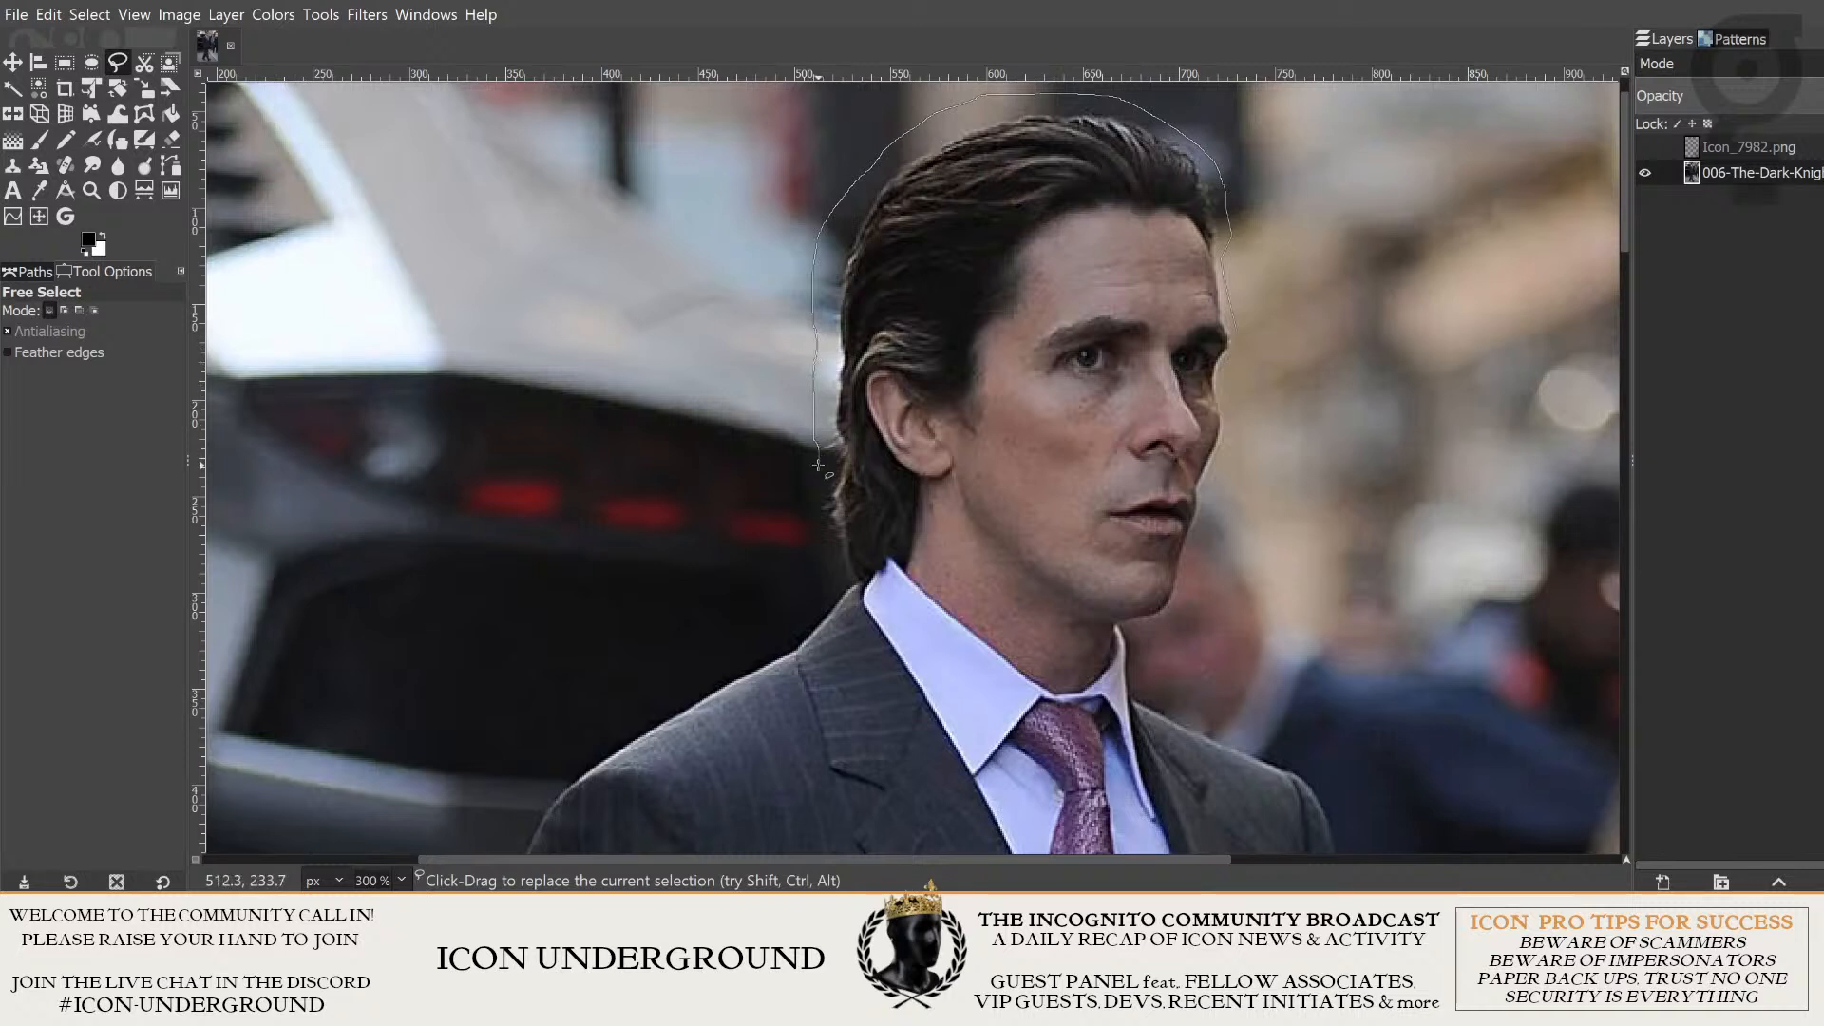
mouse_move(818, 466)
left_mouse_down()
mouse_move(810, 512)
mouse_move(840, 573)
left_mouse_up()
left_click_drag(927, 573, 967, 604)
mouse_move(1114, 635)
left_mouse_down()
mouse_move(1173, 615)
mouse_move(1187, 579)
left_mouse_up()
key("Return")
left_click_drag(1326, 401, 1304, 441)
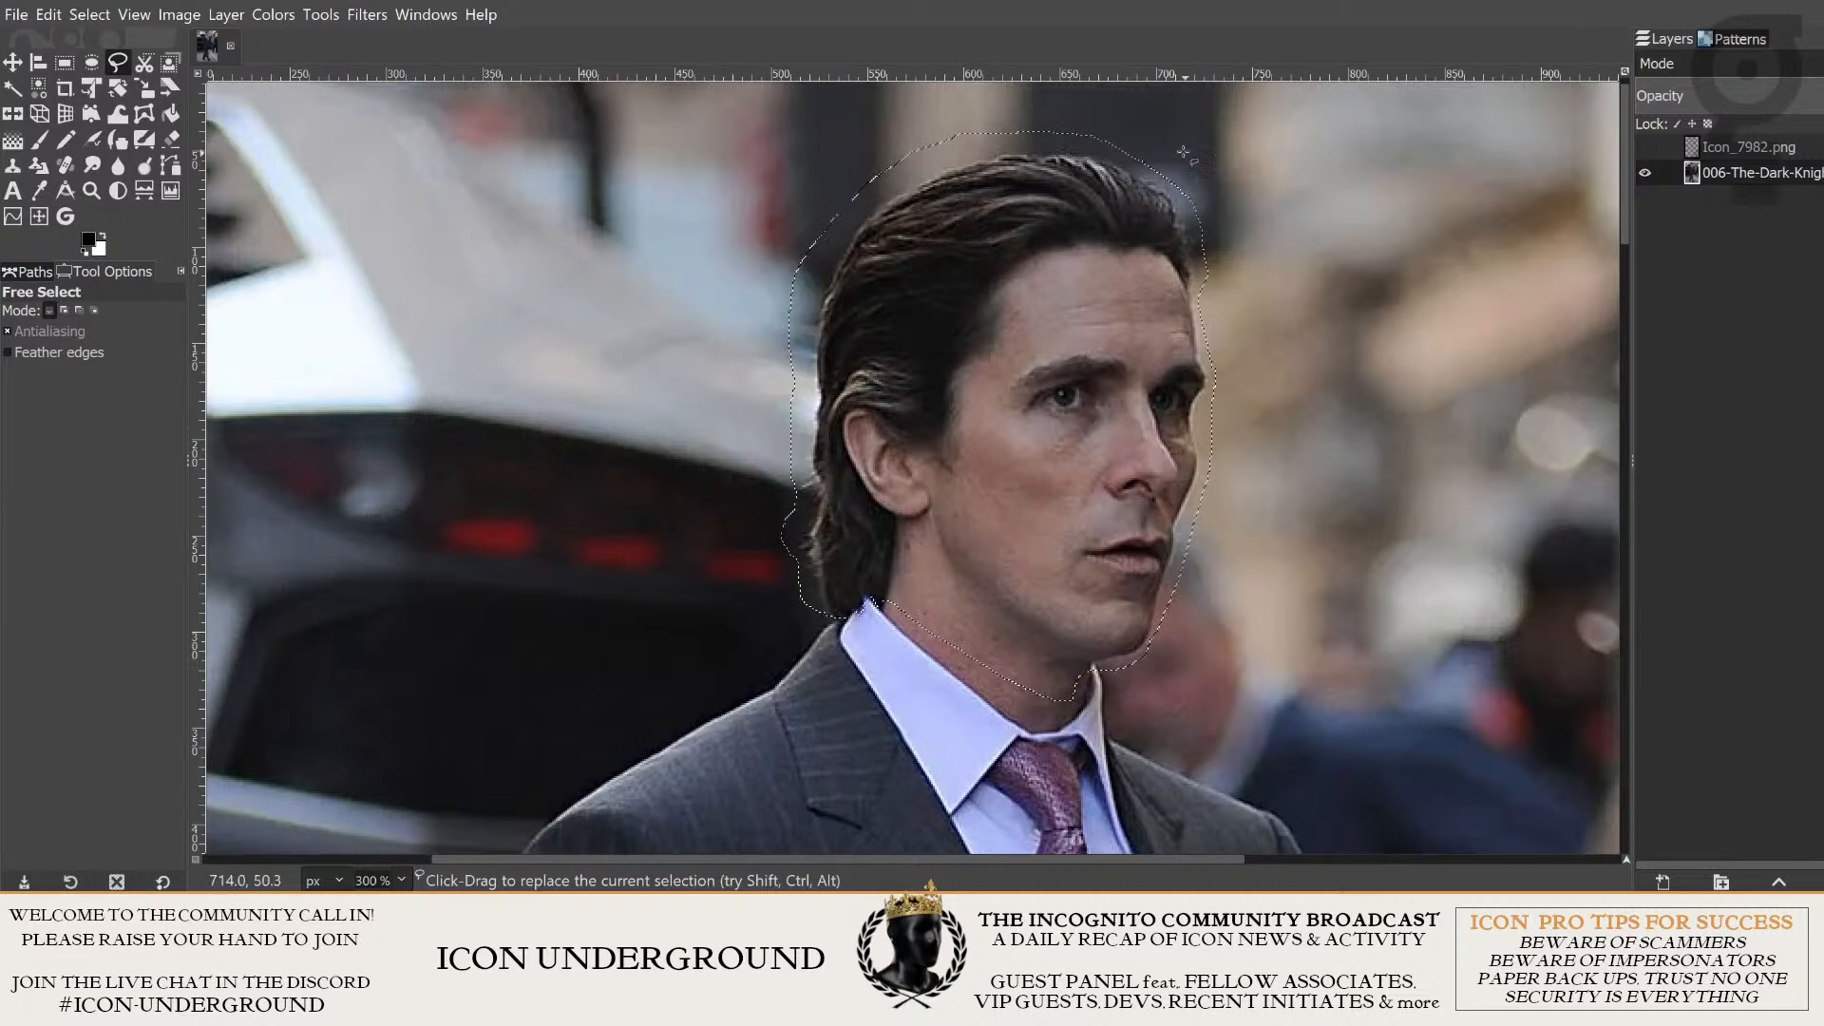
- Examine the selection outline around the head, flicking the photo layer off and on to check it
scroll(1249, 319, "up", 1)
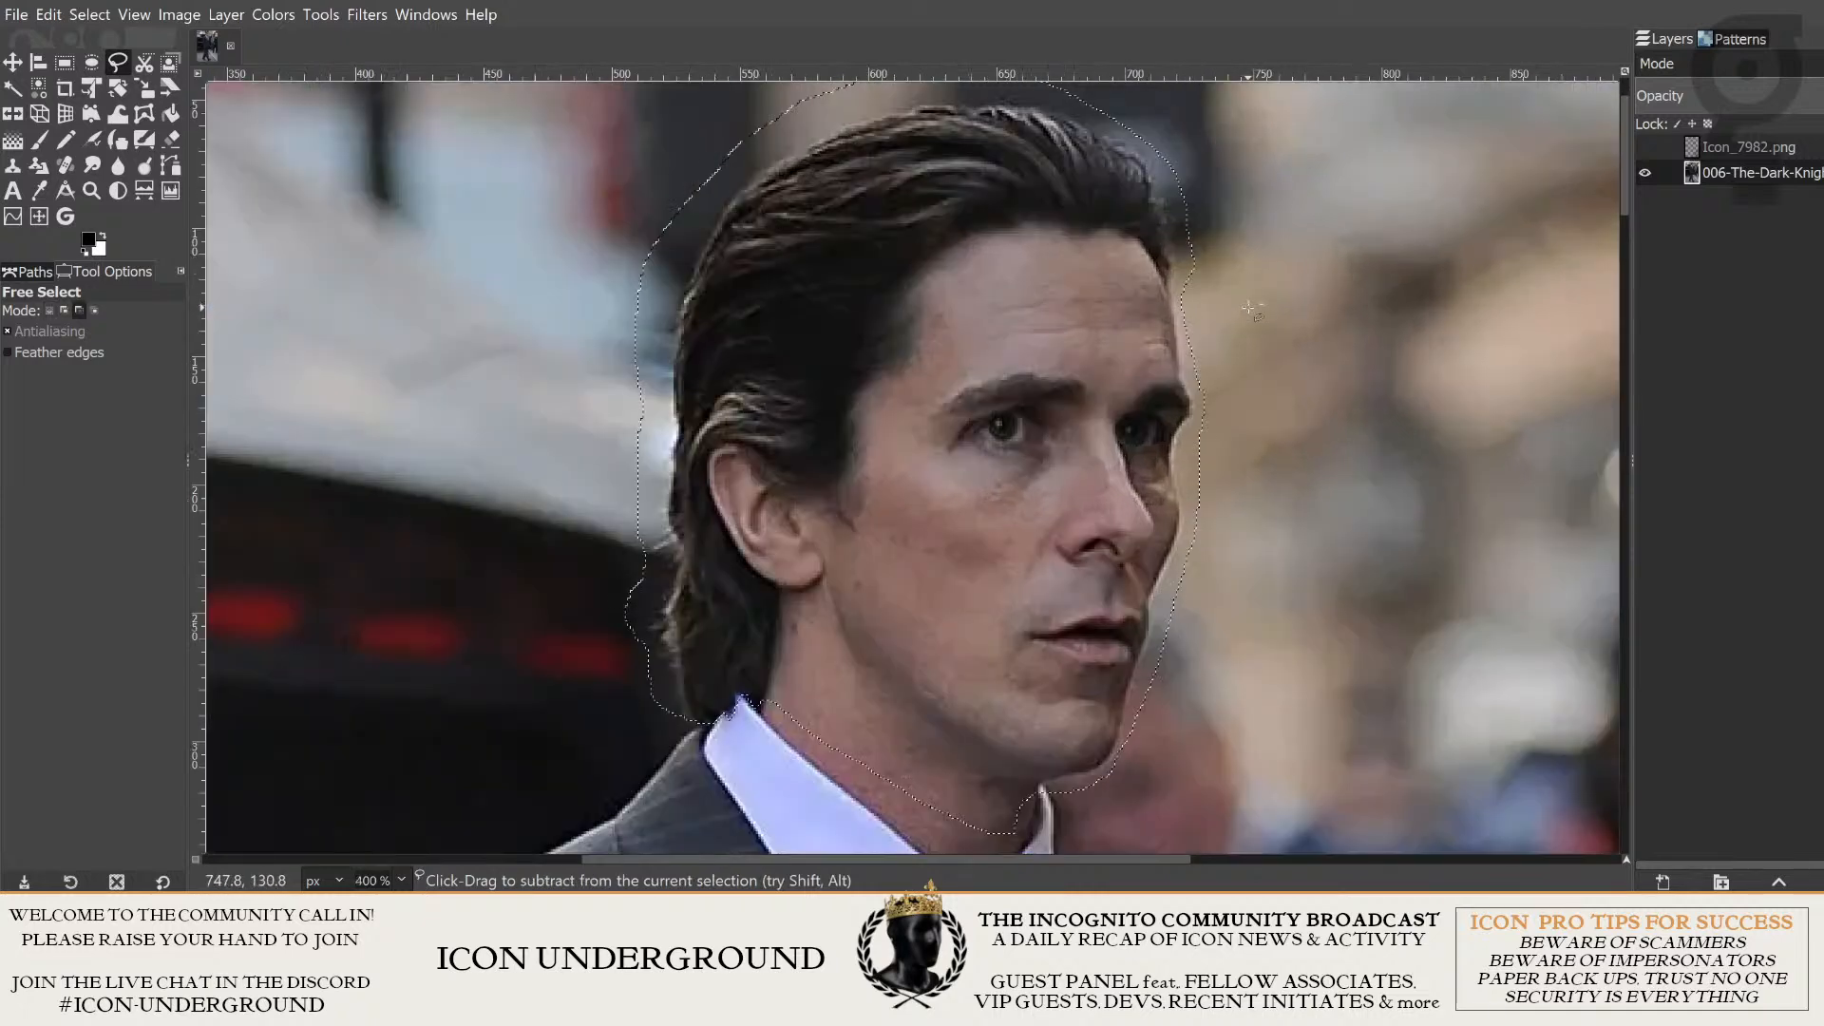
left_click_drag(1271, 278, 1300, 360)
scroll(1315, 542, "down", 2)
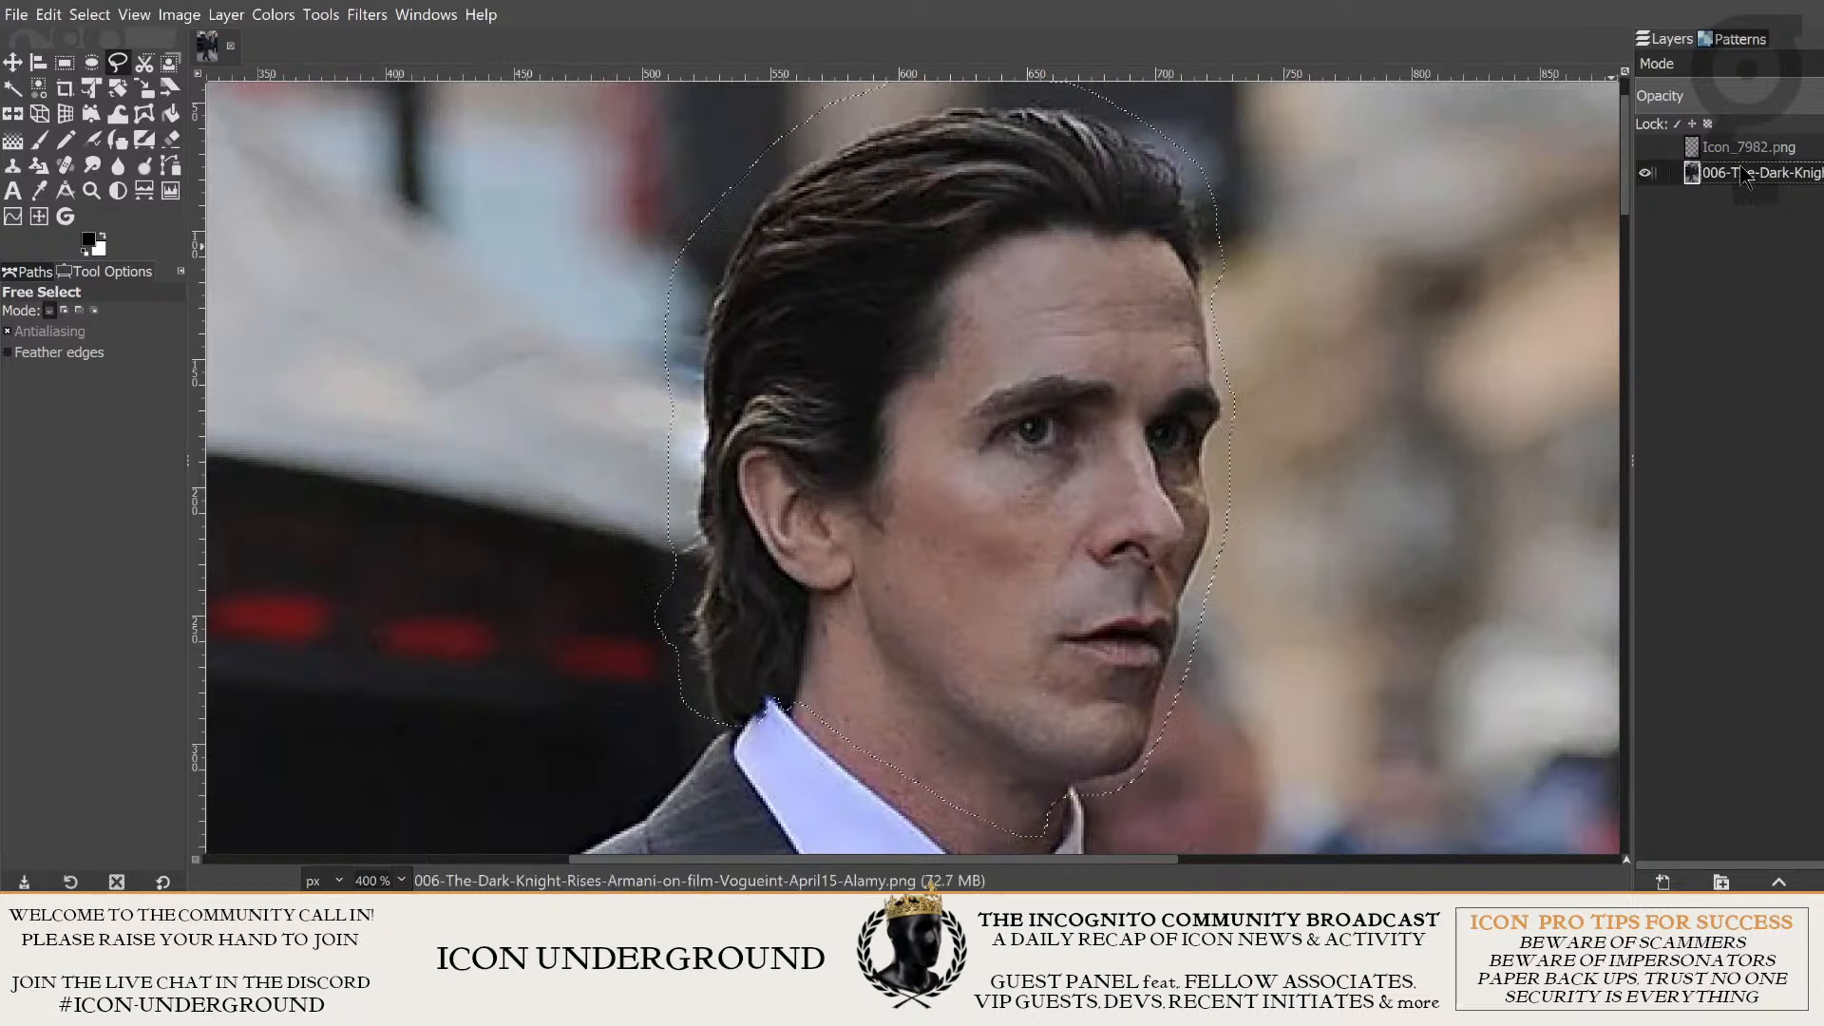
left_click(1646, 174)
left_click(1645, 174)
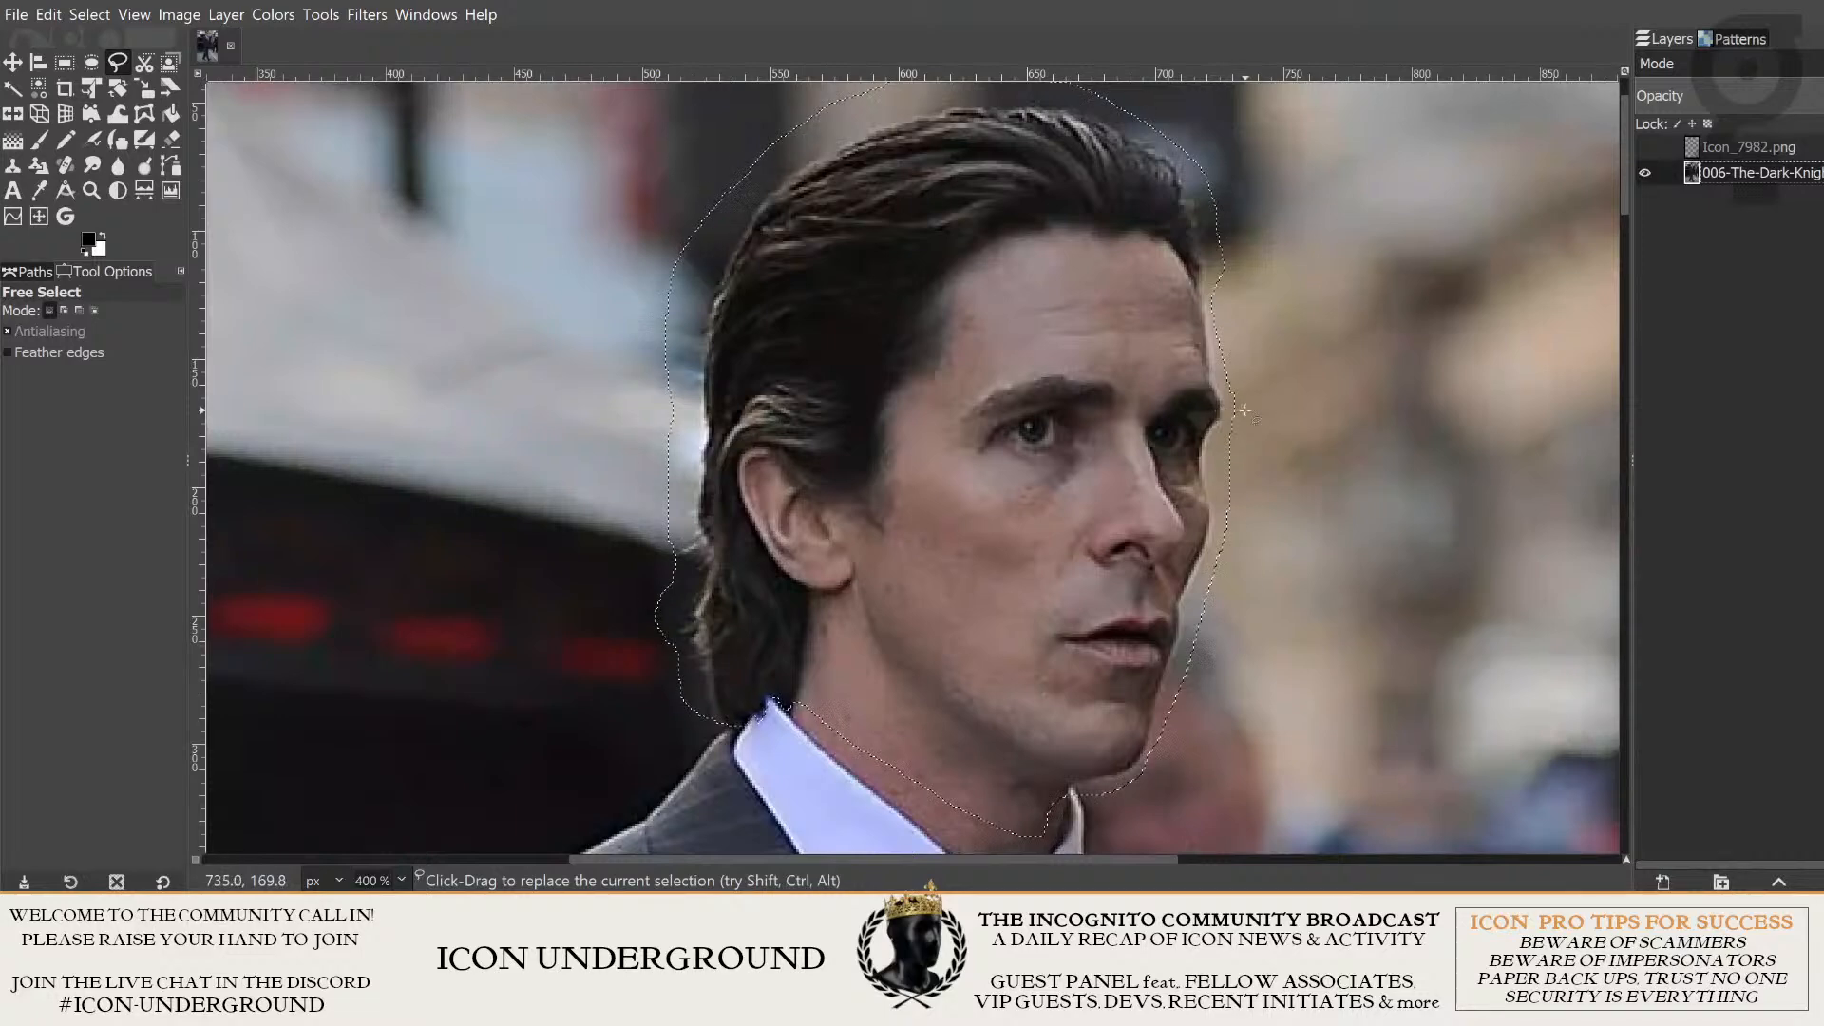
scroll(1261, 409, "down", 1)
scroll(1261, 410, "up", 1)
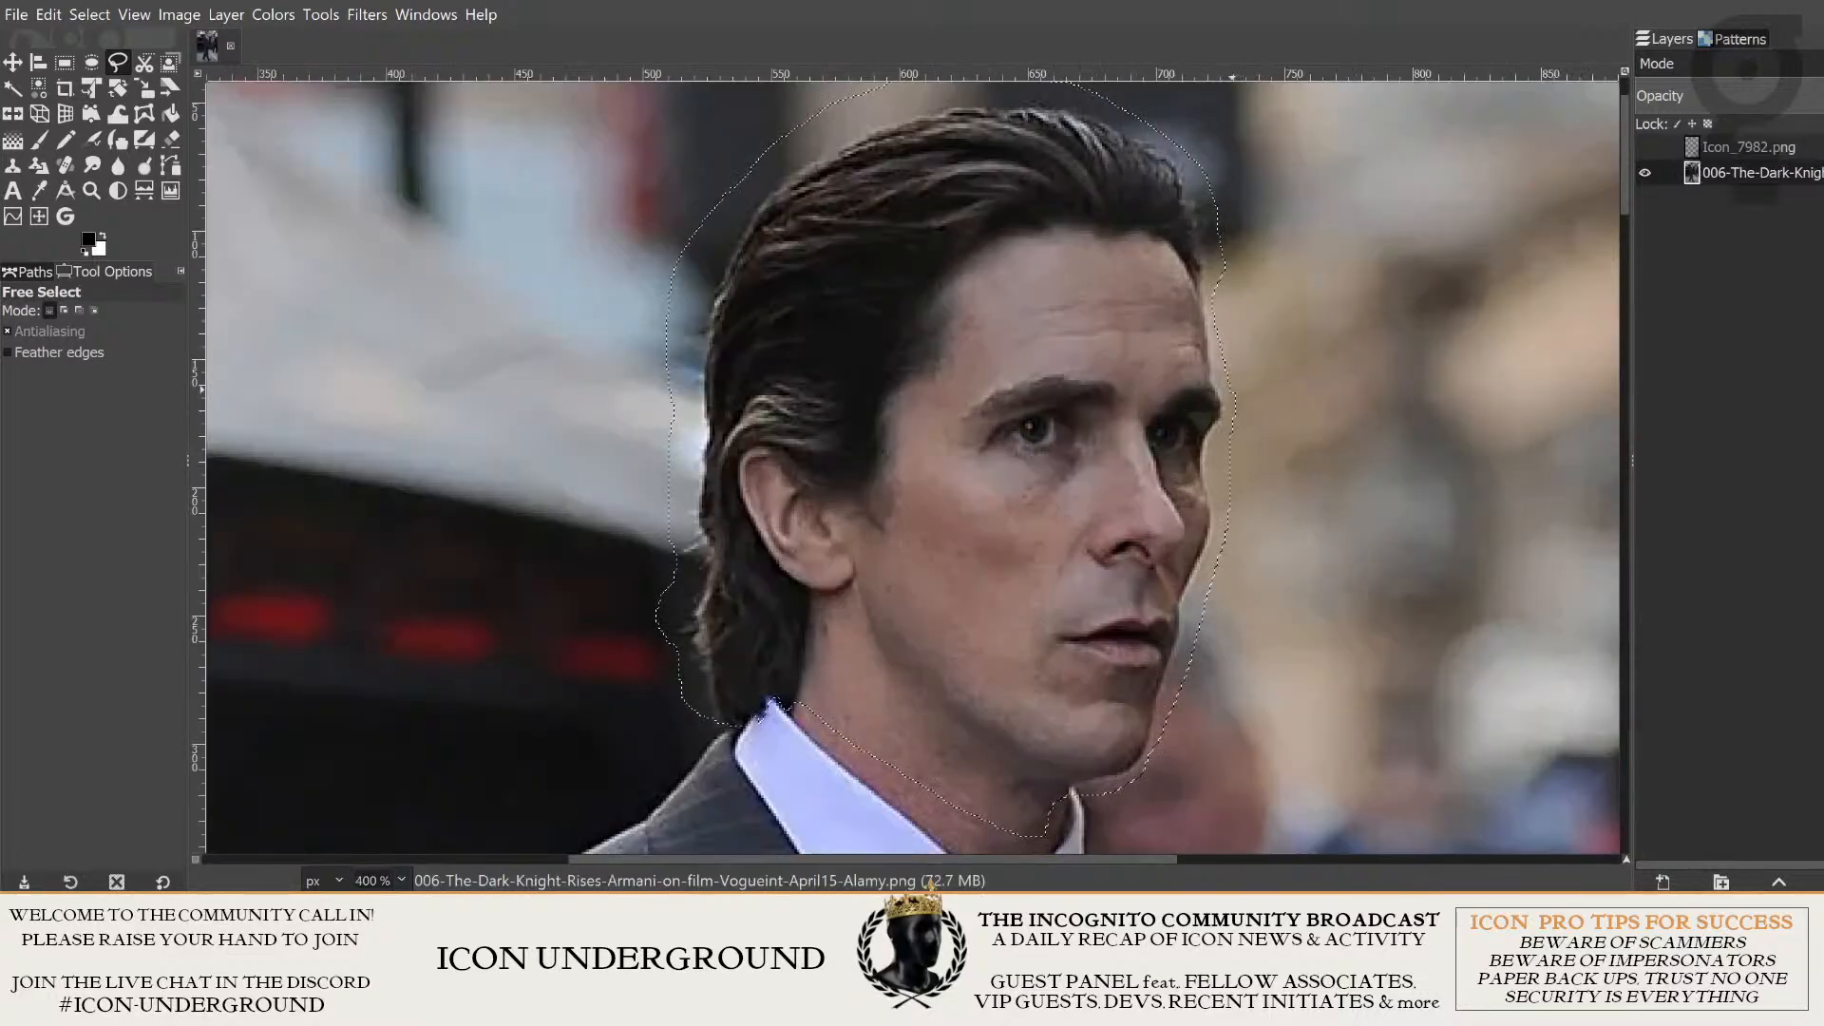
scroll(634, 237, "down", 2)
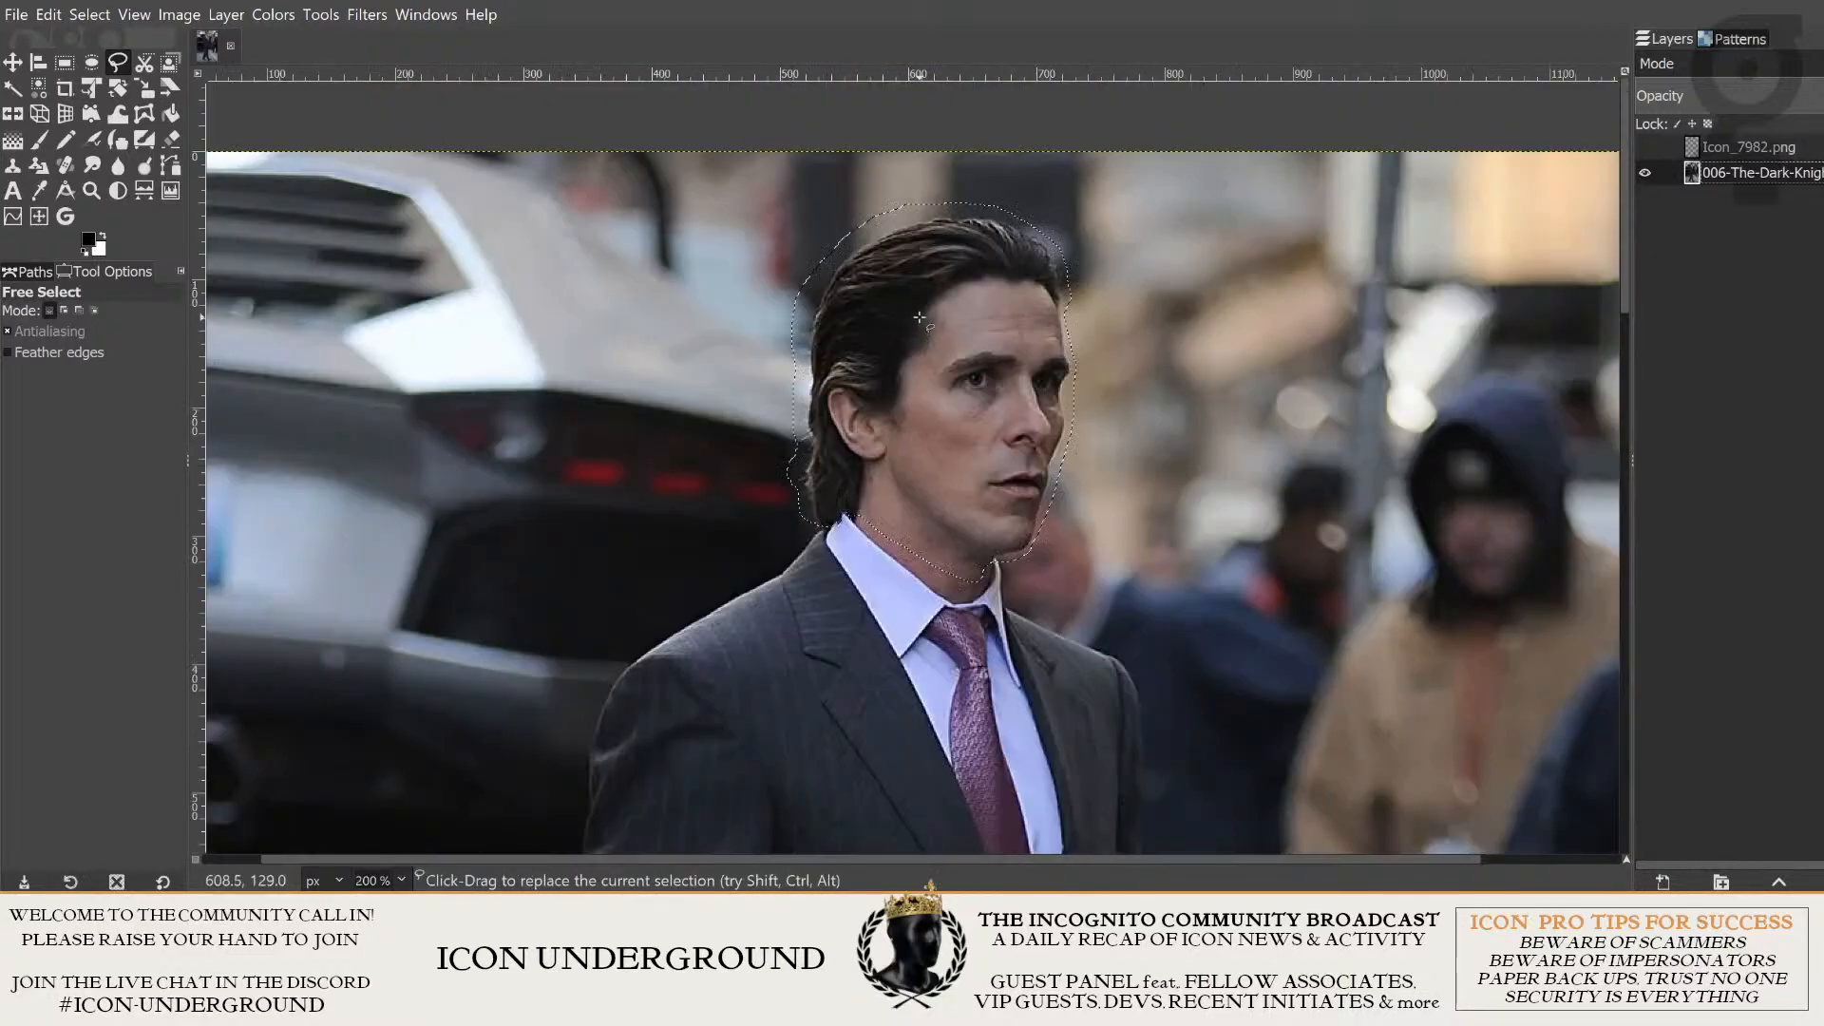
scroll(634, 237, "up", 1)
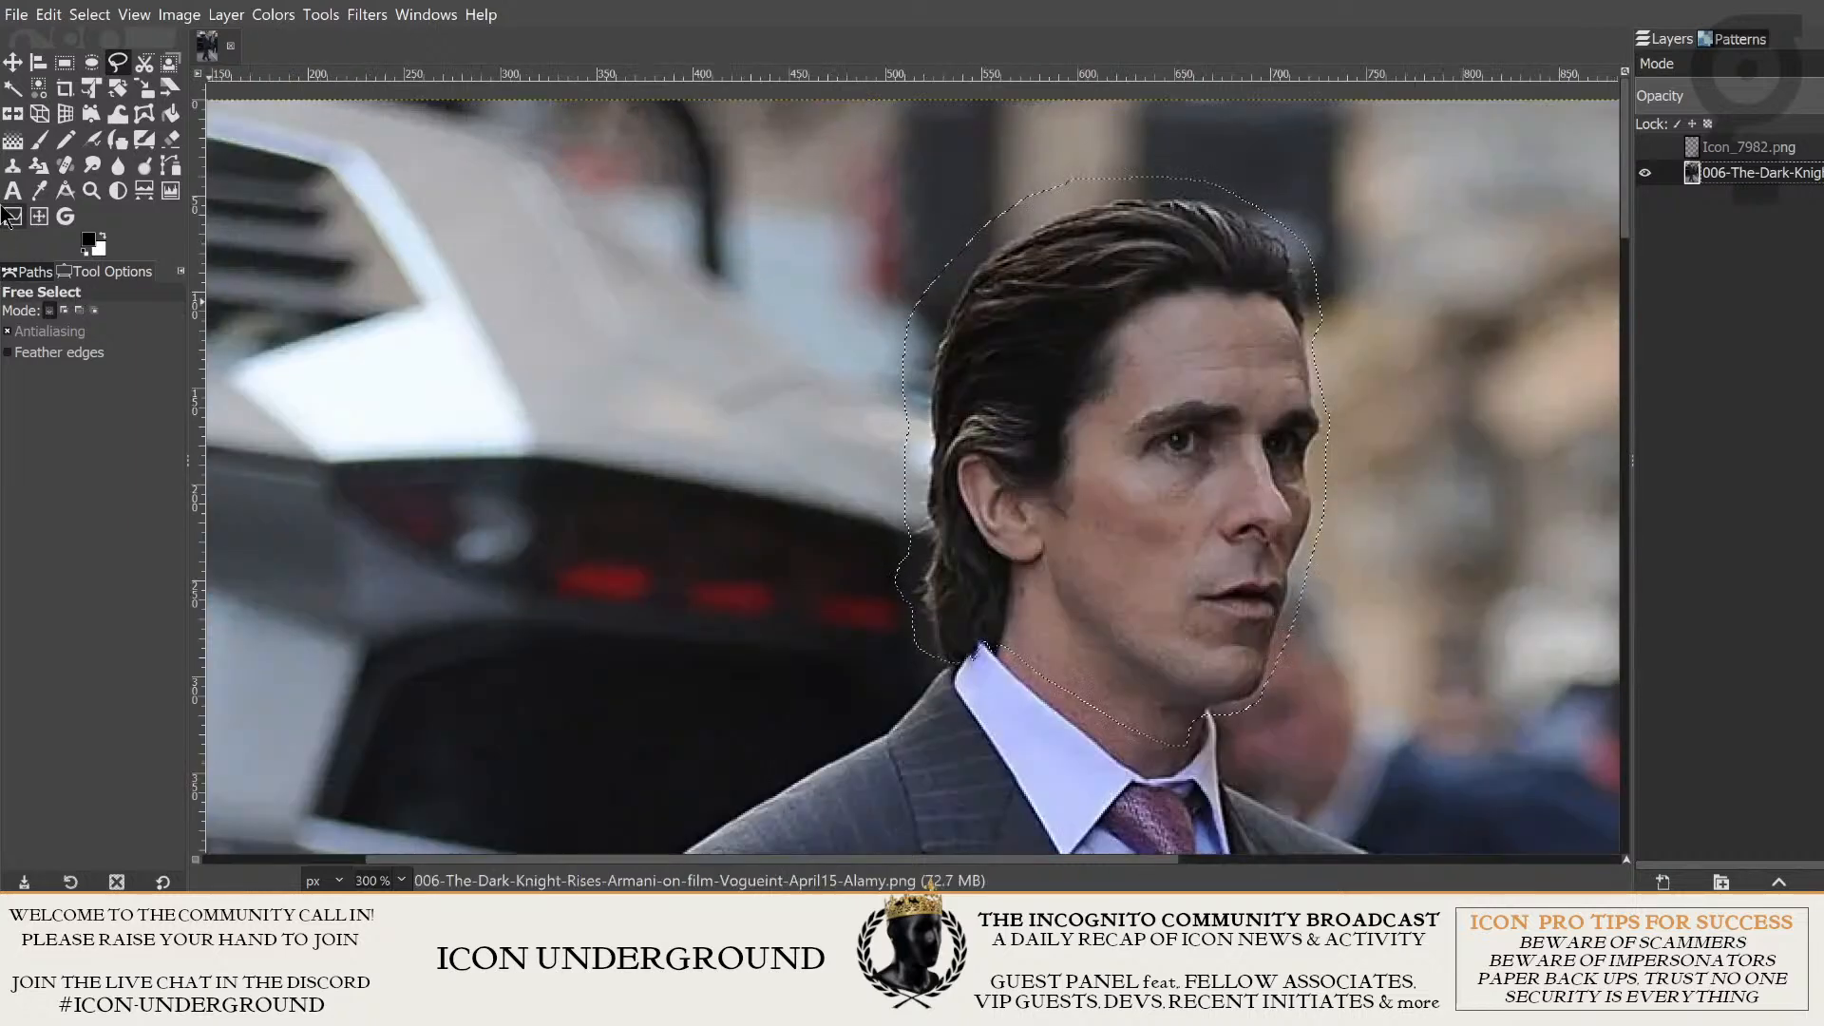
- Try cloning the blurred street background over the selected head with the Clone brush enlarged to 90, and undo the strokes
left_click(14, 170)
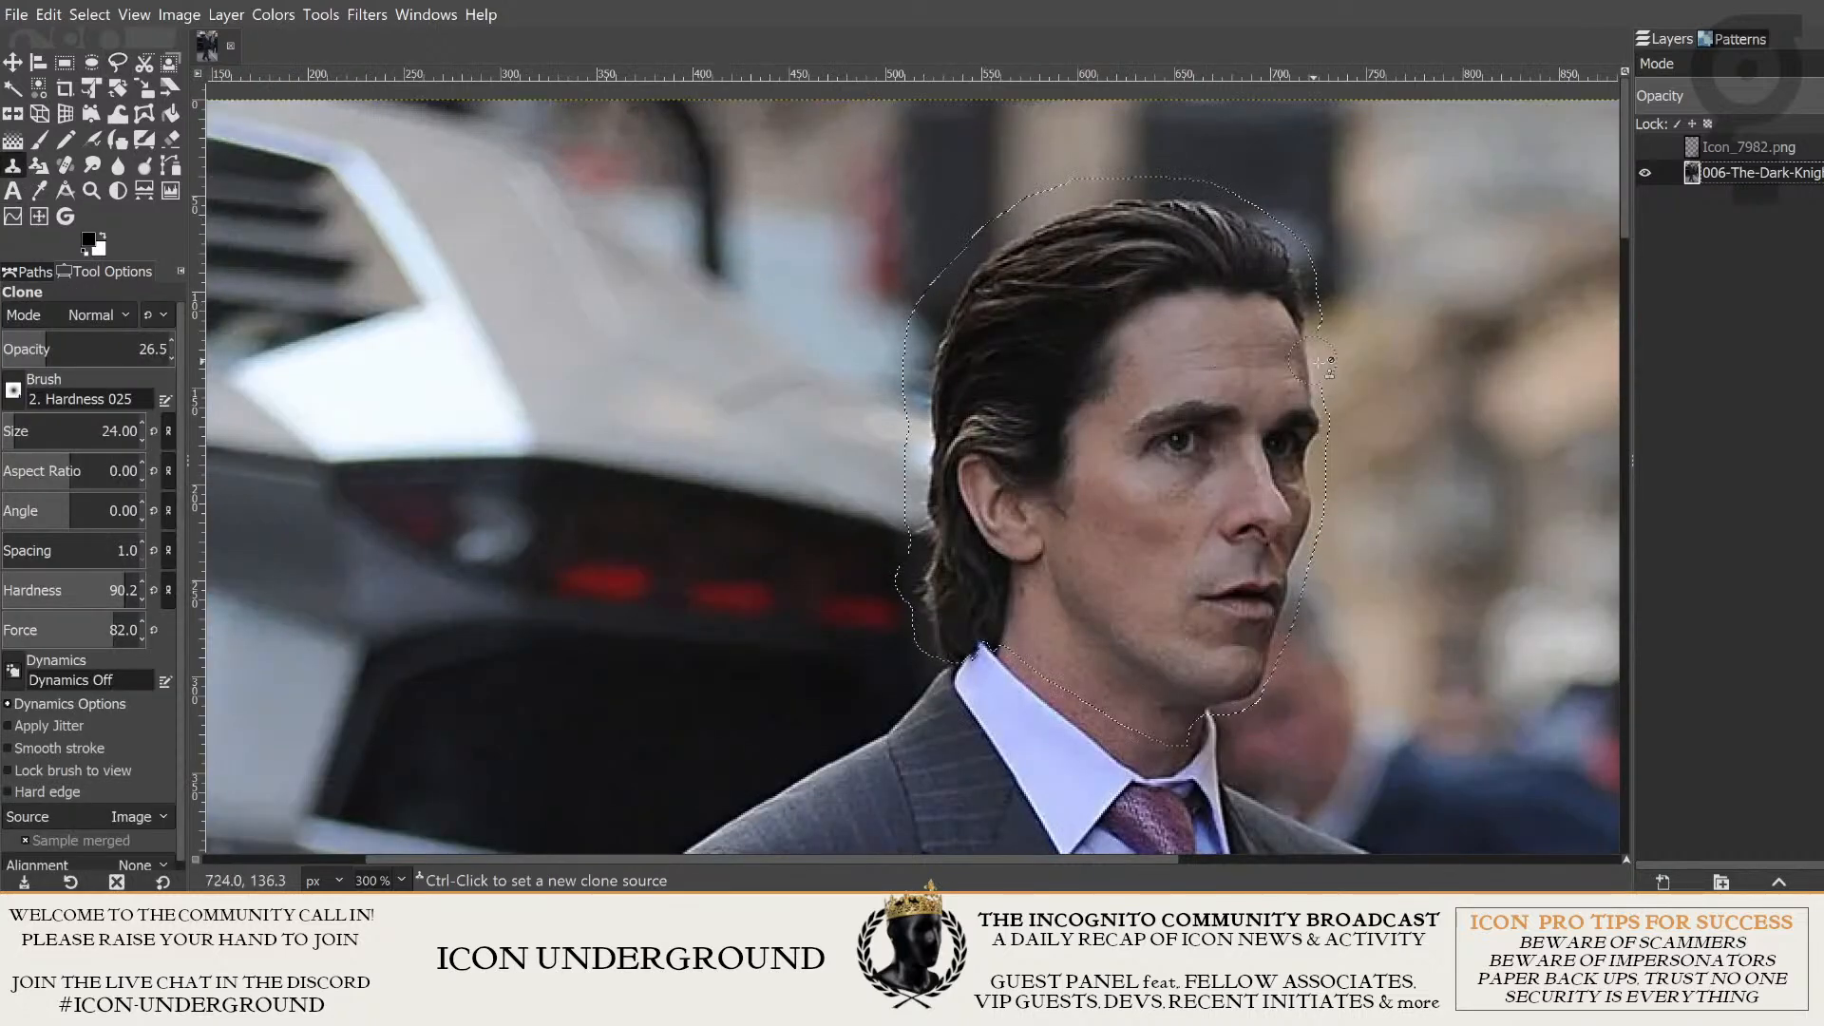
left_click_drag(1369, 364, 1155, 334)
key("bracketright")
key("bracketright")
key("bracketright")
key("bracketright")
key("bracketright")
key("bracketright")
key("bracketright")
key("bracketright")
key("bracketright")
key("bracketright")
key("bracketright")
key("bracketright")
key("bracketright")
key("bracketright")
key("bracketright")
key("bracketright")
key("bracketright")
key("bracketright")
key("bracketright")
key("bracketright")
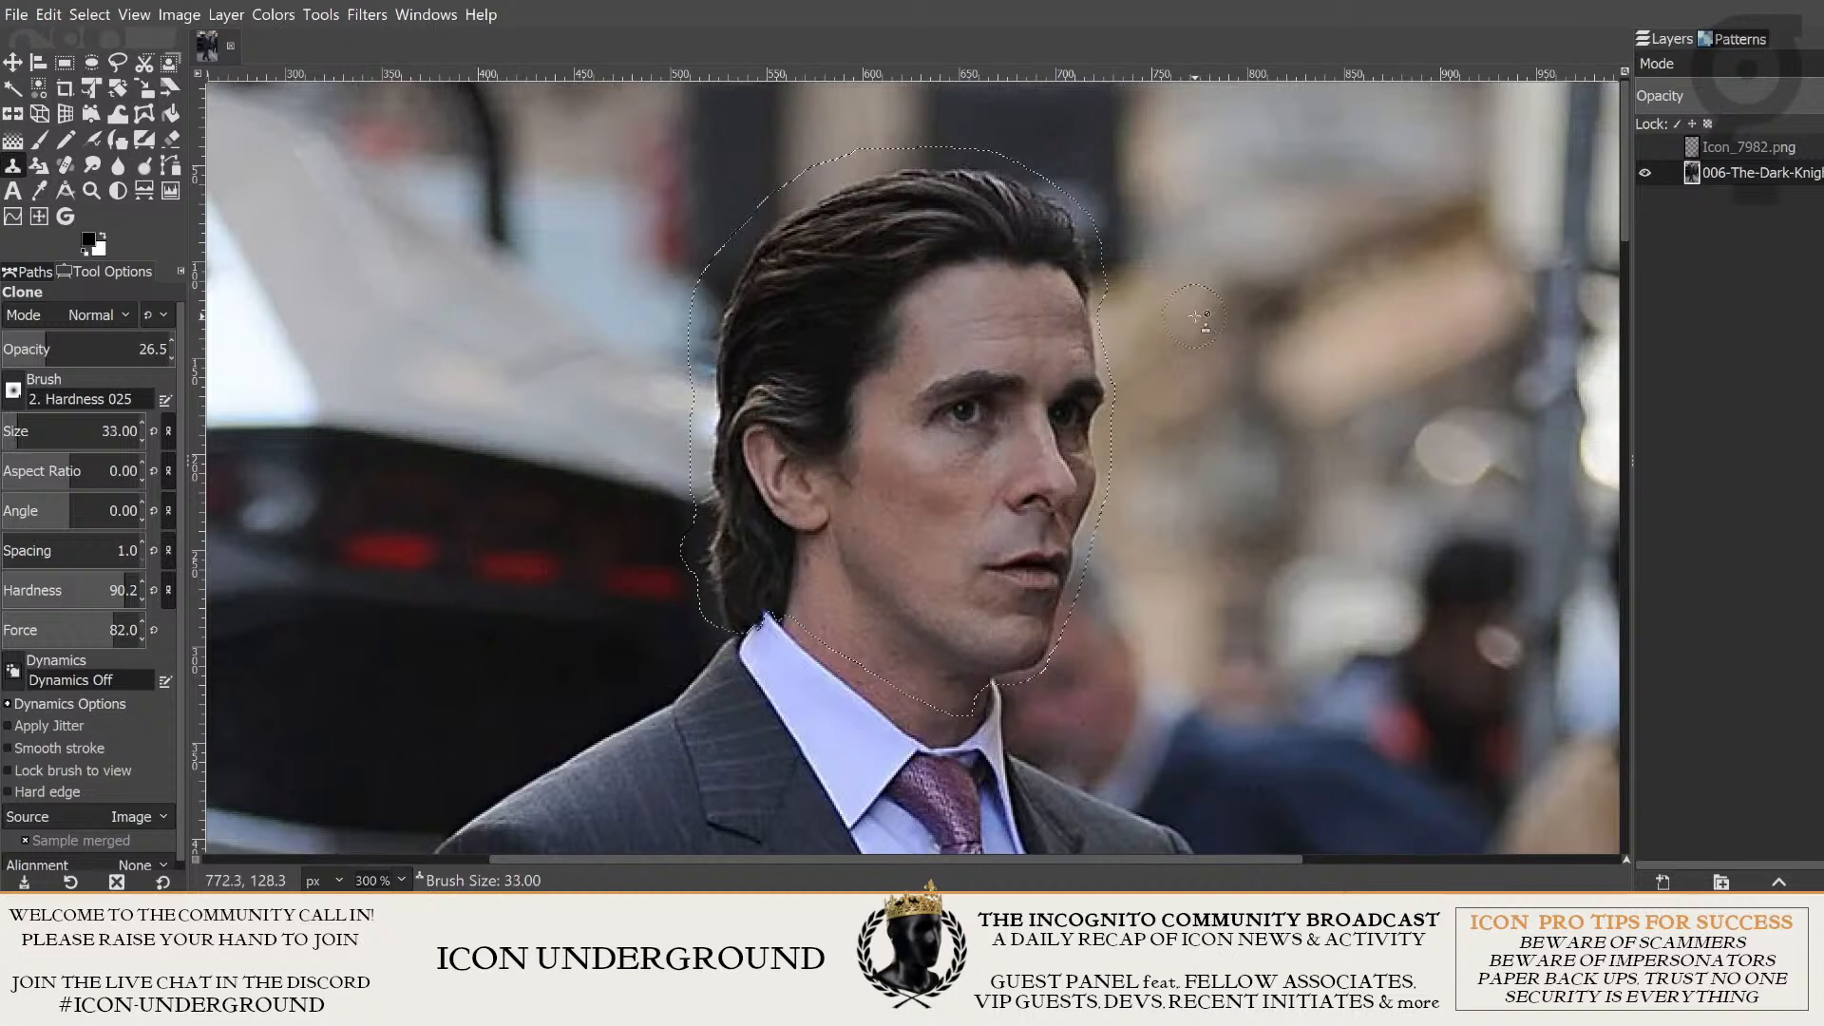
key("bracketright")
key("bracketright")
key("bracketright")
key("bracketright")
key("bracketright")
key("bracketright")
key("bracketright")
key("bracketright")
key("bracketright")
key("bracketright")
key("bracketright")
key("bracketright")
key("bracketright")
key("bracketright")
key("bracketright")
key("bracketright")
key("bracketright")
key("bracketright")
key("bracketright")
key("bracketright")
left_click(1350, 261, "ctrl")
mouse_move(1031, 287)
left_mouse_down()
mouse_move(937, 302)
mouse_move(833, 378)
mouse_move(961, 483)
mouse_move(806, 372)
left_mouse_up()
key("ctrl+z")
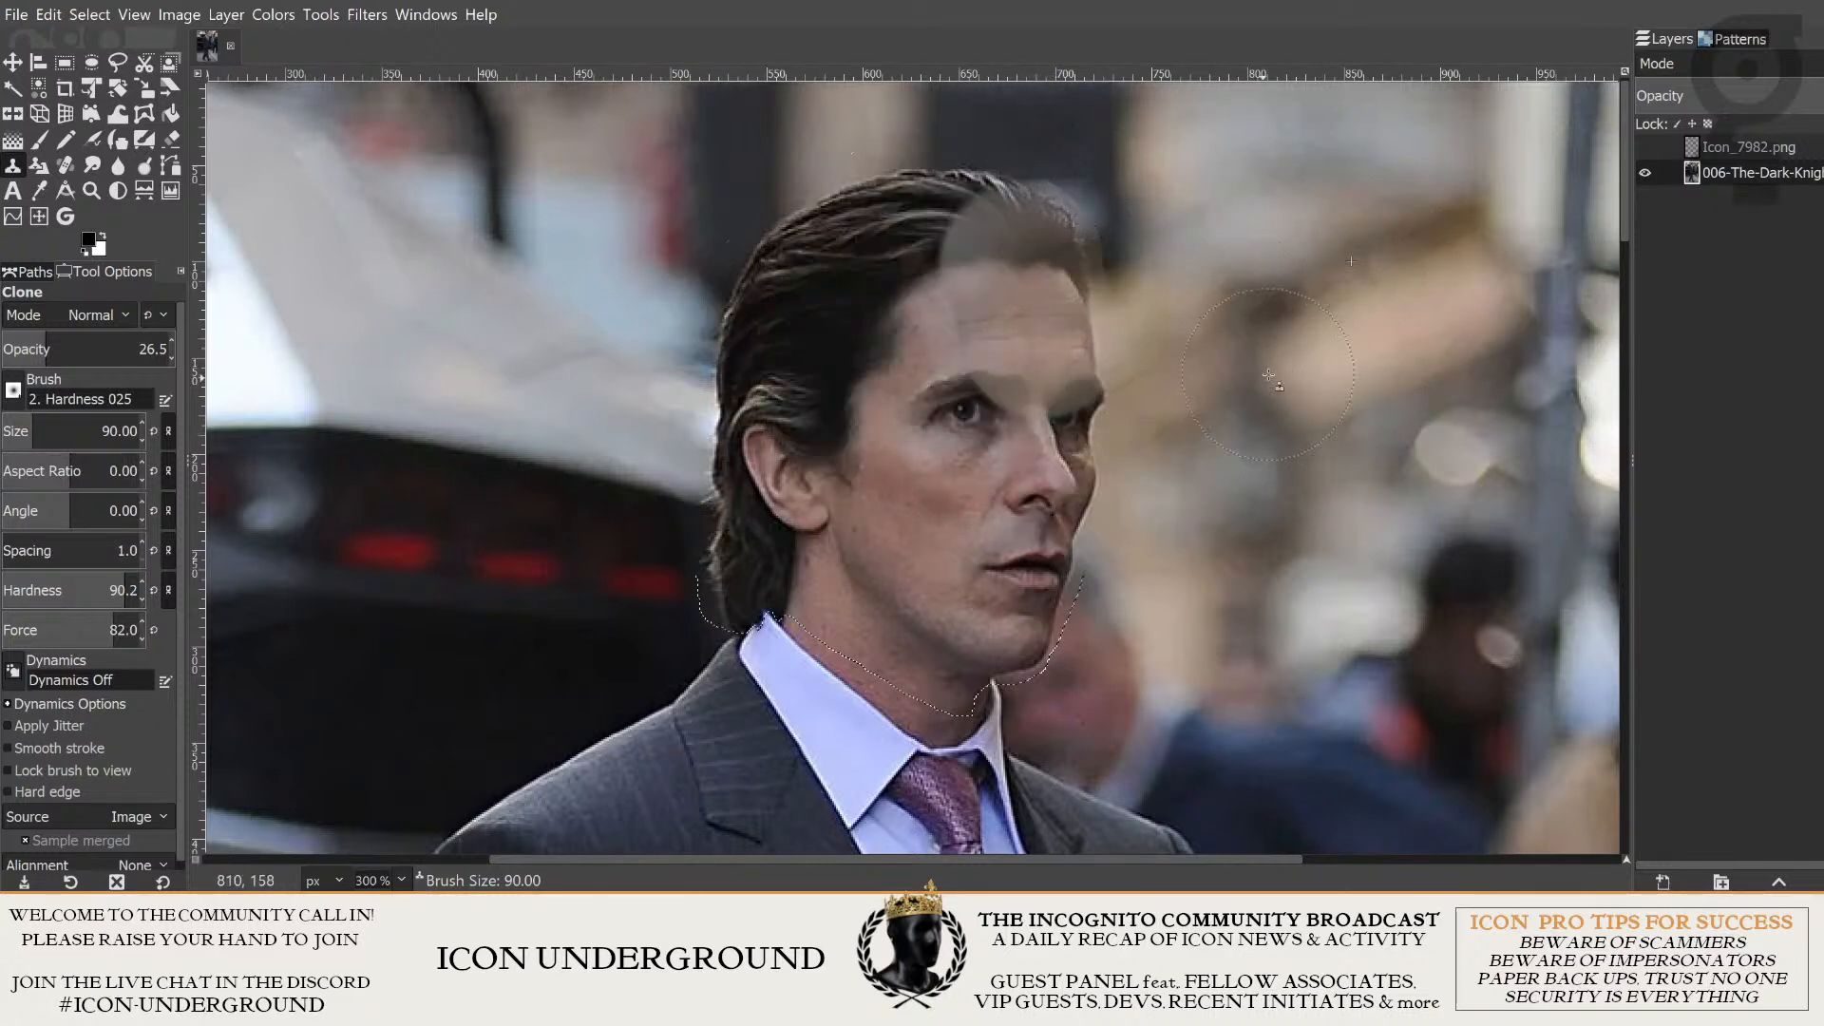
key("ctrl+z")
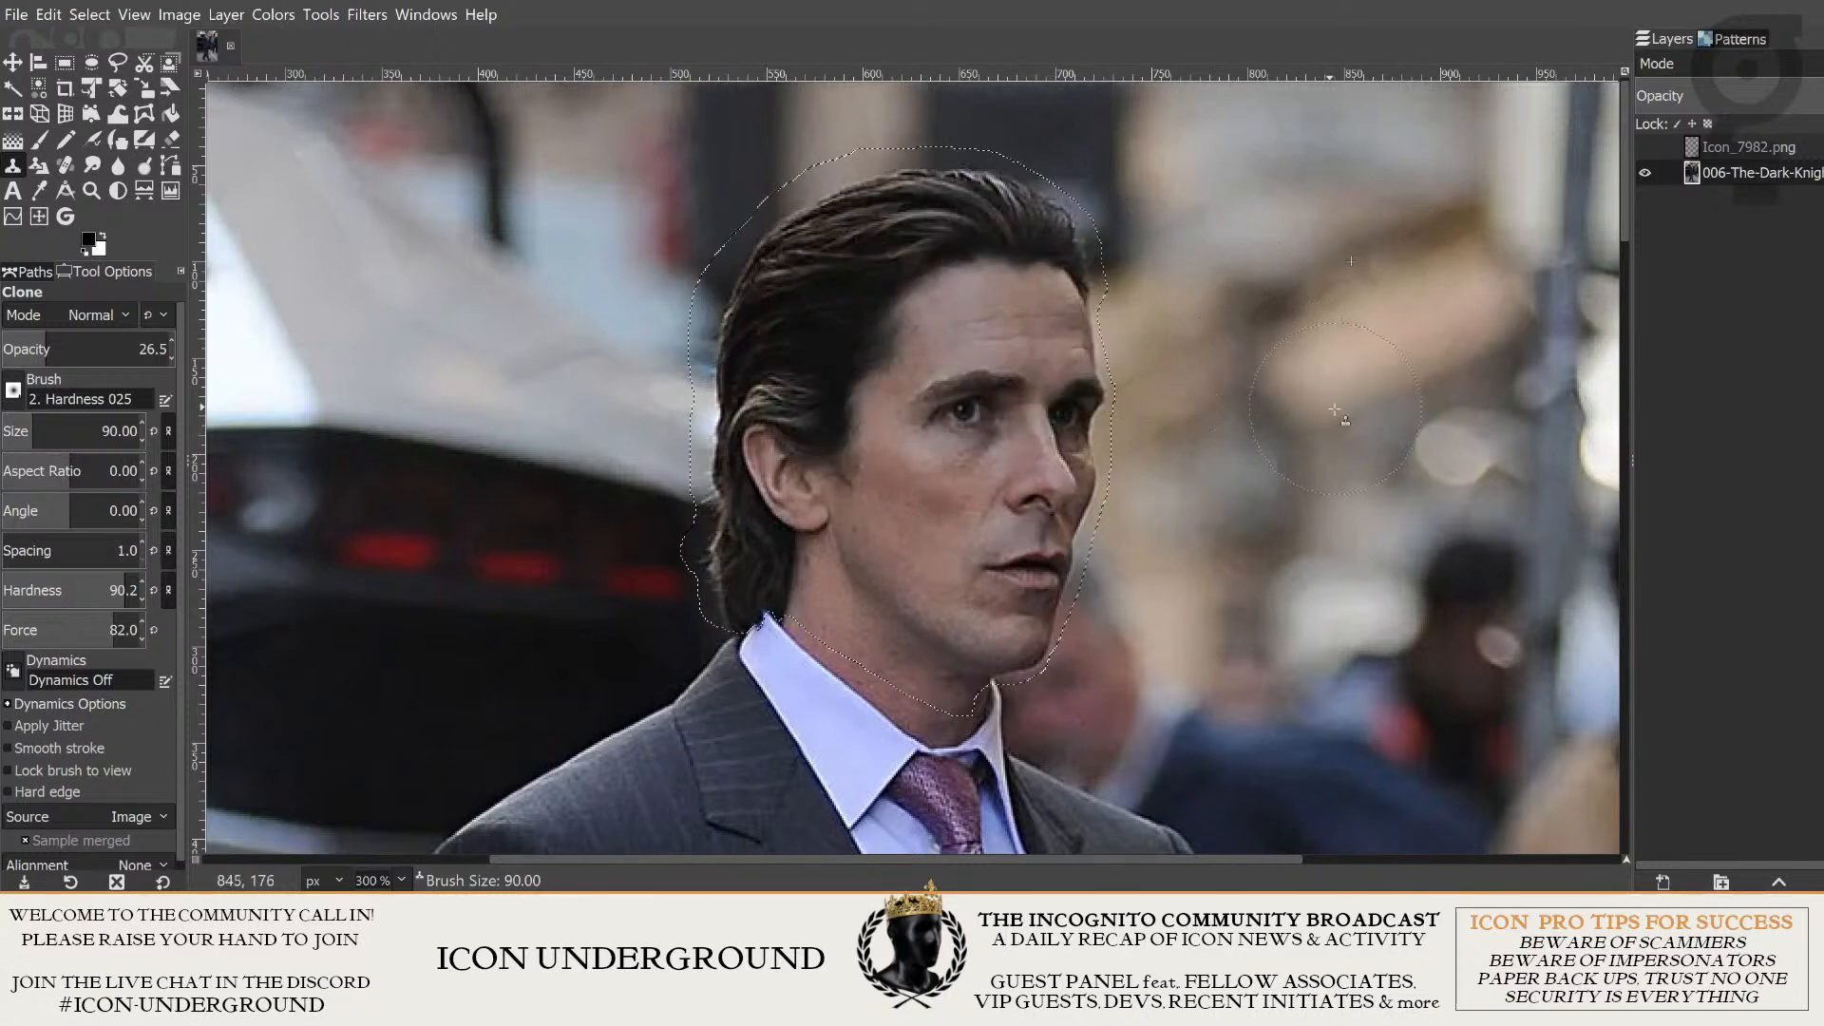
- Fill the selected head area with texture from the surrounding background and clear the selection
left_click(11, 63)
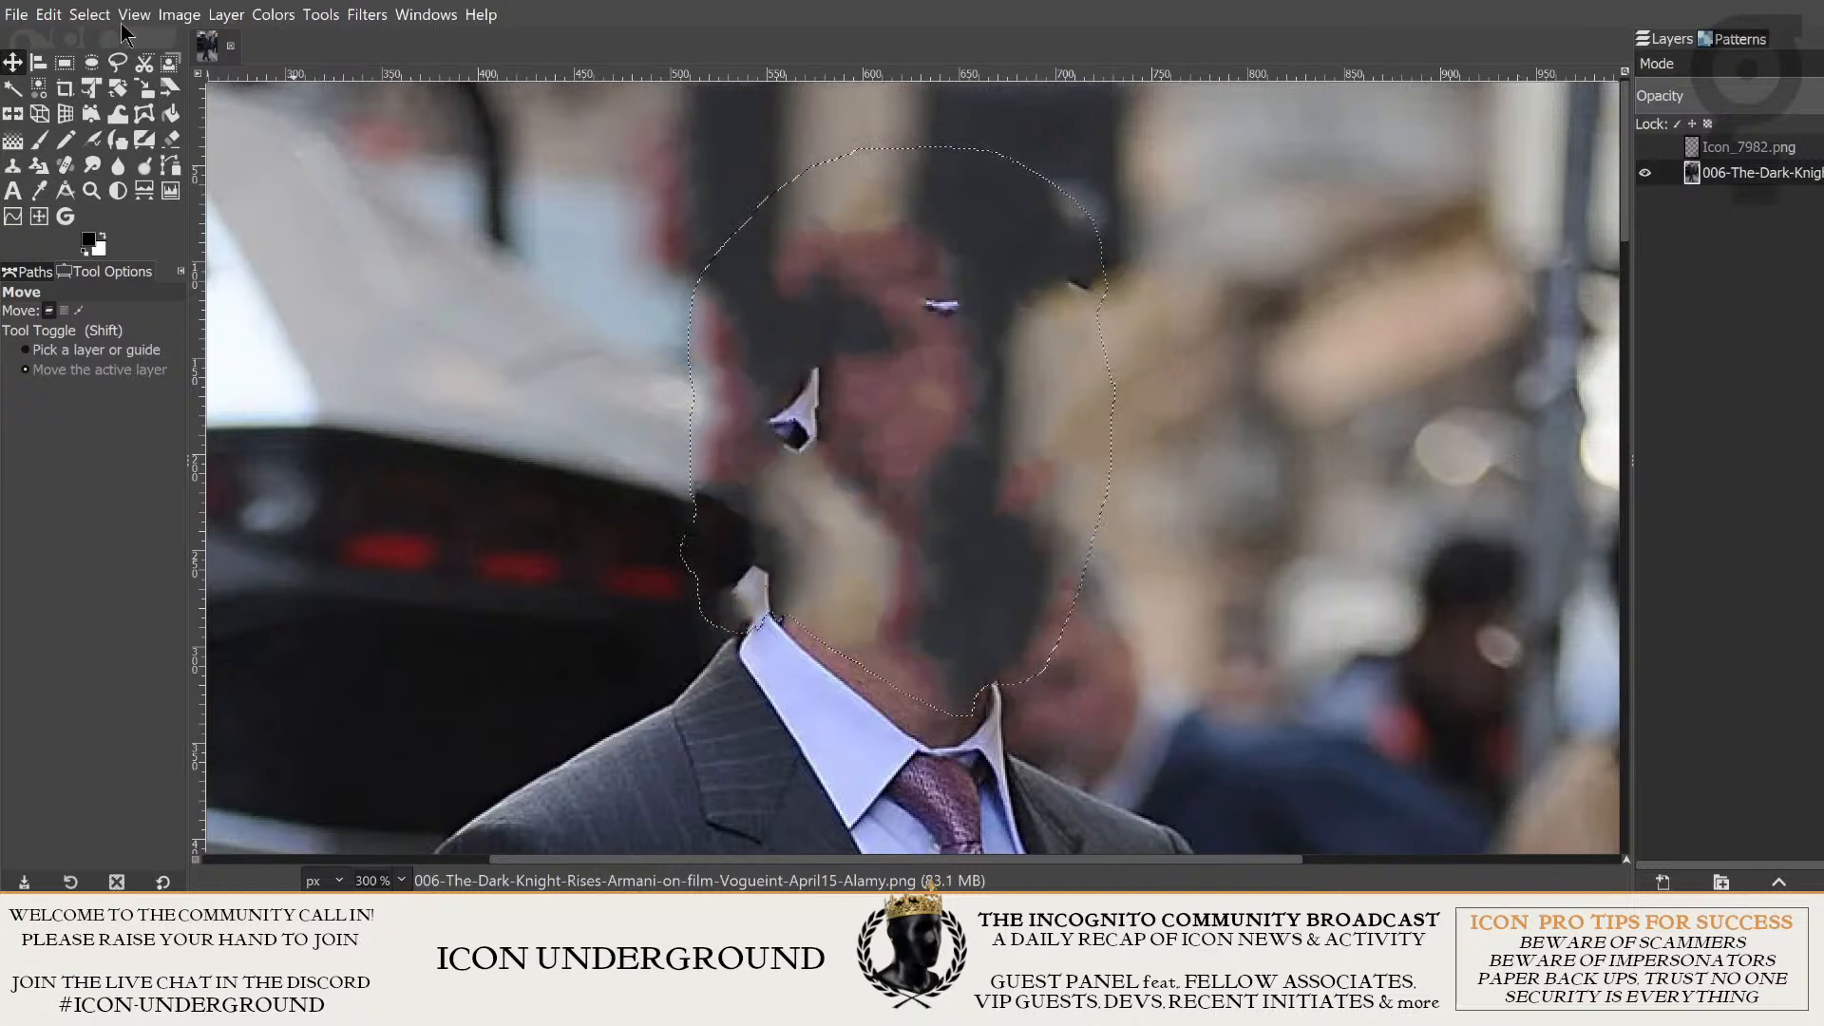
left_click(90, 15)
scroll(785, 263, "down", 5)
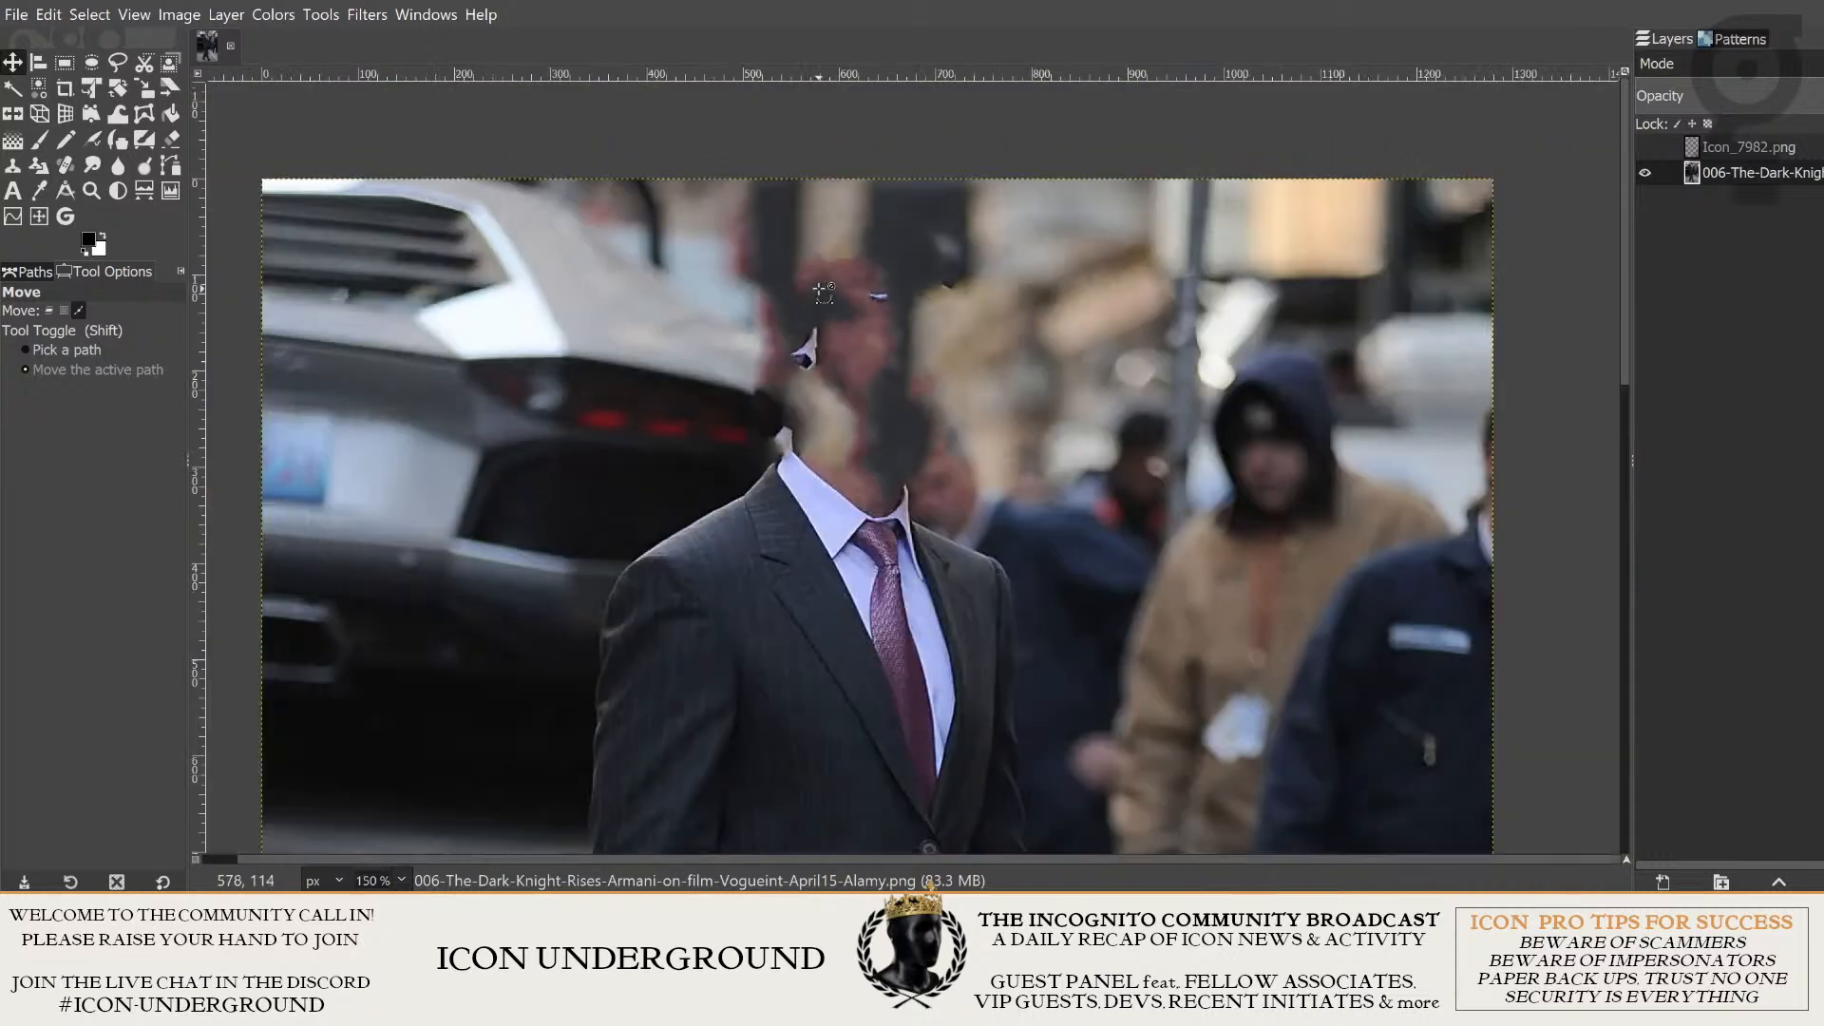
- Select the larger stray white collar fragment left inside the filled head area with a tight Free Select outline
scroll(852, 407, "up", 6)
left_click_drag(907, 292, 932, 863)
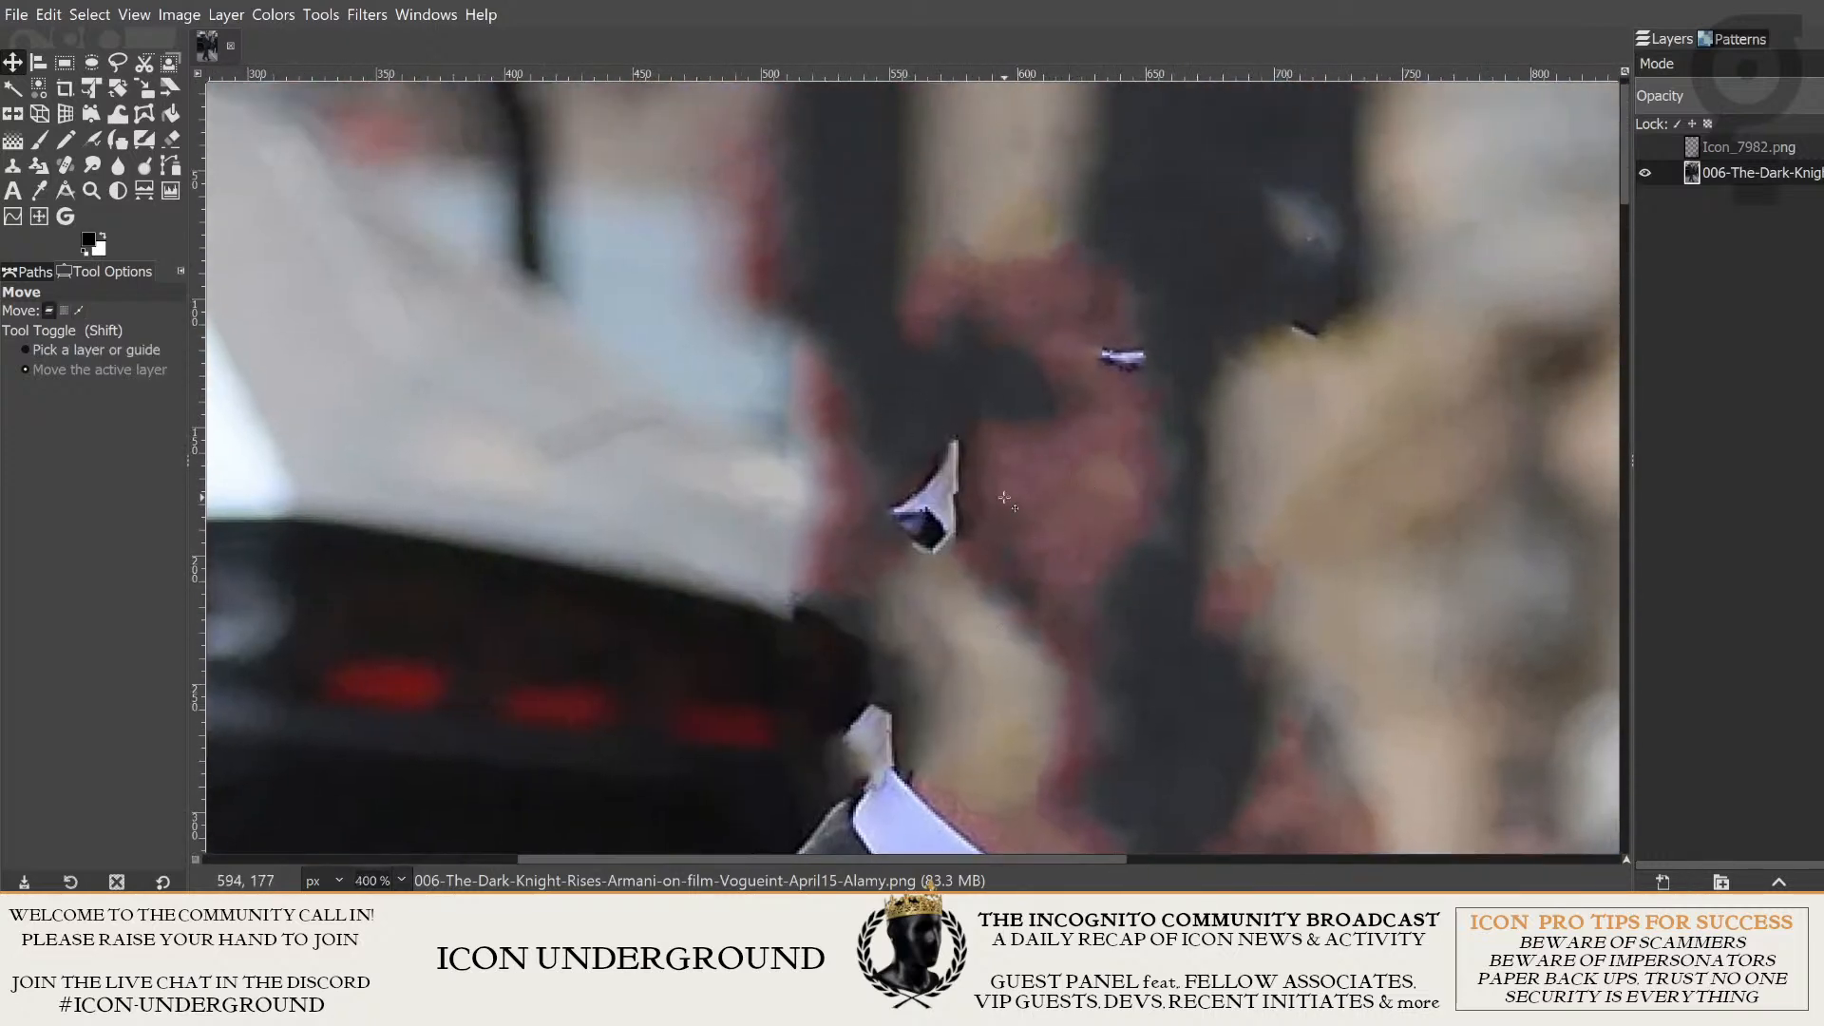
left_click_drag(1028, 406, 958, 476)
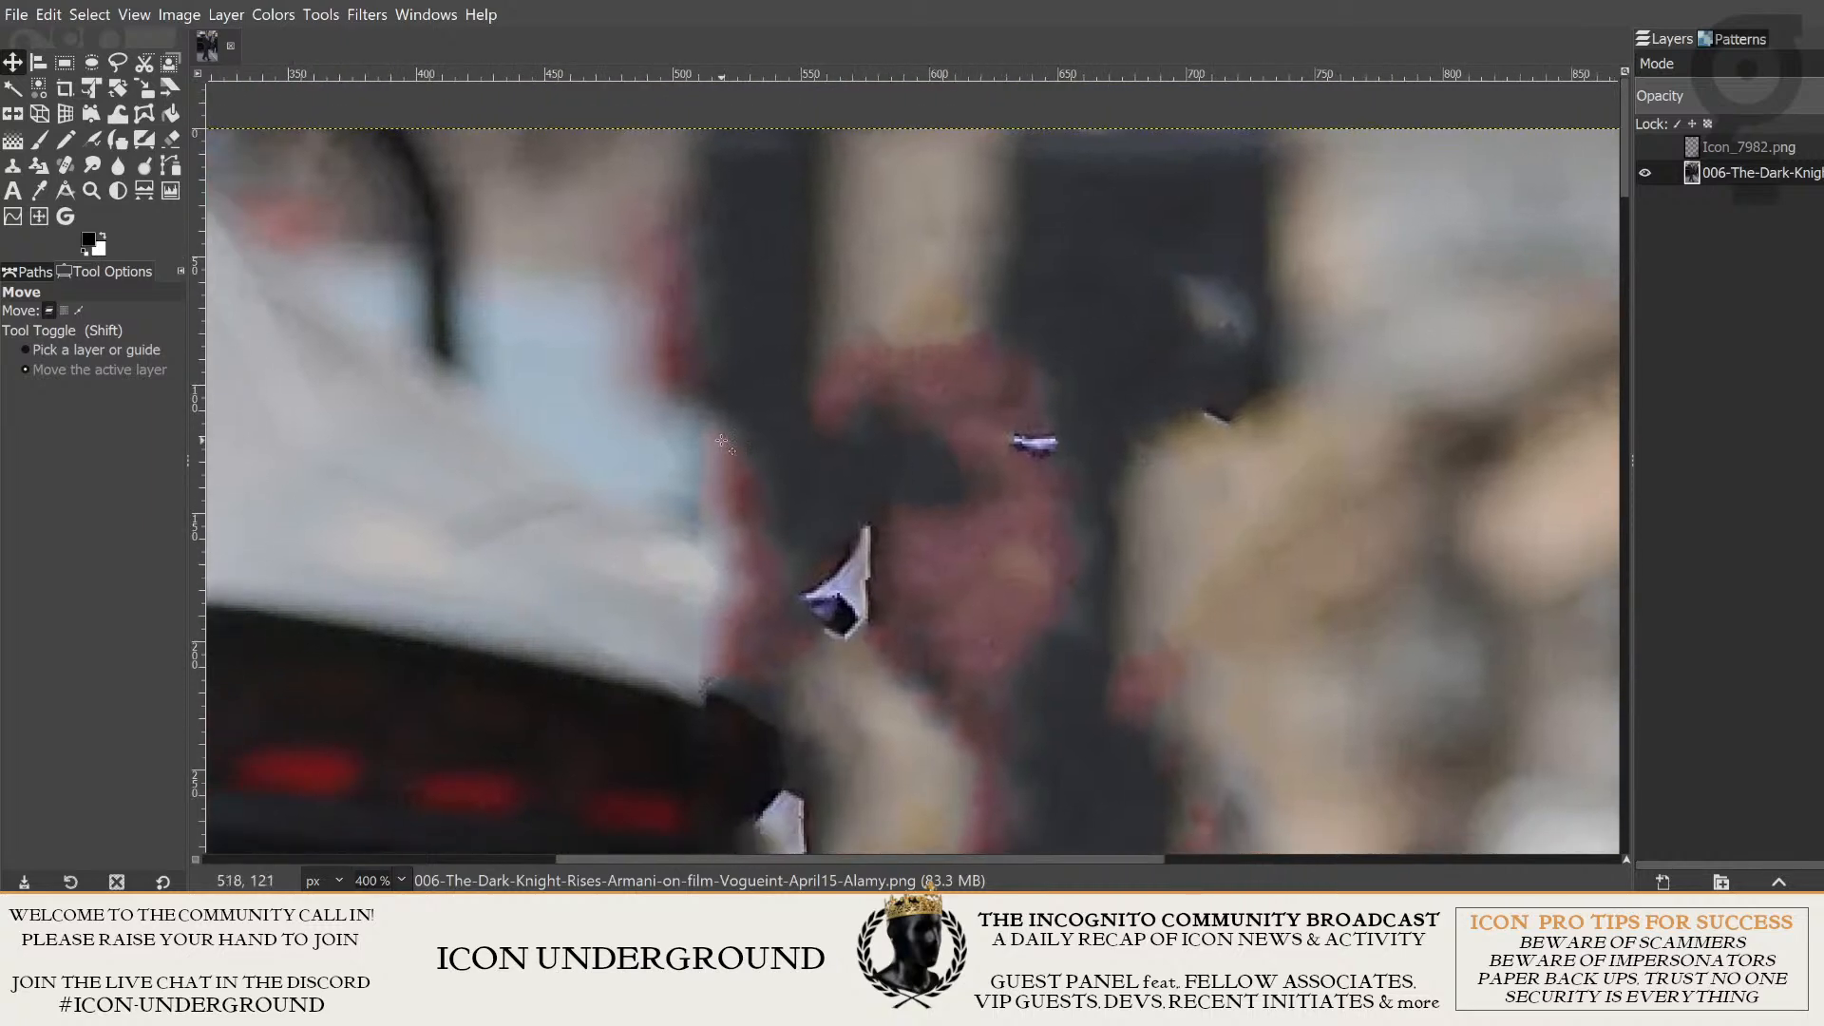
left_click_drag(658, 464, 794, 432)
mouse_move(851, 652)
left_mouse_down()
mouse_move(925, 466)
mouse_move(992, 530)
mouse_move(896, 464)
mouse_move(923, 486)
mouse_move(893, 516)
left_mouse_up()
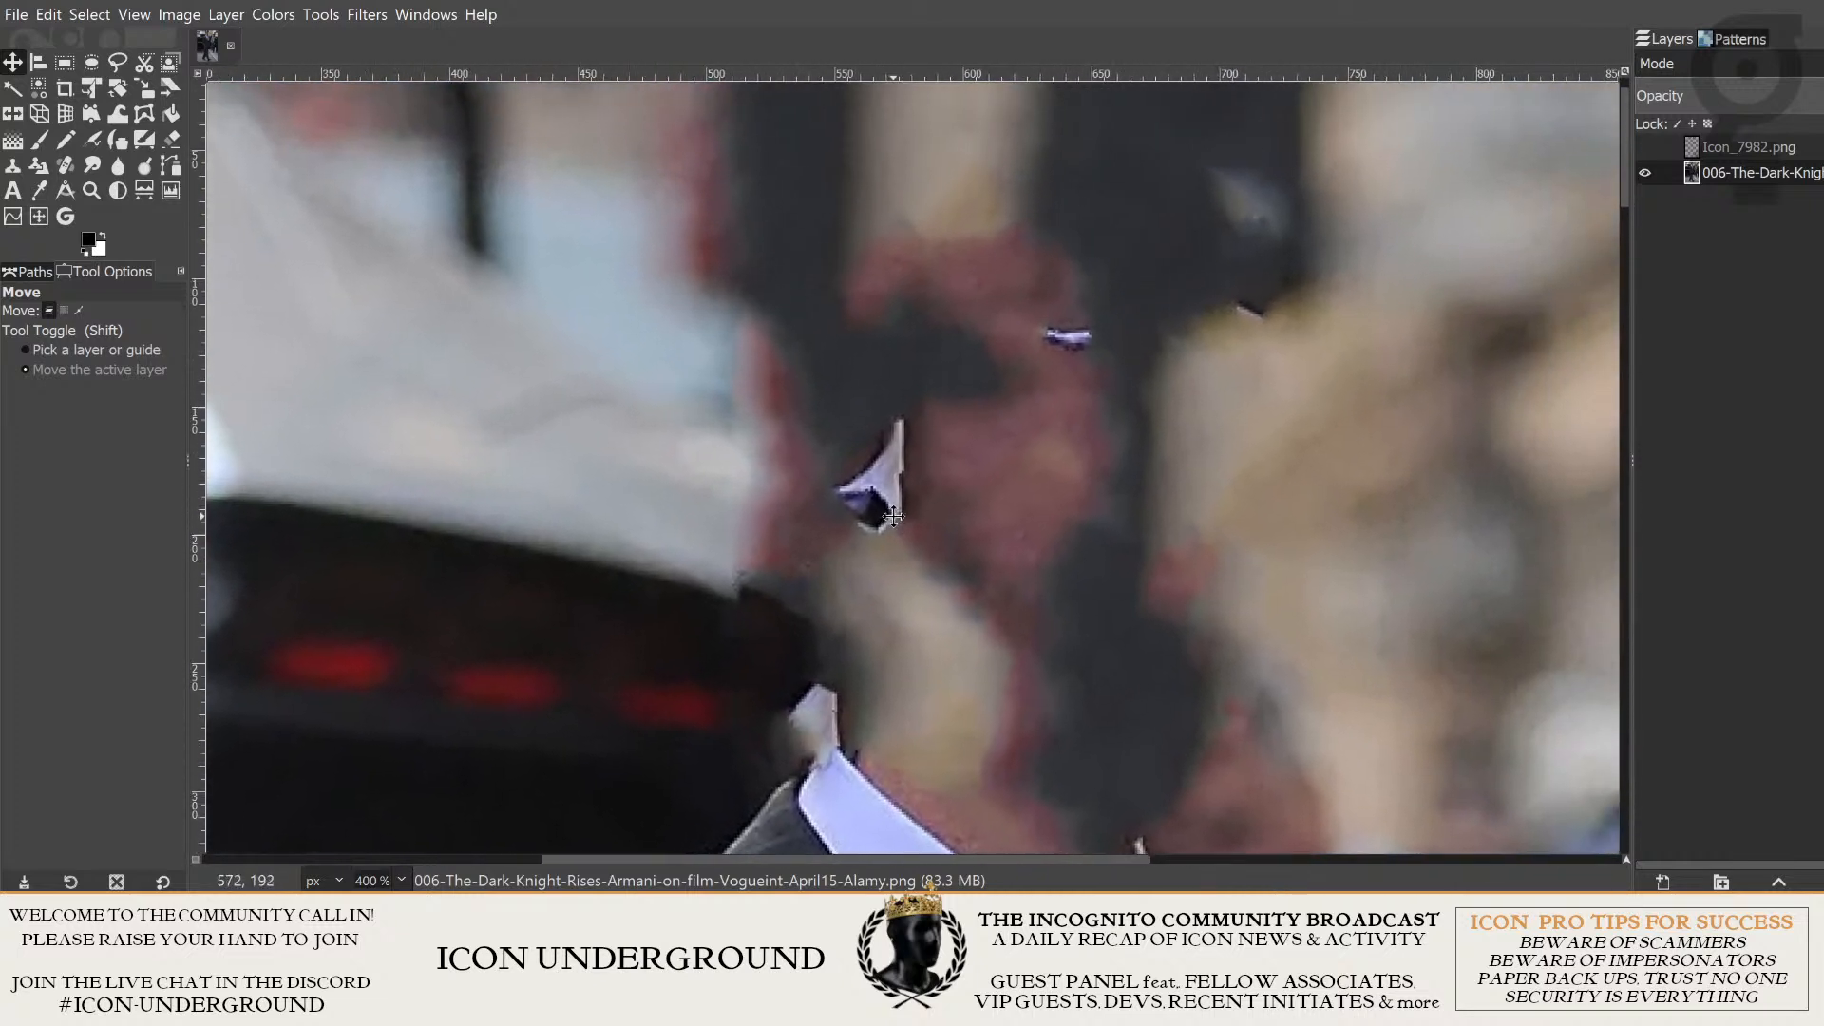
left_click(118, 63)
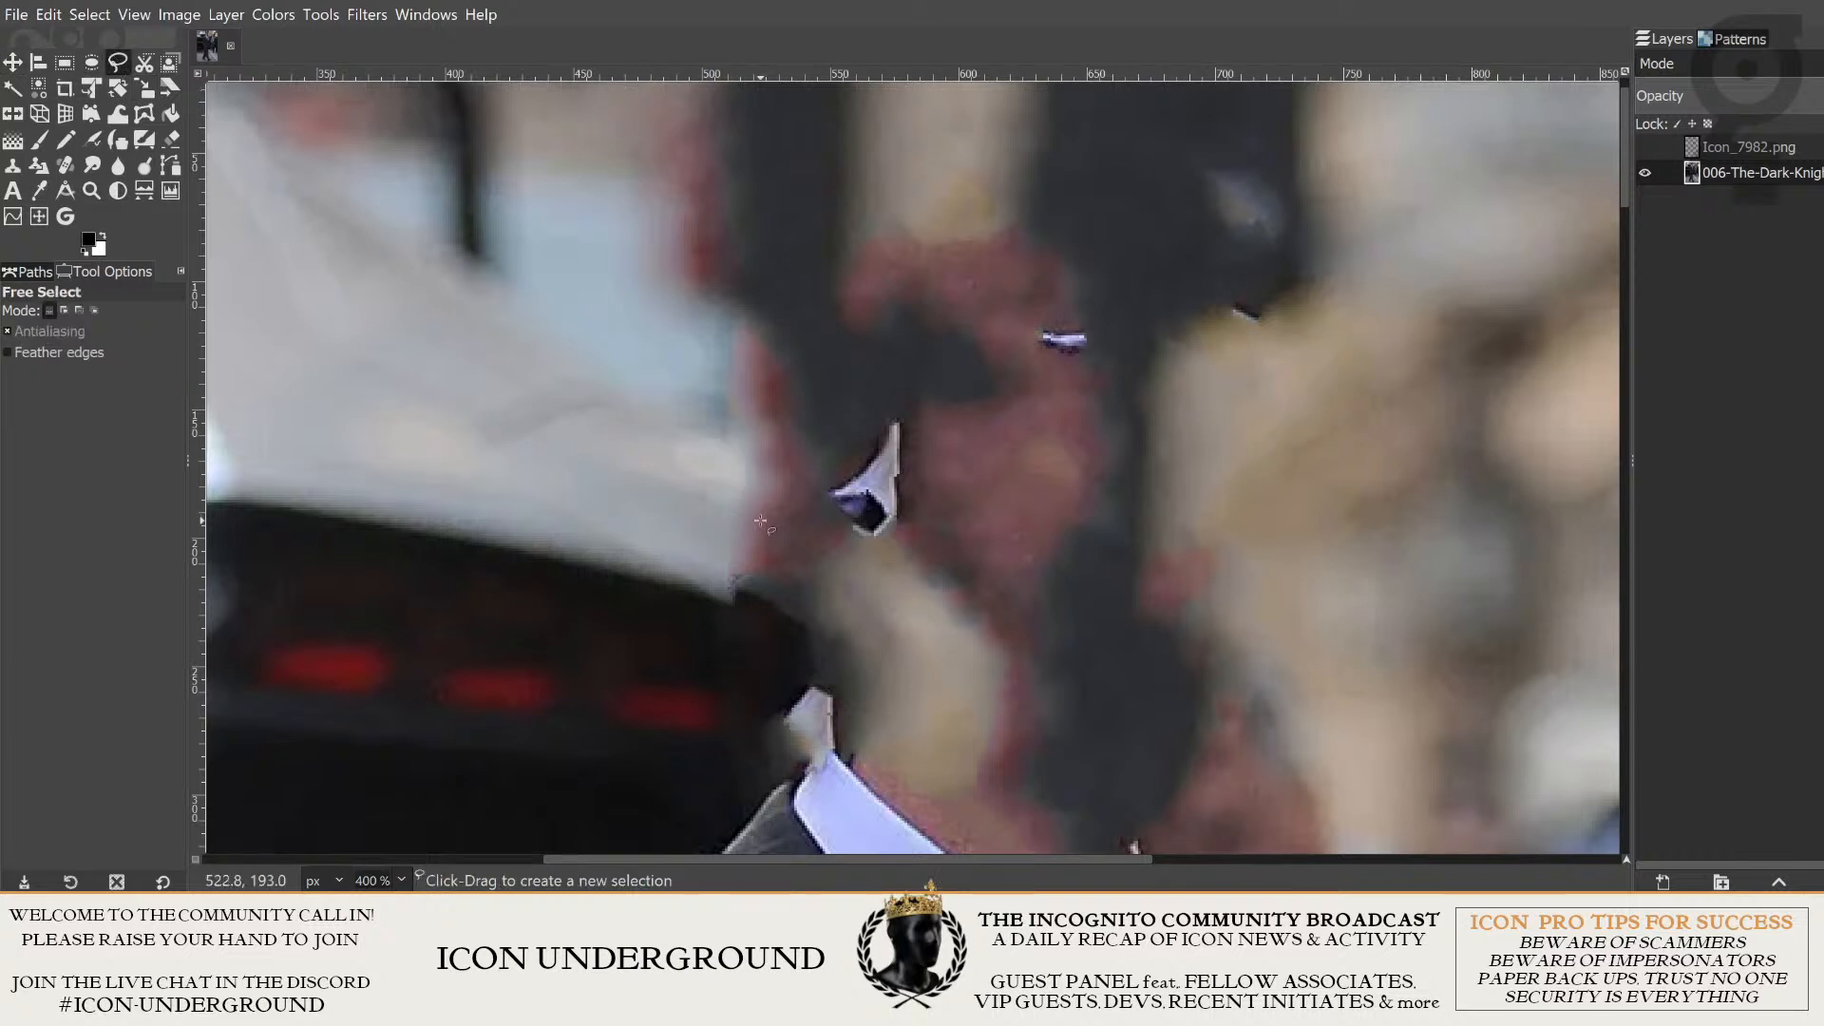
left_click(808, 495)
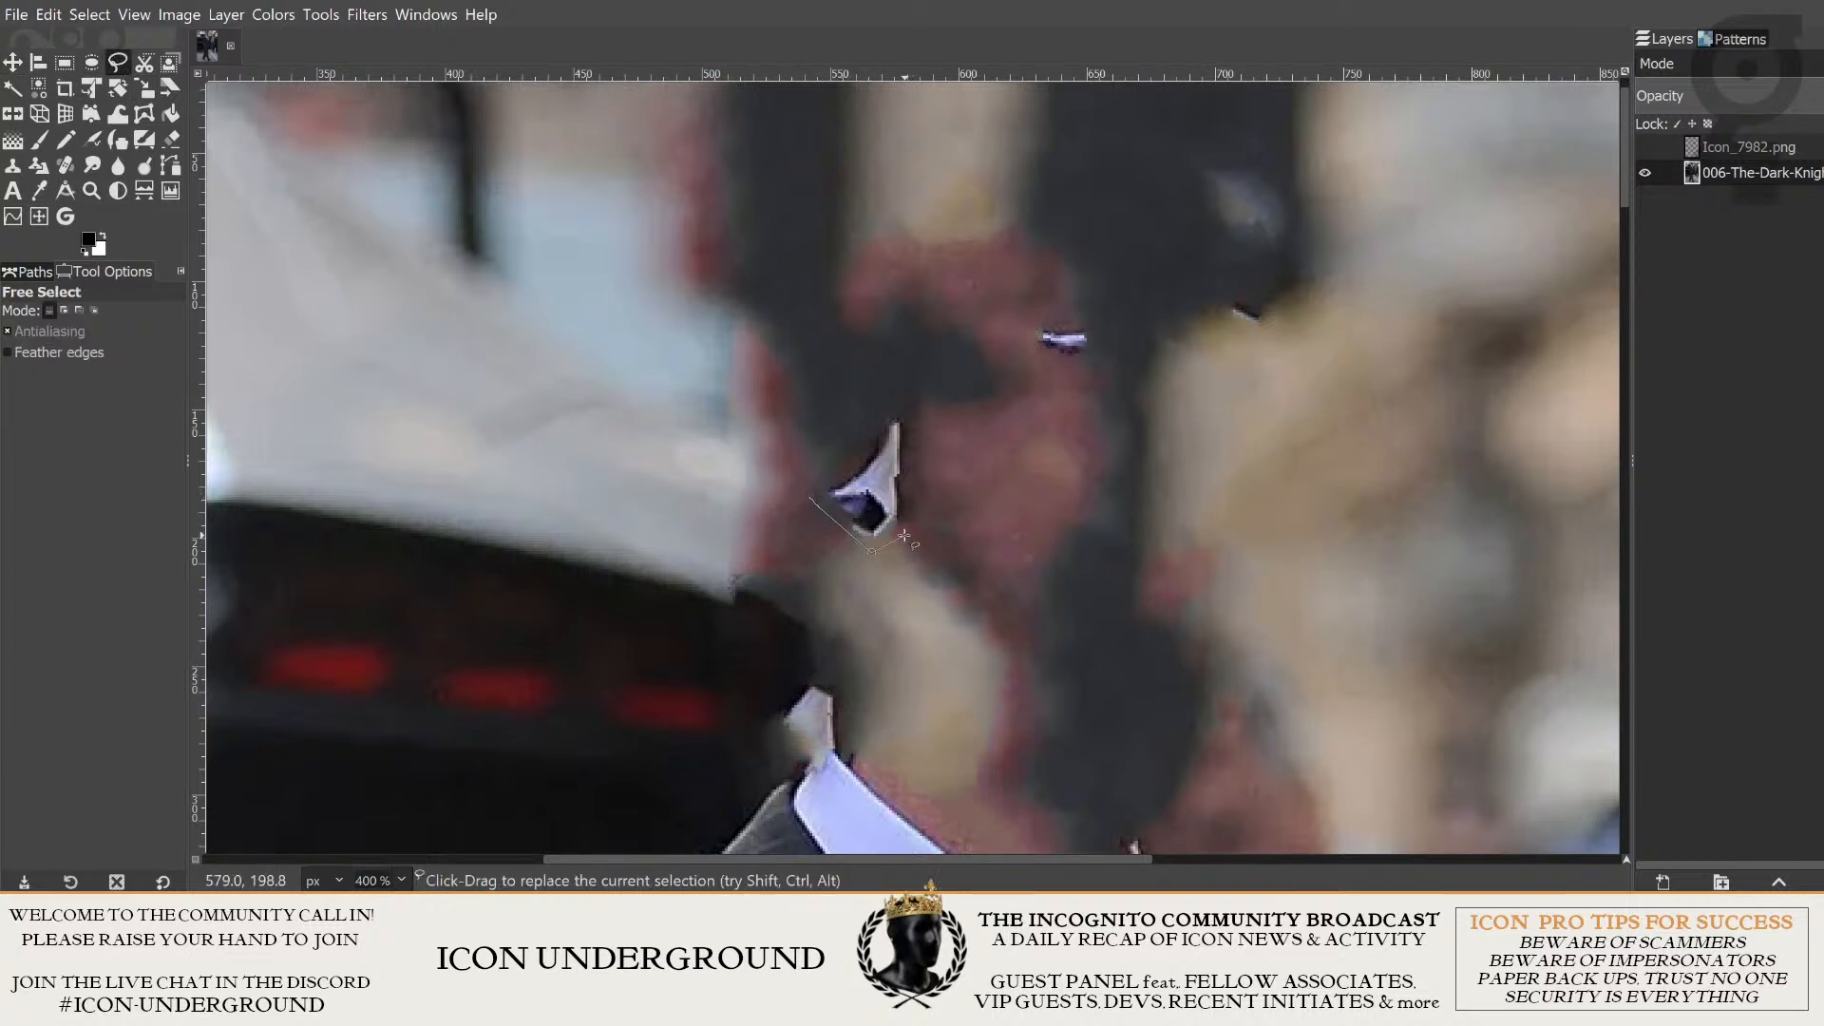
left_click(914, 404)
left_click(875, 393)
left_click(848, 451)
left_click(801, 487)
left_click_drag(1022, 423, 927, 569)
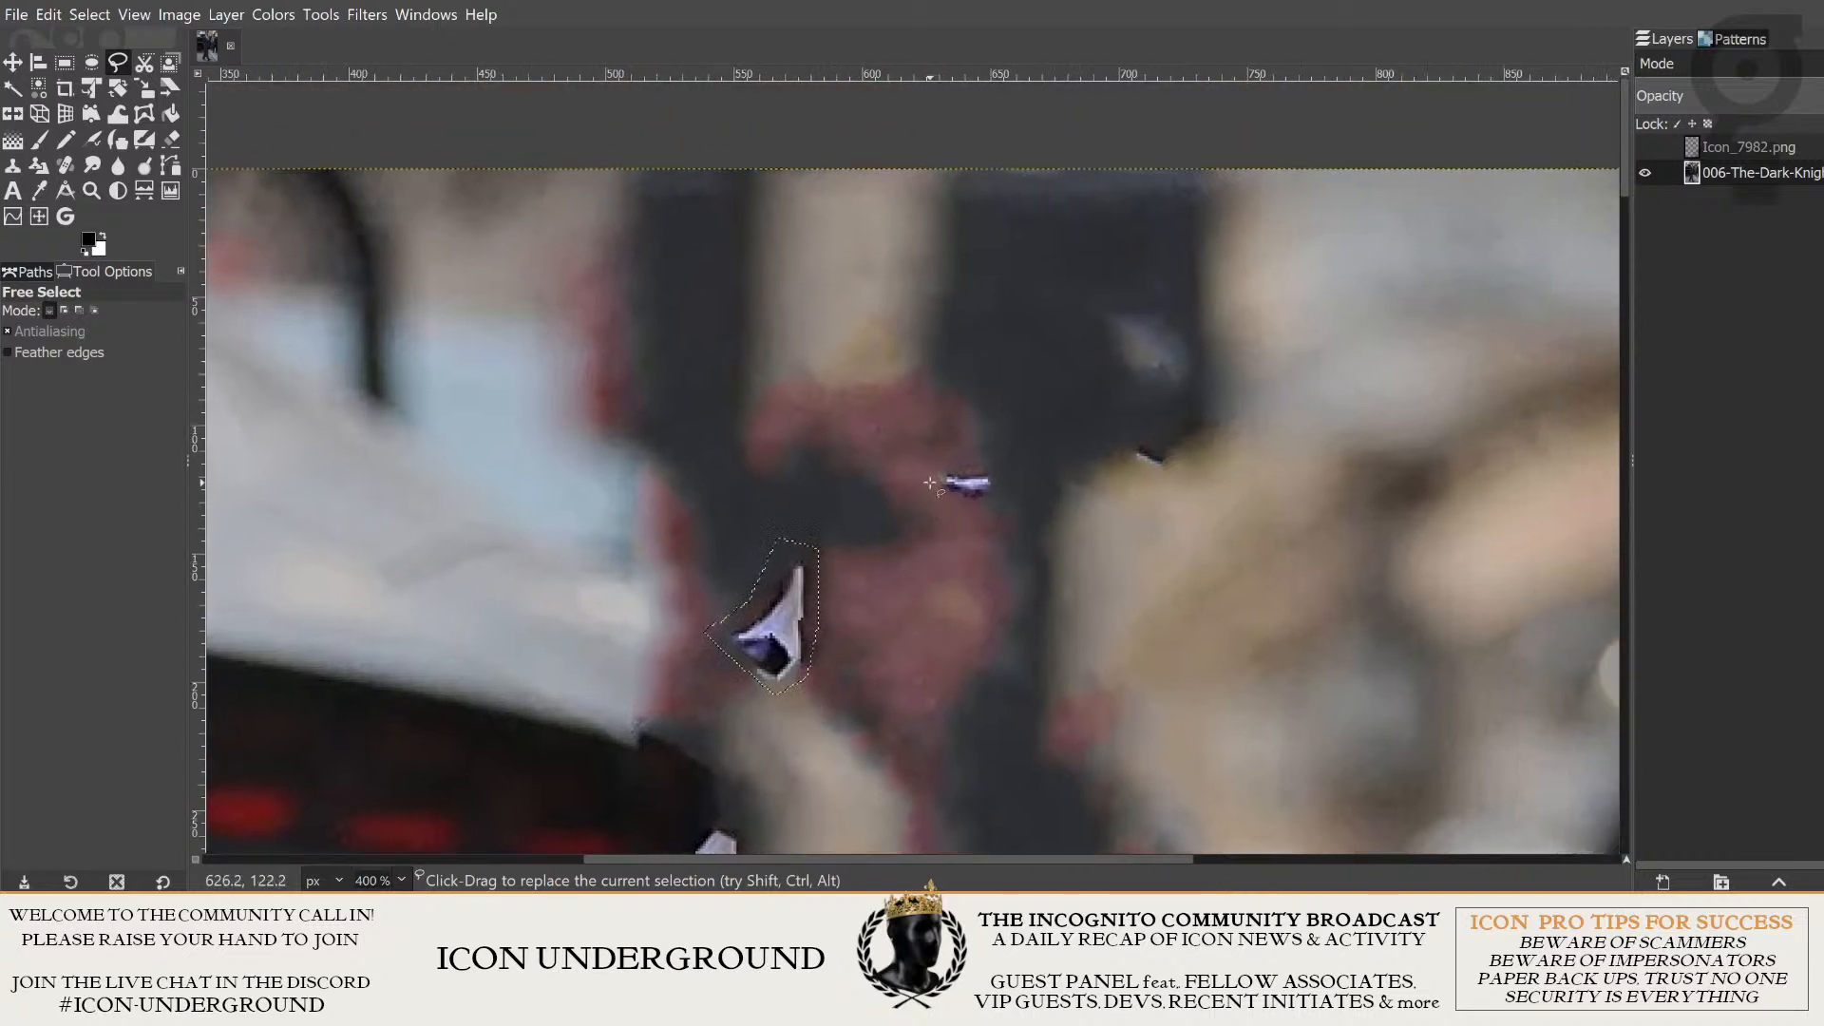
left_click_drag(762, 567, 860, 494)
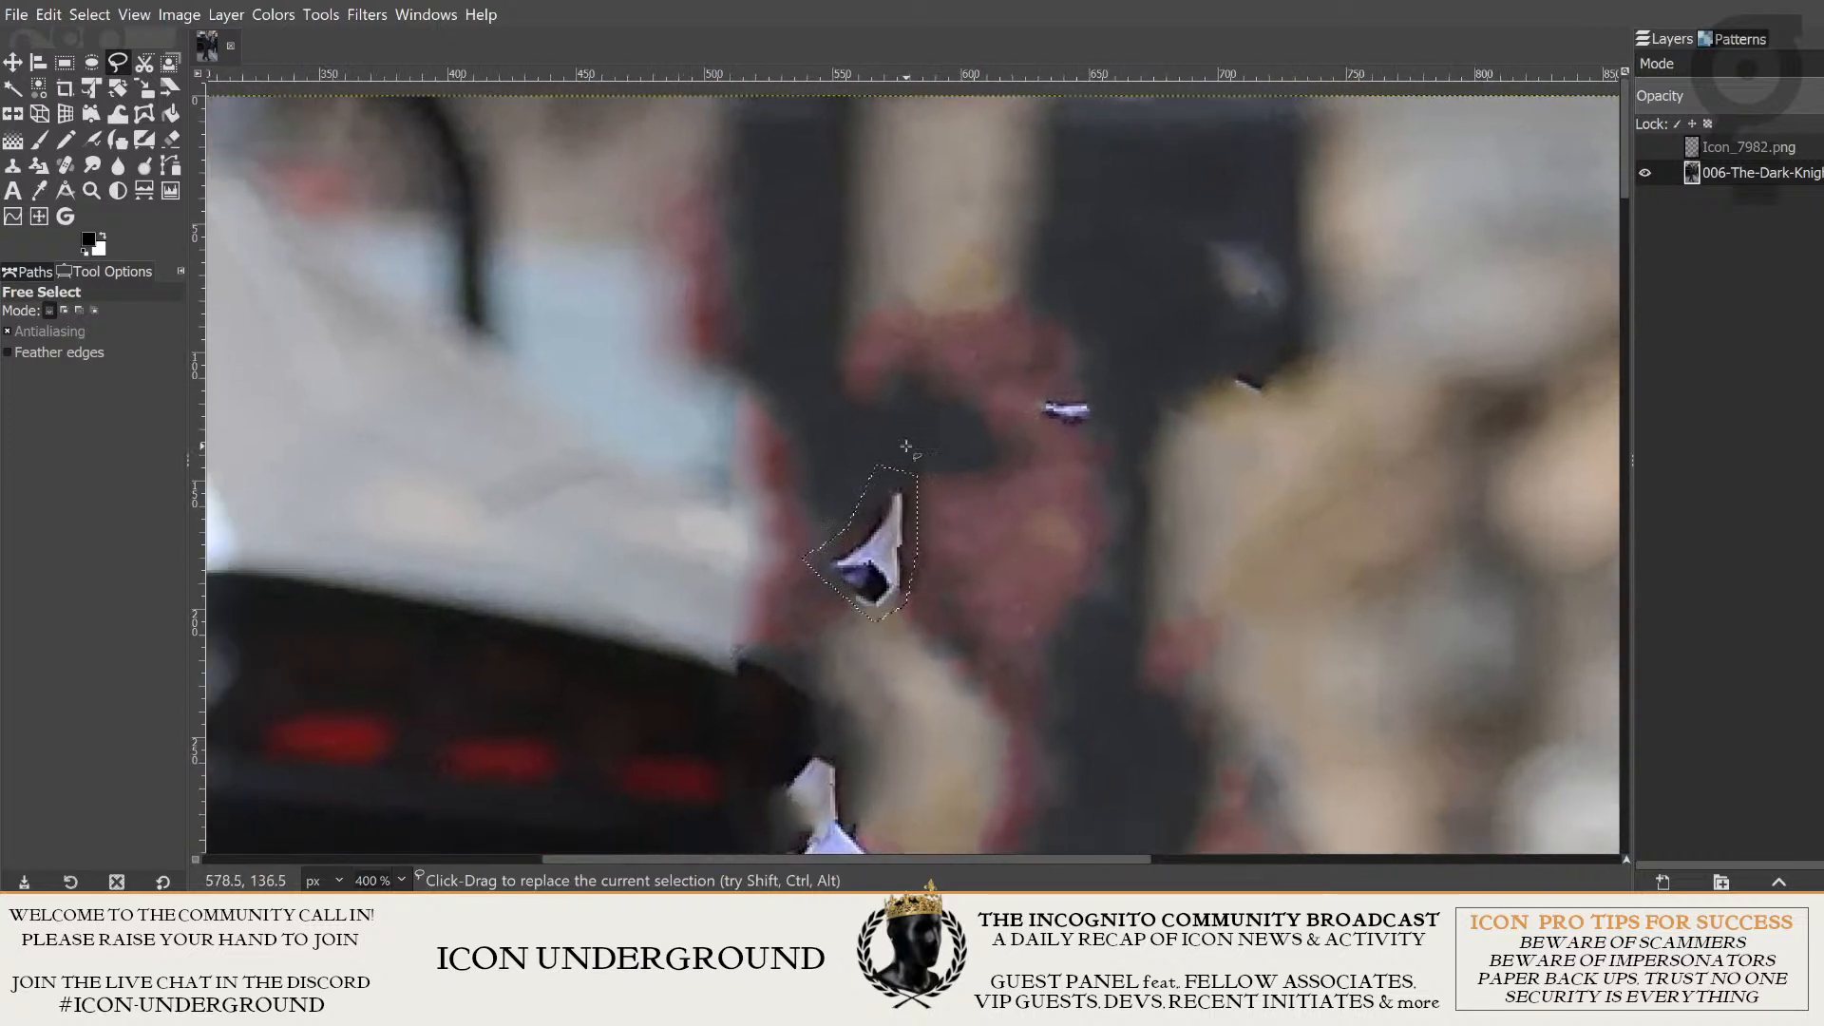
- Add the small white-and-purple fragment above the selected one to the selection with a Free Select outline in add mode
left_click_drag(1010, 449, 894, 560)
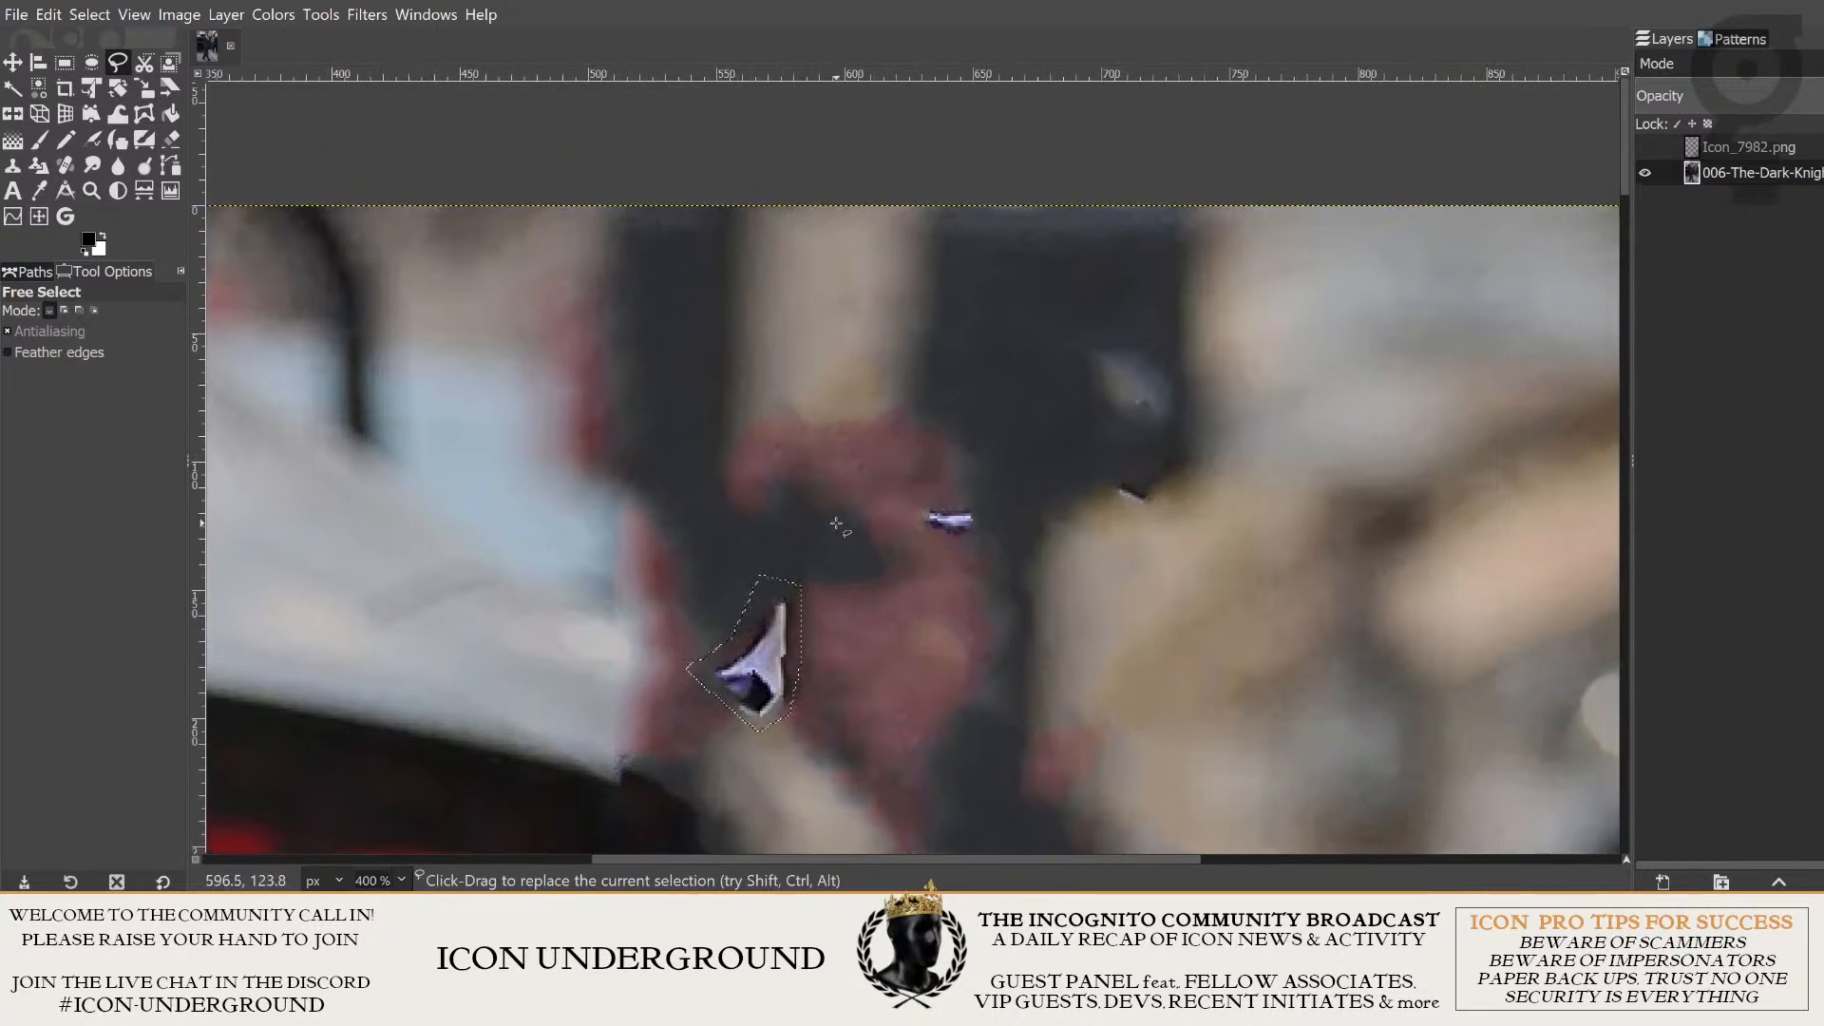
key("shift")
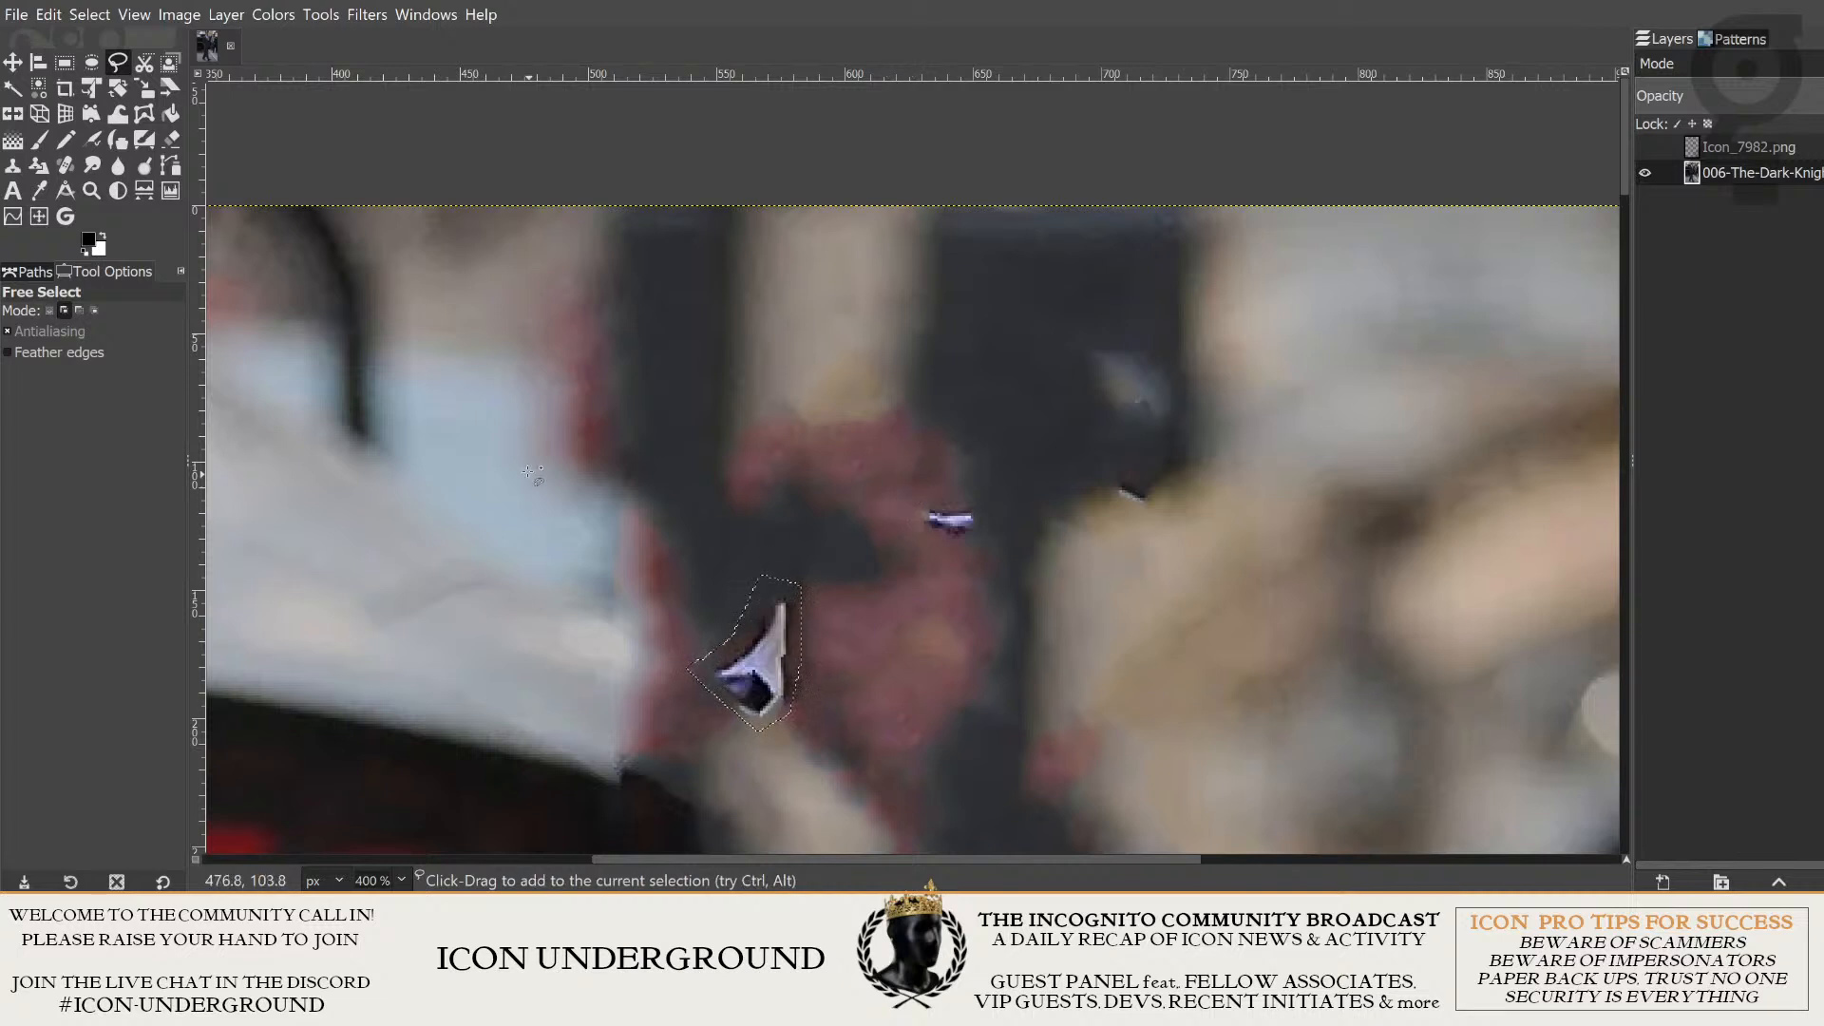
left_click(64, 310)
left_click(913, 498)
left_click(980, 554)
left_click(937, 548)
left_click(912, 500)
- Add the thin dark sliver beside the tan background to the selection with another Free Select outline
left_click_drag(1131, 513, 1057, 548)
left_click(1026, 519)
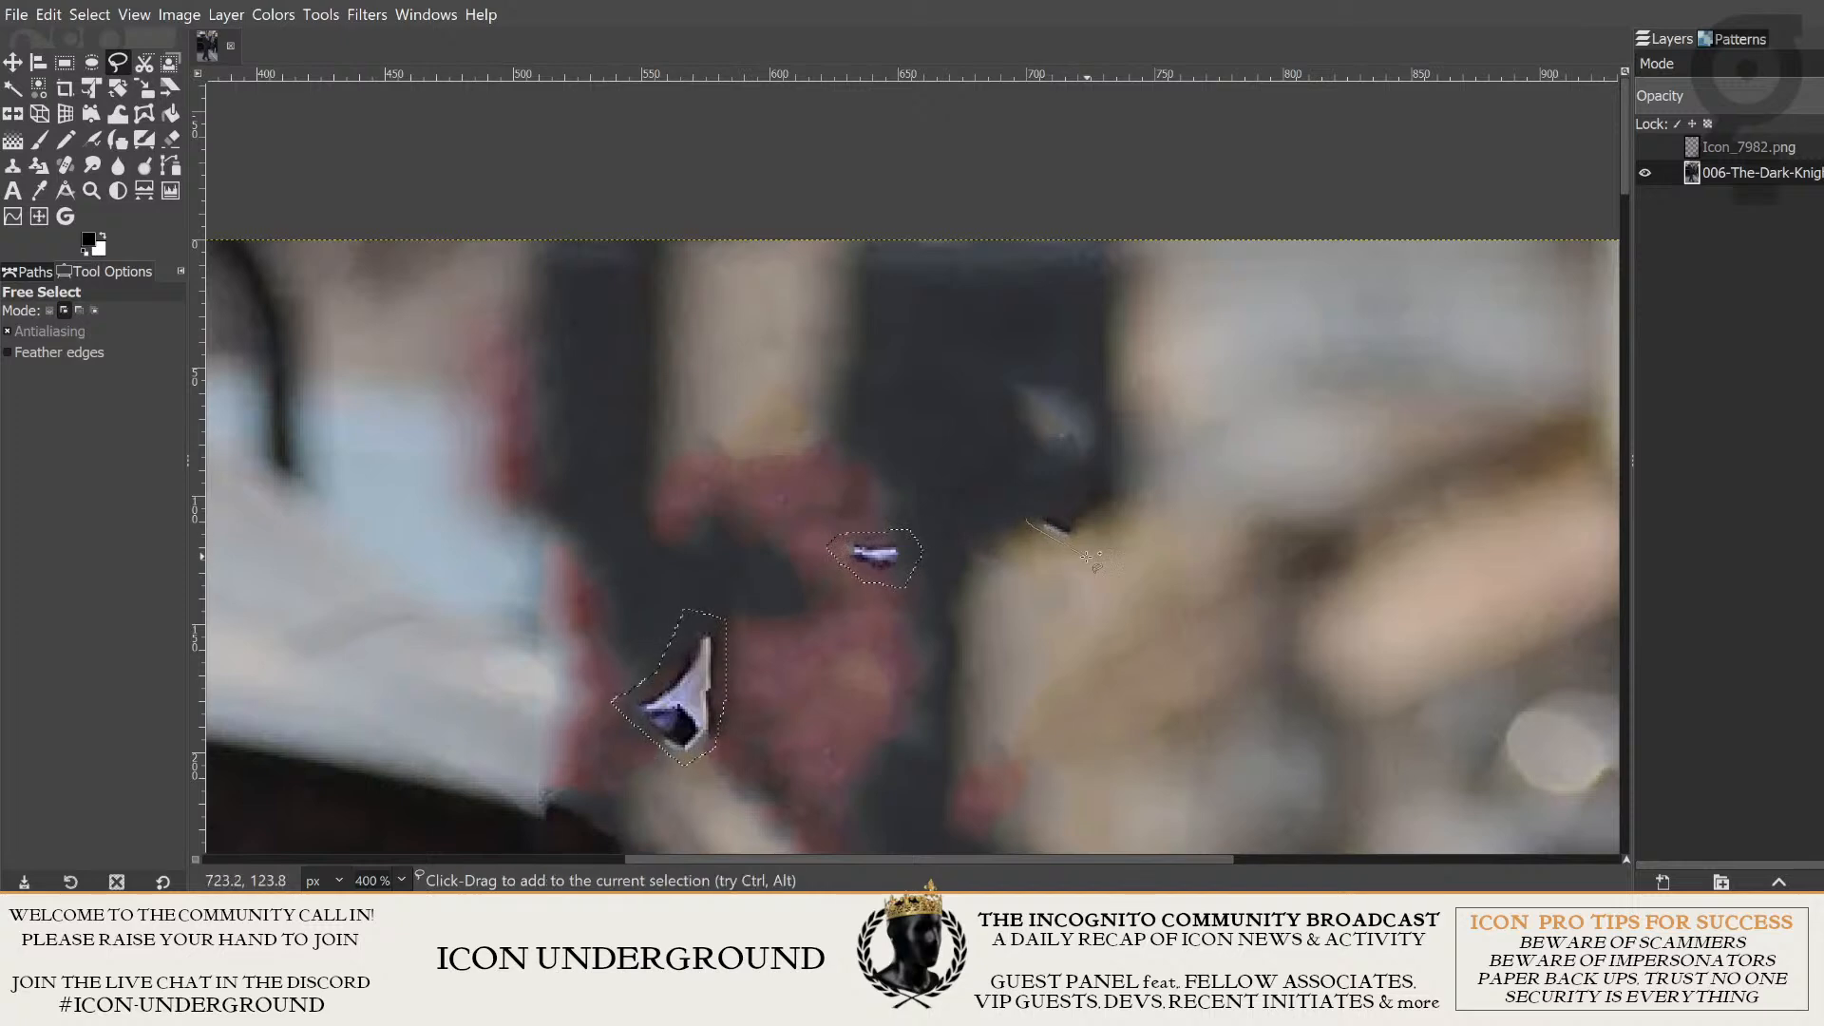
left_click(1026, 519)
mouse_move(1035, 594)
left_mouse_down()
mouse_move(1138, 514)
mouse_move(1165, 545)
mouse_move(1140, 581)
mouse_move(1177, 496)
left_mouse_up()
- Add the pale leftover piece above the shirt collar's tip, beside the car, to the selection with Free Select
scroll(1147, 582, "down", 1)
left_click_drag(1152, 665, 1247, 456)
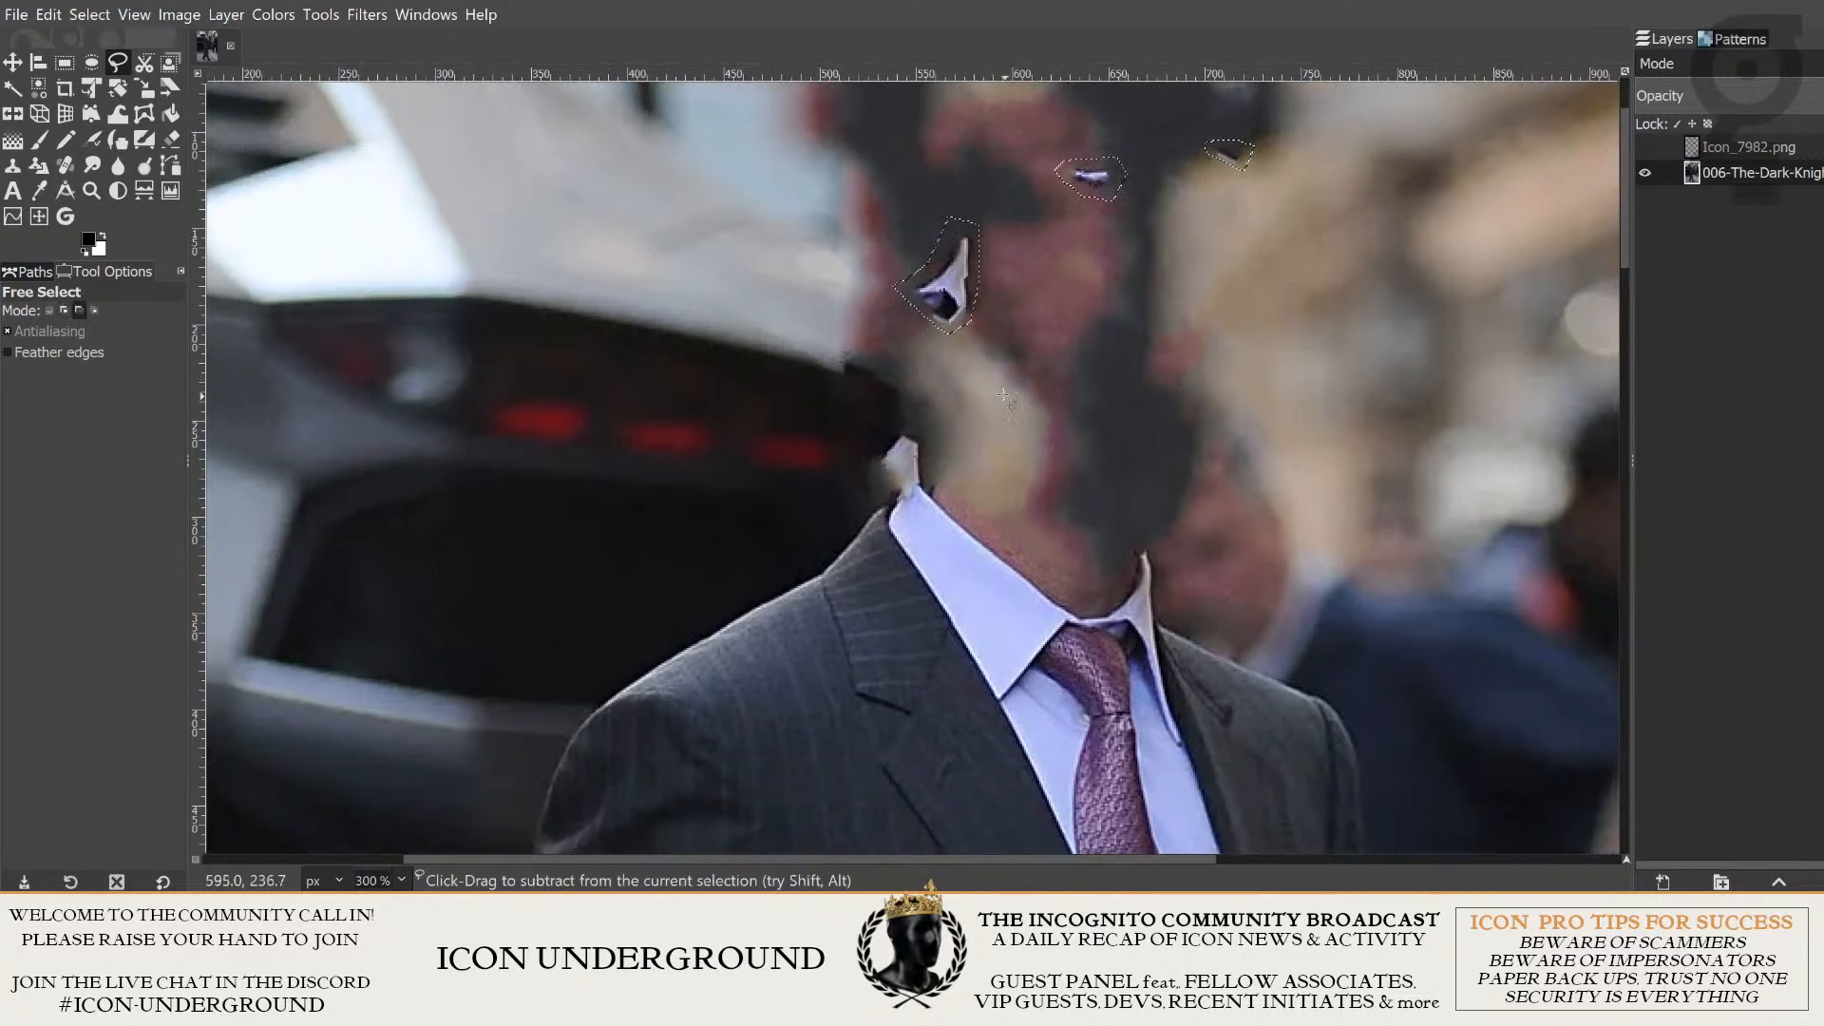
scroll(1034, 423, "up", 4)
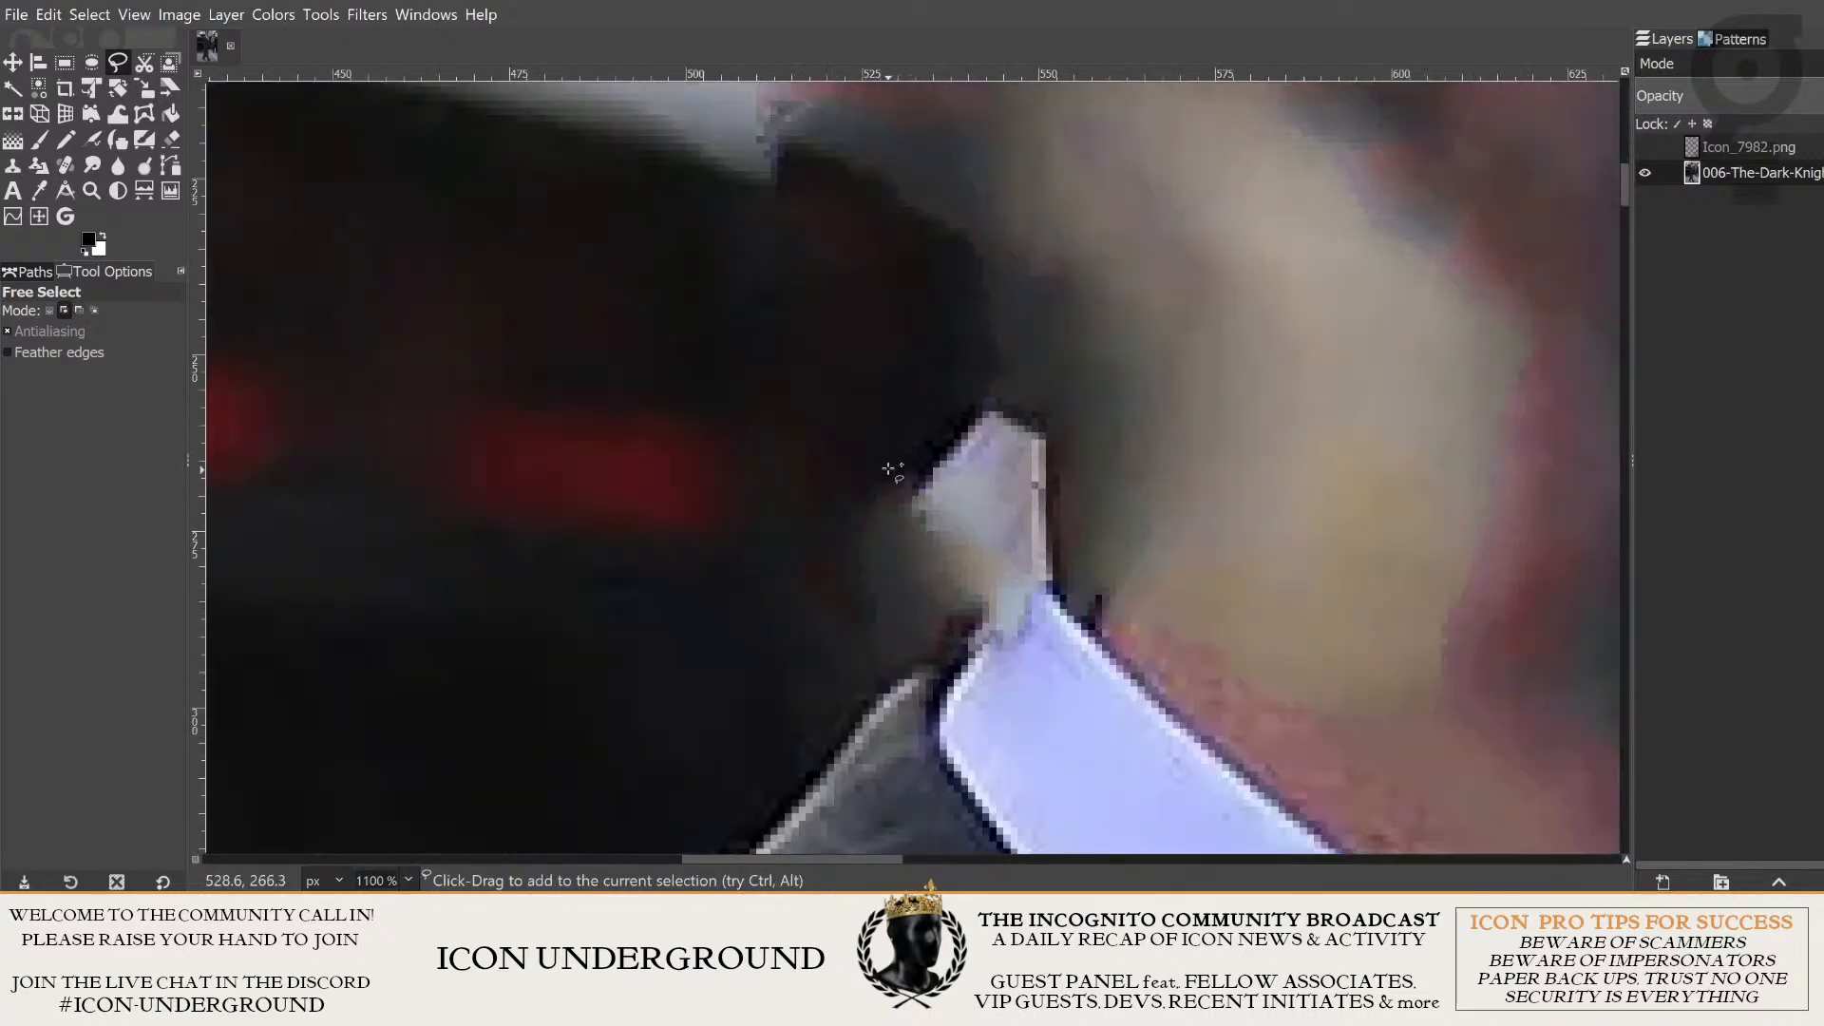
left_click(902, 445, "shift")
left_click(972, 374)
left_click(1036, 381)
left_click(1057, 414)
left_click(1064, 575)
left_click(1022, 592)
mouse_move(970, 630)
left_mouse_down()
mouse_move(889, 578)
mouse_move(870, 458)
left_mouse_up()
key("Return")
key("q")
- Rerun the last filter to fill the four selected fragments with surrounding texture, and clear the selection
scroll(1257, 273, "down", 2)
scroll(1315, 277, "down", 2)
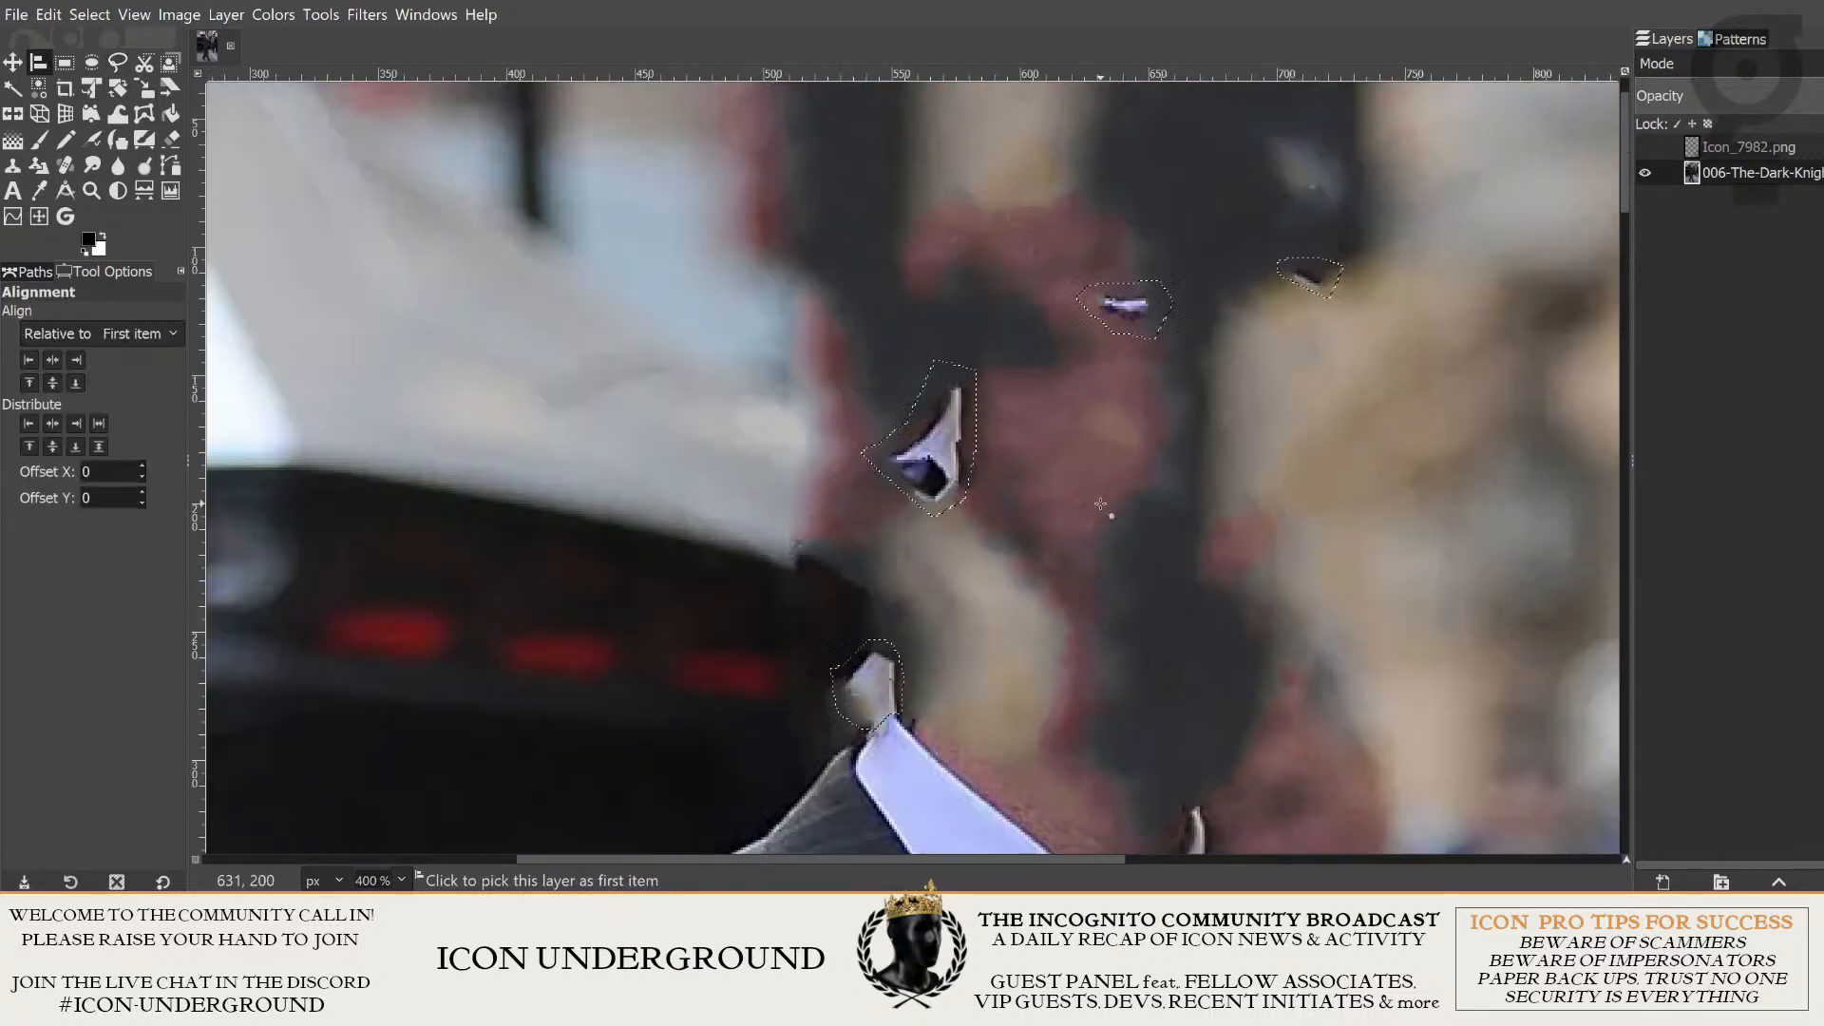
scroll(1292, 347, "down", 3)
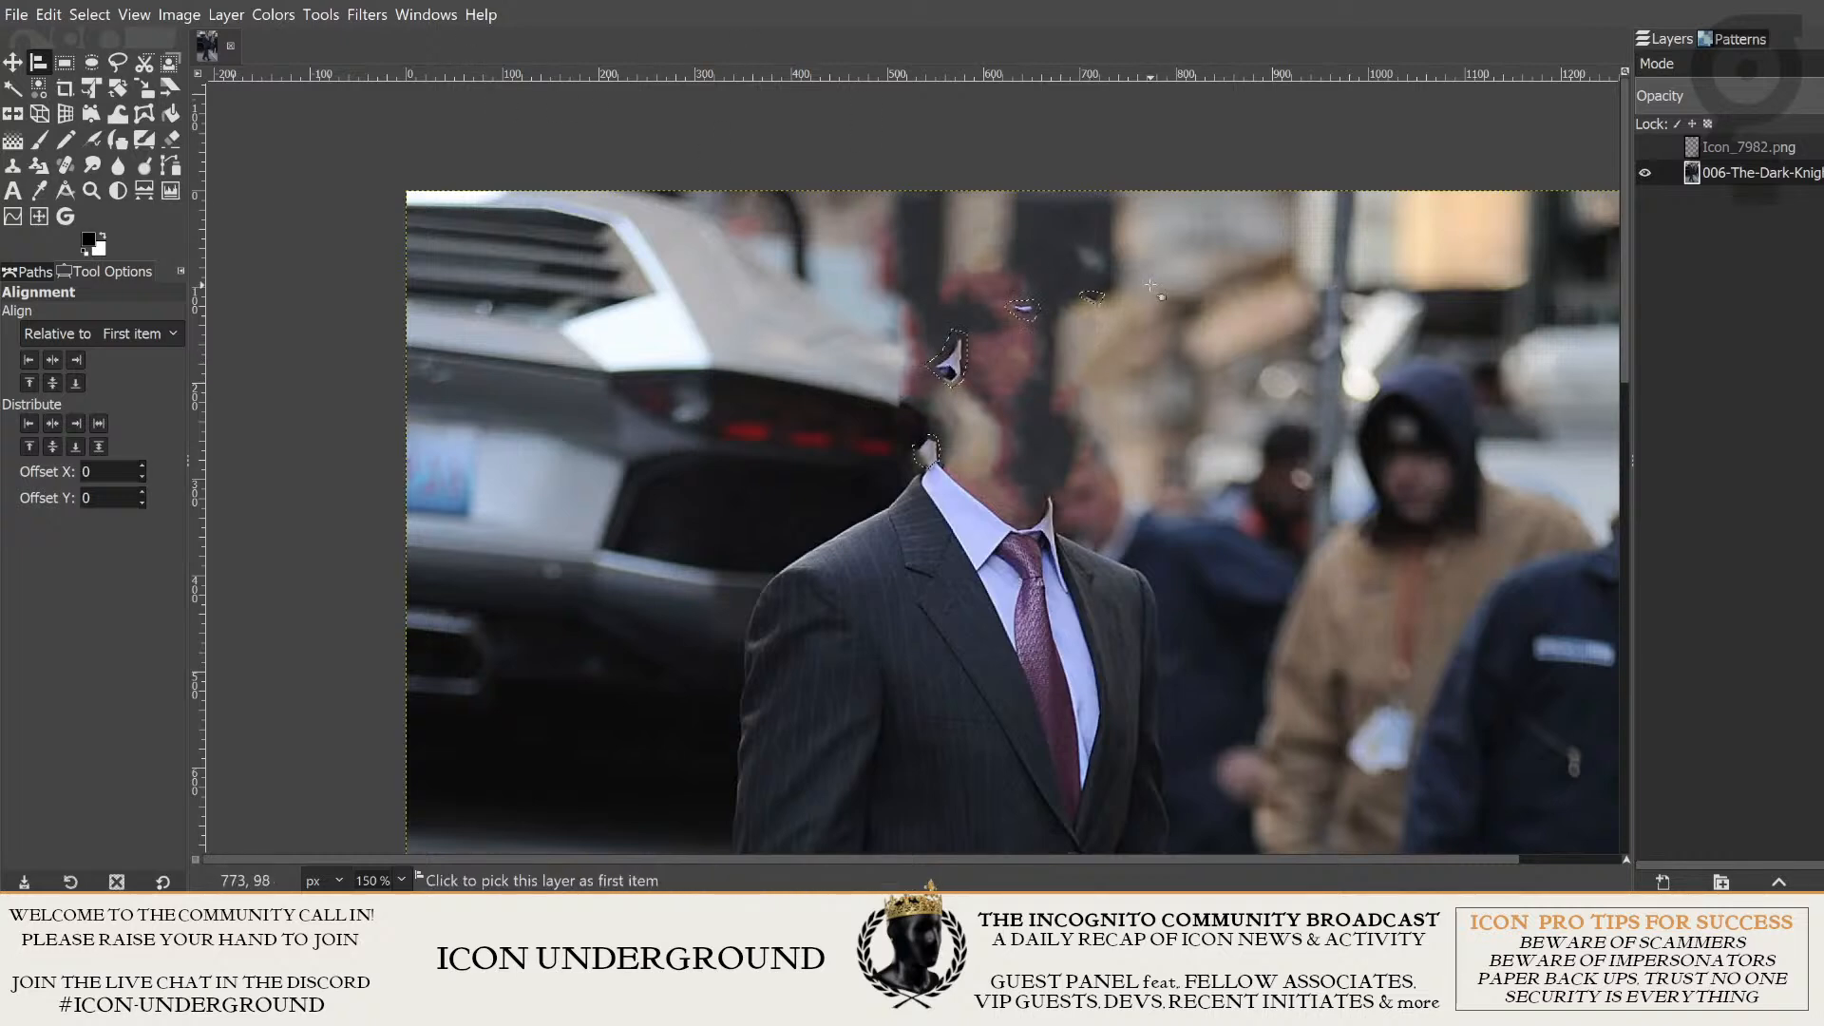
scroll(1072, 349, "up", 2)
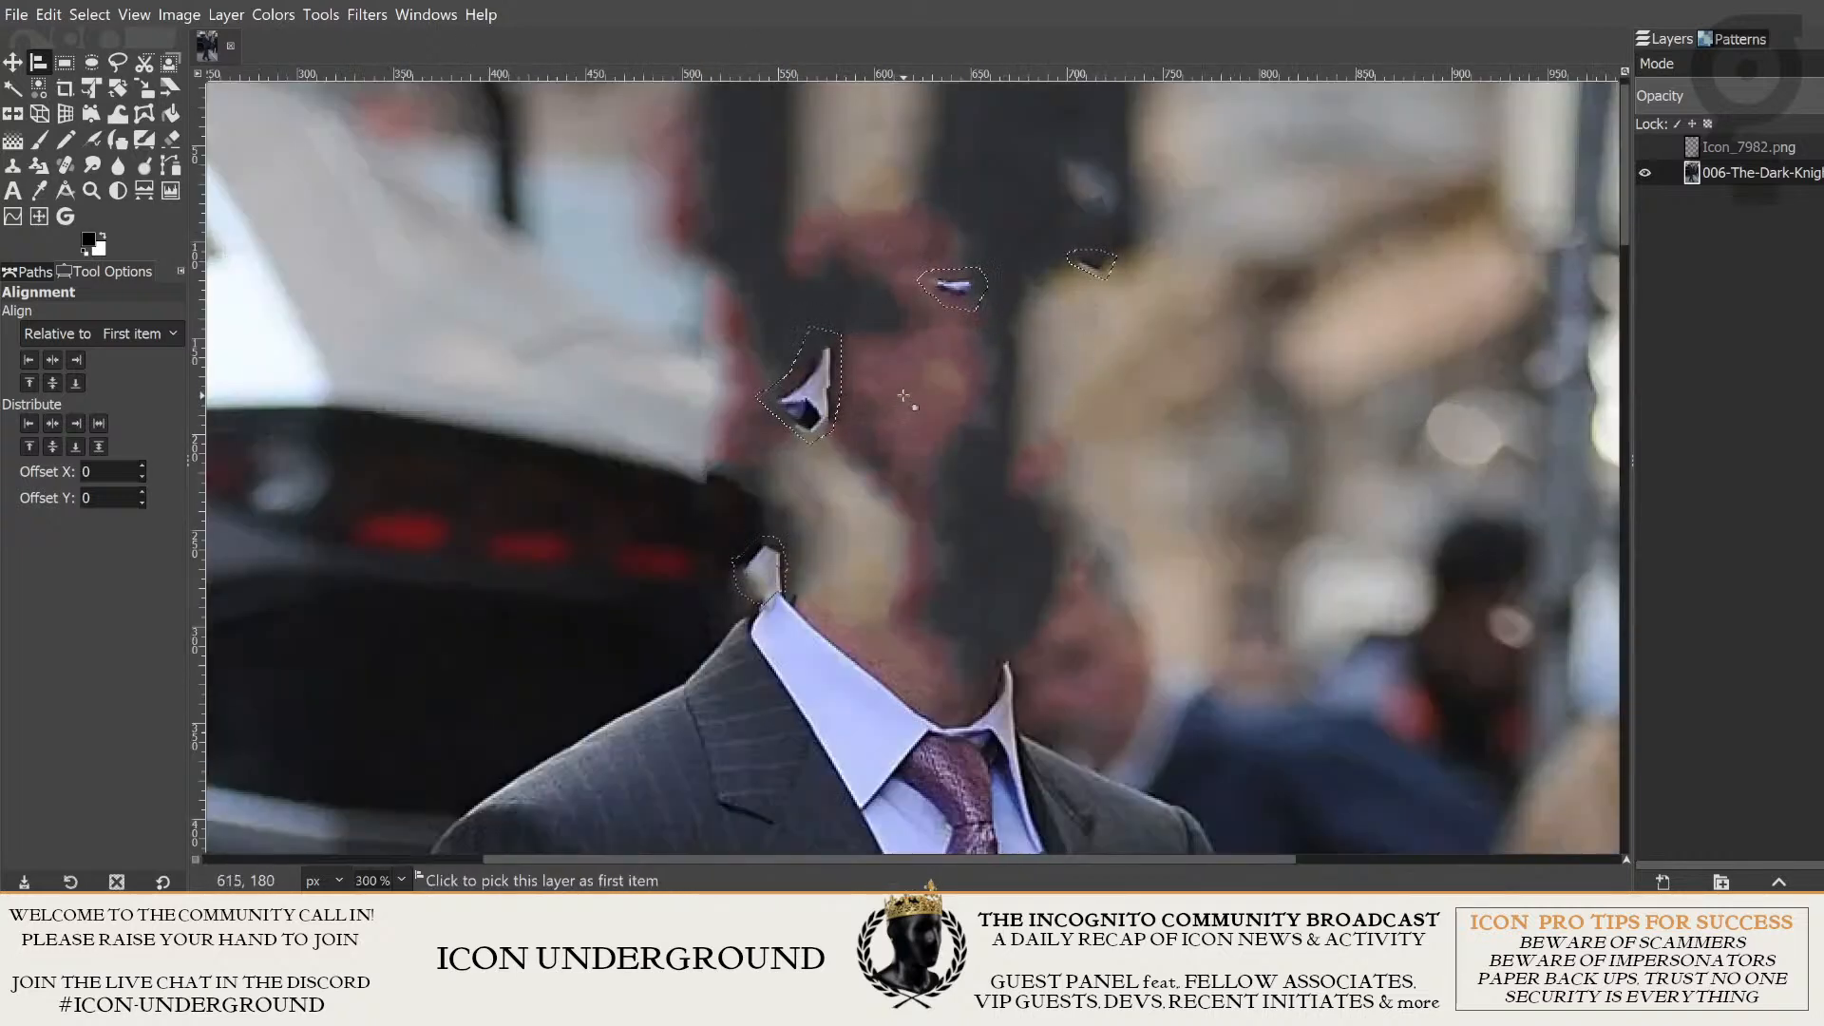
scroll(1045, 377, "down", 1)
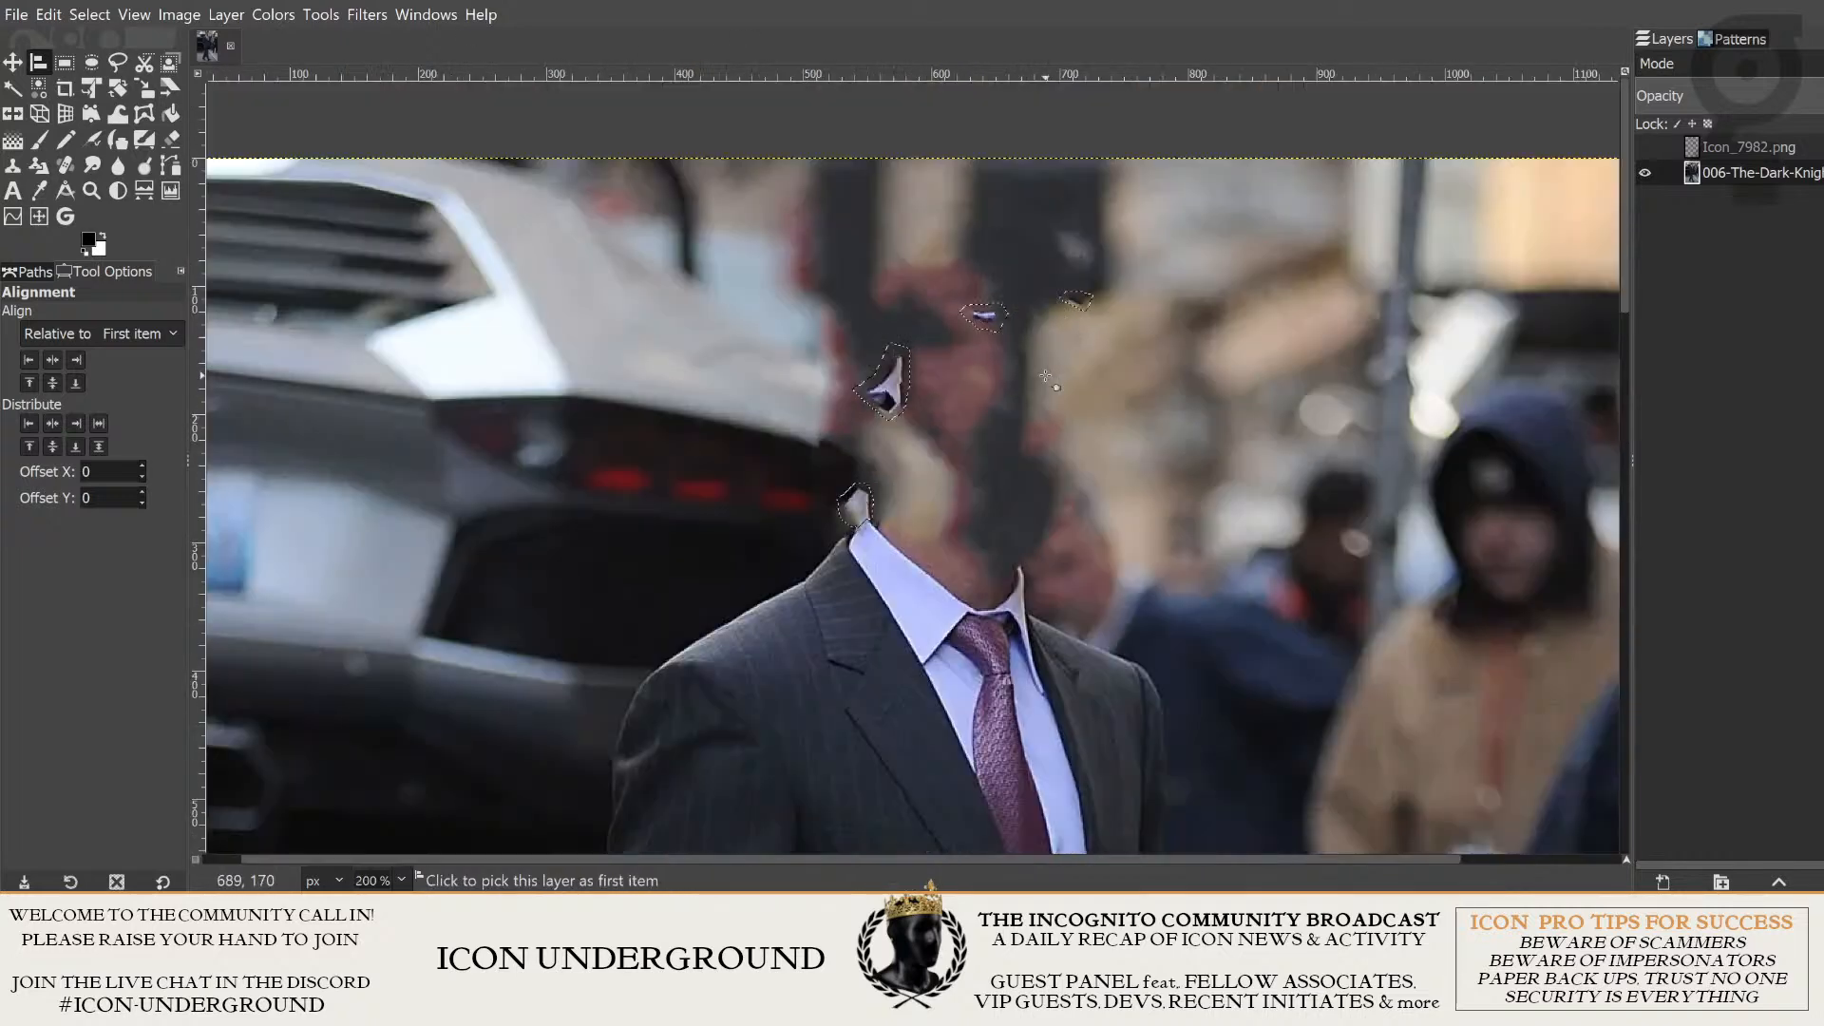
left_click(434, 62)
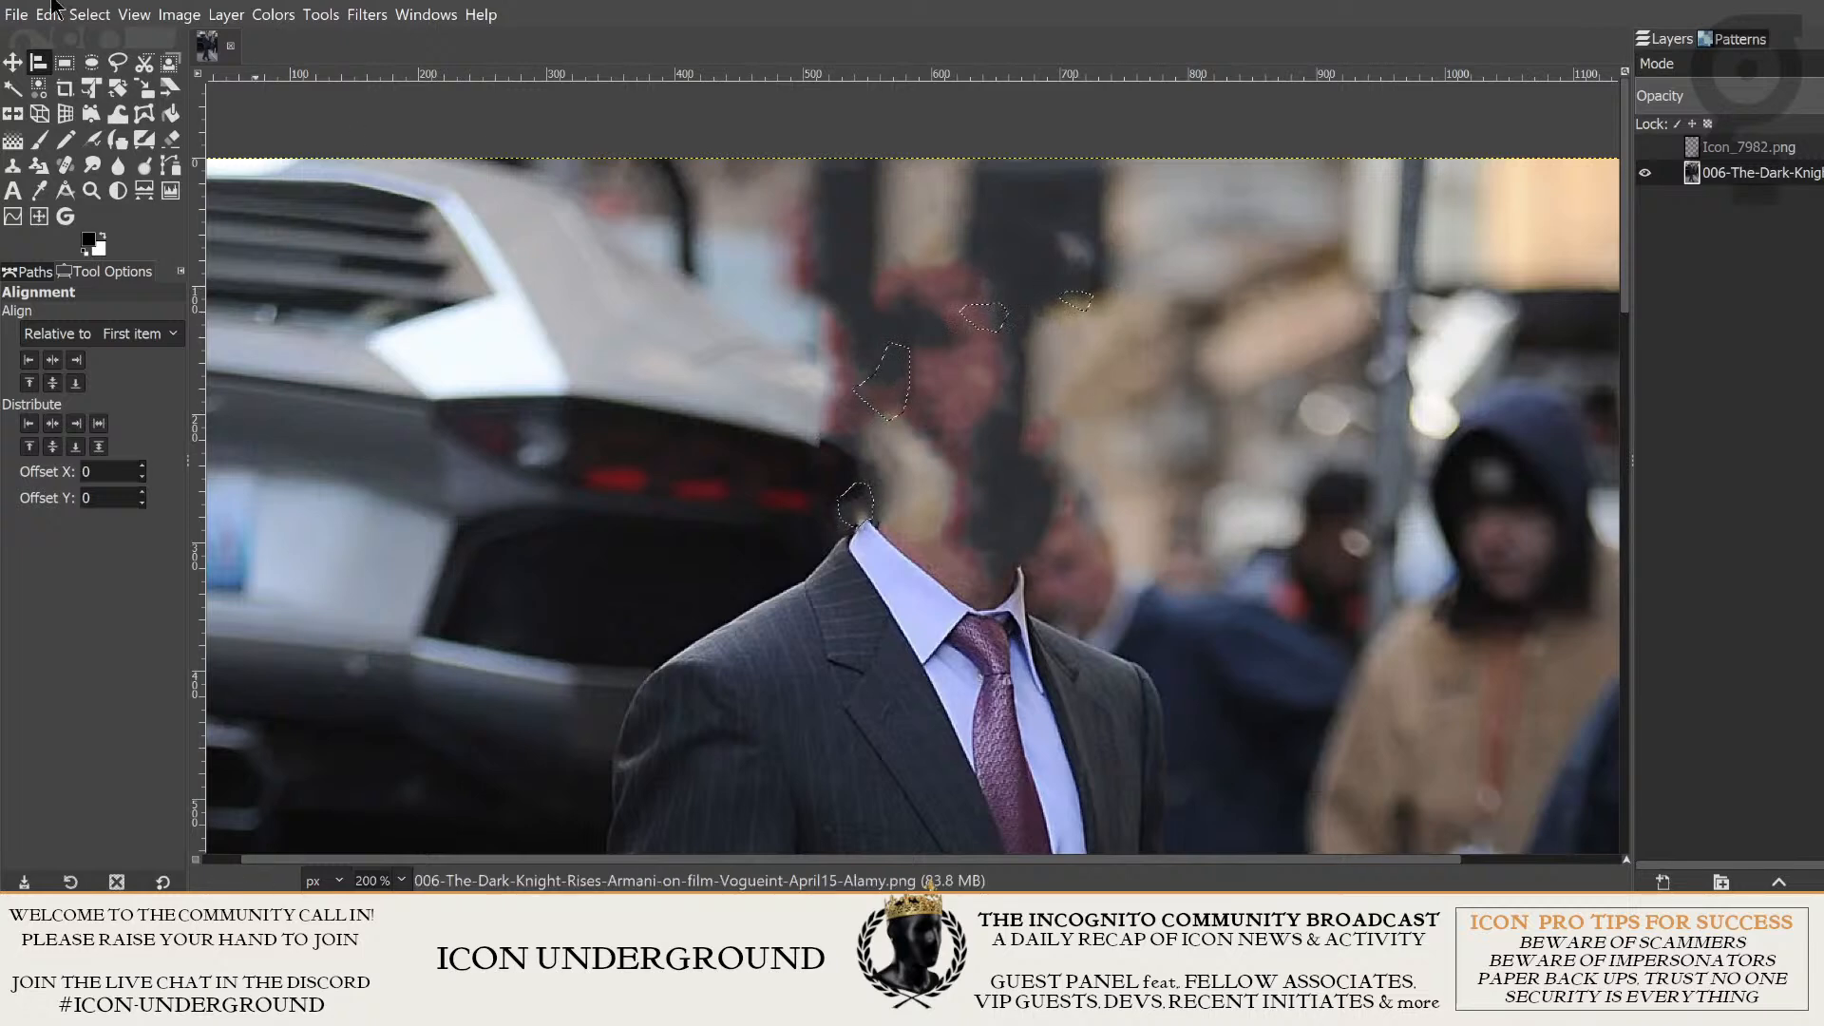
left_click(85, 13)
left_click(90, 69)
- Examine the filled head area and its edges against the car and shirt collar at several magnifications
scroll(1116, 458, "down", 1)
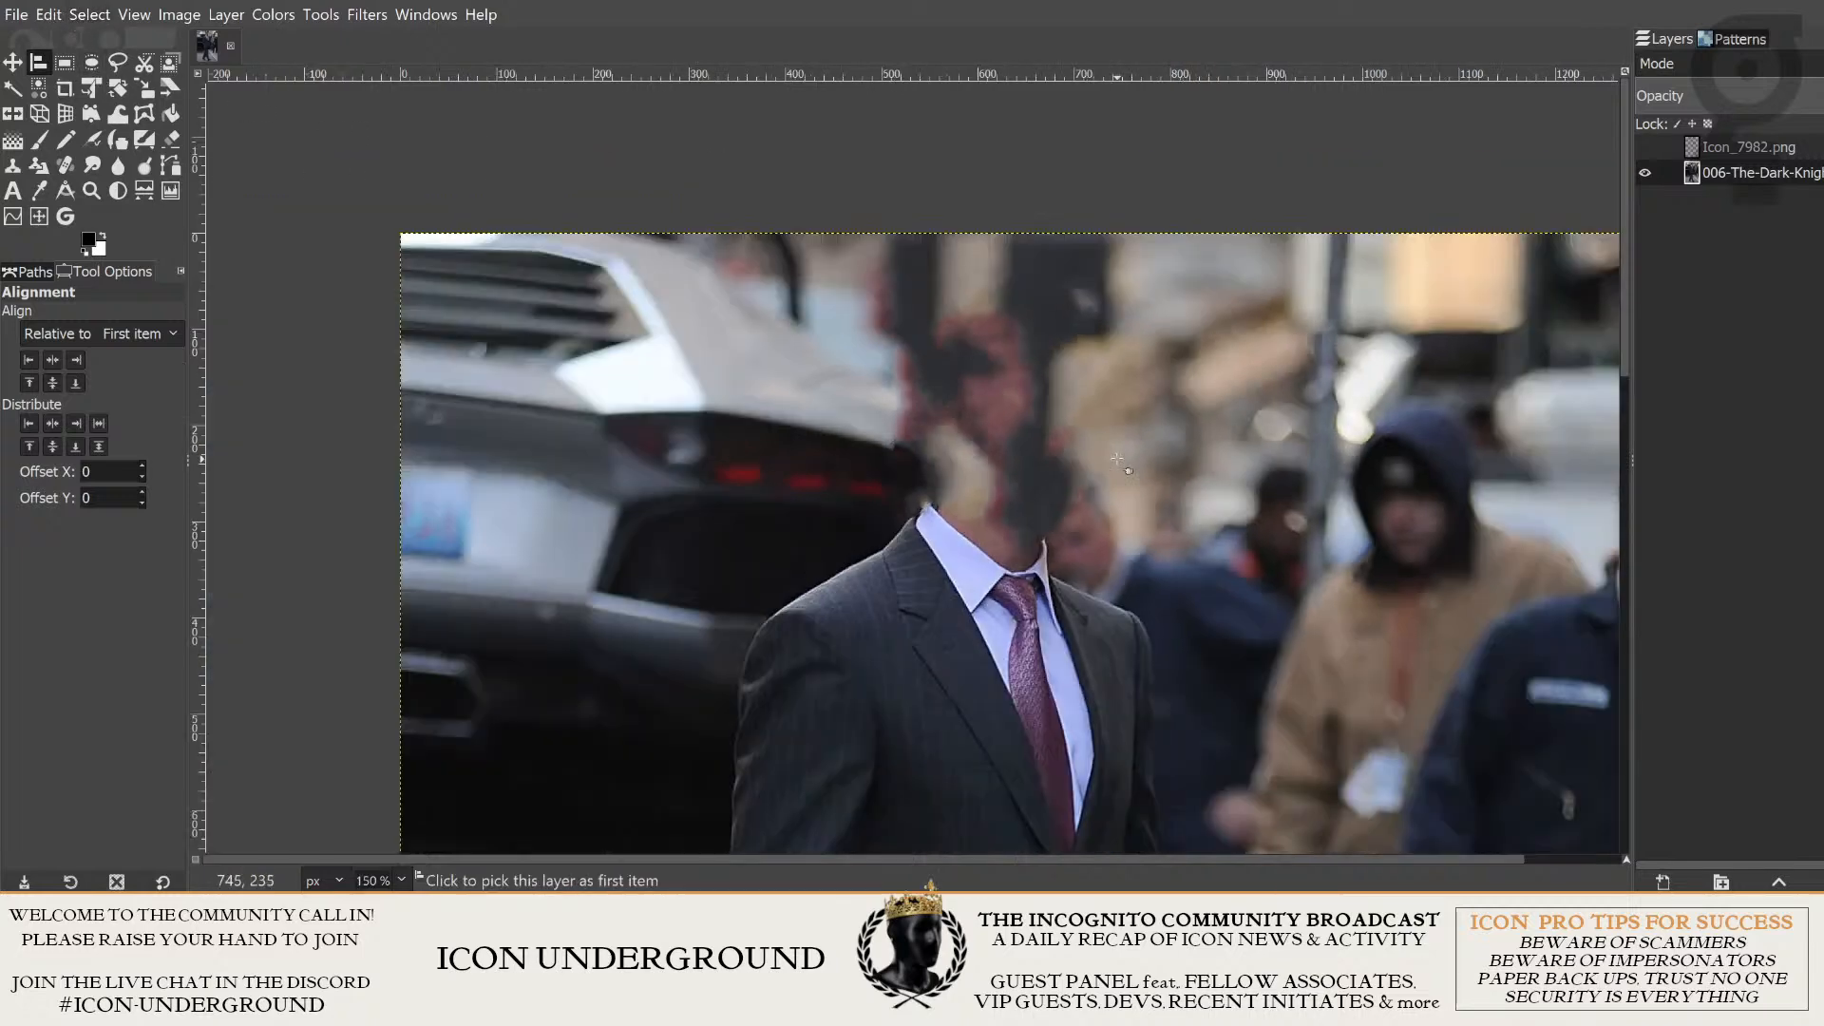
scroll(1116, 459, "down", 1)
scroll(1131, 485, "up", 3)
scroll(1149, 508, "down", 3)
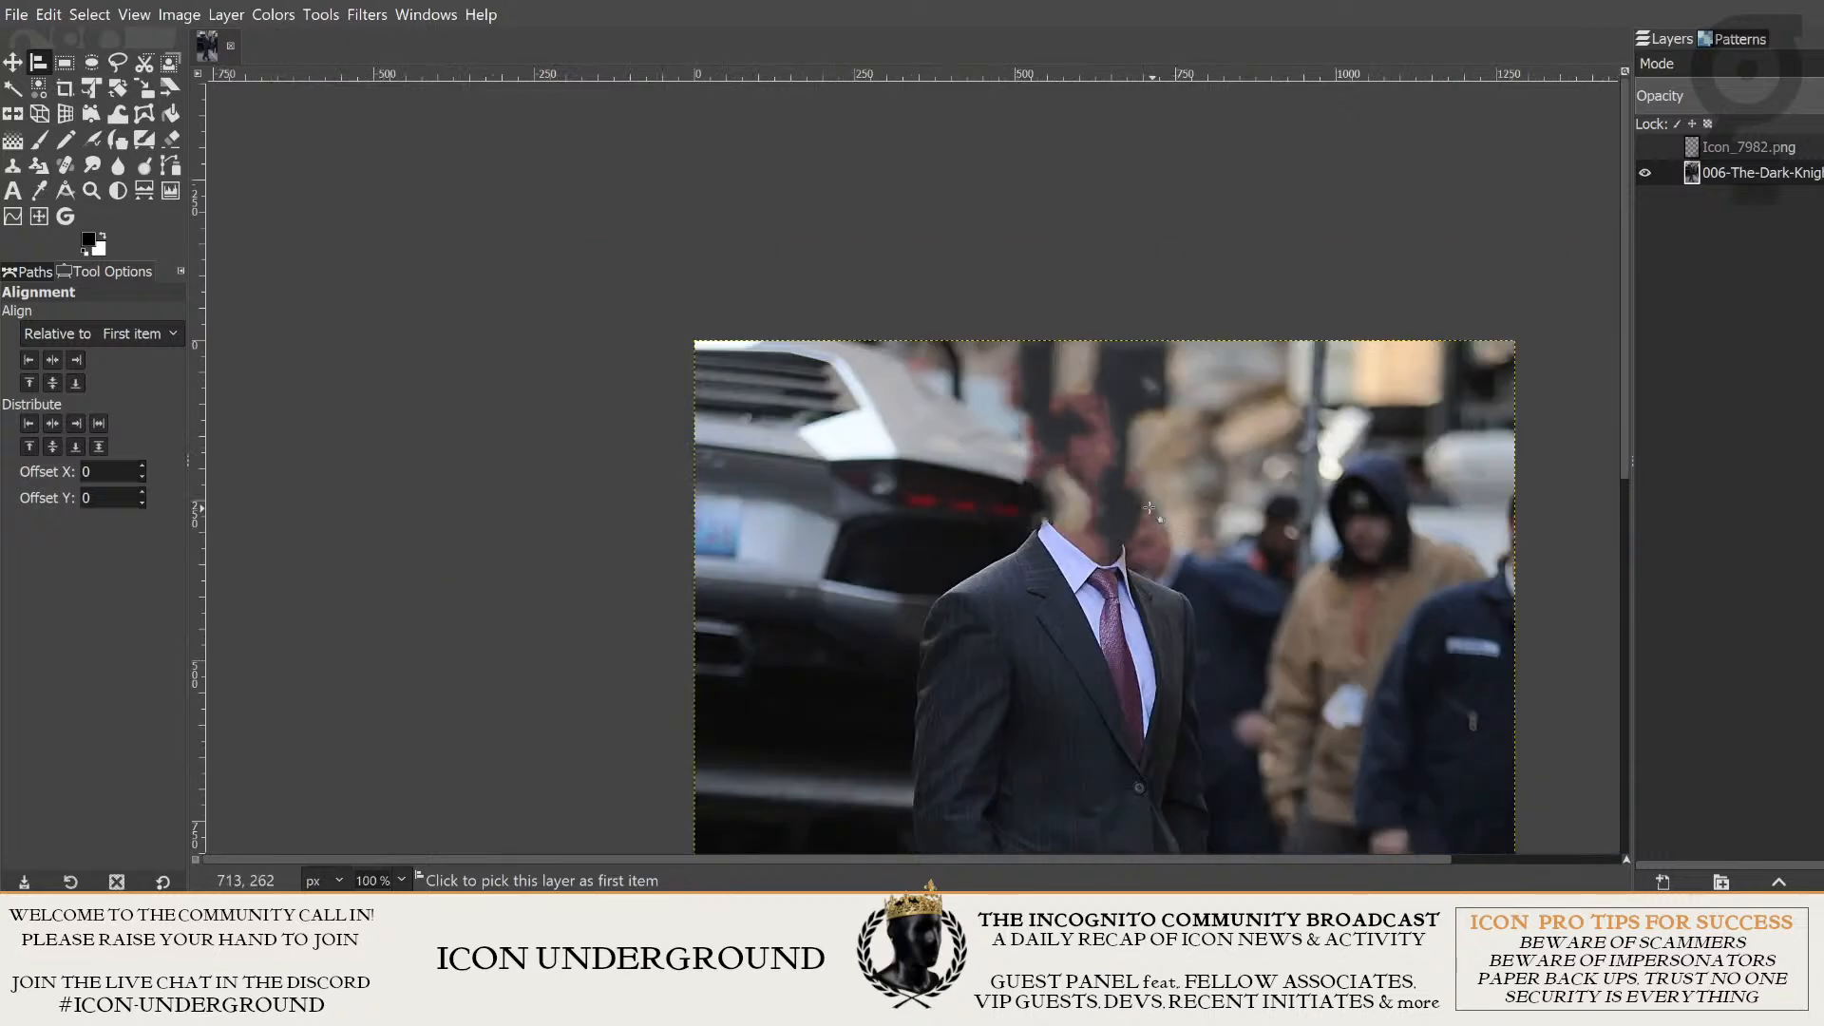
scroll(1149, 508, "up", 2)
scroll(957, 430, "up", 3)
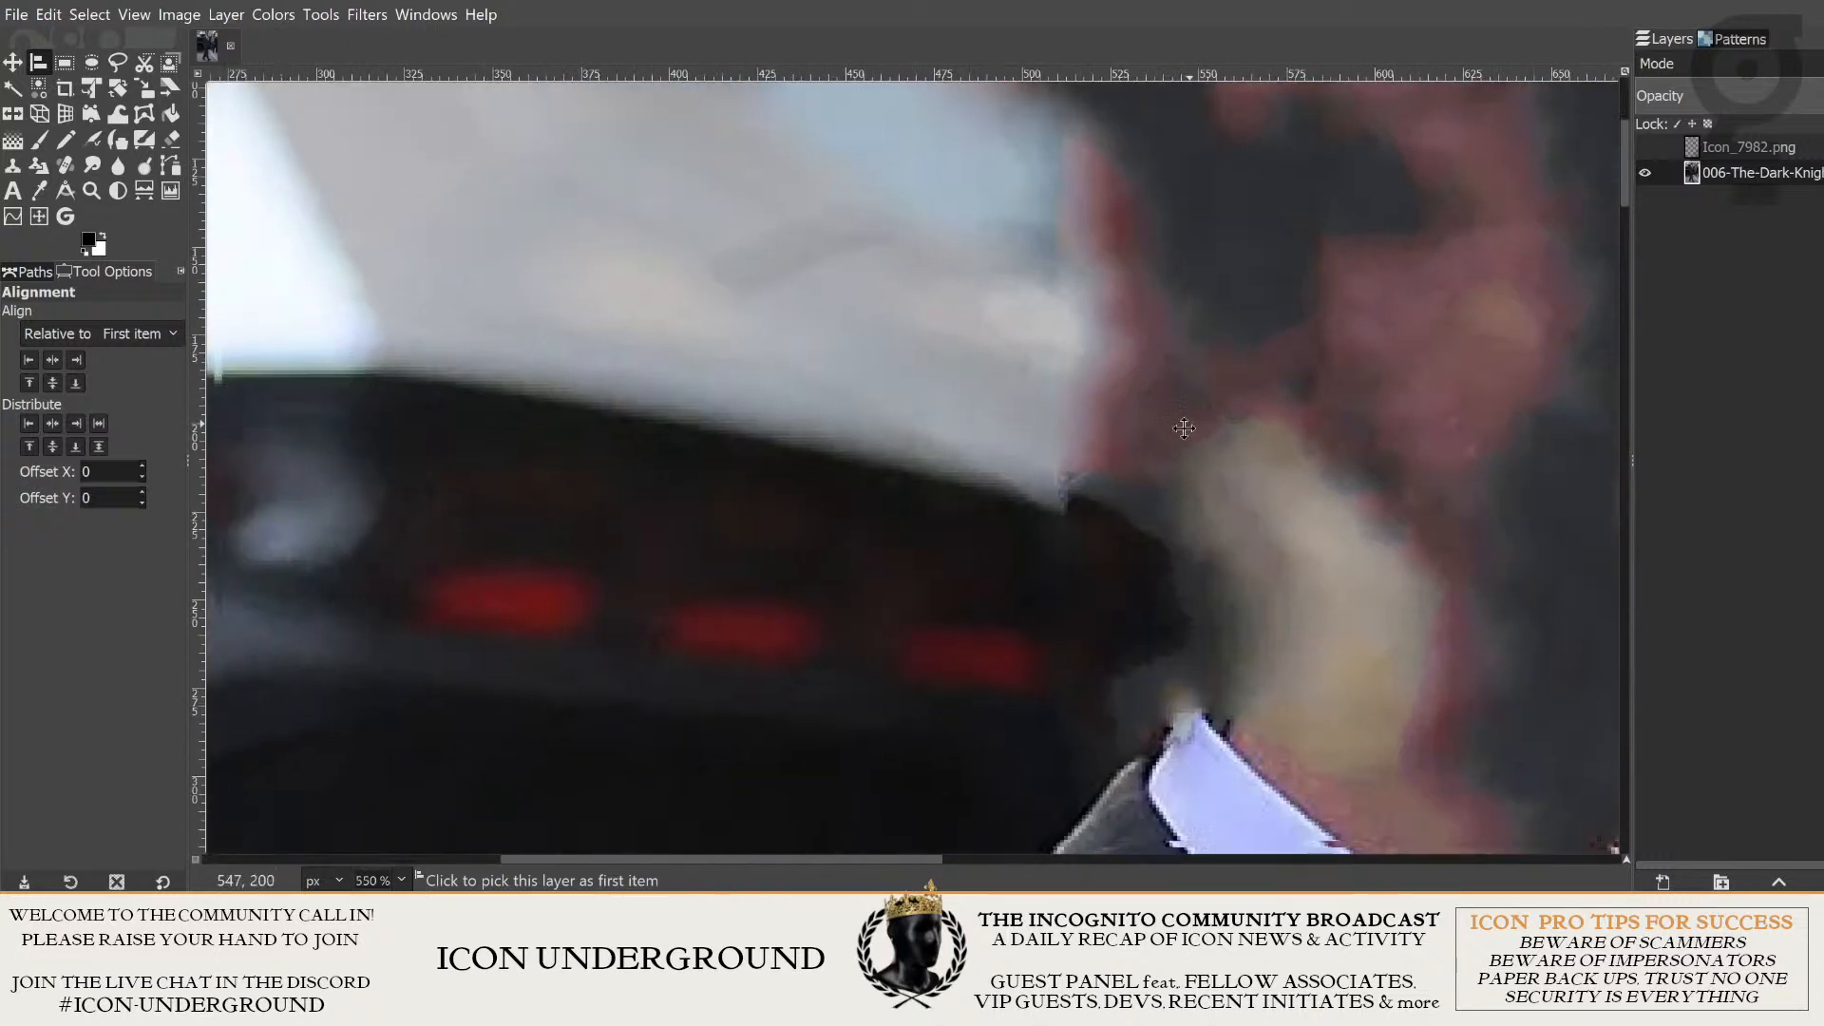
left_click_drag(962, 349, 886, 271)
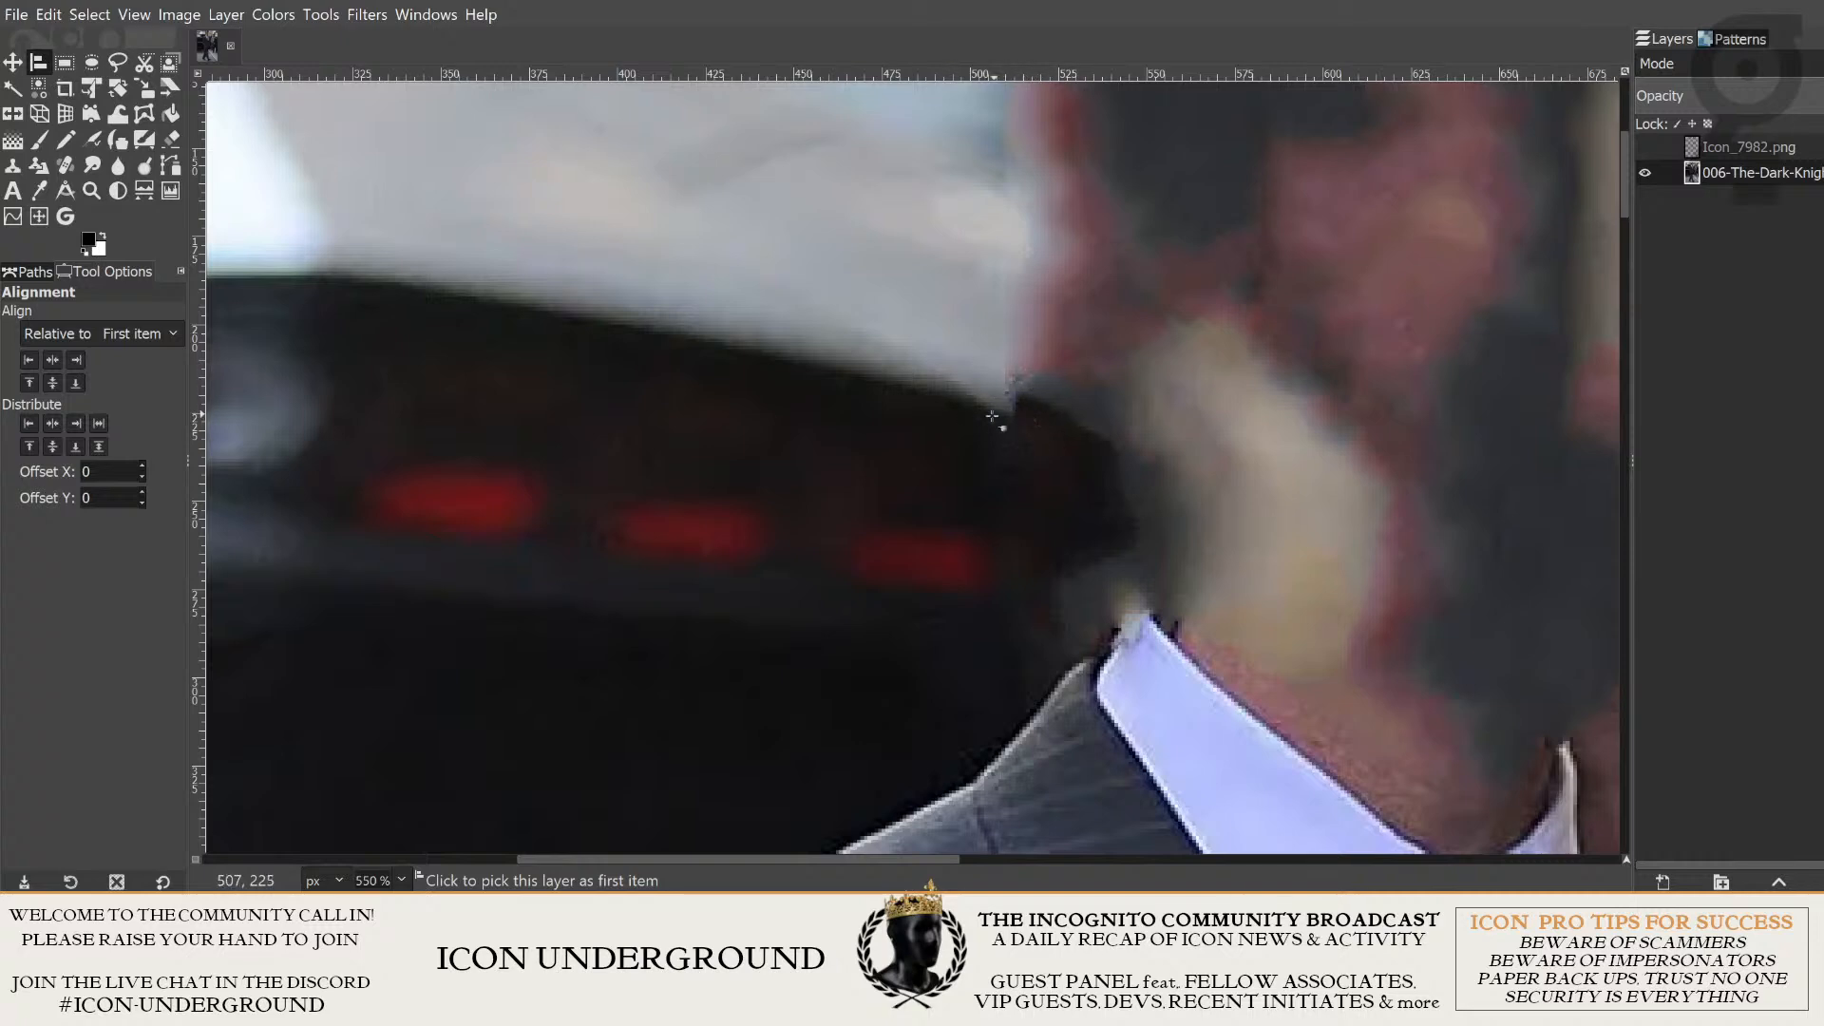
scroll(992, 416, "down", 4)
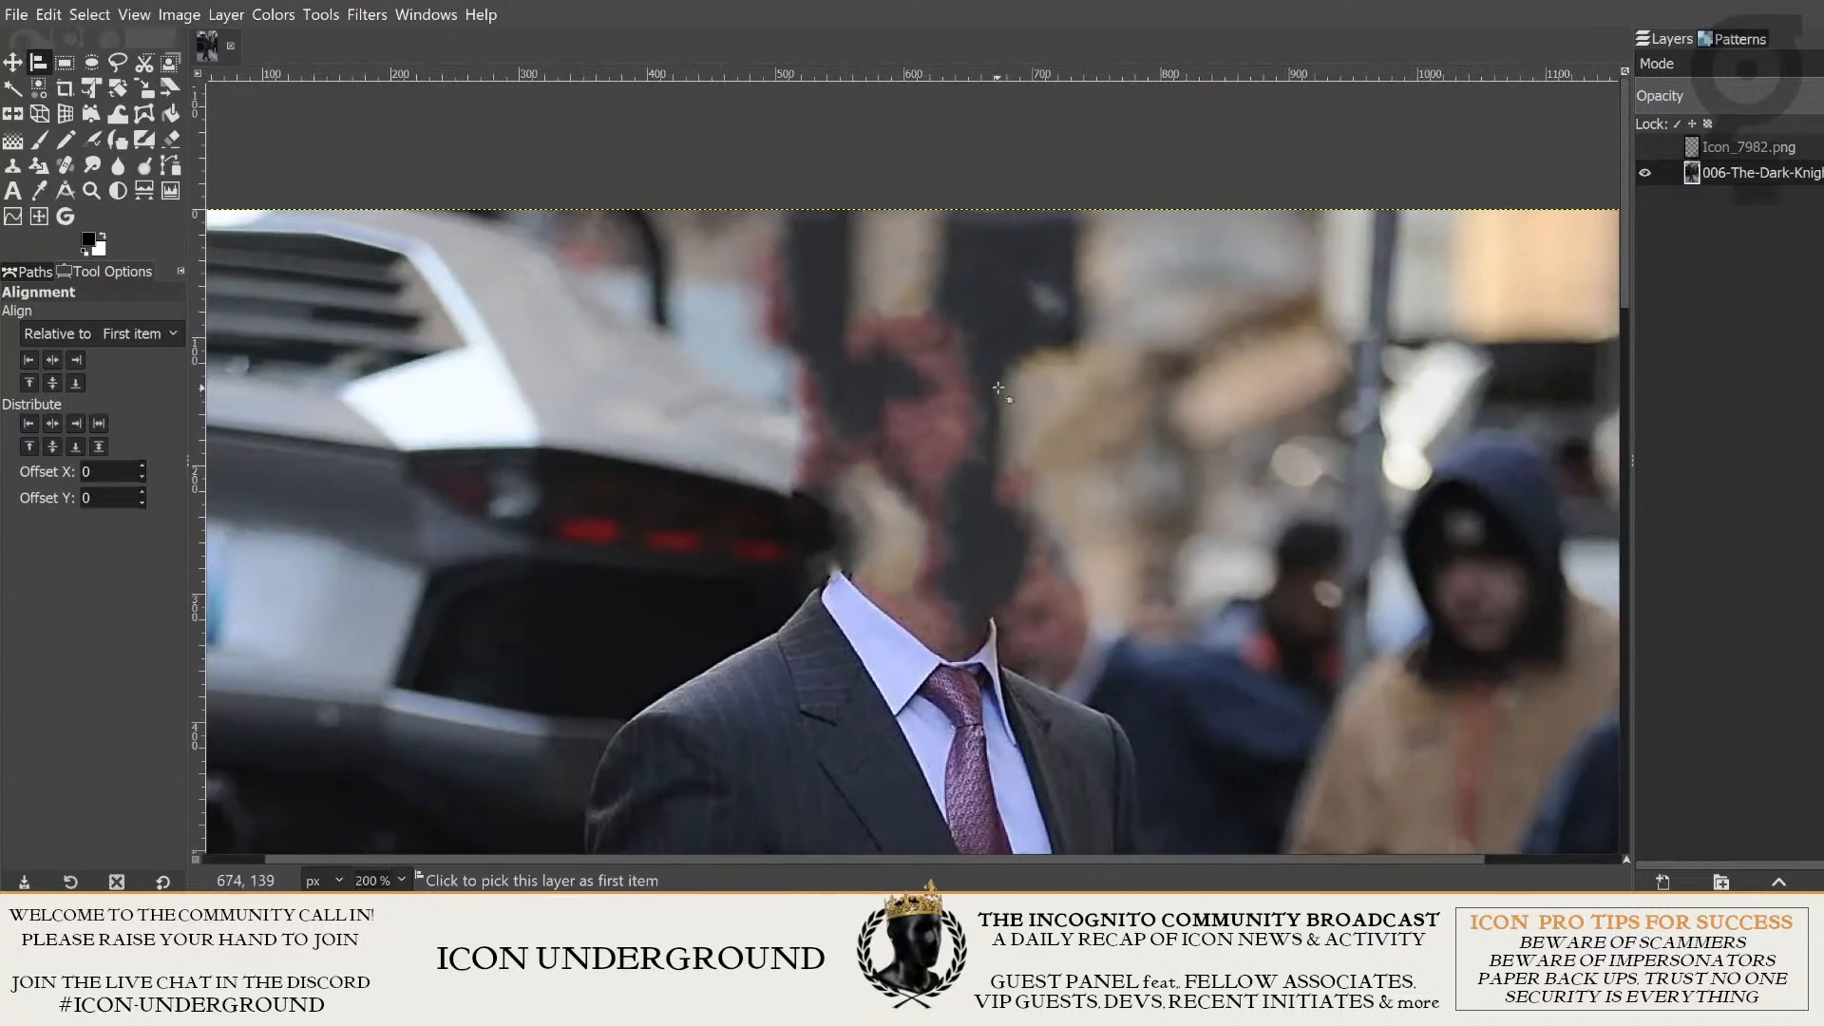
left_click_drag(1344, 325, 1266, 273)
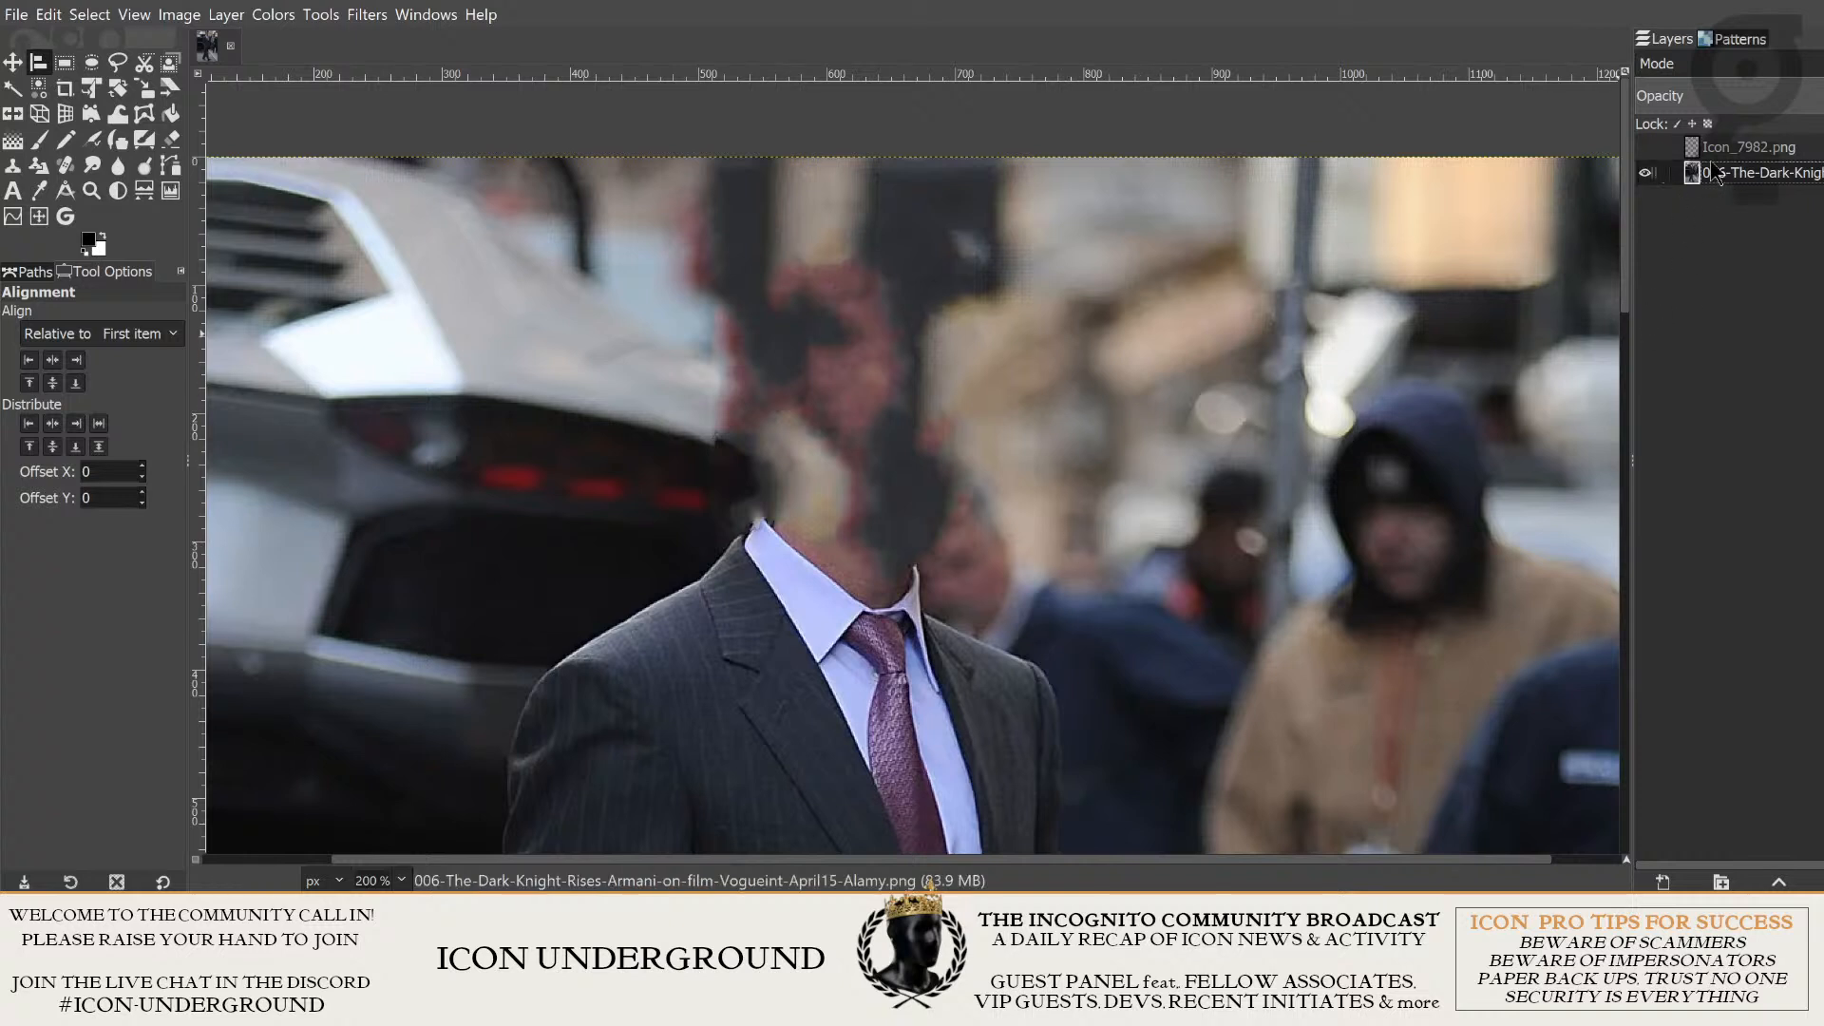
- Show the Icon_7982.png layer and check how the hatted head covers the filled area
left_click(1739, 148)
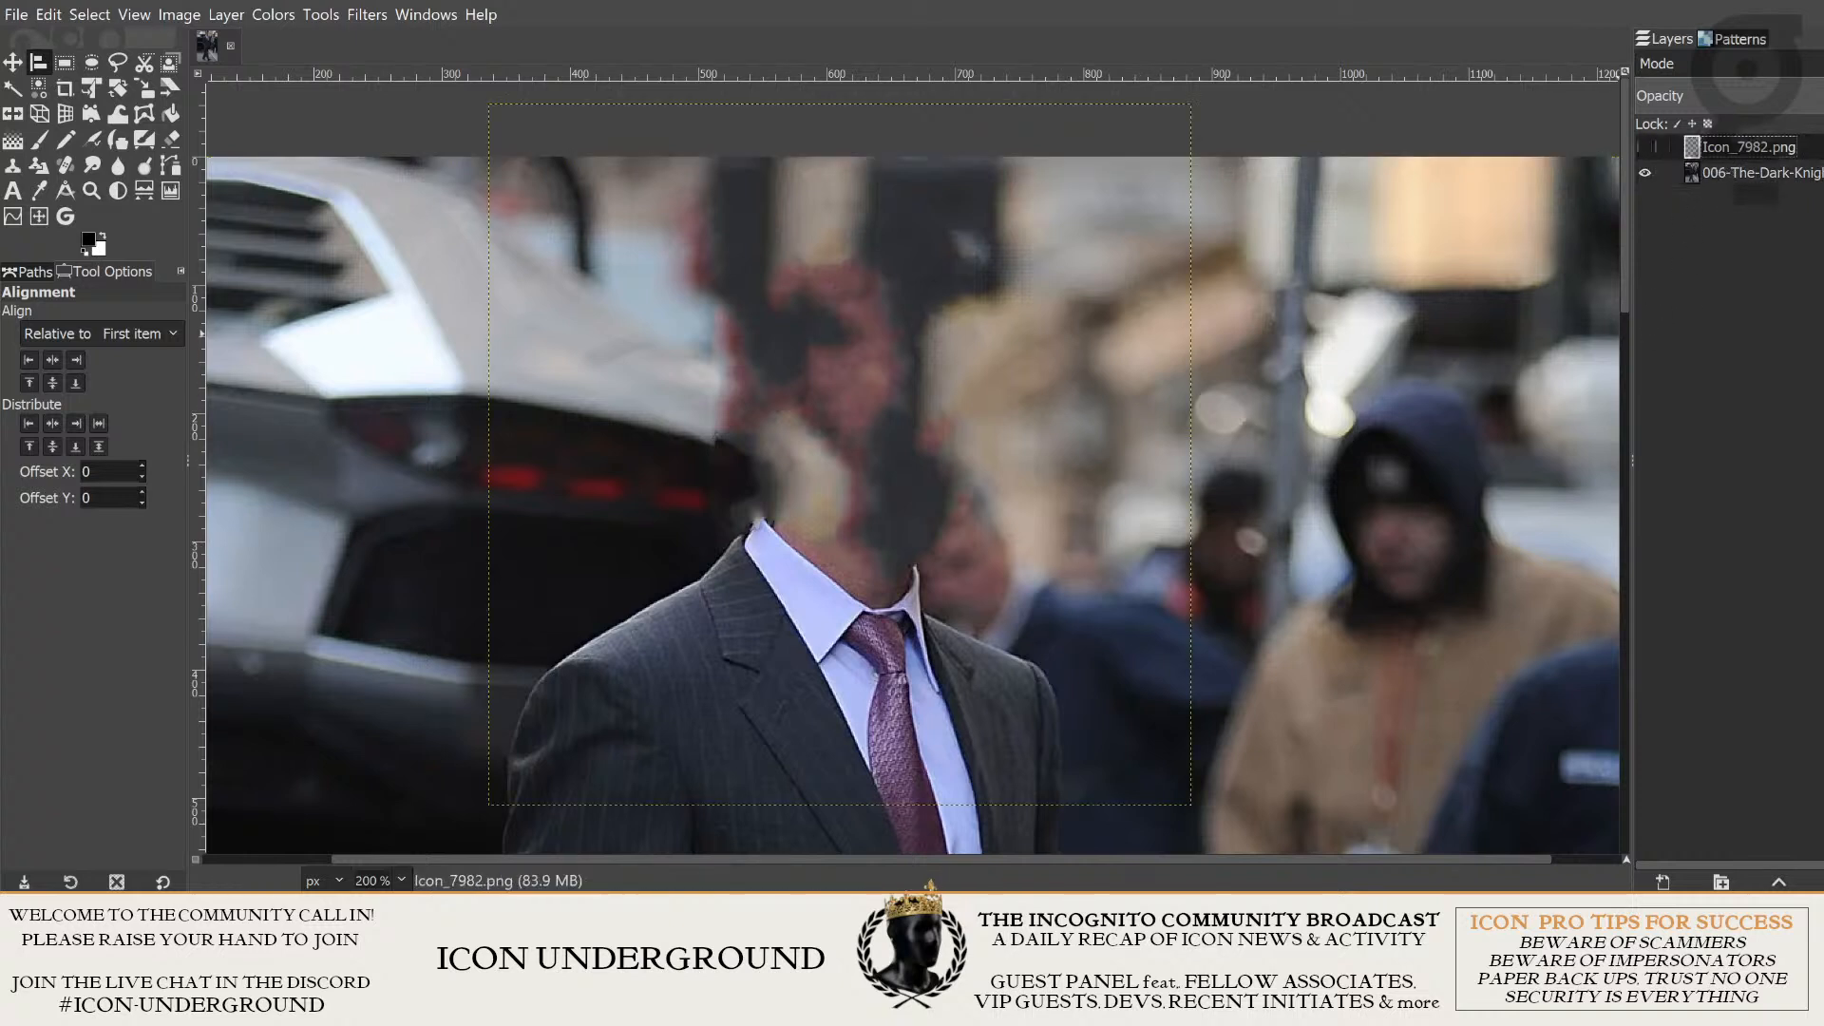
left_click(1646, 147)
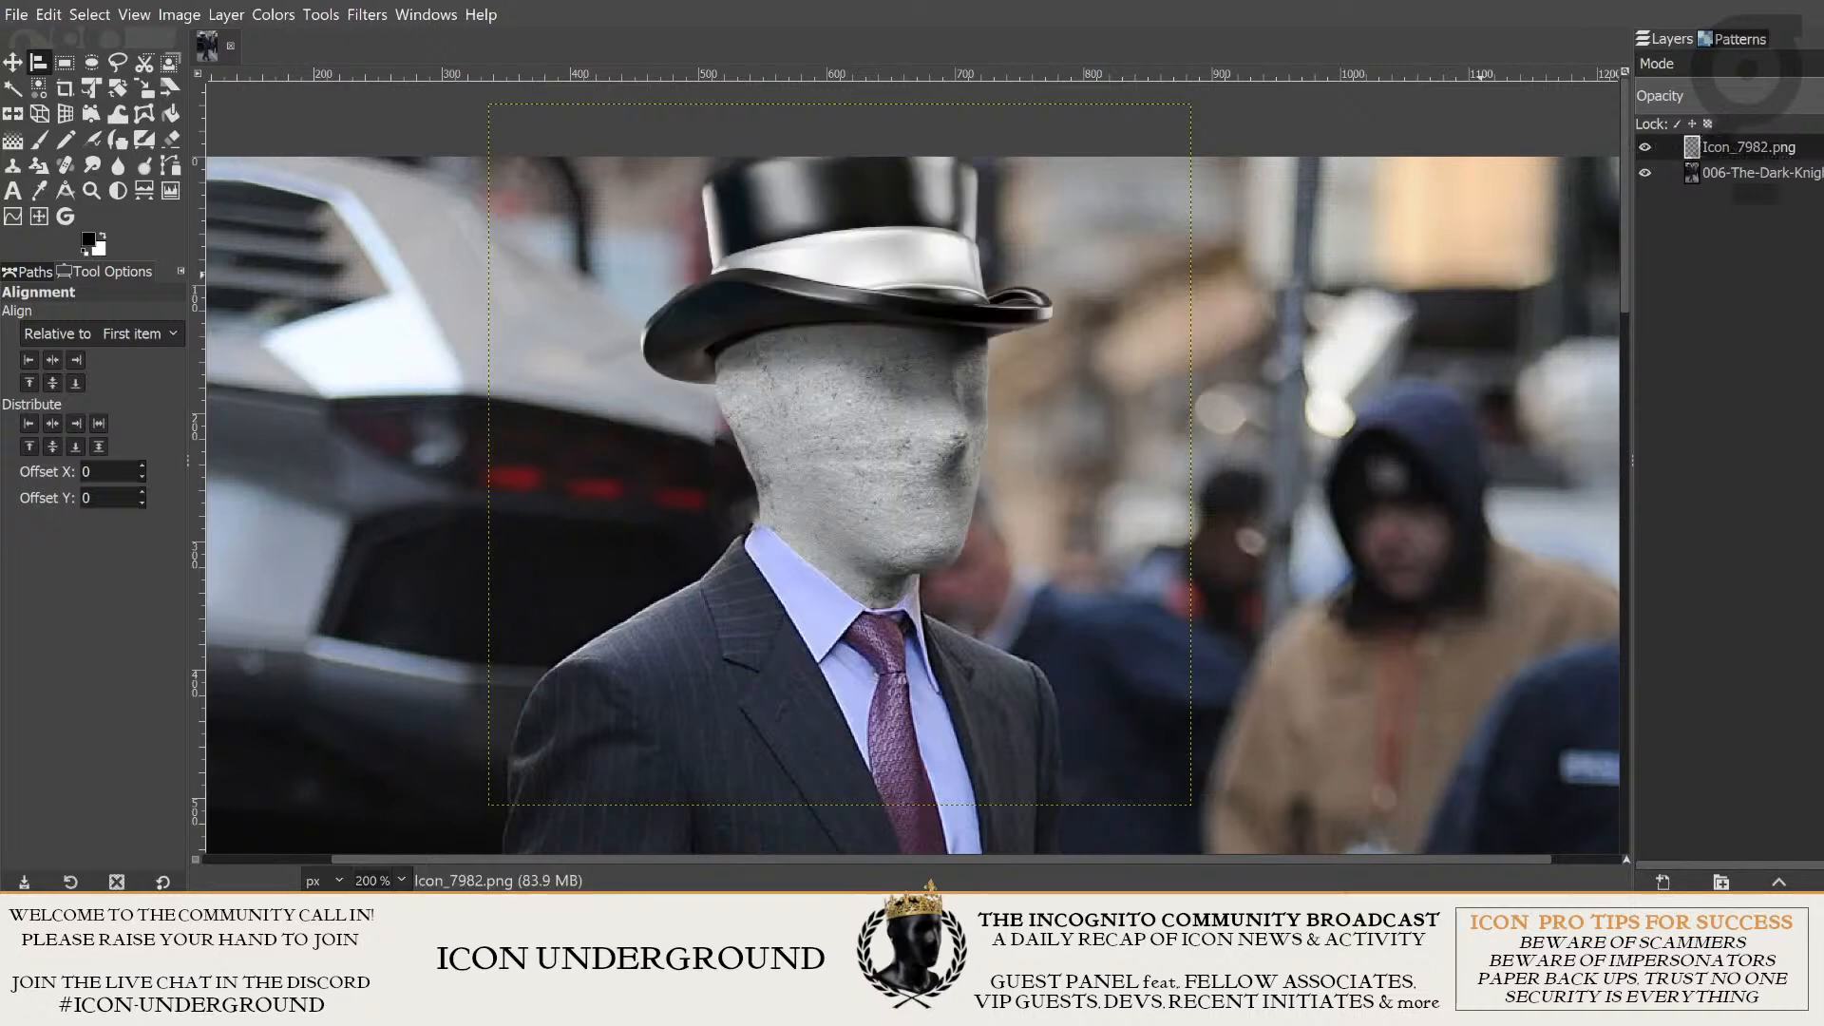
scroll(1384, 324, "down", 2)
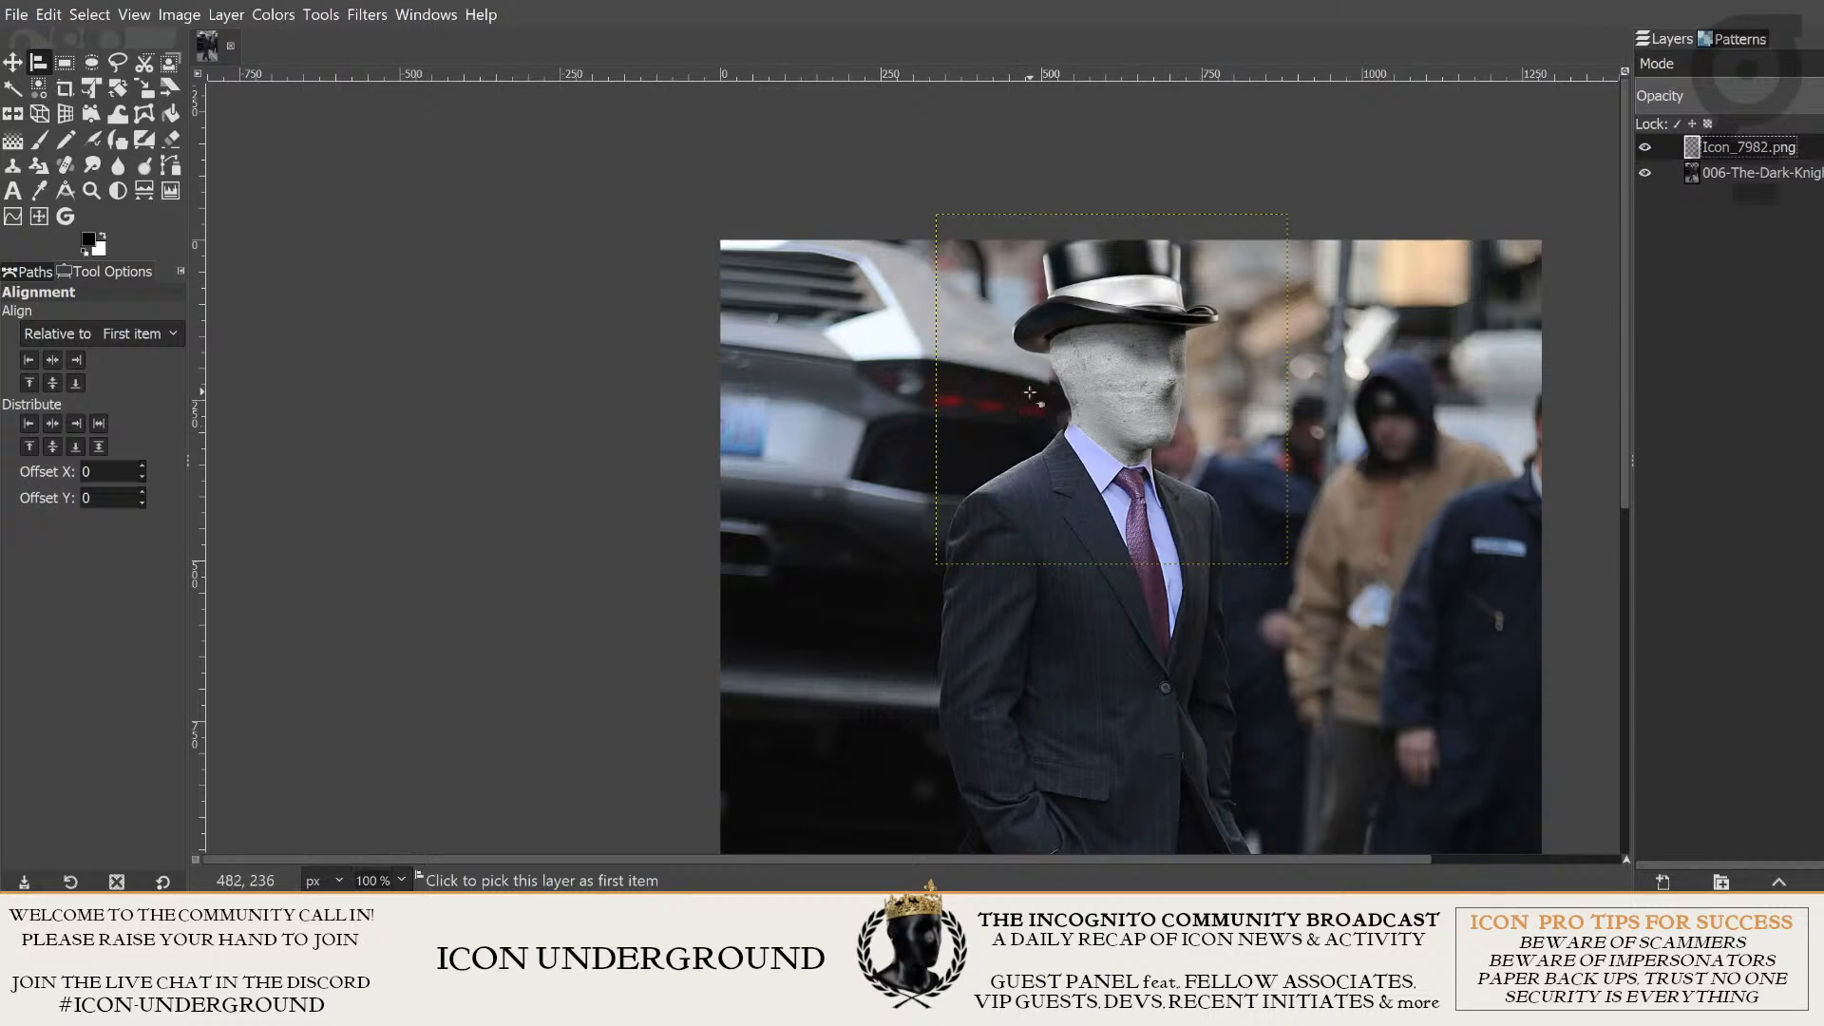
scroll(1092, 392, "down", 2)
scroll(1233, 390, "up", 2)
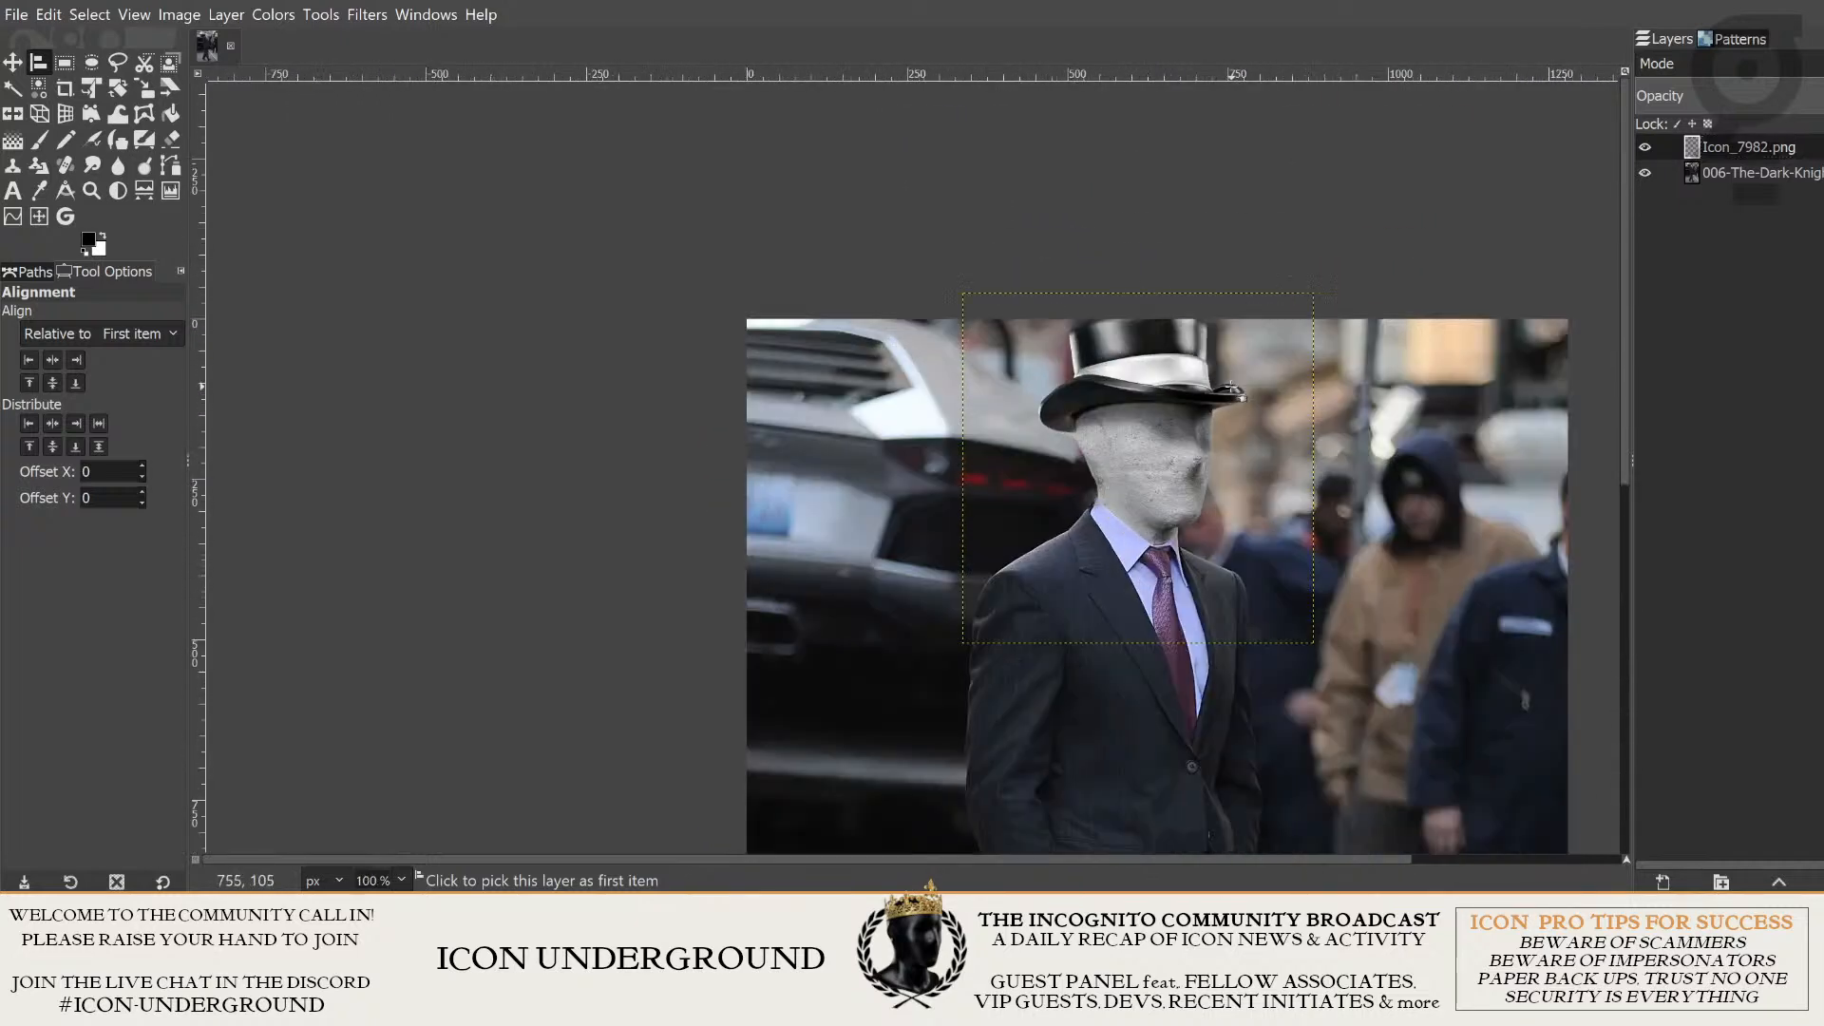
scroll(1233, 390, "up", 2)
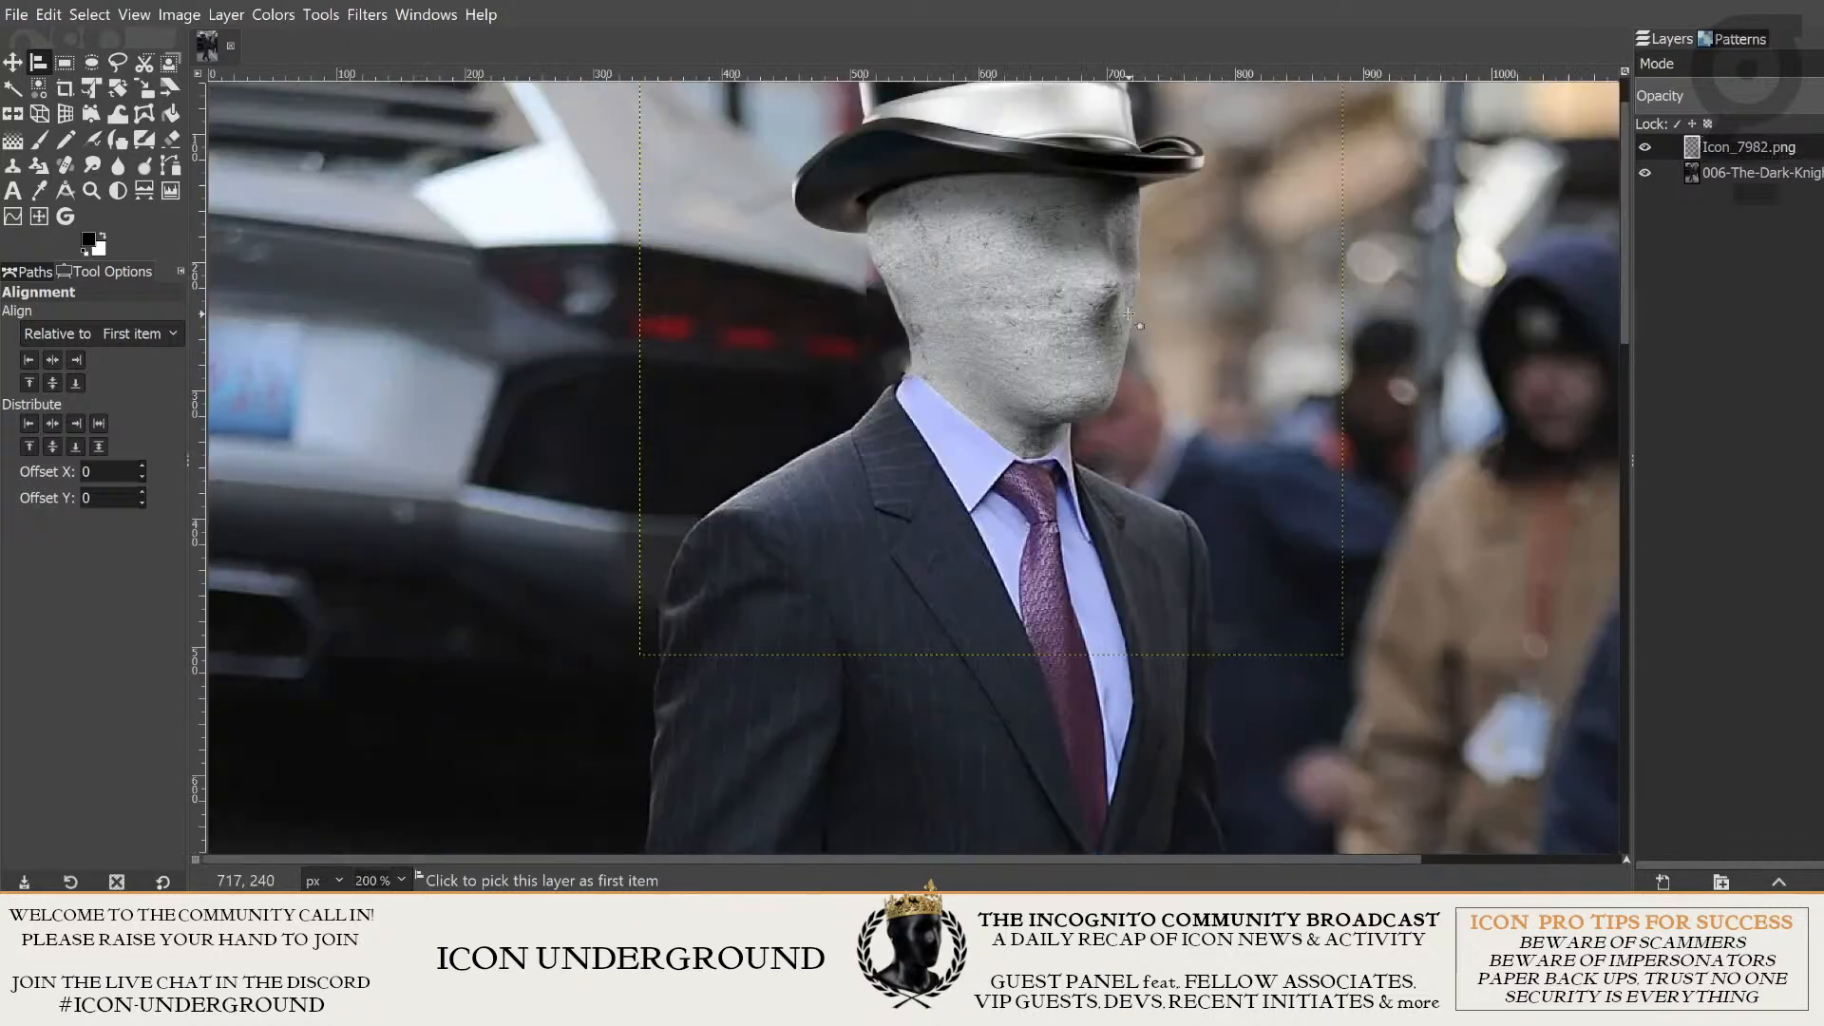
scroll(1237, 287, "down", 1)
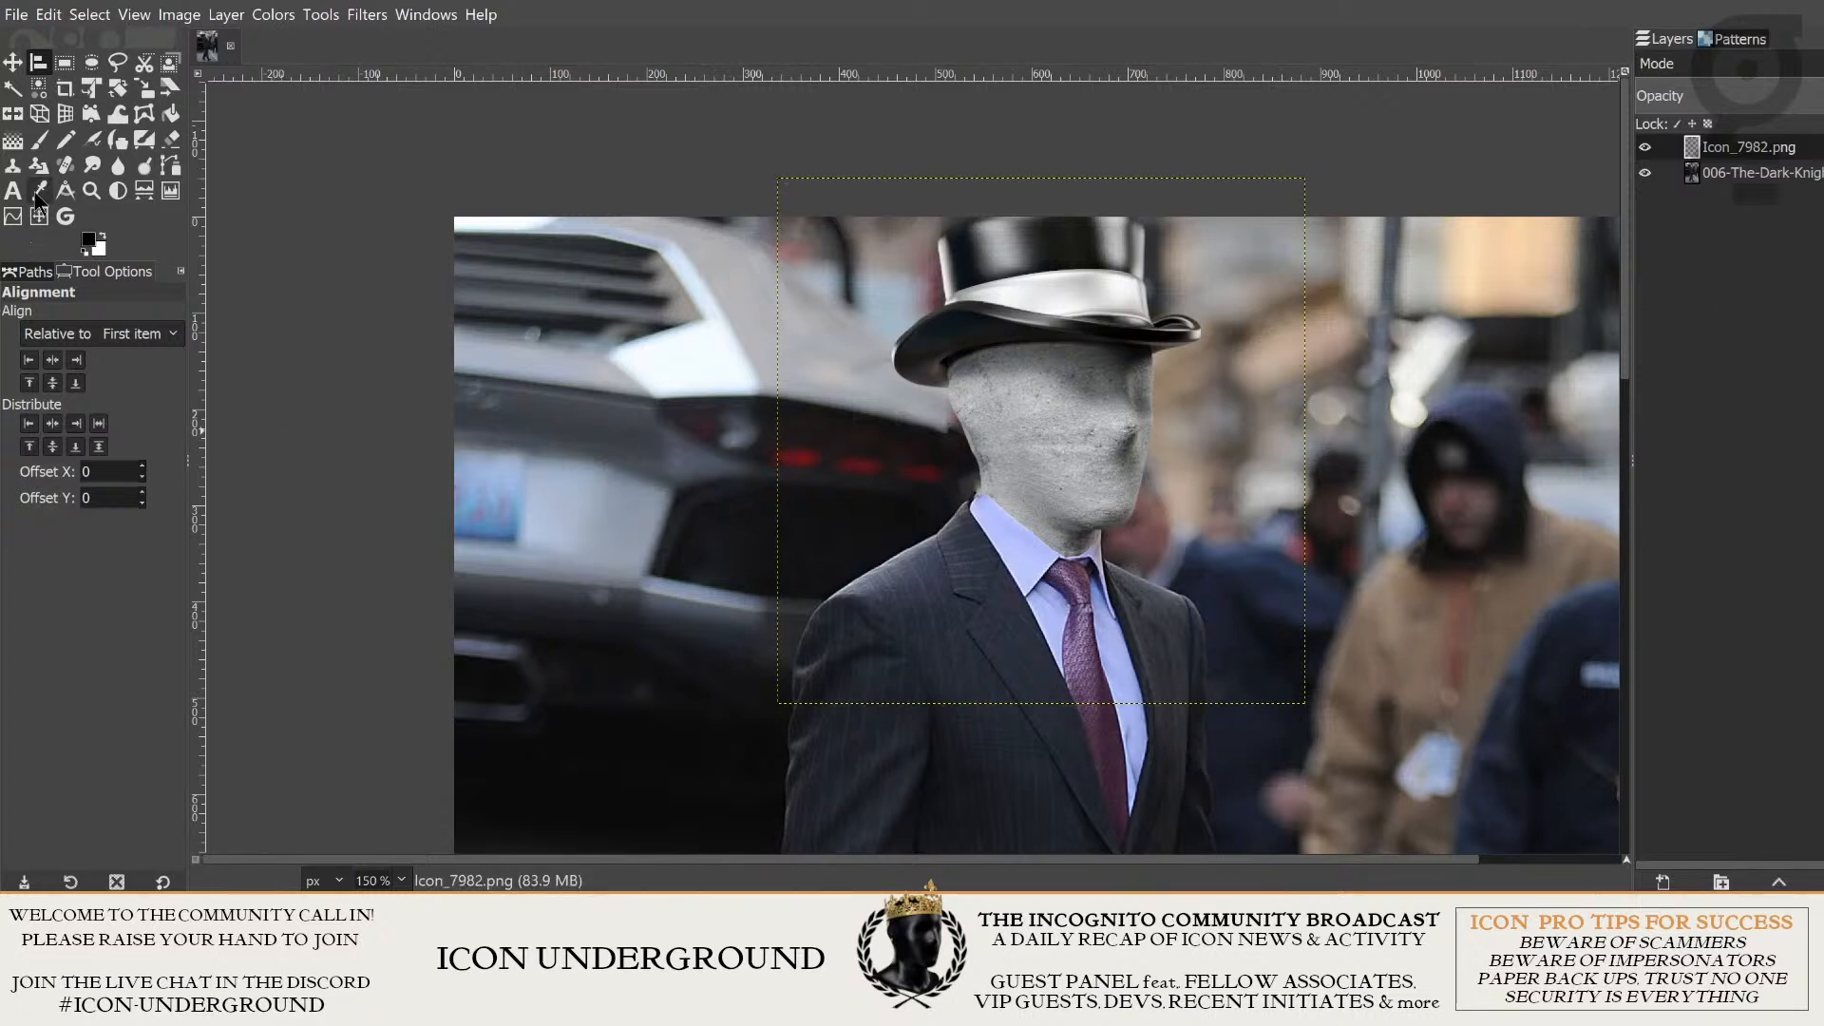
- Activate the Clone tool, raise its opacity to 77.2, and inspect the reddish patch between the car and the concrete head
left_click(14, 167)
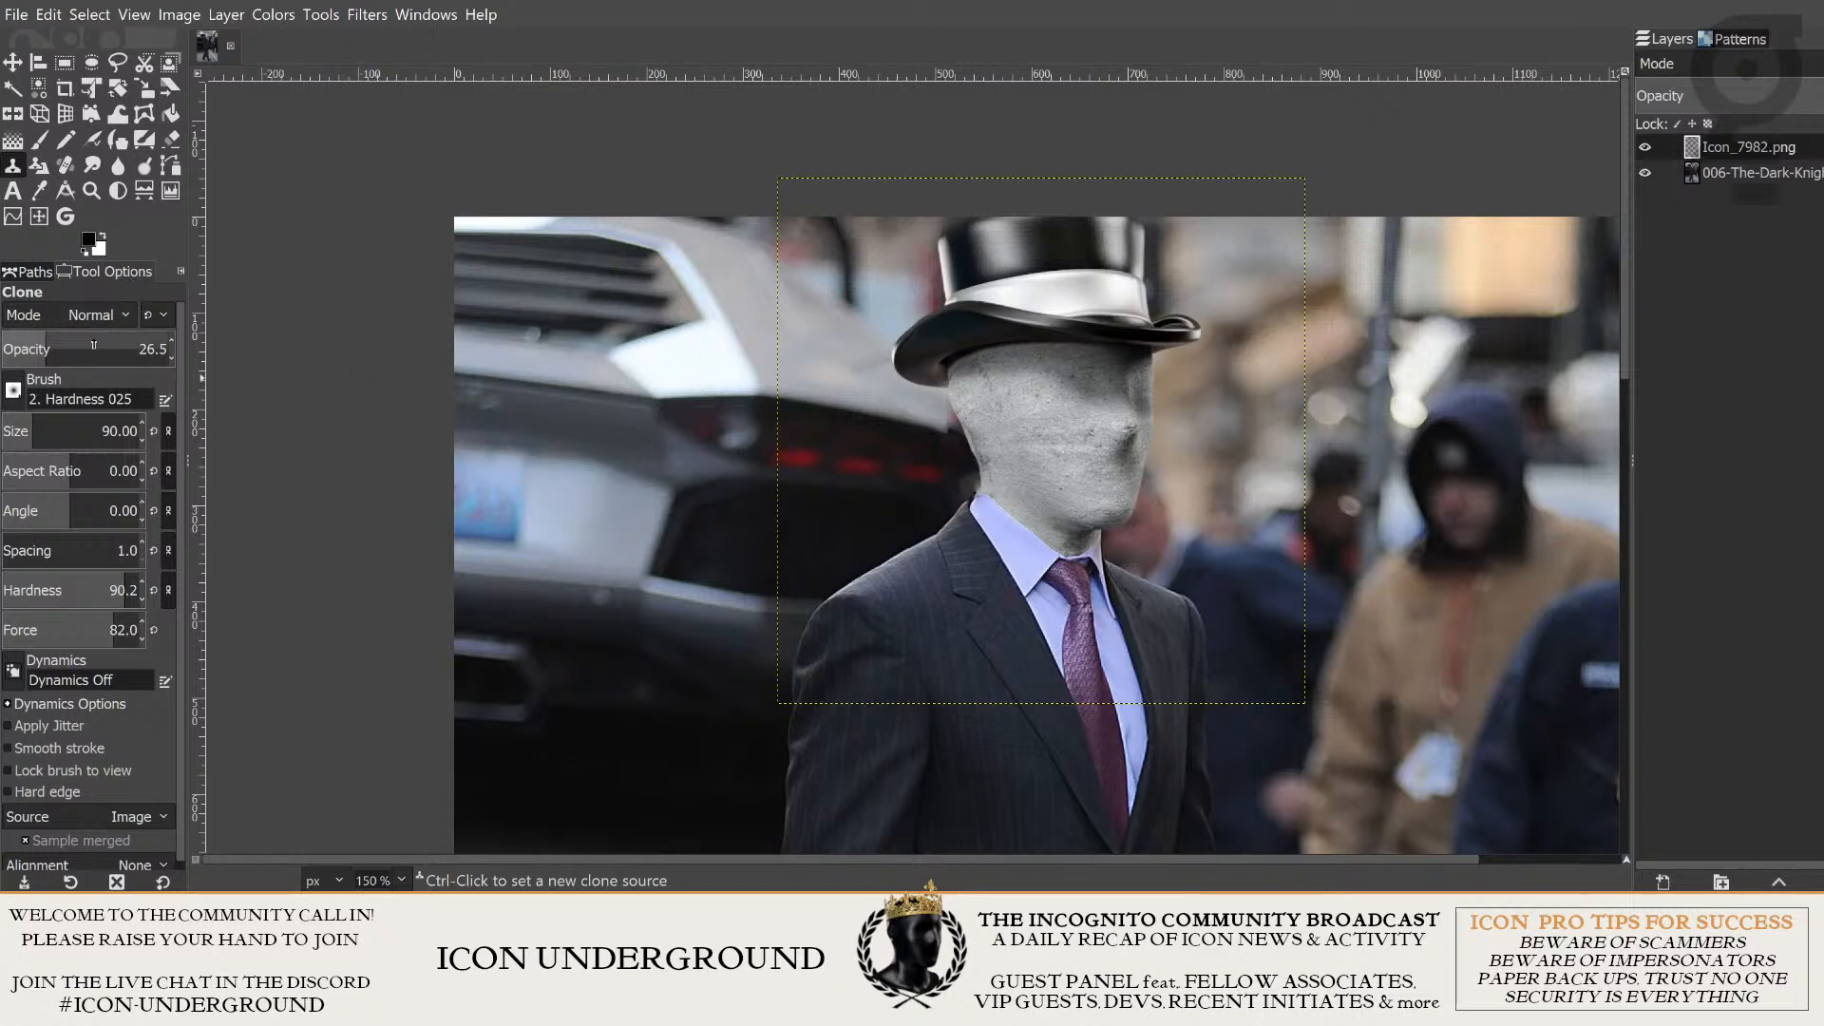
left_click(46, 340)
left_click_drag(46, 340, 130, 342)
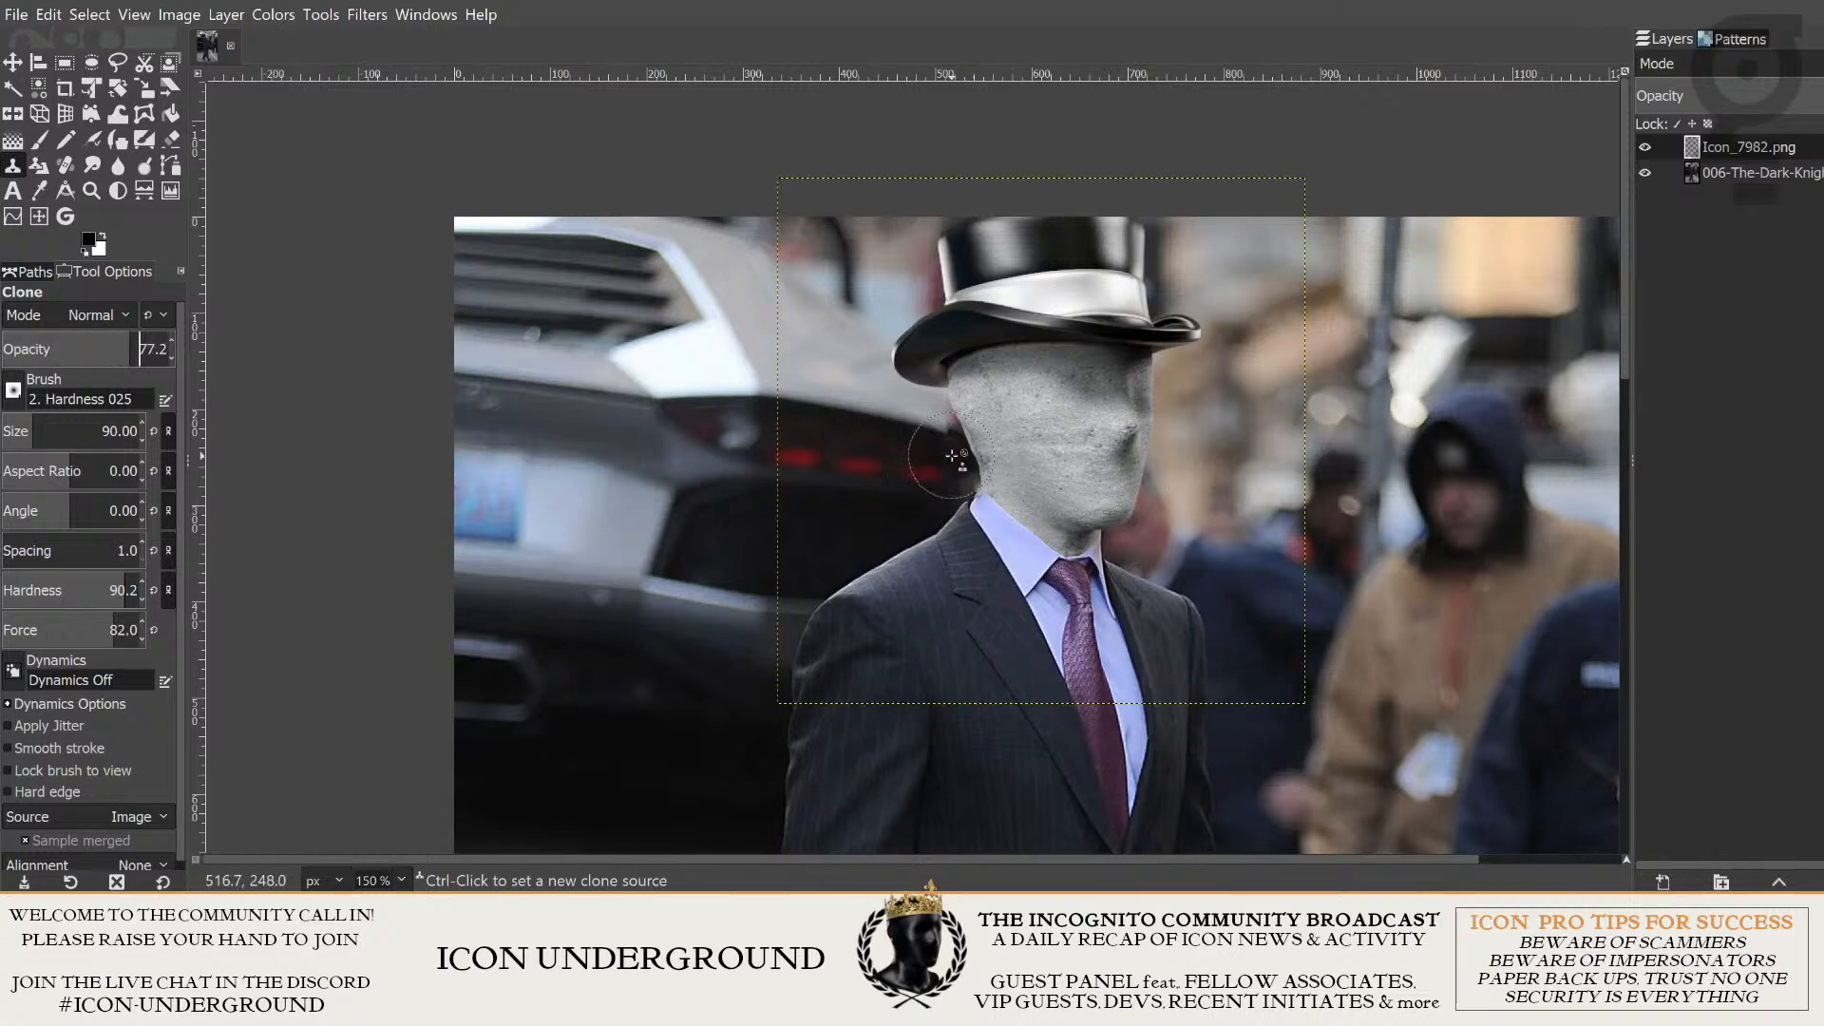
scroll(940, 432, "up", 5)
scroll(880, 387, "up", 2)
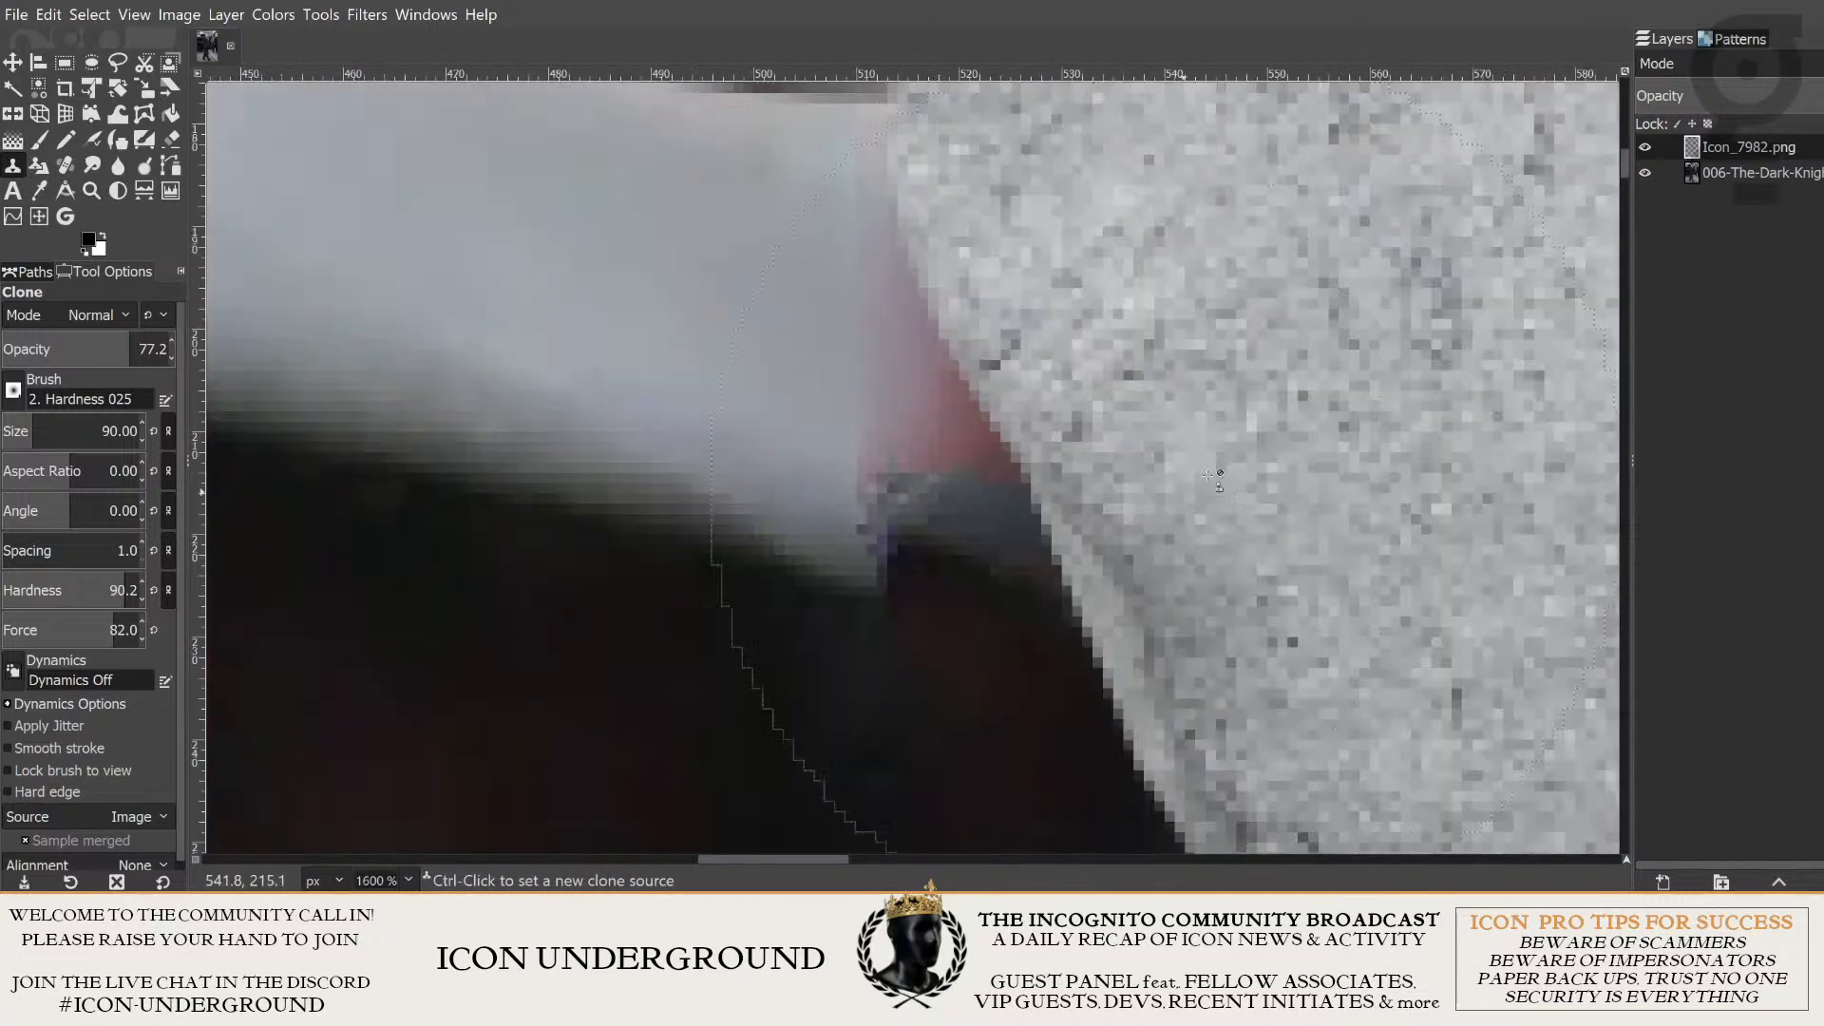
- Hide the Icon_7982.png layer and make the Dark Knight photo layer active for retouching the car's edge
left_click(1647, 148)
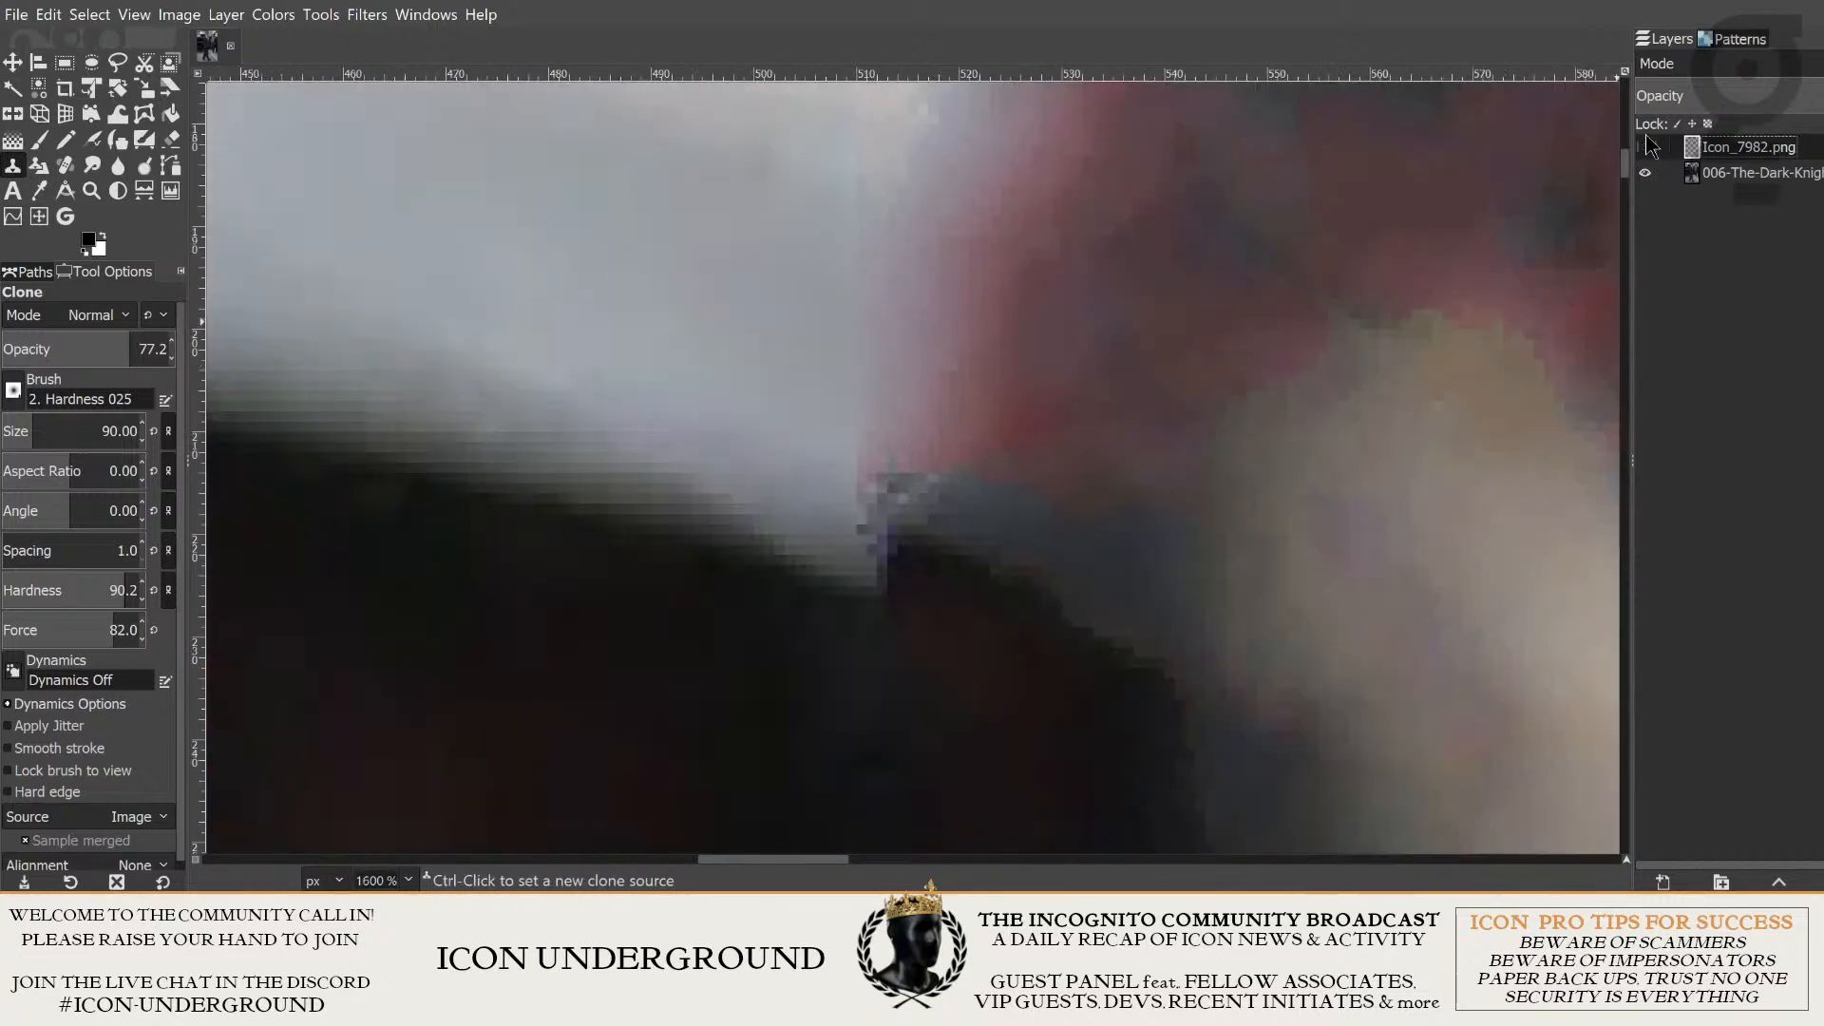
left_click(1732, 181)
scroll(1378, 369, "down", 1)
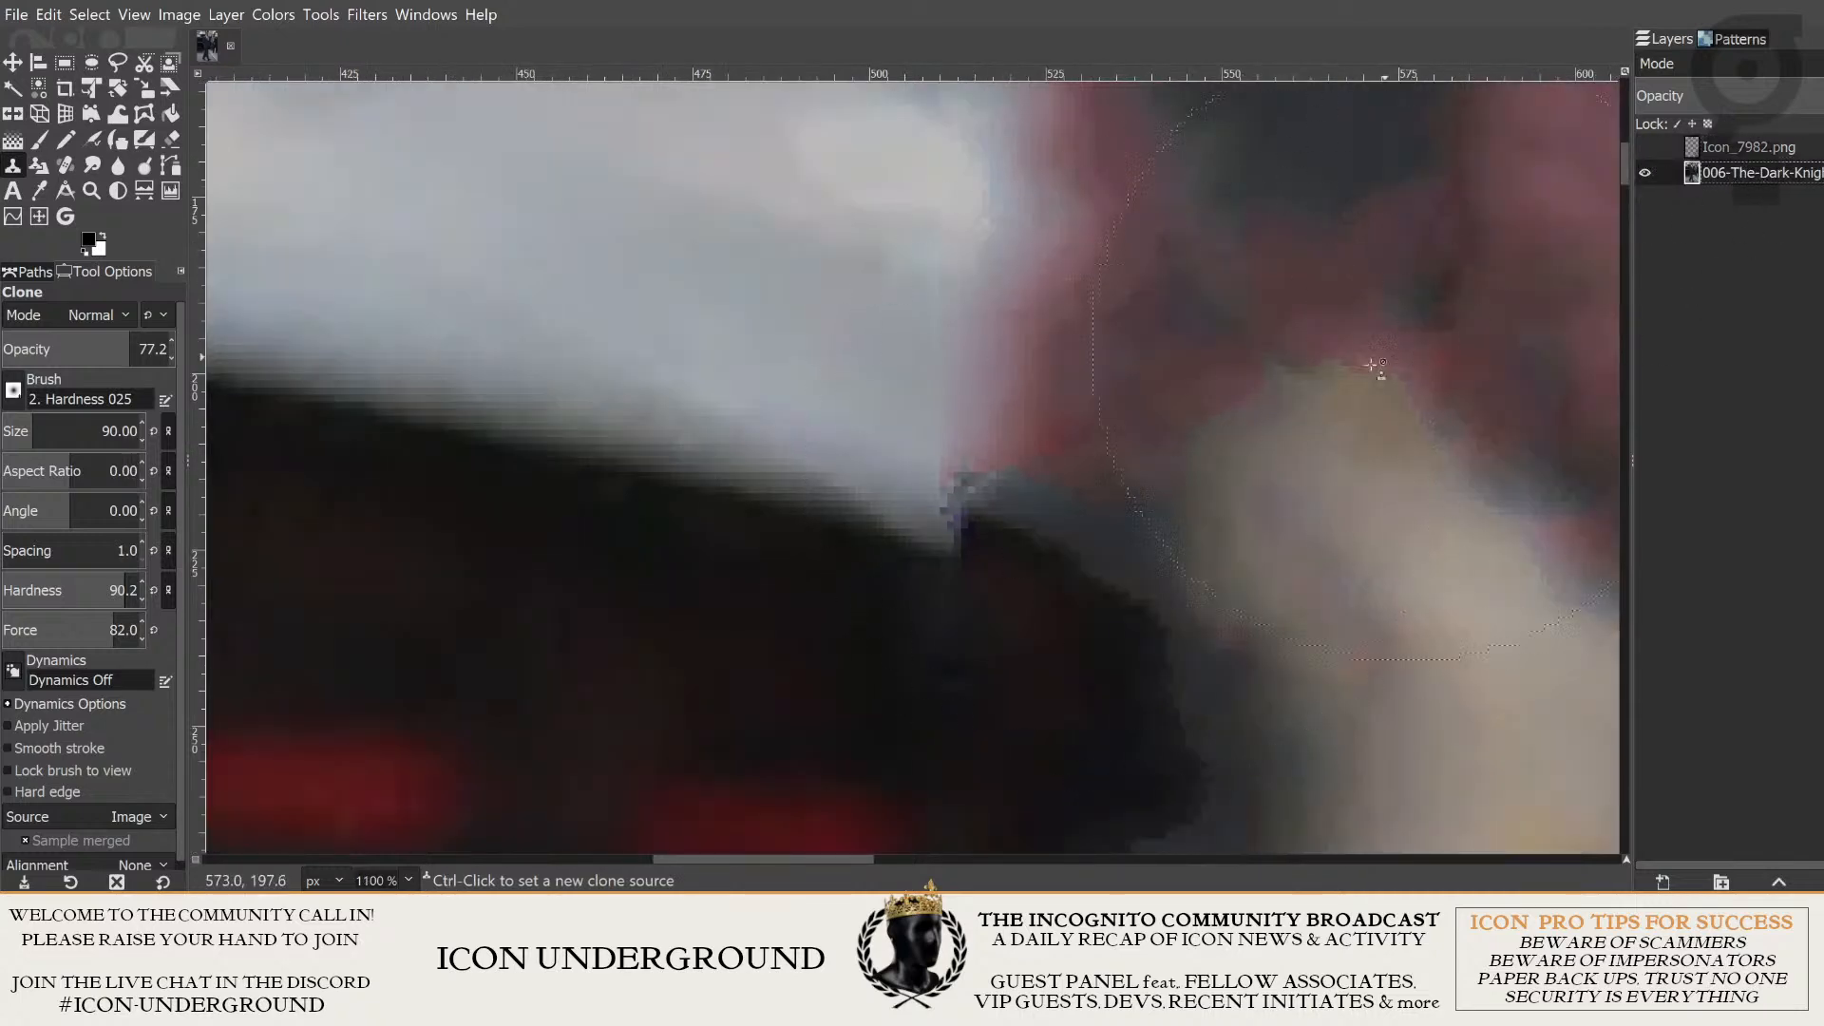
scroll(835, 538, "down", 3)
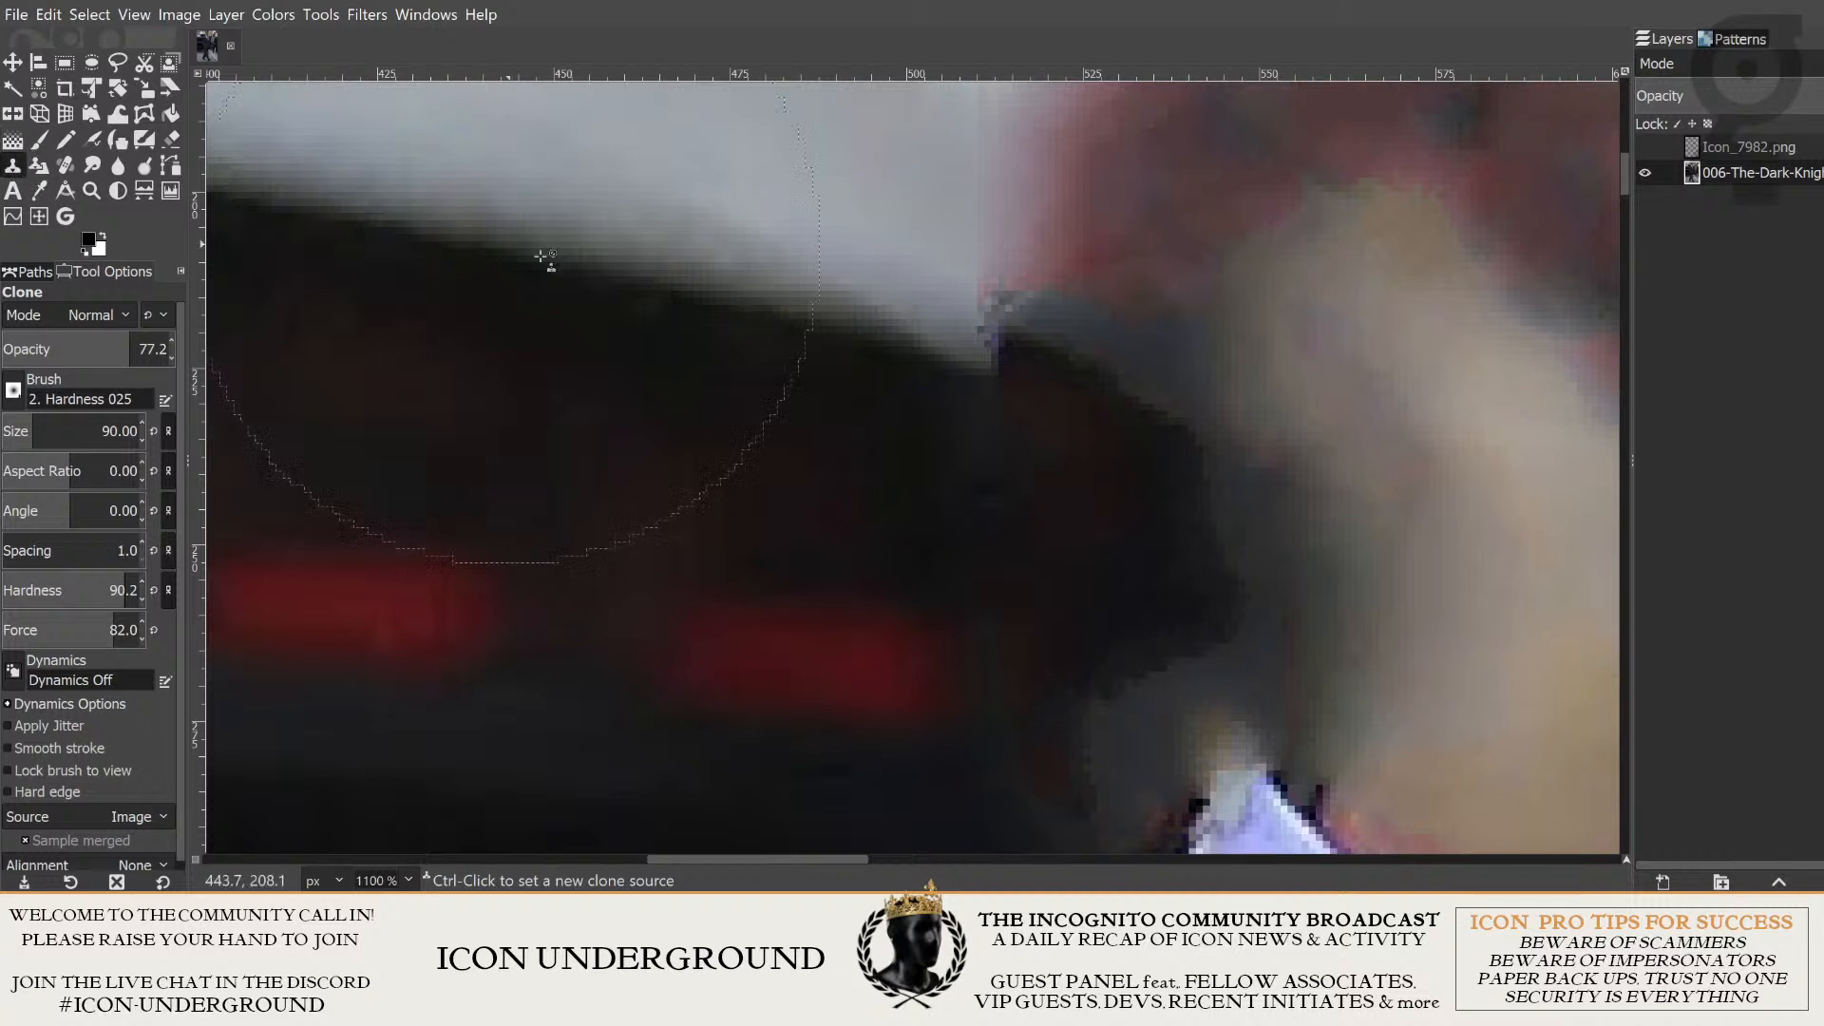
- Reduce the Clone brush size to 34 and set its opacity to 100 for the car edge beside the collar
key("bracketleft")
key("bracketleft")
key("bracketleft")
key("bracketleft")
key("bracketleft")
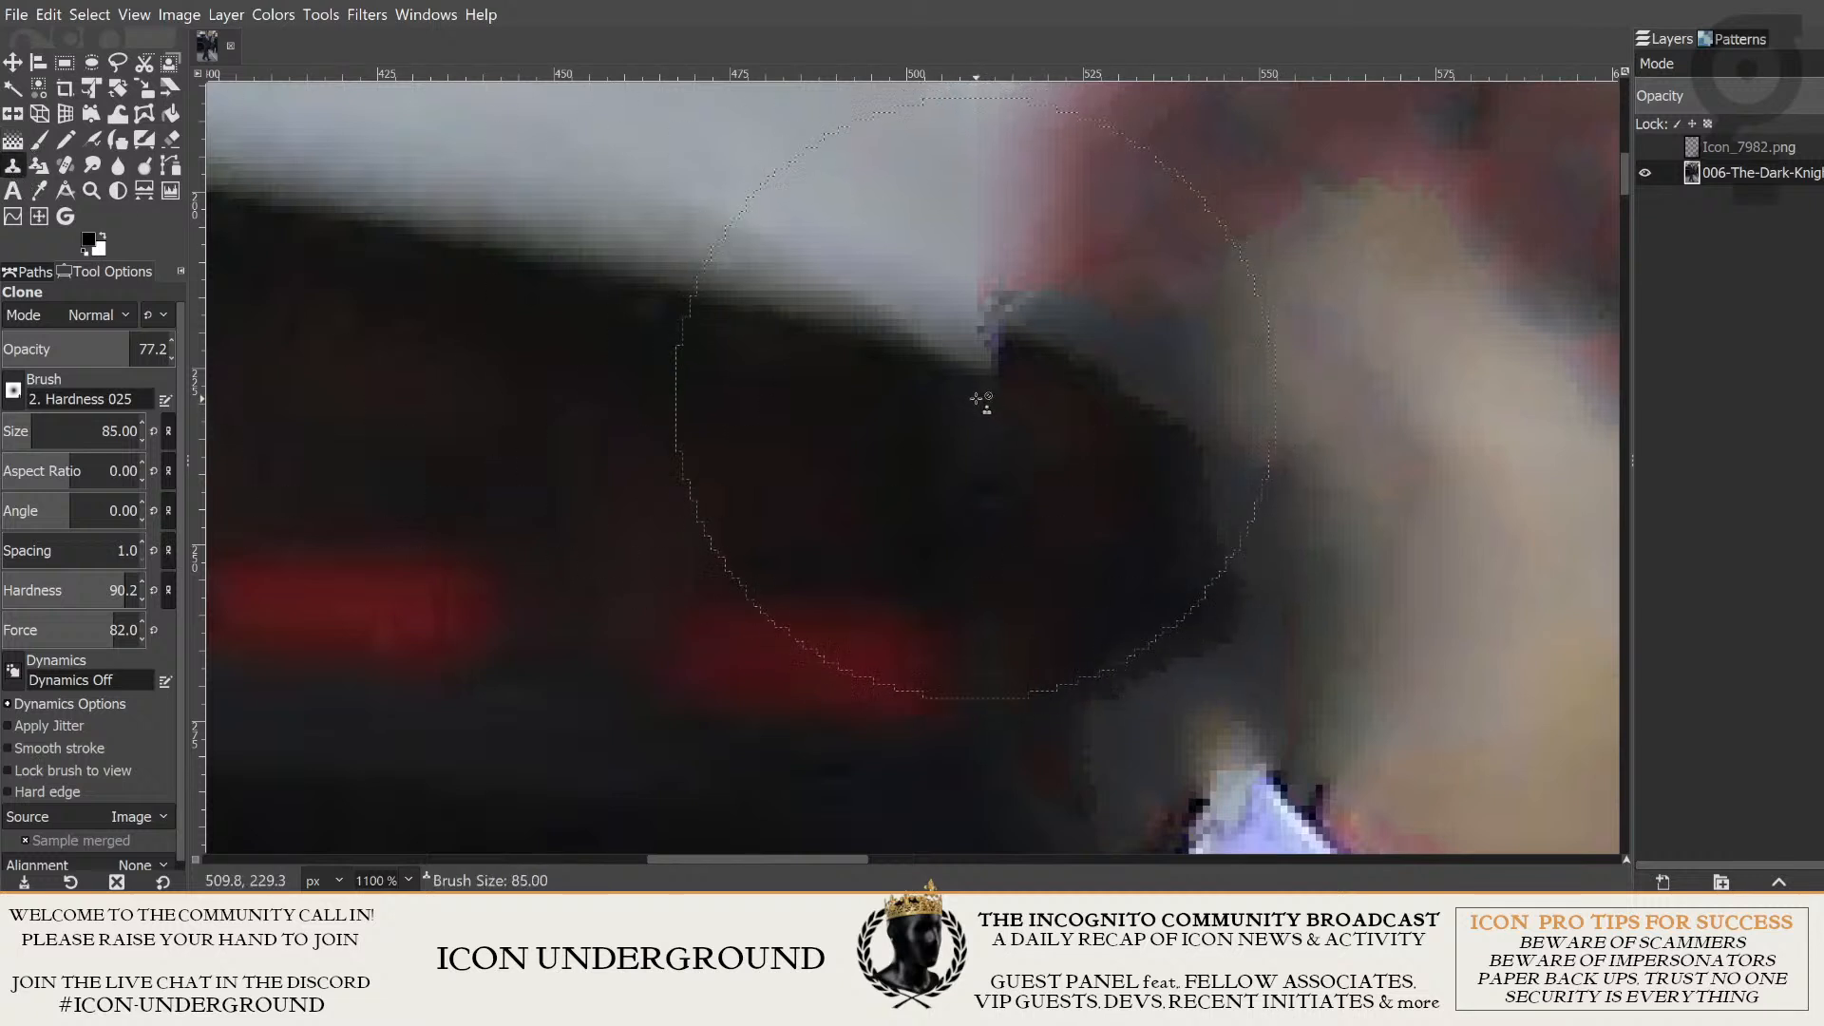
key("bracketleft")
key("bracketleft")
key("bracketleft")
key("bracketleft")
key("bracketleft")
key("bracketleft")
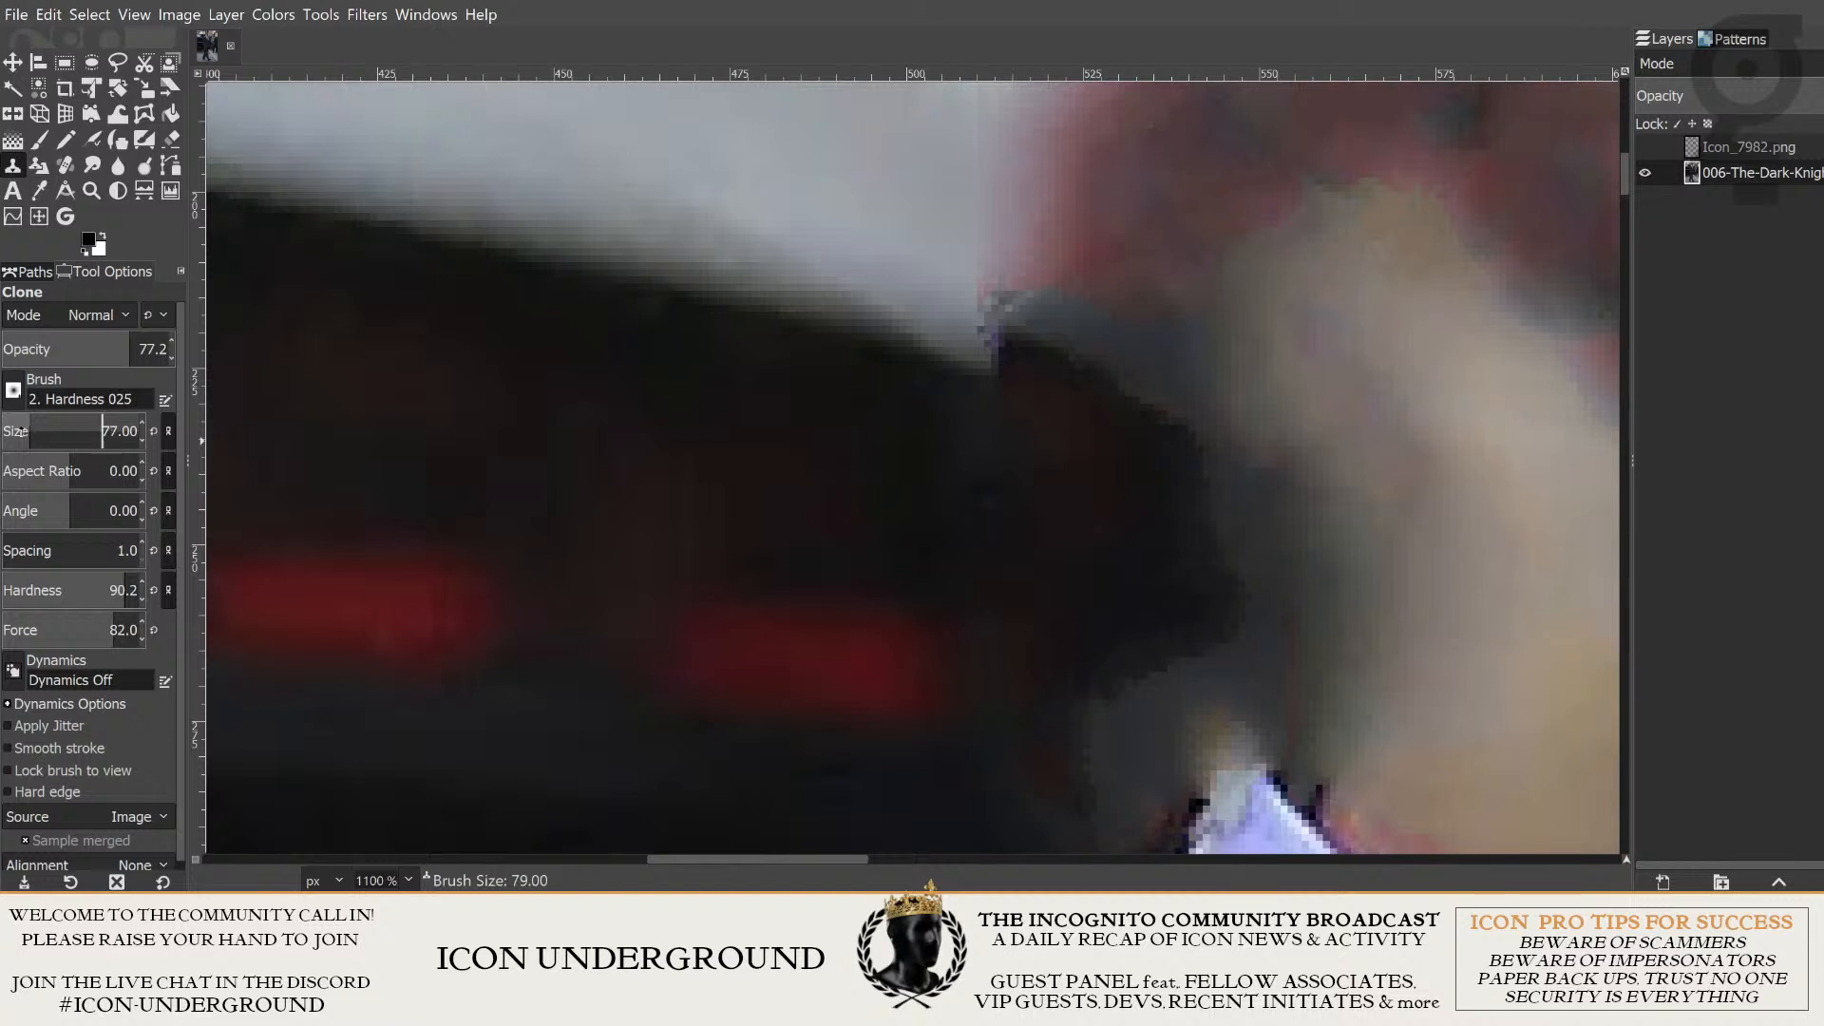
left_click_drag(102, 432, 11, 430)
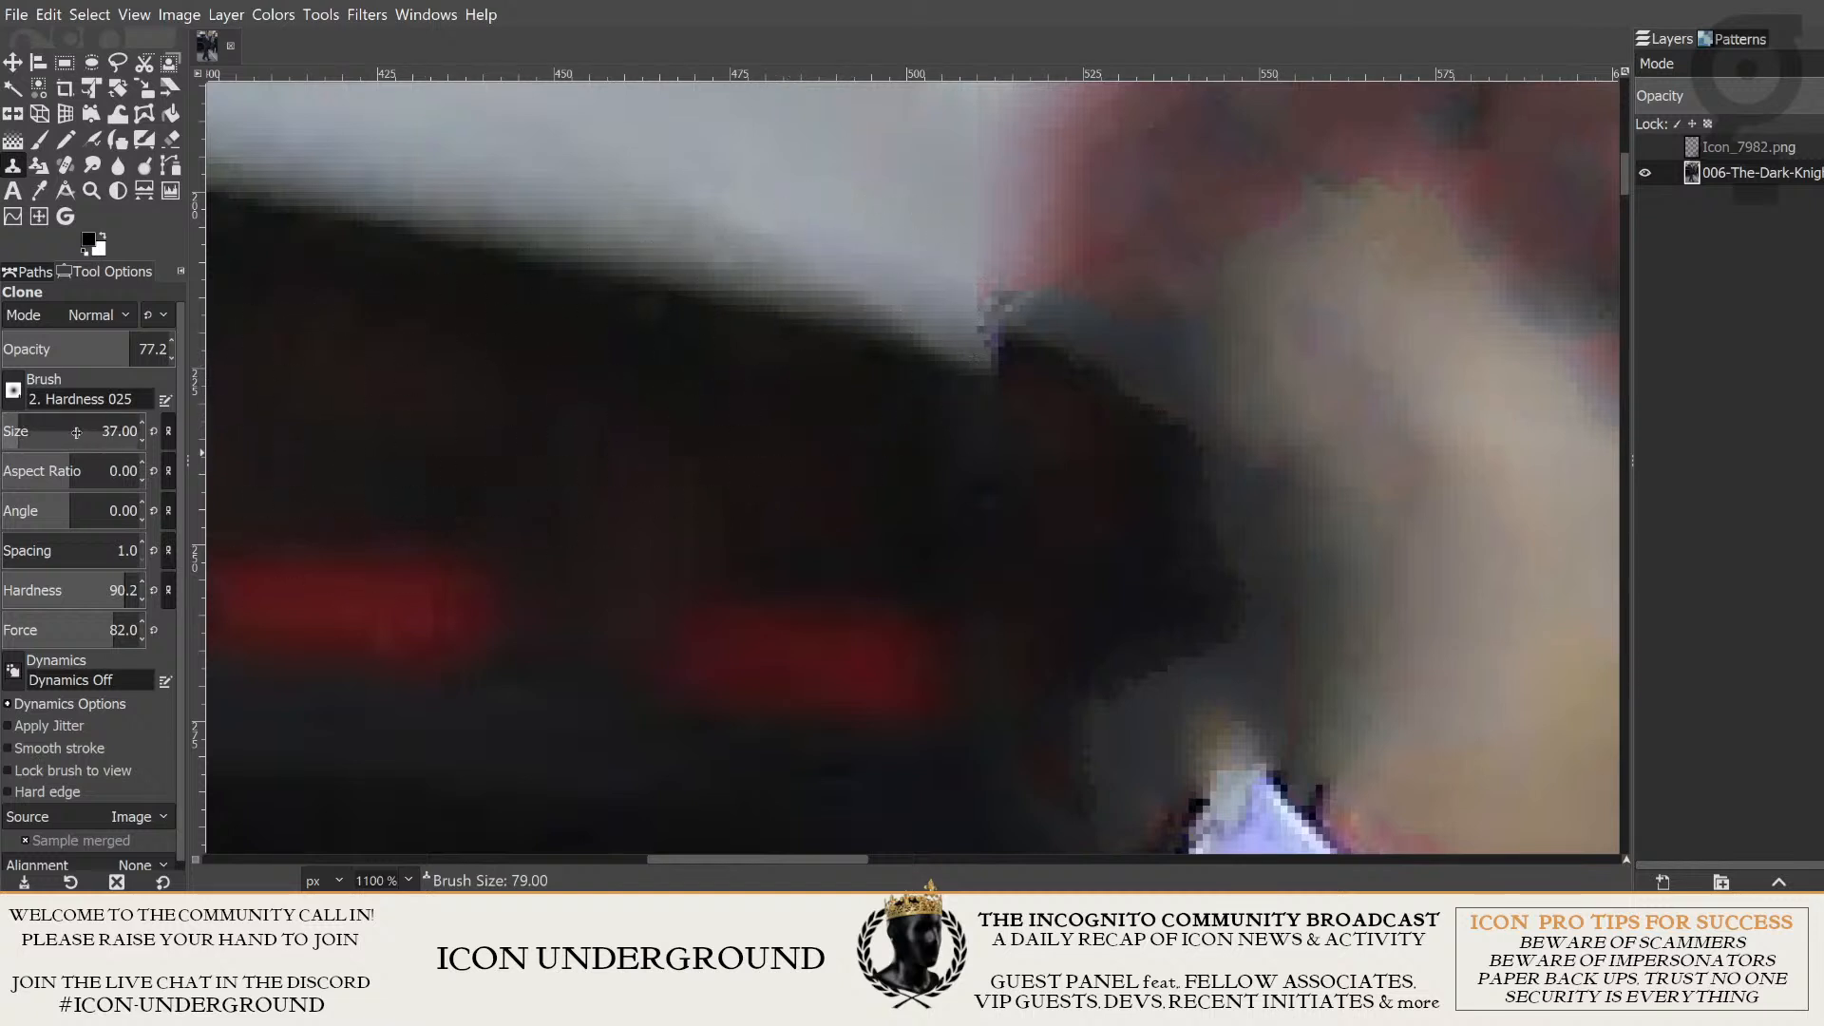
left_click(136, 346)
left_click_drag(136, 347, 177, 347)
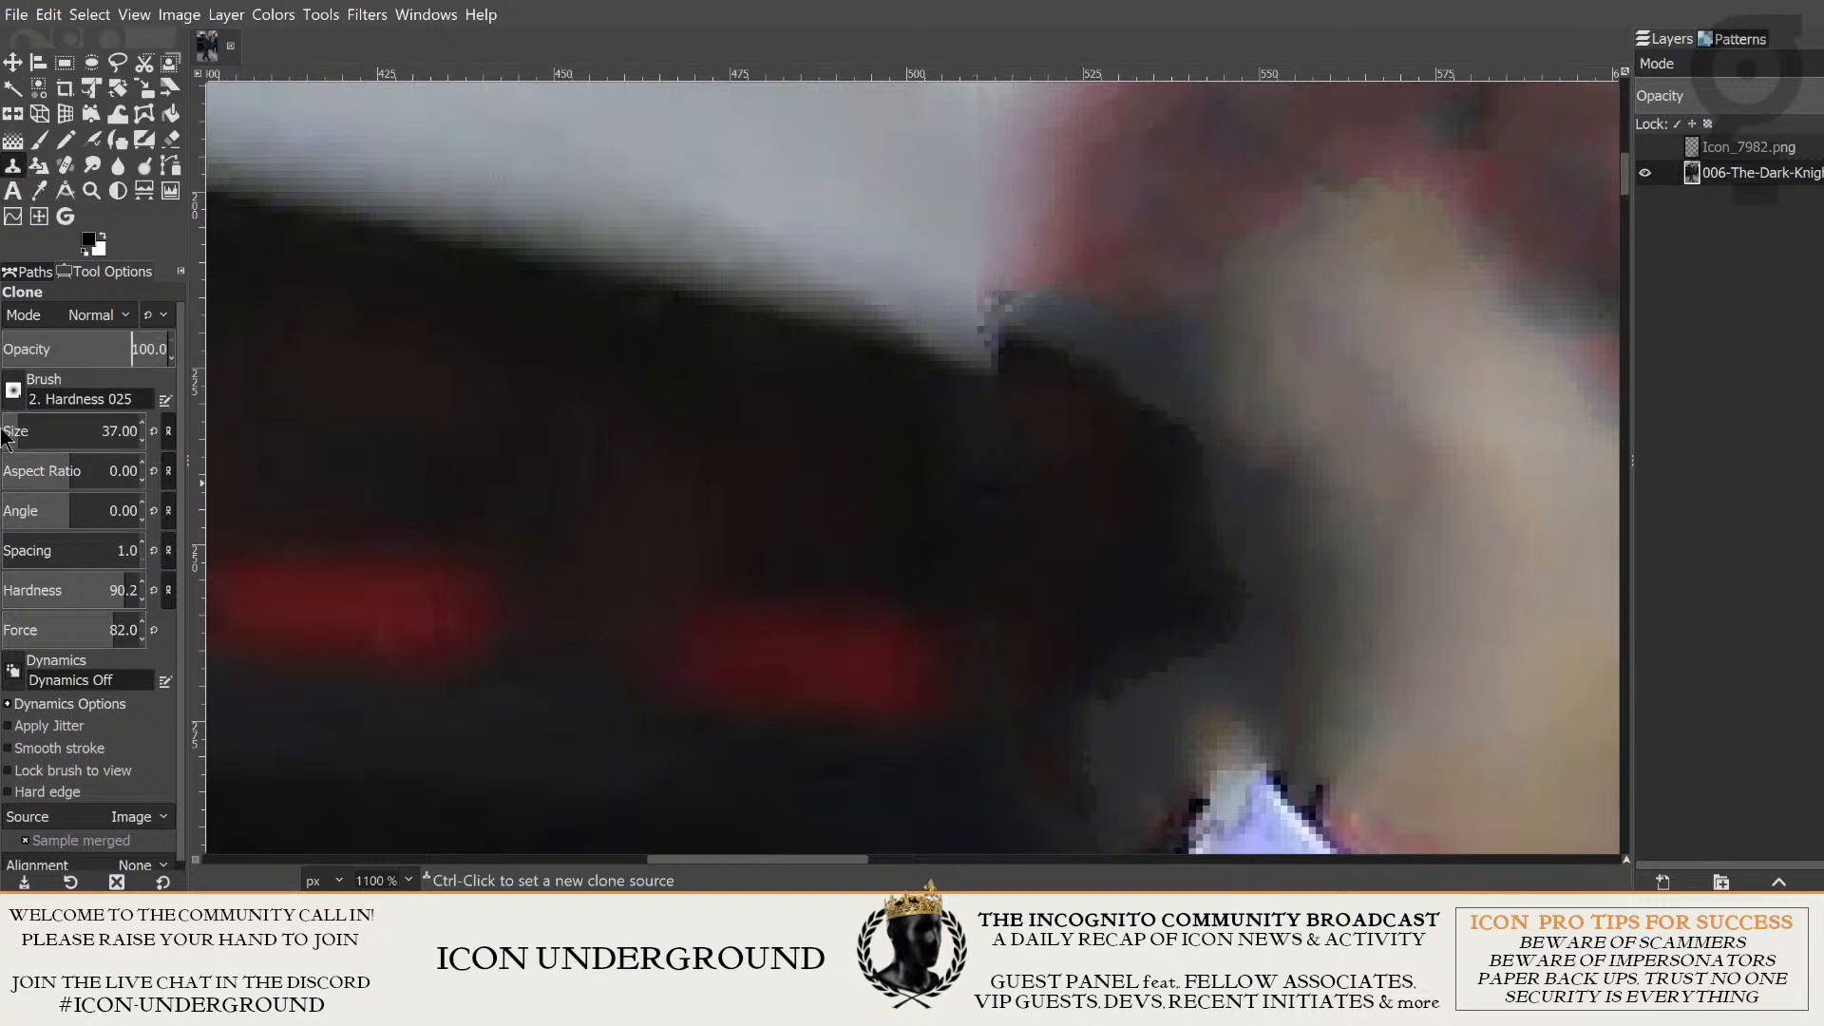
scroll(44, 418, "down", 3)
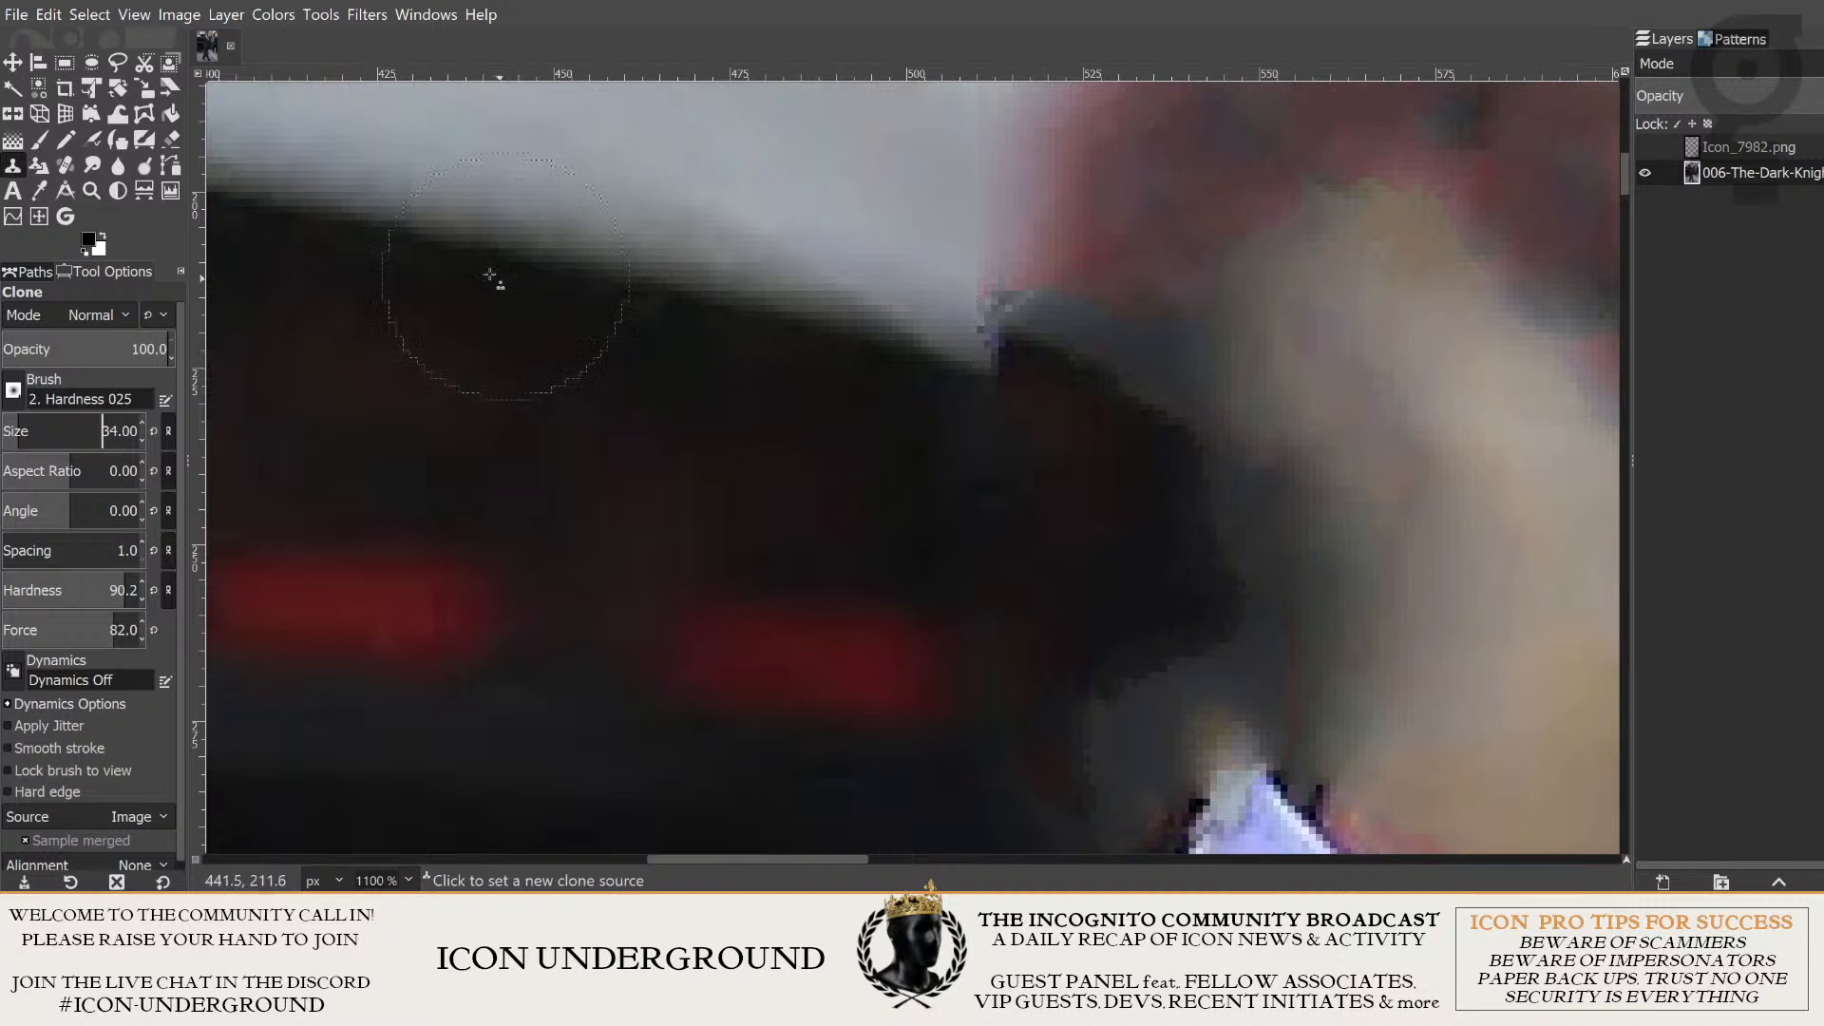
scroll(582, 281, "down", 1)
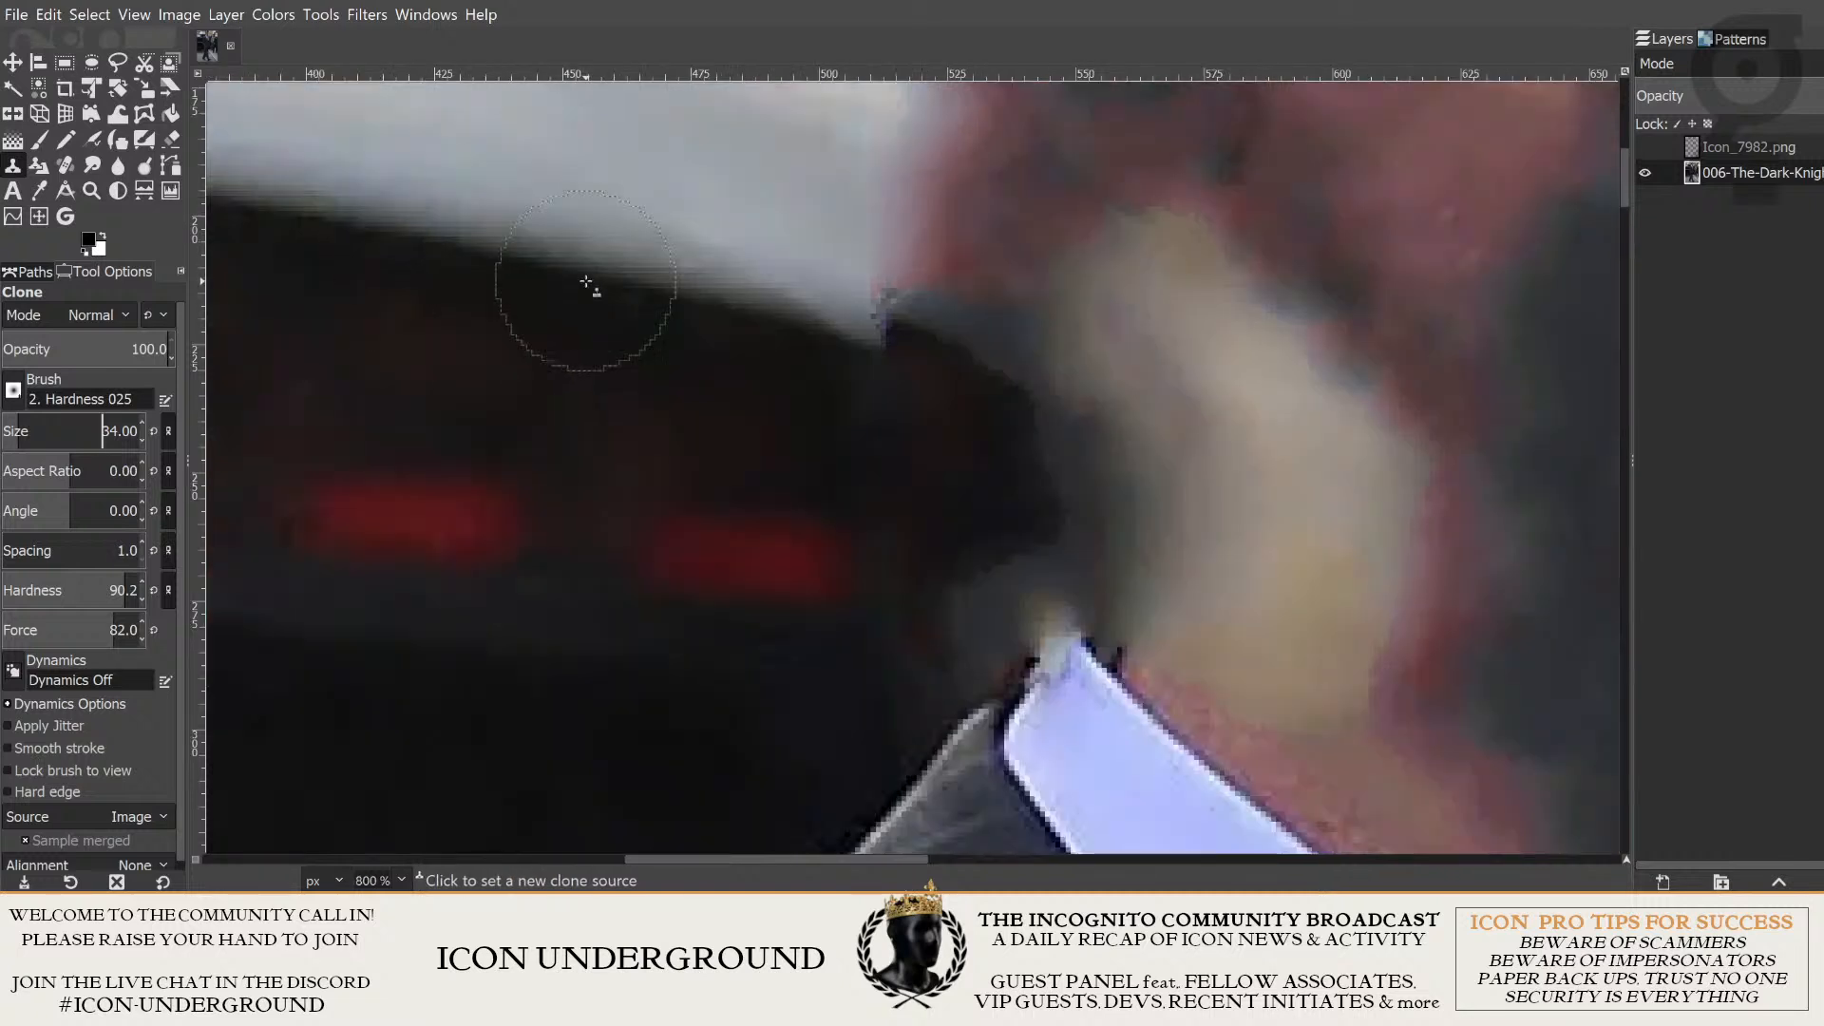
left_click_drag(663, 304, 617, 431)
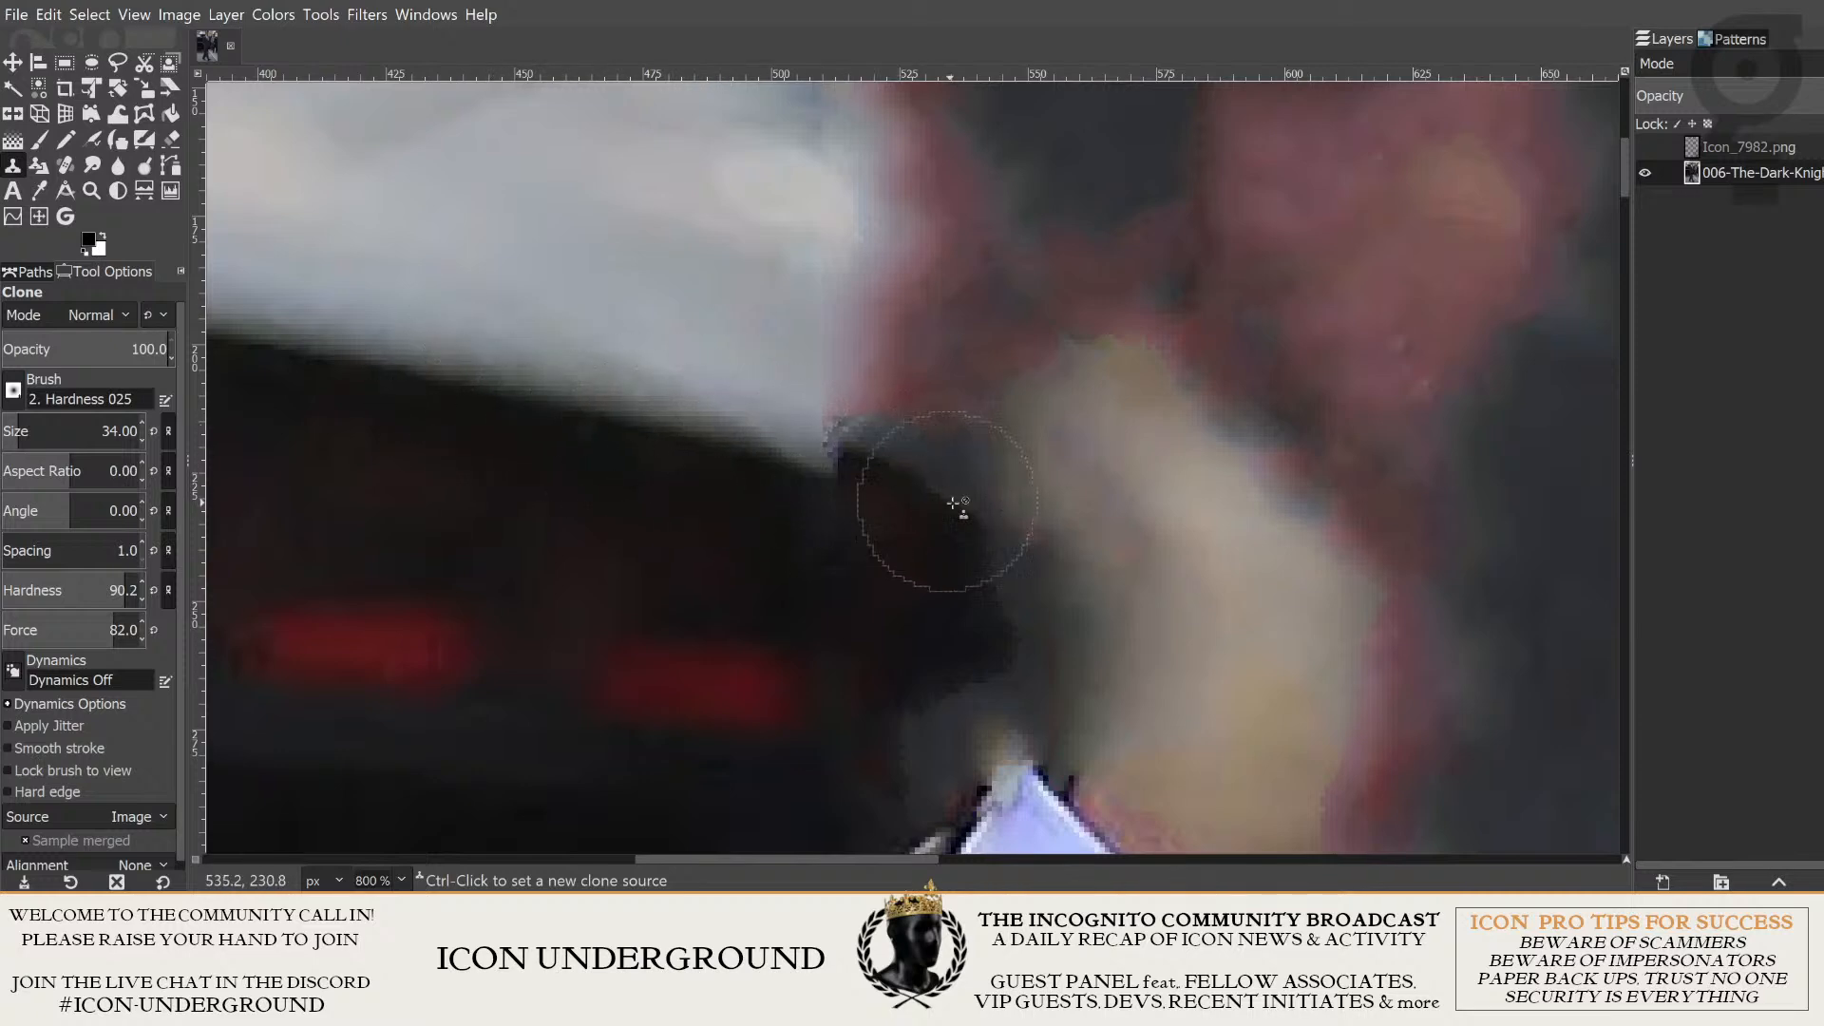
- Clone the car's light-to-dark bodywork edge onward to the right, past the cut-off beside the collar
scroll(595, 444, "down", 7)
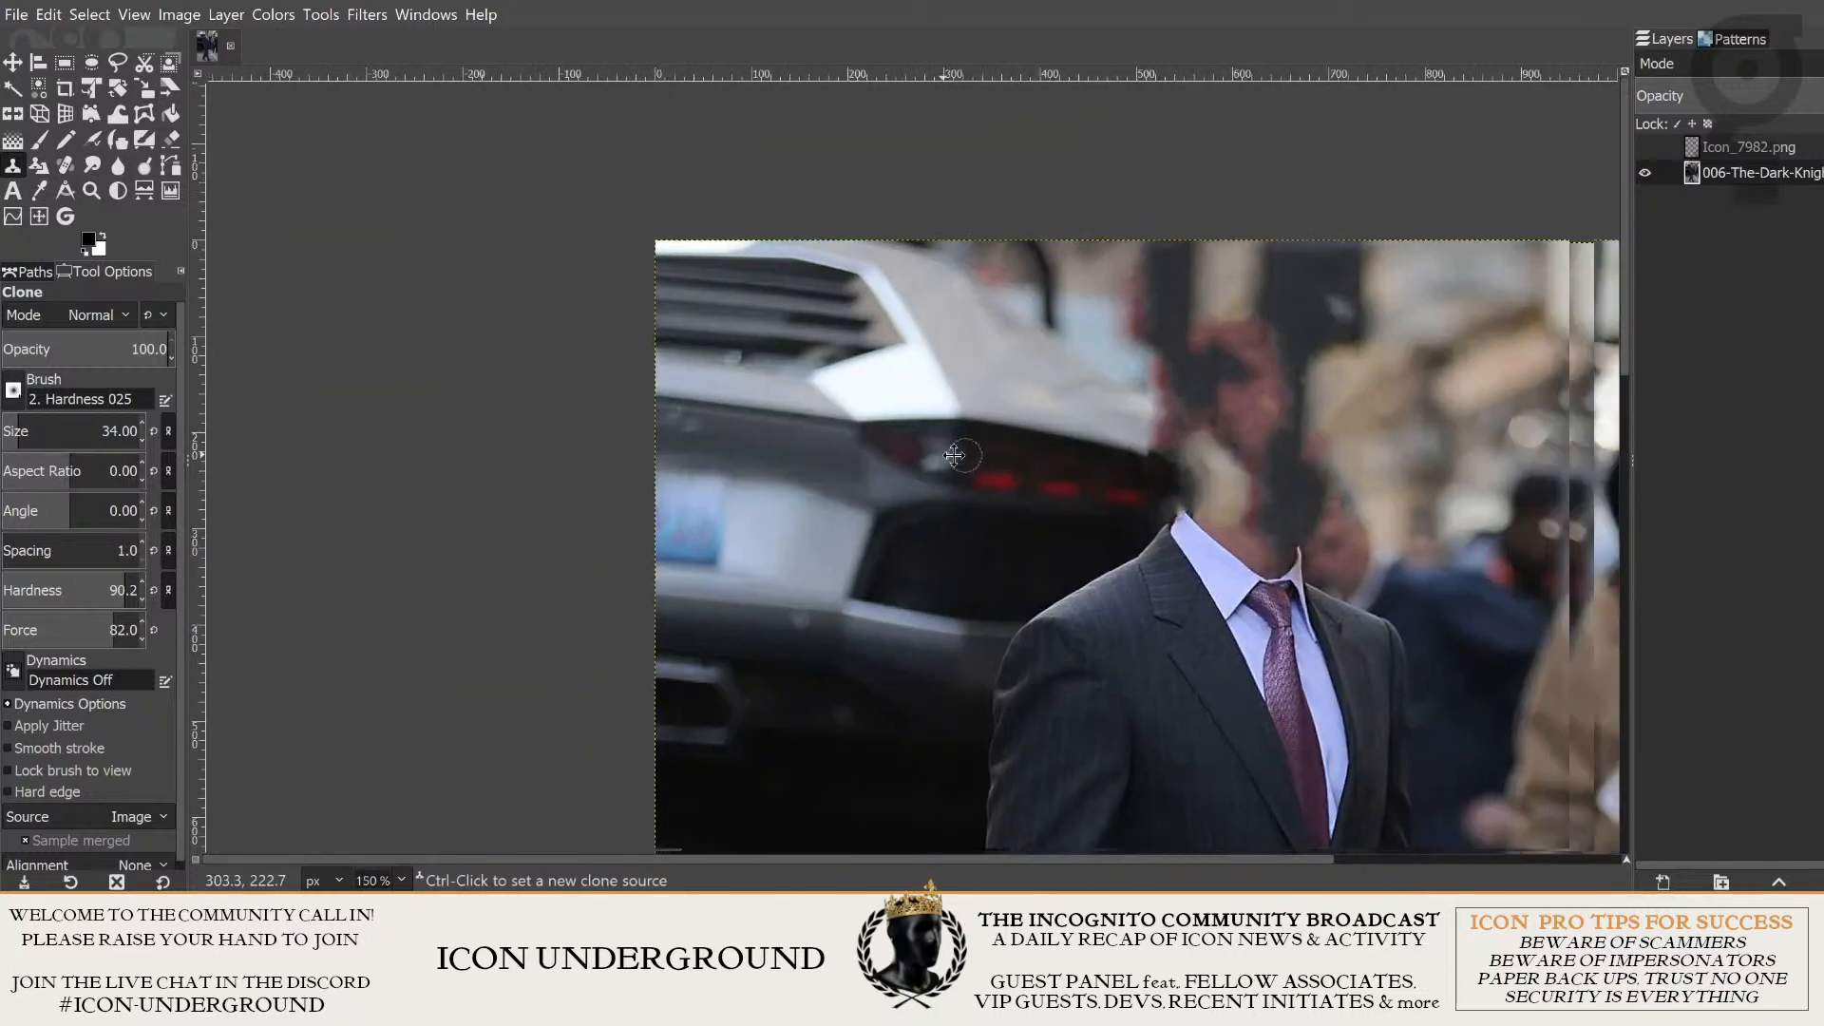
scroll(991, 450, "up", 7)
scroll(526, 394, "down", 3)
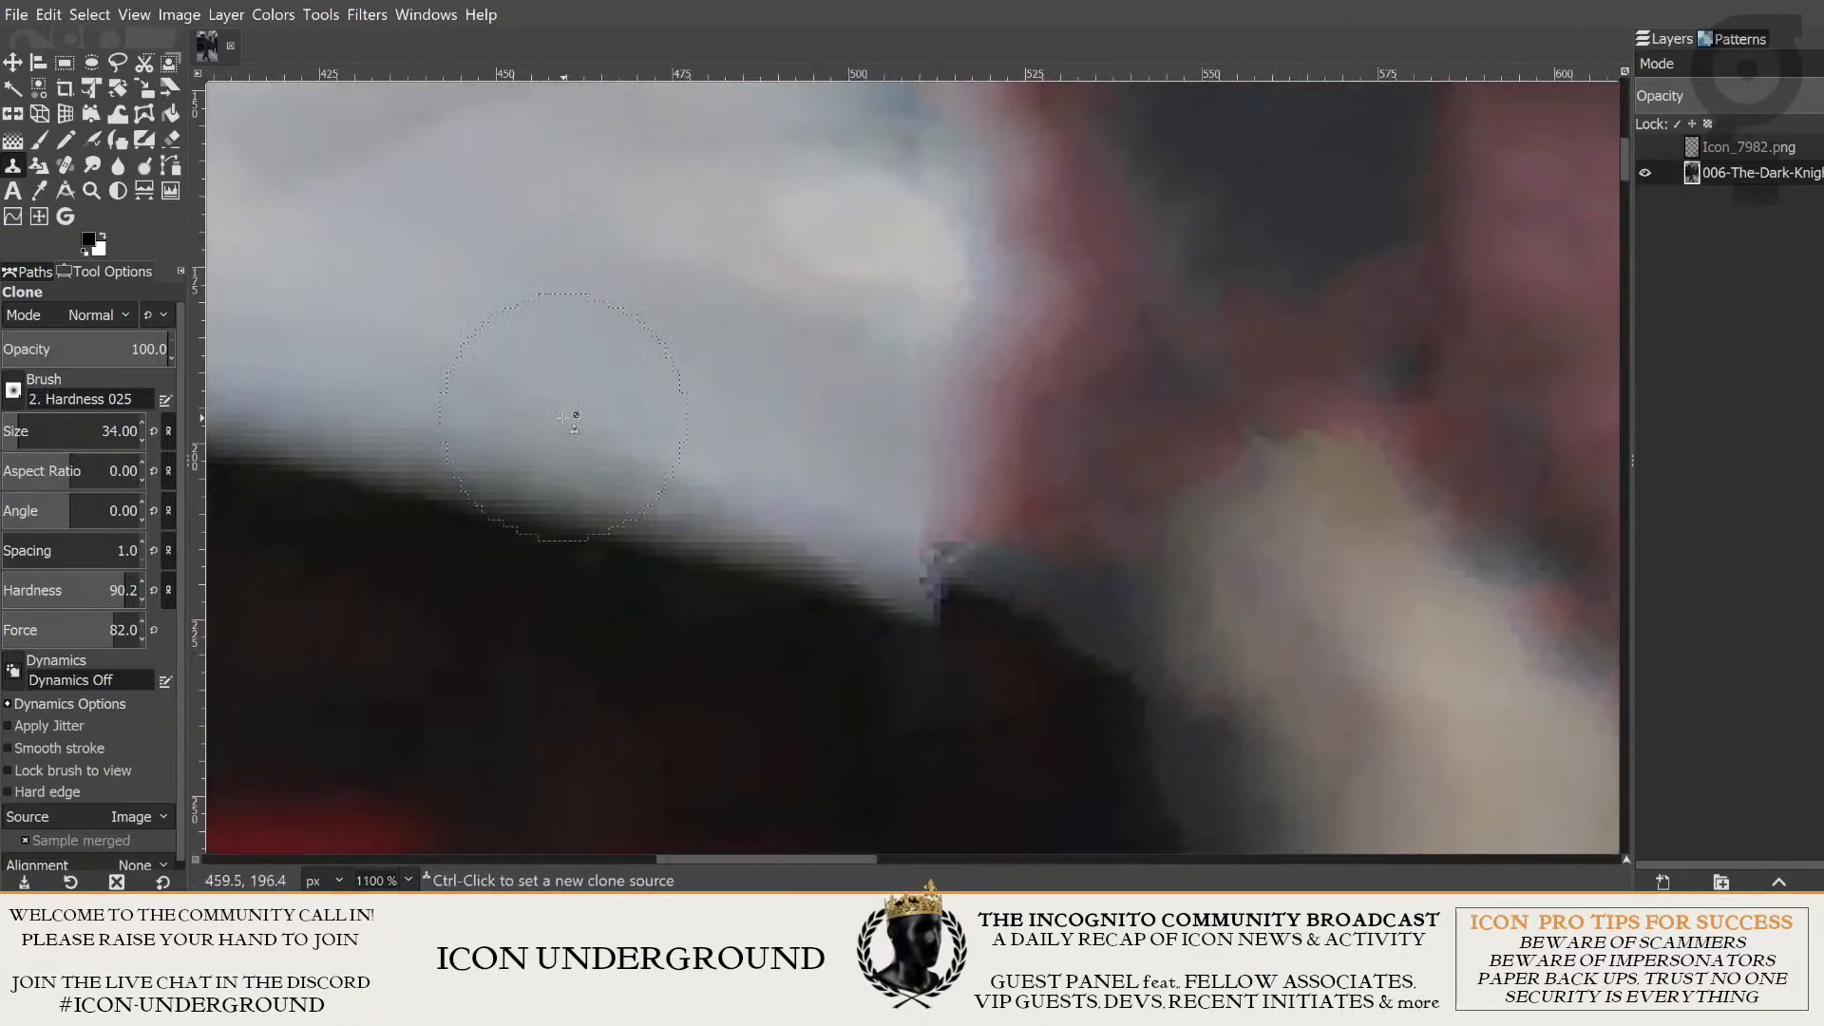
scroll(670, 449, "down", 2)
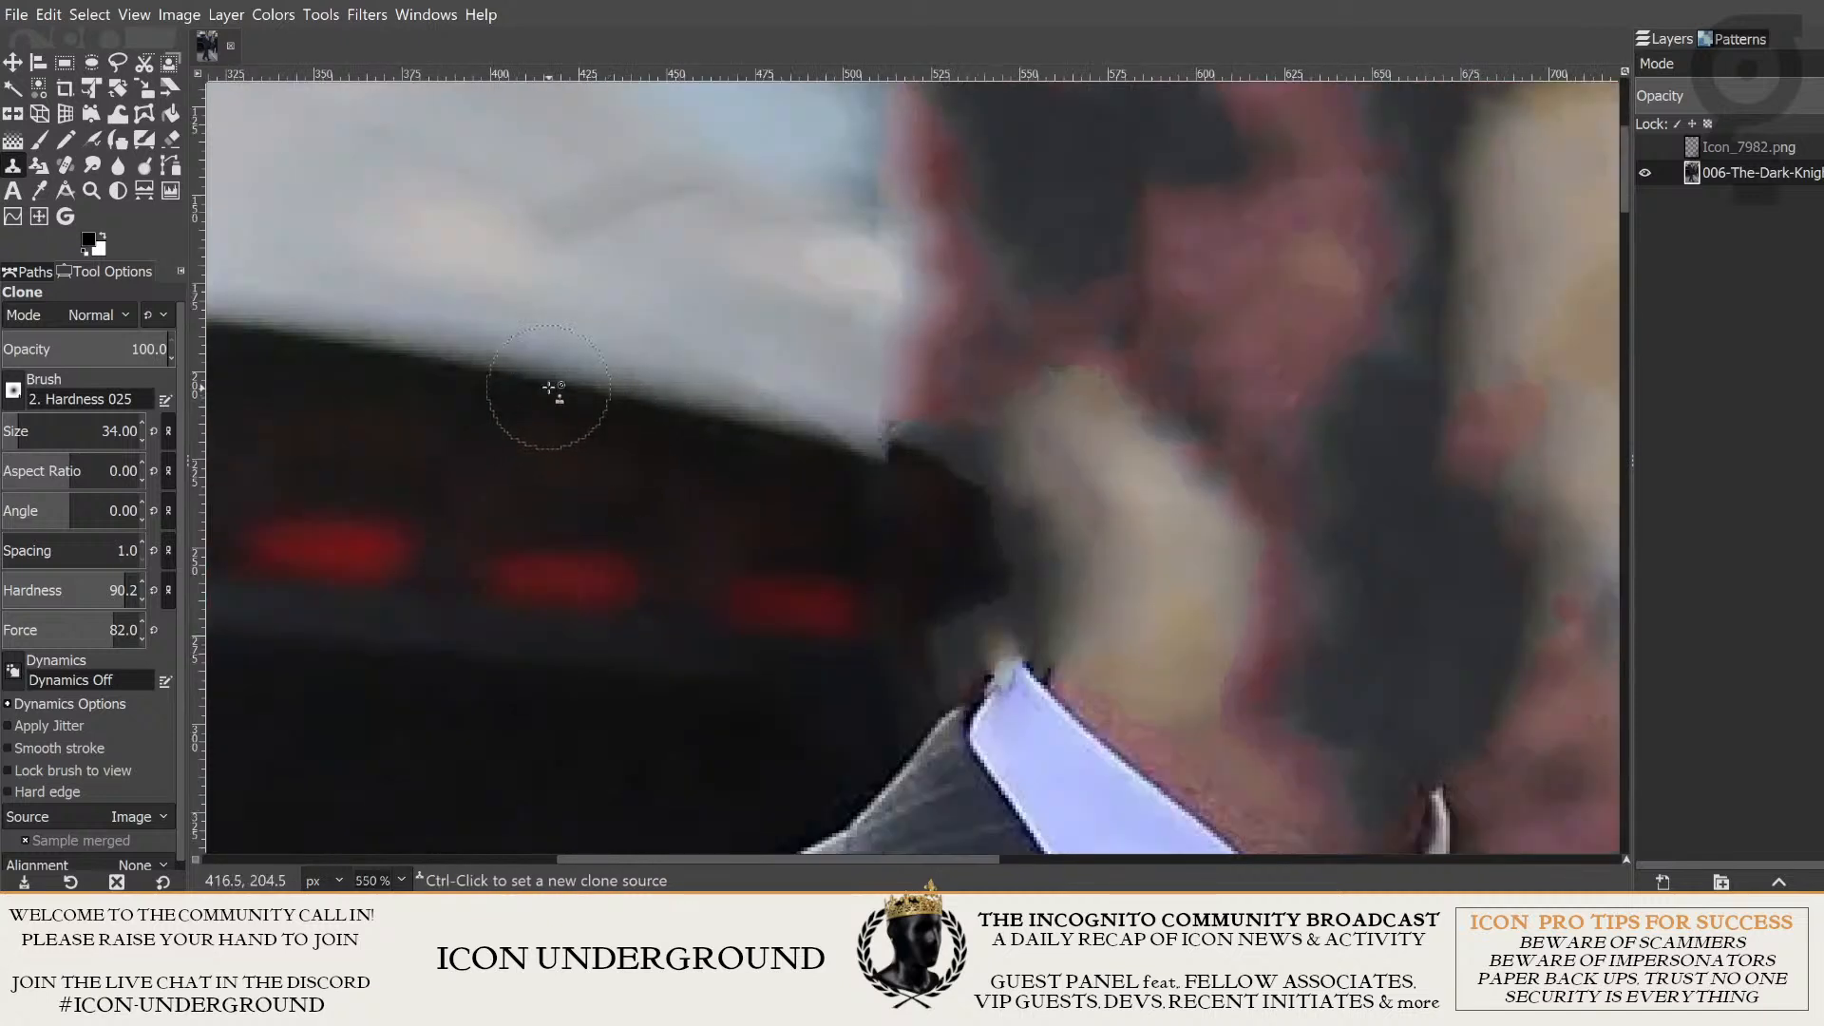
key("ctrl")
left_click(550, 380, "ctrl")
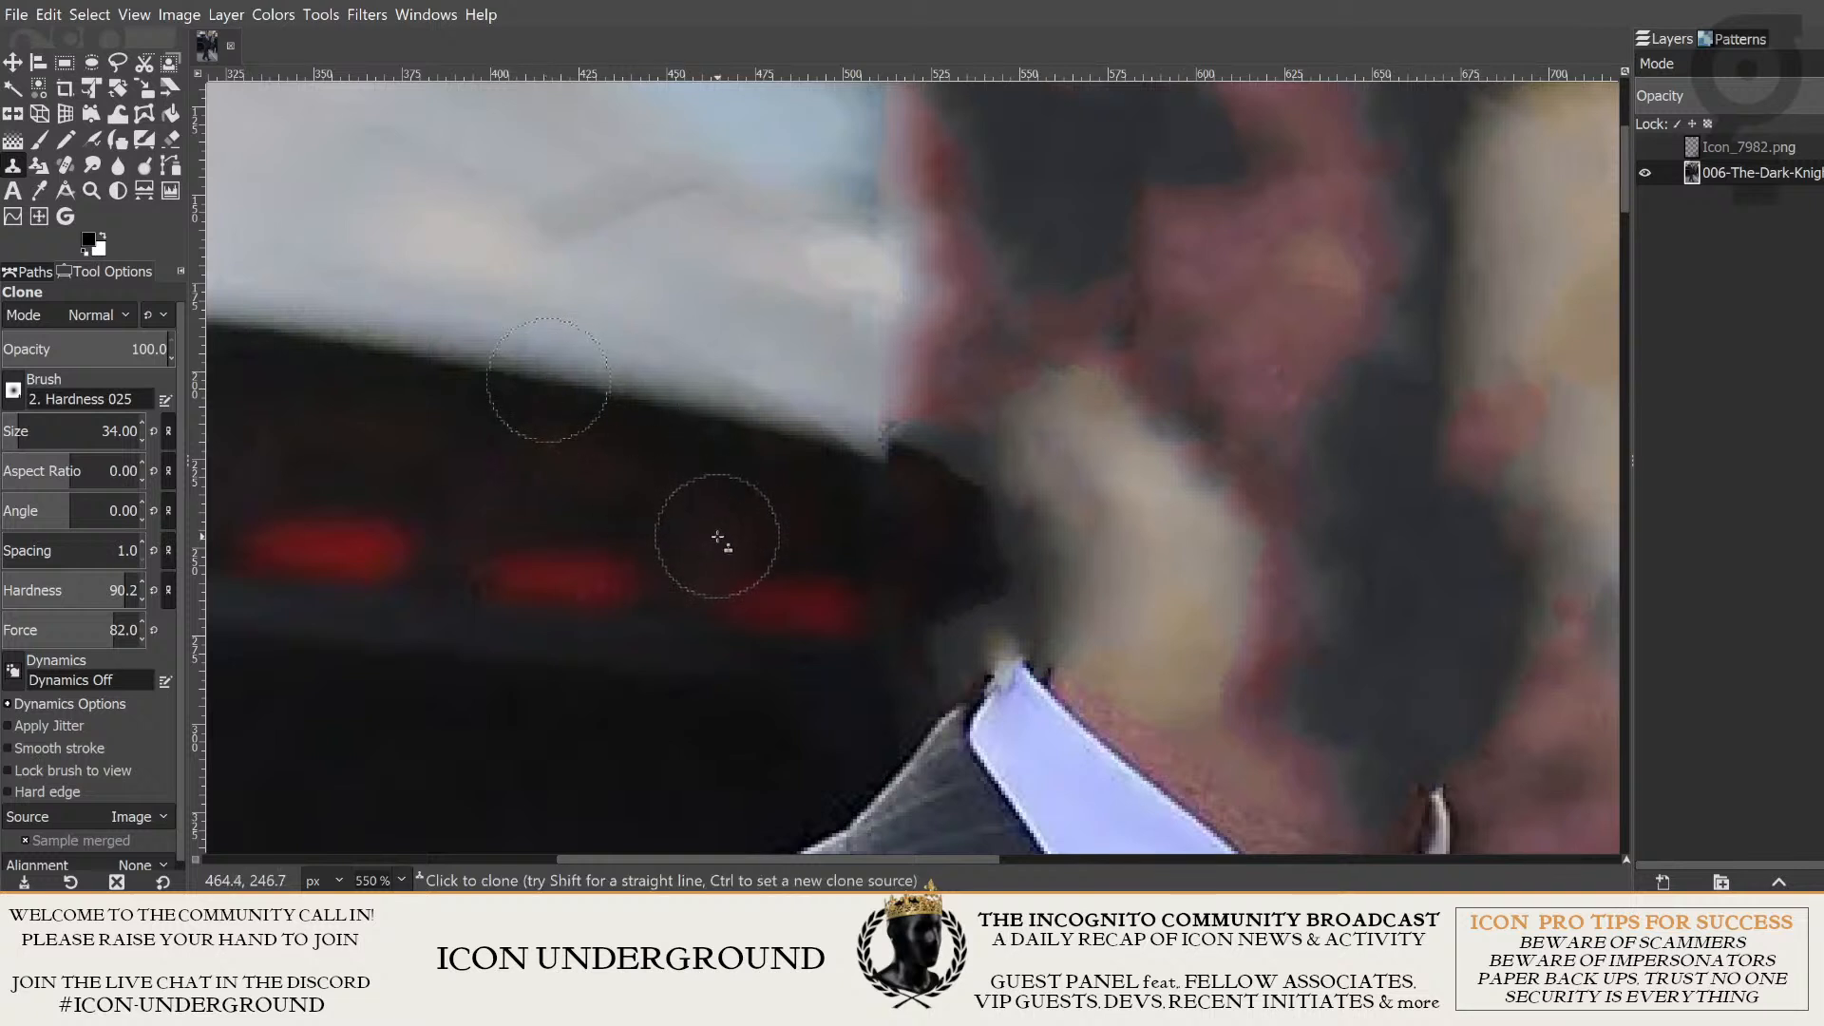
scroll(543, 333, "right", 4)
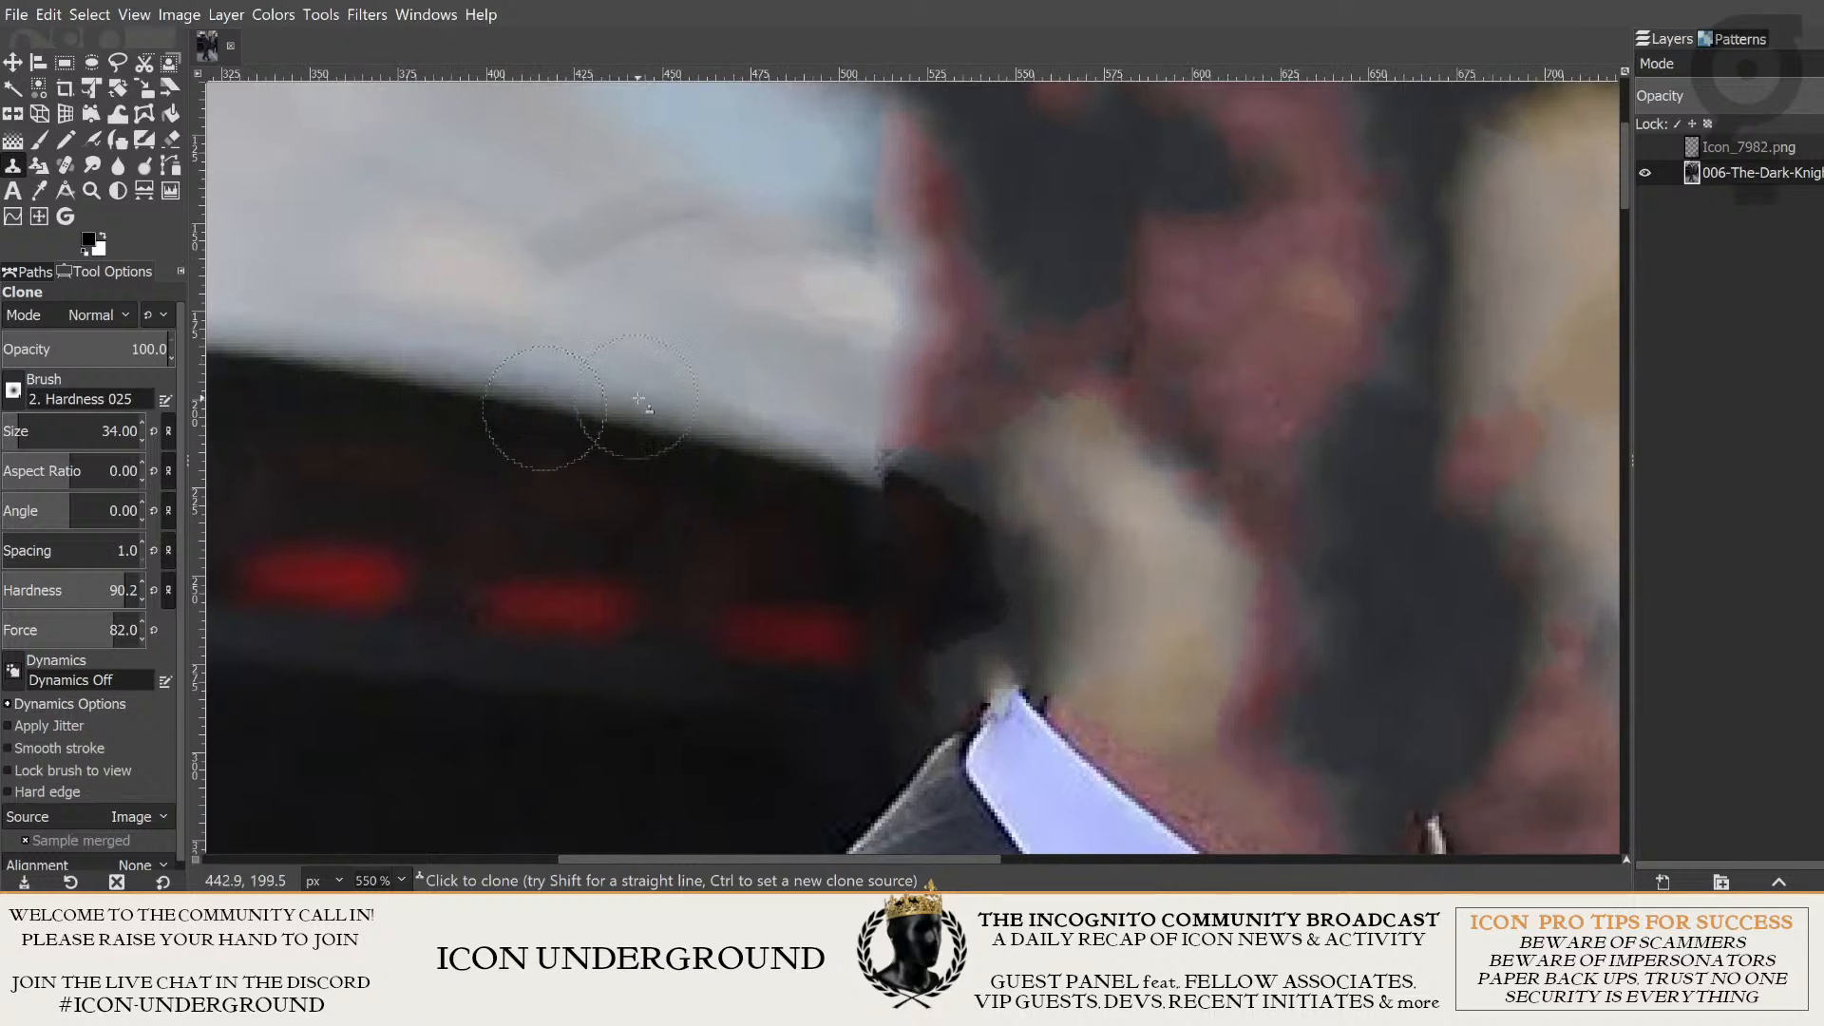
scroll(677, 366, "up", 2)
scroll(627, 368, "down", 2)
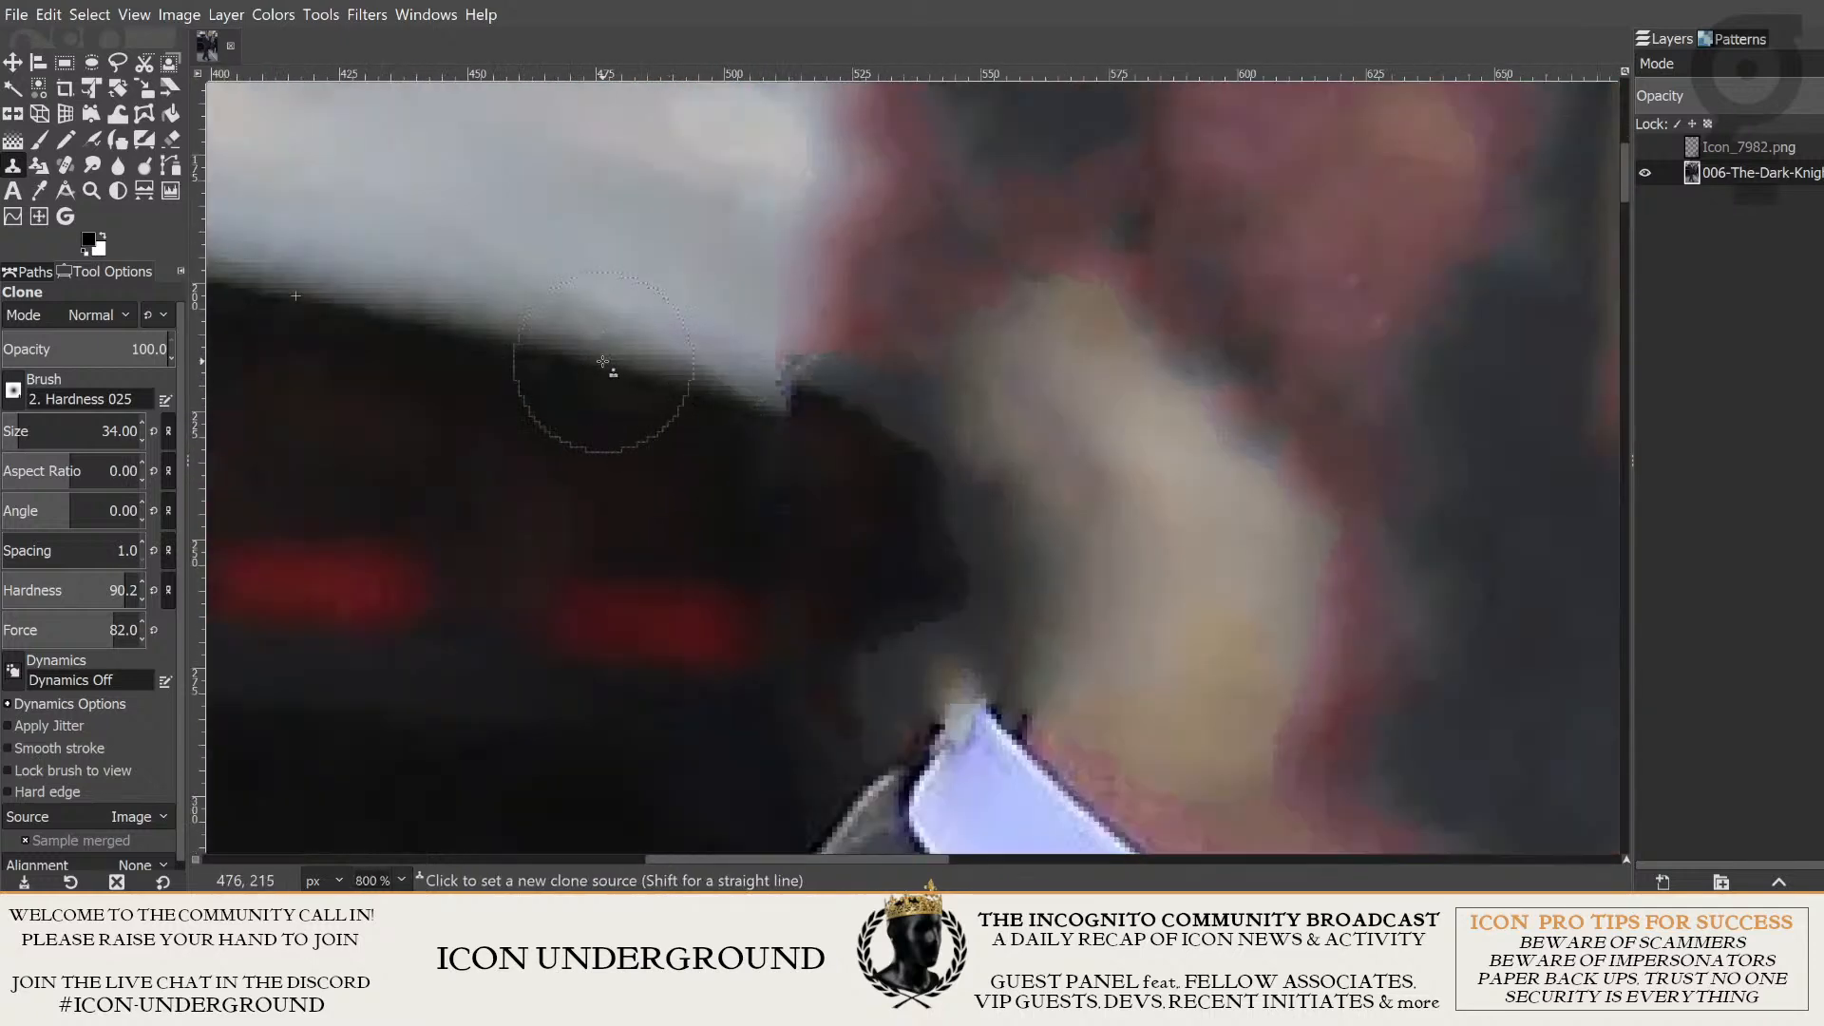
left_click_drag(644, 370, 863, 455)
left_click(861, 456)
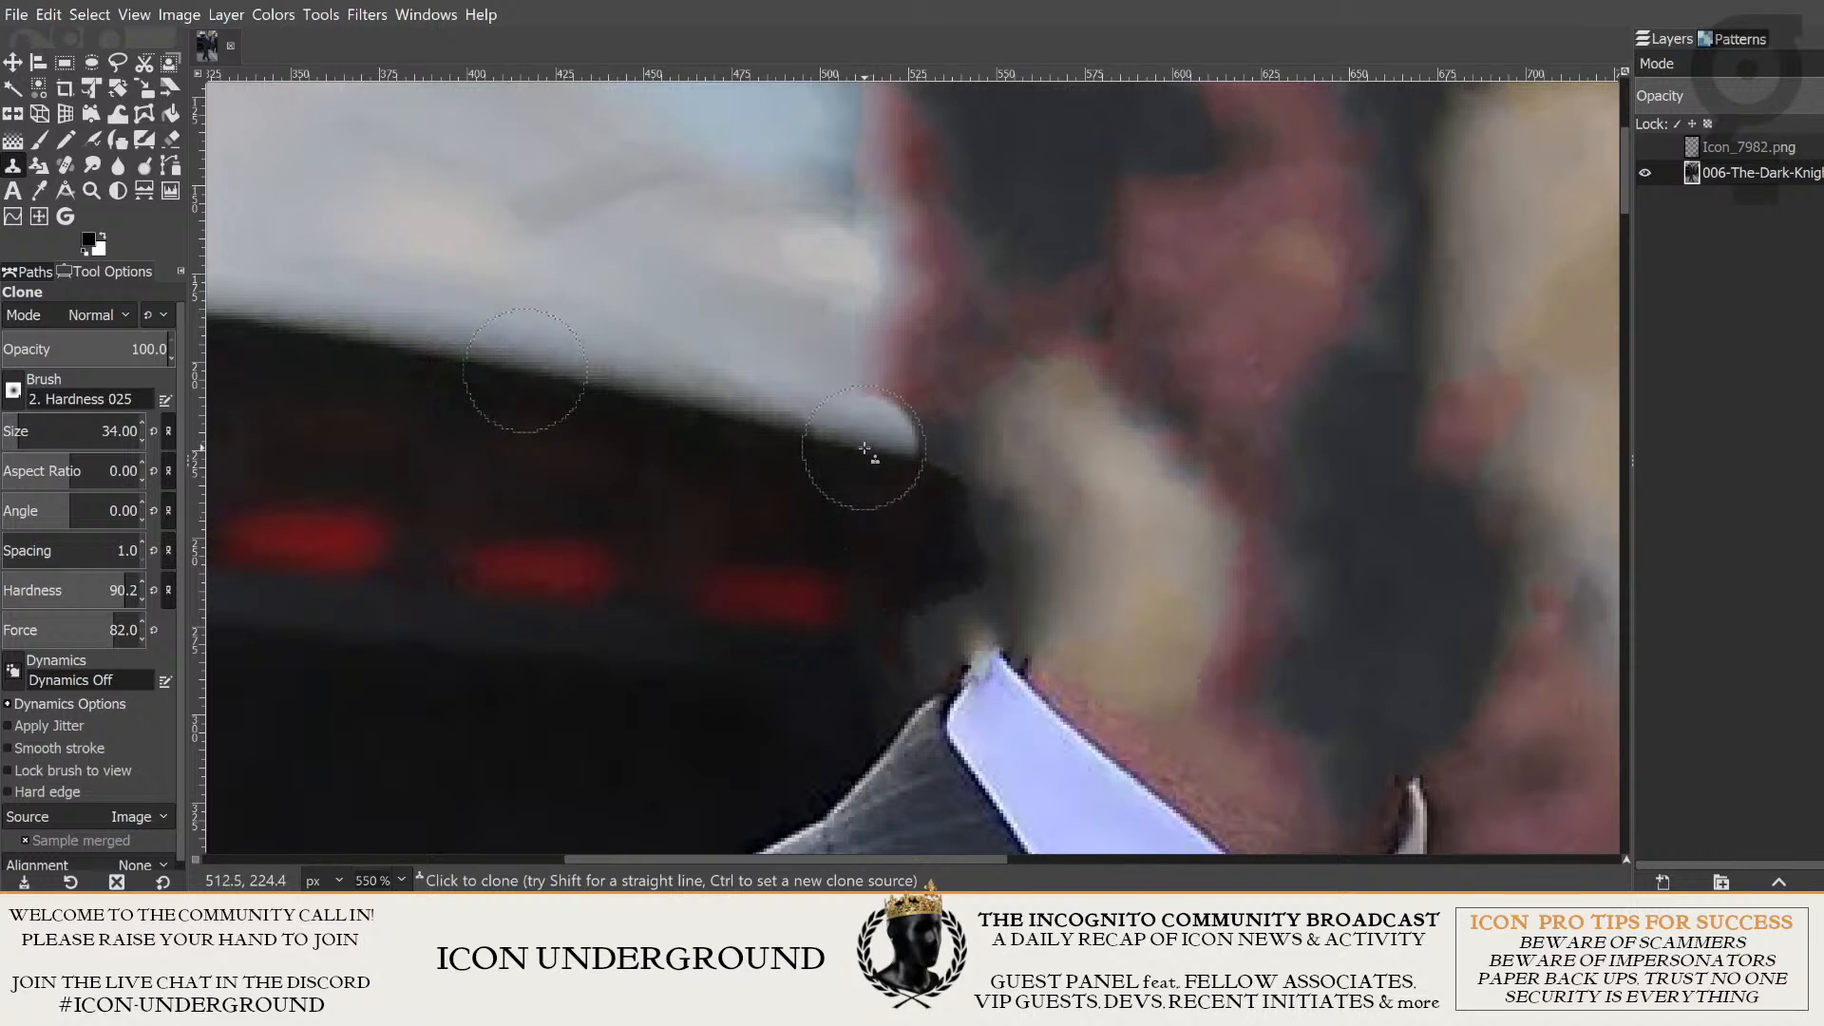
left_click_drag(867, 447, 941, 471)
scroll(913, 619, "down", 2)
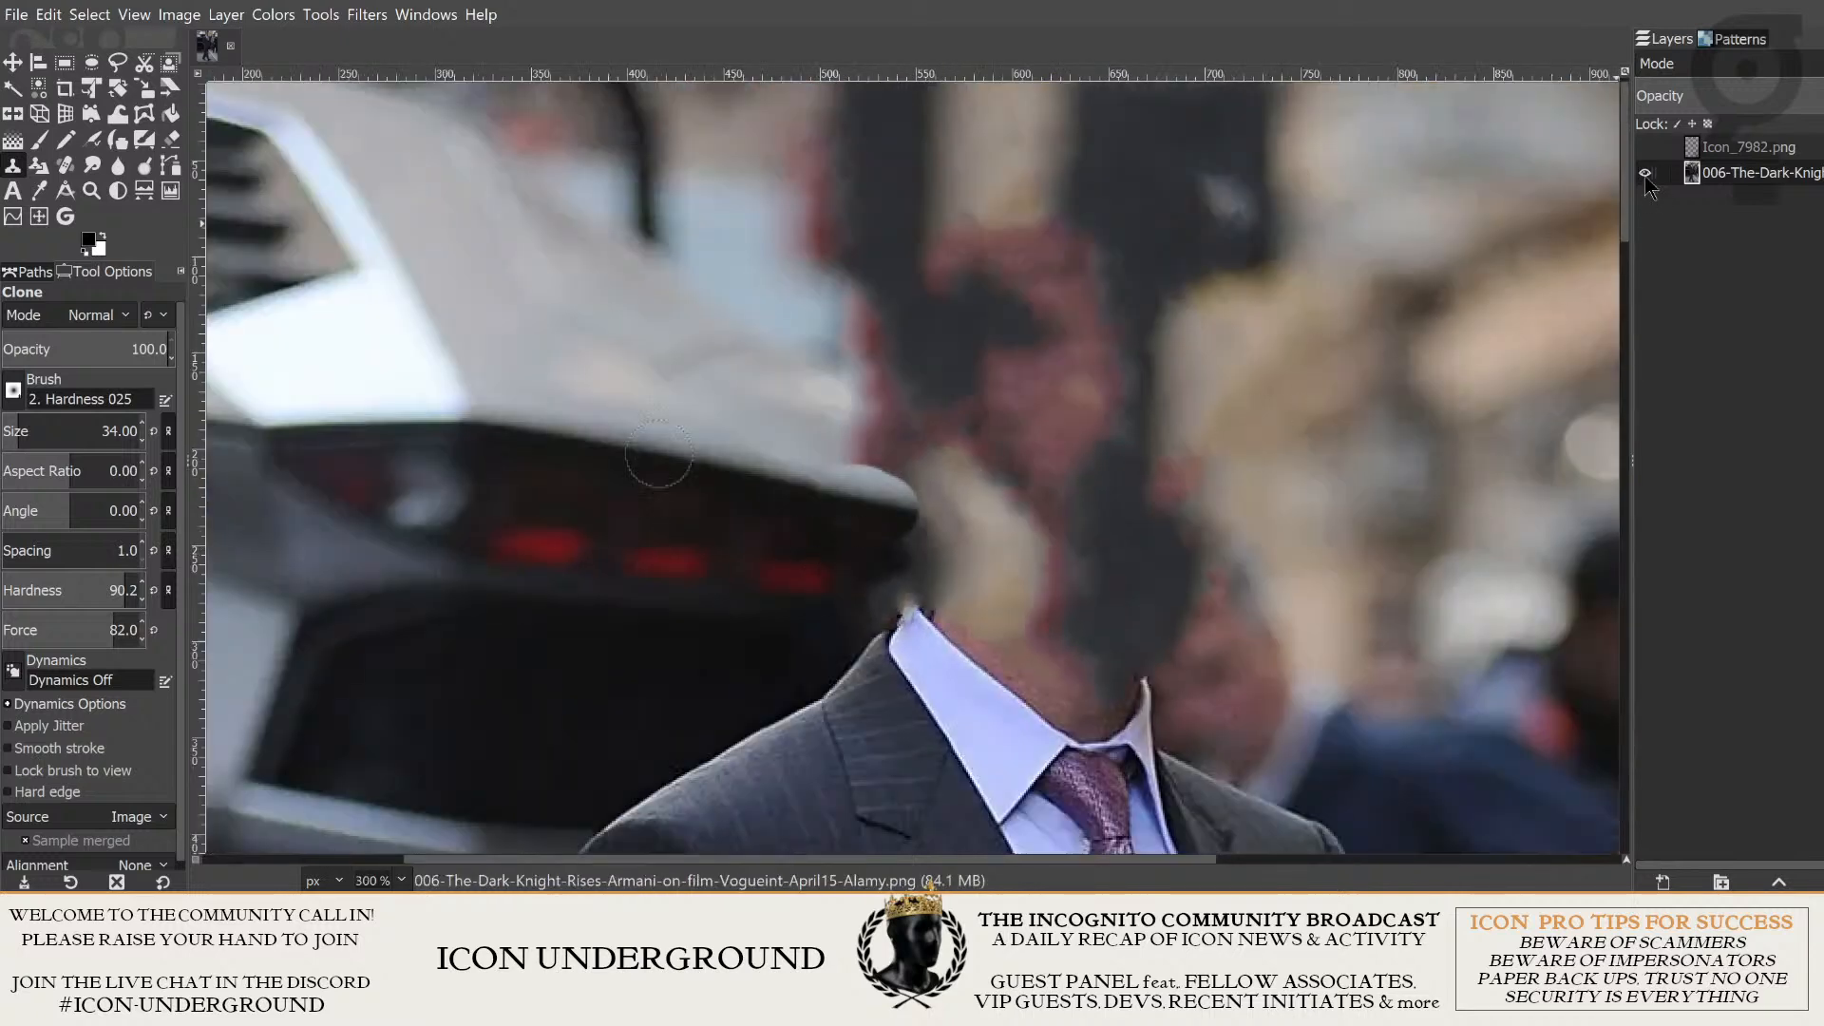
- Show the Icon_7982.png layer to check the extended car edge against the concrete head, and hide it again
left_click(1646, 148)
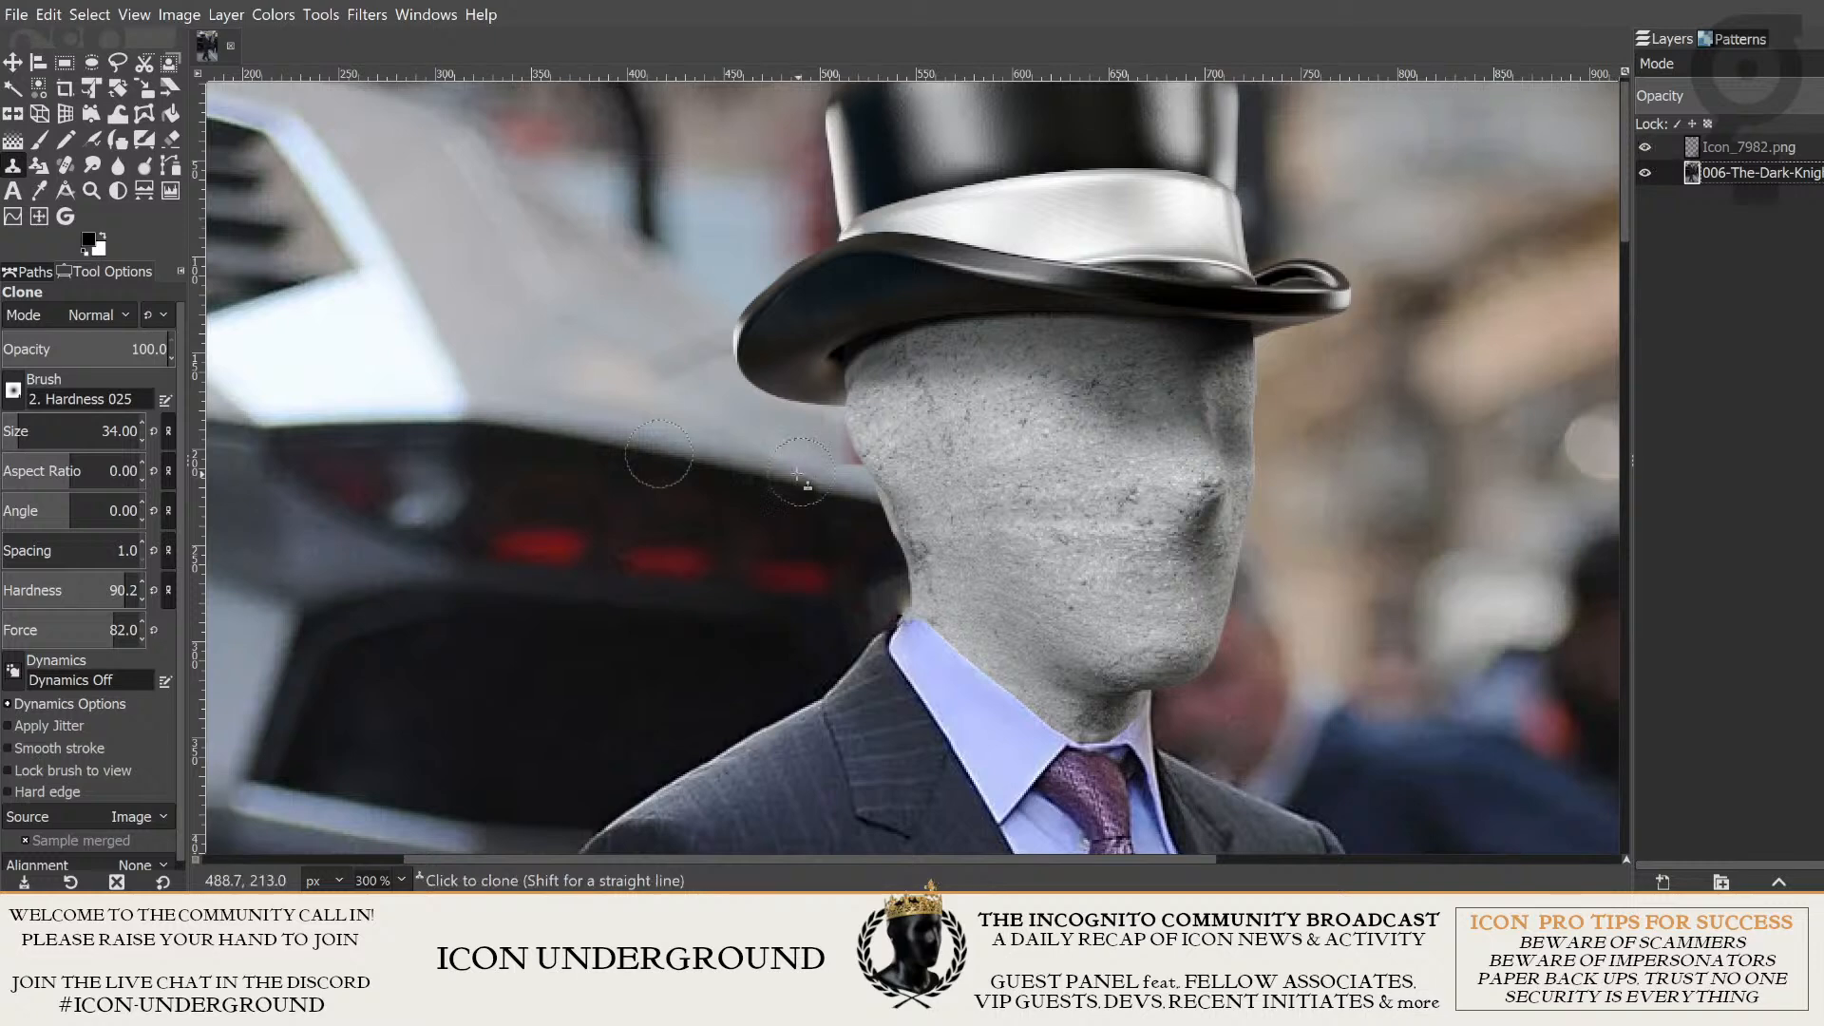
scroll(798, 479, "up", 3)
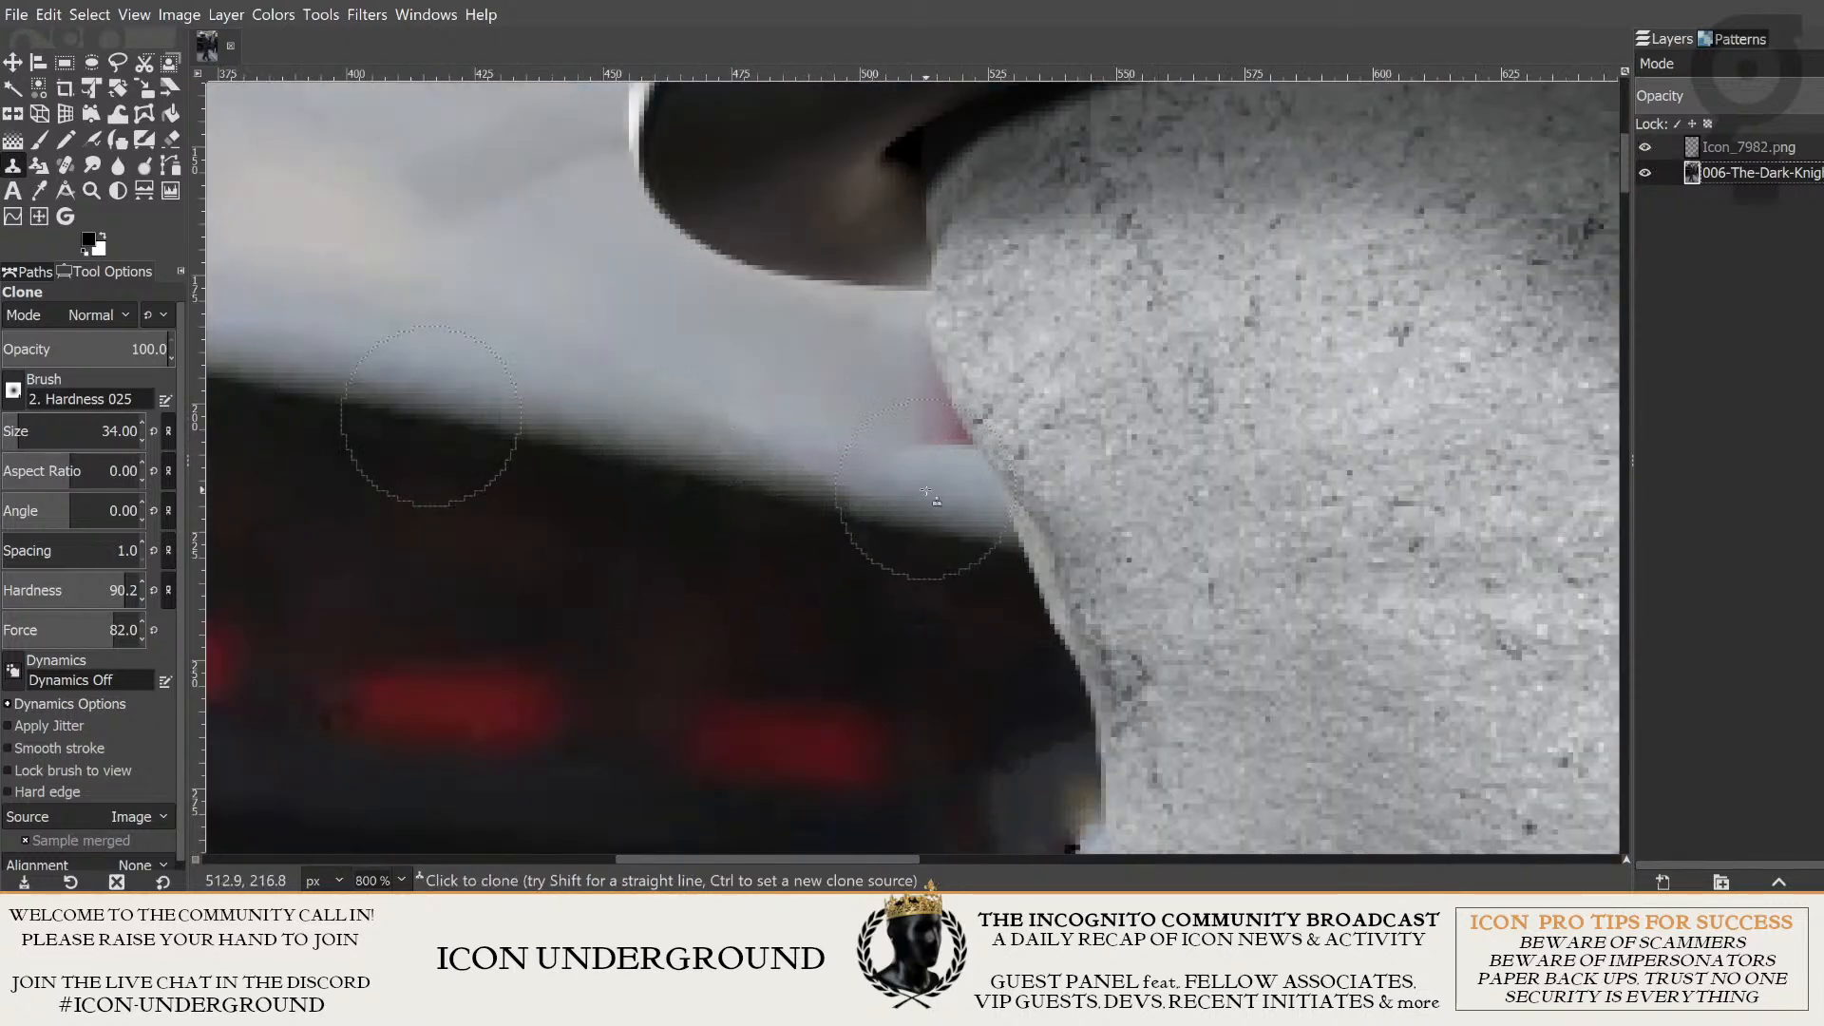
left_click(1646, 149)
- Try to clone light car bodywork over the reddish patch above the extended edge at full opacity
scroll(863, 375, "left", 5)
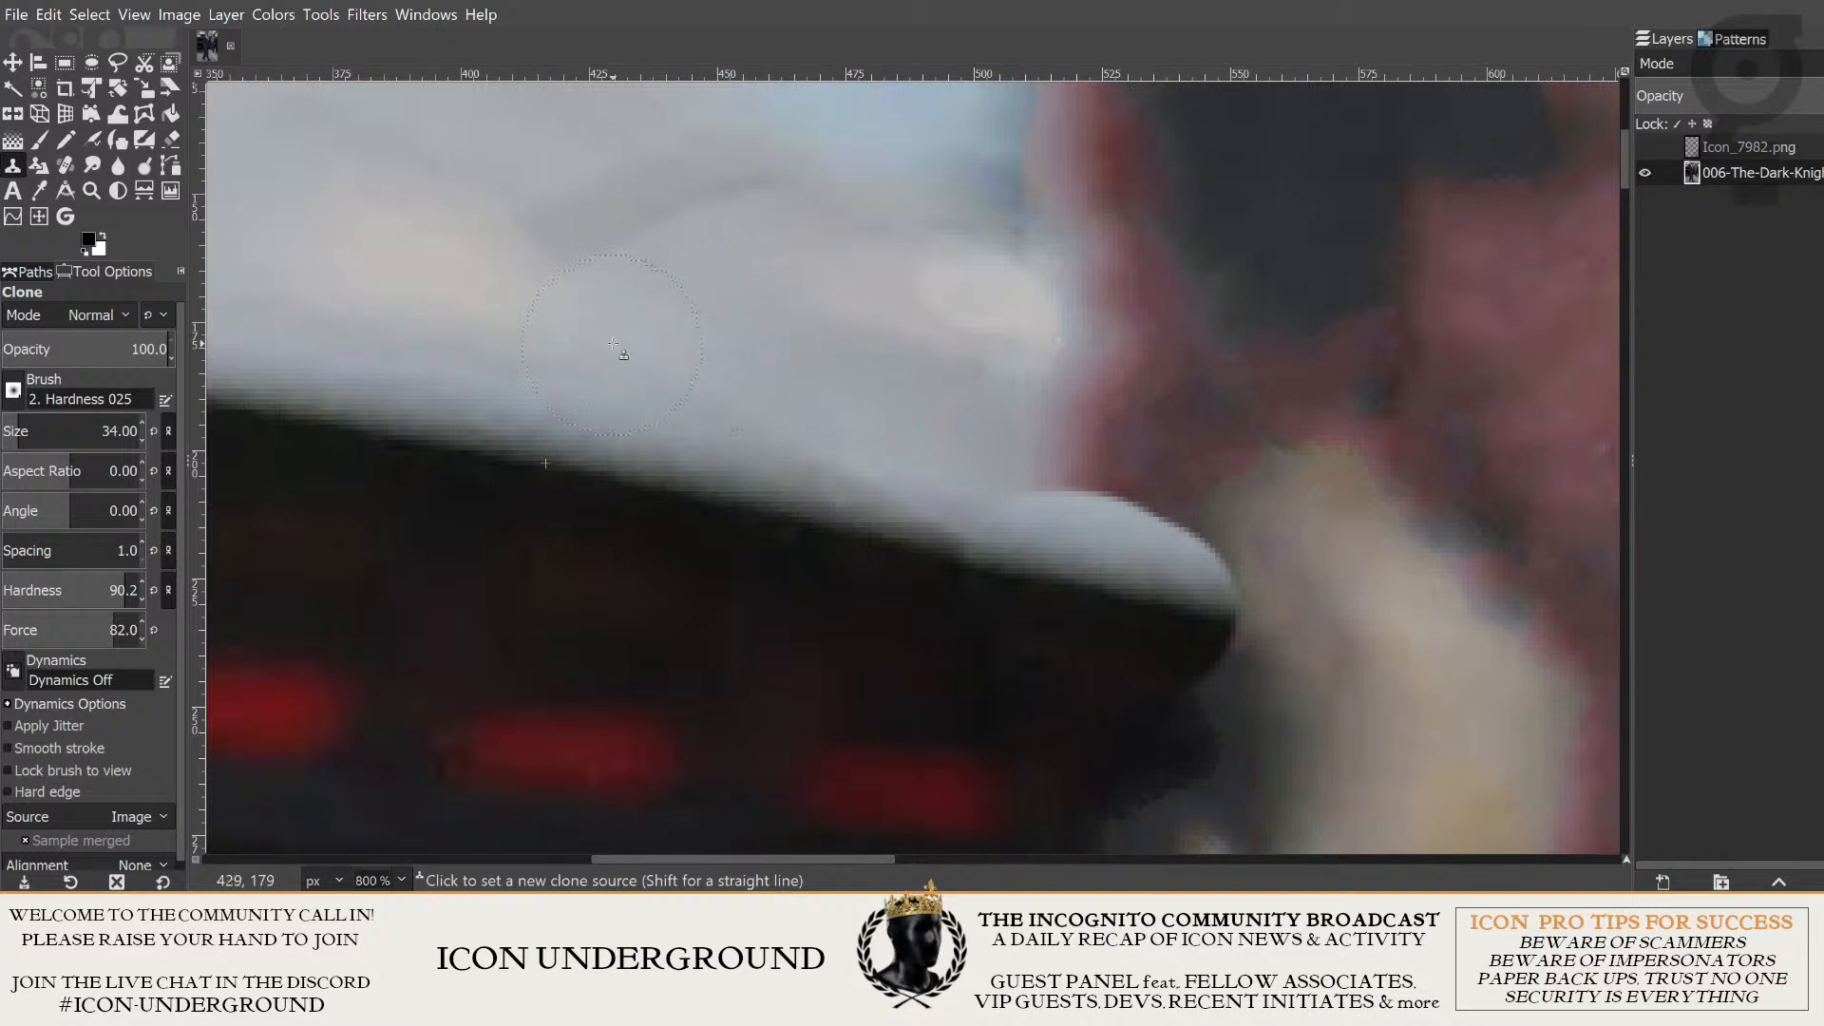
left_click(540, 366, "ctrl")
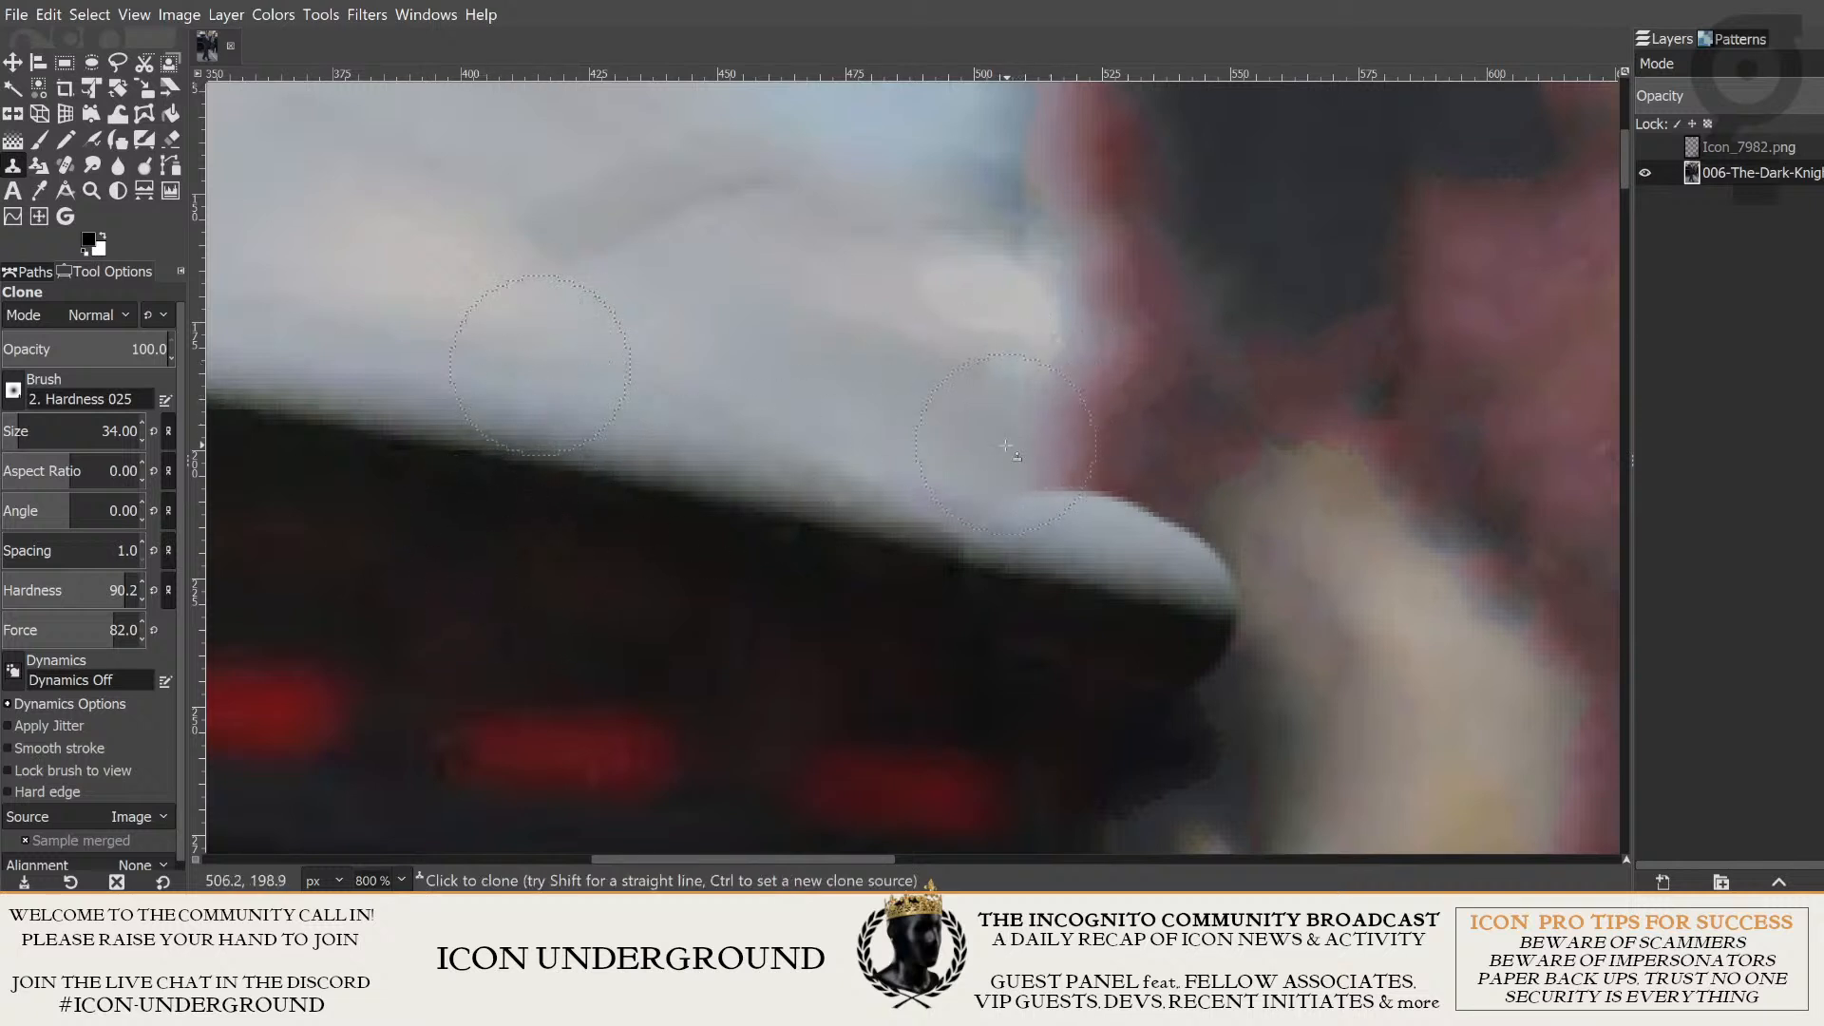
left_click(989, 472)
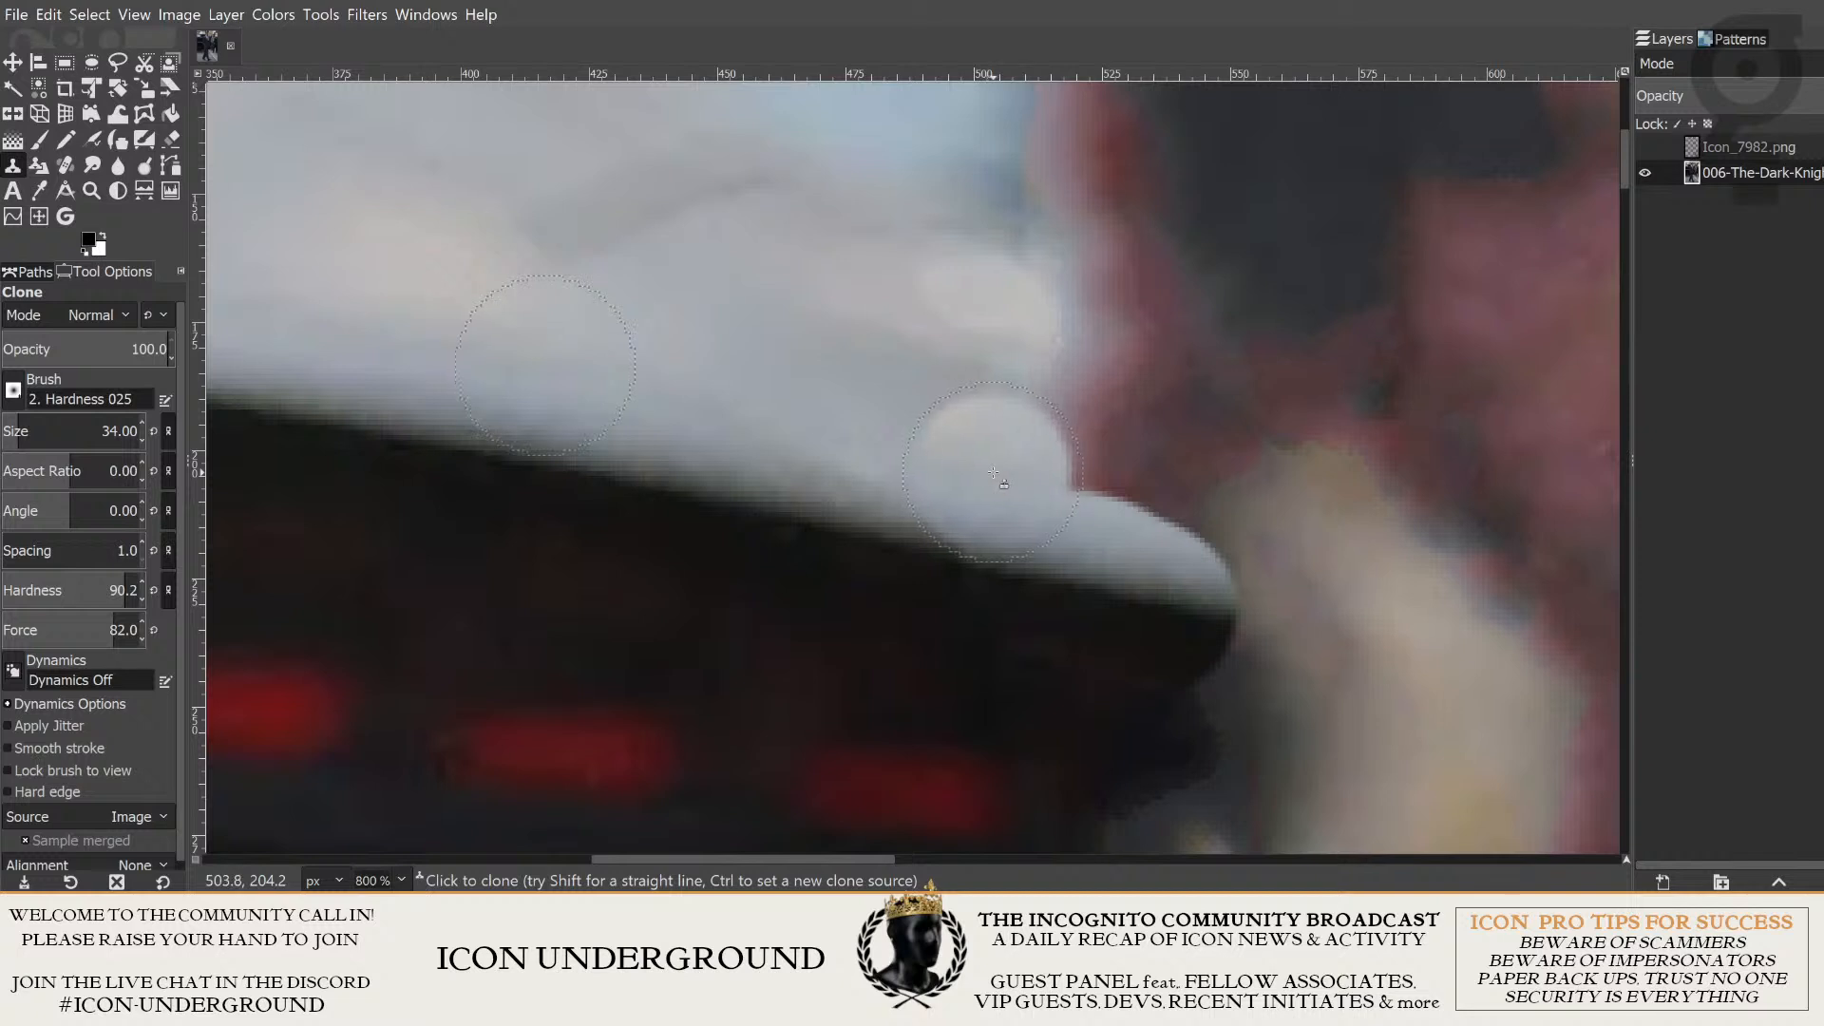
left_click_drag(994, 473, 1260, 528)
key("ctrl+z")
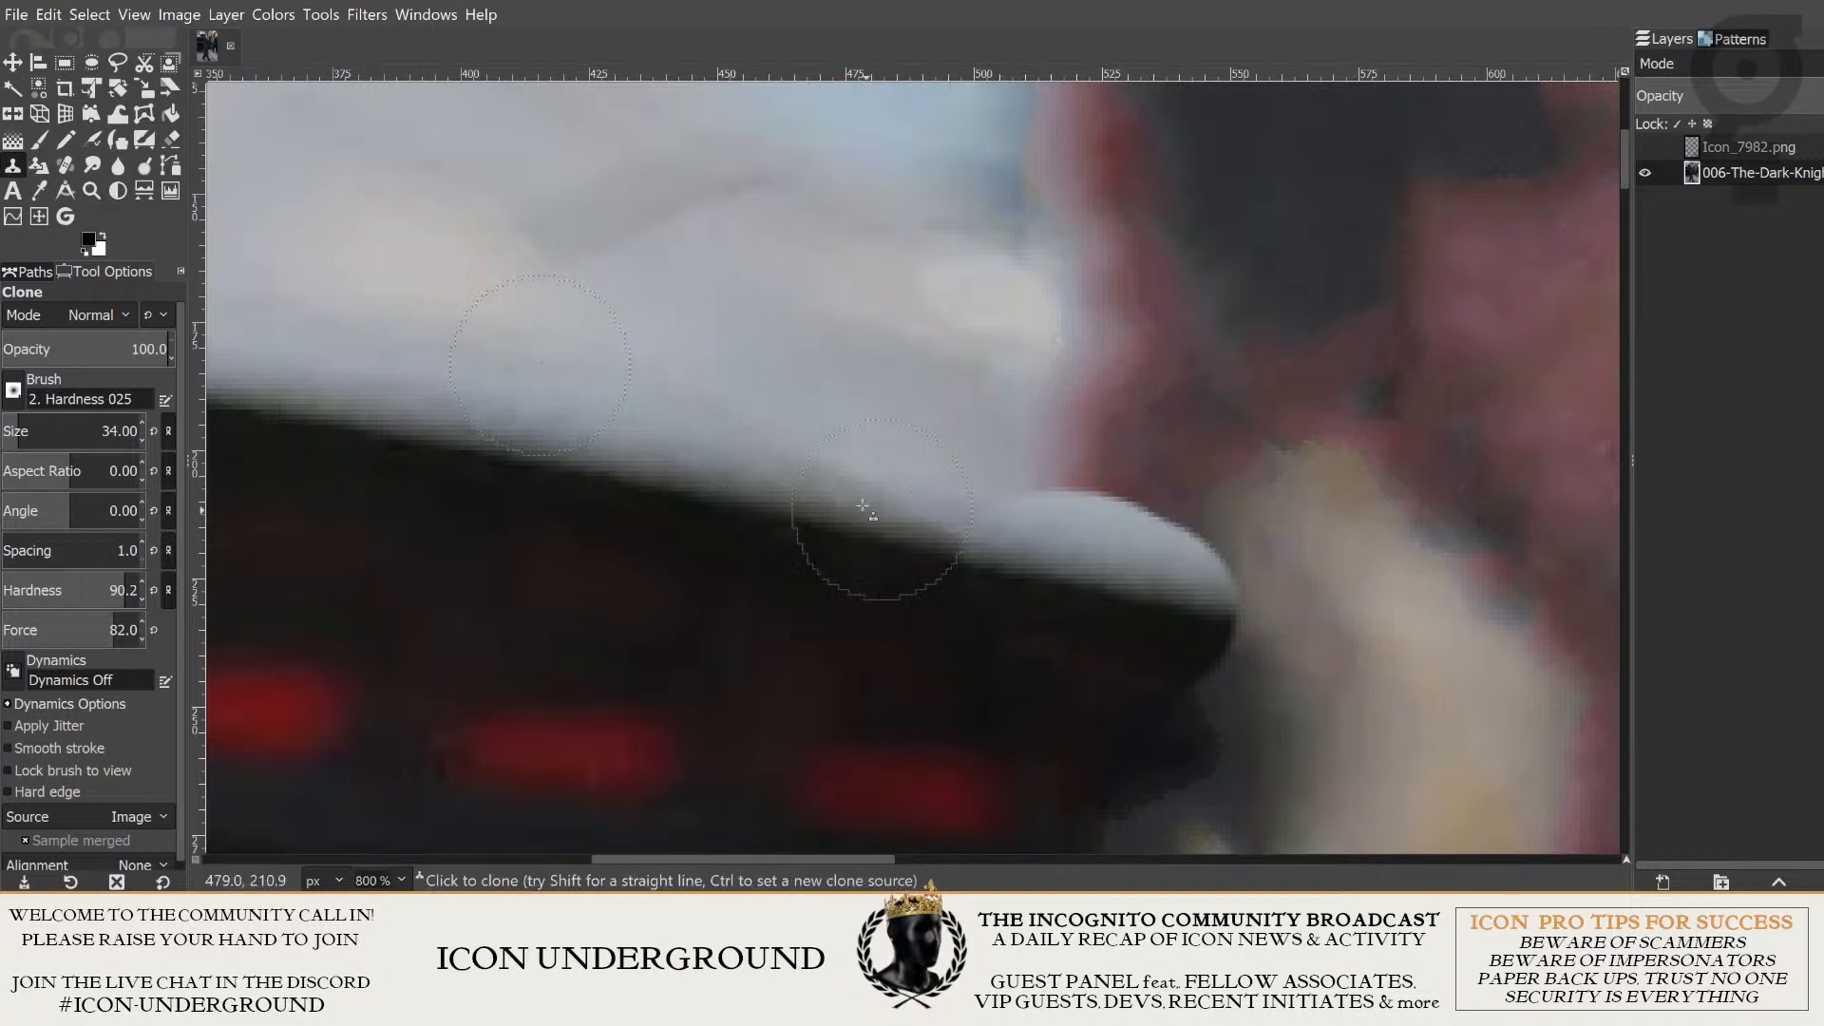
- Try cloning the light bodywork over the reddish patch with opacity 48.3, hardness 70 and force 65
left_click(138, 349)
left_click_drag(93, 340, 81, 344)
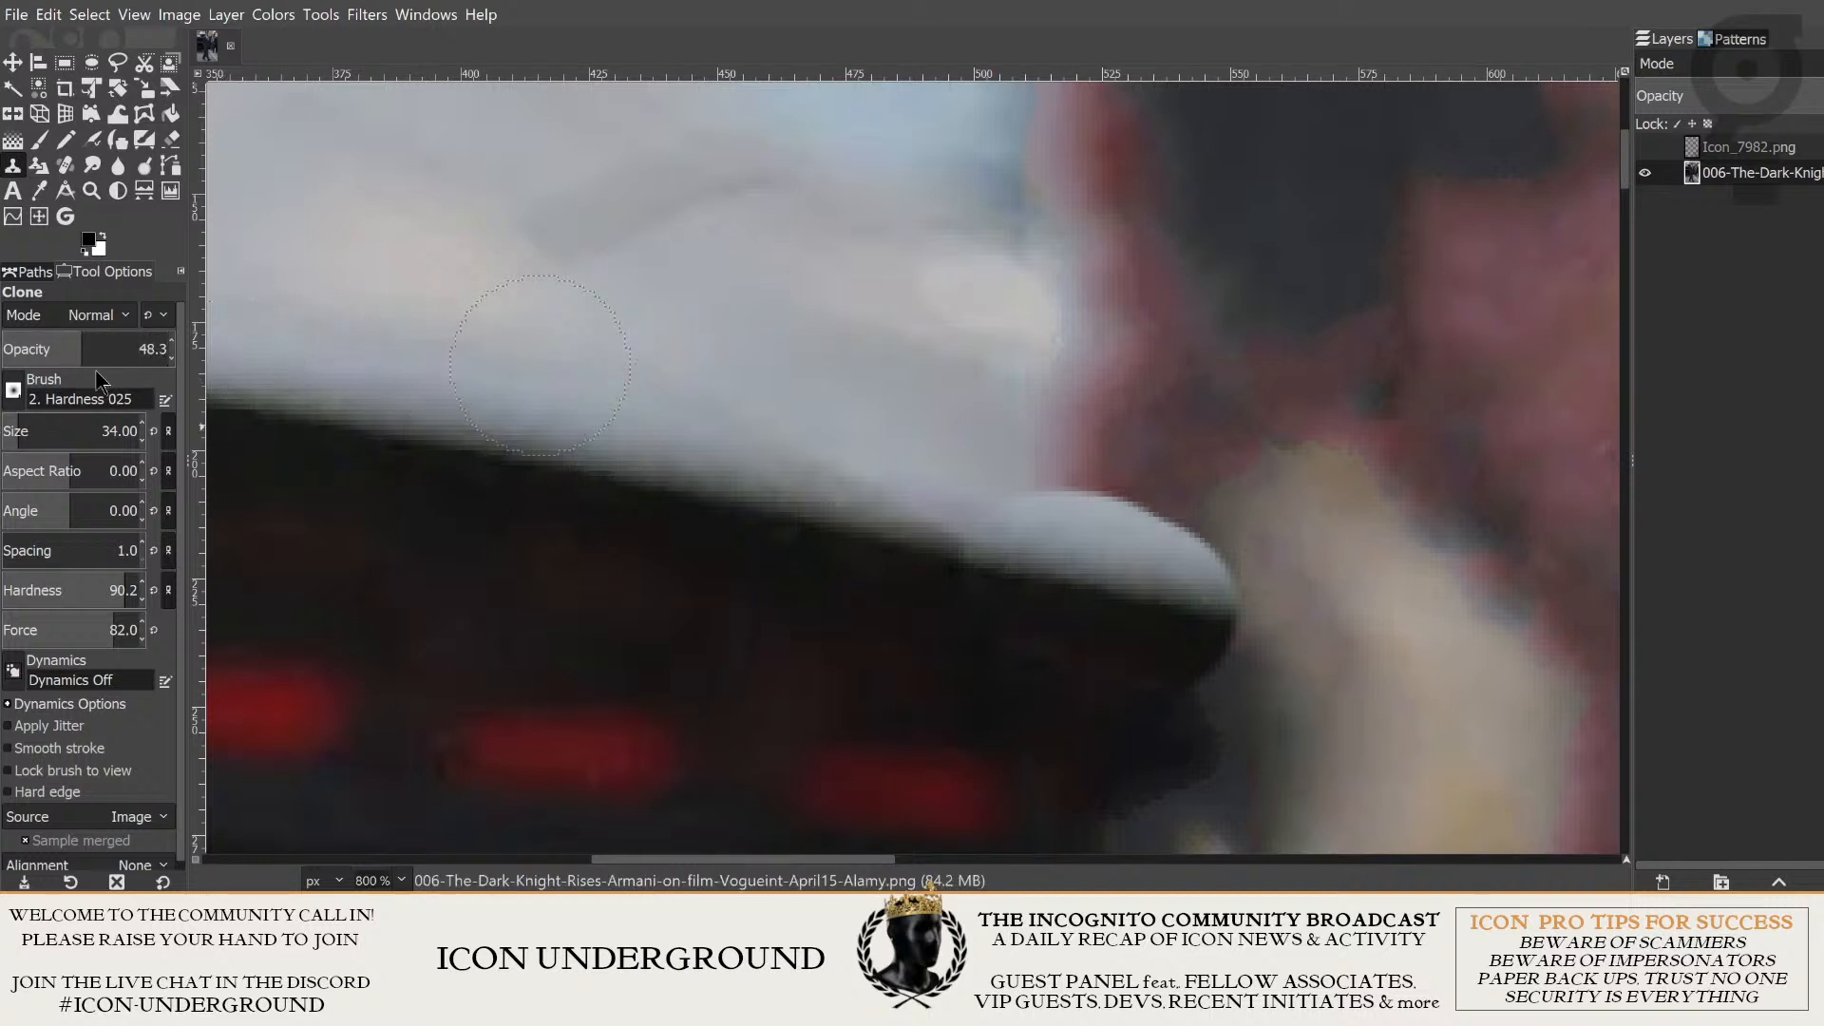
left_click_drag(124, 587, 98, 591)
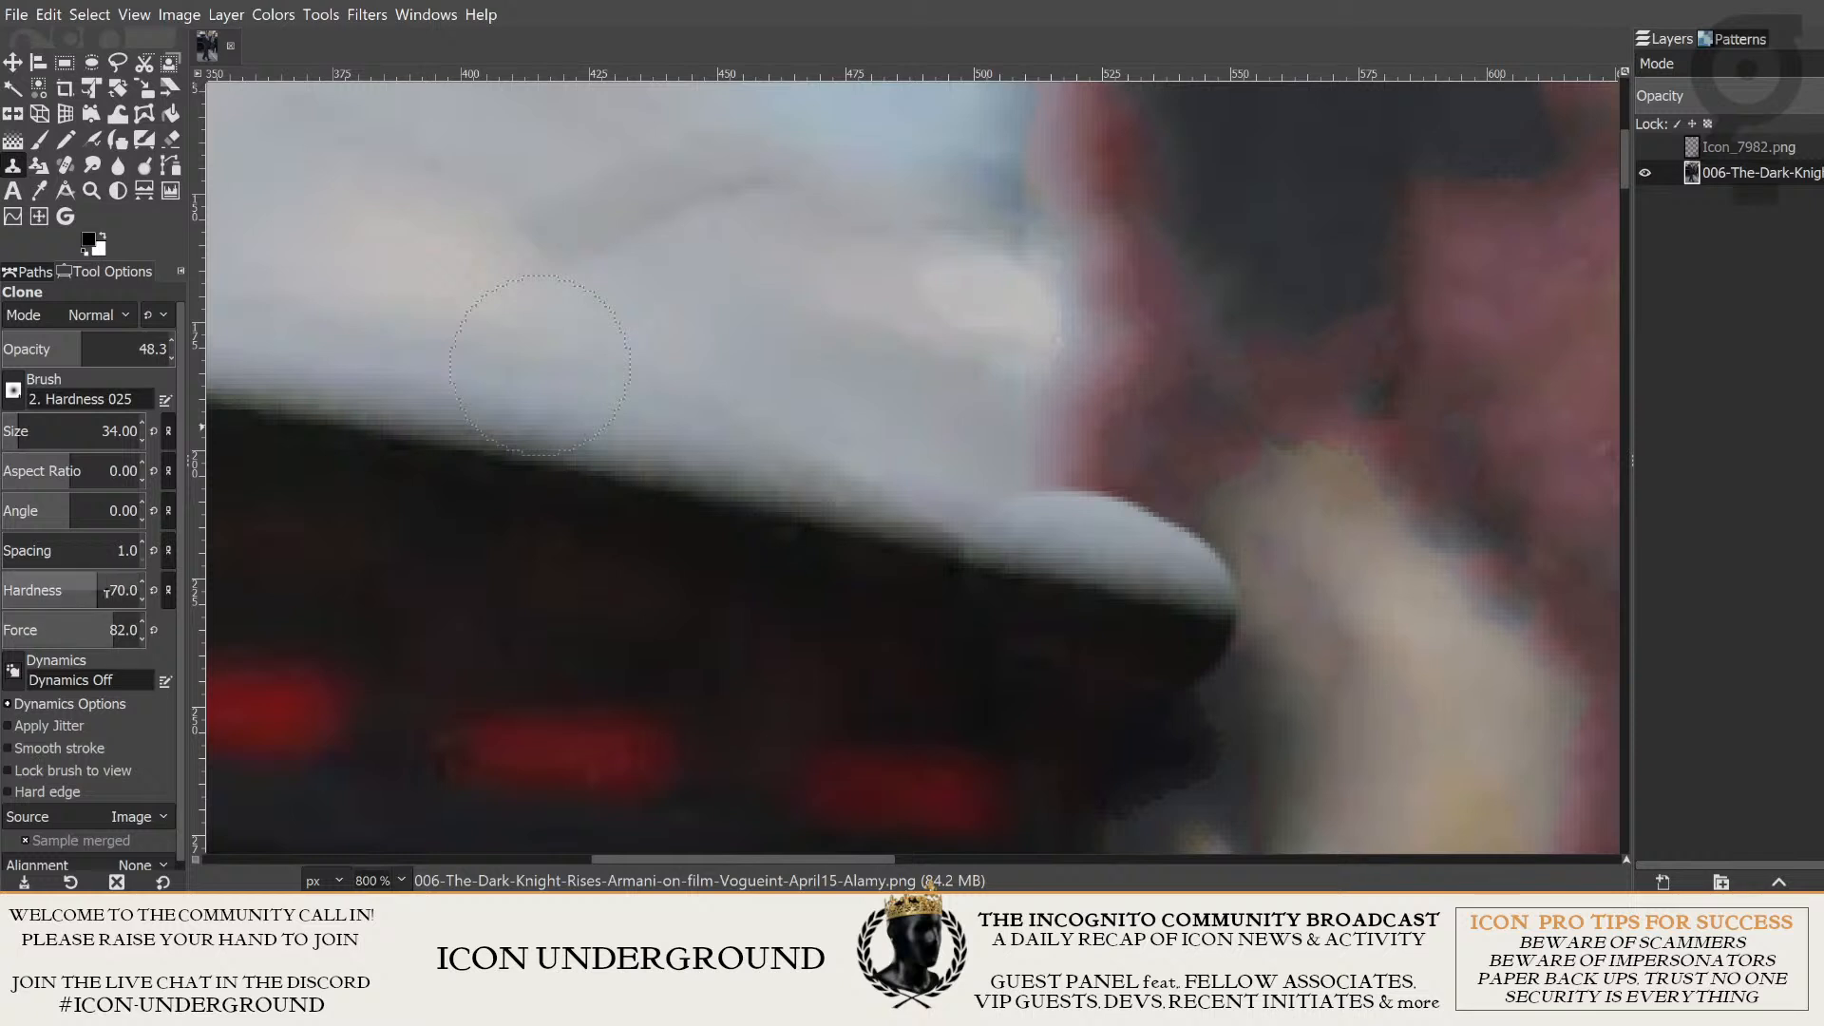
left_click(91, 627)
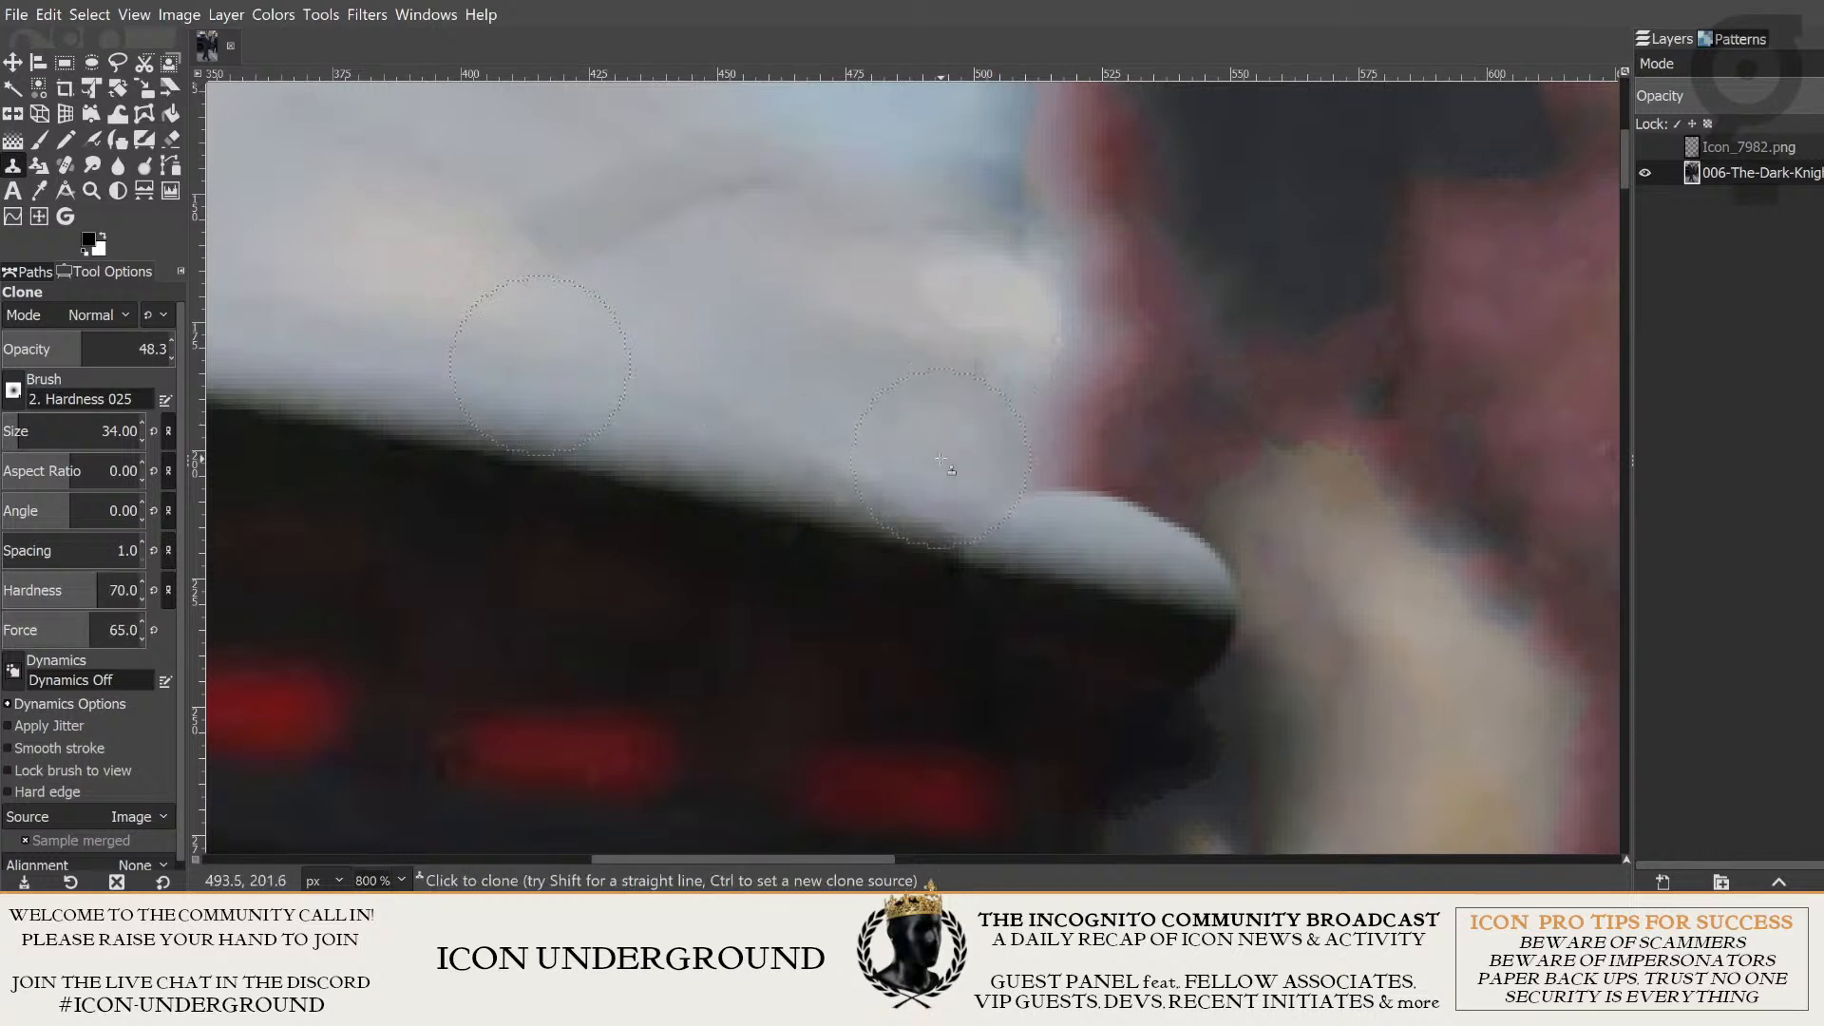
mouse_move(1003, 475)
left_mouse_down()
mouse_move(1157, 518)
mouse_move(1140, 523)
left_mouse_up()
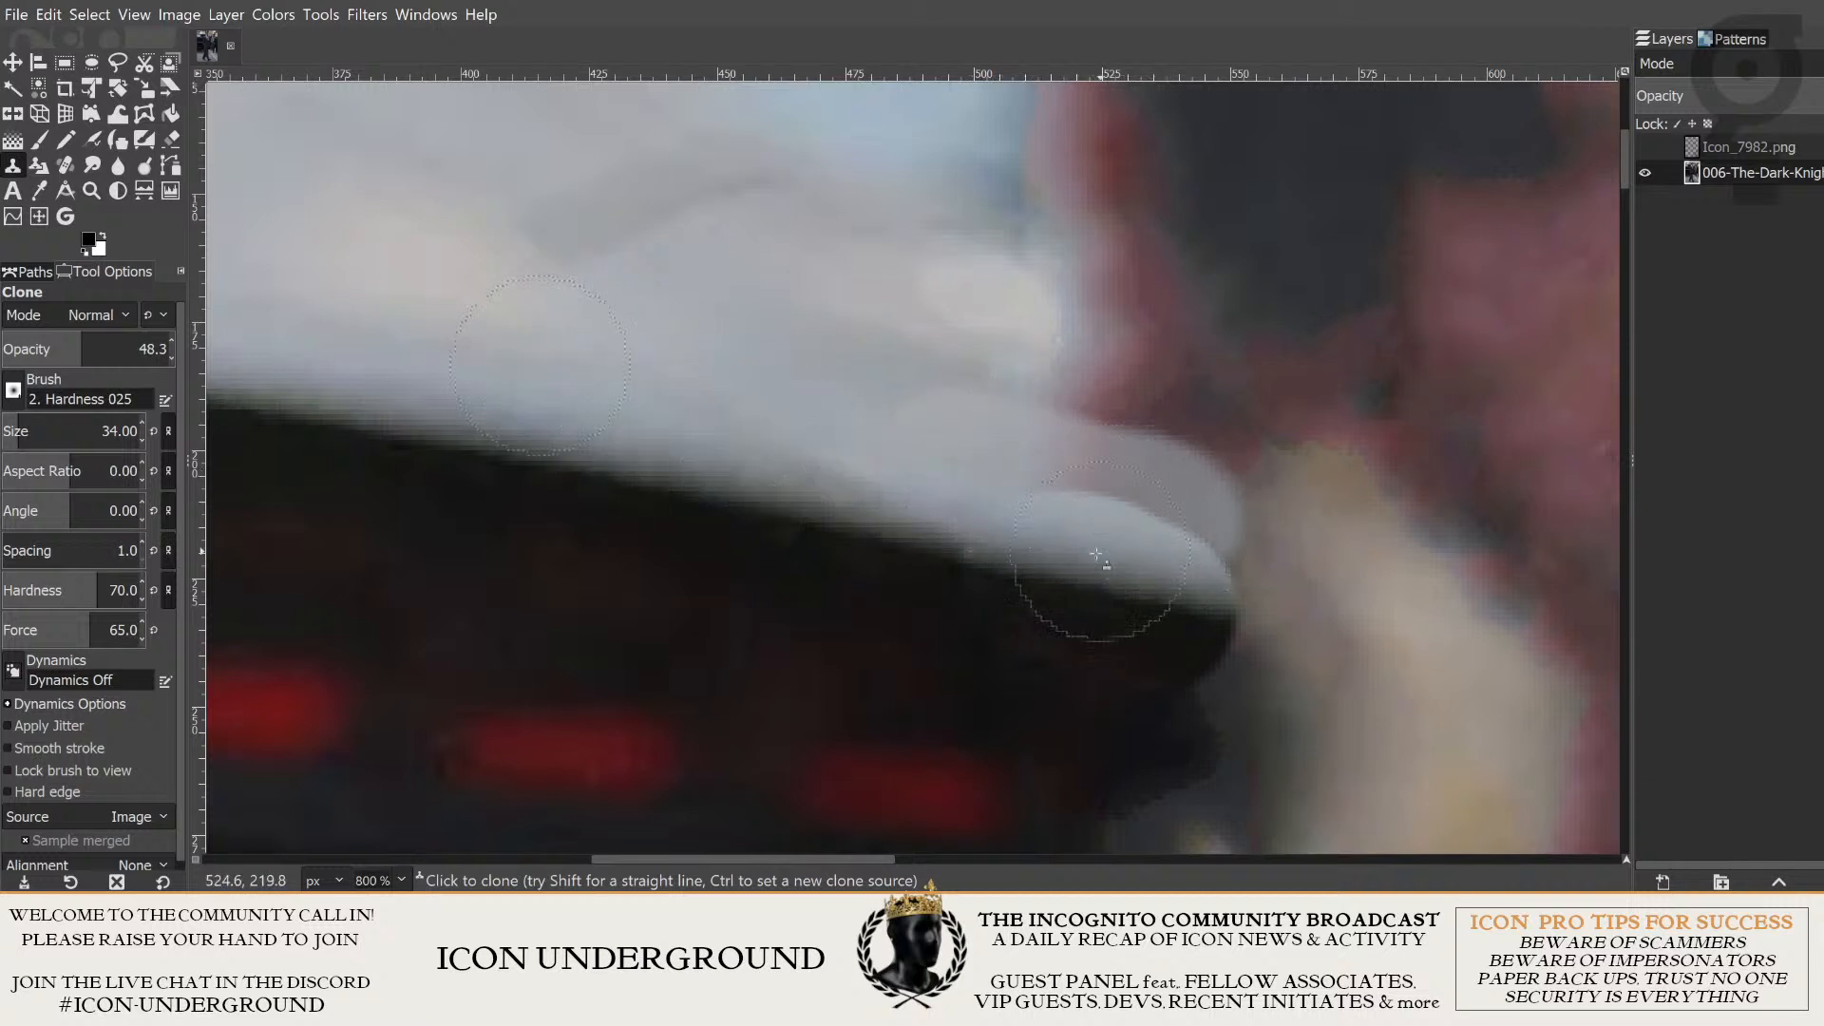
left_click_drag(1001, 477, 1179, 501)
key("ctrl+z")
key("ctrl+z")
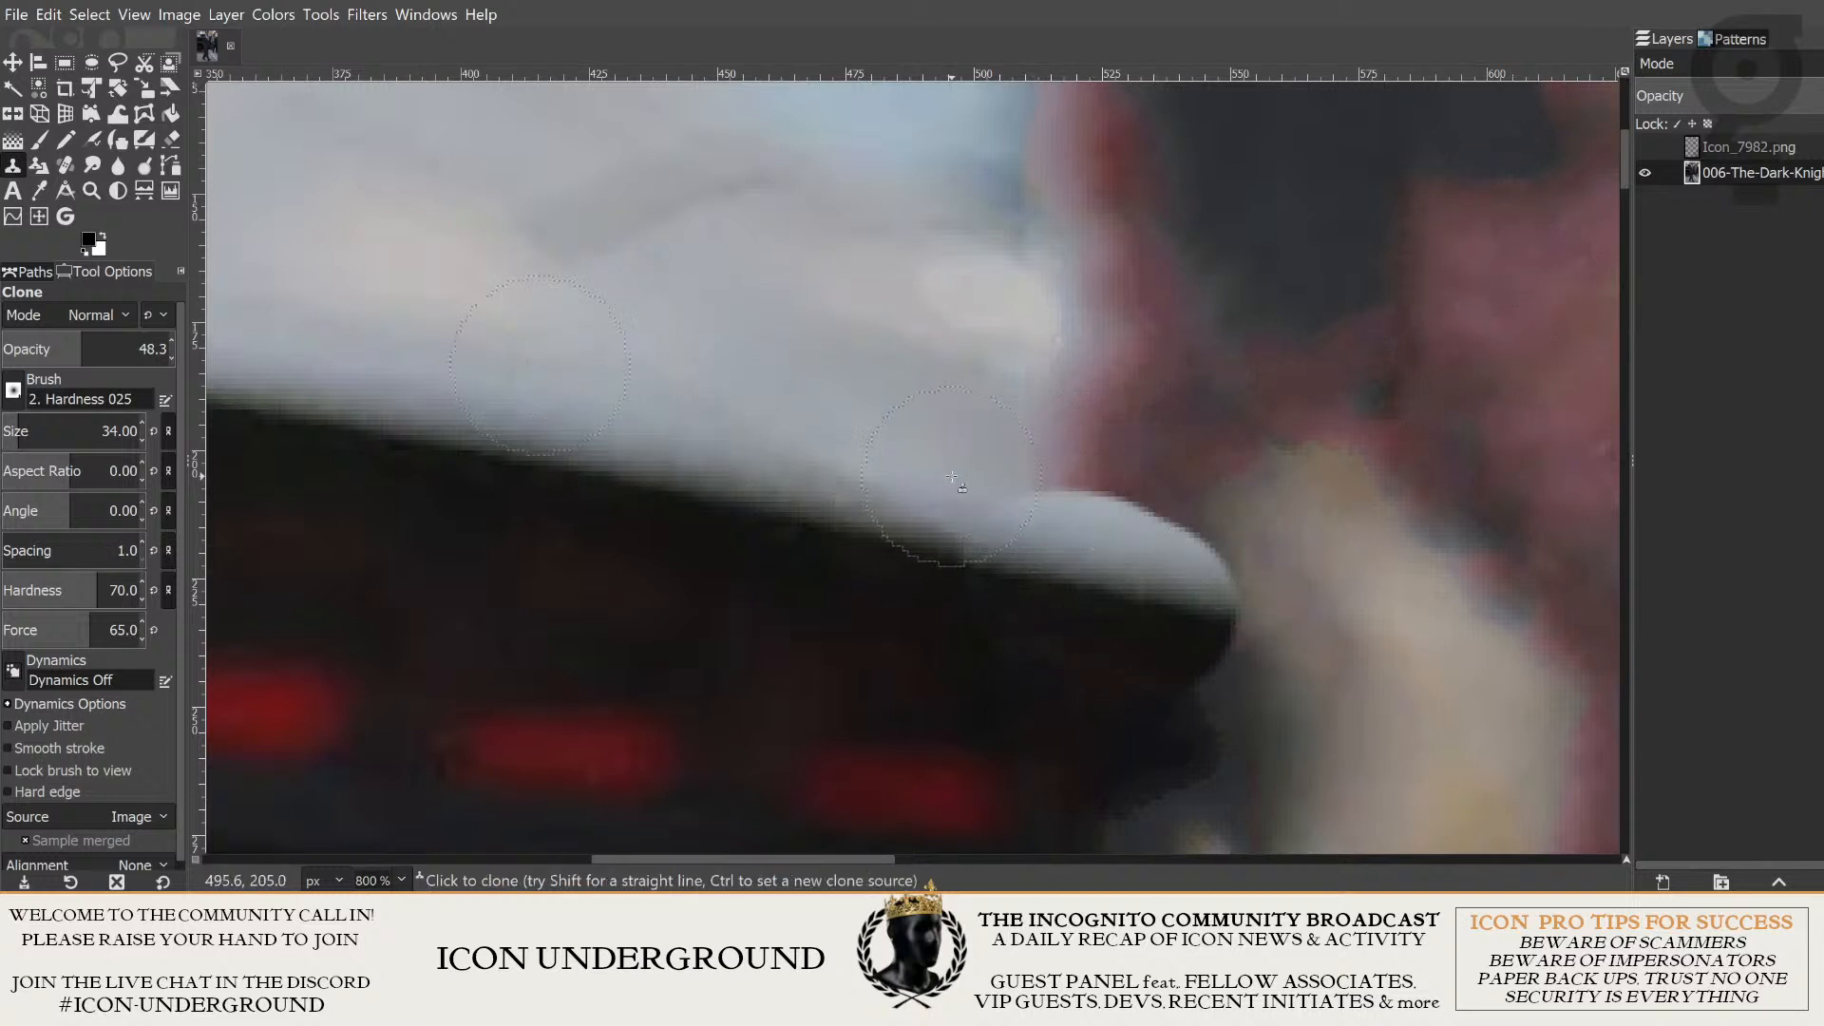
left_click_drag(1022, 465, 1136, 490)
key("ctrl+z")
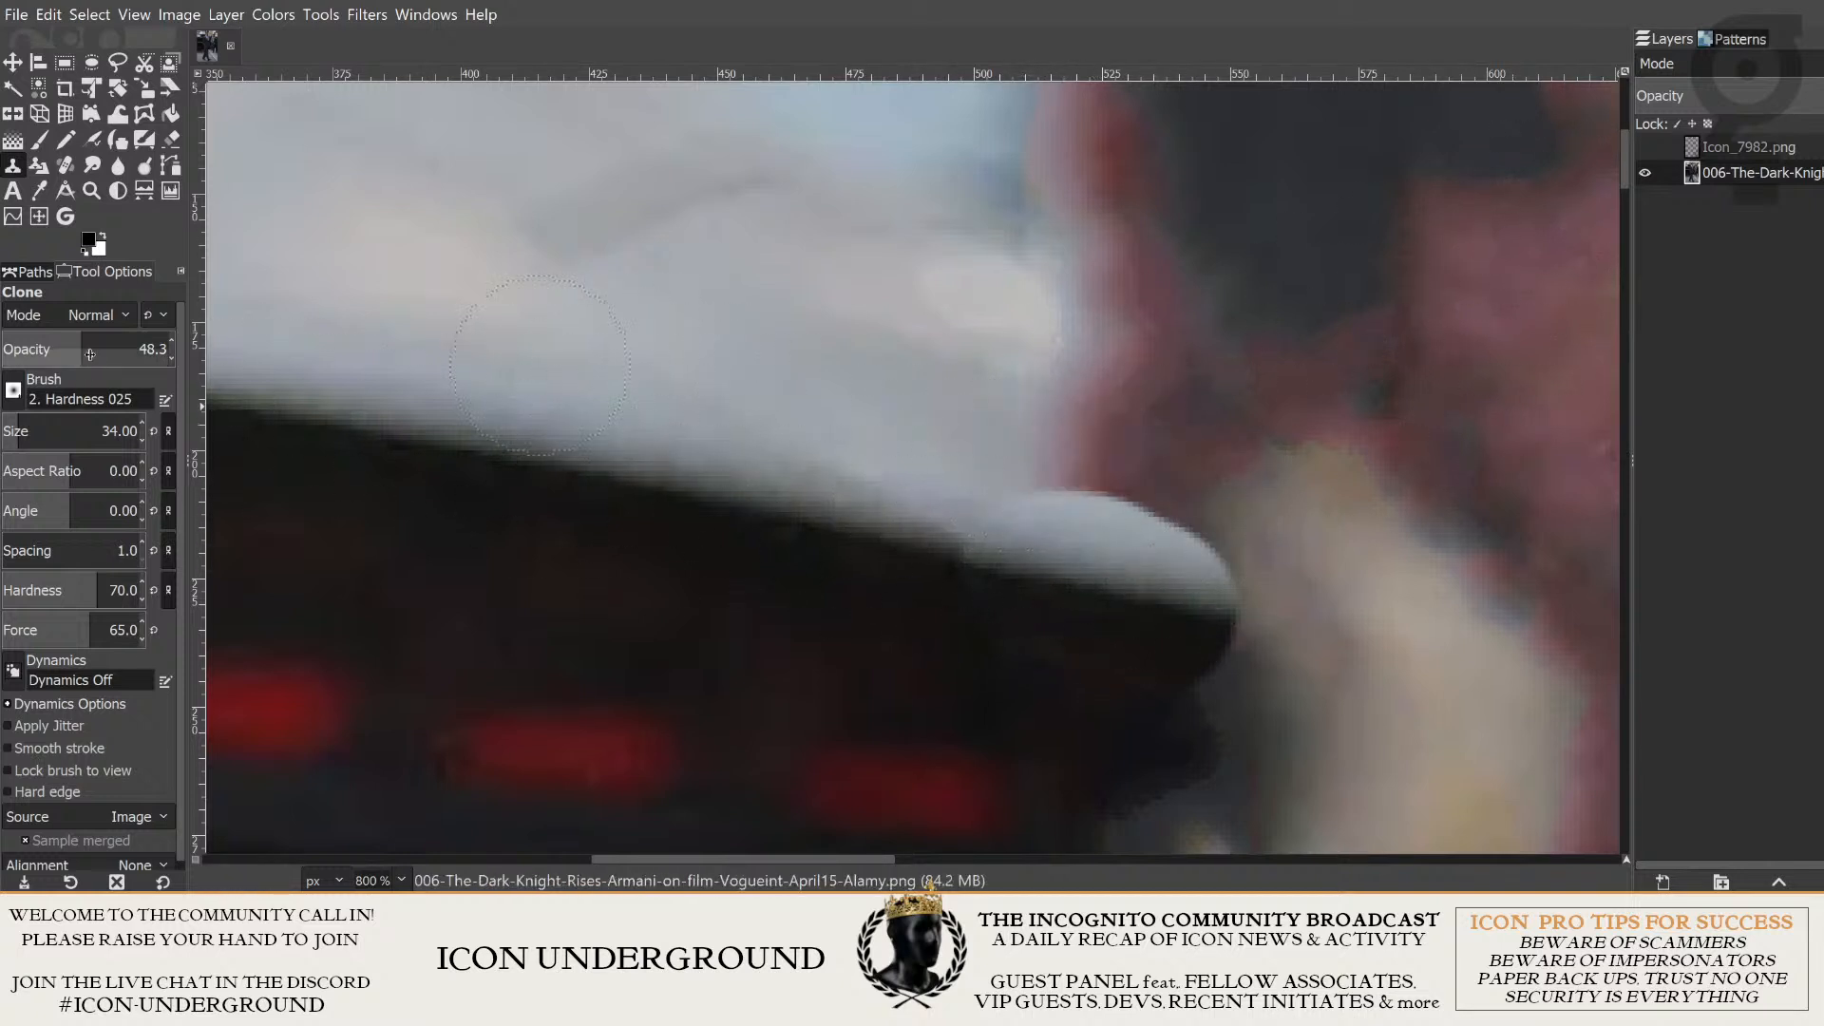
- Lower the Clone opacity to 20.5, the hardness to 54 and the force to 49
left_click_drag(80, 344, 43, 344)
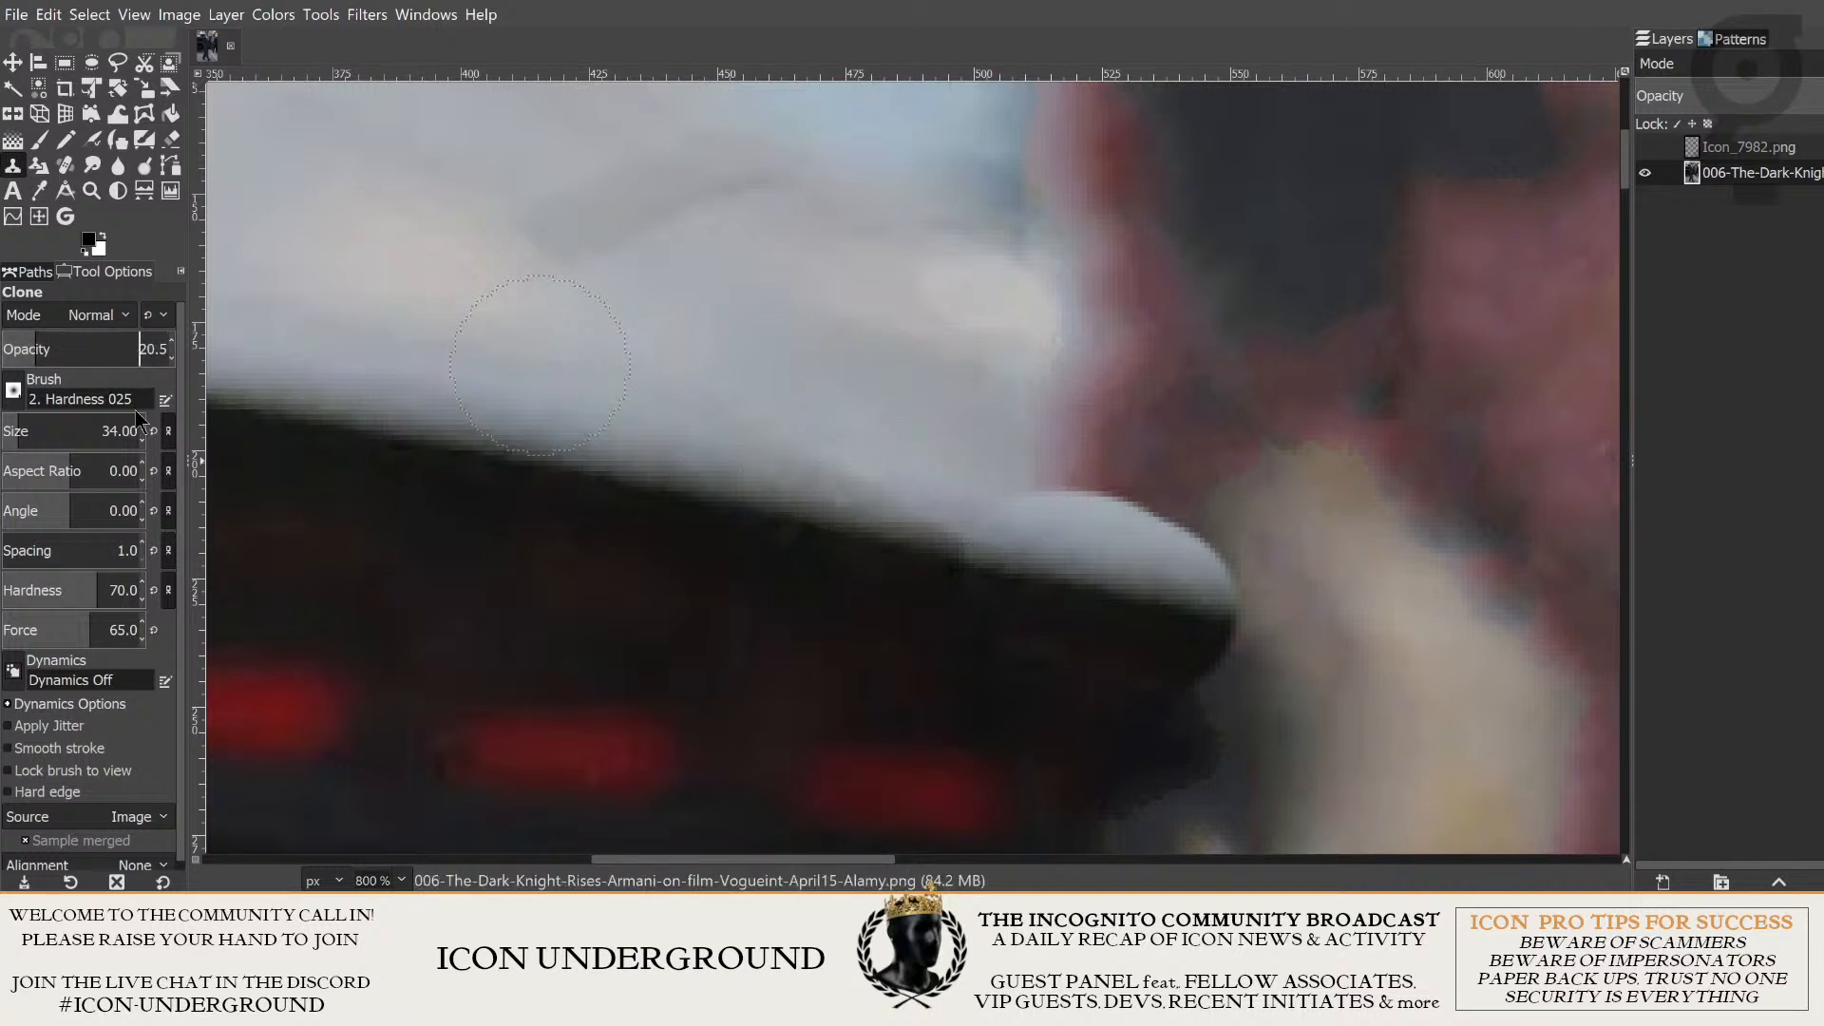
left_click_drag(87, 585, 68, 629)
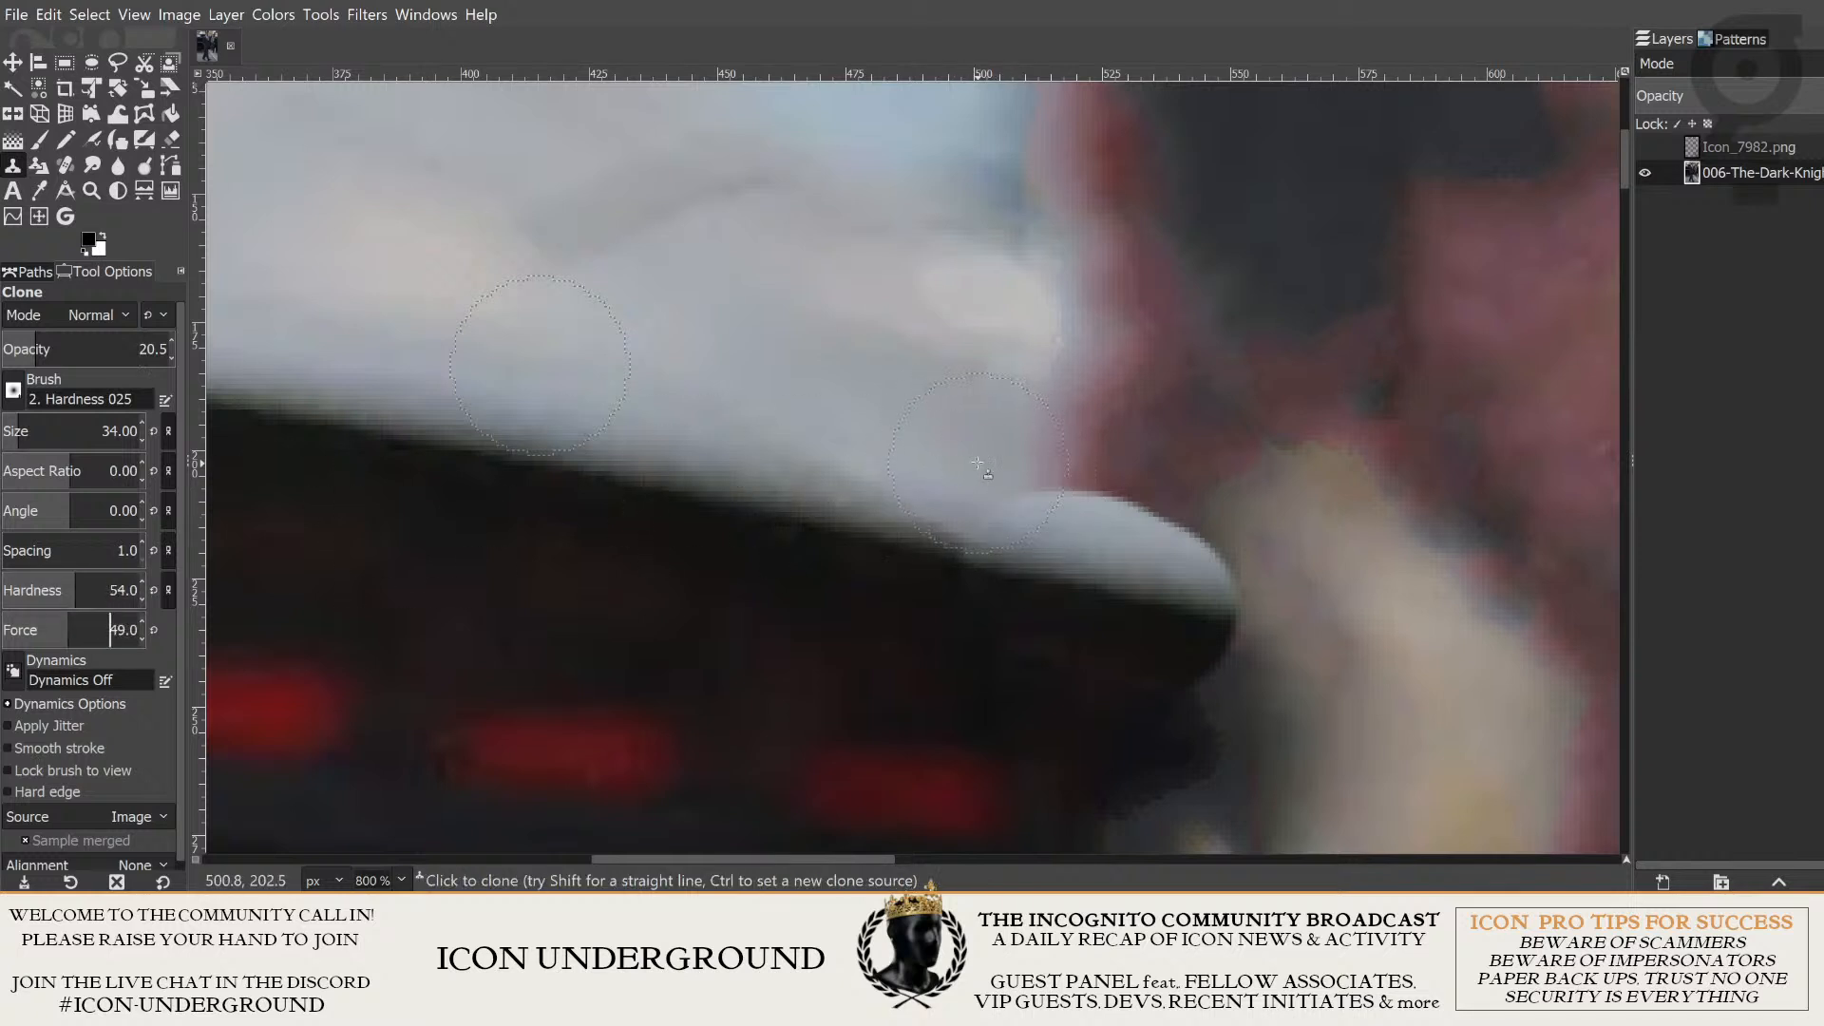
- Try to build up light bodywork over the reddish patch with faint, softer clone strokes
mouse_move(1032, 468)
left_mouse_down()
mouse_move(1095, 485)
mouse_move(1015, 481)
mouse_move(1115, 499)
mouse_move(1016, 486)
mouse_move(1162, 513)
mouse_move(1095, 446)
mouse_move(1186, 428)
left_mouse_up()
key("ctrl+z")
key("ctrl+z")
key("ctrl+z")
key("ctrl+z")
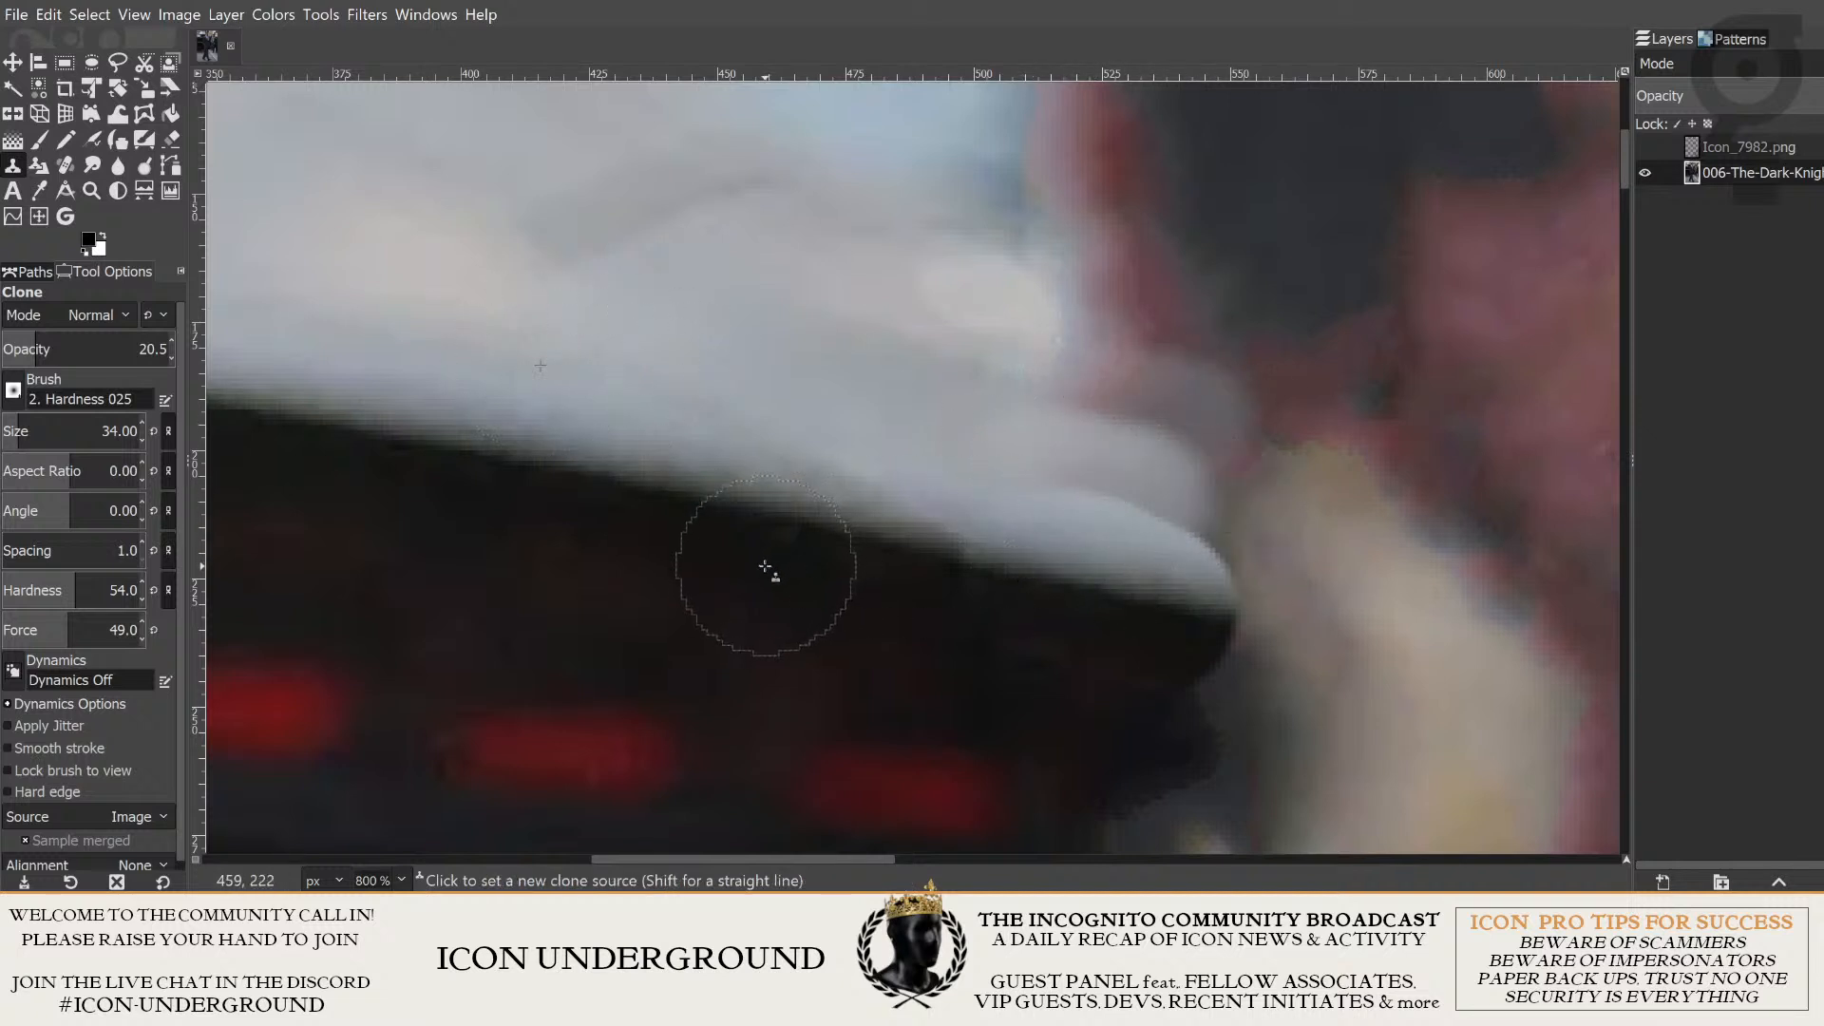
key("ctrl+z")
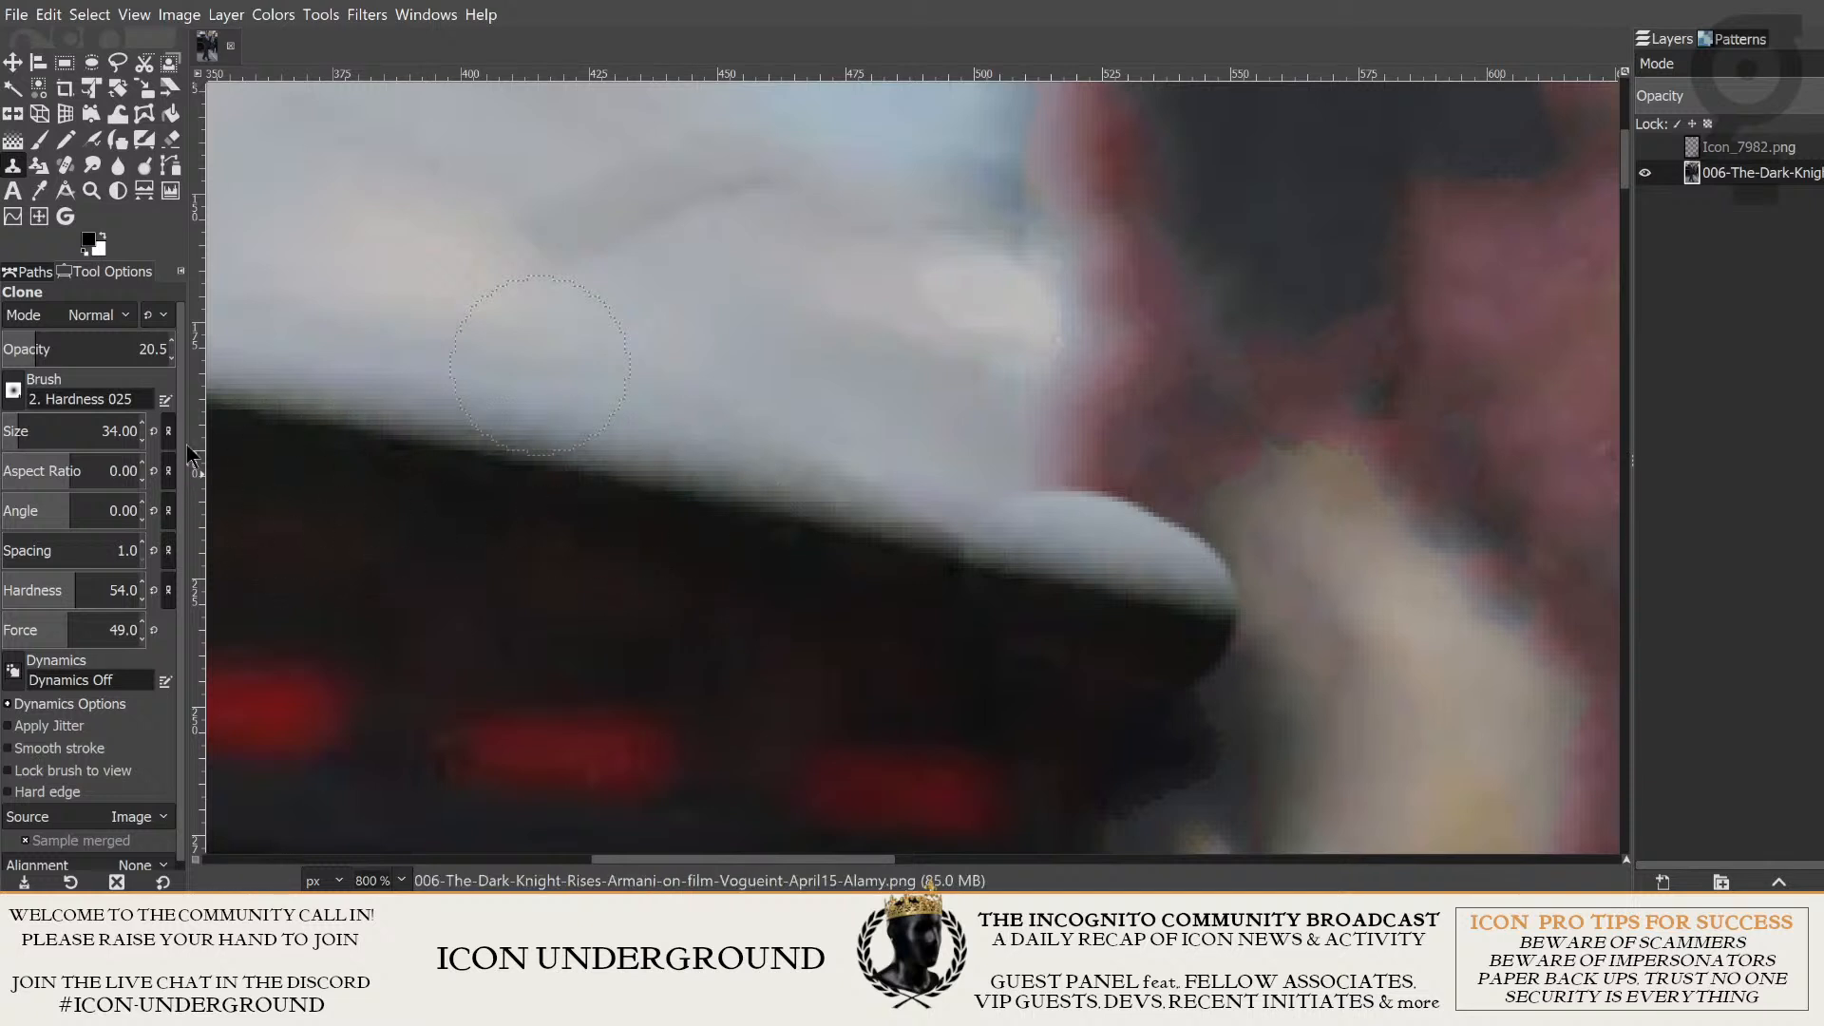
- Enlarge the Clone brush to 66 and cover the reddish patch above the car edge with light bodywork sampled farther along the car
left_click_drag(34, 430, 41, 431)
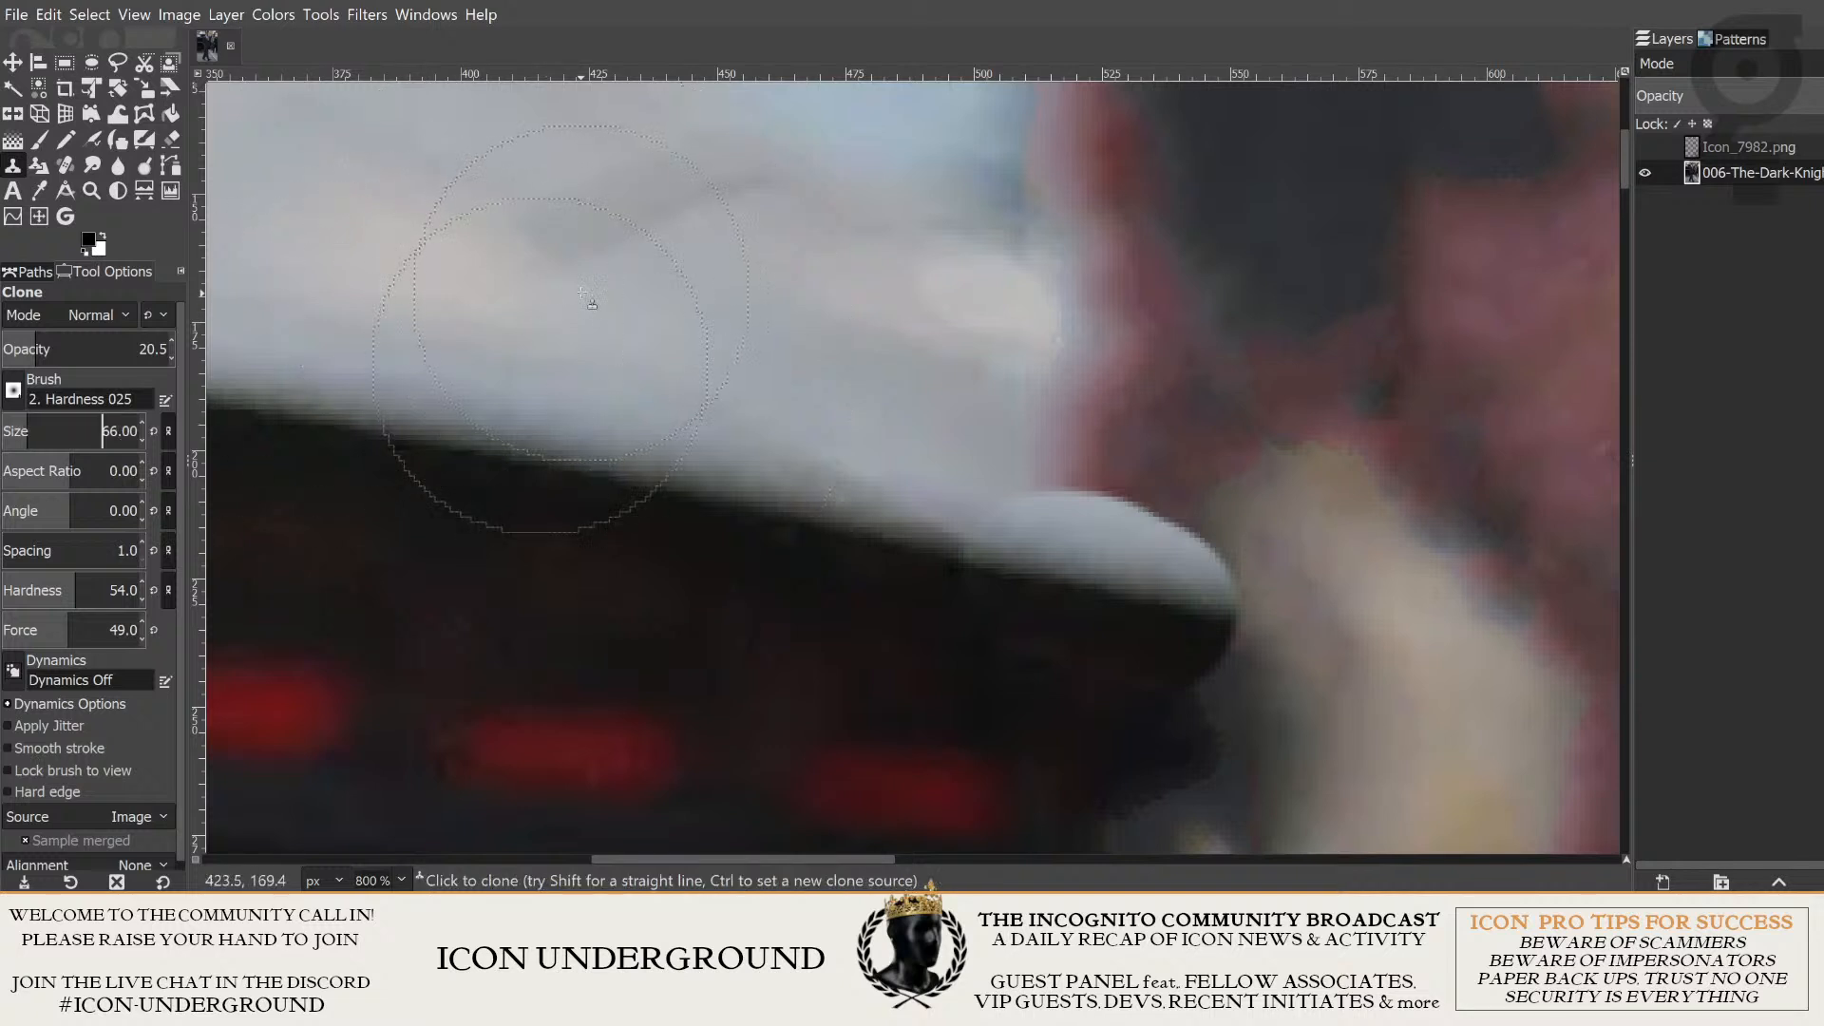
key("ctrl")
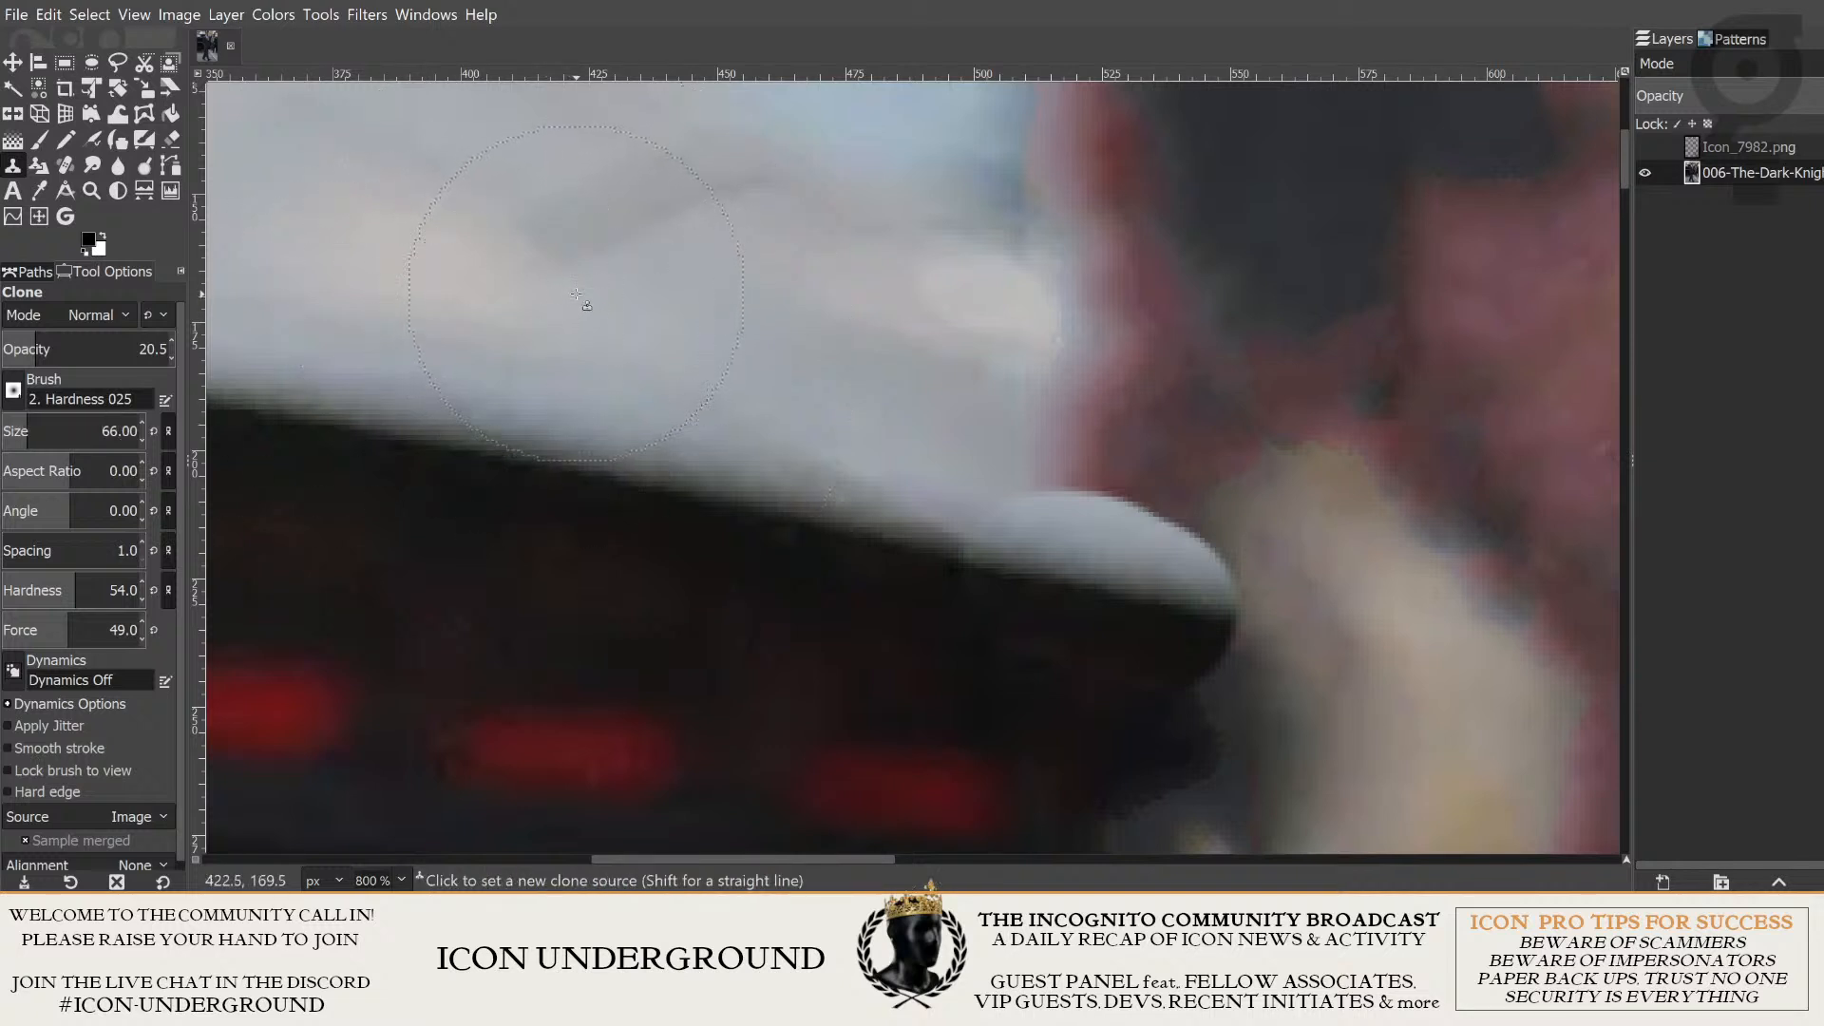
left_click(577, 296, "ctrl")
mouse_move(1127, 419)
left_mouse_down()
mouse_move(1176, 429)
mouse_move(1124, 419)
mouse_move(1197, 436)
mouse_move(1123, 422)
mouse_move(1204, 442)
mouse_move(1118, 424)
mouse_move(1218, 458)
left_mouse_up()
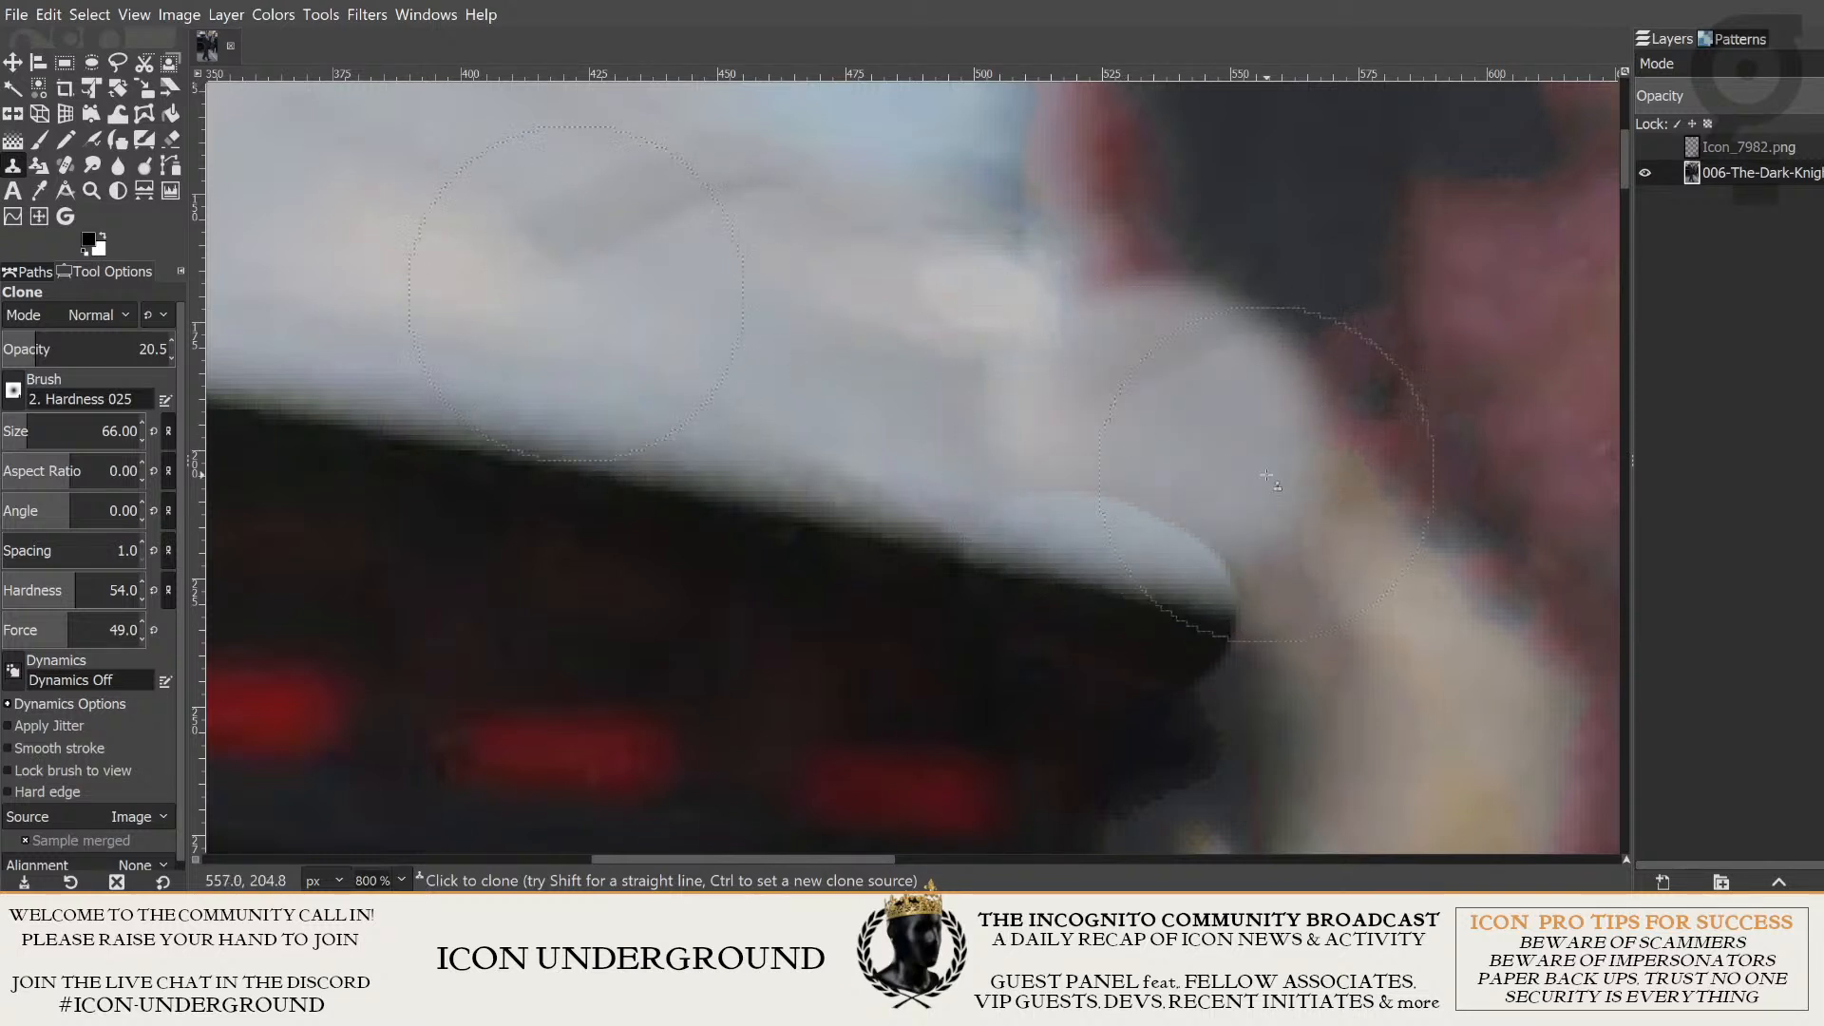
- Show the Icon_7982.png layer, make it active and check the retouched background around the head with the layer off and on
left_click(1644, 149)
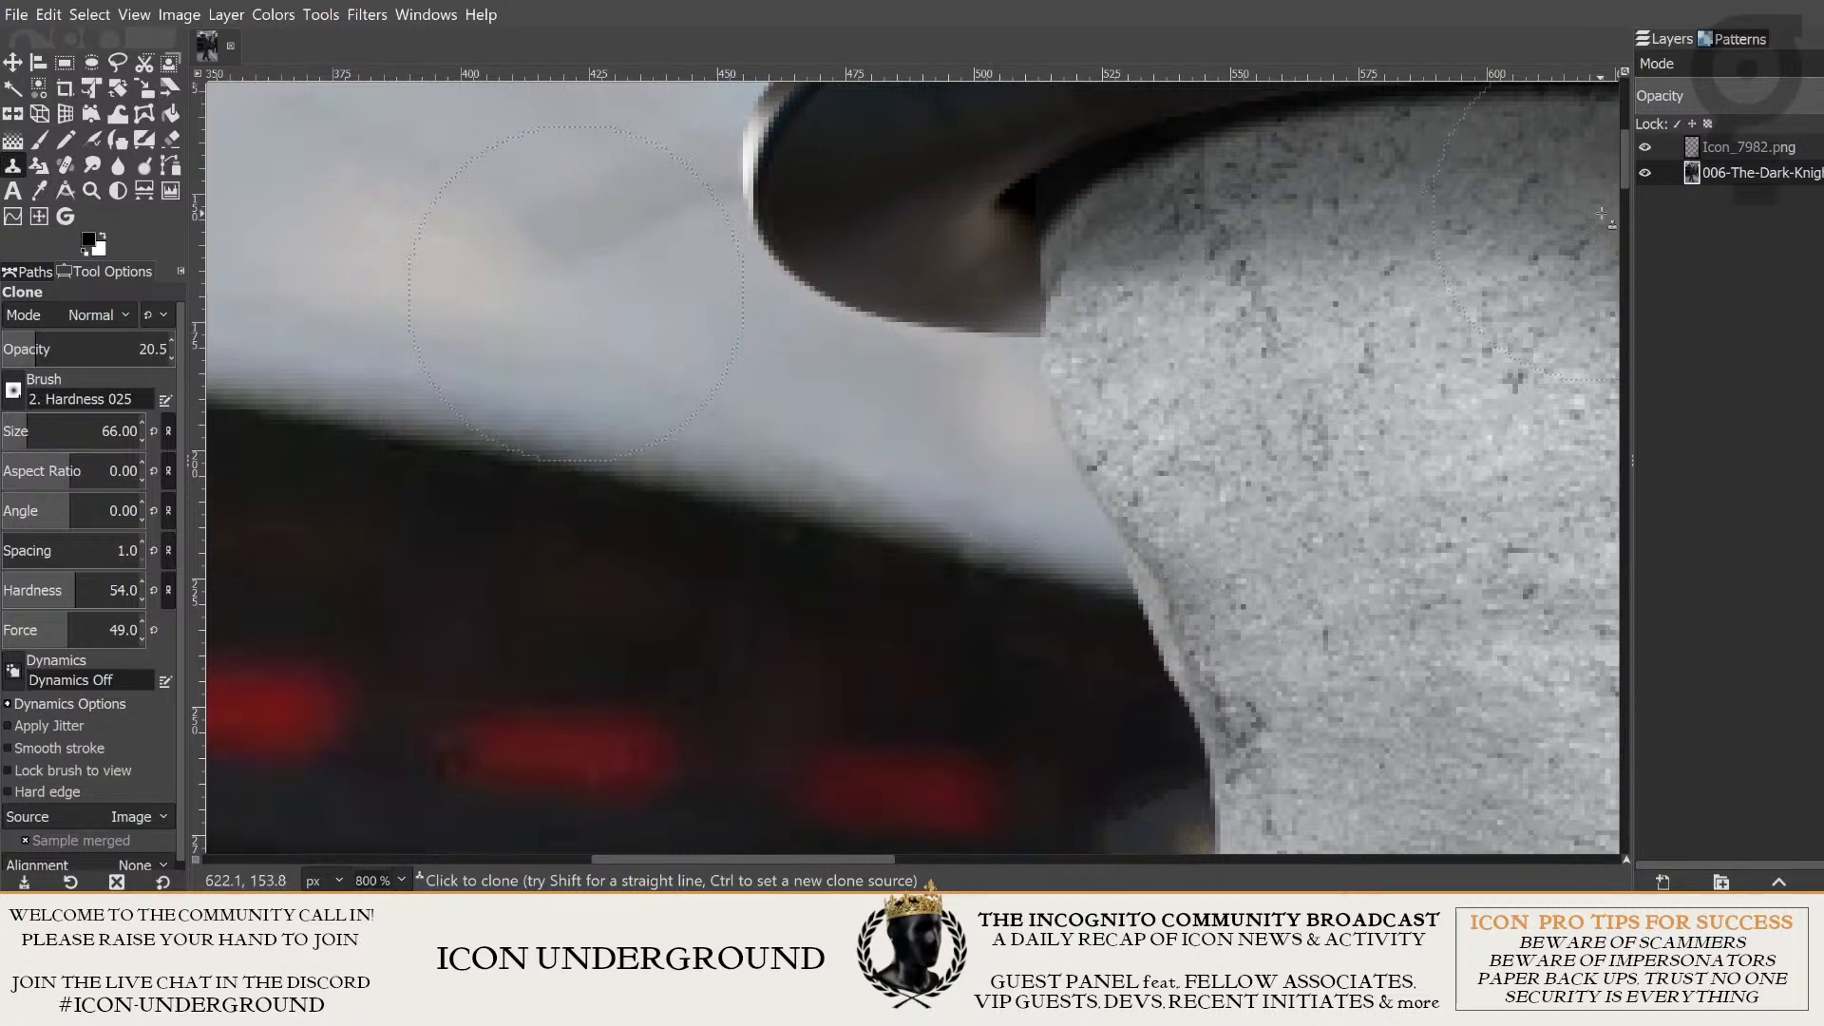
left_click(1747, 150)
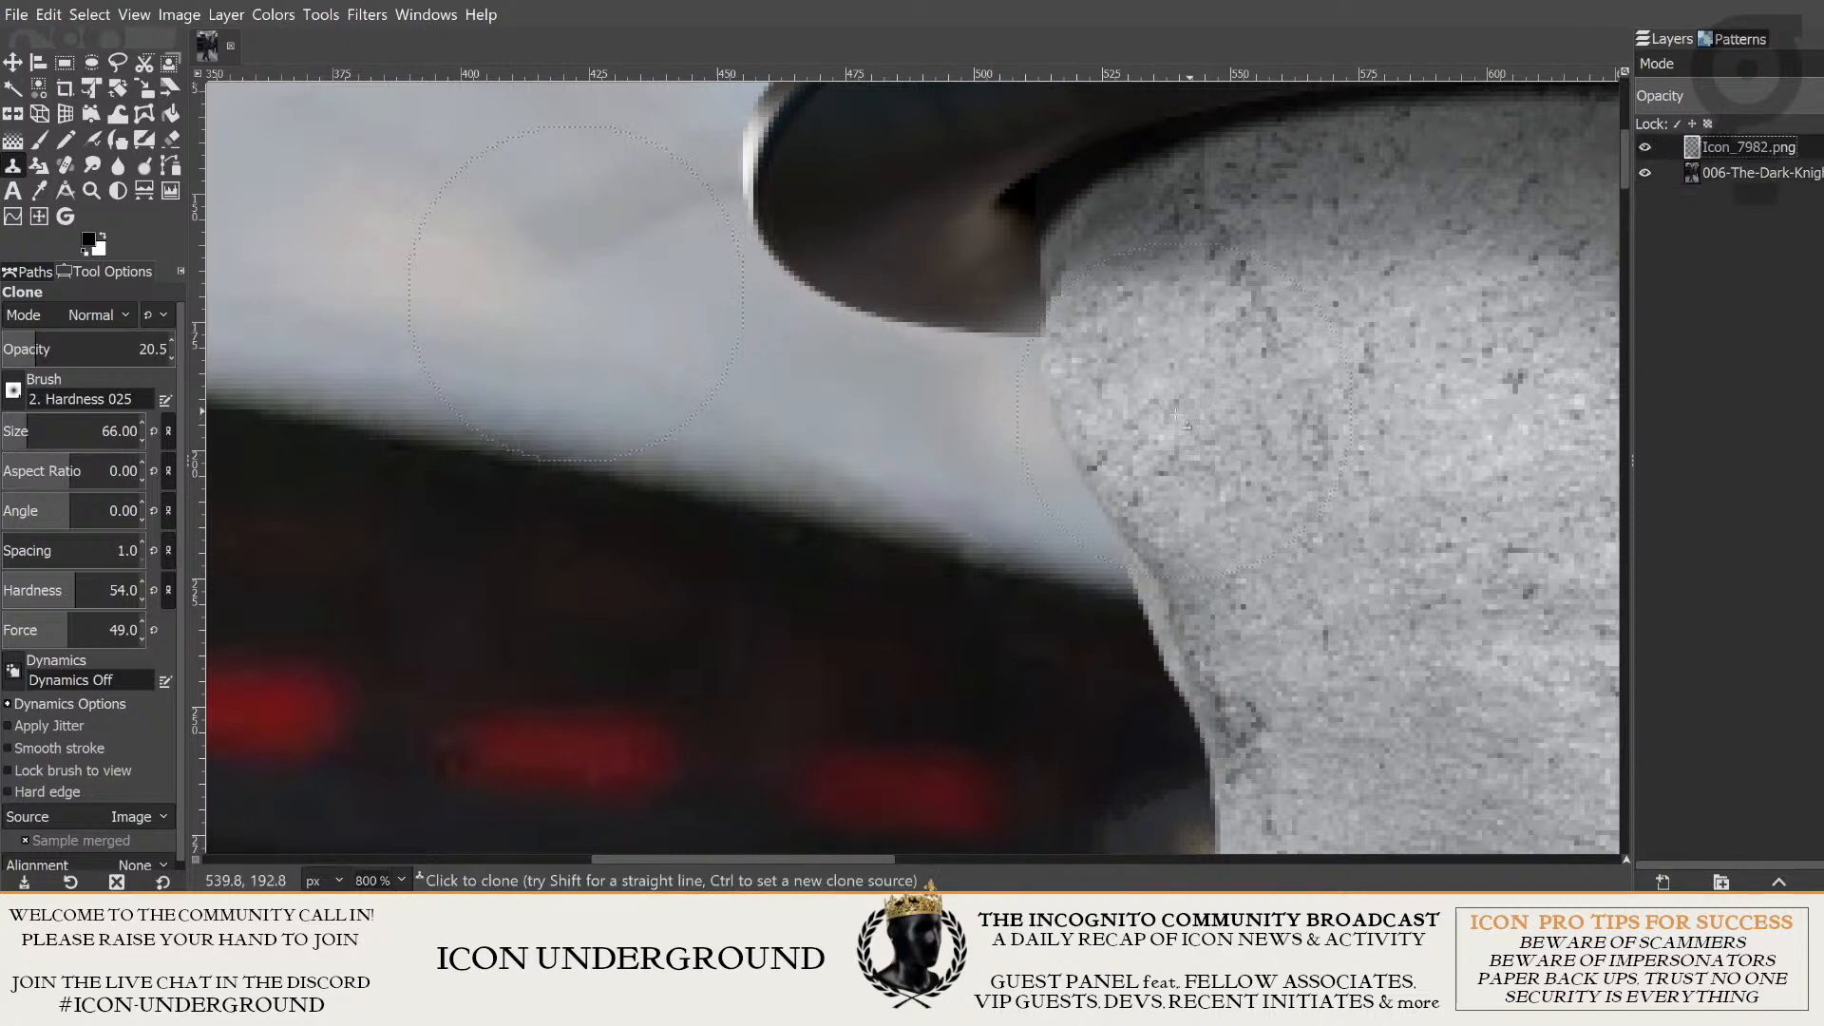
scroll(1172, 415, "down", 1)
scroll(1071, 482, "down", 5)
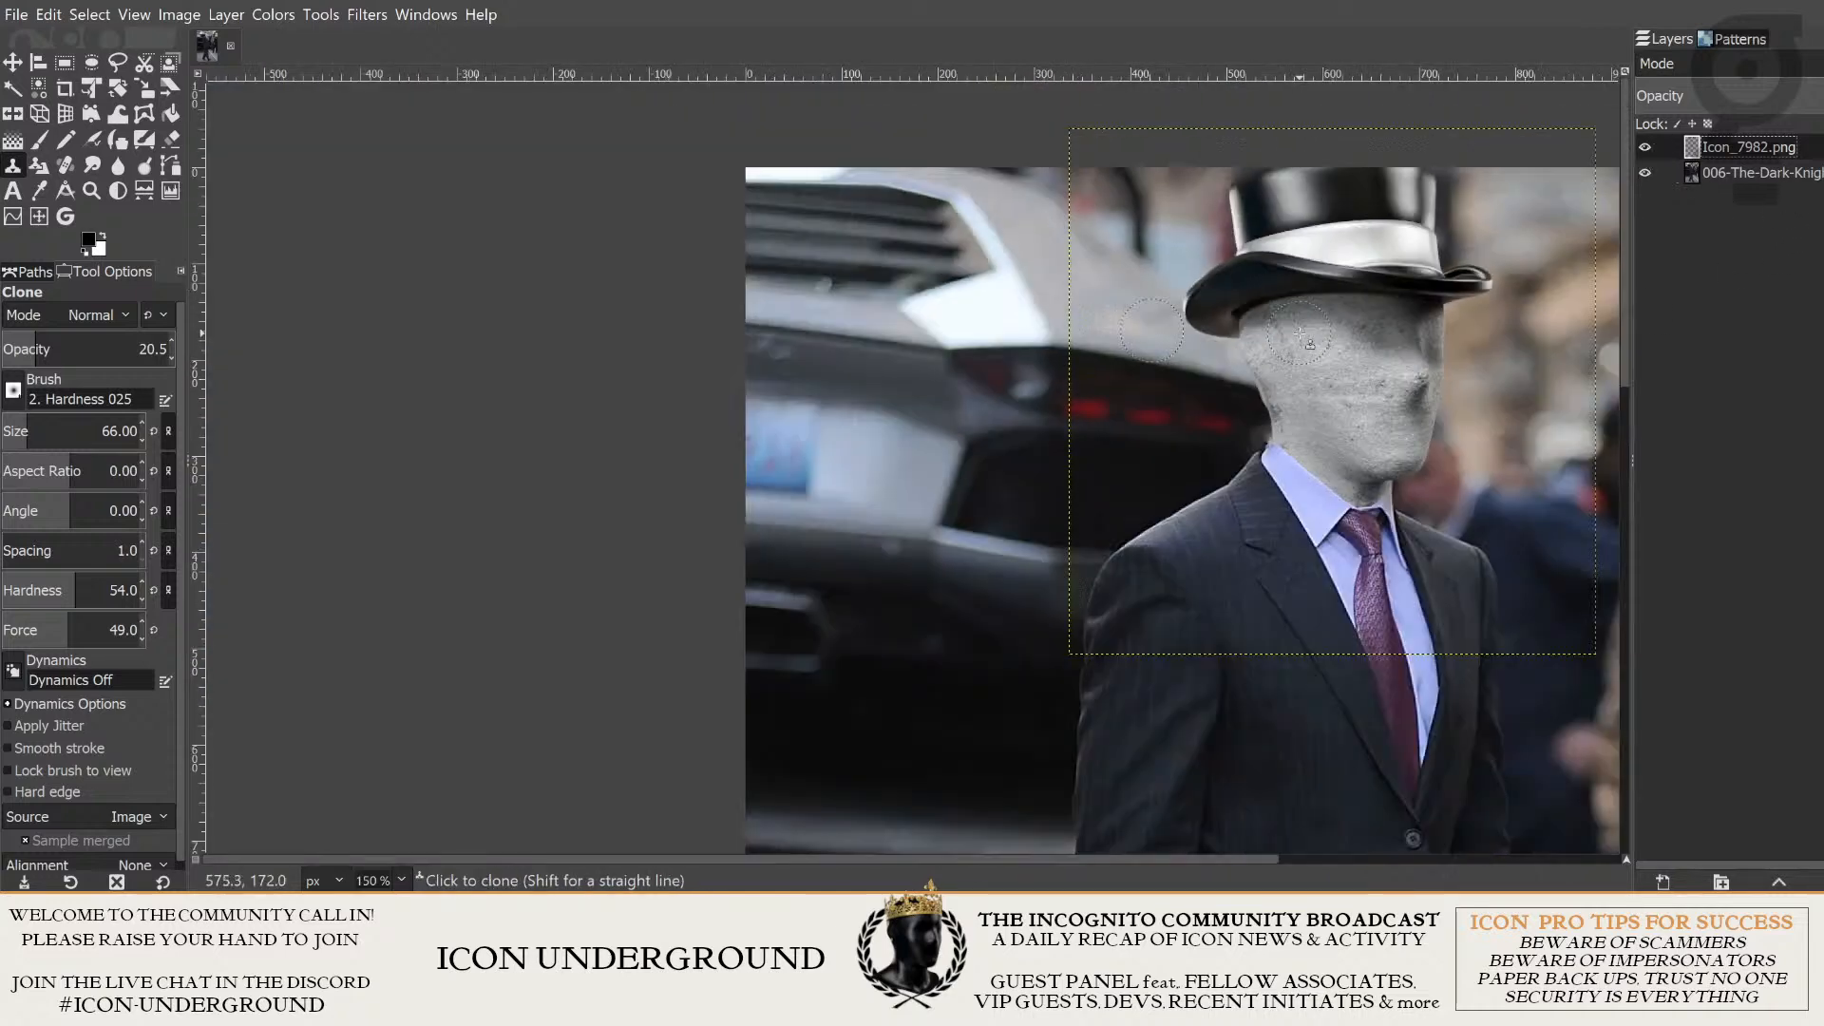
scroll(1071, 482, "up", 2)
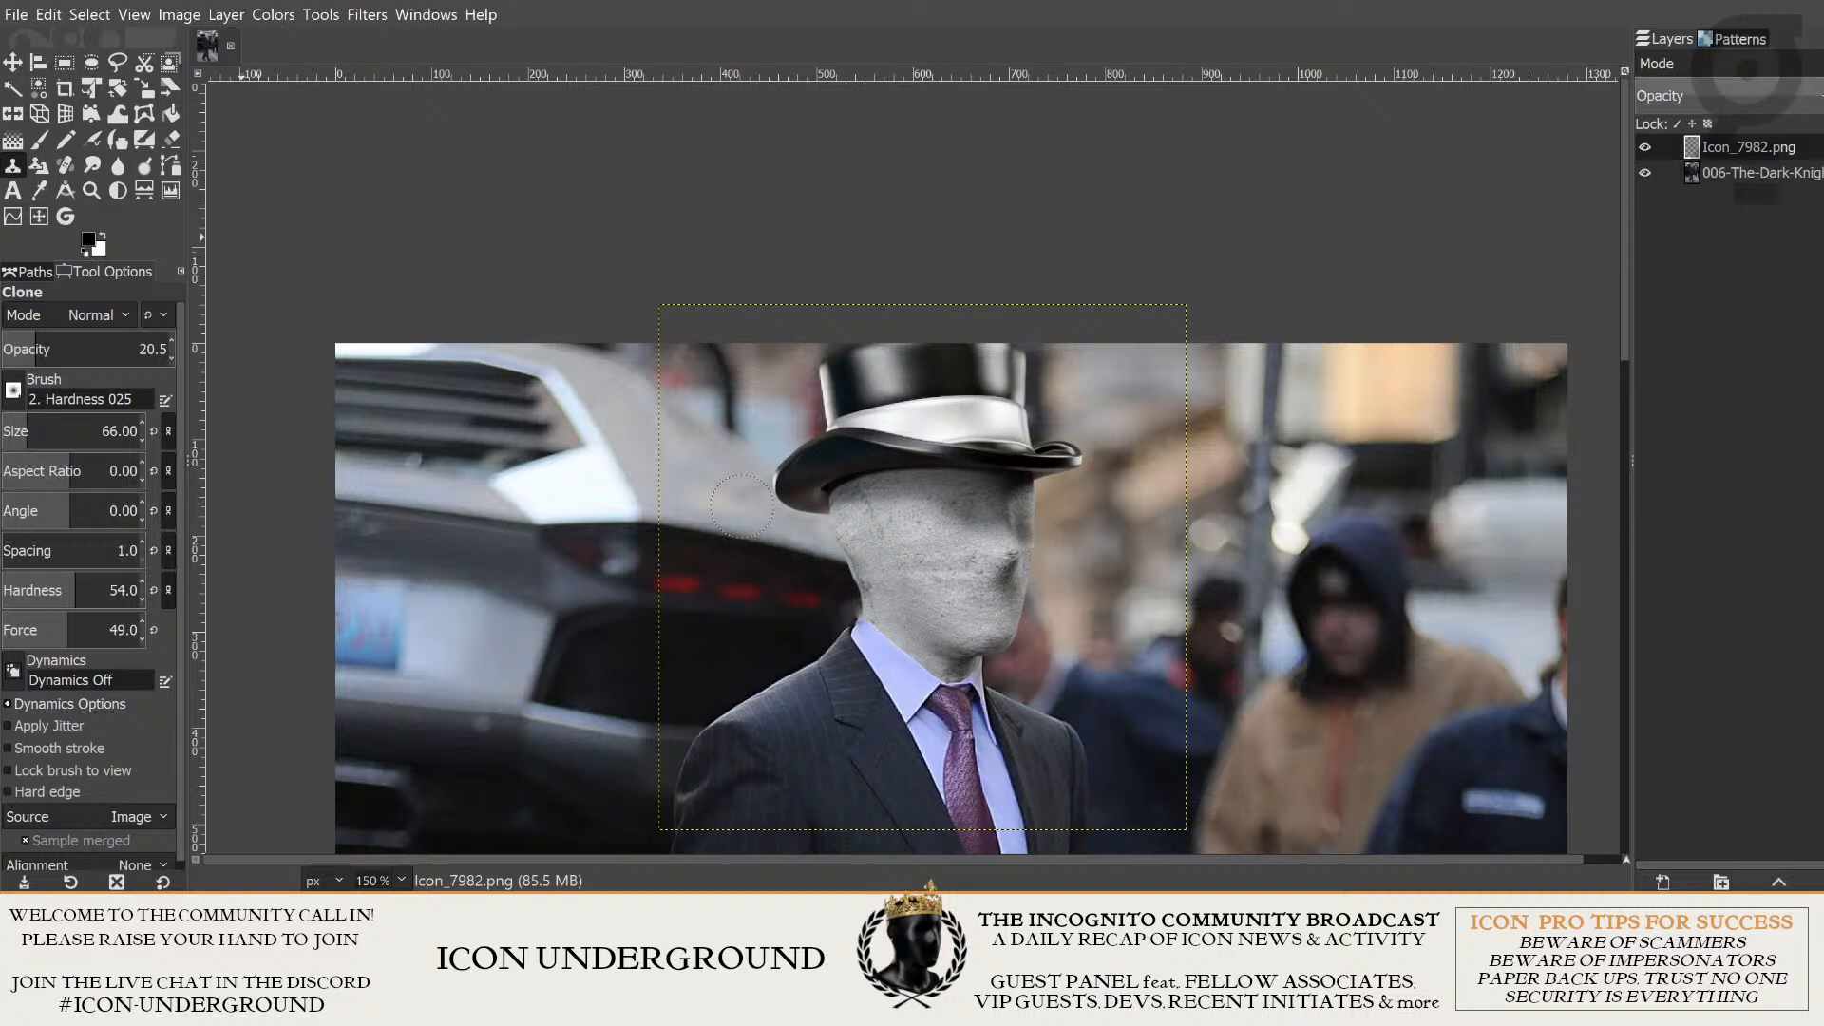
left_click(1646, 147)
left_click(1647, 147)
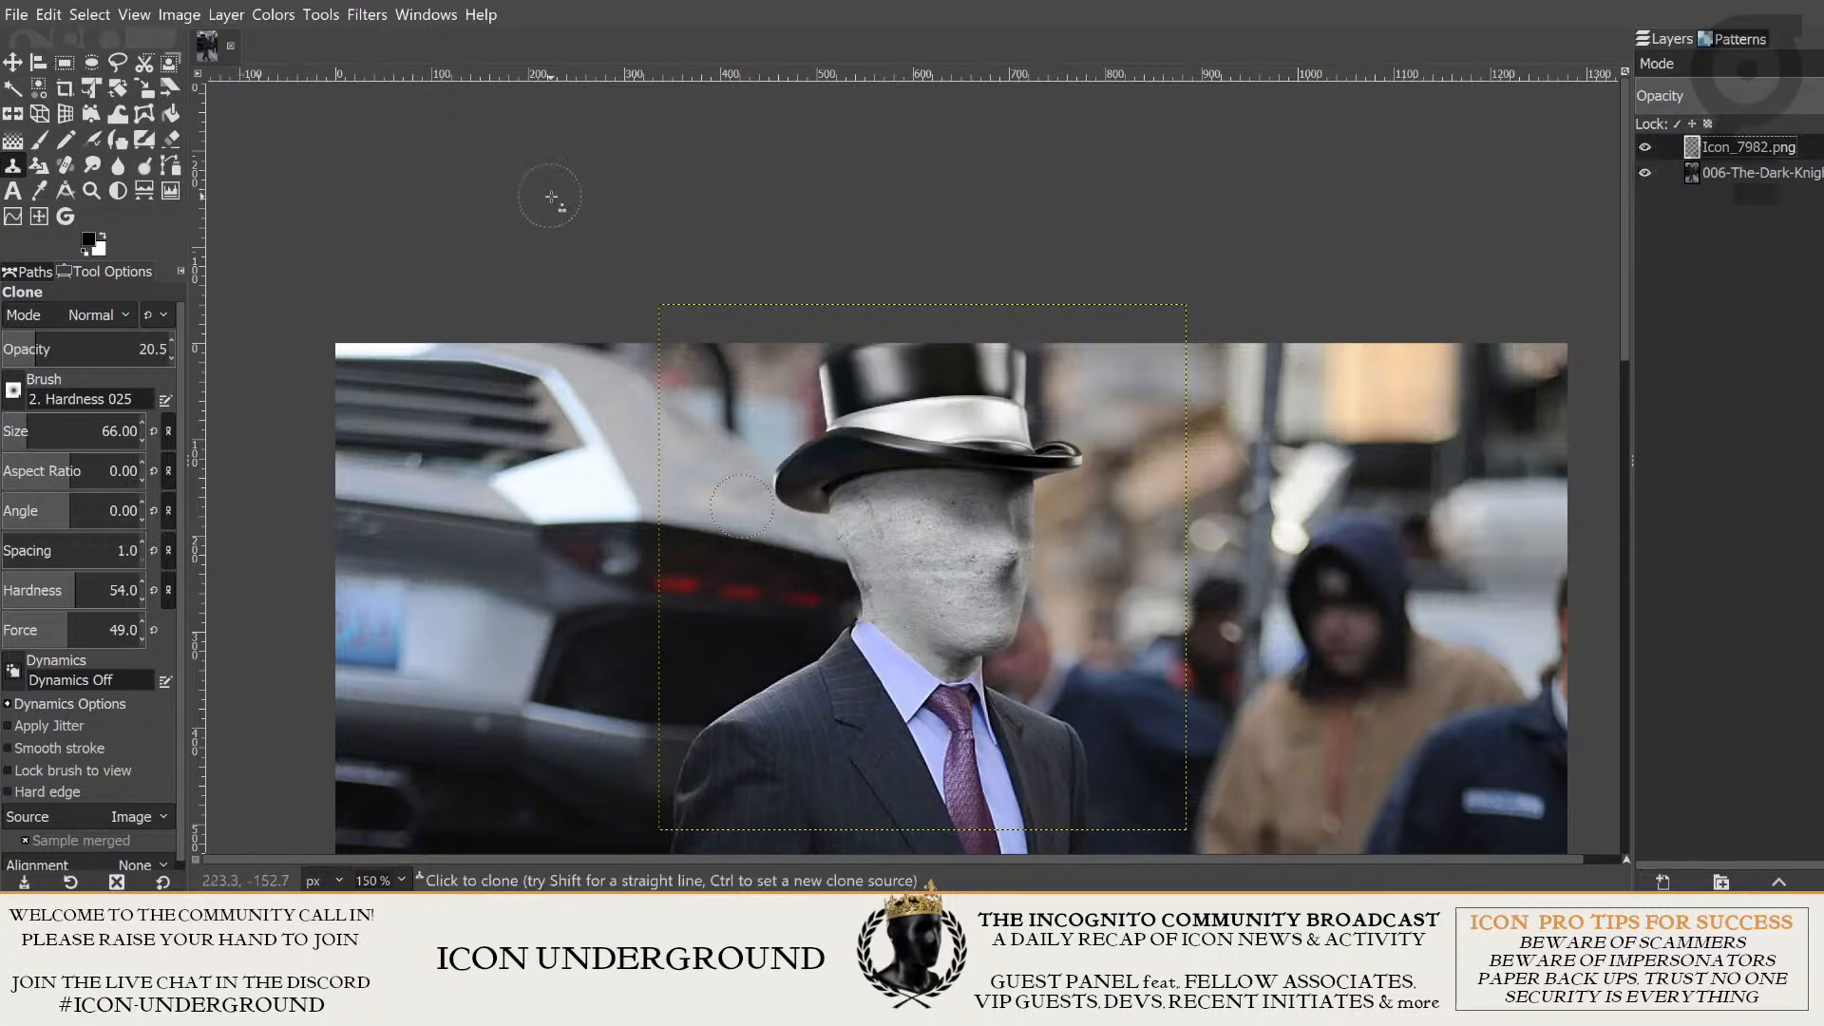
- Reduce the Clone brush size to 34 and stroke along the car's edge beside the concrete head
scroll(713, 423, "up", 1)
scroll(780, 457, "up", 3)
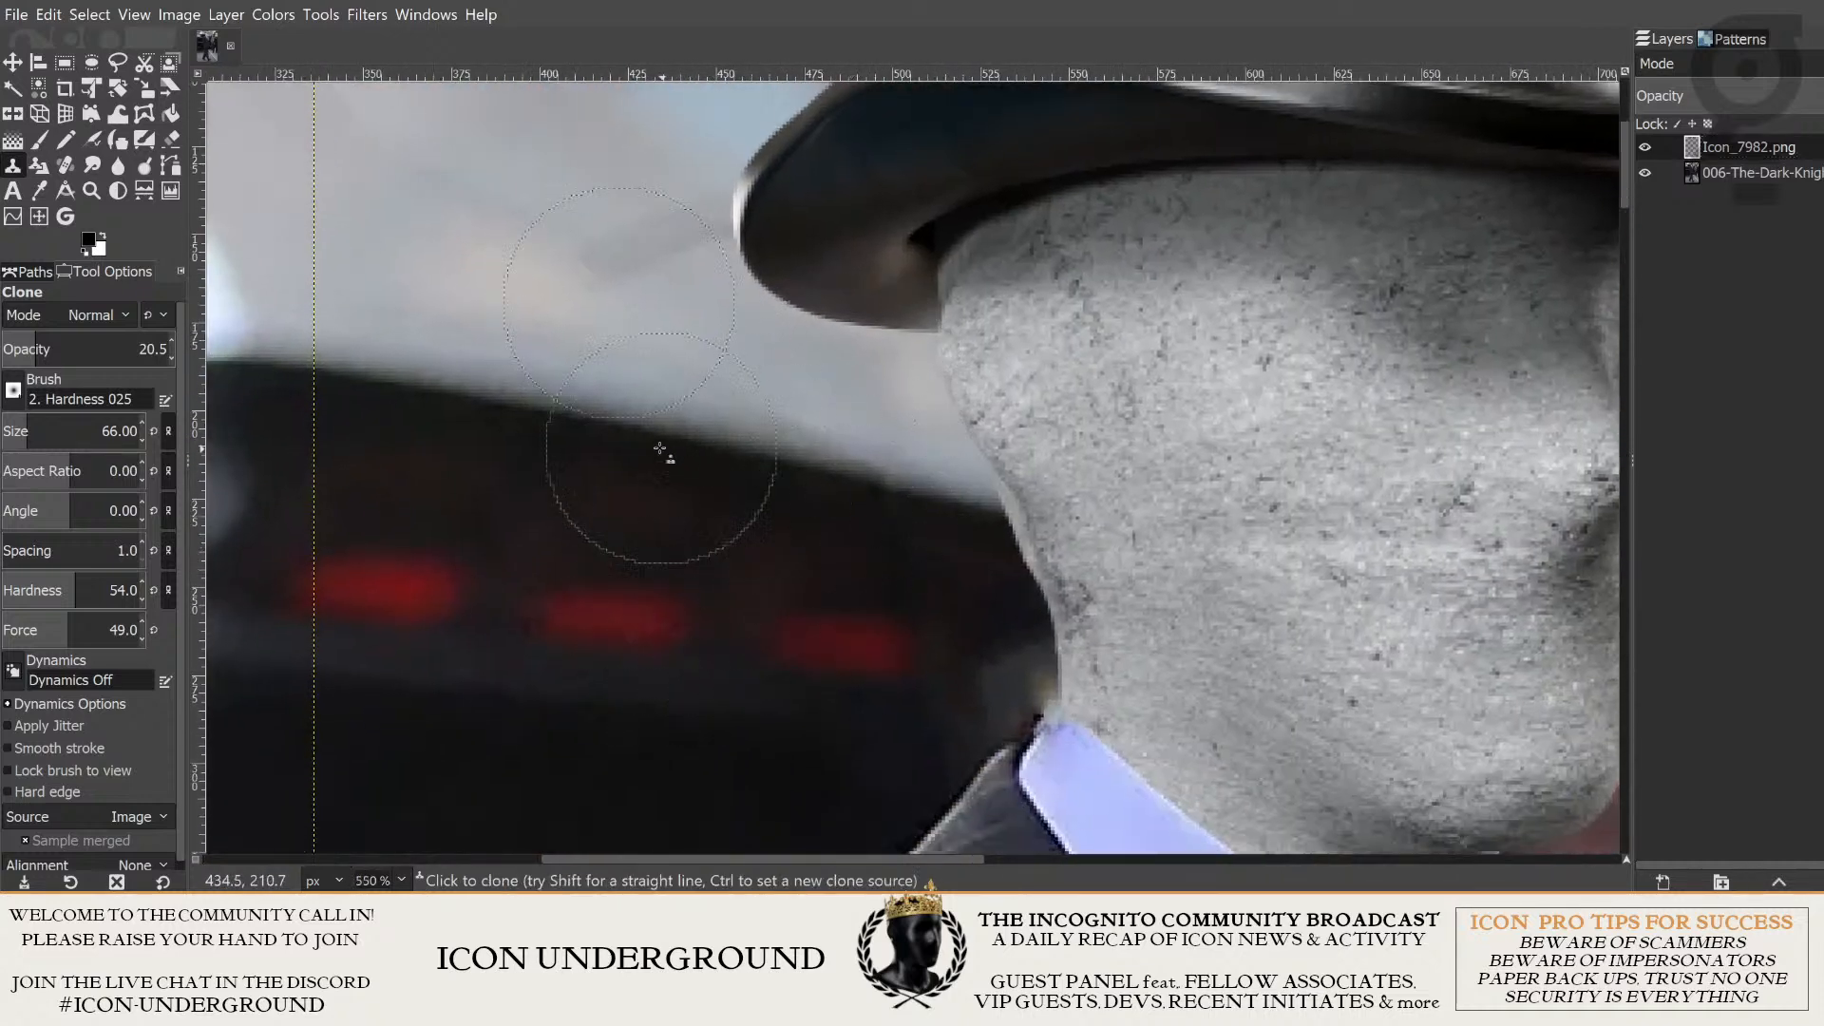
left_click(57, 427)
left_click_drag(57, 427, 49, 427)
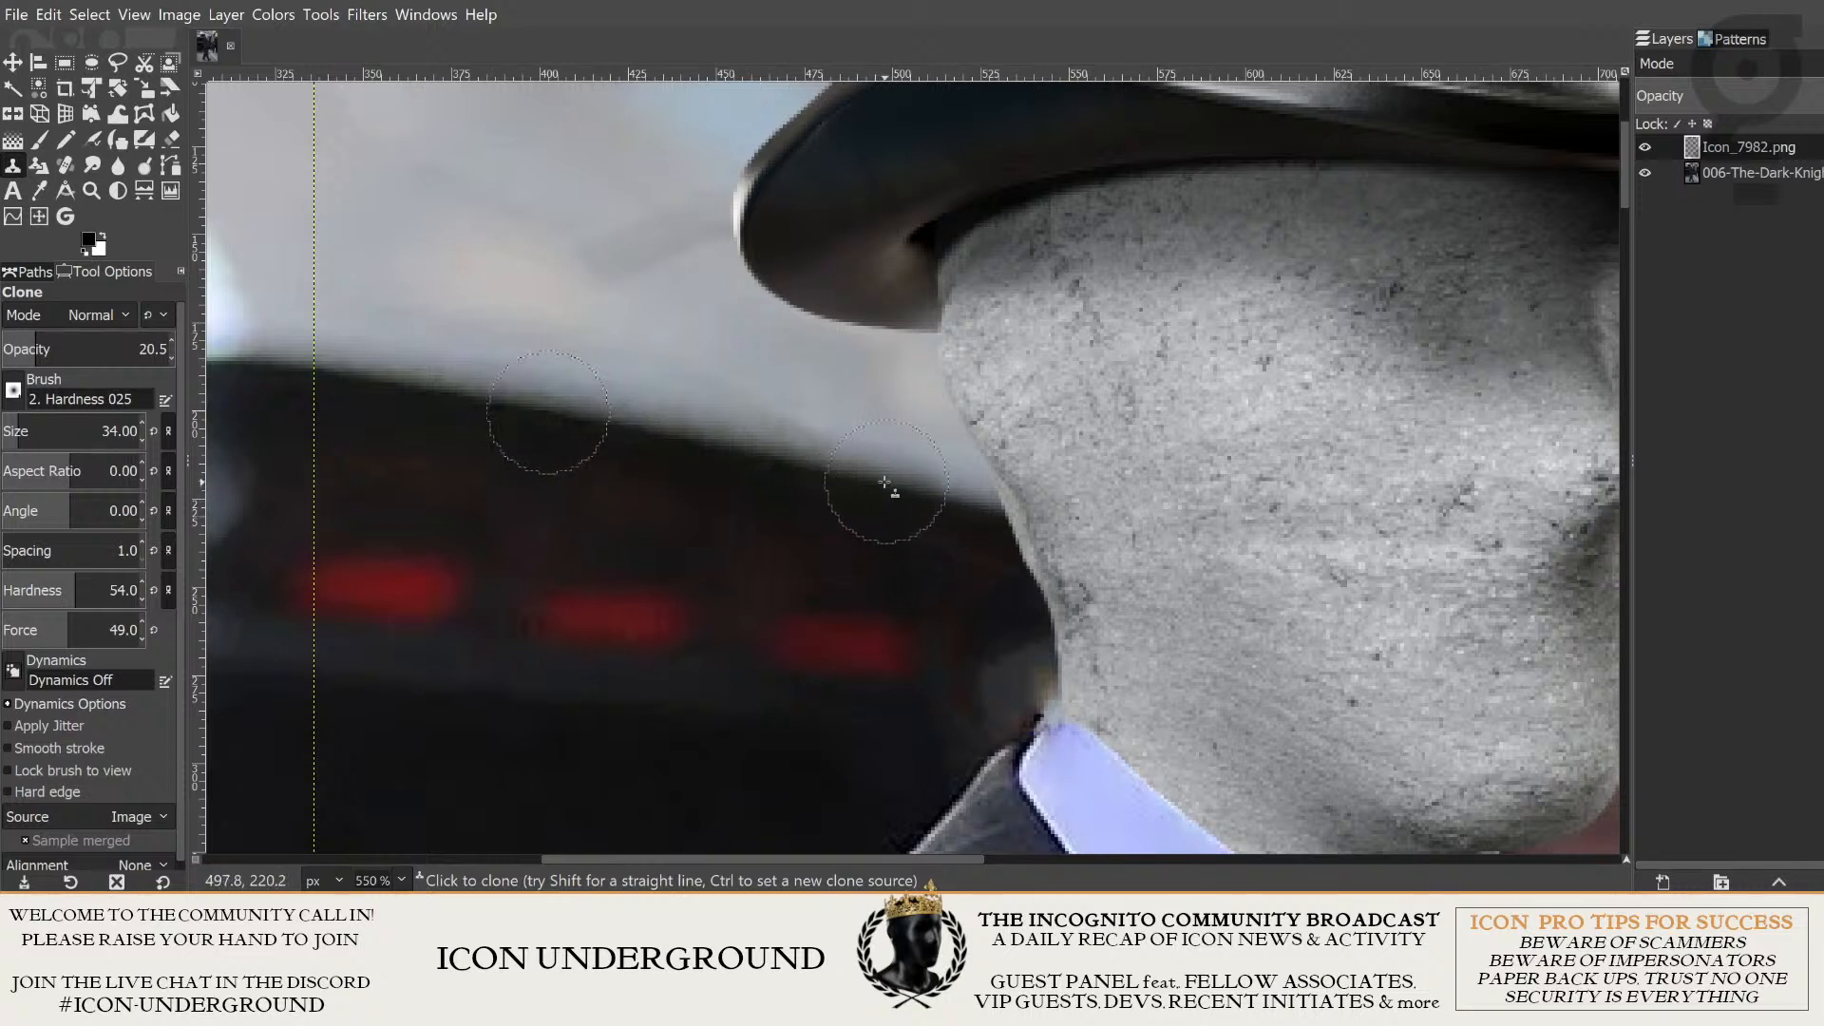
left_click_drag(880, 484, 904, 499)
scroll(943, 576, "down", 2)
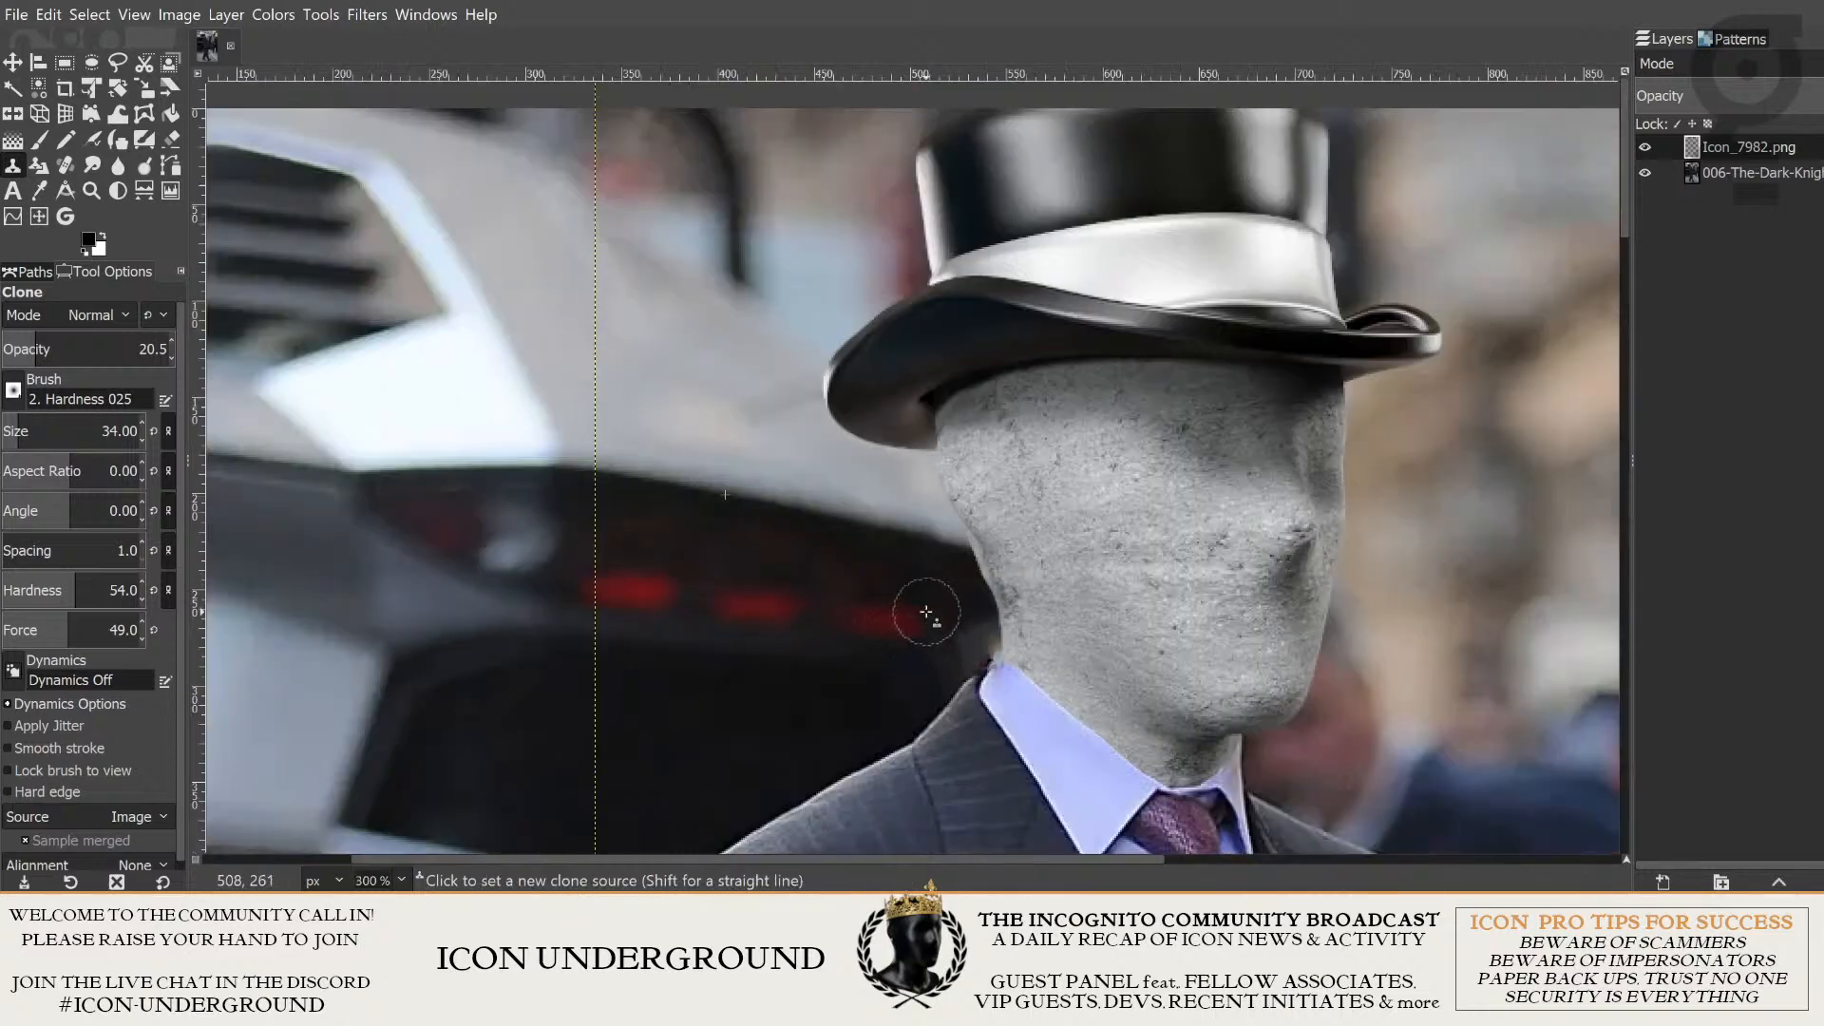
- Examine the retouched car edge beside the concrete head up close, and check the hat, head and surrounding background as a whole
scroll(929, 615, "up", 2)
left_click_drag(928, 615, 873, 615)
scroll(873, 615, "up", 2)
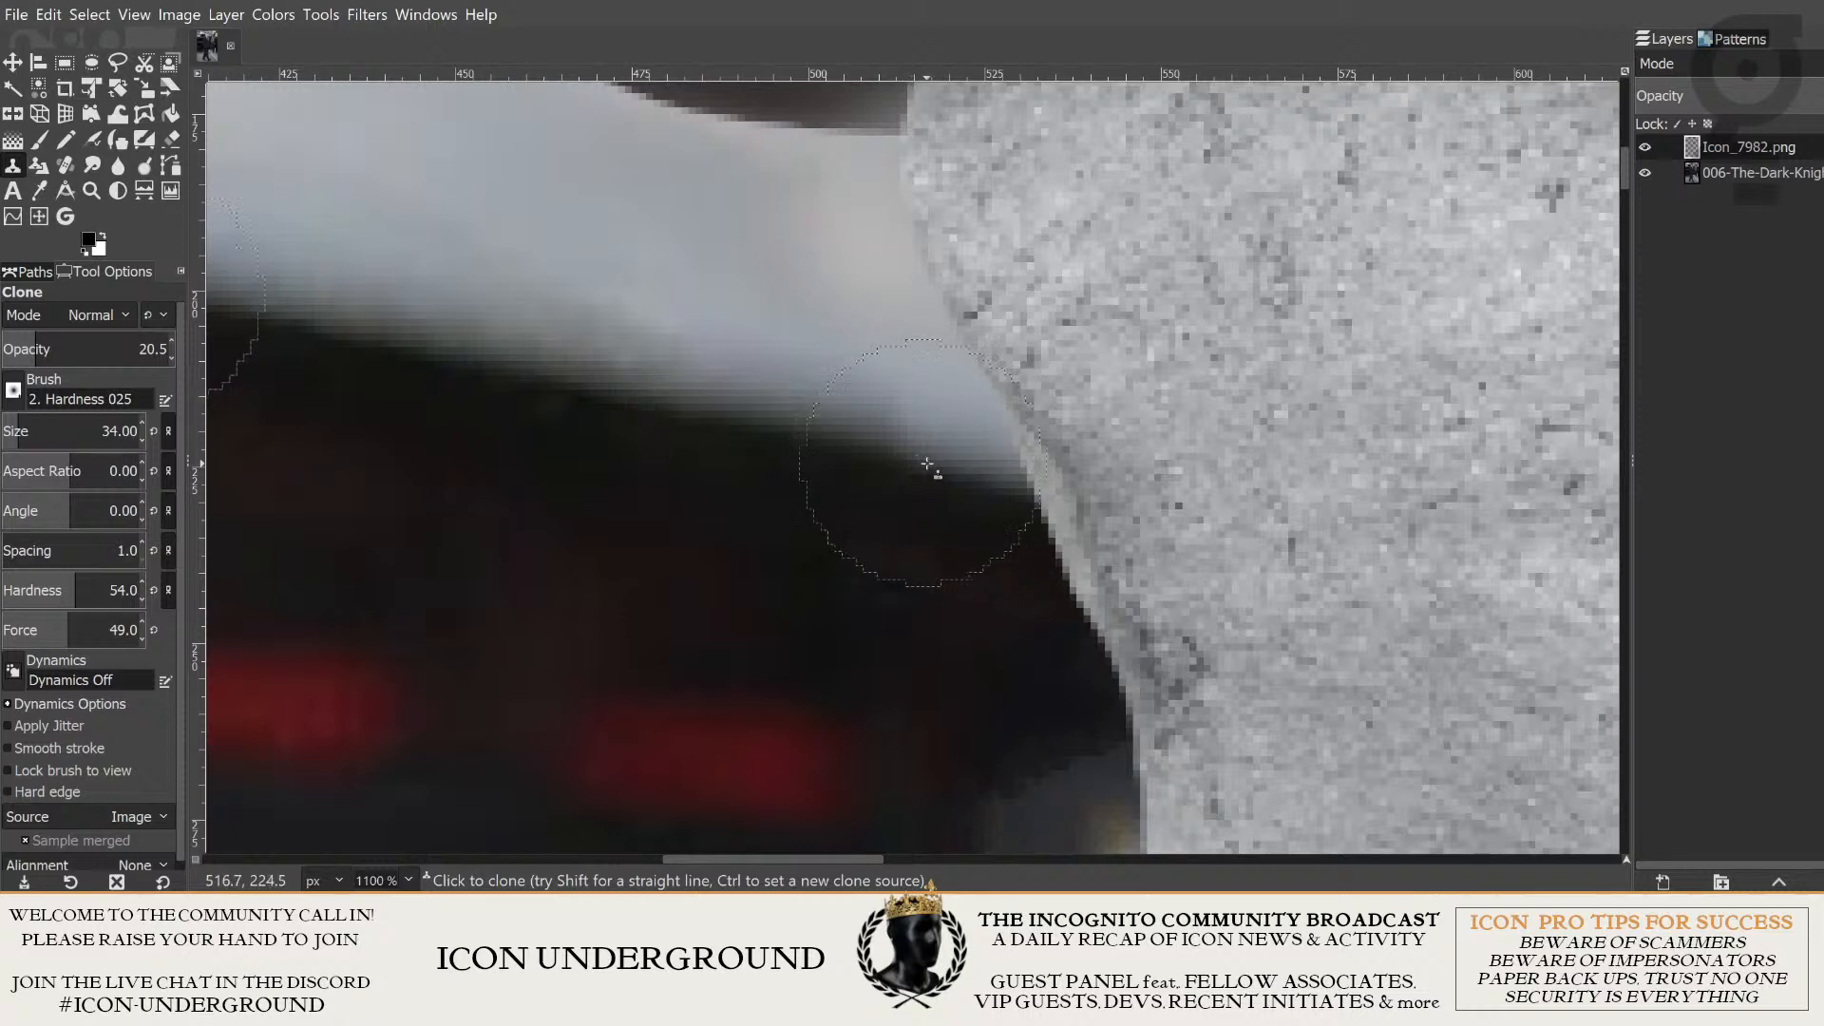
scroll(939, 485, "down", 2)
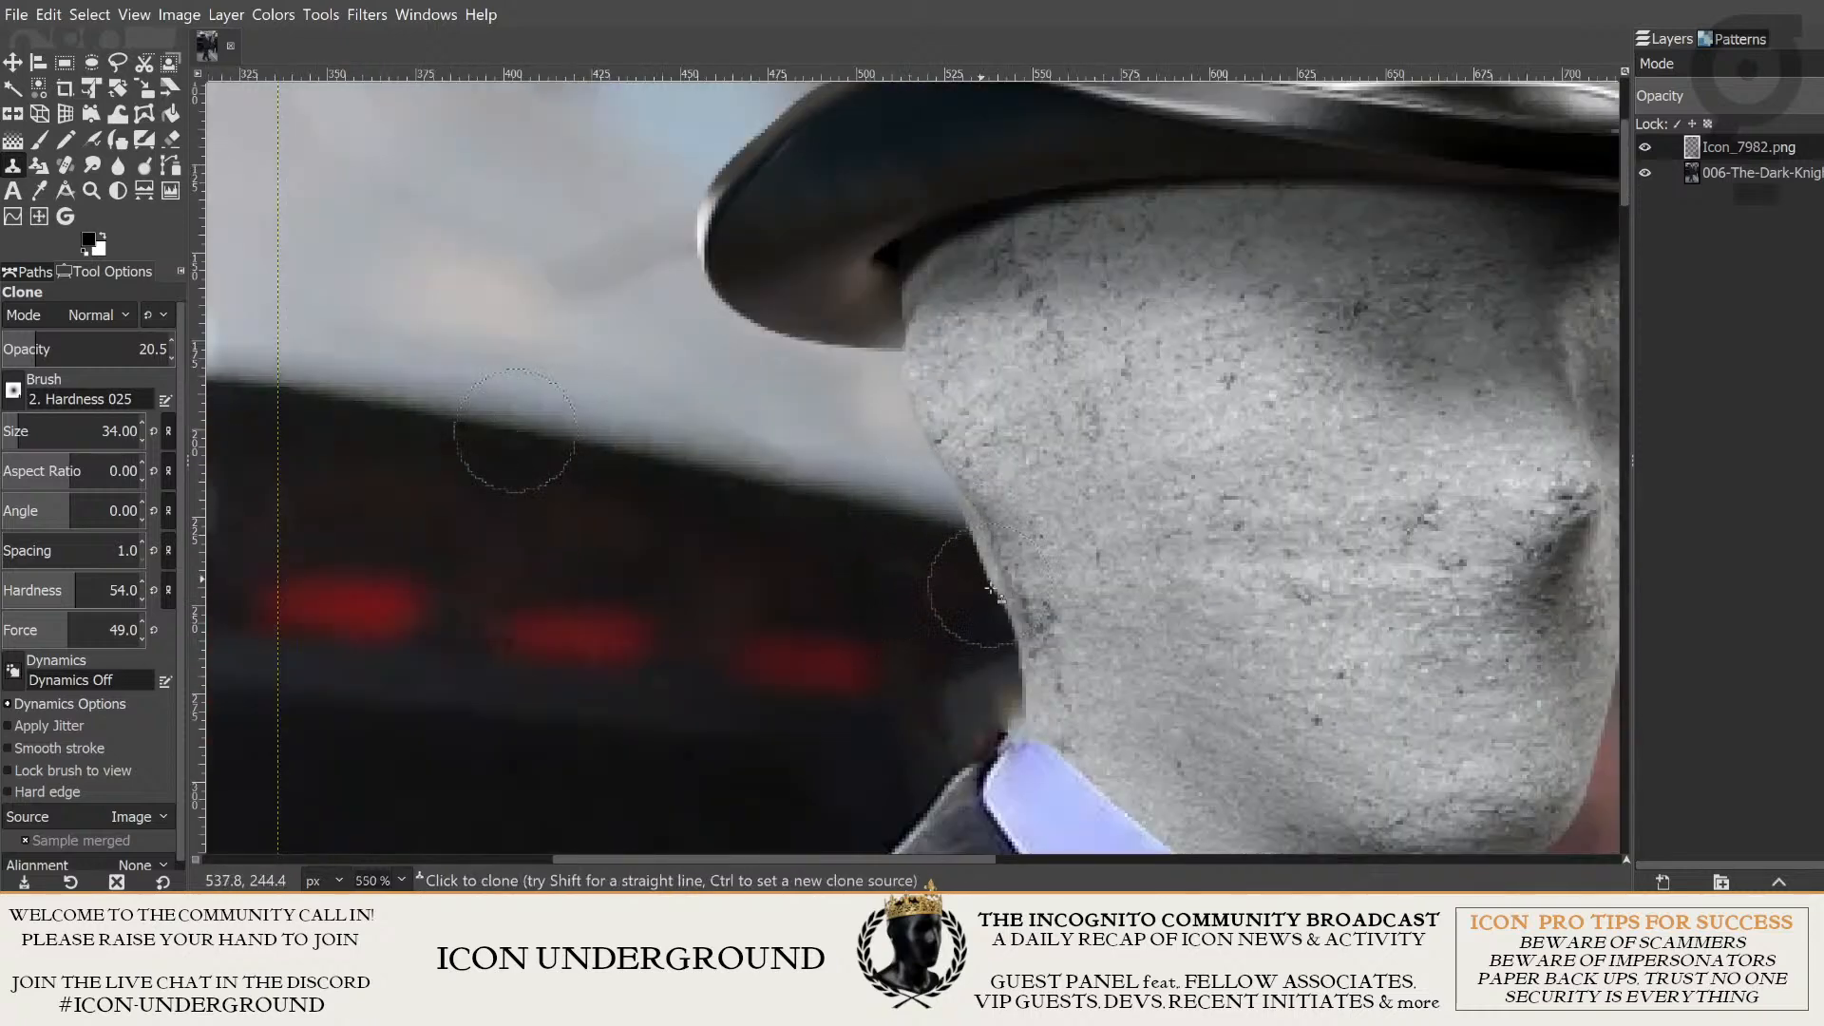
scroll(745, 693, "down", 2)
scroll(599, 684, "down", 2)
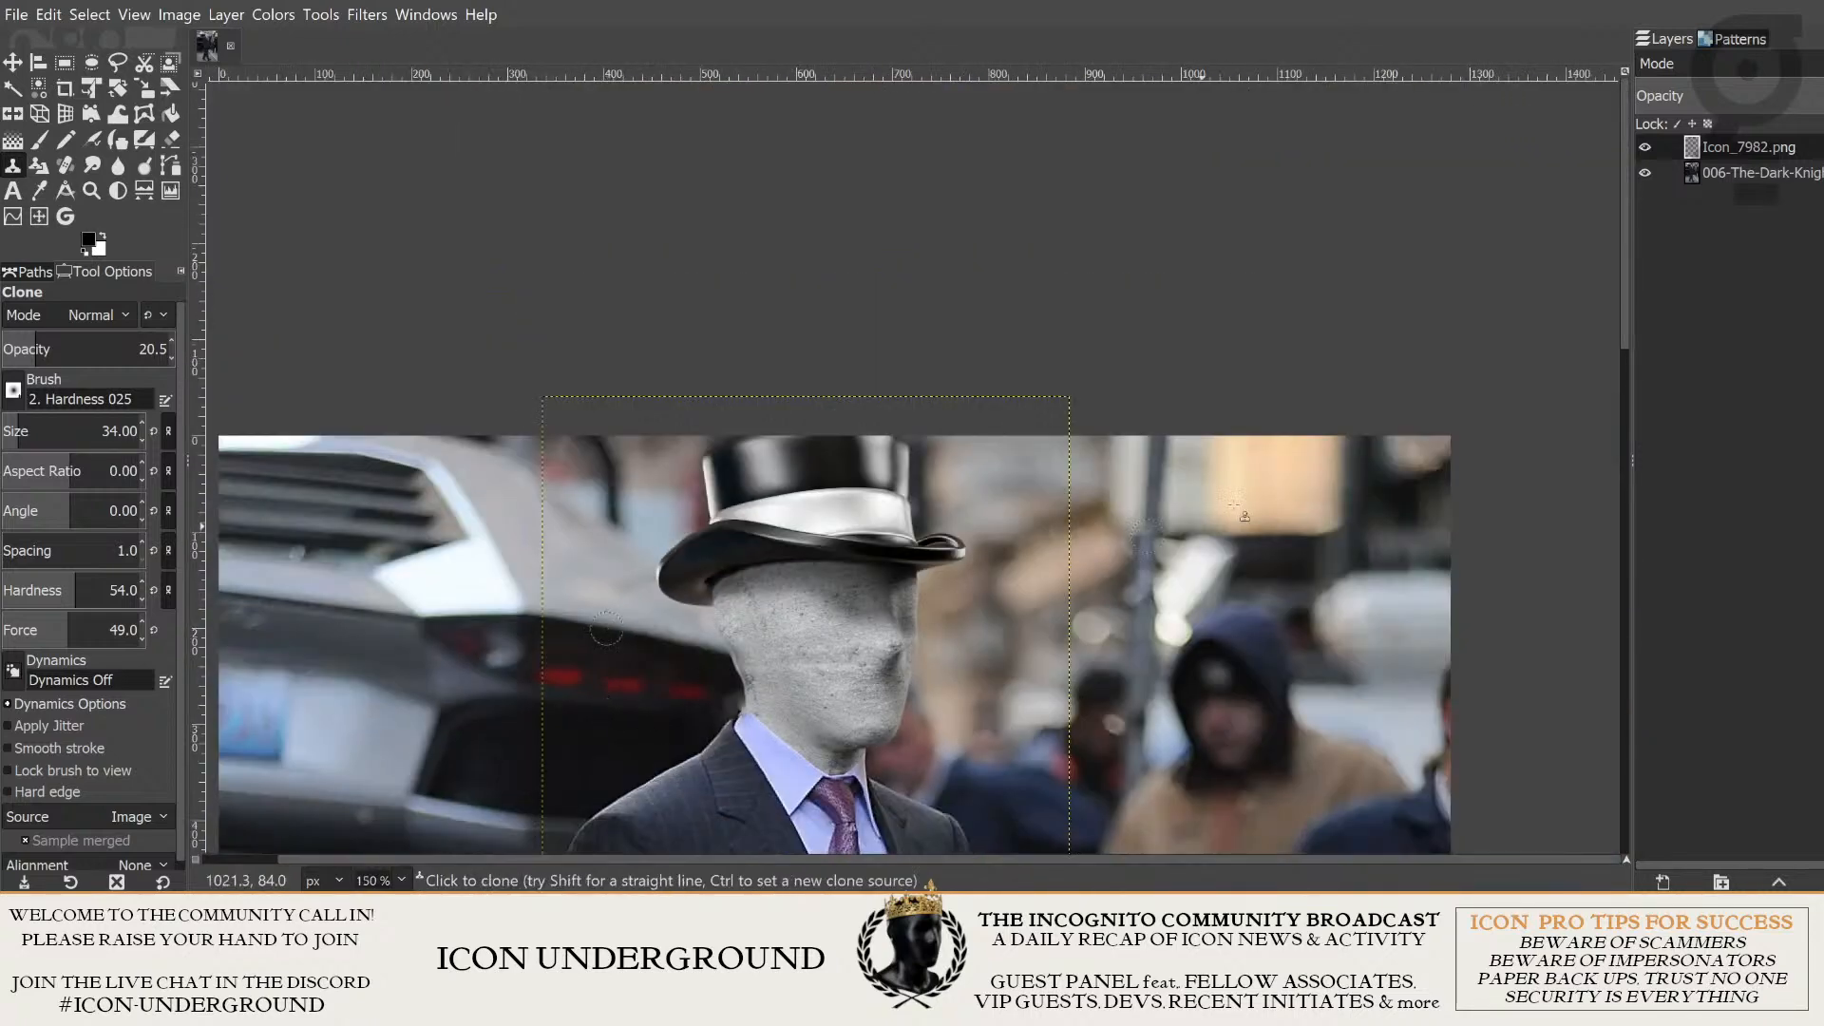
left_click_drag(848, 467, 1074, 253)
scroll(918, 368, "up", 1)
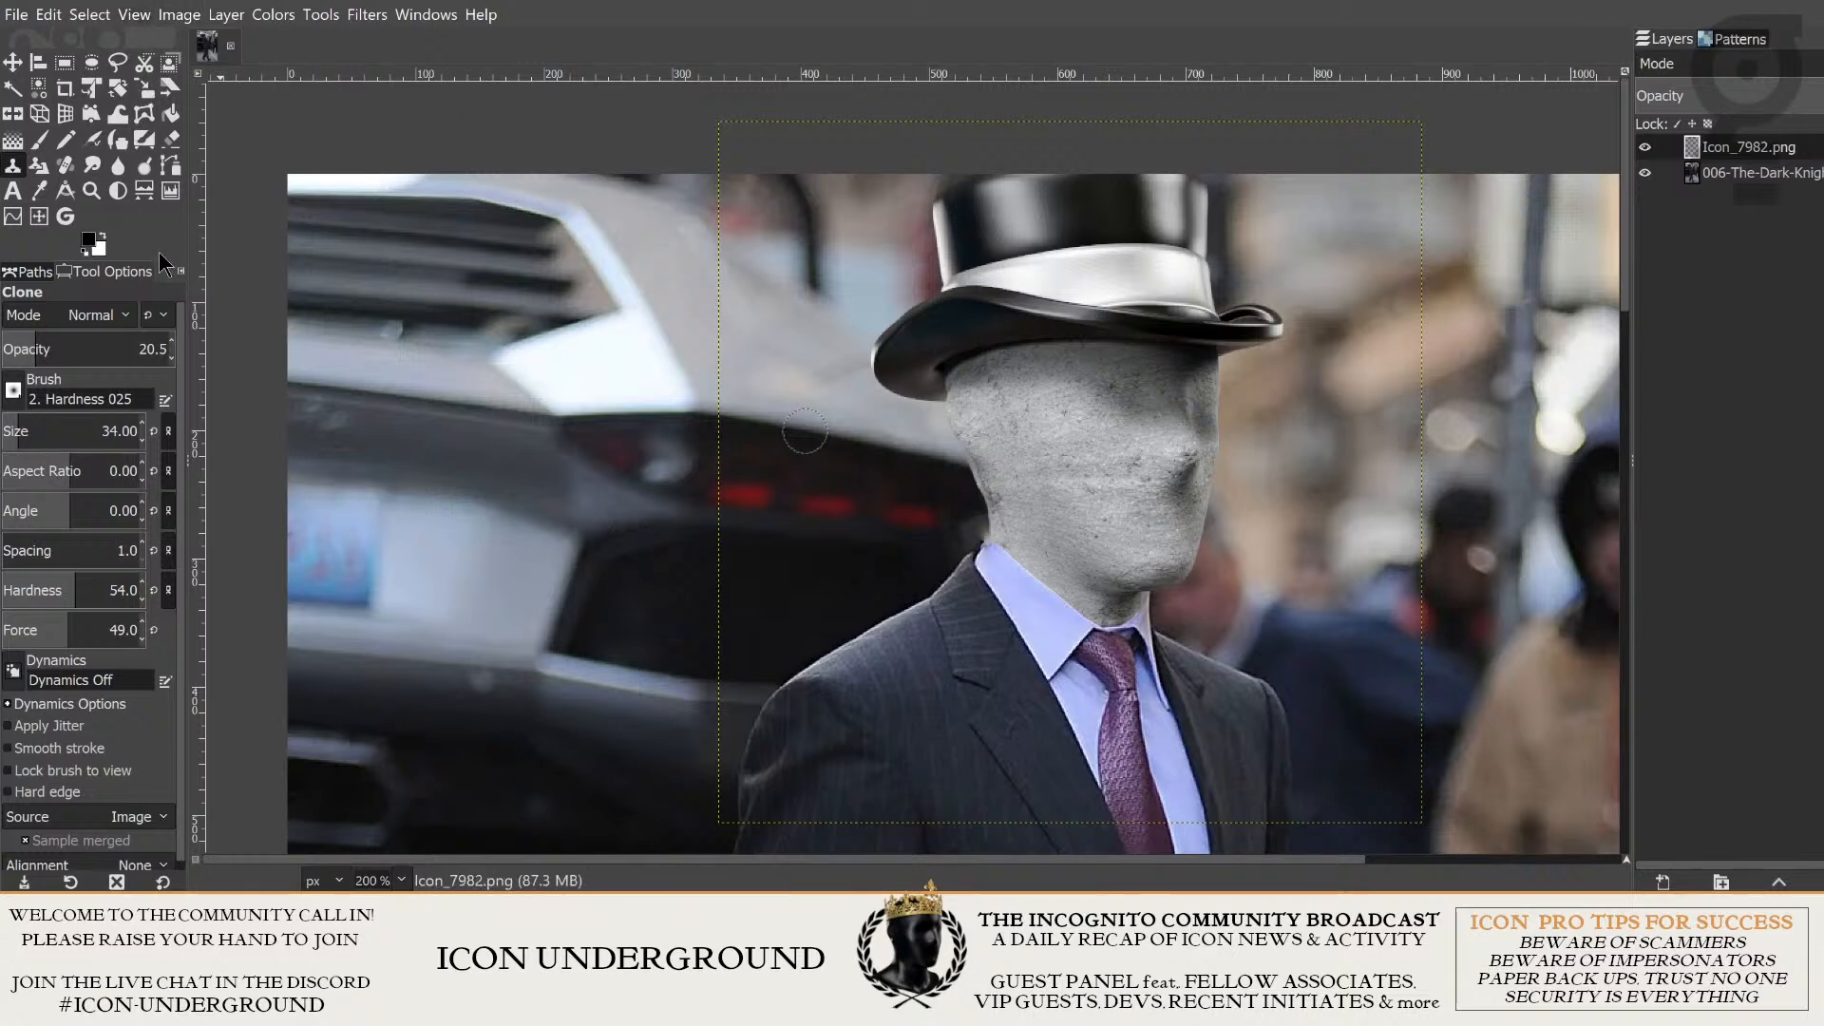
left_click_drag(1165, 358, 1005, 277)
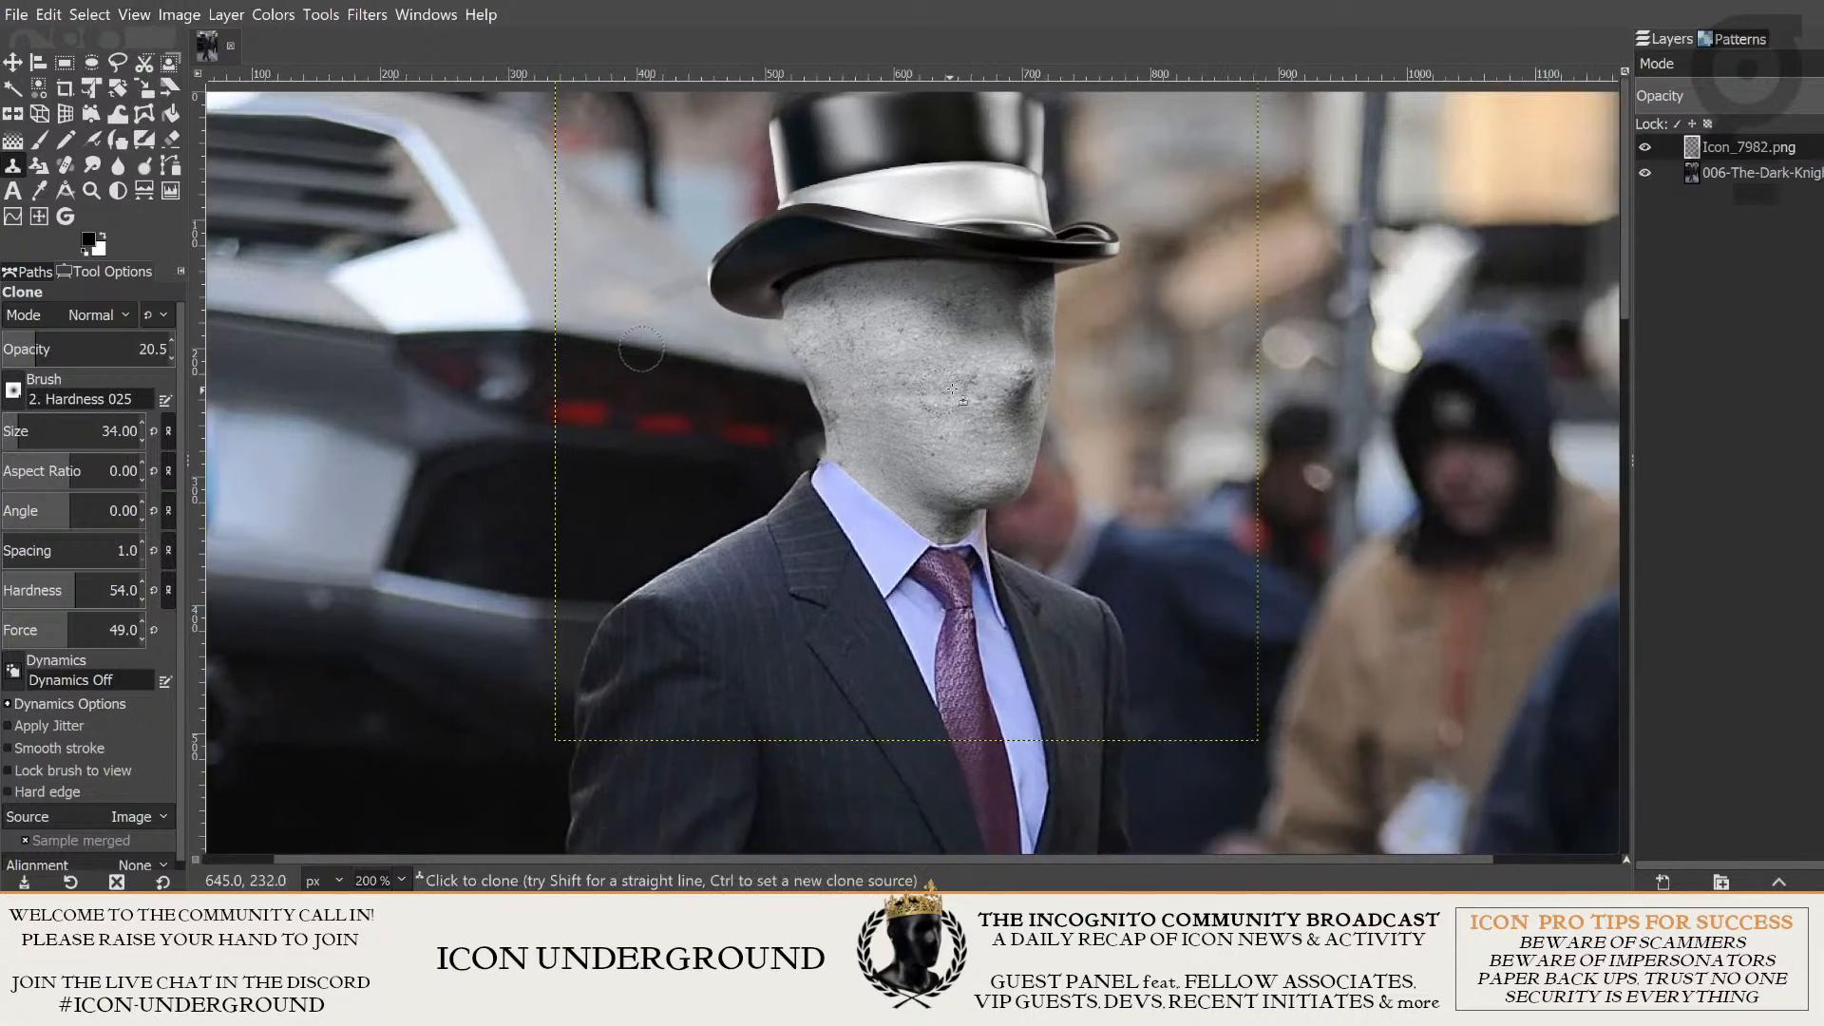
left_click_drag(713, 224, 722, 305)
- Switch to the Move tool, make the Icon_7982.png layer active and turn off the layer boundary outline
left_click(14, 64)
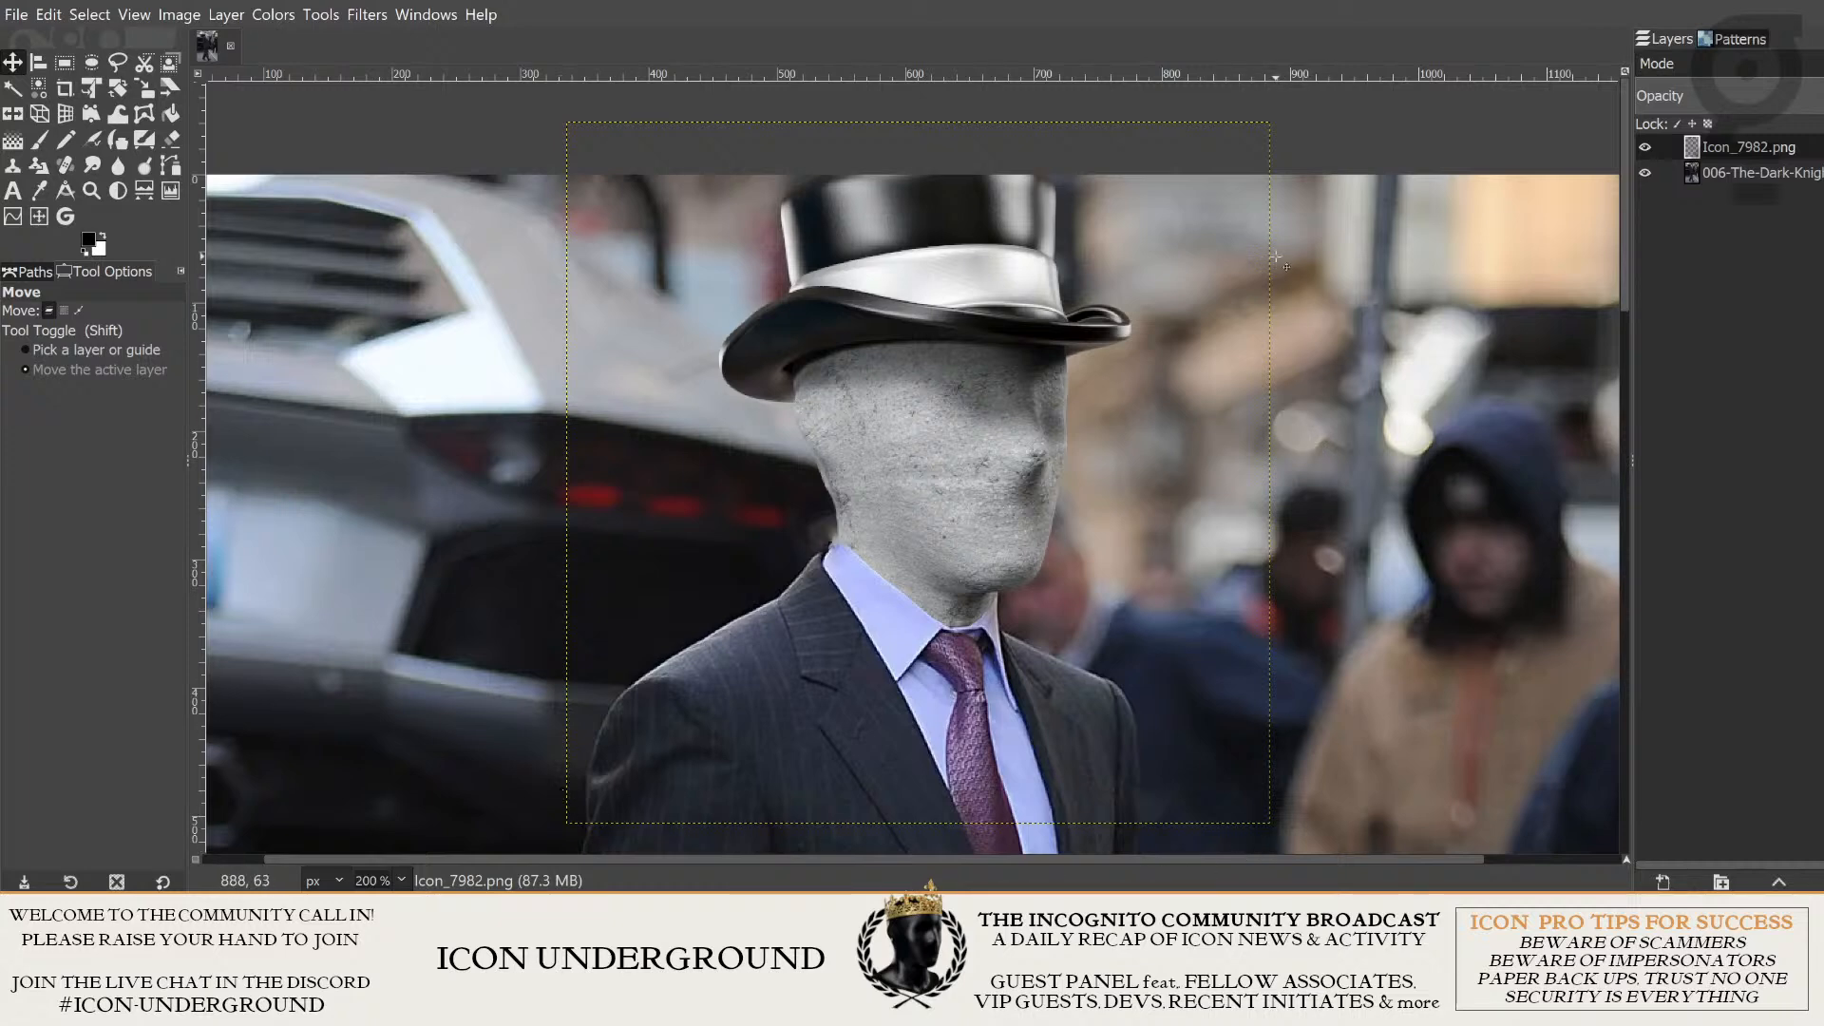
left_click(1791, 176)
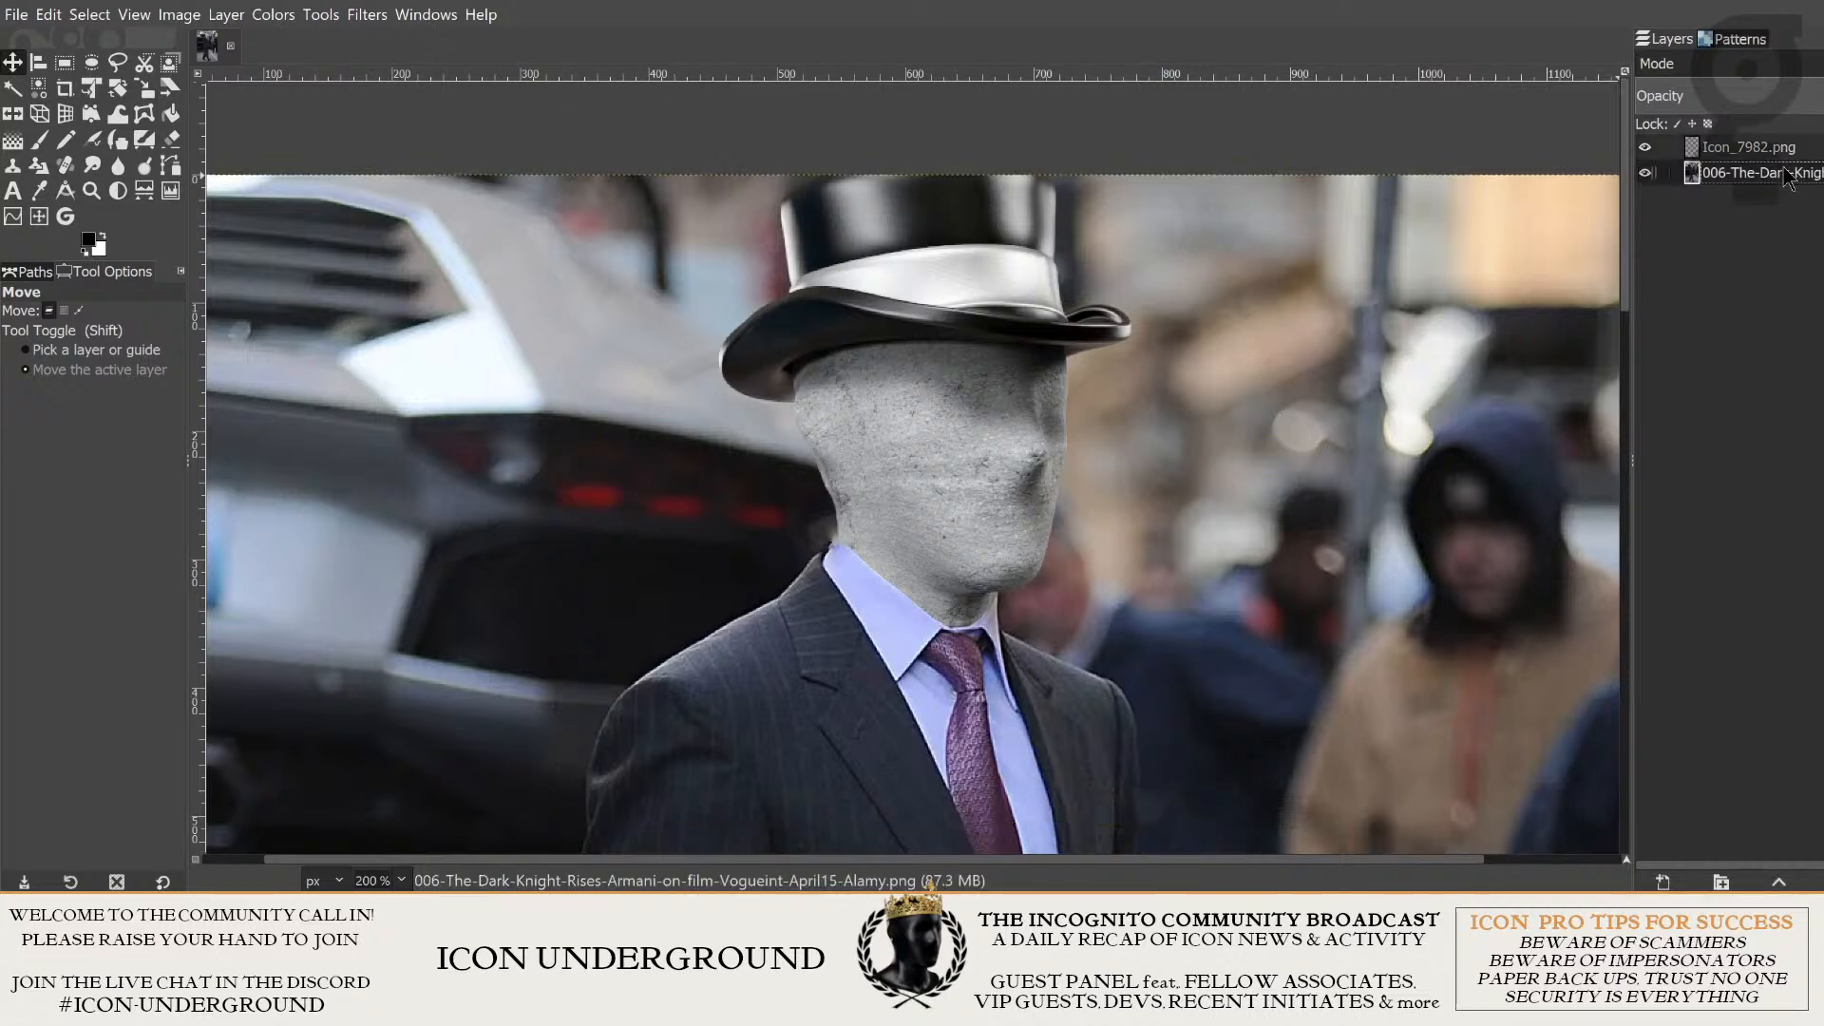
scroll(984, 361, "down", 3)
scroll(811, 472, "down", 10)
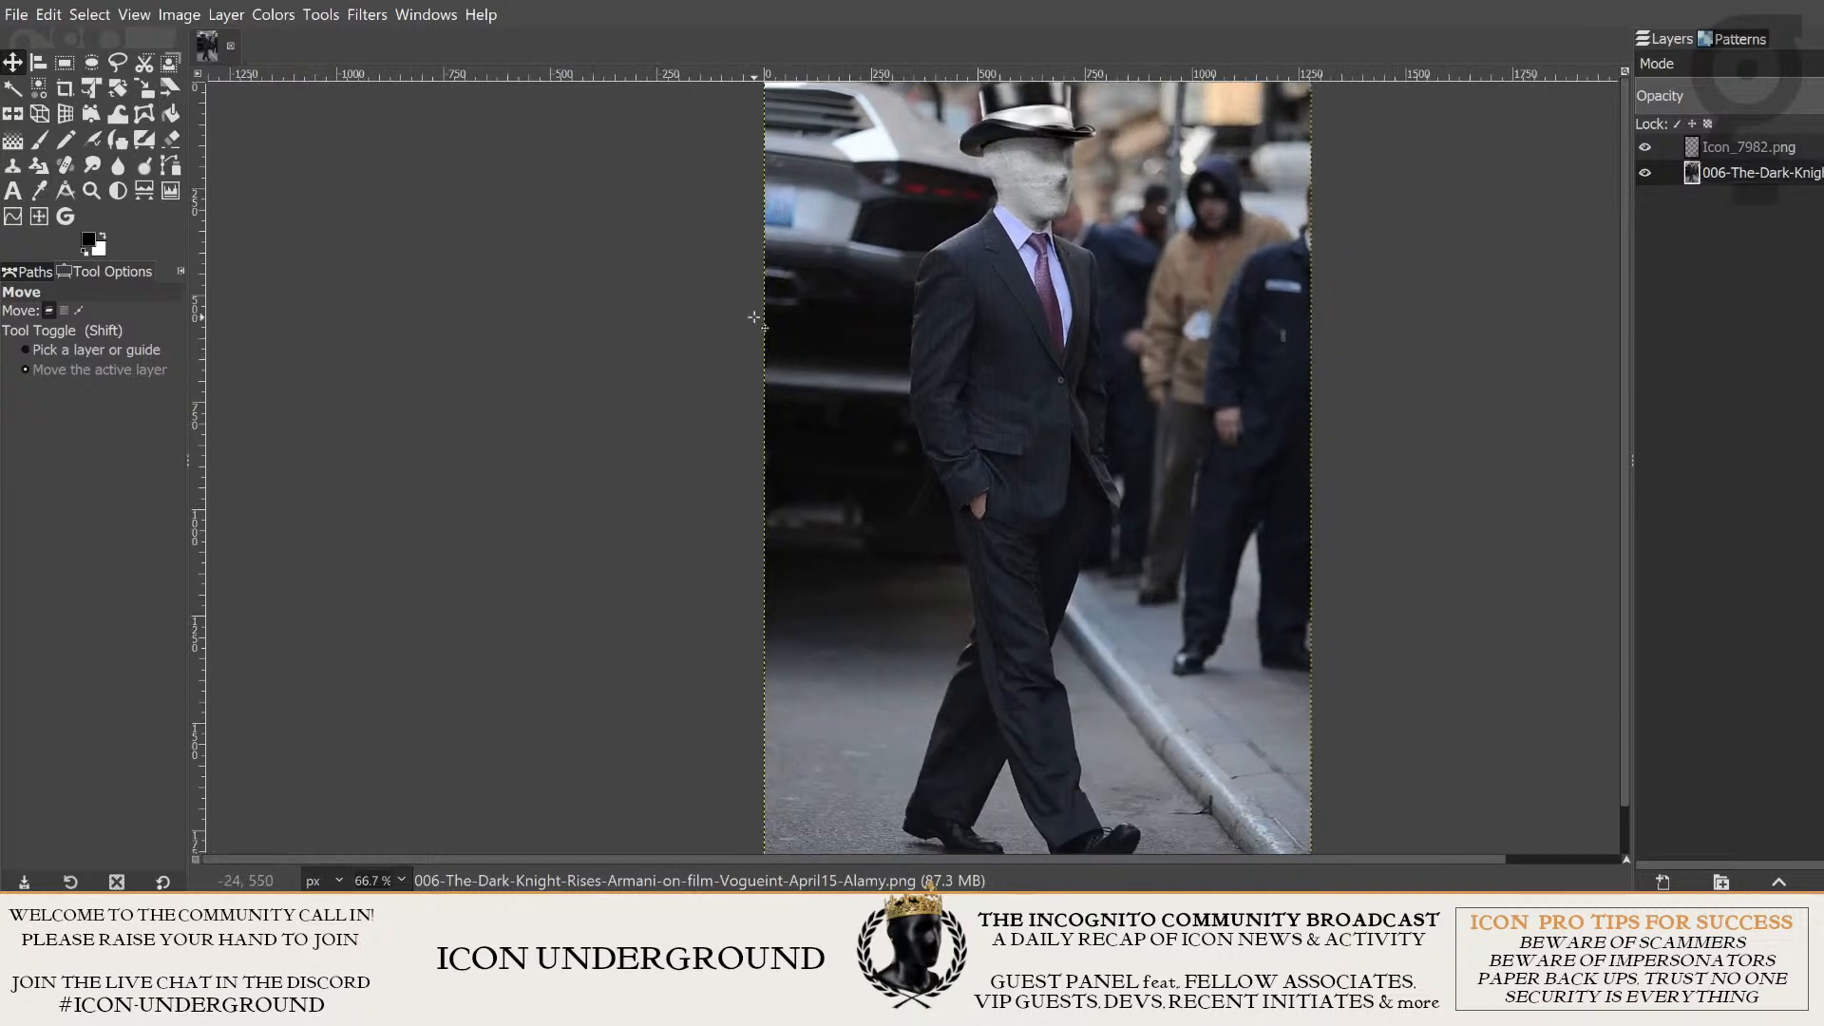
scroll(1281, 618, "up", 4)
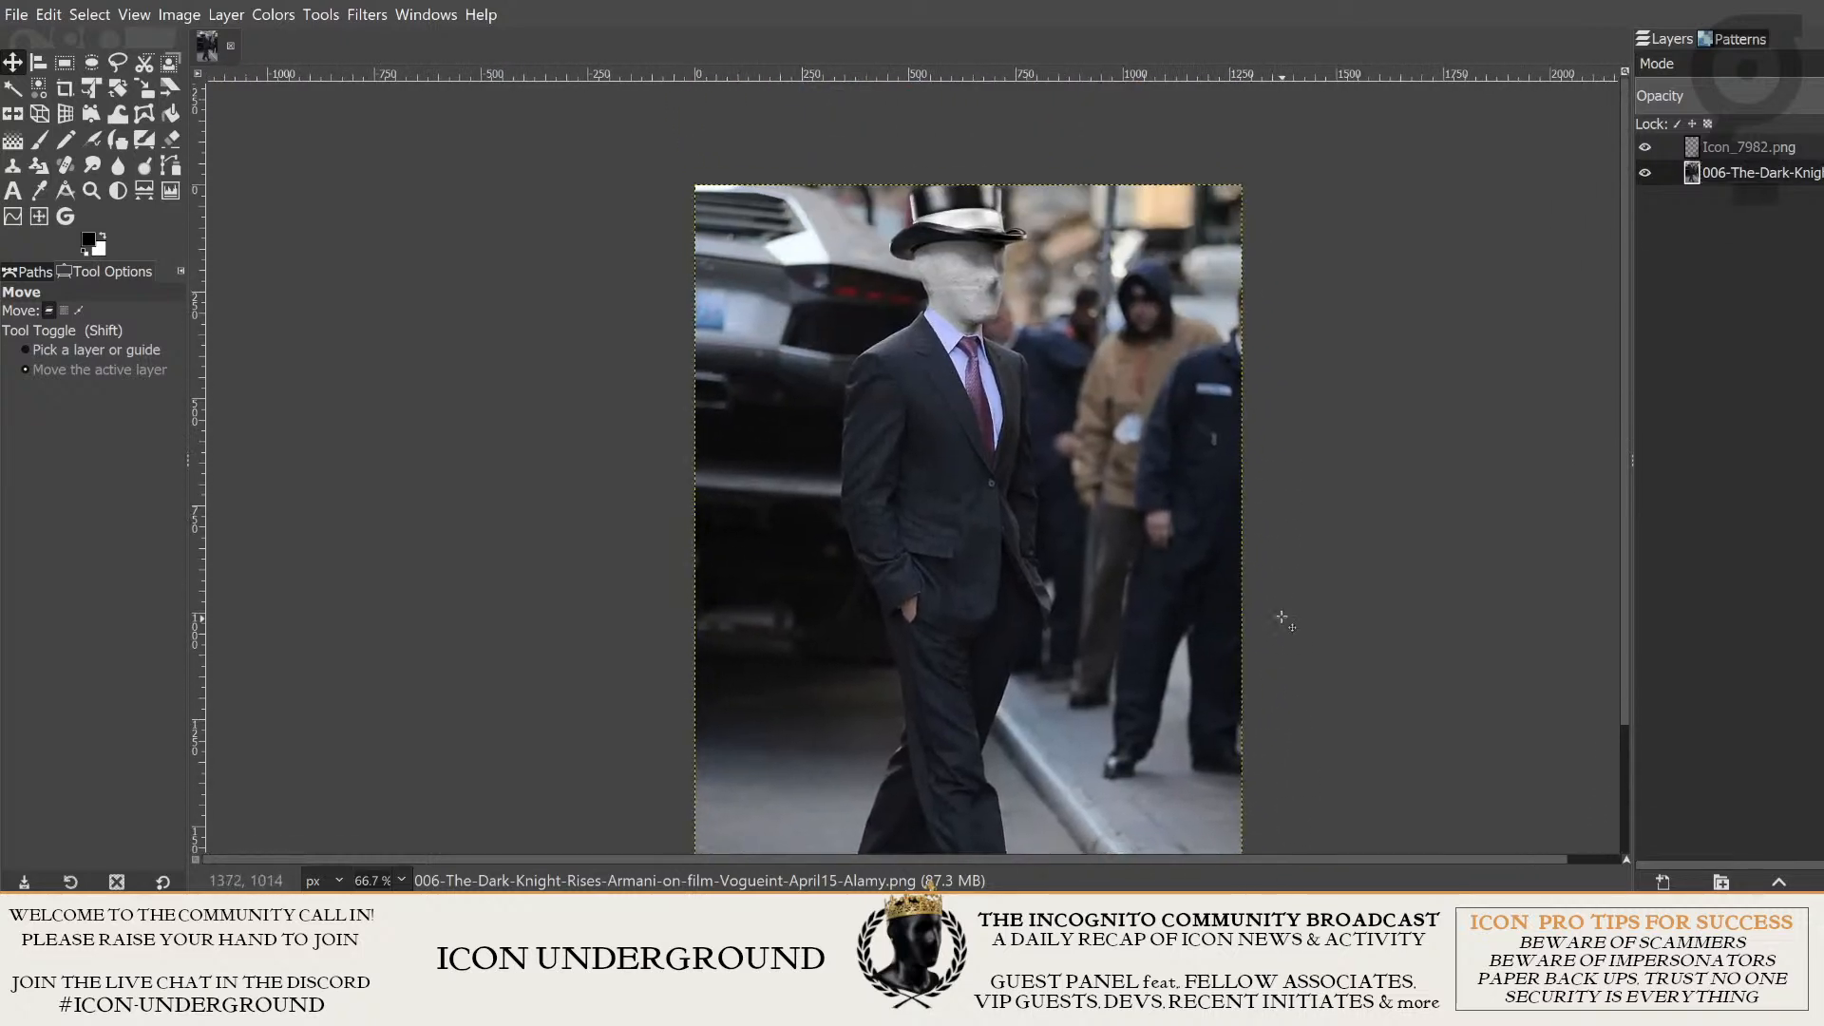
left_click(1753, 152)
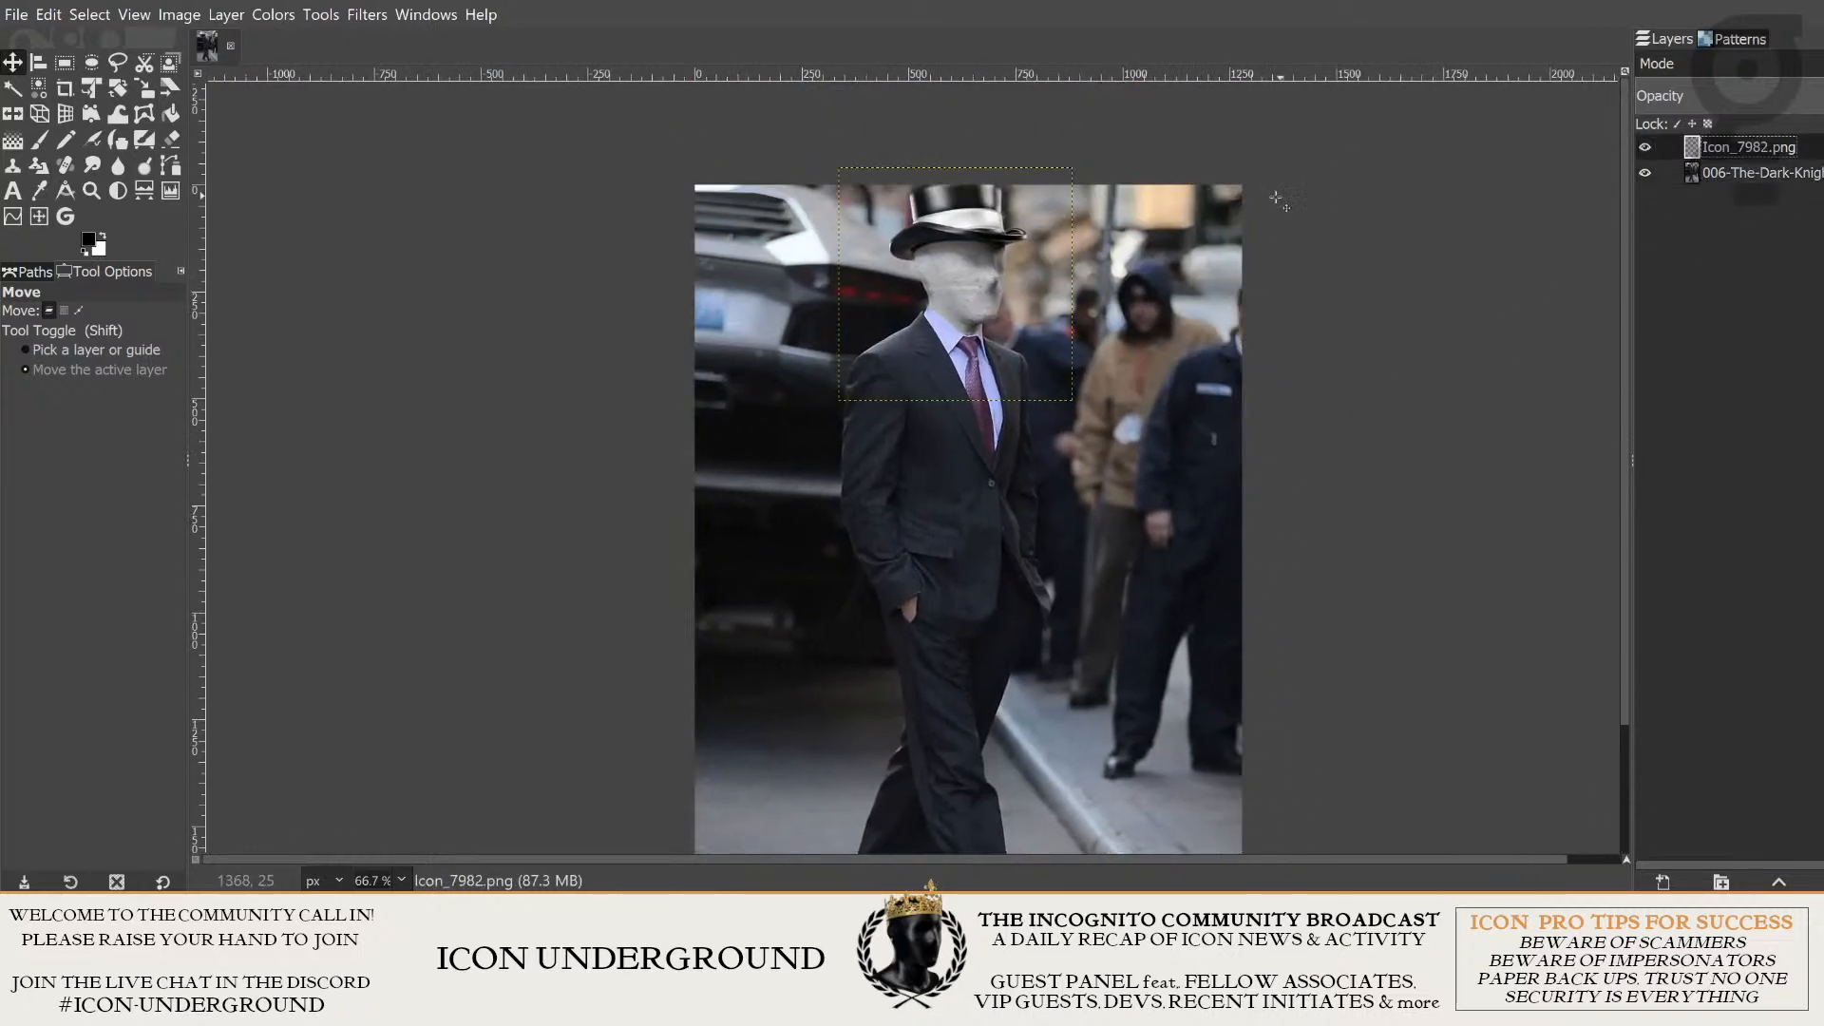
scroll(1280, 199, "up", 3)
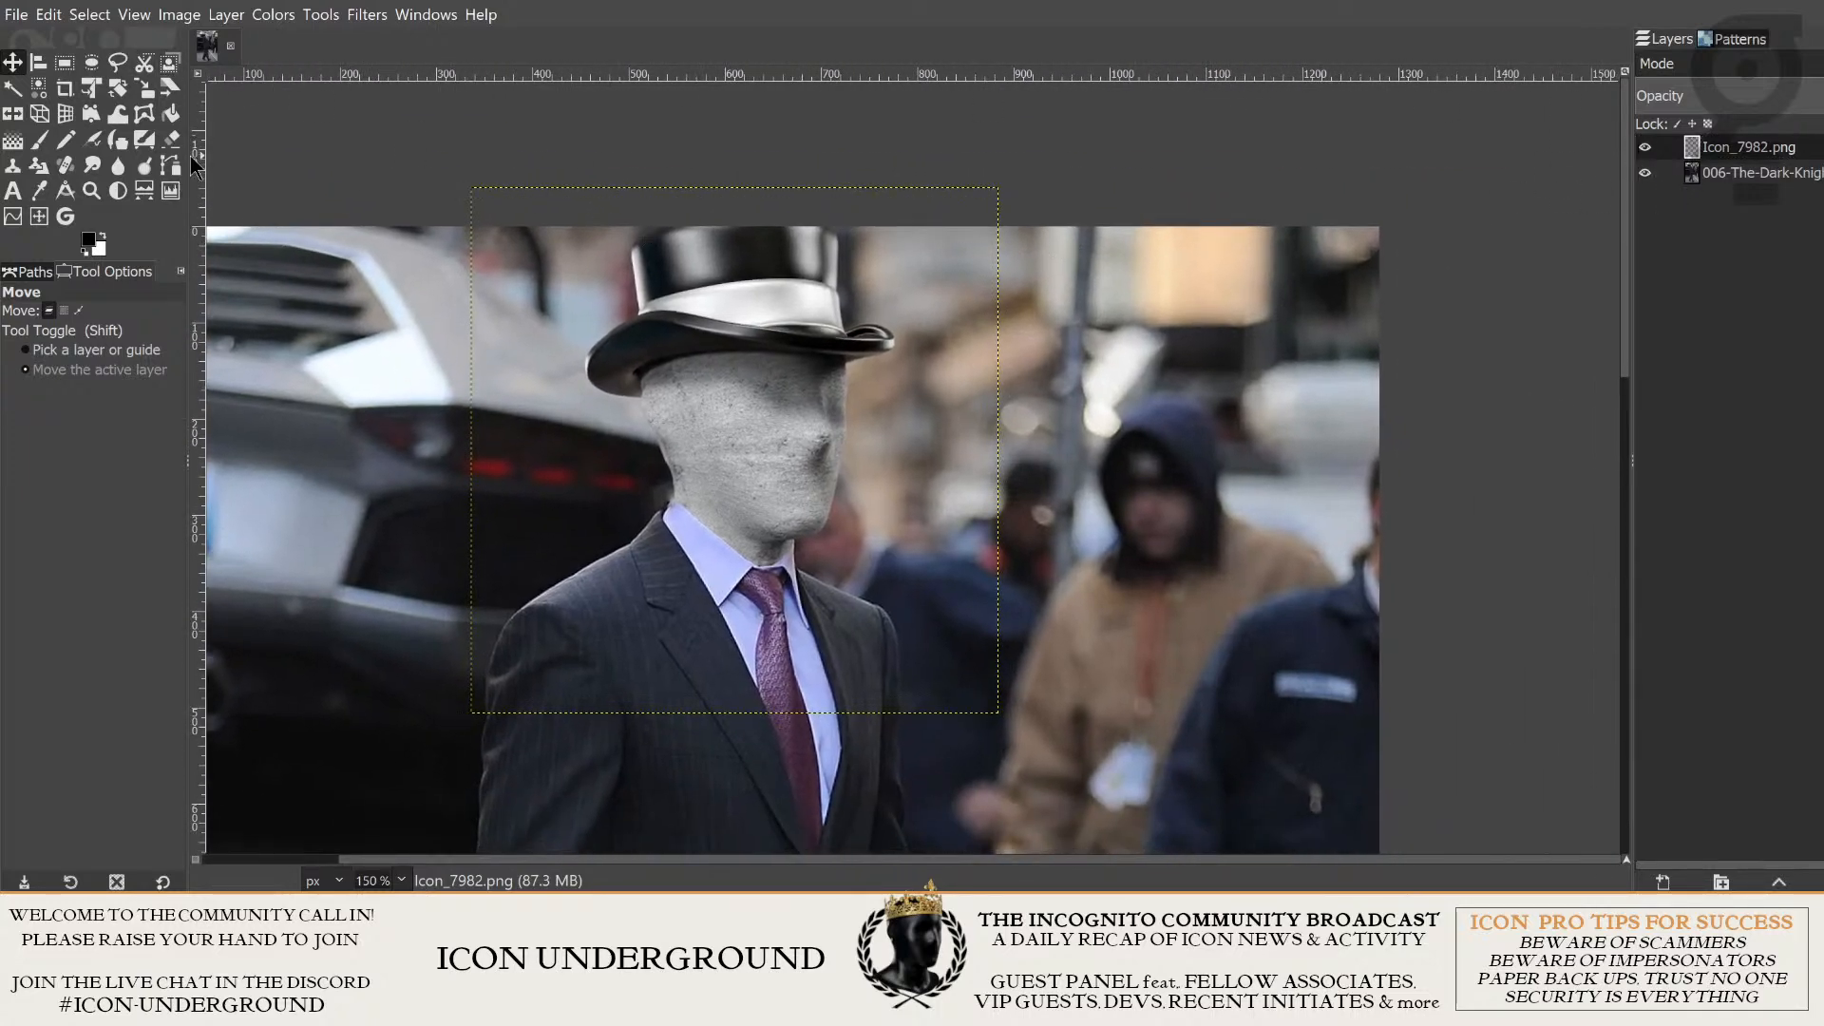
left_click(138, 15)
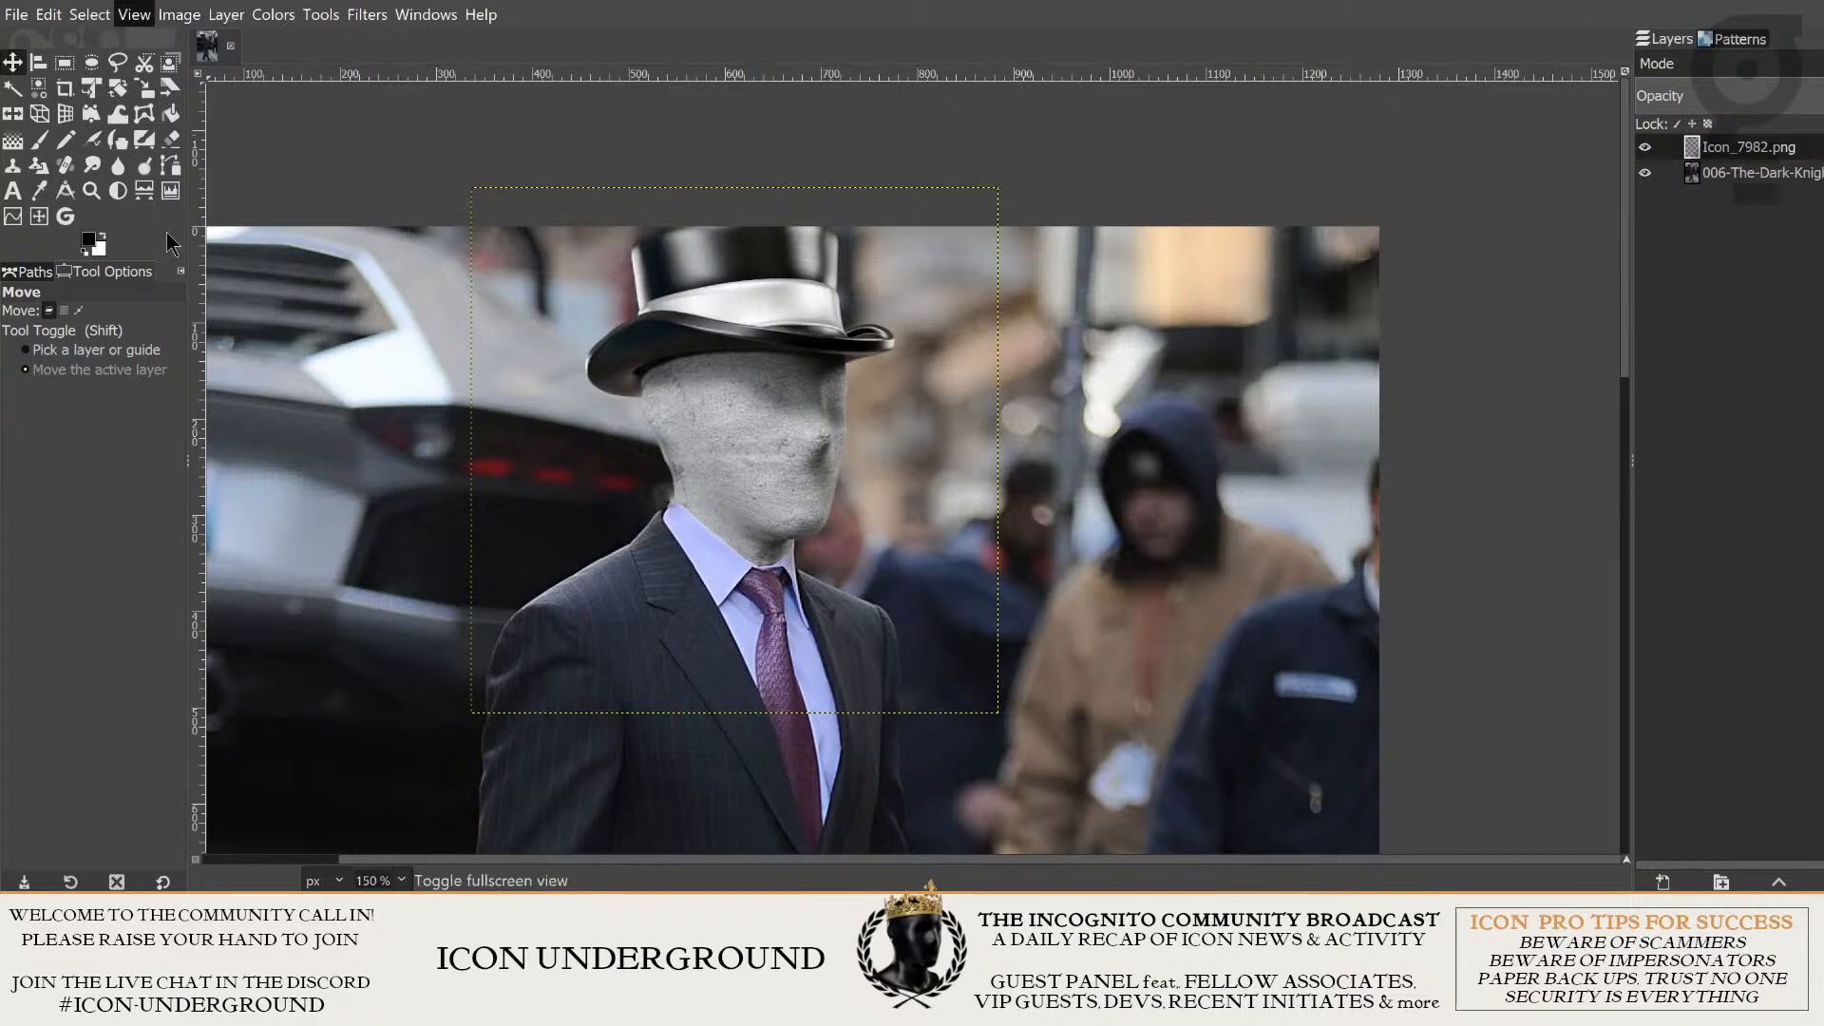
left_click(217, 380)
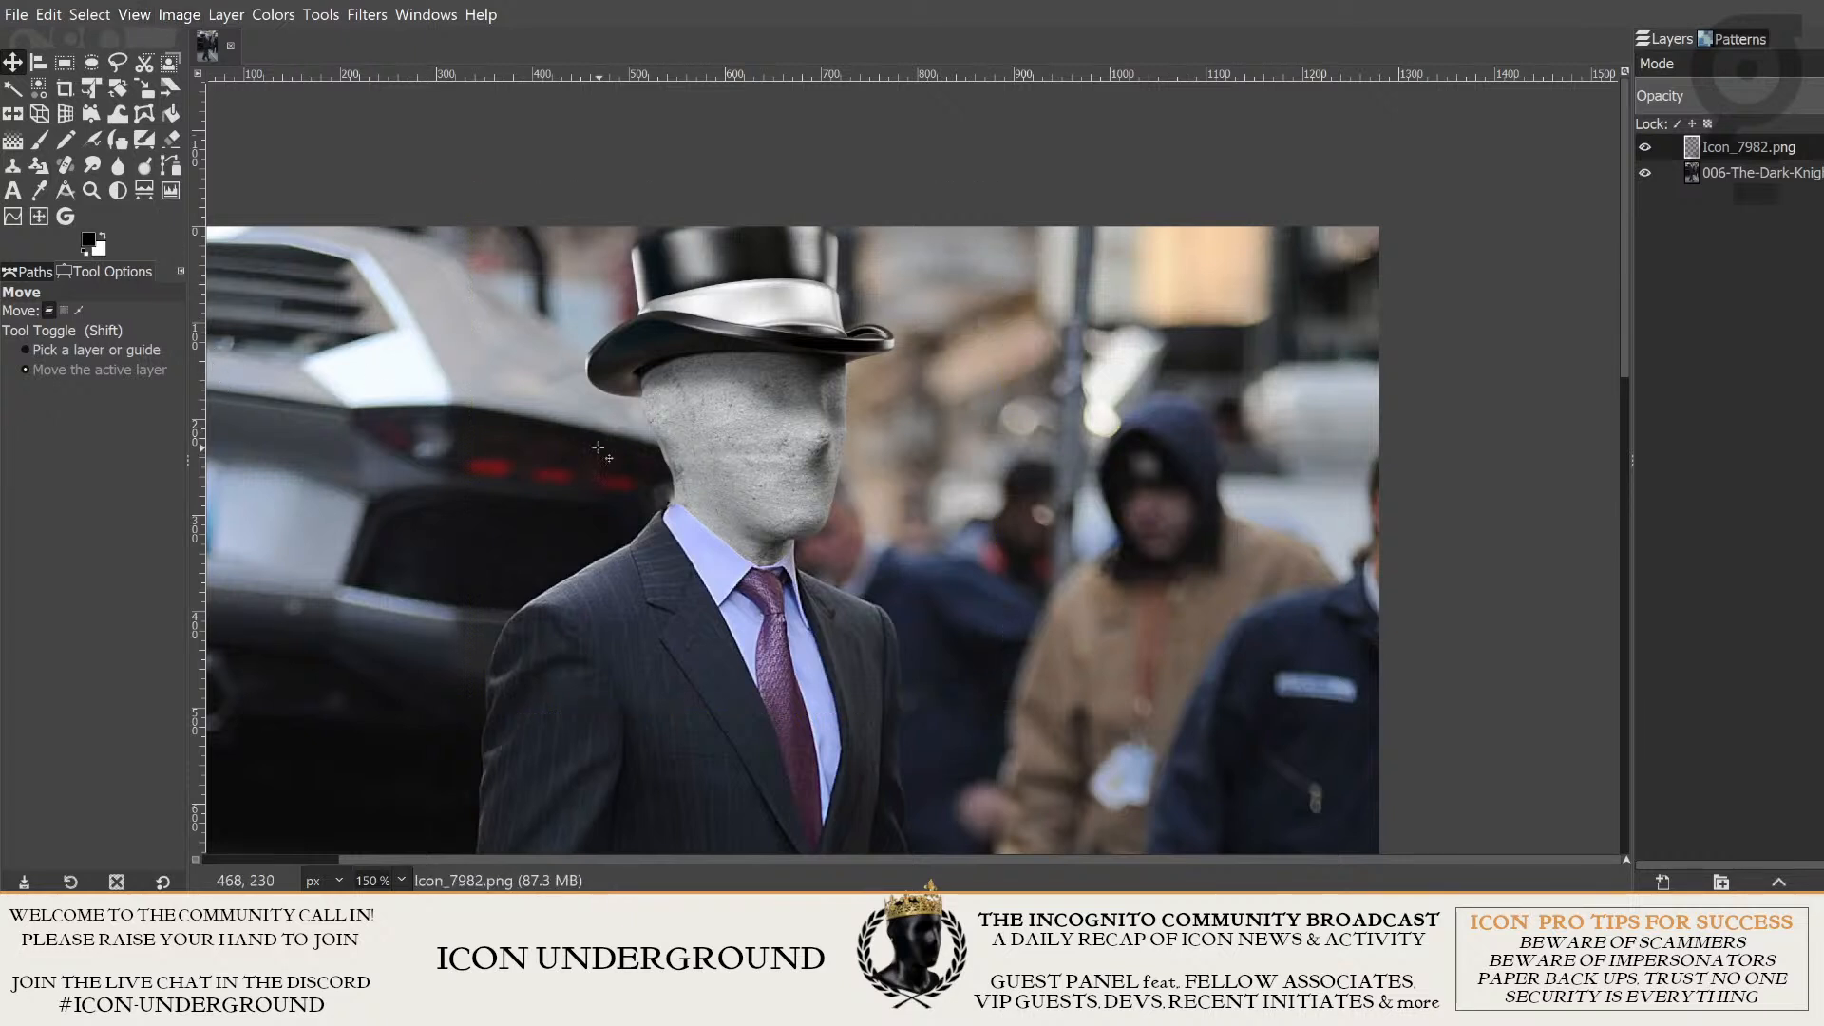
- Examine the full walking figure, and inspect where the concrete neck meets the shirt collar and tie
scroll(599, 448, "down", 5)
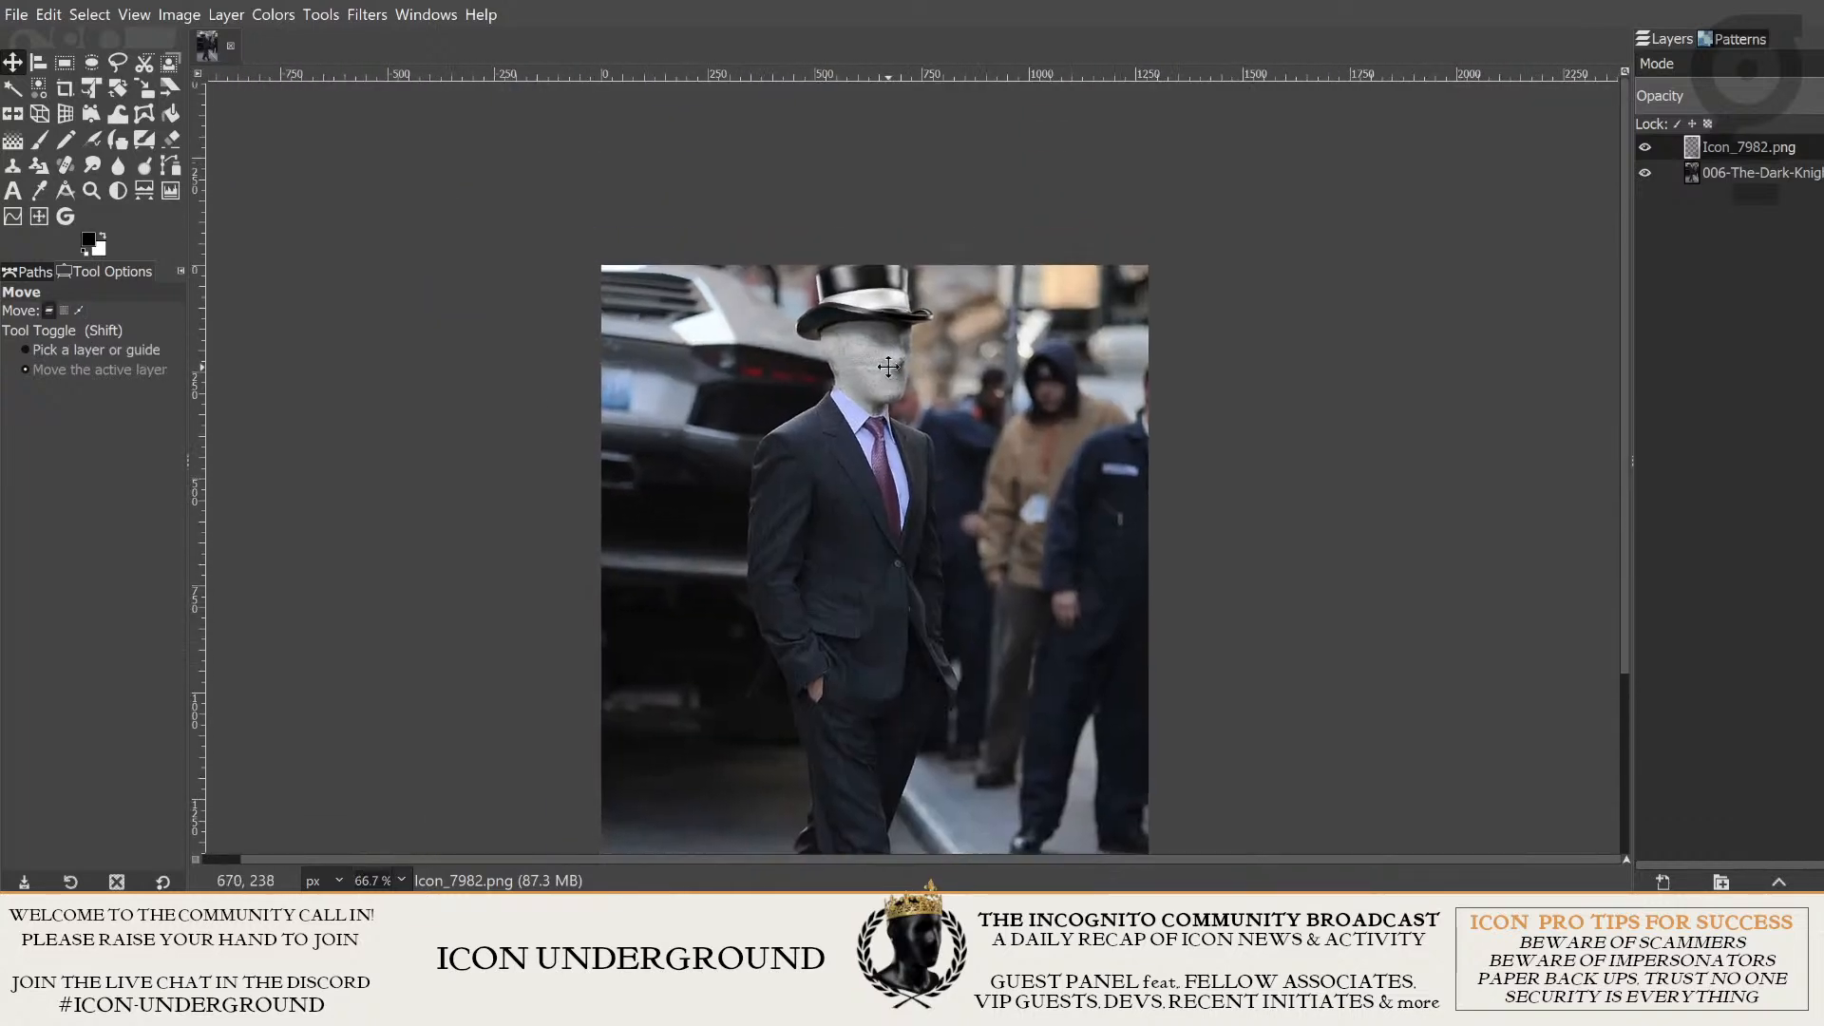
scroll(888, 367, "down", 3)
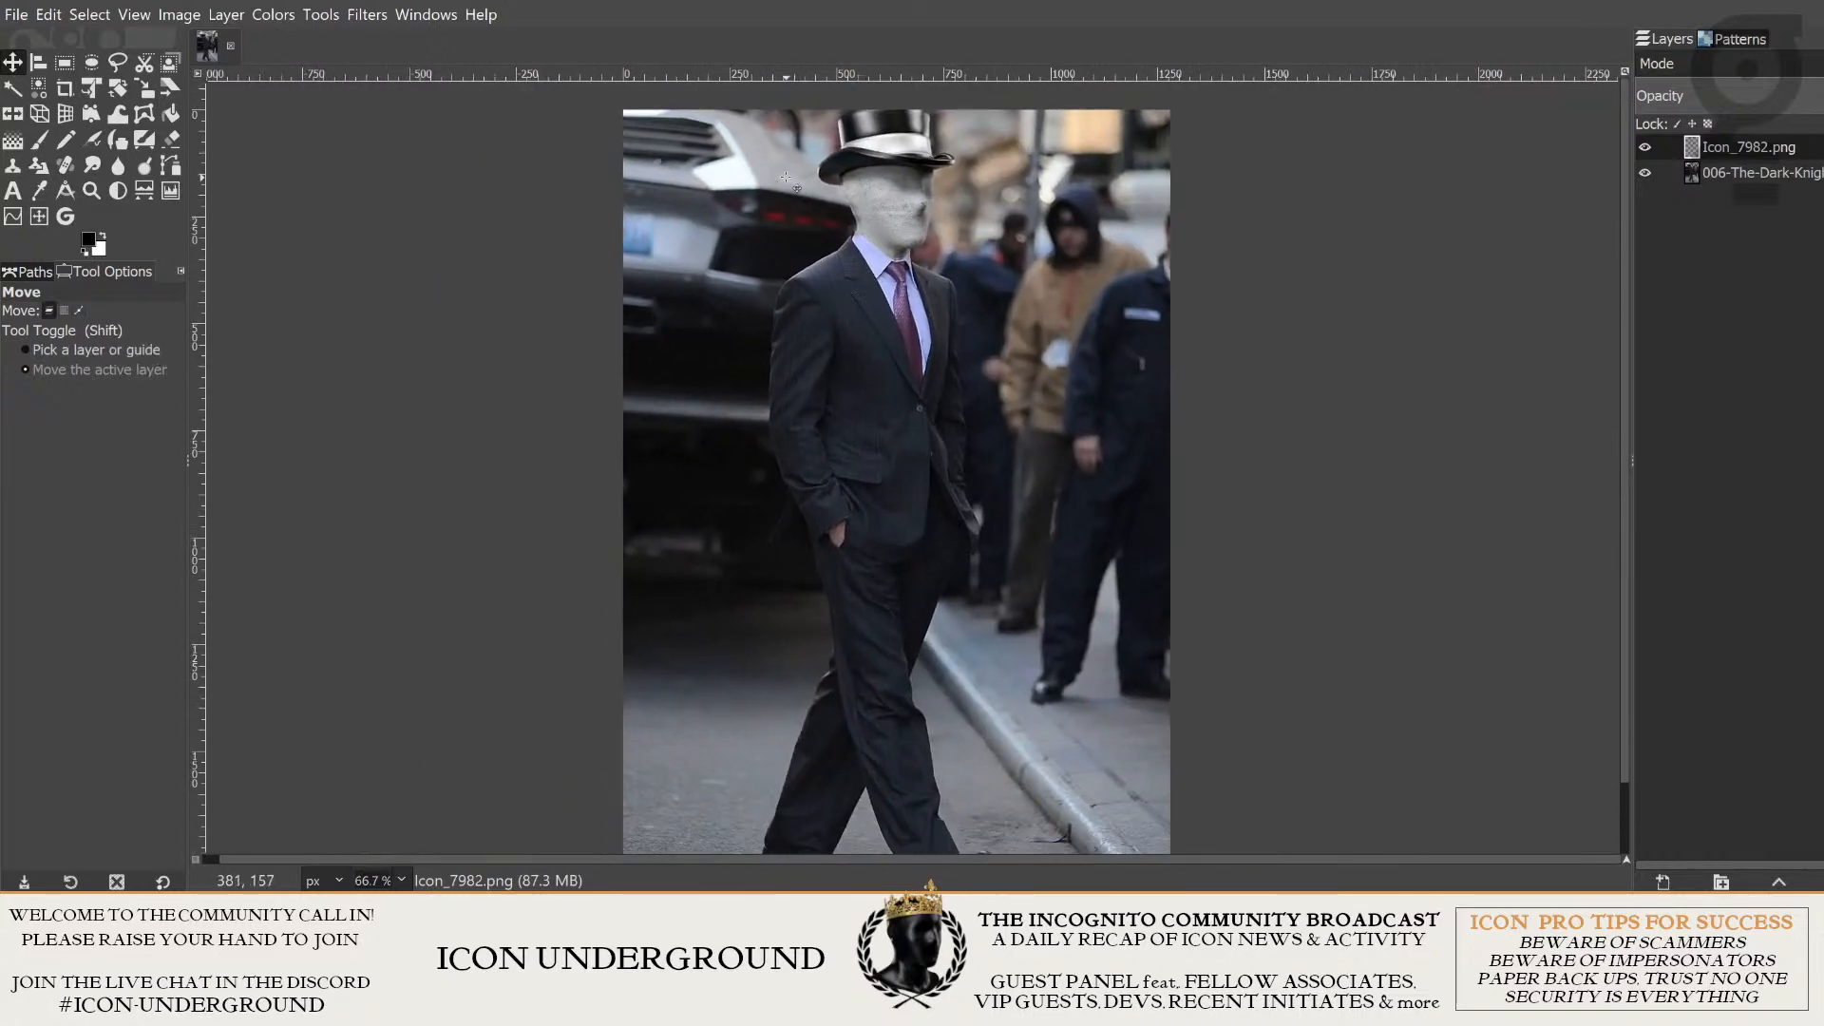
scroll(786, 177, "up", 4)
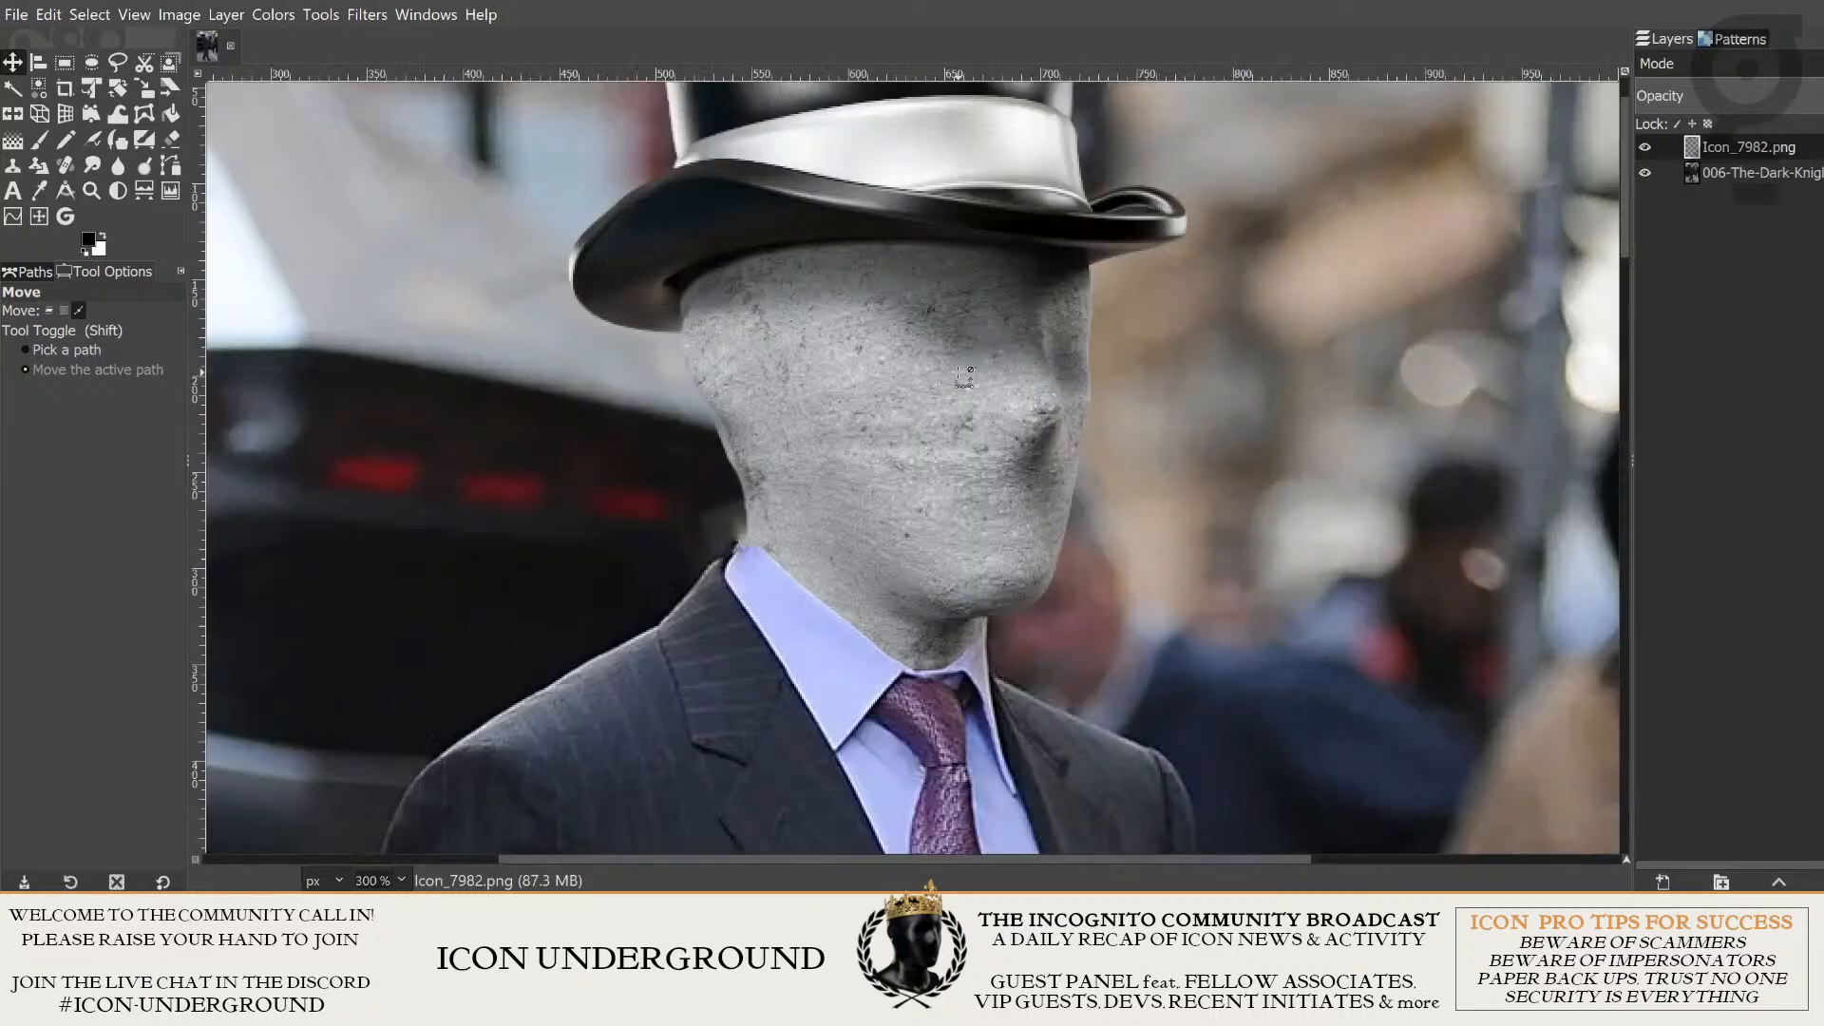
scroll(745, 427, "up", 2)
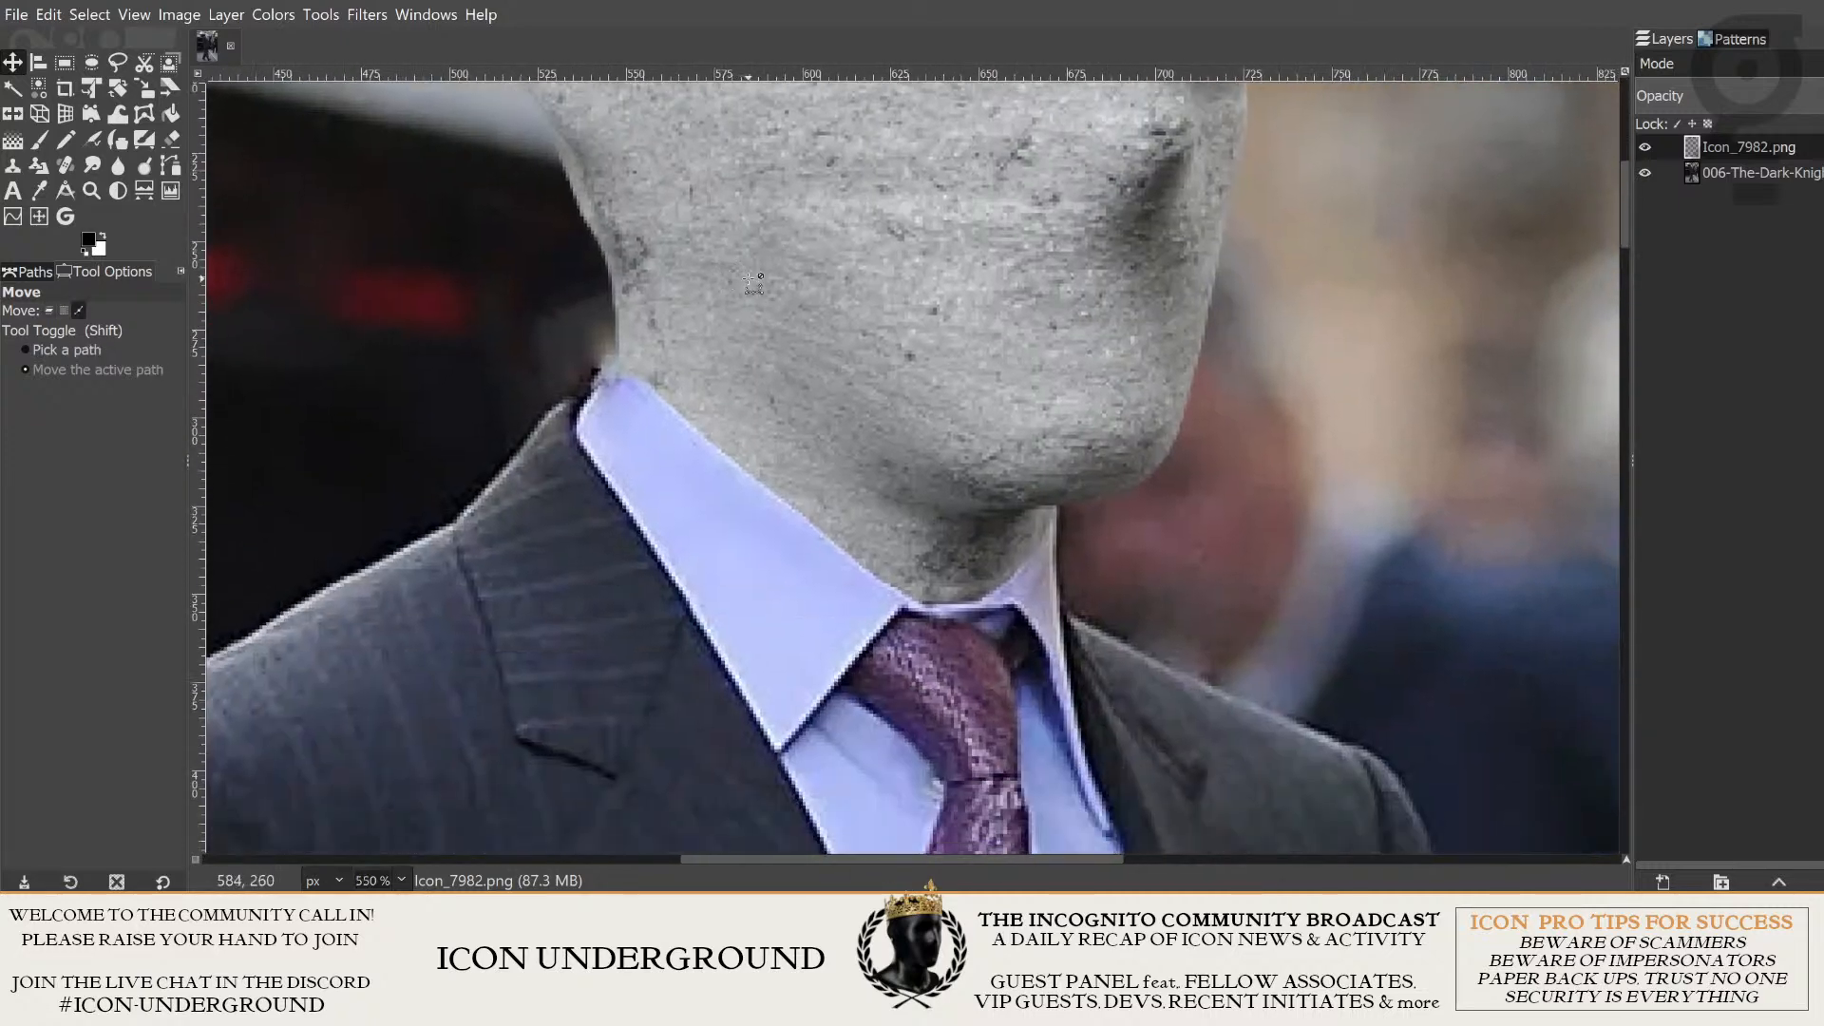
scroll(760, 284, "up", 1)
scroll(789, 282, "down", 2)
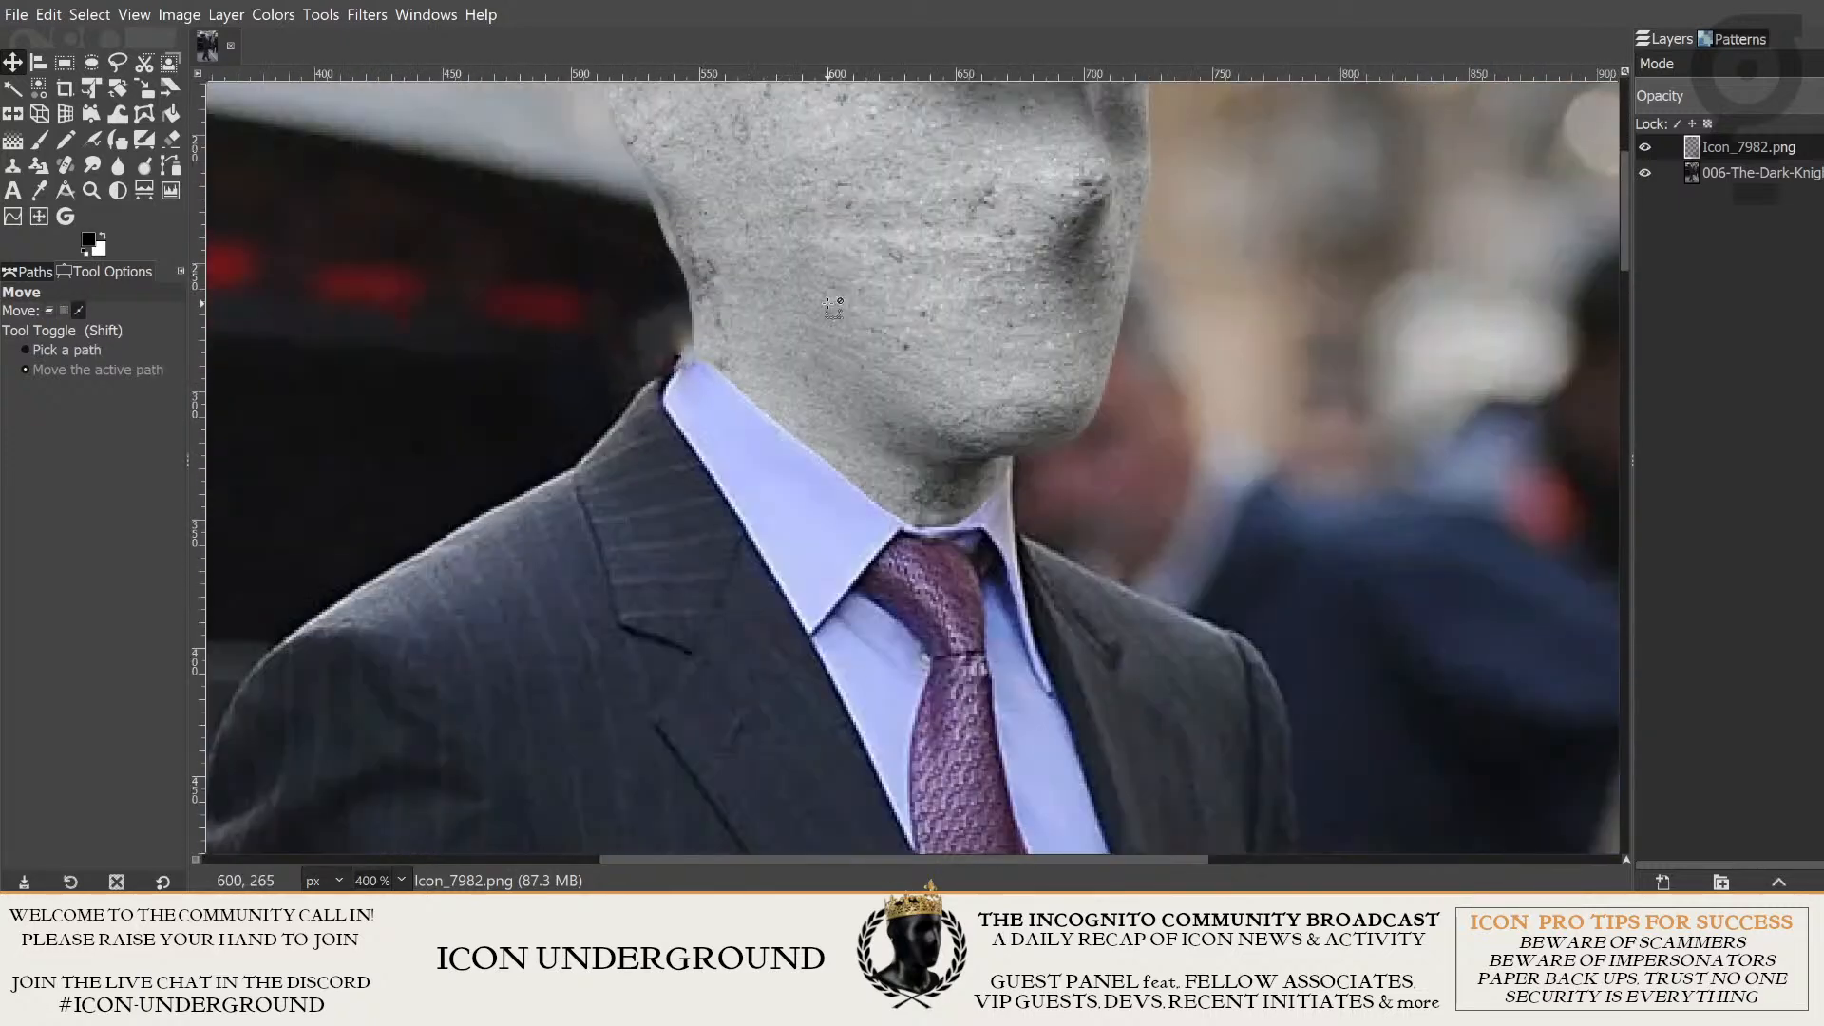
scroll(817, 313, "up", 2)
scroll(847, 338, "down", 2)
scroll(847, 337, "up", 2)
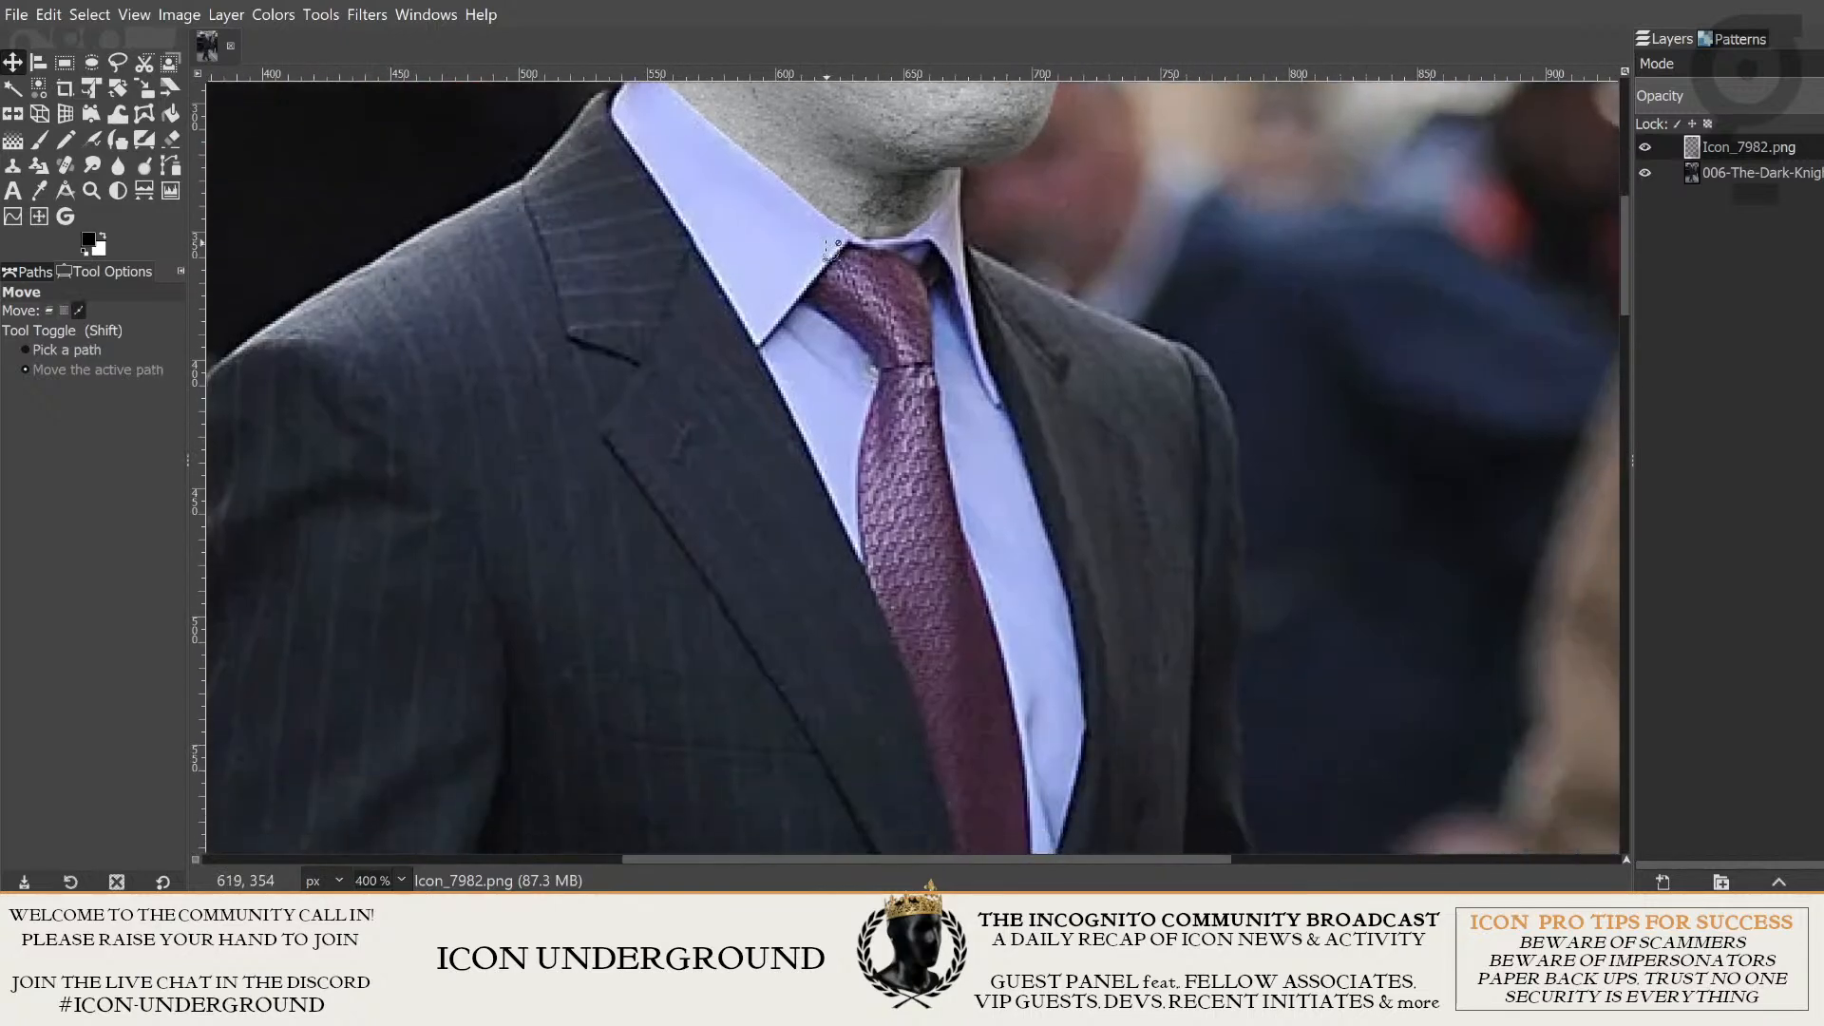
scroll(817, 475, "down", 2)
scroll(711, 375, "up", 4)
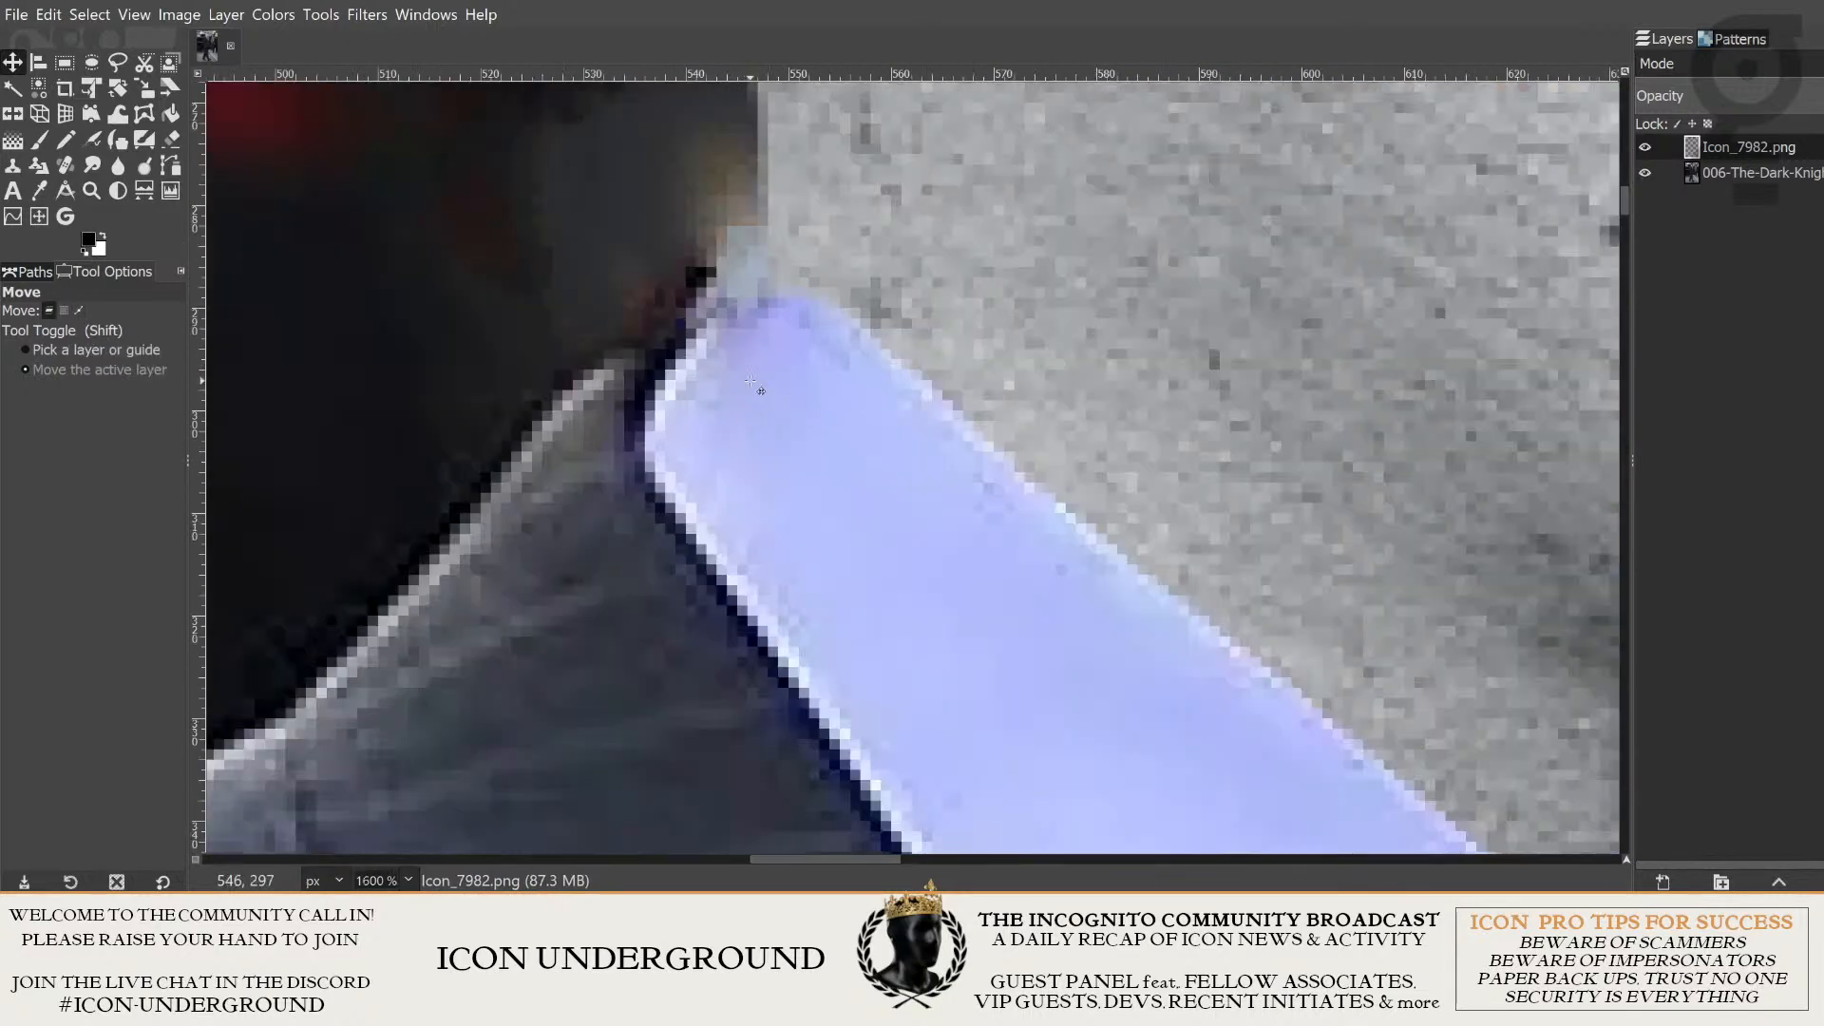
- Hide the Icon_7982.png layer and make the 006-The-Dark-Knight photo layer active for work on the collar tip
left_click_drag(956, 371, 883, 516)
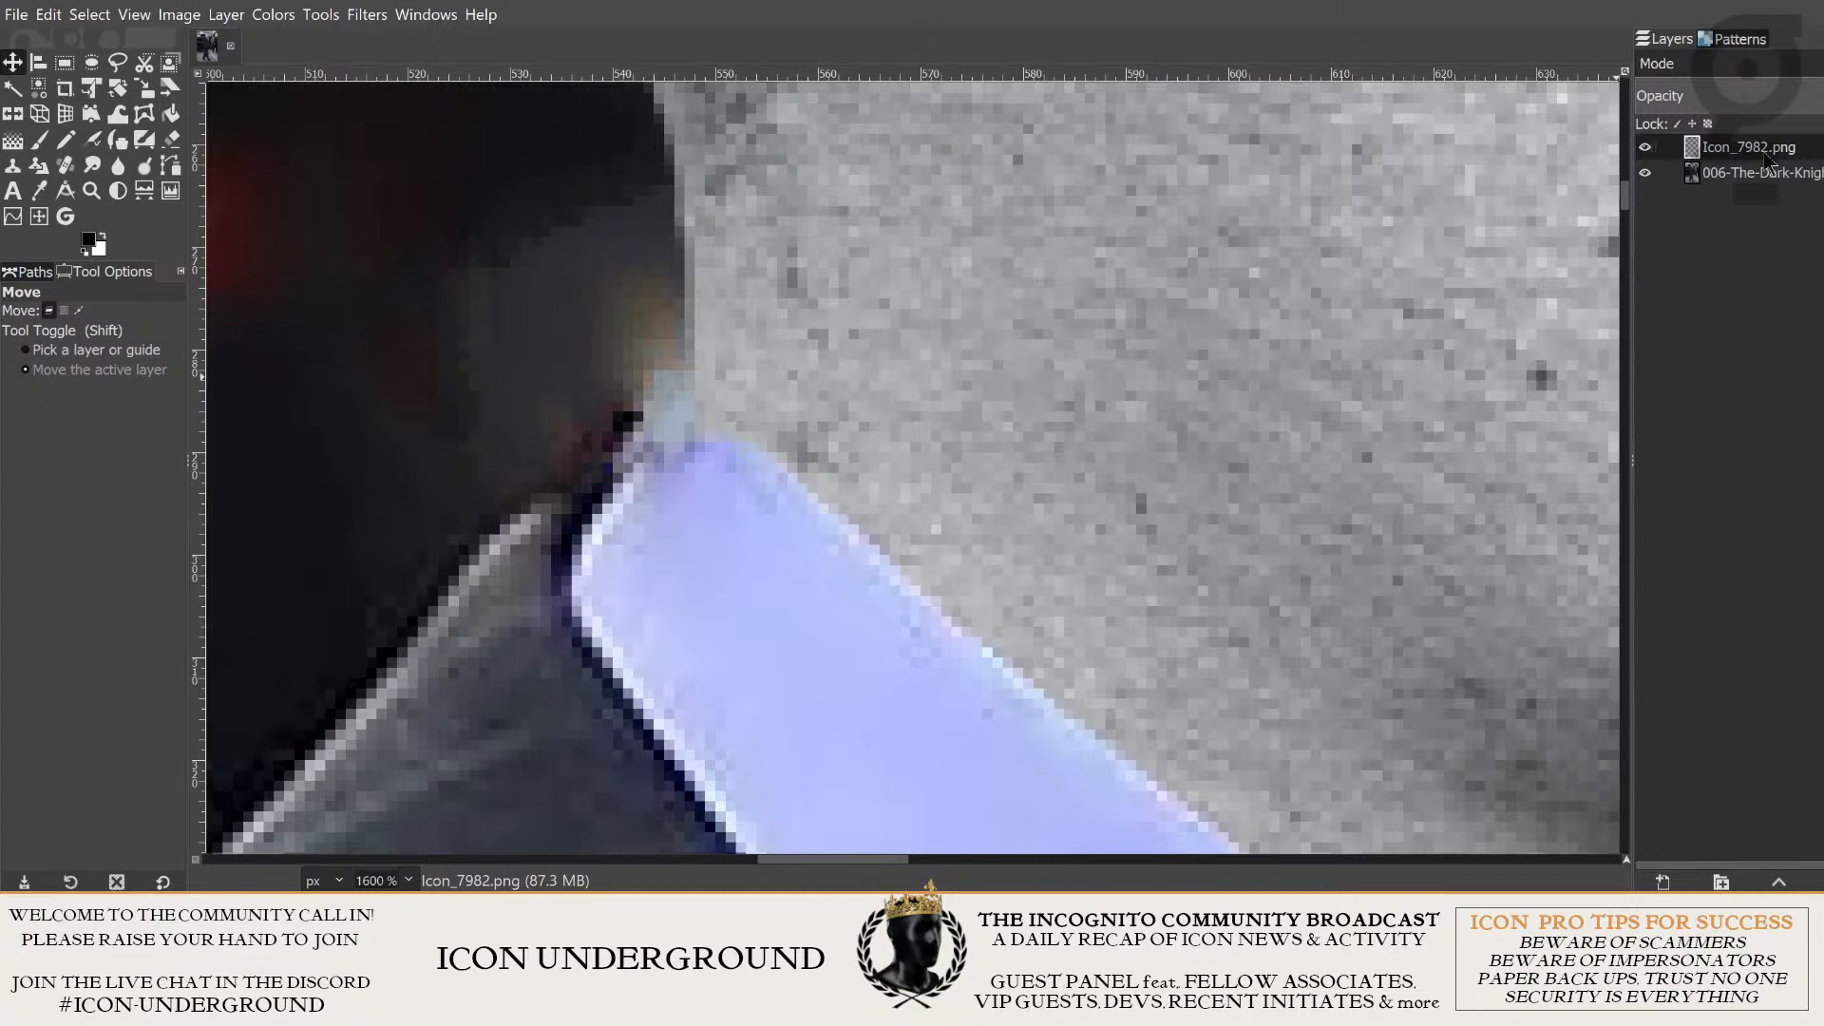
left_click(175, 141)
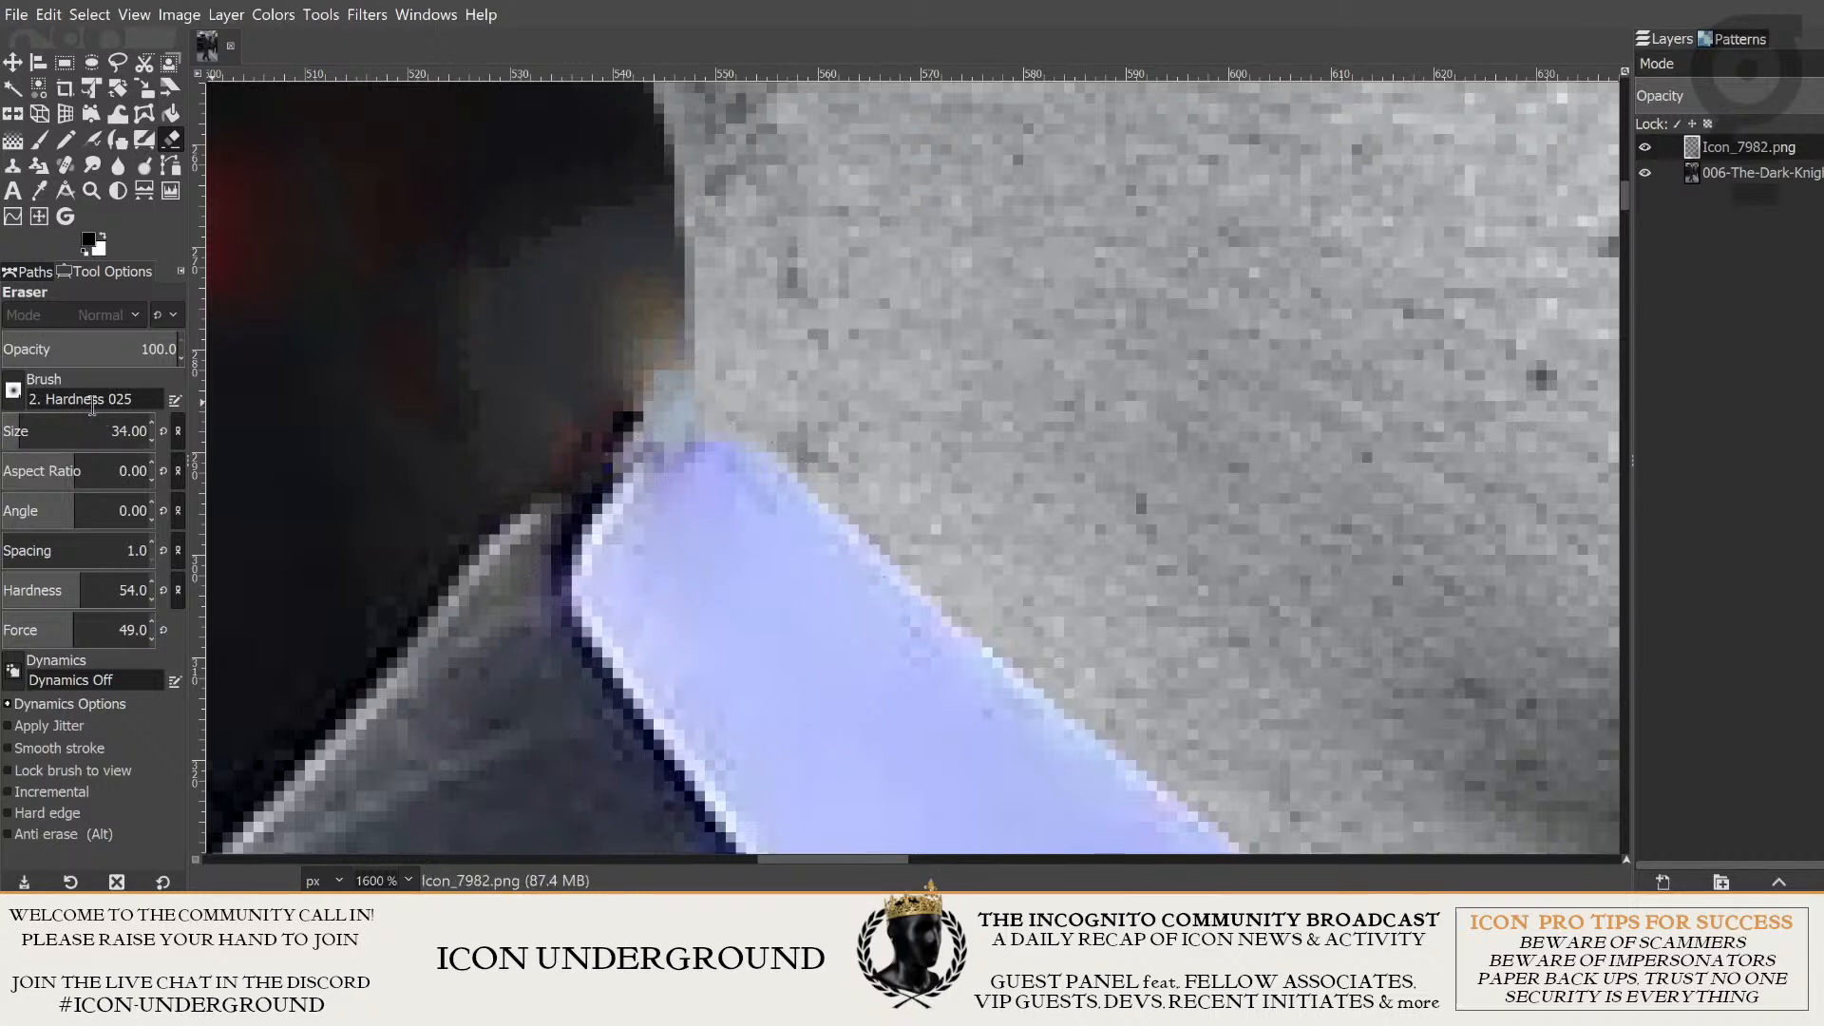
left_click(1645, 148)
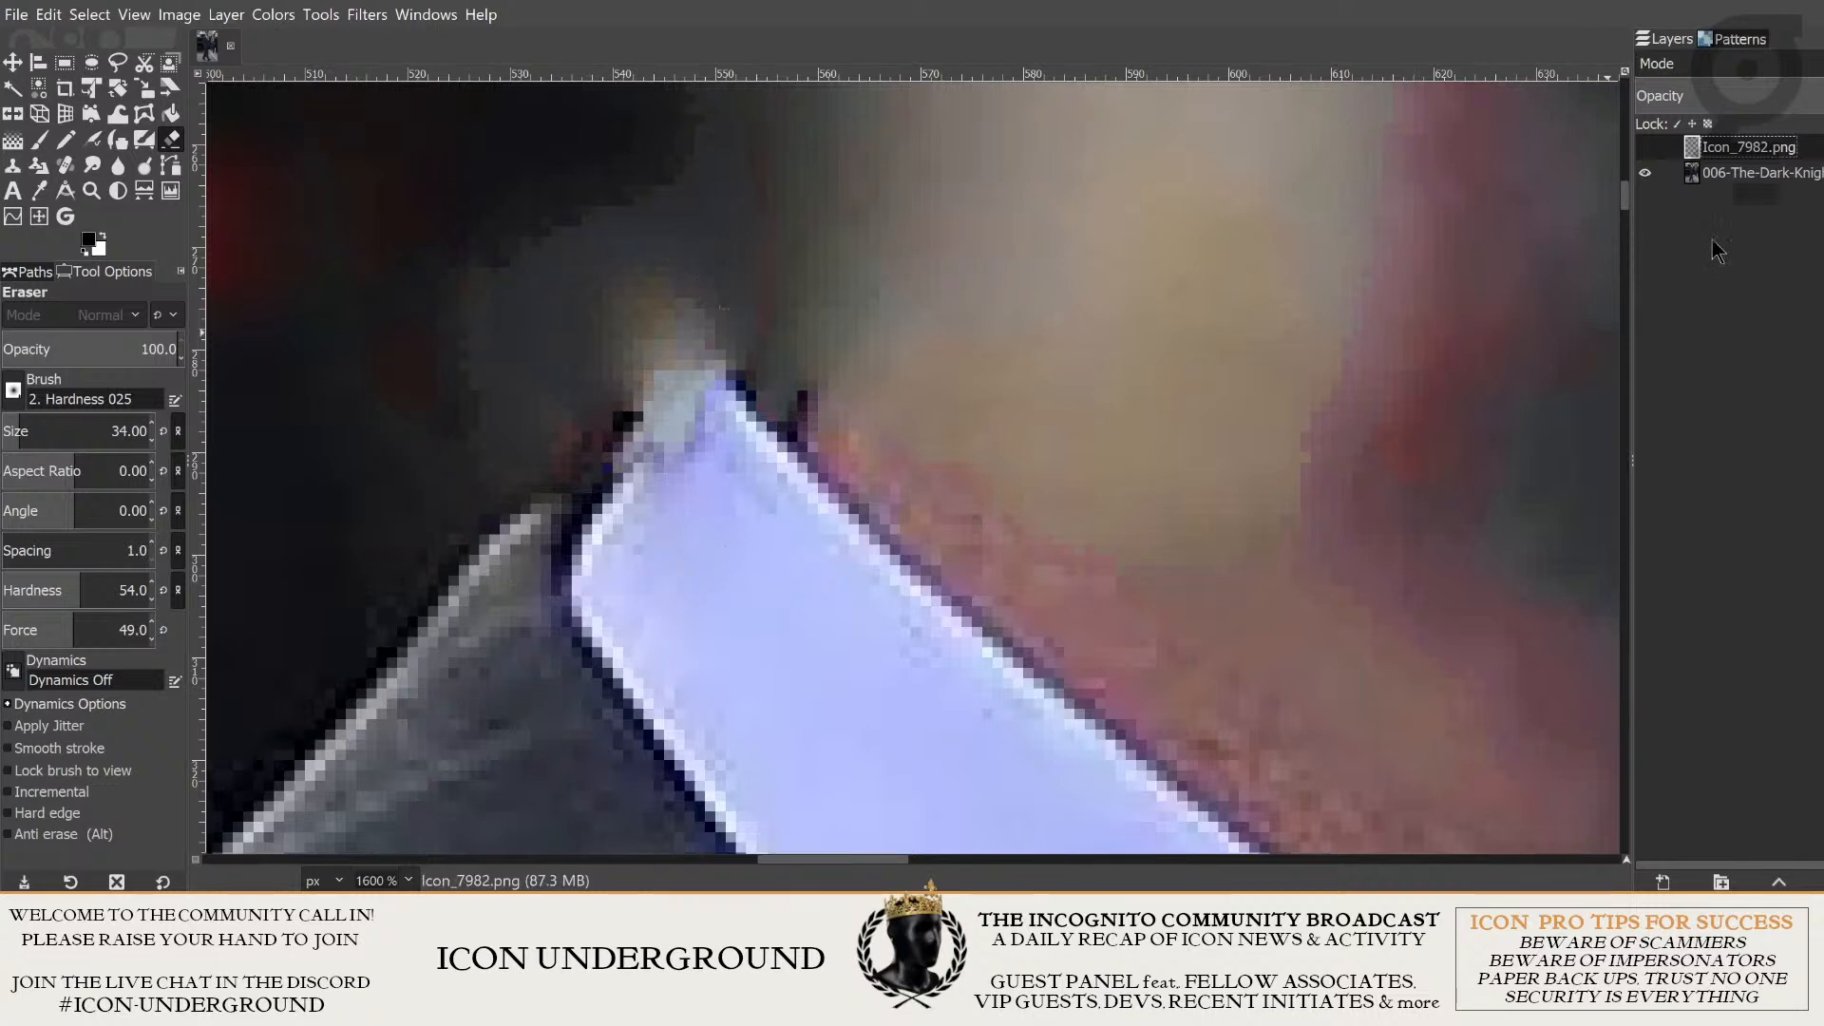
left_click(1646, 173)
left_click(1645, 173)
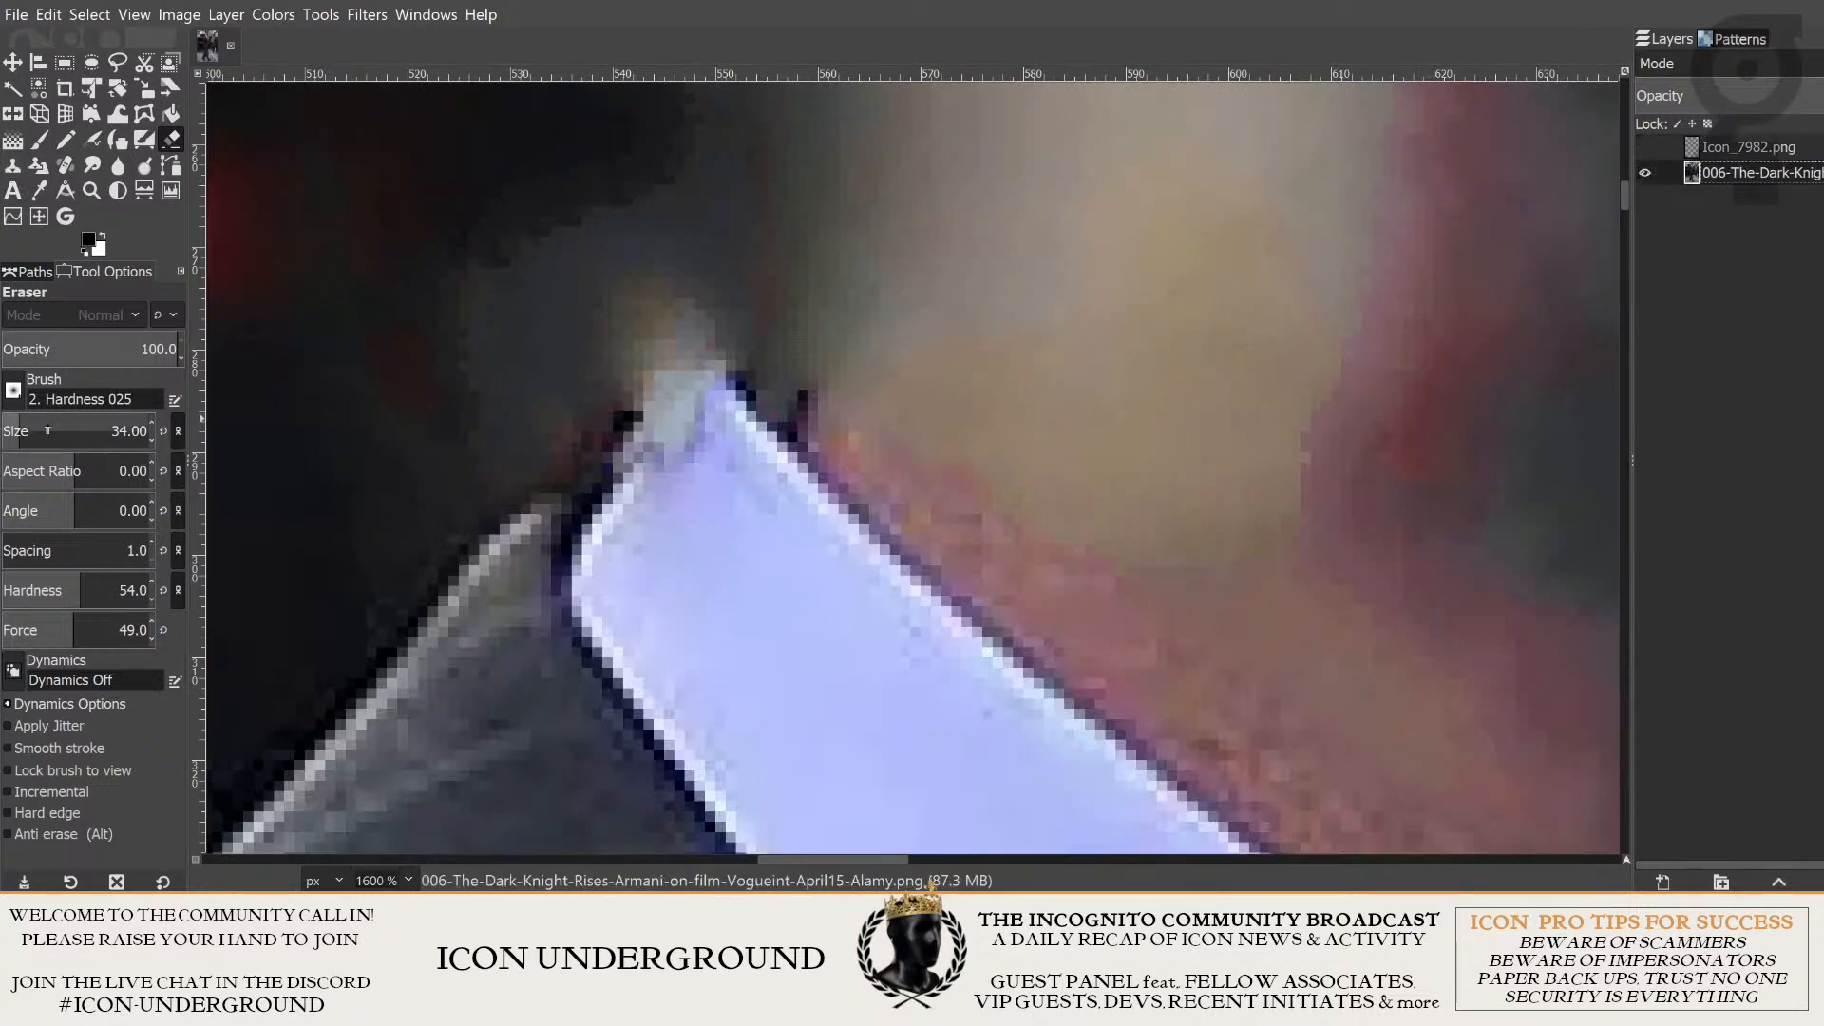
left_click_drag(48, 430, 44, 430)
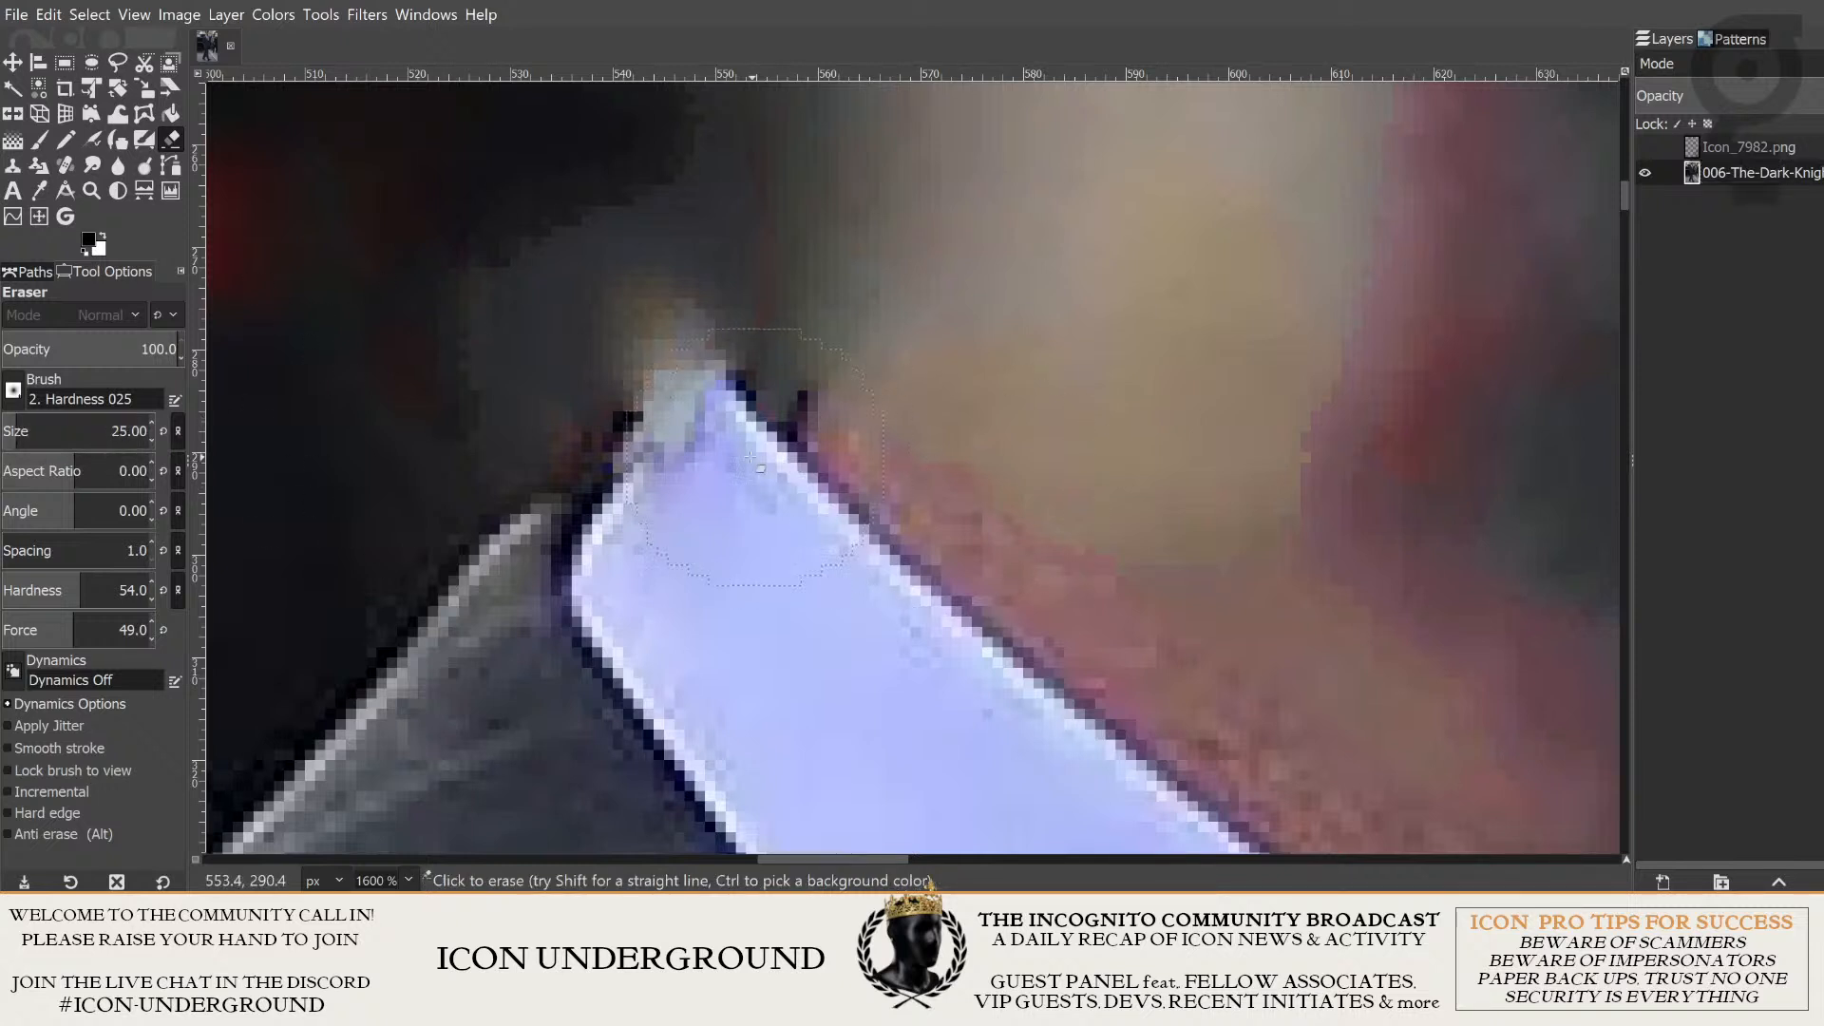
scroll(48, 432, "down", 3)
scroll(150, 441, "down", 7)
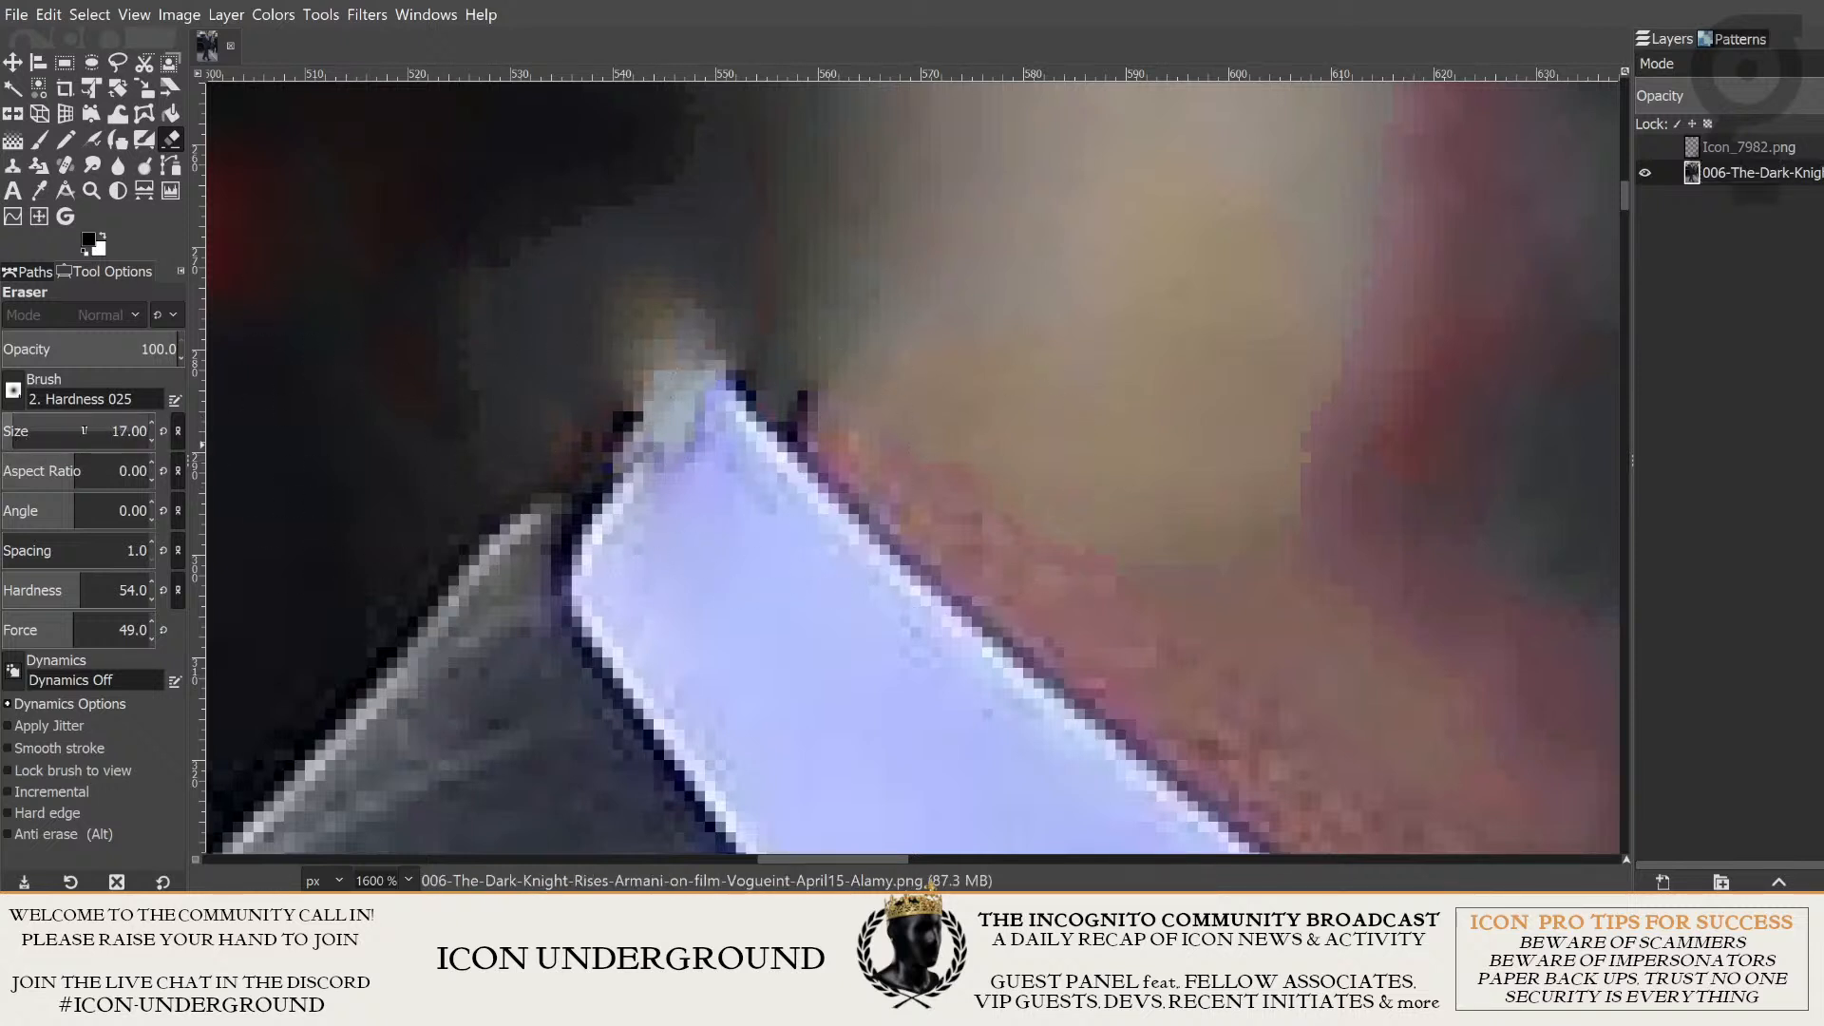
- Rebuild the collar tip's outer edge over the pale patch with a size 9 Clone brush sampled lower on that edge, and show Icon_7982.png again
left_click(13, 167)
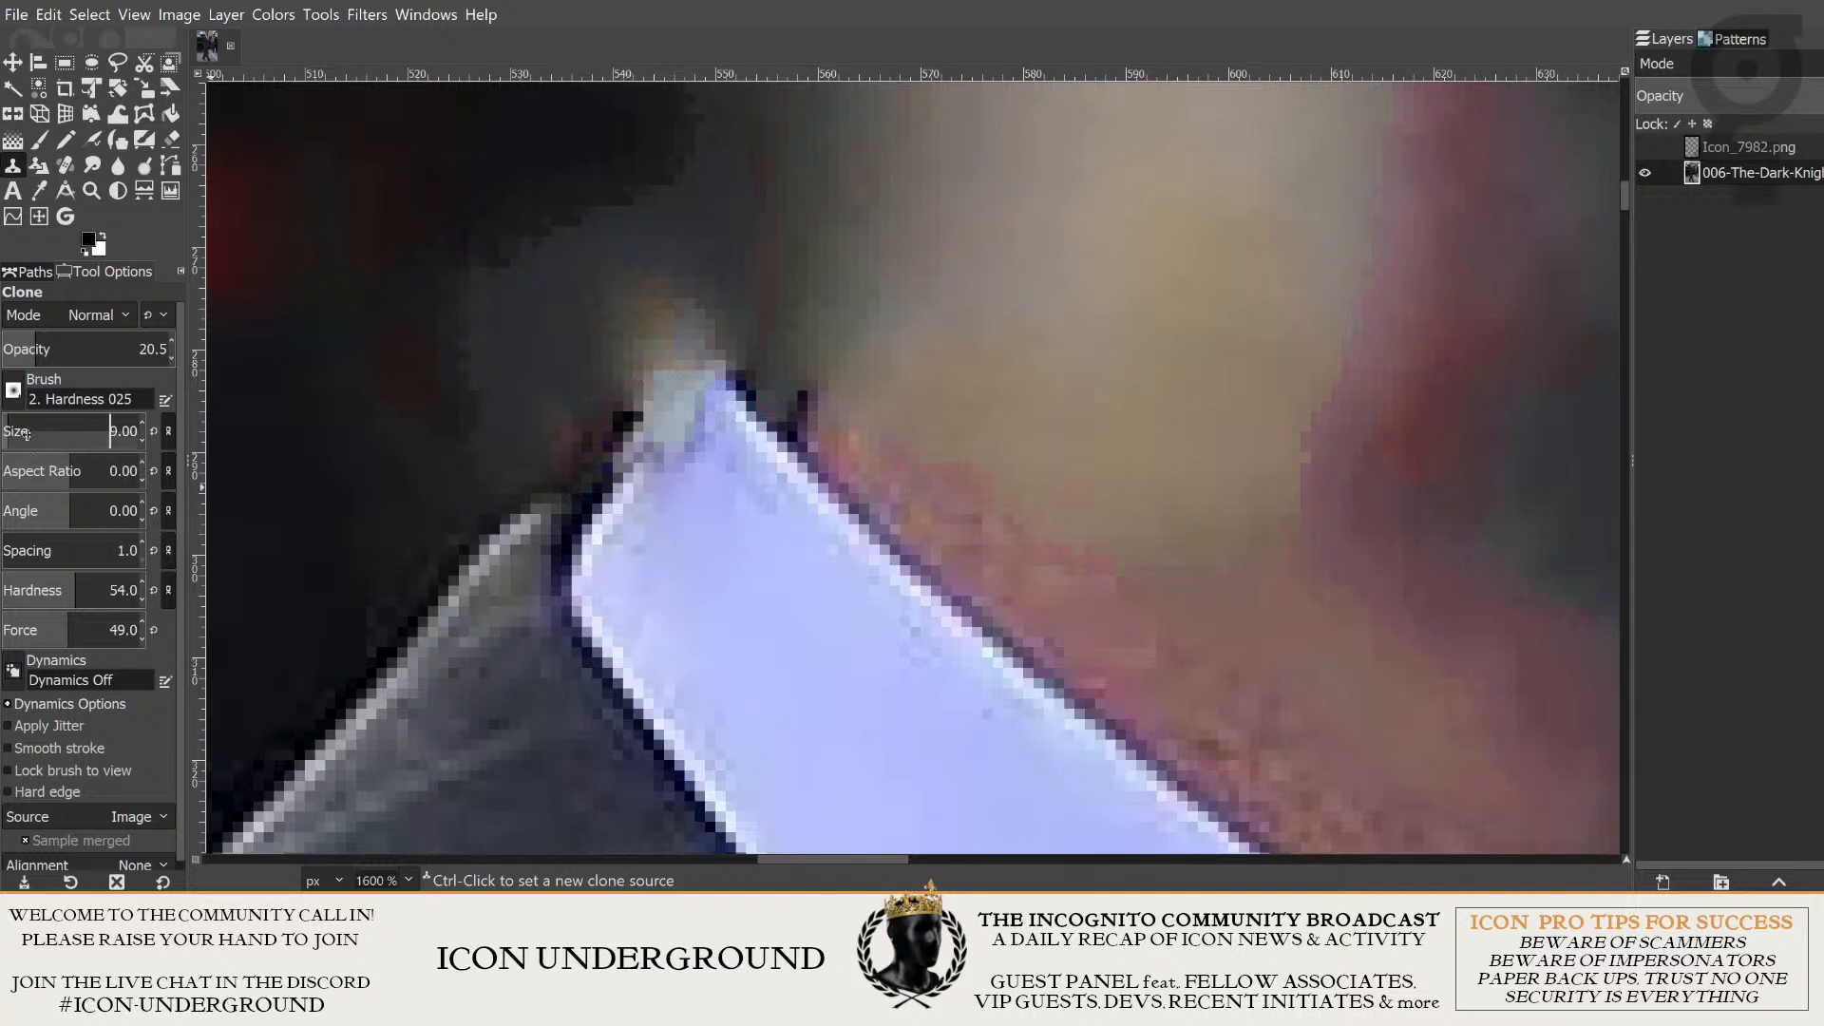
left_click_drag(660, 489, 617, 548)
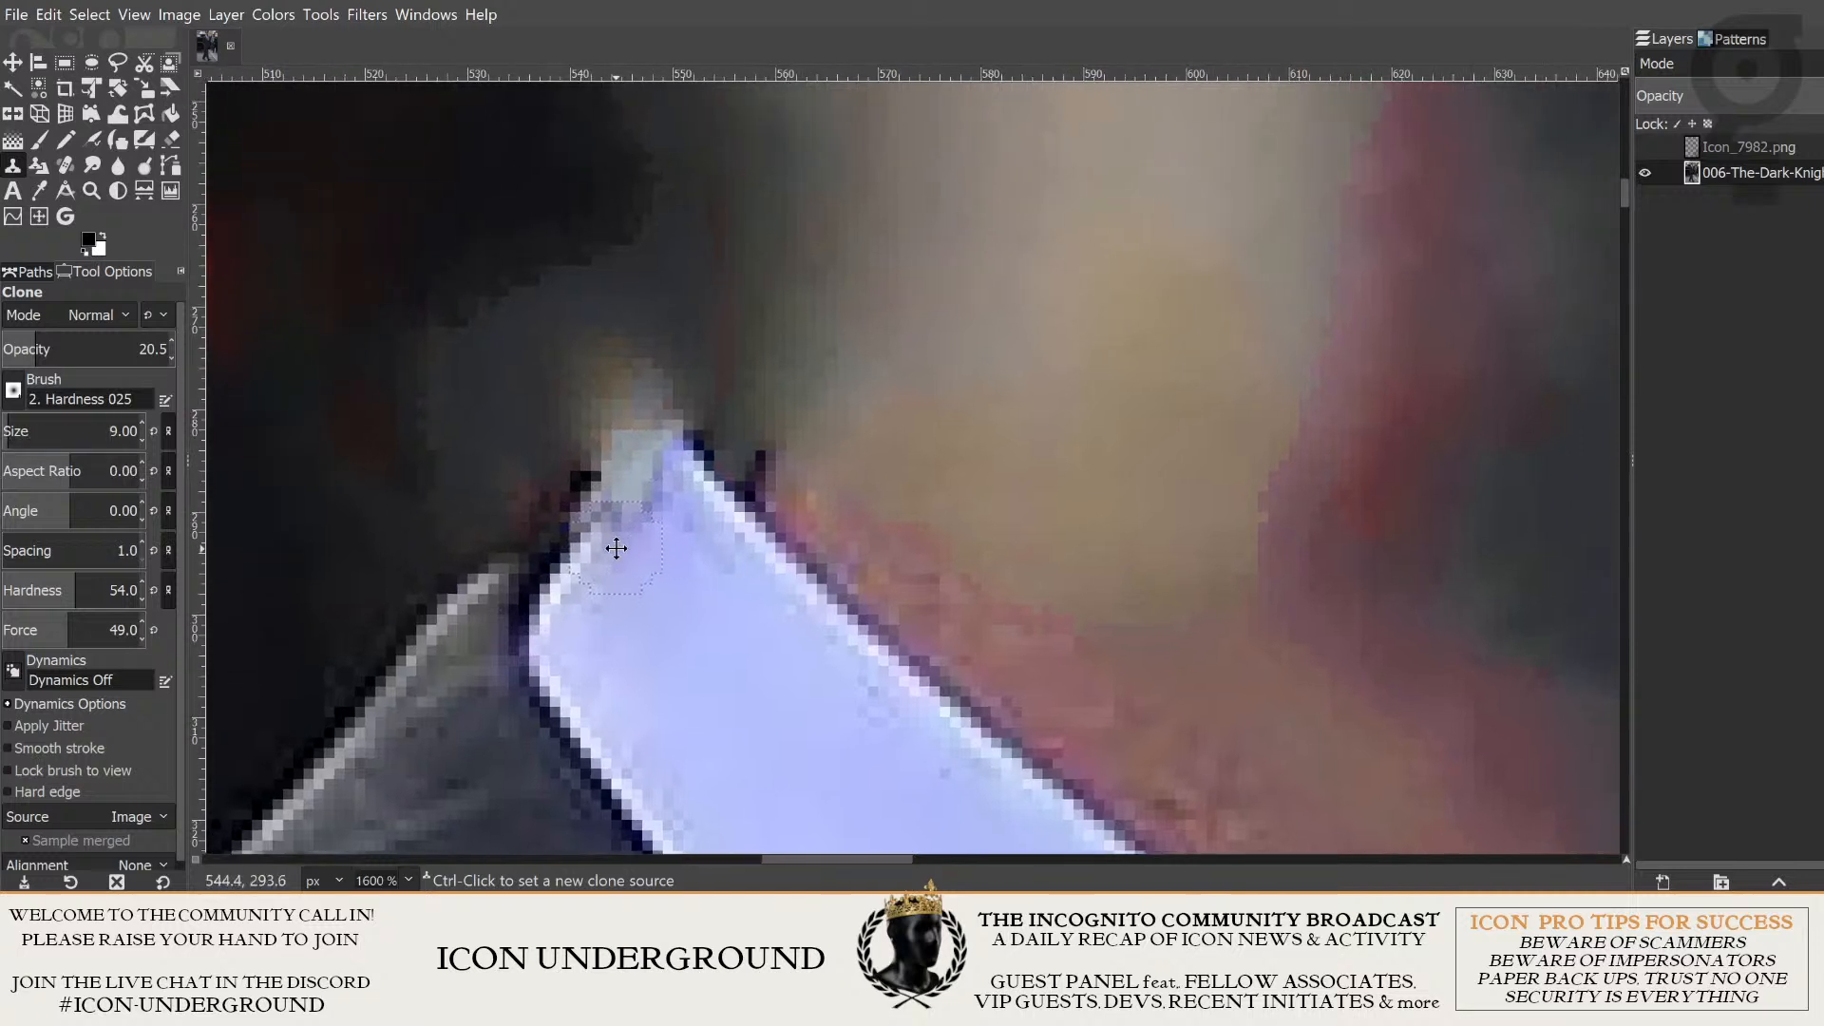
left_click(553, 550, "ctrl")
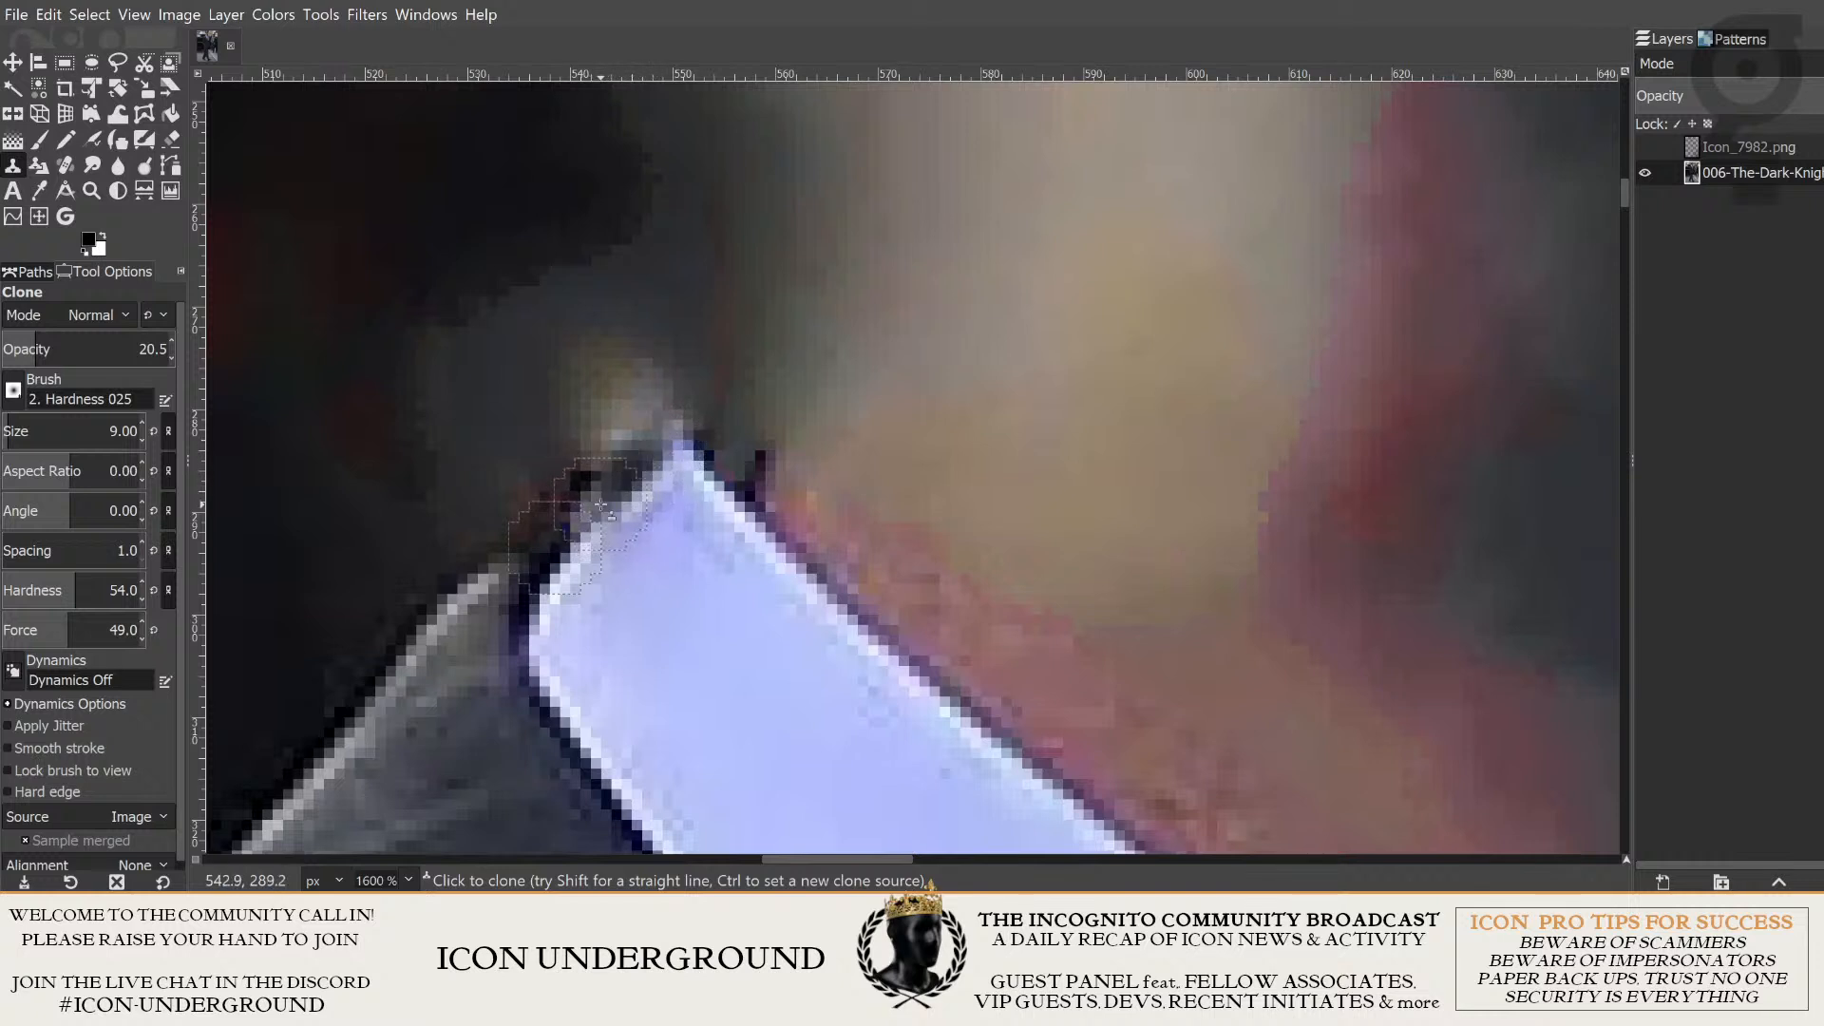
left_click(636, 466)
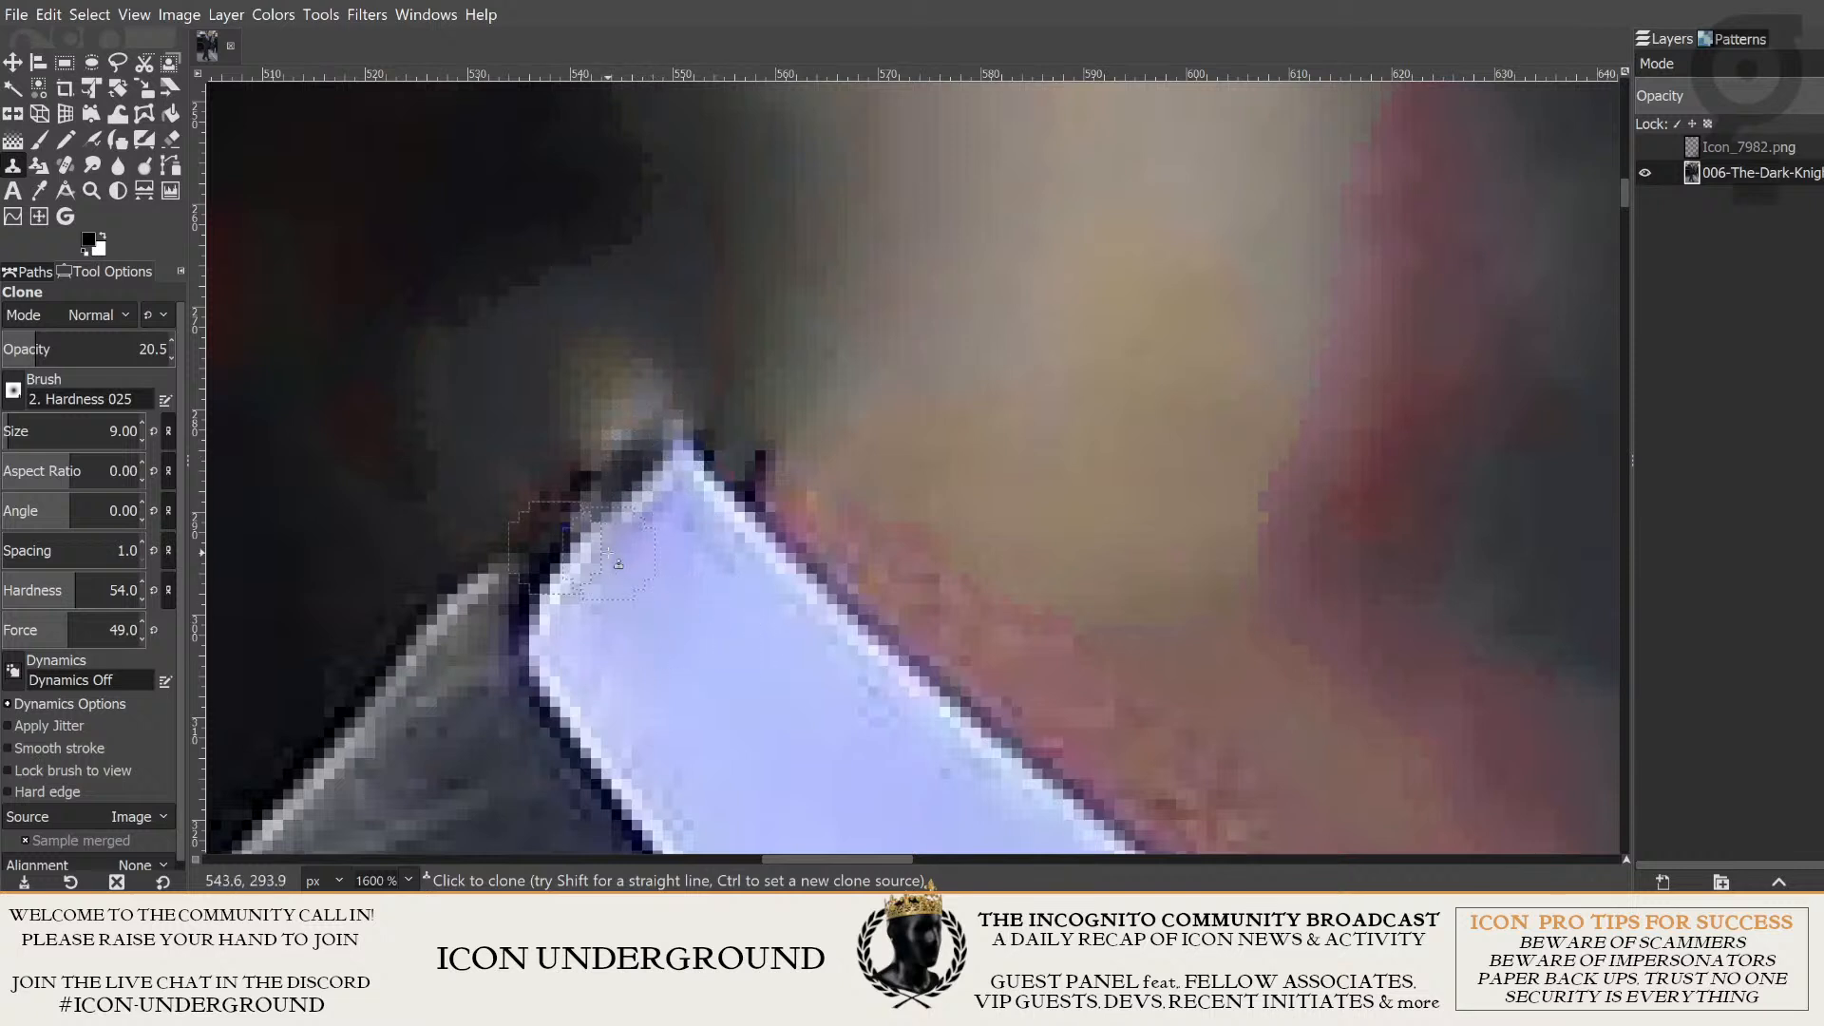
left_click_drag(604, 512, 656, 444)
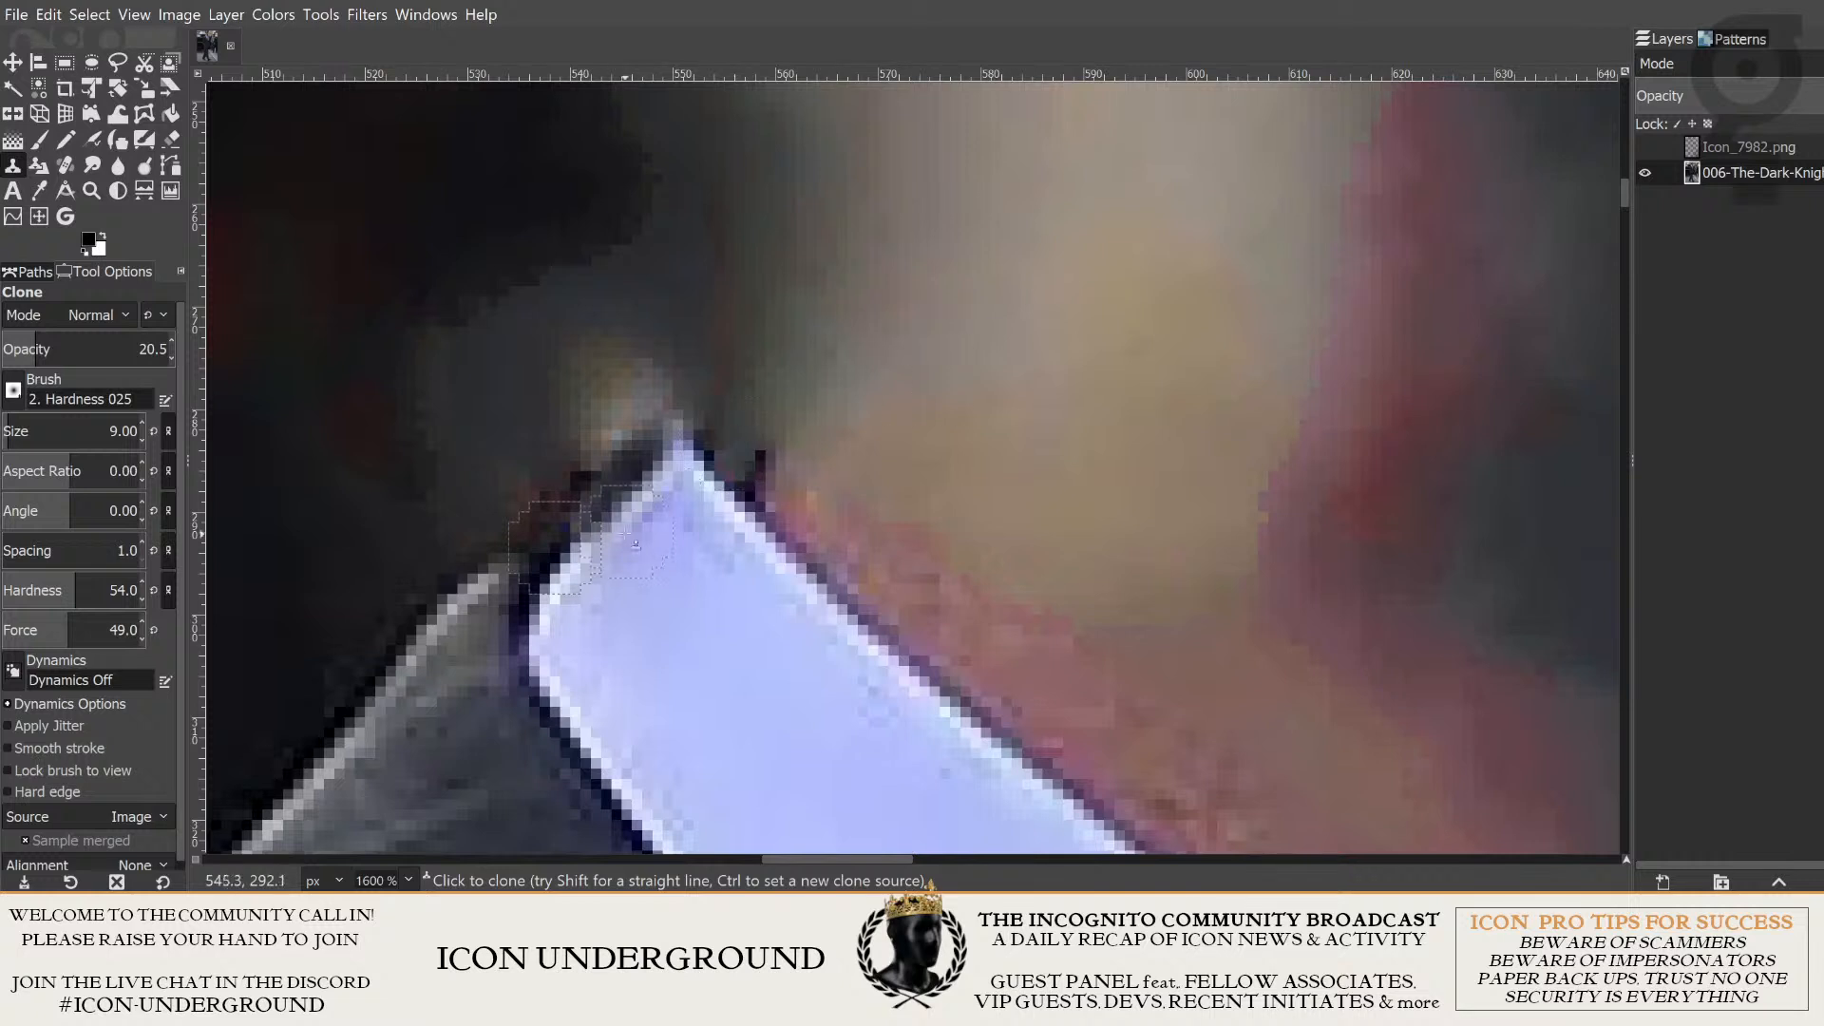
left_click(582, 530)
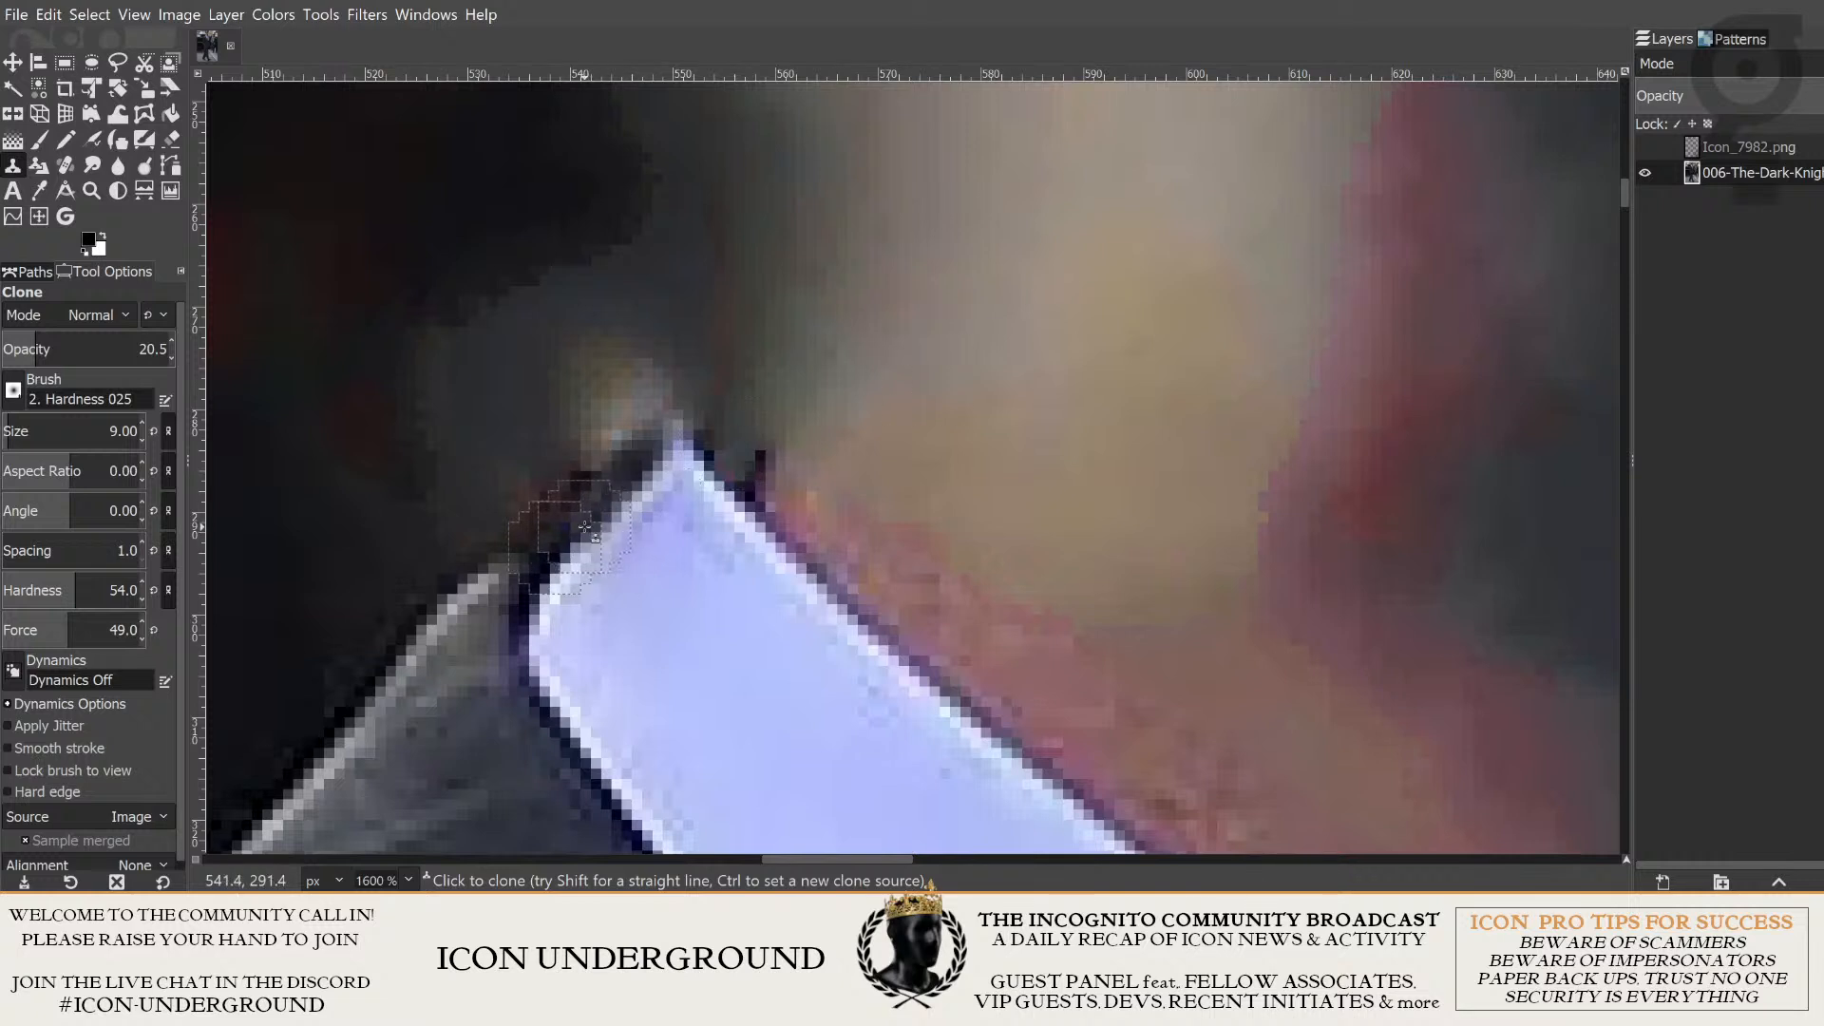
left_click_drag(585, 525, 622, 487)
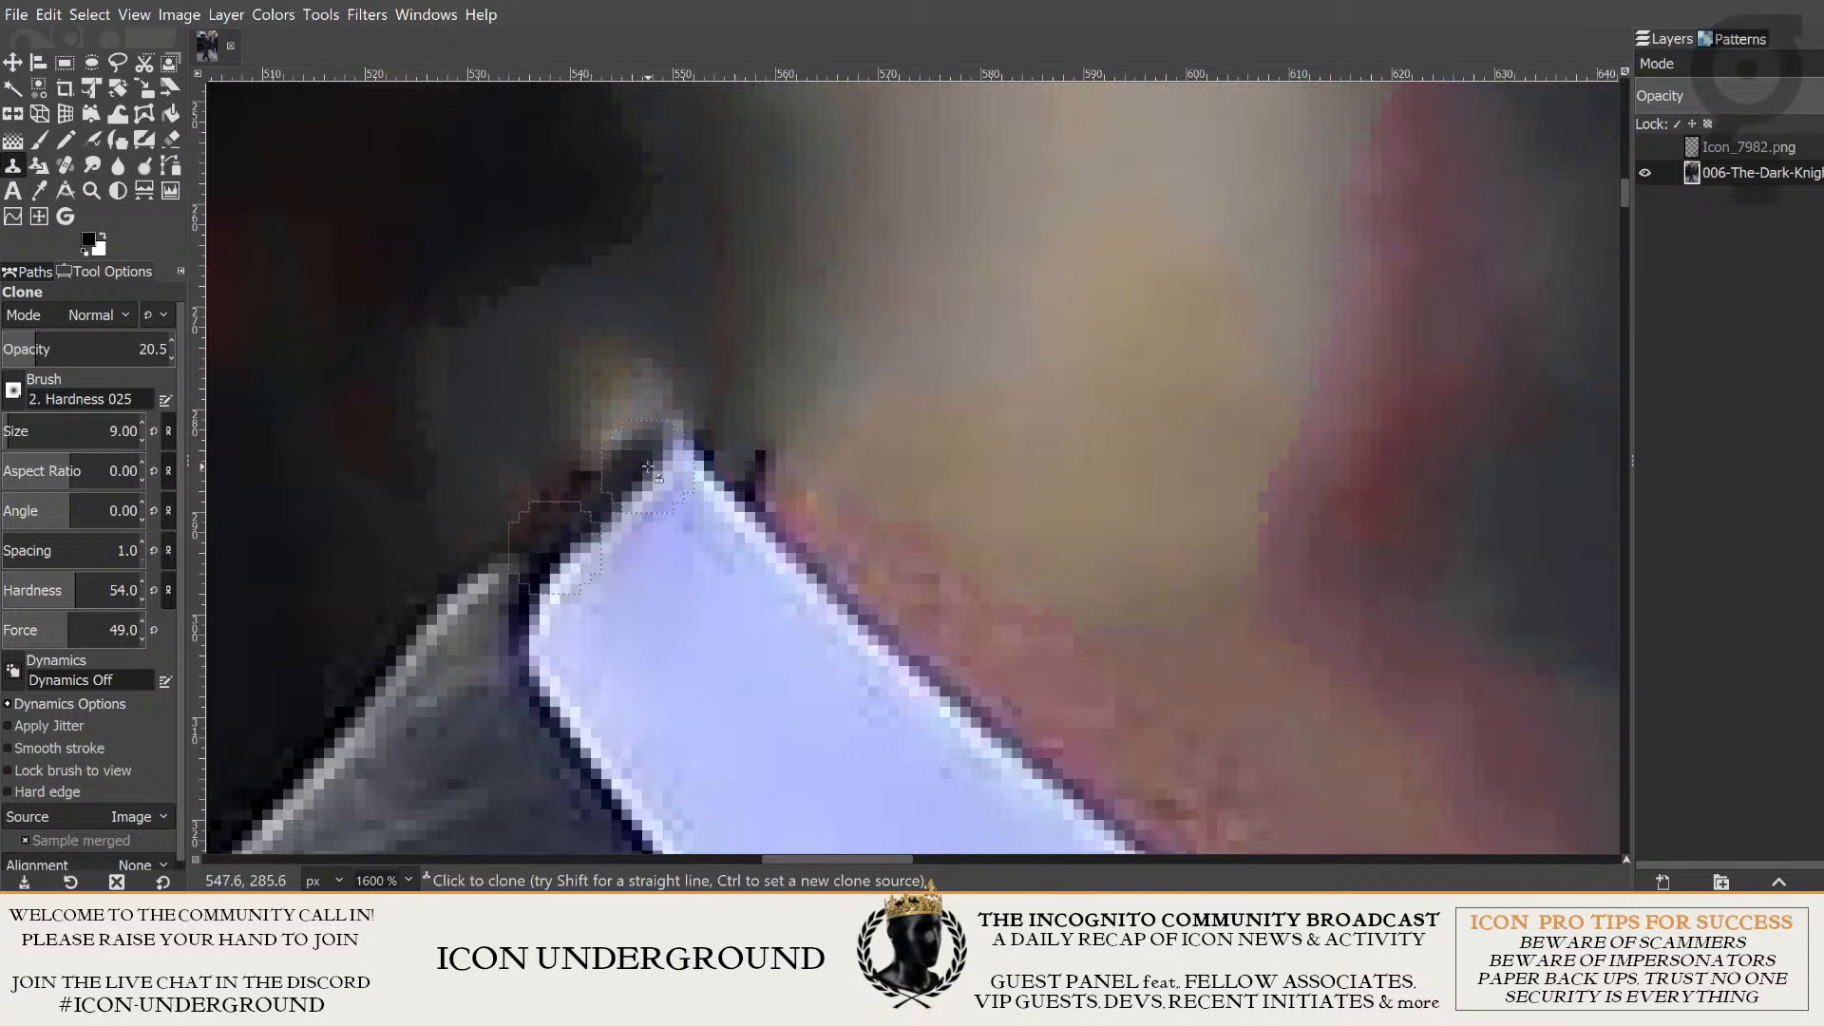
left_click(662, 445)
scroll(737, 586, "down", 1)
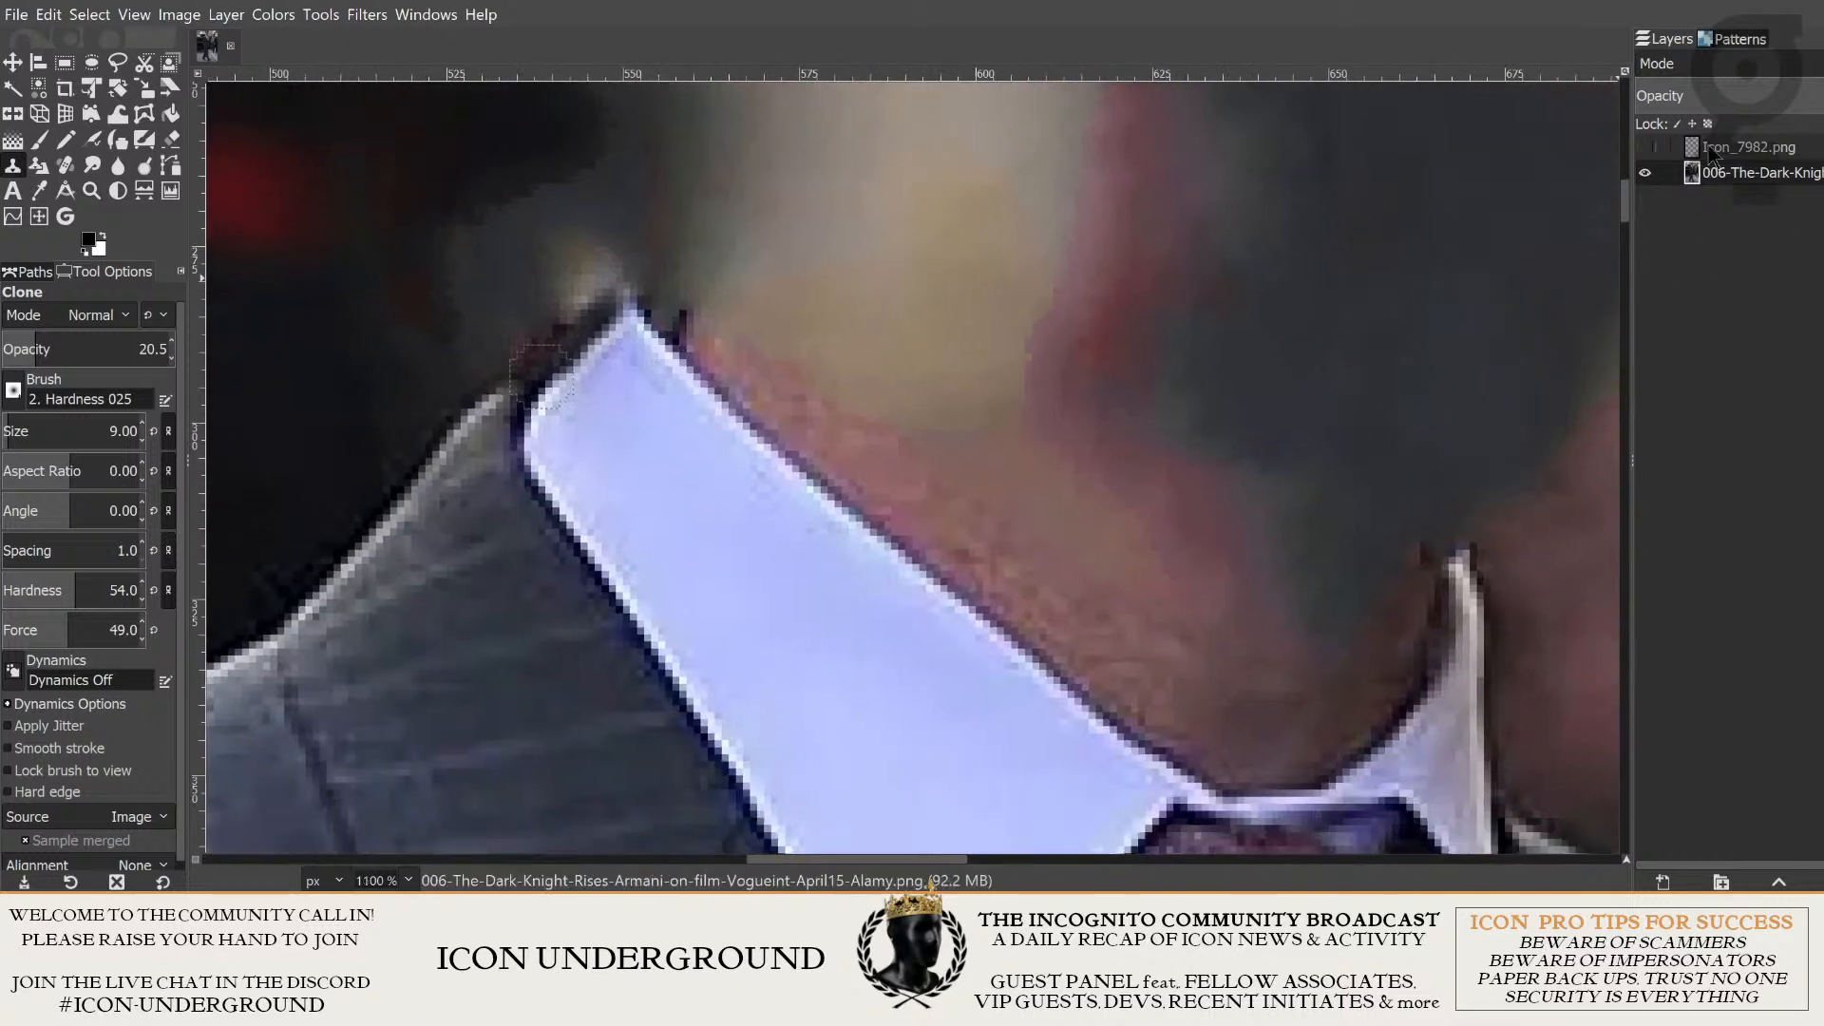
left_click(1645, 148)
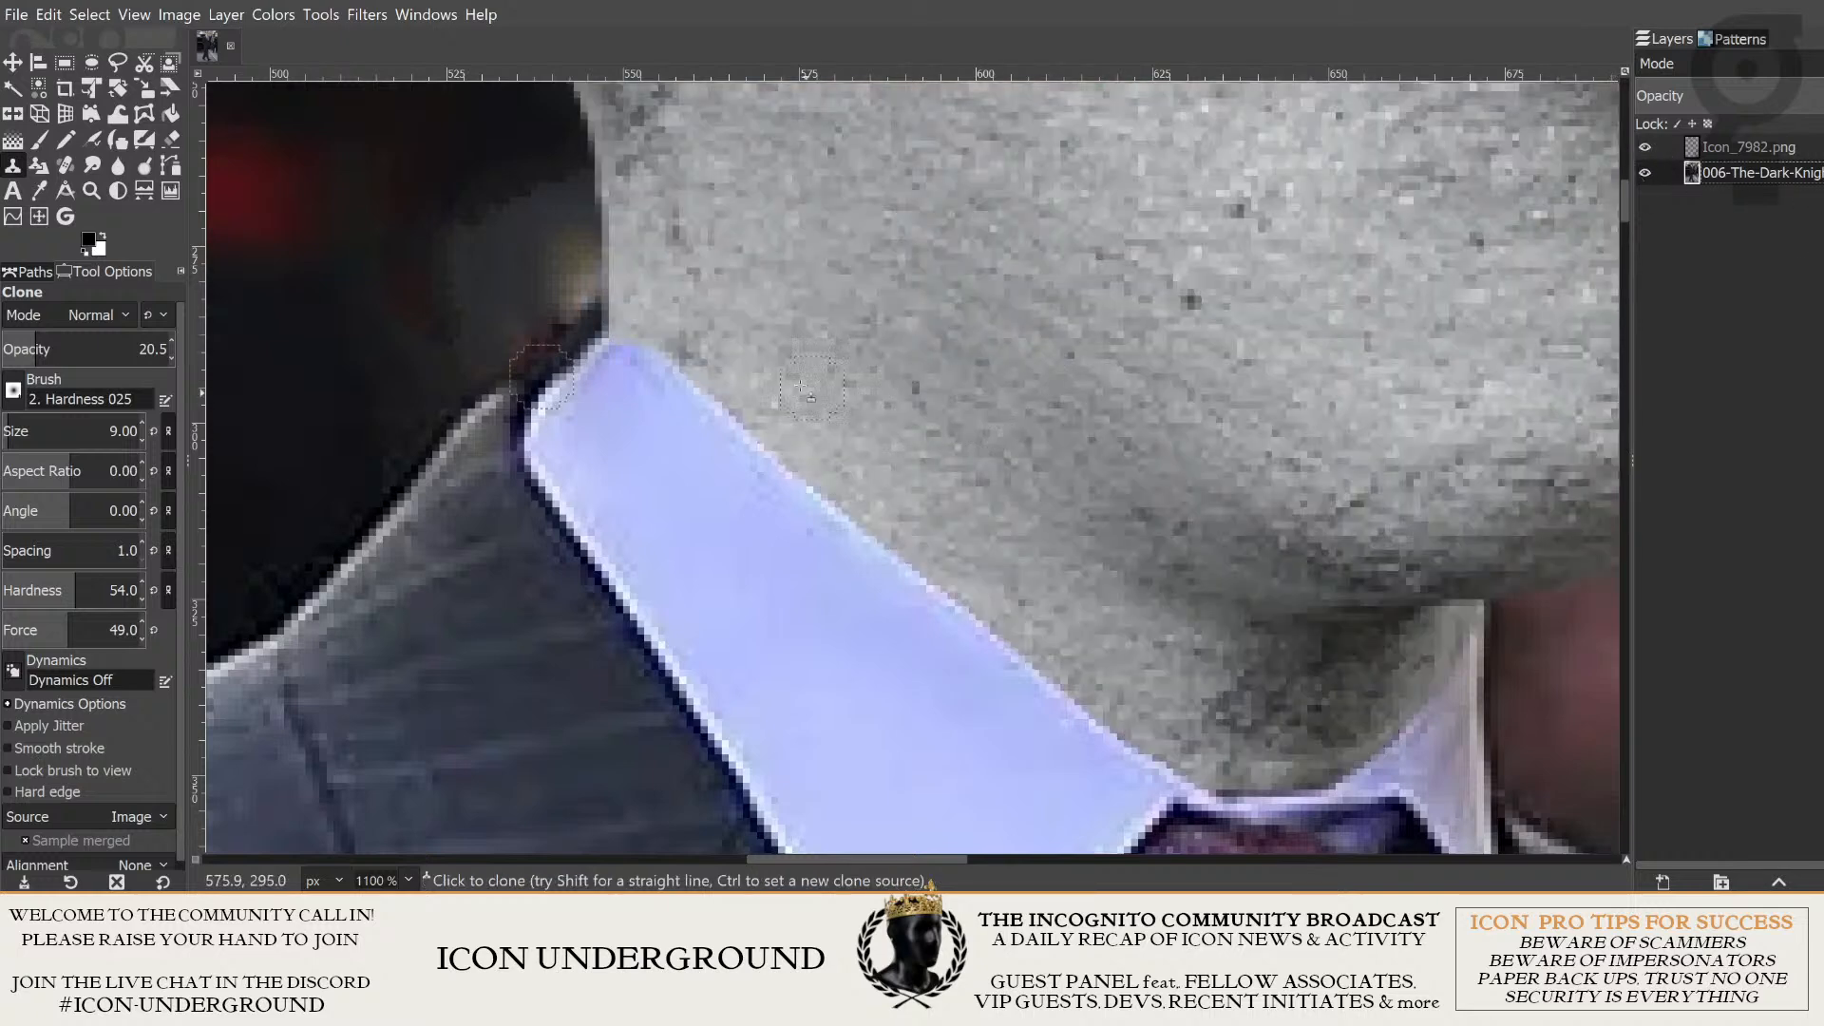
- Switch to the Paintbrush for work on the collar tip and set its opacity to 52.4
scroll(800, 386, "up", 2)
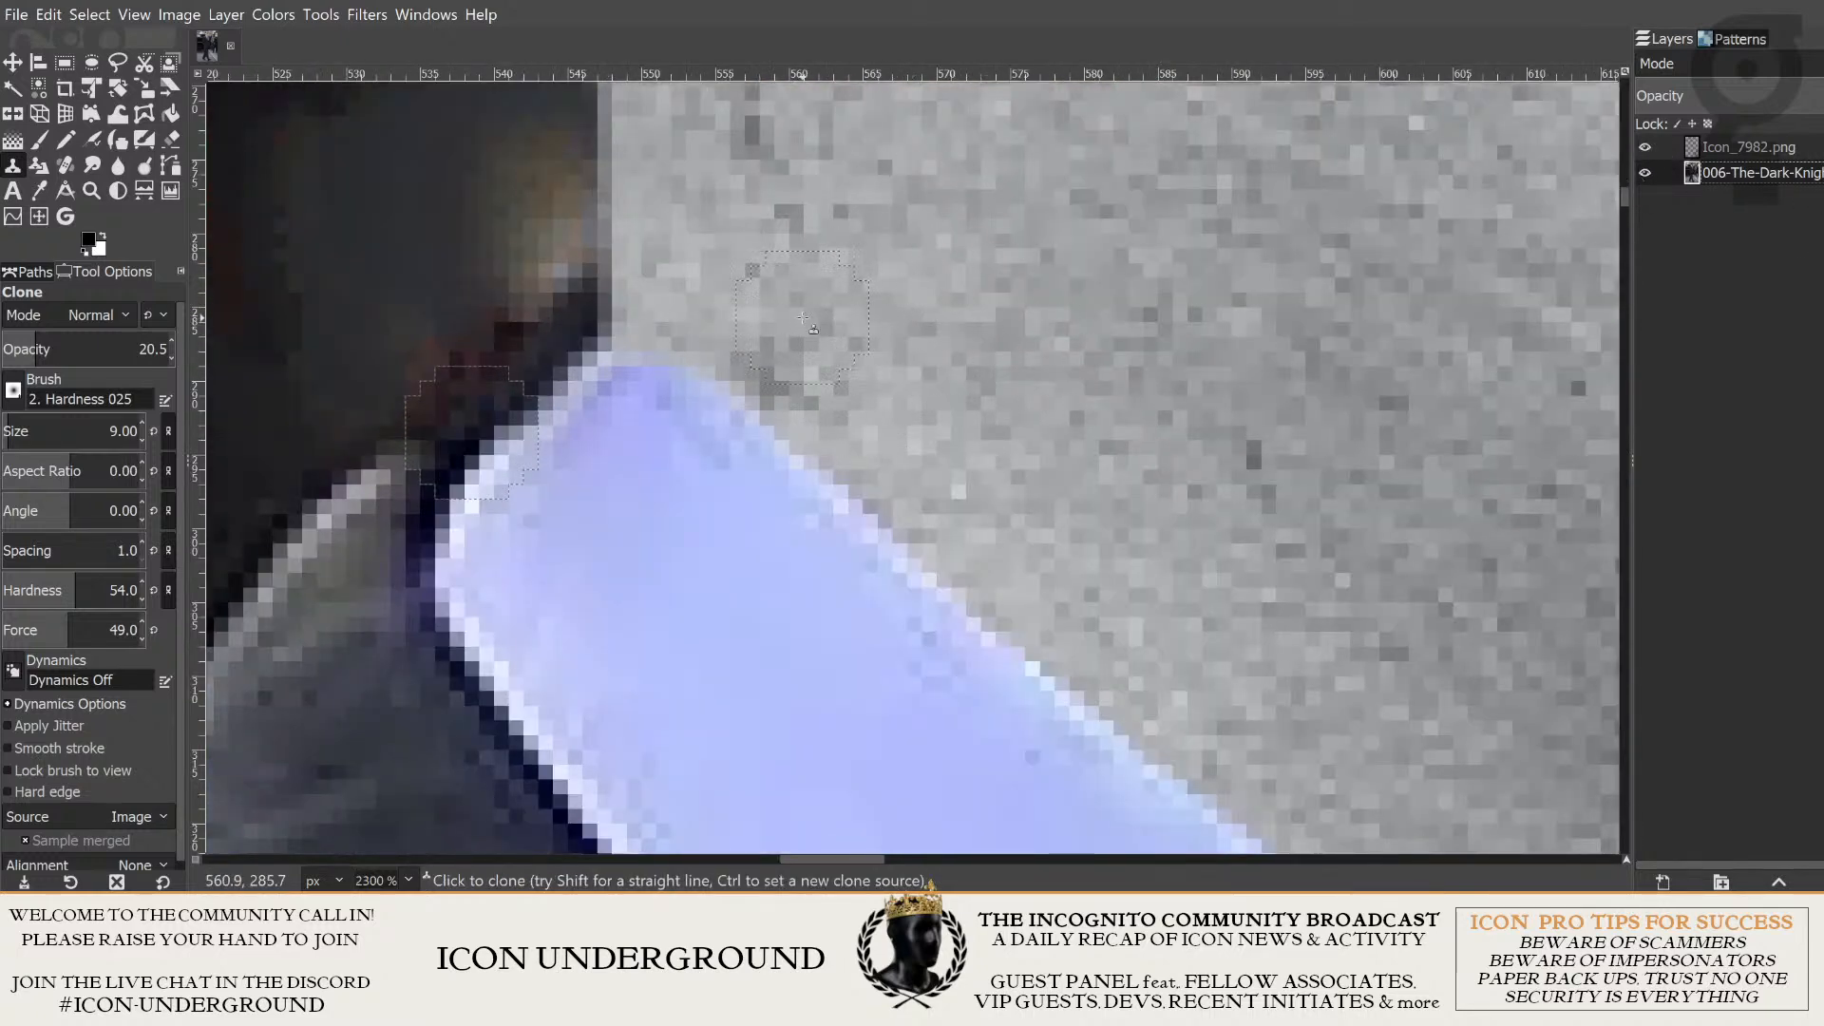
scroll(803, 317, "down", 2)
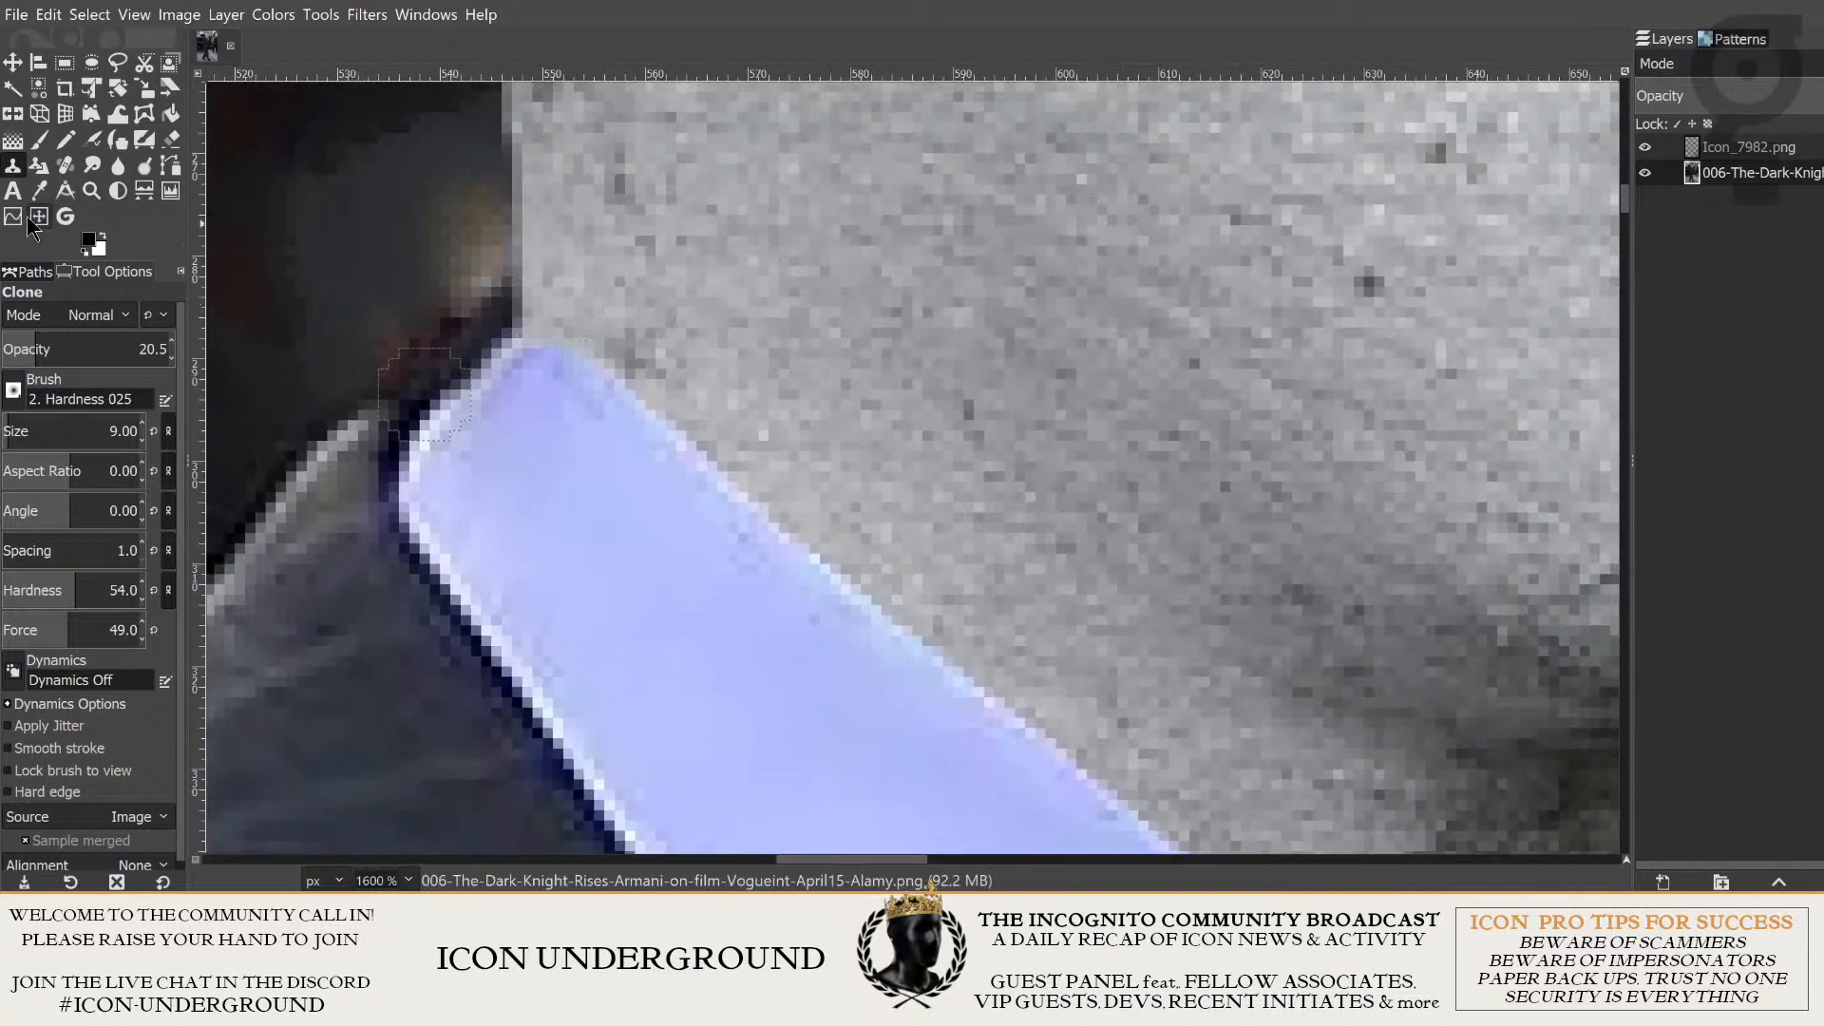
left_click(41, 139)
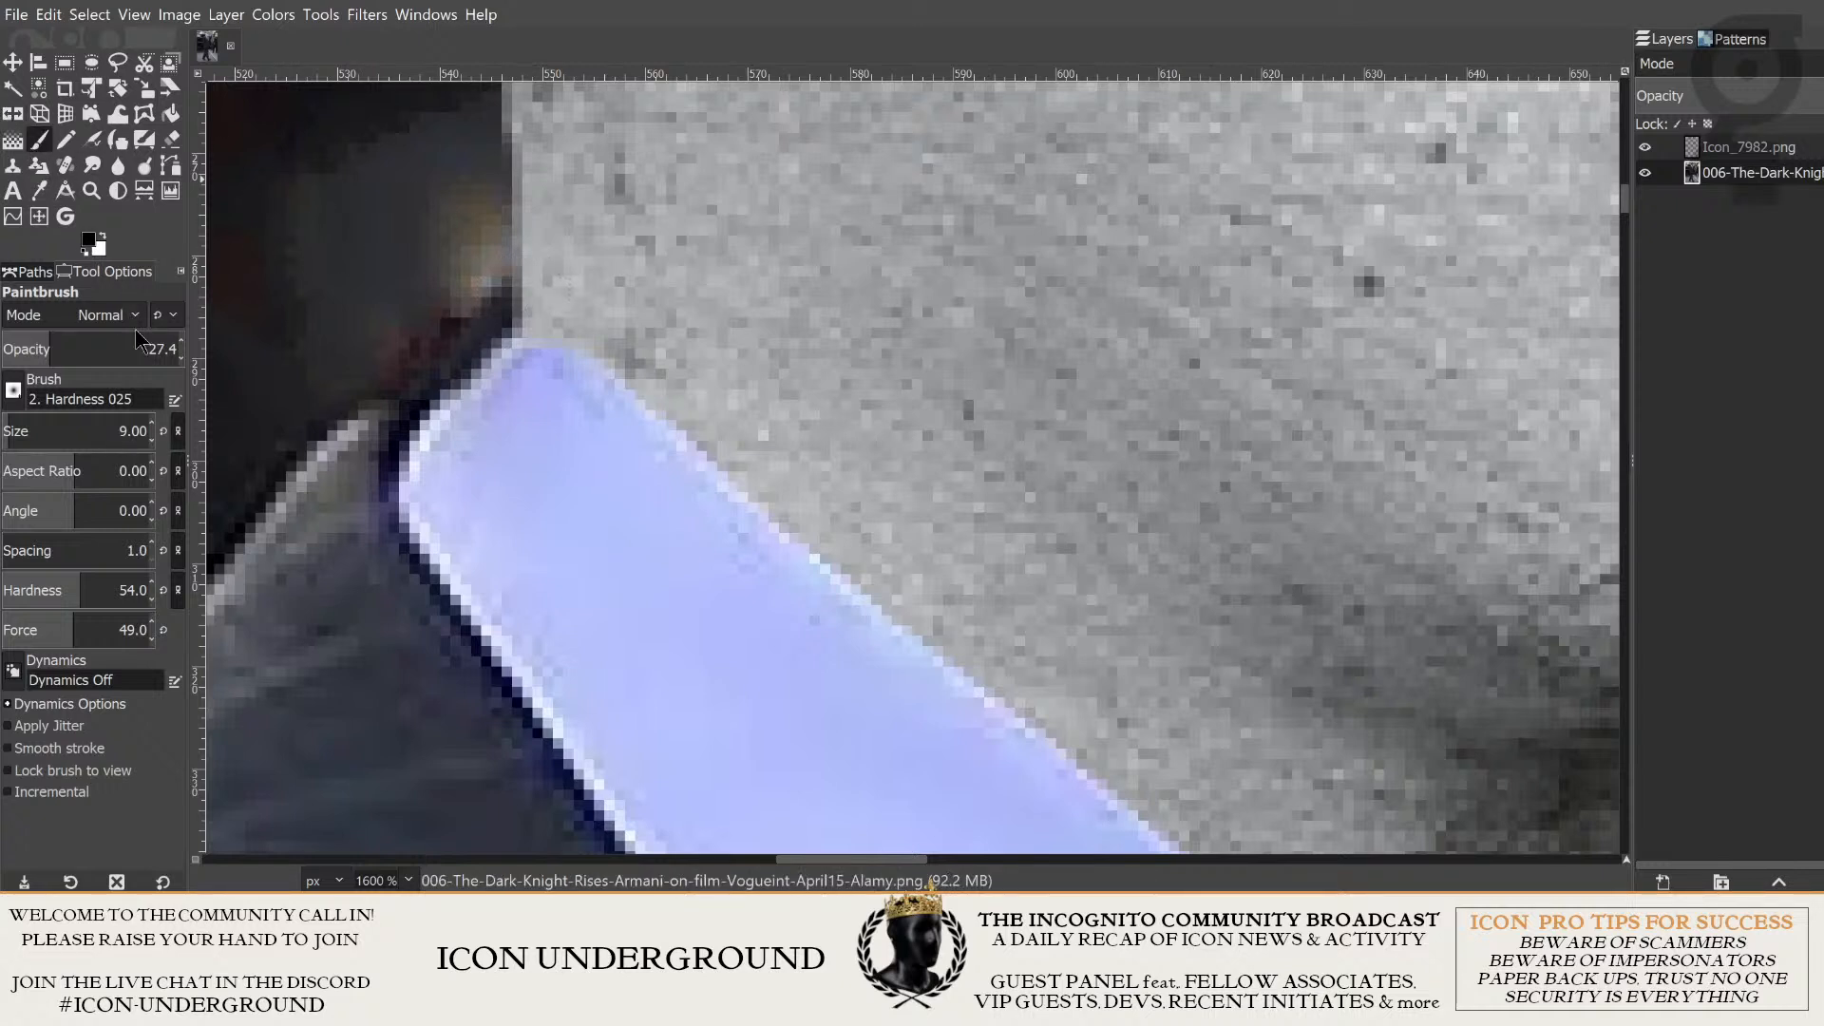
left_click(43, 133)
left_click(106, 274)
left_click_drag(58, 353, 86, 352)
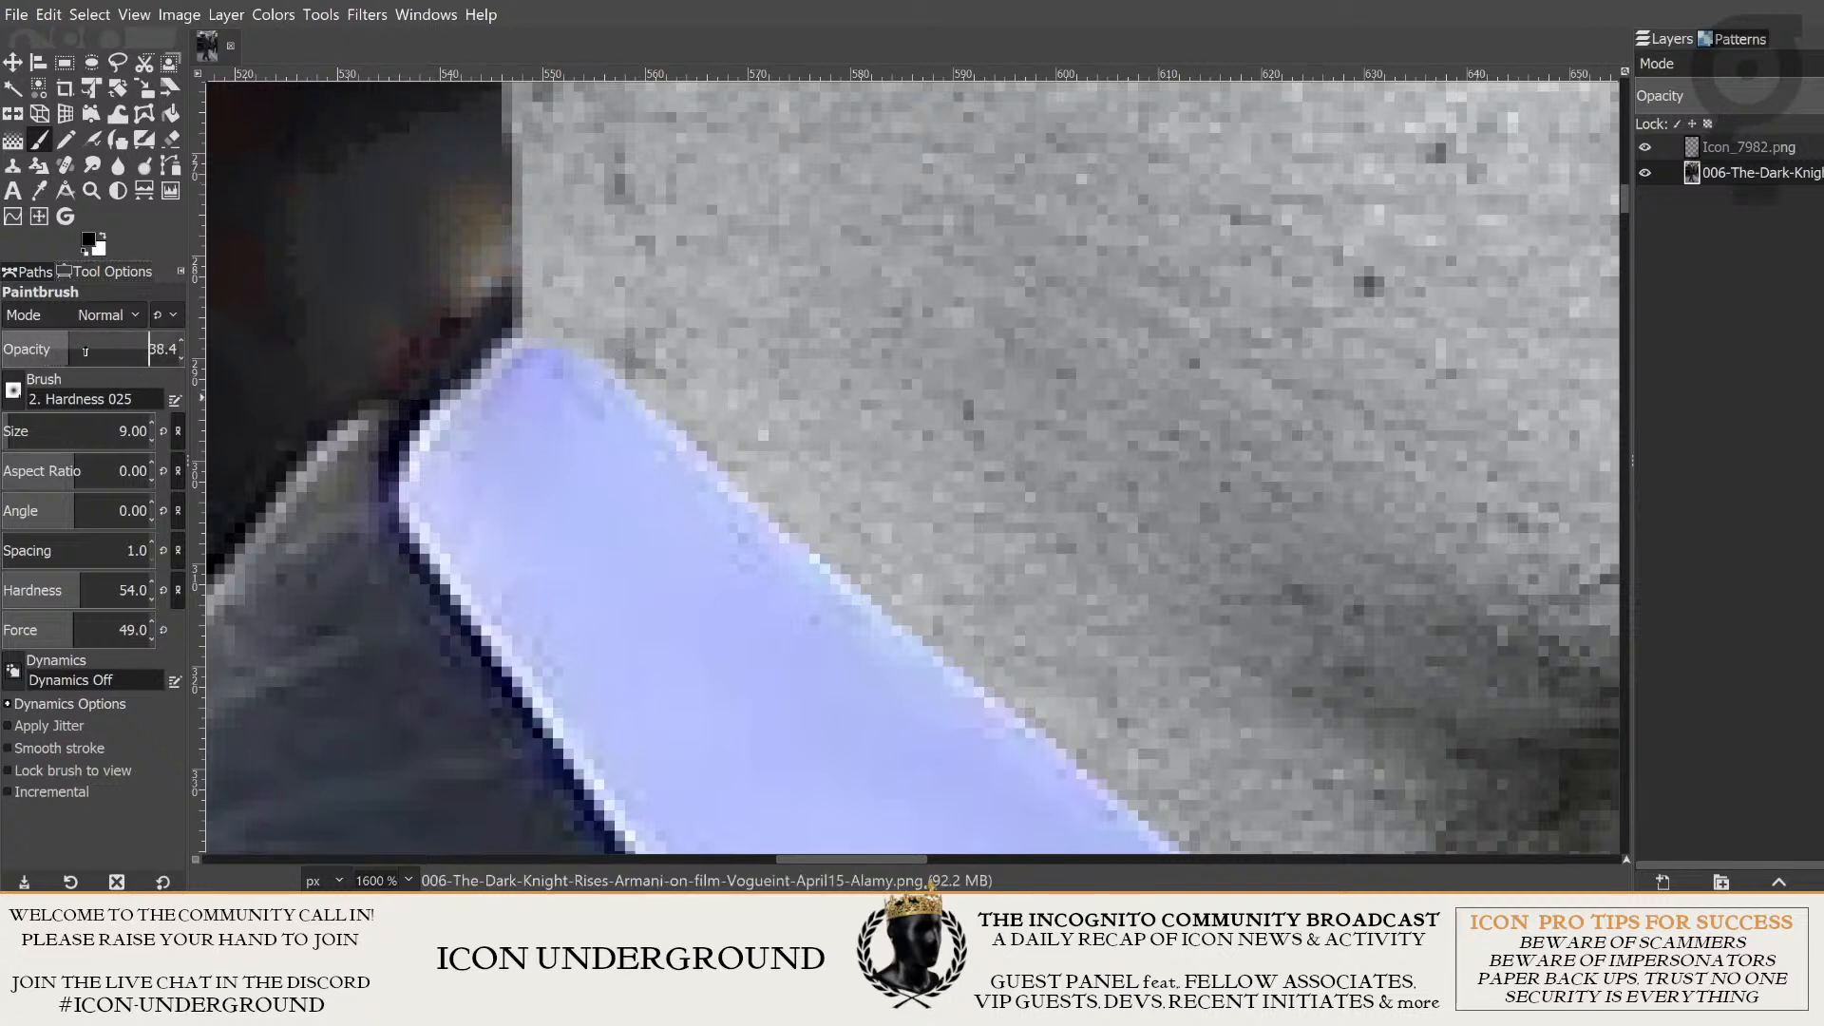
scroll(85, 351, "up", 11)
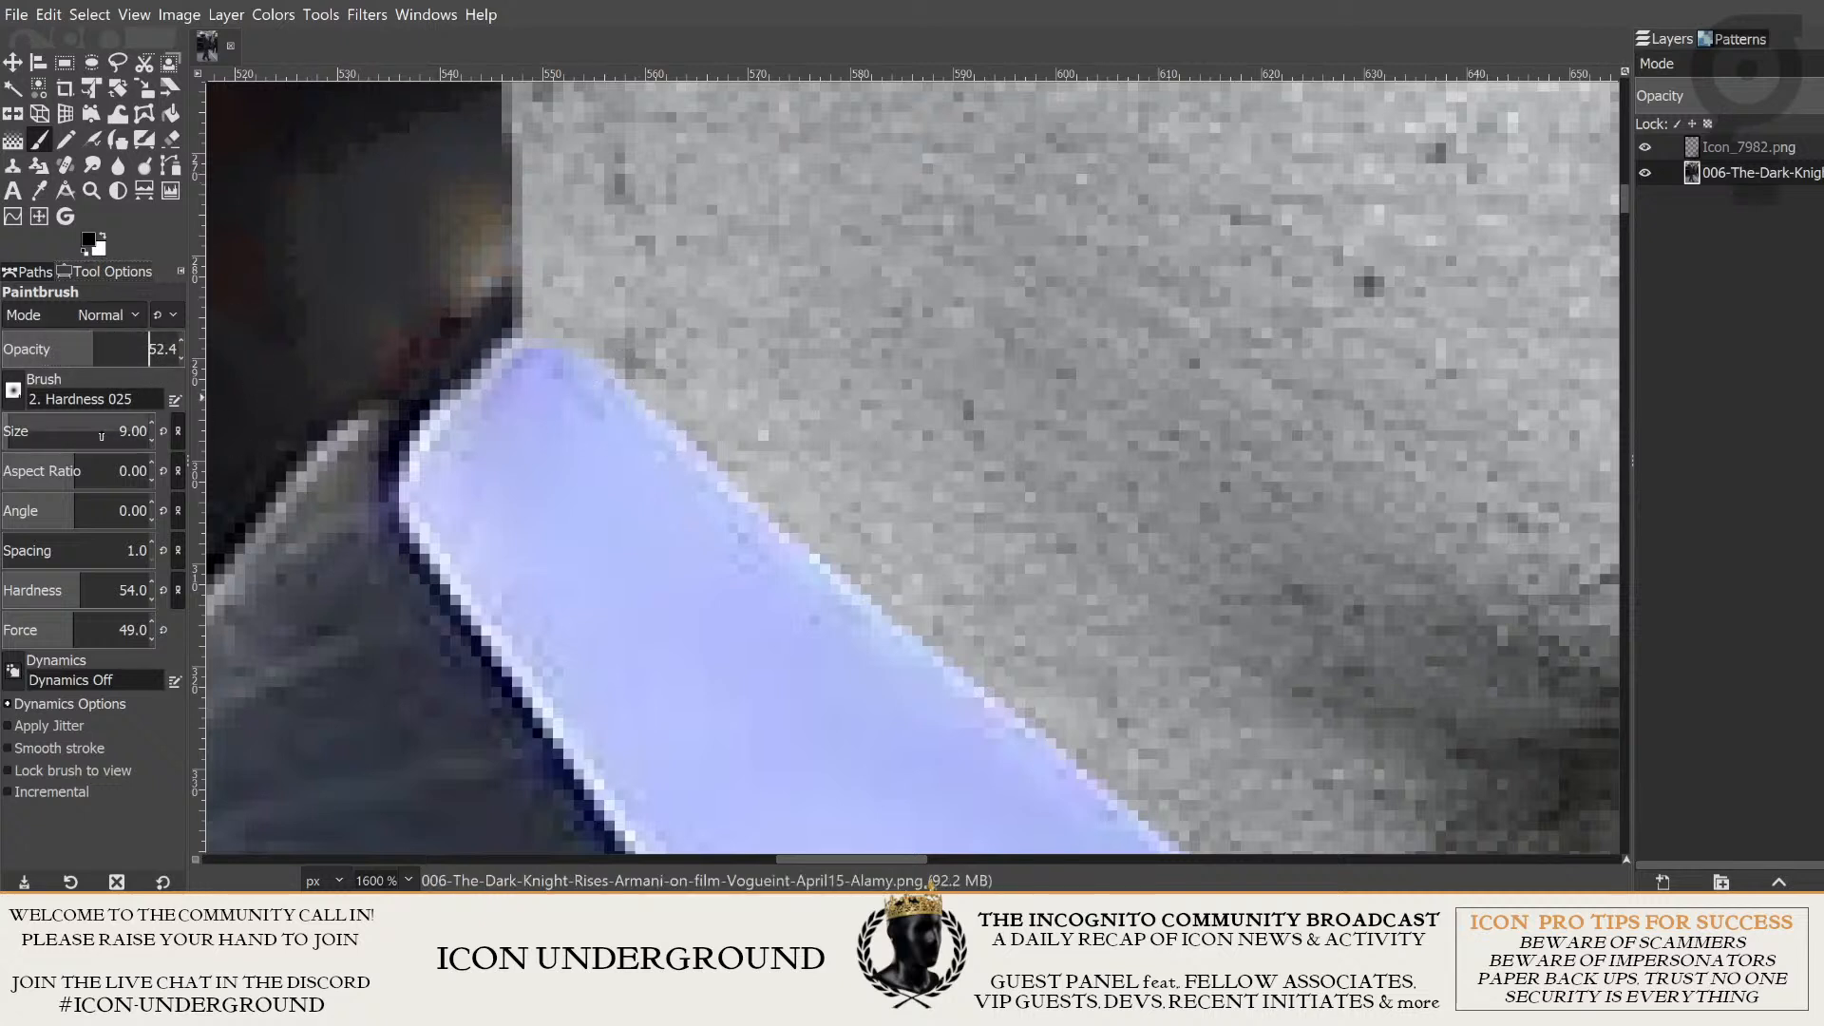
- Set the paintbrush size to 4, the hardness to 42 and the force to 27
scroll(121, 433, "down", 3)
scroll(72, 426, "down", 2)
left_click(69, 590)
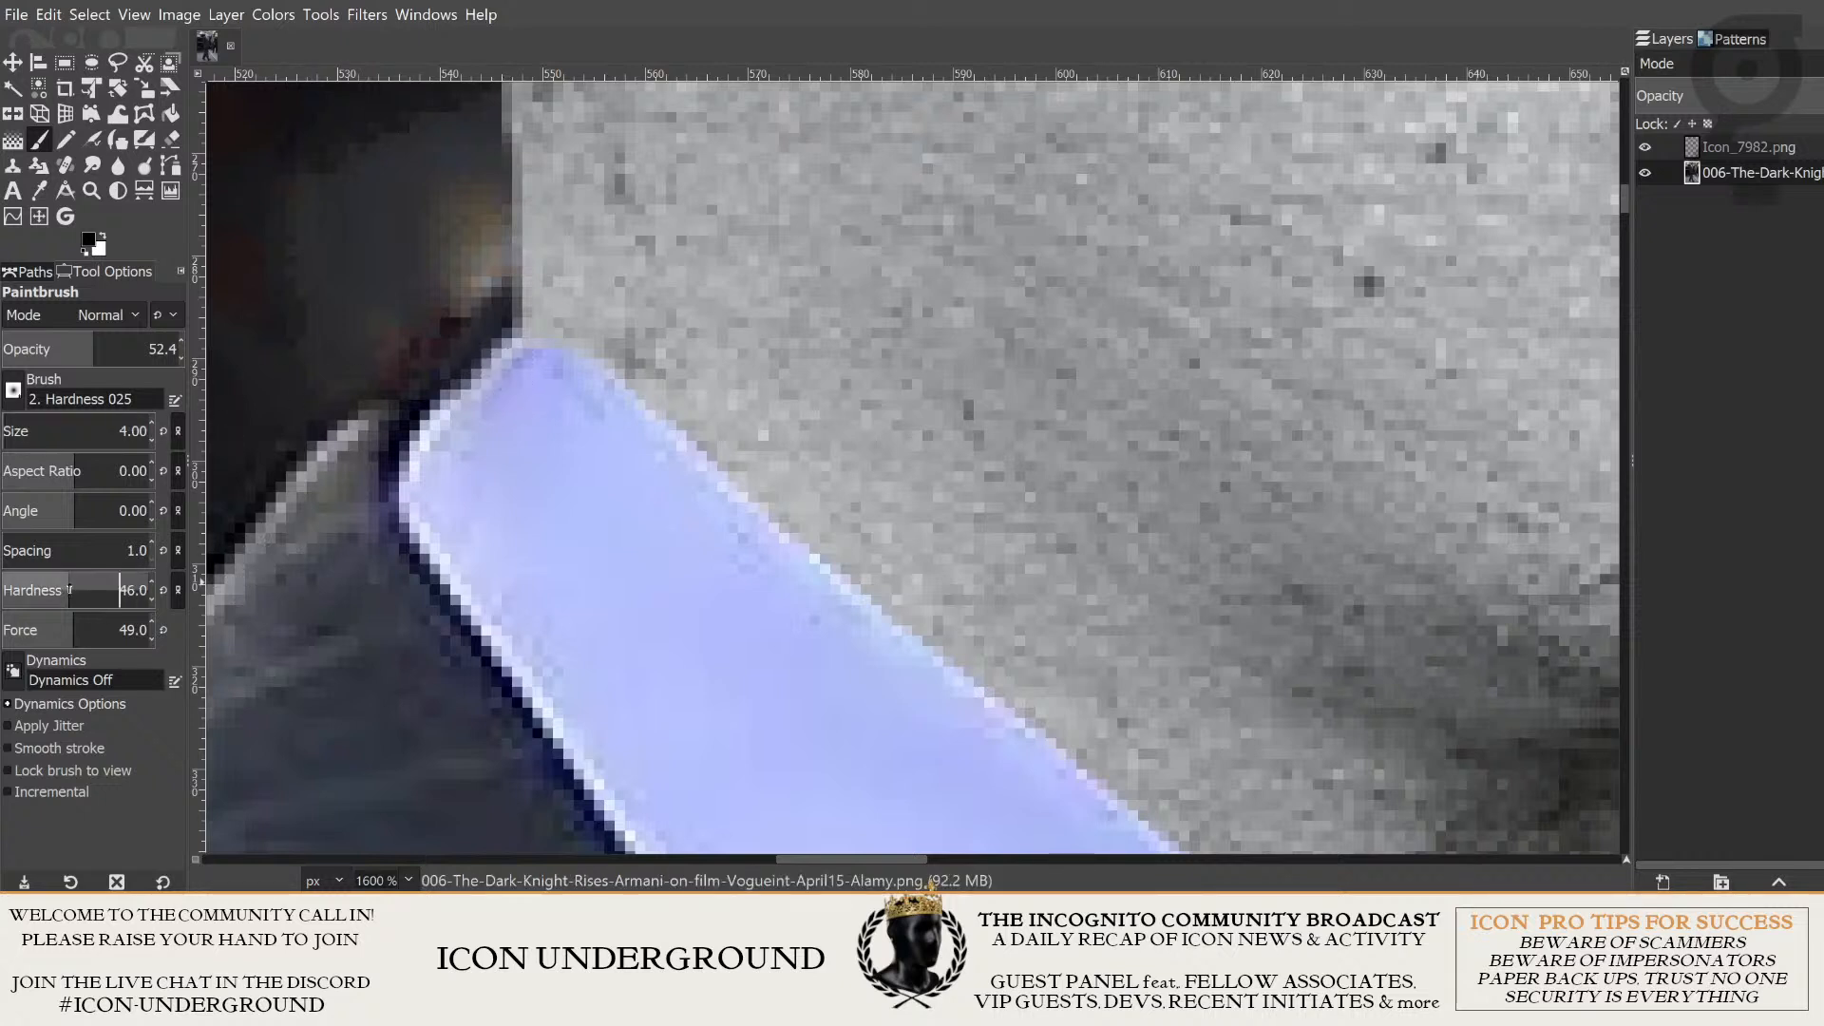
left_click_drag(75, 628, 41, 626)
left_click(64, 581)
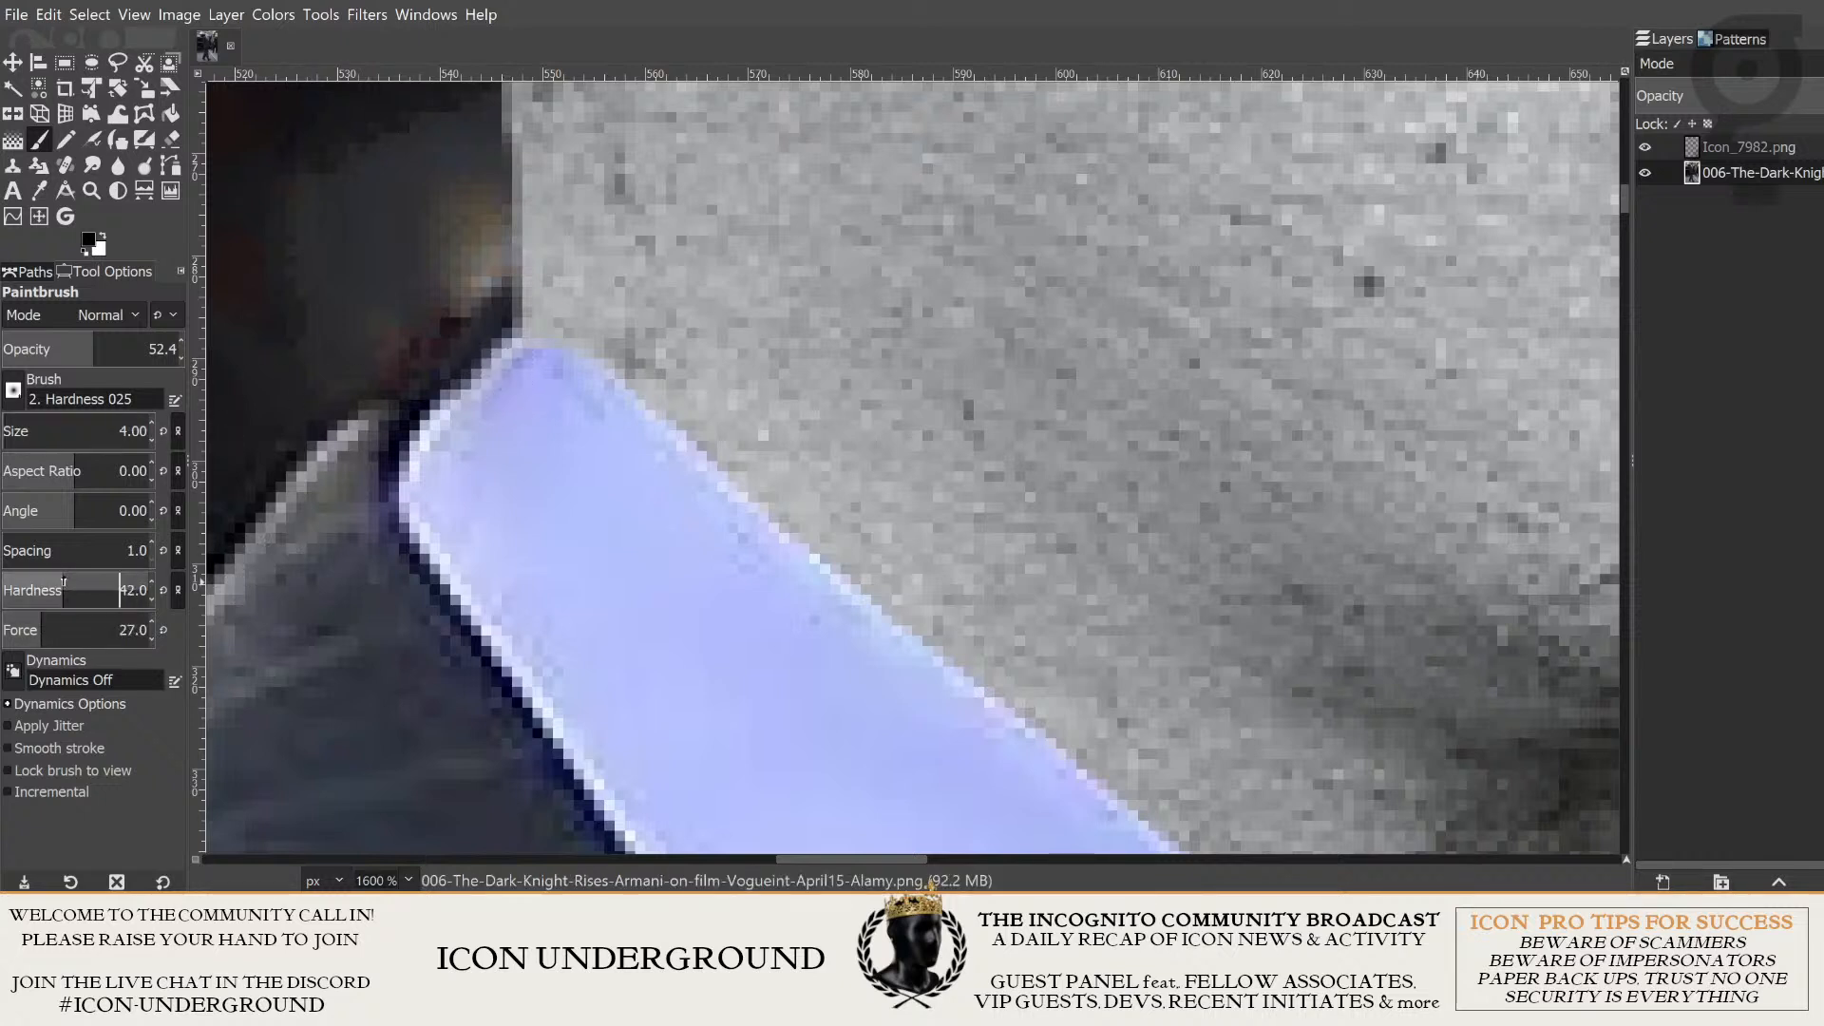
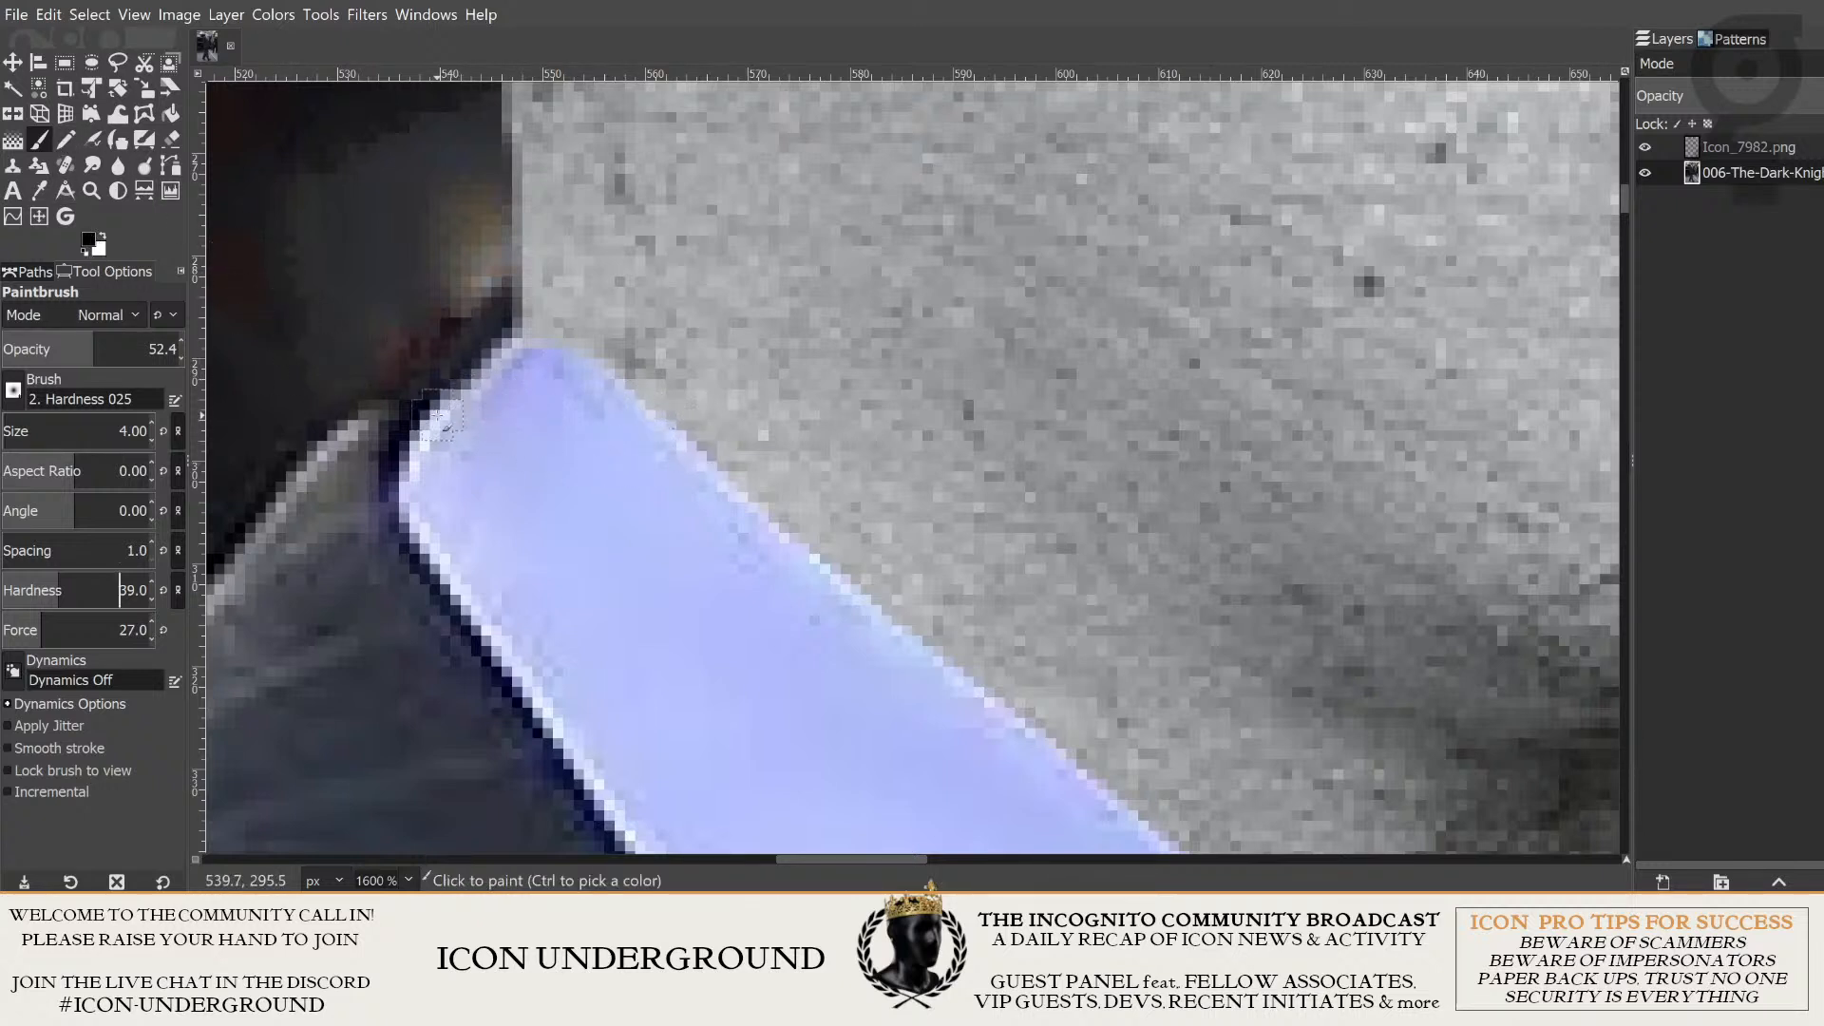
- Paint a thin black line along the collar tip's upper outer edge, raising the paintbrush opacity to 68.6 for the final stroke
left_click_drag(432, 416, 508, 337)
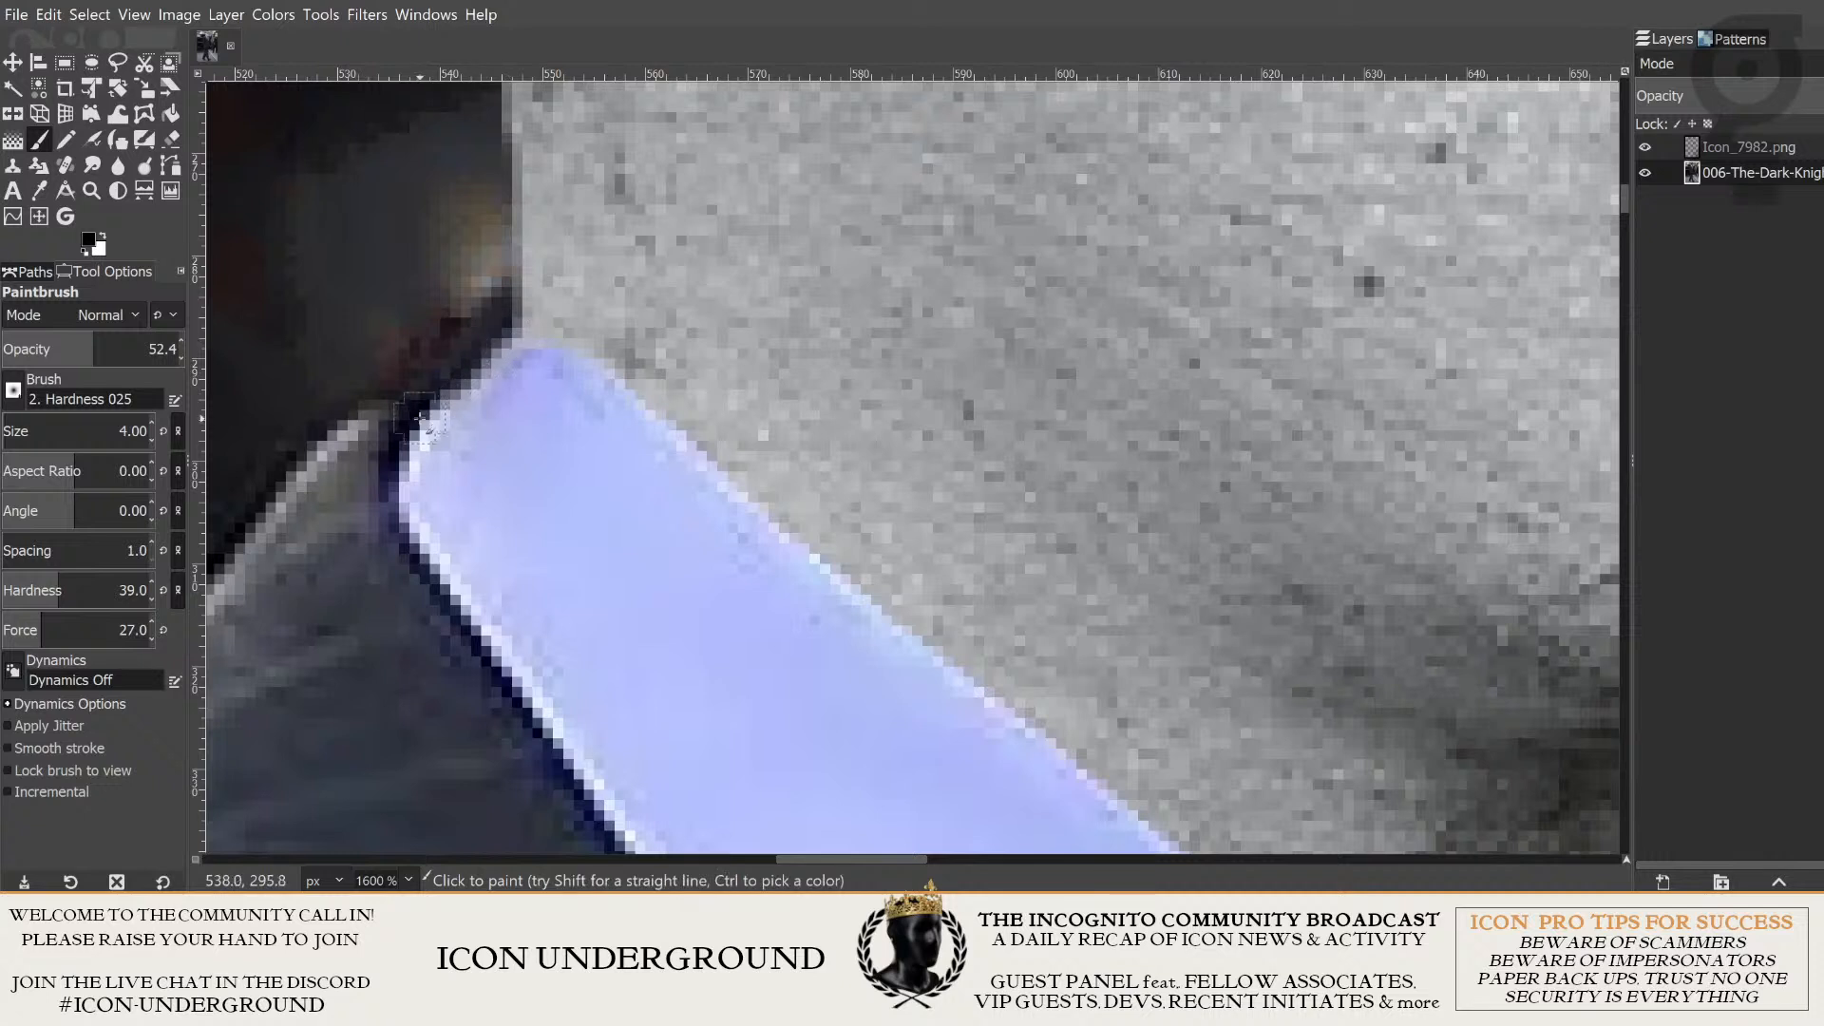
left_click_drag(444, 396, 501, 340)
left_click_drag(425, 416, 496, 344)
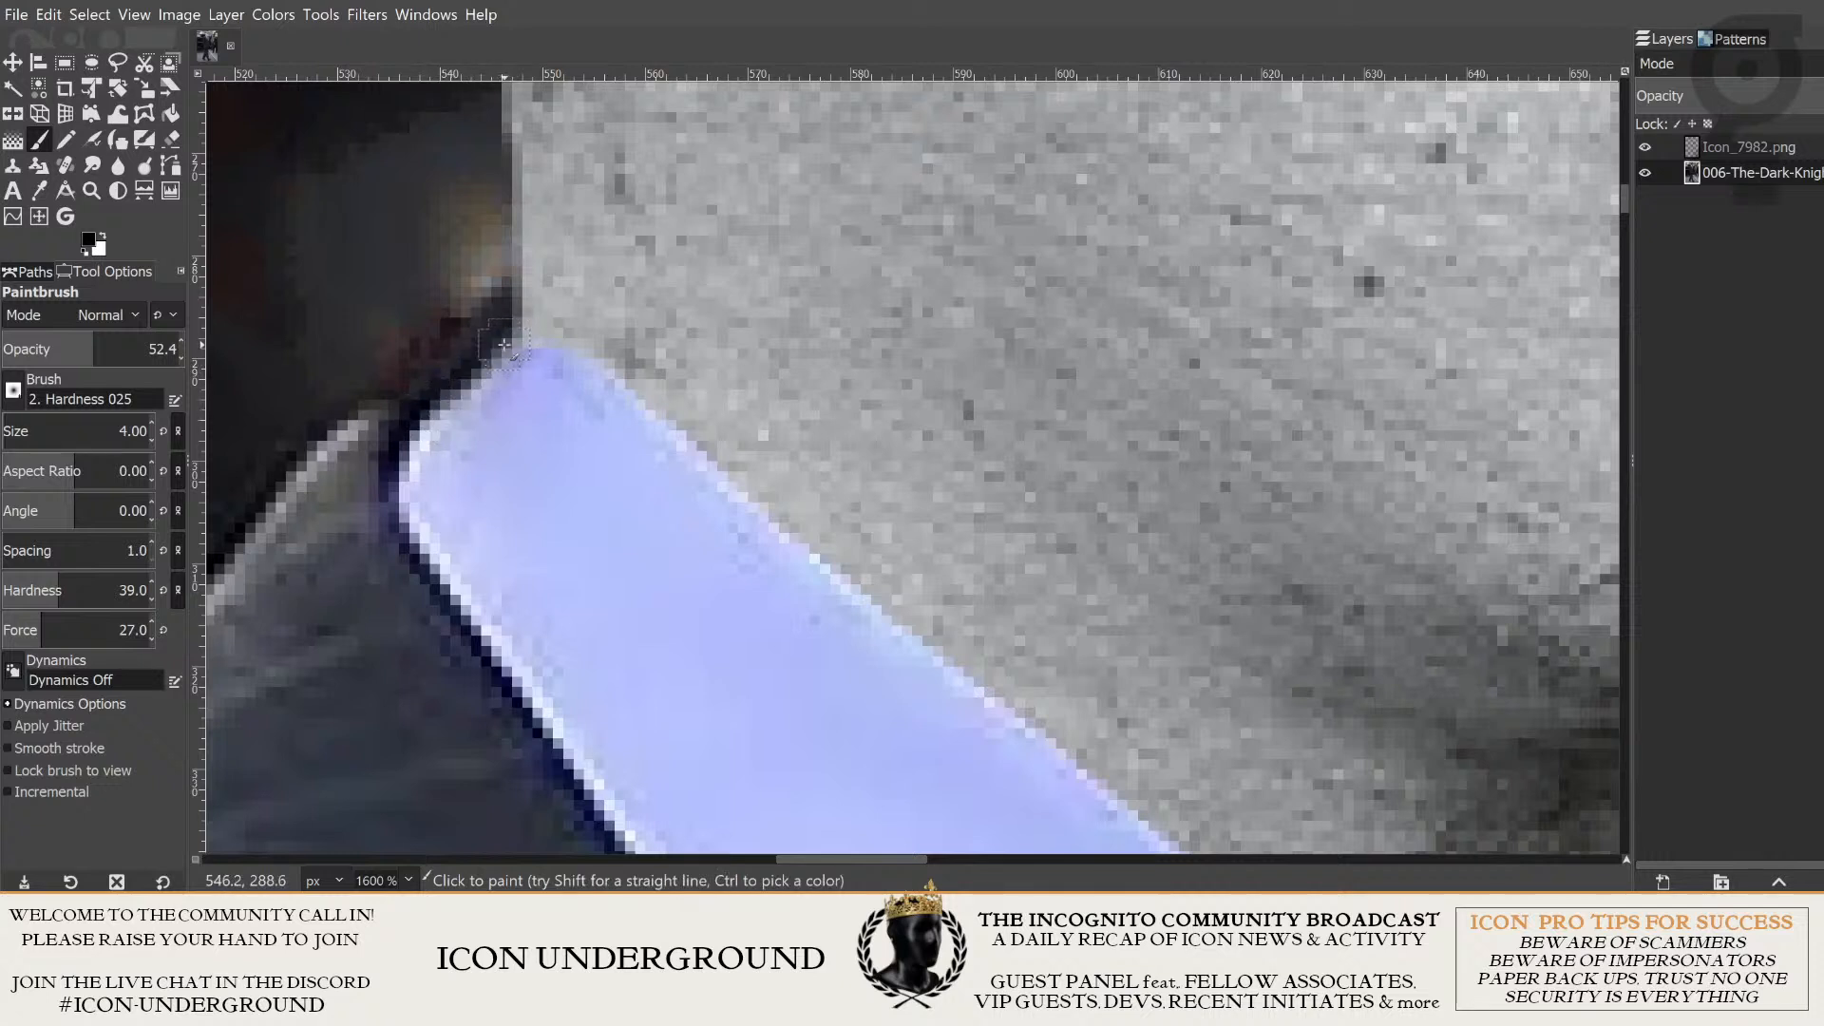
left_click_drag(428, 420, 496, 350)
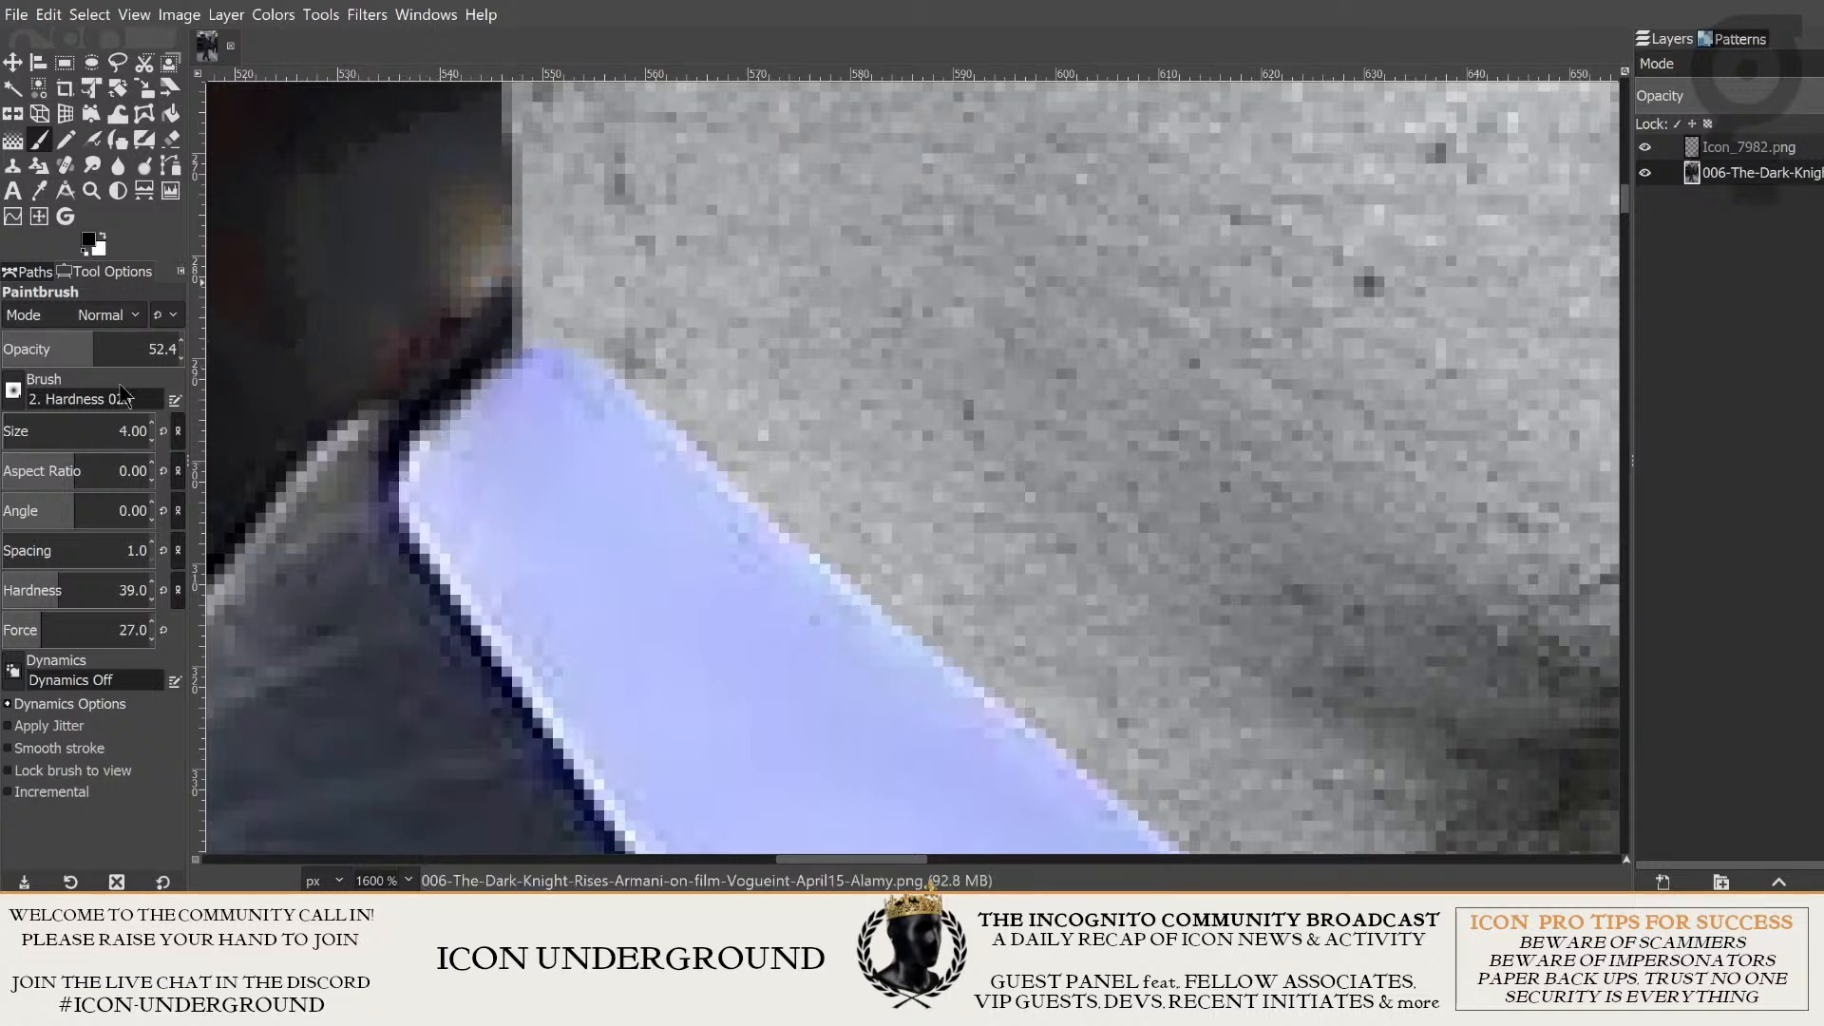
left_click(121, 344)
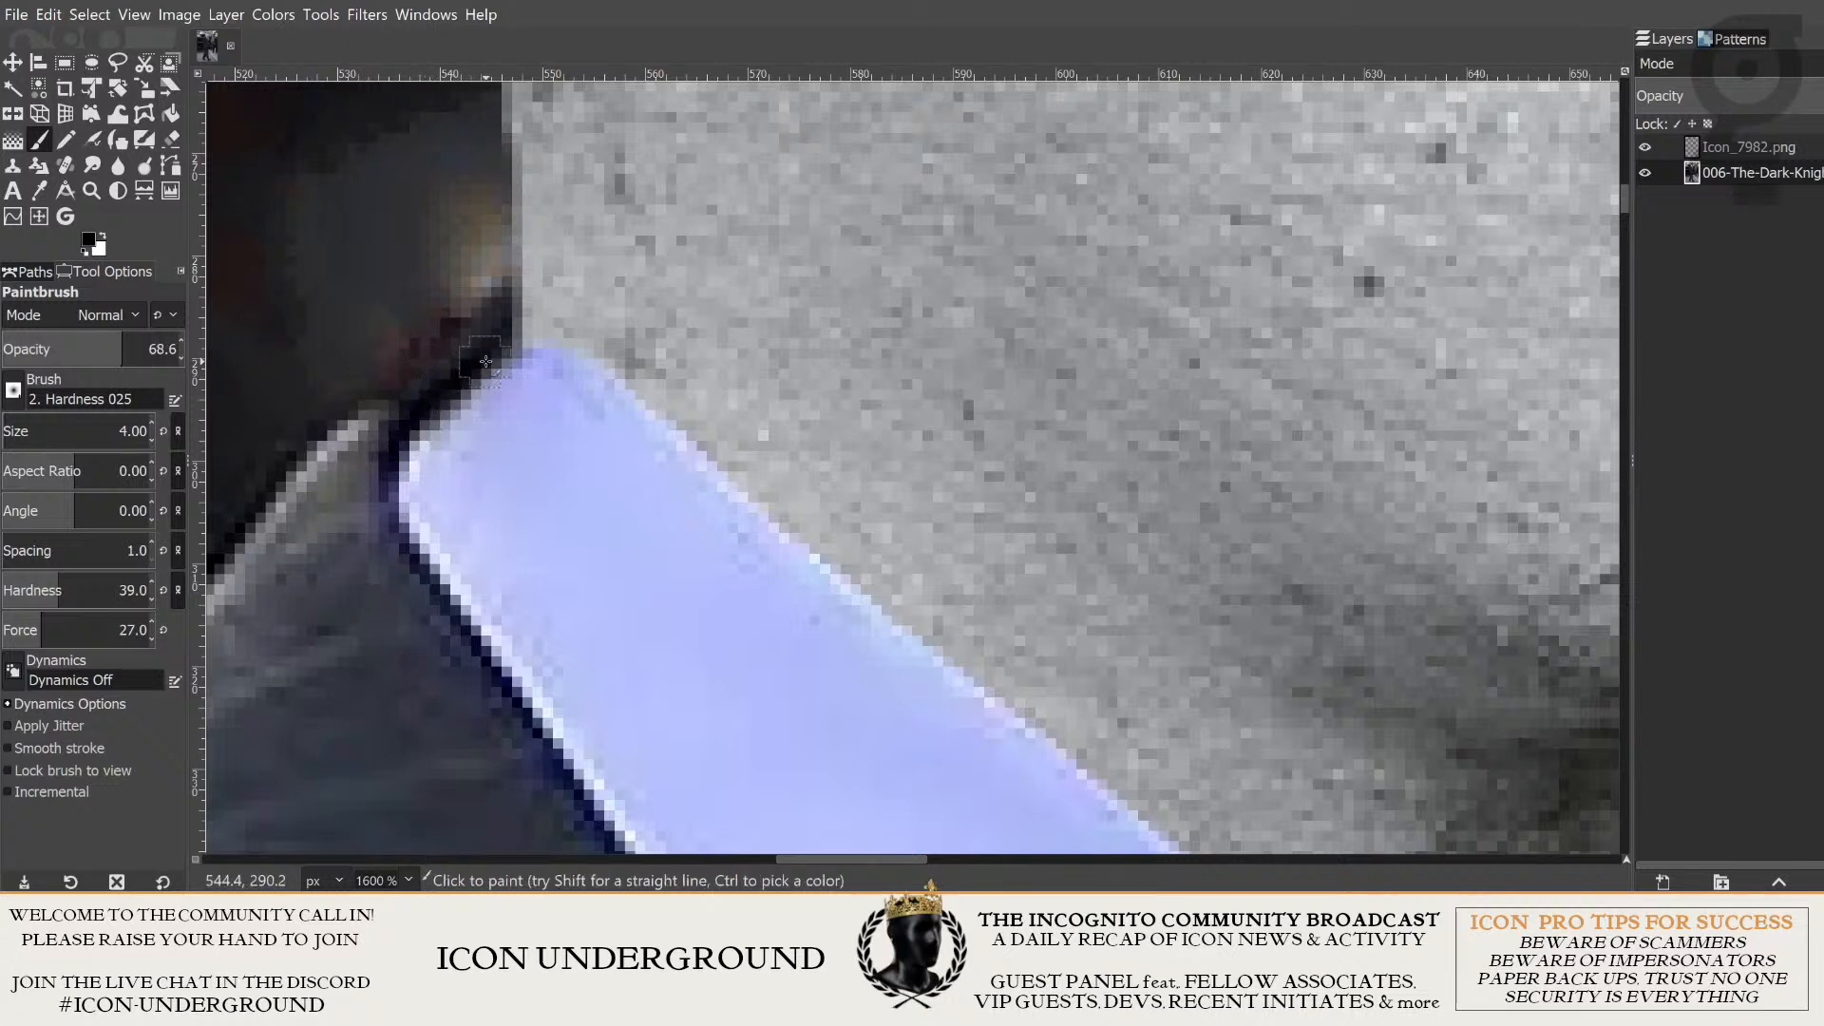
left_click_drag(484, 362, 547, 315)
- Erase the edge of the neck beside the collar tip on the Icon_7982.png layer with the size 4 Eraser
left_click(1644, 147)
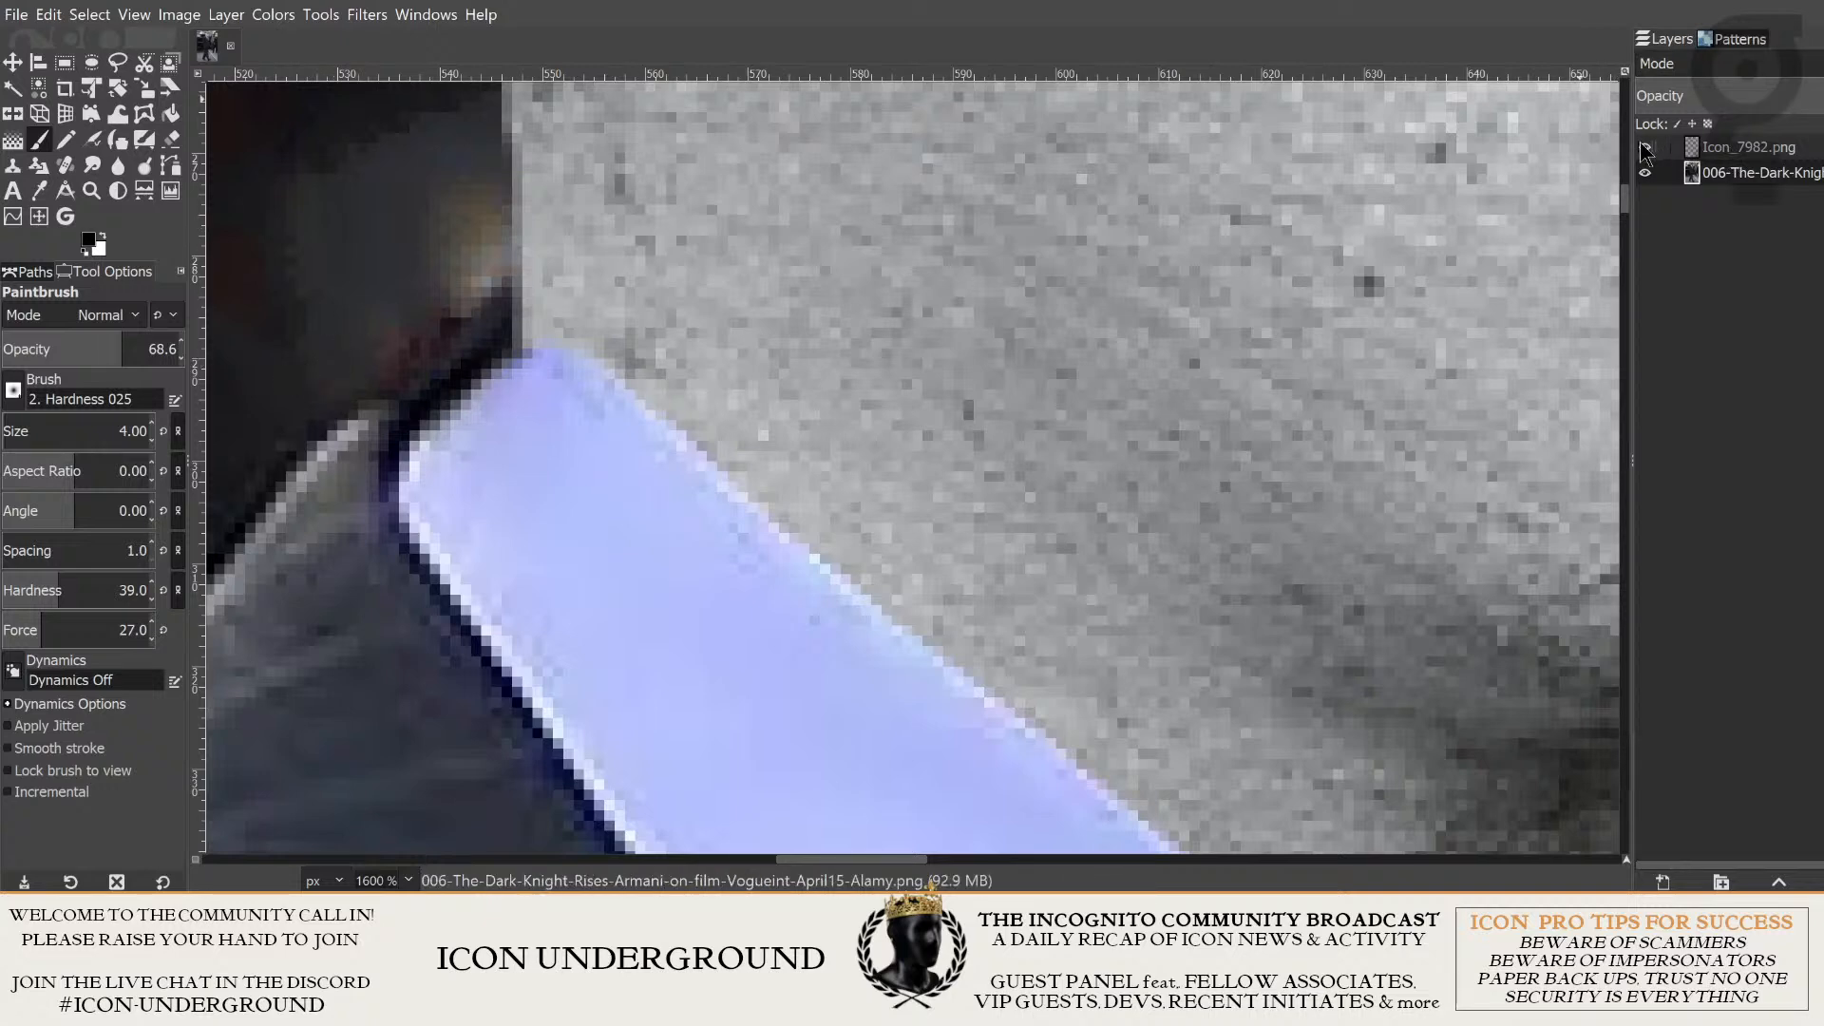
left_click(1644, 147)
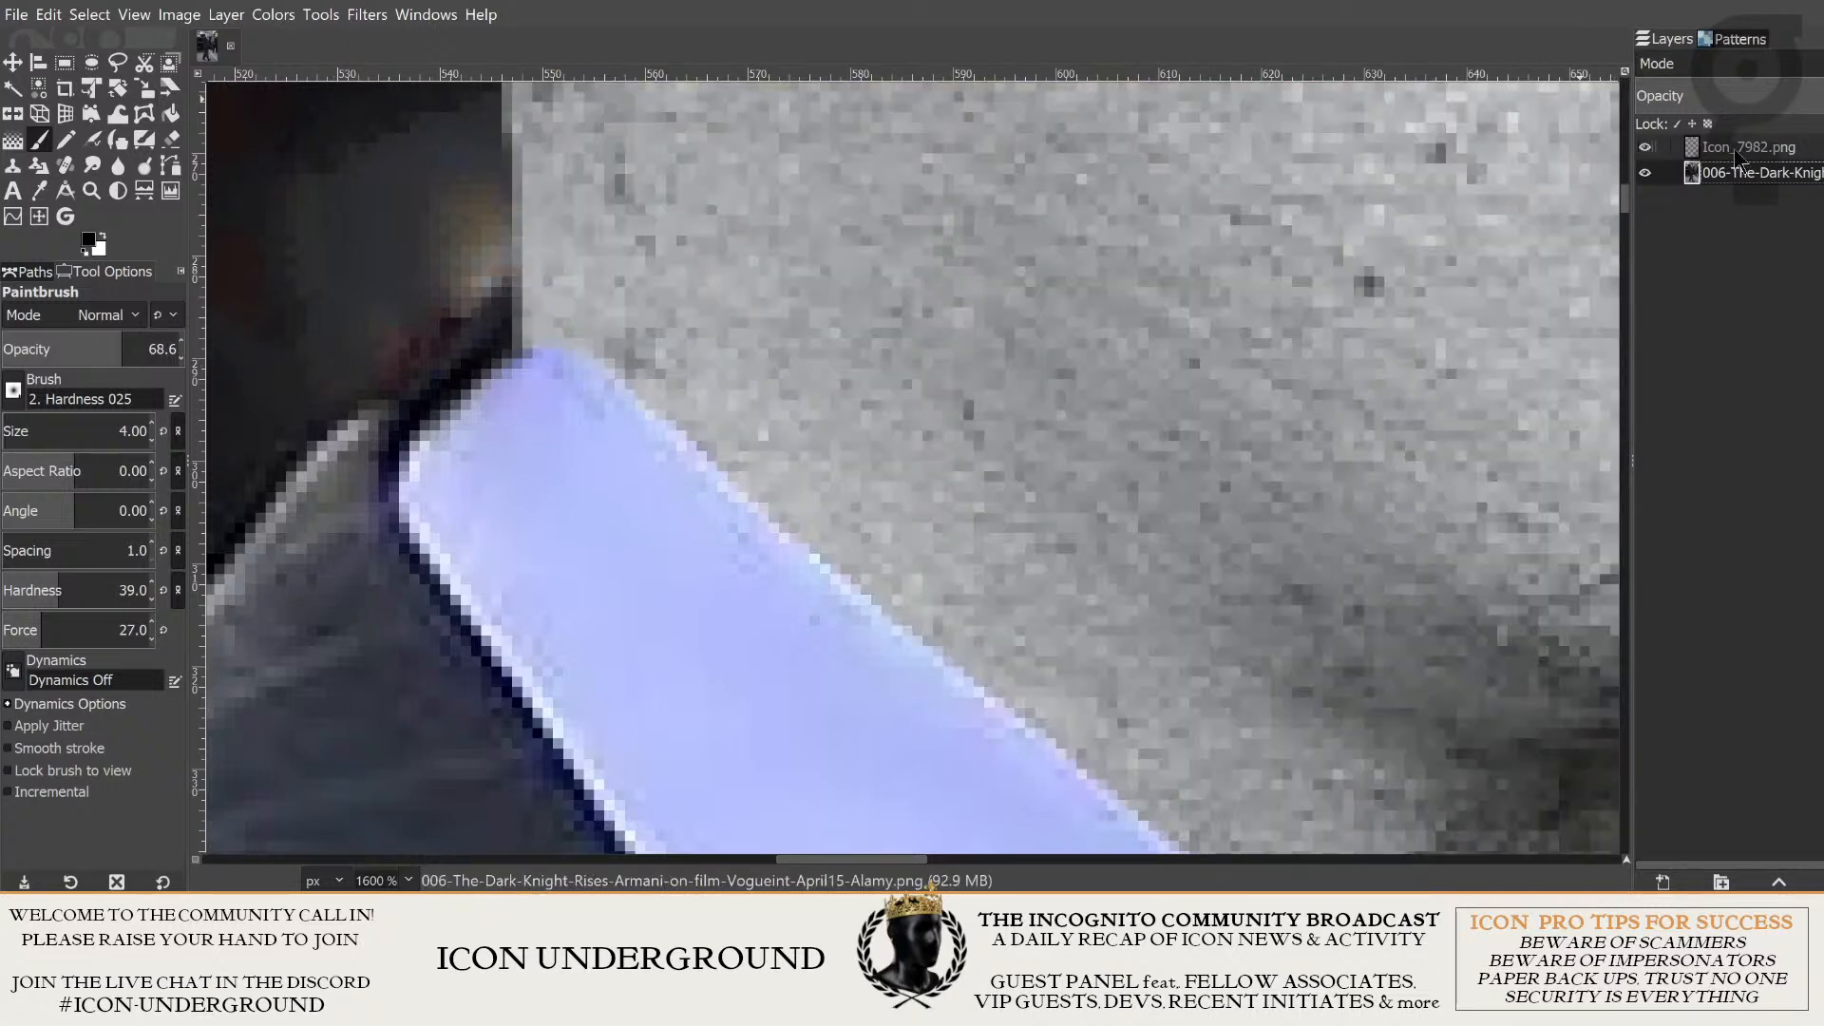
left_click(1735, 153)
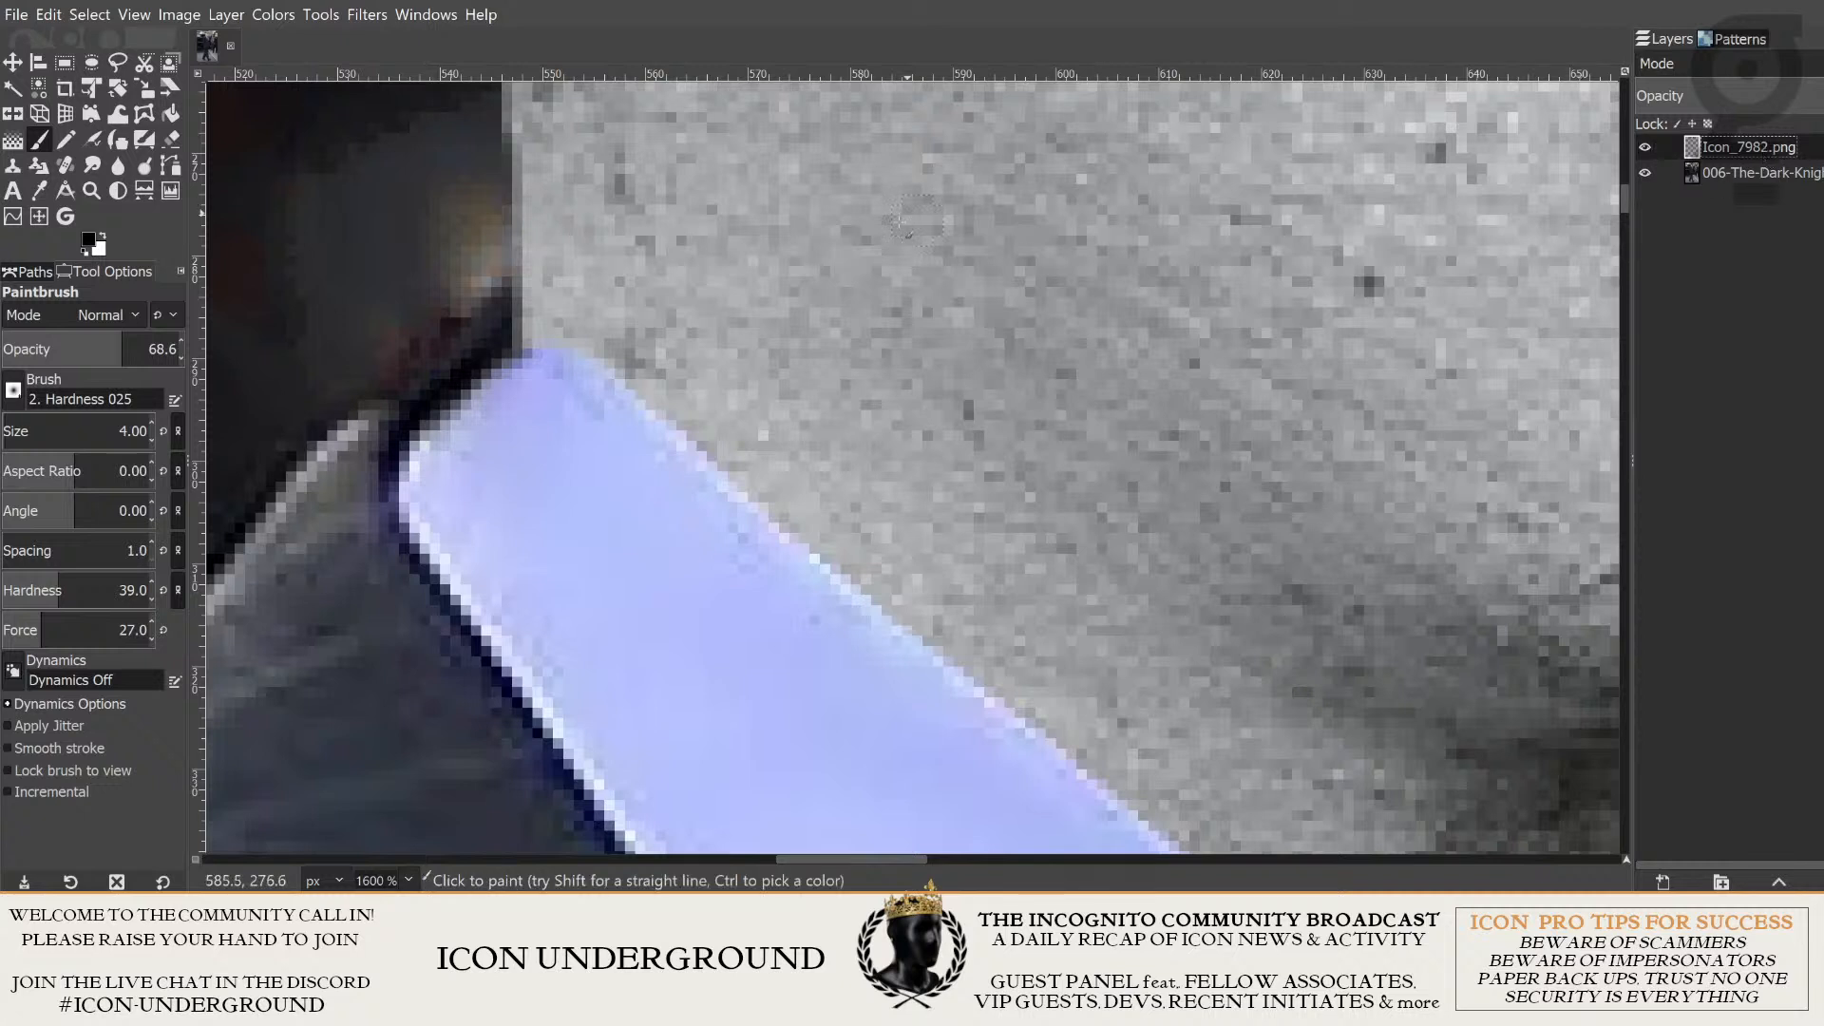
left_click(171, 139)
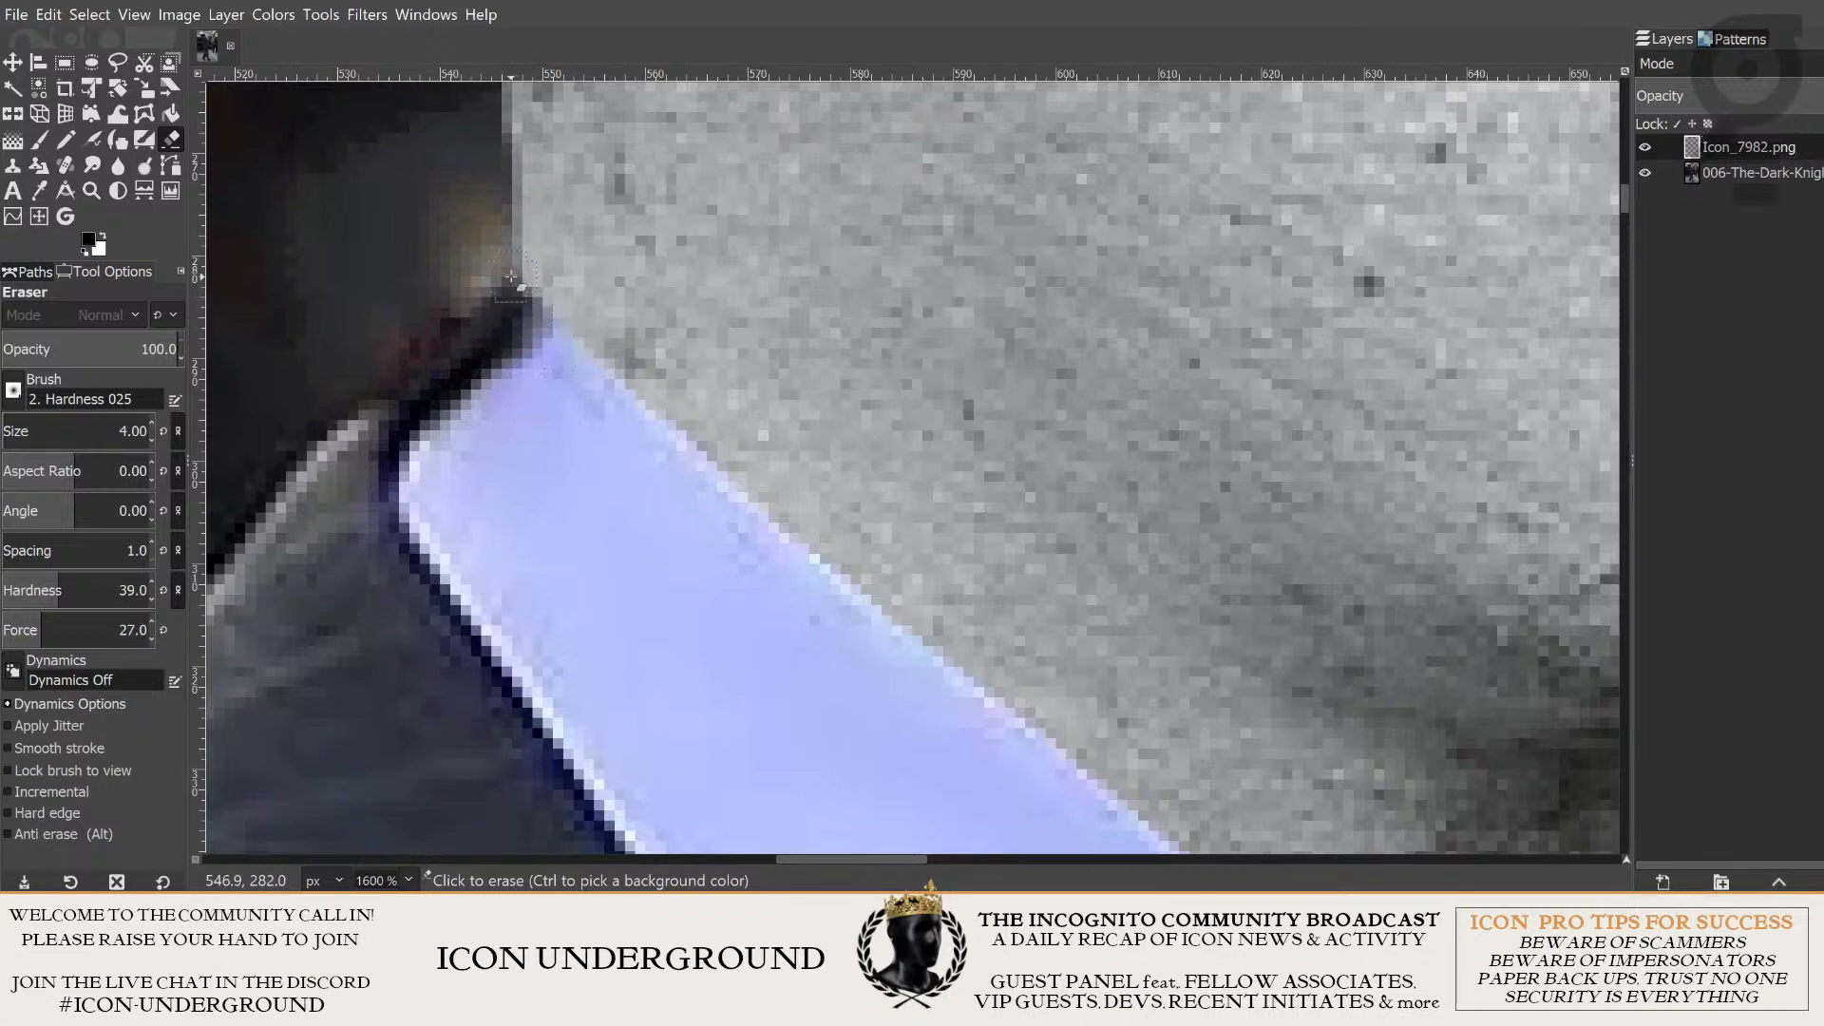
left_click_drag(519, 232, 532, 308)
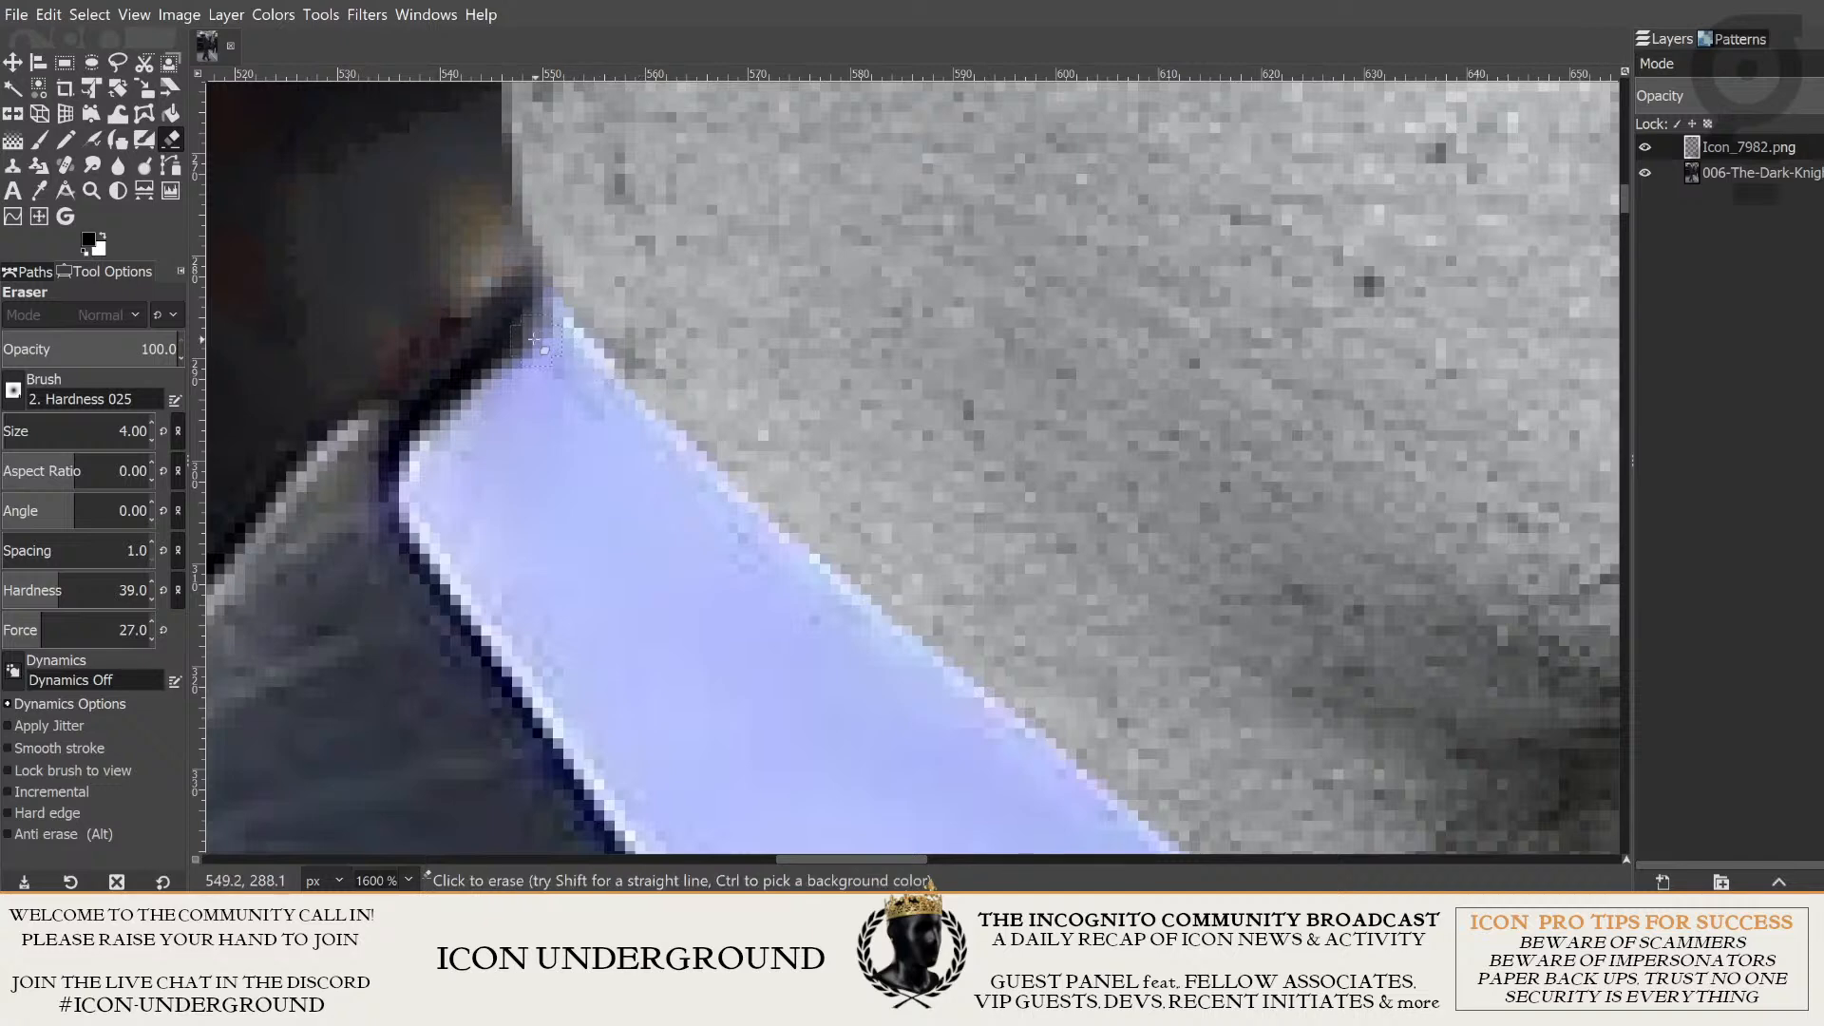
- Extend the black edge line to the collar's uncovered point on the 006-The-Dark-Knight photo layer with the Paintbrush
scroll(856, 274, "down", 3)
scroll(887, 381, "up", 4)
scroll(887, 380, "left", 4)
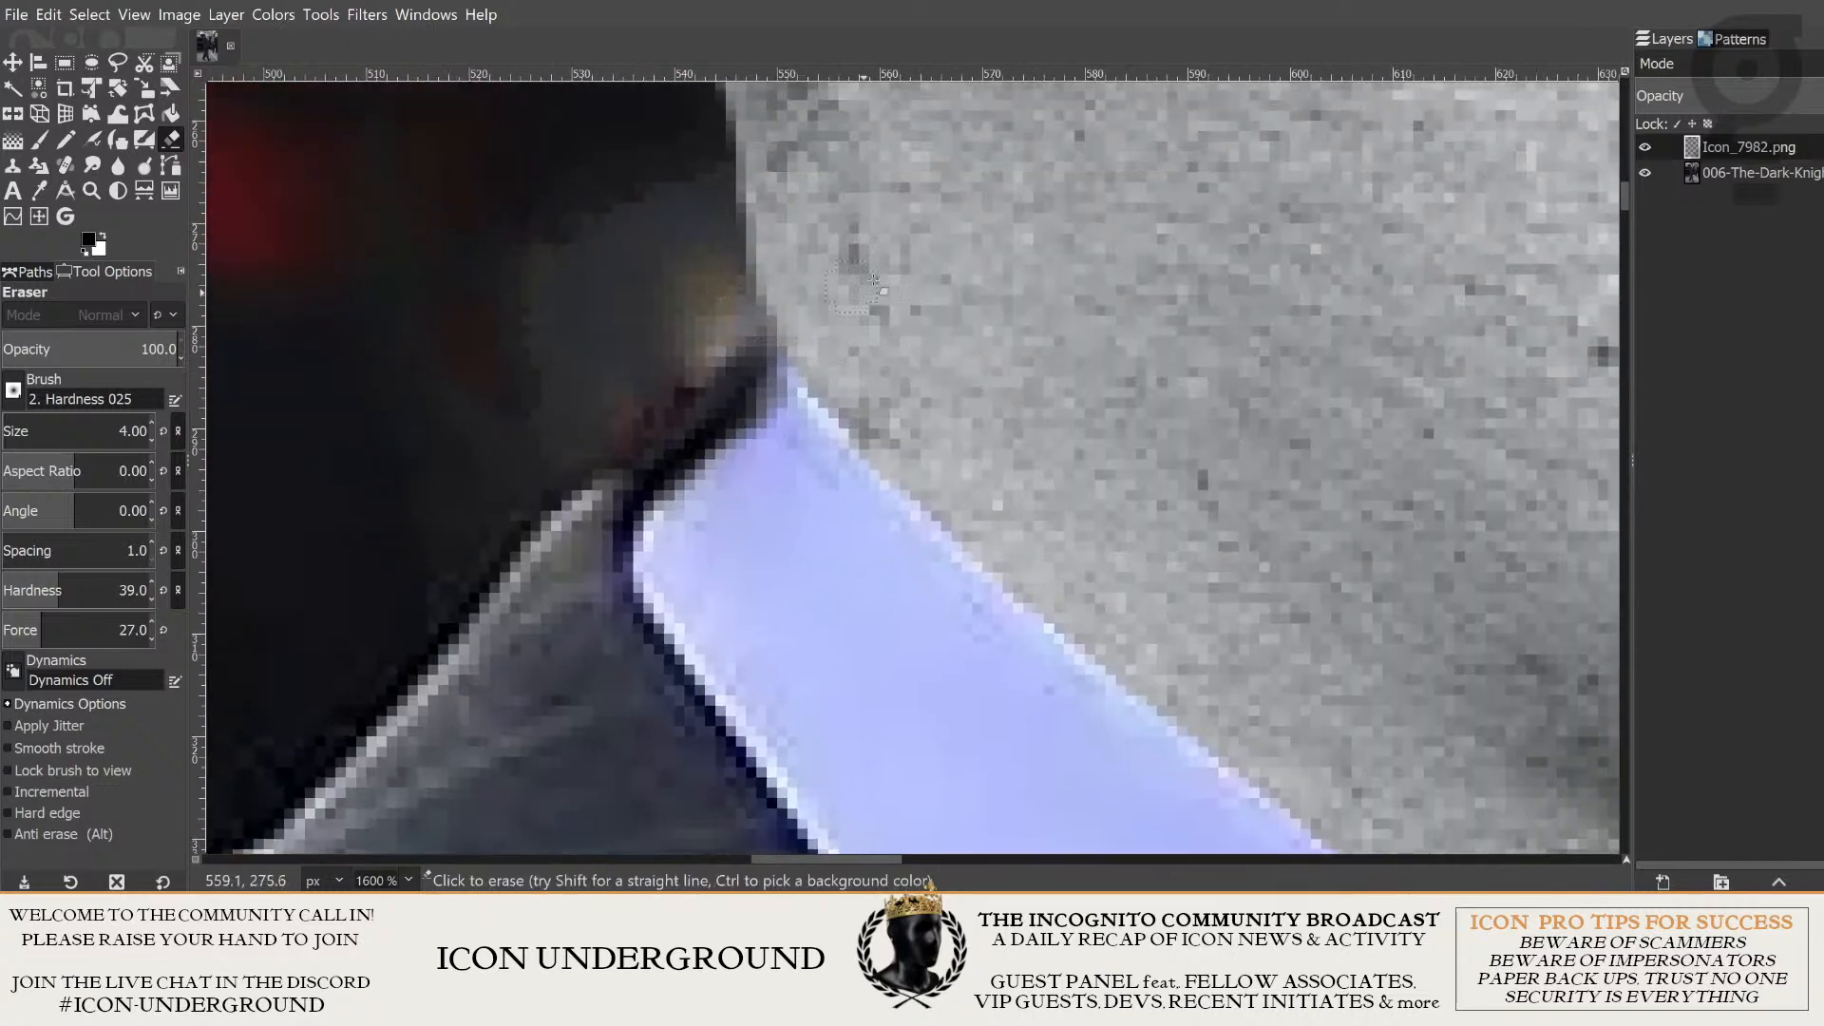
left_click(1763, 171)
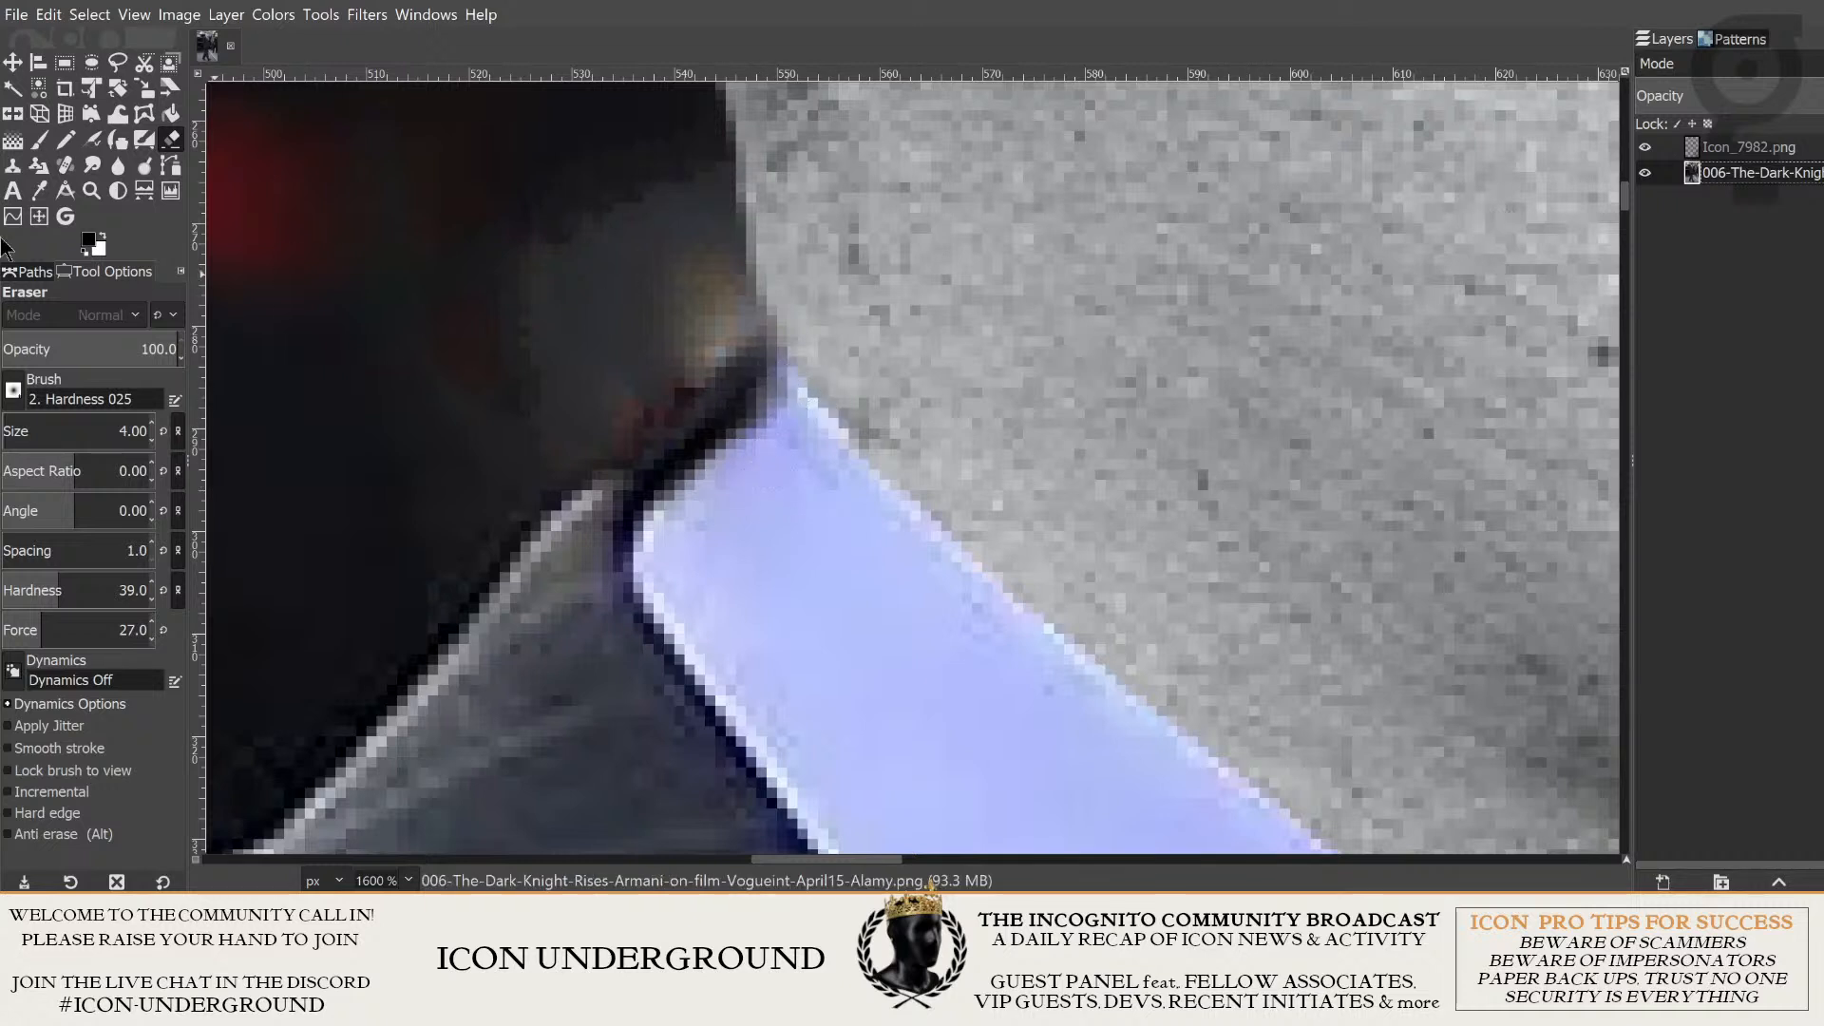
left_click(36, 143)
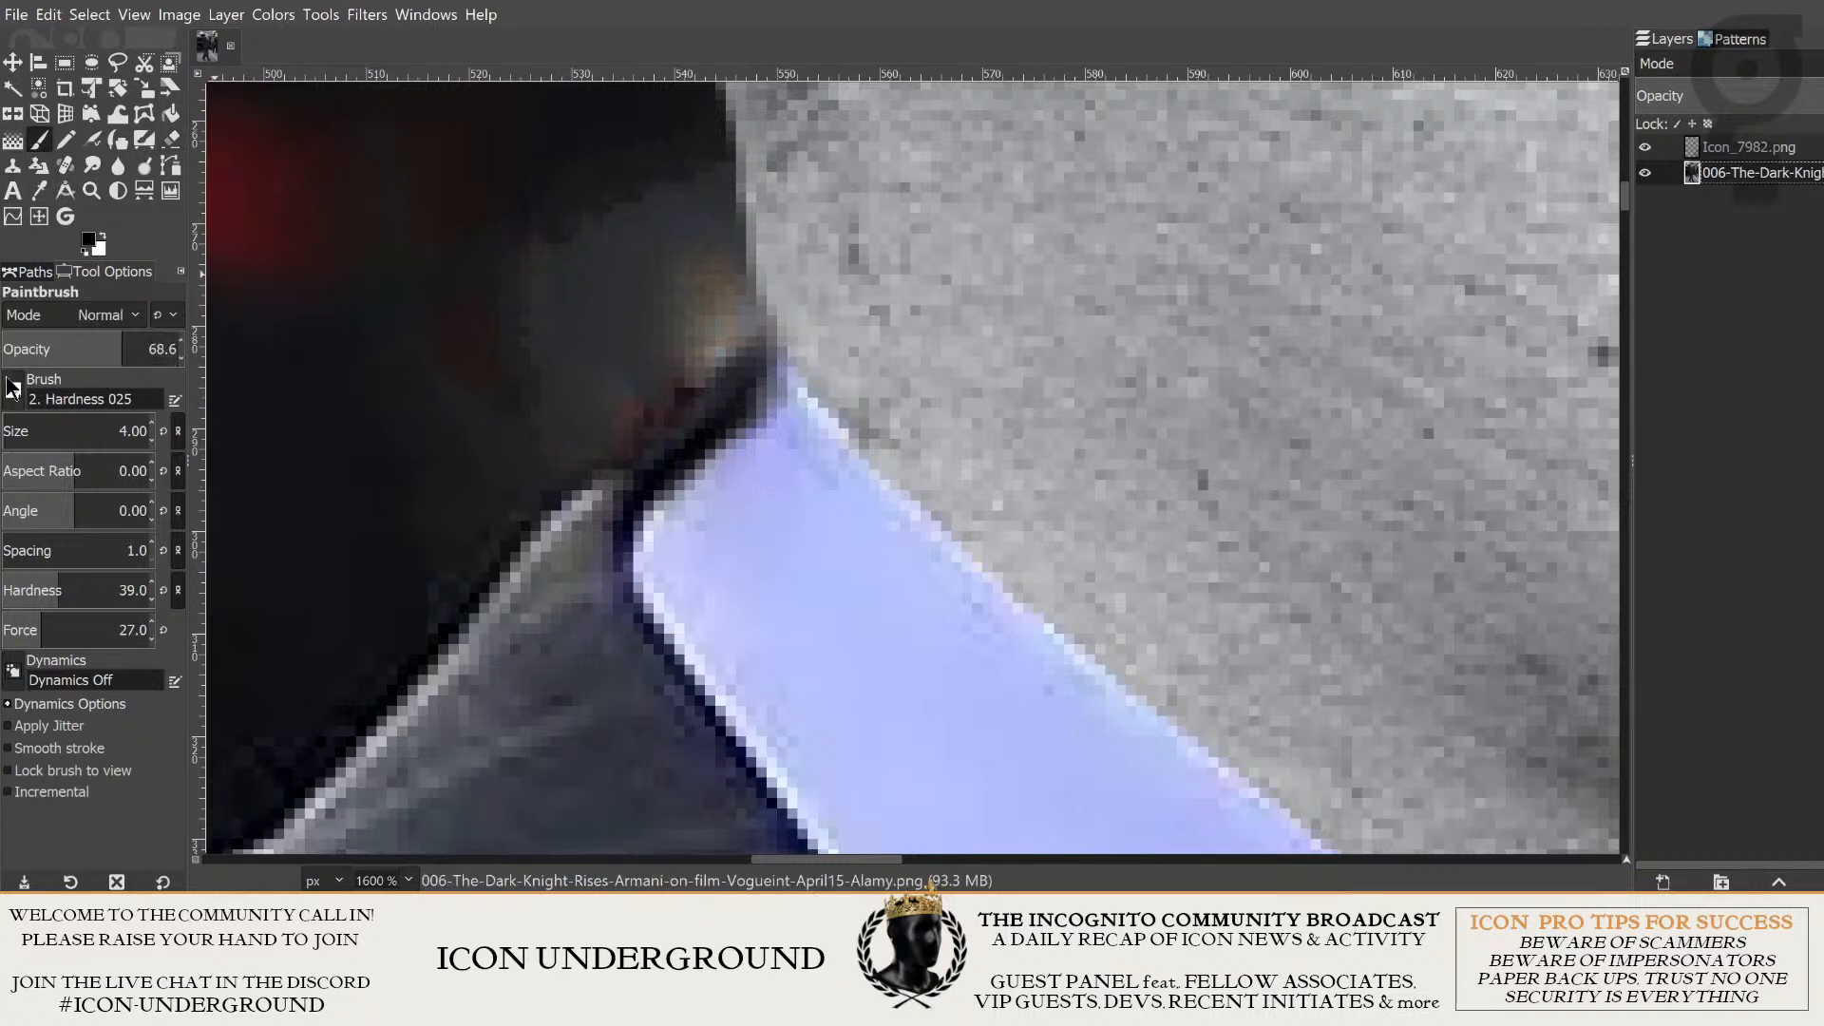
left_click_drag(681, 420, 633, 472)
left_click(738, 405)
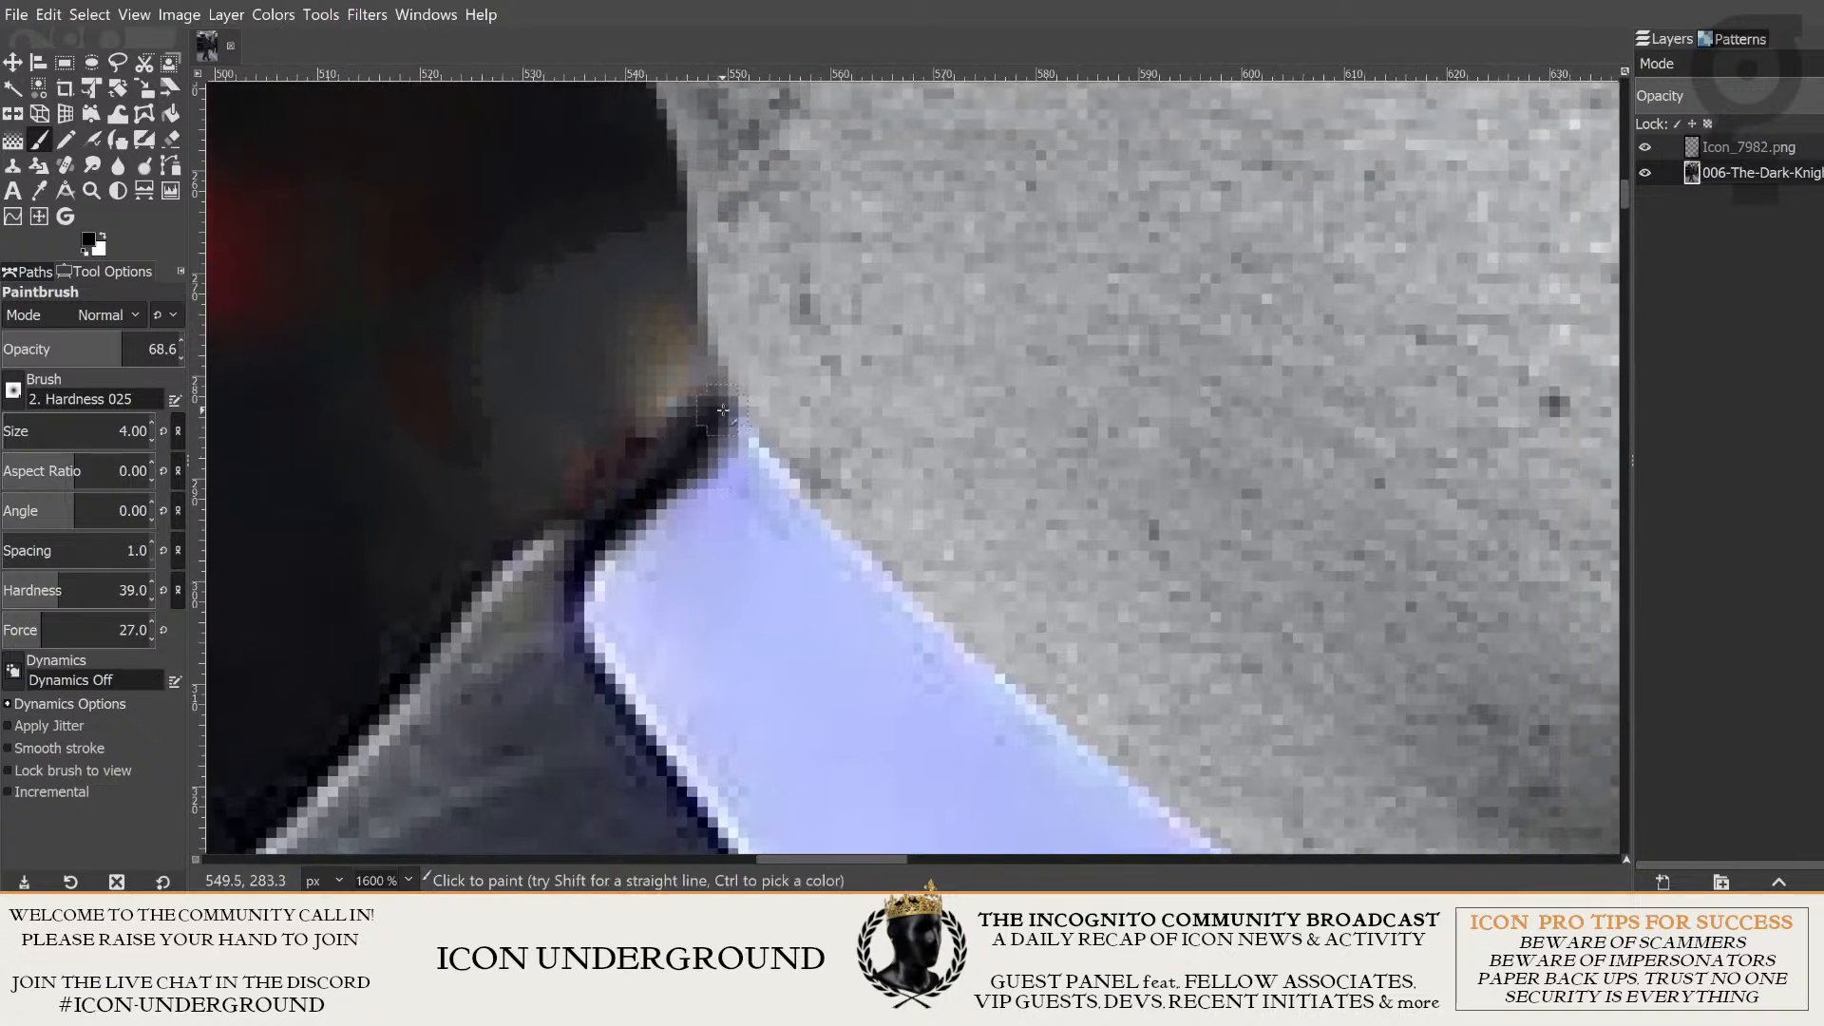
left_click(727, 426)
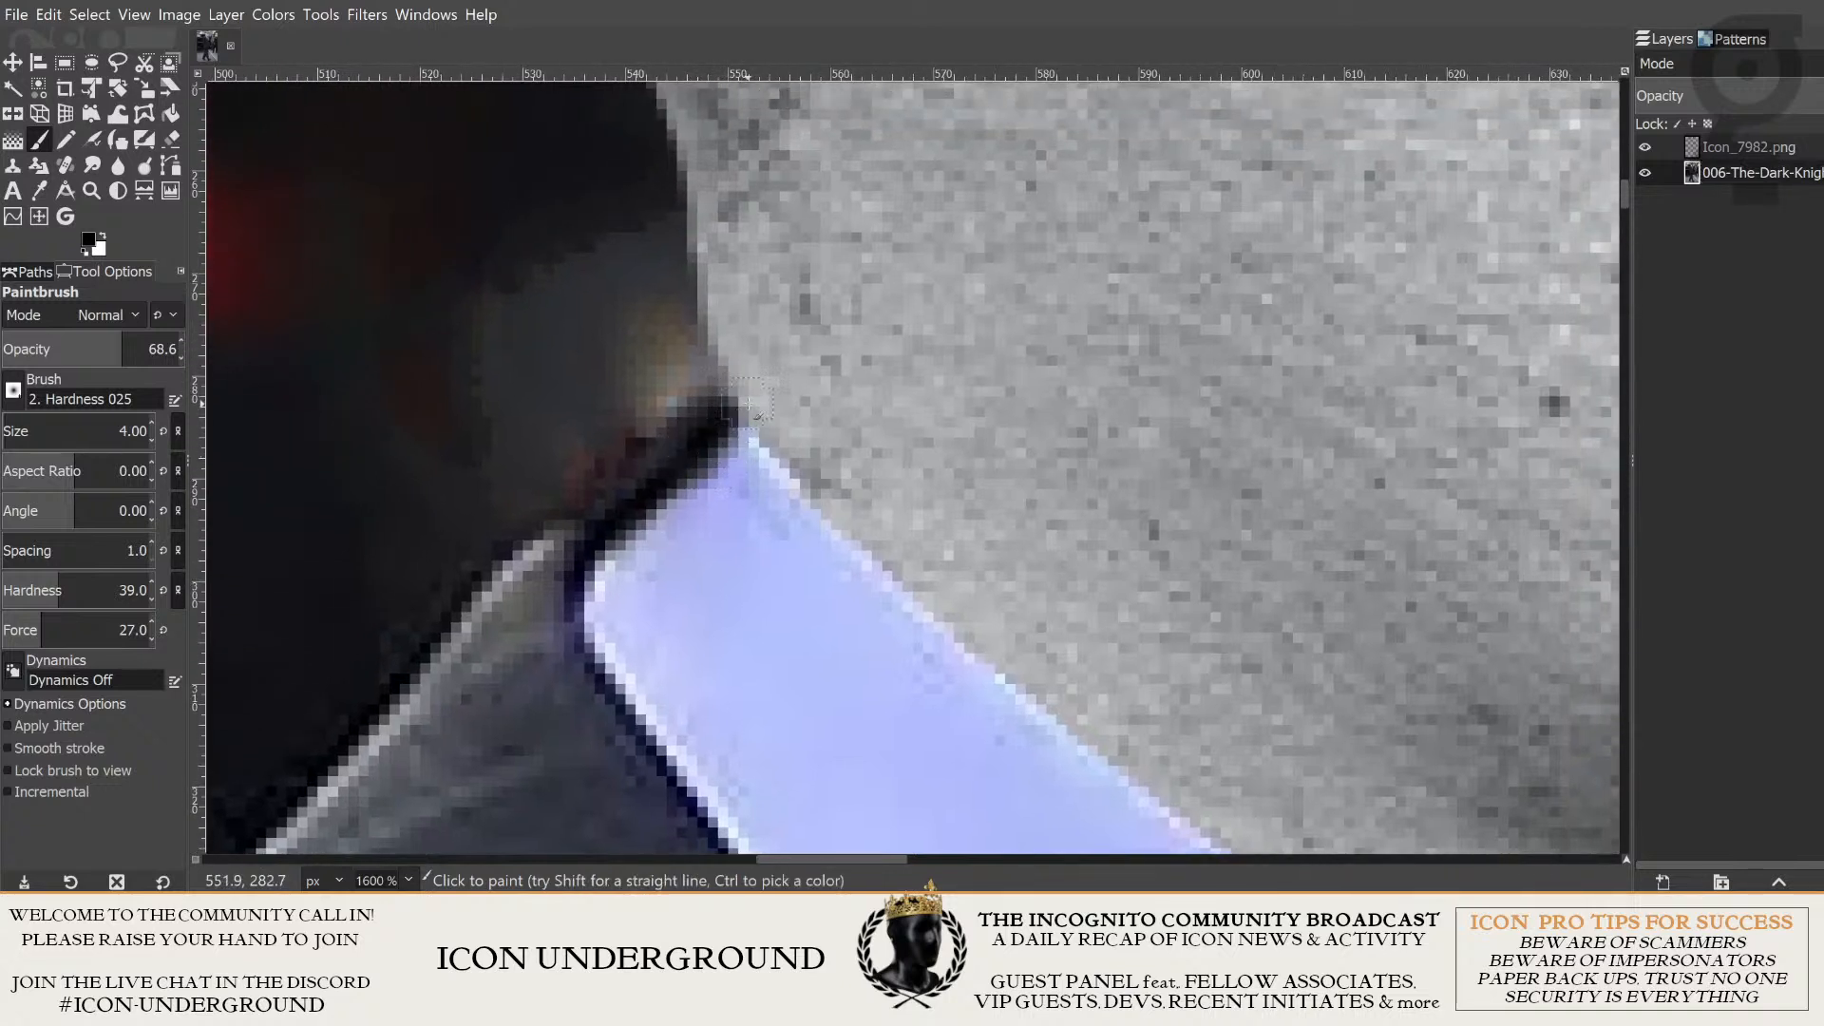
- Examine the retouched collar tip and neck edge against the whole composite
scroll(965, 536, "down", 4)
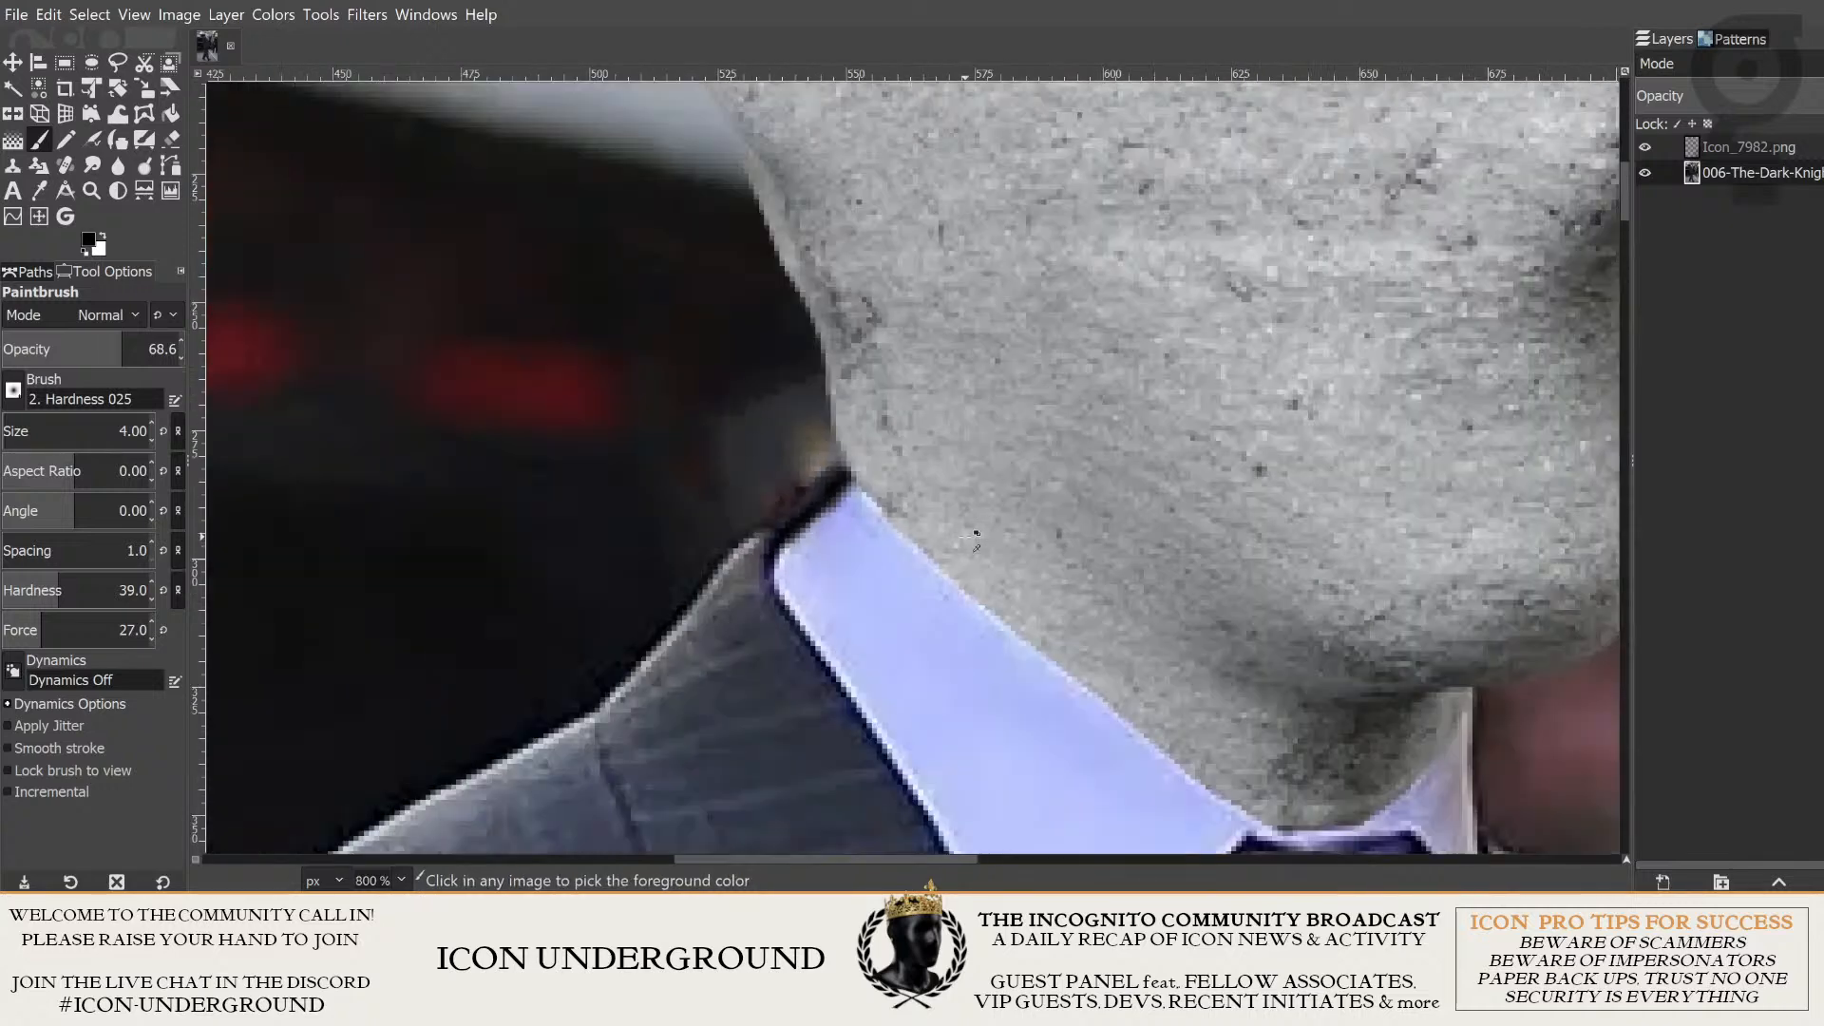
scroll(970, 560, "up", 2)
scroll(970, 561, "right", 2)
scroll(970, 567, "down", 8)
scroll(969, 567, "down", 5)
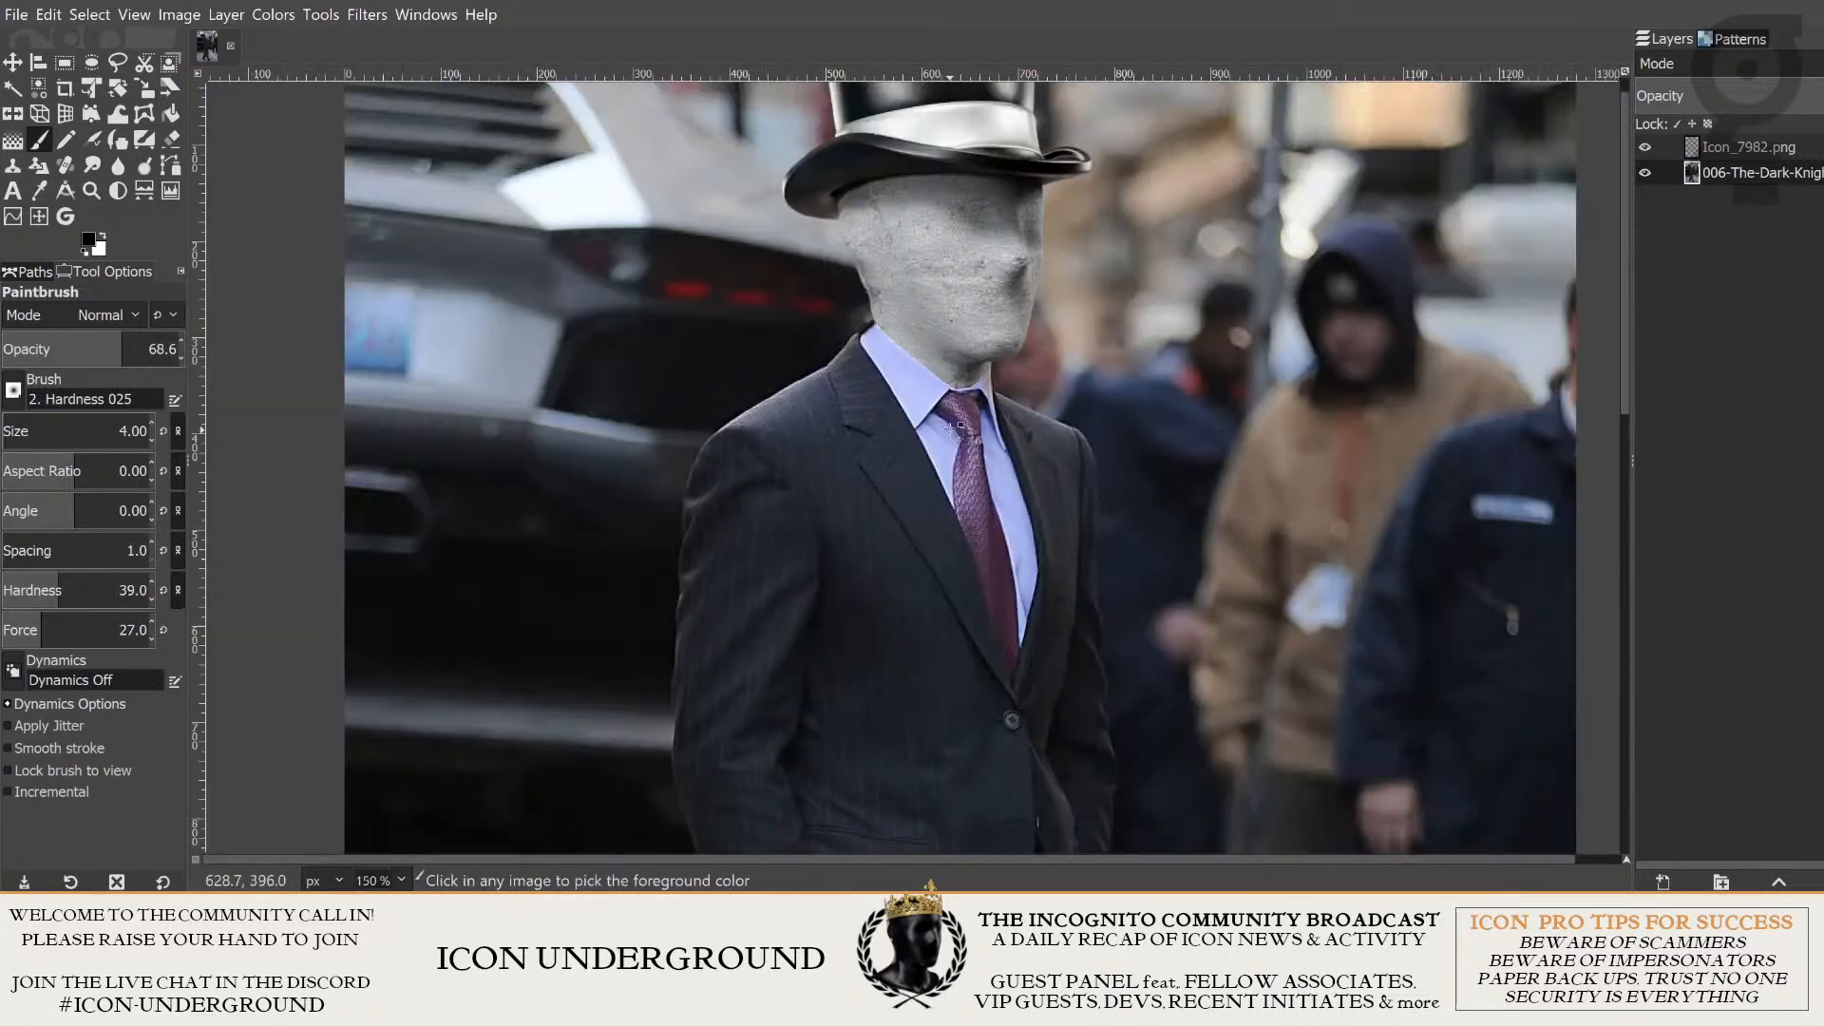
scroll(855, 538, "up", 2)
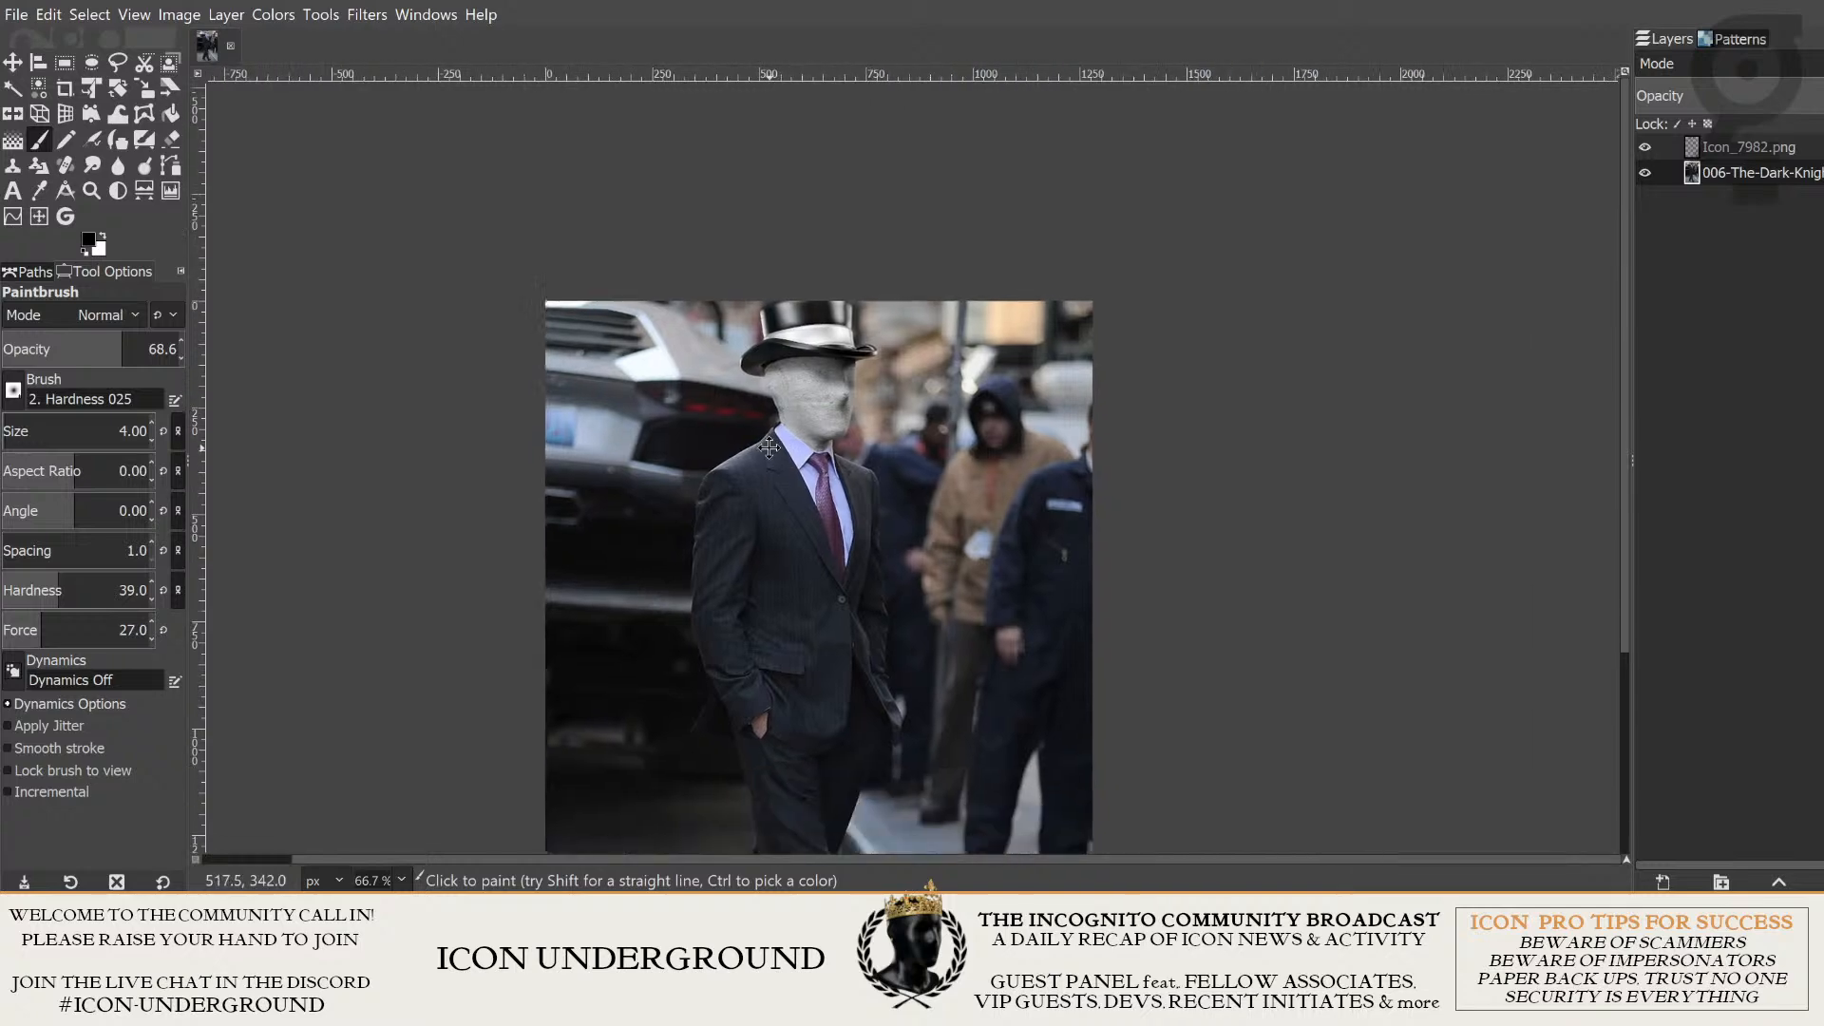
left_click_drag(788, 461, 896, 398)
scroll(822, 340, "up", 1)
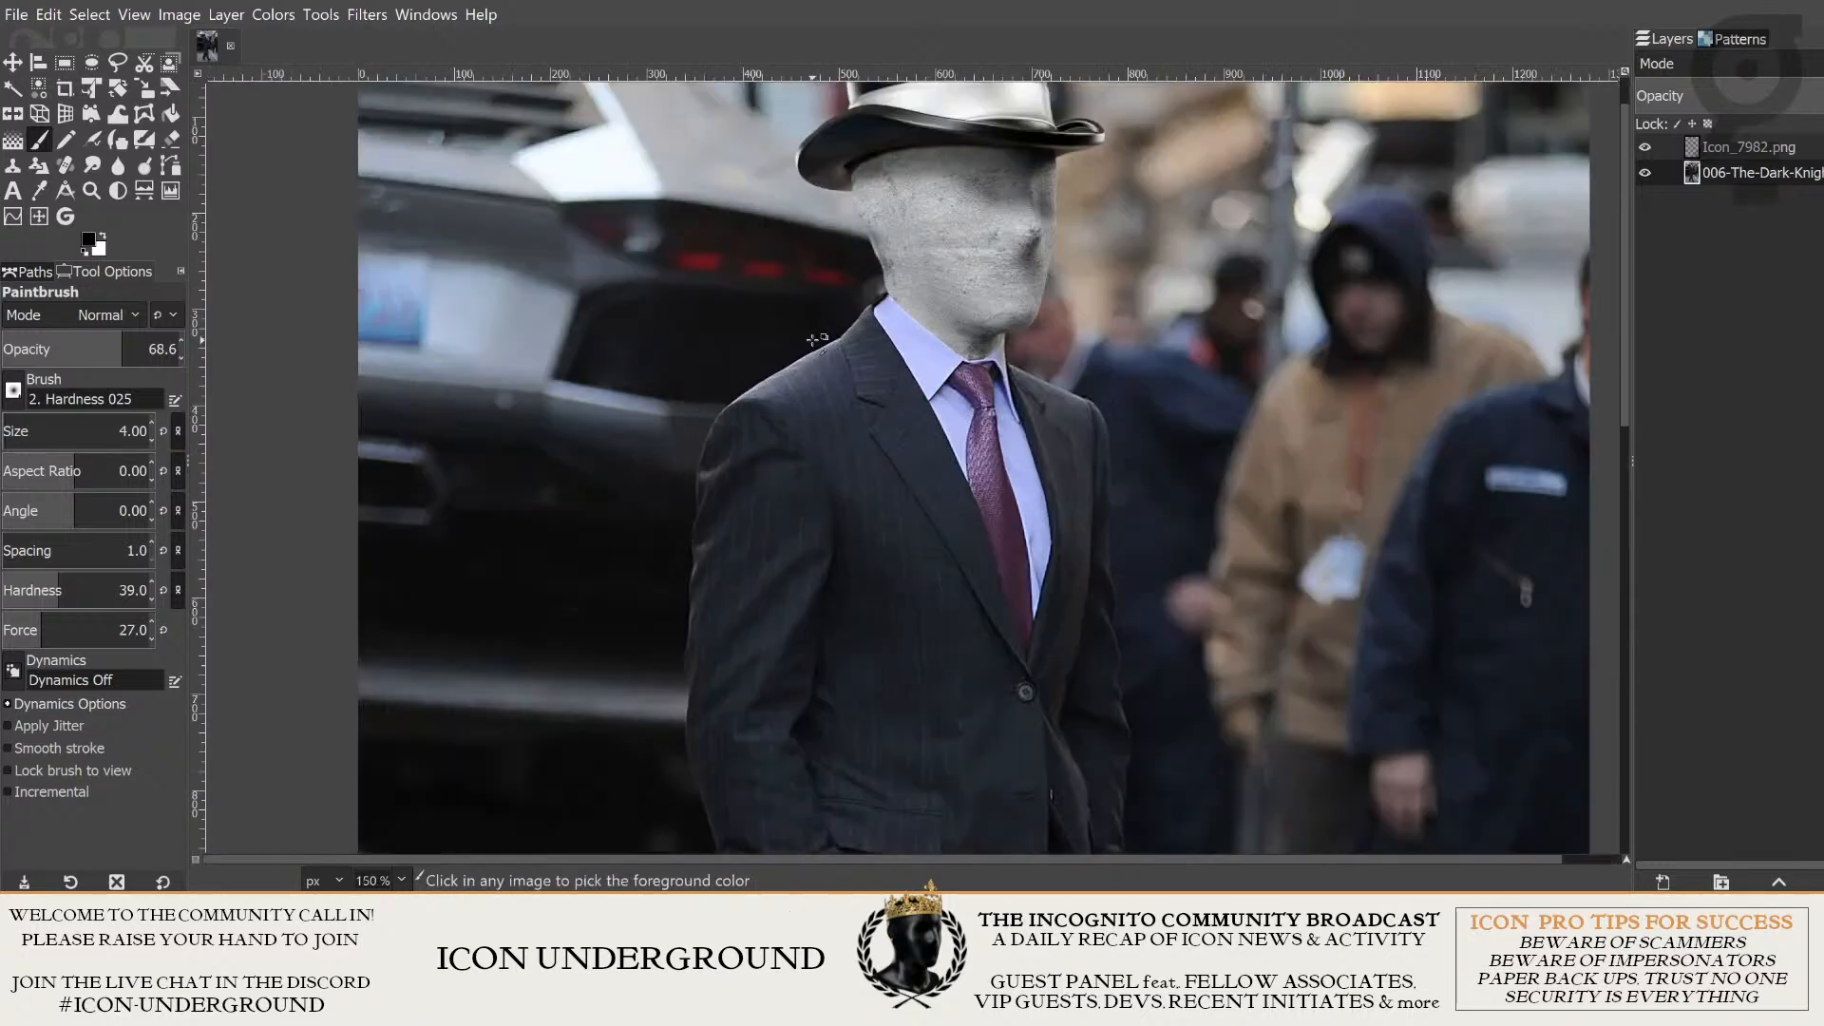
left_click_drag(1143, 441, 1022, 469)
left_click_drag(980, 319, 971, 403)
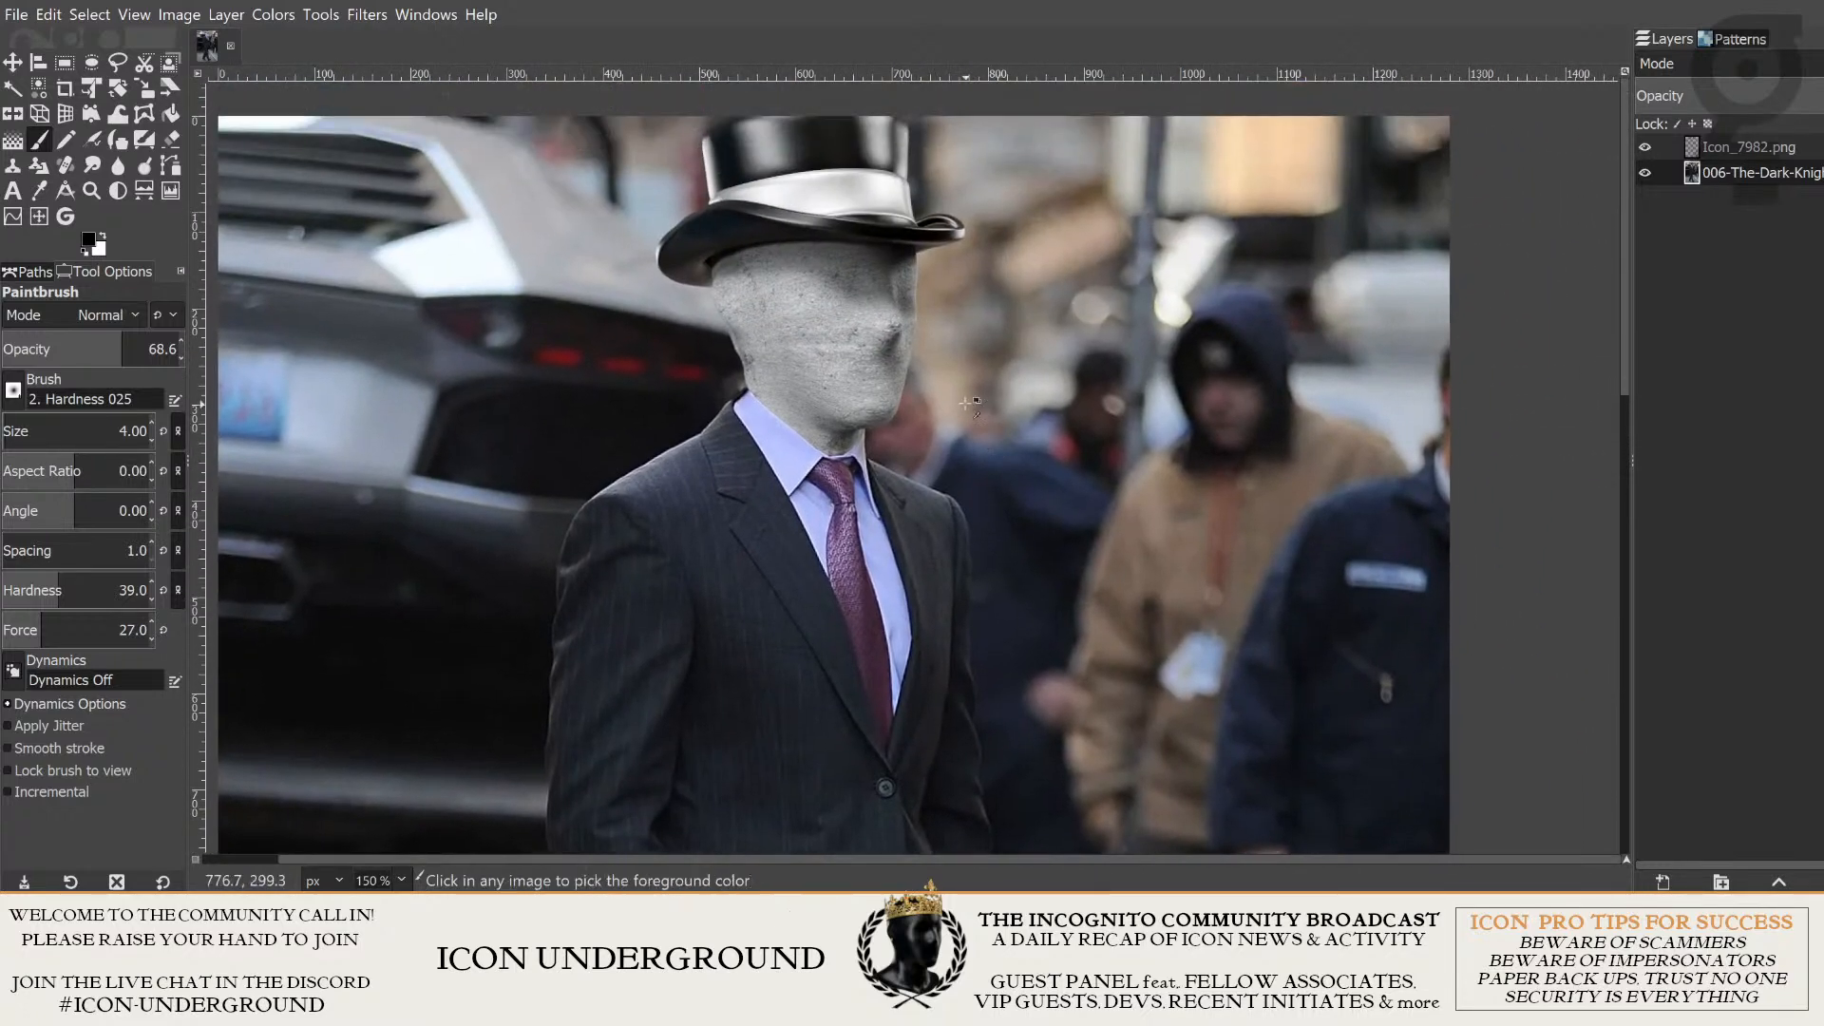
- Set the paintbrush to size 3, hardness 27 and force 16
scroll(888, 383, "up", 3)
scroll(678, 349, "up", 5)
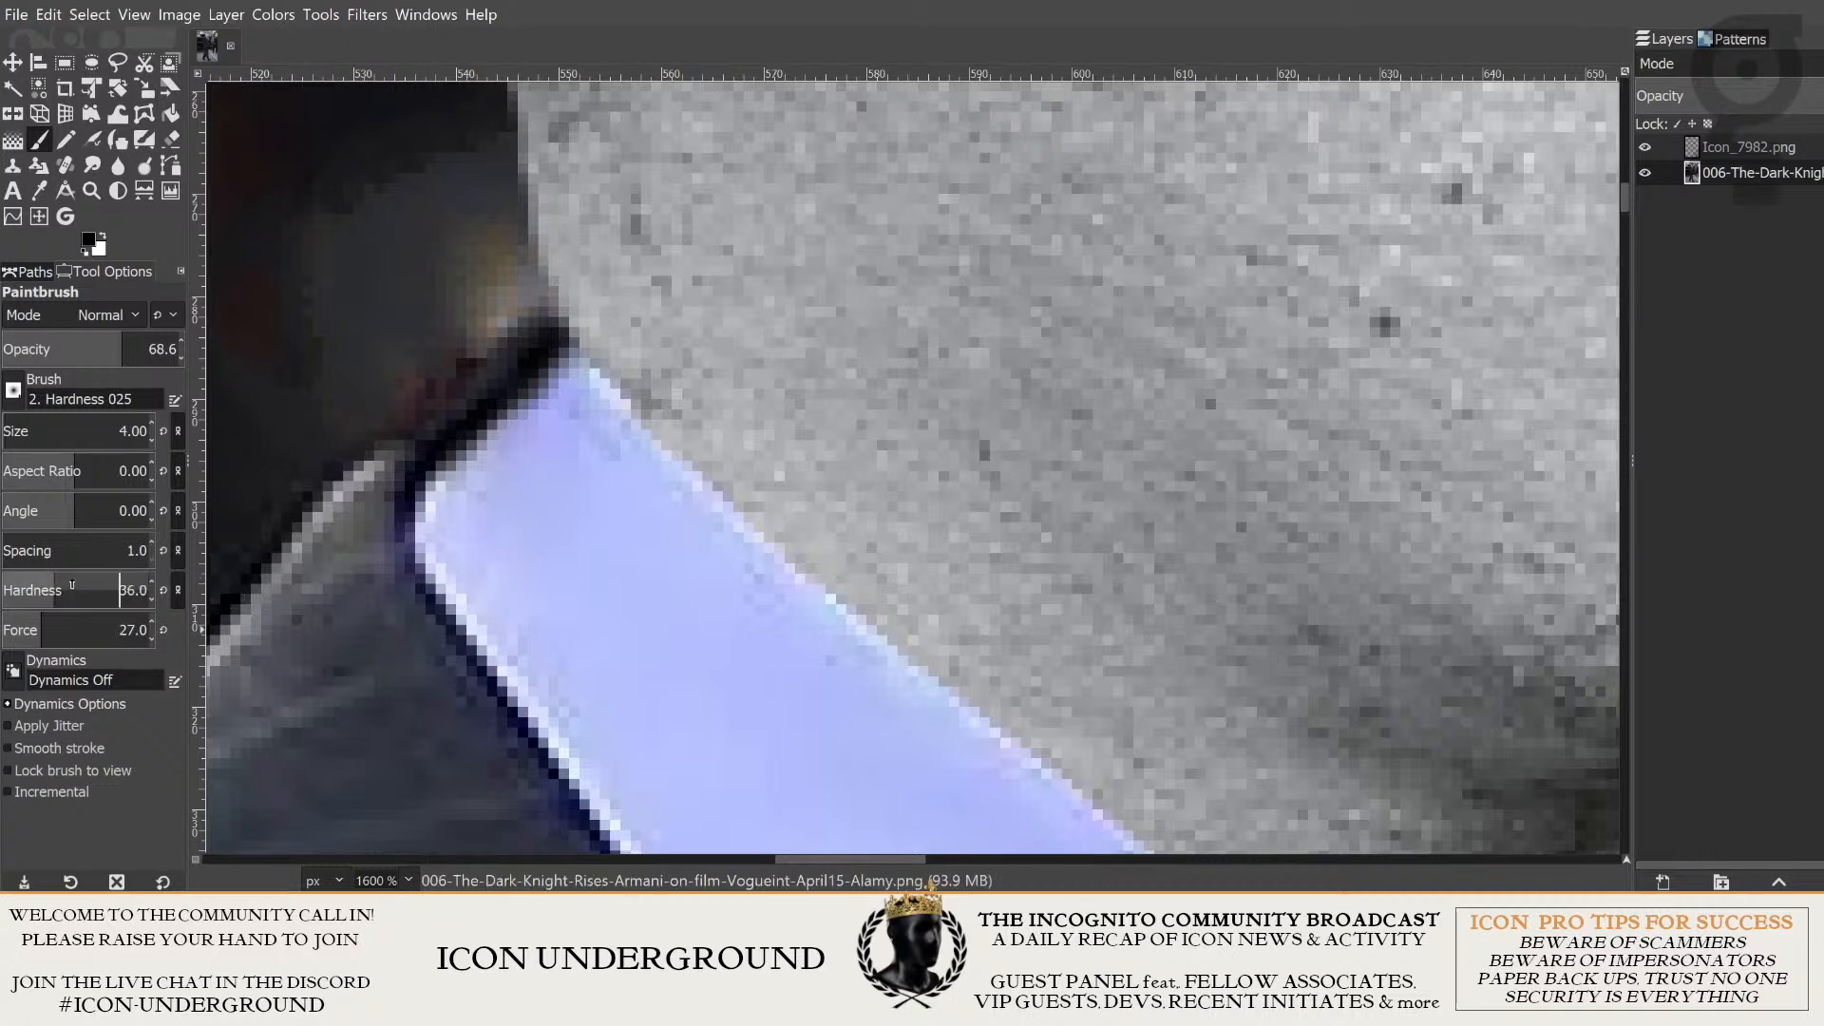
left_click(43, 584)
left_click(26, 623)
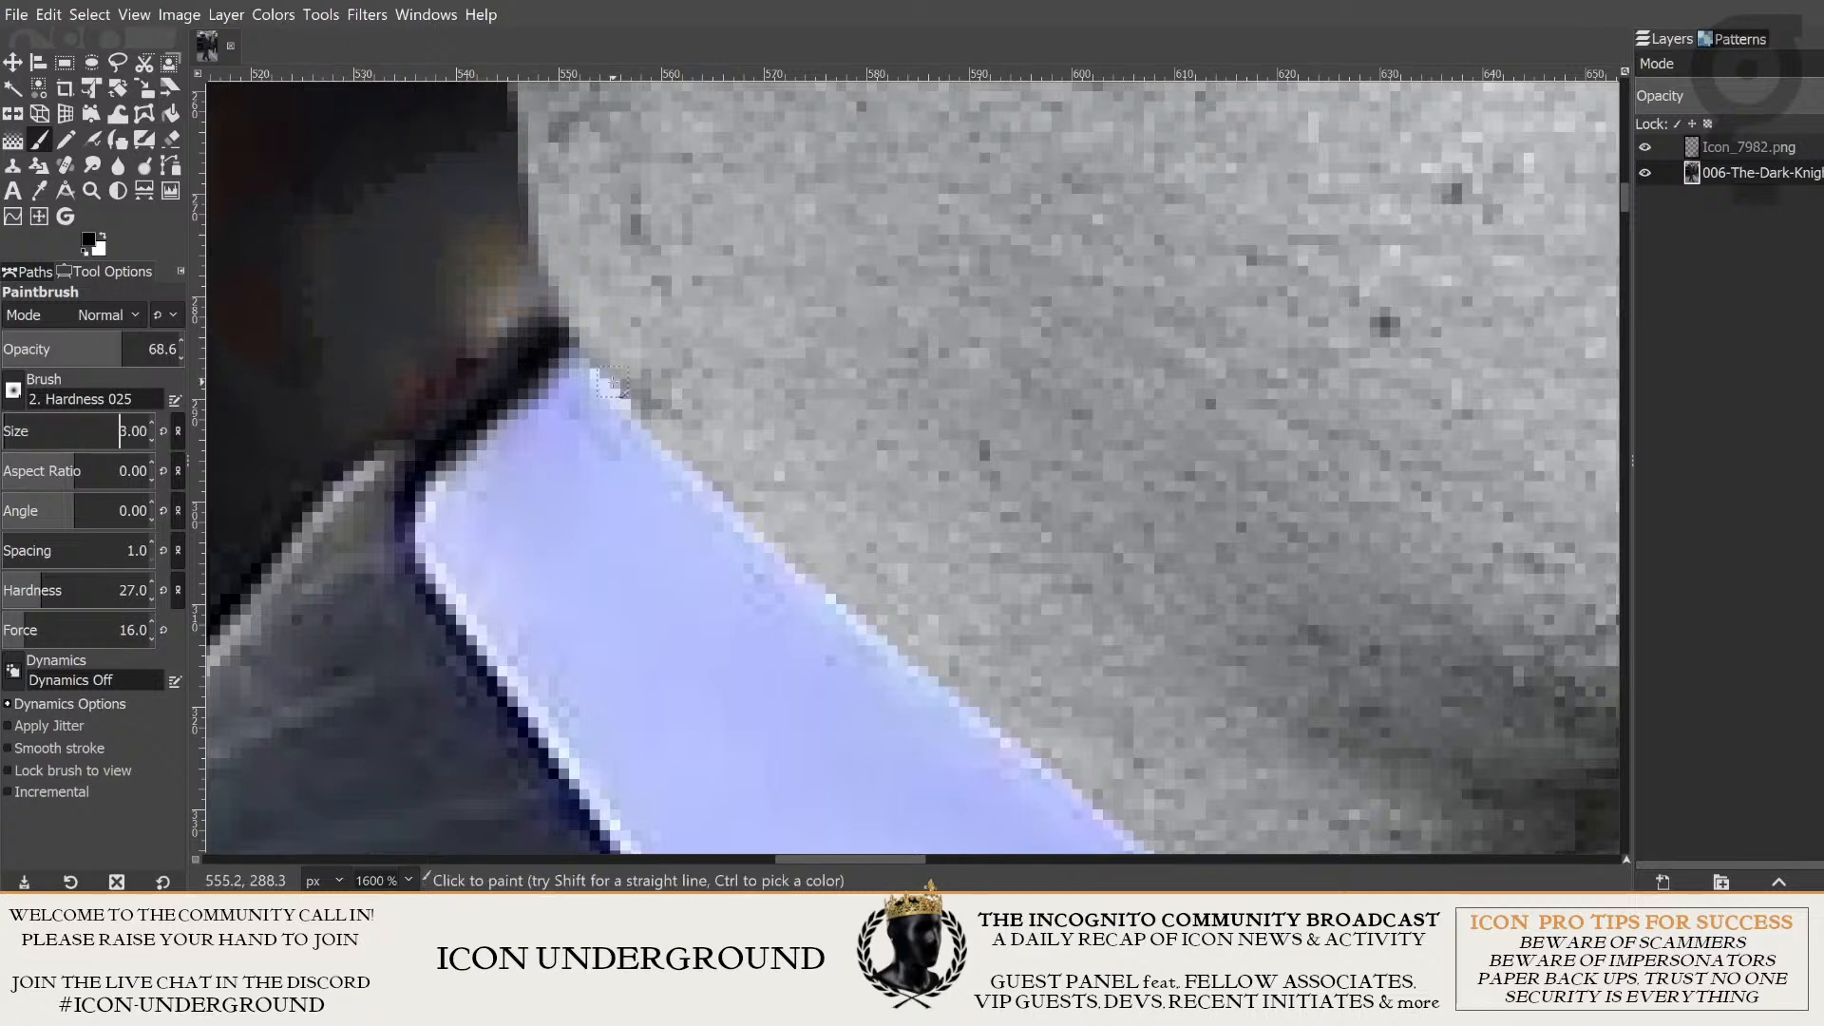
- Paint faint black shading along the neck's lower edge where it meets the collar, on the Icon_7982.png layer
left_click_drag(590, 352, 460, 280)
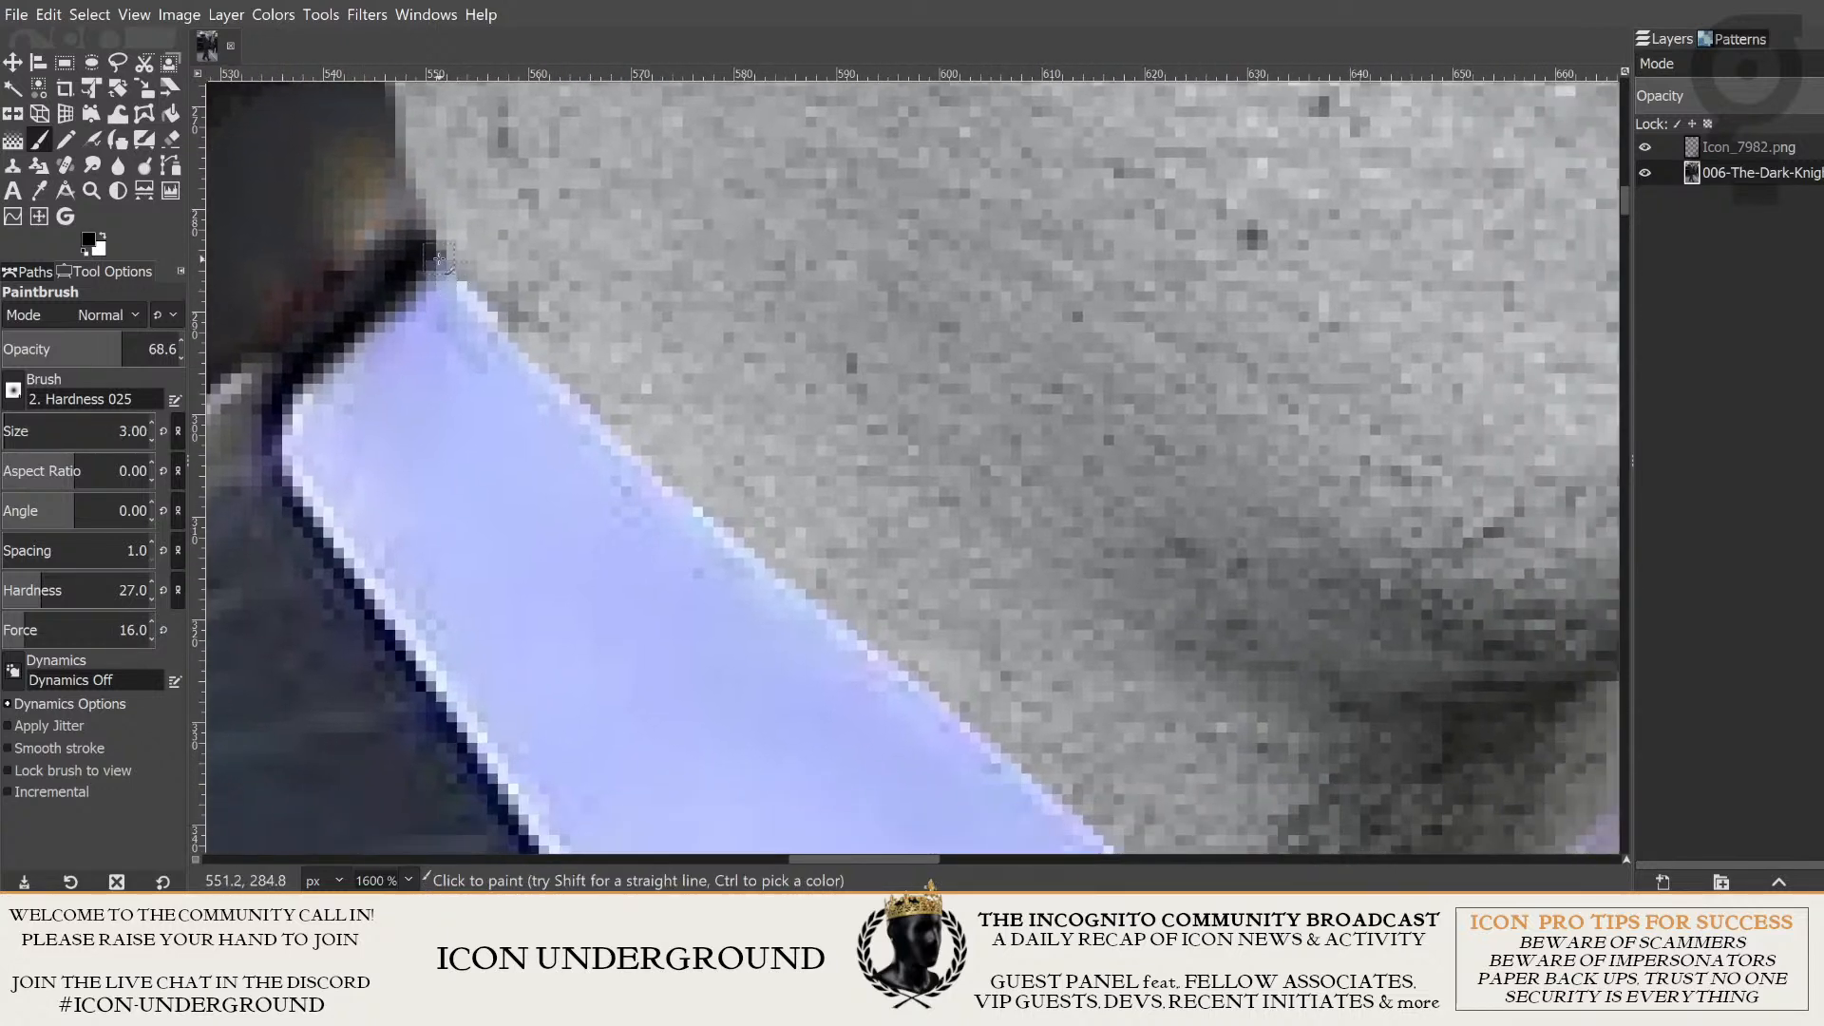
left_click(1753, 152)
left_click_drag(587, 289, 593, 354)
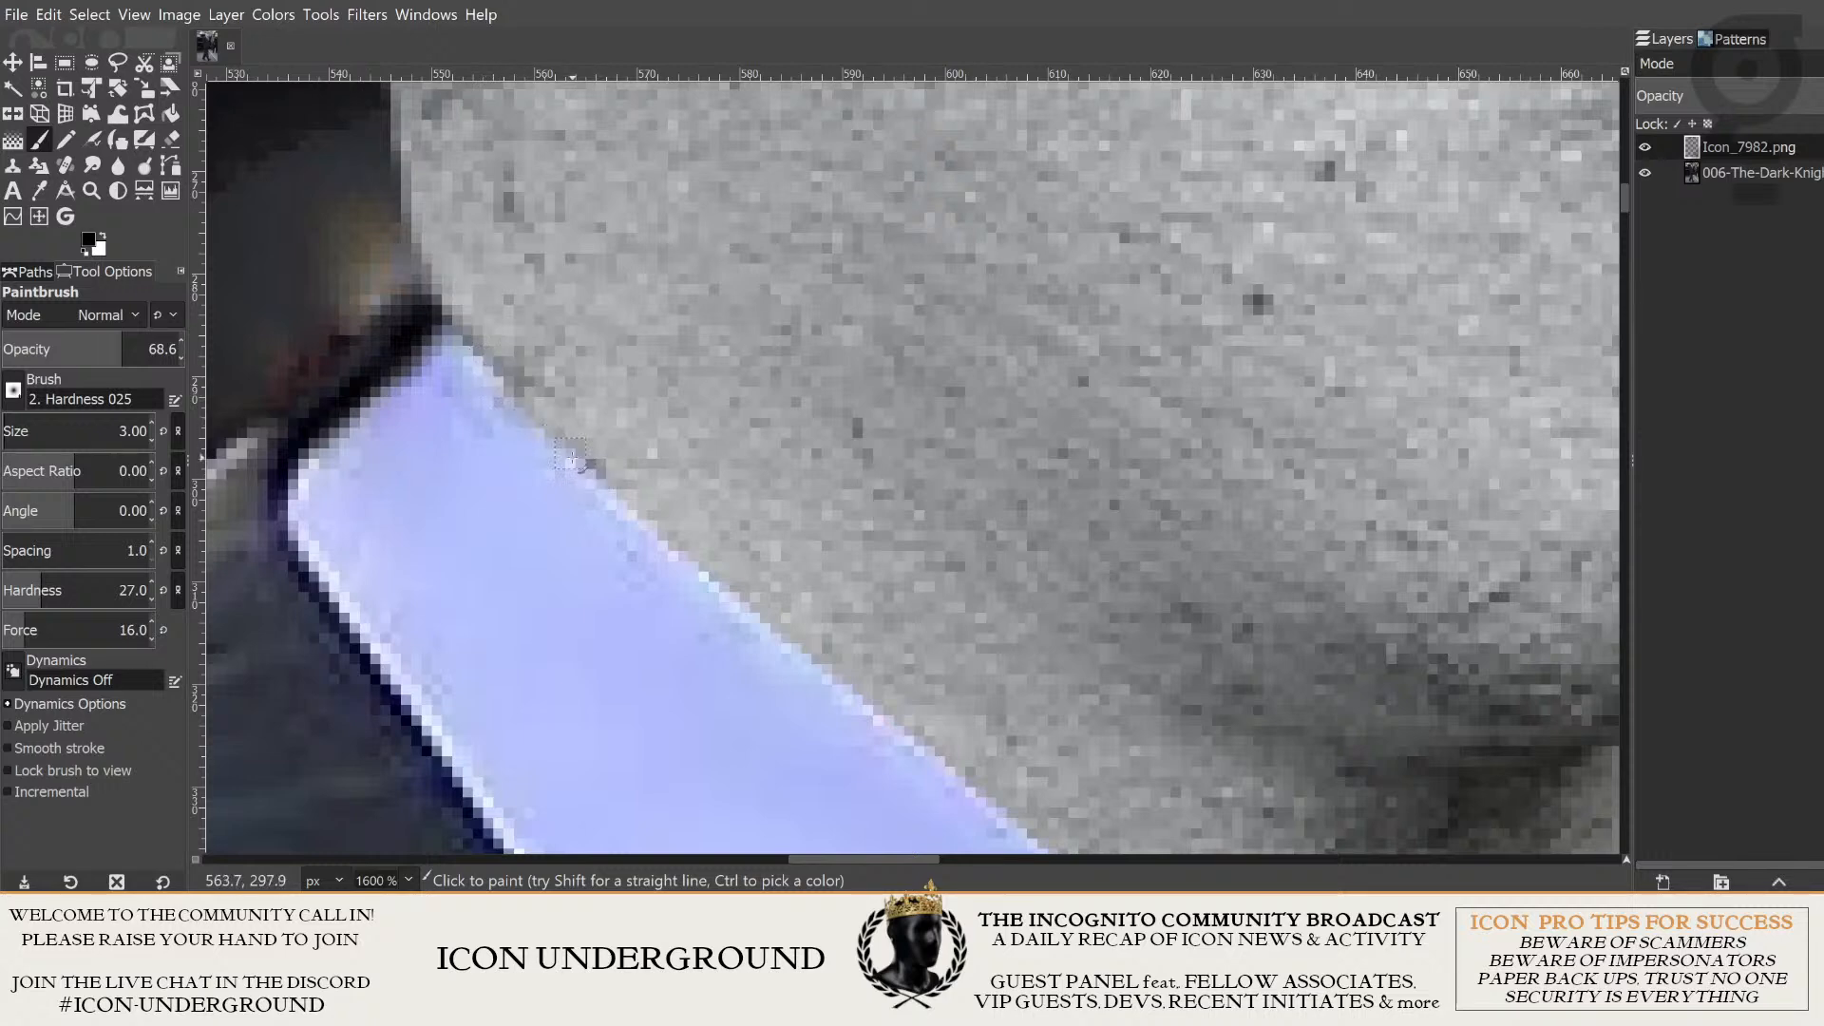
left_click_drag(572, 457, 670, 540)
left_click_drag(547, 437, 726, 585)
mouse_move(726, 574)
left_mouse_down()
mouse_move(462, 377)
mouse_move(865, 708)
left_mouse_up()
scroll(865, 708, "down", 3)
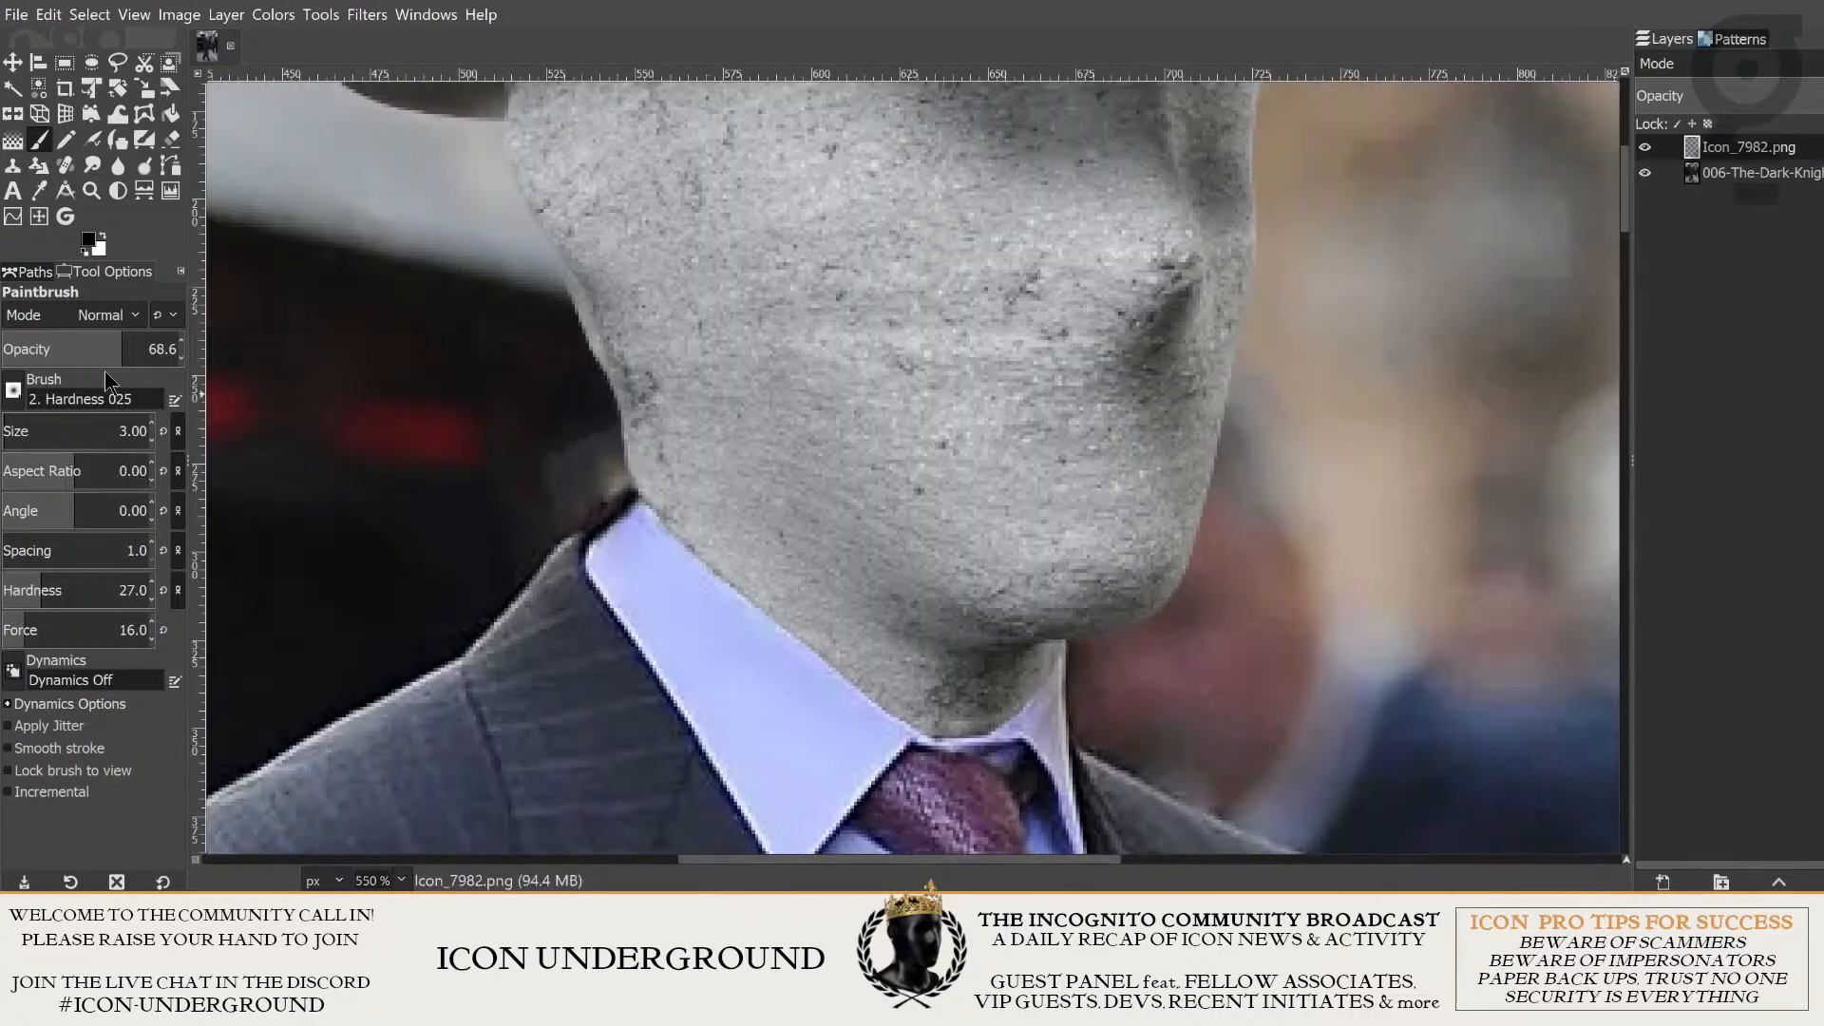
- Try a stronger black shadow along the neck's edge around the collar opening with paintbrush hardness 52 and force 47
left_click(77, 586)
left_click(72, 625)
left_click(70, 626)
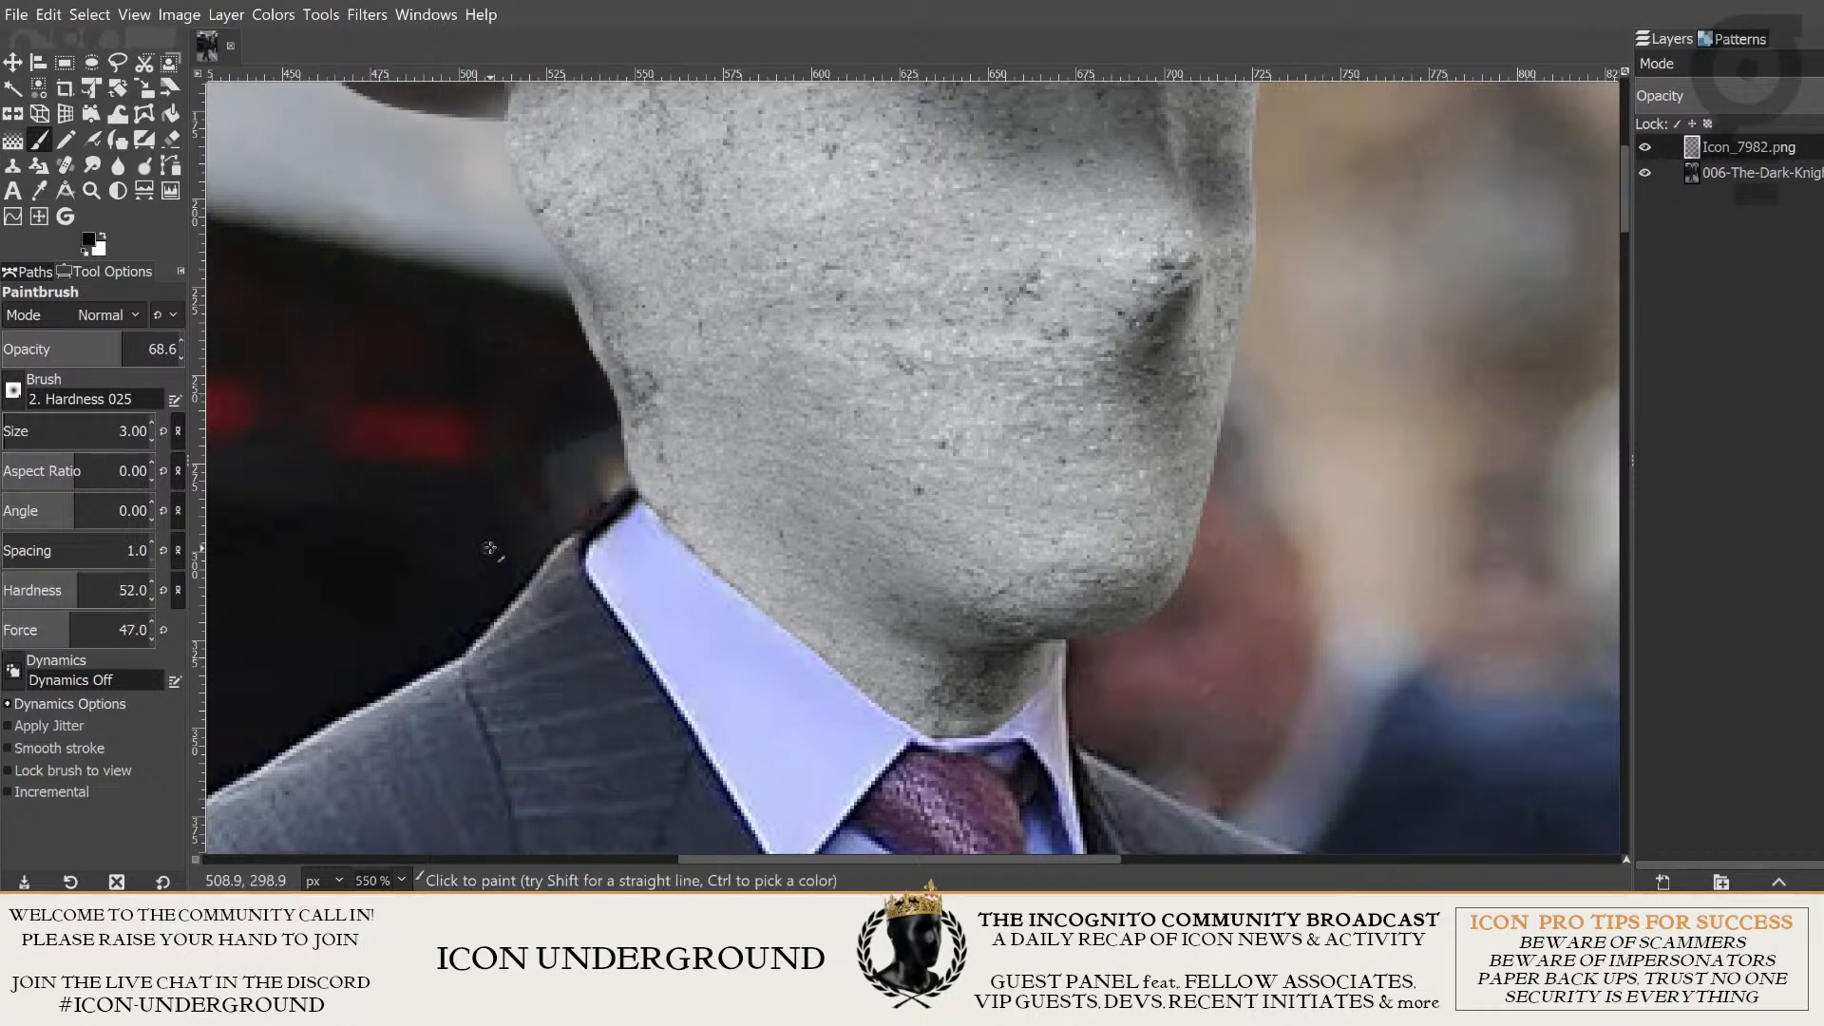
scroll(565, 440, "up", 3)
left_click_drag(539, 385, 912, 741)
scroll(799, 633, "down", 5)
scroll(801, 647, "up", 6)
scroll(913, 741, "down", 2)
mouse_move(692, 546)
left_mouse_down()
mouse_move(779, 616)
mouse_move(838, 599)
mouse_move(576, 438)
mouse_move(533, 459)
mouse_move(536, 441)
mouse_move(868, 712)
mouse_move(981, 744)
left_mouse_up()
mouse_move(1021, 720)
left_mouse_down()
mouse_move(854, 734)
mouse_move(840, 757)
mouse_move(916, 749)
mouse_move(1079, 625)
mouse_move(1123, 563)
mouse_move(1139, 491)
left_mouse_up()
scroll(1139, 490, "down", 9)
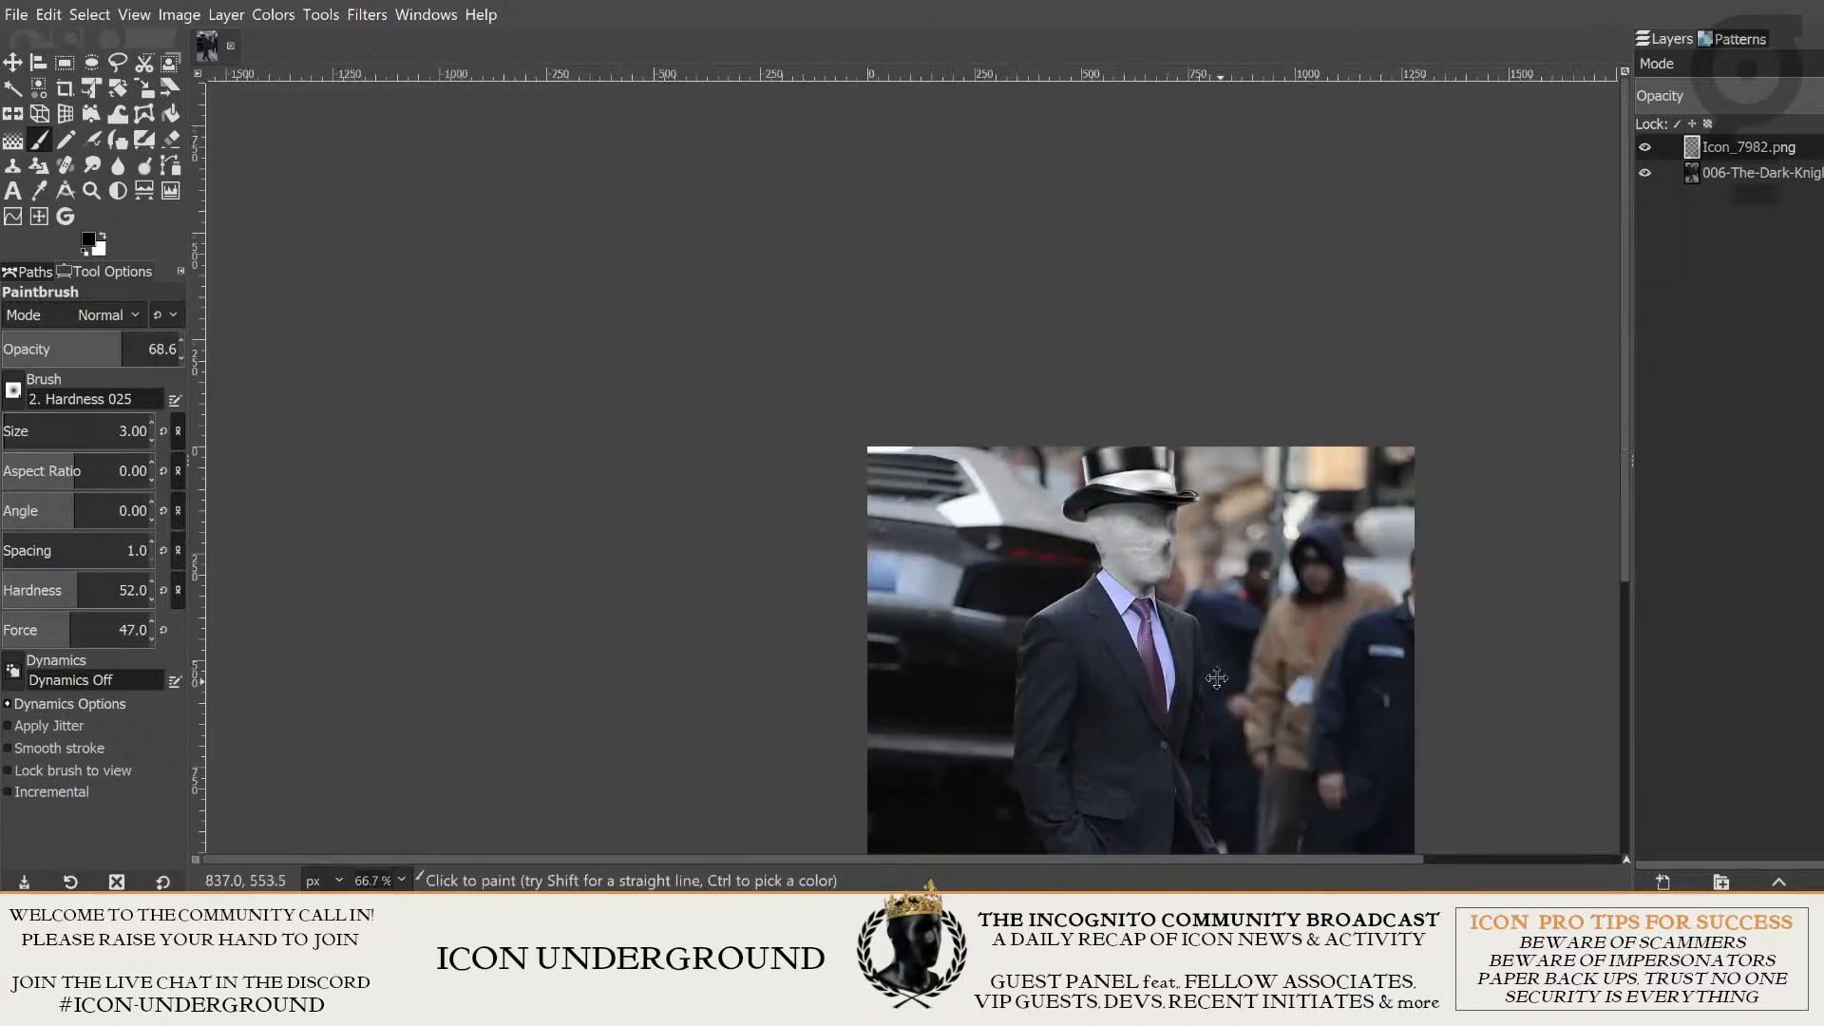
- Examine the dark shading between neck and collar in the whole figure and up close
left_click_drag(1217, 679, 761, 496)
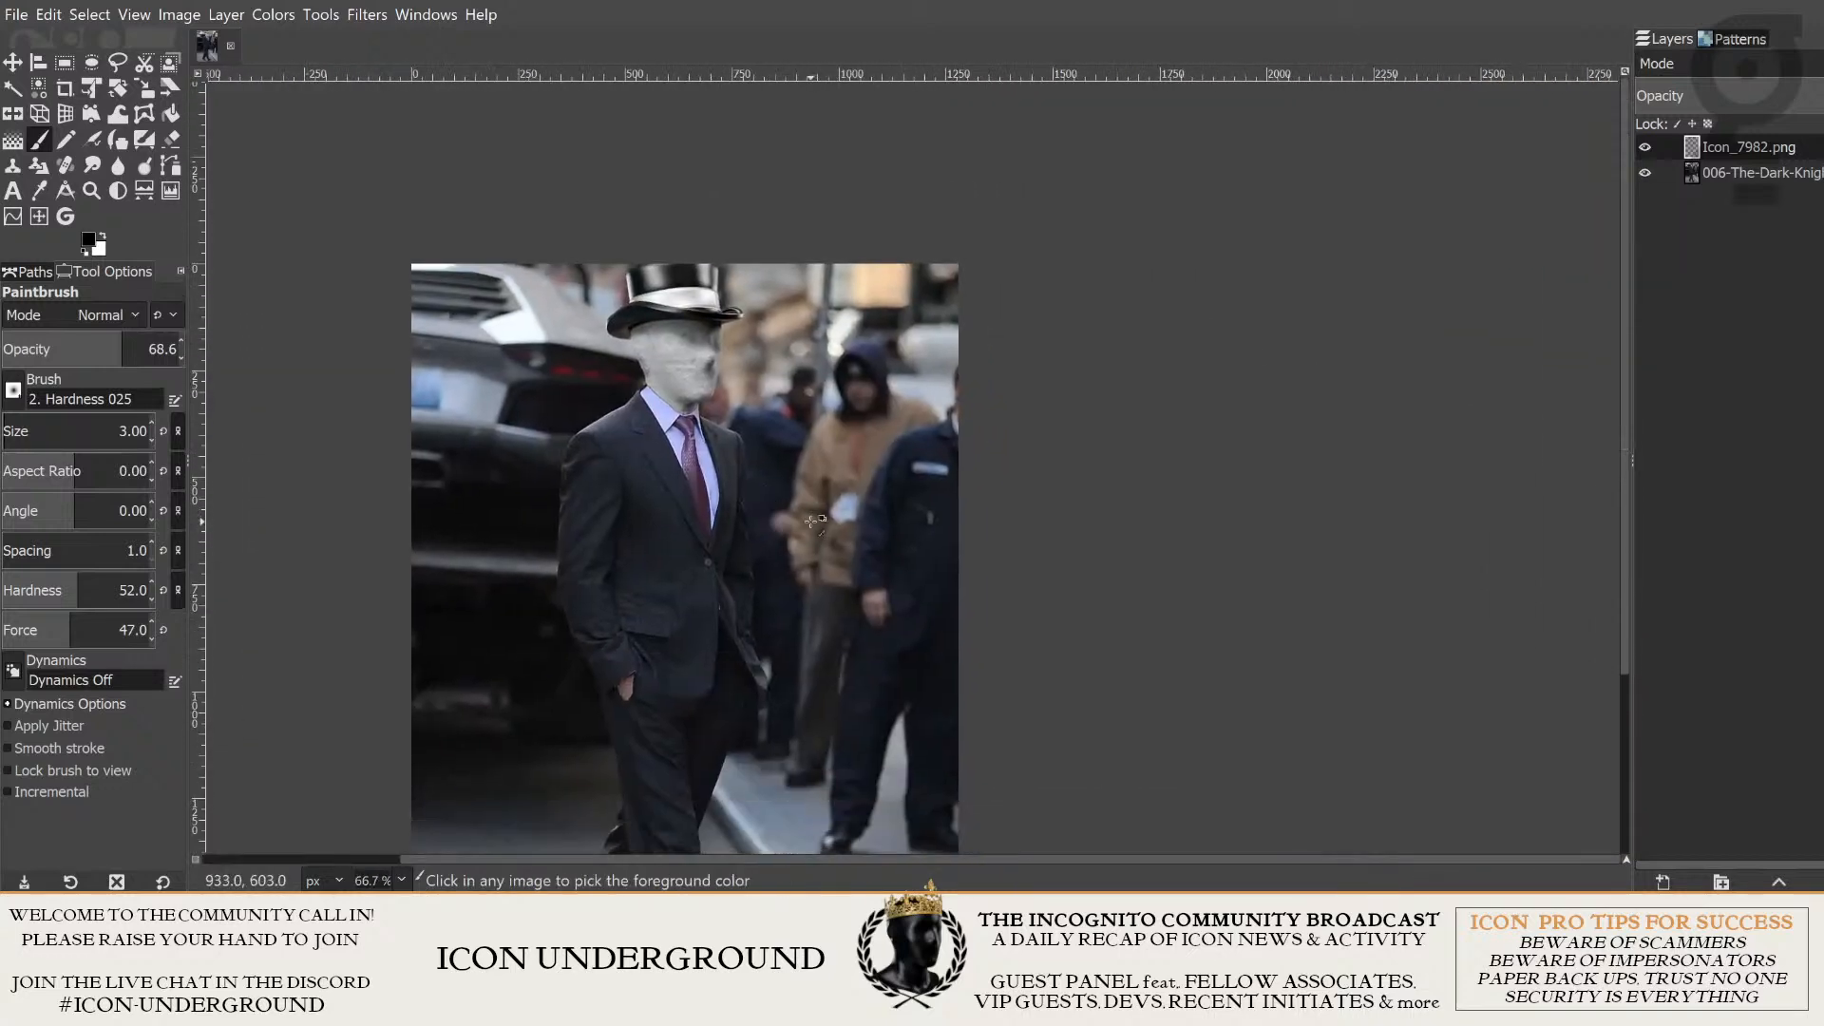
scroll(604, 452, "up", 2)
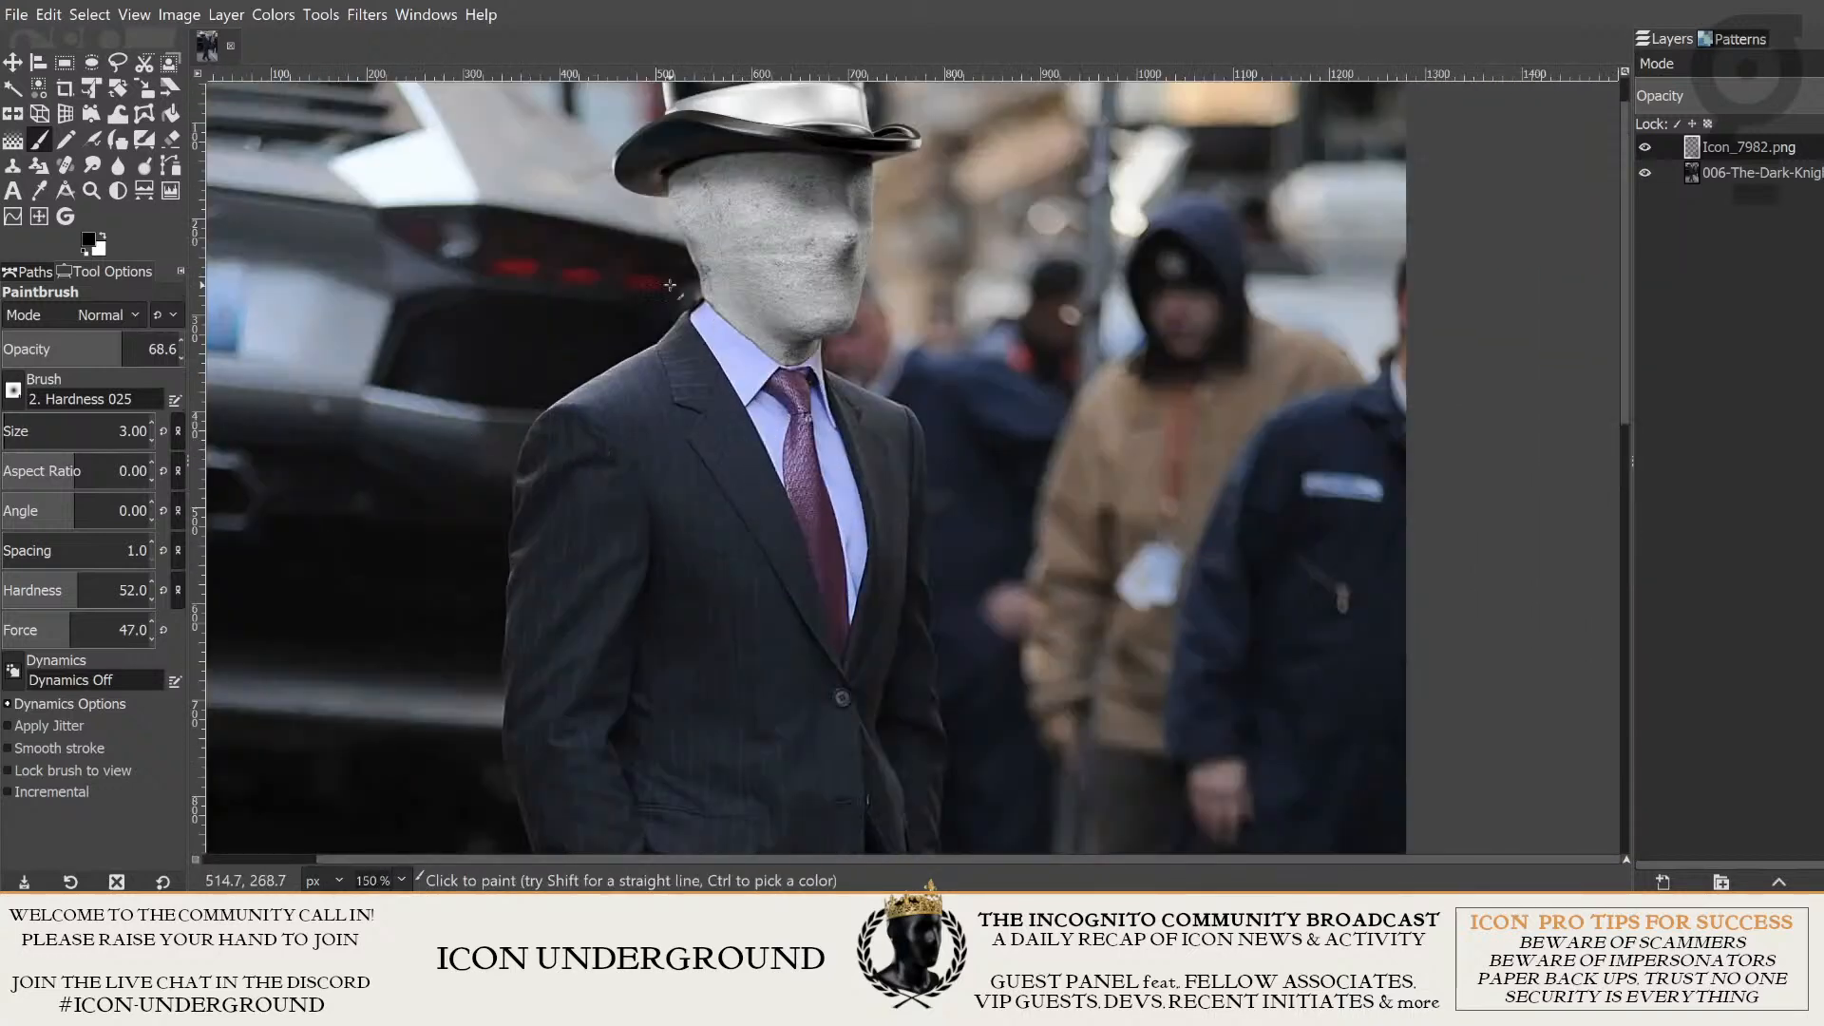
scroll(670, 285, "up", 4)
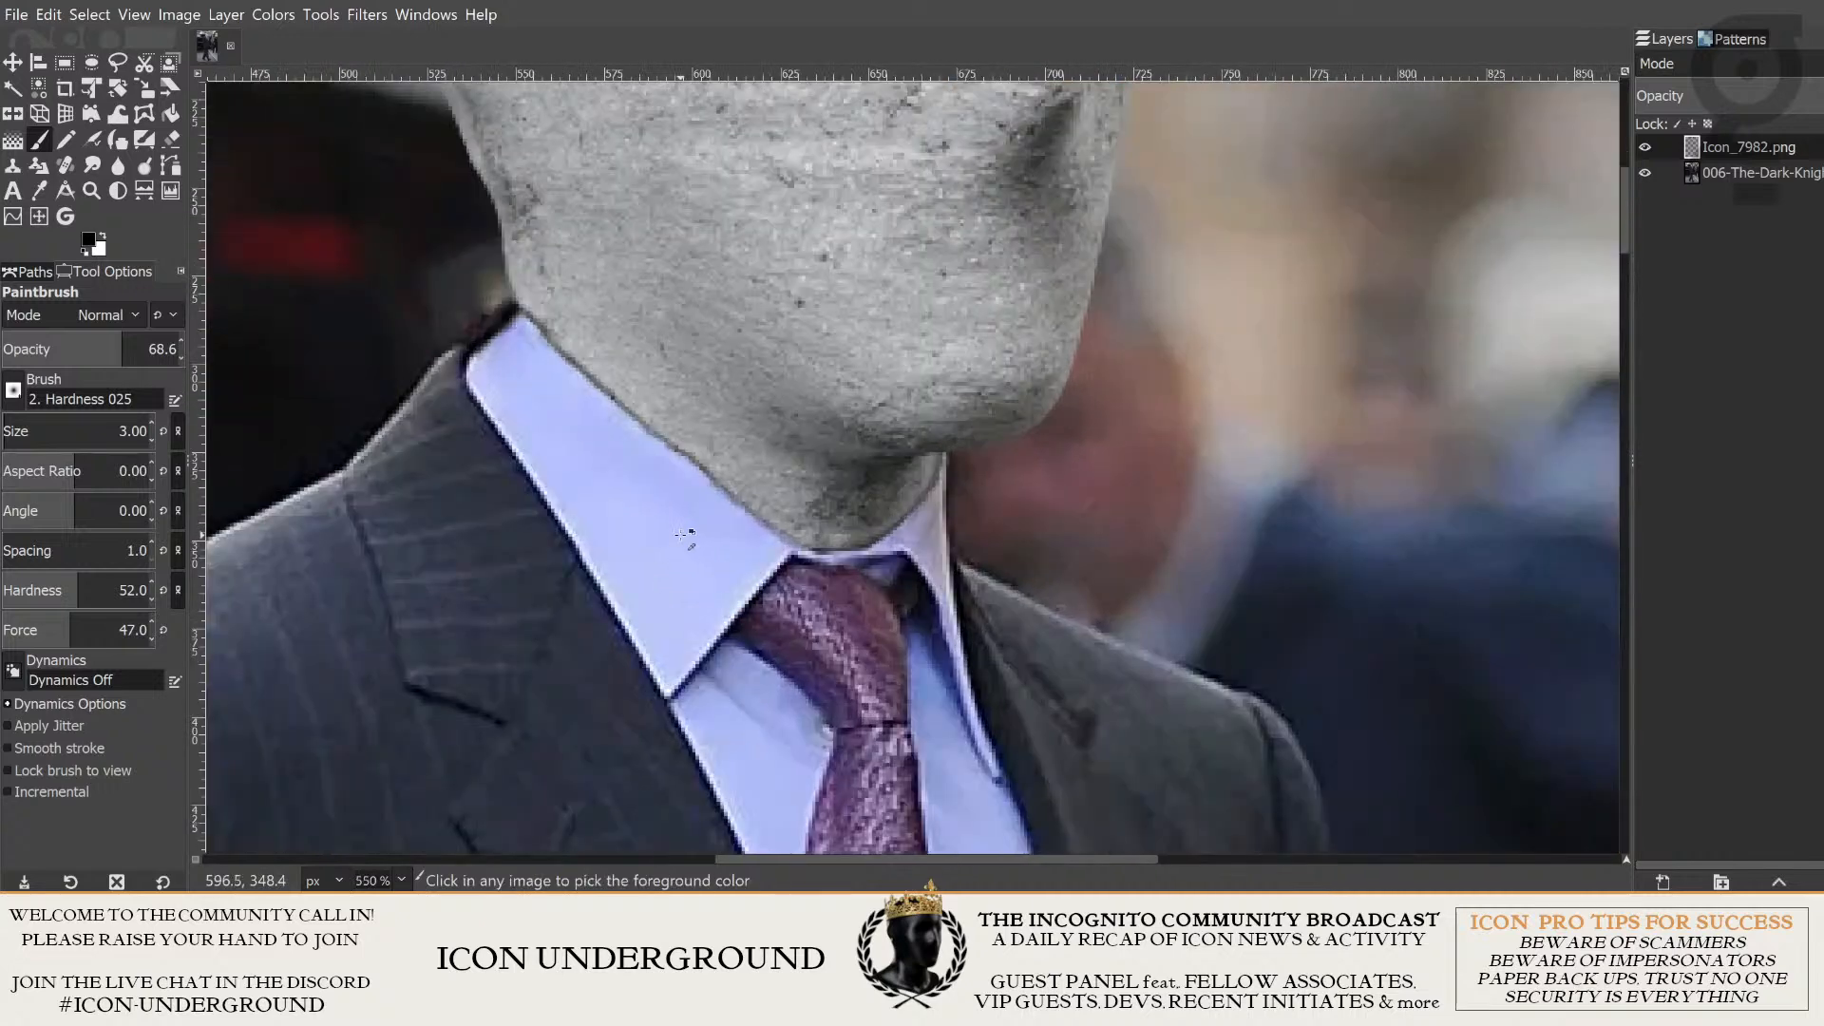
scroll(681, 535, "up", 3)
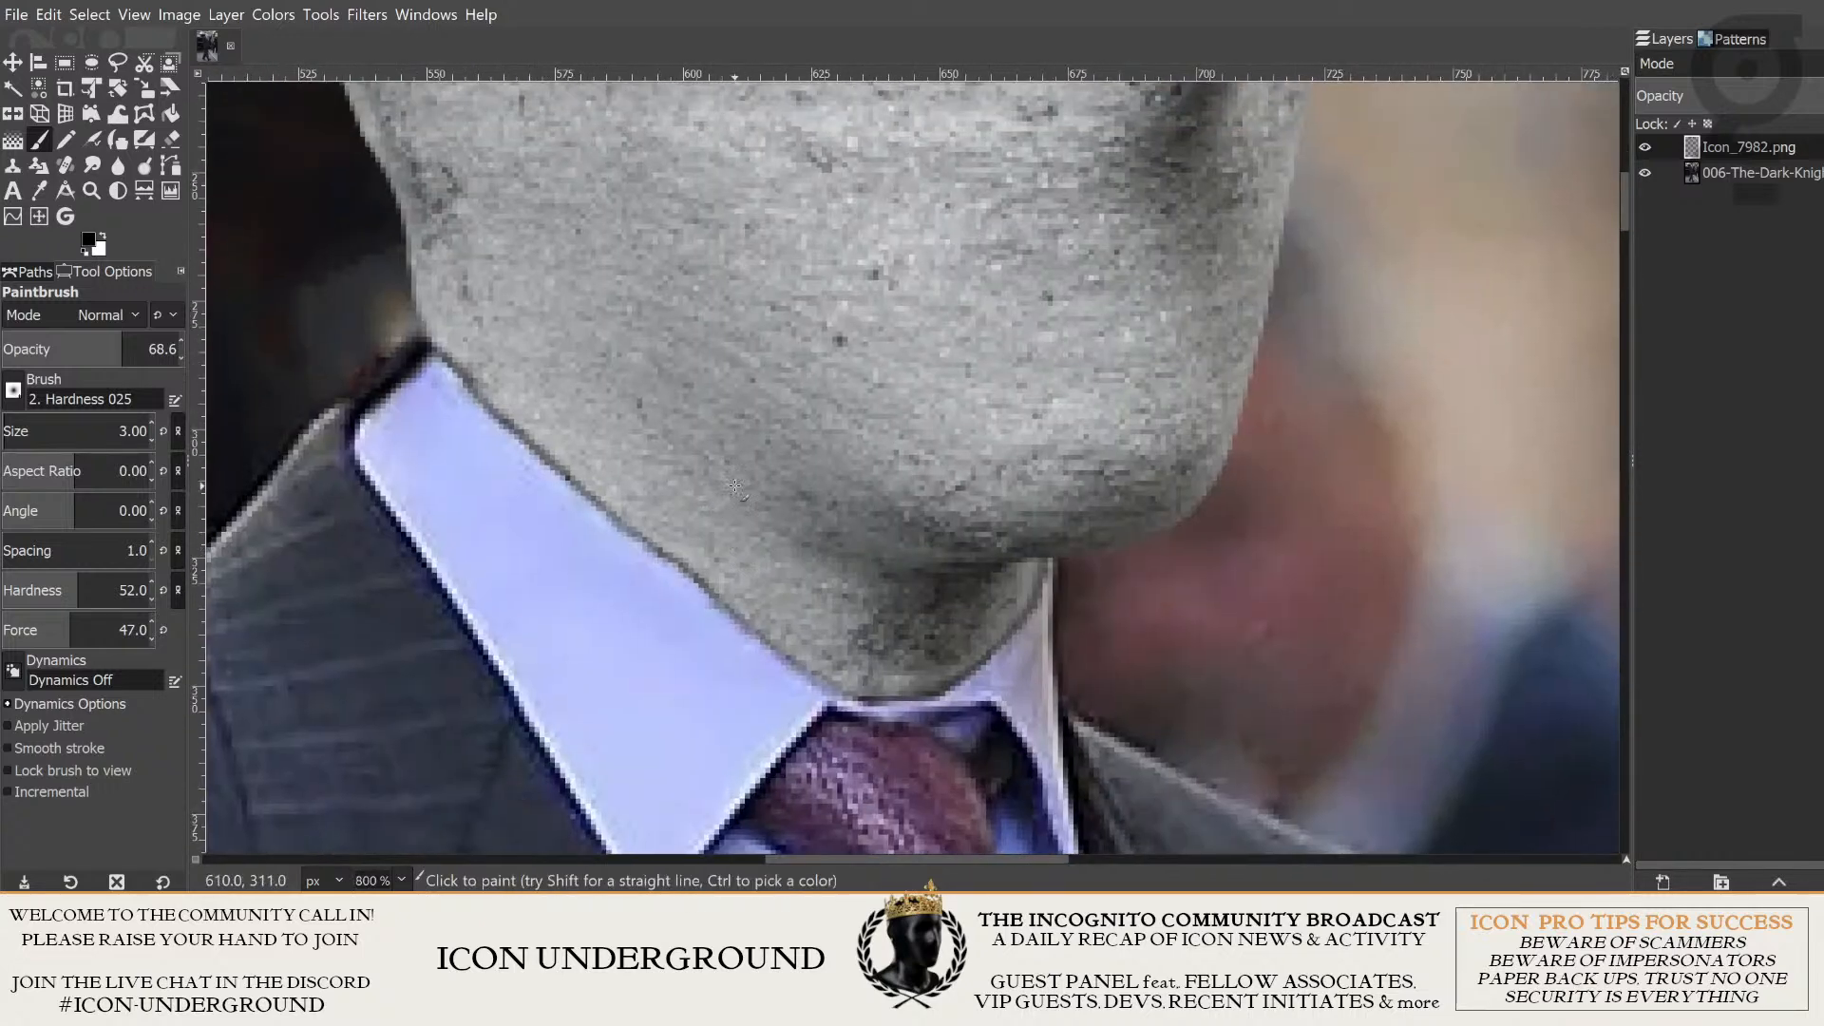
key("ctrl")
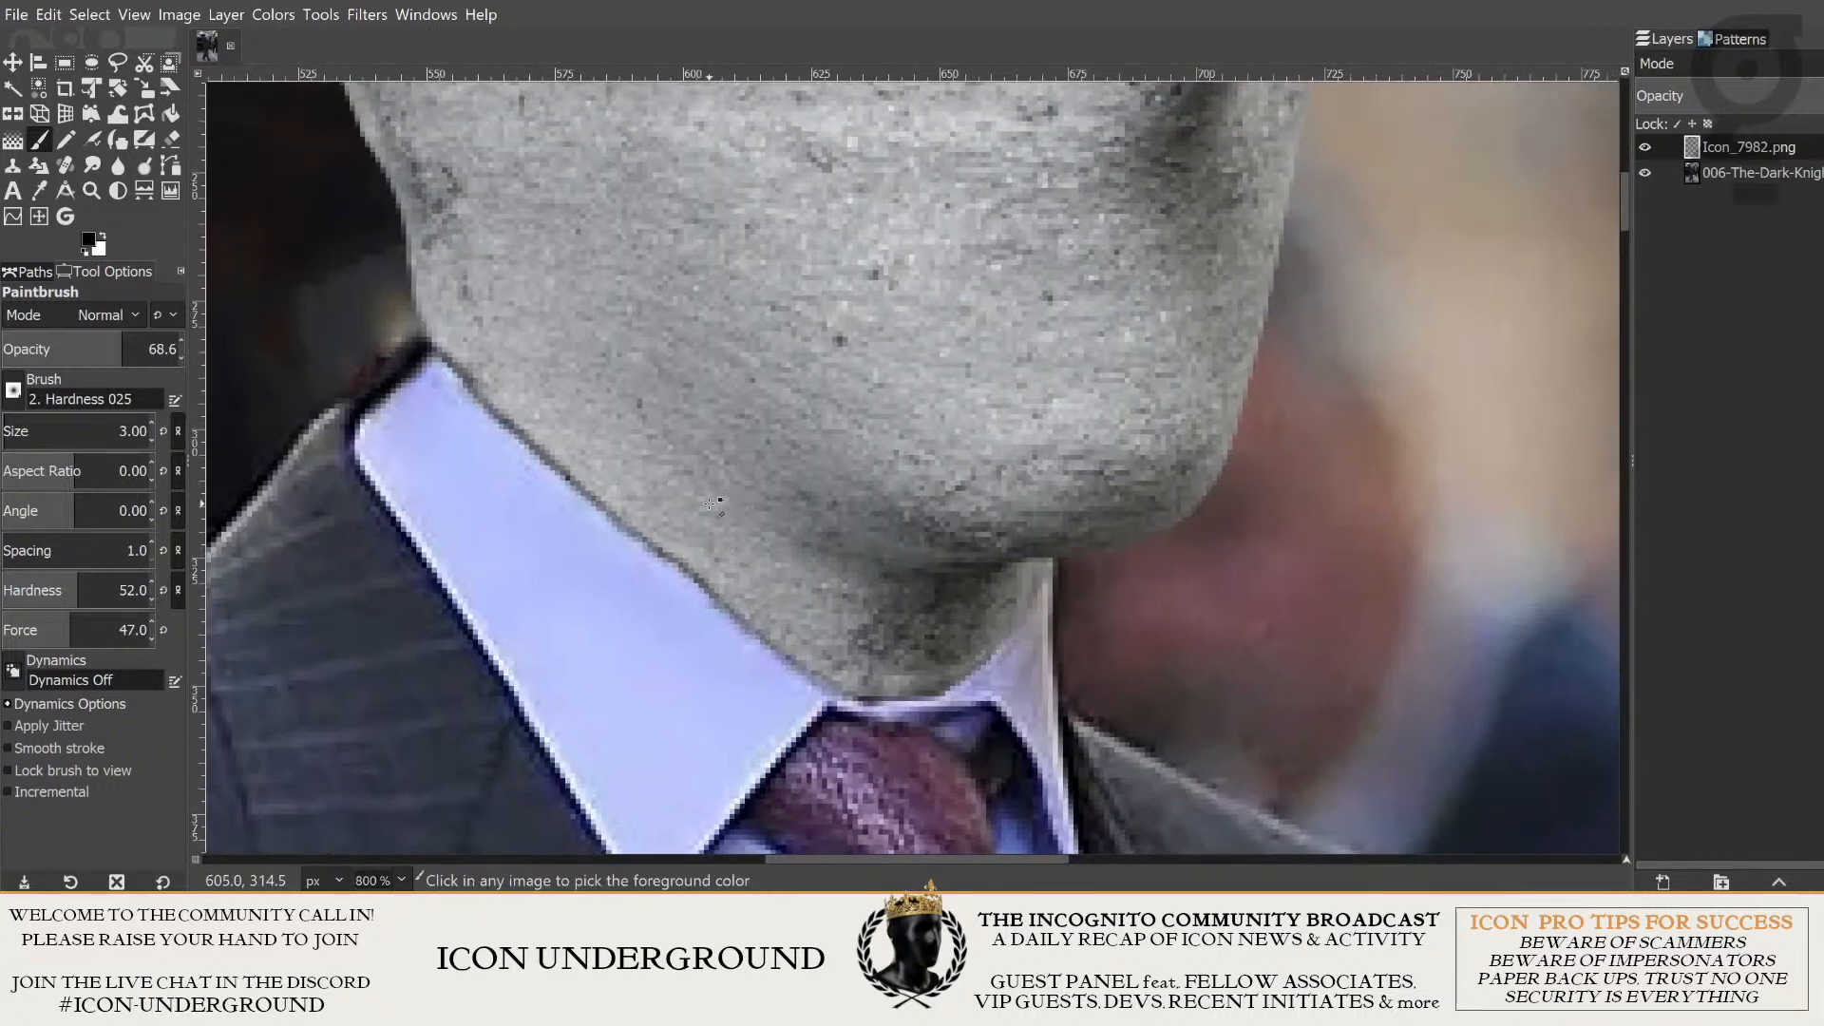
scroll(713, 504, "down", 7)
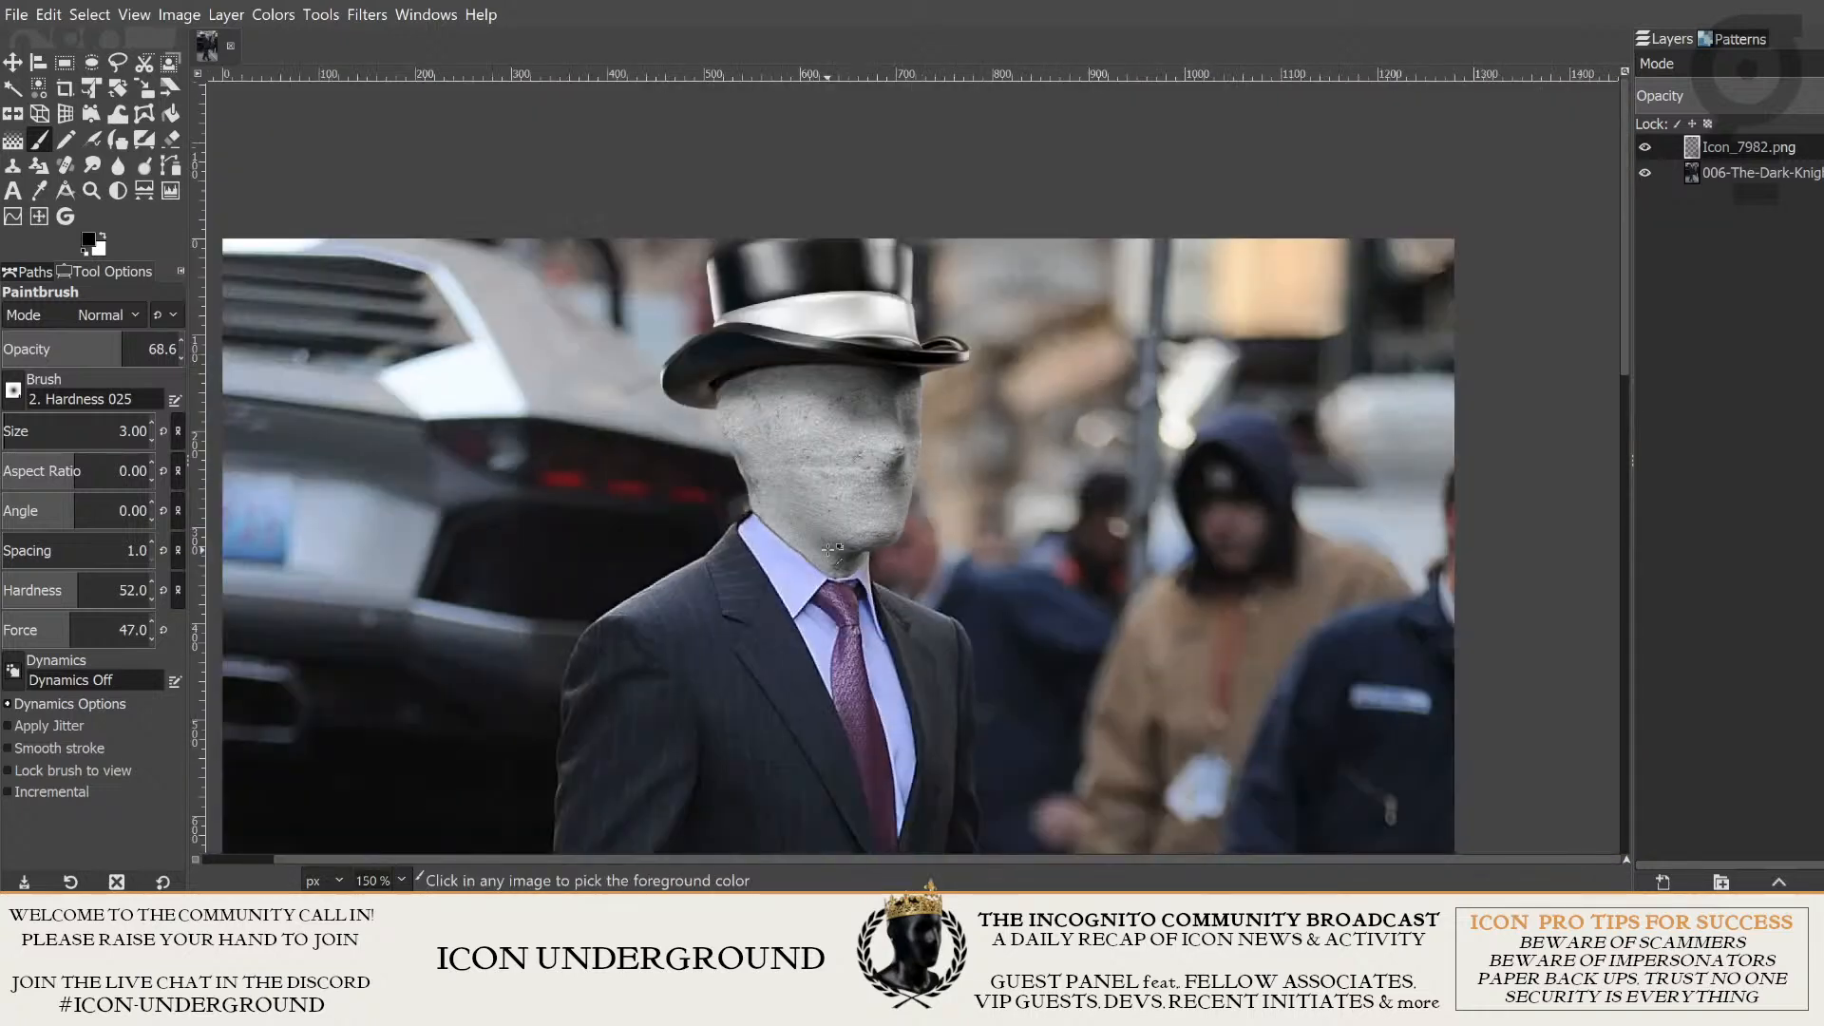
scroll(832, 549, "down", 1)
scroll(833, 549, "up", 7)
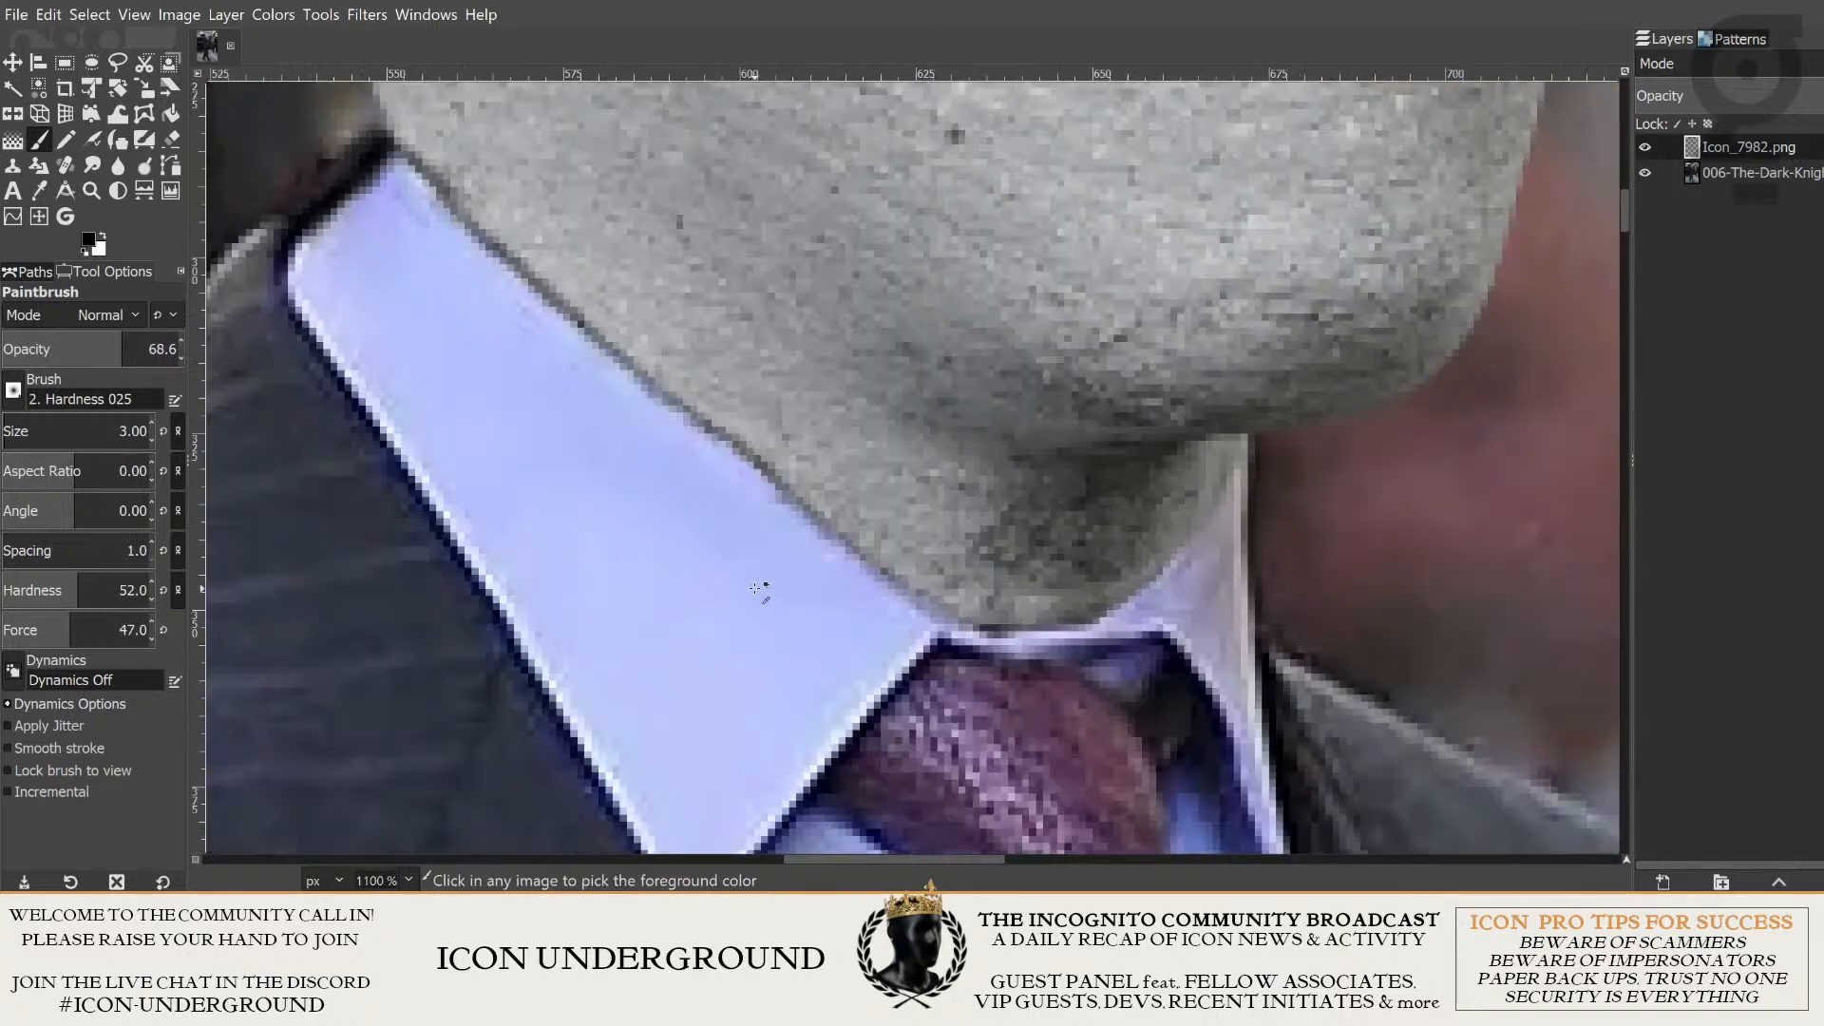
- Undo the latest dark shading strokes along the neck's edge
key("ctrl+z")
key("ctrl+z")
key("ctrl+z")
key("ctrl+z")
key("ctrl+z")
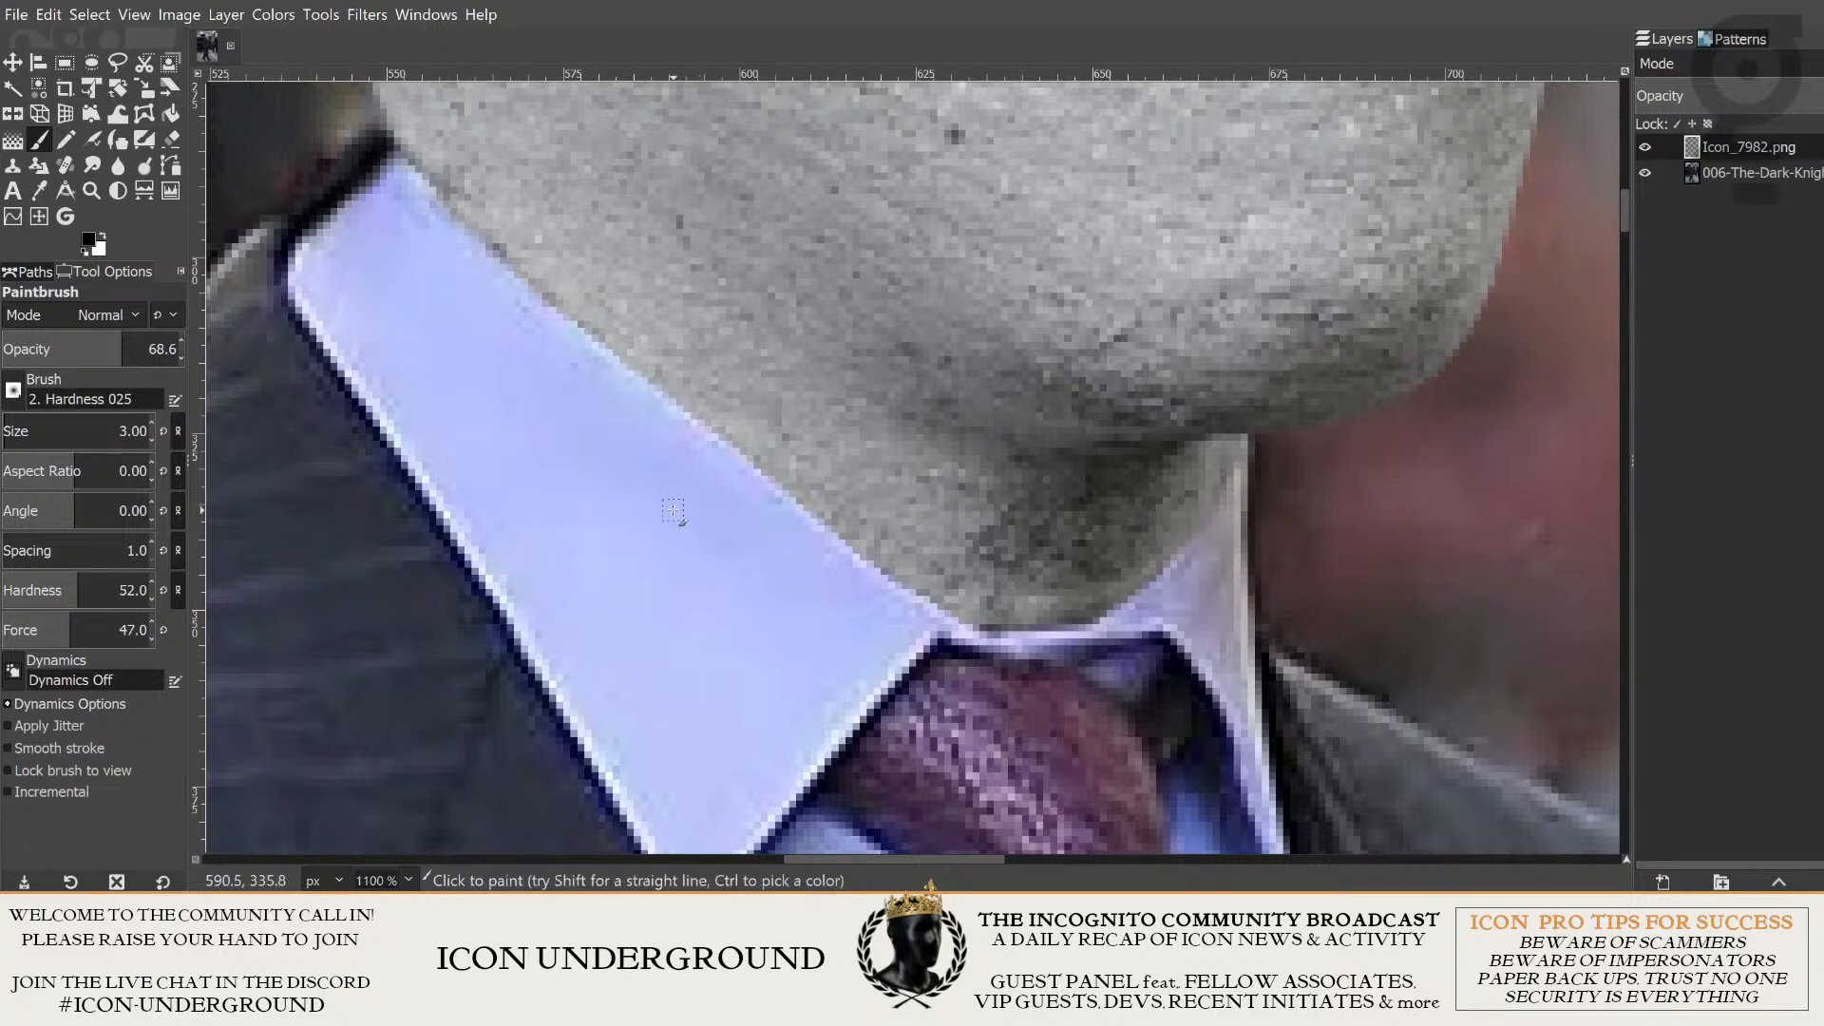
- Soften the paintbrush to opacity 53.6, hardness 31 and force 26
left_click_drag(121, 344, 95, 344)
left_click(59, 590)
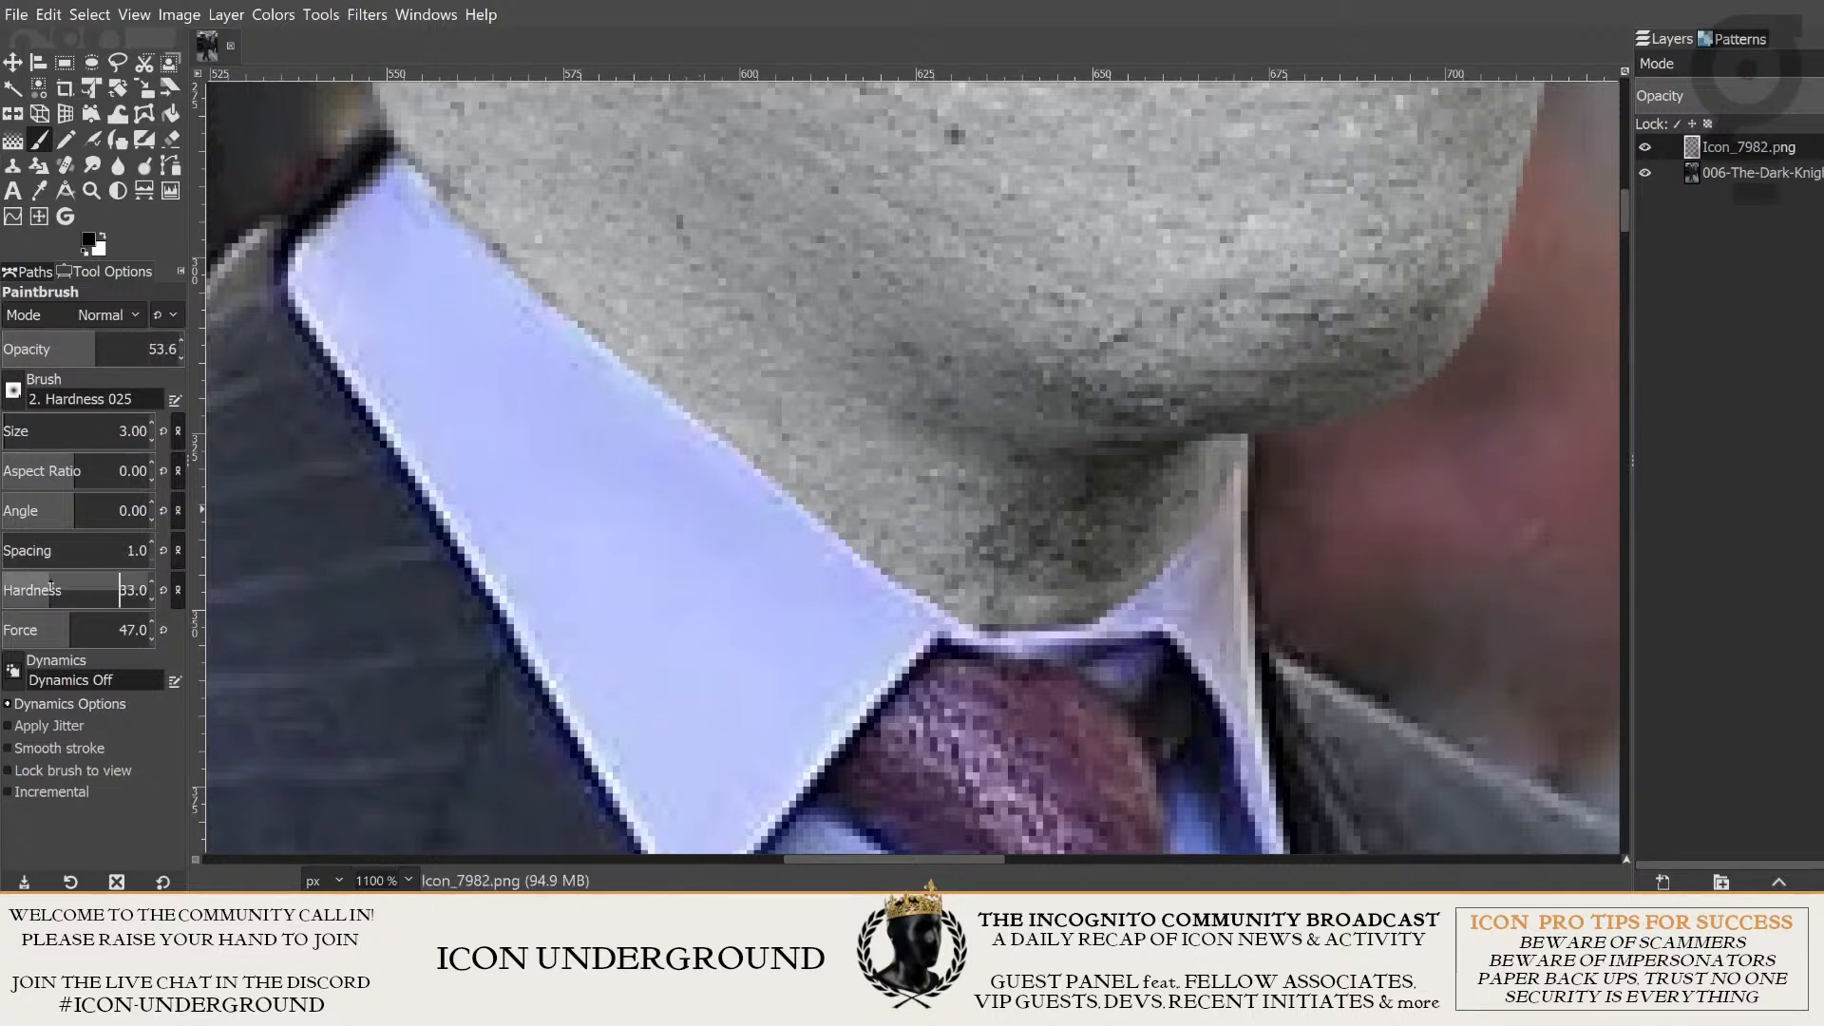
left_click_drag(50, 586, 47, 587)
left_click(39, 623)
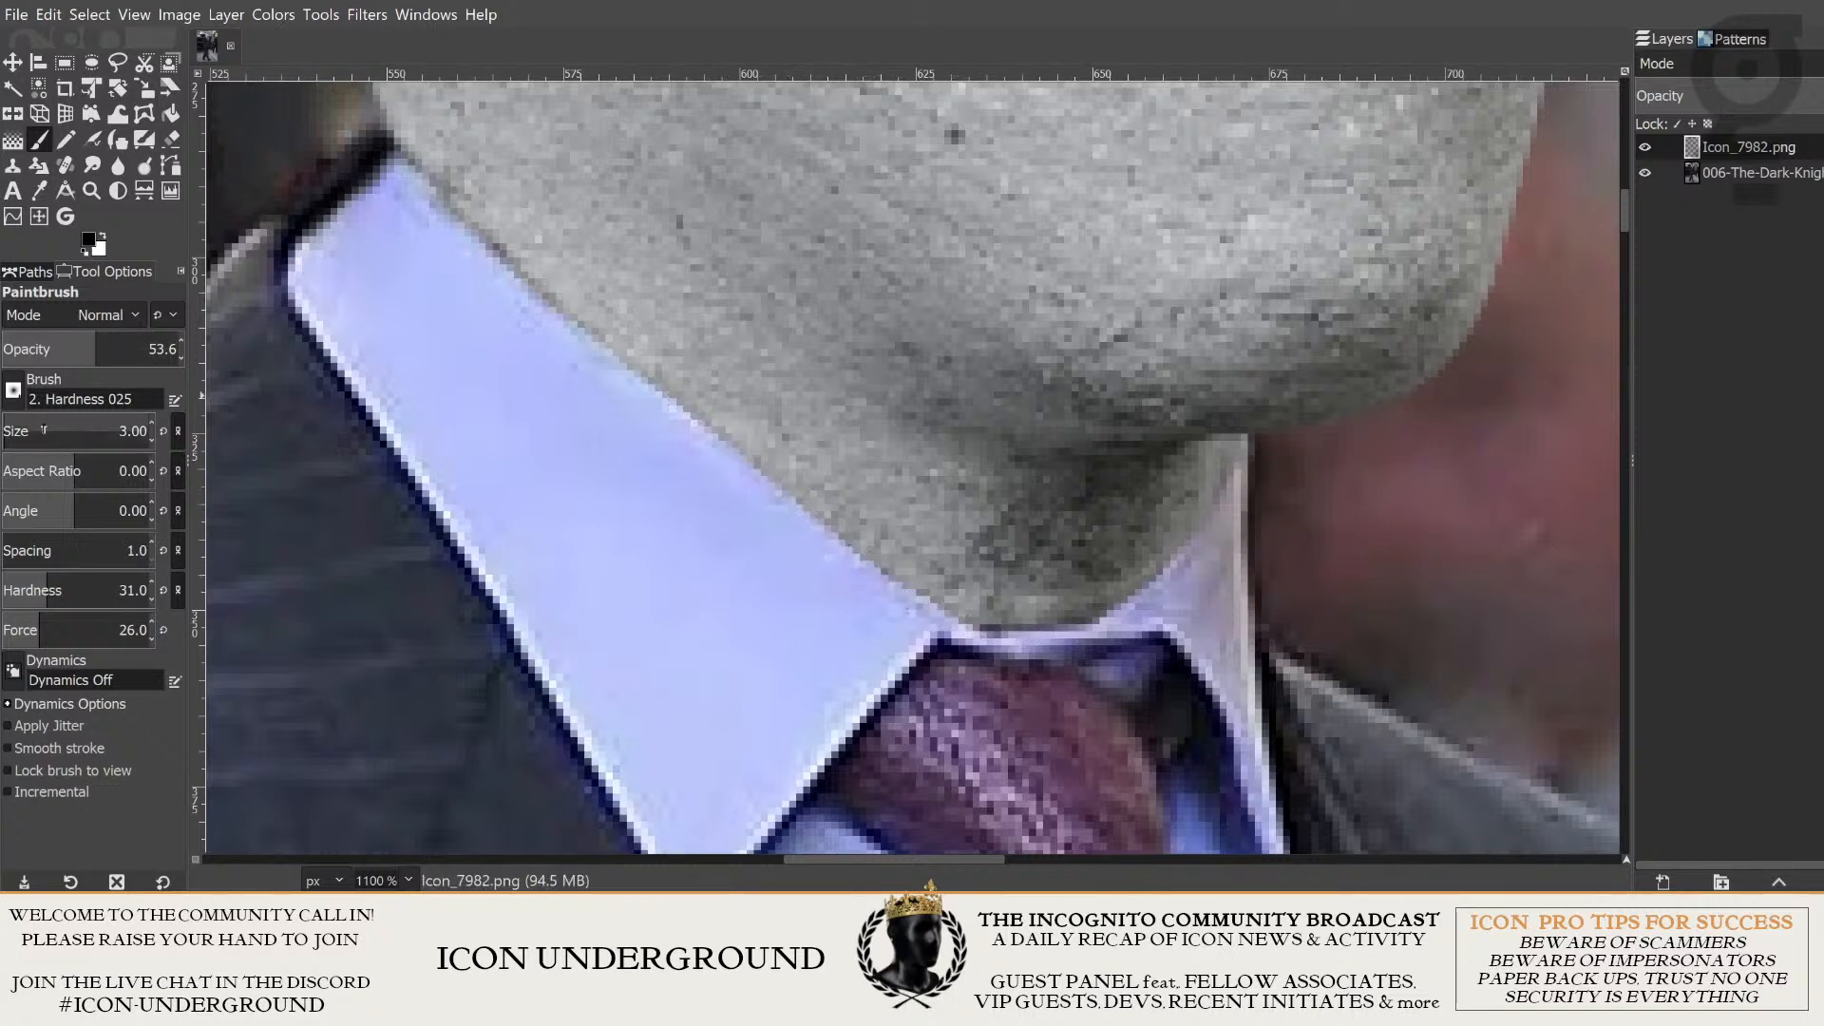
- Try fainter black shading along the neck's edge above the collar with paintbrush size 18, hardness 6 and force 4.6
left_click(16, 421)
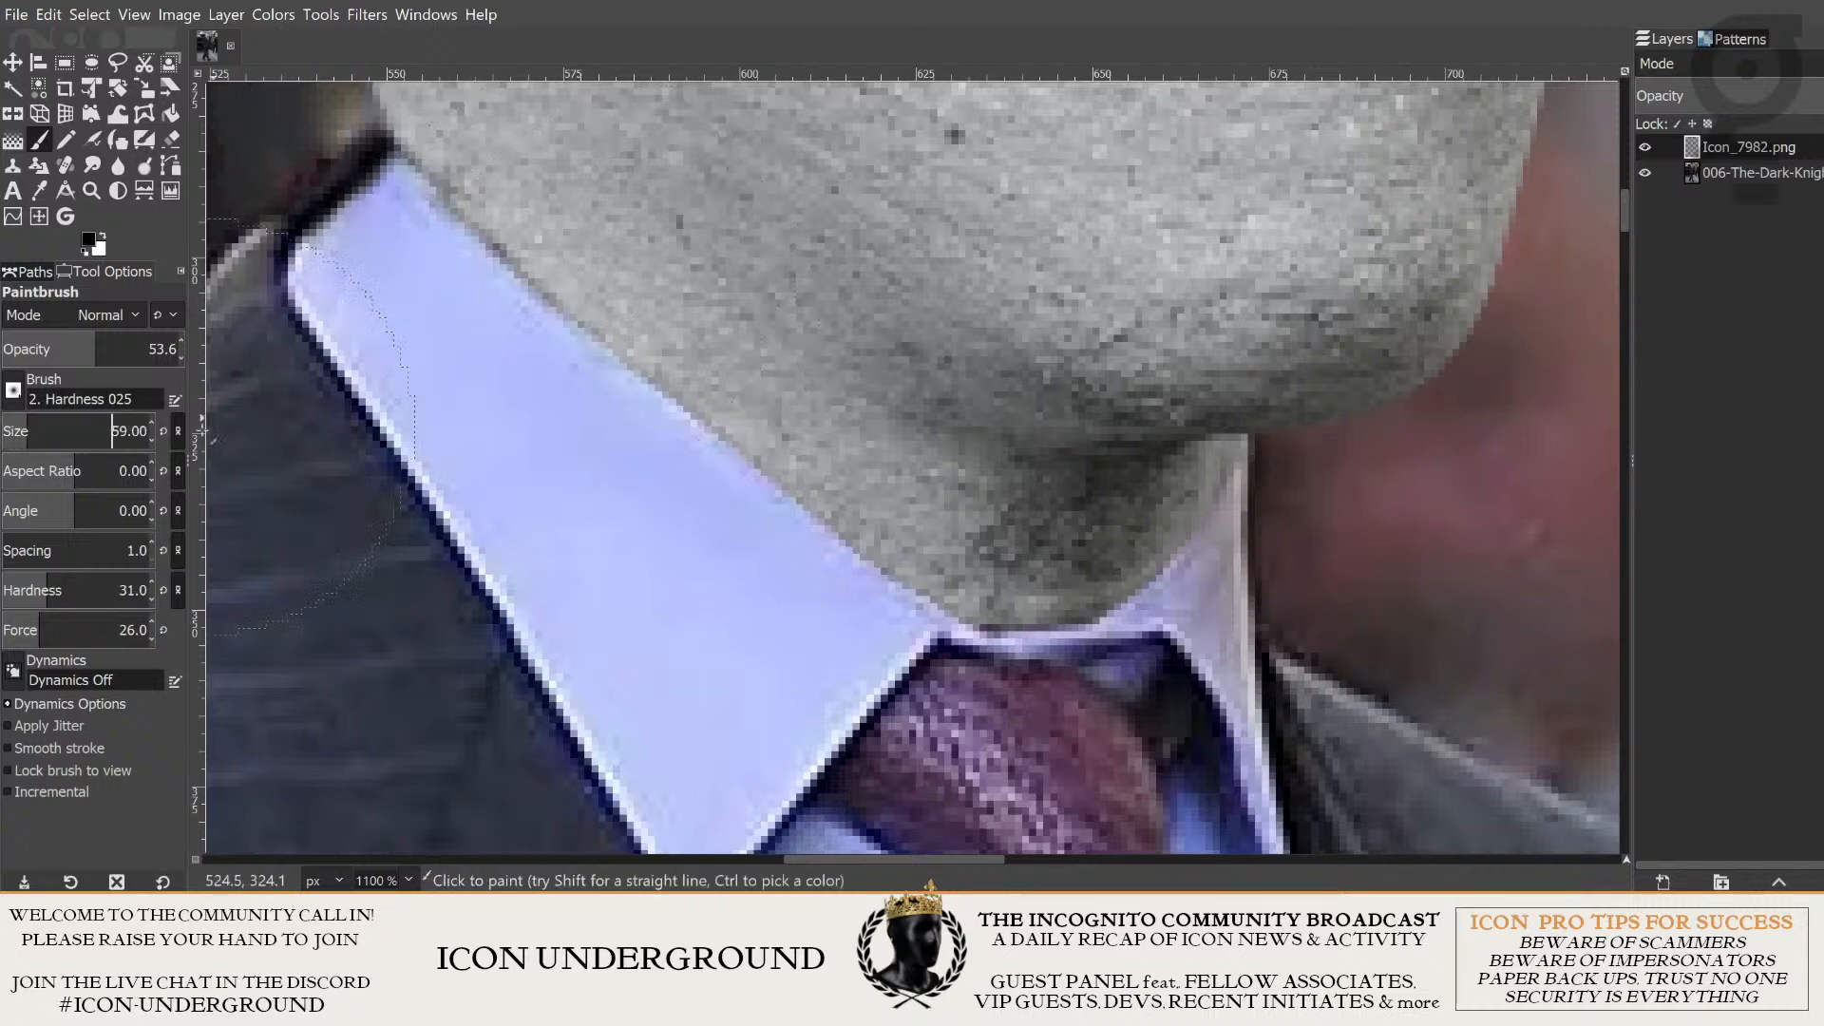
left_click(29, 425)
mouse_move(43, 597)
left_mouse_down()
mouse_move(9, 627)
mouse_move(14, 593)
left_mouse_up()
left_click(13, 627)
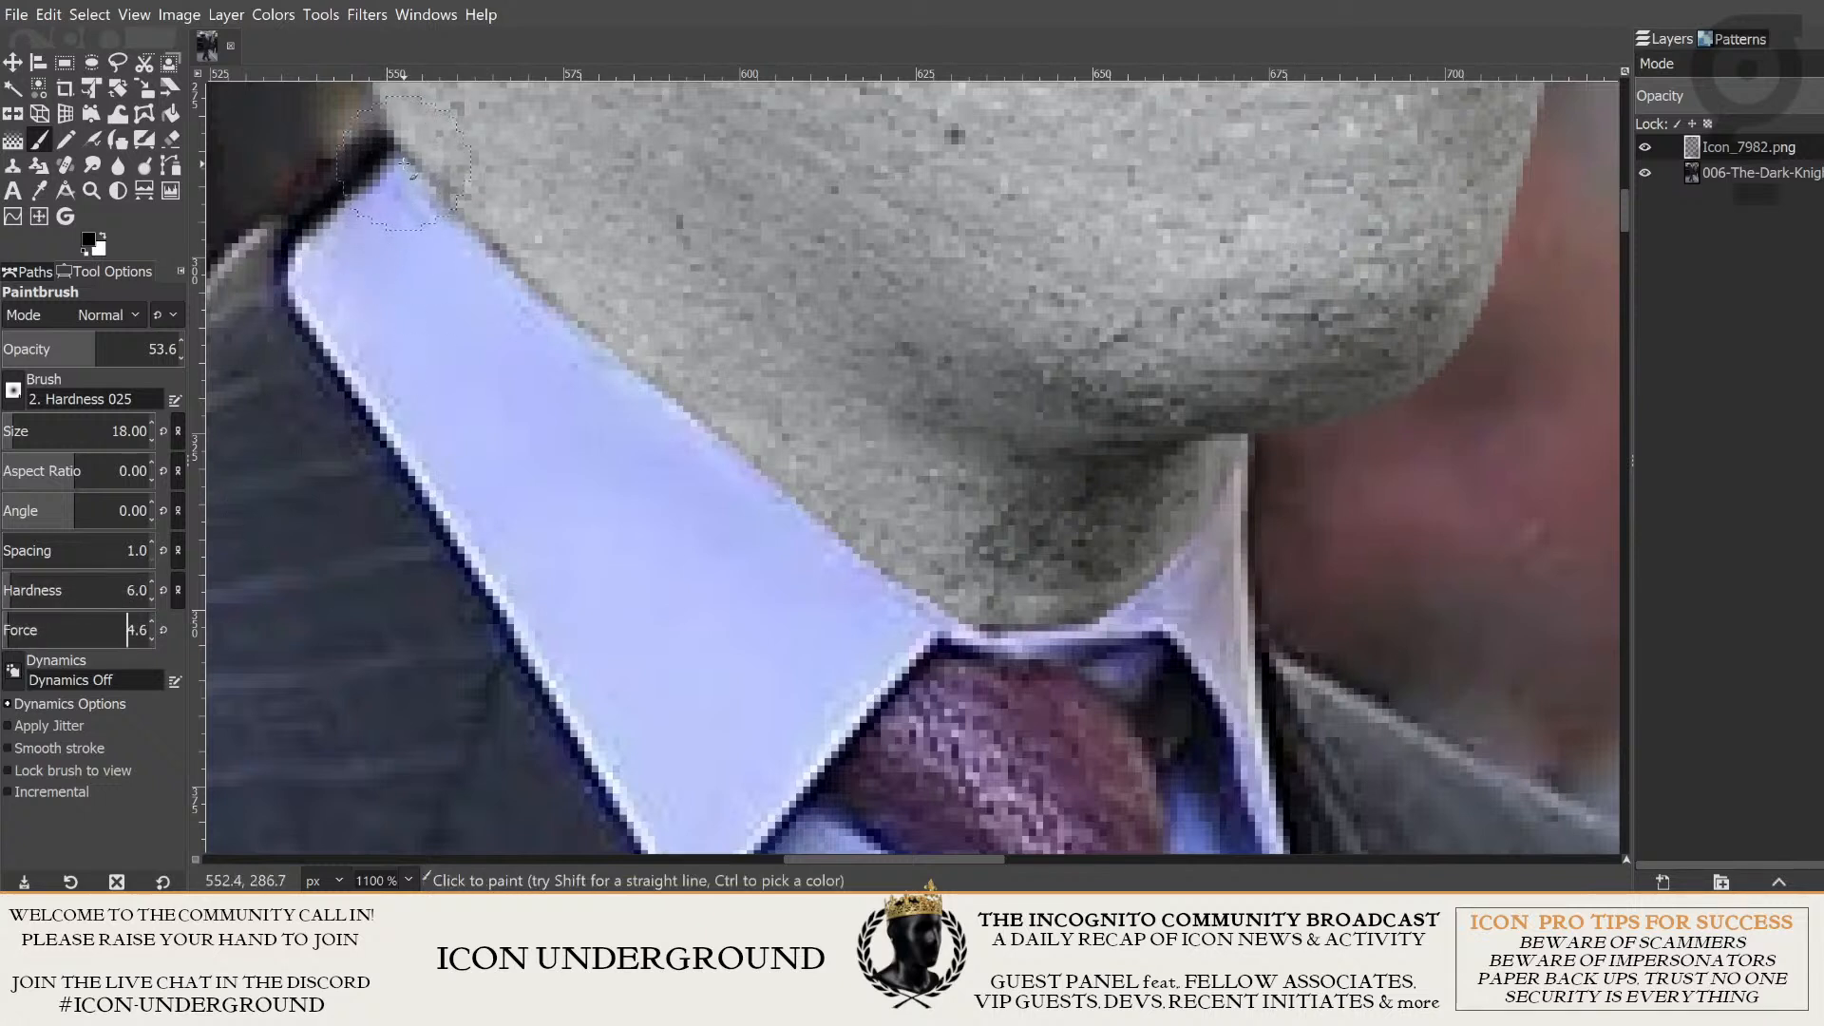
mouse_move(405, 165)
left_mouse_down()
mouse_move(870, 574)
mouse_move(931, 605)
mouse_move(1026, 621)
mouse_move(1103, 605)
mouse_move(1205, 515)
mouse_move(1230, 480)
left_mouse_up()
scroll(969, 566, "down", 5)
scroll(908, 561, "up", 6)
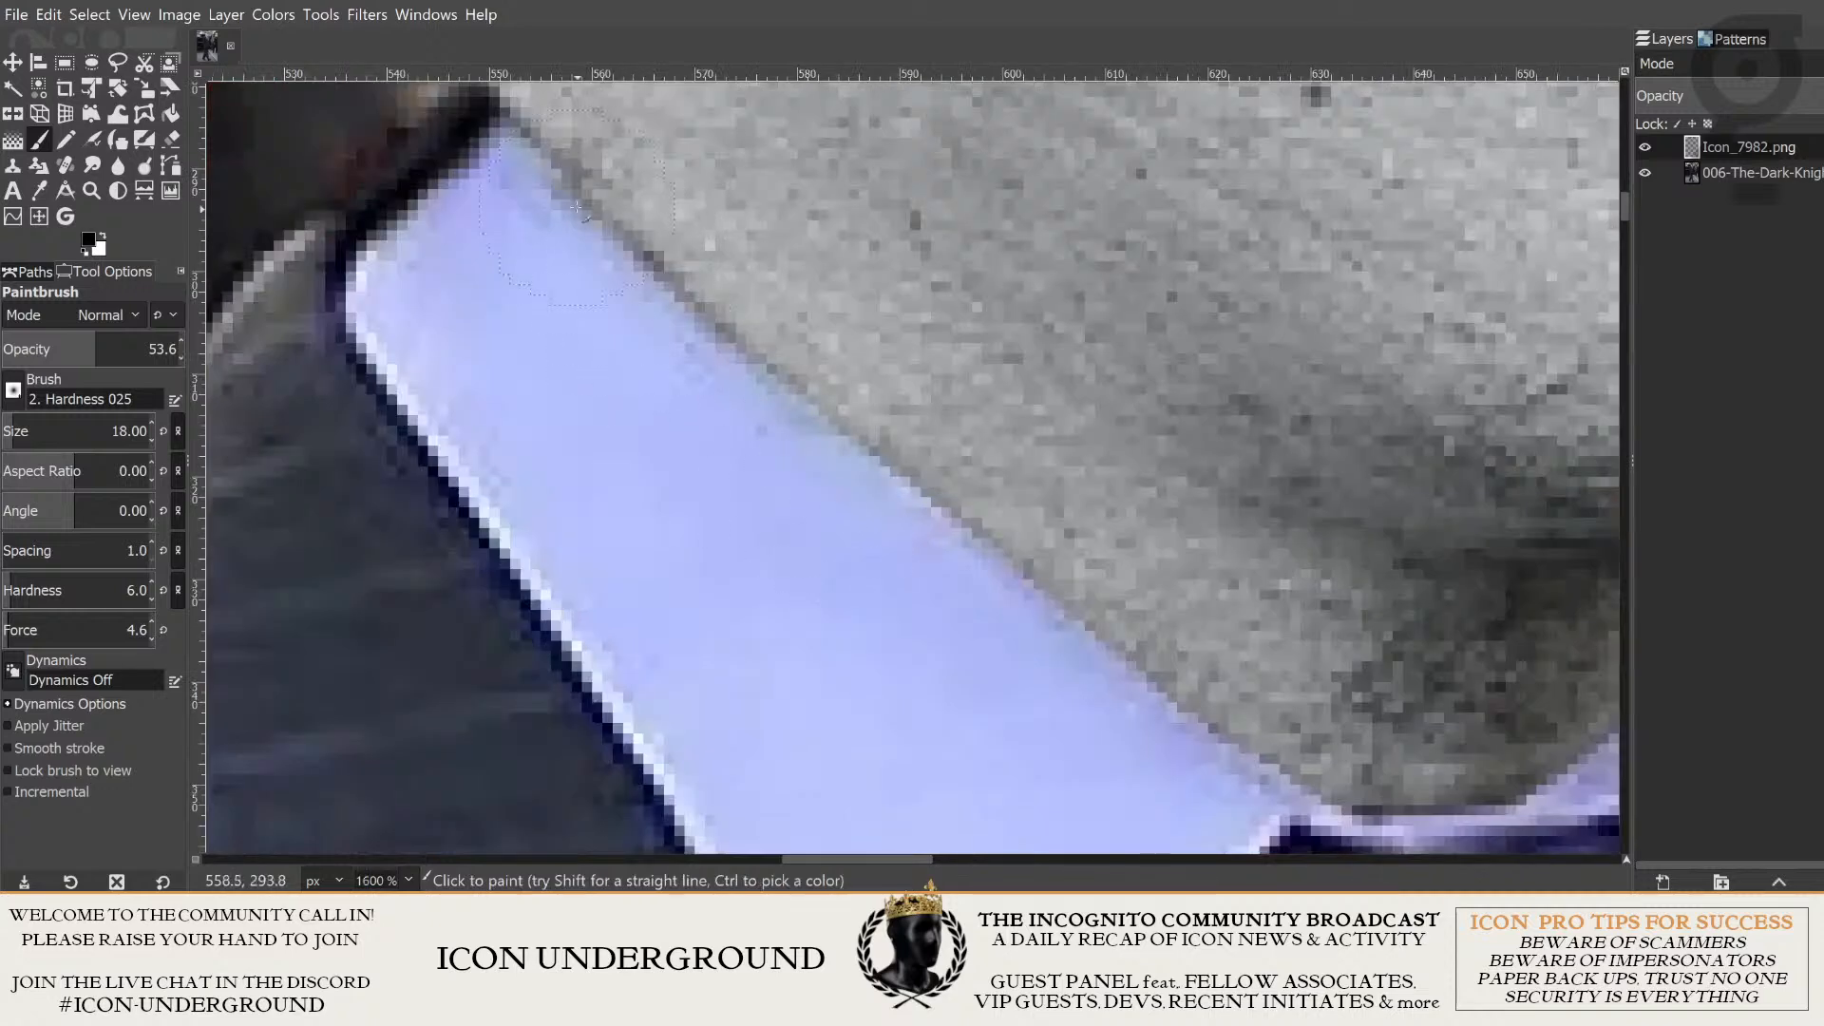
left_click_drag(577, 208, 1176, 705)
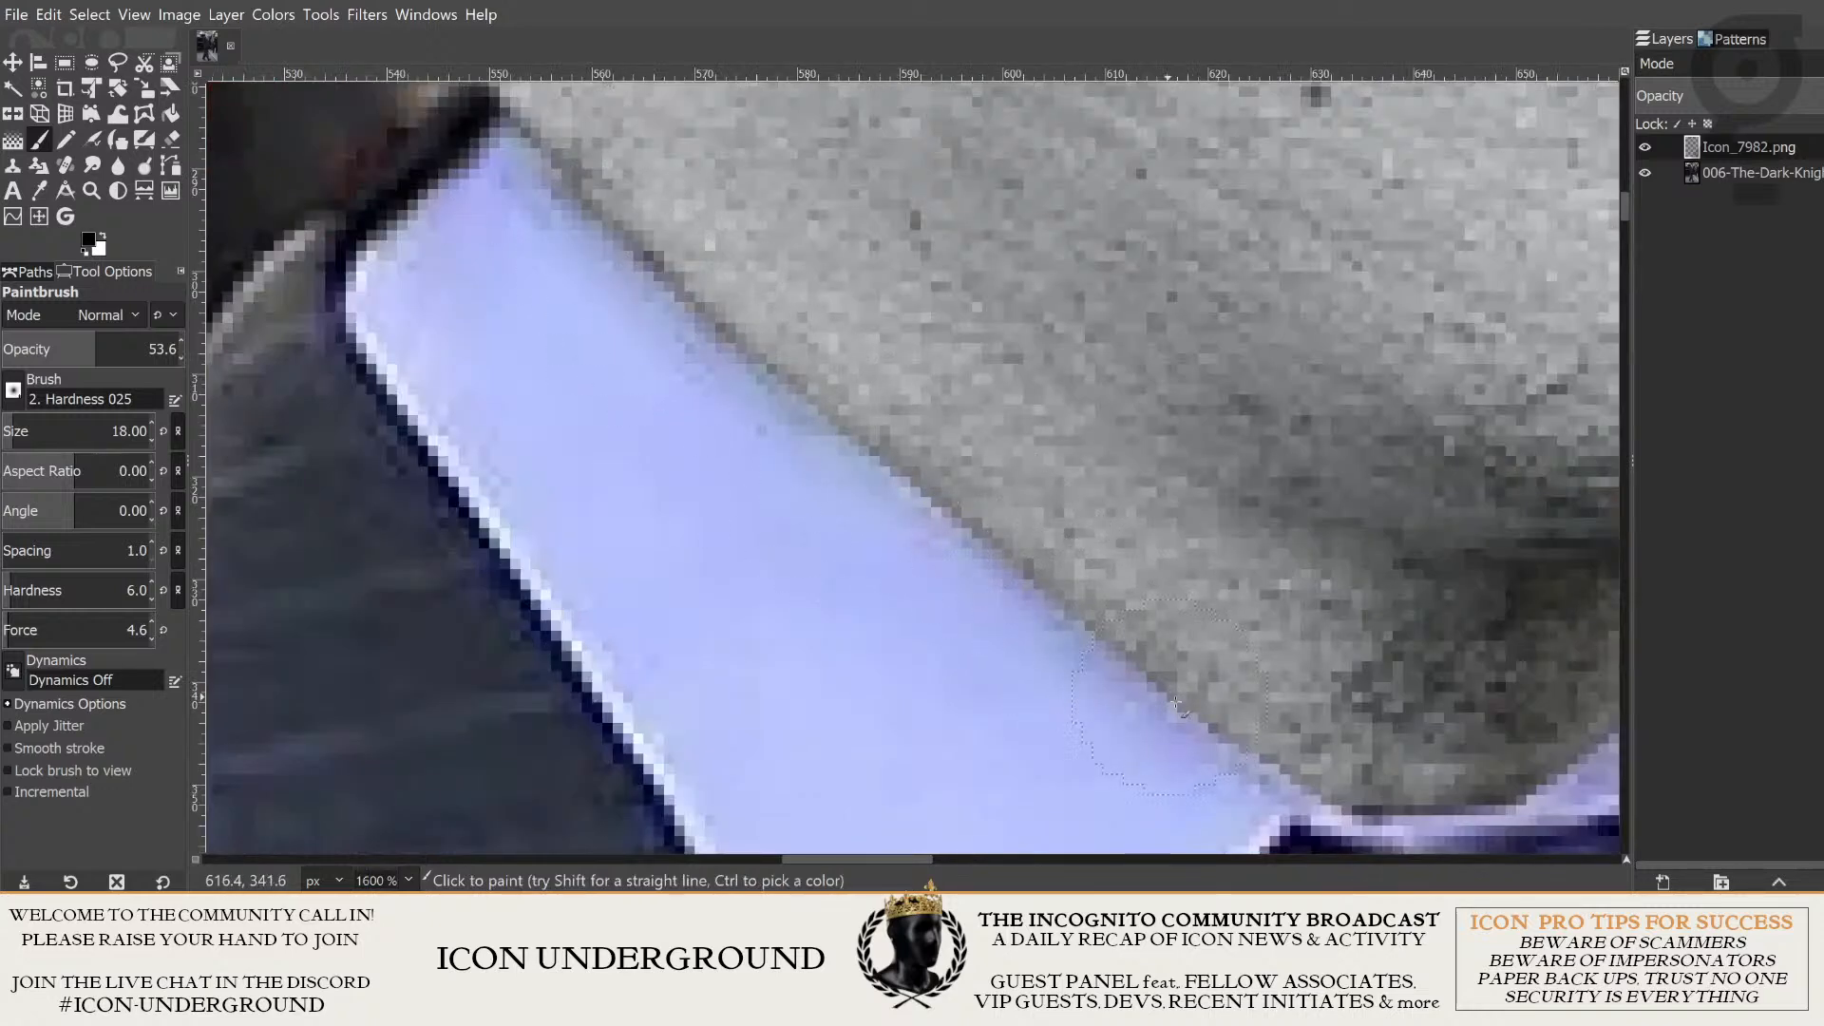
scroll(1176, 705, "down", 2)
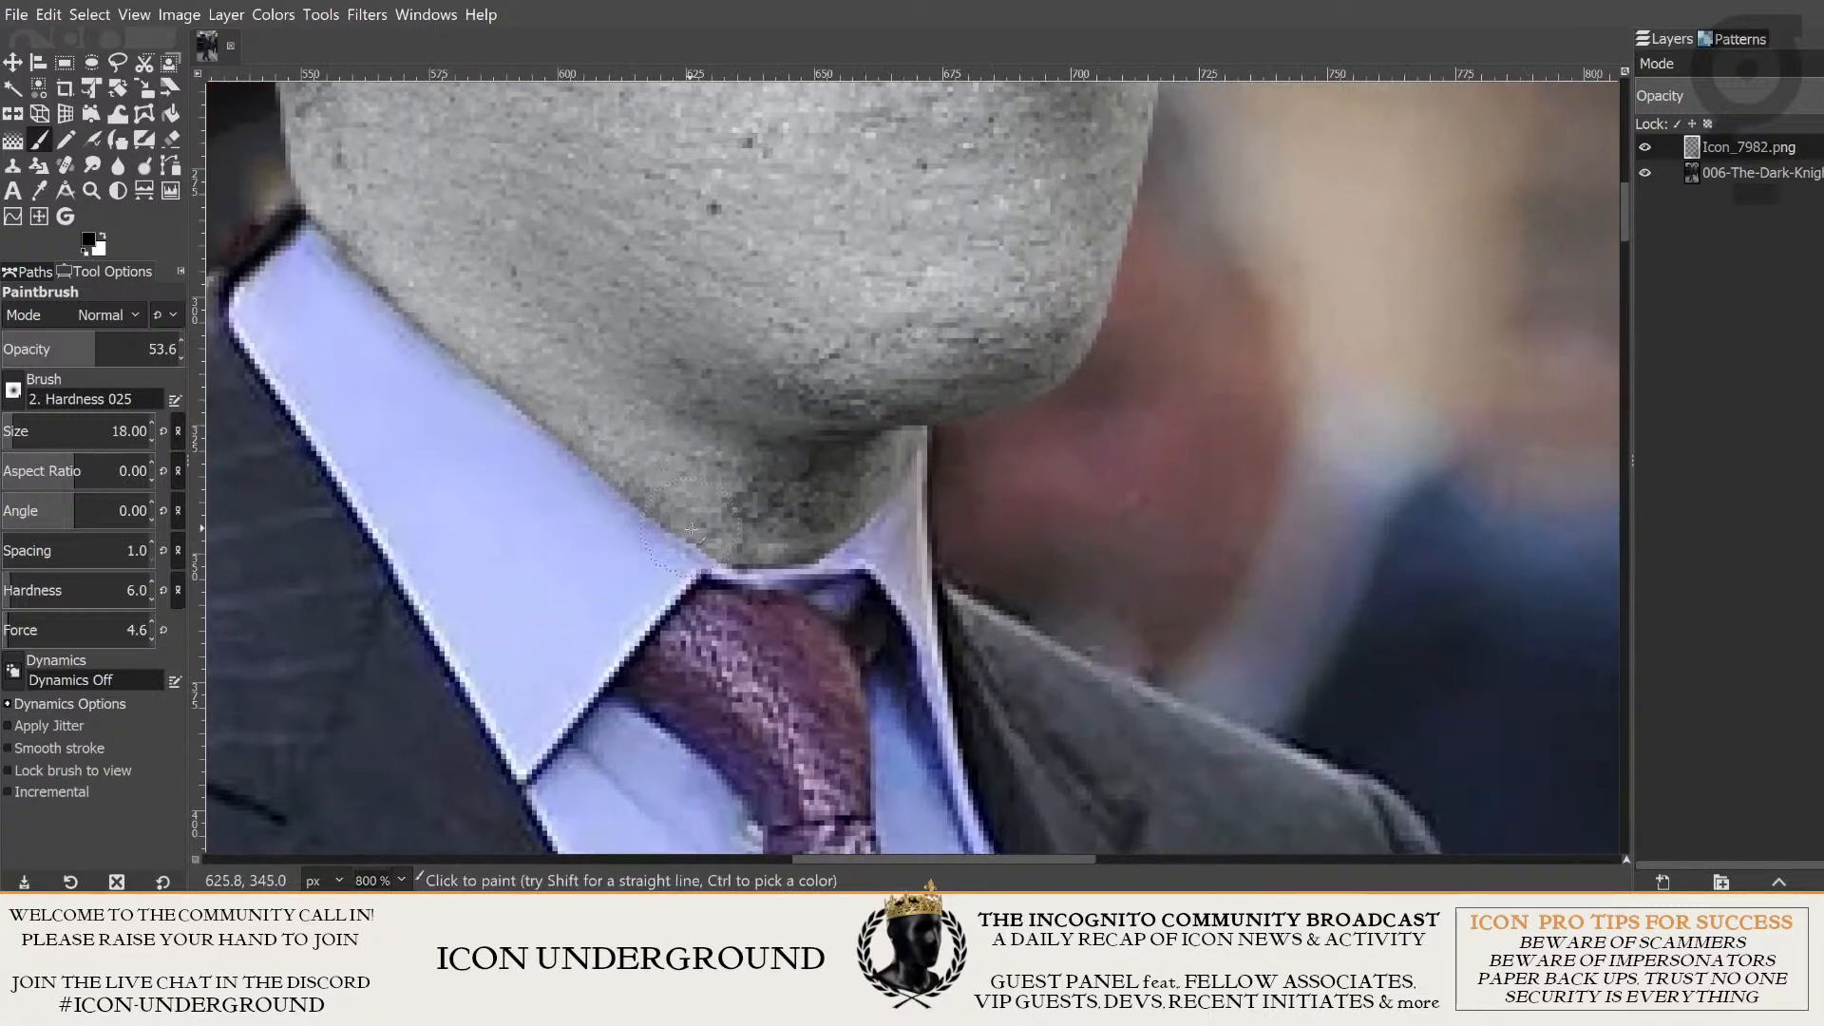
mouse_move(691, 529)
left_mouse_down()
mouse_move(778, 561)
mouse_move(887, 505)
left_mouse_up()
- Undo the faint shading strokes and check the neck's edge along the collar up close
key("ctrl+z")
key("ctrl+z")
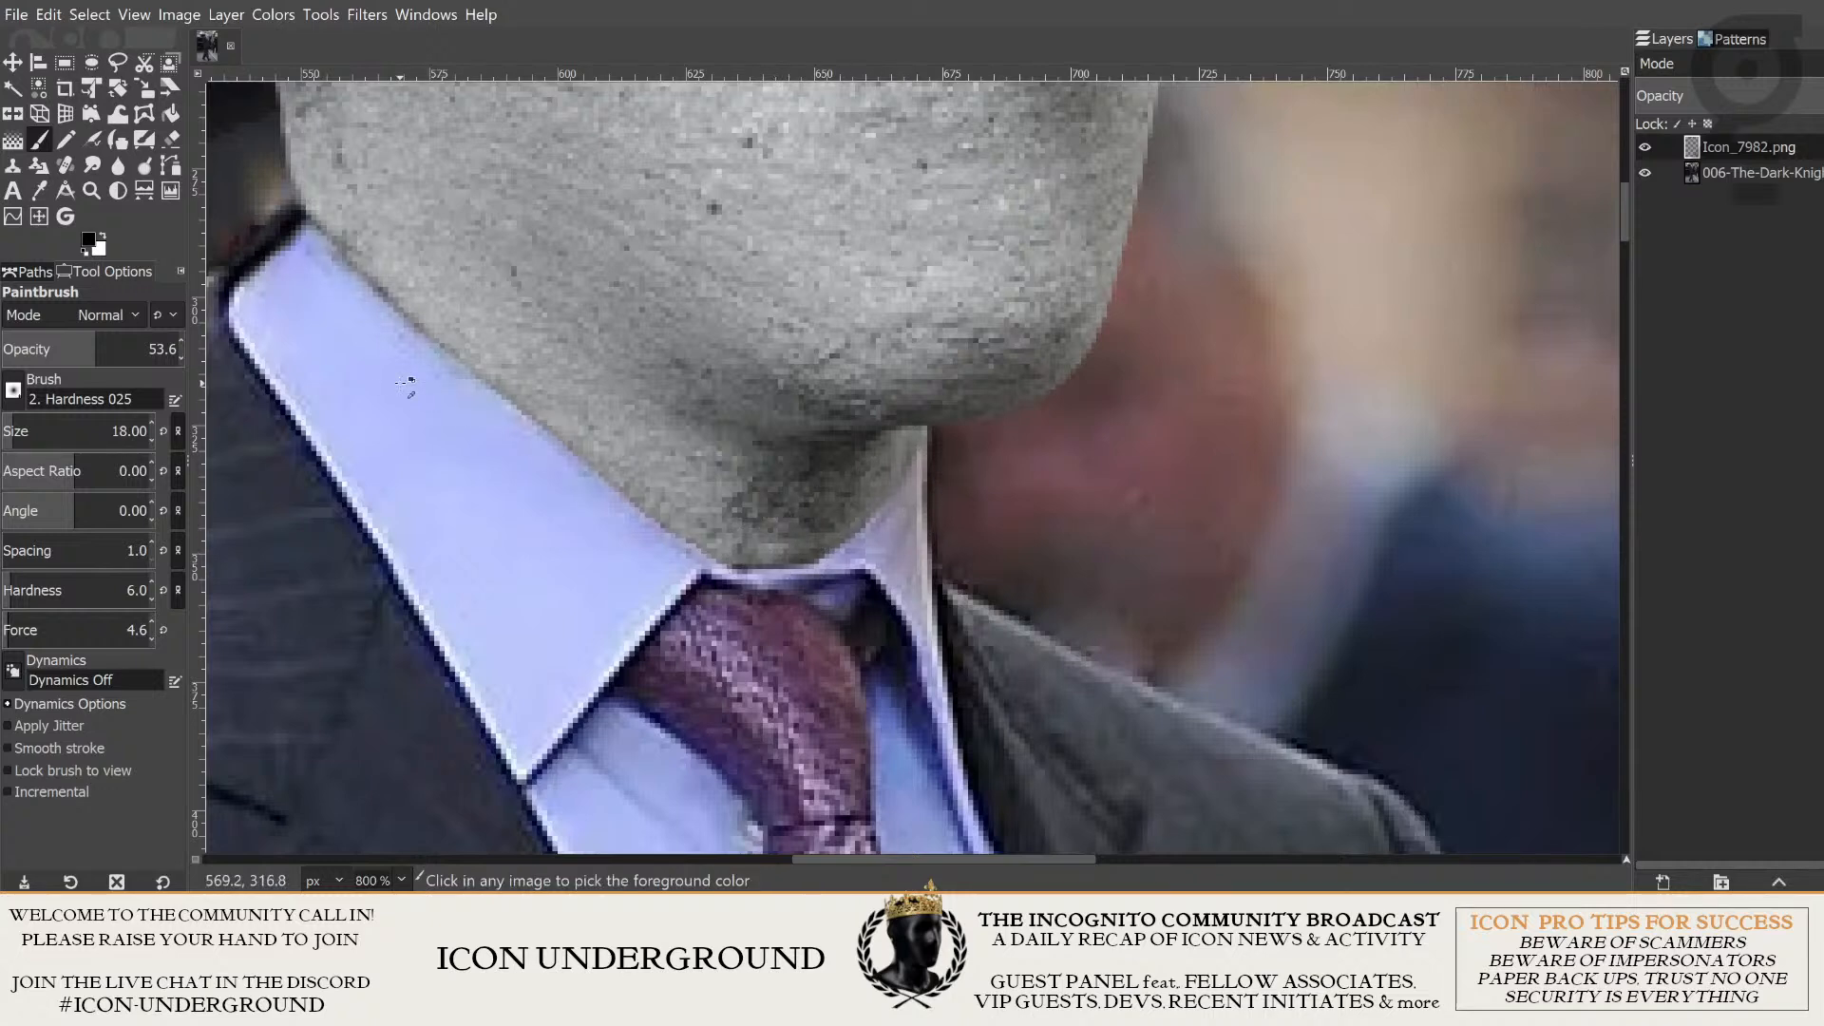
scroll(680, 497, "up", 2)
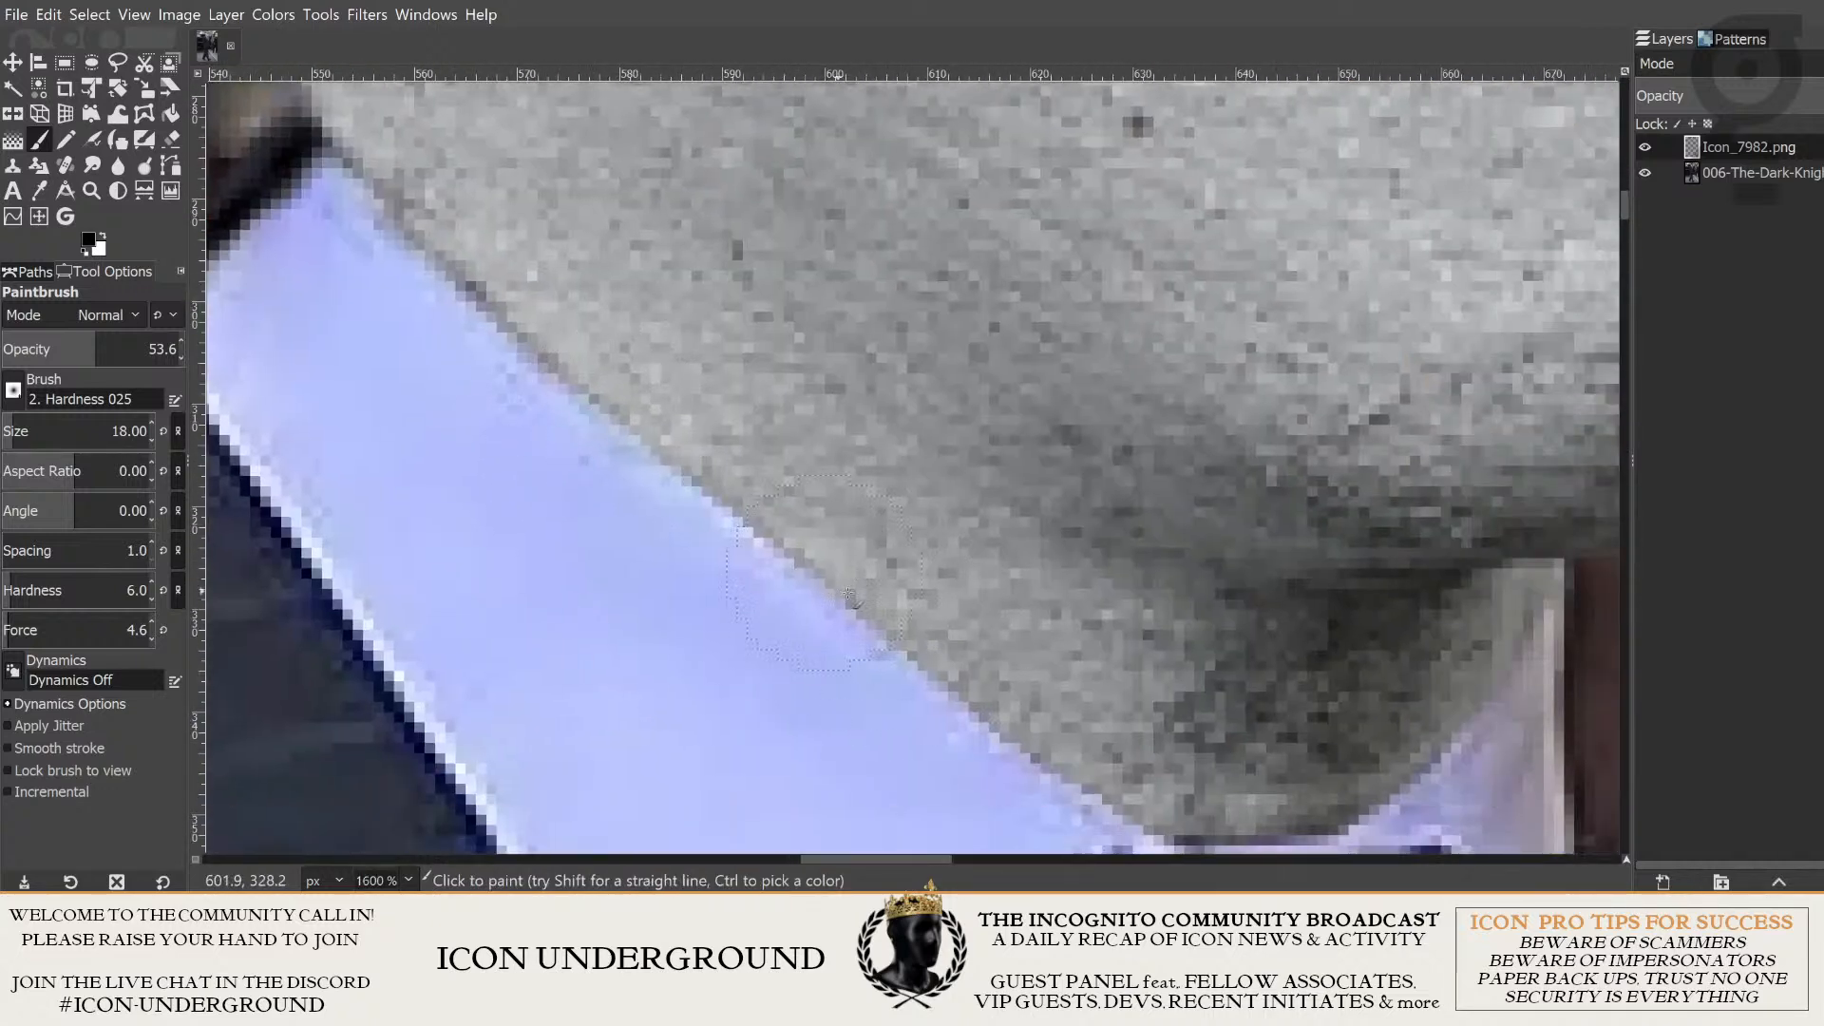
left_click_drag(958, 666, 766, 518)
left_click_drag(602, 433, 798, 682)
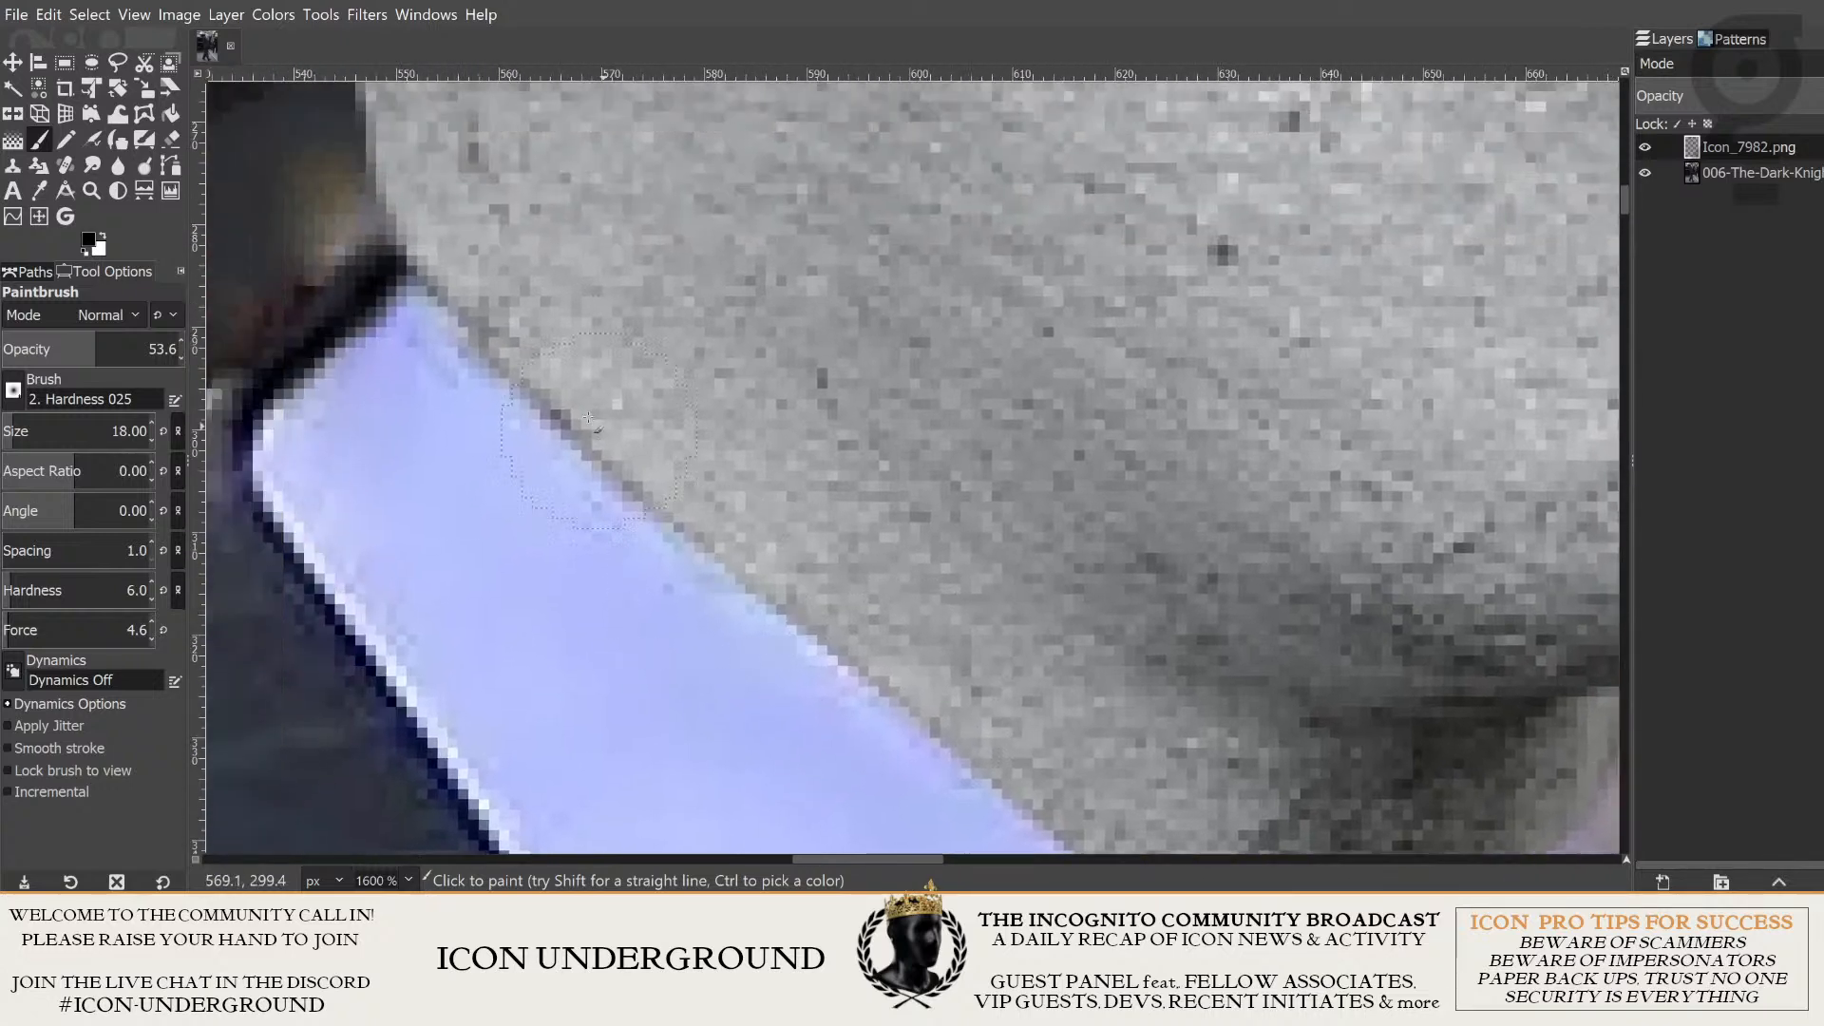
left_click_drag(653, 477, 570, 419)
mouse_move(916, 598)
left_mouse_down()
mouse_move(730, 401)
mouse_move(927, 617)
left_mouse_up()
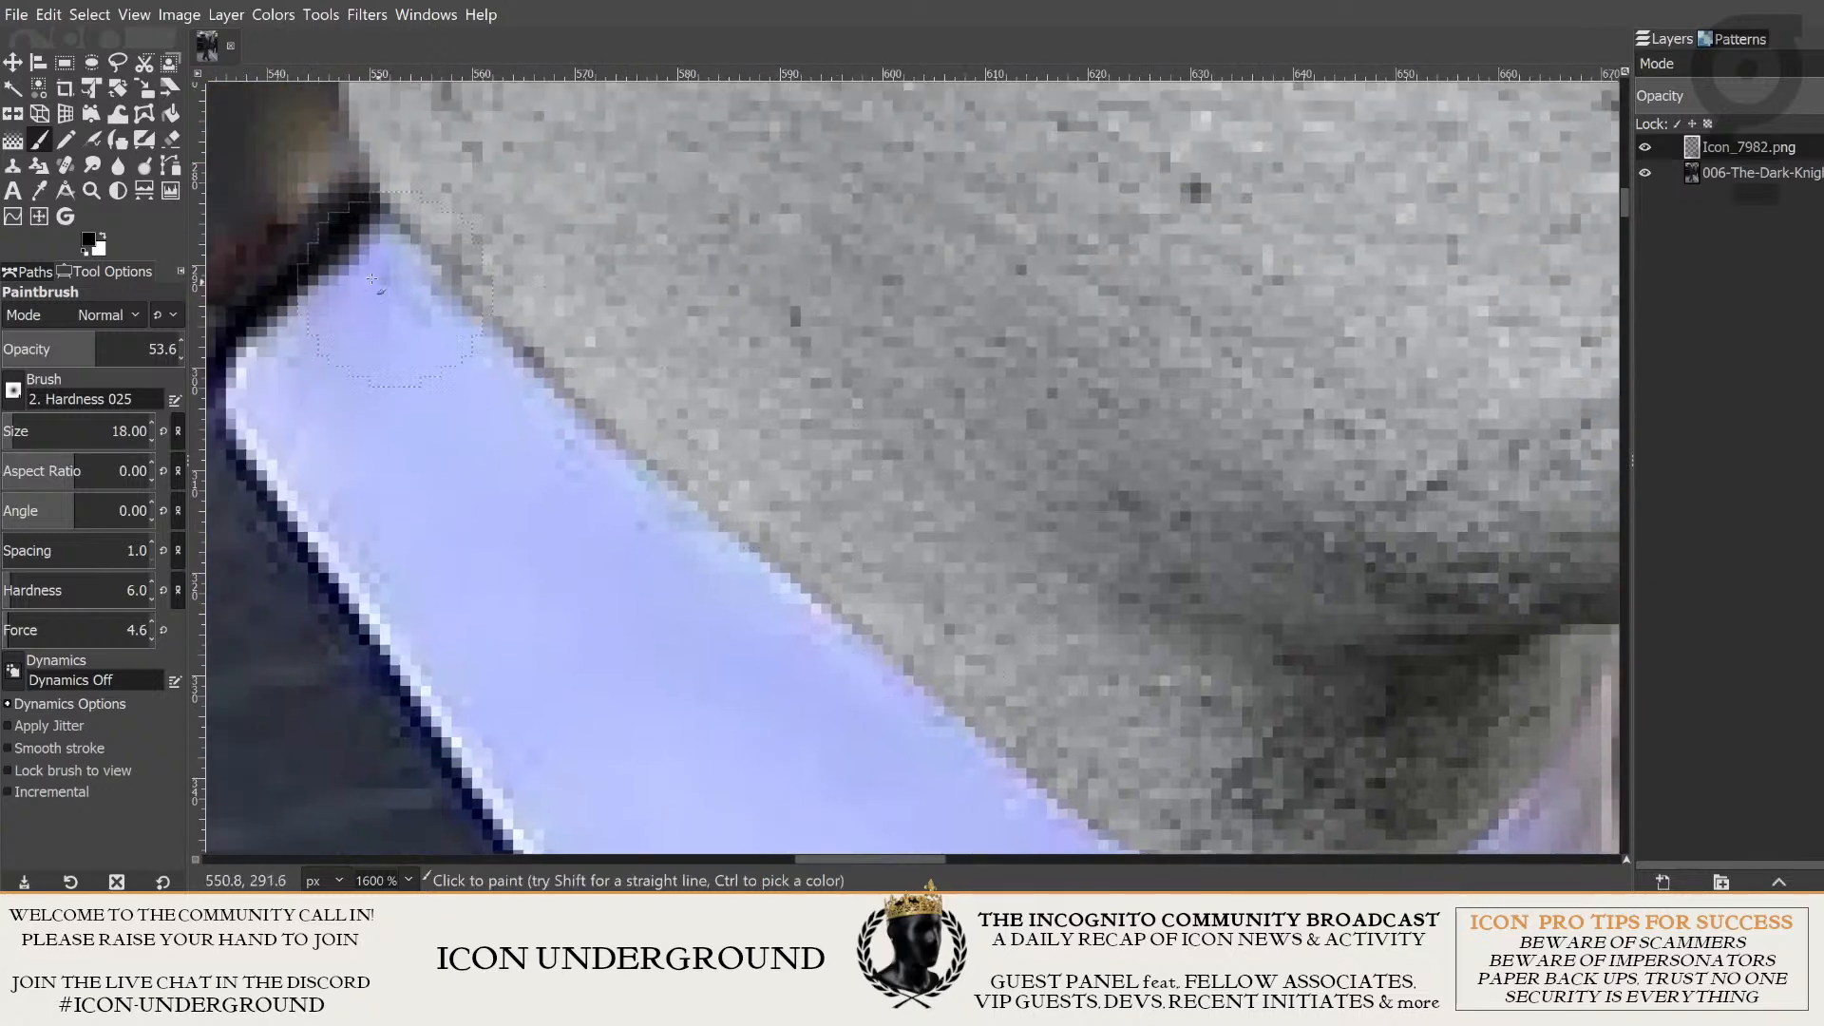
- Set up the Smudge tool with opacity 50.6, size 7, hardness 42 and force 40
left_click(88, 164)
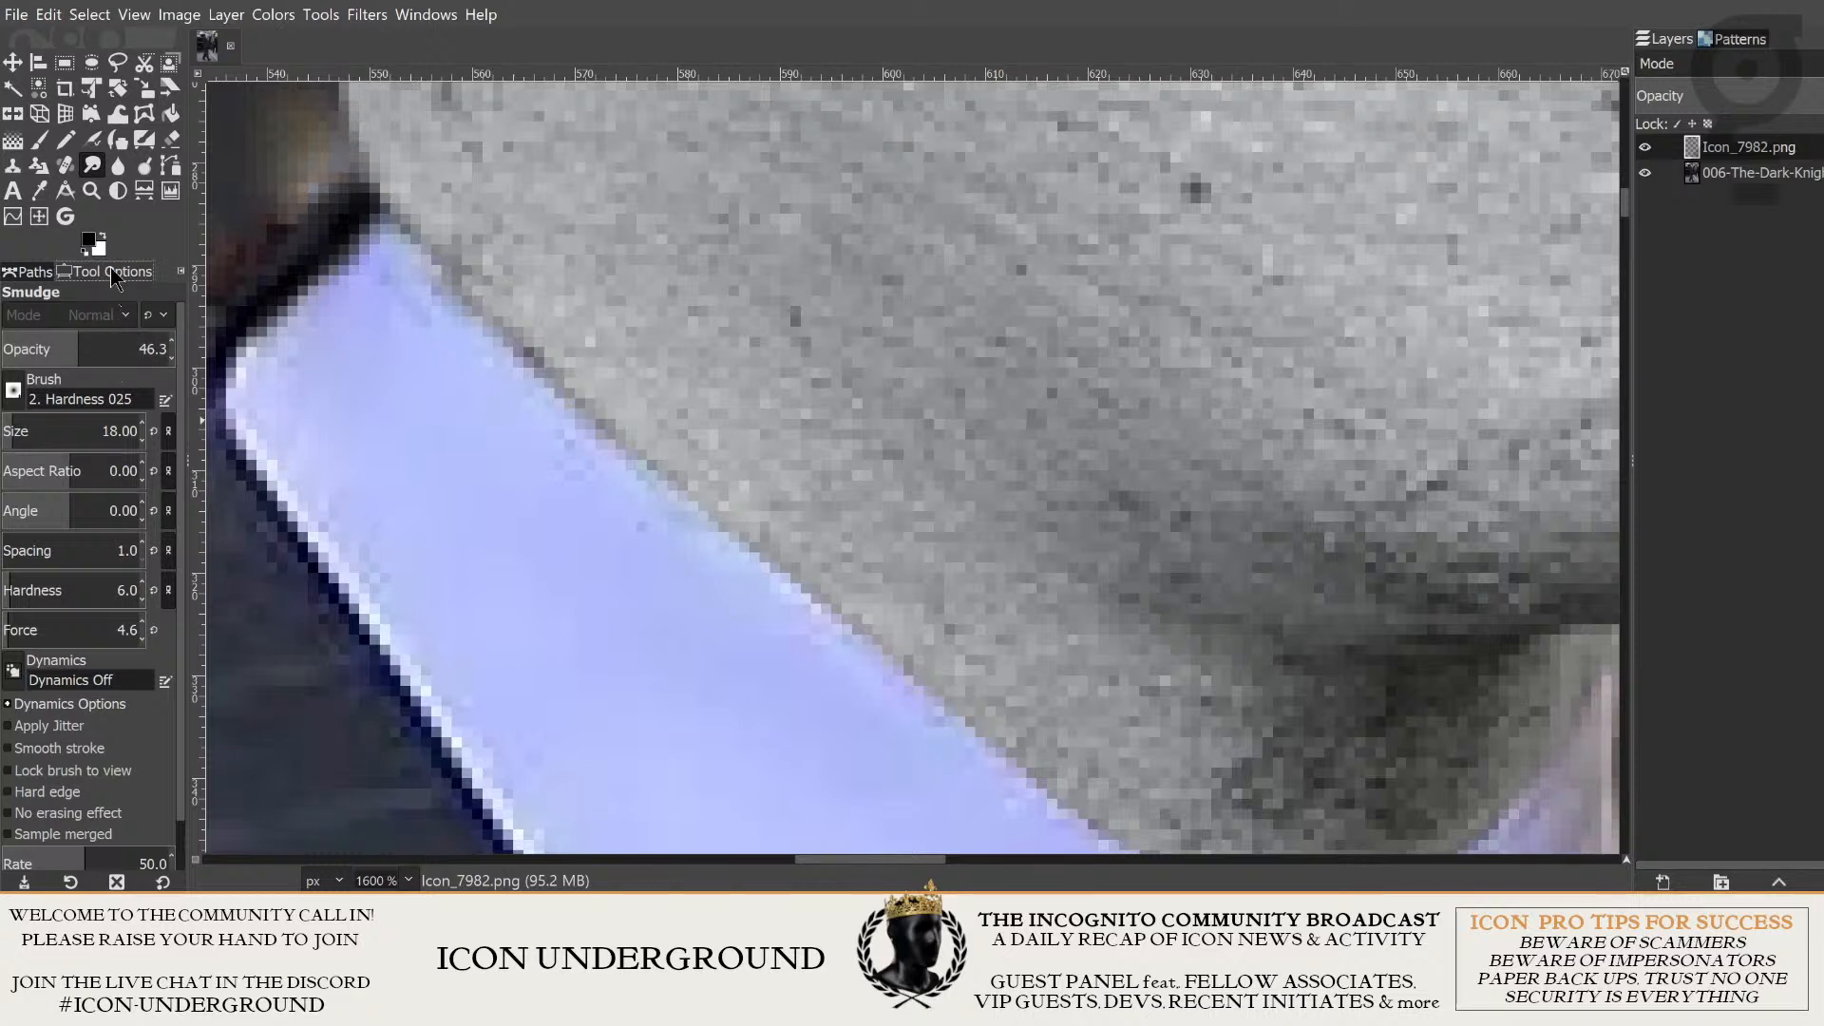
mouse_move(79, 348)
left_mouse_down()
mouse_move(105, 348)
mouse_move(86, 349)
left_mouse_up()
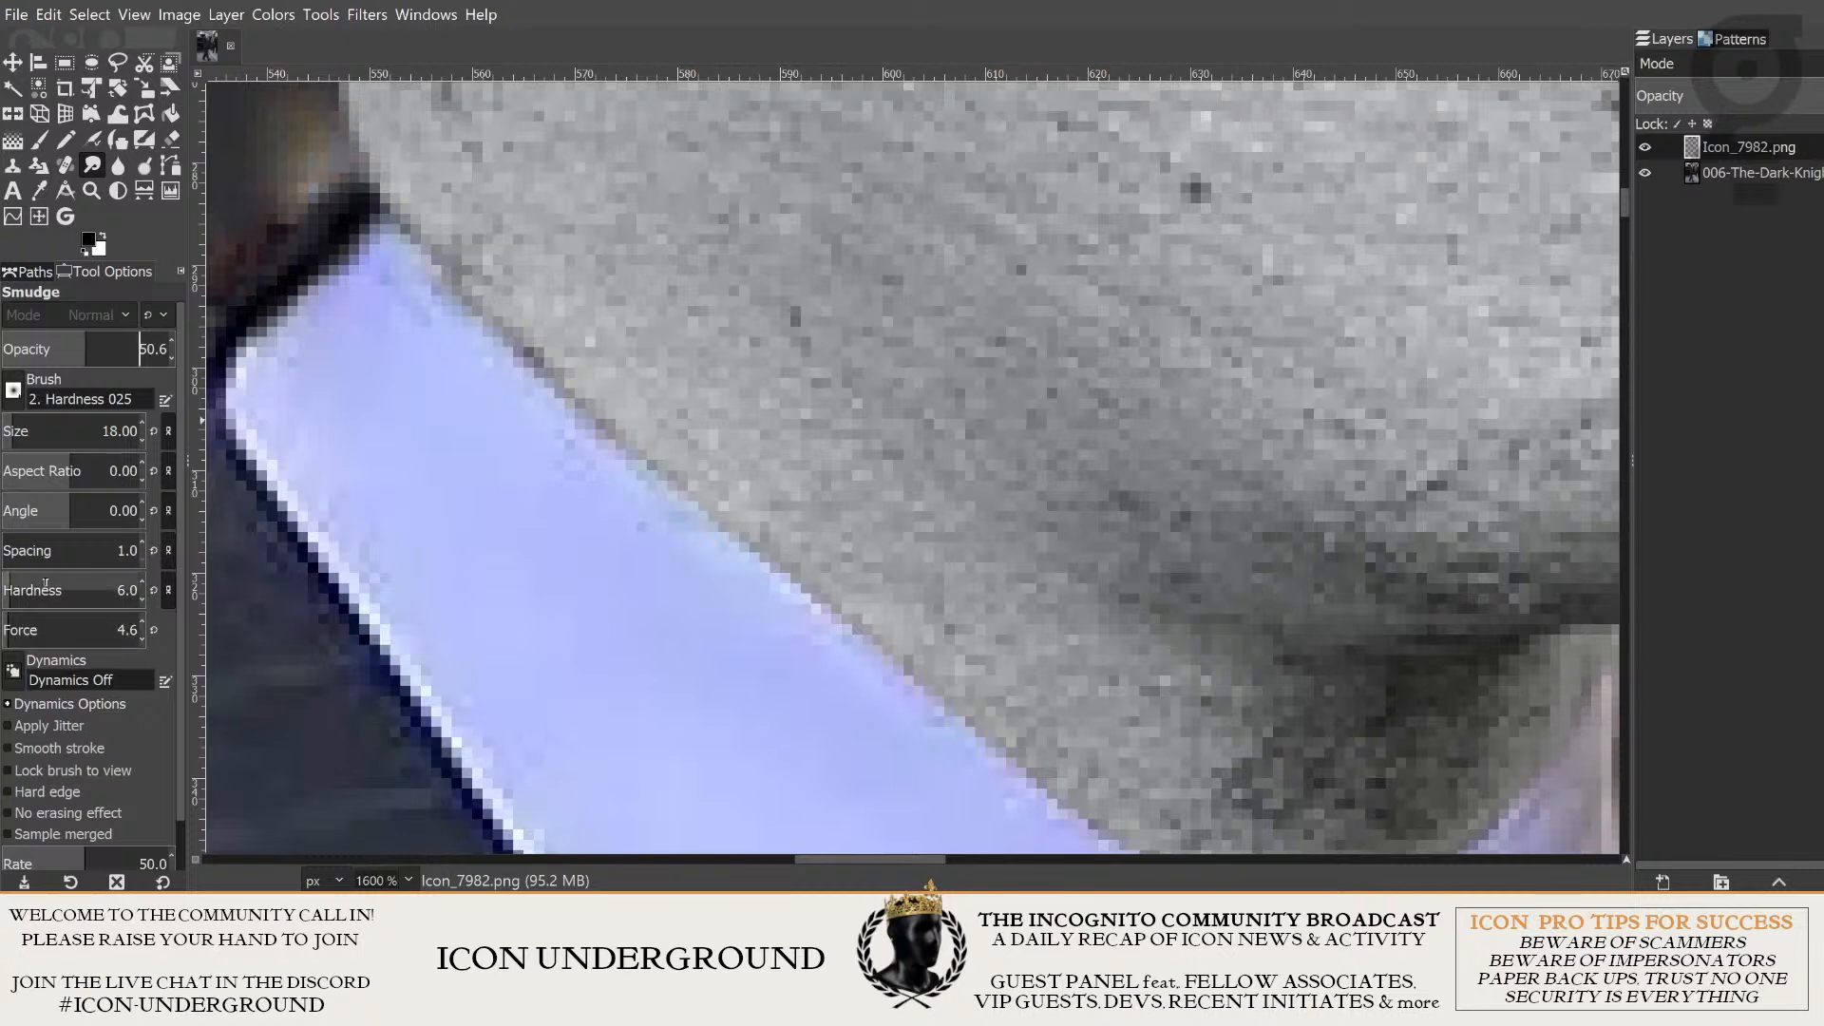
mouse_move(26, 582)
left_mouse_down()
mouse_move(27, 622)
mouse_move(59, 589)
left_mouse_up()
left_click(49, 630)
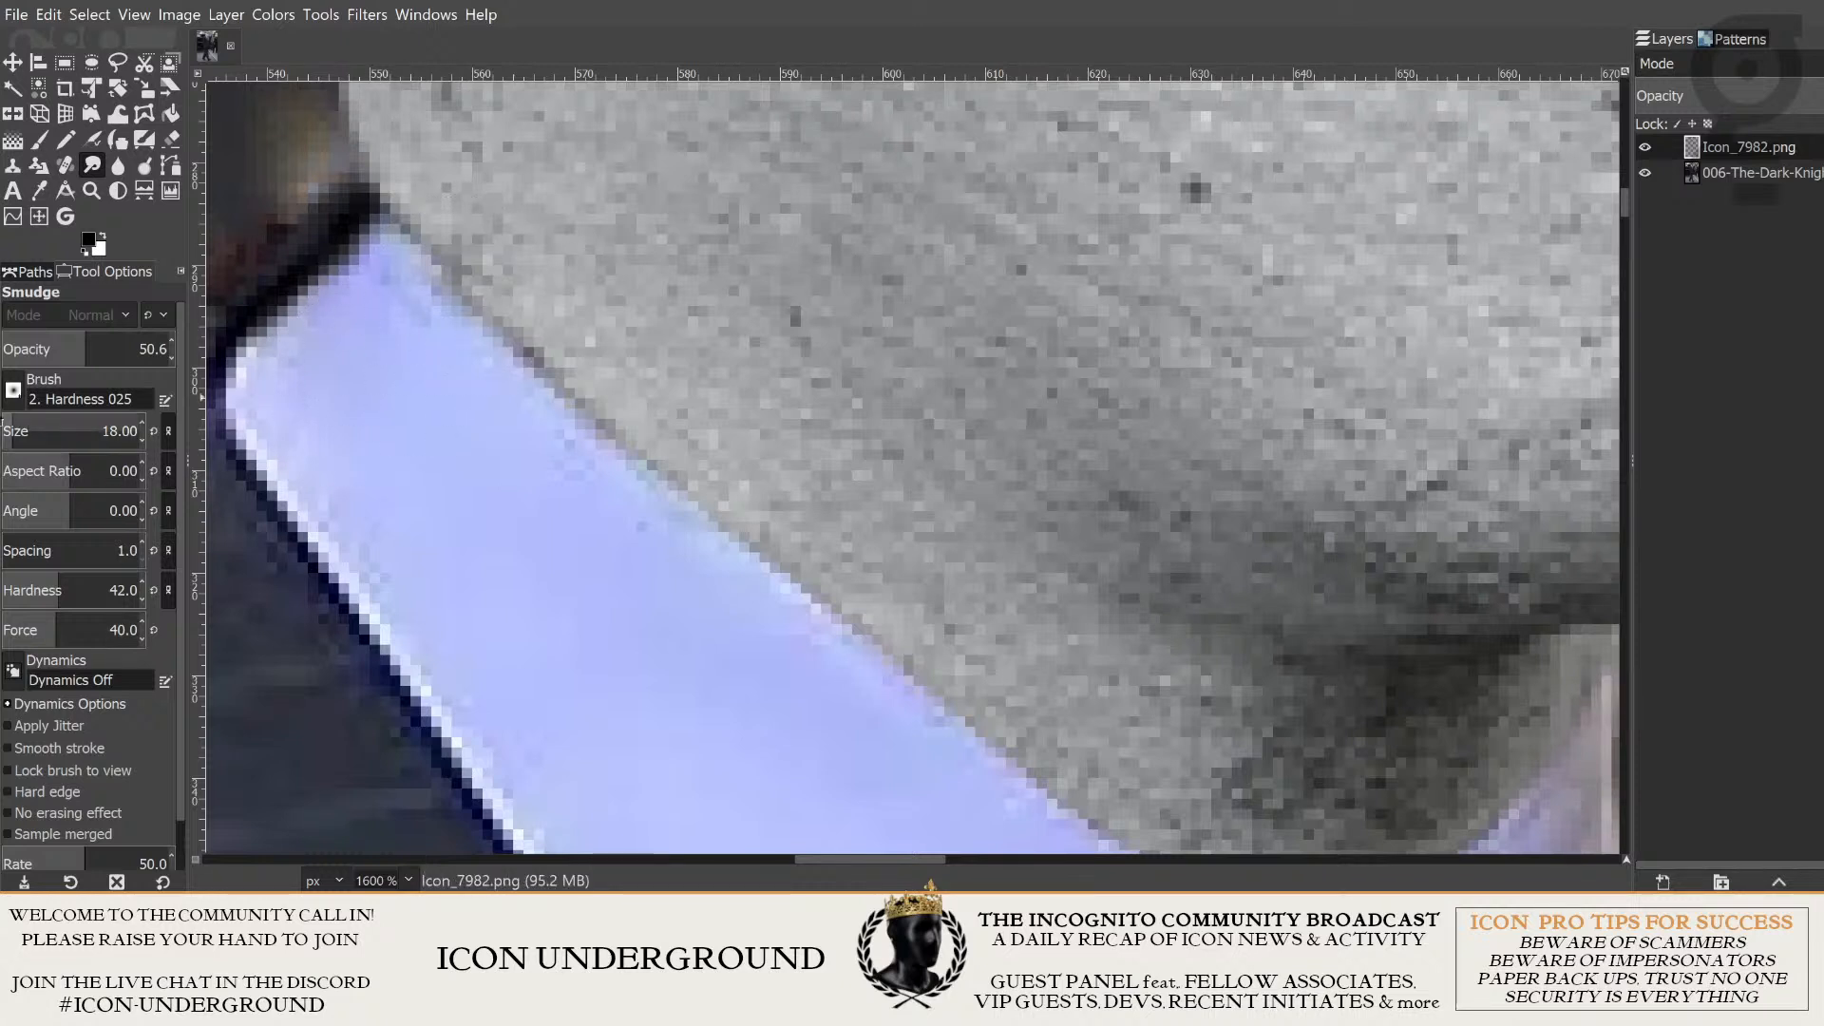
scroll(41, 429, "down", 5)
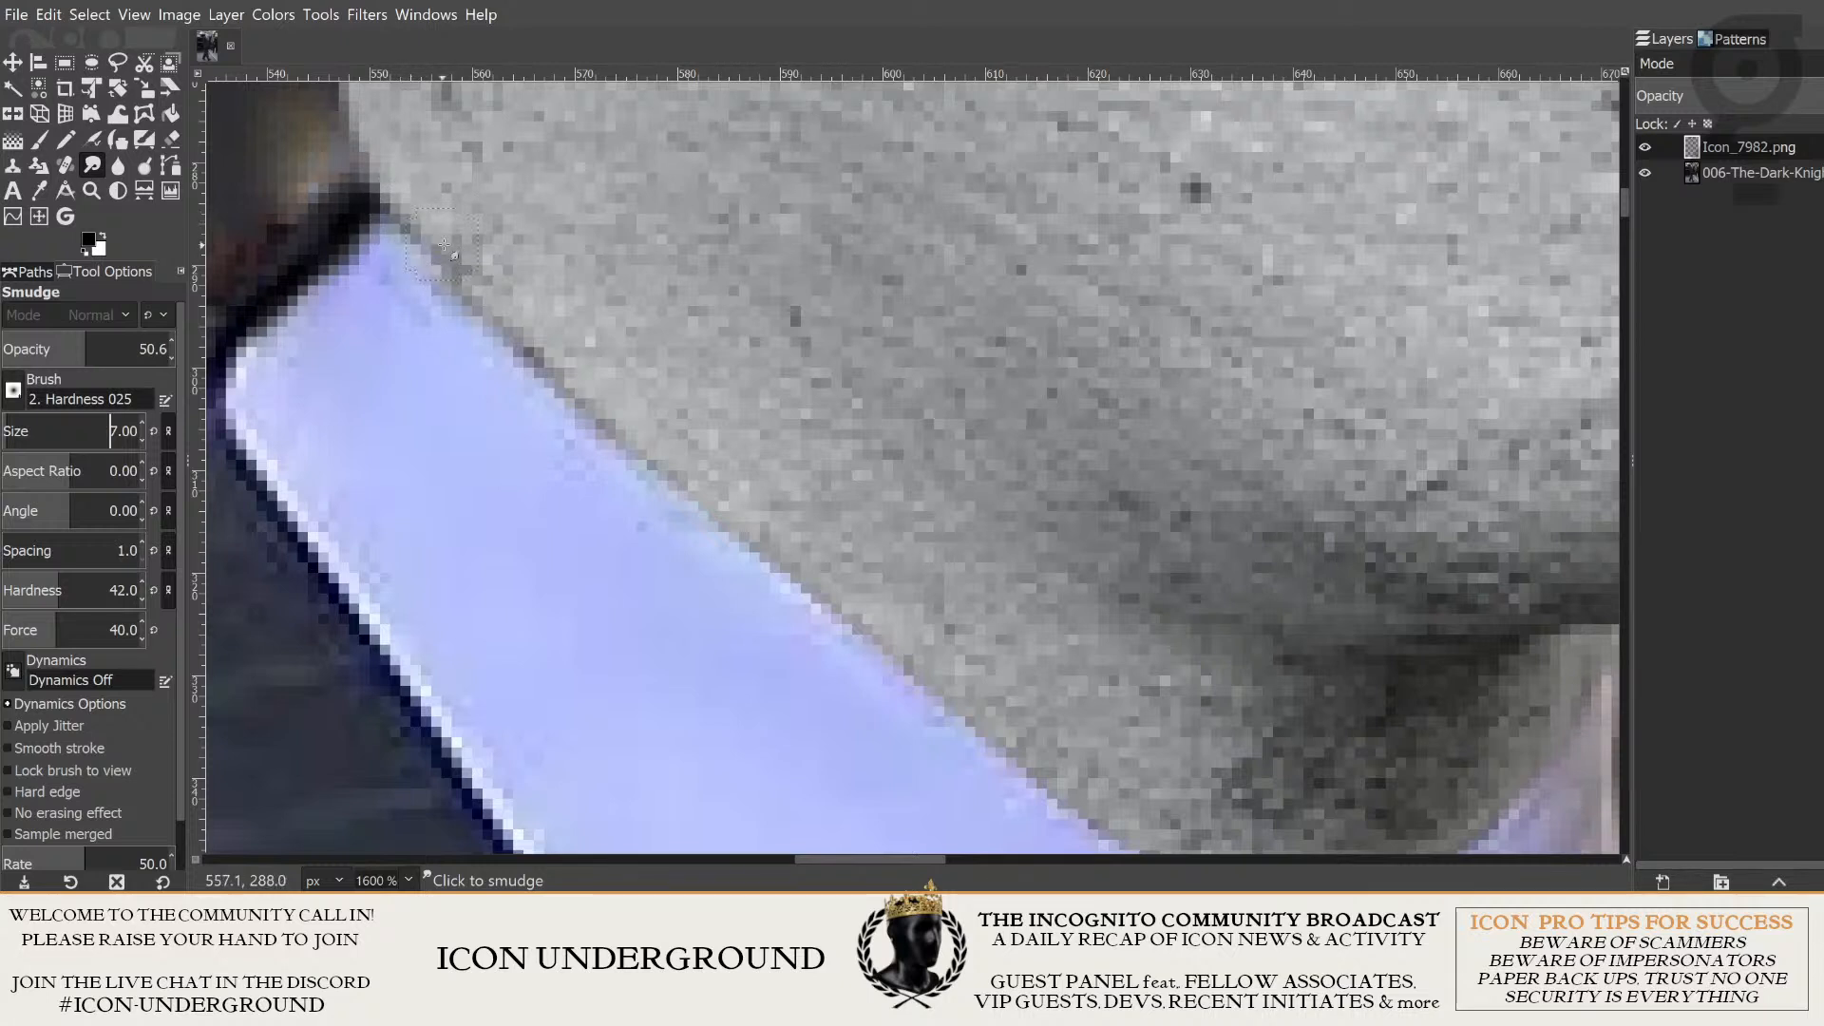
- Try smudging the concrete neck's edge where it meets the long side of the collar
mouse_move(465, 282)
left_mouse_down()
mouse_move(402, 216)
mouse_move(452, 285)
left_mouse_up()
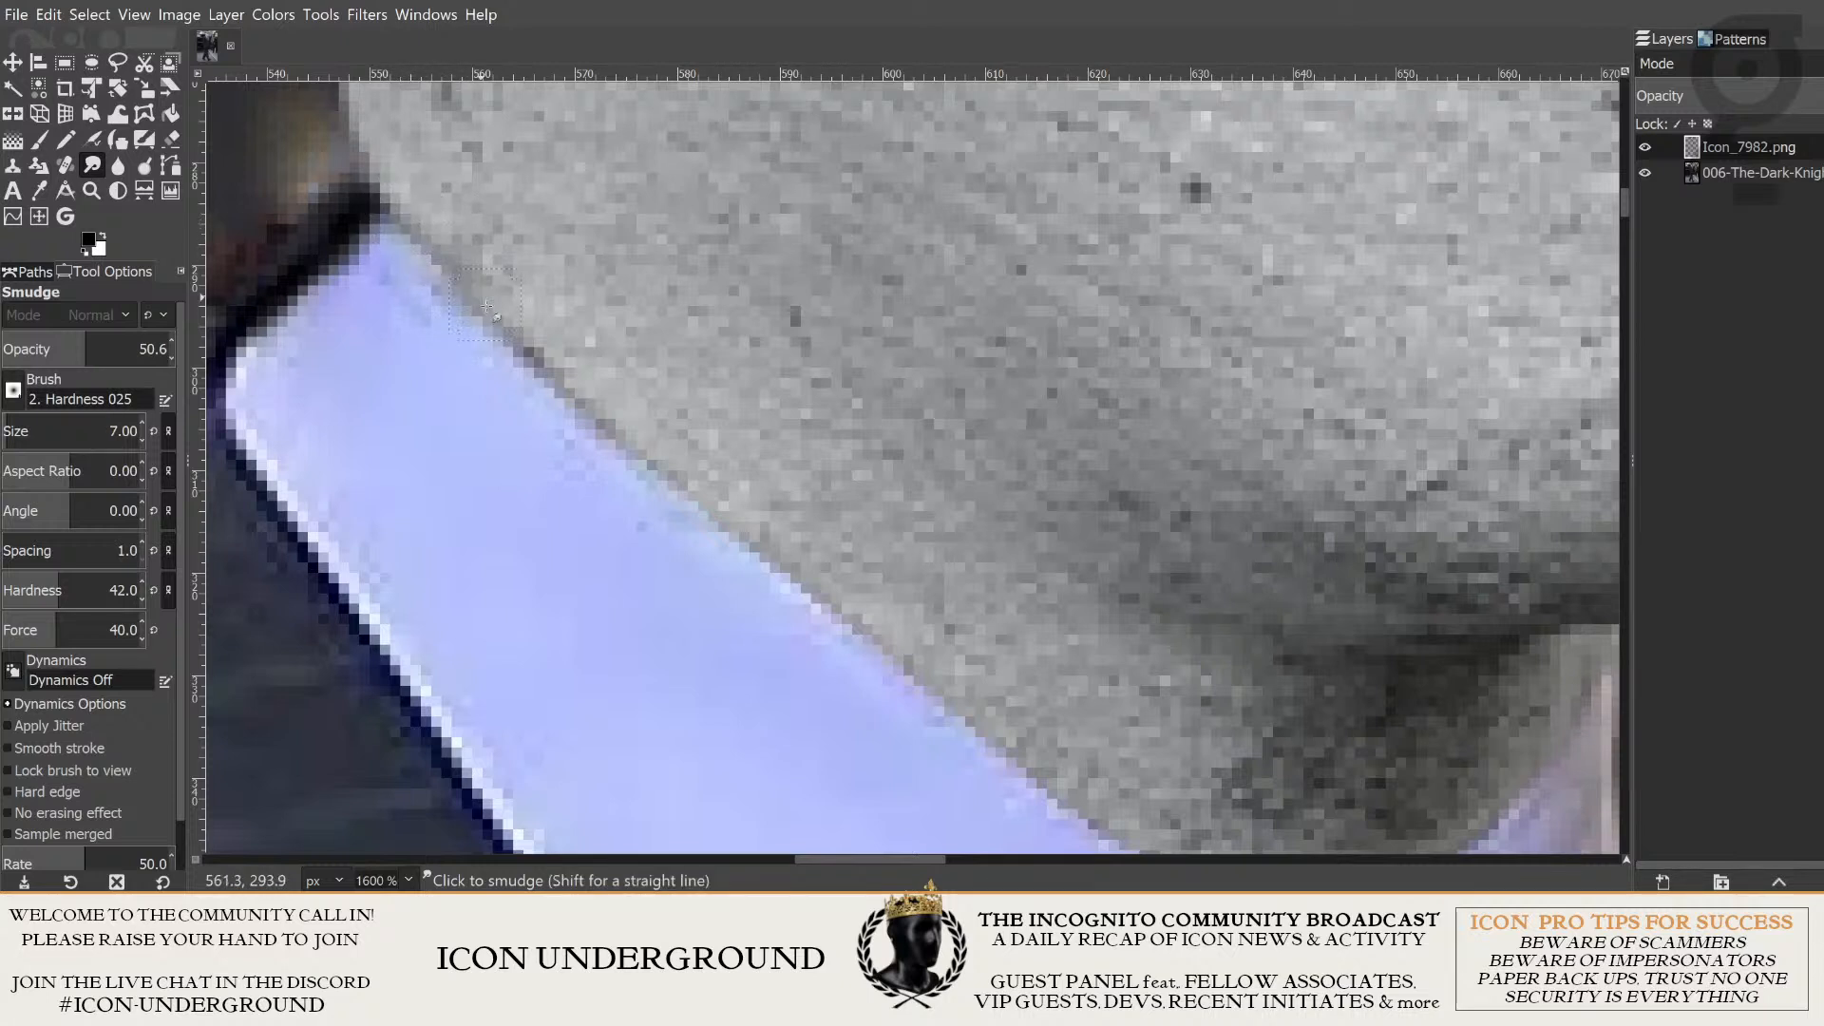
key("ctrl")
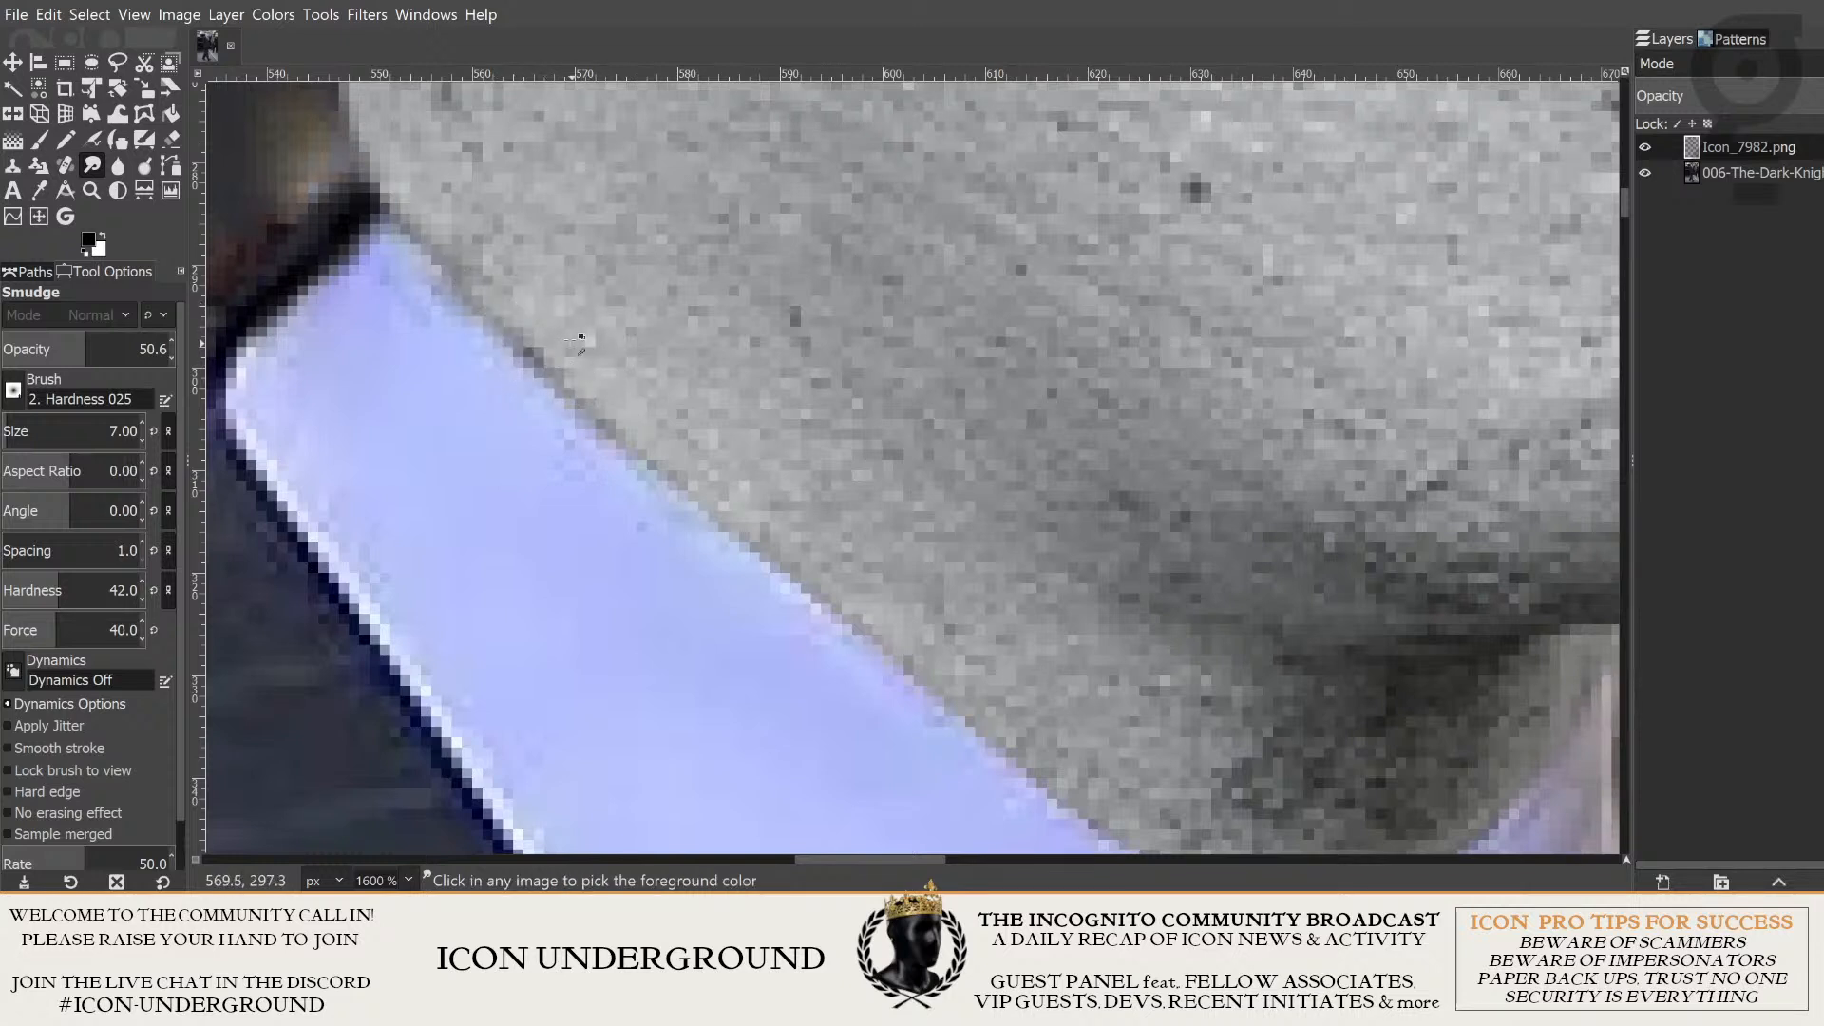
key("ctrl+z")
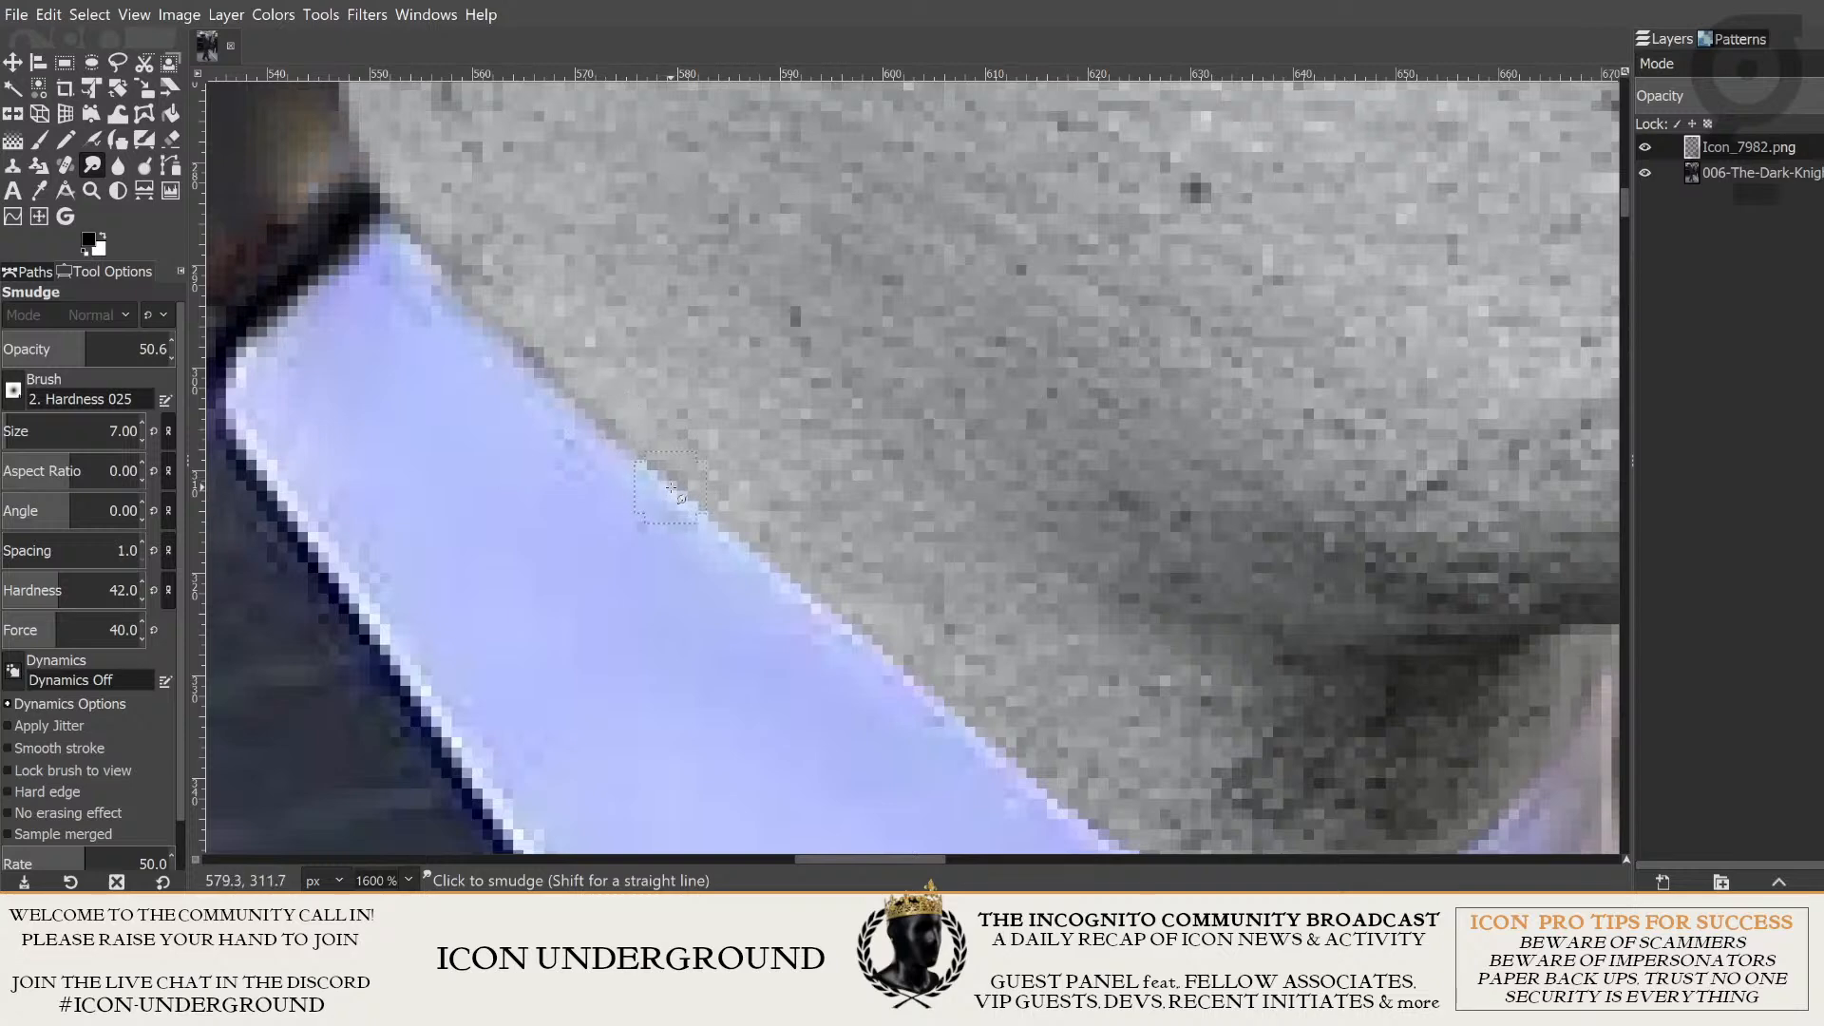
left_click_drag(760, 559, 596, 405)
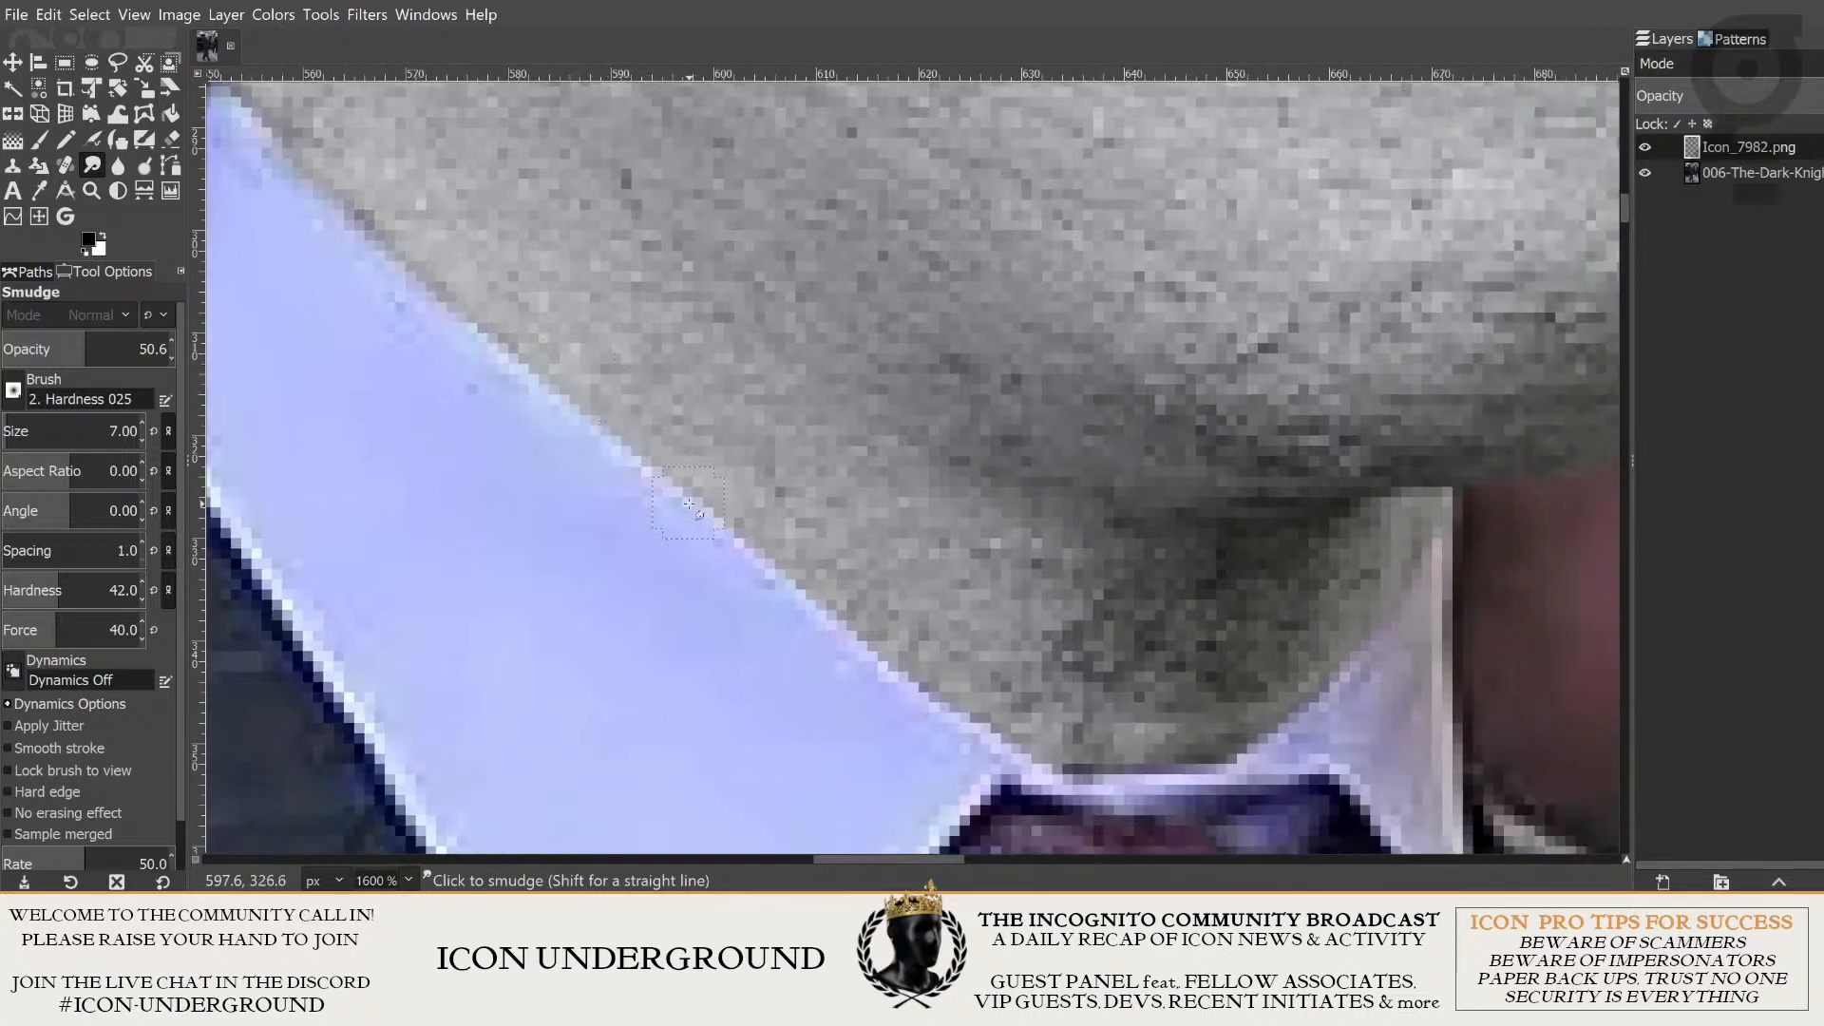
left_click_drag(721, 469, 864, 579)
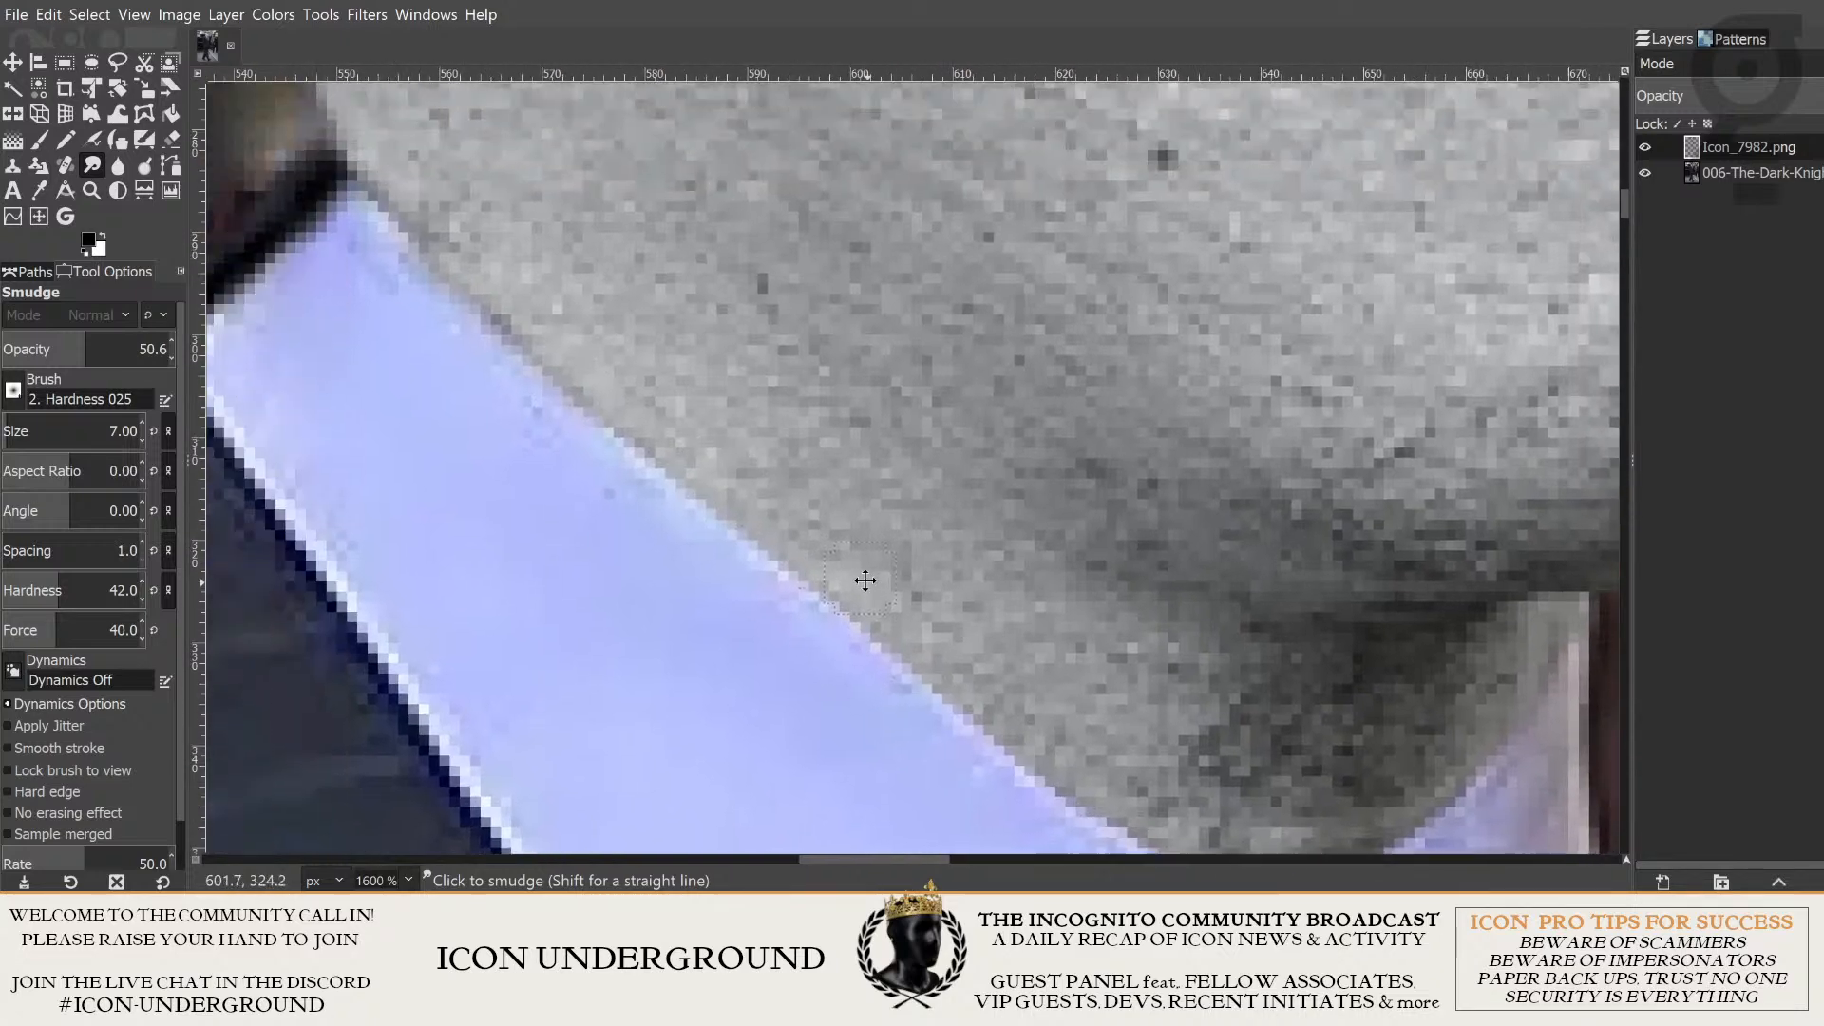
- Strengthen the Smudge tool to opacity 100, hardness 67 and force 71, and try it along the neck's collar edge
left_click_drag(107, 334, 172, 348)
mouse_move(141, 581)
left_mouse_down()
mouse_move(93, 583)
mouse_move(99, 630)
left_mouse_up()
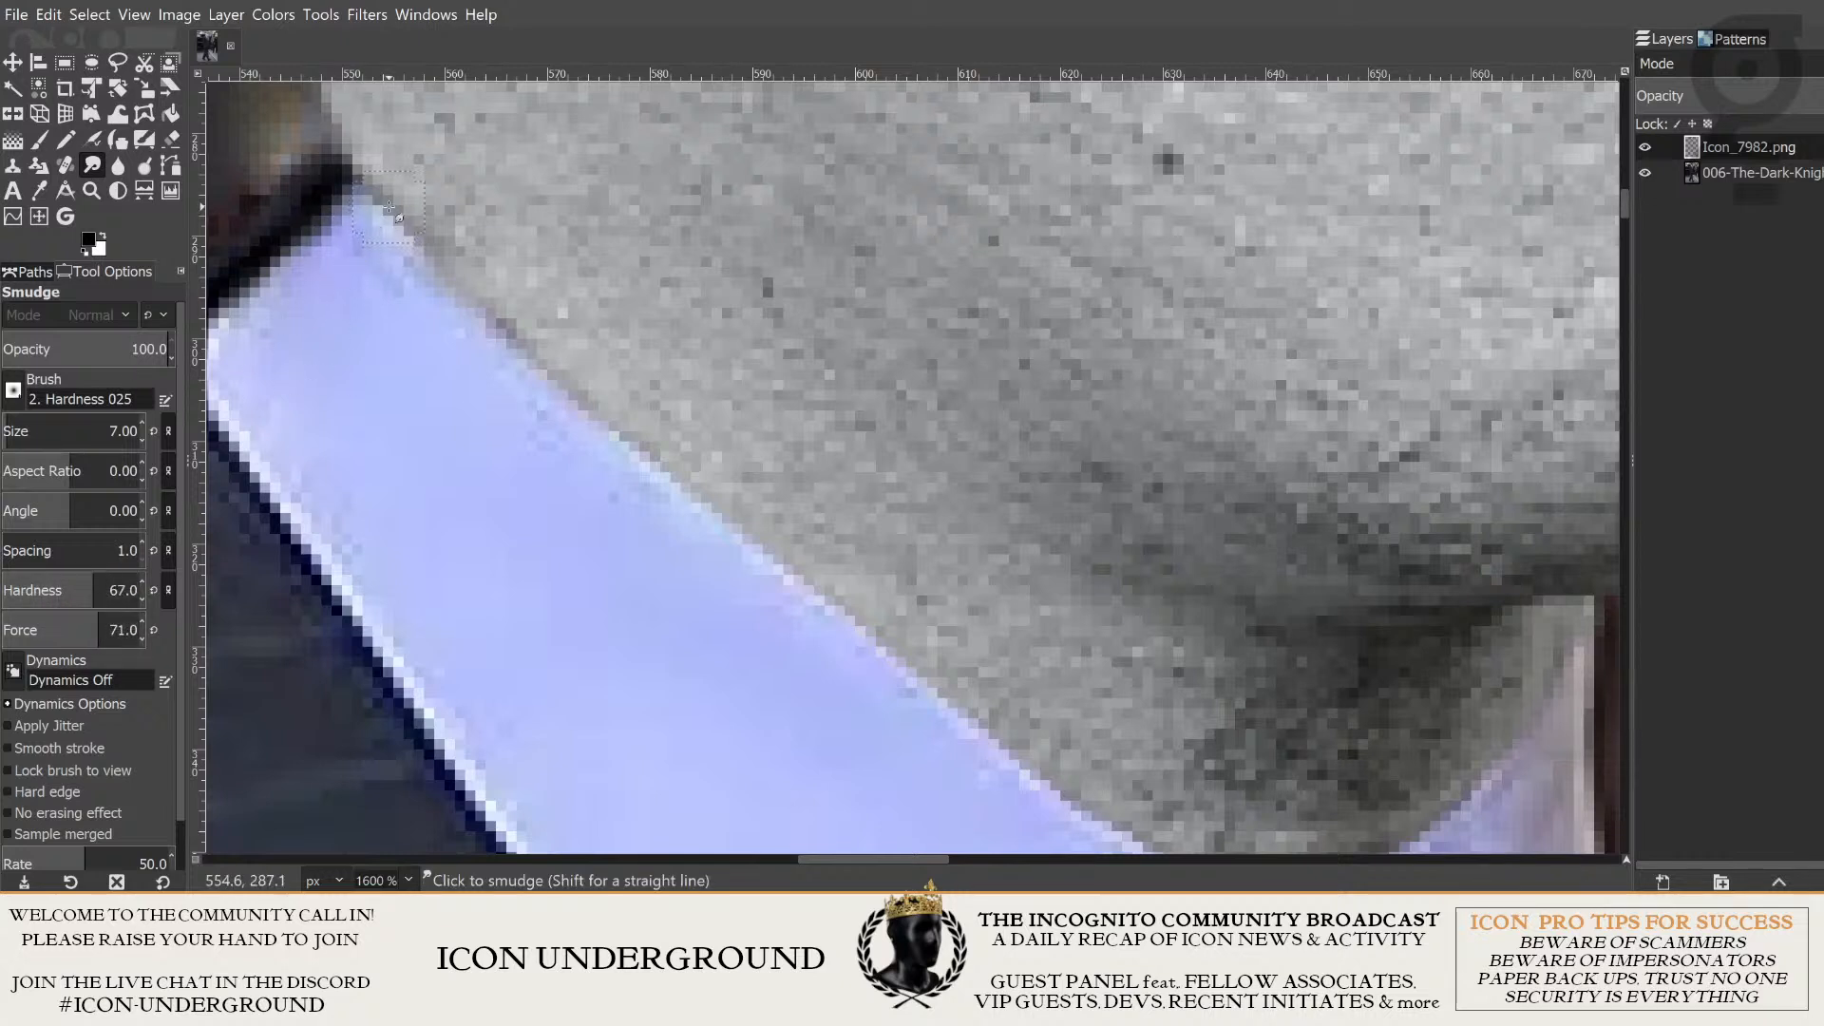
mouse_move(390, 207)
left_mouse_down()
mouse_move(703, 499)
mouse_move(1043, 754)
left_mouse_up()
key("ctrl+z")
left_click_drag(1009, 617, 1042, 682)
scroll(1042, 681, "down", 2)
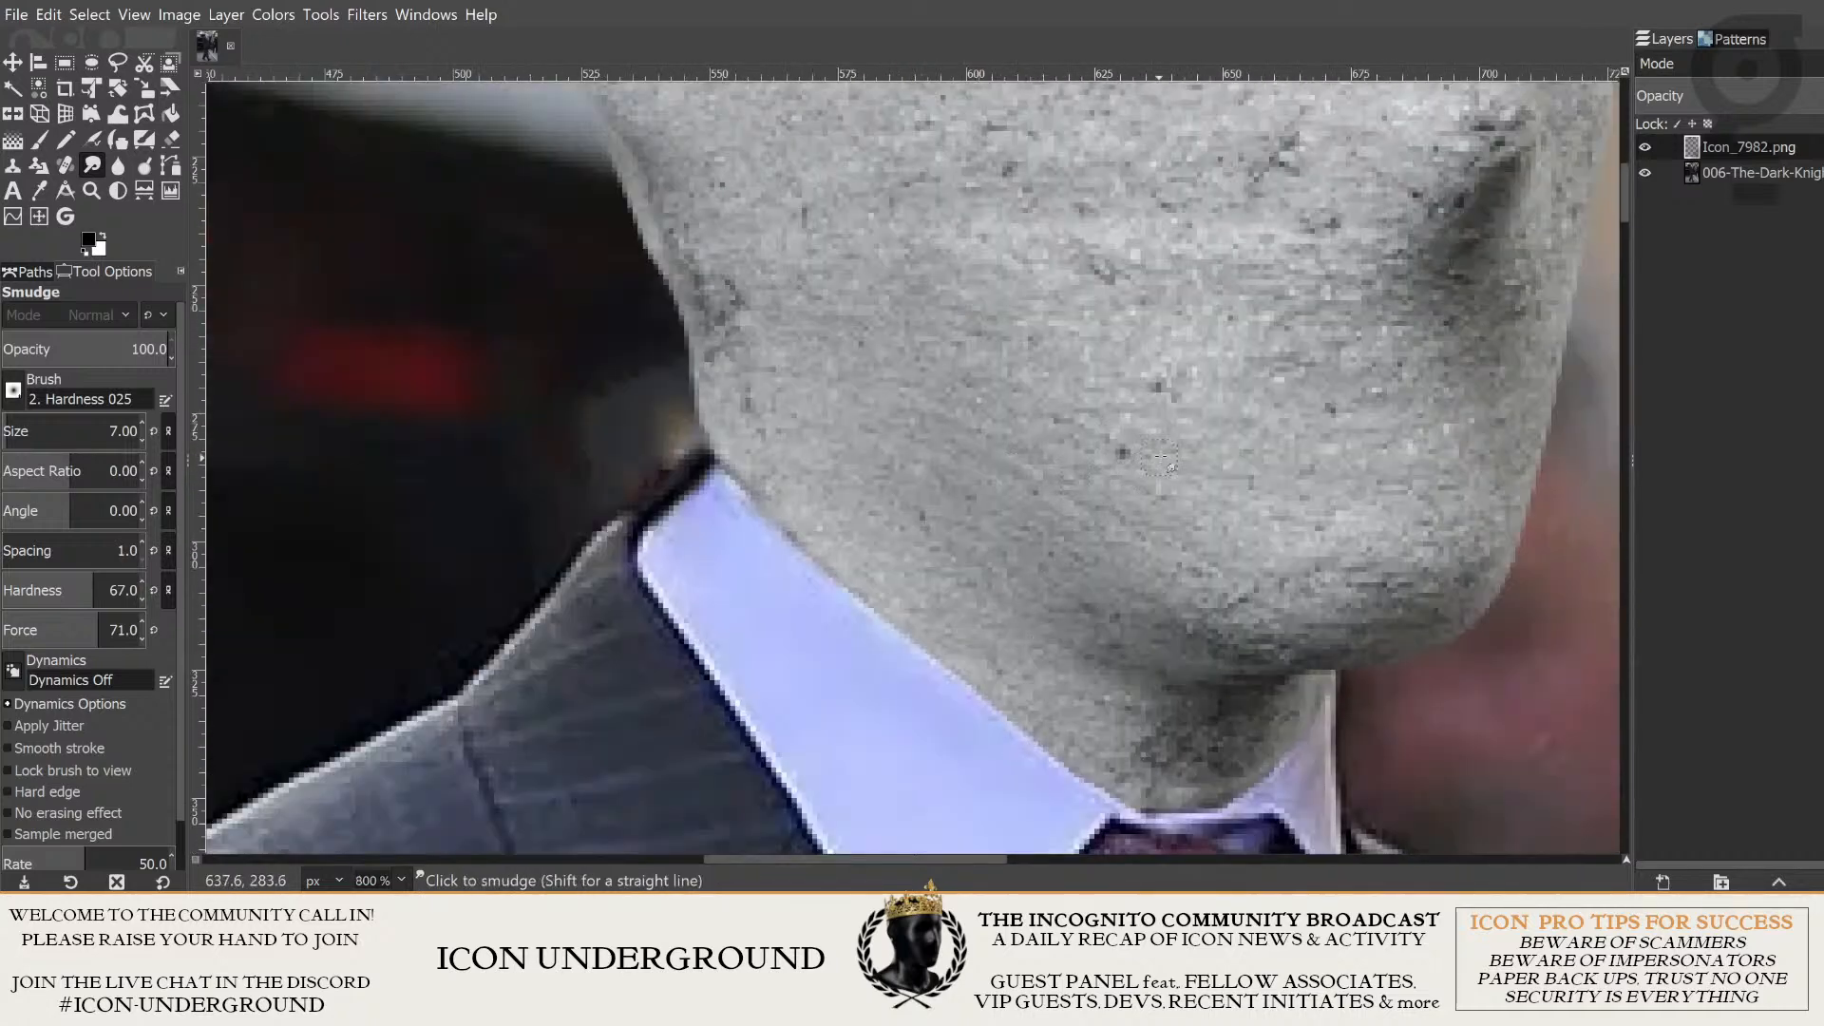
left_click_drag(1160, 457, 900, 425)
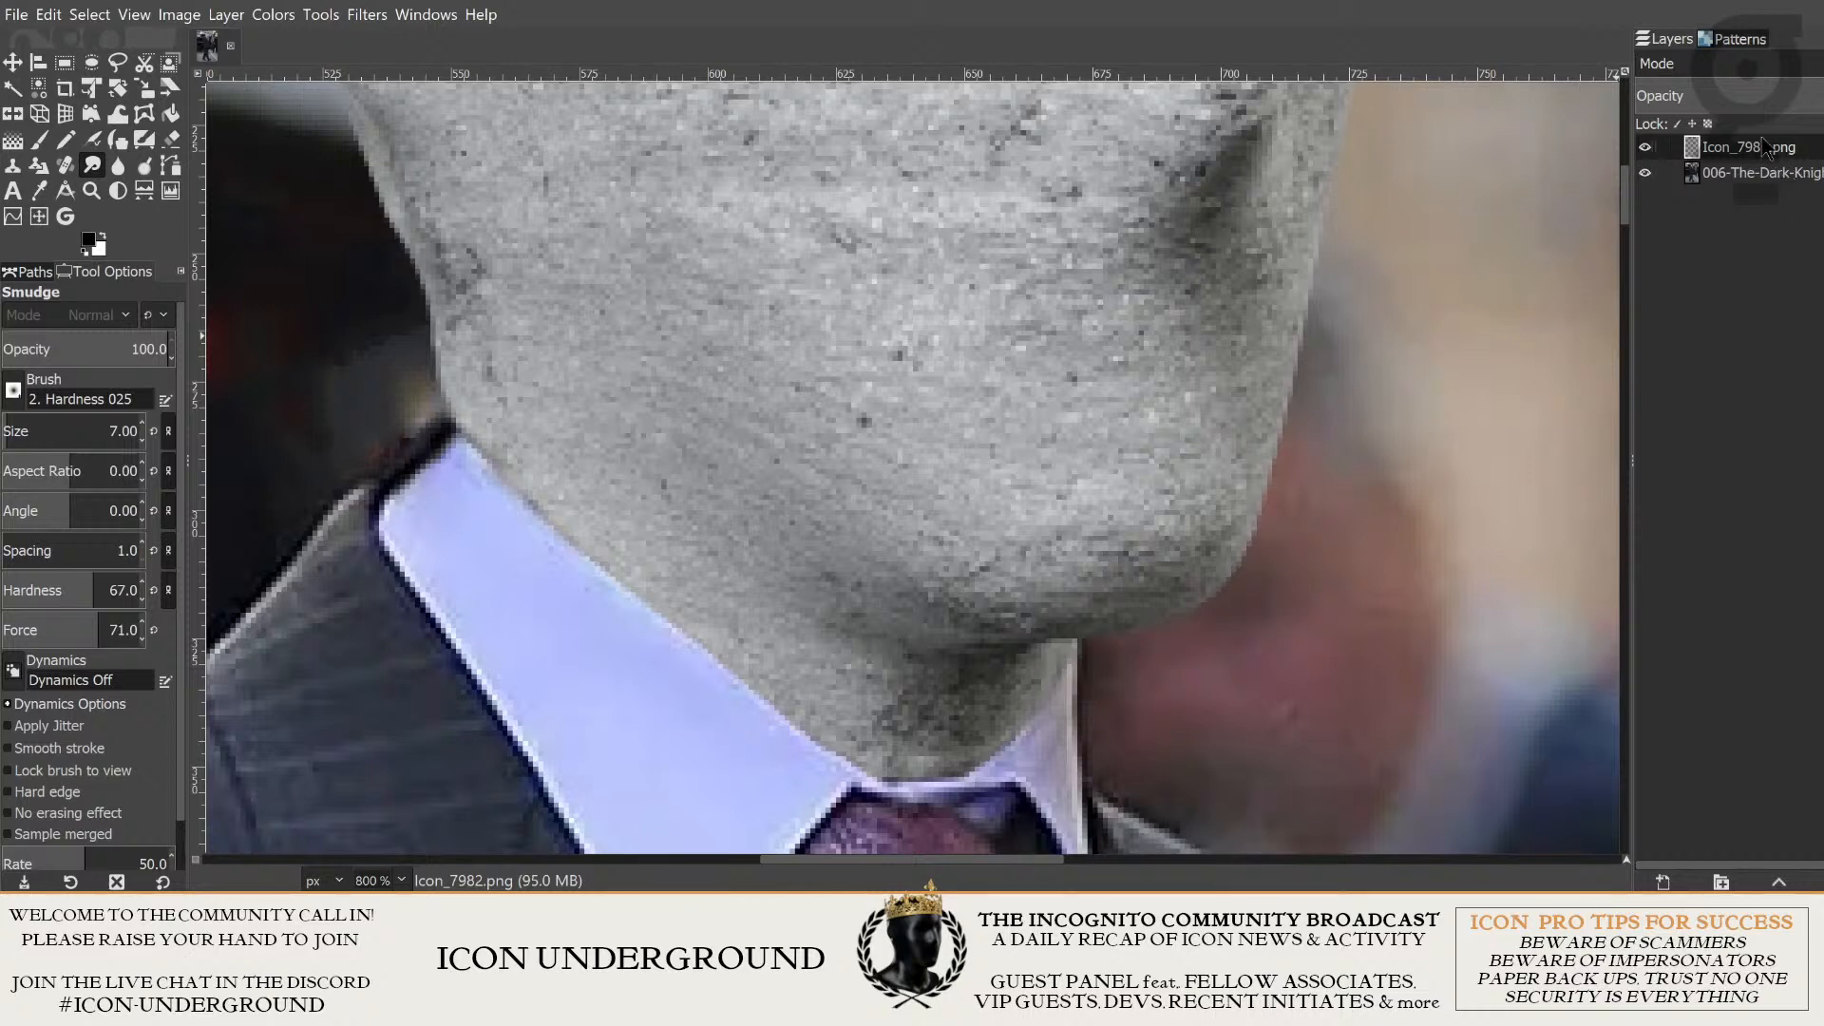
- Smudge the shirt collar's edge along the neck on the 006-The-Dark-Knight photo layer
left_click(1743, 181)
scroll(432, 249, "up", 1)
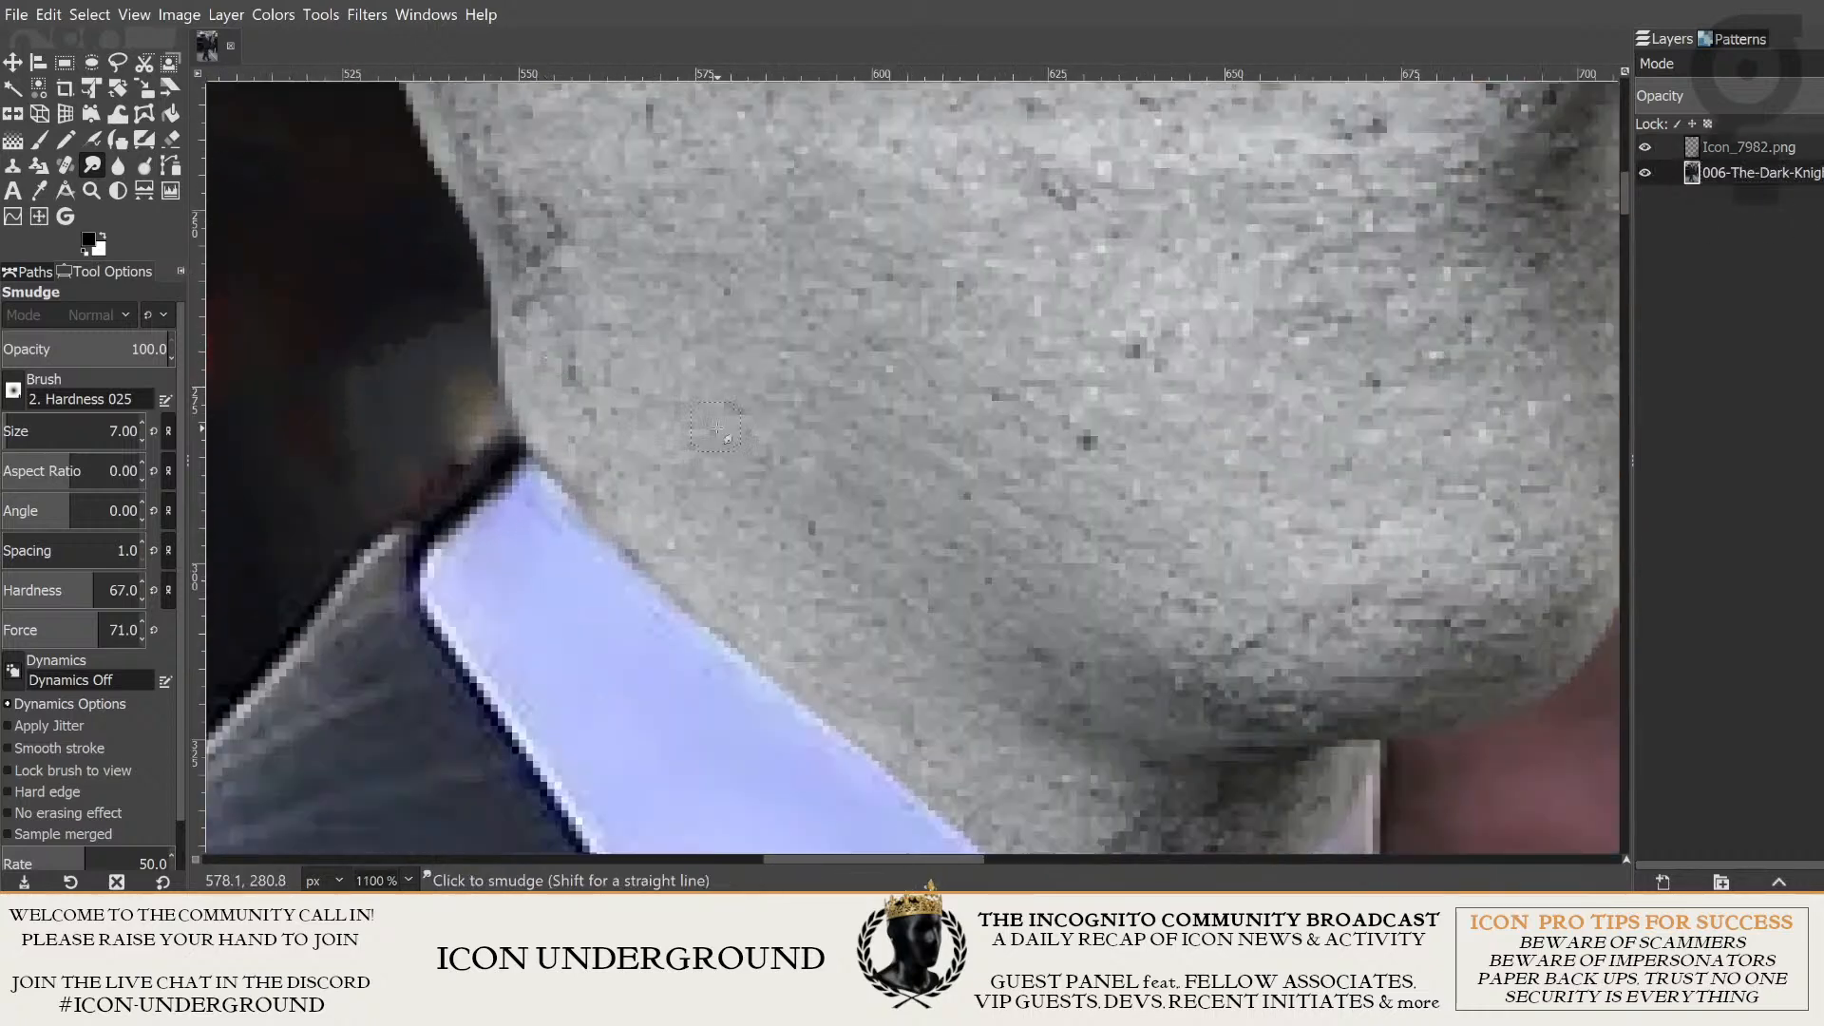
left_click_drag(680, 518, 630, 414)
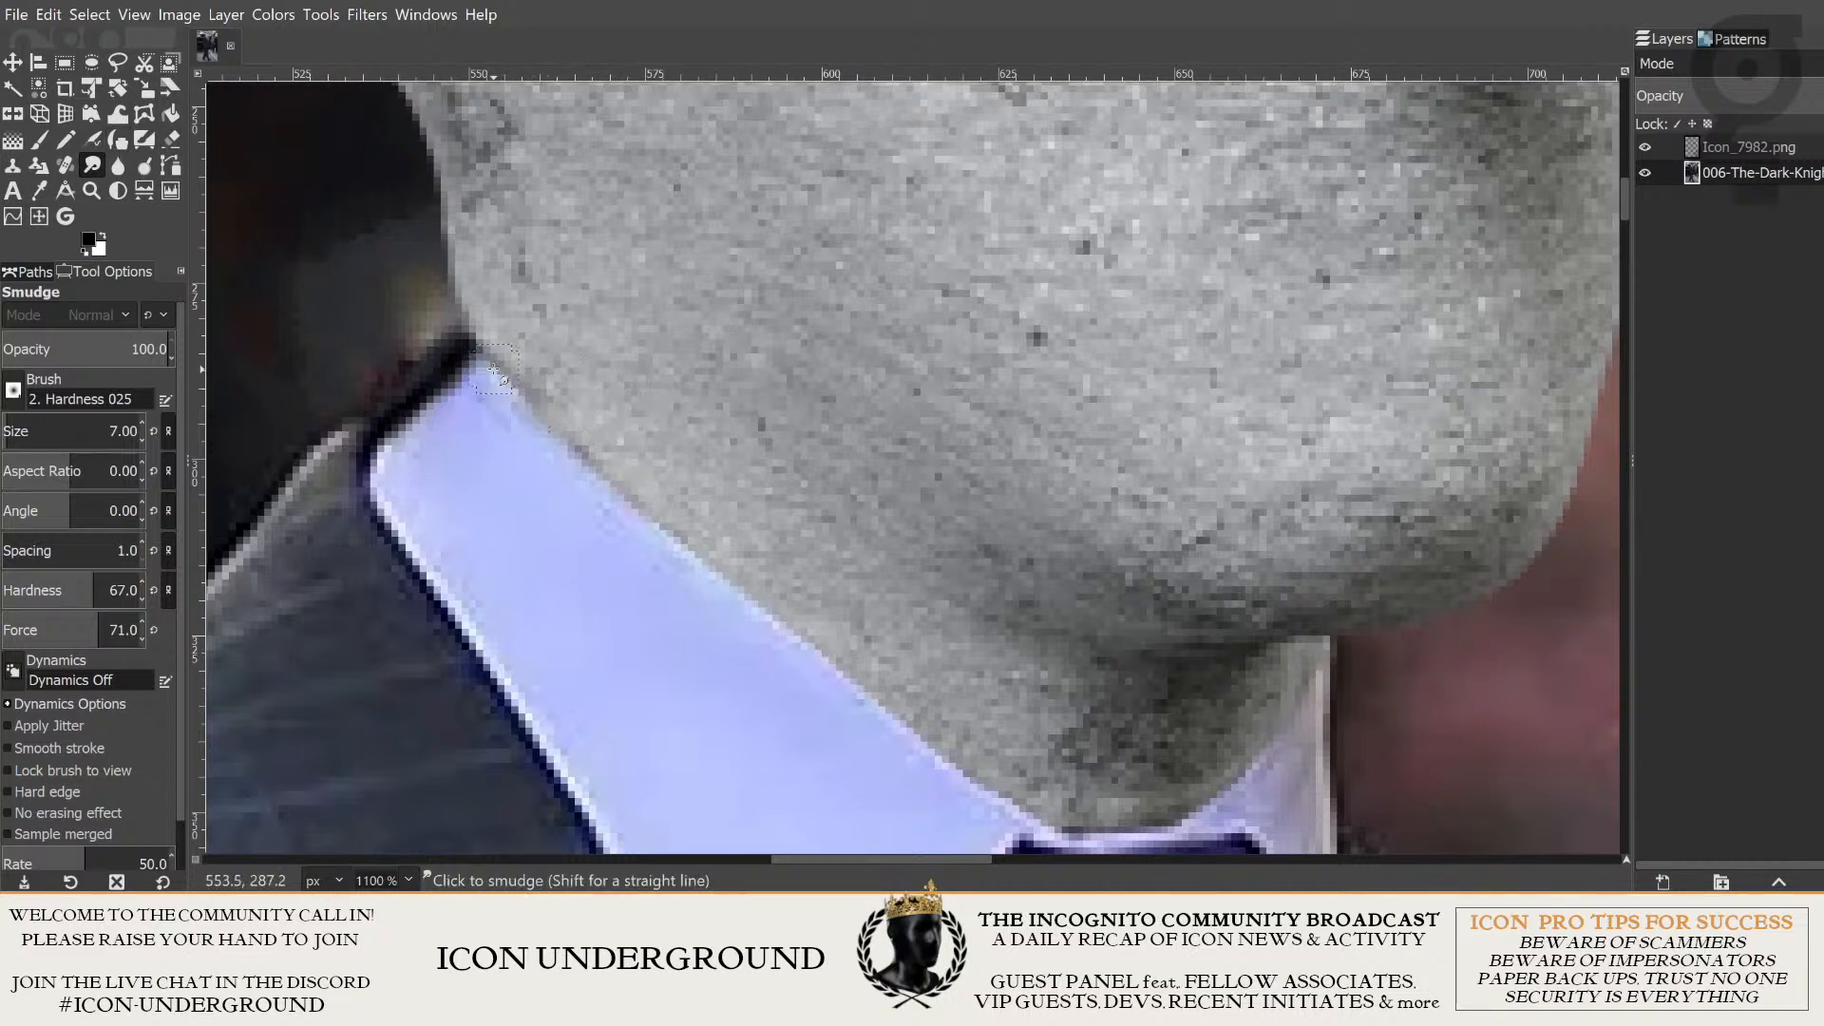
left_click_drag(494, 362, 545, 434)
mouse_move(627, 503)
left_mouse_down()
mouse_move(1008, 817)
mouse_move(1074, 841)
mouse_move(1223, 758)
mouse_move(1002, 741)
mouse_move(1022, 715)
mouse_move(1083, 724)
mouse_move(1165, 681)
mouse_move(1254, 558)
left_mouse_up()
- Examine how the neck blends into the shirt collar, both in the whole figure and up close
scroll(1215, 694, "down", 1)
scroll(1221, 699, "down", 6)
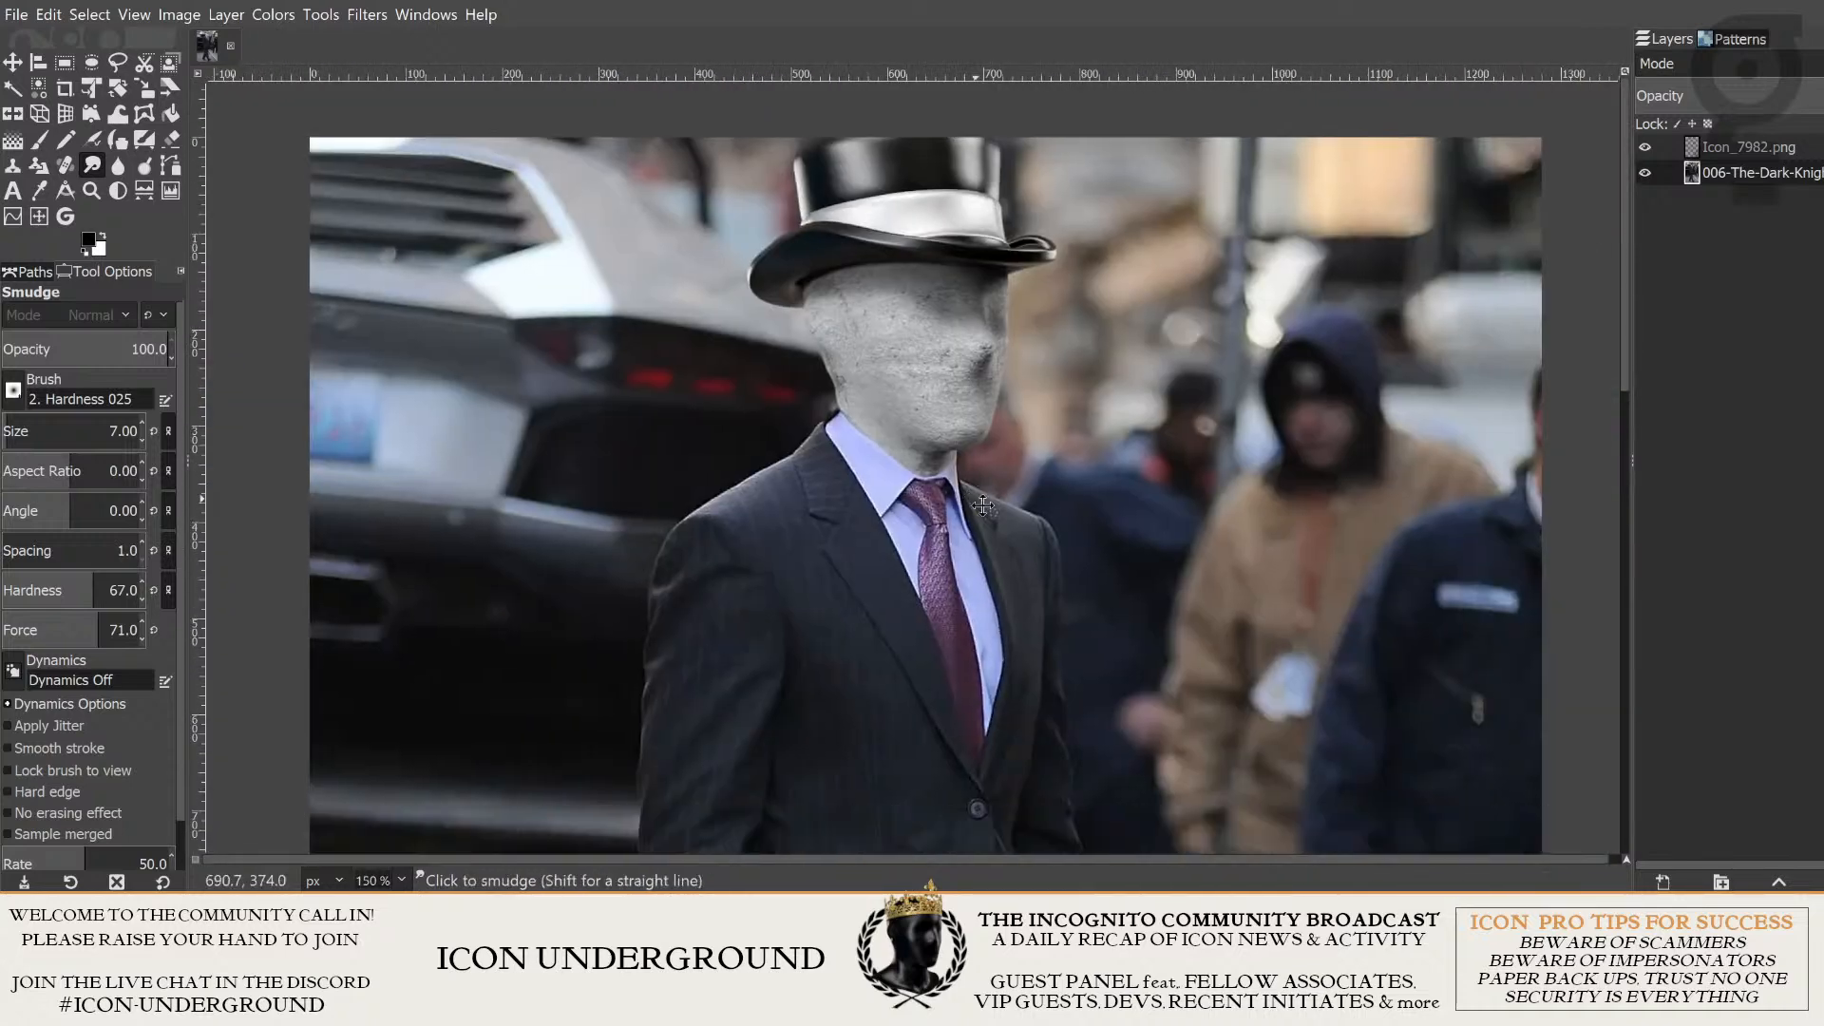
scroll(779, 427, "down", 1)
scroll(706, 366, "up", 5)
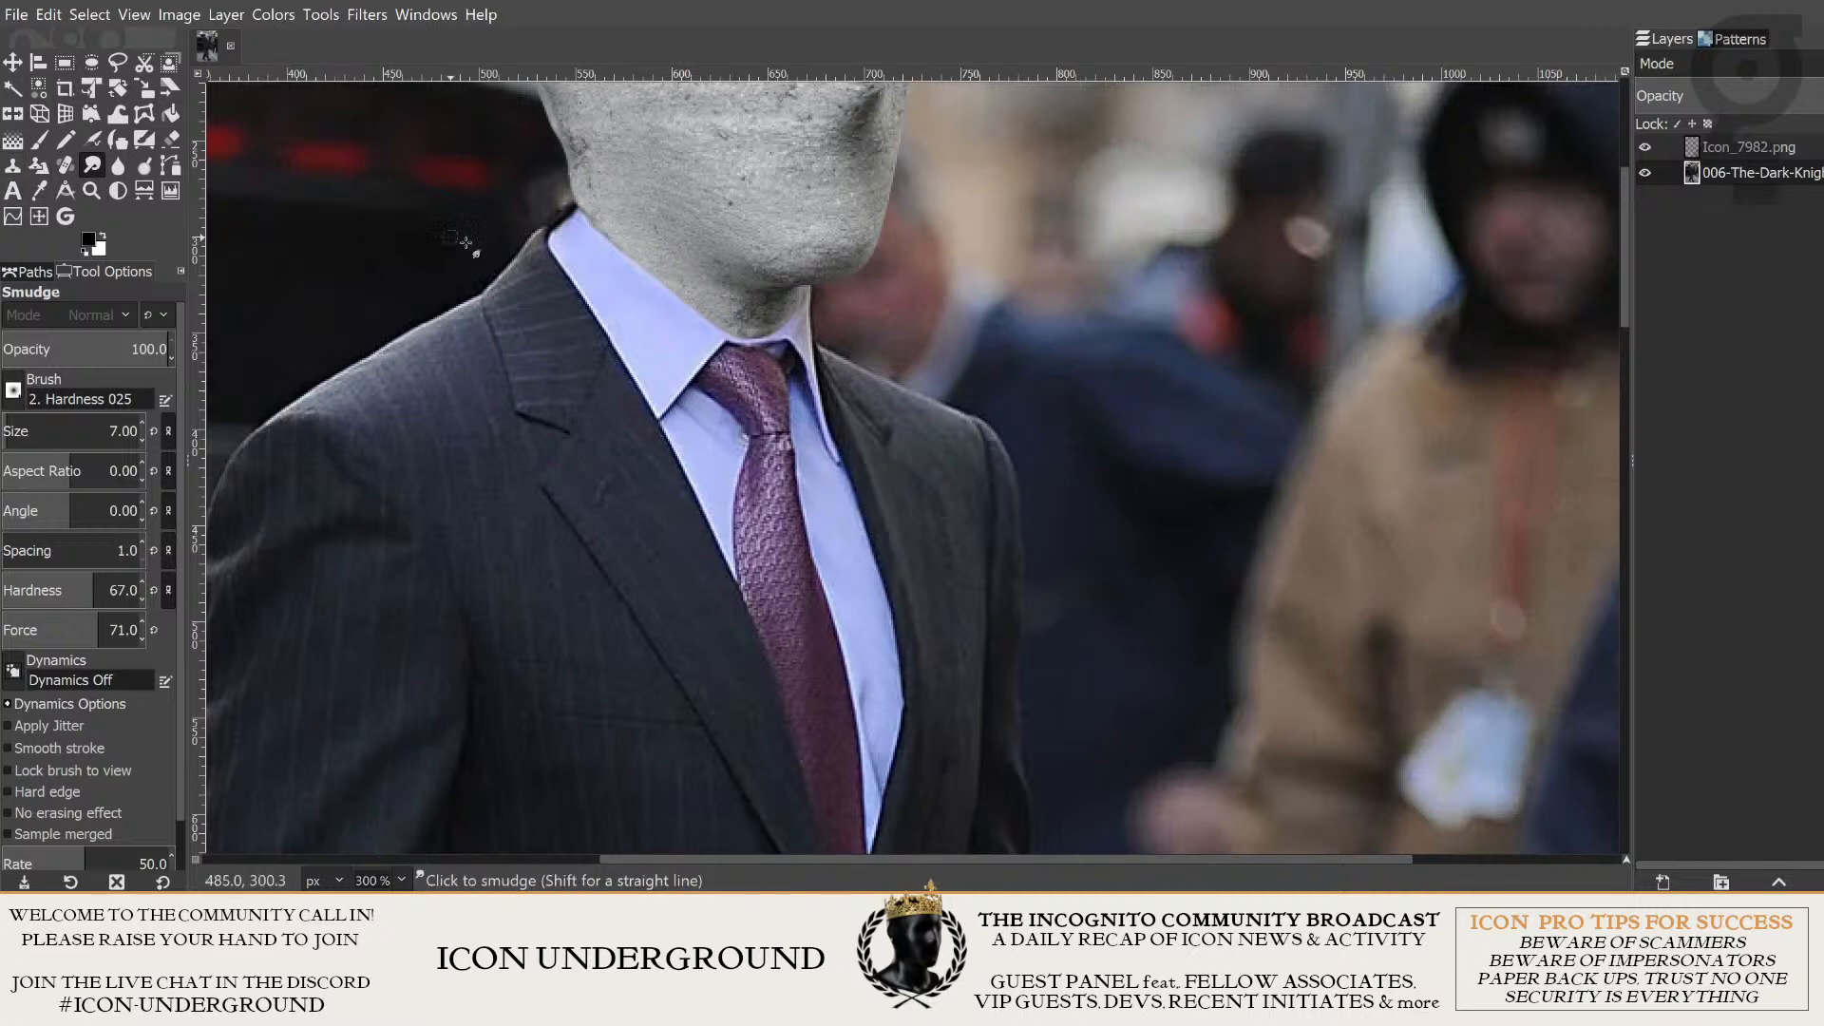
scroll(840, 432, "up", 1)
scroll(823, 426, "down", 1)
scroll(825, 426, "down", 3)
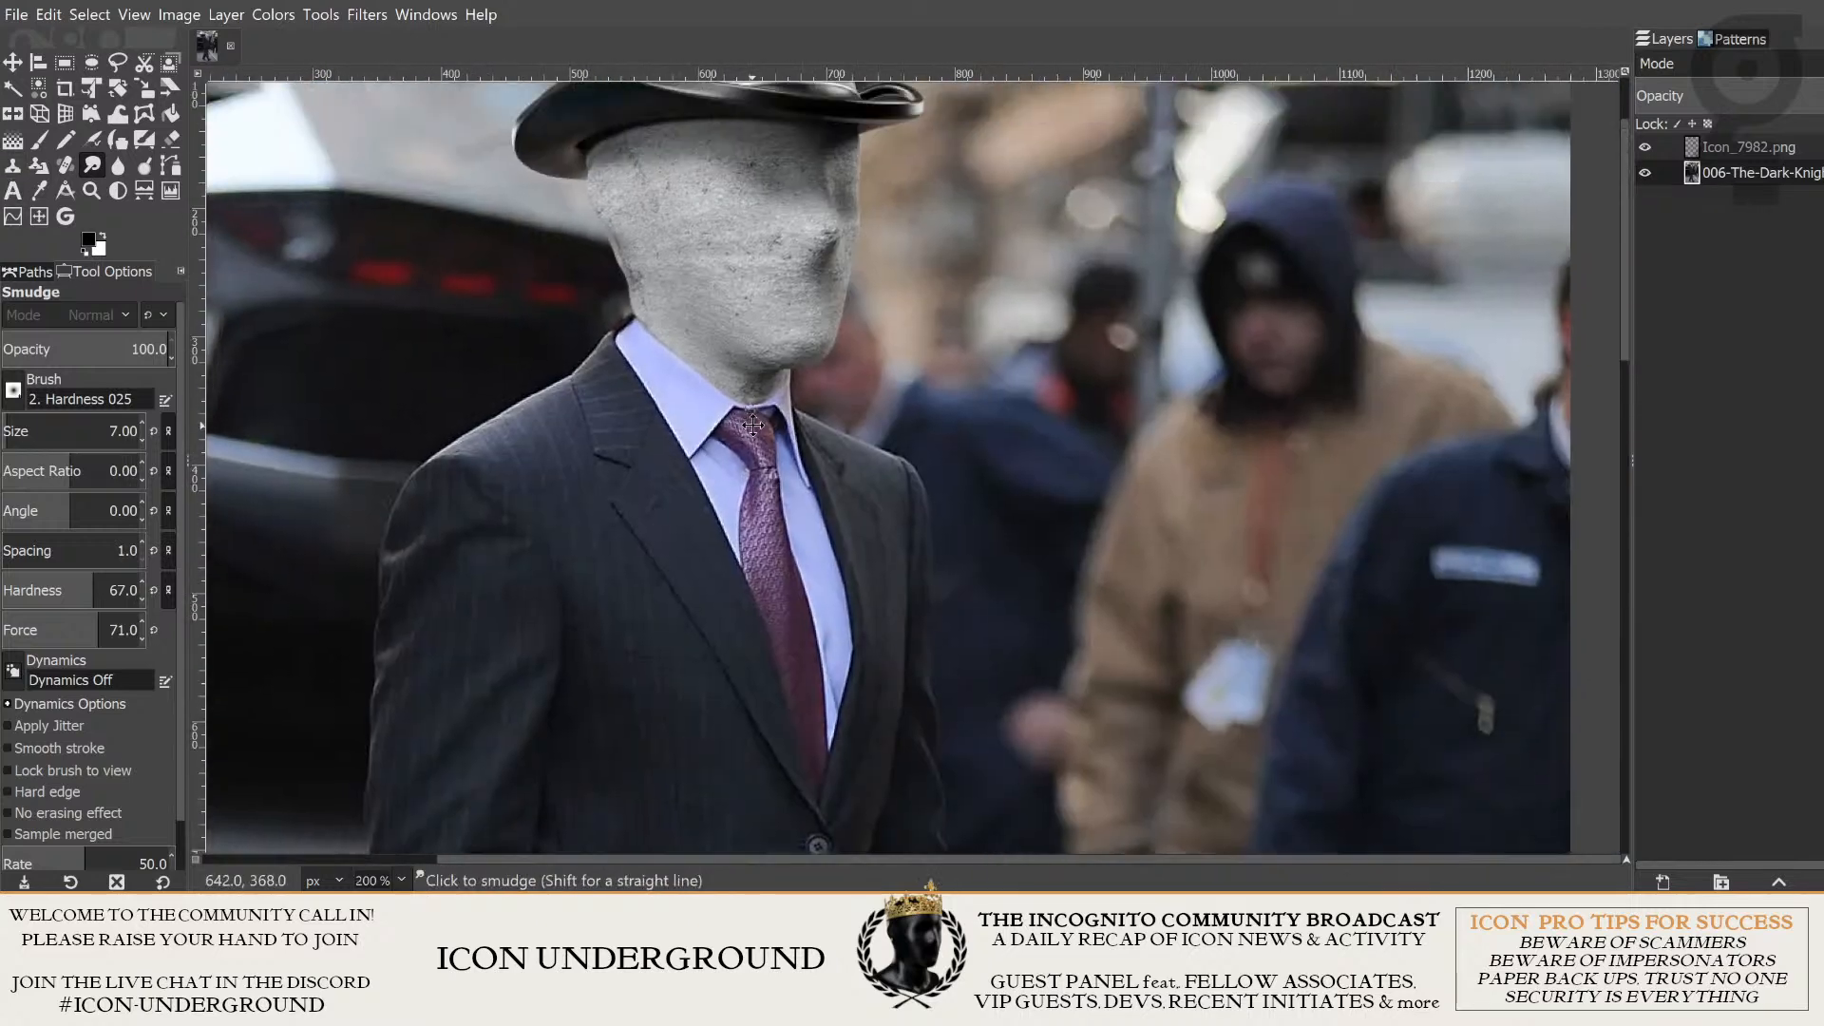
scroll(728, 495, "up", 5)
scroll(579, 454, "down", 4)
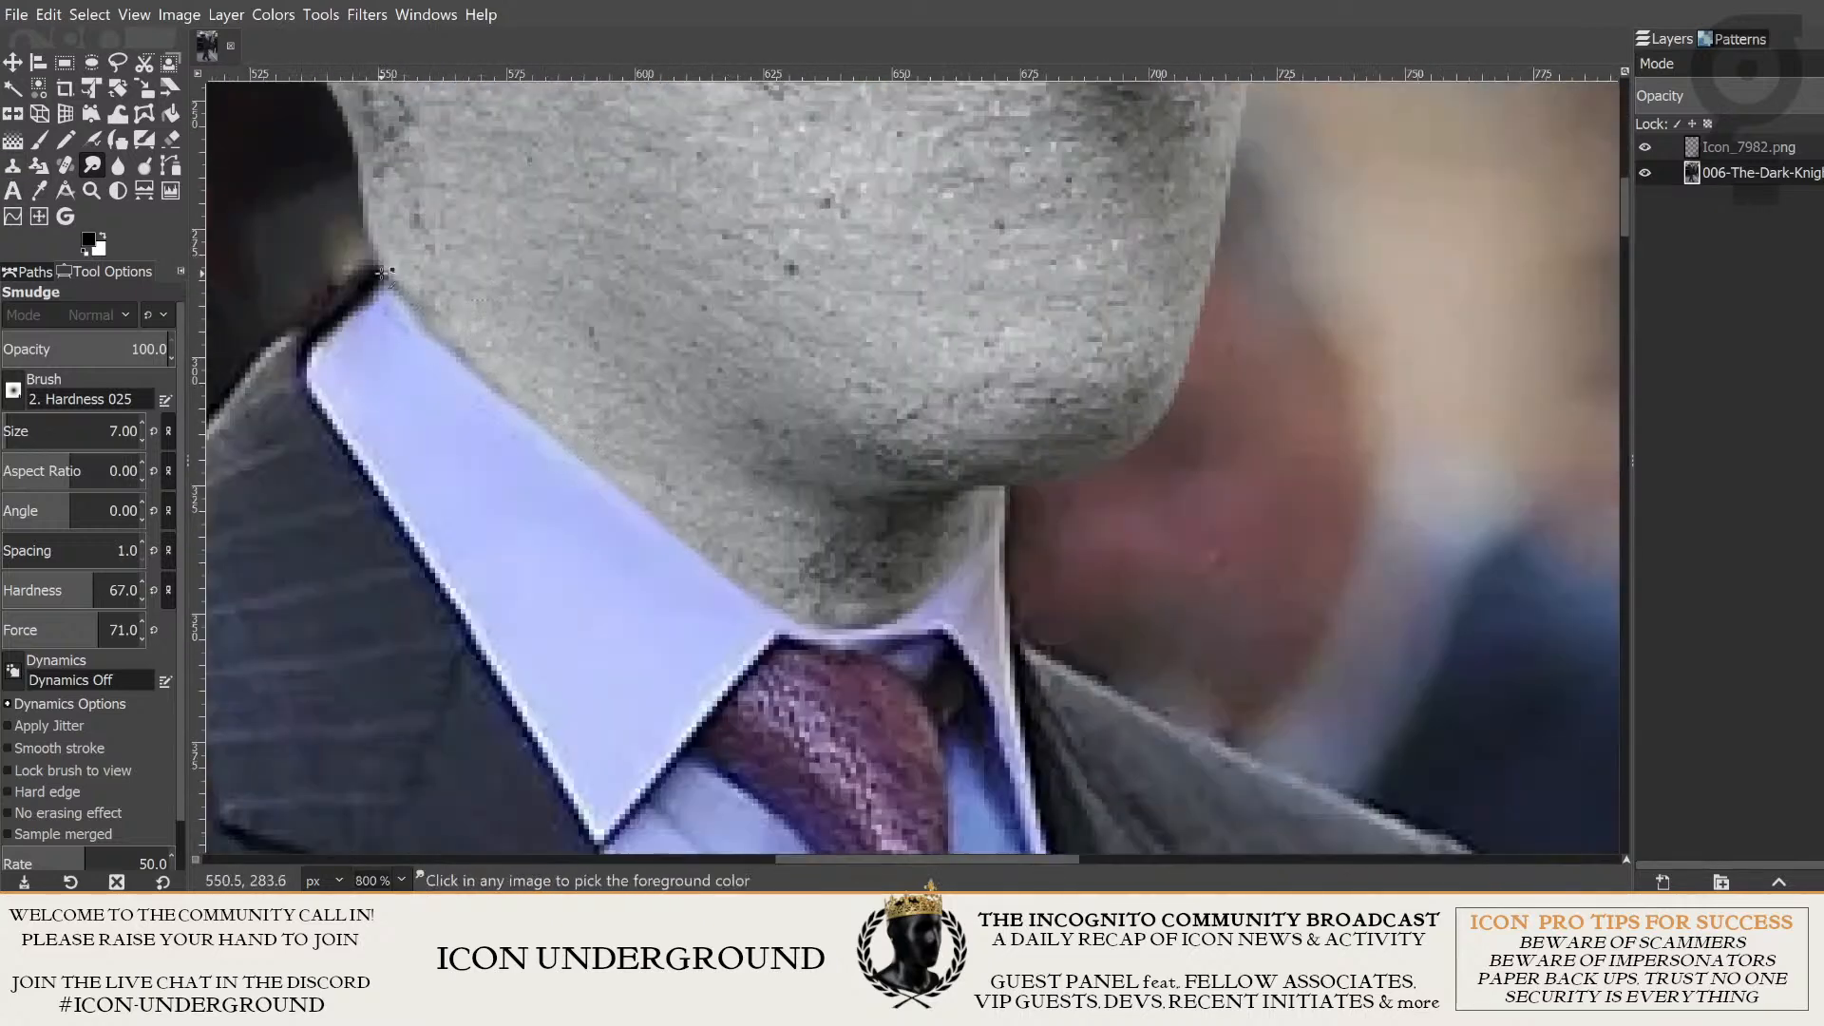
scroll(772, 538, "up", 4)
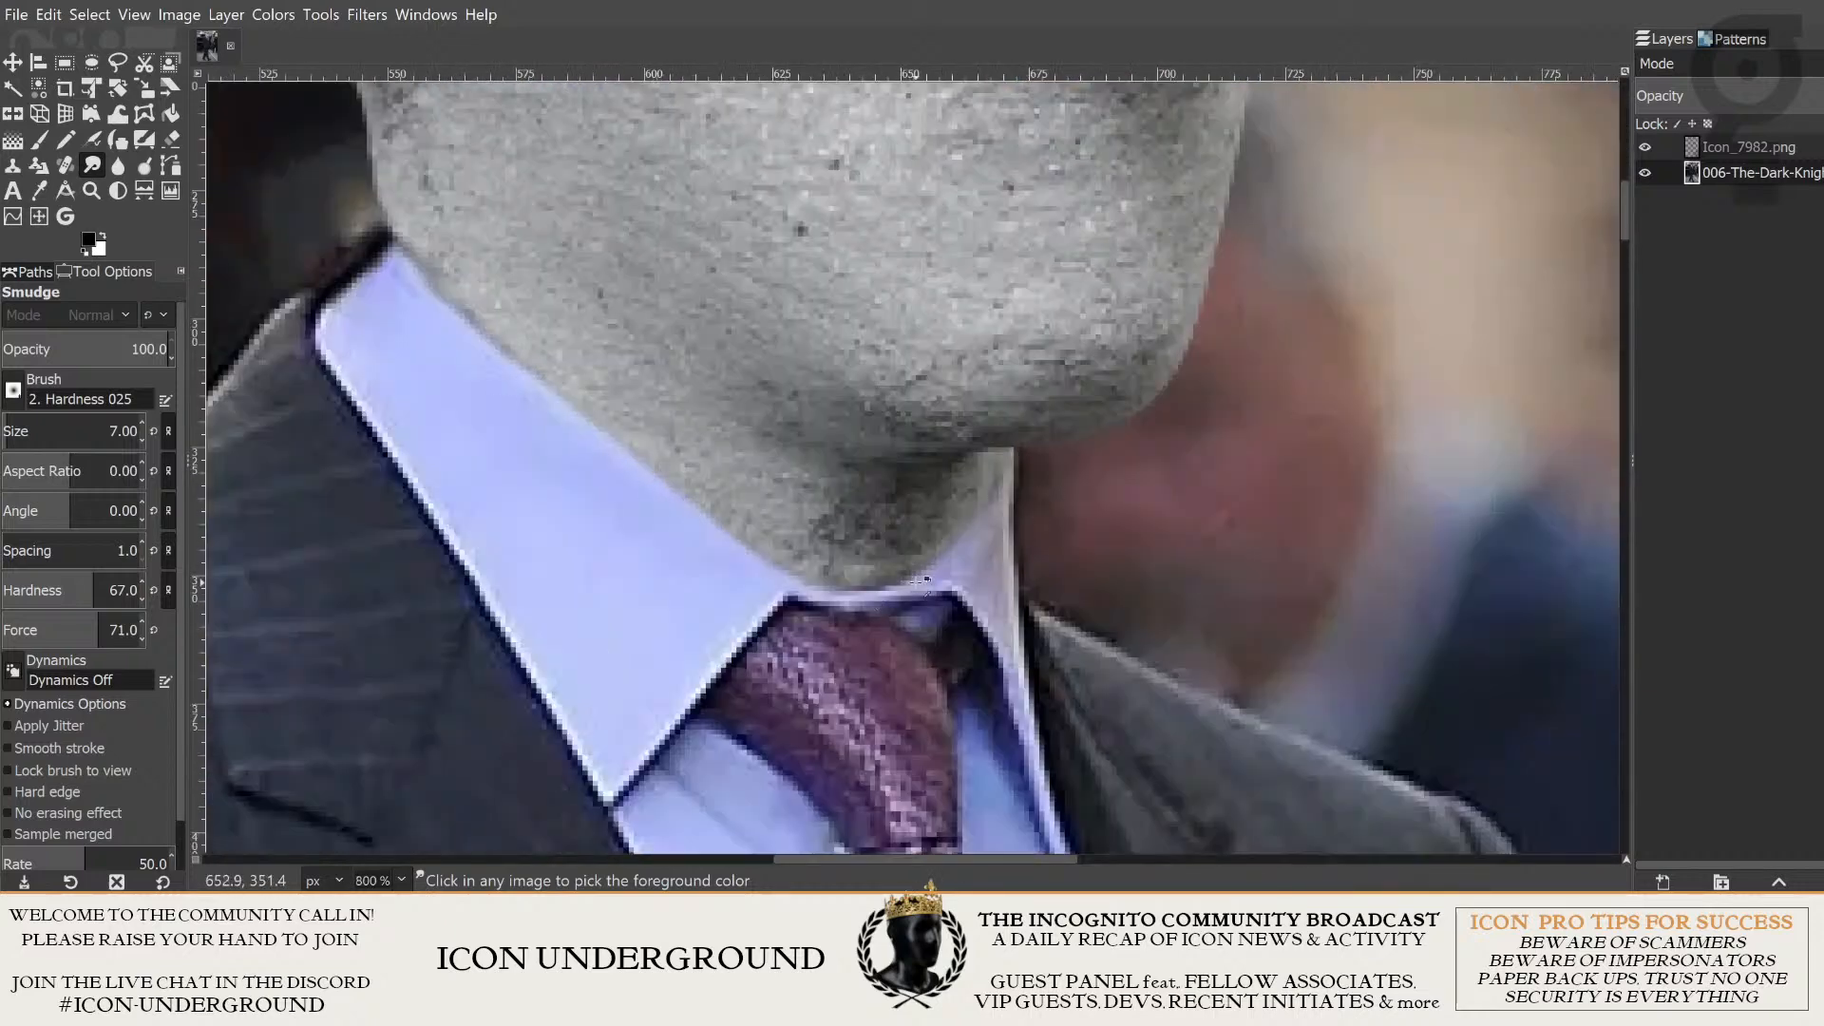
scroll(924, 581, "down", 4)
scroll(677, 385, "up", 3)
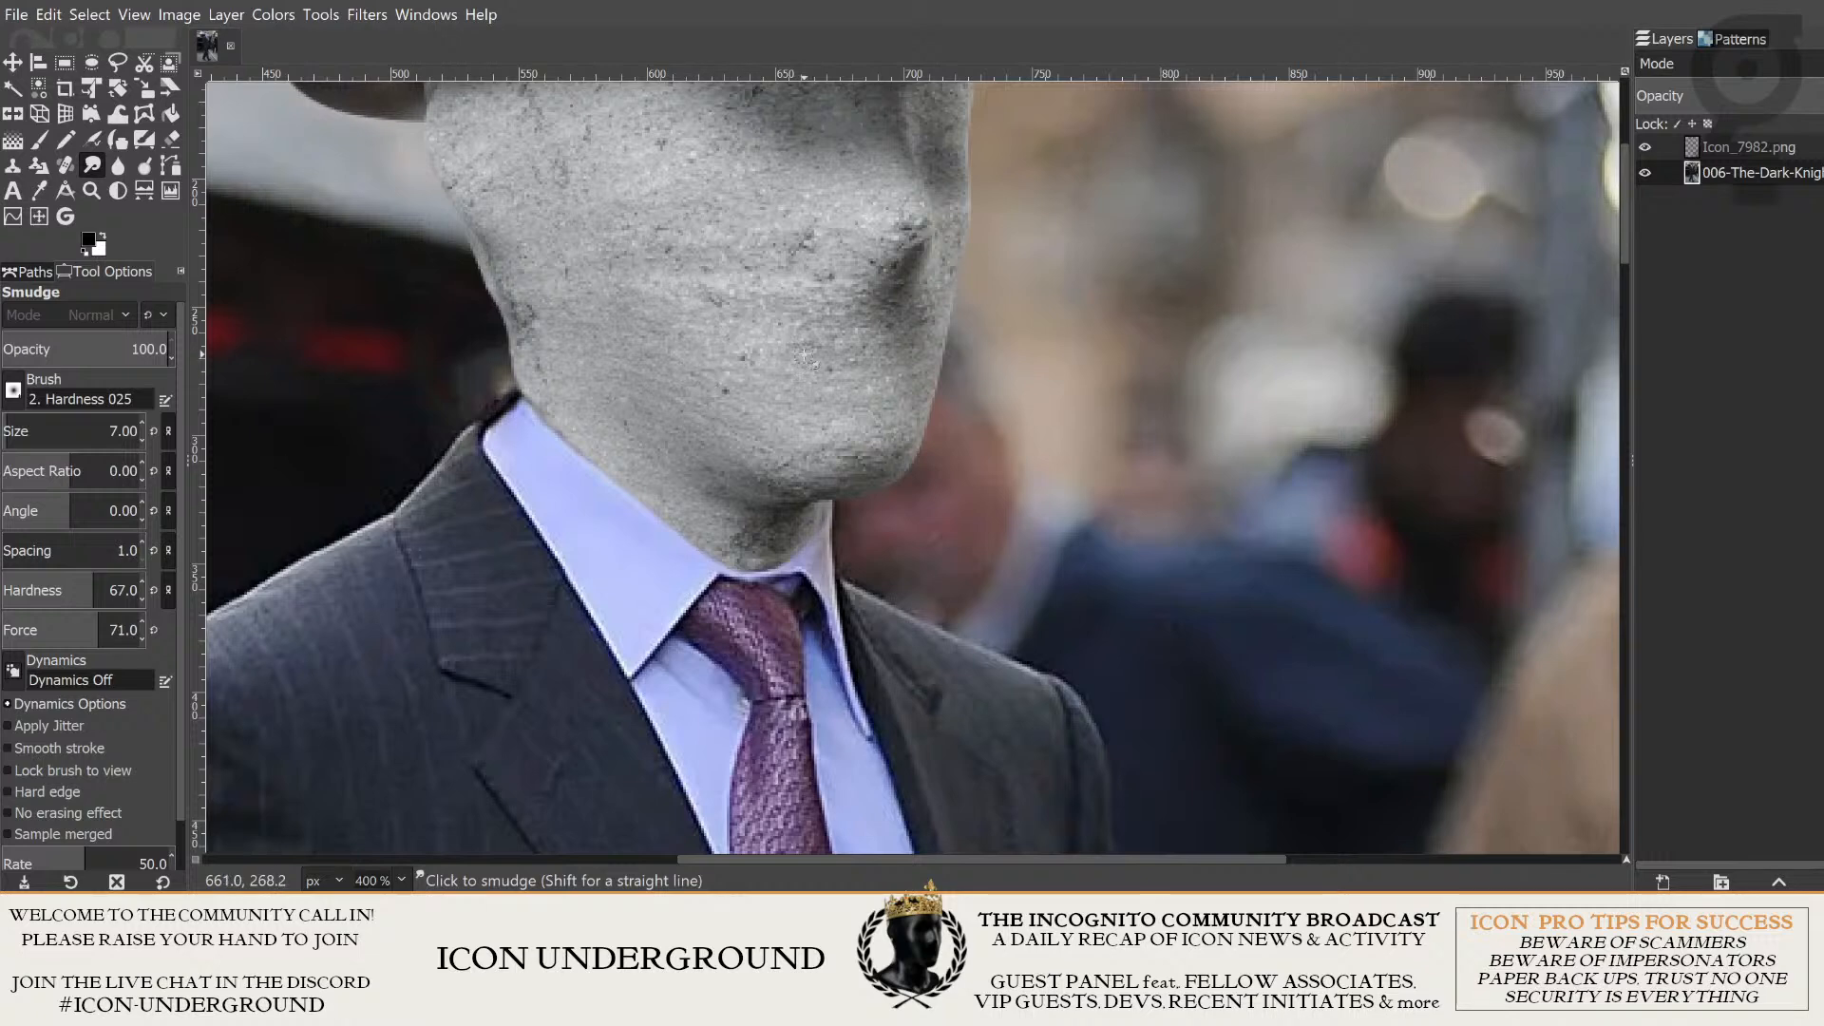
scroll(804, 356, "up", 1)
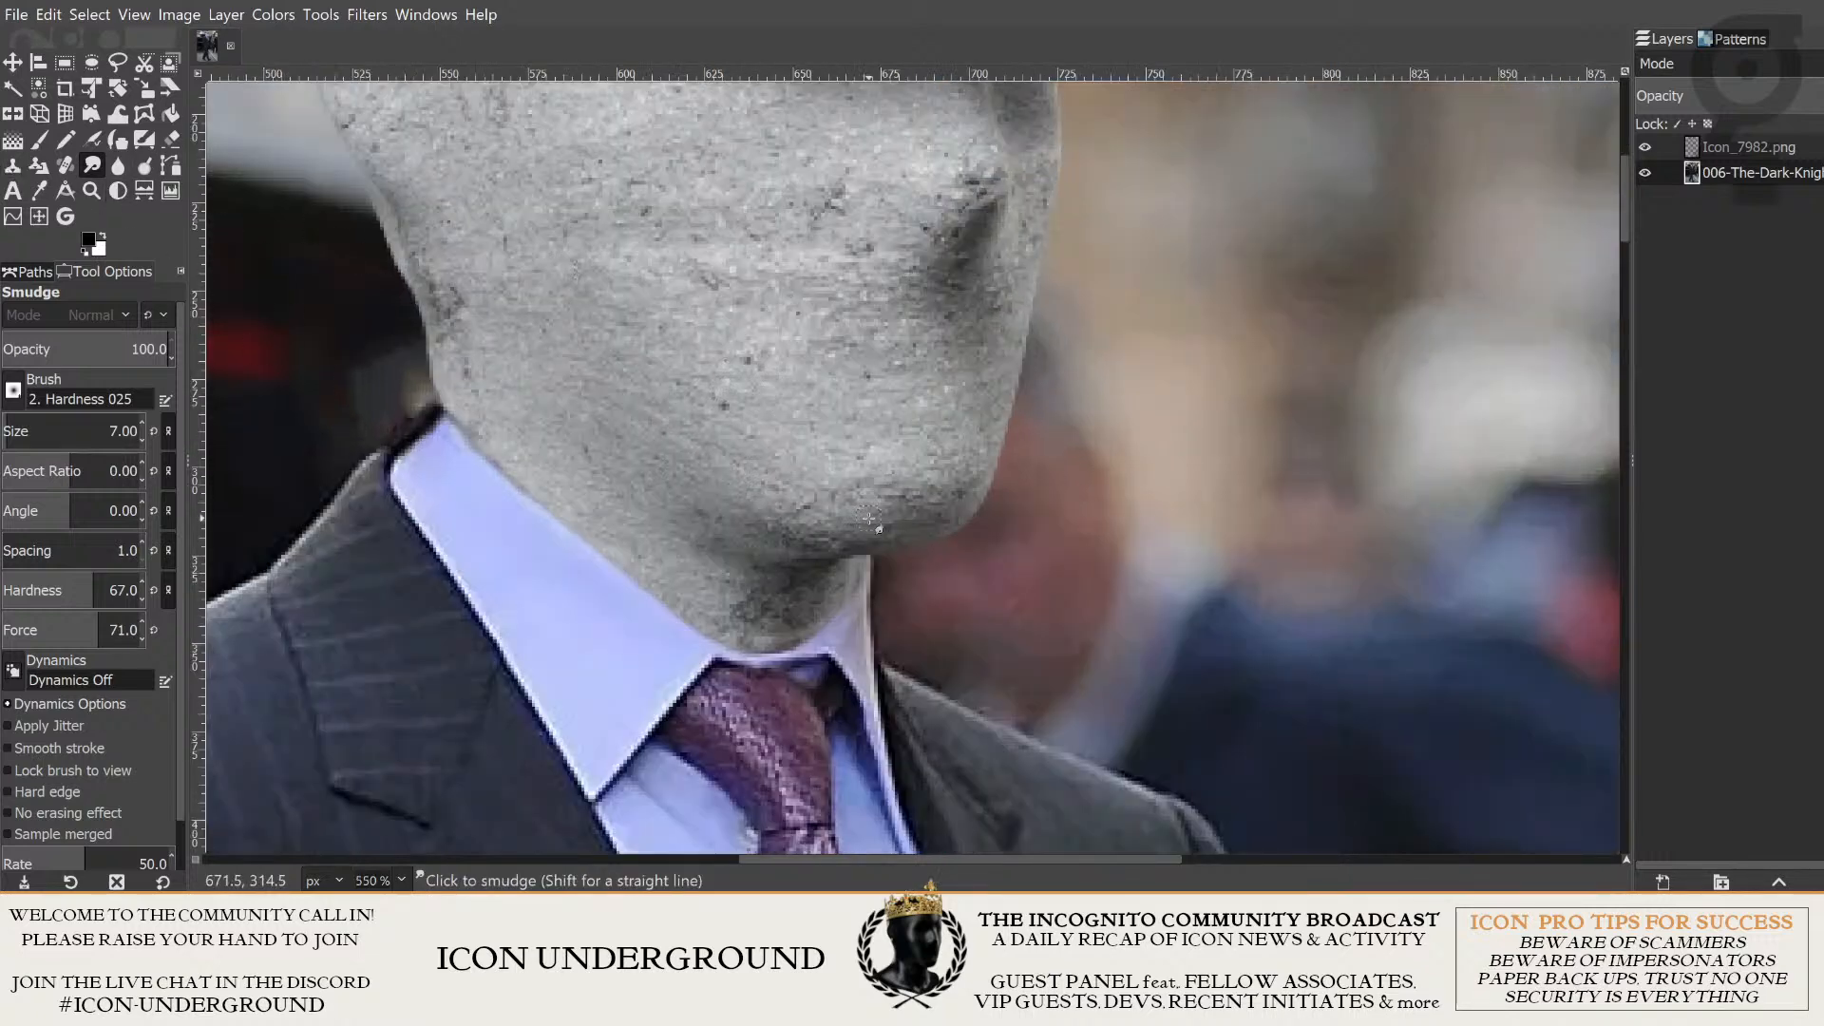
scroll(870, 517, "down", 4)
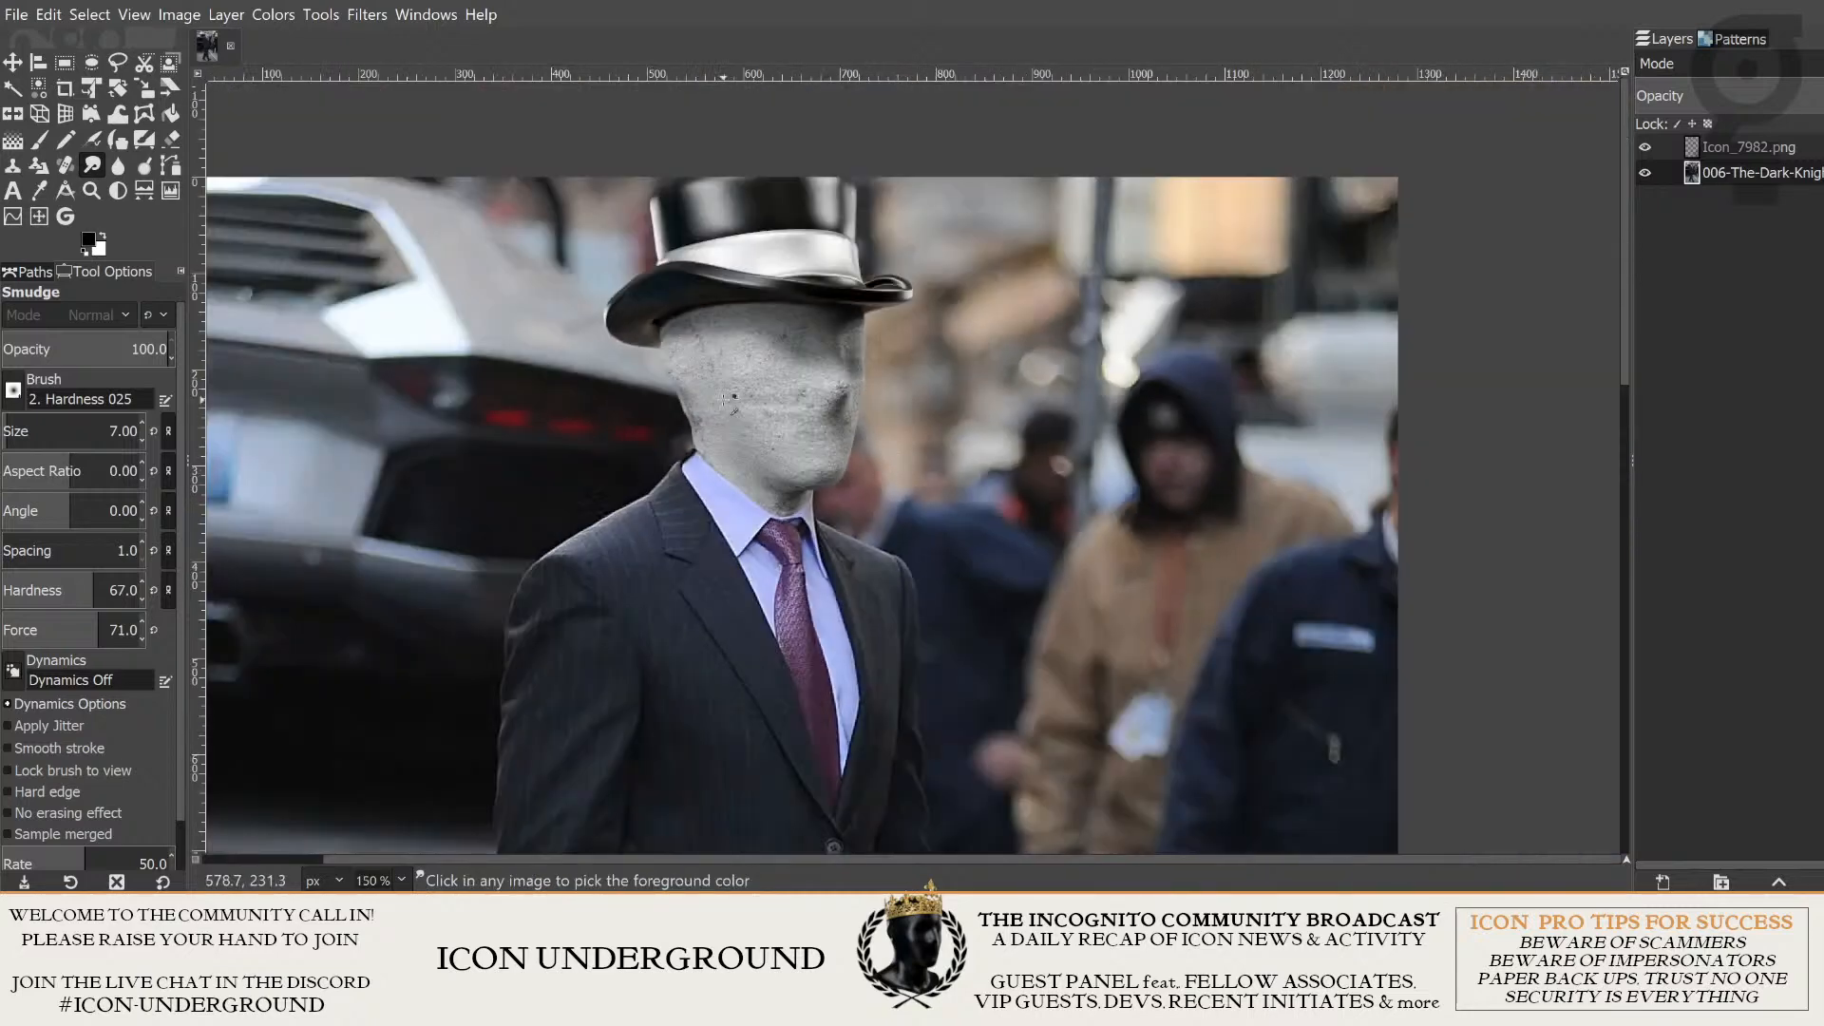
scroll(732, 399, "down", 2)
scroll(723, 418, "up", 6)
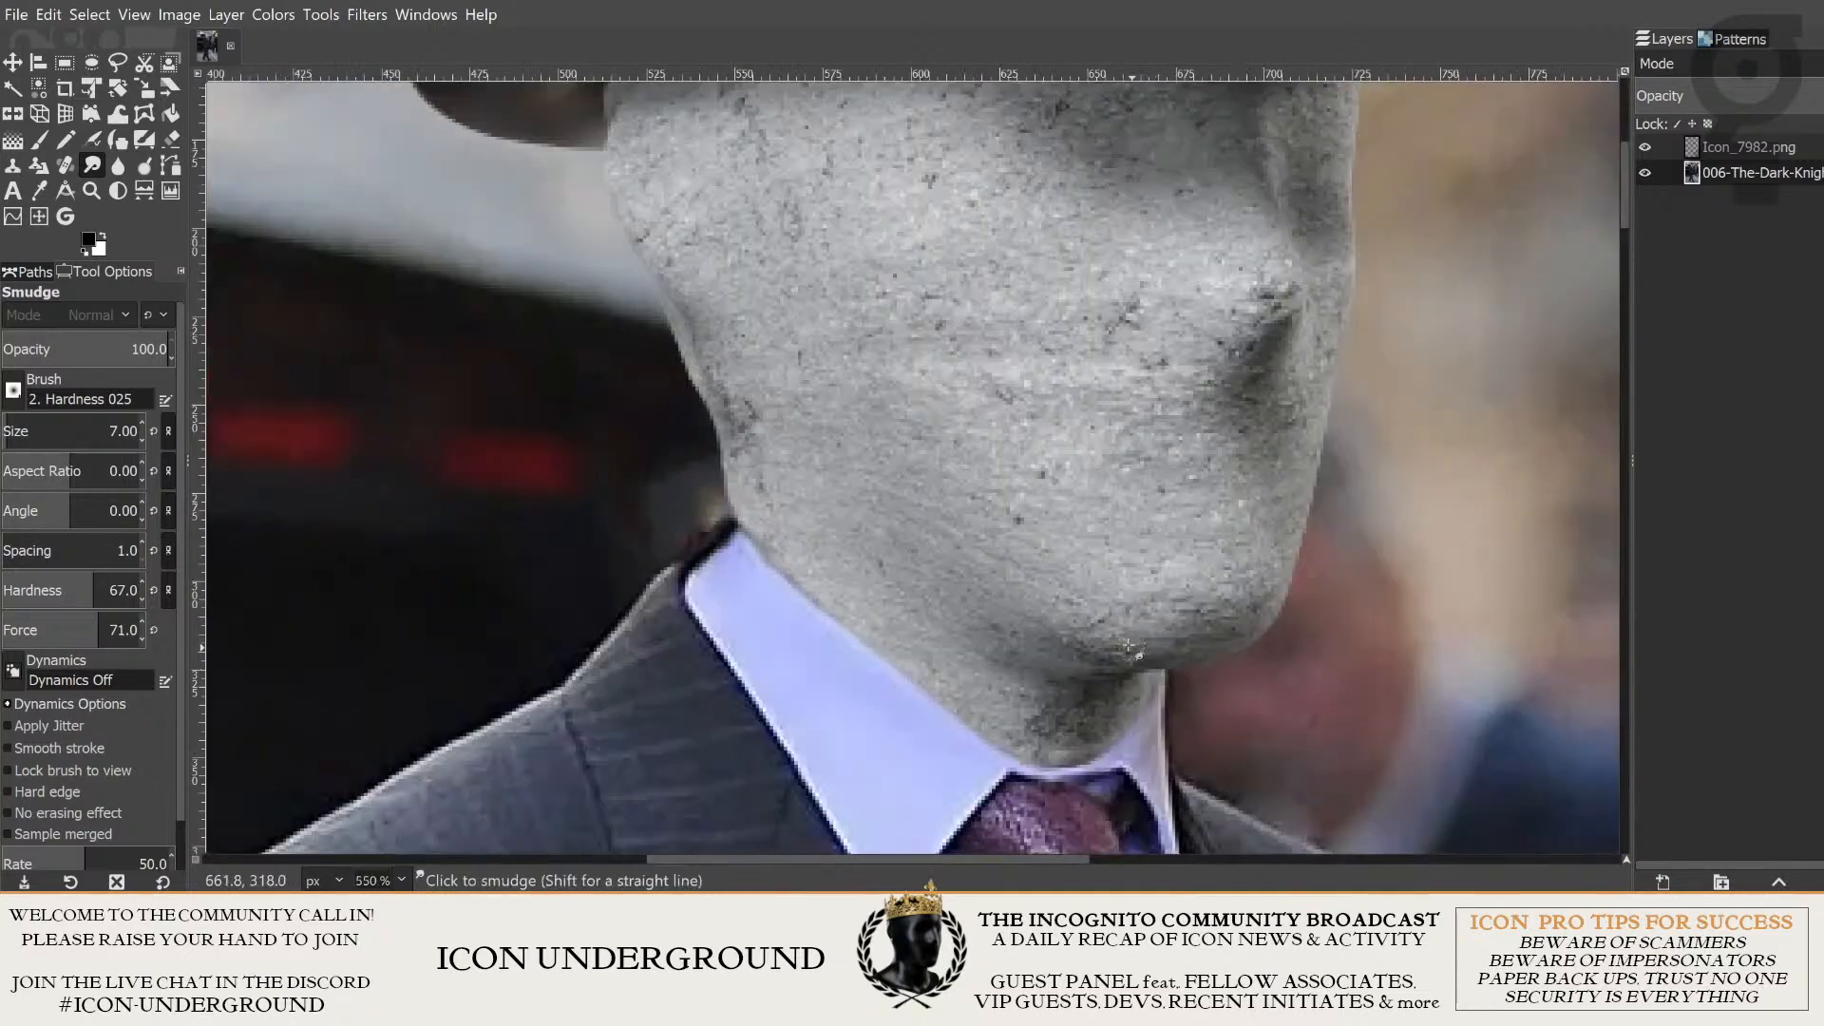
left_click_drag(1344, 717, 1010, 327)
scroll(971, 448, "down", 1)
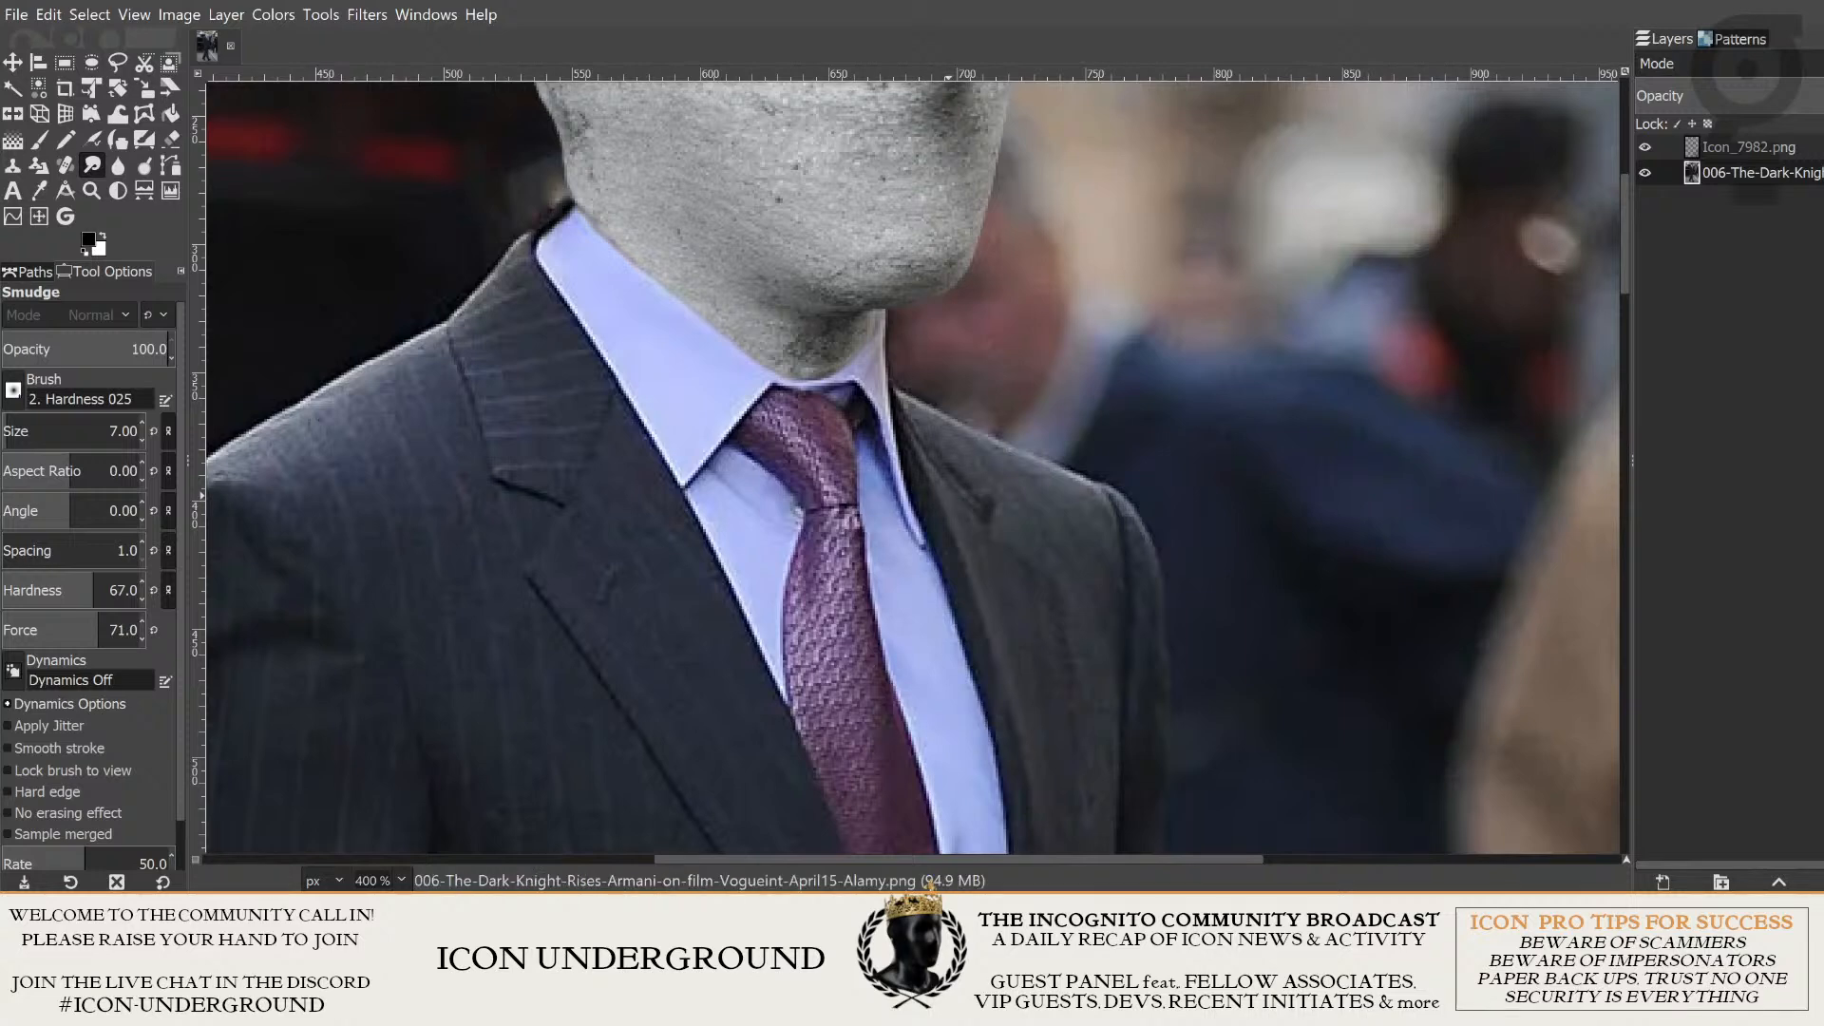
scroll(915, 397, "up", 3)
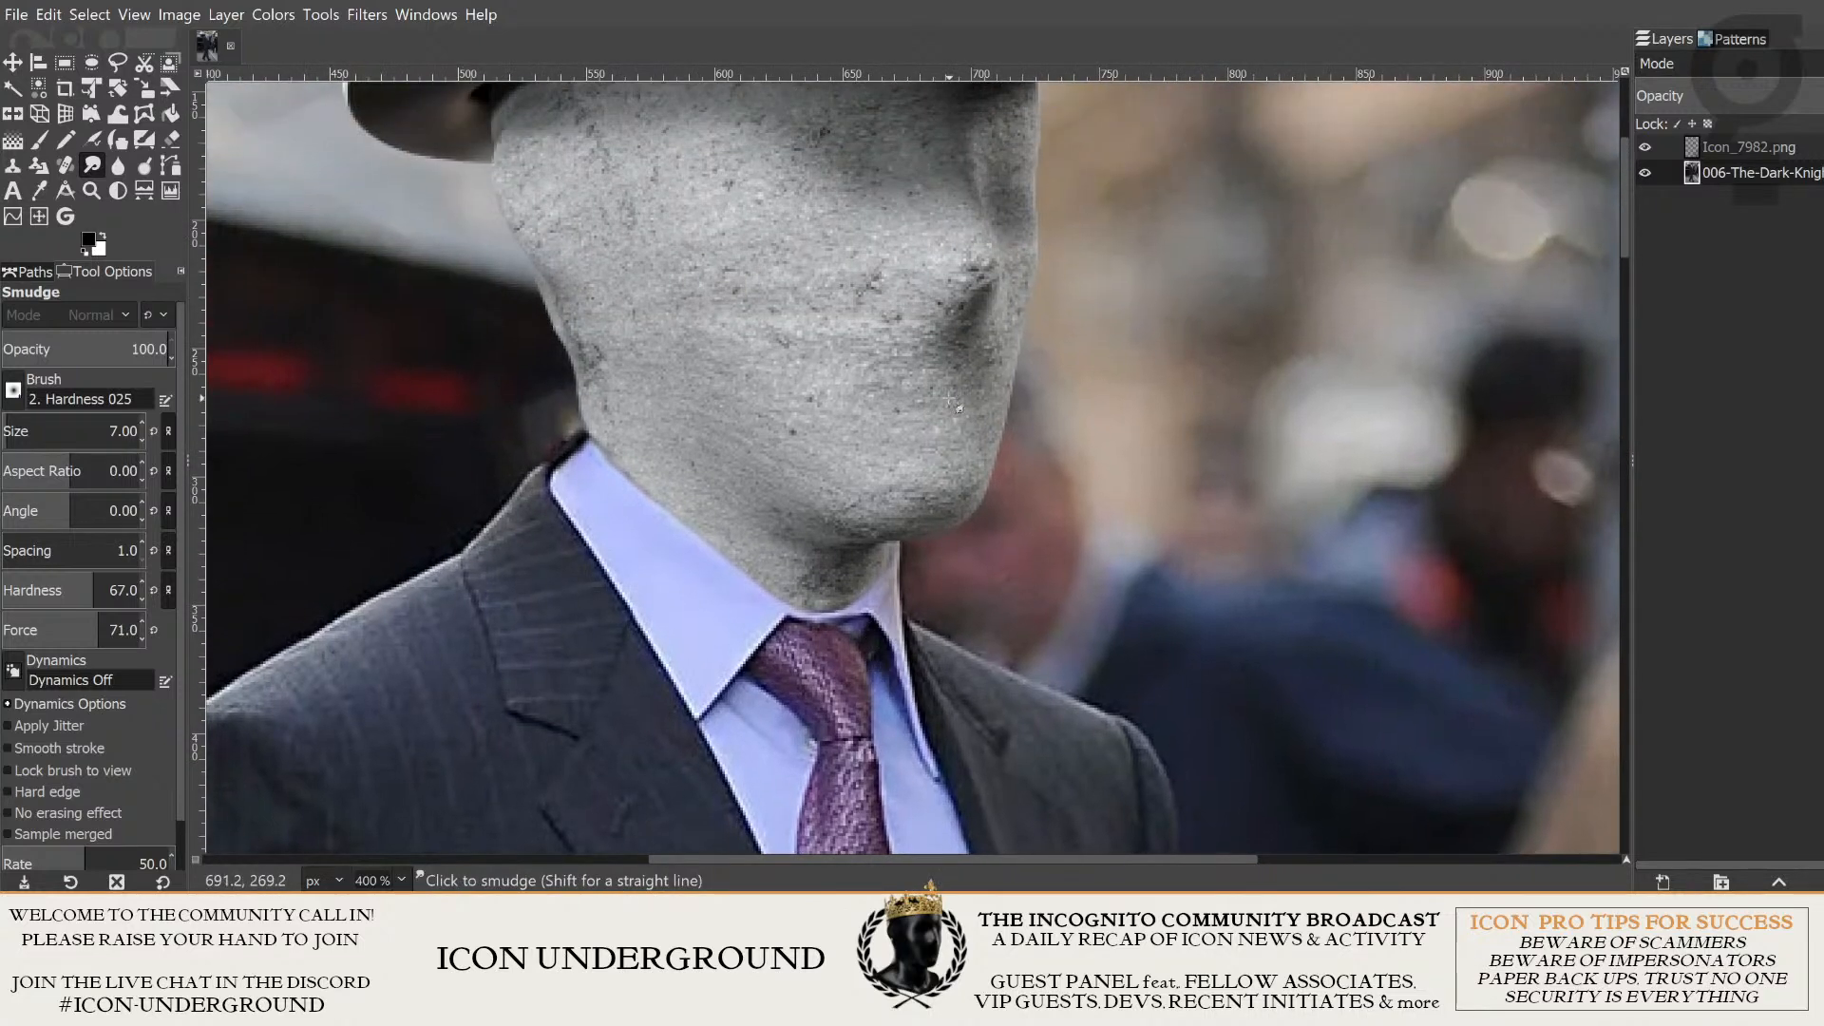
scroll(969, 494, "down", 3)
scroll(960, 456, "down", 2)
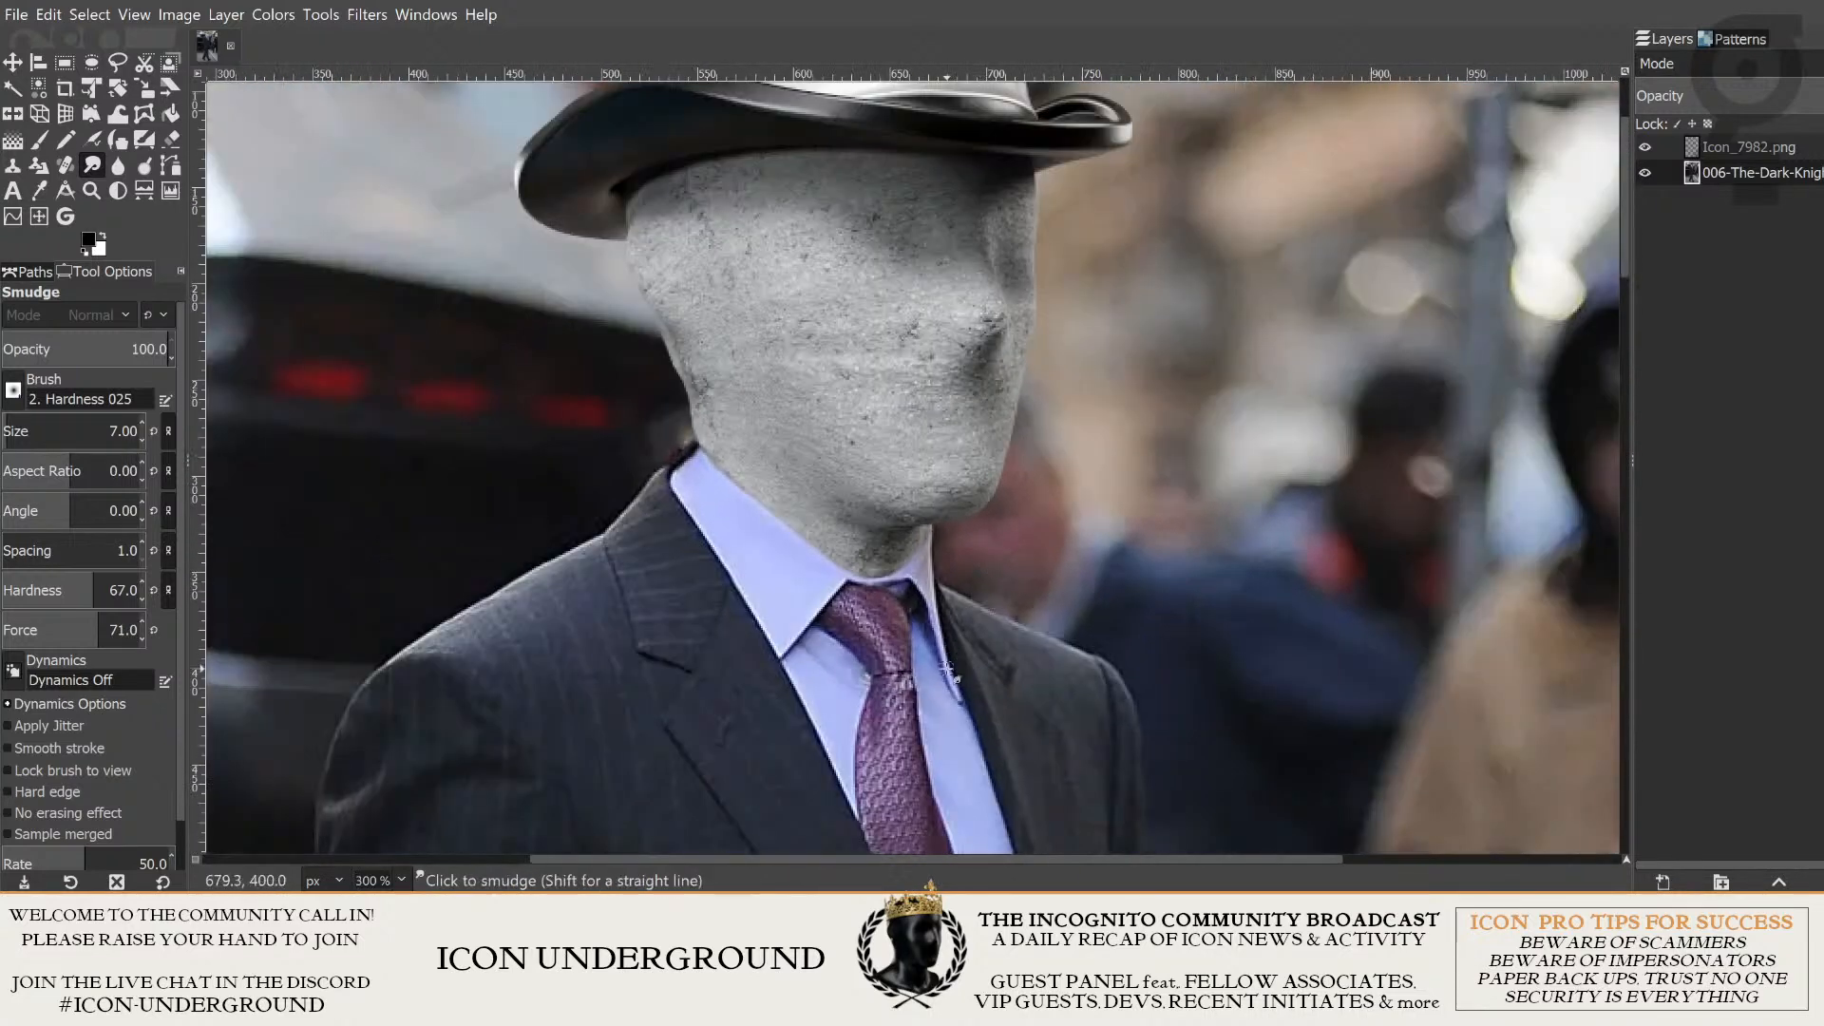
- Examine the suited figure from head to legs, focusing on the bare hand at the trouser pocket
scroll(951, 399, "down", 3)
scroll(945, 350, "down", 3)
scroll(973, 567, "up", 5)
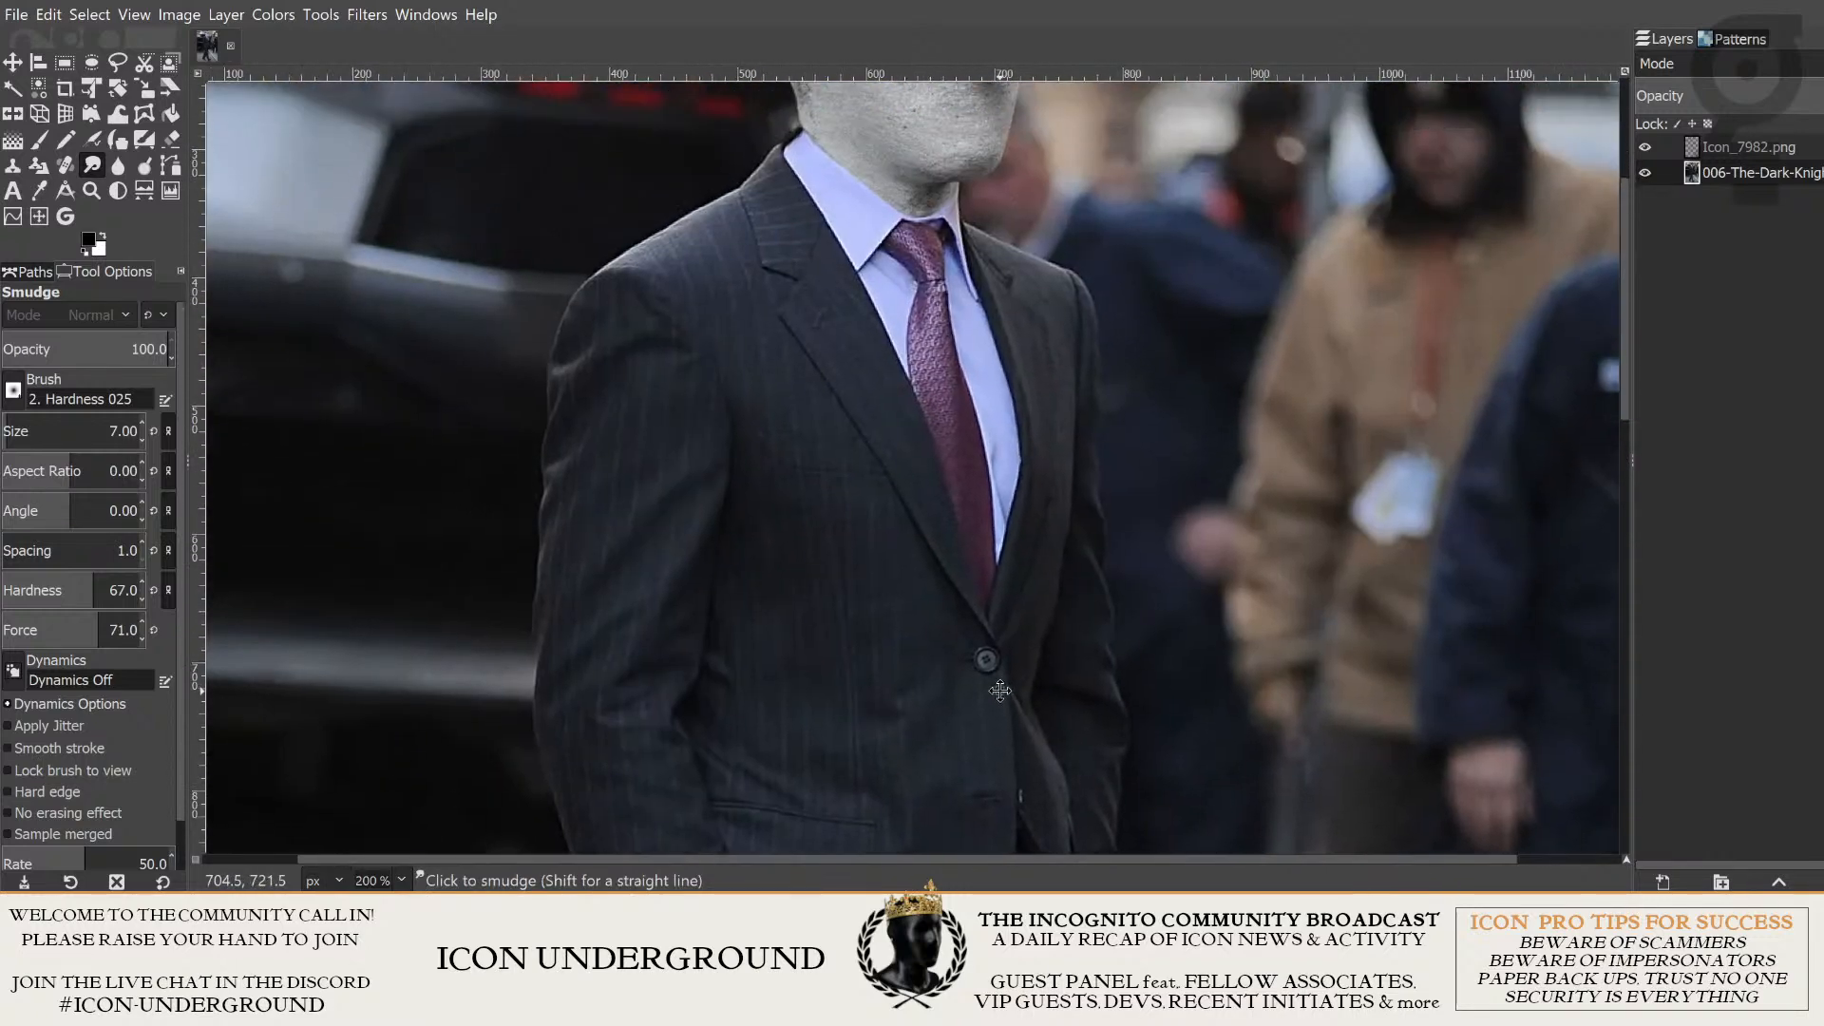
scroll(1022, 636, "up", 3)
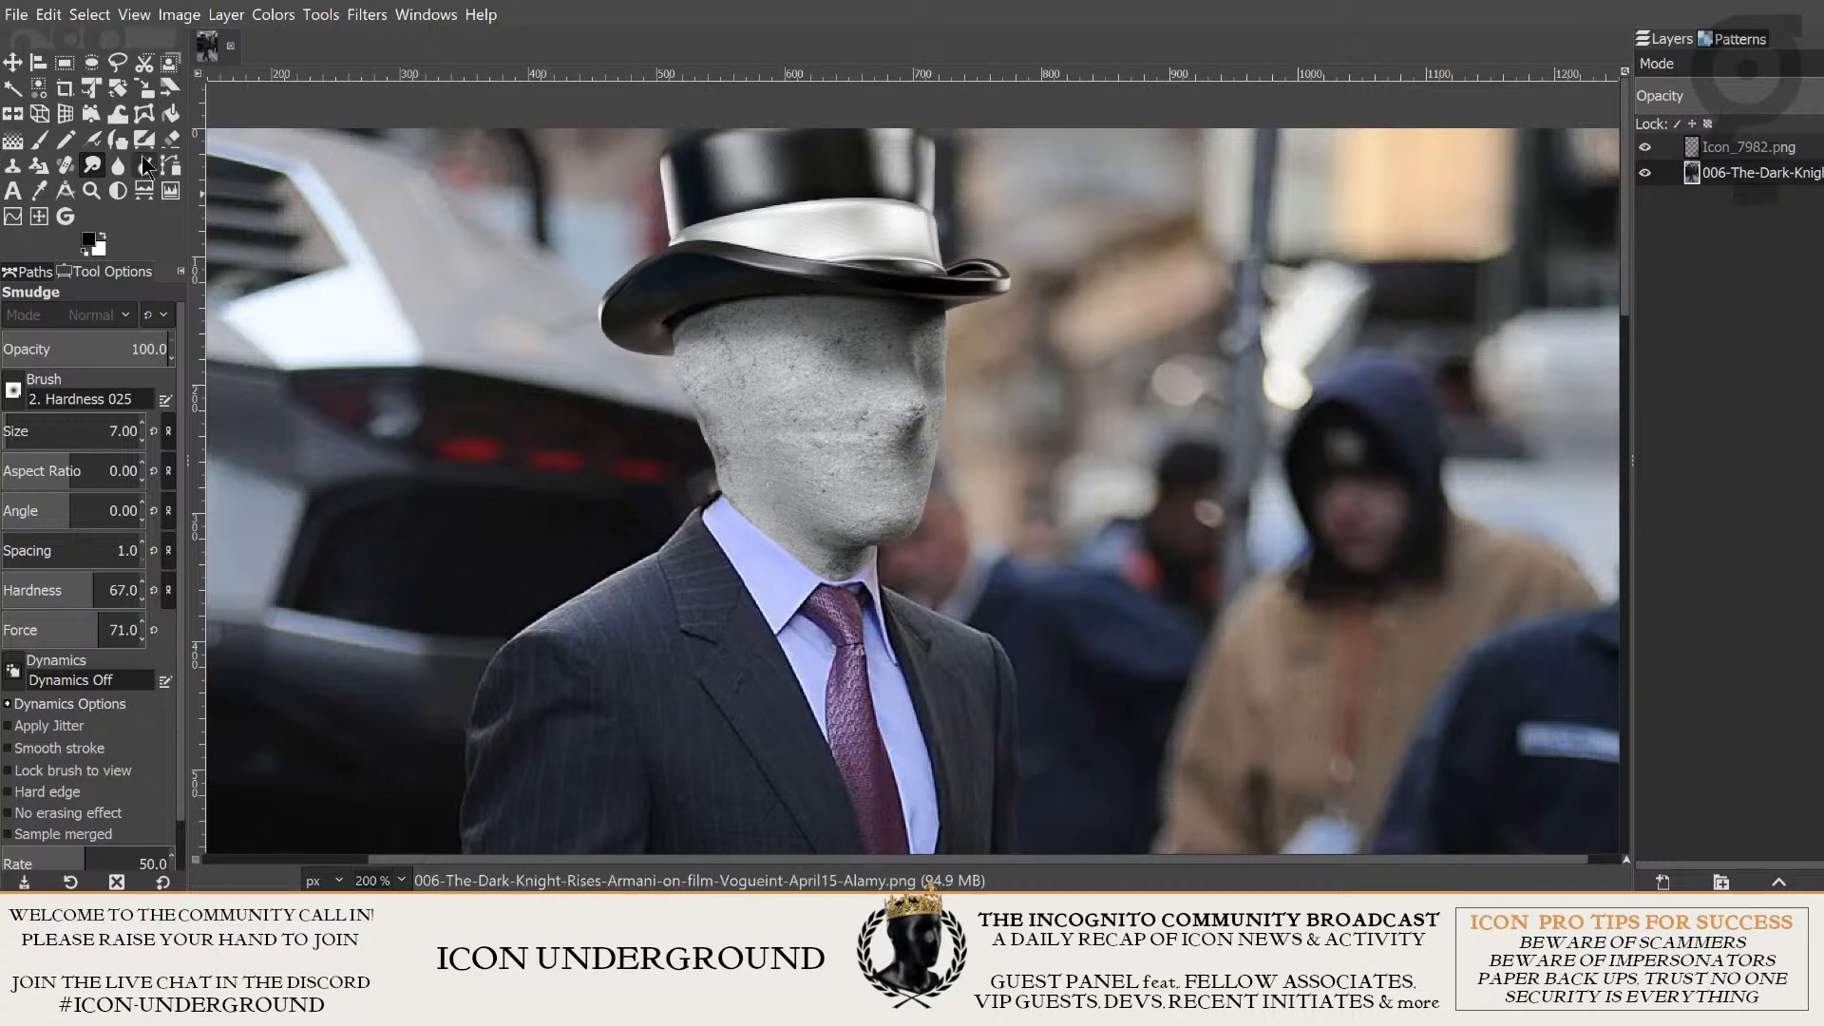
left_click(13, 64)
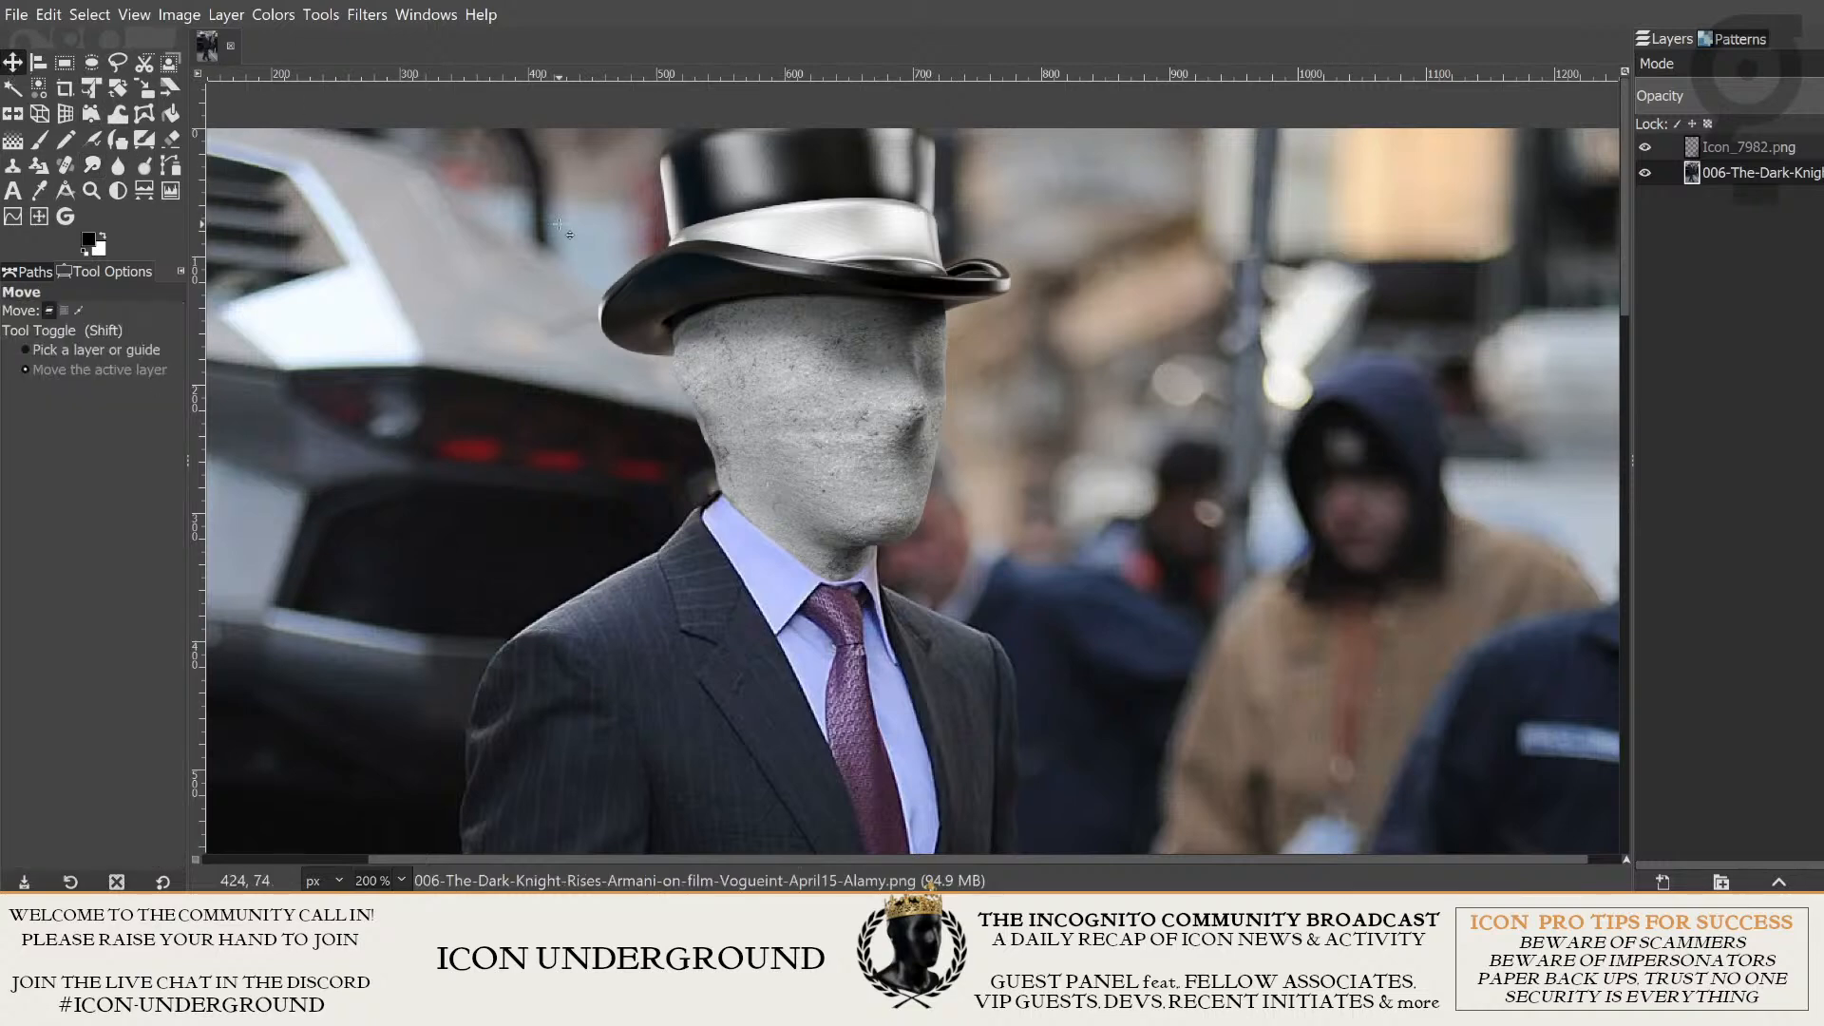
scroll(686, 647, "down", 10)
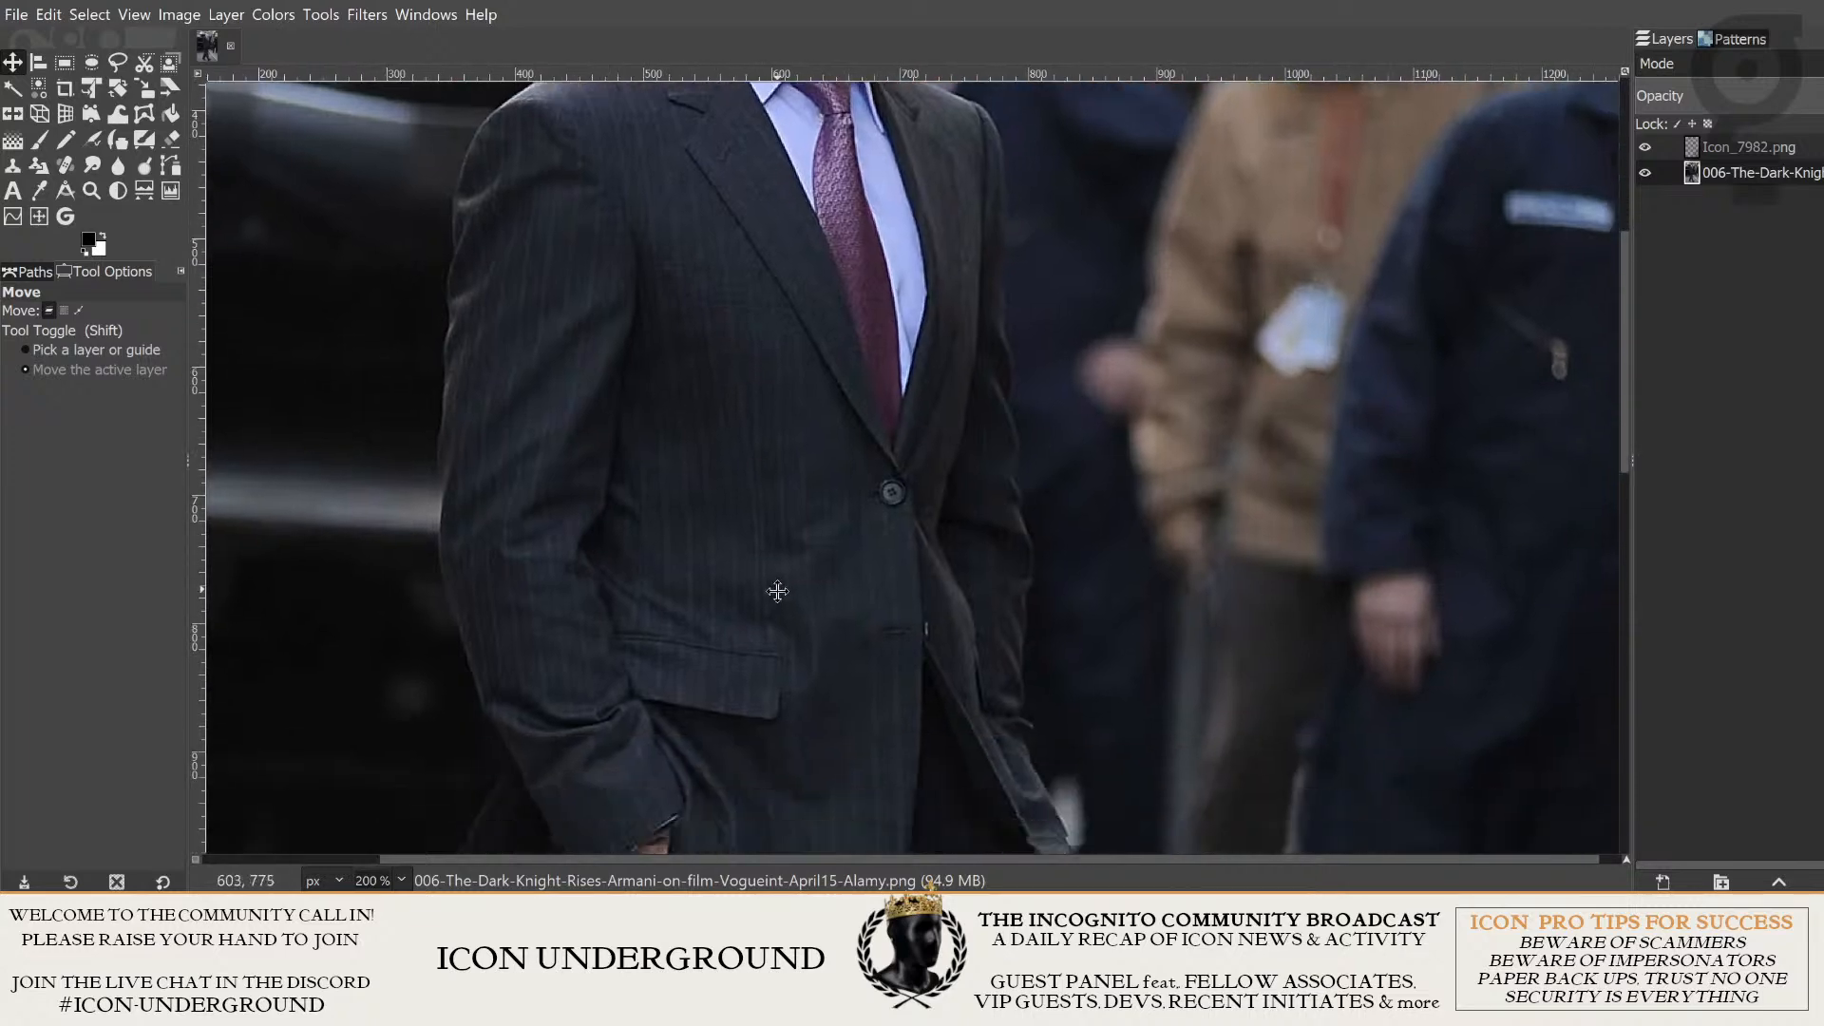
left_click_drag(777, 591, 772, 352)
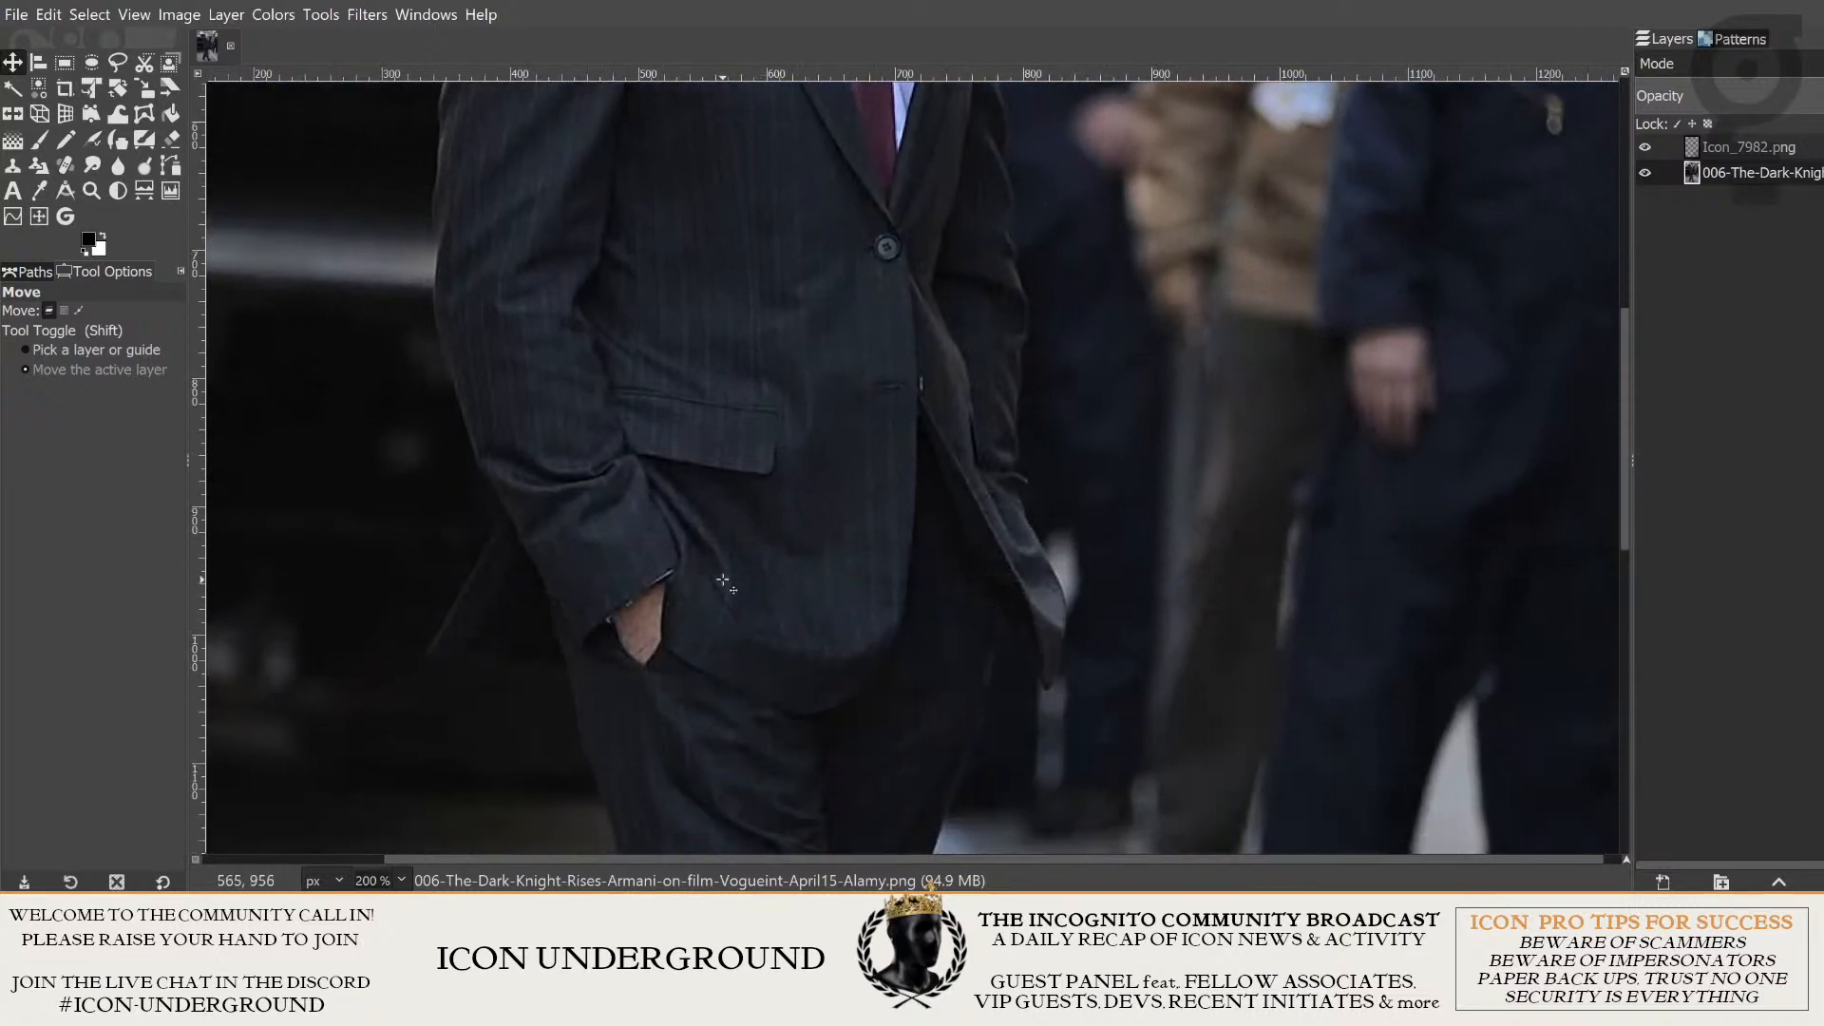
left_click_drag(756, 540, 1074, 359)
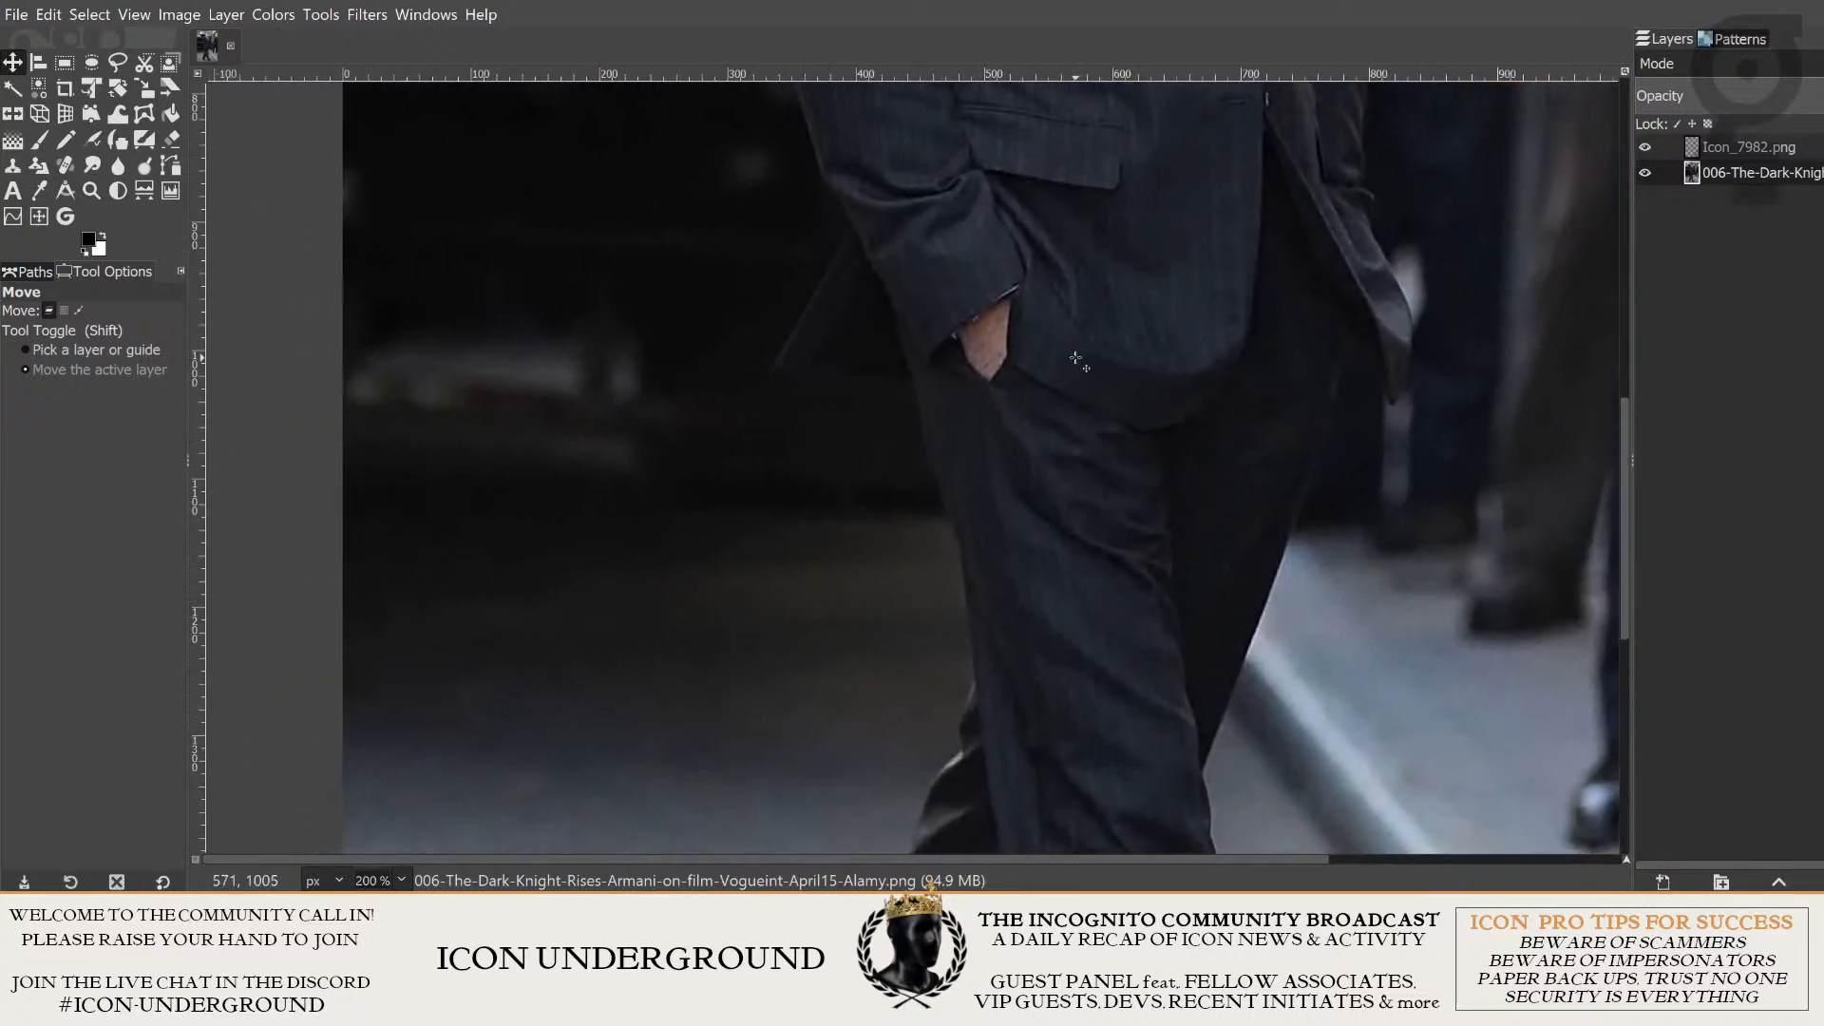
scroll(1074, 358, "up", 3, "ctrl")
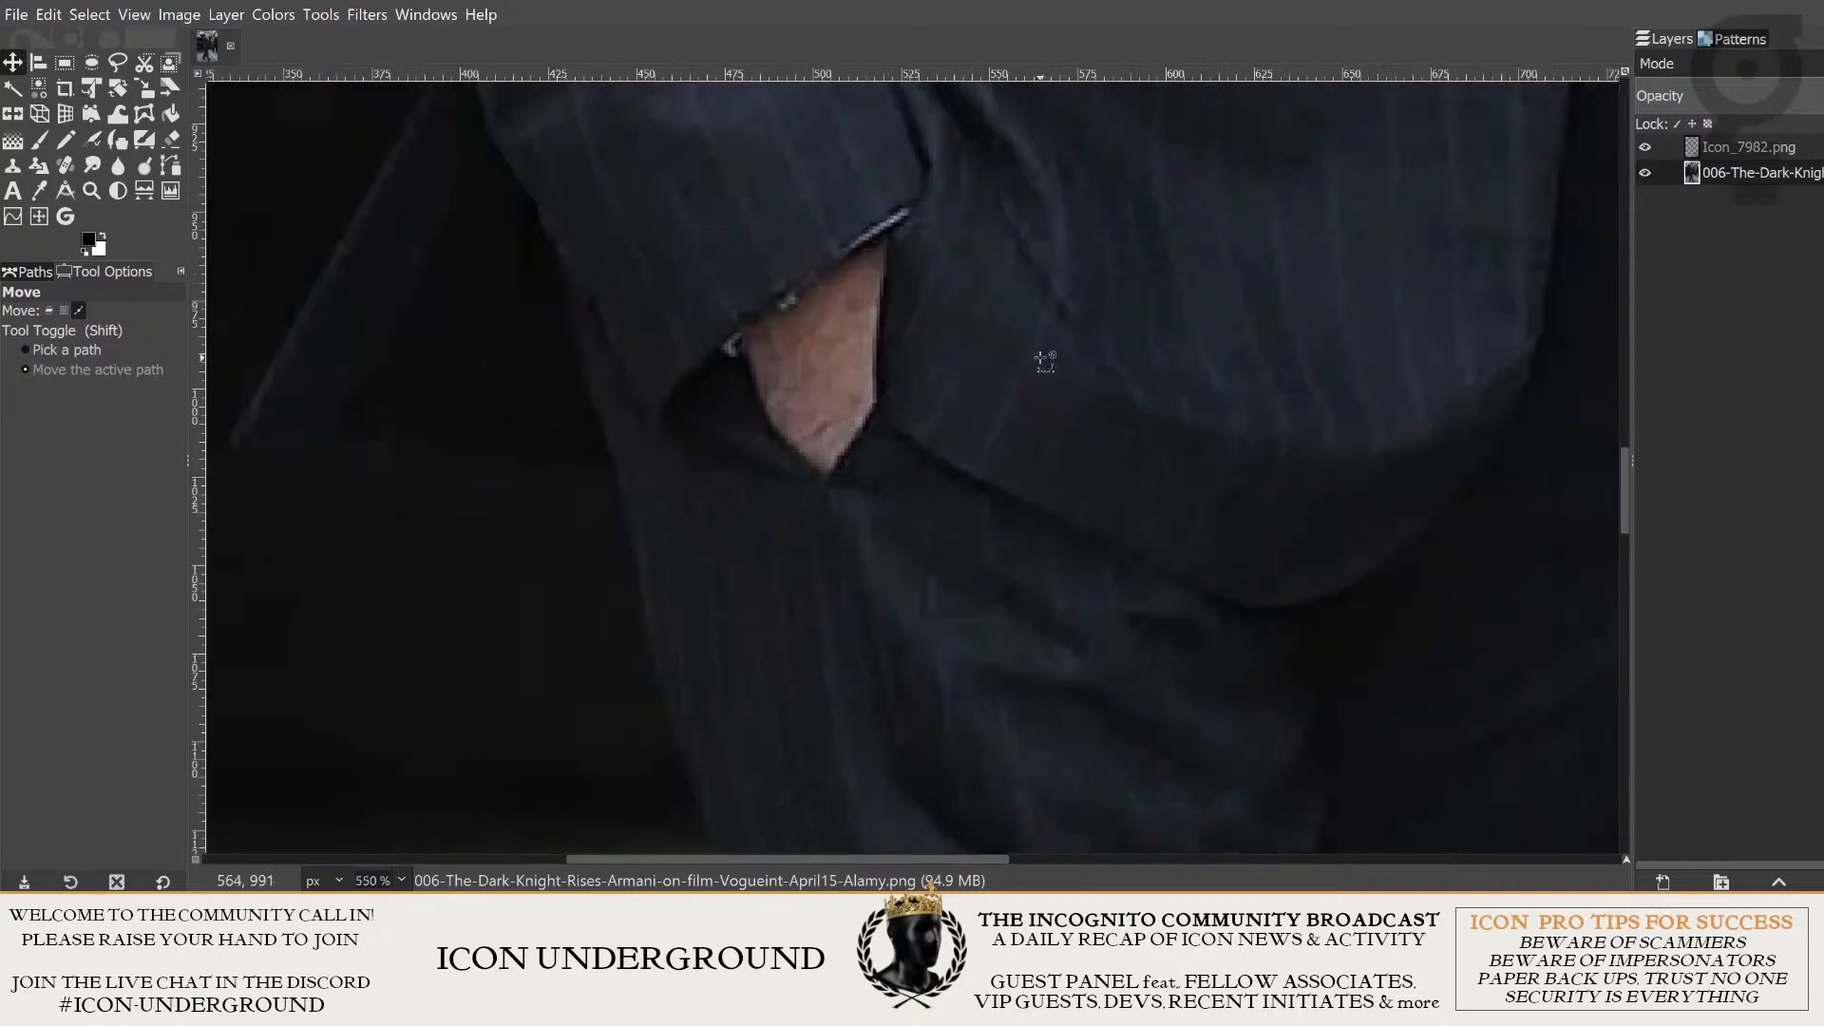
scroll(982, 352, "up", 1, "ctrl")
left_click_drag(939, 238, 1009, 390)
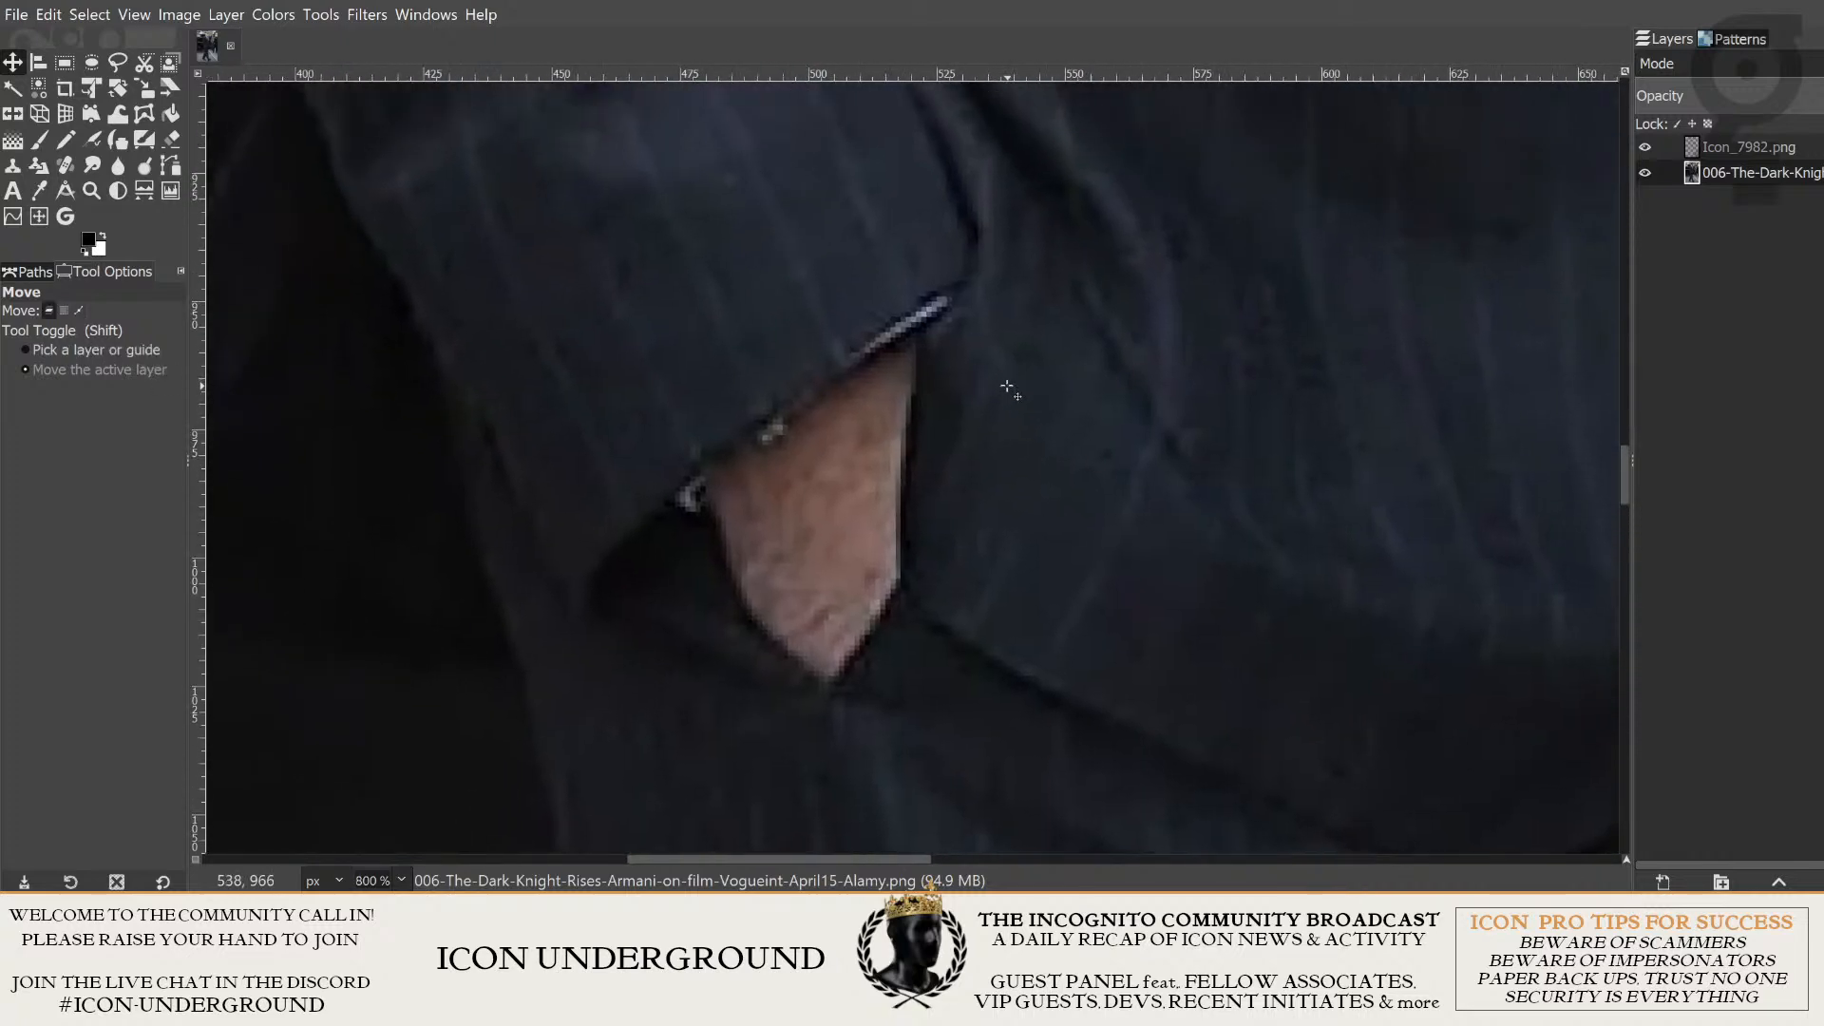
scroll(985, 412, "down", 7, "ctrl")
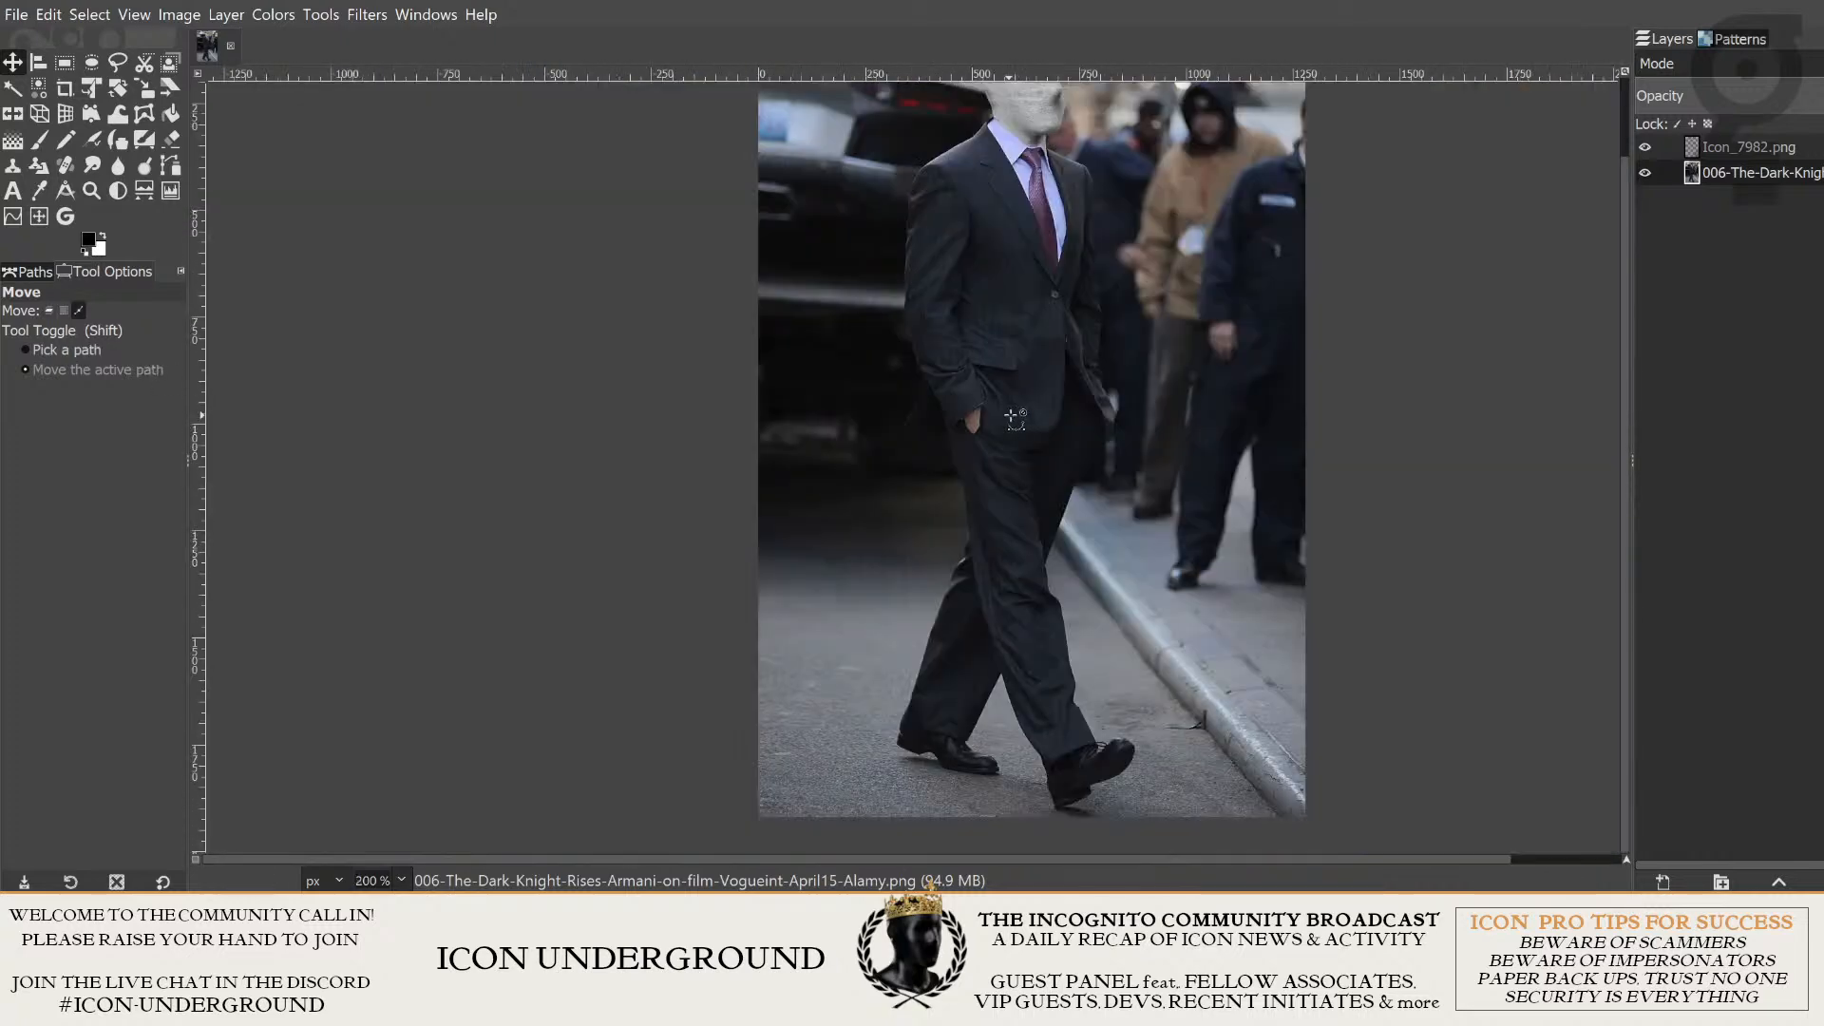
scroll(1060, 404, "up", 4, "ctrl")
scroll(1078, 197, "down", 4, "ctrl")
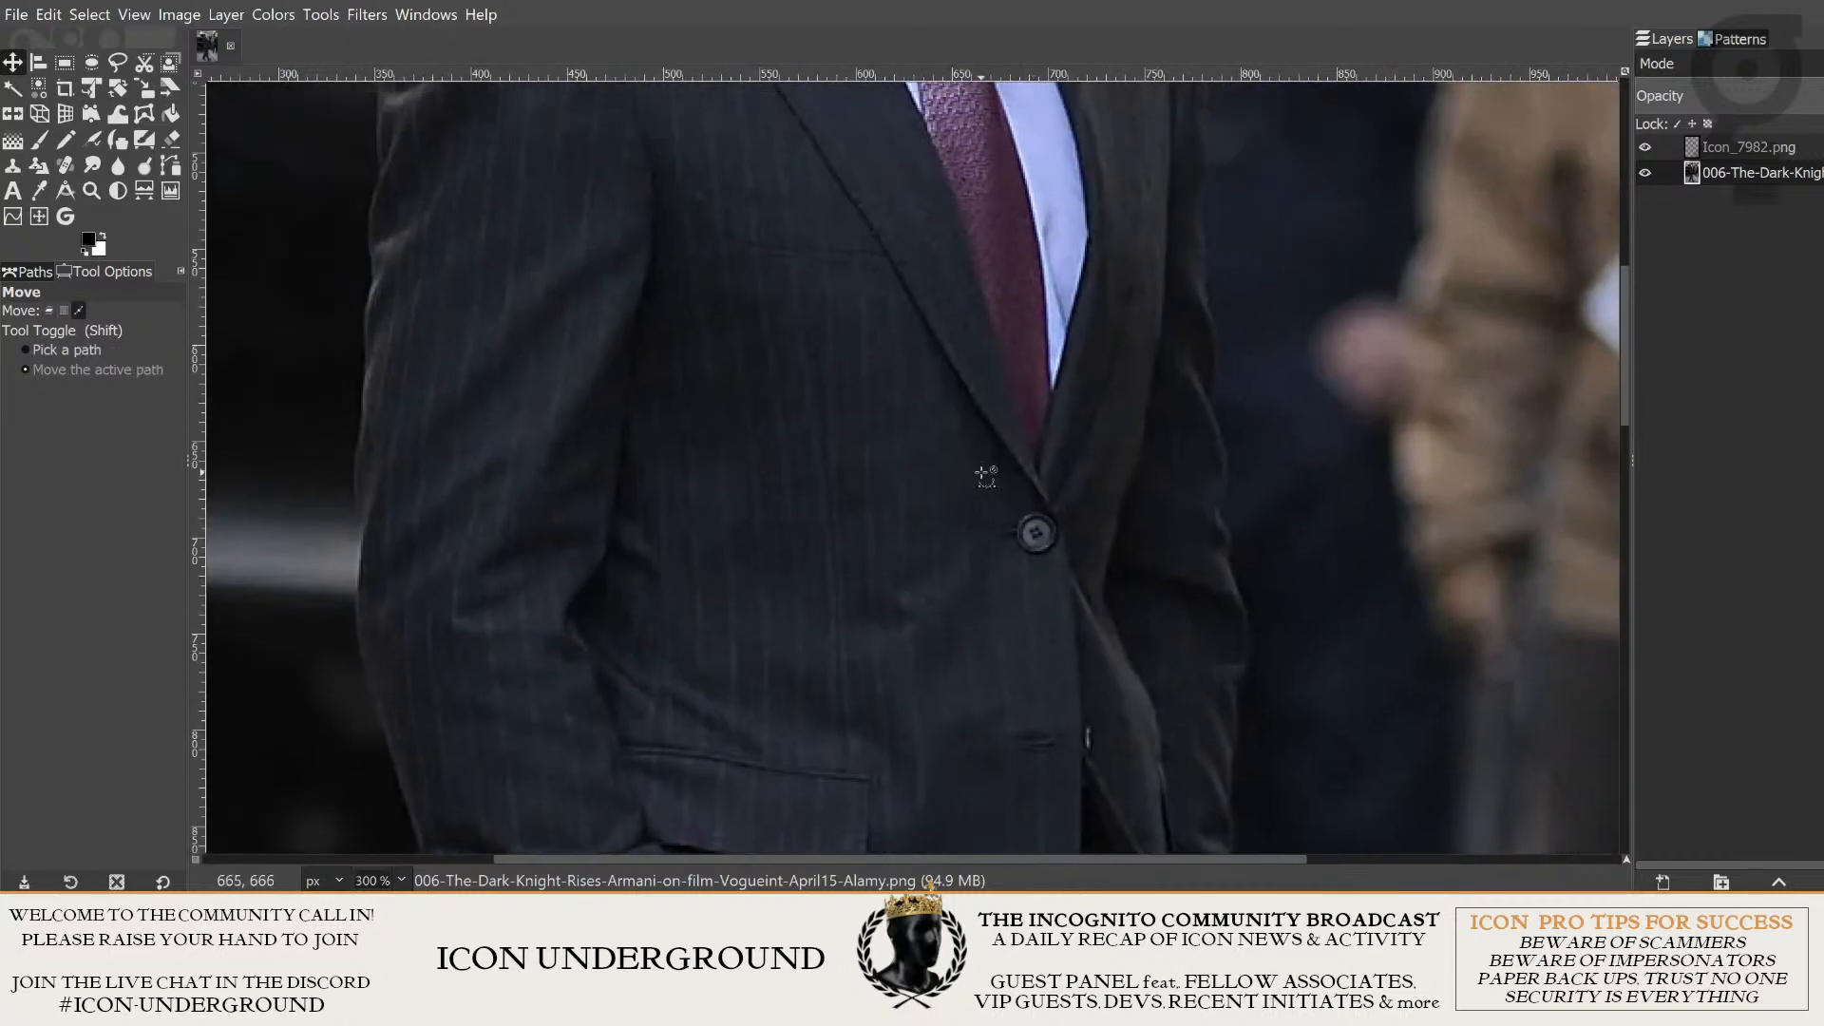
scroll(883, 329, "up", 2, "ctrl")
scroll(803, 518, "up", 5, "ctrl")
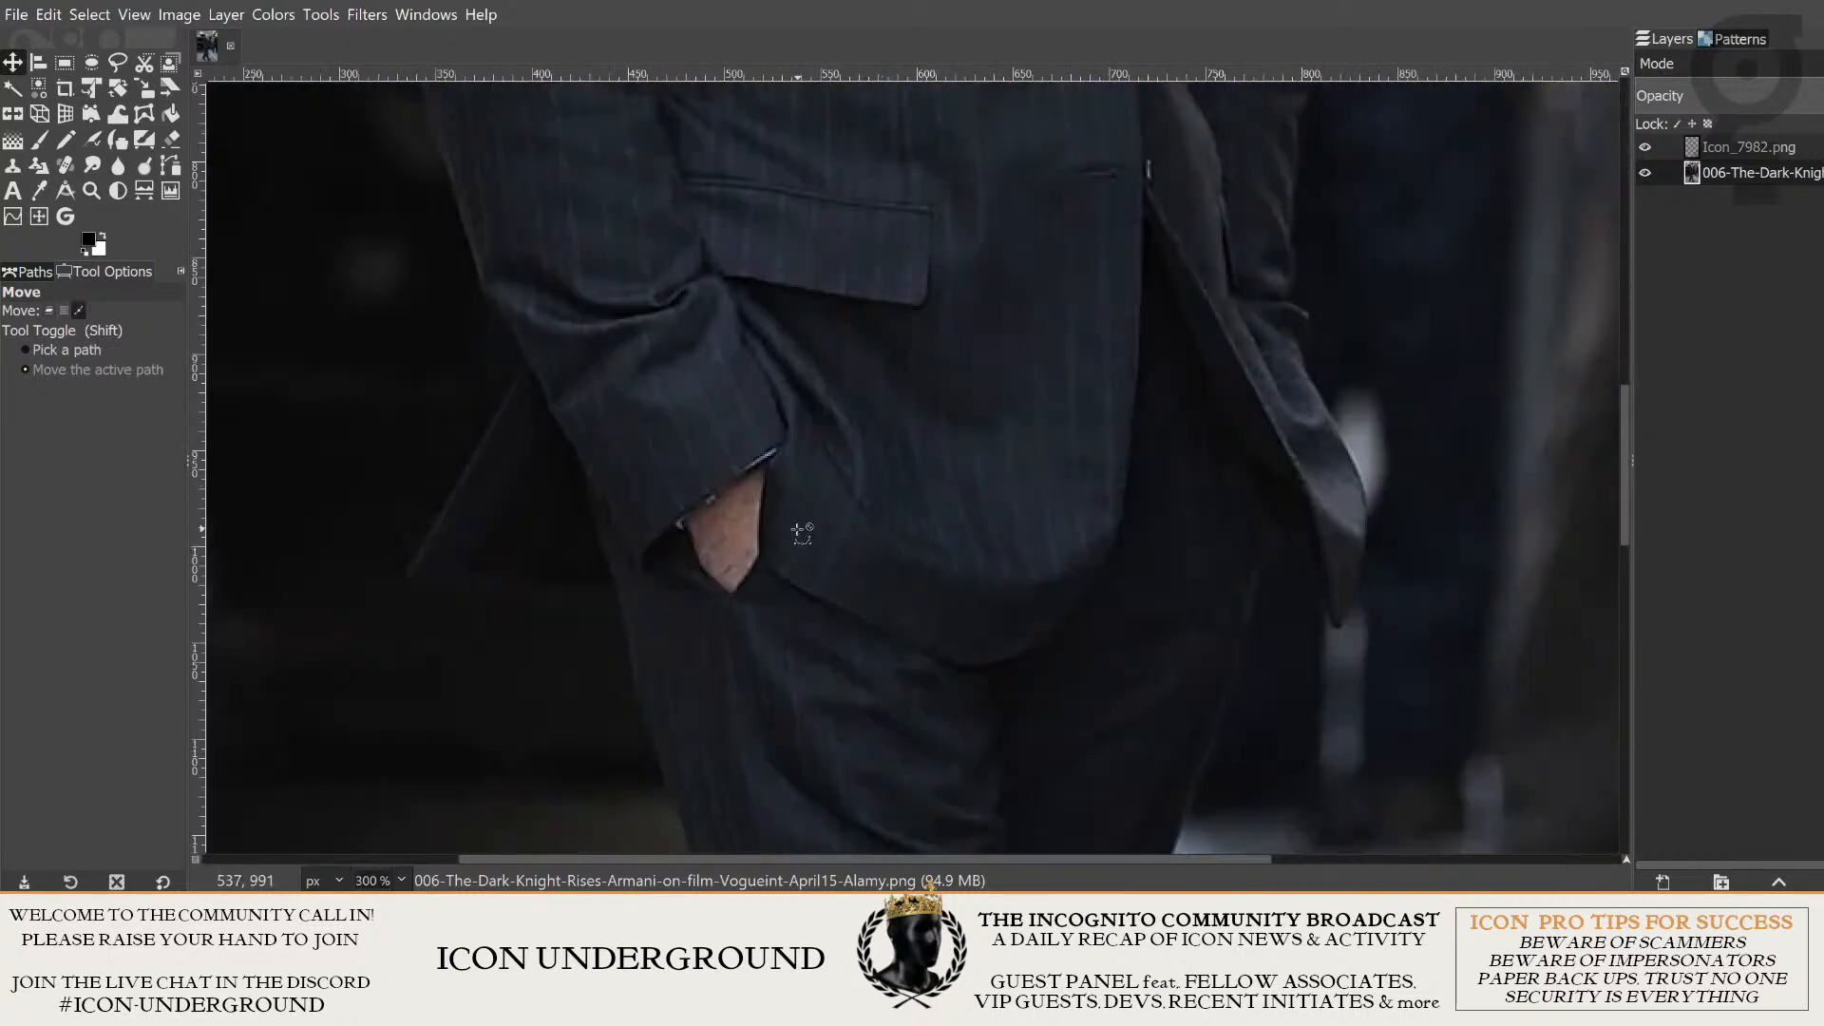
- Try selecting the hand's bare skin below the sleeve cuff with Fuzzy Select at threshold 54
scroll(844, 496, "up", 1, "ctrl")
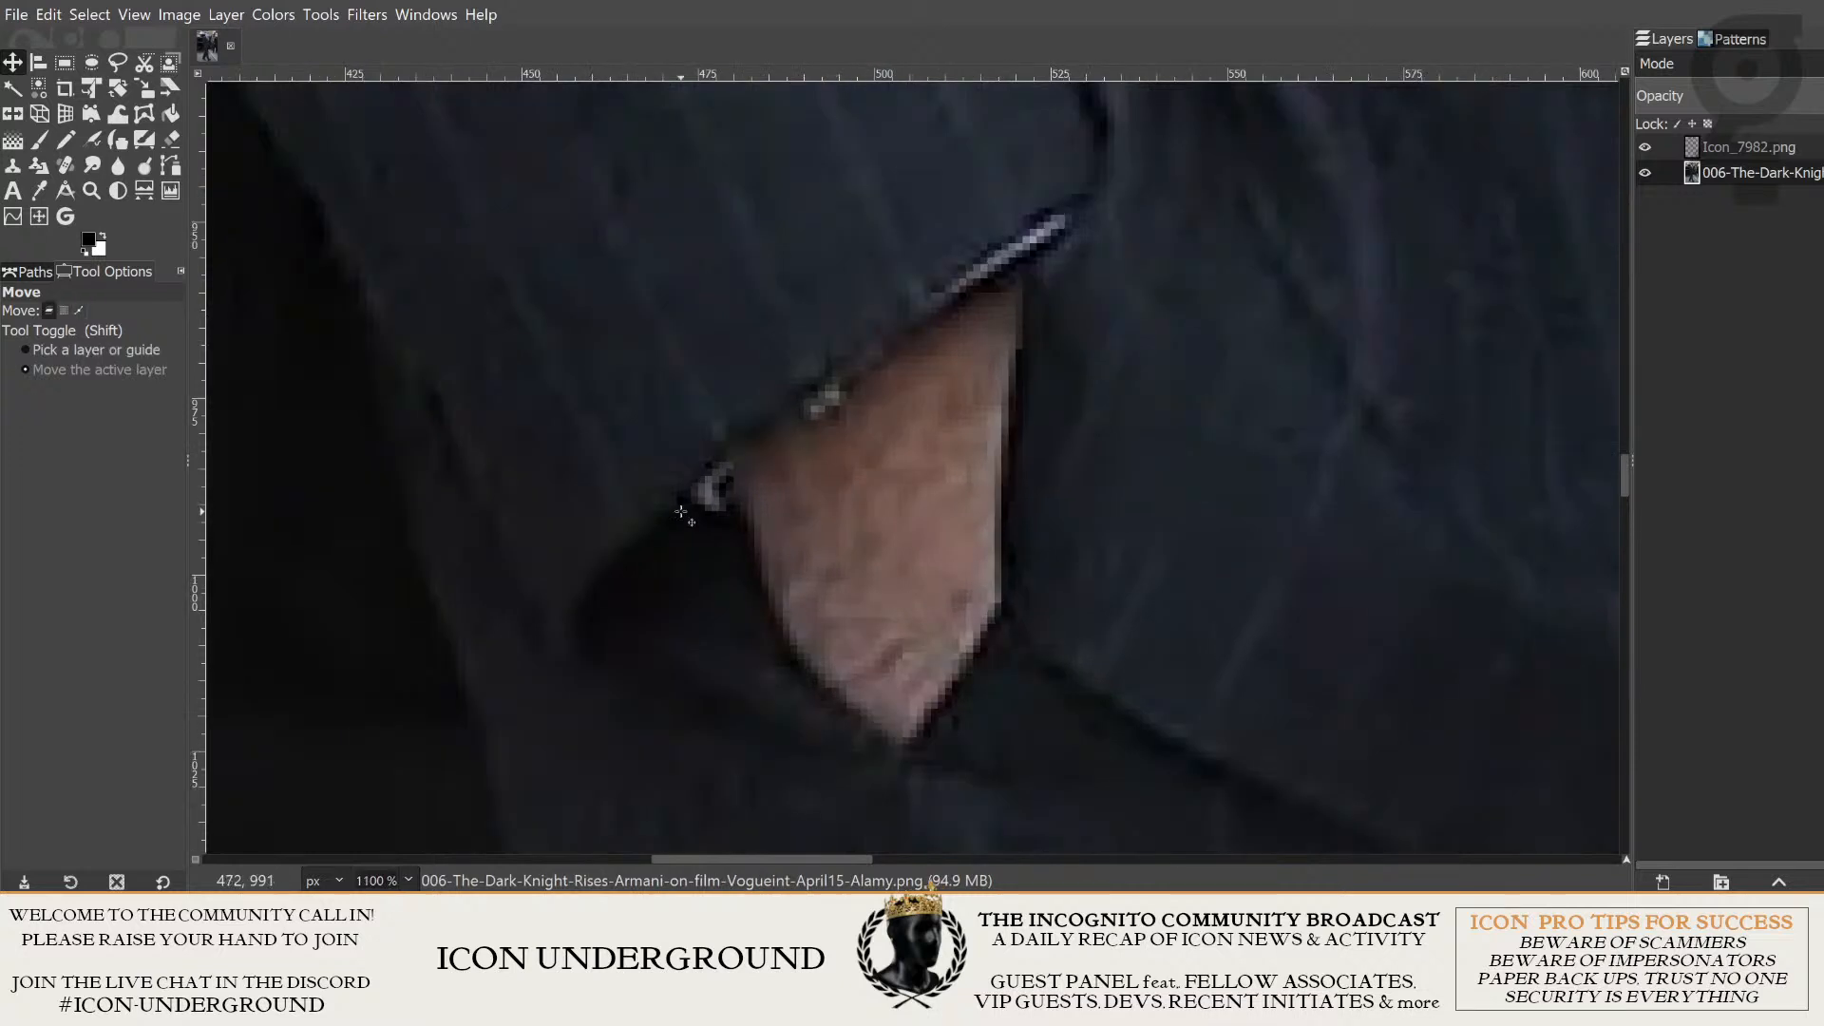
left_click(14, 86)
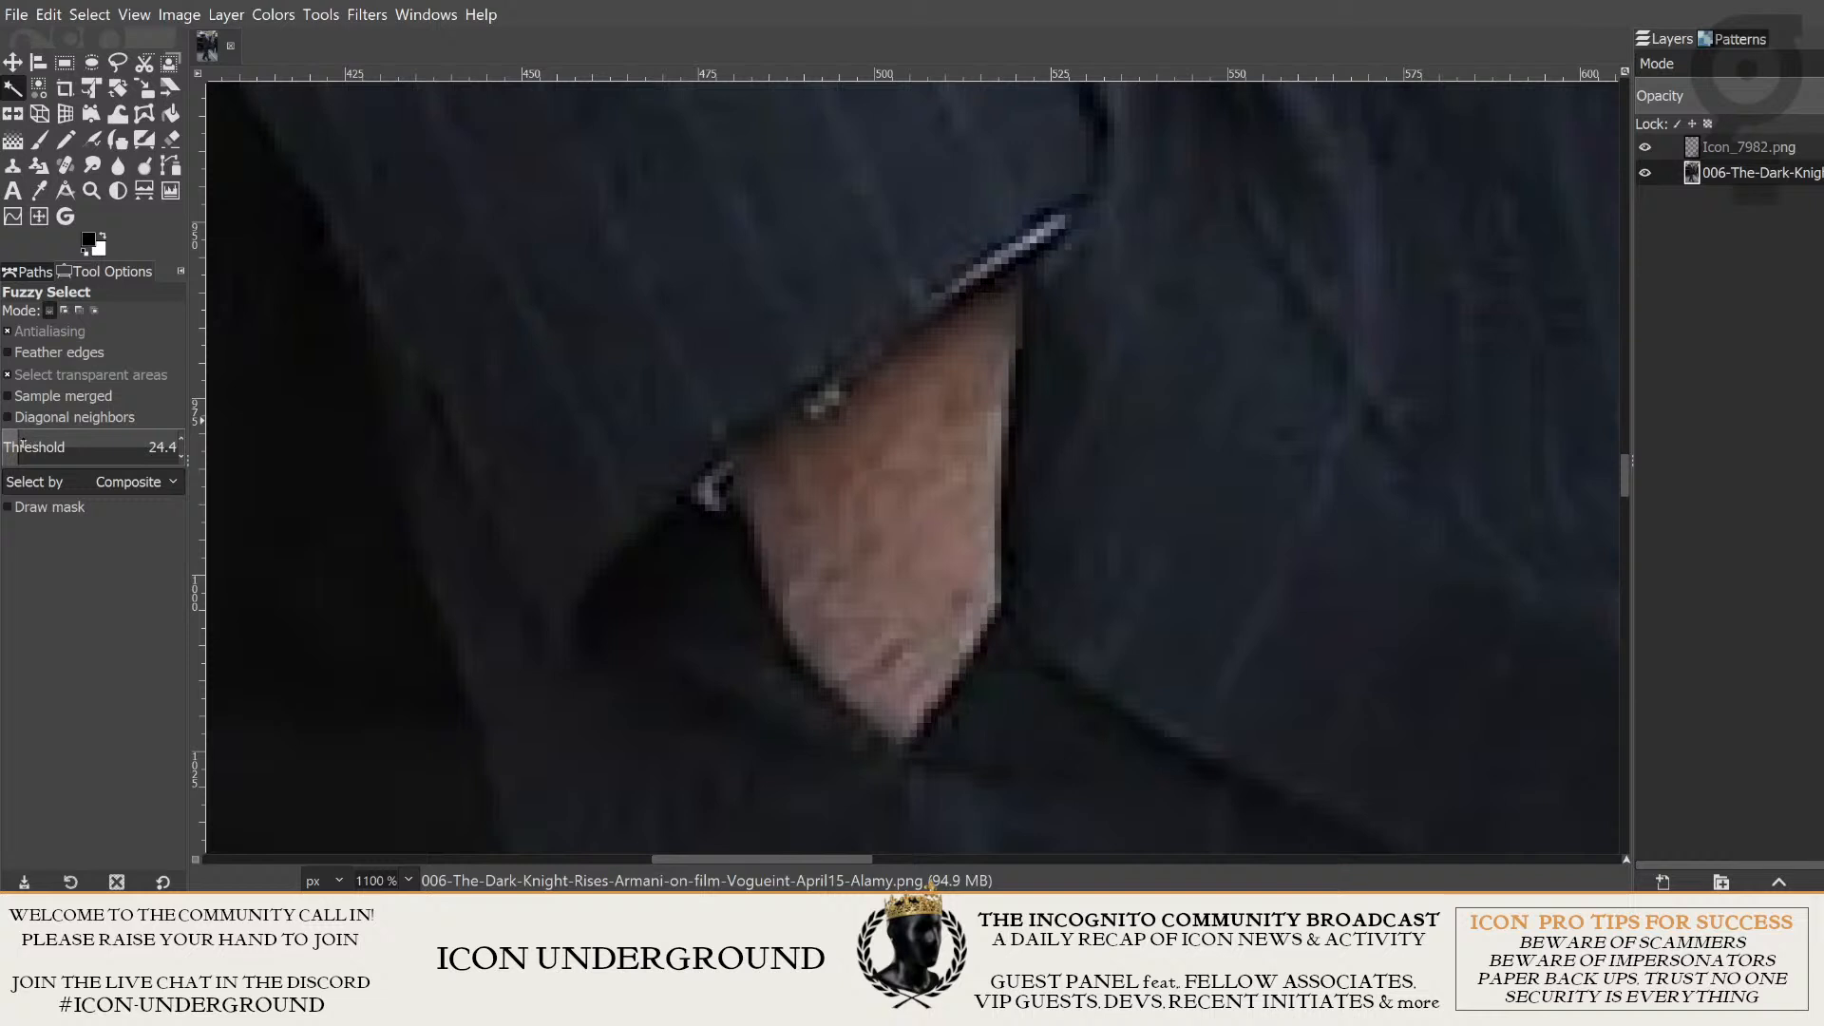
mouse_move(23, 444)
left_mouse_down()
mouse_move(45, 444)
mouse_move(17, 442)
left_mouse_up()
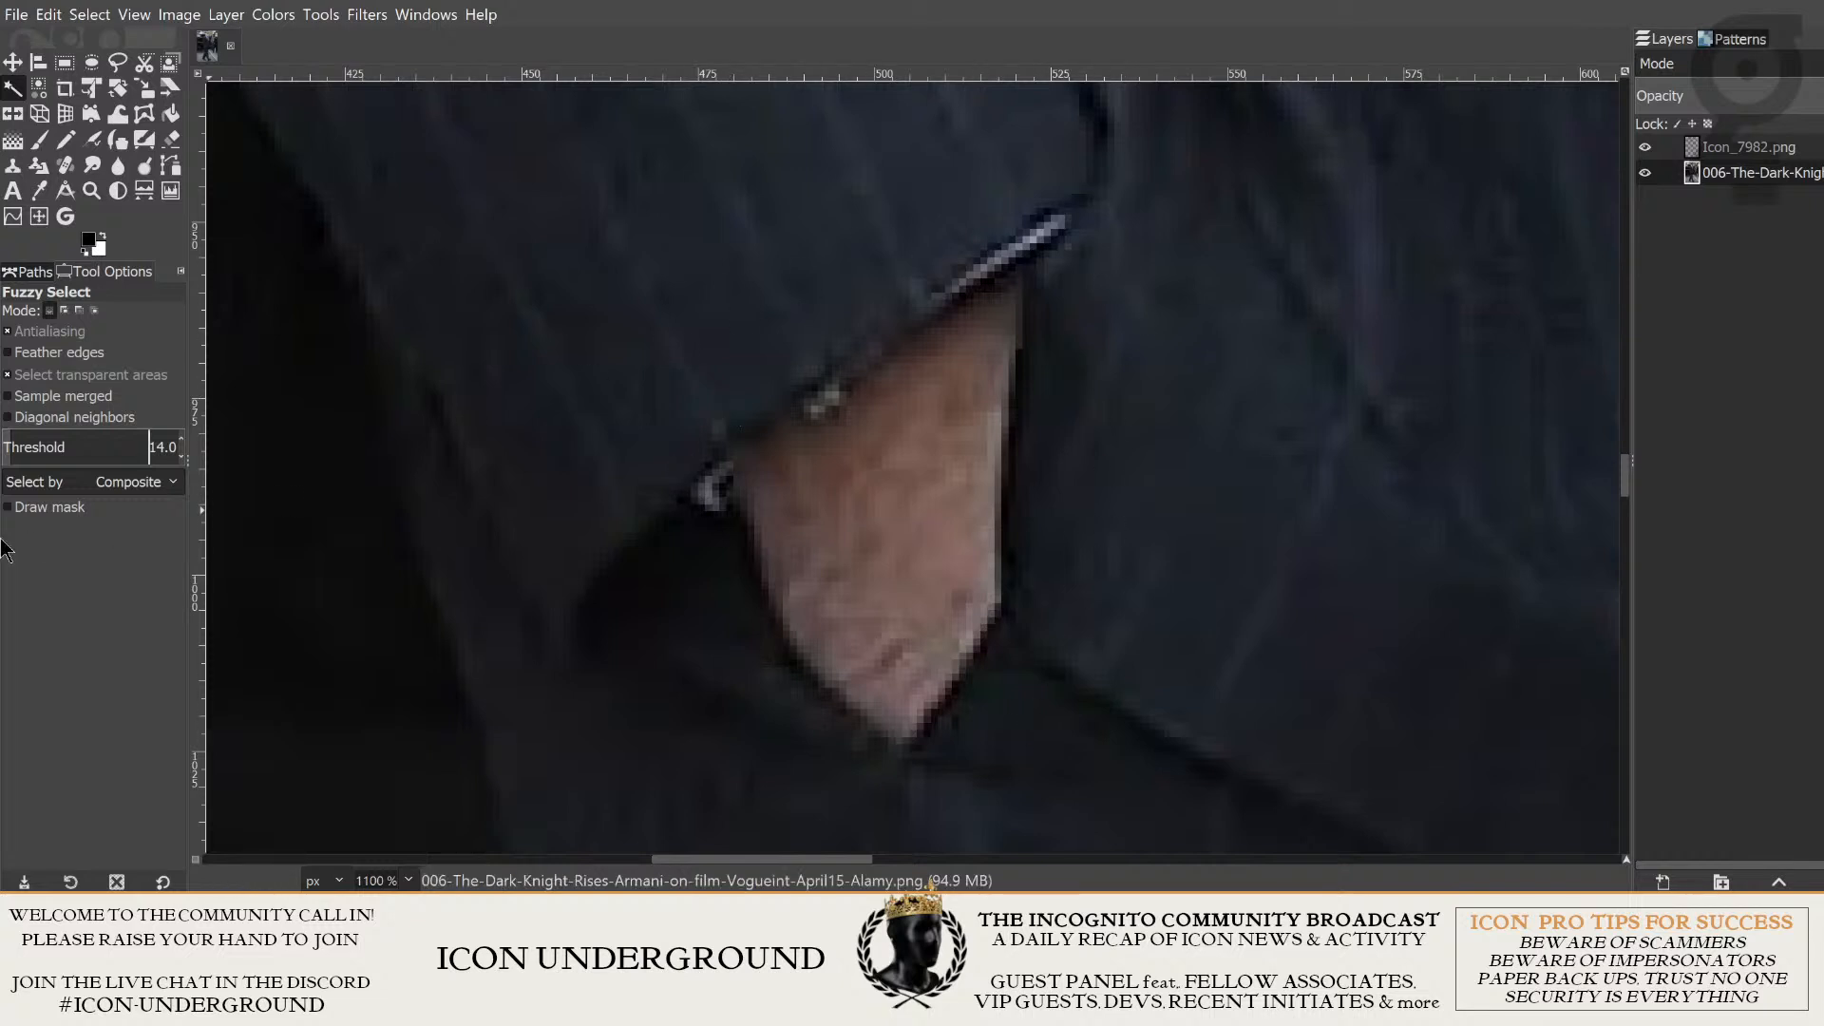
left_click(31, 450)
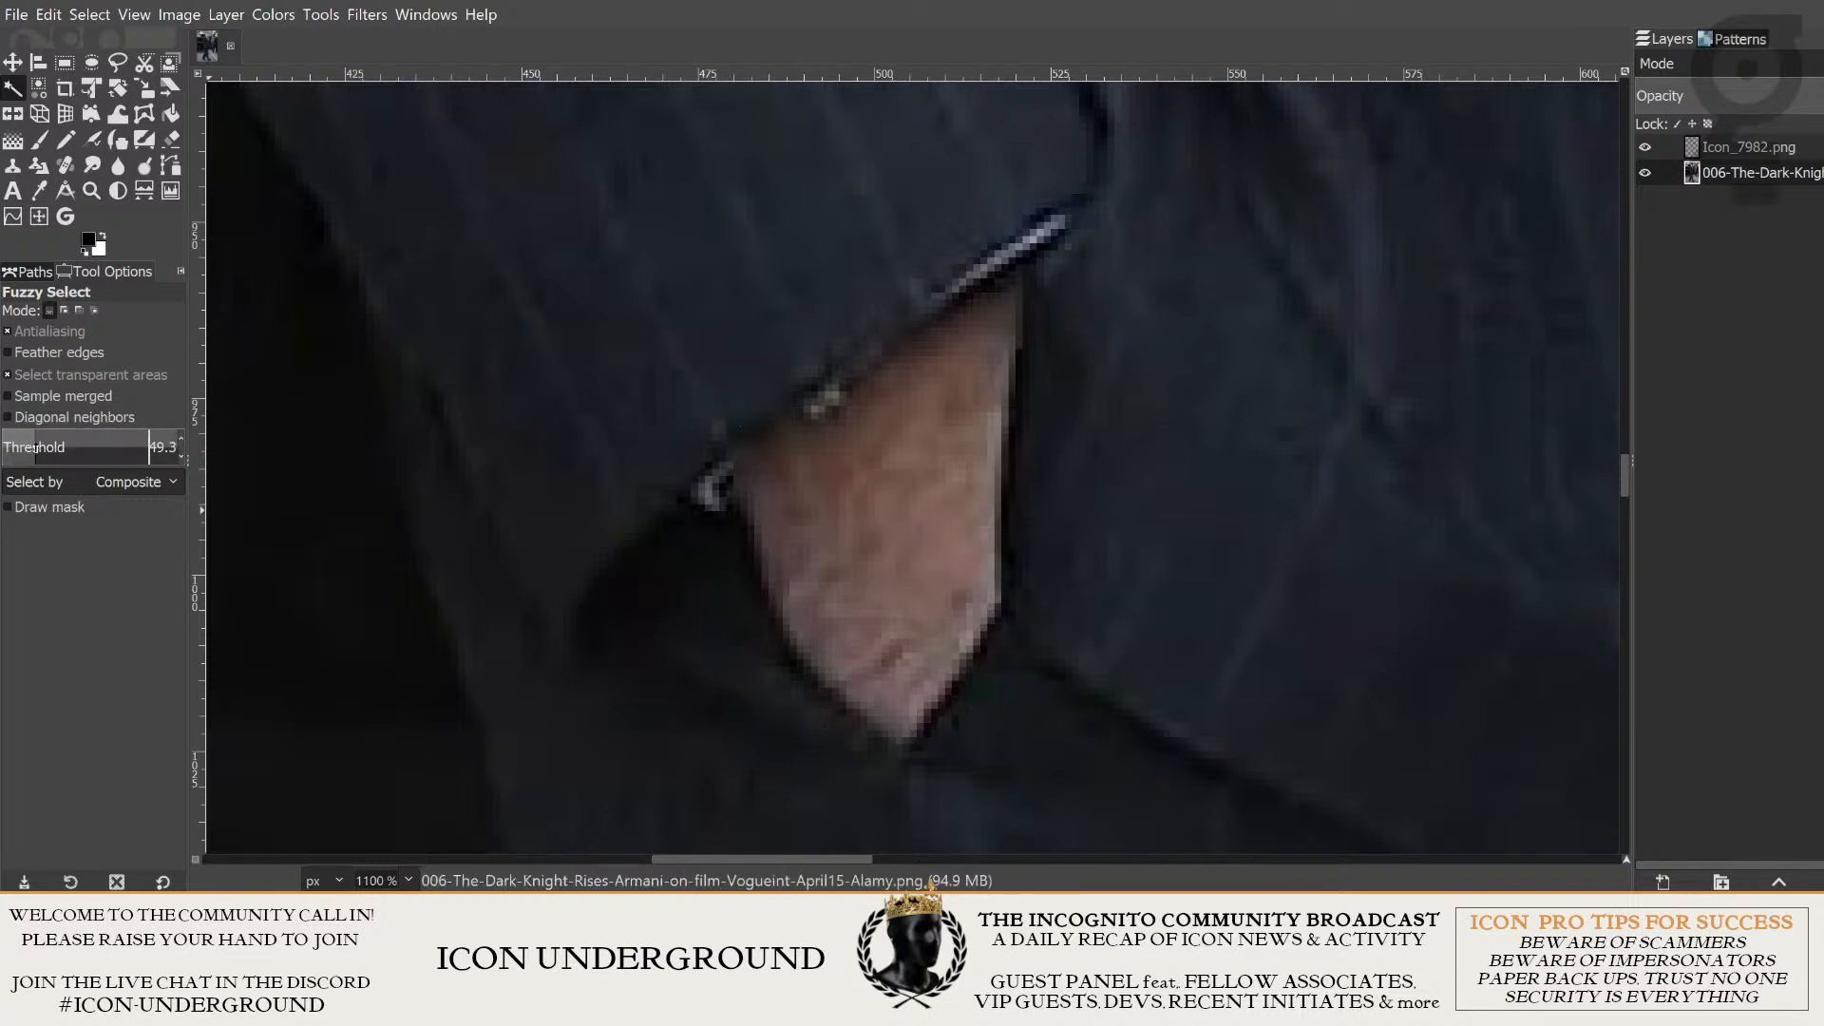
left_click_drag(35, 446, 39, 447)
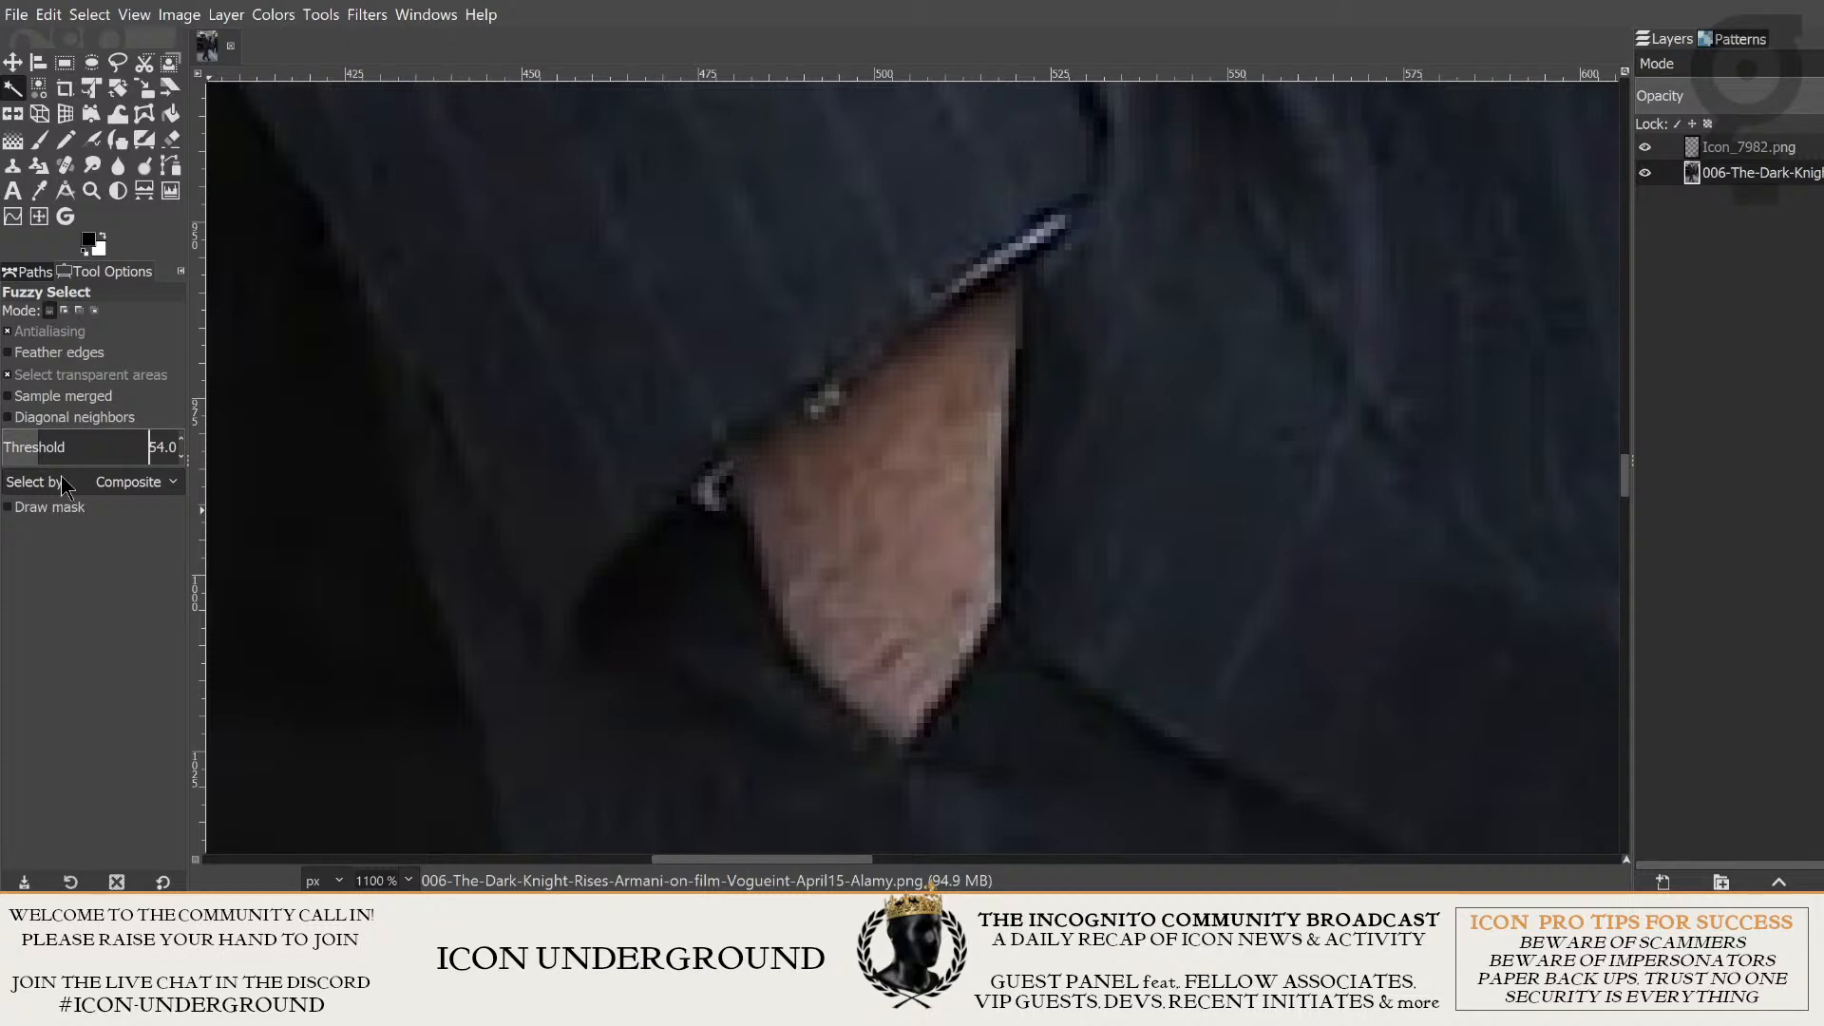
left_click(893, 487)
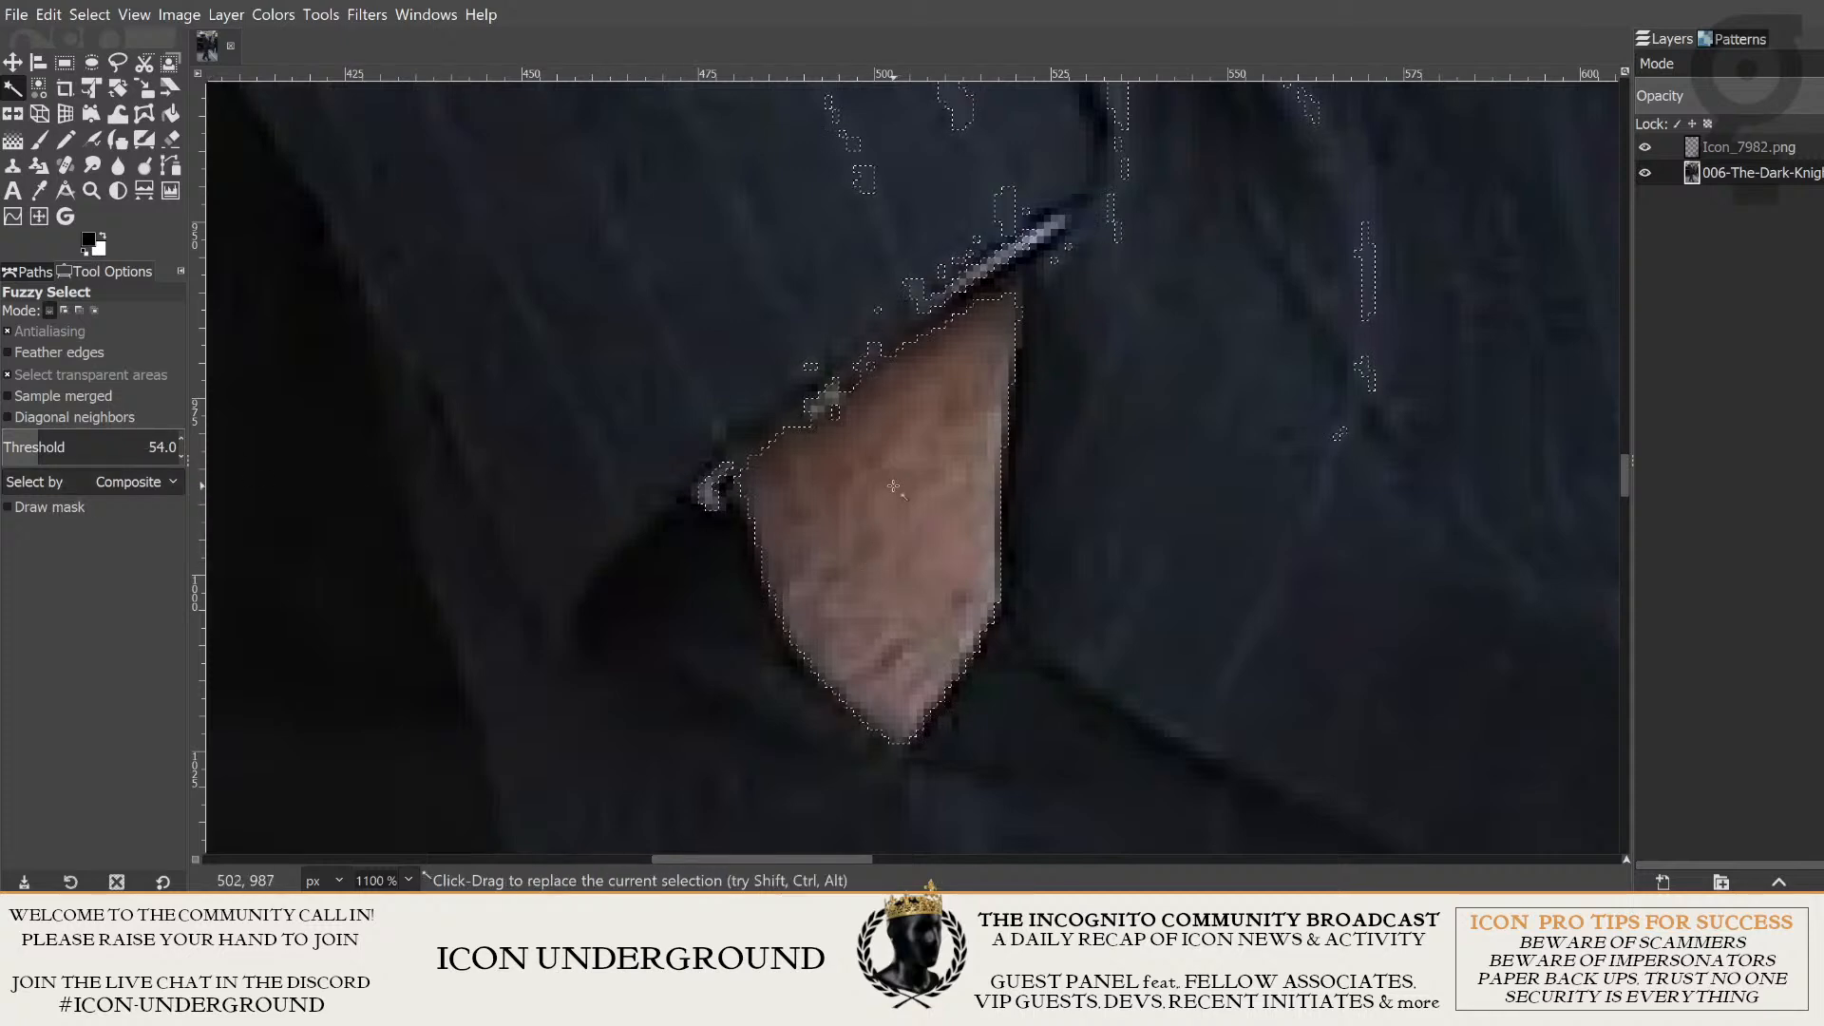
scroll(1046, 634, "down", 2)
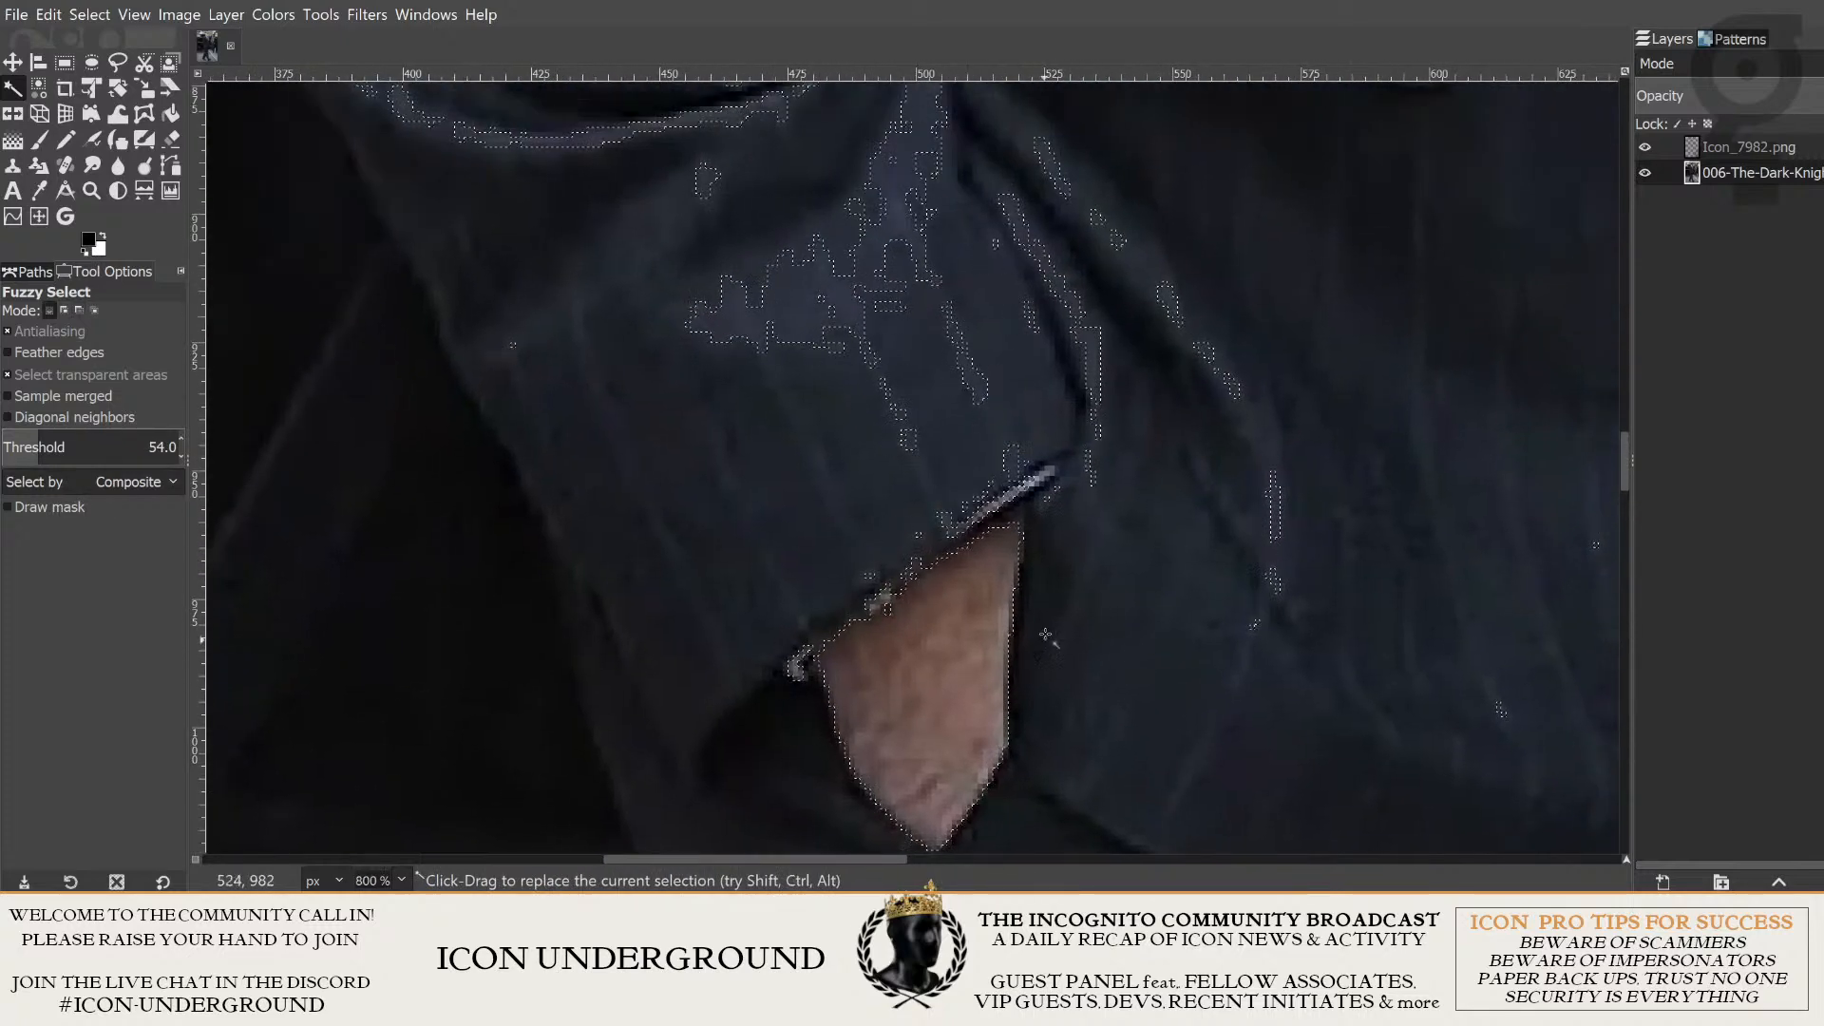
scroll(1046, 635, "down", 2)
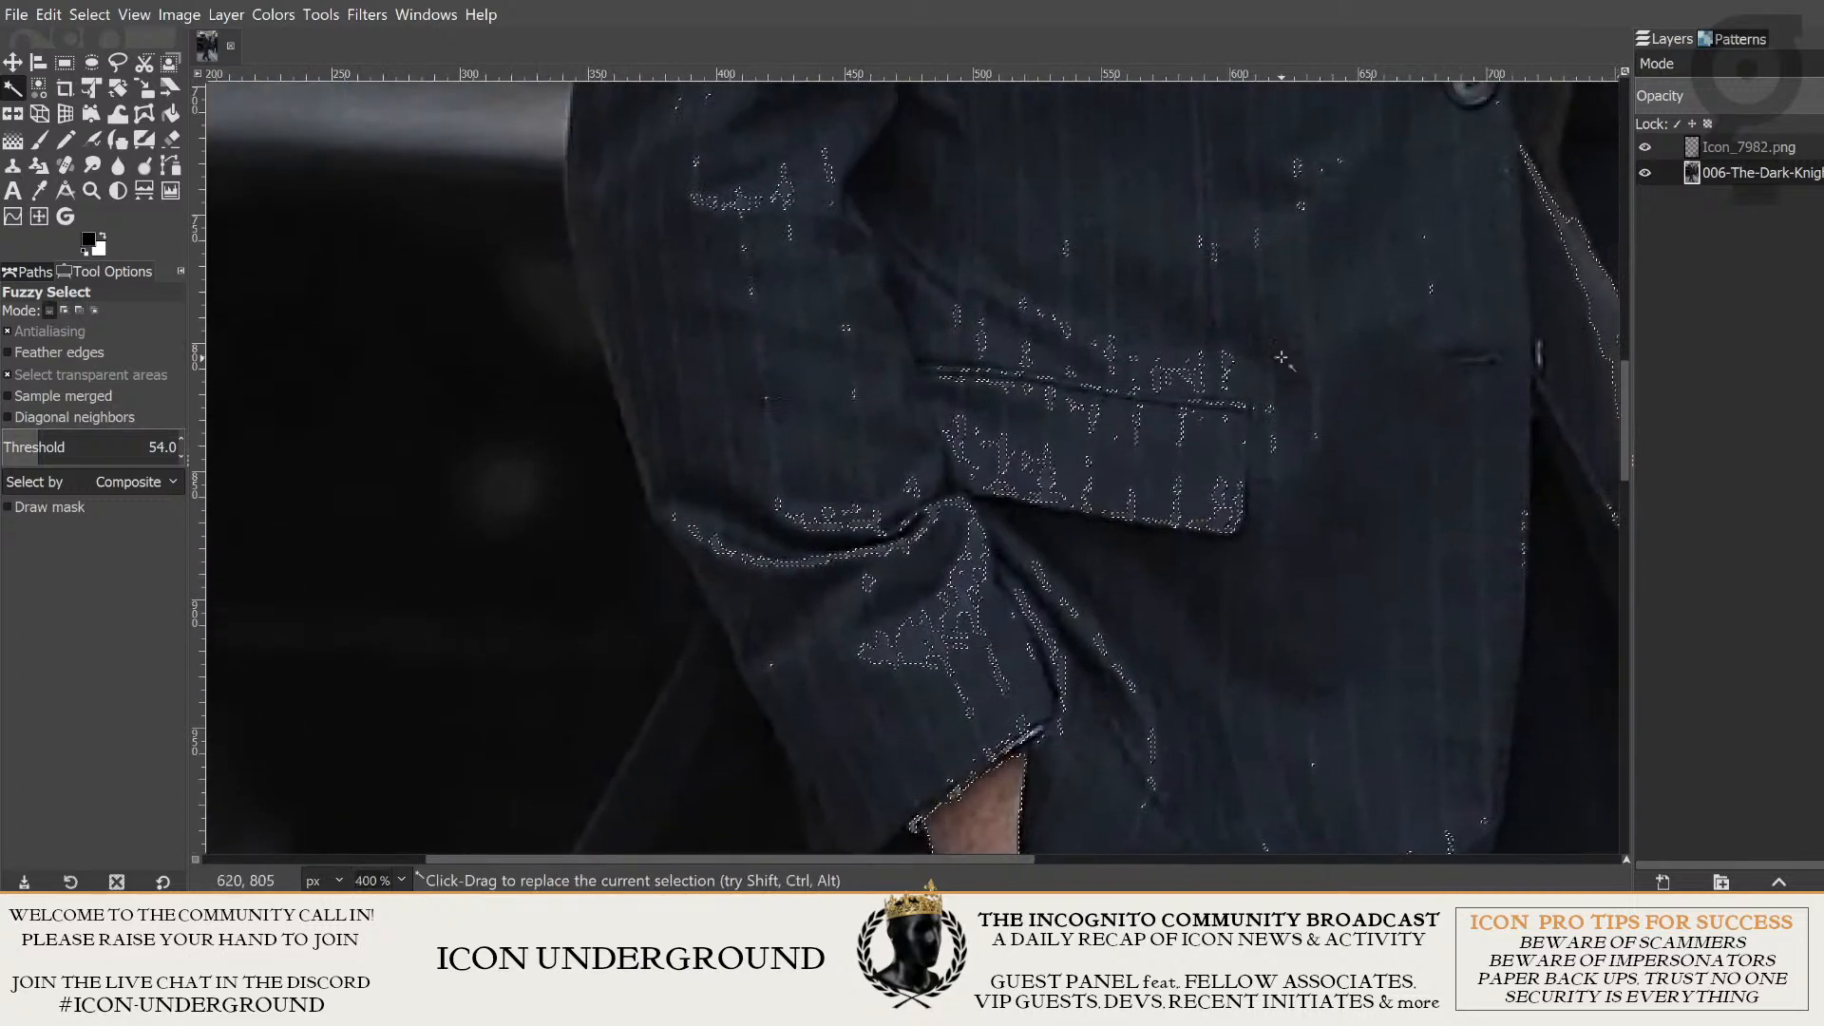
scroll(1281, 357, "down", 2)
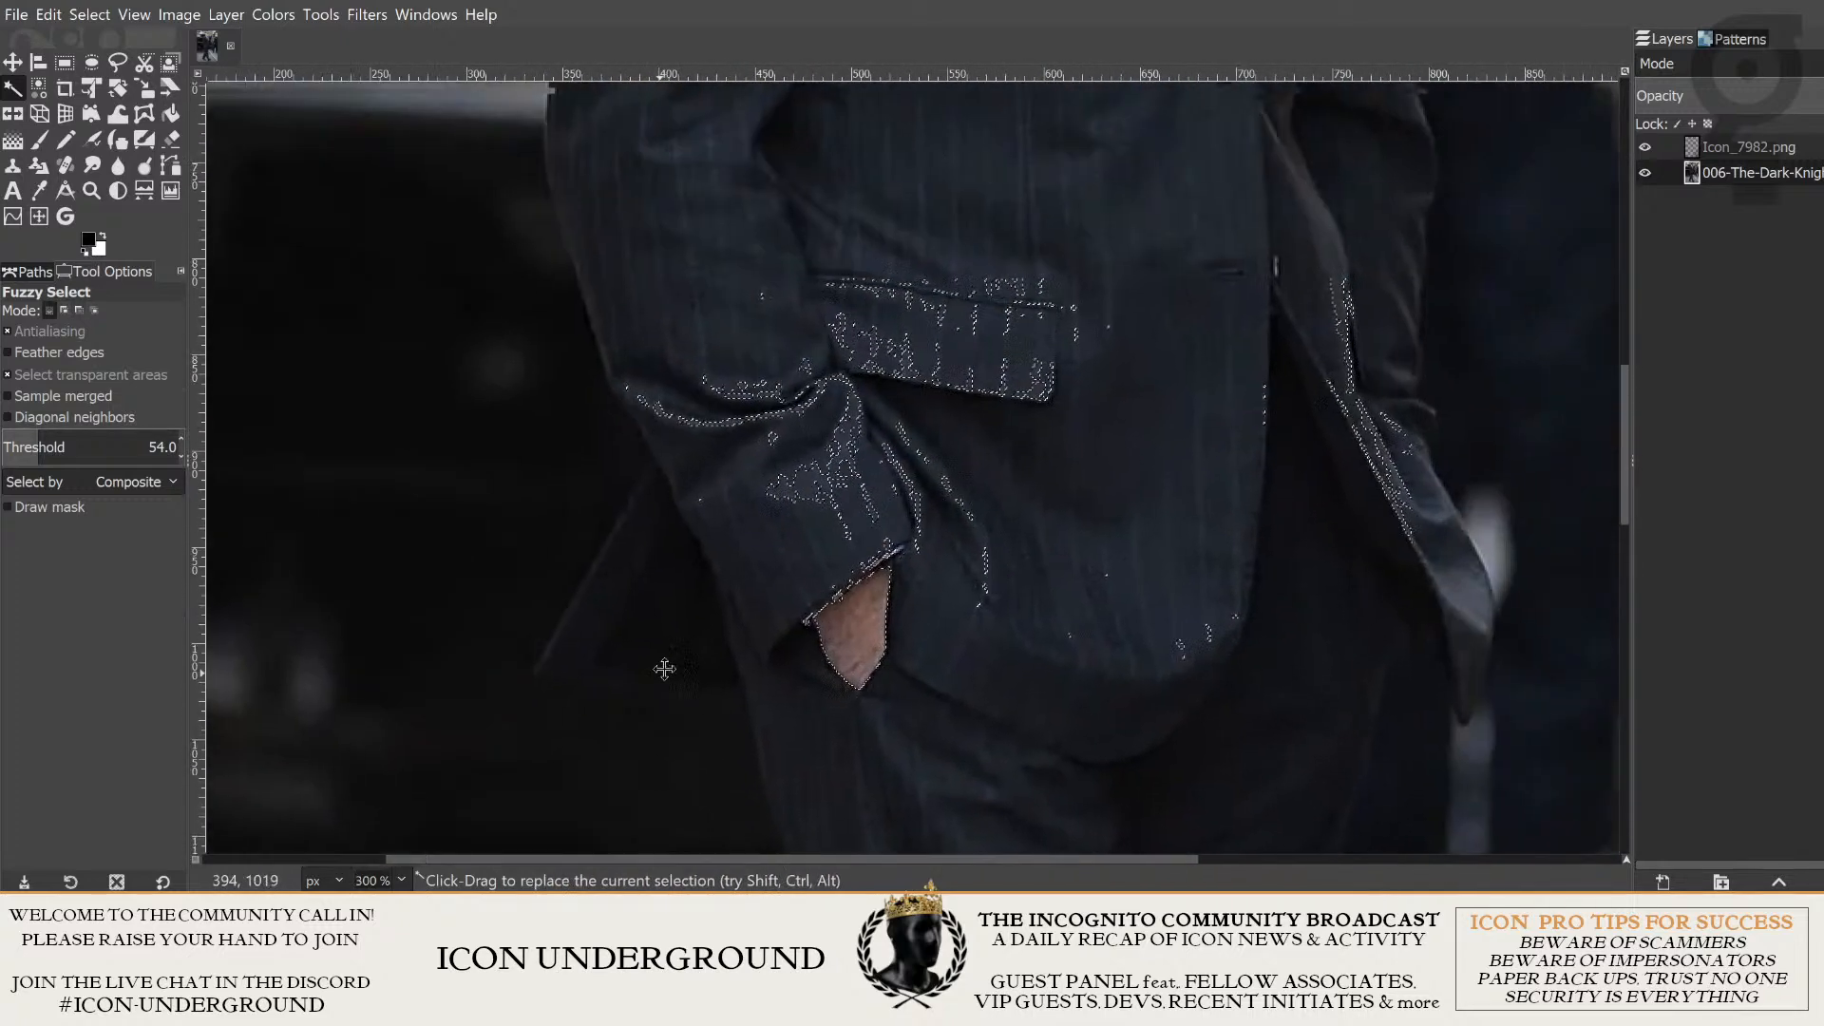
scroll(666, 670, "up", 4)
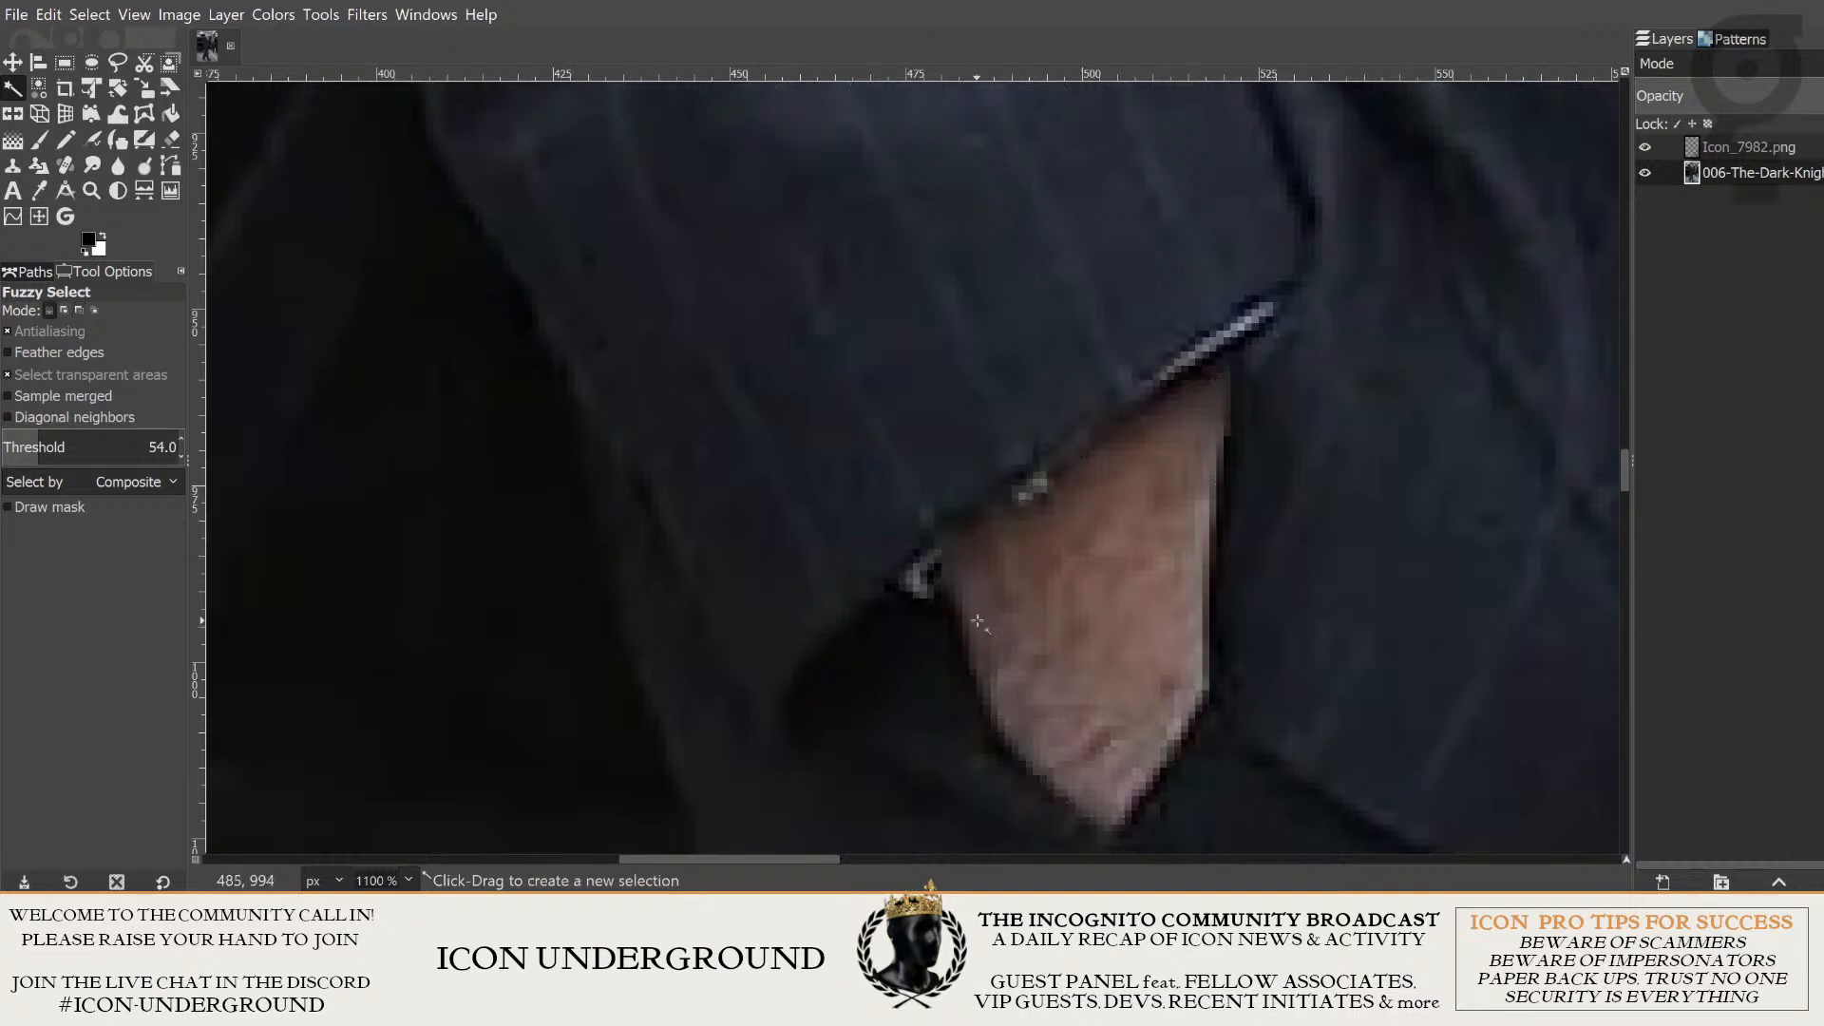
- Try a tighter Fuzzy Select of the hand's skin at threshold 29, then clear the selection
left_click_drag(978, 621, 674, 561)
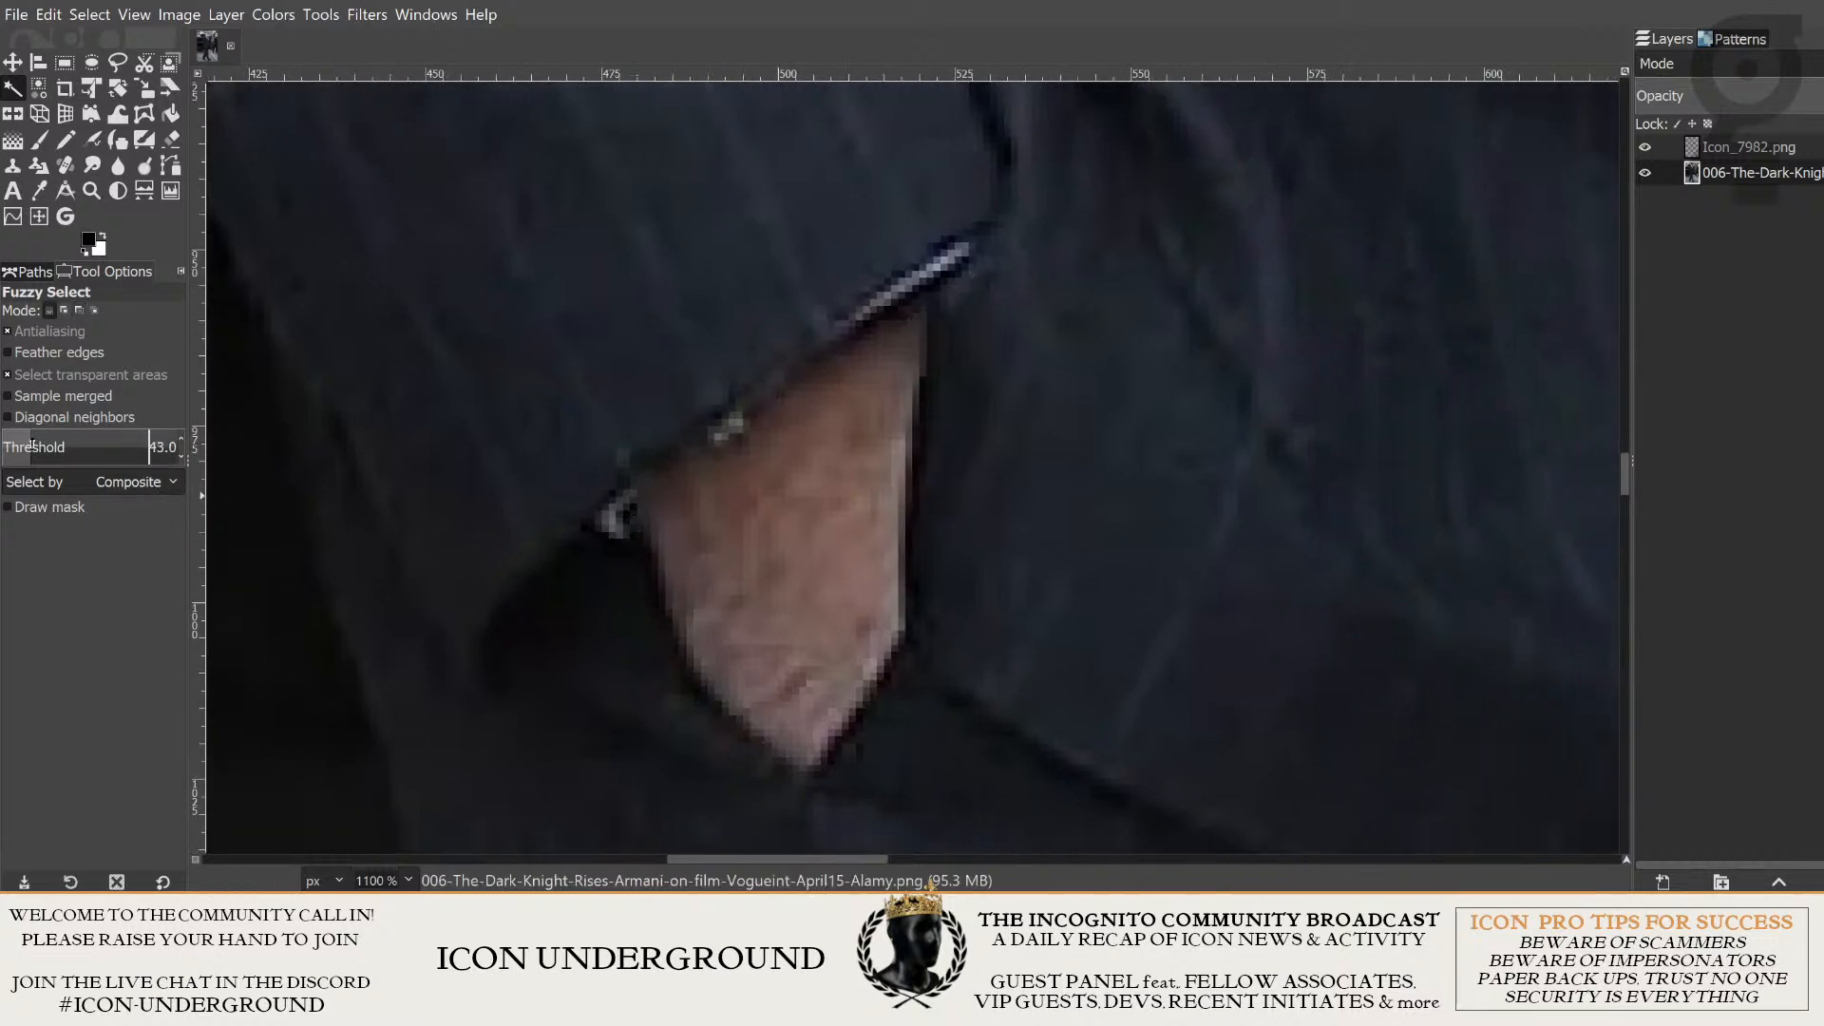
left_click_drag(32, 444, 31, 444)
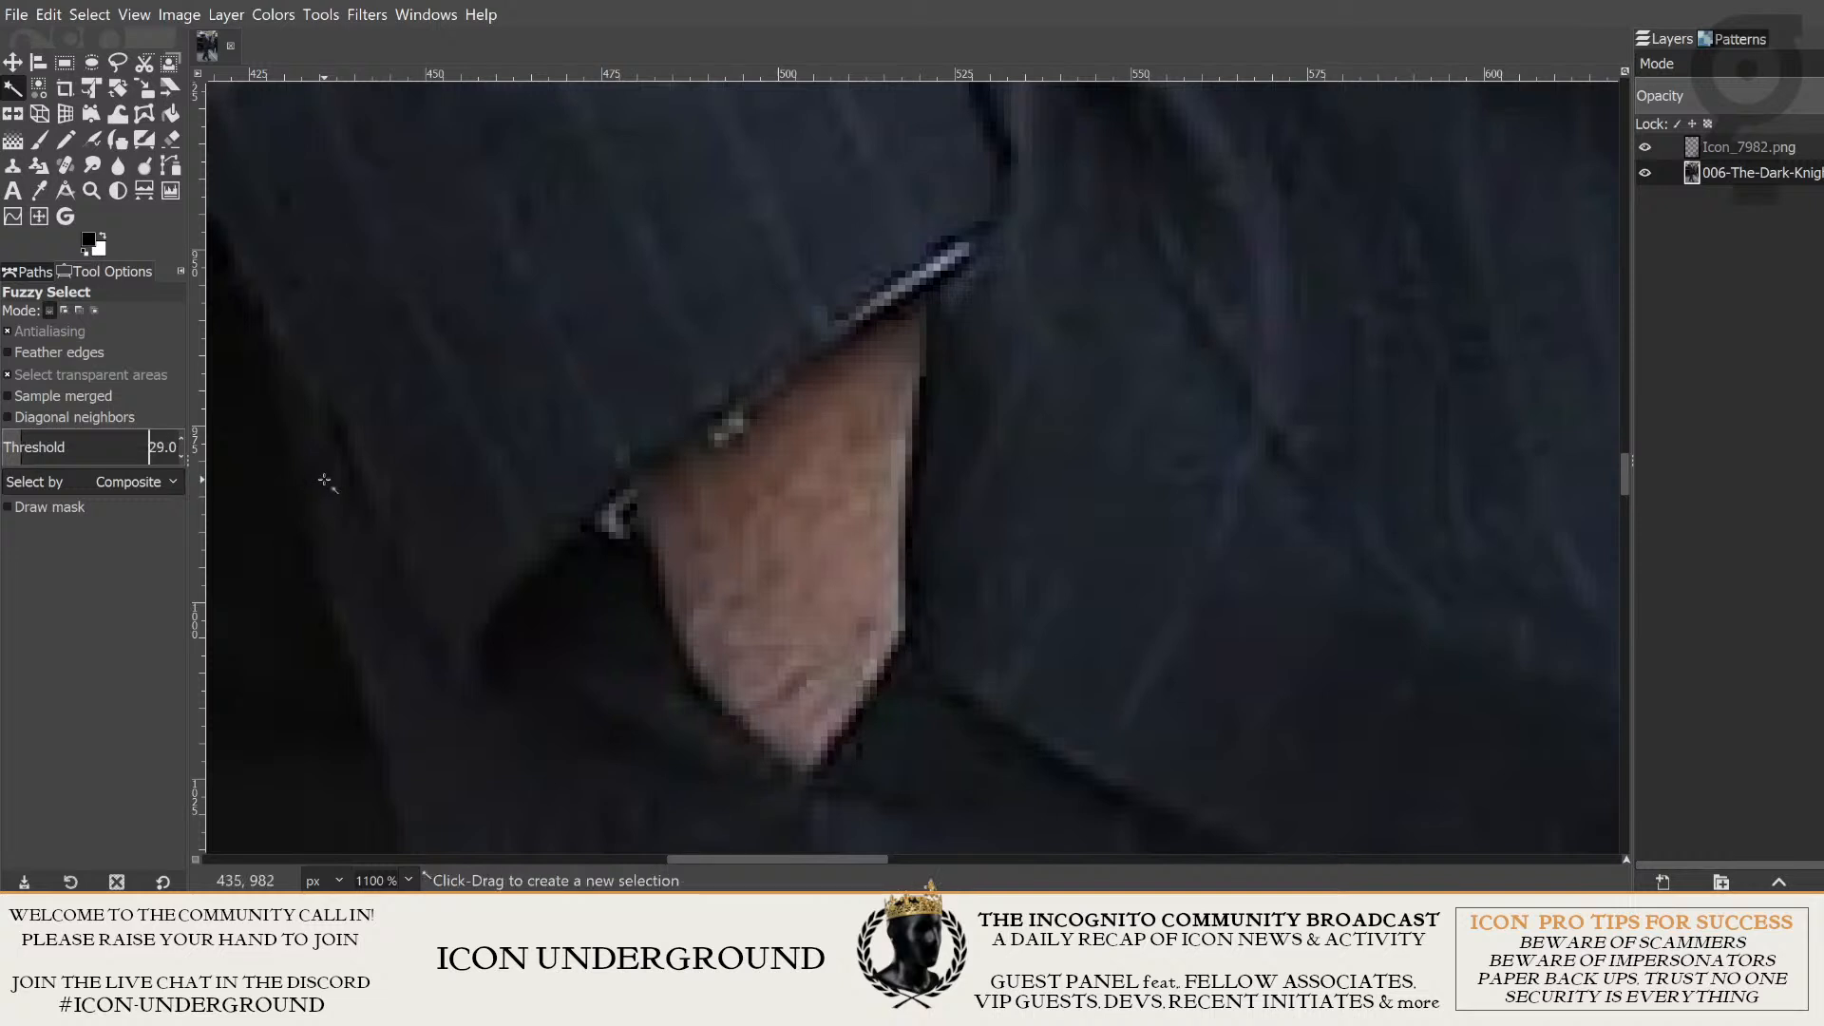
left_click(815, 515)
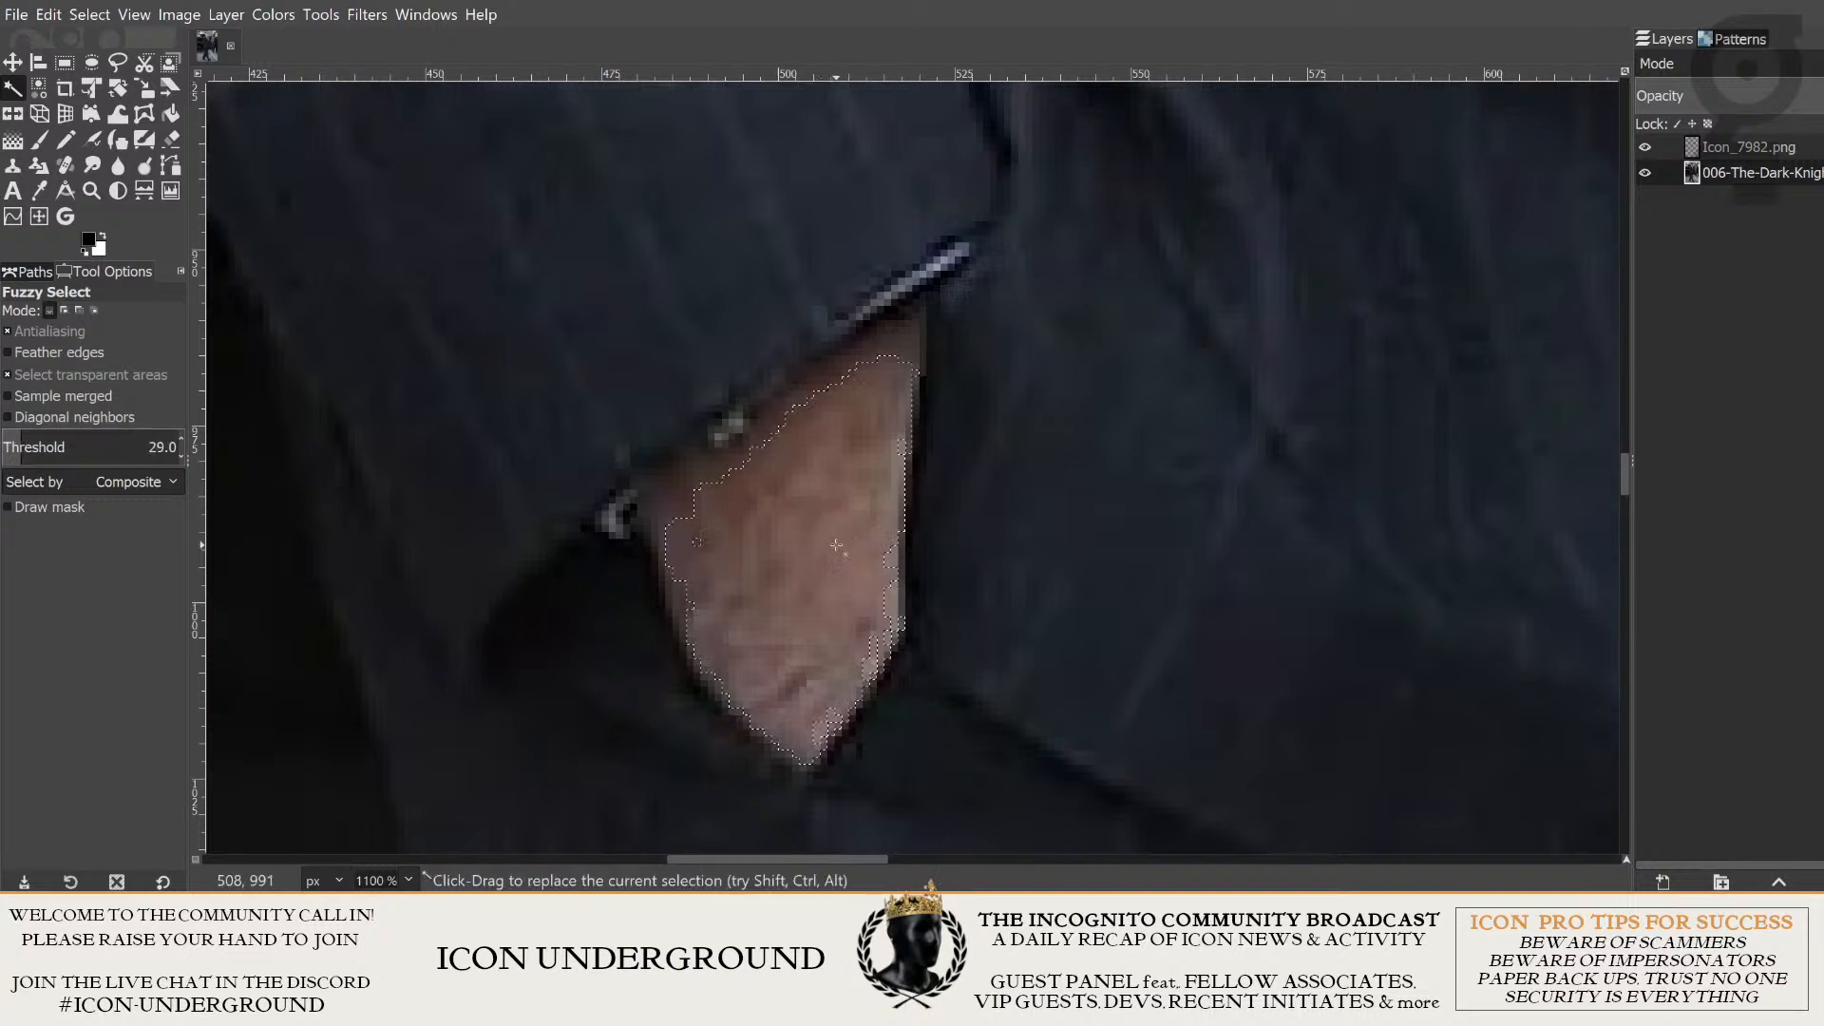
scroll(842, 539, "up", 1)
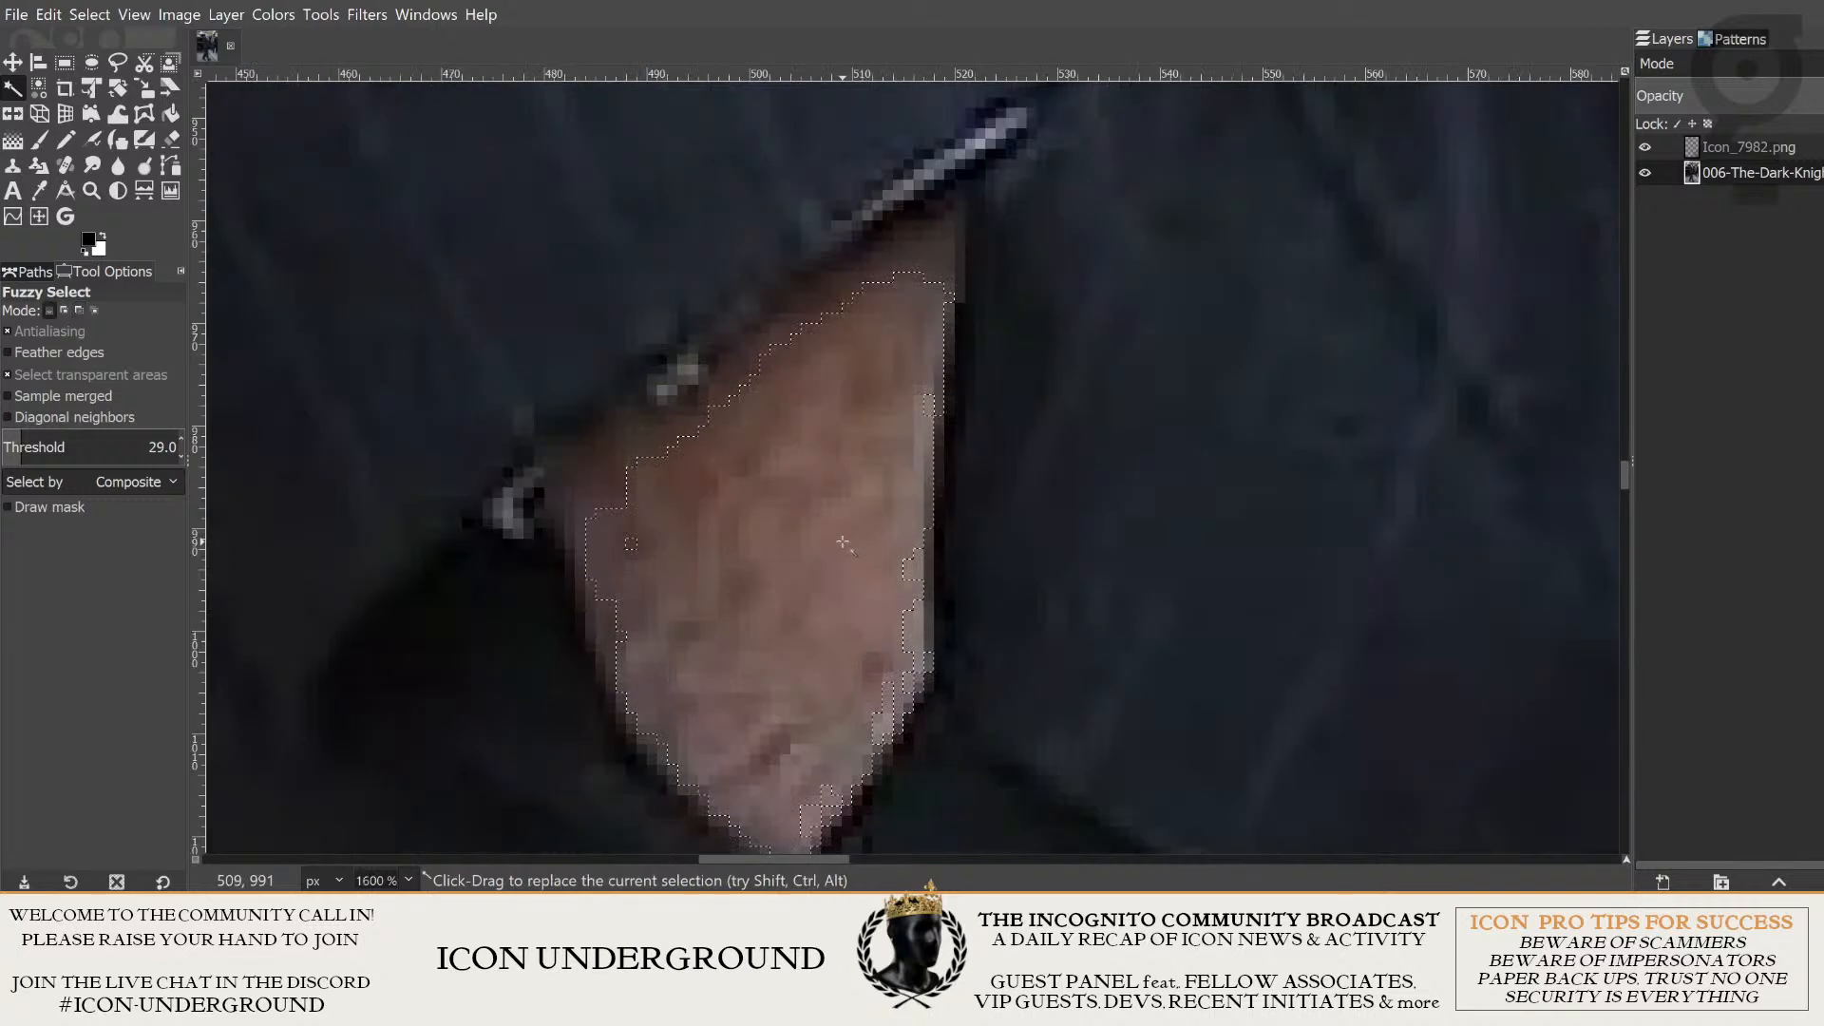
scroll(888, 570, "down", 1)
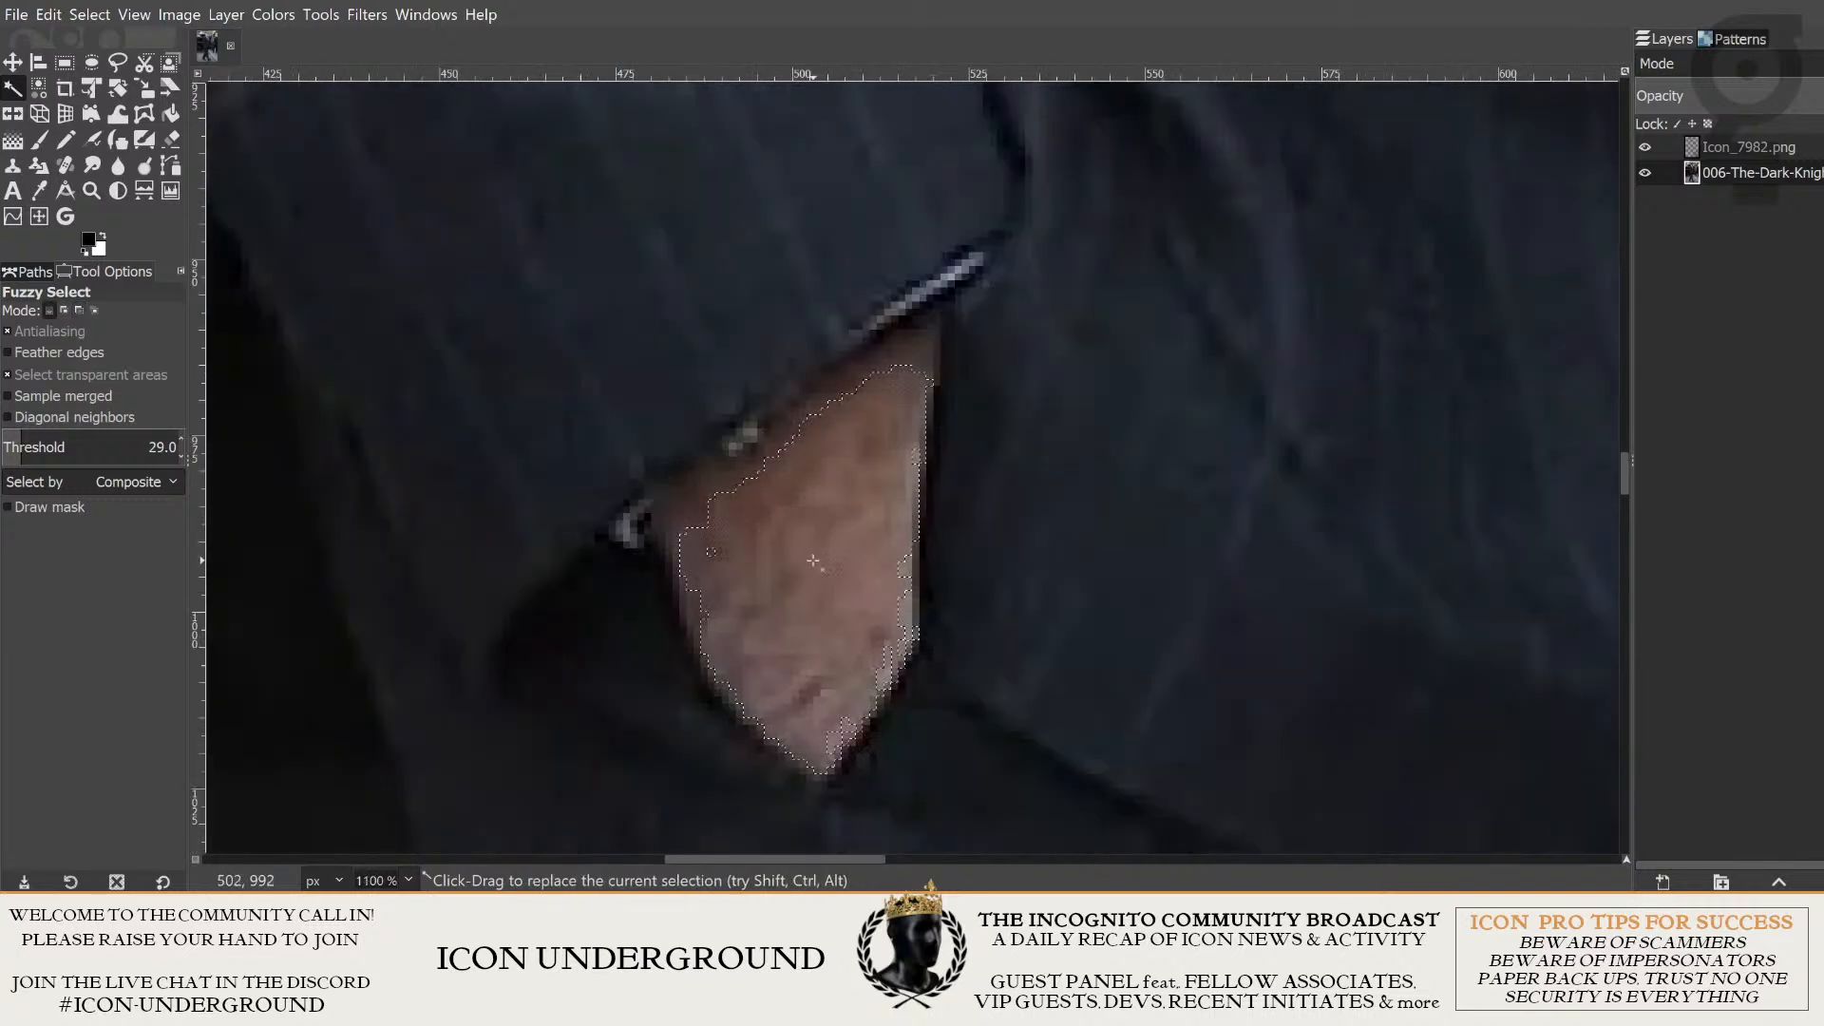
key("ctrl+shift+a")
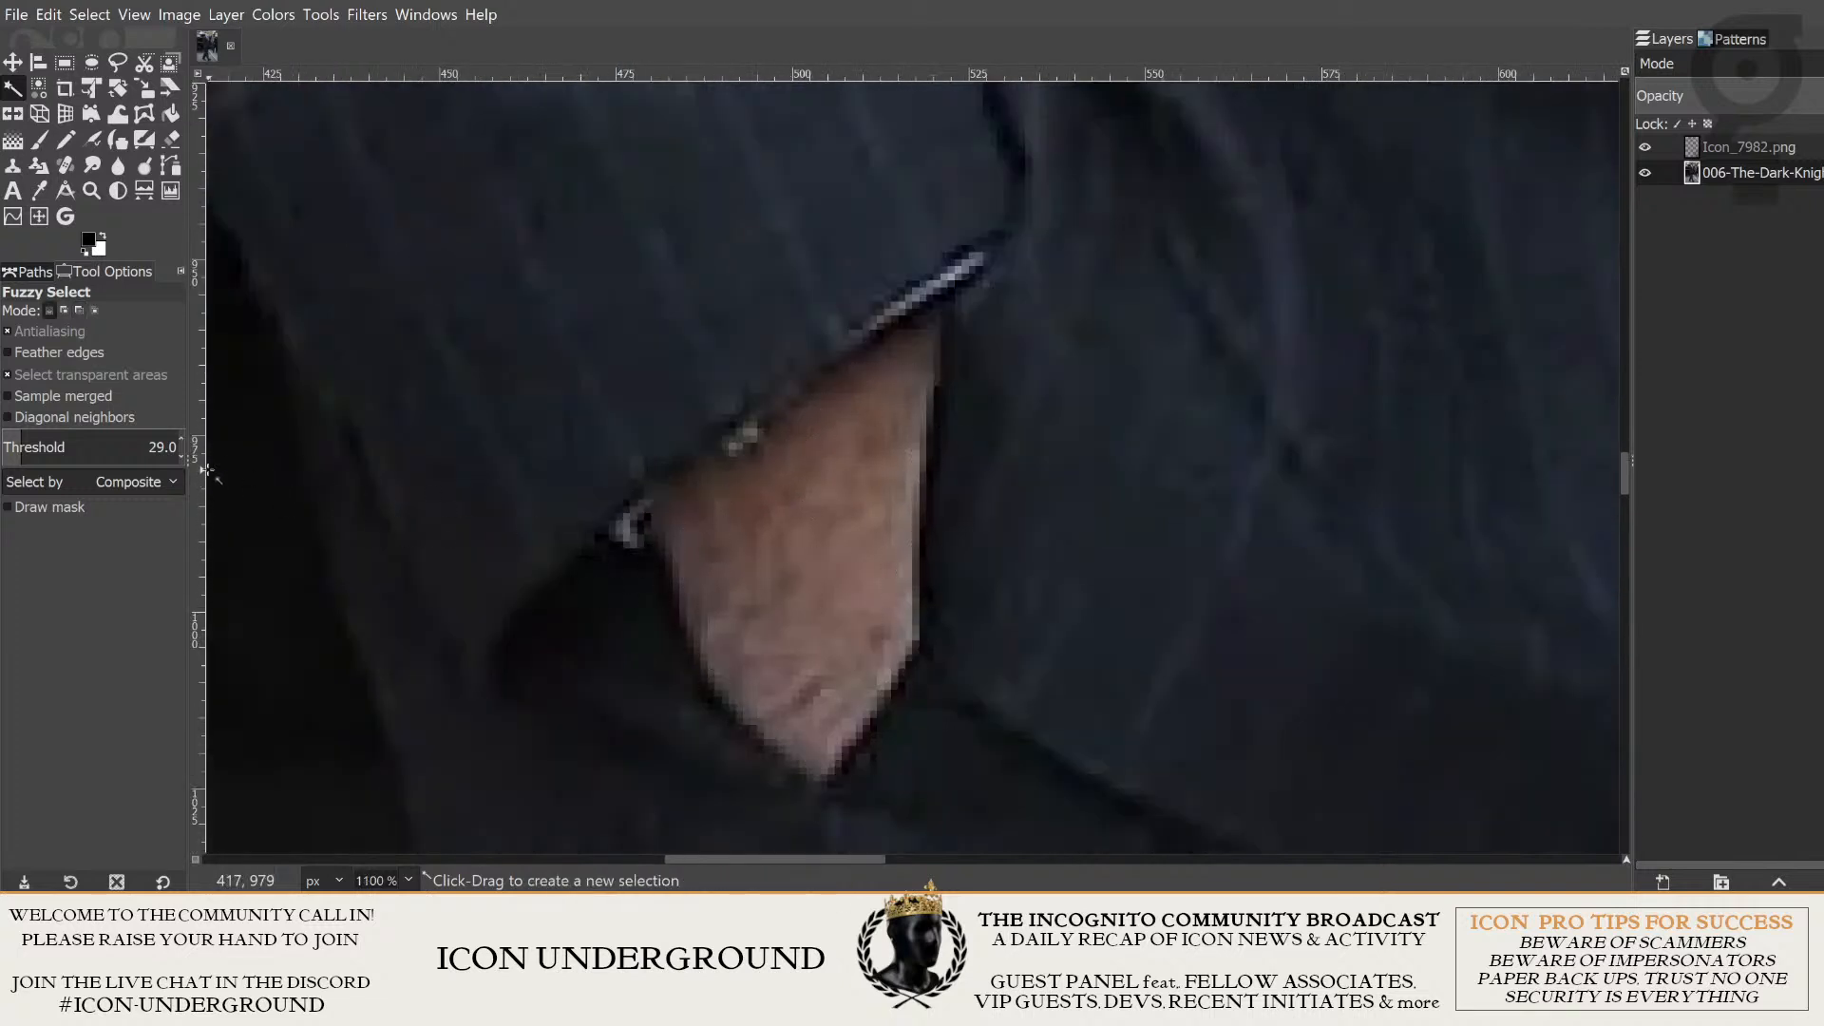
- Set the Fuzzy Select threshold to 43 and select the hand's skin below the cuff
scroll(102, 446, "up", 4)
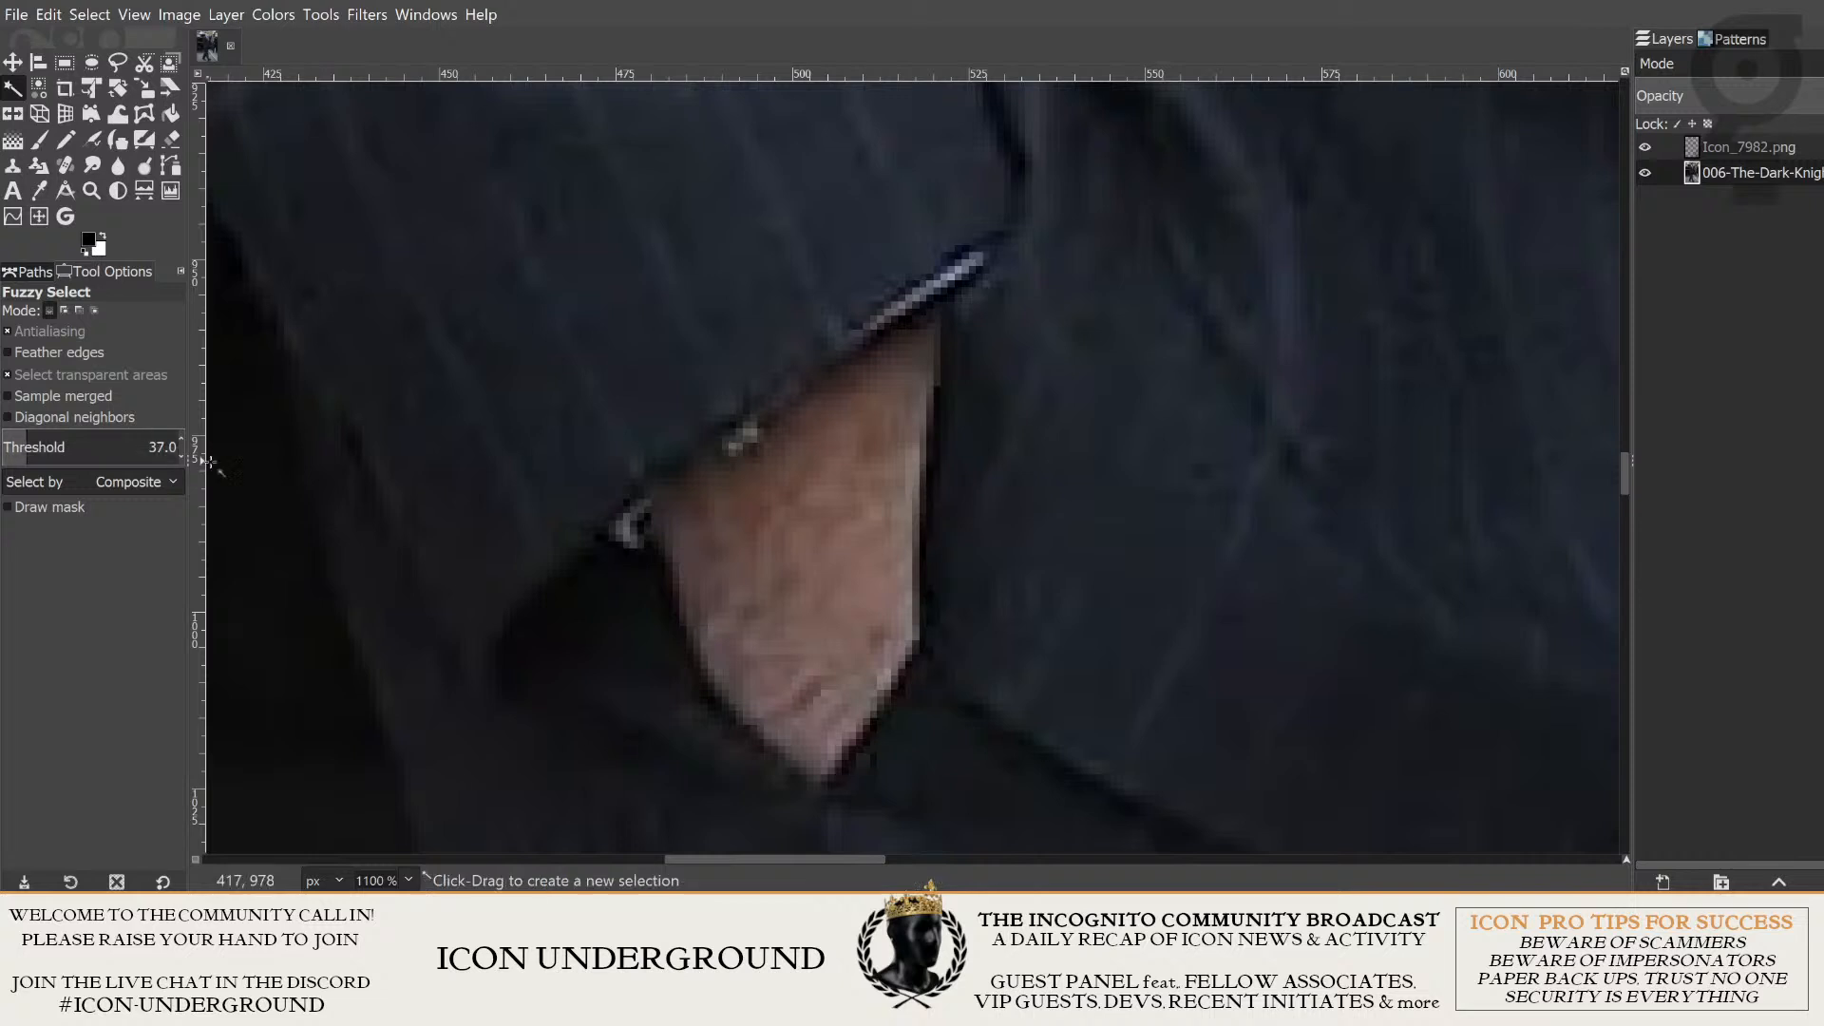
left_click(771, 535)
key("ctrl")
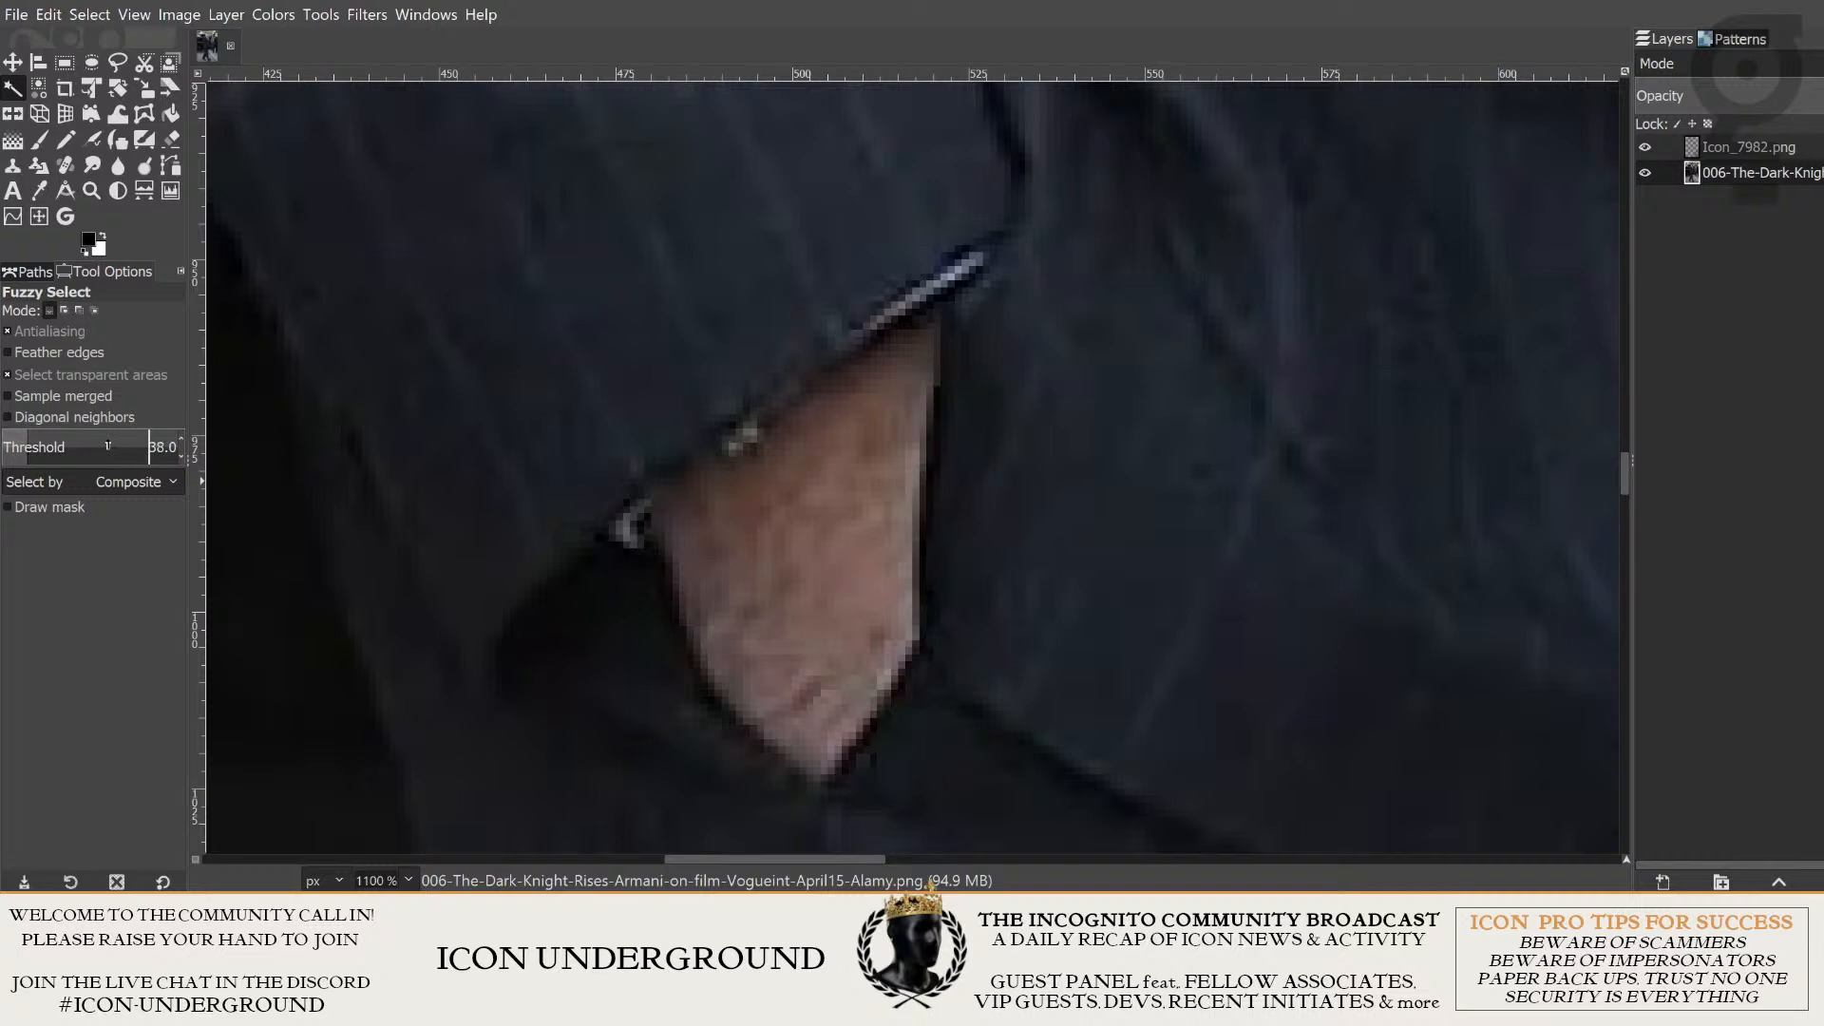
scroll(107, 447, "up", 1)
left_click(840, 522)
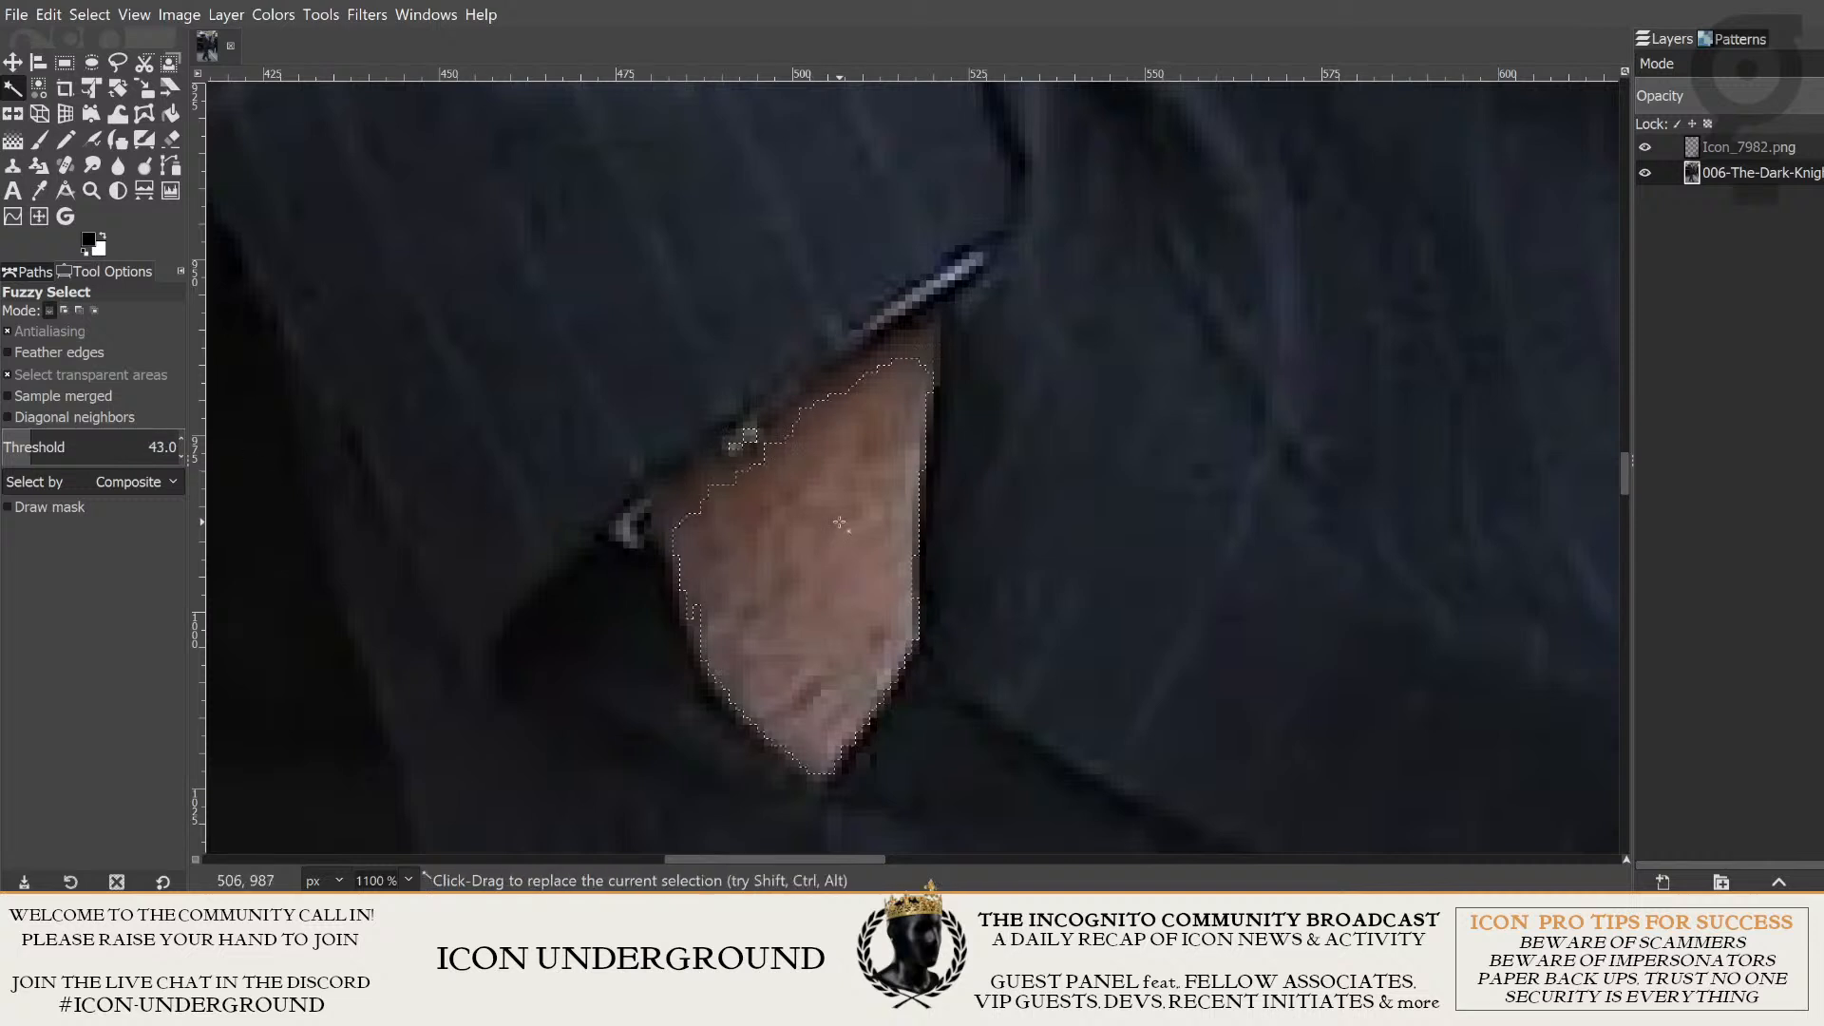
- Extend the Fuzzy Select selection to the remaining hand skin along the sleeve cuff, using the add-to-selection mode
key("shift")
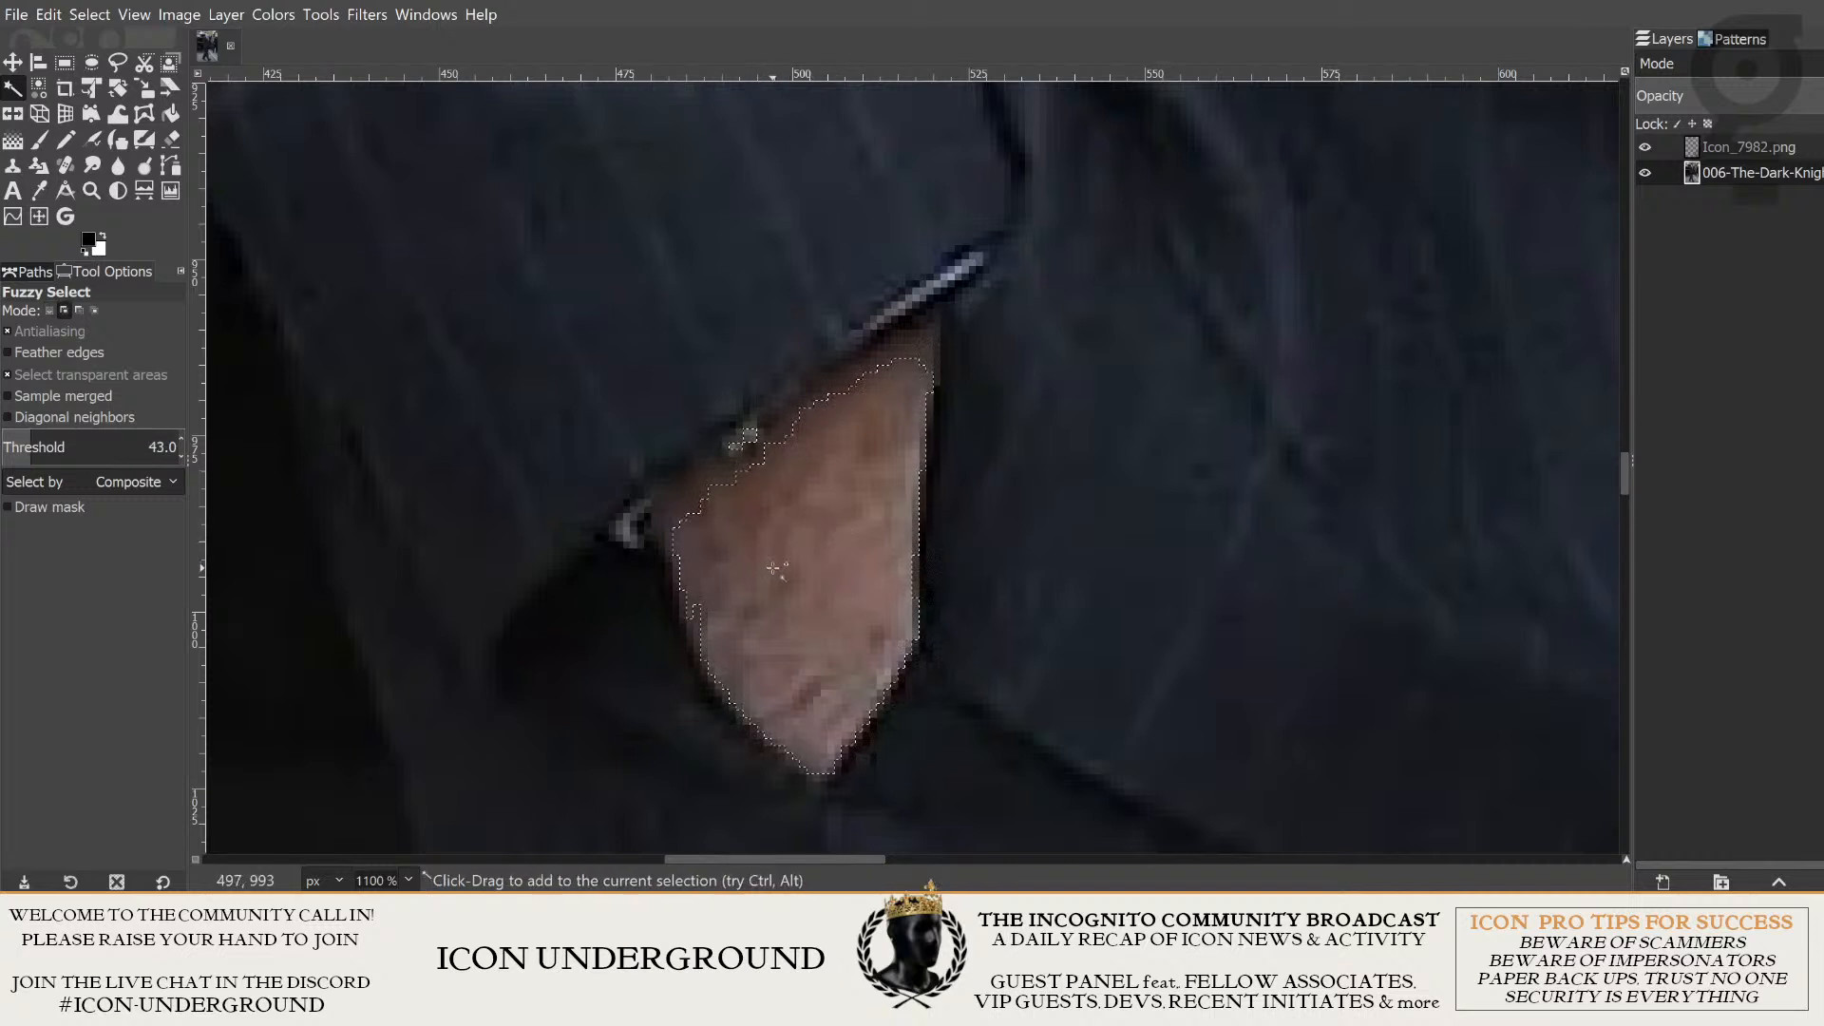
left_click(64, 310)
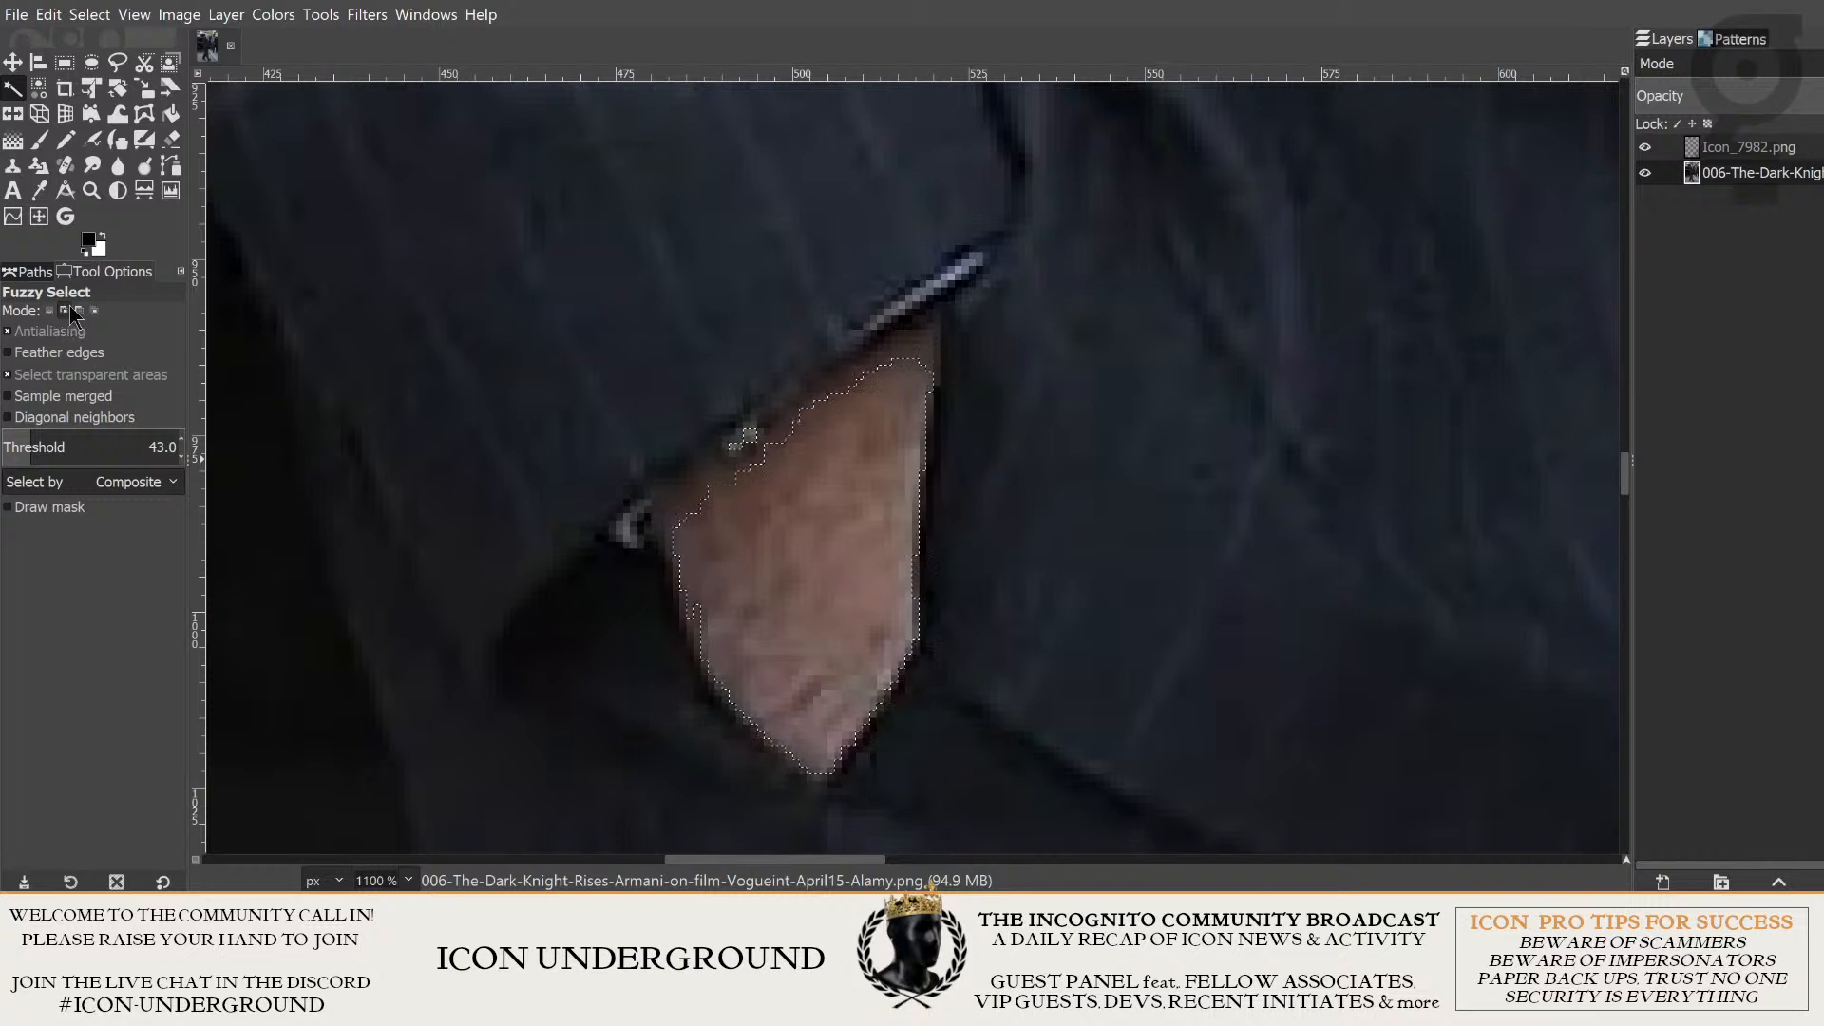
left_click(768, 541)
left_click(782, 547)
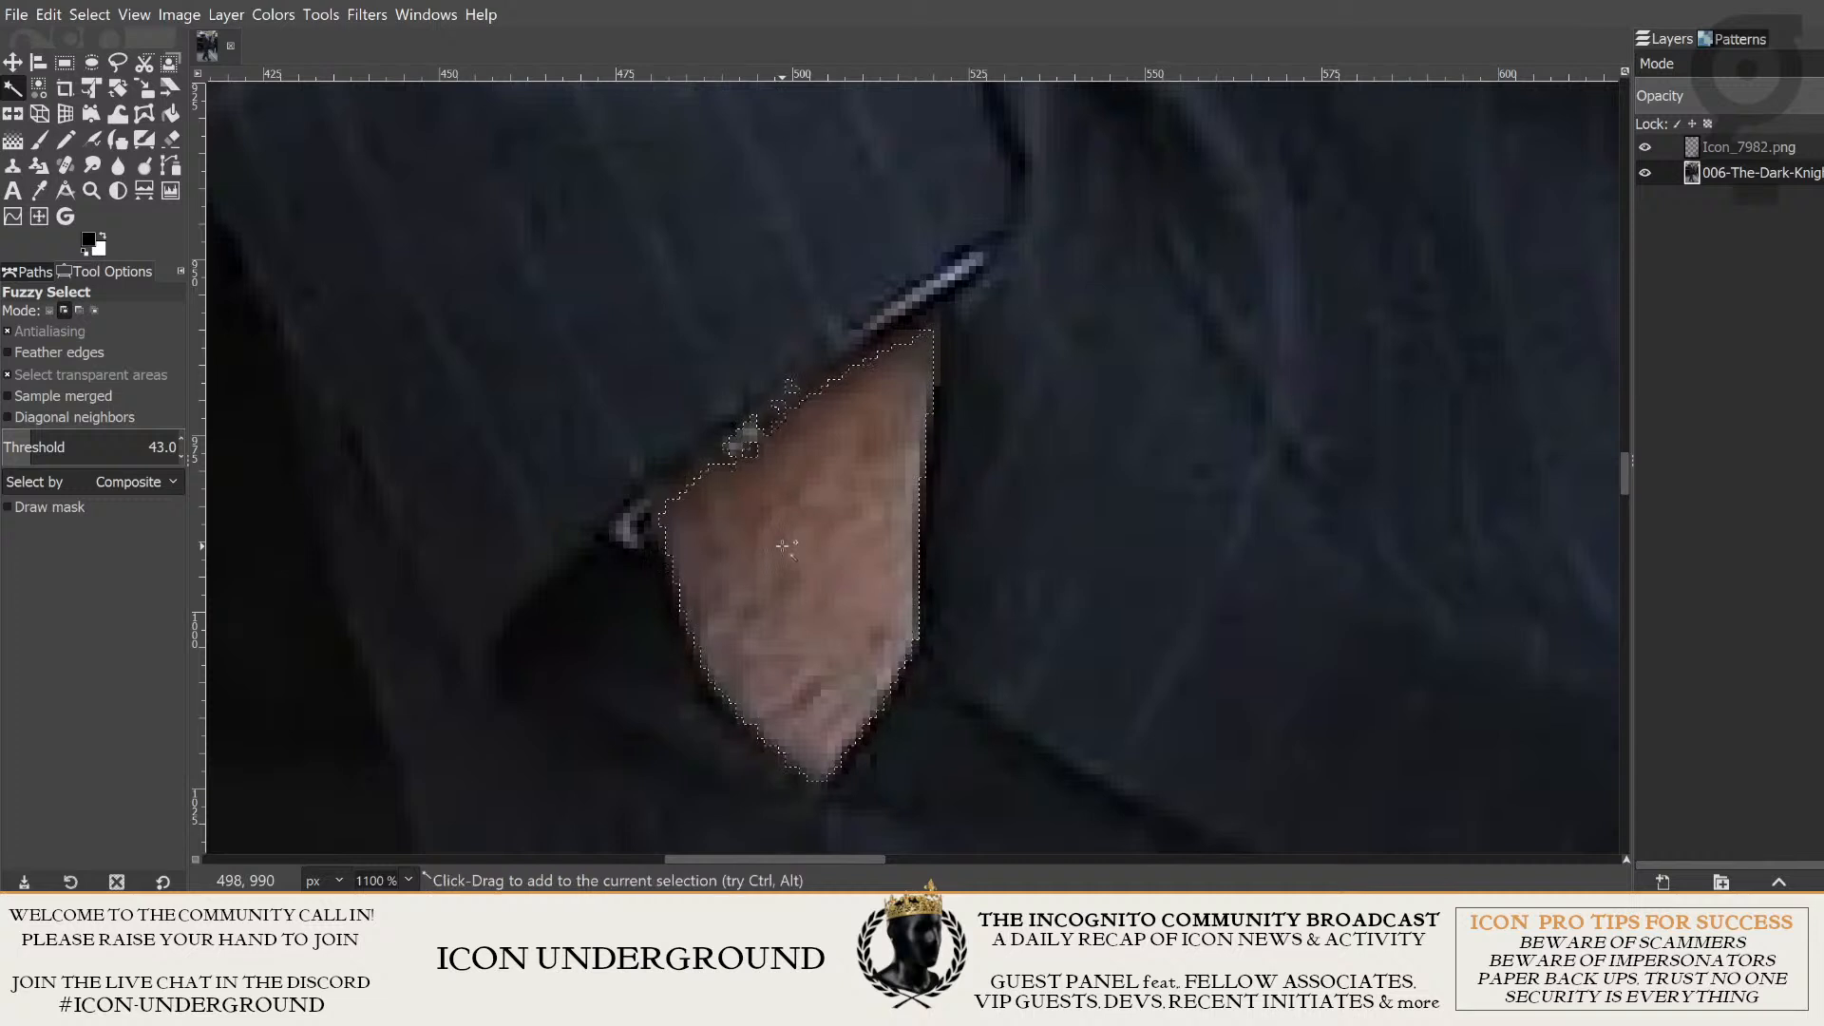
key("ctrl+z")
left_click(790, 551, "shift")
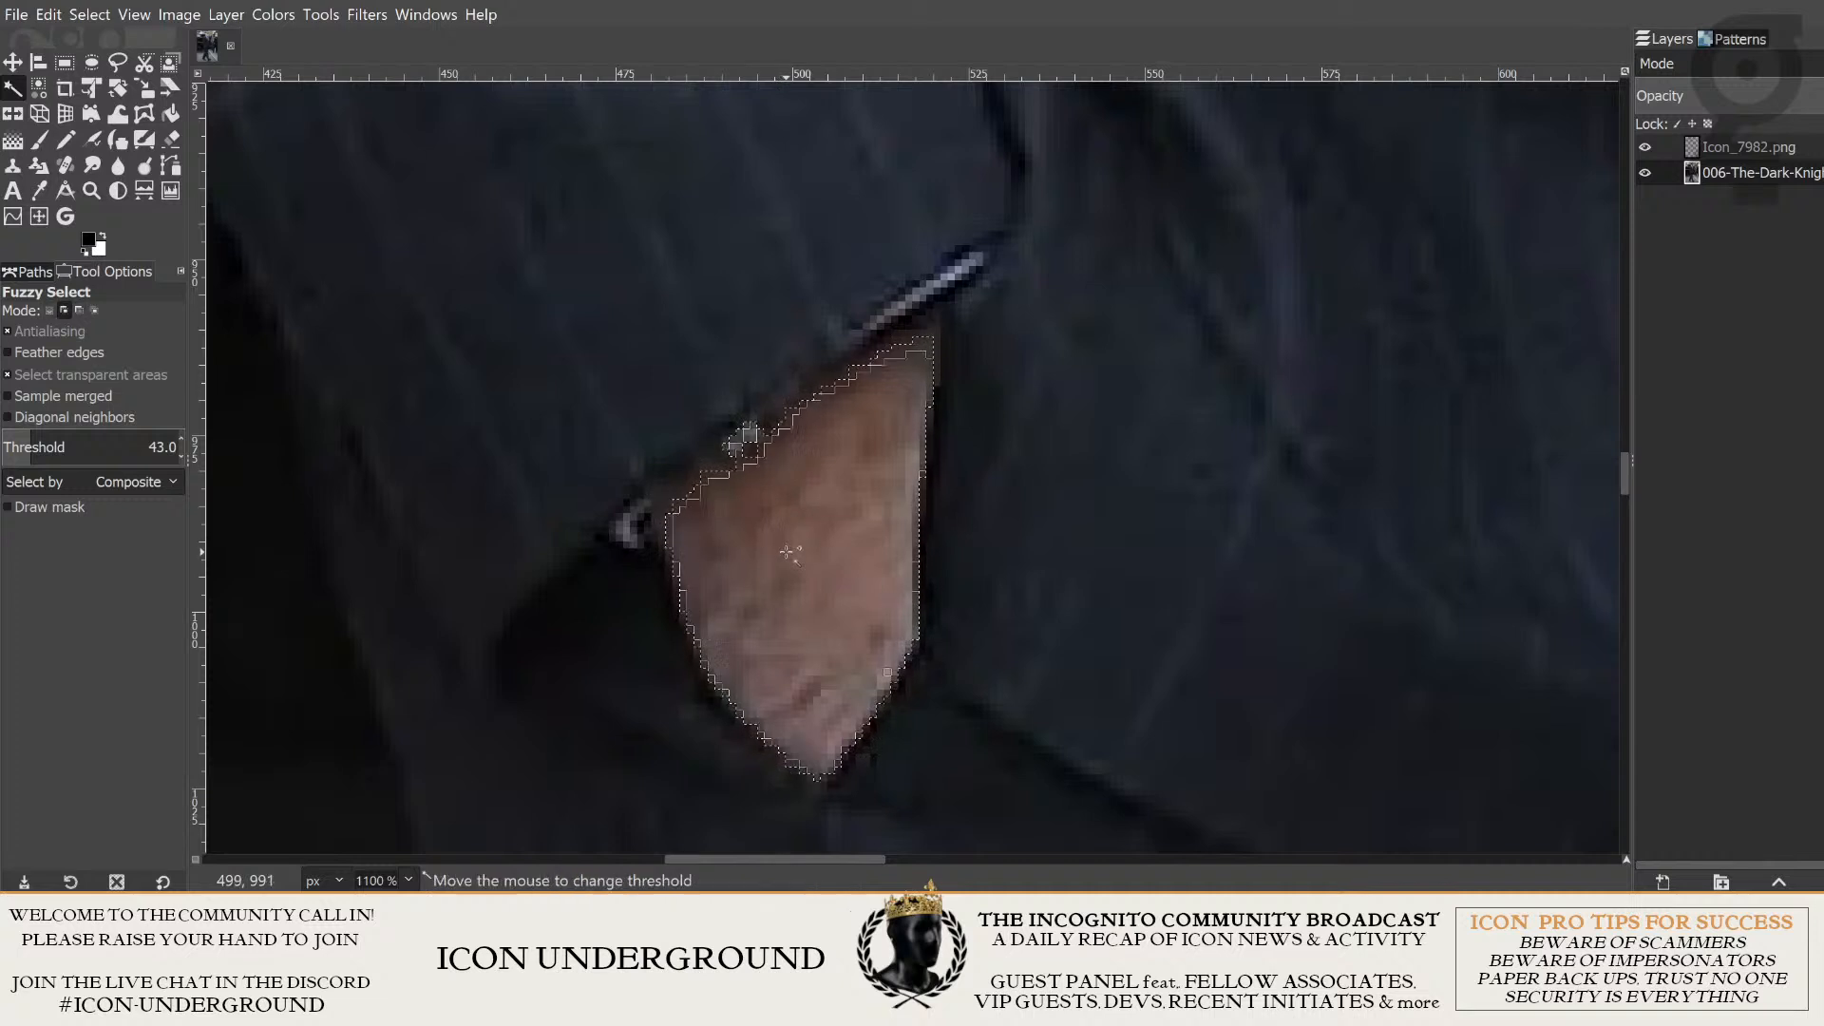
key("shift")
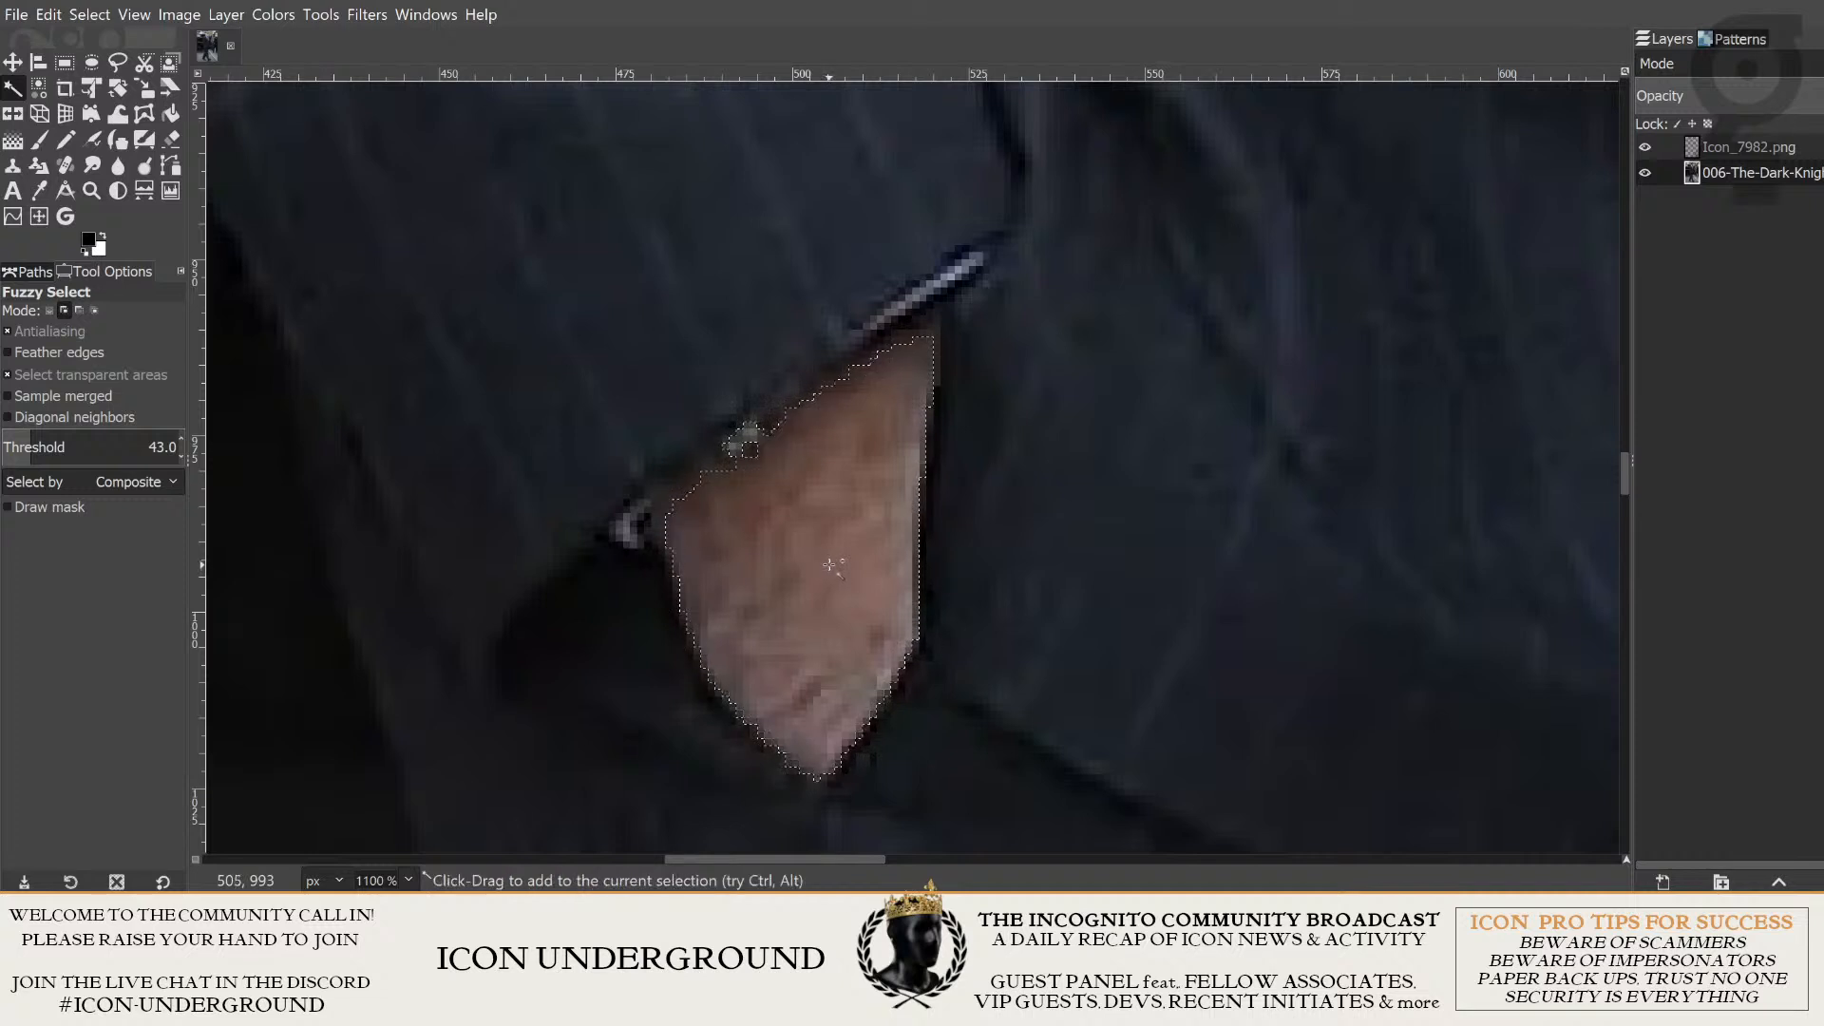
left_click(795, 524, "shift")
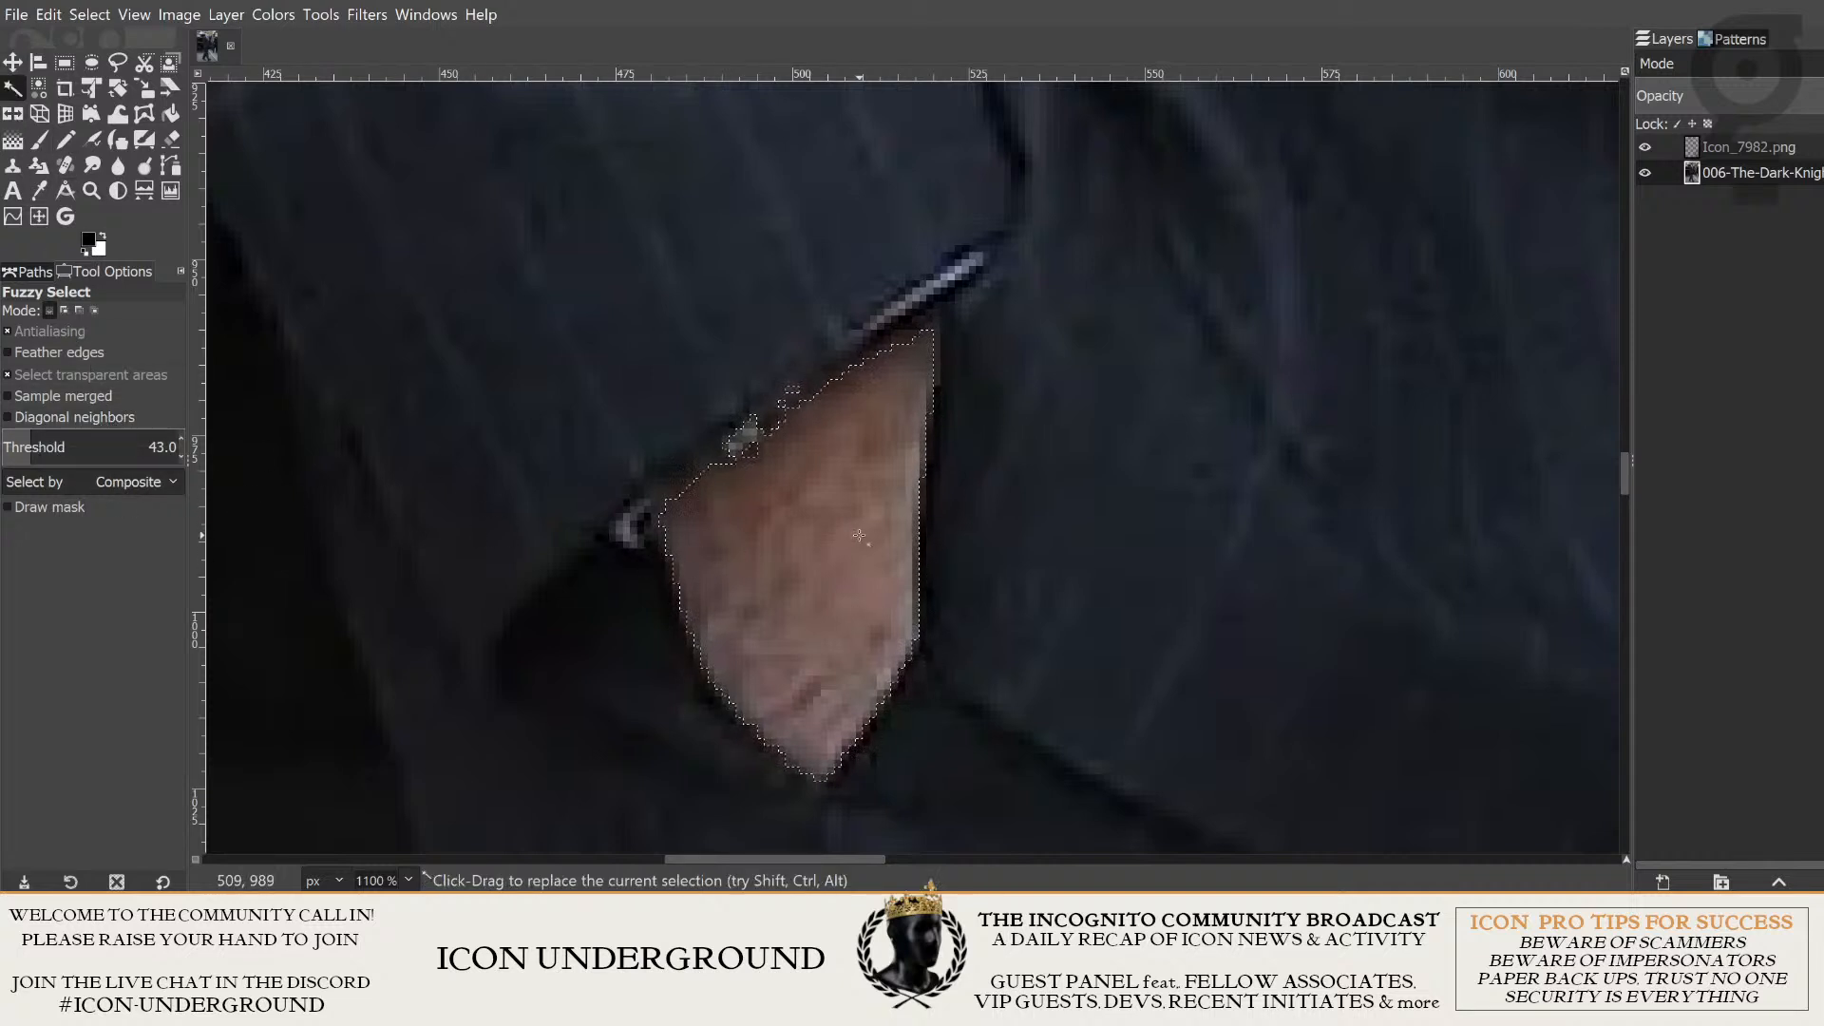
scroll(806, 540, "up", 2)
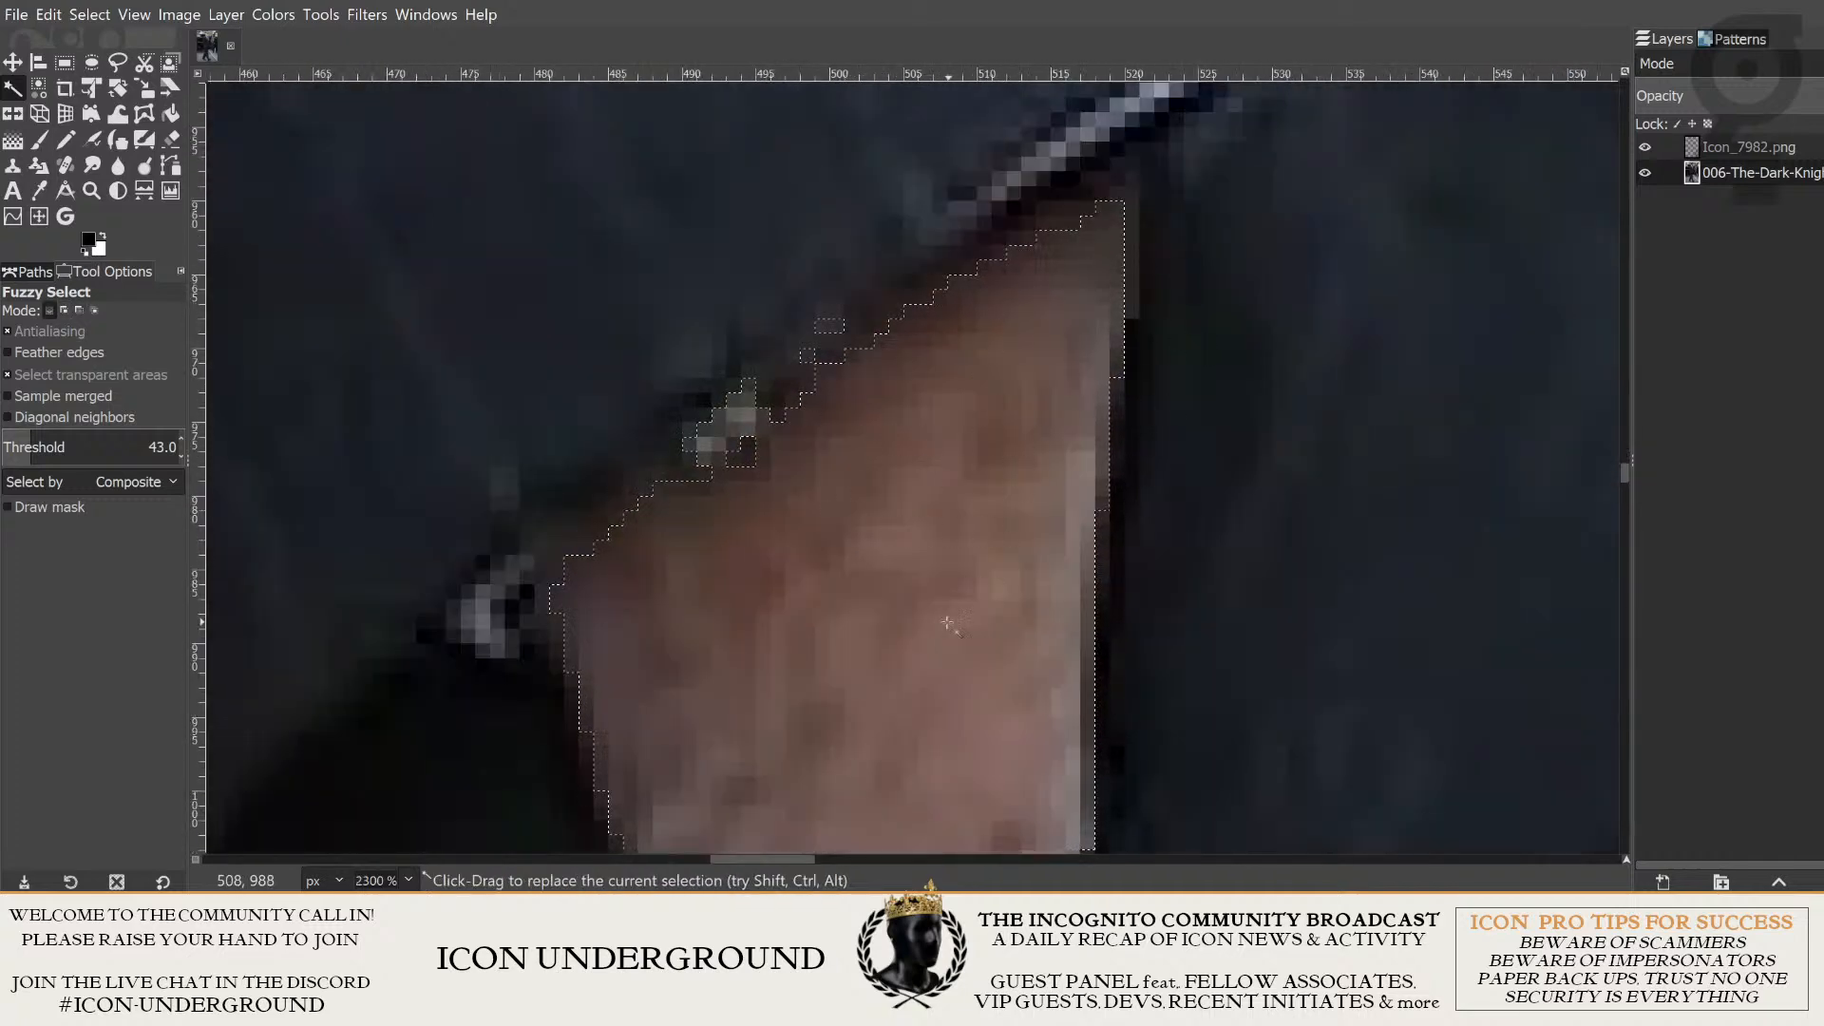
- Remove the stray patches along the sleeve cuff from the hand selection with Free Select in subtract mode
scroll(947, 623, "down", 5)
scroll(997, 655, "up", 6)
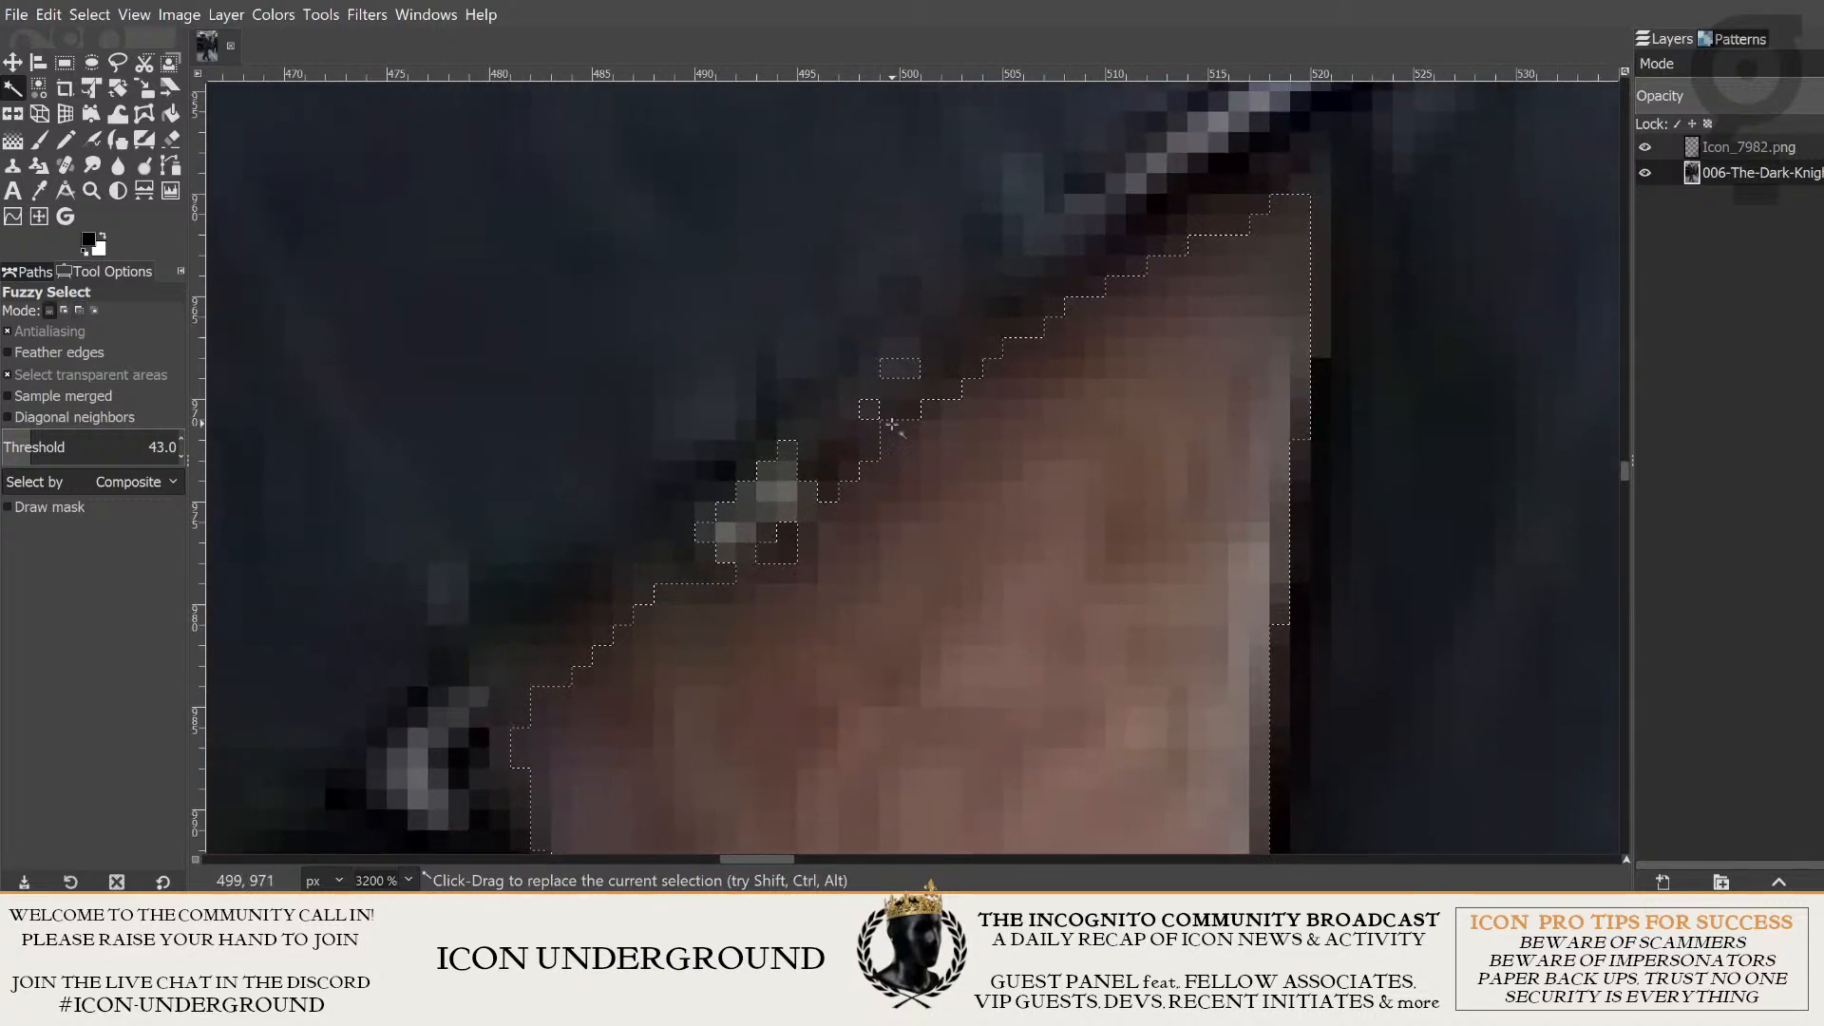
scroll(893, 425, "down", 1)
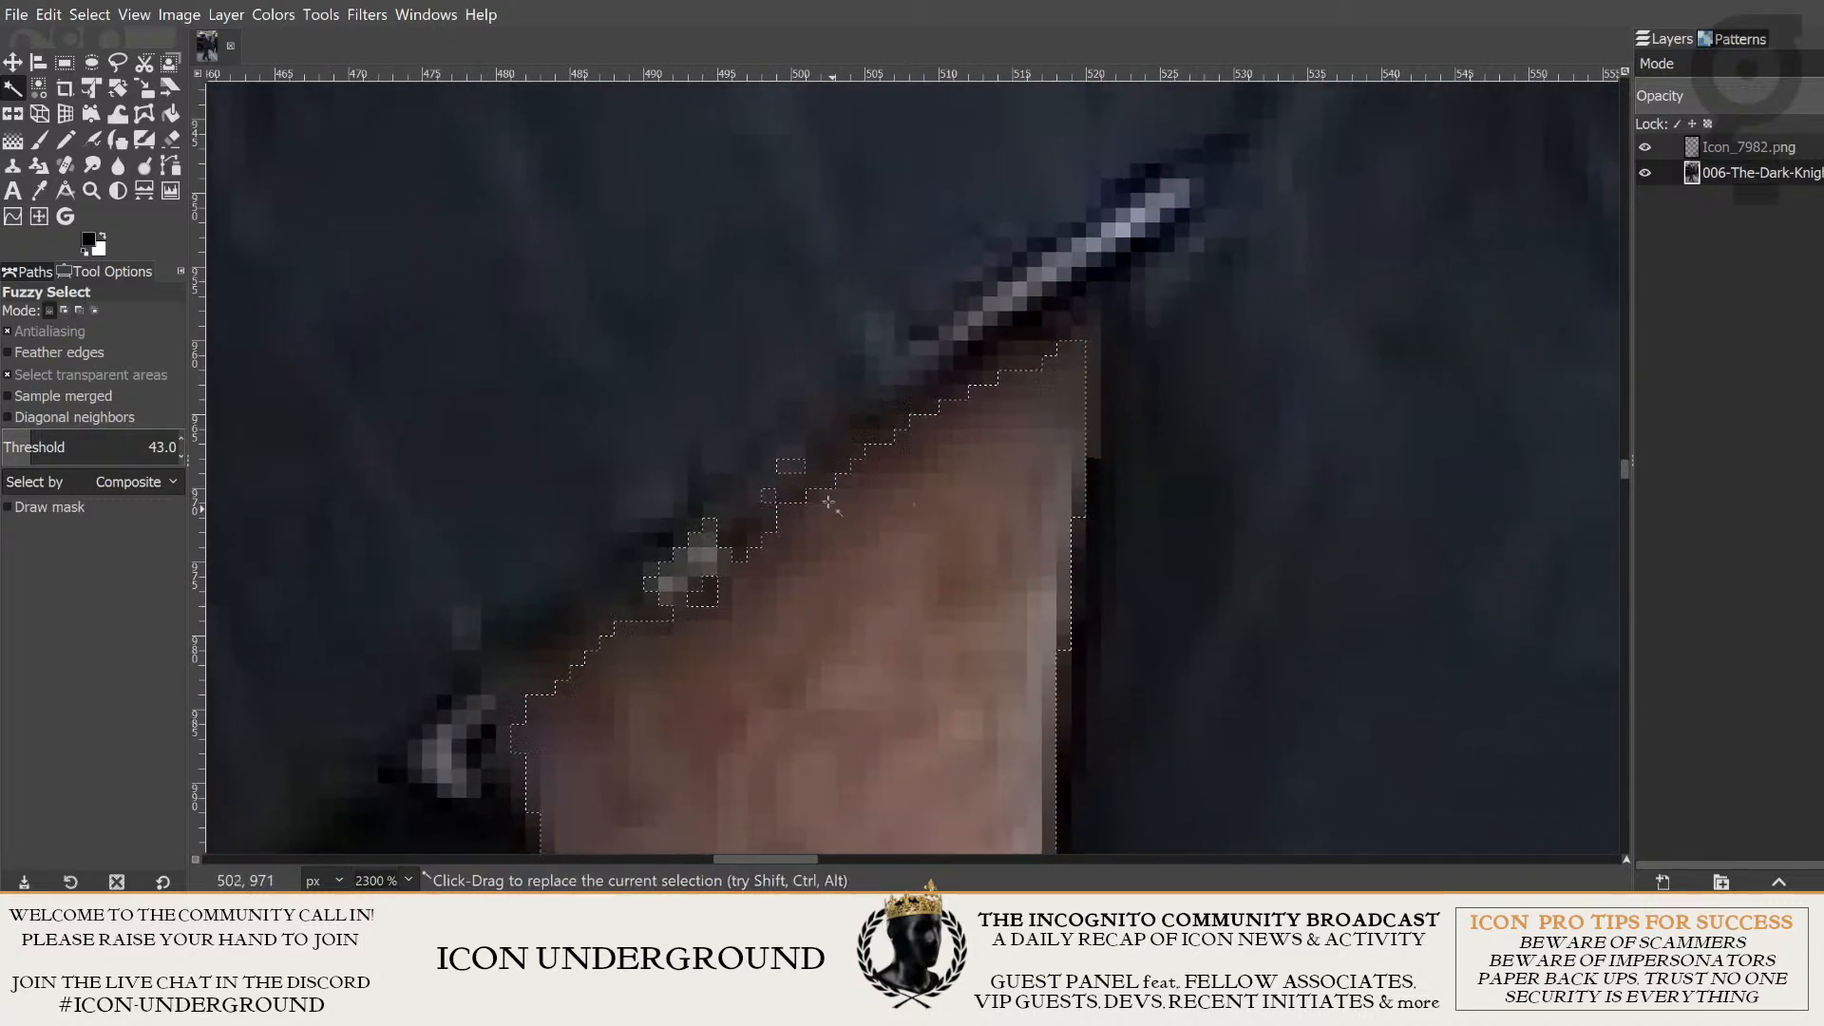
scroll(648, 595, "down", 3)
scroll(868, 497, "up", 2)
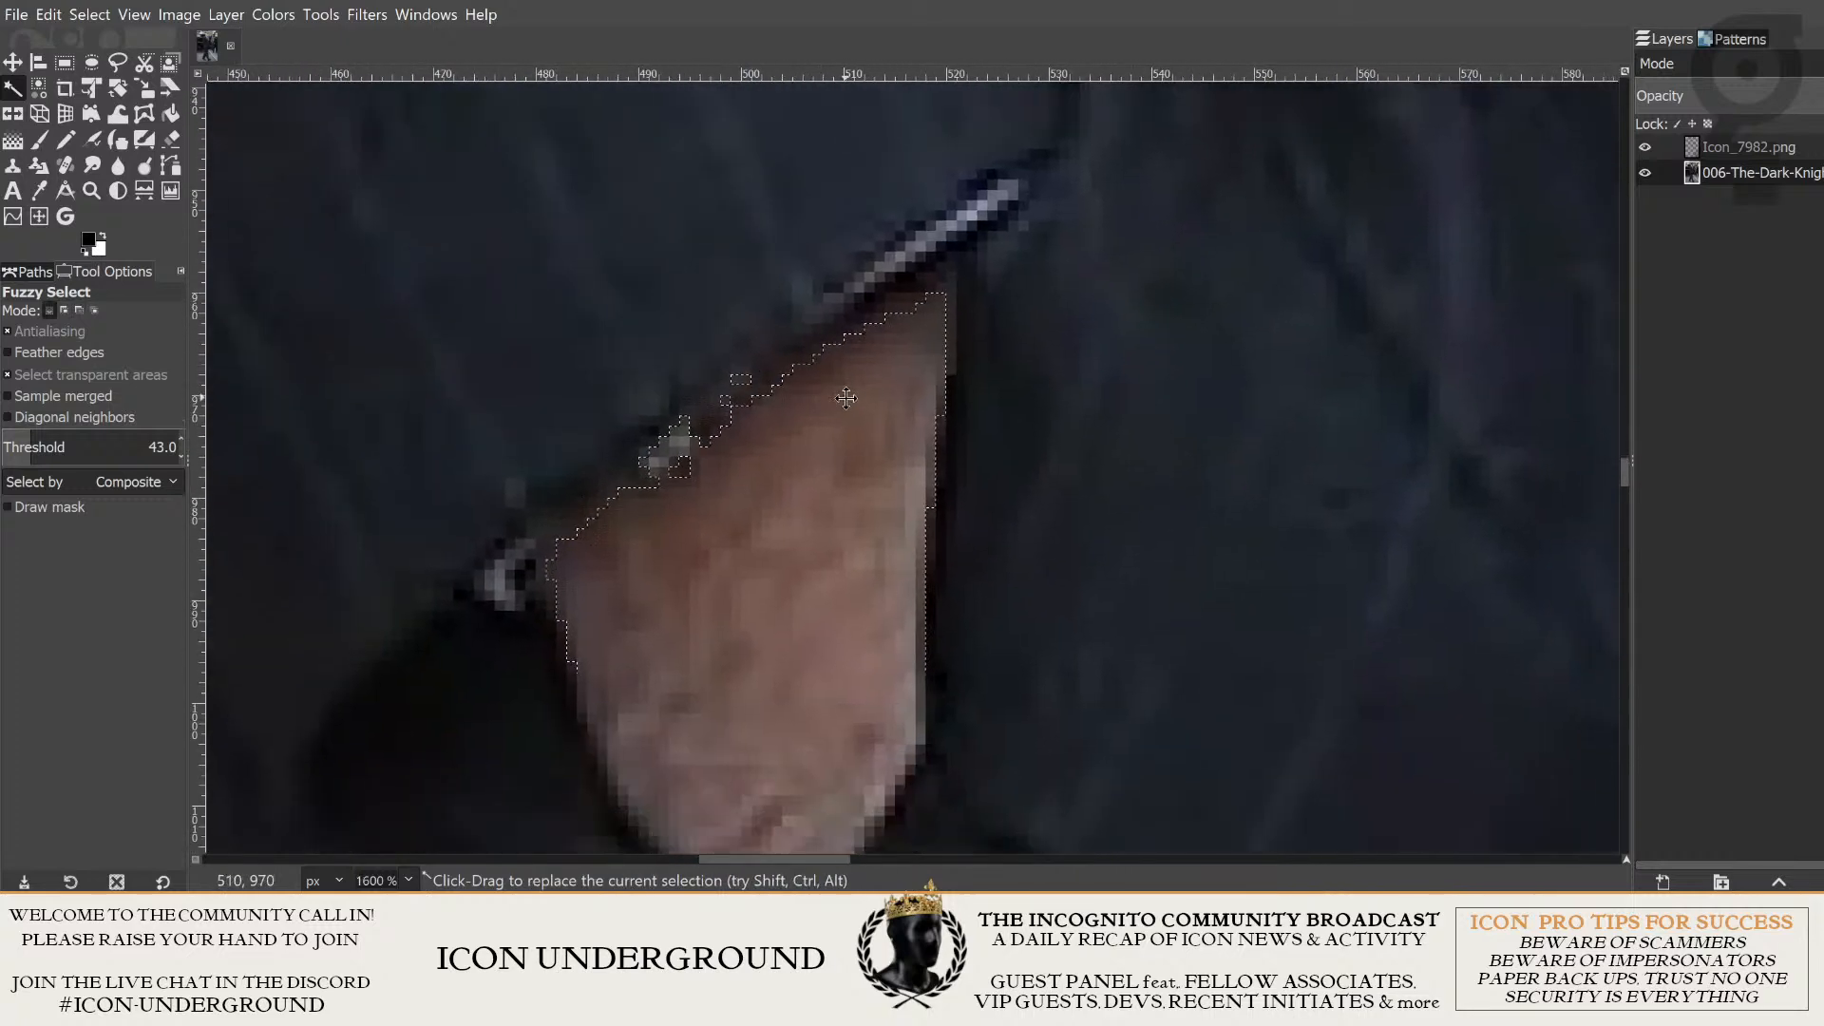
left_click(119, 63)
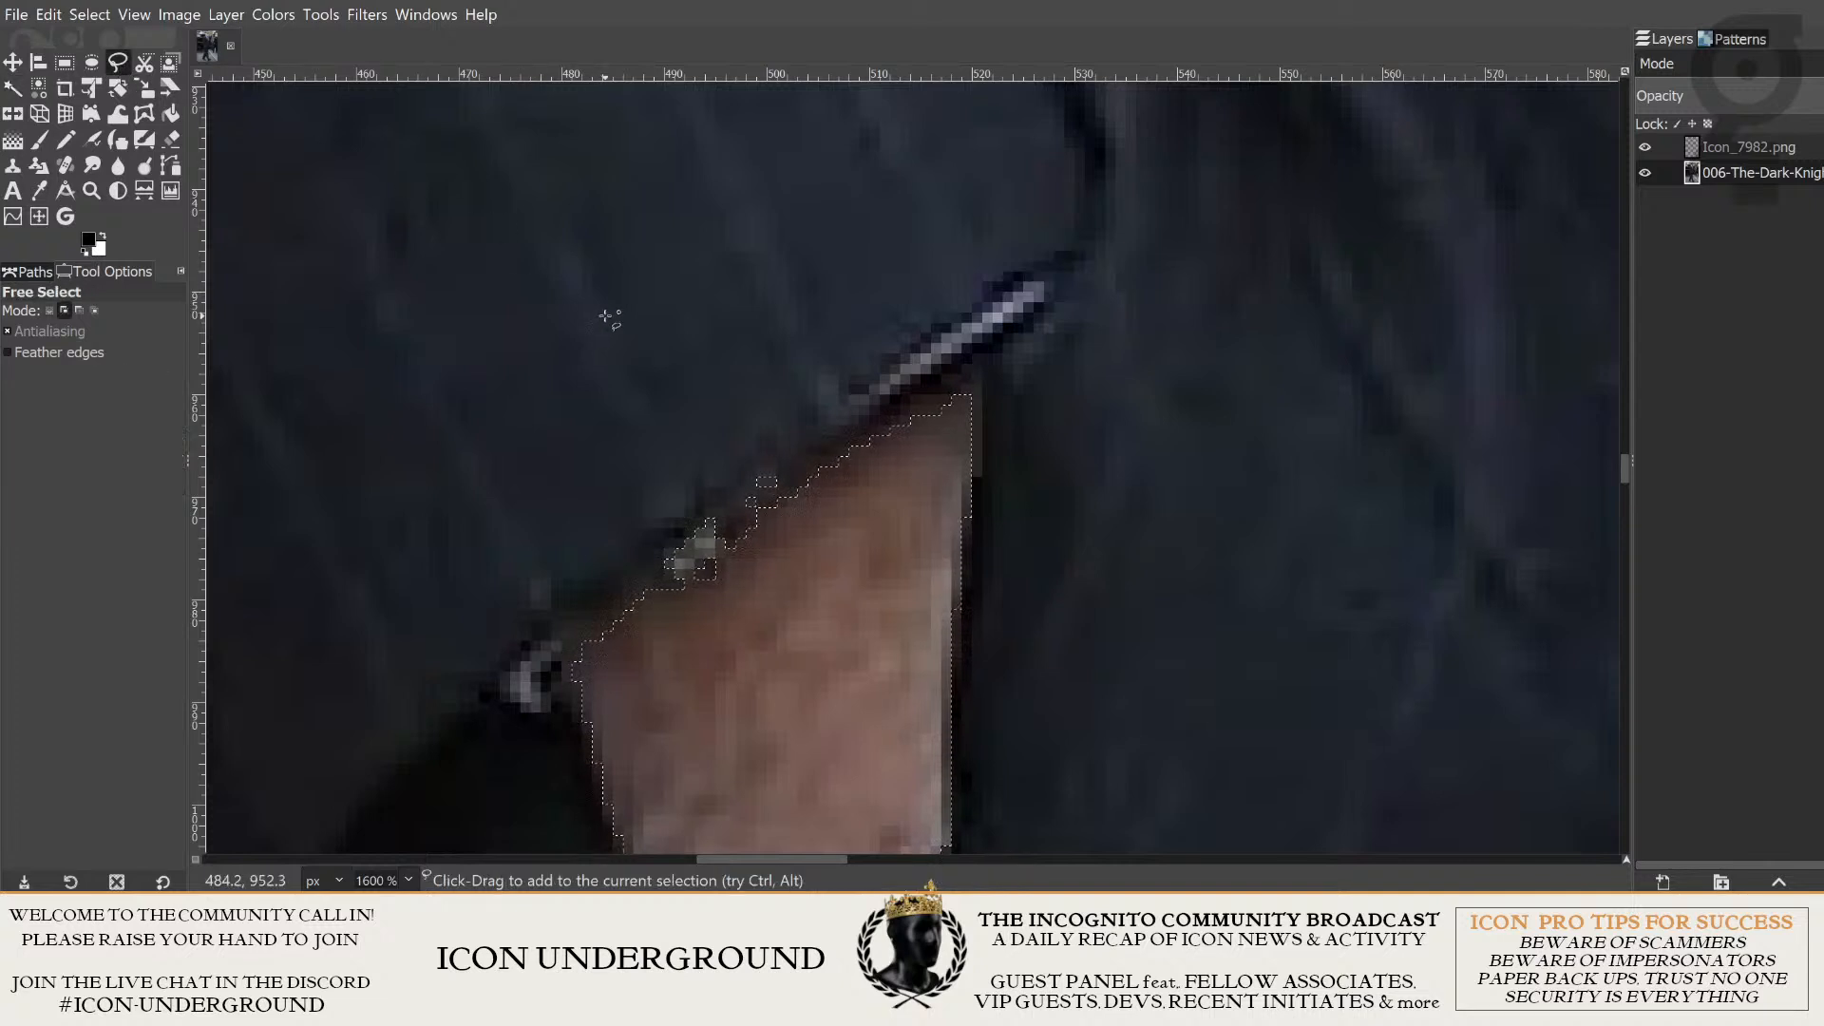
scroll(760, 342, "up", 3)
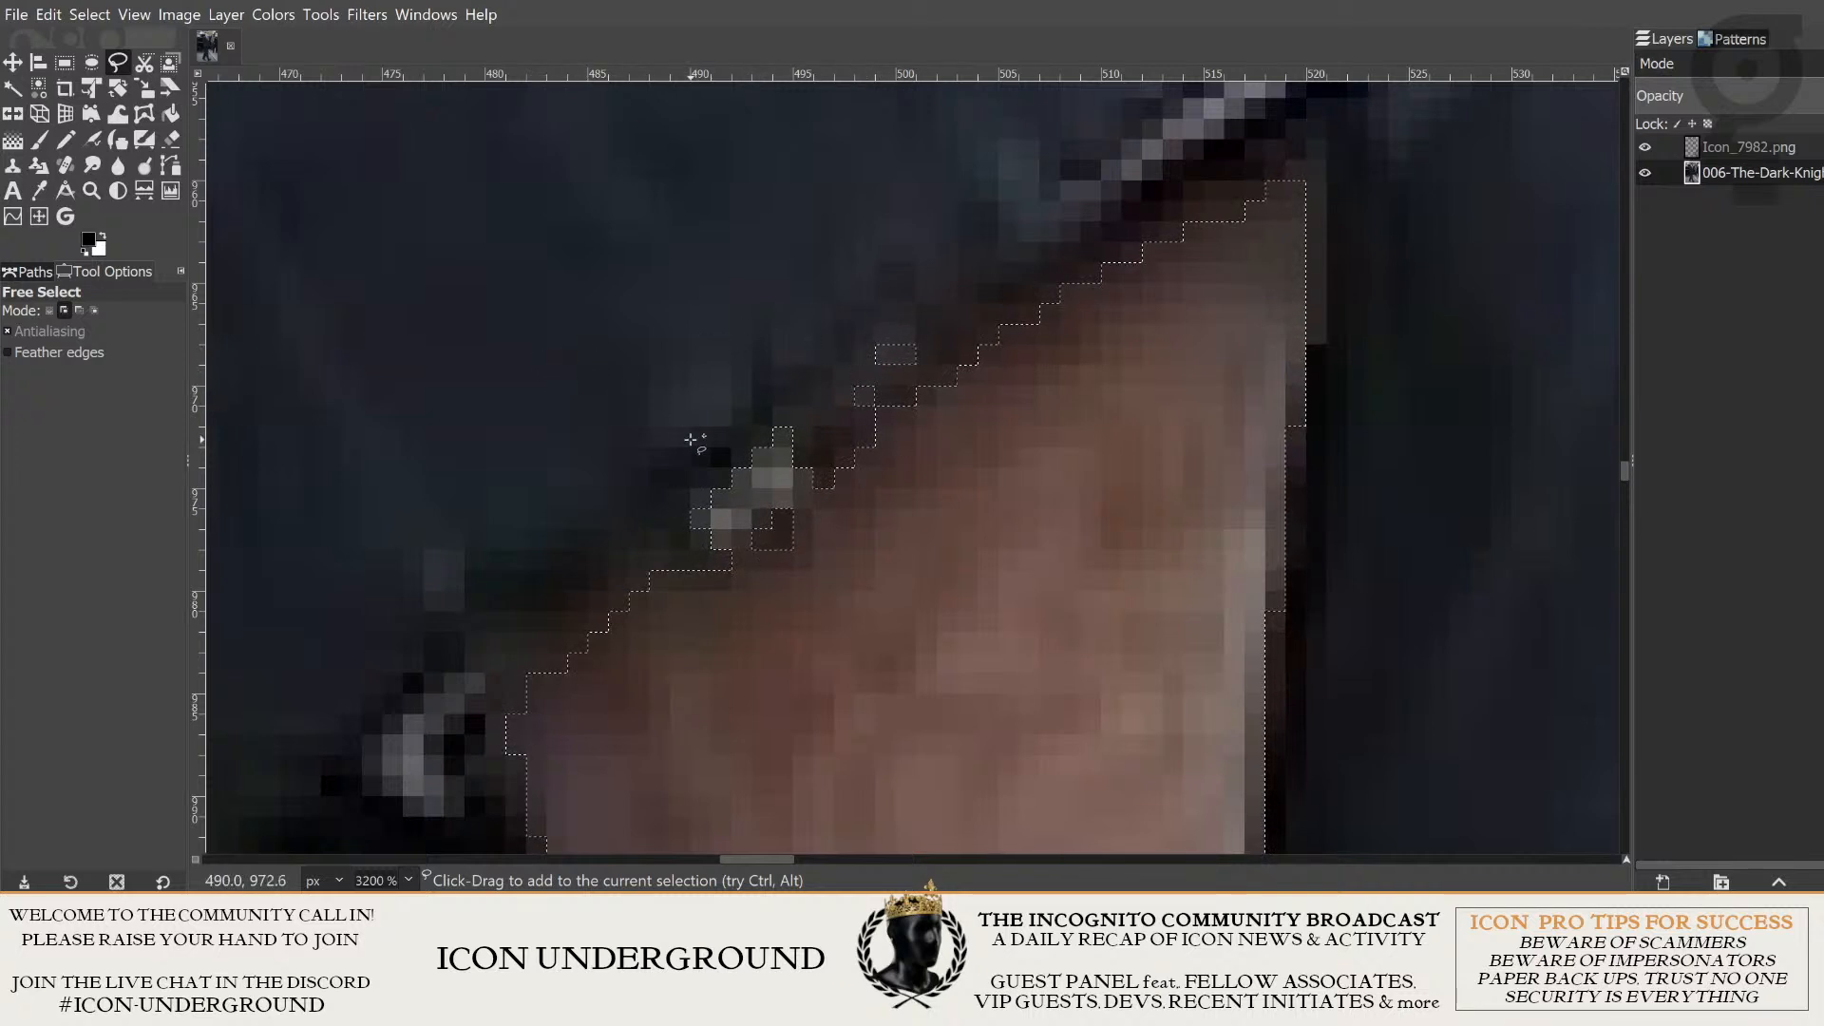
key("ctrl")
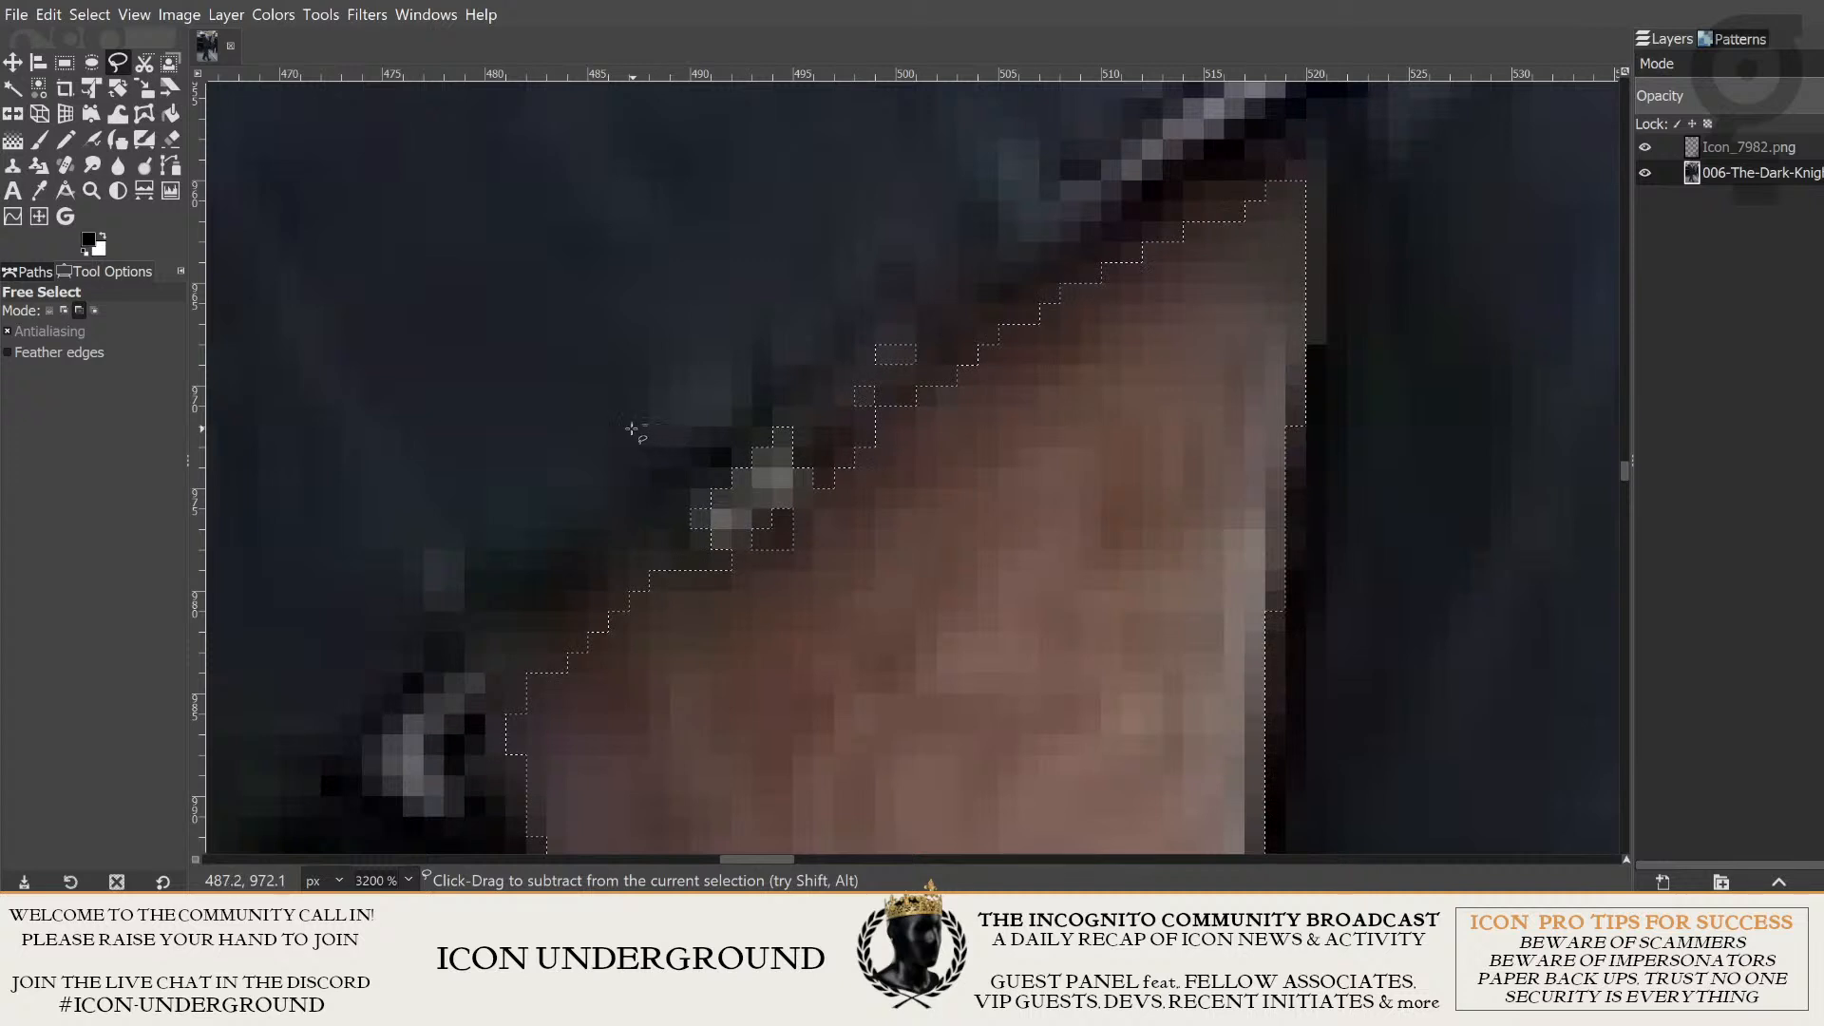
left_click(80, 311)
left_click(568, 465)
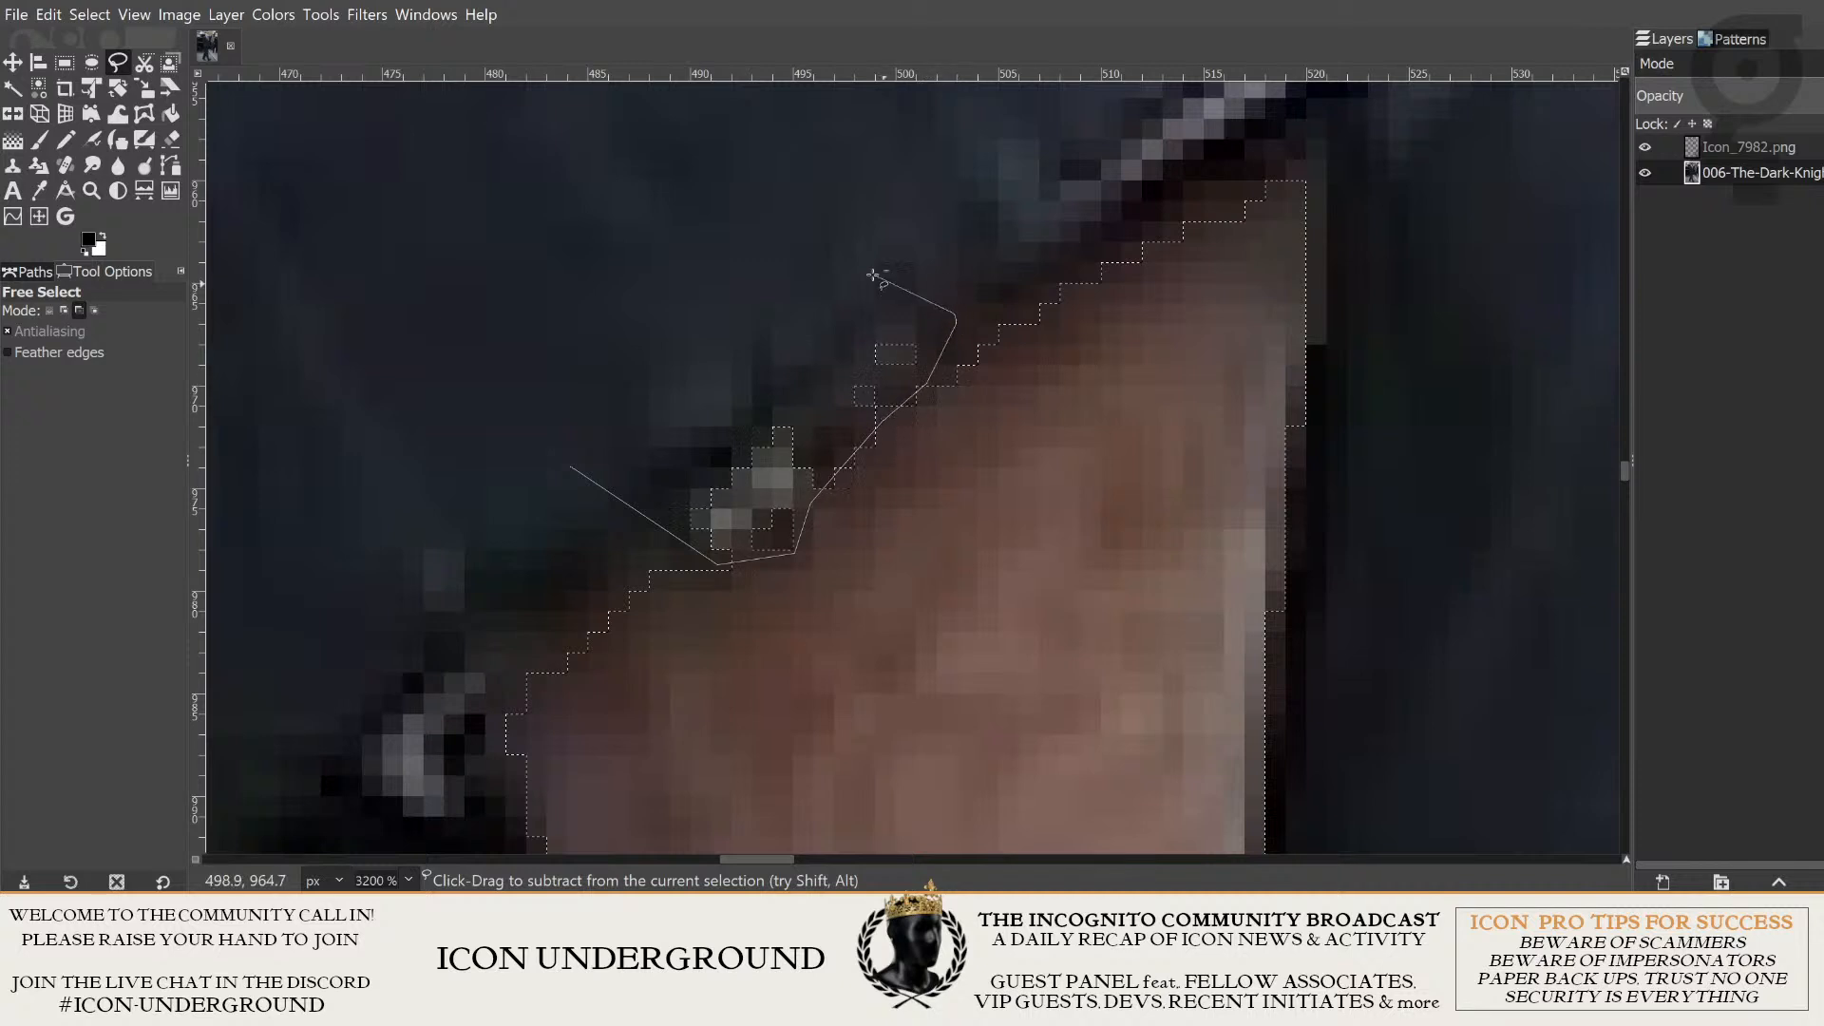
mouse_move(873, 276)
left_mouse_down()
mouse_move(808, 273)
mouse_move(611, 334)
mouse_move(568, 429)
mouse_move(574, 472)
left_mouse_up()
key("Return")
scroll(926, 269, "down", 2)
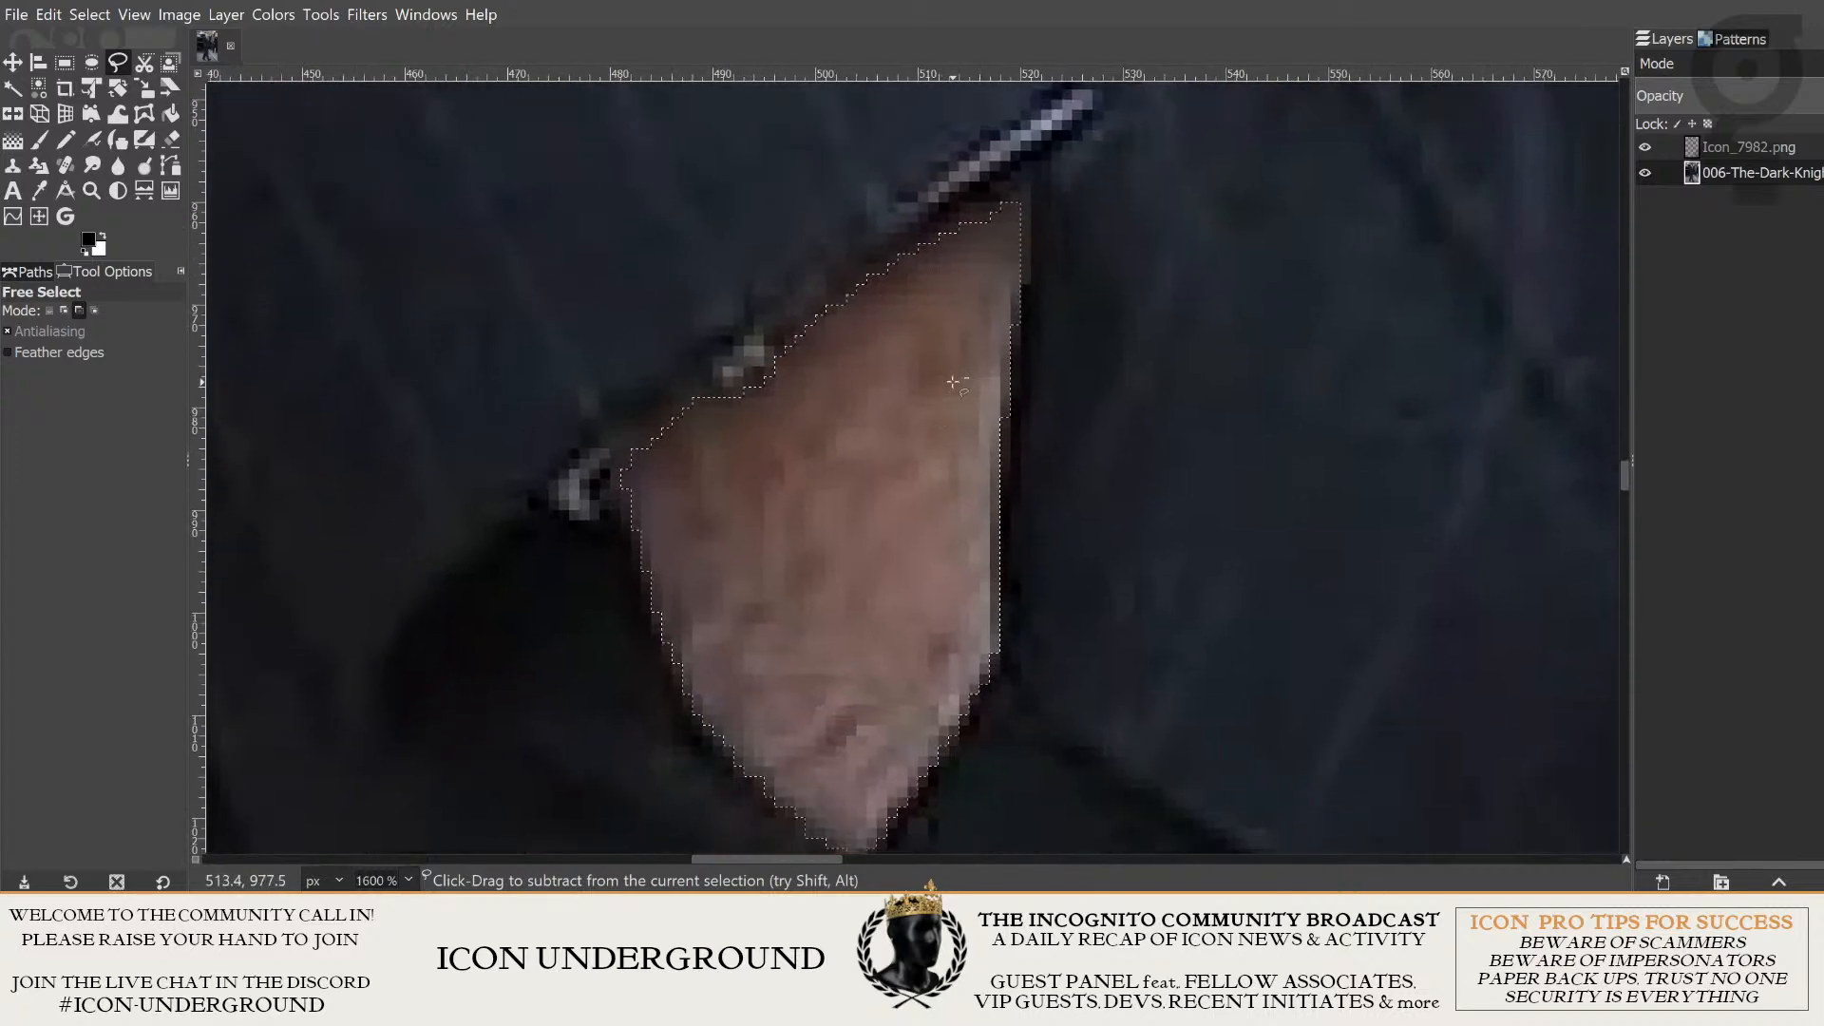
- Inspect the trimmed hand selection along the cuff up close and within the whole suited figure
left_click_drag(918, 363, 984, 447)
scroll(932, 454, "down", 1)
scroll(984, 412, "up", 1)
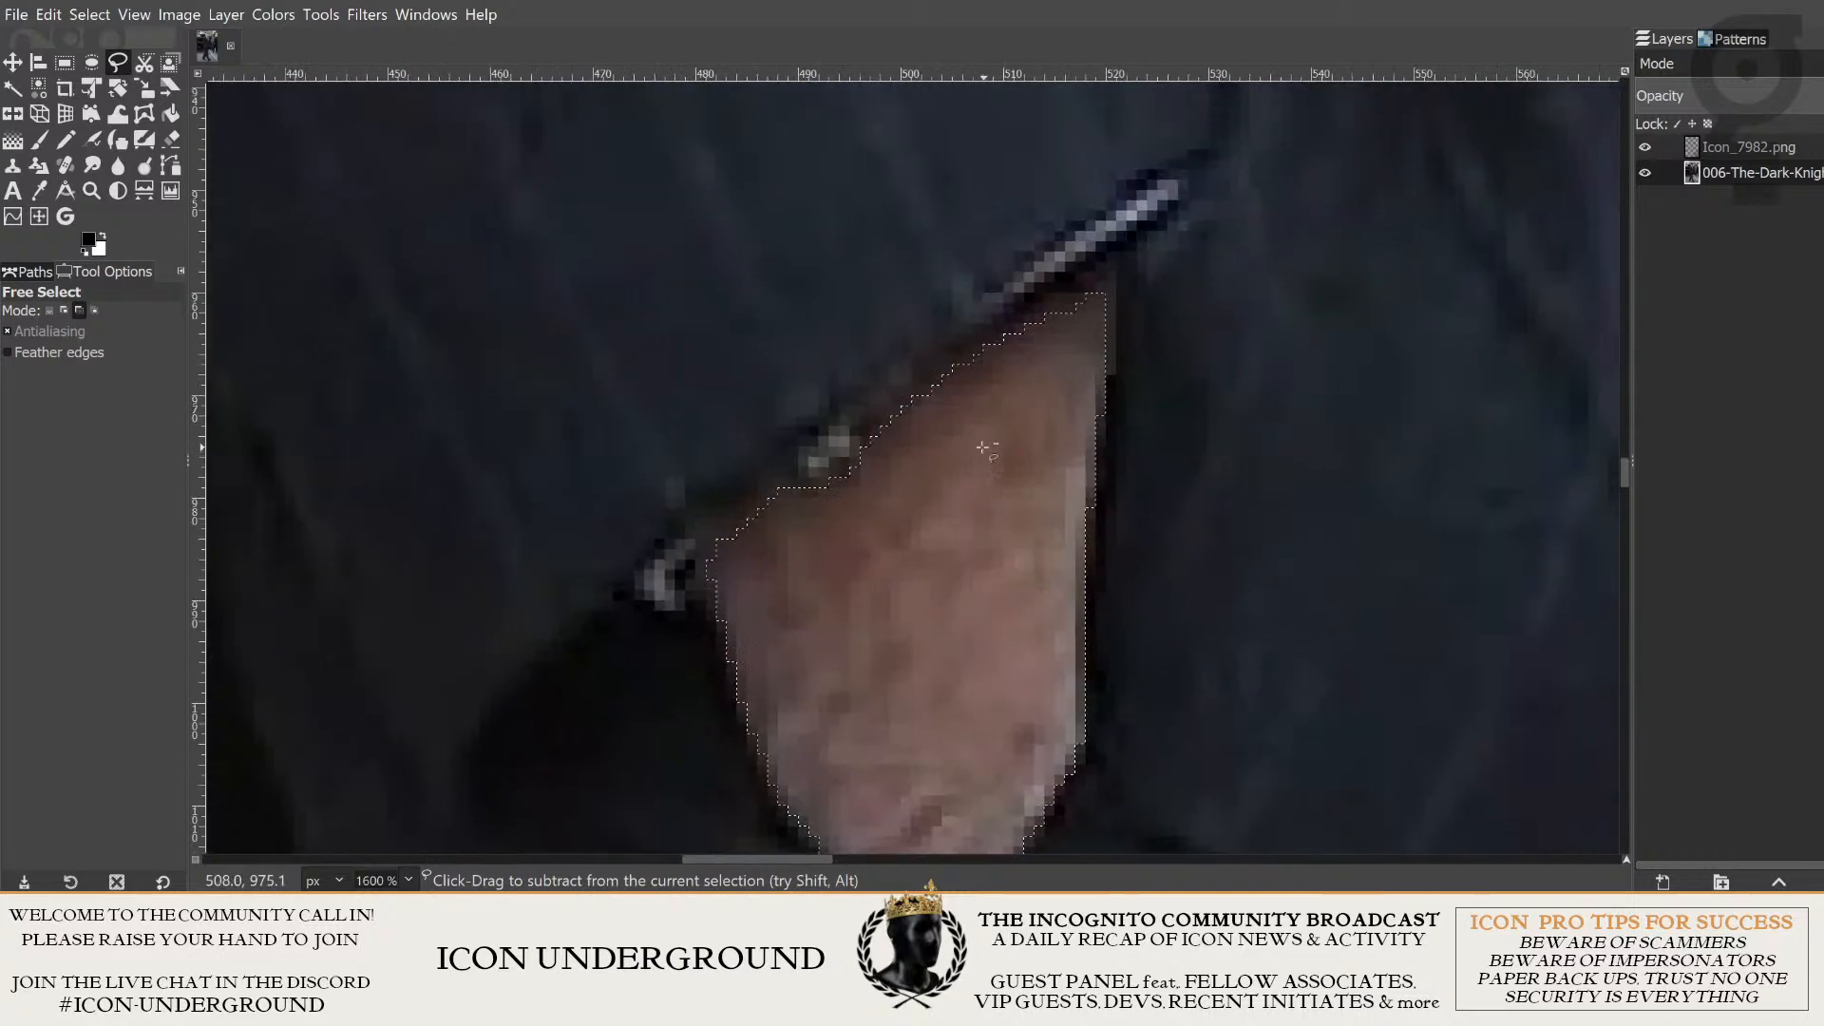
scroll(909, 474, "up", 2)
scroll(761, 439, "down", 1)
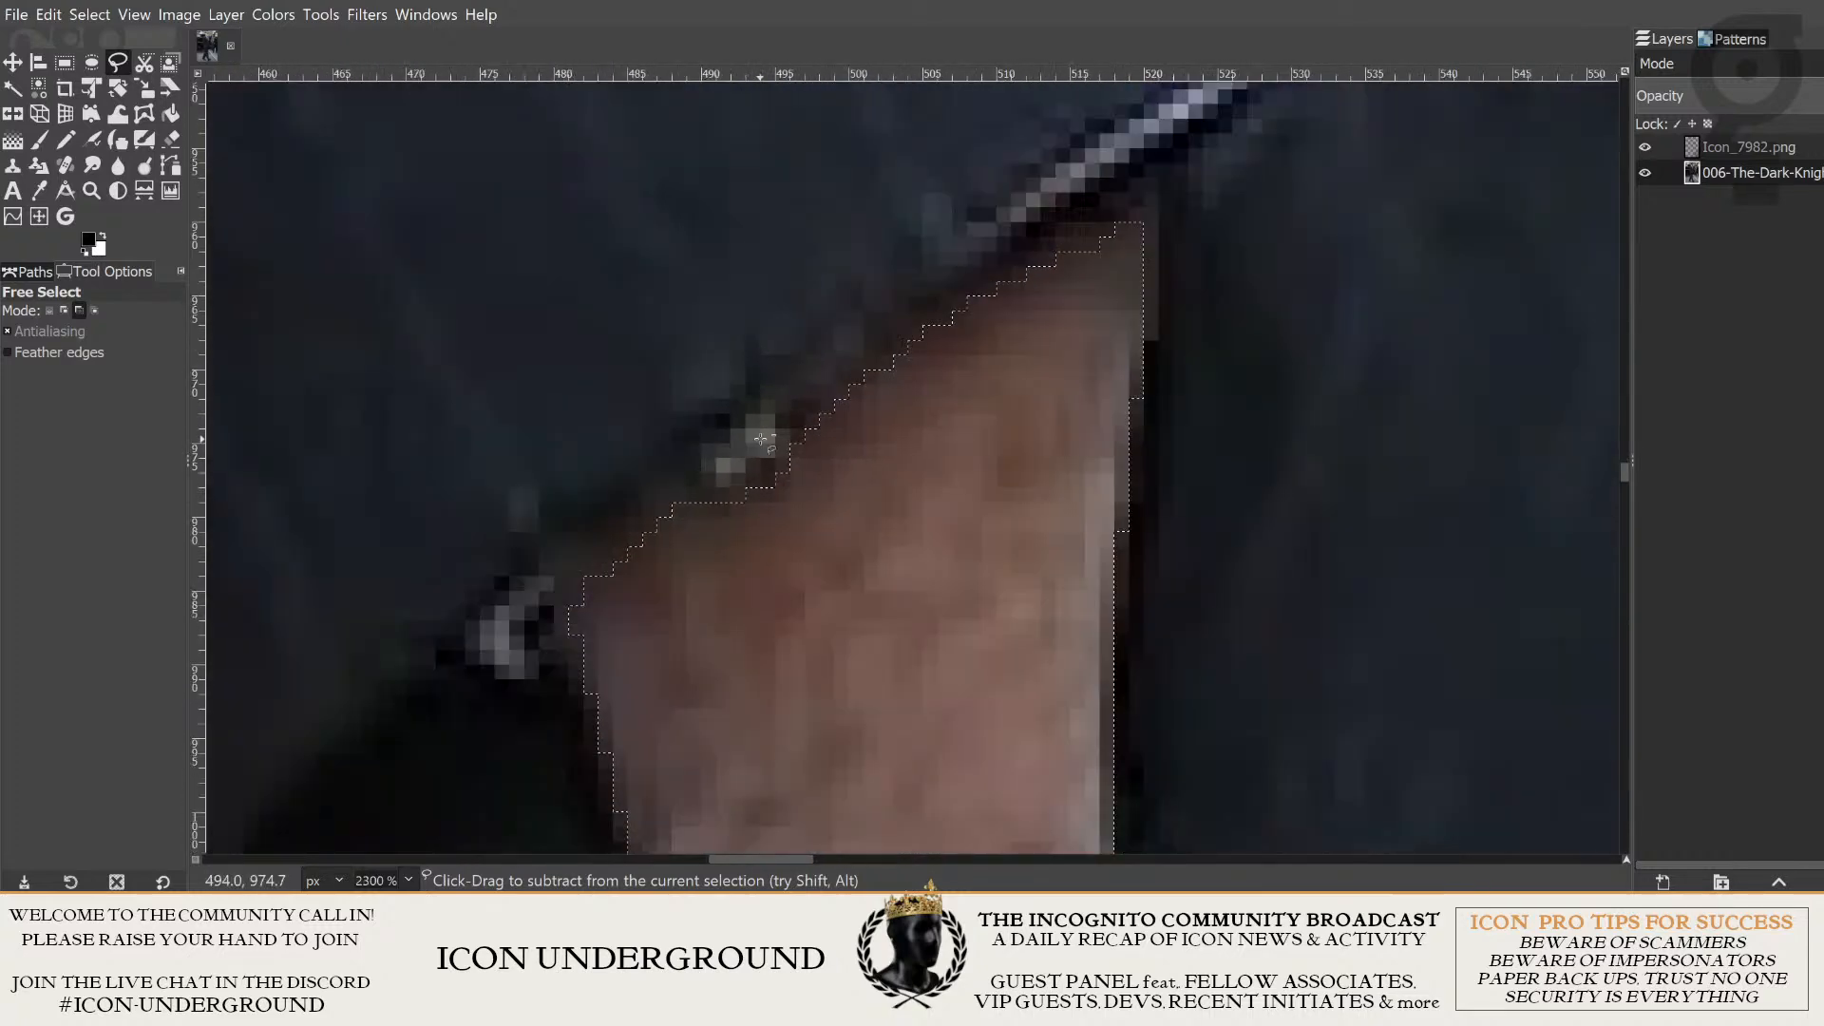
scroll(760, 439, "down", 3)
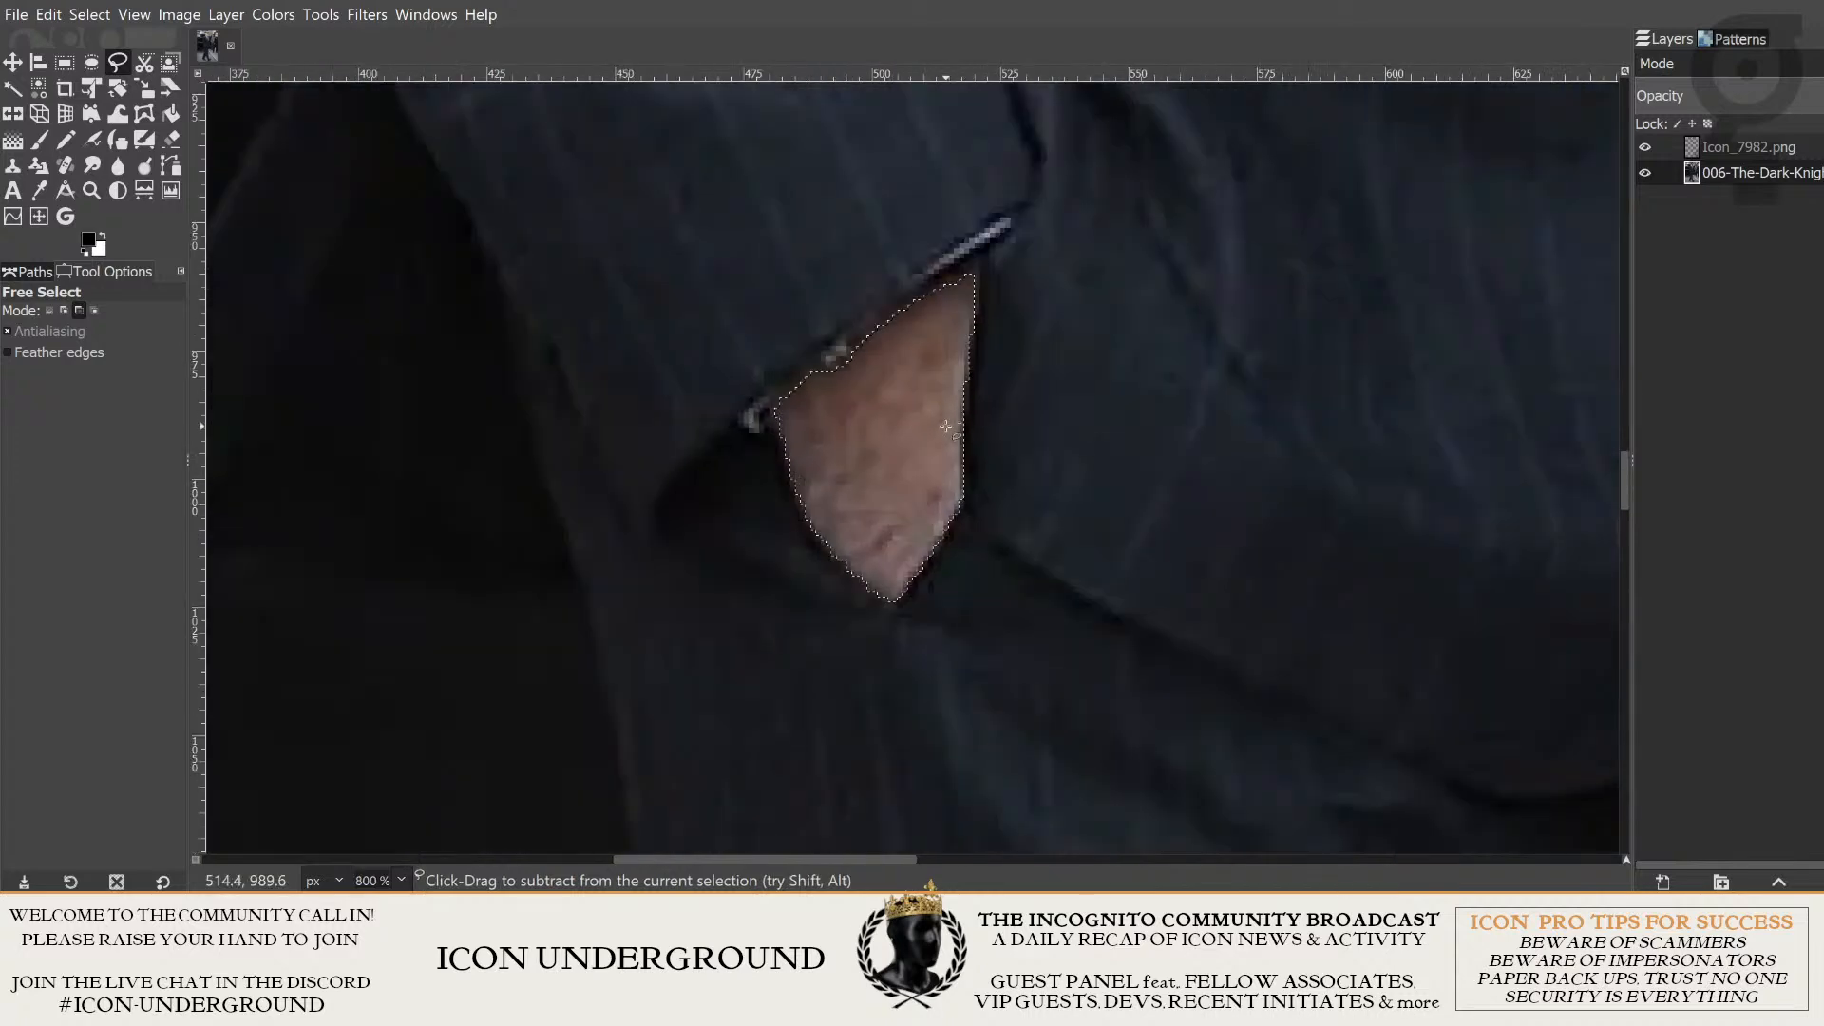
scroll(950, 447, "down", 6)
scroll(871, 538, "up", 3)
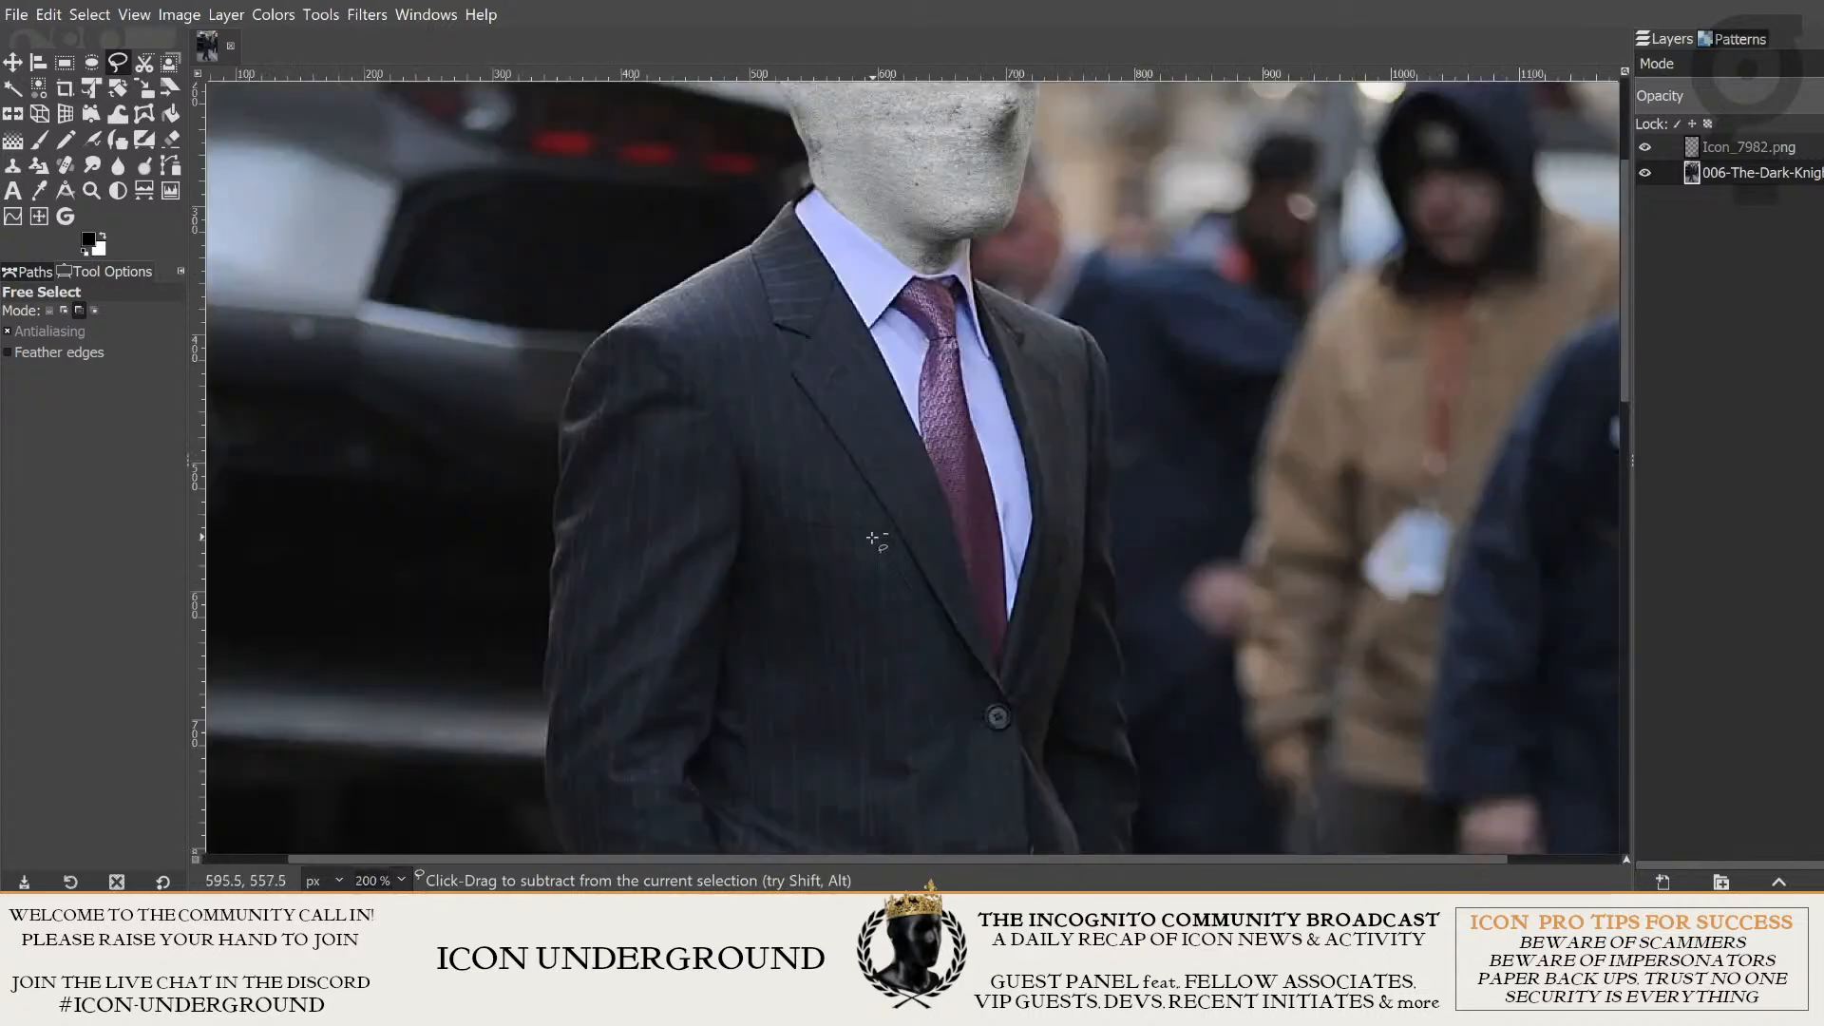
scroll(872, 538, "down", 3)
scroll(1123, 612, "up", 2)
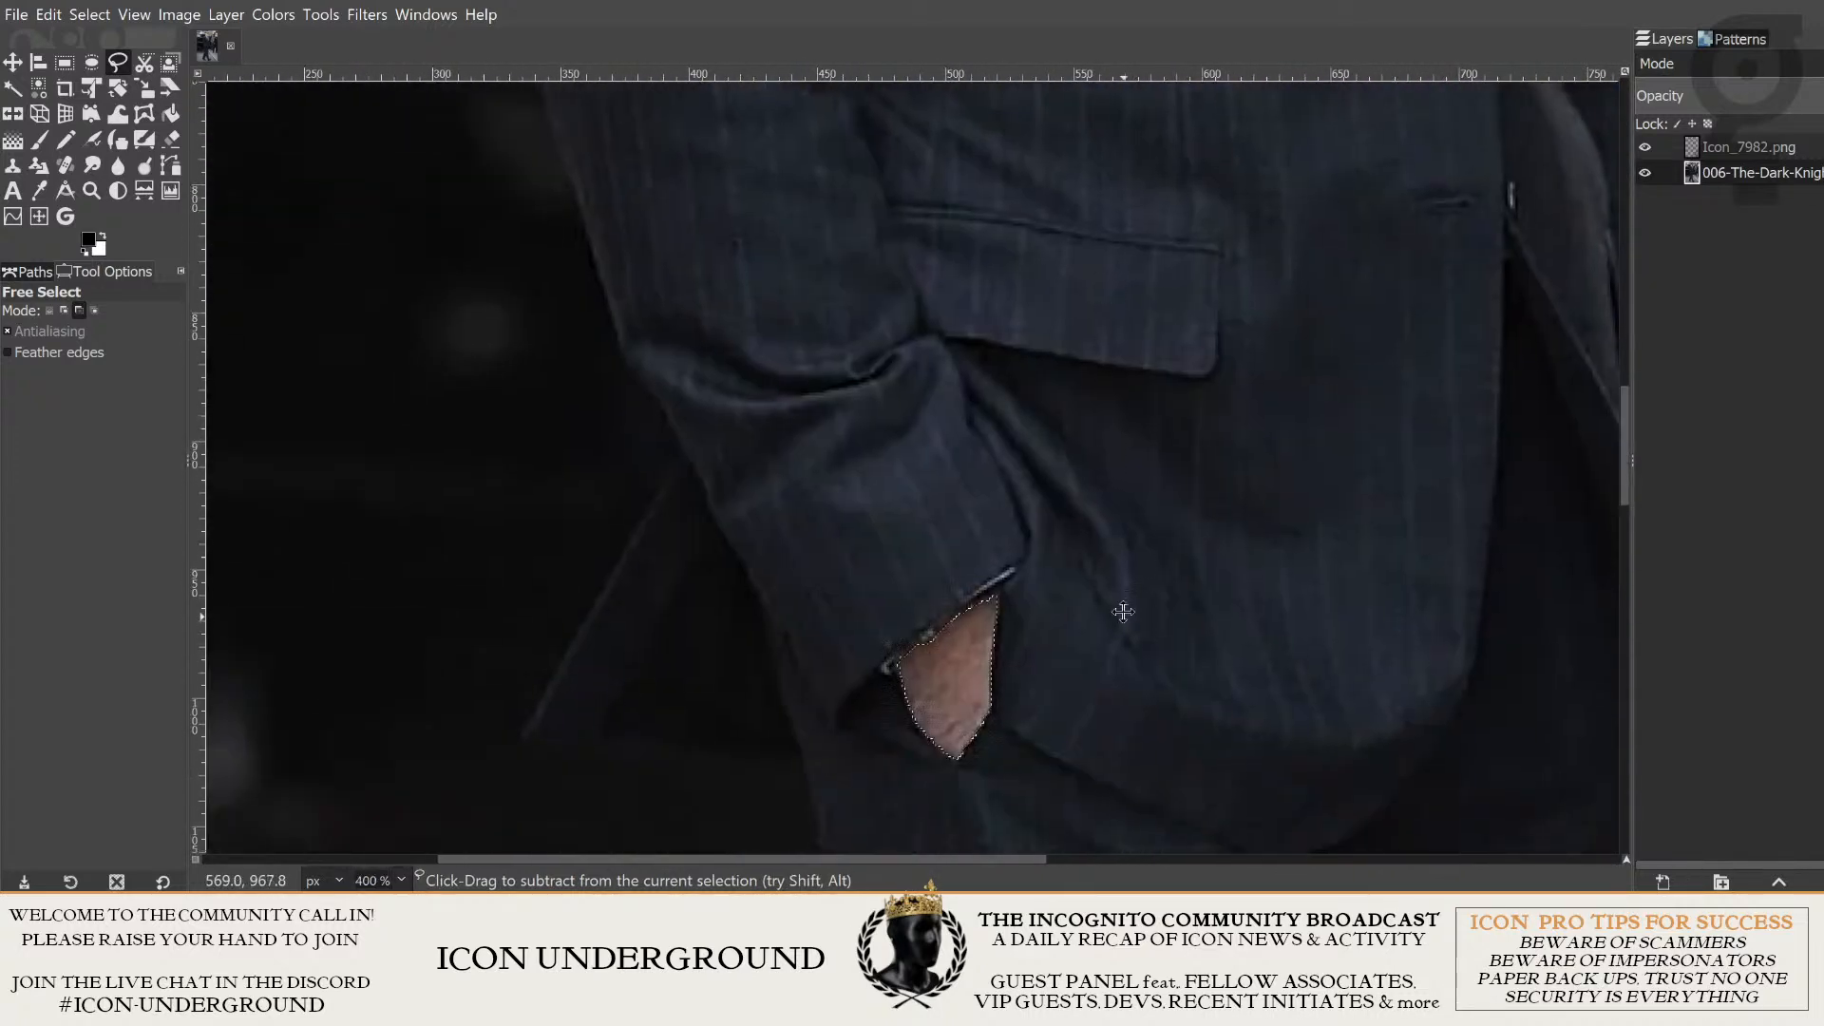
scroll(1123, 612, "down", 2)
scroll(1181, 379, "up", 3)
scroll(1132, 465, "down", 3)
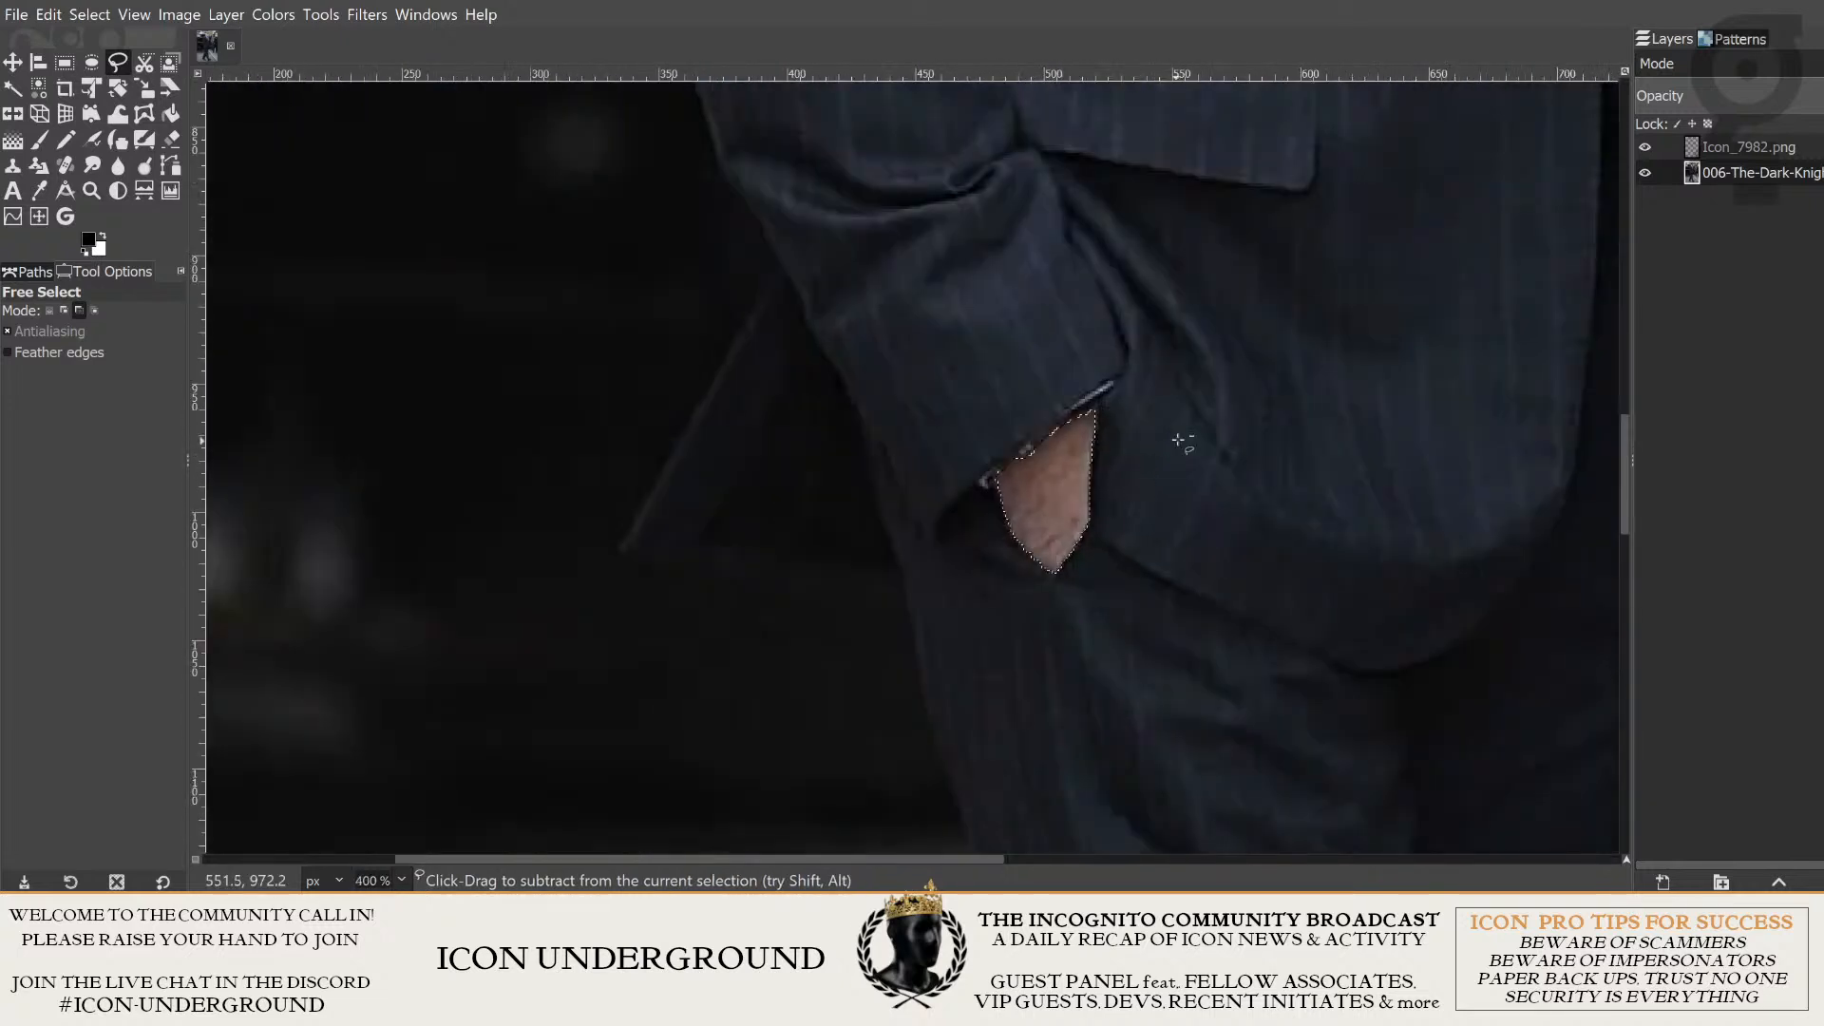
left_click_drag(1178, 440, 1050, 509)
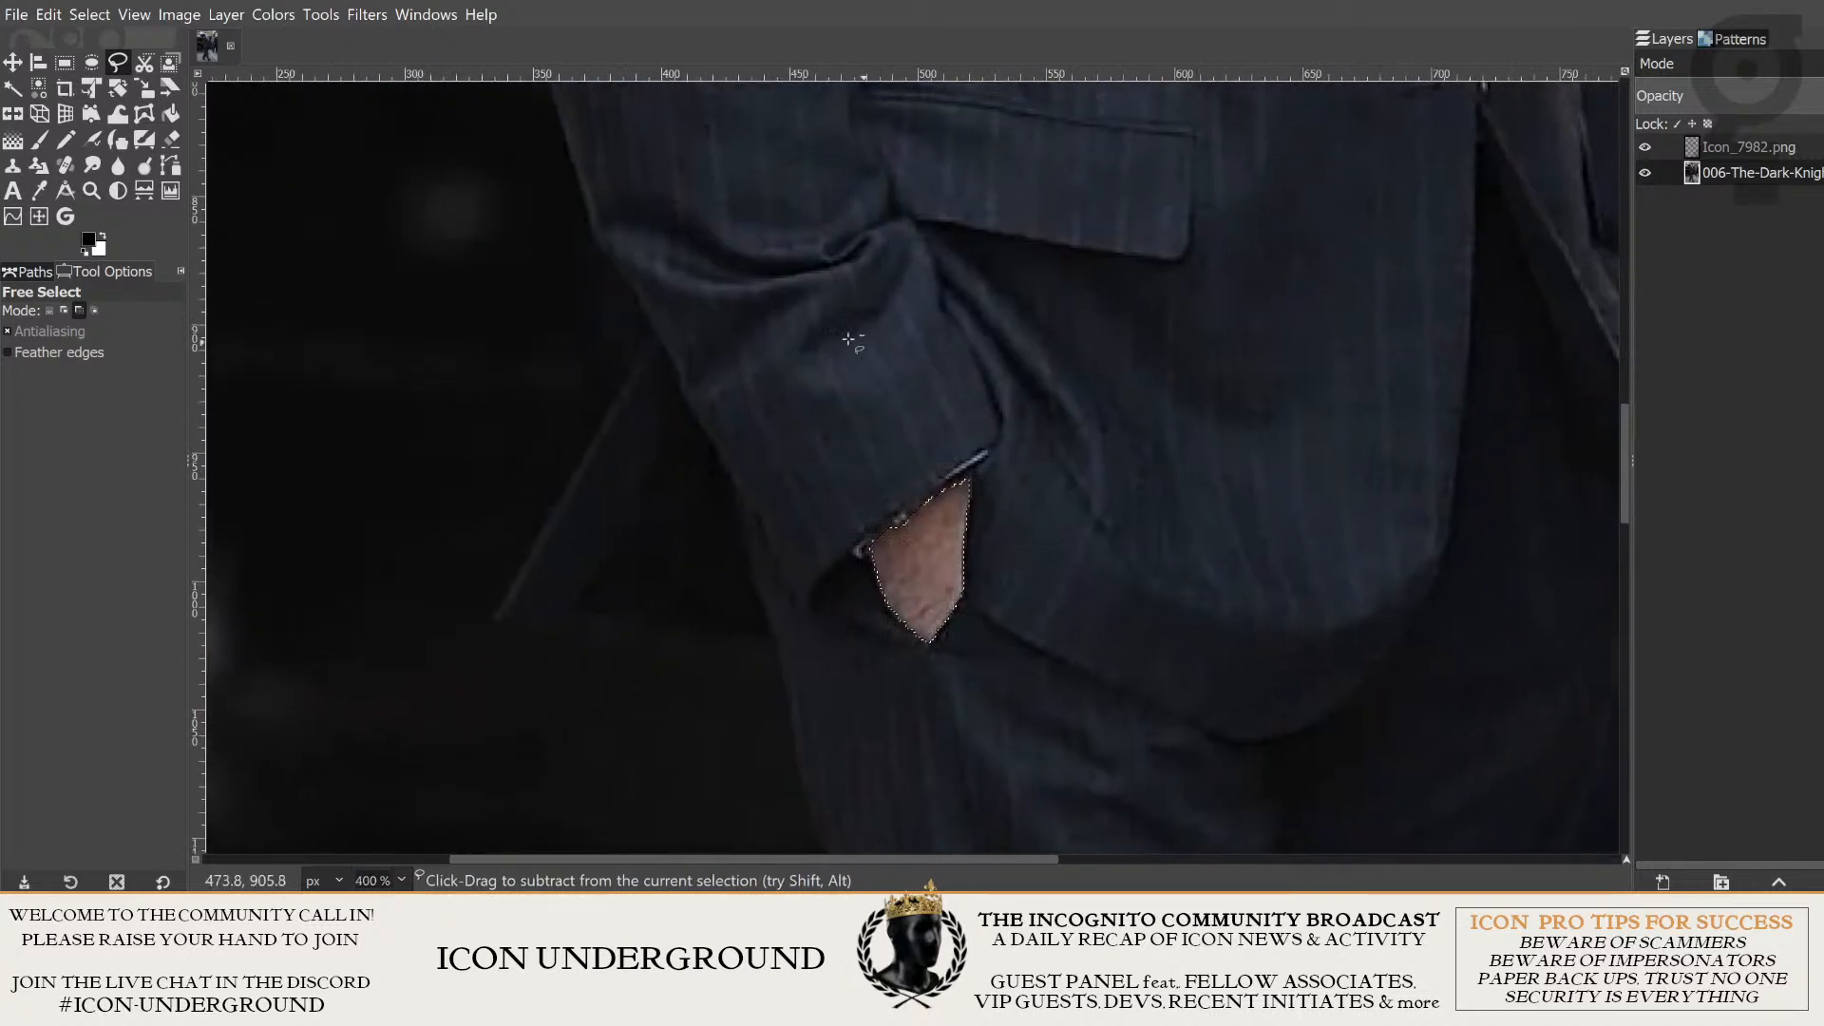
- Apply a Hue-Saturation adjustment to the selected hand, shifting its skin hue to teal
left_click(271, 14)
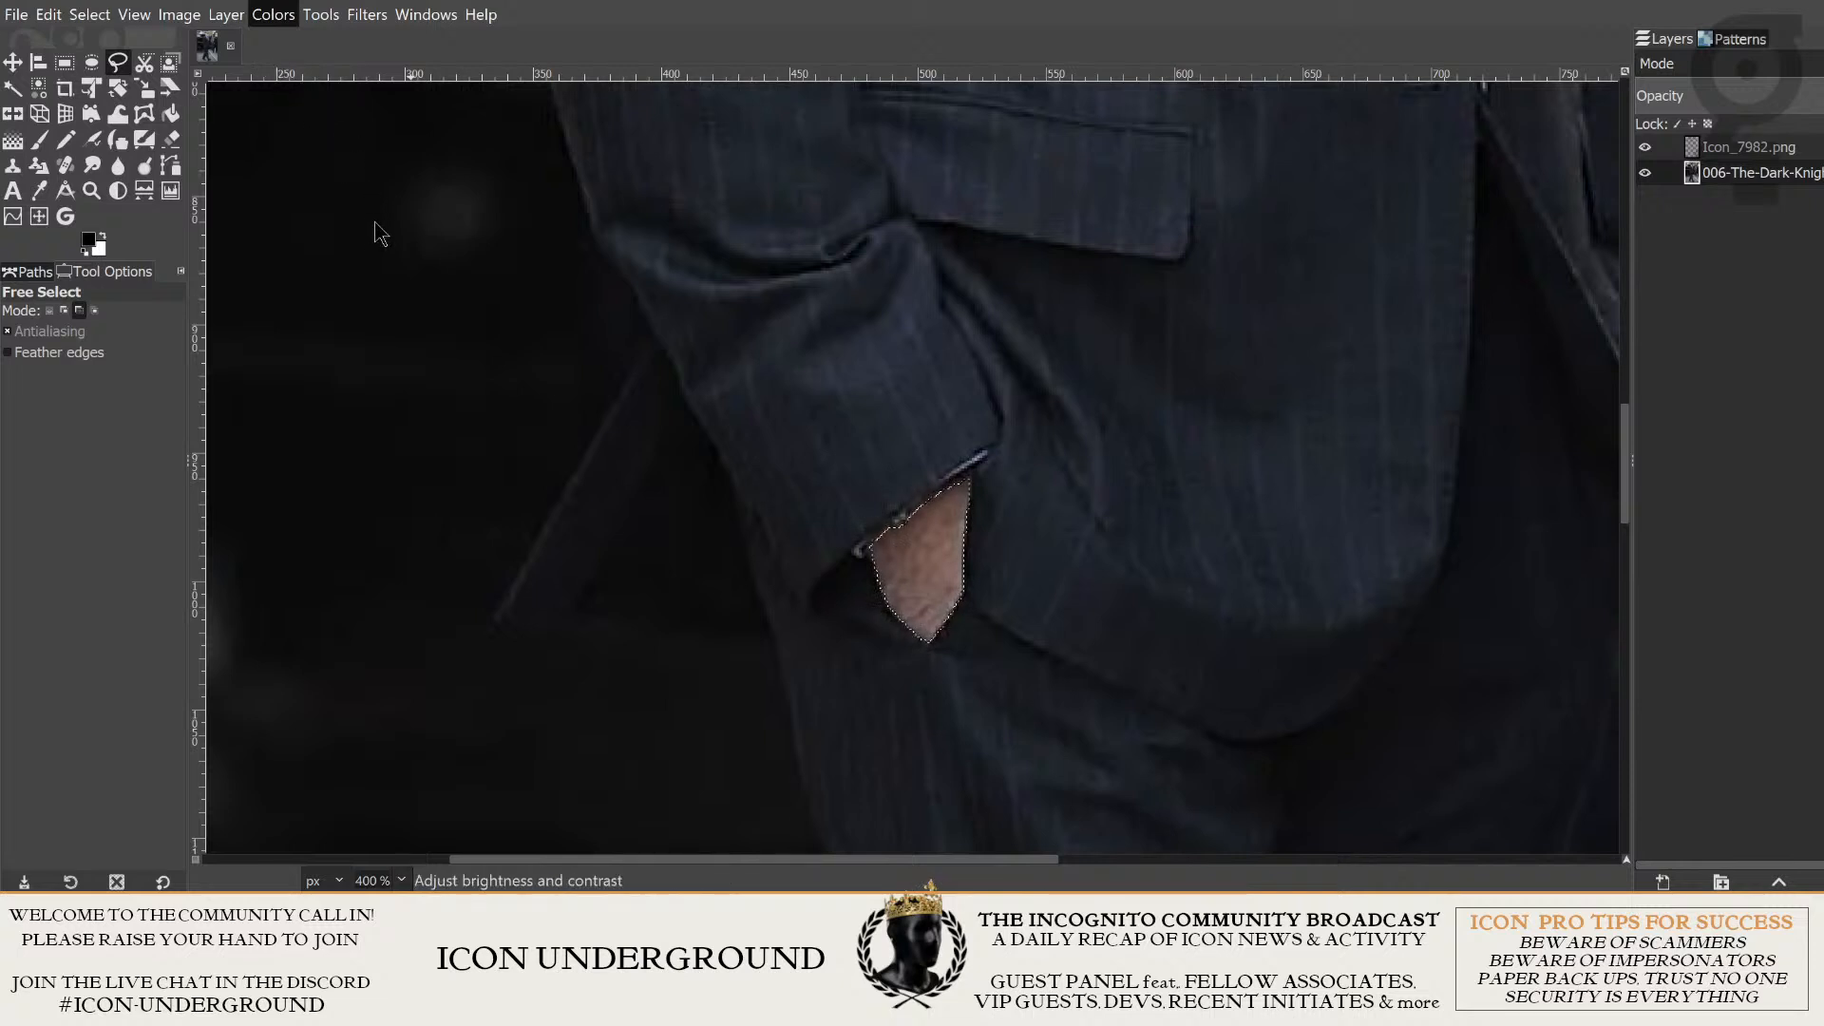
left_click(267, 16)
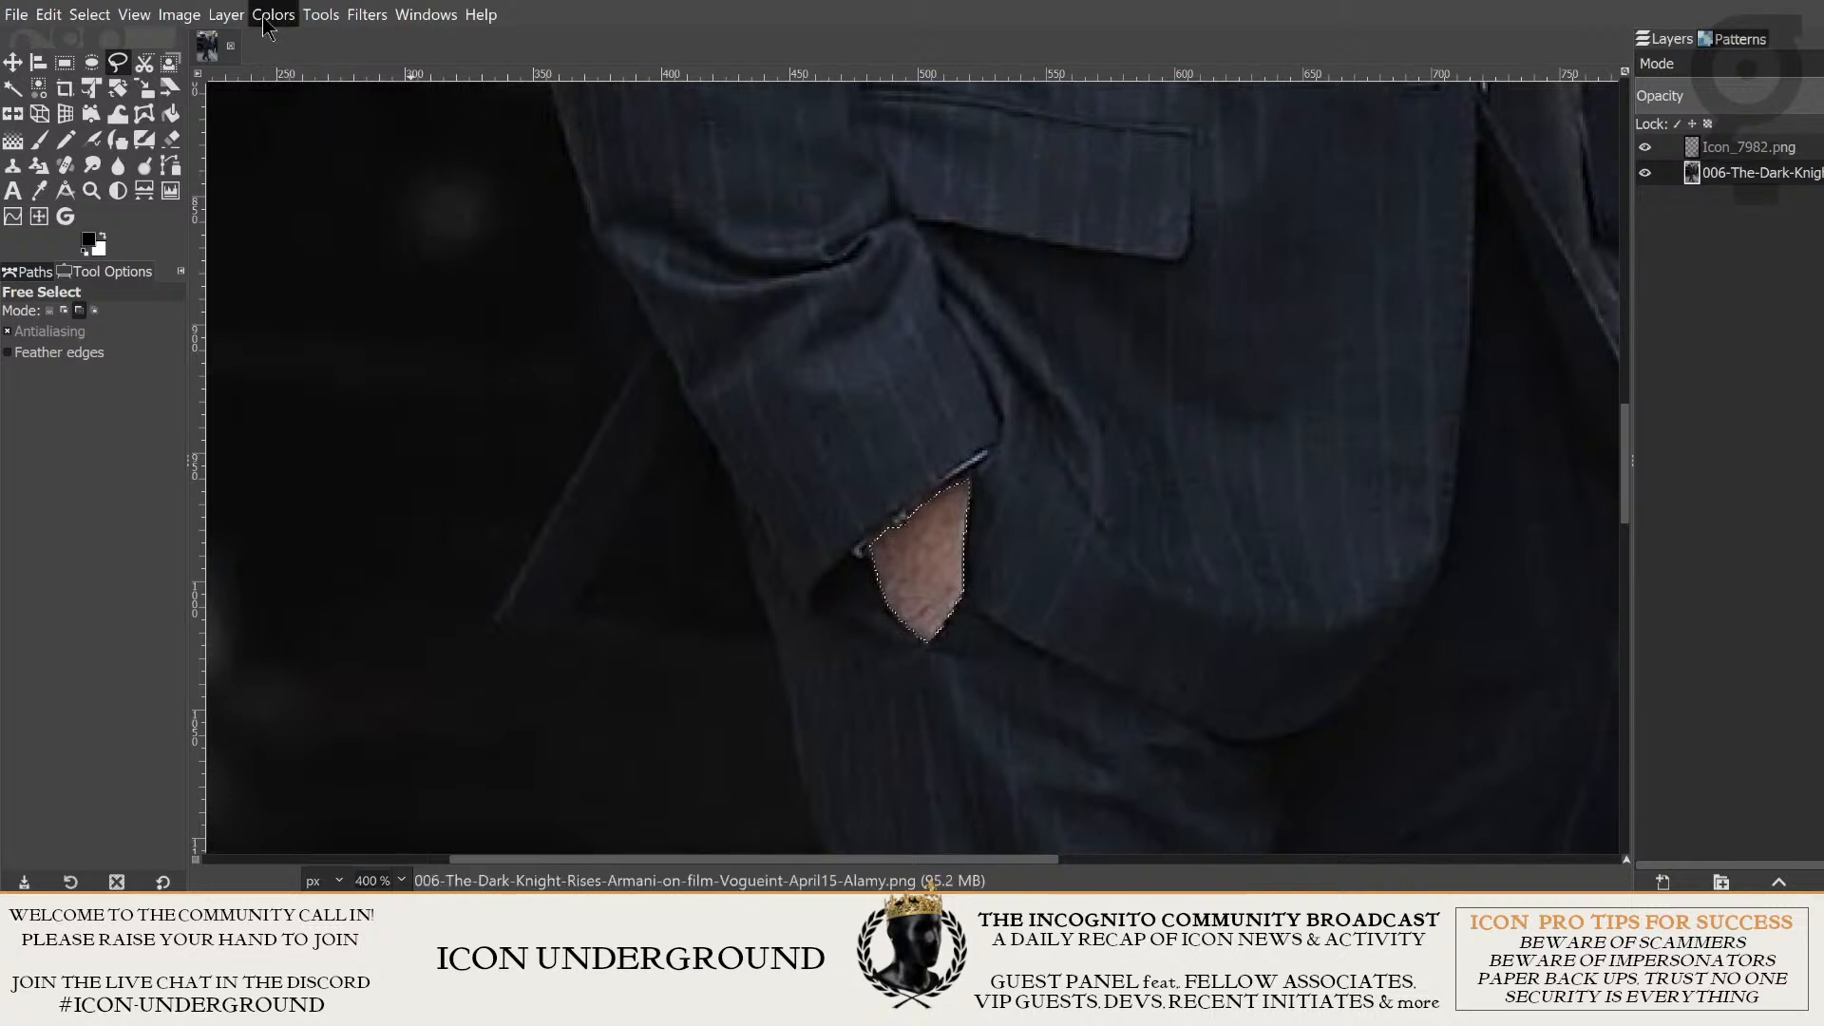
left_click(266, 17)
left_click(283, 128)
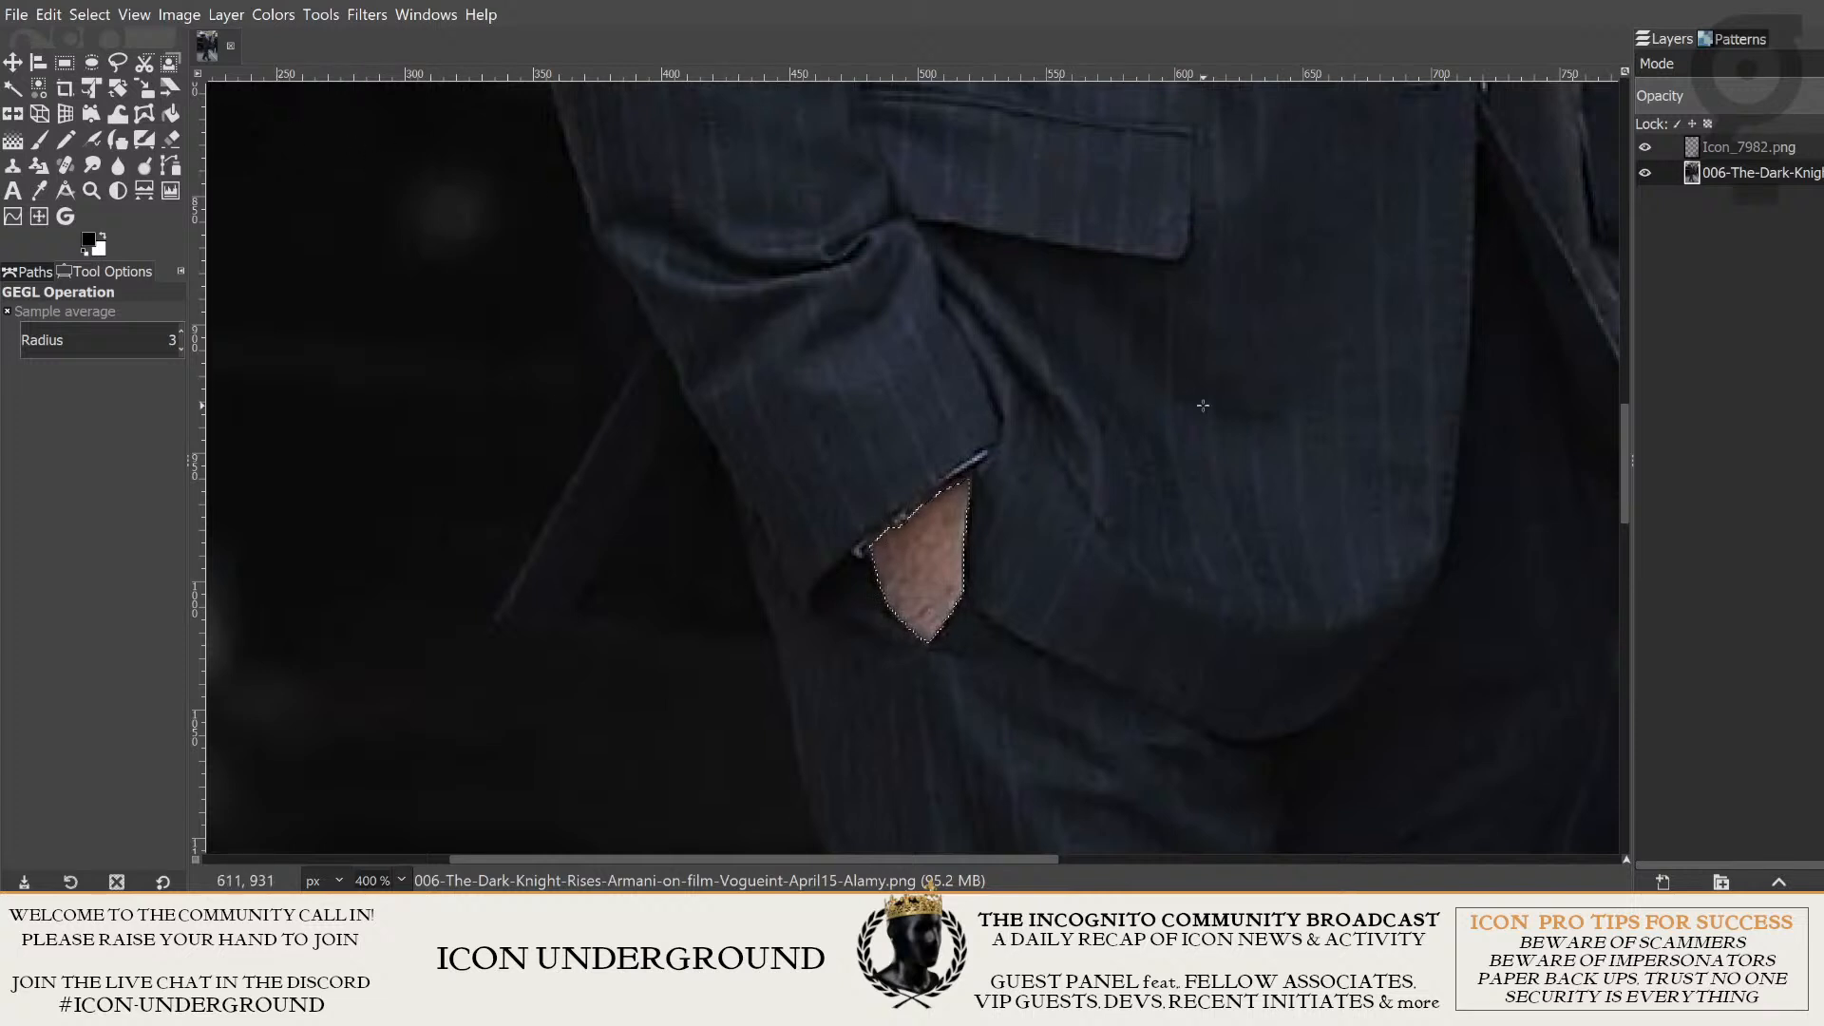
scroll(1222, 428, "down", 2)
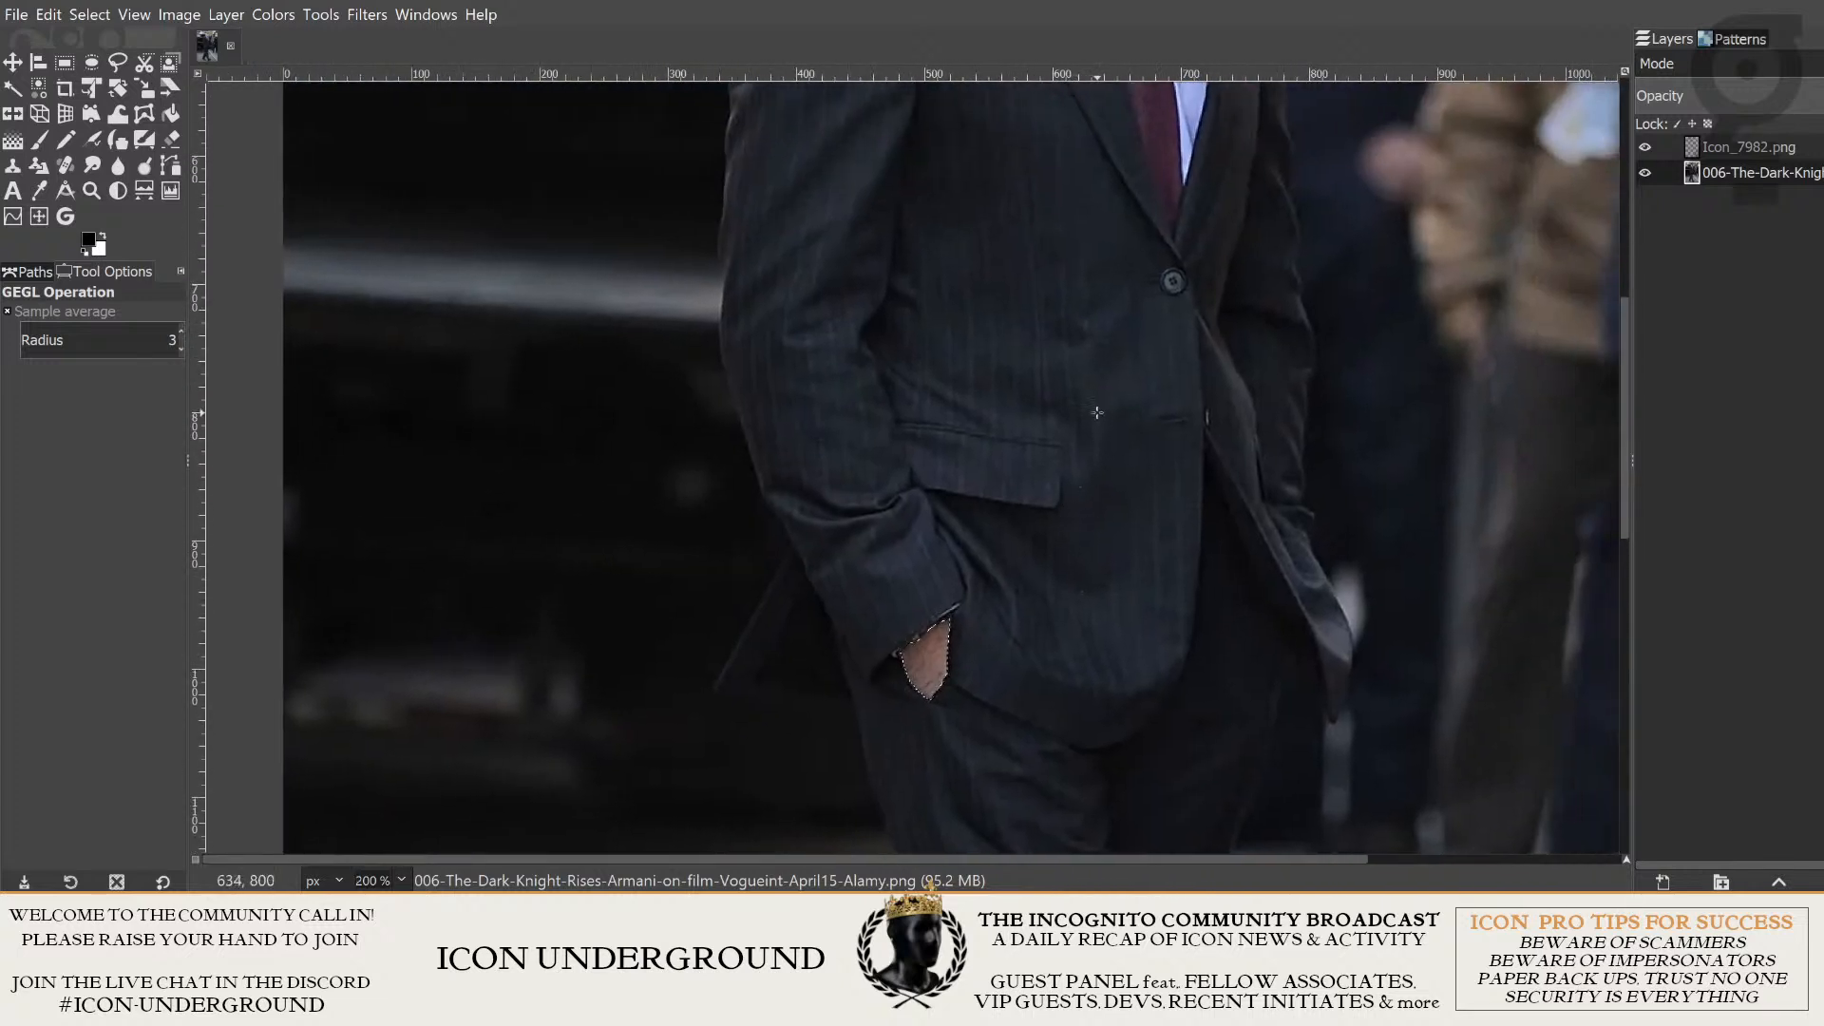
scroll(993, 712, "up", 3)
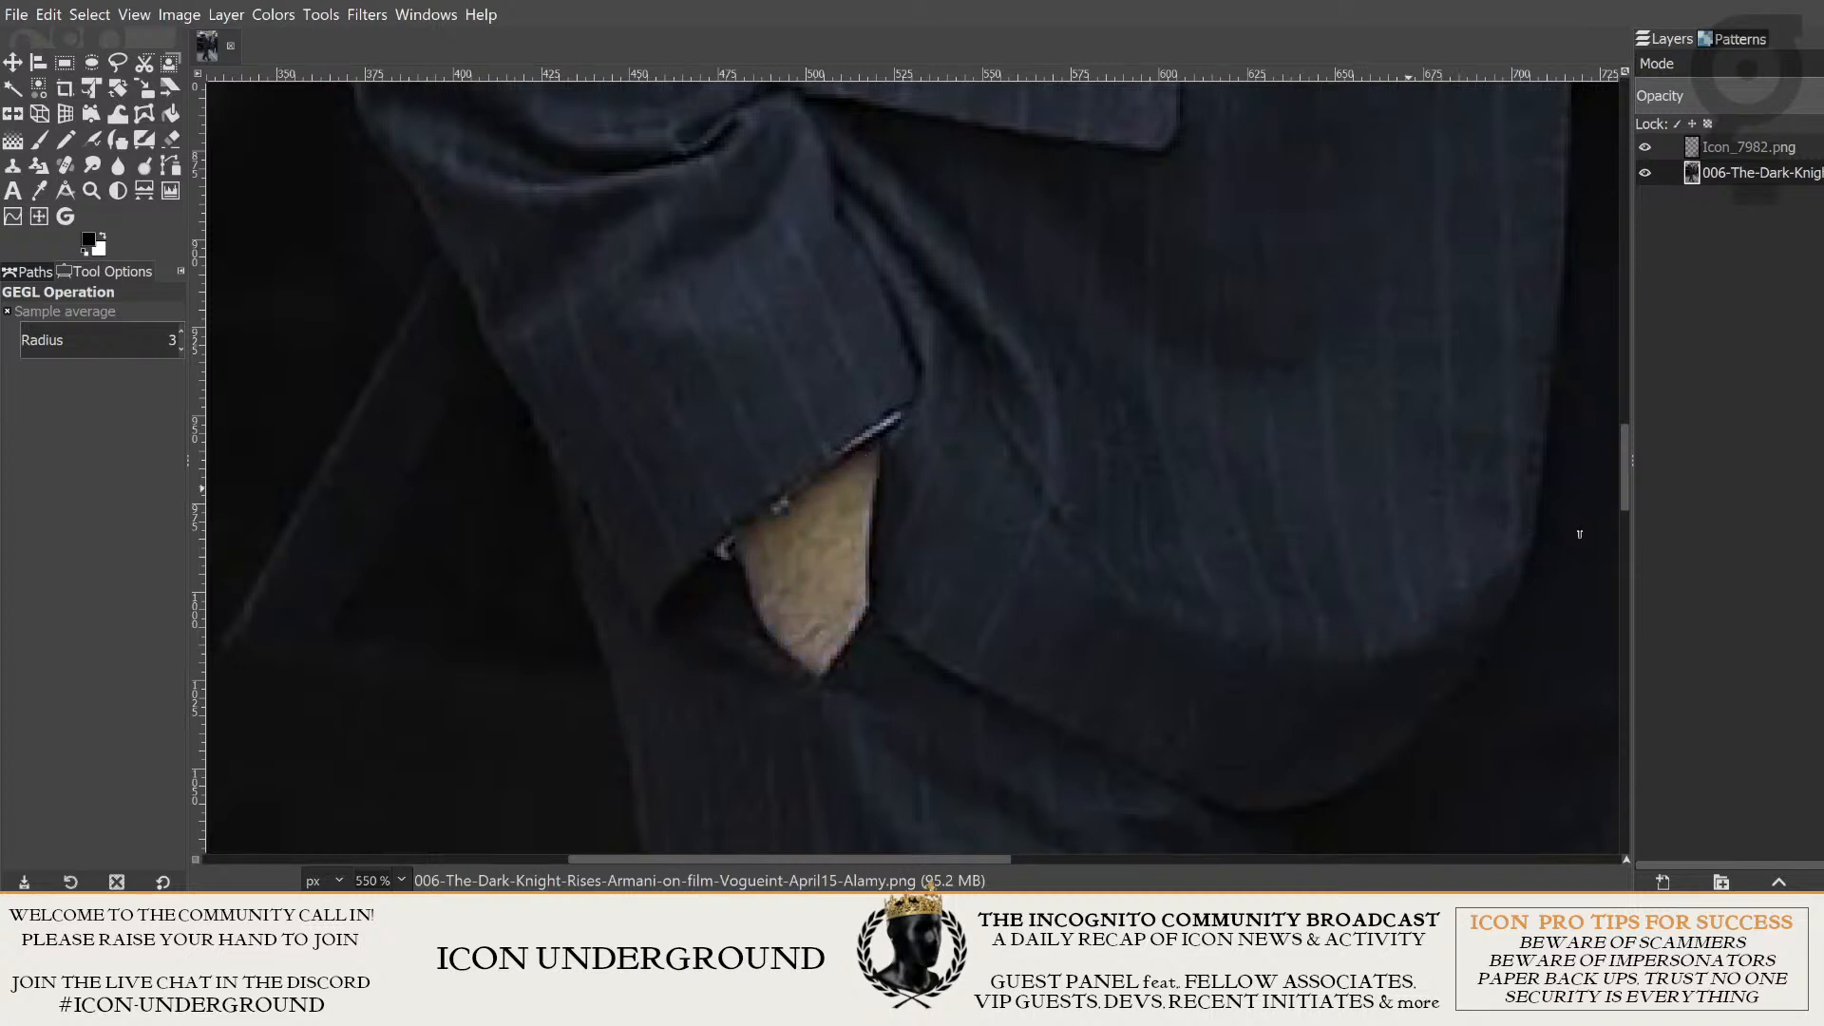
left_click_drag(1586, 534, 1668, 552)
left_click_drag(1595, 545, 1508, 552)
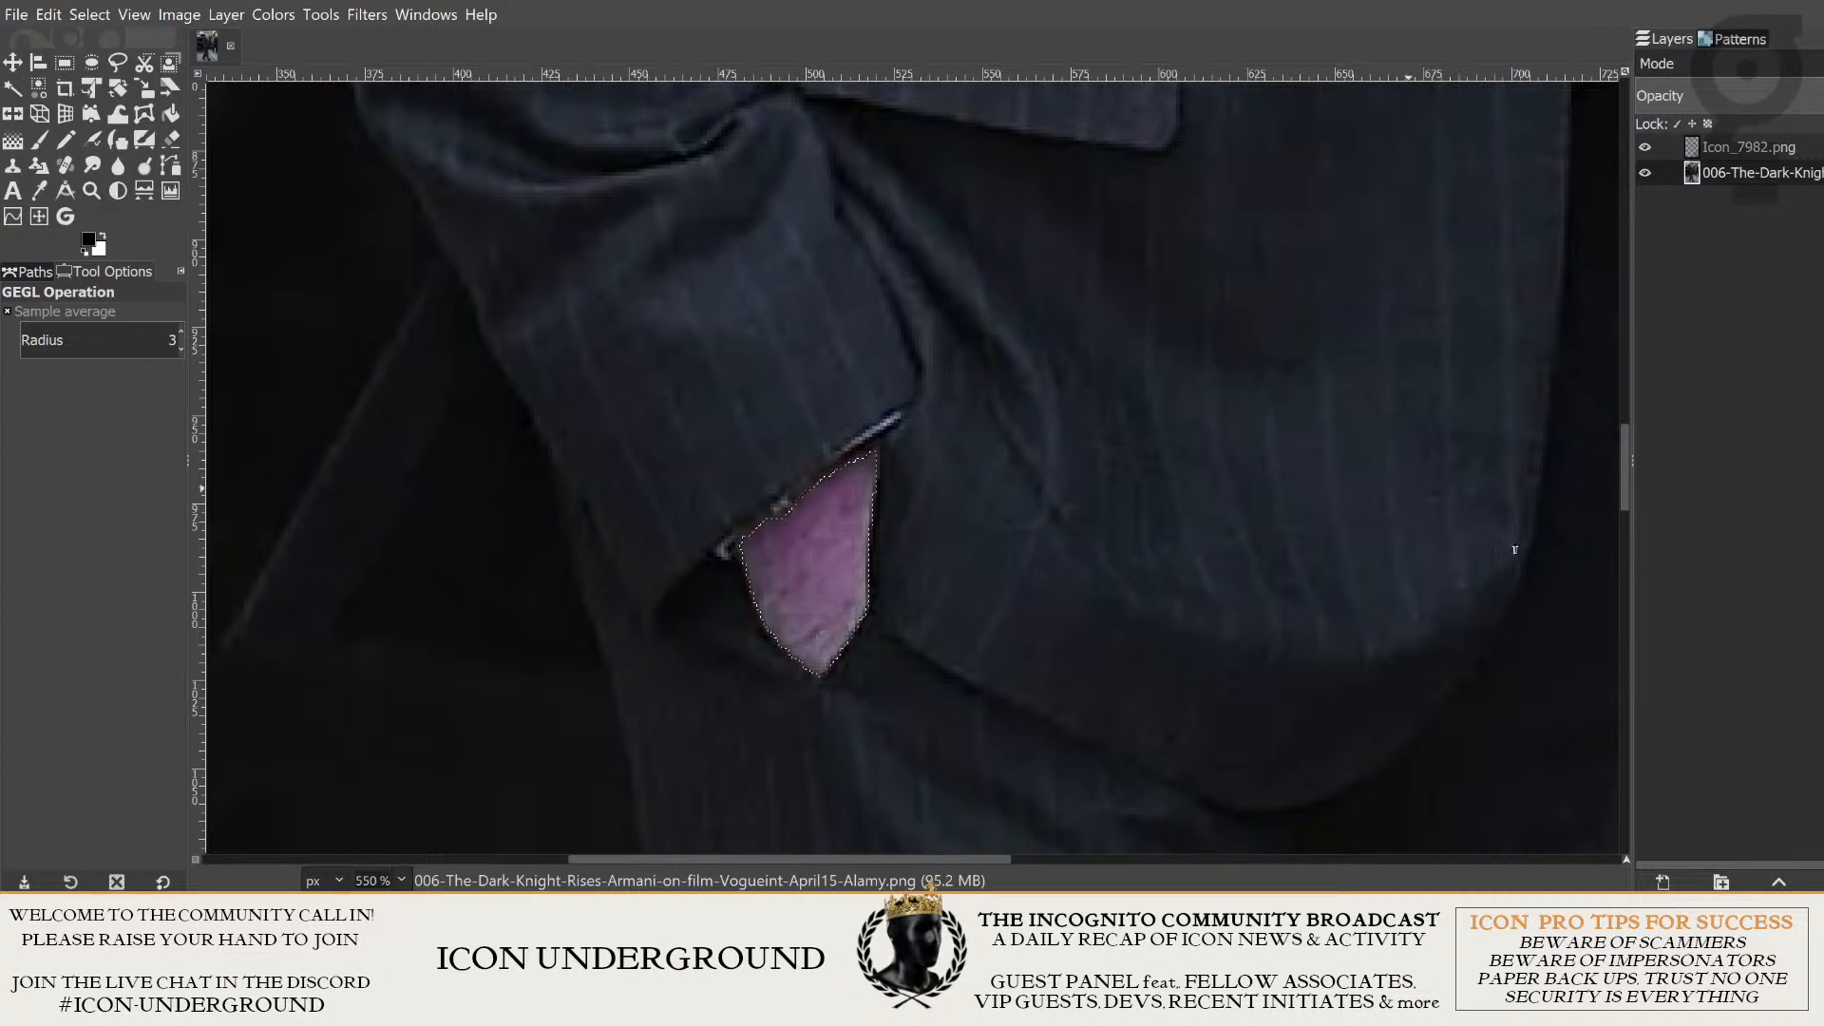
left_click_drag(1515, 549, 1471, 544)
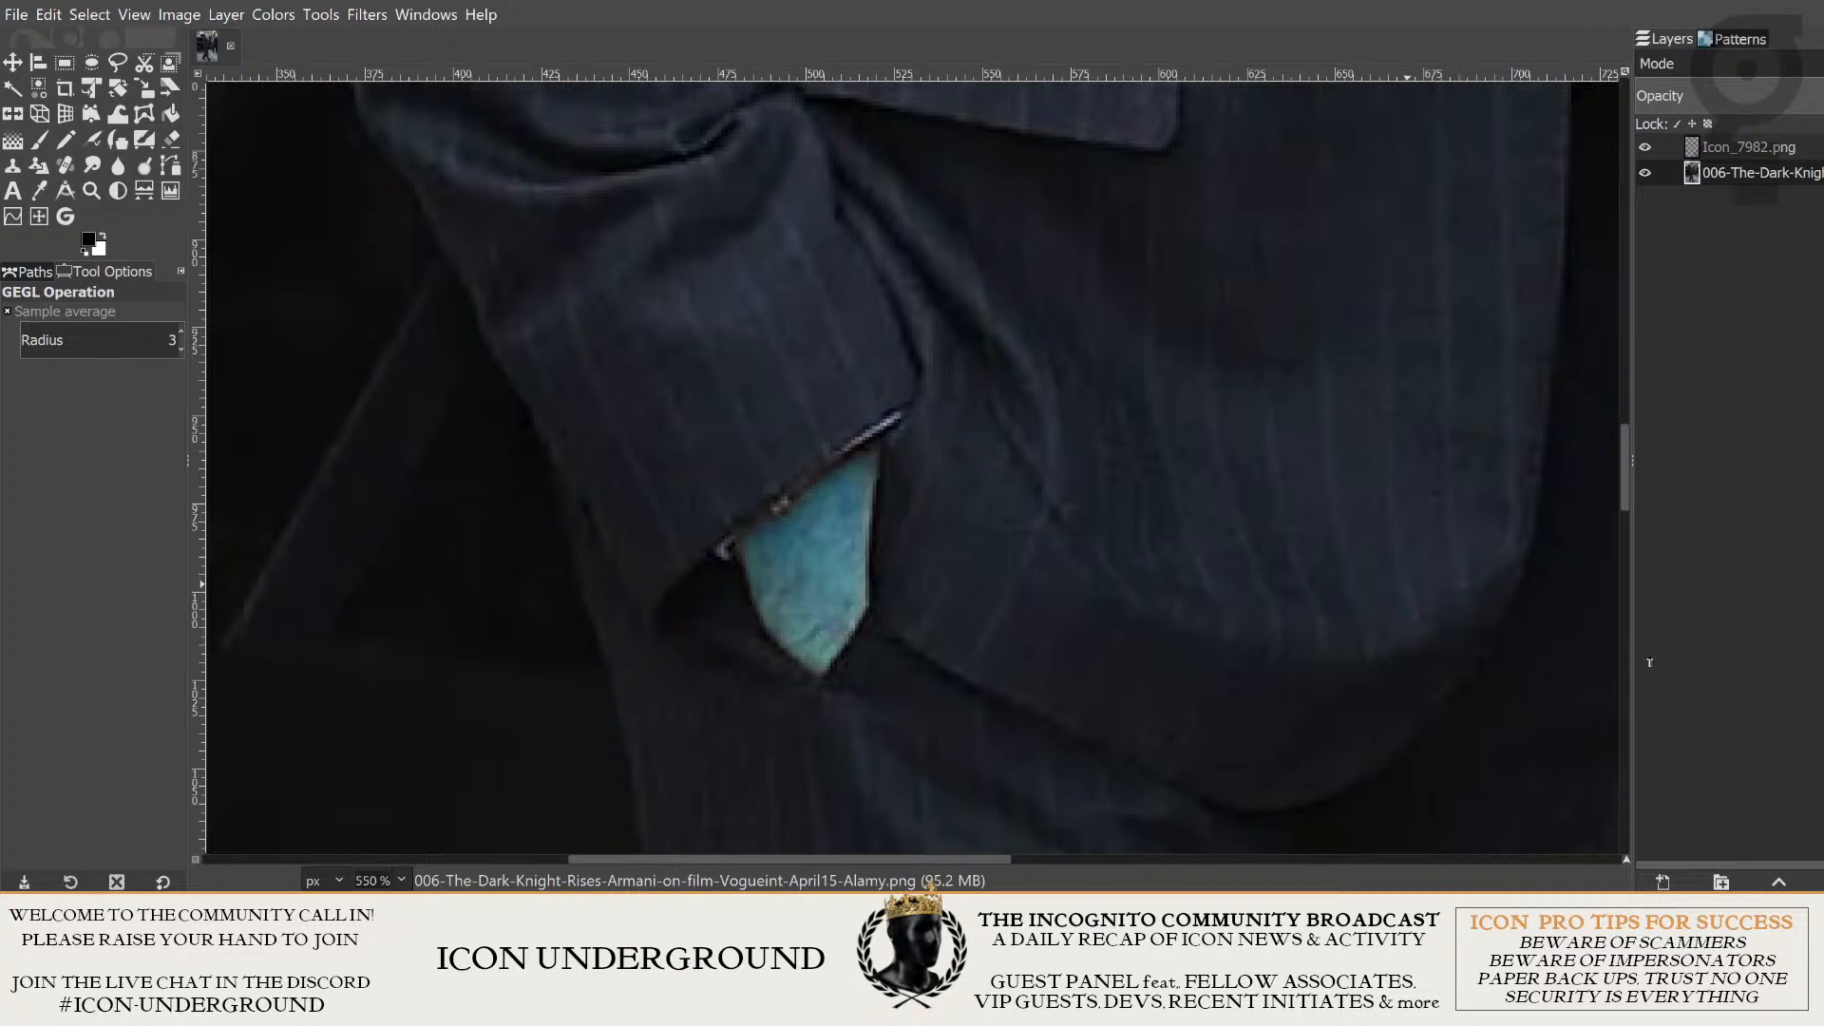
- Reduce the hand's saturation and raise its lightness to a pale concrete grey
key("ctrl+shift+a")
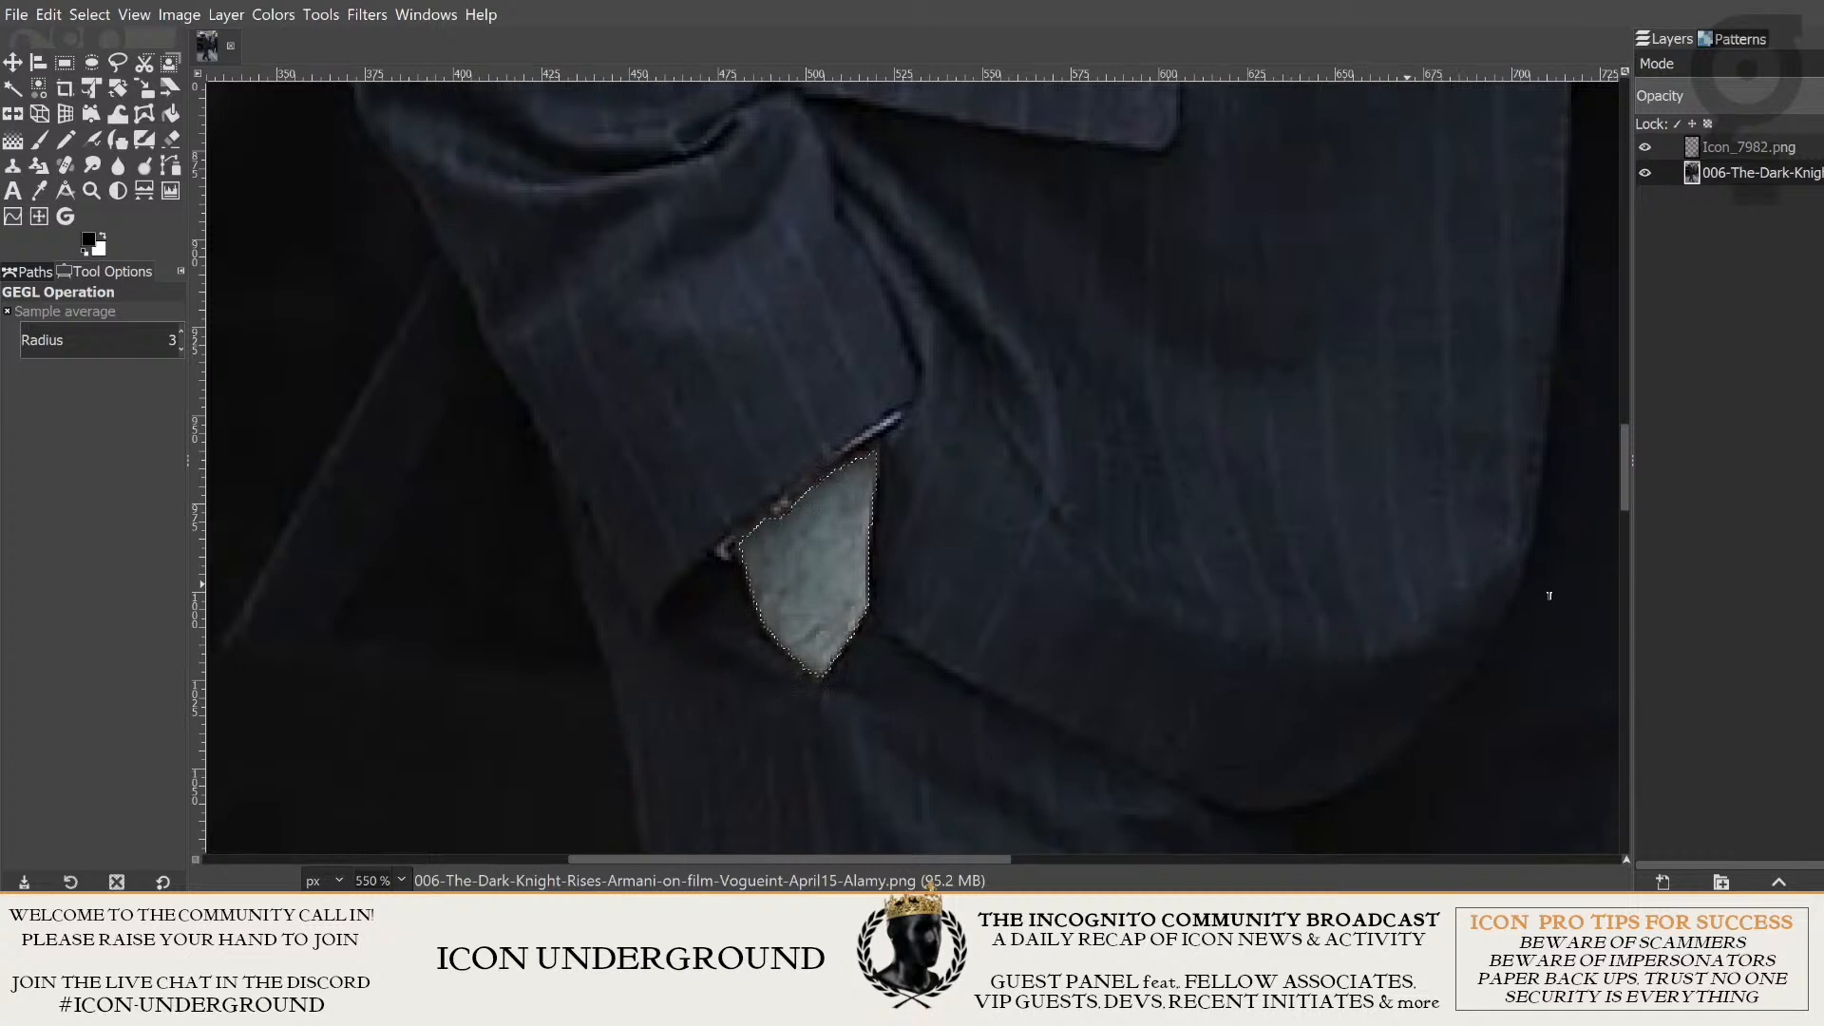
key("ctrl+shift+a")
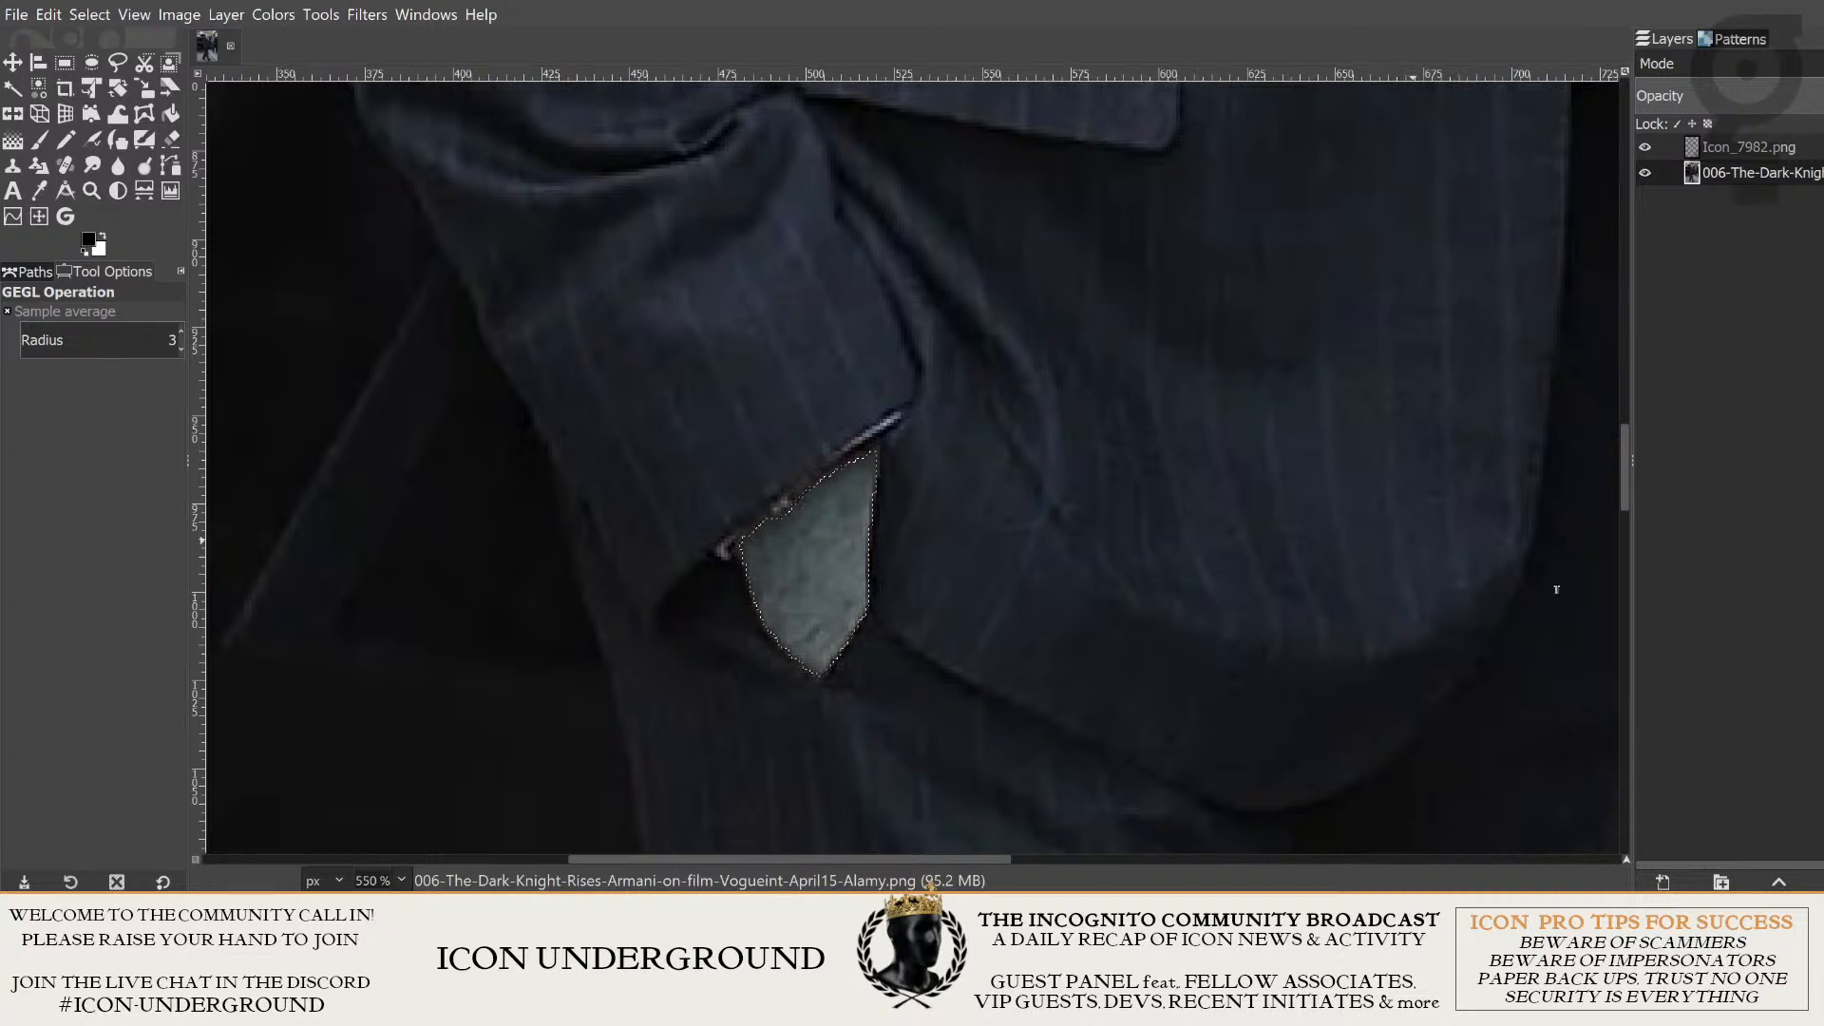
key("ctrl+shift+a")
left_click_drag(1674, 589, 1600, 585)
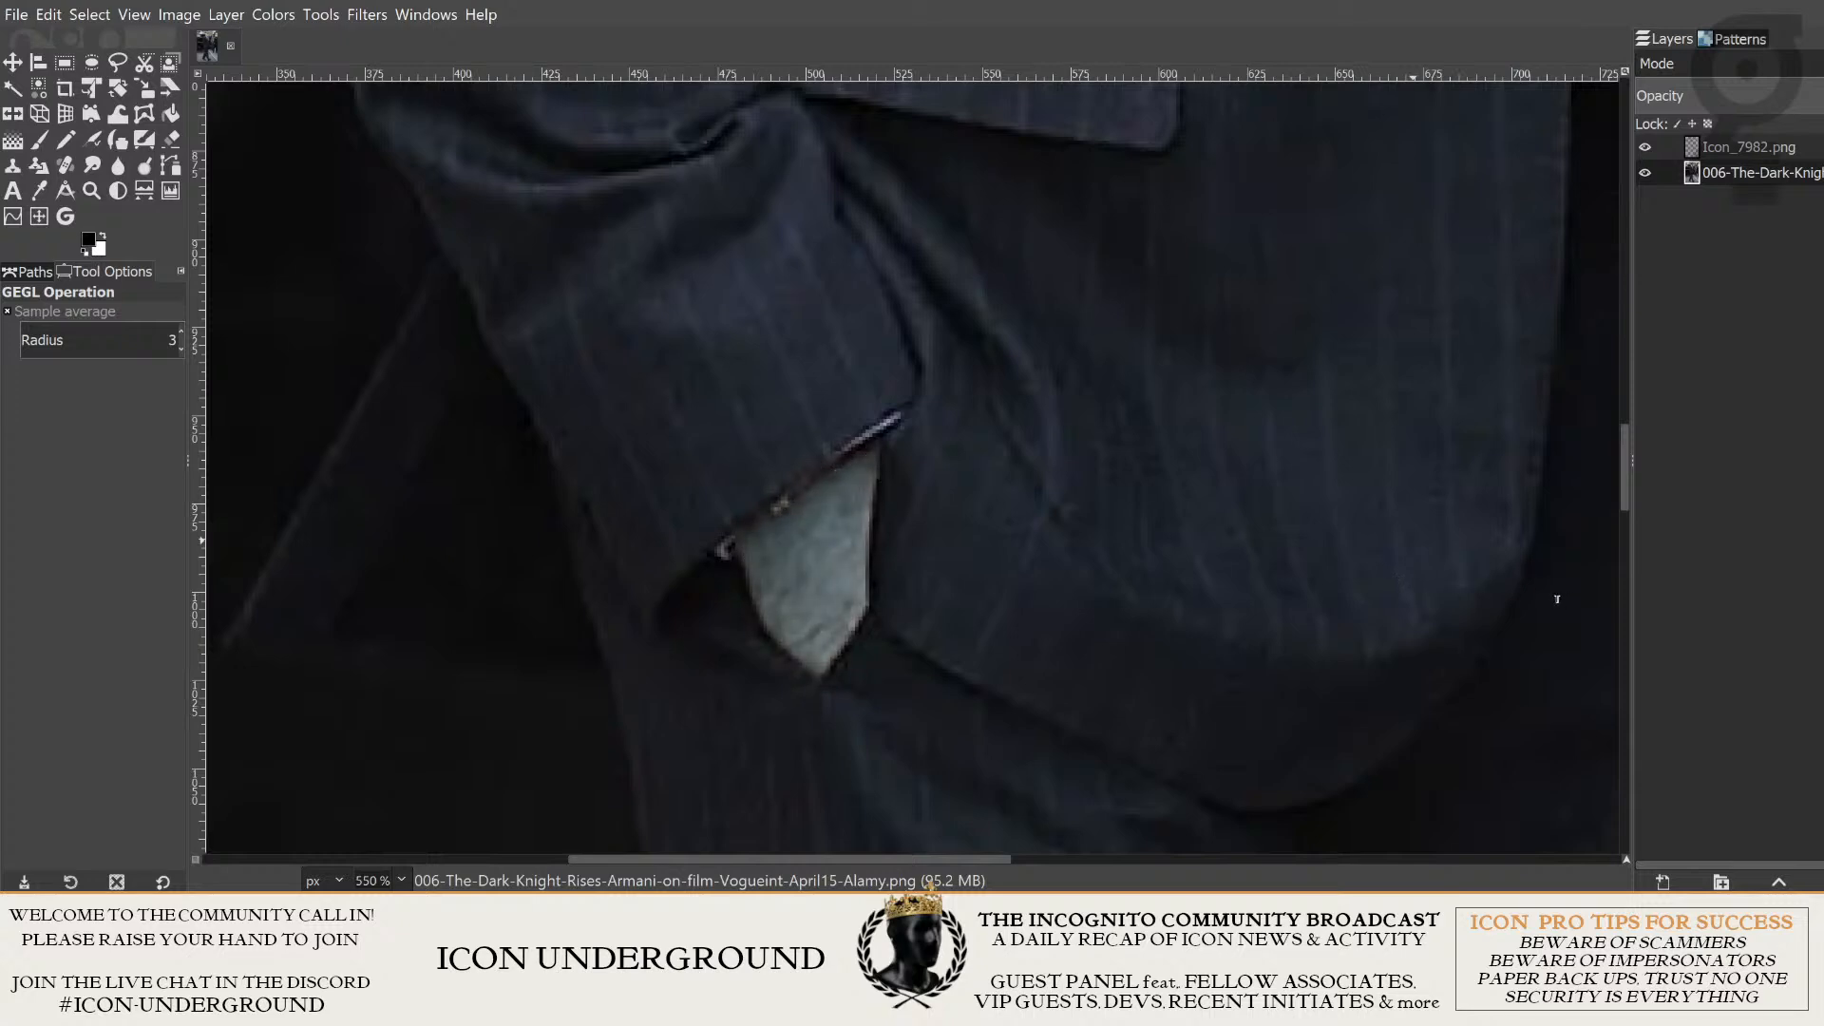
- Compare the recolored hand with the concrete head, both in the full figure and up close
scroll(1198, 544, "down", 6)
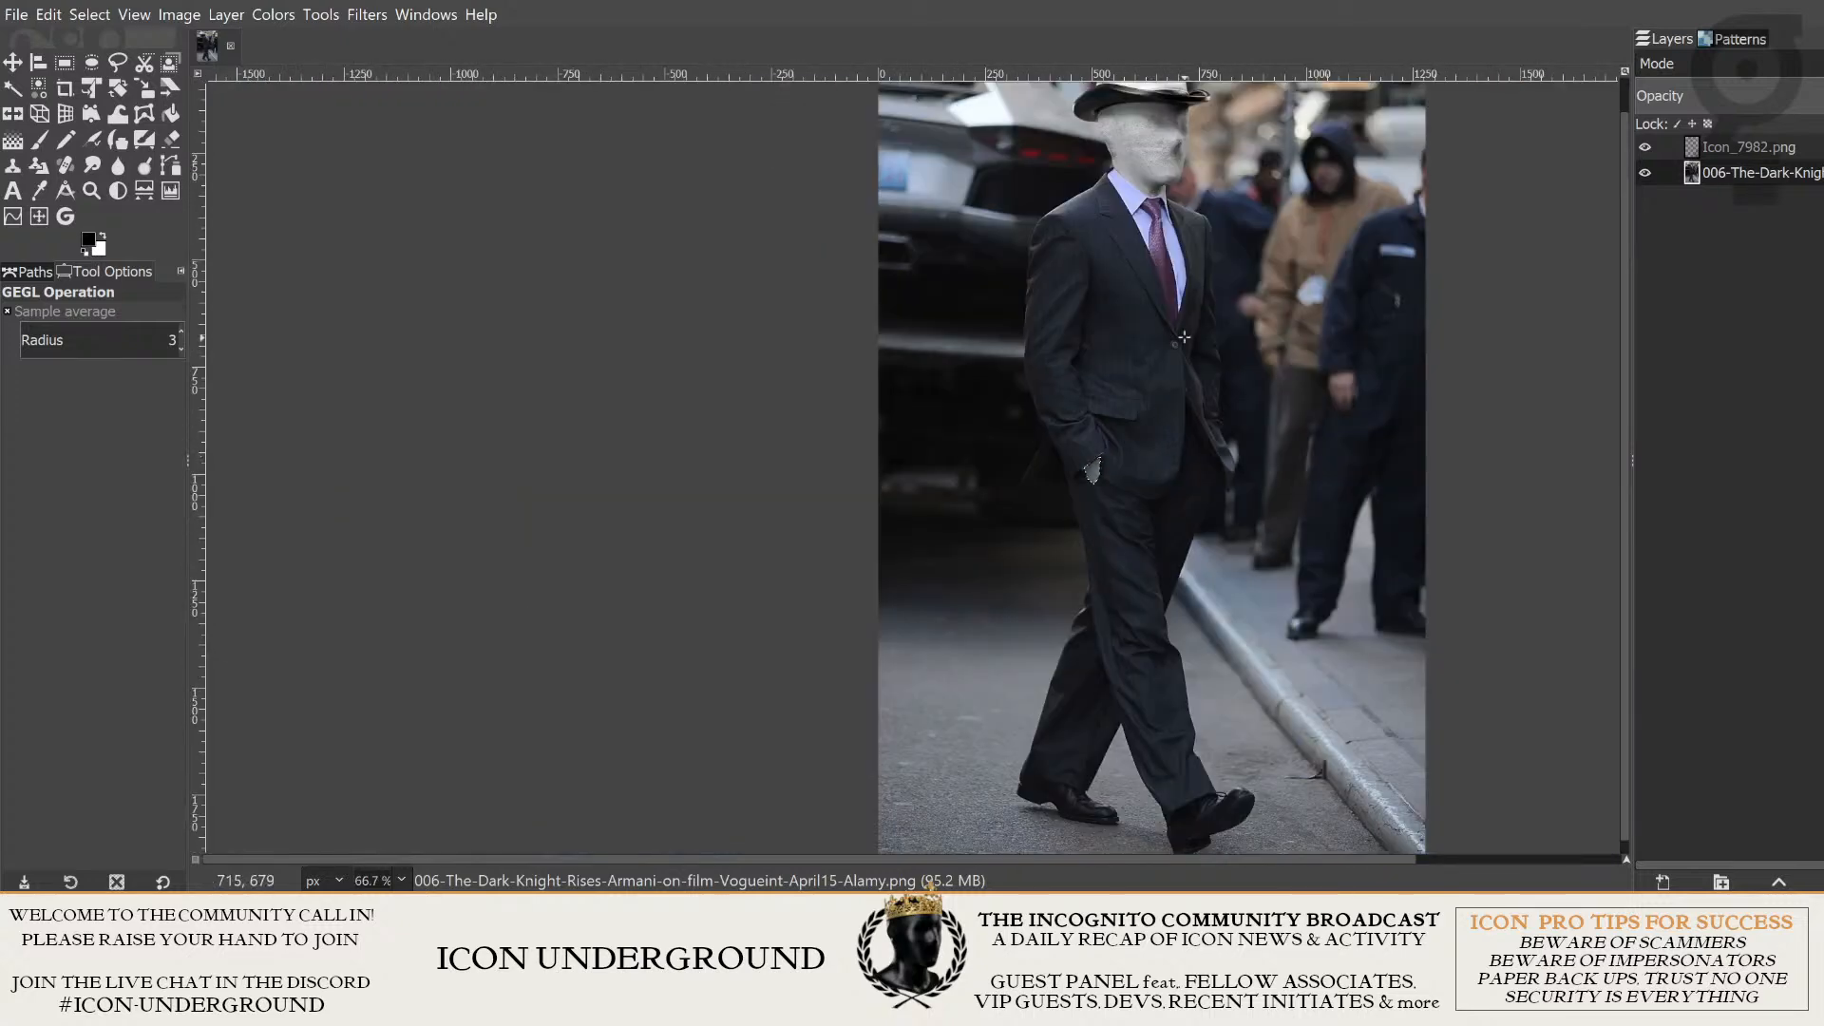
scroll(1184, 336, "up", 3)
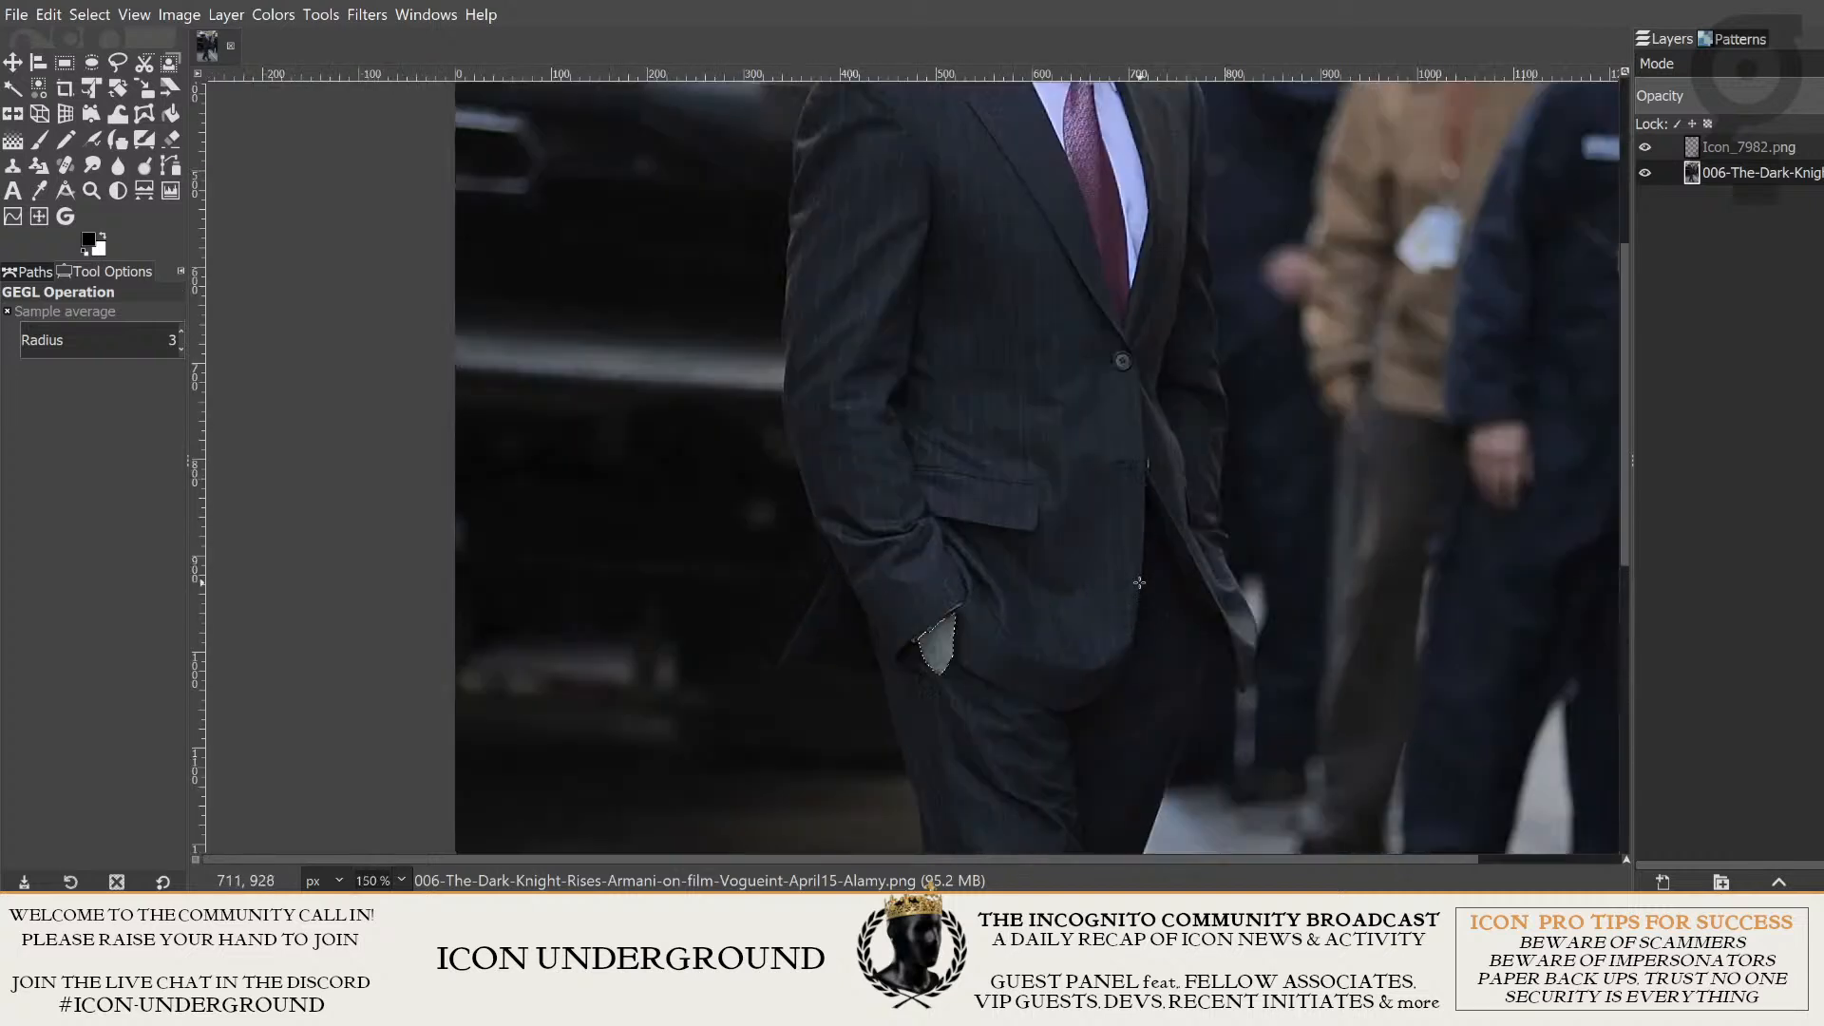
scroll(1140, 583, "down", 3)
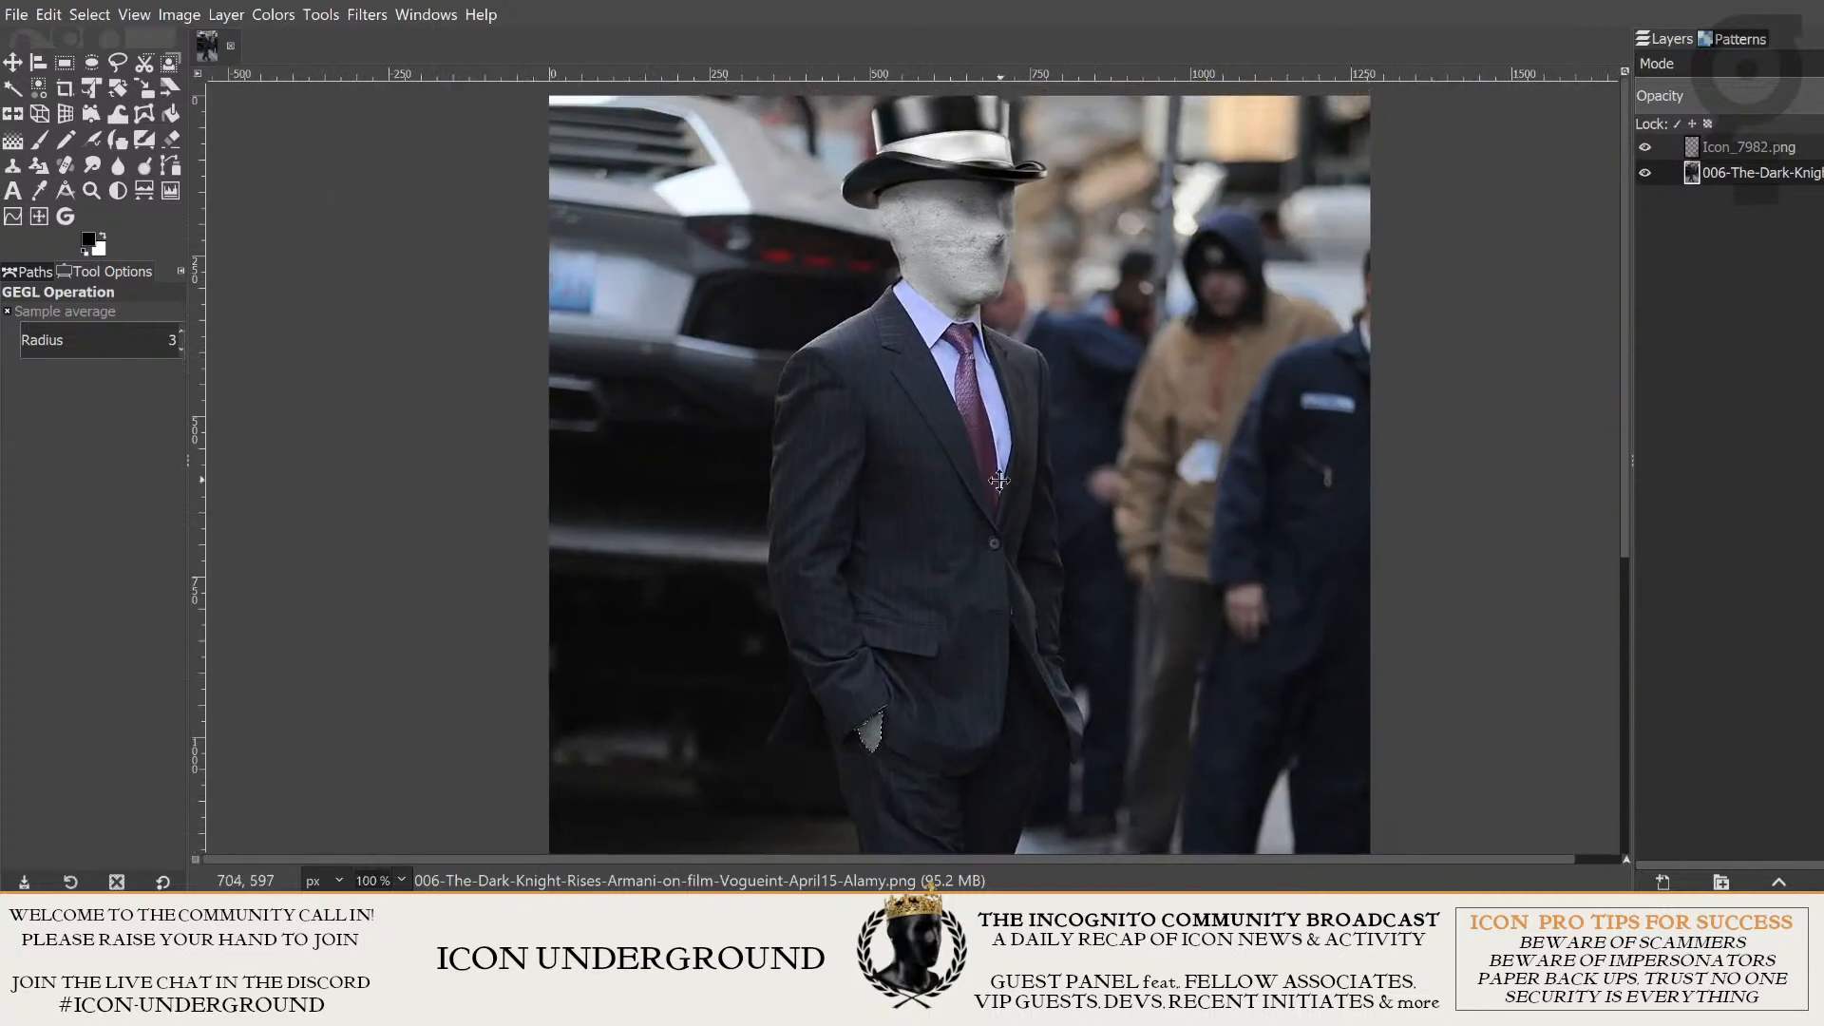
left_click_drag(1000, 480, 967, 511)
left_click_drag(938, 681, 991, 561)
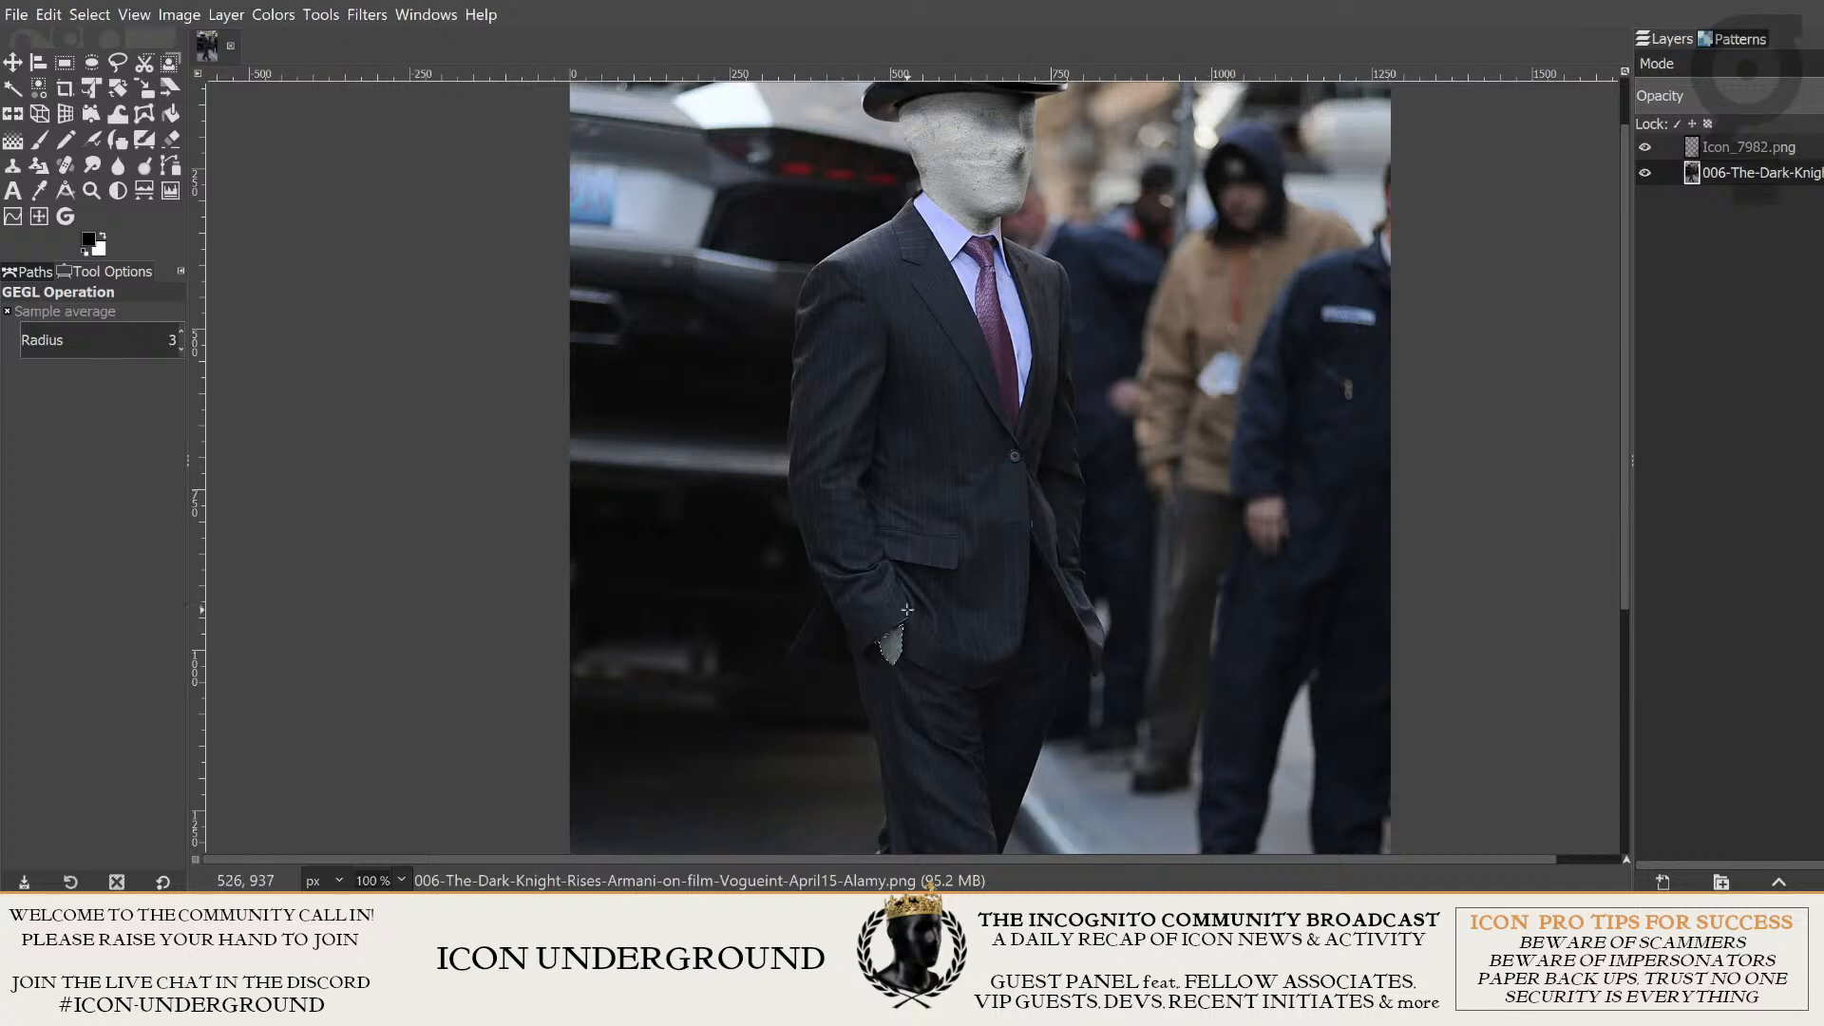
scroll(907, 610, "up", 8)
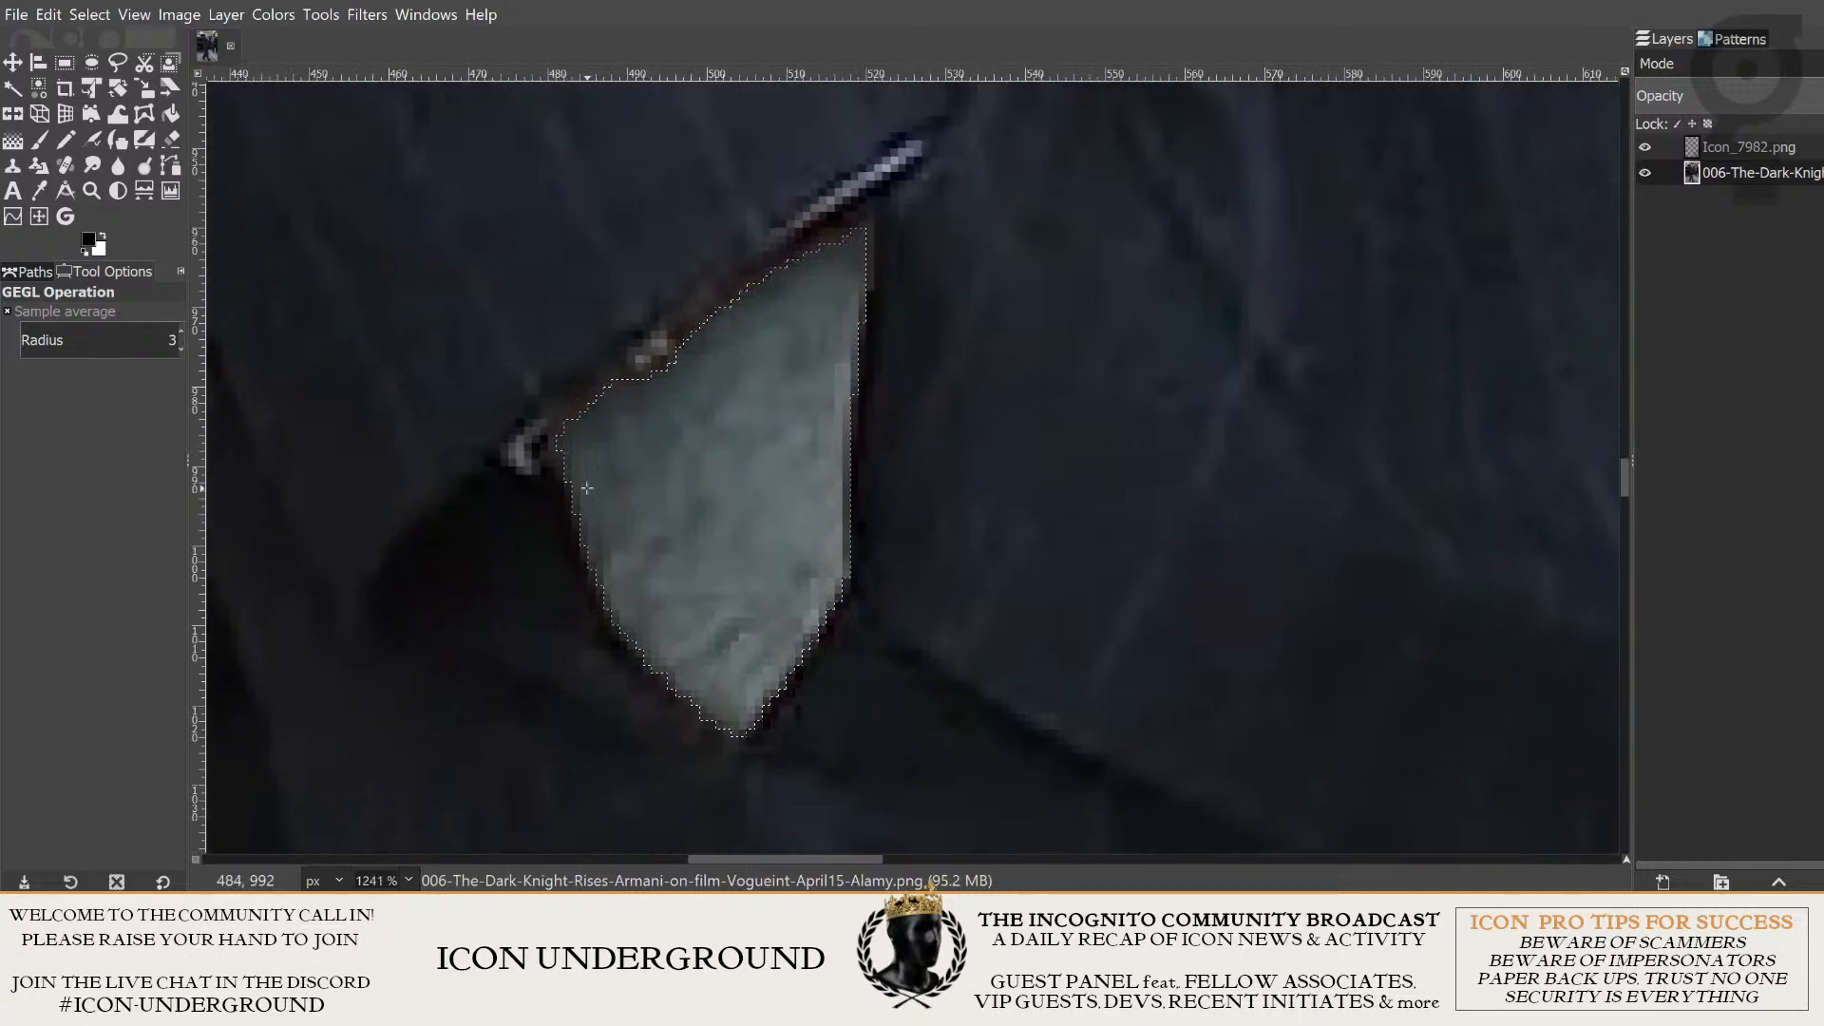
scroll(912, 665, "down", 3)
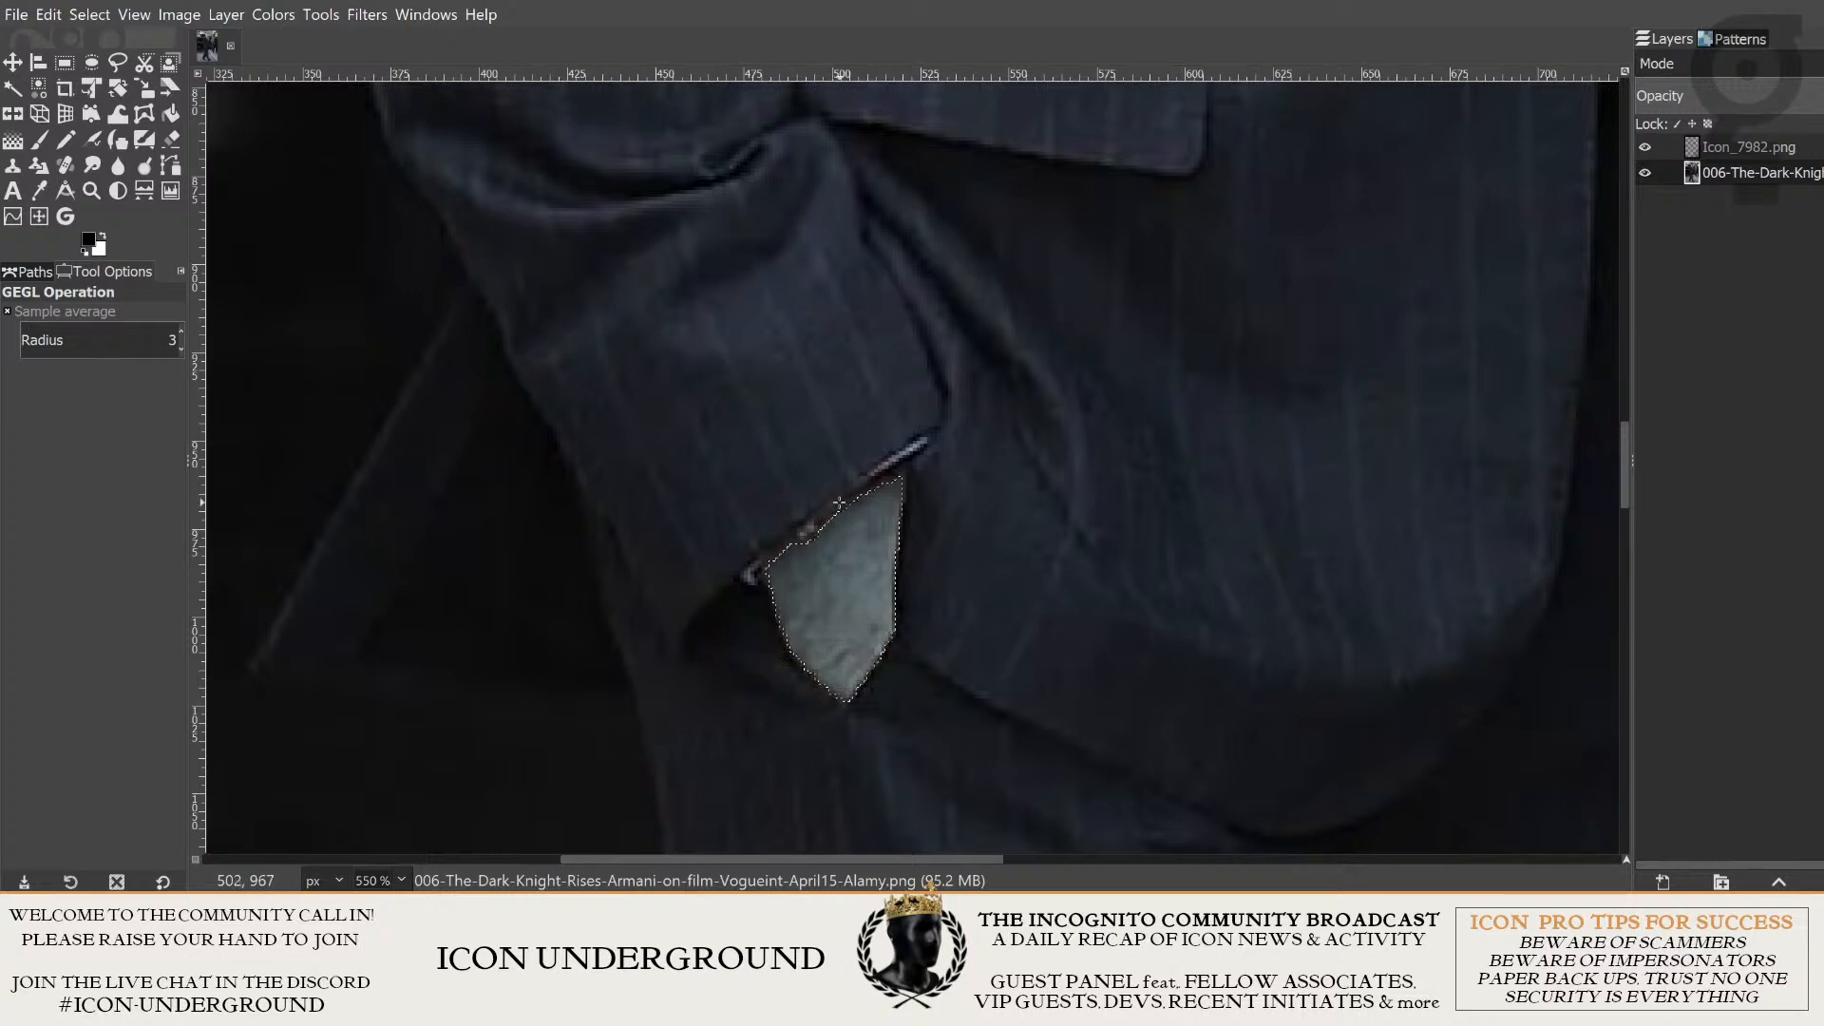
scroll(839, 502, "down", 3)
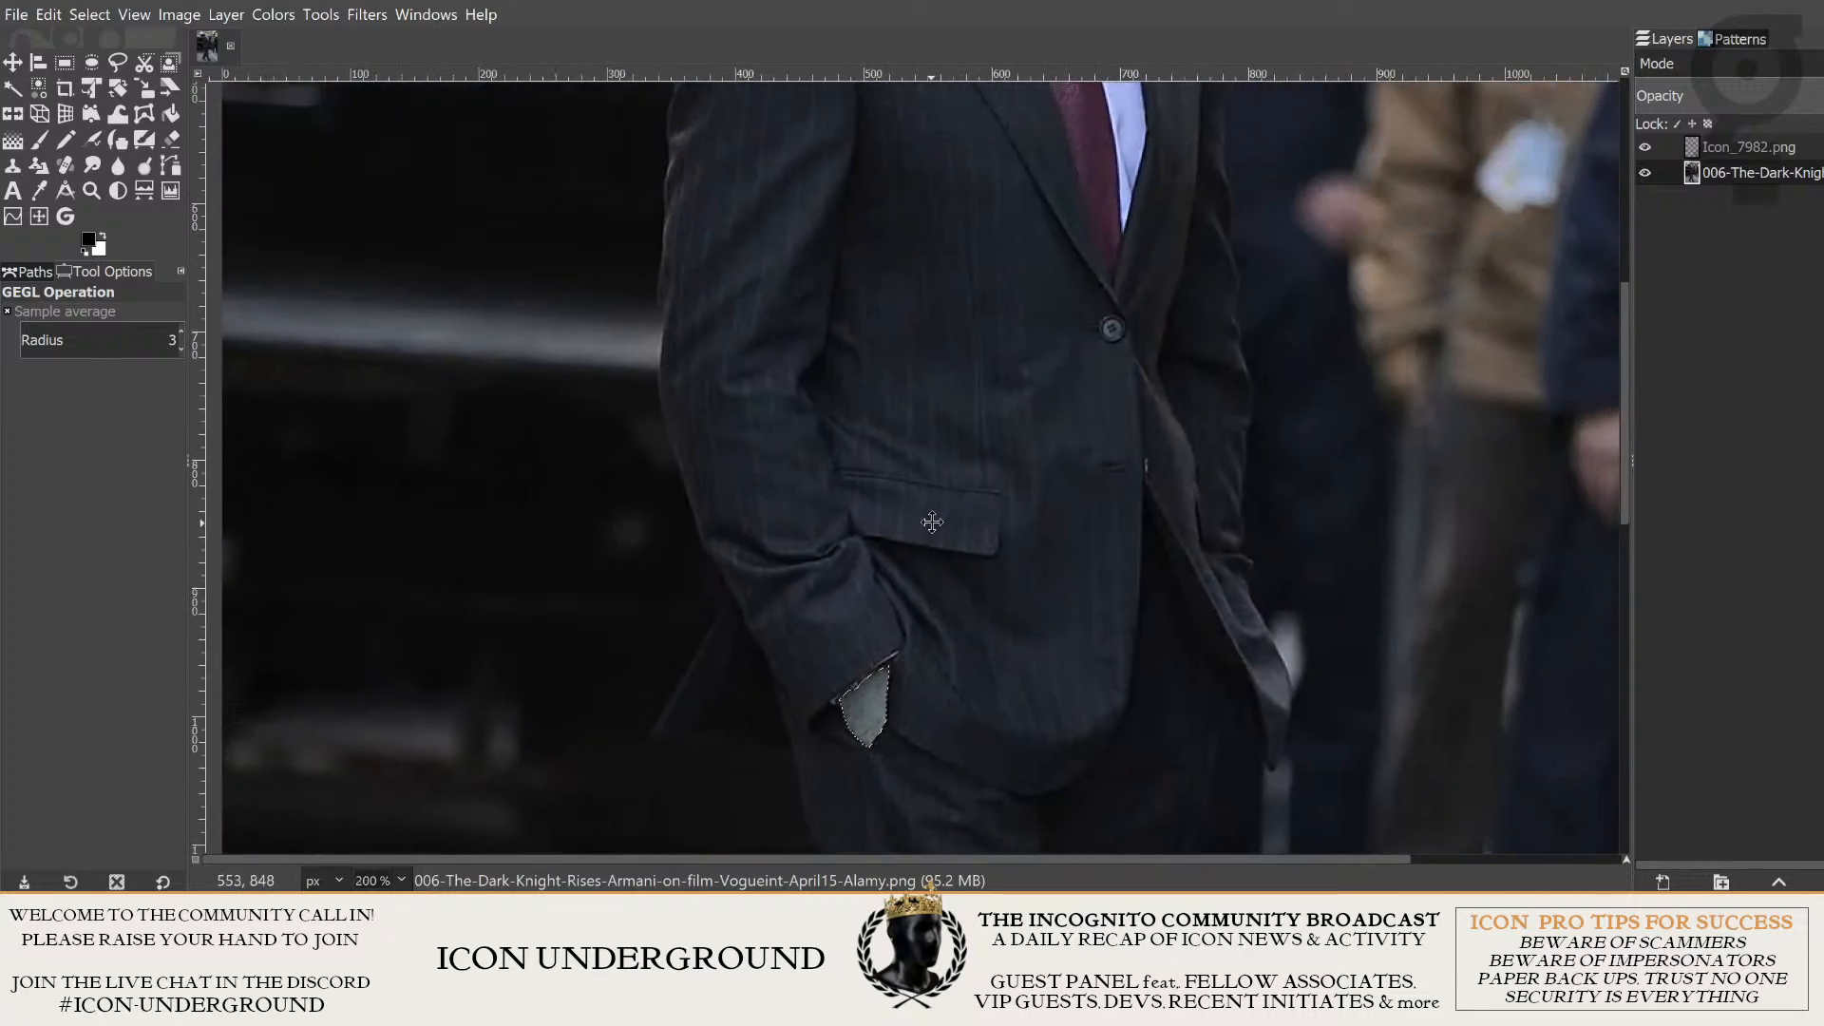
scroll(933, 522, "down", 3)
scroll(876, 597, "up", 2)
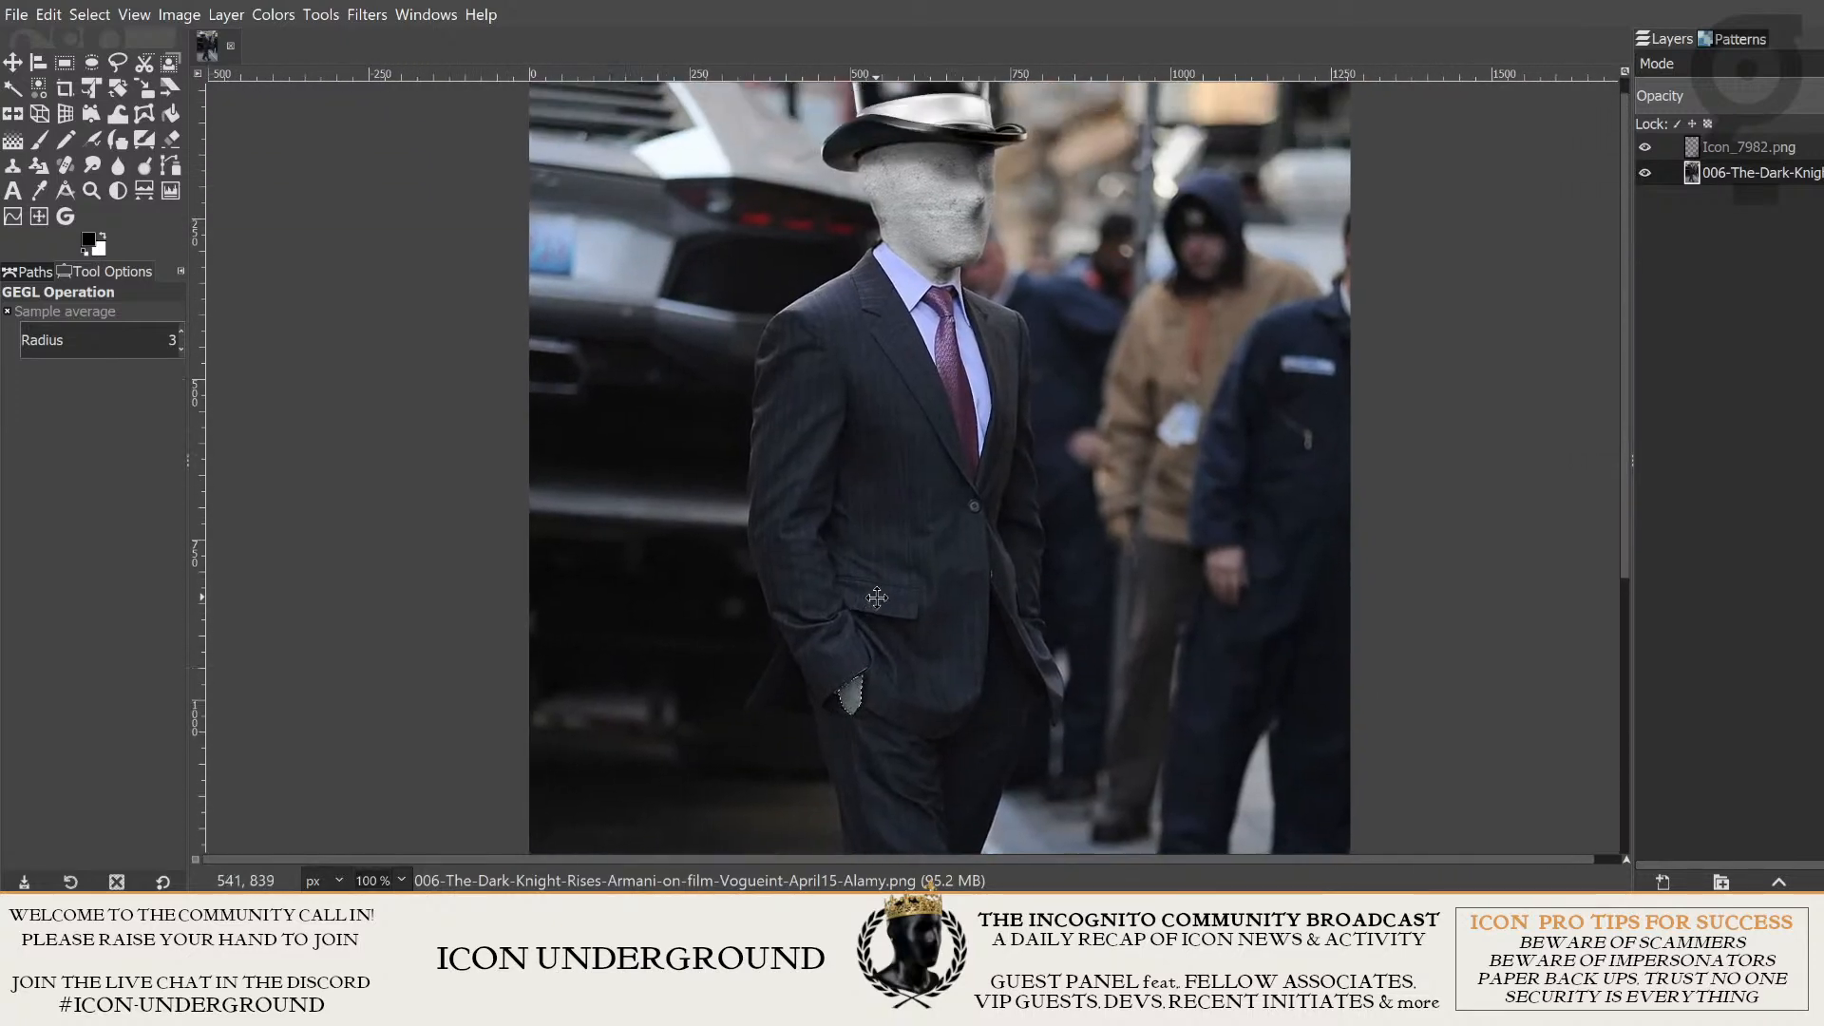
- Hide the selection outline around the recolored hand
left_click_drag(876, 597, 865, 612)
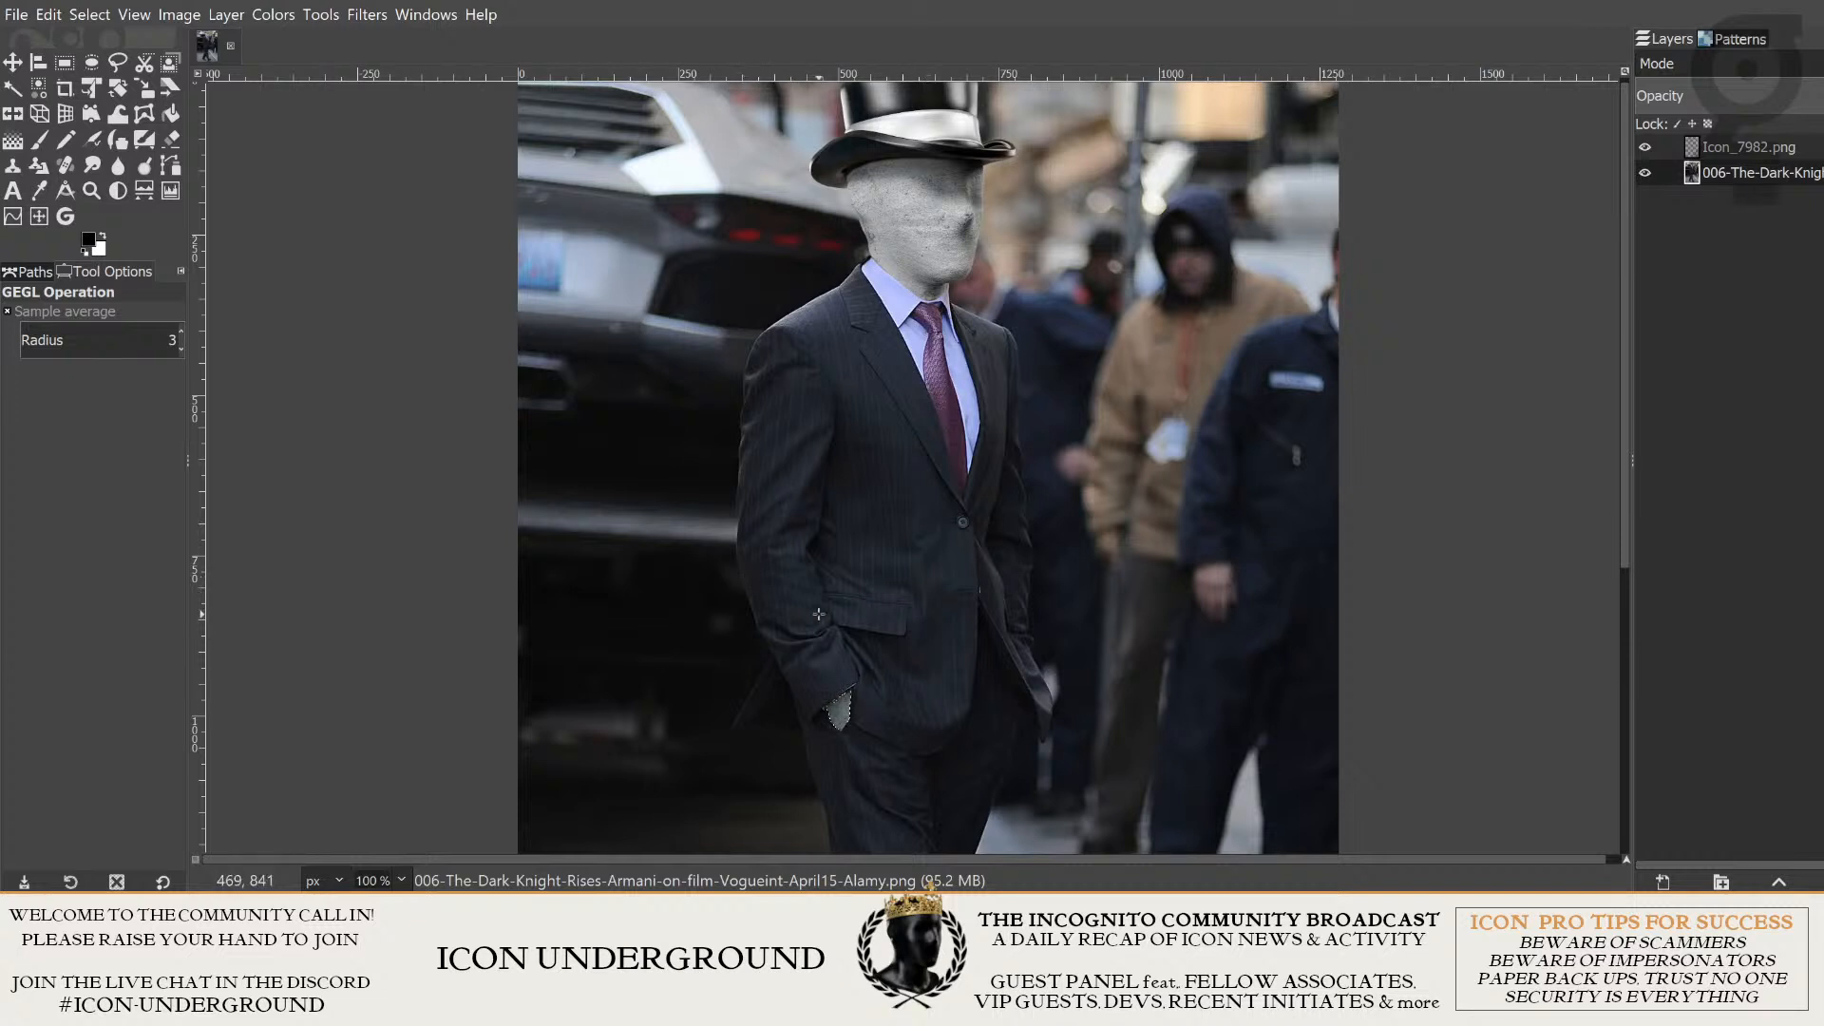
left_click(138, 16)
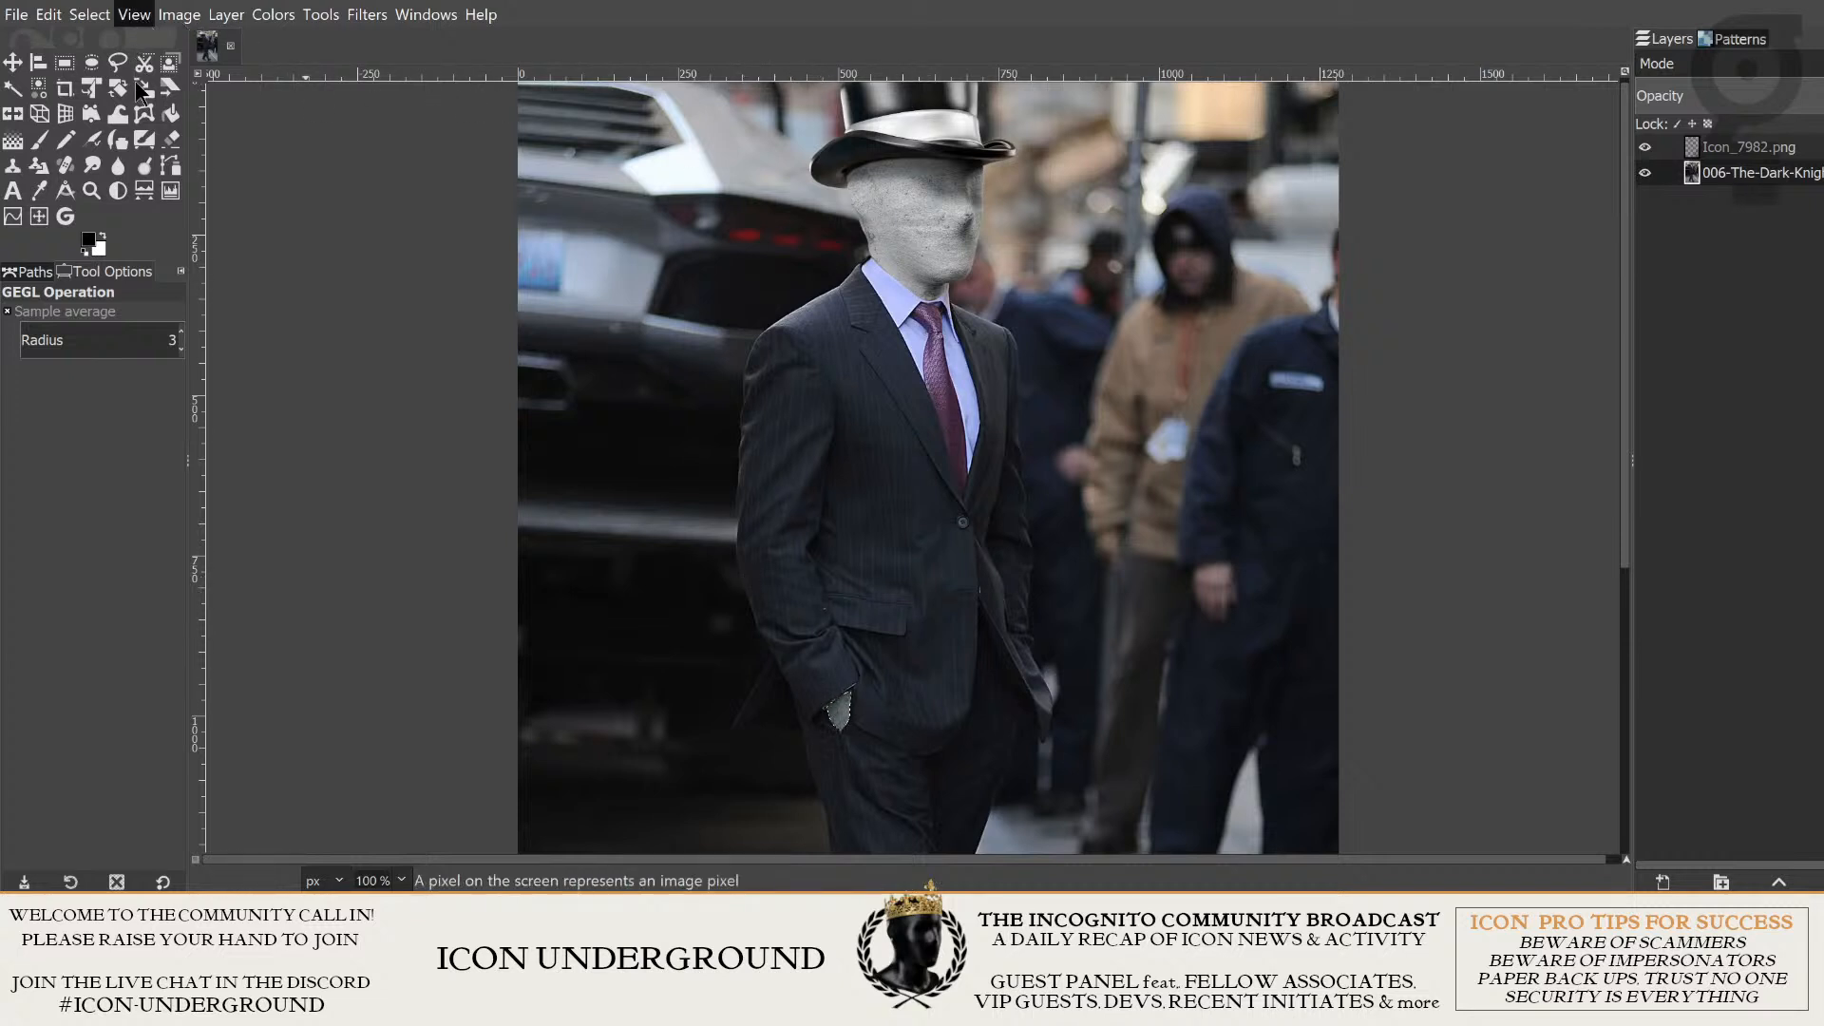
left_click(240, 365)
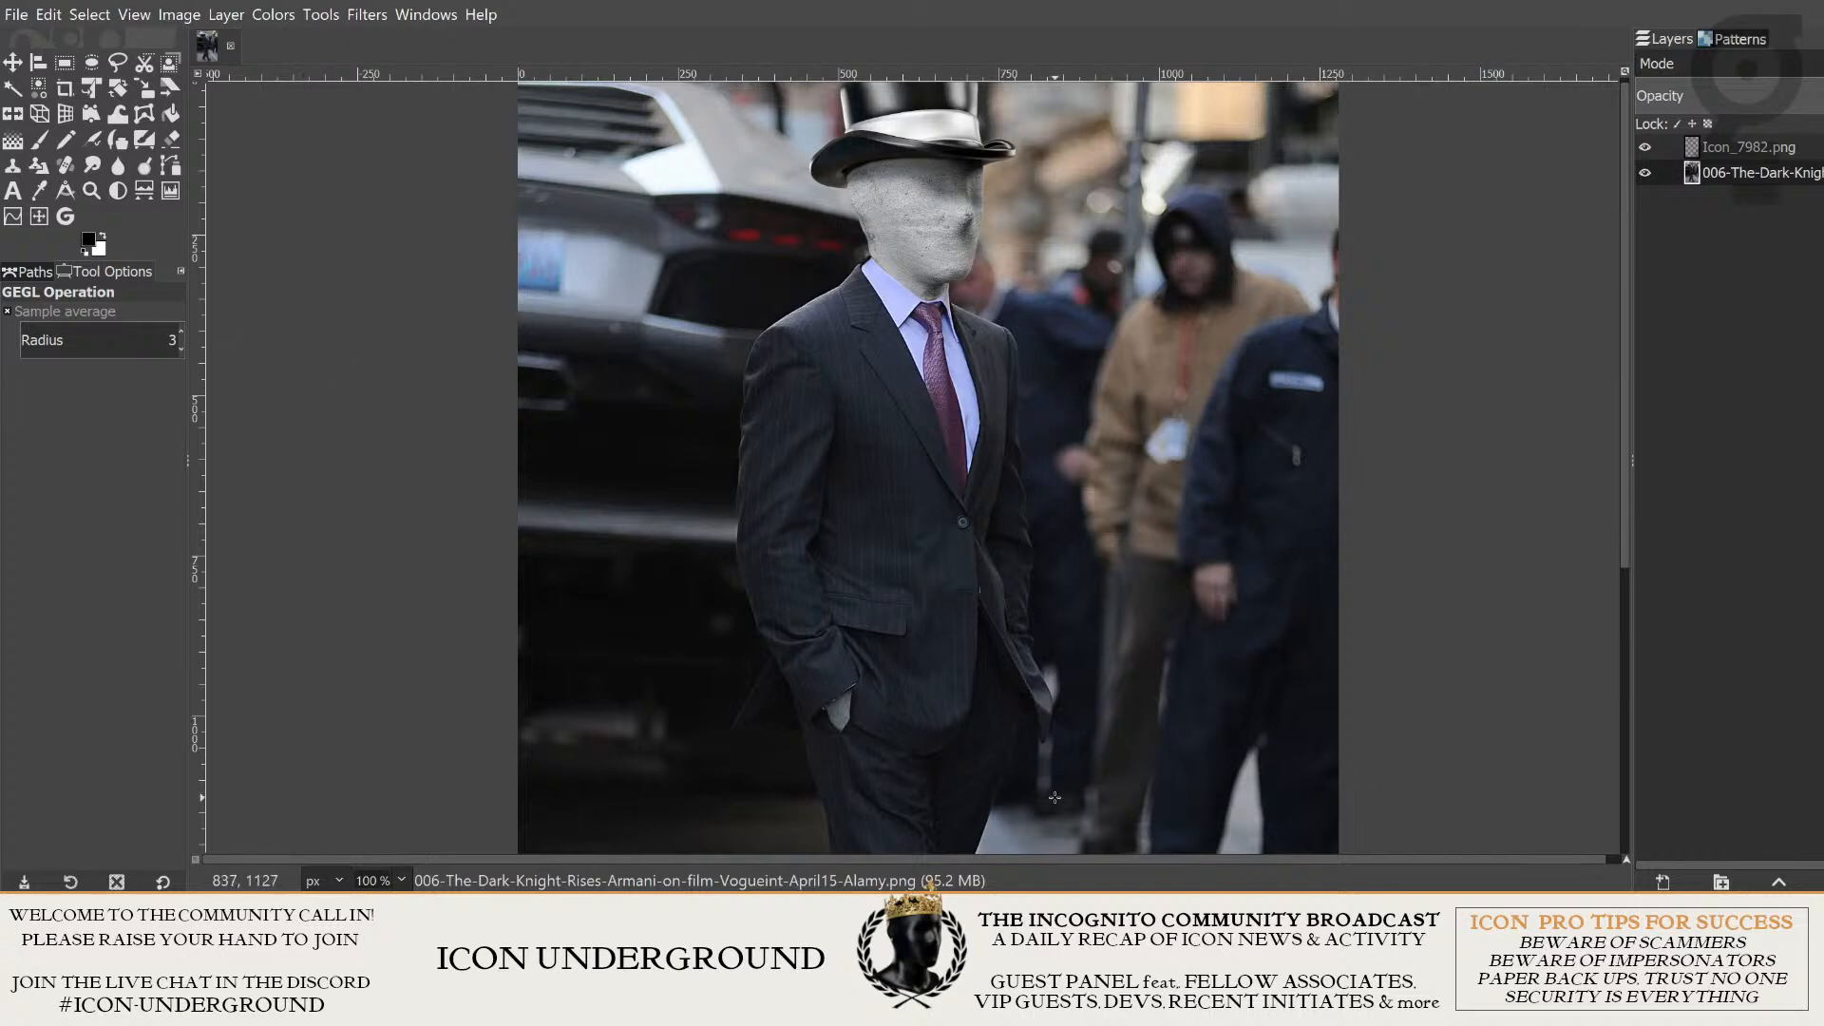
- Inspect the recolored grey hand below the cuff up close and against the rest of the suited figure
scroll(890, 719, "up", 2)
scroll(902, 581, "up", 3)
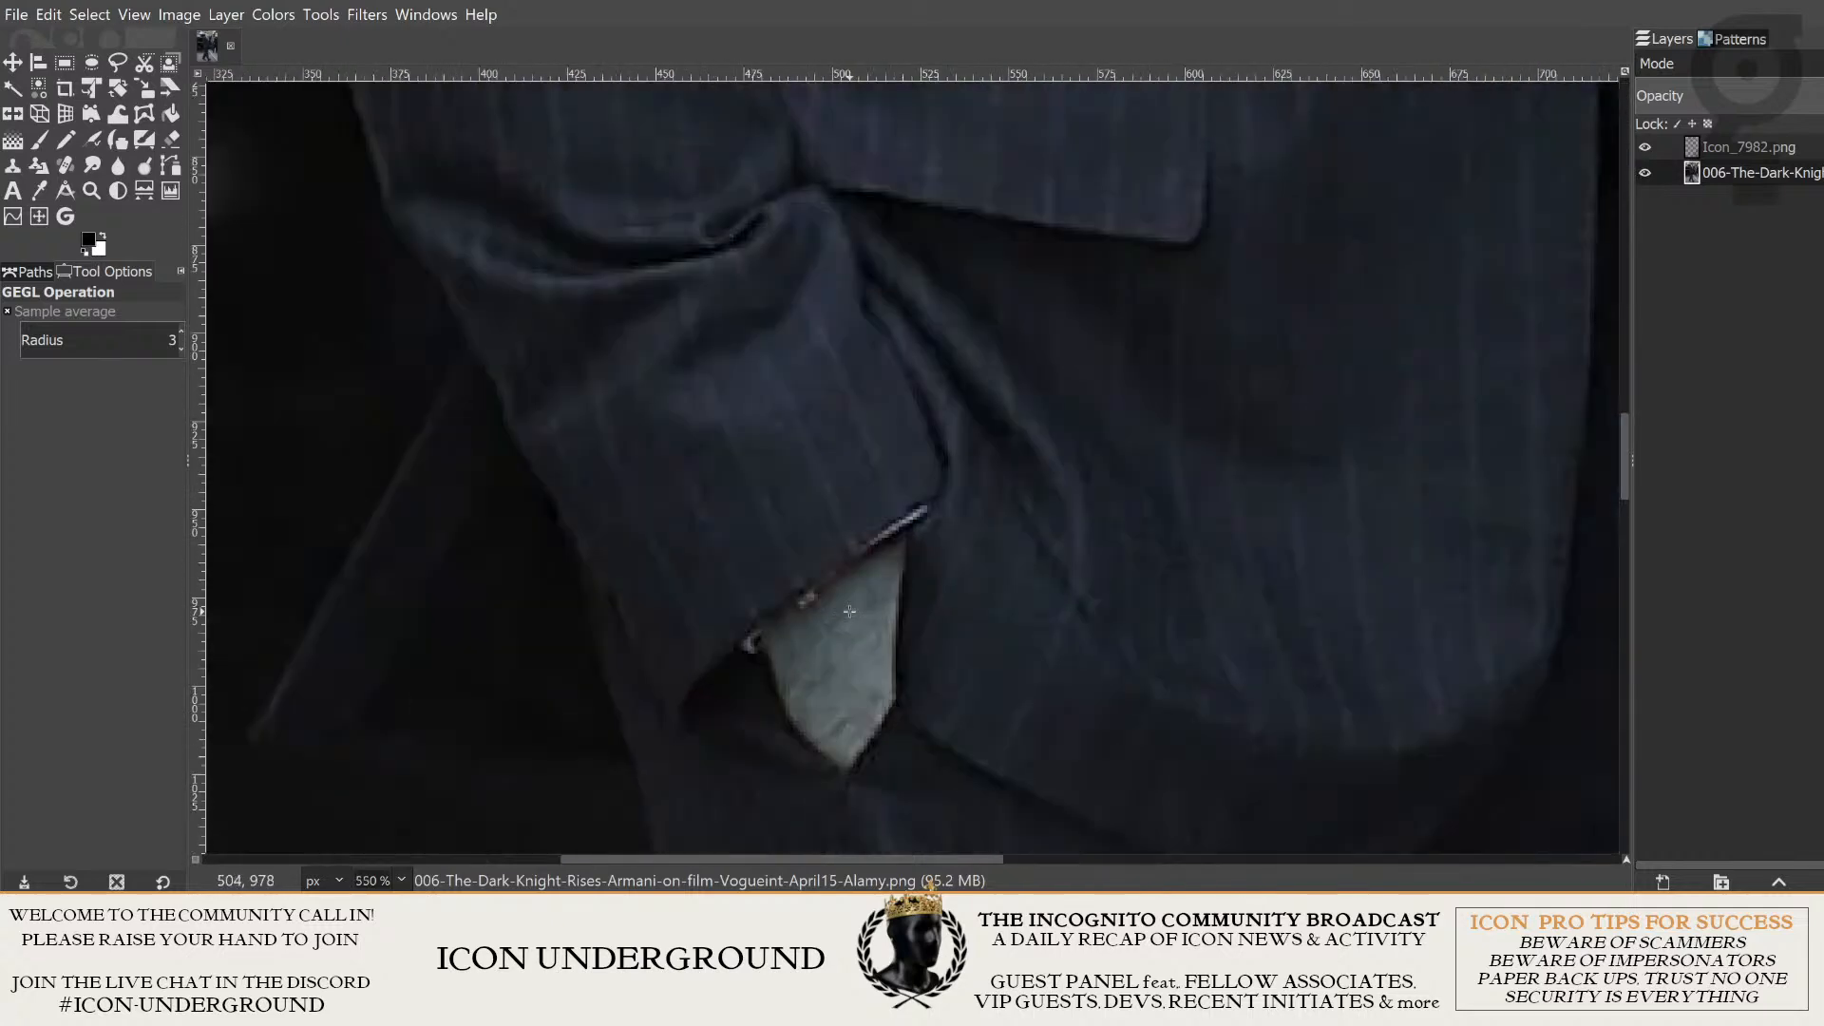
scroll(1055, 566, "down", 4)
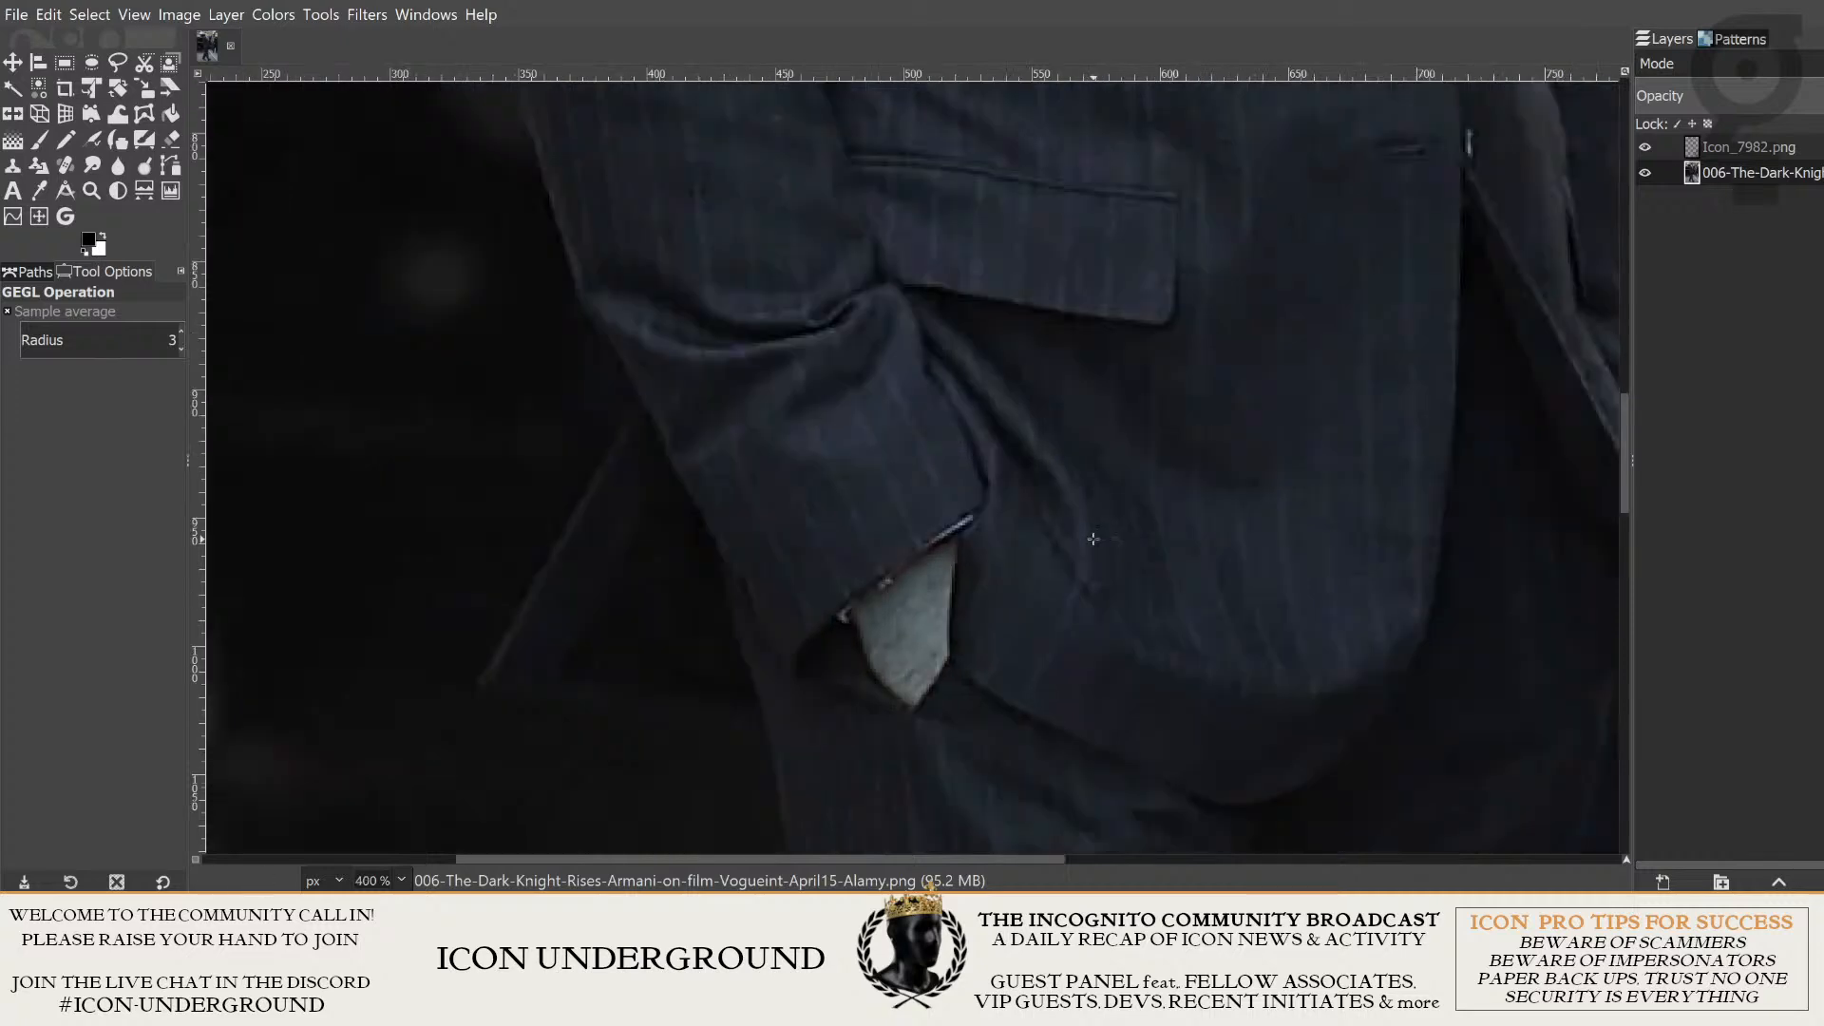
scroll(1117, 538, "down", 3)
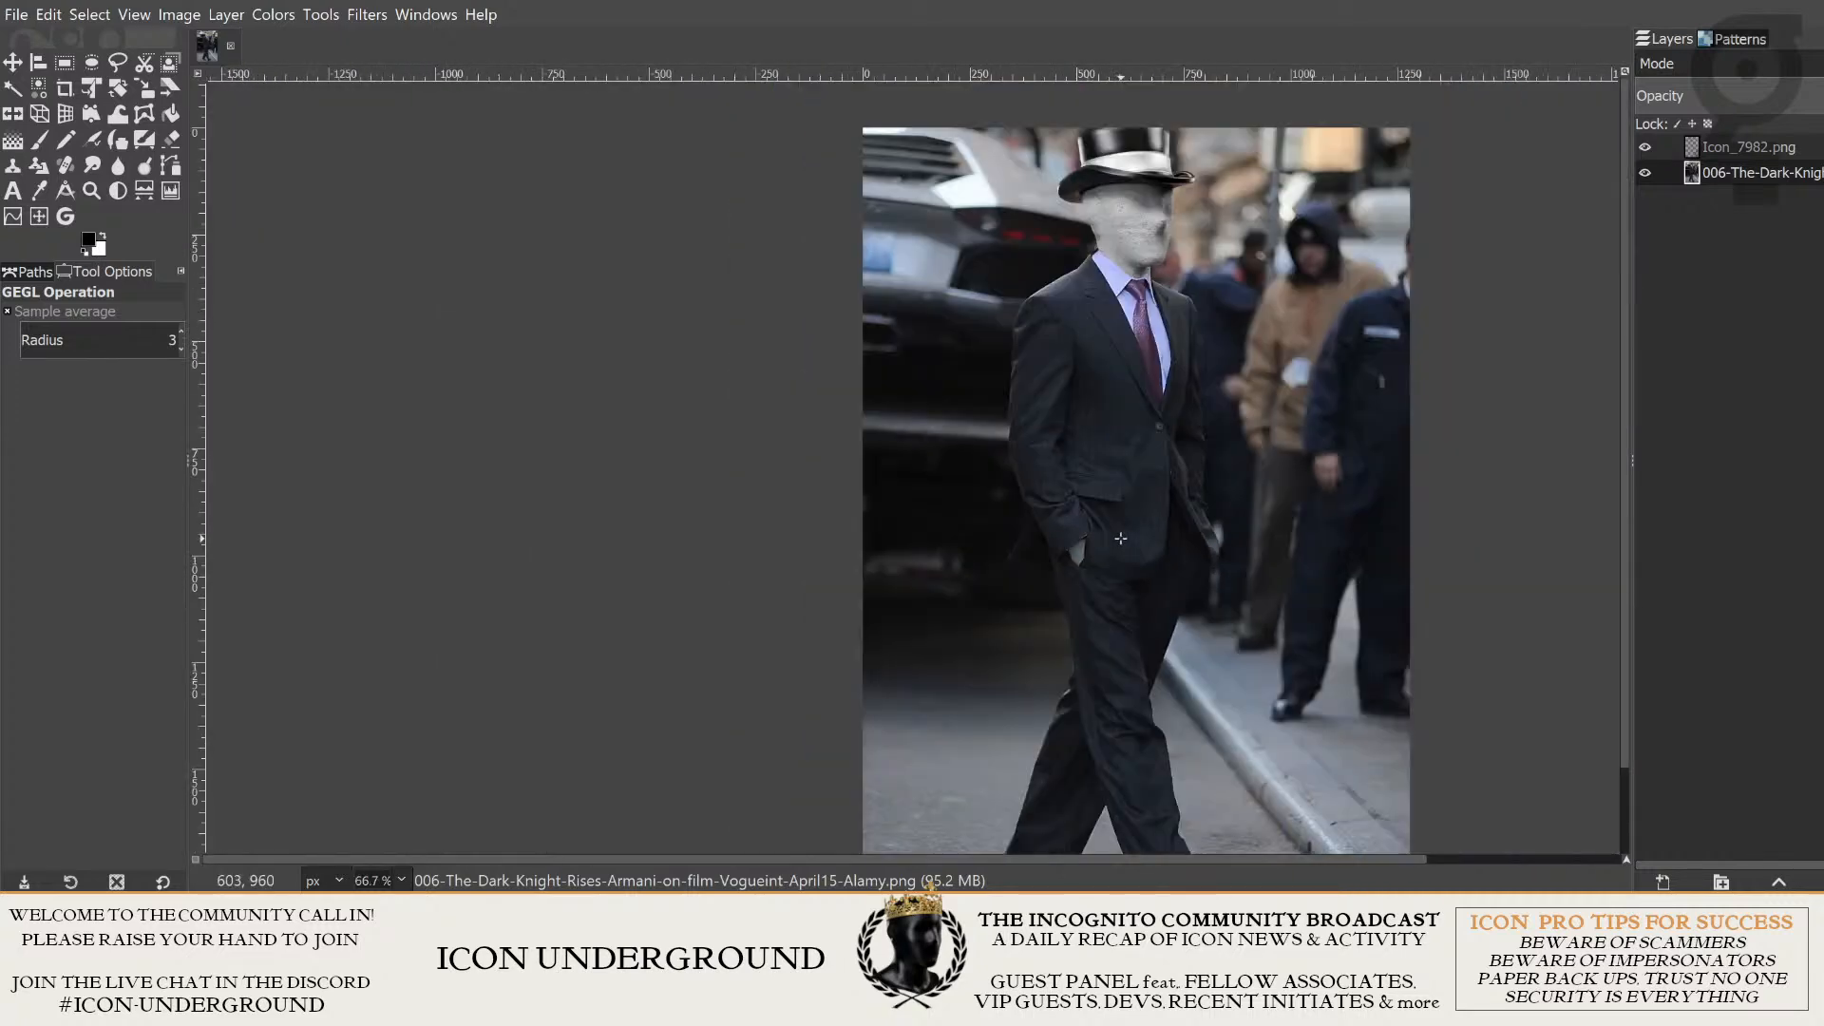
scroll(1122, 533, "up", 4)
scroll(1129, 527, "down", 2)
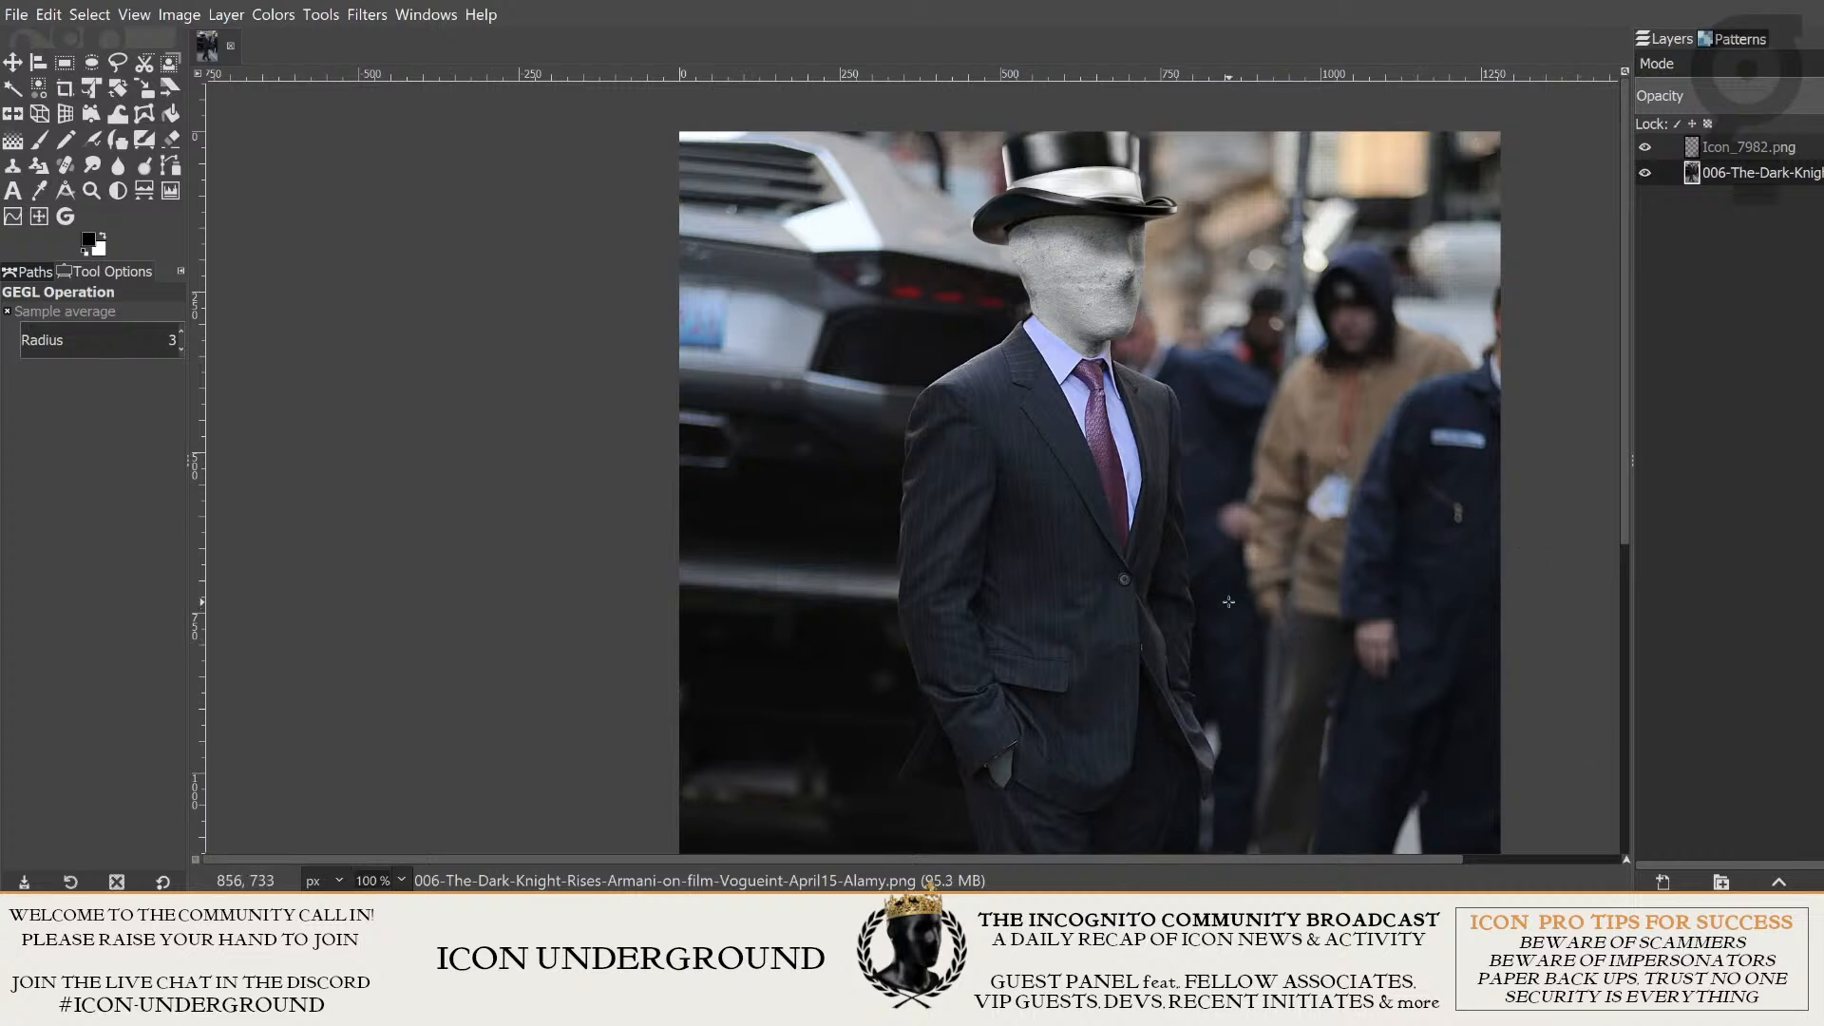
- Examine the whole composite and how the concrete head and top hat meet the shirt collar
scroll(1283, 637, "down", 4)
scroll(1184, 463, "down", 2)
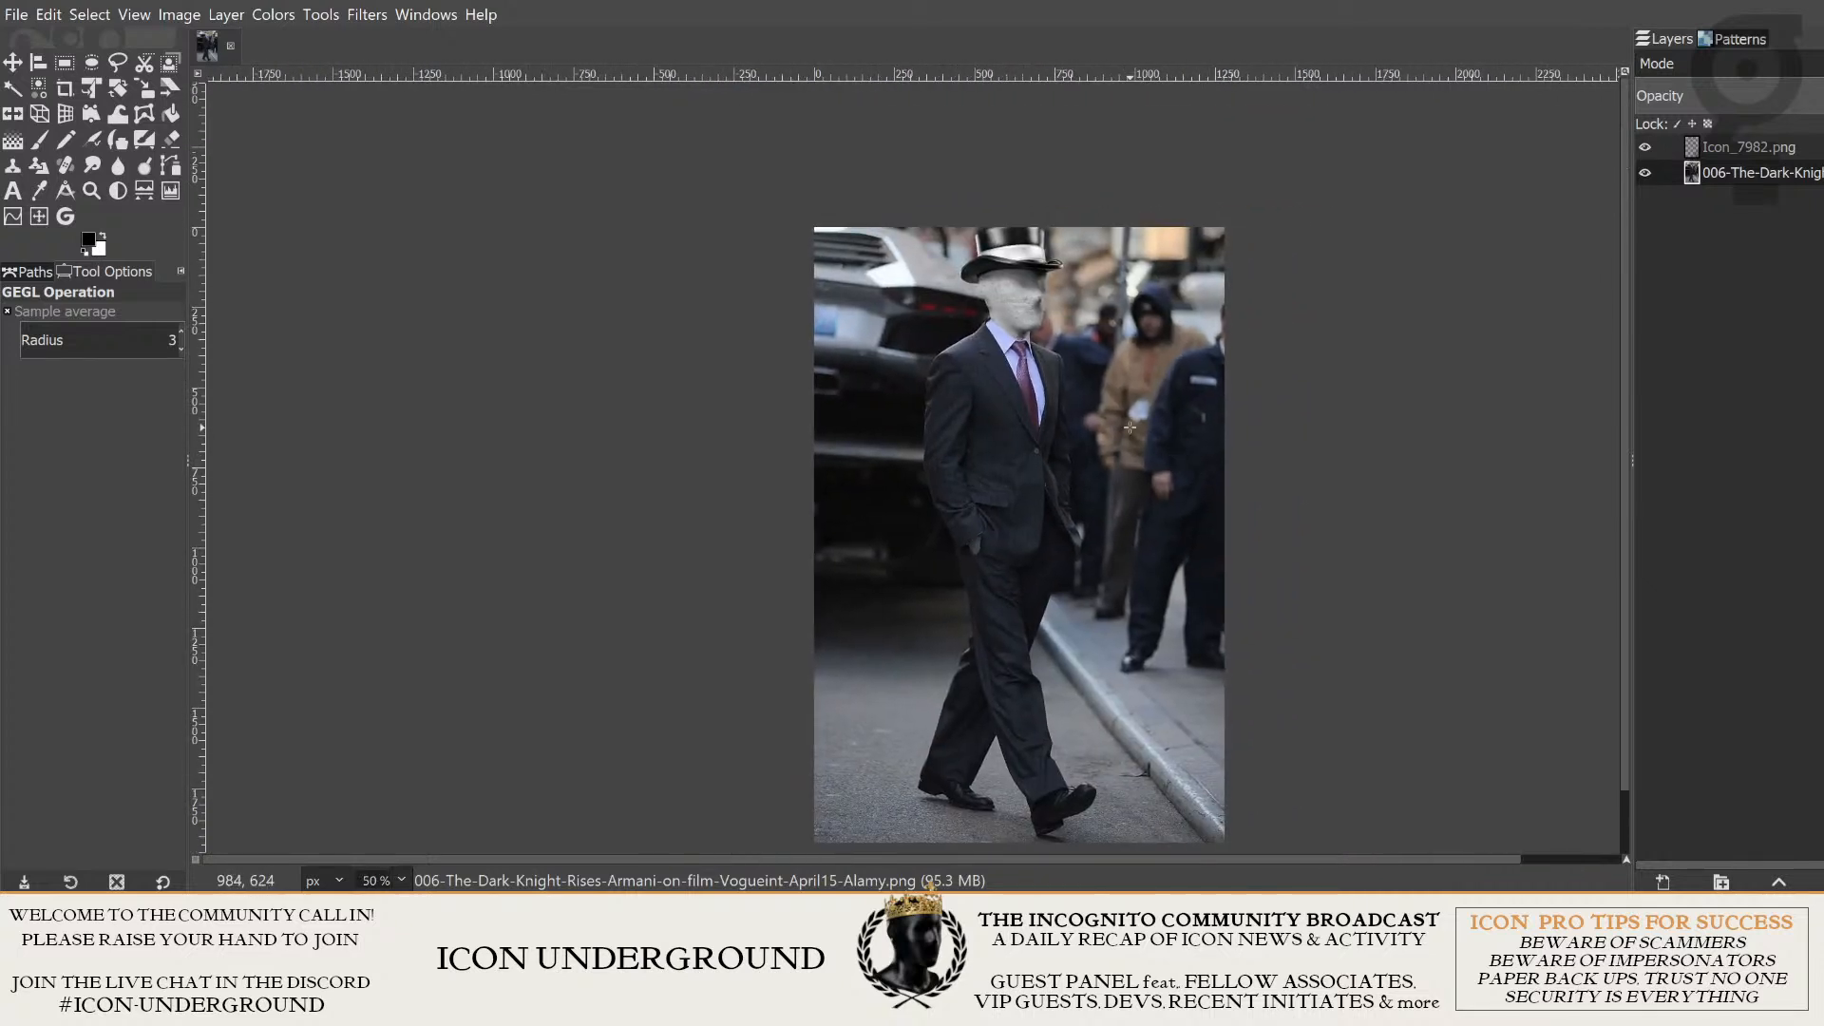
scroll(1125, 458, "up", 2)
left_click_drag(1087, 386, 1080, 638)
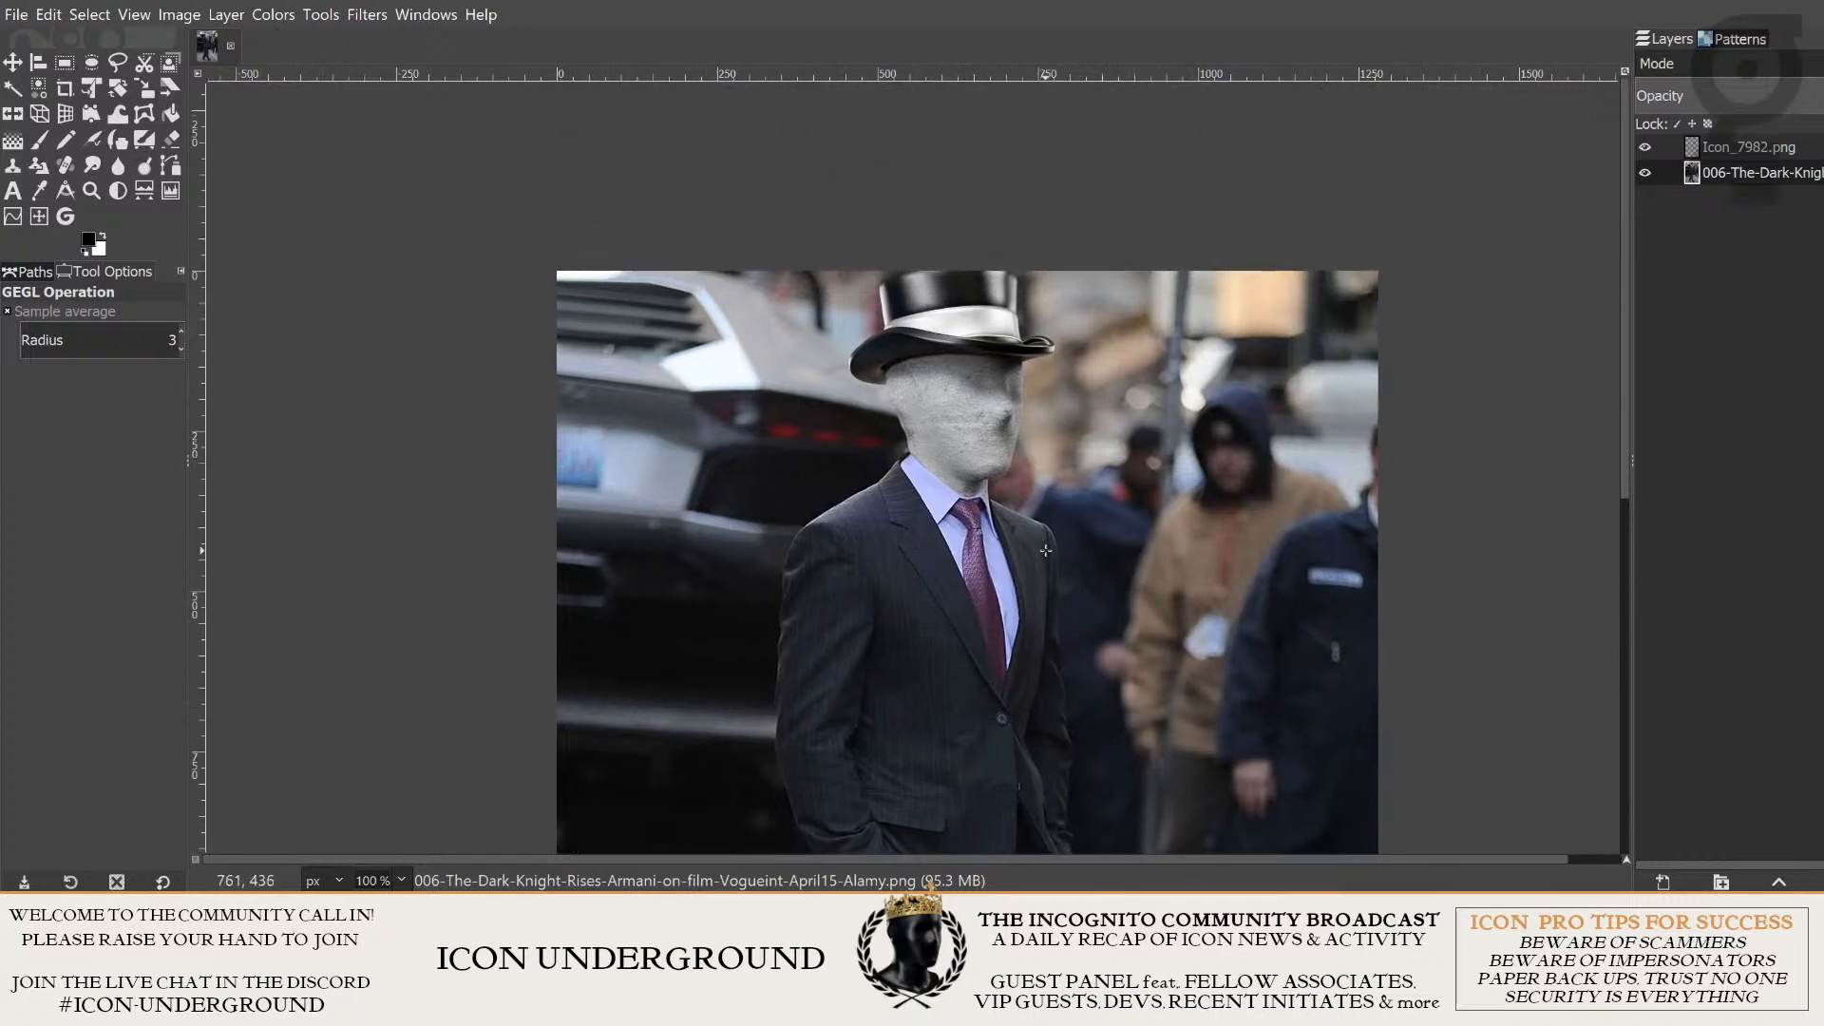
scroll(1046, 551, "up", 2)
left_click_drag(1071, 327, 1146, 586)
scroll(1148, 586, "down", 1)
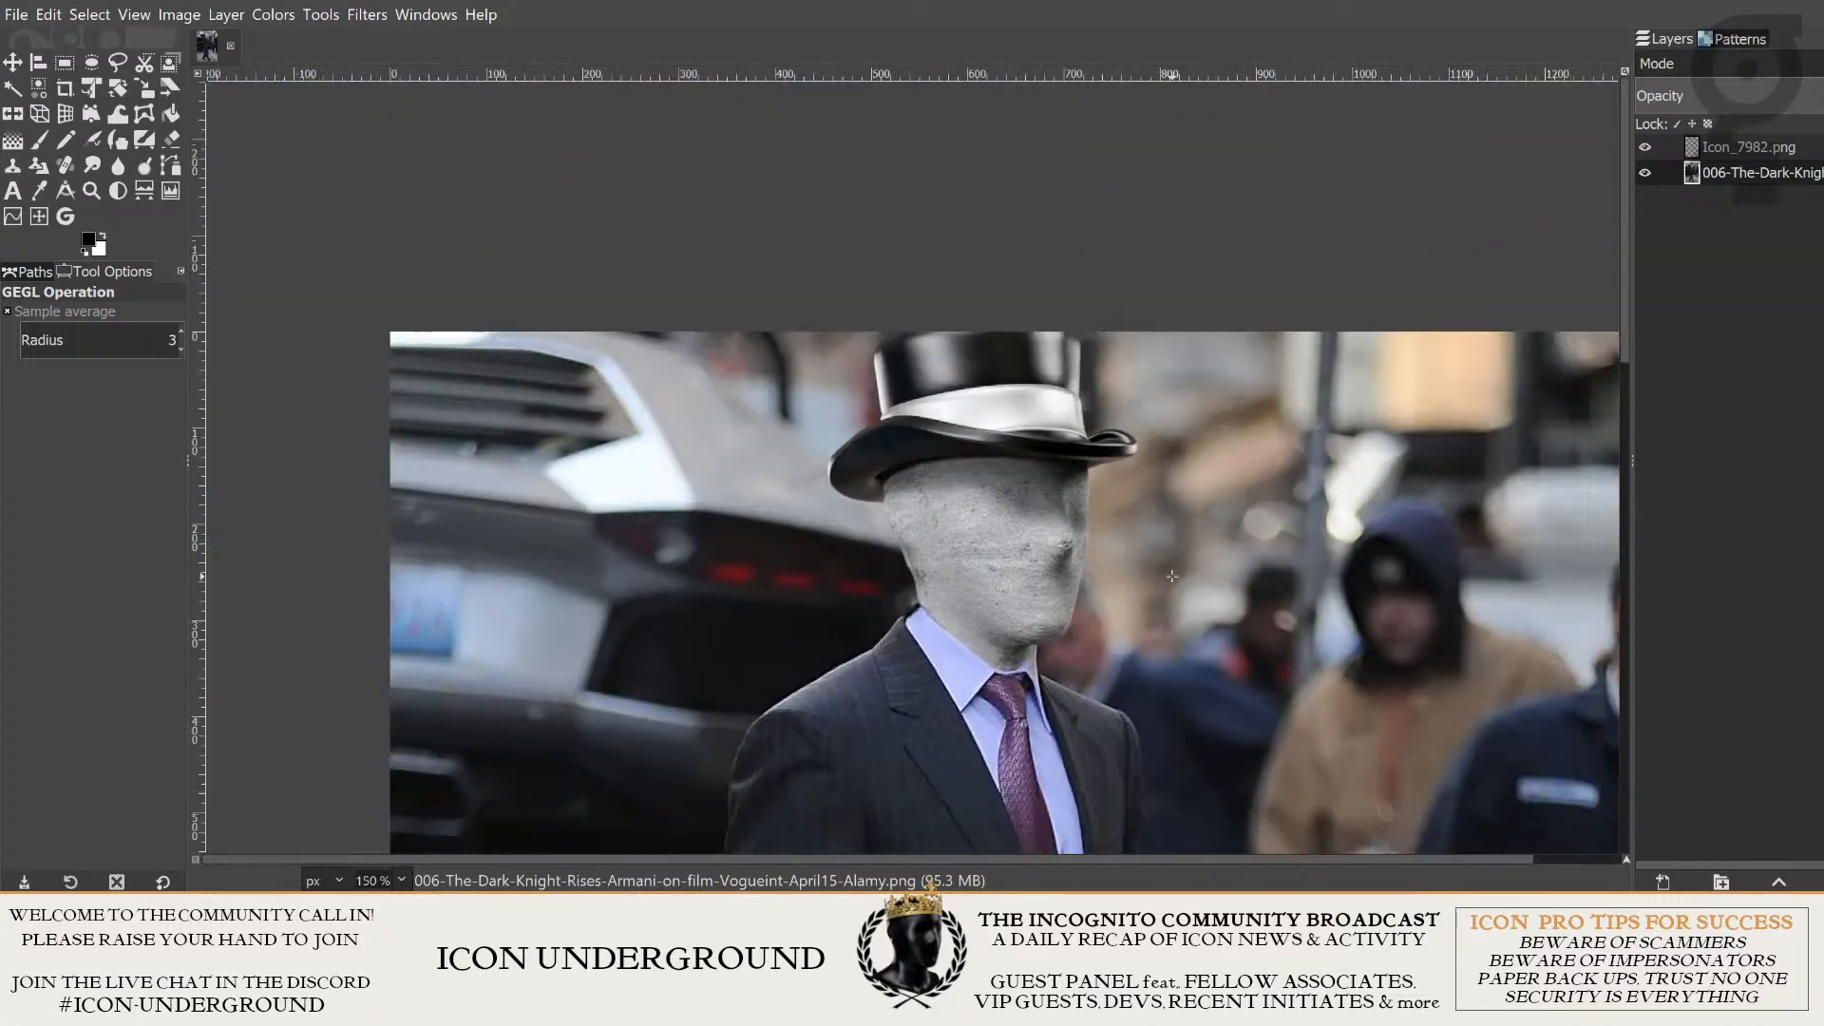
scroll(1128, 568, "up", 1)
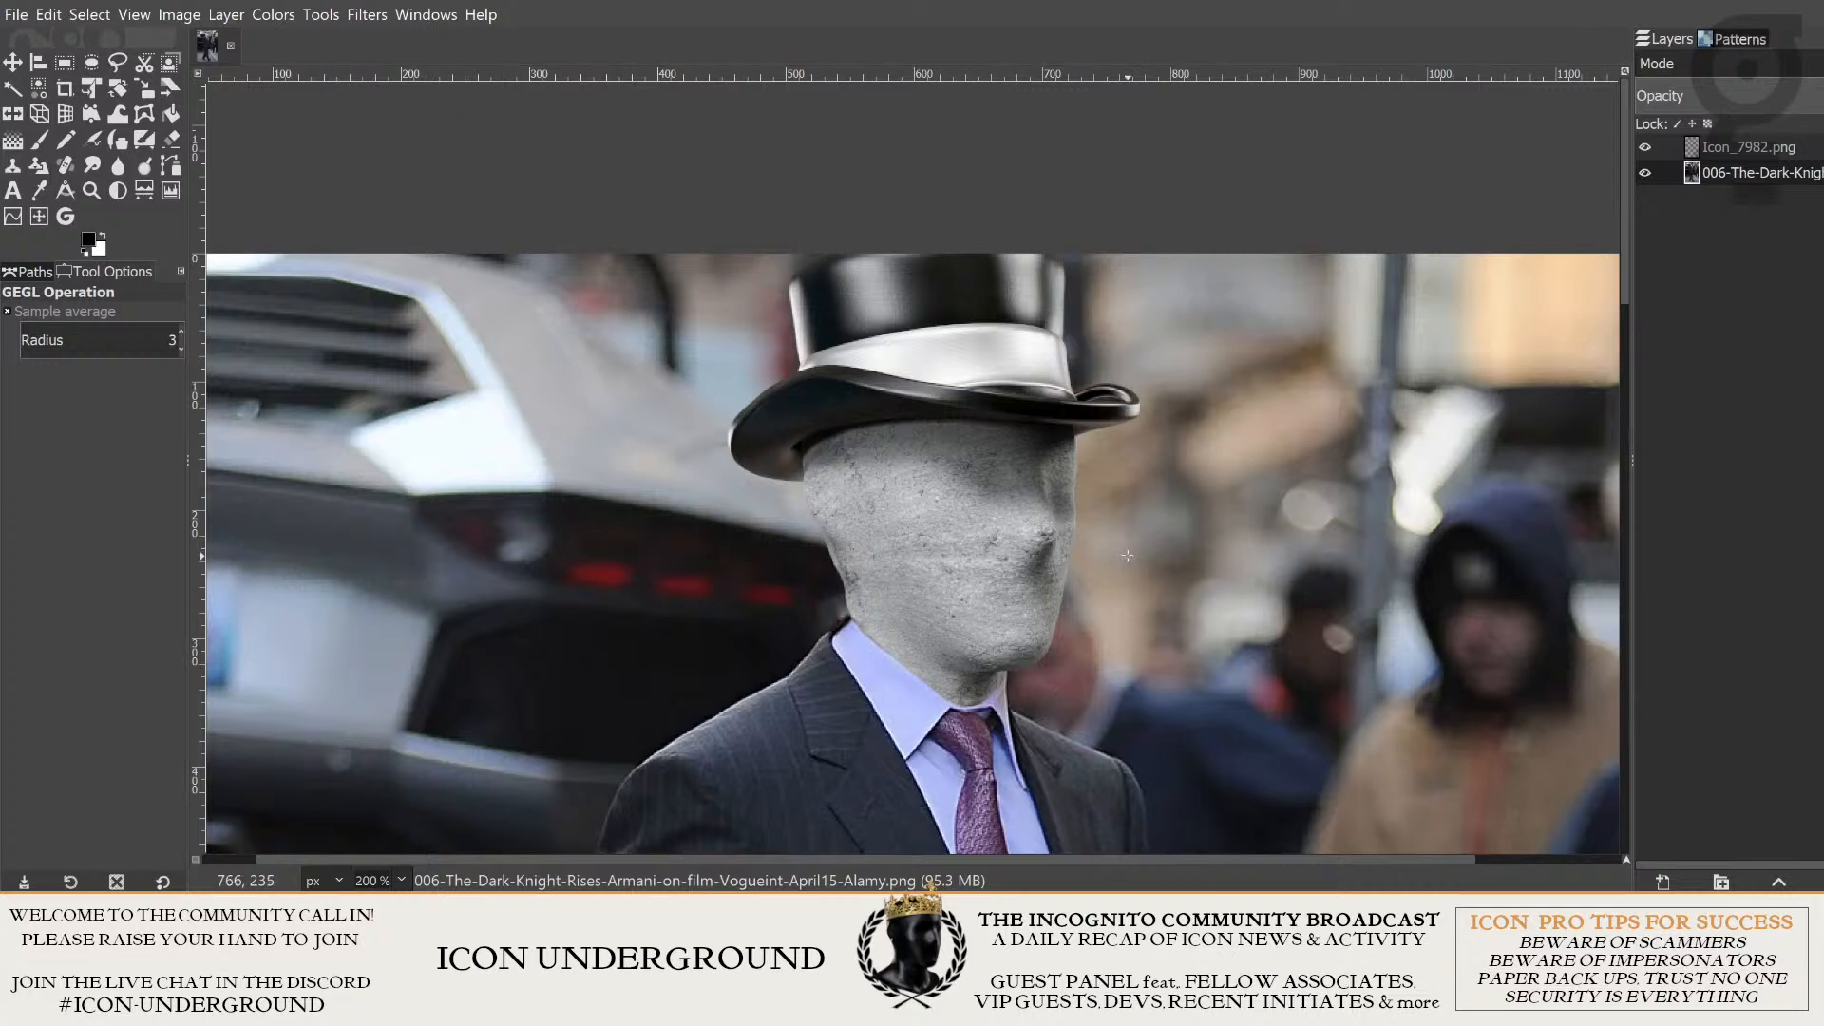
scroll(1128, 556, "down", 3)
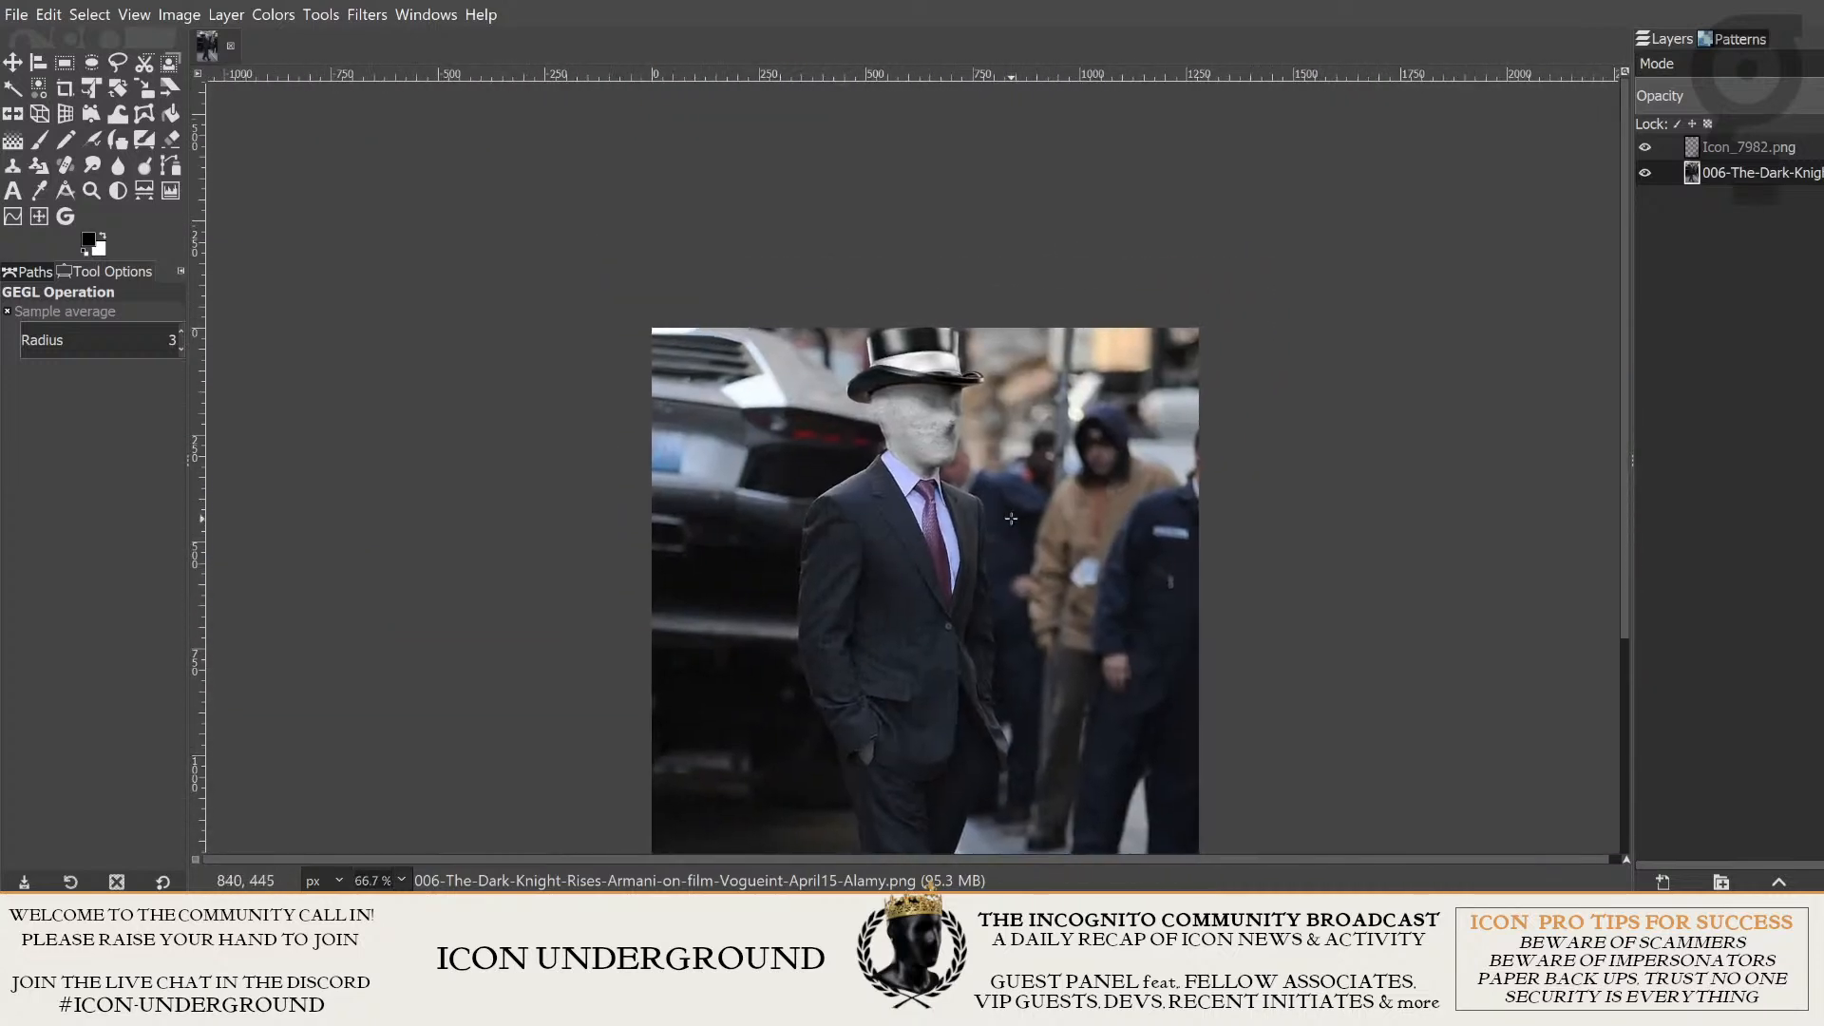
scroll(1011, 519, "down", 1)
left_click_drag(1011, 519, 960, 343)
scroll(799, 303, "up", 1)
left_click_drag(849, 300, 639, 343)
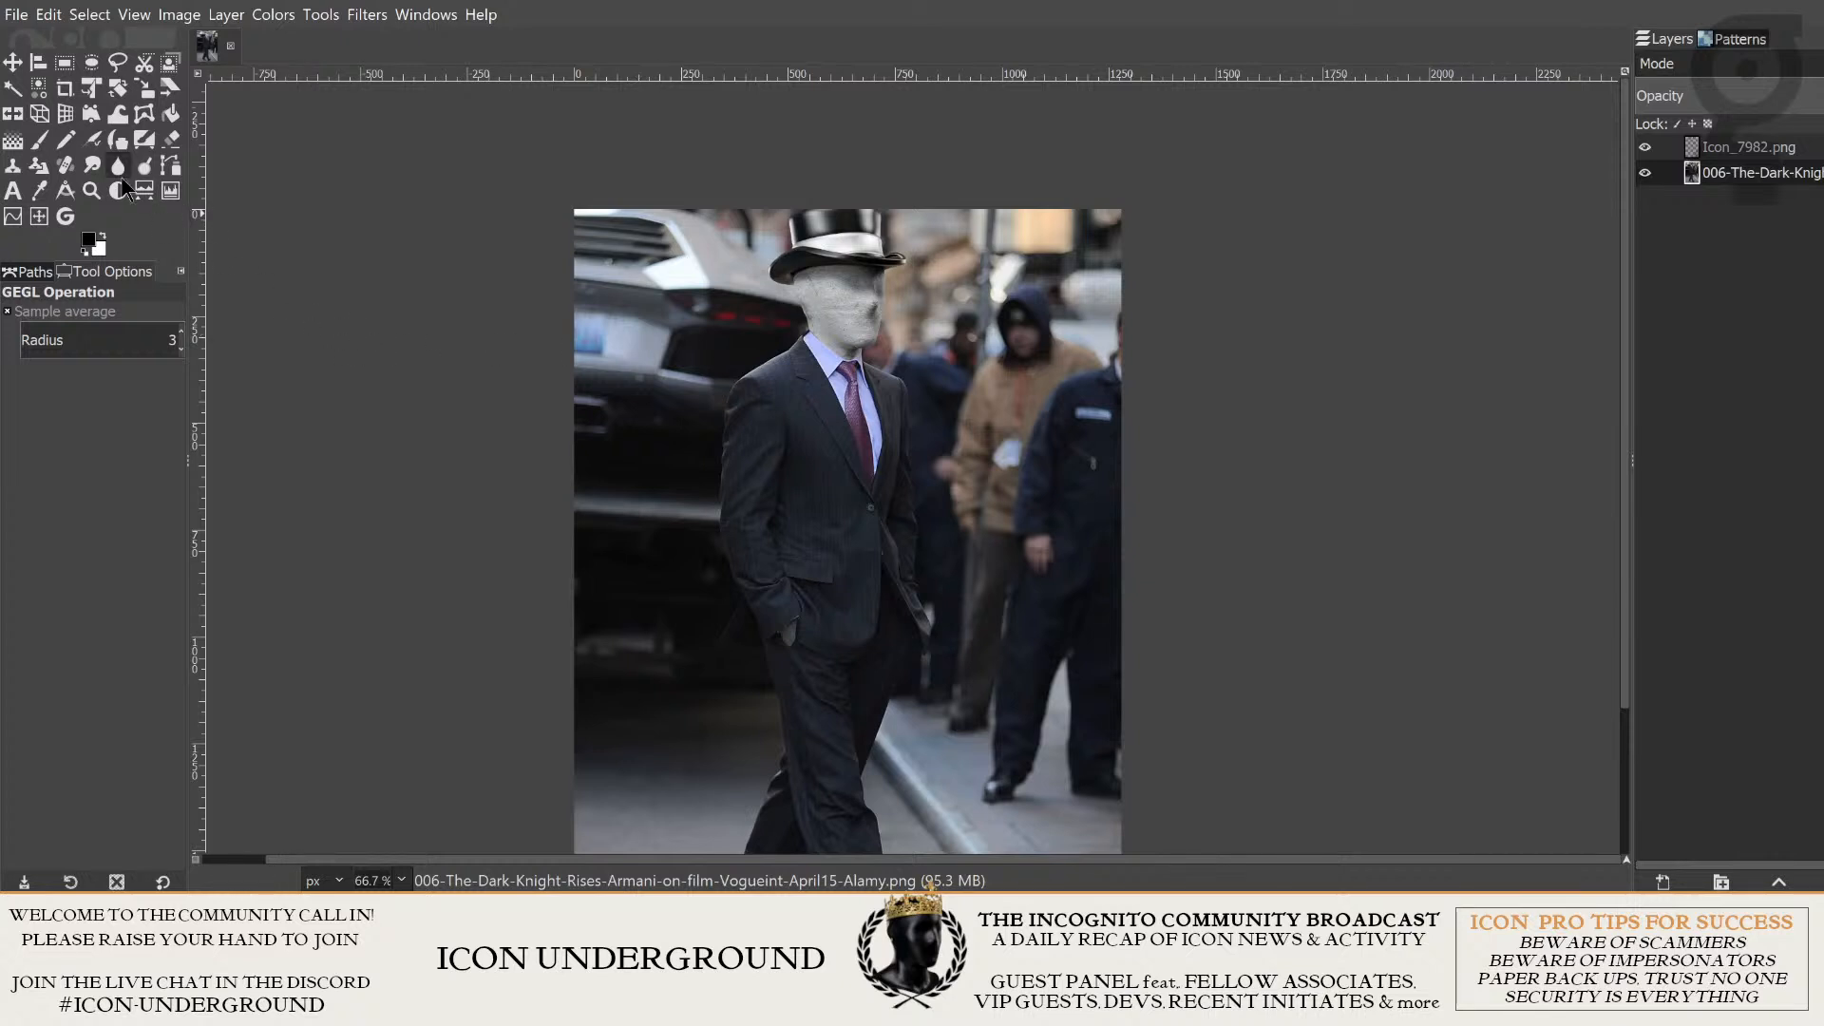
- Add the text "ICOGNITO" in 20 px Impact Condensed over the car beside the man's head
left_click(14, 192)
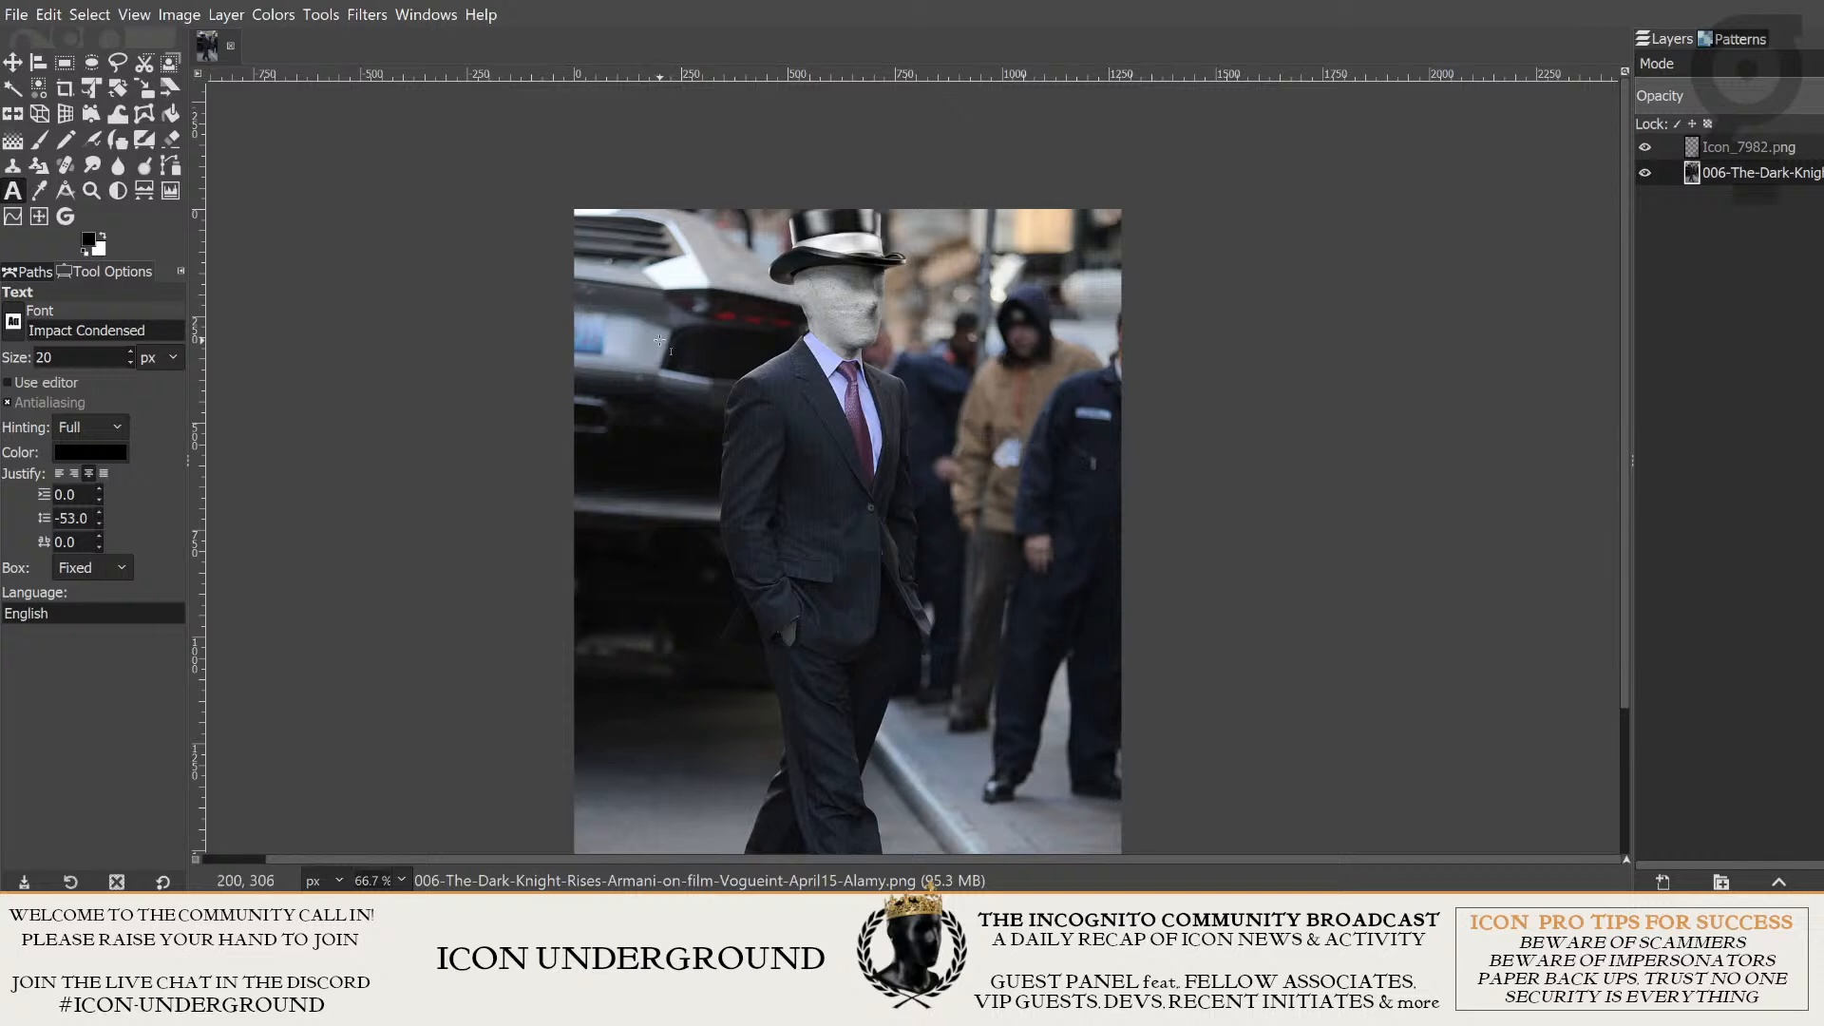
left_click(654, 290)
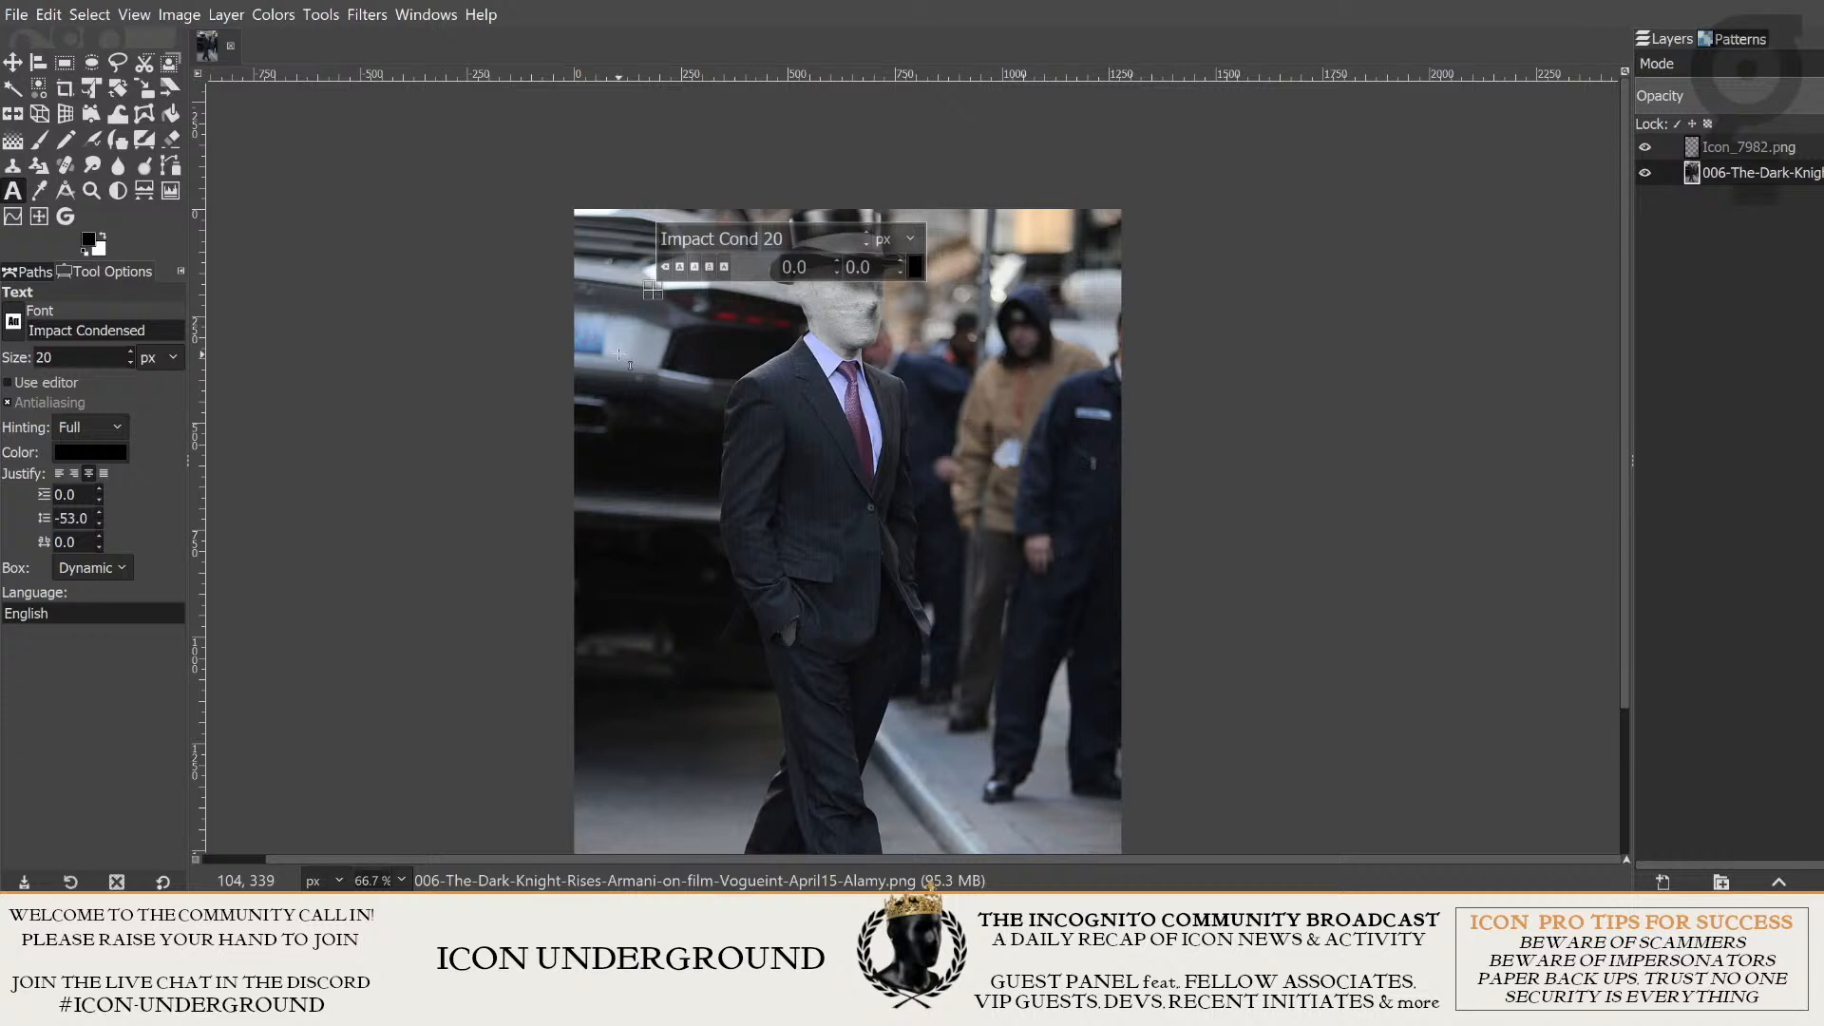
type("IC")
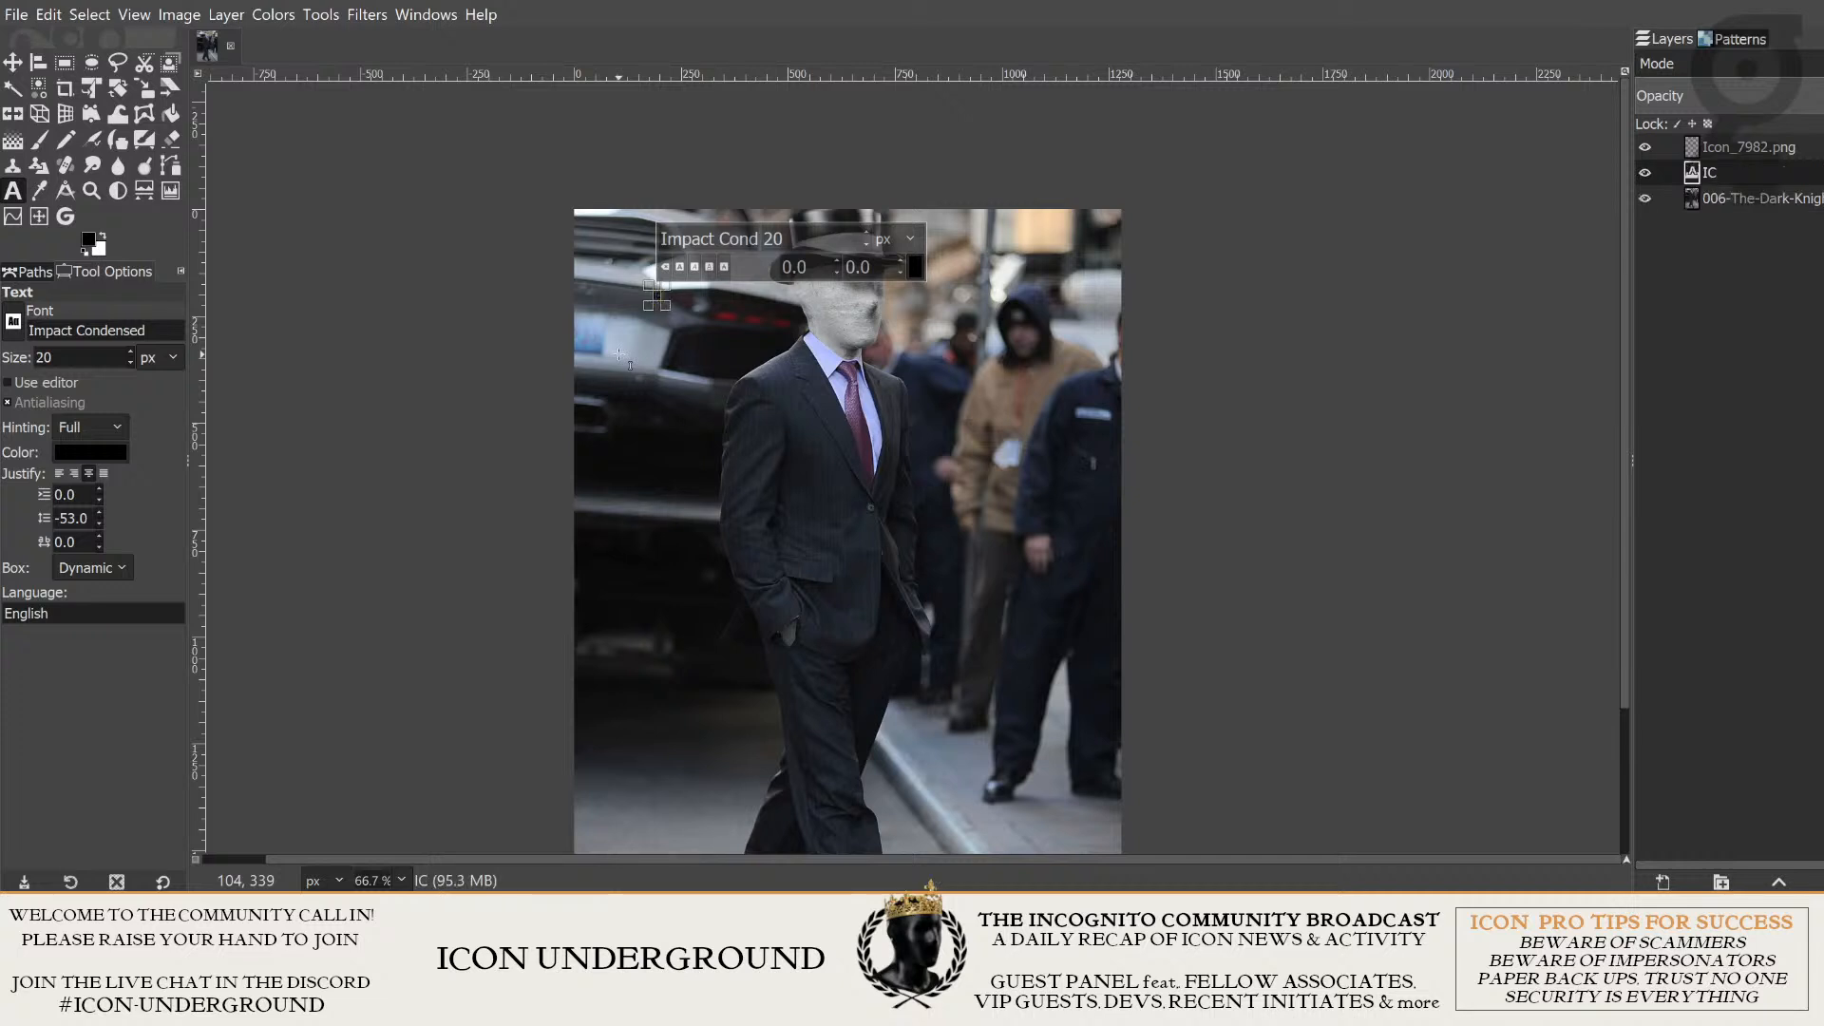
type("OGNITO")
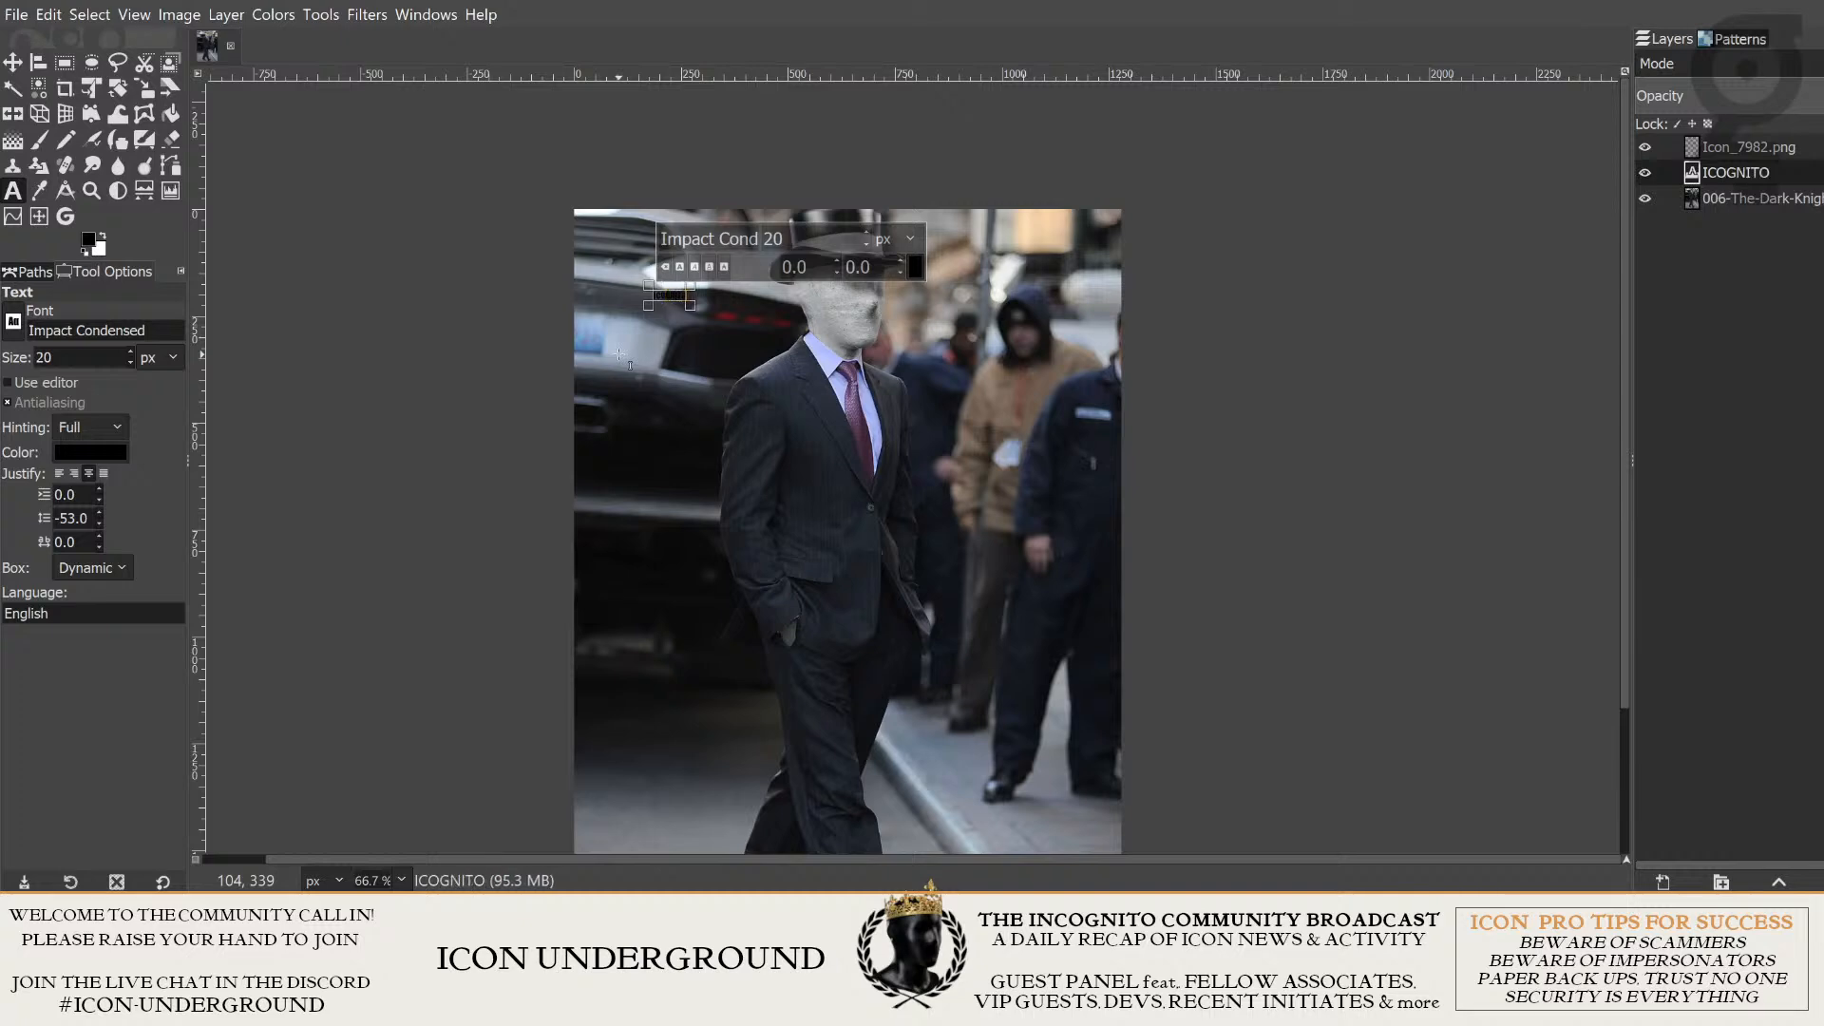
- Select all of the ICOGNITO text and enlarge its font size to 300 px
key("ctrl+a")
scroll(617, 352, "up", 5)
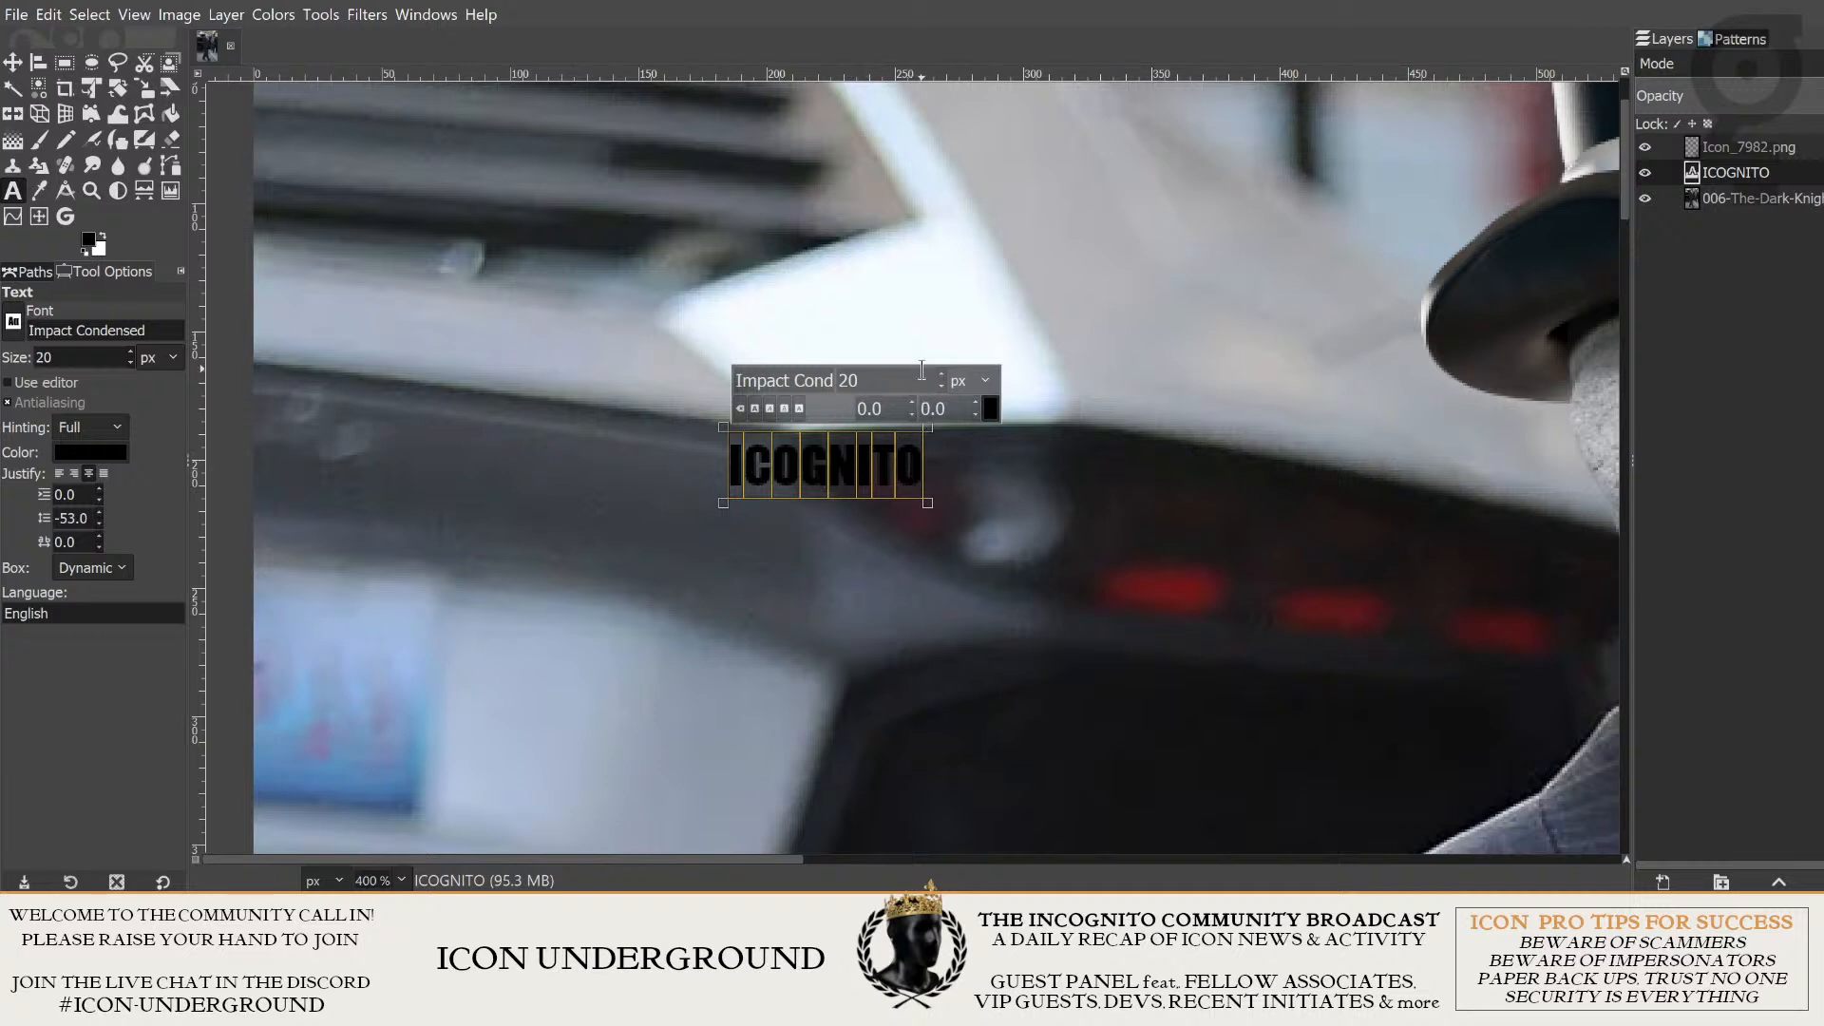
scroll(896, 379, "up", 7)
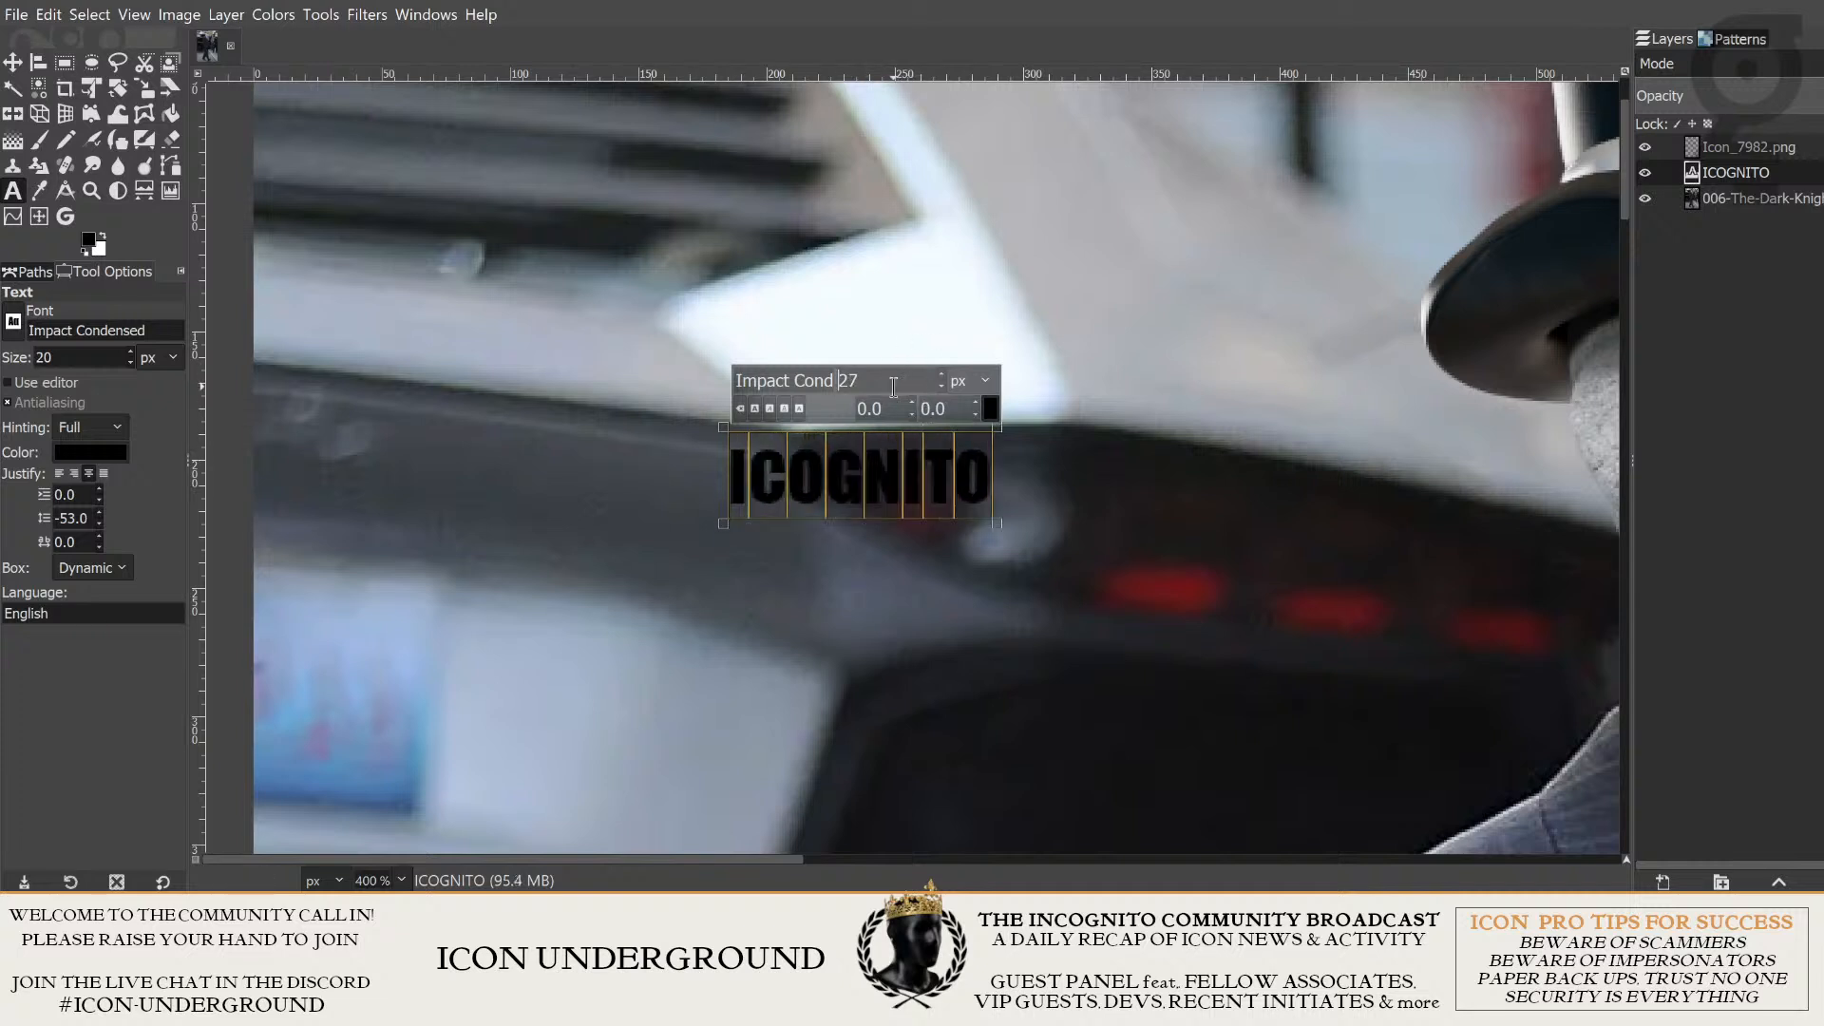
scroll(893, 386, "up", 1)
scroll(1119, 475, "down", 3)
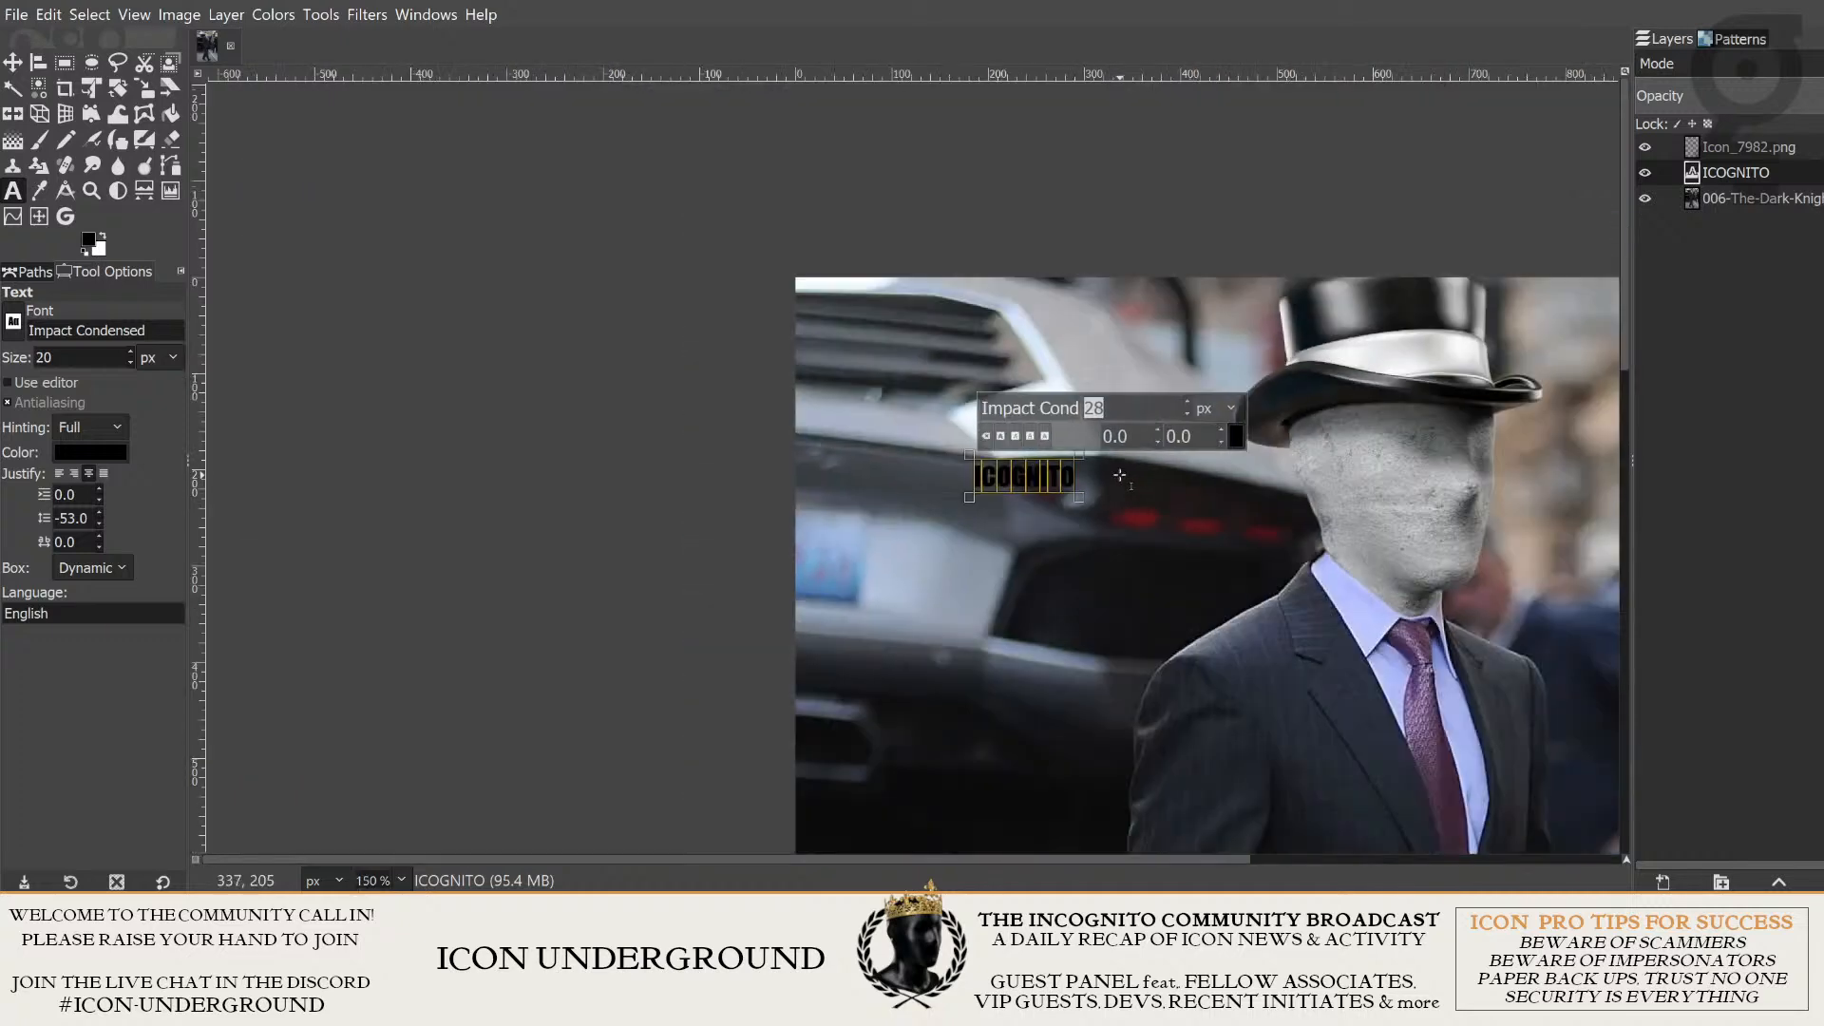
scroll(1041, 523, "down", 2)
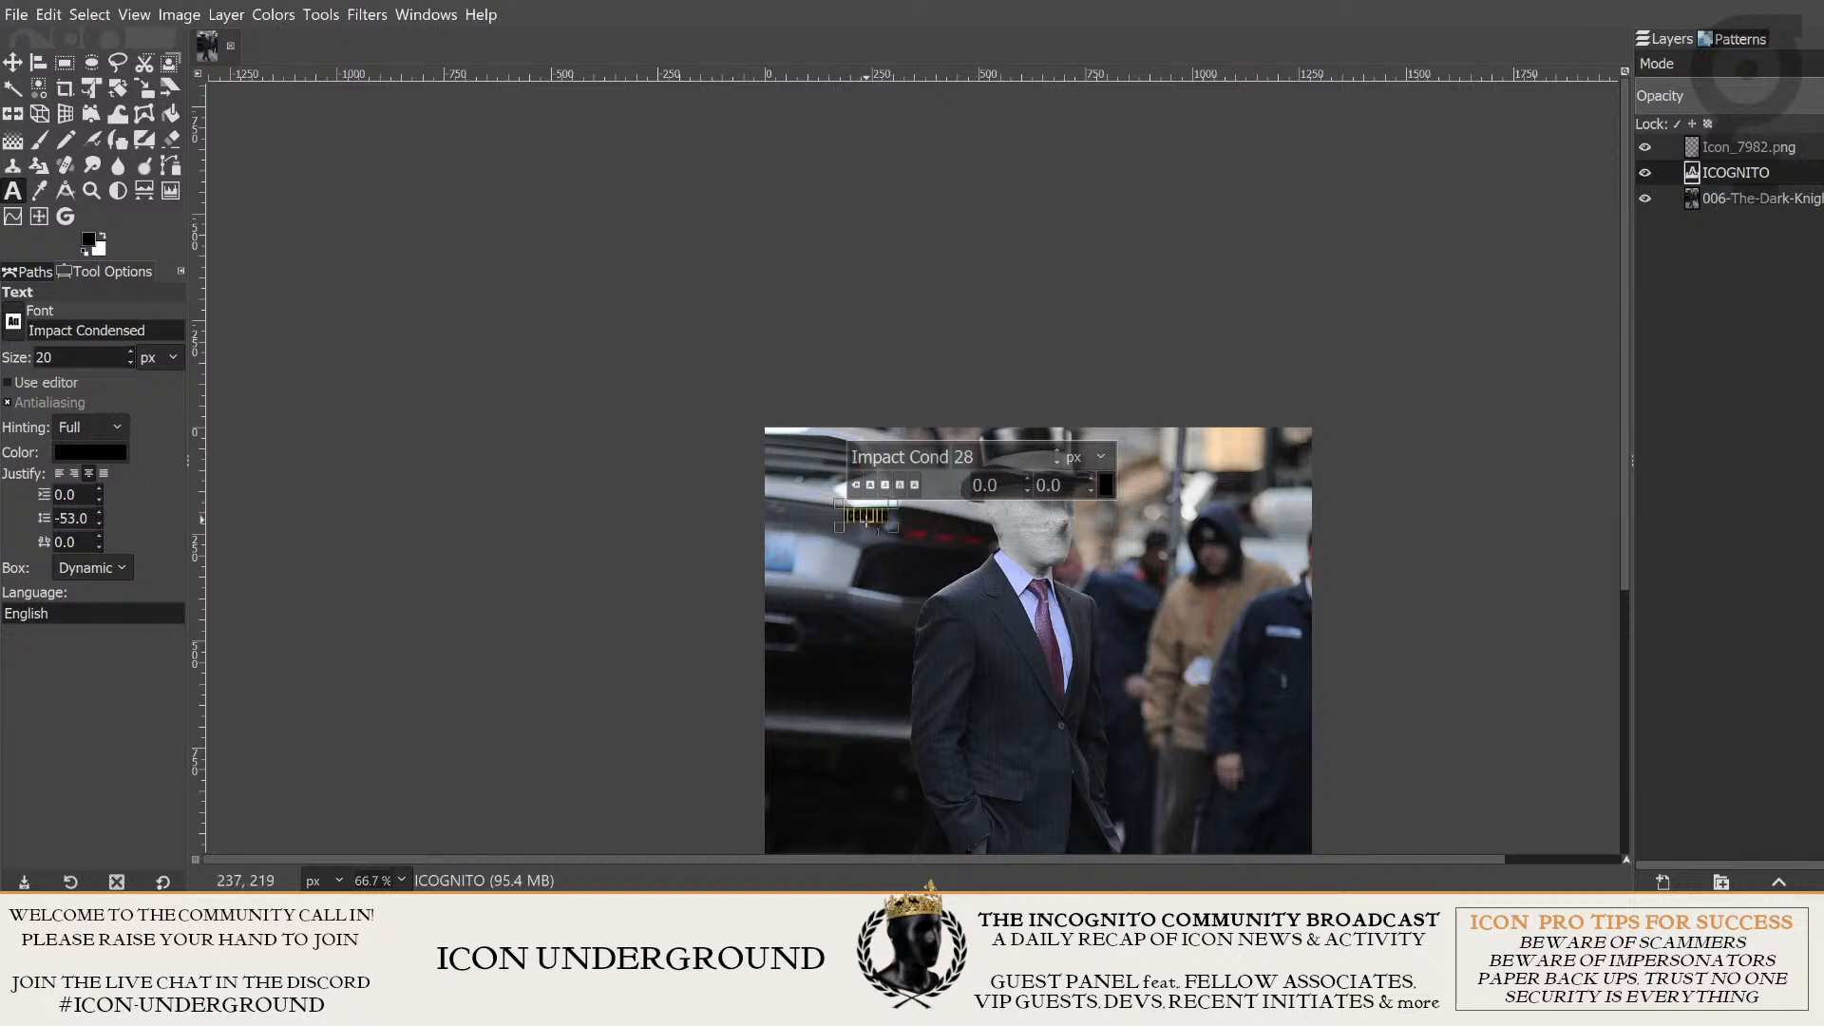
left_click_drag(982, 458, 903, 449)
type("200")
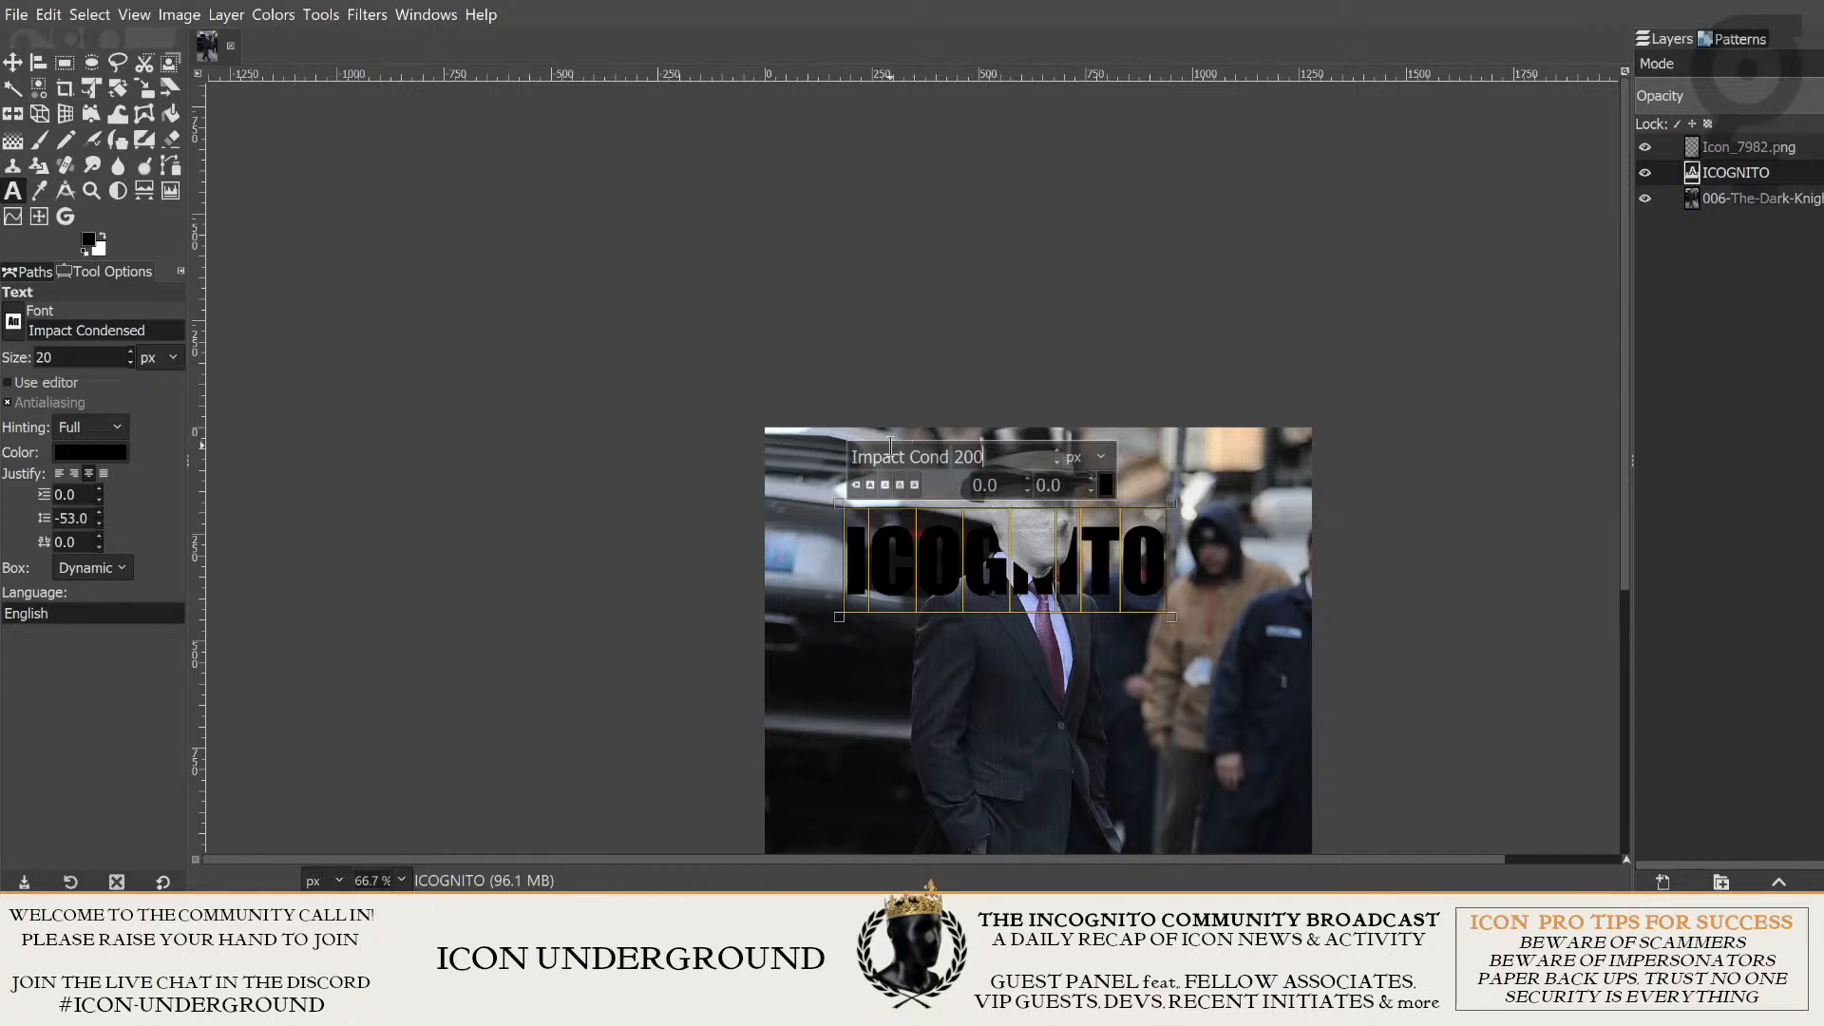
scroll(1016, 456, "up", 9)
left_click_drag(1016, 456, 916, 440)
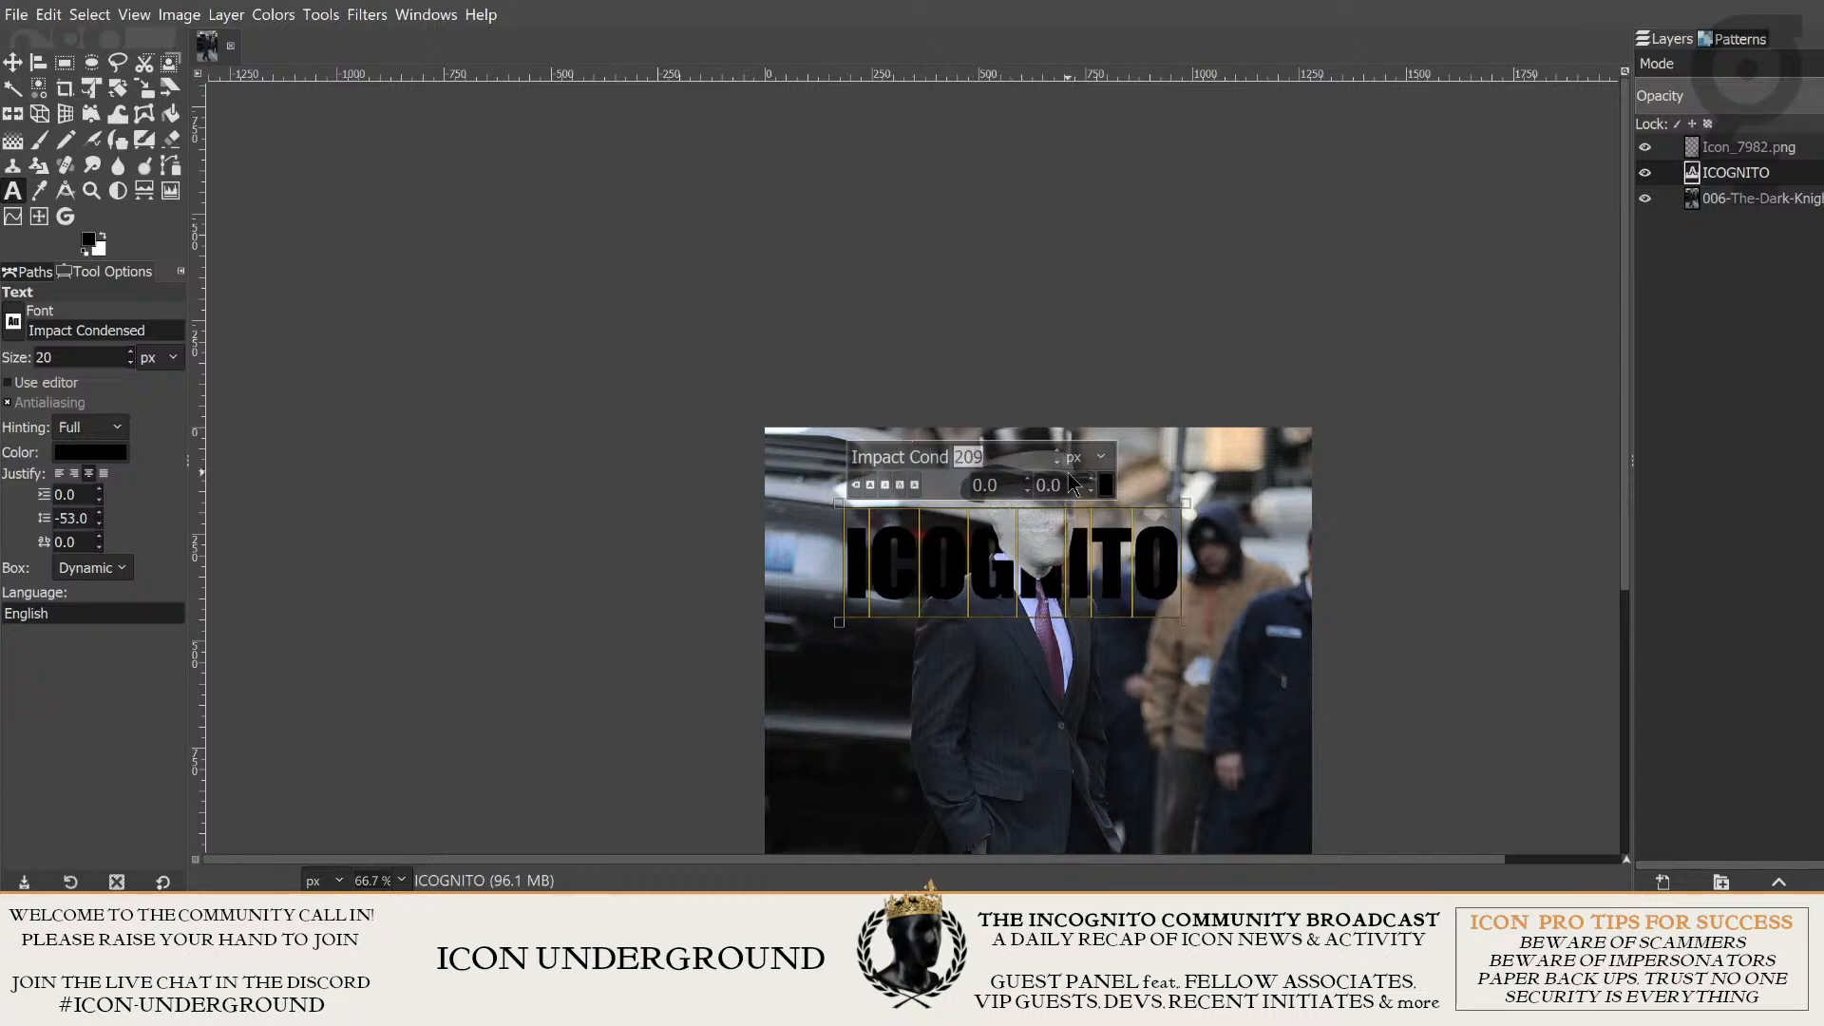
type("300")
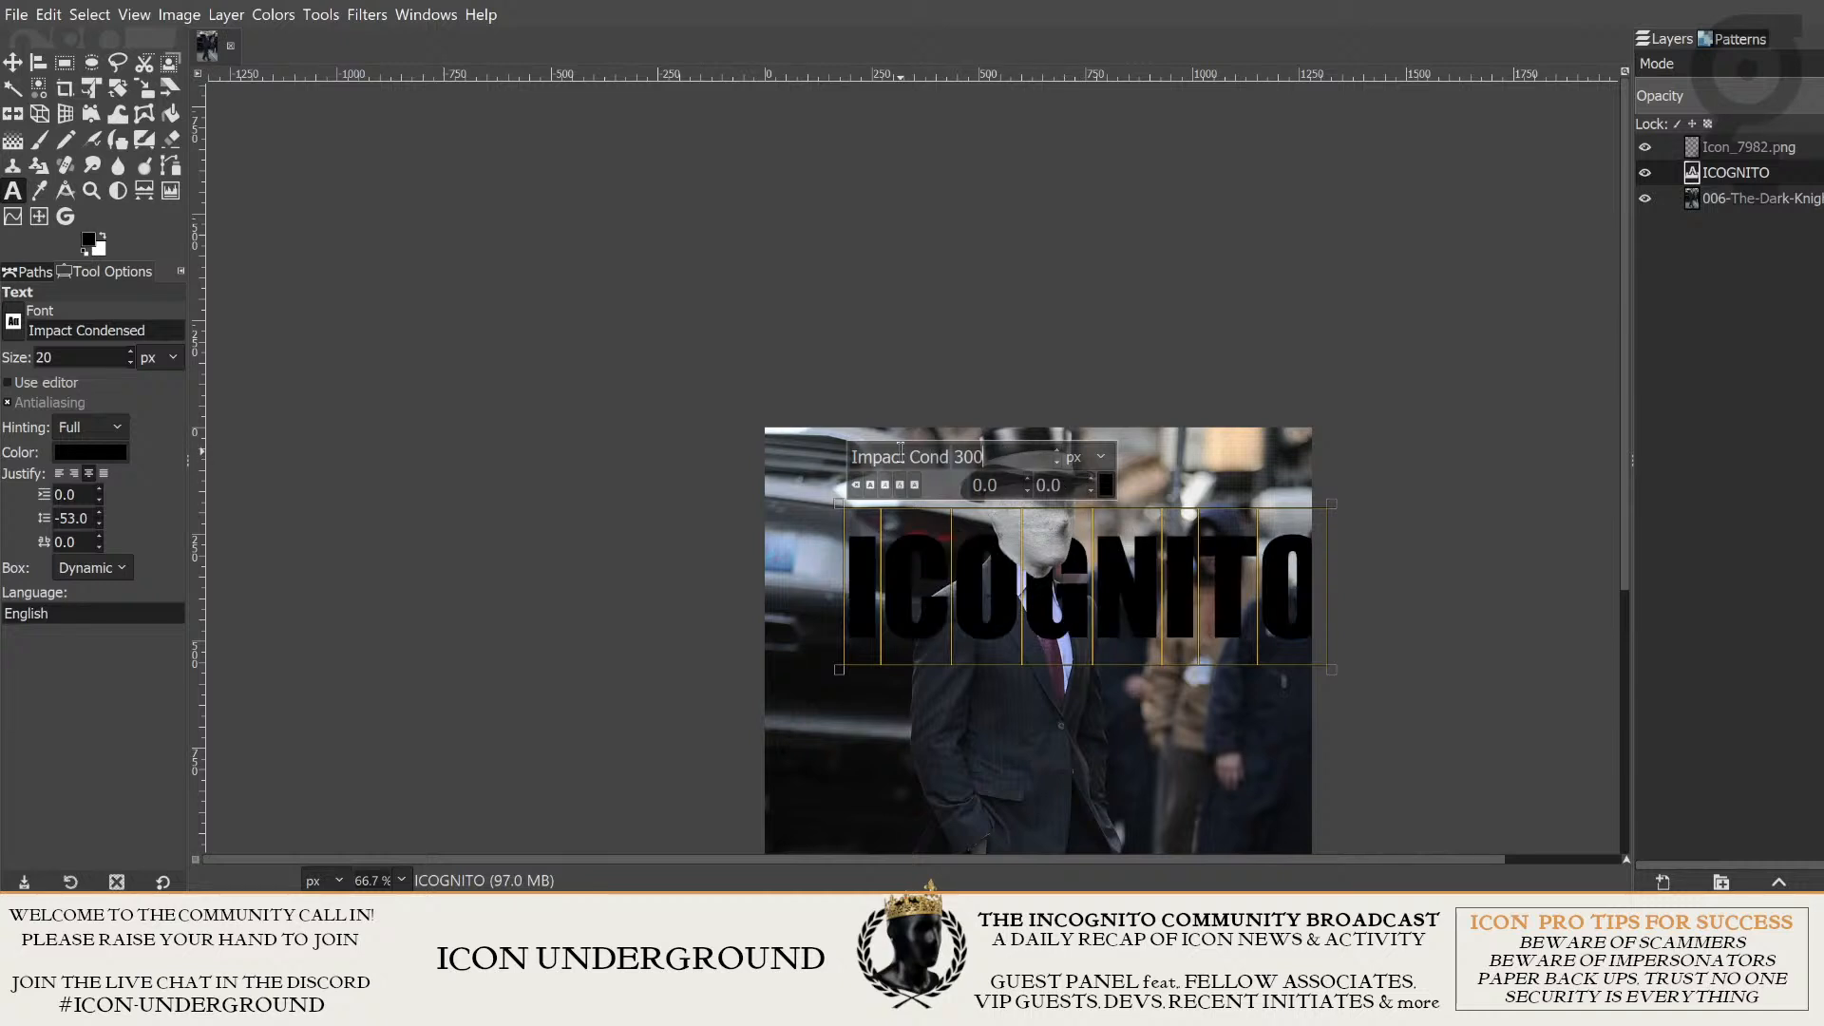
- Change the font of the ICOGNITO title to Microsoft Himalaya
double_click(902, 456)
key("ctrl+a")
key("BackSpace")
key("BackSpace")
left_click(936, 487)
left_click(996, 565)
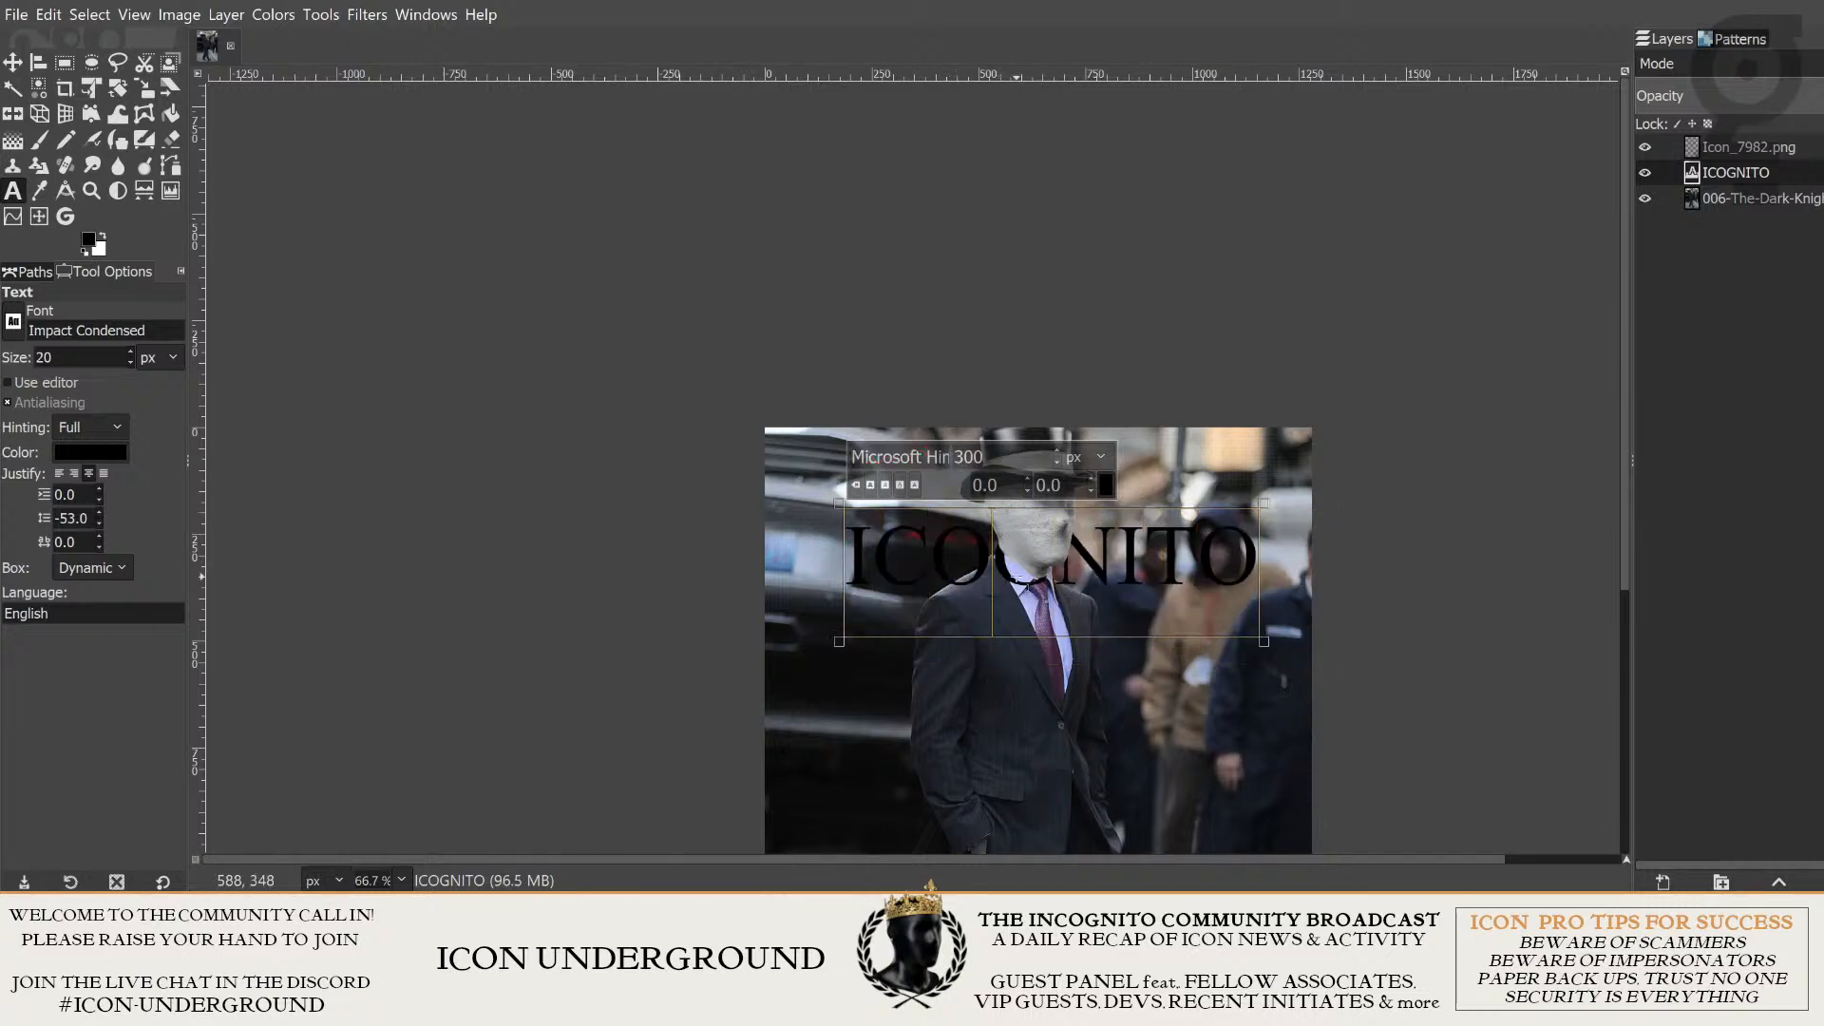
- Select the entire ICOGNITO title and set its text color to white
key("ctrl+a")
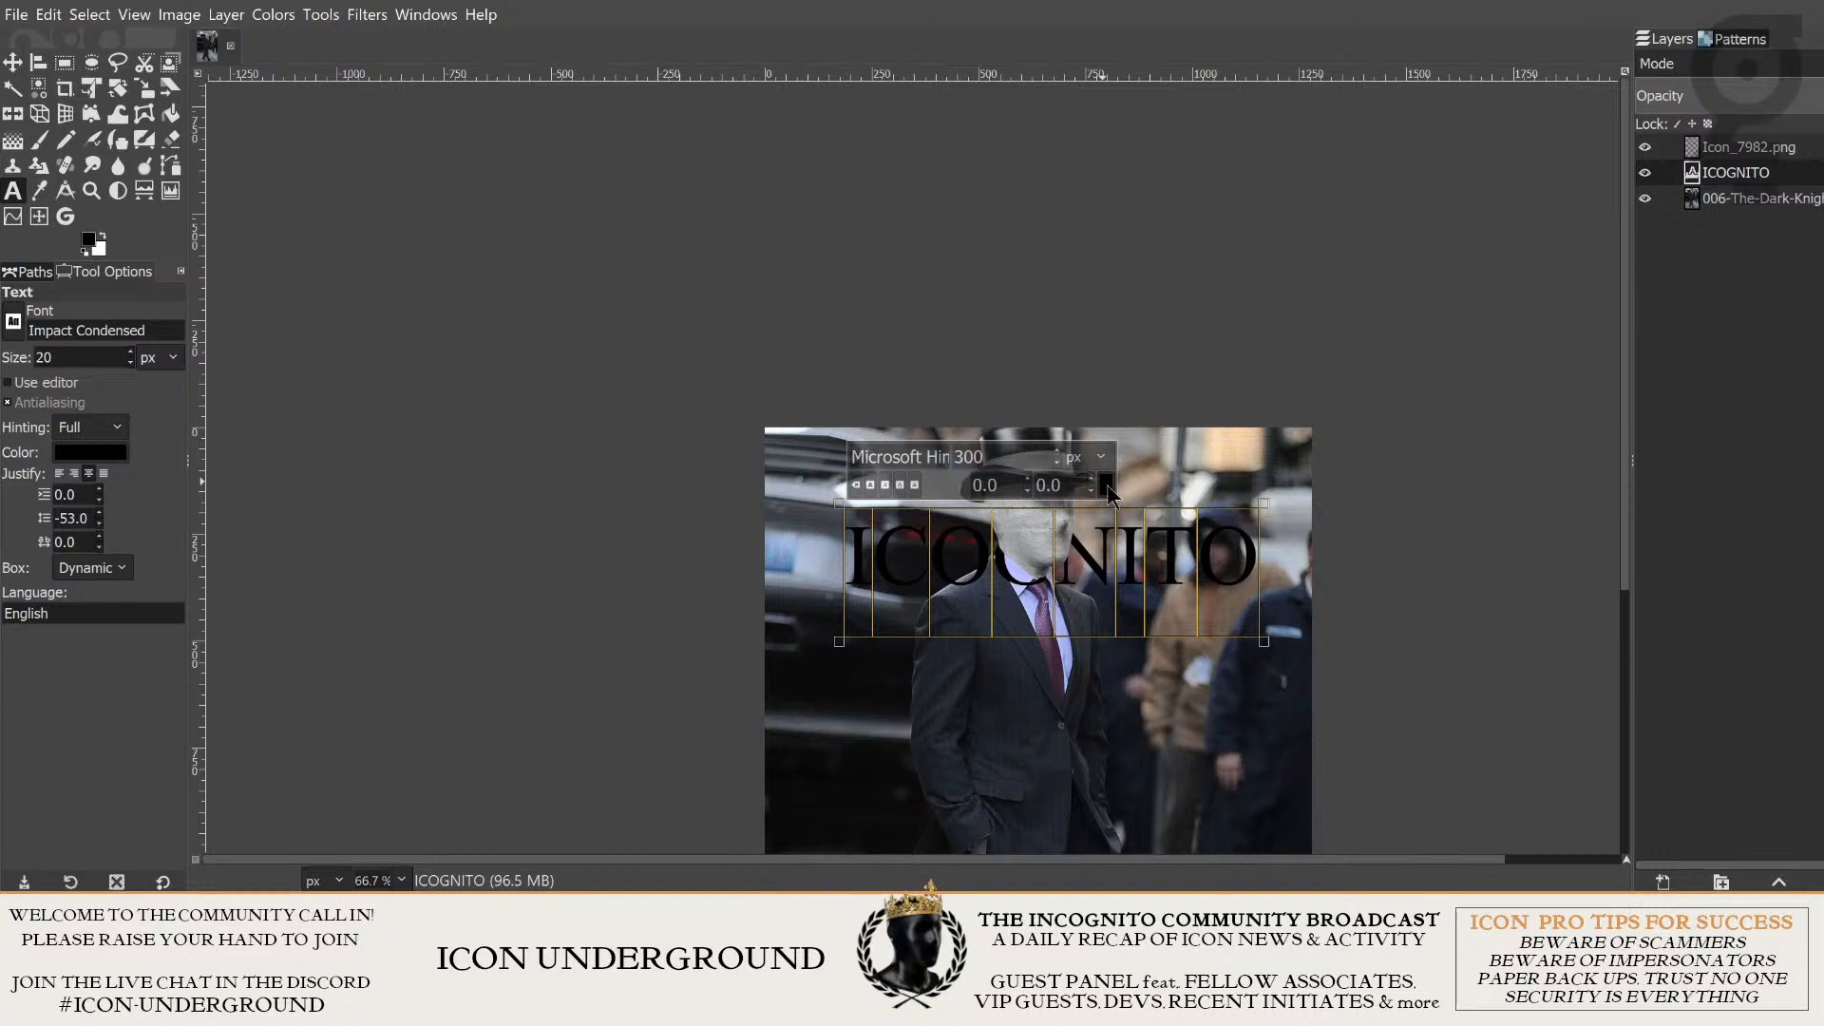
left_click(1174, 651)
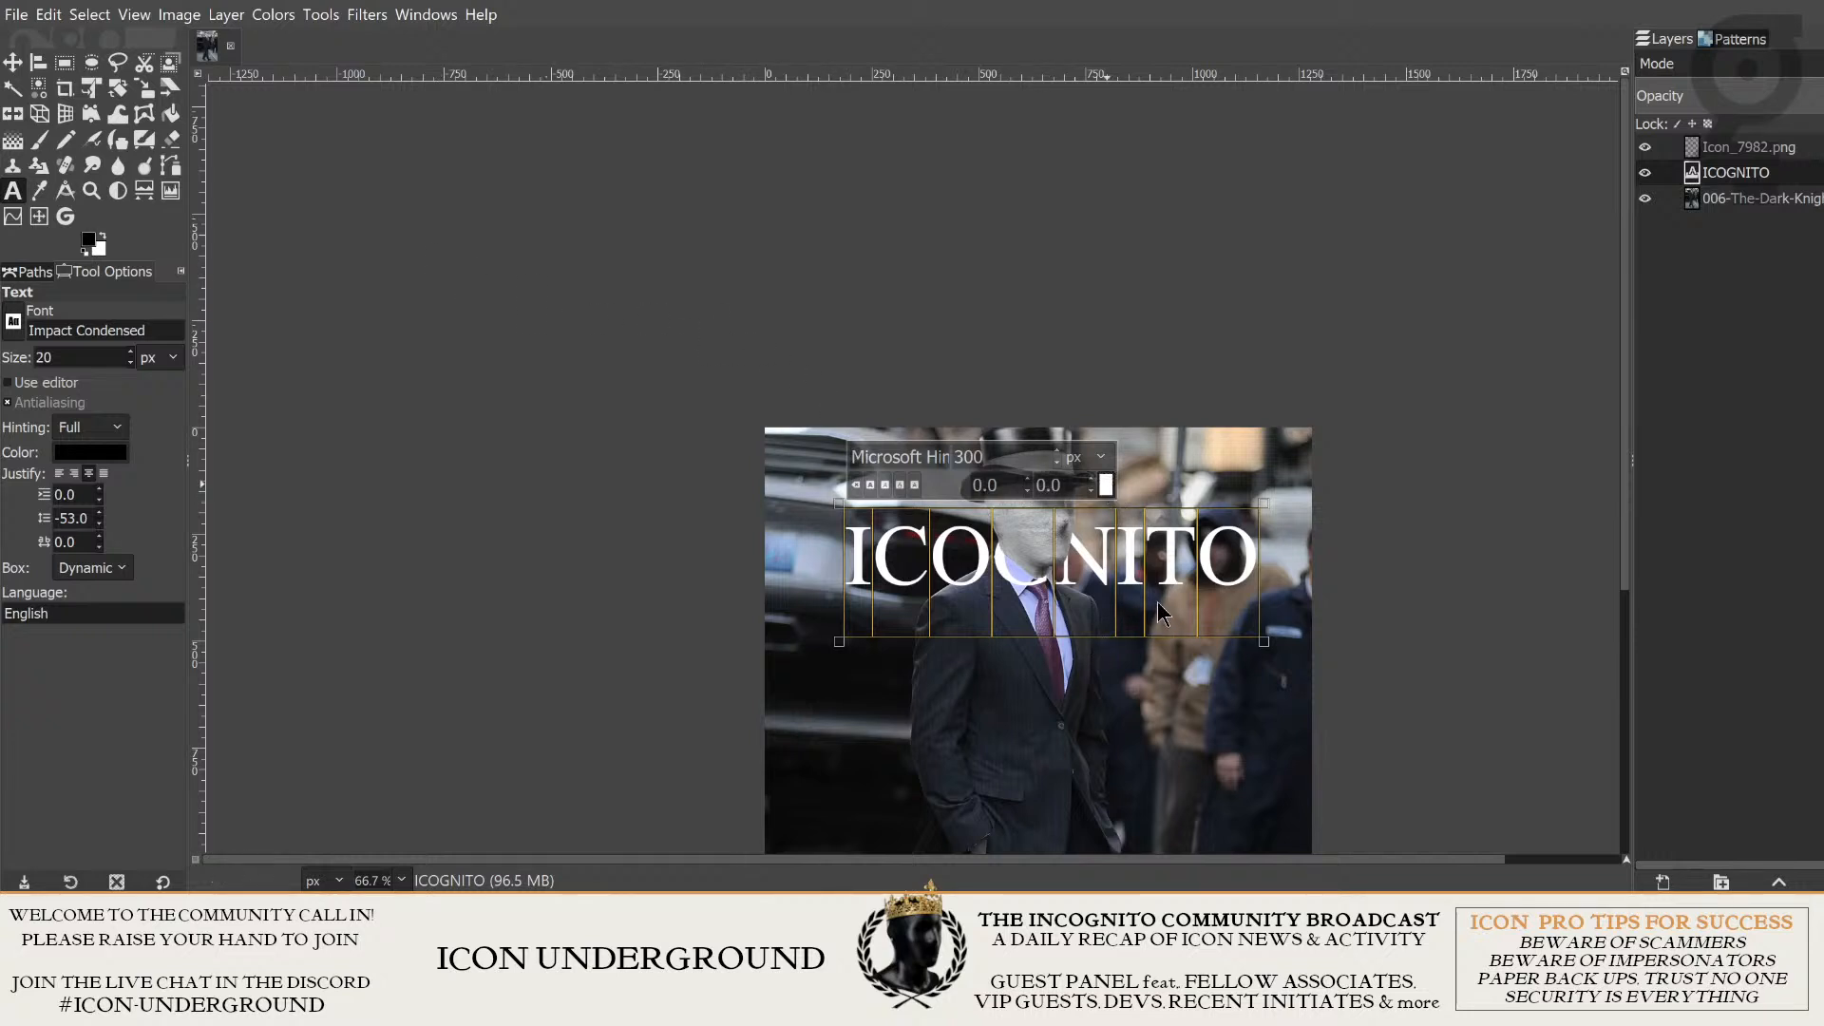
left_click(1195, 655)
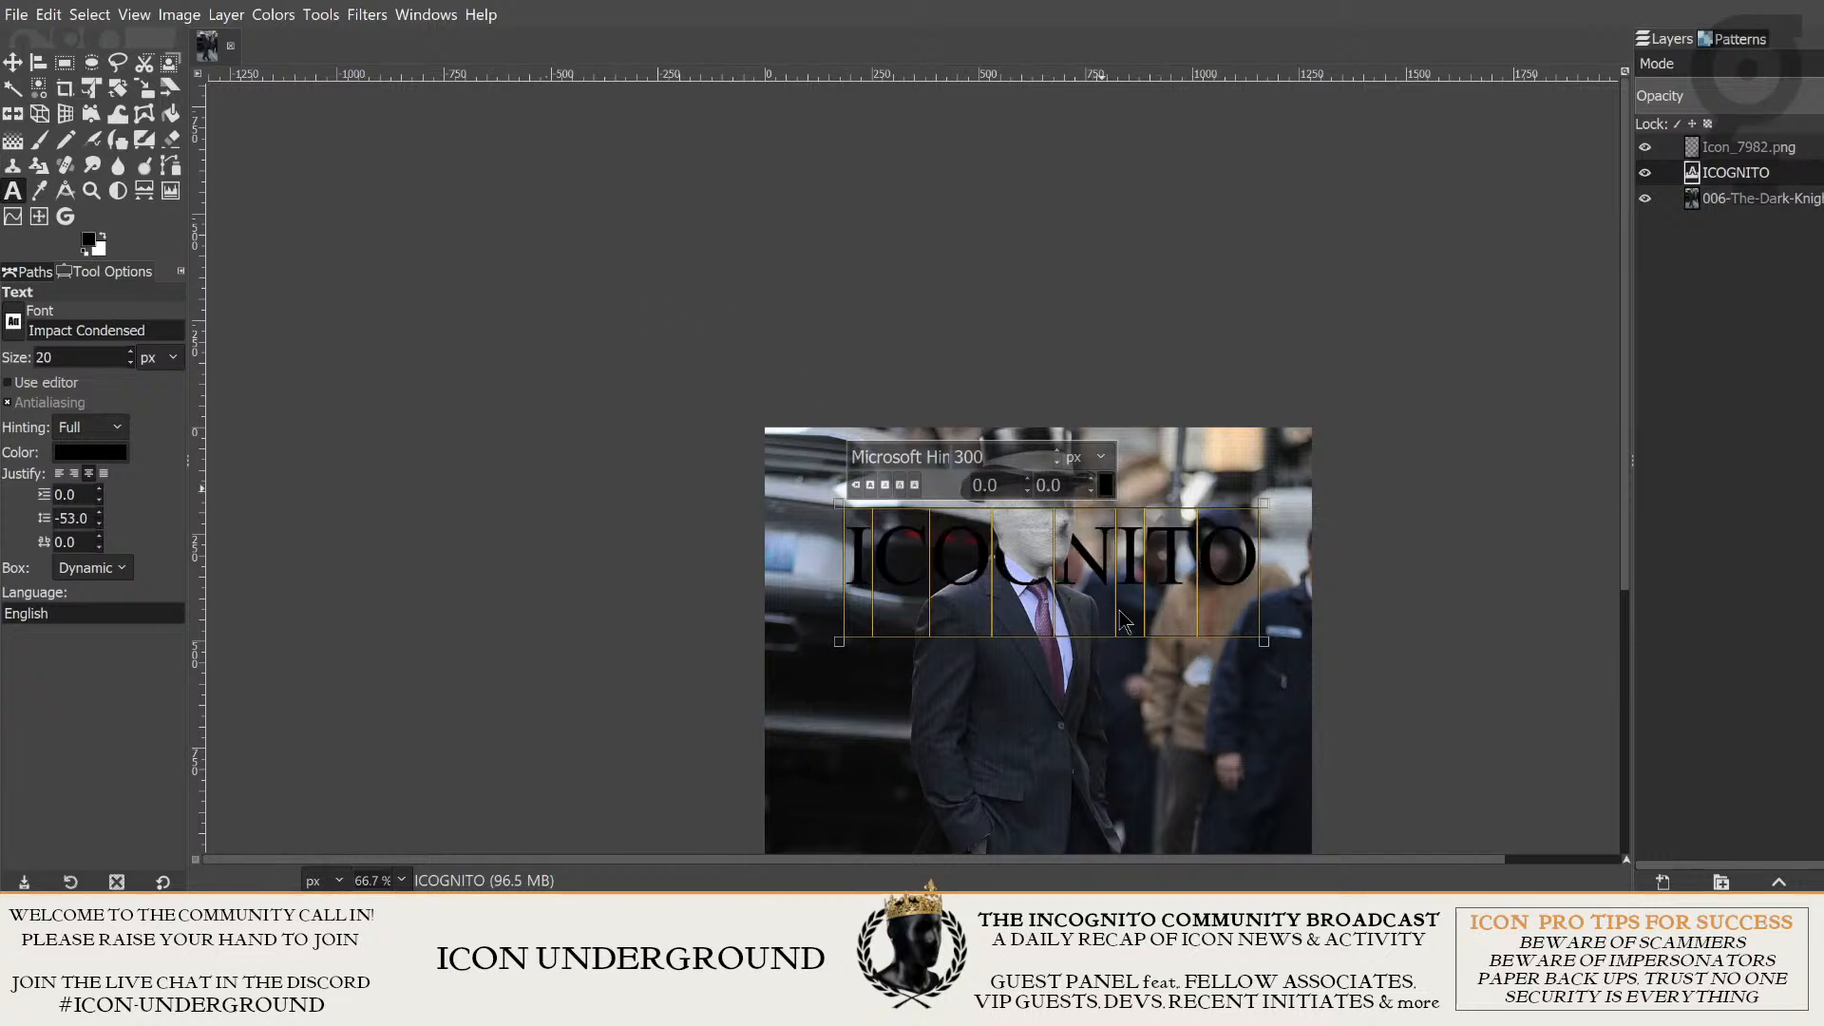
left_click(1187, 664)
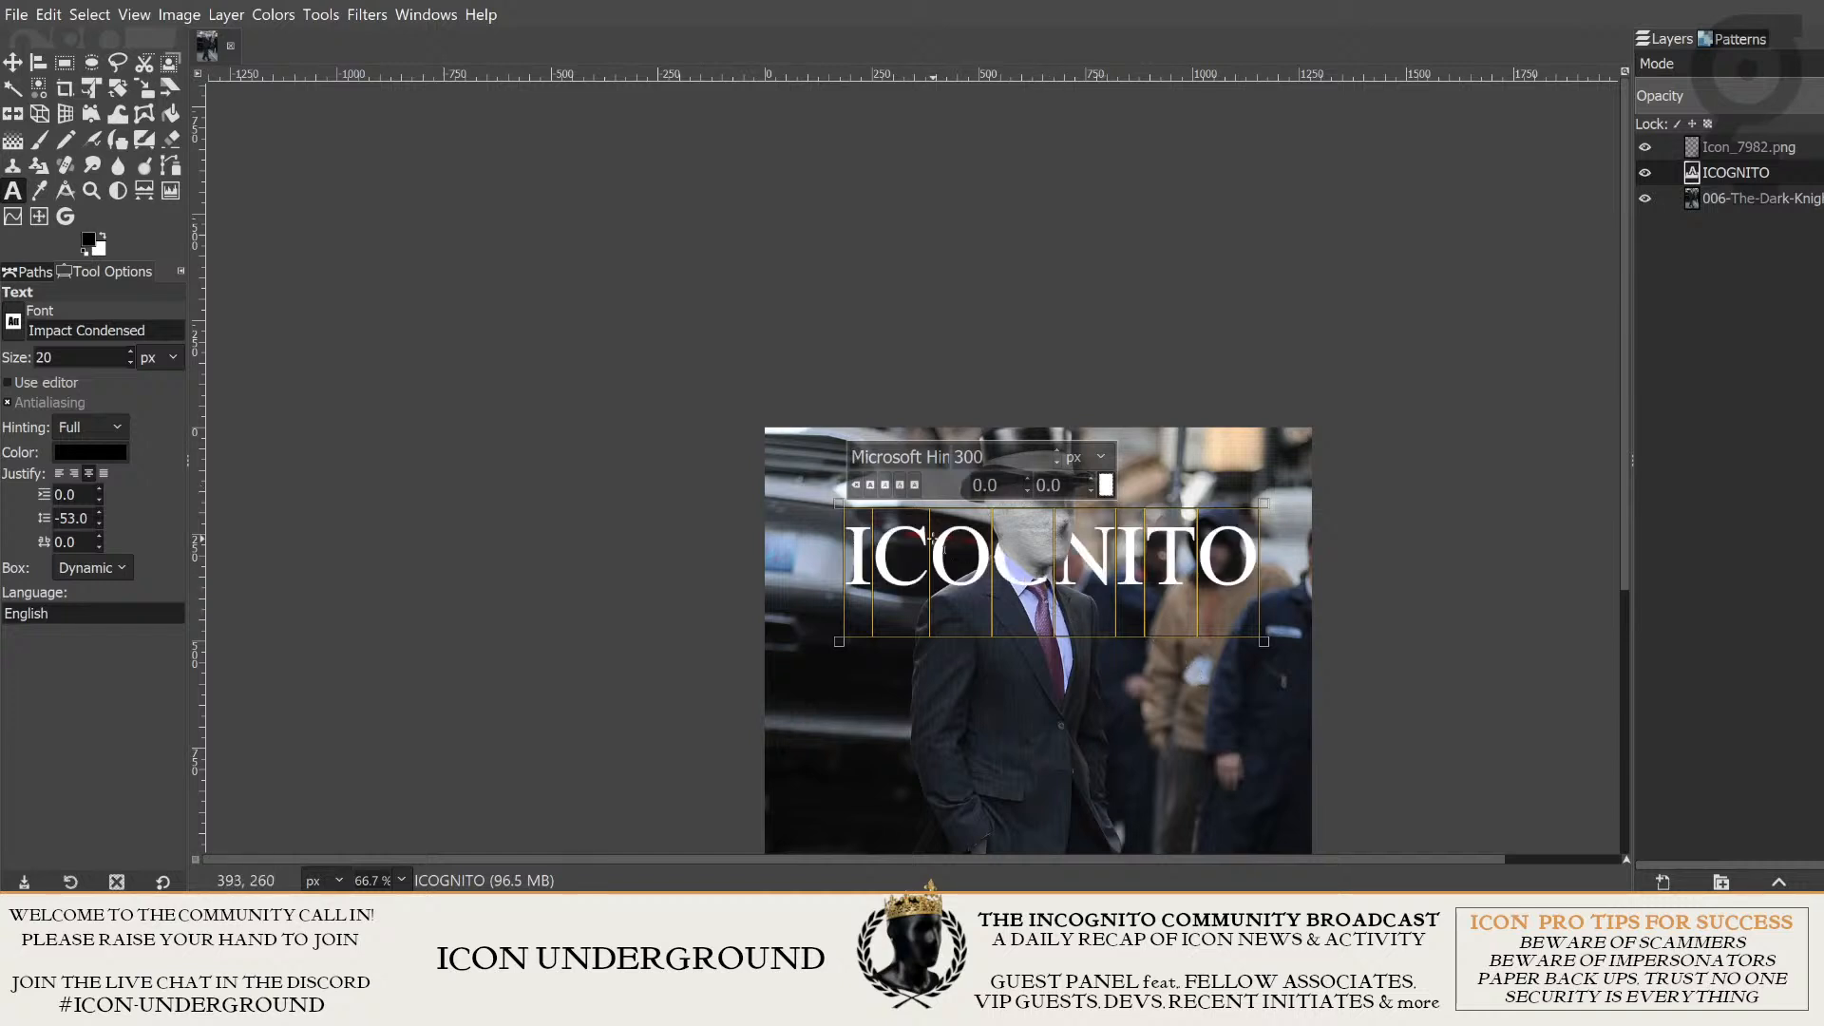
- Enlarge the white ICOGNITO title to a font size of 400 px
scroll(1005, 457, "up", 20)
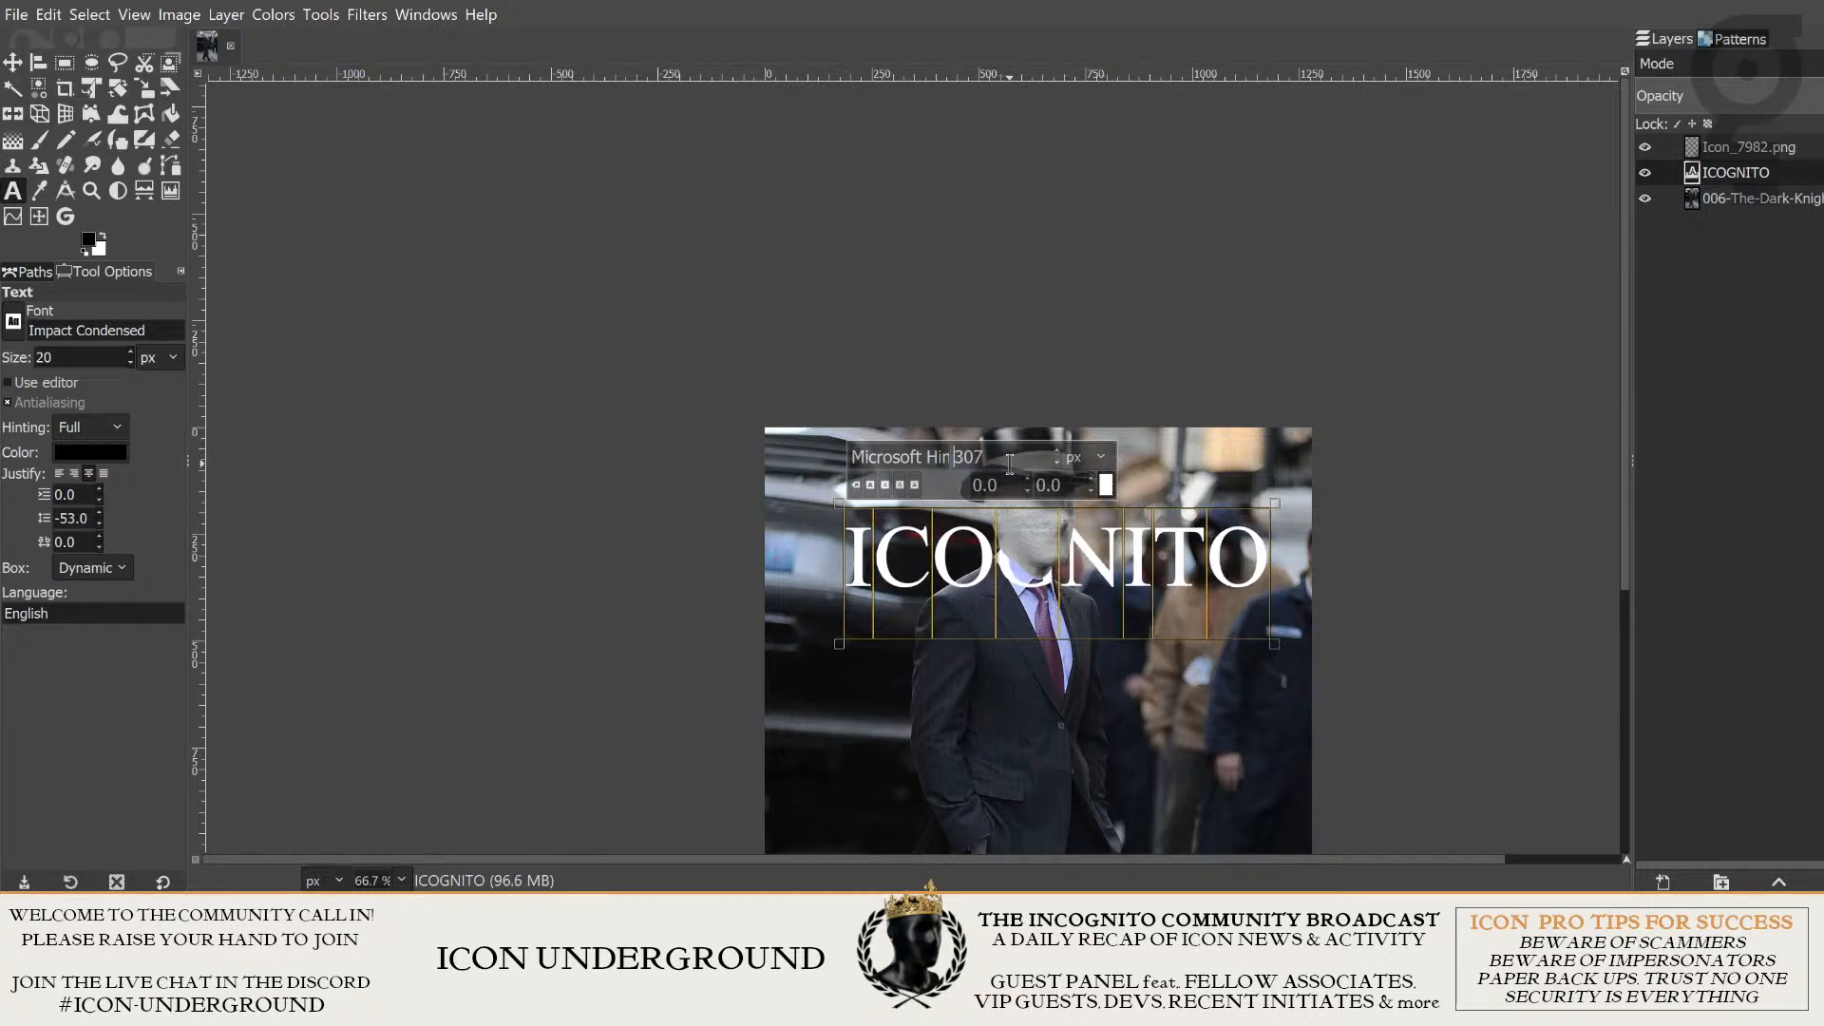
scroll(1012, 458, "up", 20)
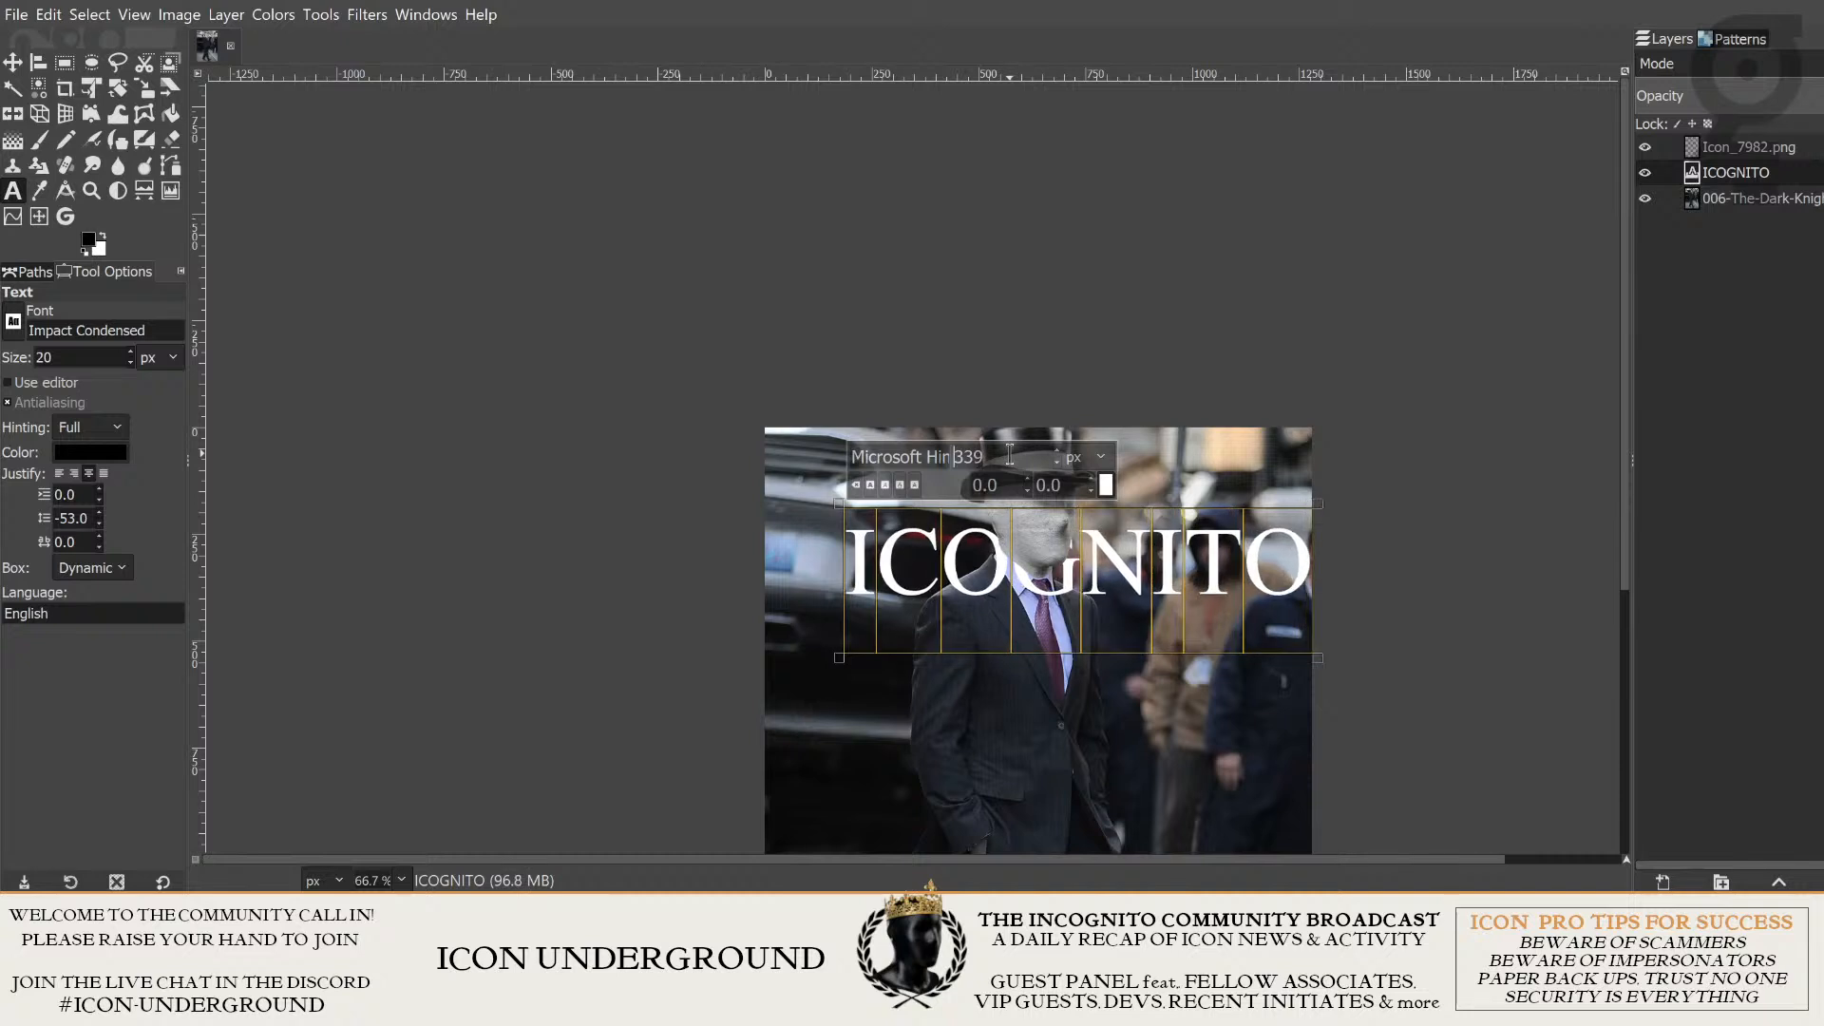
scroll(1012, 457, "up", 20)
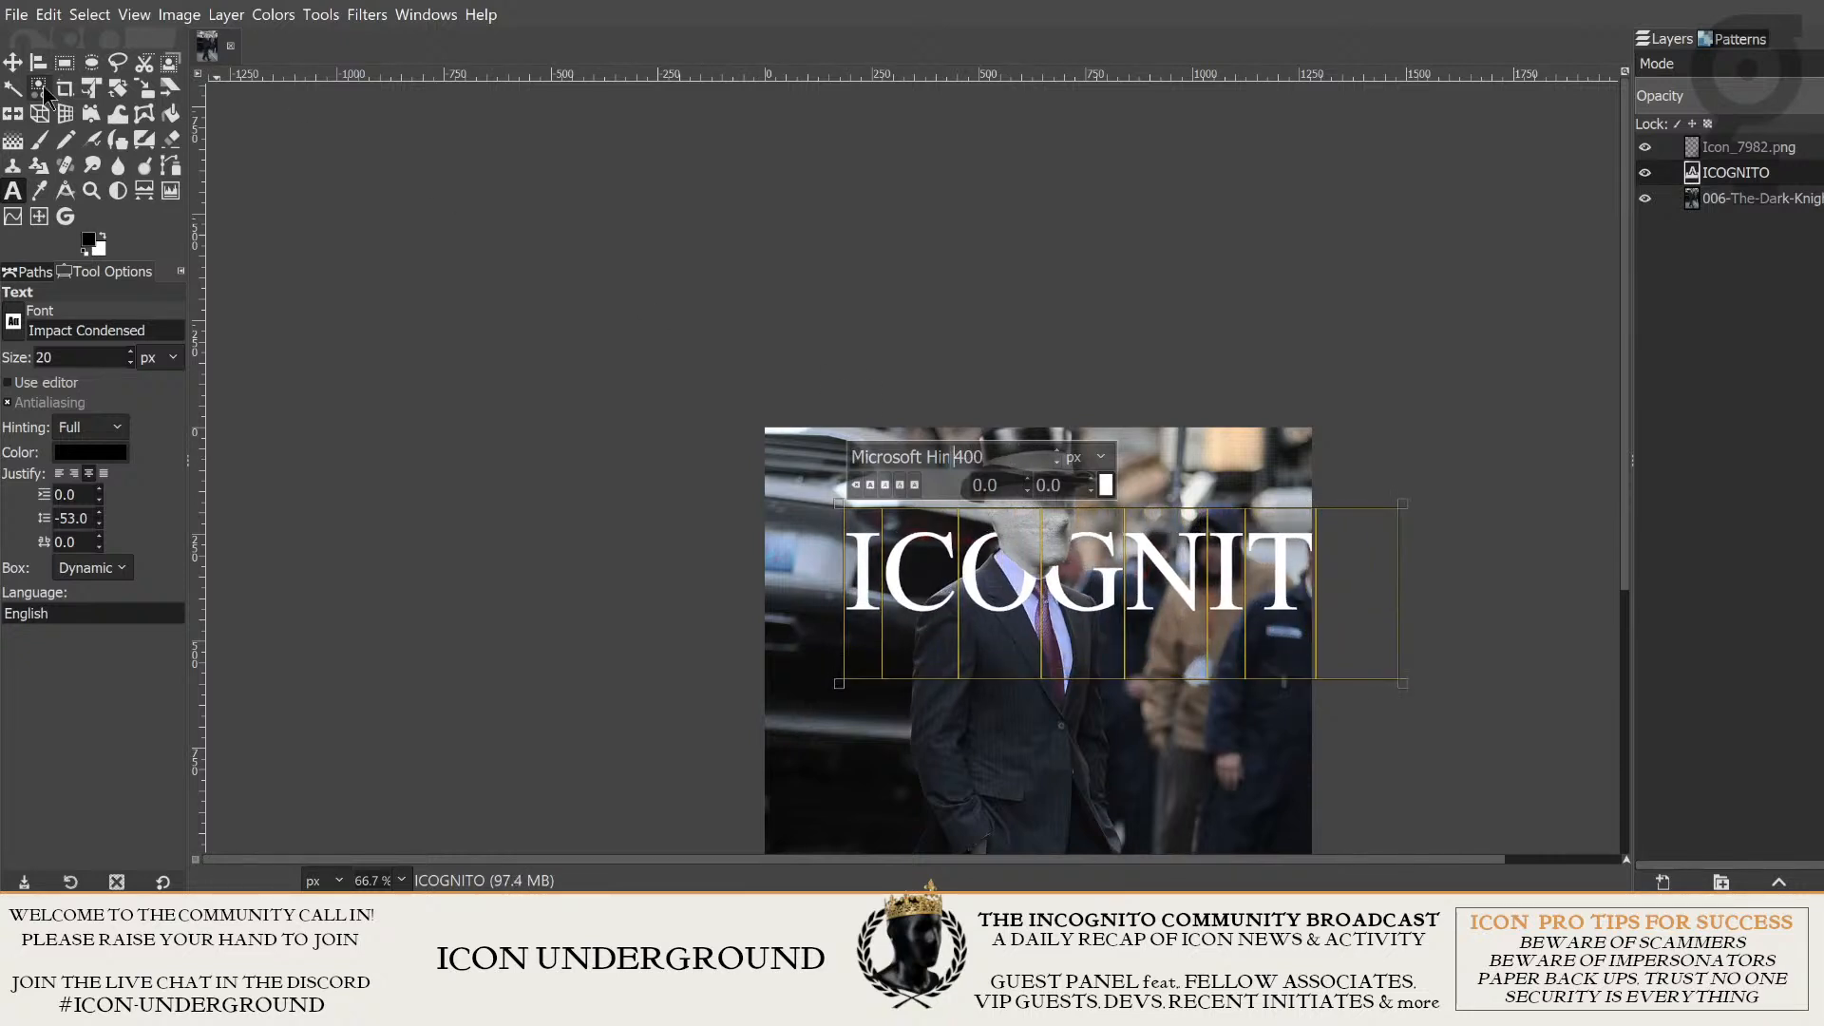
- Move the ICOGNITO title to span the upper edge of the photo, behind the top hat
left_click(13, 62)
left_click_drag(1020, 529, 955, 453)
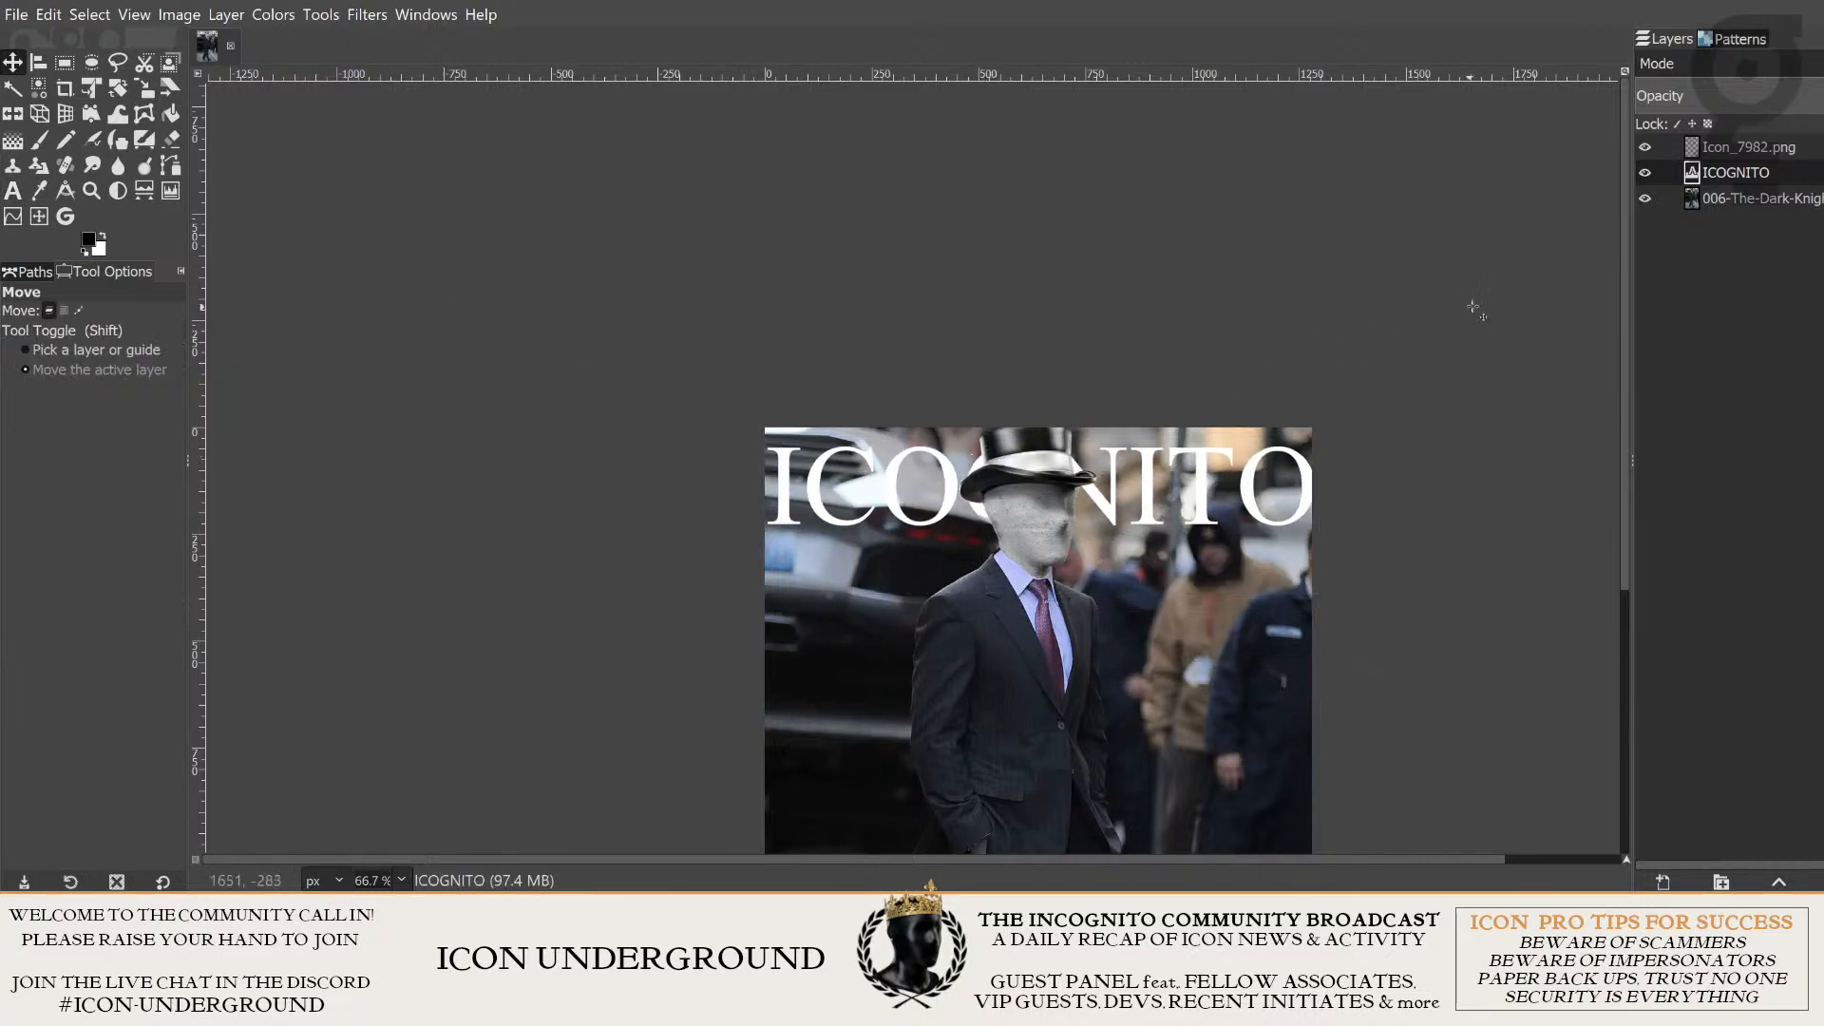
double_click(1694, 173)
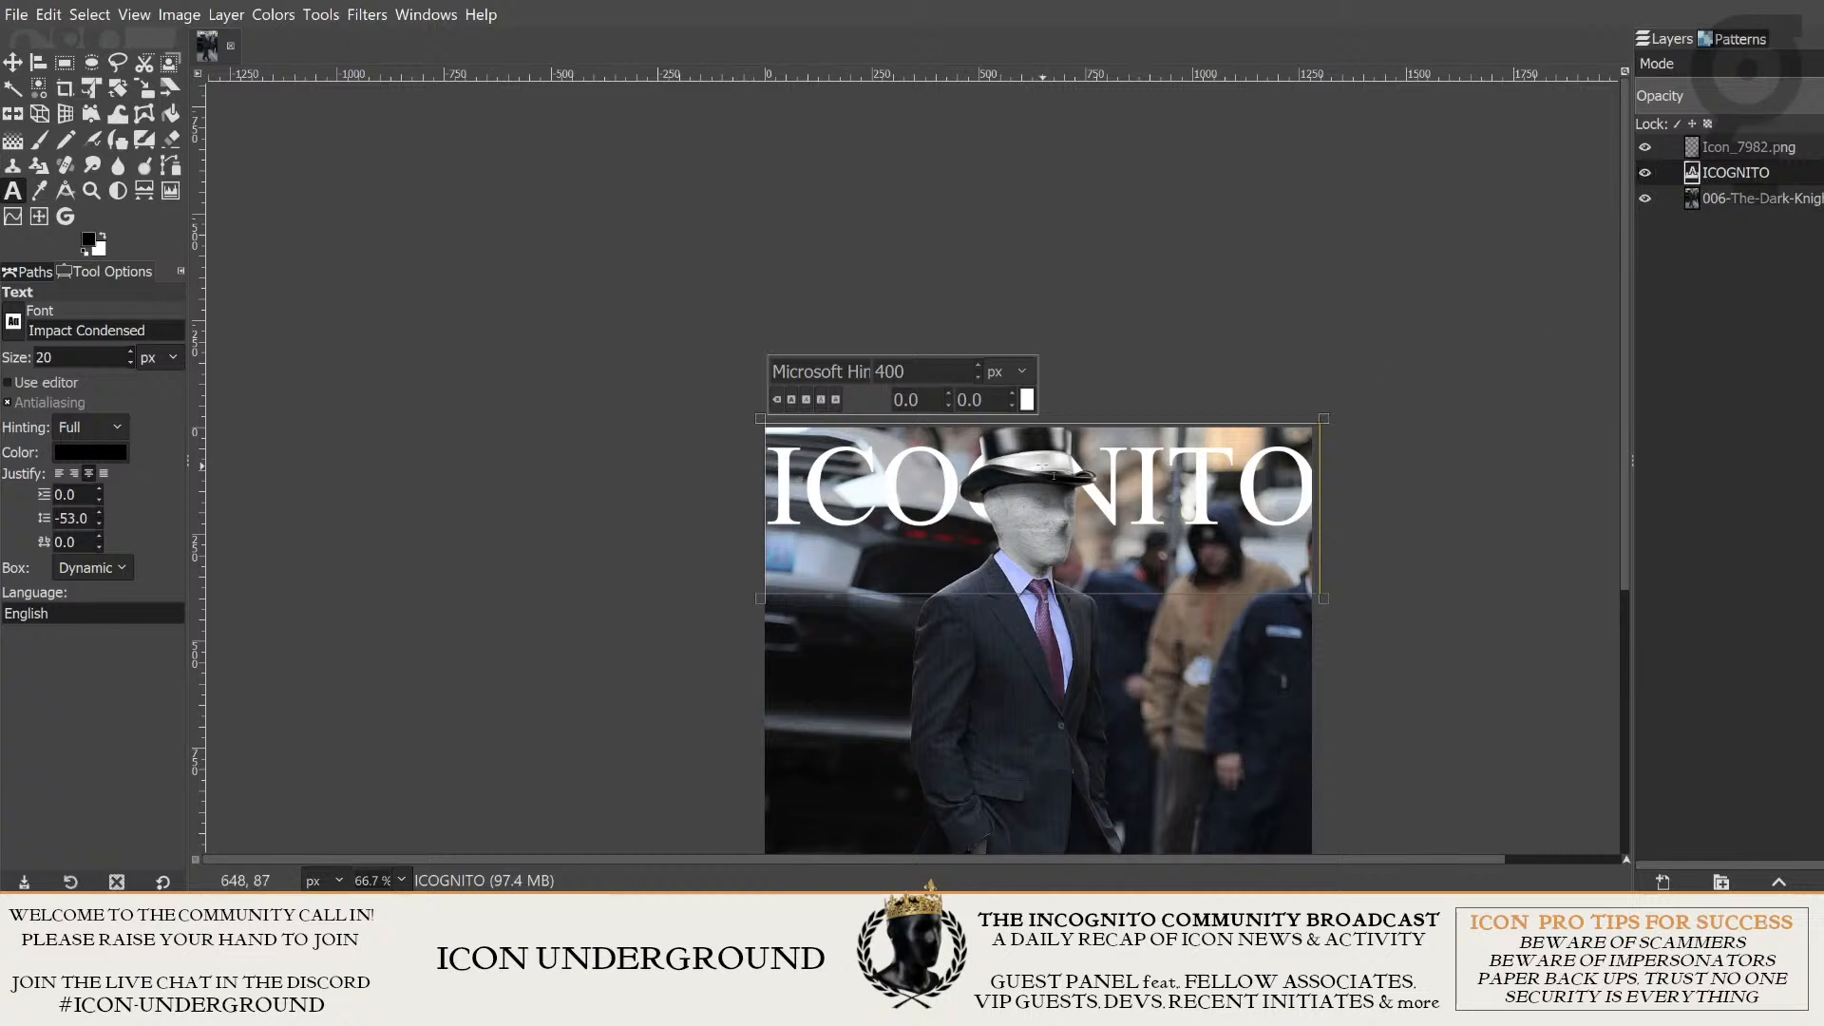
key("Escape")
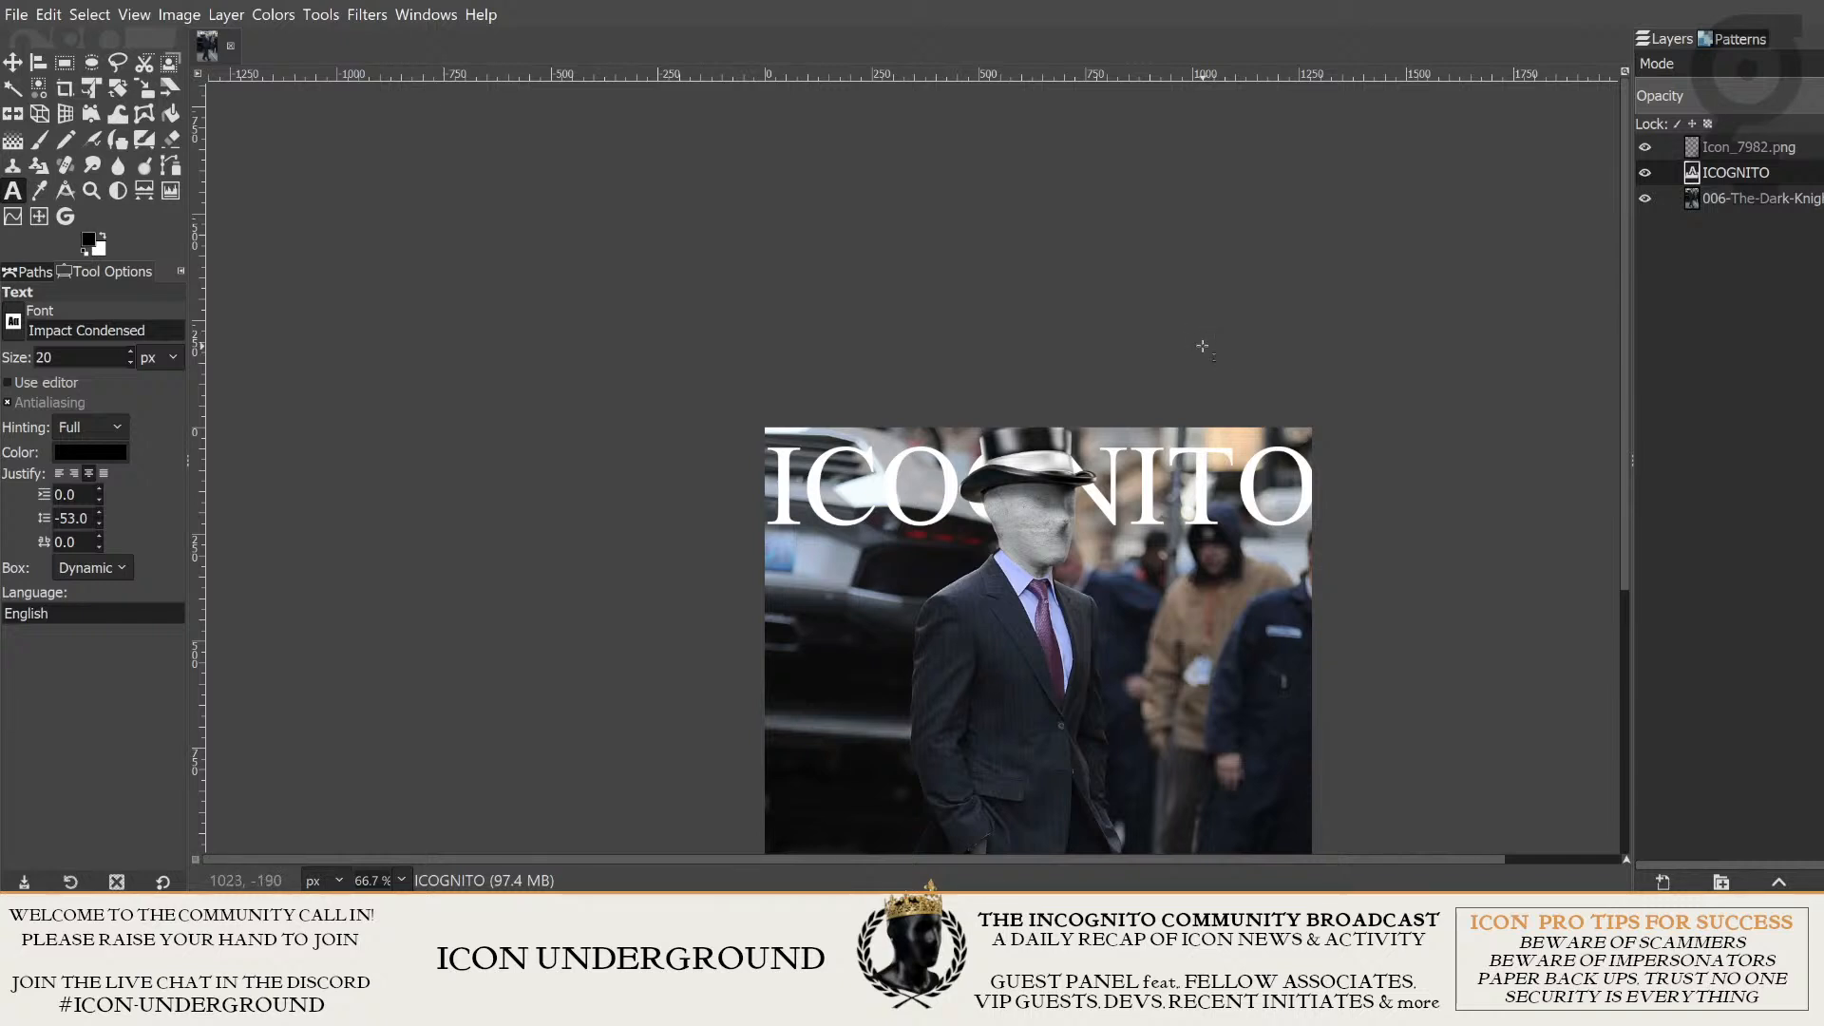
- Move the ICOGNITO title up and across so it spans the photo's full width along its upper edge
left_click_drag(1198, 367, 1158, 307)
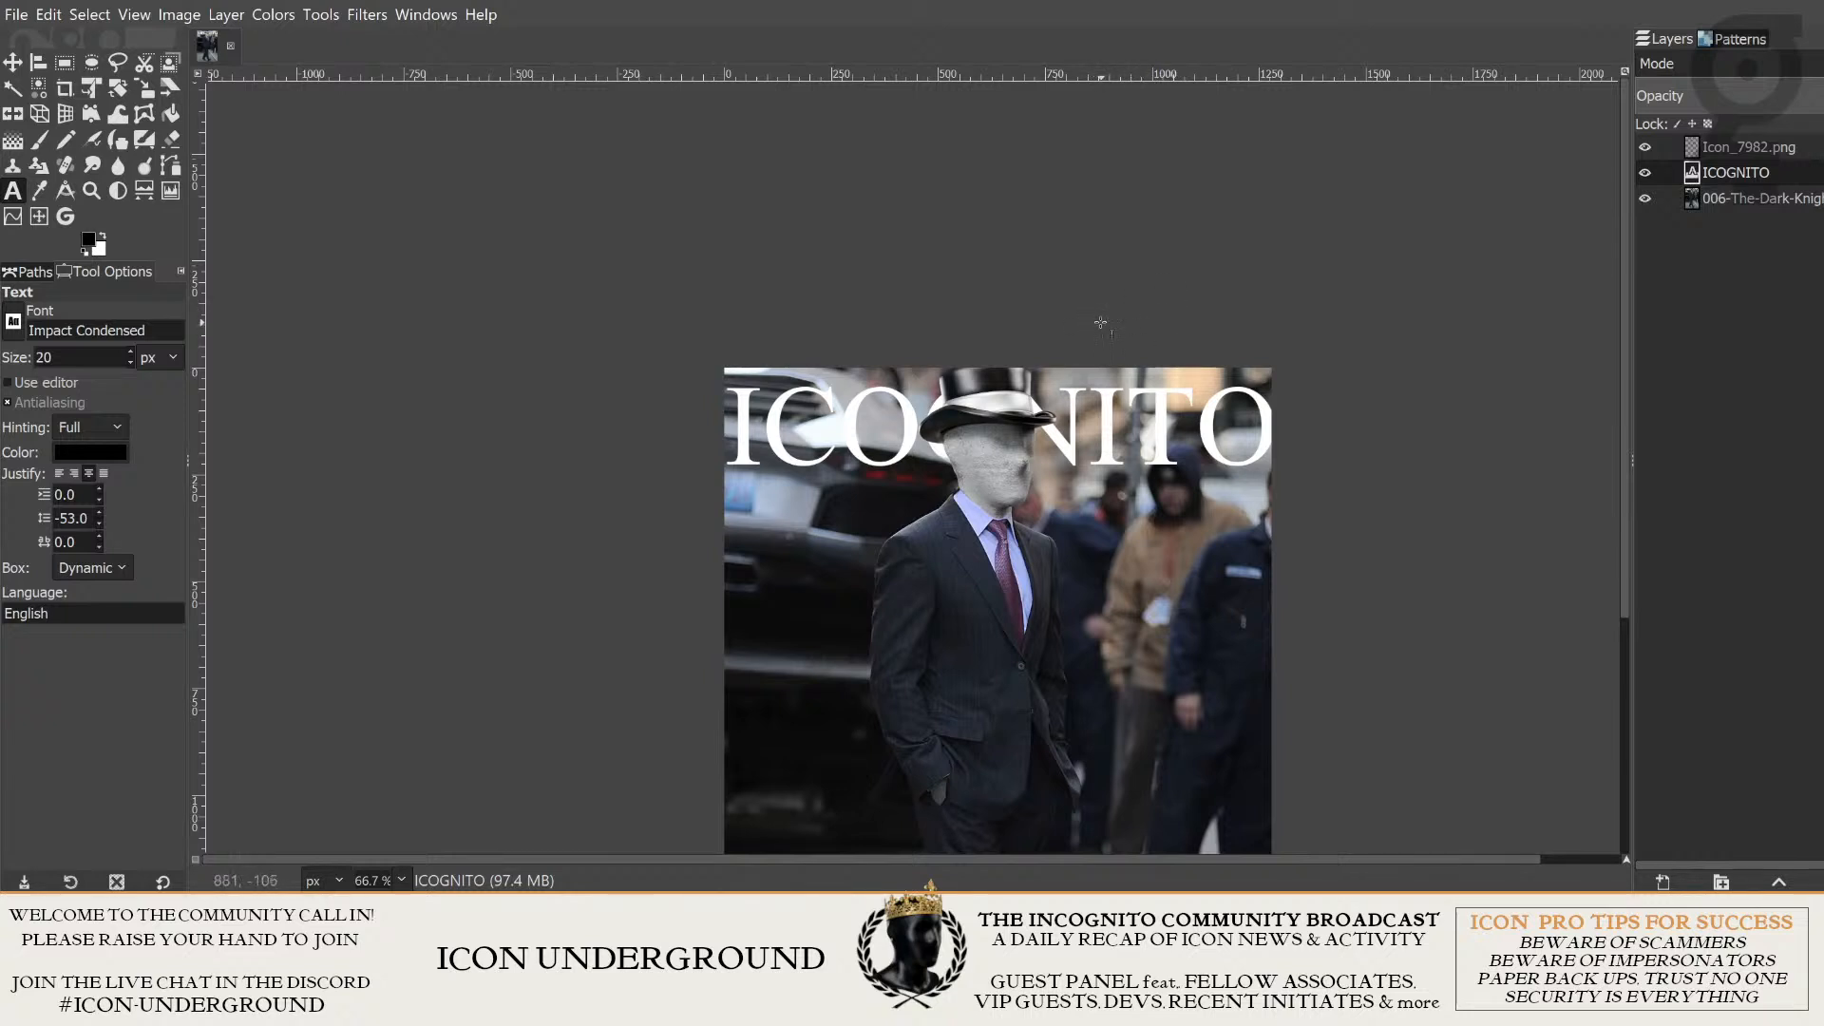
left_click(14, 63)
left_click_drag(937, 421, 981, 416)
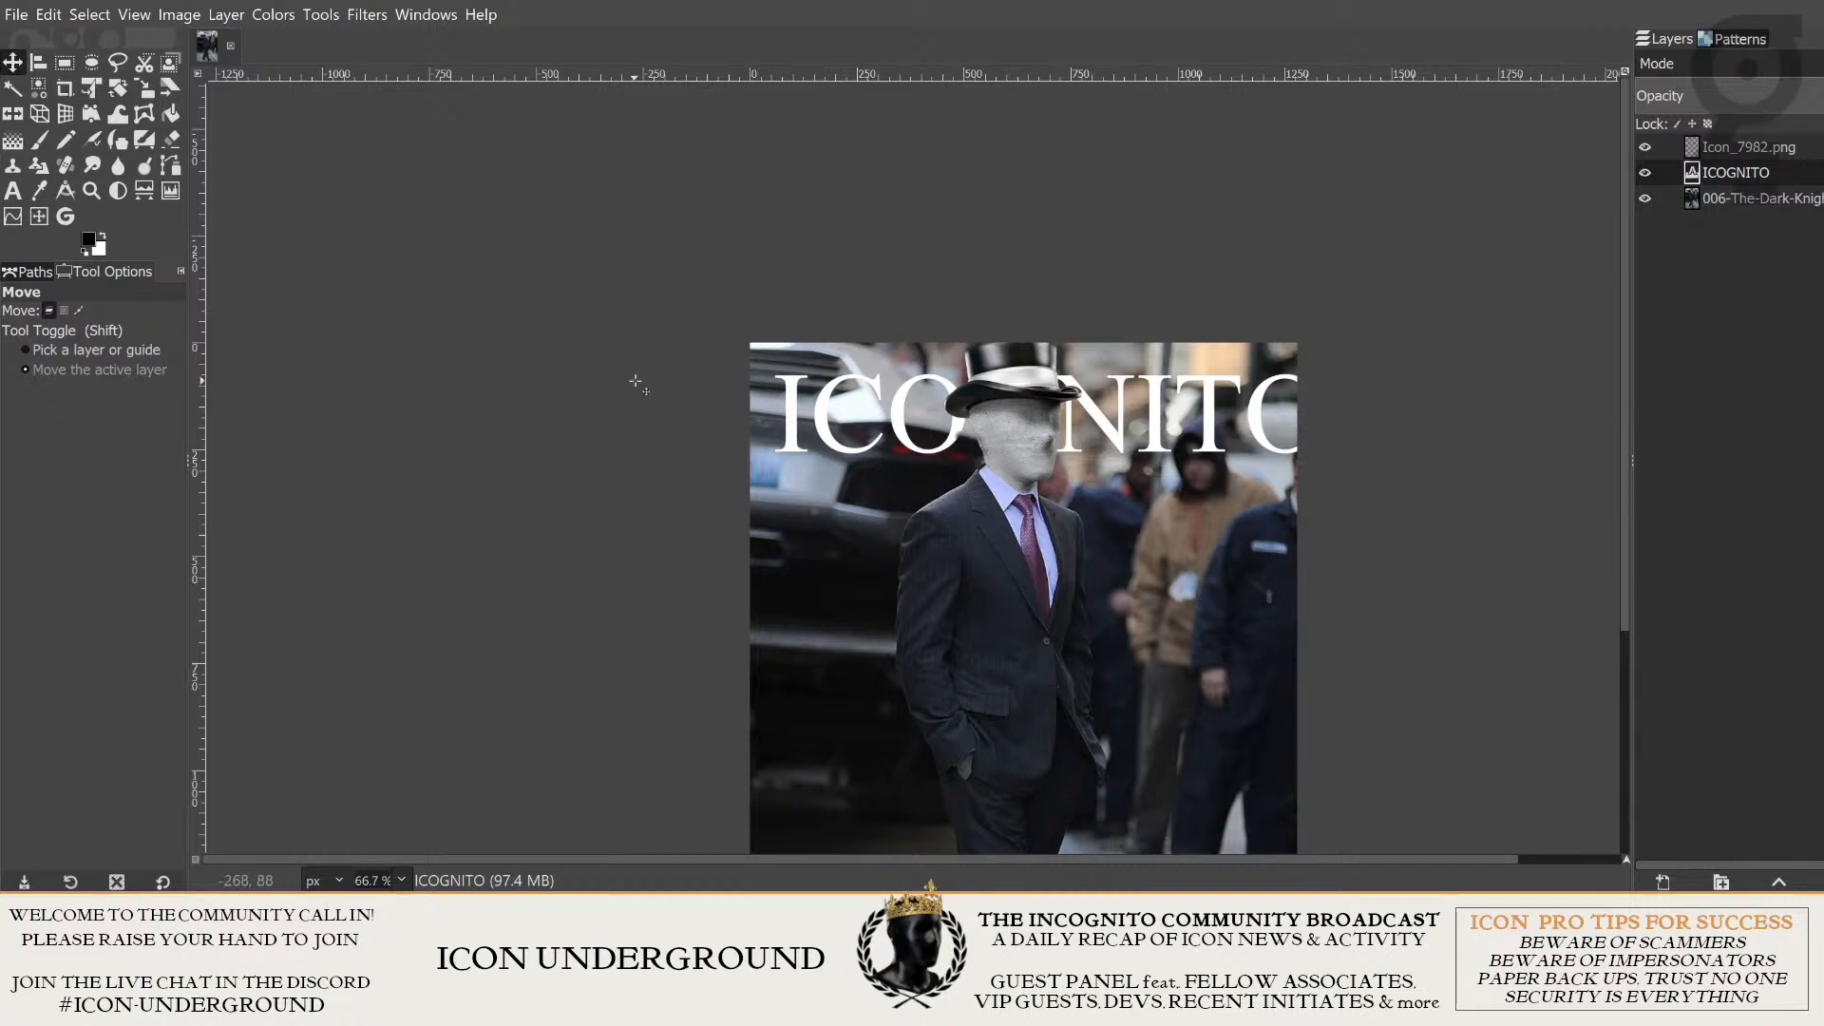
left_click_drag(921, 487, 978, 547)
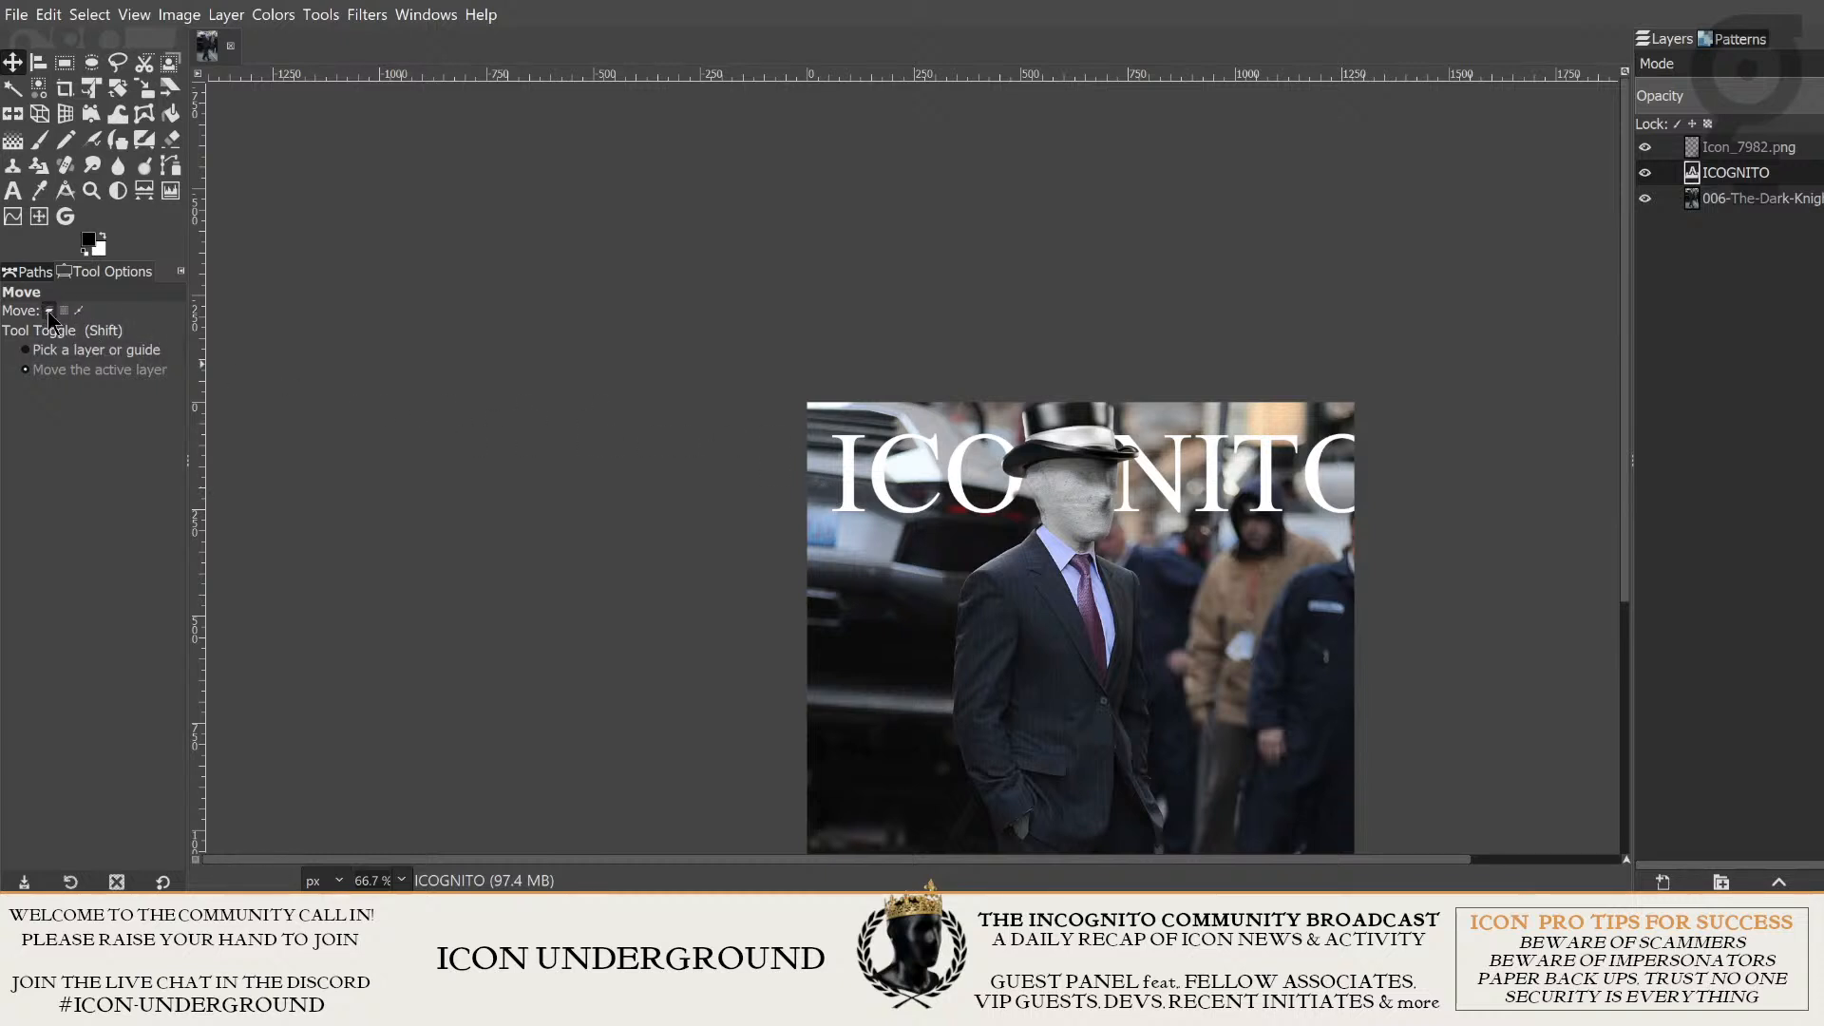
left_click(123, 267)
left_click(48, 312)
left_click(65, 367)
mouse_move(1026, 513)
left_mouse_down()
mouse_move(1056, 512)
mouse_move(996, 499)
mouse_move(1011, 491)
left_mouse_up()
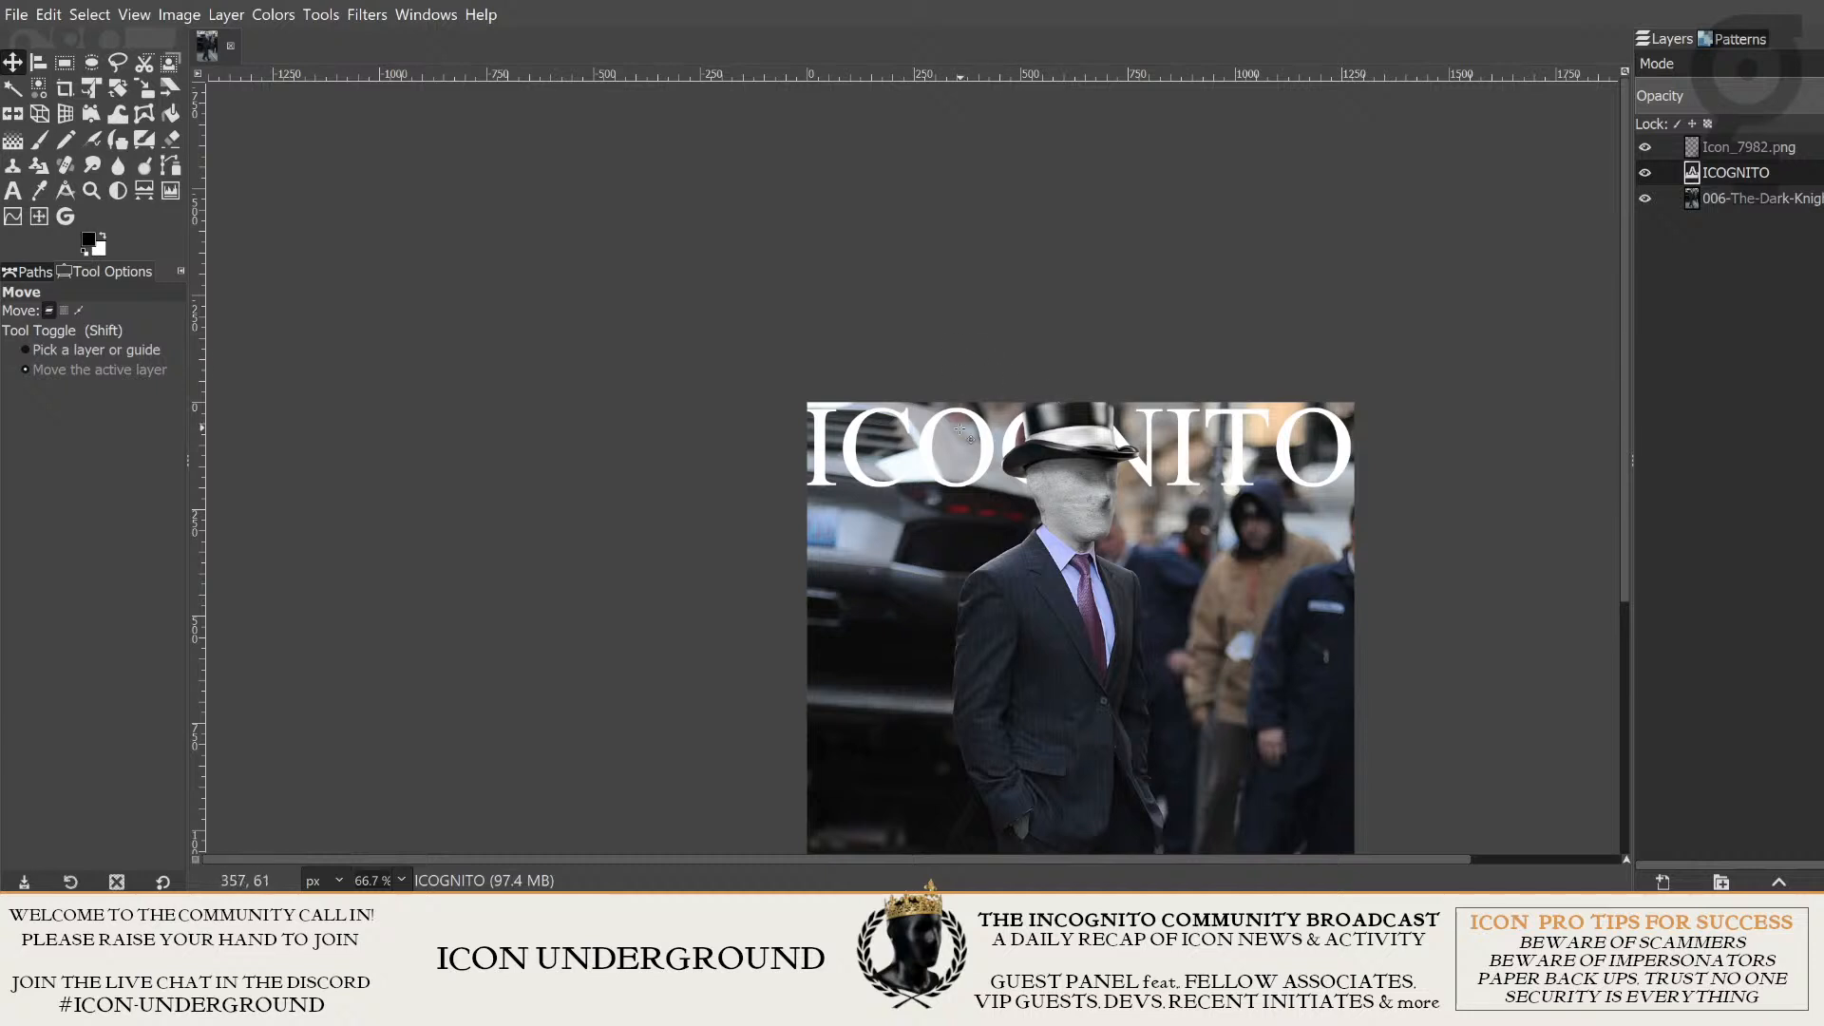
- Try the ICOGNITO layer above the Icon_7982.png head layer, and put it back beneath the head
left_click(1802, 154)
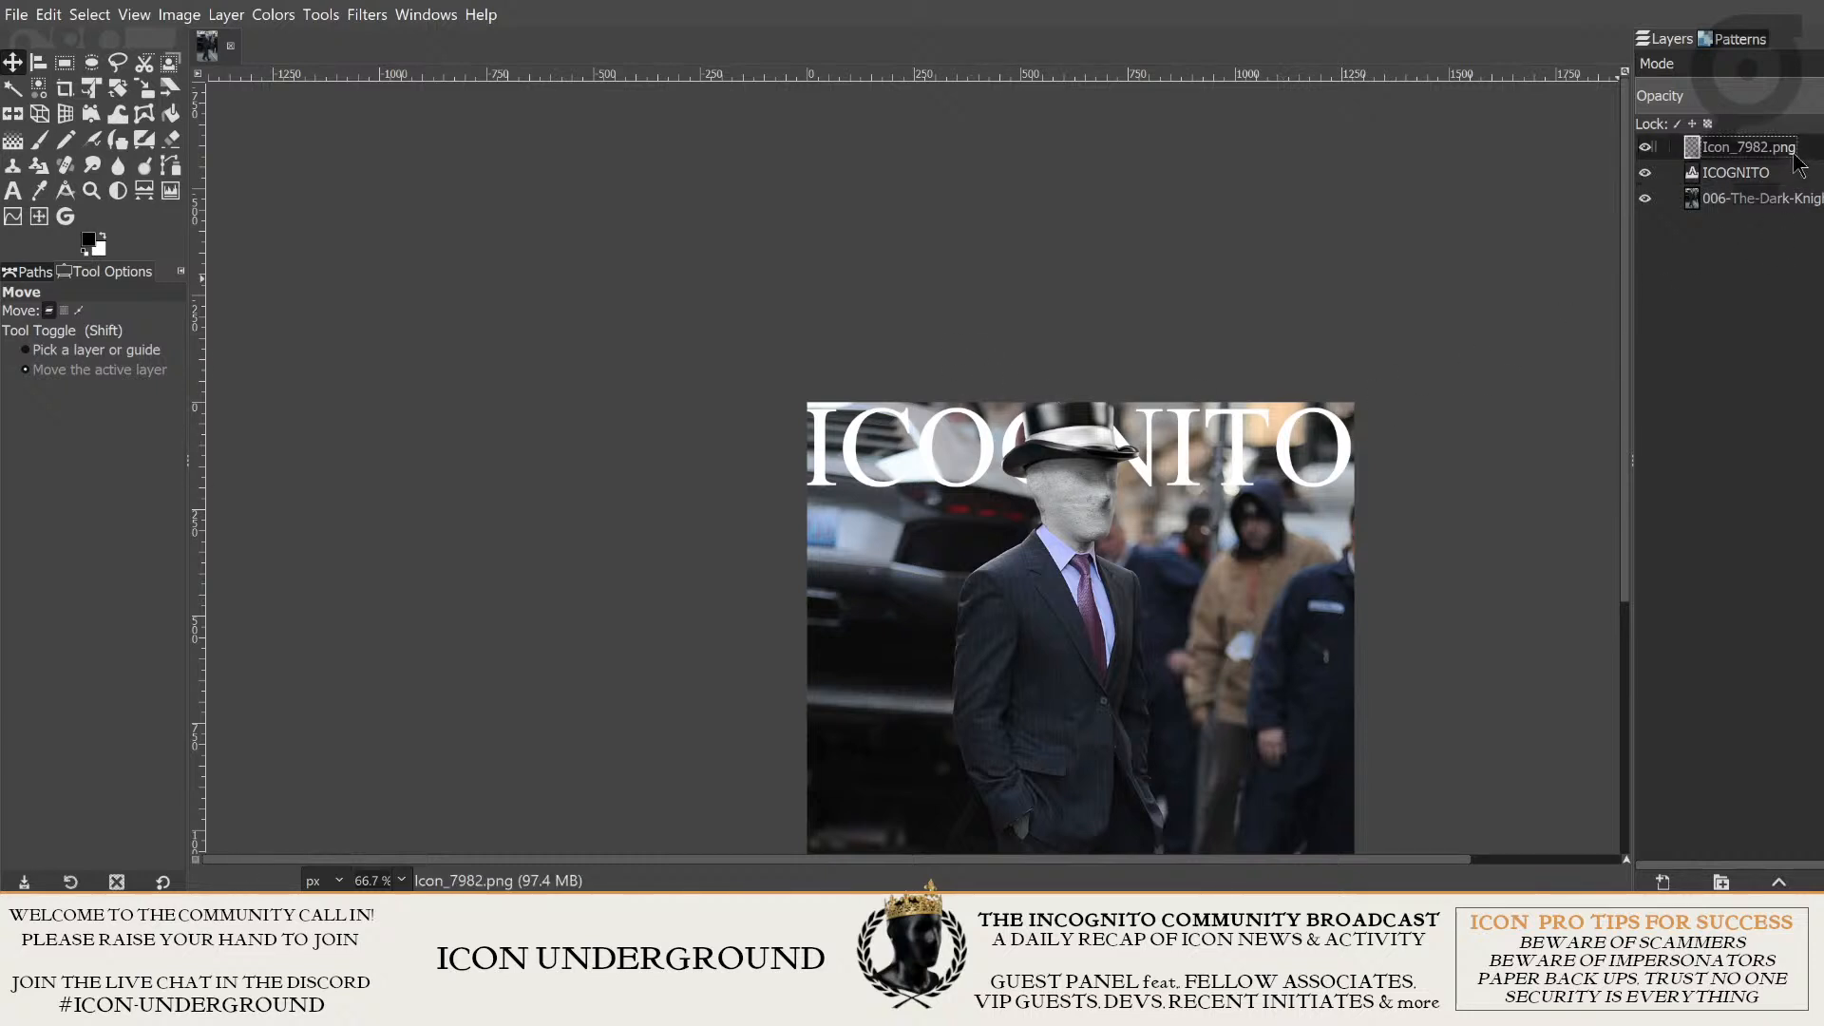
left_click(1773, 177)
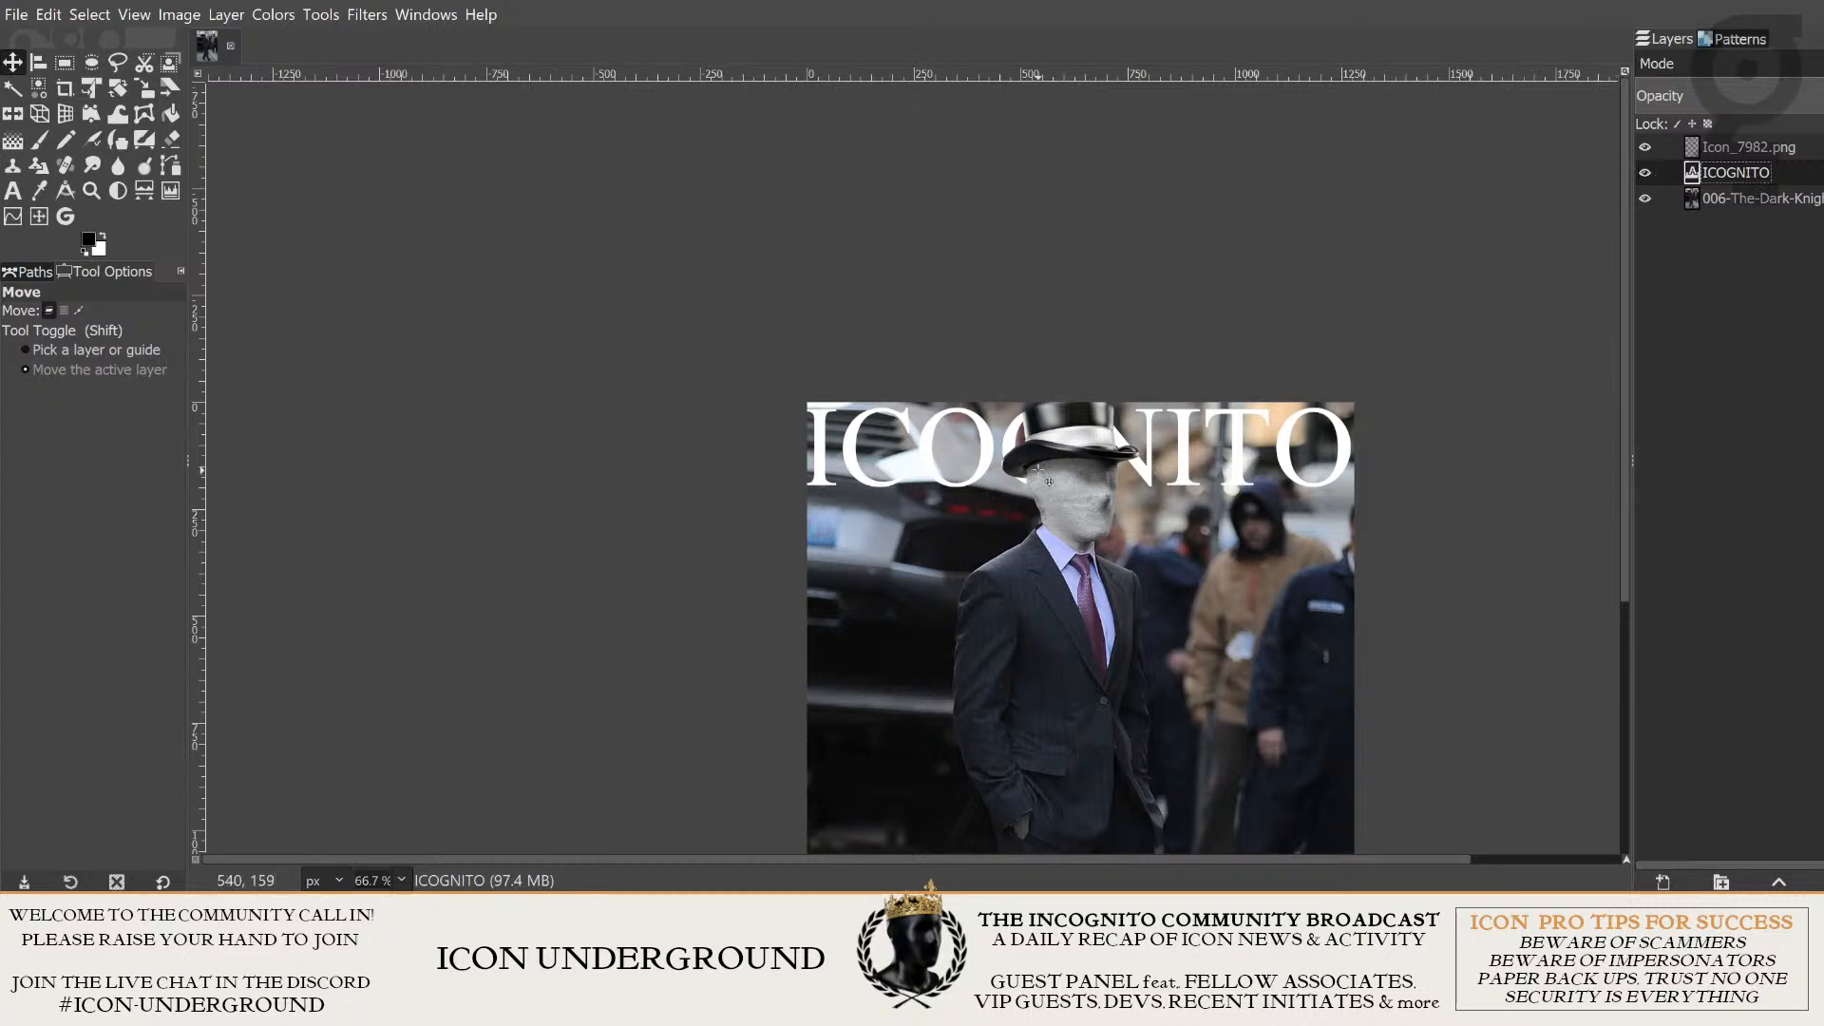
left_click_drag(1751, 162, 1751, 143)
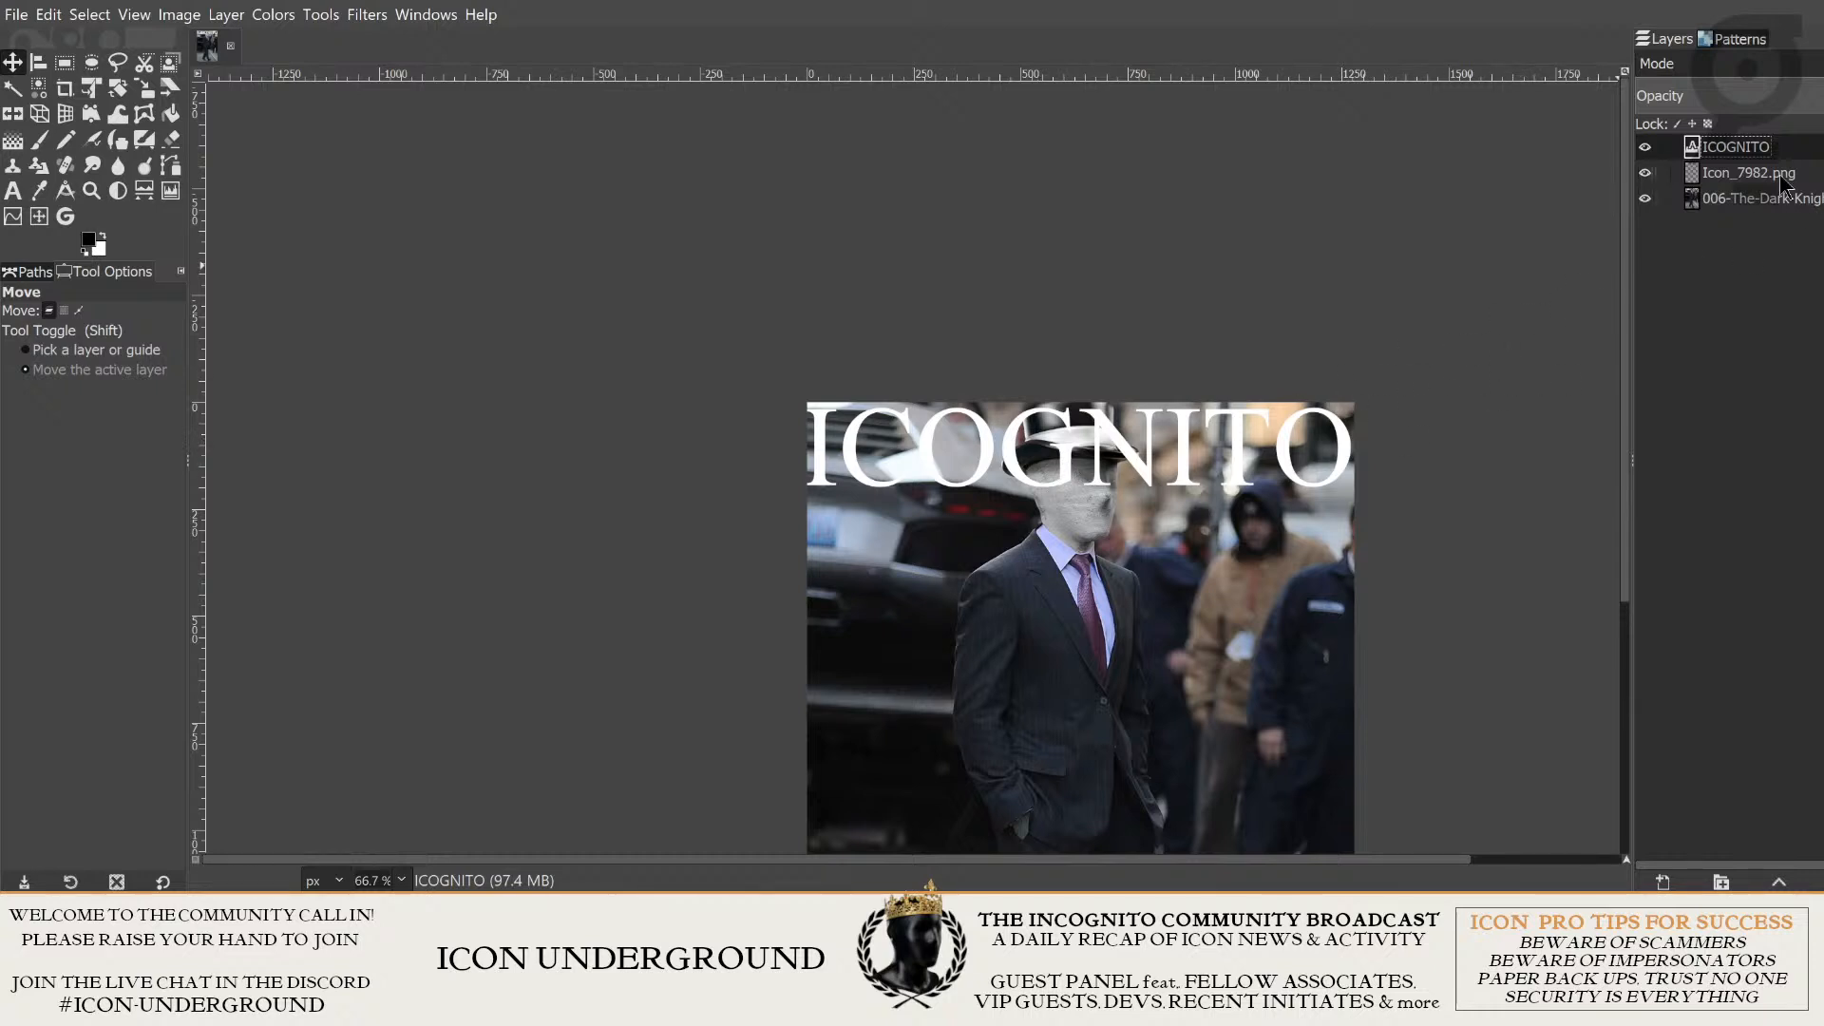
left_click_drag(1731, 172, 1735, 143)
- Select the whole ICOGNITO text and set its font size to 390 px and its letter spacing to -8.0
left_click_drag(1609, 457, 1593, 368)
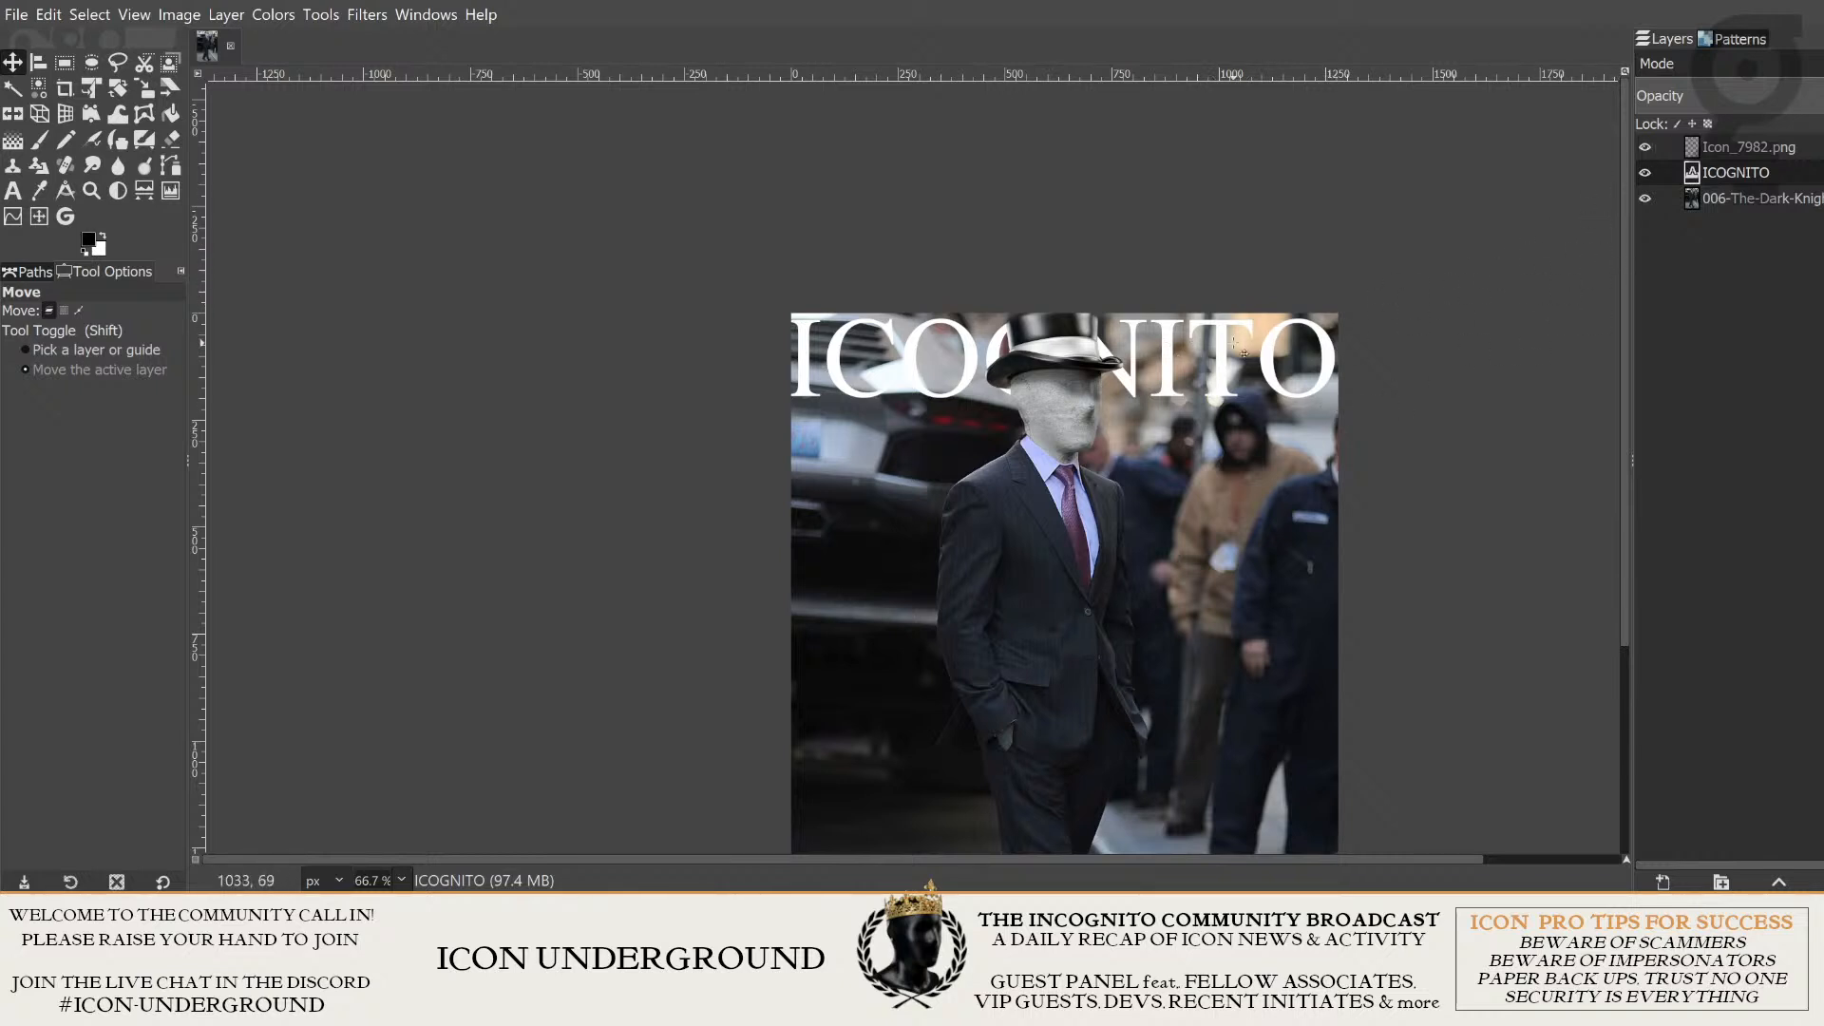
double_click(1693, 176)
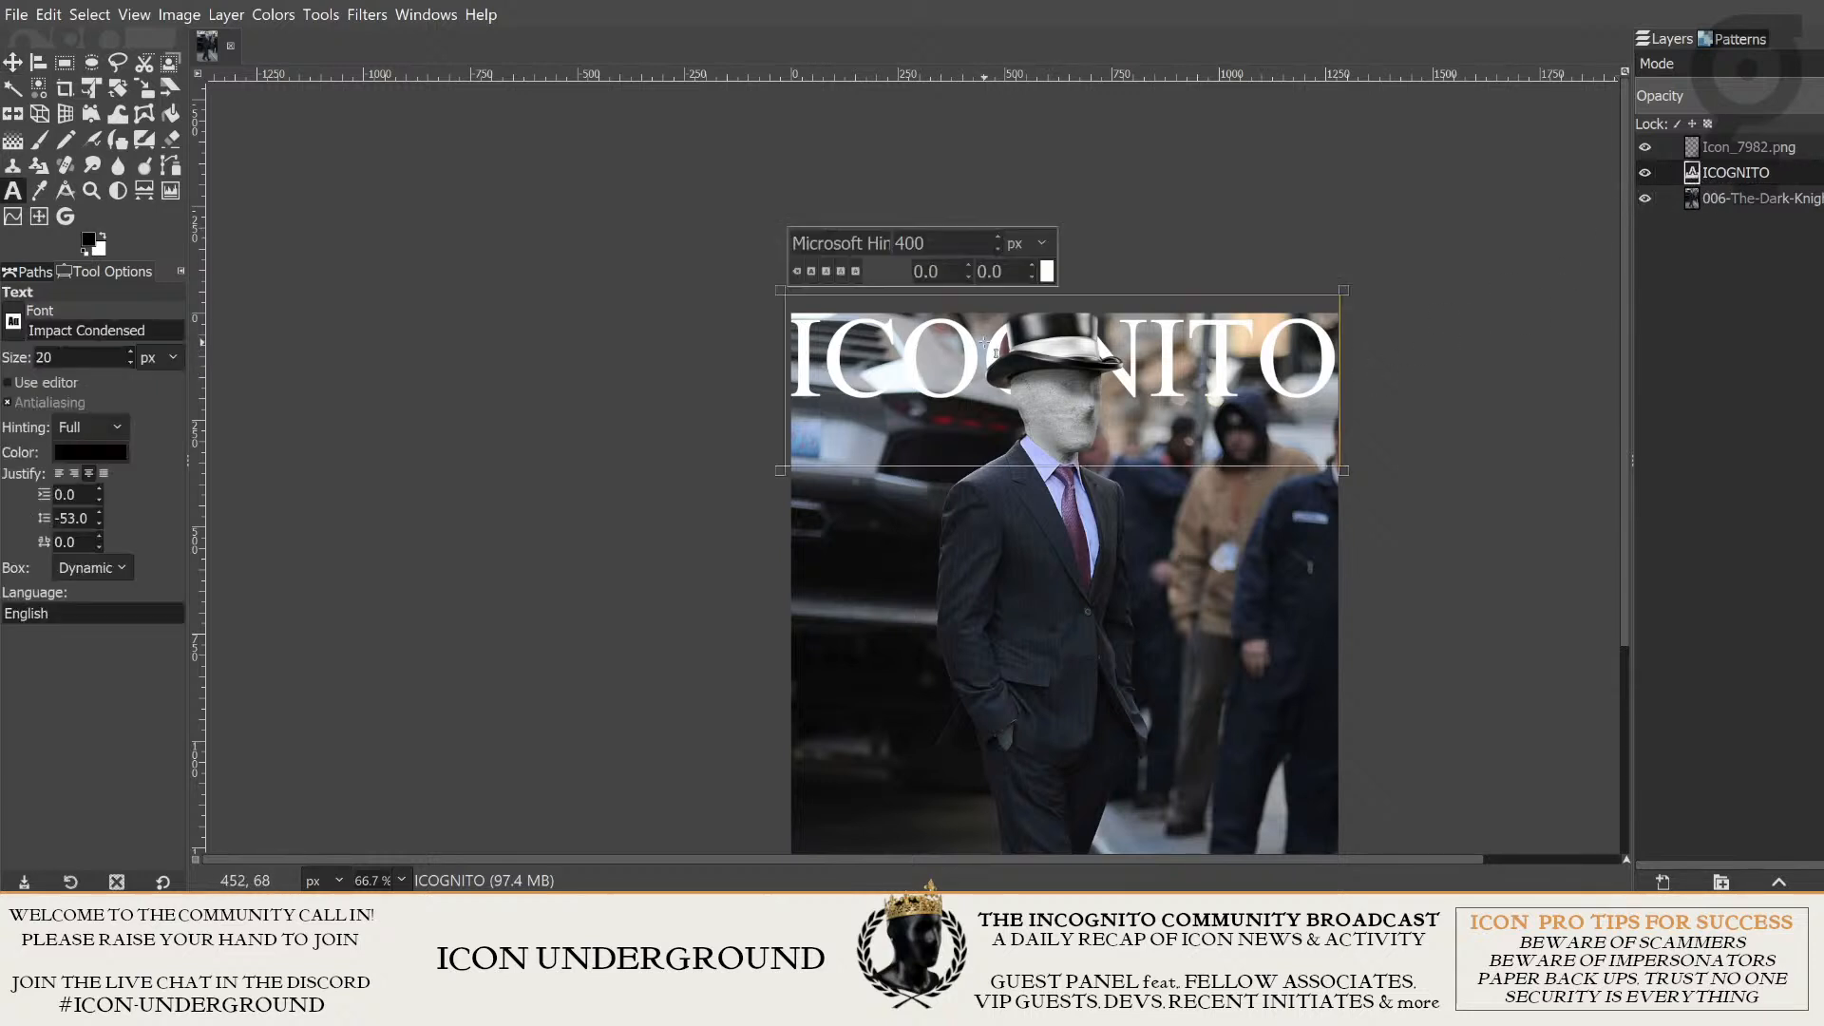
left_click(898, 371)
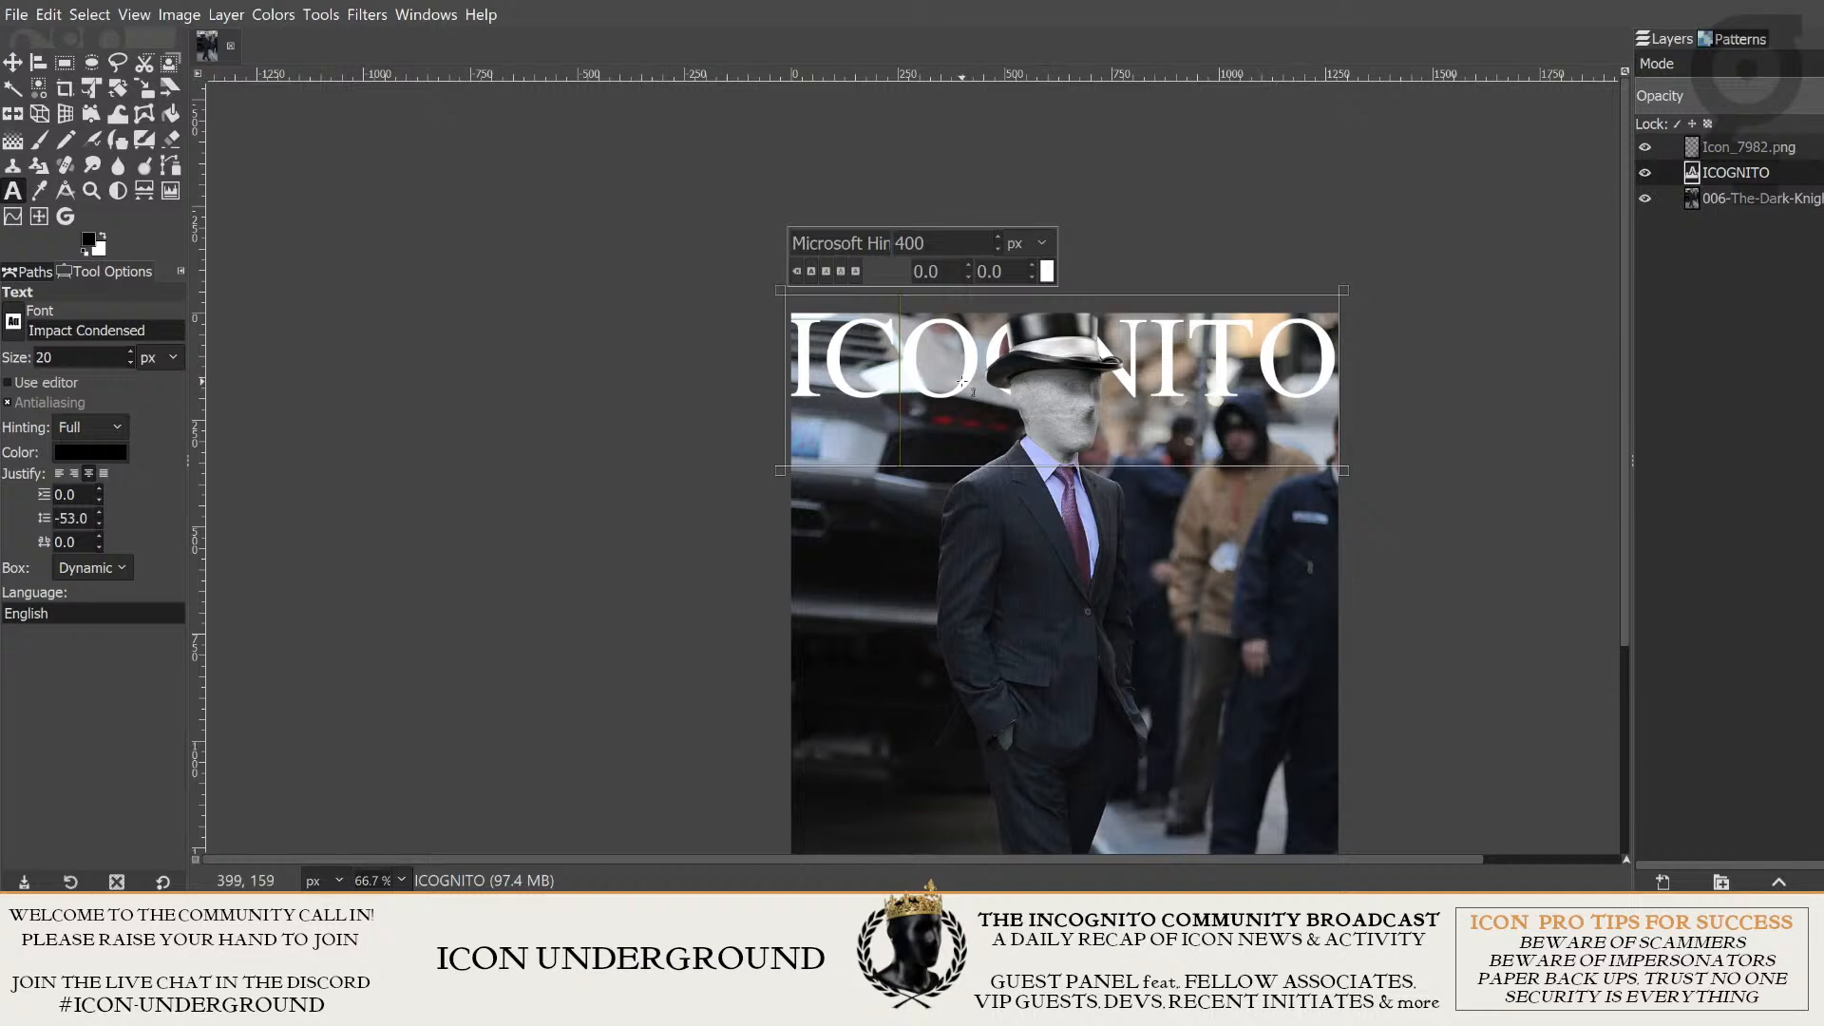
key("ctrl+a")
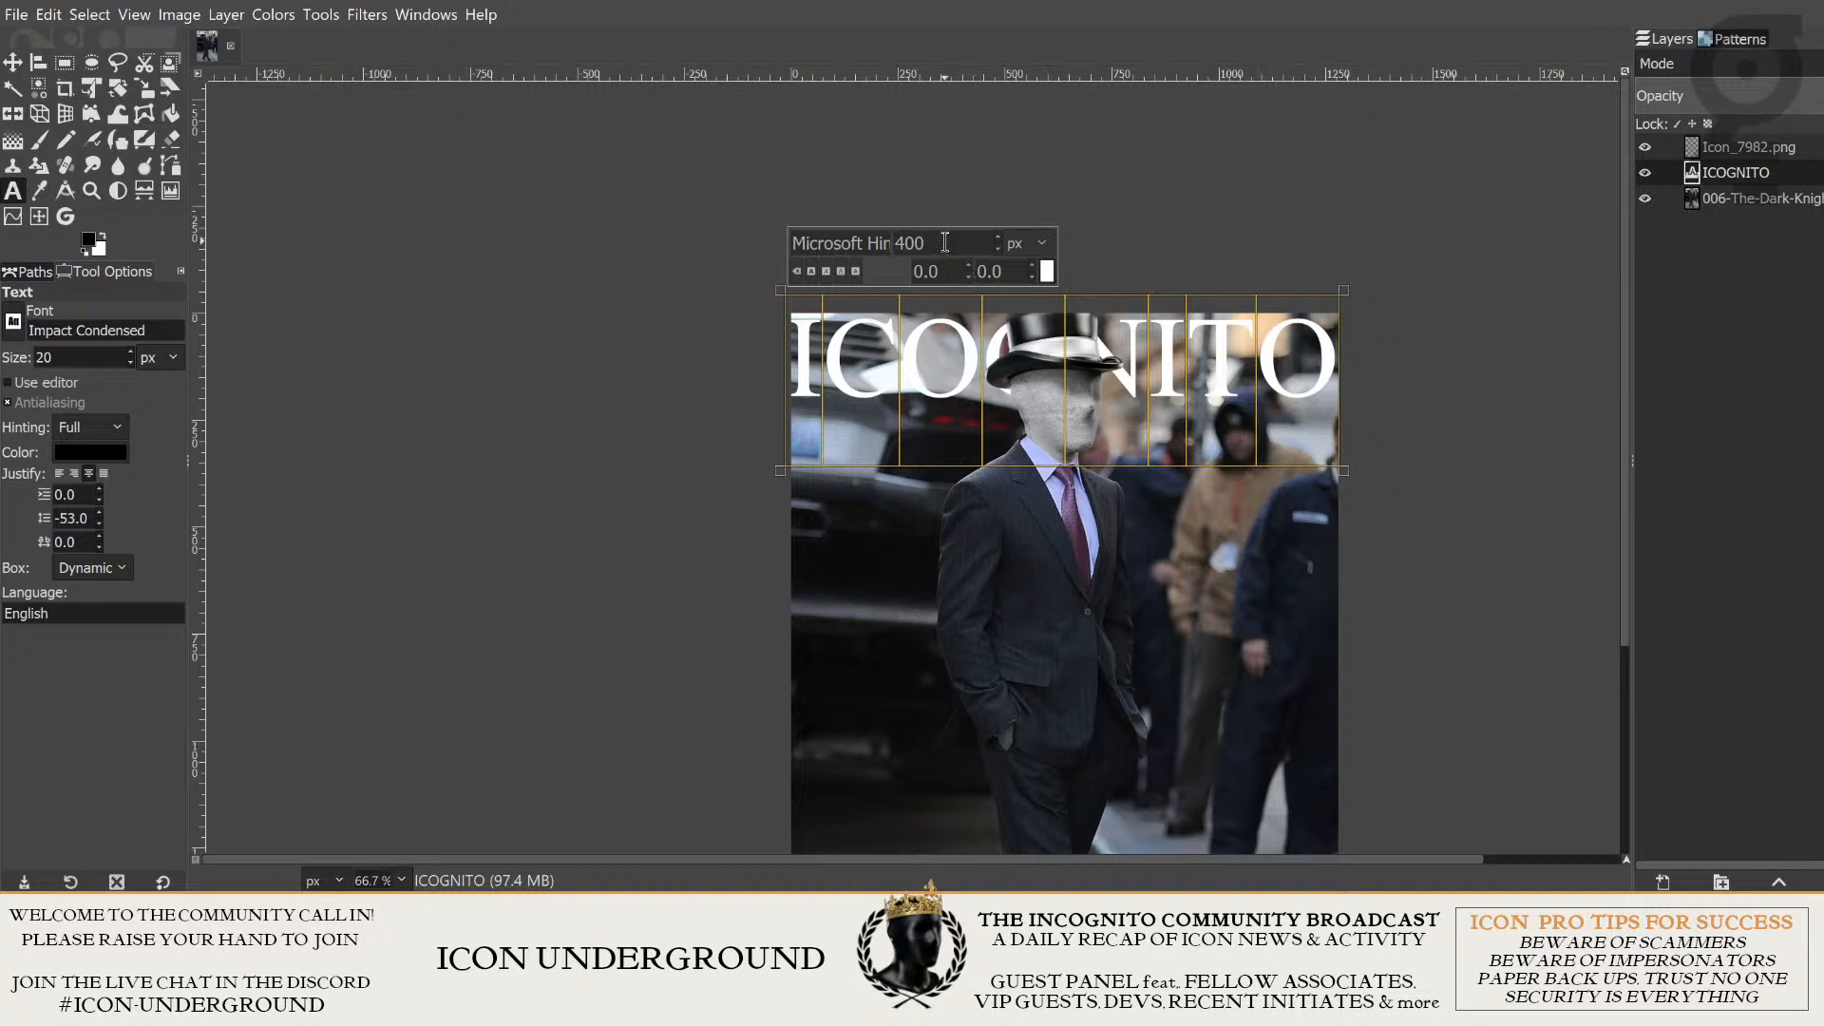
scroll(947, 242, "down", 10)
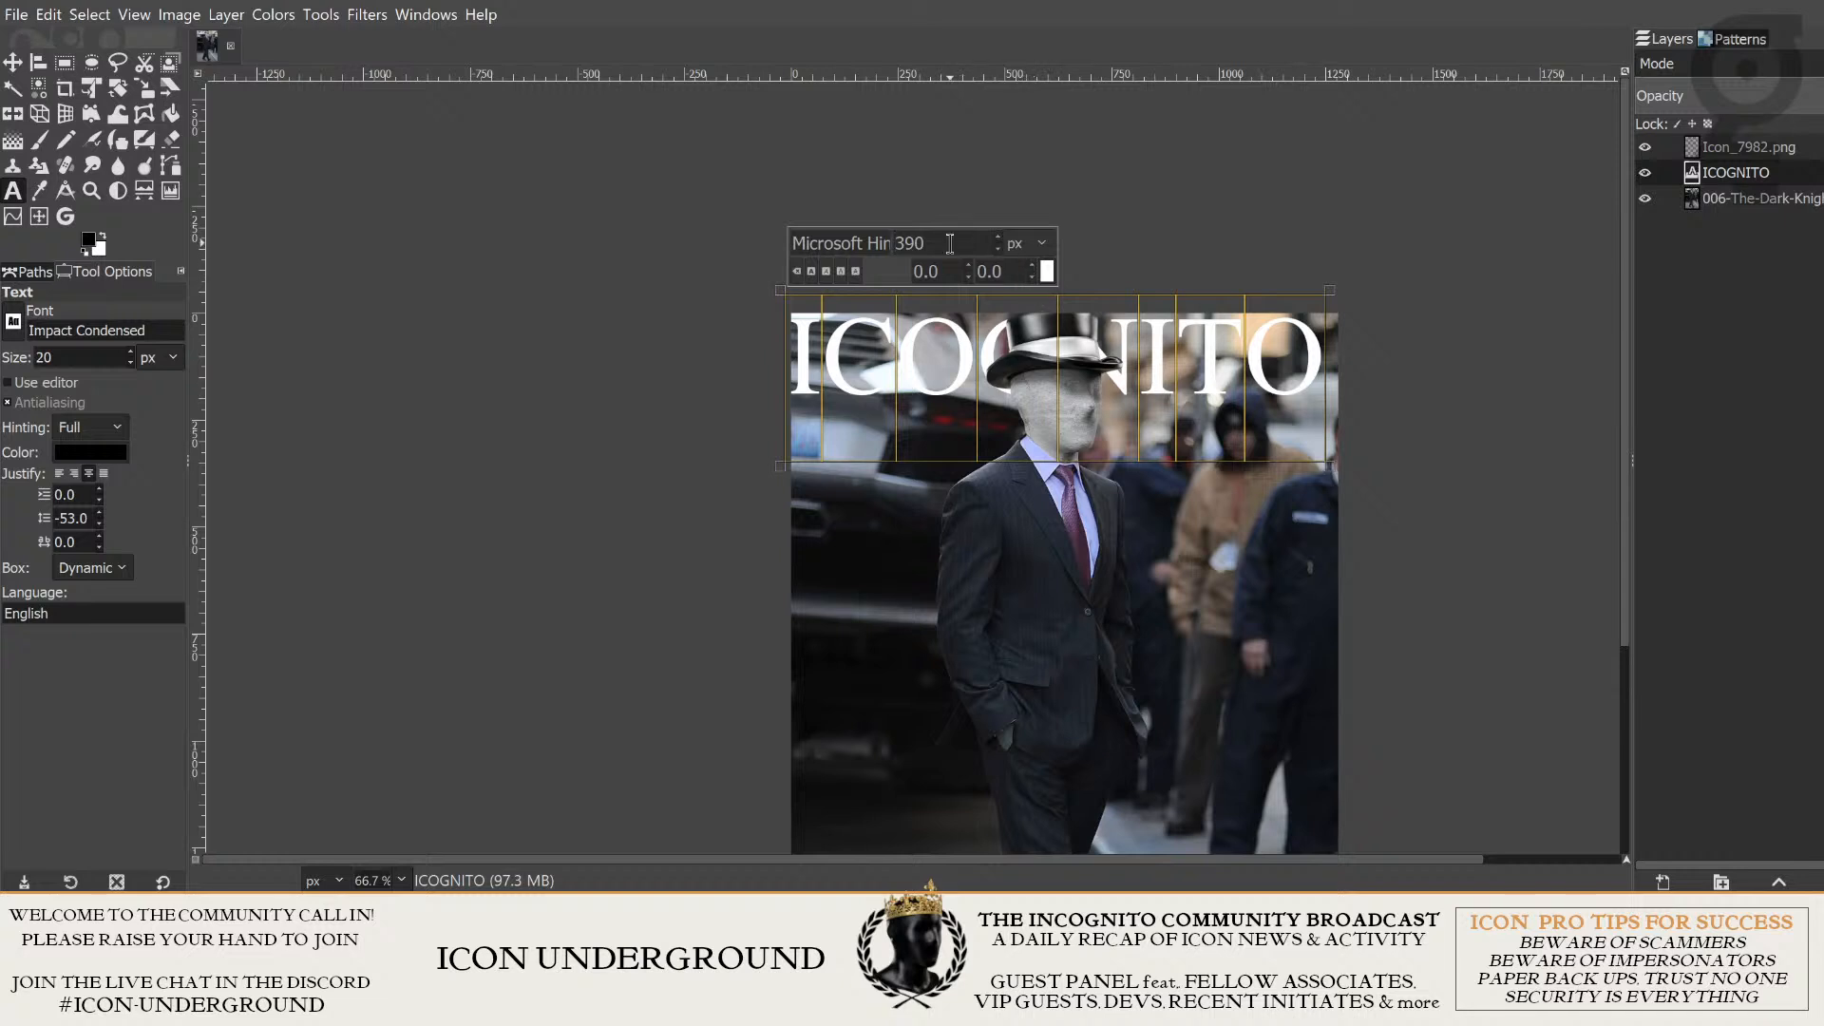
scroll(1014, 275, "down", 3)
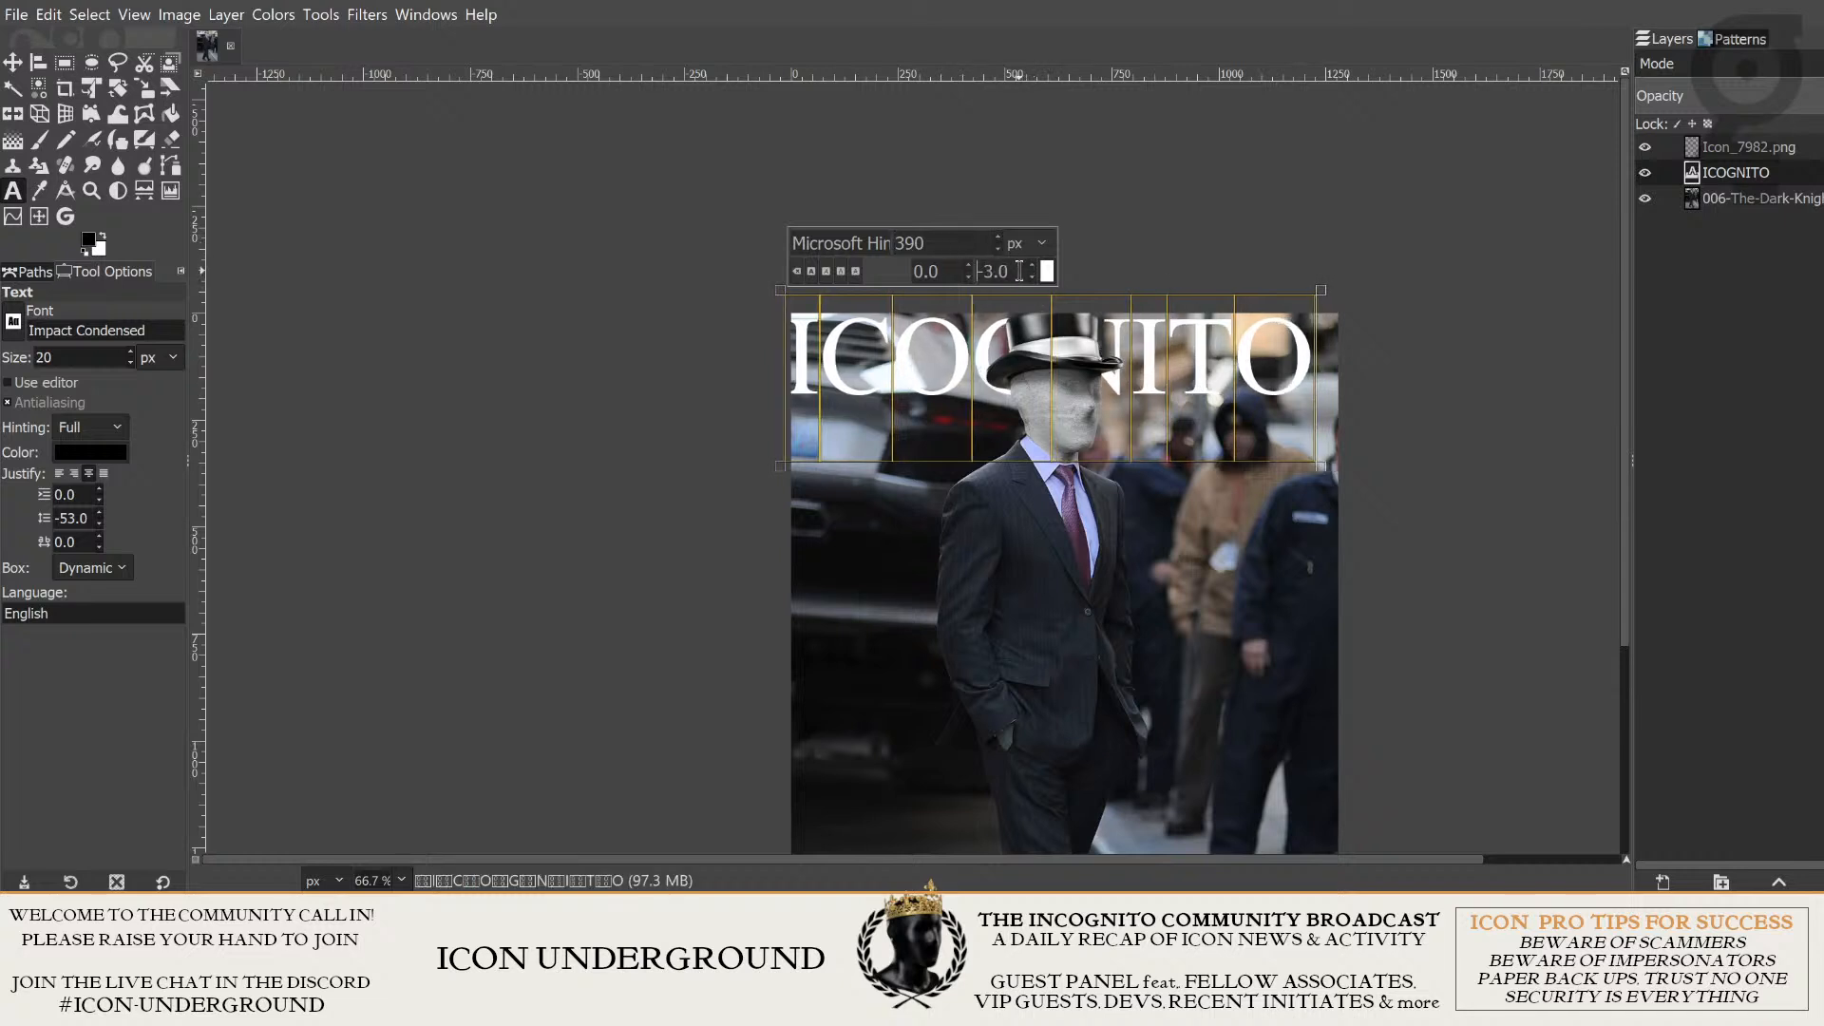
scroll(1019, 272, "down", 2)
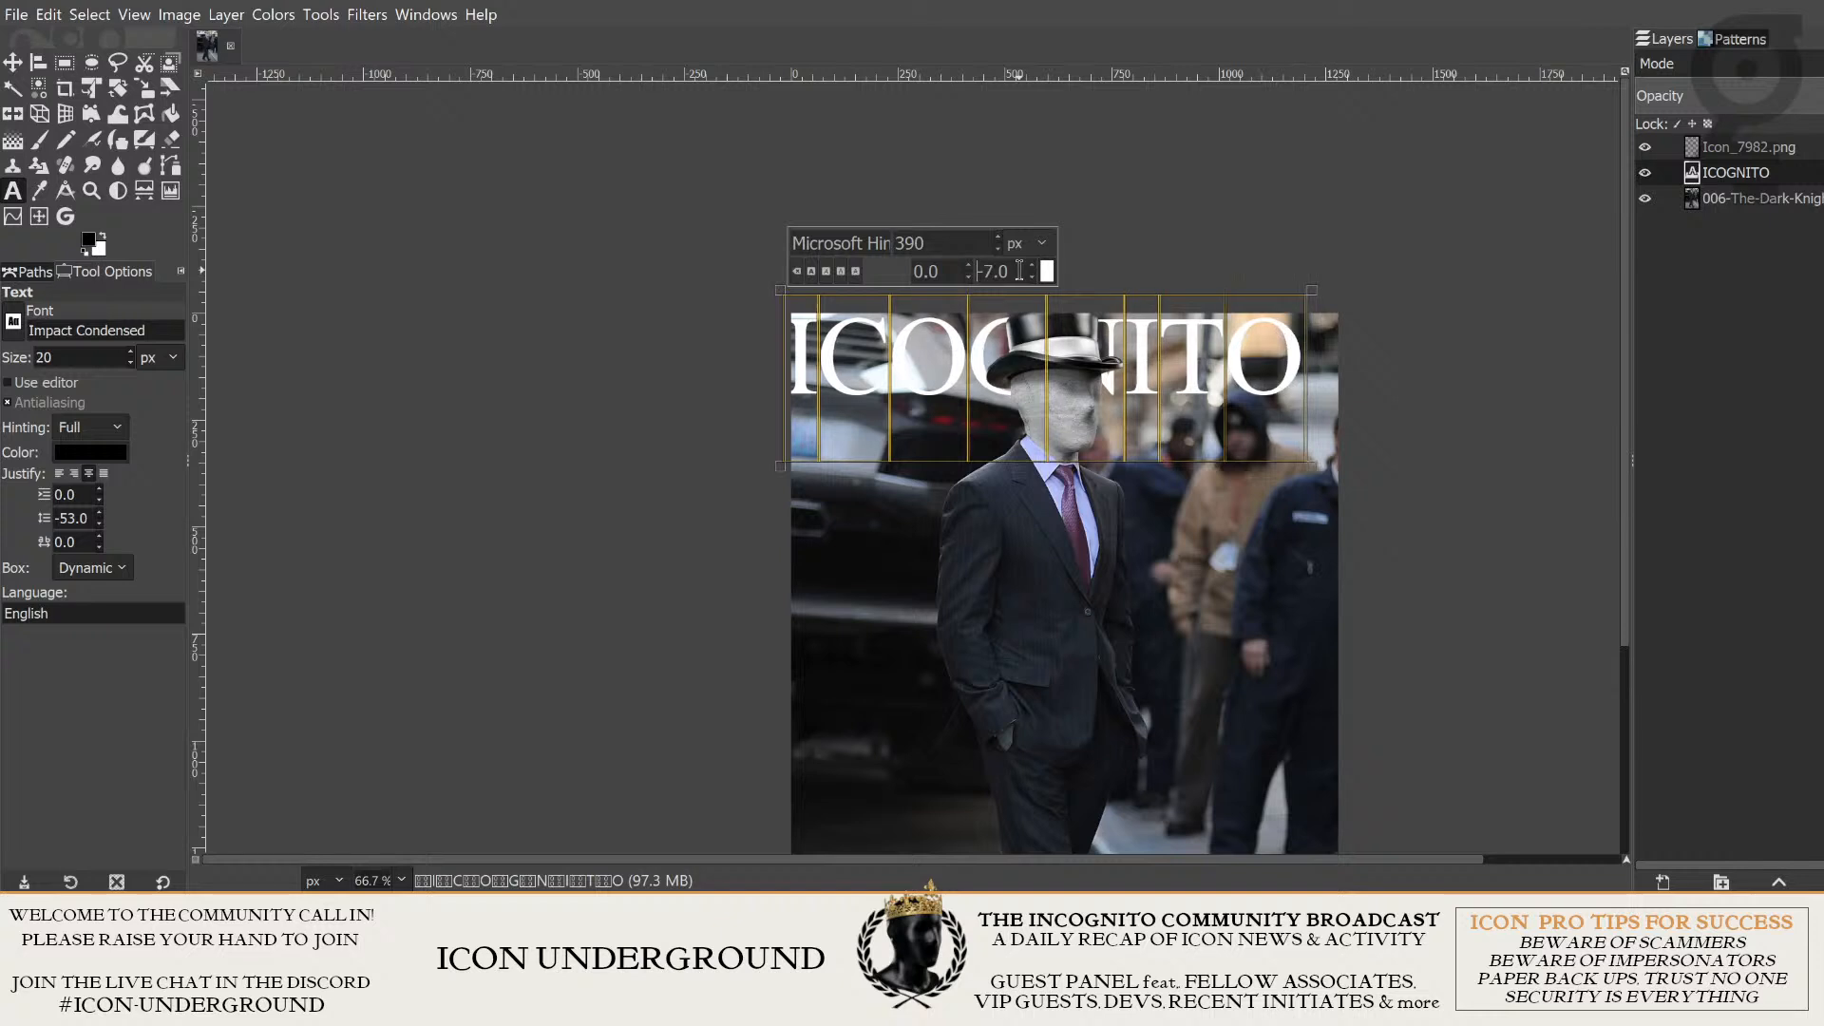
scroll(1018, 272, "down", 1)
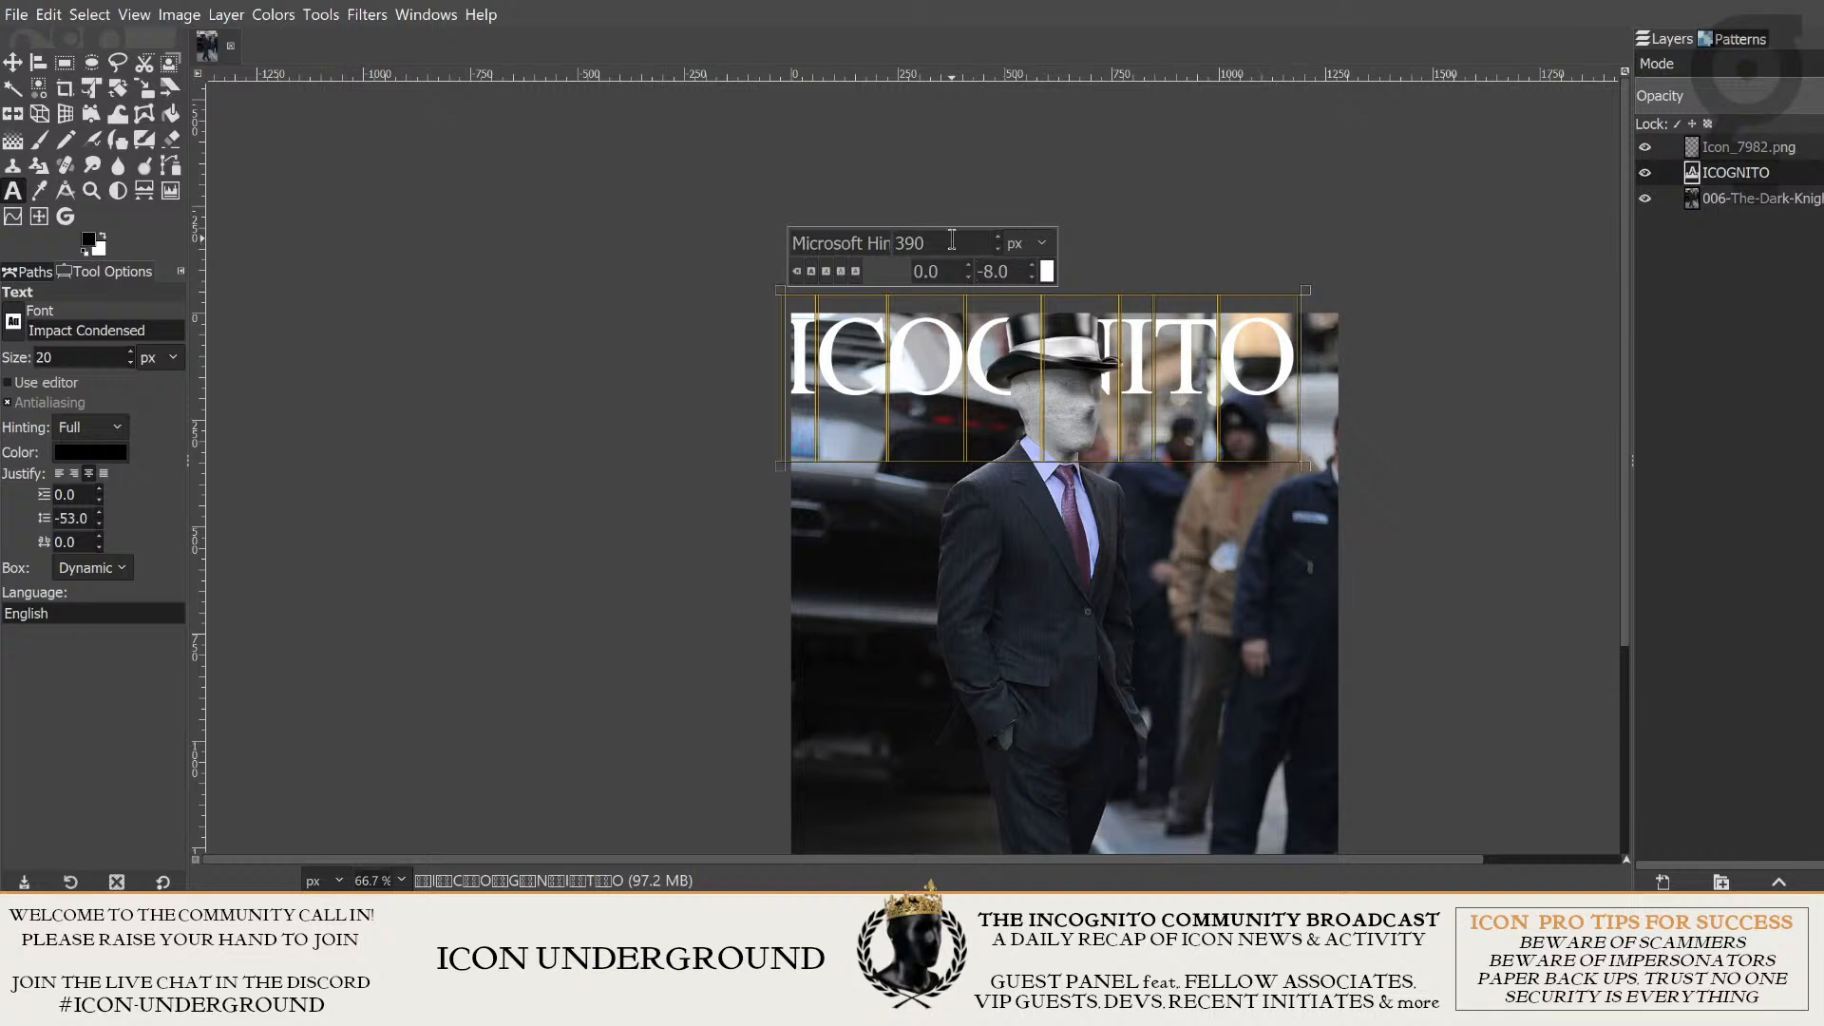
- Enlarge the selected ICOGNITO text to a font size of 412 px
scroll(958, 241, "up", 7)
scroll(957, 241, "up", 15)
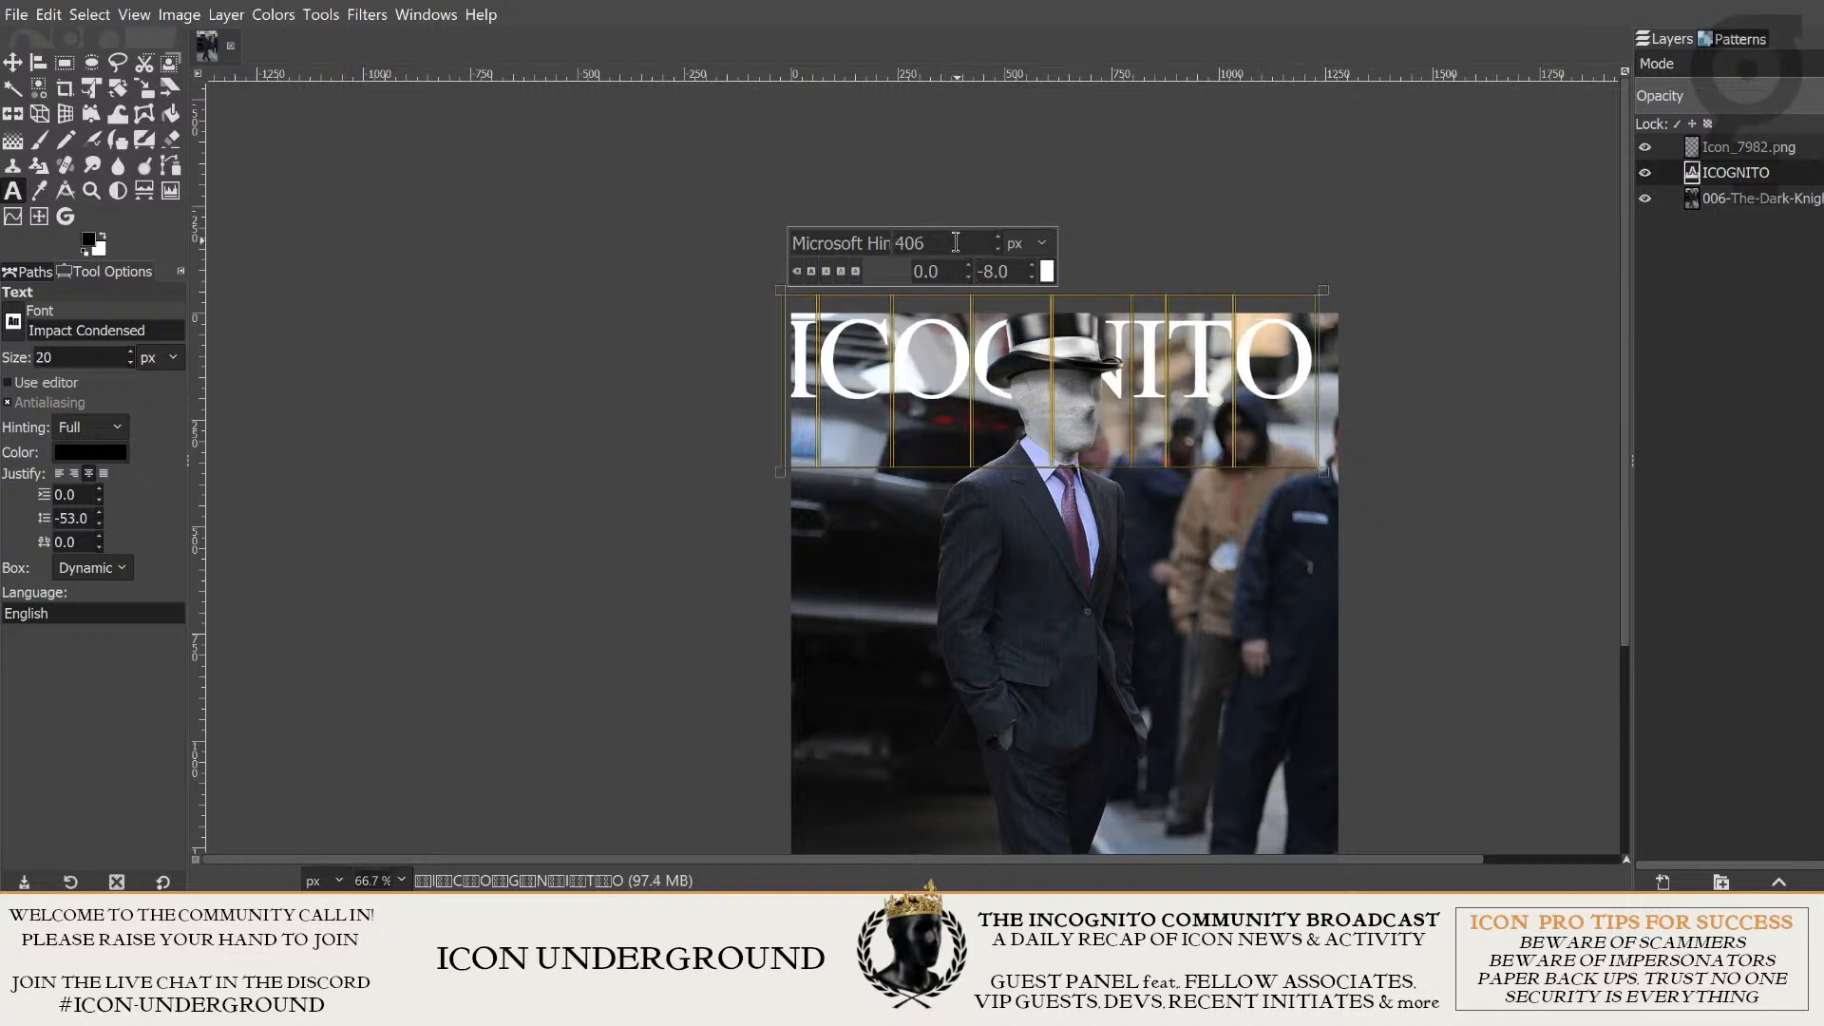
scroll(956, 242, "up", 2)
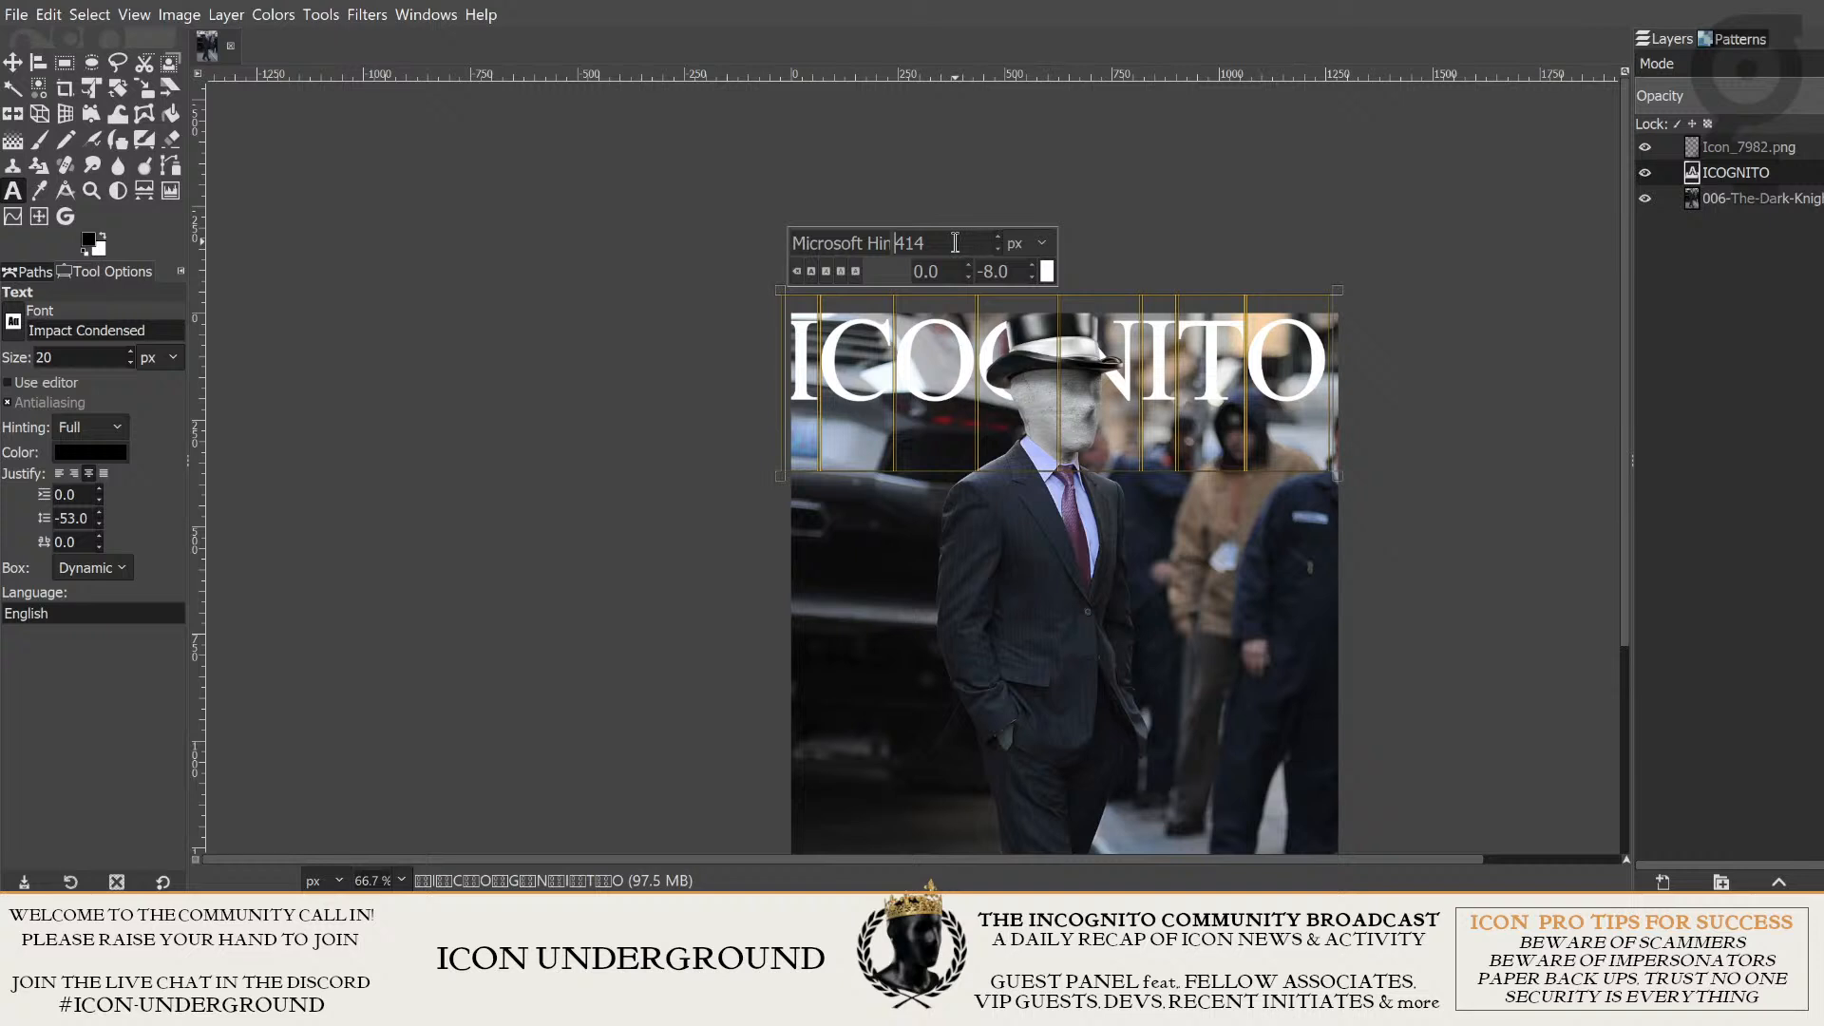
scroll(956, 241, "down", 2)
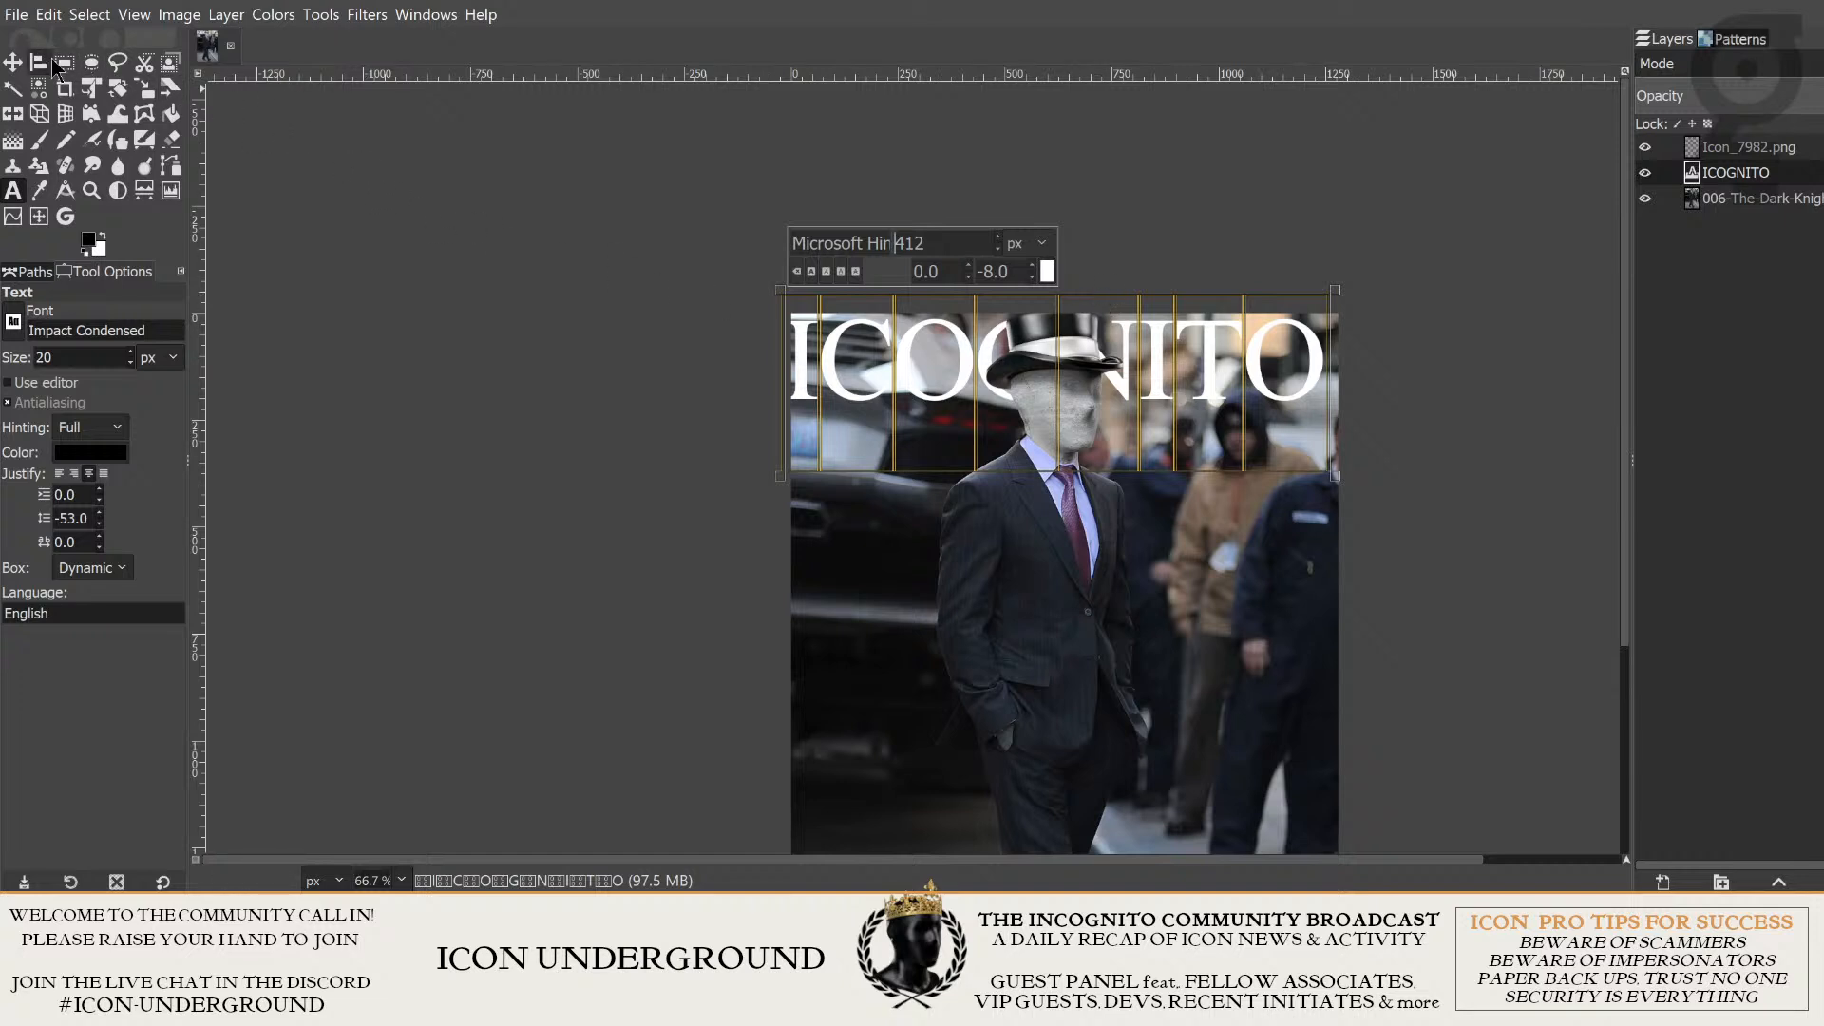
- Shift the resized ICOGNITO title slightly so it sits centered between the photo's side edges
left_click(13, 63)
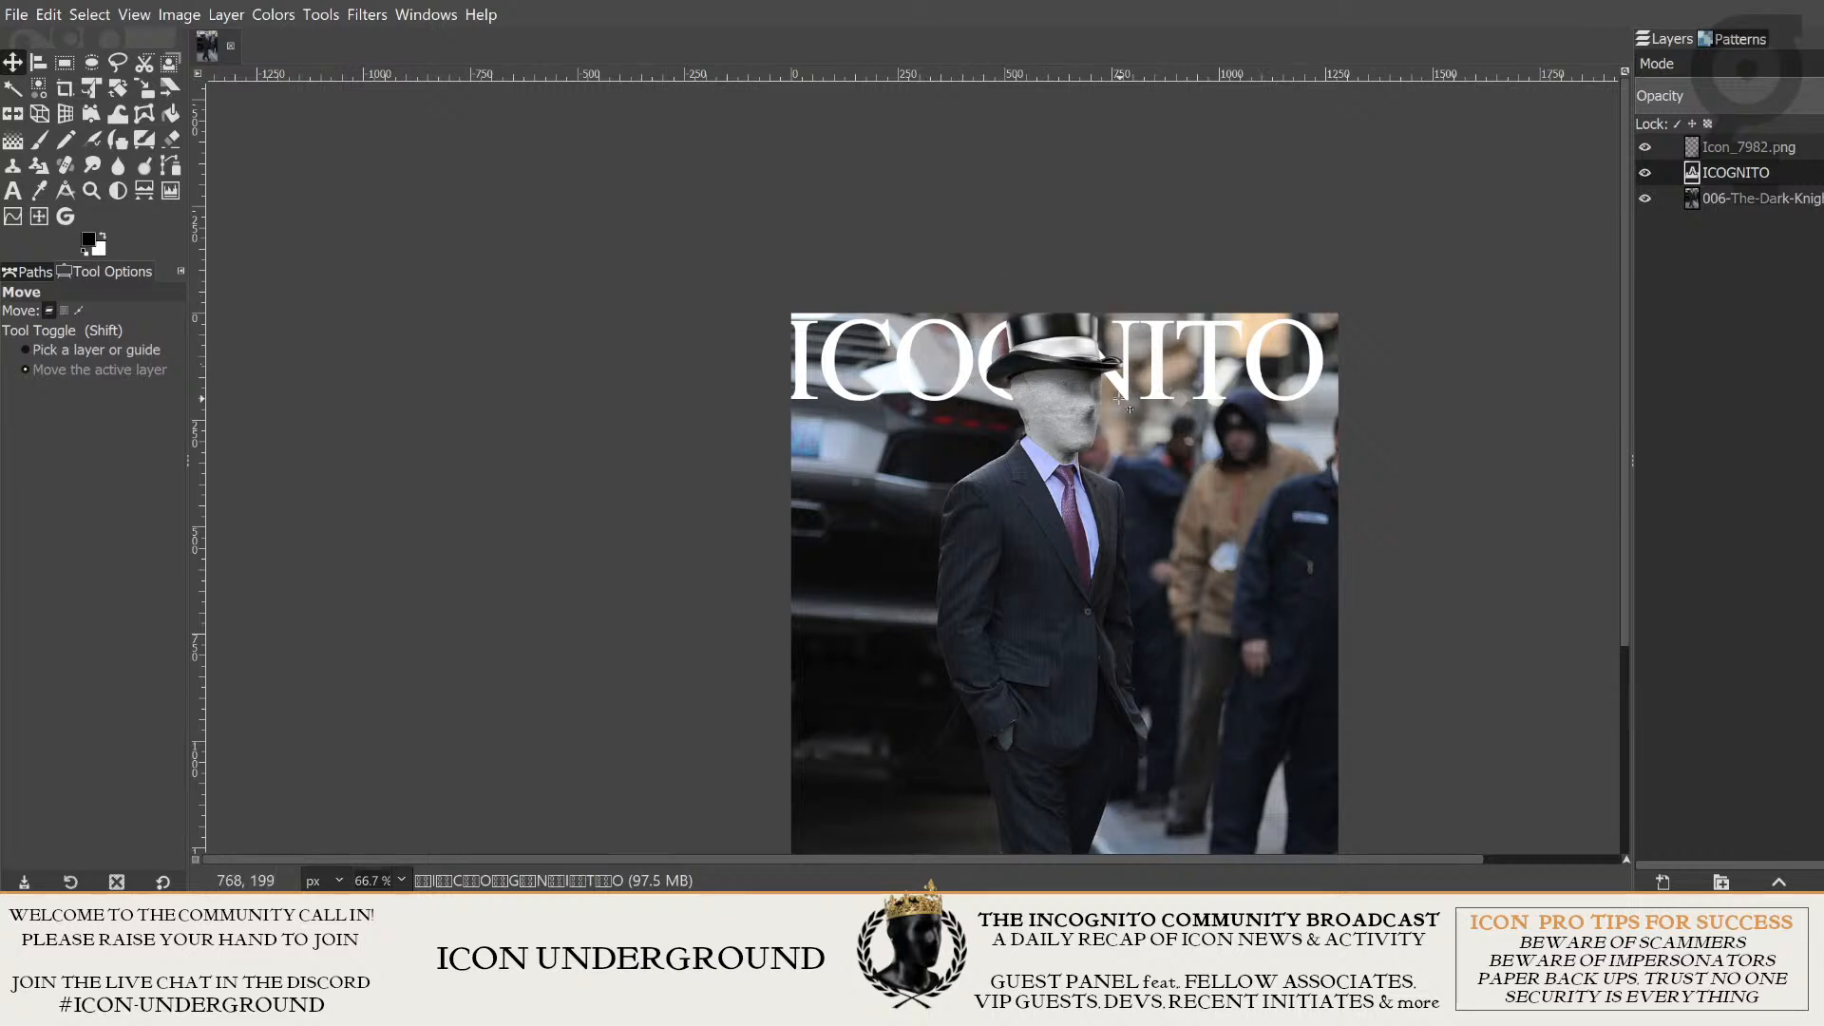
left_click_drag(916, 382, 1012, 373)
left_click(1012, 373)
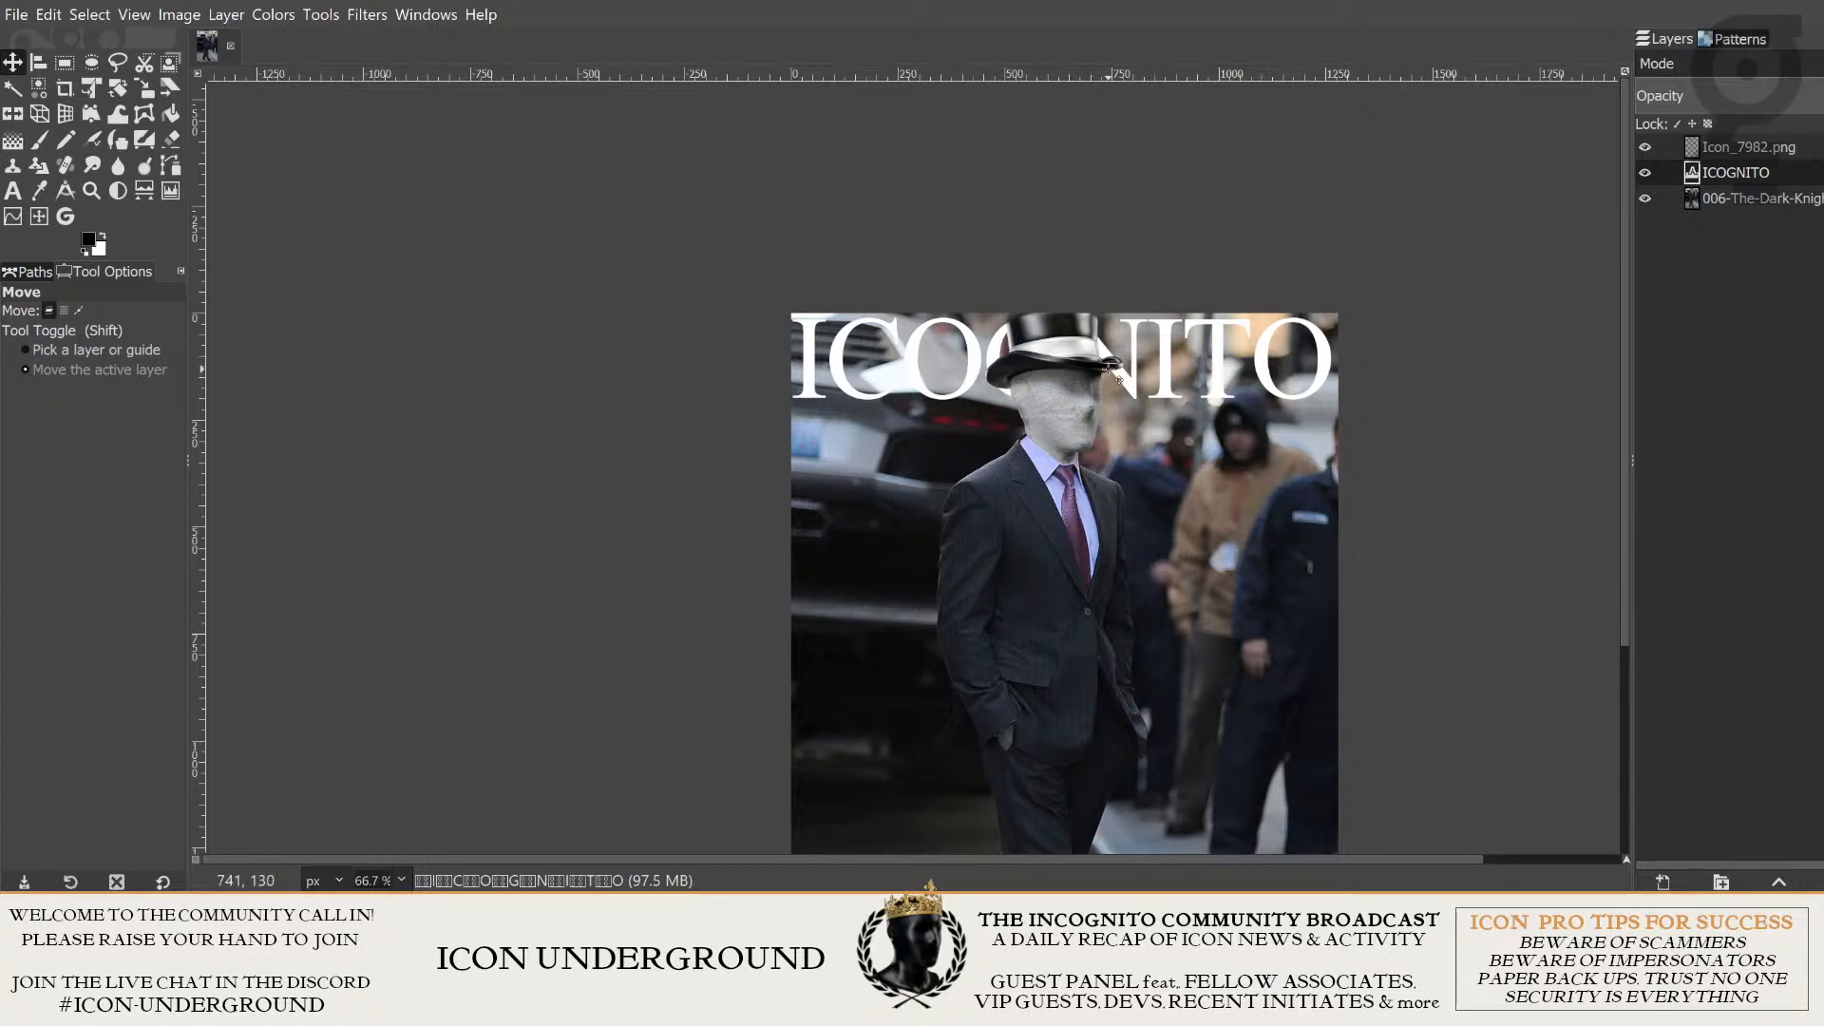
mouse_move(1222, 363)
left_mouse_down()
mouse_move(1259, 362)
mouse_move(1221, 365)
left_mouse_up()
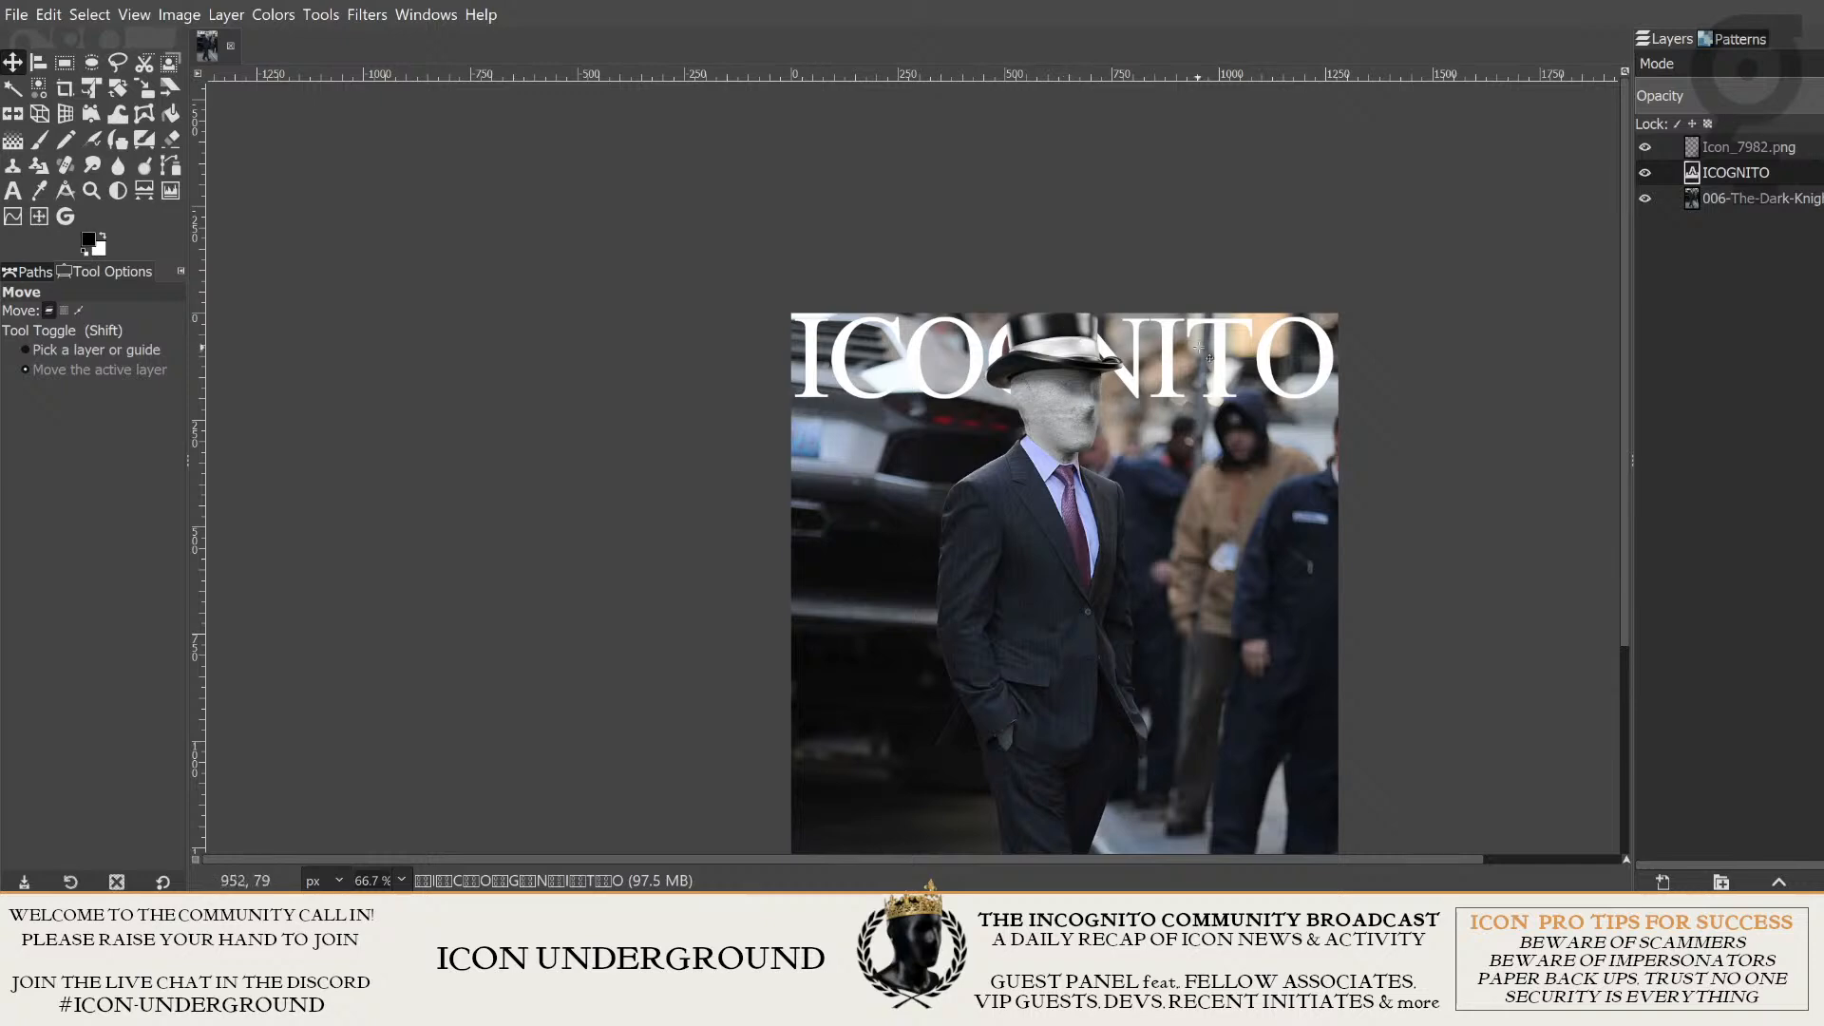
- Examine the whole cover composition and the fit of the title behind the top hat
scroll(1403, 423, "down", 2)
left_click_drag(1451, 576, 1107, 382)
scroll(1102, 383, "up", 1)
left_click_drag(1074, 253, 1175, 370)
scroll(1152, 457, "up", 1)
scroll(1383, 325, "down", 1)
scroll(1175, 370, "up", 1)
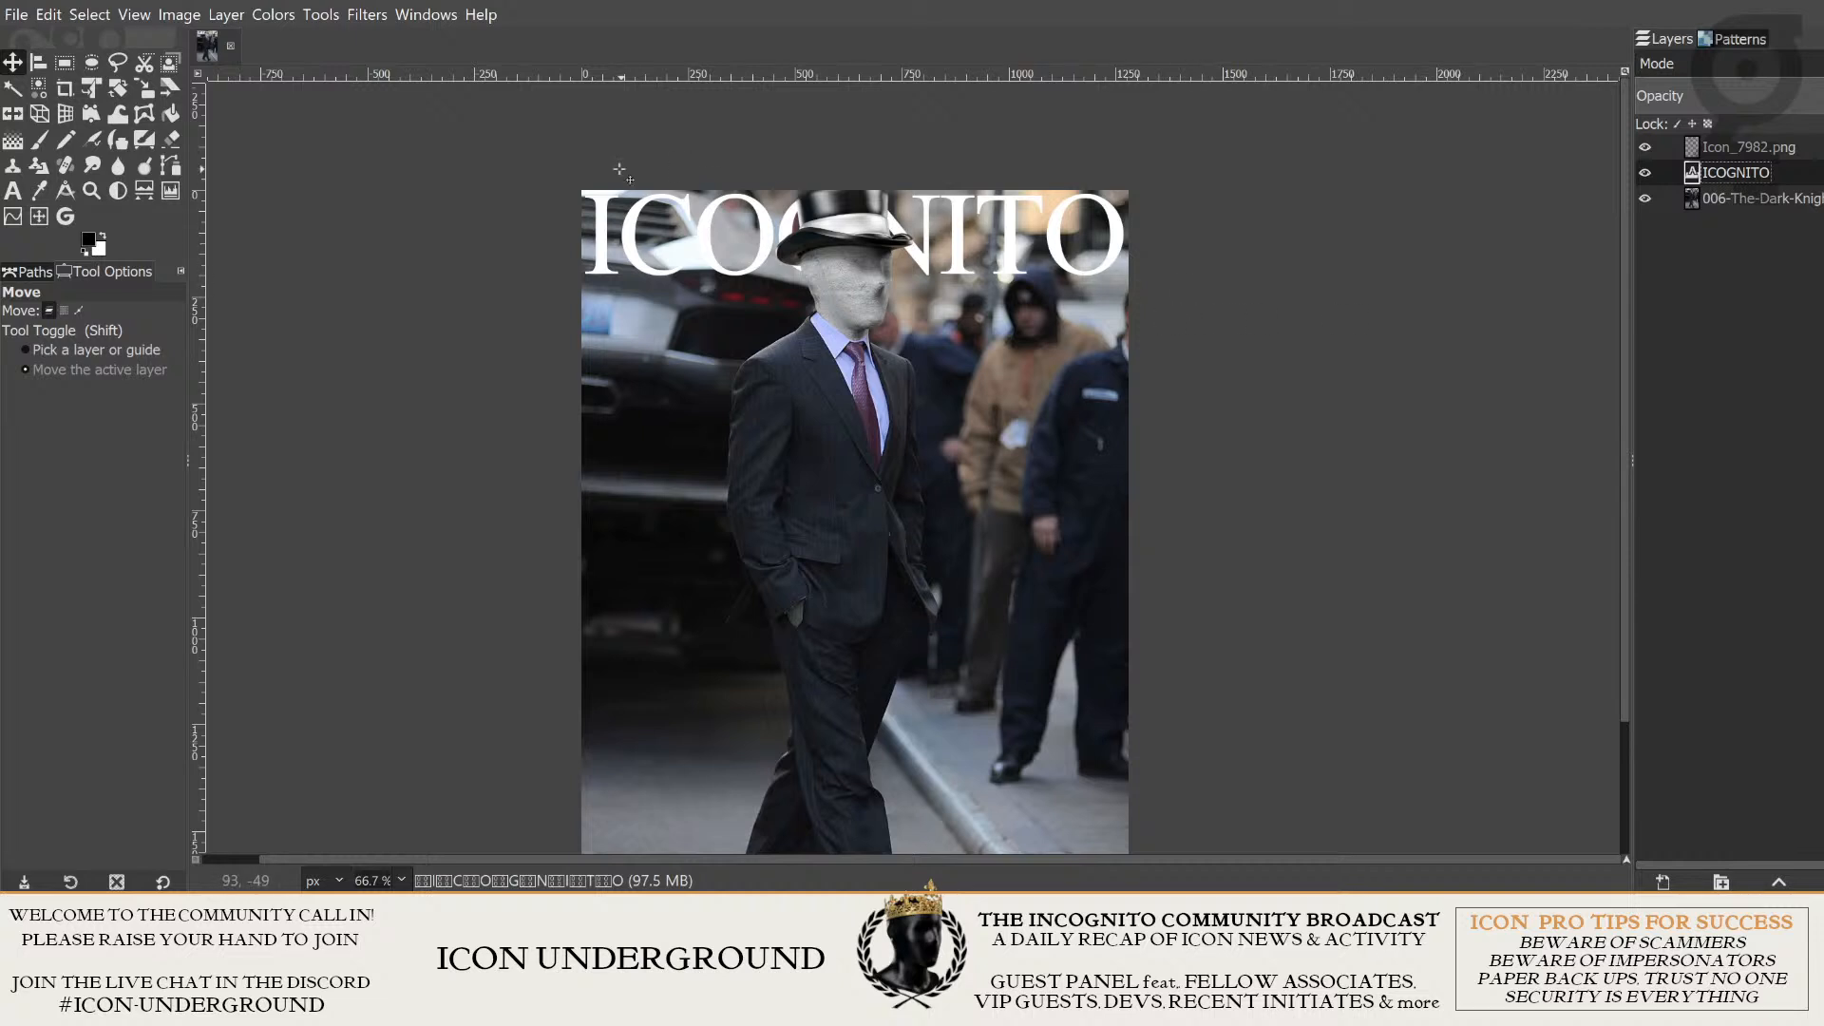
scroll(1295, 355, "down", 1)
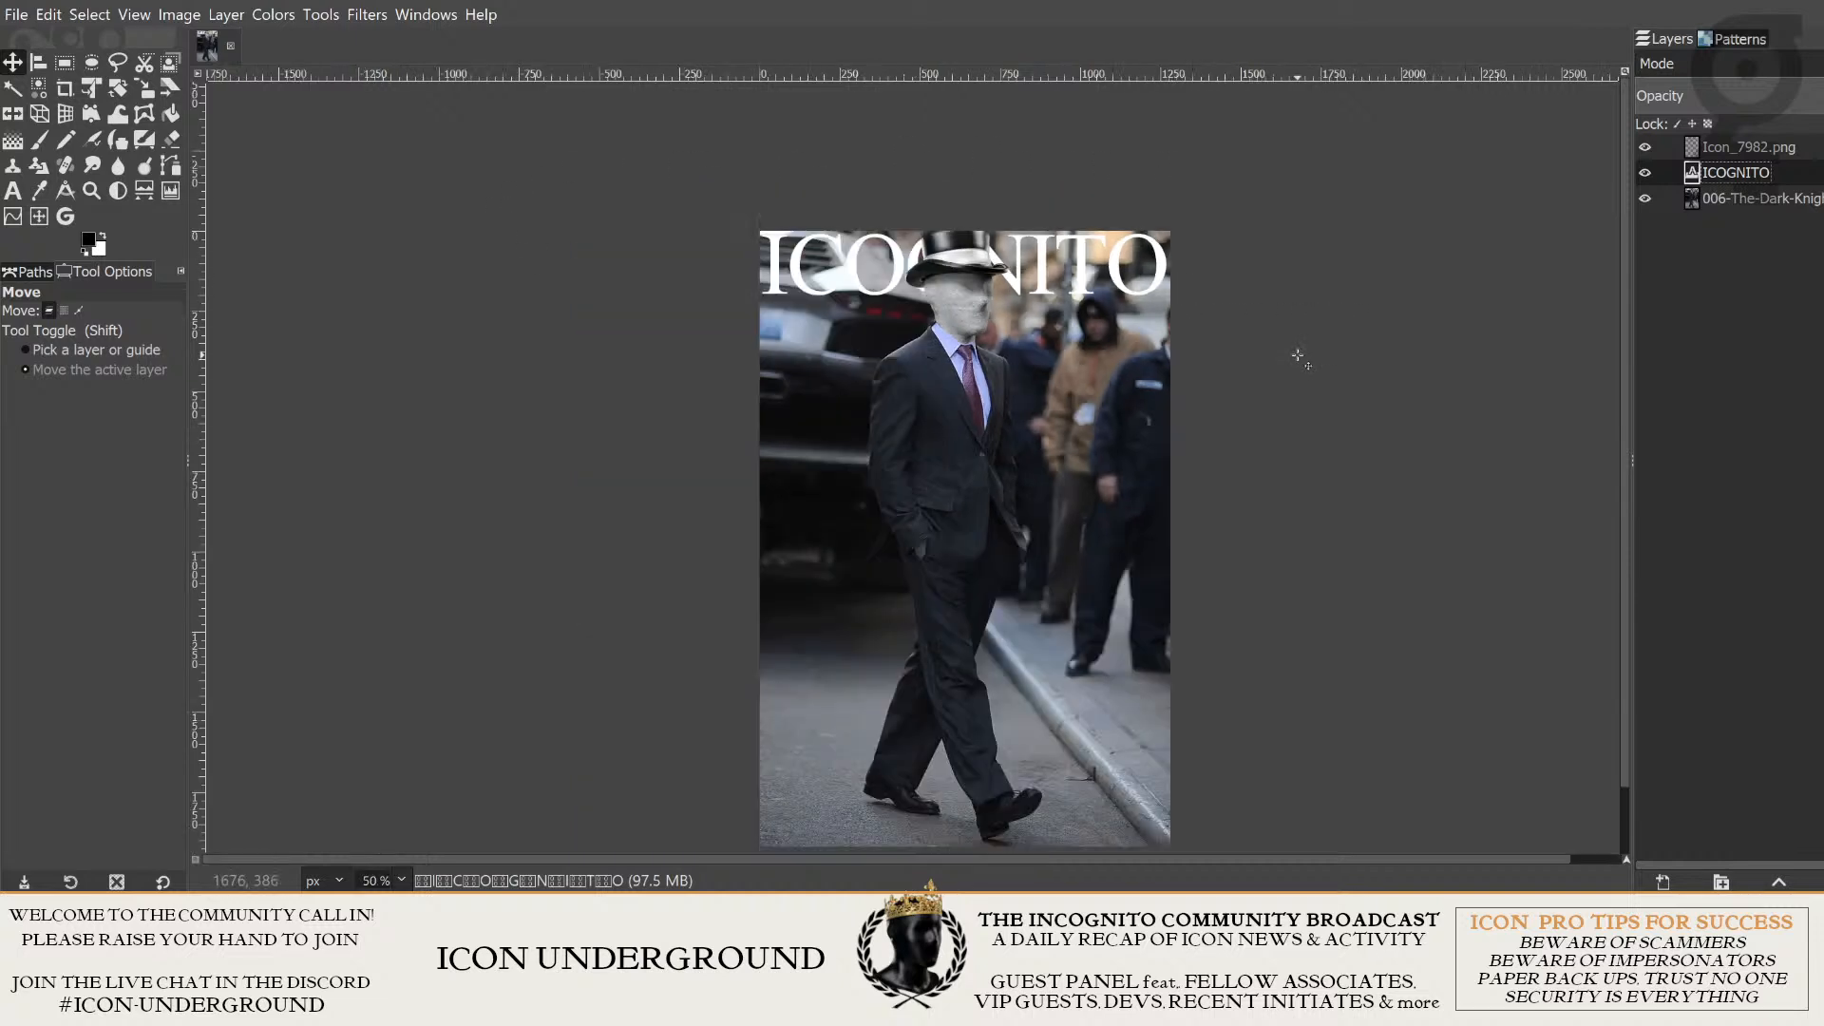
scroll(1321, 304, "up", 1)
left_click_drag(1358, 251, 1446, 348)
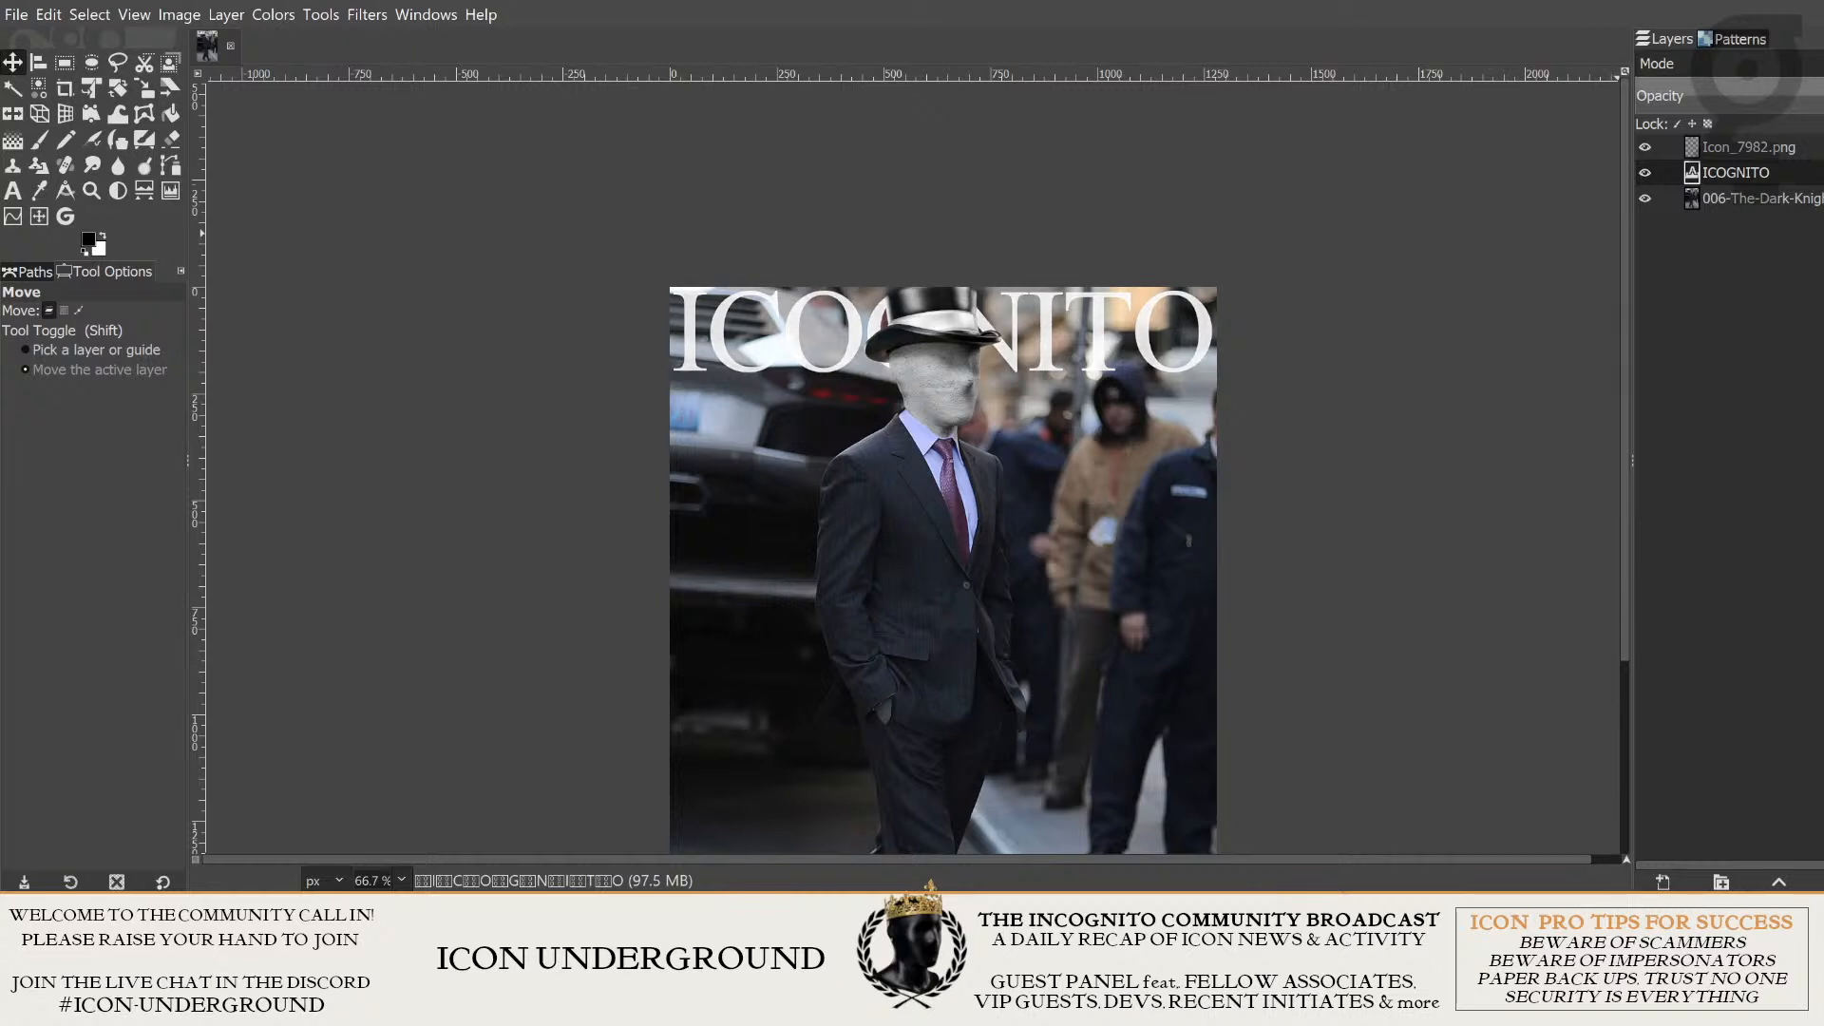
- Try a lower opacity on the ICOGNITO title layer, and restore it to full opacity
left_click_drag(1822, 96, 1785, 95)
scroll(1330, 224, "down", 1)
left_click_drag(1336, 283, 1375, 359)
scroll(1300, 180, "up", 1)
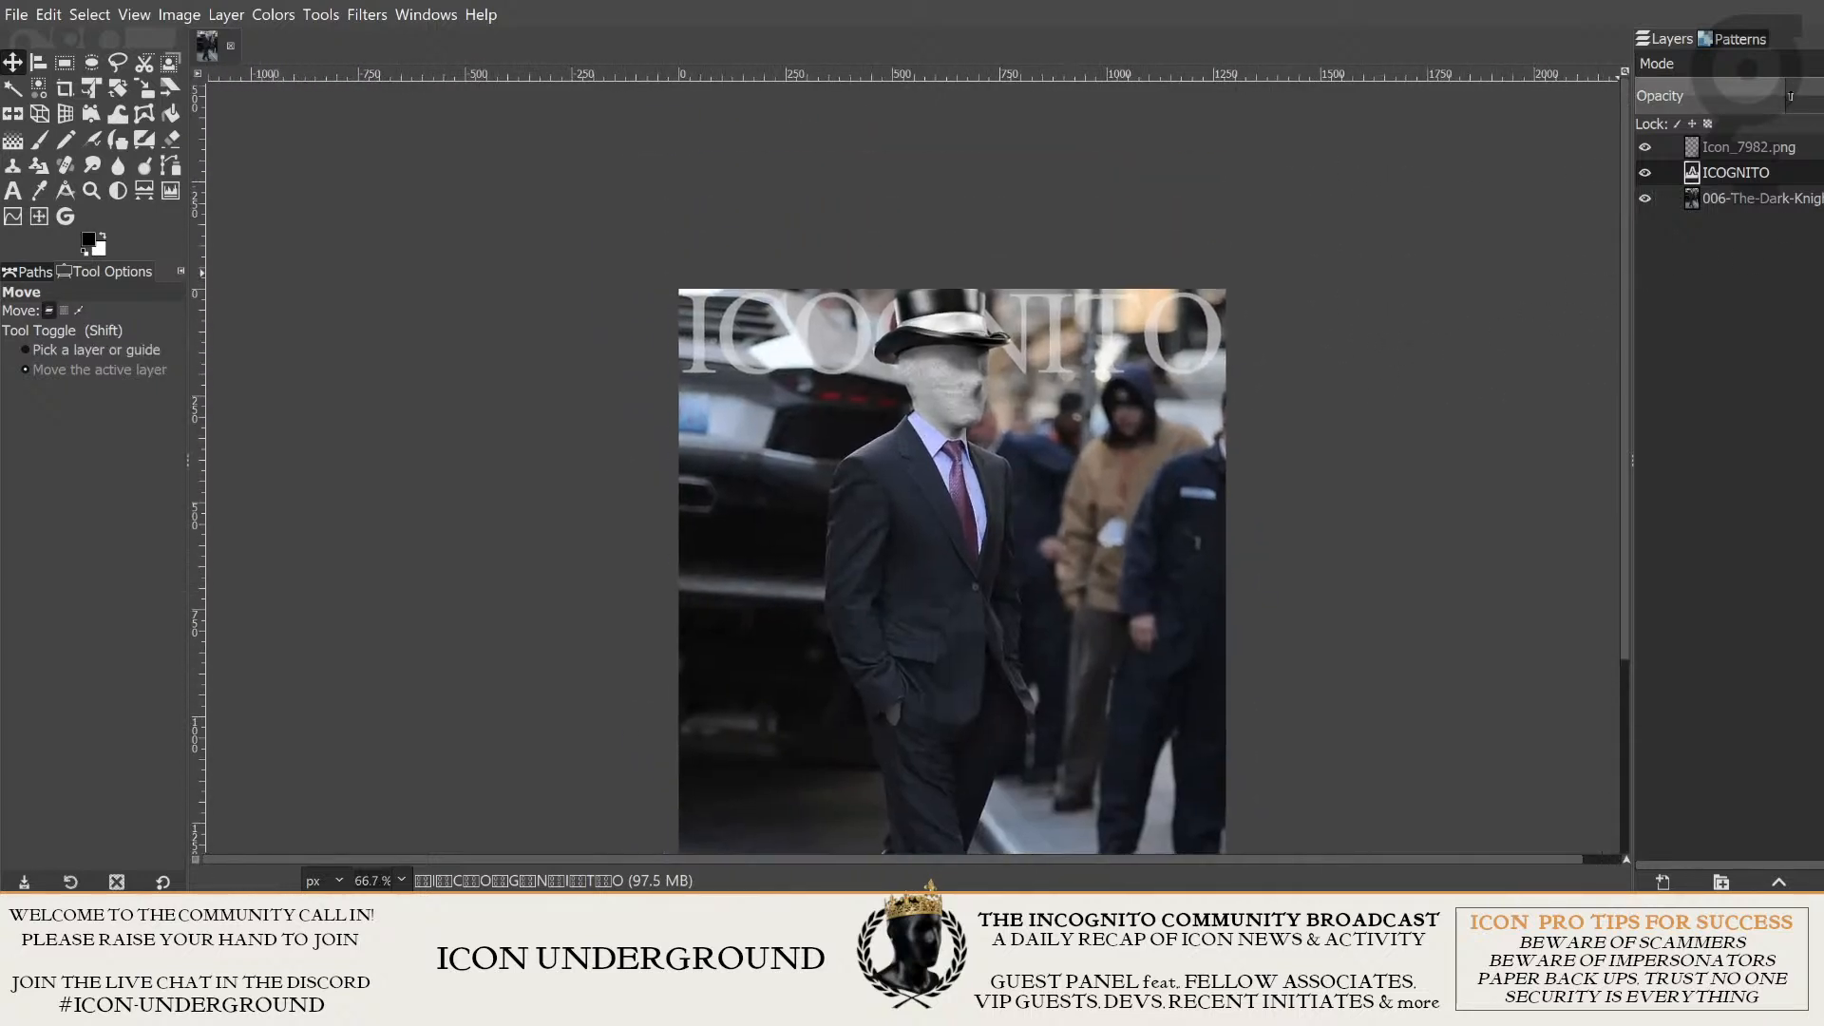
left_click_drag(1791, 96, 1823, 95)
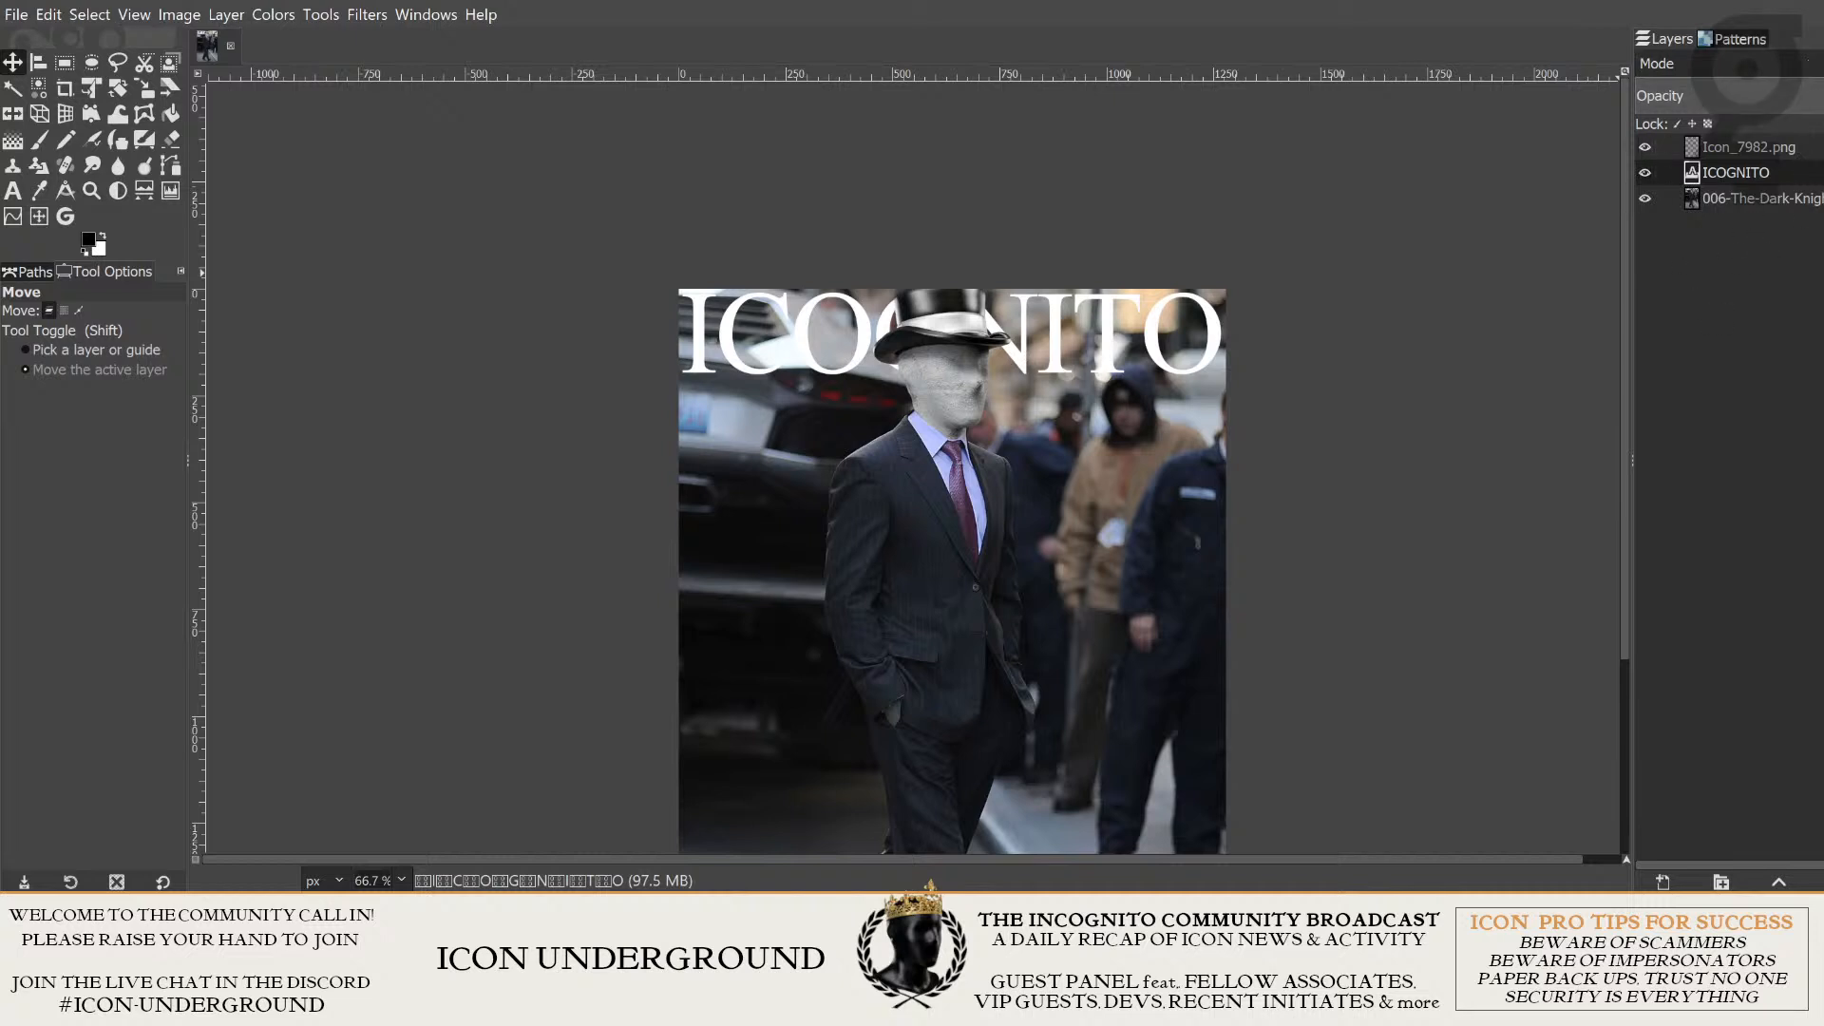
- Cycle through the blend modes for the ICOGNITO title layer, and leave it on one that blends the letters translucently with the photo
double_click(1742, 177)
left_click(1794, 231)
left_click(1753, 64)
left_click(1814, 147)
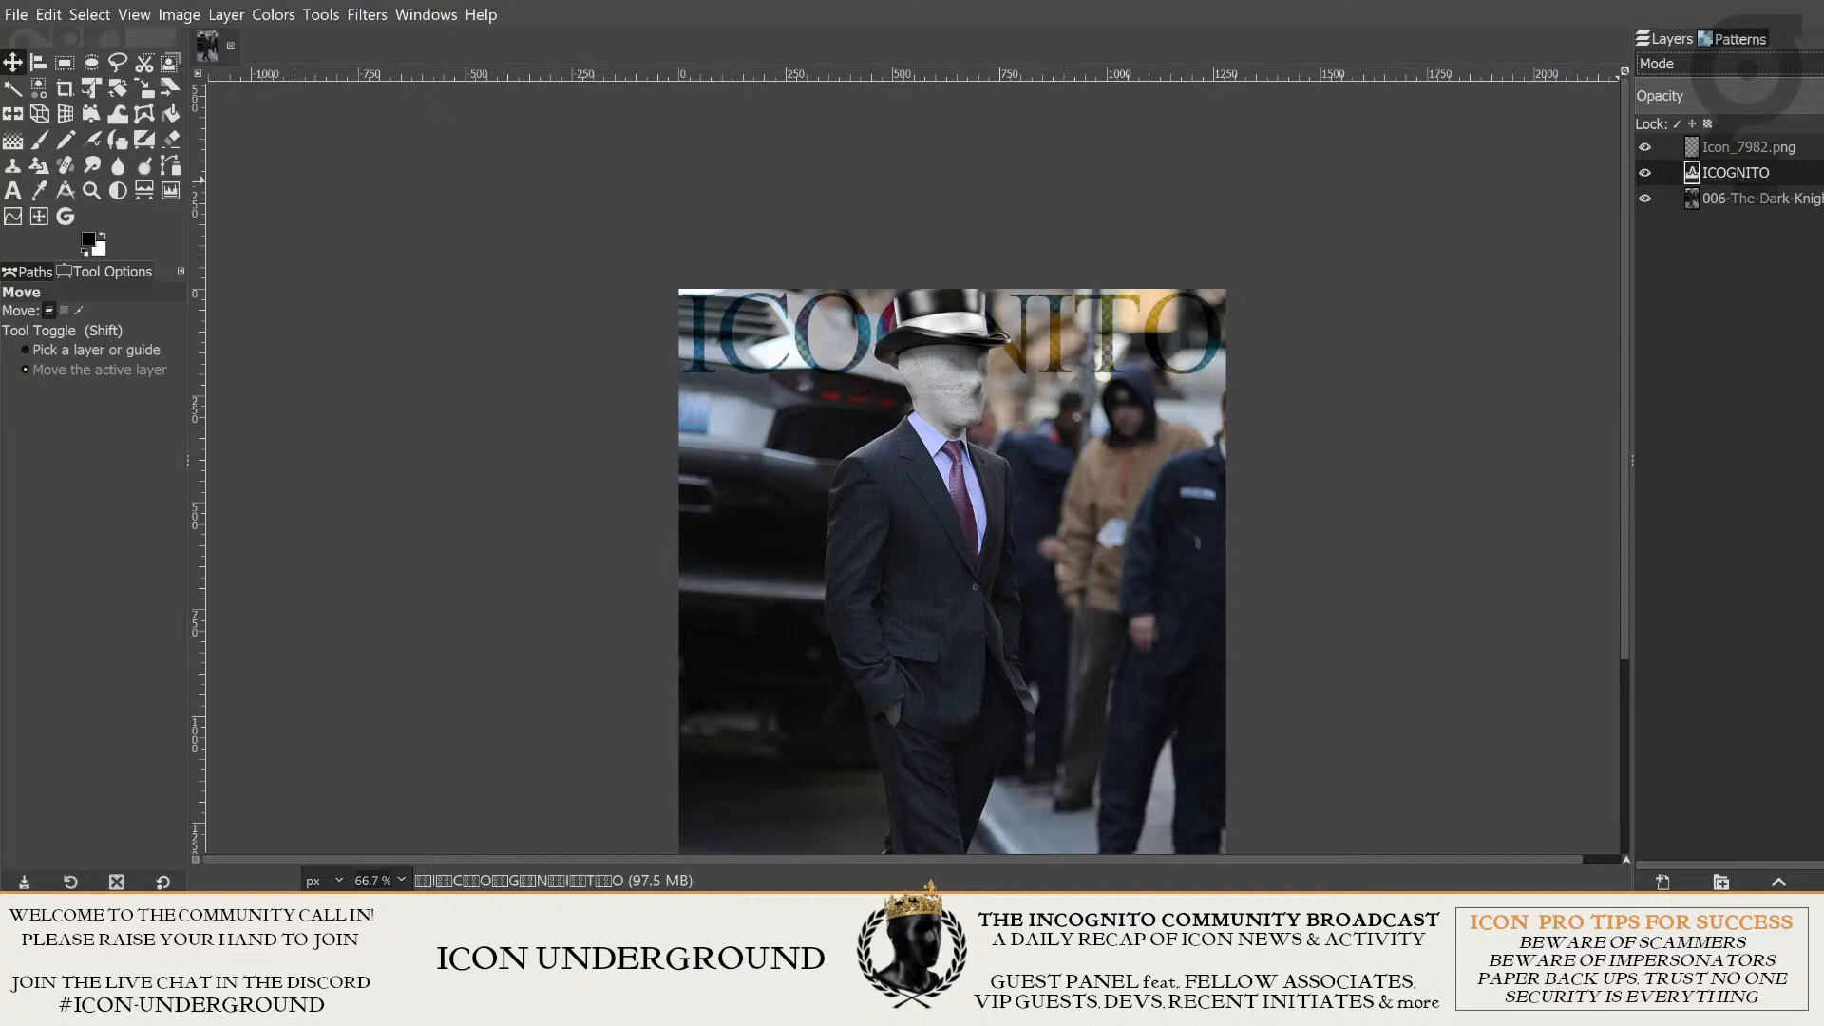
key("Down")
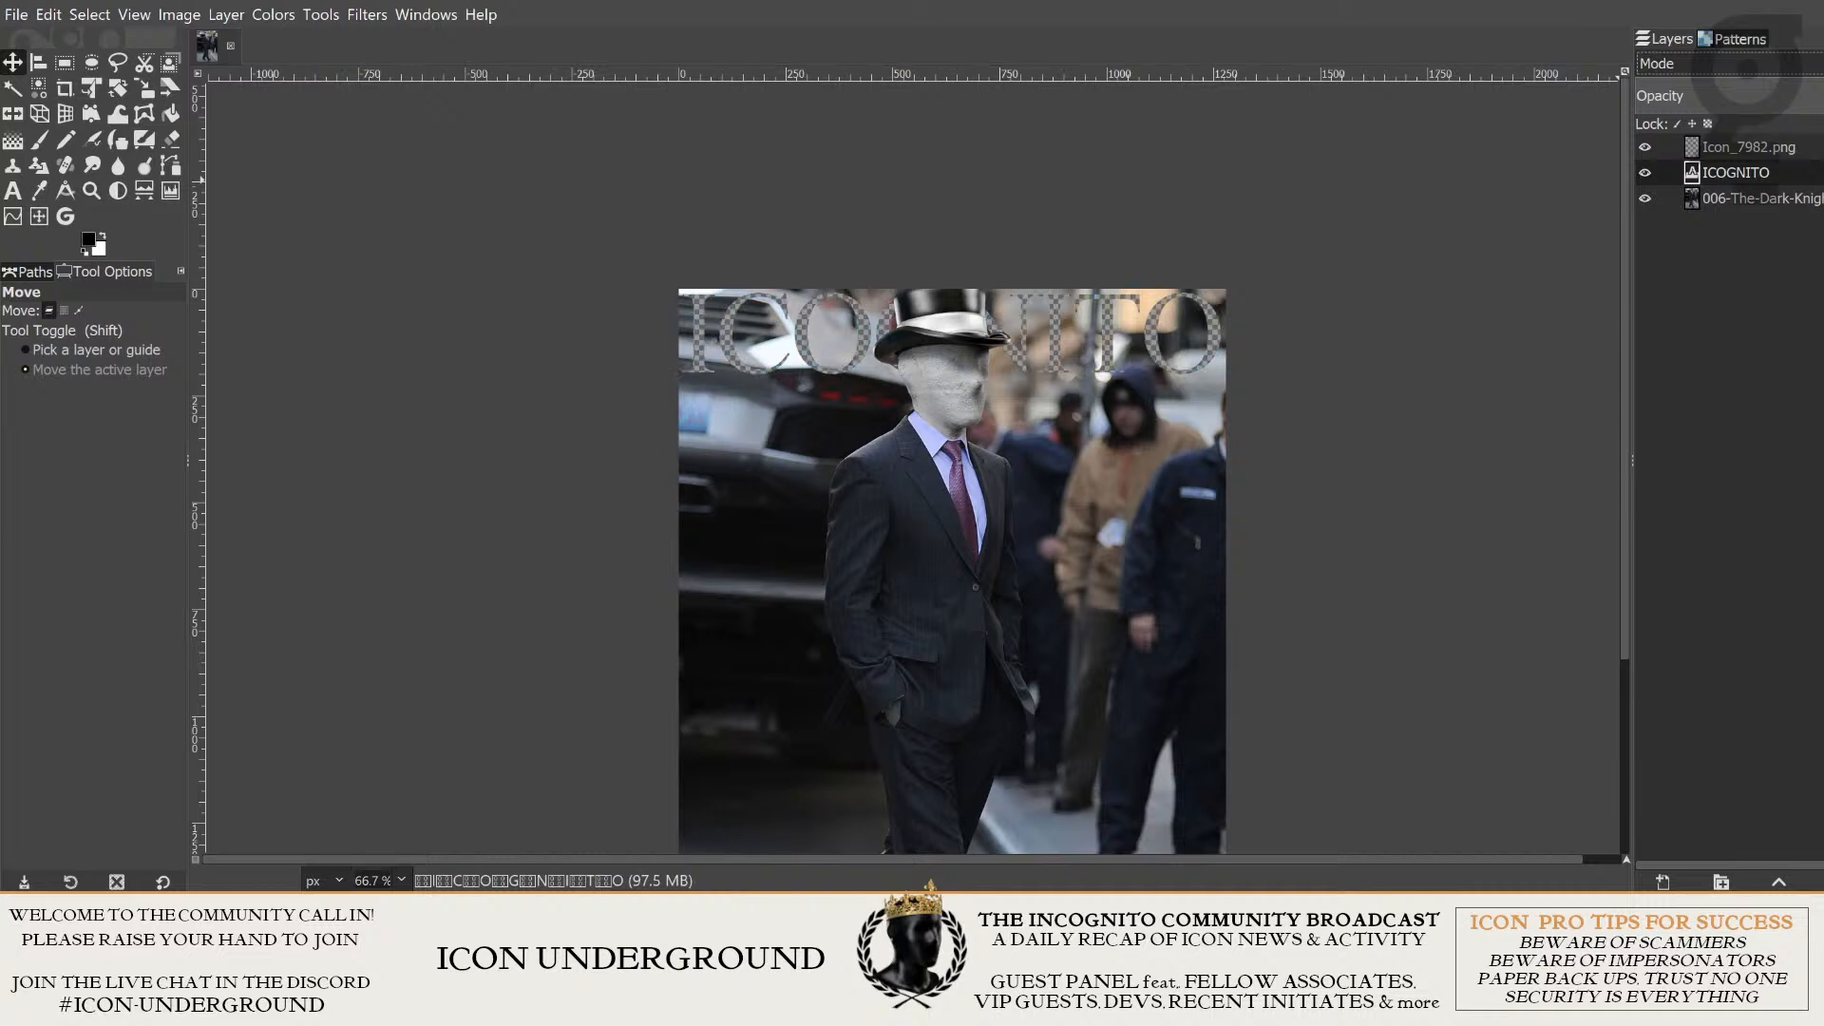
key("Down")
key("Down")
key("Down")
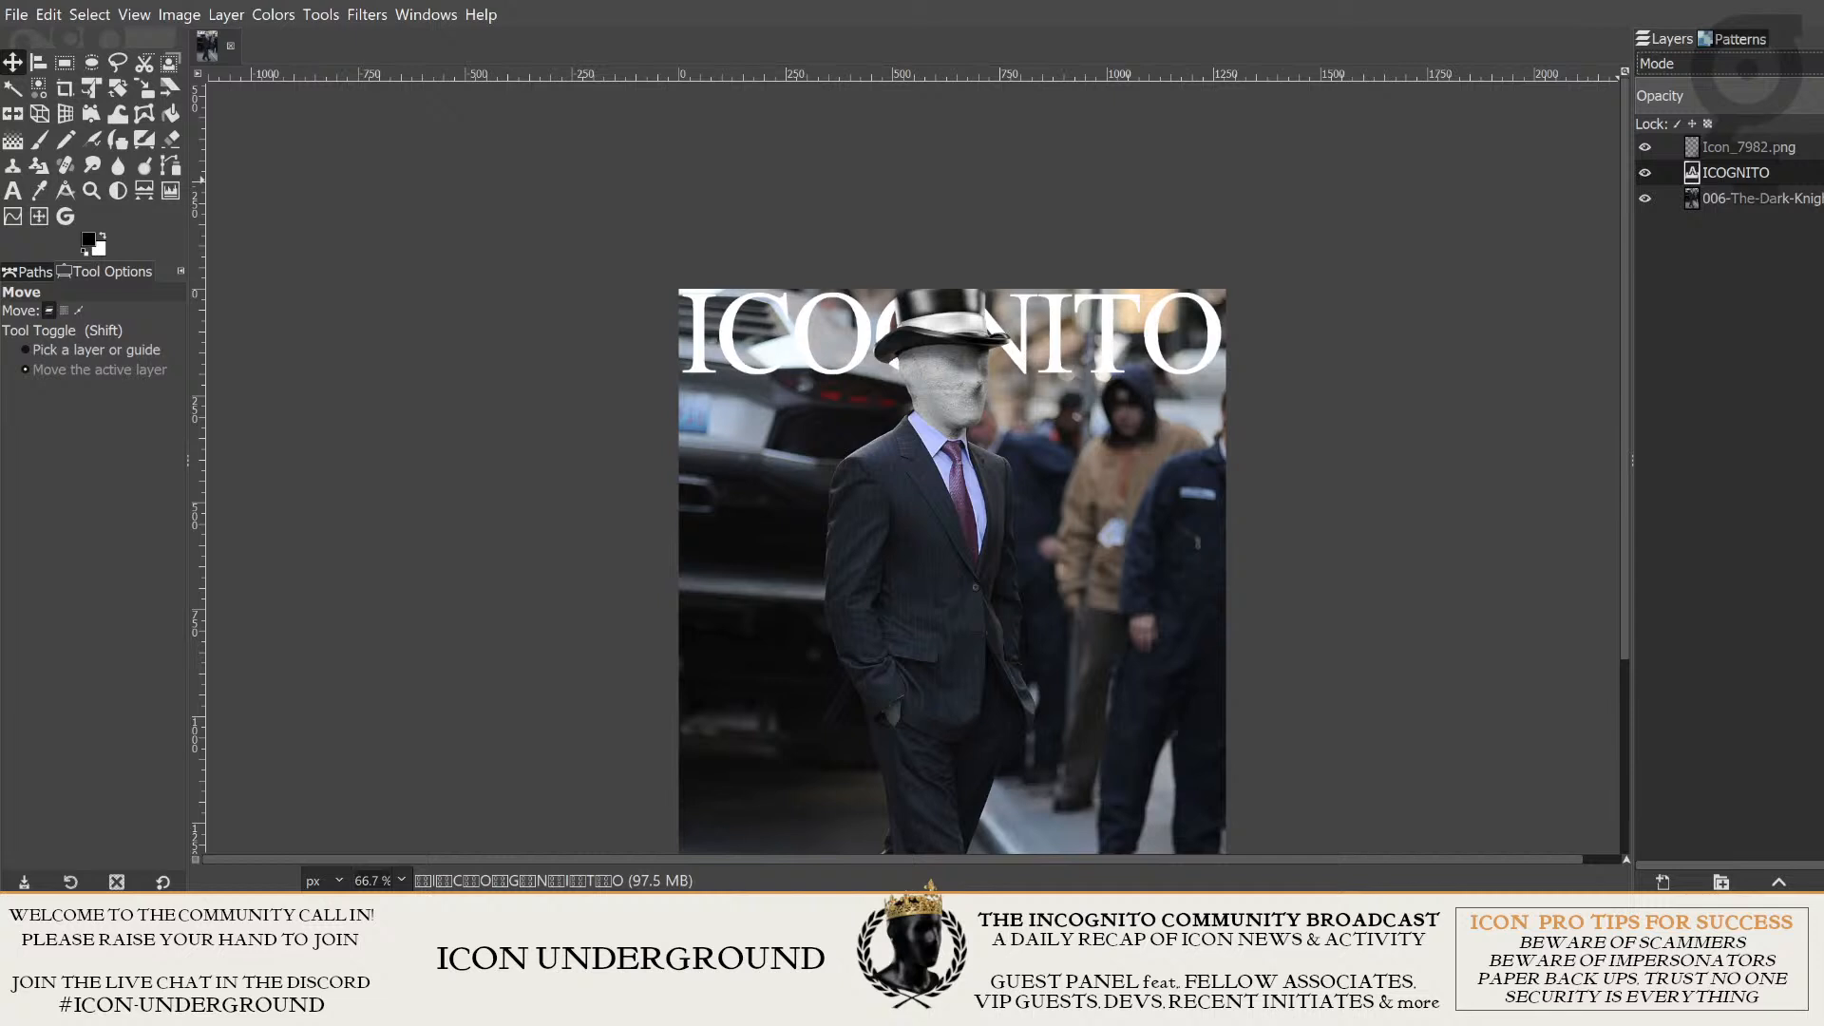
key("Down")
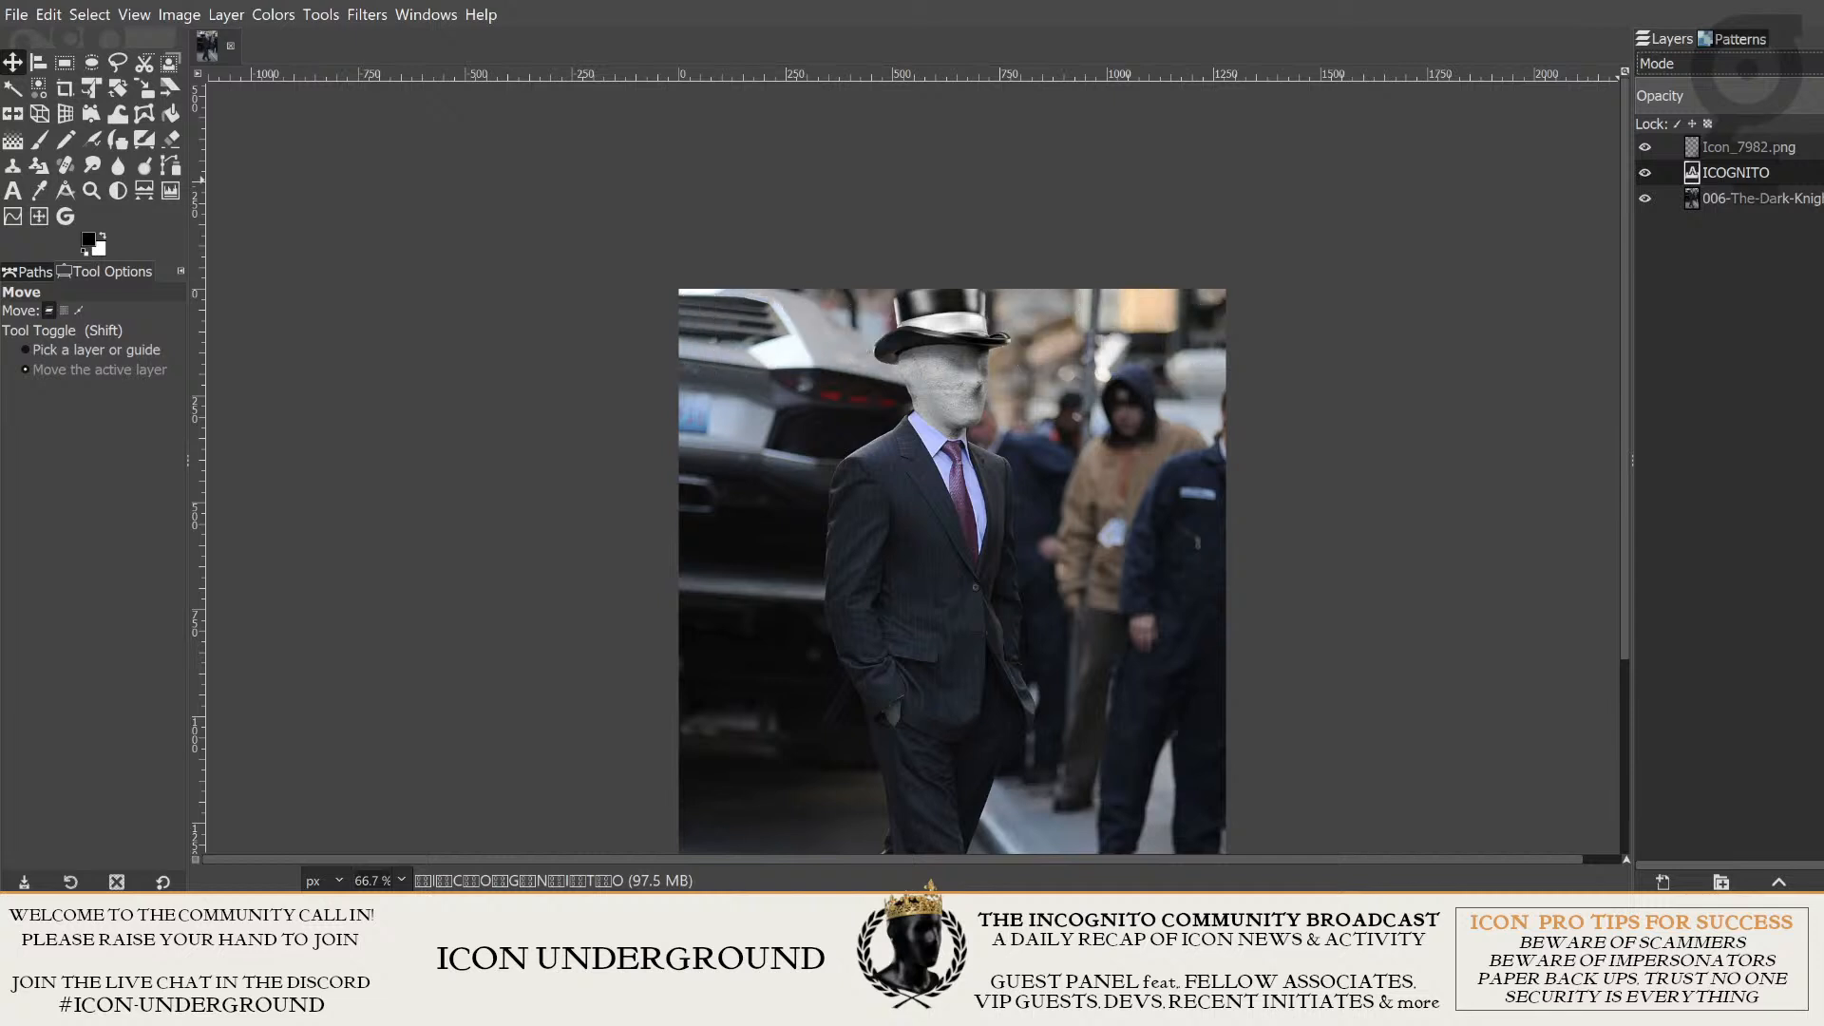
key("Down")
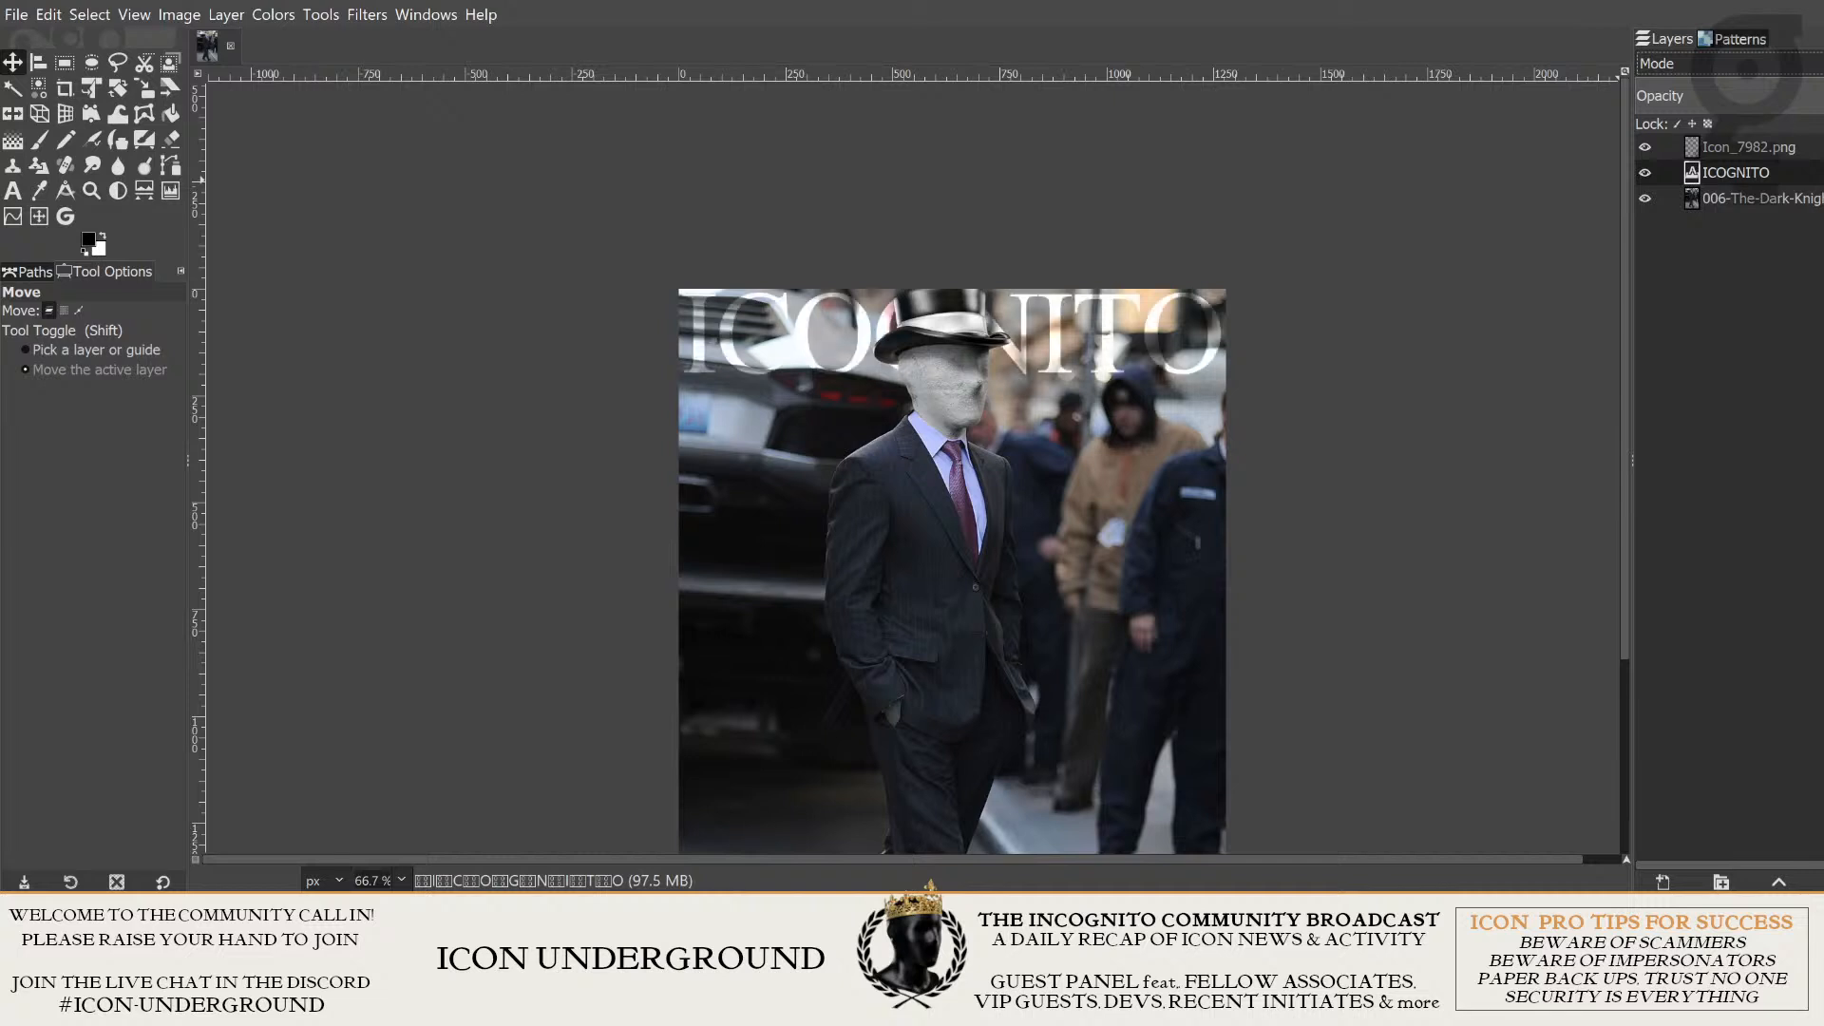
key("Down")
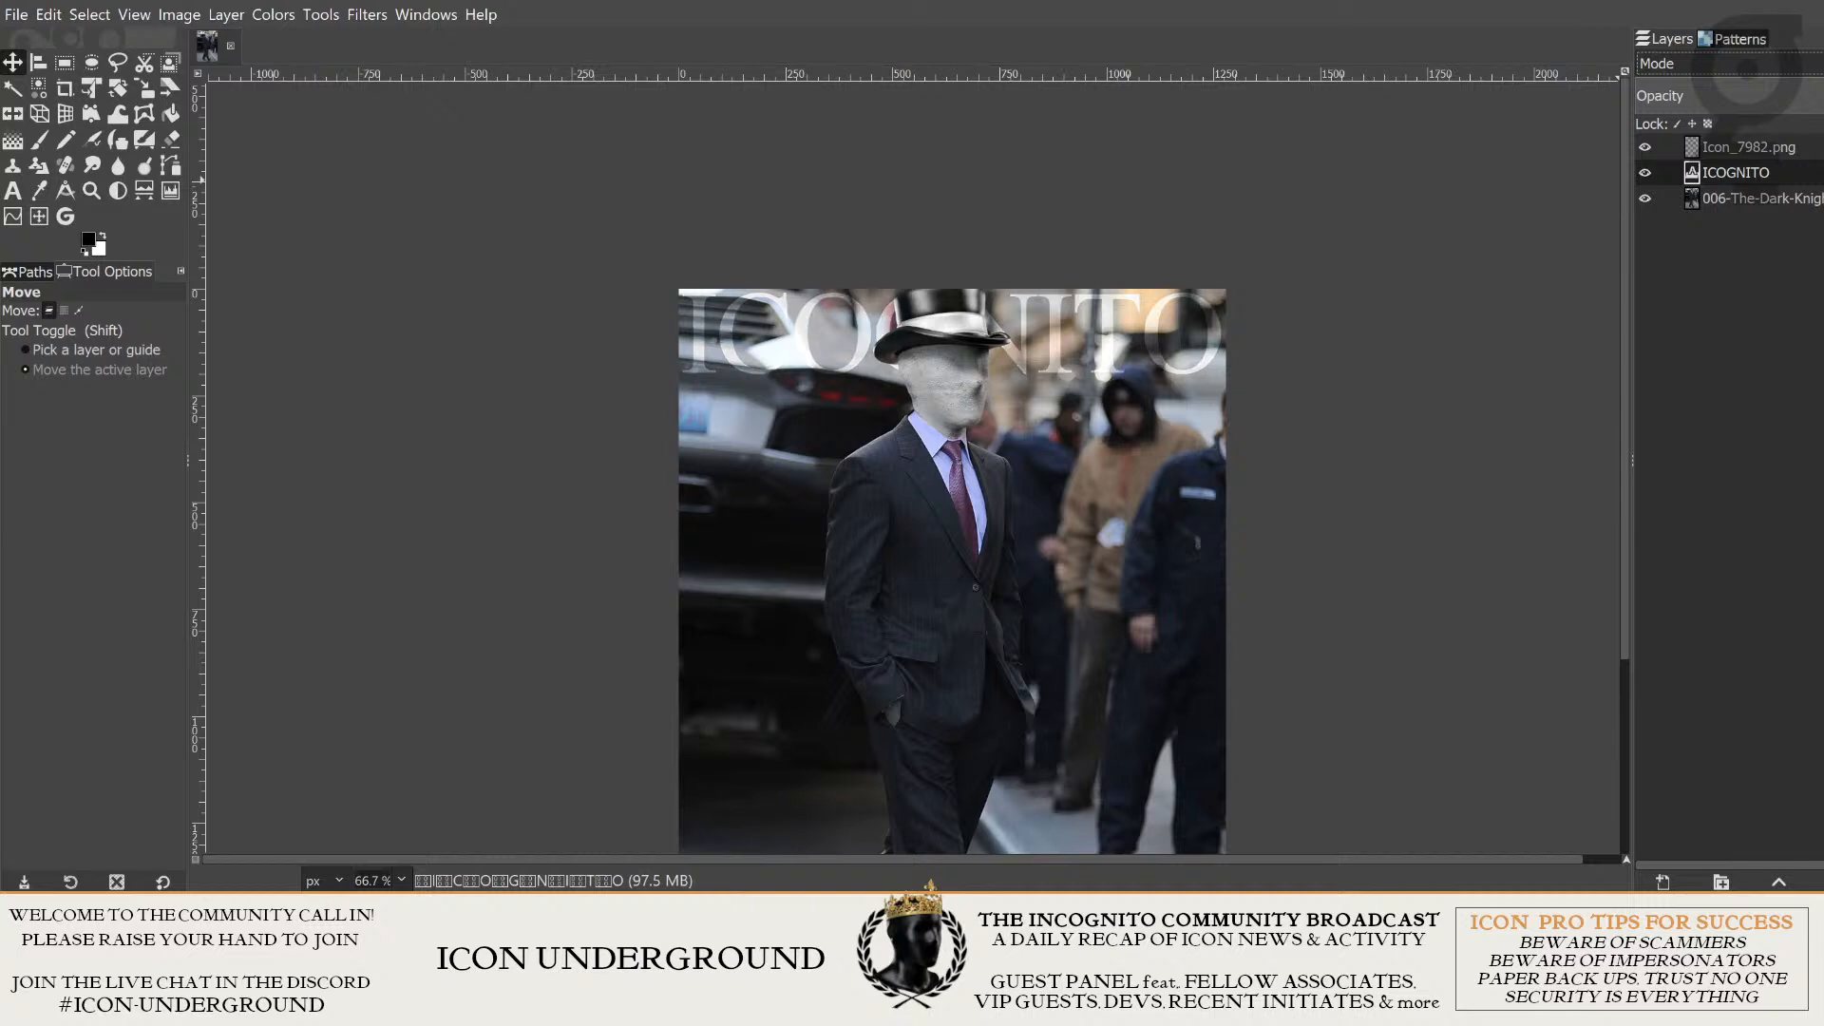
key("Down")
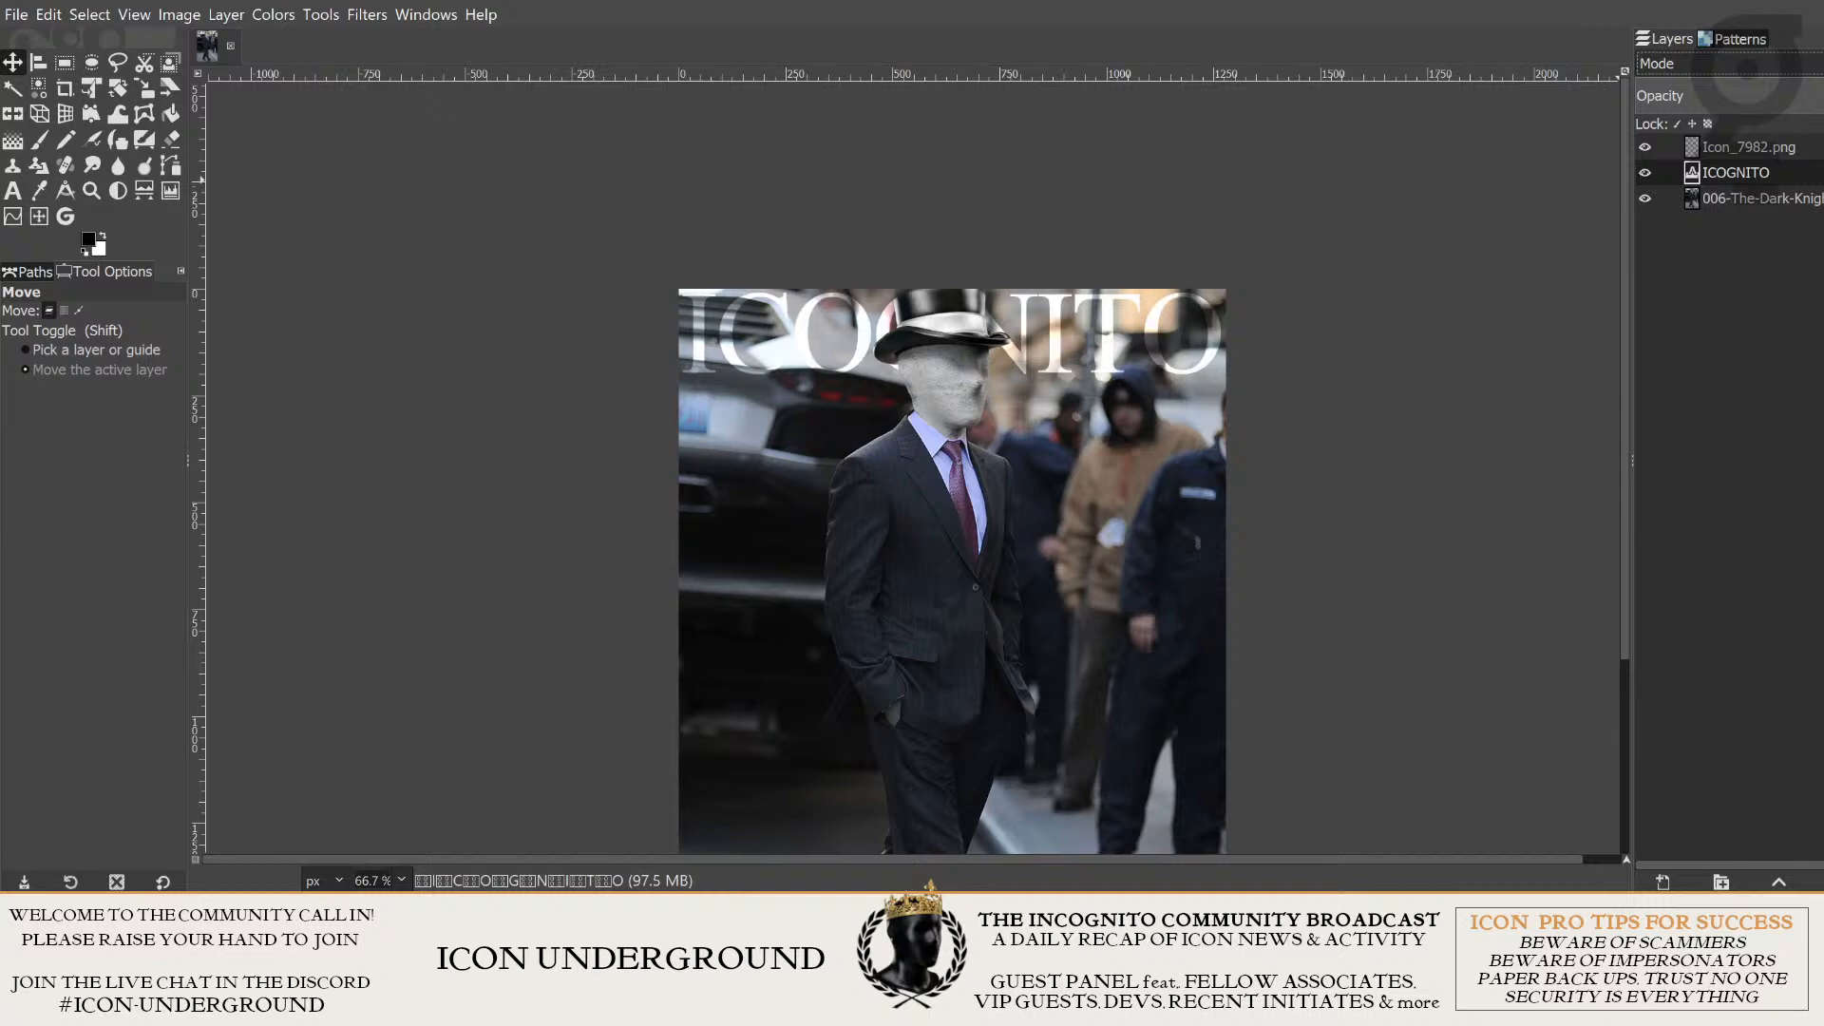
key("Down")
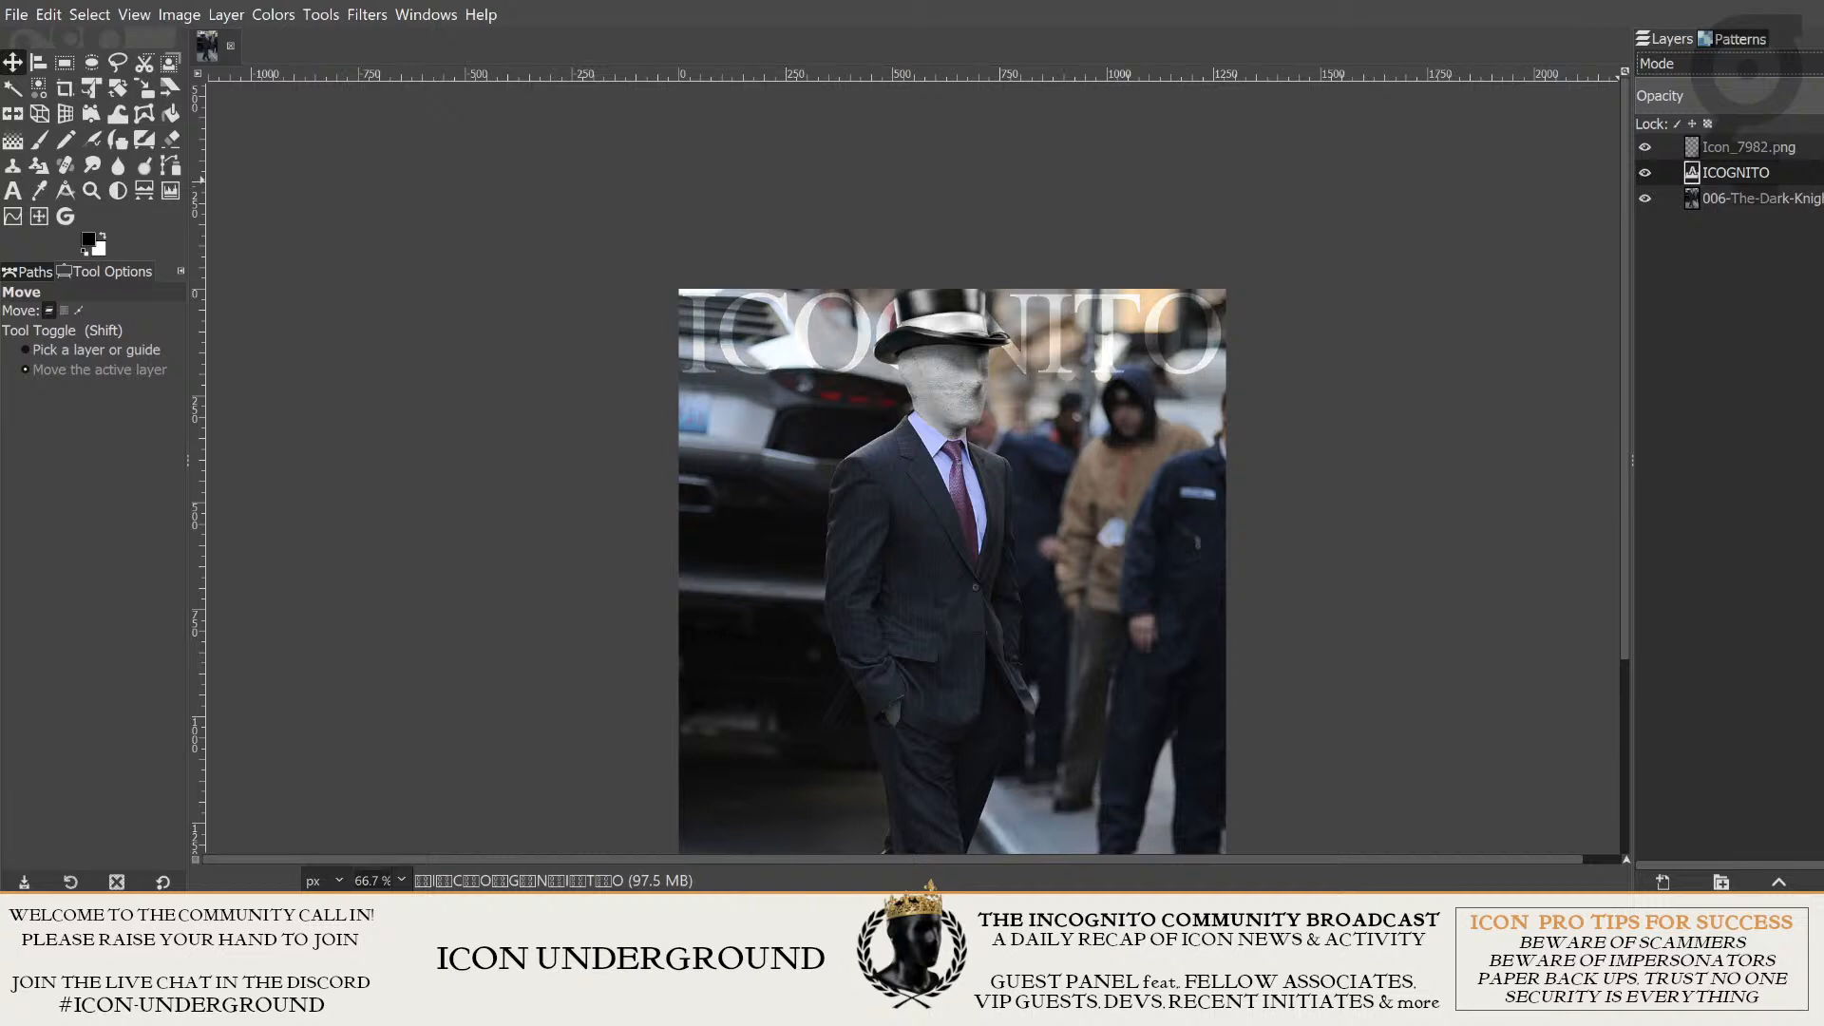
key("Down")
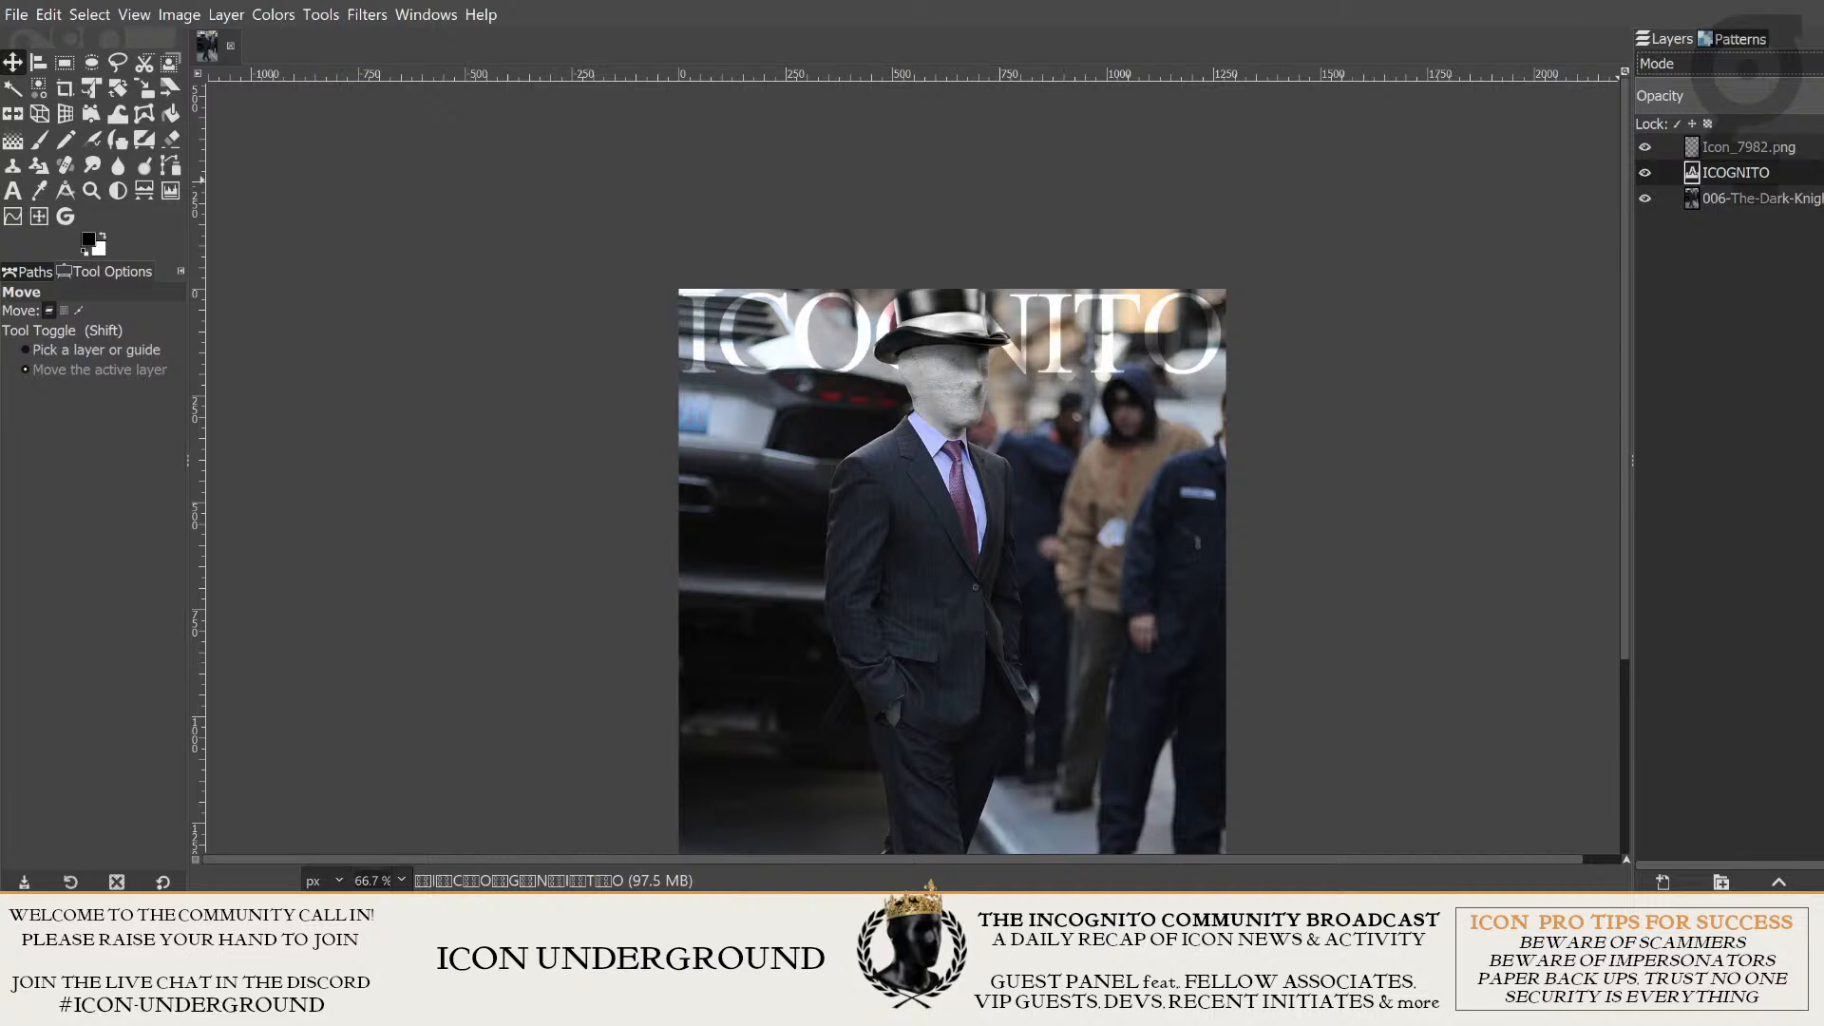
key("Up")
key("Down")
key("Down")
key("Down")
key("Down")
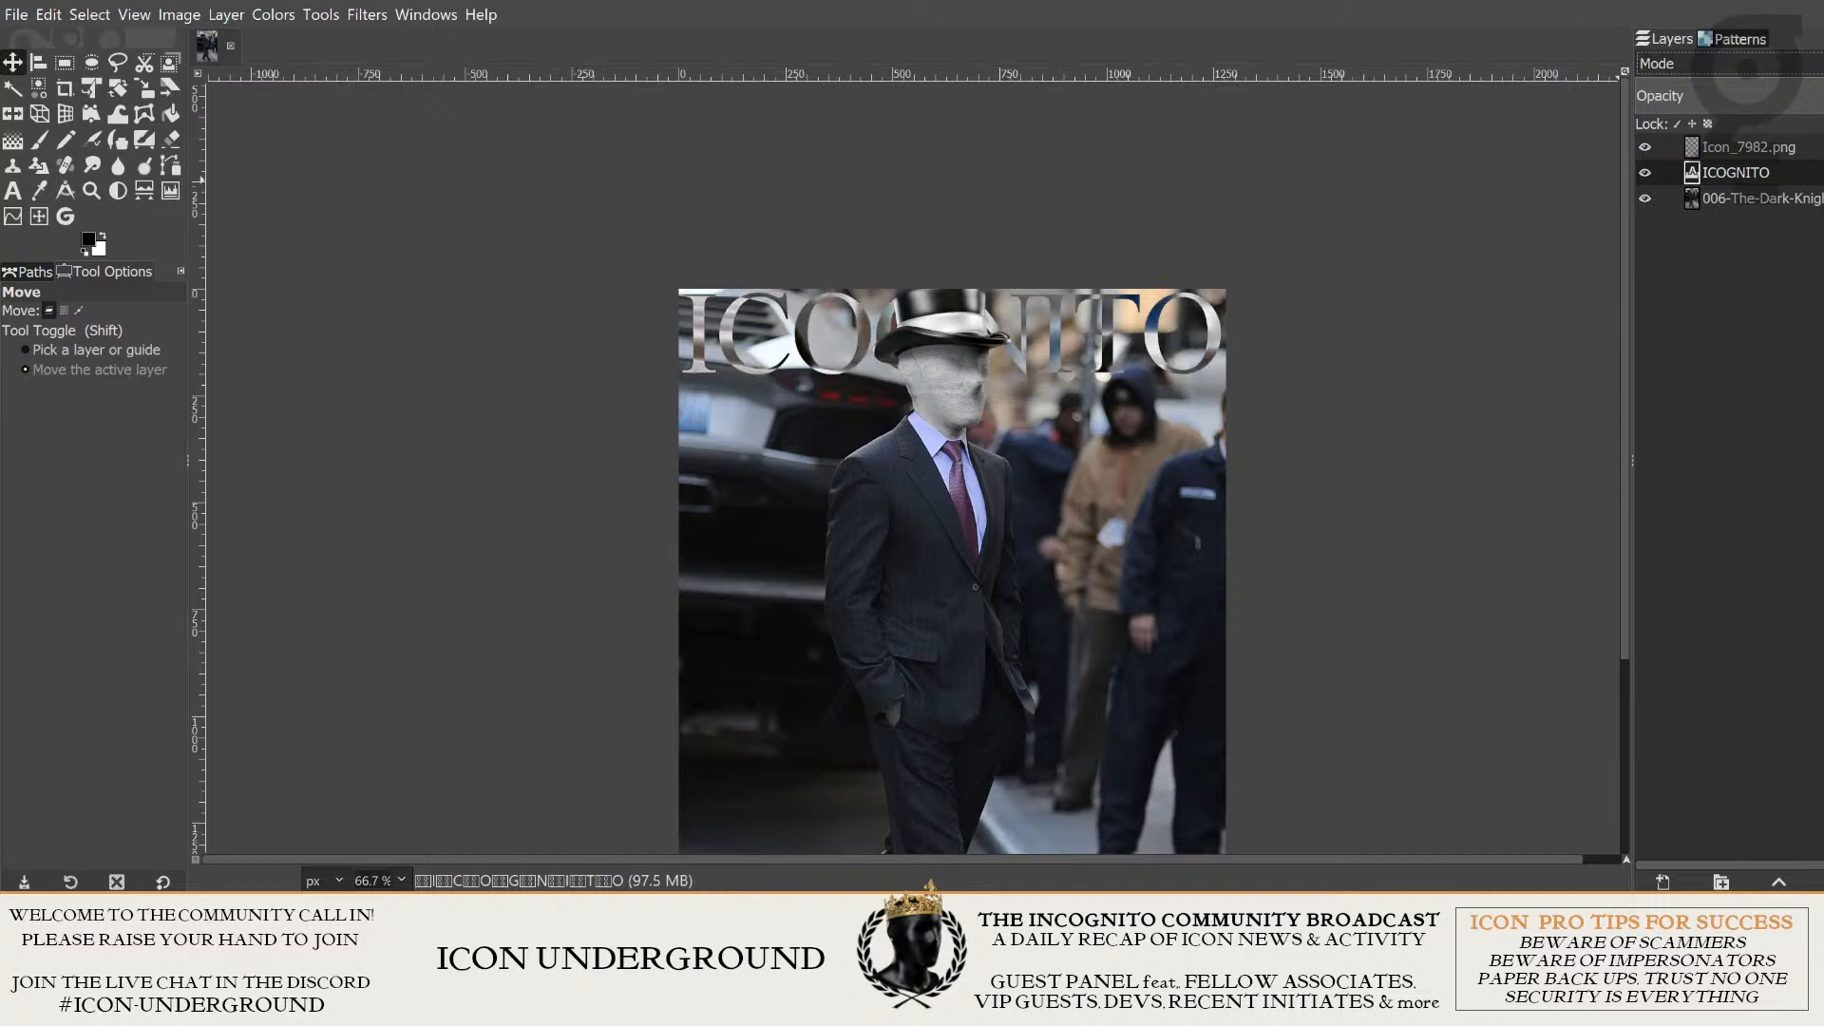
key("Up")
key("Down")
key("Up")
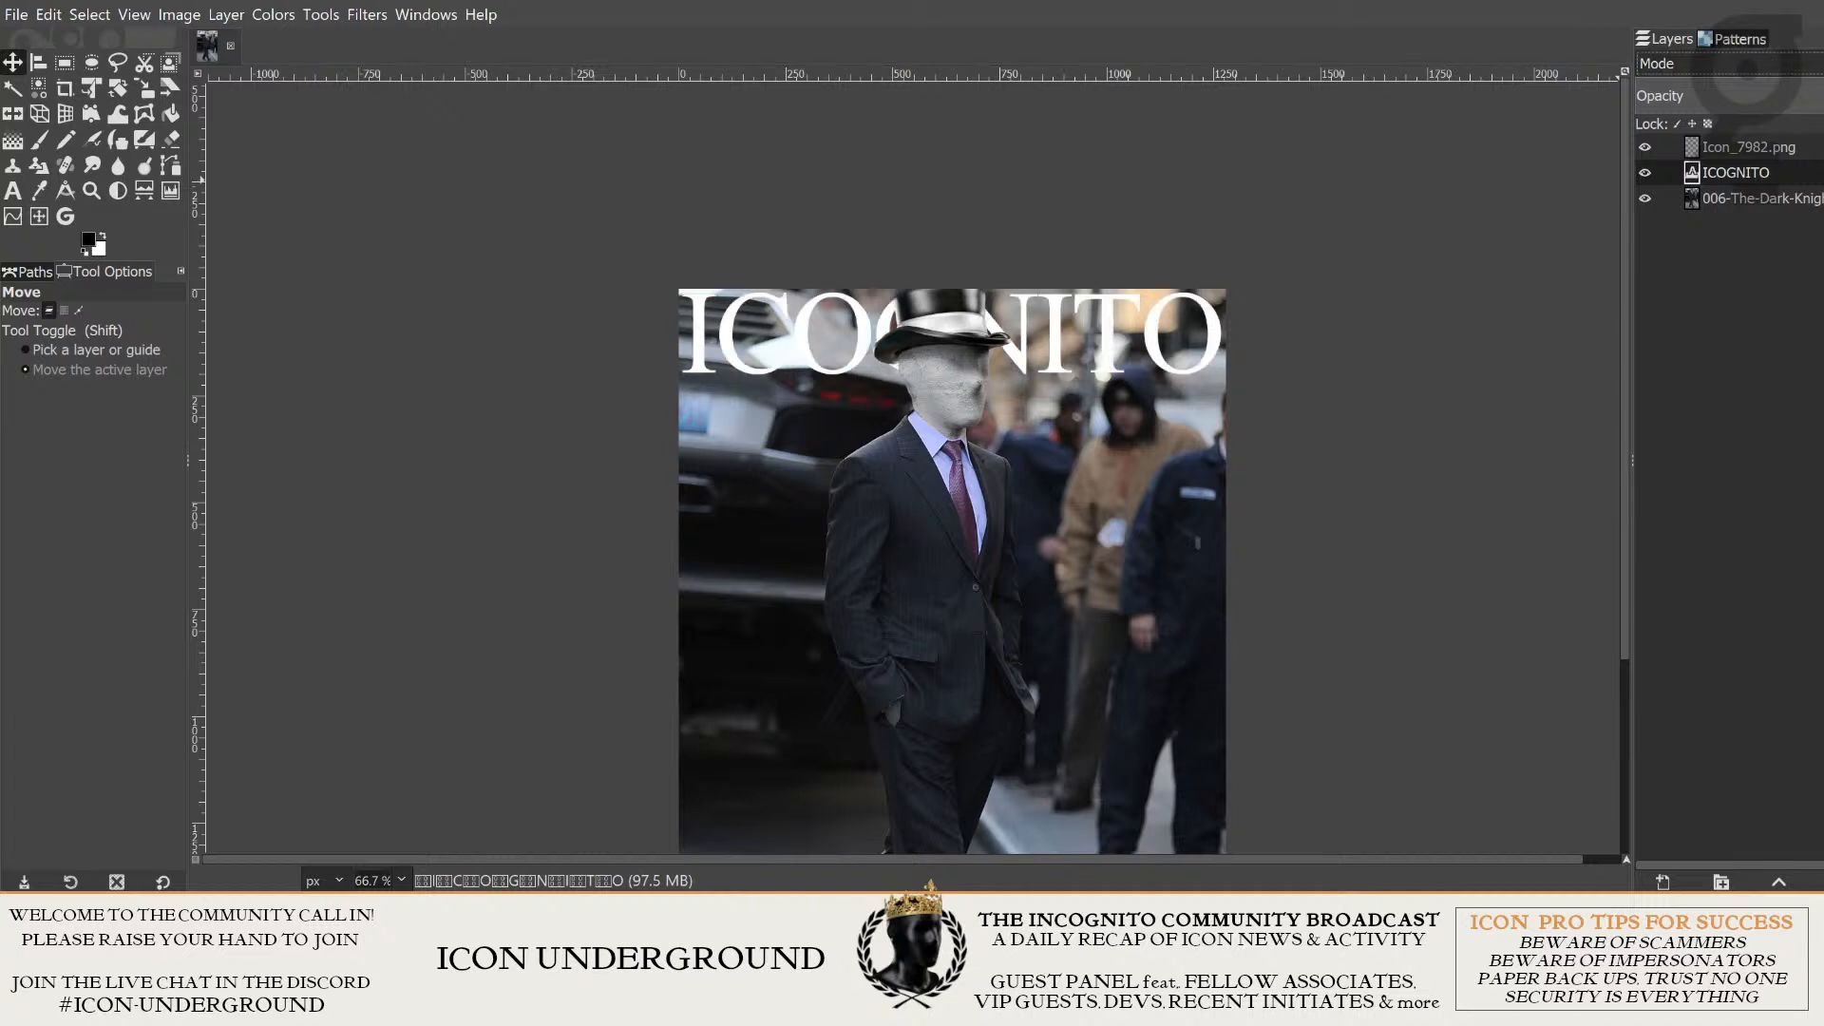
key("Up")
key("Up")
key("Up")
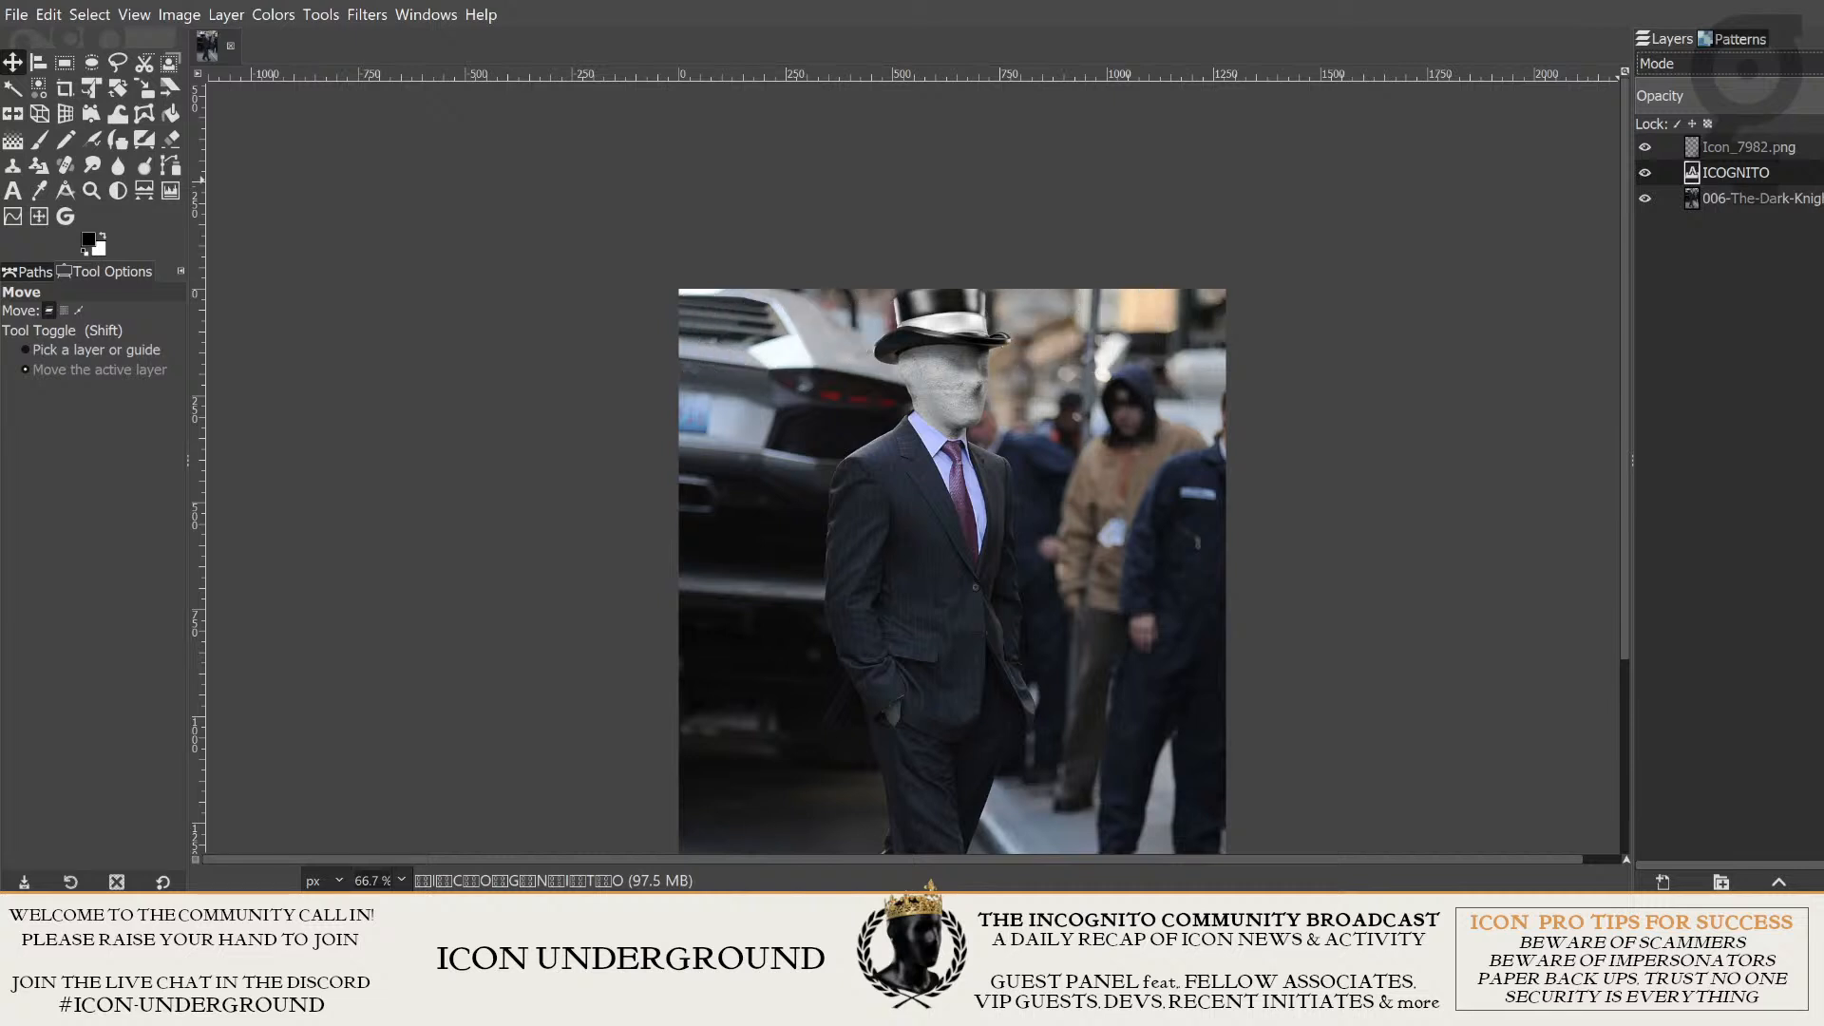
key("Up")
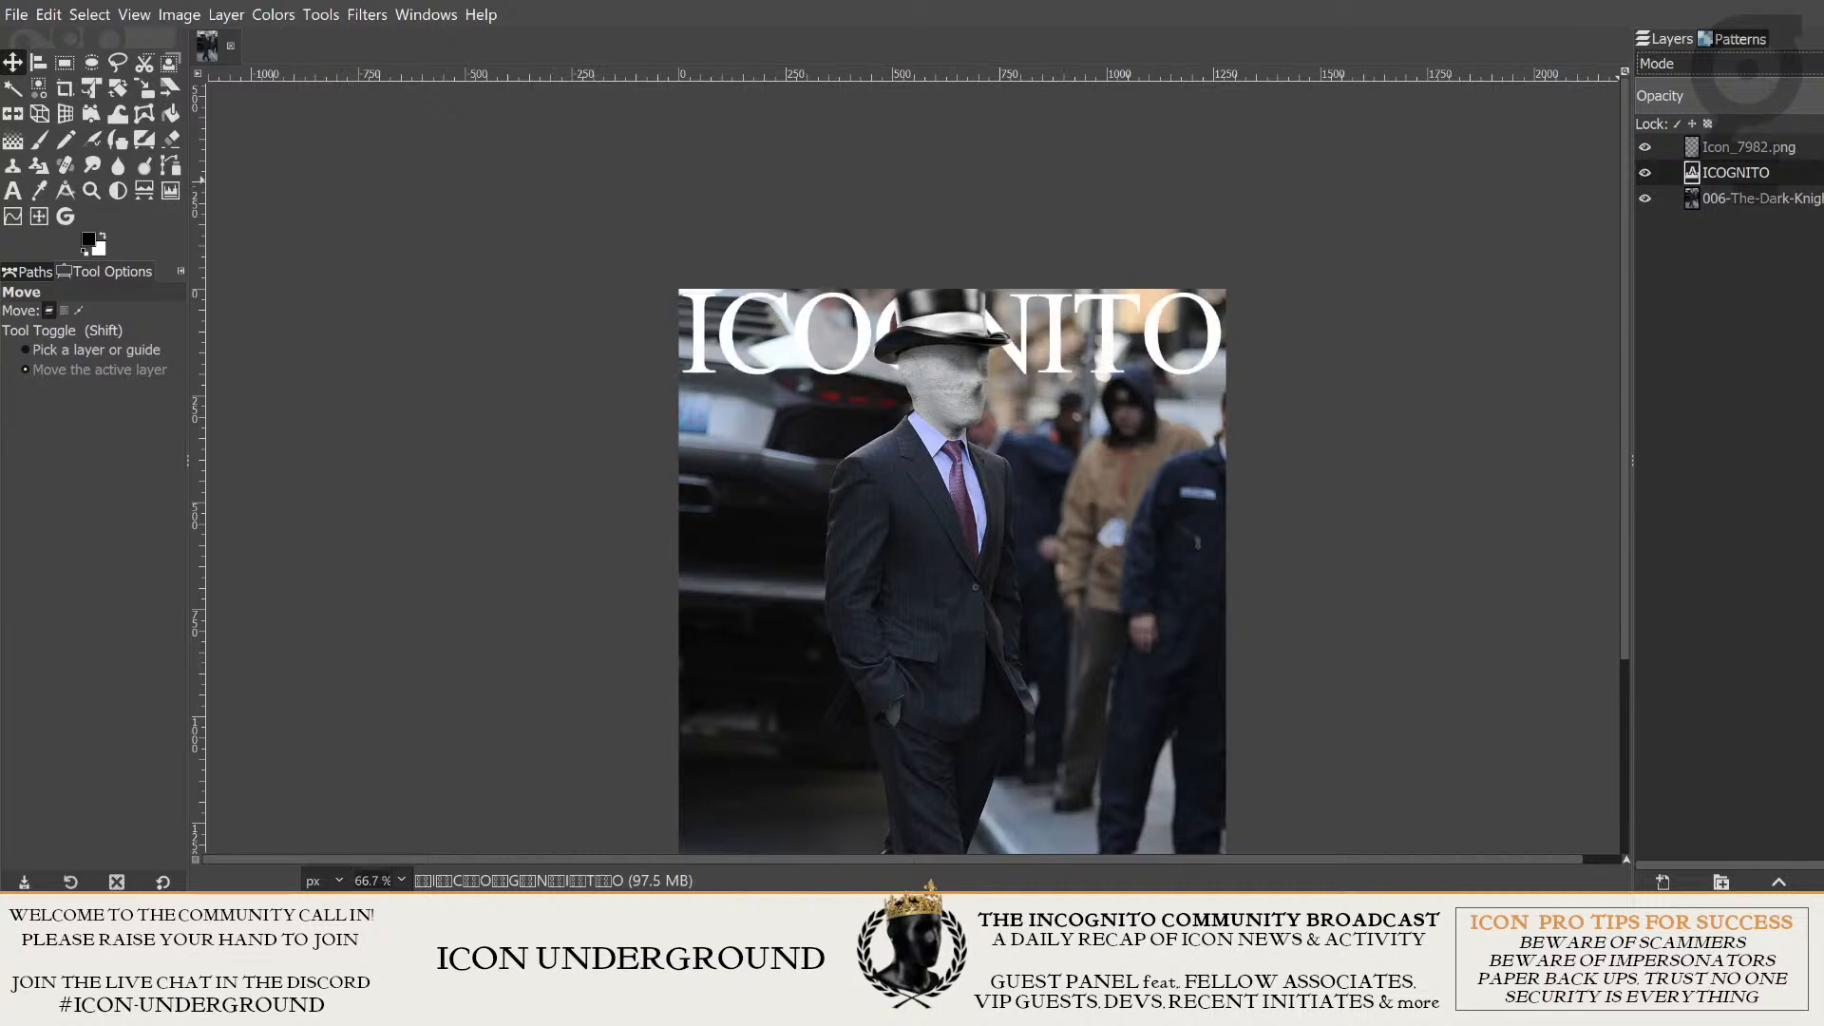
key("Up")
key("Up")
key("Up")
key("Up")
key("Up")
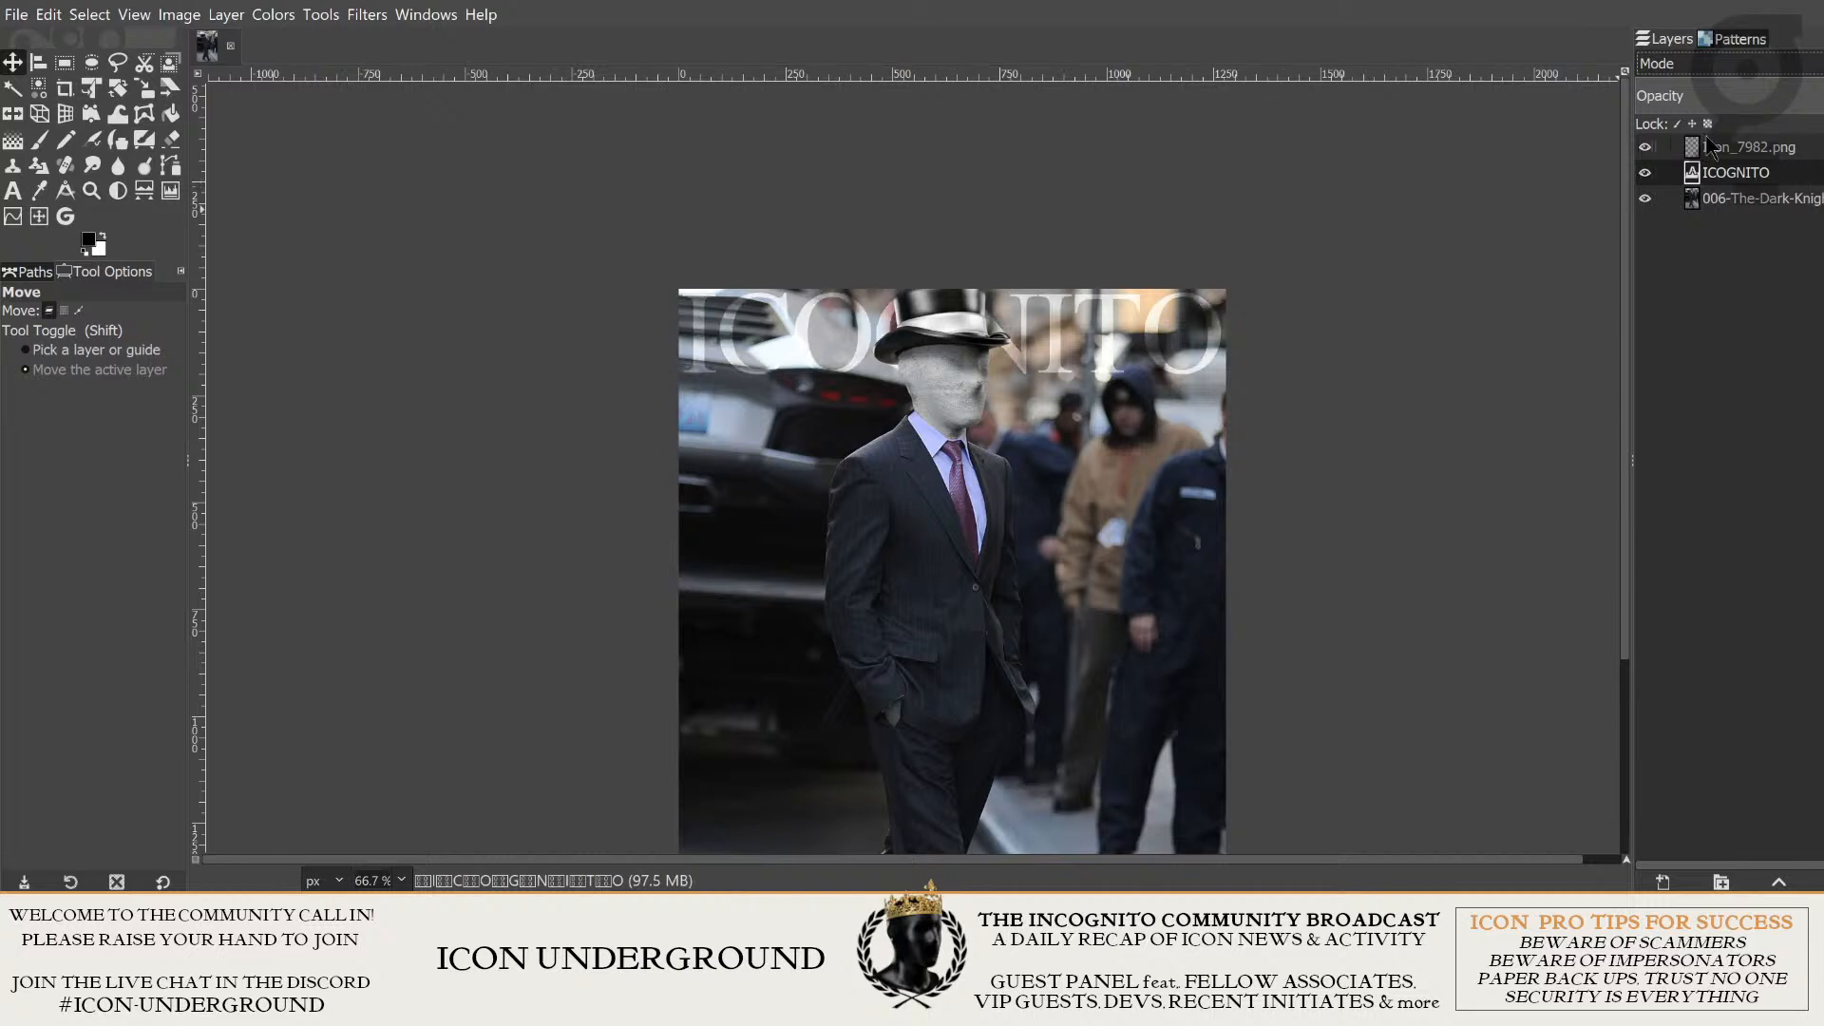
- Hide the ICOGNITO title layer and inspect the bright strip along the photo's upper edge above the car
left_click(1645, 173)
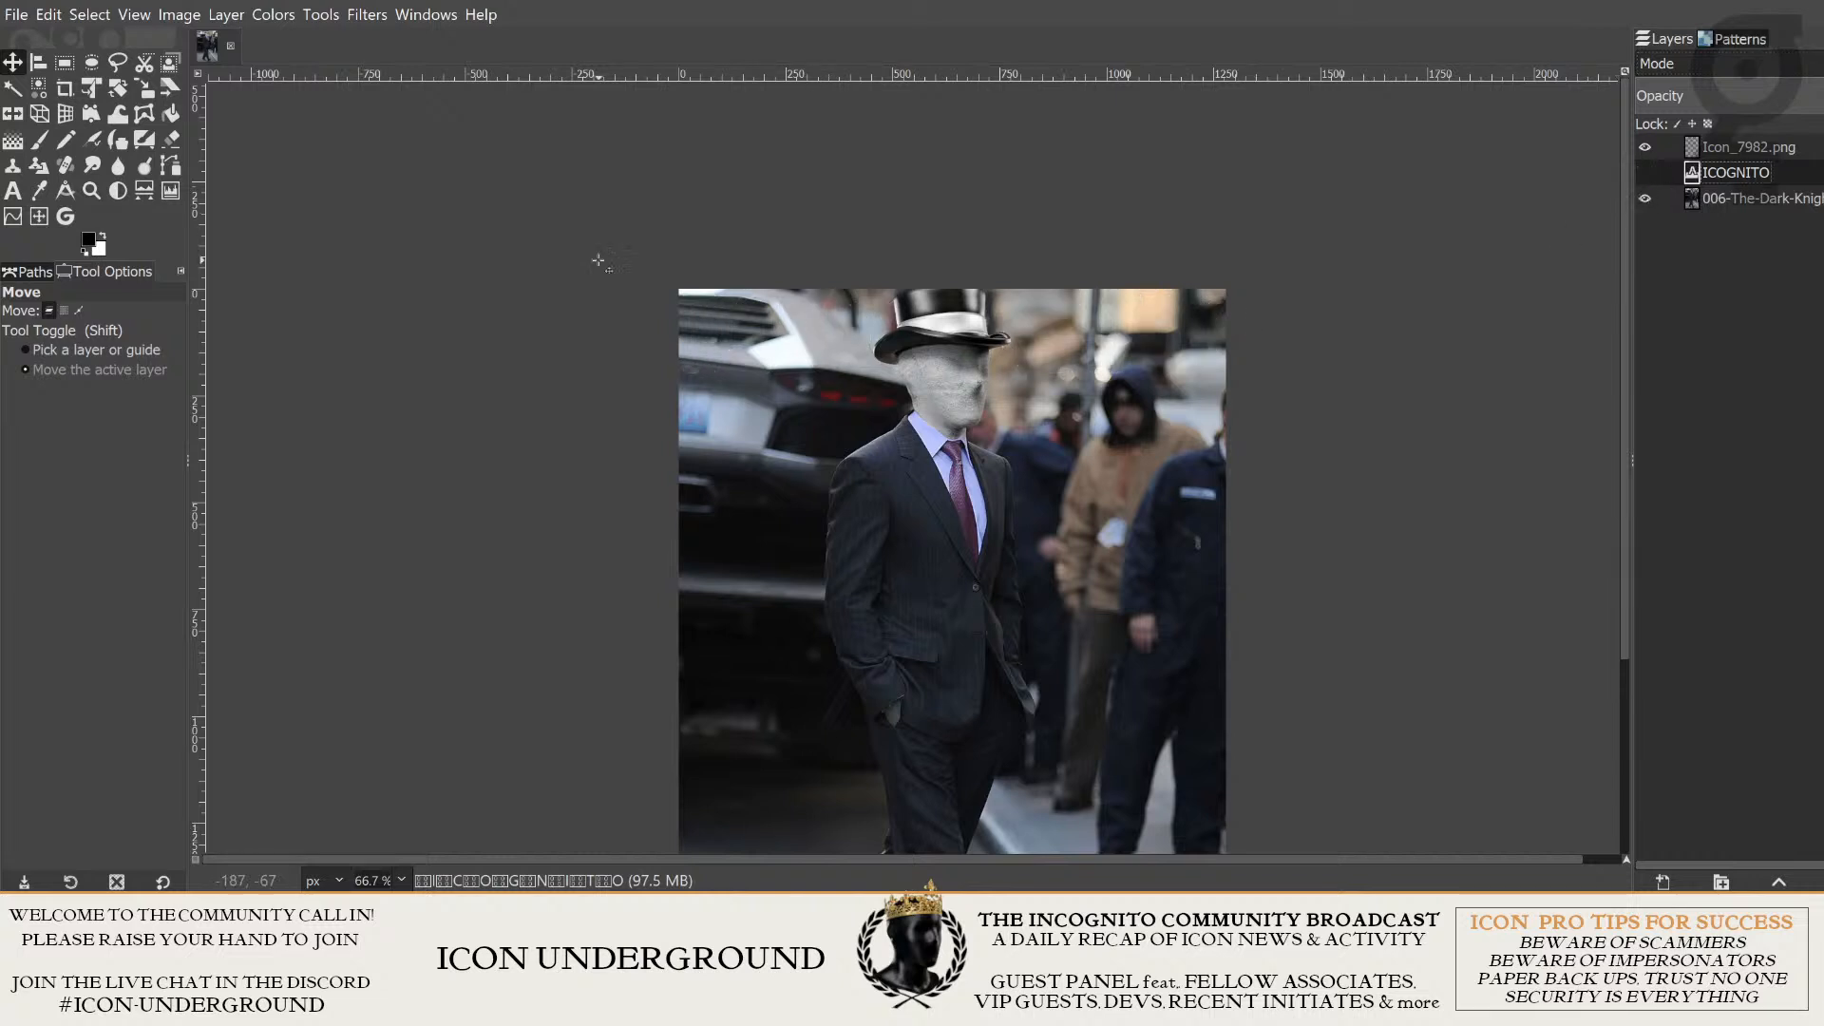
scroll(598, 259, "up", 3)
scroll(974, 328, "up", 2)
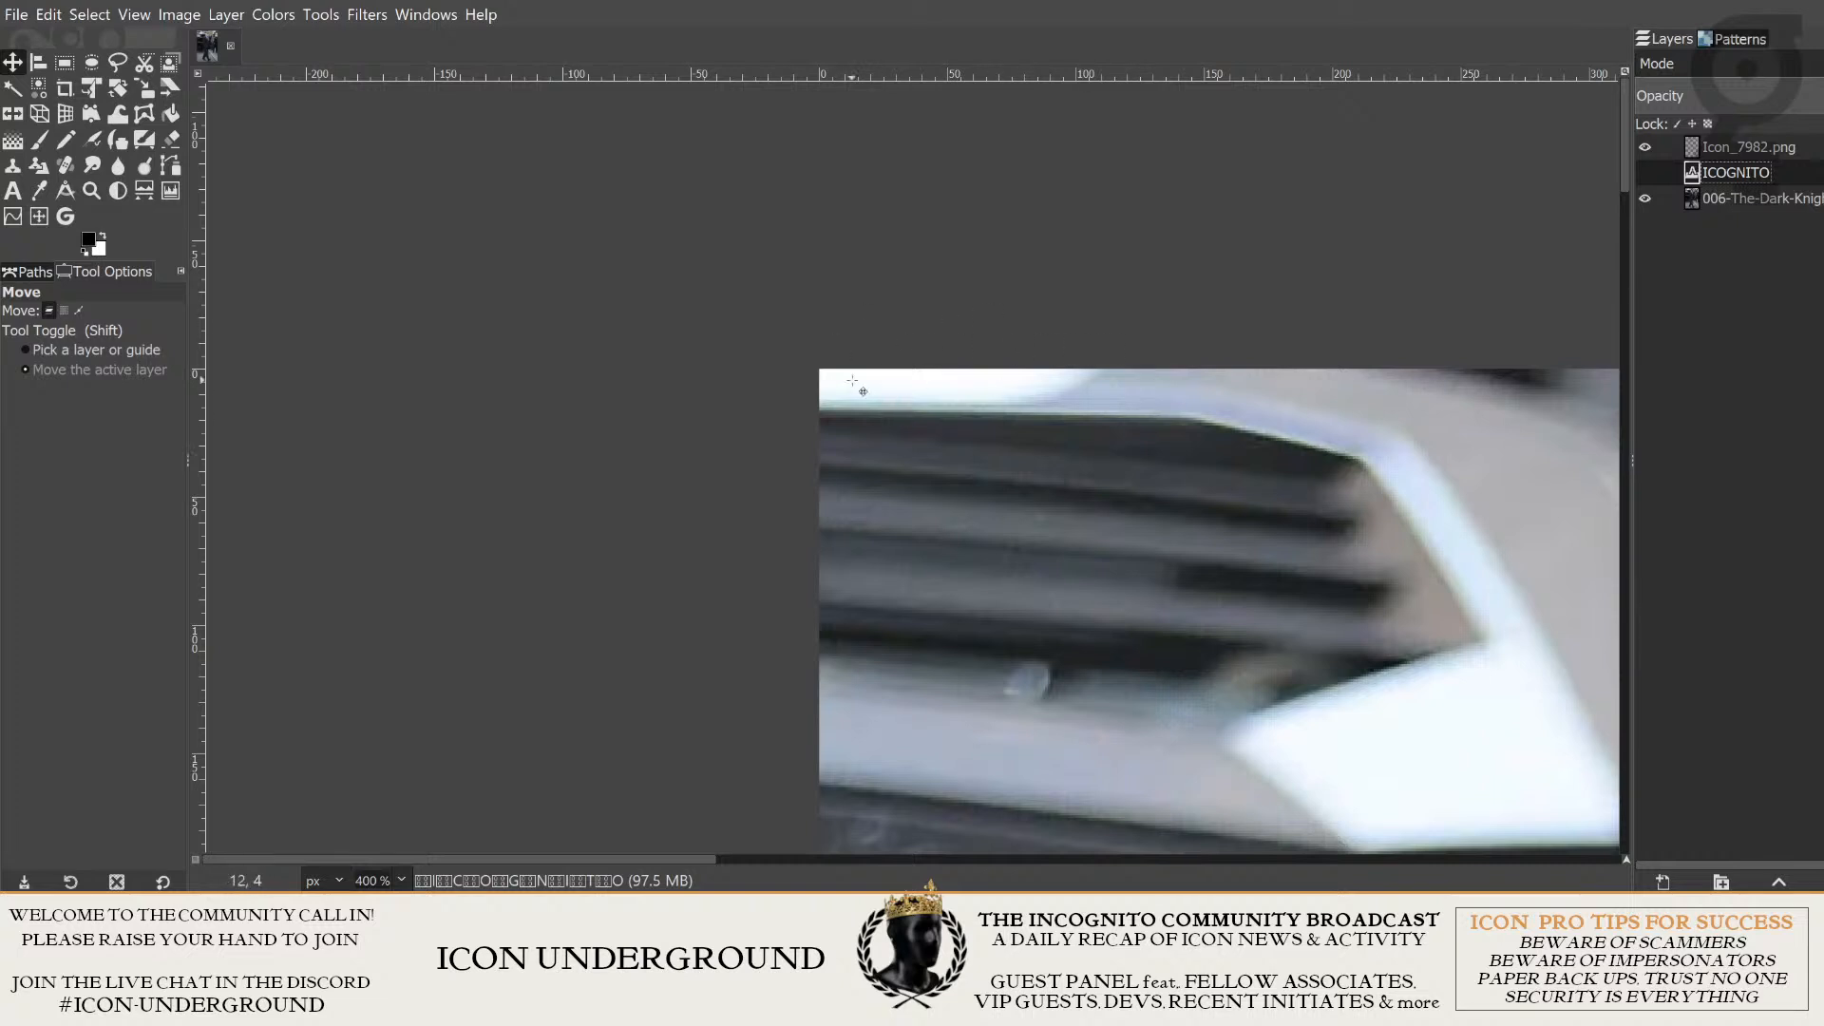
scroll(1205, 368, "down", 1)
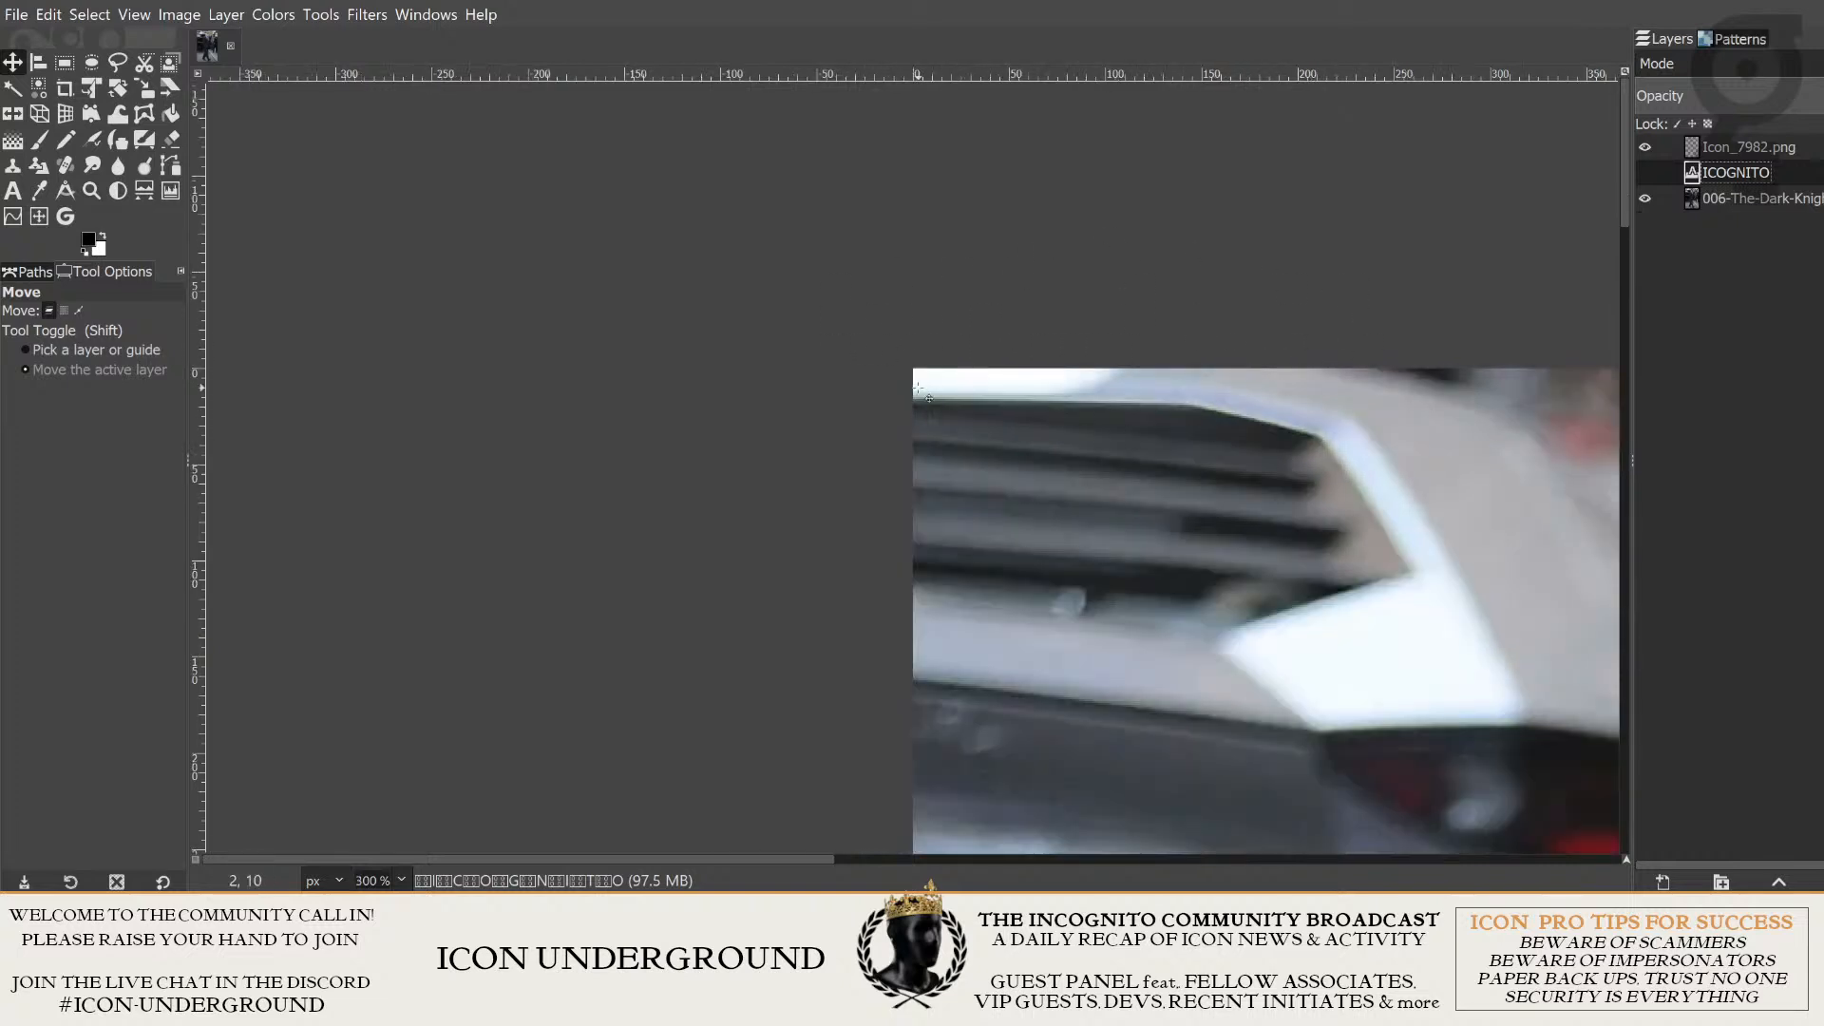
scroll(1428, 493, "down", 4)
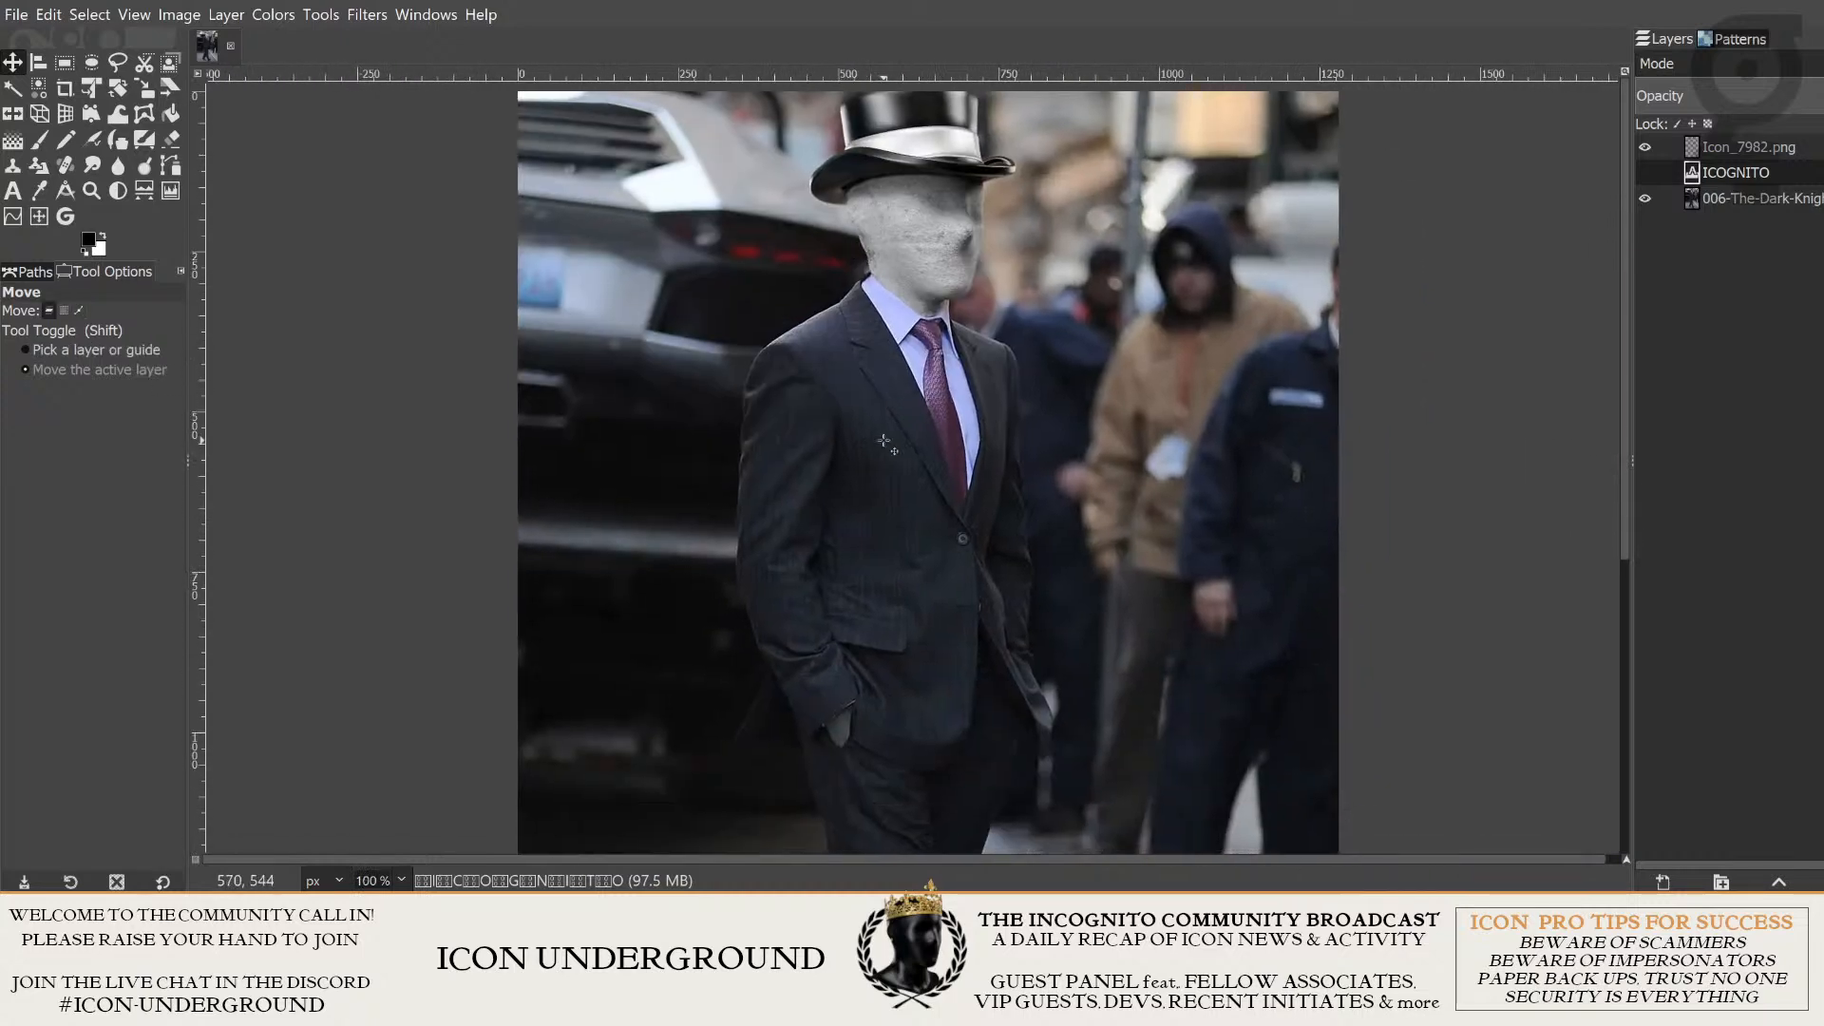
left_click_drag(946, 653, 1055, 244)
left_click_drag(869, 212, 1005, 541)
left_click_drag(789, 297, 864, 523)
scroll(998, 295, "up", 2)
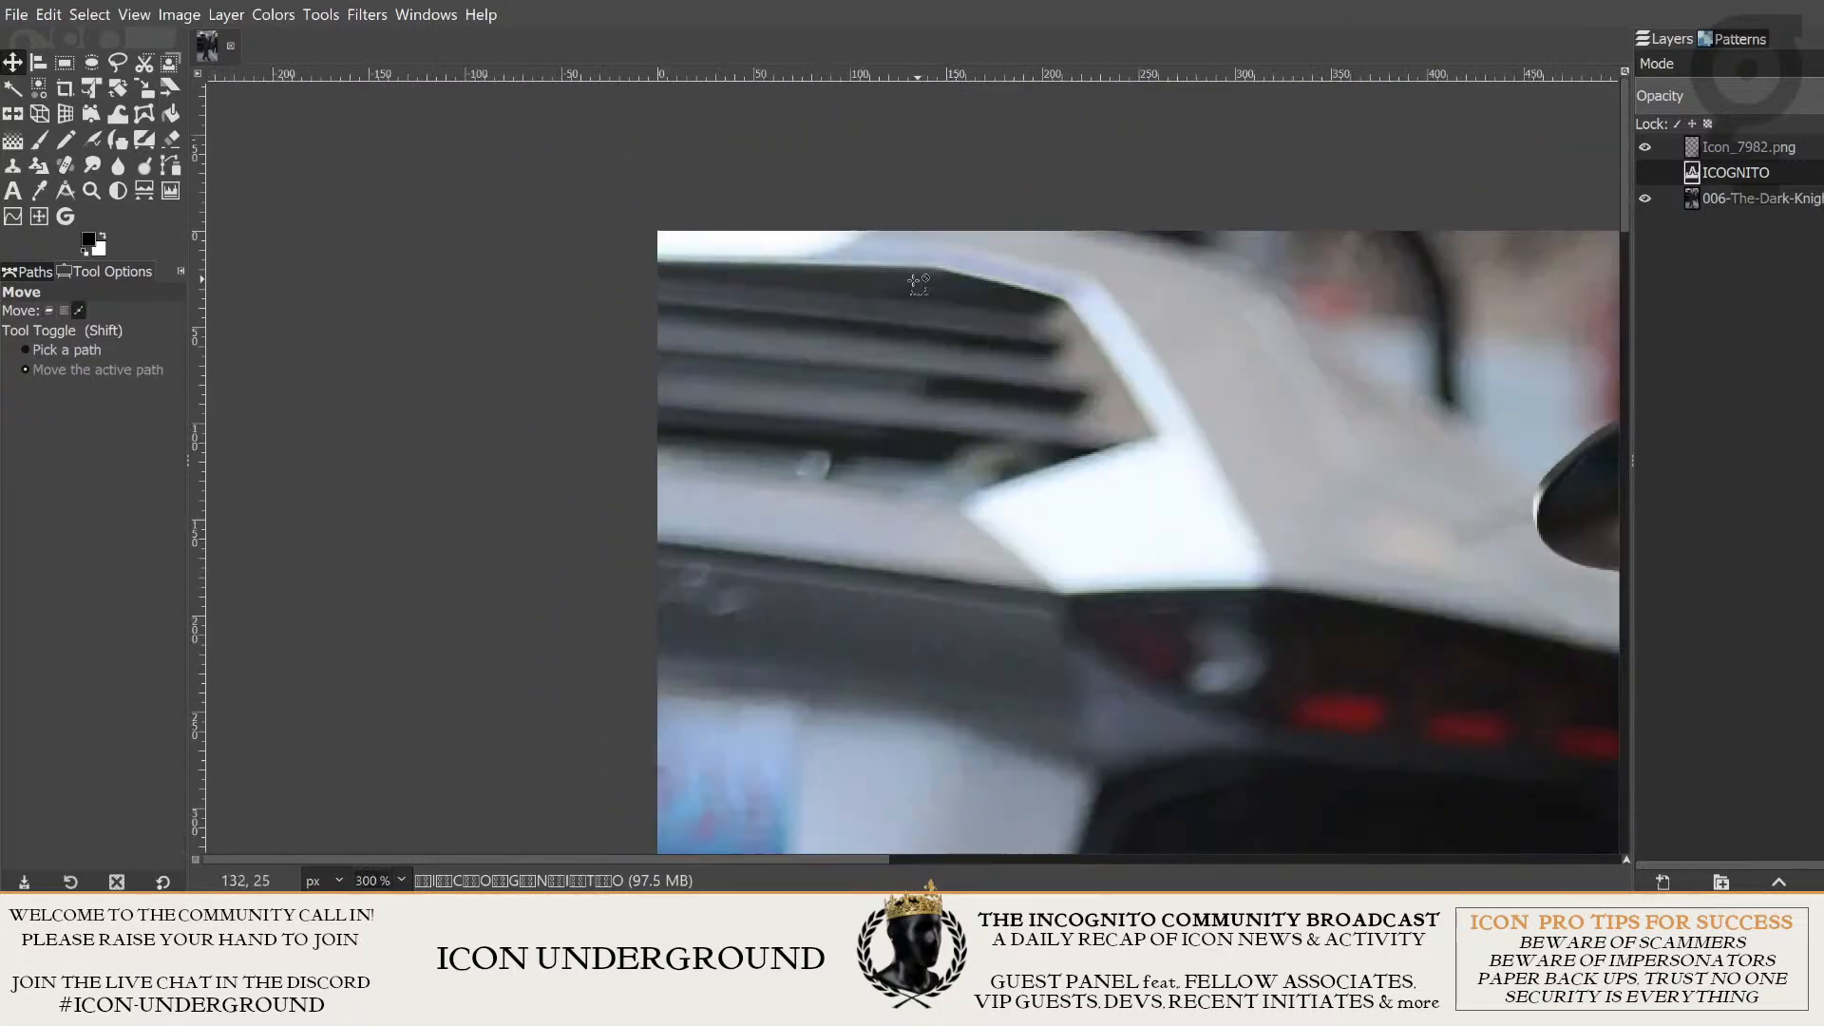
scroll(922, 364, "down", 2)
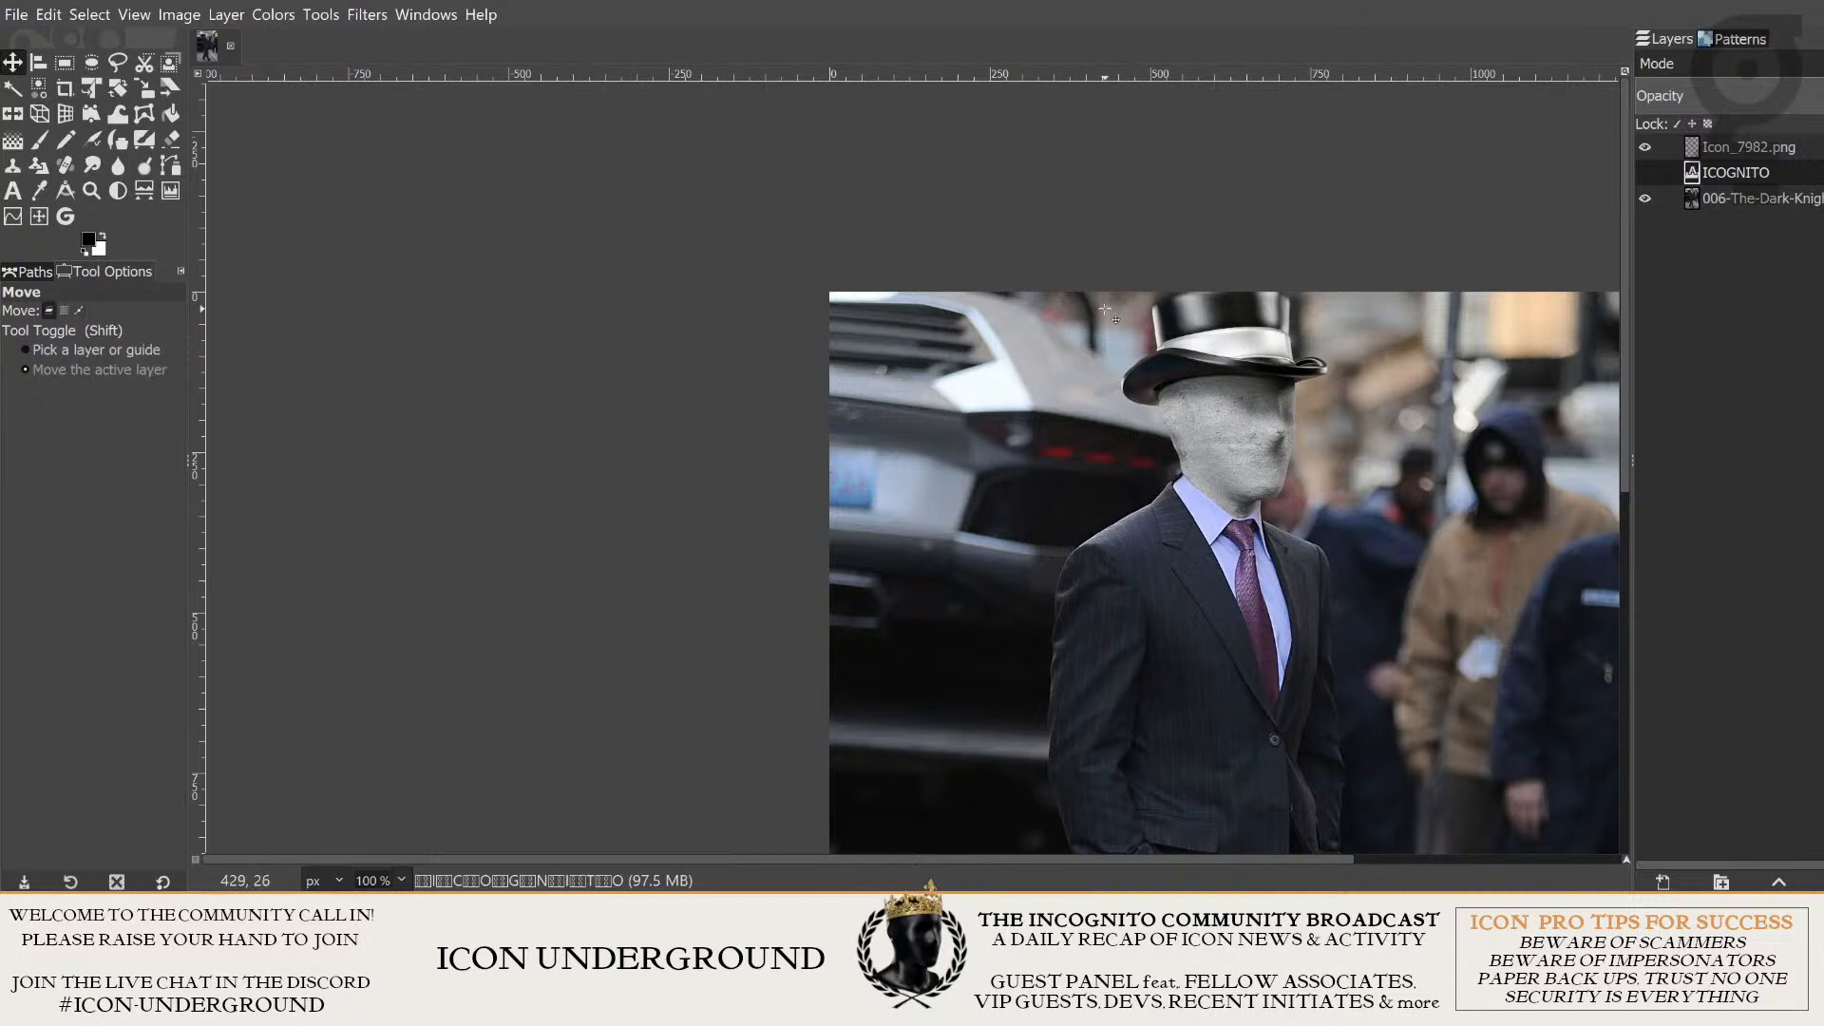
left_click_drag(914, 309, 994, 424)
scroll(909, 346, "up", 2)
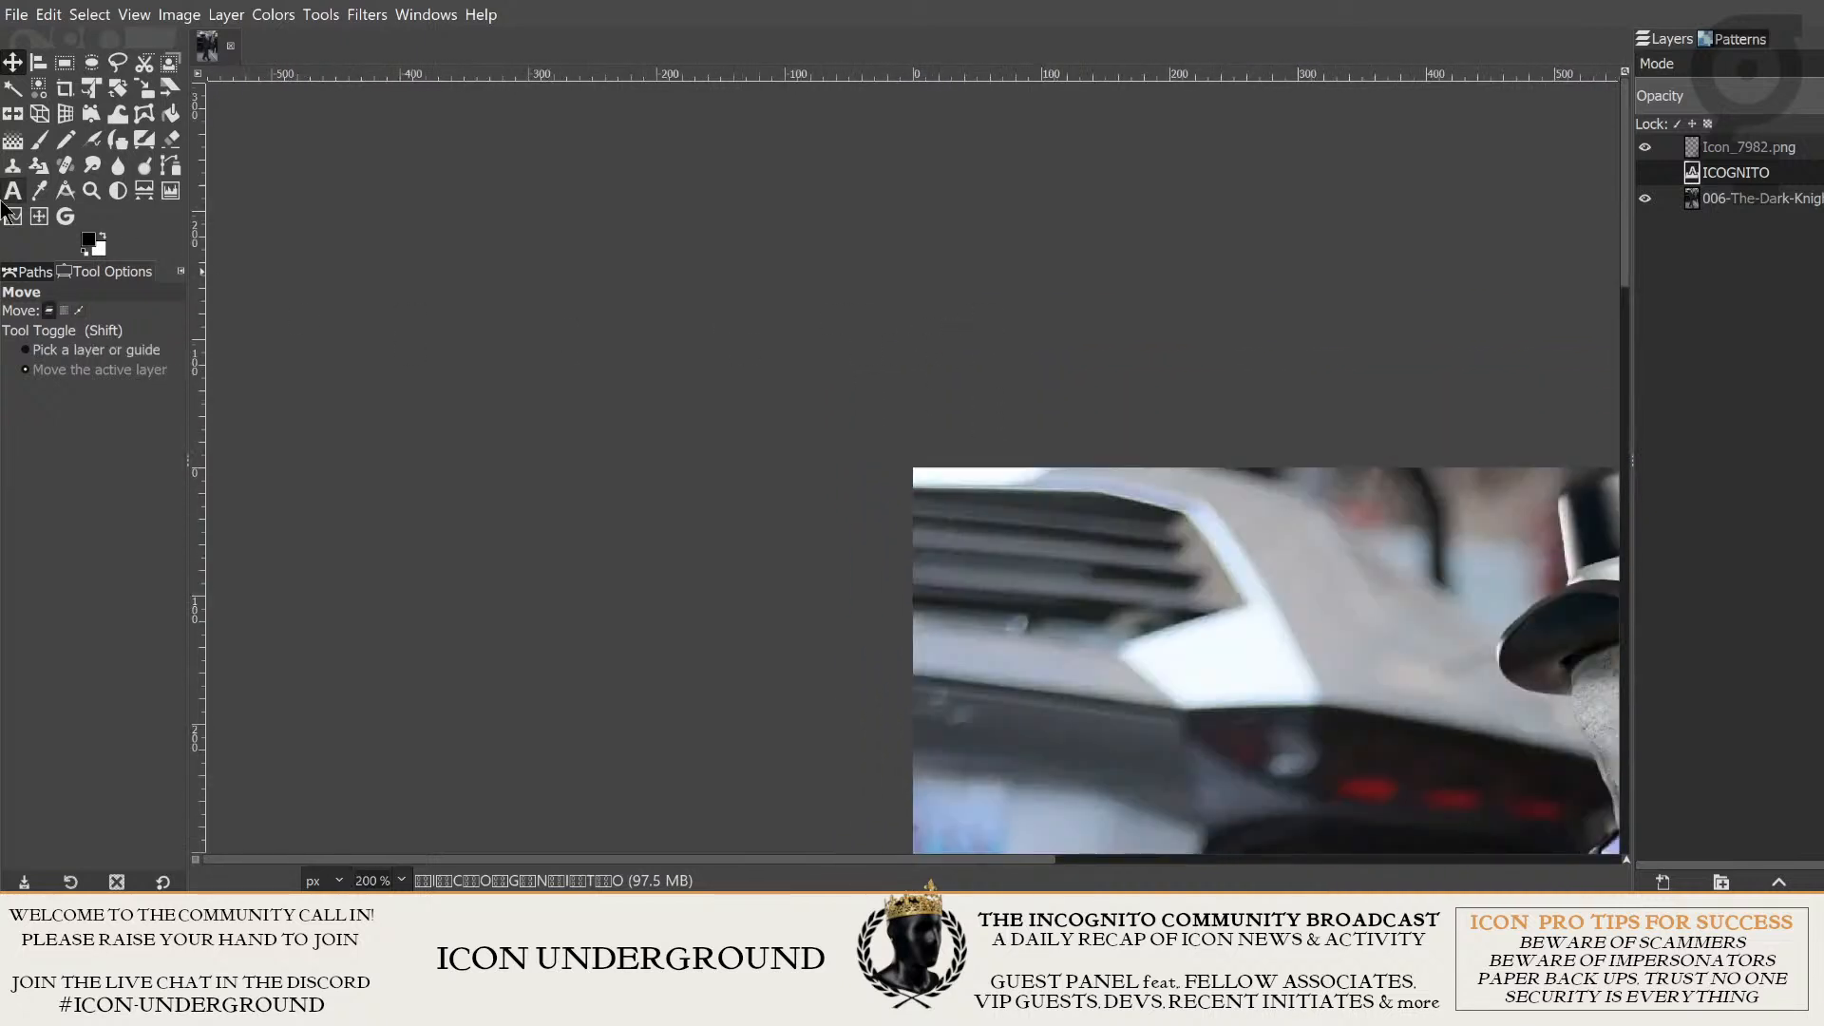
- Set the Paintbrush size to 25 and try painting over the bright strip at the upper-left corner of the background photo layer
left_click(39, 139)
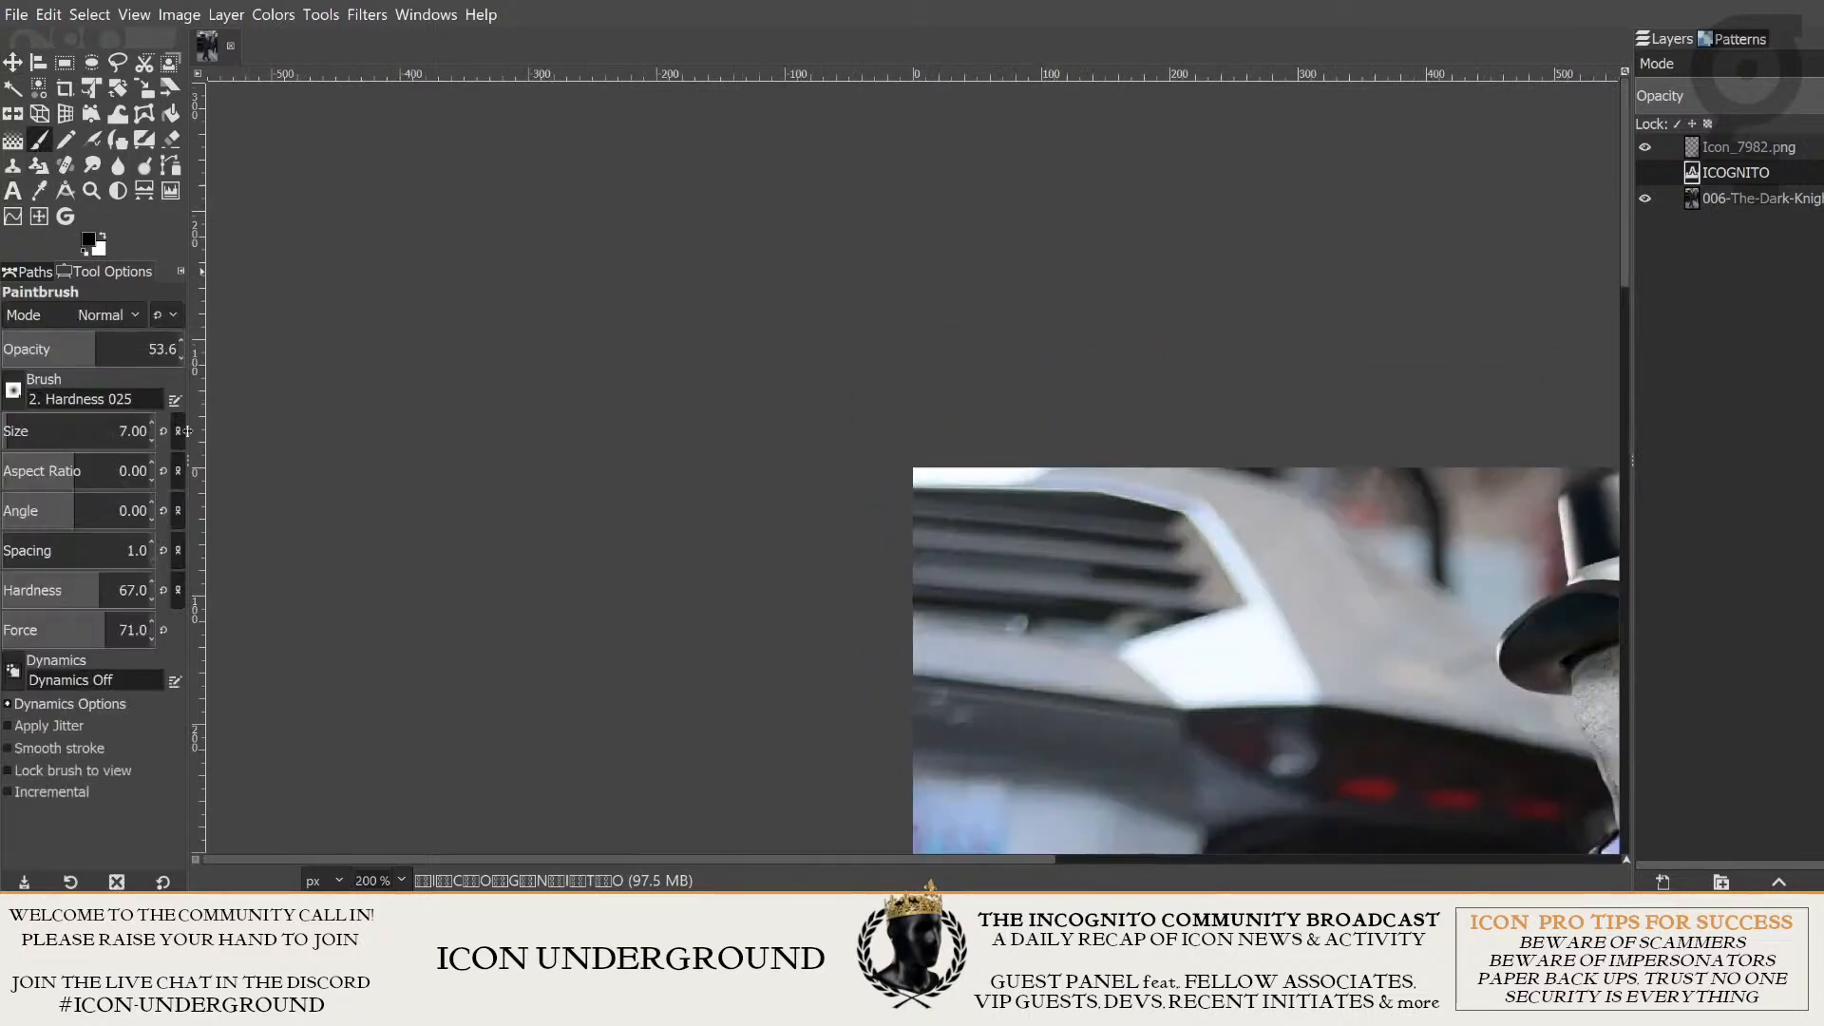
left_click_drag(53, 425, 112, 429)
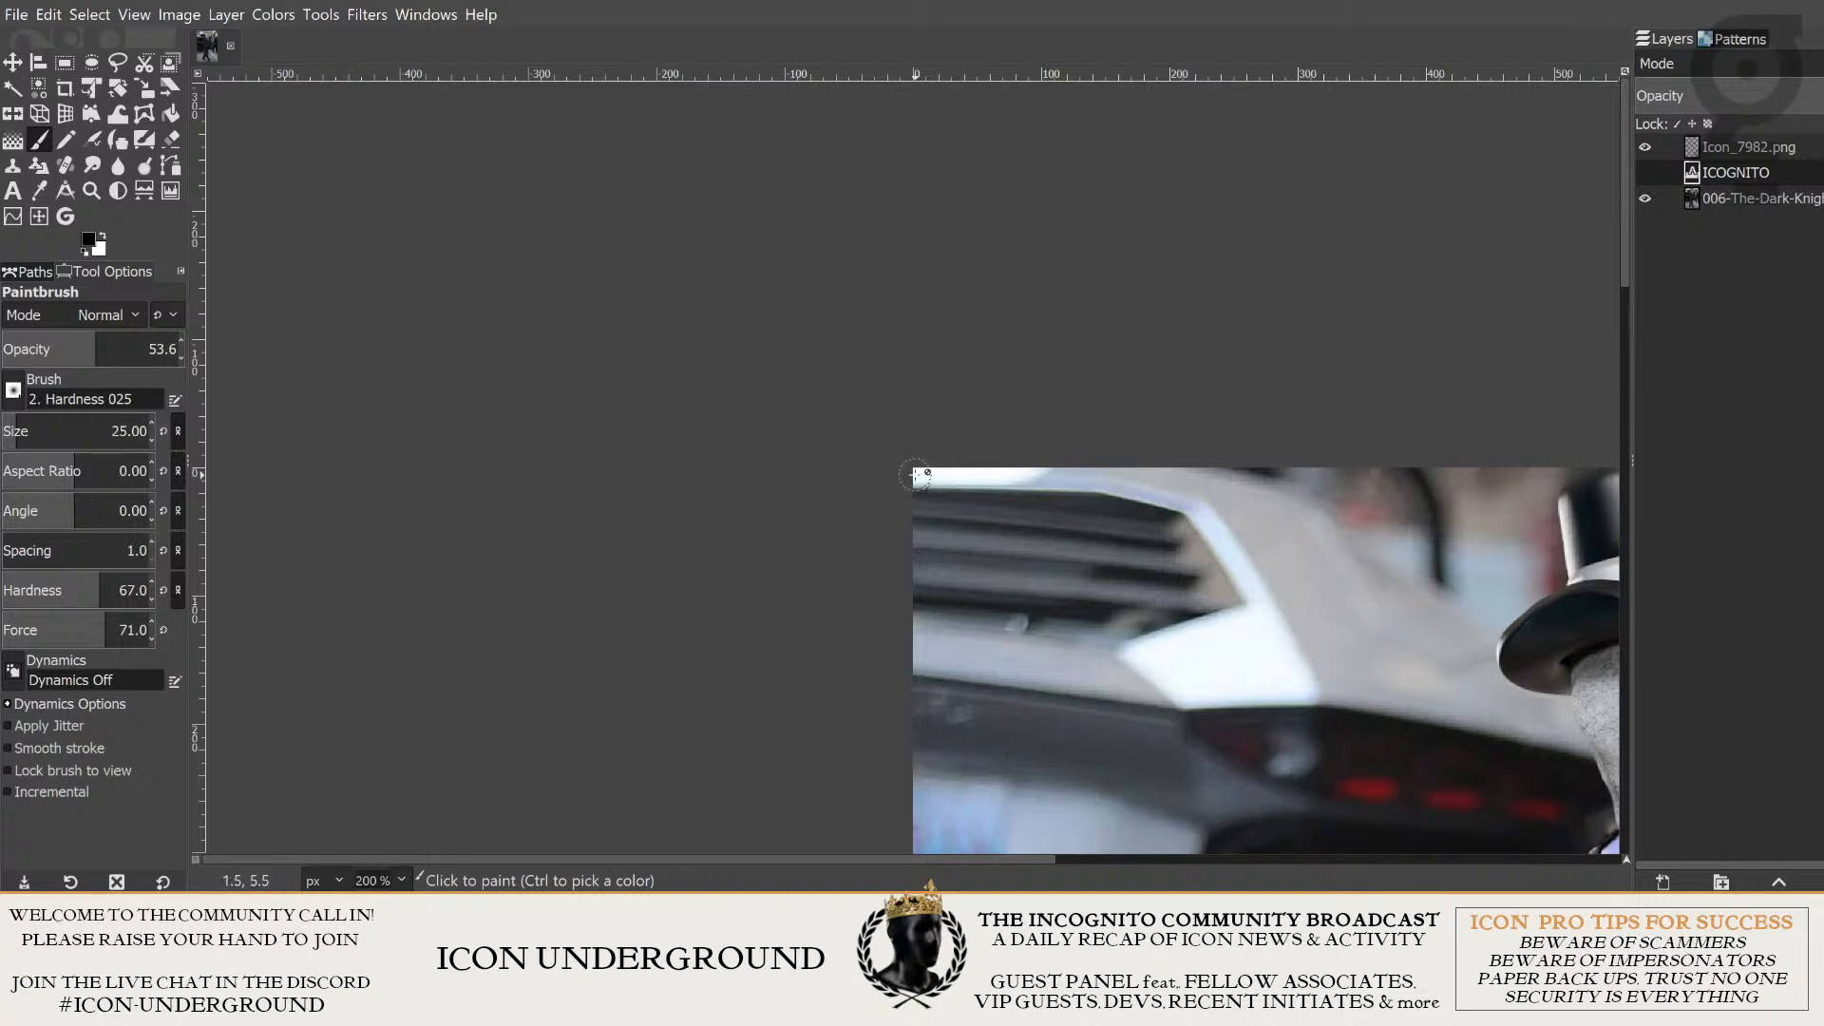
left_click(1753, 202)
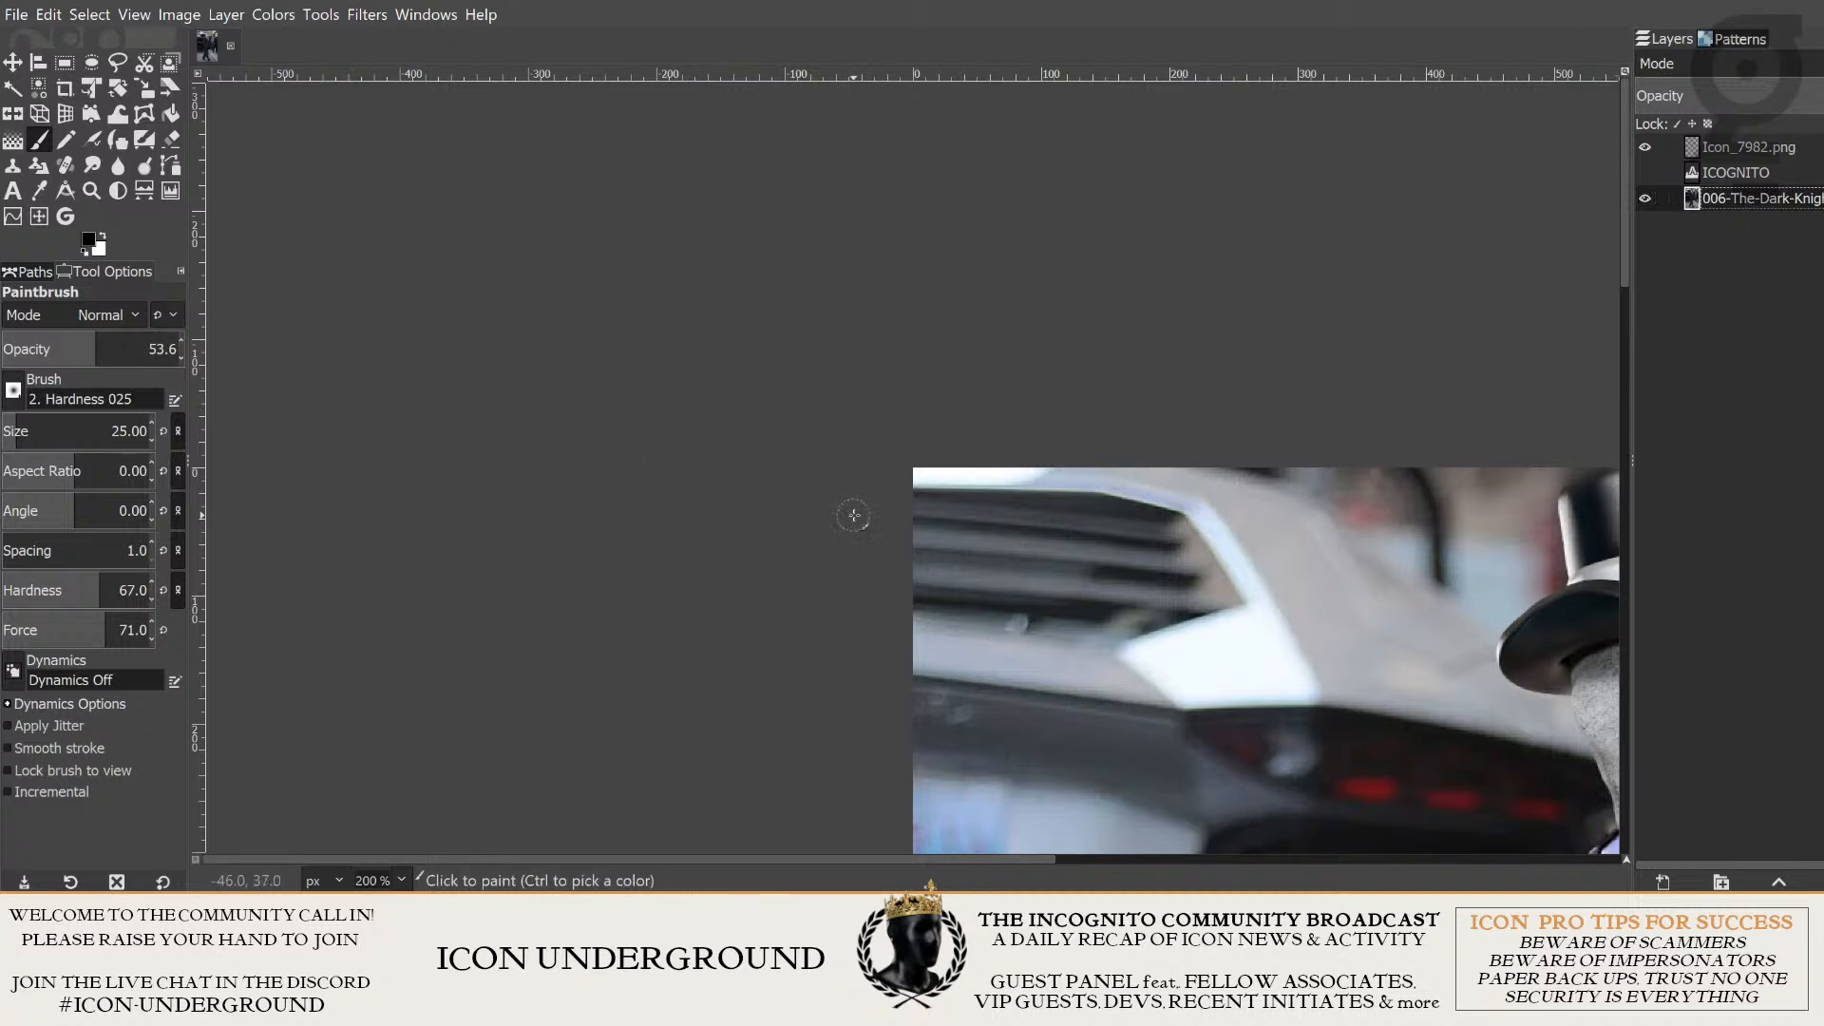
left_click_drag(921, 473, 991, 475)
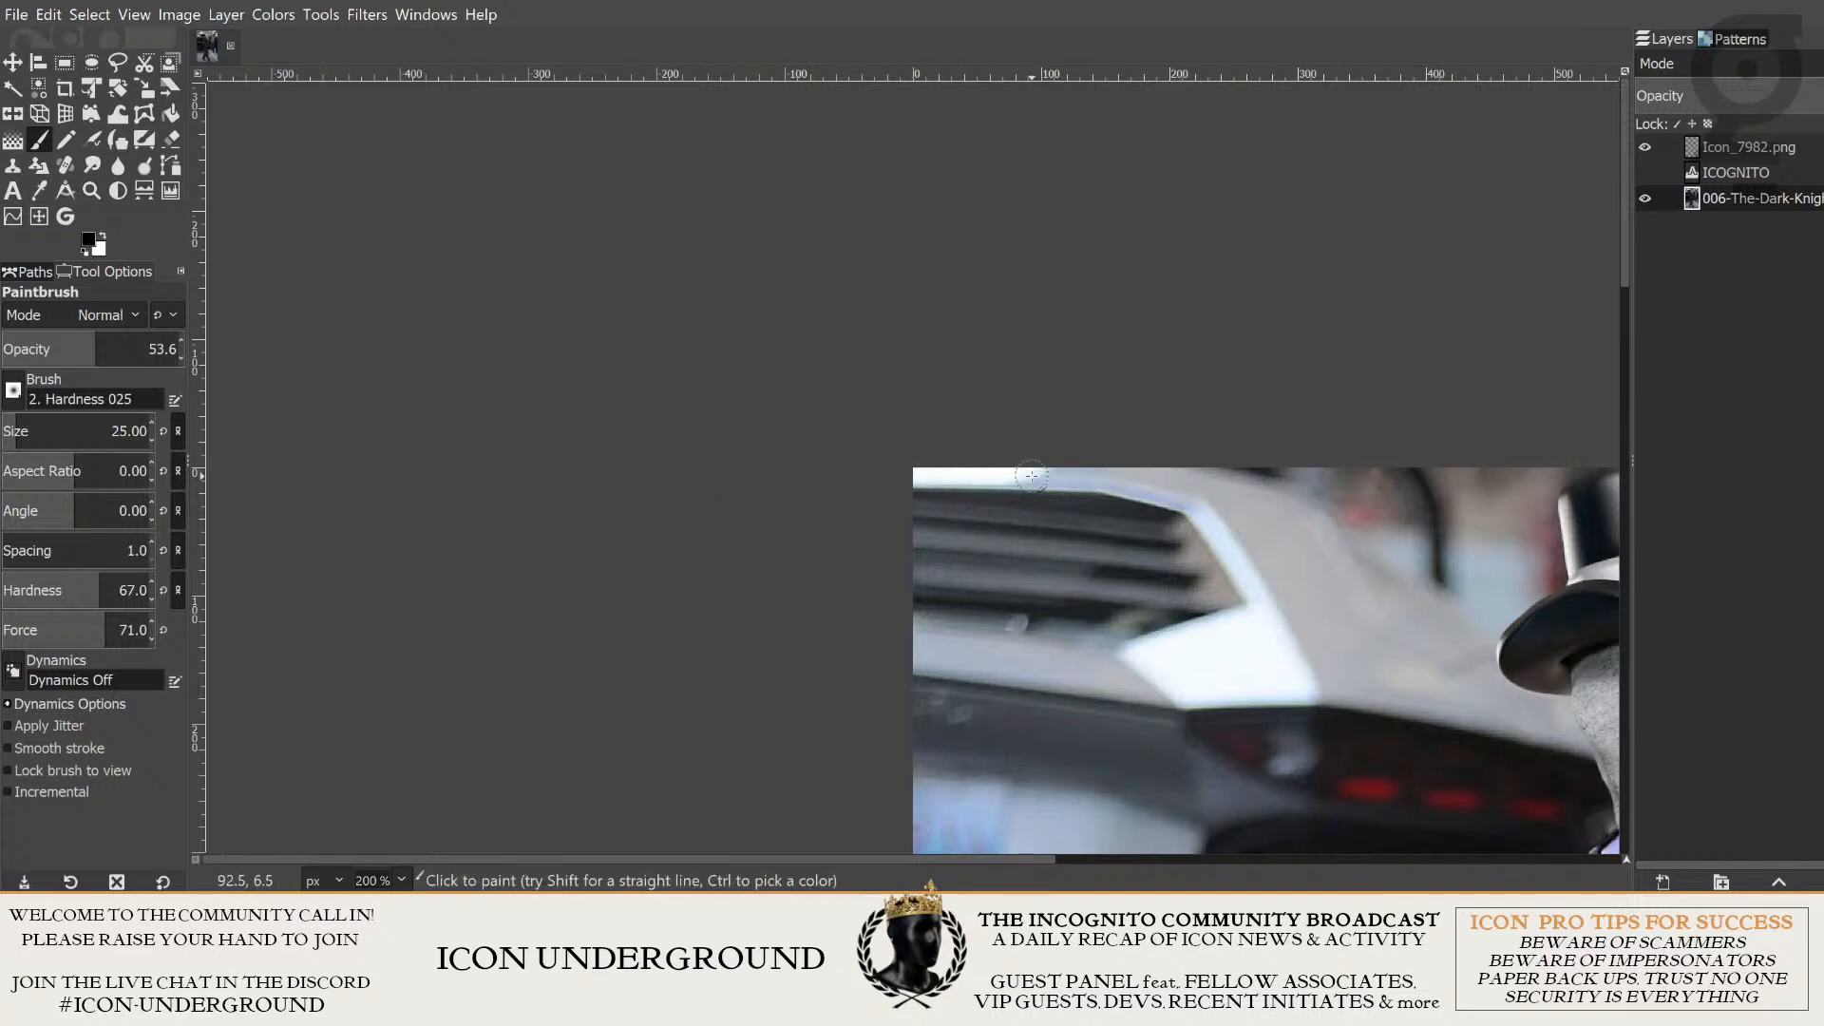
scroll(1045, 325, "down", 3, "ctrl")
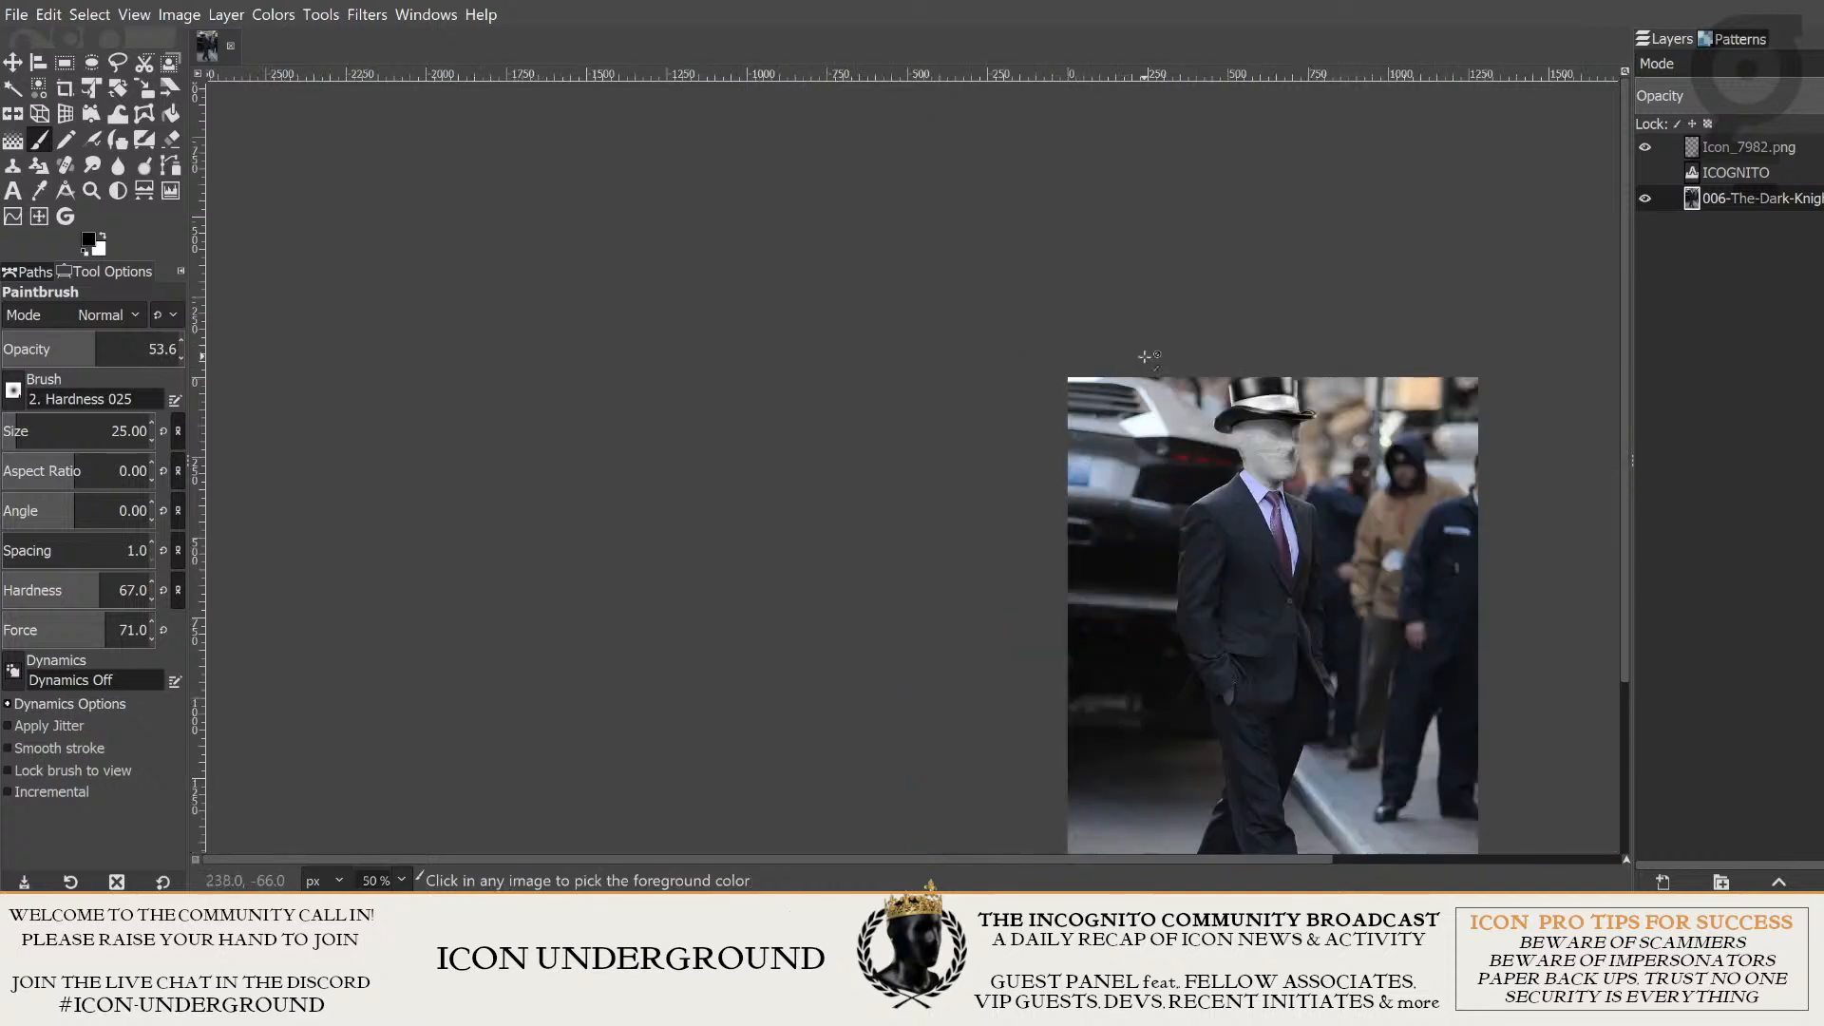
scroll(1055, 304, "up", 7, "ctrl")
left_click_drag(1145, 260, 1013, 322)
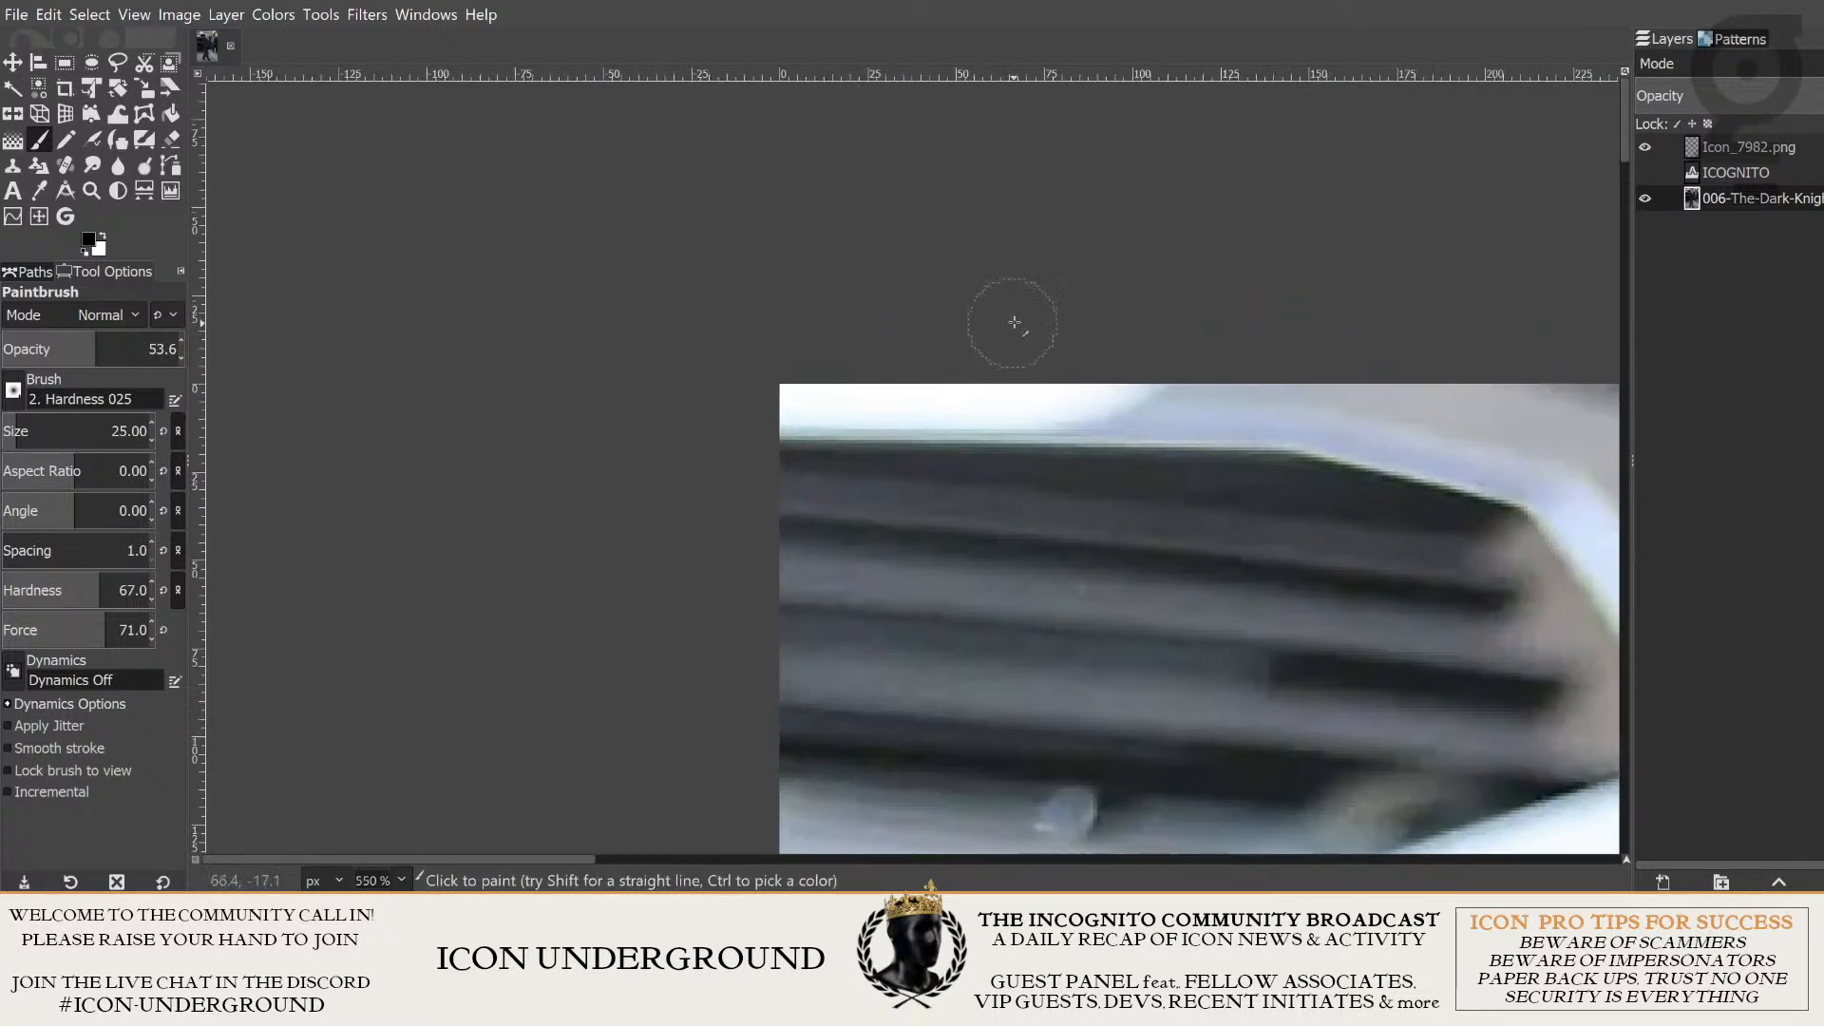
left_click_drag(1193, 336, 908, 297)
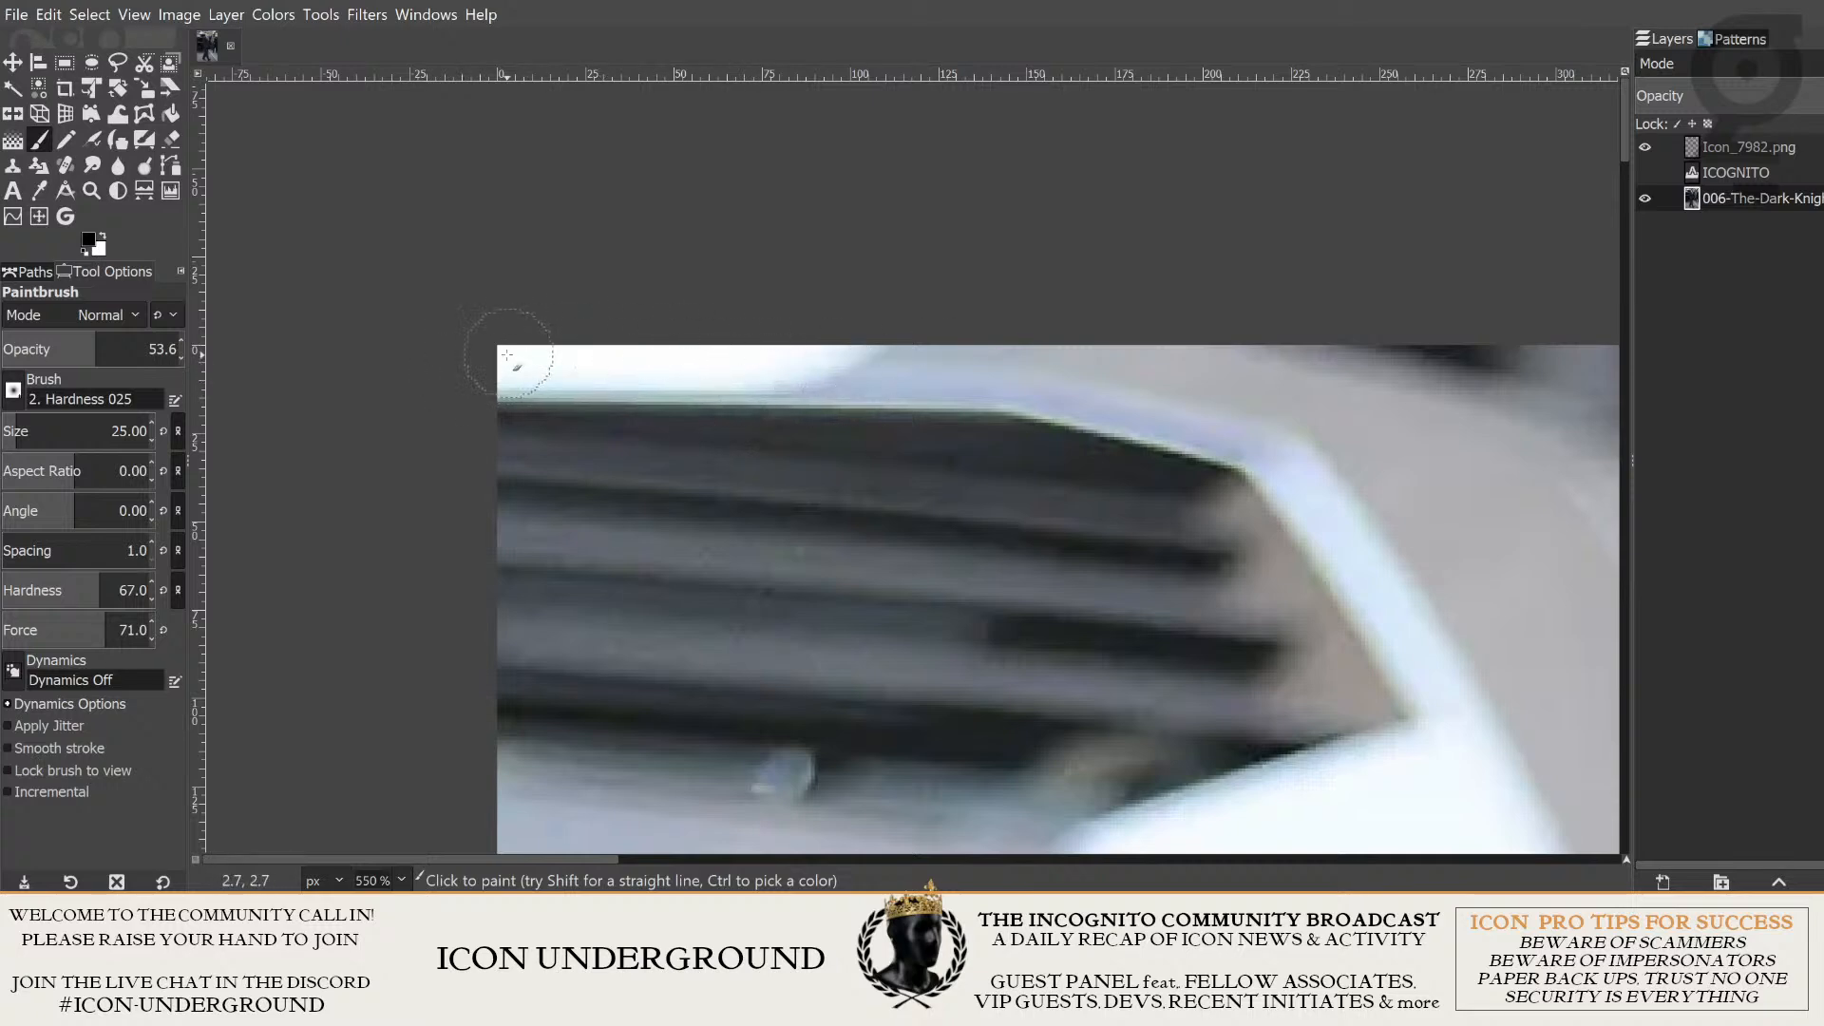
scroll(631, 408, "down", 1, "ctrl")
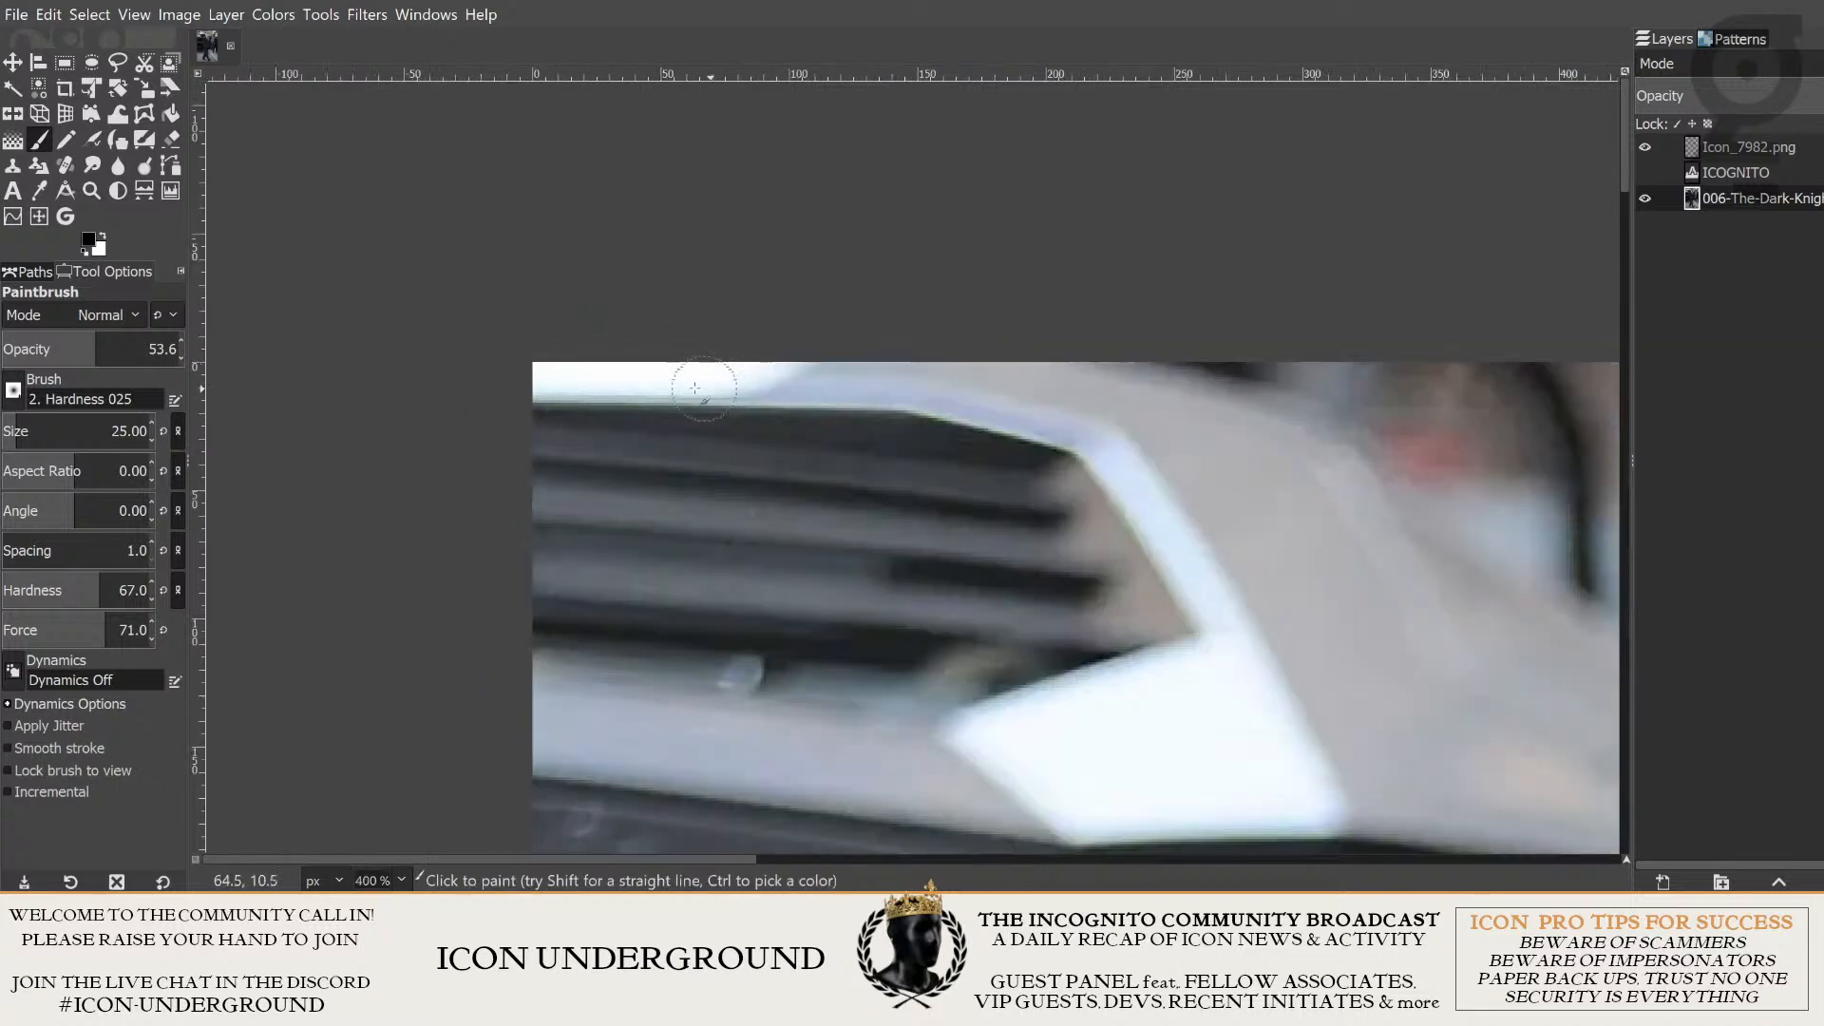
- Undo the last paint attempt, and show the selection outline around the man's hand at the trouser pocket
scroll(766, 400, "down", 4, "ctrl")
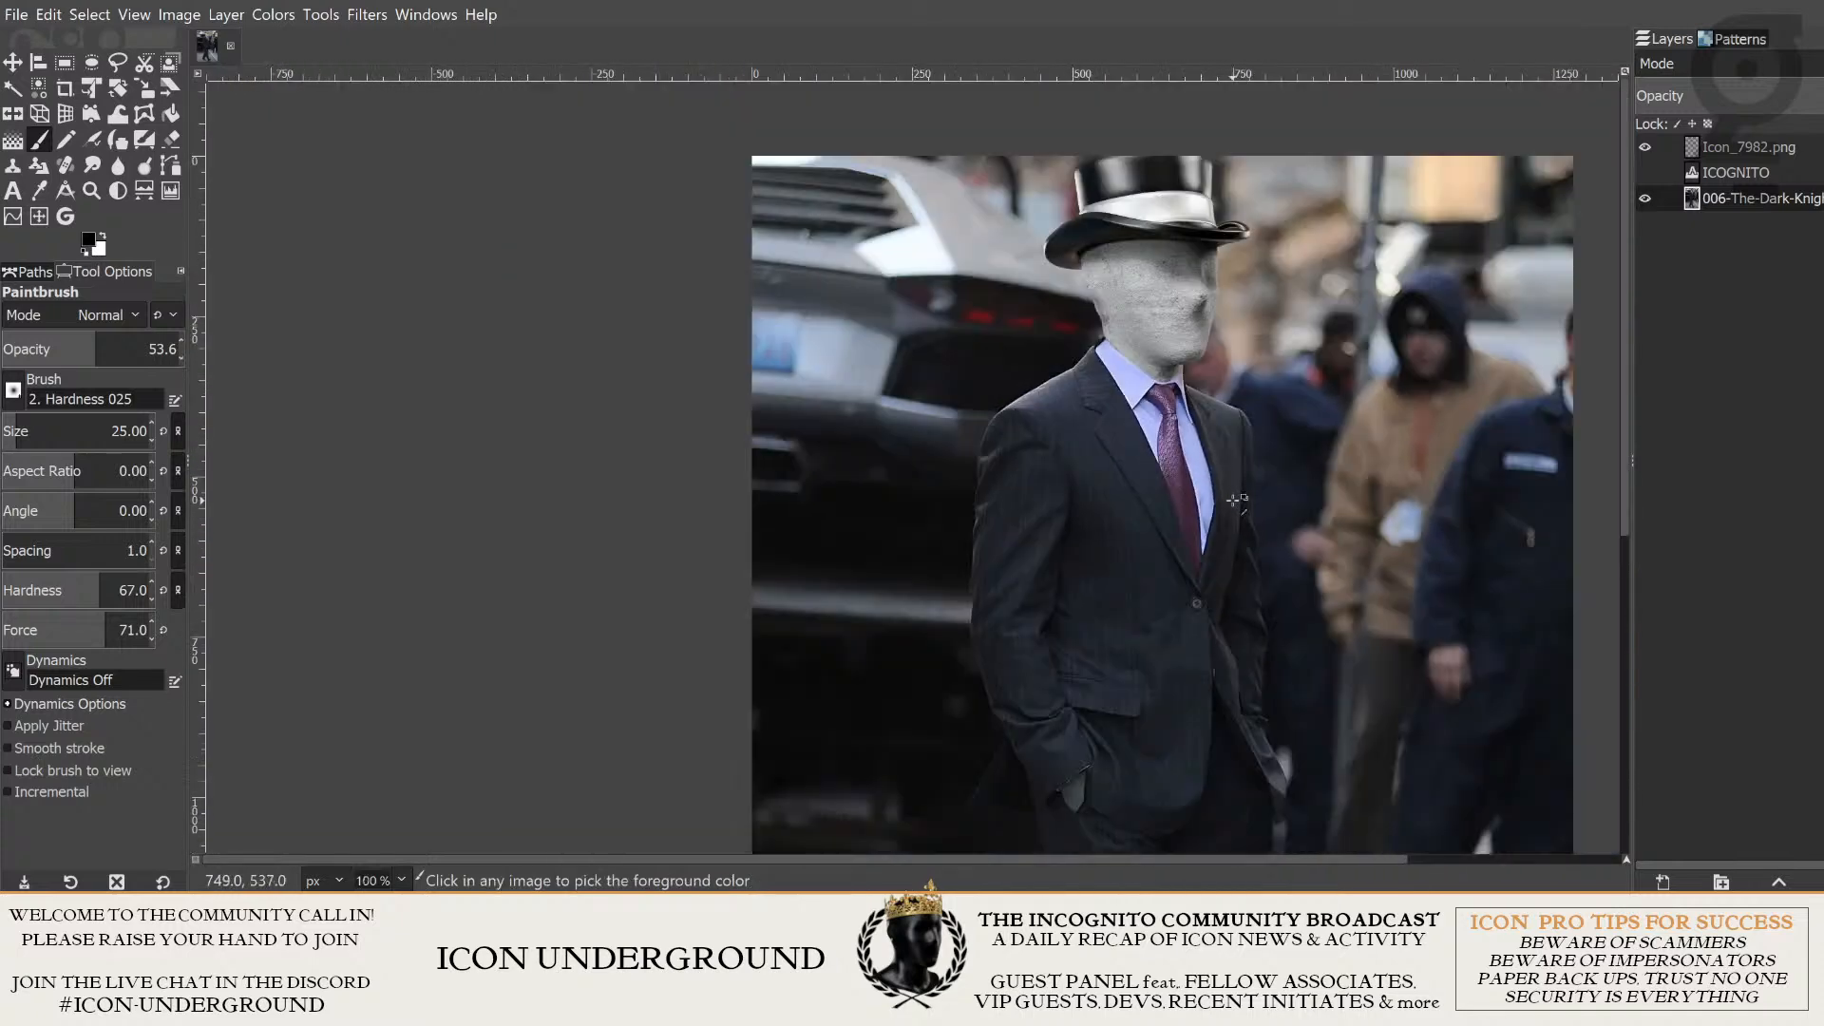
scroll(1134, 442, "up", 3, "ctrl")
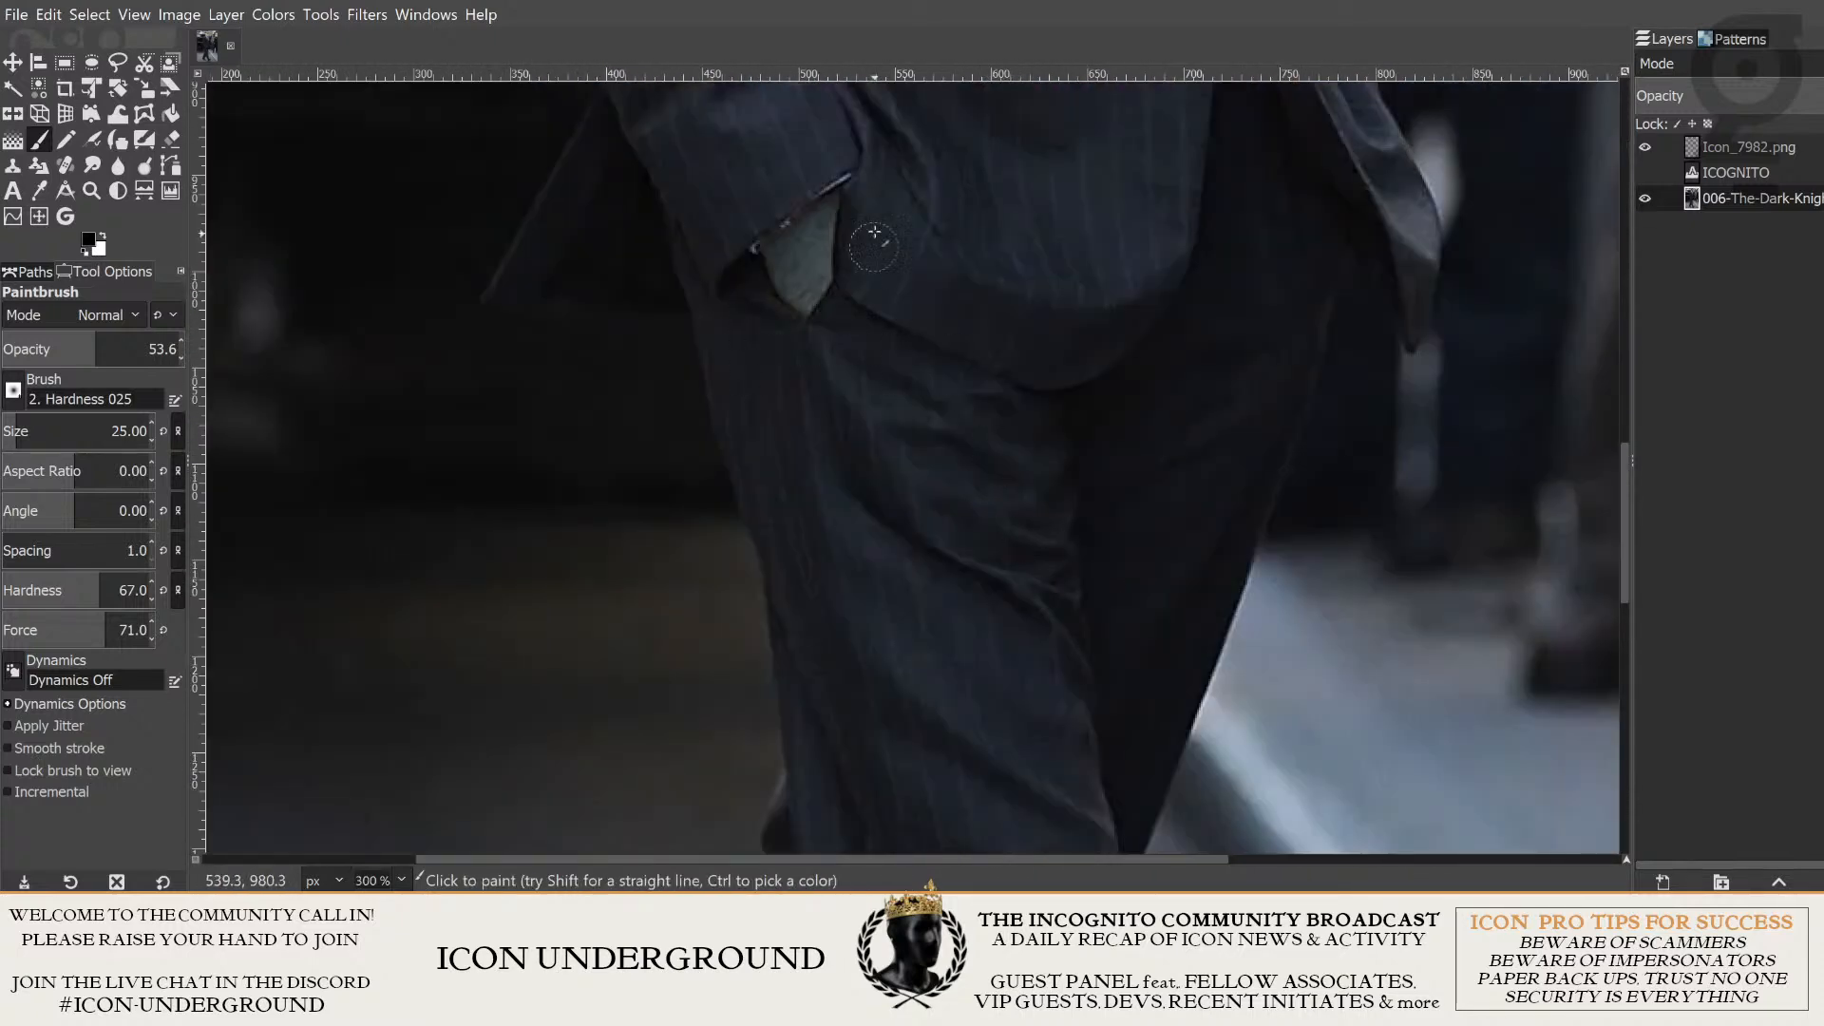
left_click_drag(770, 240, 877, 558)
key("ctrl+z")
left_click(135, 16)
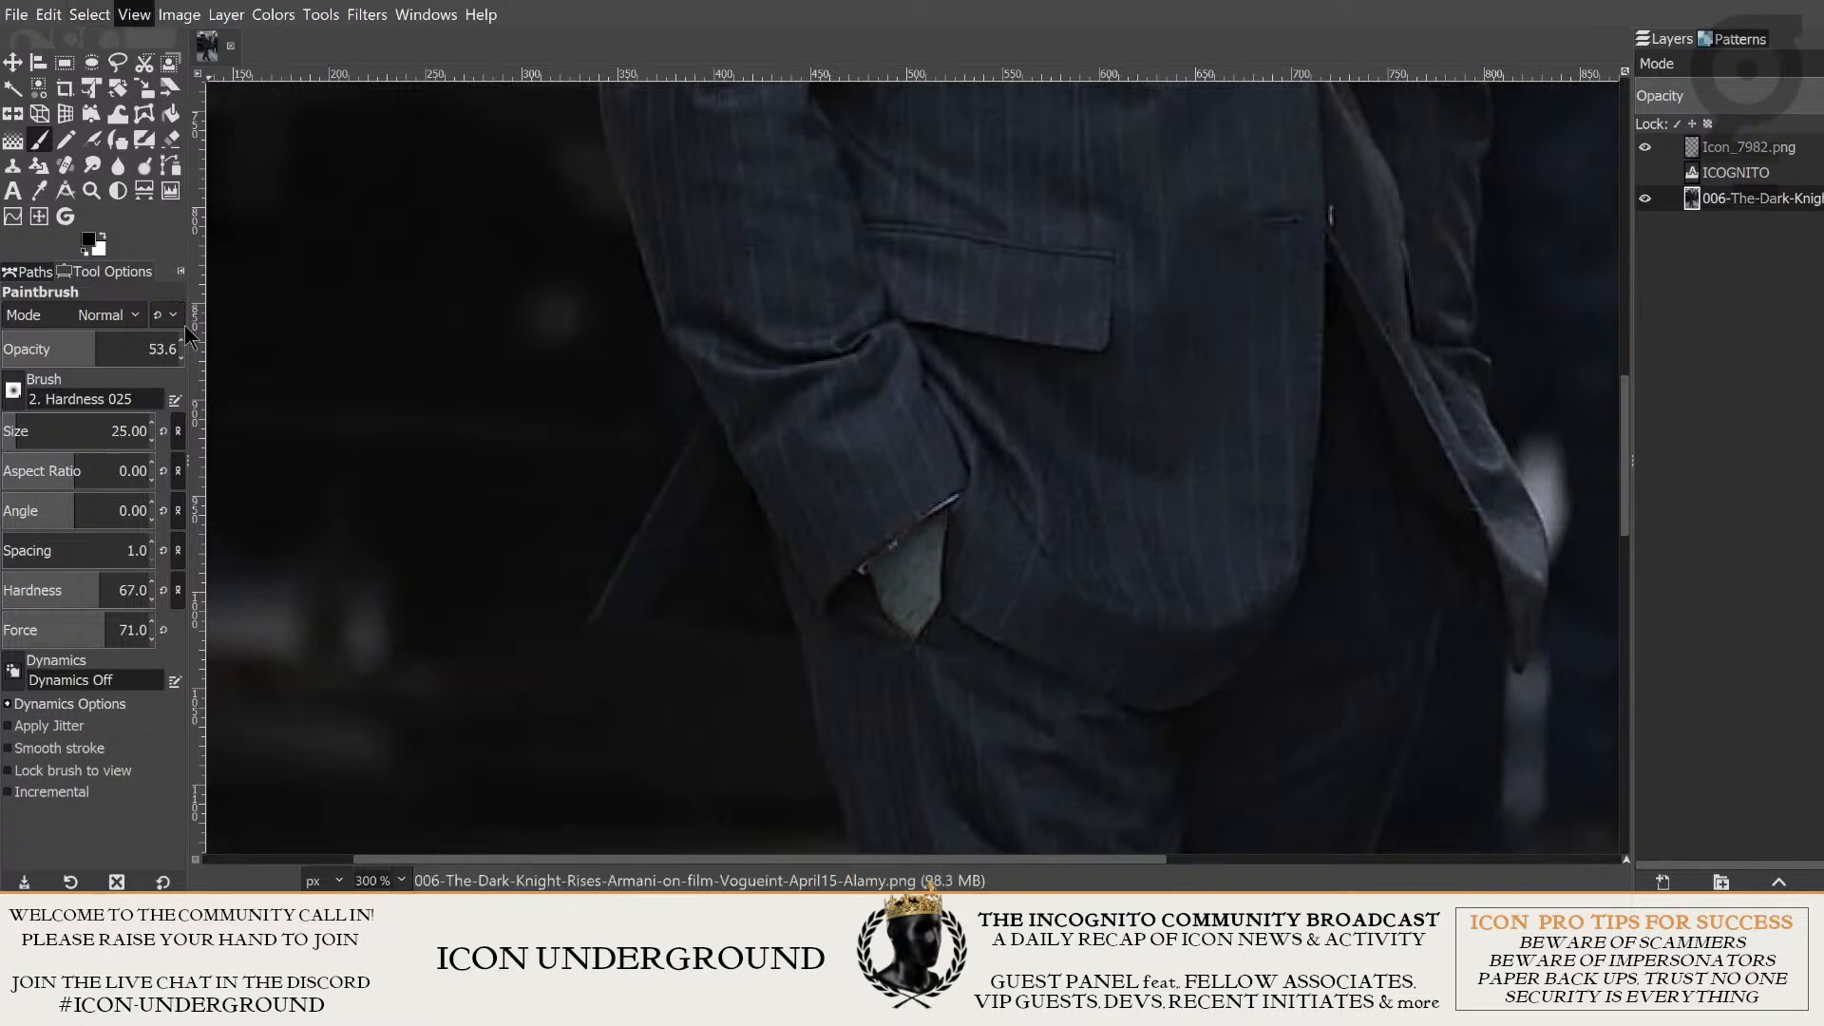
left_click(198, 364)
scroll(748, 448, "down", 1, "ctrl")
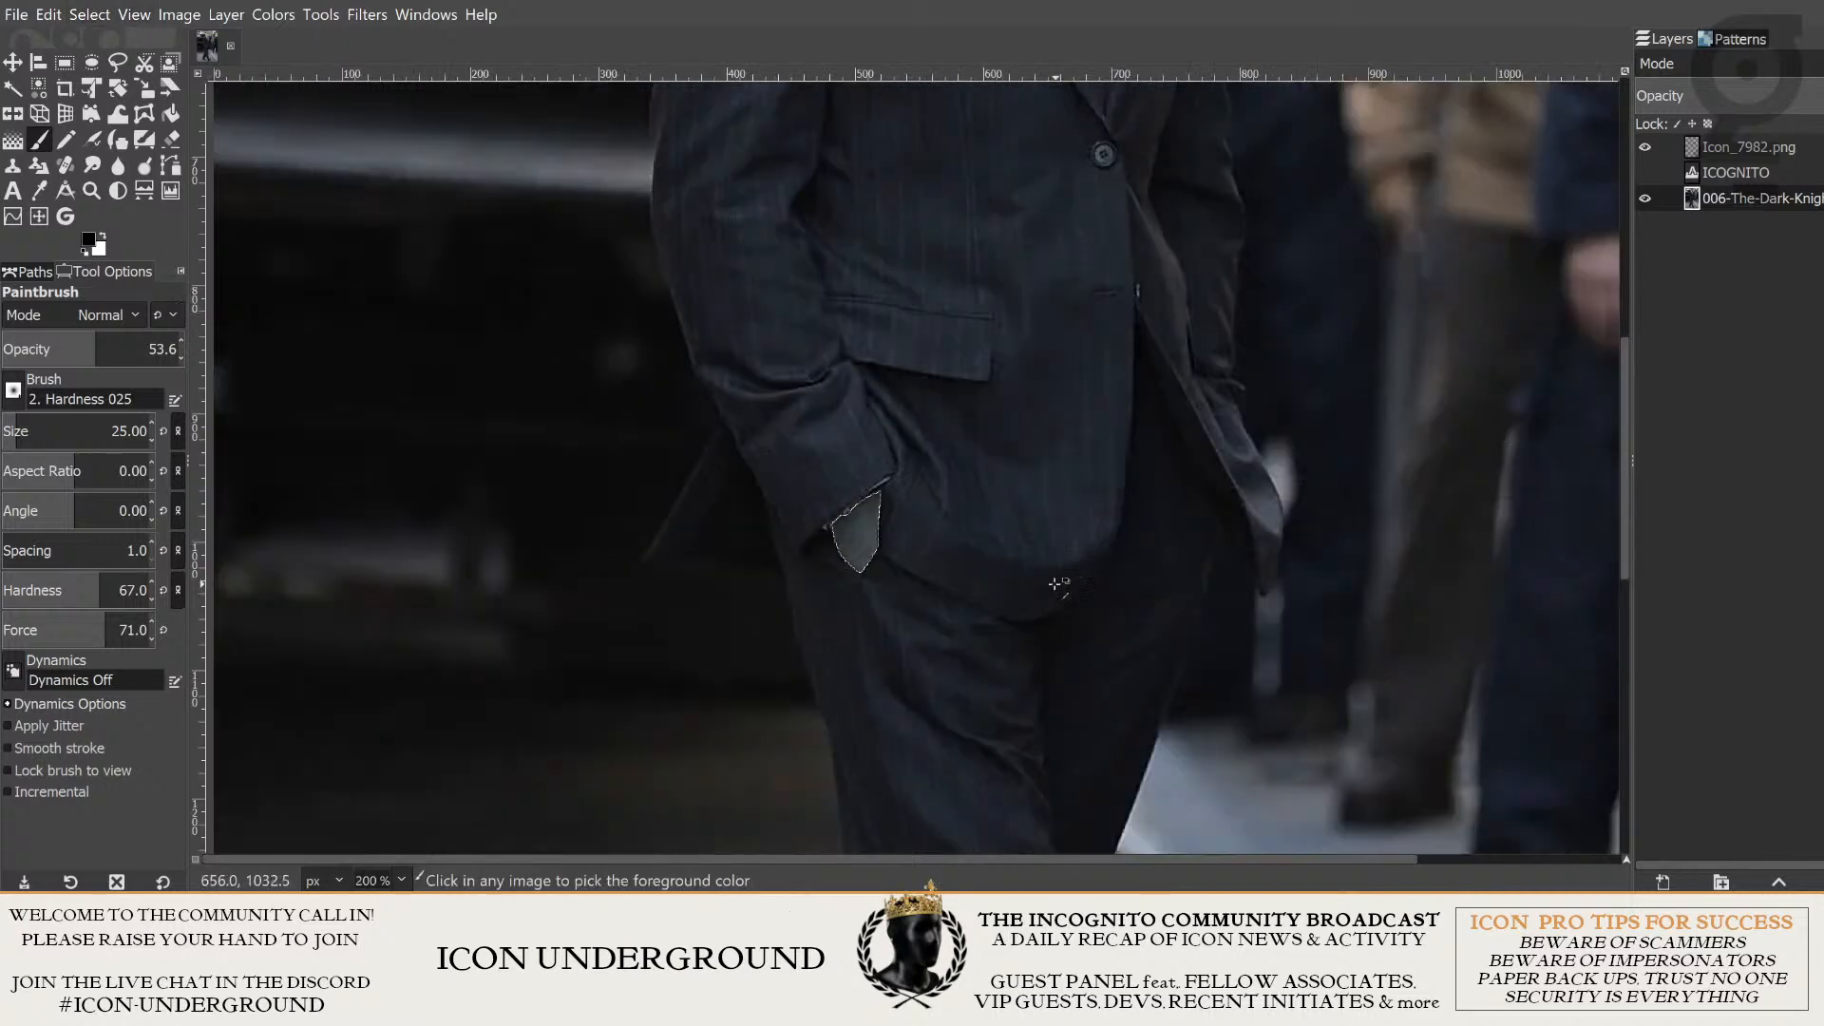
scroll(970, 585, "down", 2, "ctrl")
left_click_drag(886, 291, 967, 613)
scroll(1005, 529, "up", 3, "ctrl")
scroll(1010, 652, "up", 2, "ctrl")
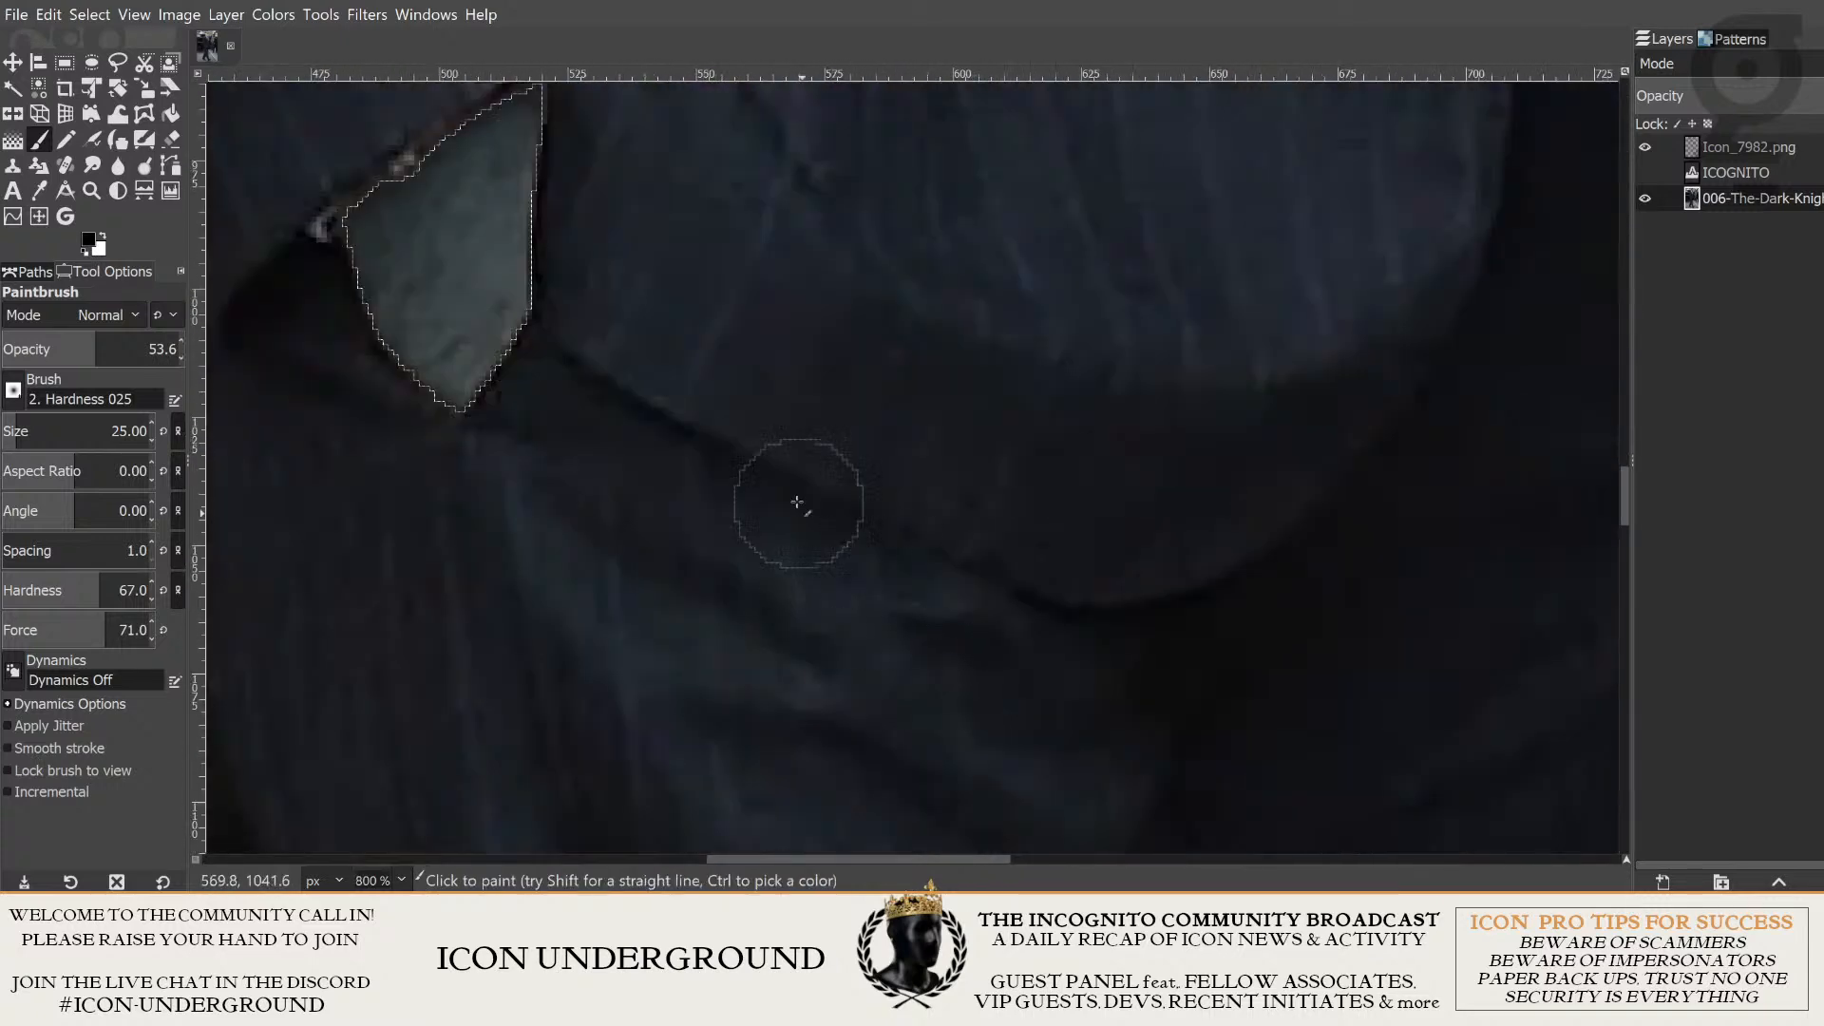
- Inspect the man's hand at the trouser pocket, and dismiss the selection around it
scroll(799, 497, "up", 1, "ctrl")
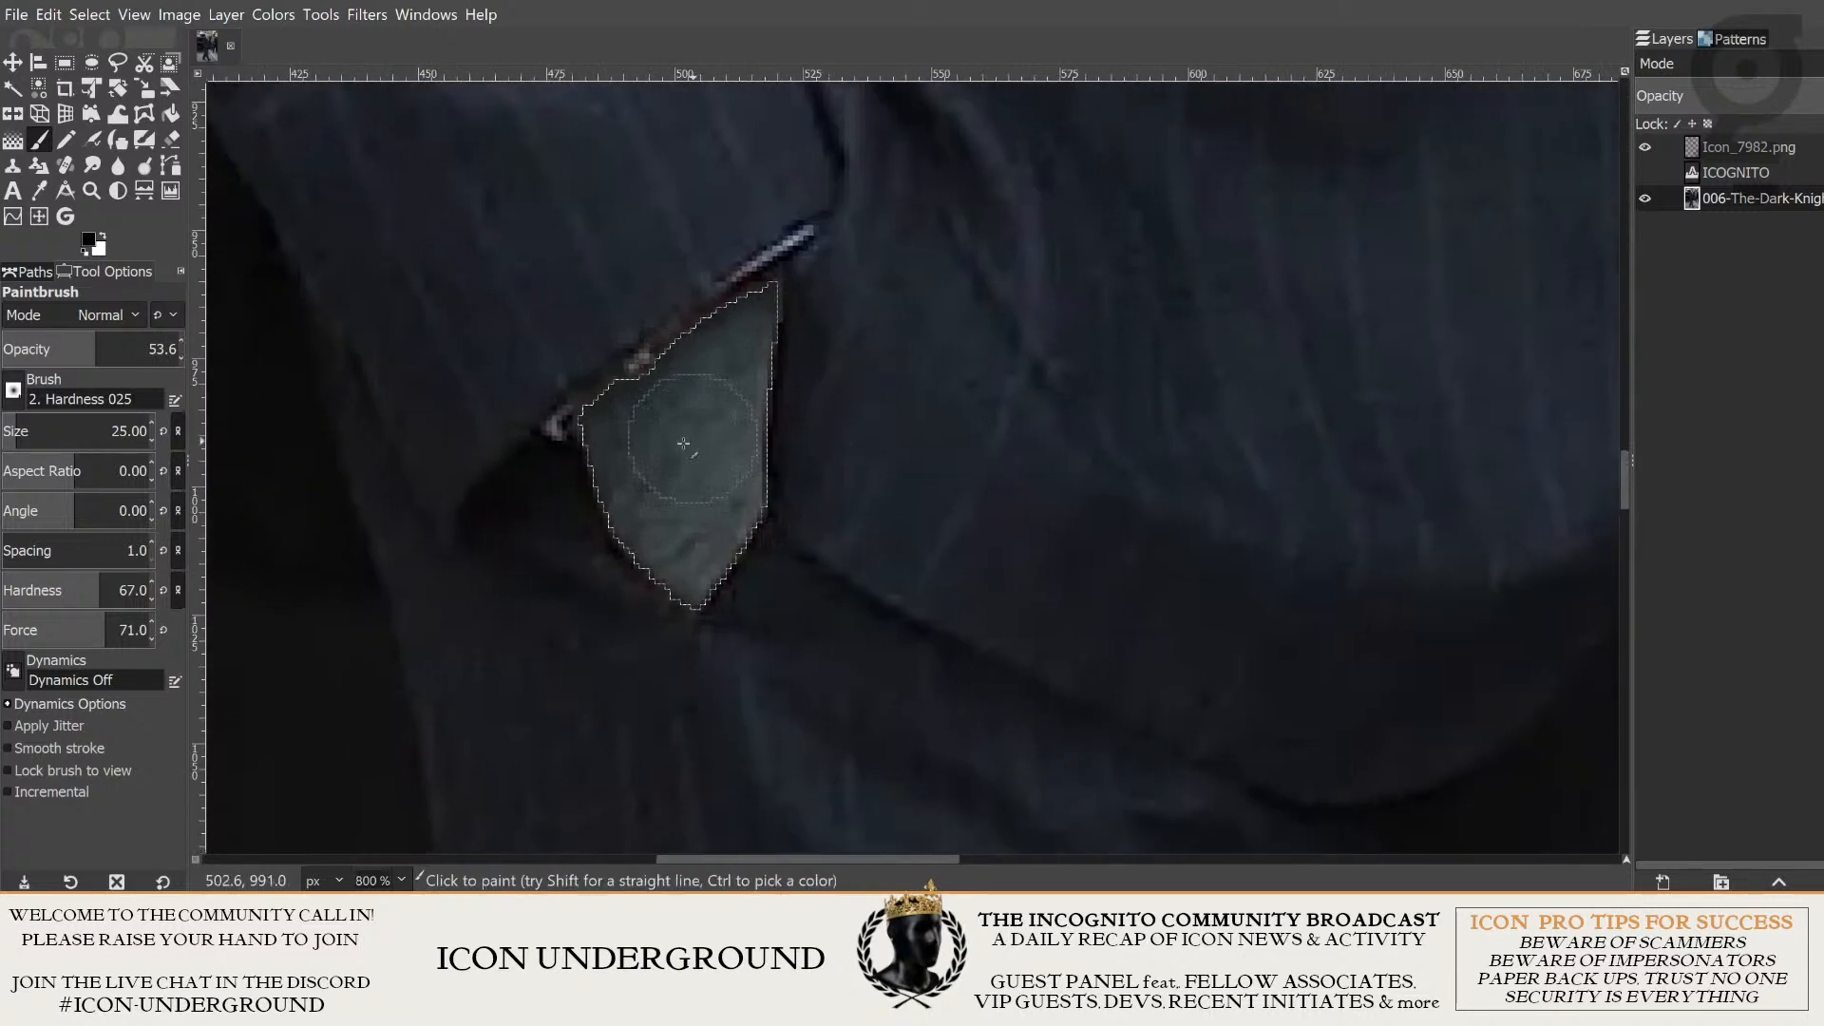
scroll(817, 375, "down", 3, "ctrl")
scroll(818, 375, "down", 3, "ctrl")
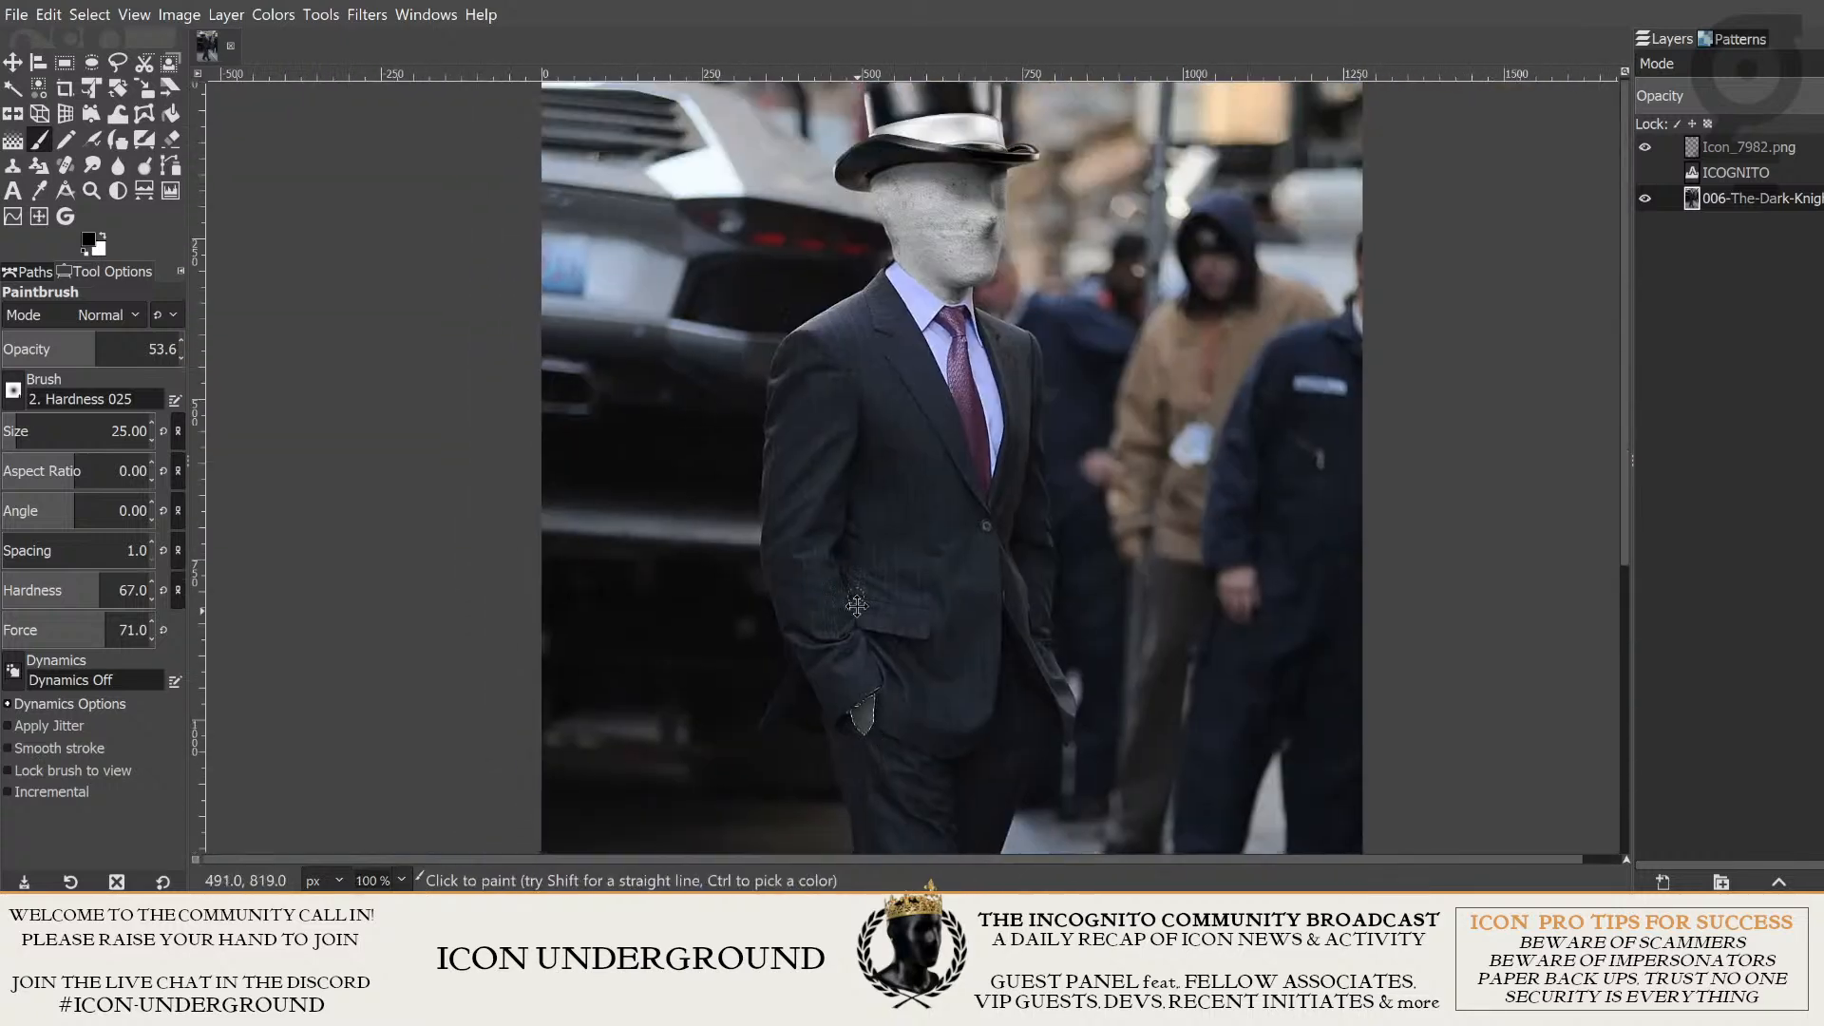
left_click_drag(767, 327, 927, 684)
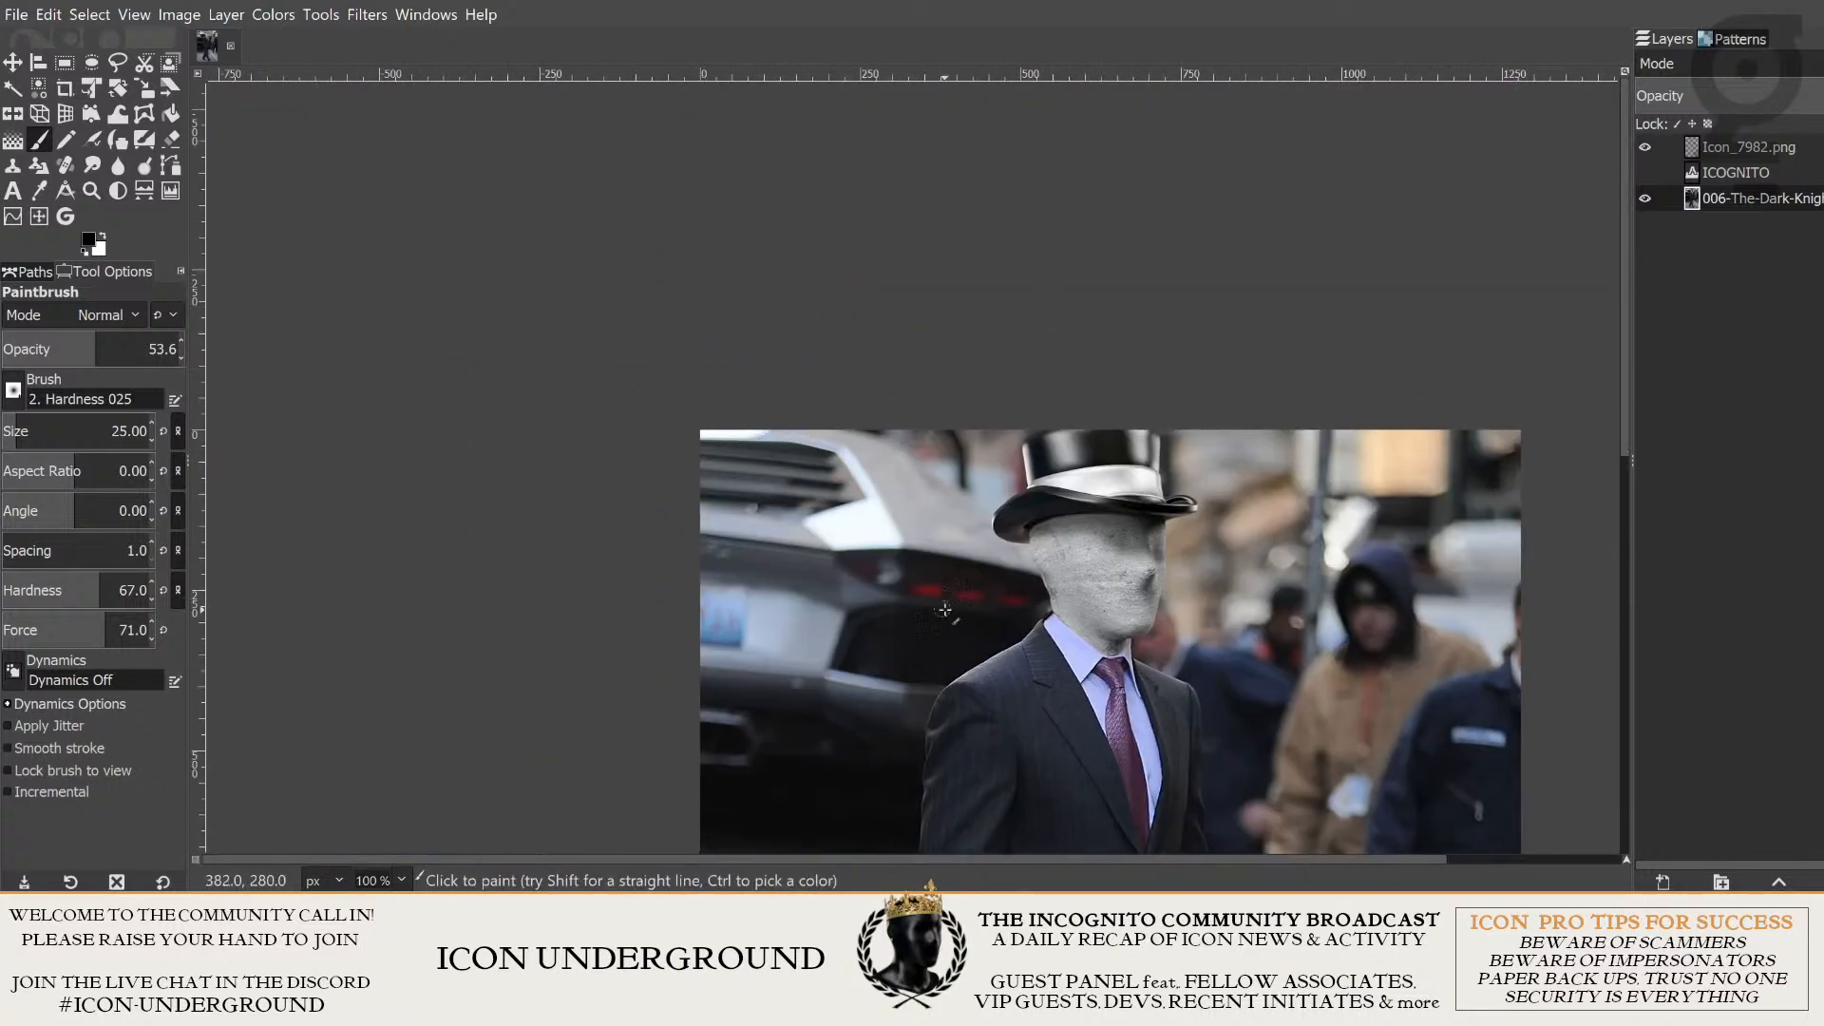
left_click_drag(941, 608, 690, 84)
scroll(775, 431, "up", 3, "ctrl")
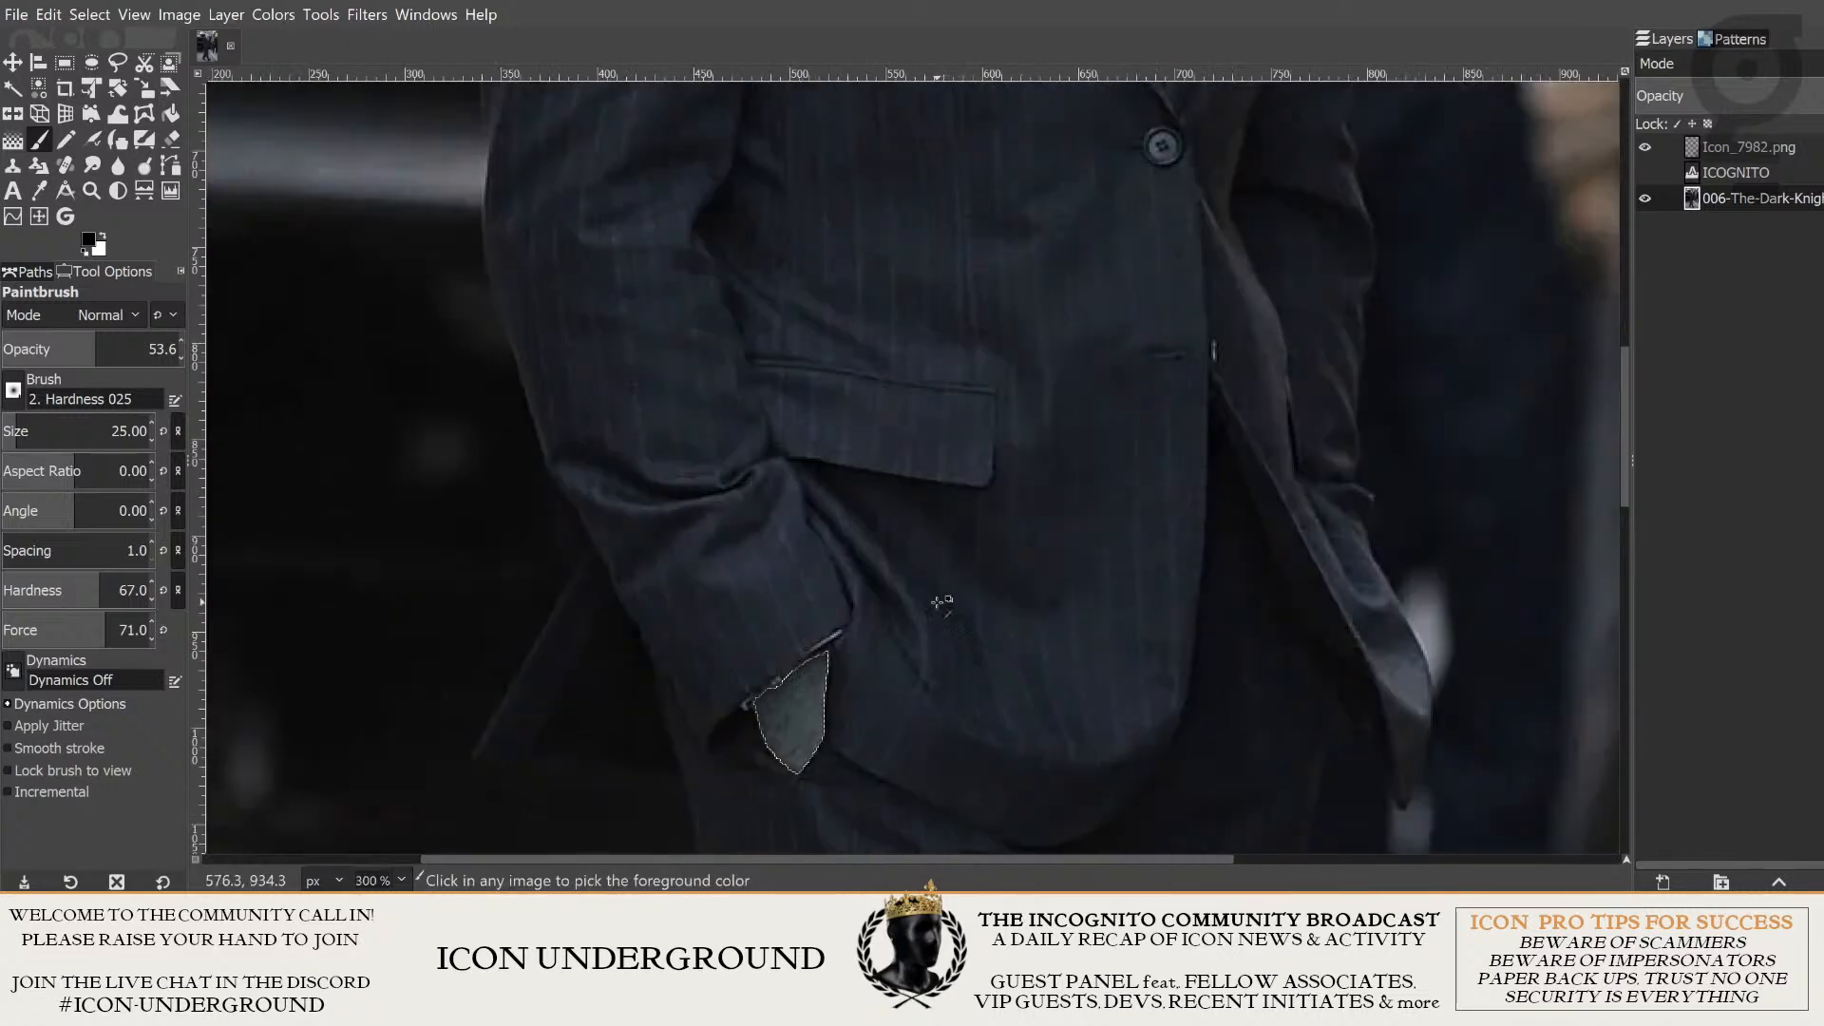
left_click_drag(1048, 605, 1119, 550)
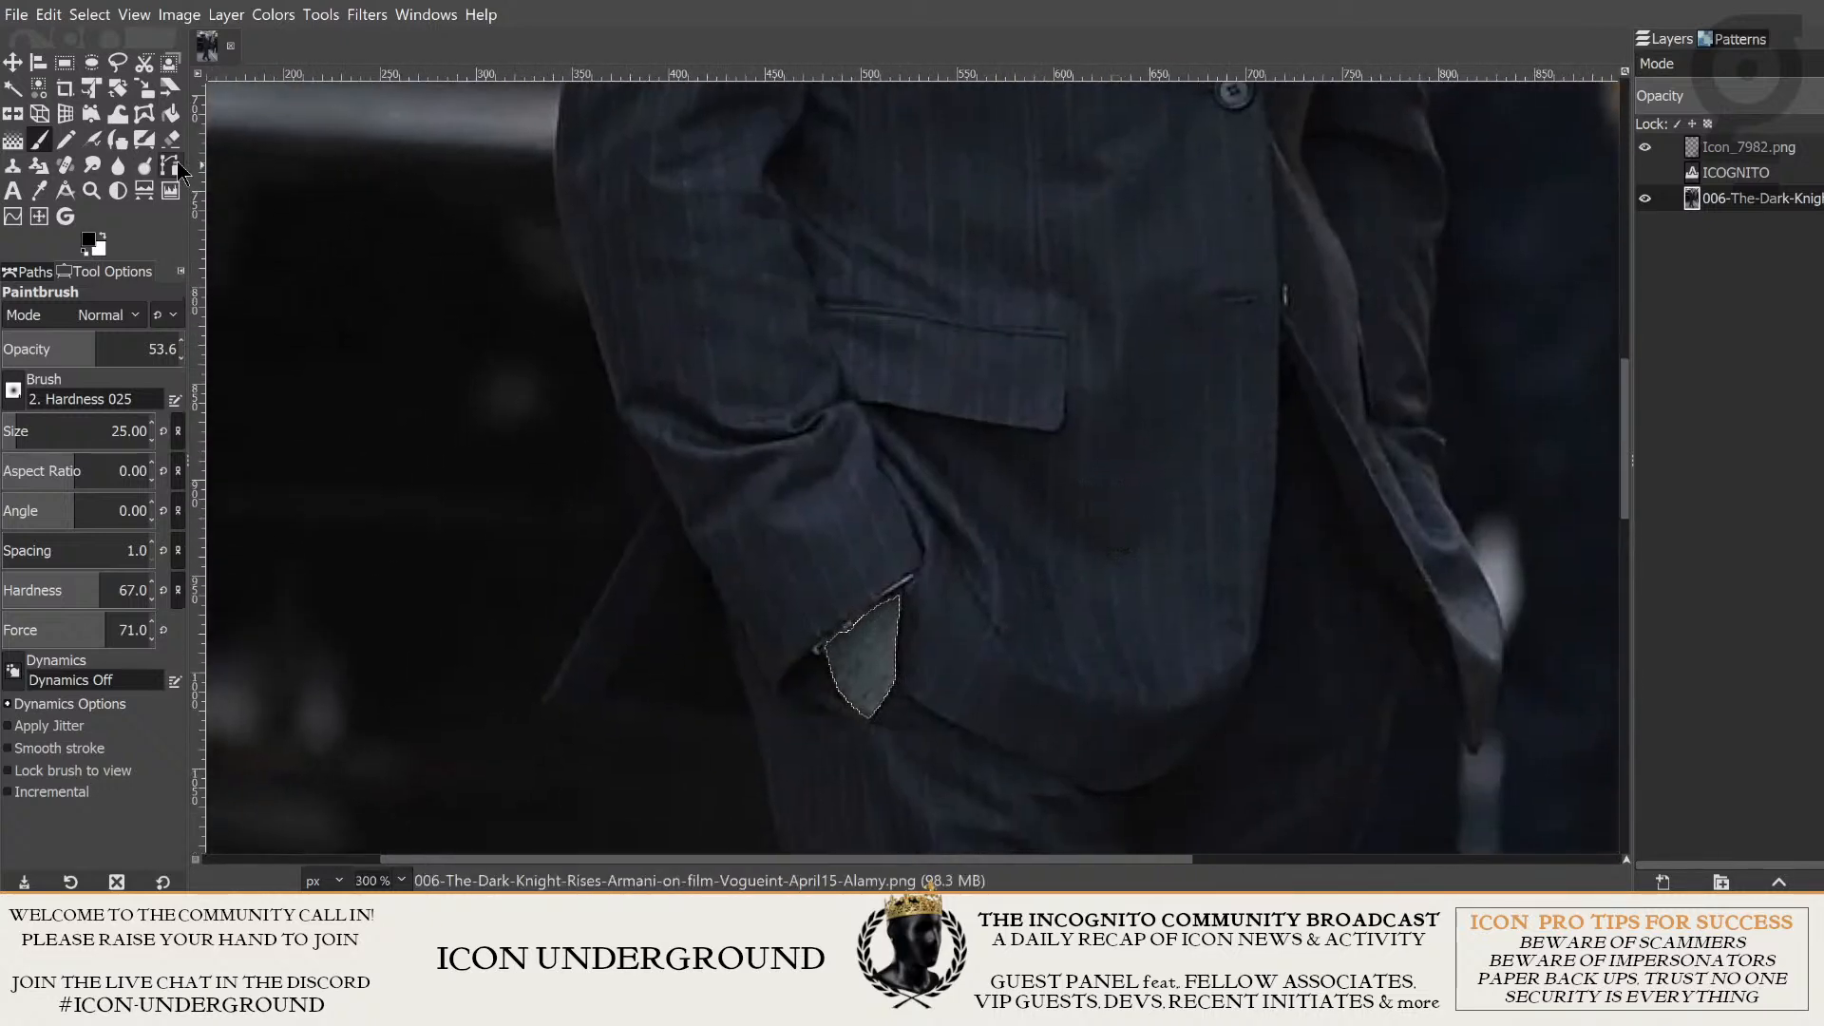
left_click(95, 15)
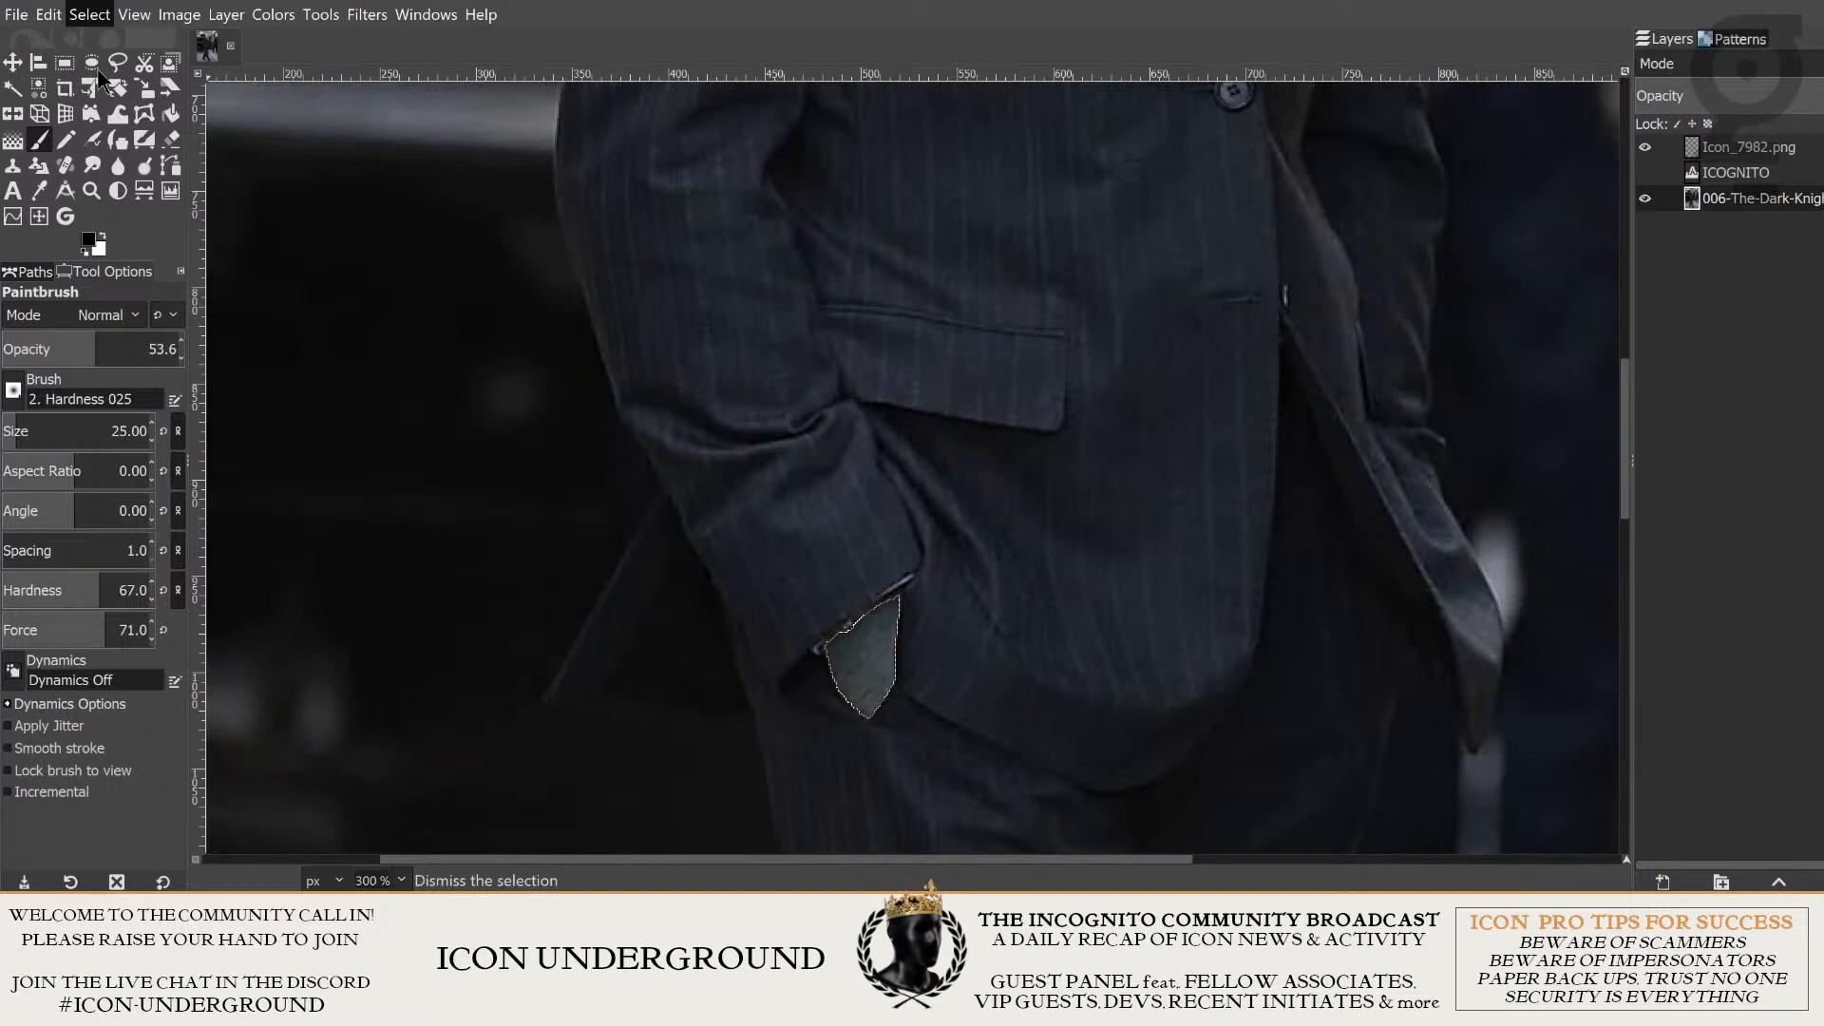
left_click(99, 76)
- Paint a horizontal stroke over the bright strip at the upper-left corner of the background photo layer
scroll(958, 620, "down", 6)
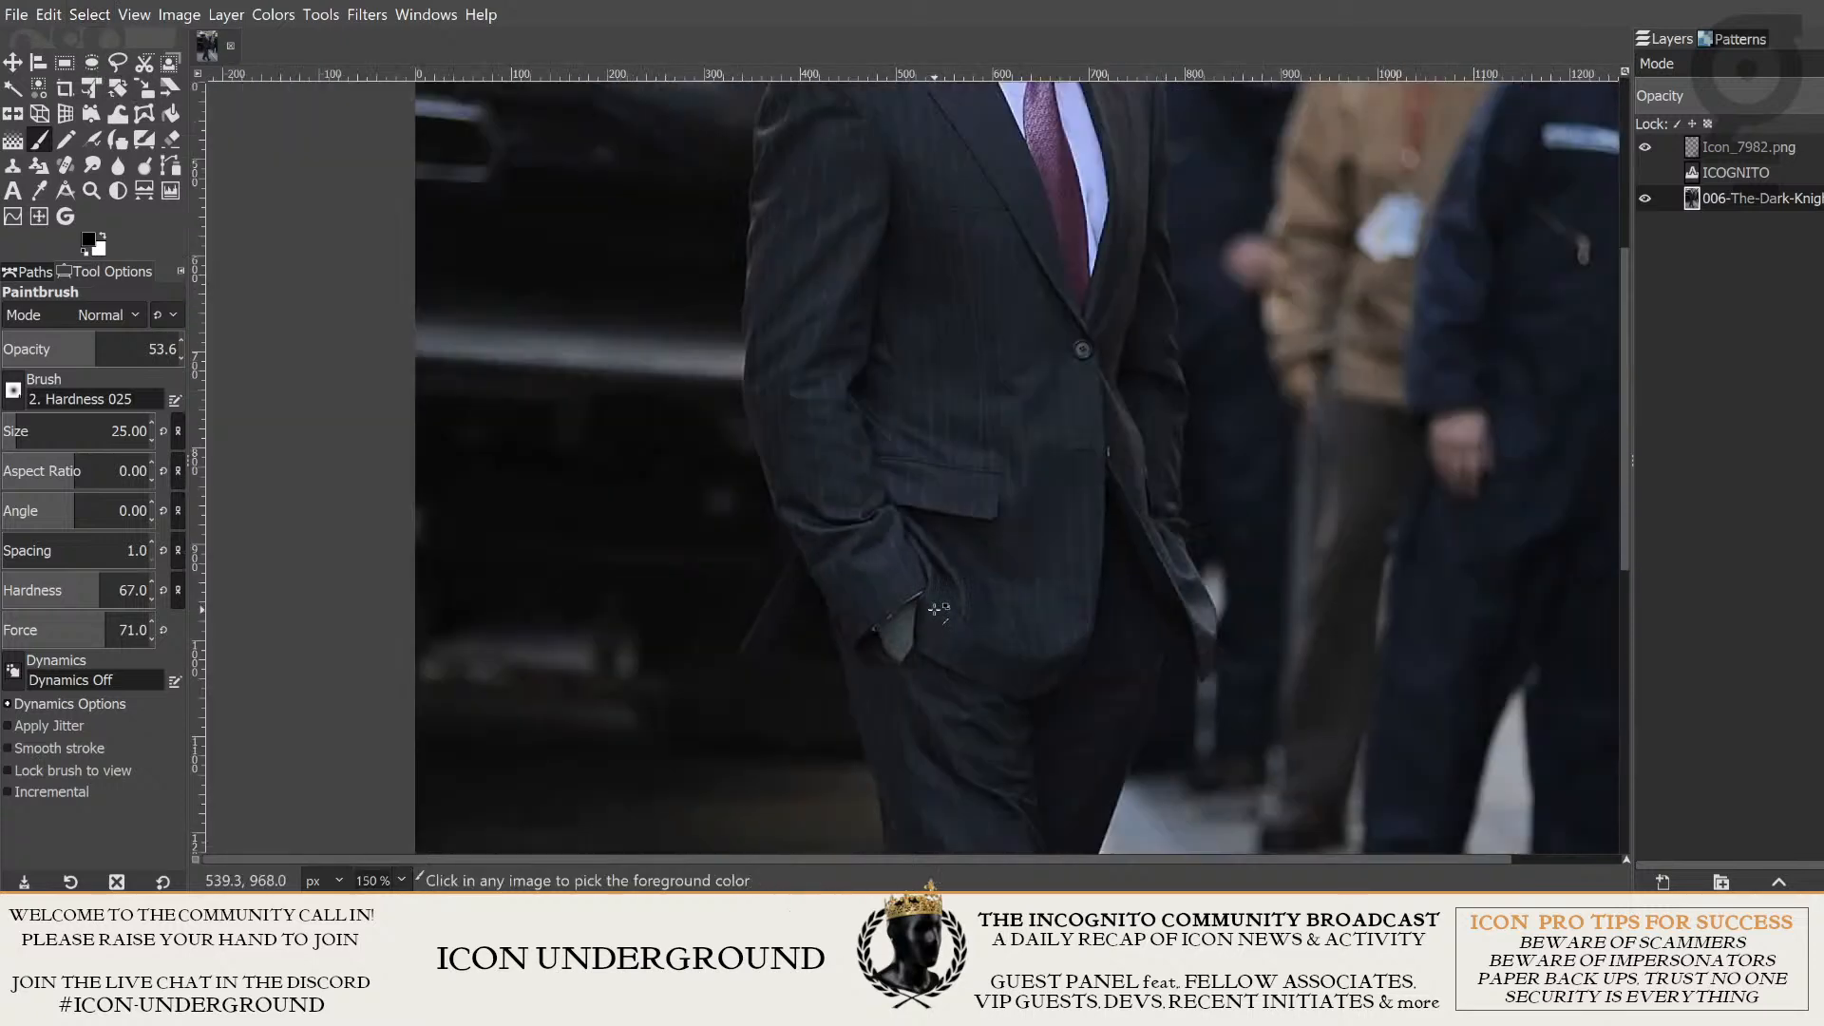
scroll(958, 621, "up", 4)
left_click_drag(709, 133, 843, 488)
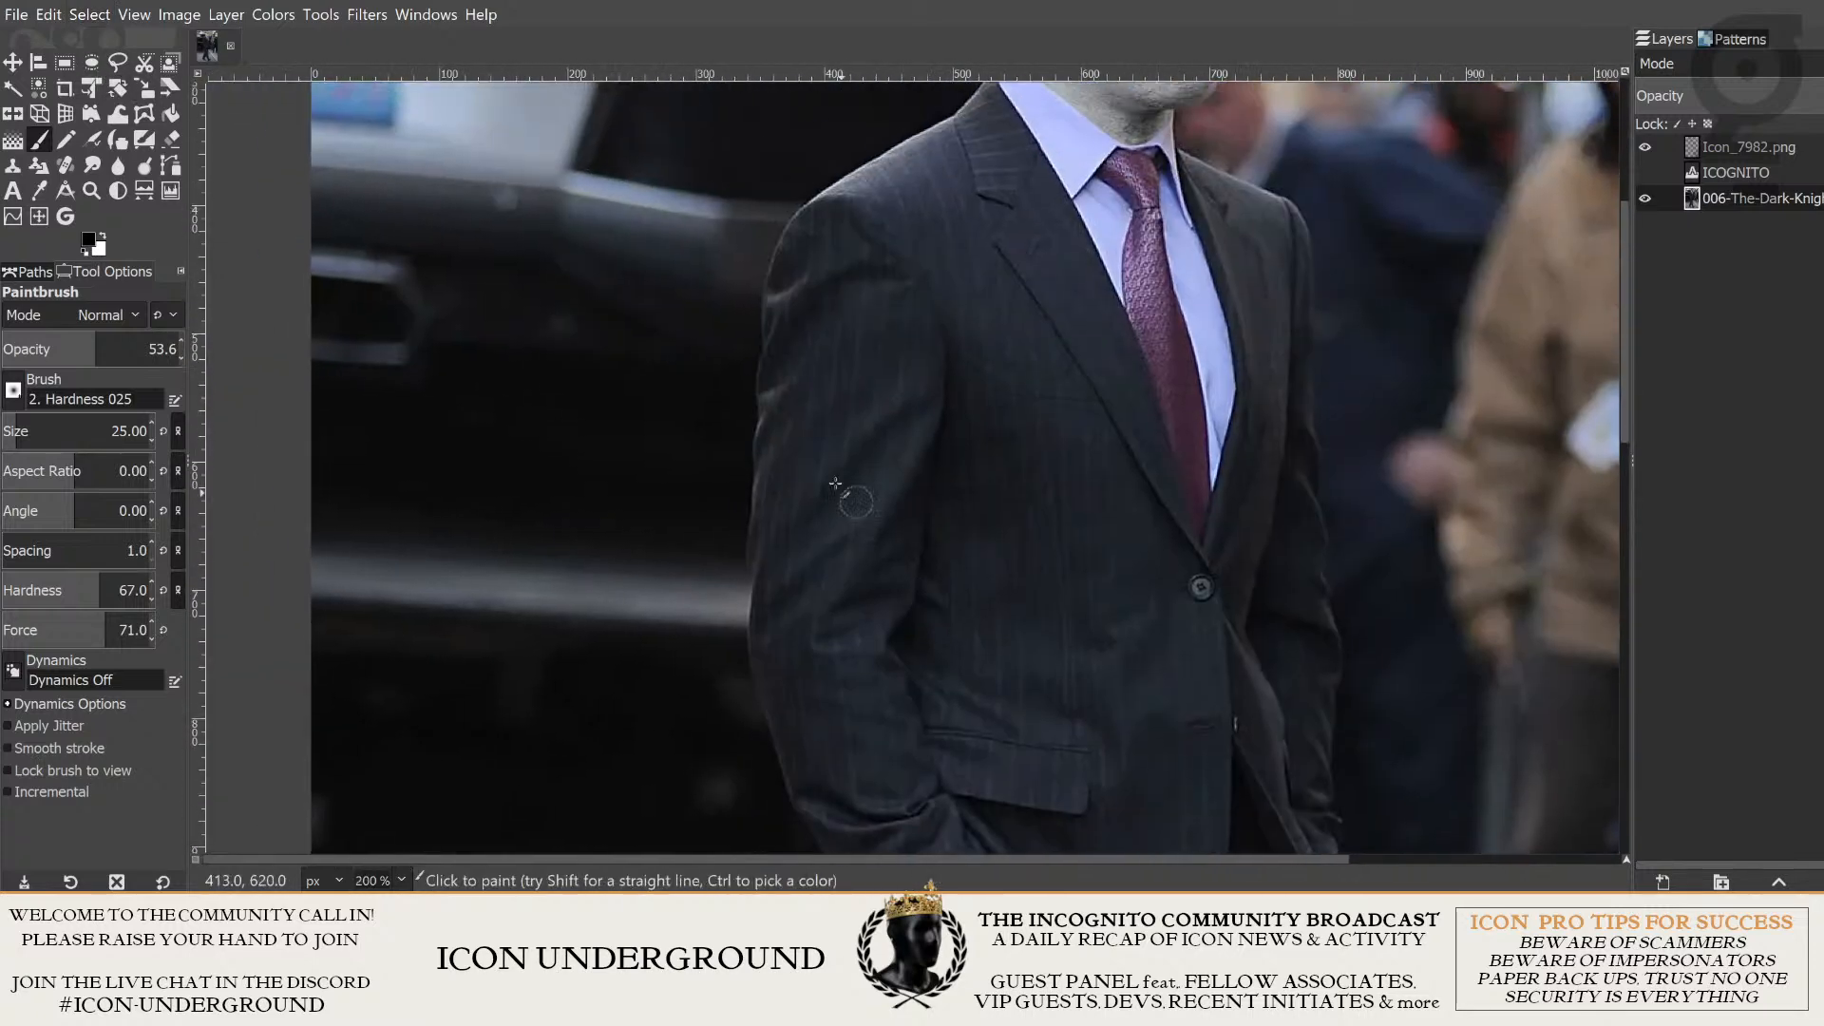
left_click_drag(535, 206, 880, 667)
scroll(886, 672, "up", 5)
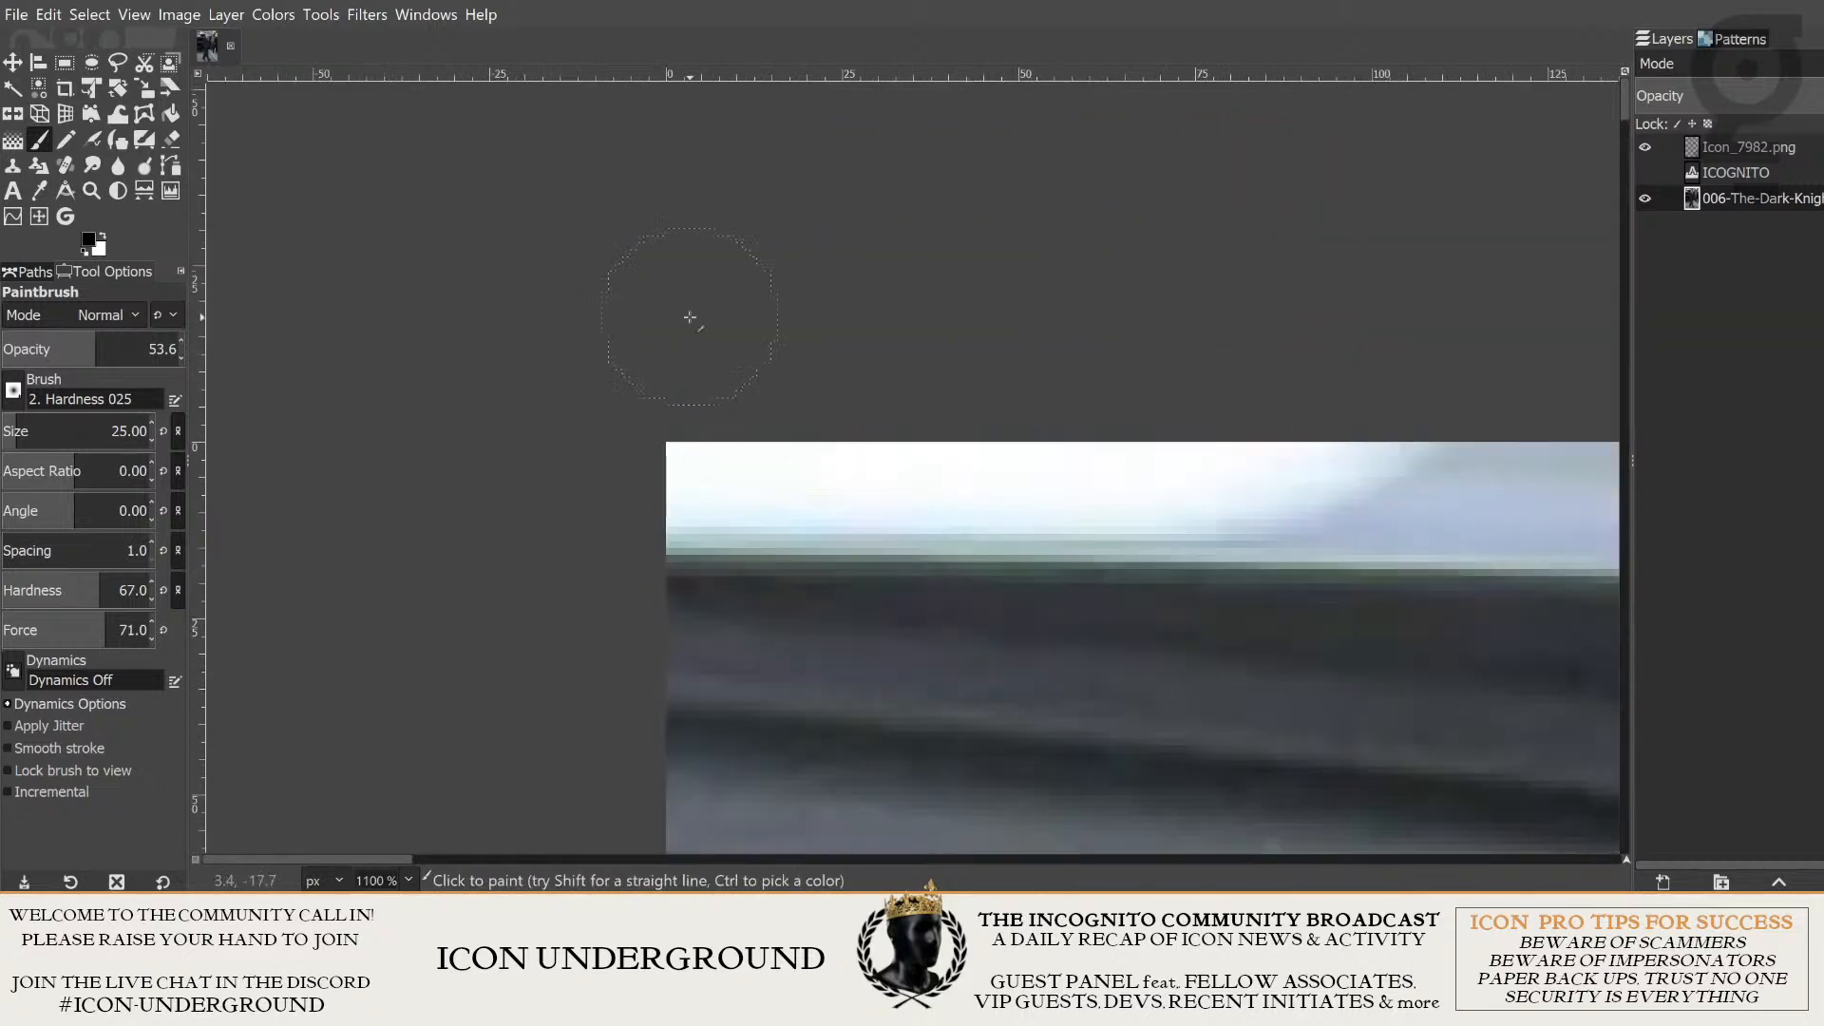
left_click_drag(666, 487, 1321, 496)
scroll(1206, 615, "down", 3)
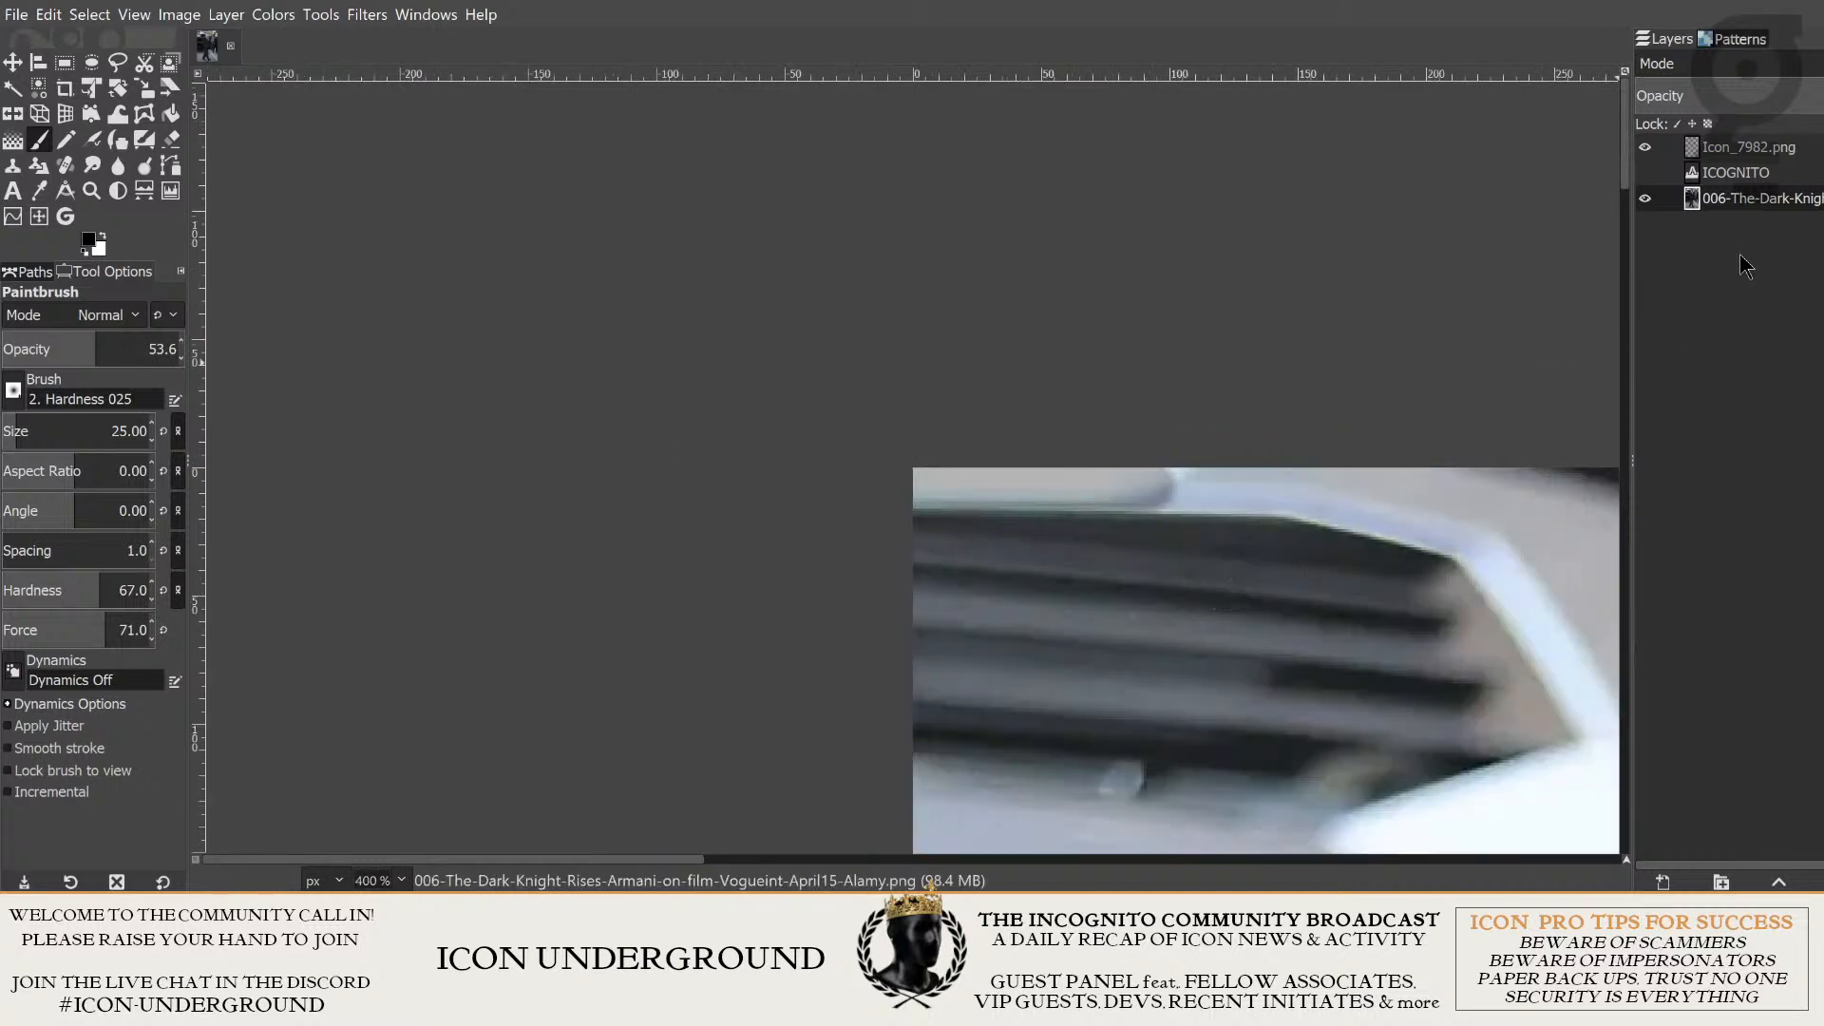
- Show the ICOGNITO title layer to check it against the painted strip, and undo back to before the strip was painted
left_click(1644, 172)
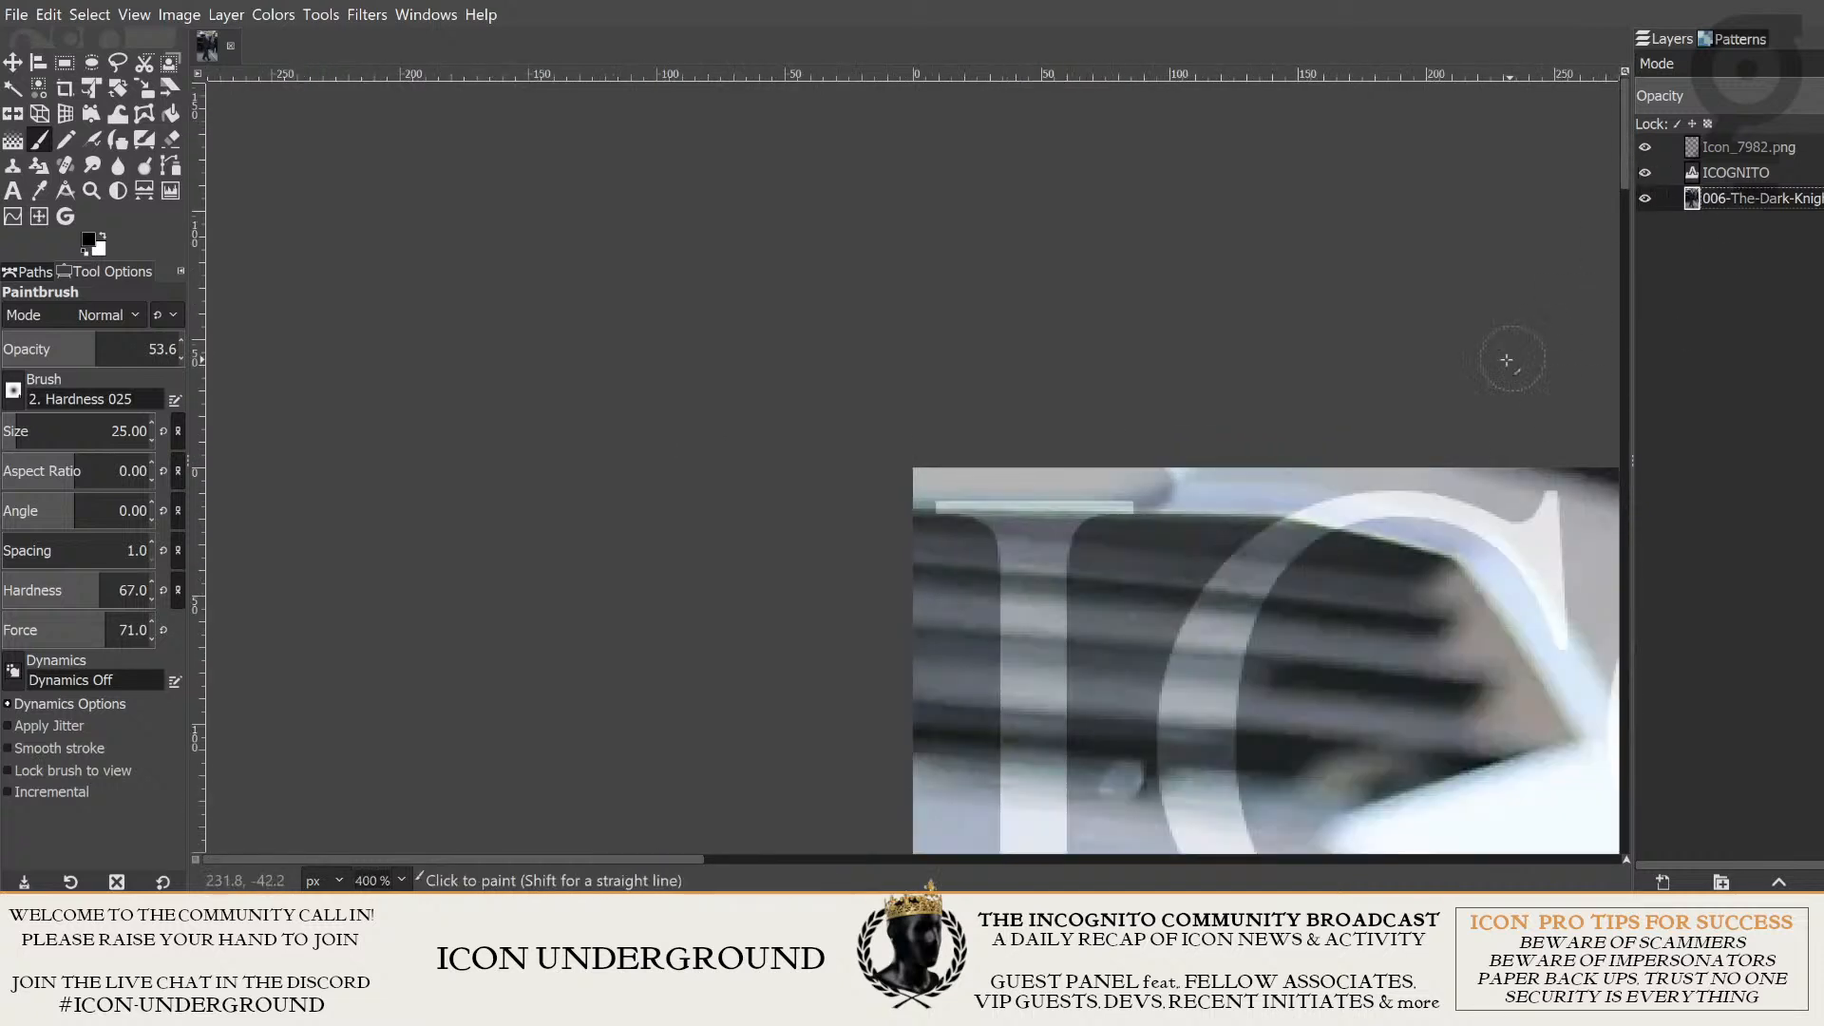
scroll(997, 314, "down", 5)
left_click_drag(1062, 275, 759, 244)
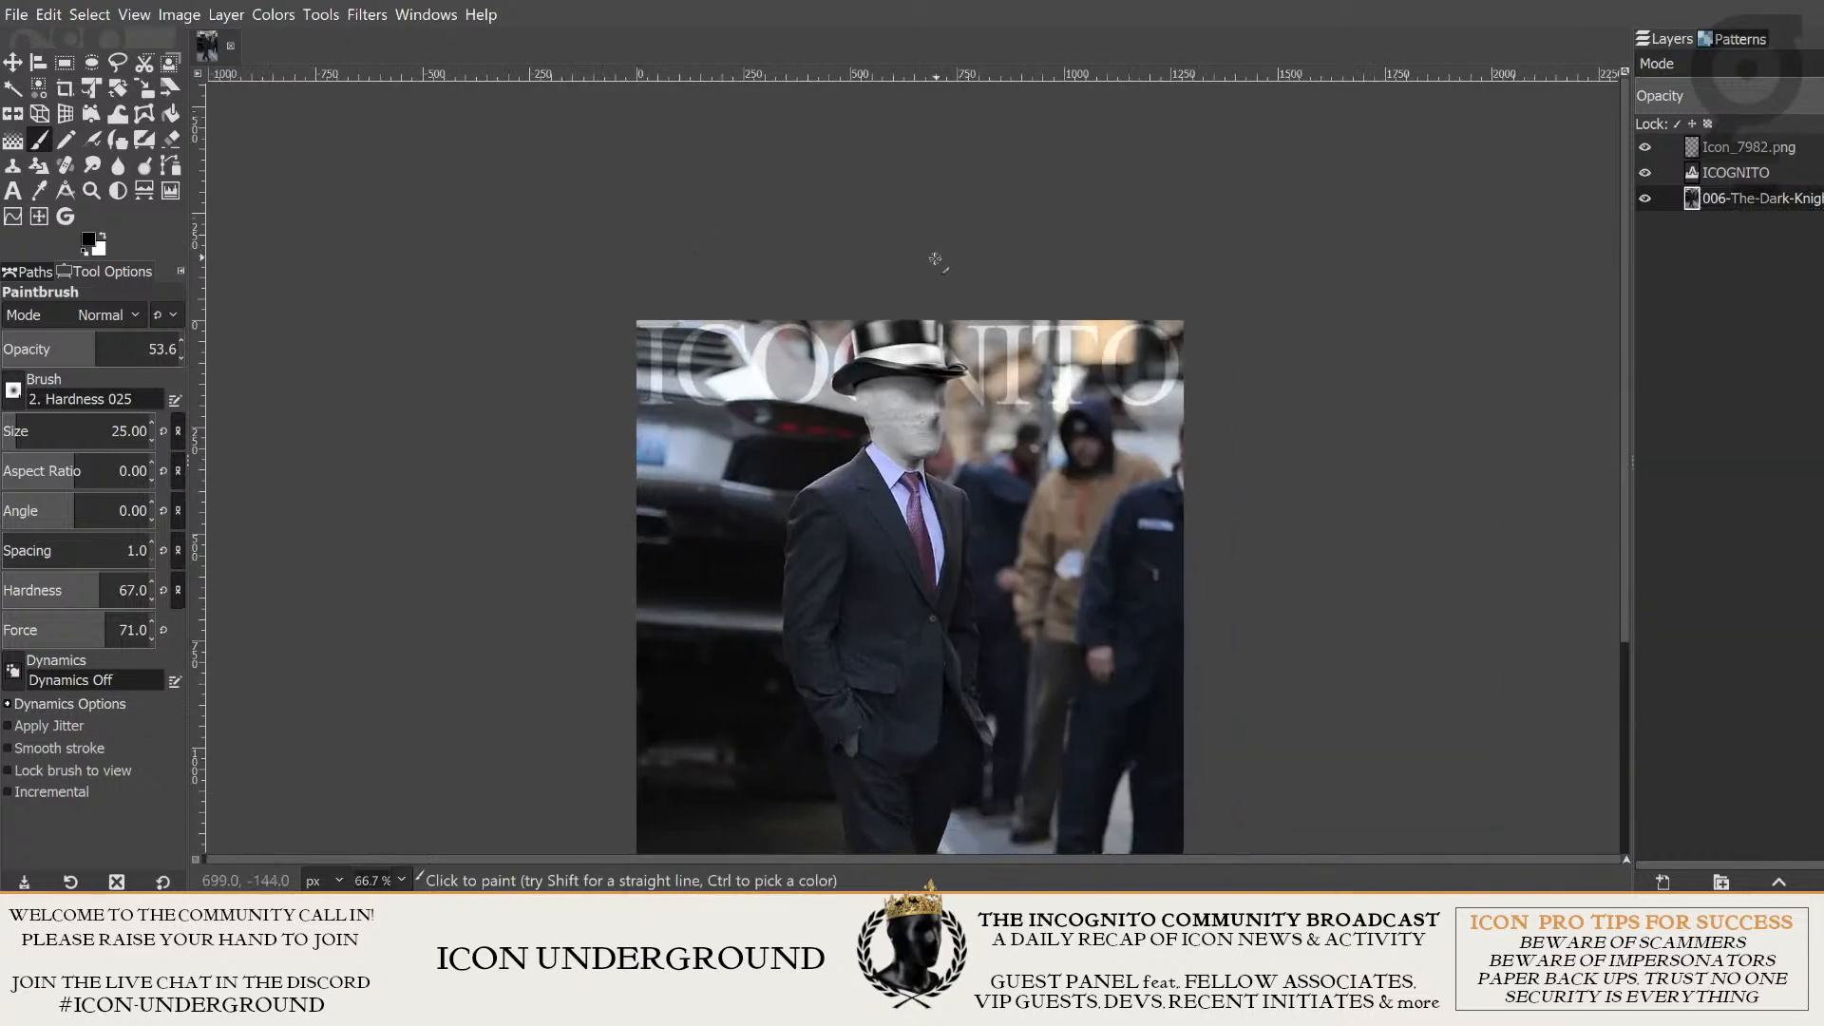
key("ctrl+z")
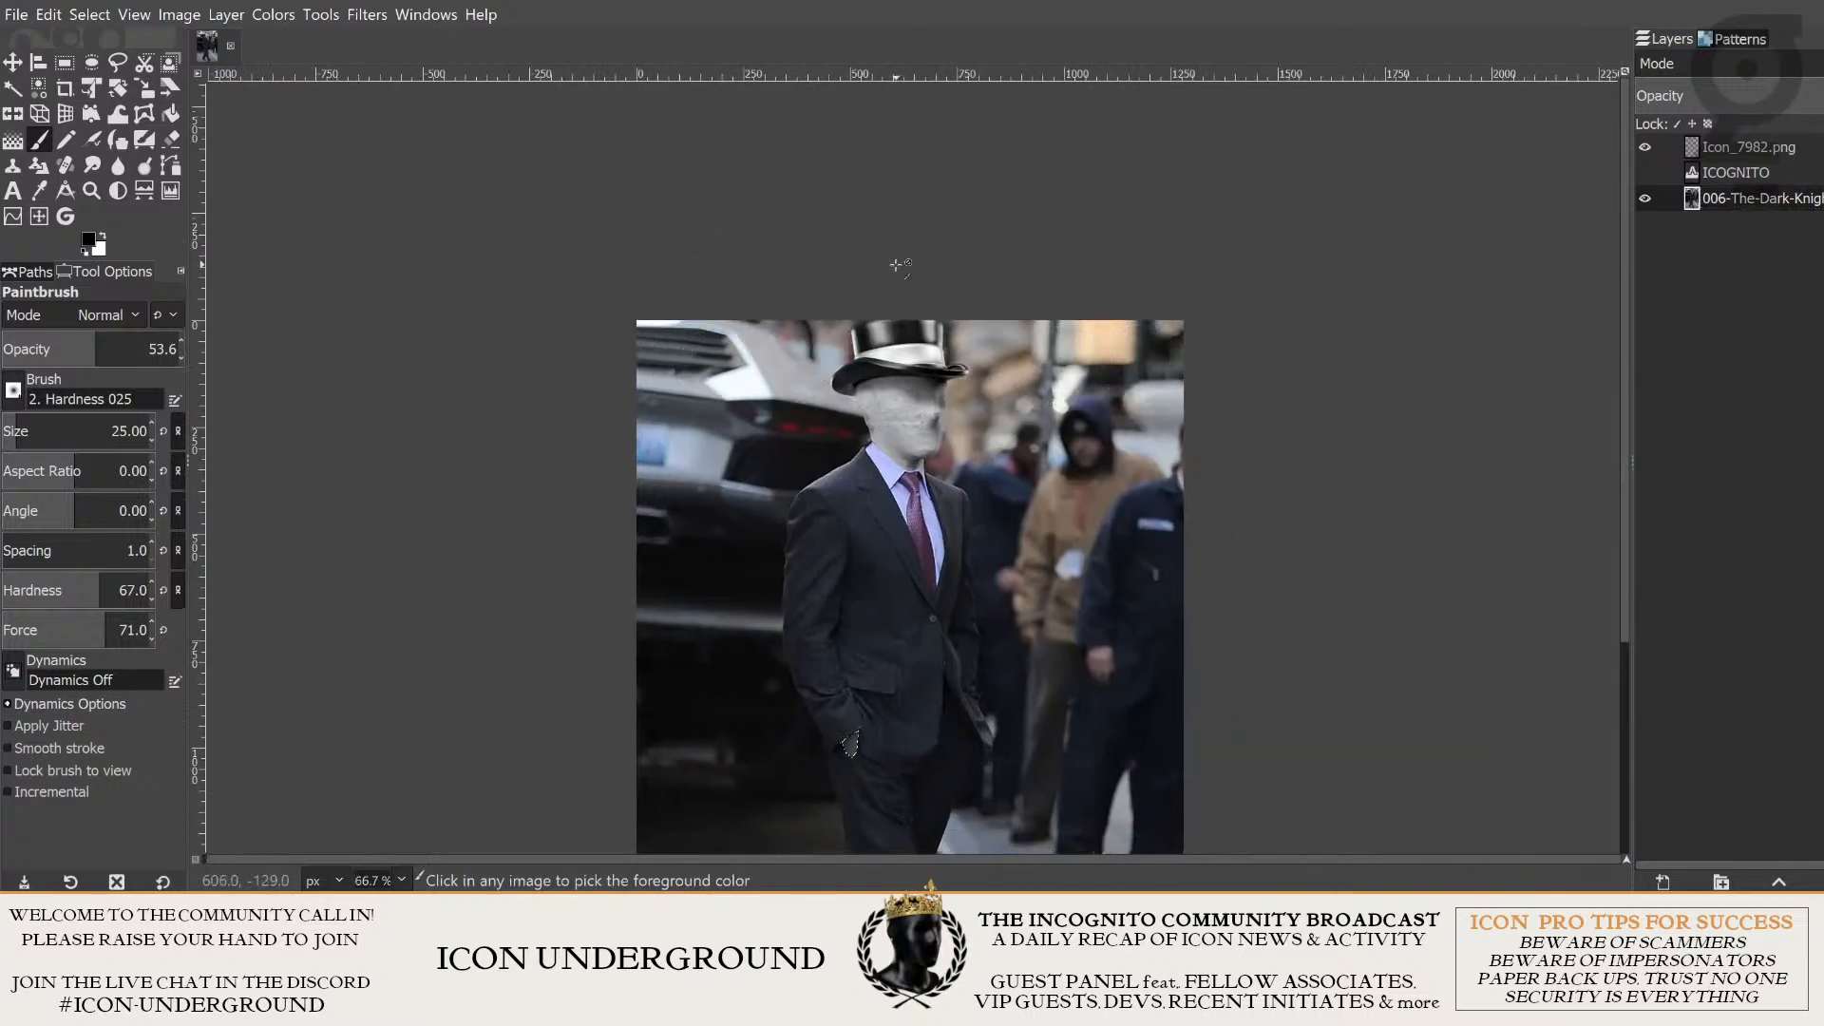
- Paint a straight line over the bright strip above the car's grille, and show the ICOGNITO title layer over it
scroll(651, 294, "up", 4)
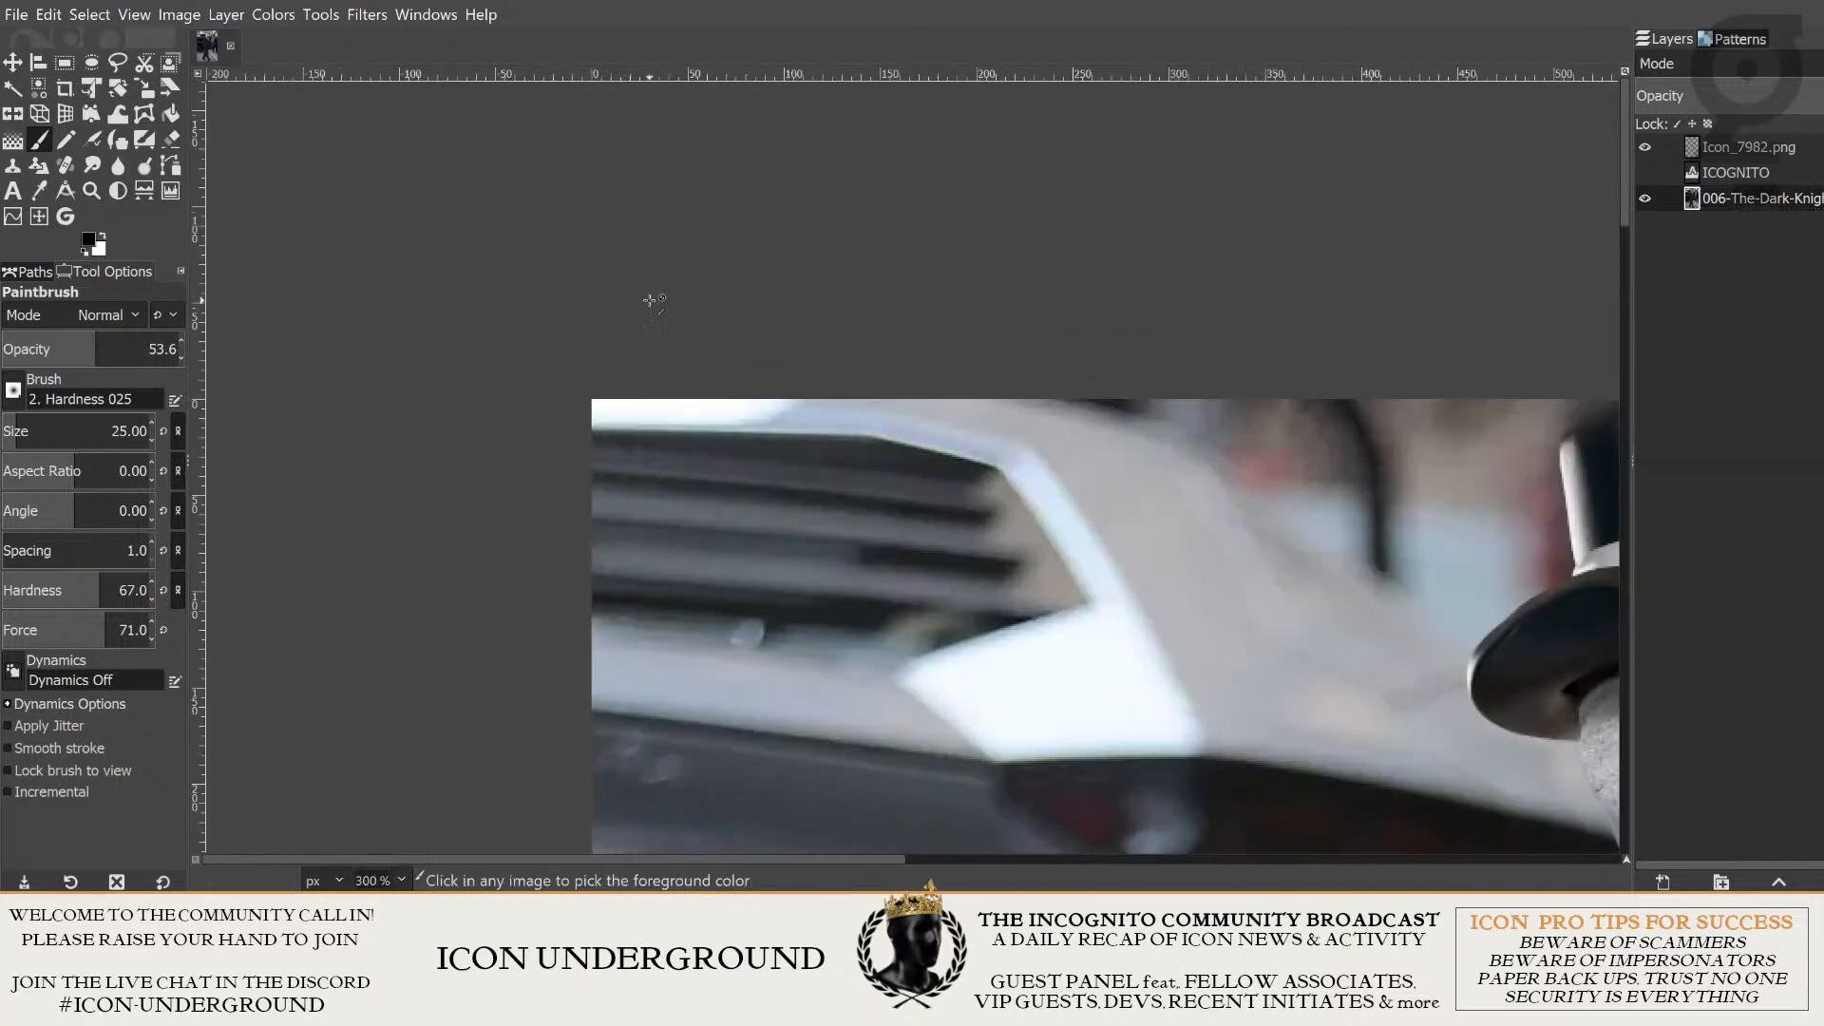
left_click(637, 380, "shift")
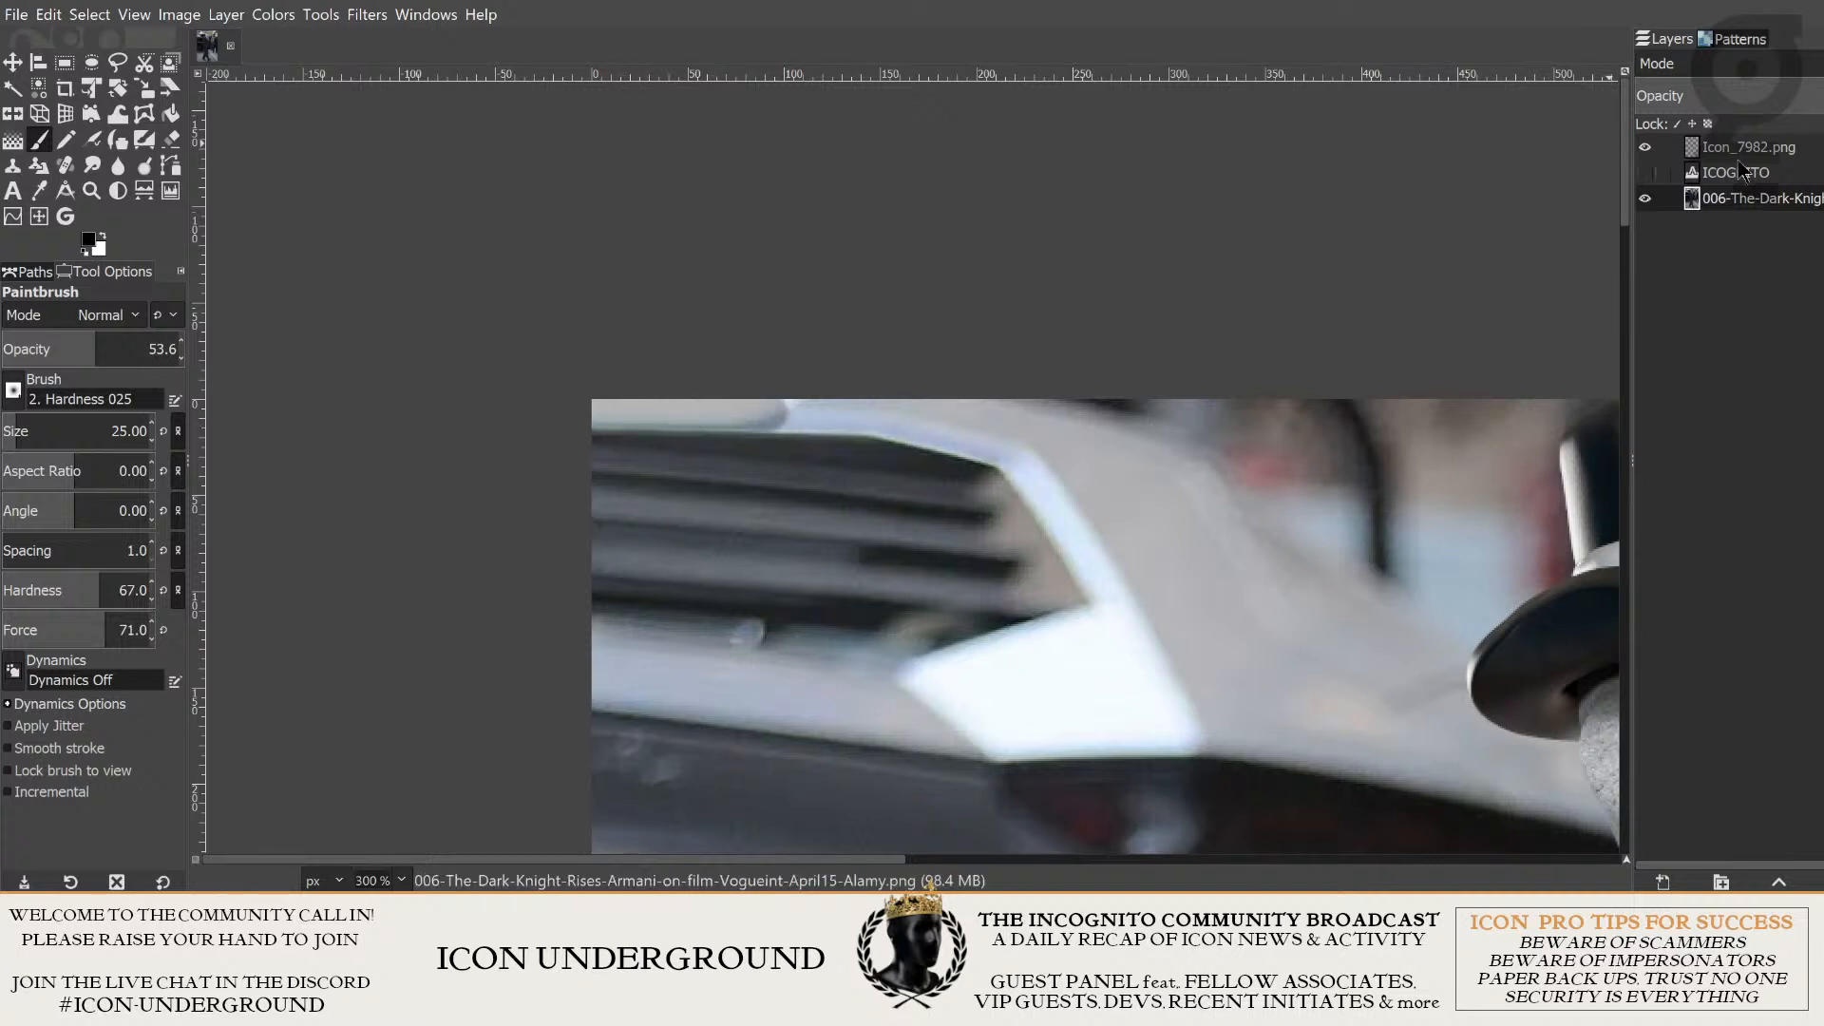
left_click(1645, 172)
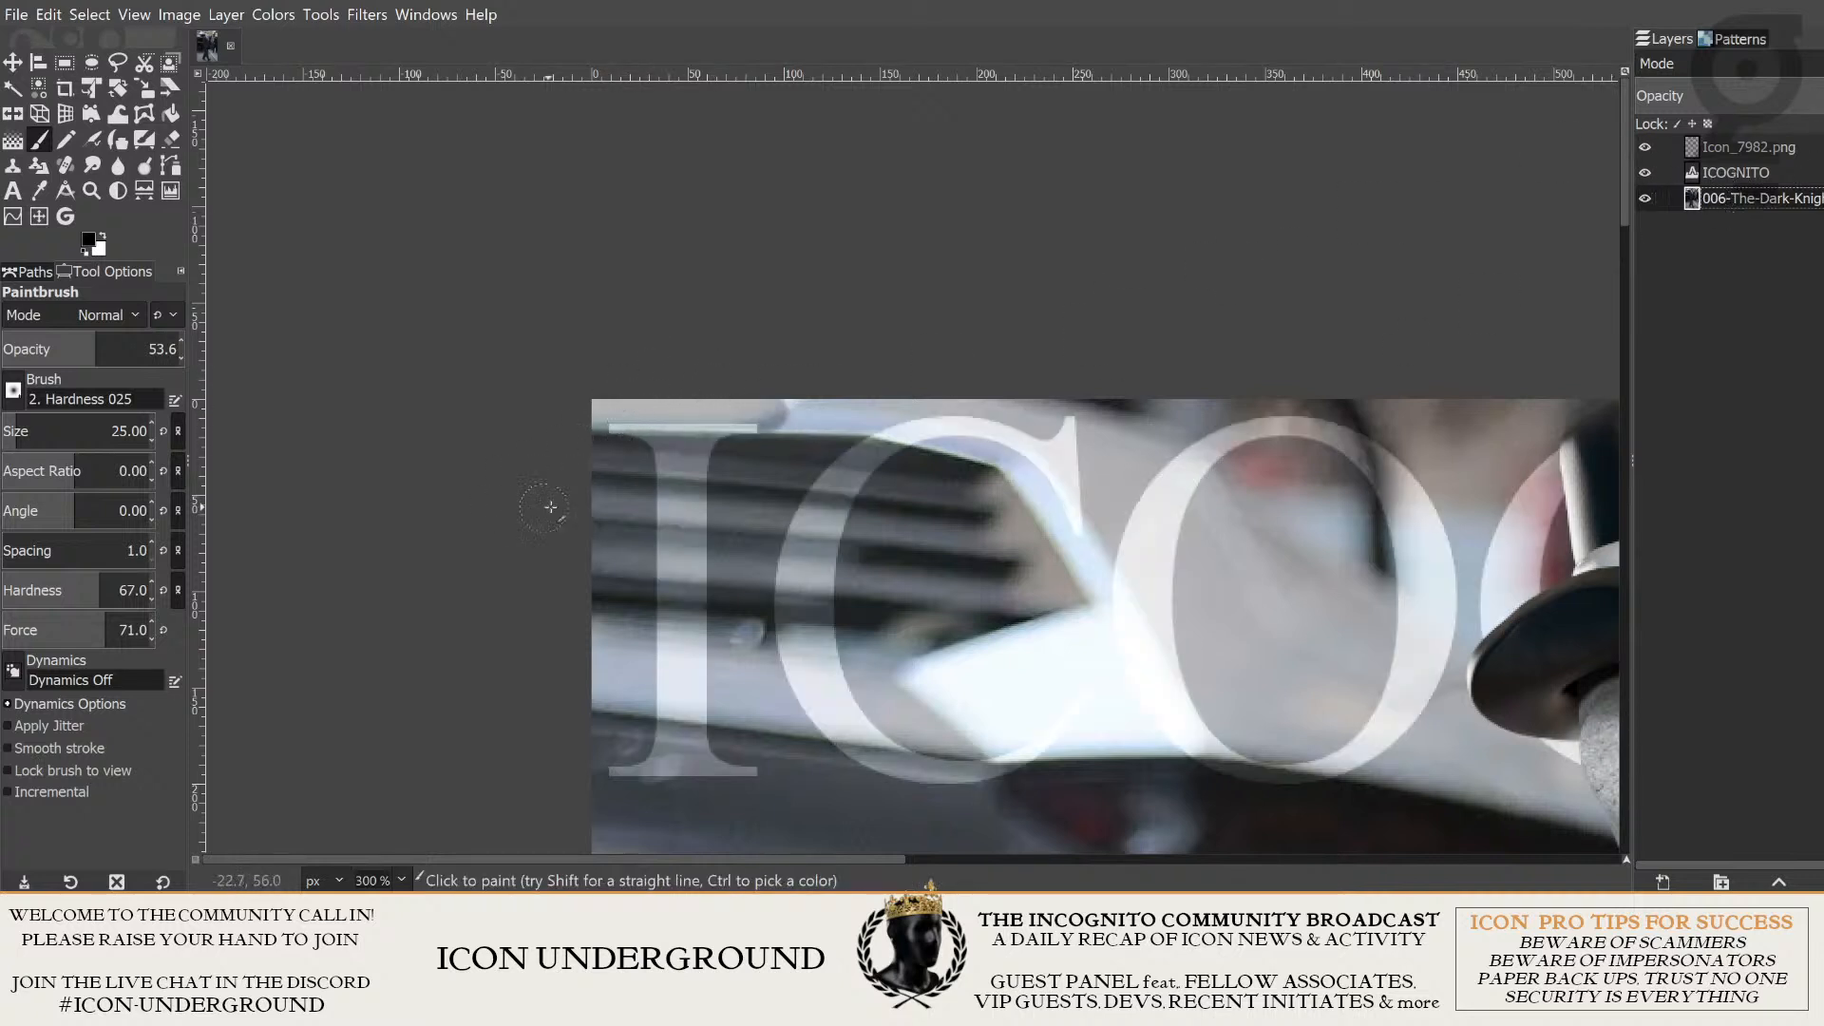
- Try another stroke along the photo's upper edge behind the first title letters, and undo the strip painting and the title's visibility change
left_click_drag(603, 415, 906, 422)
key("ctrl+z")
key("ctrl+z")
key("ctrl+z")
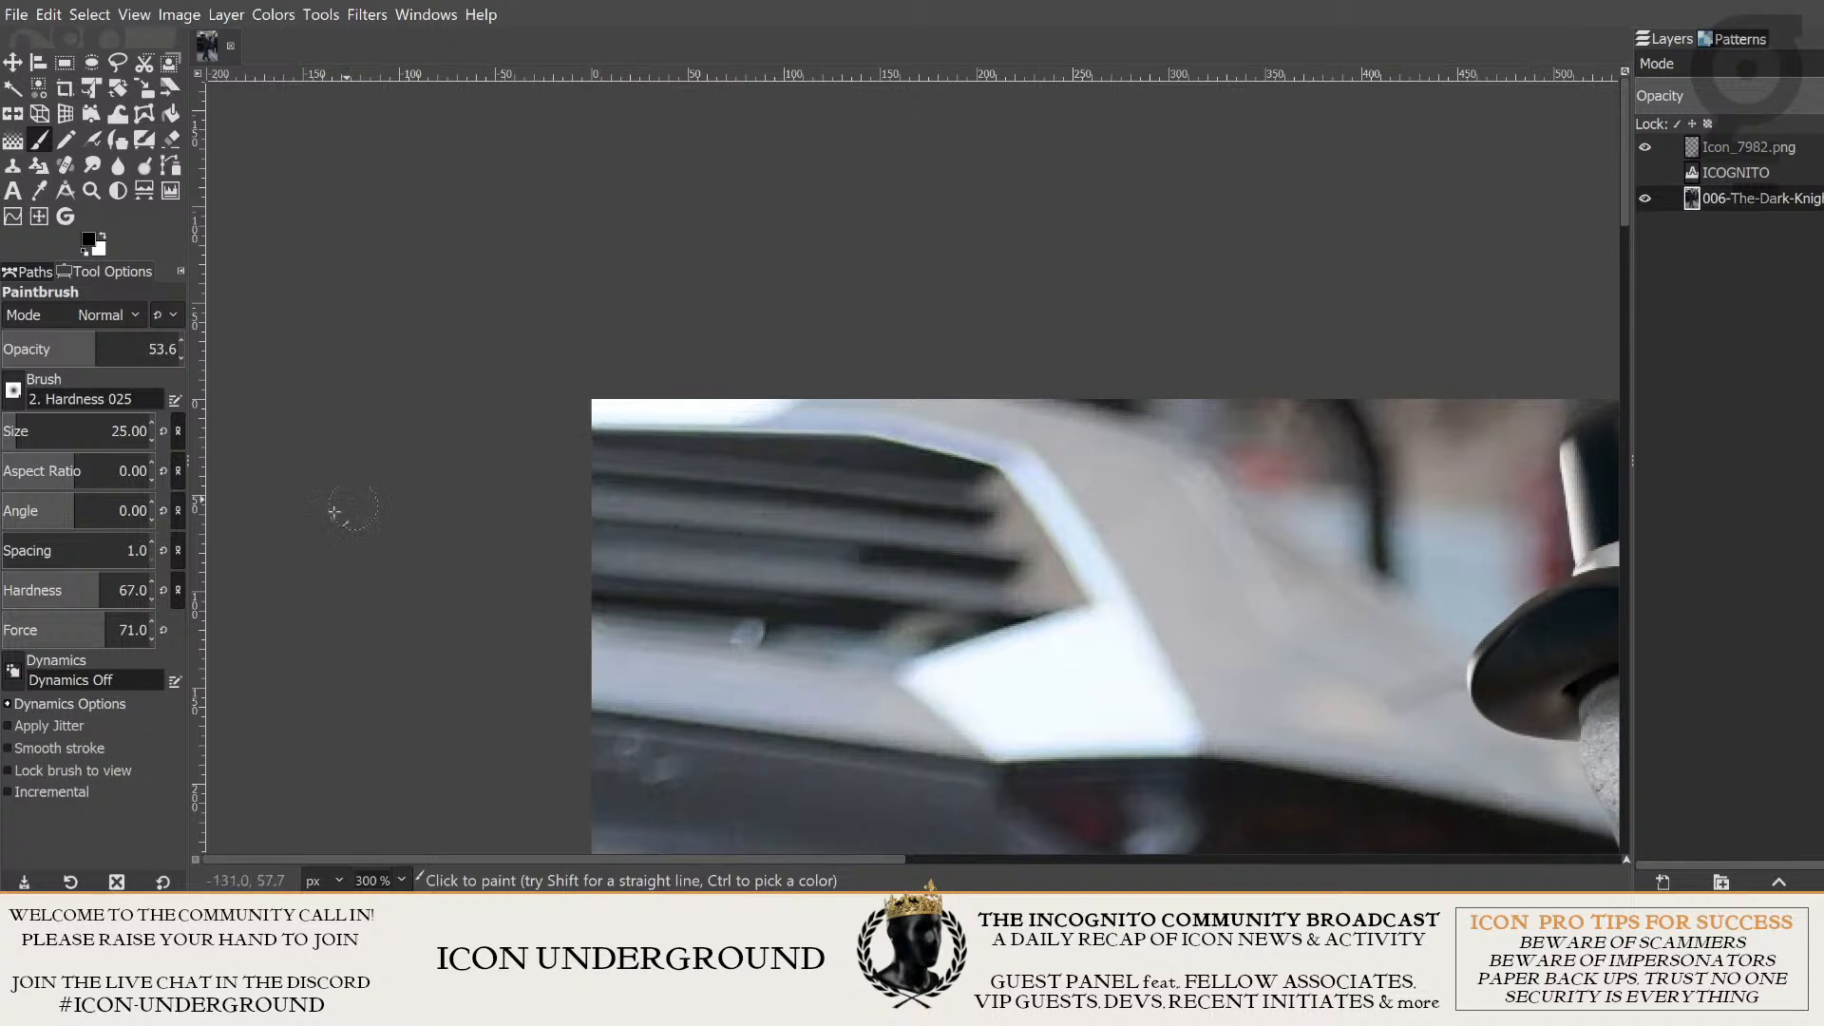
- Lower the Paintbrush opacity to 17.6, try a stroke over the bright strip at the upper-left corner, and undo it
scroll(56, 349, "down", 1)
scroll(56, 350, "down", 20)
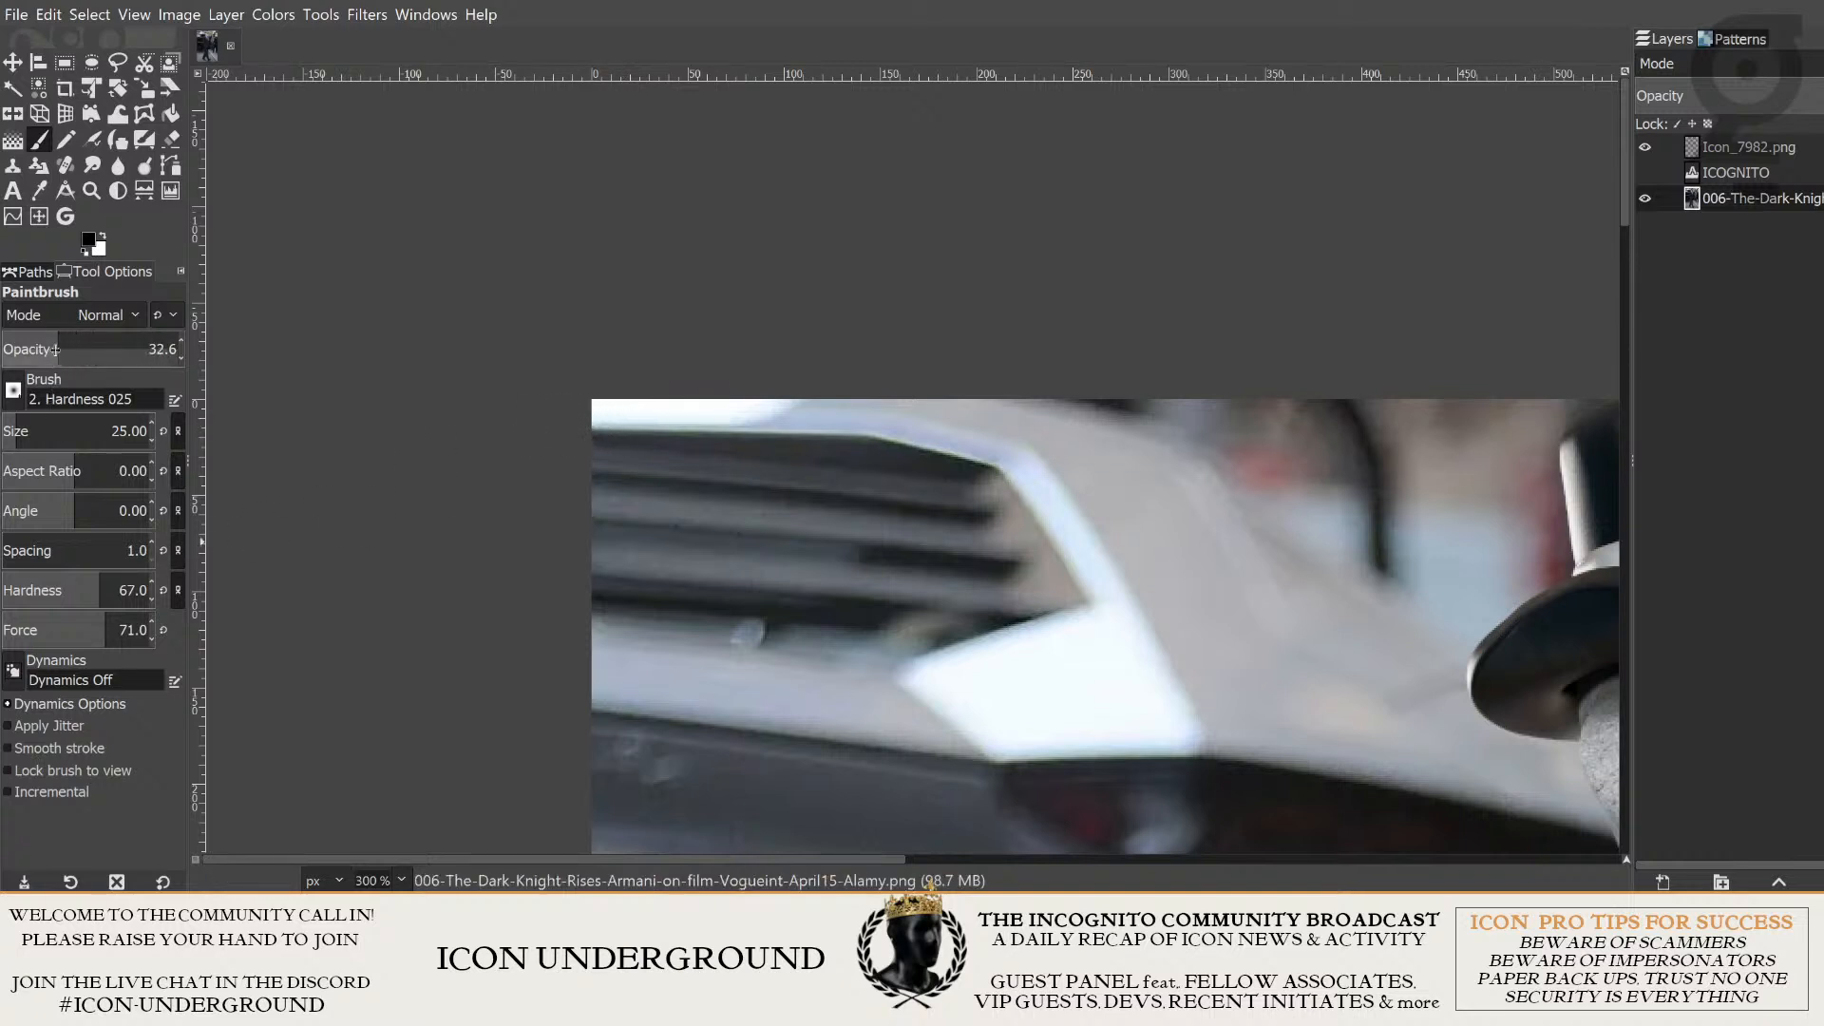
mouse_move(595, 416)
left_mouse_down()
mouse_move(790, 415)
mouse_move(593, 409)
mouse_move(724, 412)
left_mouse_up()
key("ctrl+z")
key("ctrl+z")
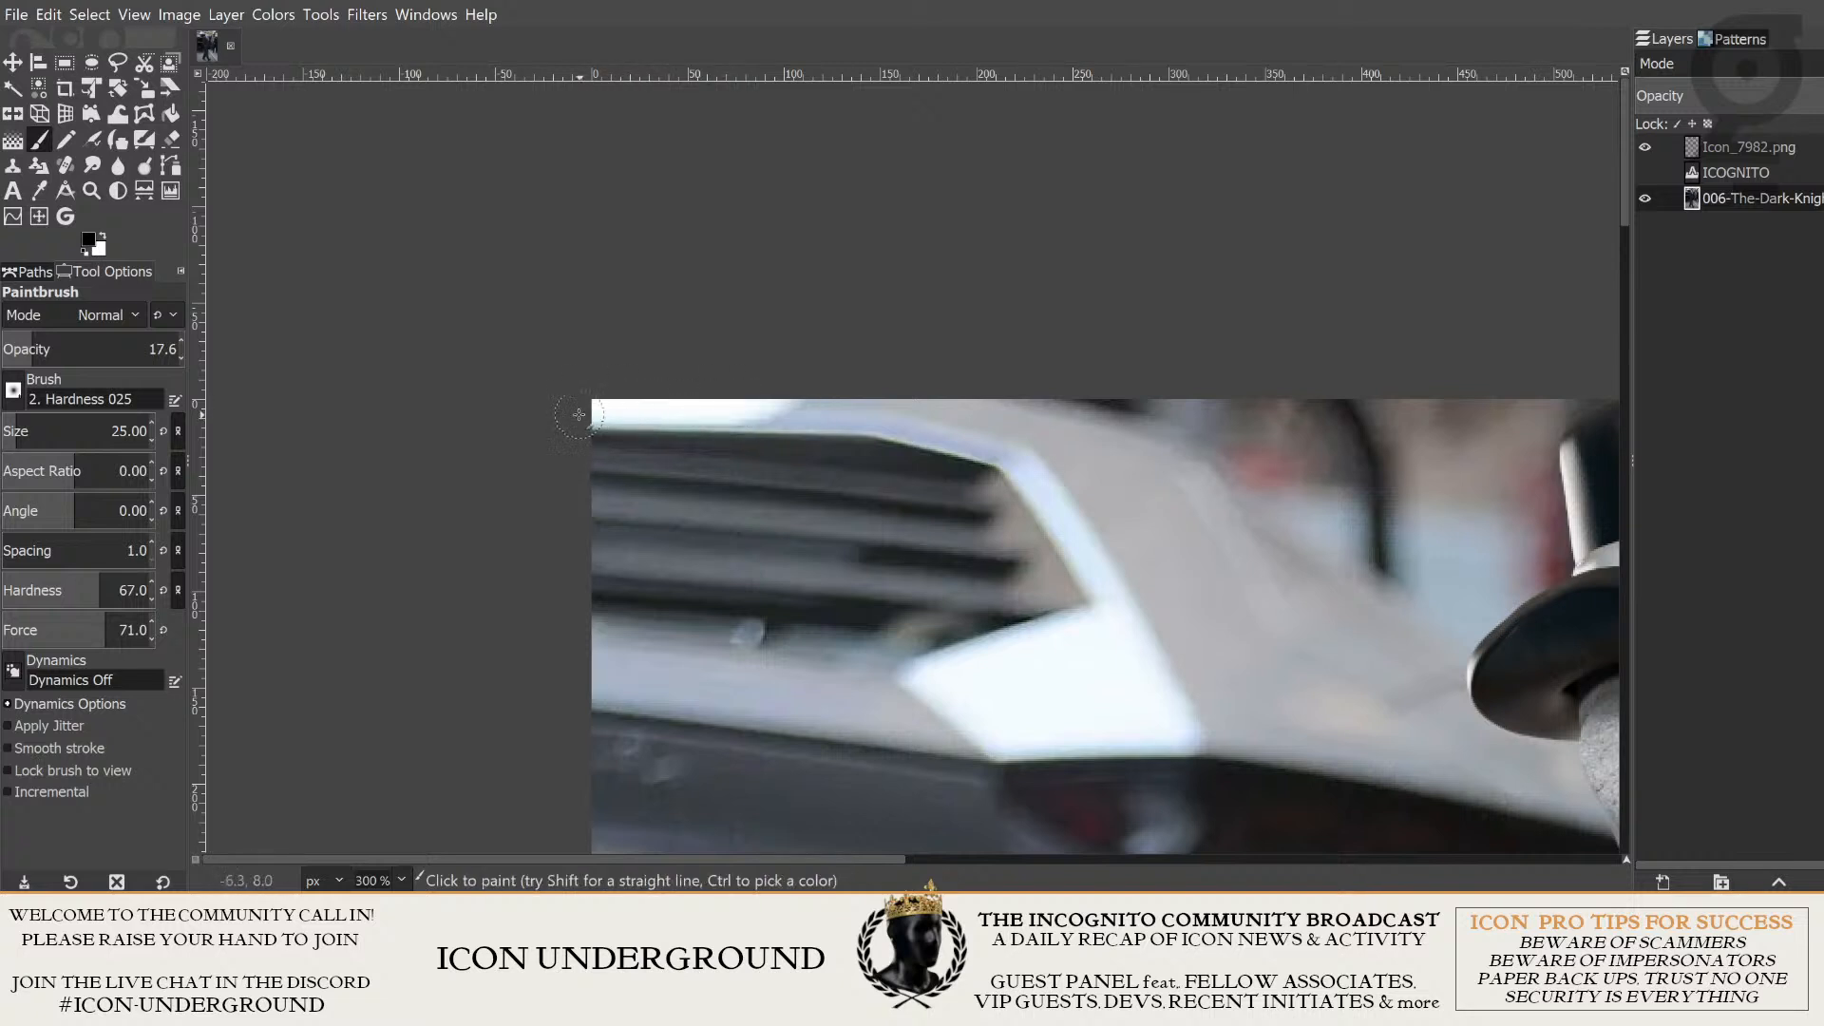
- Build up repeated light brush strokes over the bright strip along the photo's upper edge above the car's grille
left_click_drag(580, 414, 767, 408)
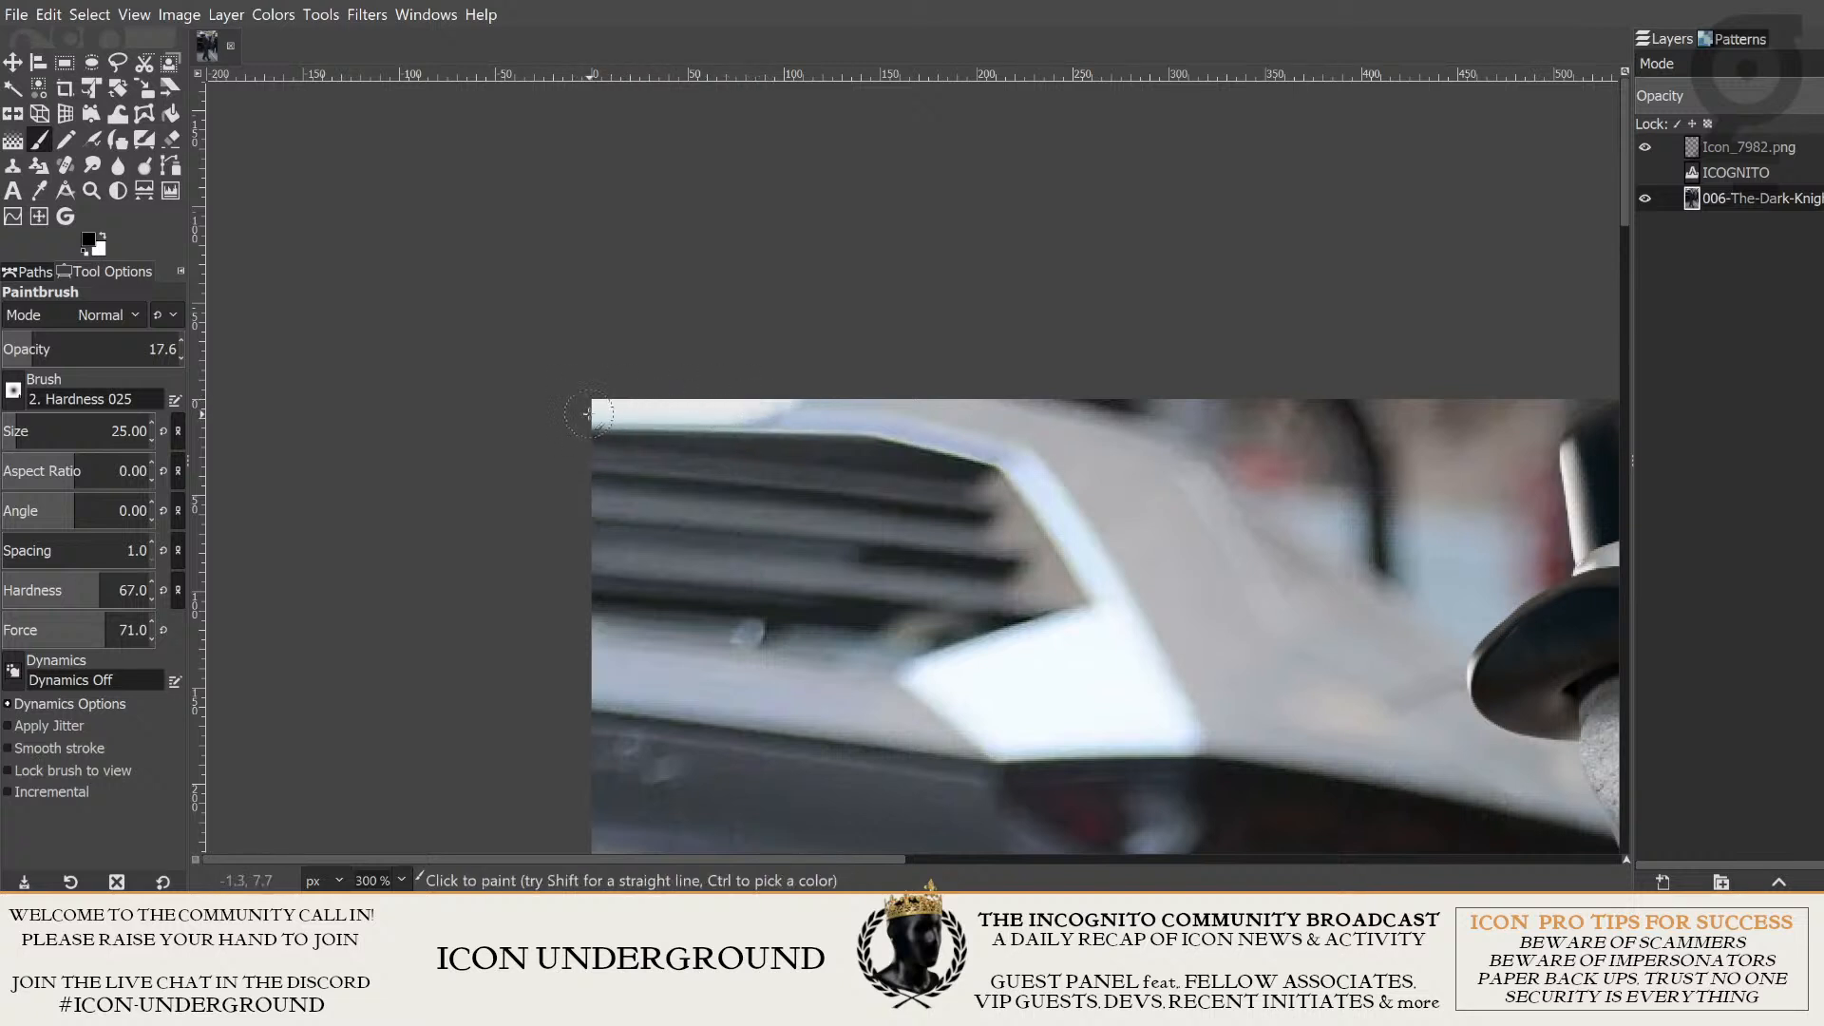
left_click_drag(587, 414, 751, 410)
left_click_drag(582, 411, 759, 411)
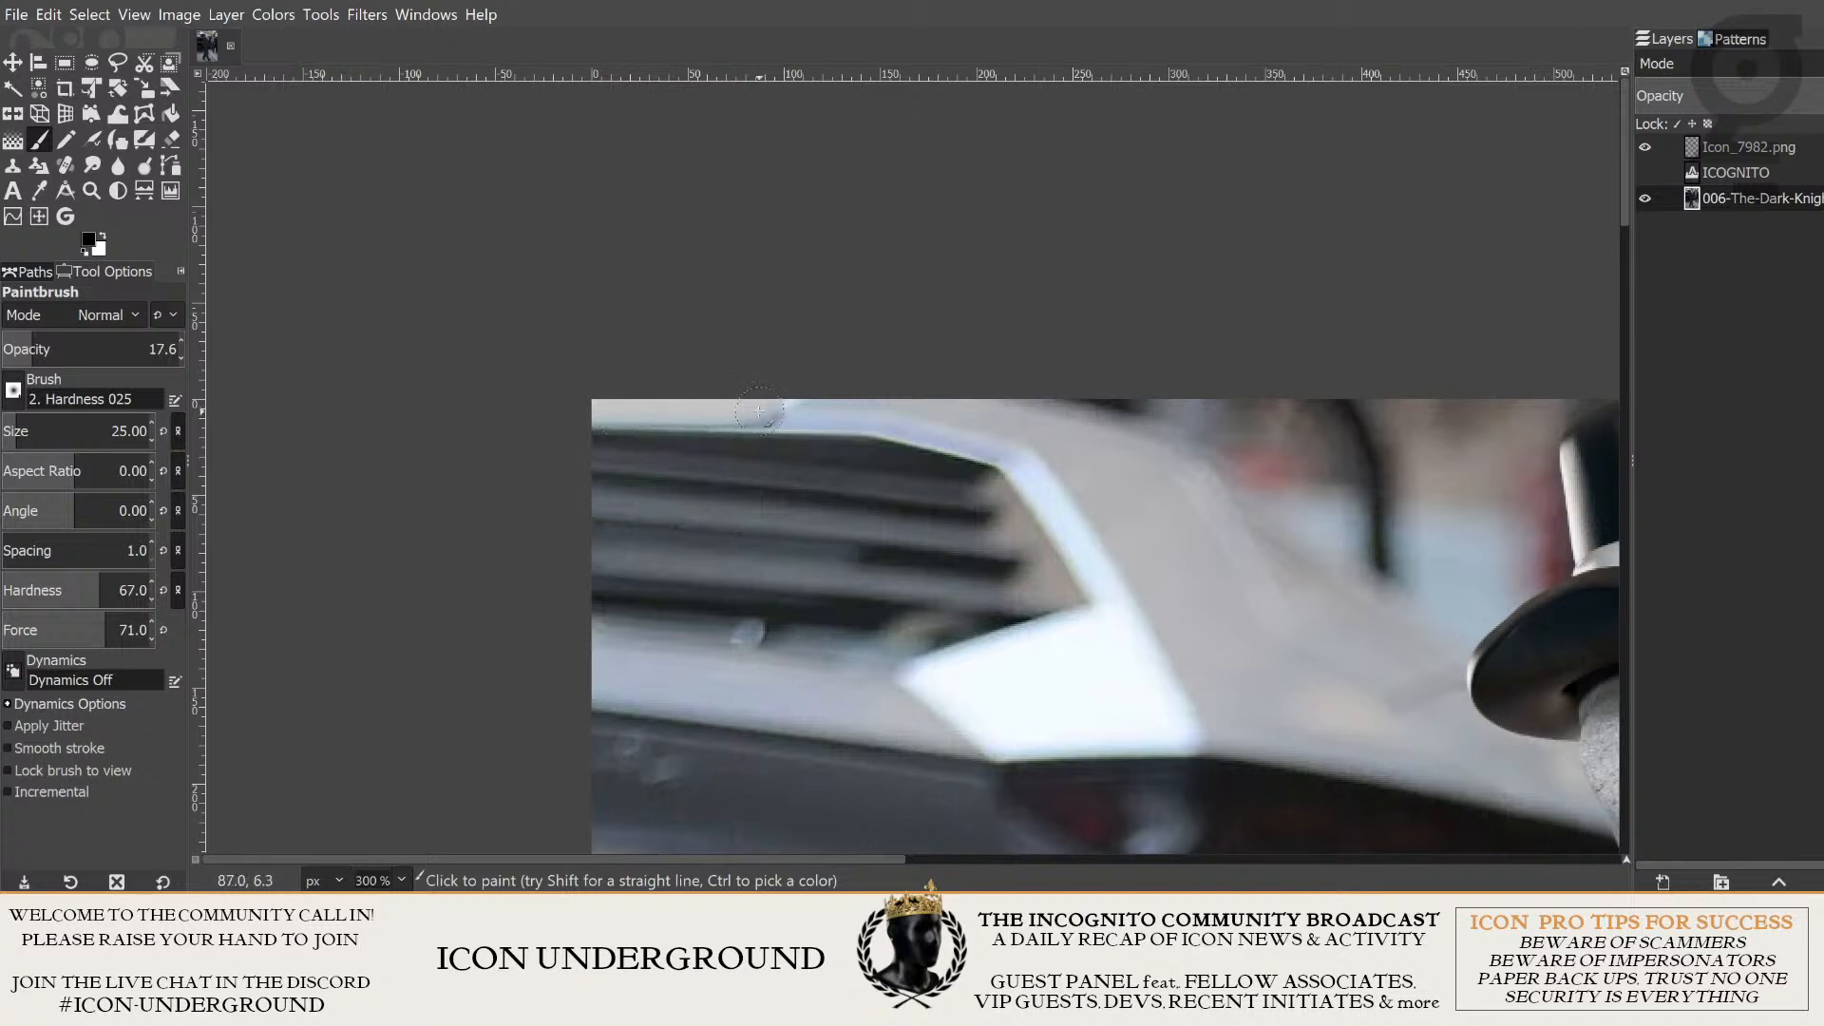
left_click_drag(550, 413, 757, 413)
left_click_drag(559, 415, 846, 410)
left_click_drag(605, 416, 847, 394)
- Undo the series of light brush strokes on the bright strip
key("ctrl+z")
key("ctrl+z")
key("ctrl+z")
key("ctrl+z")
key("ctrl+z")
key("ctrl+z")
key("ctrl+z")
key("ctrl+z")
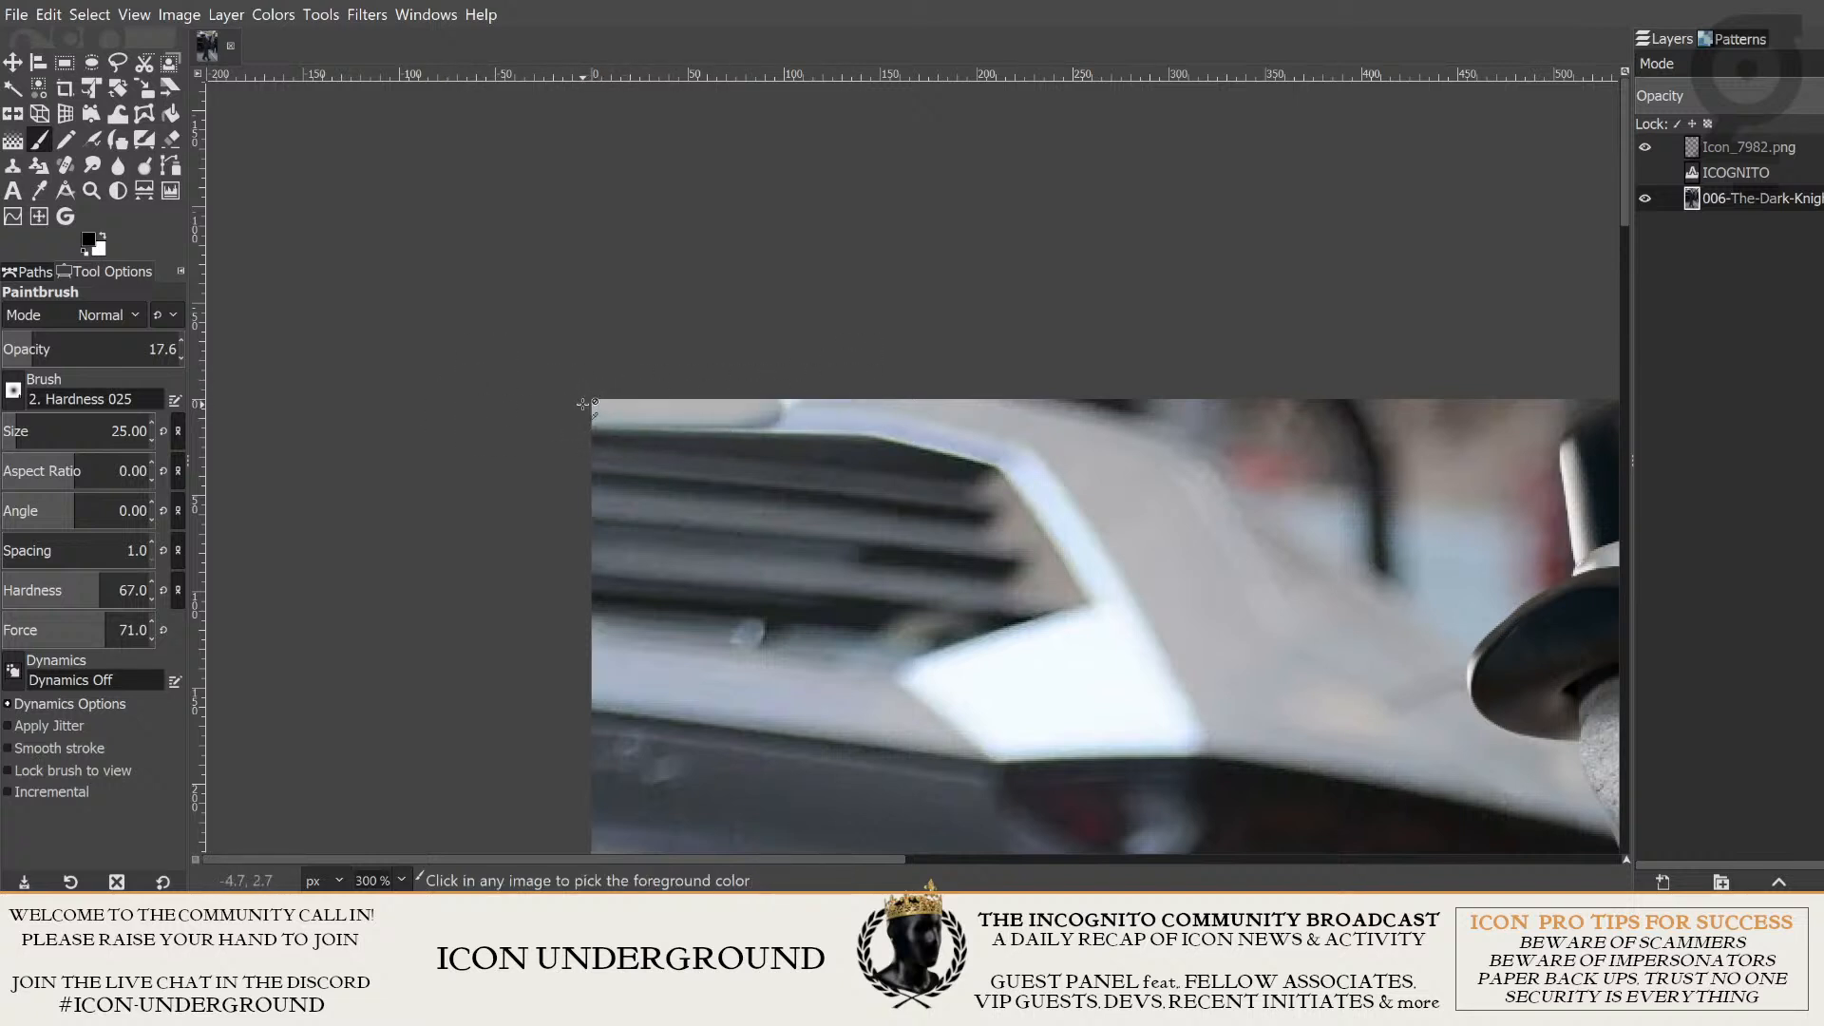
key("ctrl+z")
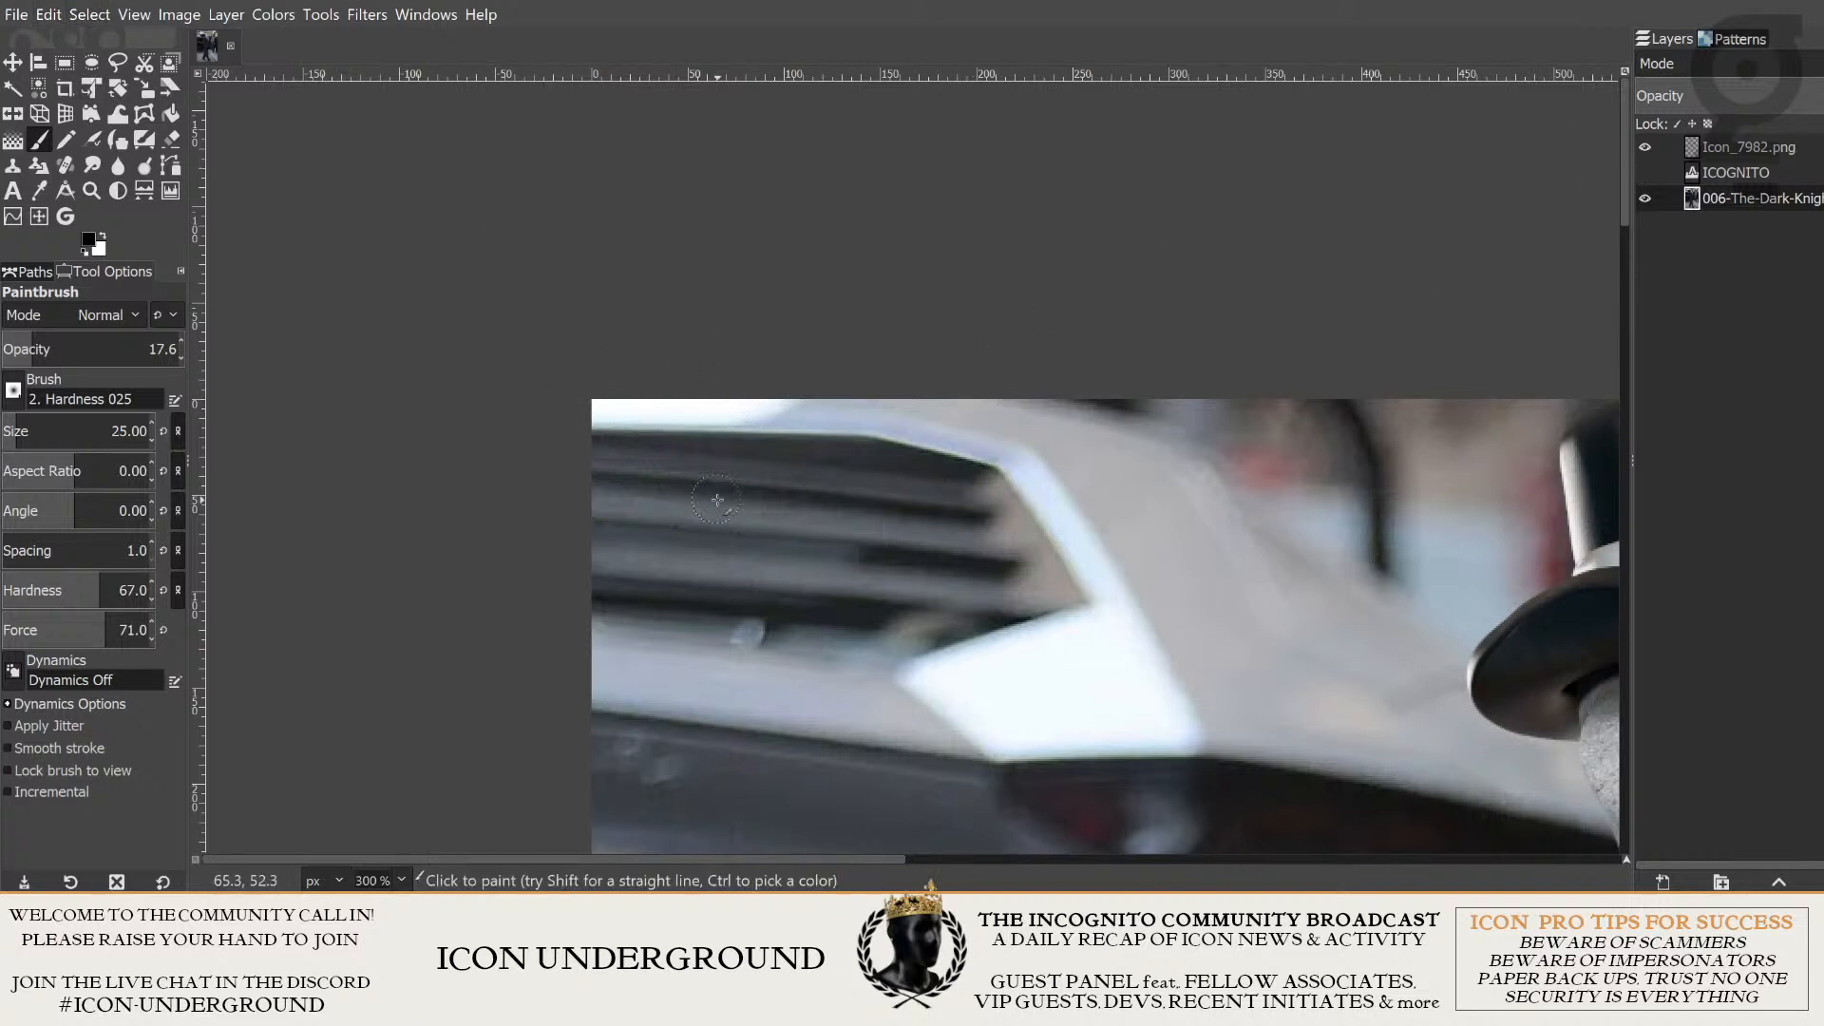
- Darken the bright strip at the photo's upper-left corner with repeated overlapping Paintbrush strokes at 17.6 opacity
left_click_drag(606, 417, 822, 407)
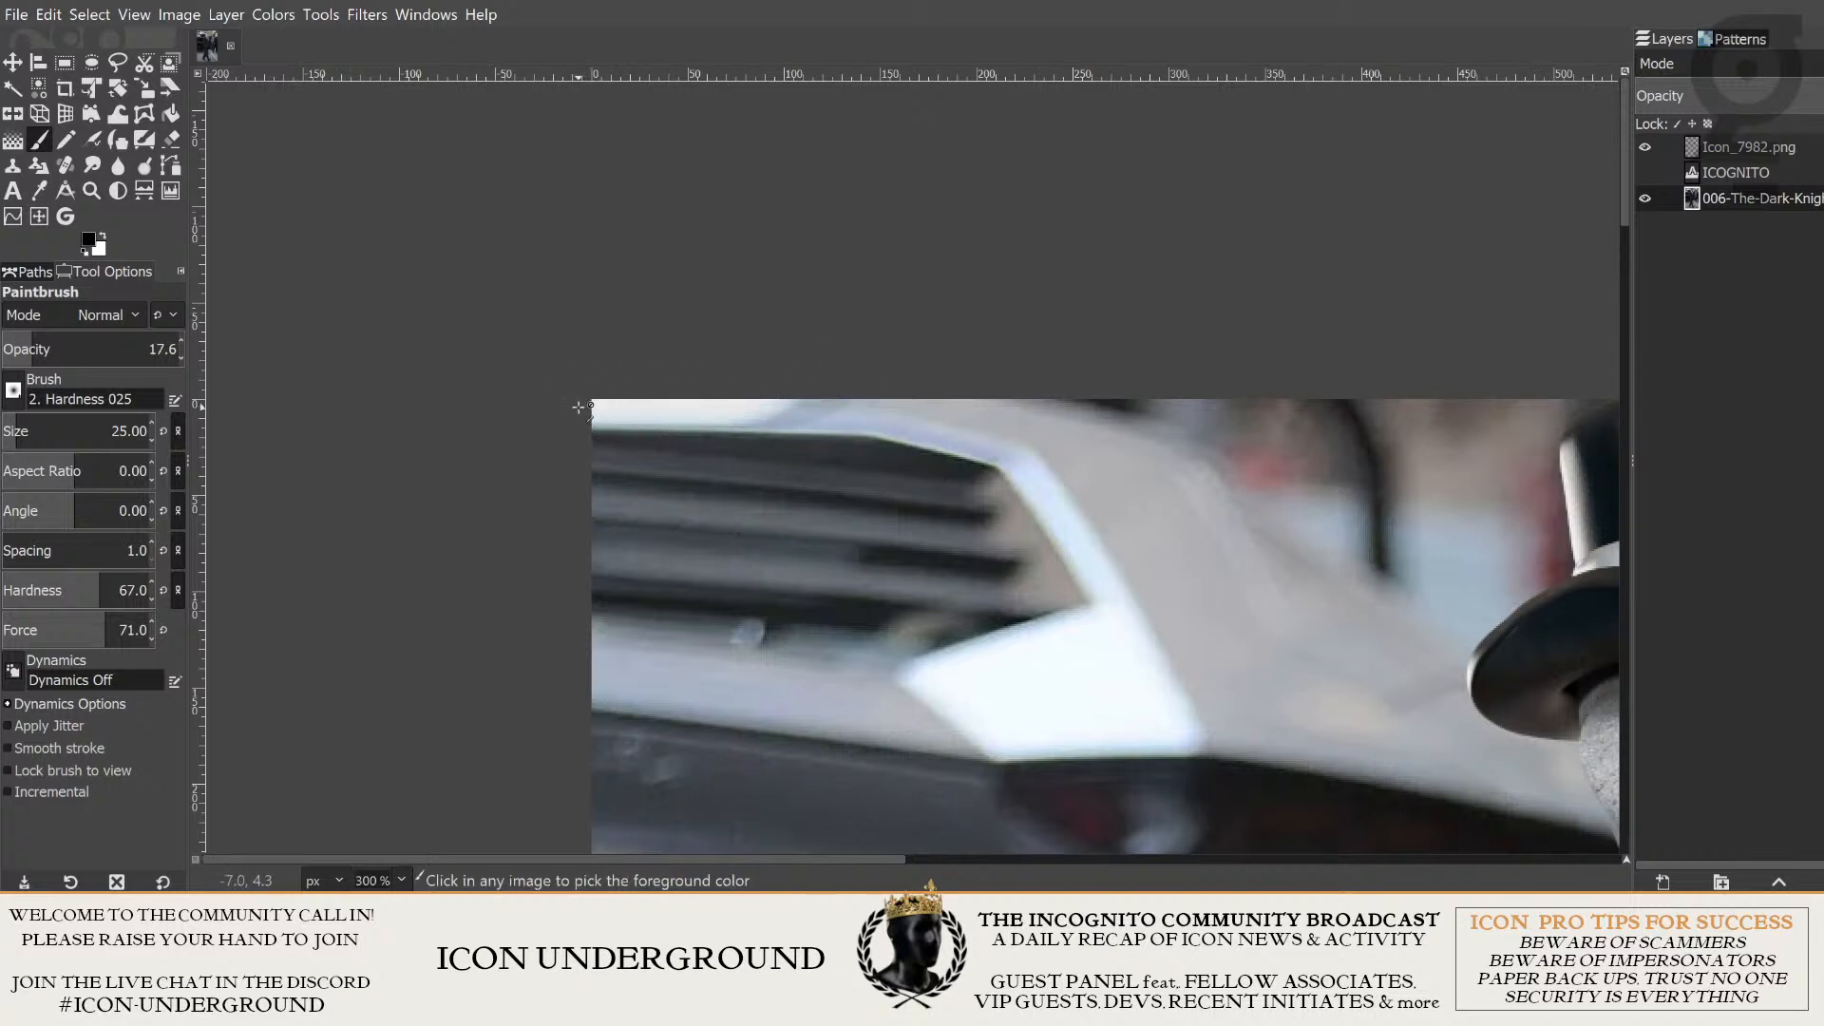
key("ctrl+z")
mouse_move(596, 406)
left_mouse_down()
mouse_move(768, 407)
mouse_move(825, 369)
mouse_move(676, 408)
mouse_move(819, 369)
left_mouse_up()
mouse_move(559, 402)
left_mouse_down()
mouse_move(770, 406)
mouse_move(813, 374)
mouse_move(622, 410)
mouse_move(816, 376)
left_mouse_up()
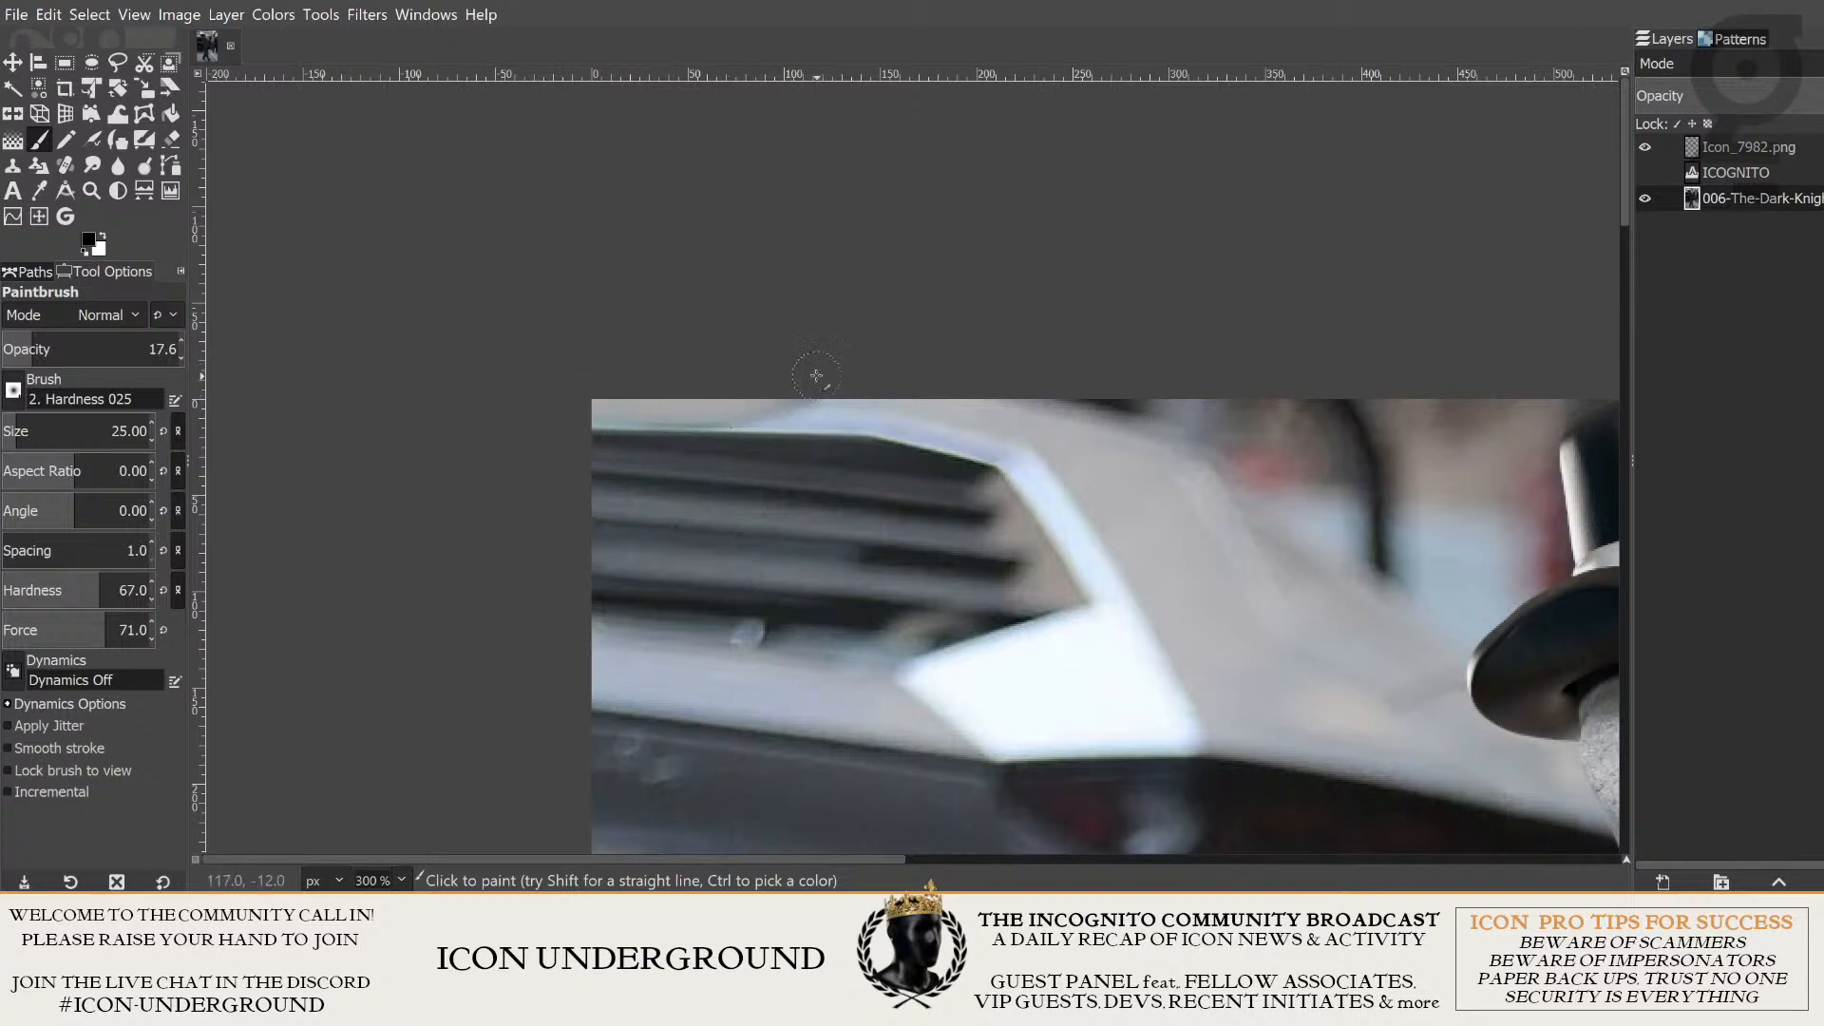
left_click_drag(565, 406, 789, 409)
left_click_drag(534, 414, 819, 409)
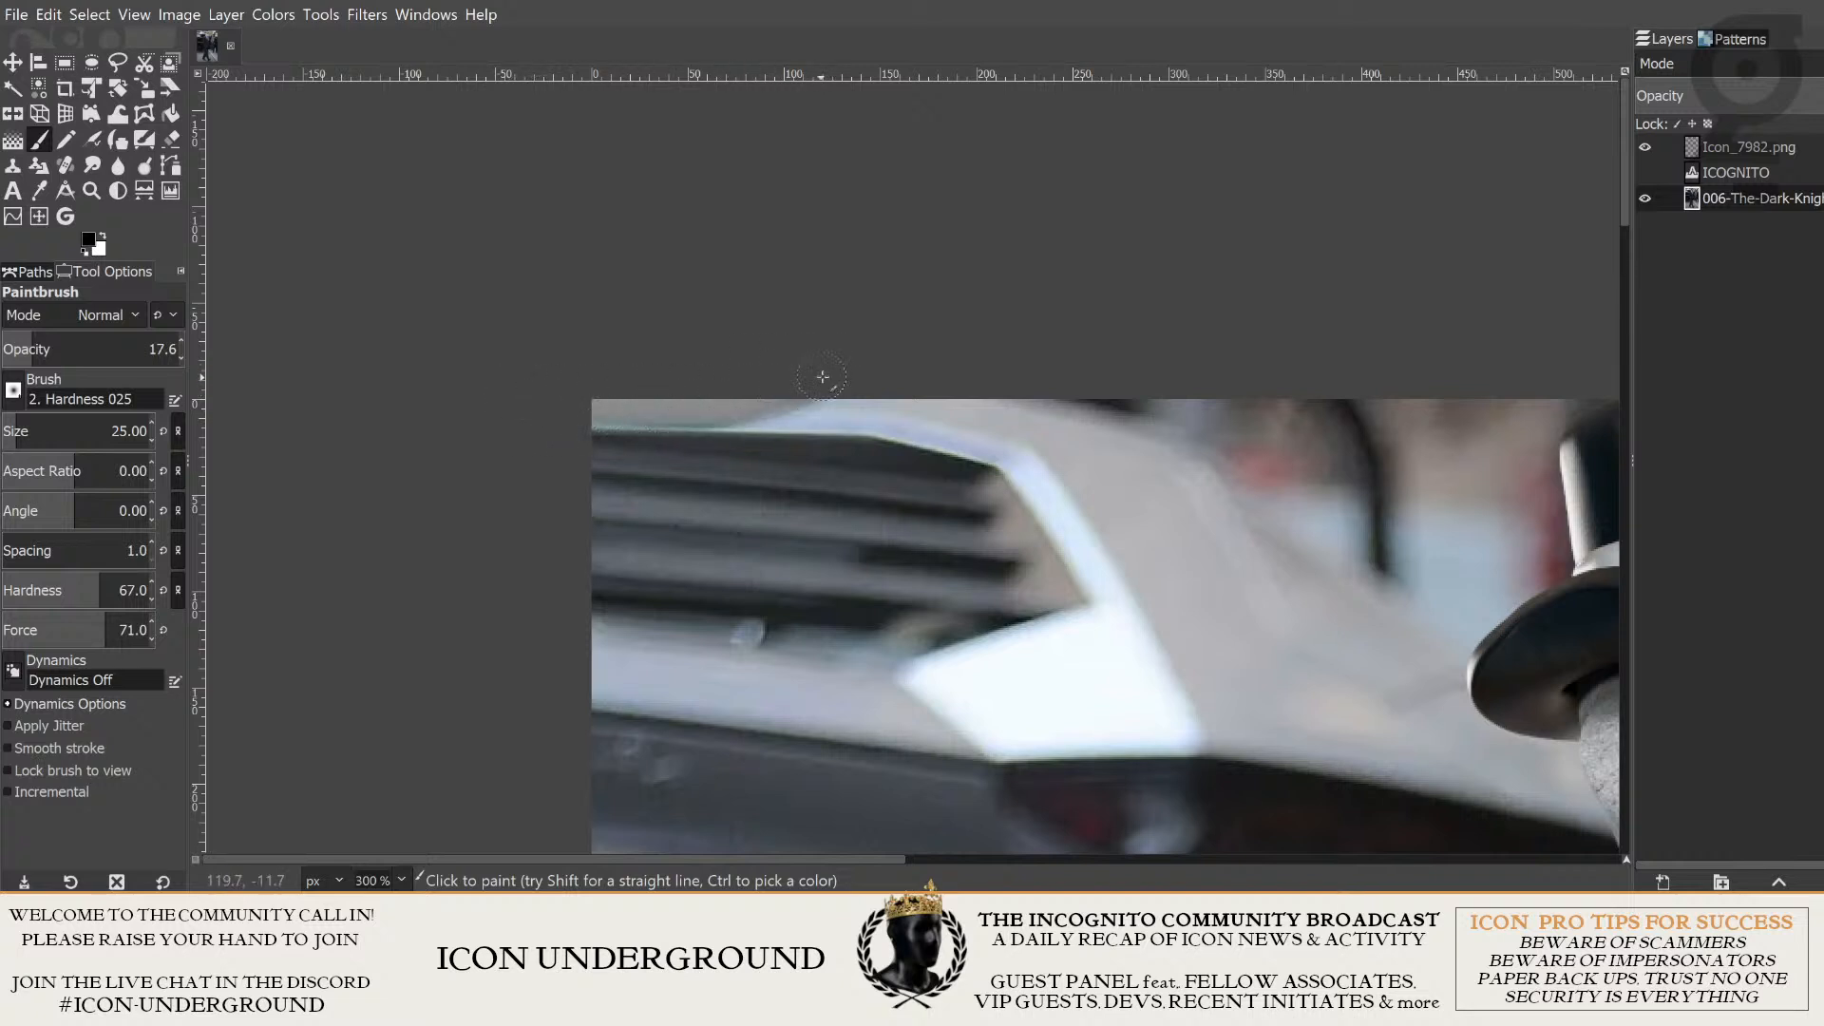
left_click_drag(518, 418, 748, 393)
left_click_drag(545, 406, 841, 364)
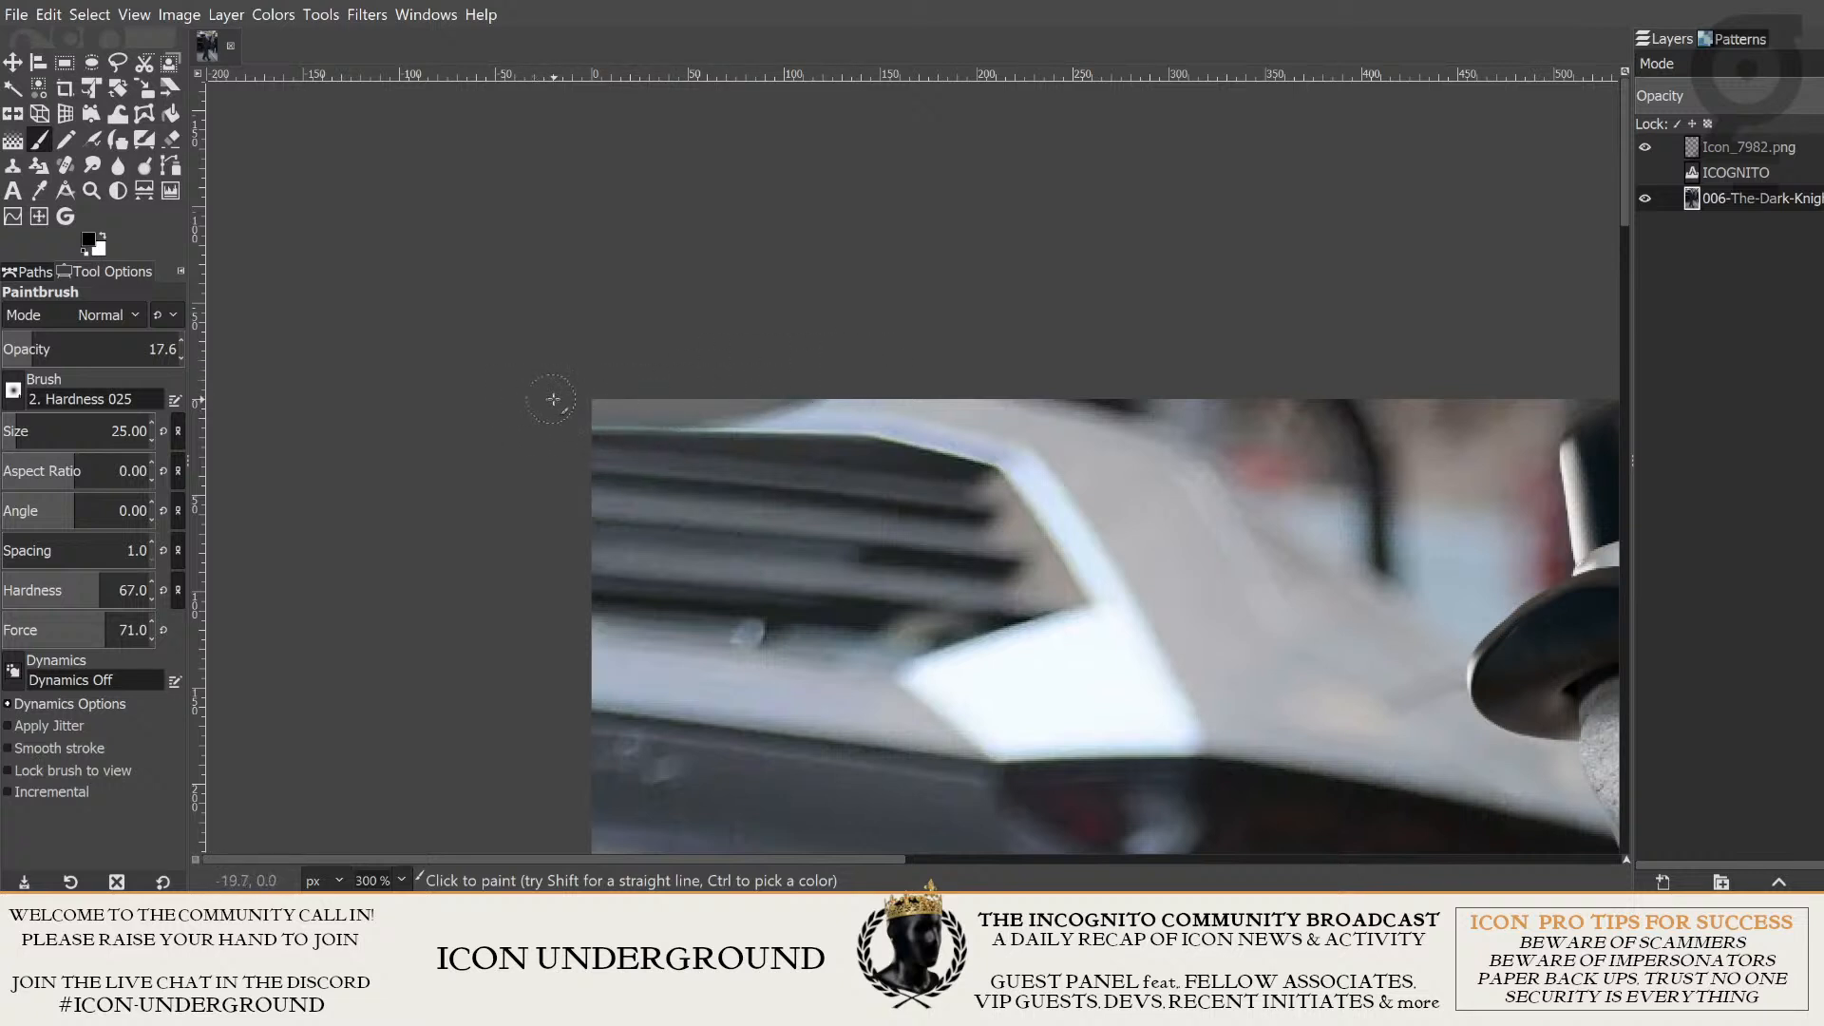
left_click_drag(557, 399, 856, 367)
mouse_move(570, 400)
left_mouse_down()
mouse_move(787, 378)
mouse_move(680, 409)
mouse_move(867, 380)
mouse_move(897, 357)
left_mouse_up()
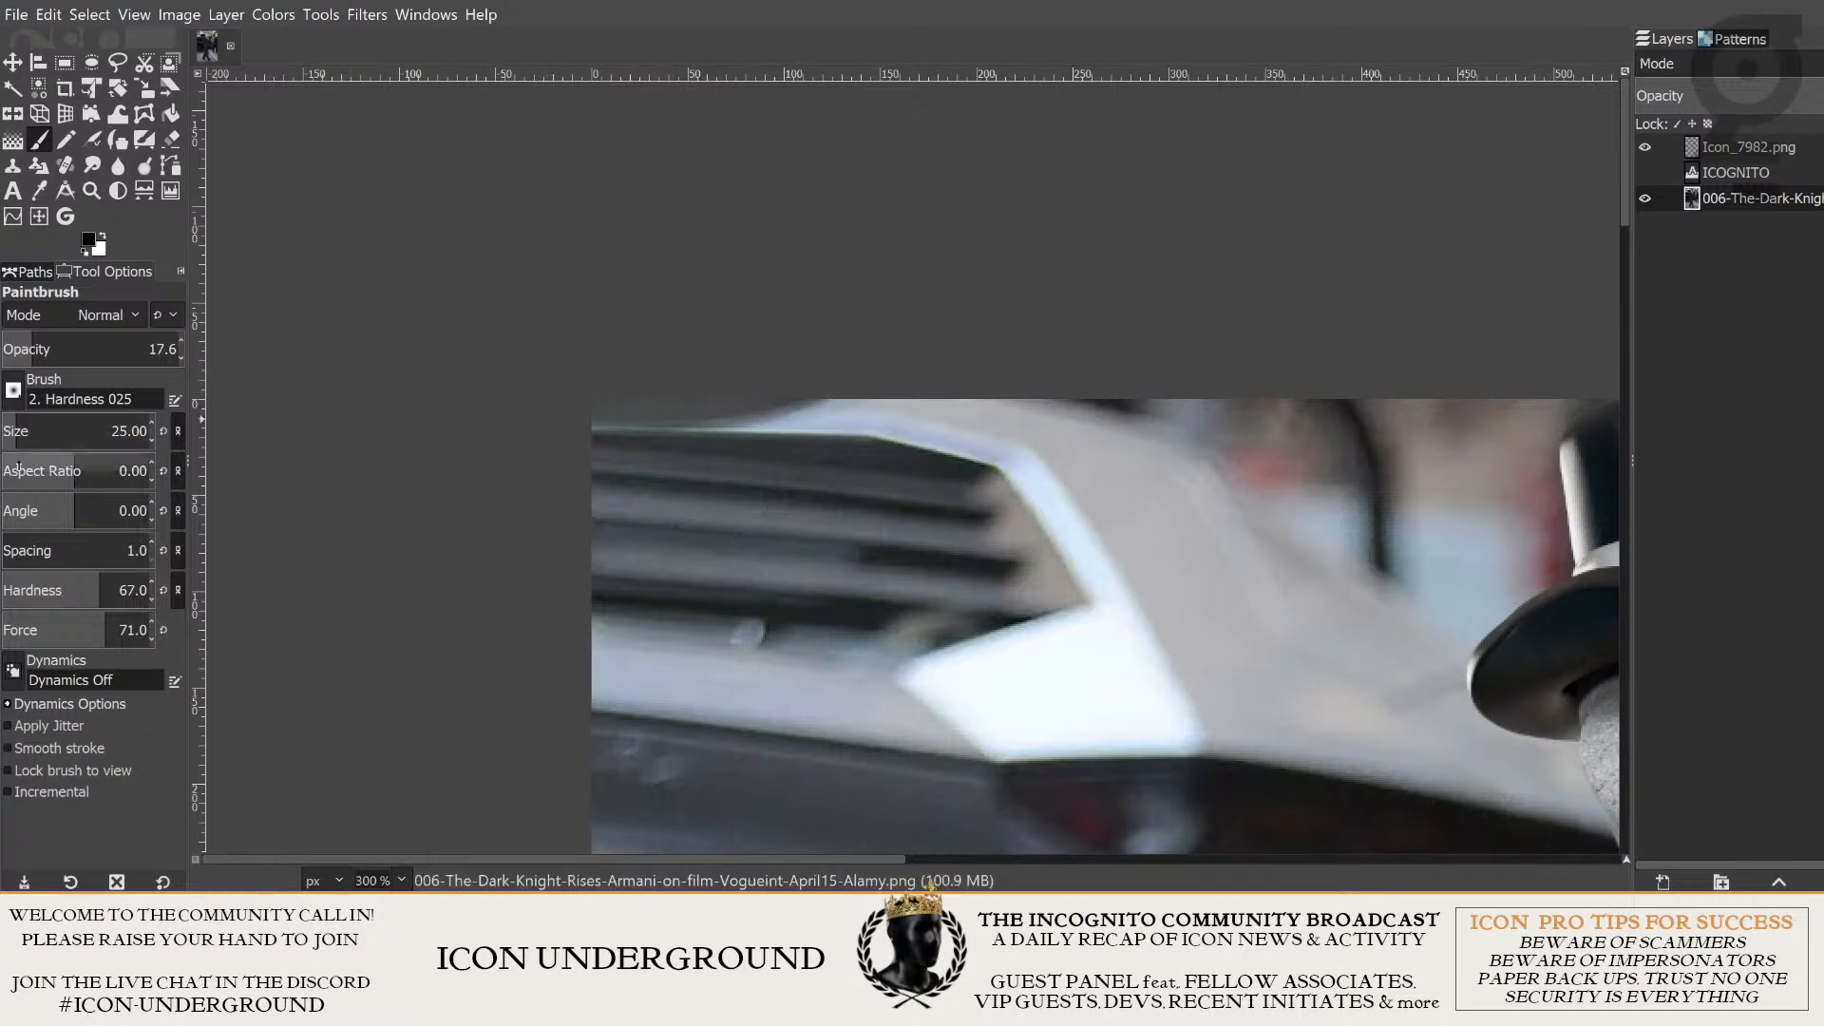
- Show the ICOGNITO title layer to check it against the darkened strip, and undo the strip strokes and the title's visibility change
scroll(744, 431, "down", 4)
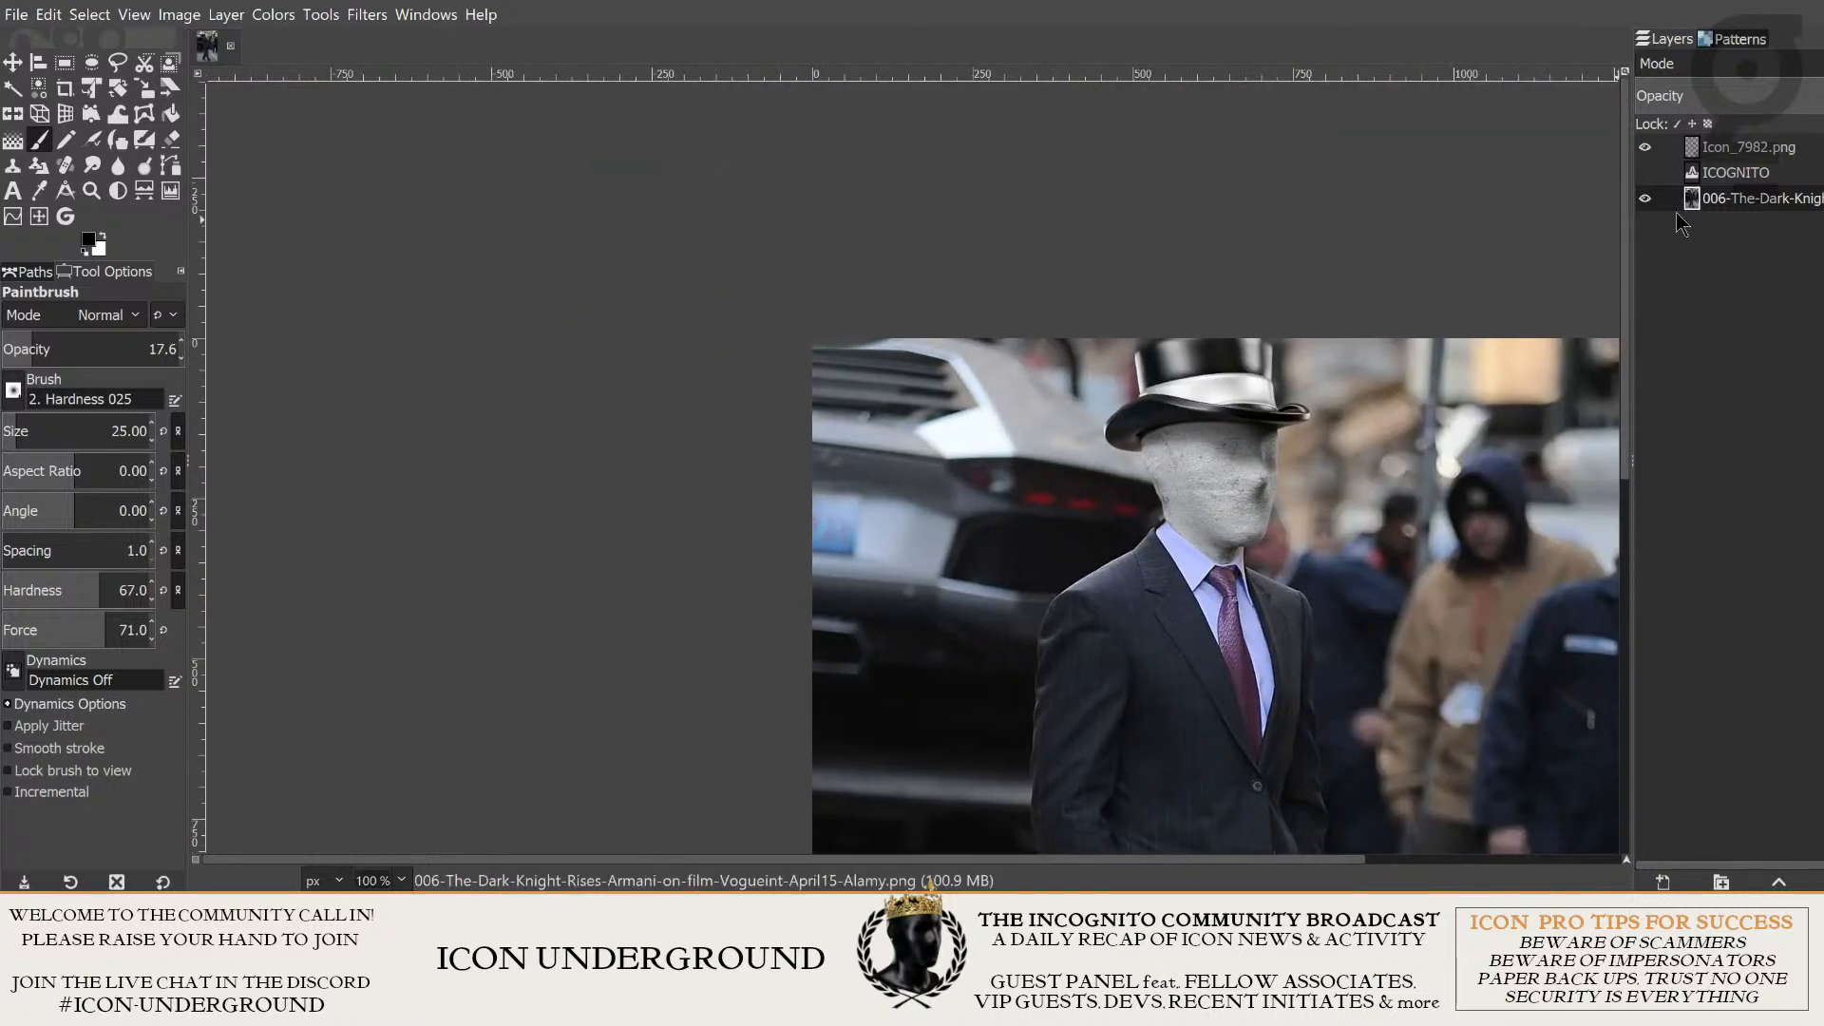
left_click(1645, 172)
scroll(1403, 337, "down", 3)
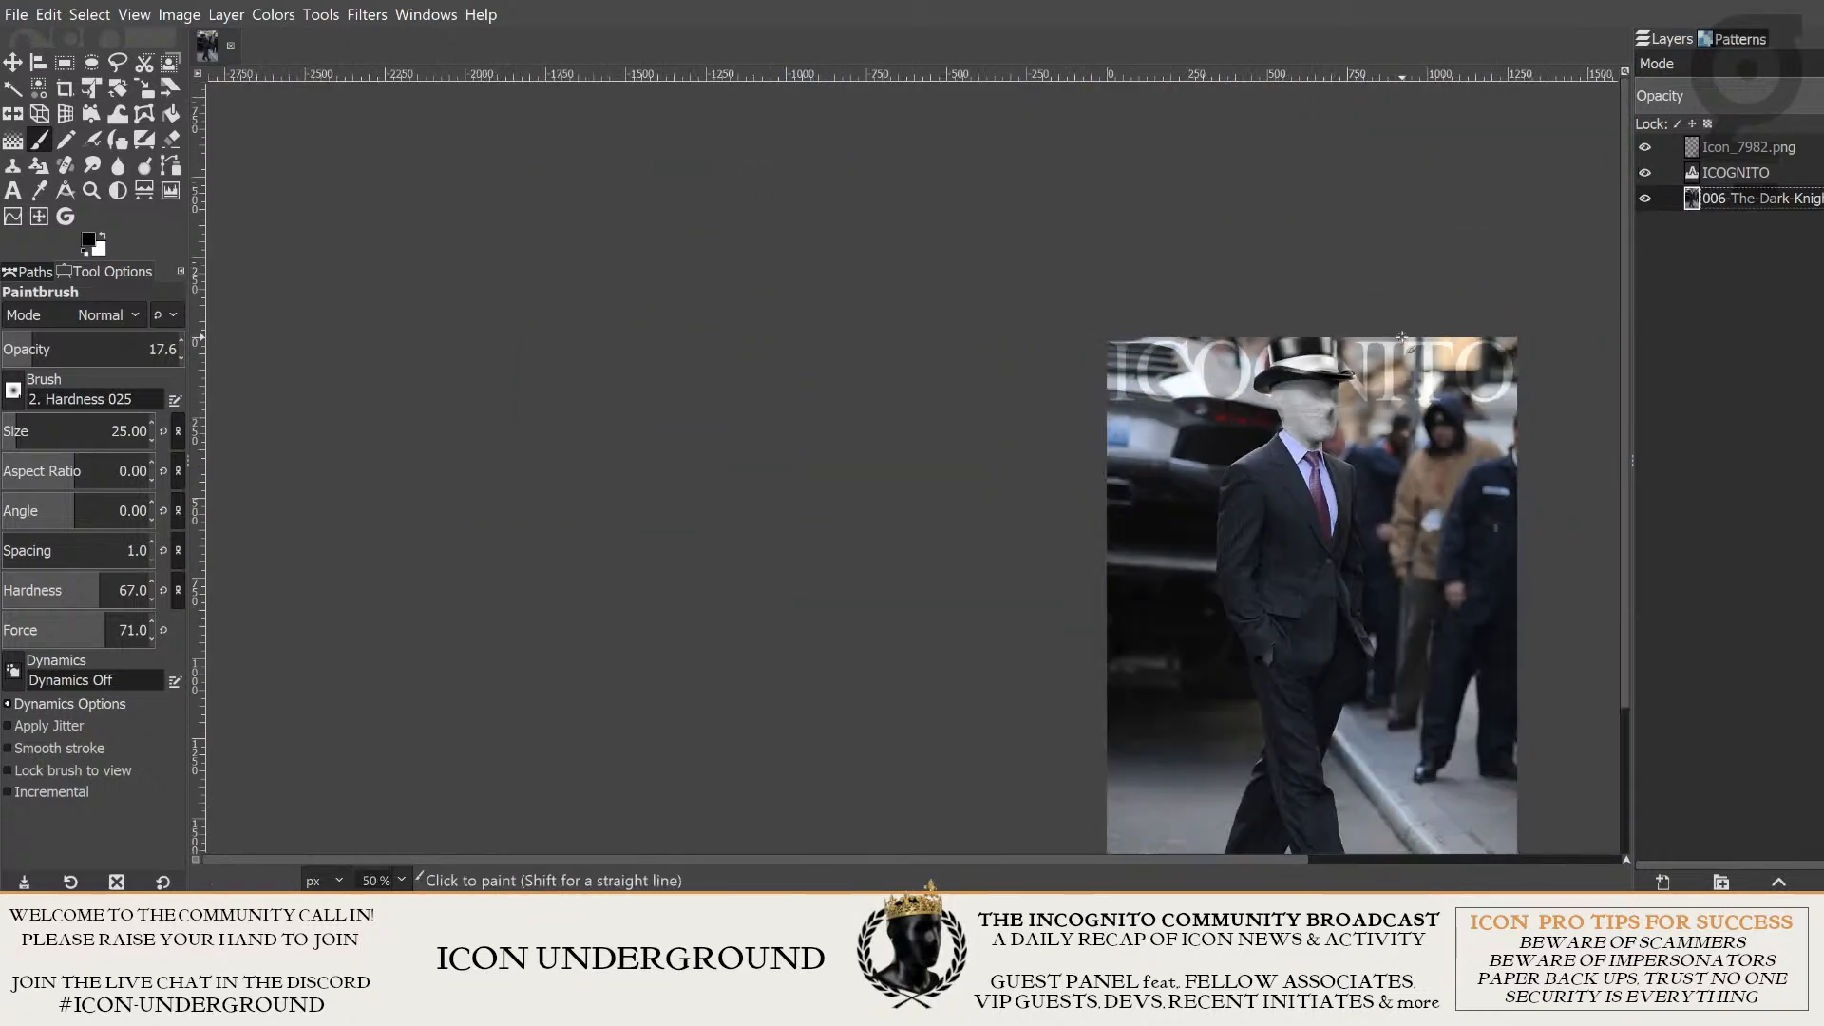
left_click_drag(1402, 337, 1008, 278)
scroll(1022, 379, "up", 4)
scroll(1008, 279, "down", 2)
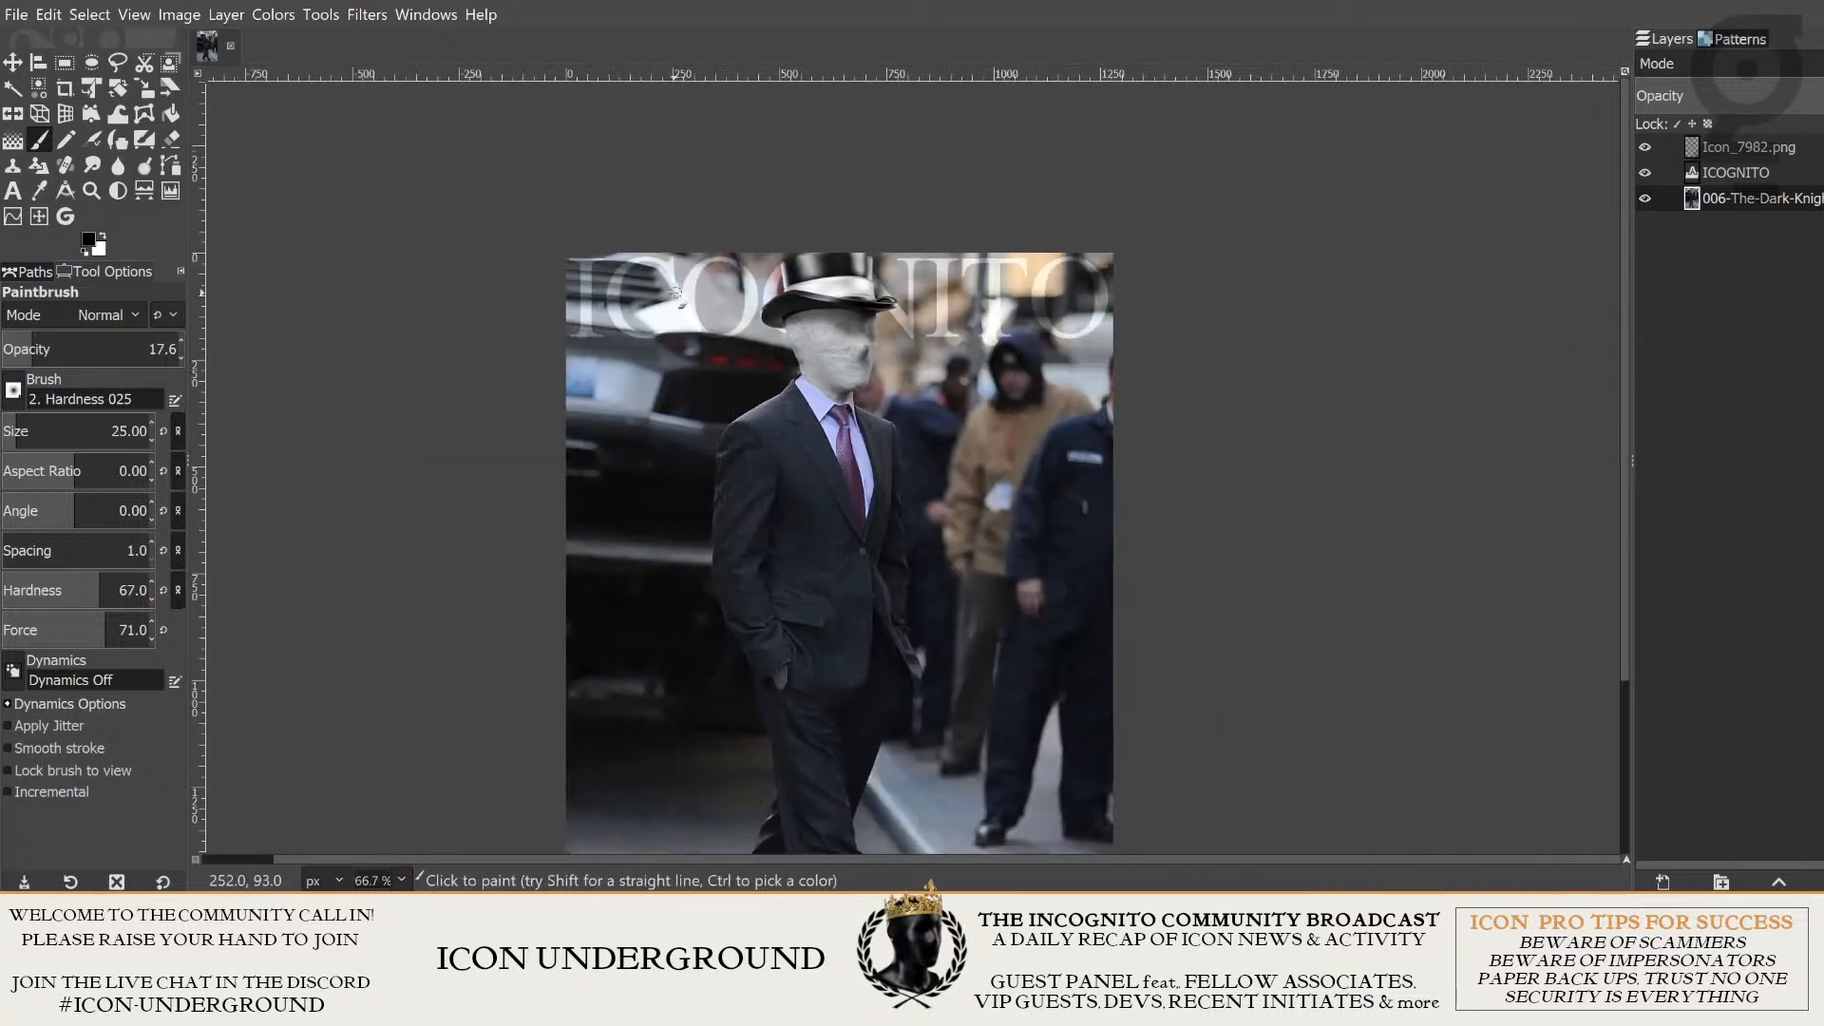
scroll(576, 250, "up", 1)
scroll(840, 282, "down", 1)
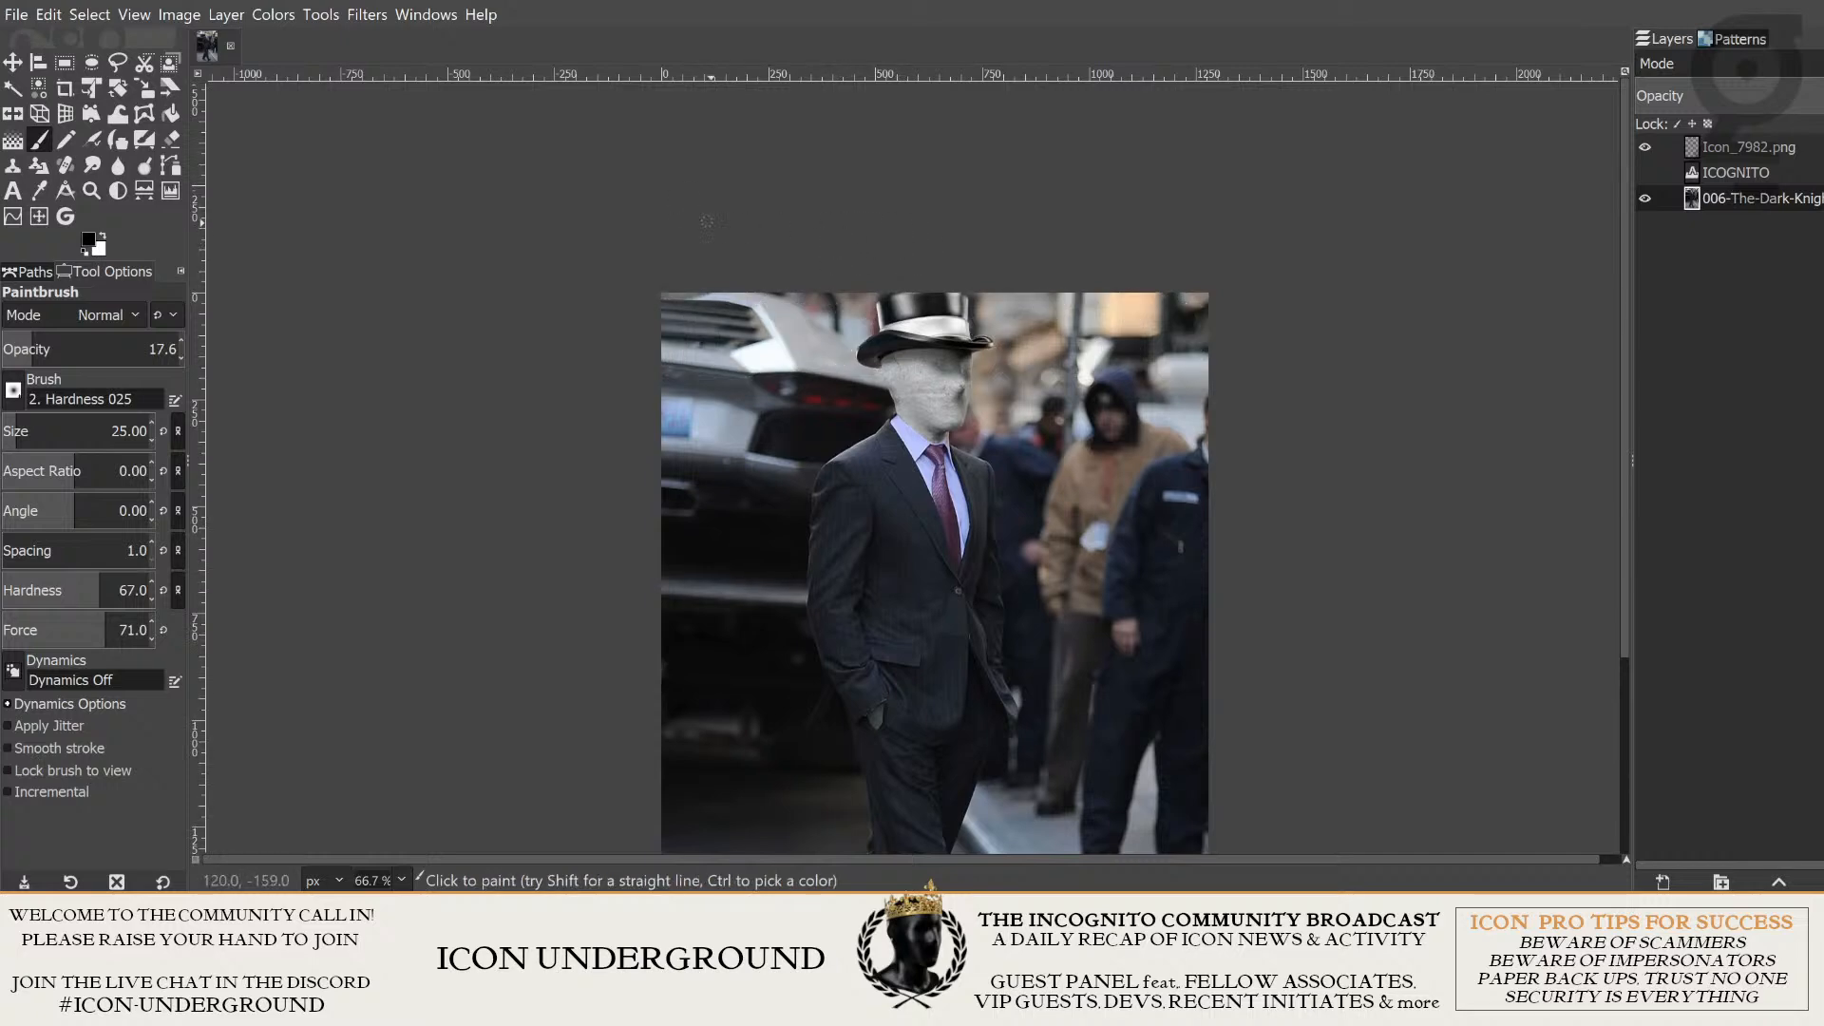
- Turn the ICOGNITO title layer's visibility back on over the unpainted photo and check the whole cover
scroll(707, 221, "up", 3)
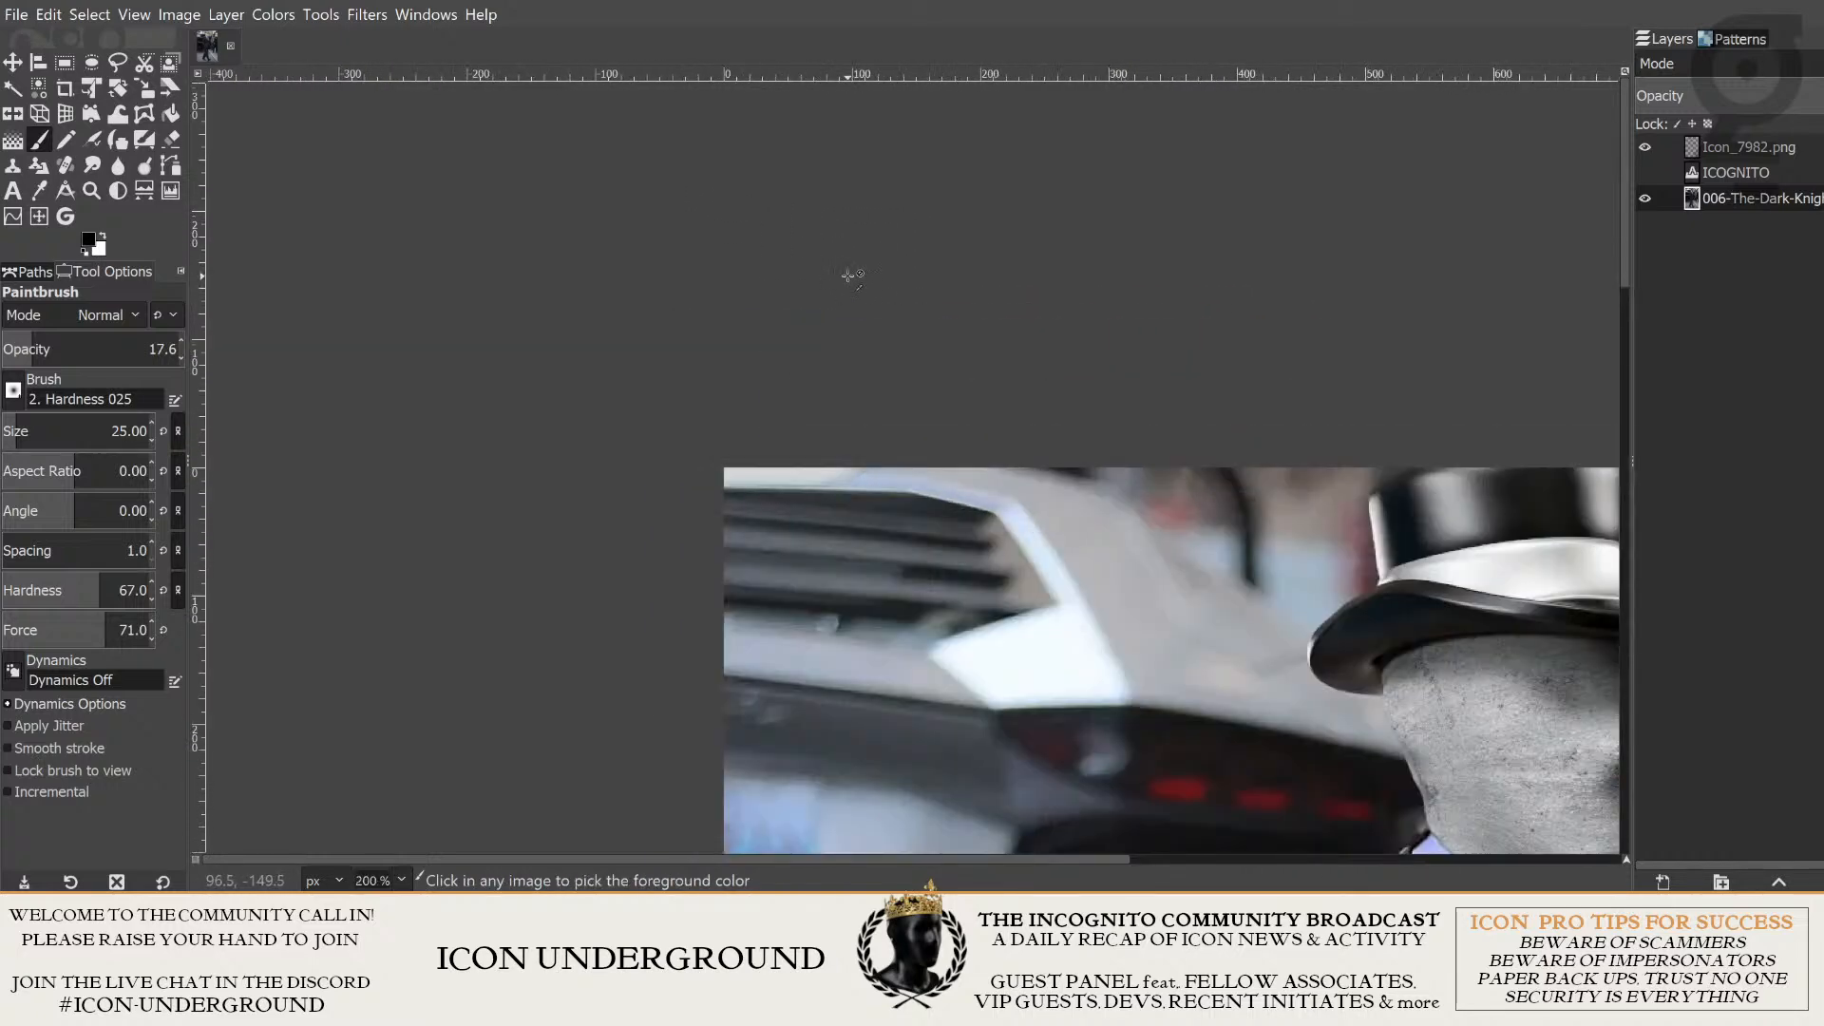
scroll(1007, 138, "up", 2)
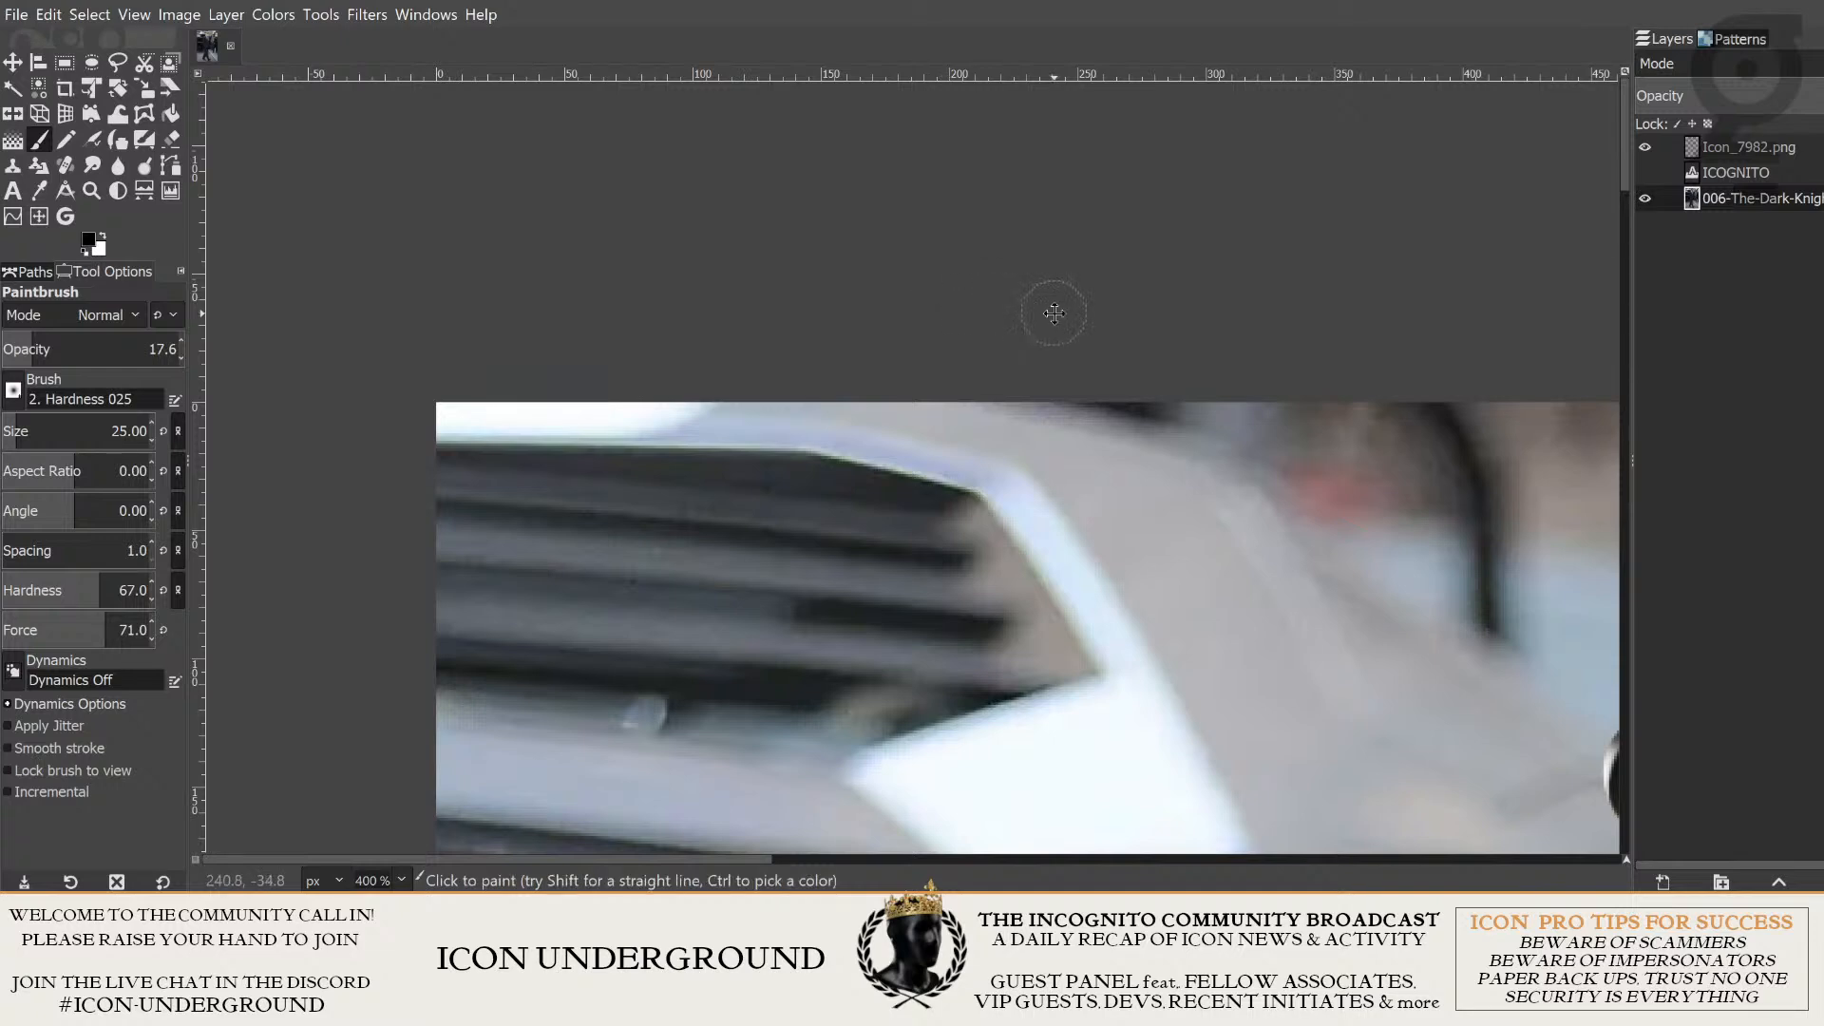
scroll(1054, 313, "down", 3)
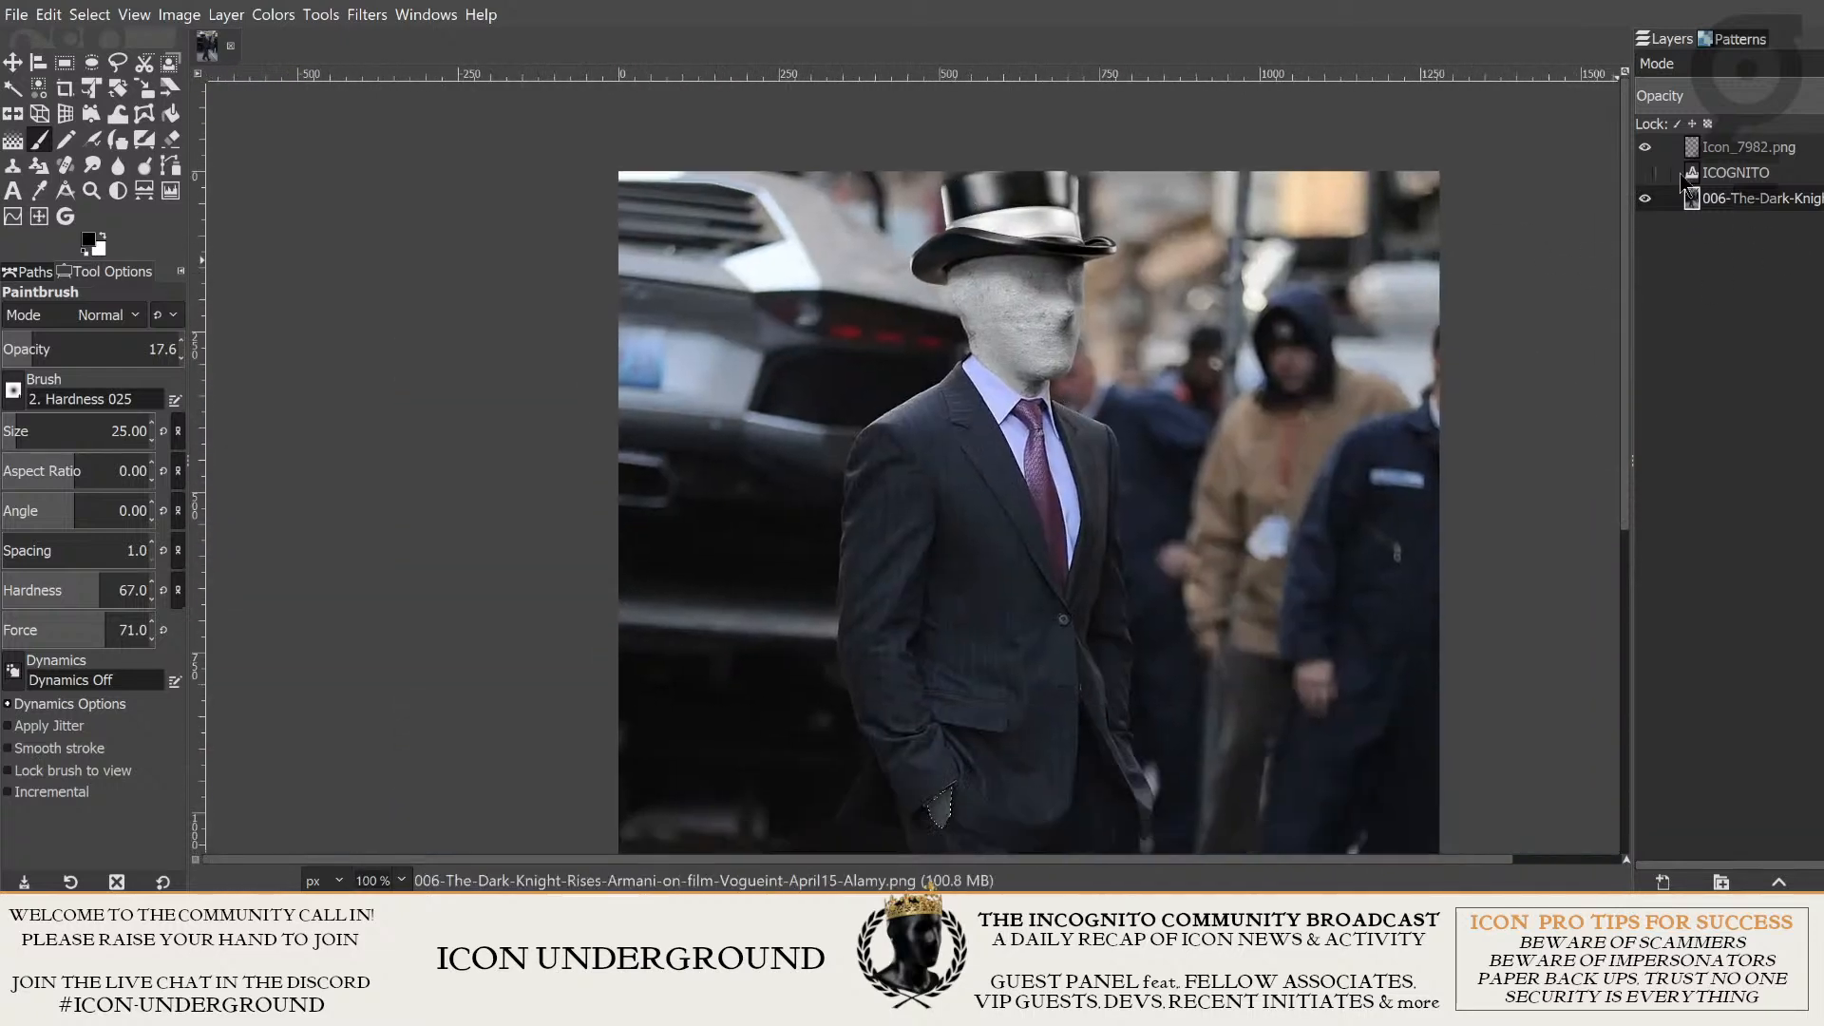
left_click(1645, 172)
scroll(1430, 357, "down", 2)
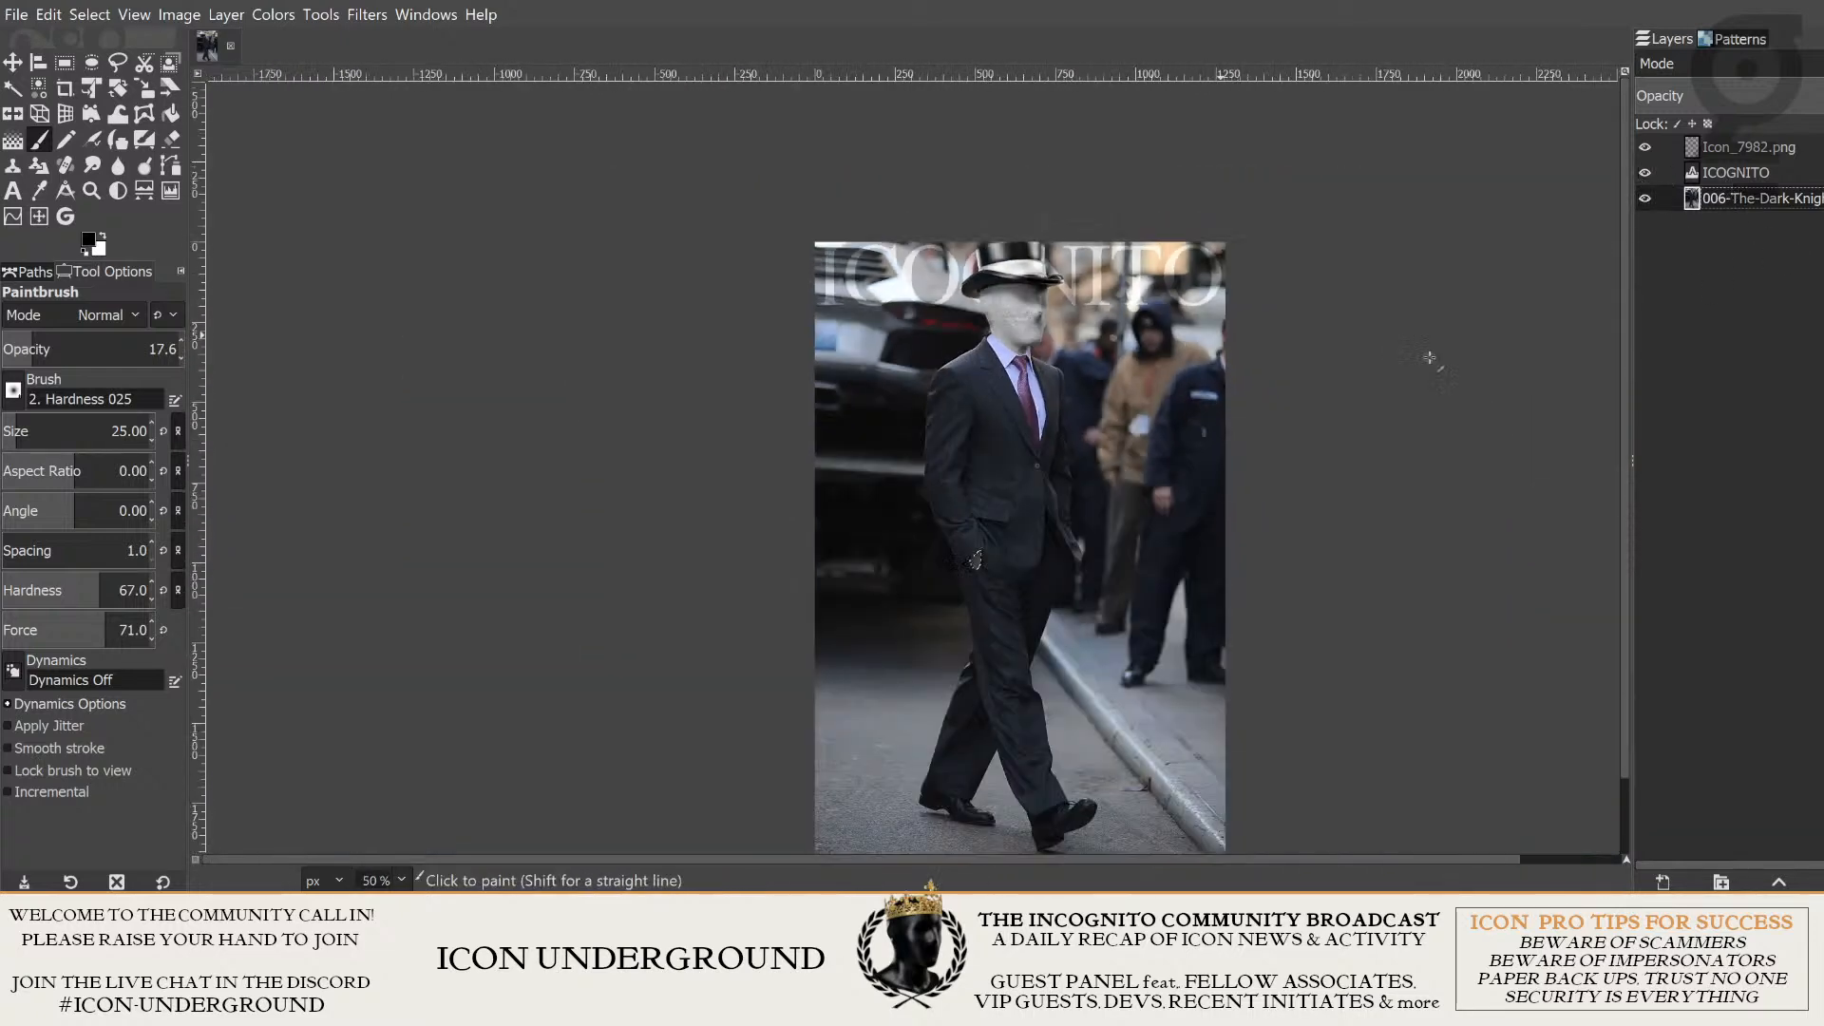
left_click_drag(1481, 406, 1470, 314)
scroll(1312, 365, "down", 6)
scroll(1164, 310, "up", 4)
left_click_drag(1375, 417, 1050, 370)
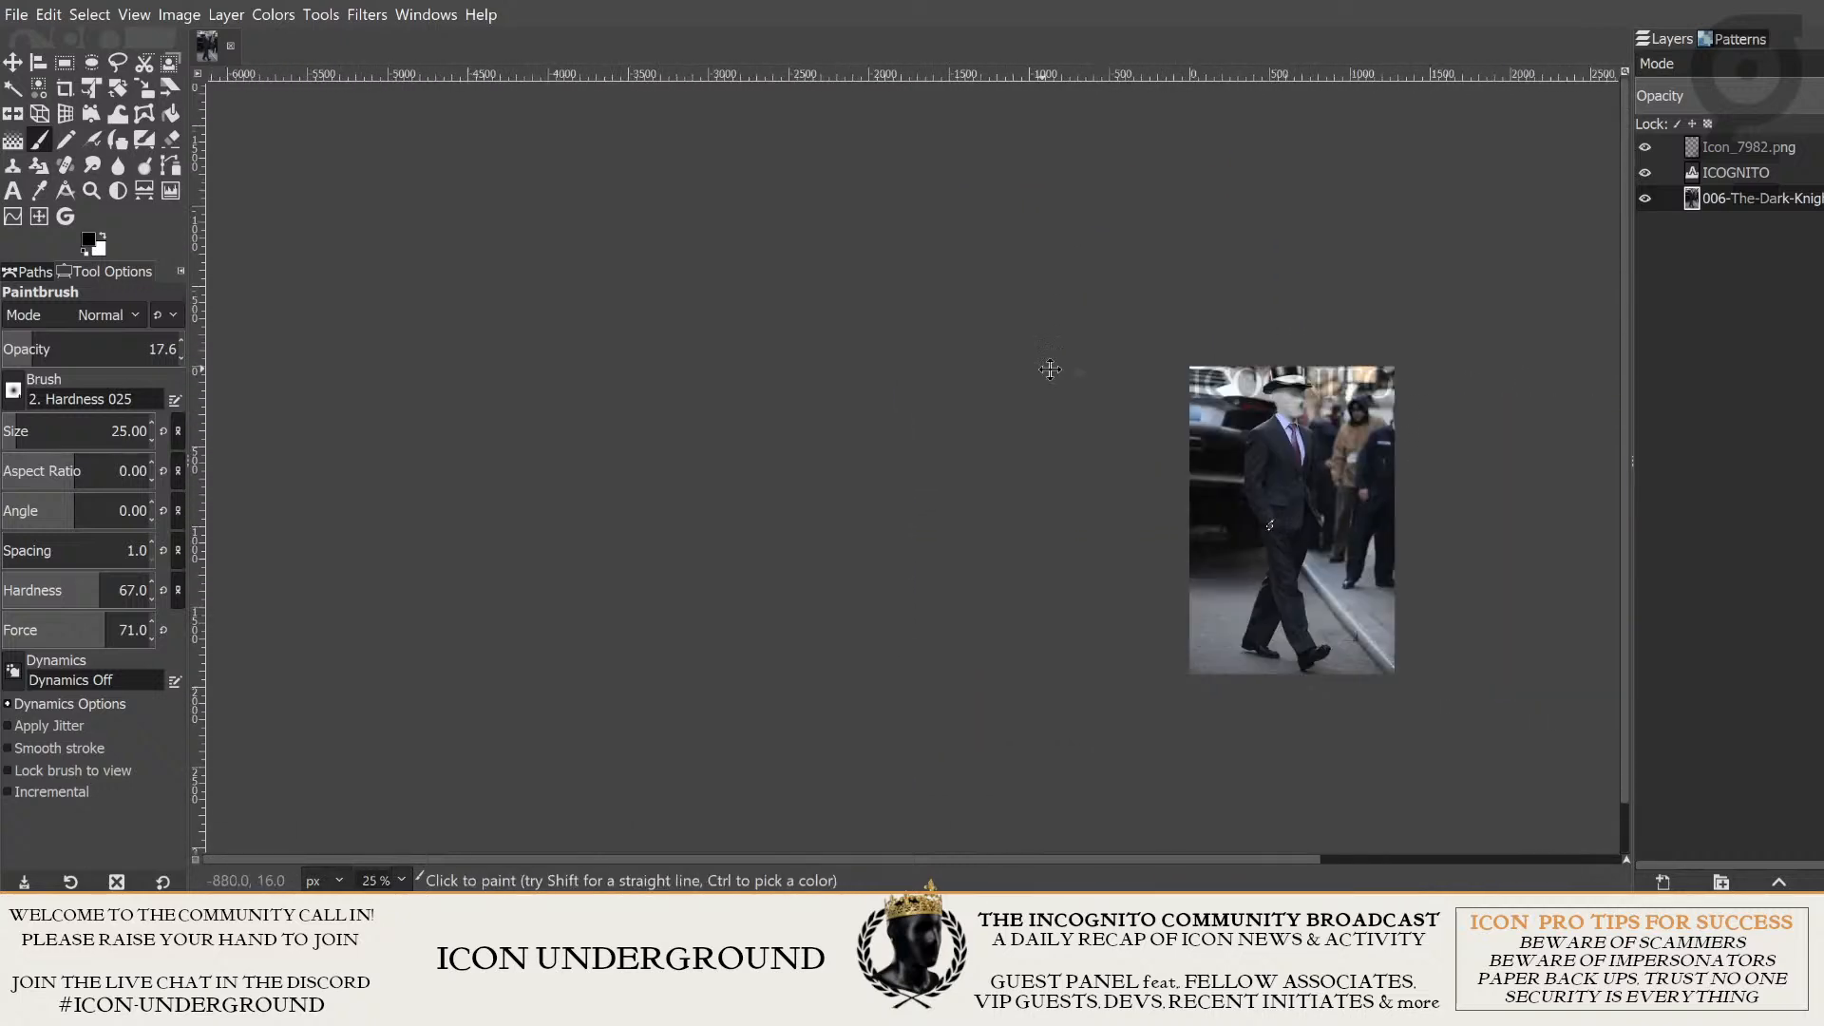
- Clear the active selection at the man's pocketed hand and check the full composition
scroll(1050, 369, "up", 4)
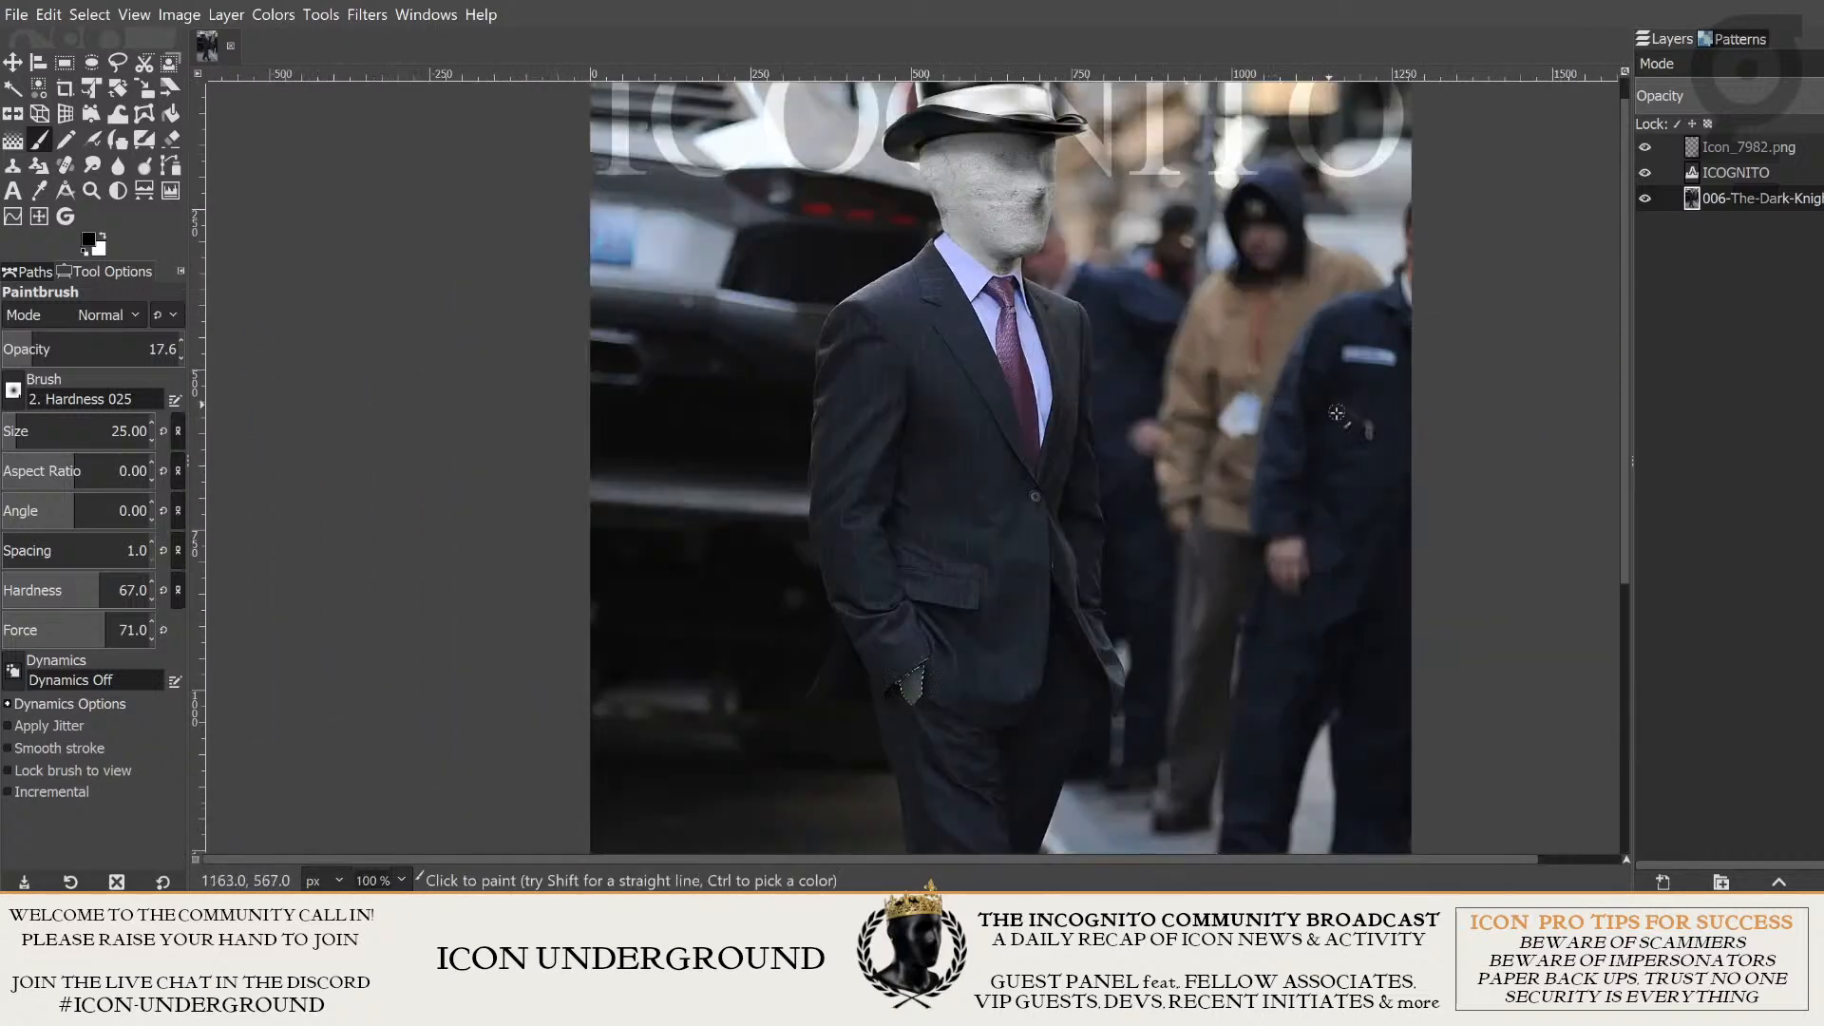
left_click(86, 15)
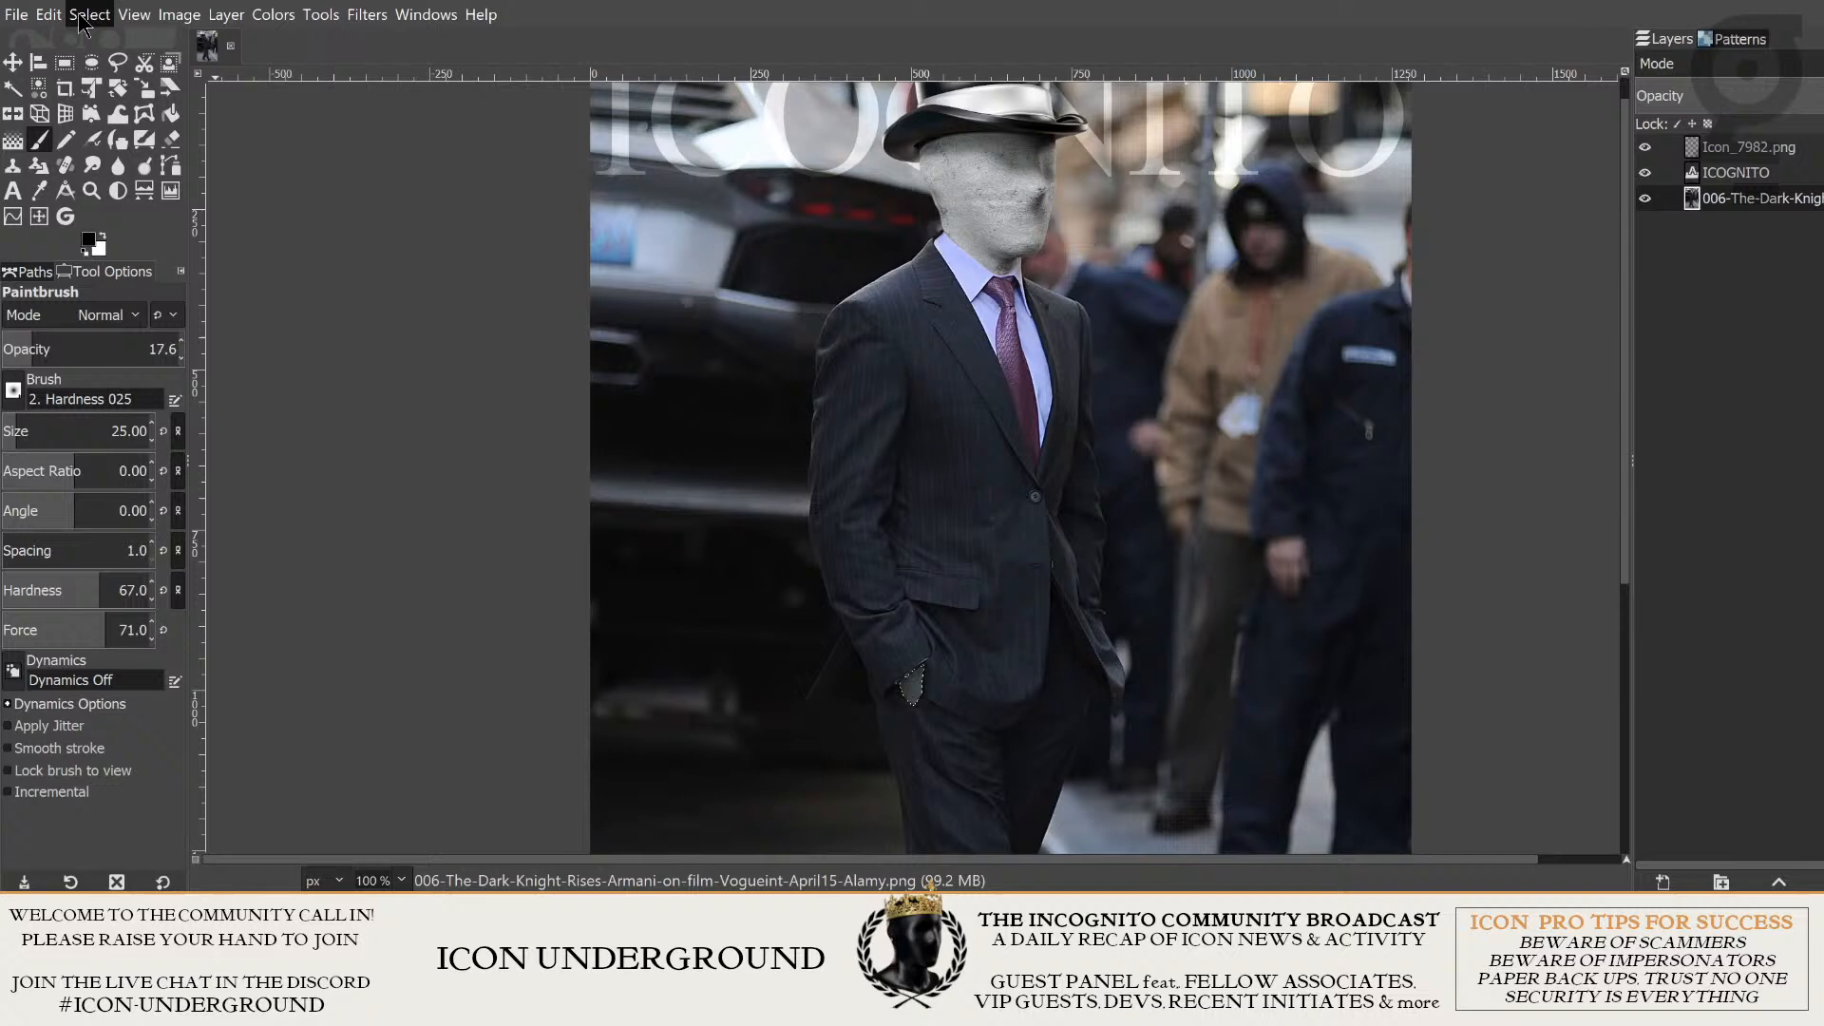
left_click(116, 86)
scroll(1186, 354, "down", 2)
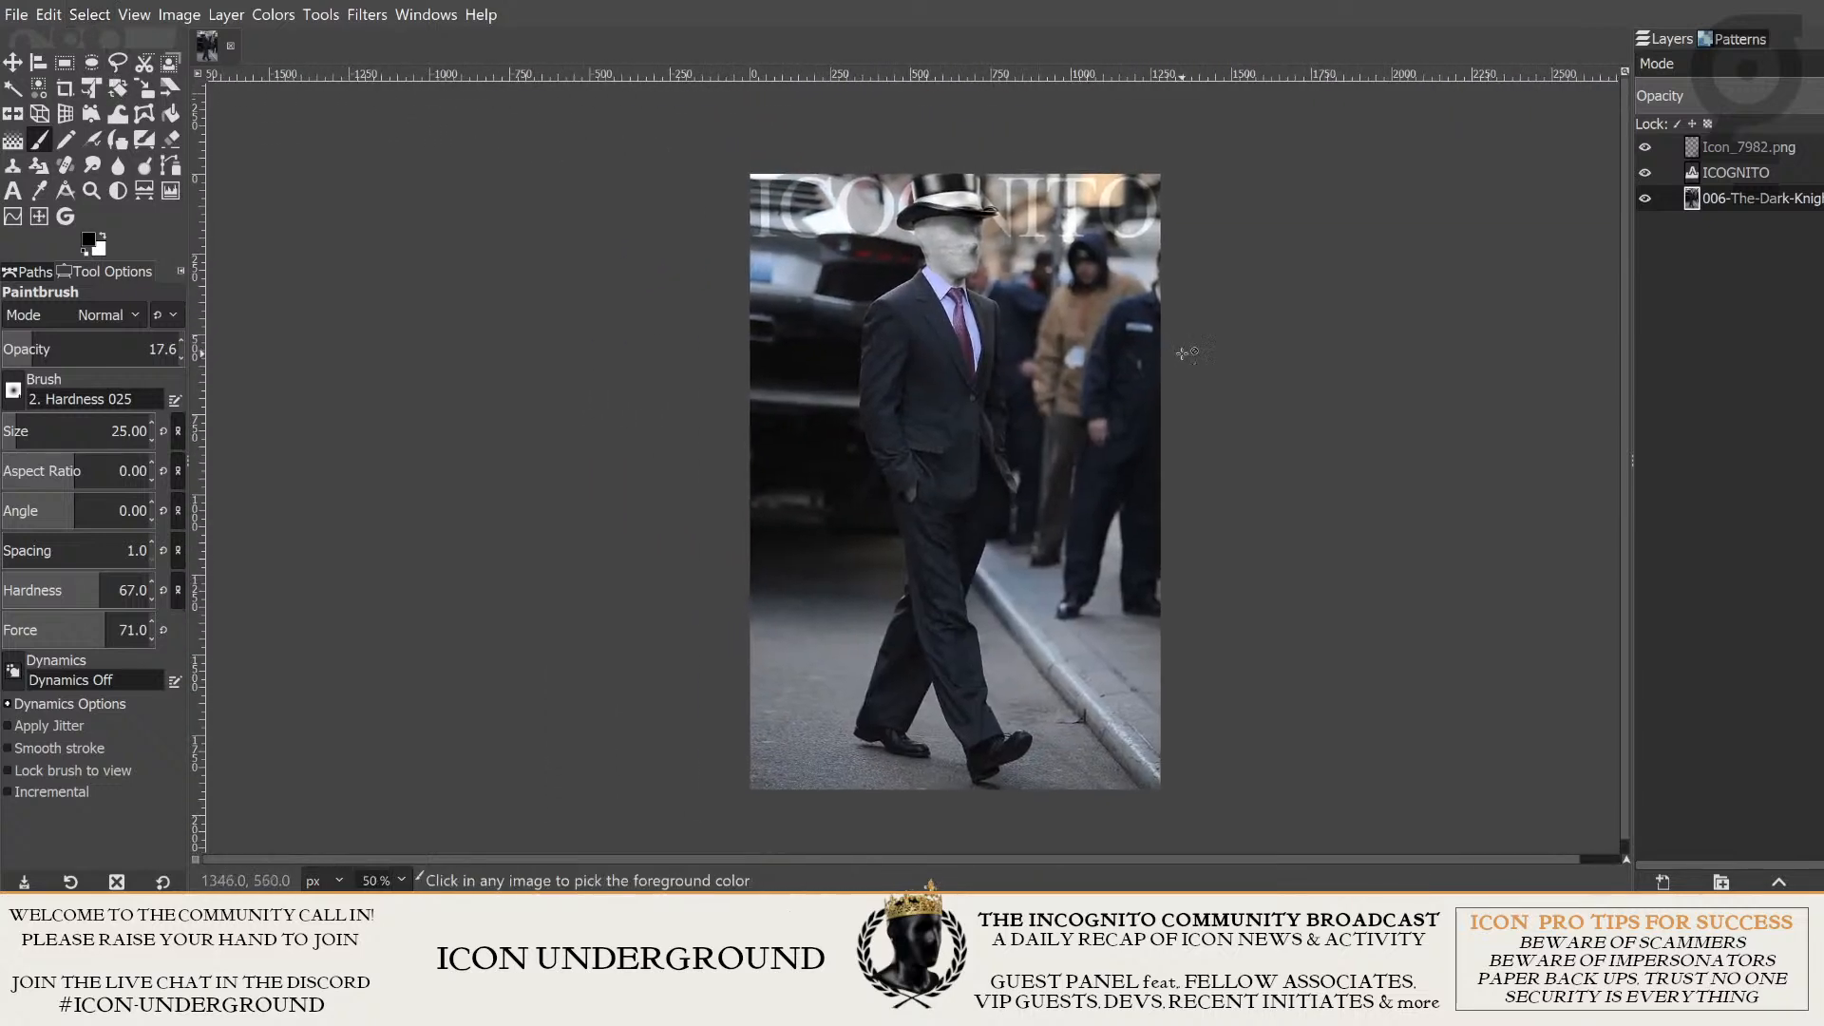
scroll(1264, 379, "up", 1)
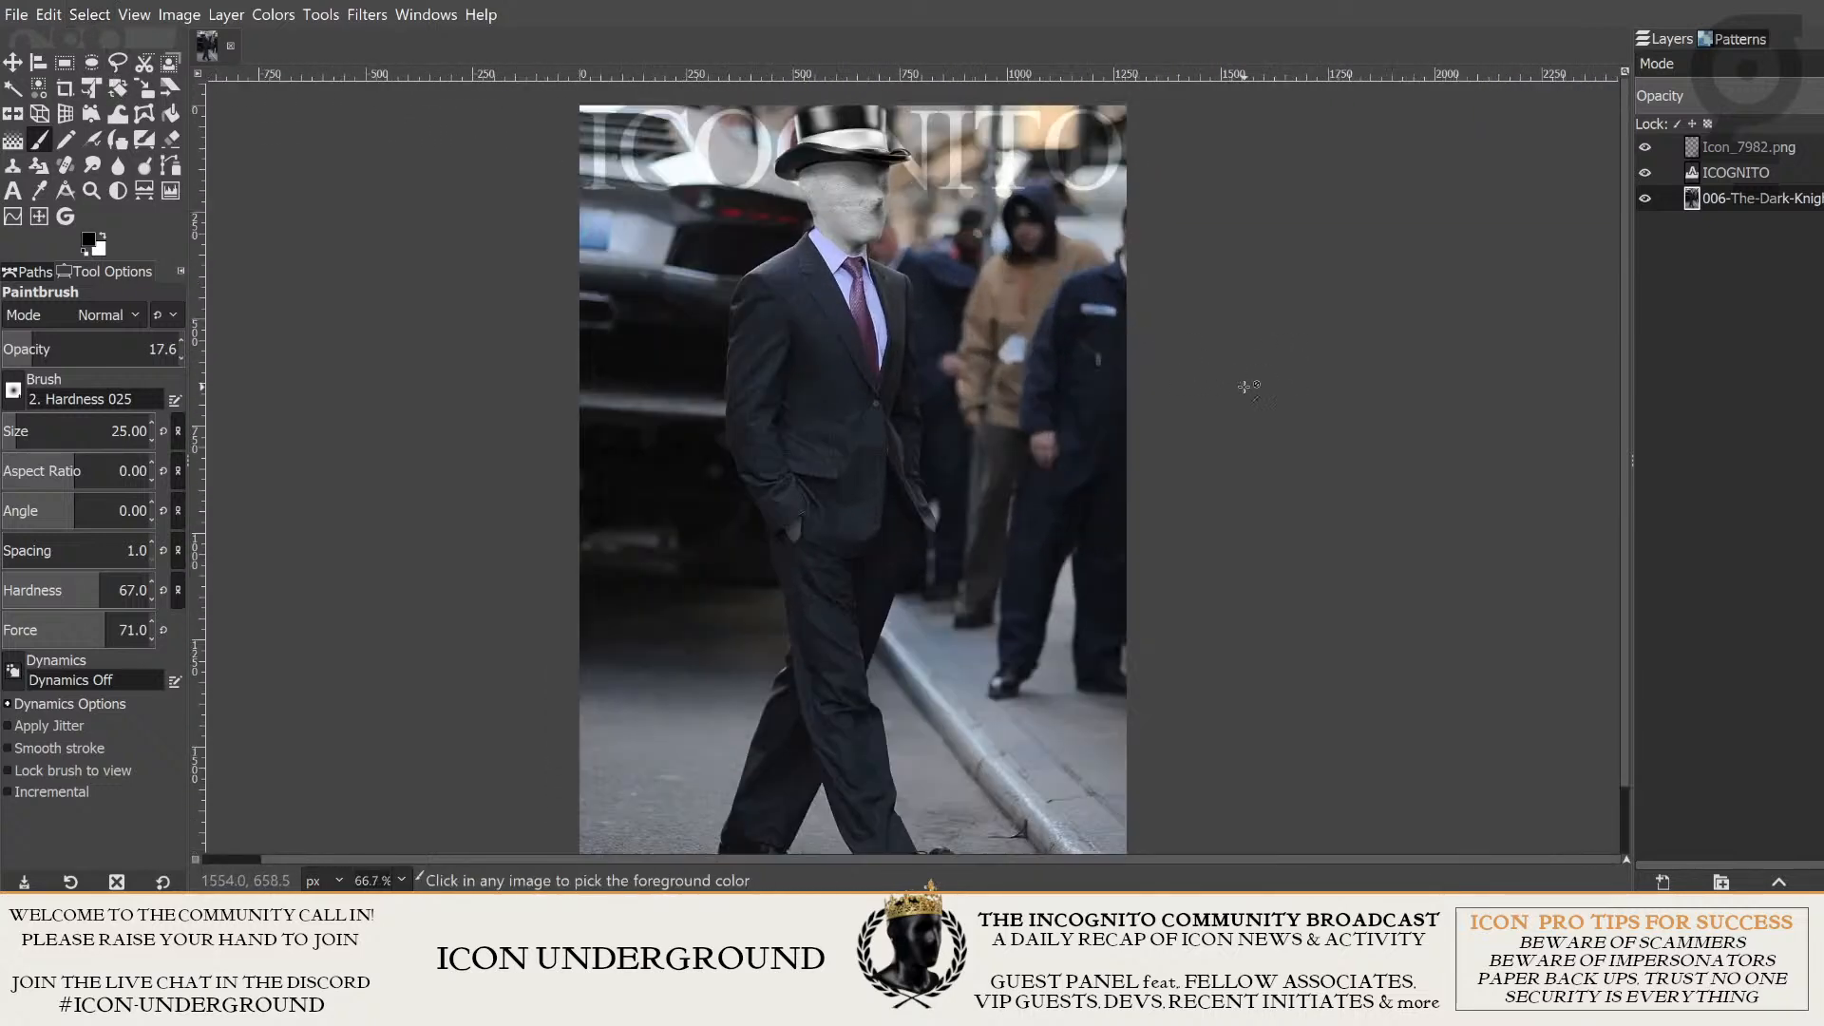
scroll(1245, 386, "down", 1)
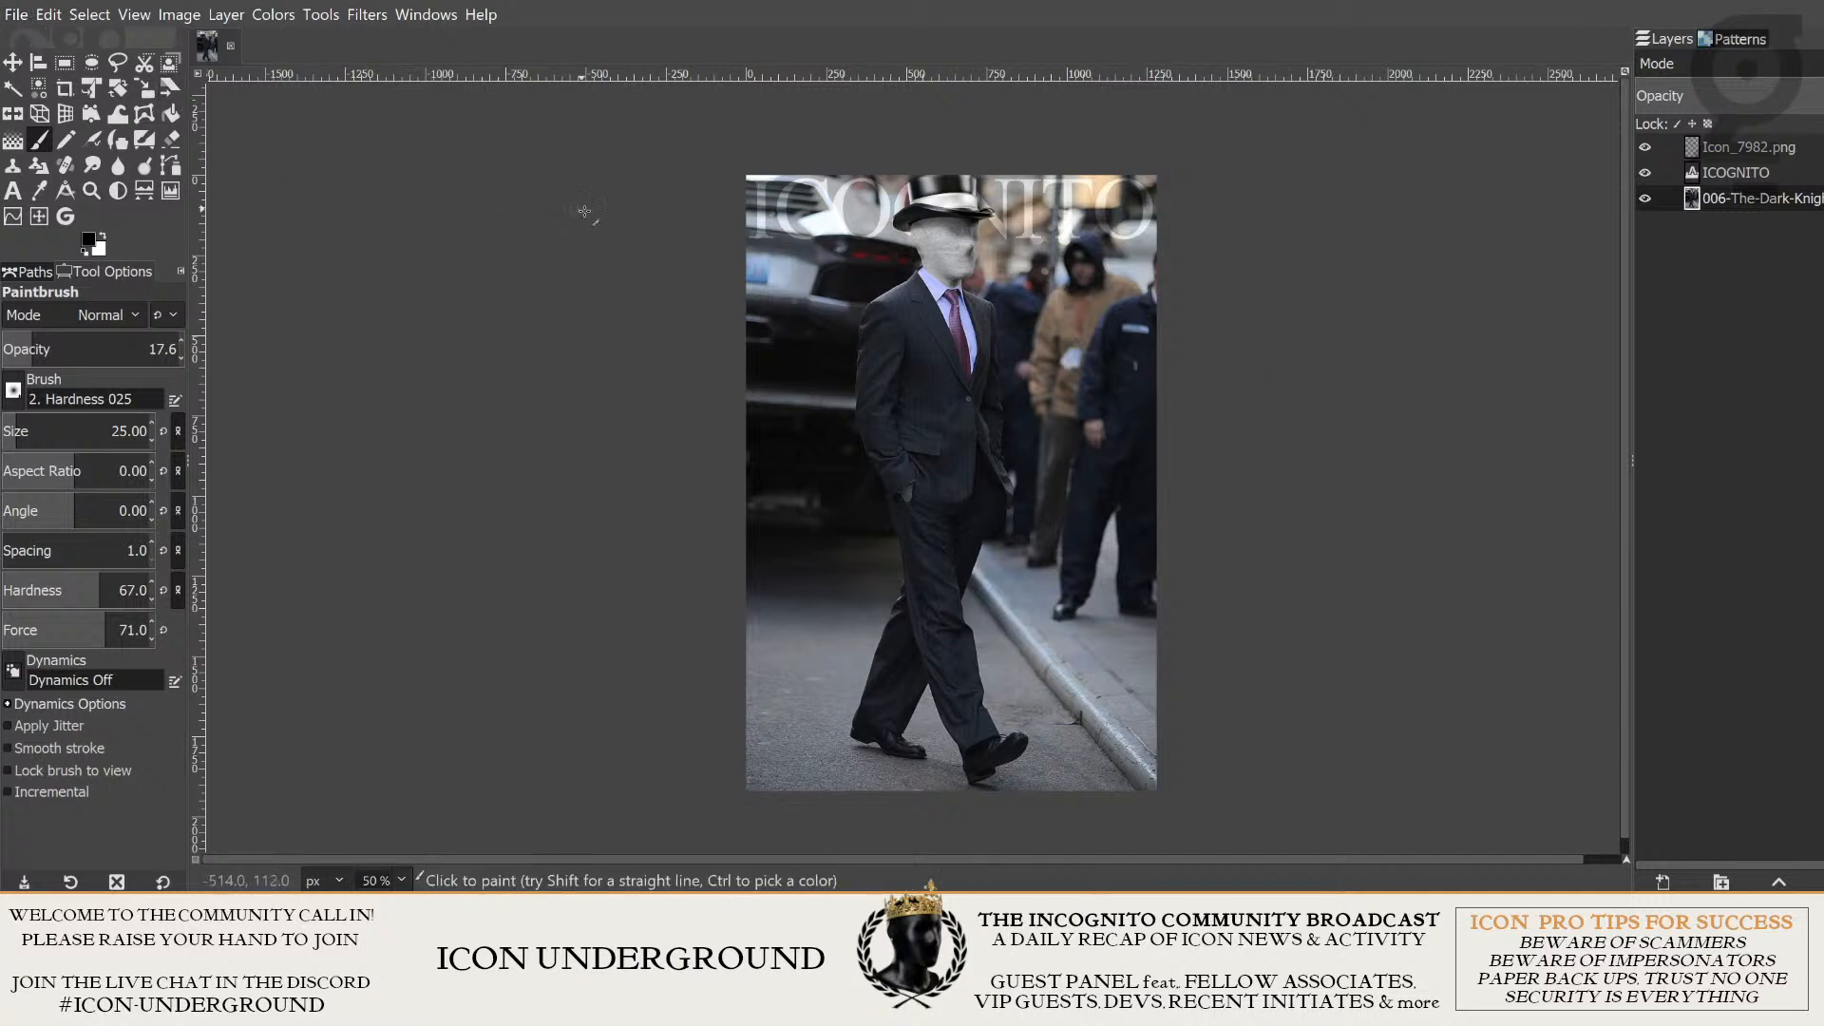
scroll(1214, 385, "up", 1)
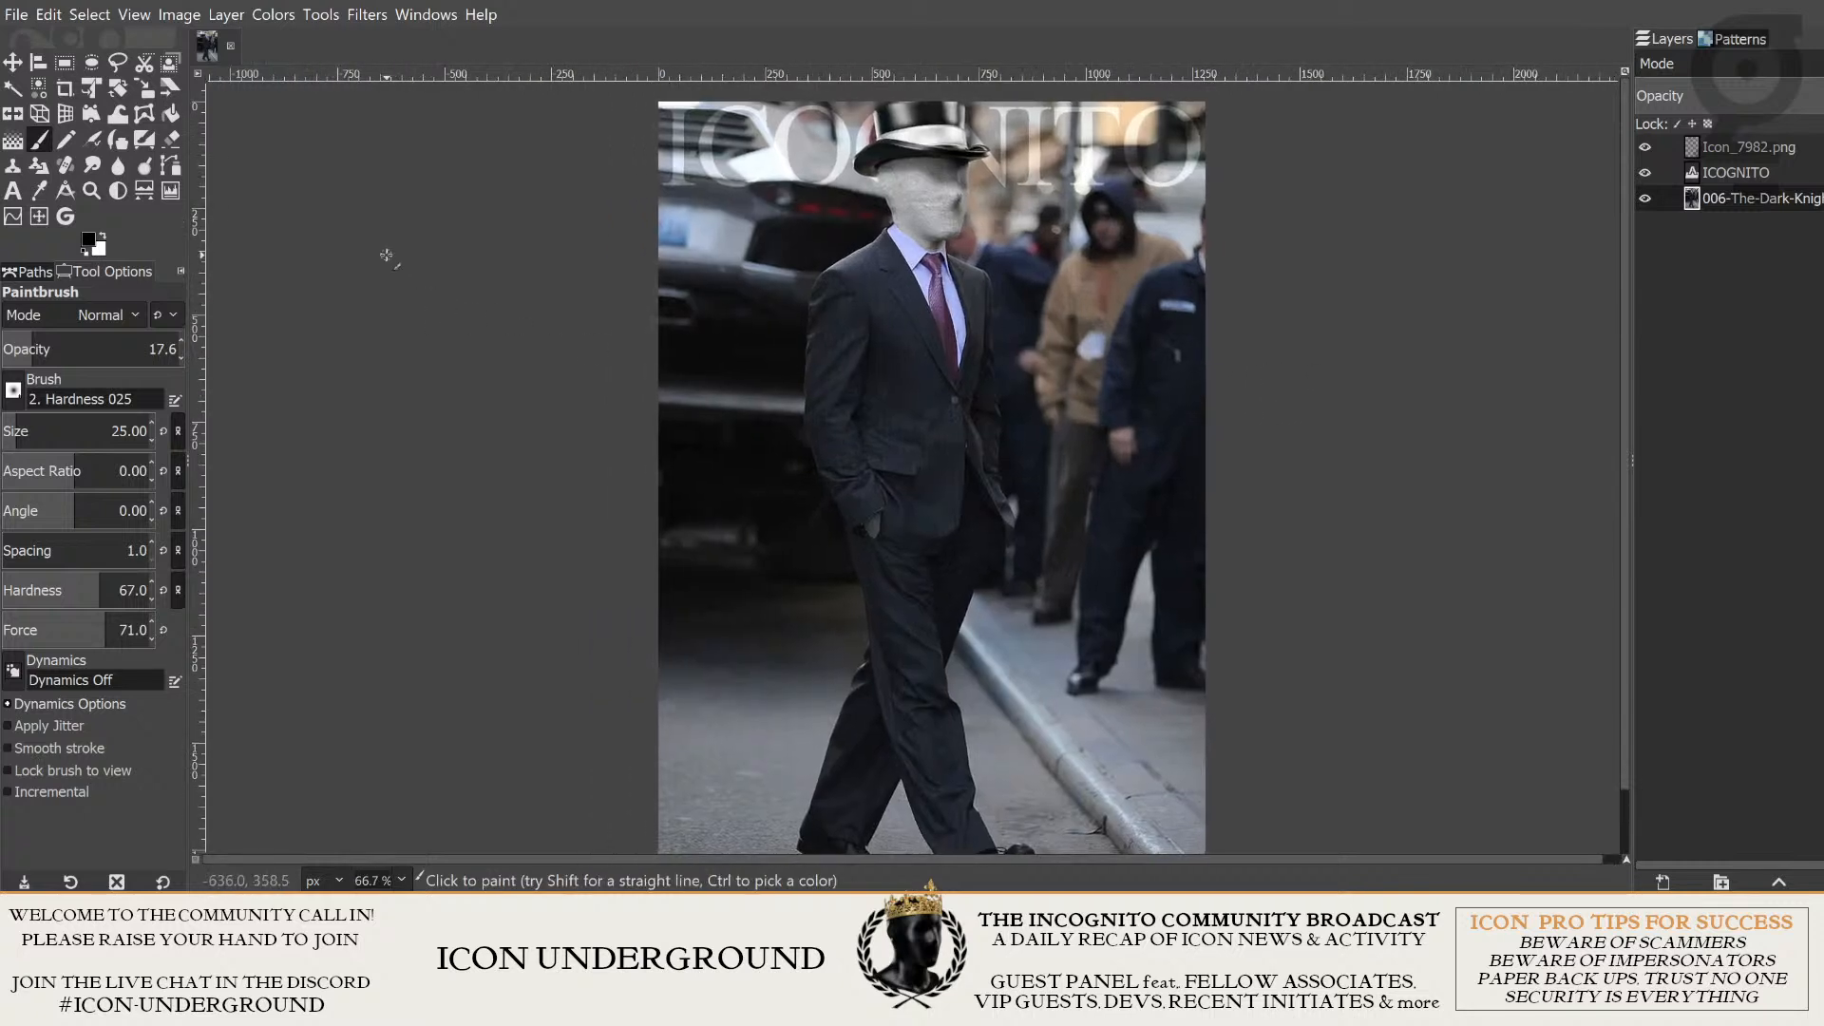
- Save the project as DARK-NIGHT-MAGICIAN.xcf in the D:\icon folder
left_click(26, 15)
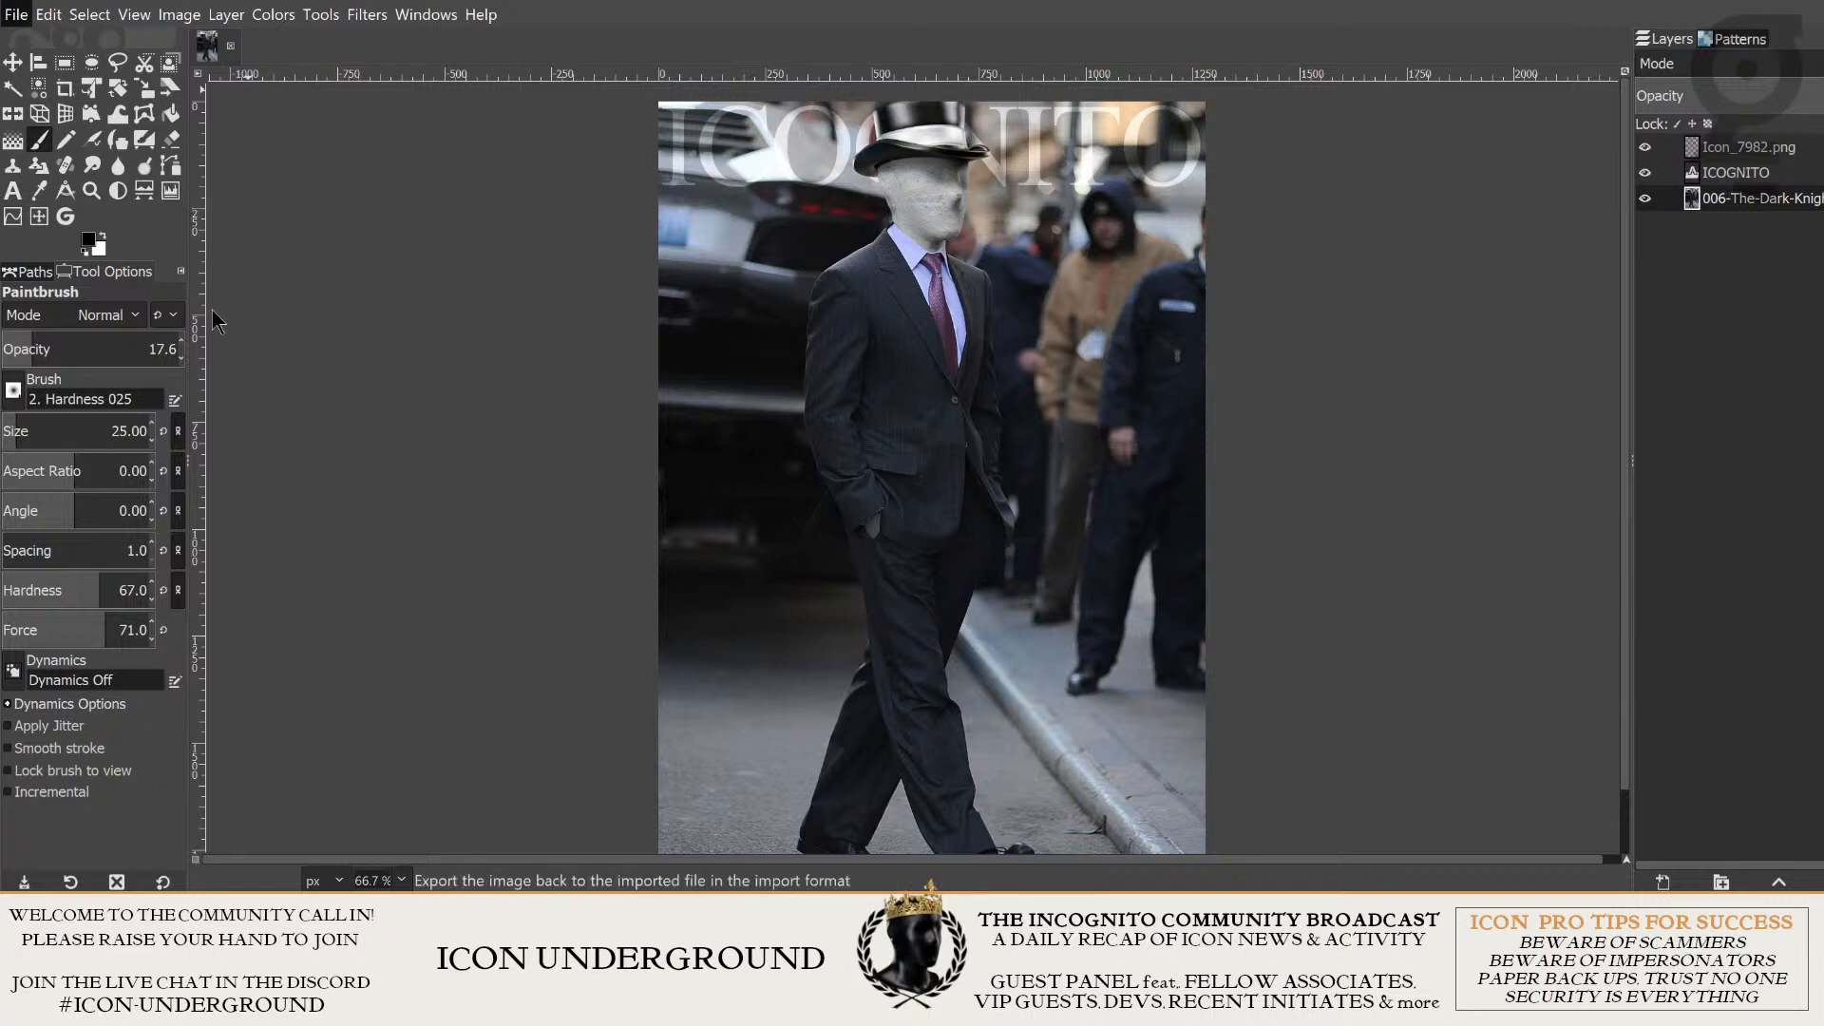
left_click(8, 14)
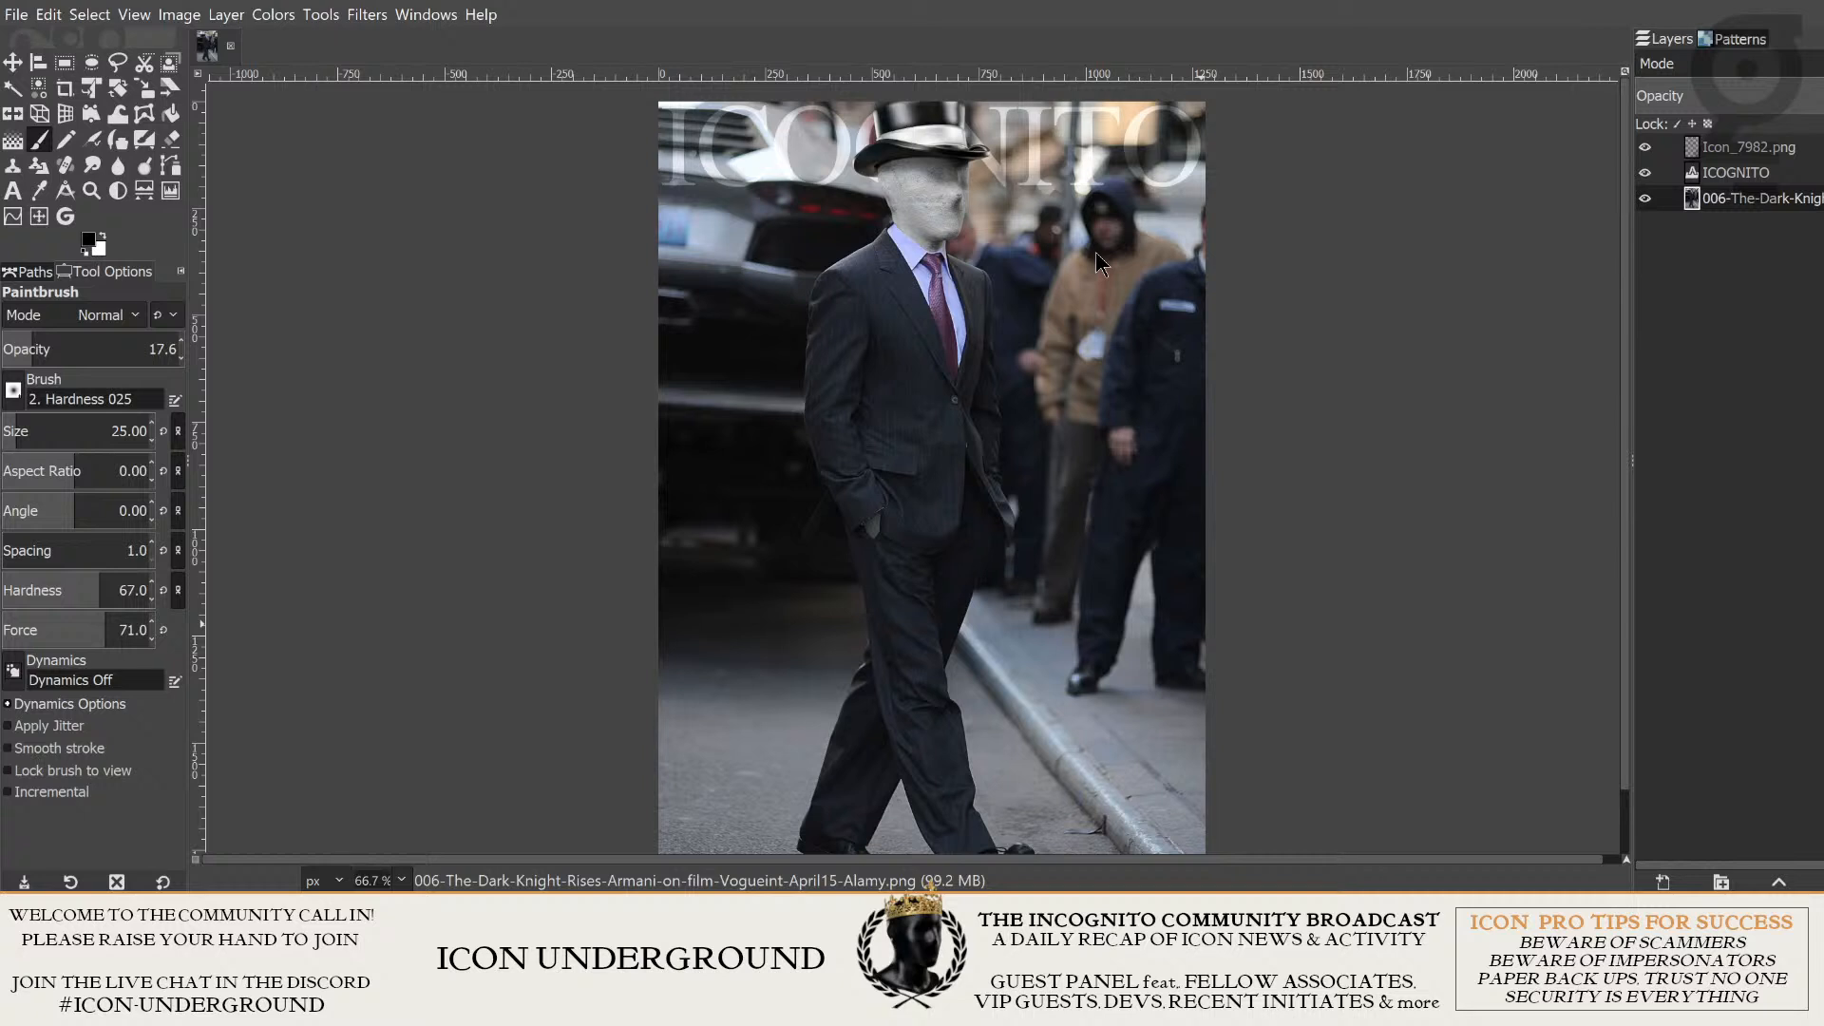
key("ctrl+s")
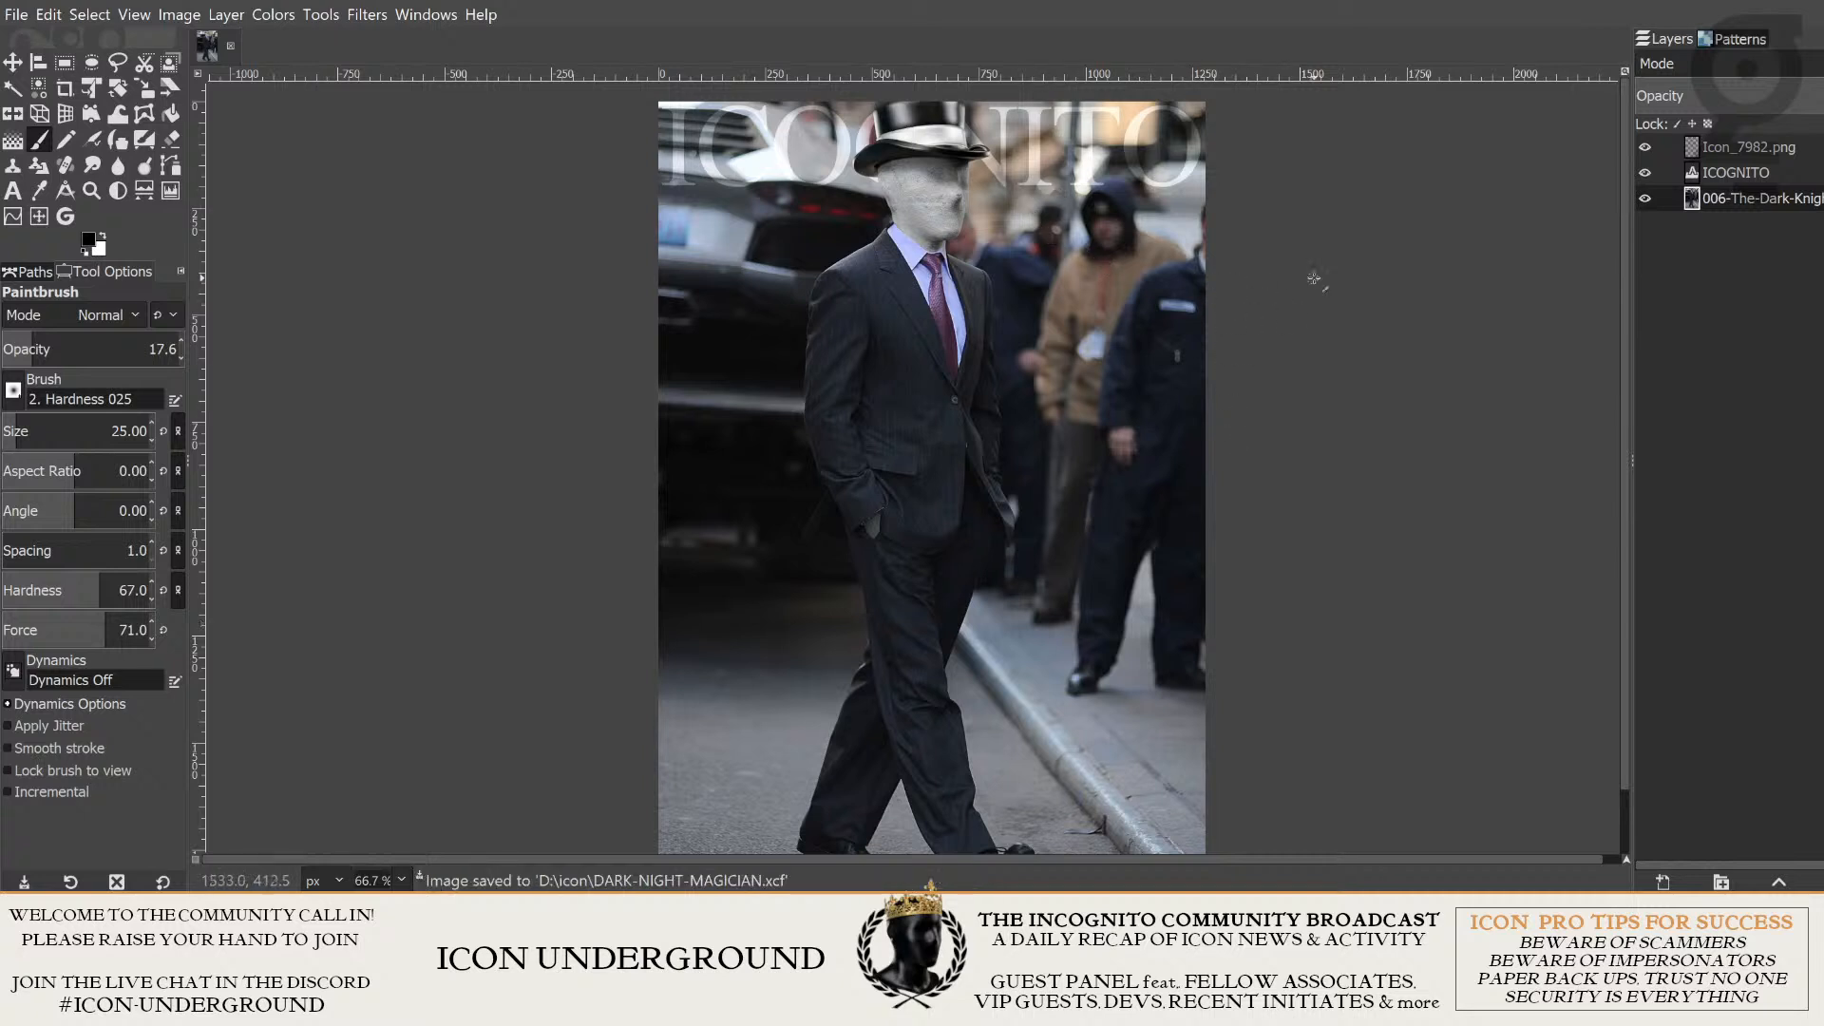
scroll(1312, 280, "down", 1)
left_click_drag(1356, 293, 1331, 350)
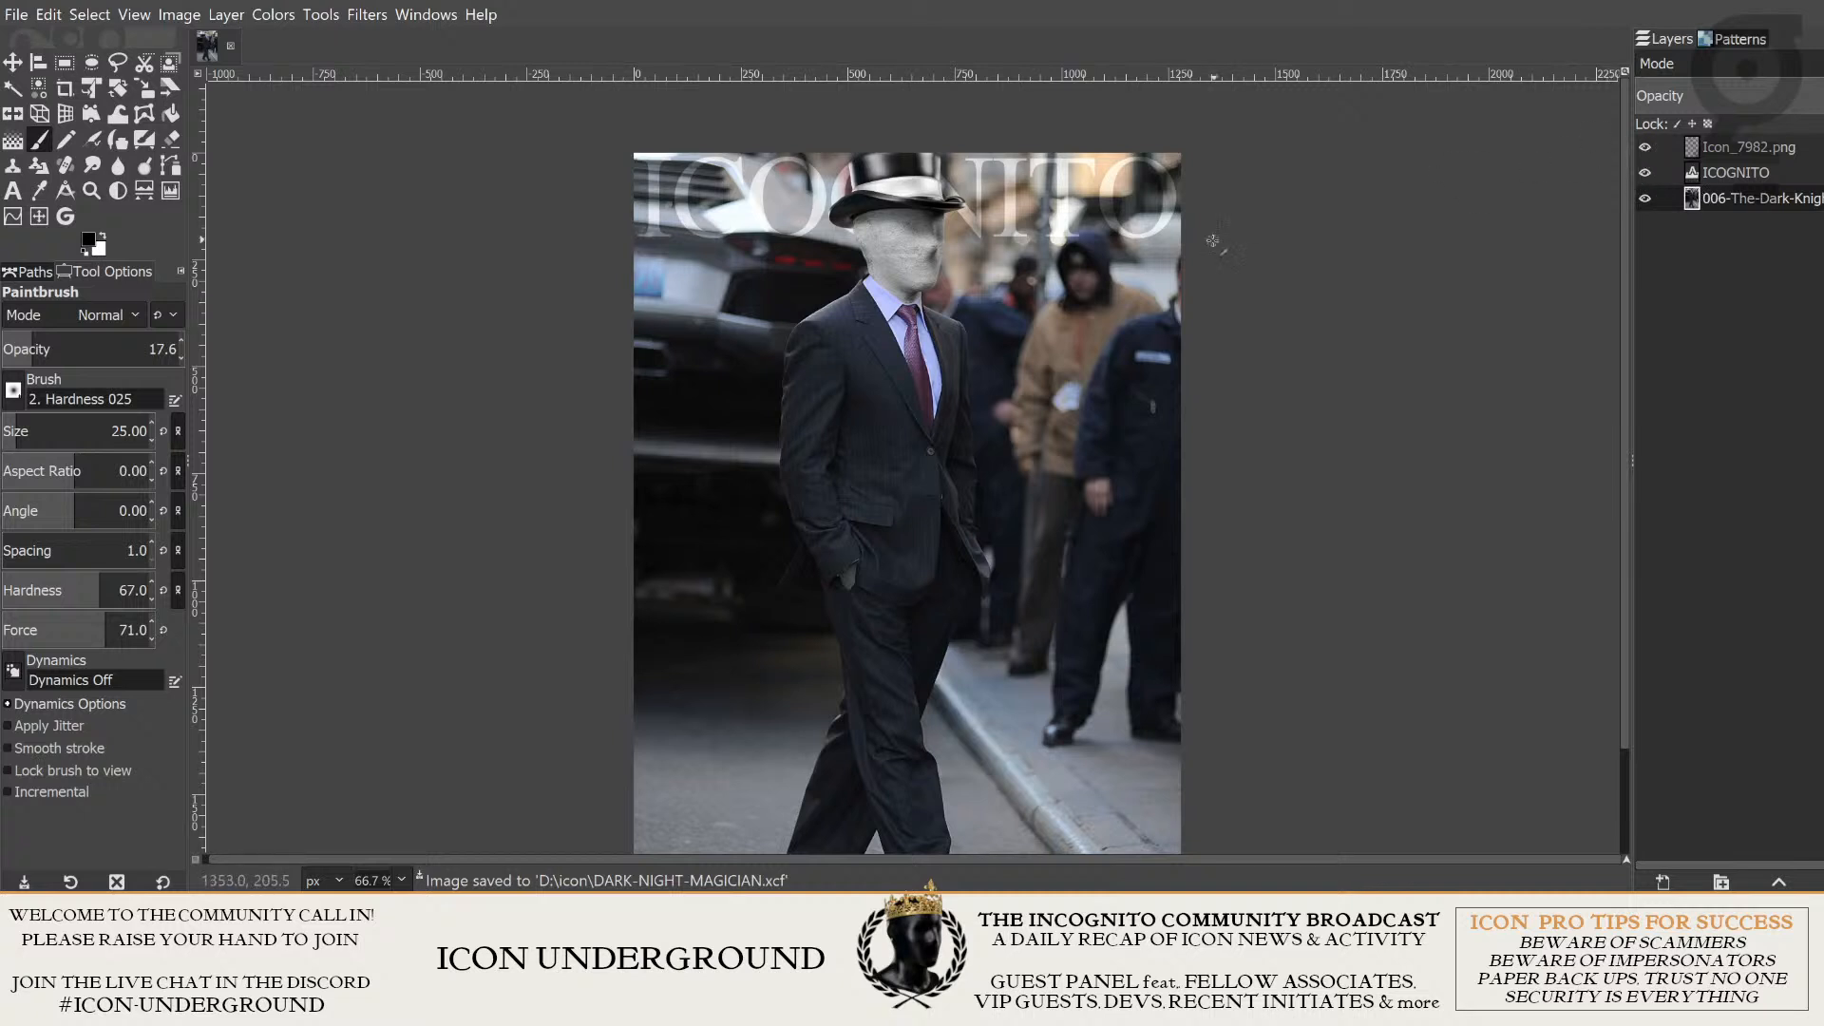
- Hide and show the Icon_7982.png layer repeatedly to compare the cover with and without the top-hatted head, leaving it visible
left_click(1646, 147)
left_click(1646, 147)
left_click(1646, 147)
left_click(1646, 147)
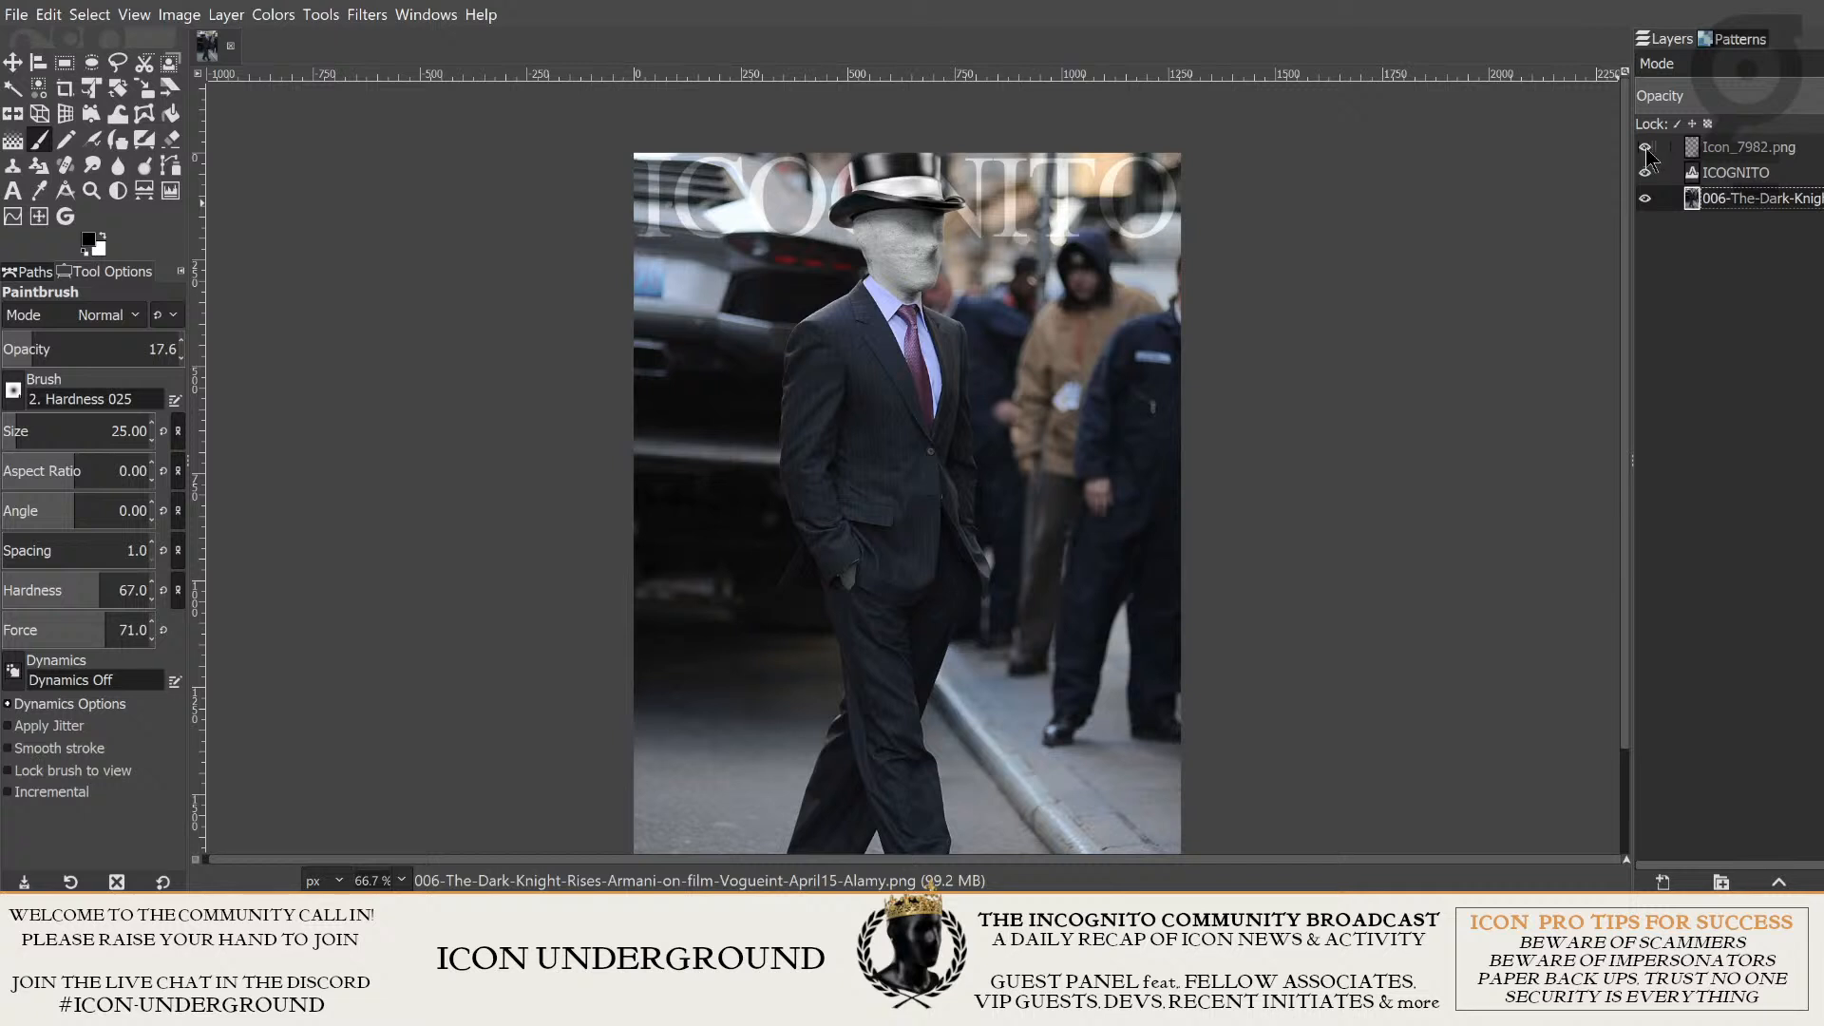
left_click(1646, 147)
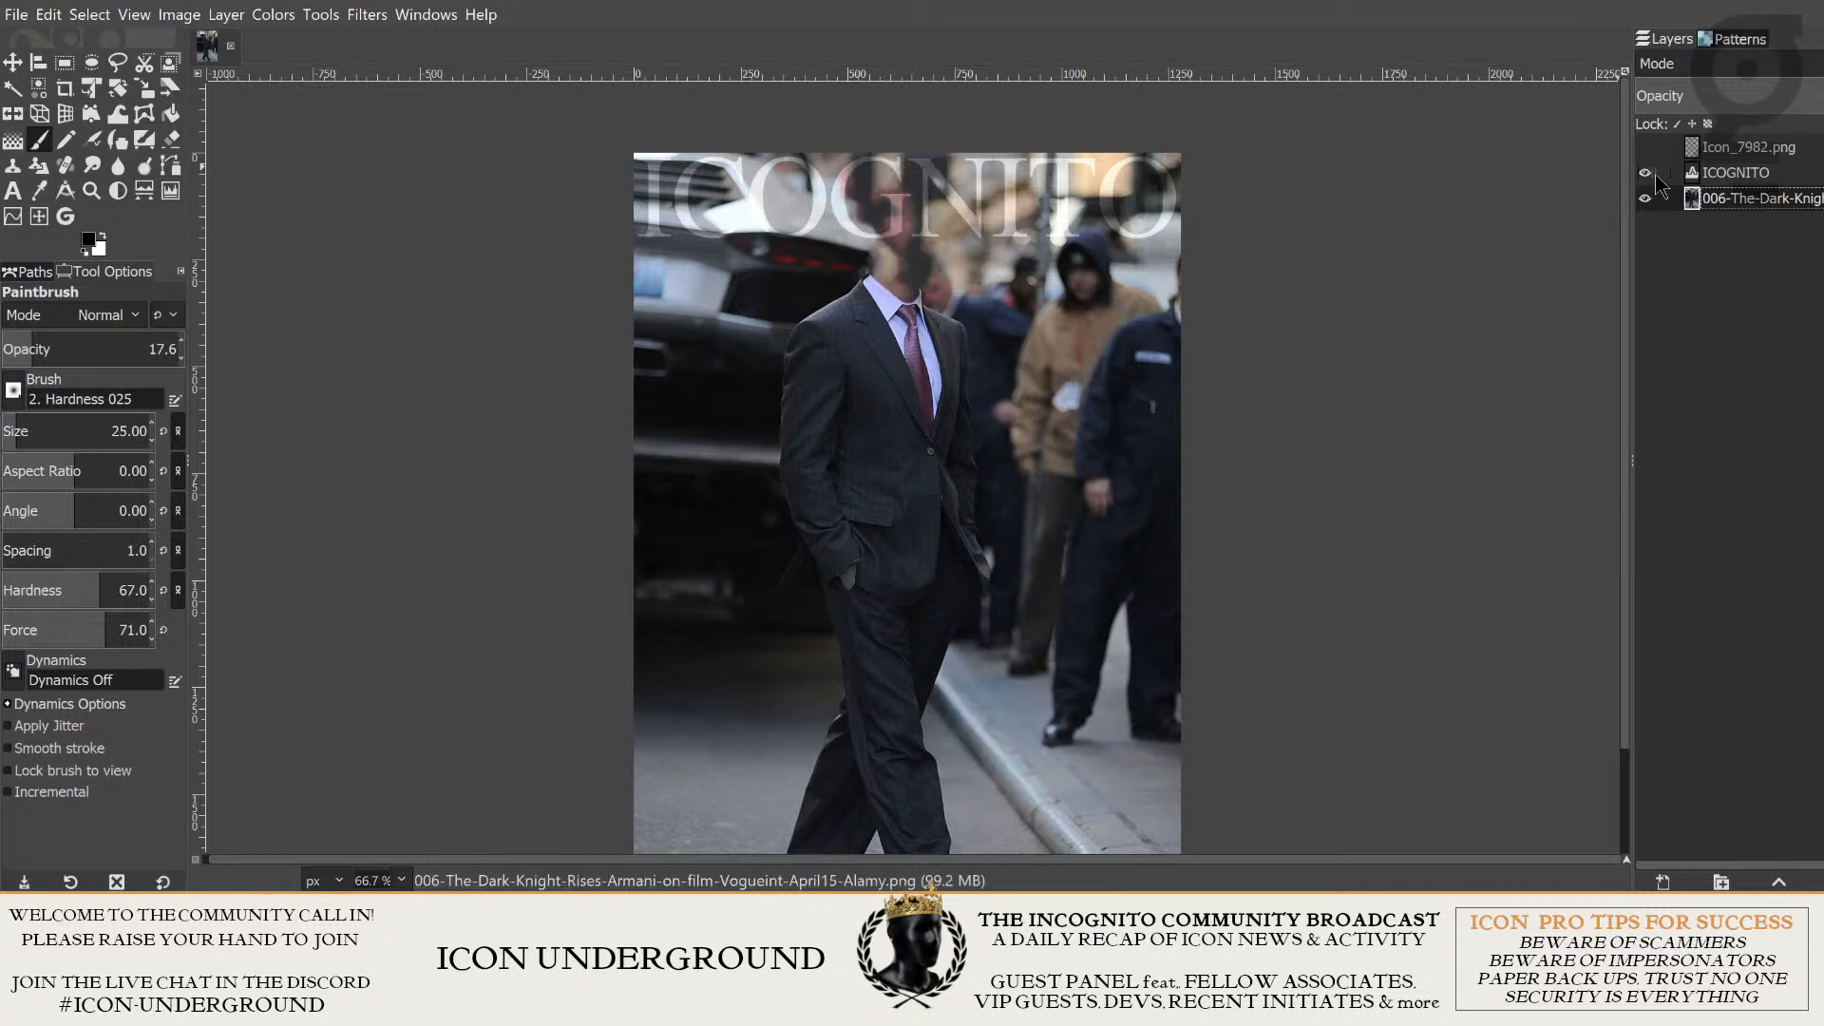
left_click(1646, 147)
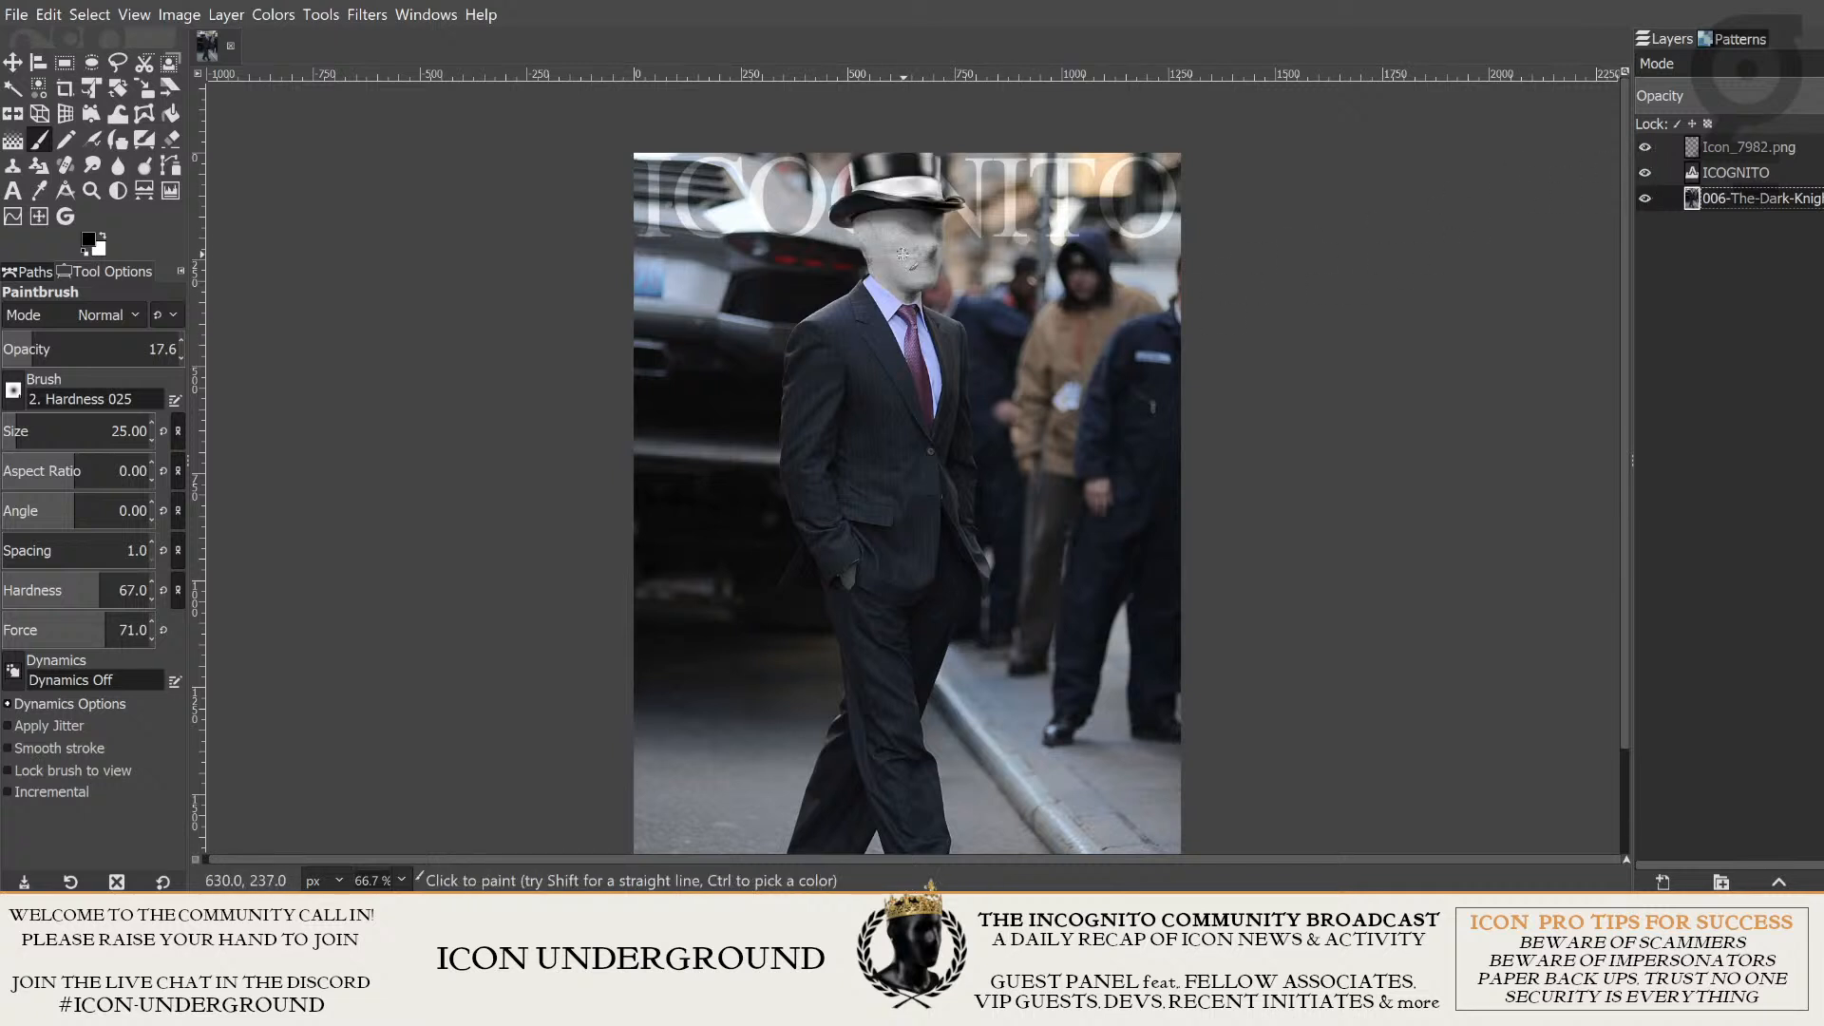
left_click(1646, 147)
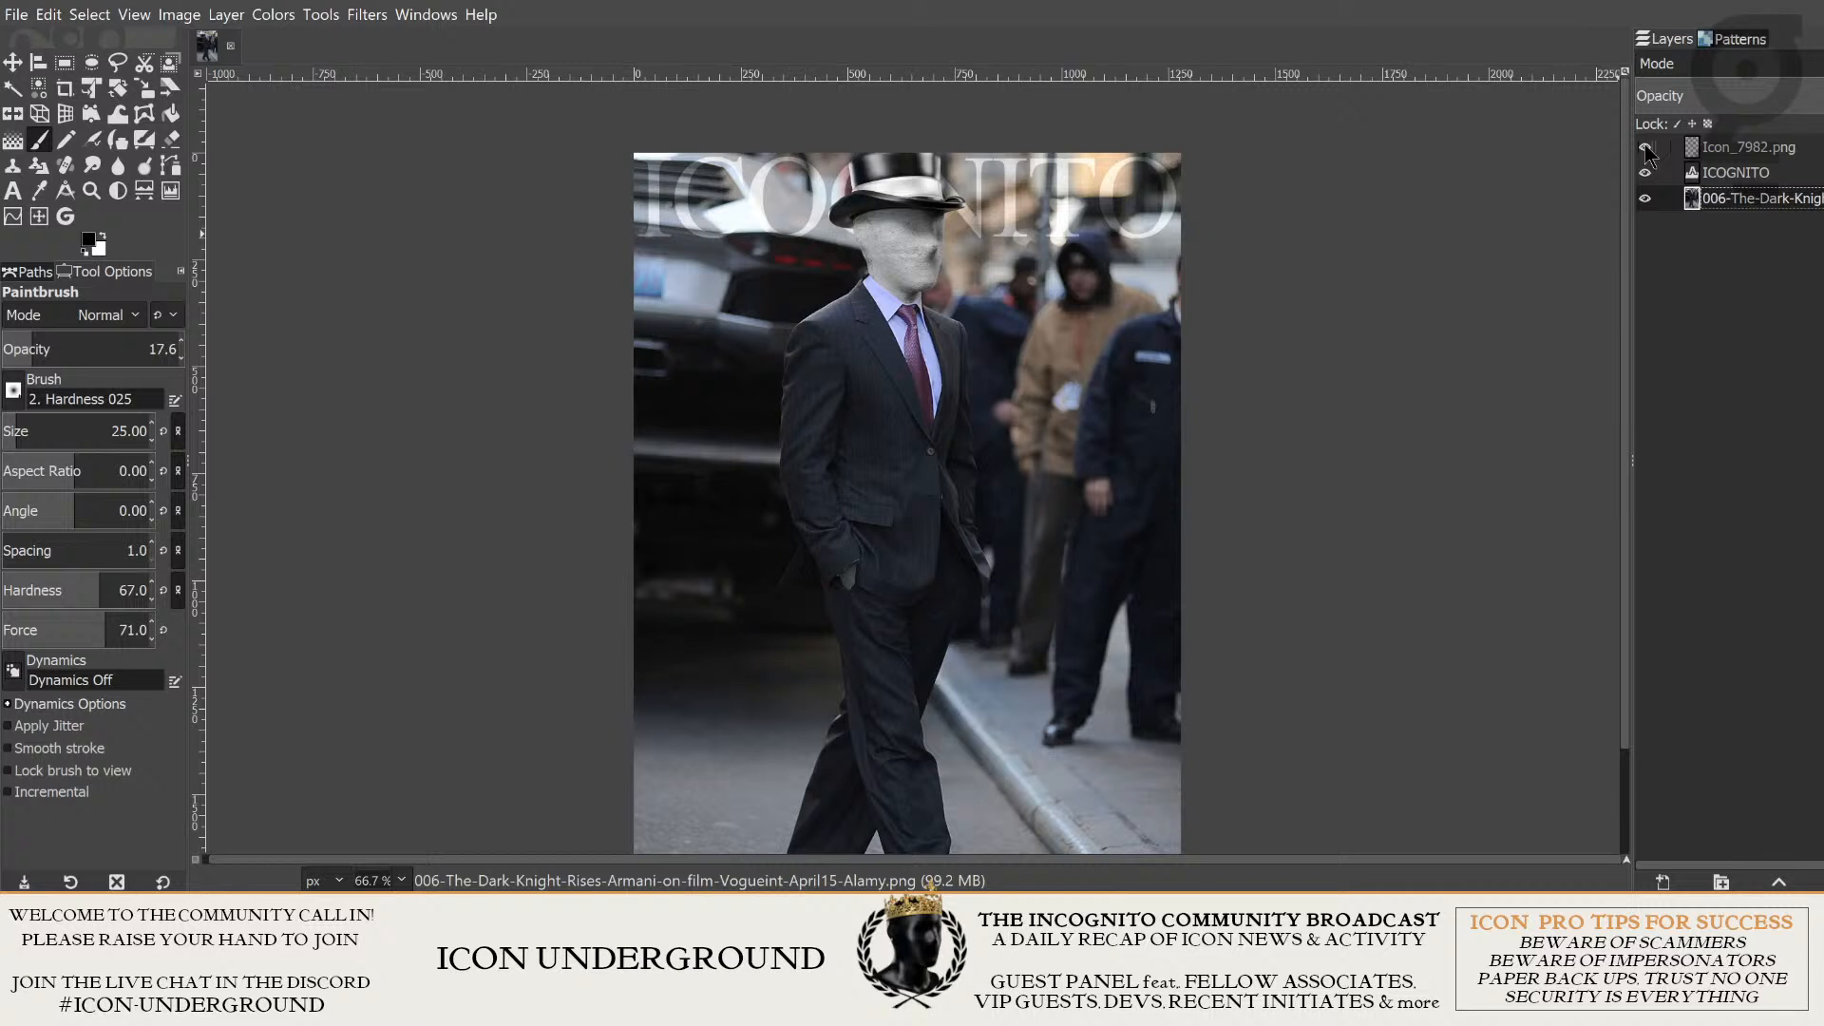
left_click(1646, 147)
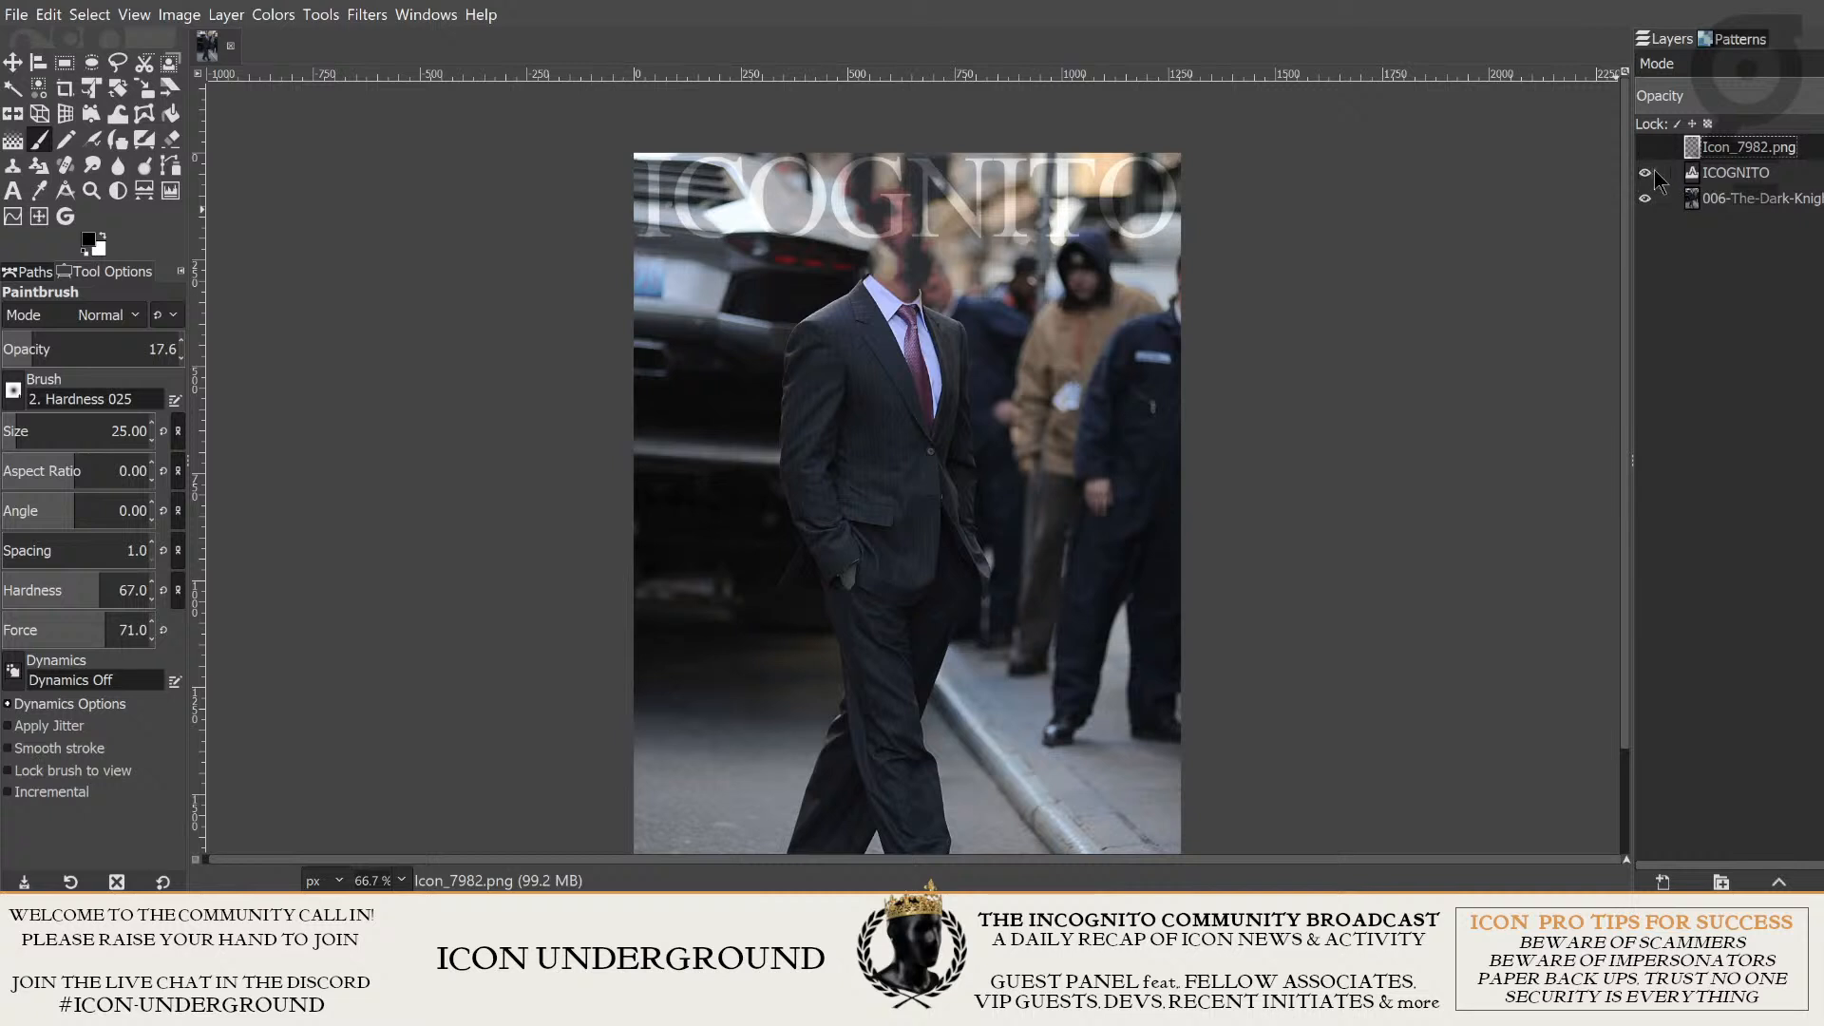
left_click(1645, 147)
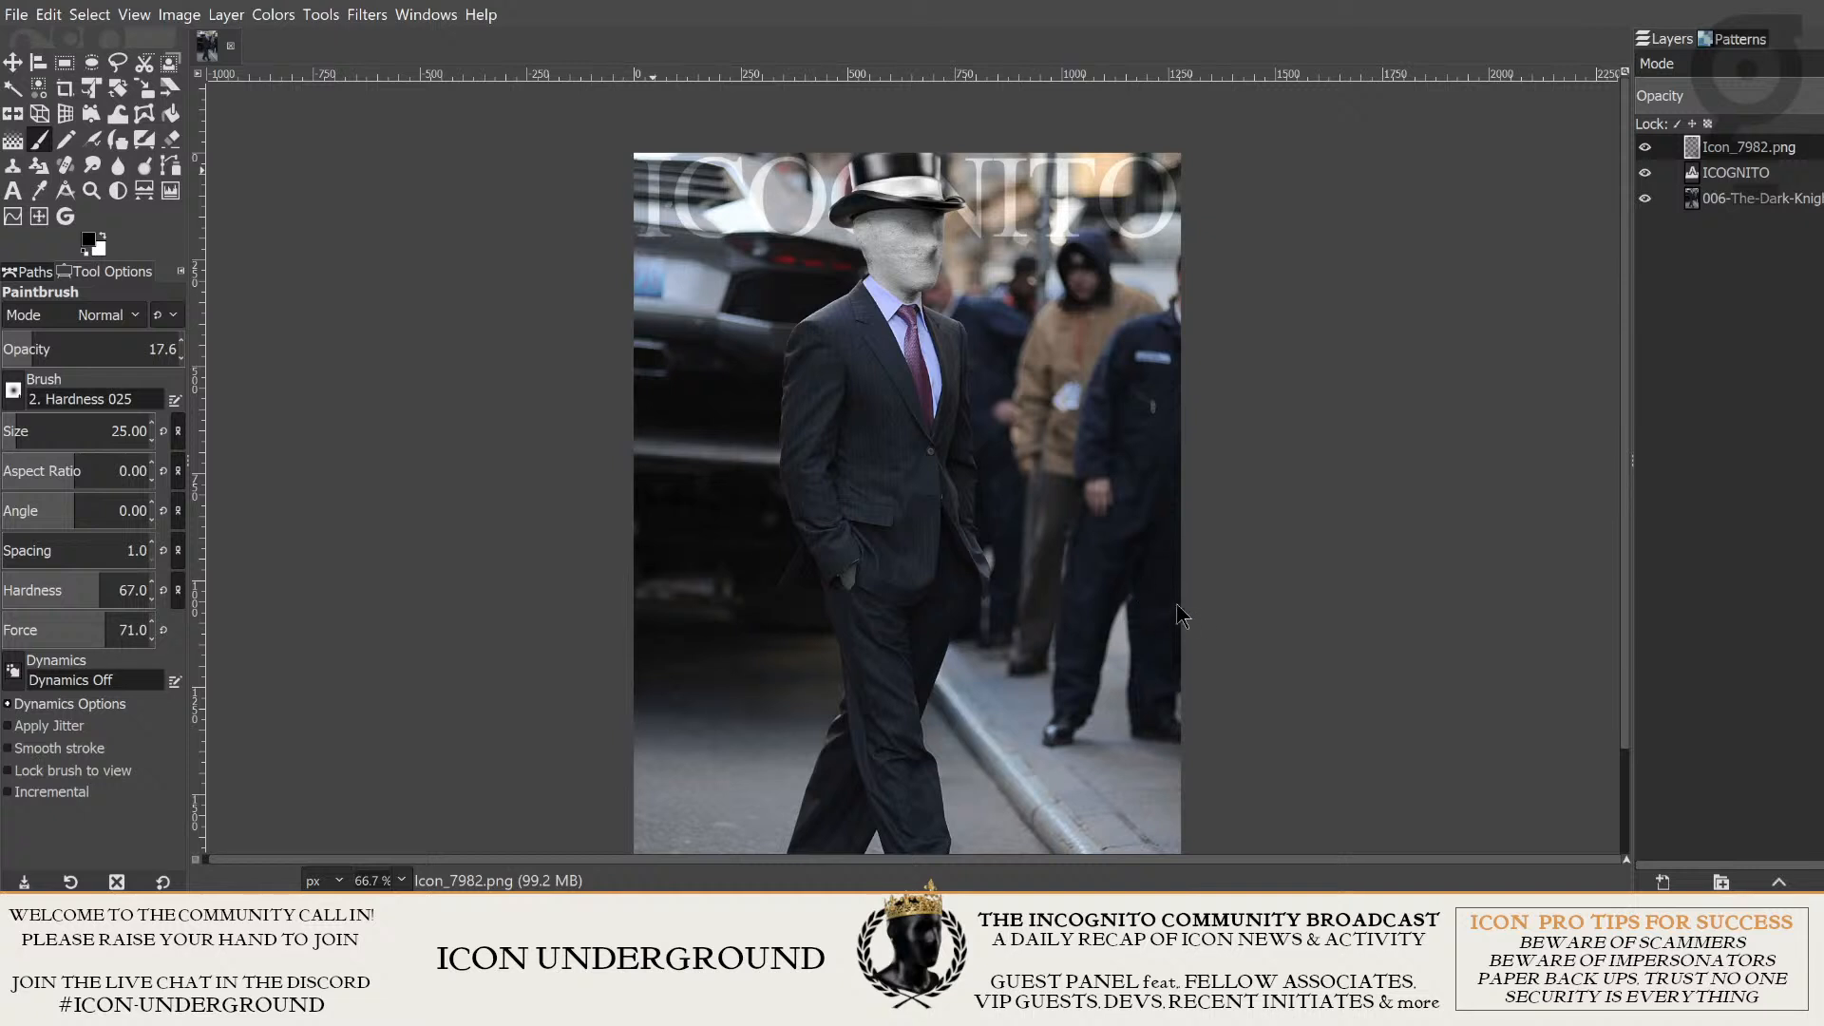
key("ctrl+e")
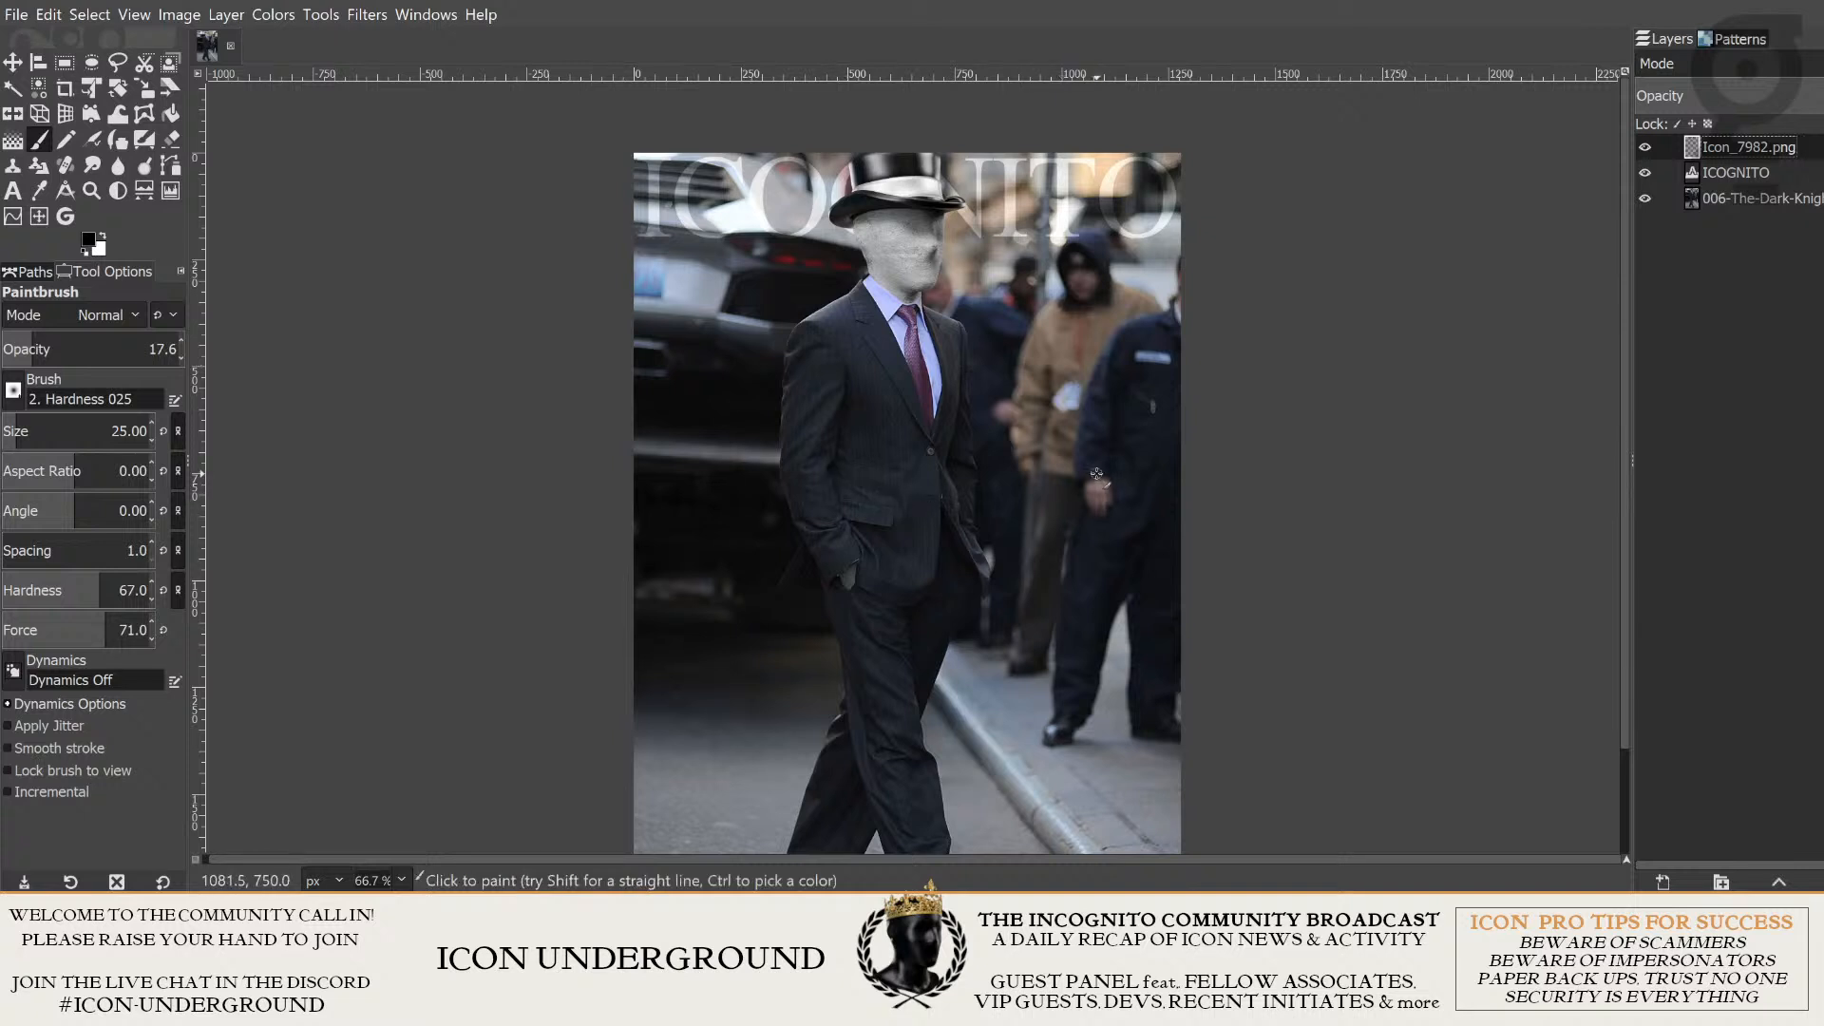
- Edit the ICOGNITO text layer and insert the missing N after the first letter so the title reads INCOGNITO
left_click(1710, 175)
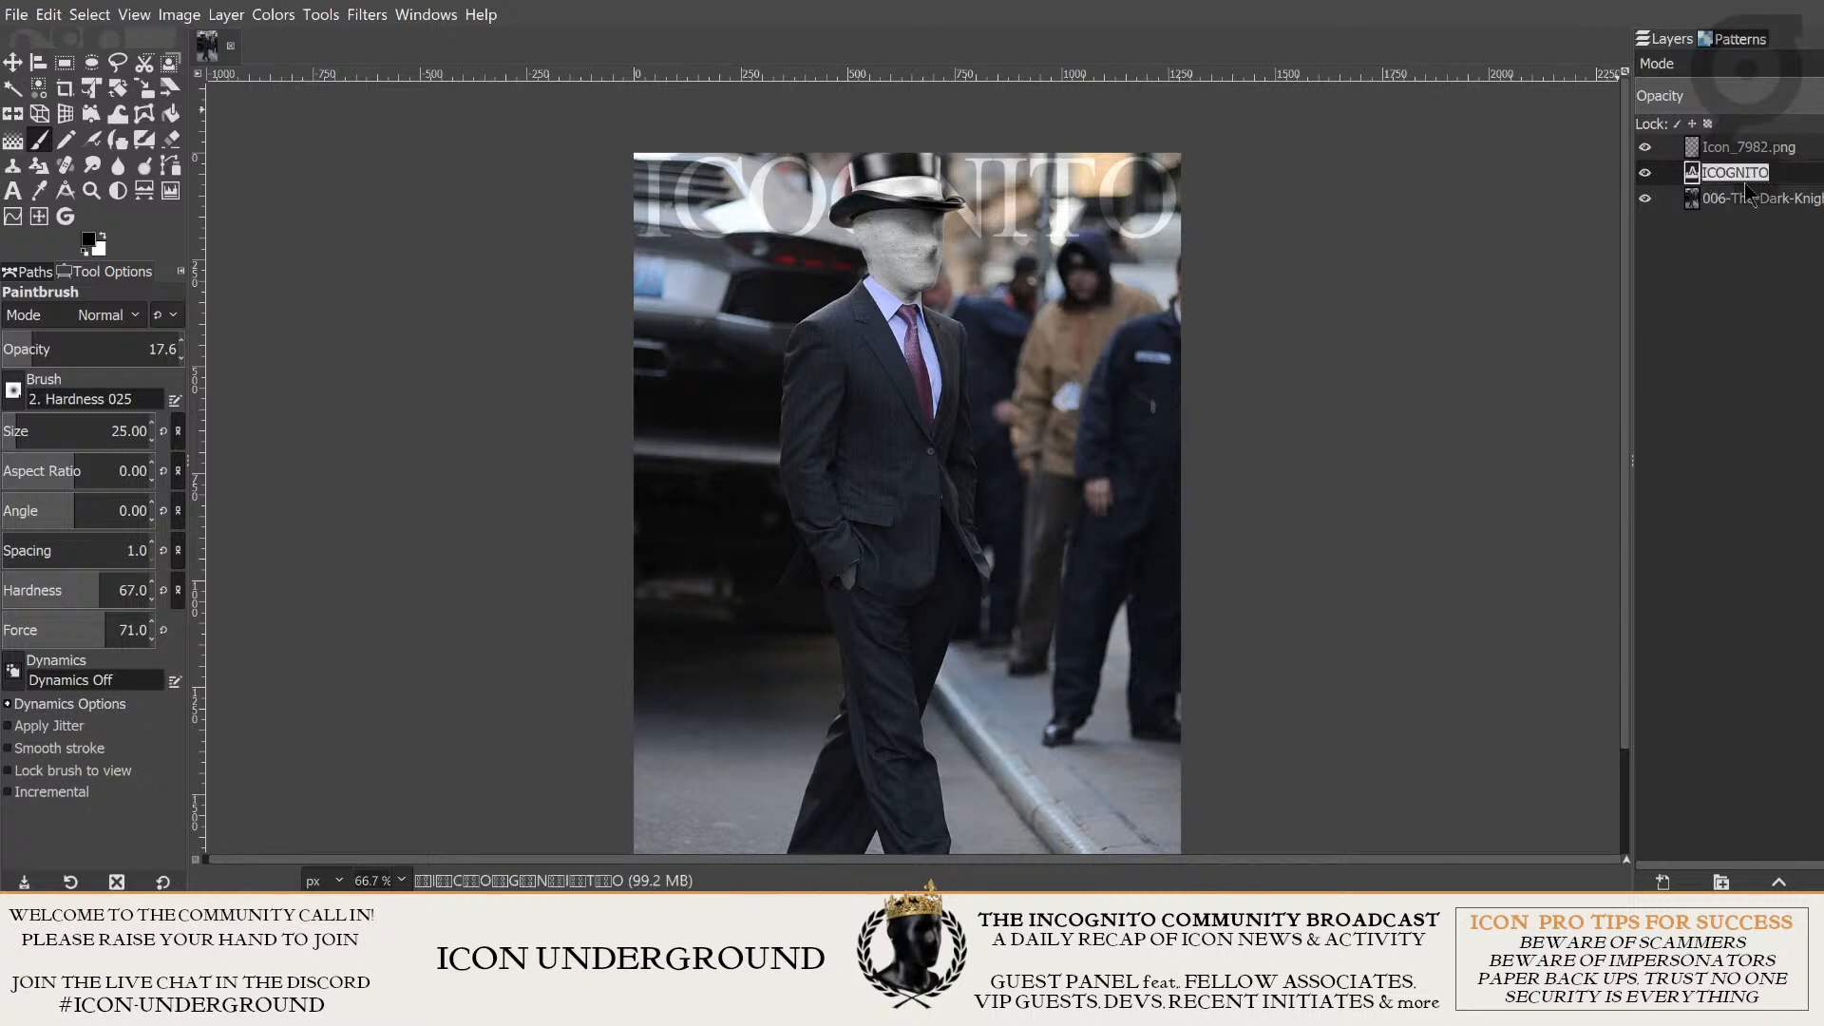
double_click(1693, 177)
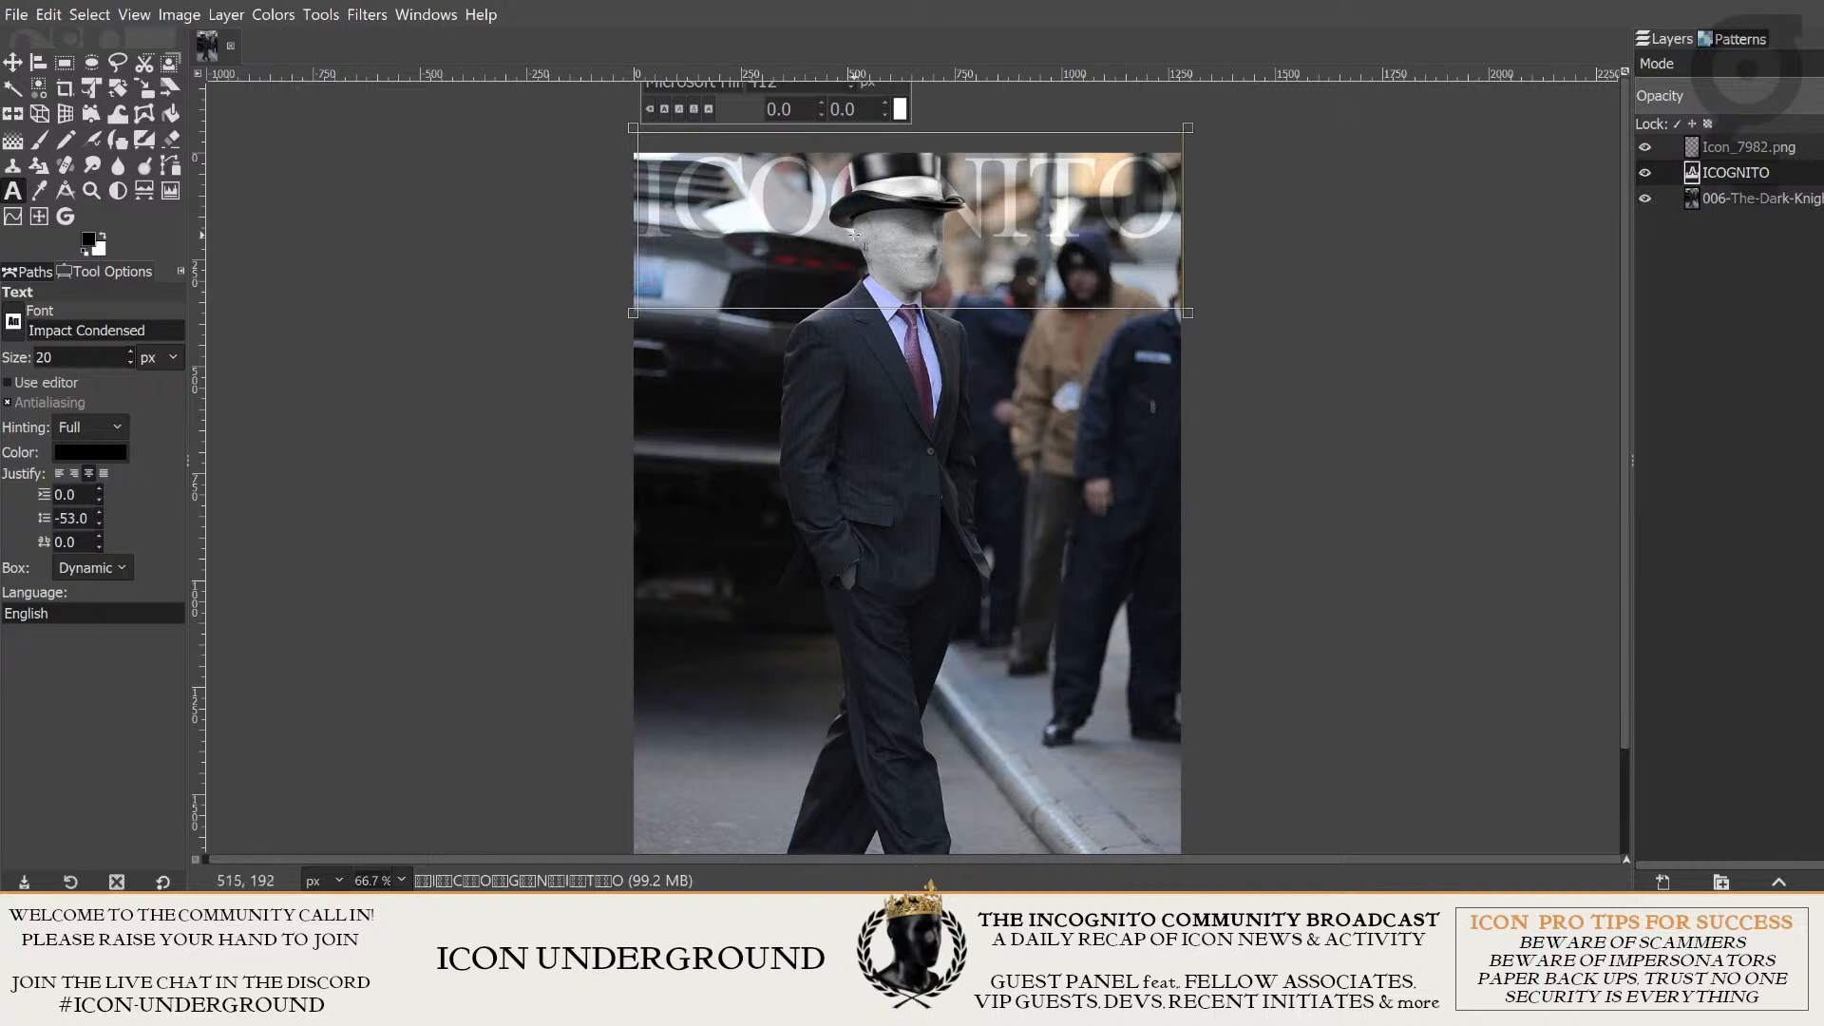
left_click(677, 201)
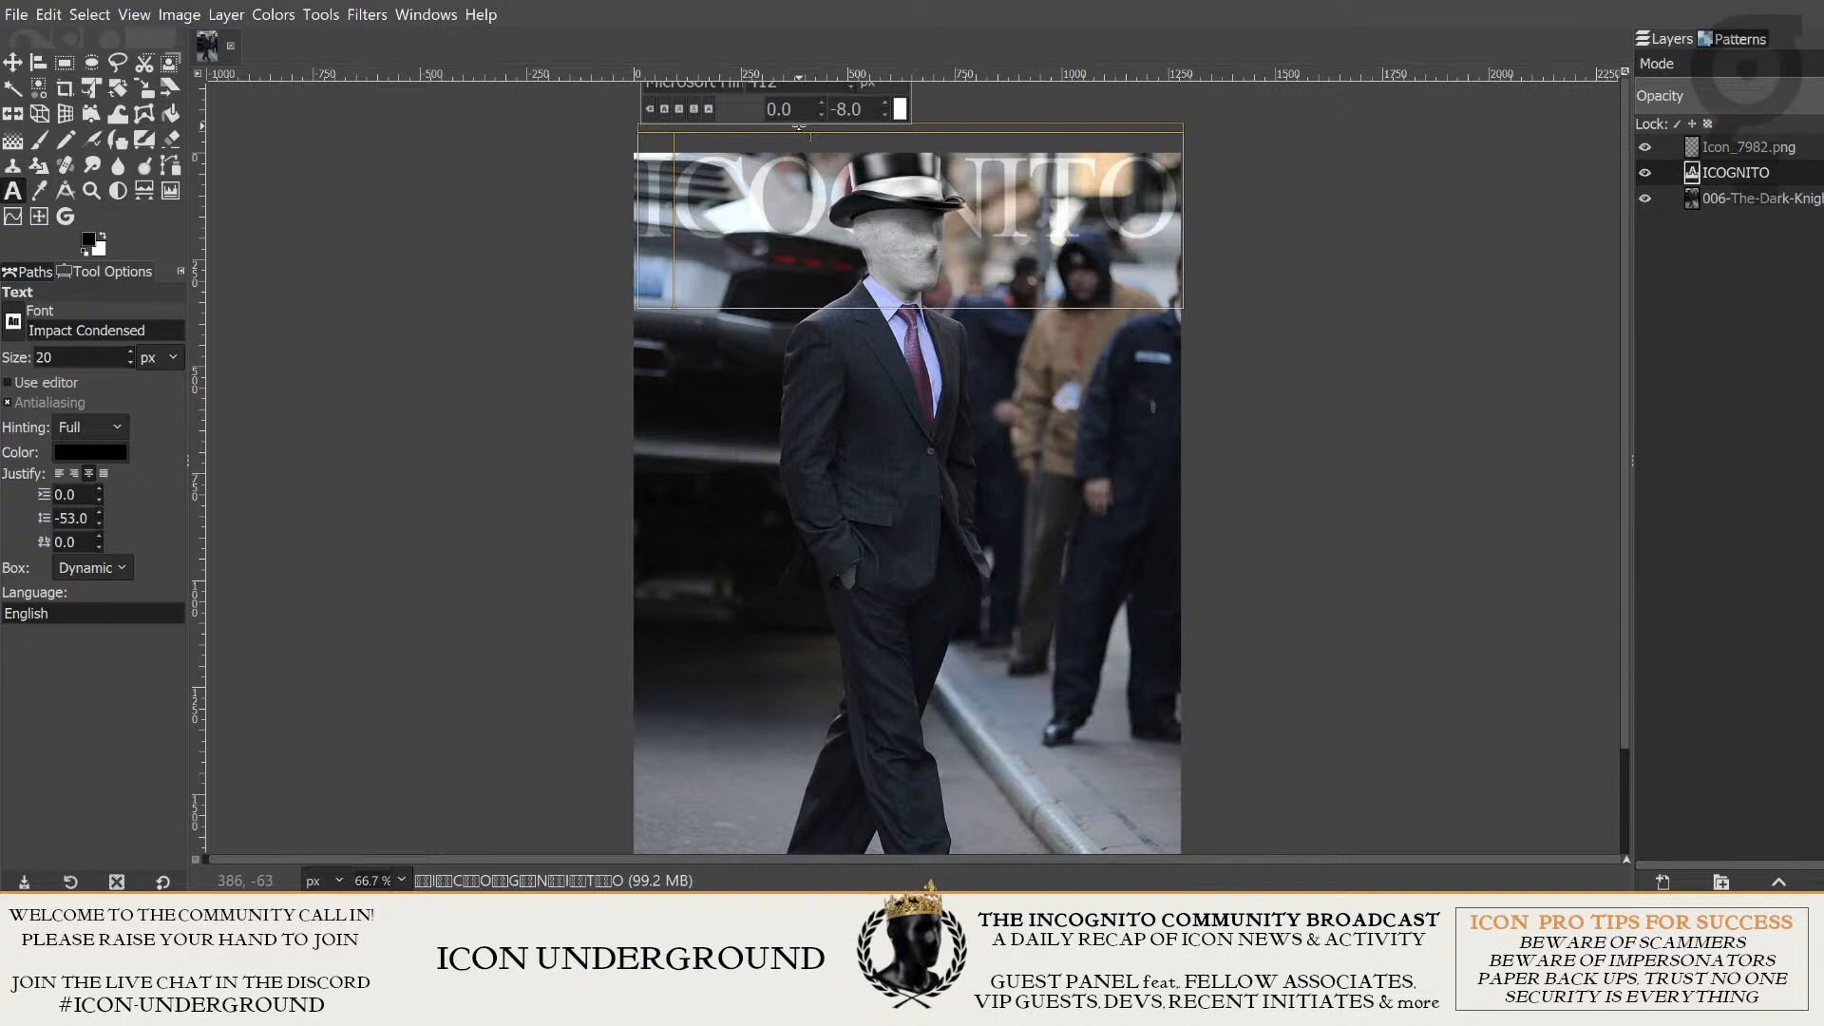
type("N")
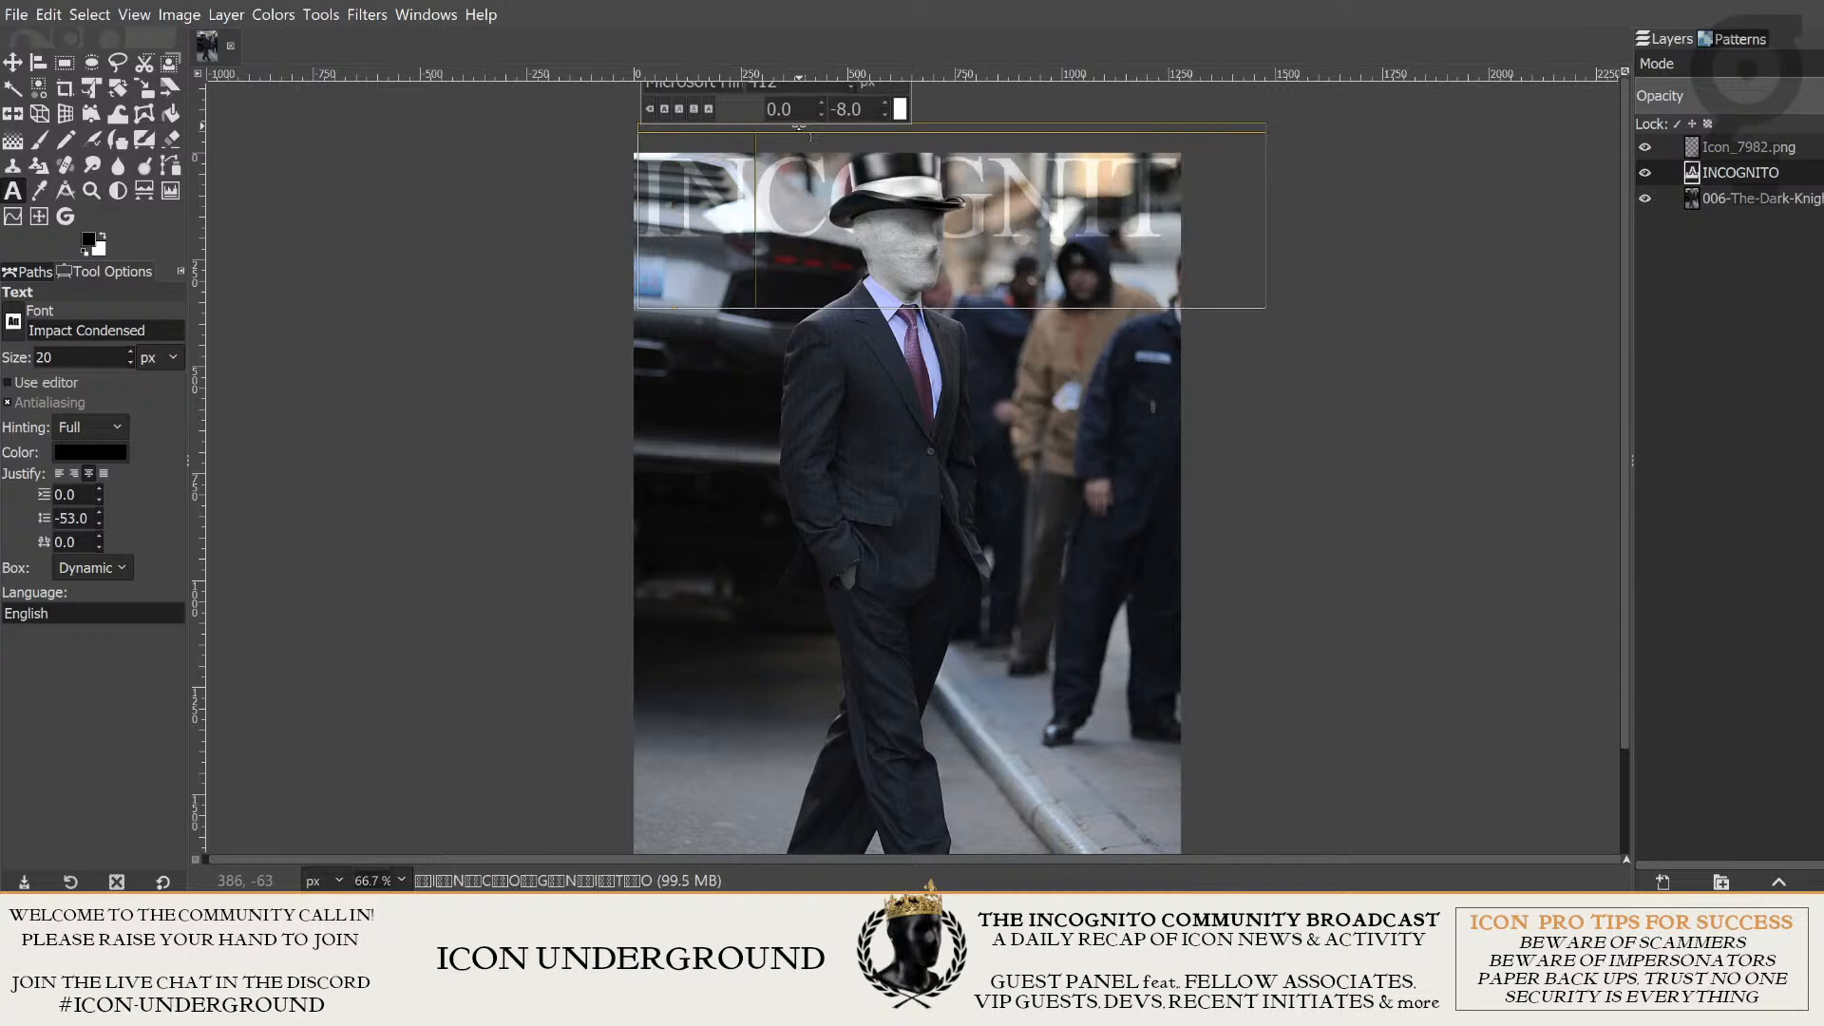
- Reduce the font size of the entire INCOGNITO title text to 360 px so it fits within the photo's width
key("Home")
key("shift+End")
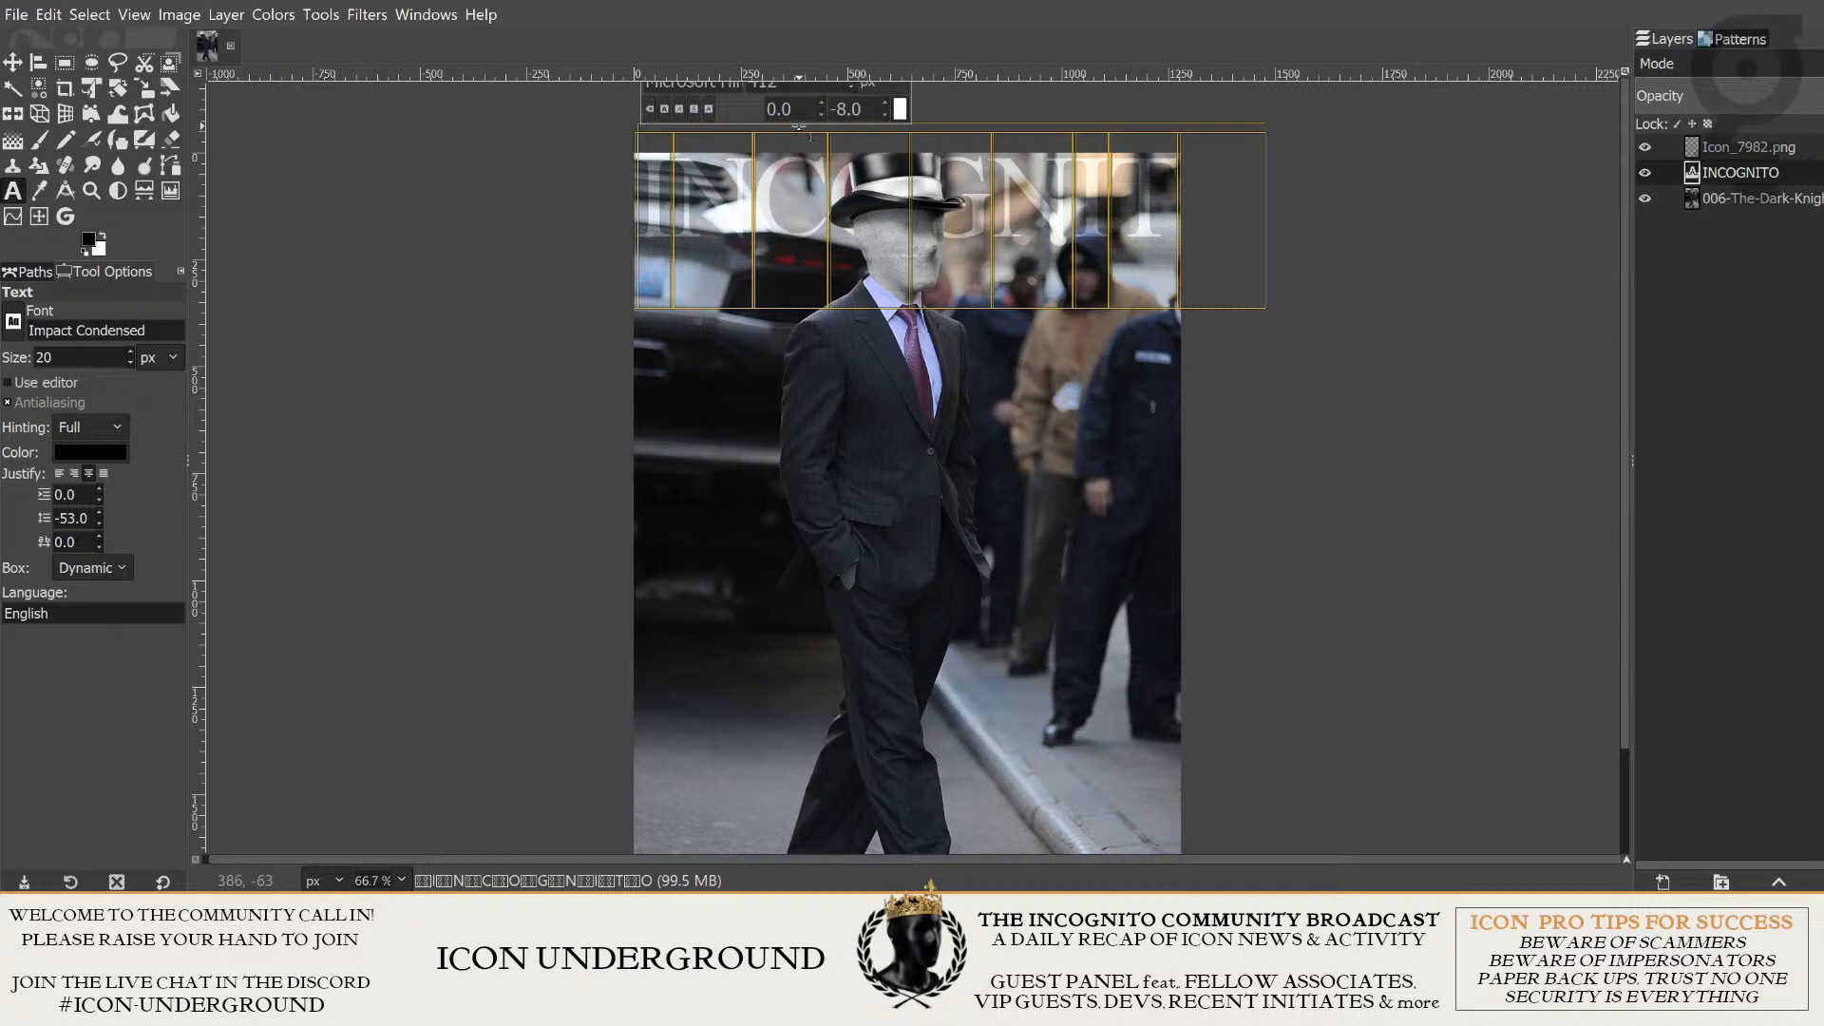
left_click_drag(1463, 211, 1412, 376)
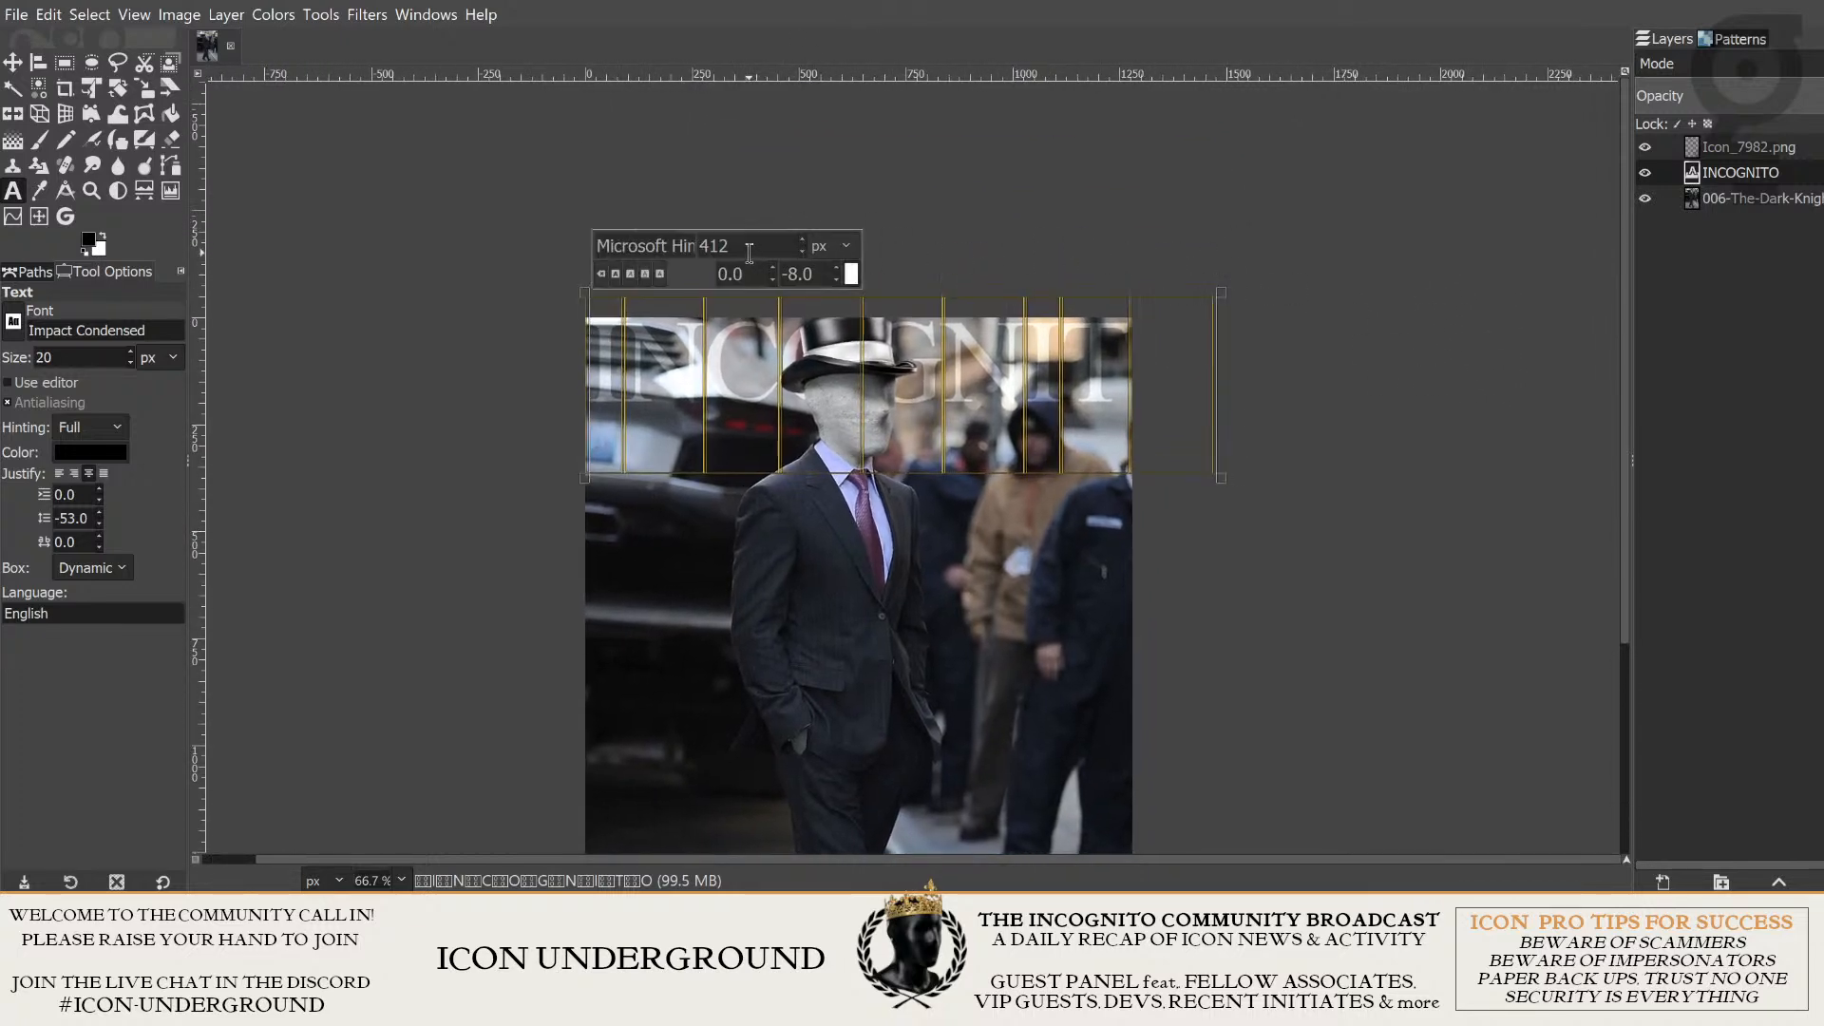
scroll(749, 249, "down", 16)
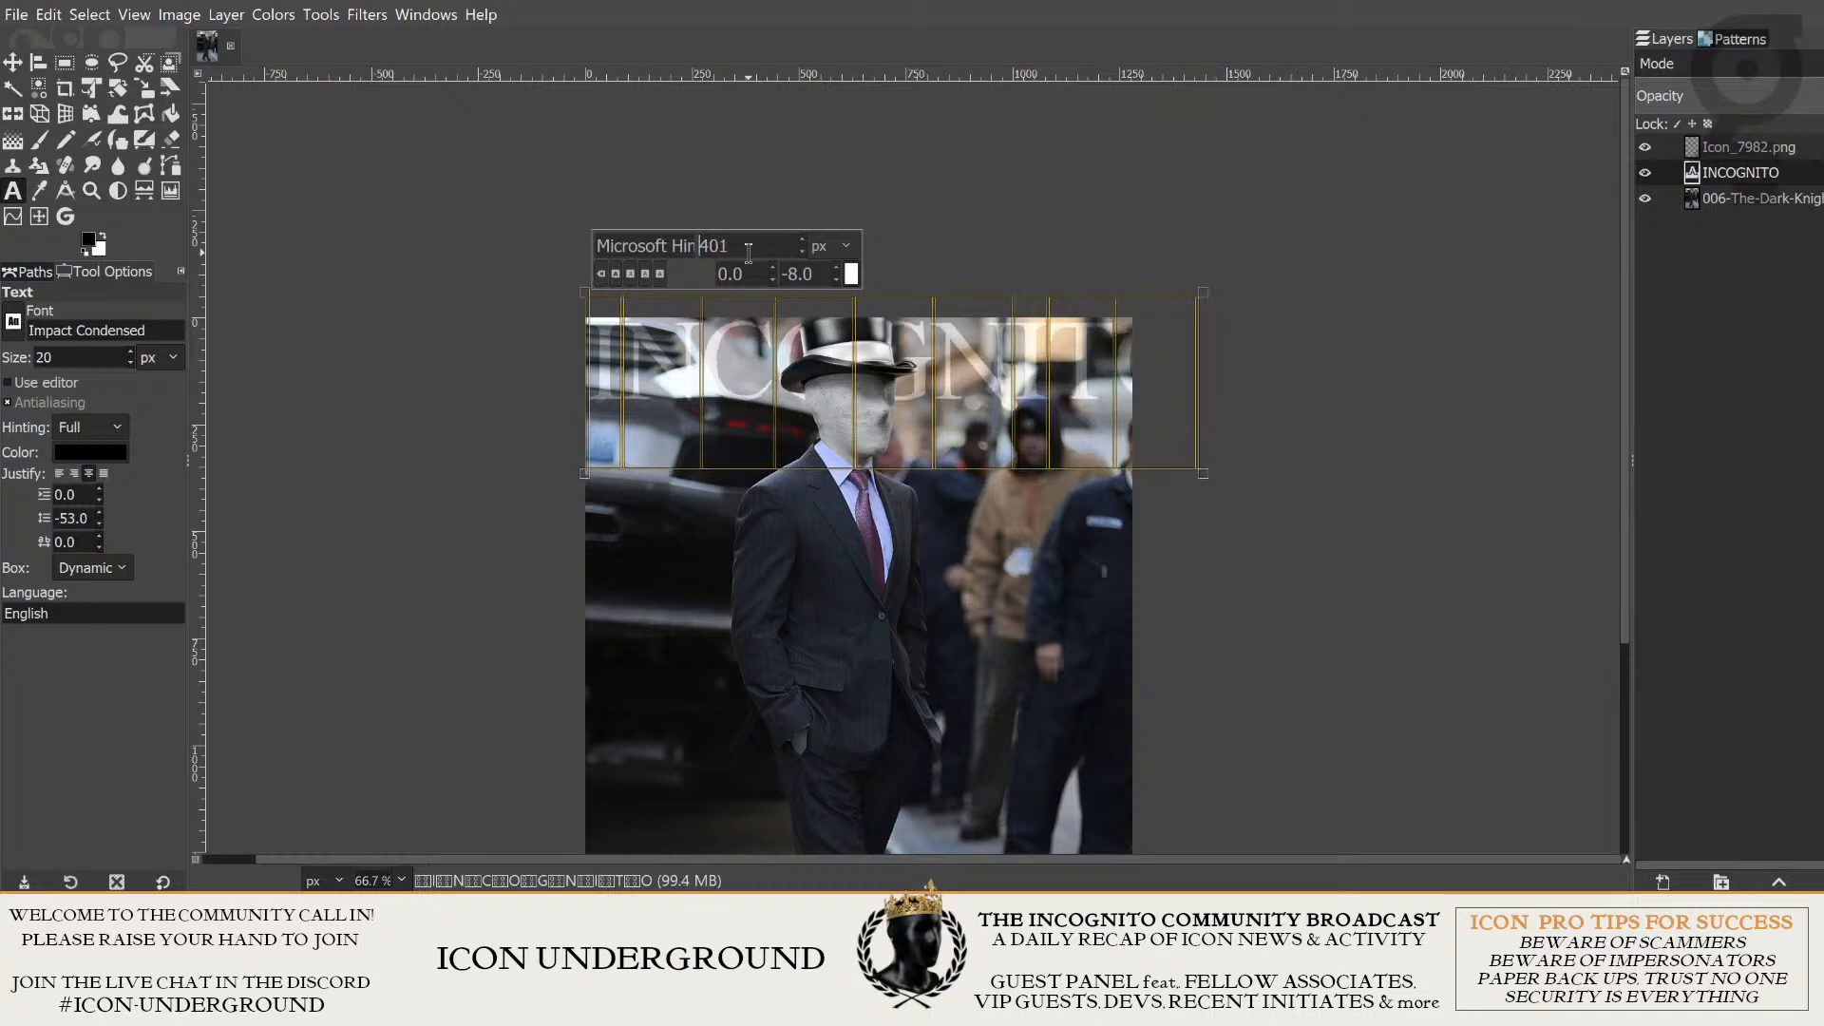
scroll(749, 249, "down", 17)
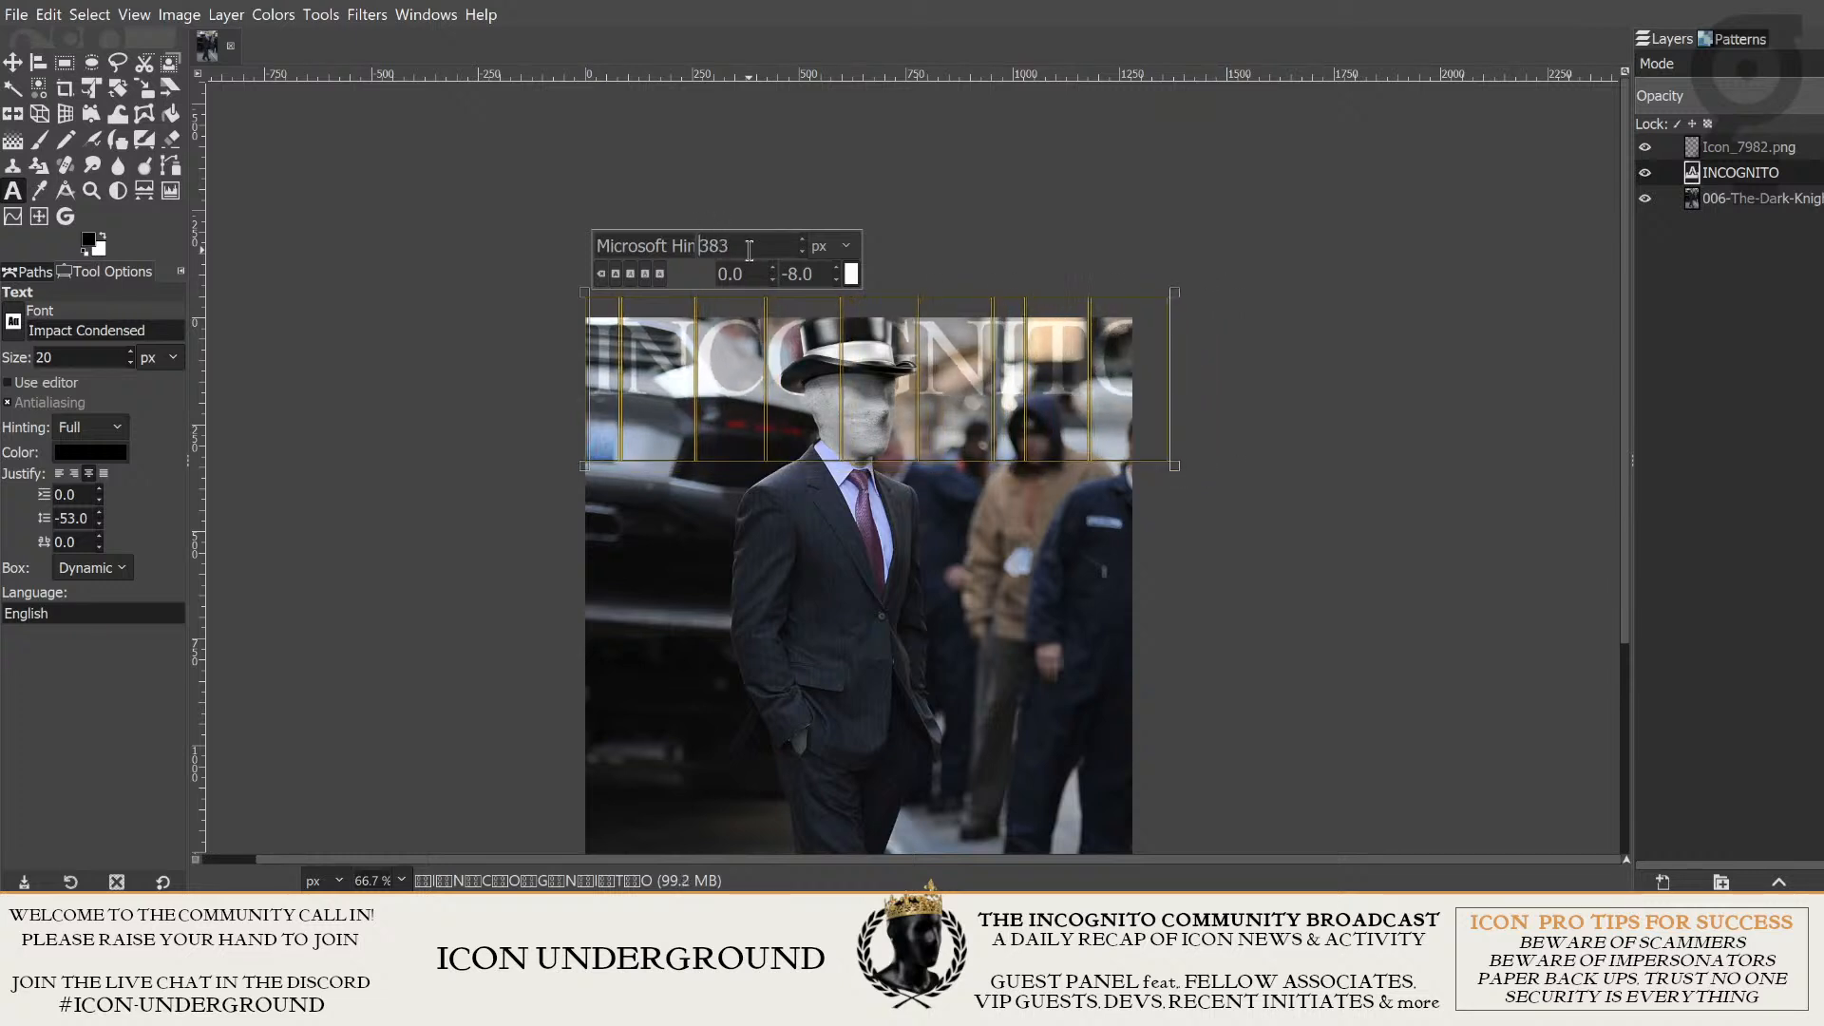
scroll(748, 249, "down", 16)
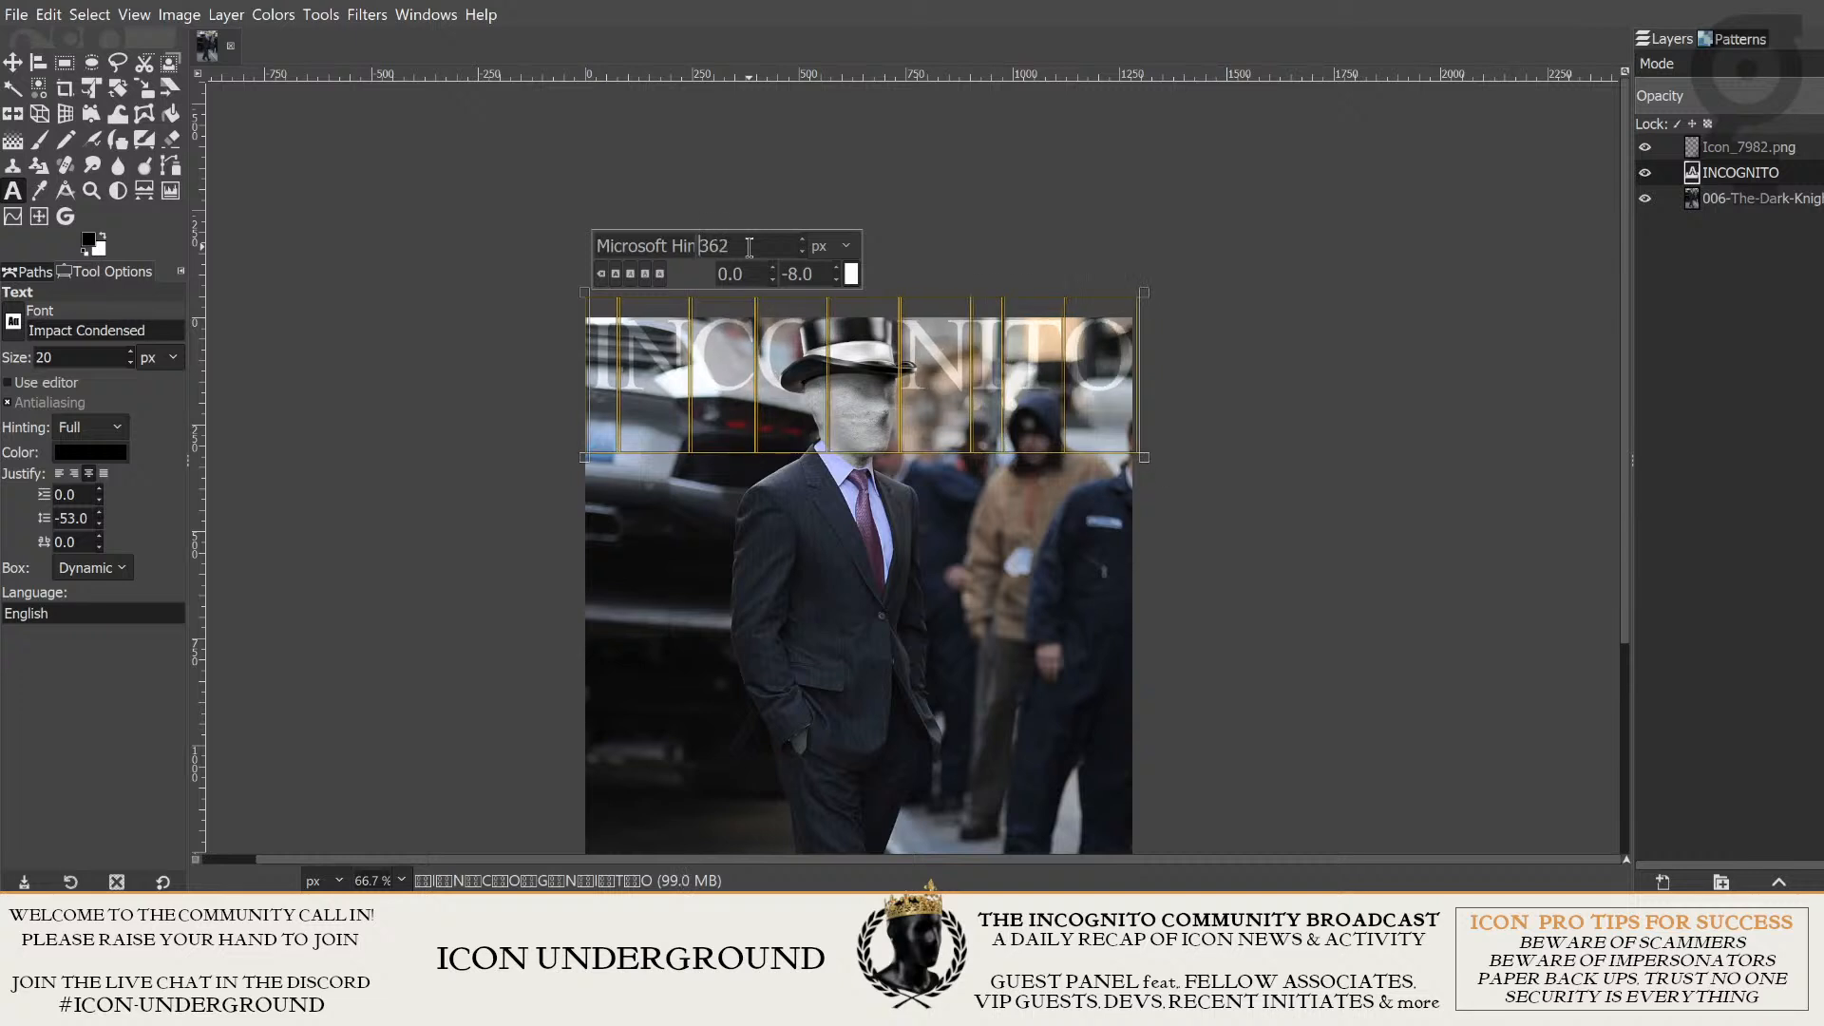
scroll(749, 249, "down", 2)
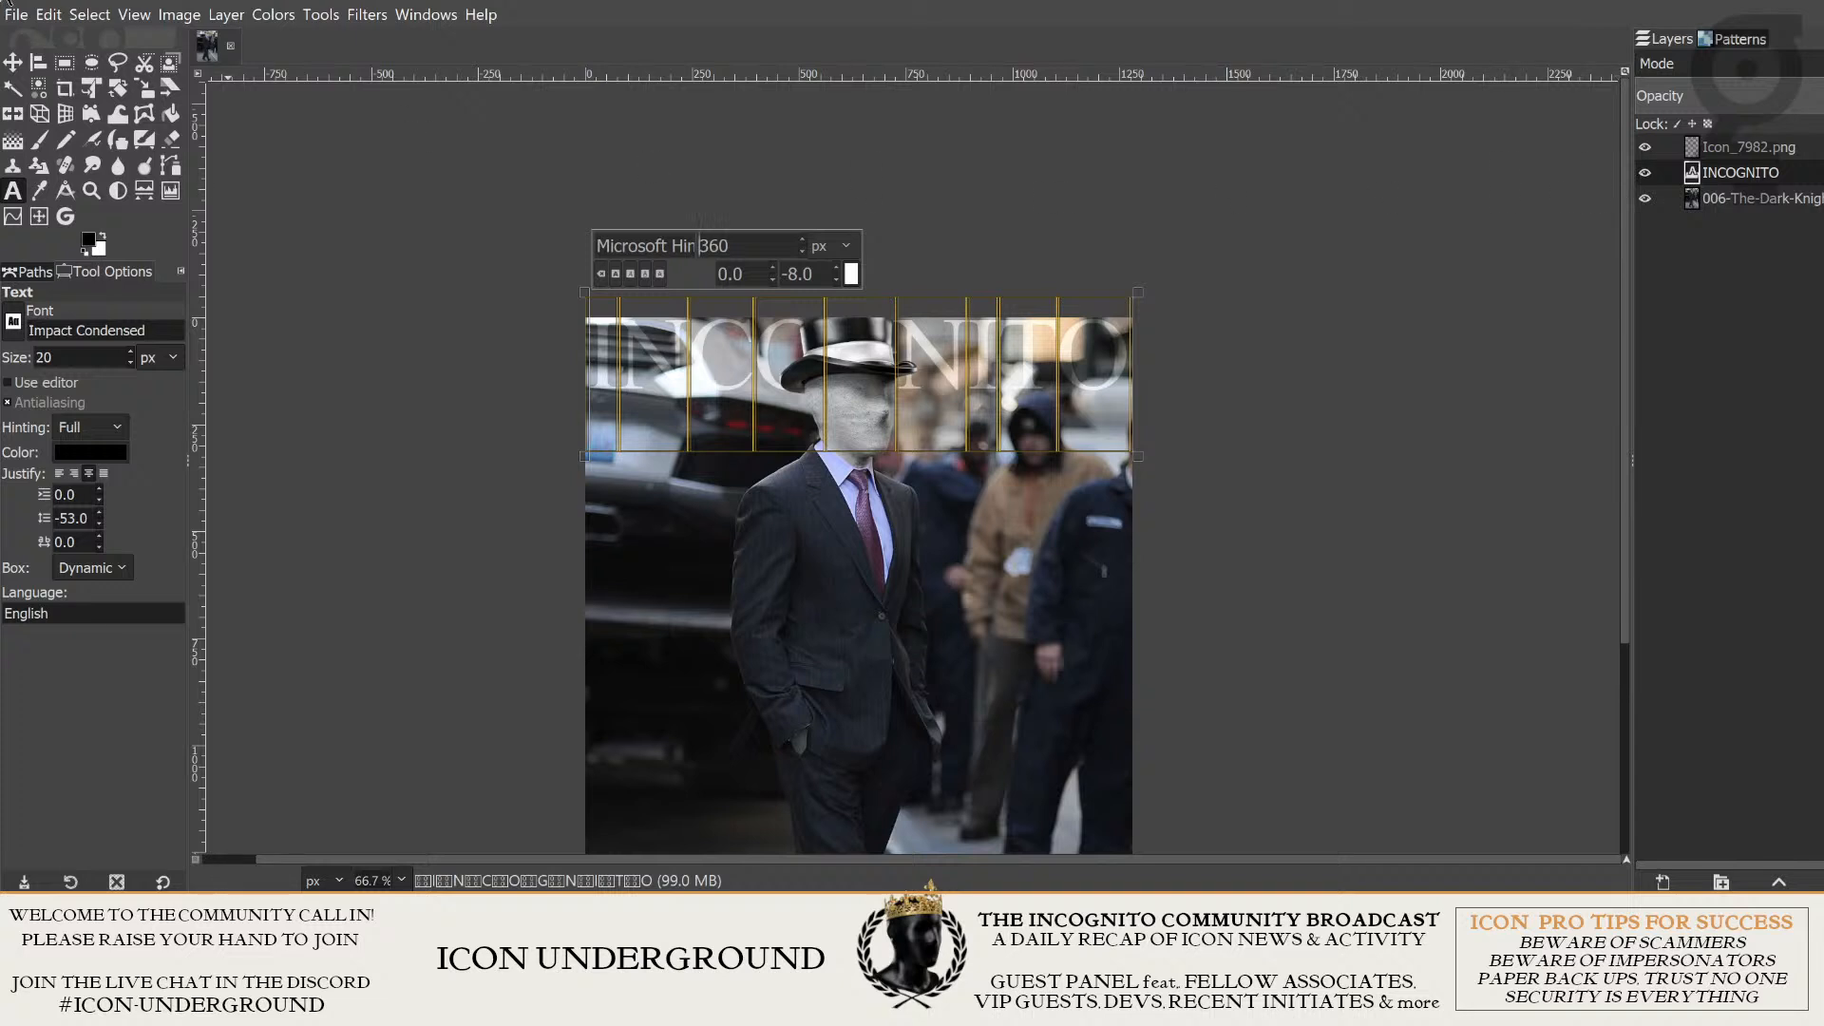
- Position the resized INCOGNITO title across the top of the photo with the Move tool and check its fit
left_click(12, 63)
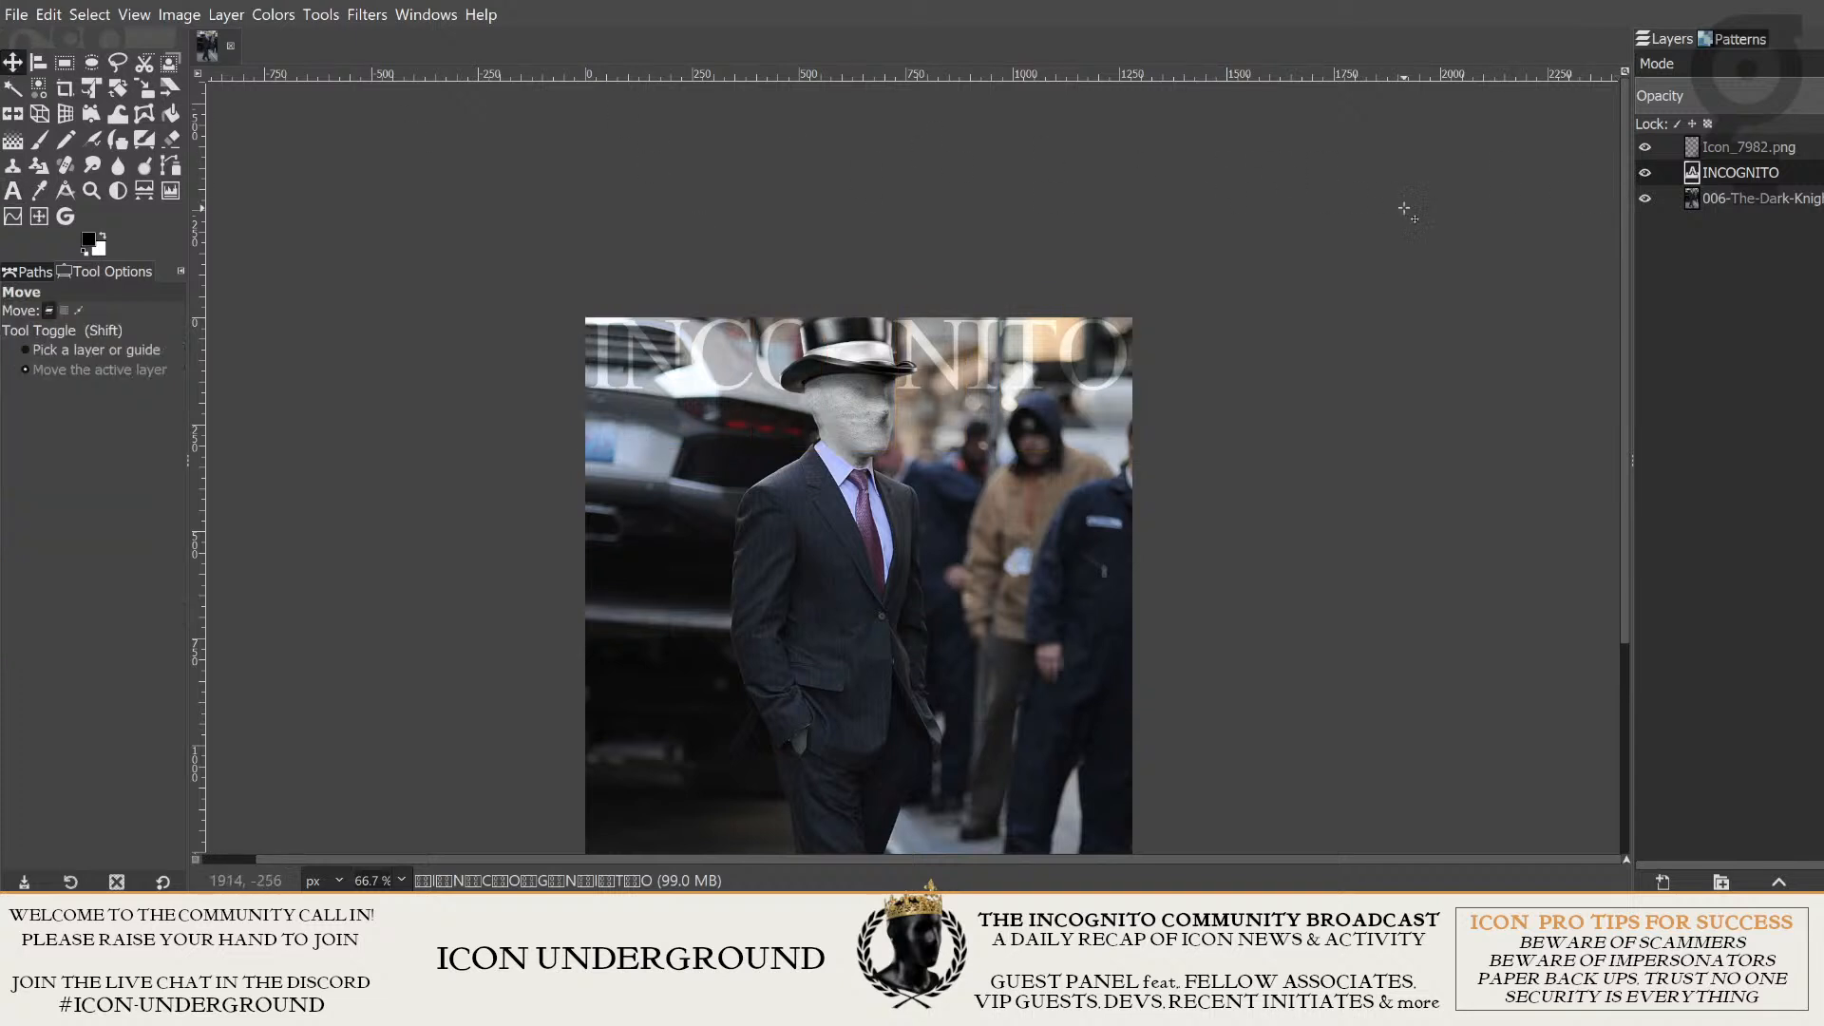
left_click_drag(682, 339, 740, 345)
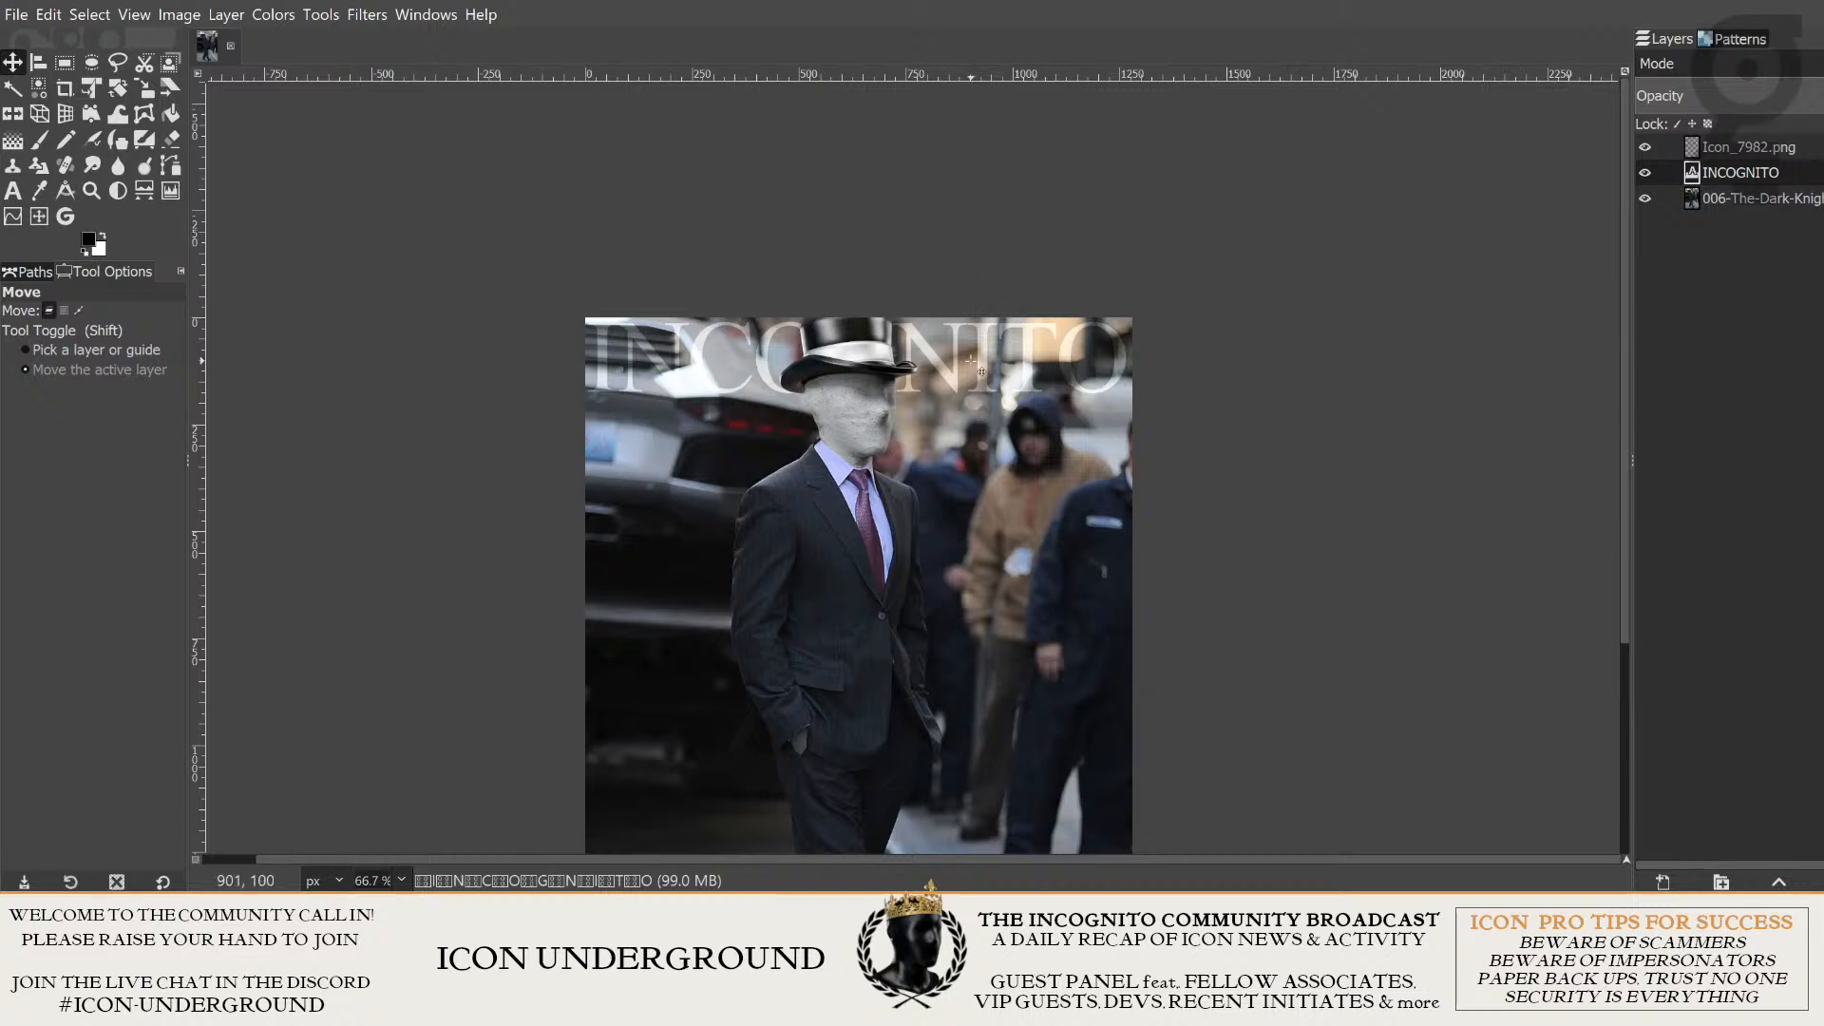
scroll(1264, 352, "down", 1)
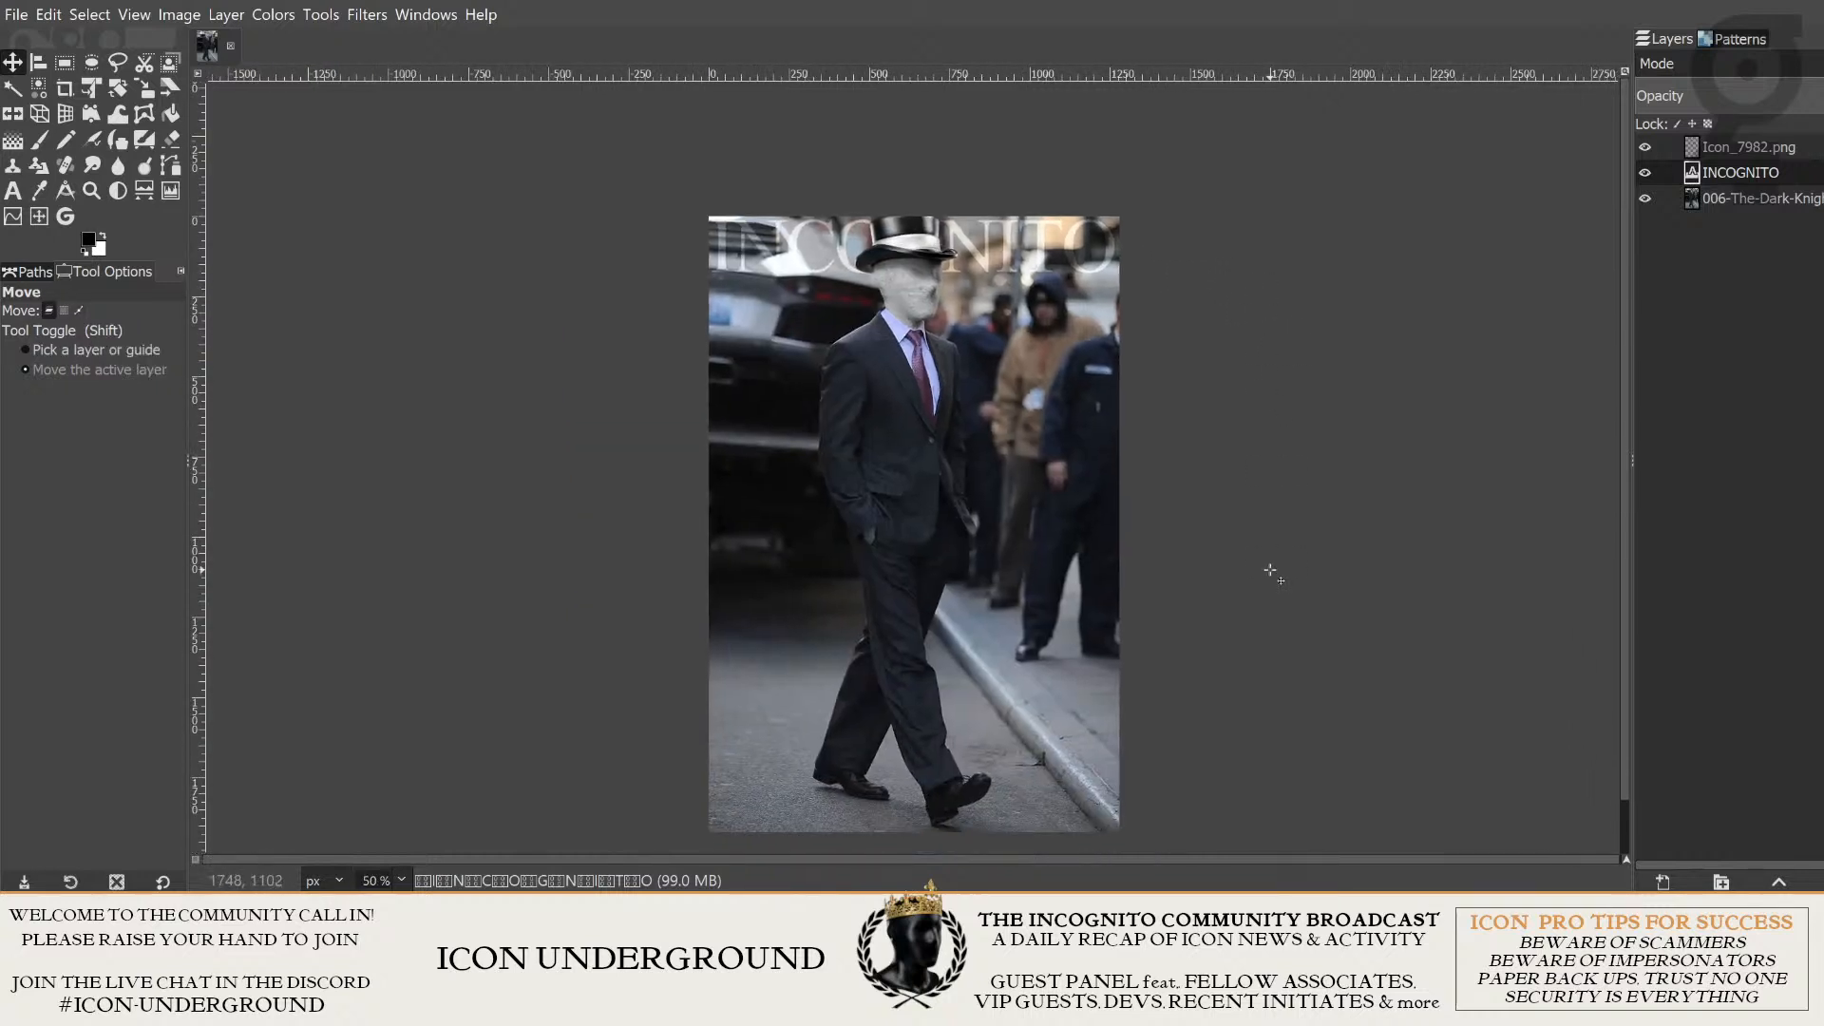
scroll(1112, 304, "up", 2)
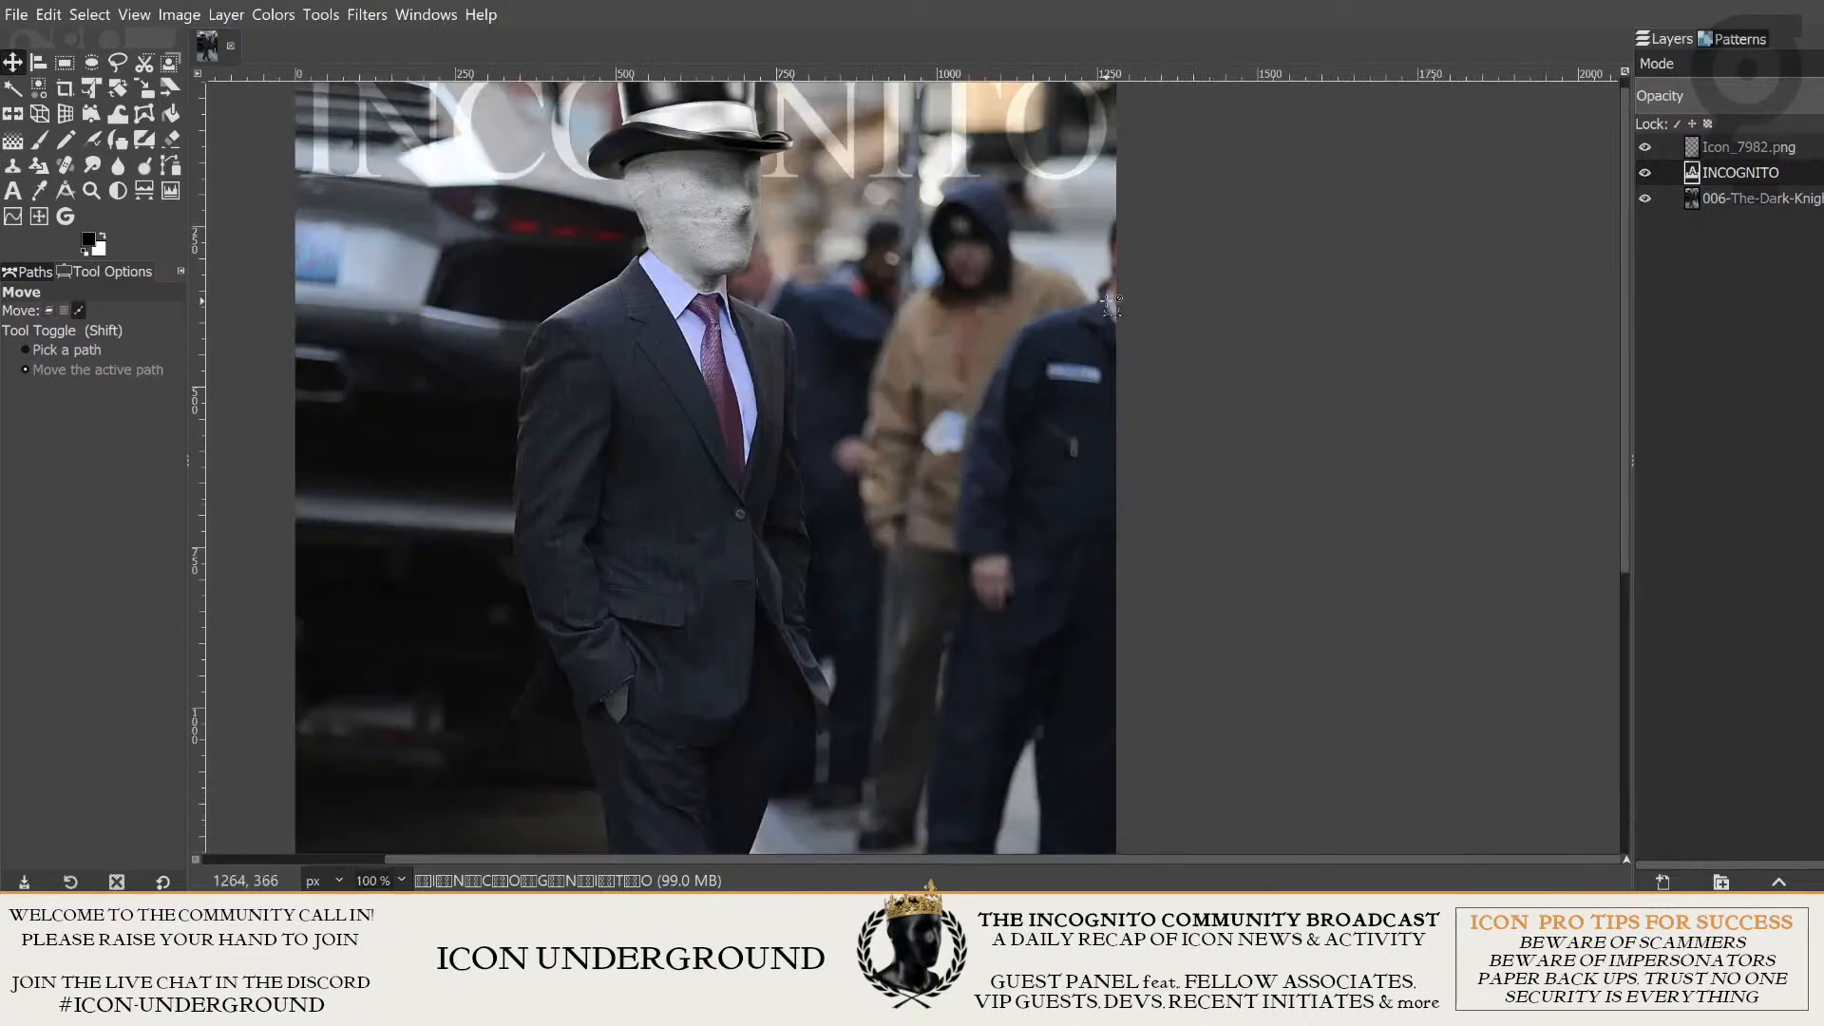
left_click_drag(1111, 302, 1255, 479)
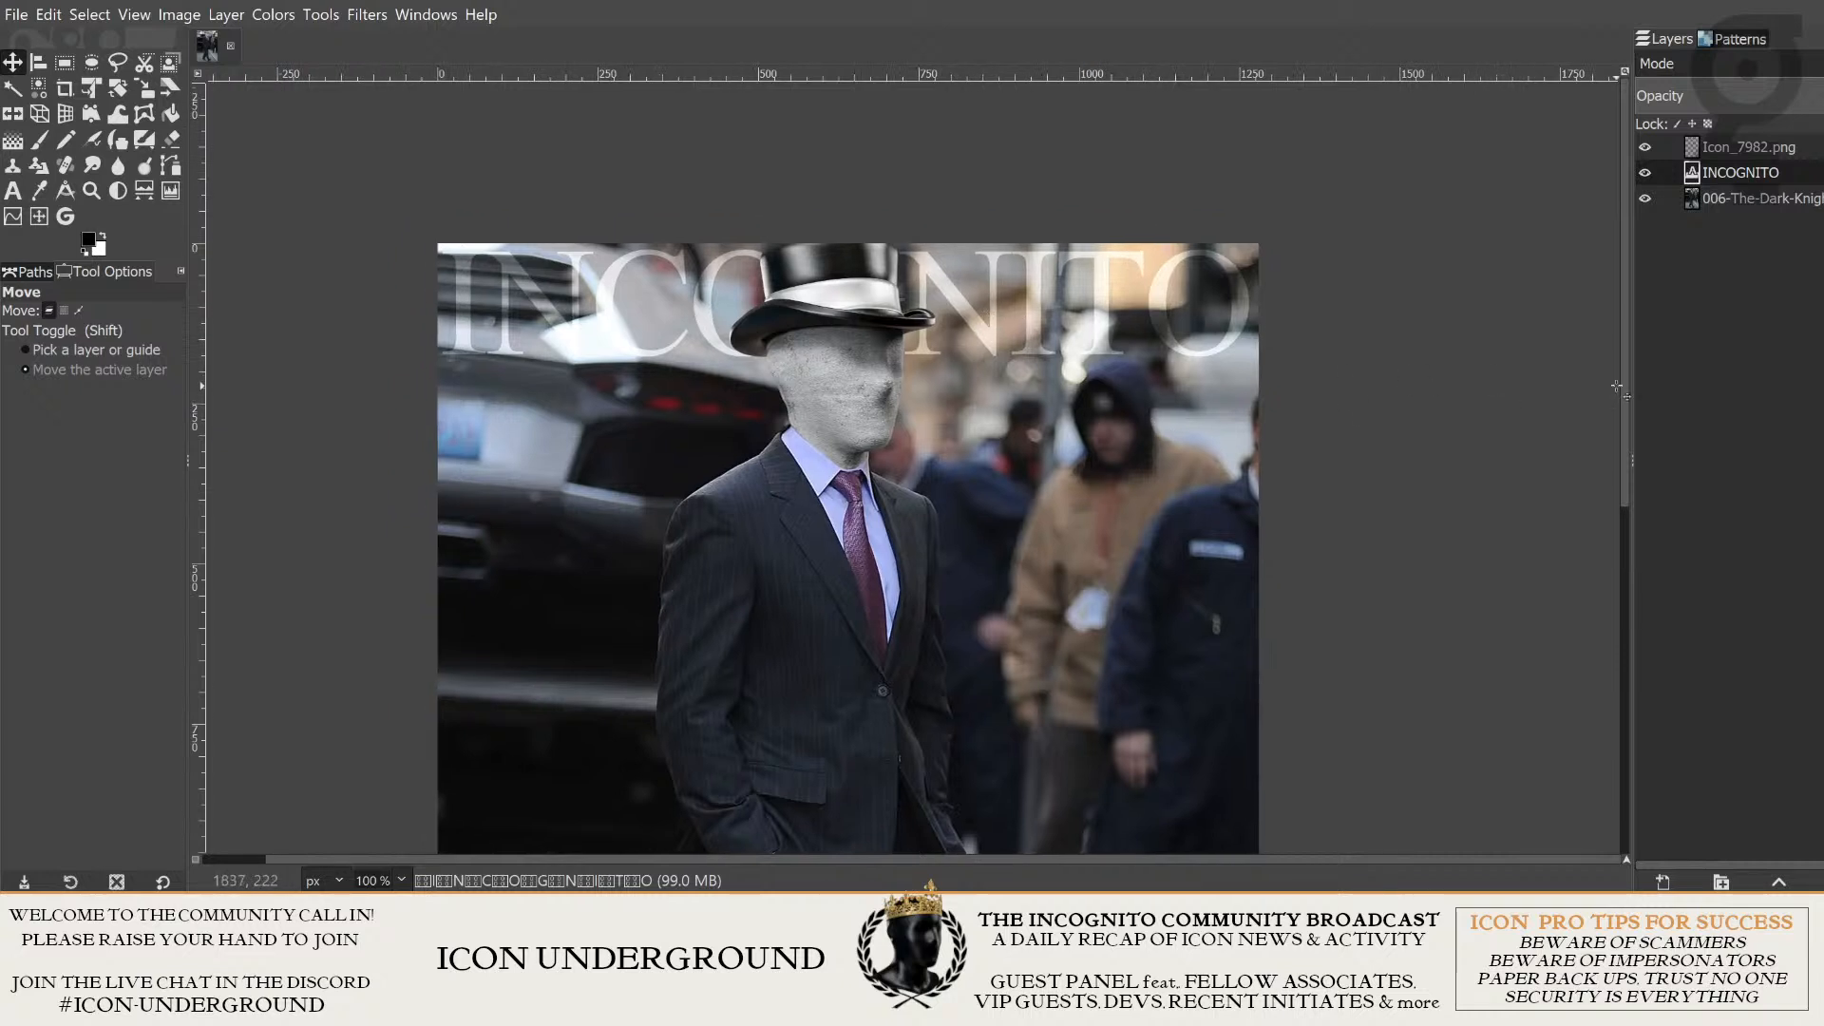
- Make the Icon_7982.png layer active, hiding and showing it once to compare the title with and without the head
left_click(1741, 200)
left_click(1735, 173)
left_click(1735, 149)
left_click(1645, 148)
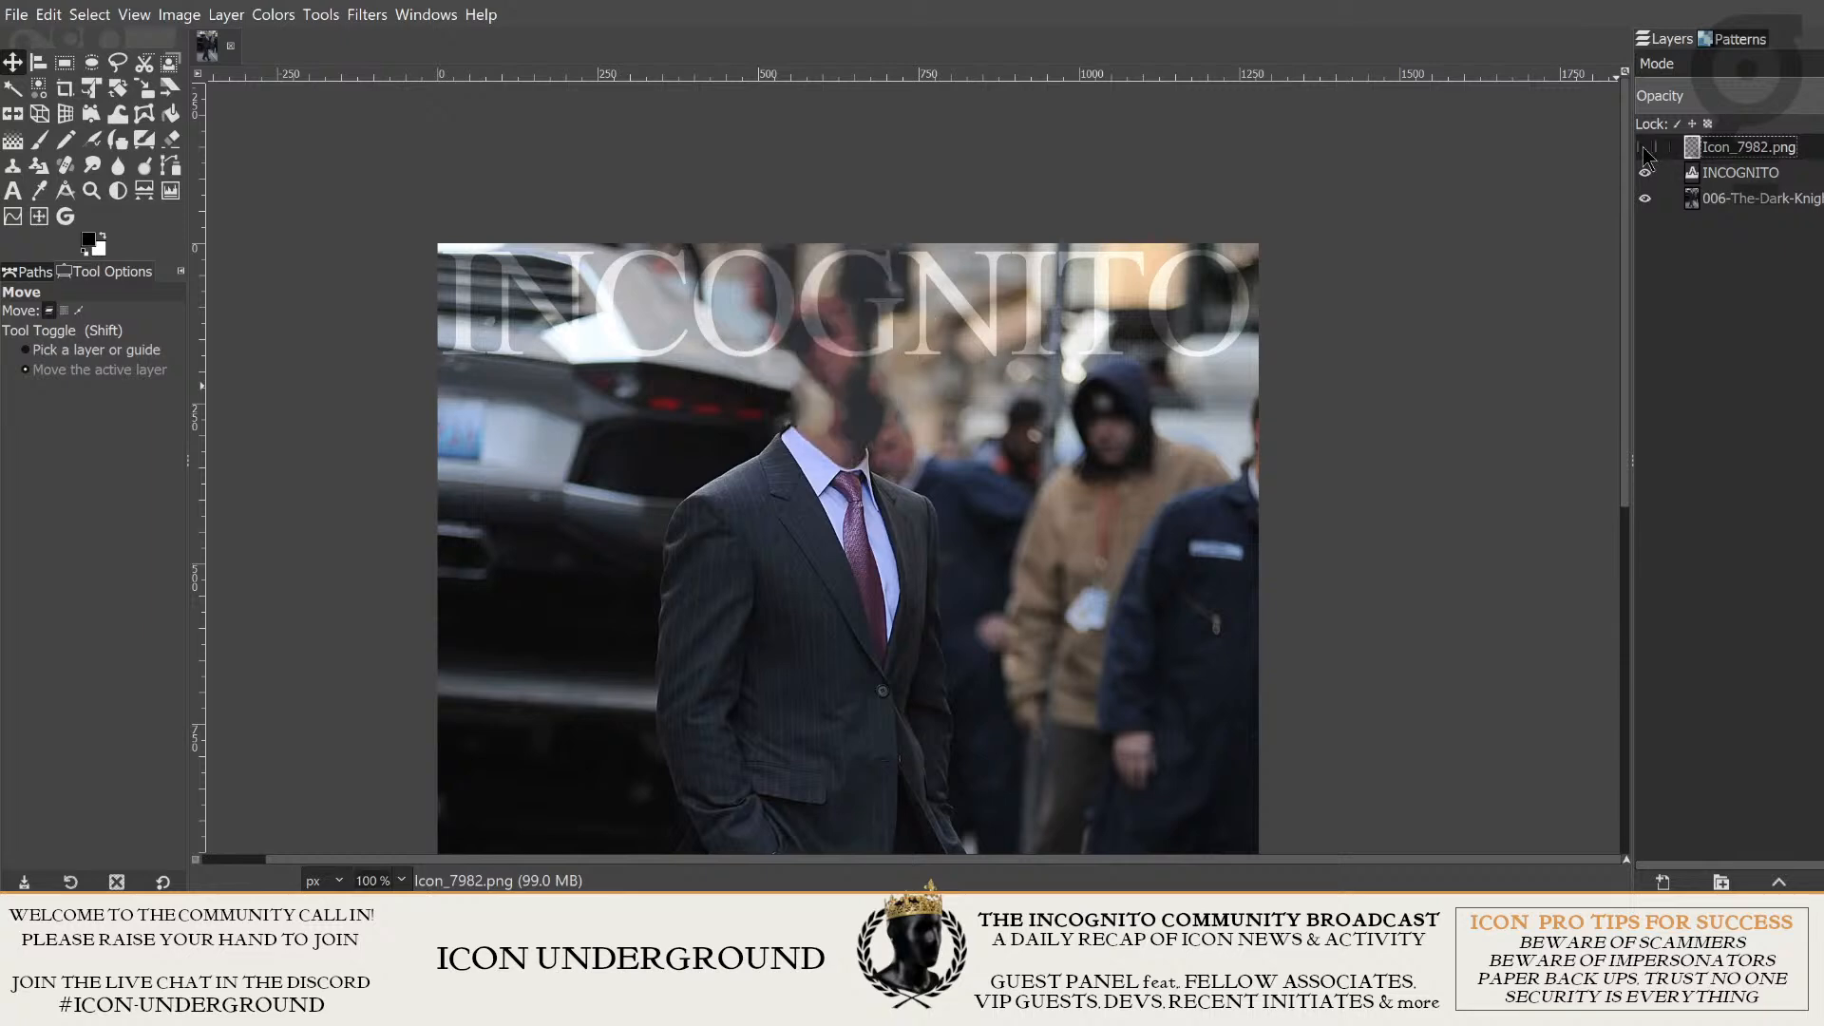
left_click(1646, 148)
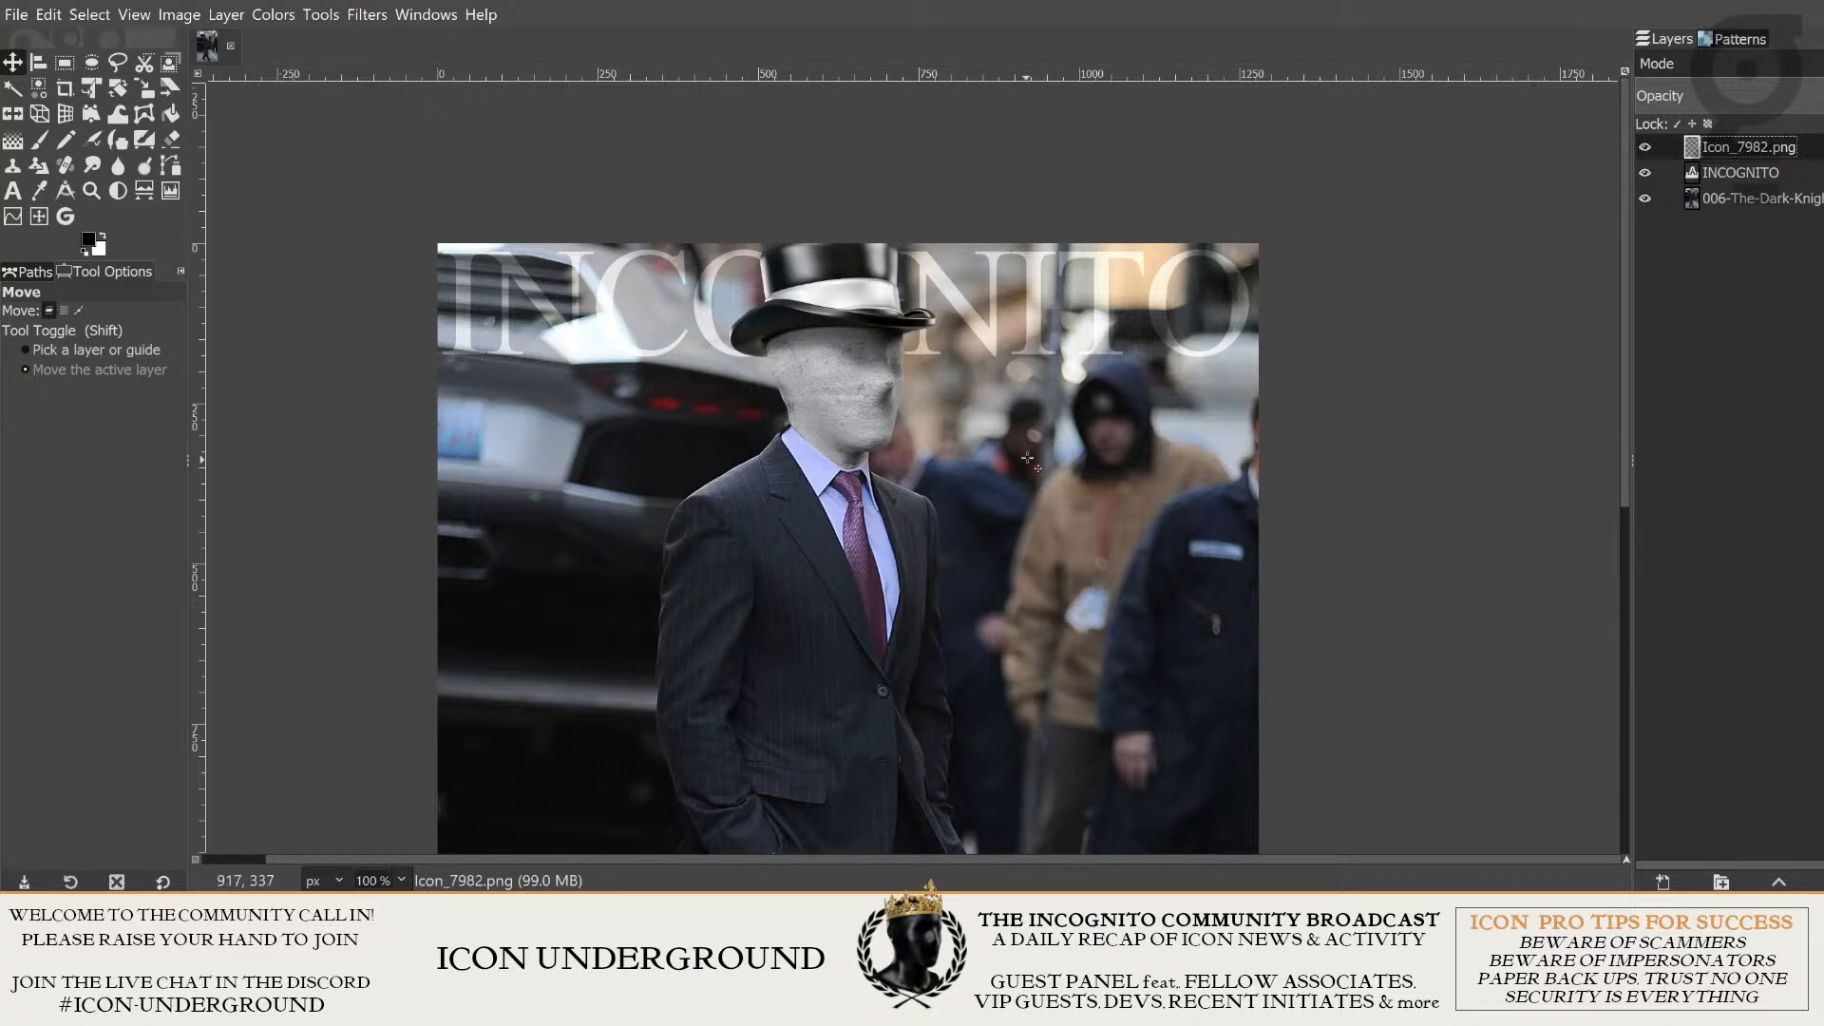
- Examine the head, suit and title up close and in full, toggling the Icon_7982.png layer's visibility to compare
scroll(1273, 577, "down", 1)
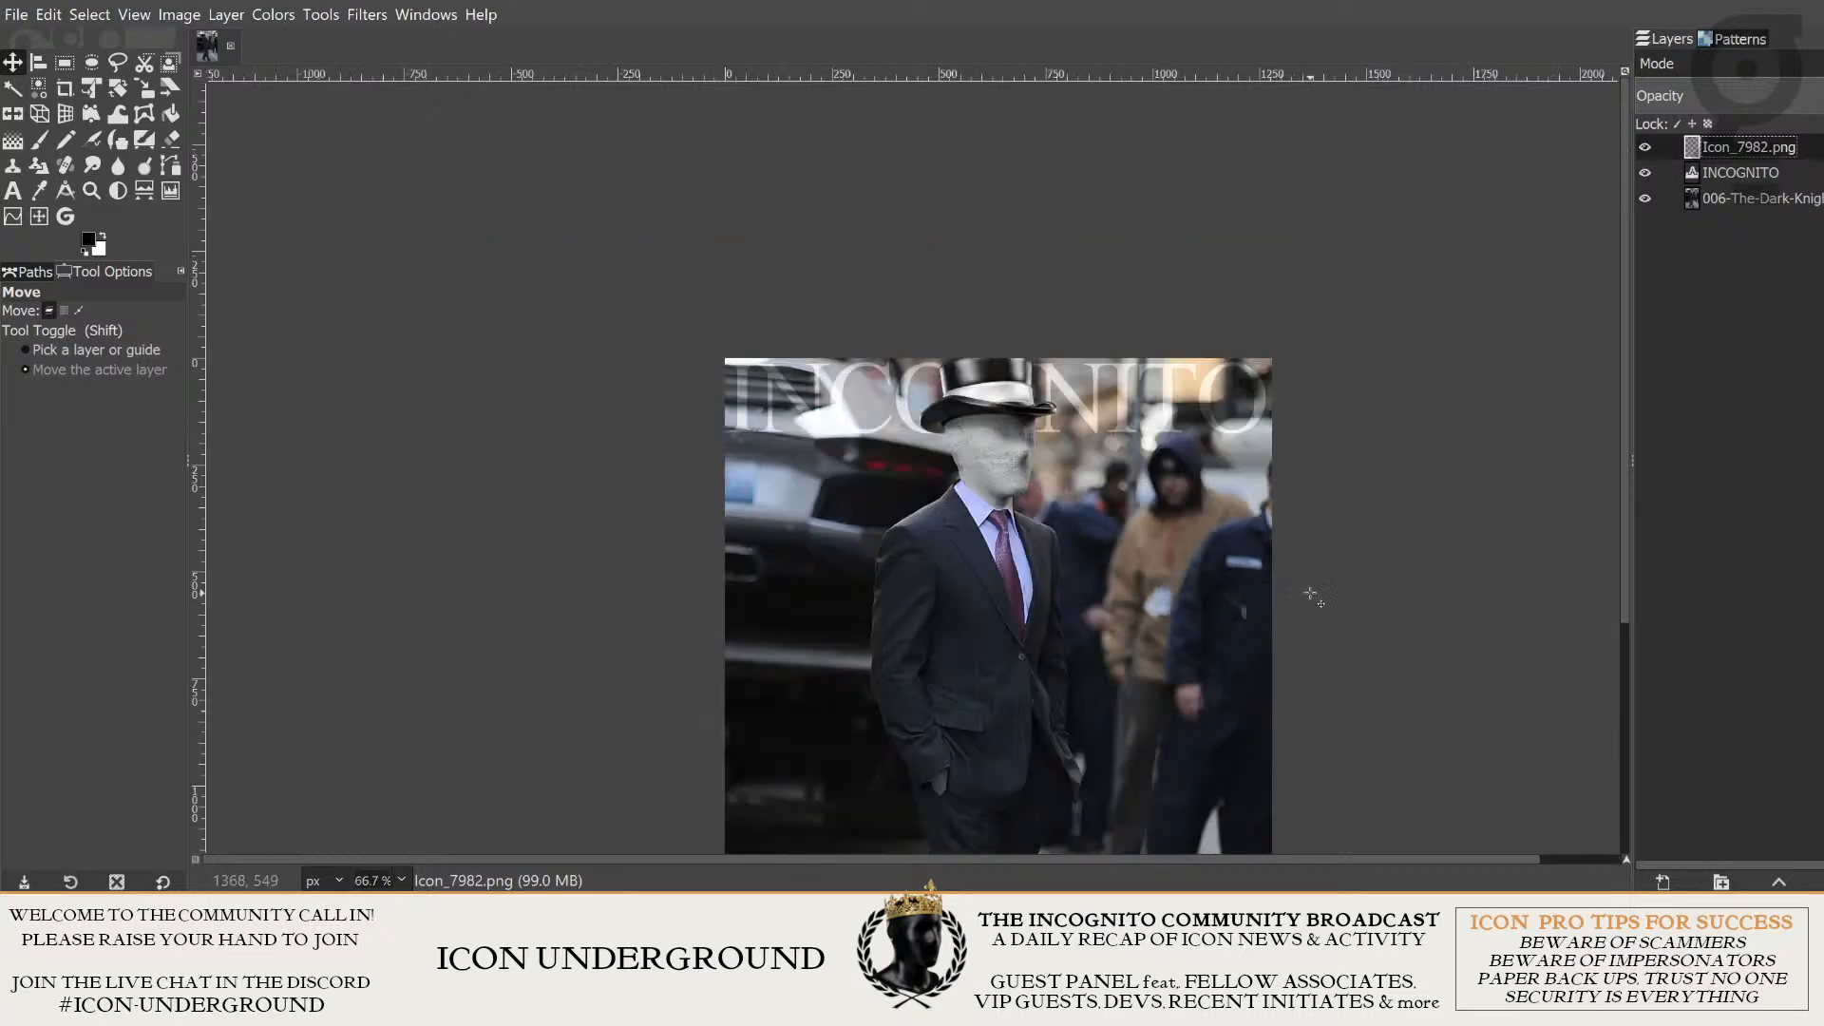
scroll(1290, 594, "up", 2)
left_click_drag(762, 341, 1017, 453)
scroll(1016, 454, "down", 1)
left_click_drag(1201, 758, 1026, 473)
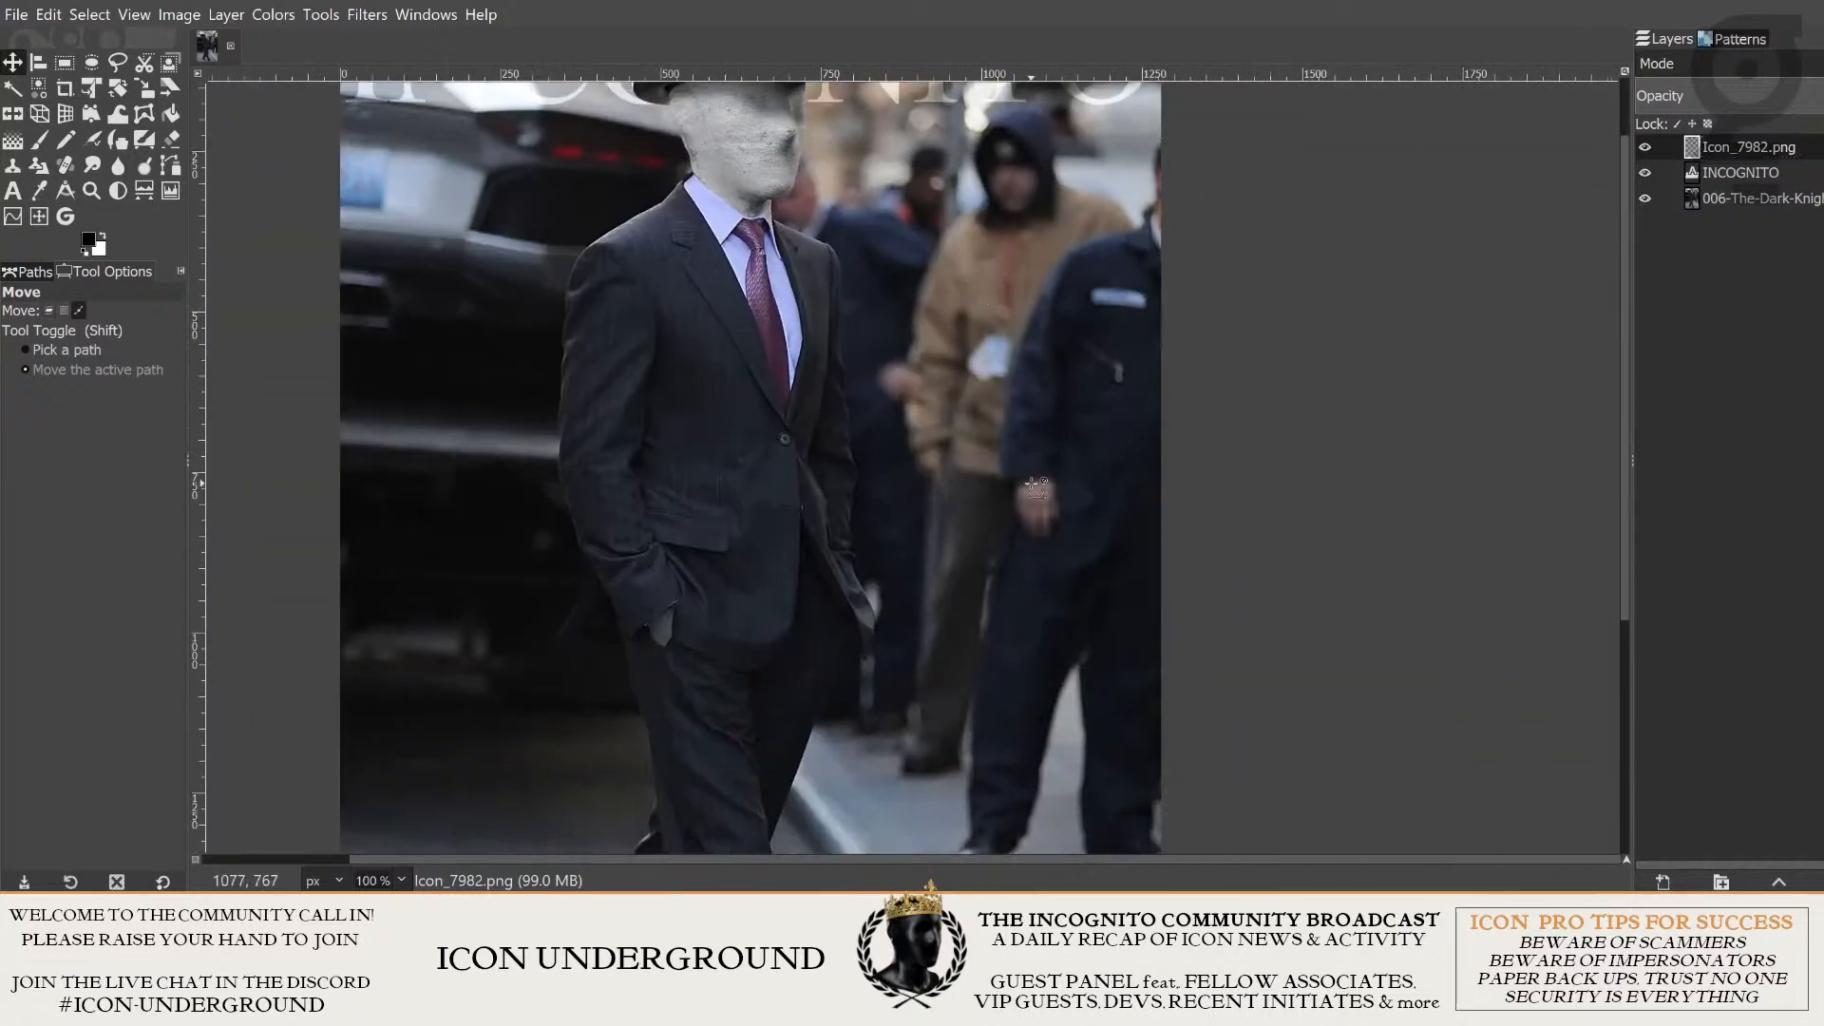
scroll(1026, 473, "down", 1)
left_click_drag(884, 319, 1101, 623)
scroll(1053, 479, "up", 2)
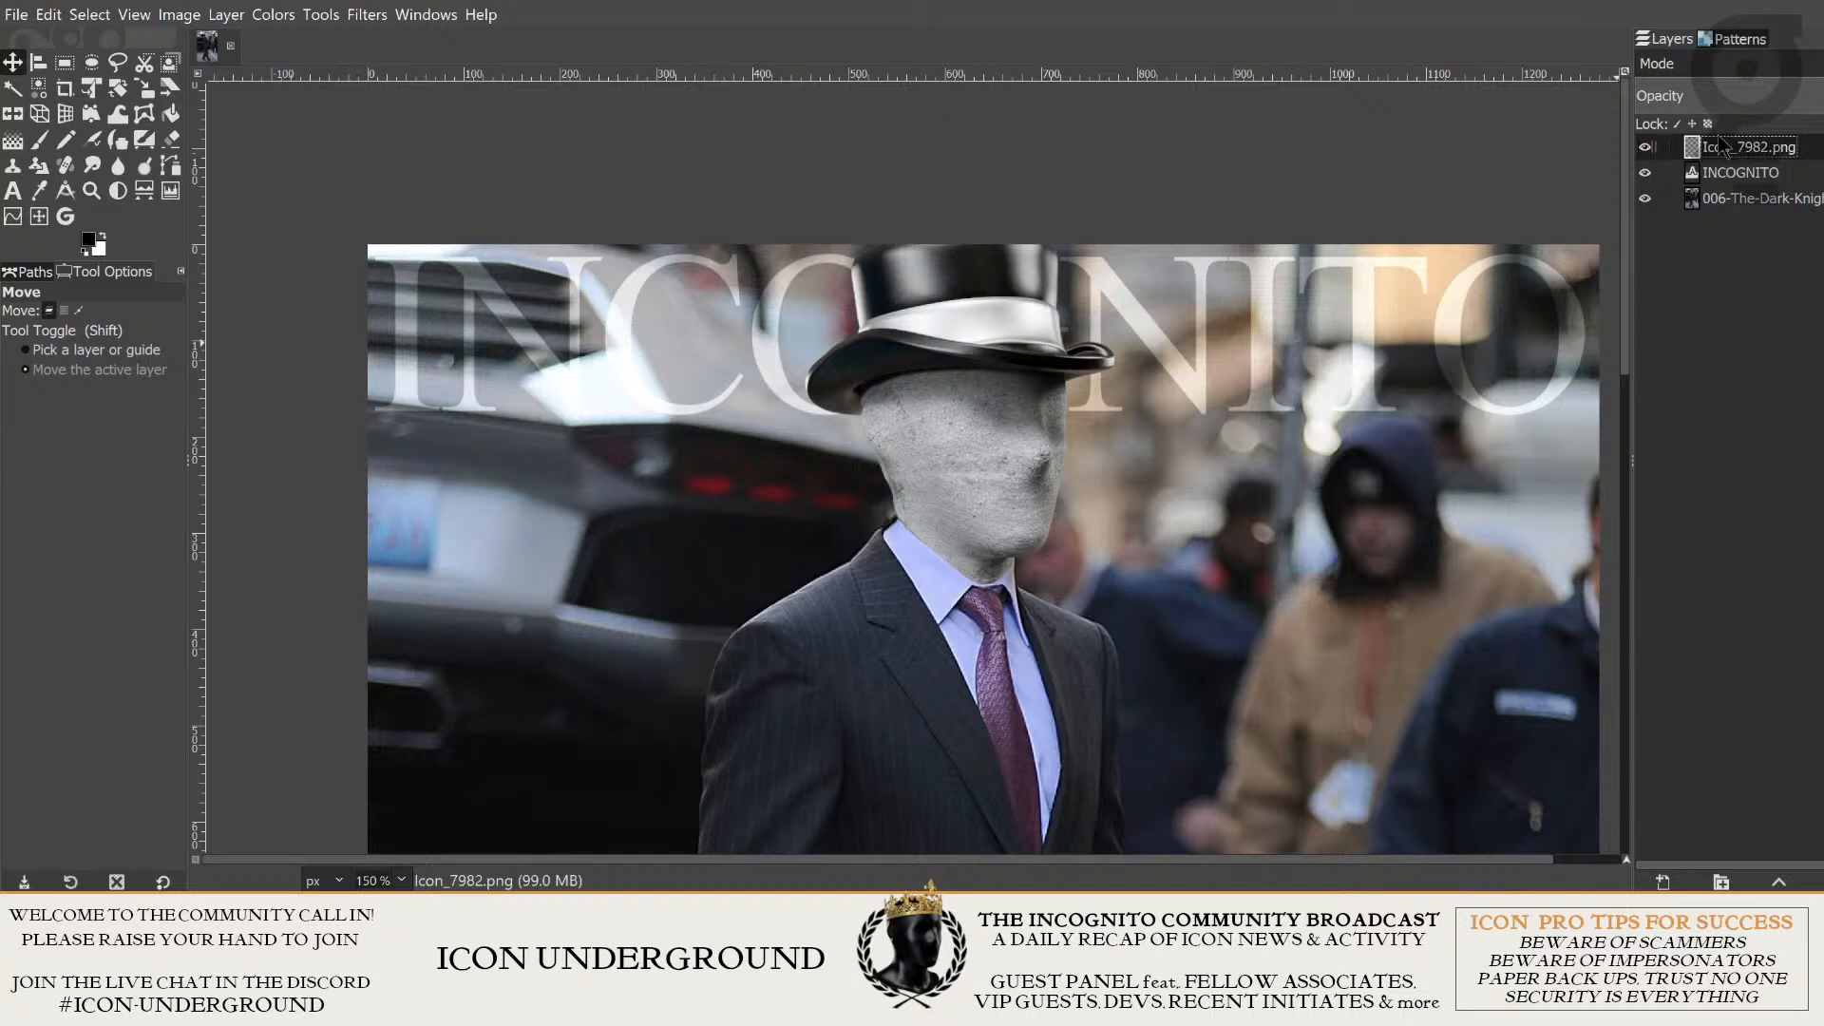
left_click(1646, 149)
left_click(1646, 148)
left_click(1646, 148)
left_click(1645, 148)
left_click(1646, 148)
left_click(1646, 148)
- Start a Brightness-Contrast adjustment on the Icon_7982.png layer and tone down the bright head to match the photo
left_click(263, 16)
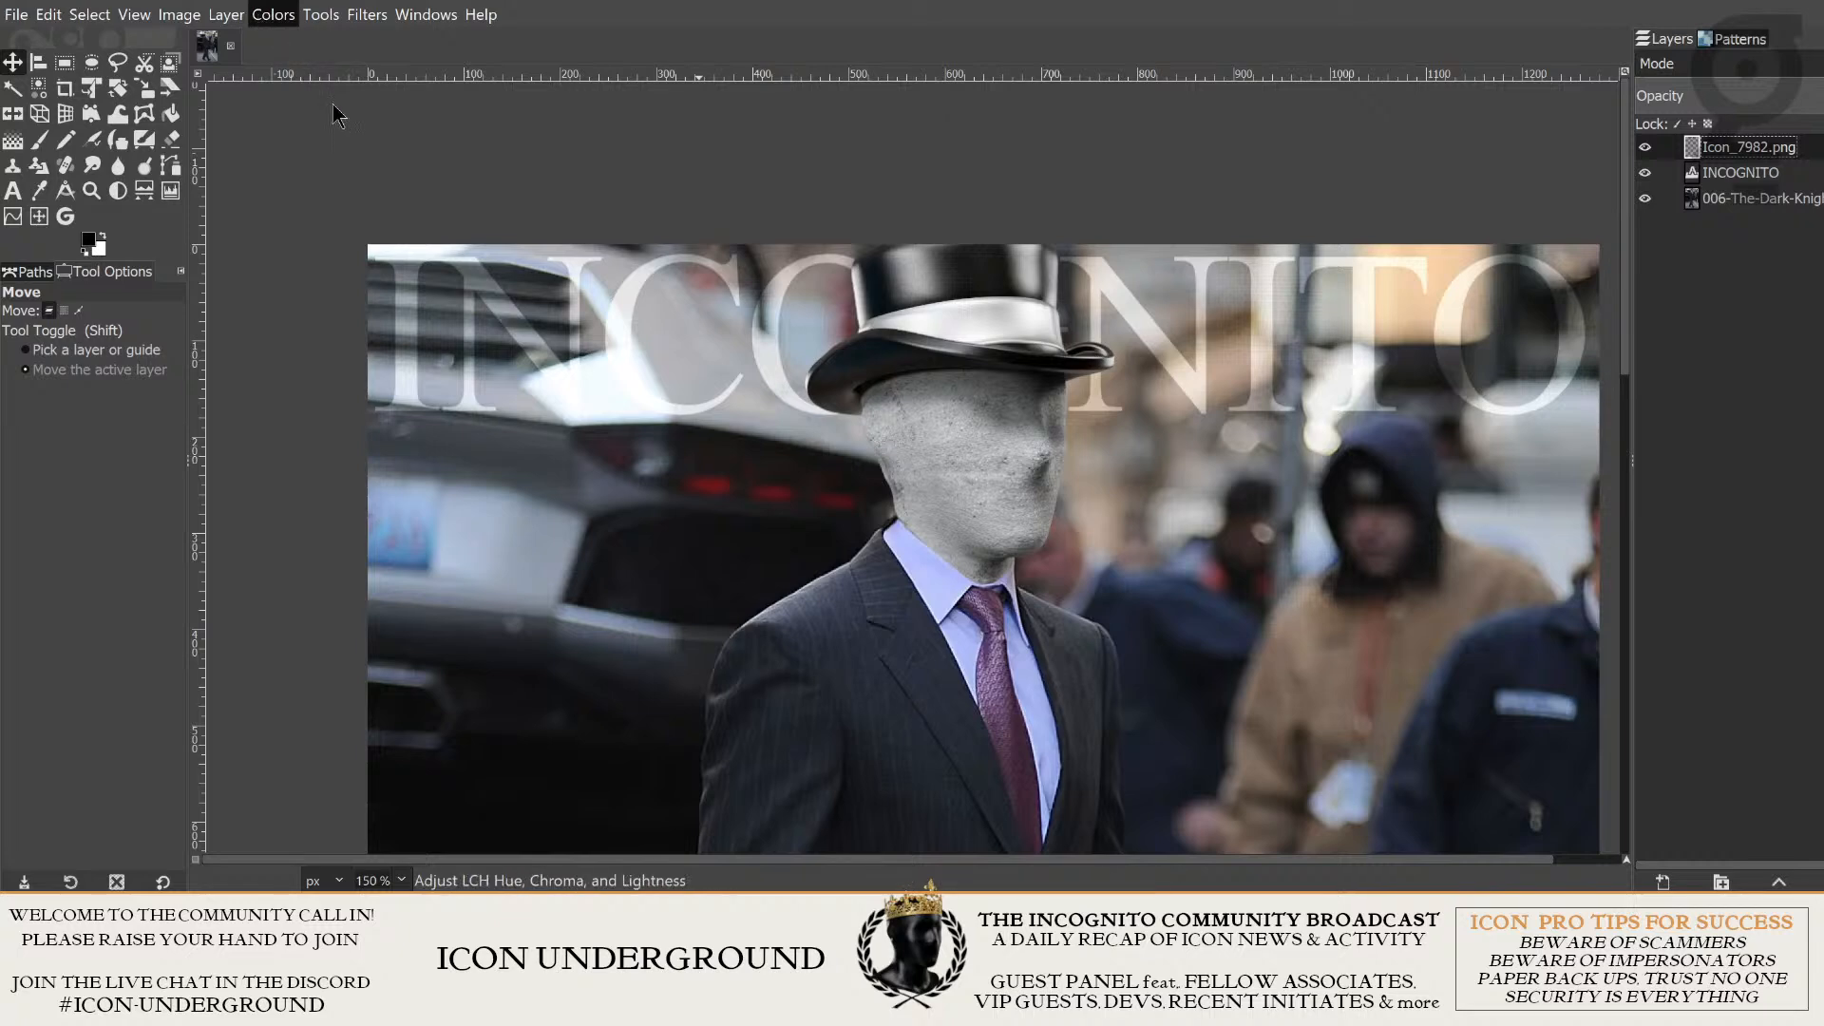
left_click(397, 227)
left_click_drag(1141, 391, 1069, 356)
scroll(1096, 290, "down", 1)
scroll(1069, 357, "up", 1)
left_click_drag(995, 332, 1126, 200)
scroll(1152, 257, "down", 1)
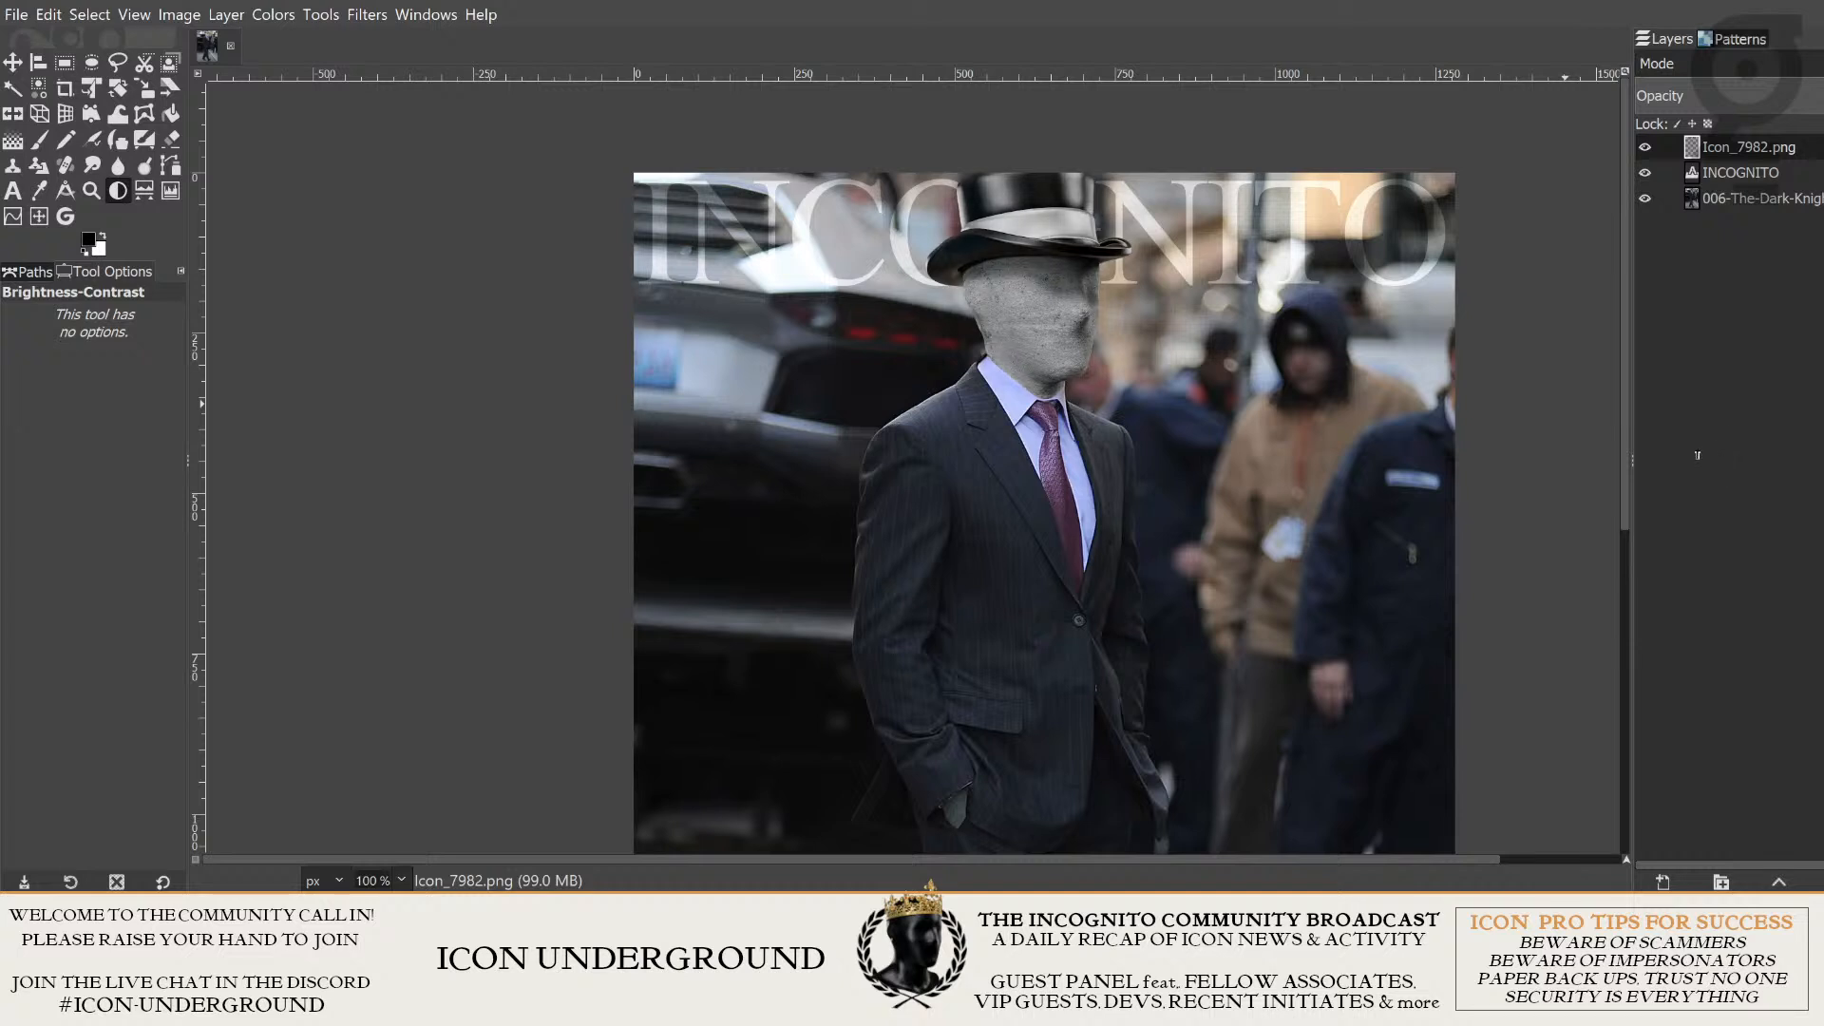
mouse_move(1691, 457)
left_mouse_down()
mouse_move(1514, 487)
mouse_move(1720, 467)
left_mouse_up()
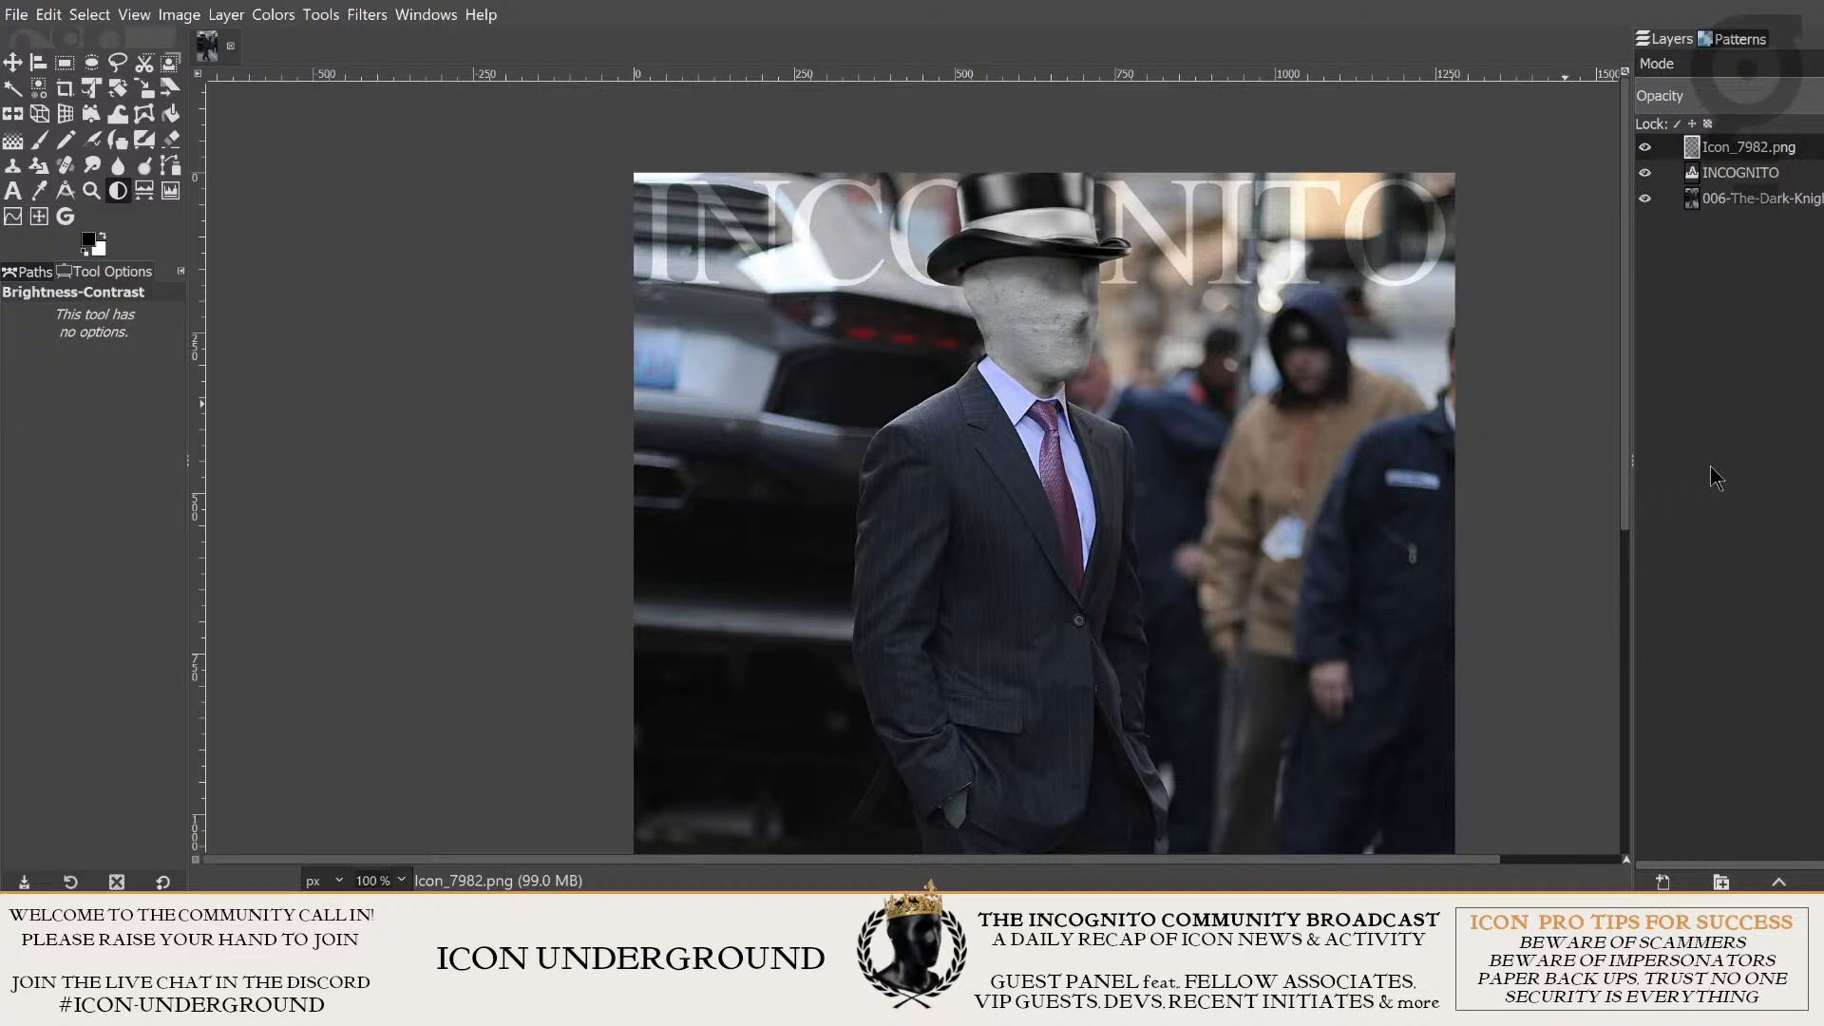
mouse_move(1443, 486)
left_mouse_down()
mouse_move(1436, 388)
mouse_move(1449, 452)
left_mouse_up()
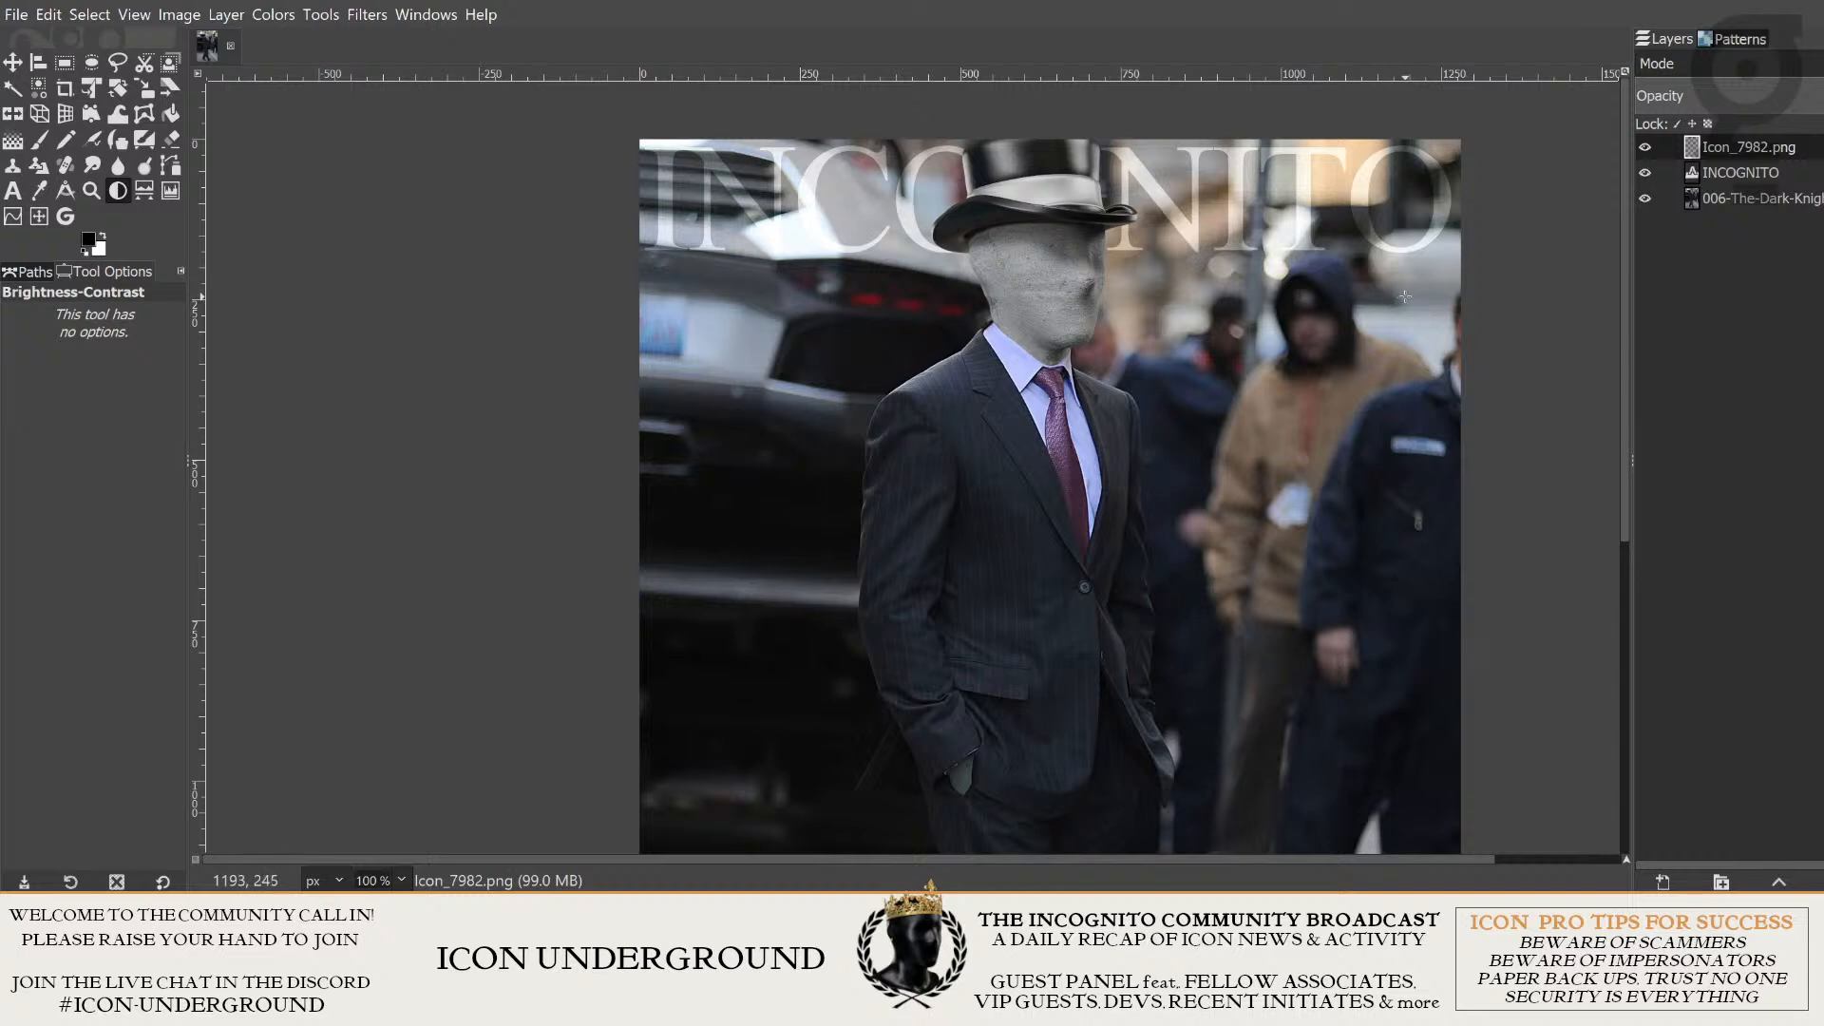
- Fine-tune the top-hatted head's brightness and contrast to a darker, flatter grey and apply the adjustment
scroll(953, 402, "down", 3)
scroll(953, 402, "up", 3)
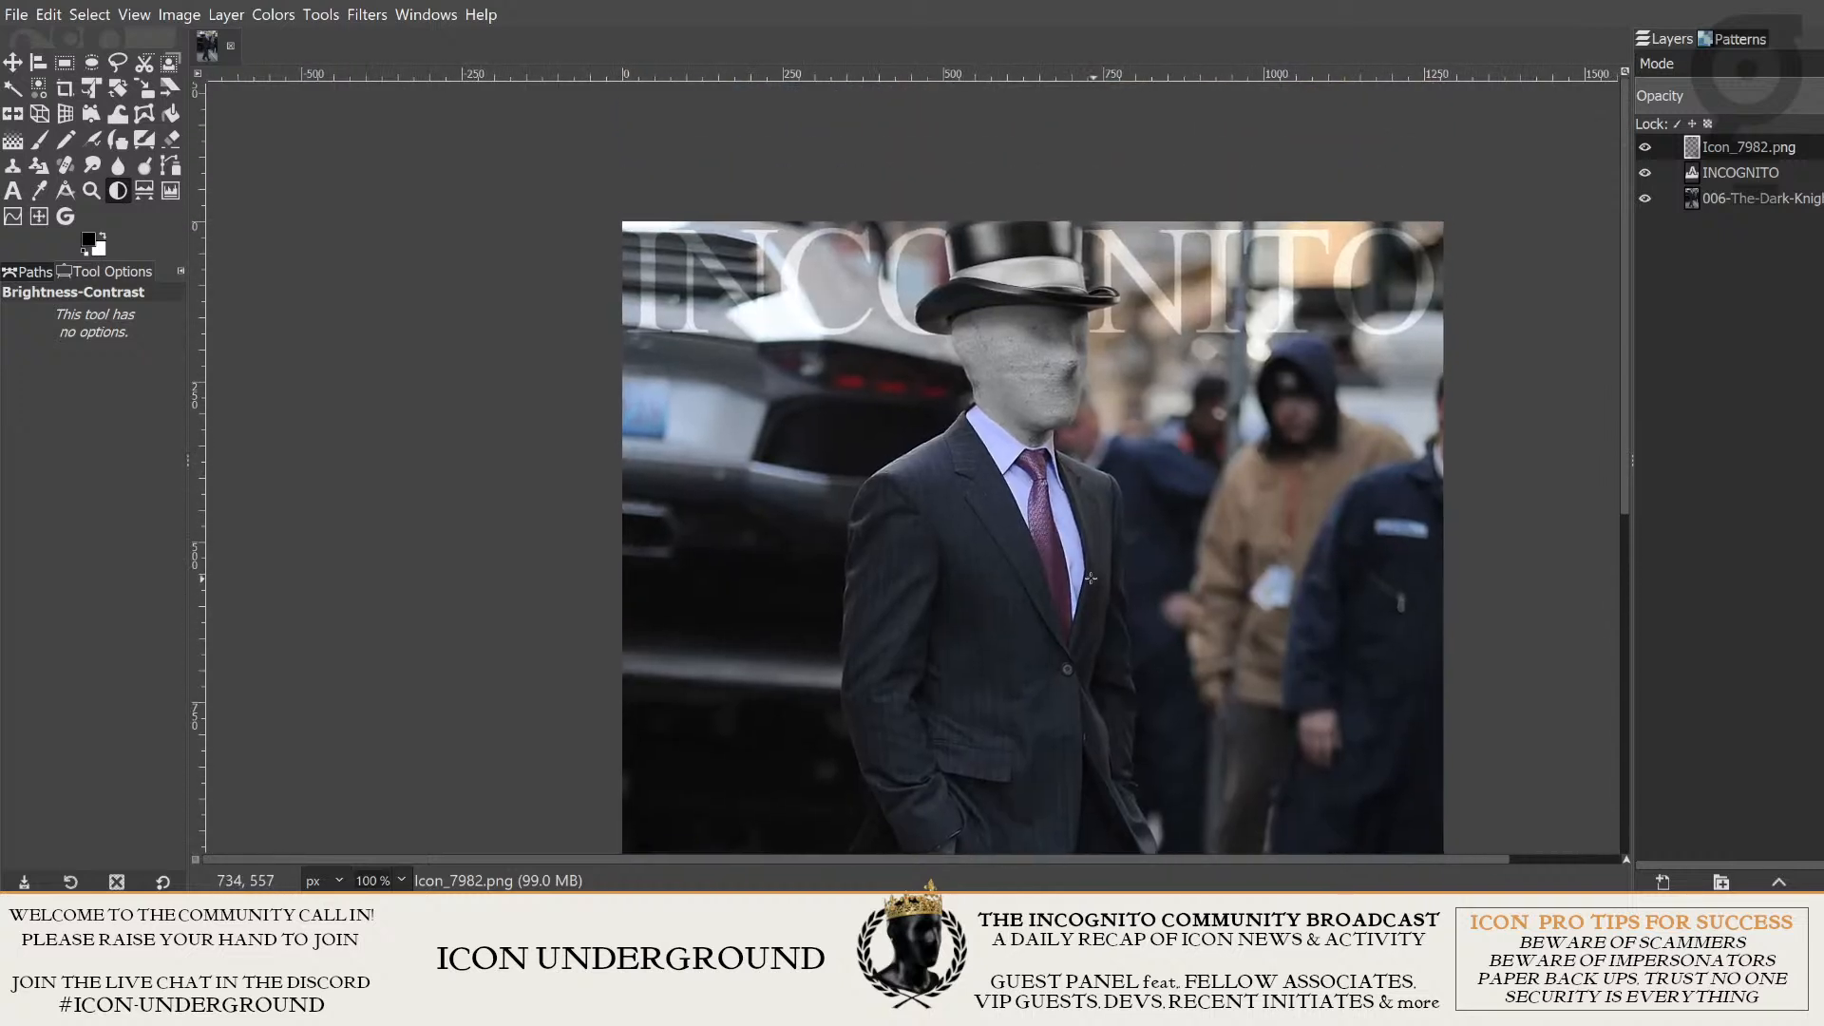
scroll(1081, 572, "down", 3)
scroll(1093, 482, "up", 3)
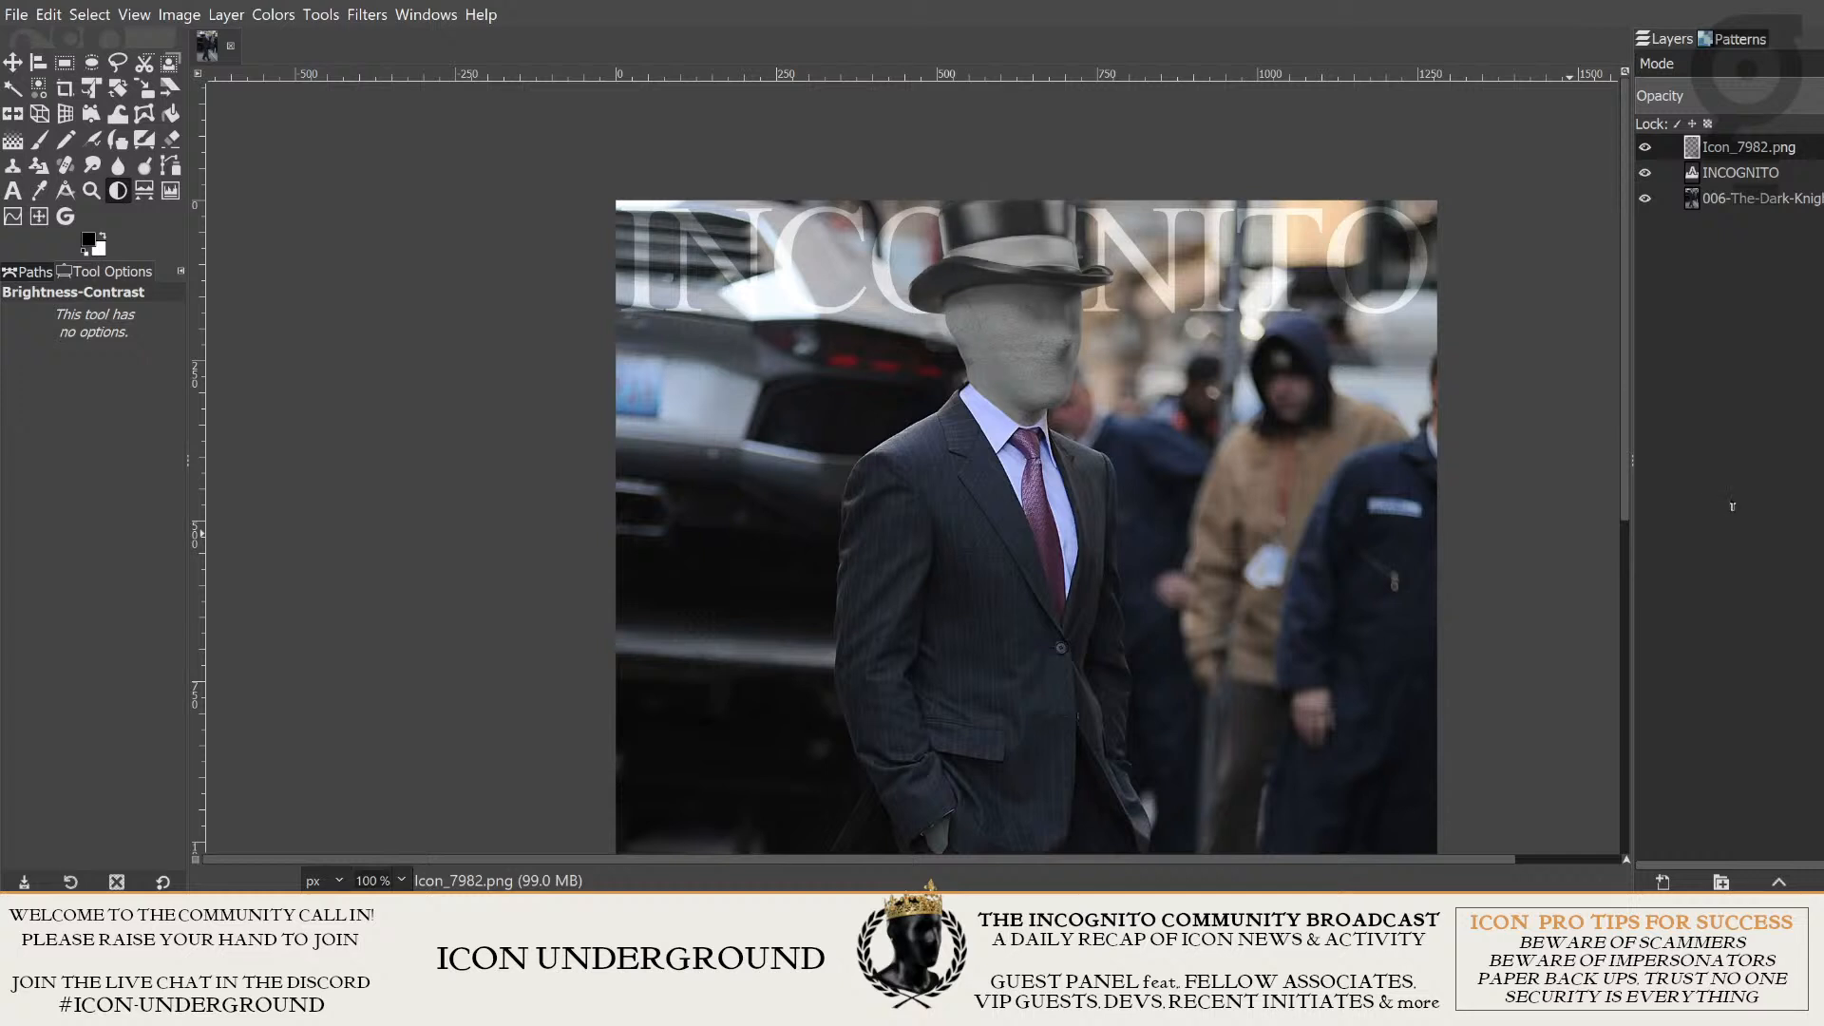
key("minus")
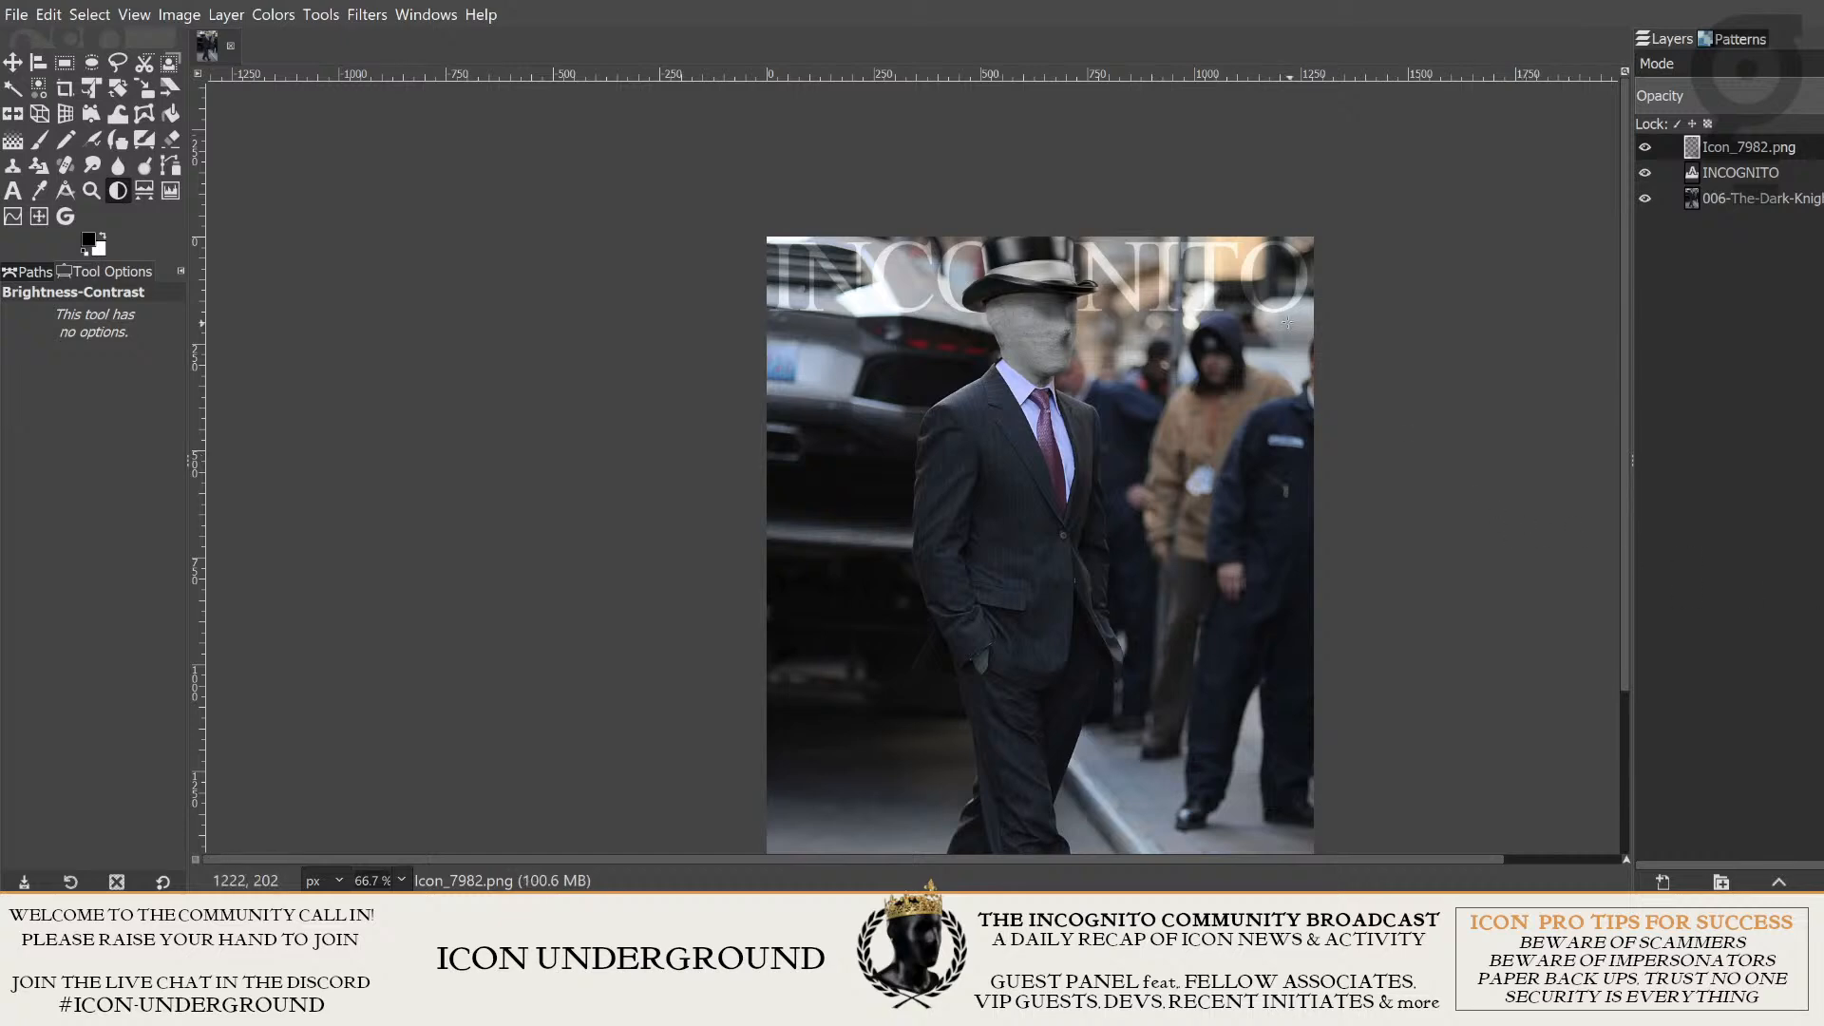
- Undo and redo the Brightness-Contrast adjustment to compare both versions of the head, keeping the darker one
scroll(1190, 274, "up", 2)
scroll(1184, 254, "down", 1)
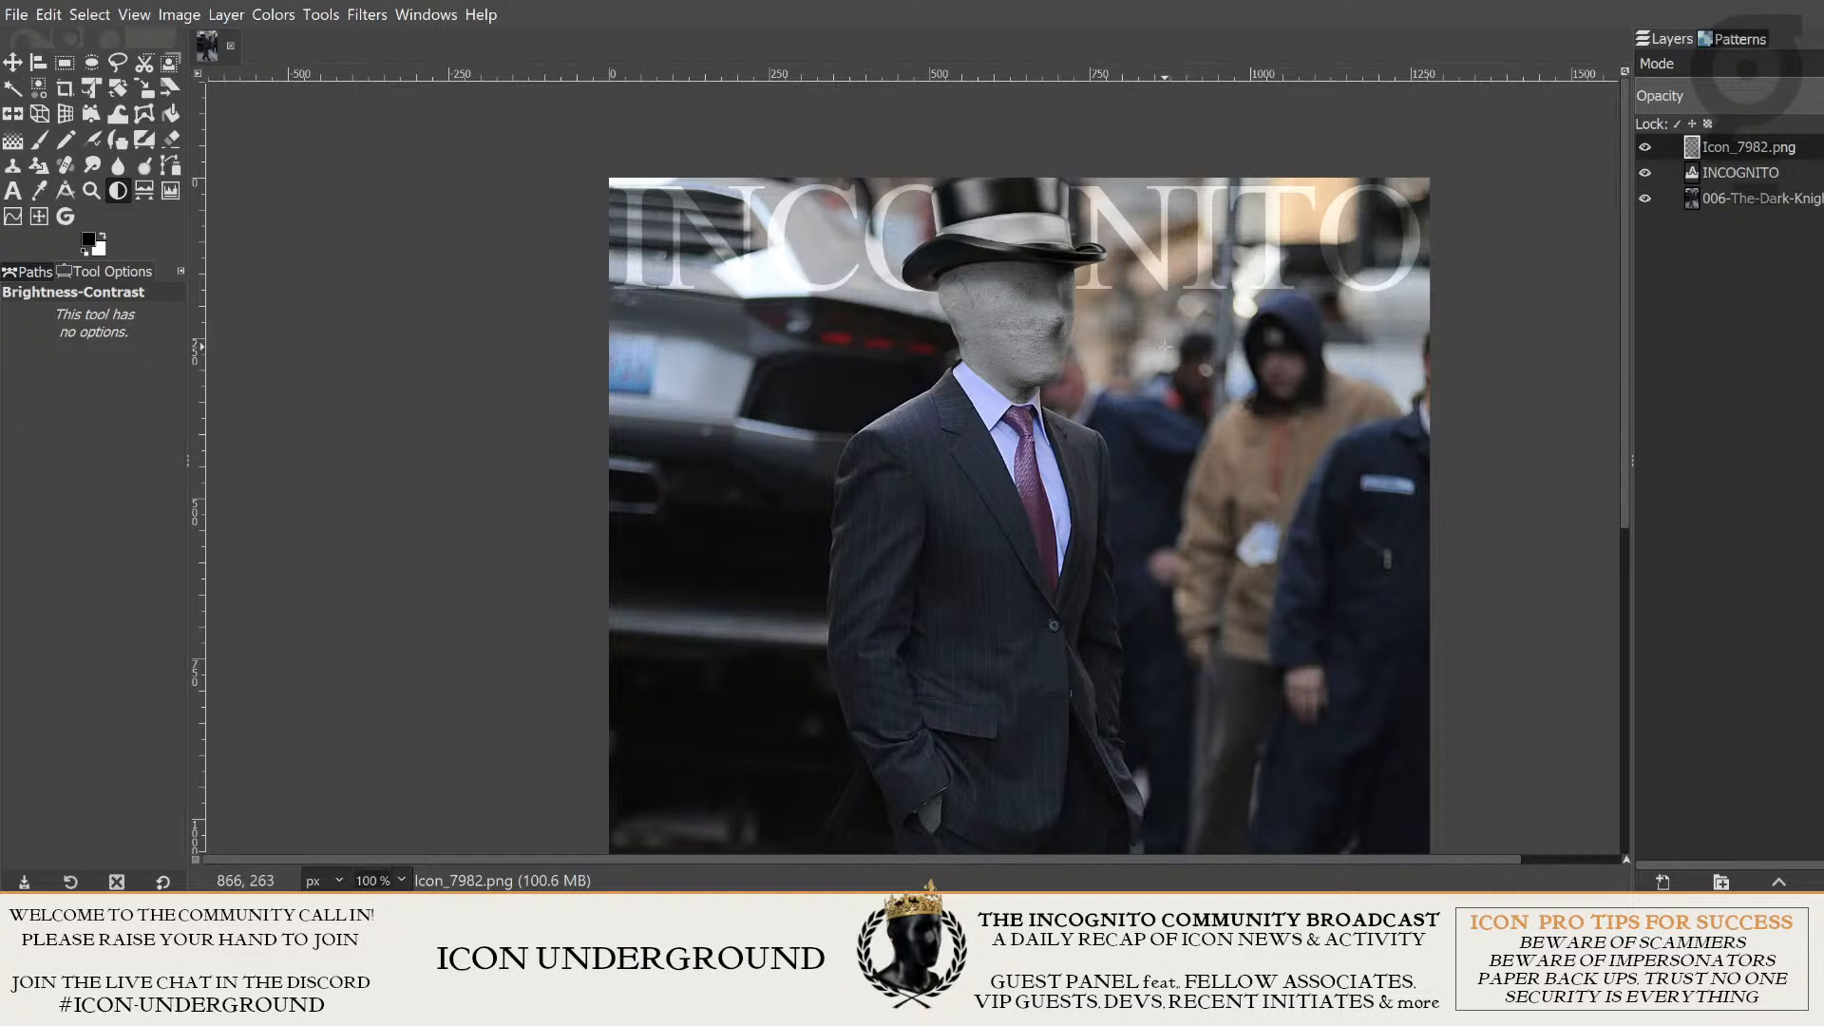
scroll(1274, 415, "down", 1)
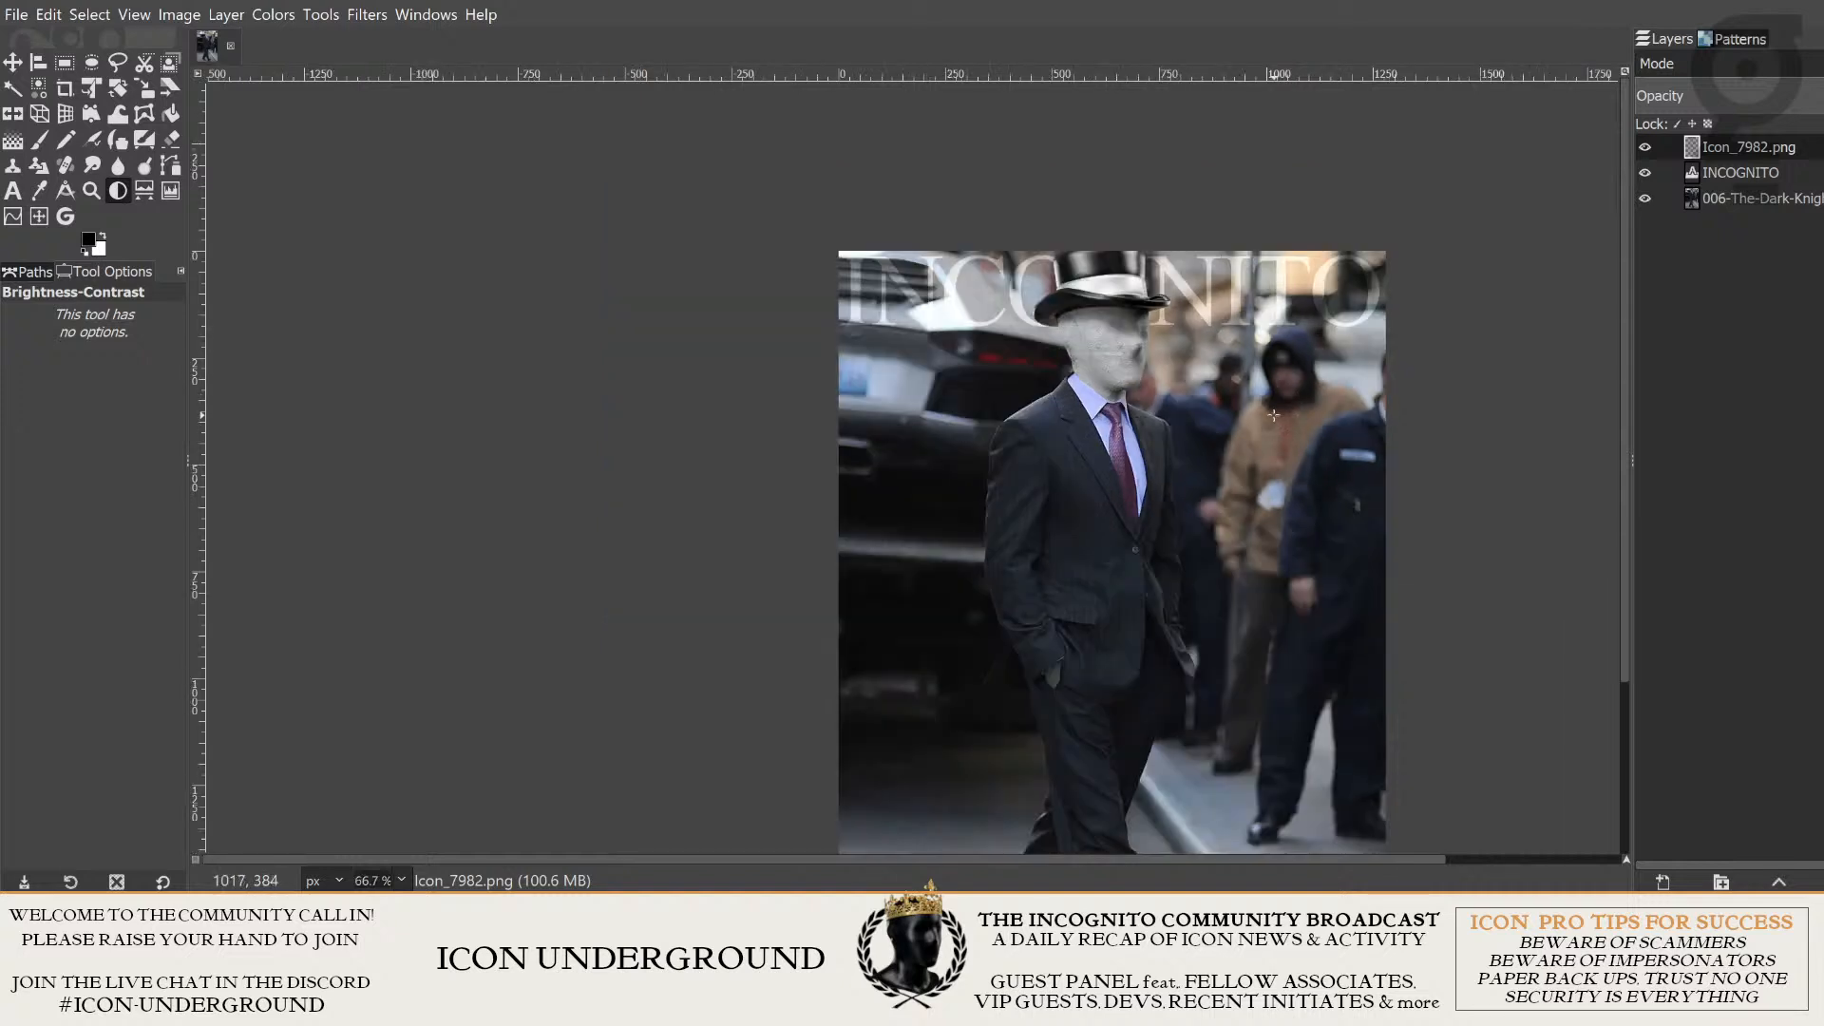
scroll(1274, 415, "up", 3)
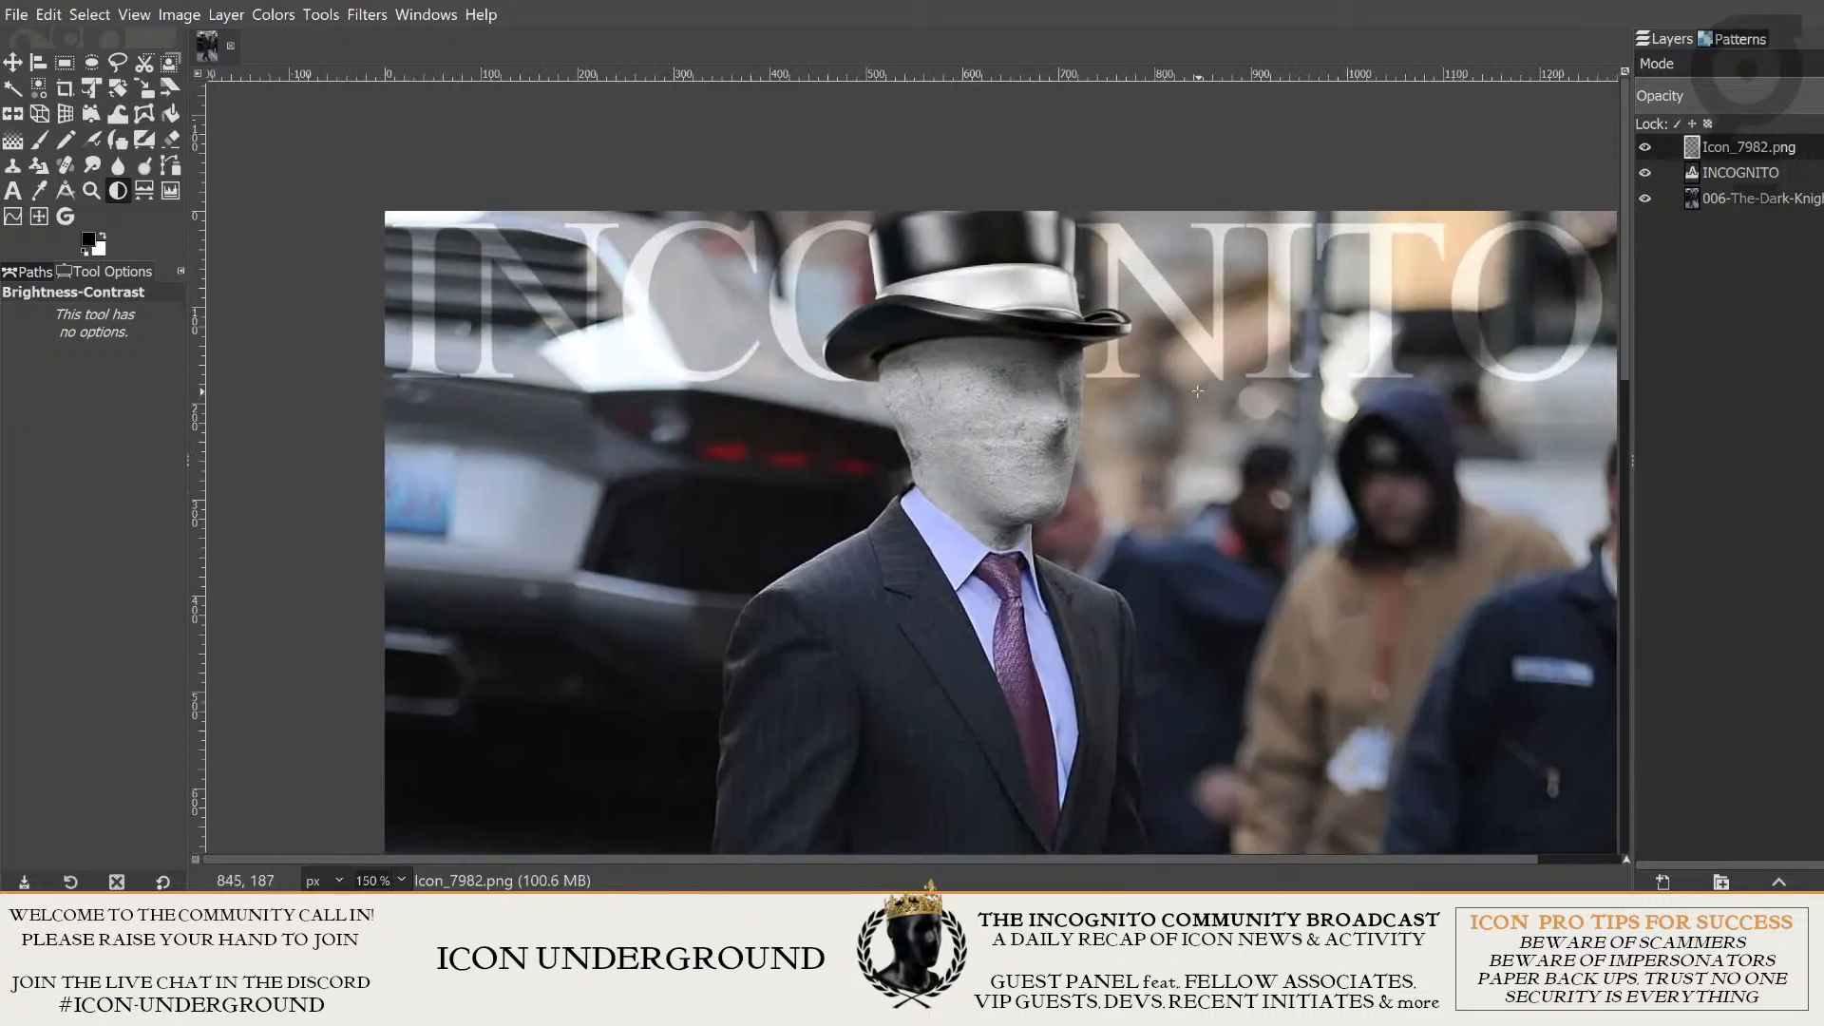
scroll(1198, 391, "down", 2)
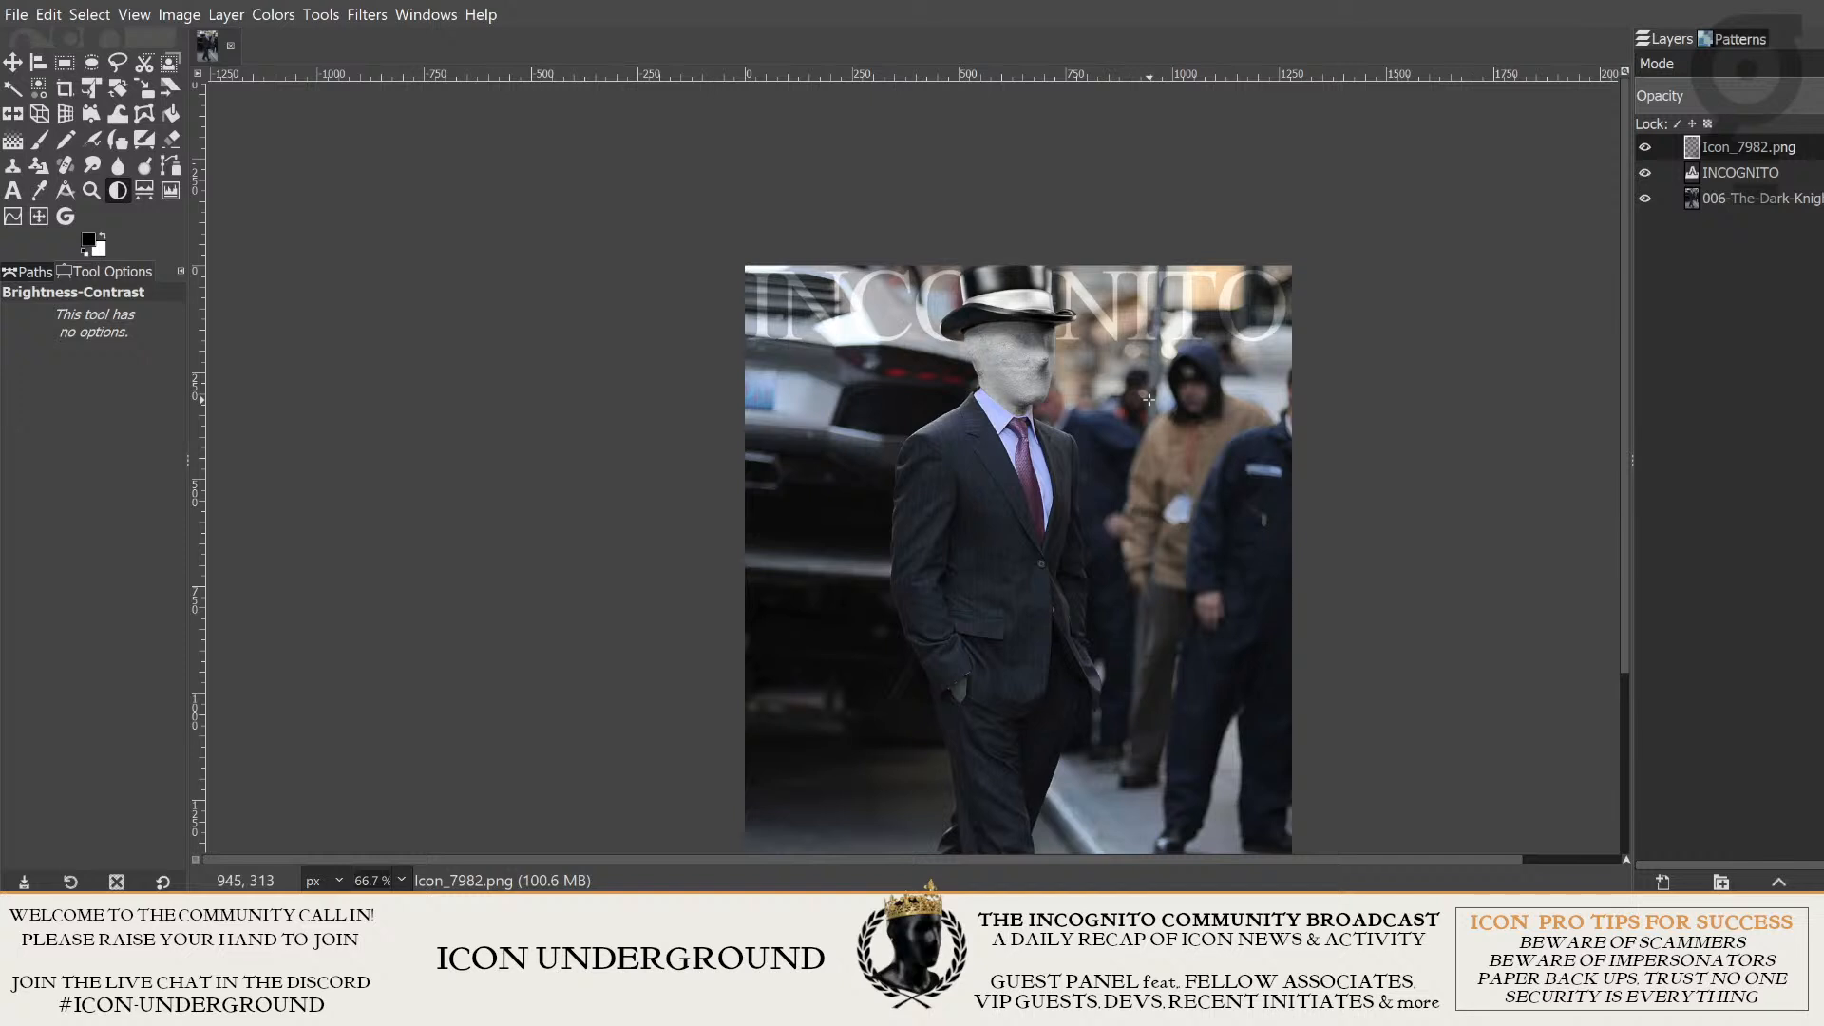
key("ctrl+z")
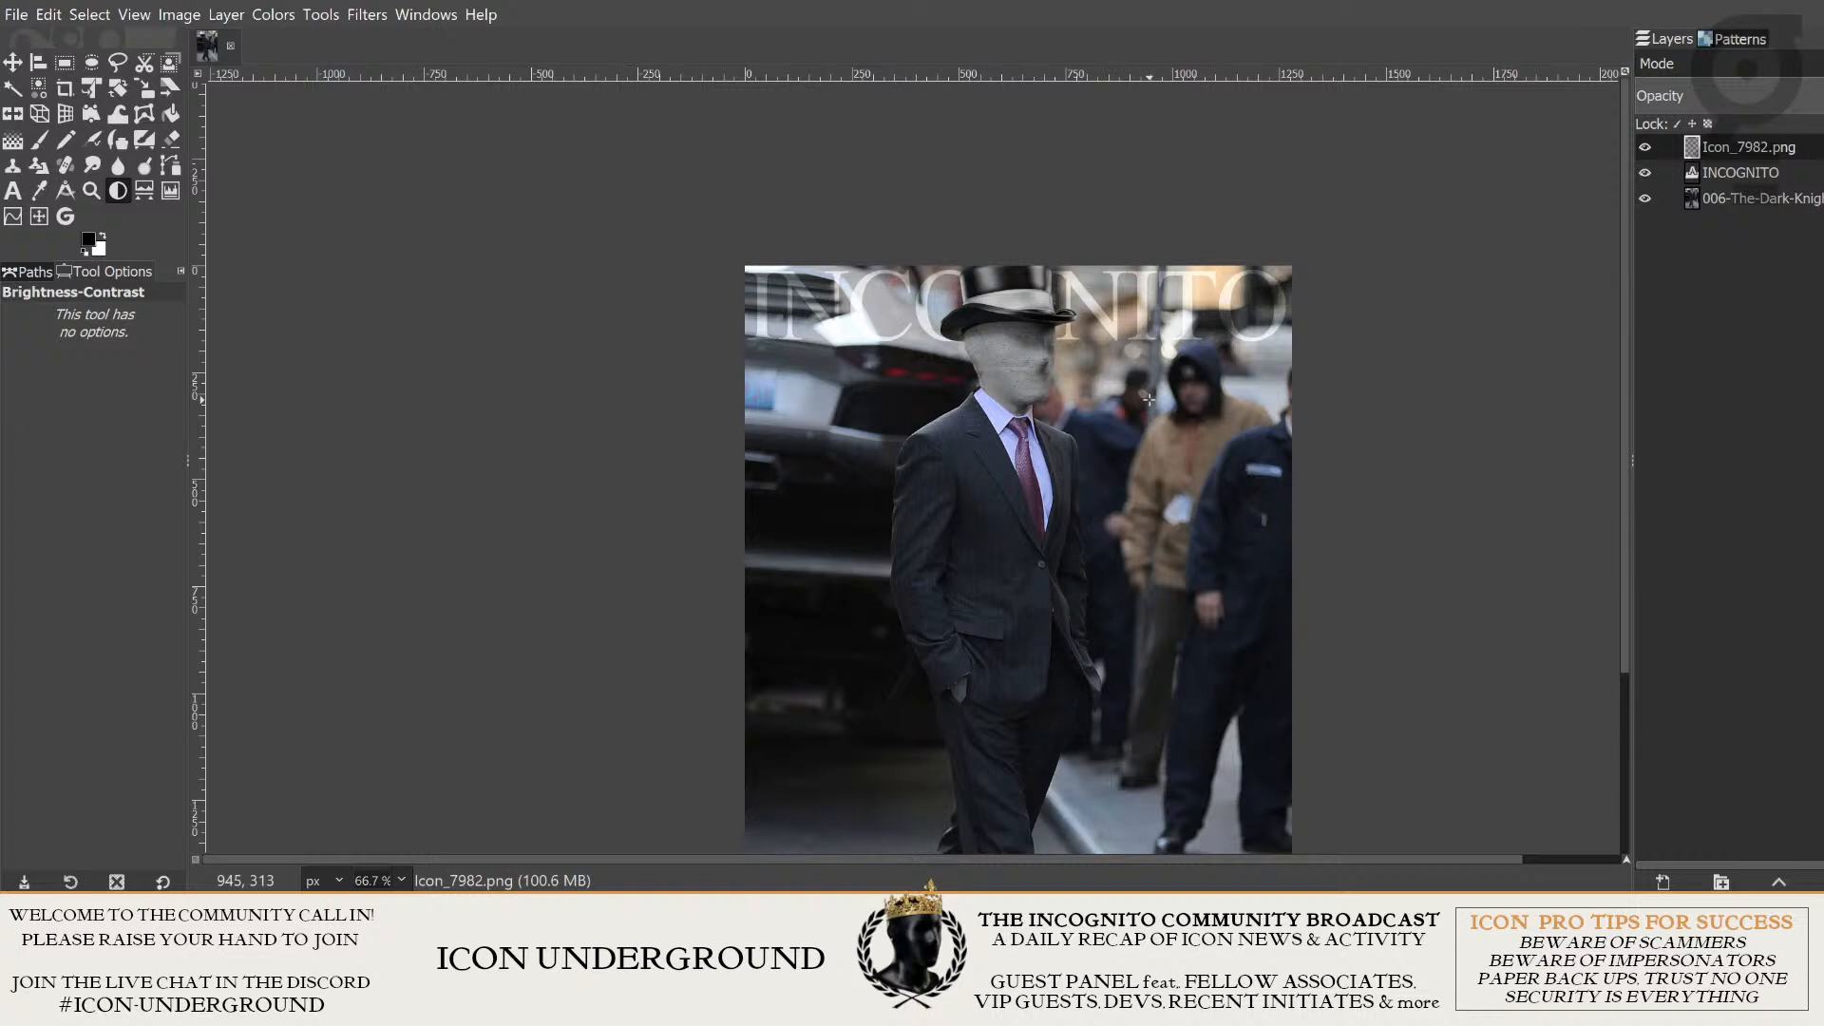
key("ctrl+z")
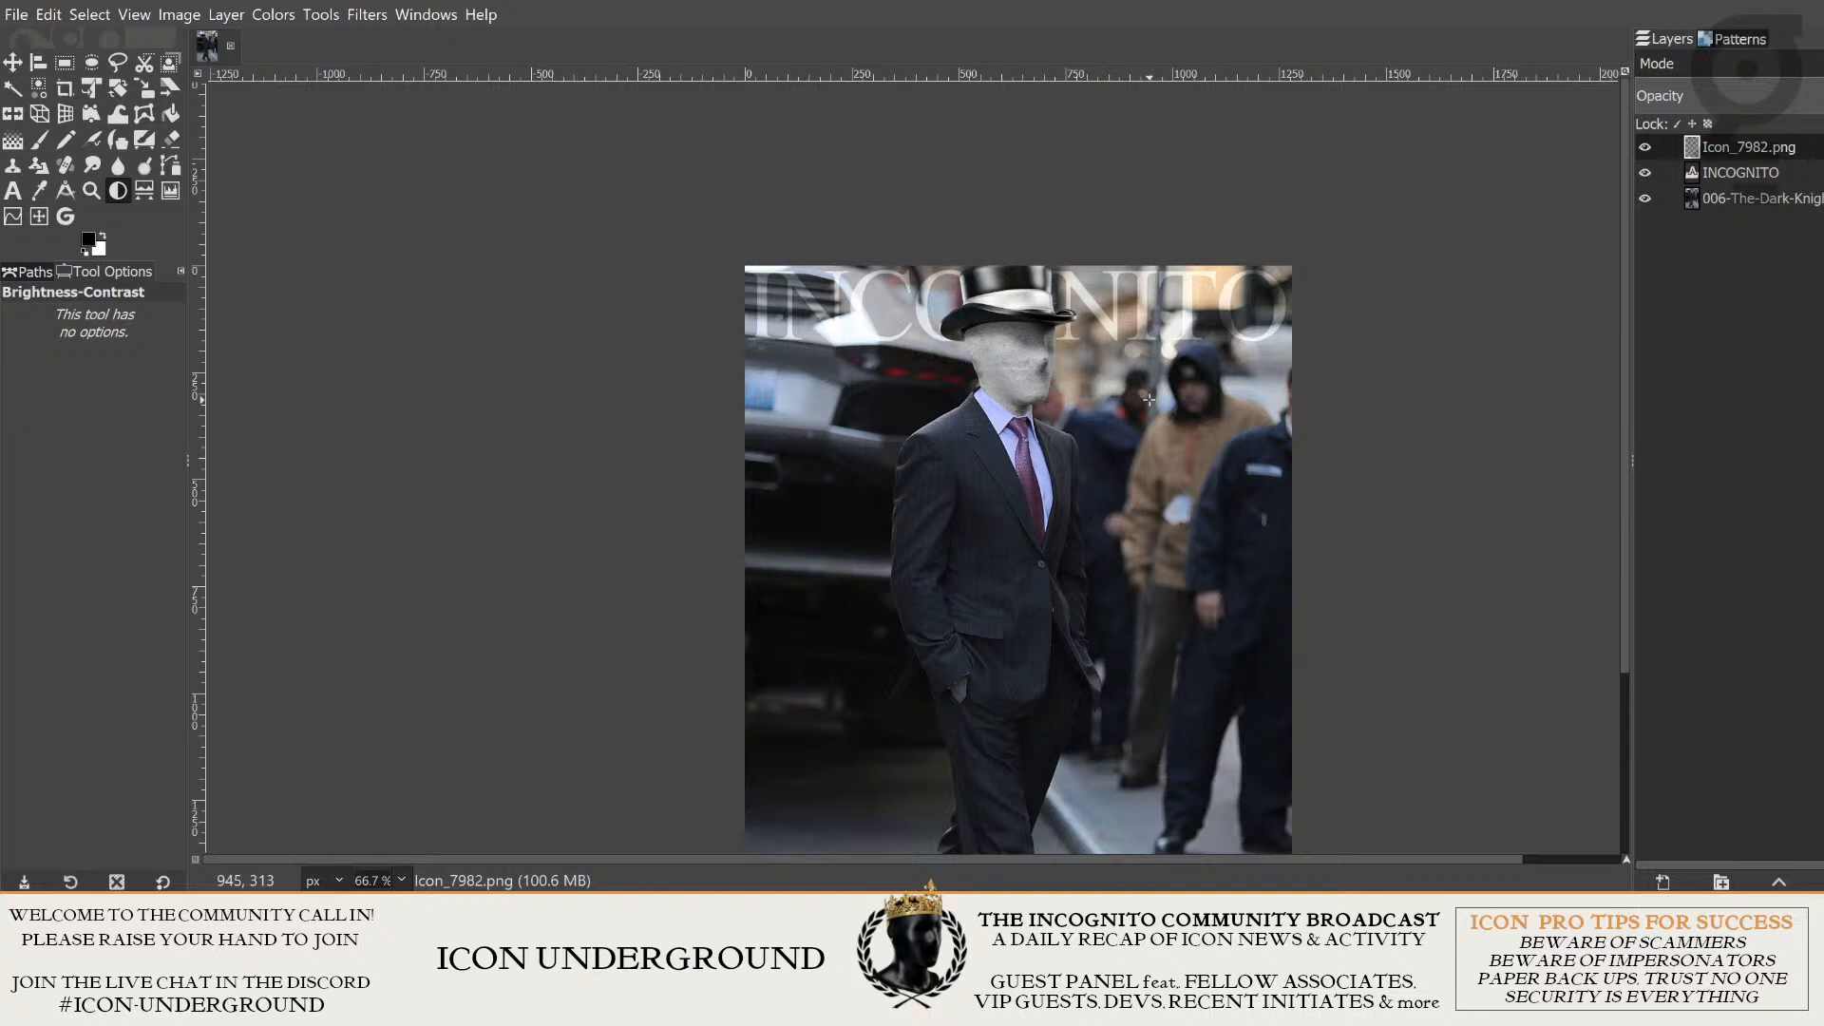
key("ctrl+y")
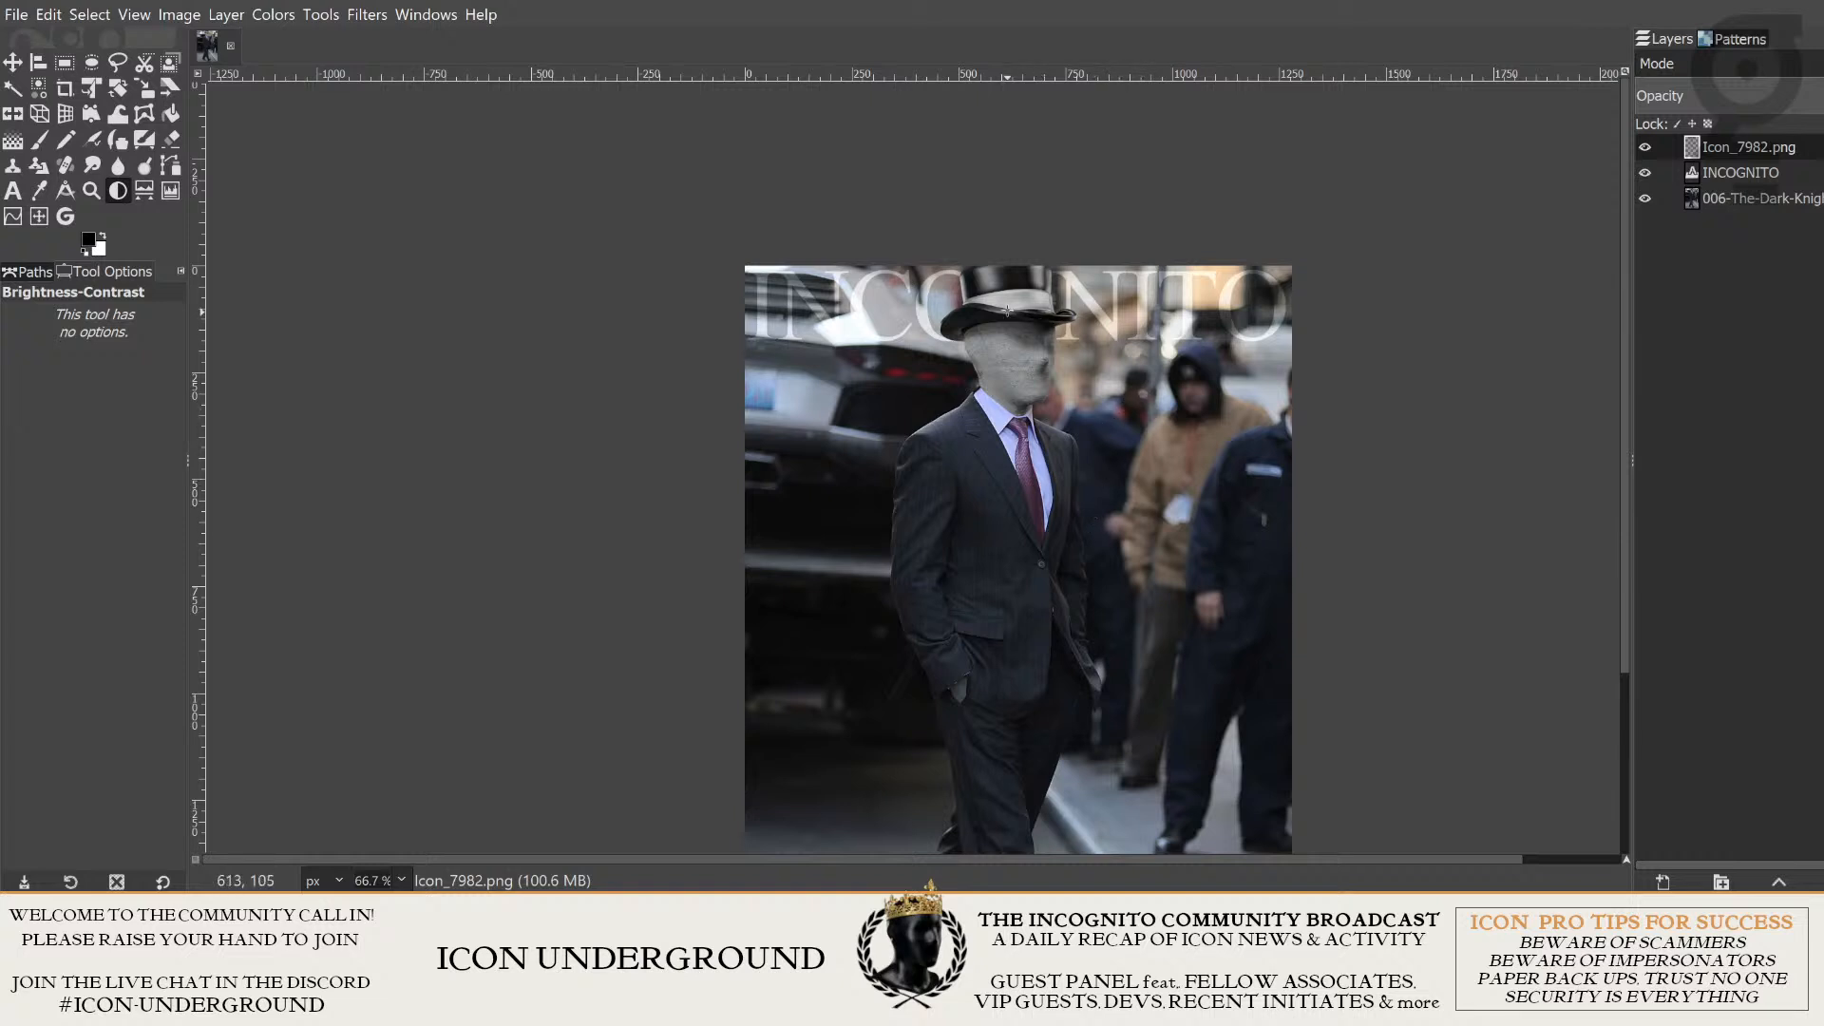
- Examine how the darkened head blends with the collar, suit and background, both in the full composition and up close
left_click_drag(986, 311, 975, 326)
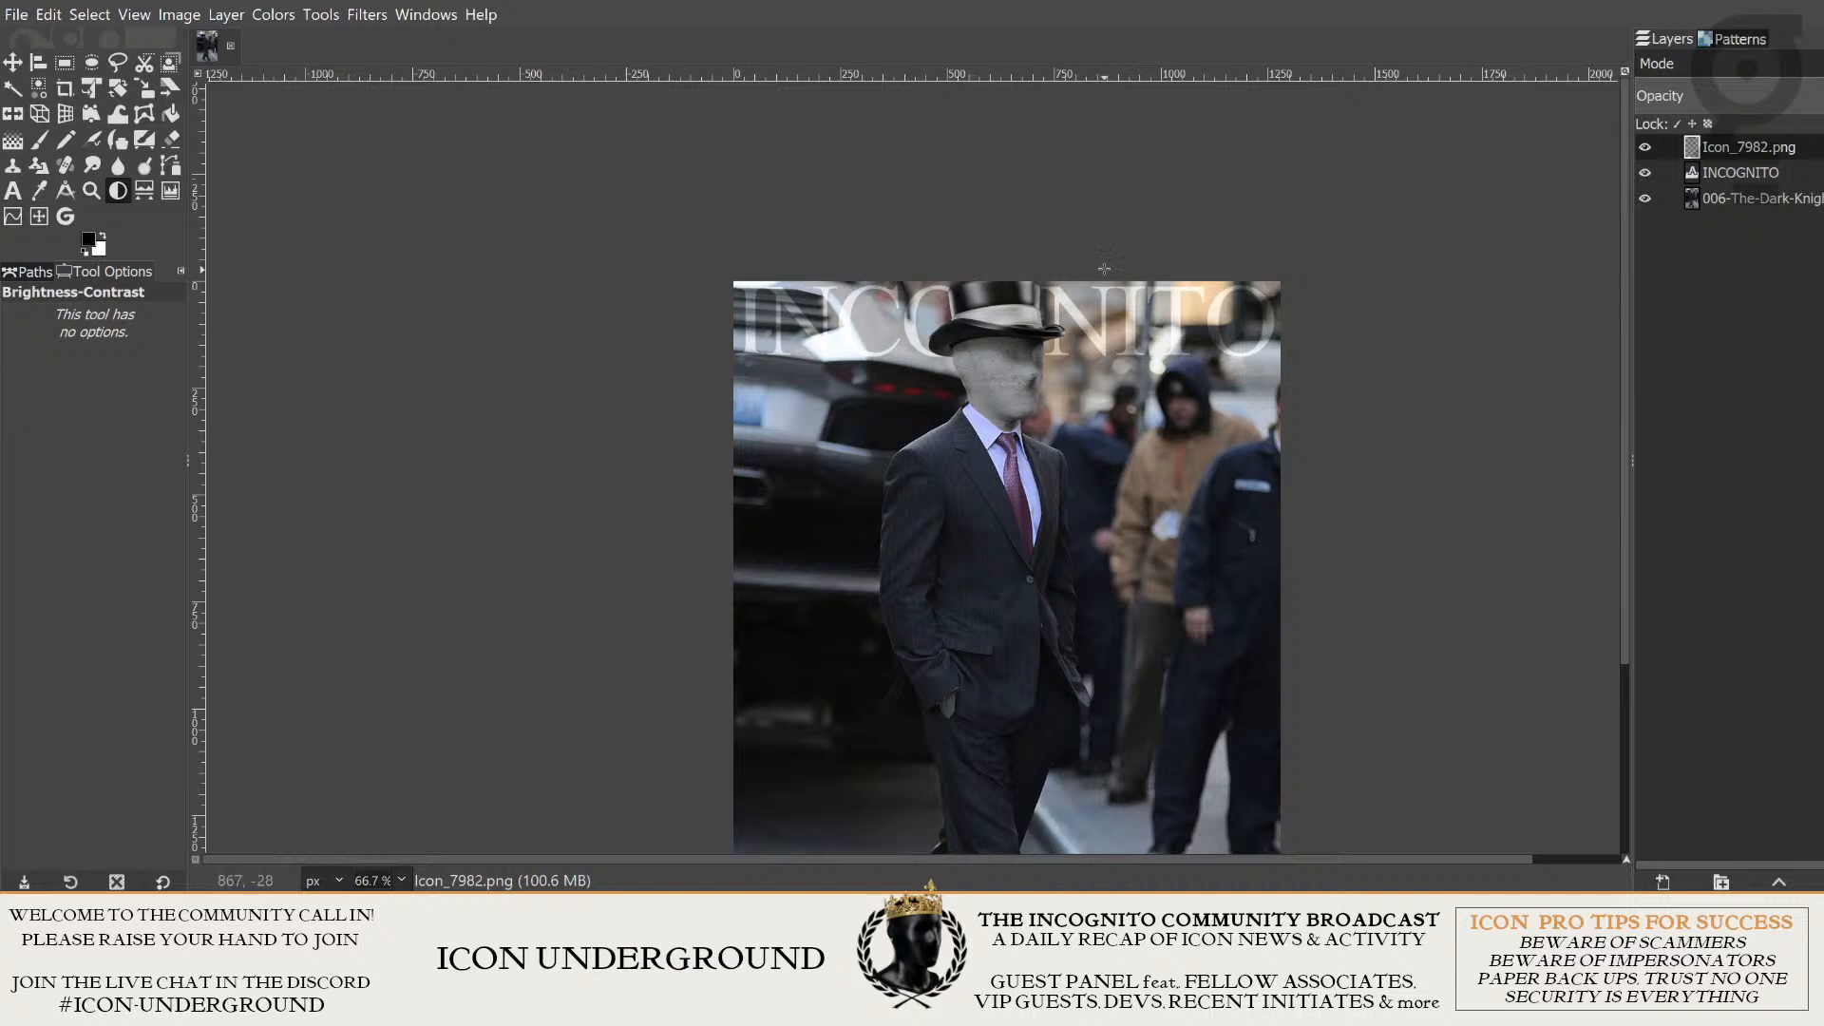
scroll(1189, 640, "down", 1)
scroll(1110, 460, "up", 2)
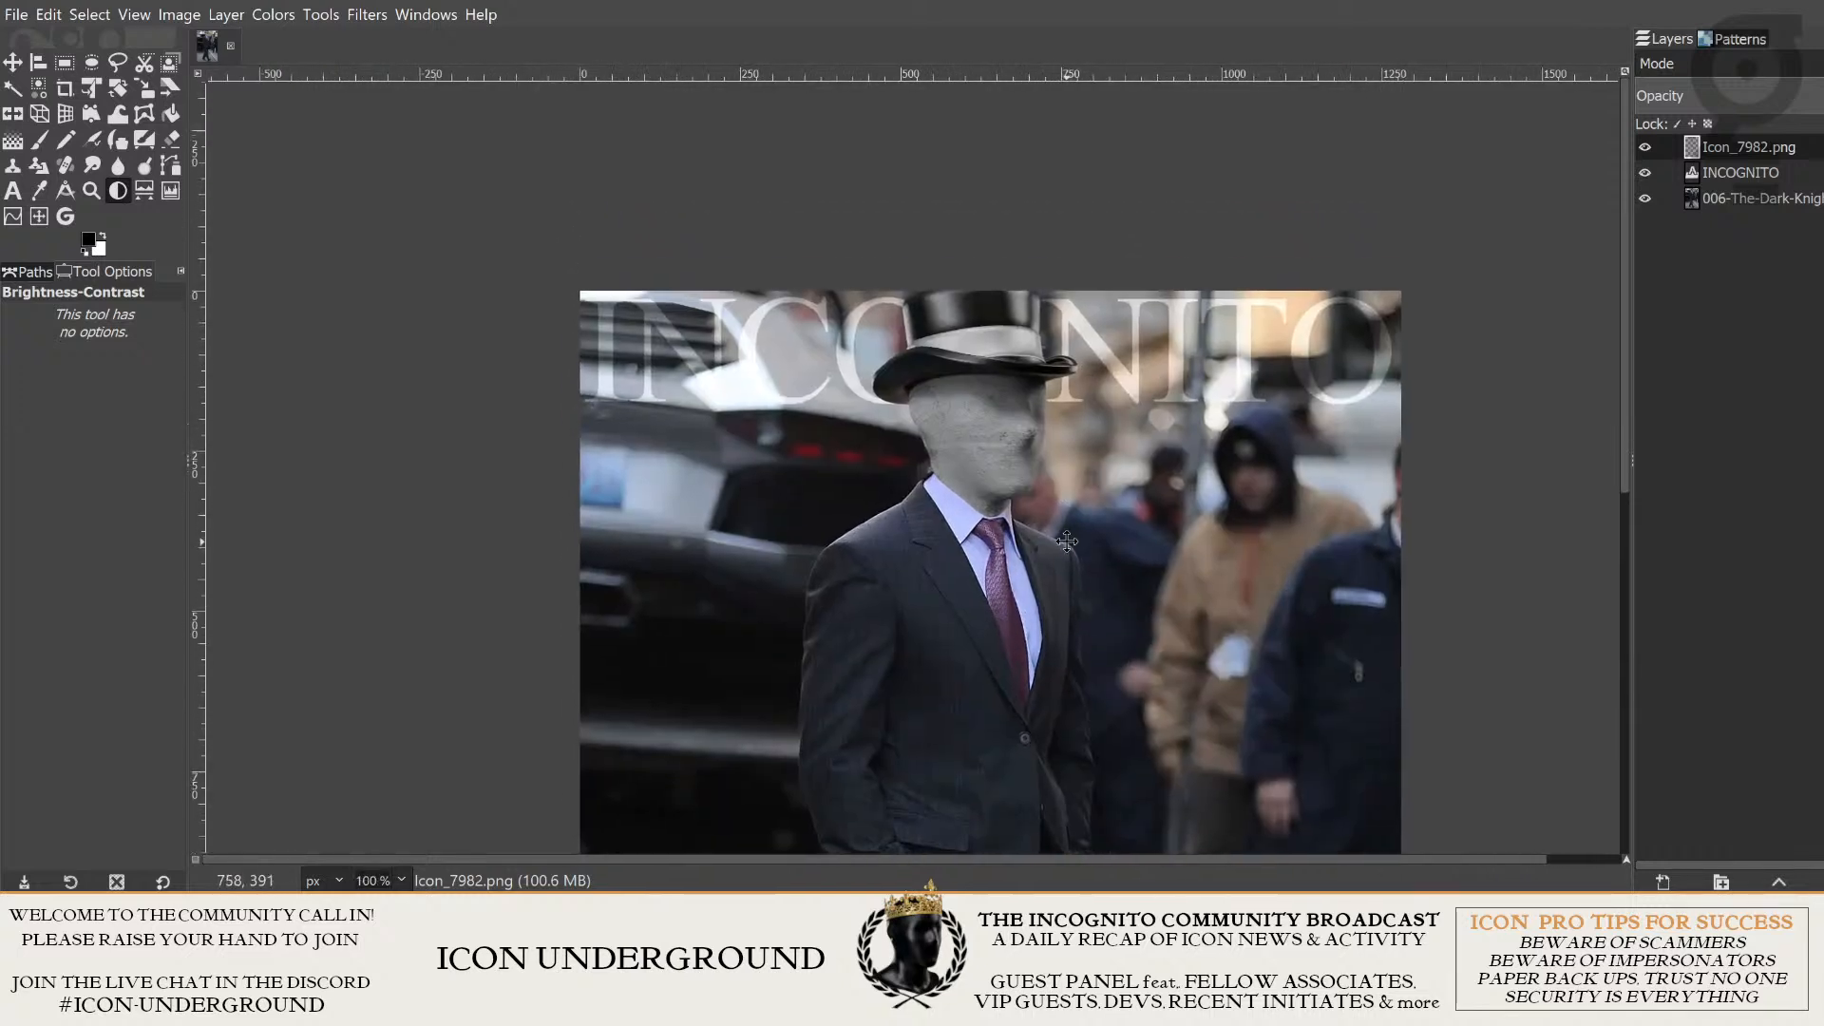
scroll(946, 479, "down", 6)
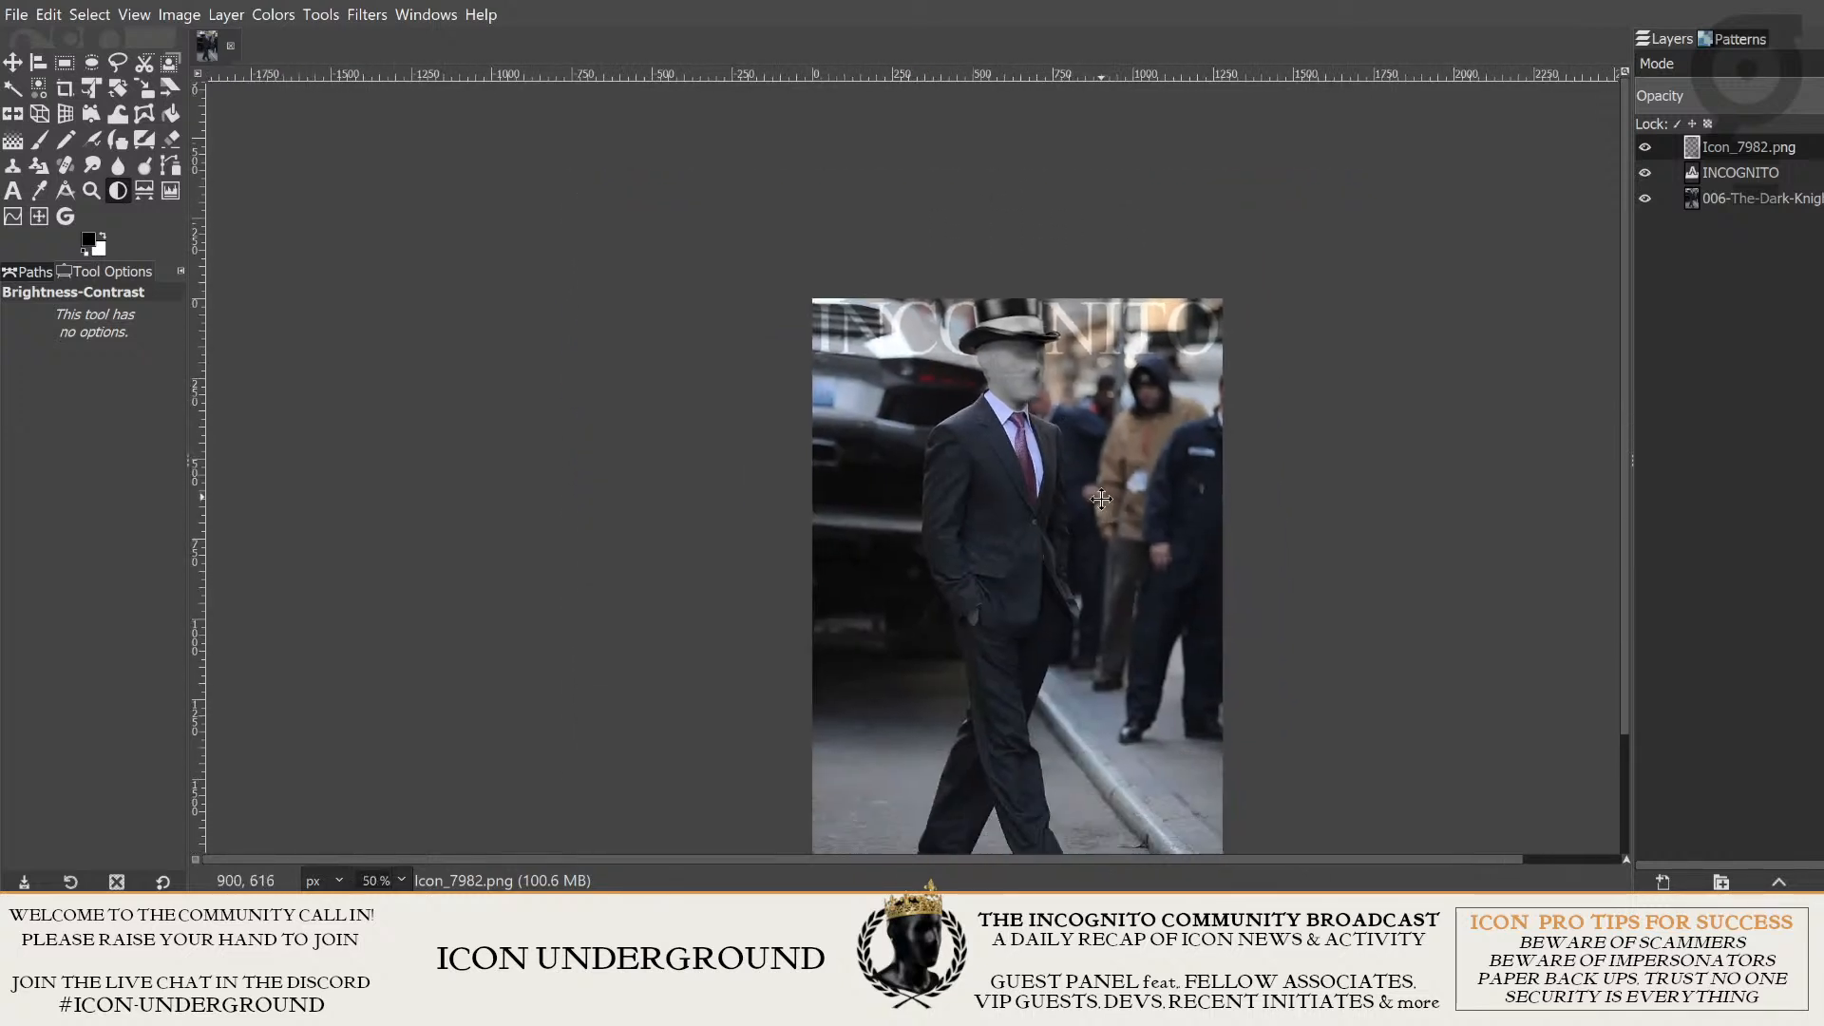
scroll(1013, 405, "up", 7)
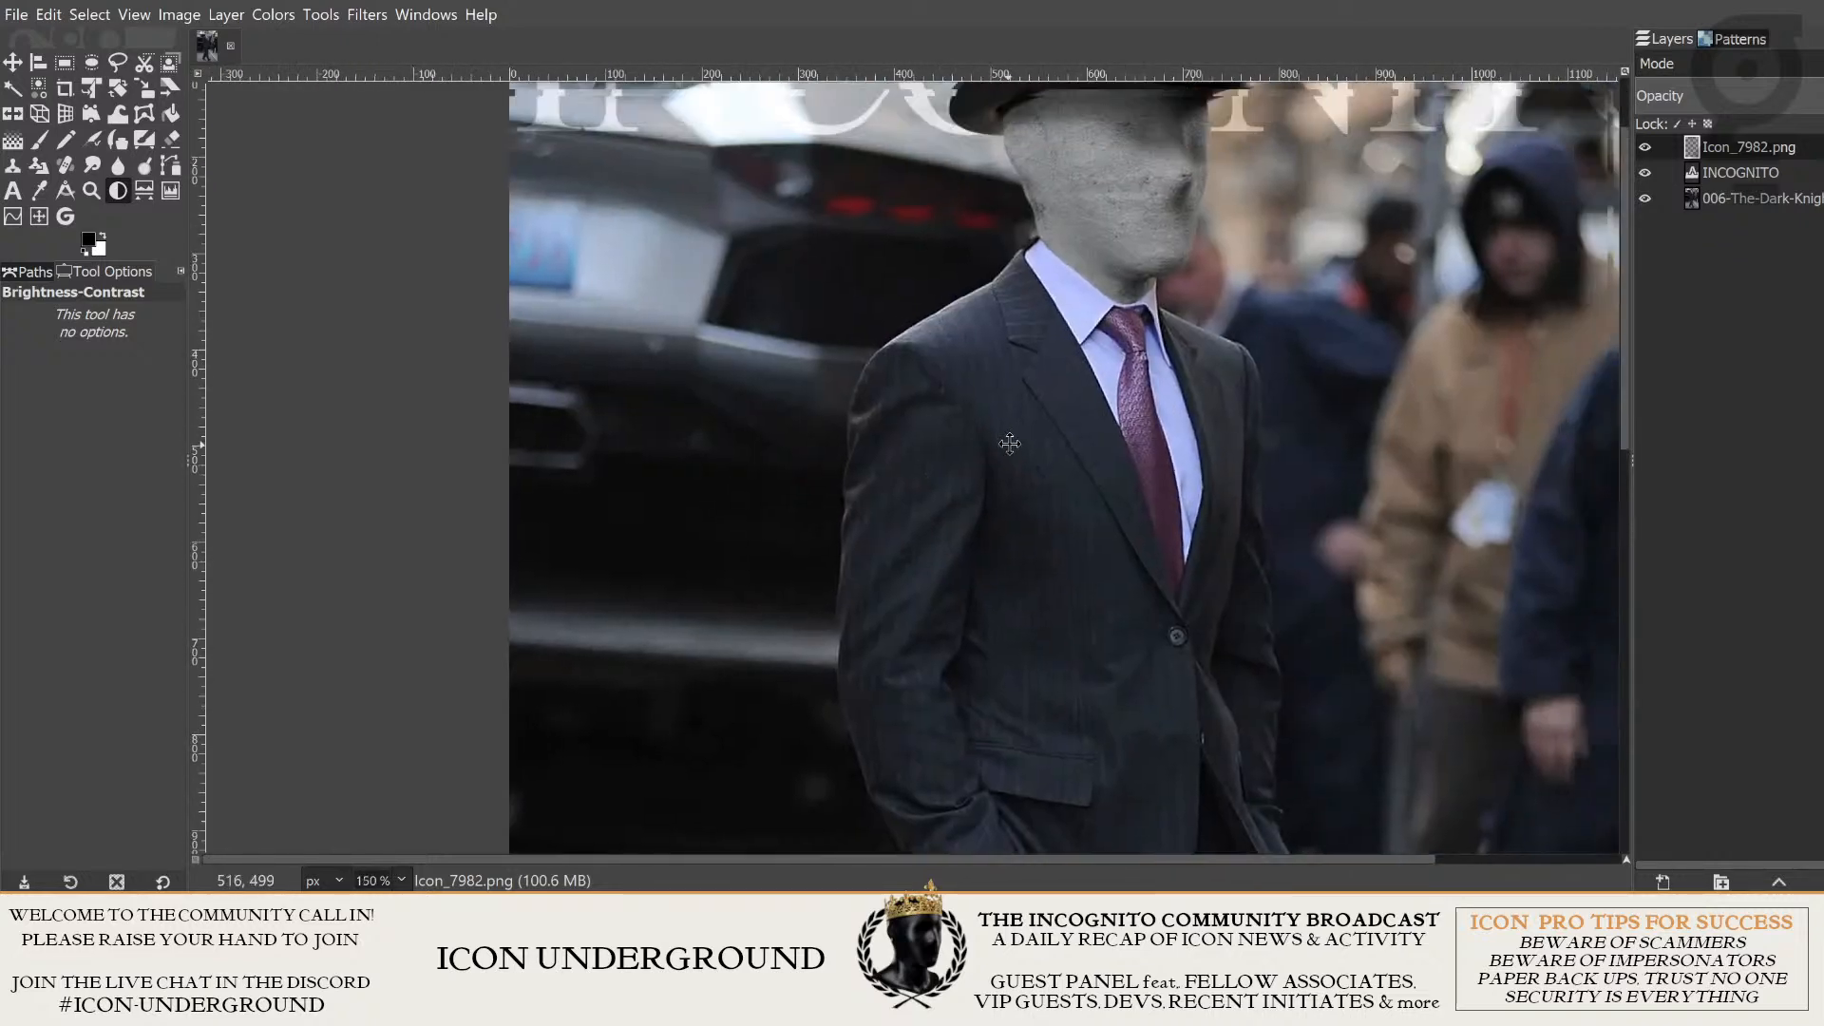
scroll(1122, 564, "down", 1)
scroll(940, 622, "up", 4)
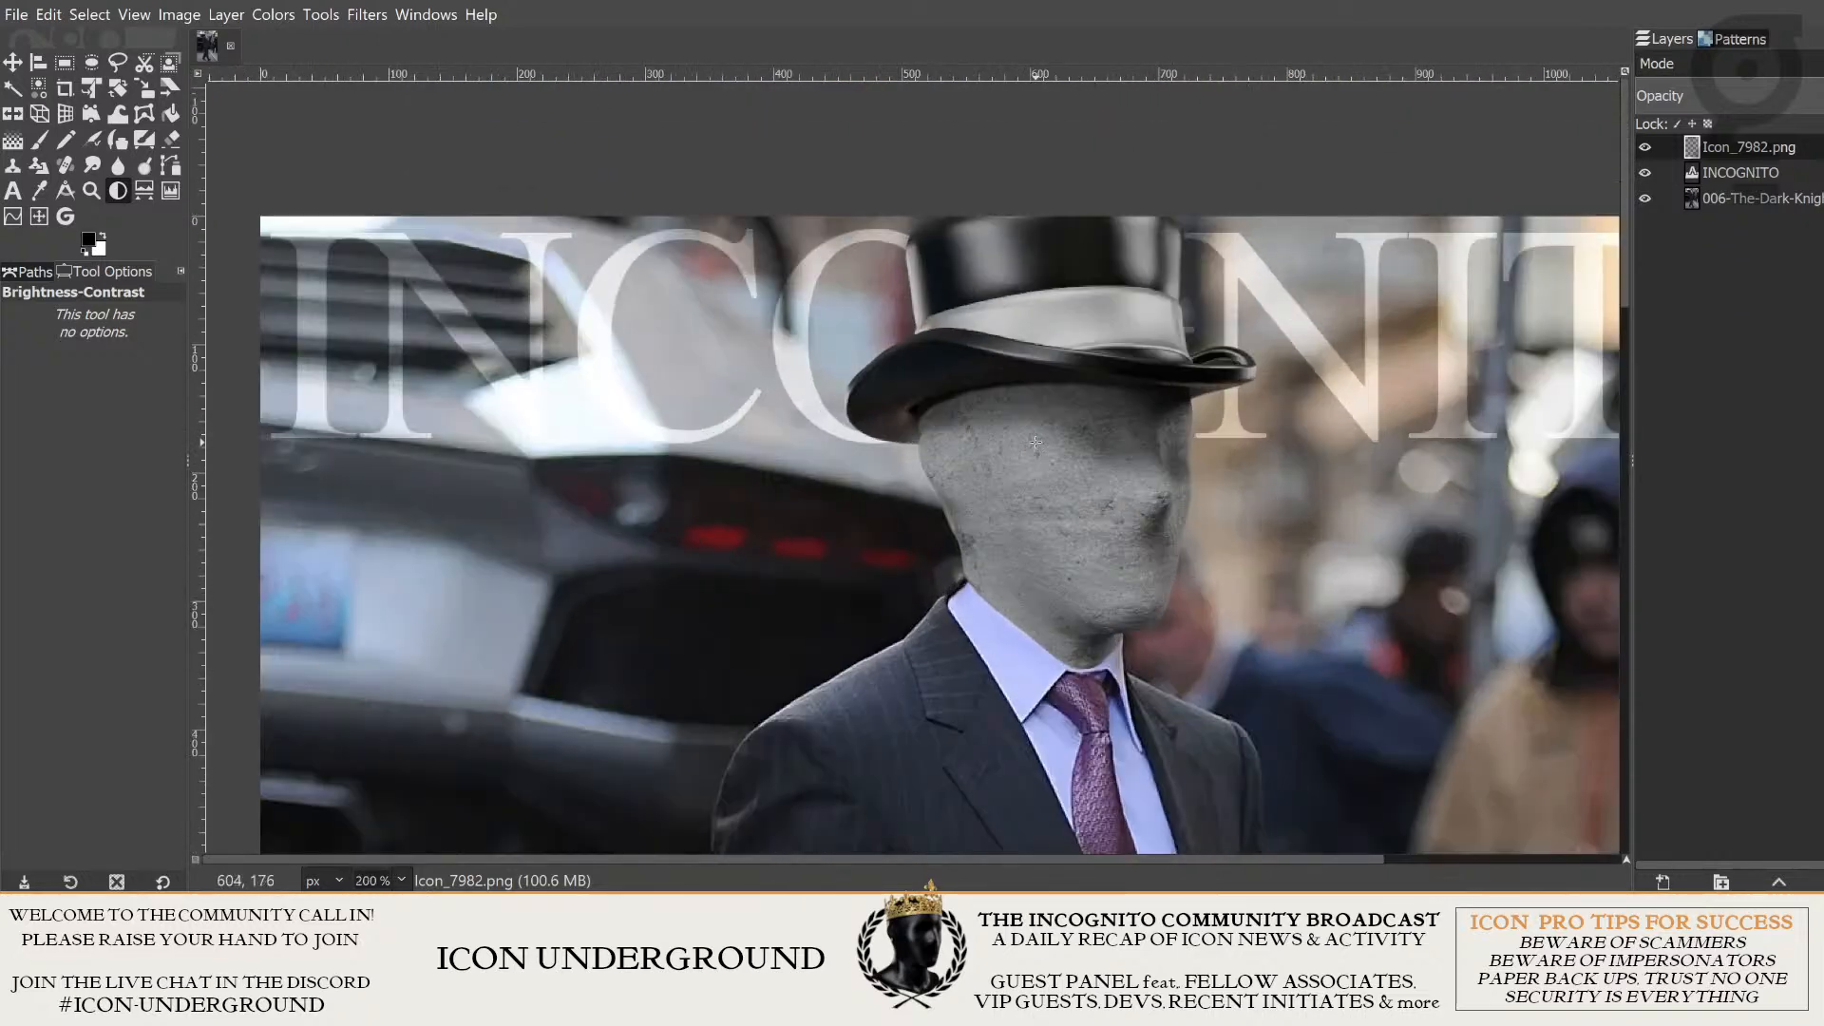
- Take the Eraser for the Icon_7982.png layer and set its hardness to 48 and force to 42
scroll(940, 621, "down", 2)
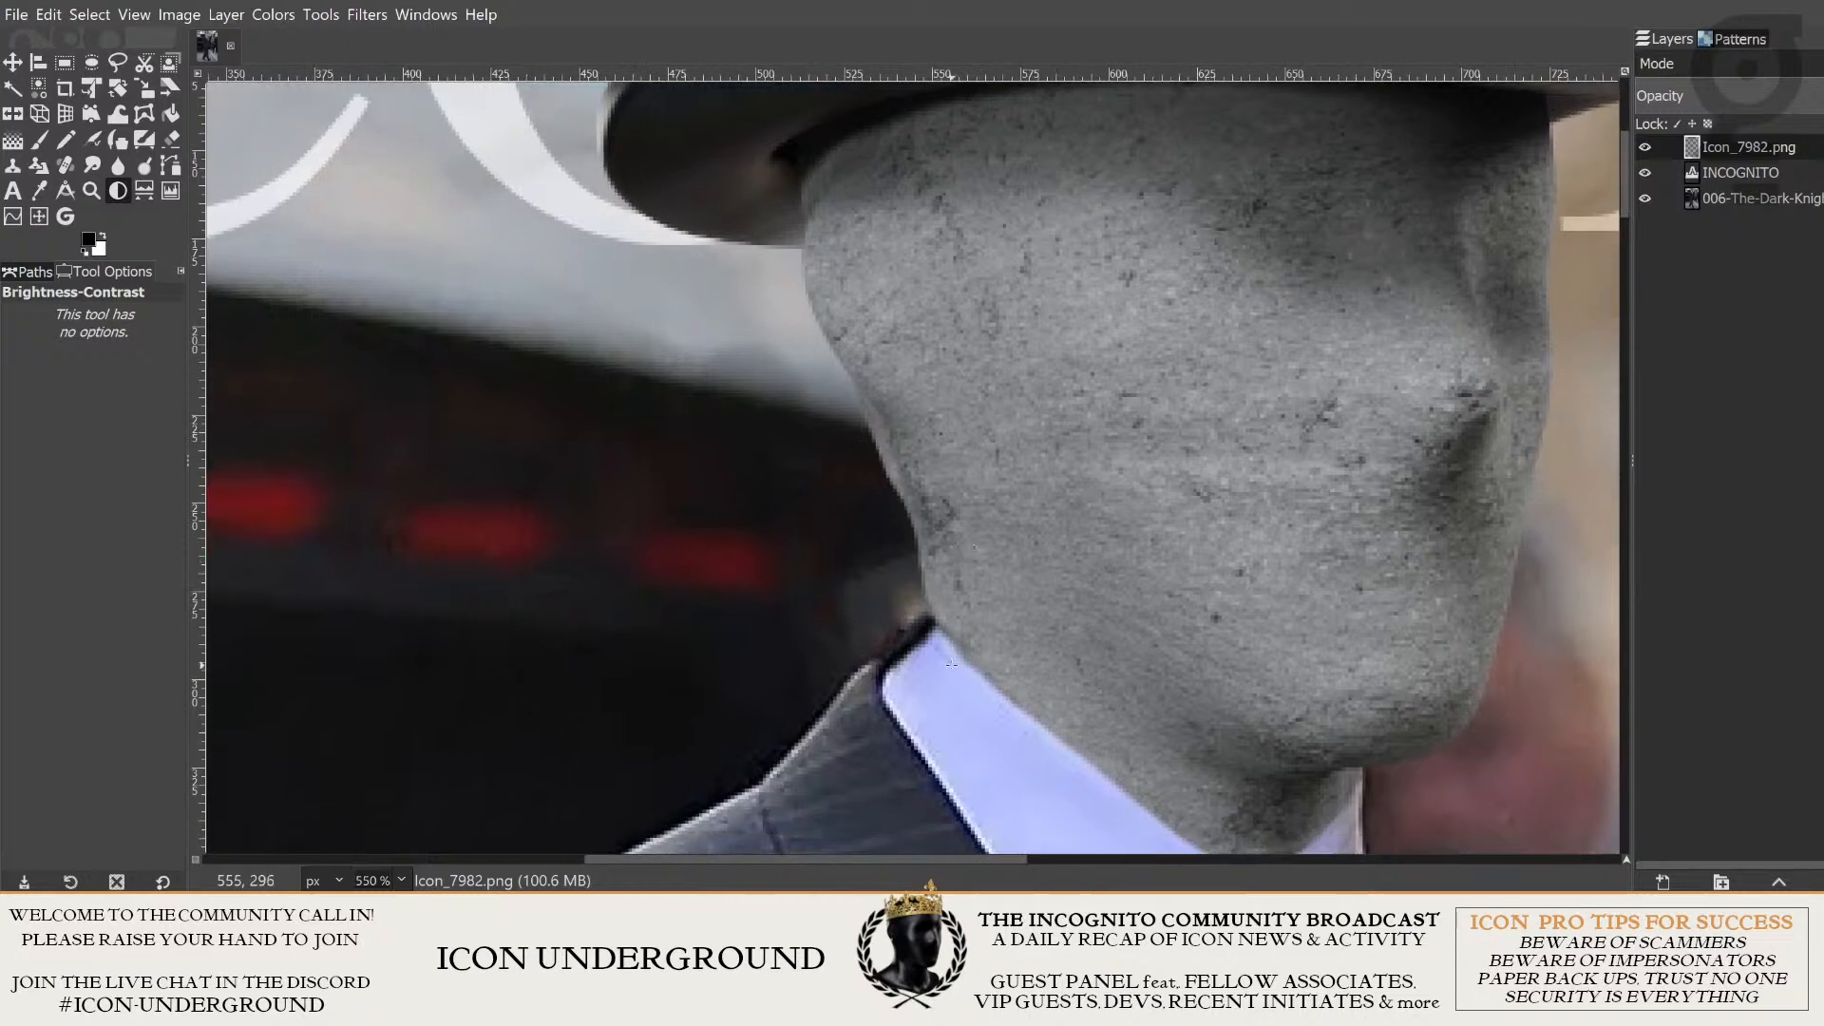
scroll(901, 679, "up", 3)
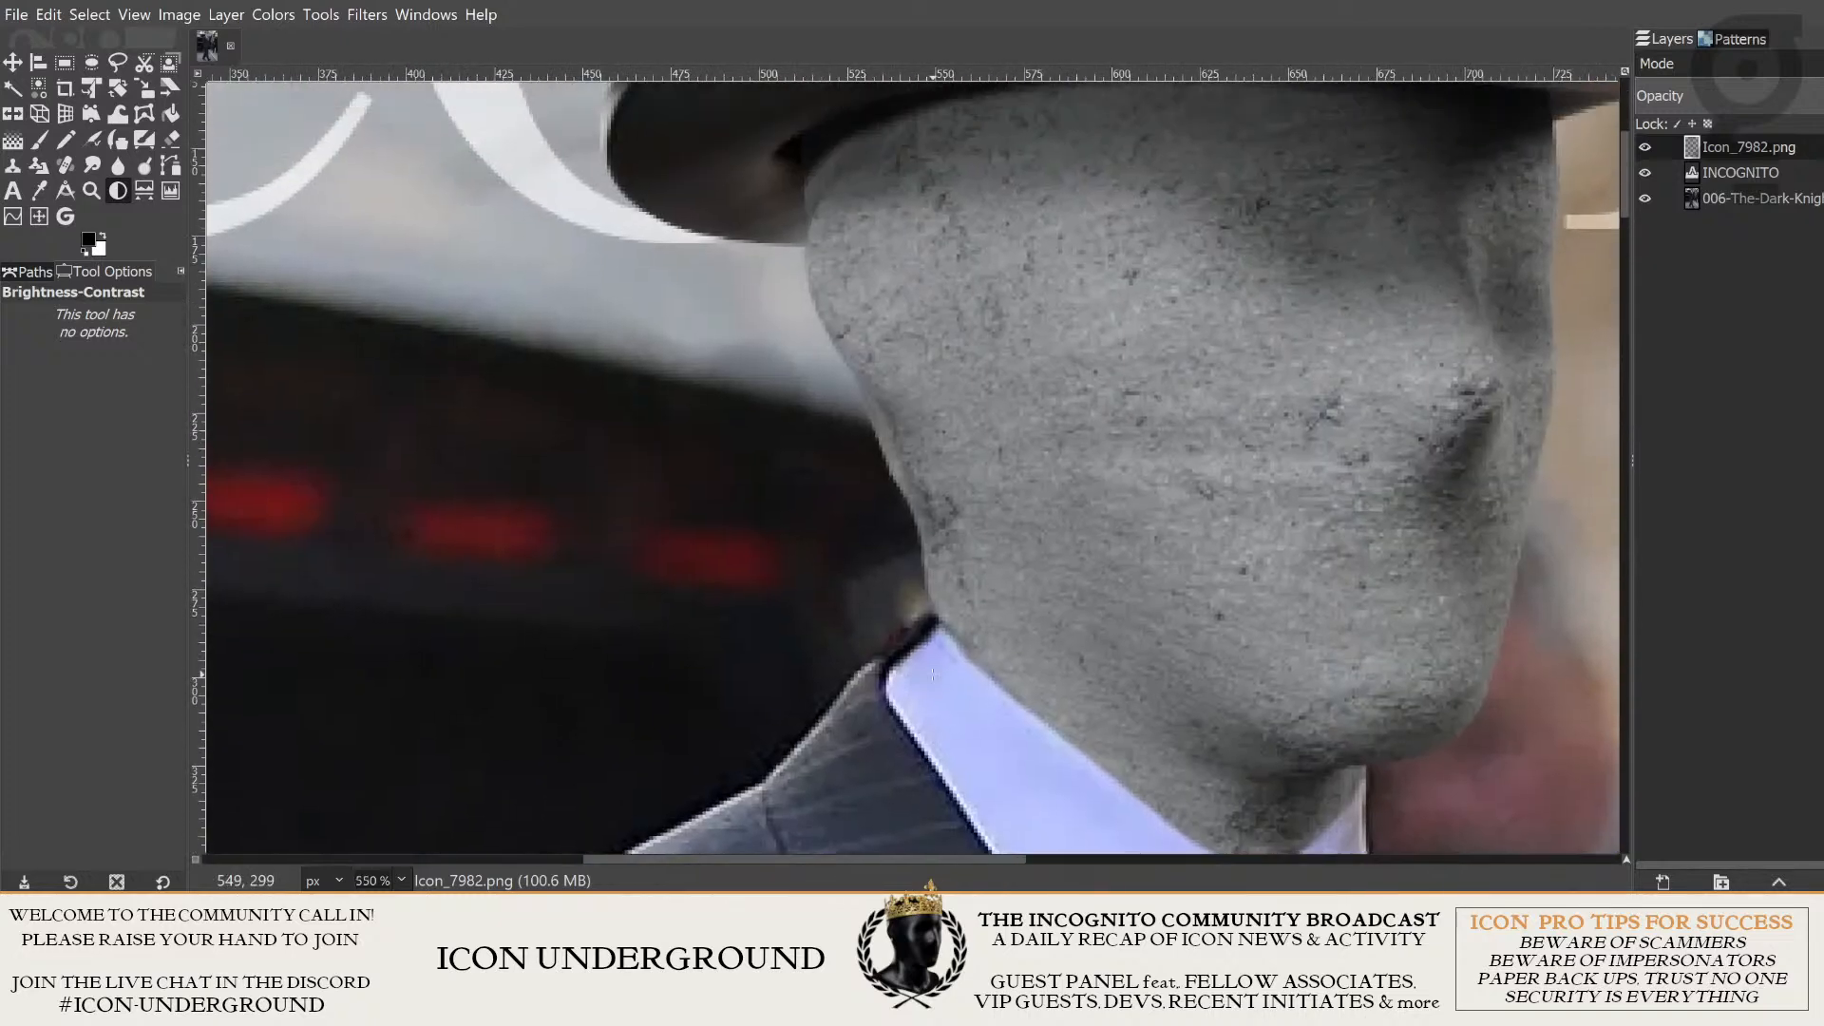
left_click(1658, 145)
left_click(175, 117)
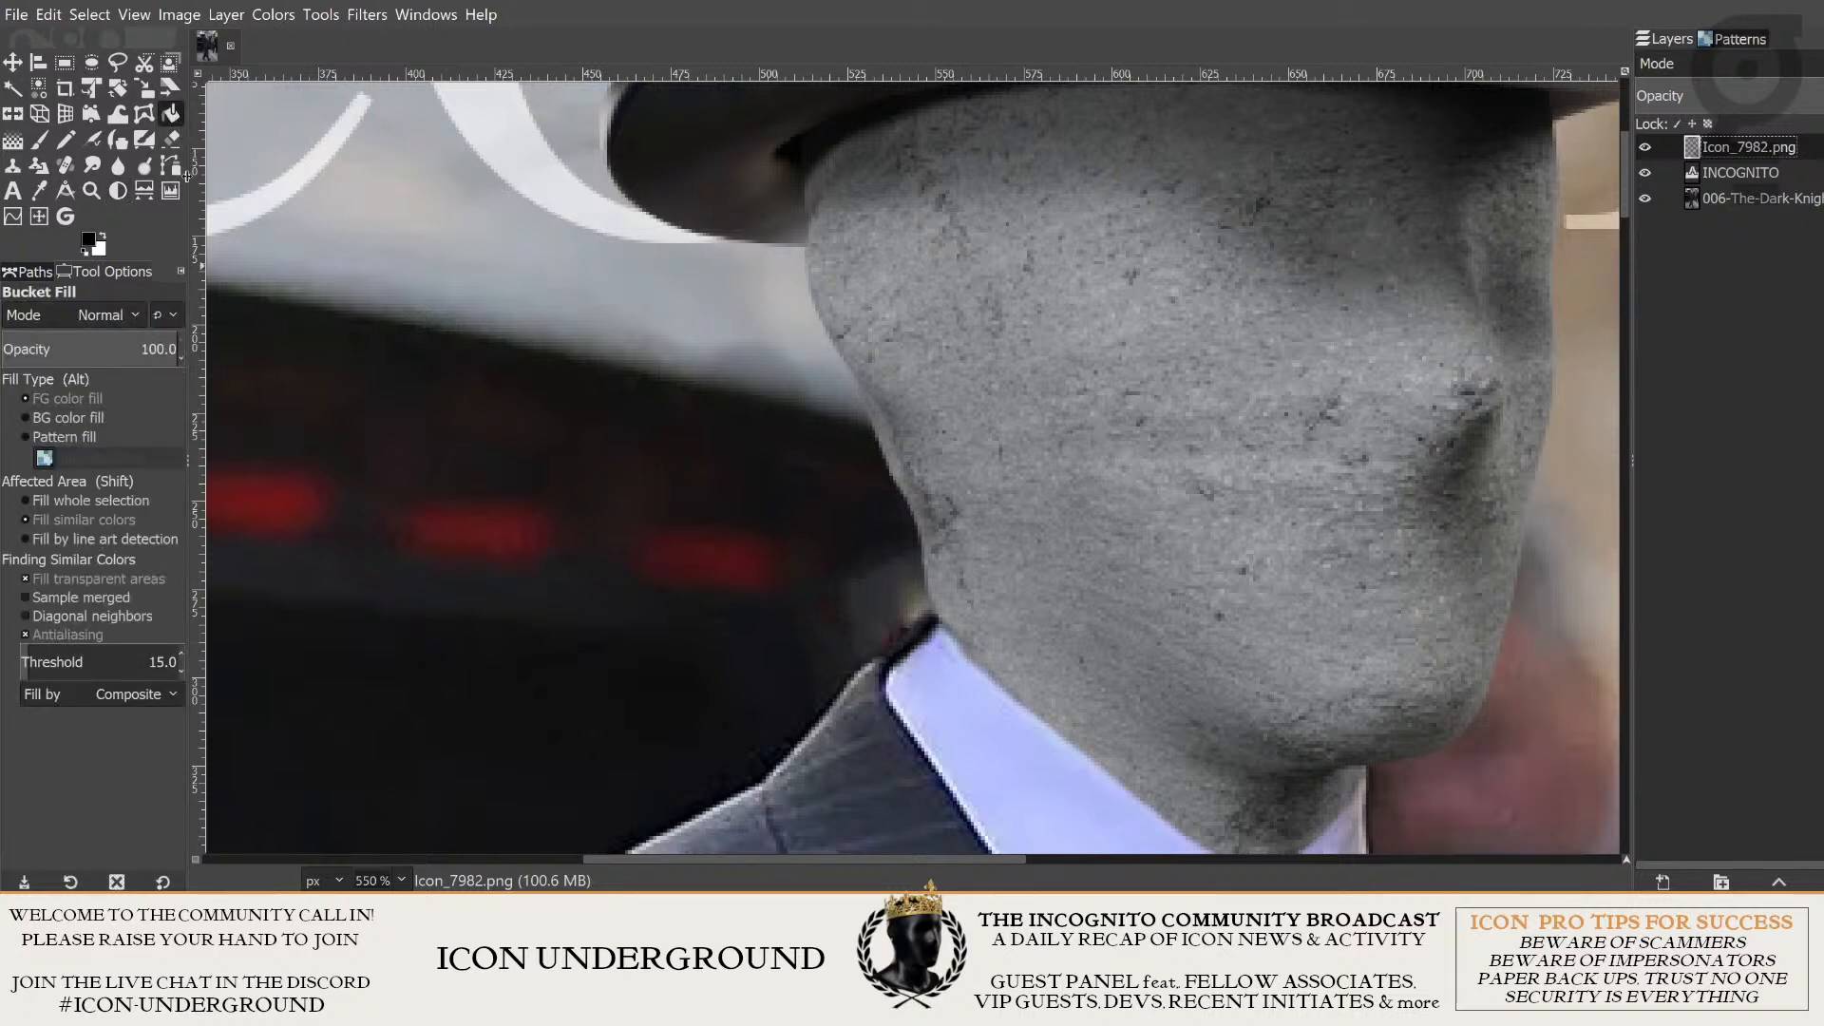
left_click(173, 139)
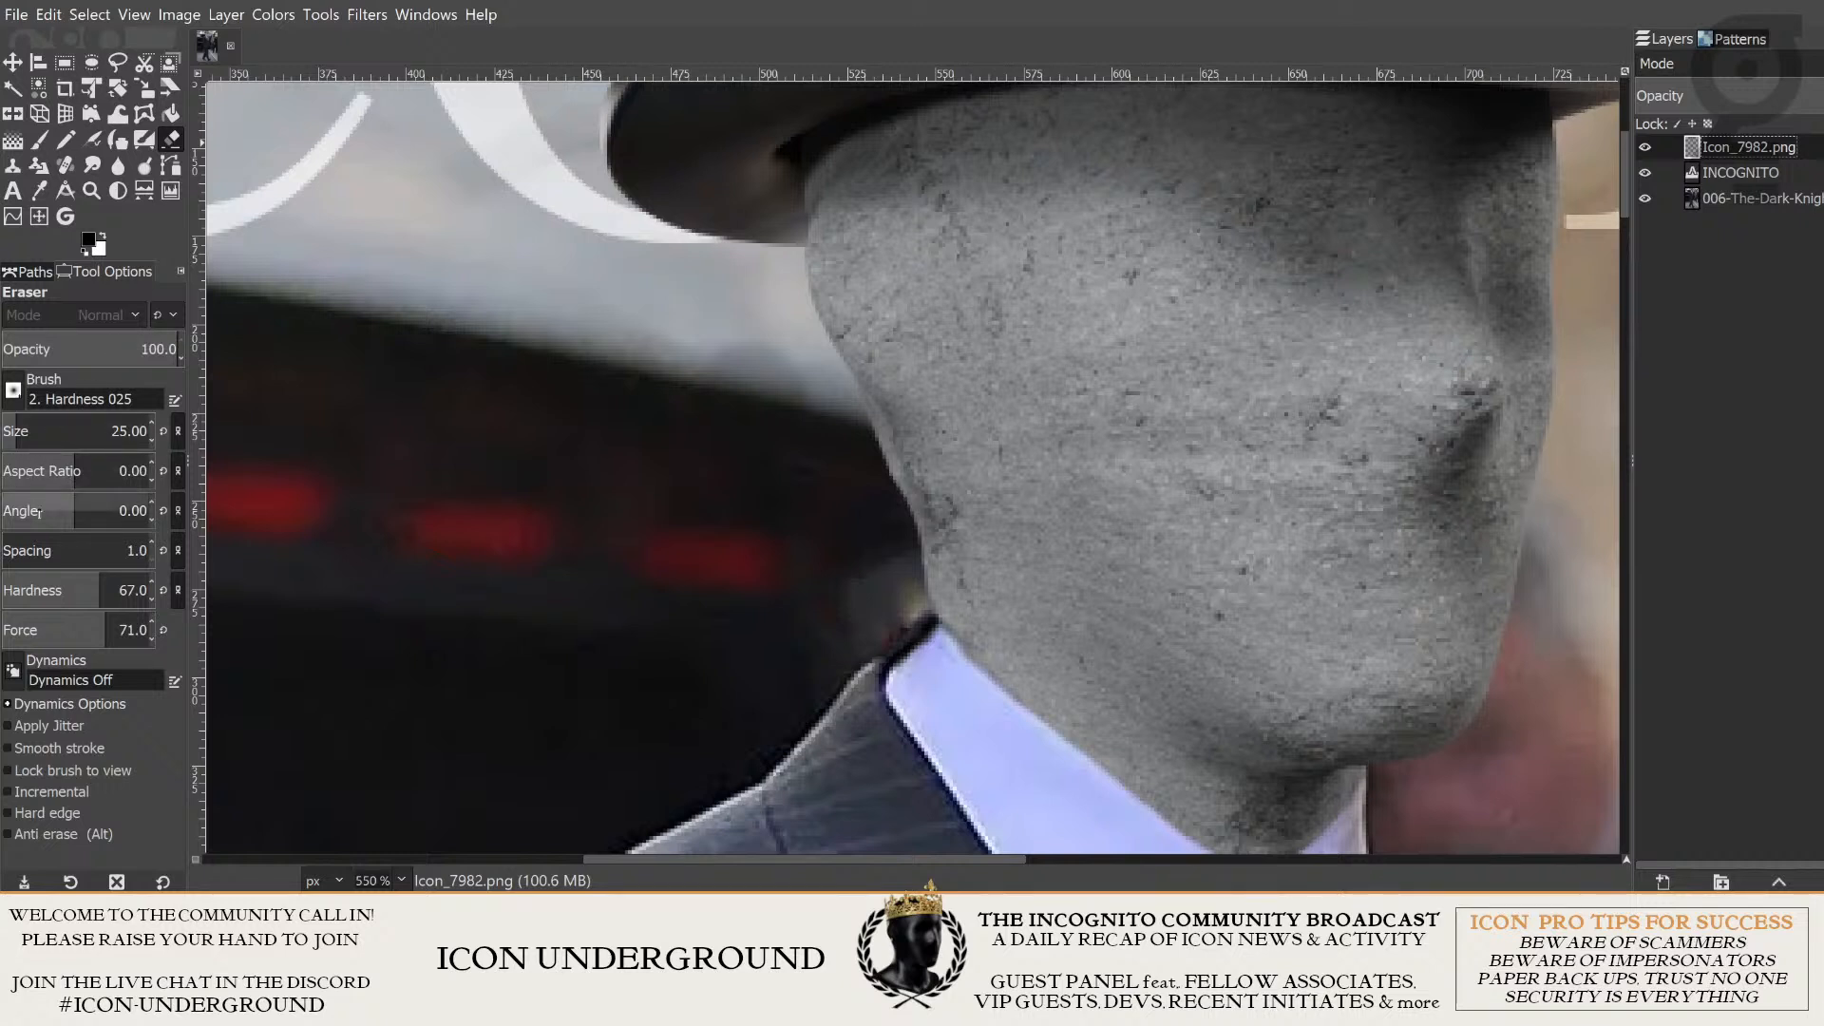
mouse_move(97, 590)
left_mouse_down()
mouse_move(71, 590)
mouse_move(62, 630)
left_mouse_up()
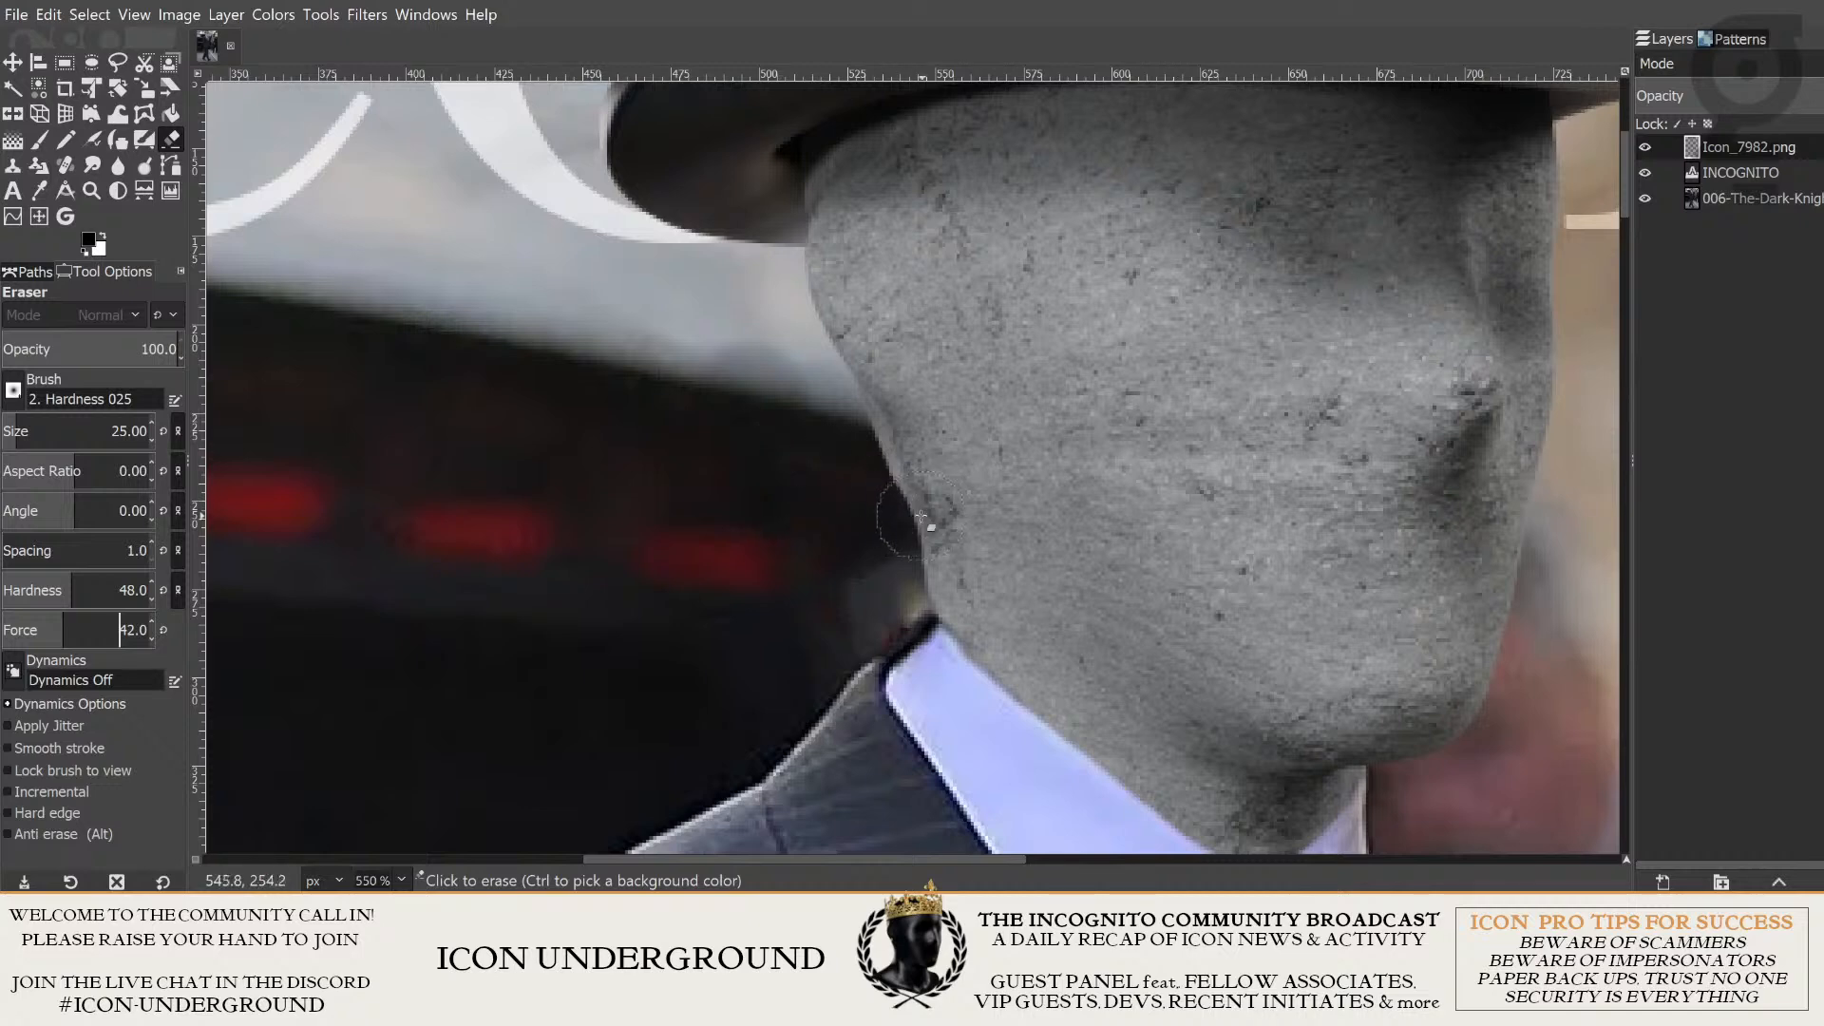
- Erase the stone head's neck edge just above the shirt collar with soft strokes, undoing the last stroke
scroll(822, 466, "up", 2)
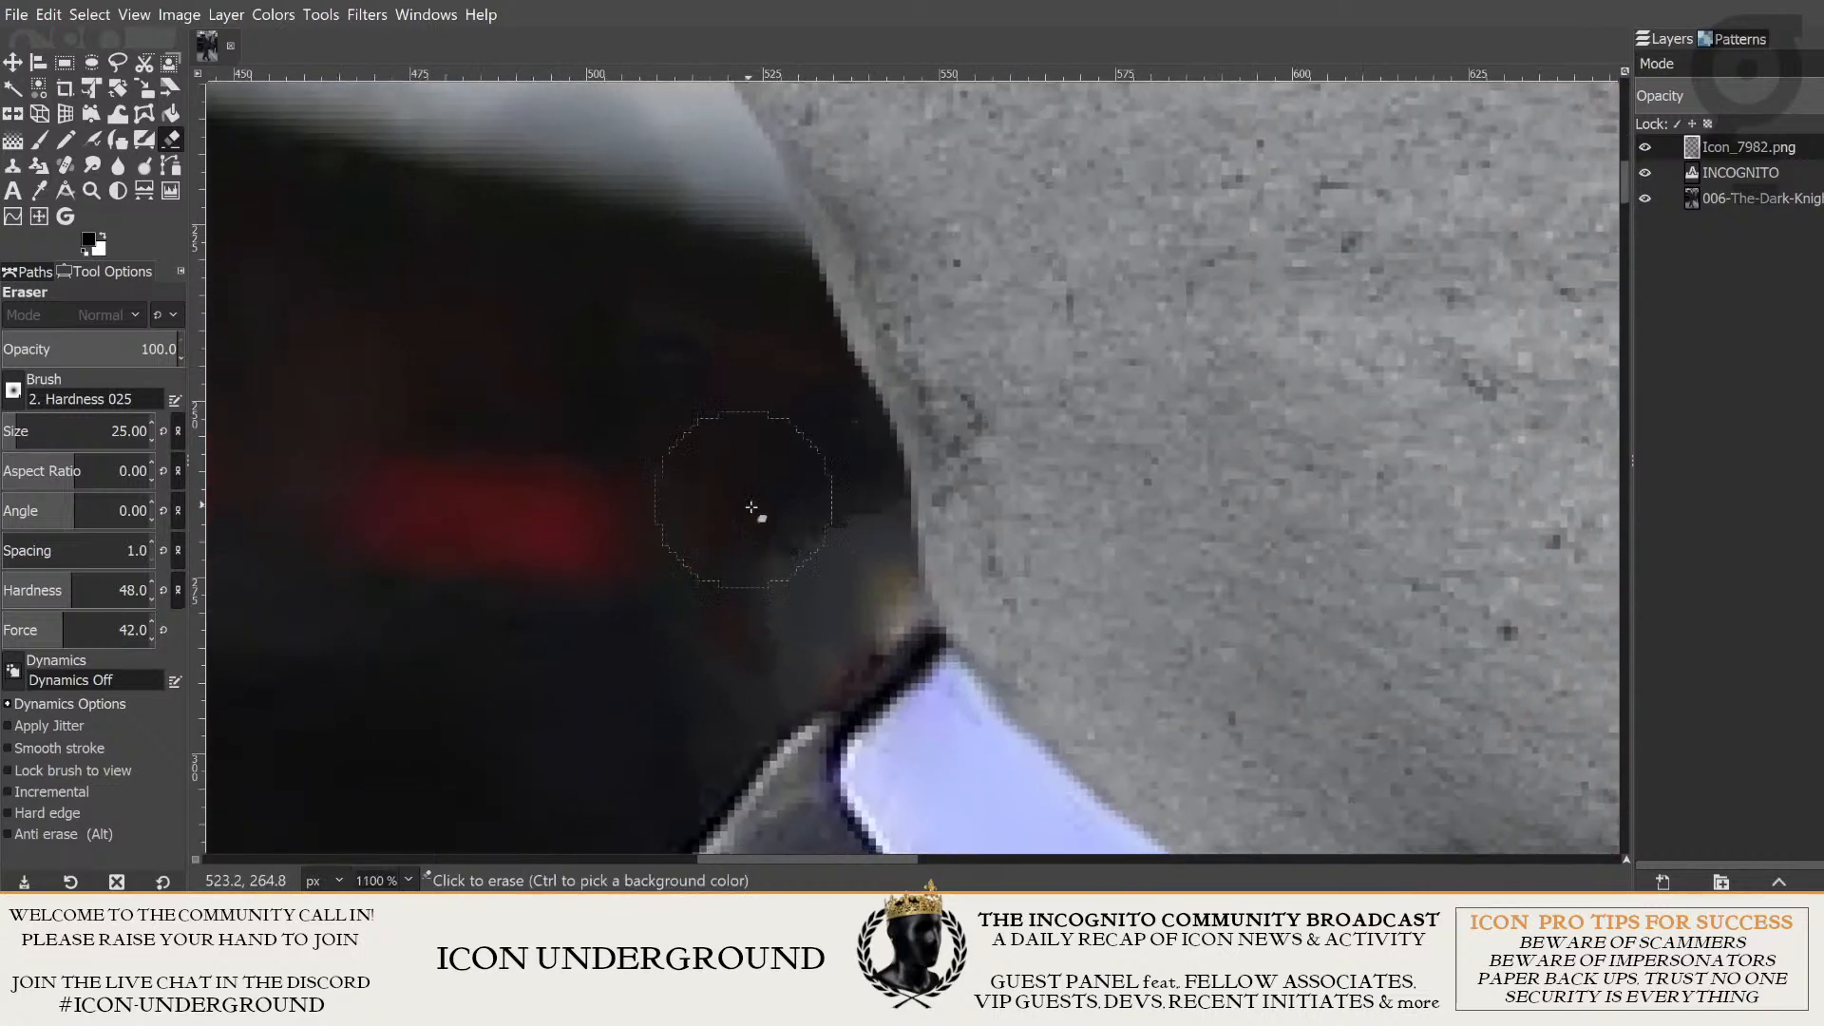
left_click_drag(751, 507, 725, 479)
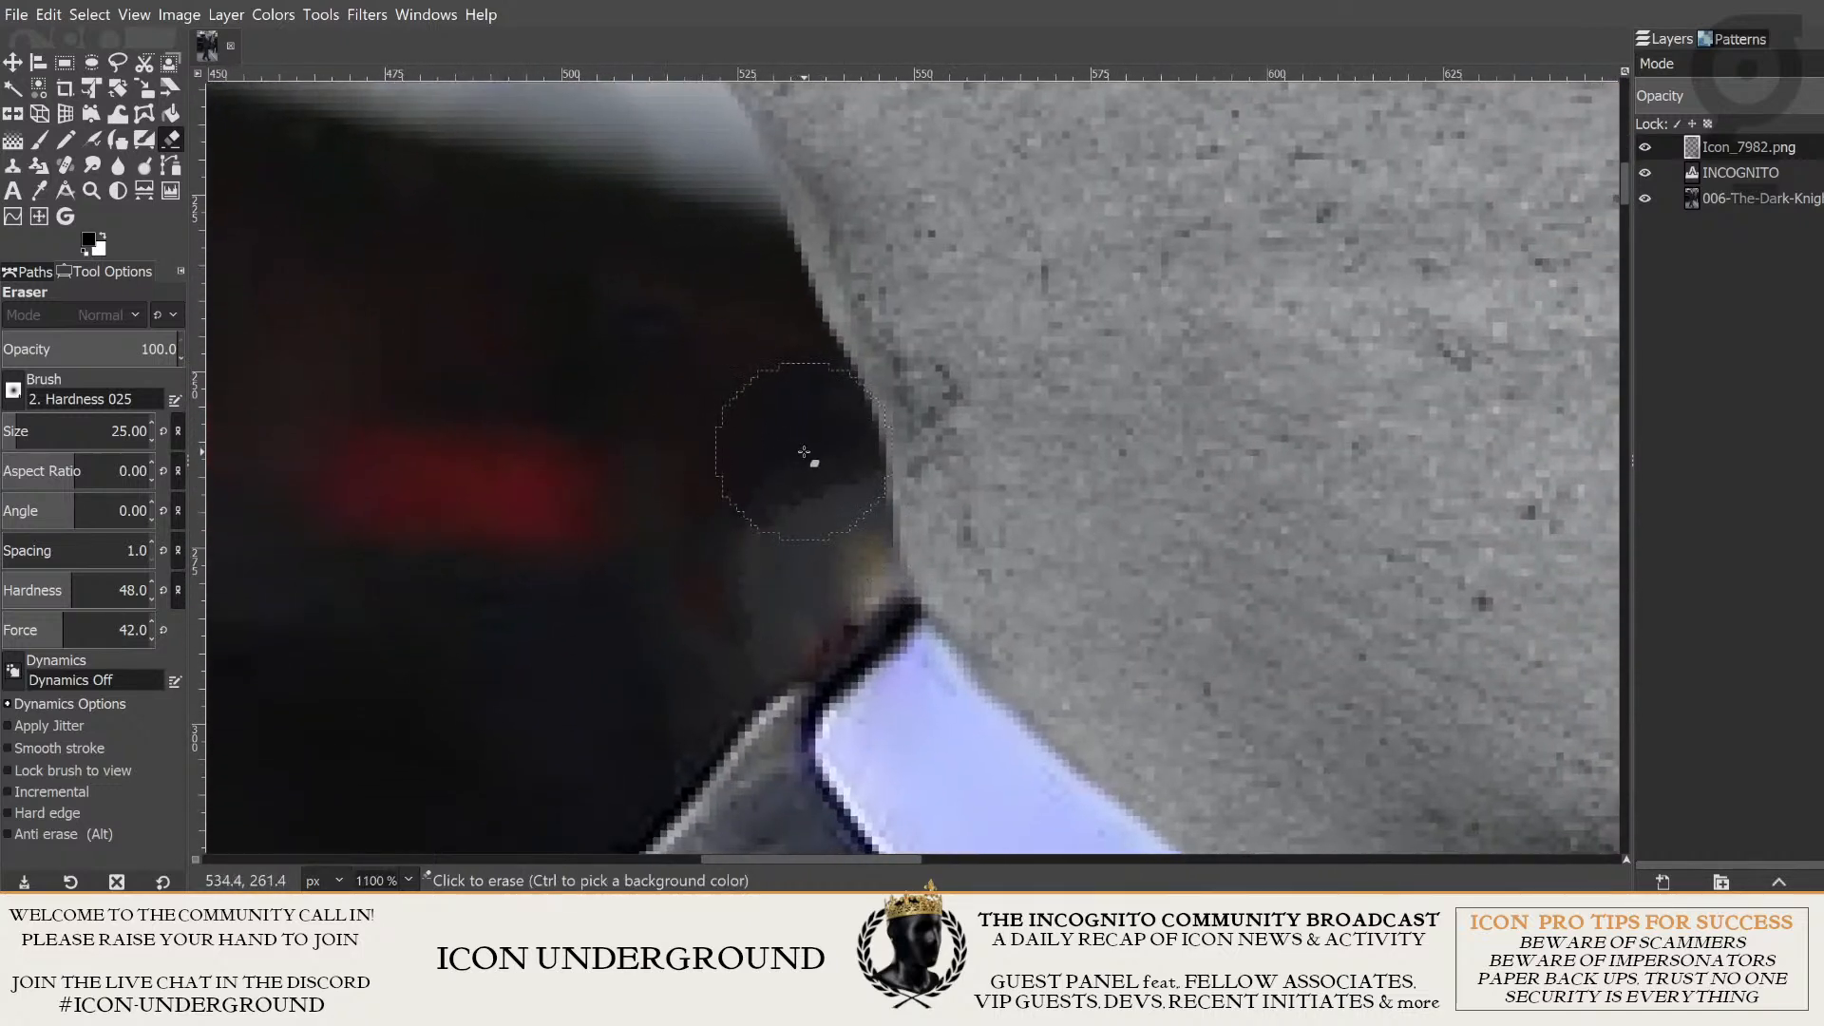
left_click(827, 627)
mouse_move(796, 433)
left_mouse_down()
mouse_move(851, 494)
mouse_move(857, 563)
left_mouse_up()
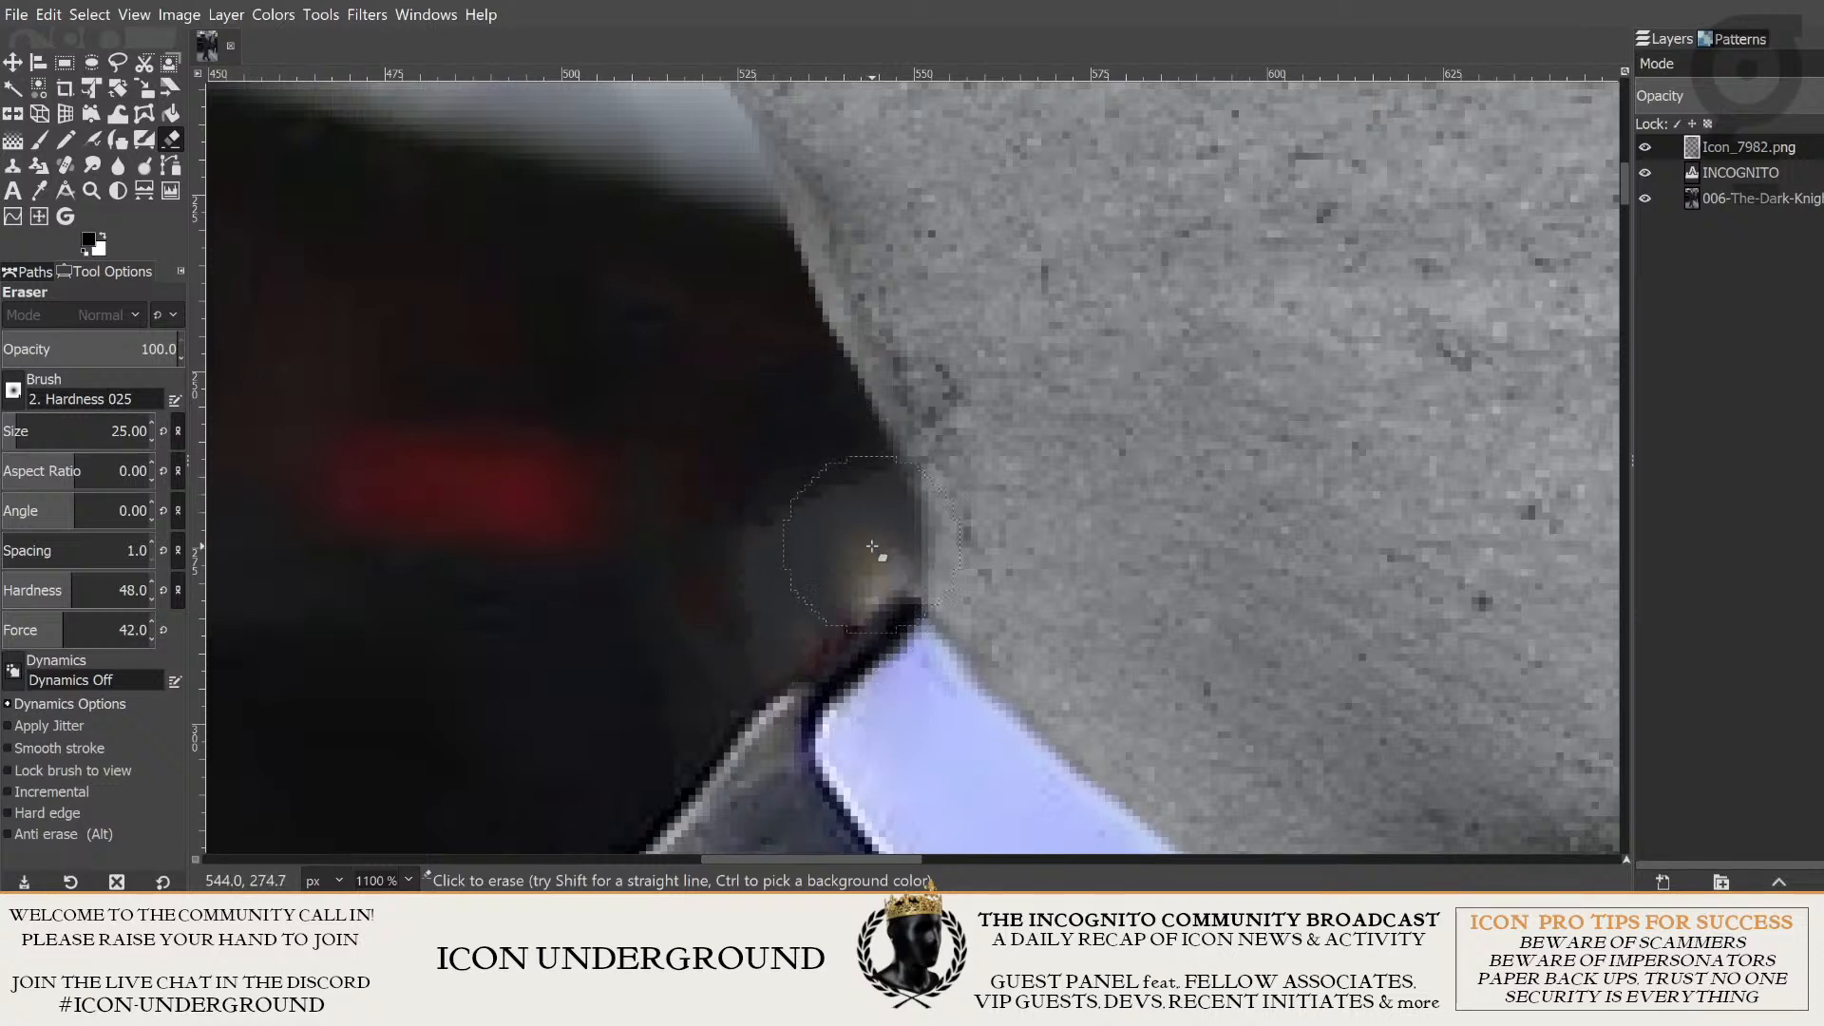
mouse_move(871, 546)
left_mouse_down()
mouse_move(843, 606)
mouse_move(824, 506)
mouse_move(904, 547)
mouse_move(899, 594)
mouse_move(861, 615)
mouse_move(705, 551)
left_mouse_up()
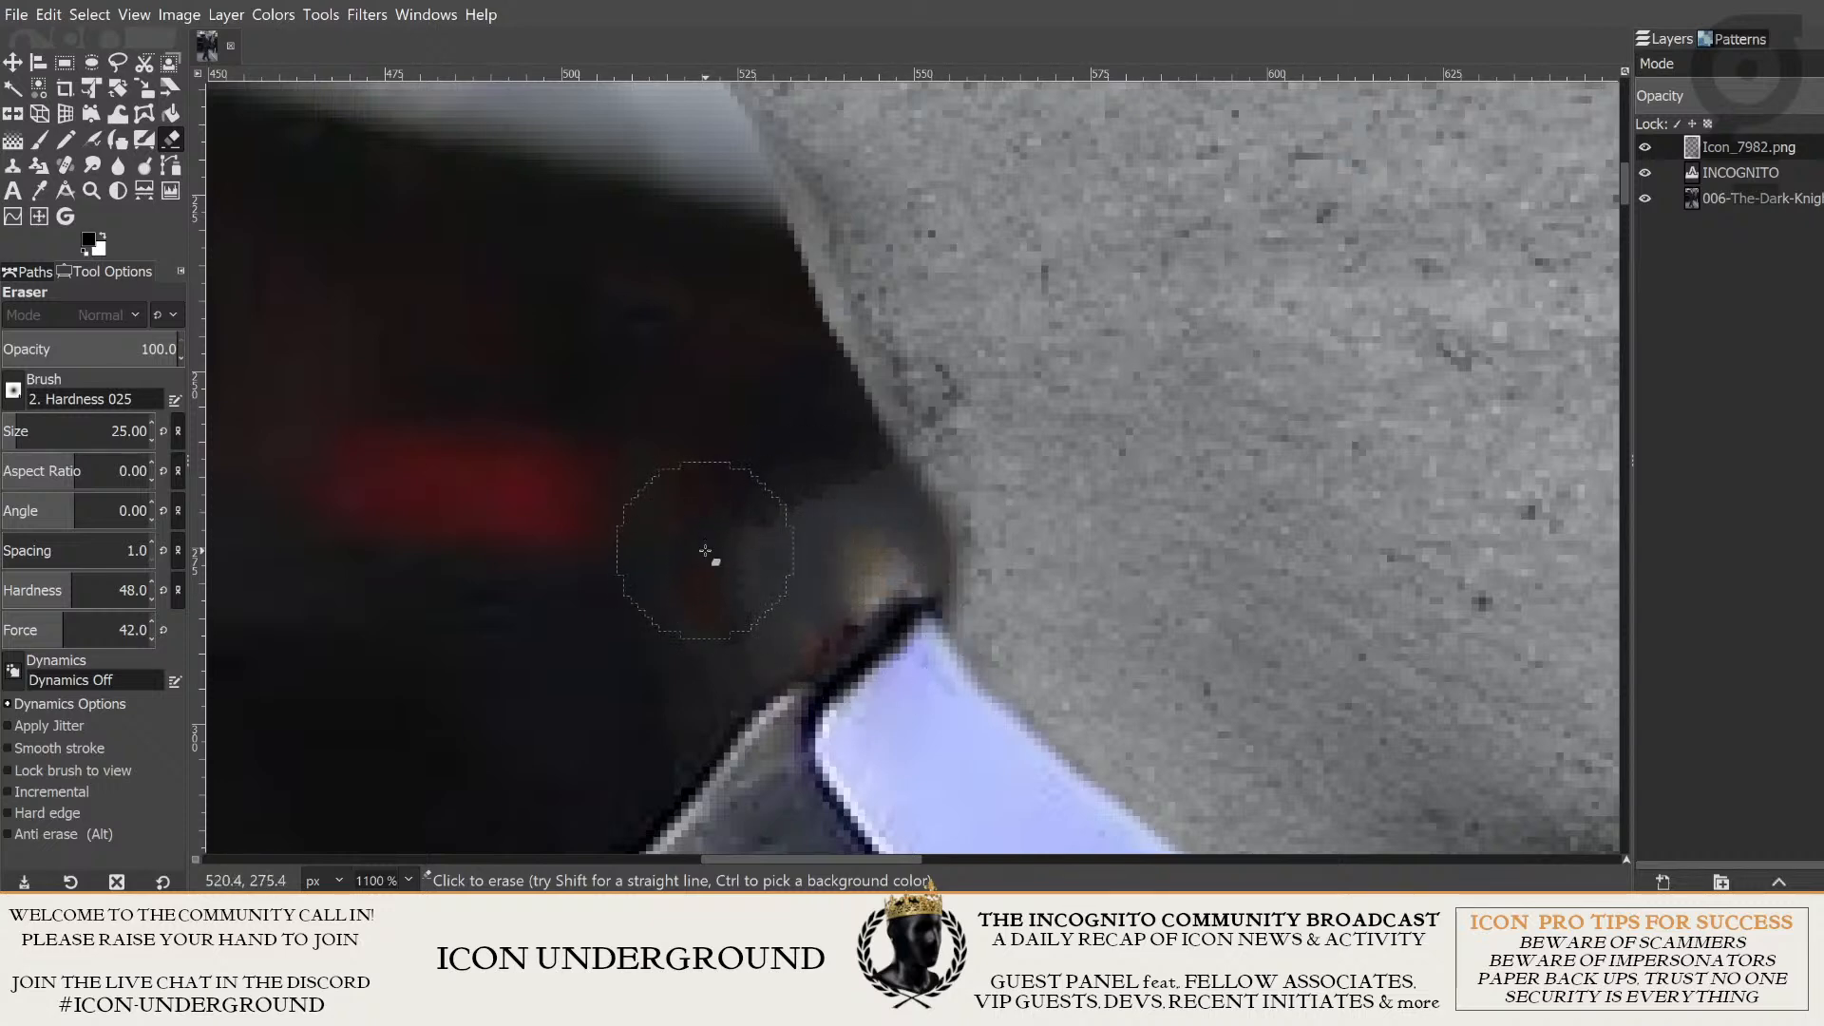
scroll(741, 521, "down", 5)
scroll(805, 511, "up", 7)
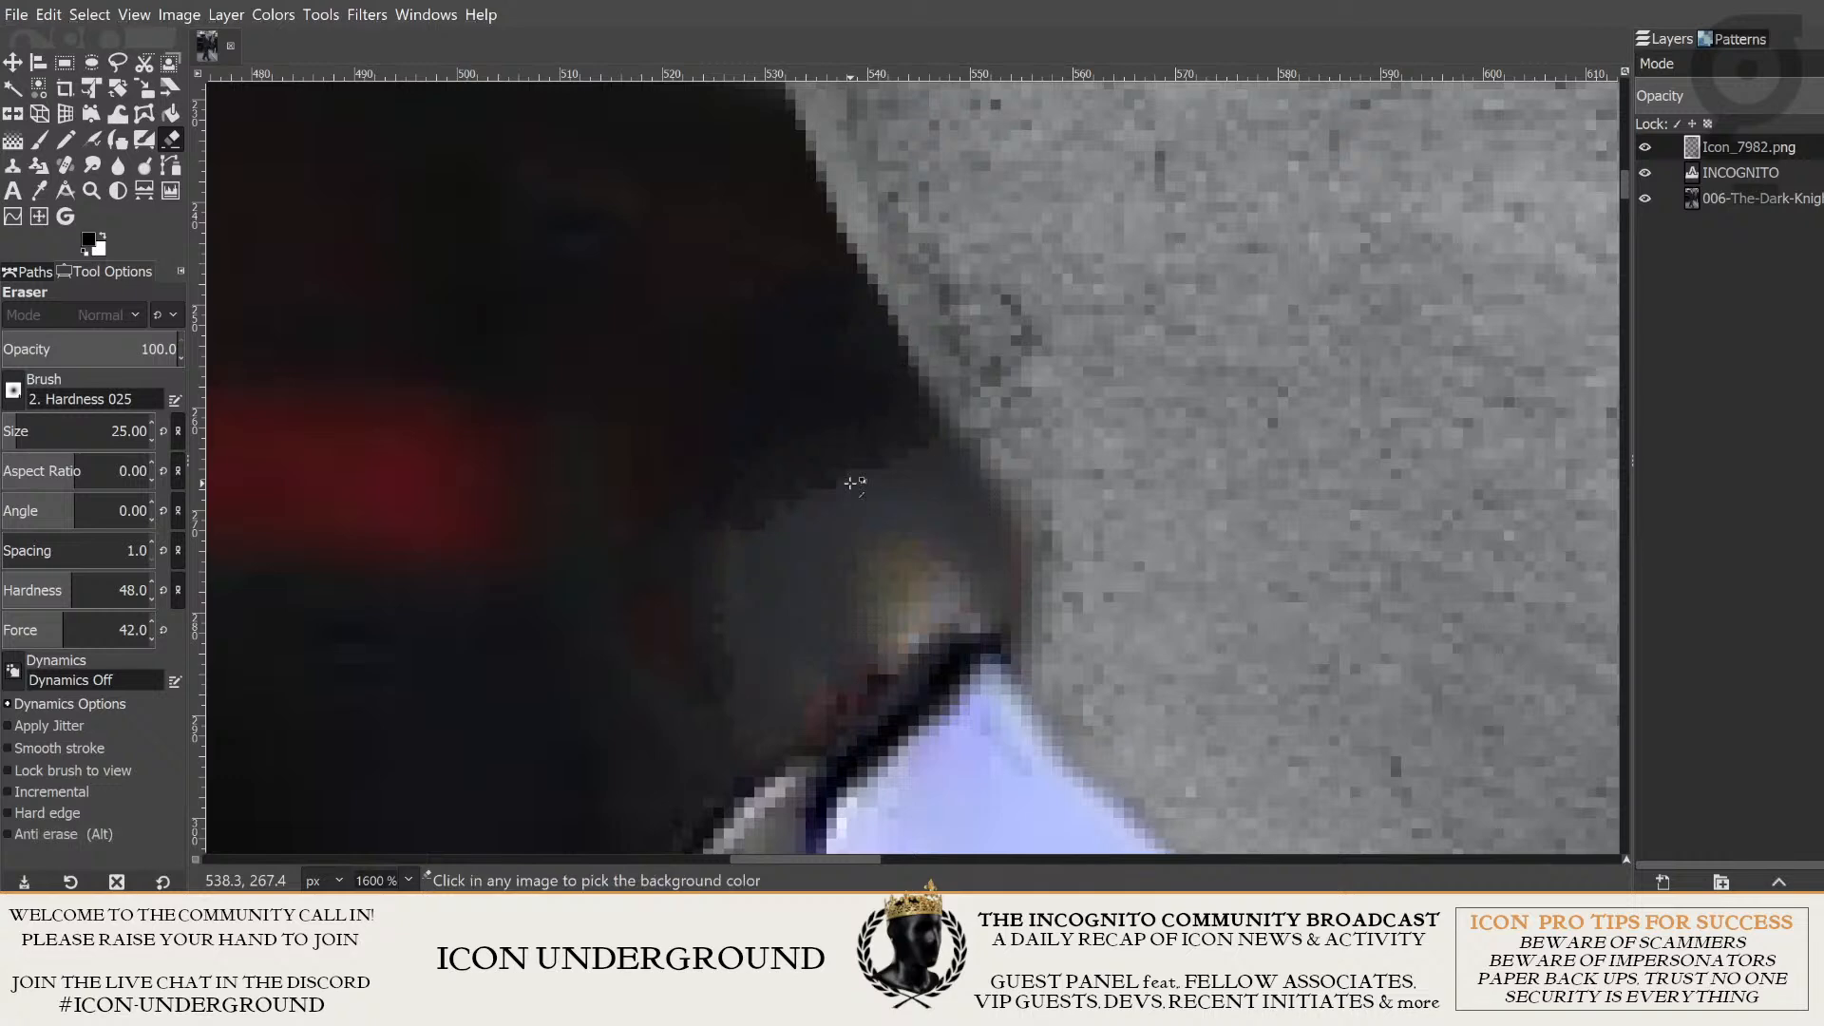
key("ctrl+z")
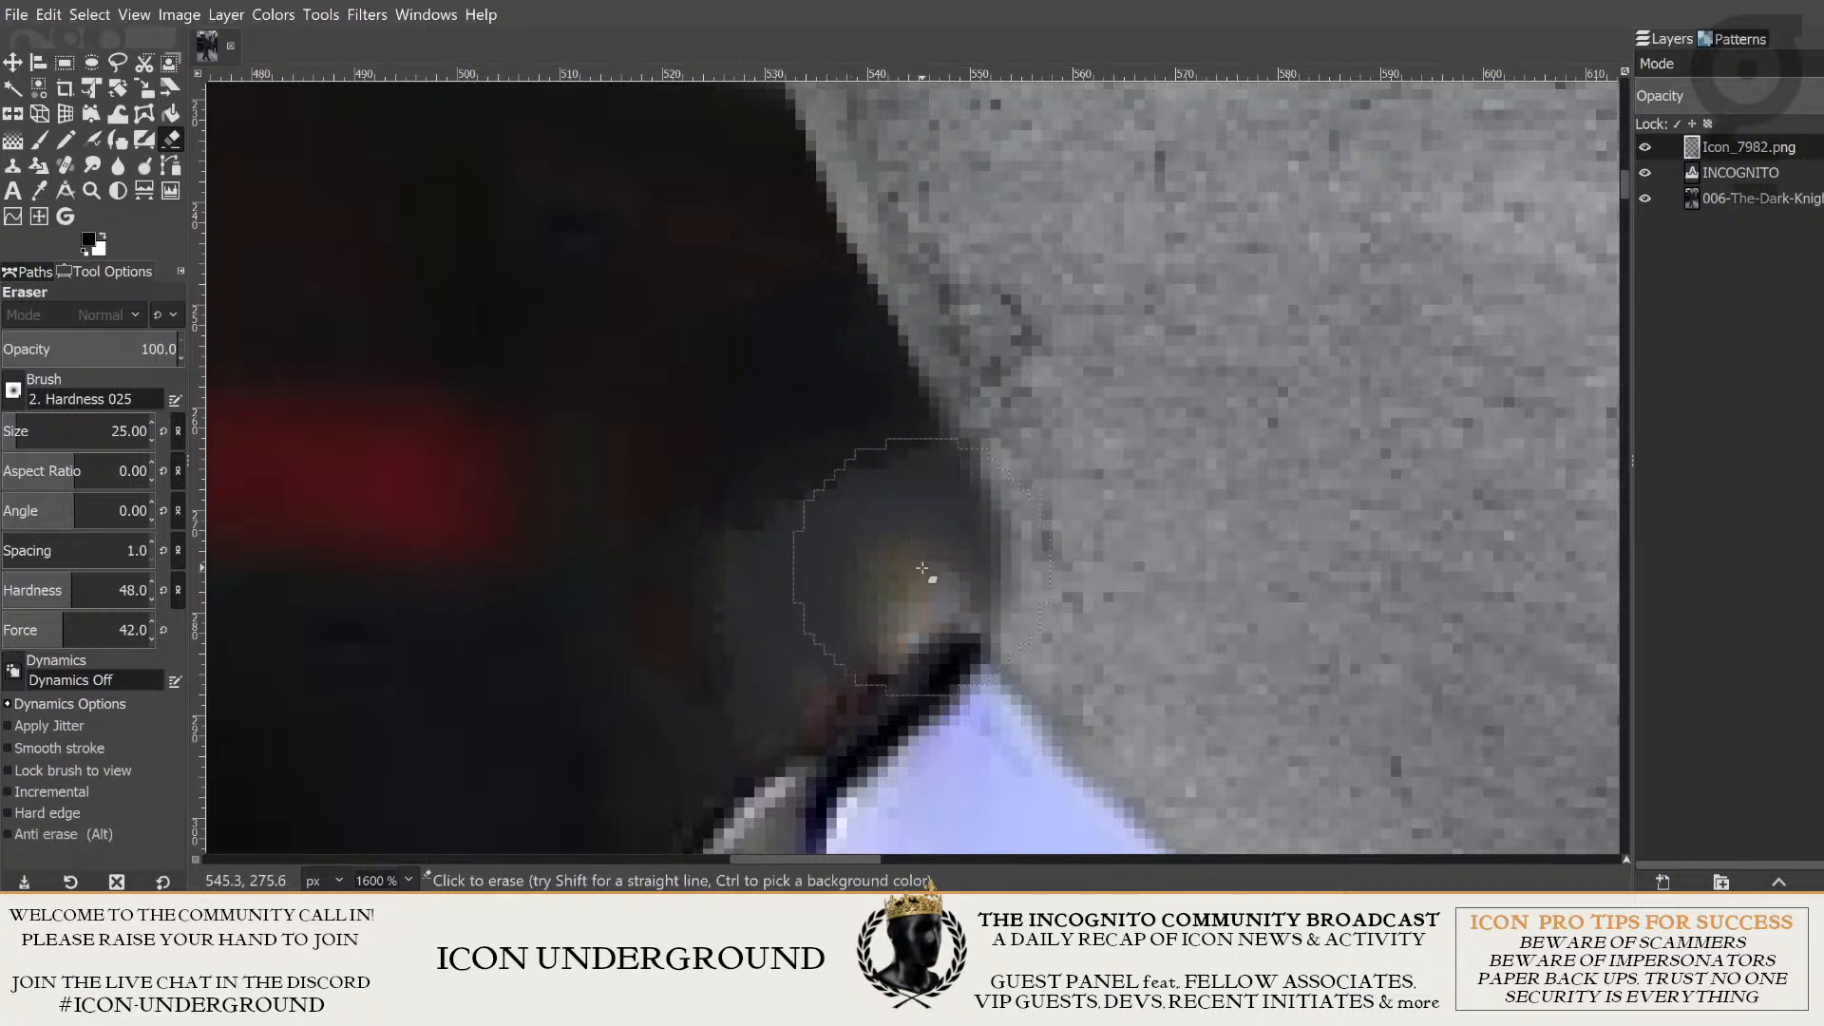
- Examine the erased neck edge above the collar and the head's outline up to the hat brim at several magnifications
scroll(646, 669, "down", 1)
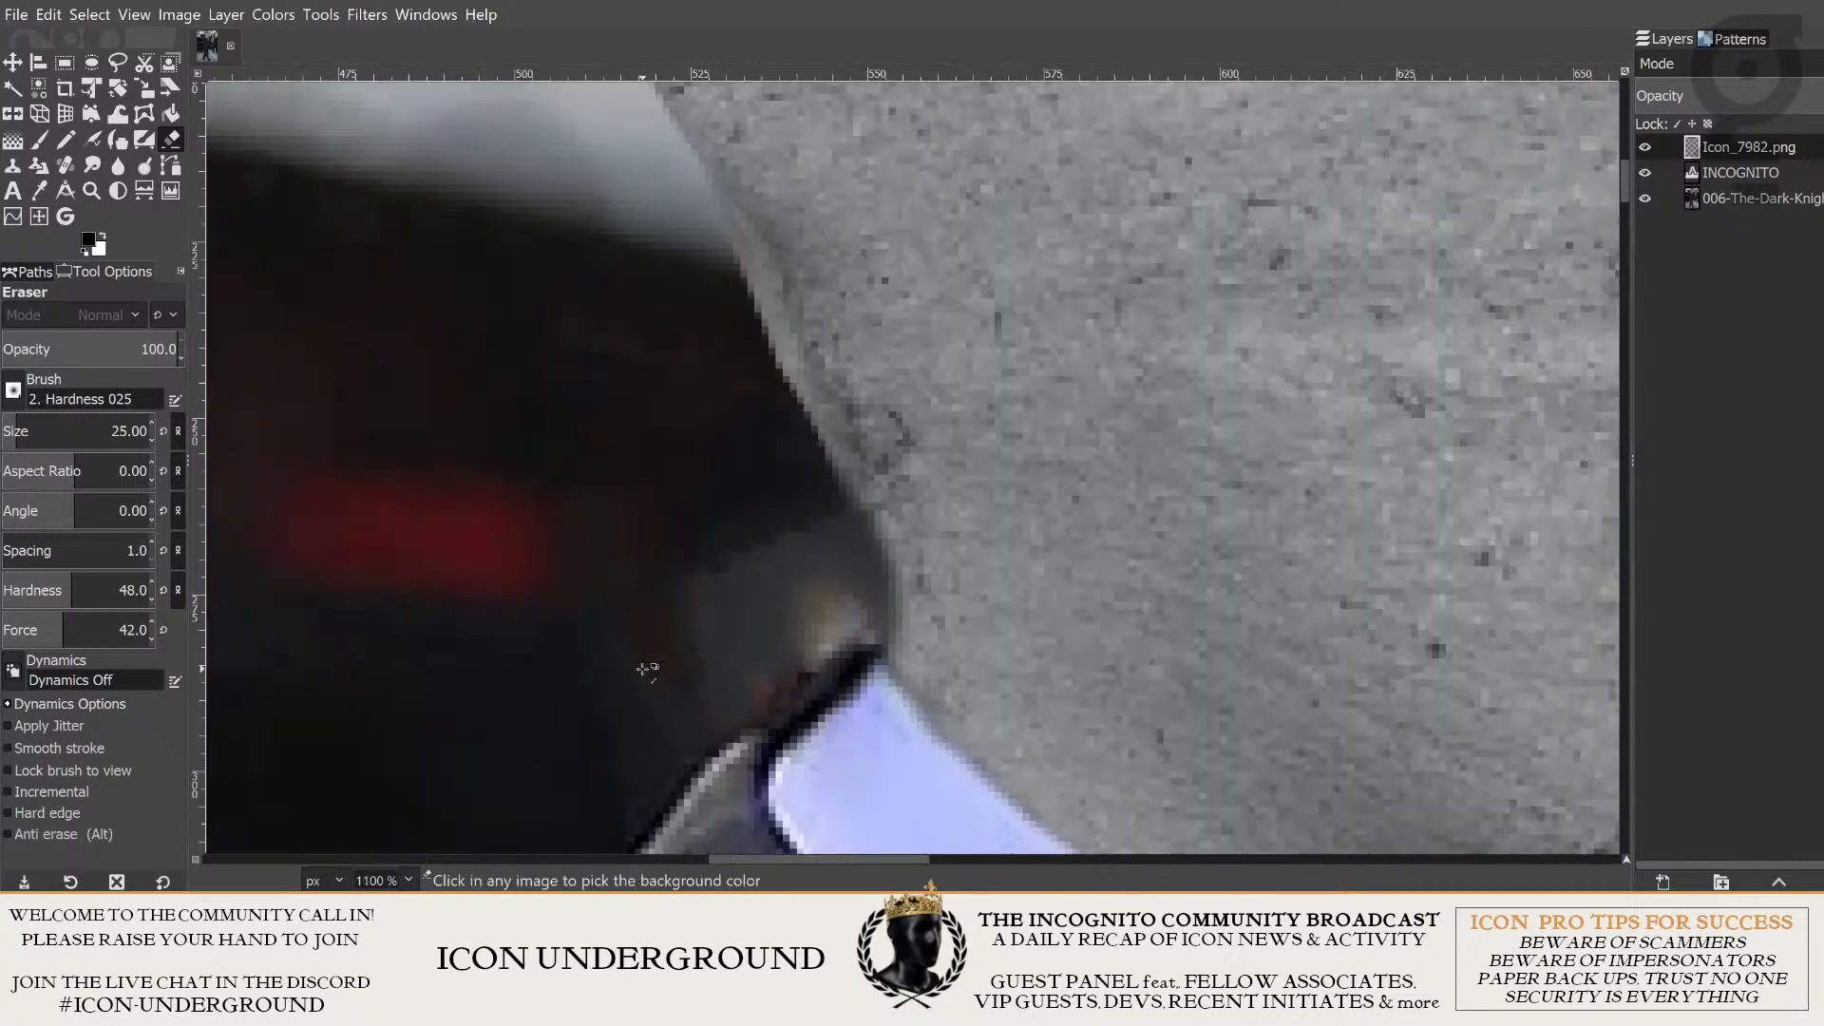
scroll(646, 669, "down", 4)
scroll(514, 708, "up", 3)
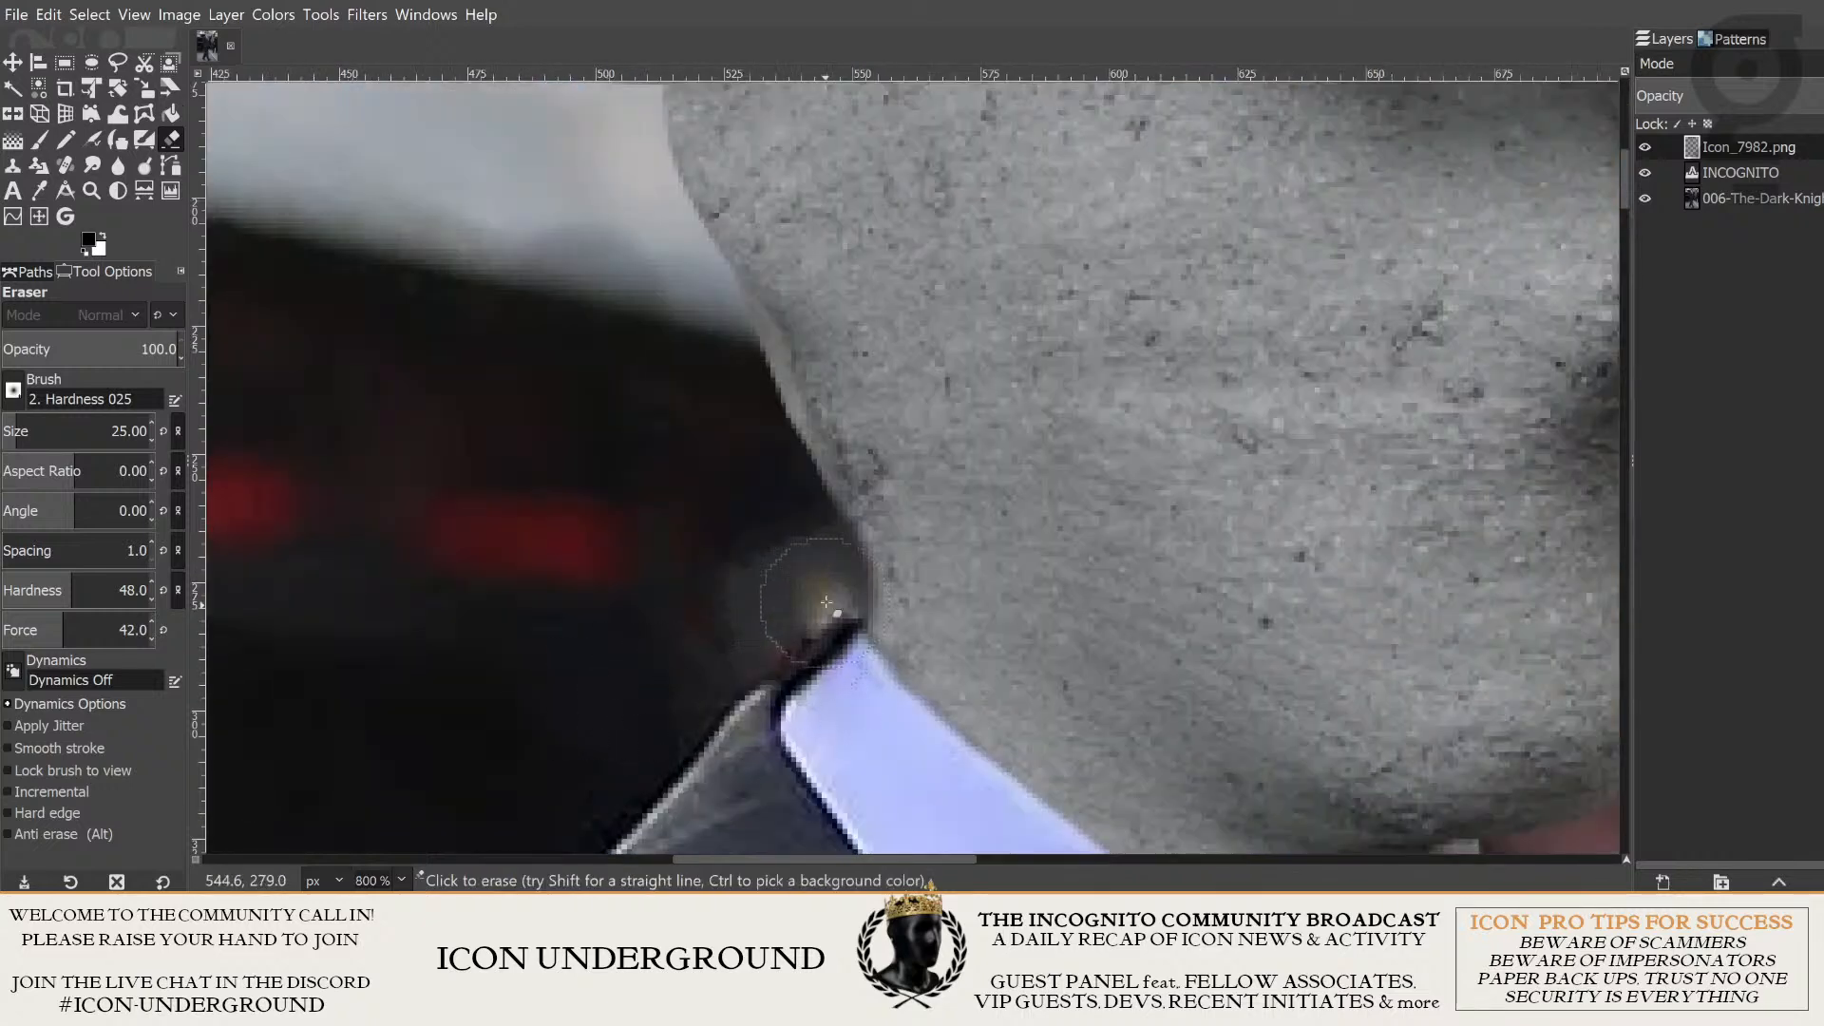
scroll(827, 602, "down", 2)
scroll(672, 517, "up", 2)
scroll(672, 530, "down", 2)
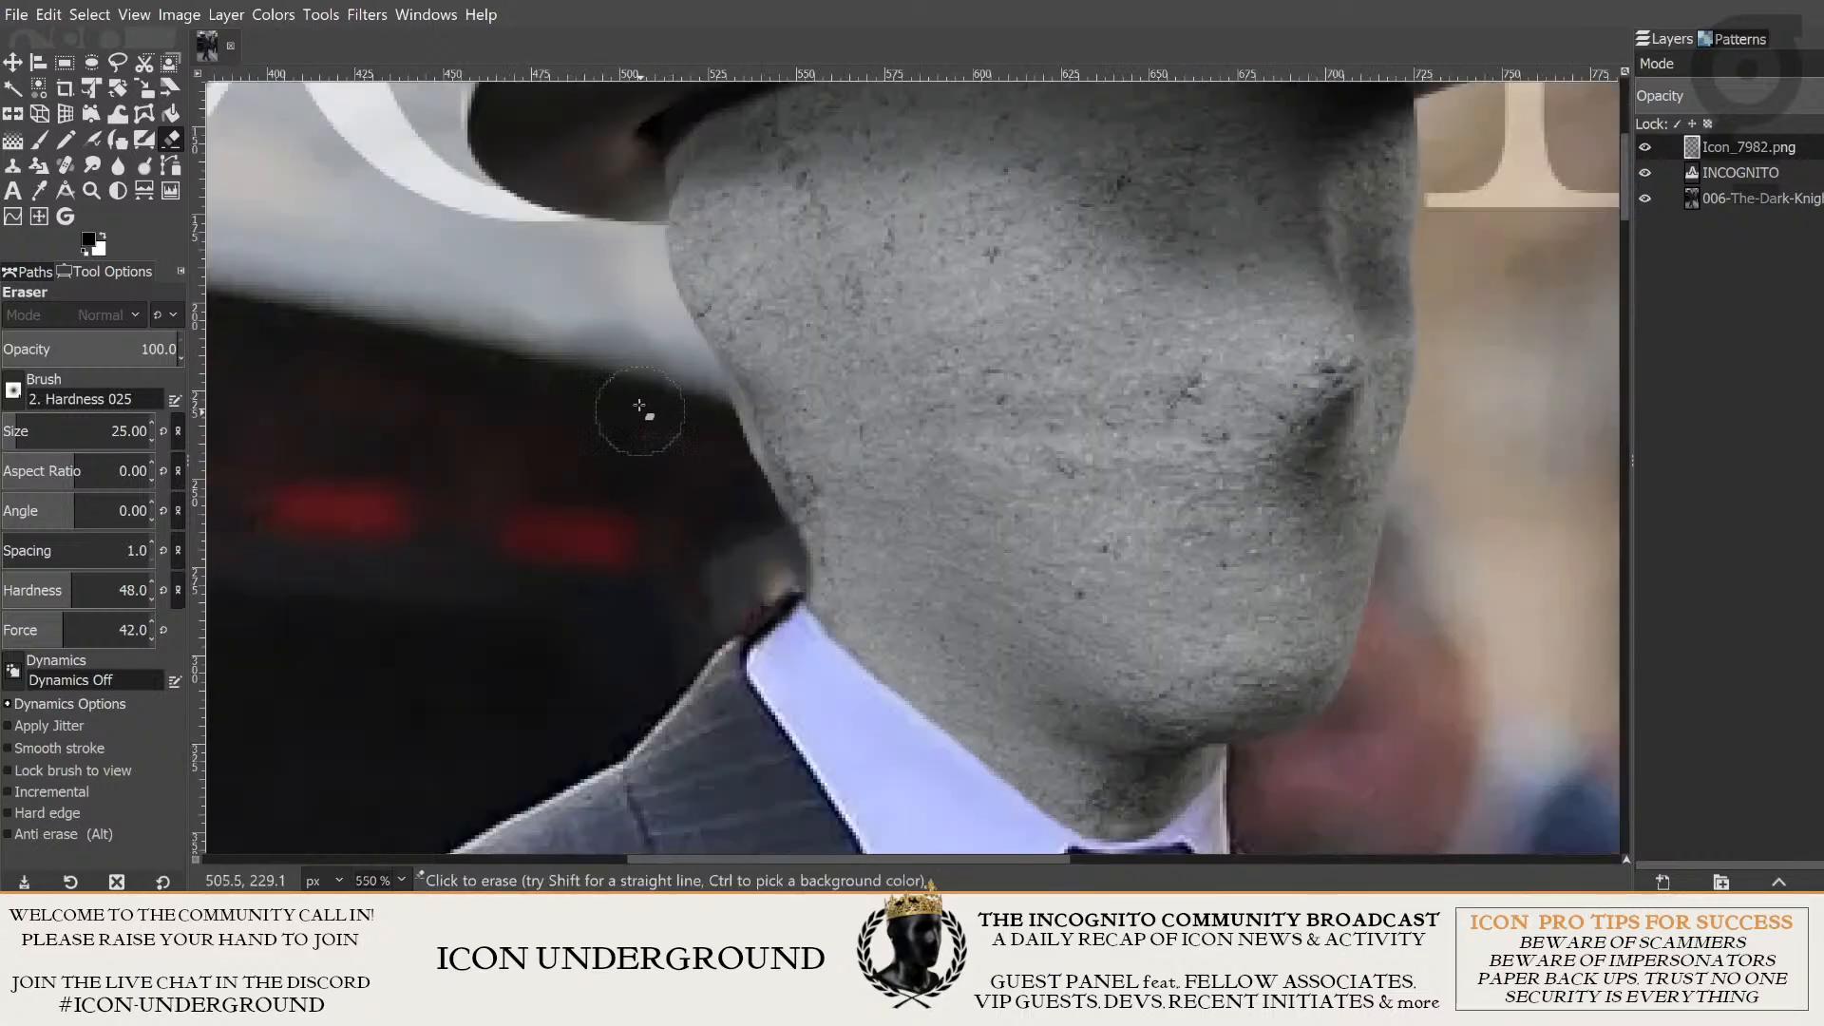
scroll(640, 406, "up", 2)
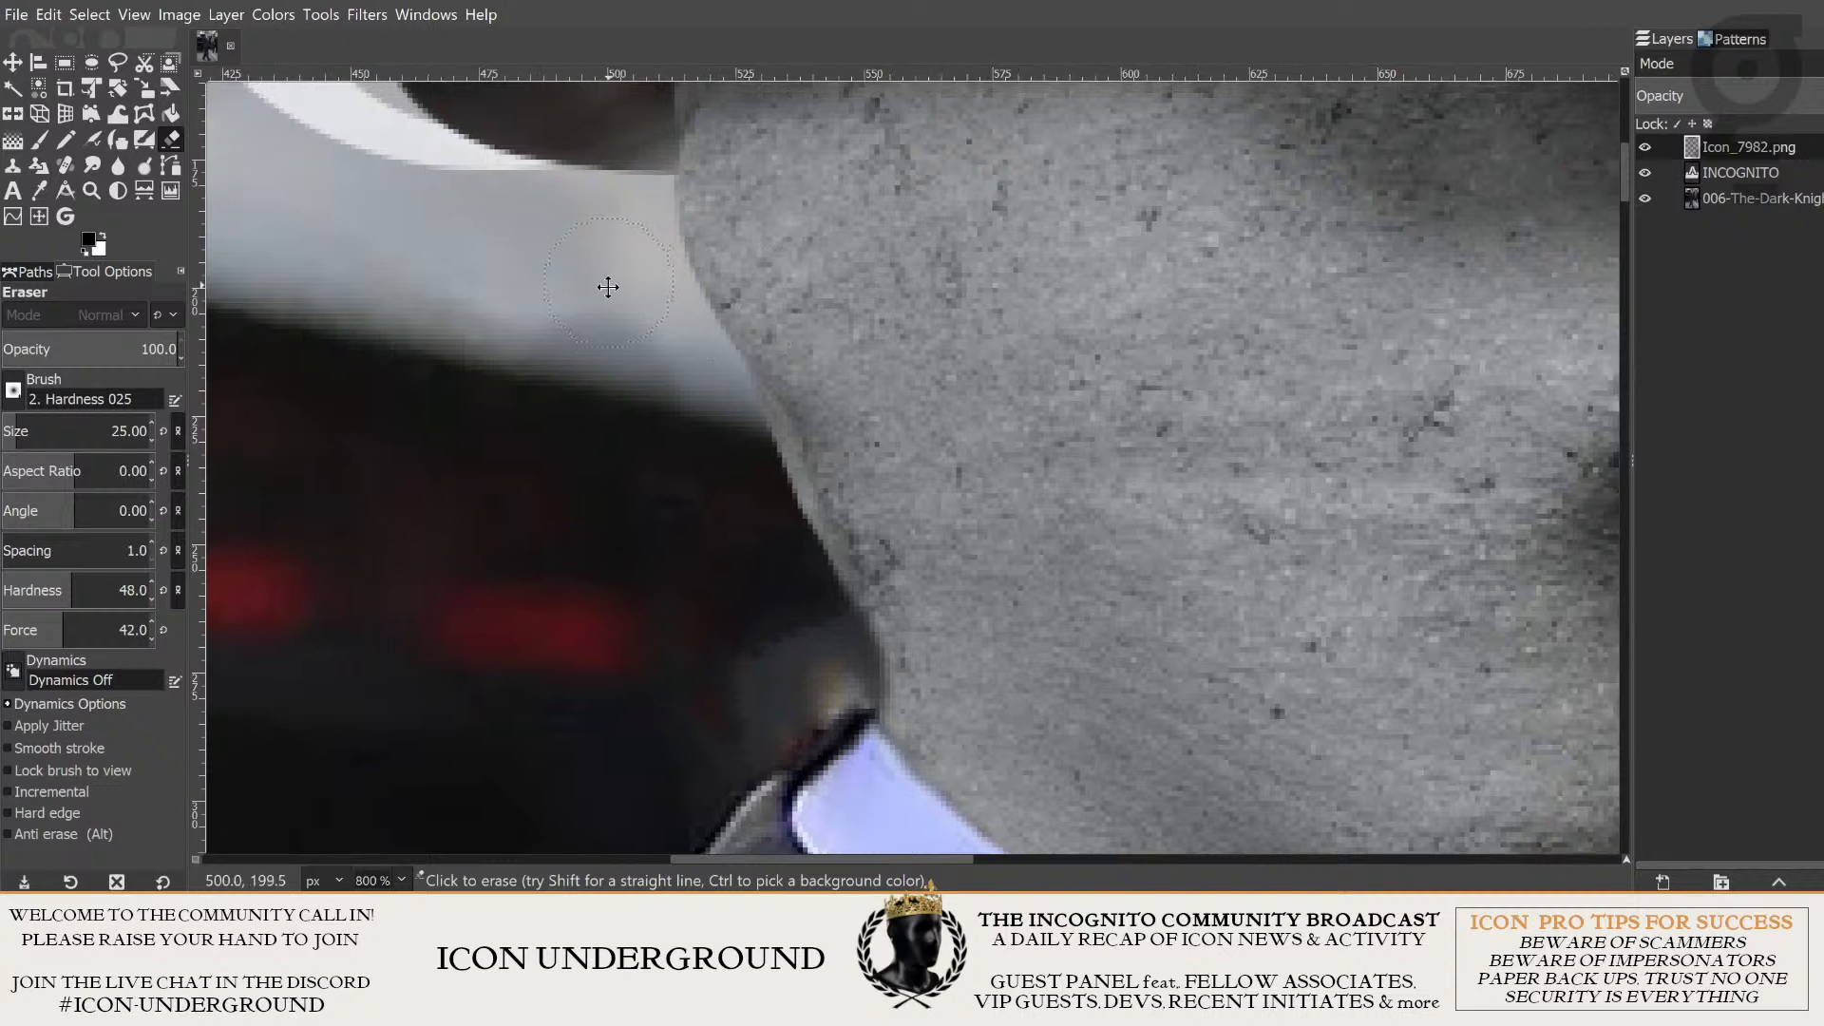
scroll(603, 285, "up", 1)
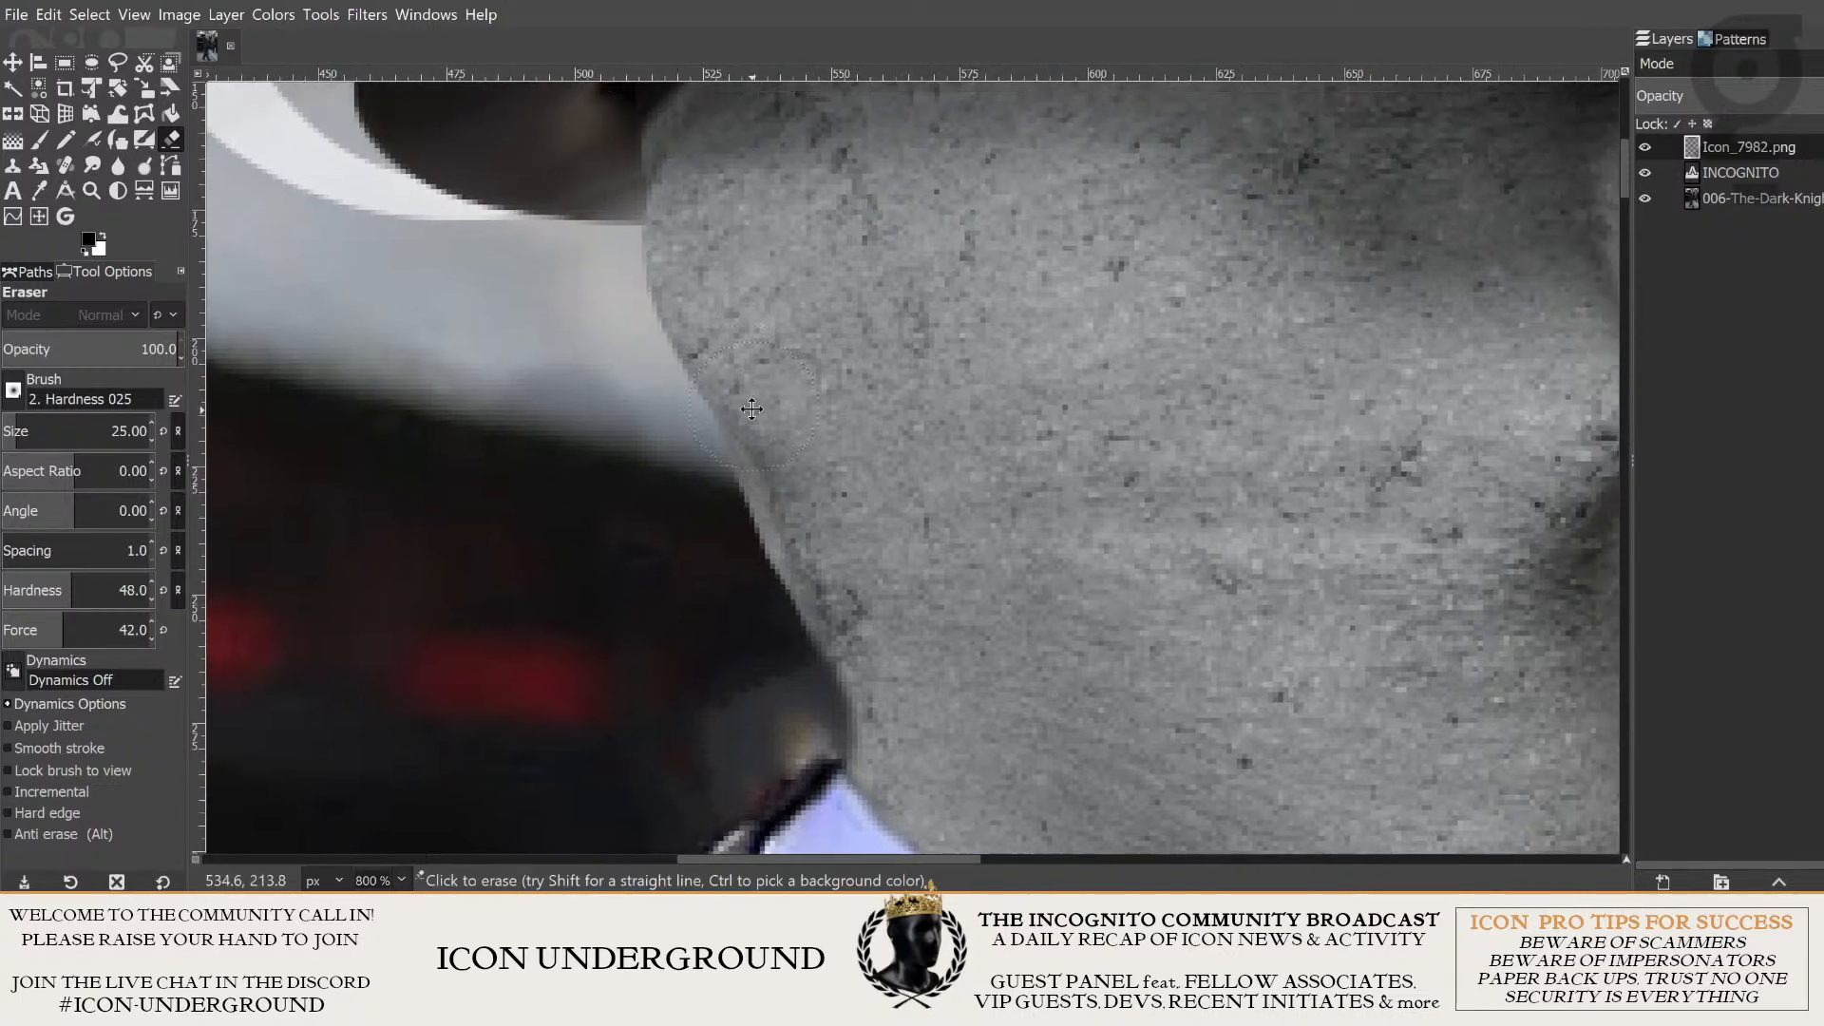
scroll(774, 423, "up", 1)
left_click_drag(855, 517, 694, 295)
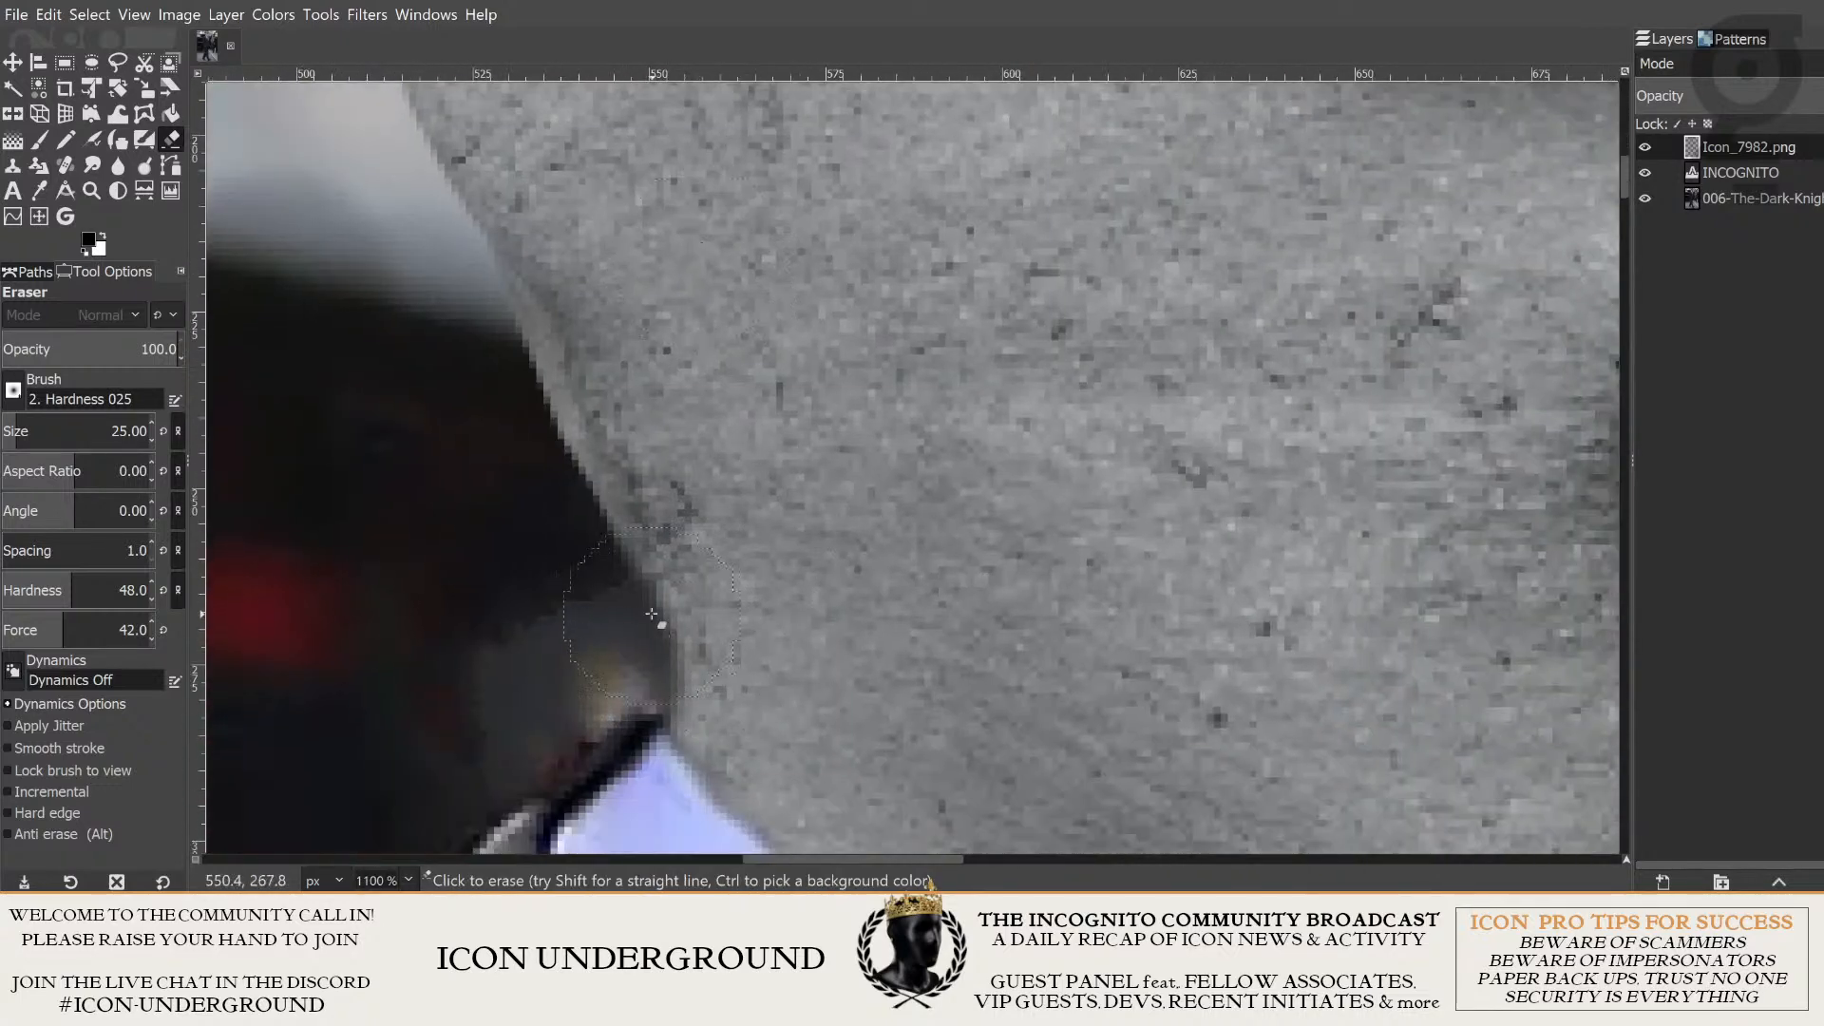
scroll(651, 614, "up", 5)
scroll(651, 614, "left", 3)
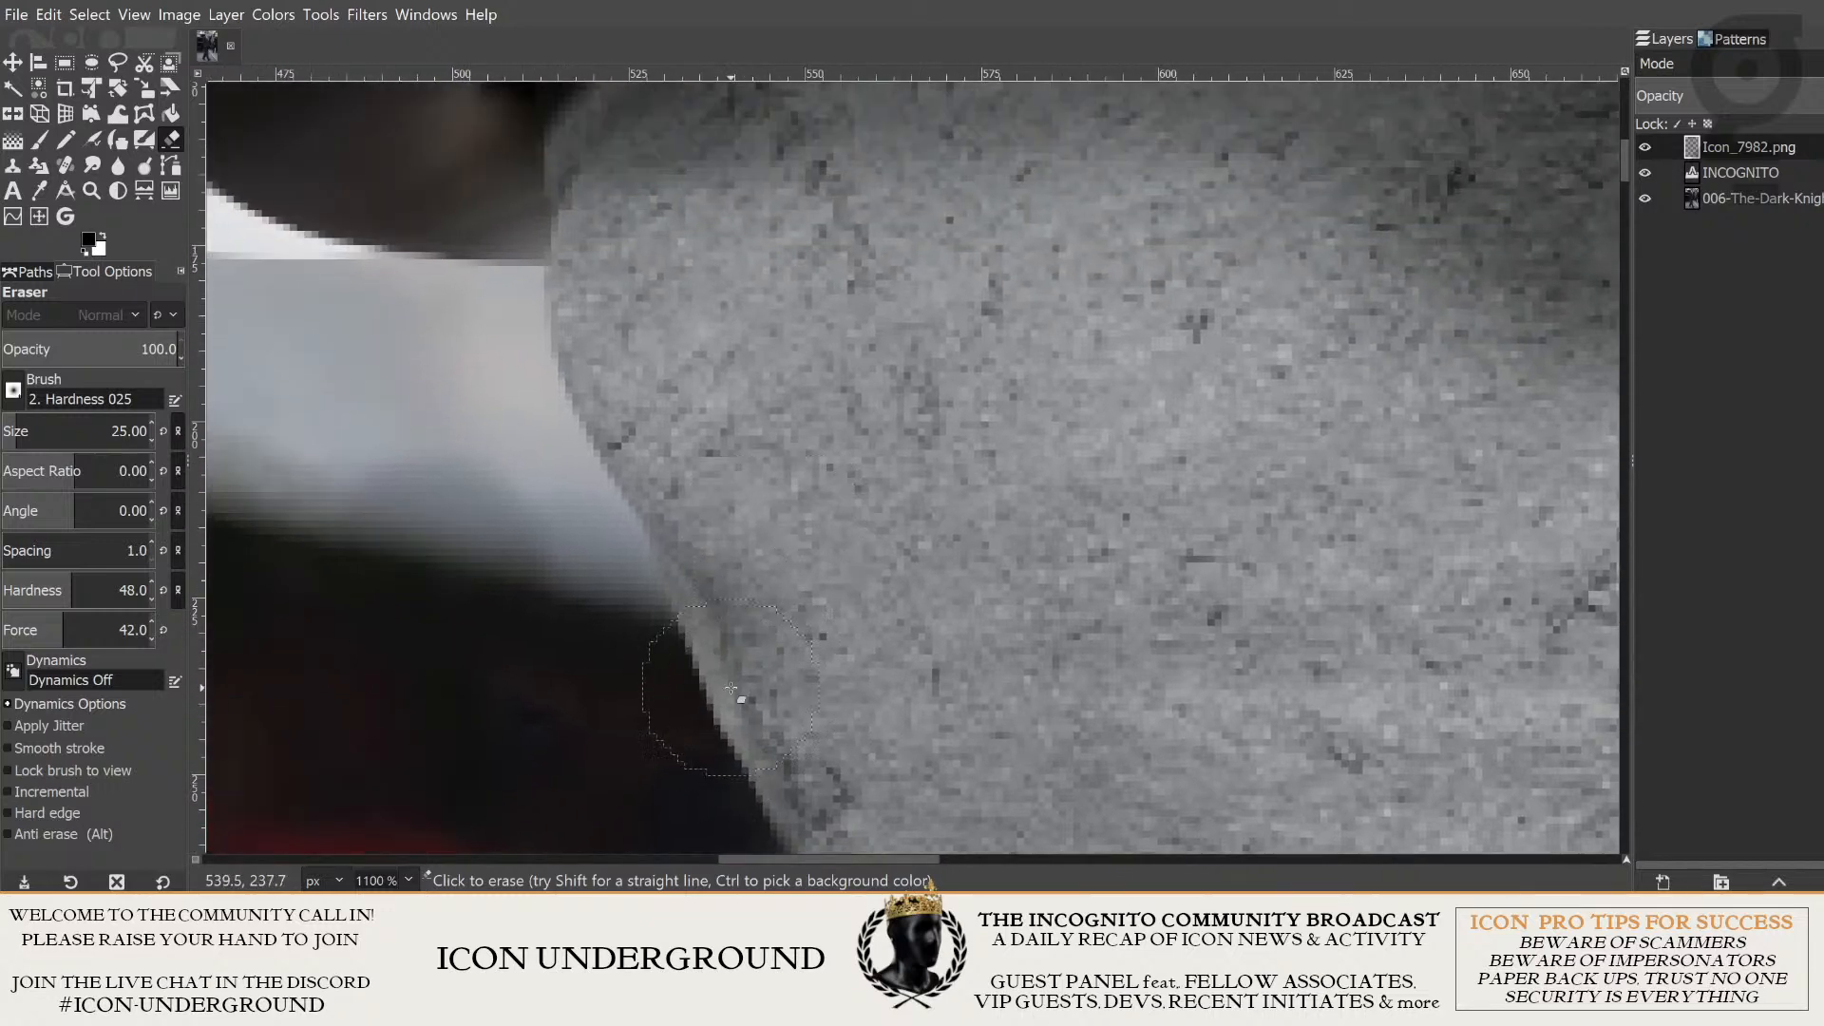
scroll(732, 688, "up", 1)
scroll(529, 387, "up", 1)
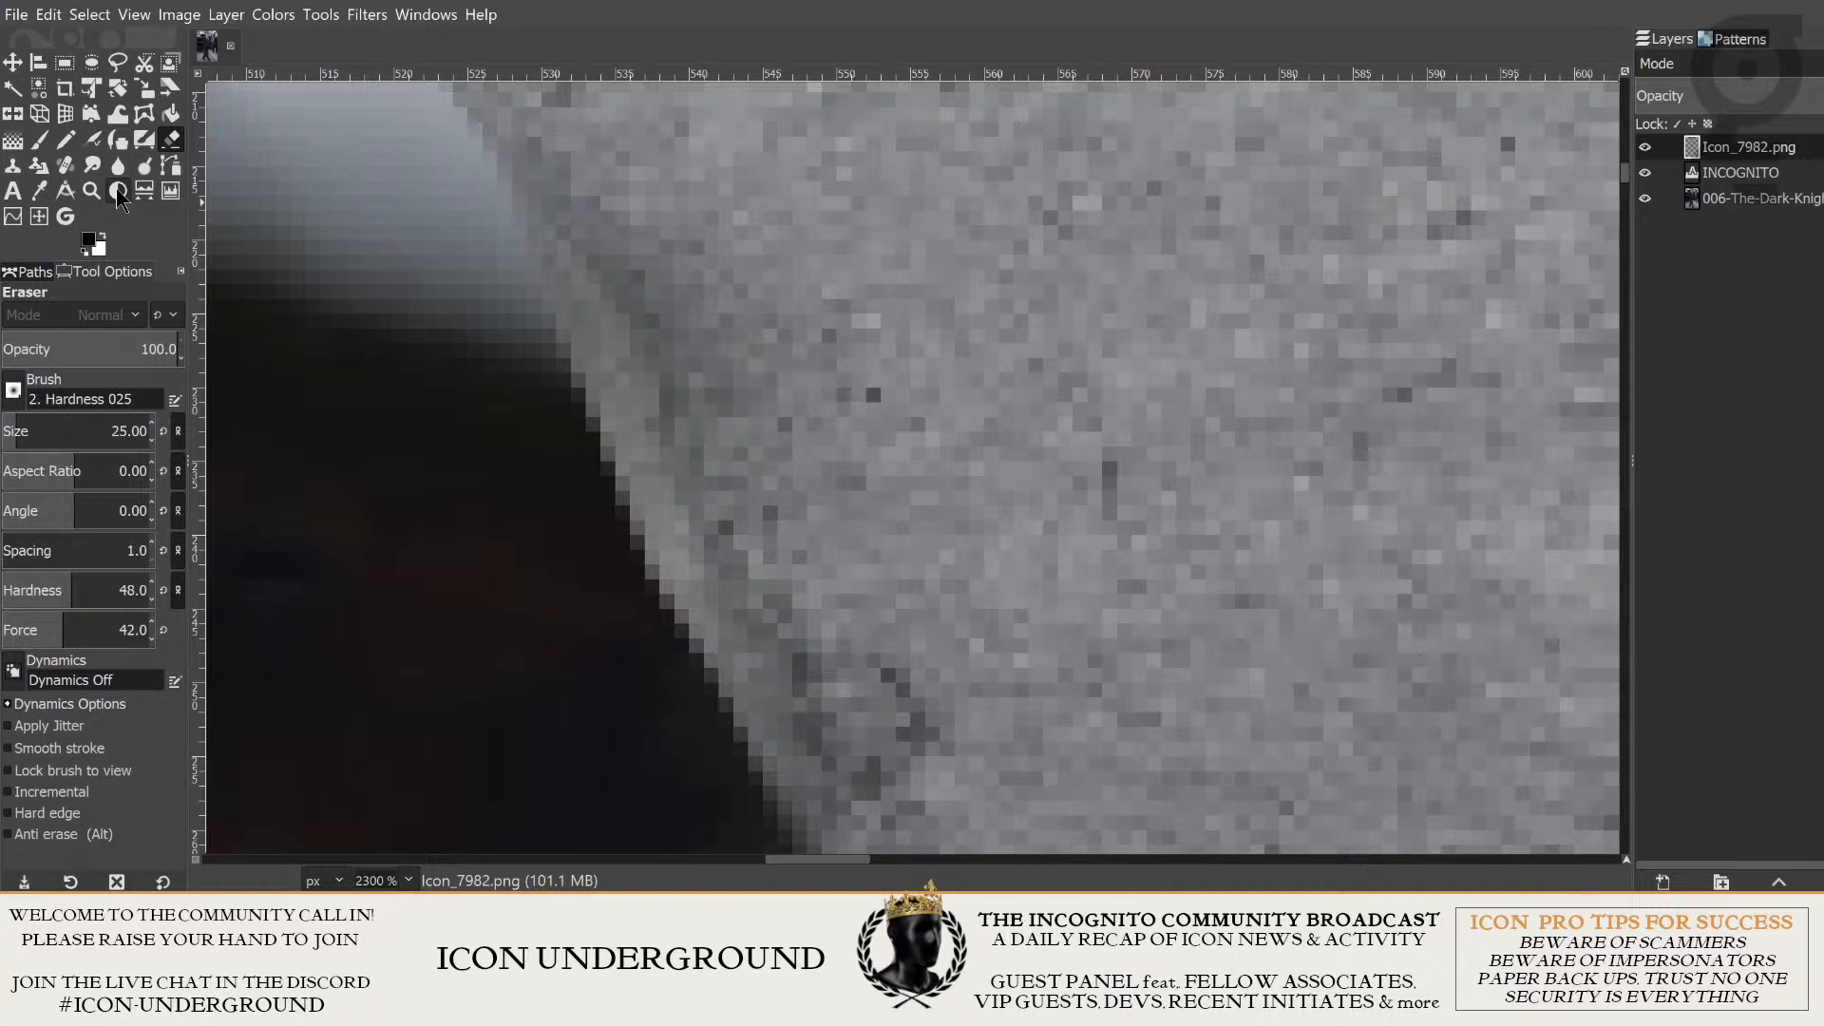
- Switch to the Smudge tool and set its hardness to 29 and force to 25
key("s")
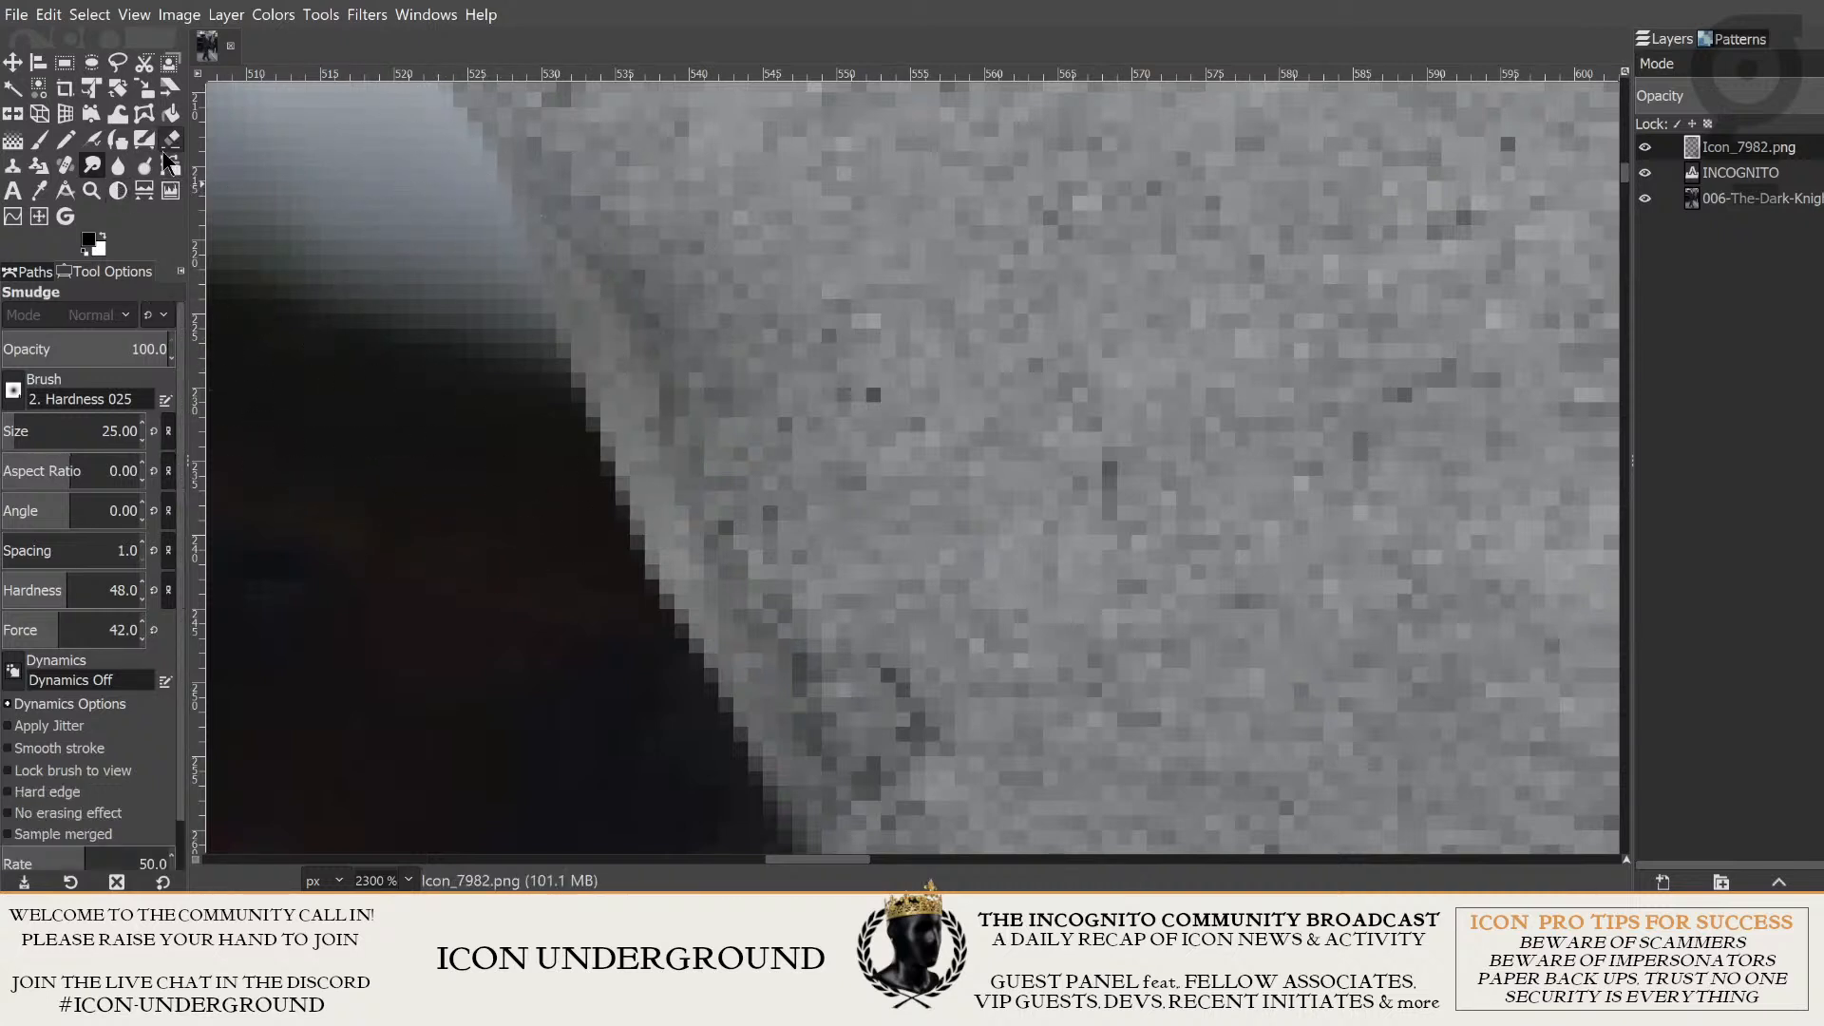
left_click_drag(771, 562, 700, 450)
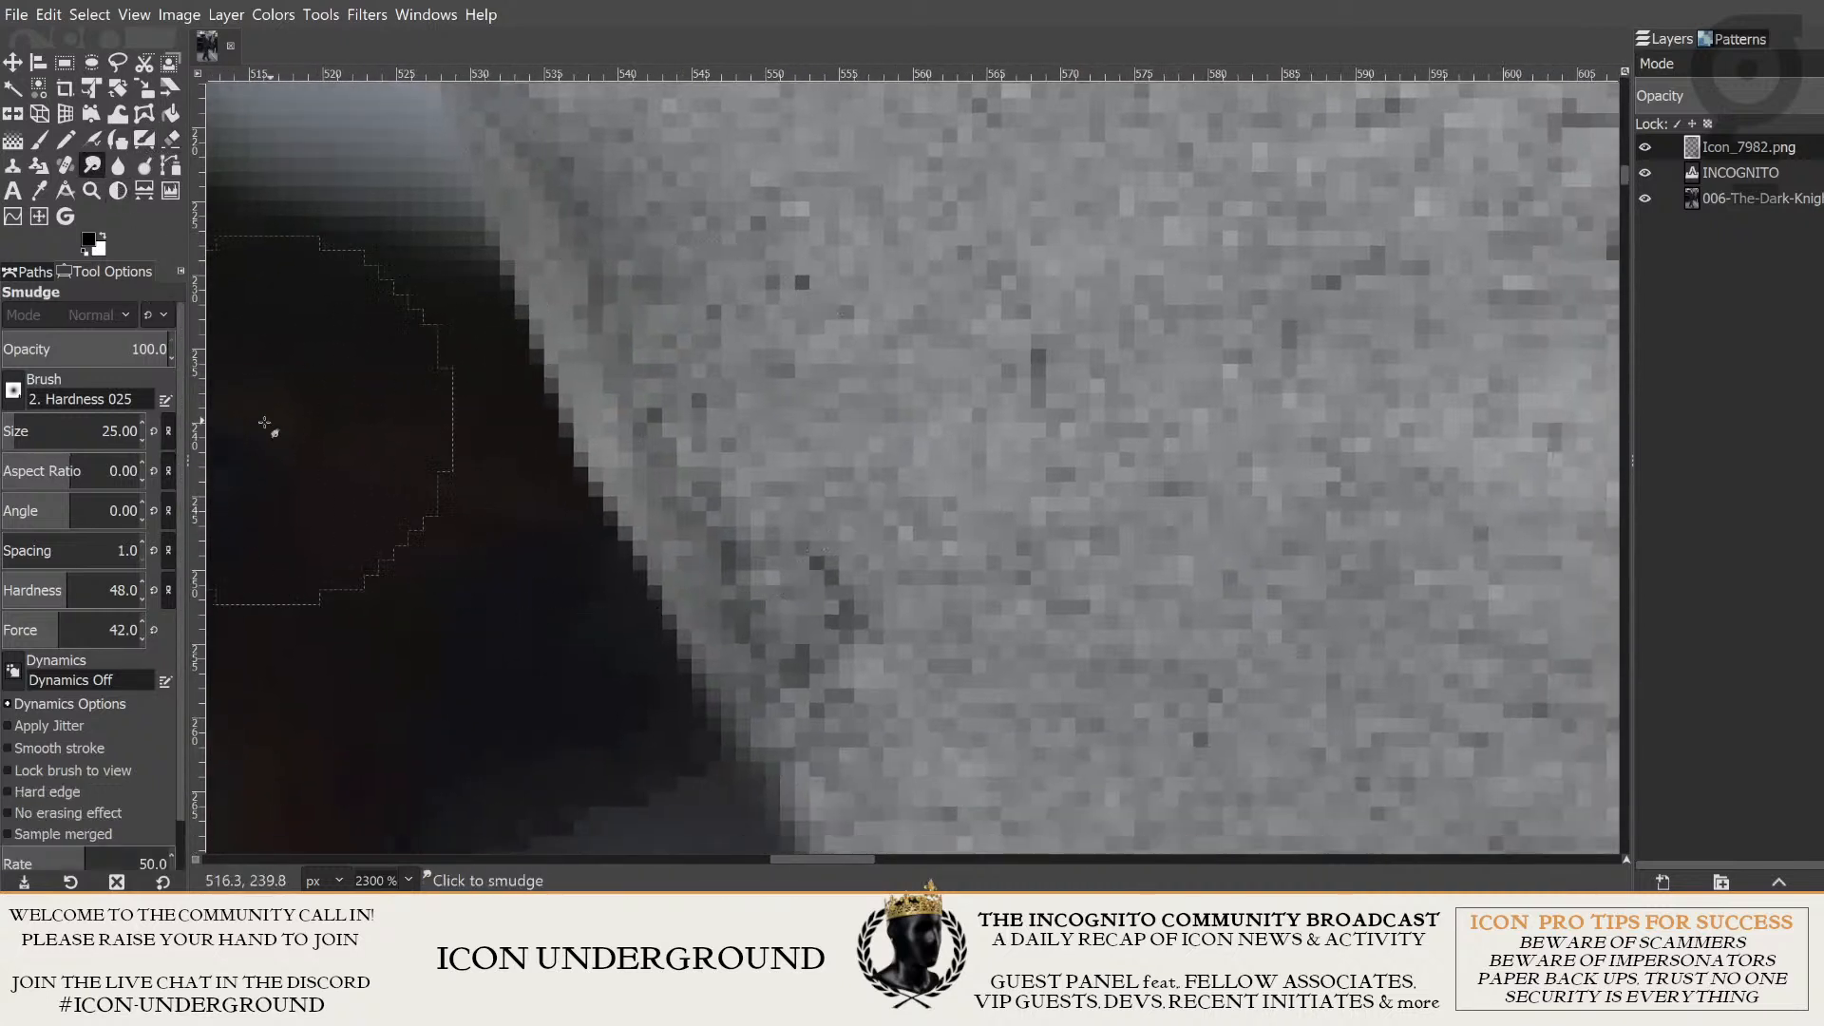
left_click(52, 588)
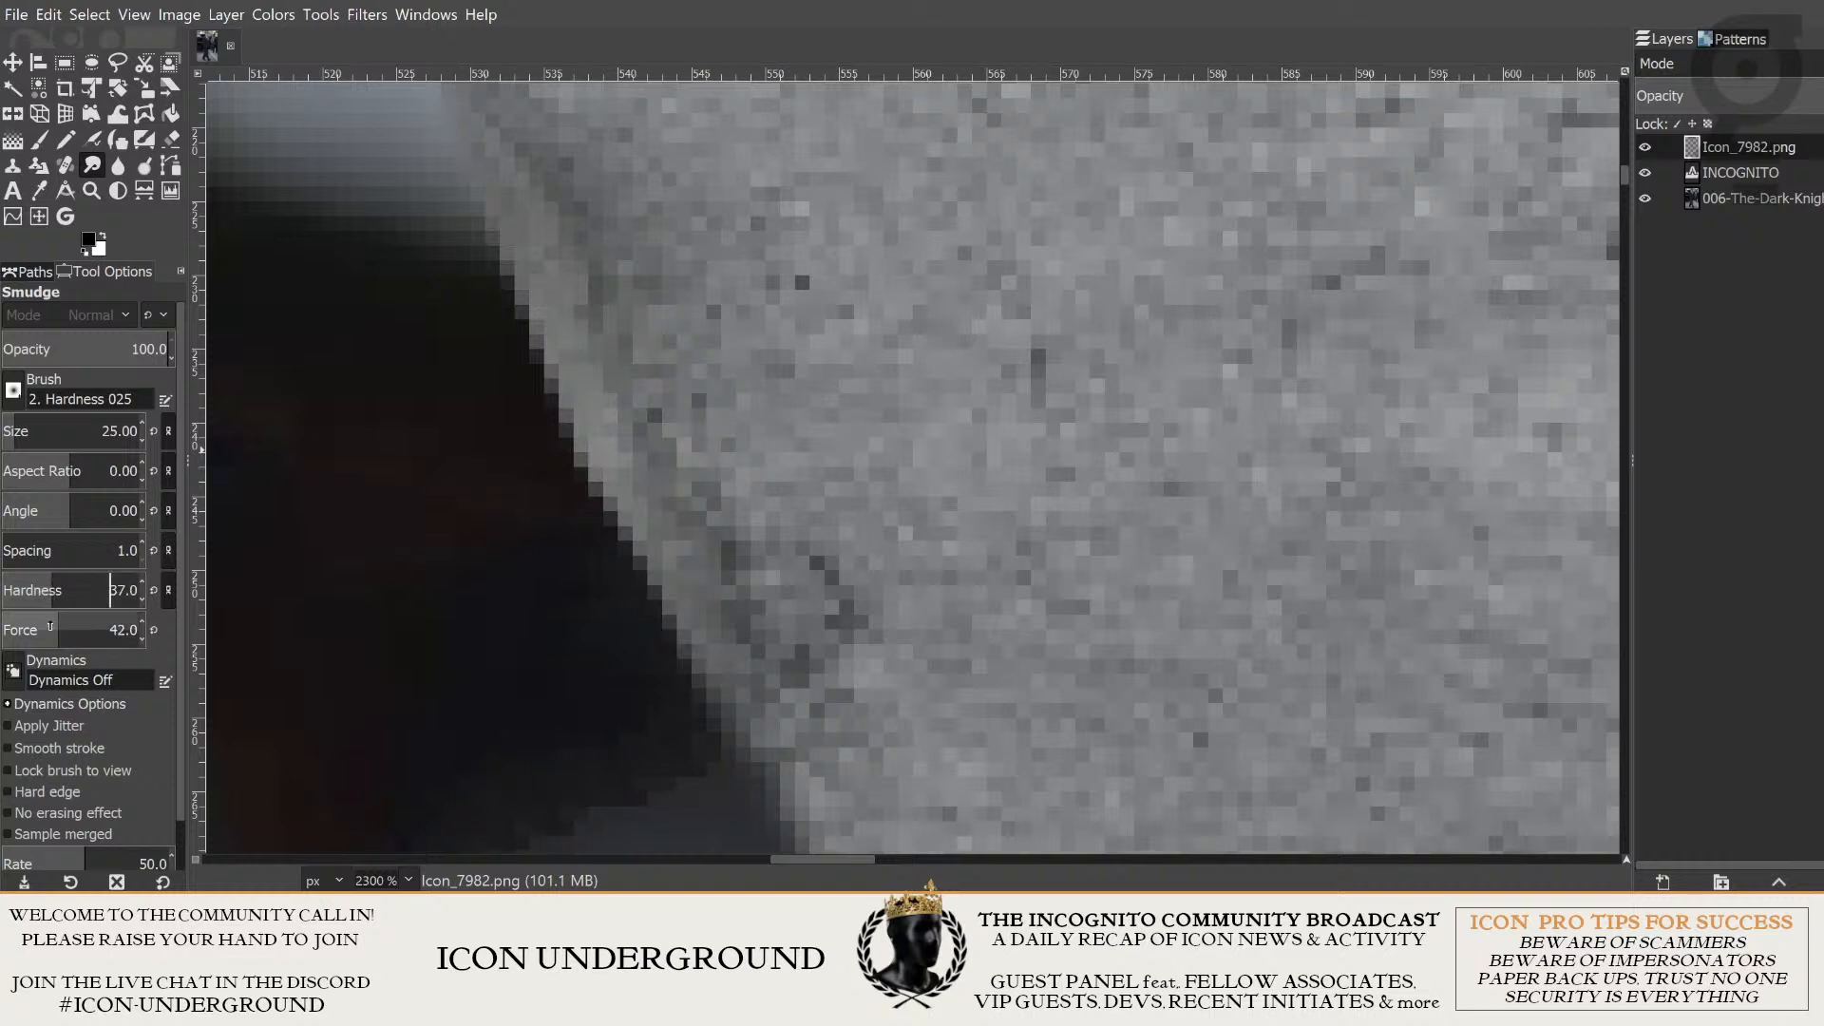
left_click_drag(51, 624, 36, 625)
left_click(41, 584)
scroll(489, 558, "down", 1)
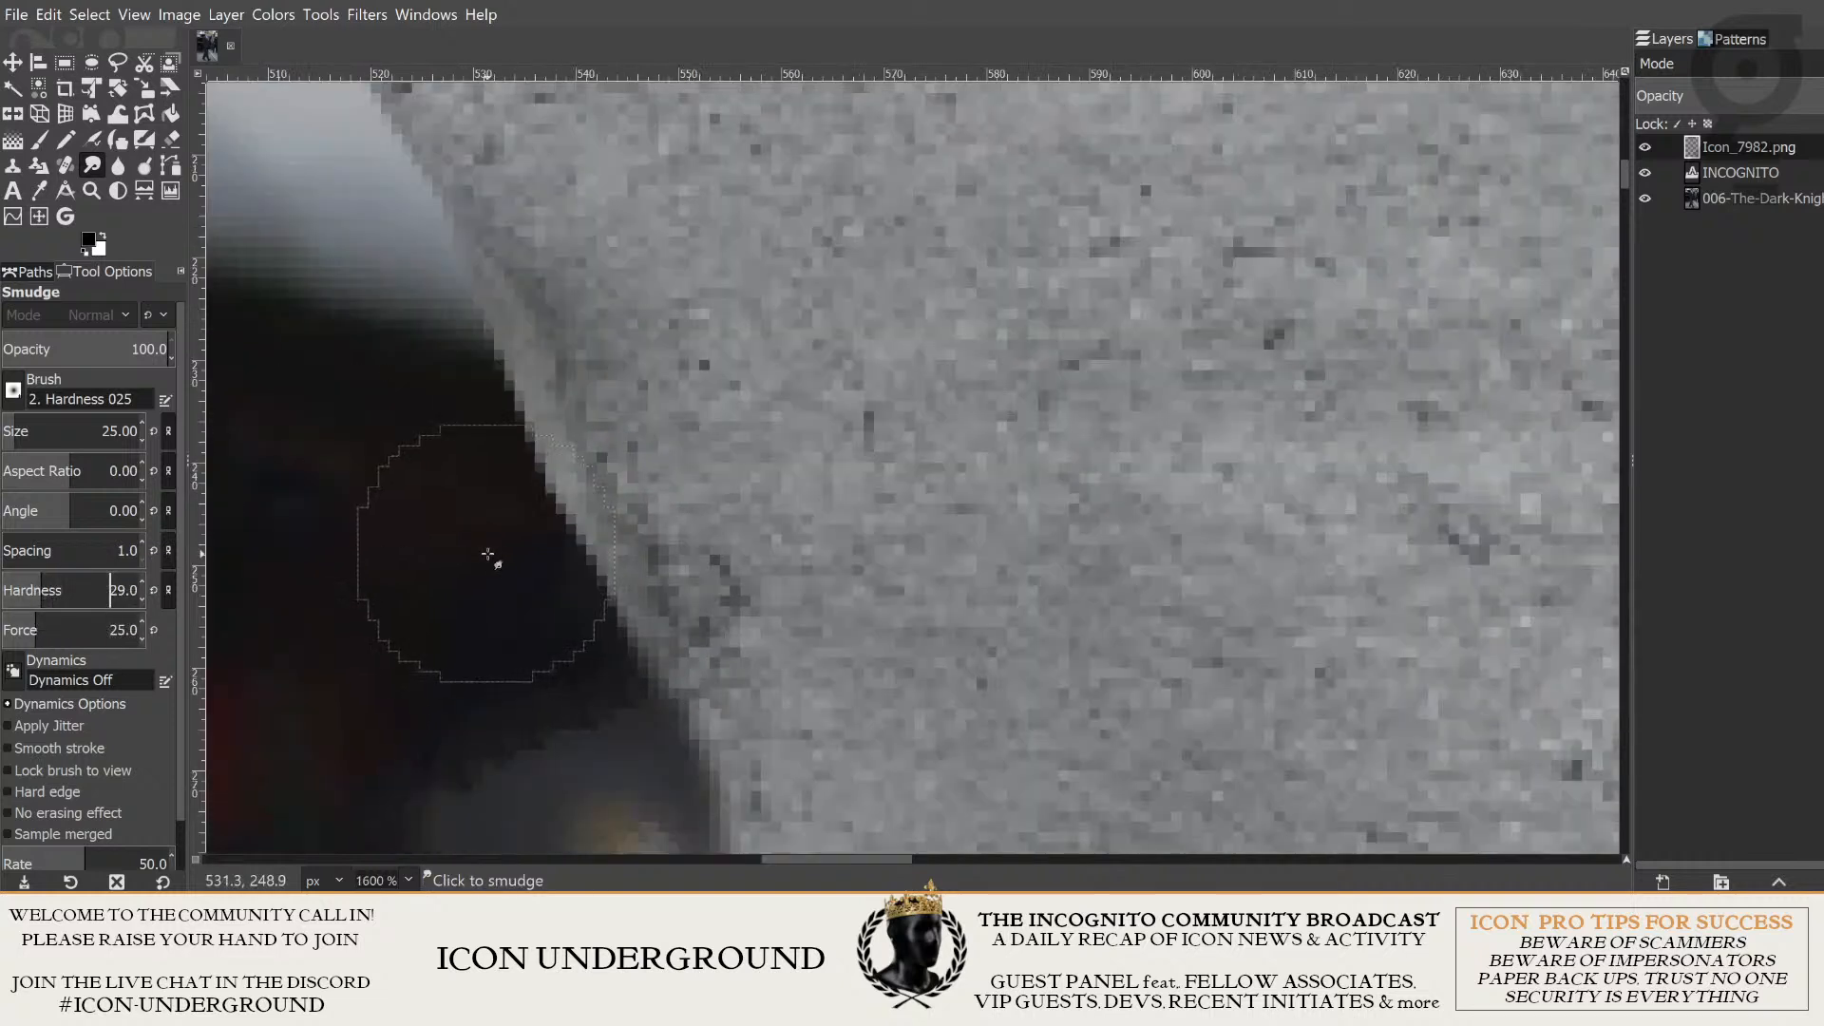
- Smudge the pale, jagged rim of the head where it meets the dark car background
left_click_drag(493, 551, 484, 502)
left_click_drag(453, 432, 499, 550)
scroll(542, 529, "down", 1)
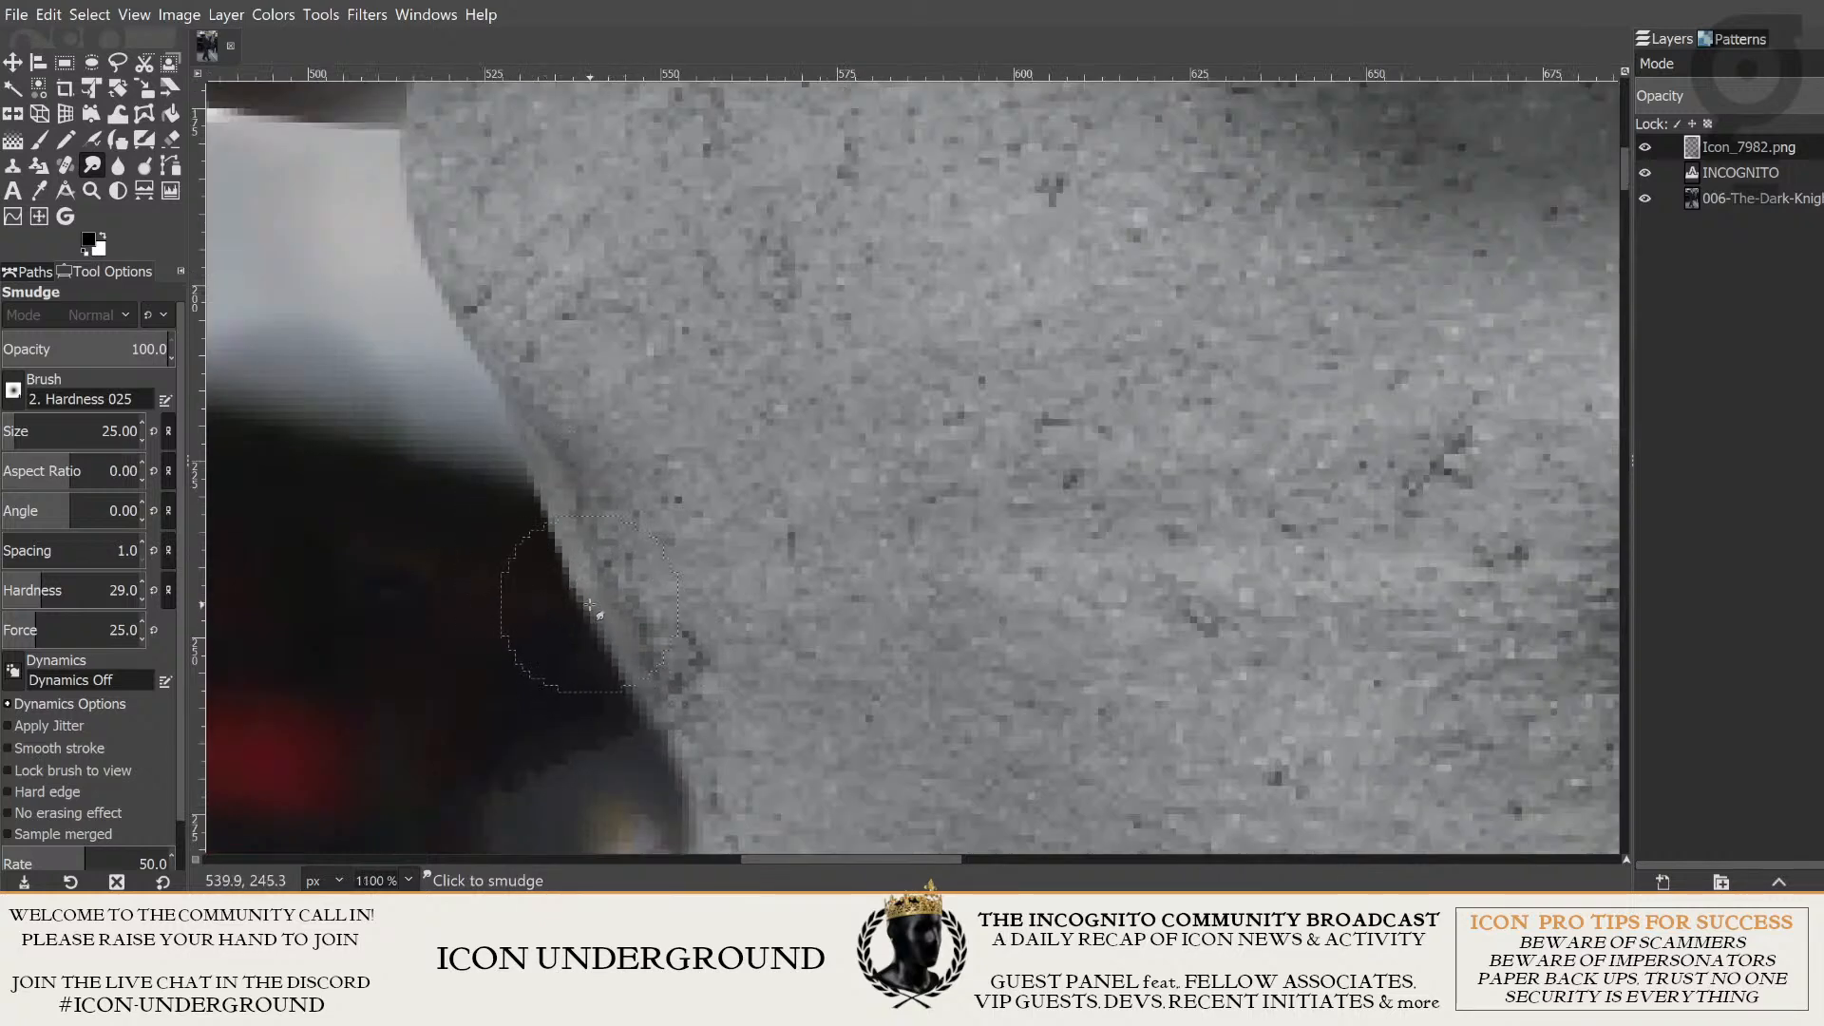
left_click_drag(364, 527, 399, 551)
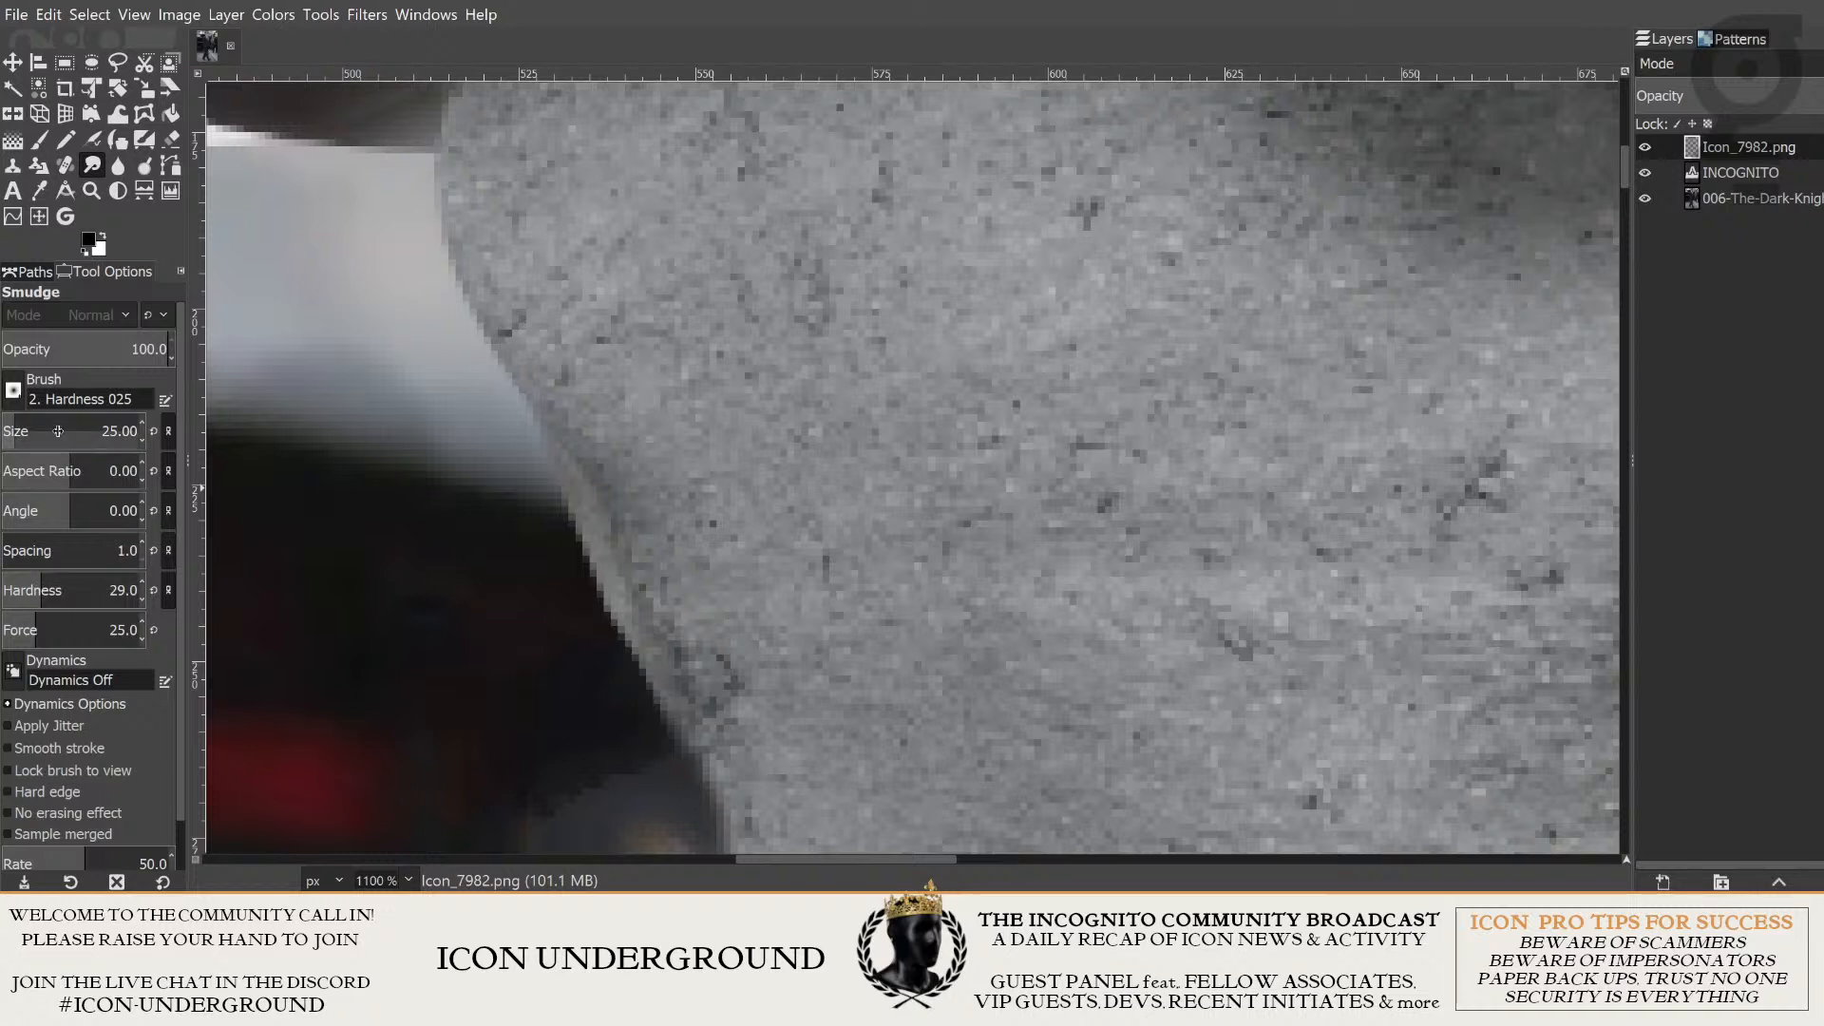
- Set the Smudge brush to size 18, hardness 23.8, force 21.3 and opacity 61
scroll(59, 430, "down", 7)
scroll(75, 578, "down", 1)
left_click(36, 571)
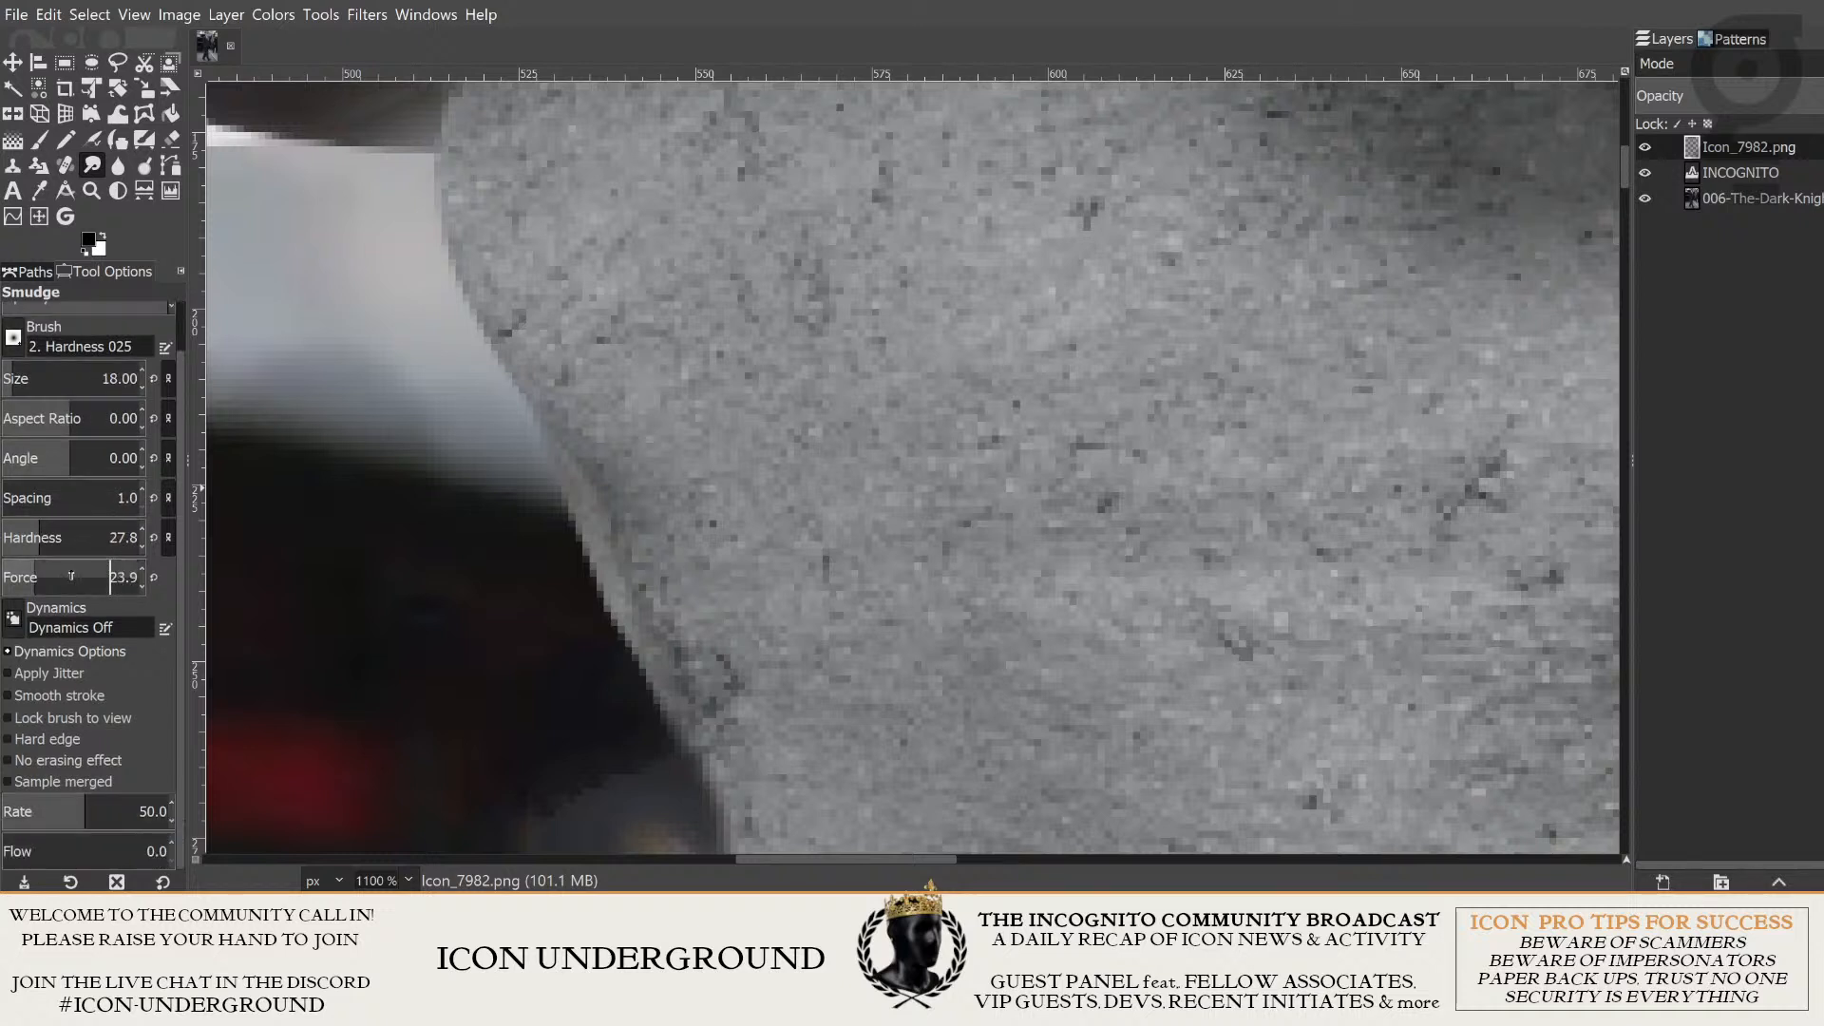
left_click(41, 540)
left_click(39, 540)
left_click(34, 575)
left_click(33, 538)
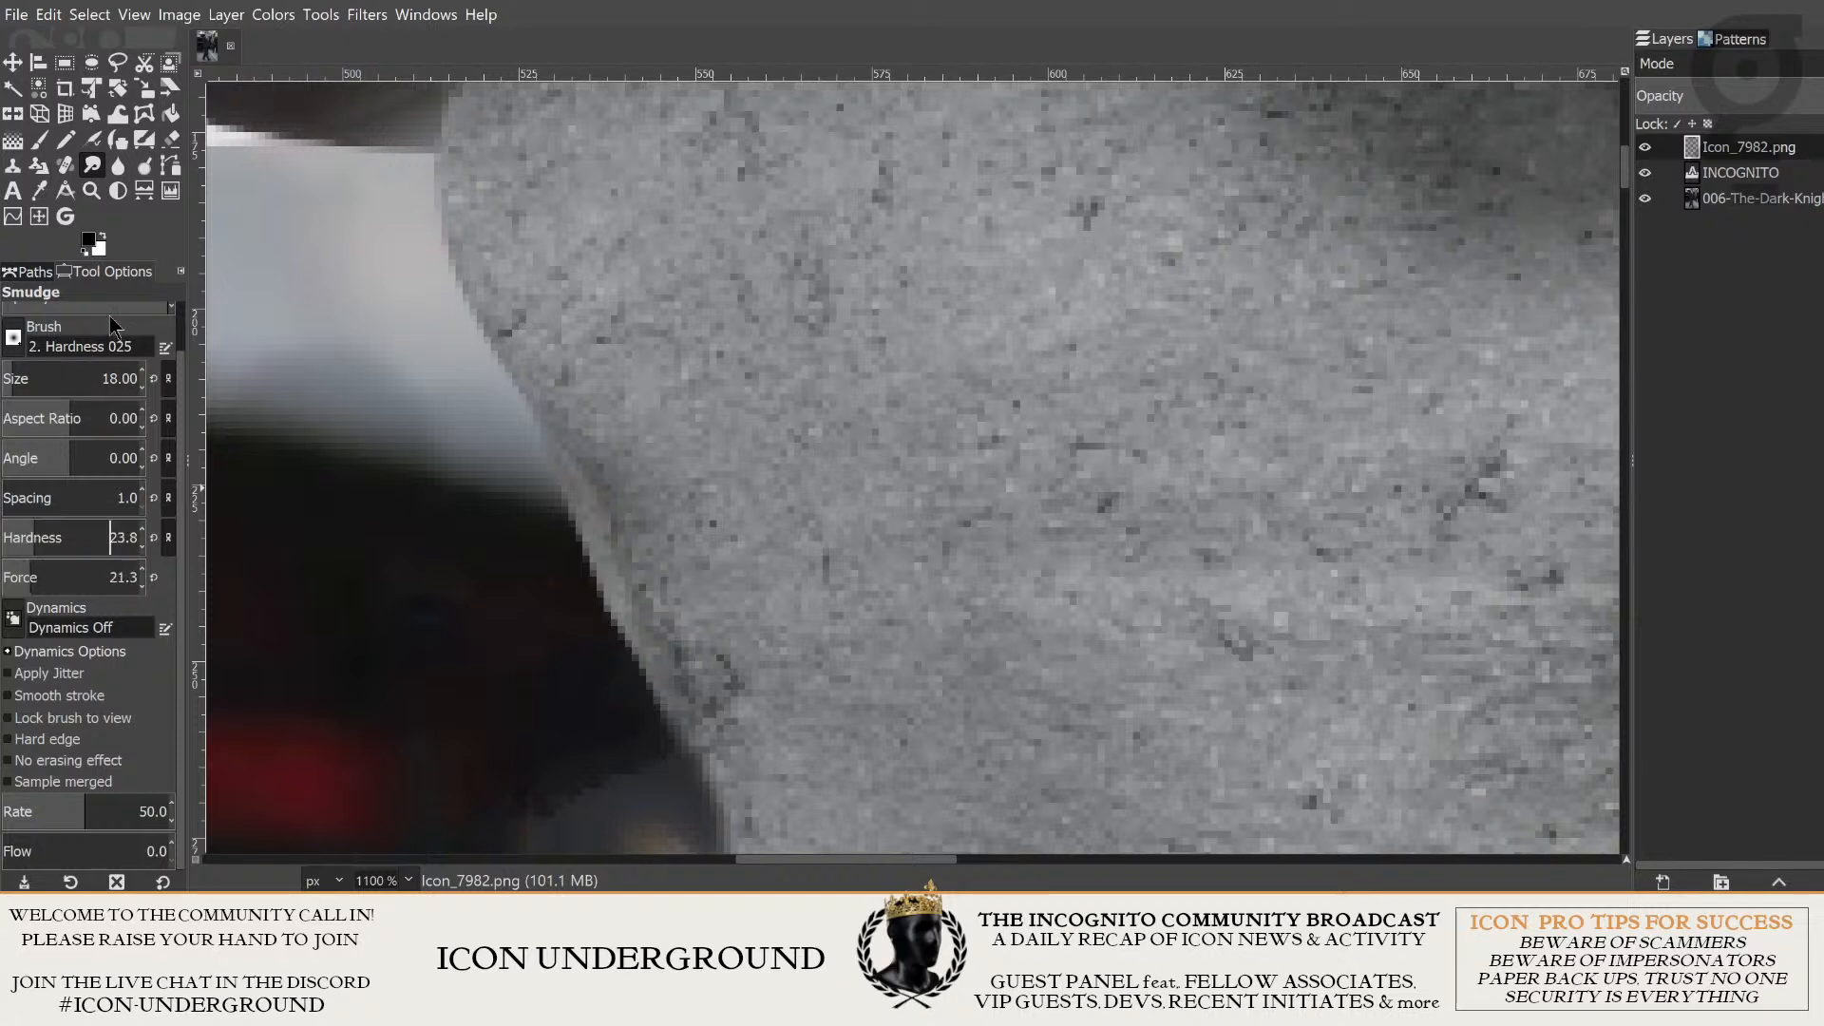
scroll(140, 618, "up", 1)
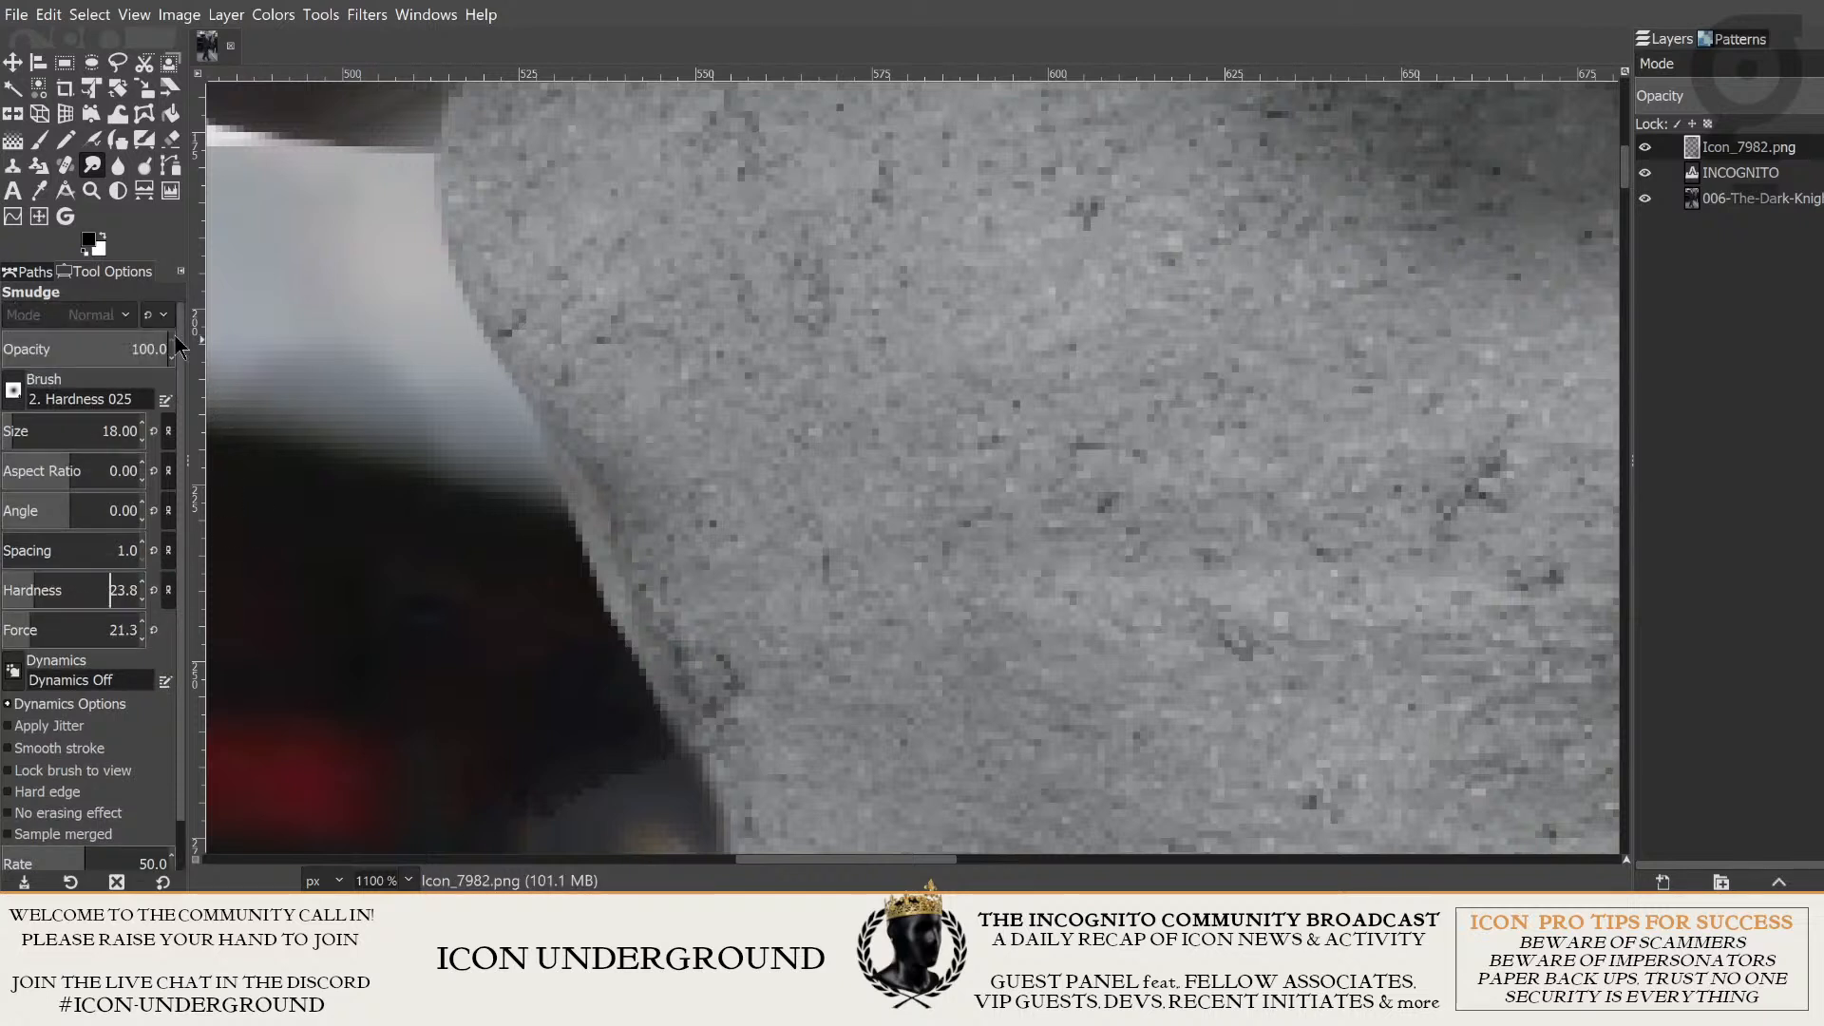
left_click_drag(114, 350, 103, 350)
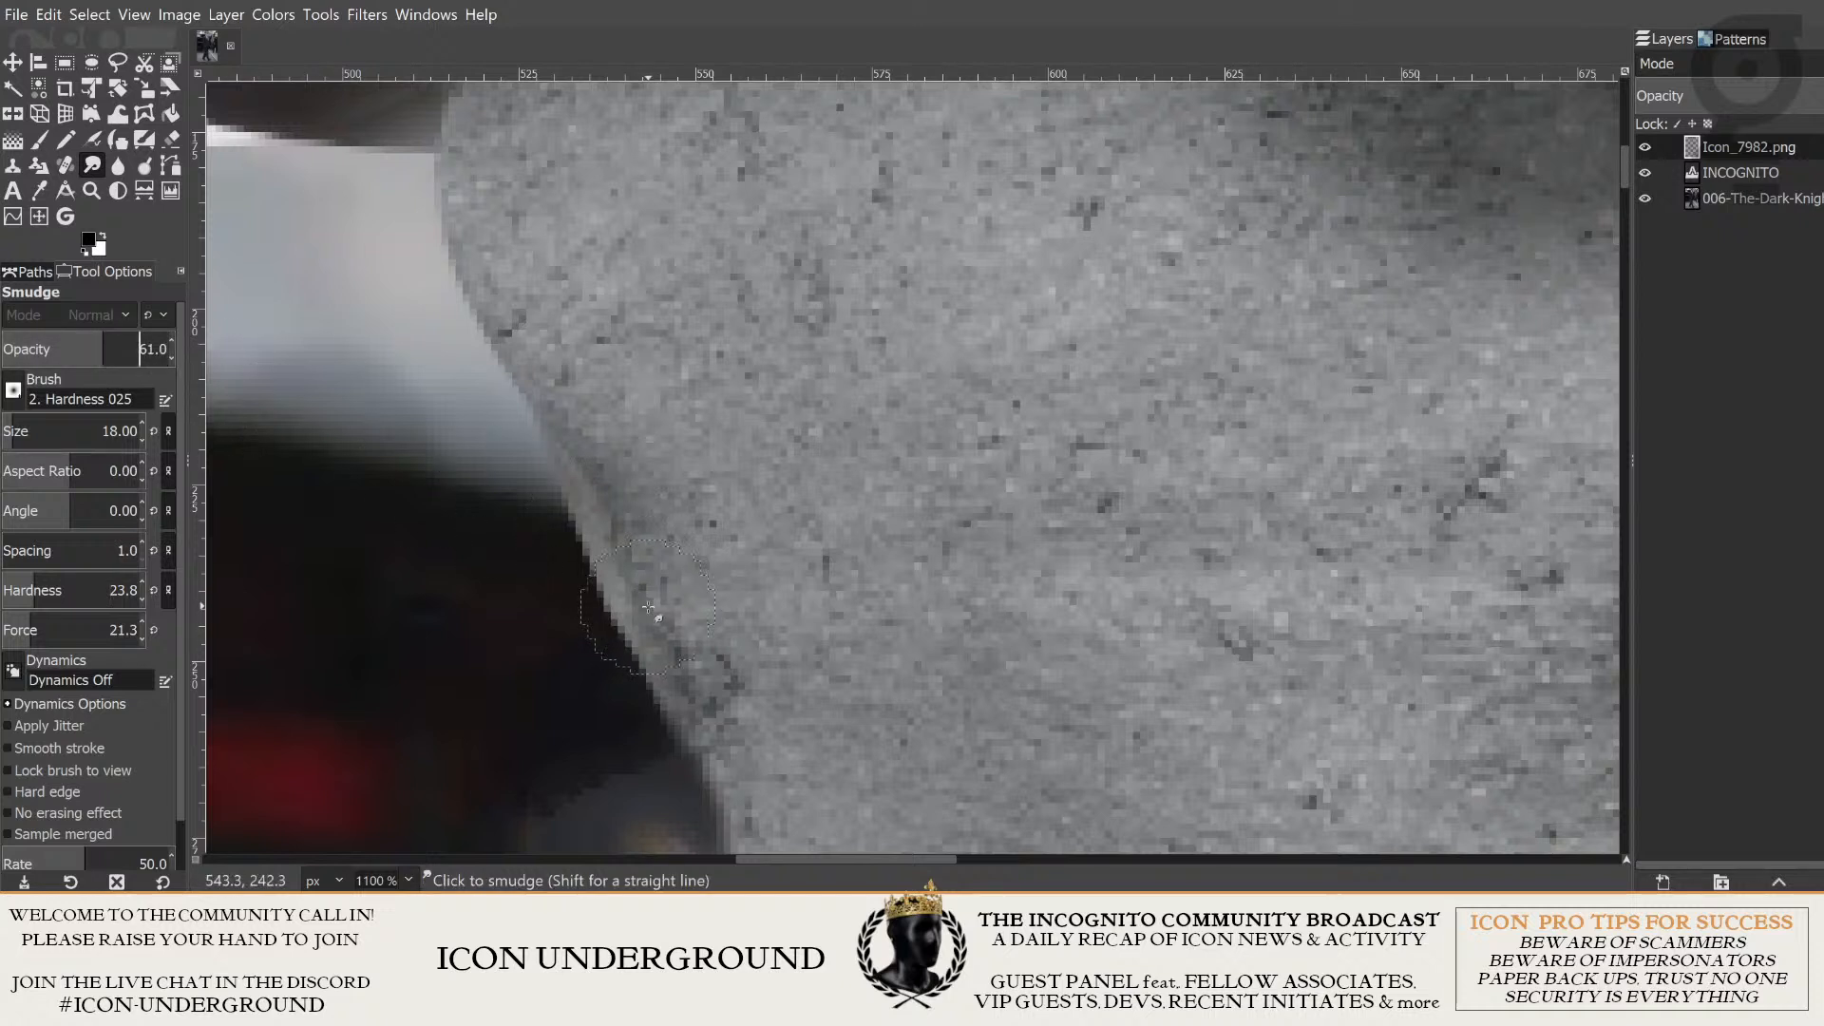
- Undo a smudge stroke along the head's edge, reduce the brush size to 13, and smudge that edge again
left_click_drag(668, 713, 583, 513)
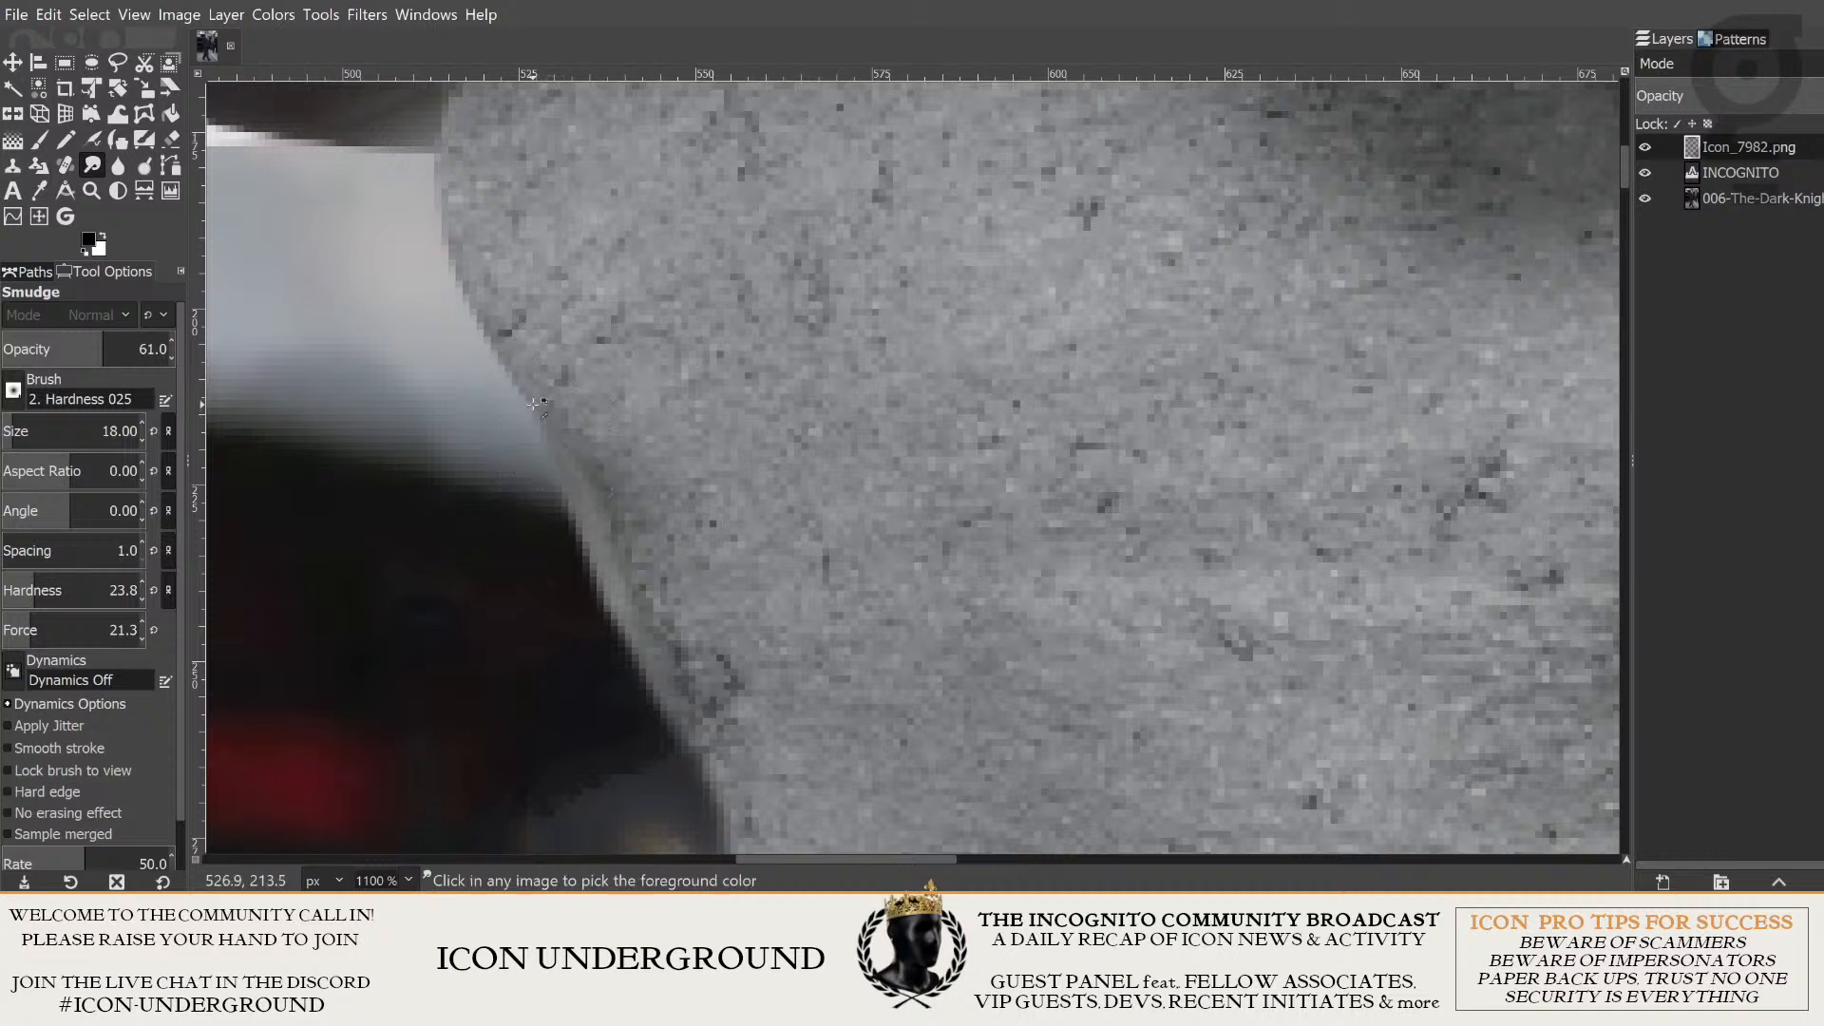
key("ctrl+z")
scroll(45, 434, "down", 4)
scroll(46, 434, "down", 1)
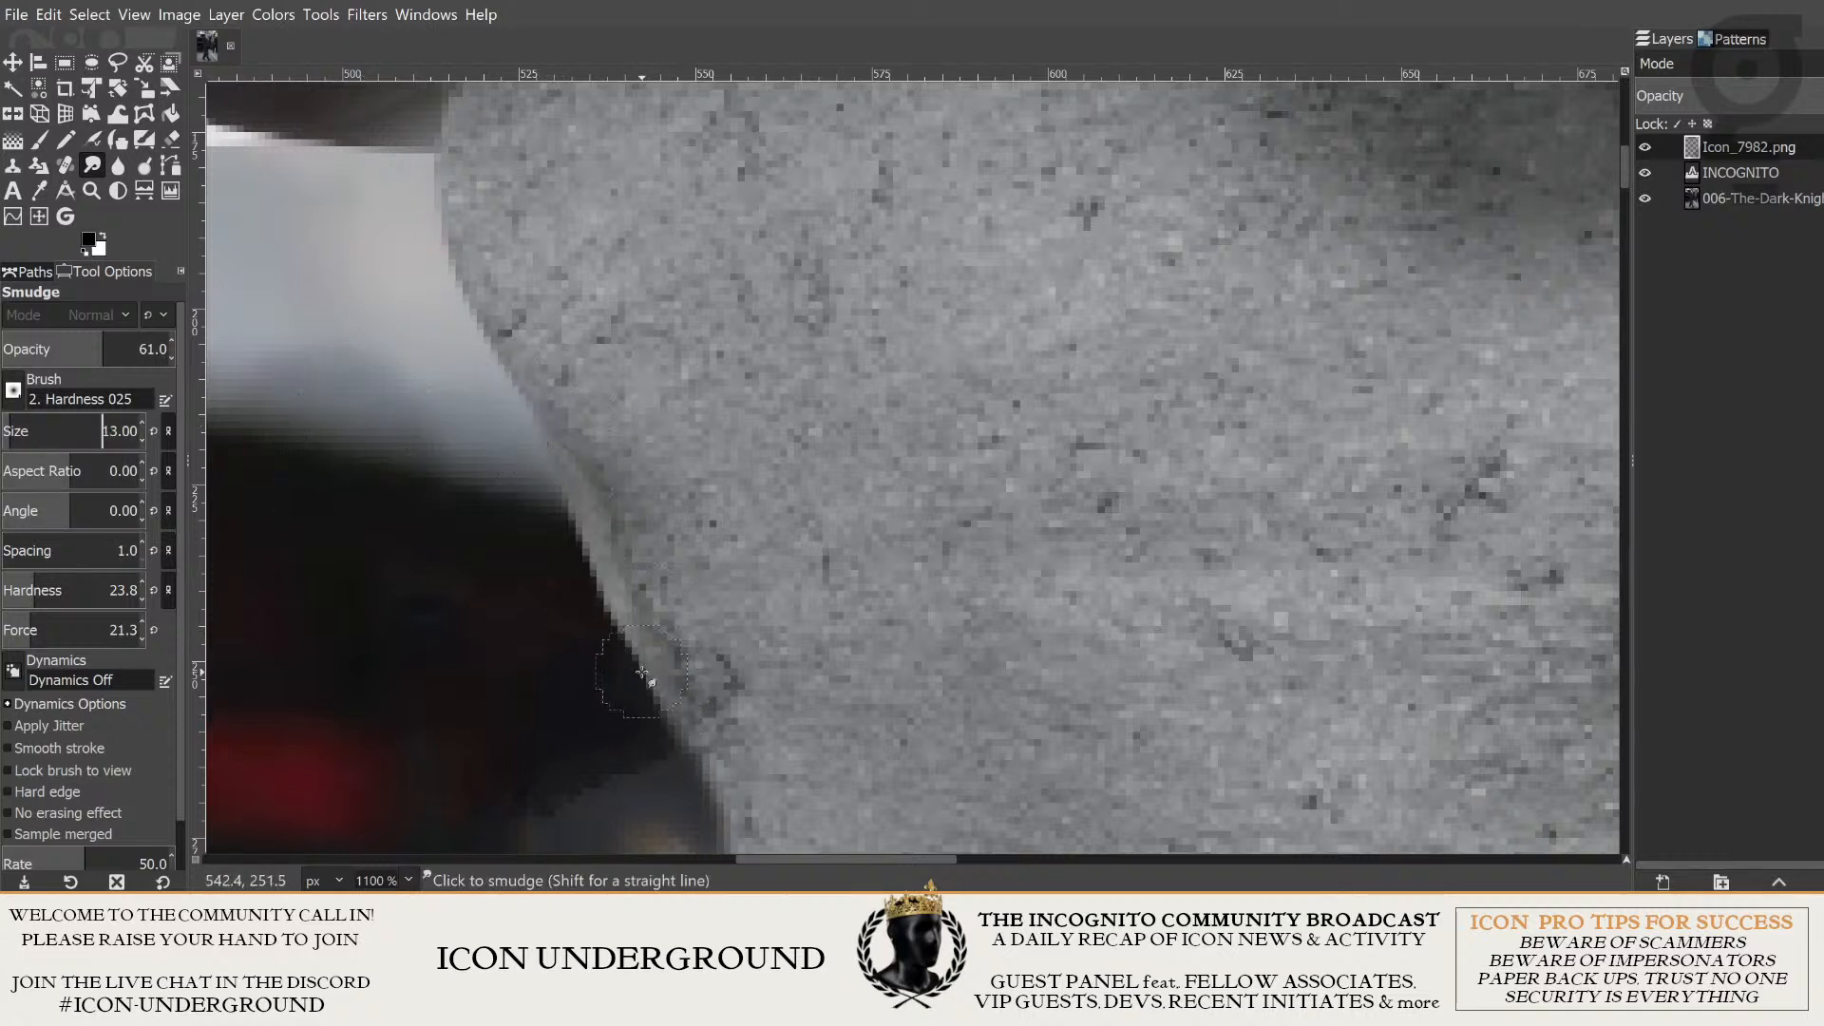
left_click_drag(642, 673, 597, 568)
- Examine how the smudged head edge blends with the dark car background, both zoomed out and up close
scroll(617, 551, "down", 3, "ctrl")
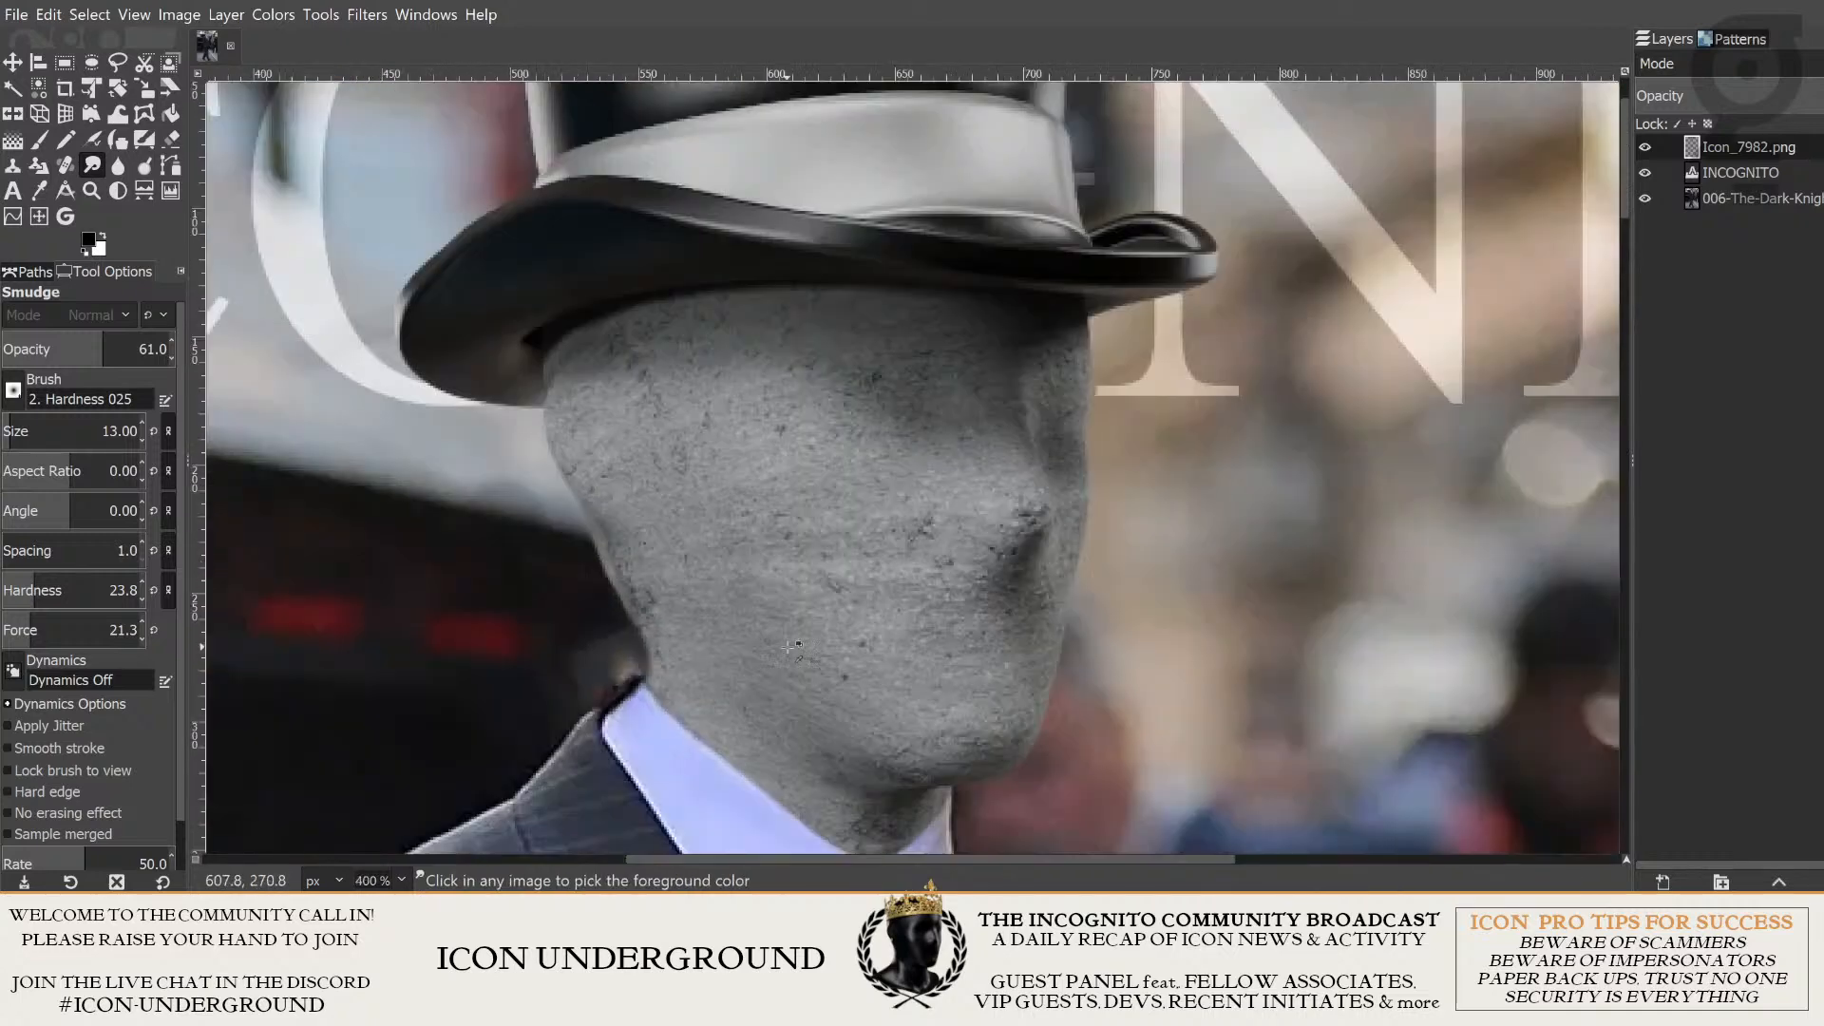
scroll(673, 627, "up", 3, "ctrl")
scroll(940, 665, "down", 5, "ctrl")
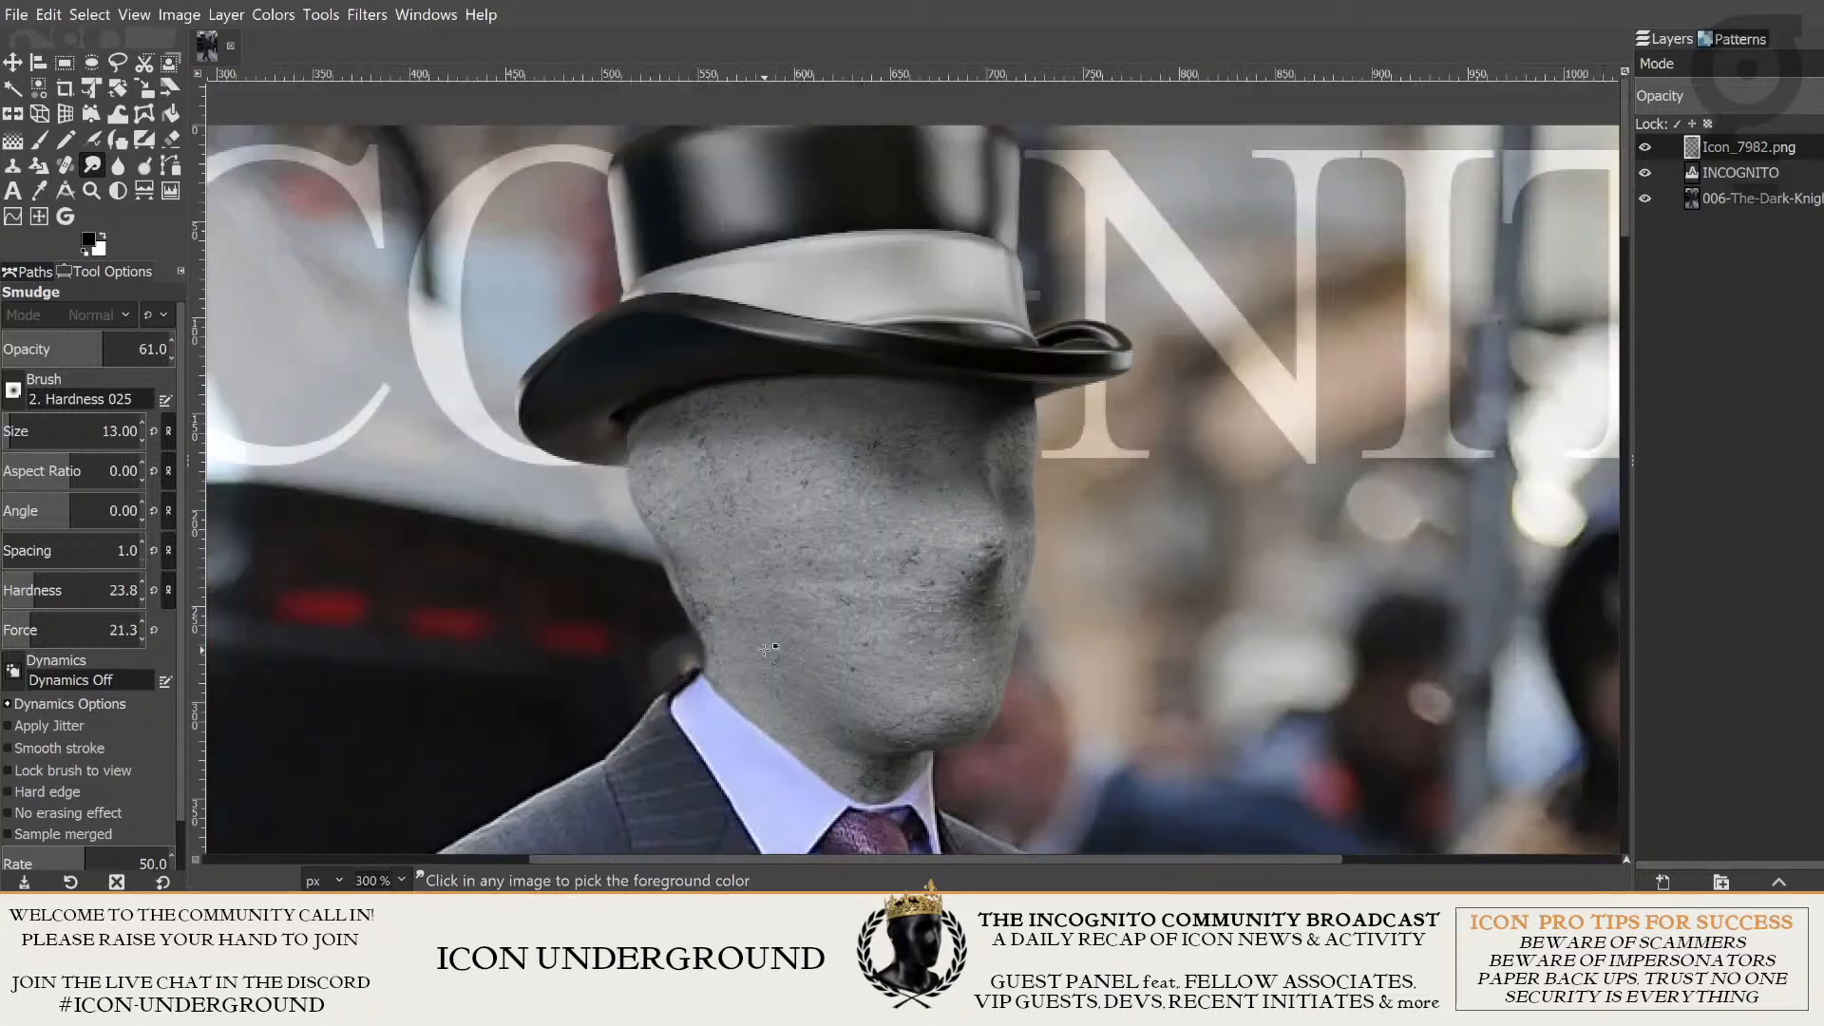
scroll(927, 680, "down", 1, "ctrl")
scroll(903, 656, "up", 5, "ctrl")
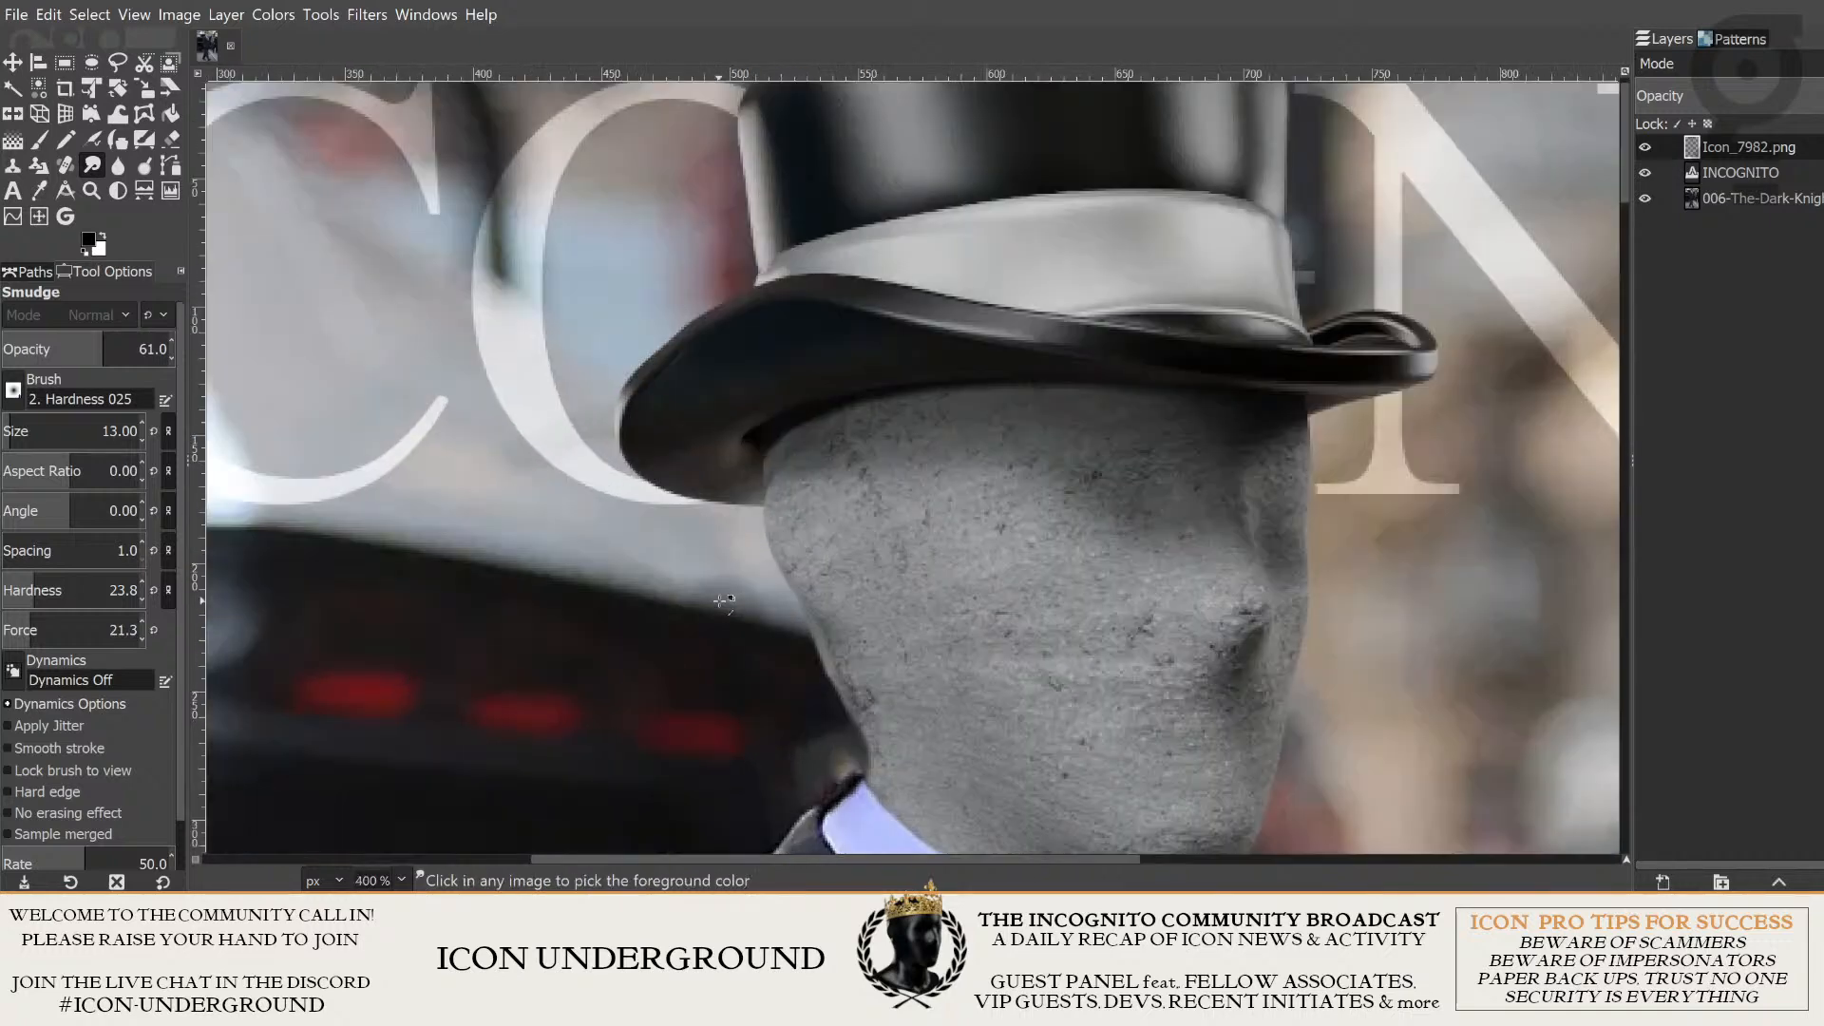
scroll(888, 620, "up", 2, "ctrl")
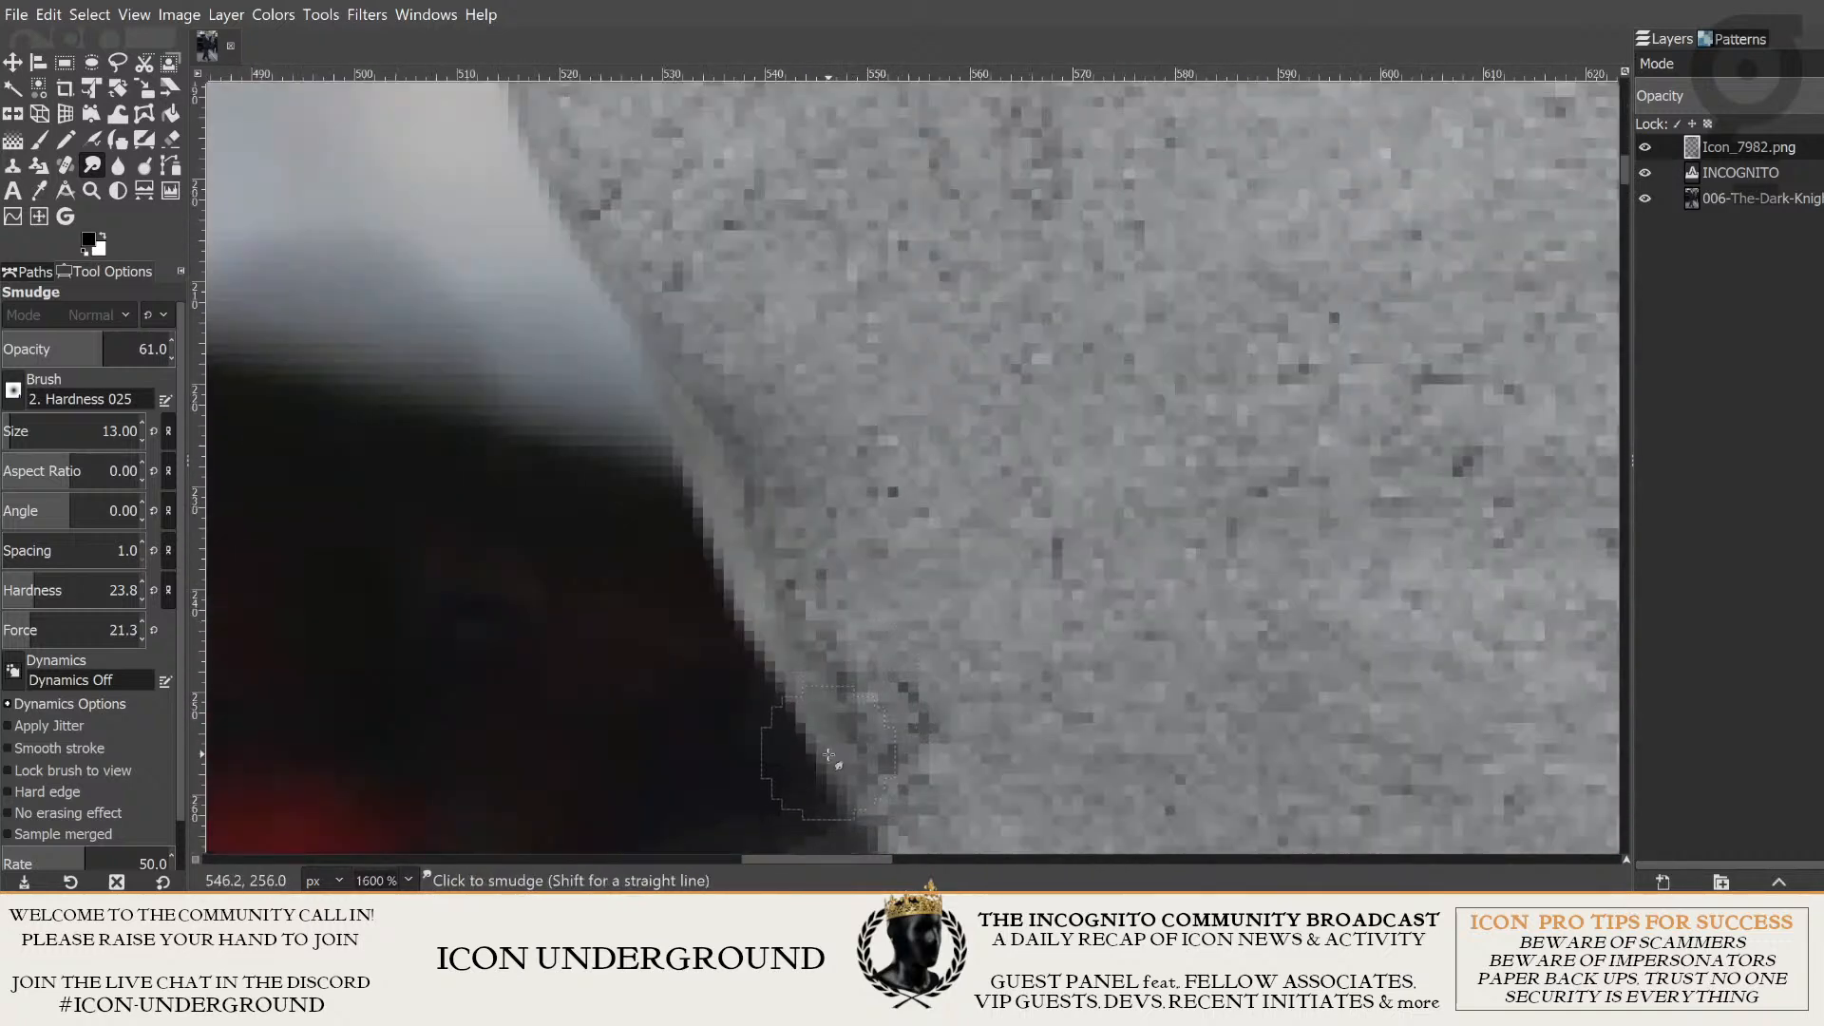
- Smudge the head's edge upward along the dark car background and check it down to the shirt collar
left_click_drag(808, 724, 637, 342)
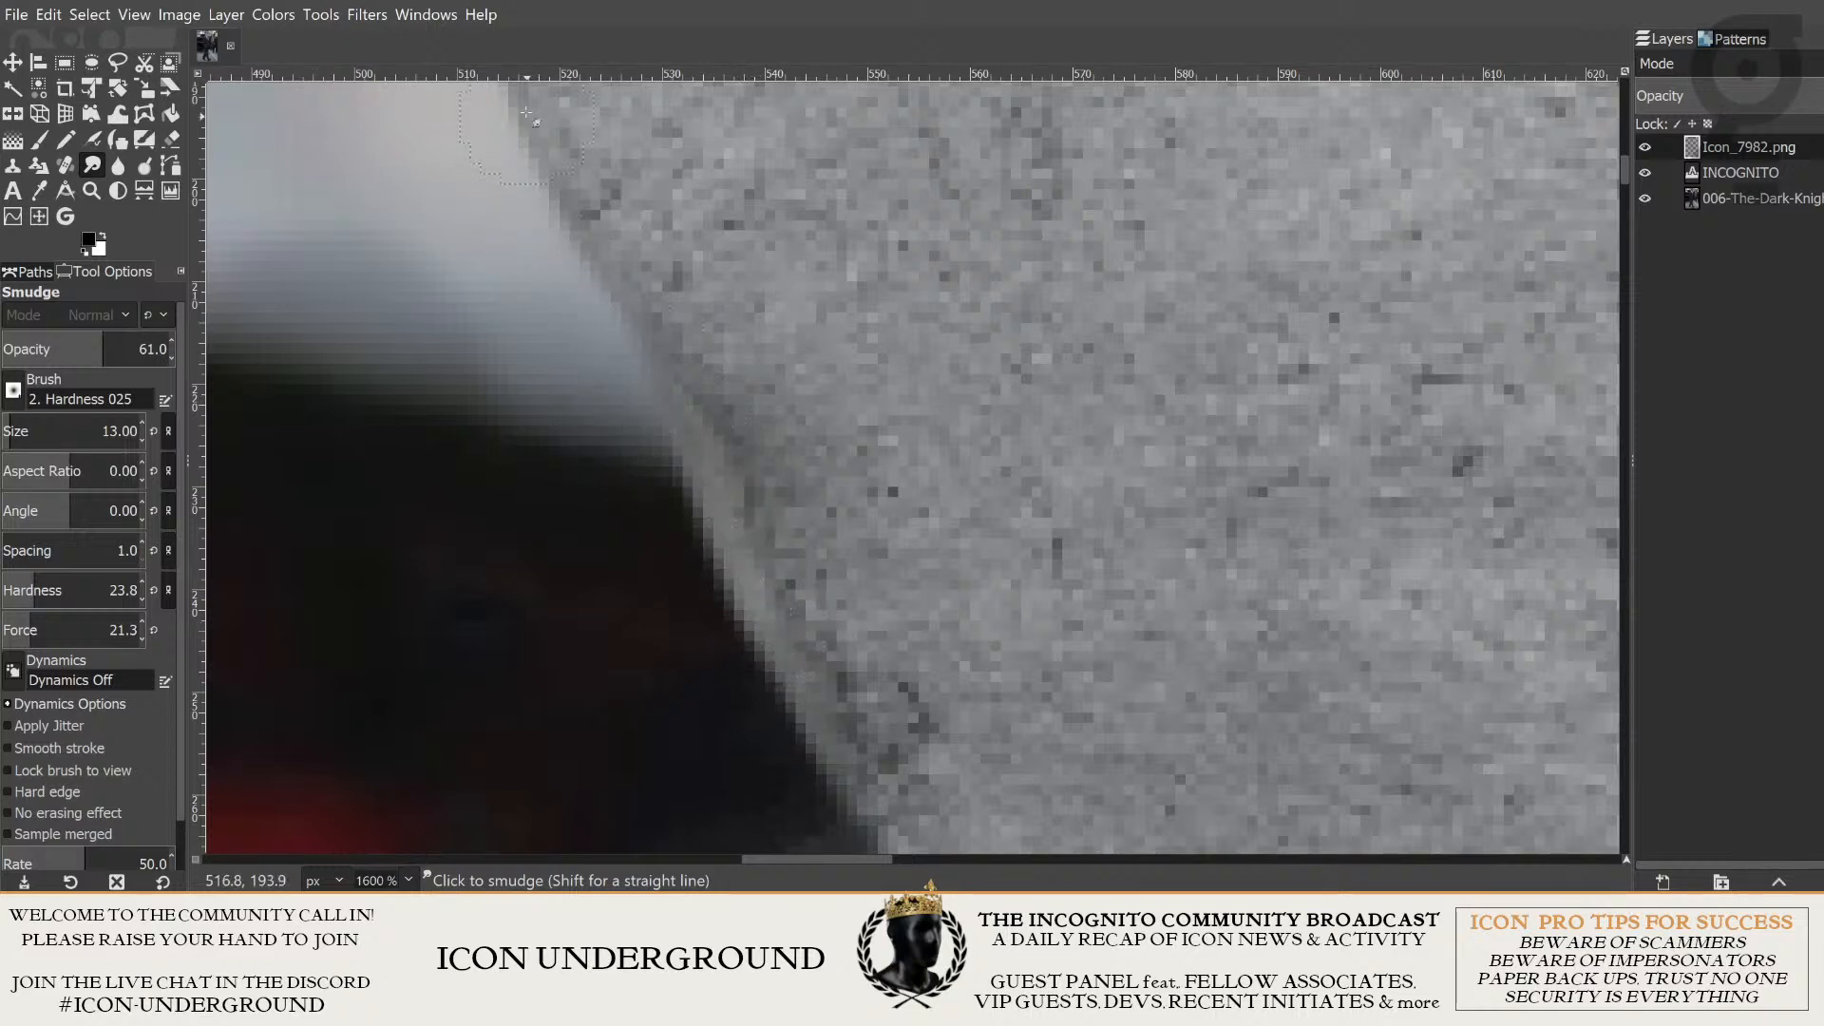
scroll(827, 489, "down", 2, "ctrl")
scroll(836, 727, "up", 1, "ctrl")
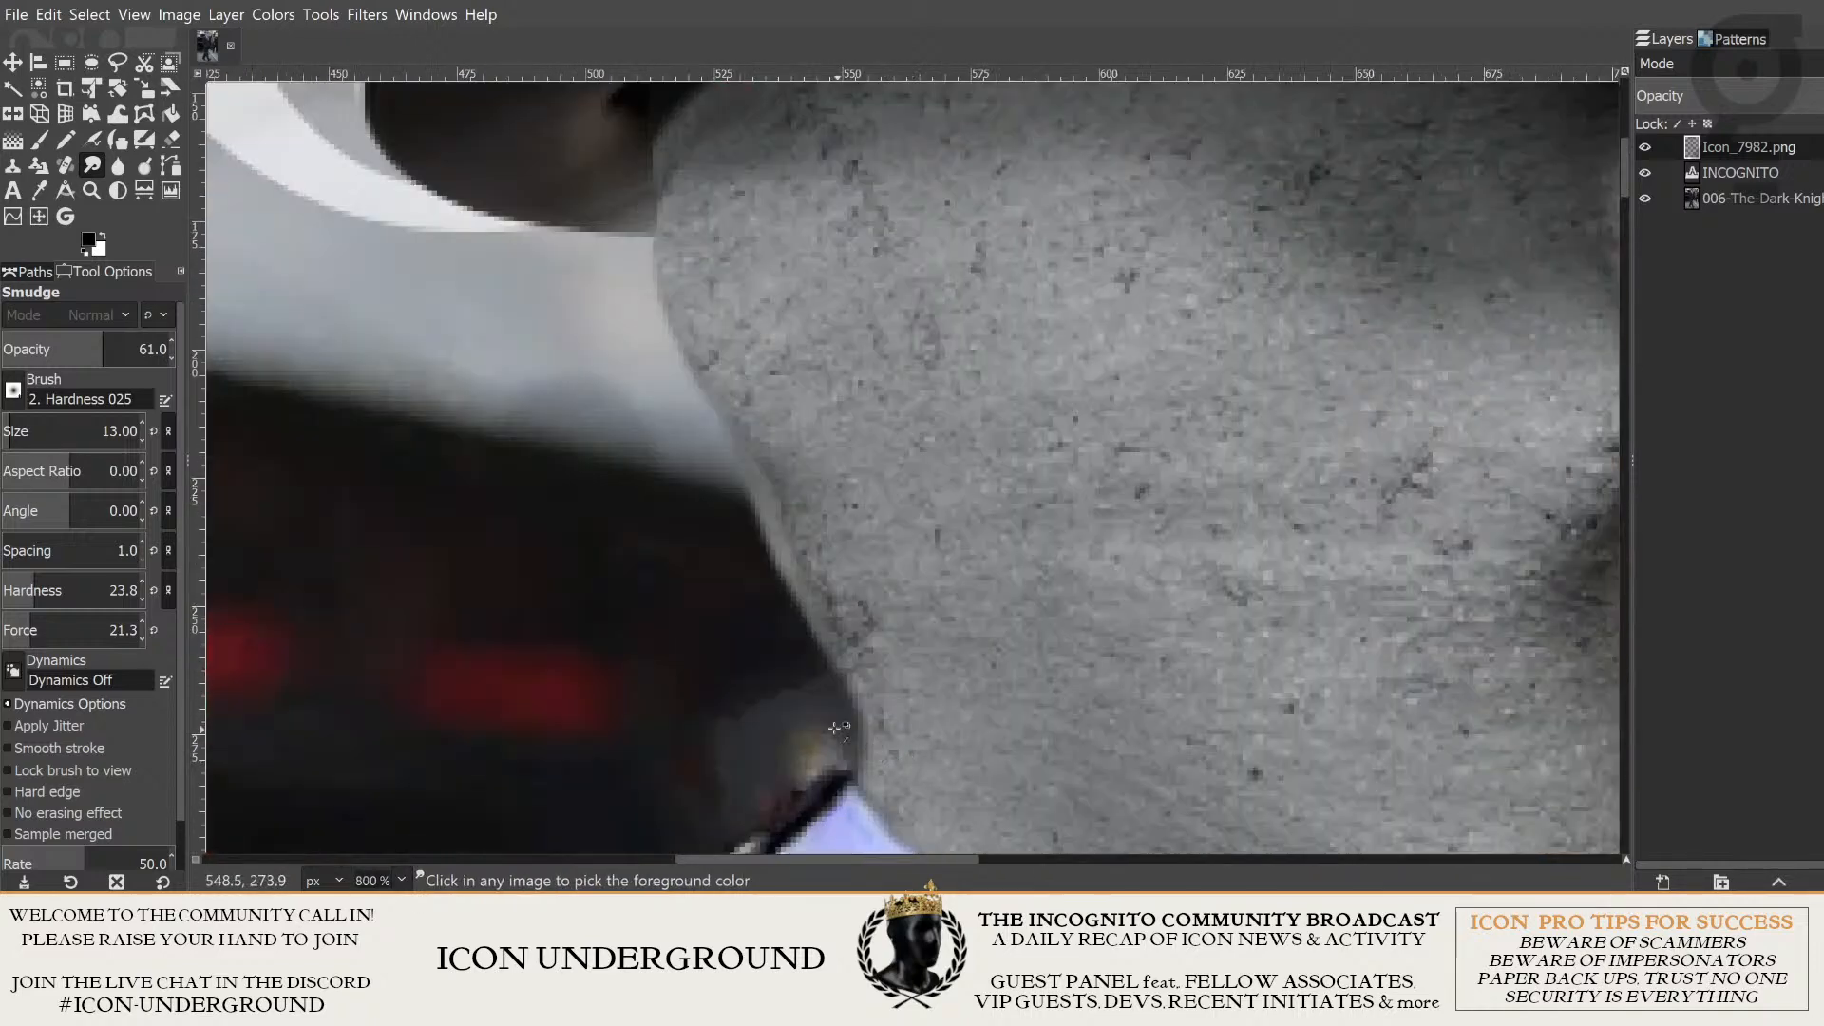
scroll(836, 728, "down", 4, "ctrl")
scroll(757, 727, "up", 6, "ctrl")
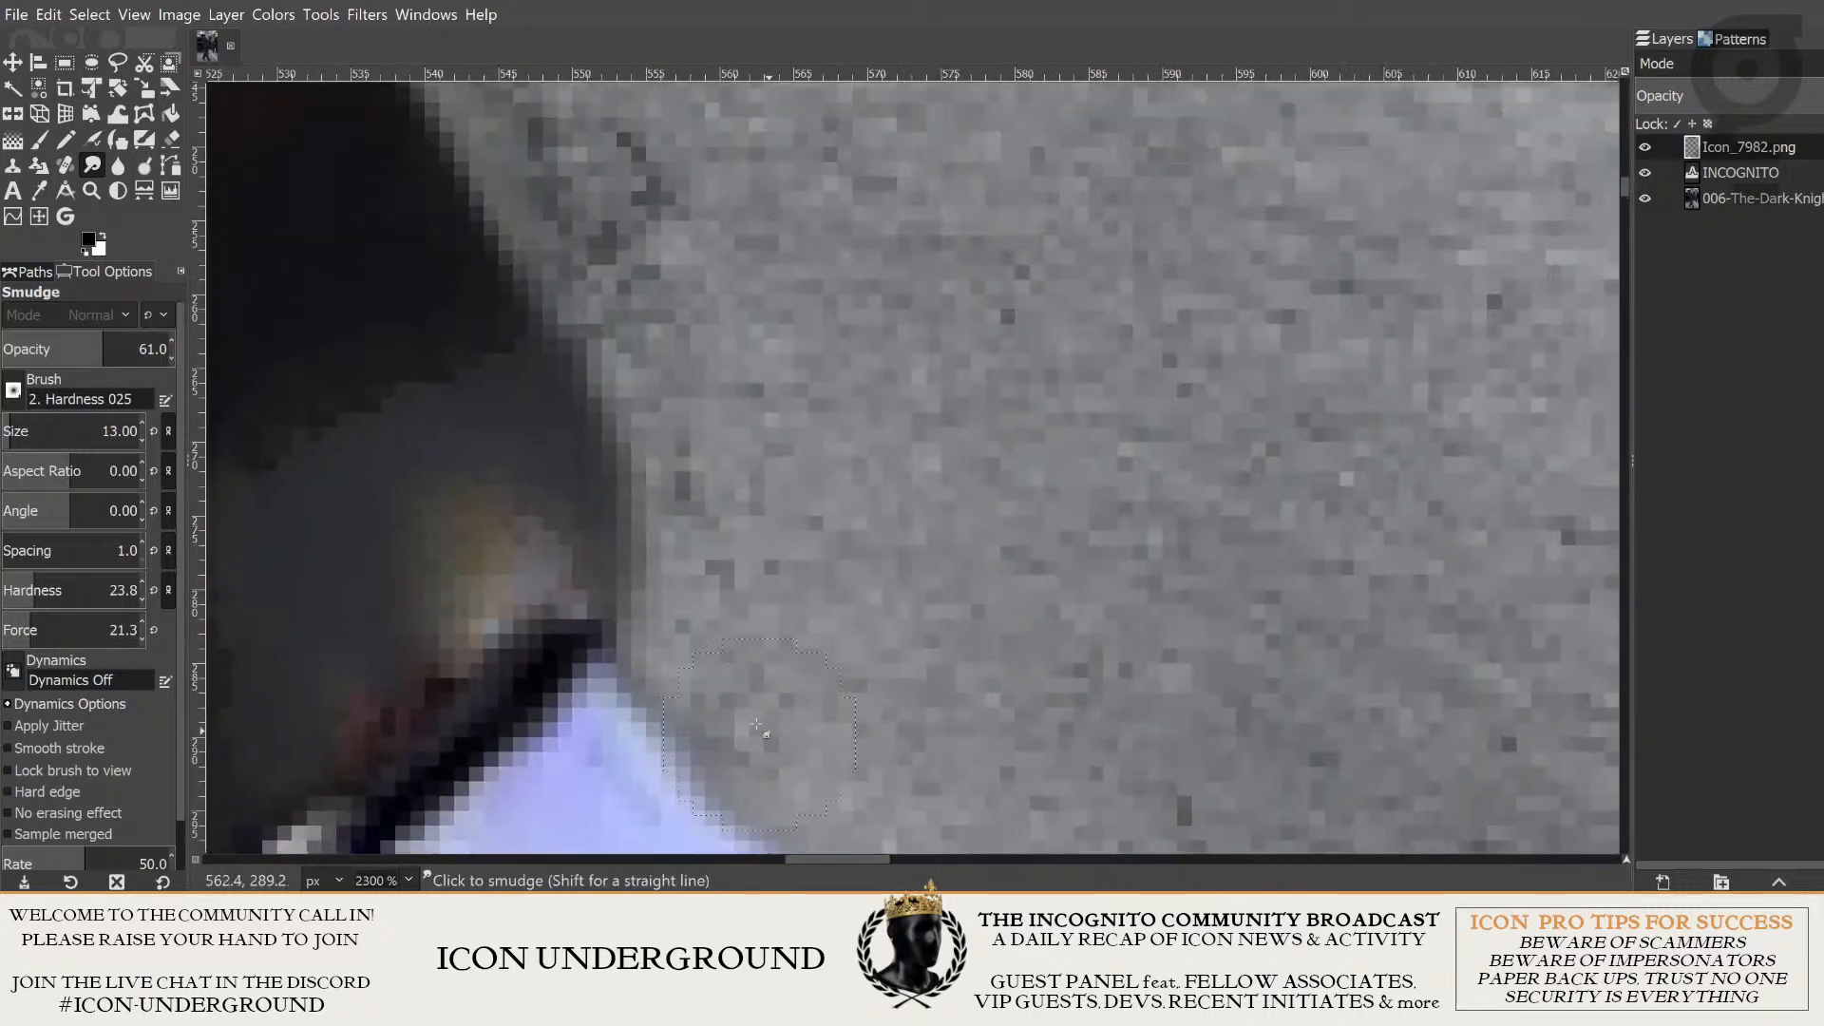
scroll(758, 727, "down", 2, "ctrl")
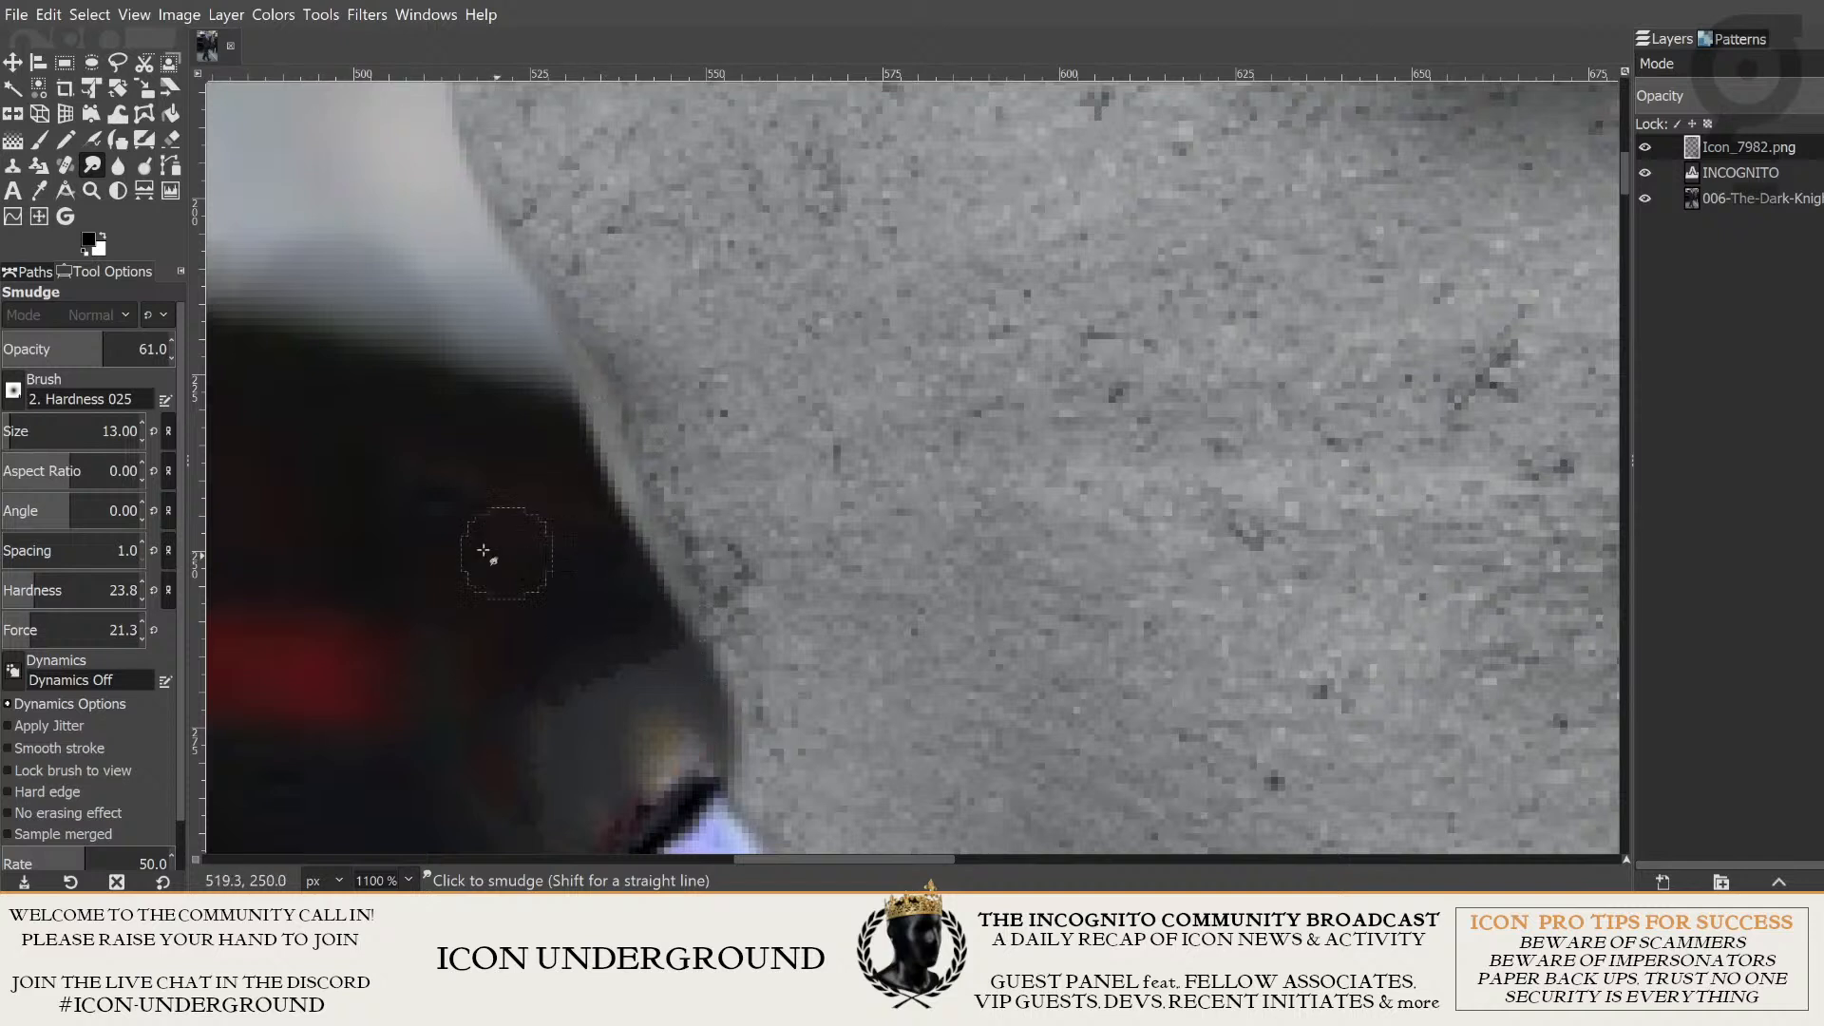
- Try erasing the pale rim of the head beside the dark car with the size 13 Eraser, then undo the strokes
left_click(171, 138)
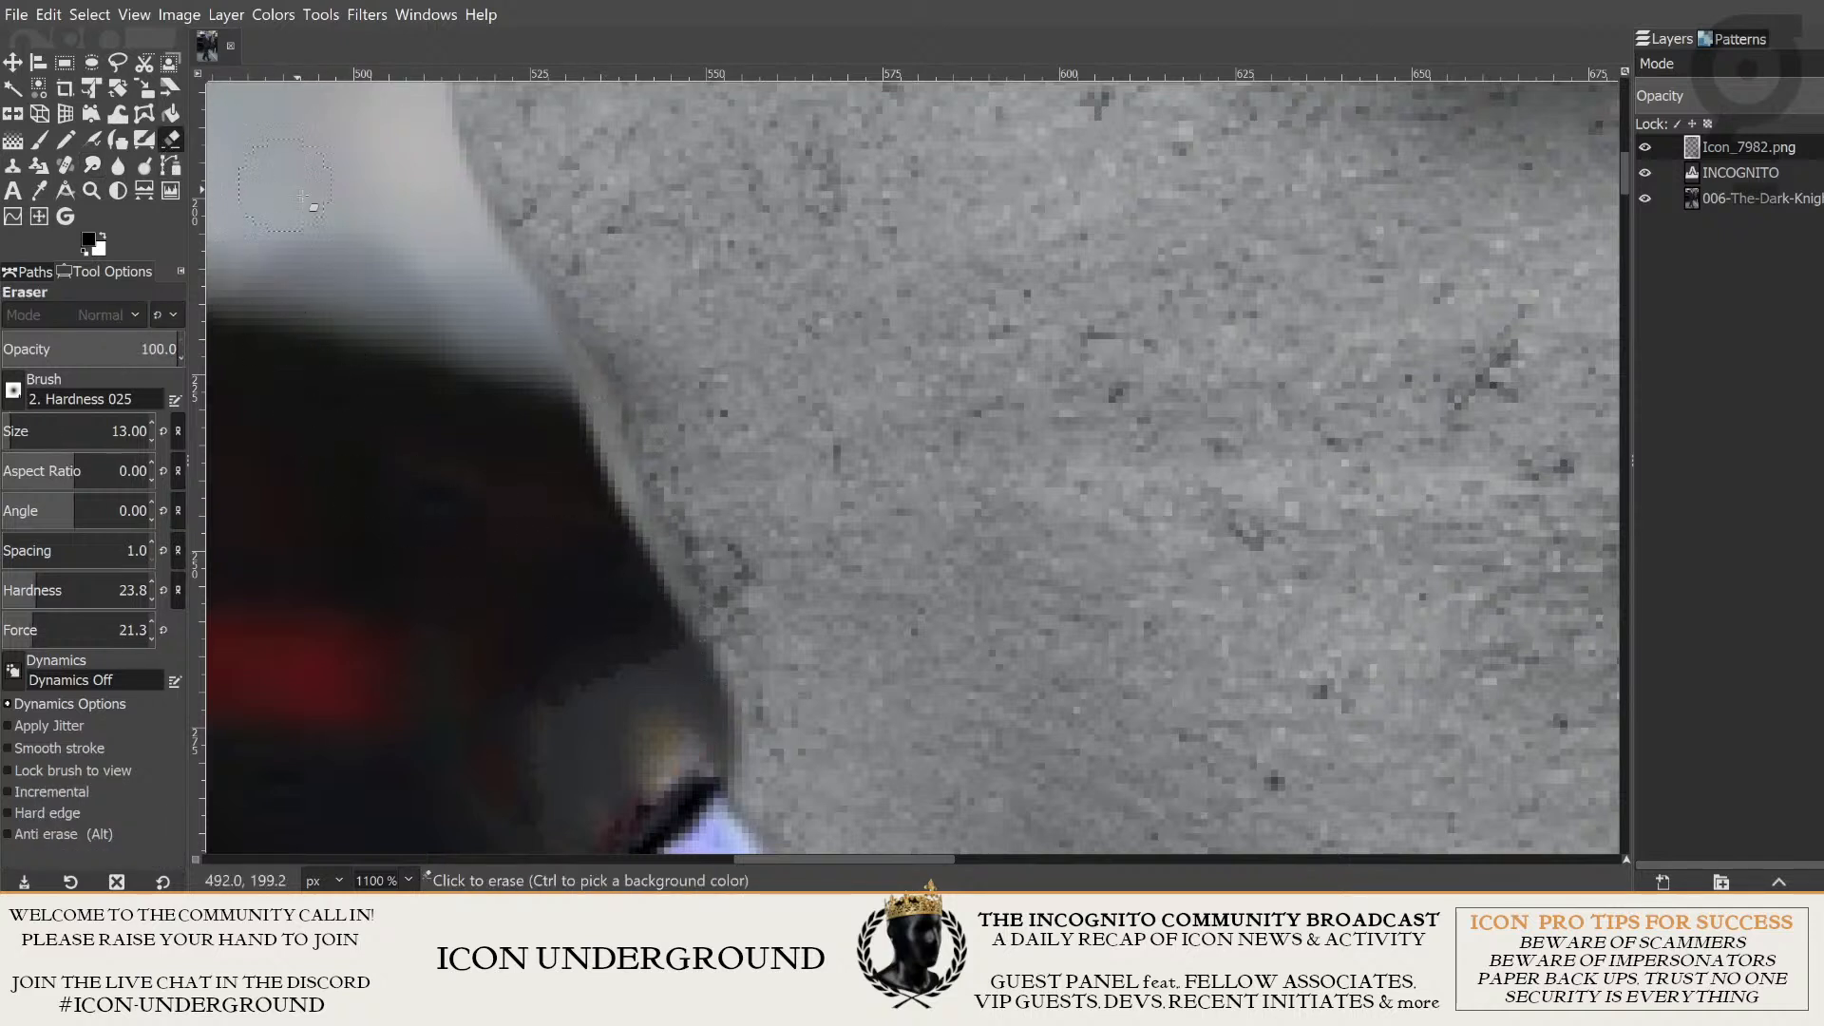
left_click(527, 362)
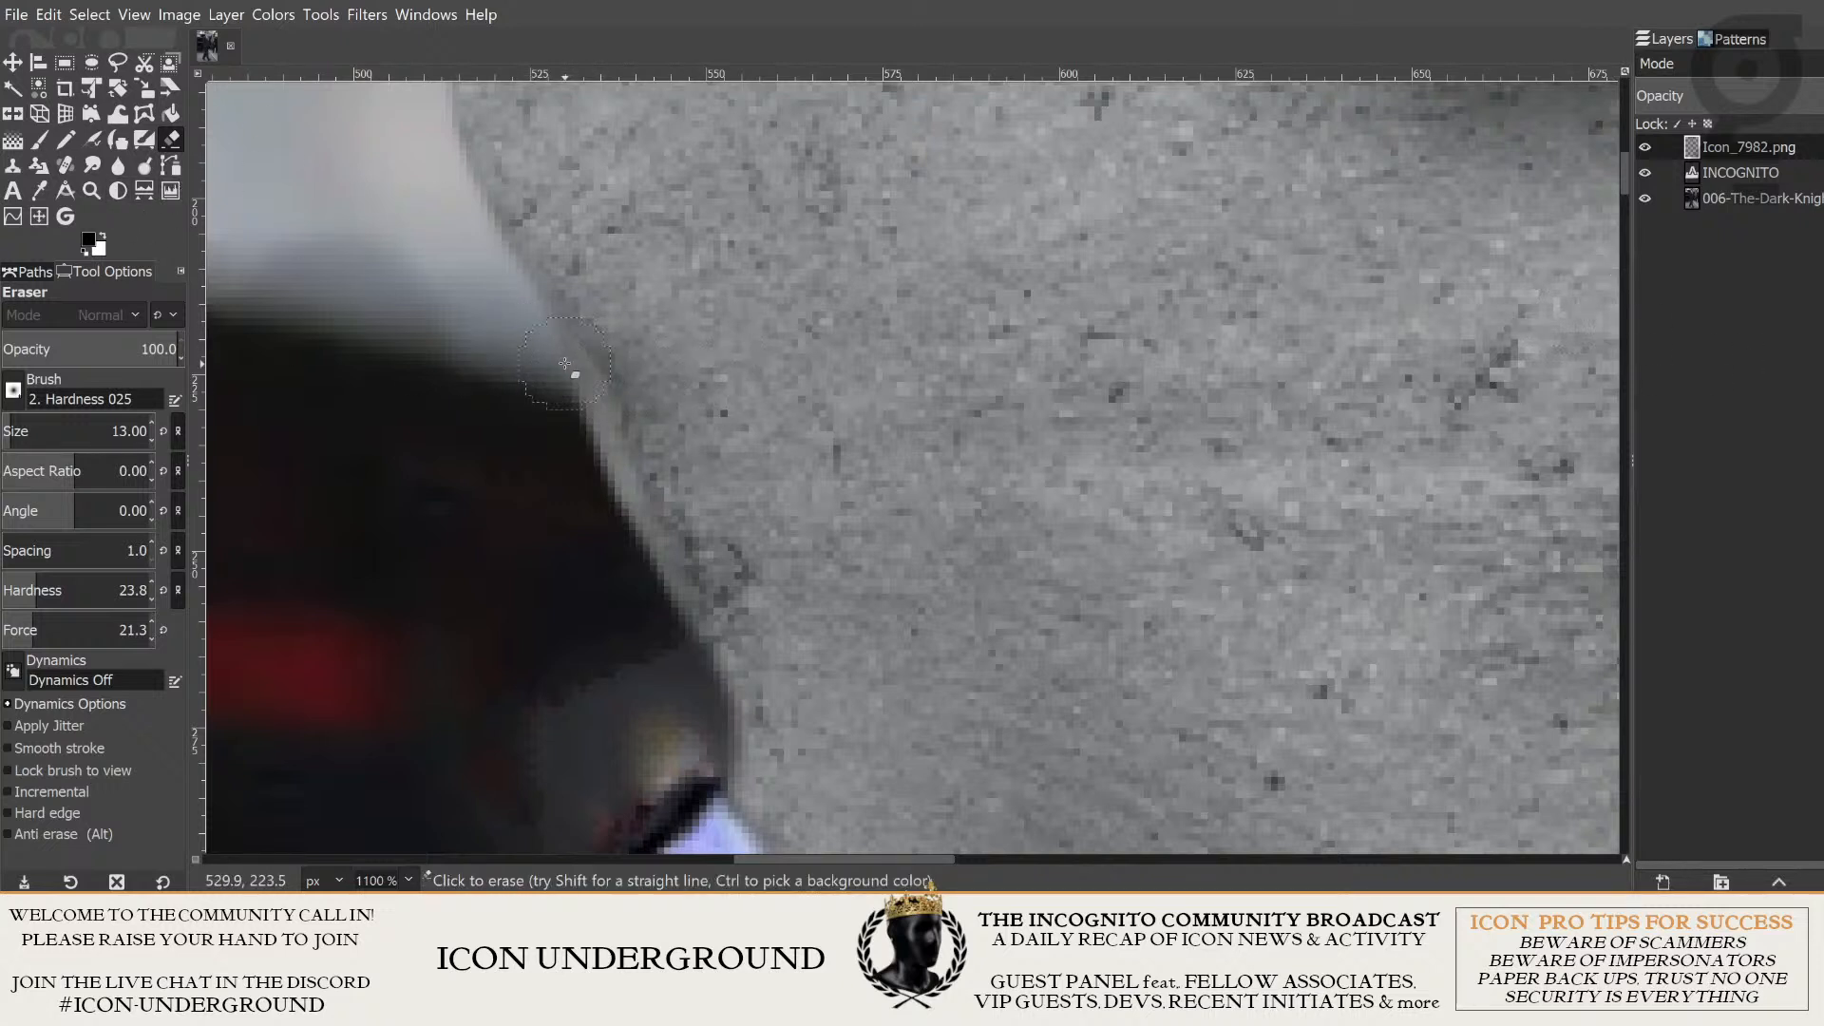
left_click_drag(564, 364, 651, 568)
key("ctrl+z")
left_click_drag(541, 354, 637, 532)
key("ctrl+z")
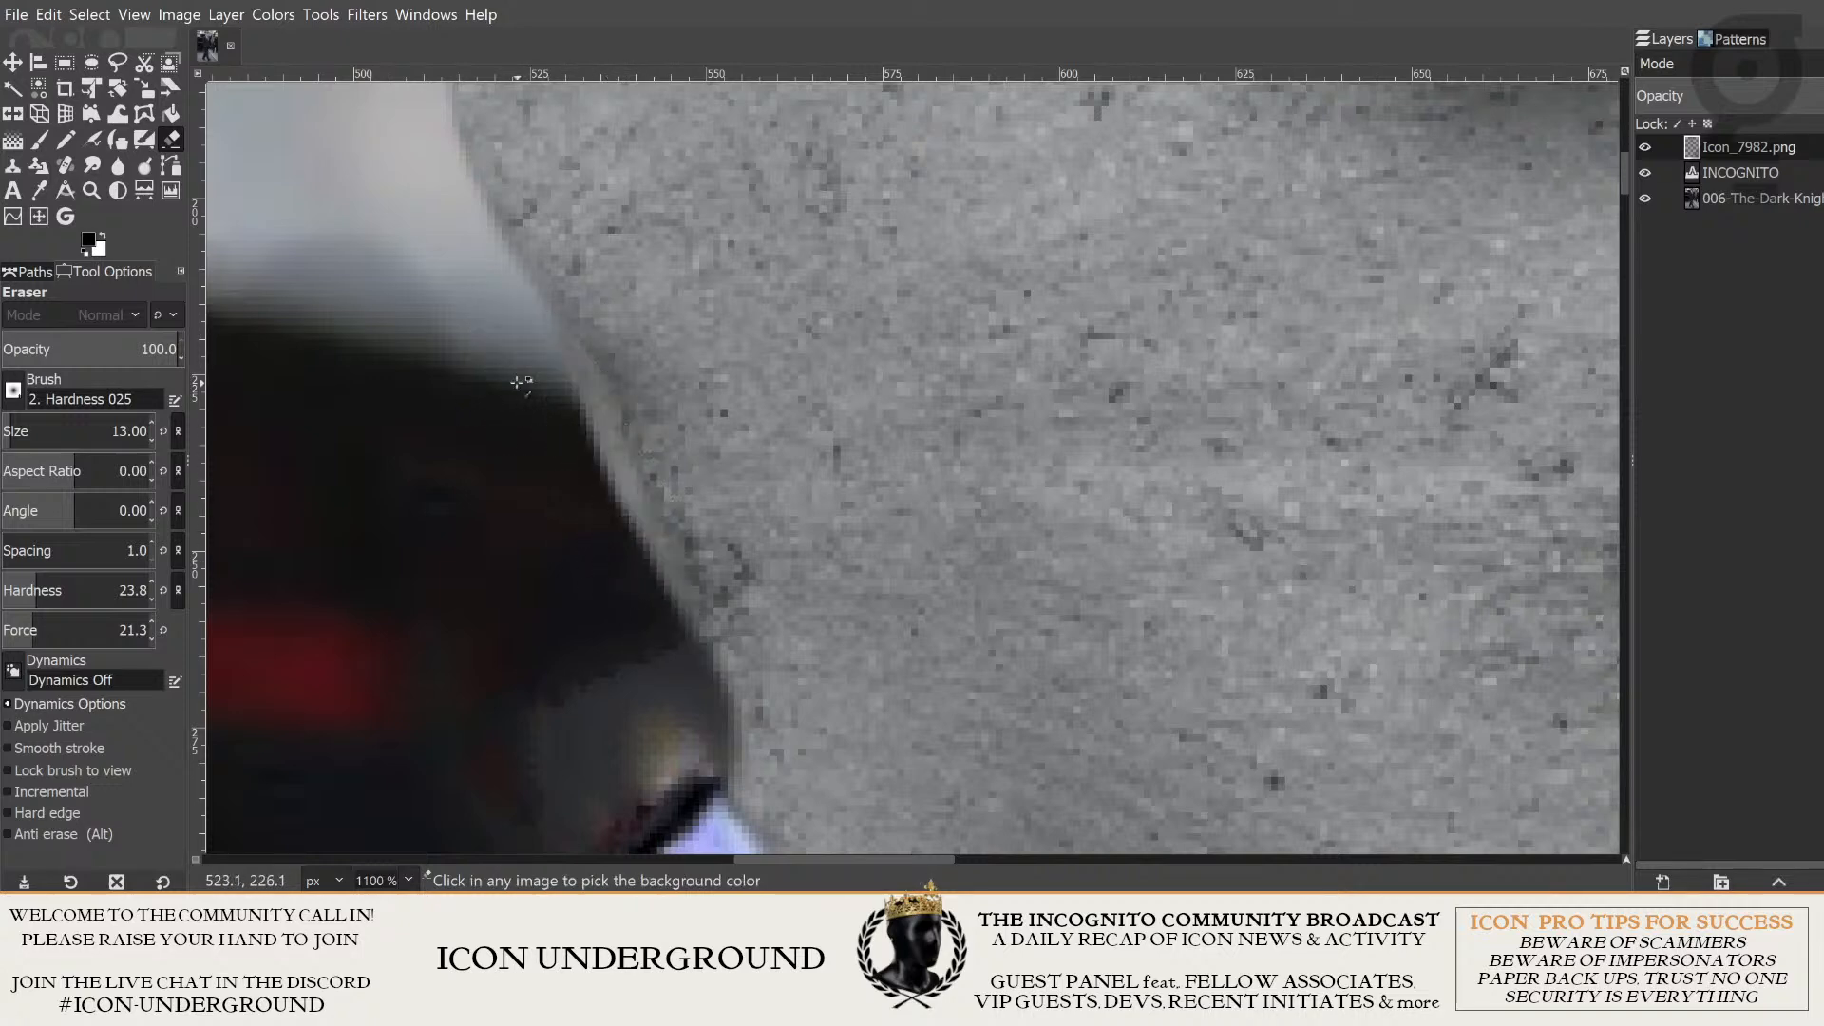
- Compare the head's edge with the background behind it by hiding and showing the Icon_7982.png layer
scroll(570, 428, "down", 5)
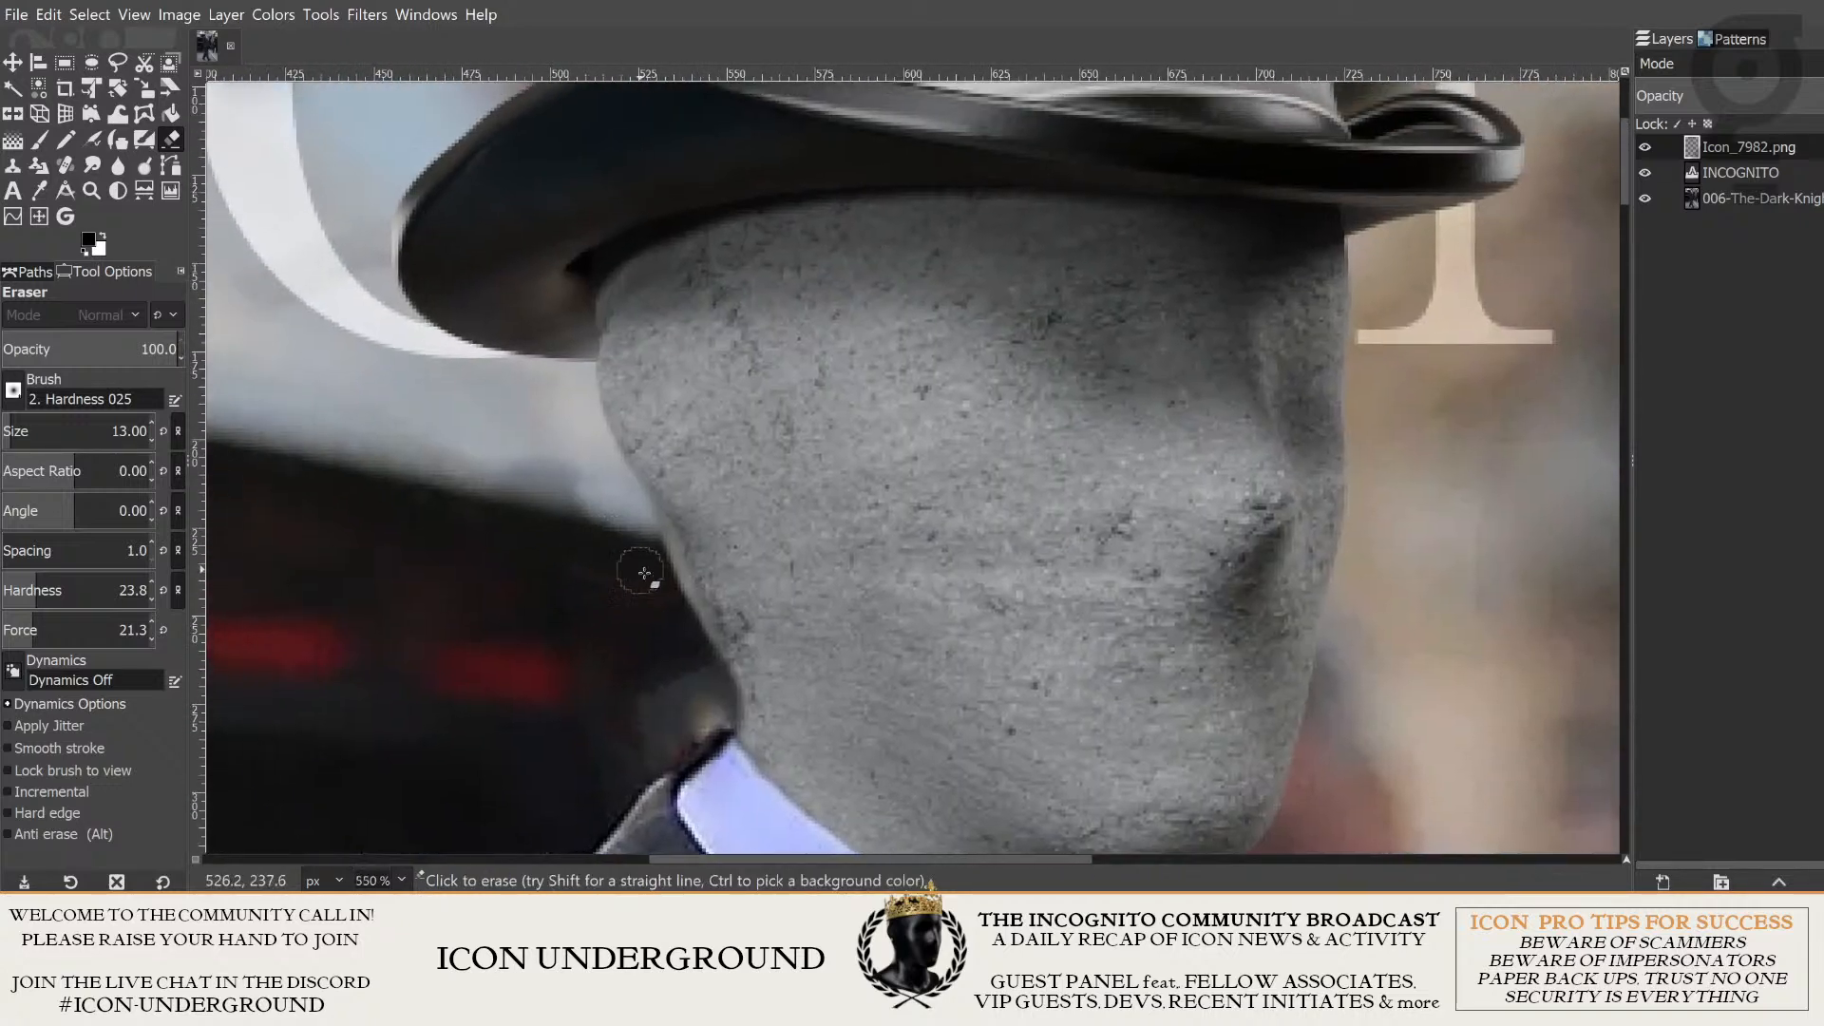
scroll(588, 532, "up", 2)
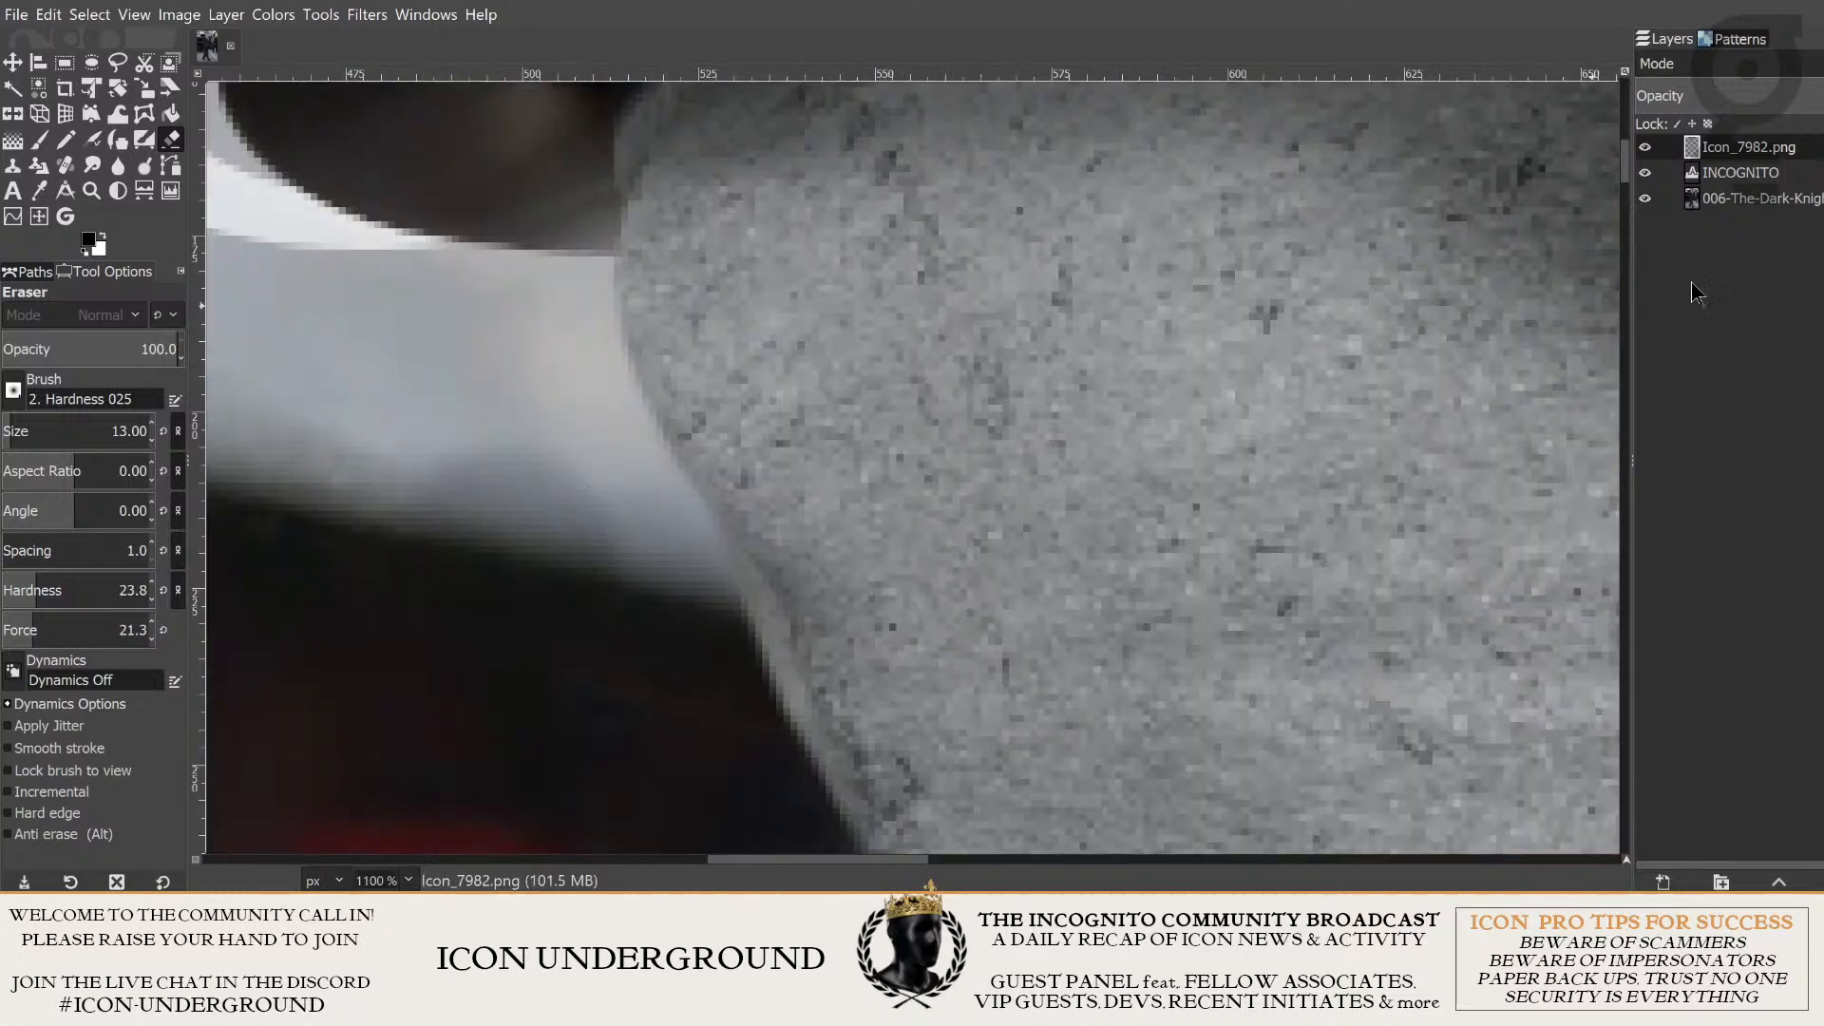
left_click(1645, 147)
left_click(1645, 148)
left_click(1644, 148)
left_click(1645, 148)
scroll(837, 513, "down", 2)
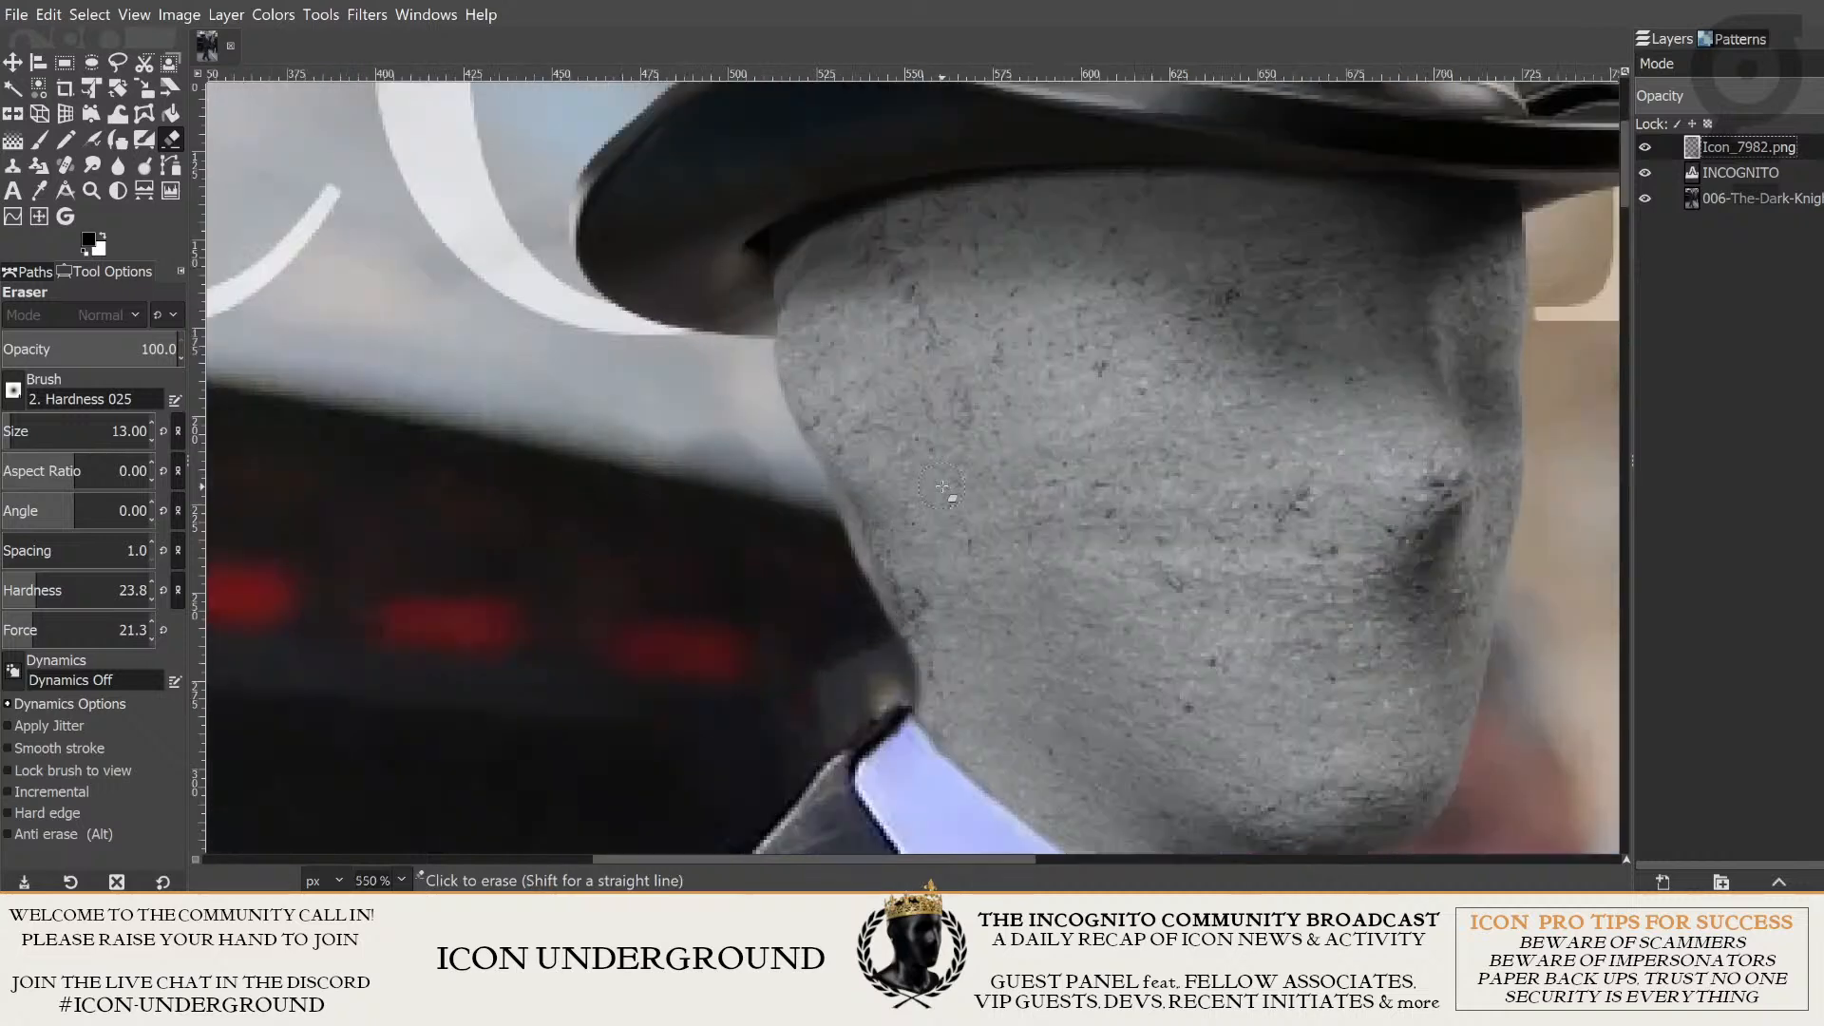
scroll(942, 488, "up", 3)
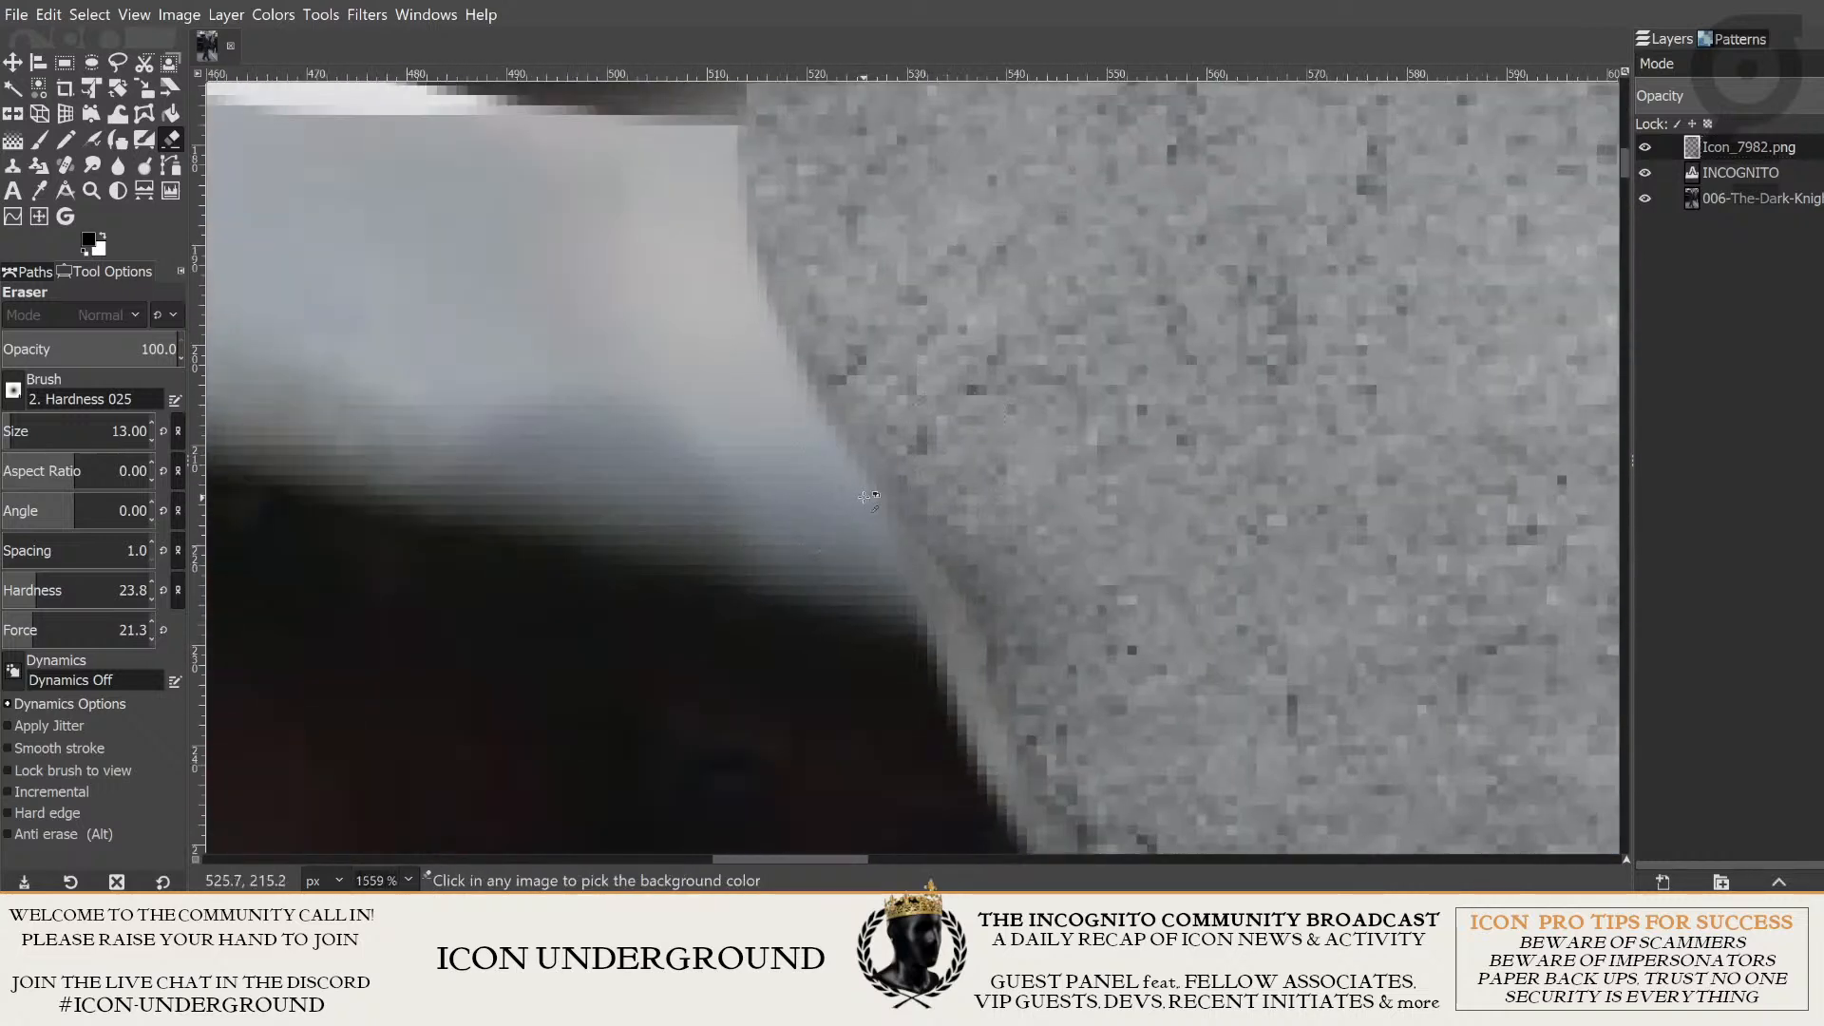
scroll(865, 497, "down", 1)
scroll(656, 438, "down", 2)
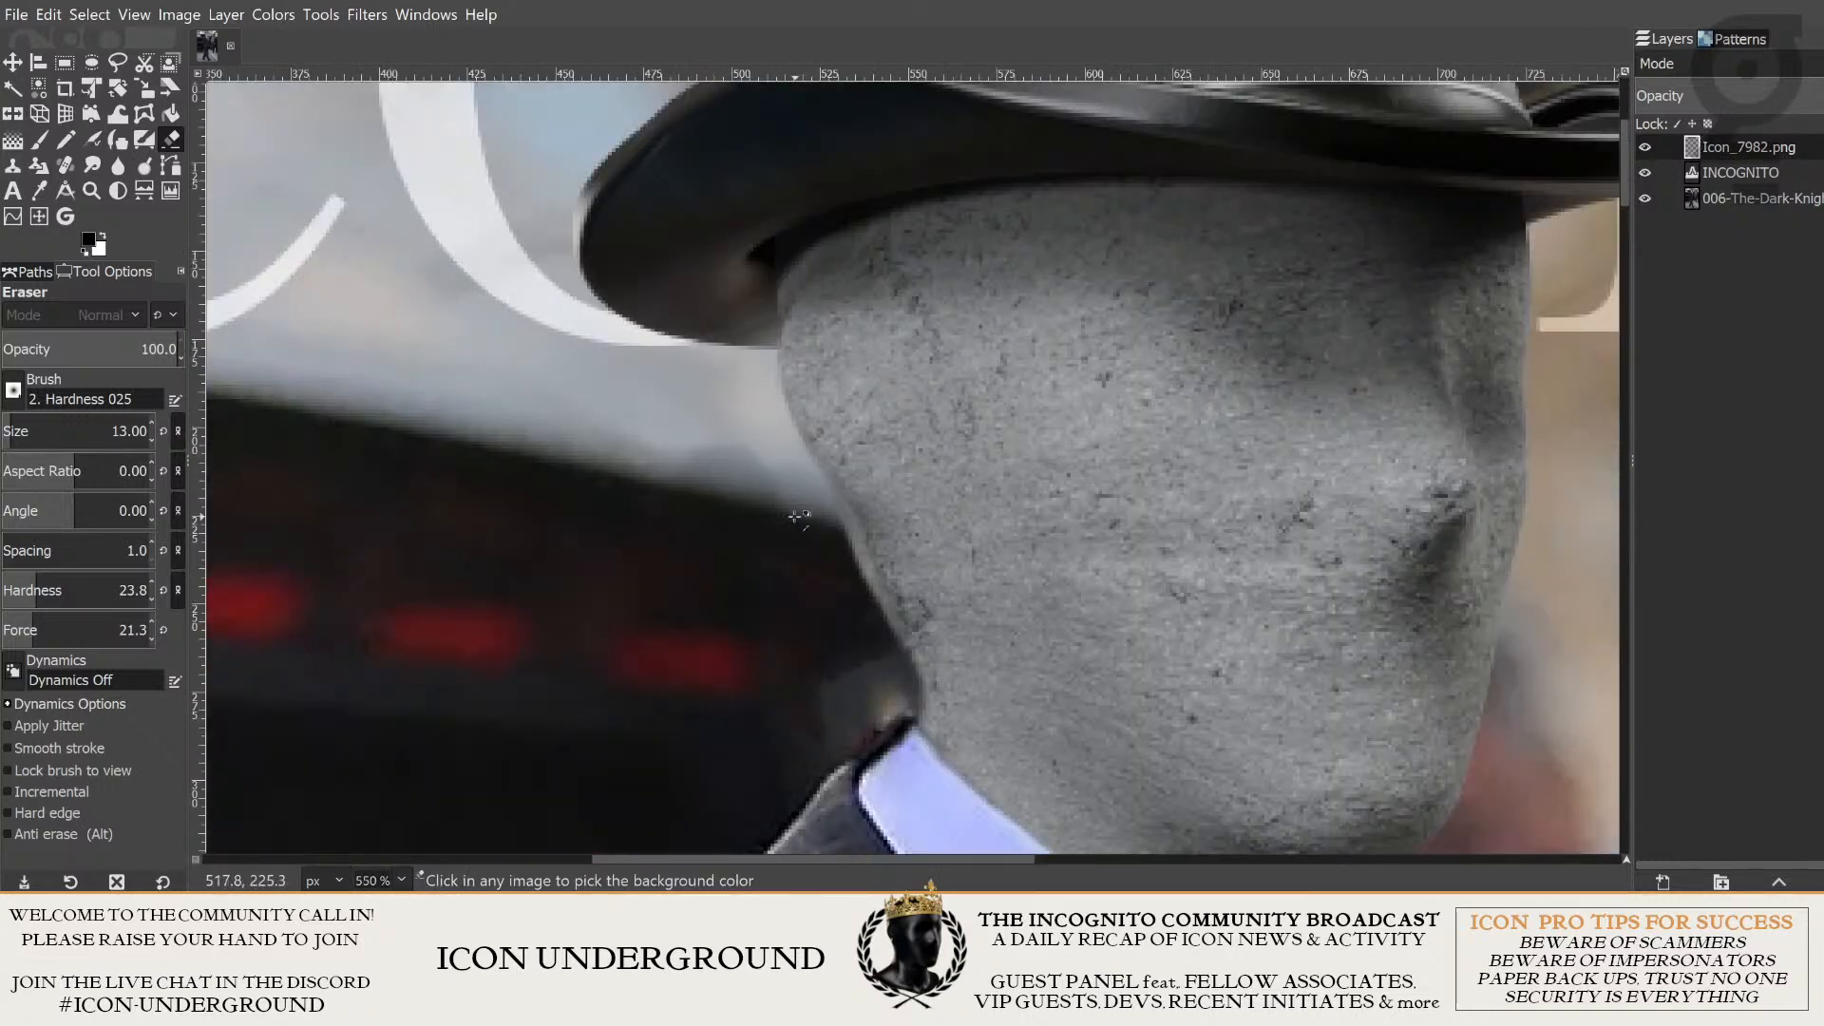
scroll(836, 533, "up", 1)
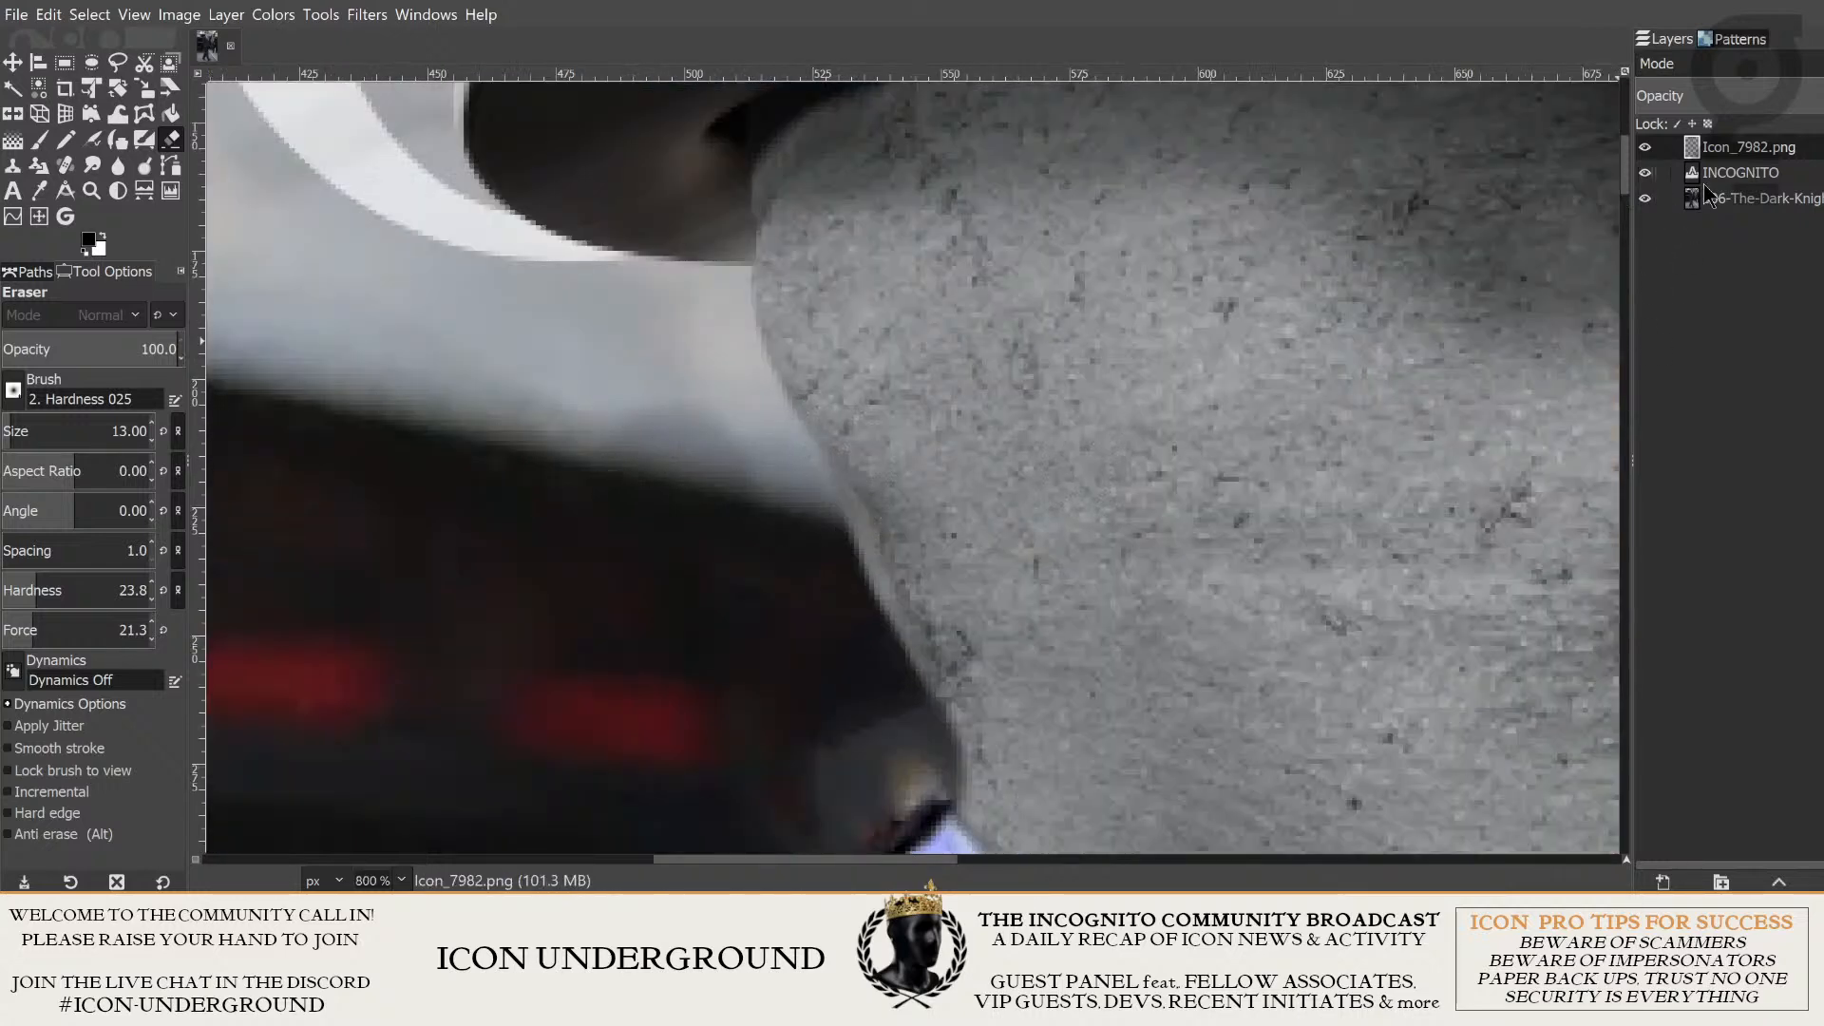
- Keep the Icon_7982.png layer active and toggle its visibility to examine the car background hidden behind the back of the head
left_click_drag(687, 416, 716, 427)
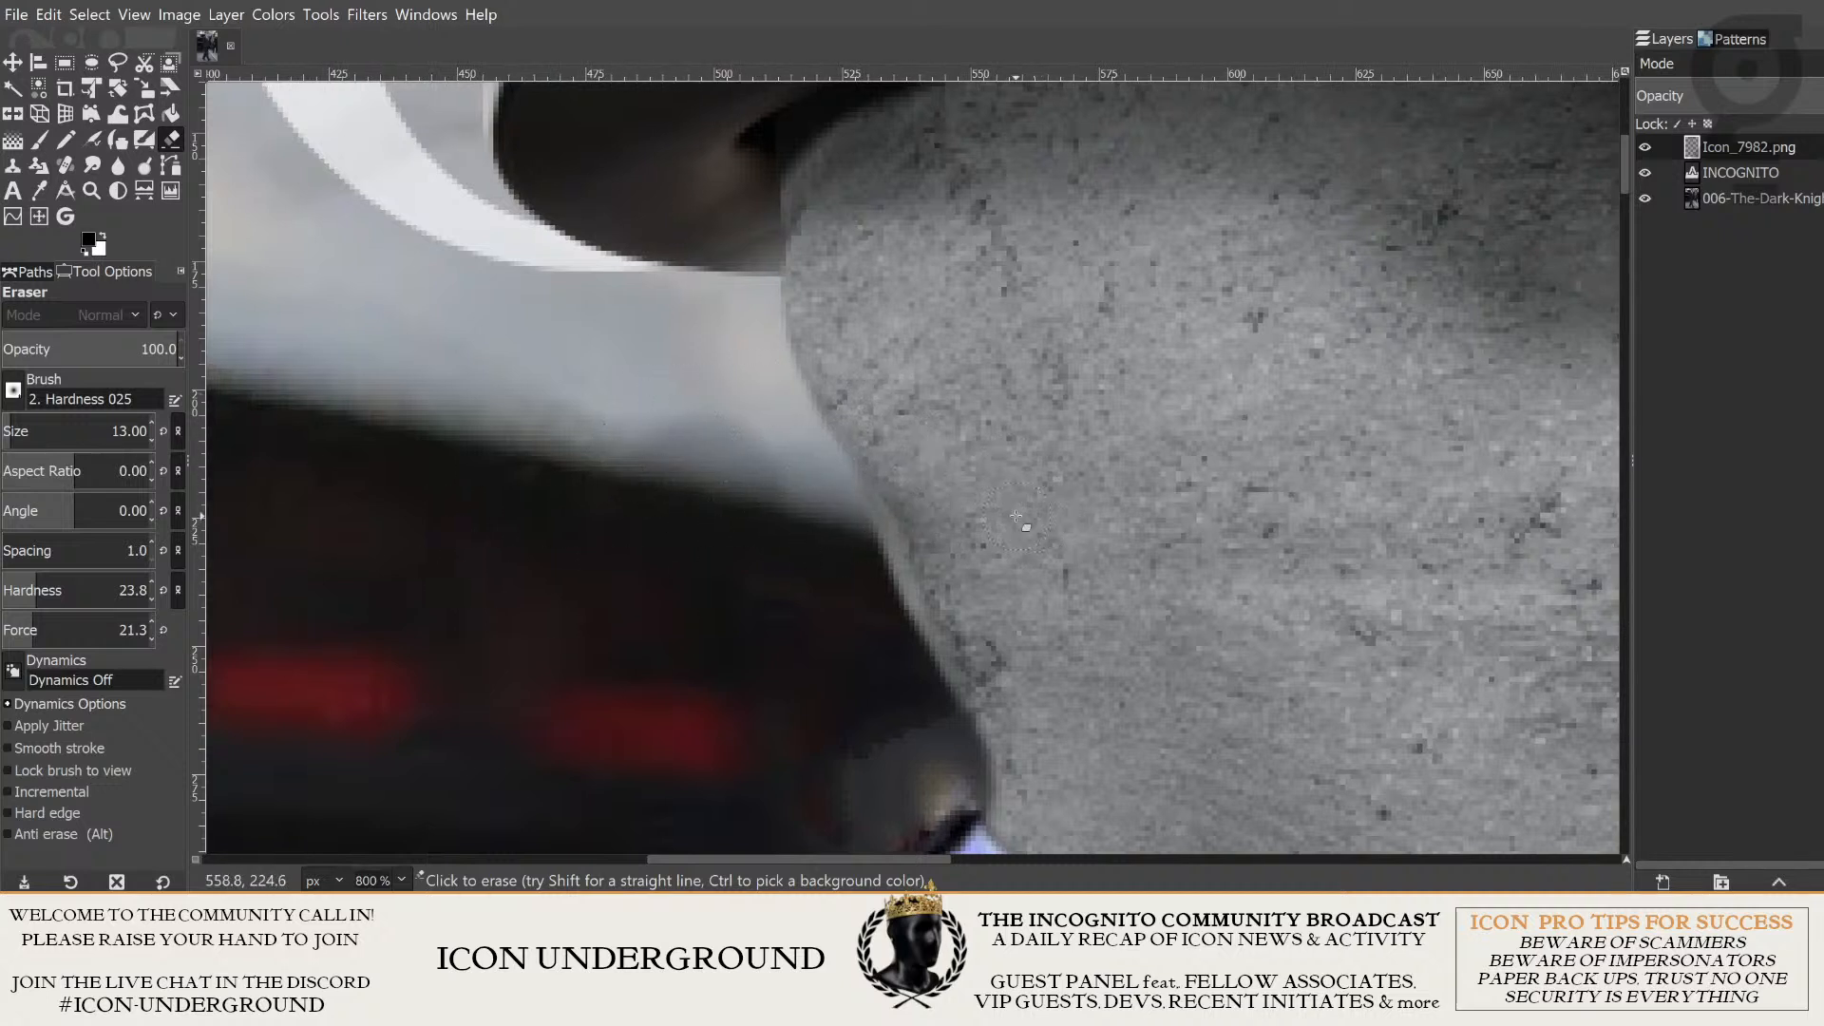
left_click(1758, 201)
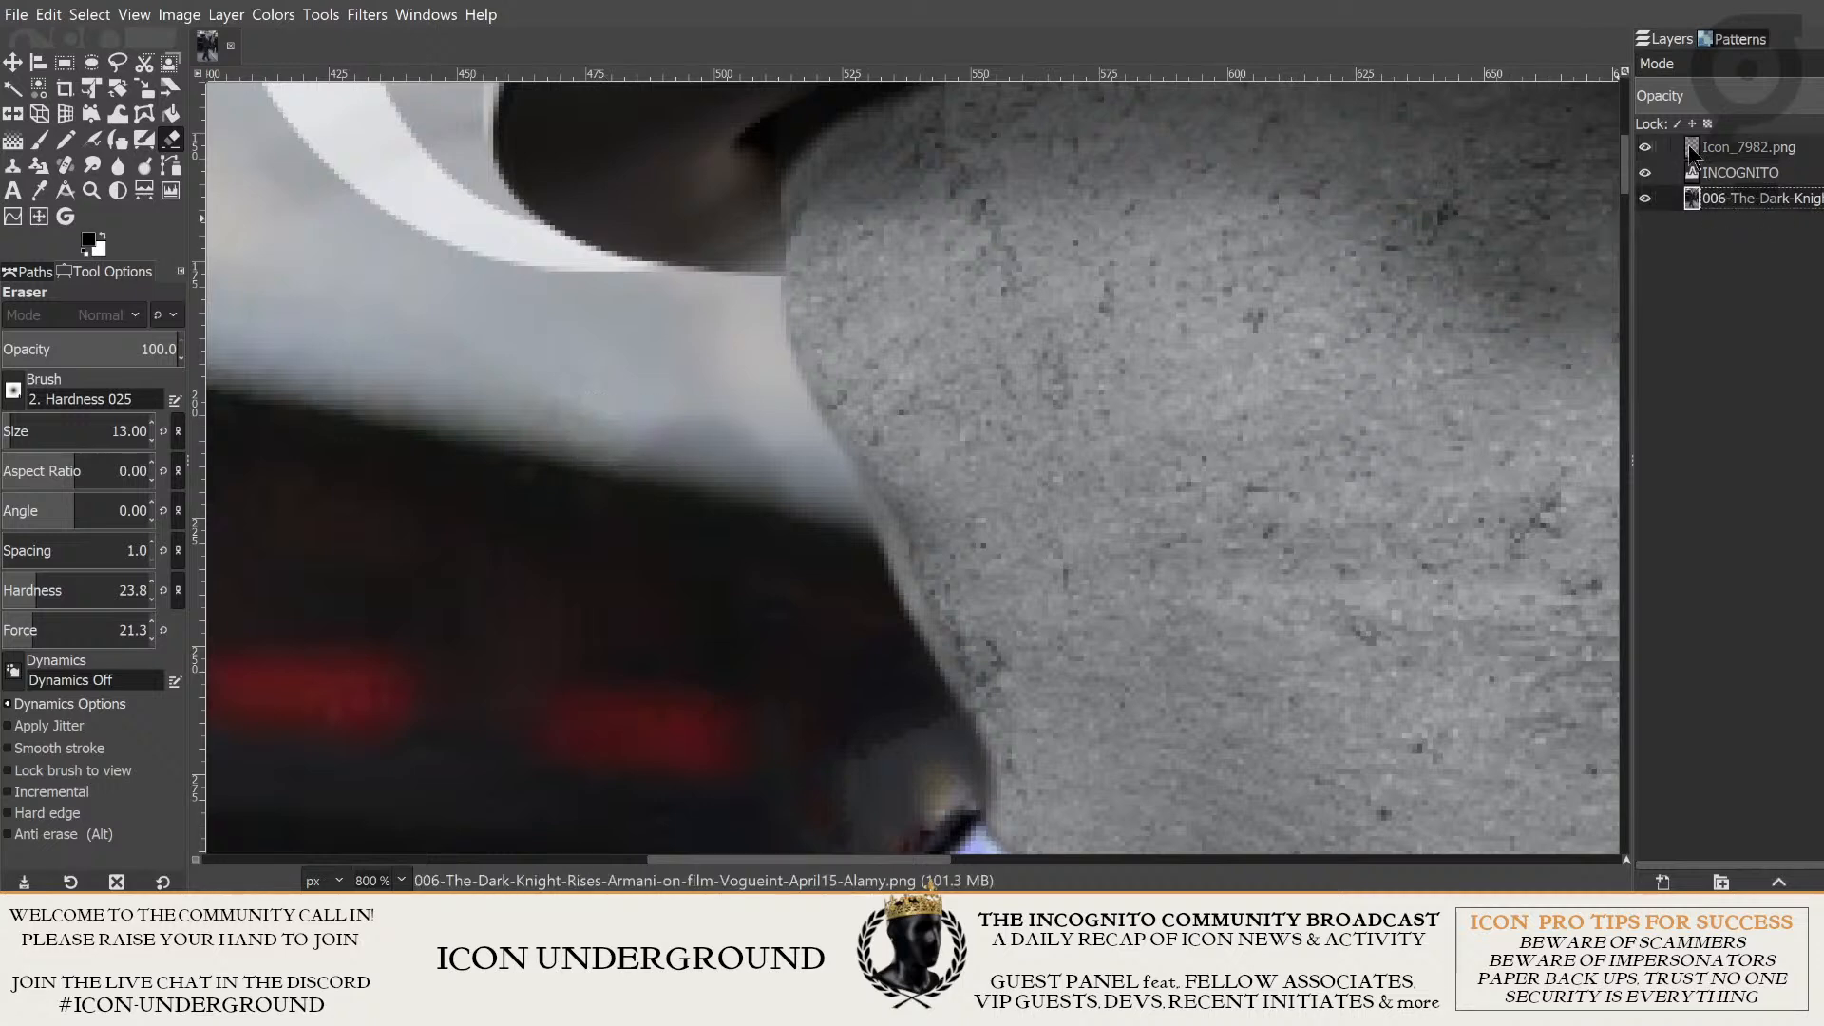
left_click(1758, 148)
left_click(1647, 147)
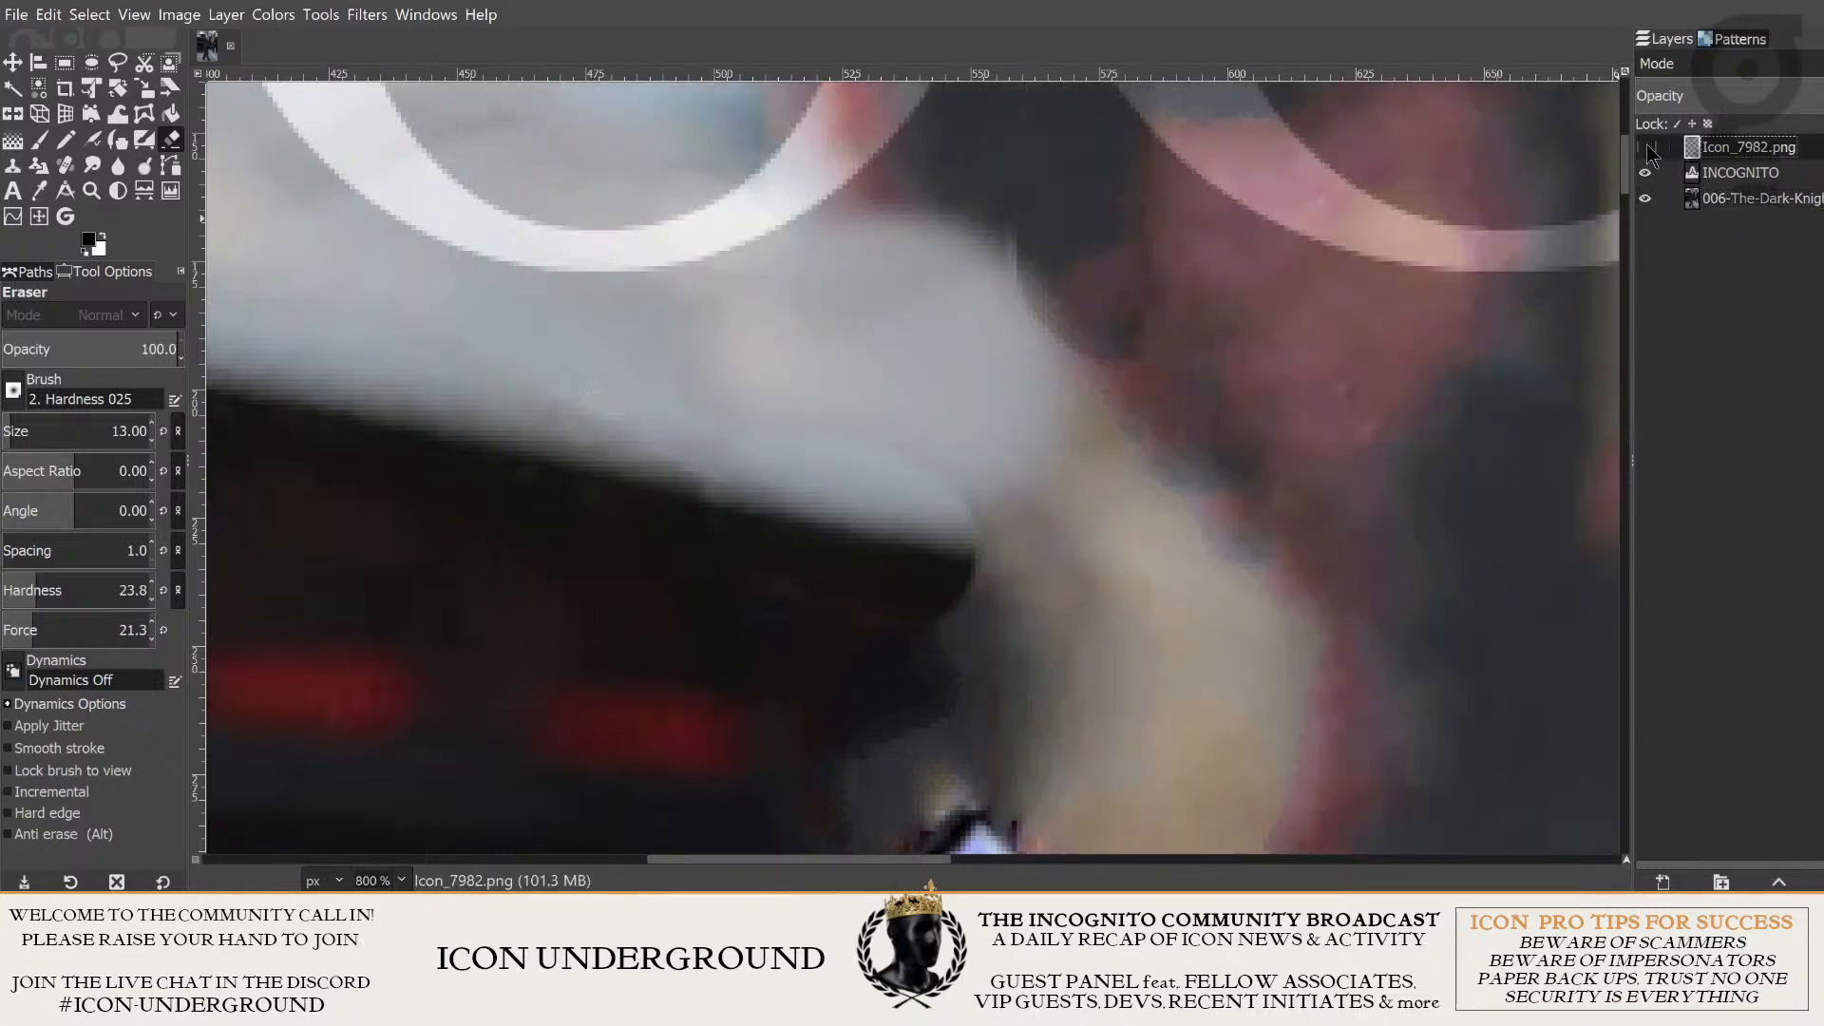
left_click(1647, 147)
left_click(1646, 147)
left_click(1647, 147)
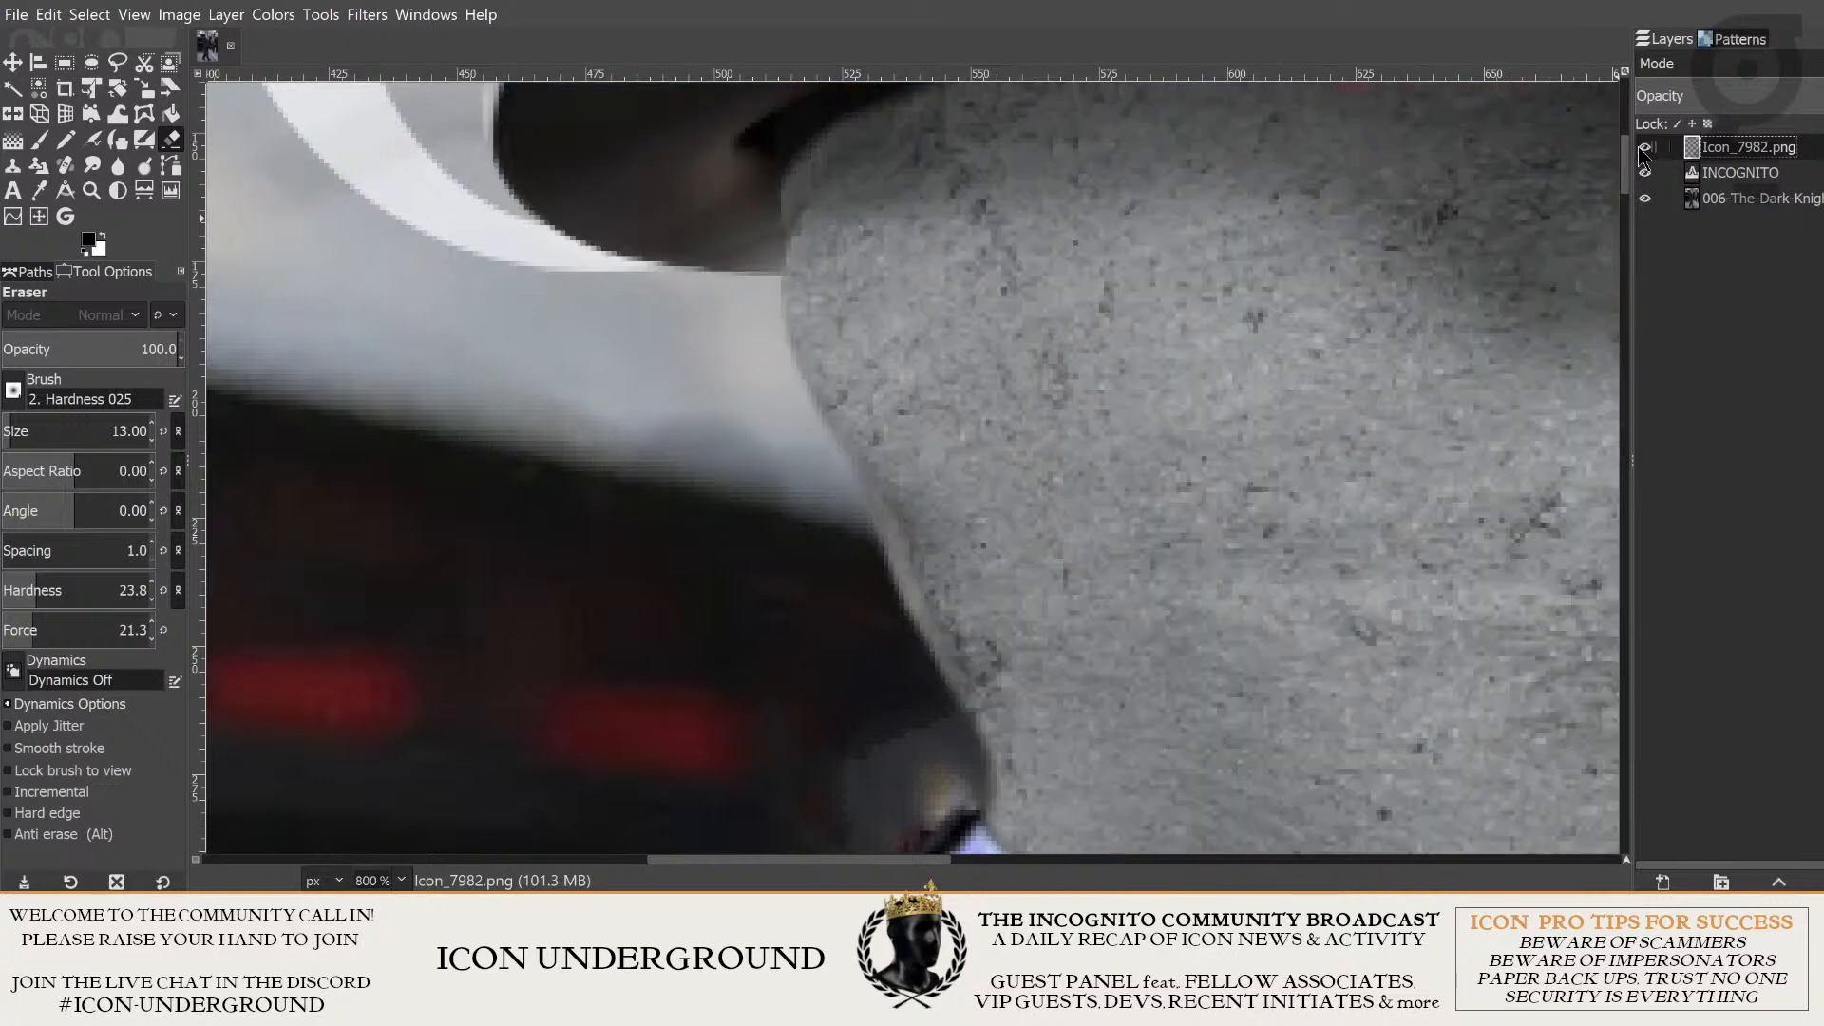
left_click(1647, 147)
left_click(1646, 148)
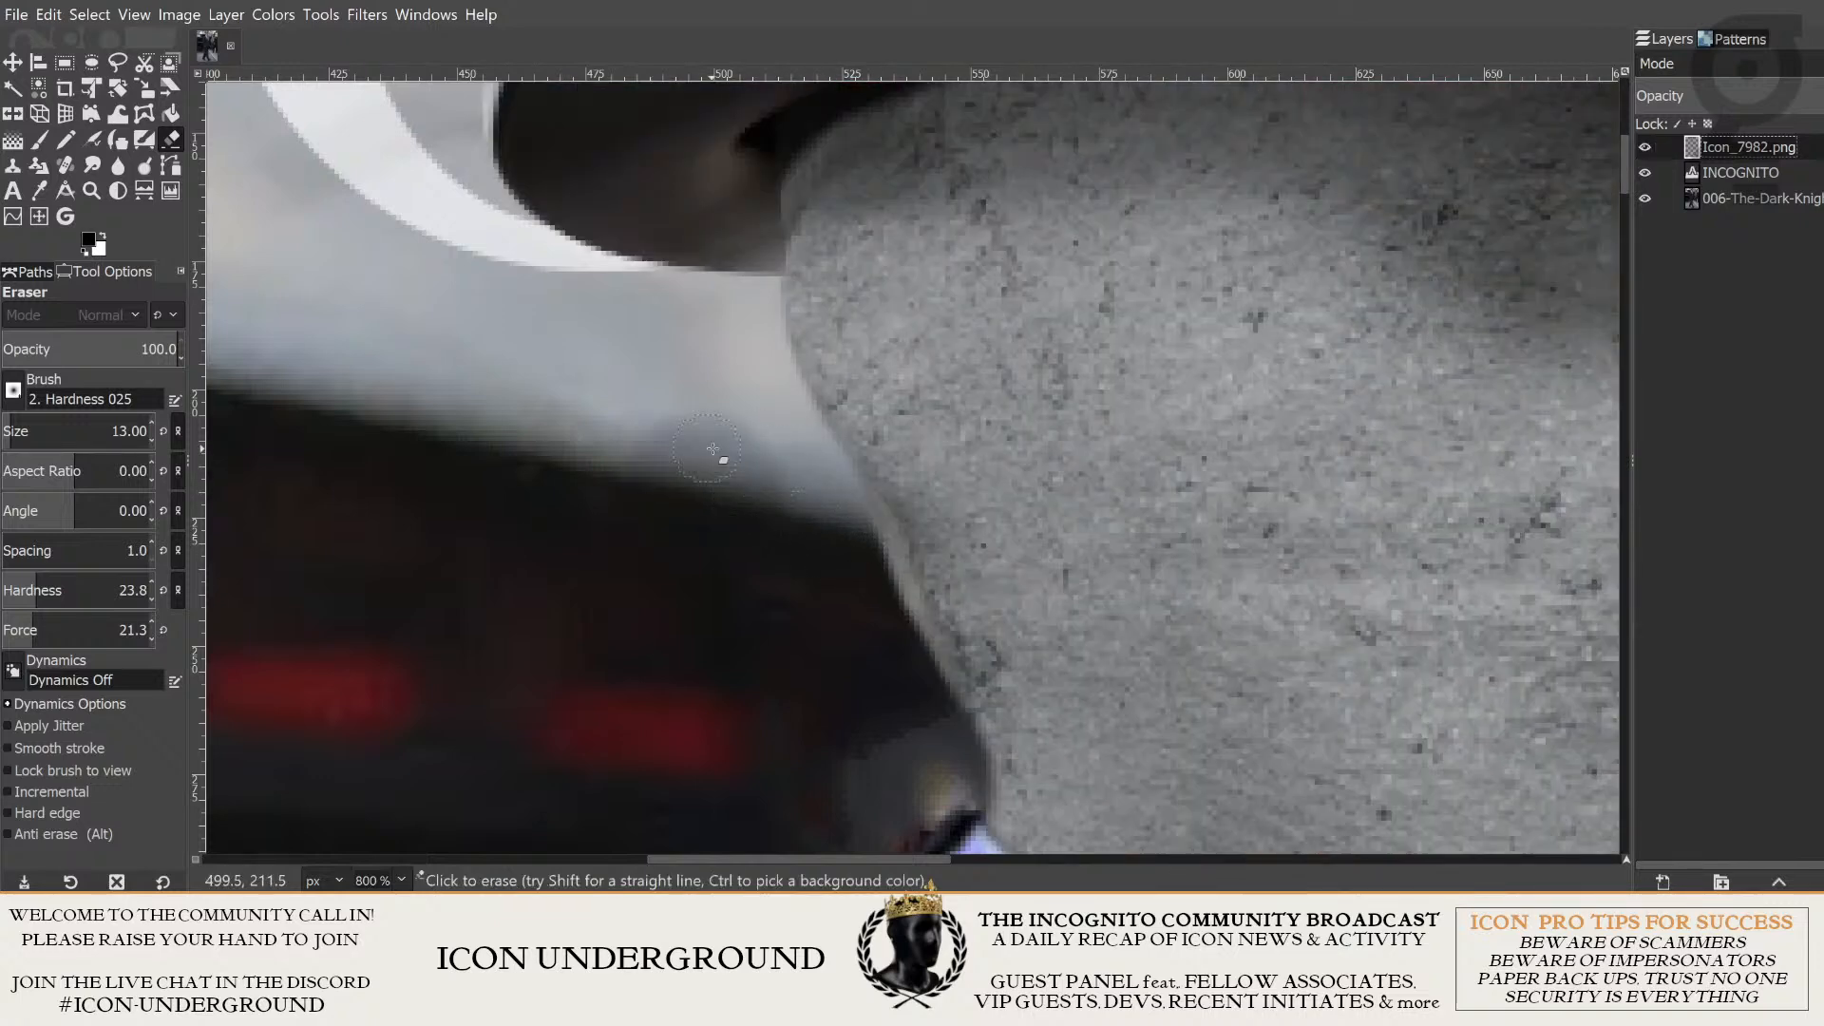
- Erase the pale rim along the back of the head, from the car's roofline down to the shirt collar
left_click_drag(854, 449, 809, 294)
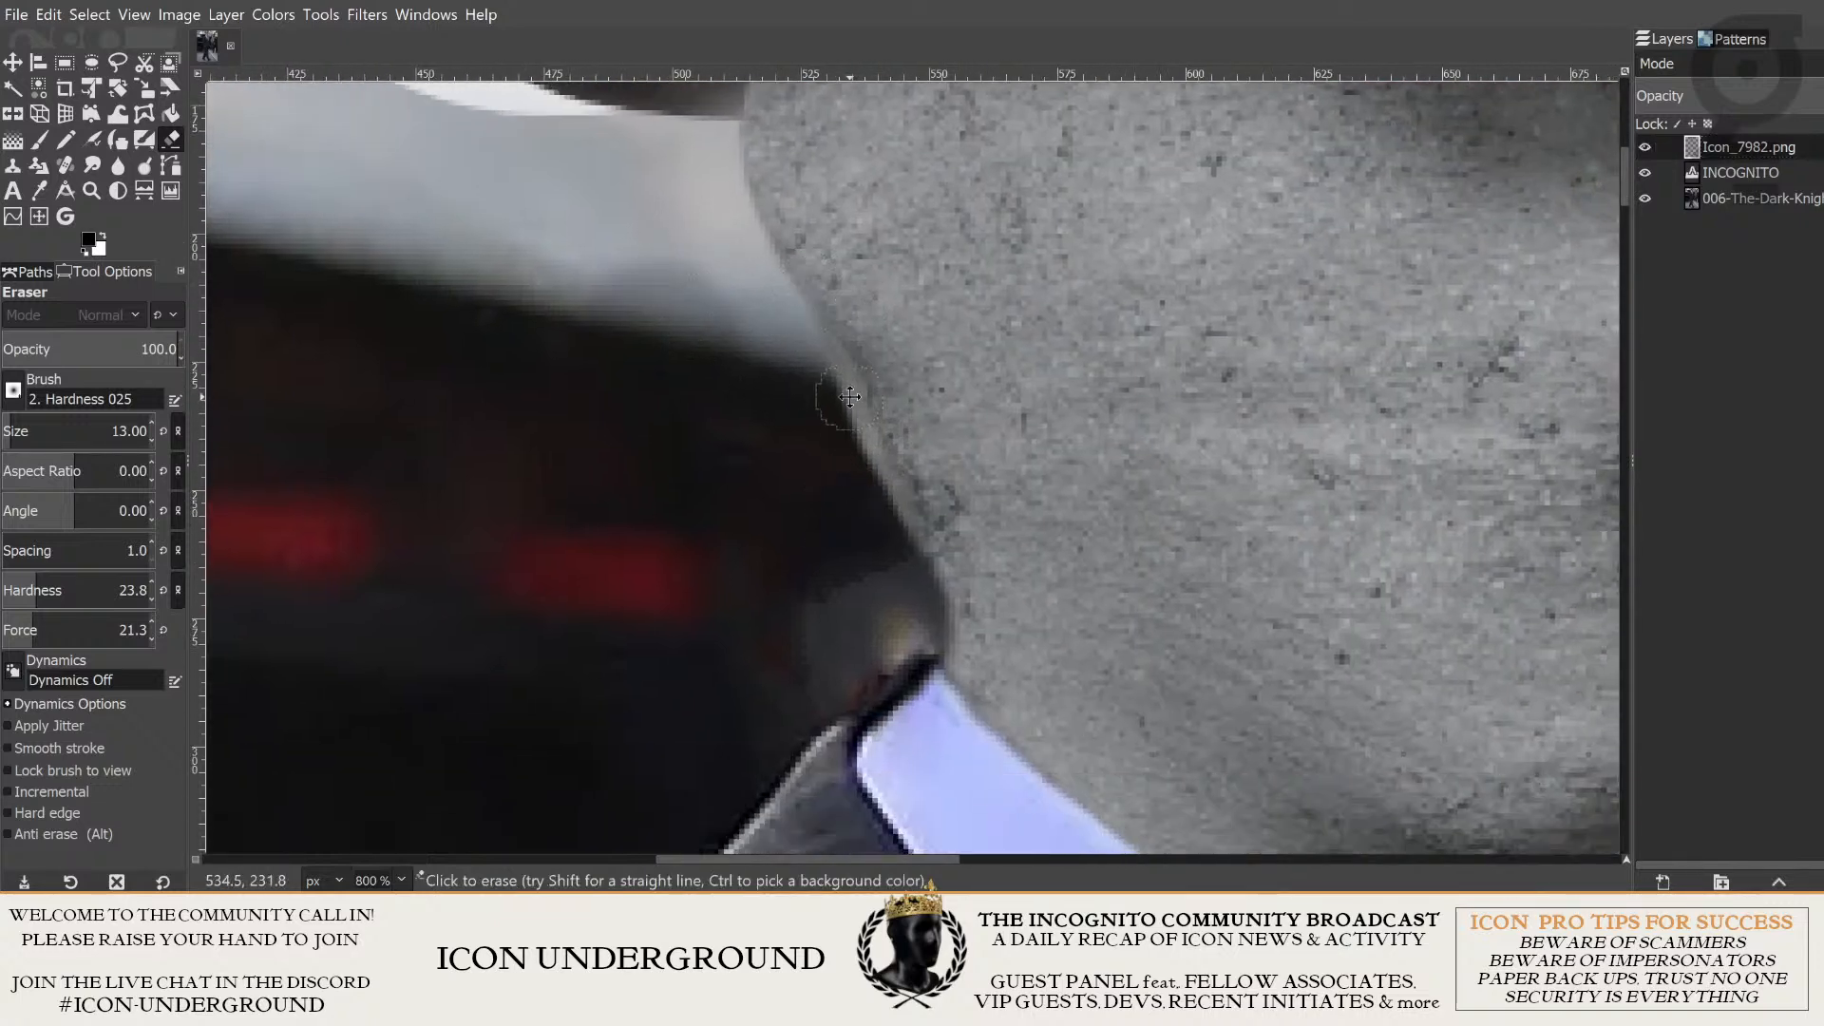
left_click_drag(849, 400, 809, 463)
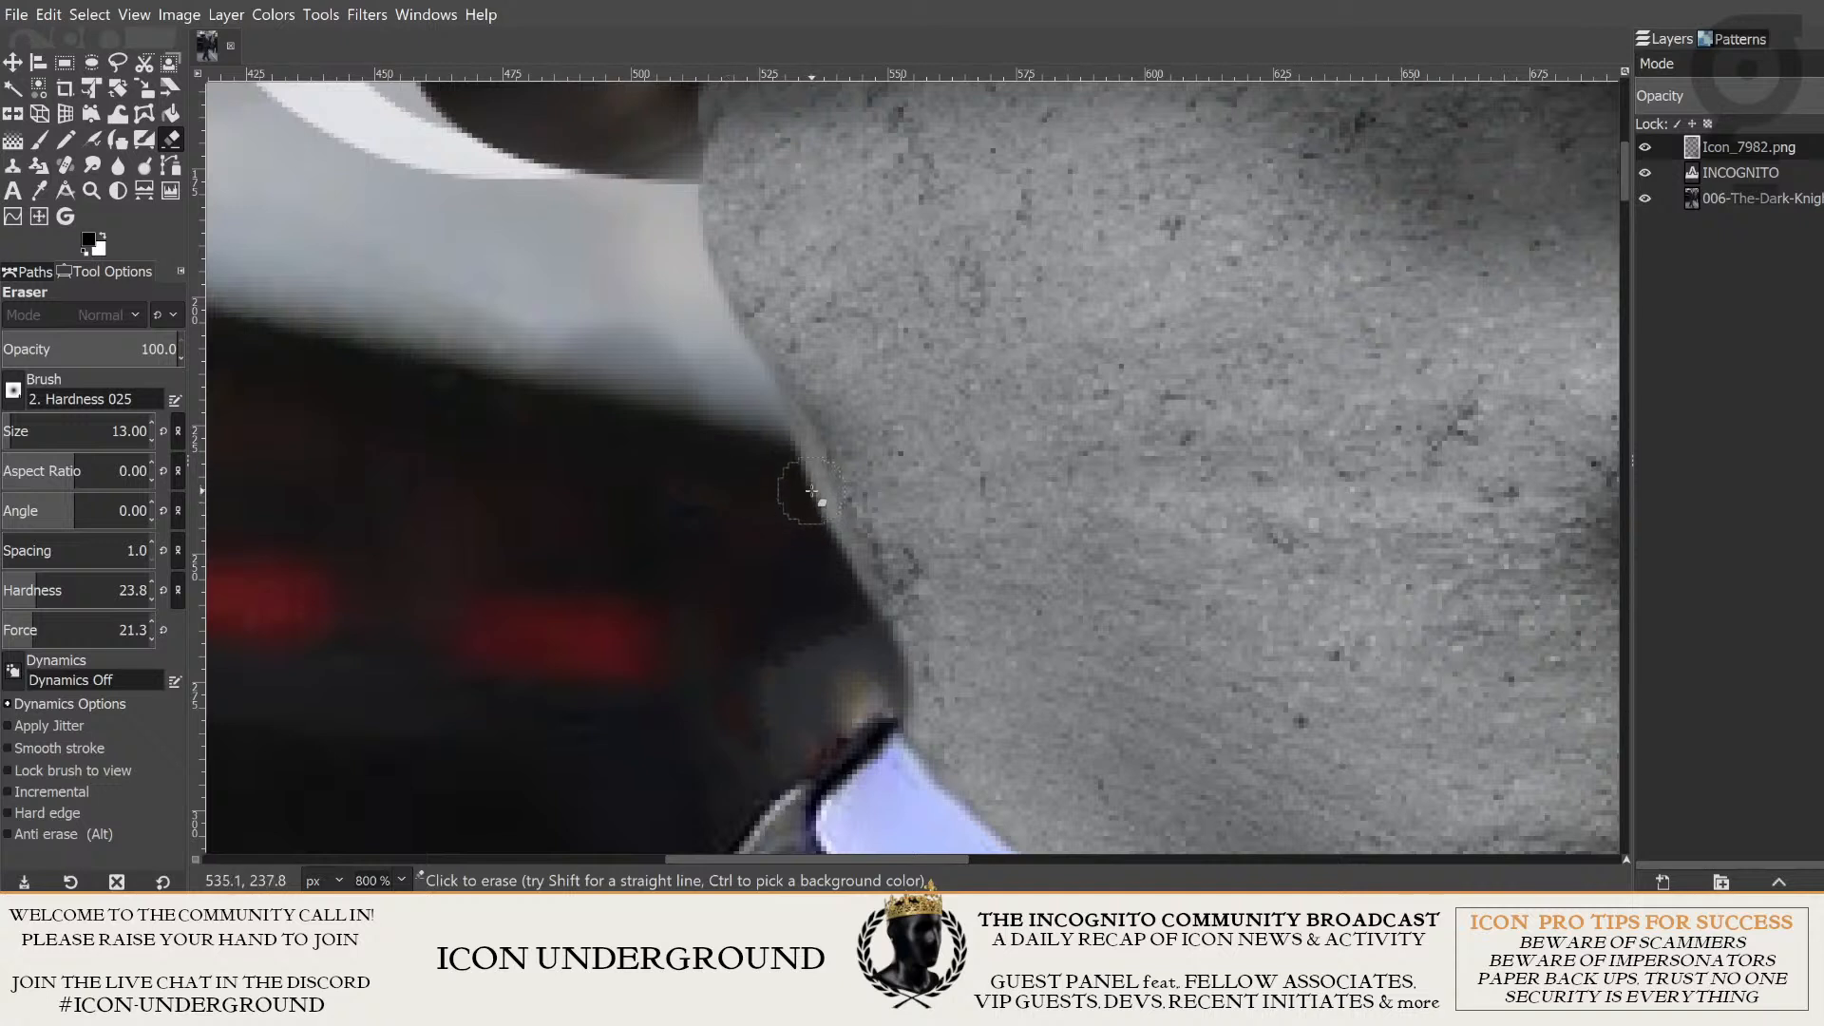
mouse_move(775, 428)
left_mouse_down()
mouse_move(845, 575)
mouse_move(912, 537)
left_mouse_up()
left_click_drag(838, 546, 856, 584)
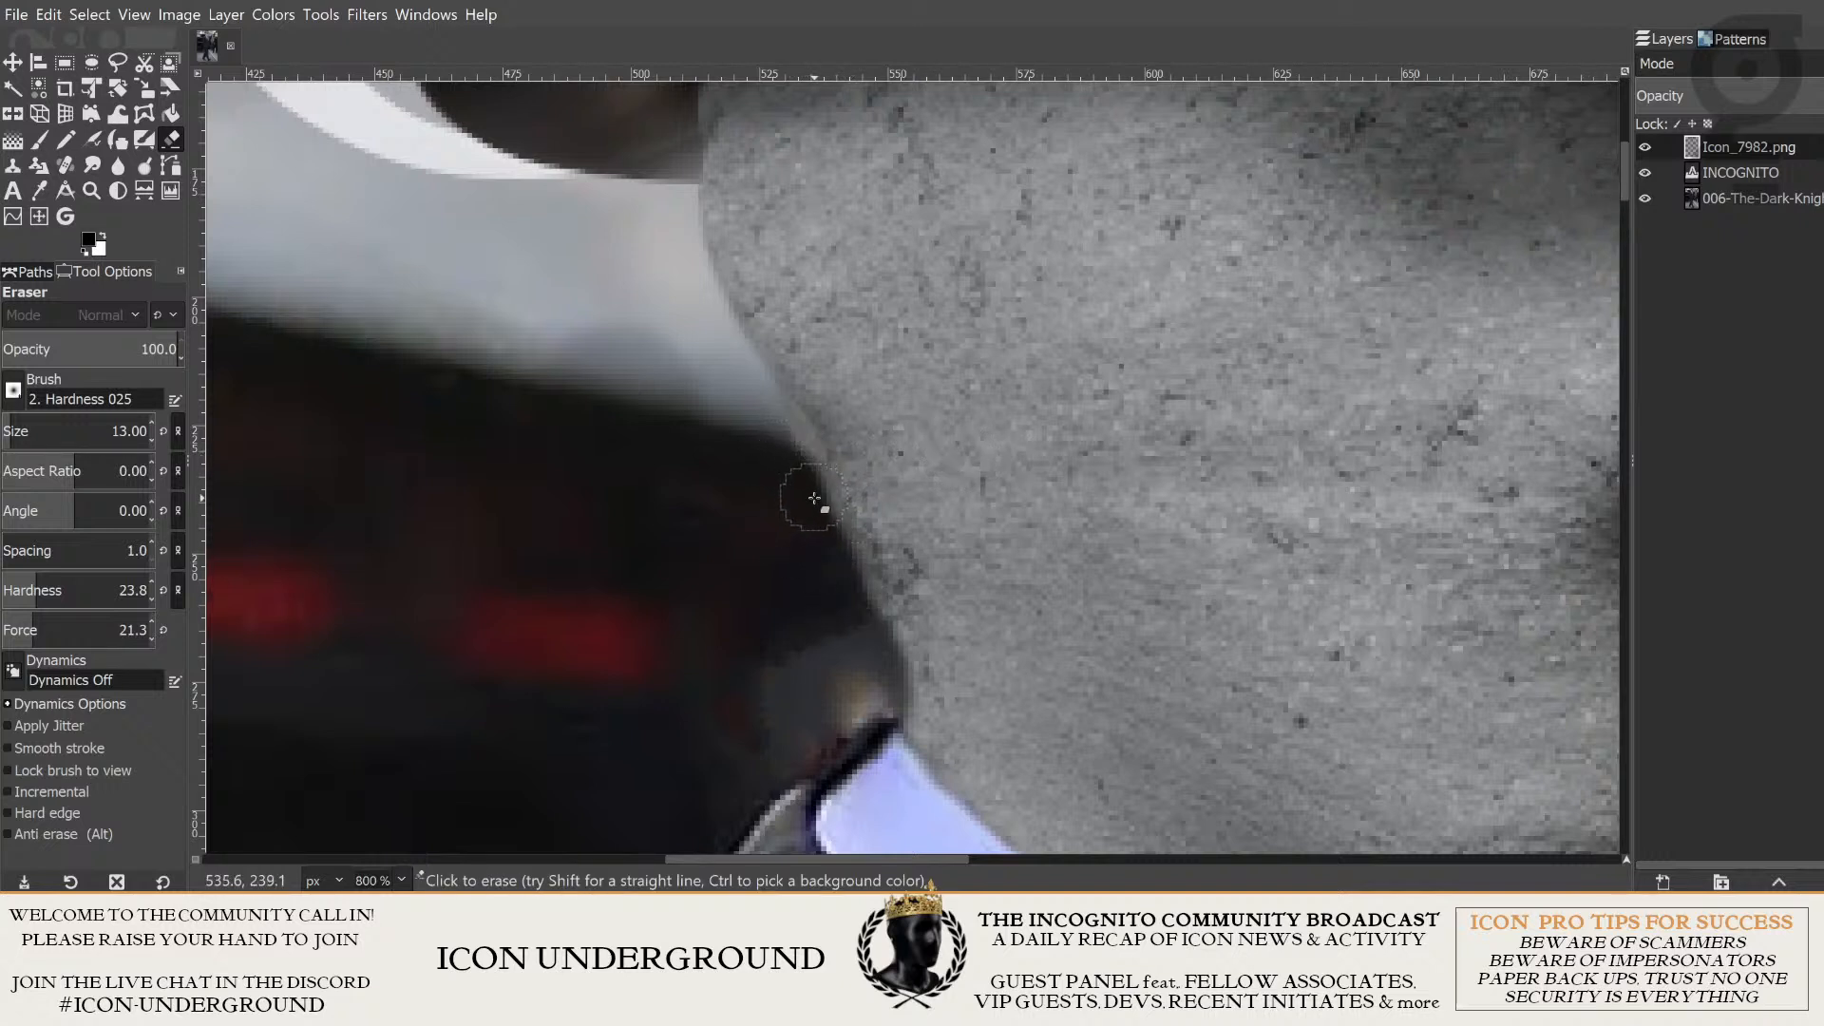
left_click_drag(814, 498, 859, 622)
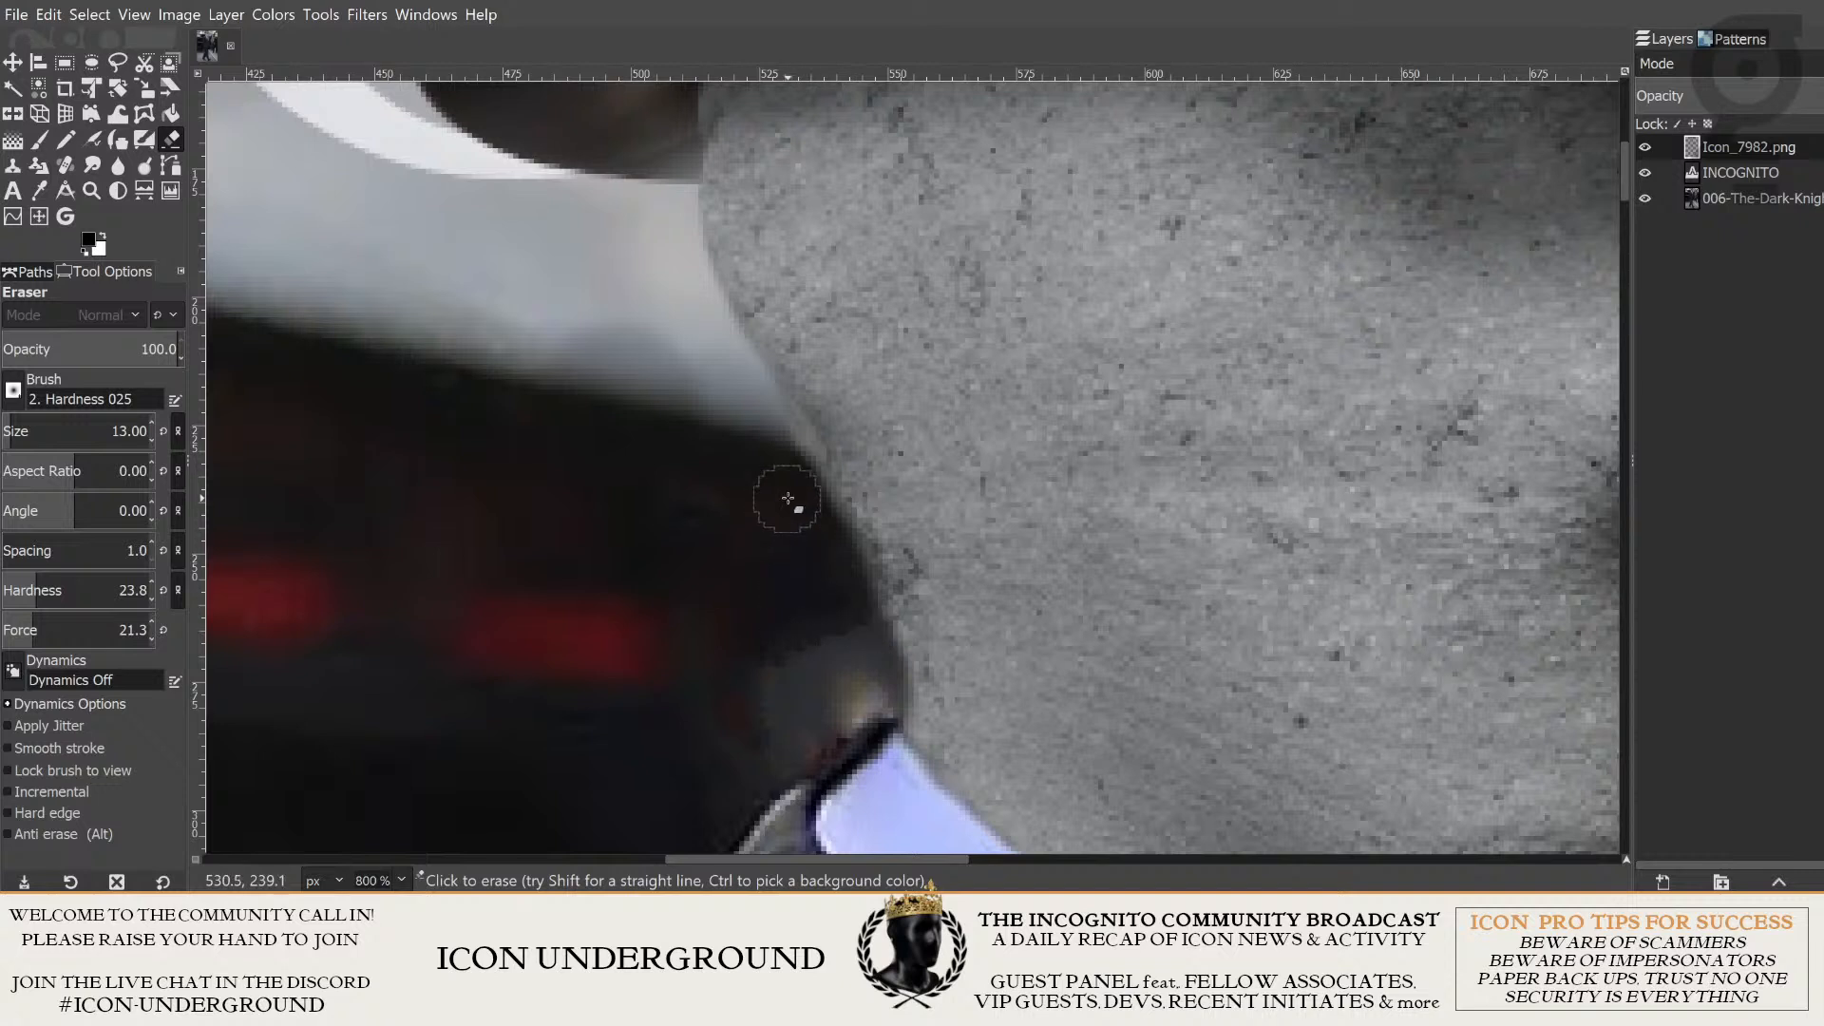
mouse_move(797, 478)
left_mouse_down()
mouse_move(857, 579)
mouse_move(823, 496)
mouse_move(880, 657)
mouse_move(875, 590)
mouse_move(873, 663)
left_mouse_up()
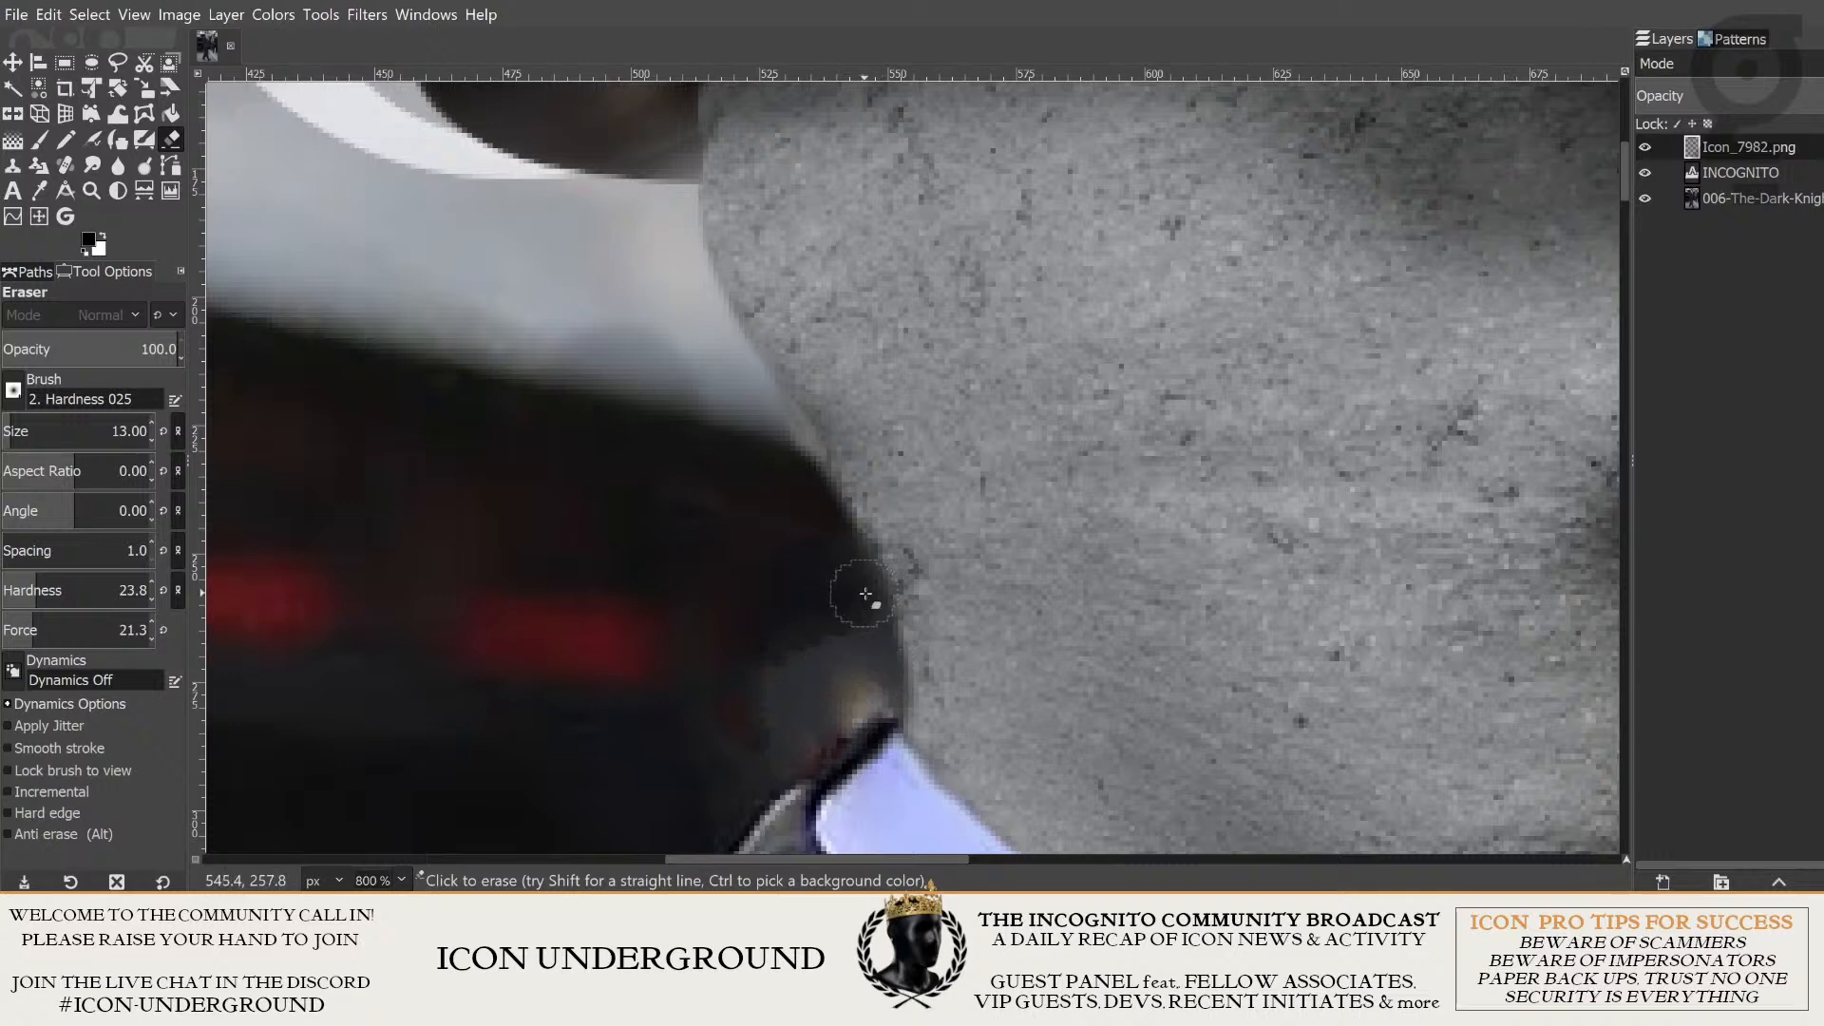
scroll(803, 619, "down", 2, "ctrl")
scroll(803, 619, "up", 2, "ctrl")
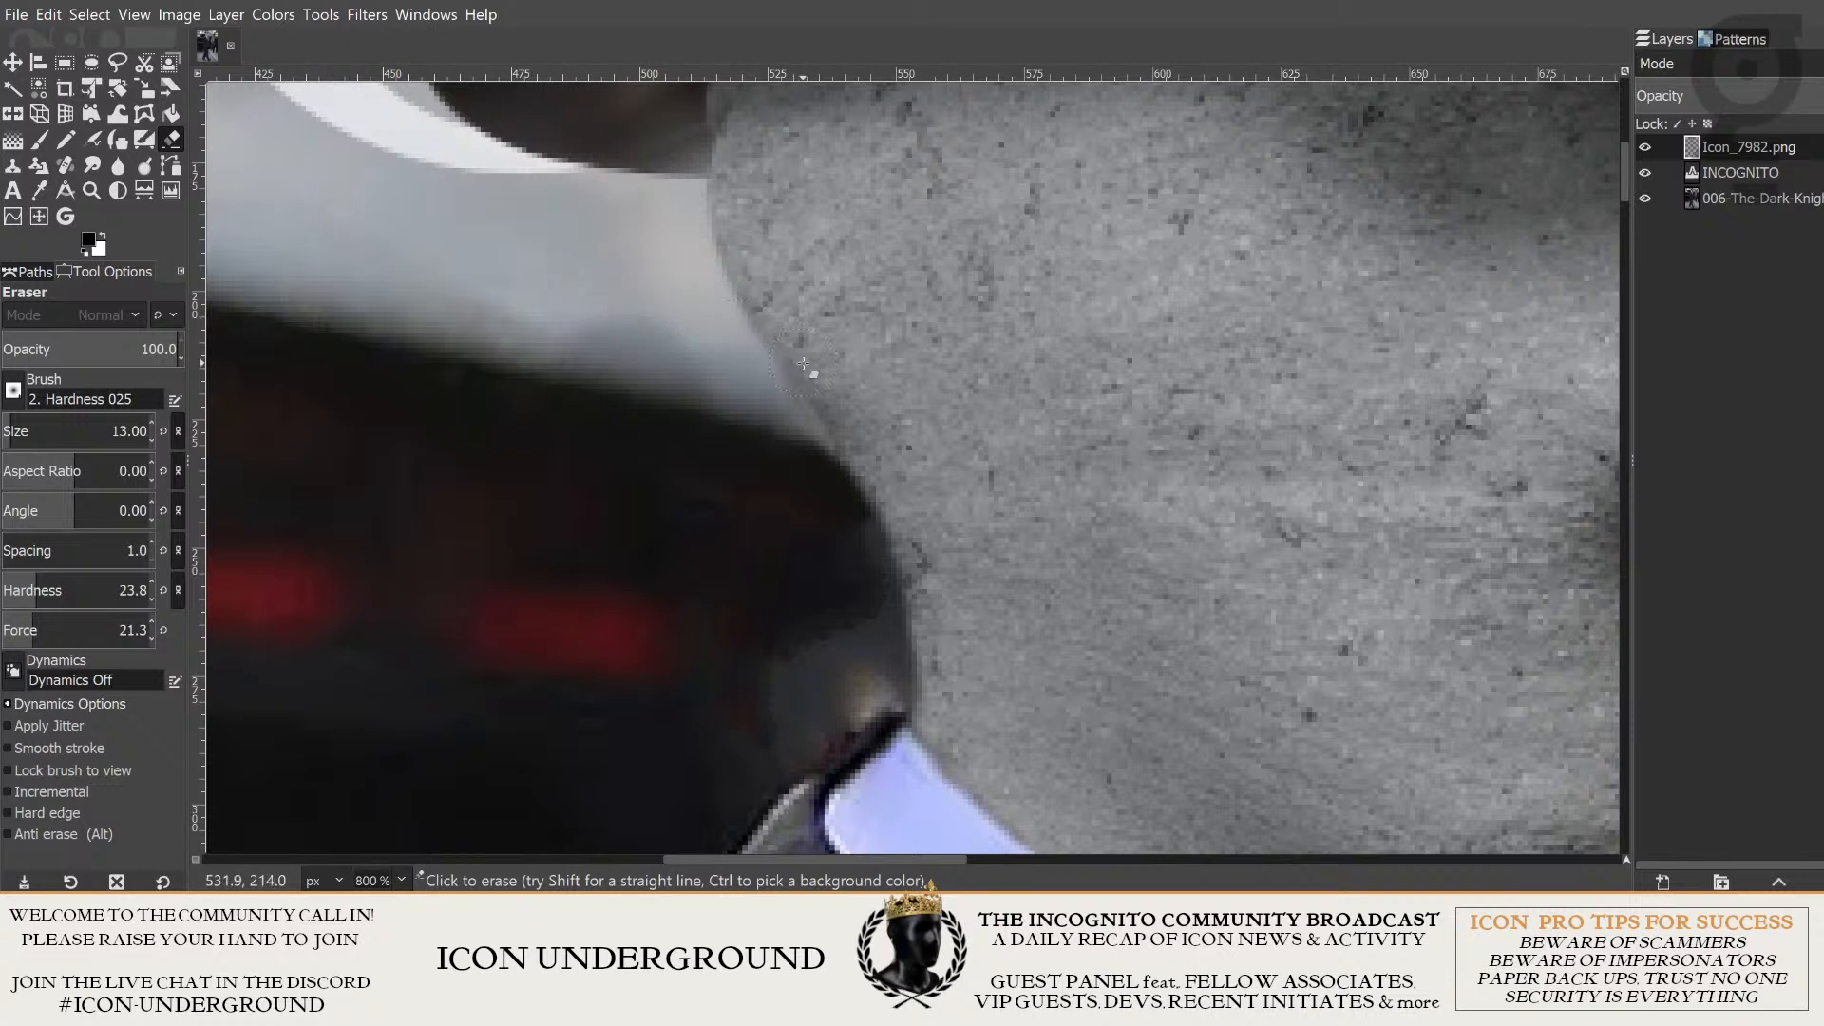
- Smudge the freshly erased edge at the back of the head down to the collar and review it in the full composition
key("s")
left_click_drag(867, 476, 921, 680)
scroll(1057, 575, "down", 6)
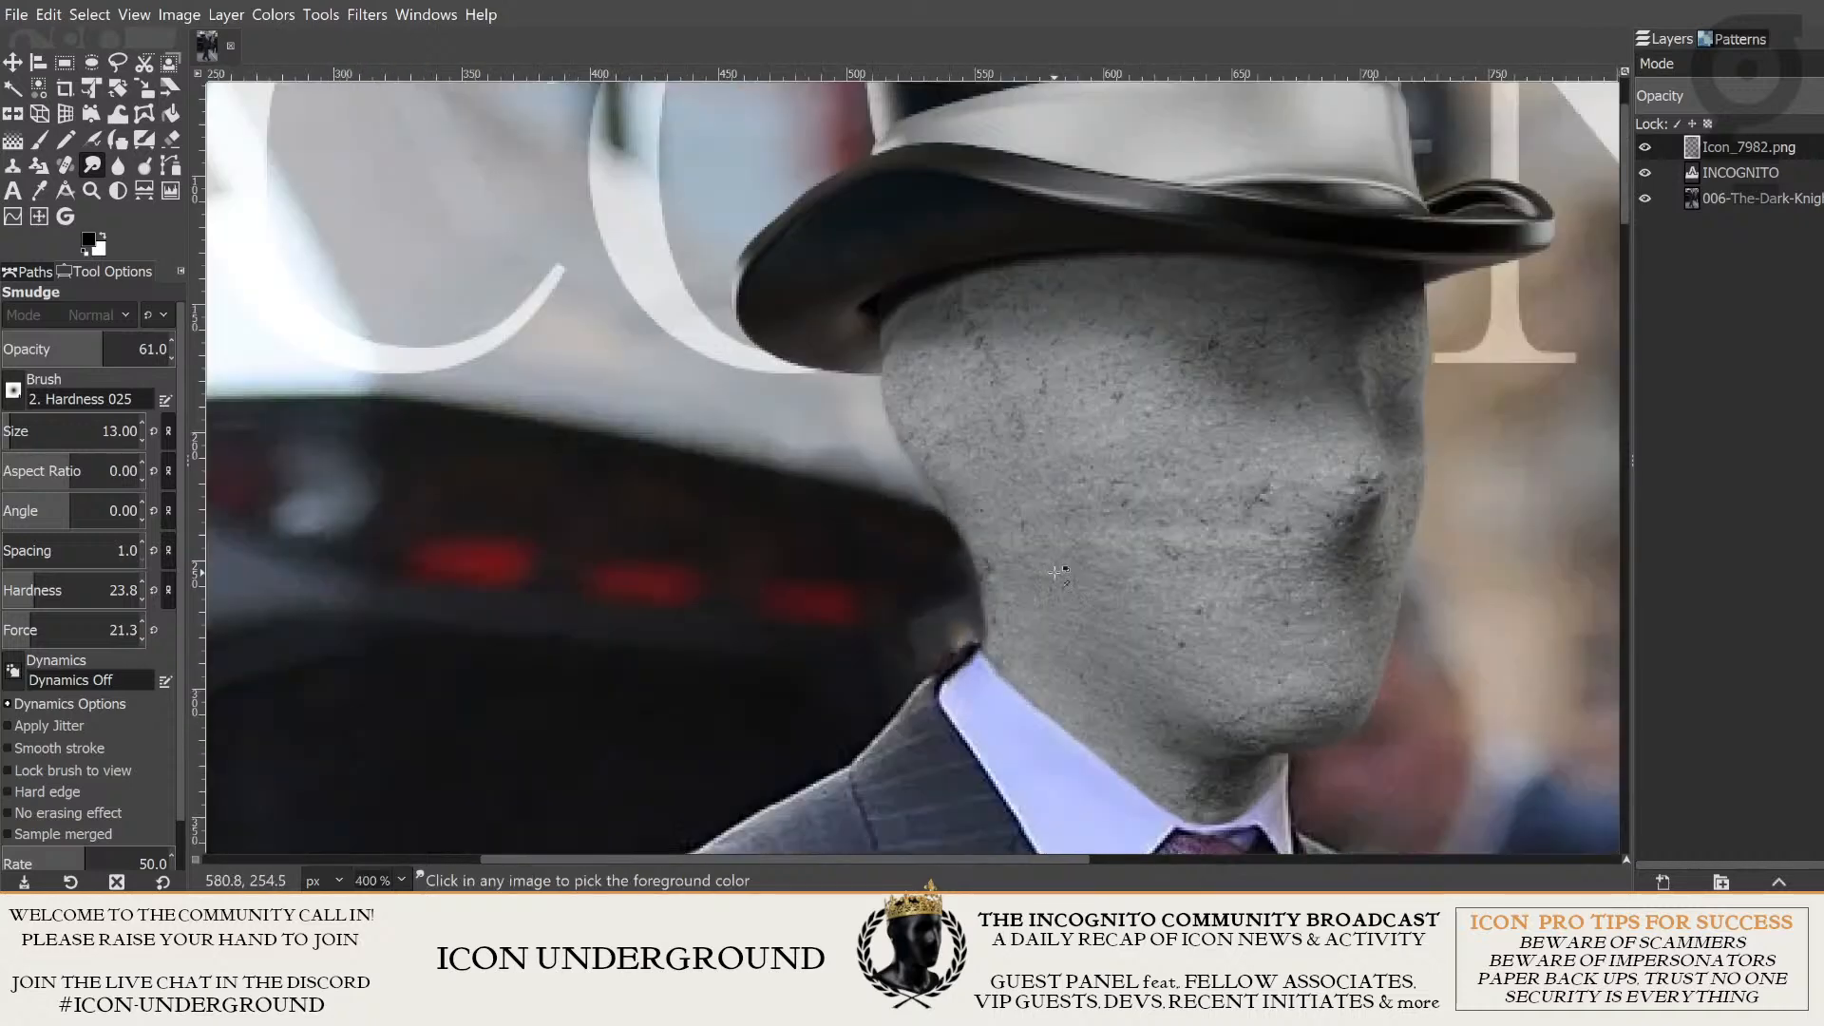
scroll(903, 504, "down", 2)
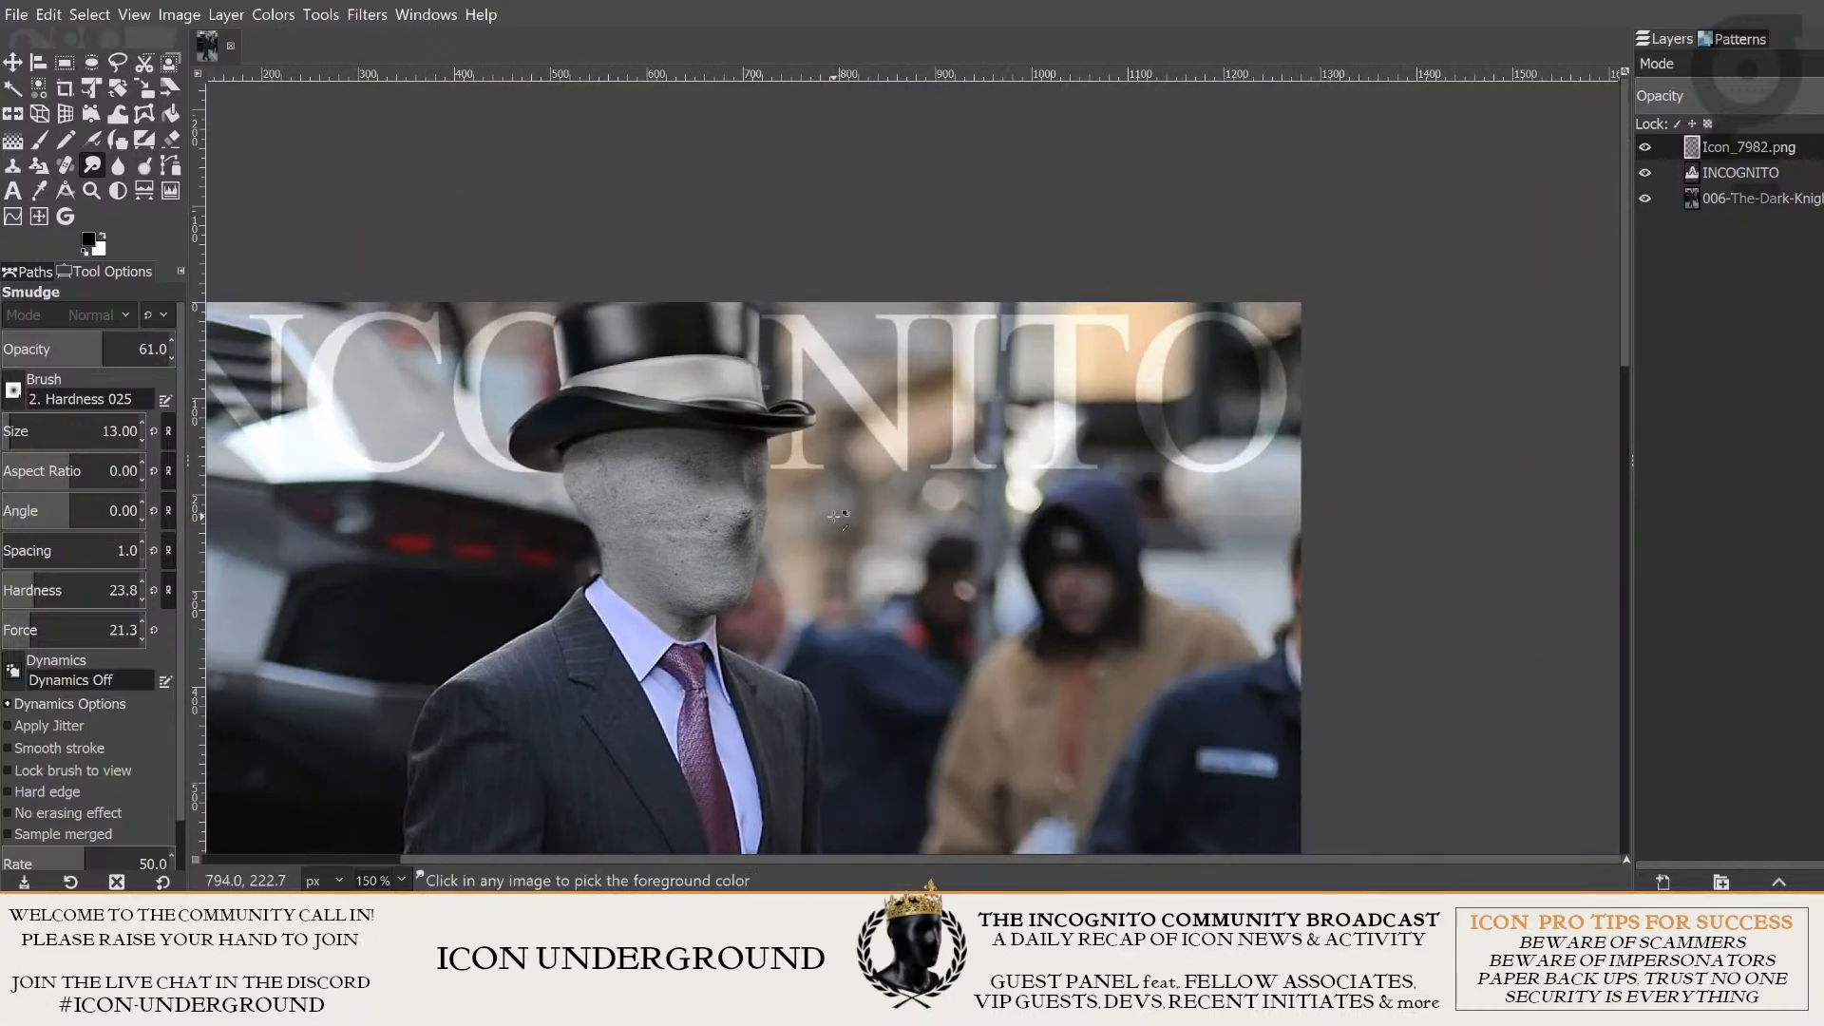
scroll(672, 596, "up", 3)
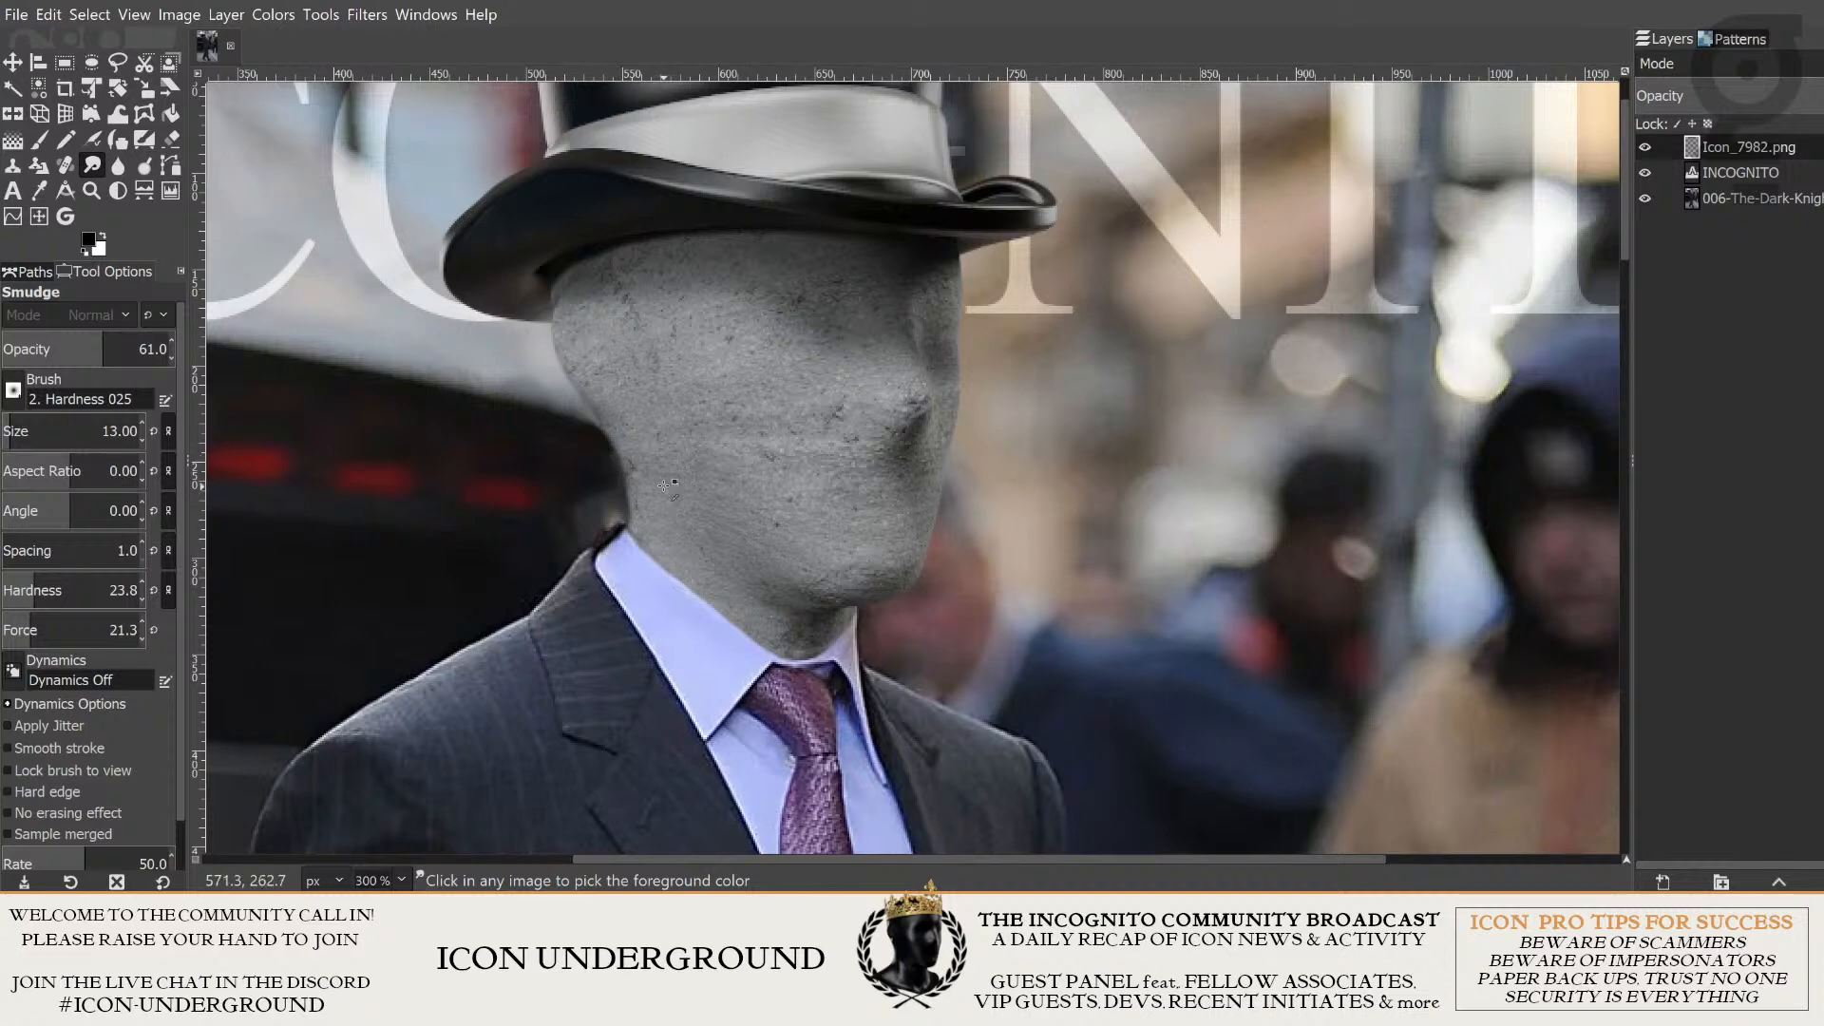
scroll(845, 501, "down", 4)
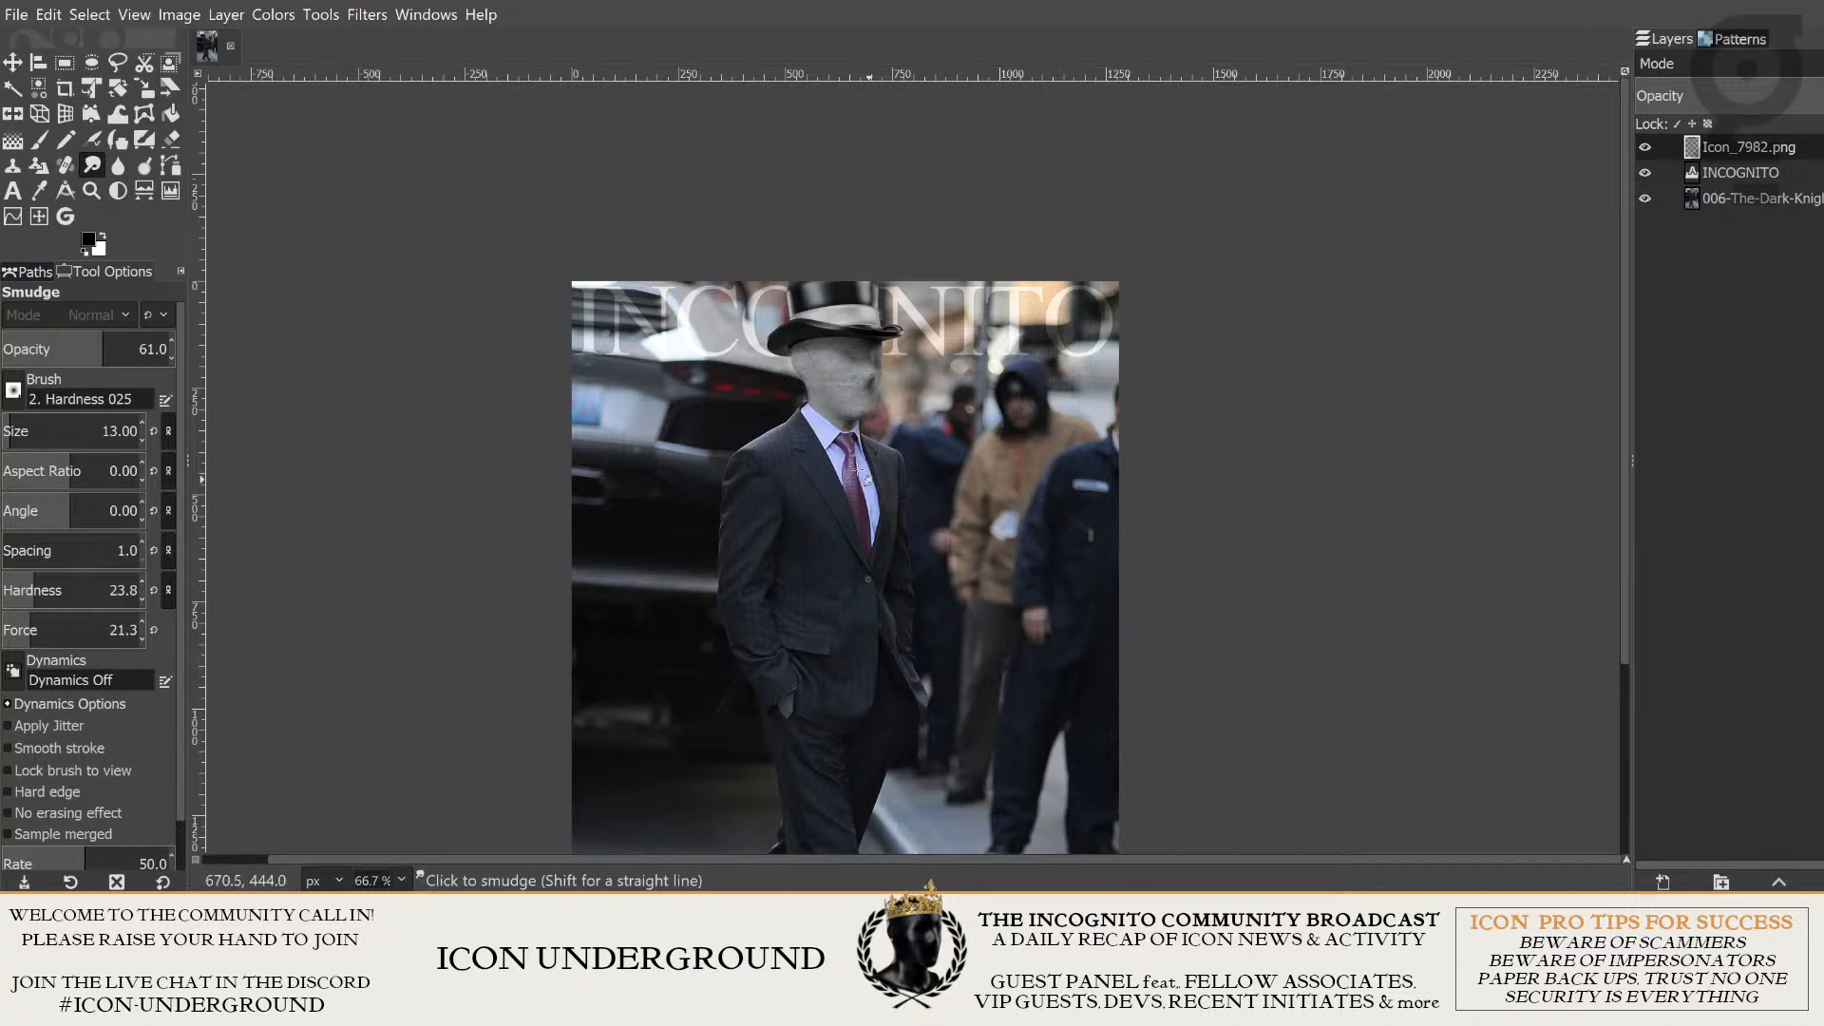
- Examine where the head's neck meets the shirt collar by toggling the visibility of the Icon_7982.png layer
scroll(858, 473, "up", 4)
scroll(930, 374, "down", 4)
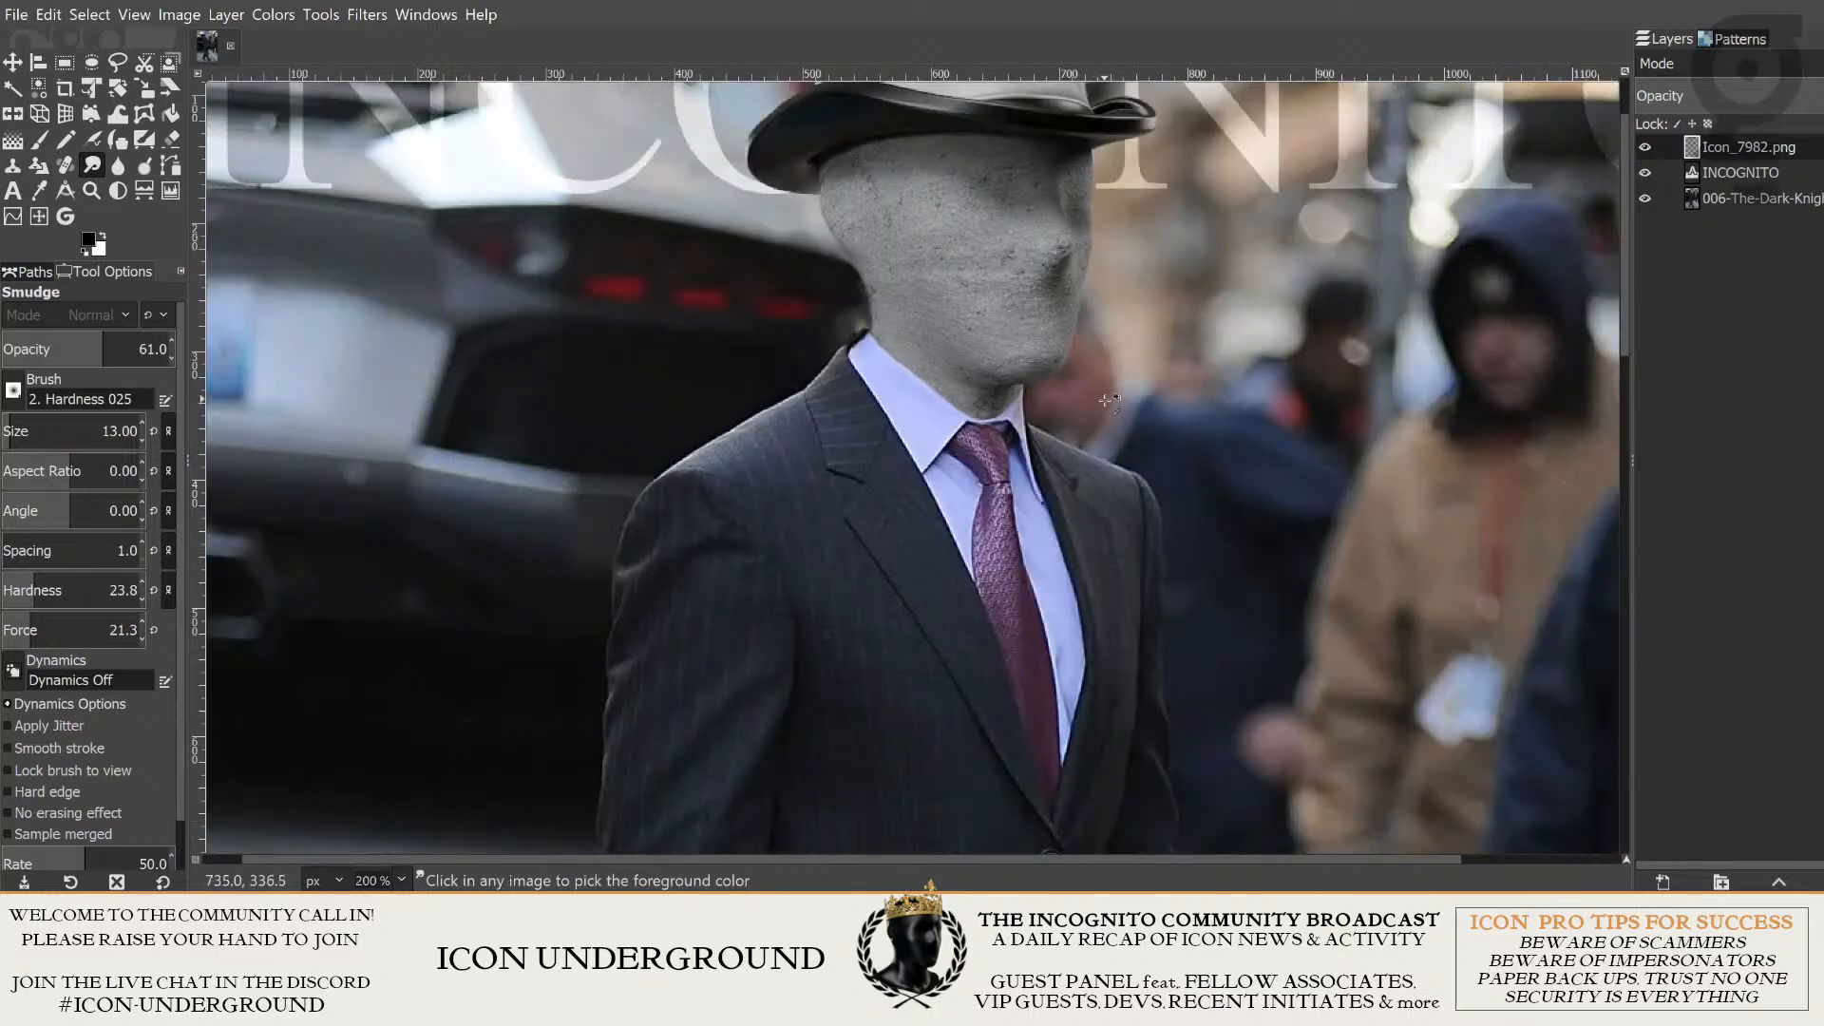
scroll(1014, 415, "up", 6)
scroll(966, 464, "left", 3)
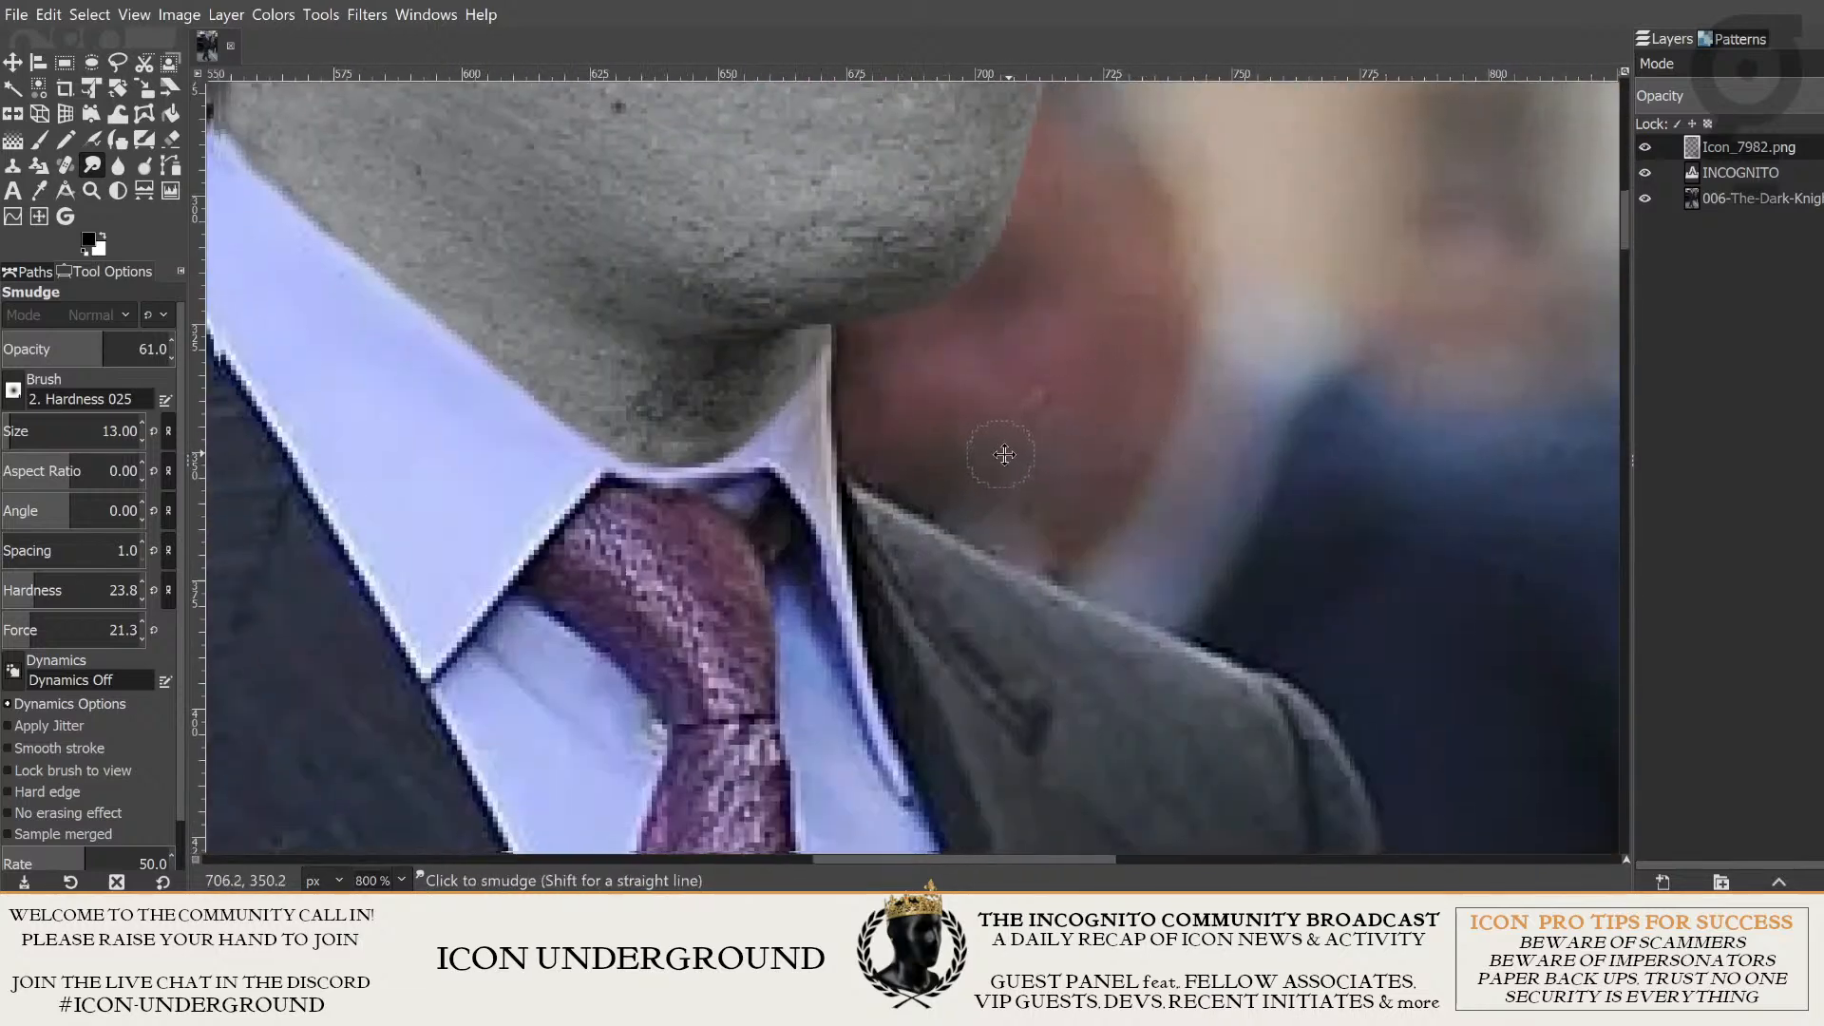
left_click(1645, 149)
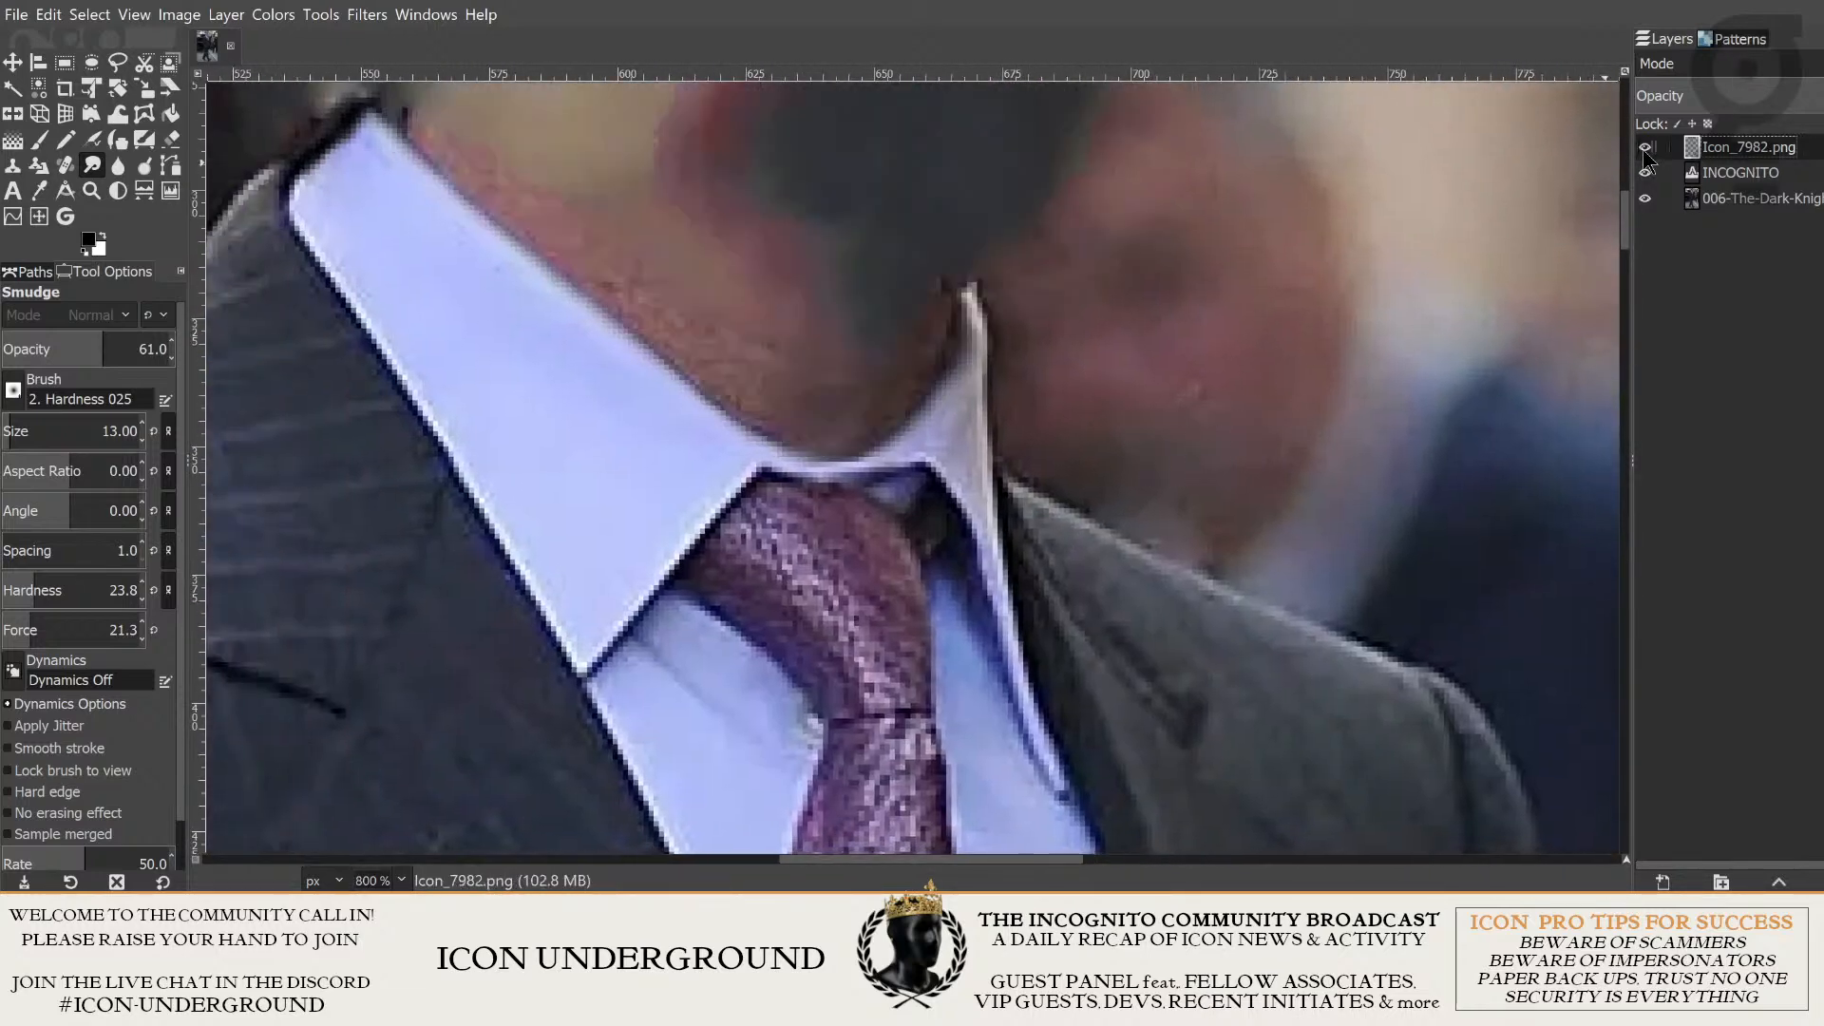
left_click(1645, 149)
left_click(1645, 149)
left_click(1646, 149)
left_click(1646, 149)
left_click(1645, 150)
left_click(1646, 149)
left_click(1645, 149)
- Erase the leftover grey neck pixels at the tip of the shirt collar beneath the chin with a size 2 eraser
scroll(989, 364, "up", 2)
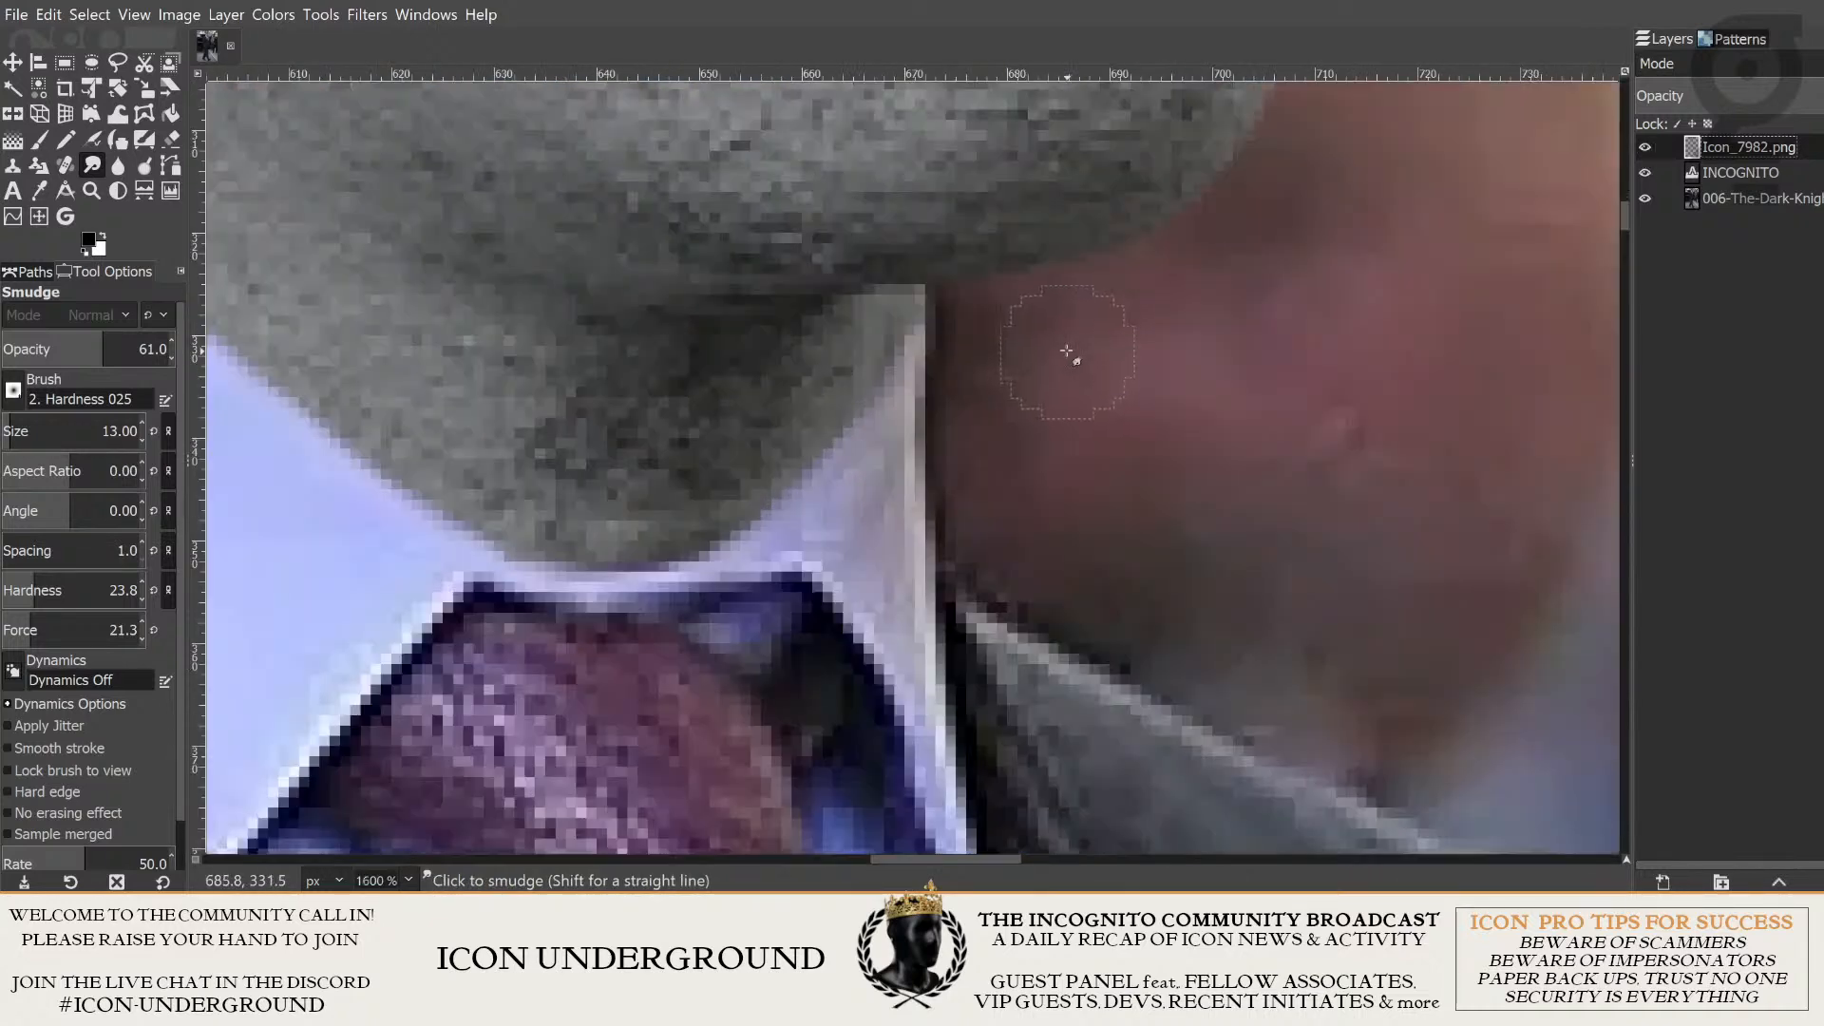
scroll(993, 442, "up", 1)
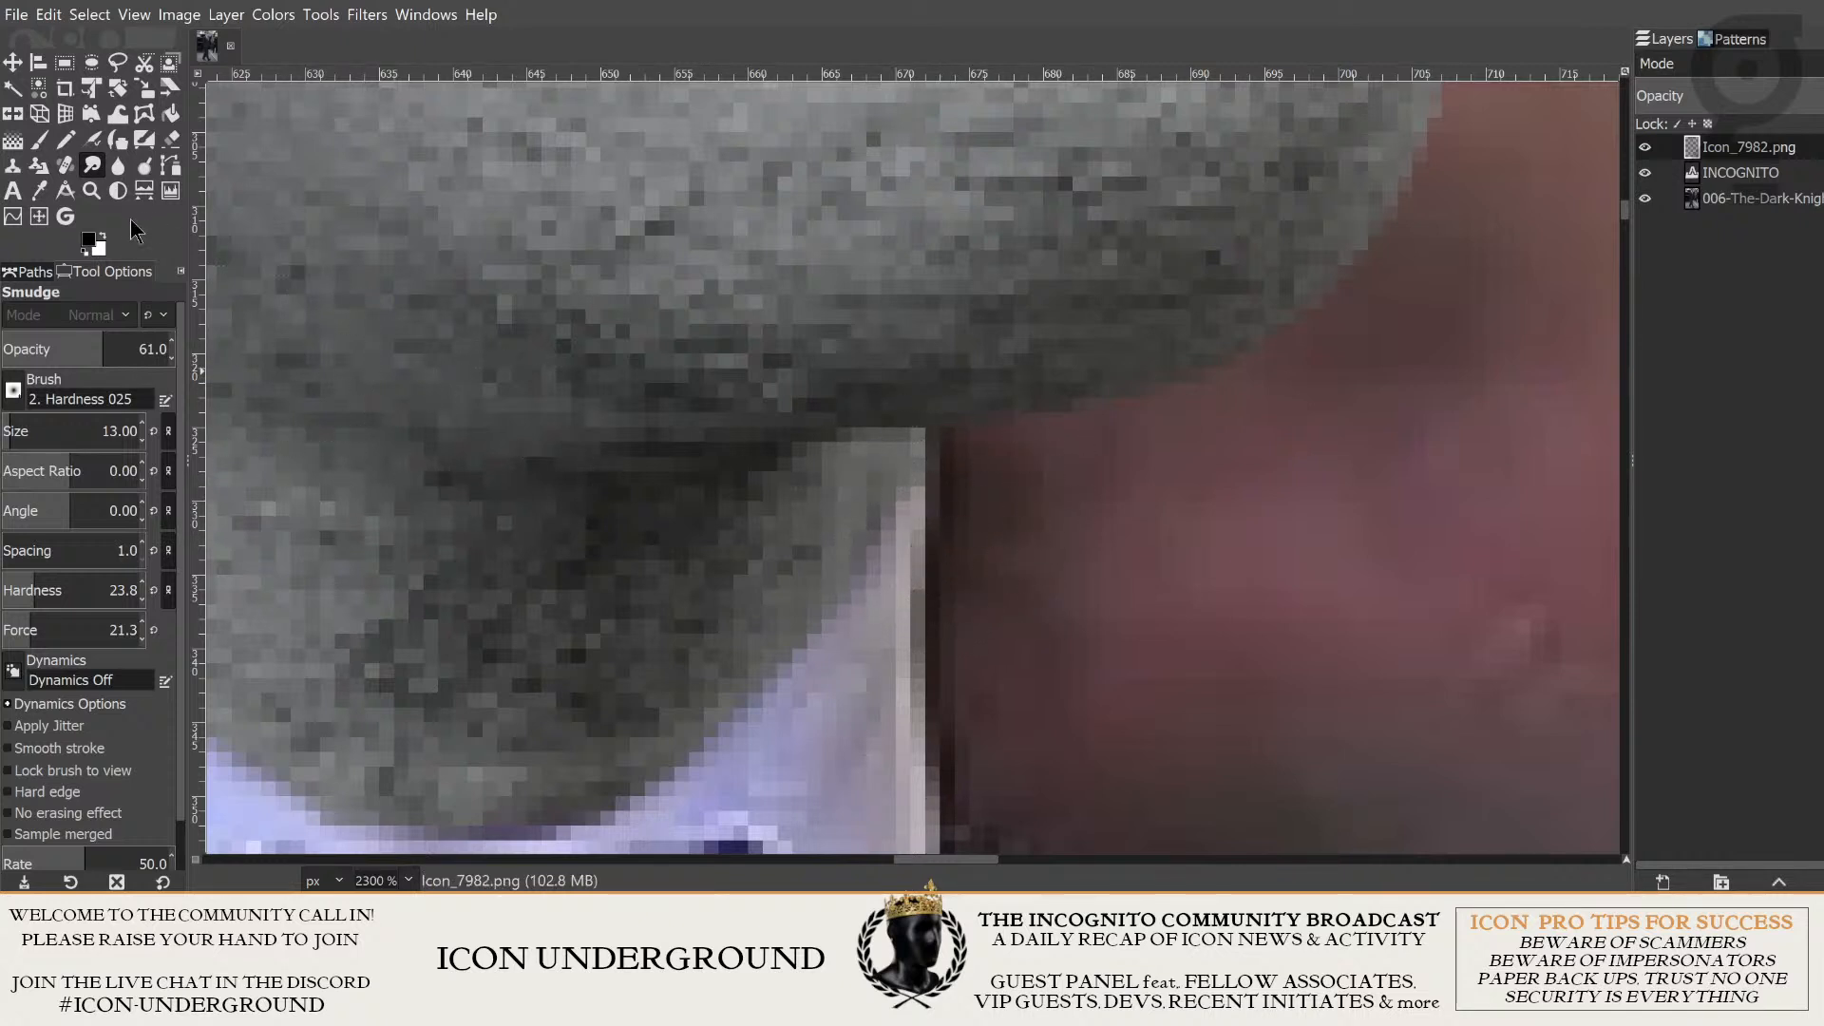
left_click(171, 140)
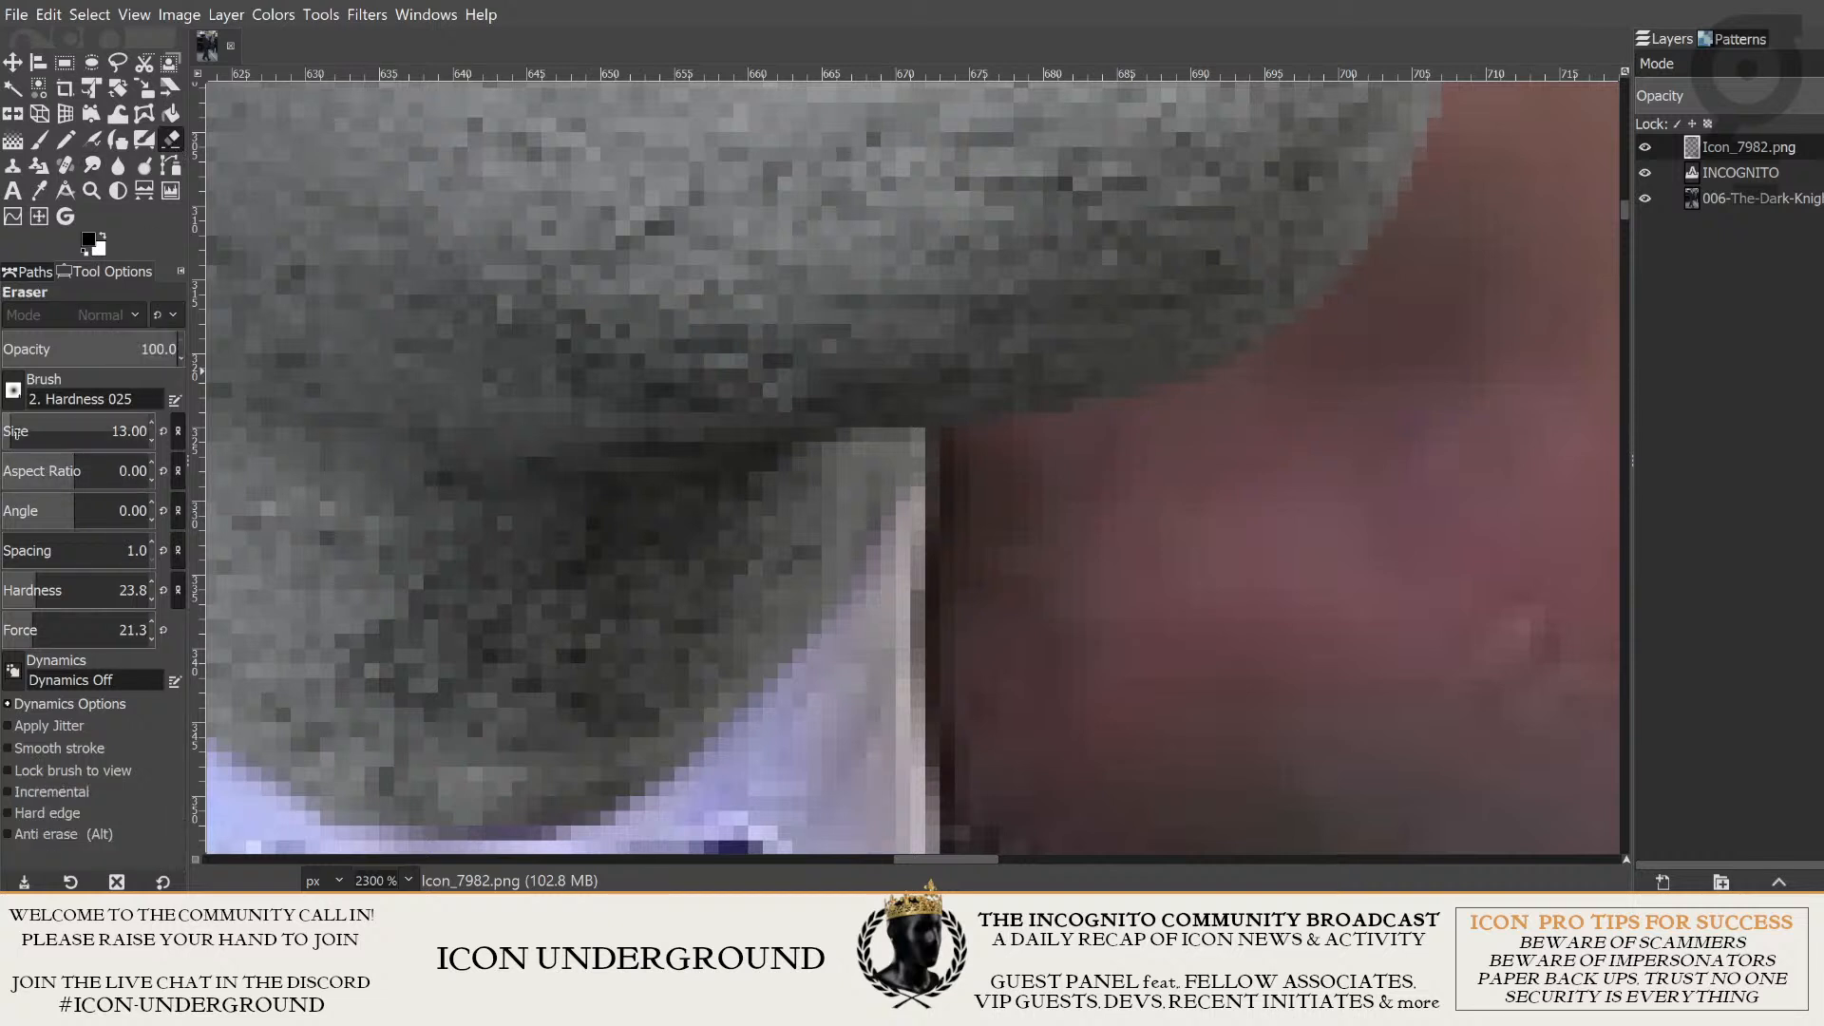
left_click(21, 433)
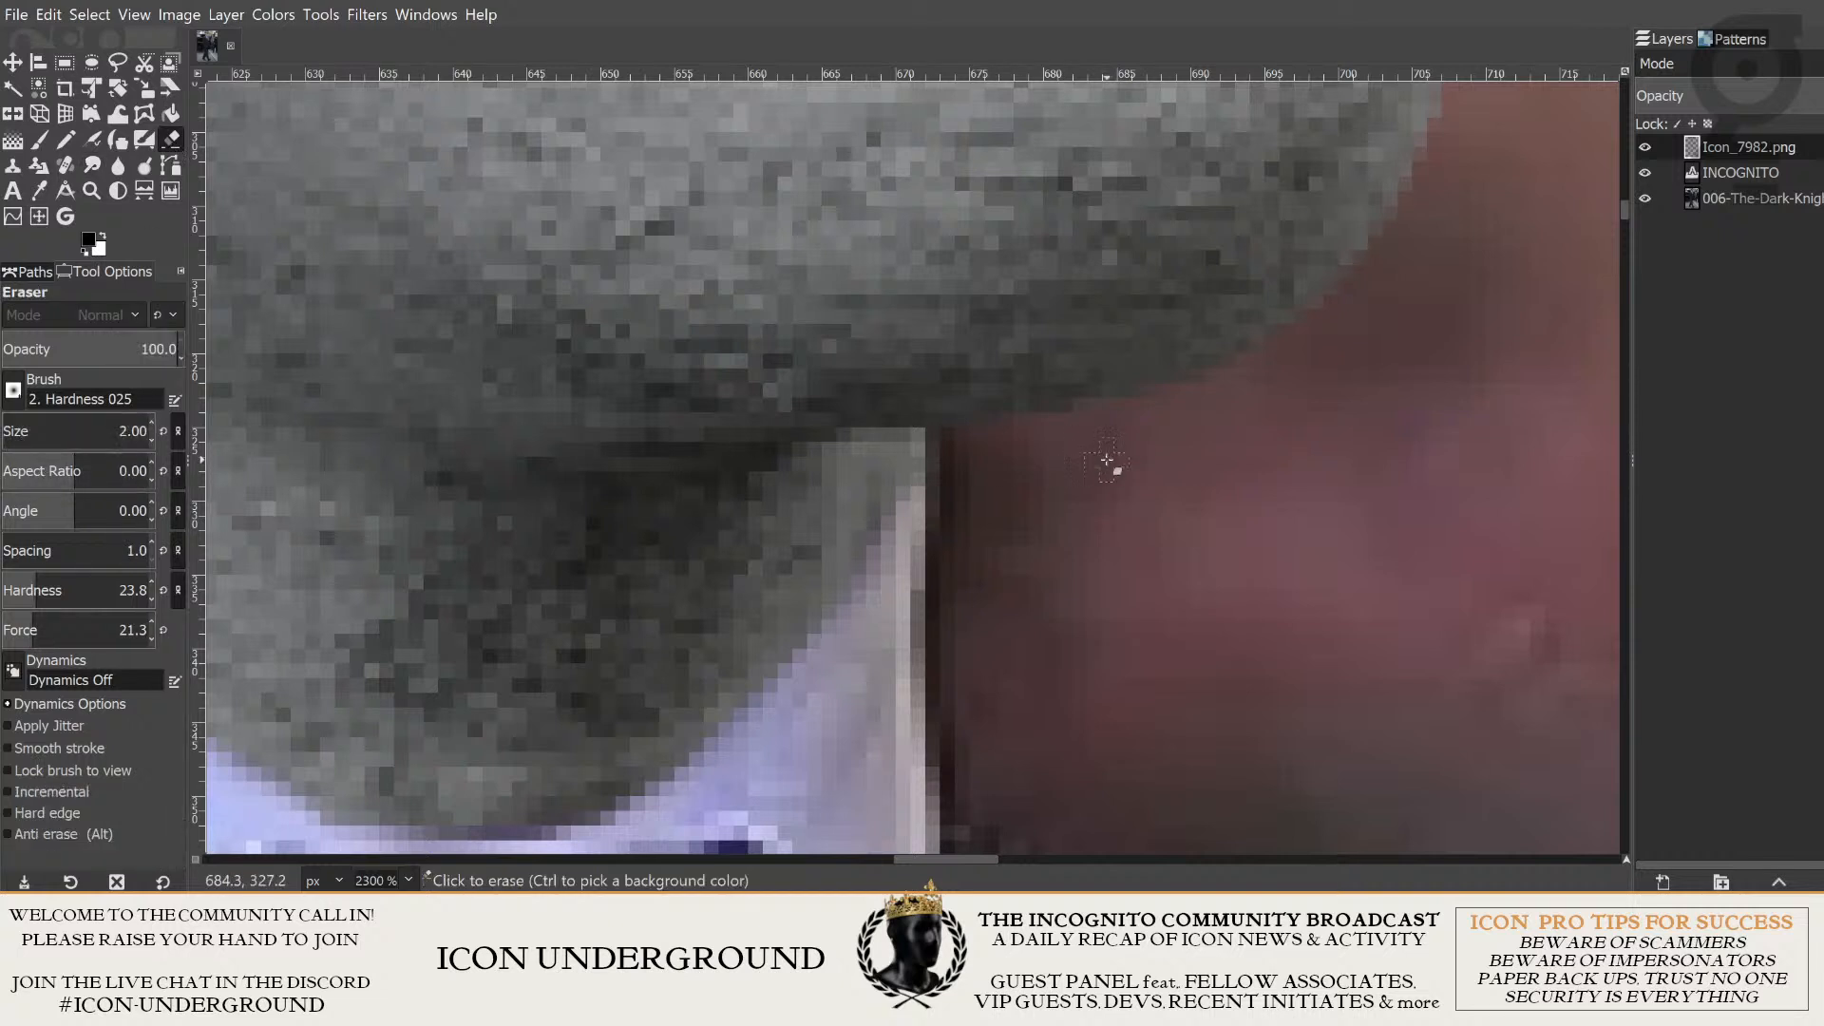
left_click(914, 465)
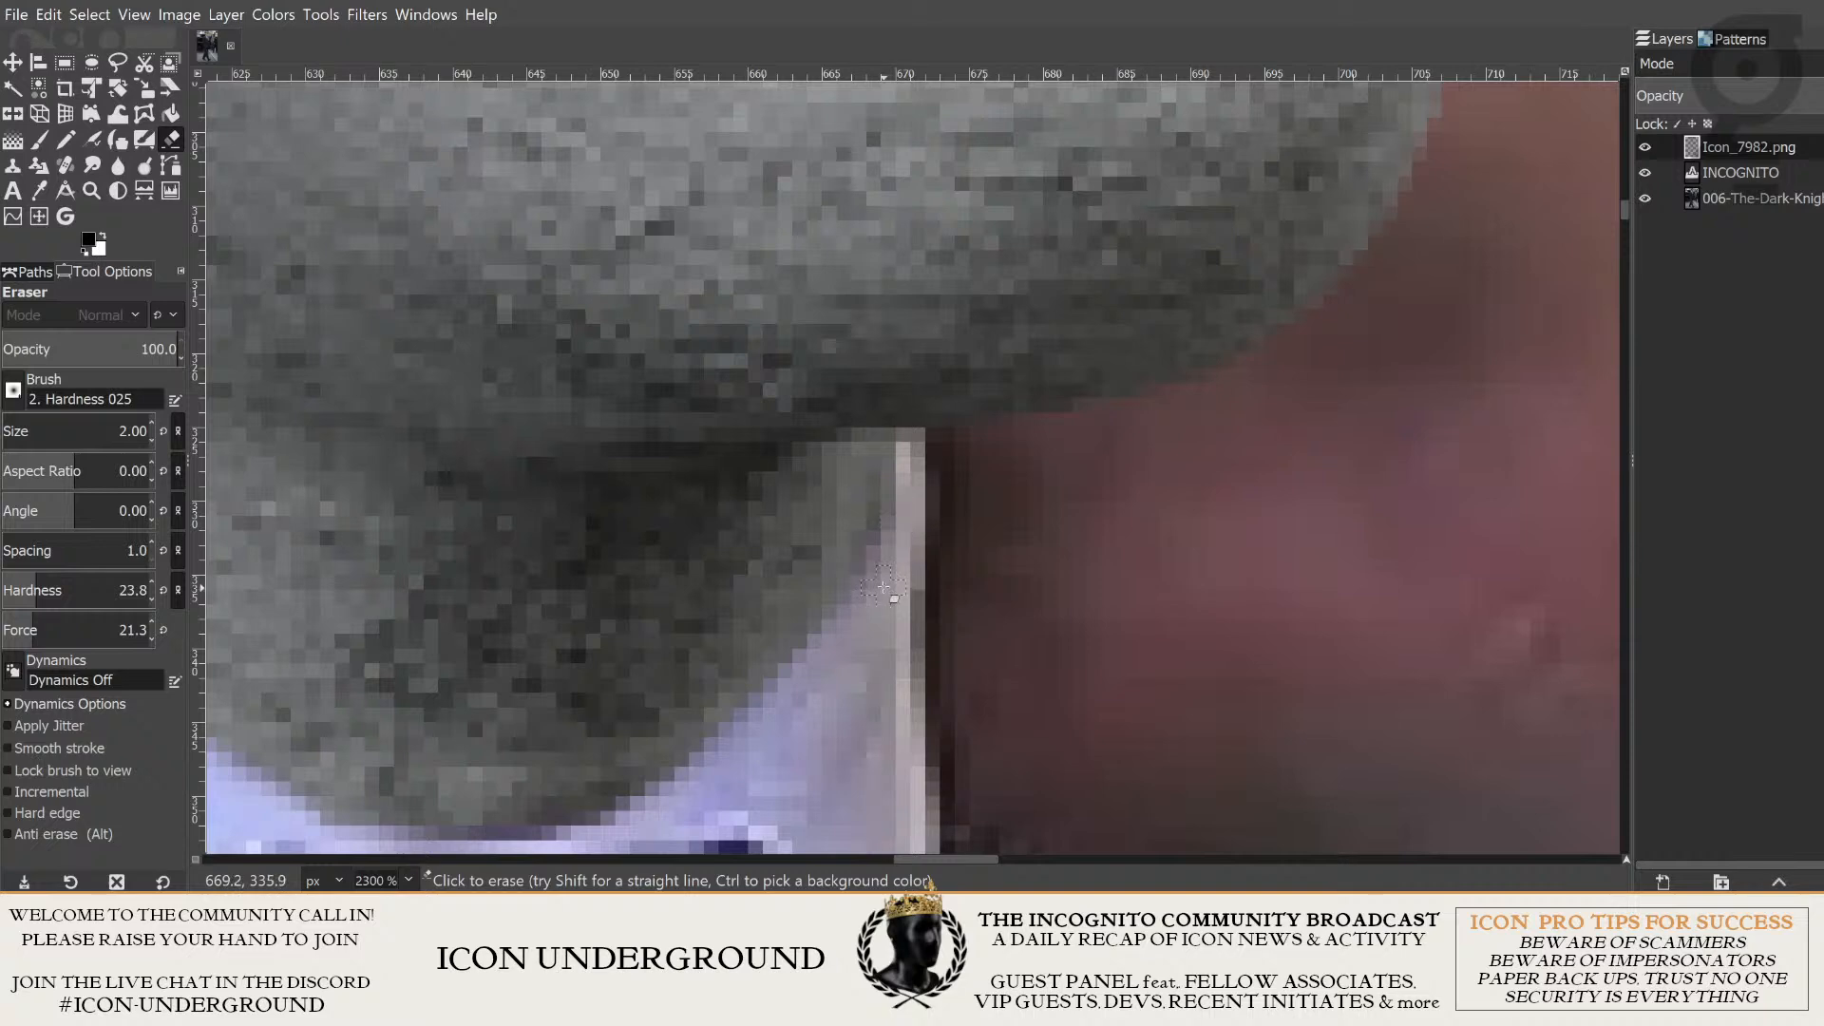
scroll(1027, 481, "down", 8, "ctrl")
scroll(1204, 454, "down", 3, "ctrl")
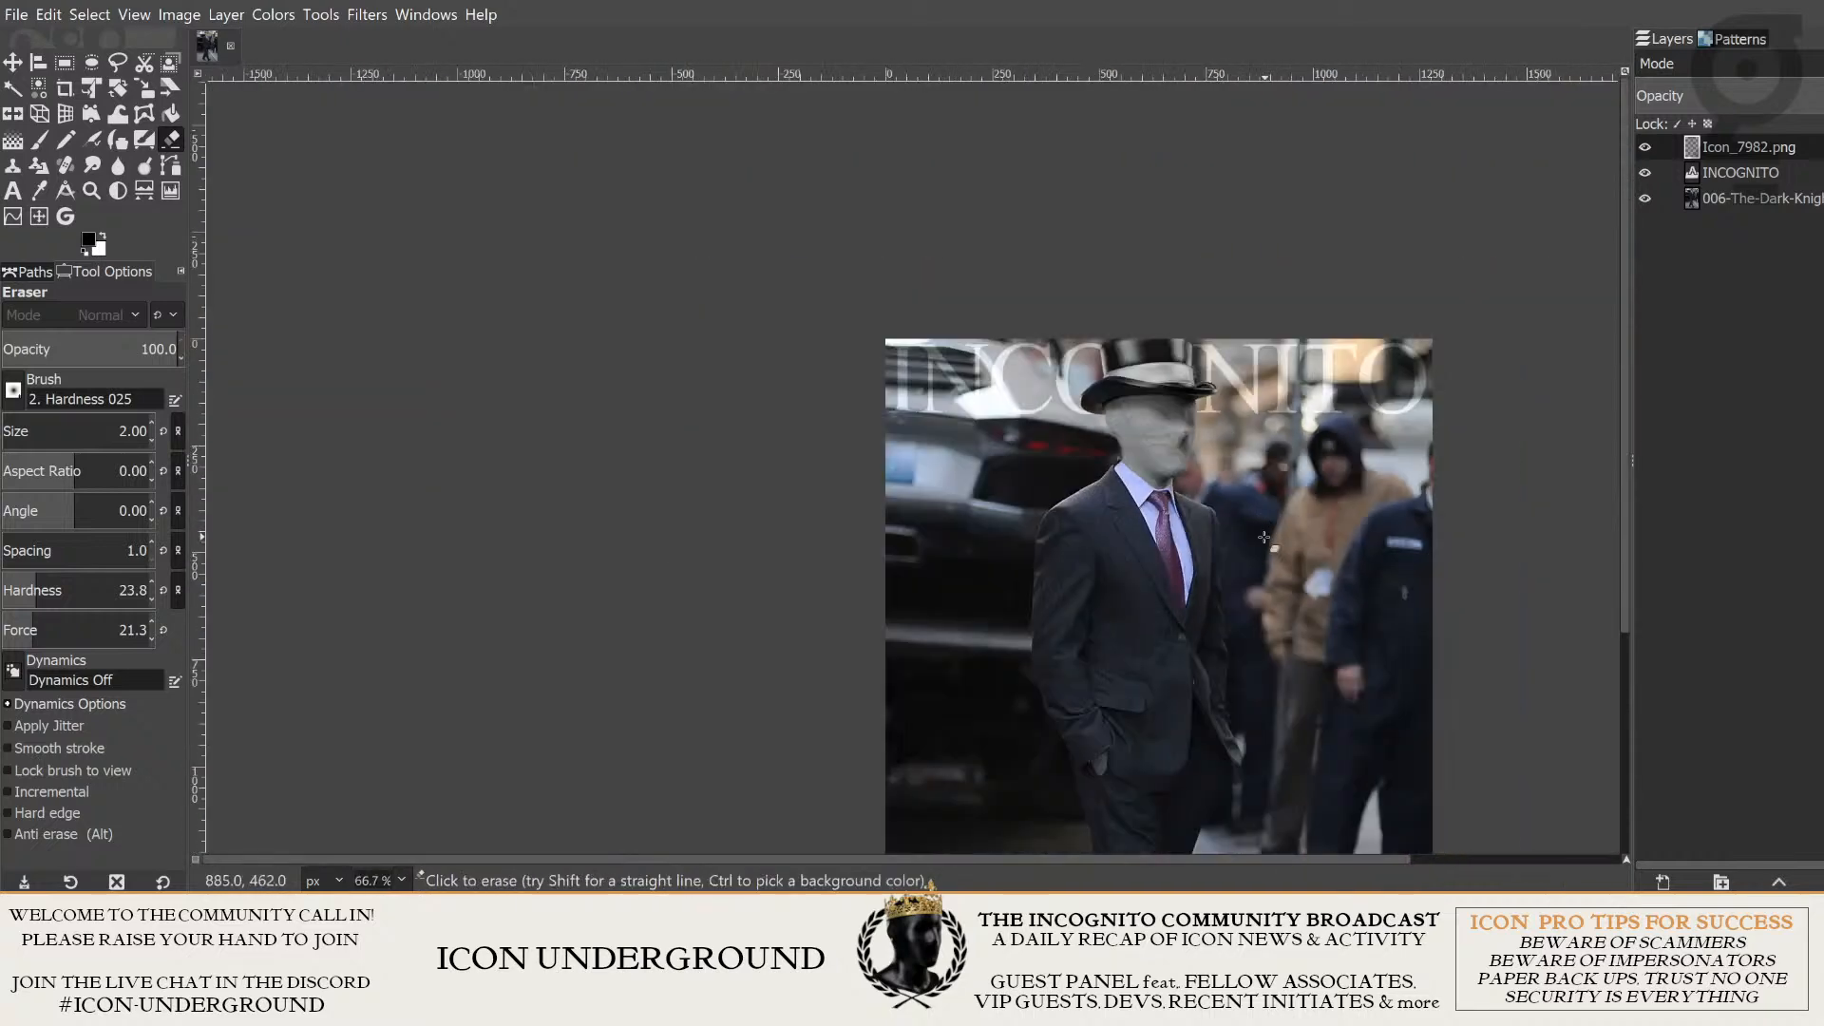
- Smudge the hard outline of the grey hand at the jacket pocket on the 006-The-Dark-Knight layer, using a size 10 brush
scroll(858, 444, "up", 2, "ctrl")
scroll(855, 444, "down", 1, "ctrl")
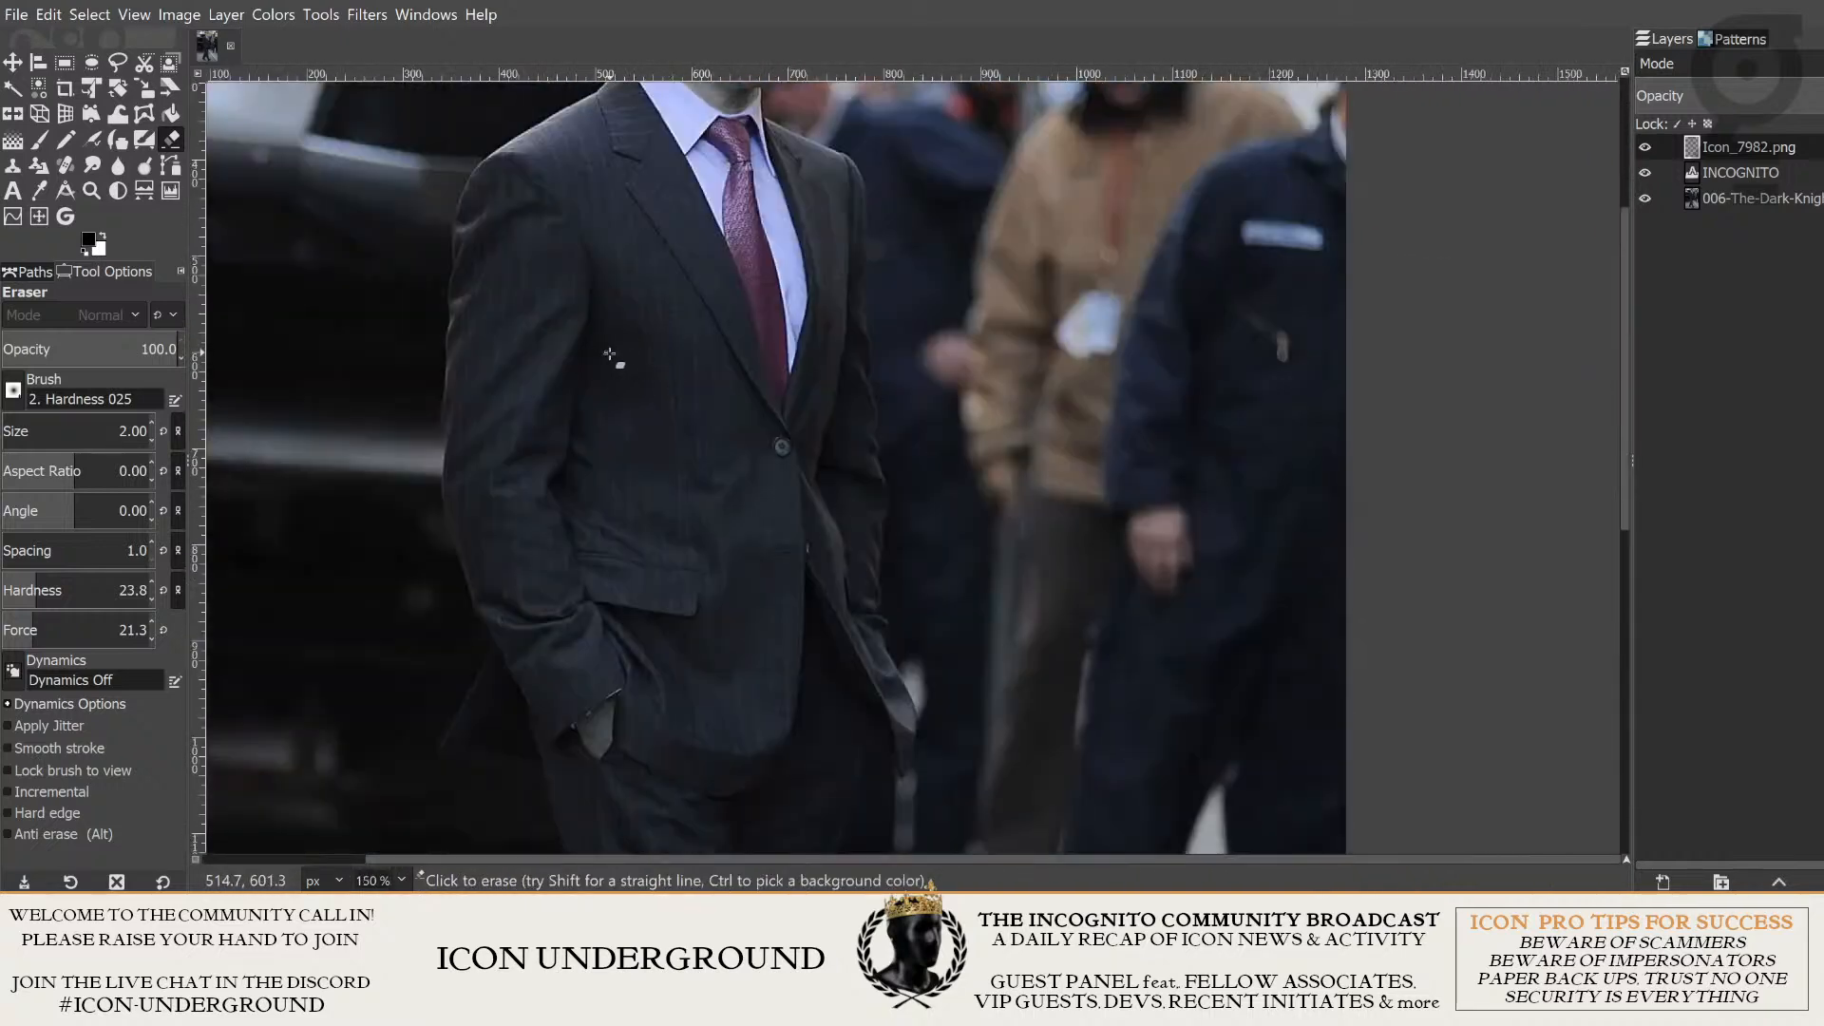
scroll(725, 571, "up", 6, "ctrl")
scroll(814, 529, "up", 2, "ctrl")
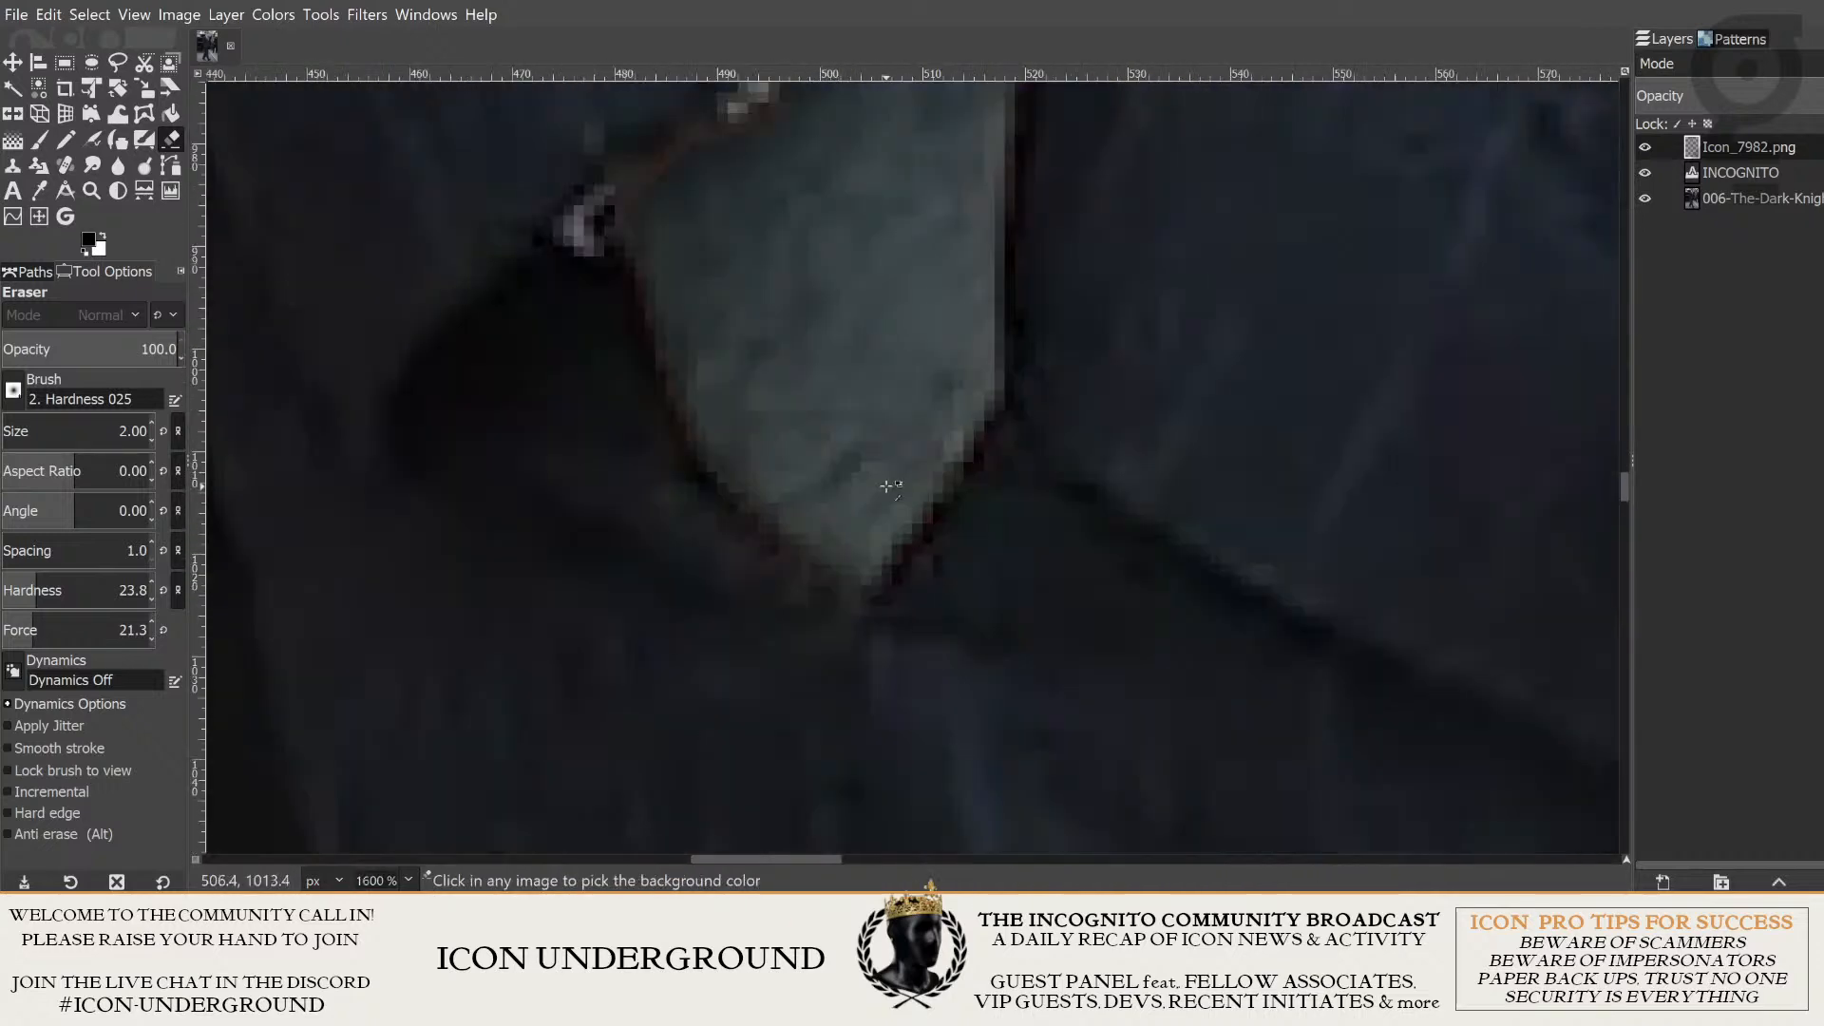
scroll(886, 568, "down", 1, "ctrl")
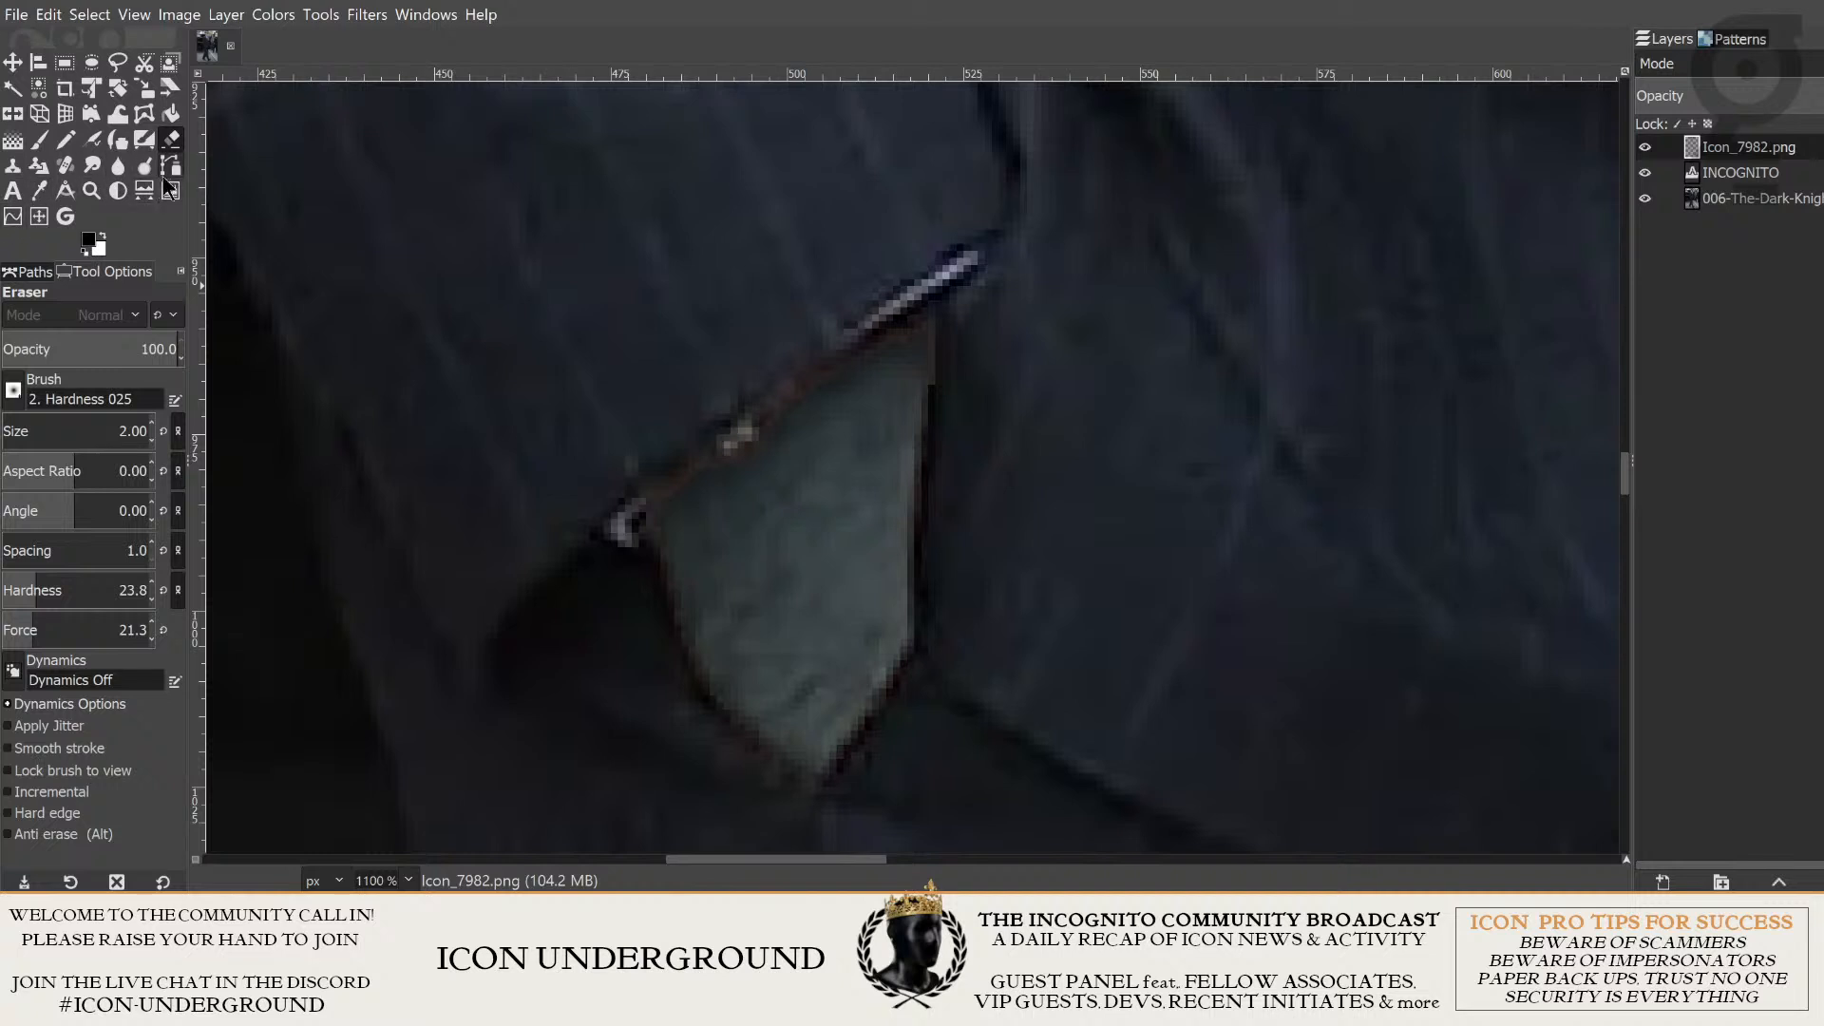
key("s")
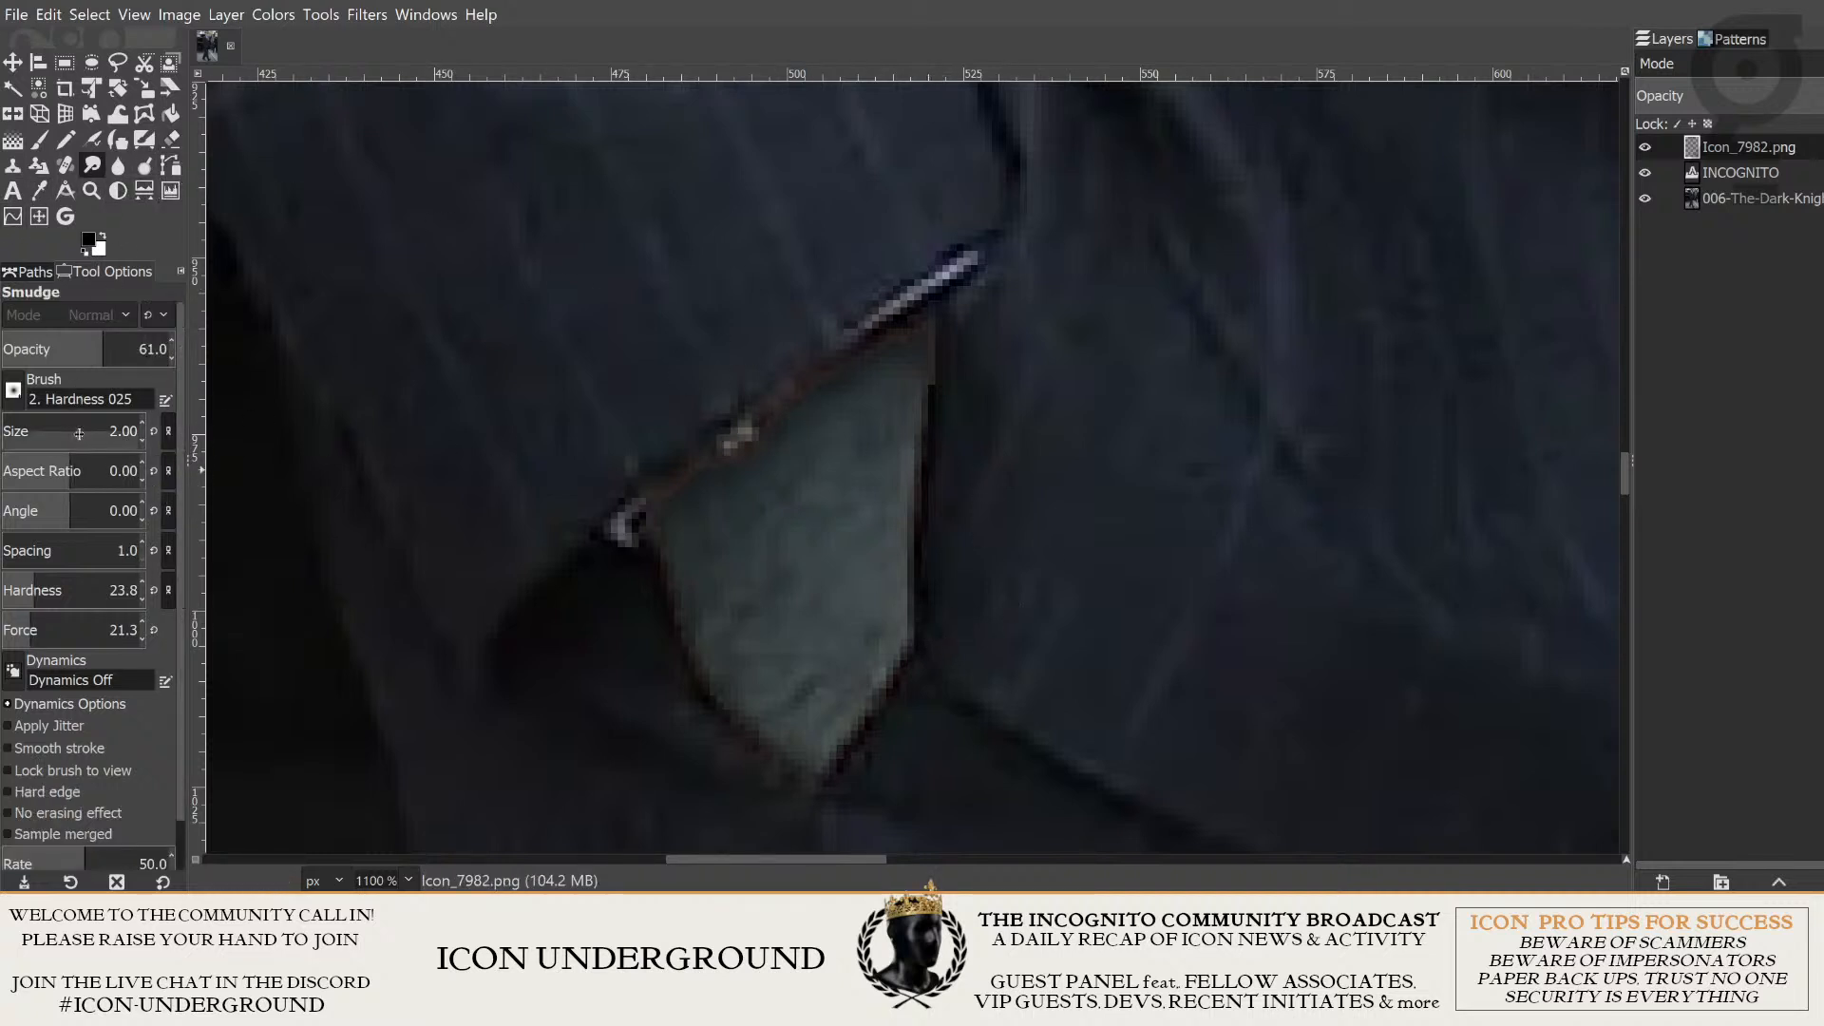
scroll(61, 430, "up", 8)
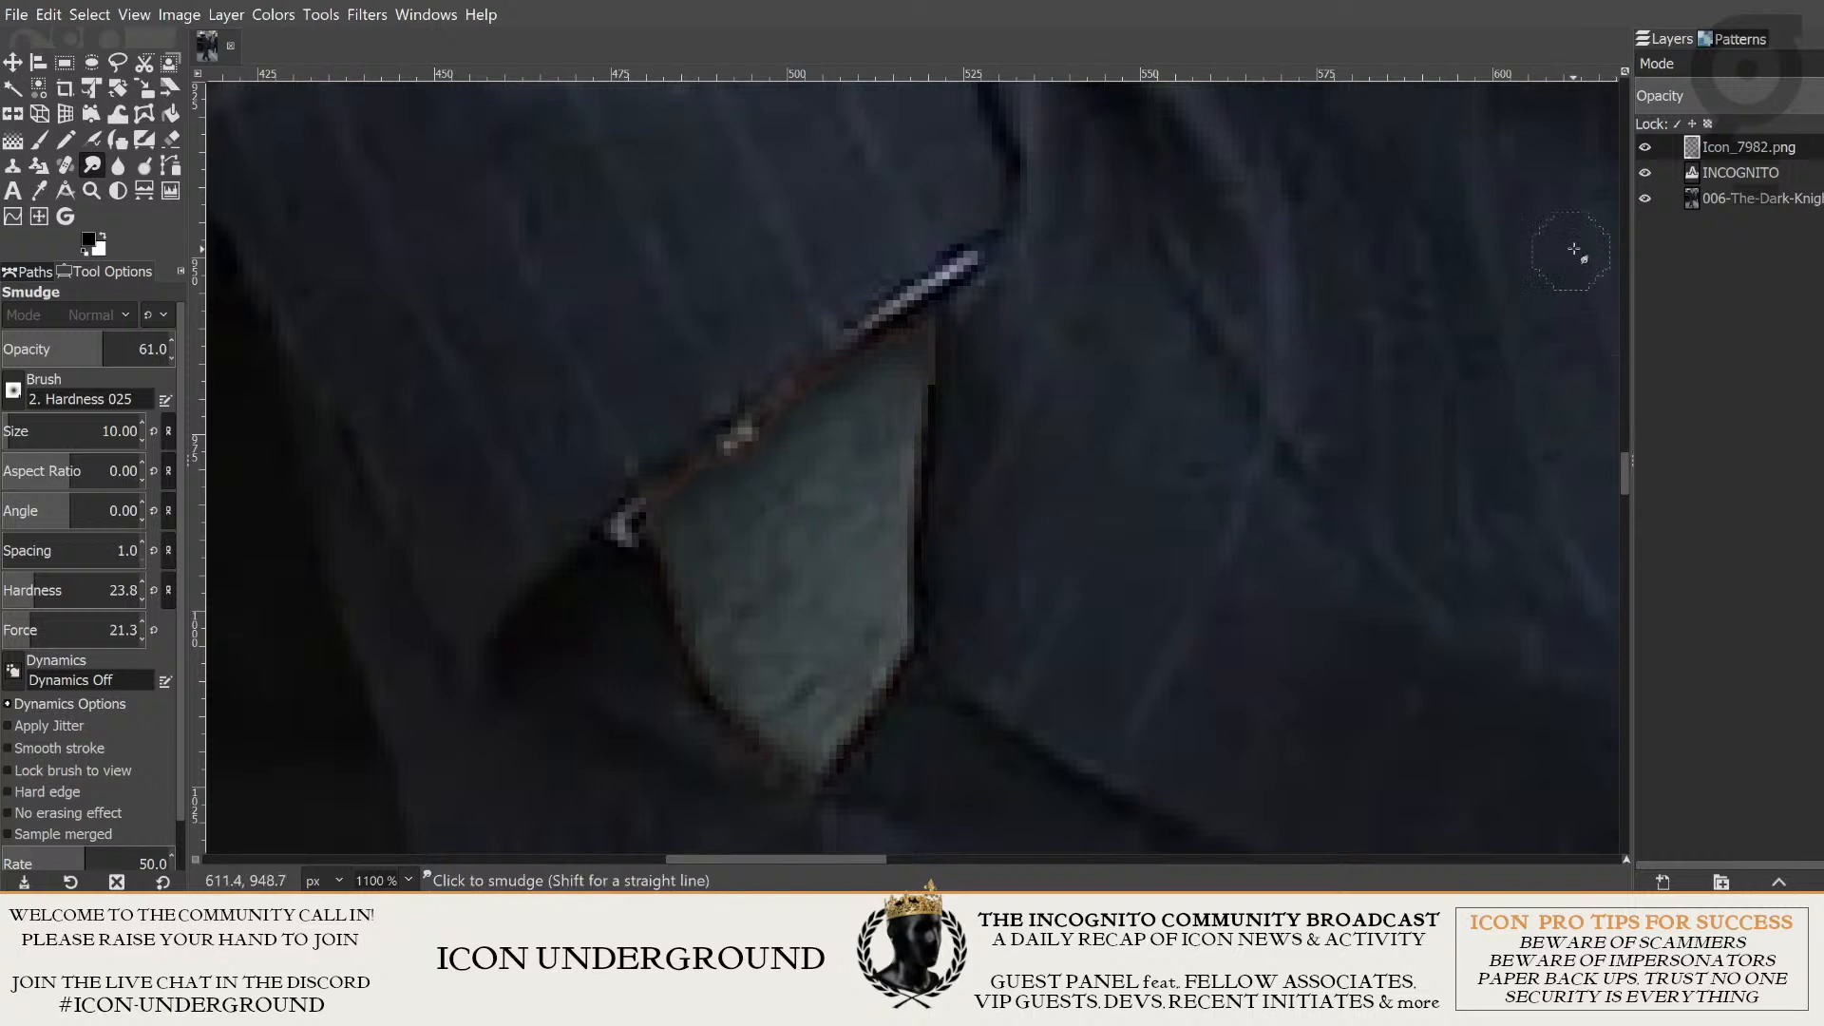
left_click(1751, 199)
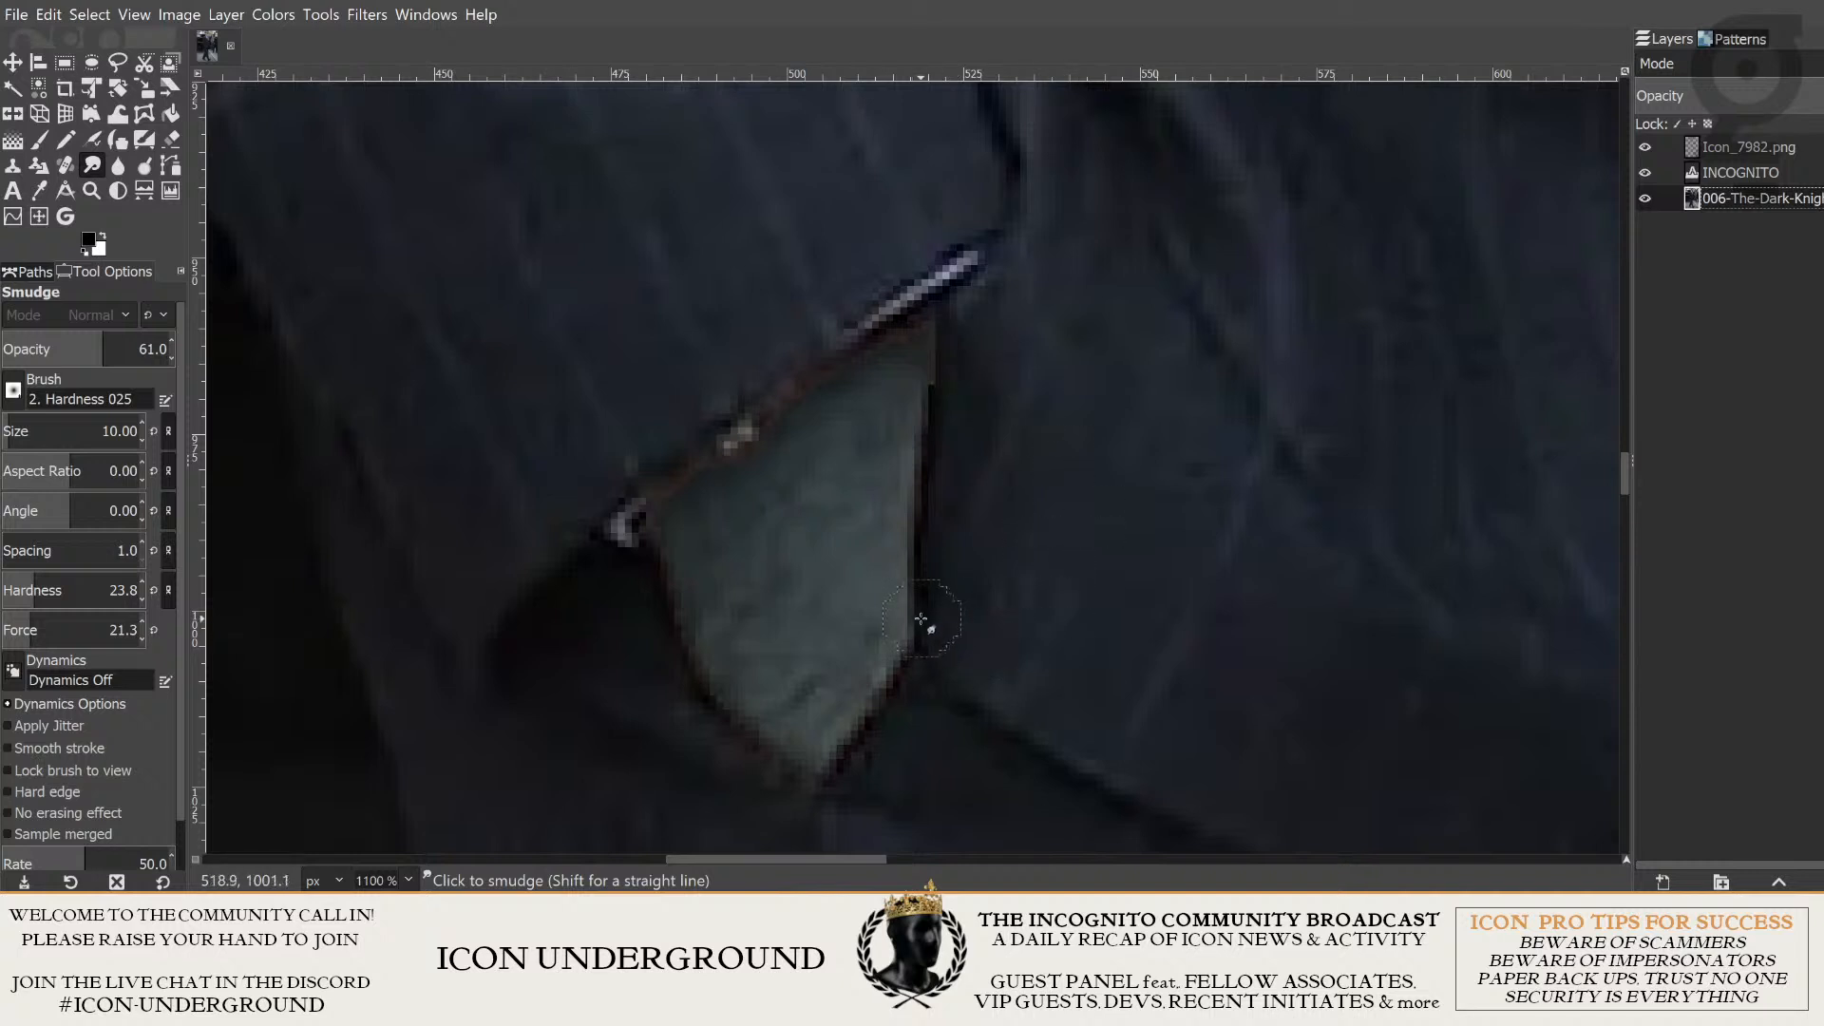
mouse_move(920, 626)
left_mouse_down()
mouse_move(922, 342)
mouse_move(922, 621)
mouse_move(825, 759)
mouse_move(742, 727)
mouse_move(692, 641)
mouse_move(686, 666)
mouse_move(631, 570)
left_mouse_up()
mouse_move(939, 377)
left_mouse_down()
mouse_move(935, 333)
mouse_move(908, 652)
mouse_move(871, 723)
mouse_move(818, 762)
mouse_move(764, 733)
mouse_move(713, 668)
mouse_move(669, 569)
mouse_move(796, 669)
mouse_move(835, 777)
mouse_move(931, 371)
mouse_move(907, 396)
mouse_move(896, 541)
mouse_move(936, 345)
mouse_move(896, 693)
left_mouse_up()
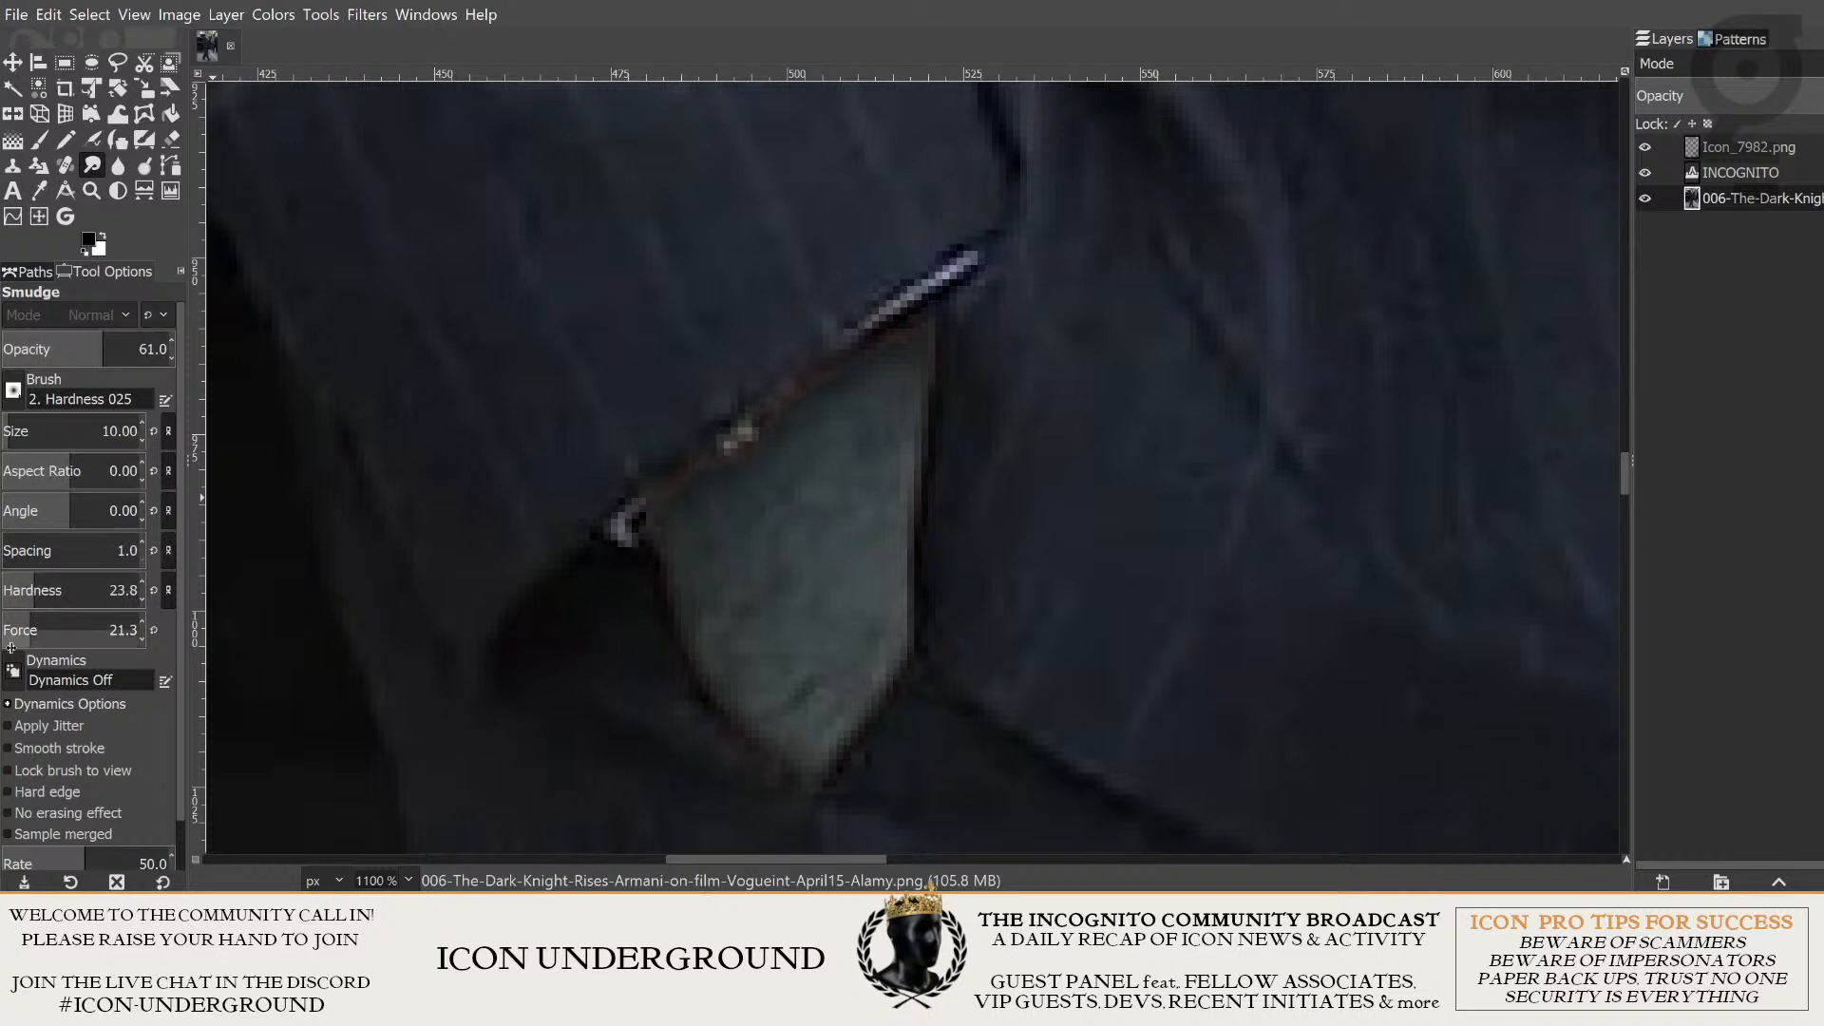
mouse_move(918, 331)
left_mouse_down()
mouse_move(904, 657)
mouse_move(822, 758)
mouse_move(690, 677)
mouse_move(645, 525)
mouse_move(760, 449)
mouse_move(730, 449)
mouse_move(937, 300)
left_mouse_up()
scroll(641, 673, "down", 3)
scroll(696, 665, "up", 3)
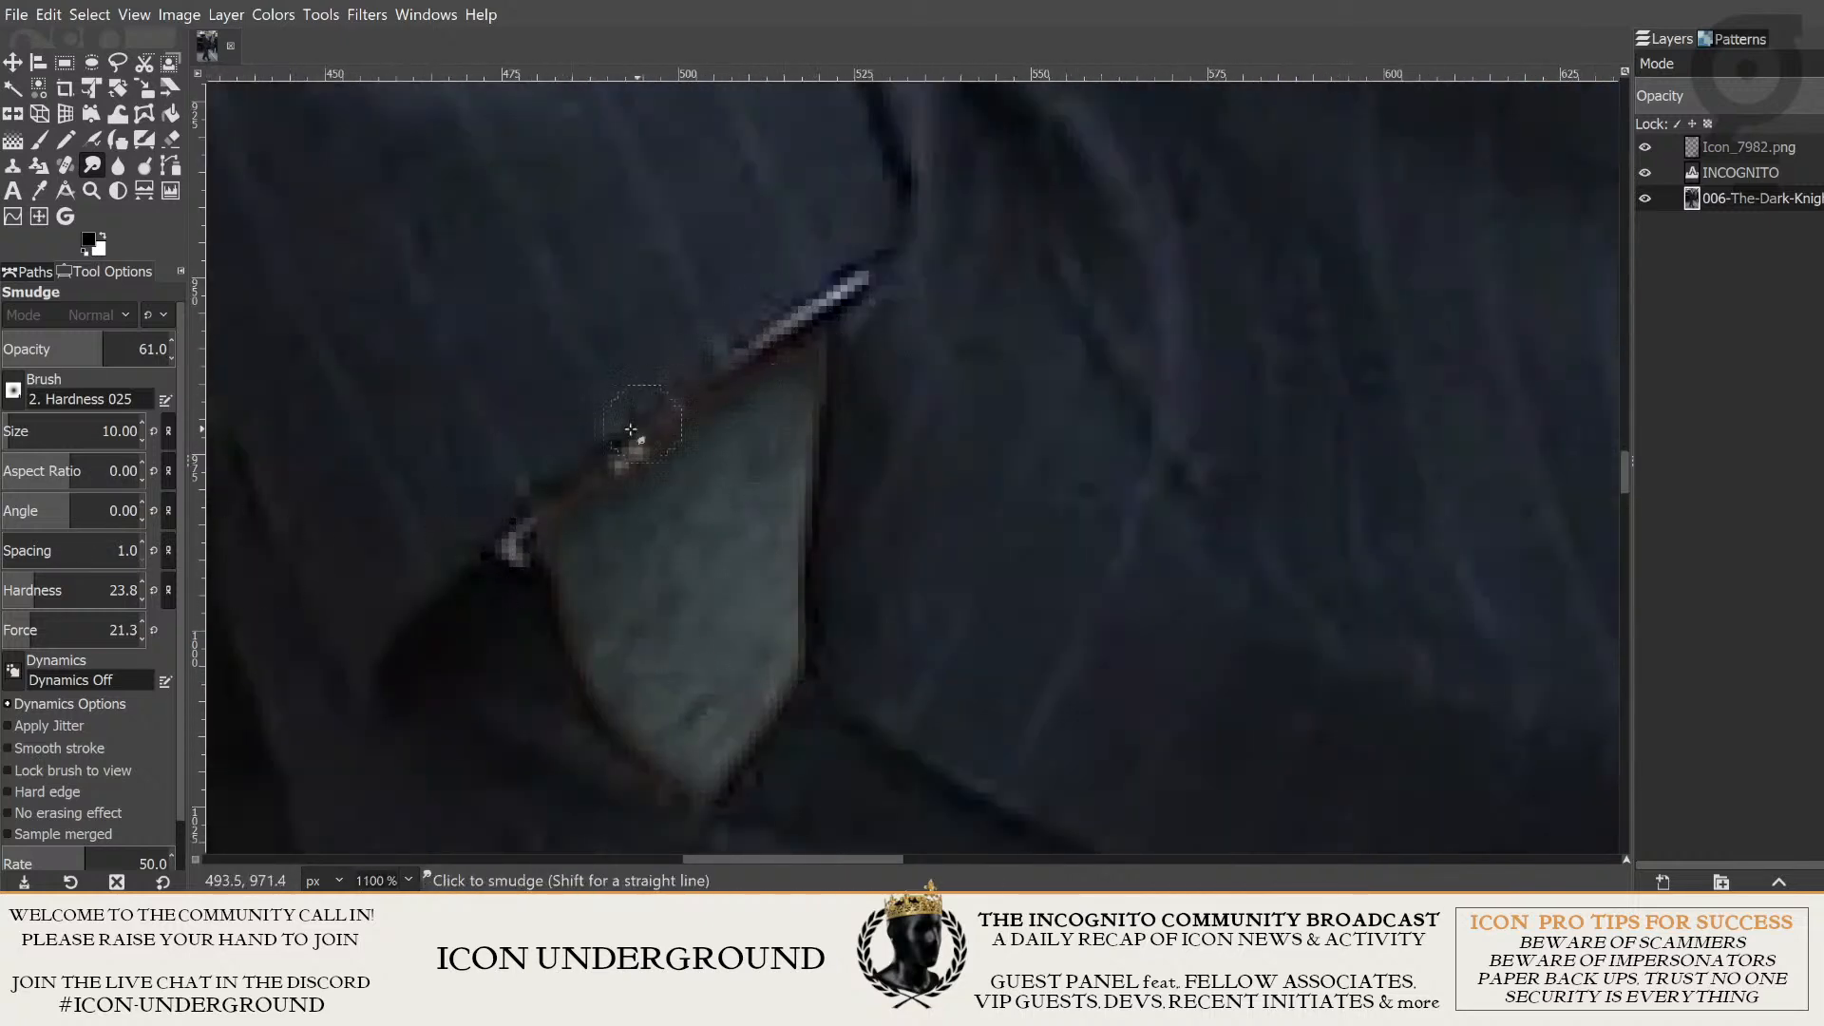
- Review the blended hand against the suit, both up close and in the full cover composition
scroll(742, 513, "down", 3)
scroll(708, 495, "up", 4)
scroll(708, 495, "down", 6)
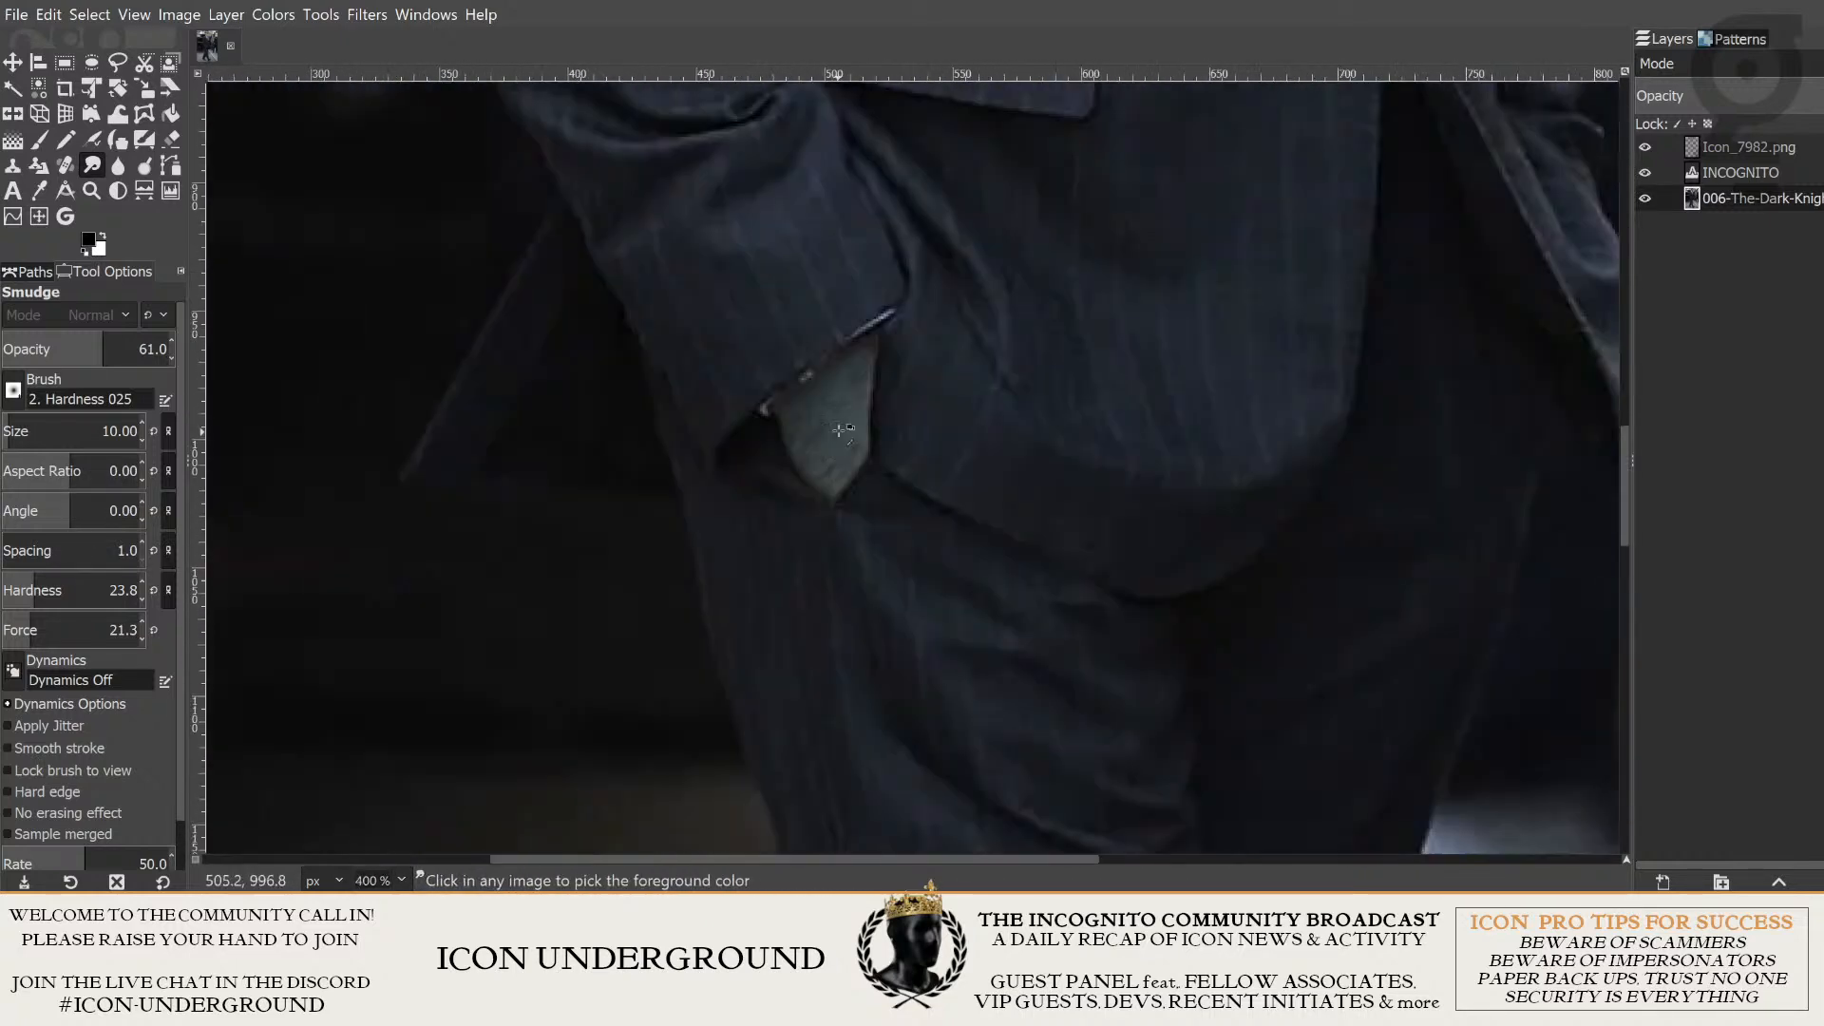
scroll(987, 469, "up", 2)
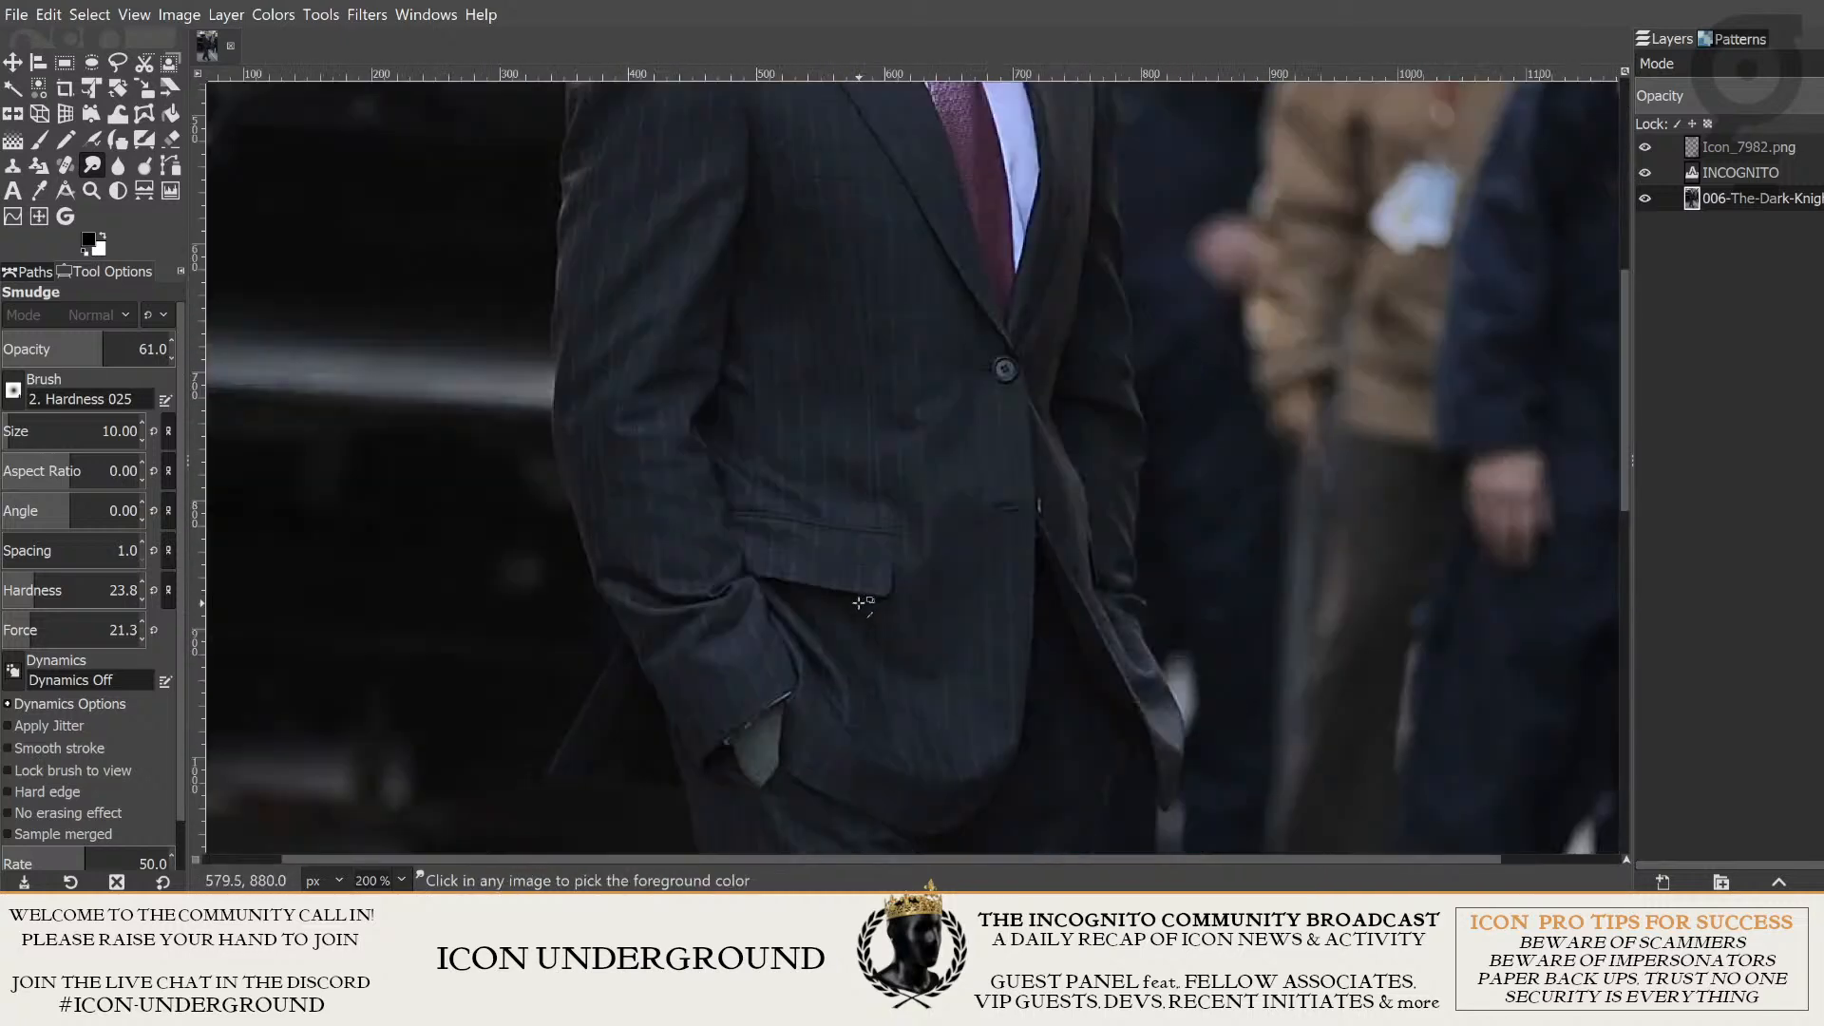
scroll(879, 649, "down", 2)
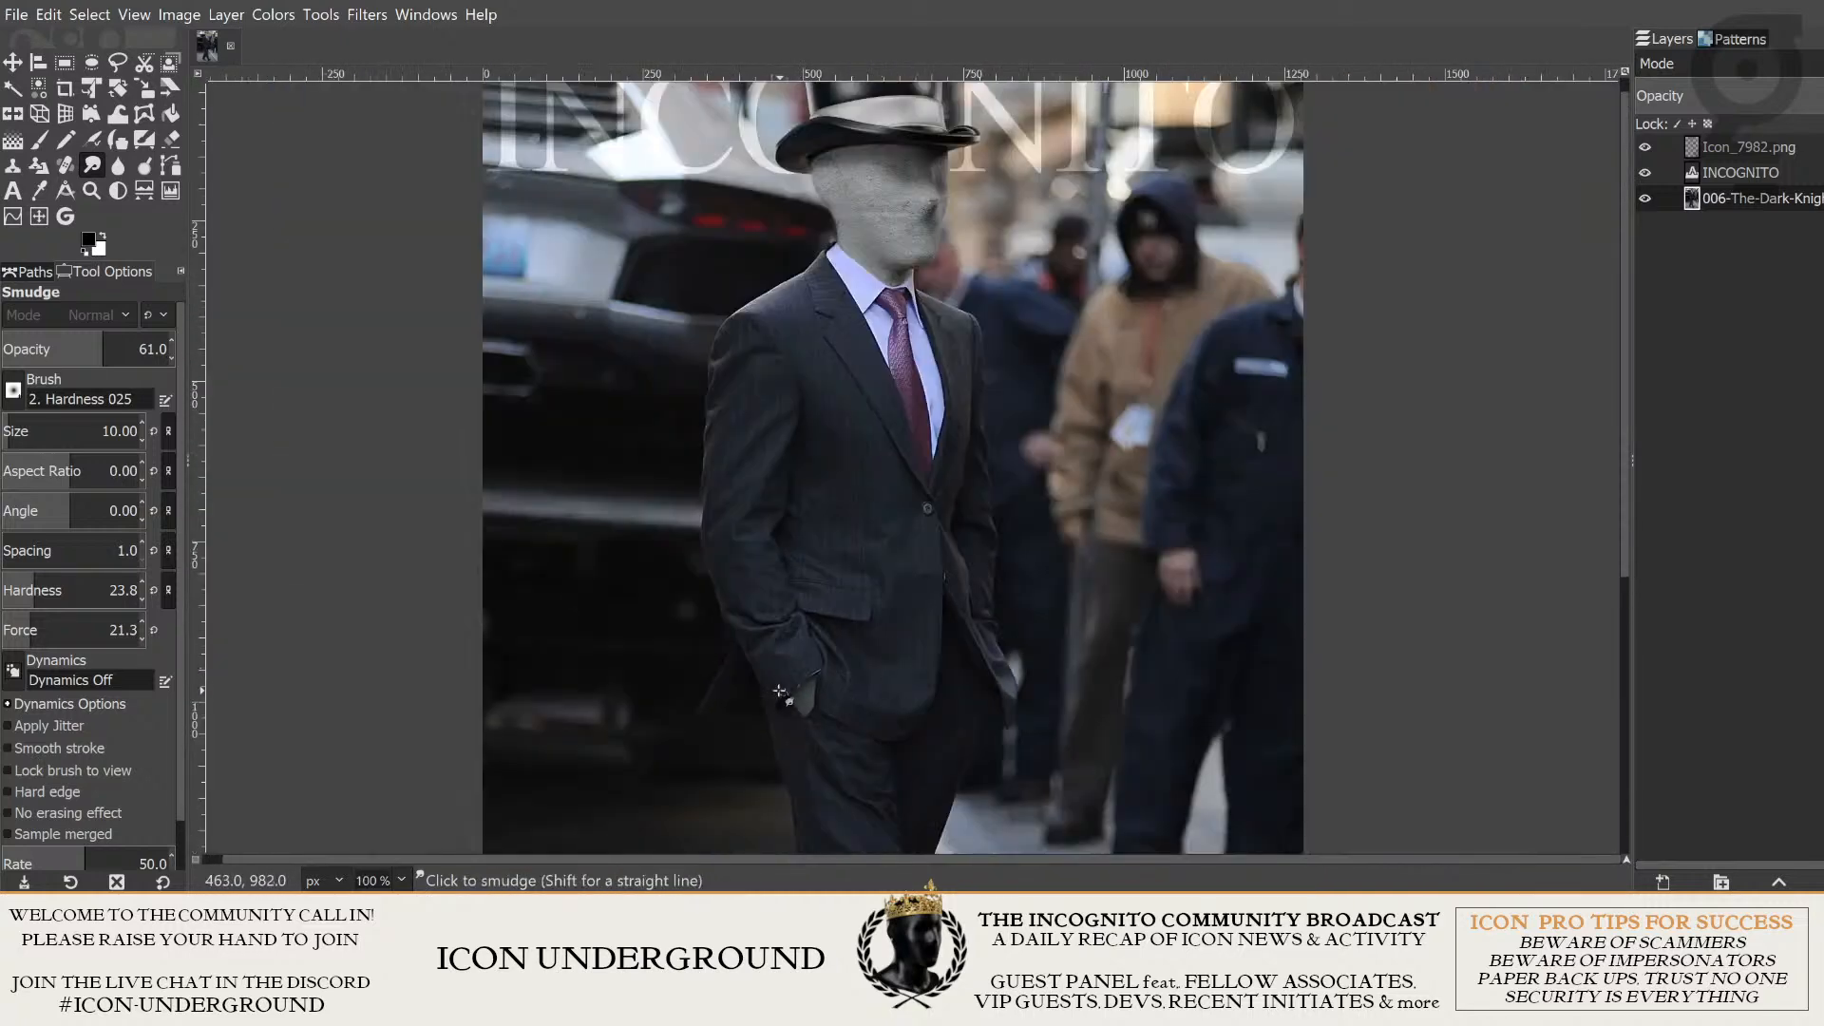
scroll(808, 675, "up", 2)
scroll(991, 575, "down", 4)
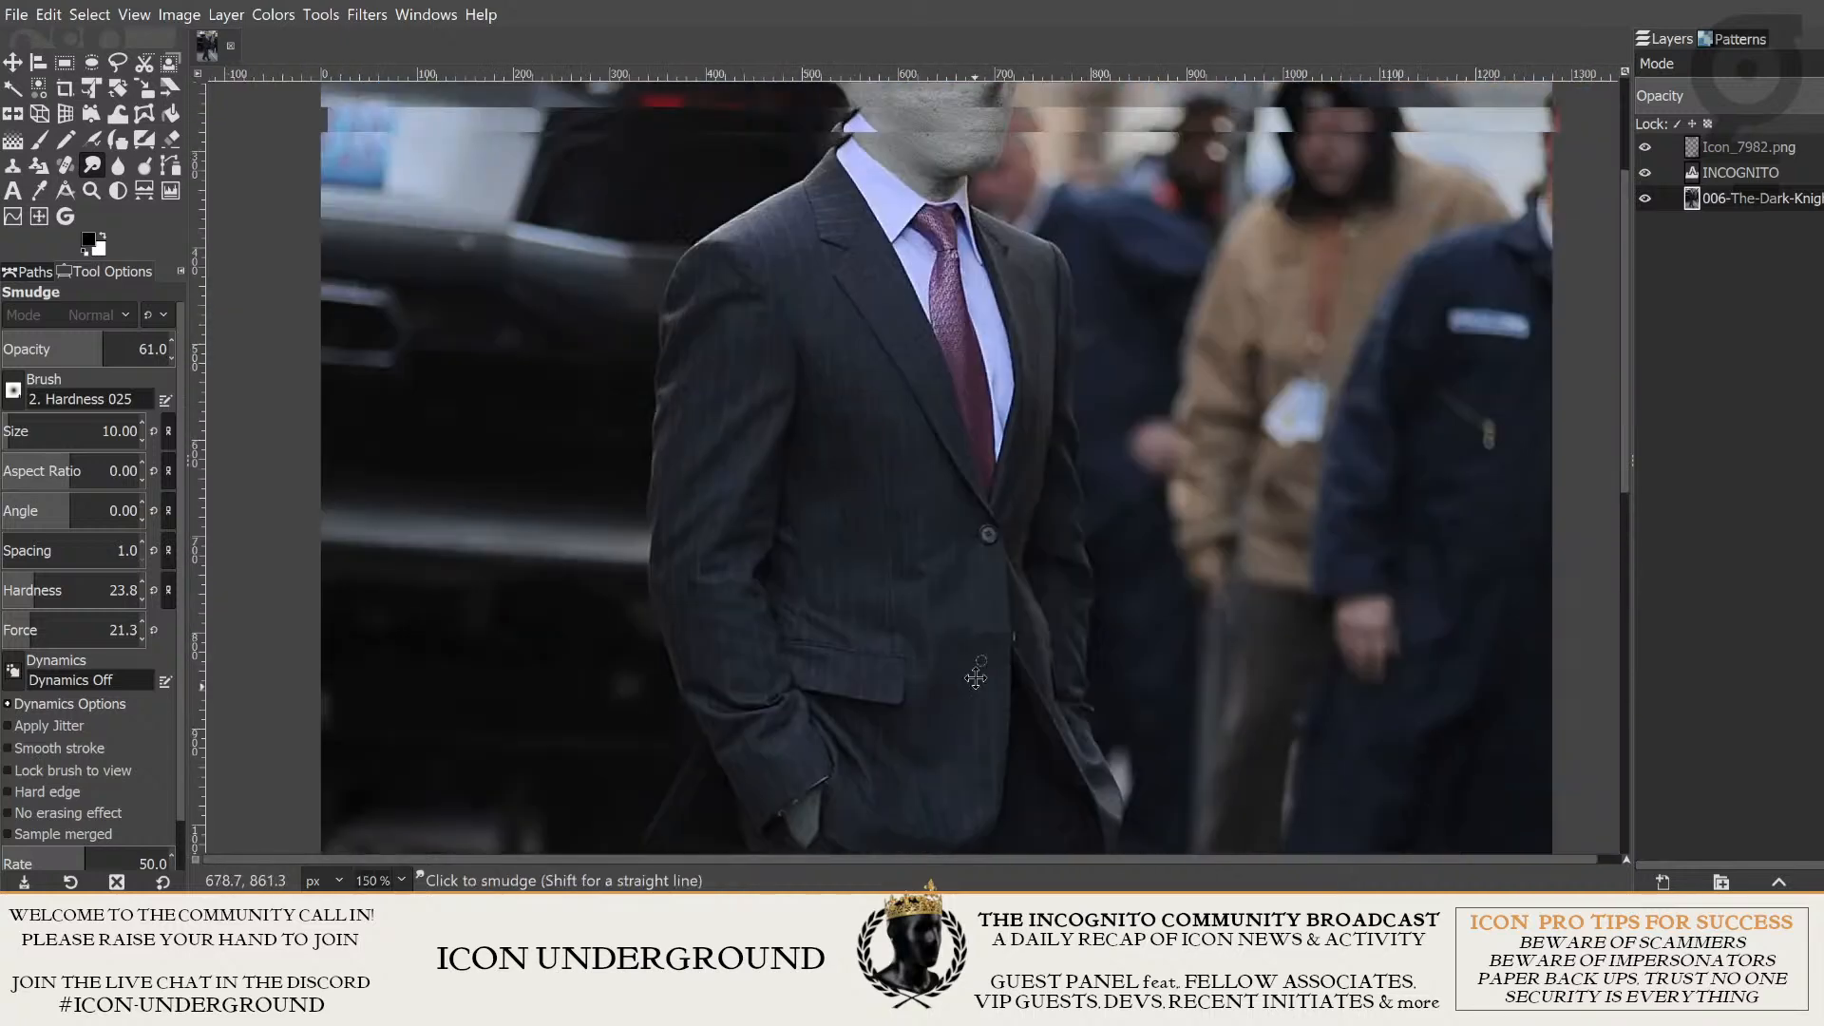
scroll(1085, 603, "down", 2)
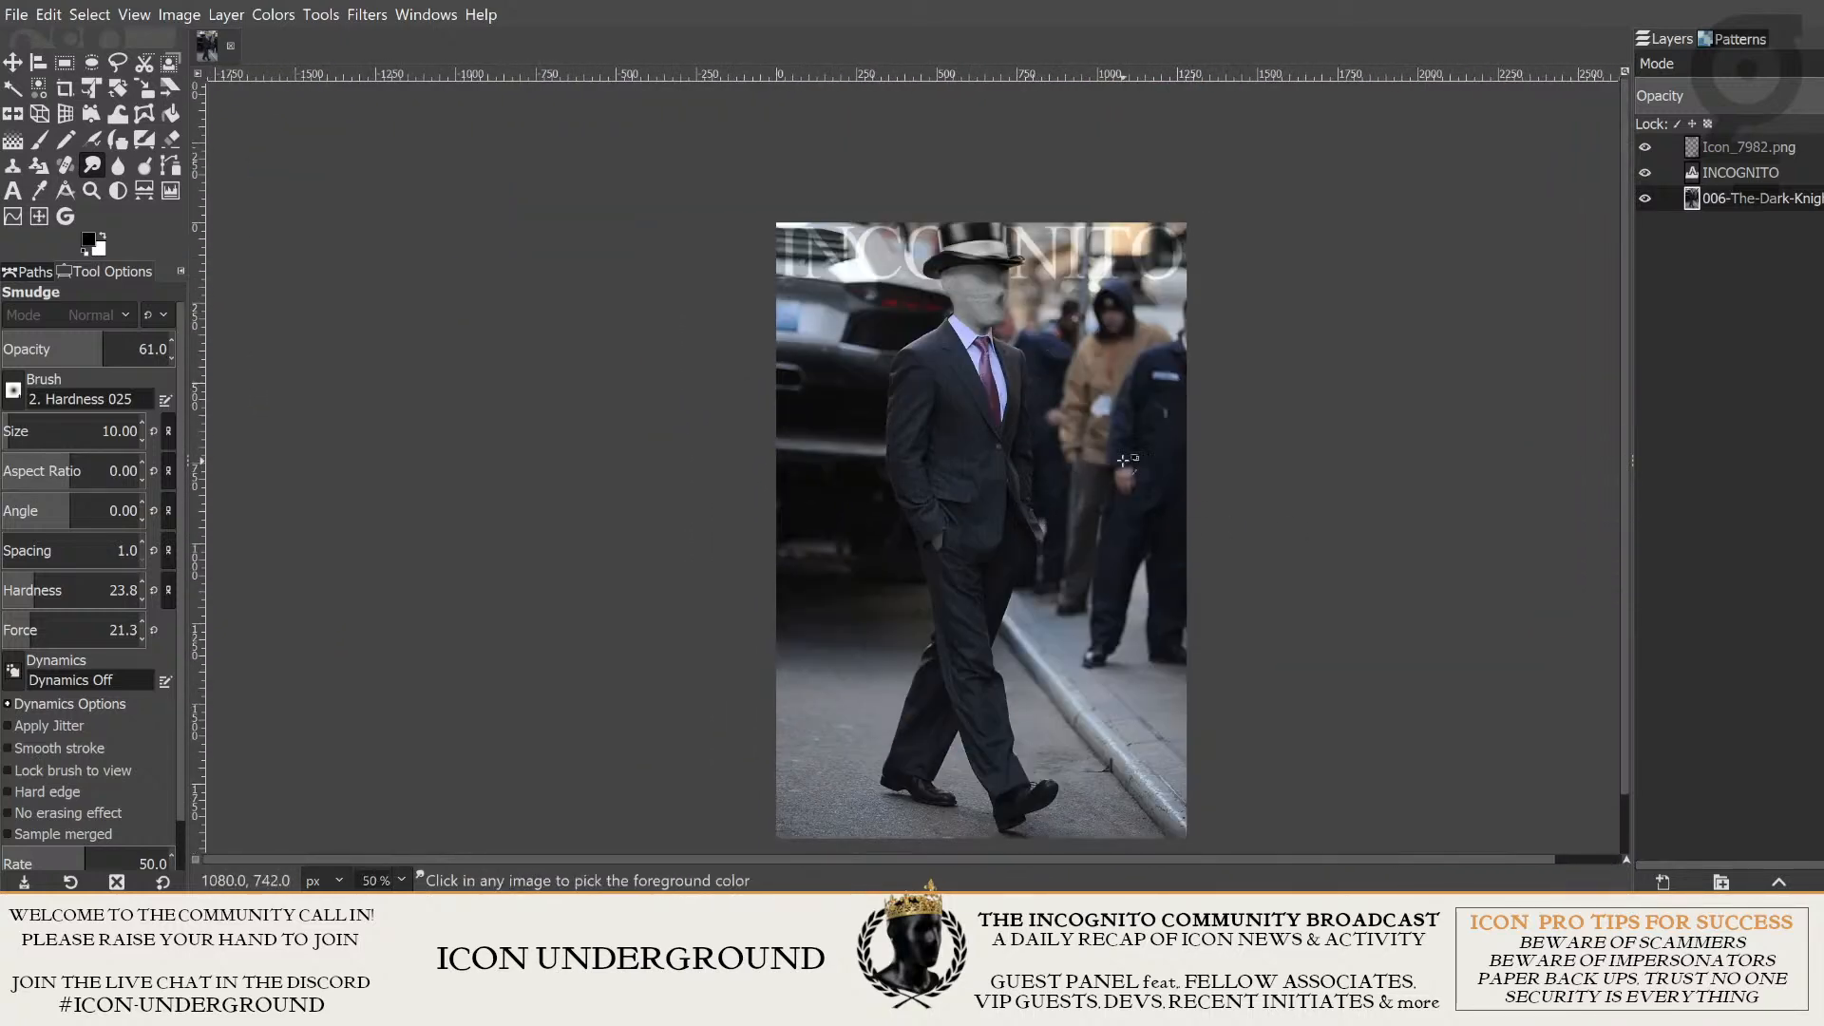
scroll(1027, 463, "up", 1)
left_click_drag(841, 631, 894, 554)
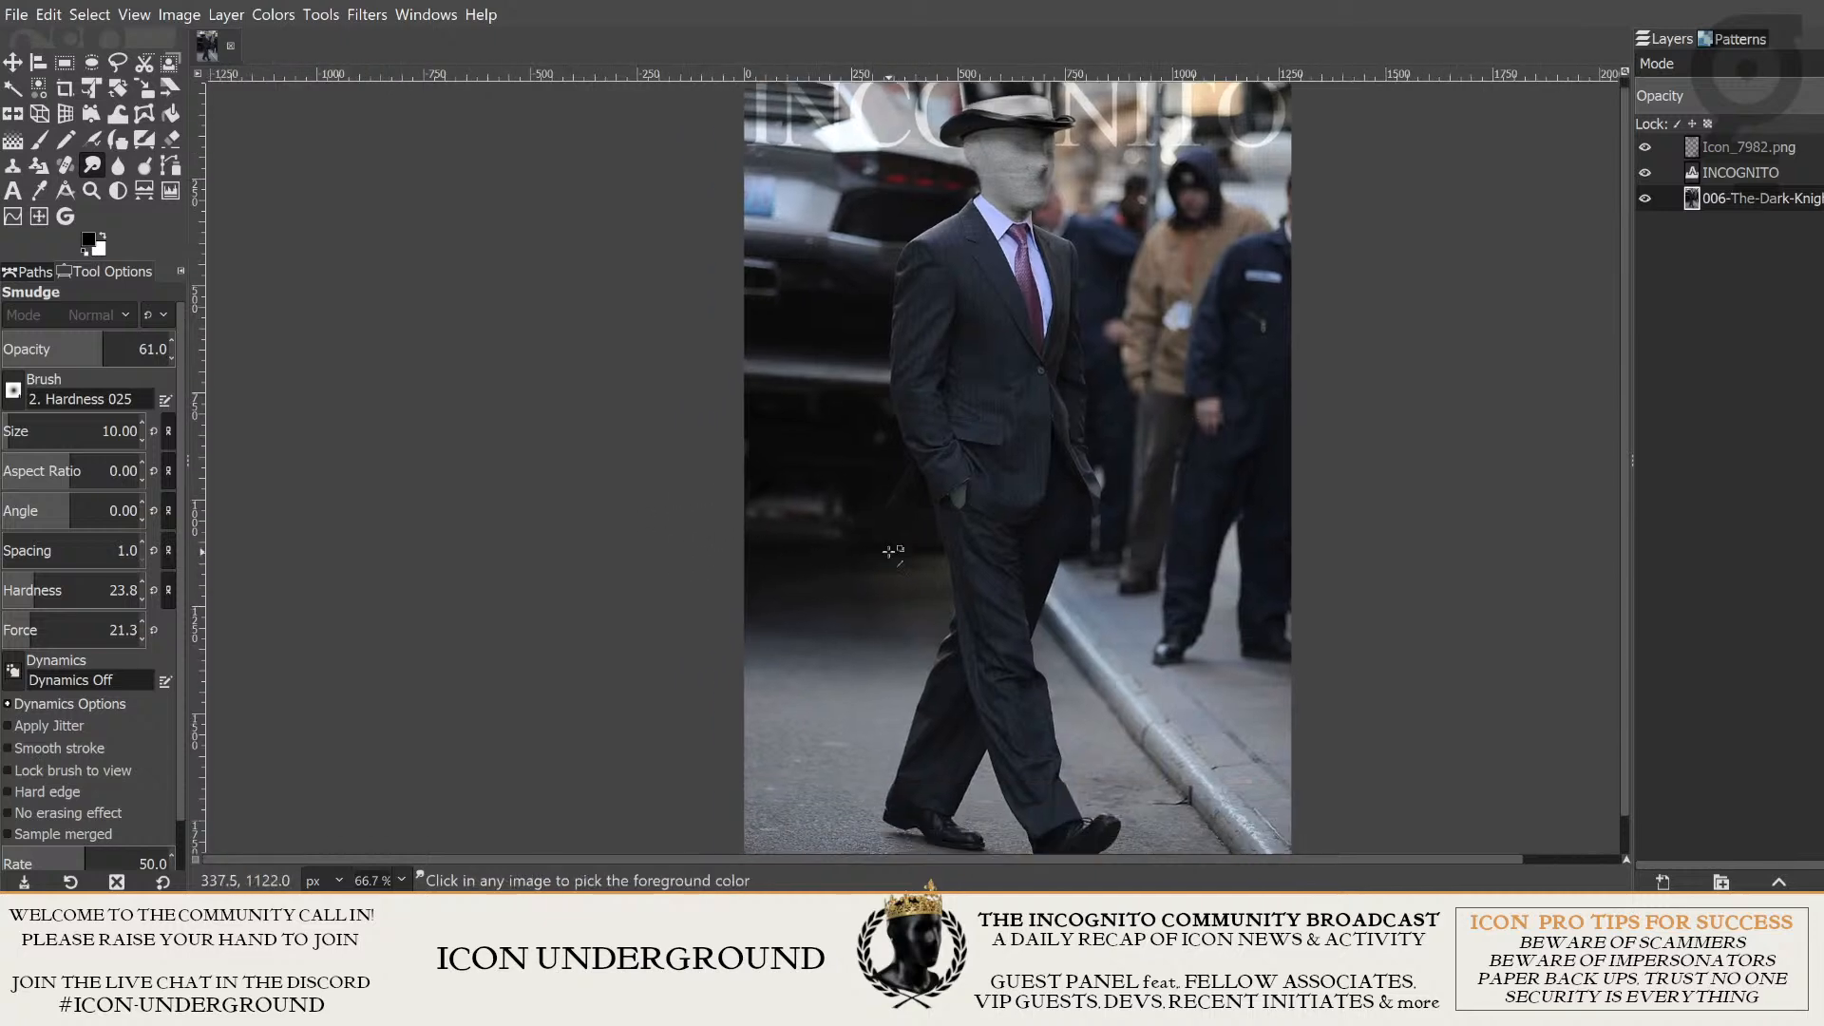
scroll(1076, 581, "up", 2)
scroll(1082, 576, "down", 3)
scroll(1084, 576, "up", 3)
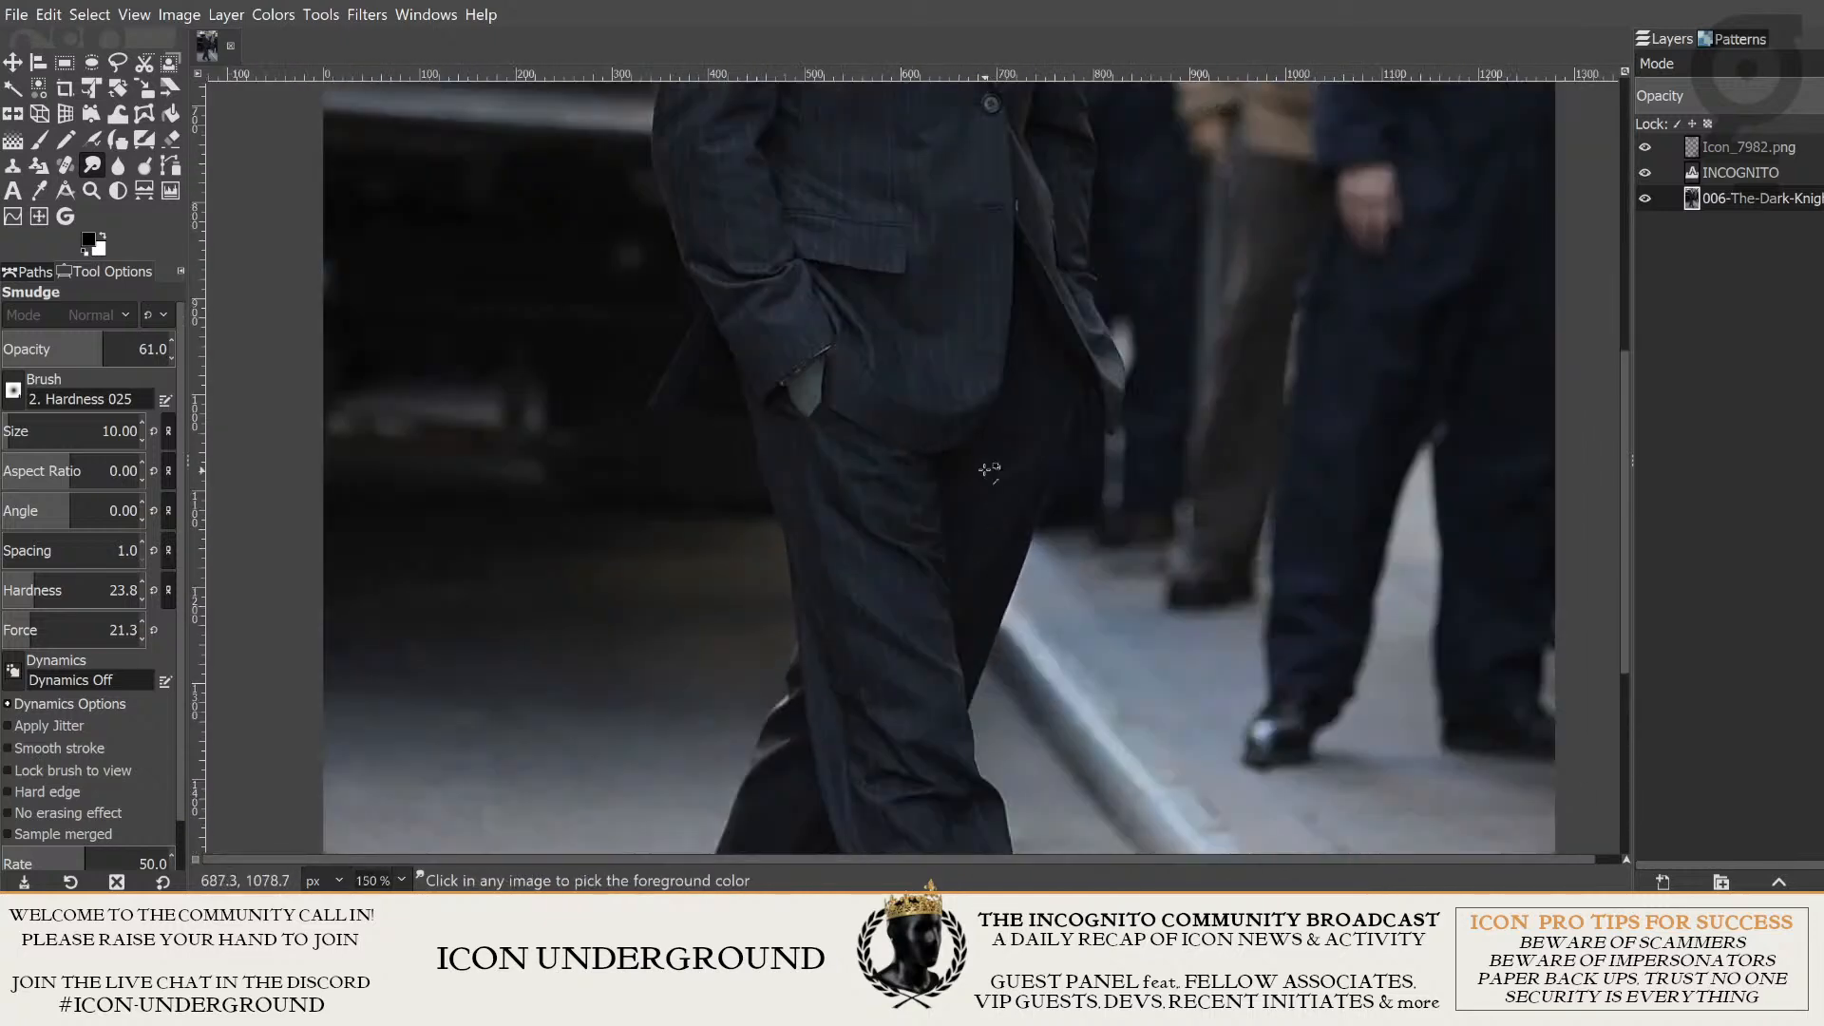
scroll(1081, 570, "down", 3)
scroll(1077, 542, "up", 1)
scroll(1072, 507, "down", 1)
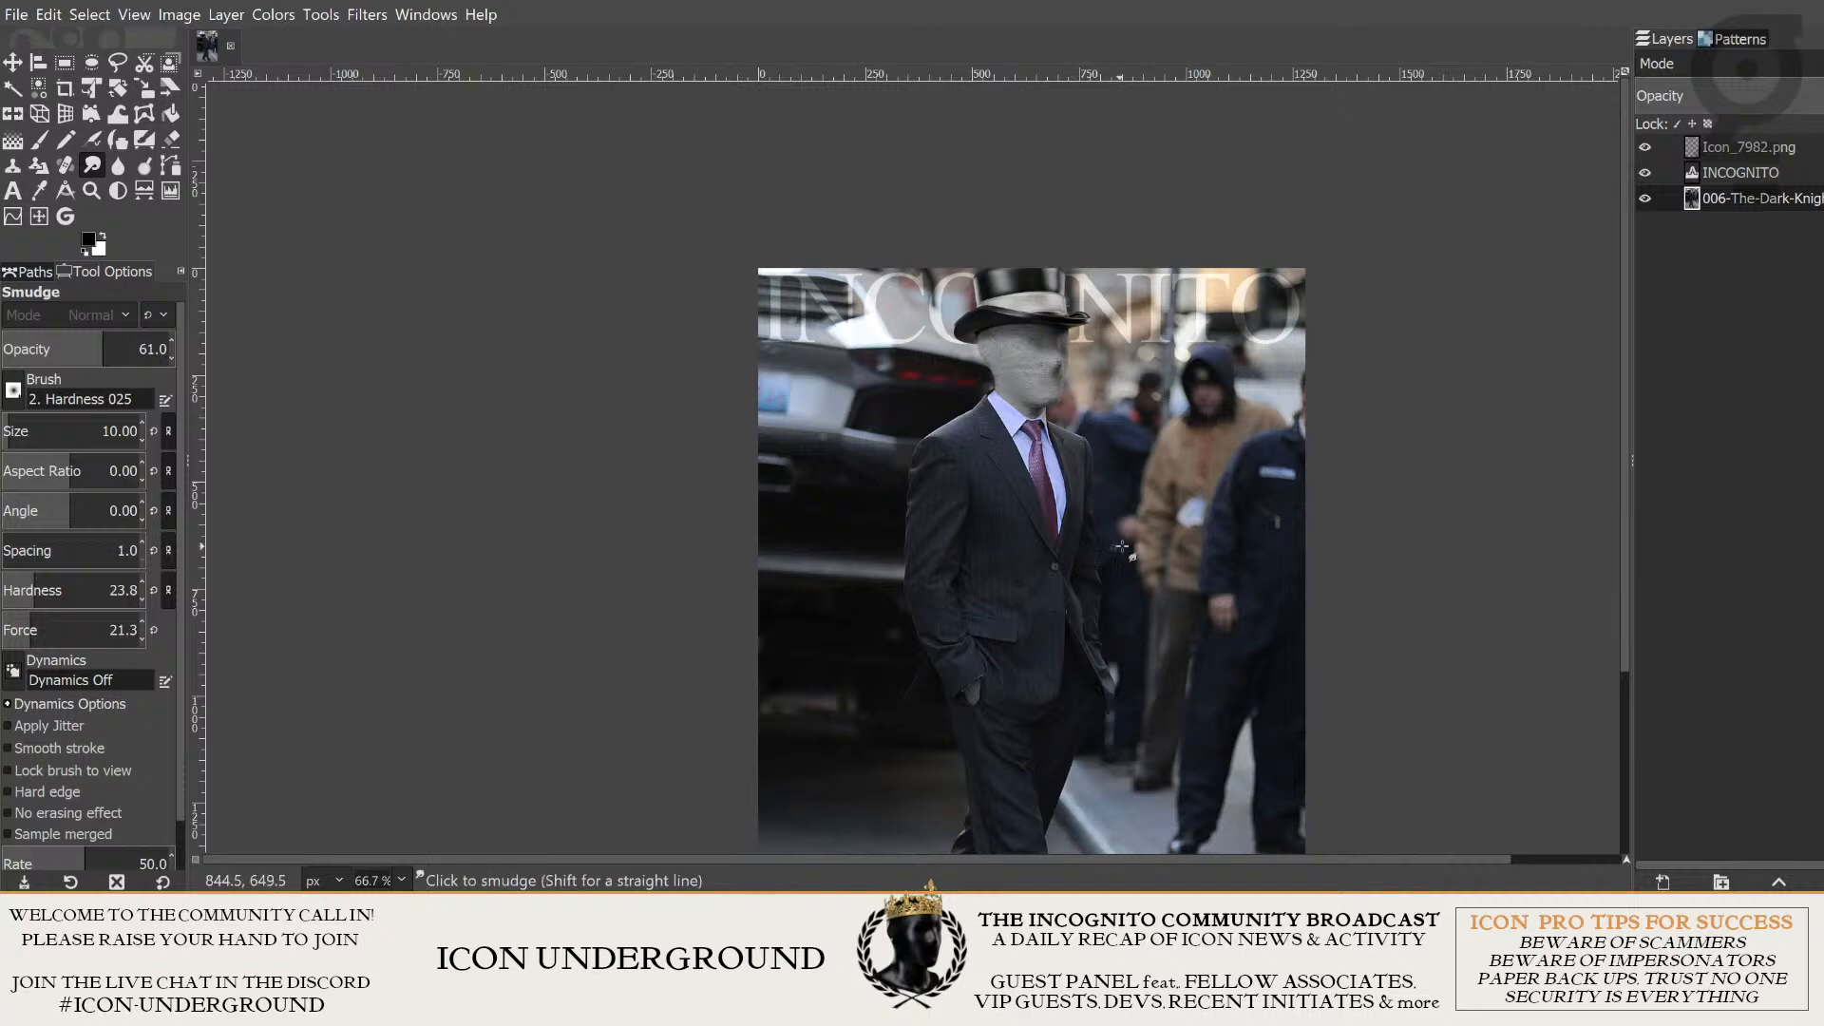
scroll(1124, 656, "down", 1)
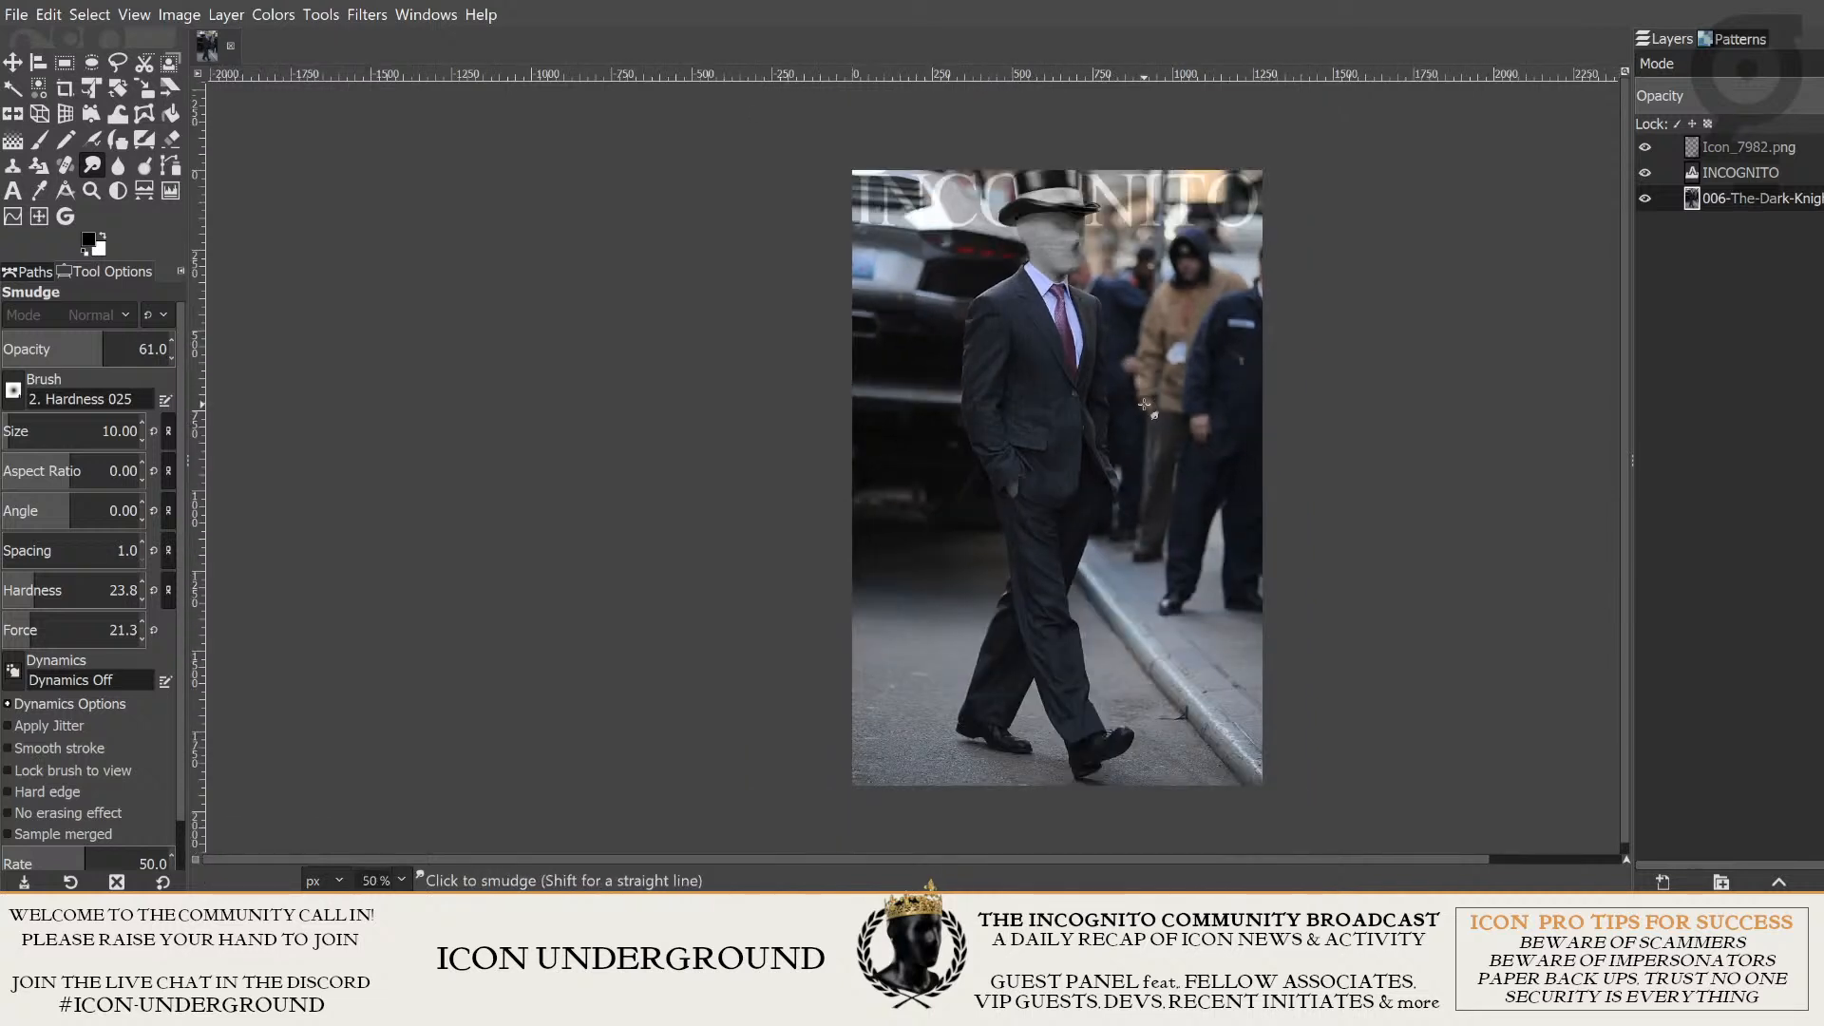
scroll(1148, 404, "up", 1)
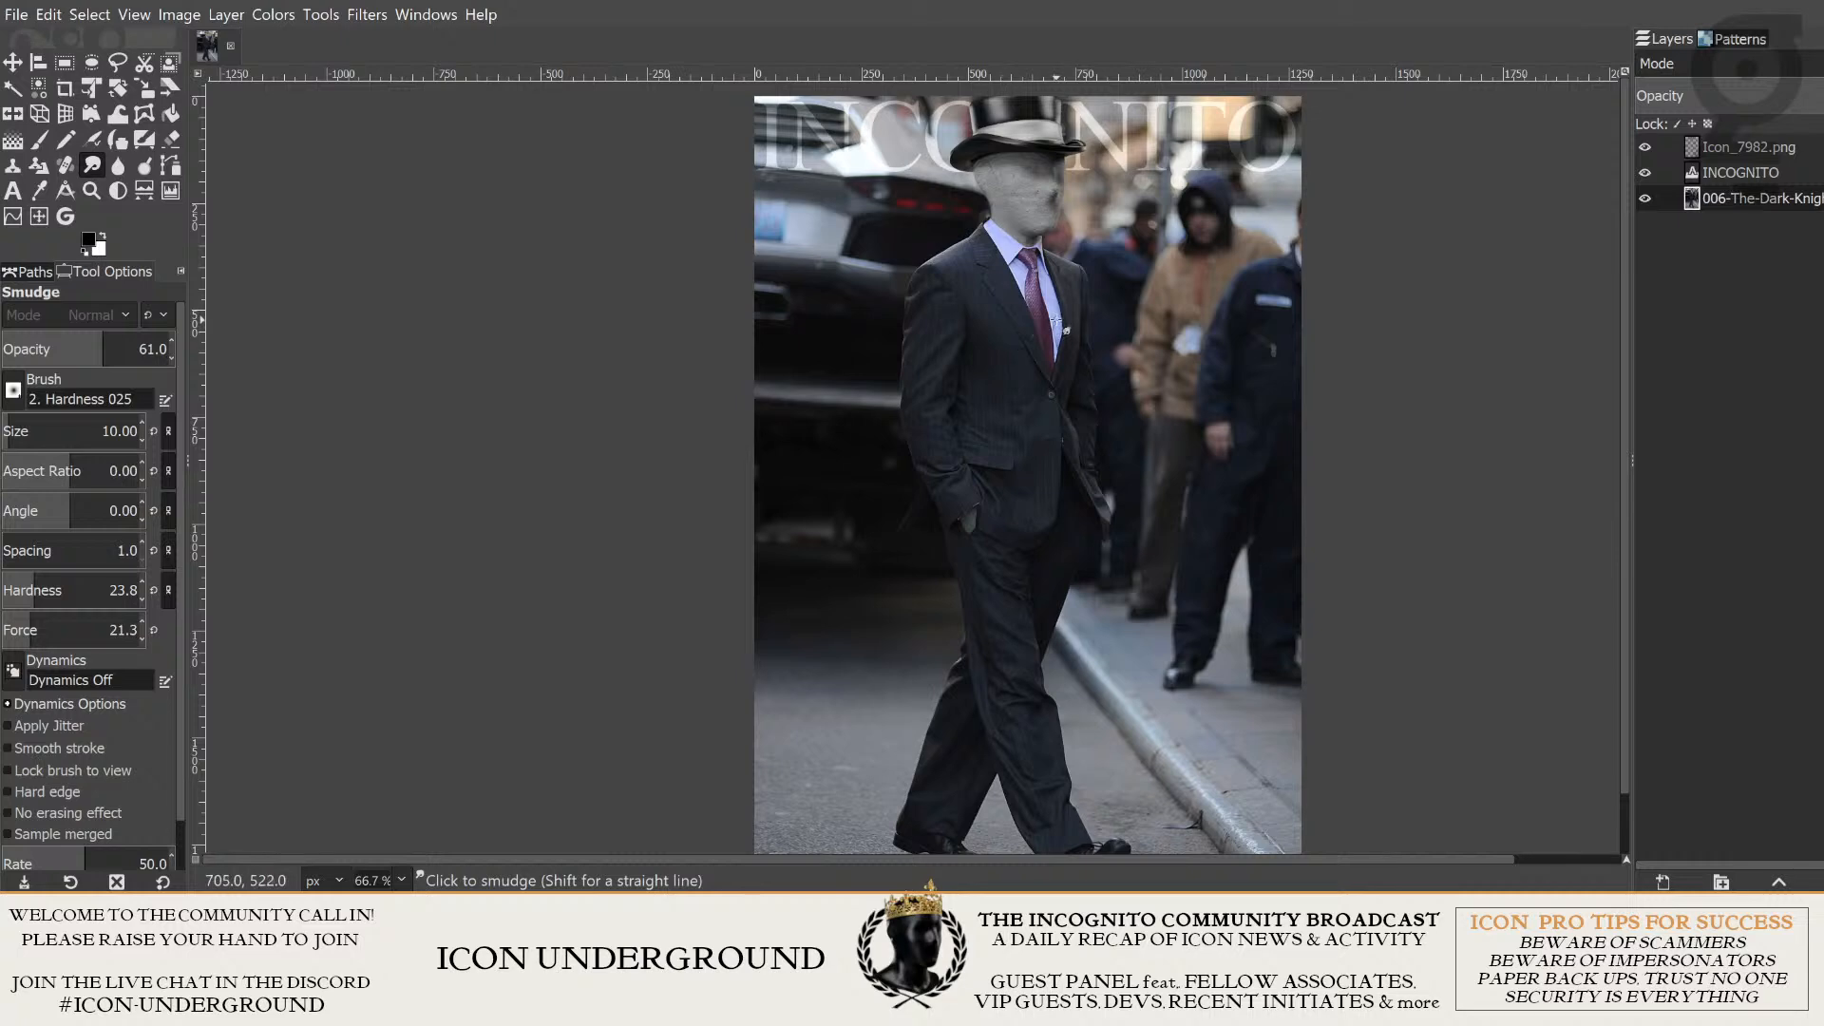
scroll(1056, 321, "up", 2)
scroll(1055, 321, "down", 3)
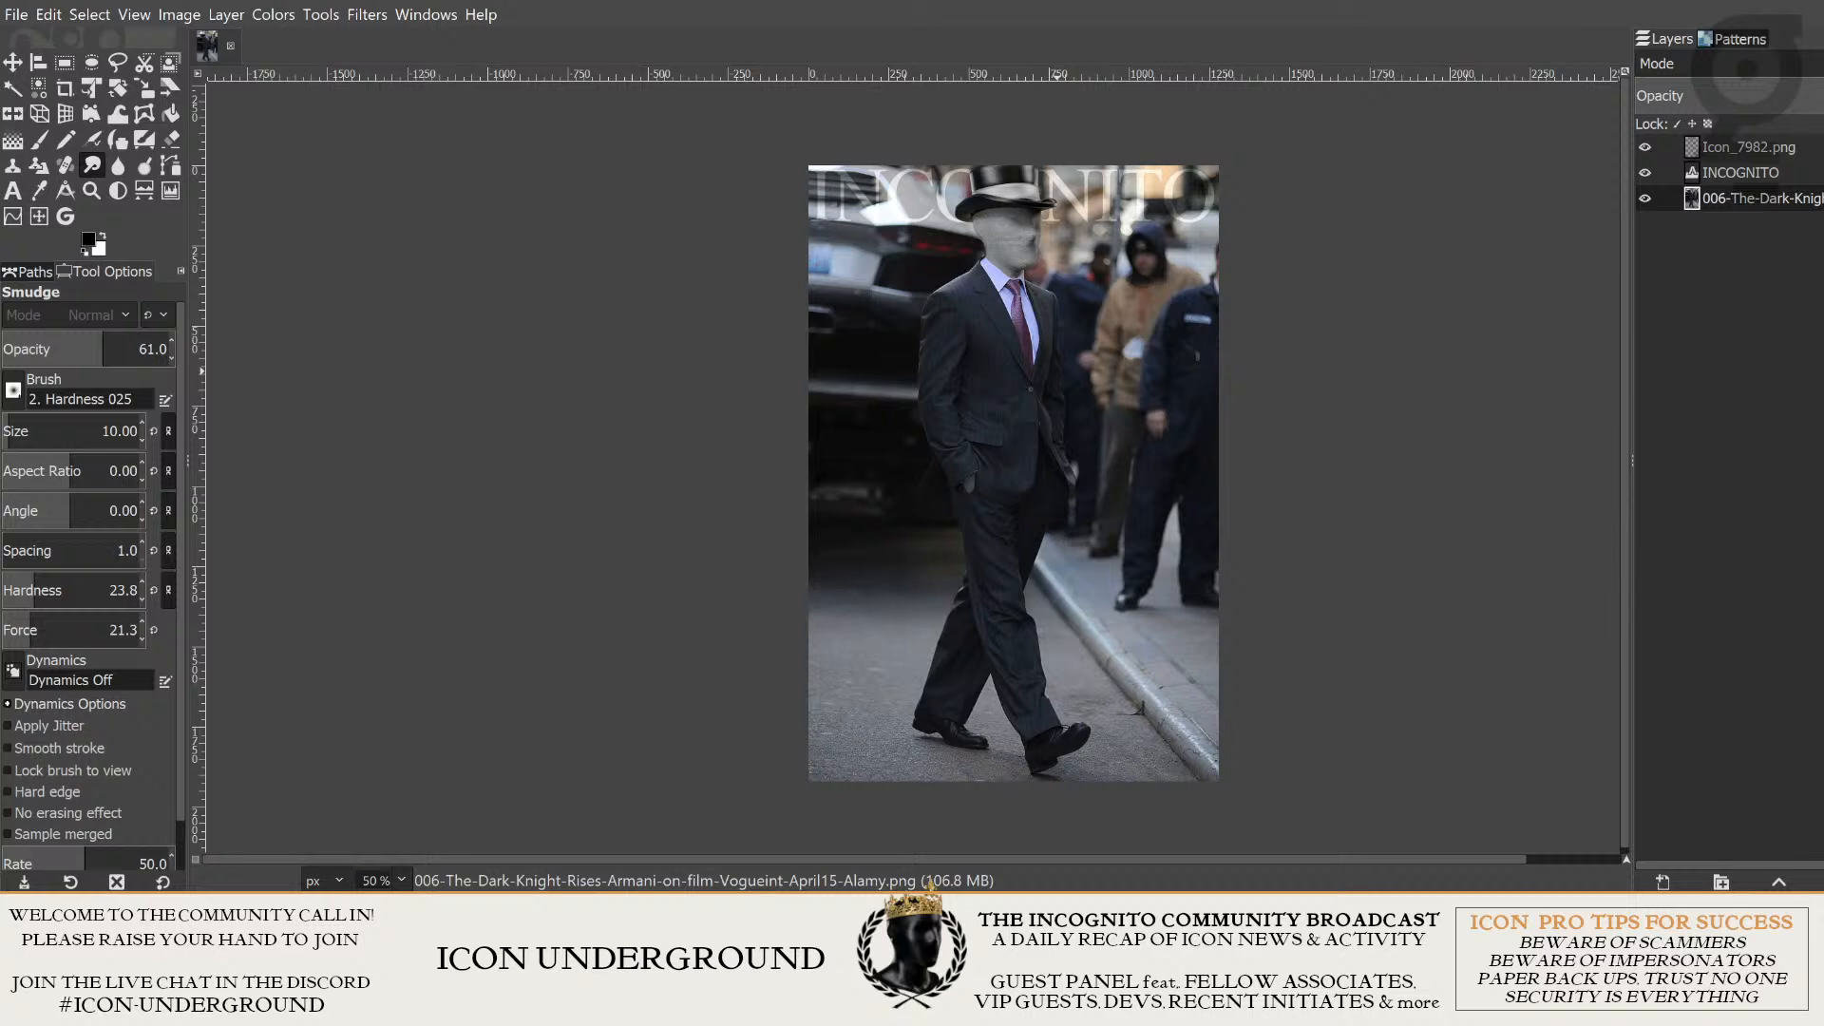
scroll(1149, 370, "up", 1)
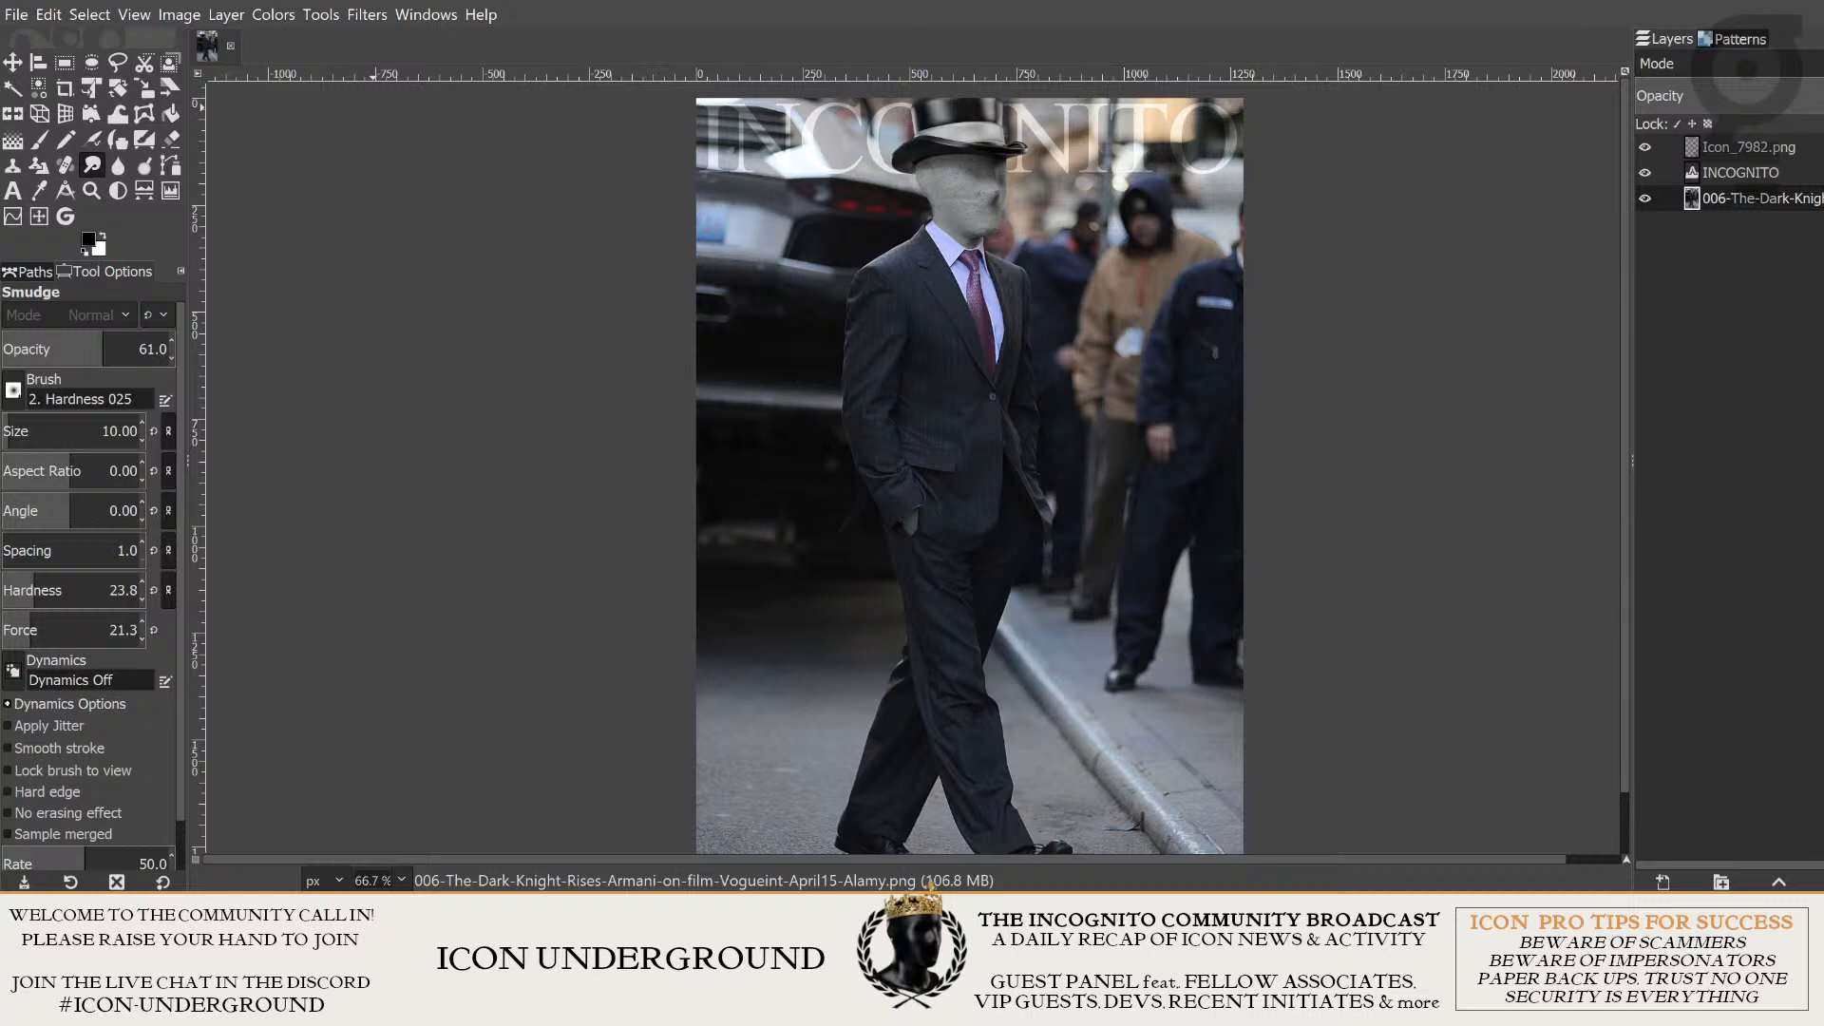
- Open the export command for the composite image
left_click(16, 14)
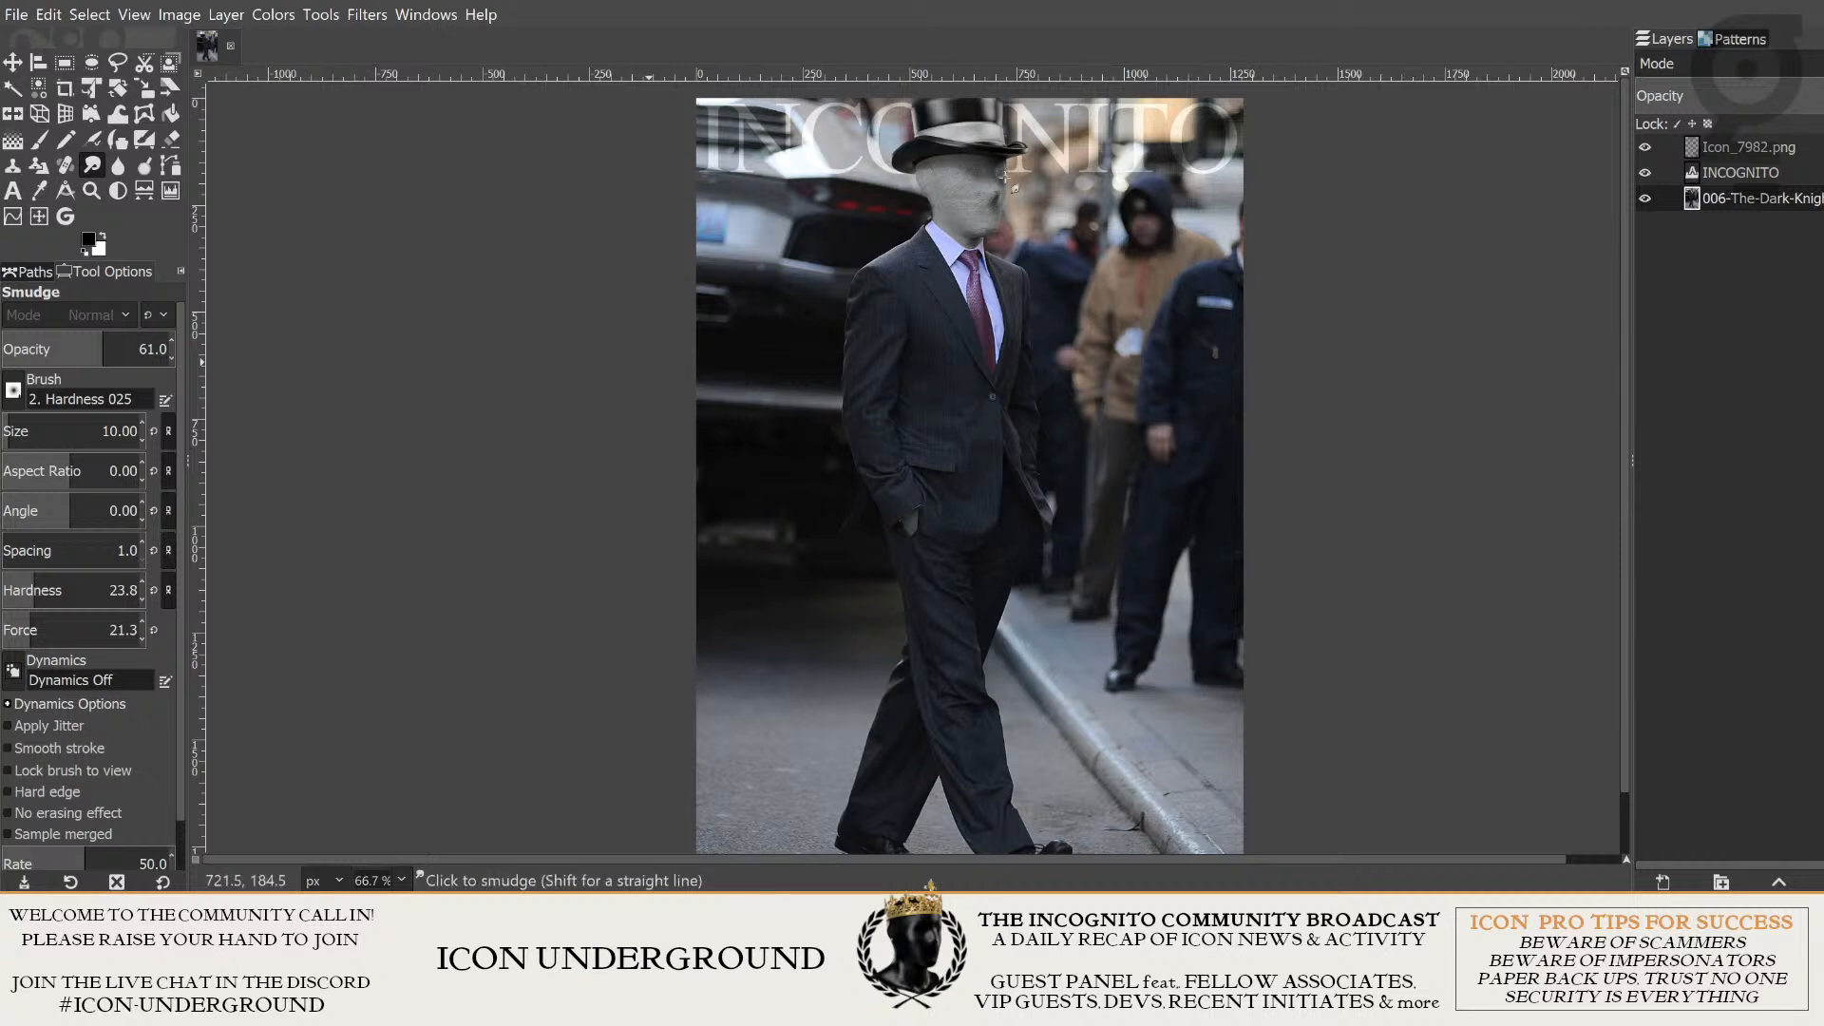
left_click(17, 16)
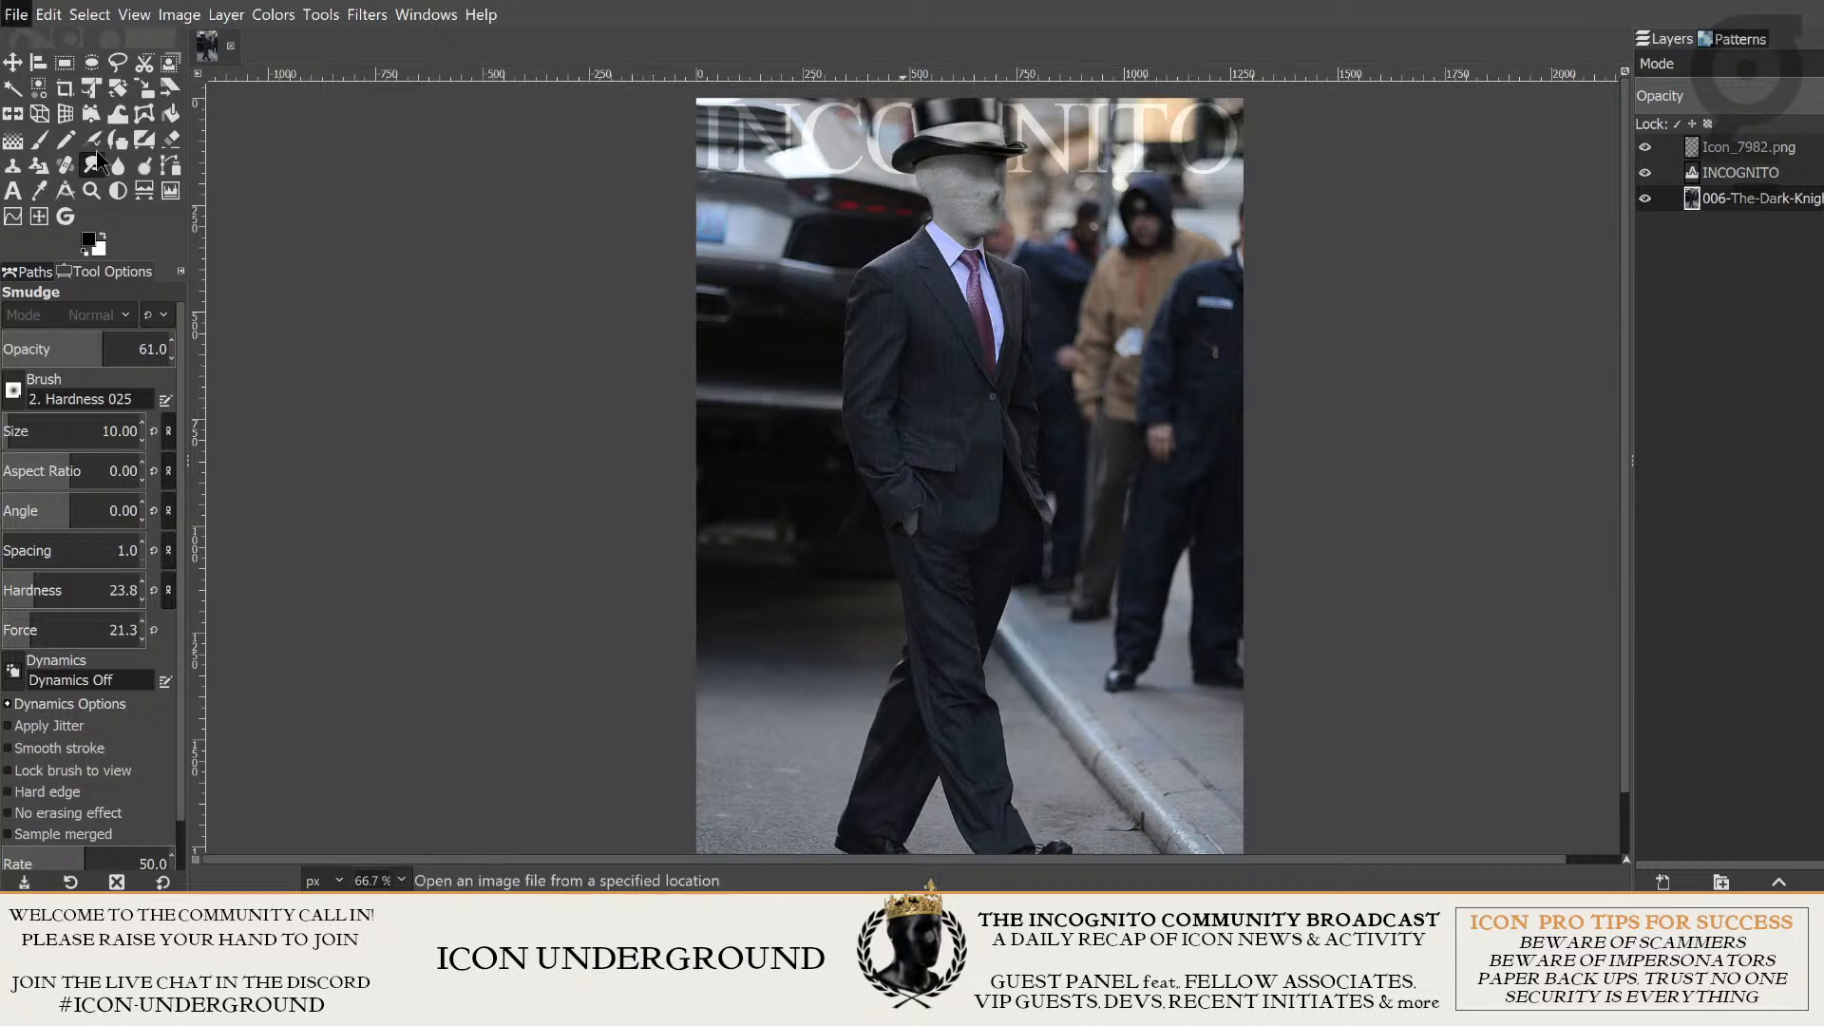
left_click(171, 323)
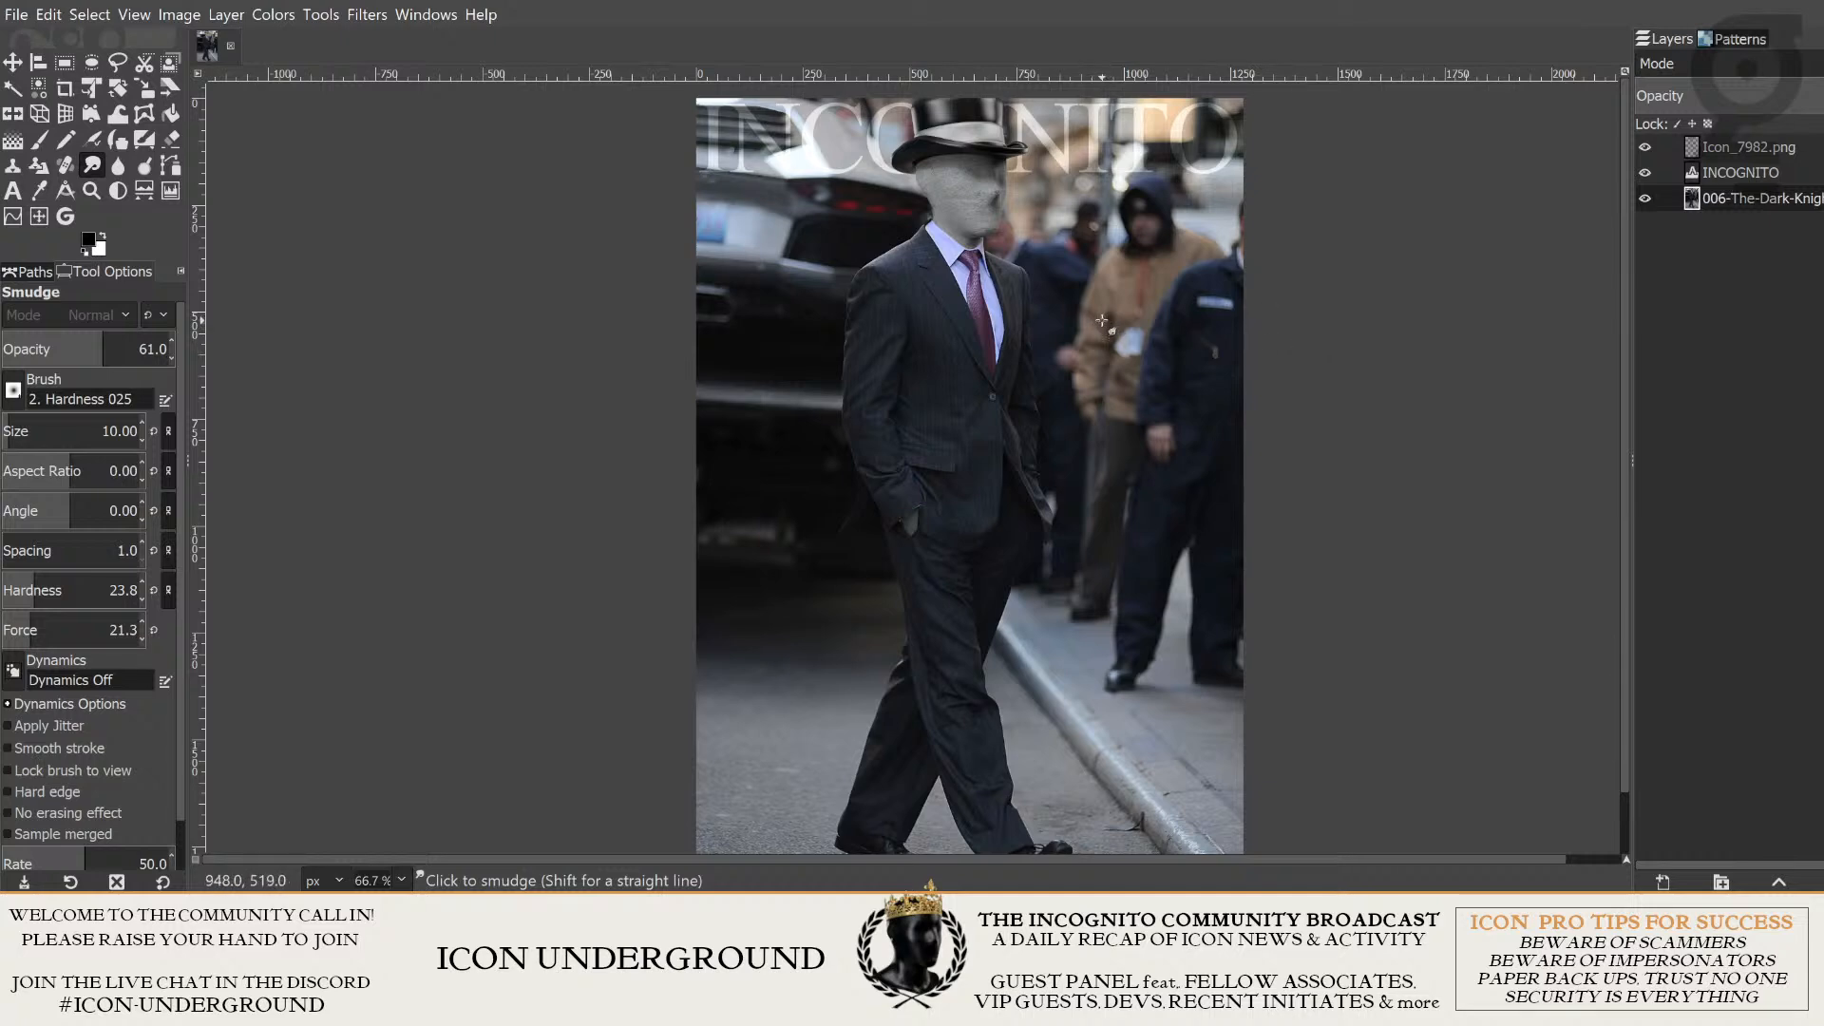
- Examine the grey hand at the jacket pocket and the colour adjustments available for its layer
scroll(971, 579, "up", 3, "ctrl")
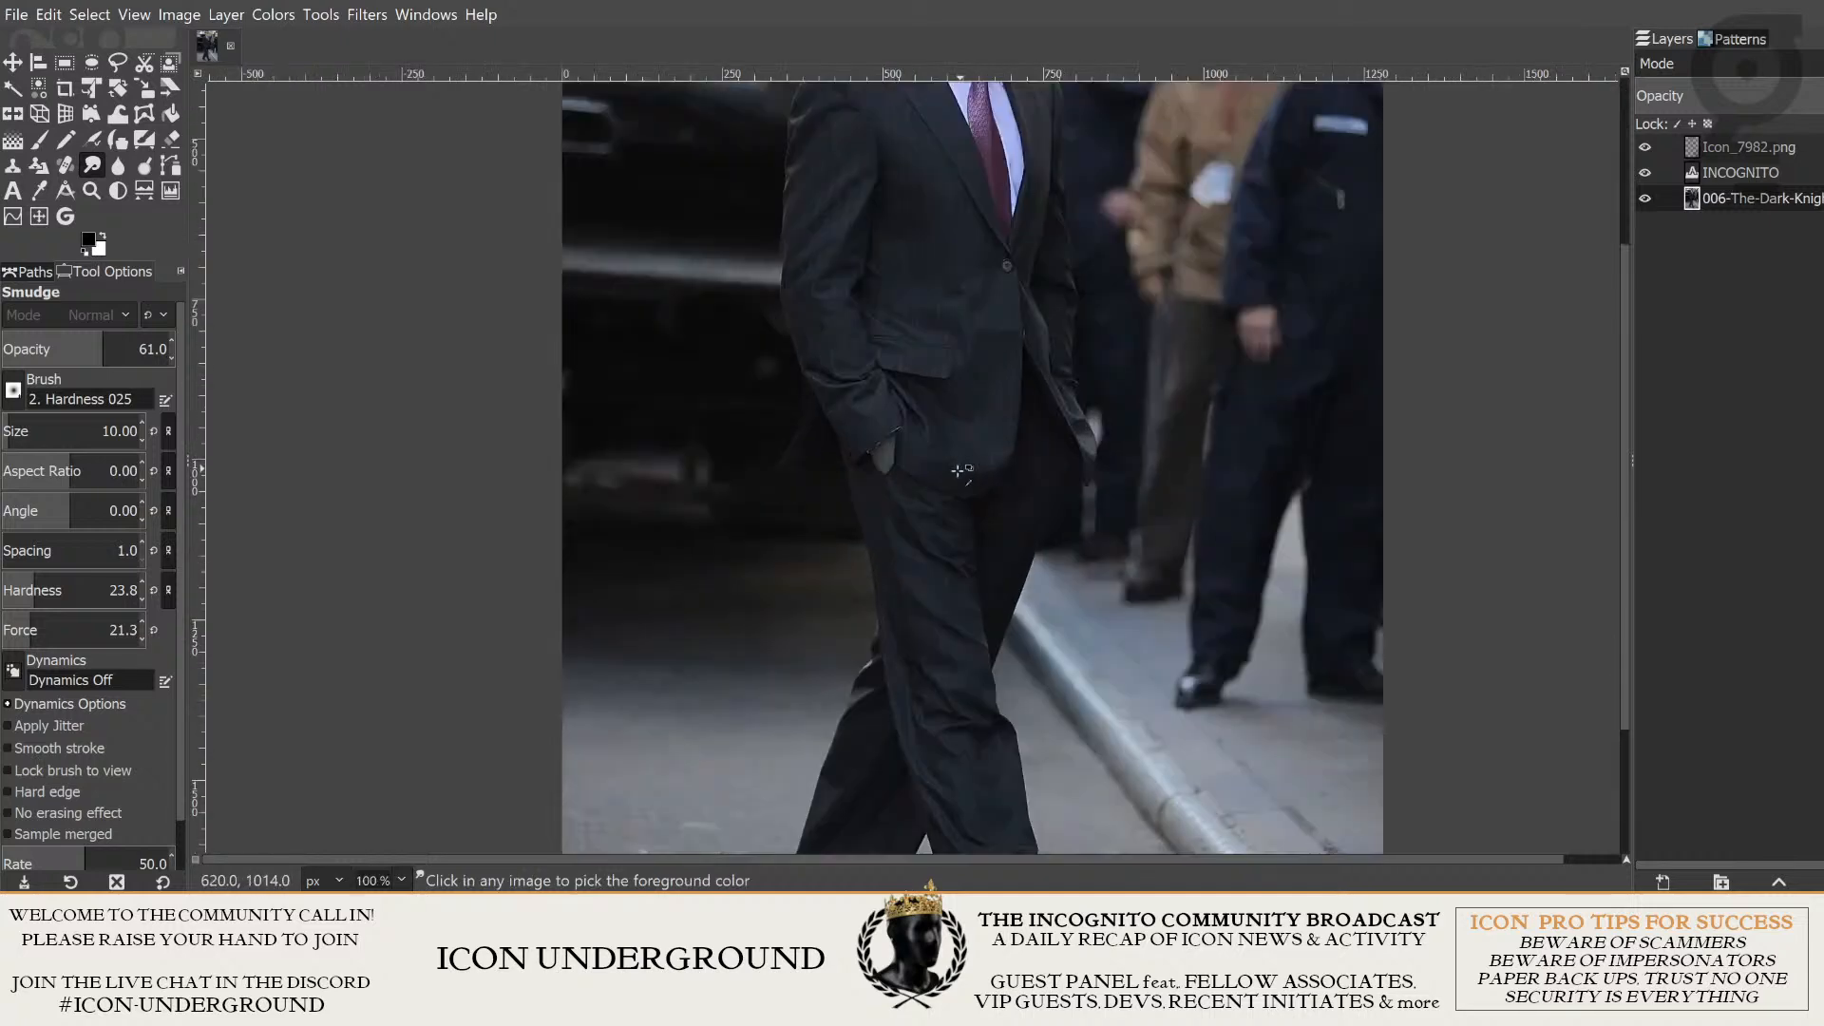
scroll(844, 344, "up", 2, "ctrl")
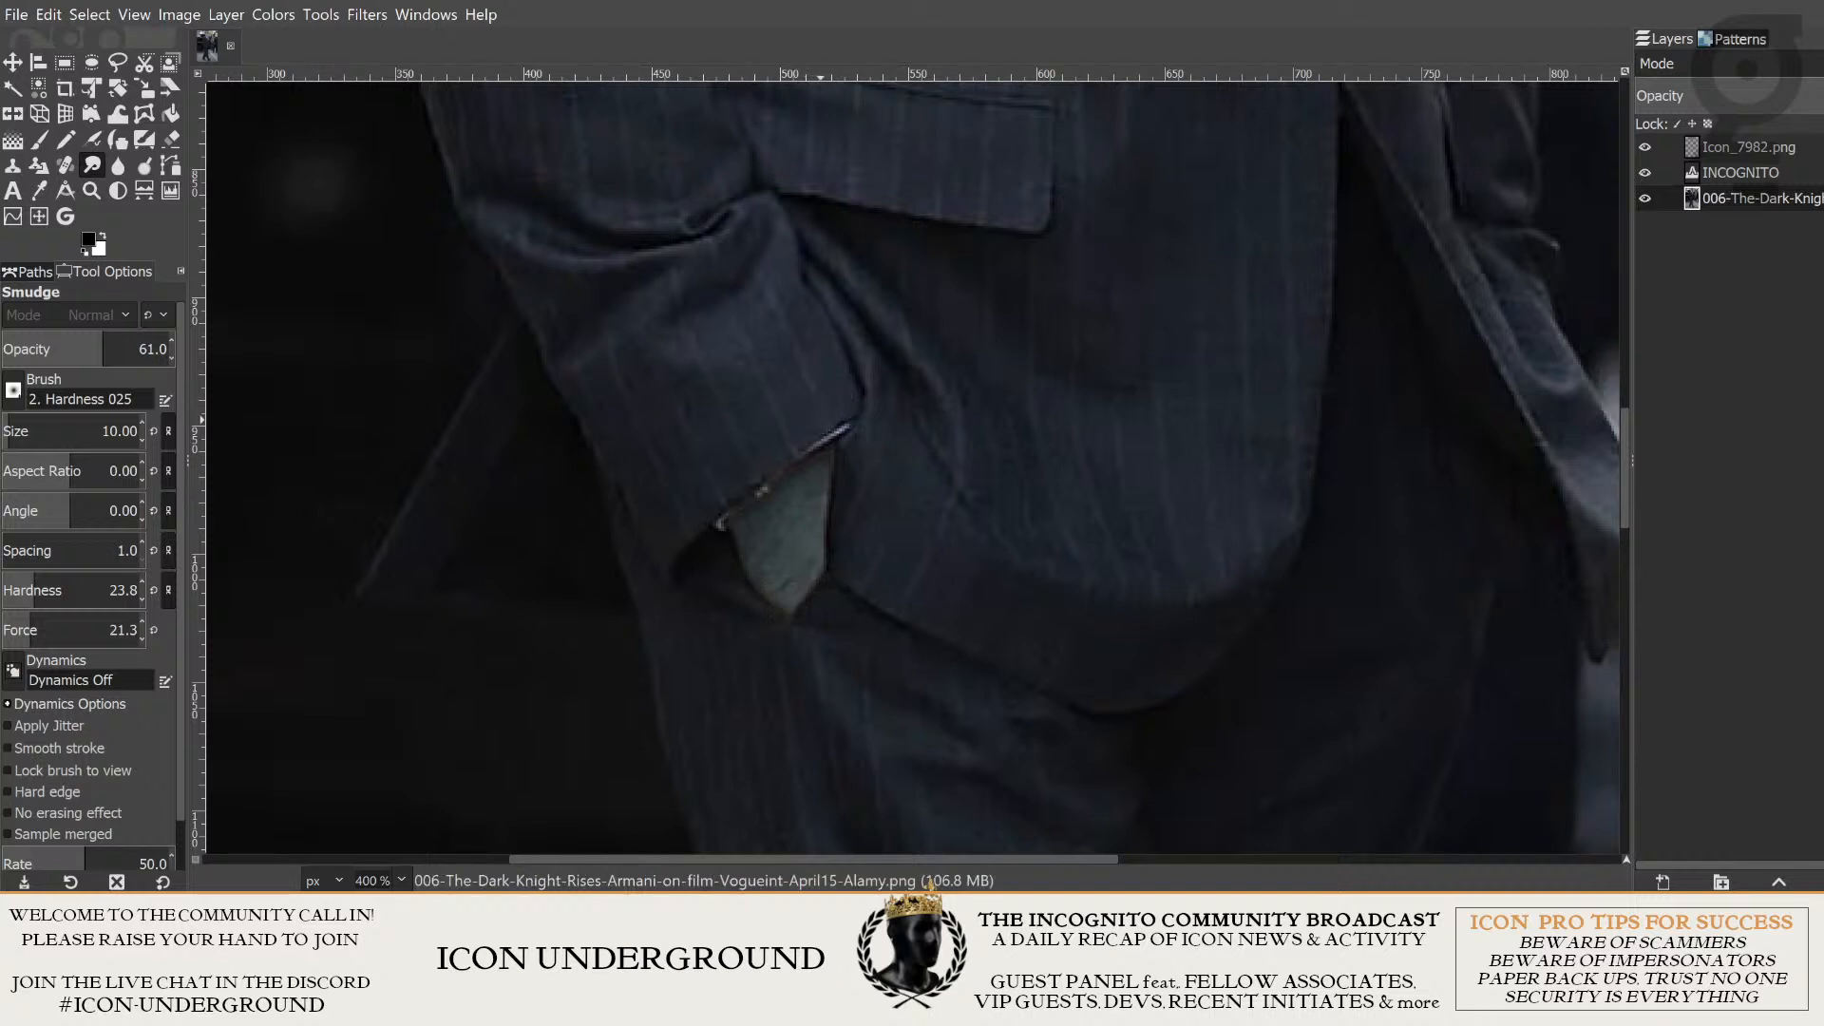
left_click(273, 14)
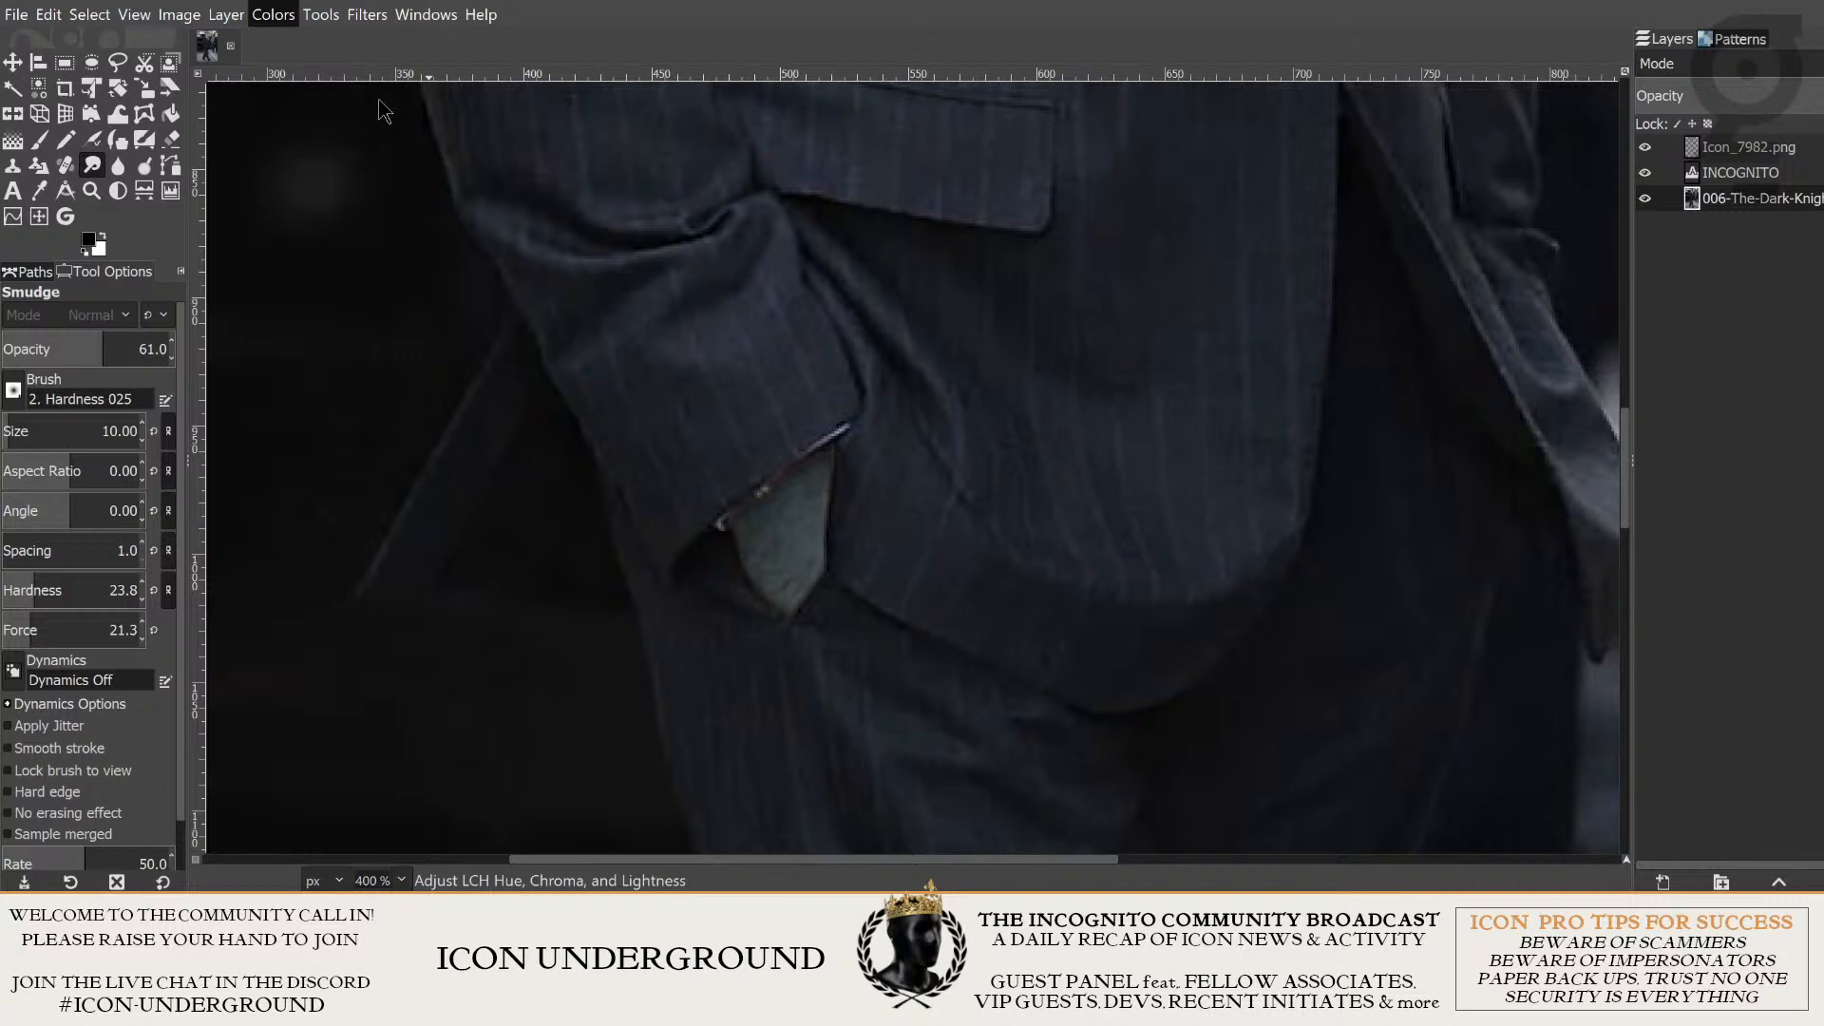
key("Escape")
scroll(863, 367, "down", 6)
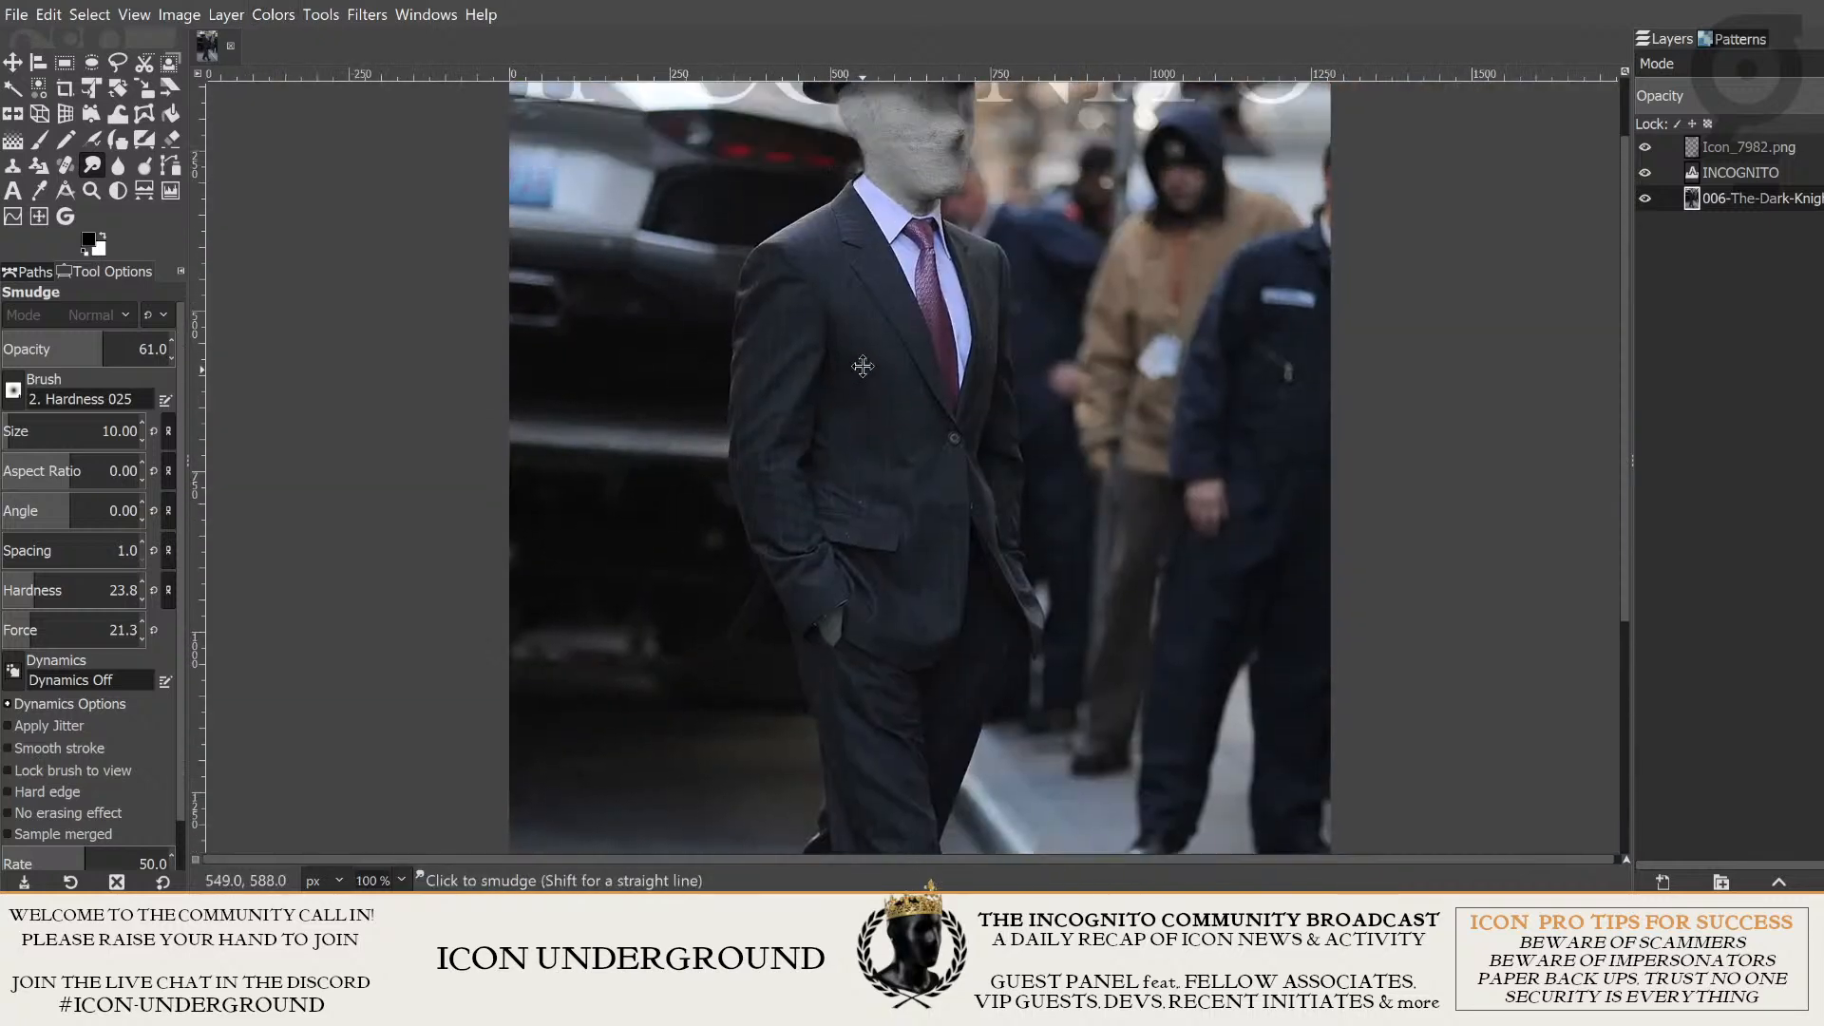
mouse_move(863, 367)
left_mouse_down()
mouse_move(854, 428)
mouse_move(905, 481)
mouse_move(896, 528)
mouse_move(923, 291)
mouse_move(905, 430)
left_mouse_up()
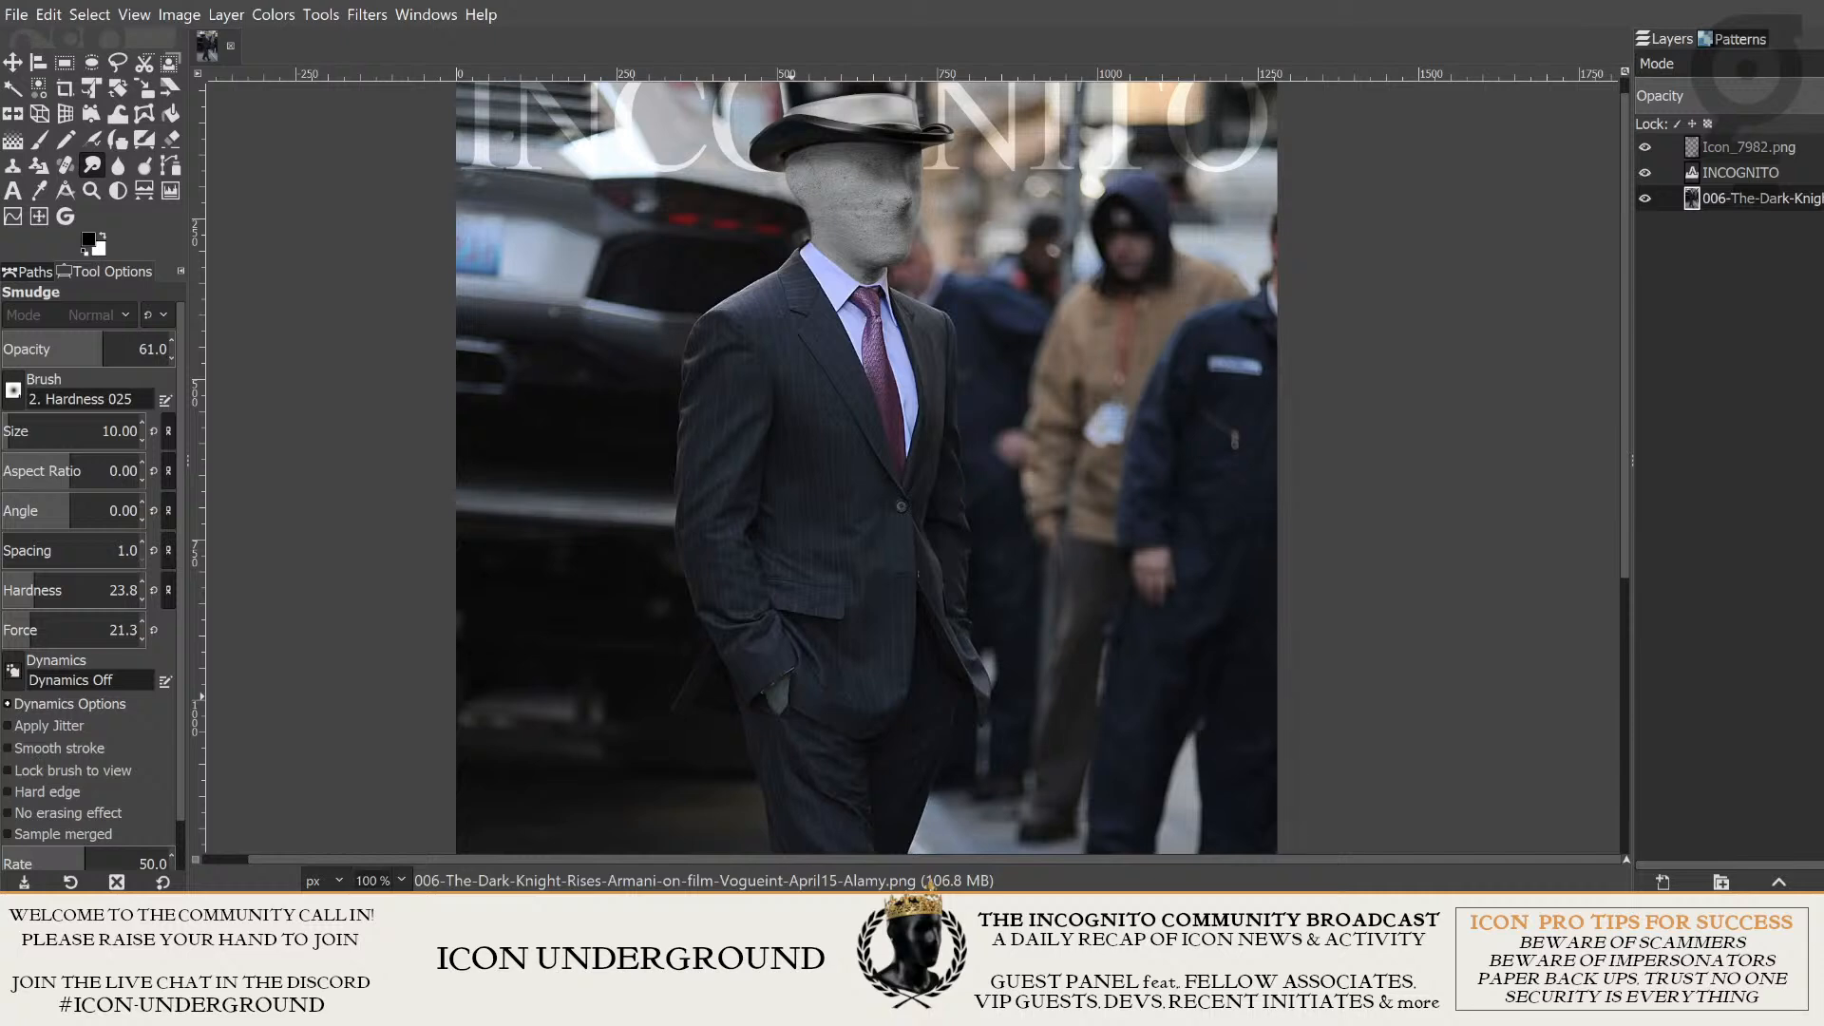
scroll(1333, 420, "down", 1)
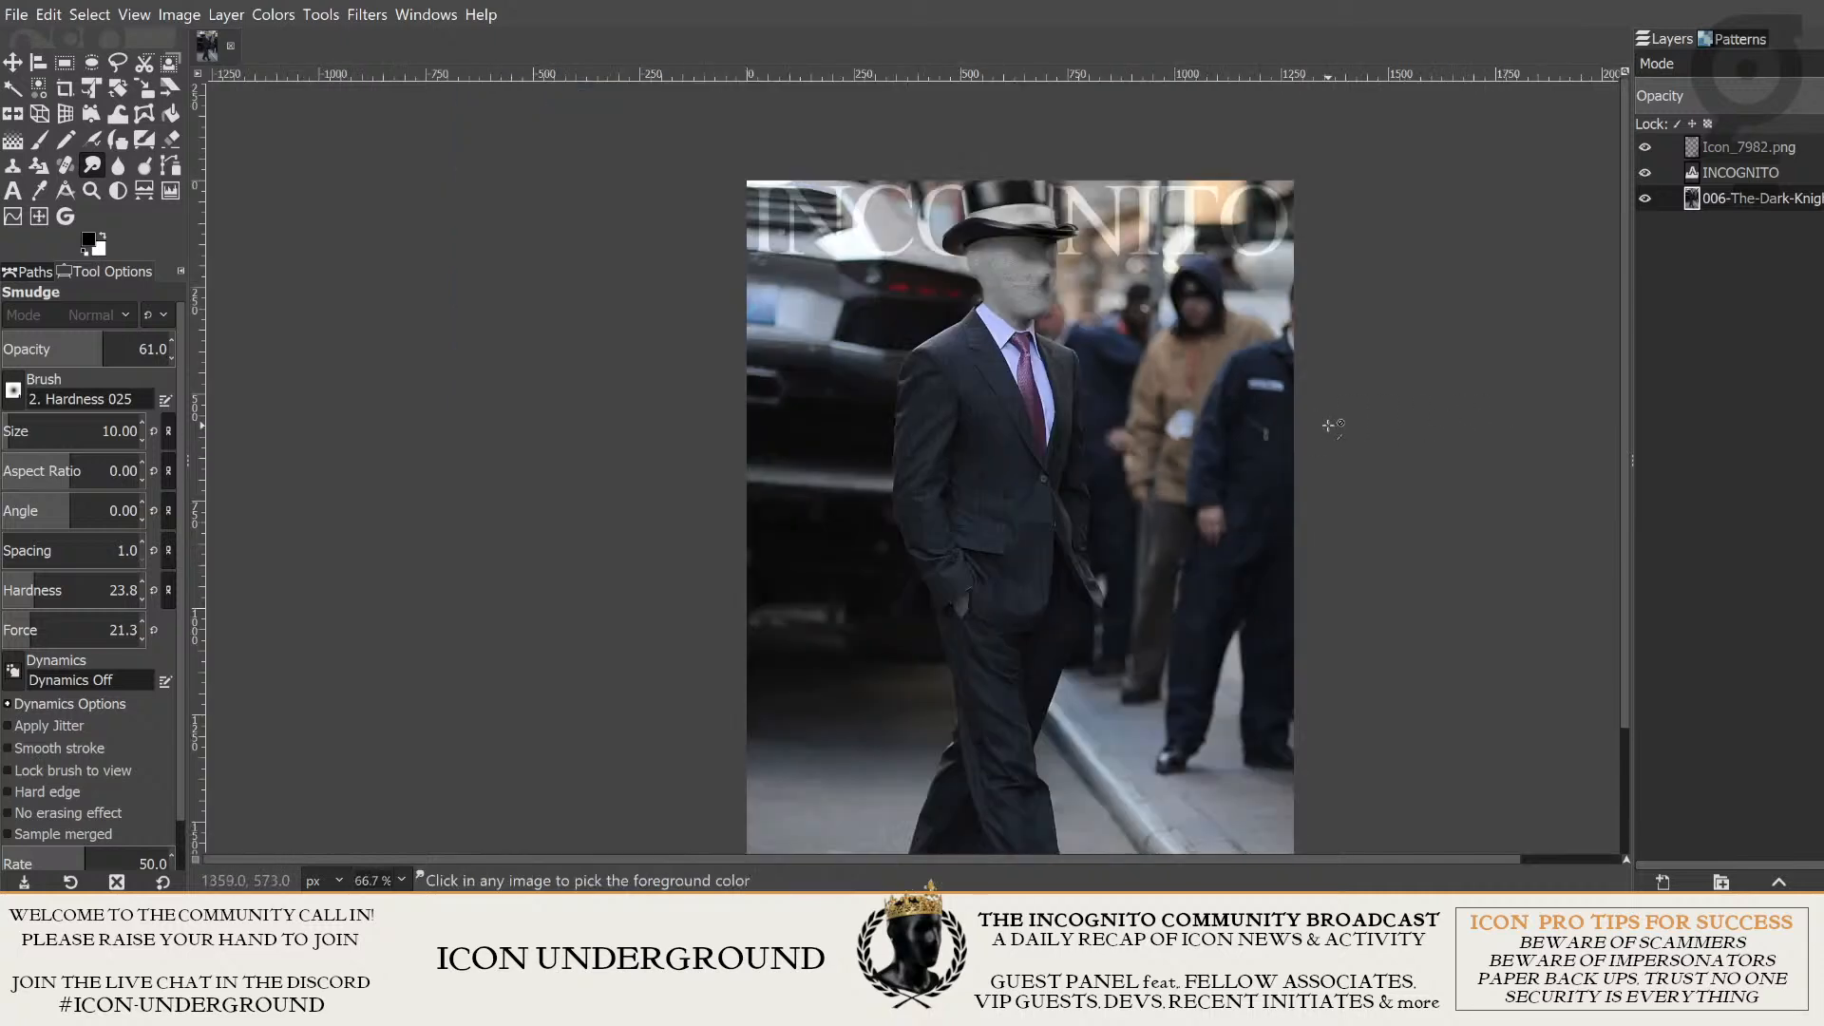
scroll(1406, 428, "up", 1)
left_click_drag(1493, 363, 1497, 381)
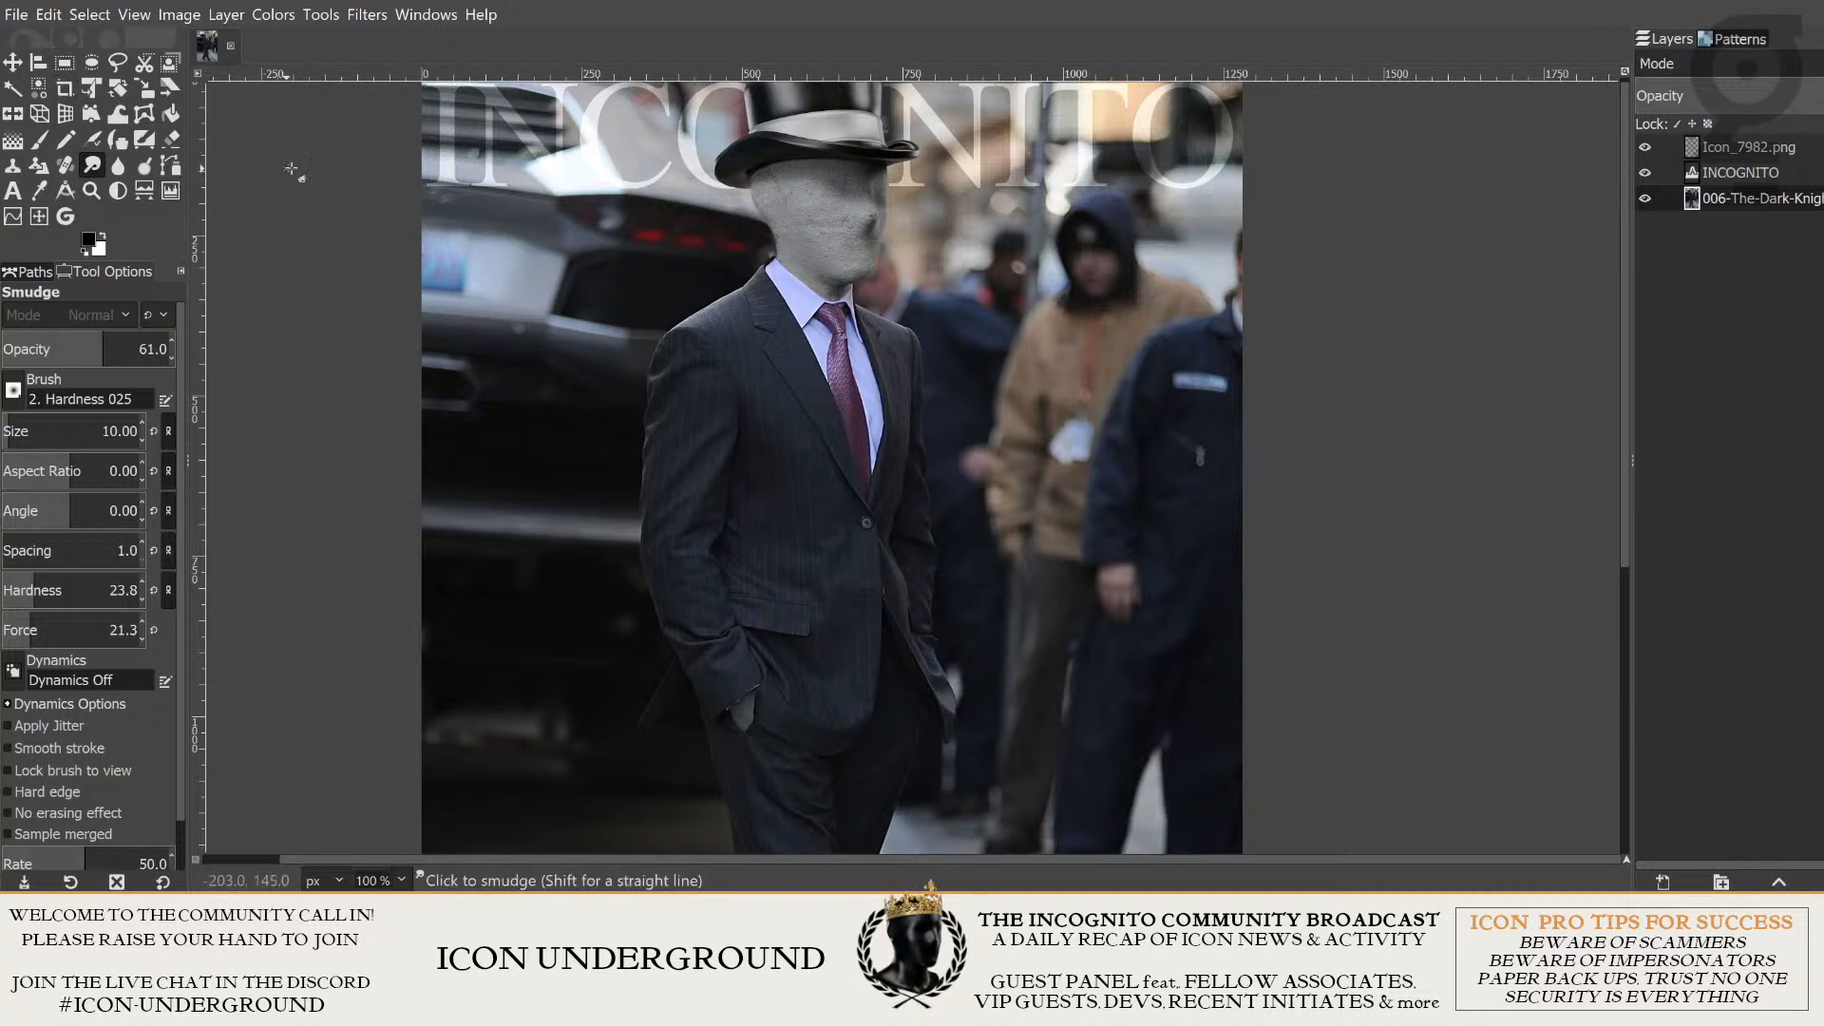
left_click(1754, 42)
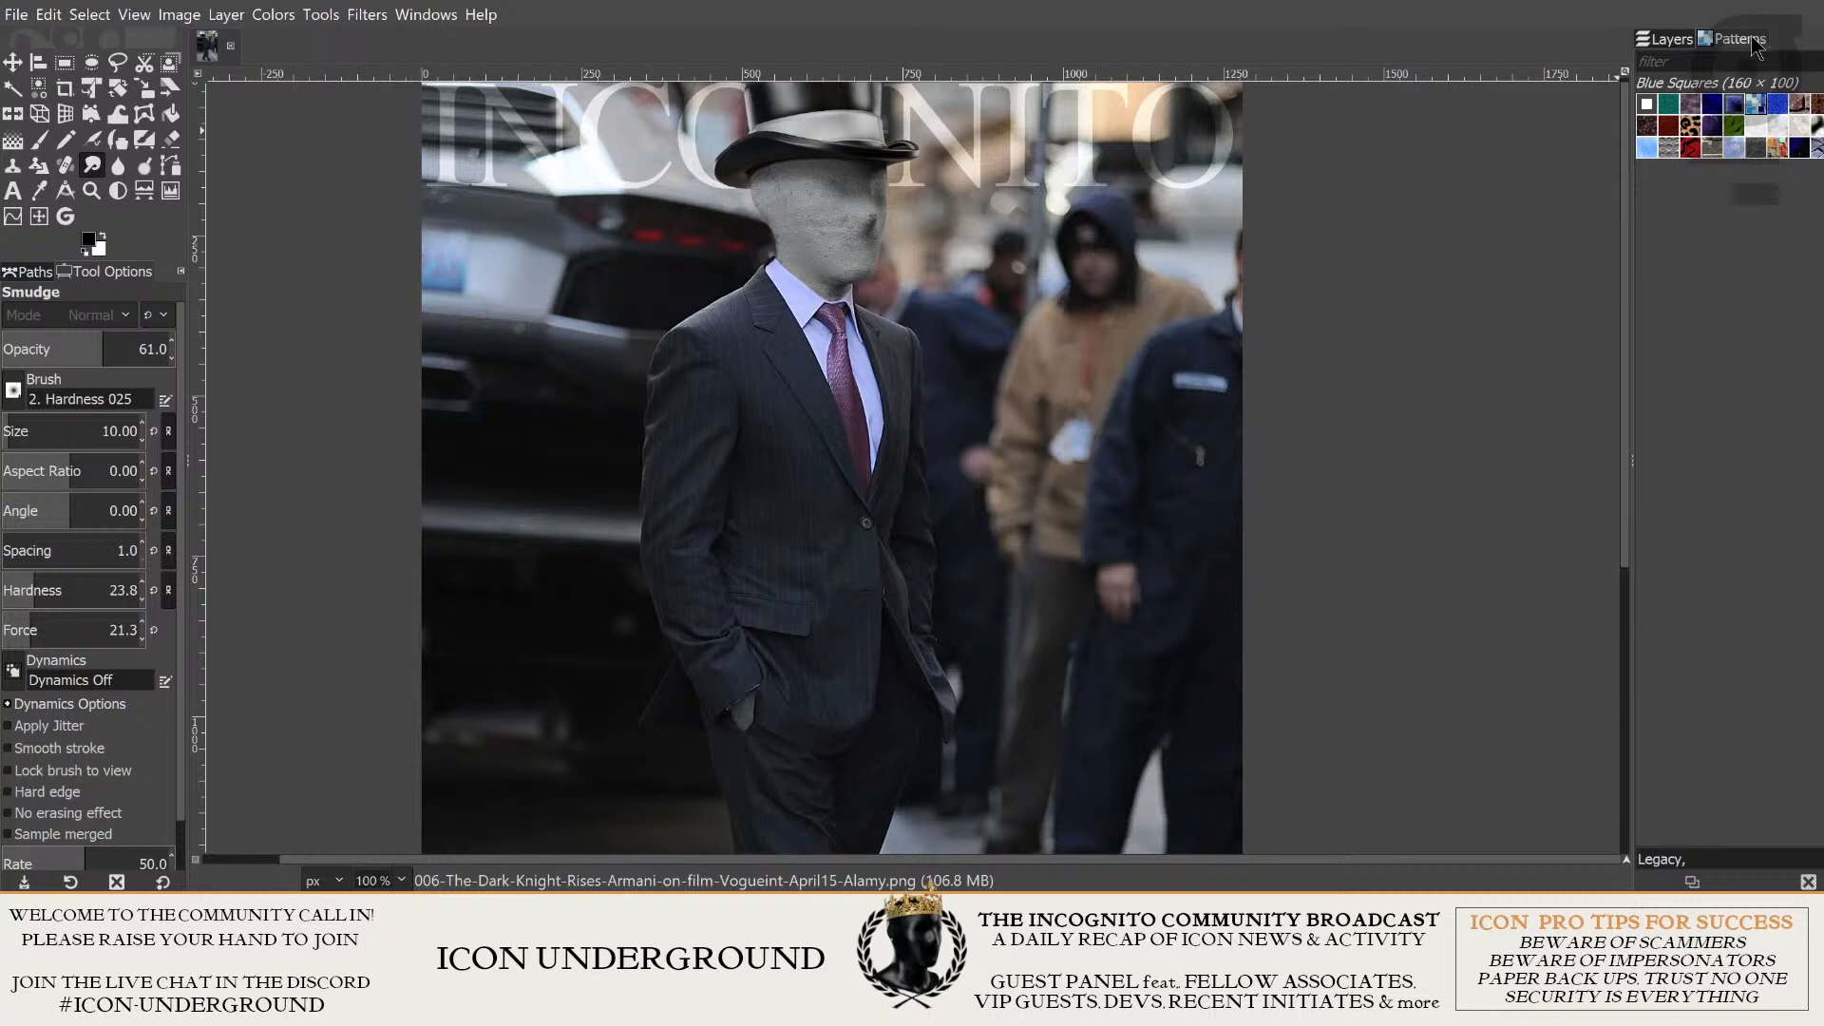
left_click(1650, 43)
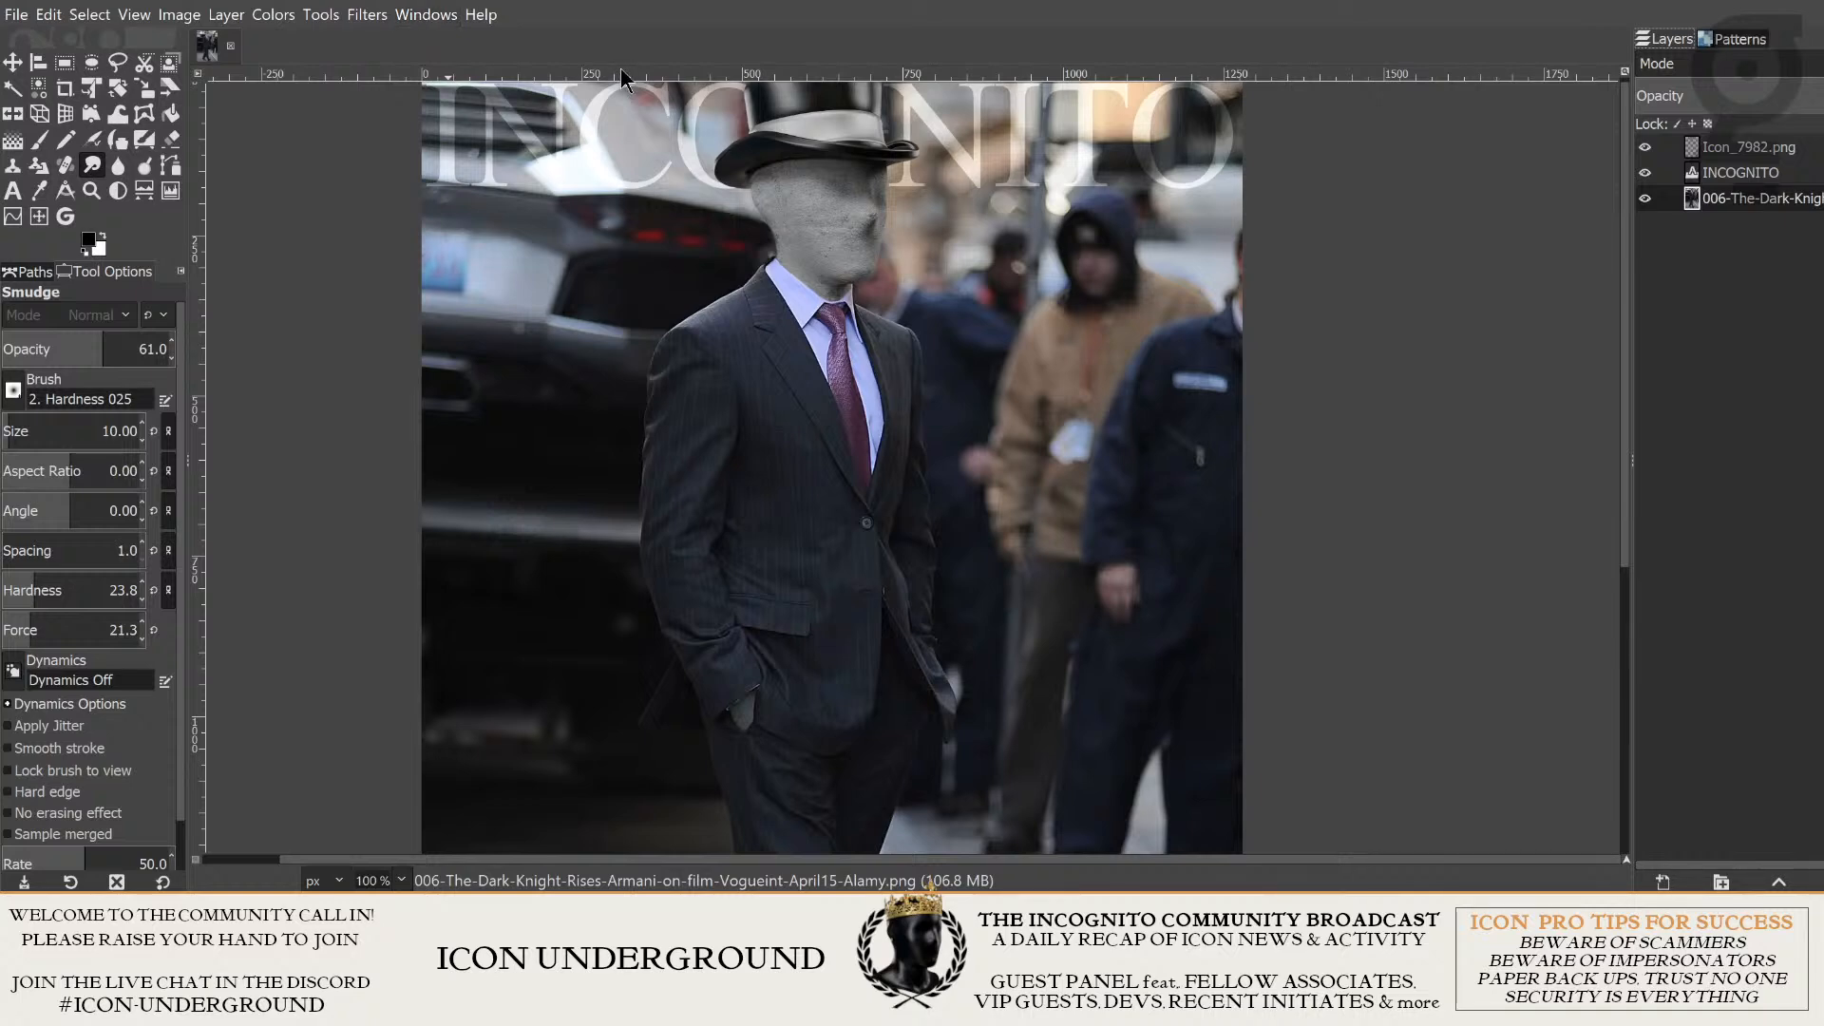
scroll(979, 333, "down", 2)
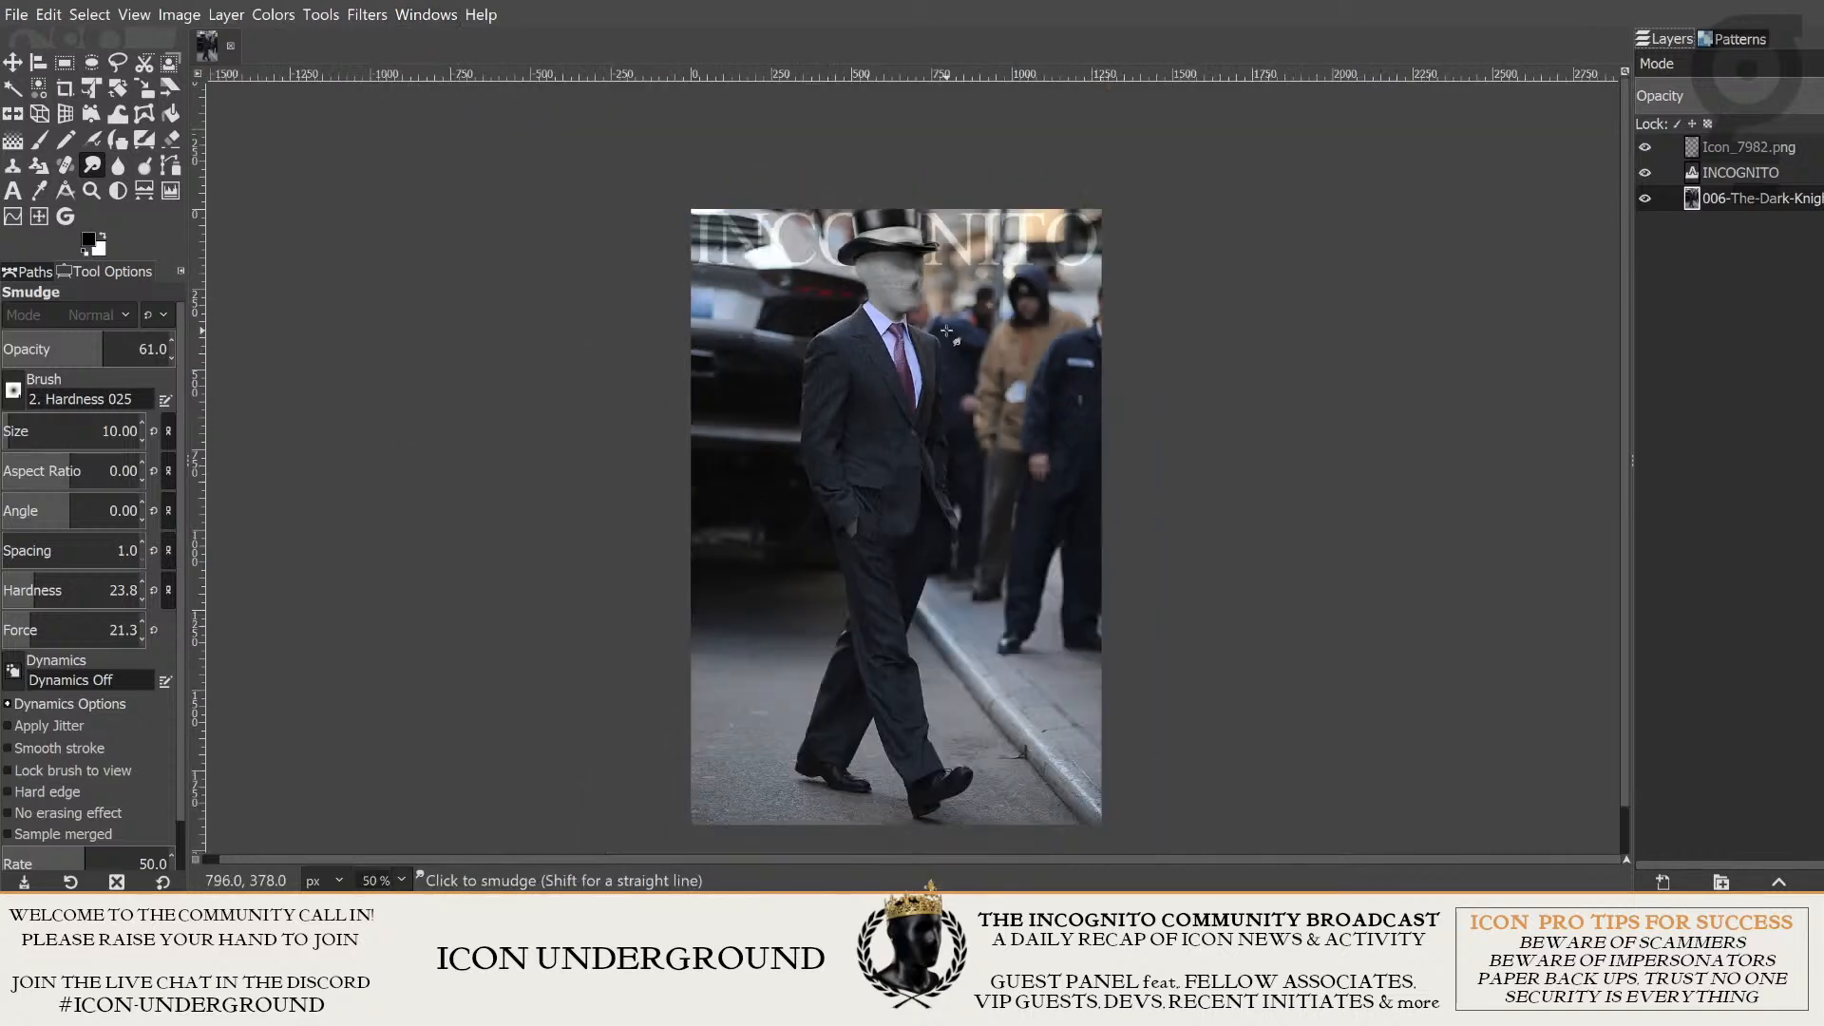
scroll(978, 333, "up", 1)
scroll(1002, 348, "down", 1)
left_click_drag(1184, 369, 1334, 353)
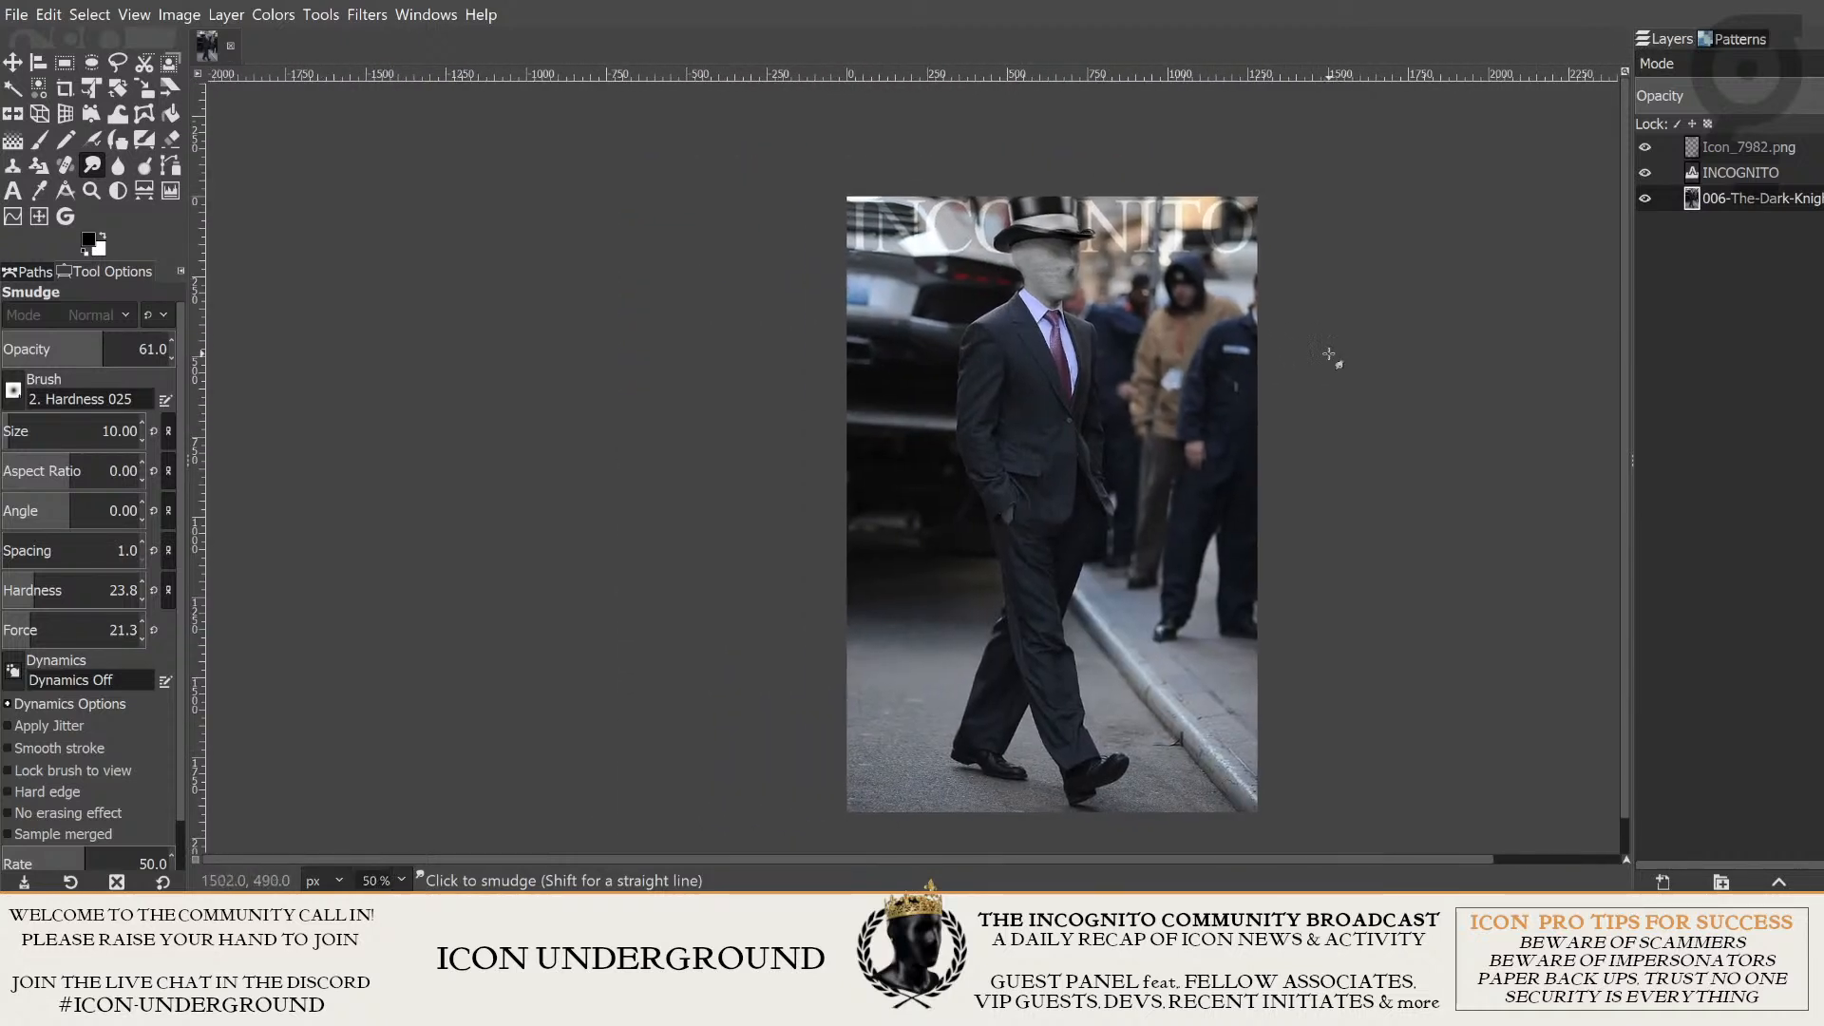